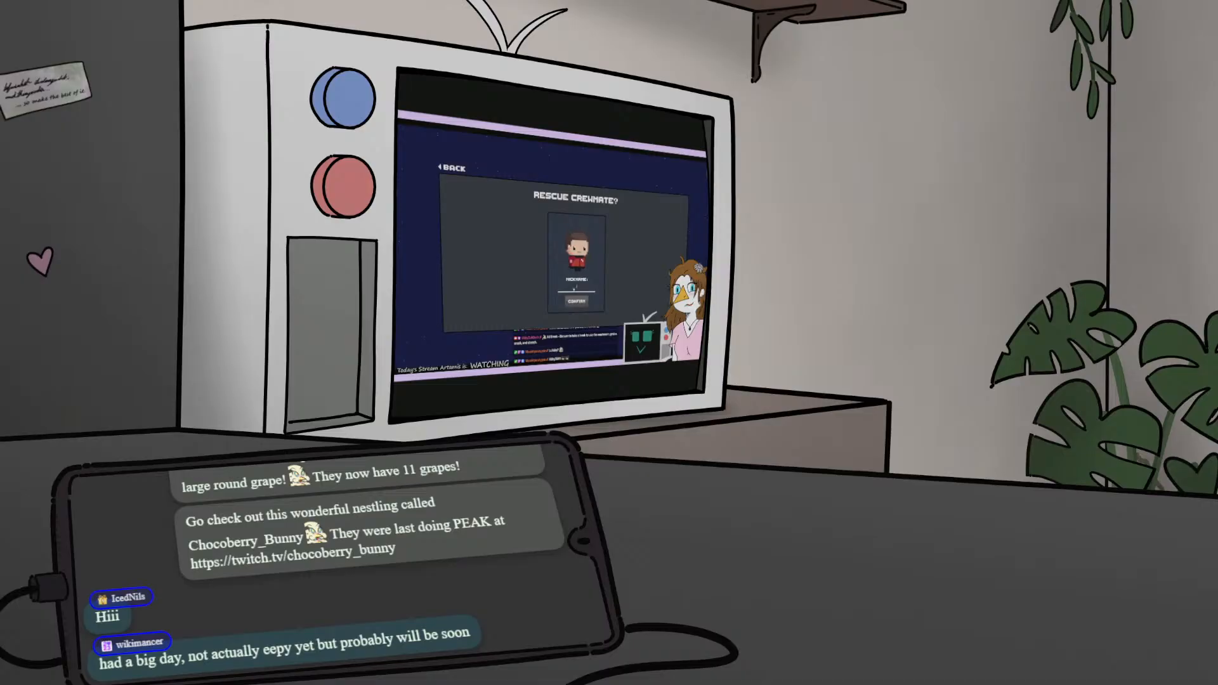
Enter a nickname for the crewmate and confirm the rescue
{"action": "type", "text": "Abby"}
{"action": "key", "text": "Return"}
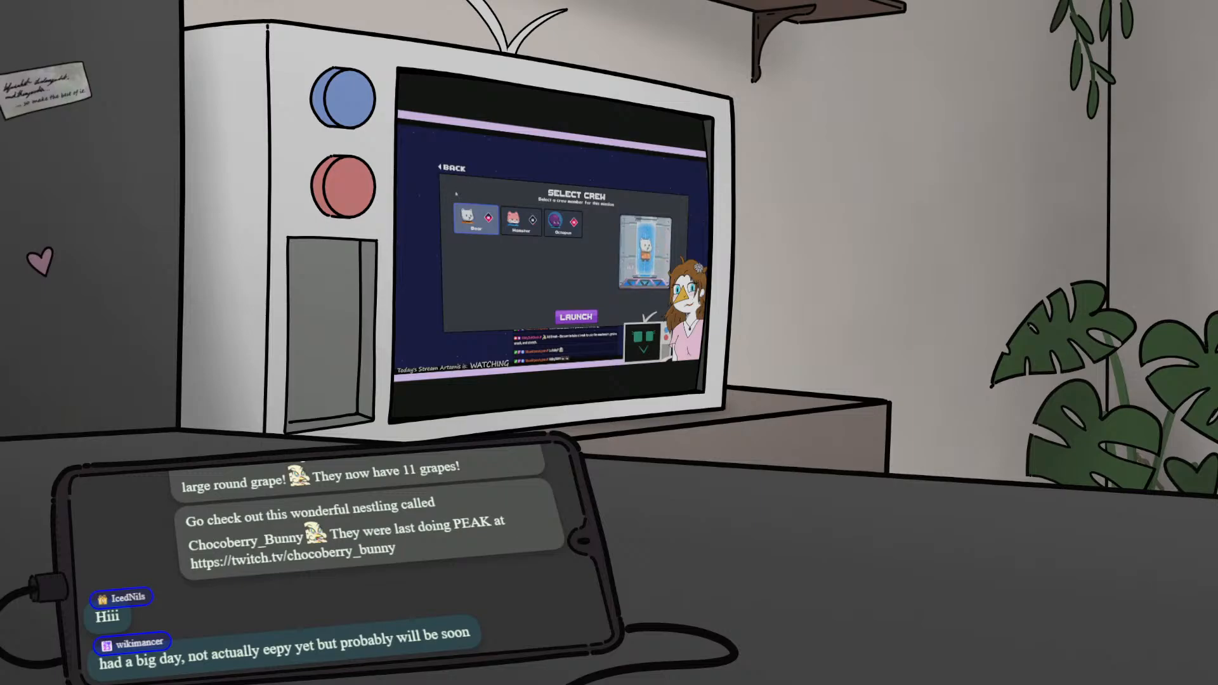
Leave the crew selection and look through the Space Dock and the Crew Deck, ending with the Space Dock
{"action": "left_click", "coordinate": [452, 168]}
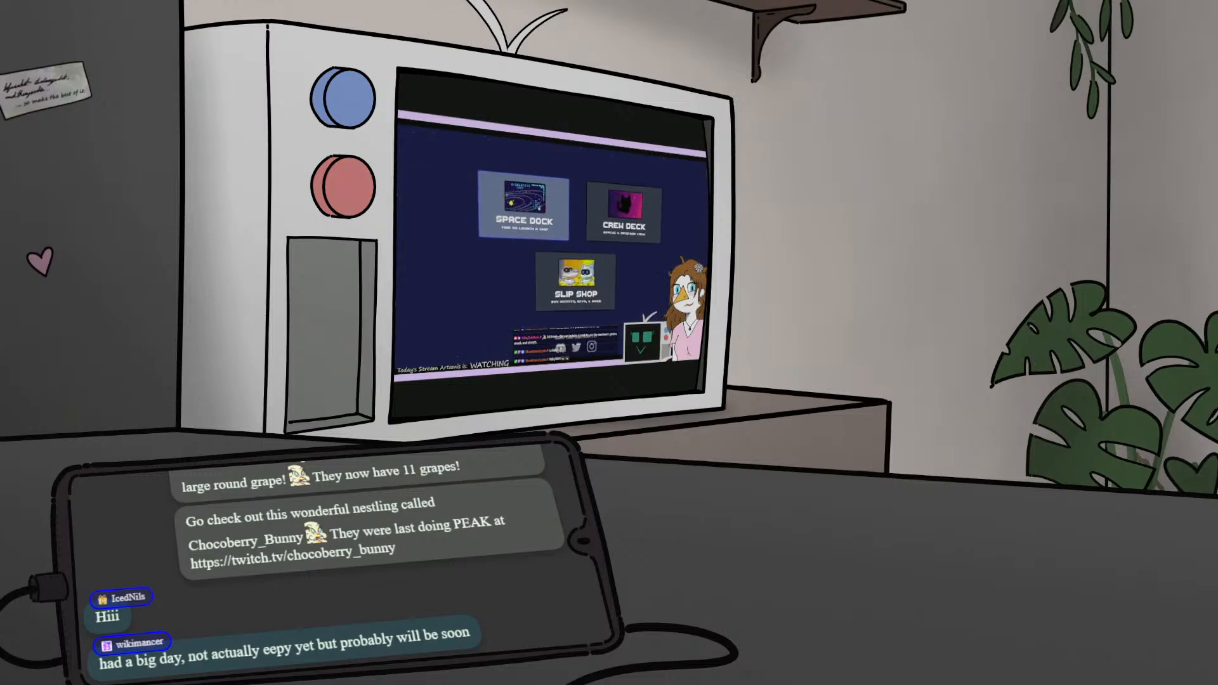
{"action": "left_click", "coordinate": [539, 208]}
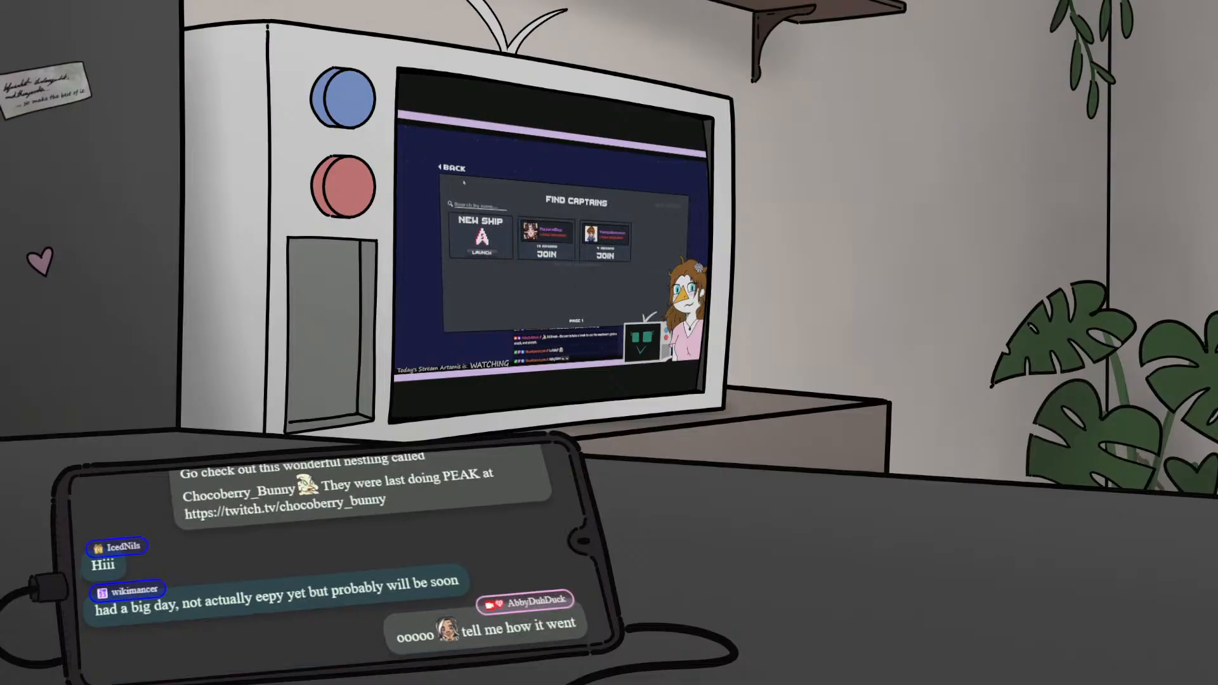
{"action": "left_click", "coordinate": [453, 168]}
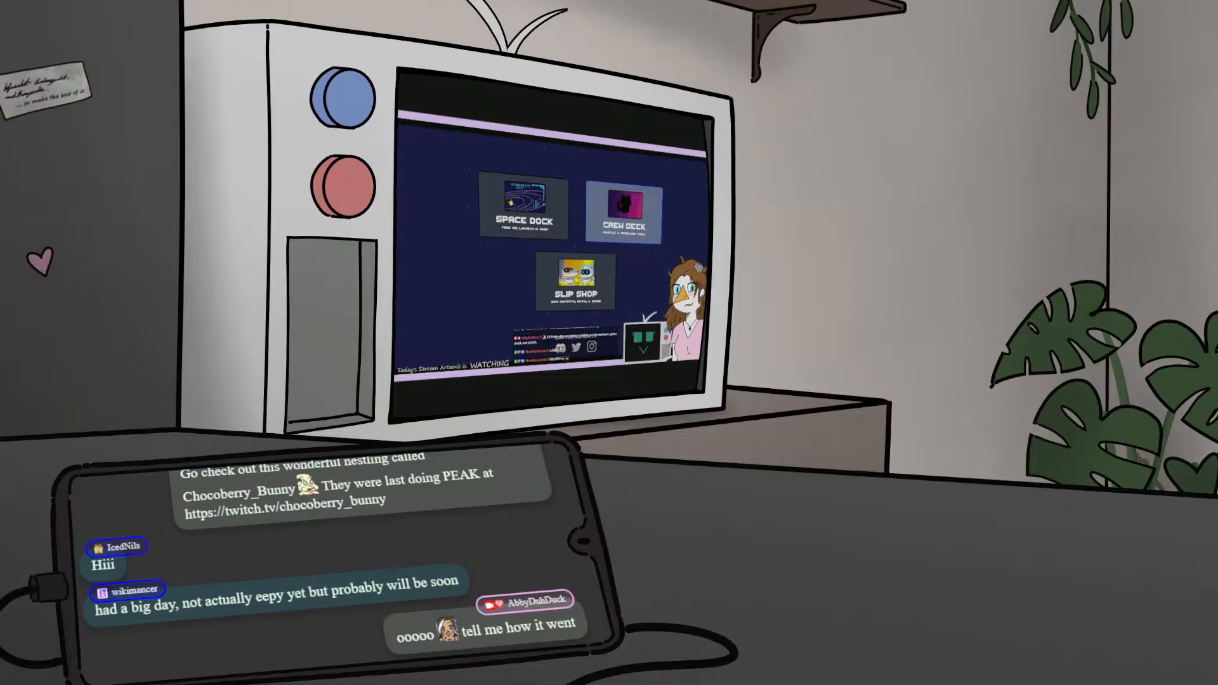
{"action": "left_click", "coordinate": [624, 213]}
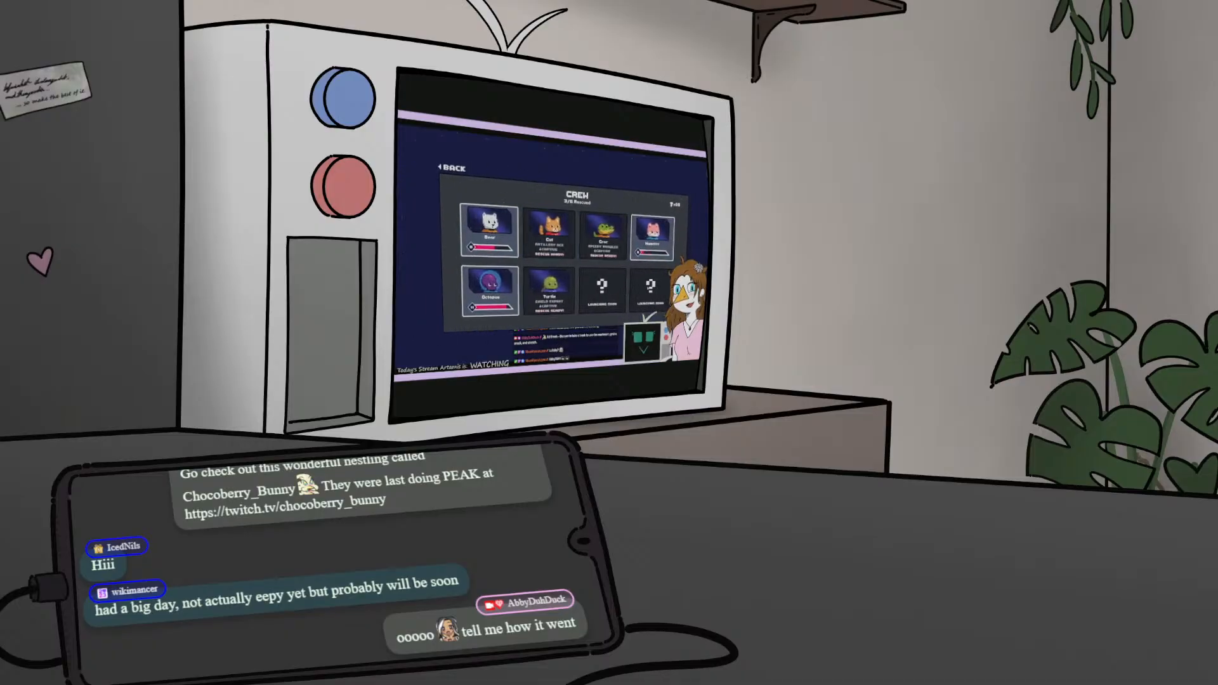
{"action": "left_click", "coordinate": [453, 168]}
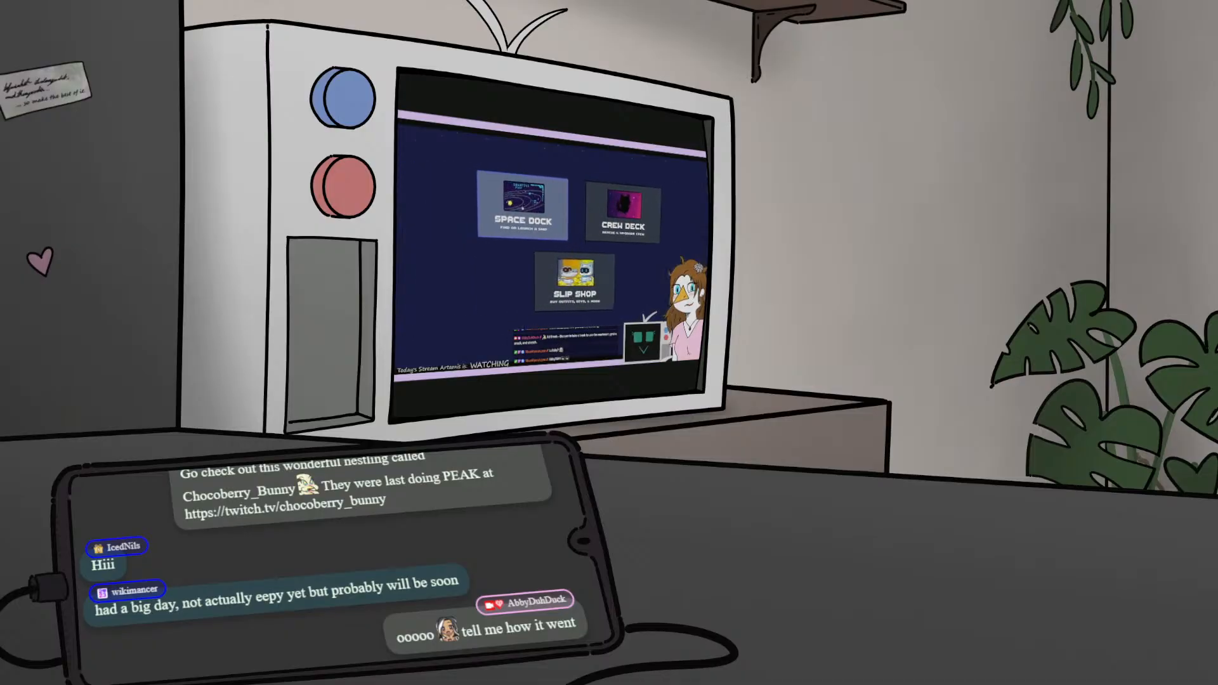
{"action": "left_click", "coordinate": [523, 208]}
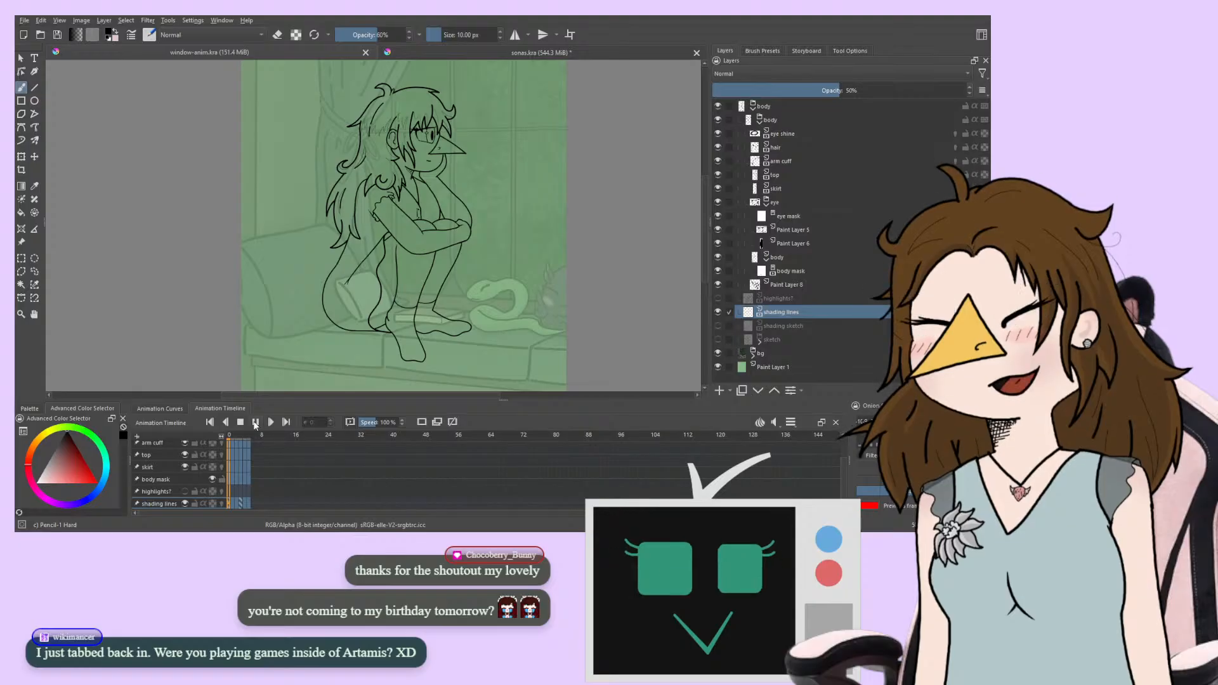
Switch to Krita, play back the window-anim animation and inspect the seated character's head and upper body line art
{"action": "left_click", "coordinate": [255, 422]}
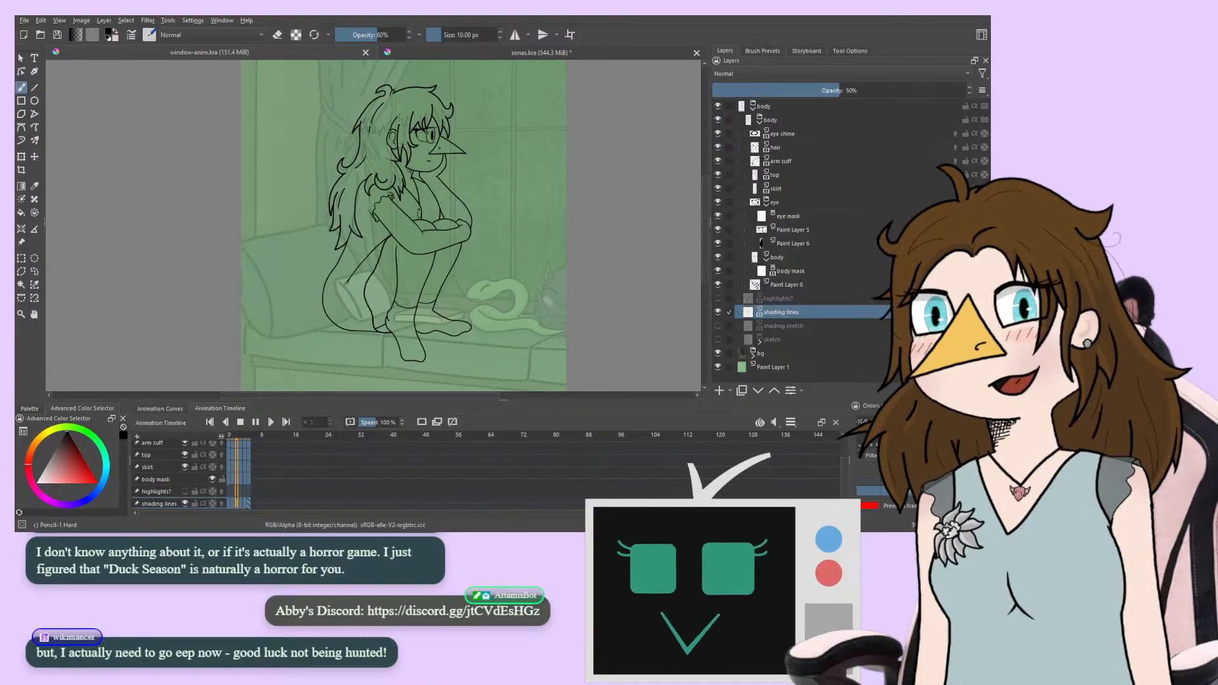
{"action": "left_click_drag", "start_coordinate": [285, 260], "coordinate": [277, 290]}
{"action": "key", "text": "ctrl+plus"}
{"action": "key", "text": "ctrl+plus"}
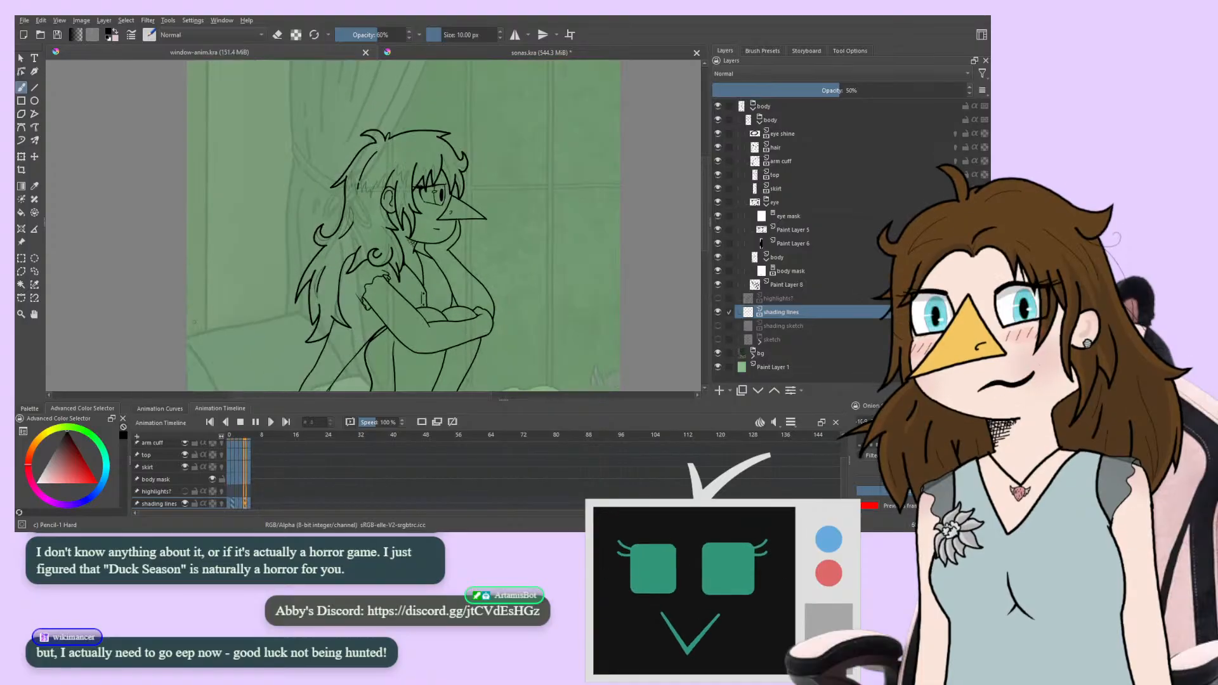
{"action": "left_click_drag", "start_coordinate": [216, 268], "coordinate": [227, 247]}
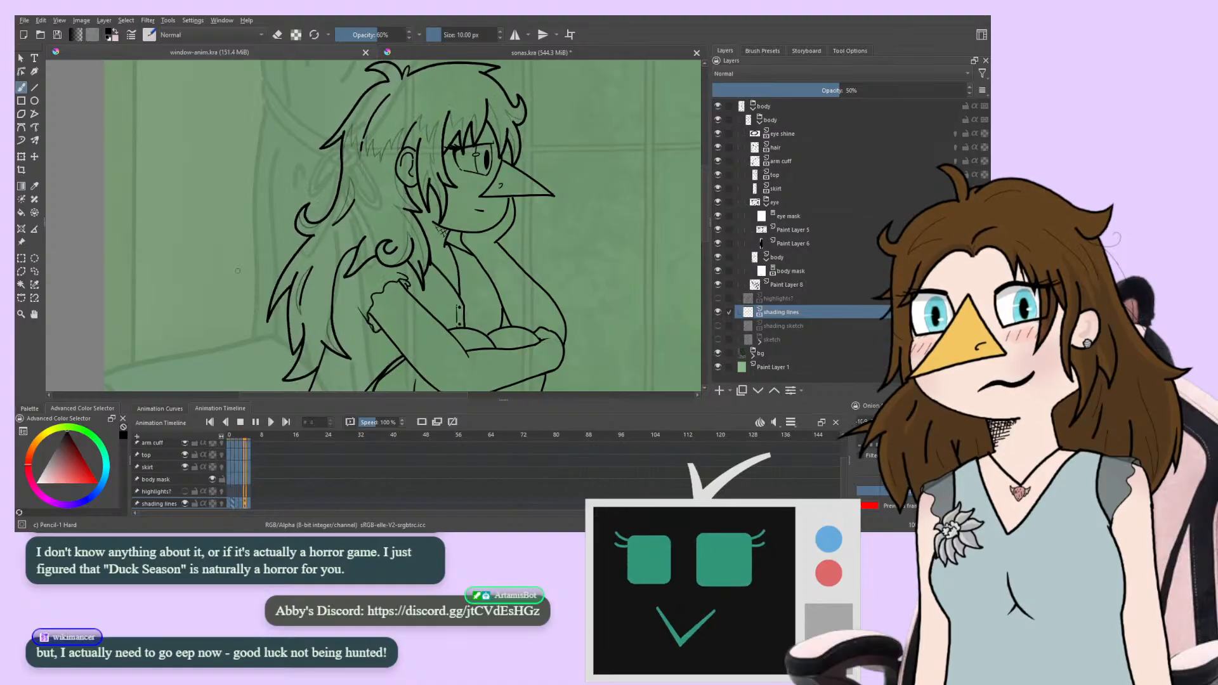
Check the character's hair and sunglasses in sonas.kra as a reference and return to window-anim.kra
{"action": "left_click", "coordinate": [413, 51]}
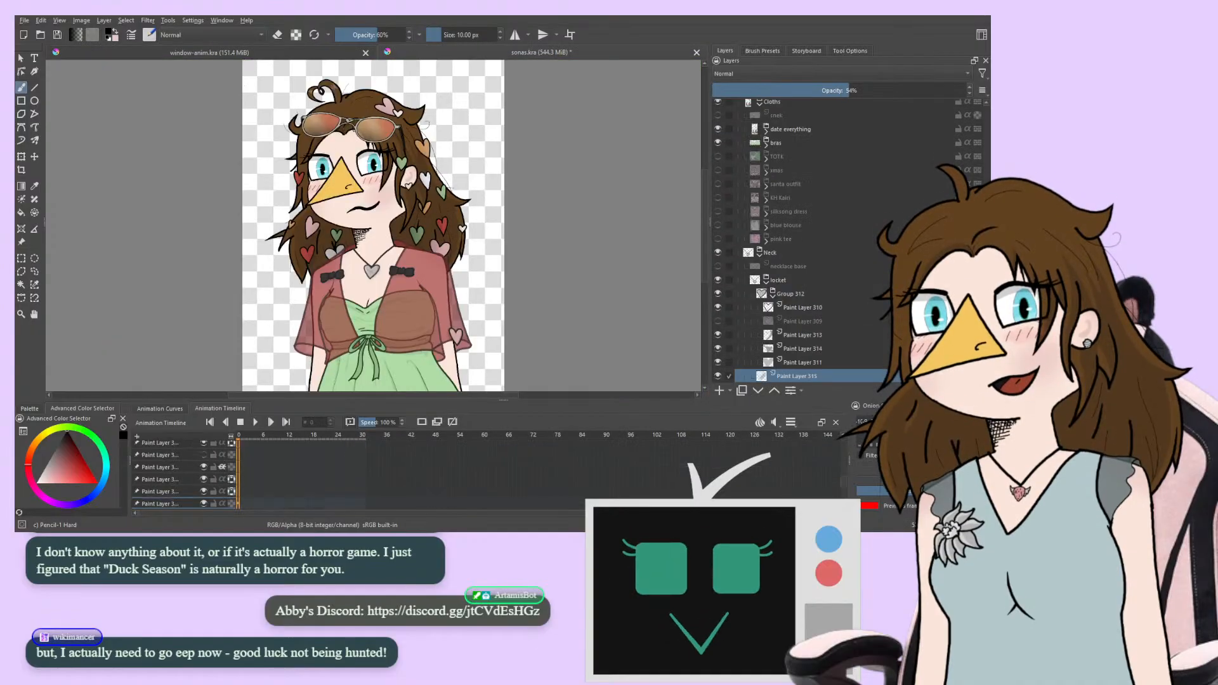
{"action": "key", "text": "3"}
{"action": "left_click_drag", "start_coordinate": [264, 202], "coordinate": [431, 520]}
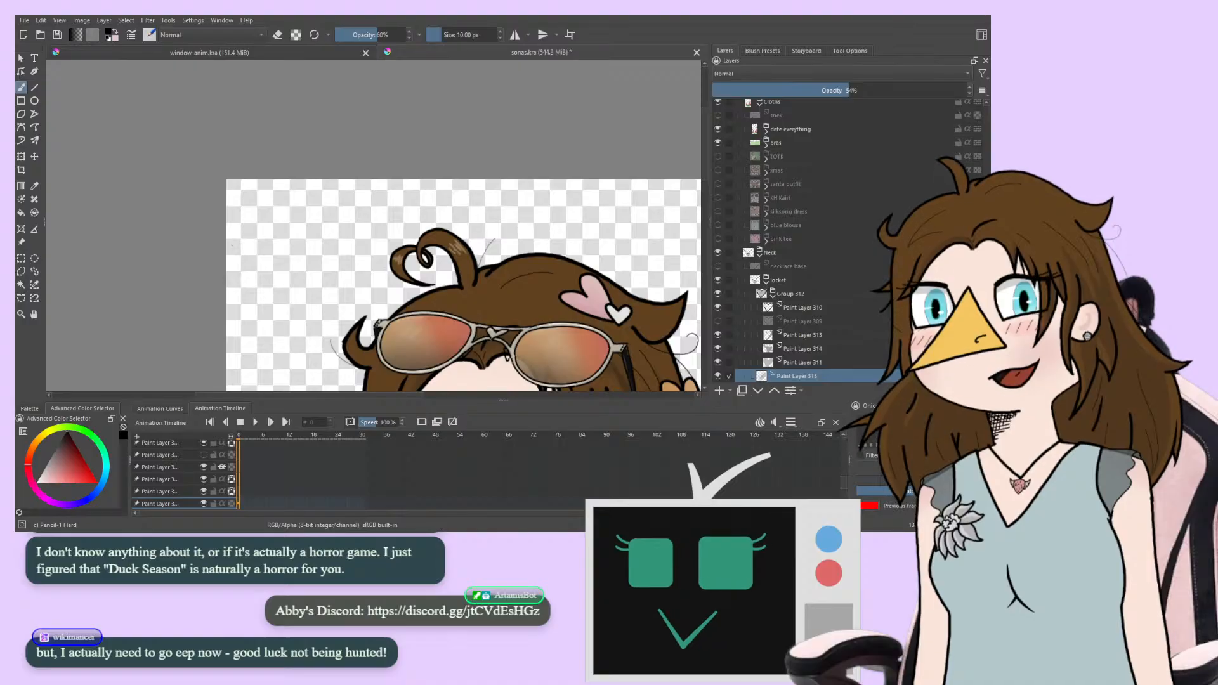
{"action": "left_click", "coordinate": [268, 52]}
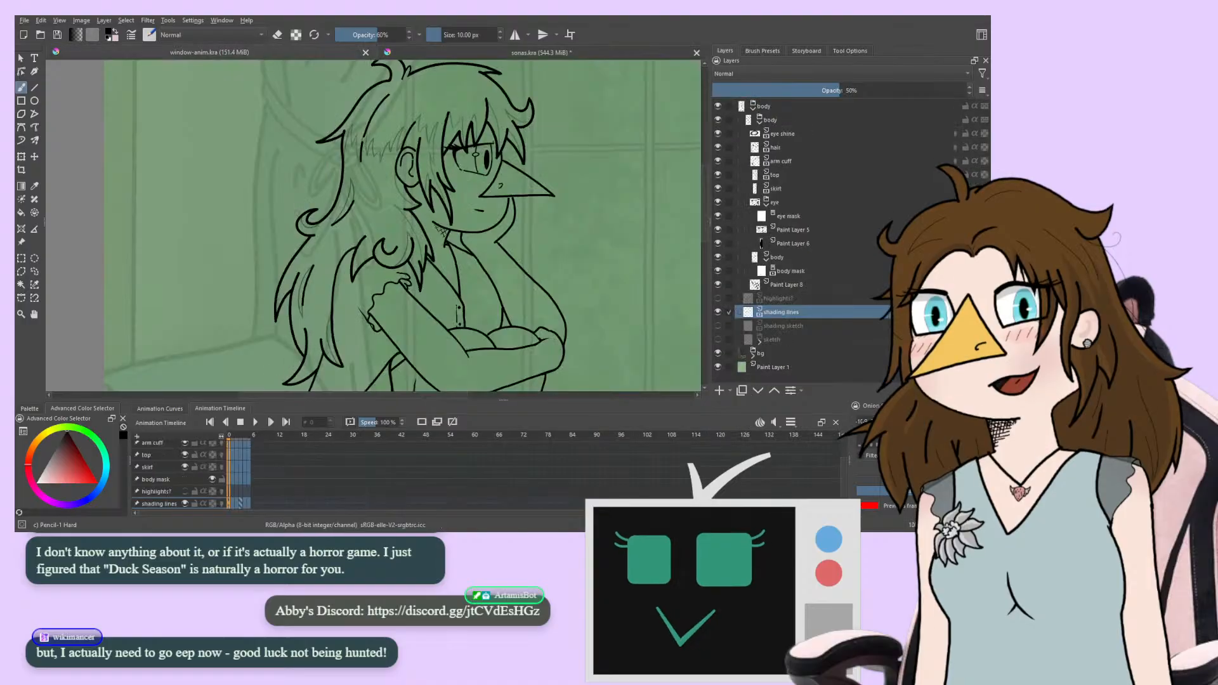
Inspect the seated character from head to feet in window-anim.kra and play back the animation
{"action": "left_click_drag", "start_coordinate": [297, 264], "coordinate": [307, 298]}
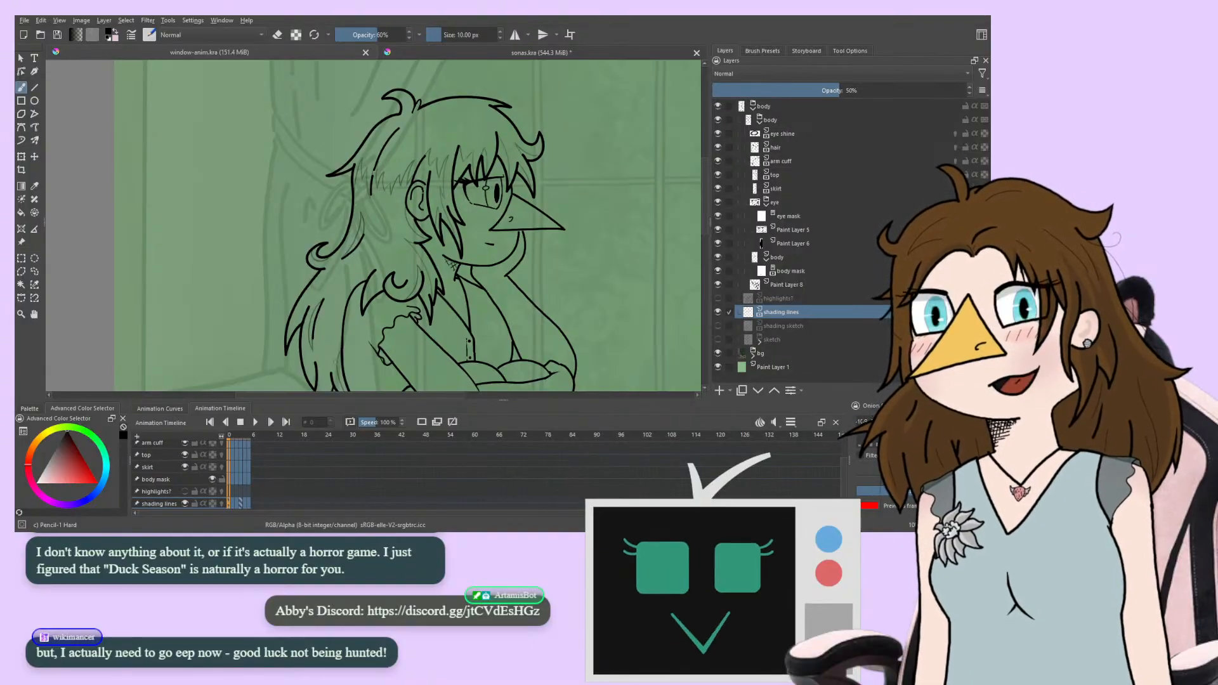
{"action": "scroll", "coordinate": [374, 225], "scroll_direction": "down", "scroll_amount": 10}
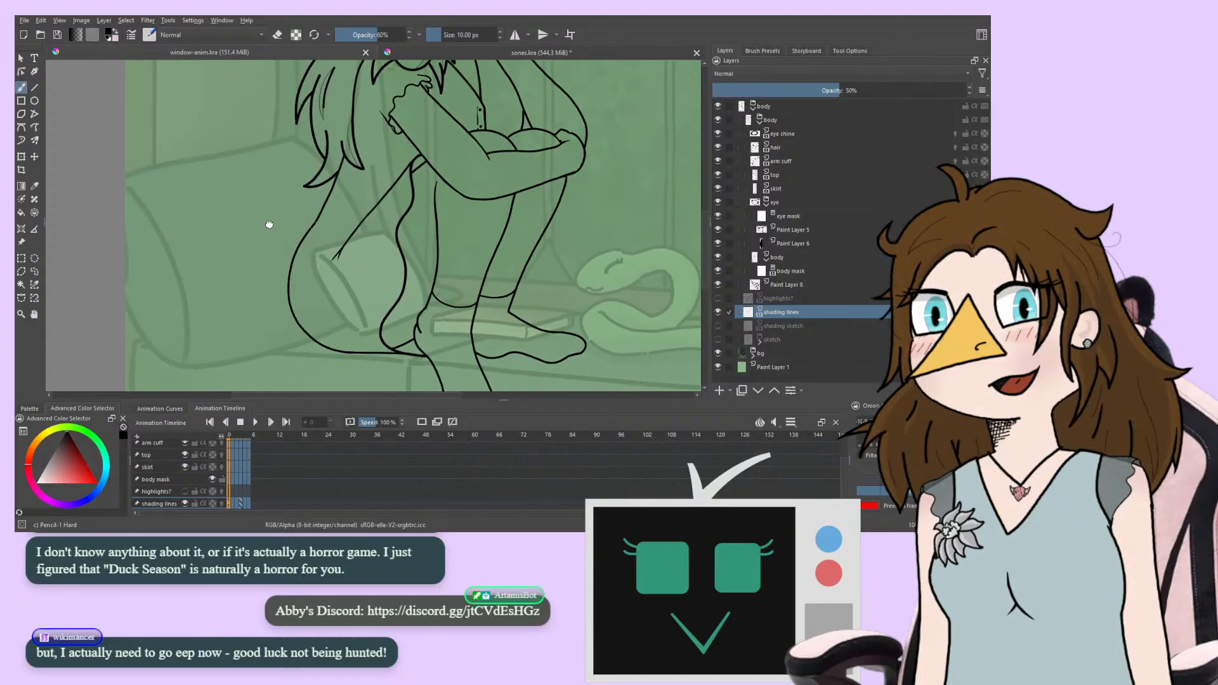
{"action": "left_click", "coordinate": [255, 422]}
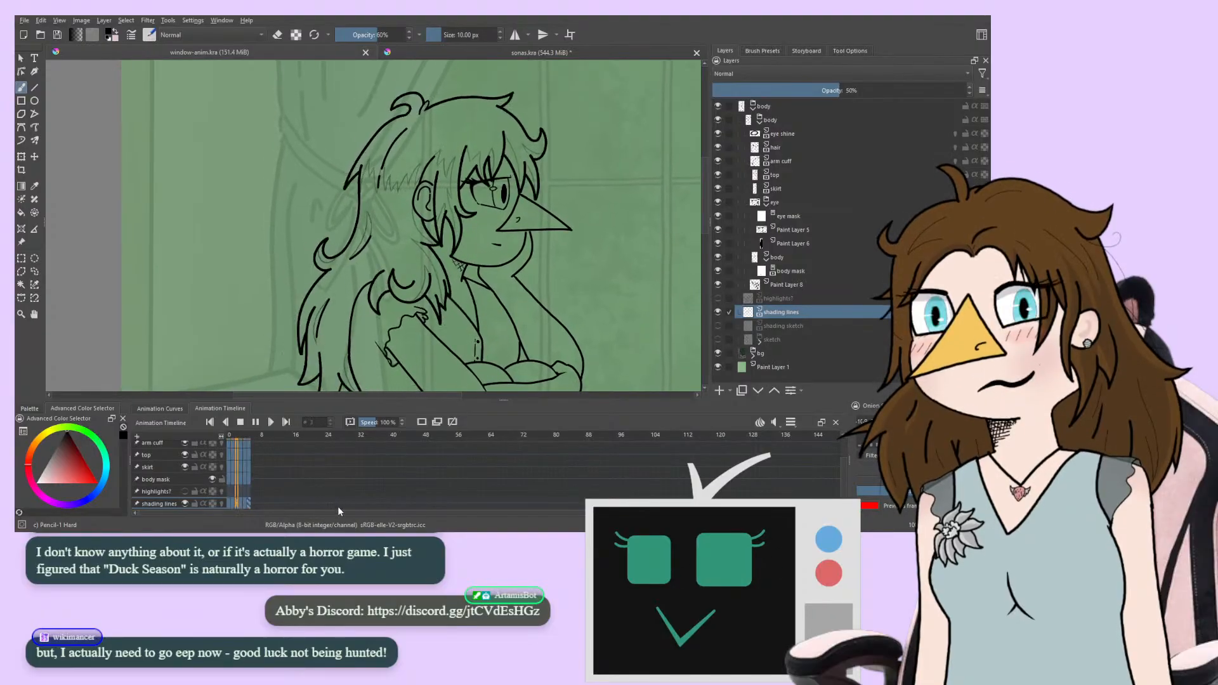
Examine the face and the shading of both eyes on the character in sonas.kra, up close and as a whole
{"action": "key", "text": "ctrl+Tab"}
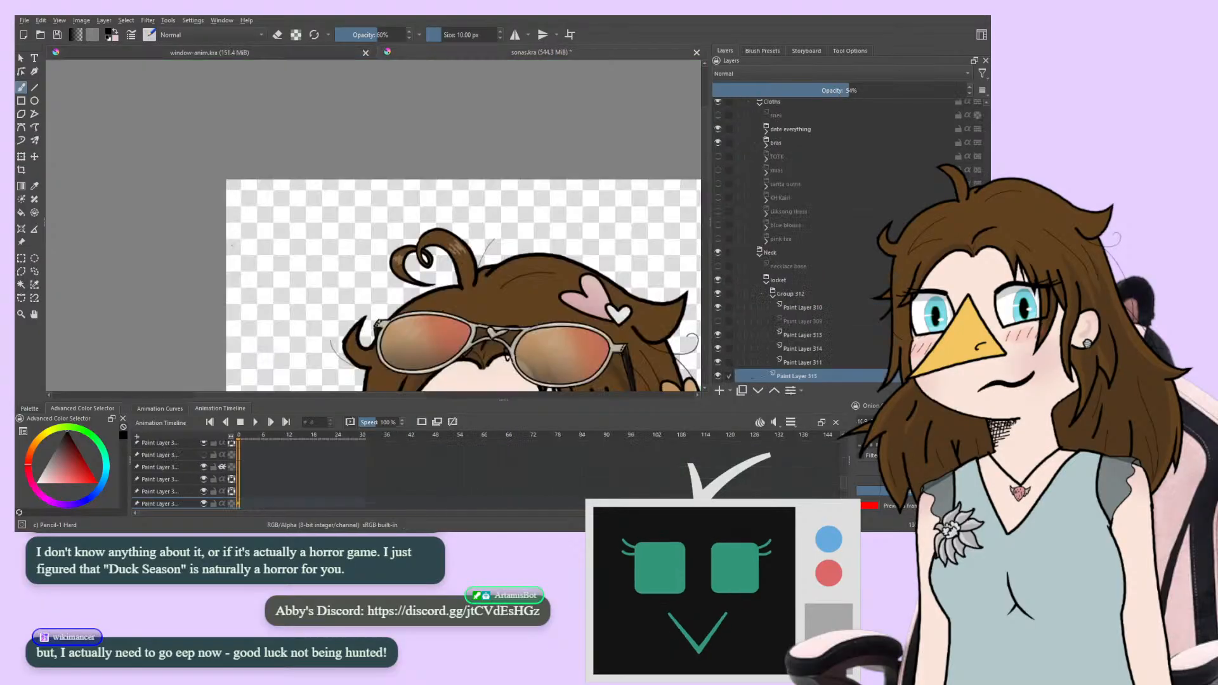
{"action": "left_click_drag", "start_coordinate": [208, 287], "coordinate": [136, 74]}
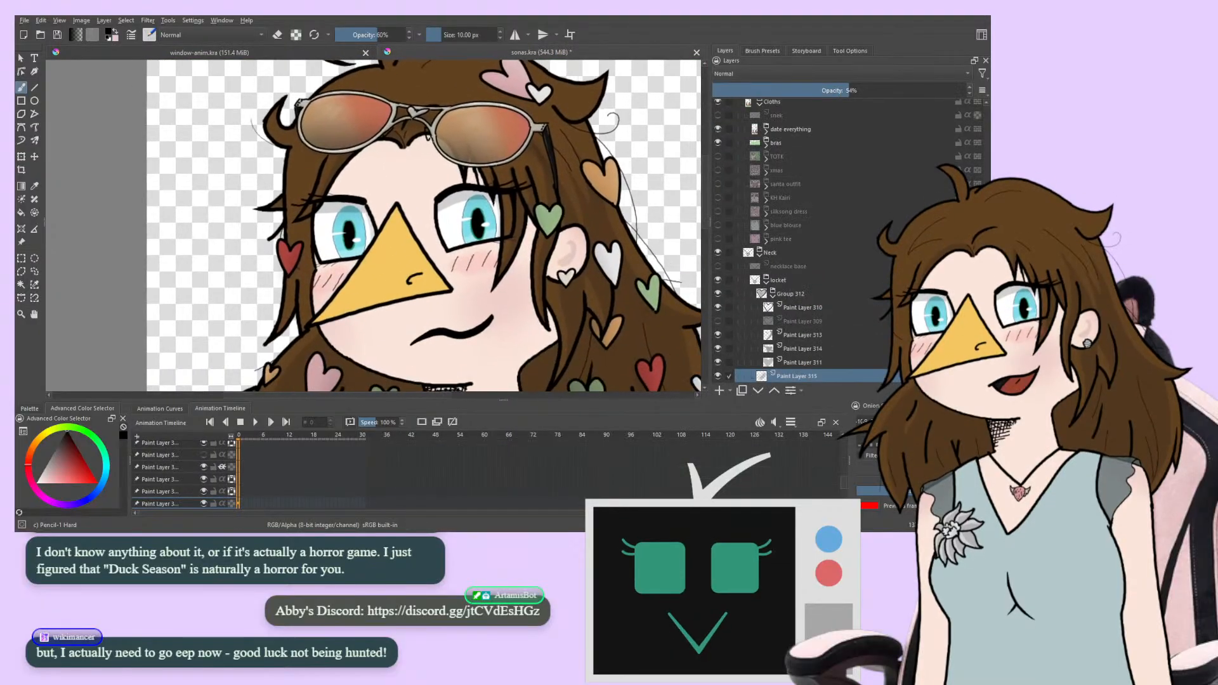
{"action": "key", "text": "ctrl+plus"}
{"action": "key", "text": "ctrl+plus"}
{"action": "key", "text": "ctrl+plus"}
{"action": "mouse_move", "coordinate": [233, 272]}
{"action": "left_mouse_down"}
{"action": "mouse_move", "coordinate": [298, 219]}
{"action": "mouse_move", "coordinate": [334, 241]}
{"action": "mouse_move", "coordinate": [323, 252]}
{"action": "left_mouse_up"}
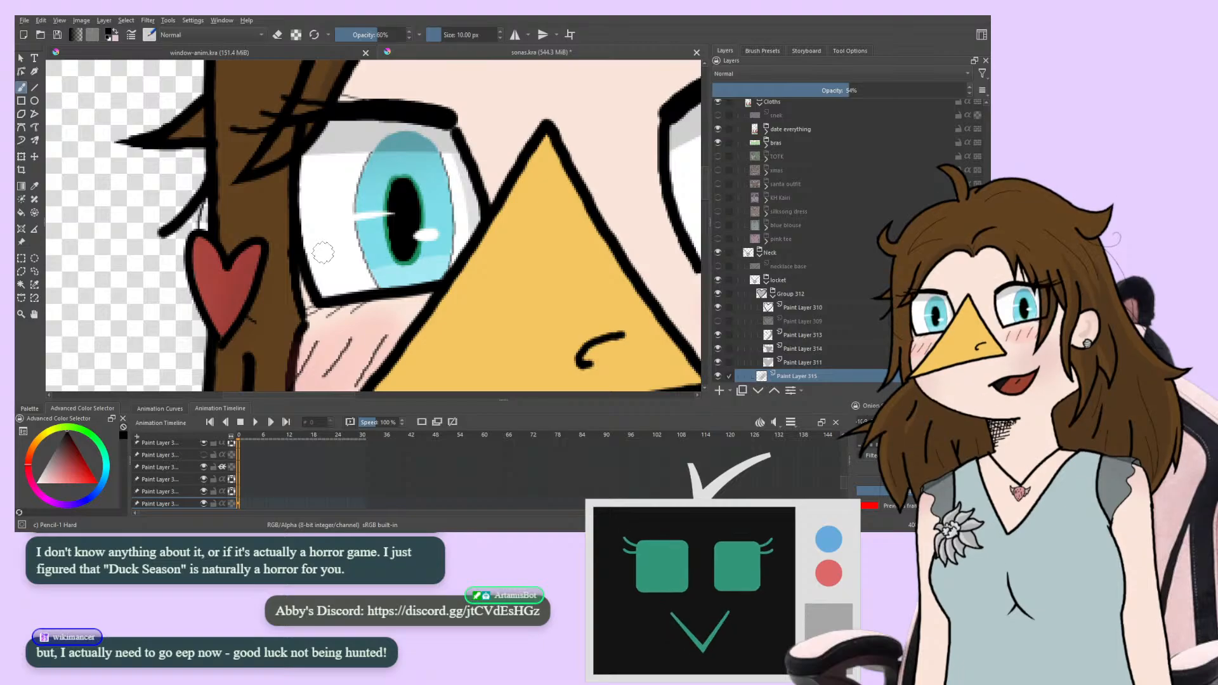
{"action": "mouse_move", "coordinate": [323, 253]}
{"action": "left_mouse_down"}
{"action": "mouse_move", "coordinate": [131, 283]}
{"action": "mouse_move", "coordinate": [187, 279]}
{"action": "left_mouse_up"}
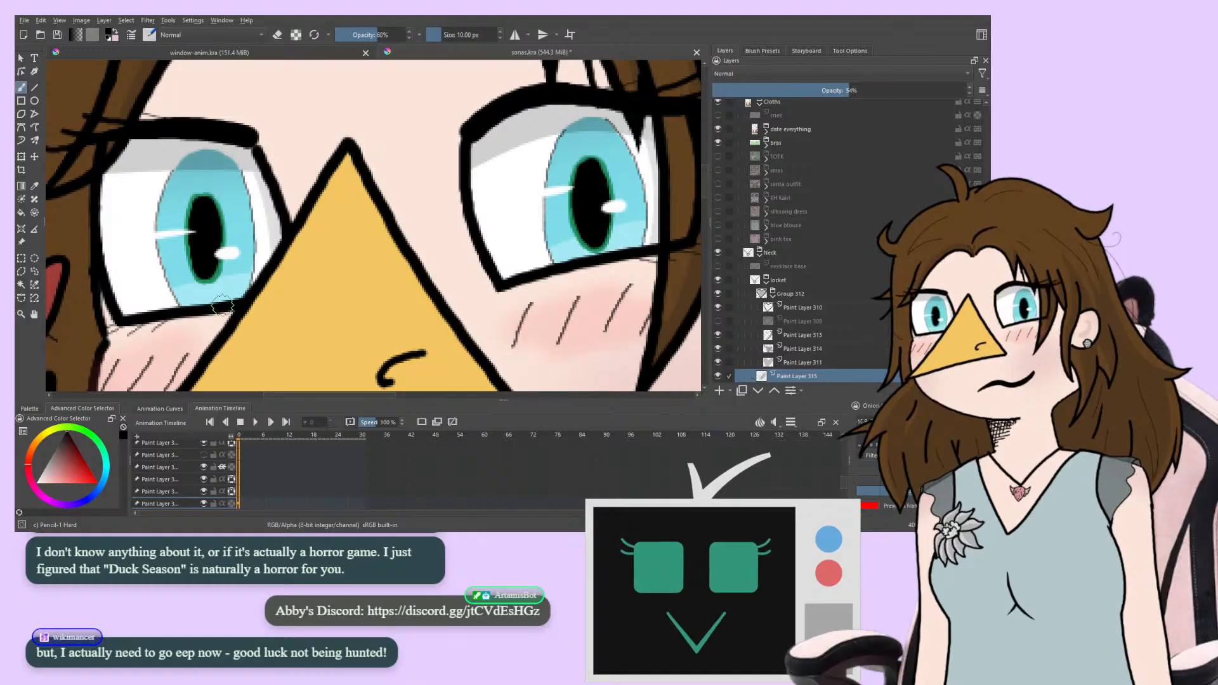
{"action": "key", "text": "plus"}
{"action": "key", "text": "plus"}
{"action": "key", "text": "plus"}
{"action": "key", "text": "plus"}
{"action": "key", "text": "minus"}
{"action": "key", "text": "minus"}
{"action": "key", "text": "minus"}
{"action": "key", "text": "minus"}
{"action": "key", "text": "minus"}
{"action": "key", "text": "minus"}
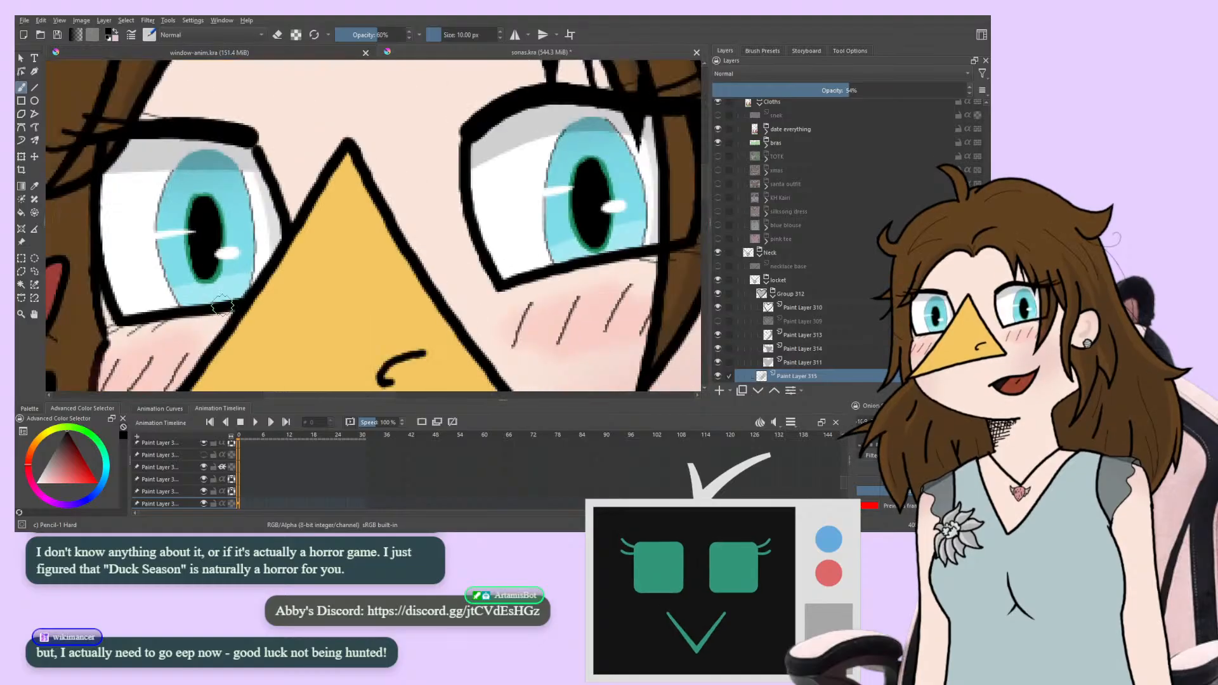
{"action": "key", "text": "plus"}
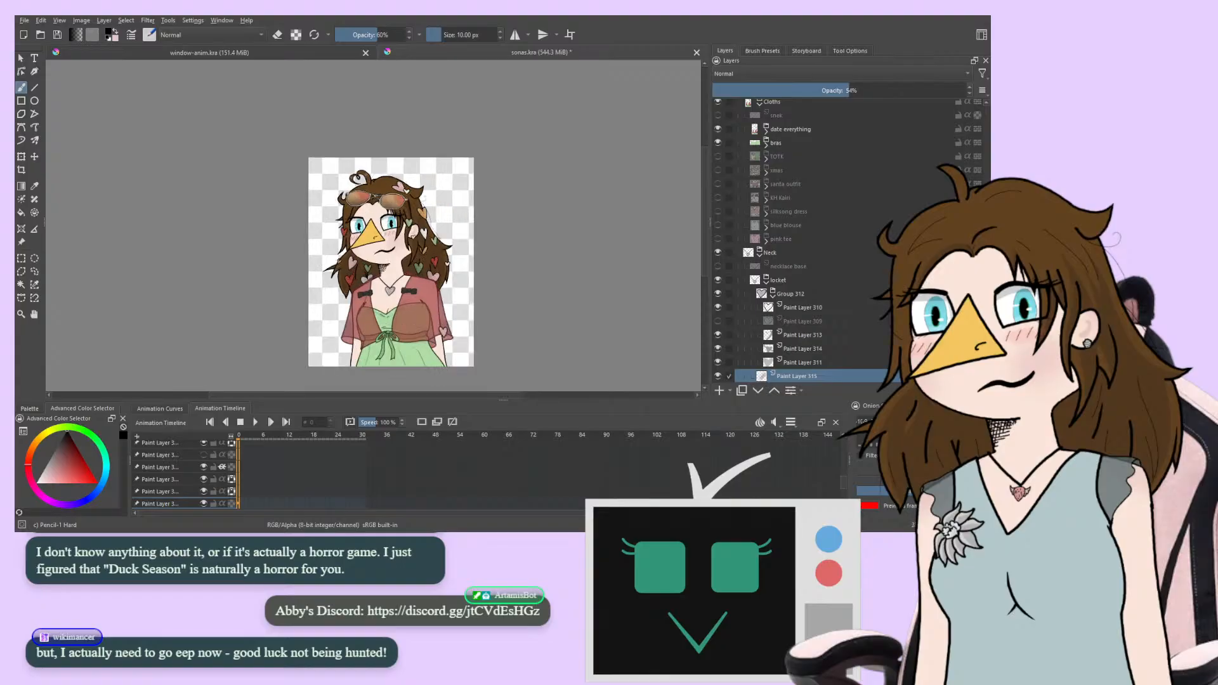
{"action": "left_click_drag", "start_coordinate": [256, 301], "coordinate": [307, 261]}
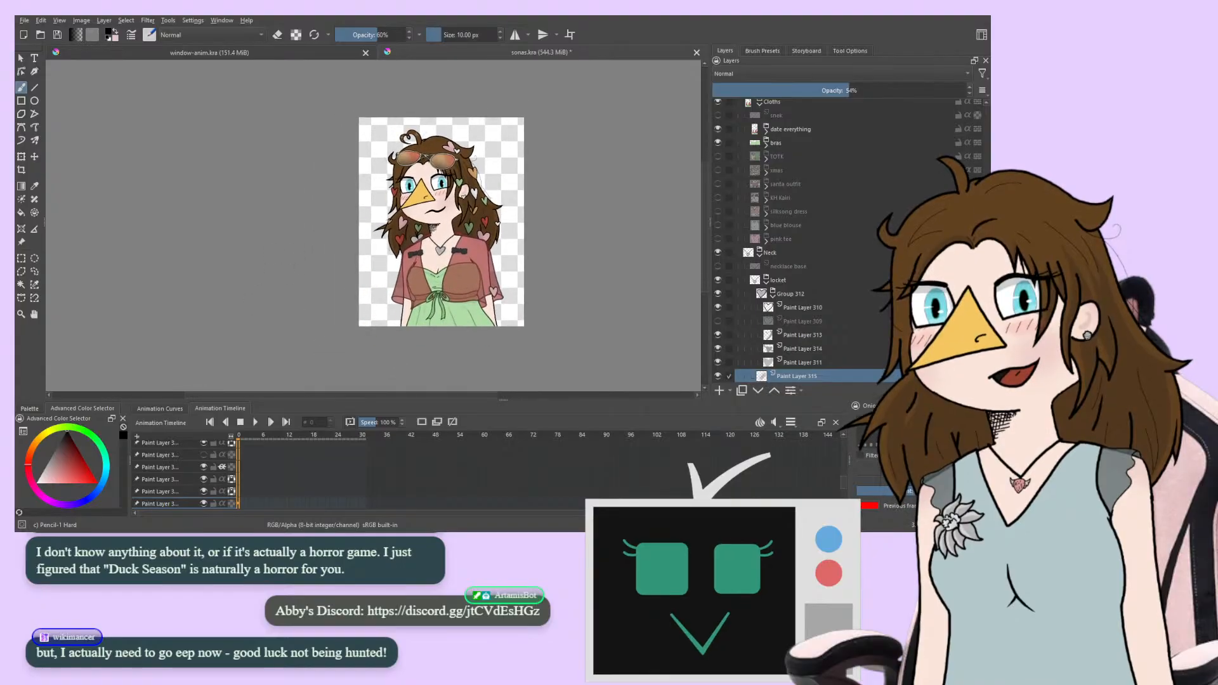
Return to window-anim.kra and examine the line art of the character's face, hair and shoulder
{"action": "left_click", "coordinate": [269, 54]}
{"action": "left_click_drag", "start_coordinate": [259, 297], "coordinate": [255, 276]}
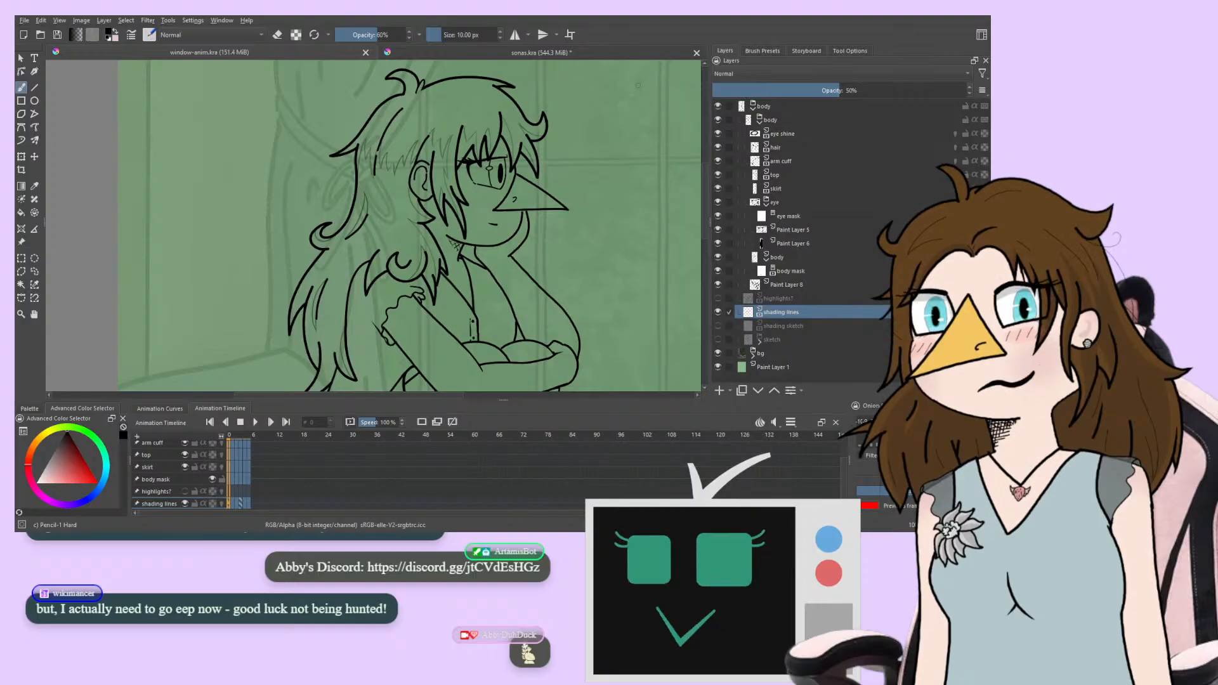
{"action": "left_click_drag", "start_coordinate": [352, 300], "coordinate": [374, 281]}
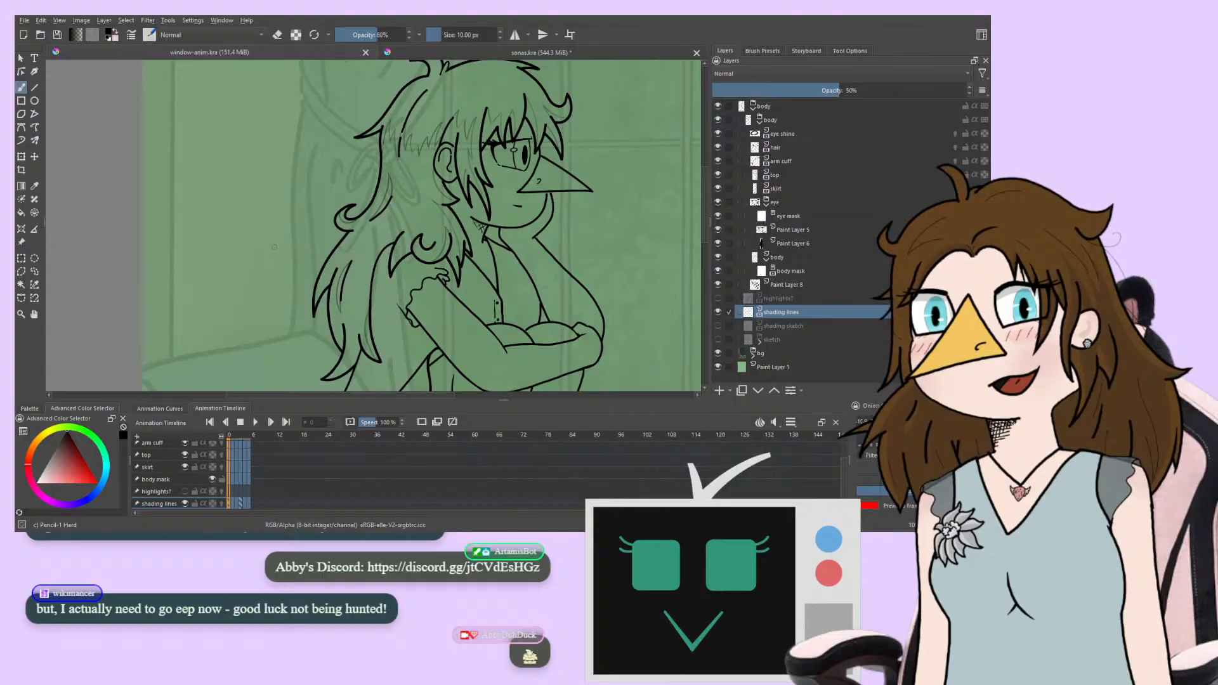
{"action": "key", "text": "plus"}
{"action": "key", "text": "plus"}
{"action": "left_click_drag", "start_coordinate": [286, 234], "coordinate": [156, 202]}
{"action": "key", "text": "minus"}
{"action": "key", "text": "minus"}
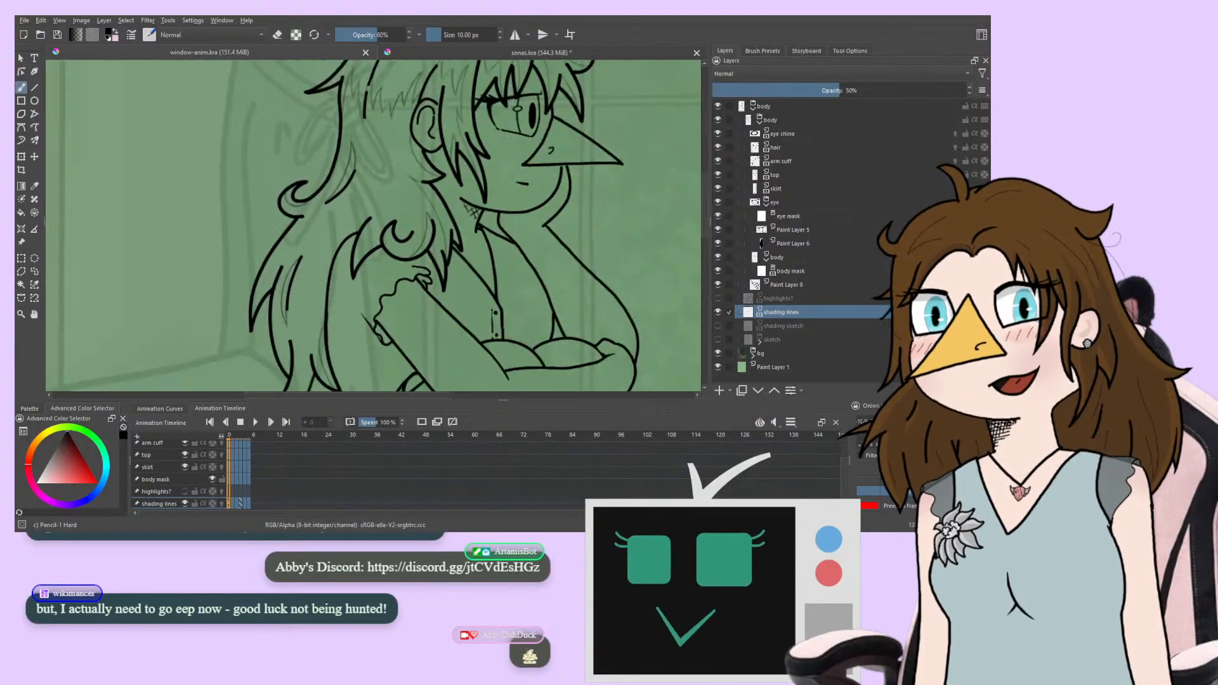
{"action": "left_click_drag", "start_coordinate": [290, 343], "coordinate": [234, 307]}
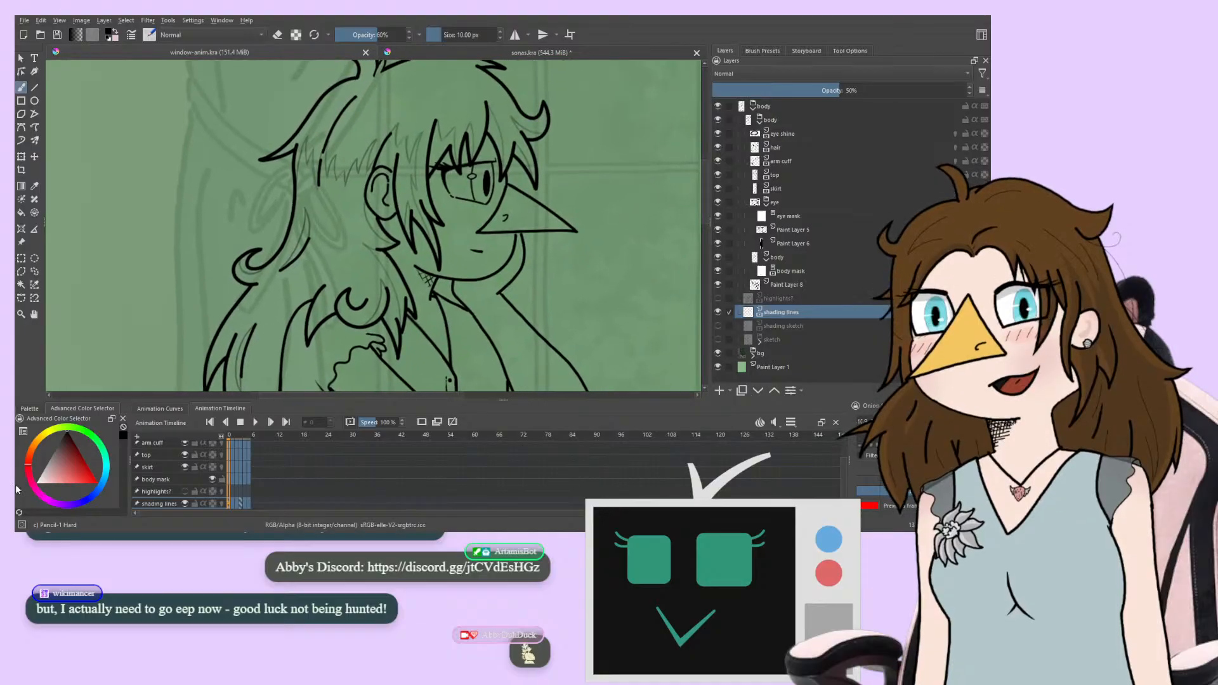
{"action": "scroll", "coordinate": [149, 486], "scroll_direction": "up", "scroll_amount": 1}
{"action": "scroll", "coordinate": [149, 486], "scroll_direction": "down", "scroll_amount": 1}
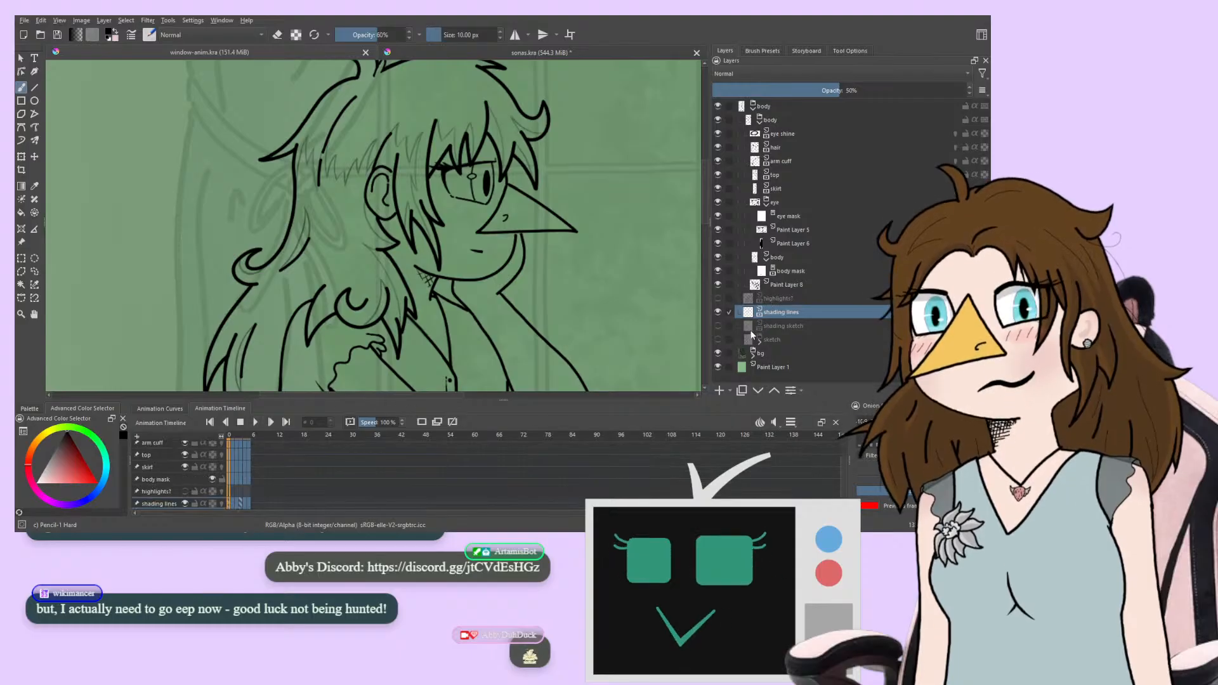
Collapse the inner body group that holds the line art layers and rename it "lines"
{"action": "left_click", "coordinate": [760, 120]}
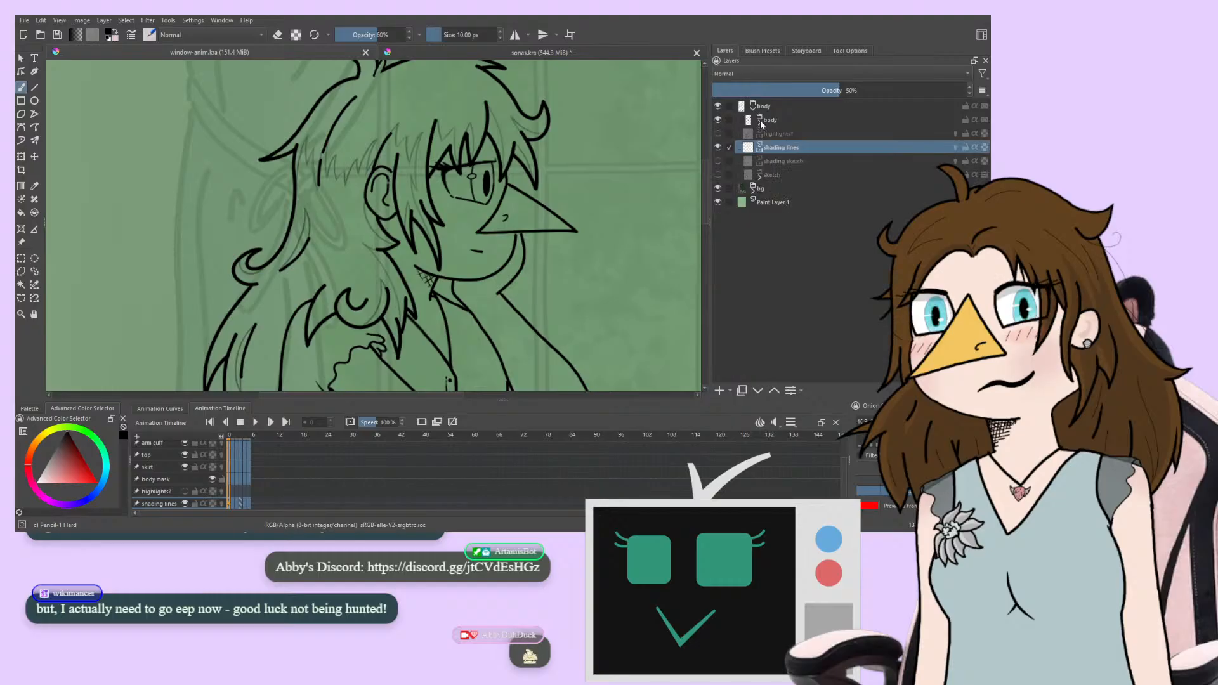
{"action": "left_click", "coordinate": [760, 120]}
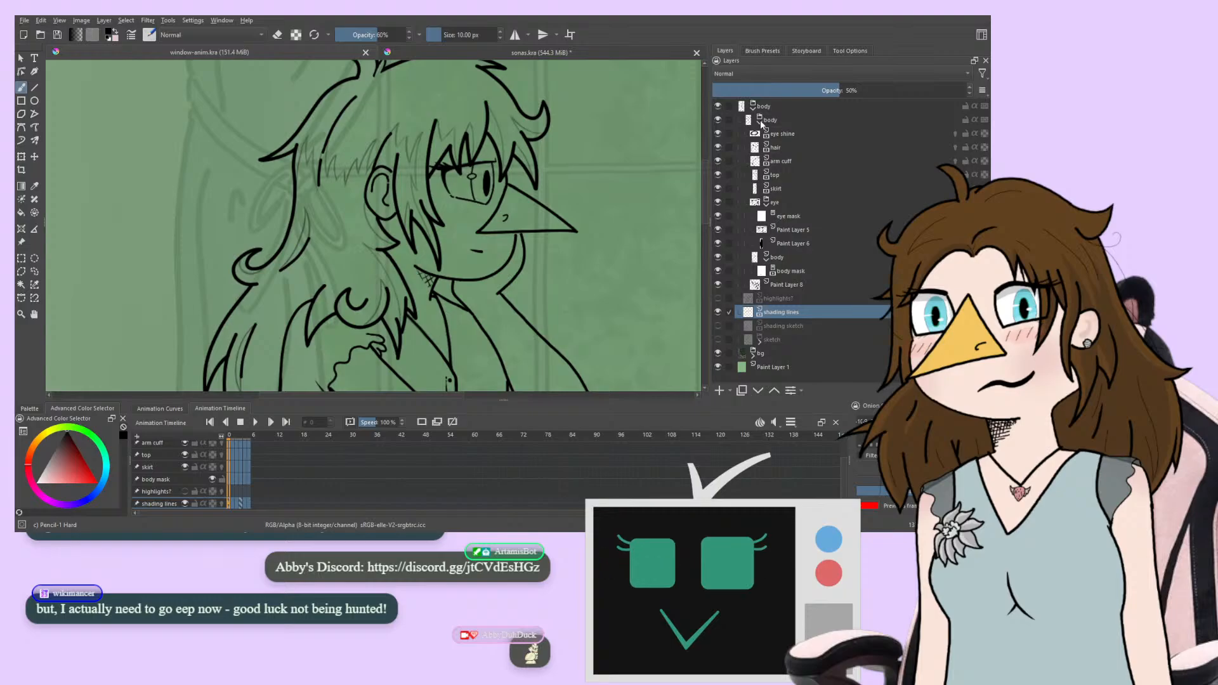
{"action": "left_click", "coordinate": [760, 120]}
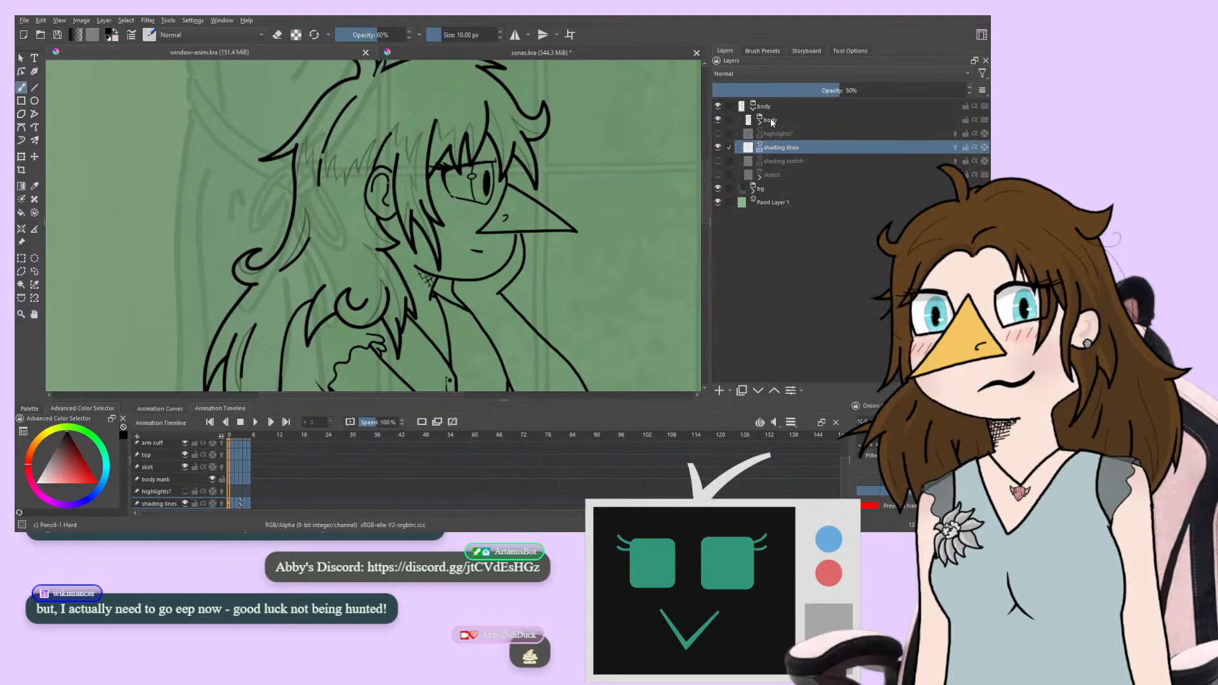
{"action": "double_click", "coordinate": [772, 118]}
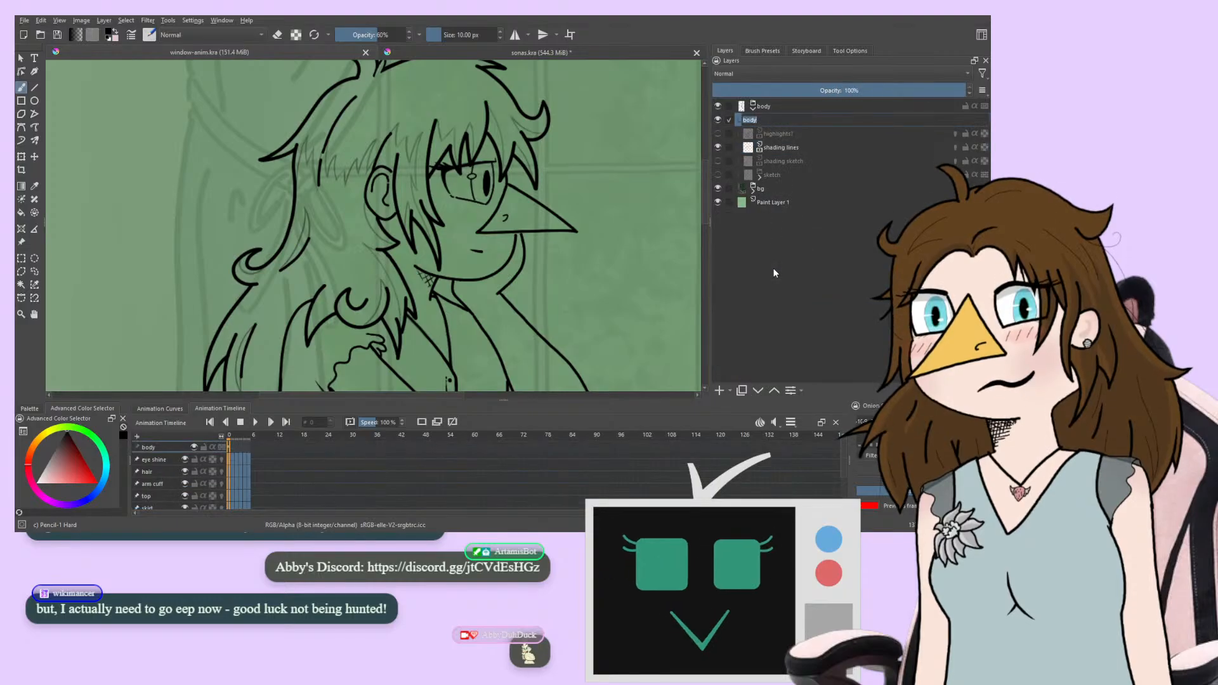
{"action": "type", "text": "lines"}
{"action": "key", "text": "Return"}
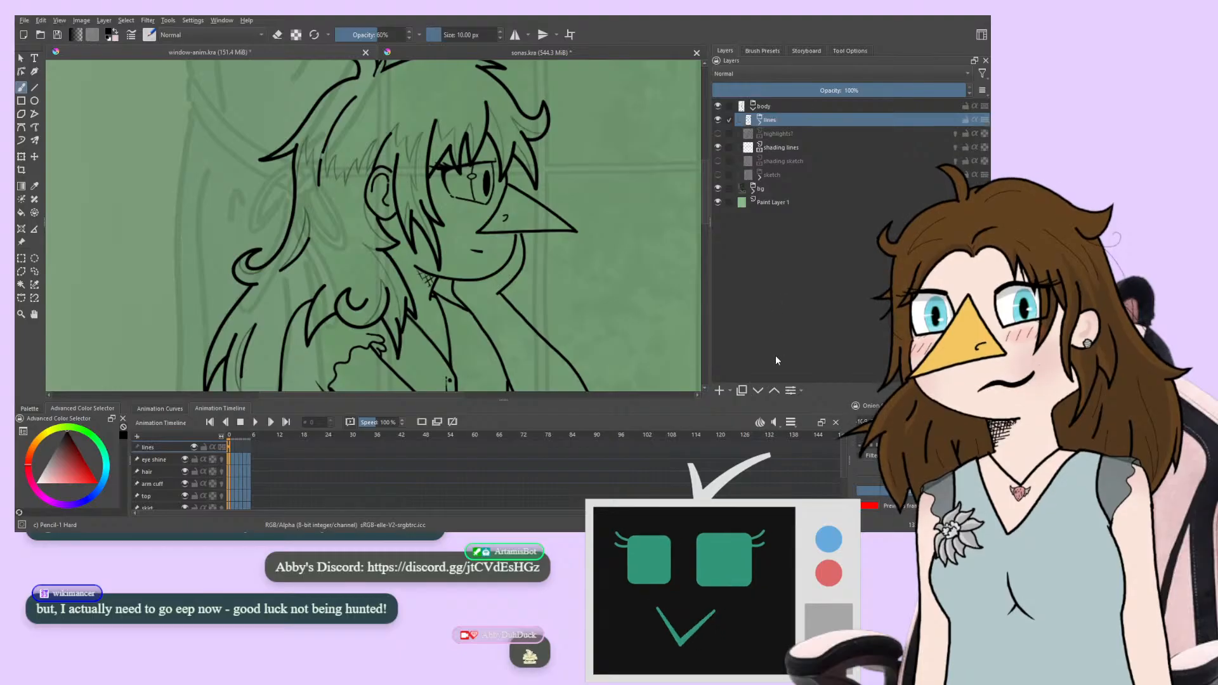
Add a new paint layer directly above the shading sketch layer
{"action": "left_click", "coordinate": [775, 161]}
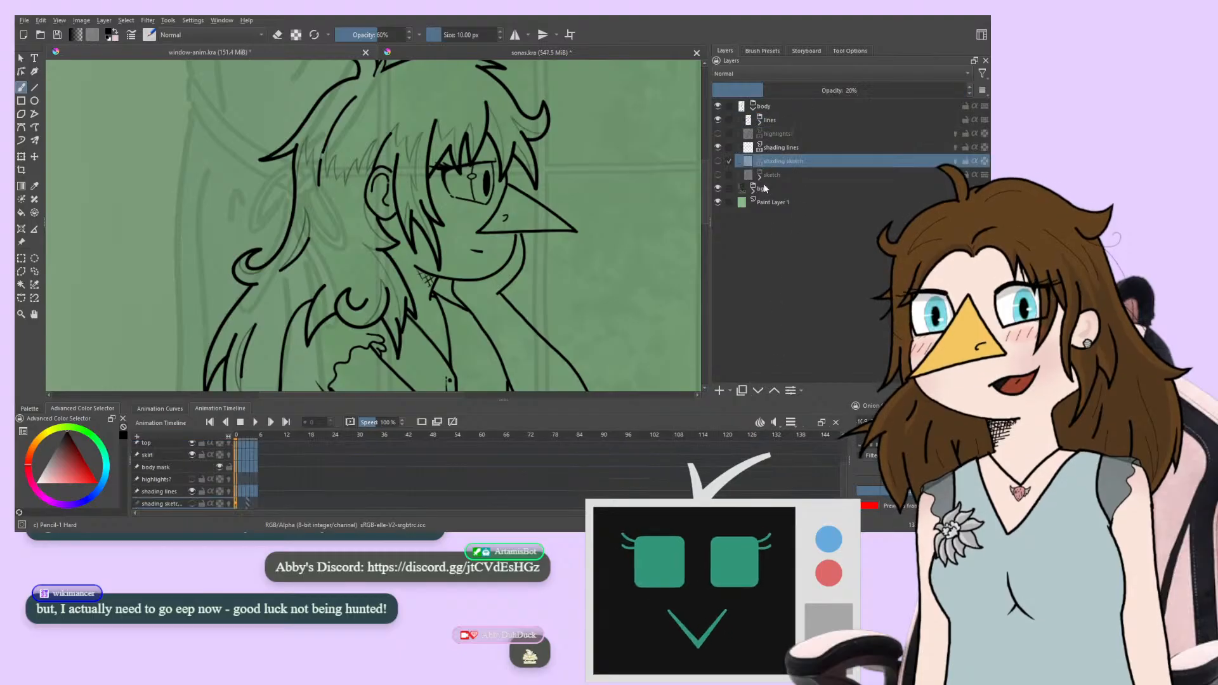
{"action": "left_click", "coordinate": [720, 391]}
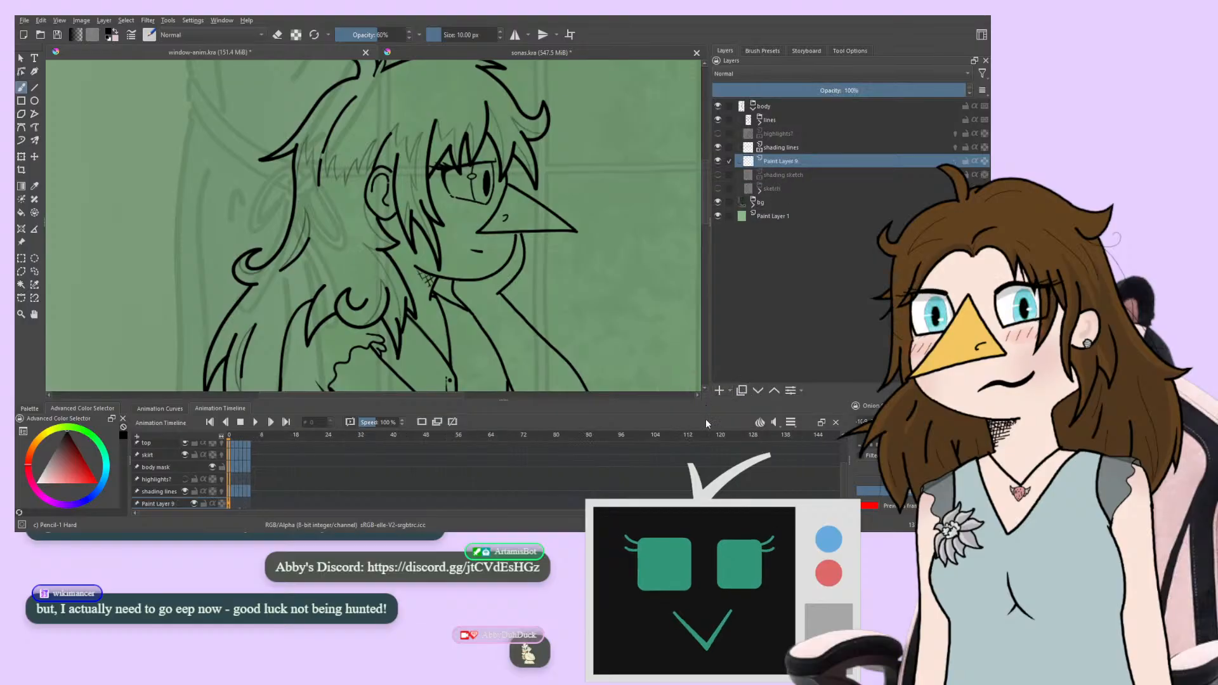
Put the new paint layer into its own group and rename the layer "3-frame"
{"action": "key", "text": "ctrl+g"}
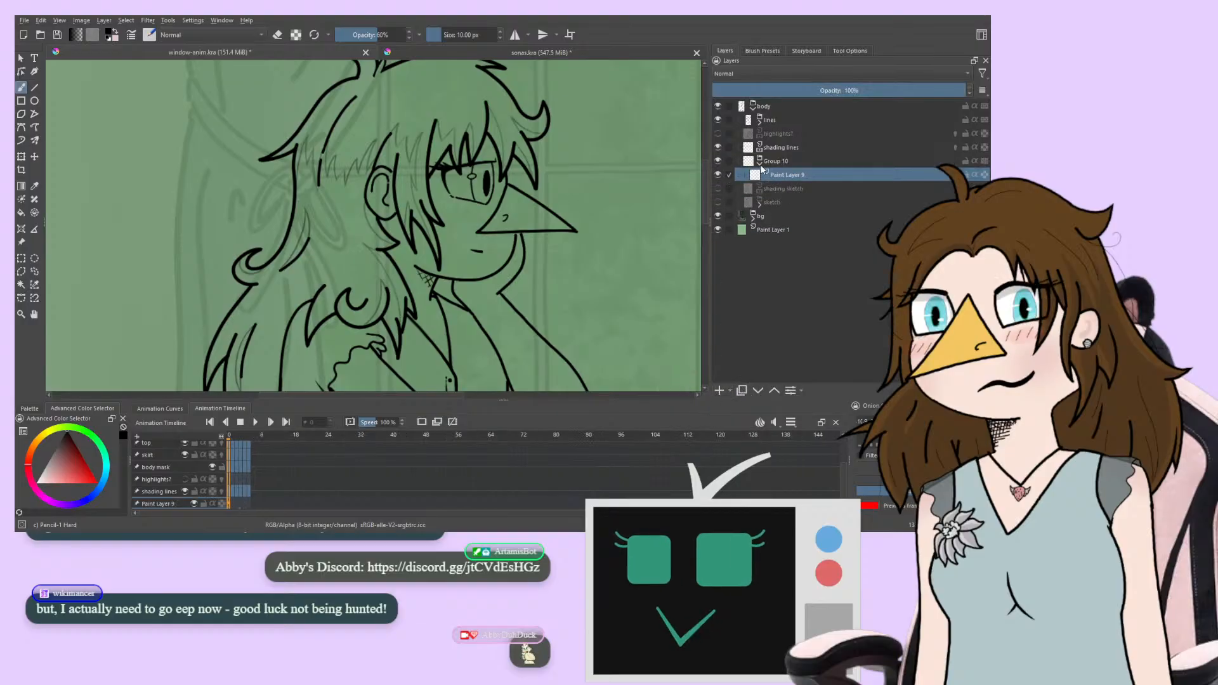
{"action": "double_click", "coordinate": [795, 177]}
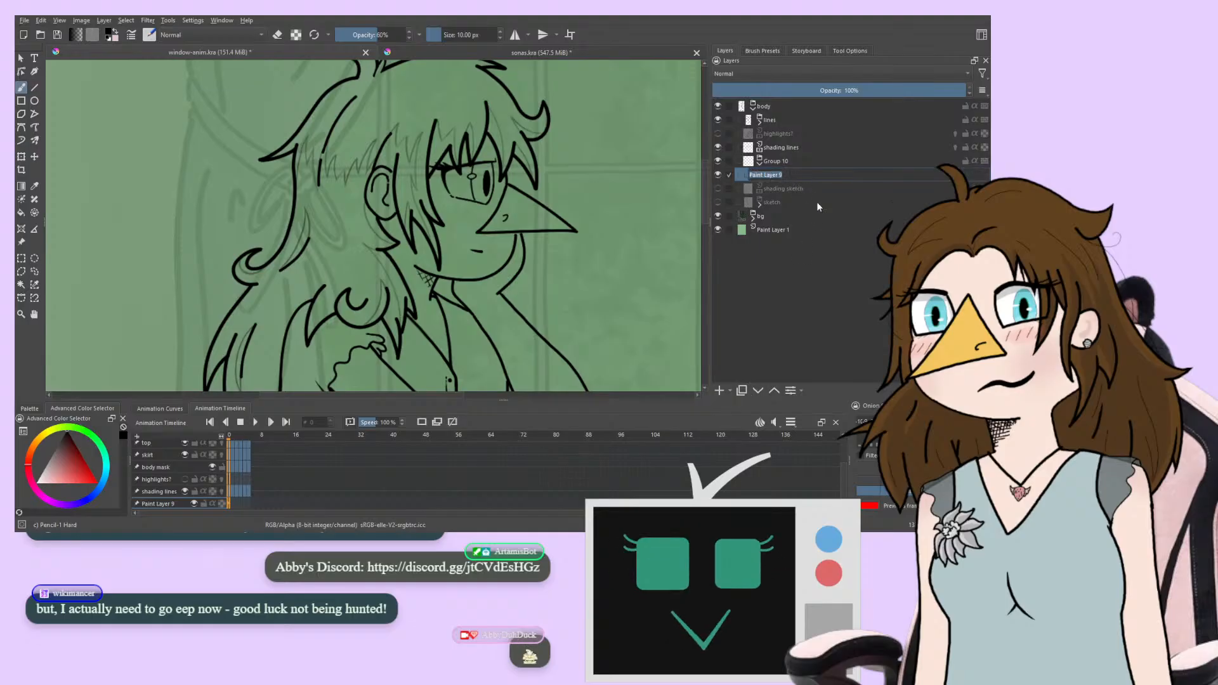
{"action": "type", "text": "3frame"}
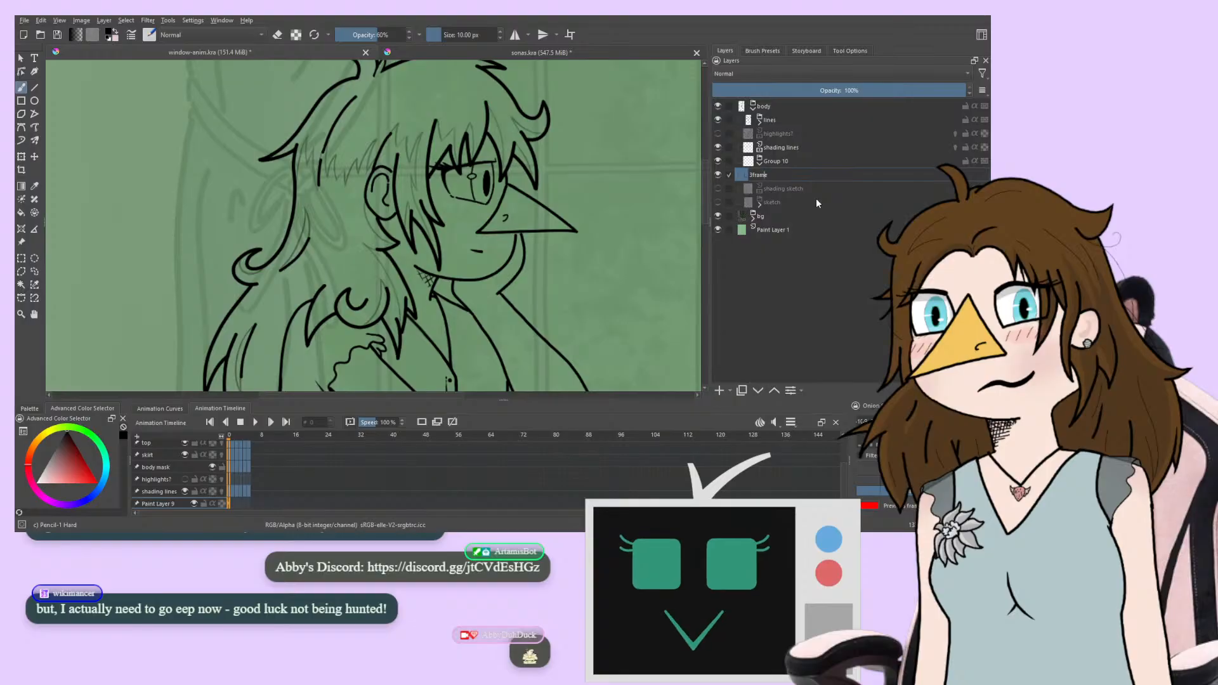
{"action": "type", "text": "-"}
{"action": "key", "text": "Return"}
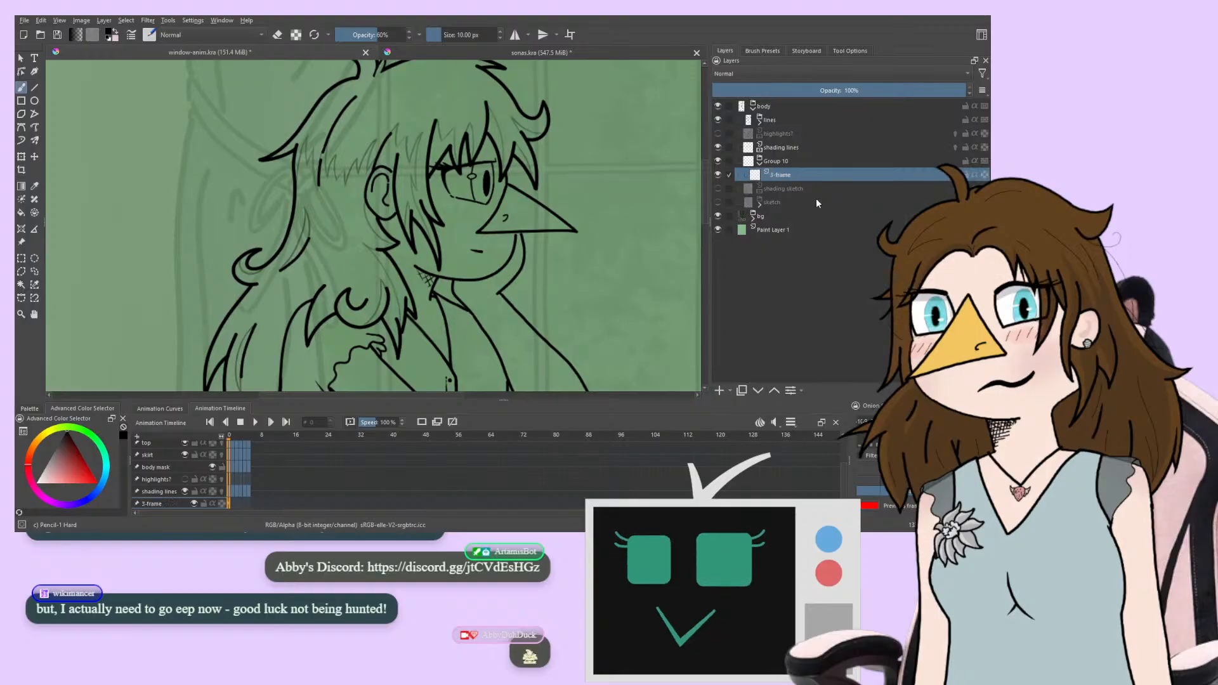
Duplicate the 3-frame layer inside the group and rename the copy "6-frame"
{"action": "left_click", "coordinate": [741, 389]}
{"action": "double_click", "coordinate": [787, 174]}
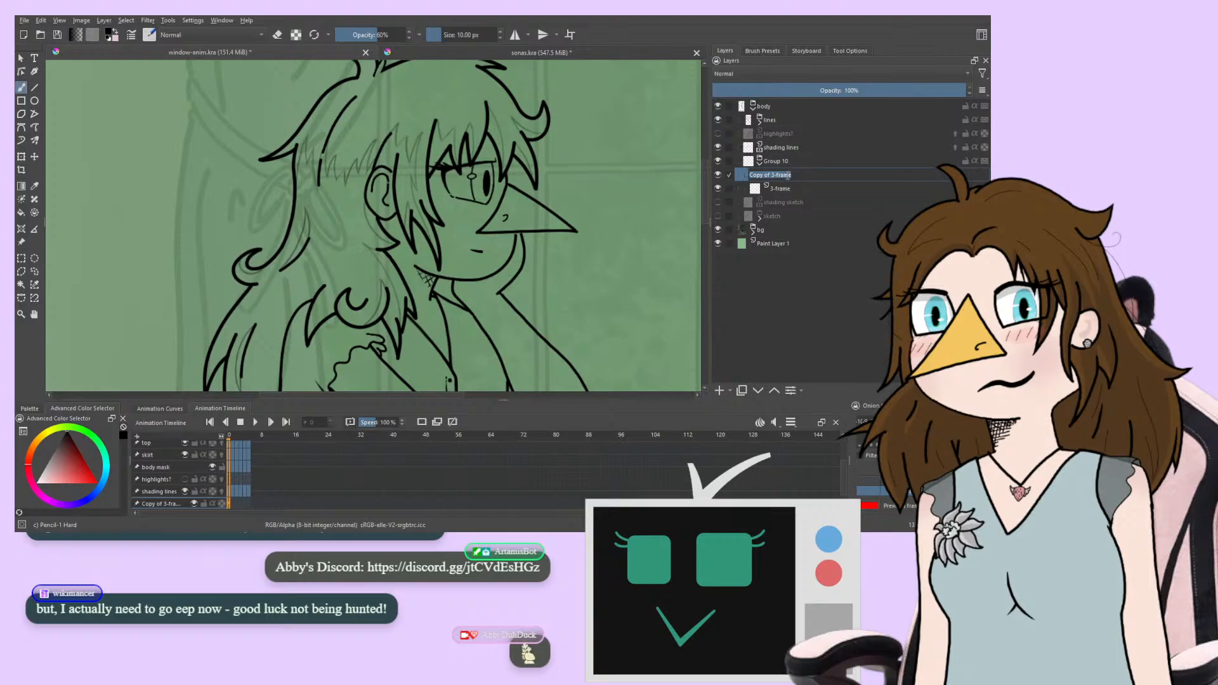
{"action": "type", "text": "6-fram"}
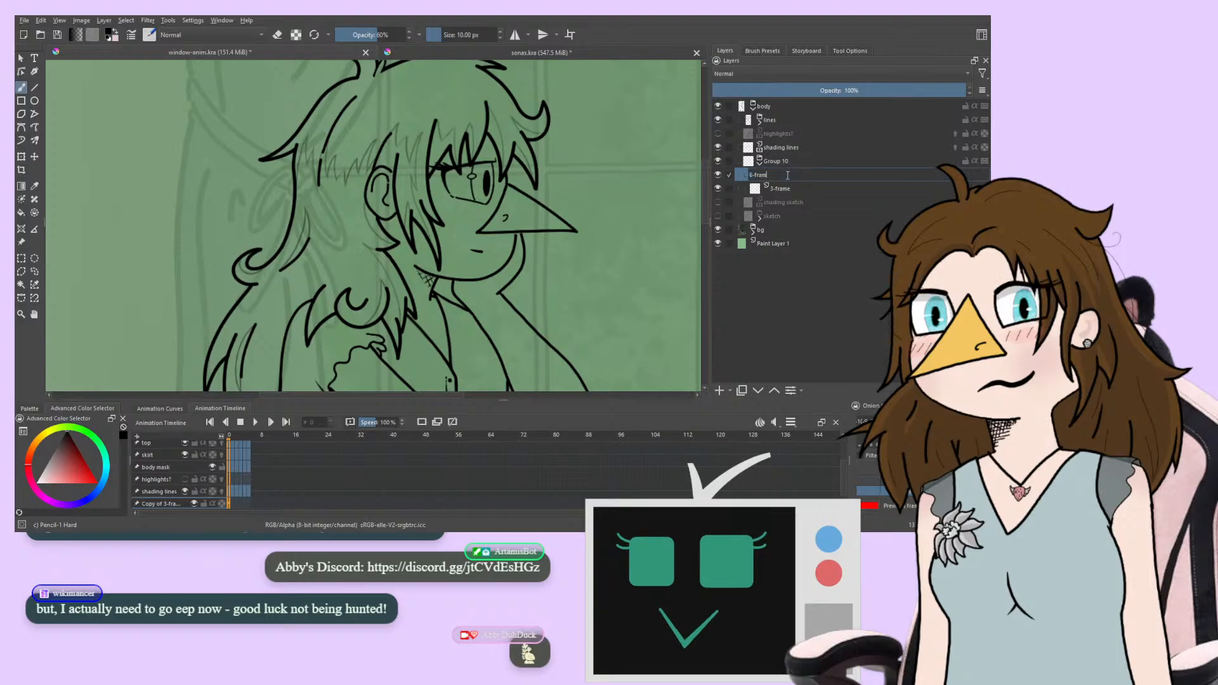
{"action": "type", "text": "ew"}
{"action": "key", "text": "BackSpace"}
{"action": "key", "text": "Return"}
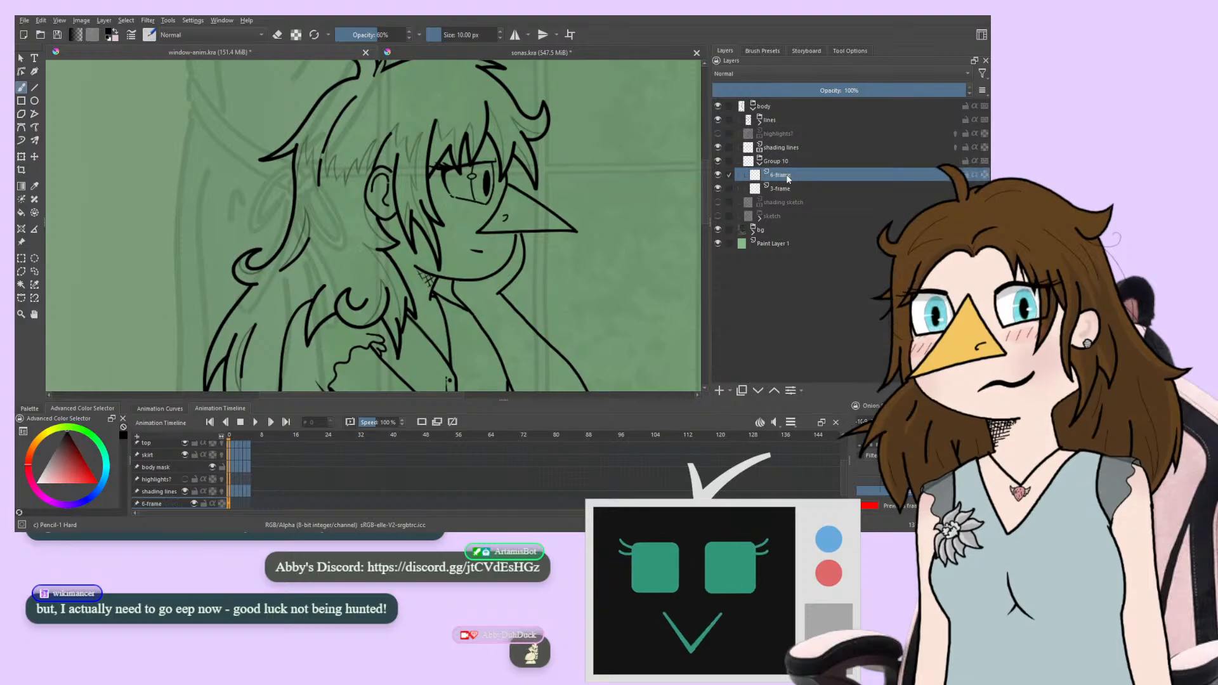
Add blank keyframes to the 3-frame layer so that each frame from 0 to 5 has one
{"action": "left_click", "coordinate": [786, 189]}
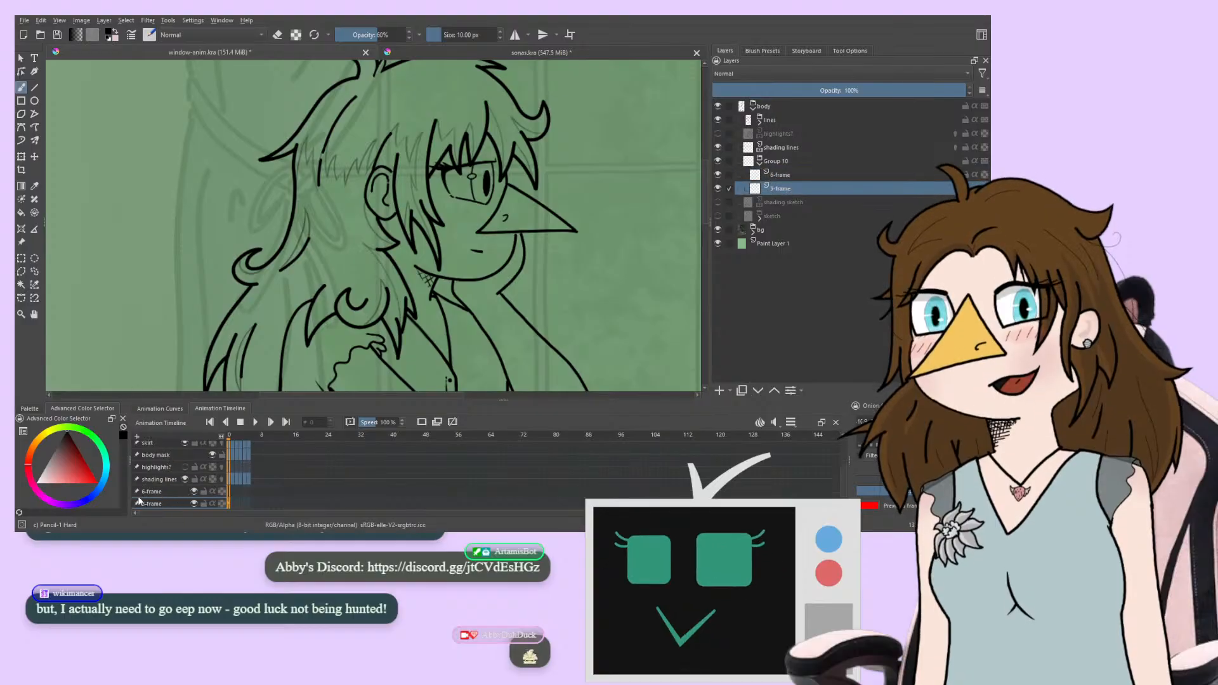
{"action": "left_click", "coordinate": [232, 501]}
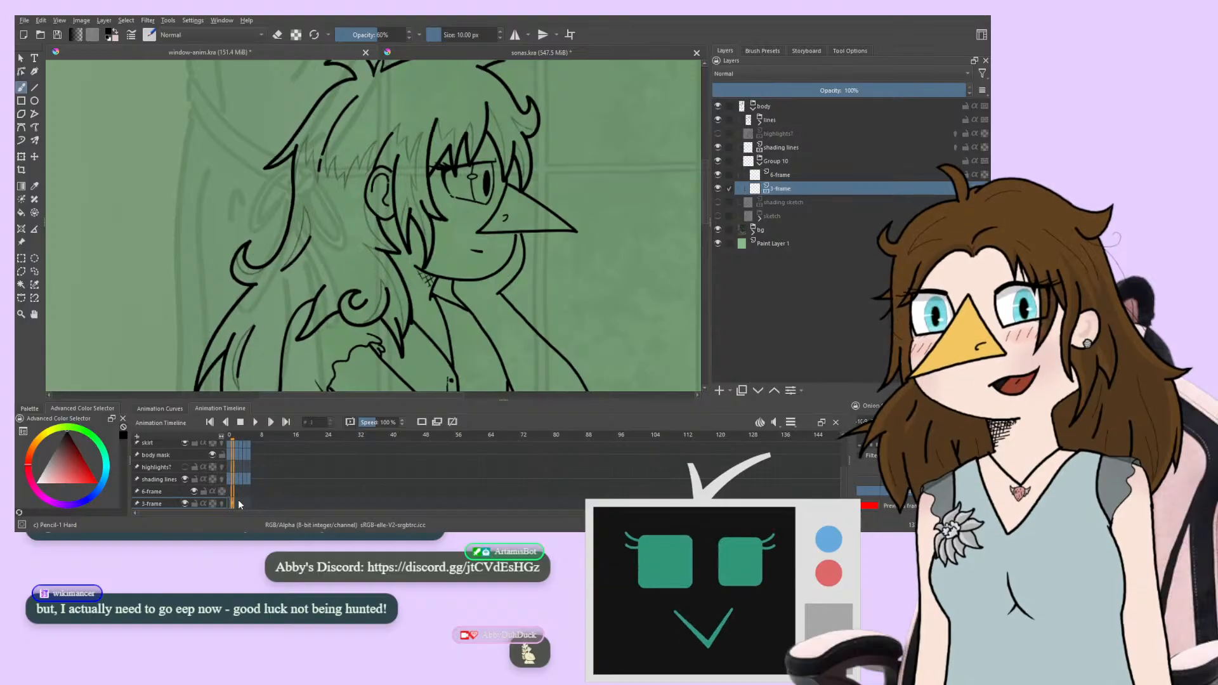
{"action": "left_click", "coordinate": [238, 504]}
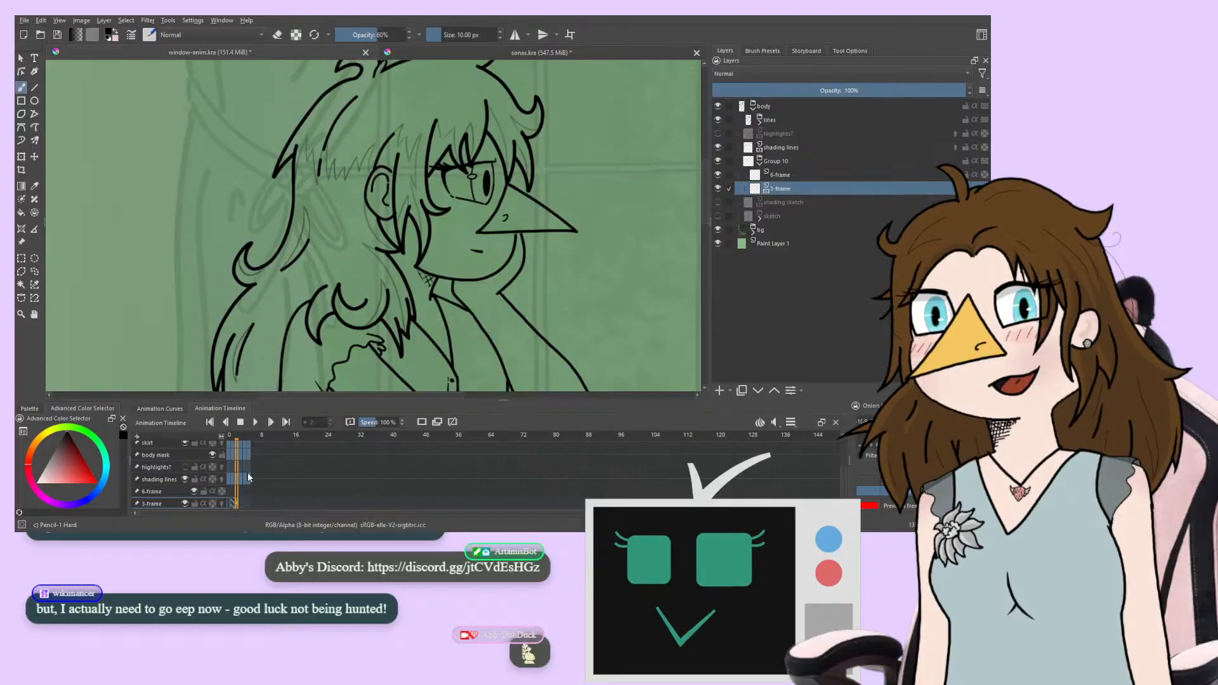
{"action": "left_click", "coordinate": [229, 501]}
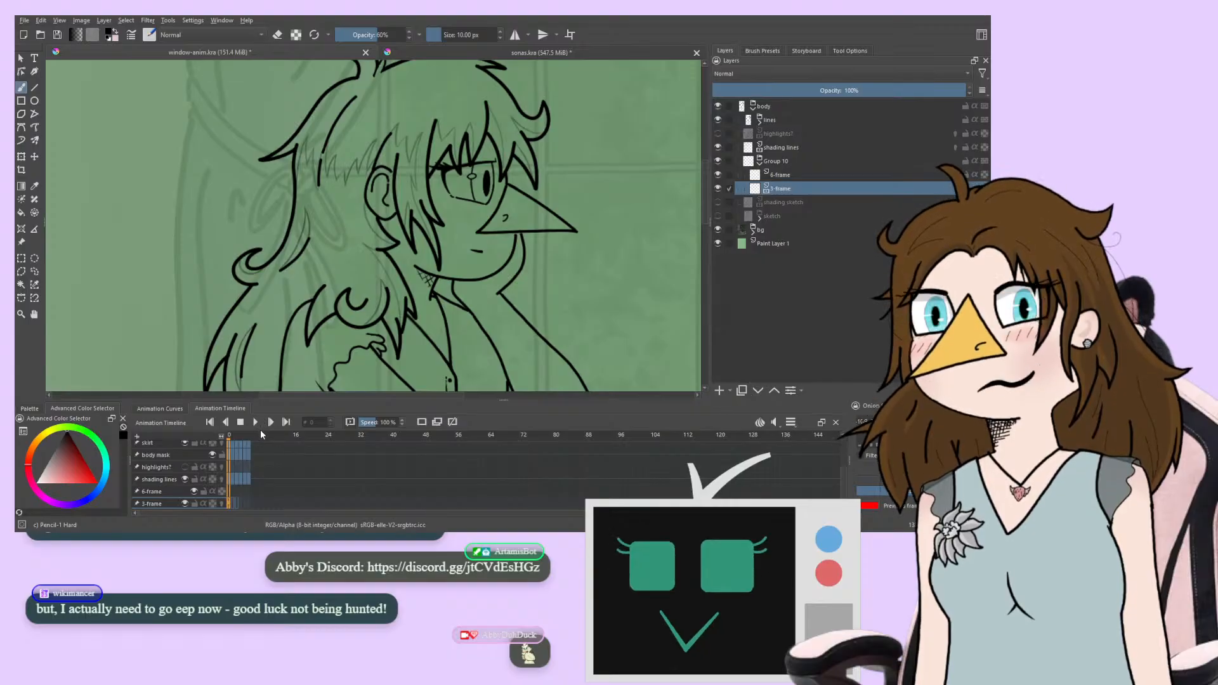
{"action": "left_click", "coordinate": [240, 503]}
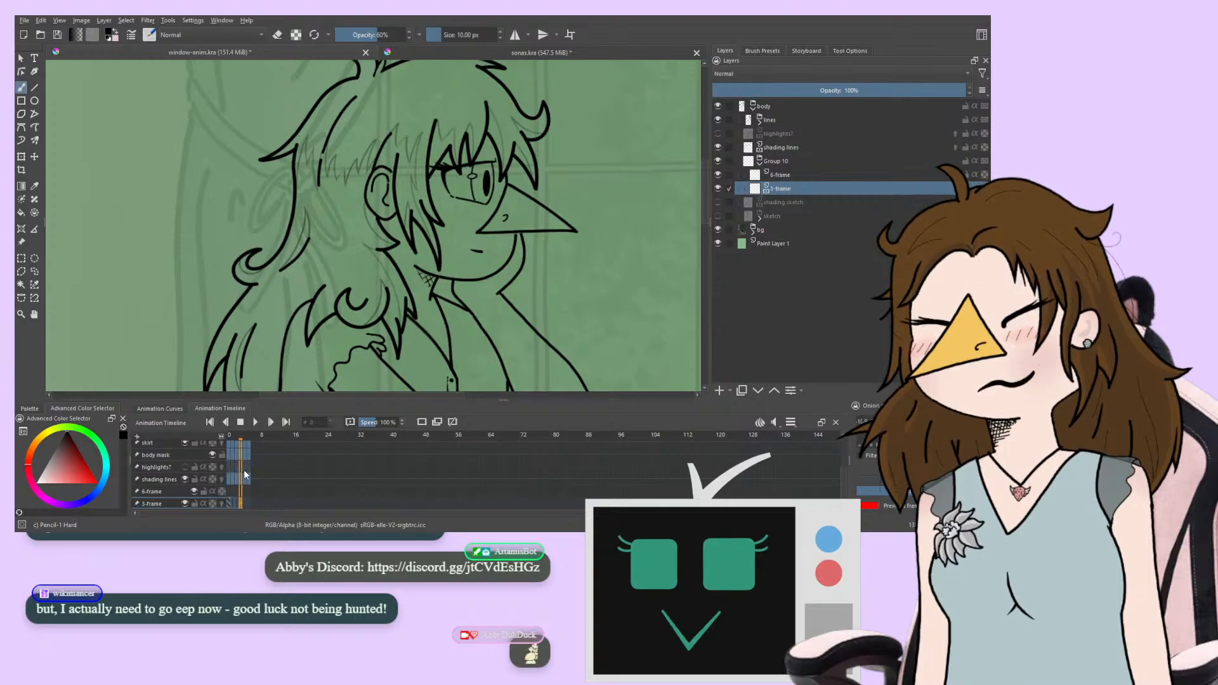
{"action": "left_click", "coordinate": [230, 499]}
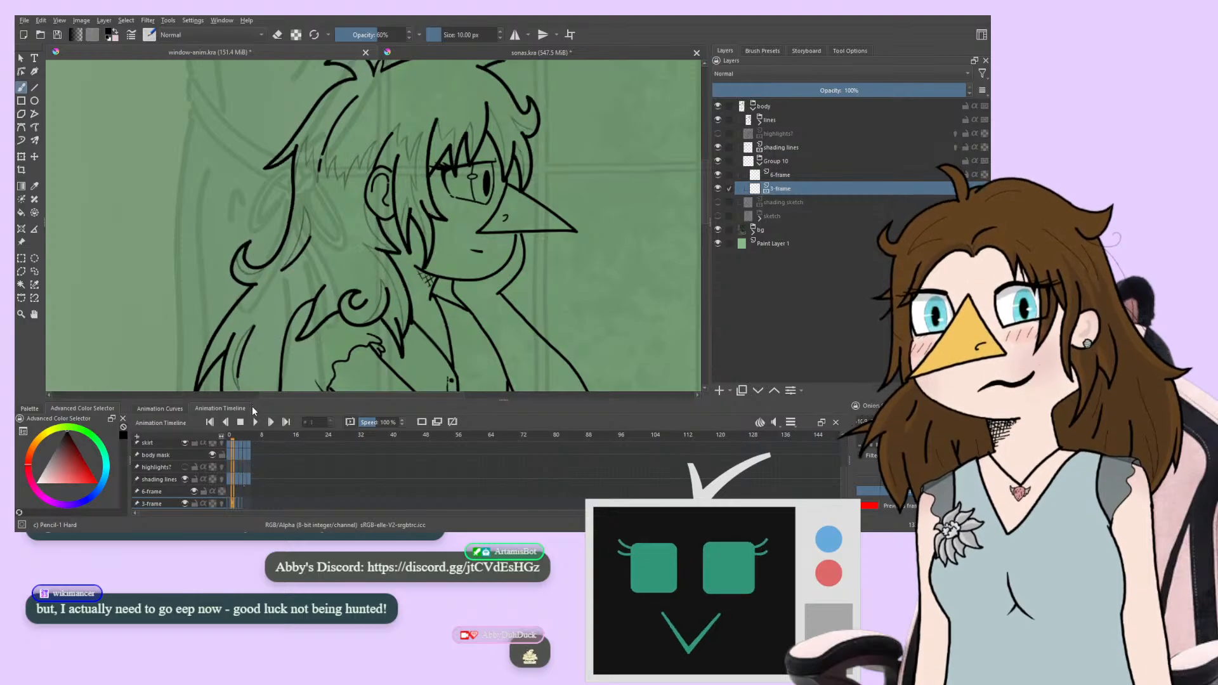
{"action": "left_click", "coordinate": [247, 504]}
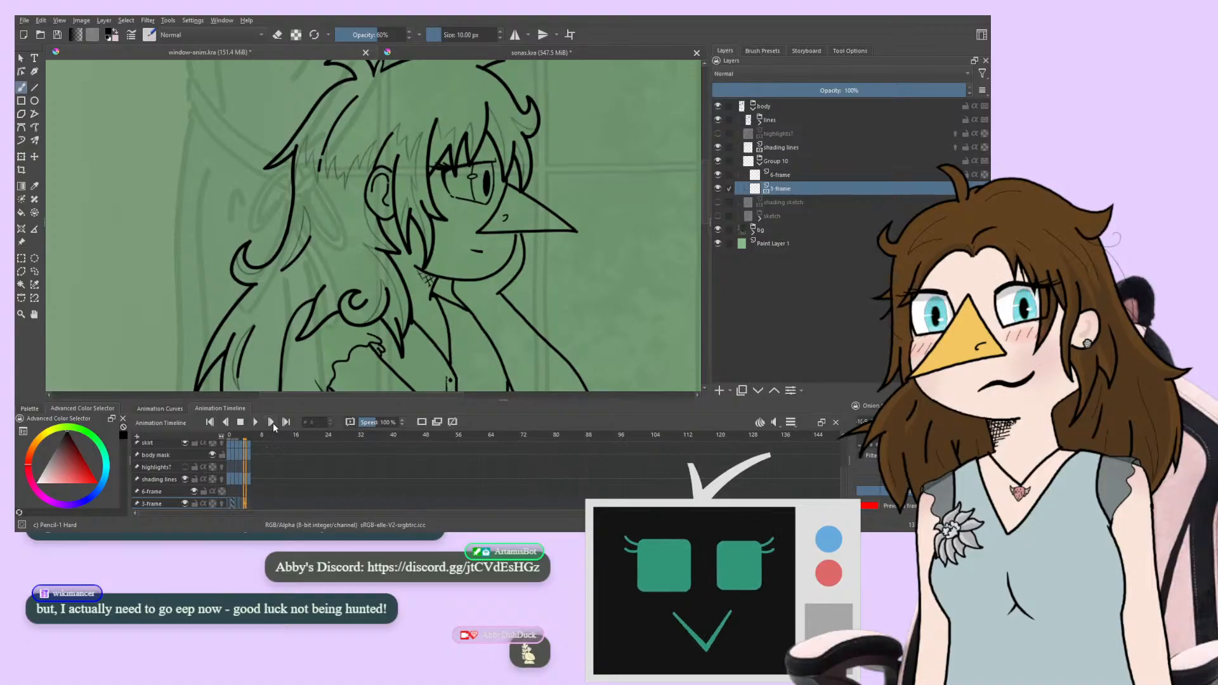
{"action": "left_click", "coordinate": [237, 501]}
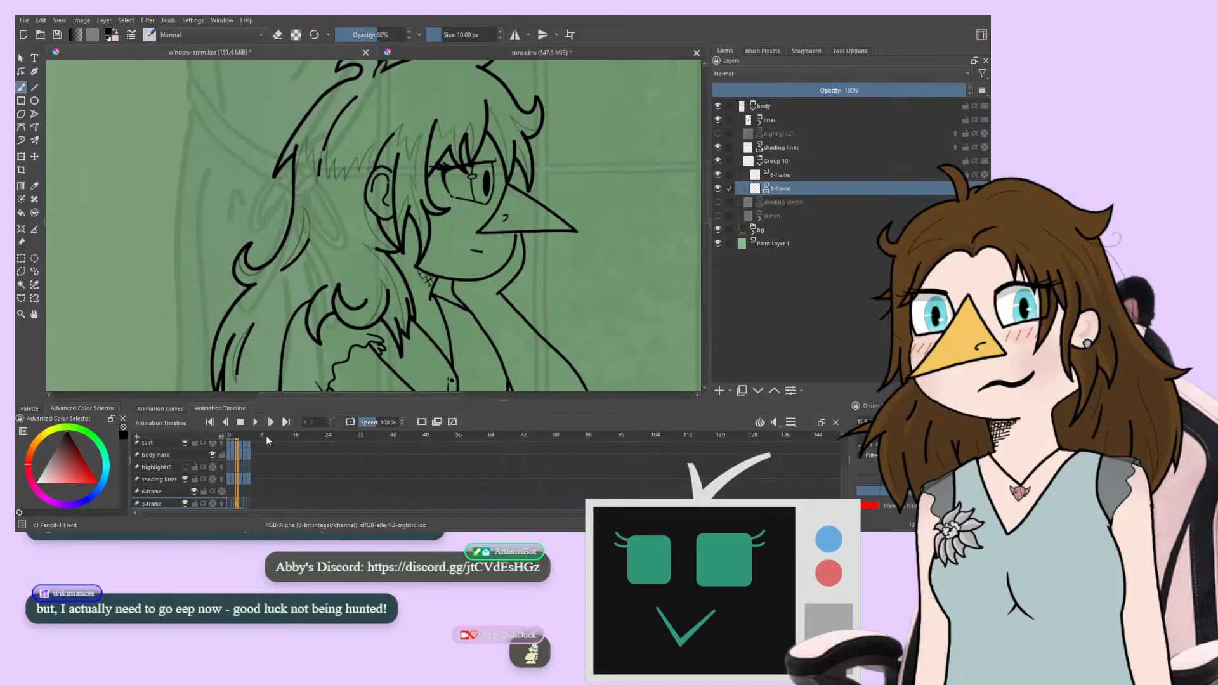
{"action": "left_click", "coordinate": [249, 501]}
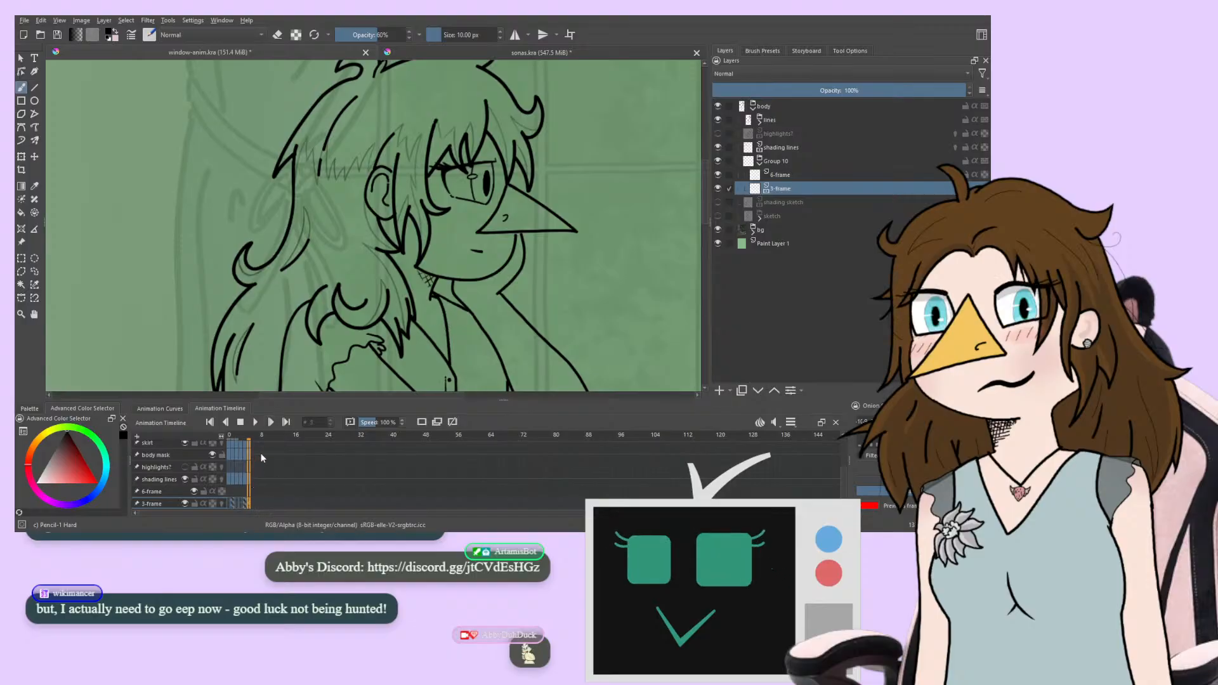
Add blank keyframes to the 6-frame layer on each frame from 0 to 5
{"action": "left_click", "coordinate": [228, 486]}
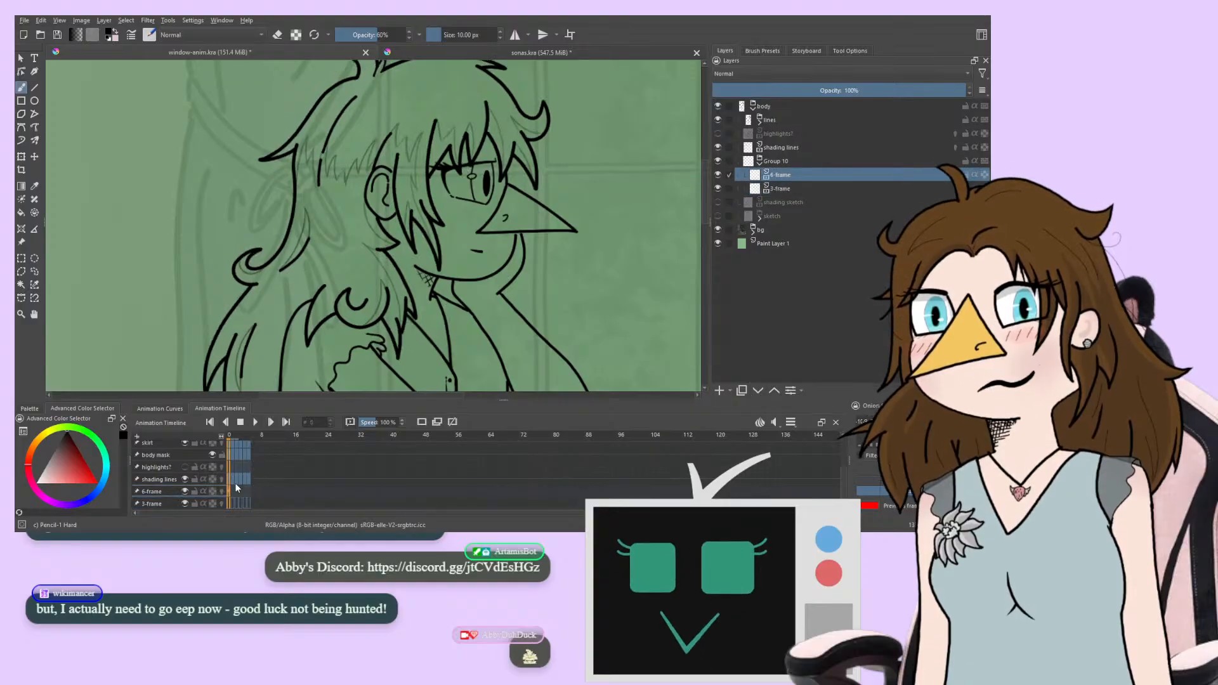
{"action": "left_click", "coordinate": [234, 491]}
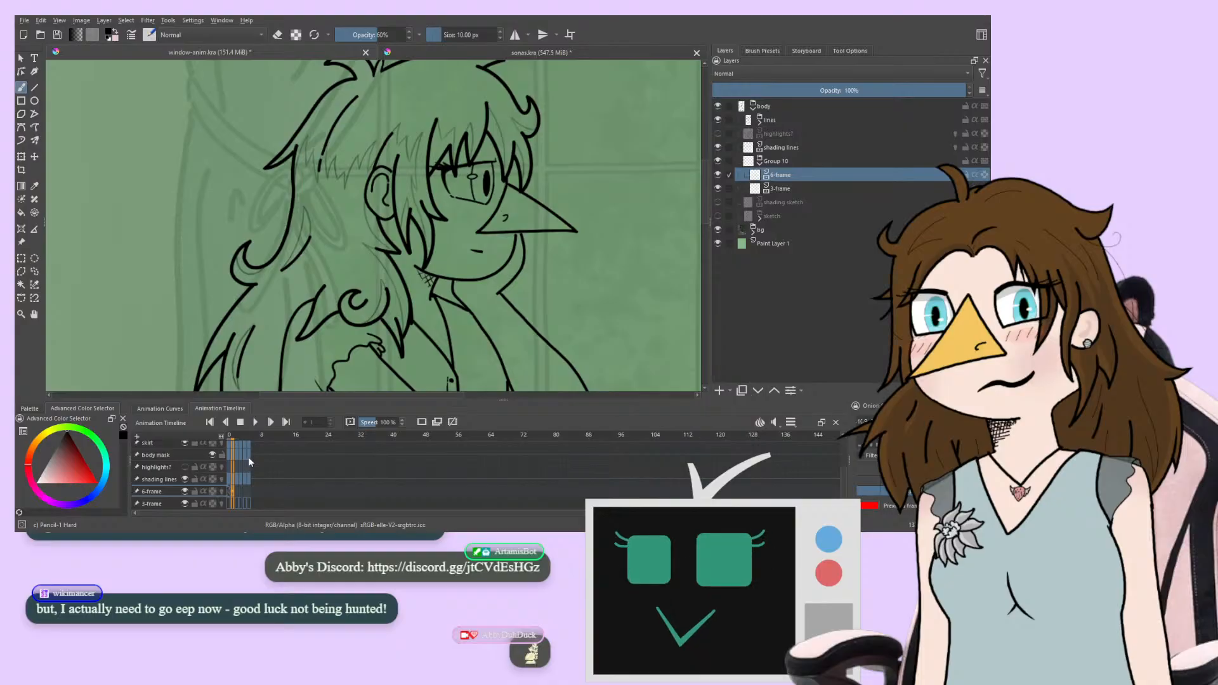
{"action": "left_click", "coordinate": [237, 492]}
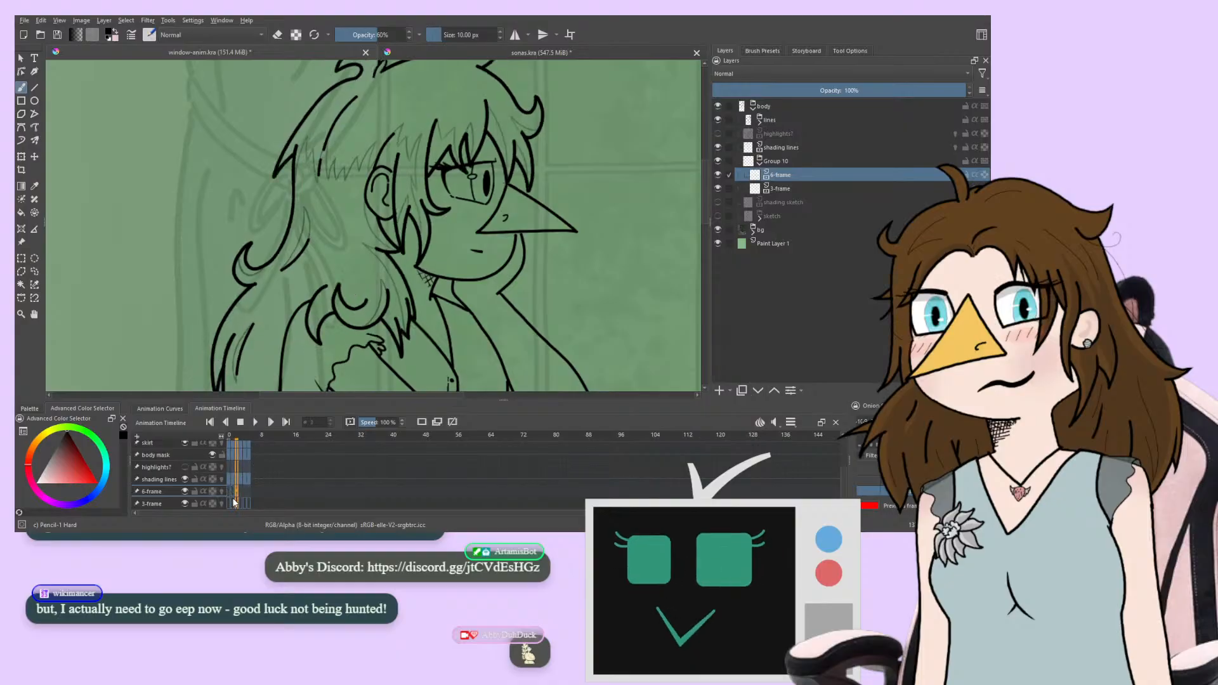
{"action": "left_click", "coordinate": [241, 489]}
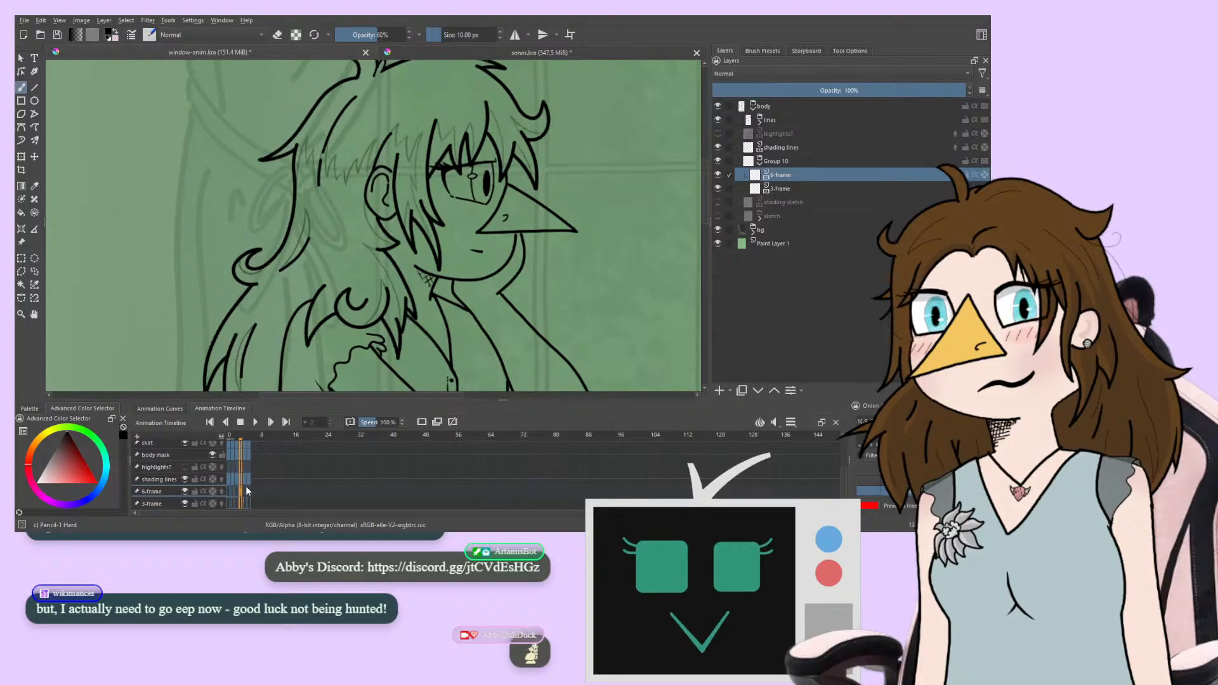
{"action": "left_click", "coordinate": [245, 487]}
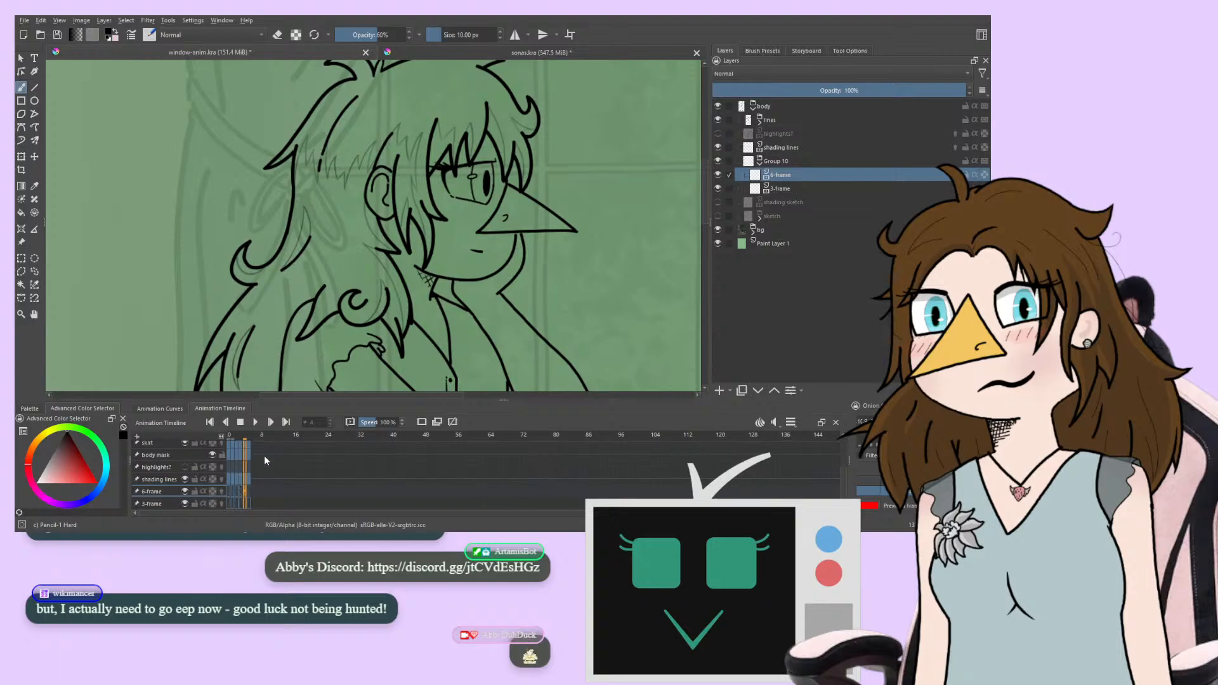
{"action": "left_click", "coordinate": [248, 489]}
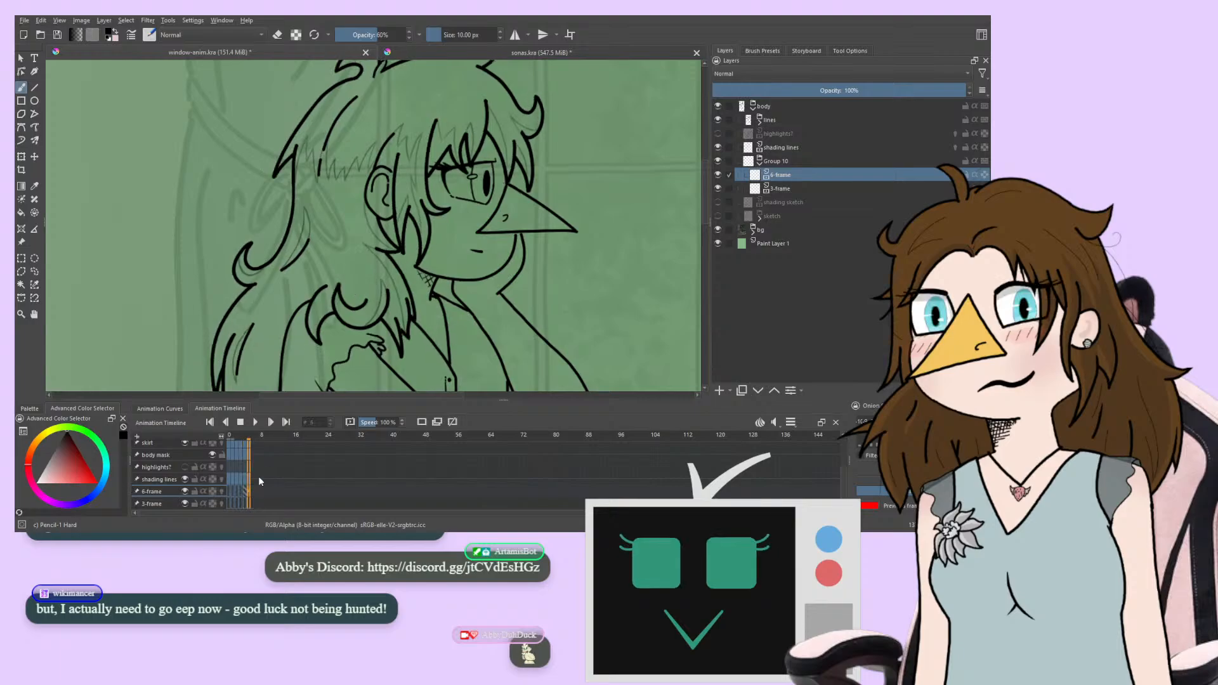
Step through the animation frames to compare the character's line art from one frame to another
{"action": "key", "text": "space"}
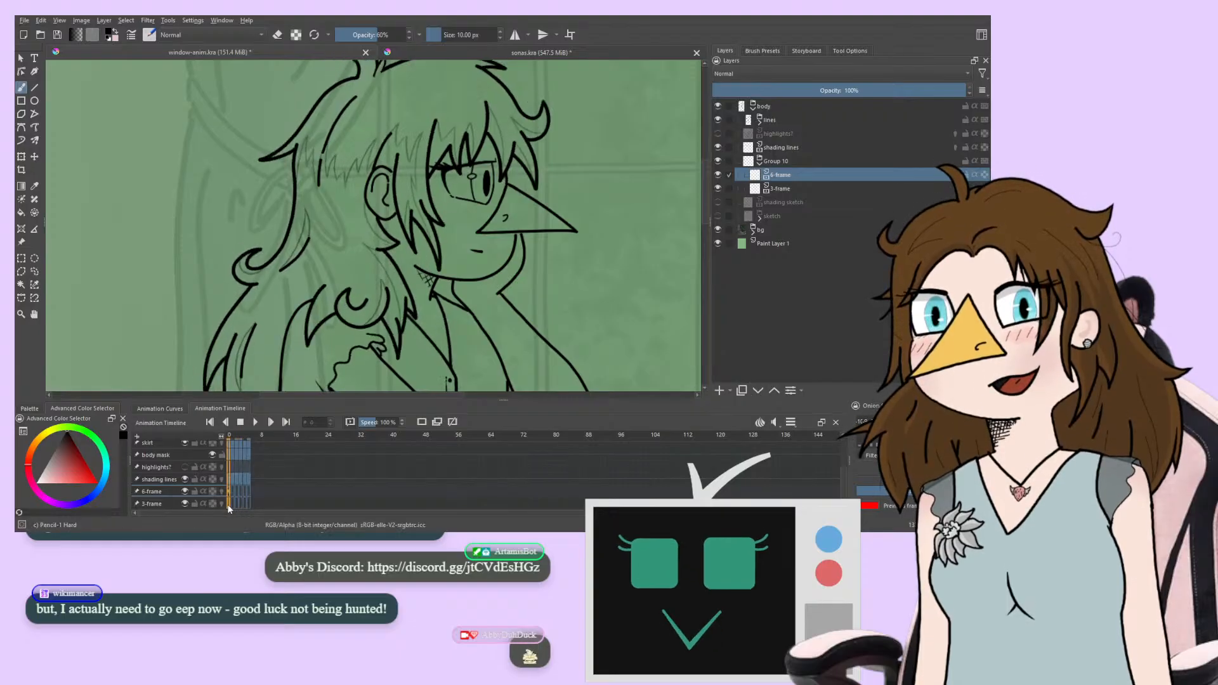
{"action": "left_click", "coordinate": [170, 503]}
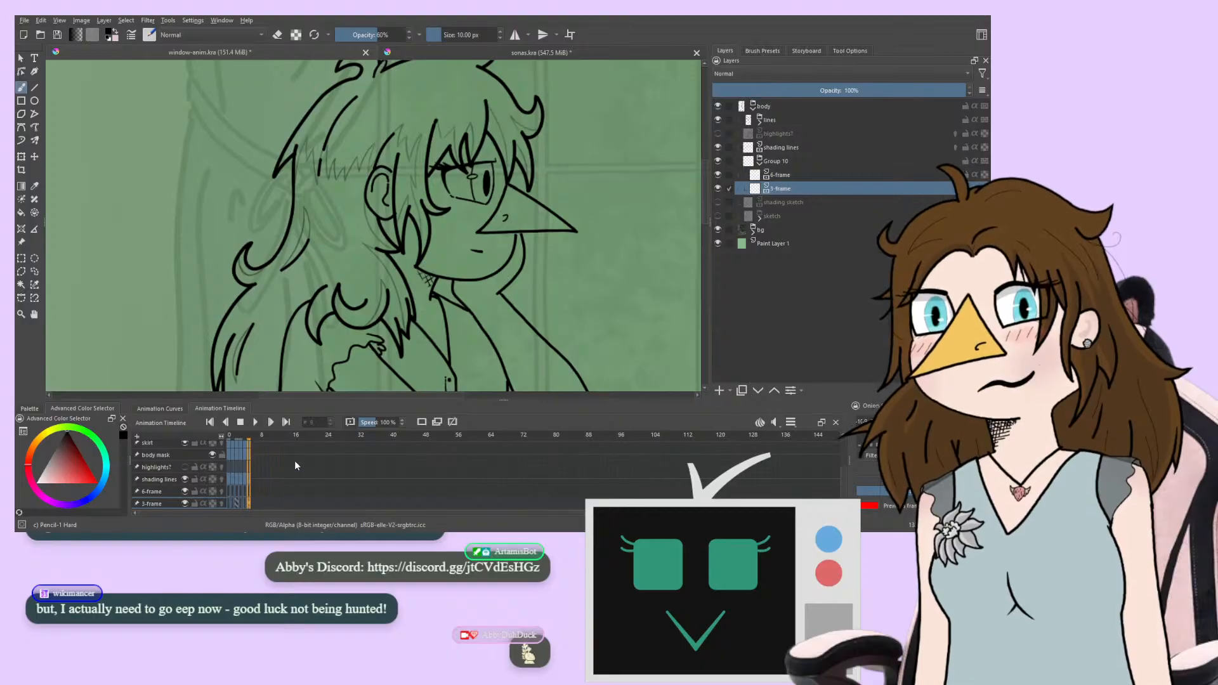
{"action": "left_click", "coordinate": [250, 453]}
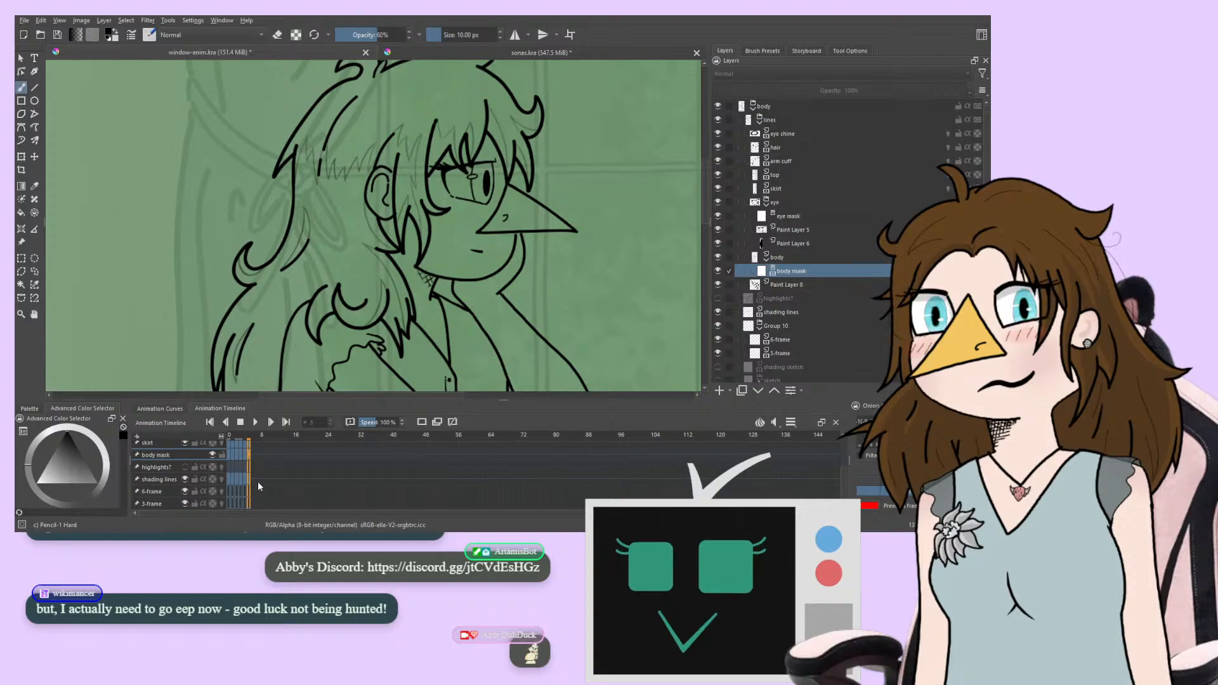
{"action": "key", "text": "Left"}
{"action": "key", "text": "Left"}
{"action": "key", "text": "Left"}
{"action": "key", "text": "Left"}
{"action": "key", "text": "Left"}
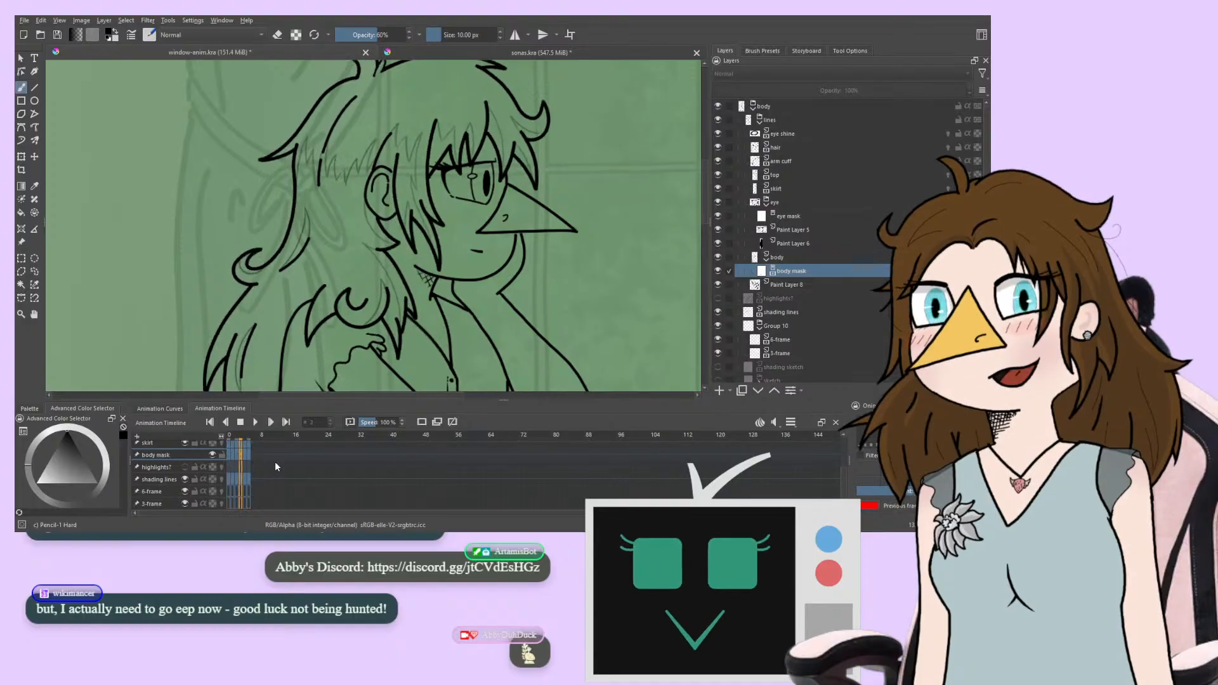
Make the 3-frame layer active again and examine the line art of the character's arms, torso and head
{"action": "left_click", "coordinate": [229, 504]}
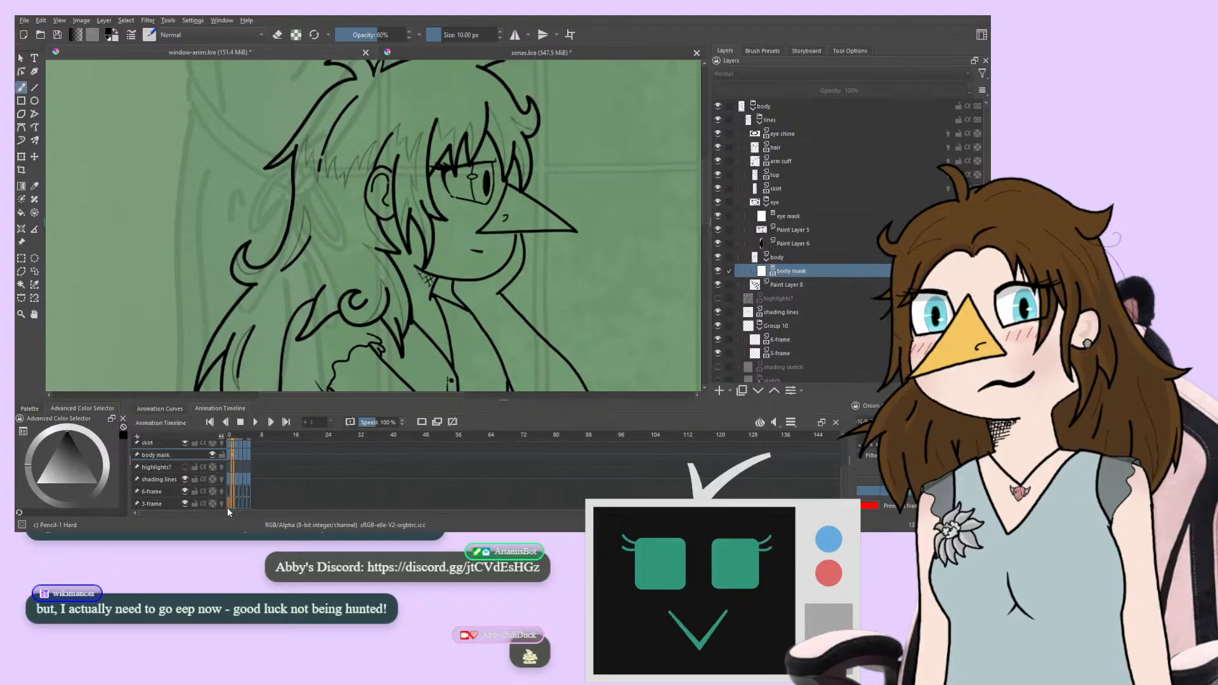
{"action": "left_click", "coordinate": [164, 503]}
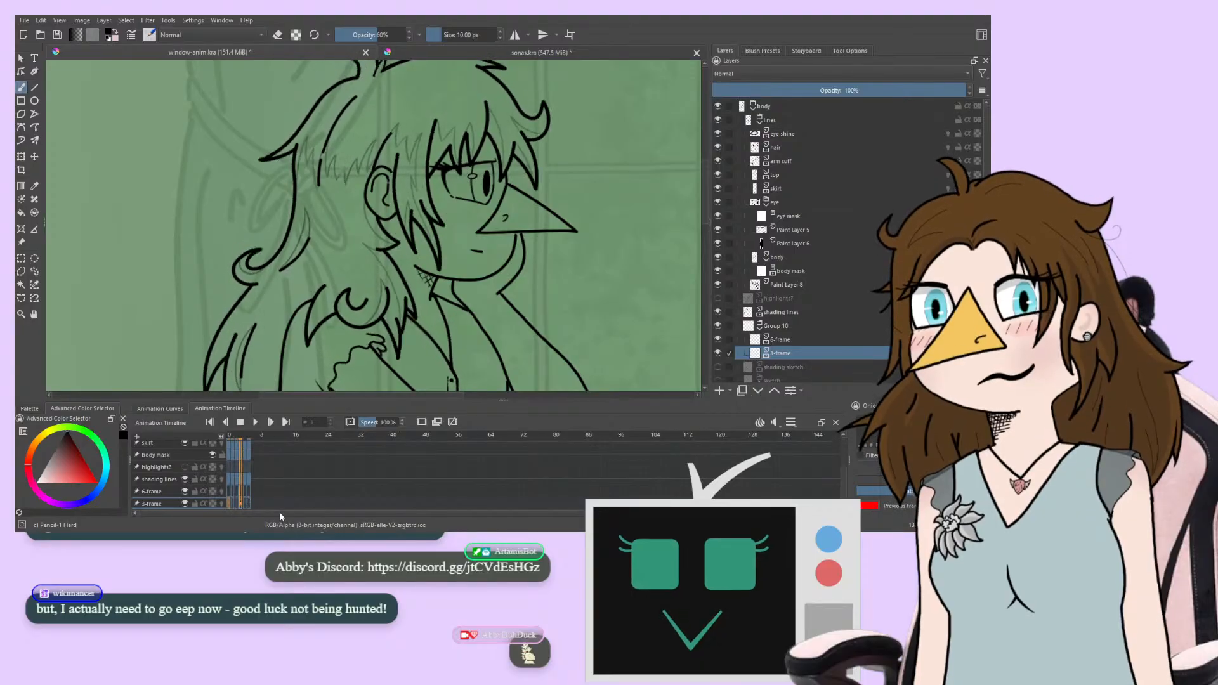
{"action": "scroll", "coordinate": [373, 225], "scroll_direction": "down", "scroll_amount": 5}
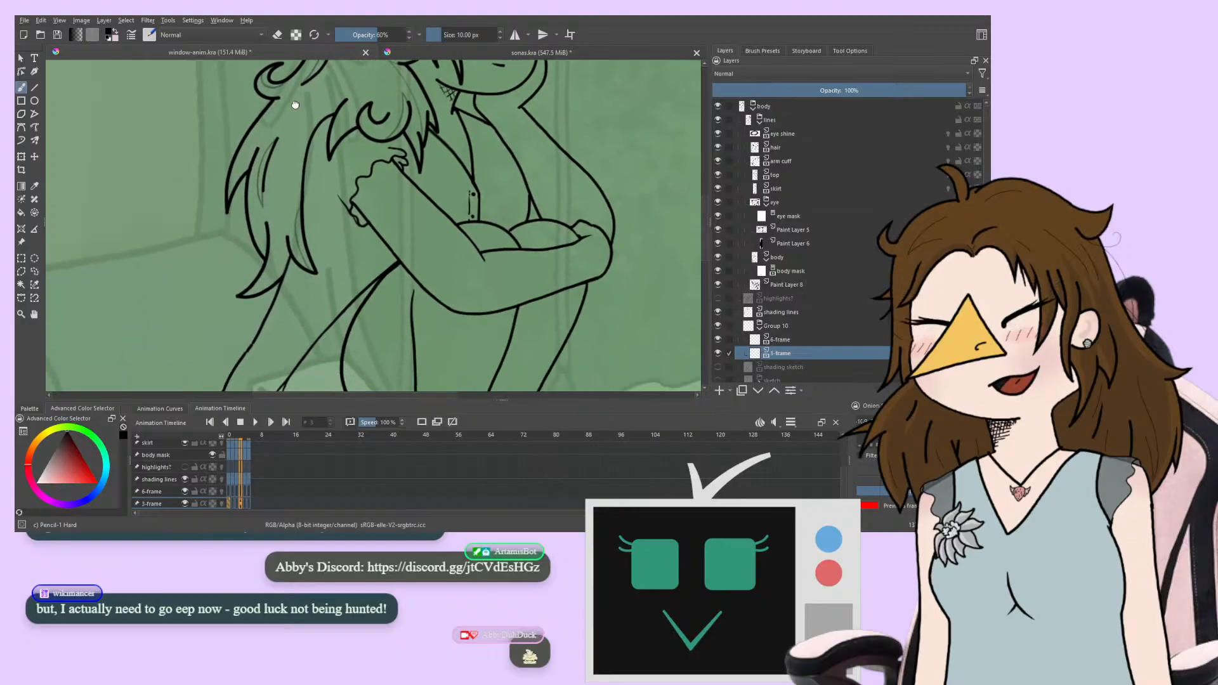
{"action": "left_click", "coordinate": [159, 490]}
{"action": "left_click", "coordinate": [160, 501]}
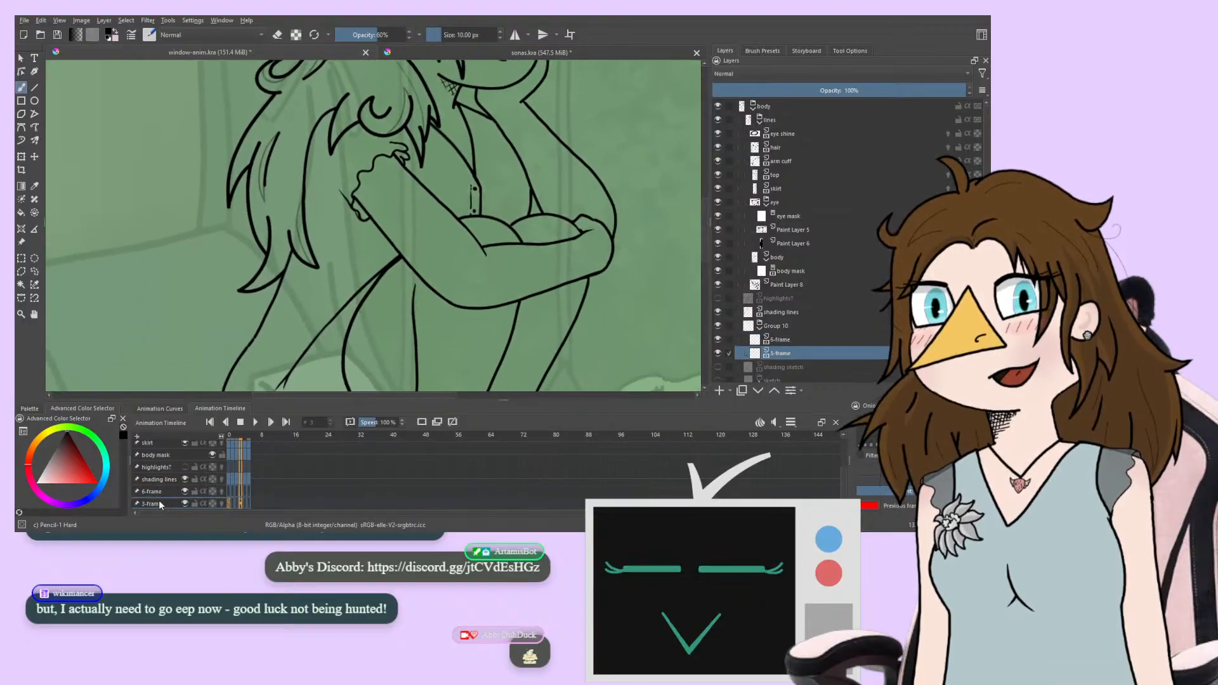
{"action": "left_click_drag", "start_coordinate": [195, 146], "coordinate": [184, 315]}
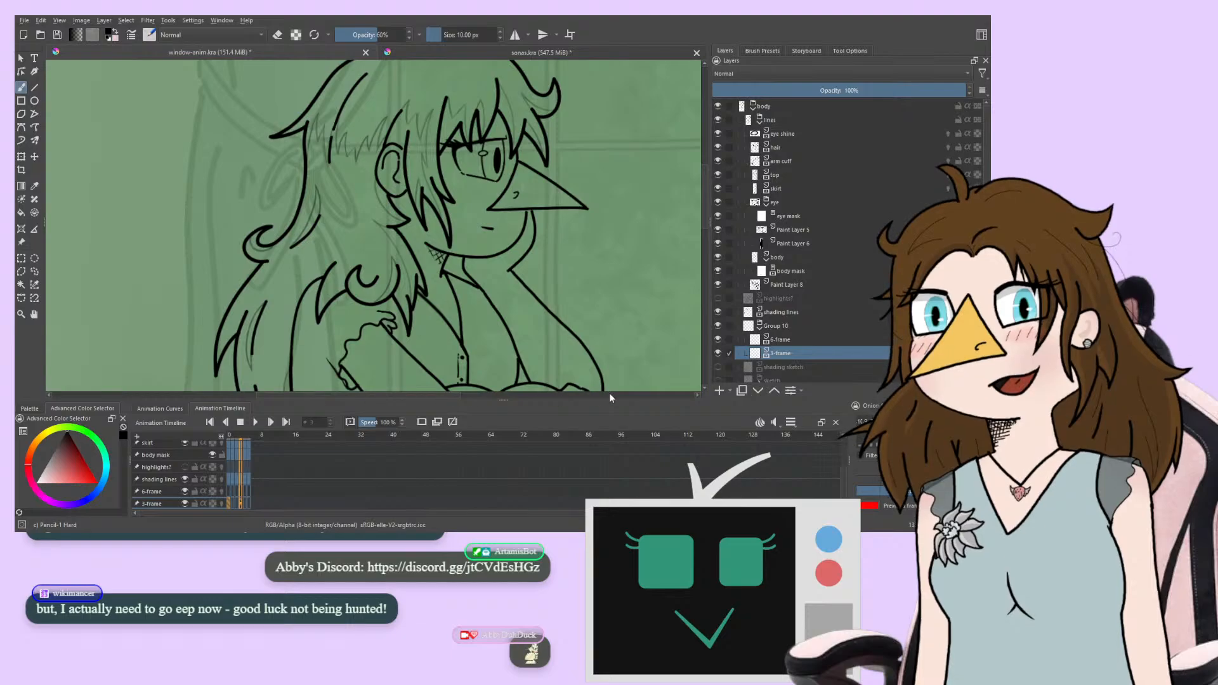
Add a paint layer at the top of Group 10, above 6-frame, and rename it "skin"
{"action": "left_click", "coordinate": [719, 391]}
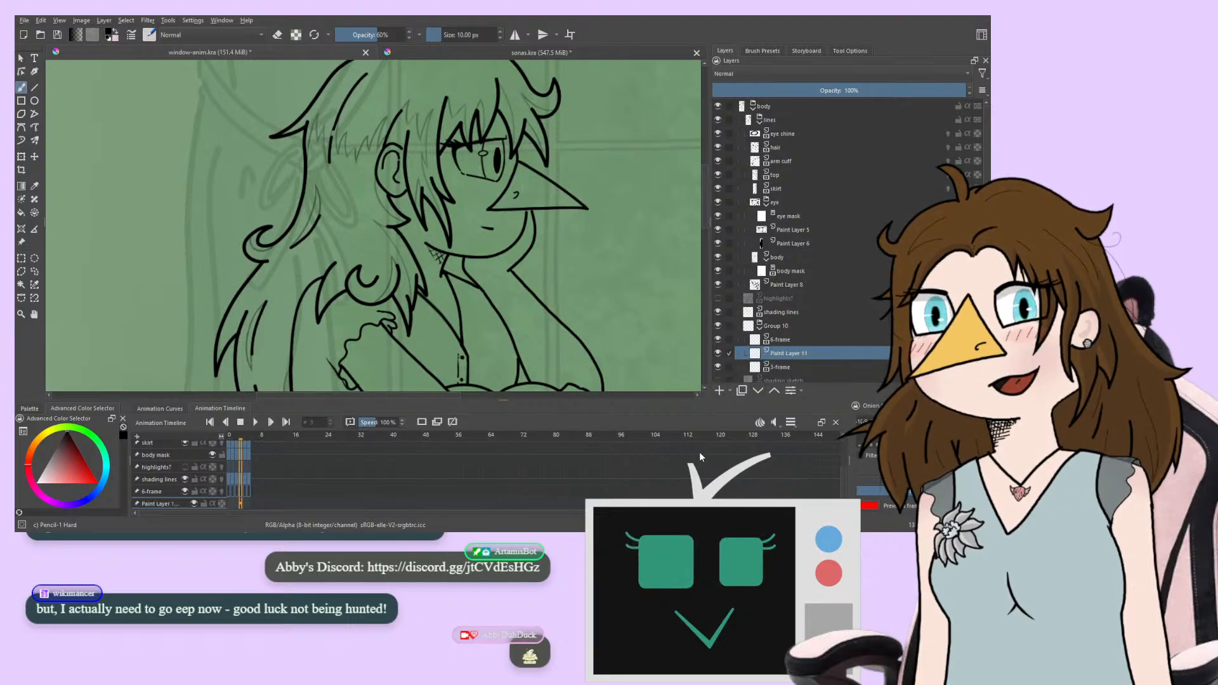
{"action": "left_click", "coordinate": [758, 390]}
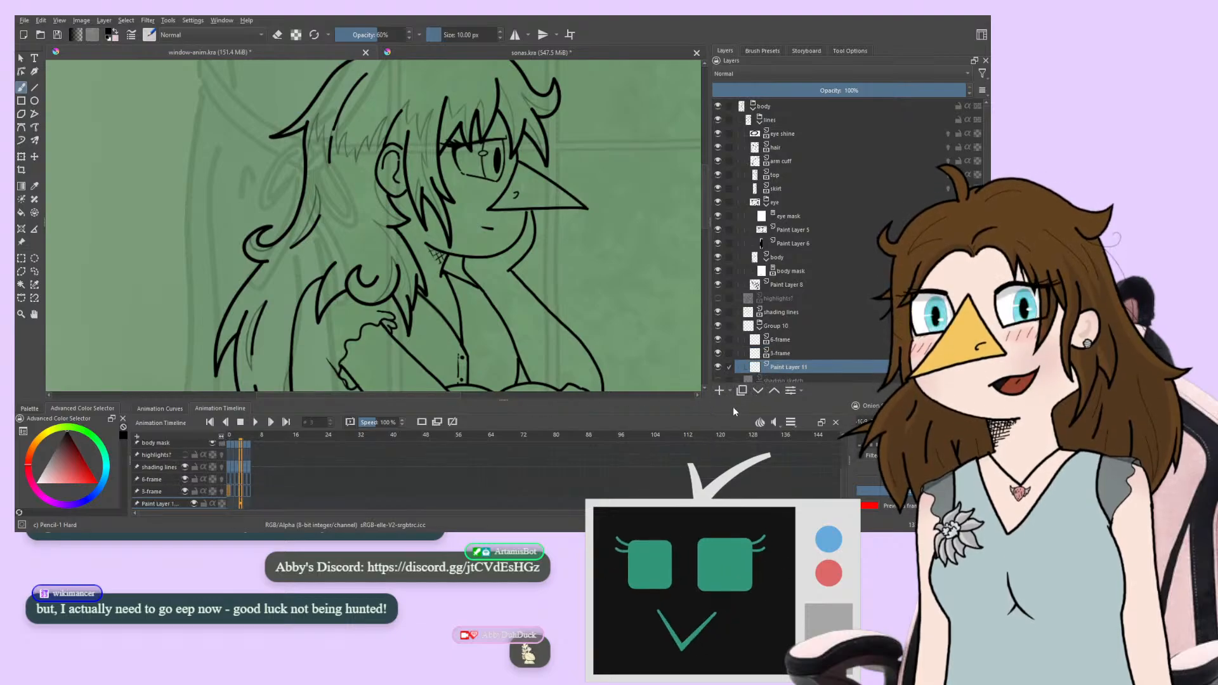
{"action": "left_click", "coordinate": [774, 391]}
{"action": "left_click", "coordinate": [774, 391]}
{"action": "double_click", "coordinate": [779, 339]}
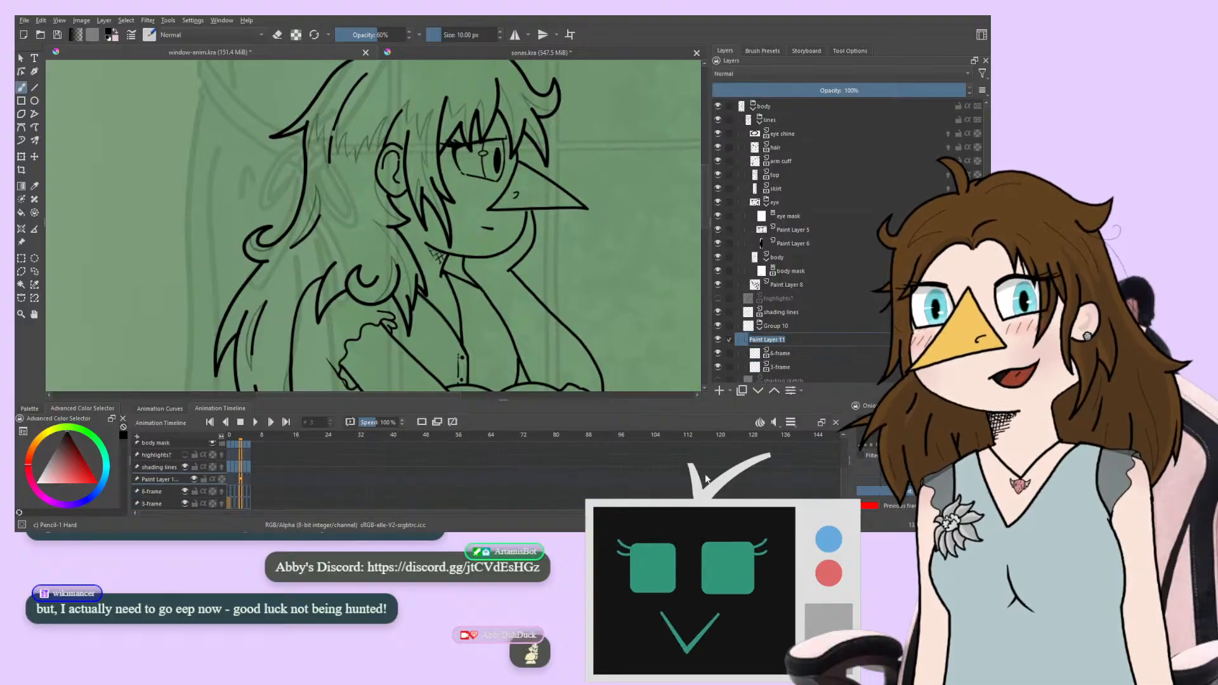
{"action": "type", "text": "skin"}
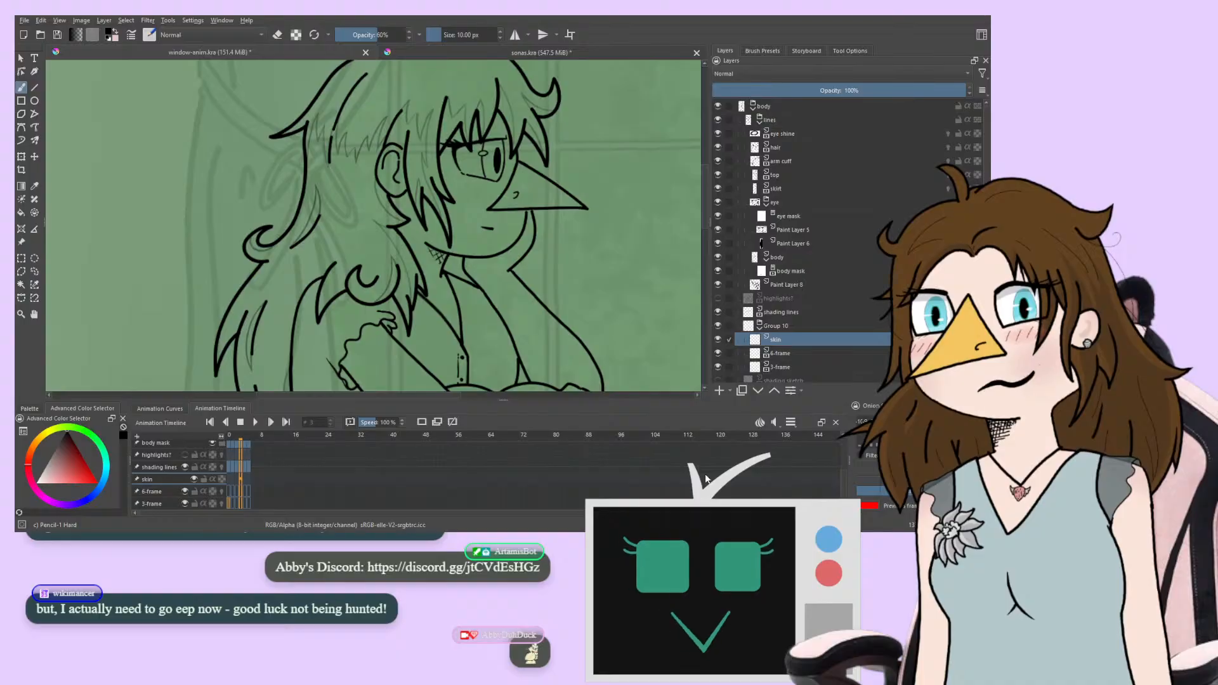
Switch to the sonas.kra document and sample the light skin color from the character's chest above the heart pendant
{"action": "left_click", "coordinate": [428, 53]}
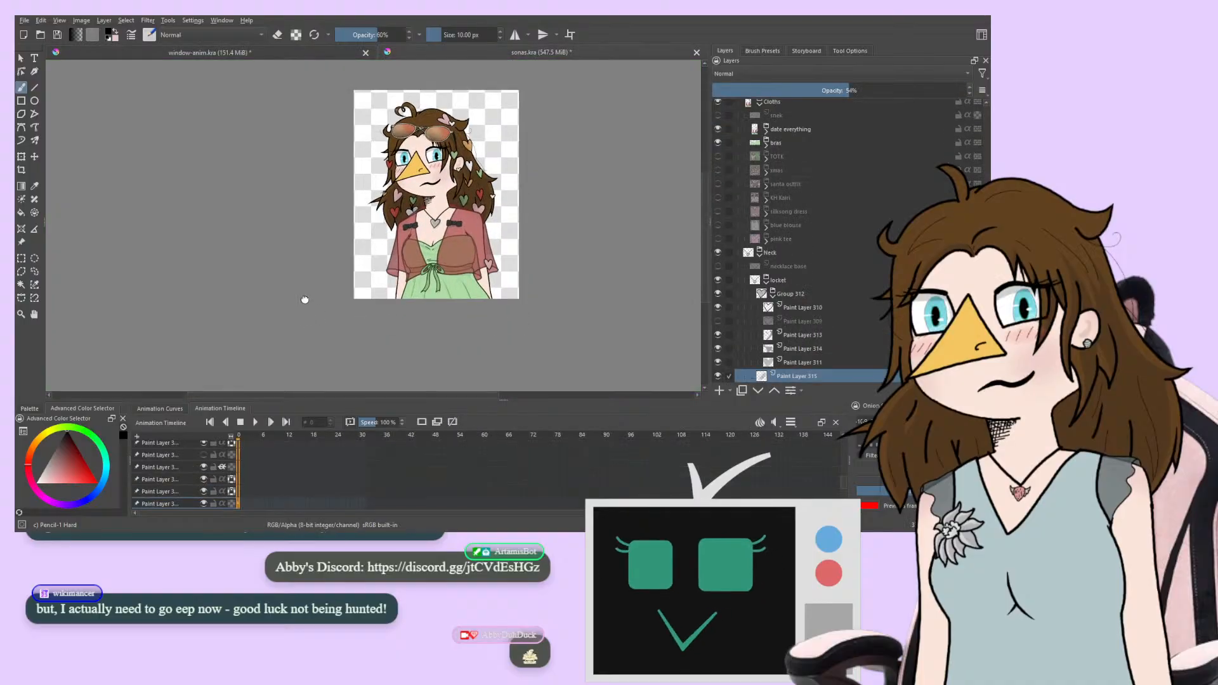
{"action": "left_click_drag", "start_coordinate": [305, 299], "coordinate": [248, 296]}
{"action": "key", "text": "ctrl+plus"}
{"action": "key", "text": "ctrl+plus"}
{"action": "key", "text": "ctrl+plus"}
{"action": "key", "text": "ctrl+plus"}
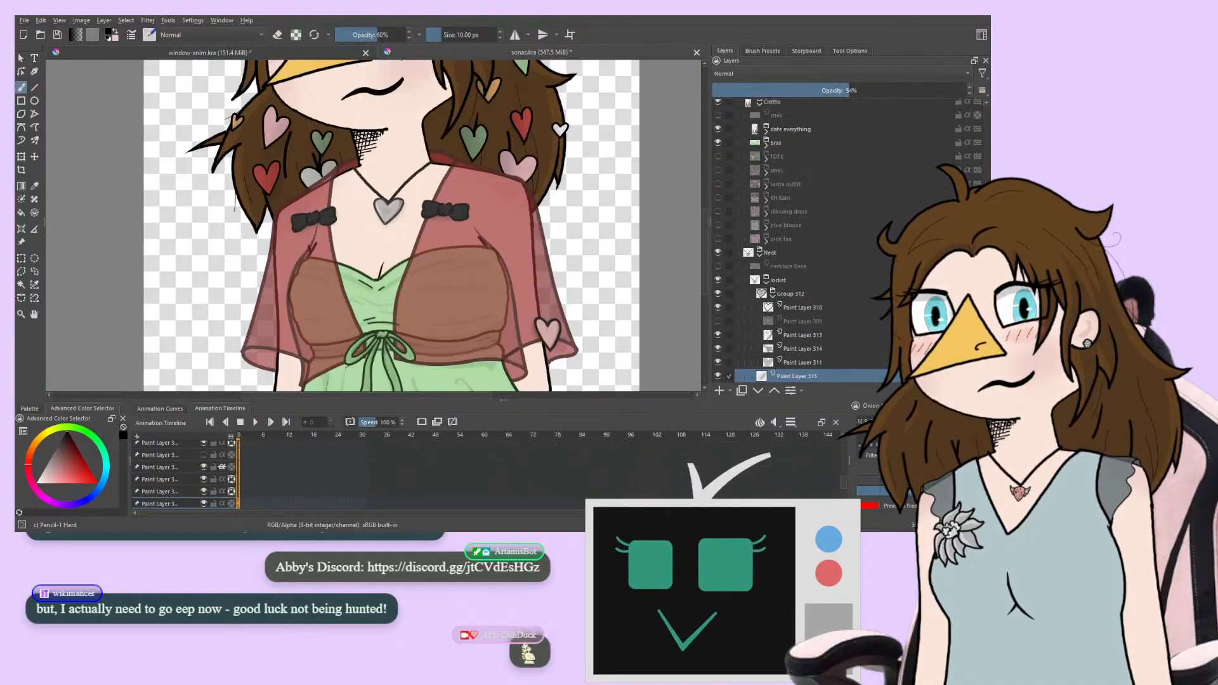
{"action": "mouse_move", "coordinate": [194, 256]}
{"action": "left_mouse_down"}
{"action": "mouse_move", "coordinate": [257, 426]}
{"action": "mouse_move", "coordinate": [158, 111]}
{"action": "mouse_move", "coordinate": [246, 498]}
{"action": "mouse_move", "coordinate": [174, 165]}
{"action": "mouse_move", "coordinate": [173, 263]}
{"action": "left_mouse_up"}
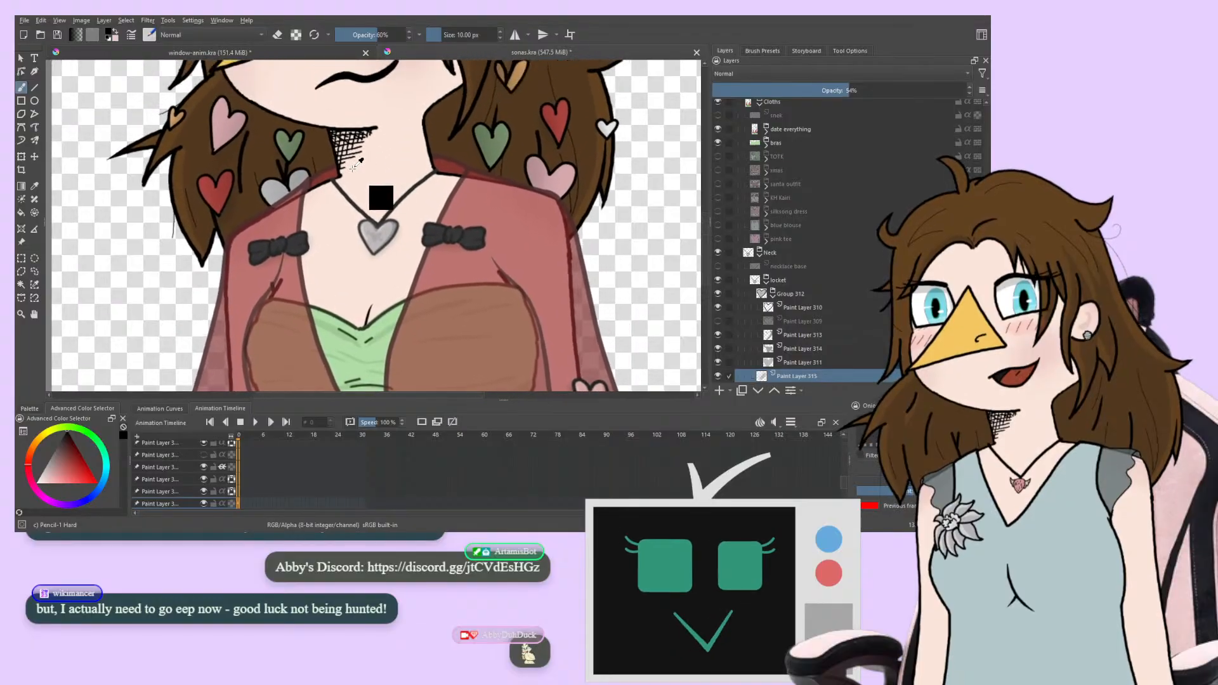
{"action": "left_click", "coordinate": [394, 194], "text": "ctrl"}
Frame the character's head and step through the animation frames to review the different eye and mouth expressions
{"action": "left_click_drag", "start_coordinate": [258, 449], "coordinate": [255, 381]}
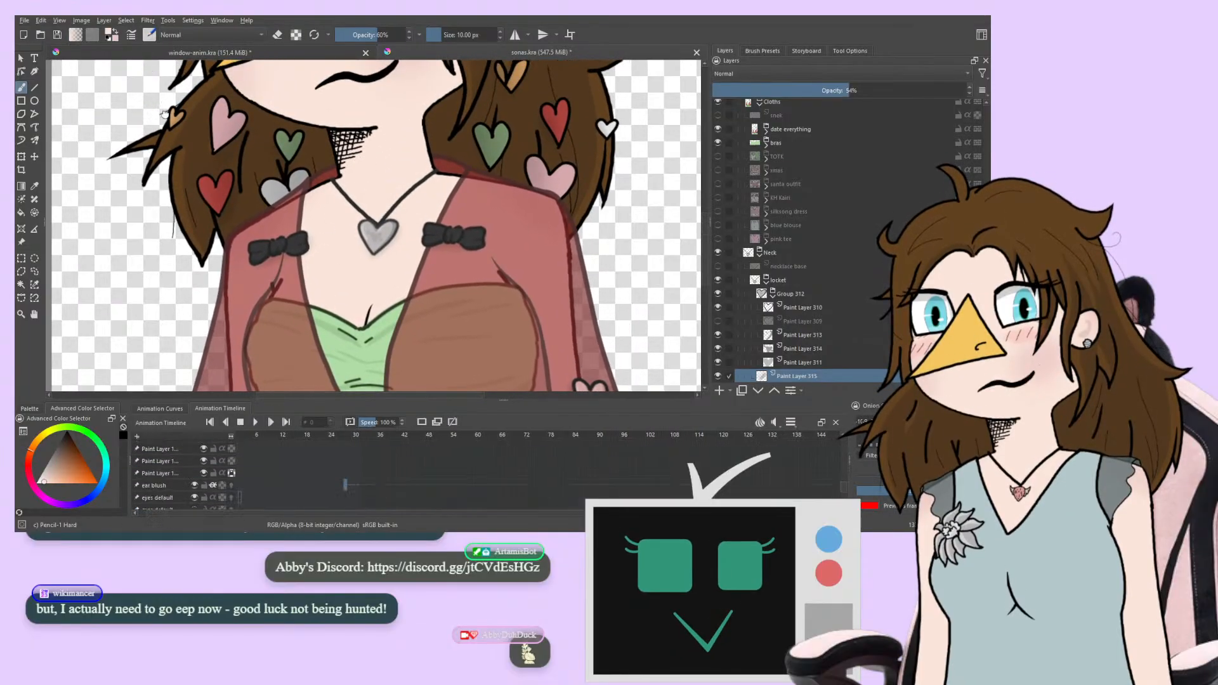
{"action": "left_click_drag", "start_coordinate": [227, 291], "coordinate": [222, 336]}
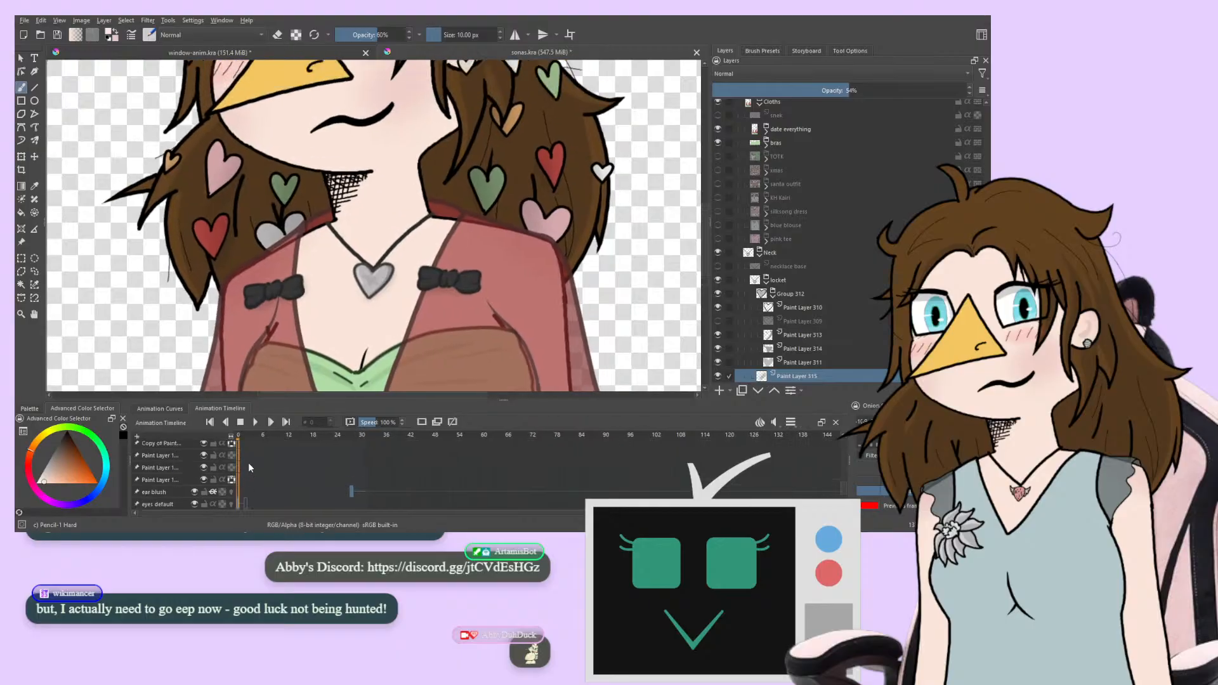
{"action": "left_click_drag", "start_coordinate": [279, 222], "coordinate": [254, 355]}
{"action": "scroll", "coordinate": [209, 260], "scroll_direction": "down", "scroll_amount": 1}
{"action": "left_click_drag", "start_coordinate": [209, 260], "coordinate": [255, 310]}
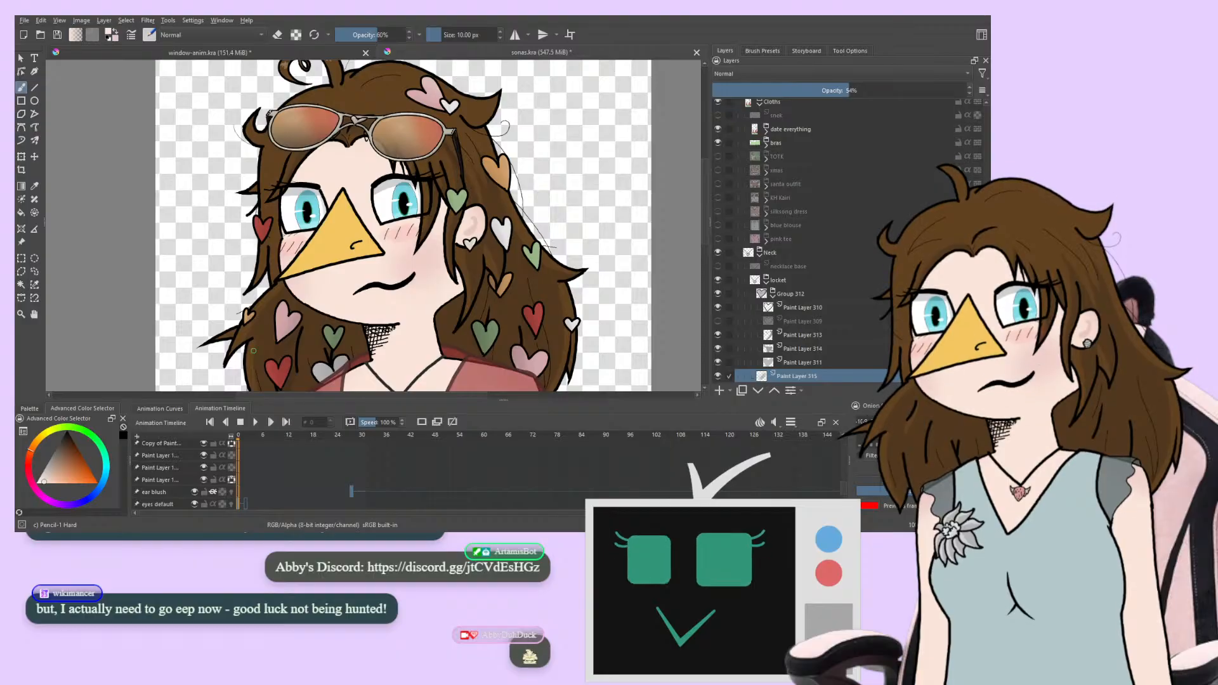
{"action": "scroll", "coordinate": [253, 350], "scroll_direction": "down", "scroll_amount": 3}
{"action": "scroll", "coordinate": [294, 309], "scroll_direction": "up", "scroll_amount": 1}
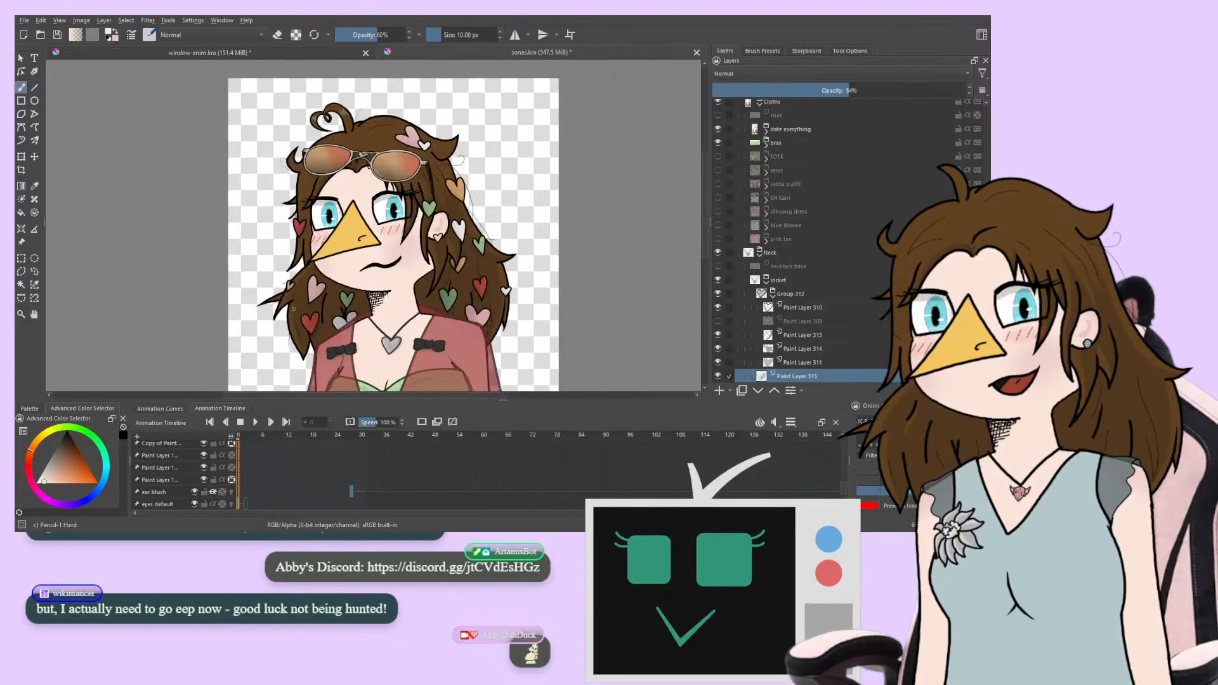
{"action": "scroll", "coordinate": [294, 309], "scroll_direction": "up", "scroll_amount": 3}
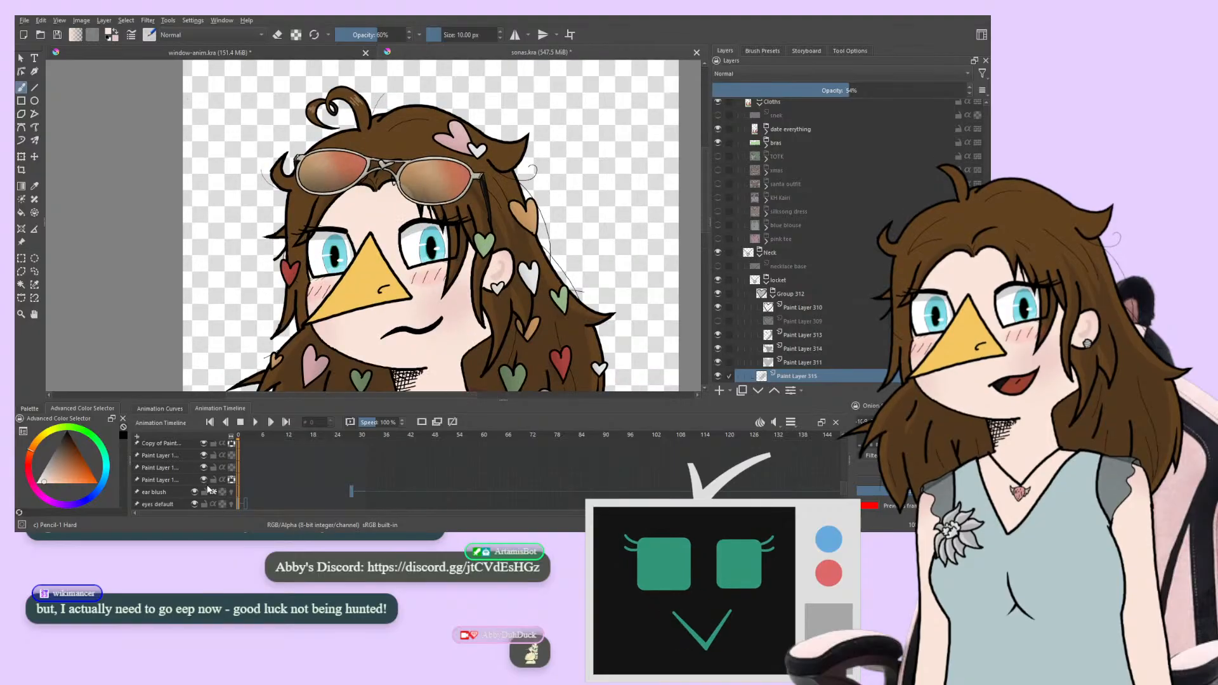
{"action": "scroll", "coordinate": [254, 496], "scroll_direction": "up", "scroll_amount": 6}
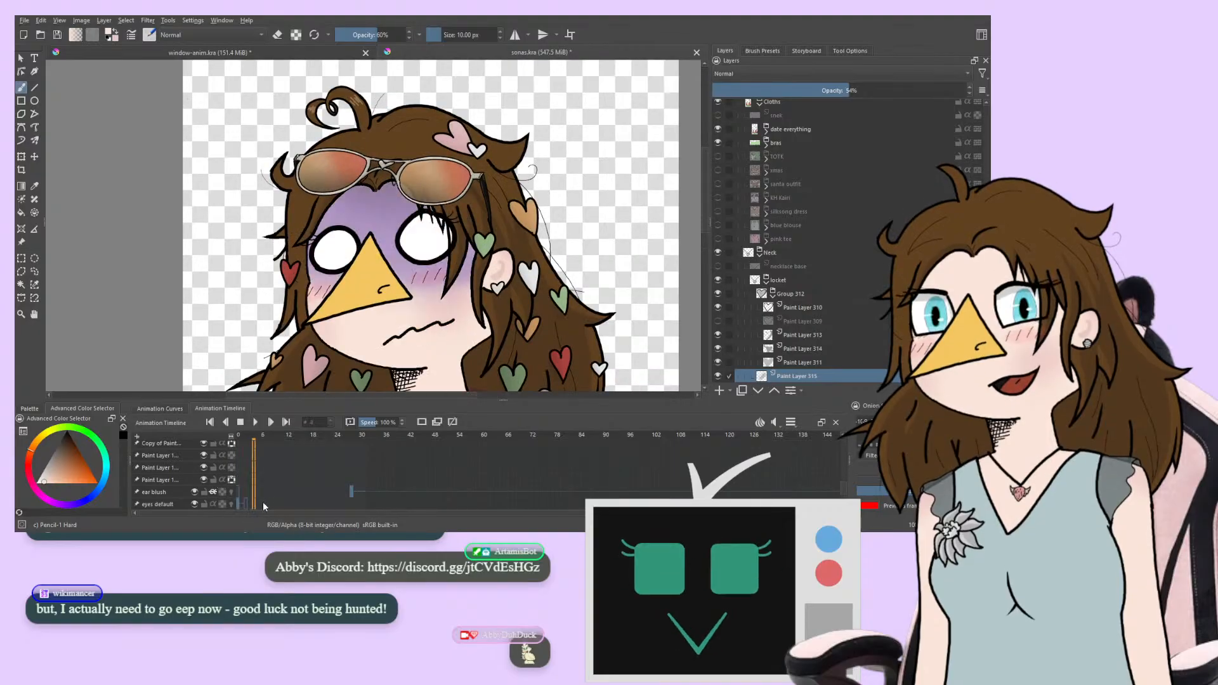
{"action": "scroll", "coordinate": [272, 504], "scroll_direction": "up", "scroll_amount": 12}
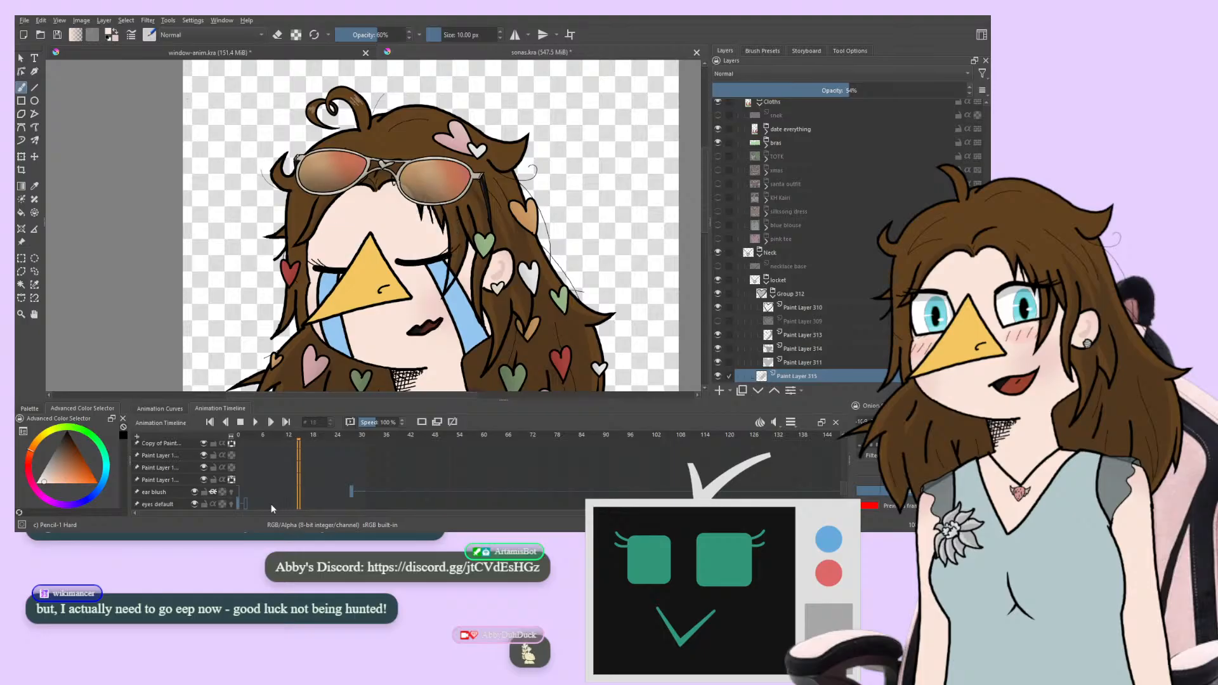
{"action": "scroll", "coordinate": [317, 501], "scroll_direction": "up", "scroll_amount": 10}
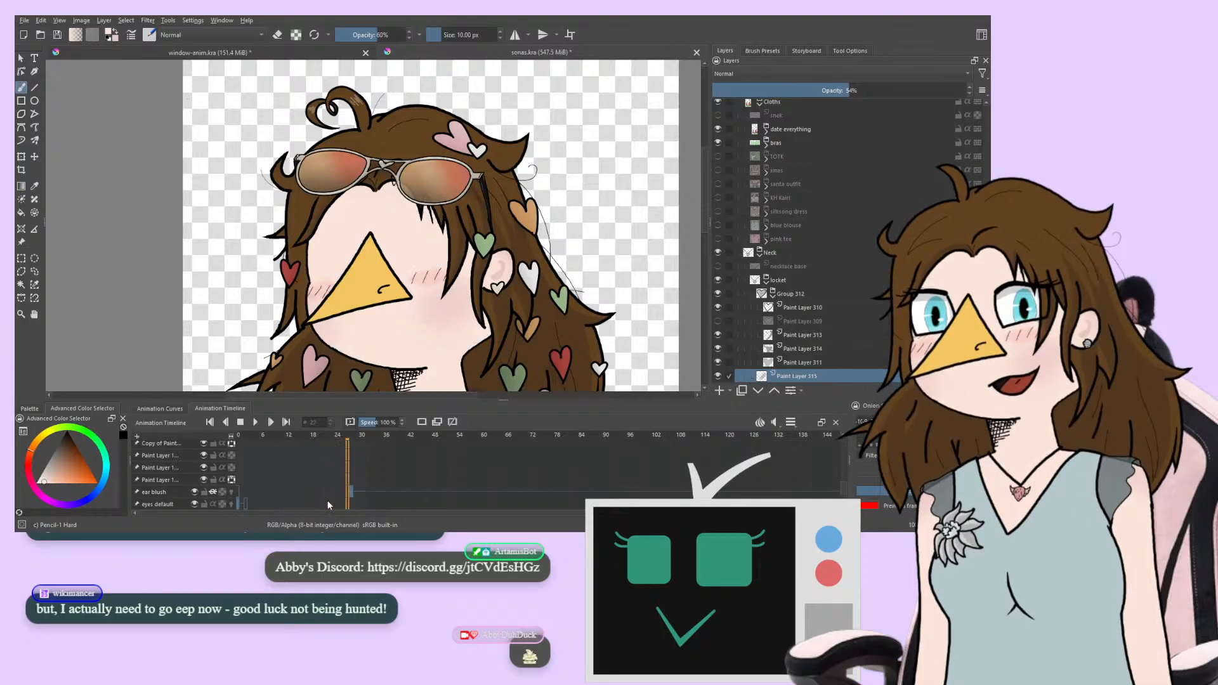
{"action": "scroll", "coordinate": [329, 500], "scroll_direction": "down", "scroll_amount": 20}
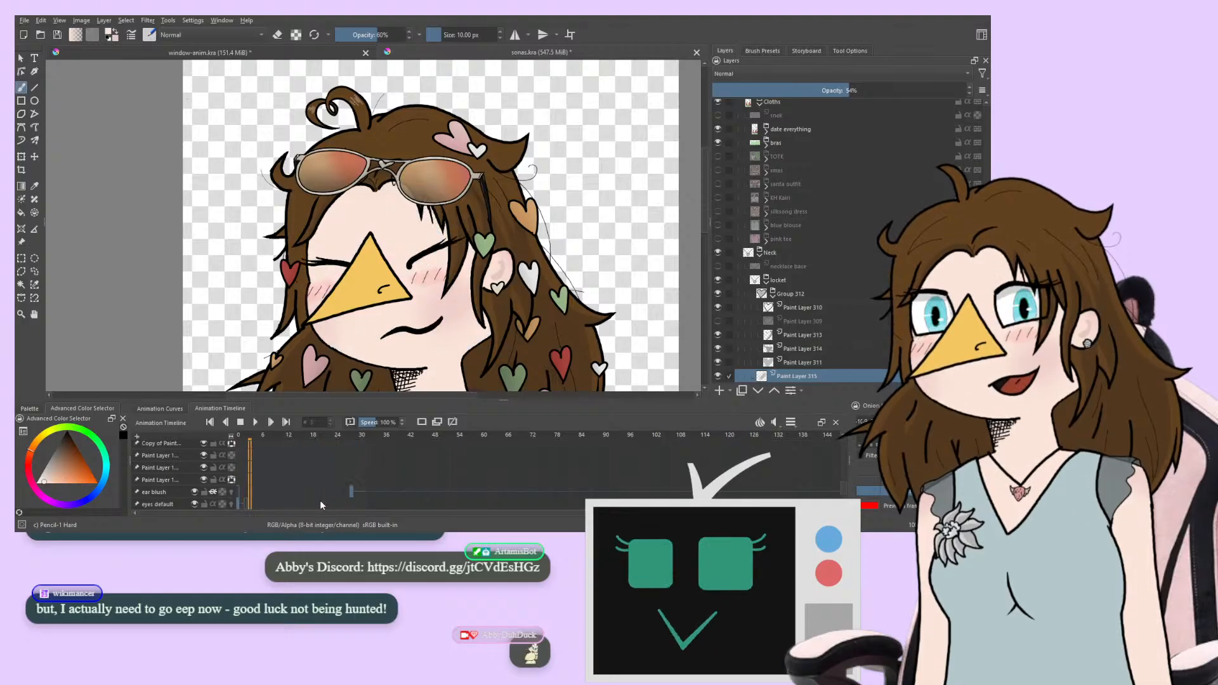
{"action": "scroll", "coordinate": [322, 501], "scroll_direction": "down", "scroll_amount": 4}
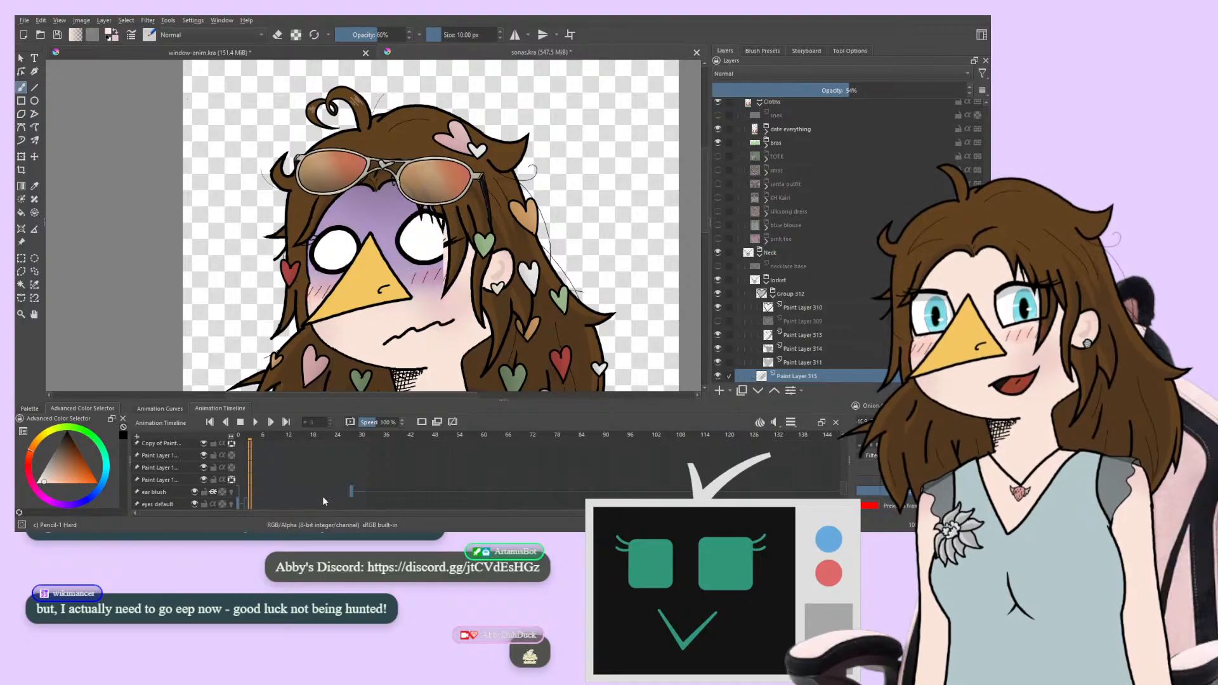
{"action": "scroll", "coordinate": [323, 497], "scroll_direction": "down", "scroll_amount": 1}
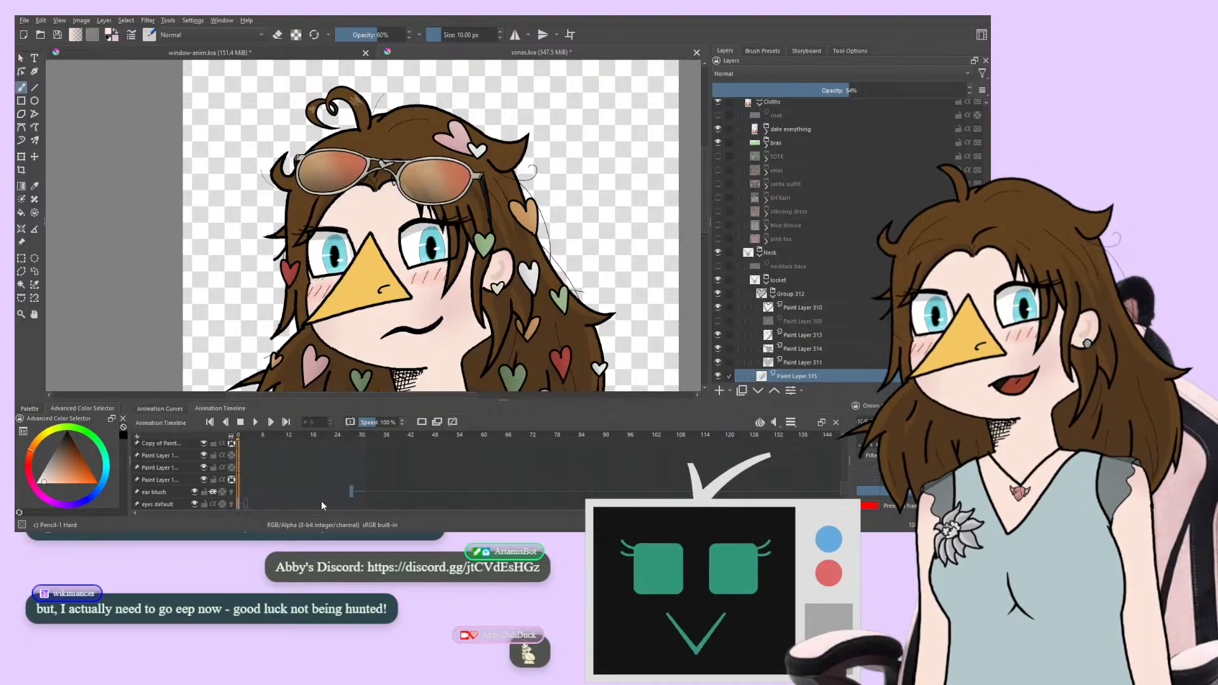
{"action": "scroll", "coordinate": [246, 475], "scroll_direction": "up", "scroll_amount": 3}
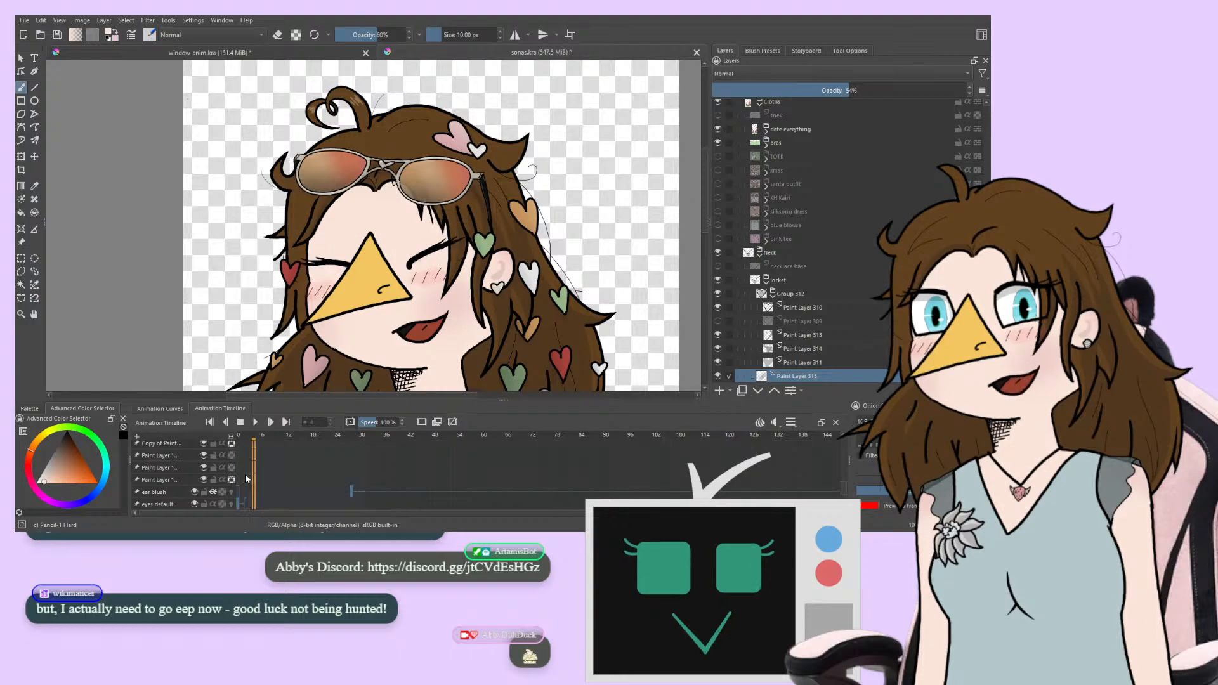
{"action": "scroll", "coordinate": [245, 480], "scroll_direction": "down", "scroll_amount": 2}
{"action": "scroll", "coordinate": [246, 480], "scroll_direction": "up", "scroll_amount": 3}
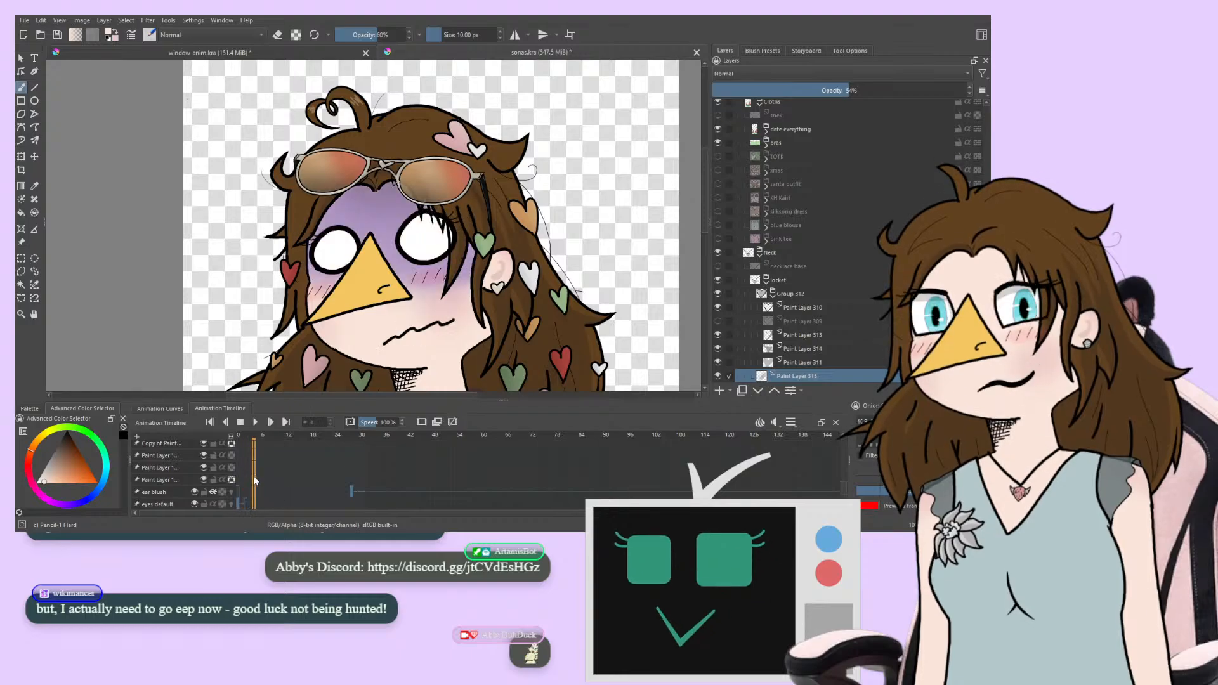
{"action": "scroll", "coordinate": [260, 474], "scroll_direction": "up", "scroll_amount": 2}
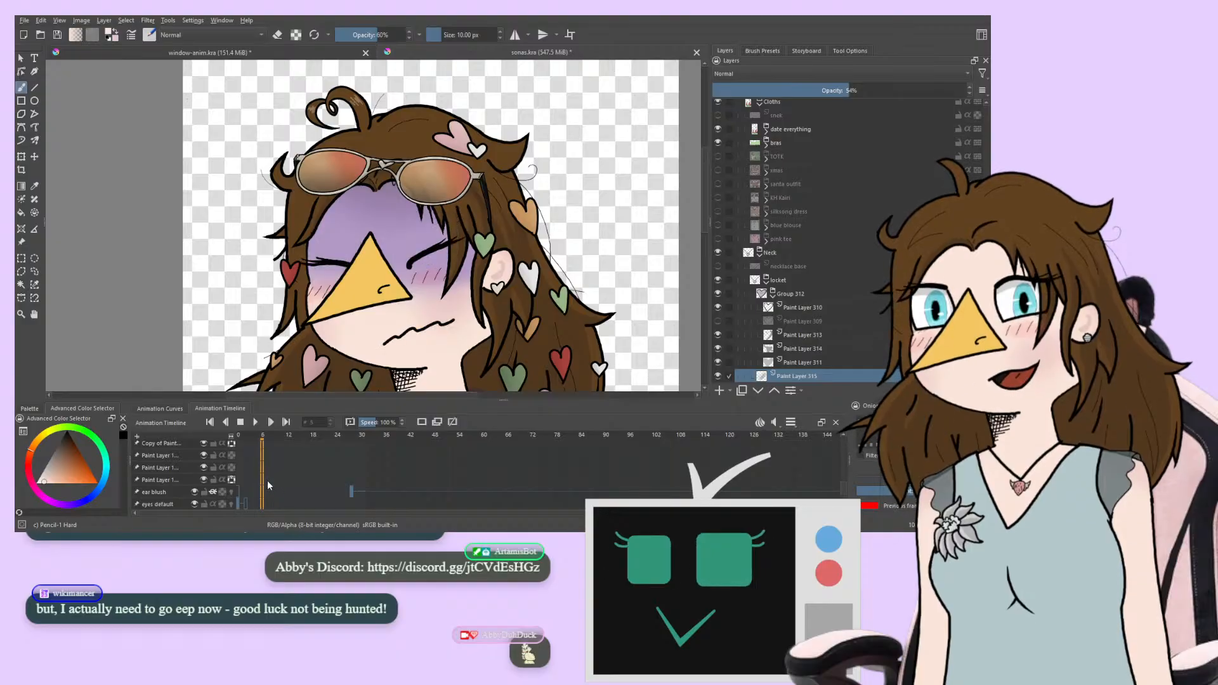
{"action": "scroll", "coordinate": [277, 482], "scroll_direction": "up", "scroll_amount": 3}
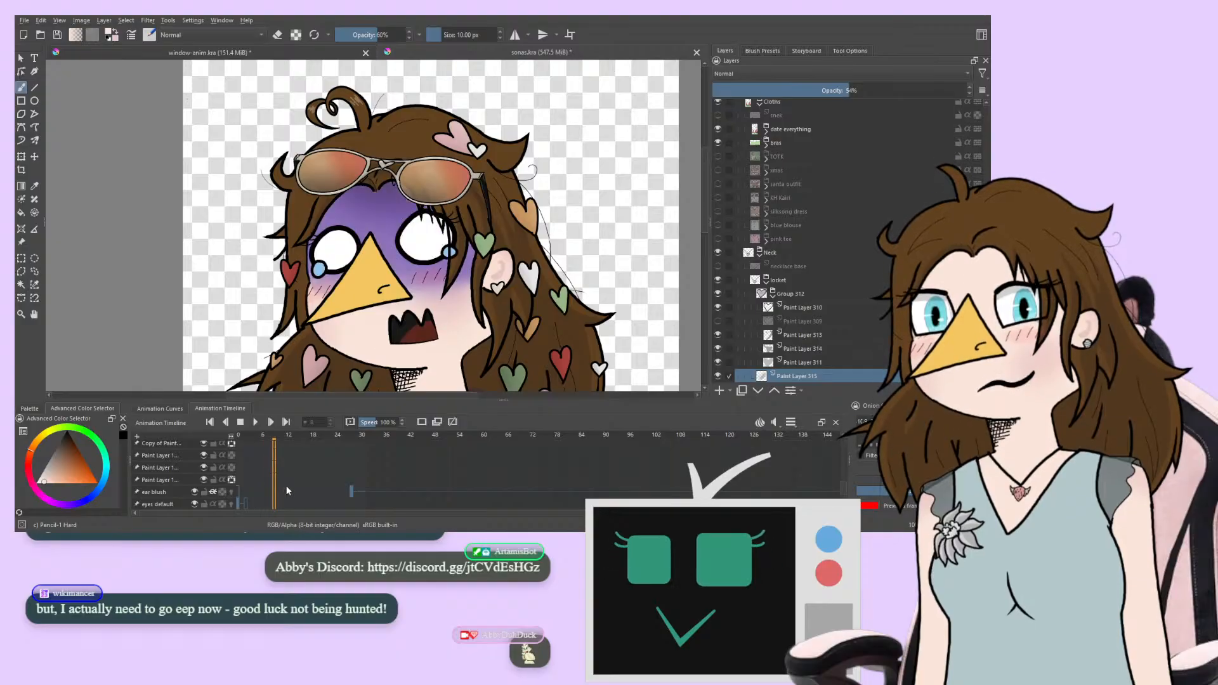
{"action": "scroll", "coordinate": [284, 487], "scroll_direction": "up", "scroll_amount": 10}
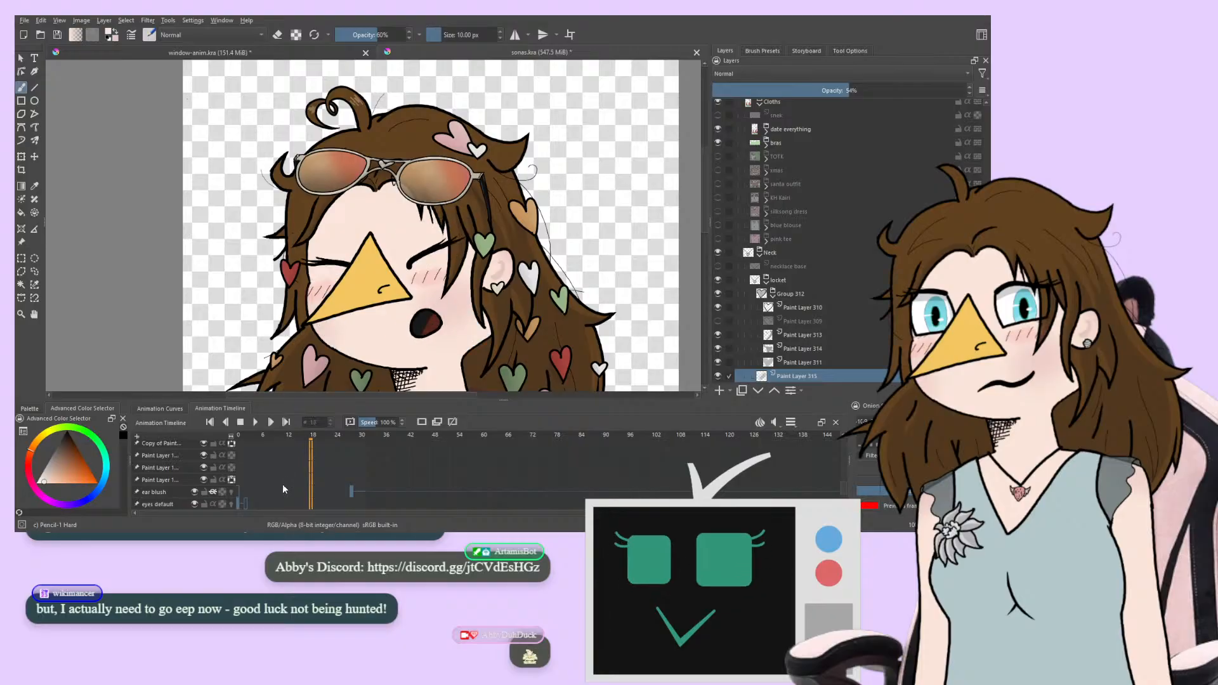
{"action": "scroll", "coordinate": [283, 485], "scroll_direction": "up", "scroll_amount": 4}
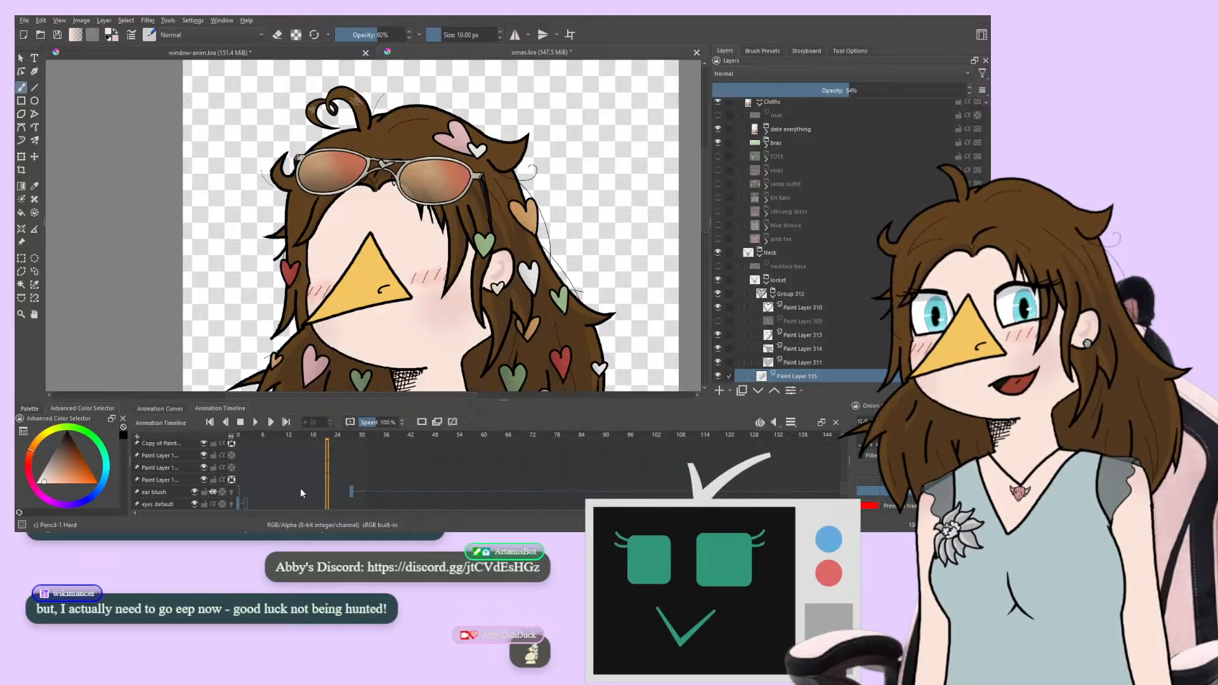
{"action": "scroll", "coordinate": [314, 501], "scroll_direction": "up", "scroll_amount": 3}
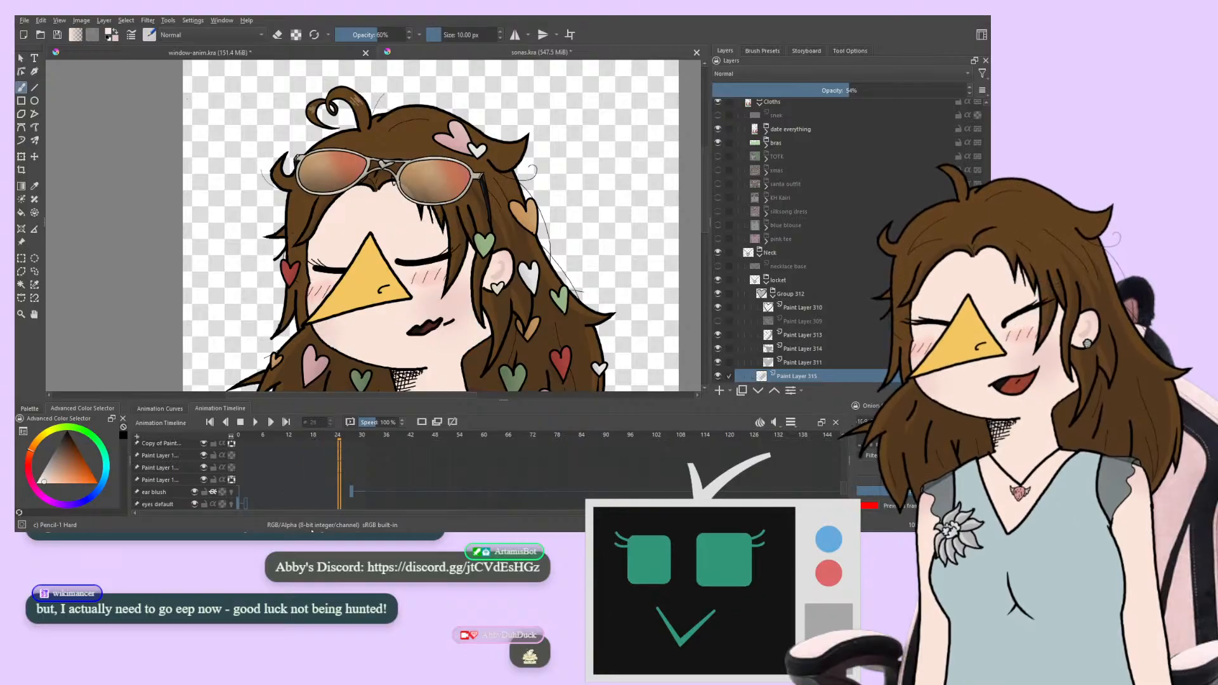
{"action": "scroll", "coordinate": [312, 531], "scroll_direction": "up", "scroll_amount": 4}
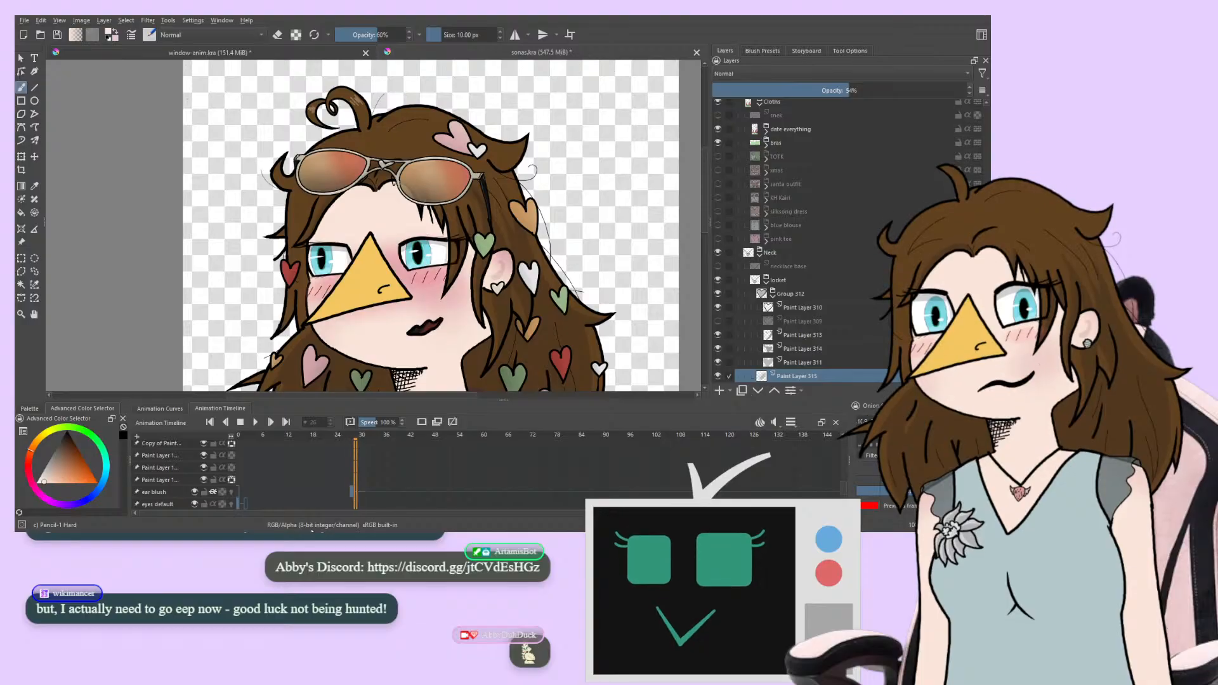
{"action": "scroll", "coordinate": [311, 531], "scroll_direction": "up", "scroll_amount": 1}
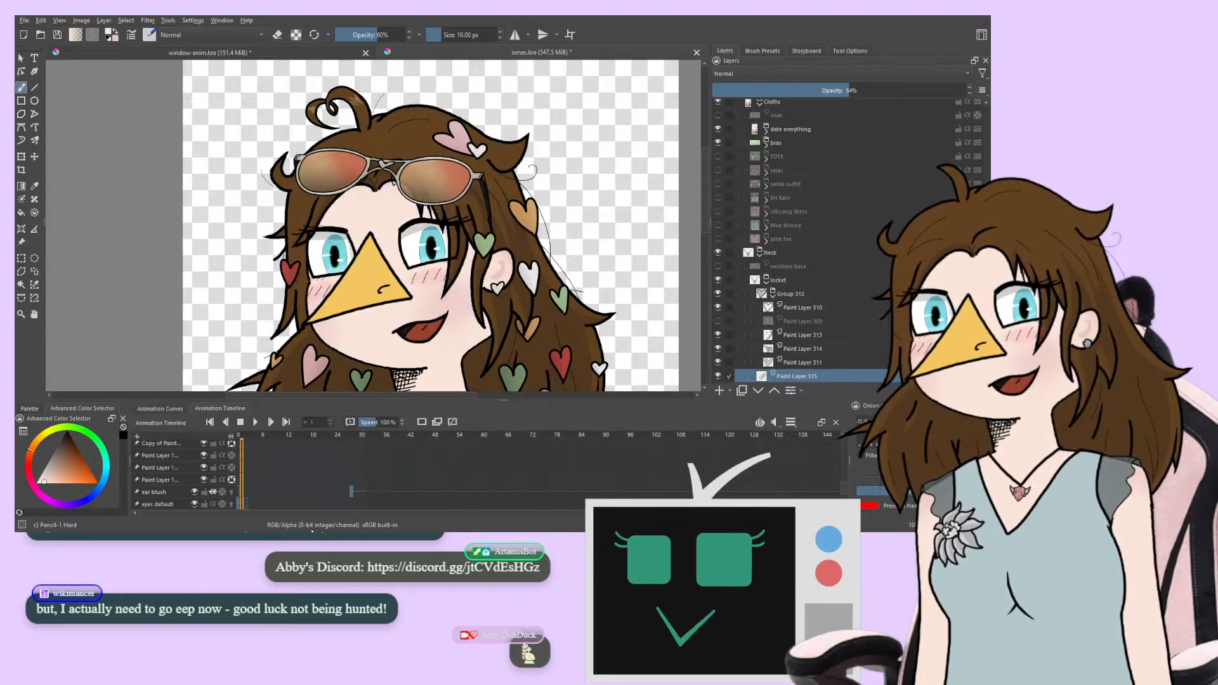
Collapse the rims and dateviators groups under the Hair accessories and hide the dateviators sunglasses
{"action": "scroll", "coordinate": [761, 246], "scroll_direction": "up", "scroll_amount": 10}
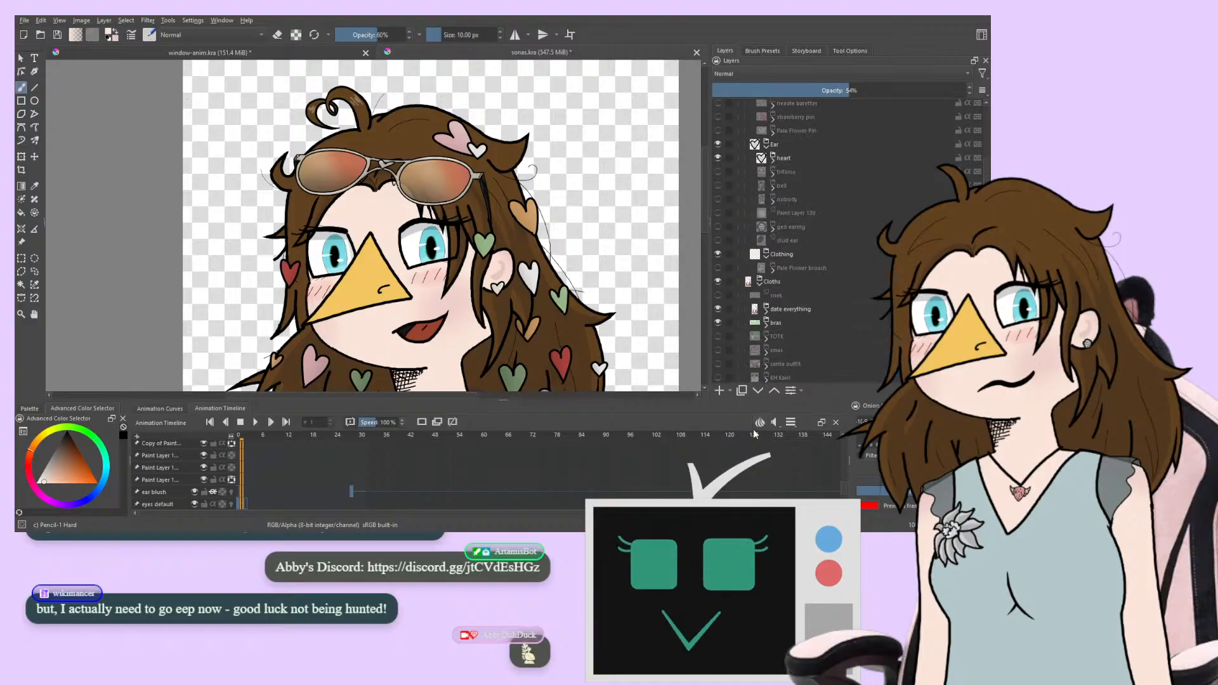
{"action": "scroll", "coordinate": [714, 360], "scroll_direction": "up", "scroll_amount": 3}
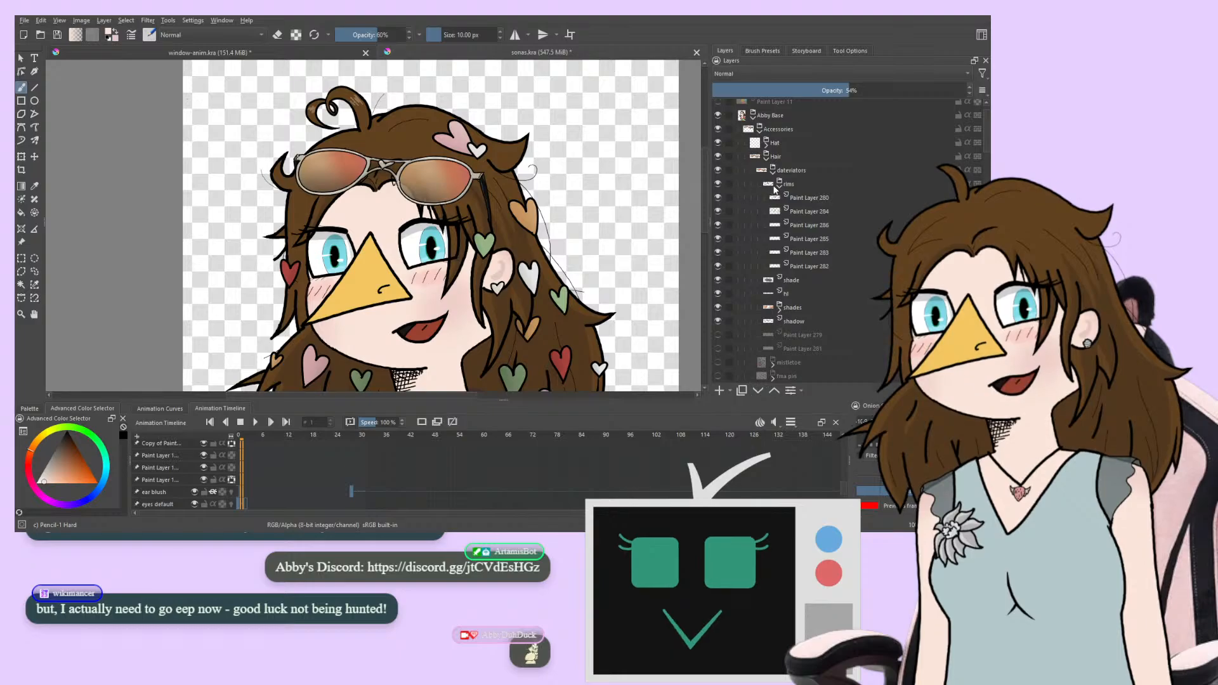
{"action": "left_click", "coordinate": [780, 186]}
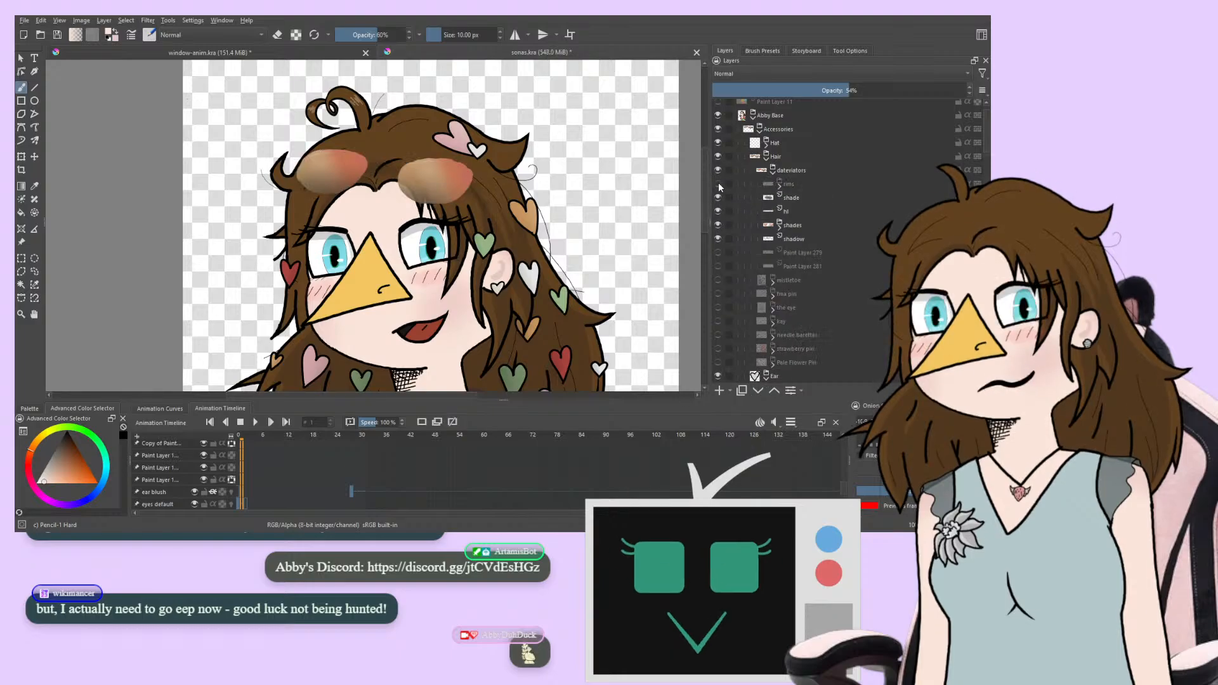
{"action": "left_click", "coordinate": [719, 185]}
{"action": "left_click", "coordinate": [772, 172]}
{"action": "left_click", "coordinate": [718, 170]}
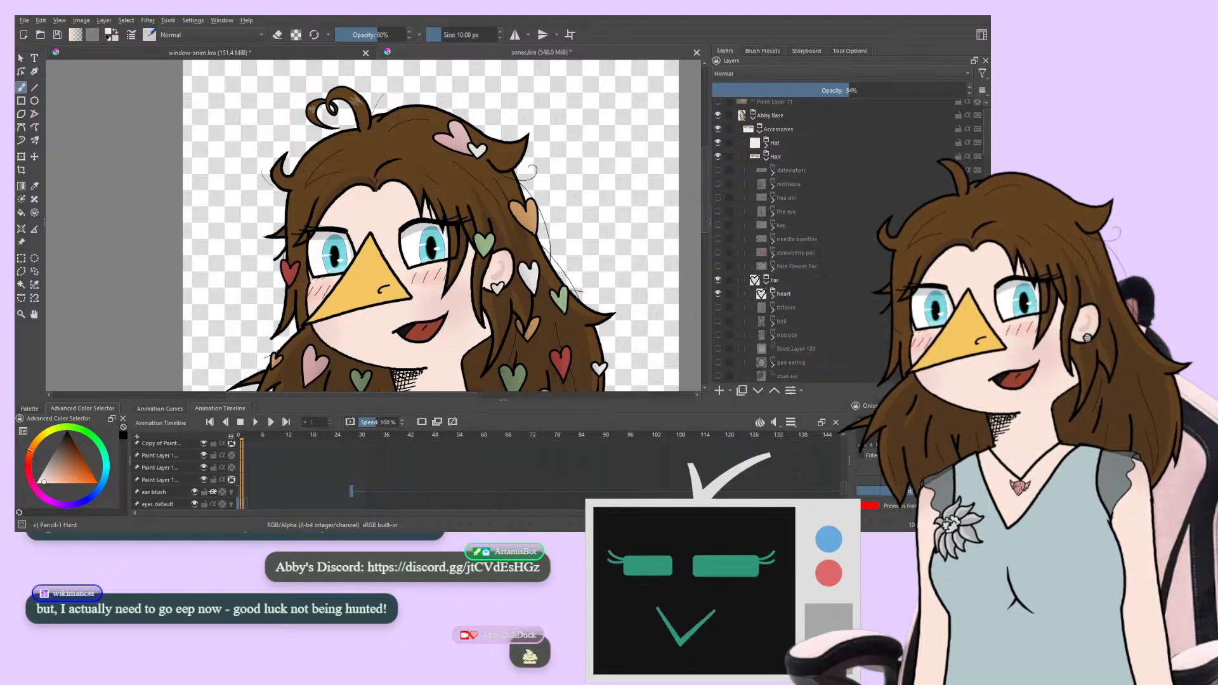
{"action": "mouse_move", "coordinate": [330, 279]}
{"action": "left_mouse_down"}
{"action": "mouse_move", "coordinate": [351, 155]}
{"action": "mouse_move", "coordinate": [353, 274]}
{"action": "left_mouse_up"}
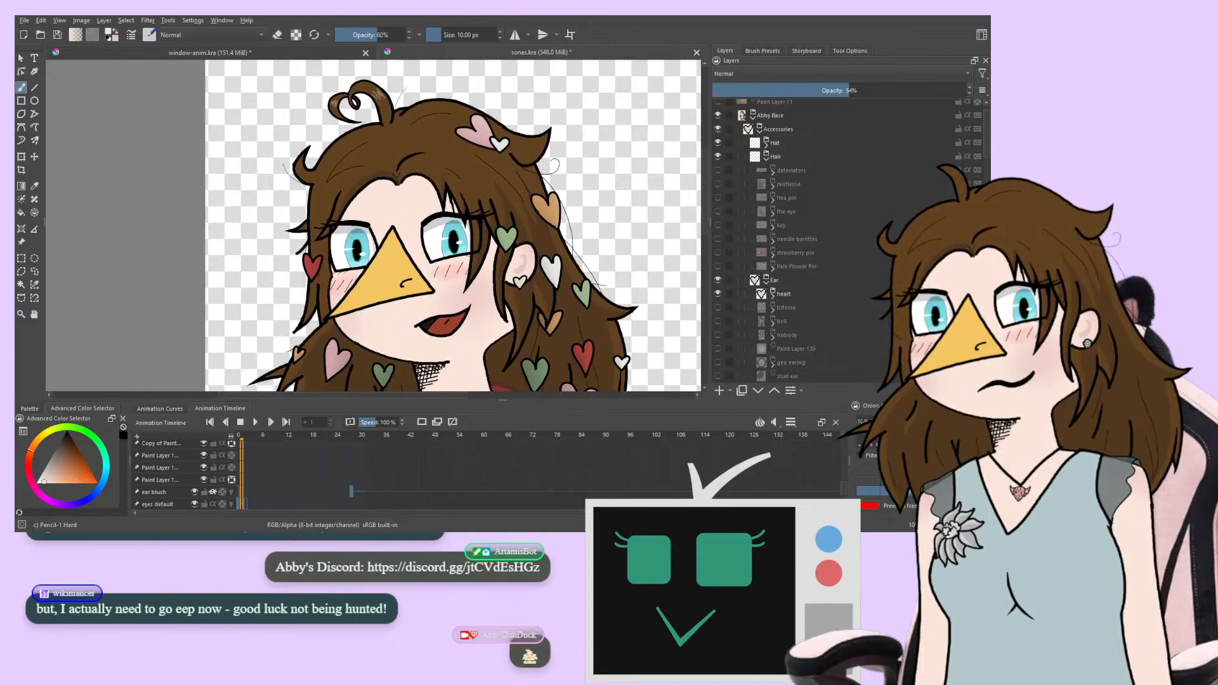
Preview the arrow-shaped pin, key, the eye and mistletoe hair accessories by showing and hiding their groups
{"action": "left_click", "coordinate": [718, 197]}
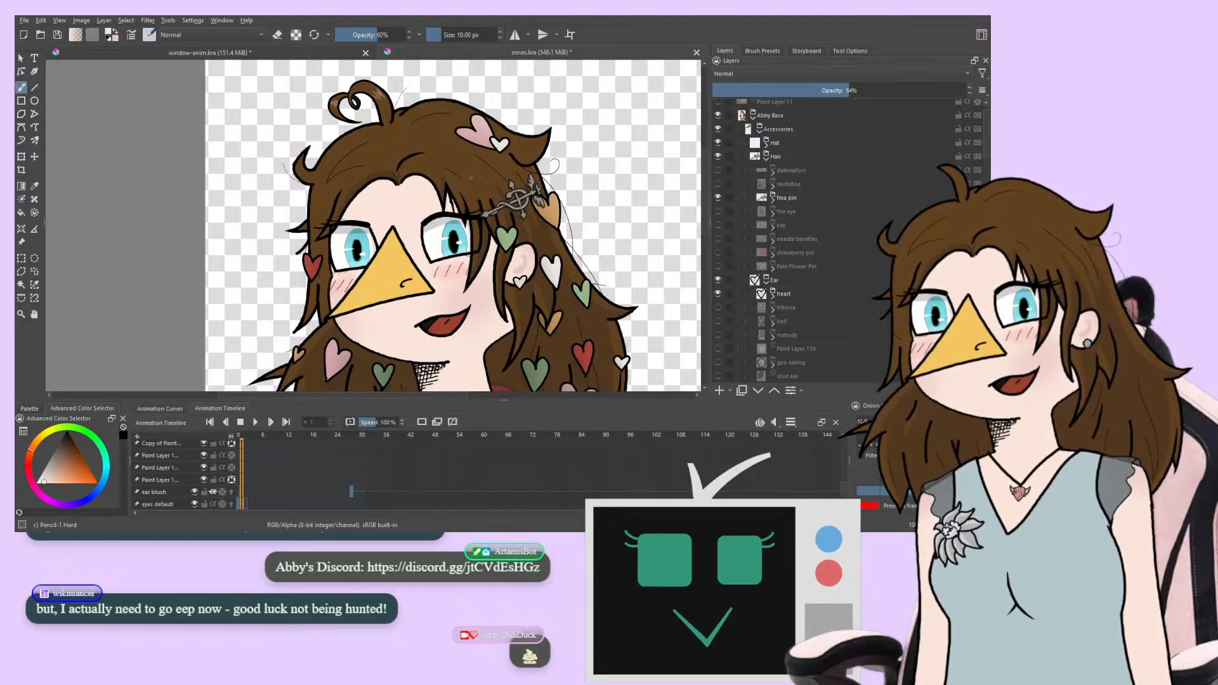
{"action": "key", "text": "space"}
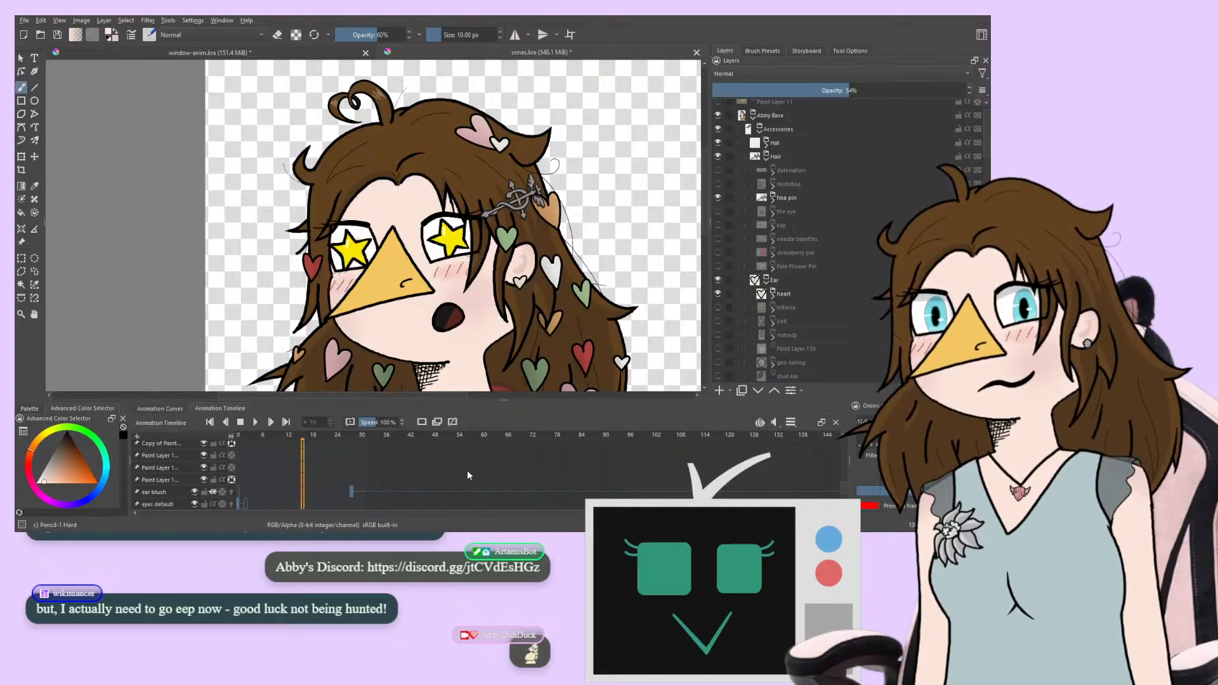
{"action": "left_click", "coordinate": [718, 239]}
{"action": "left_click", "coordinate": [718, 222]}
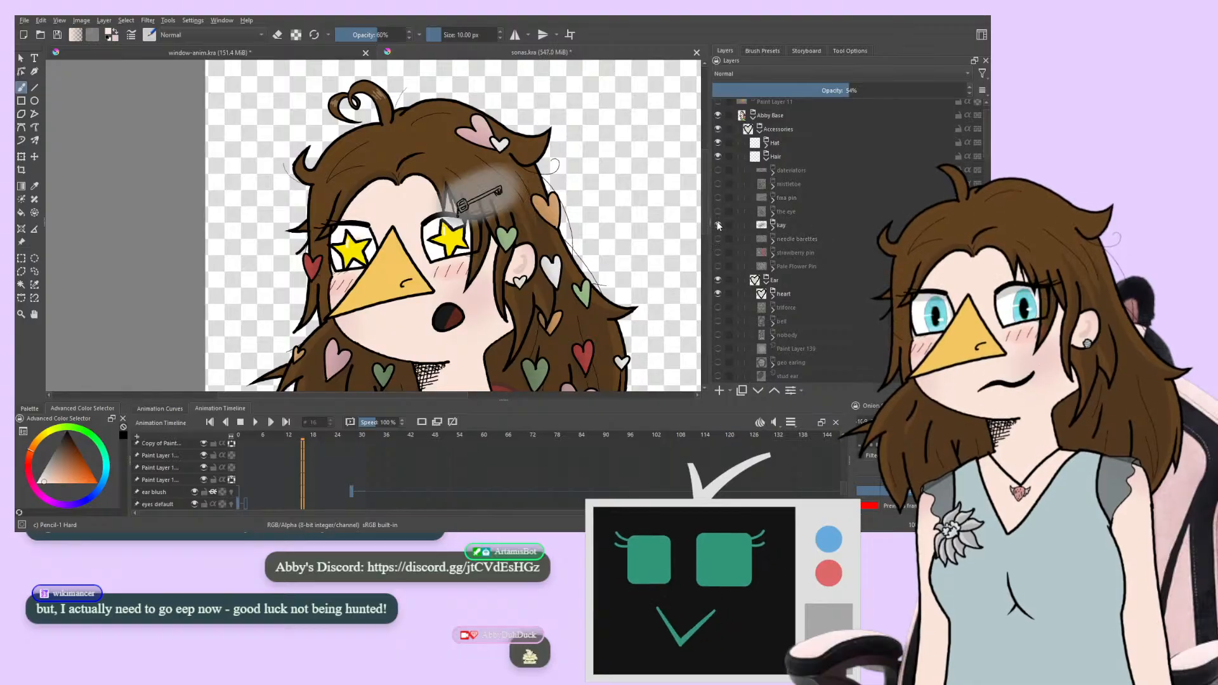
{"action": "left_click", "coordinate": [718, 222]}
{"action": "left_click", "coordinate": [718, 210]}
{"action": "left_click", "coordinate": [718, 212]}
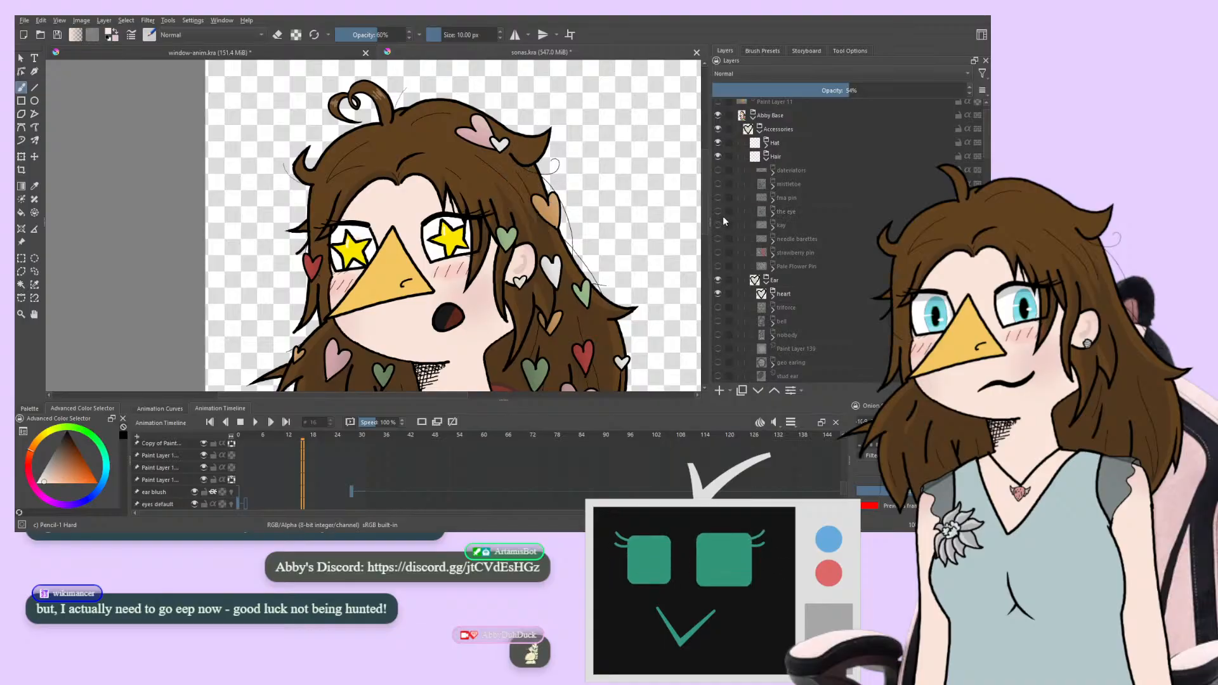
{"action": "left_click", "coordinate": [718, 184]}
{"action": "left_click", "coordinate": [718, 184]}
Make the dateviators sunglasses group visible again on the character's head
{"action": "left_click", "coordinate": [717, 170]}
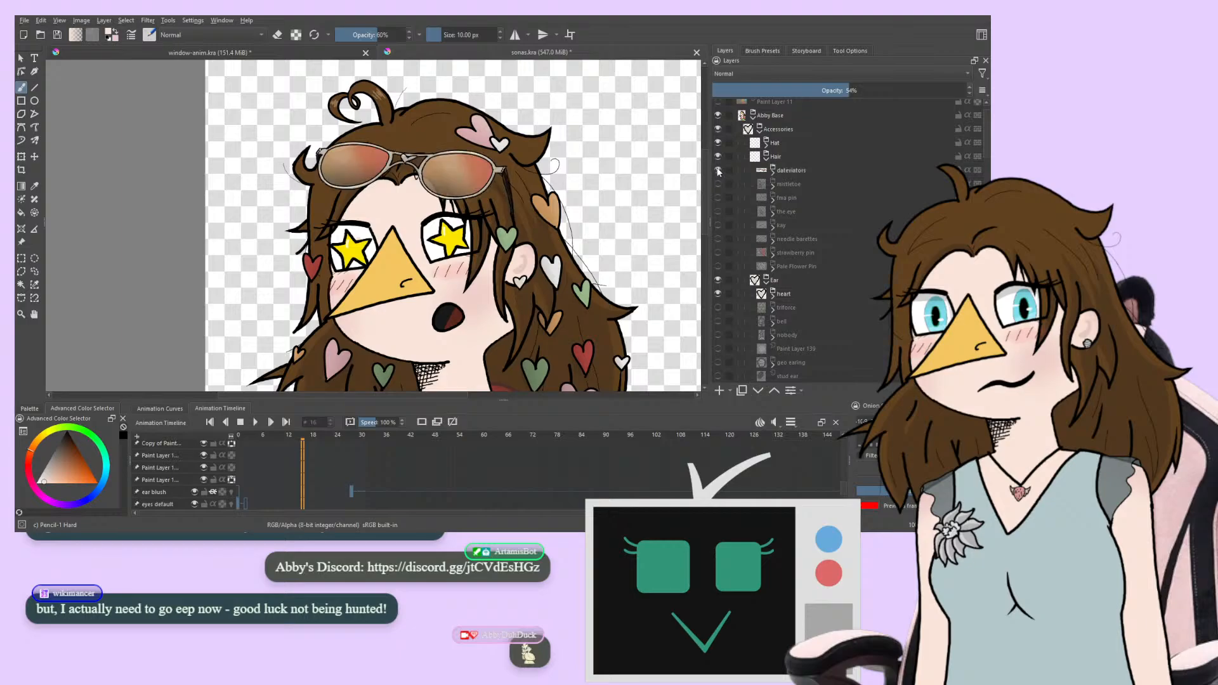
{"action": "left_click", "coordinate": [717, 171]}
{"action": "left_click", "coordinate": [717, 171]}
{"action": "left_click_drag", "start_coordinate": [308, 247], "coordinate": [281, 214]}
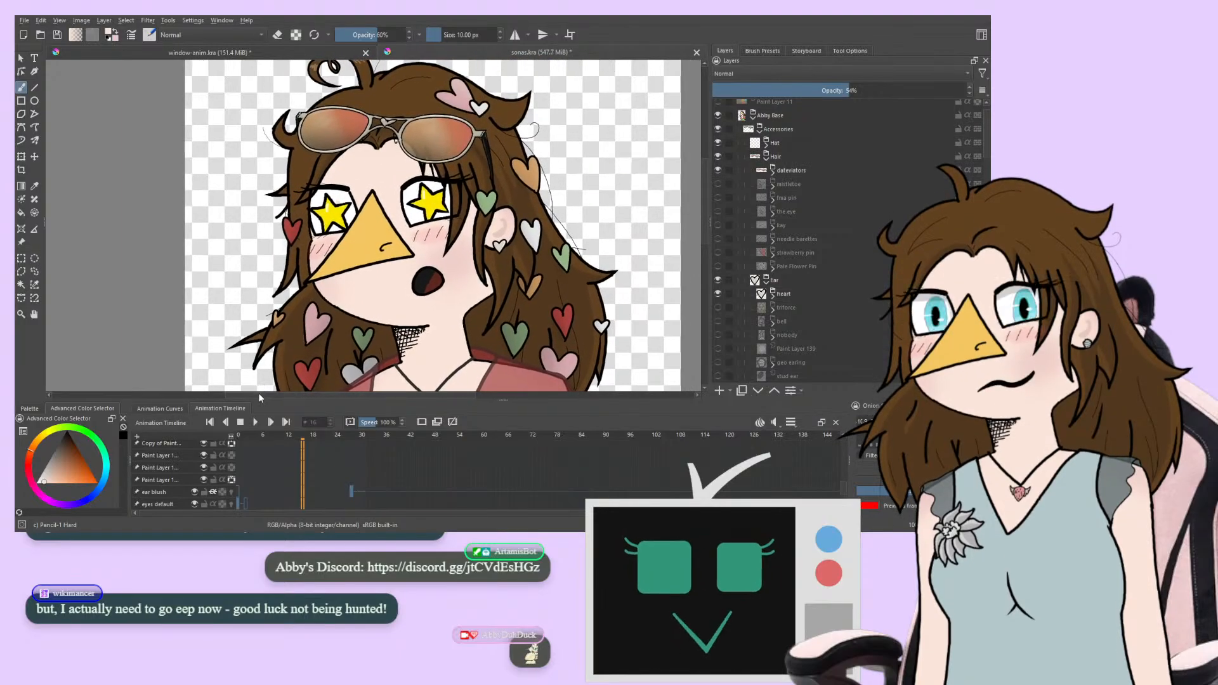
{"action": "left_click_drag", "start_coordinate": [257, 394], "coordinate": [267, 279]}
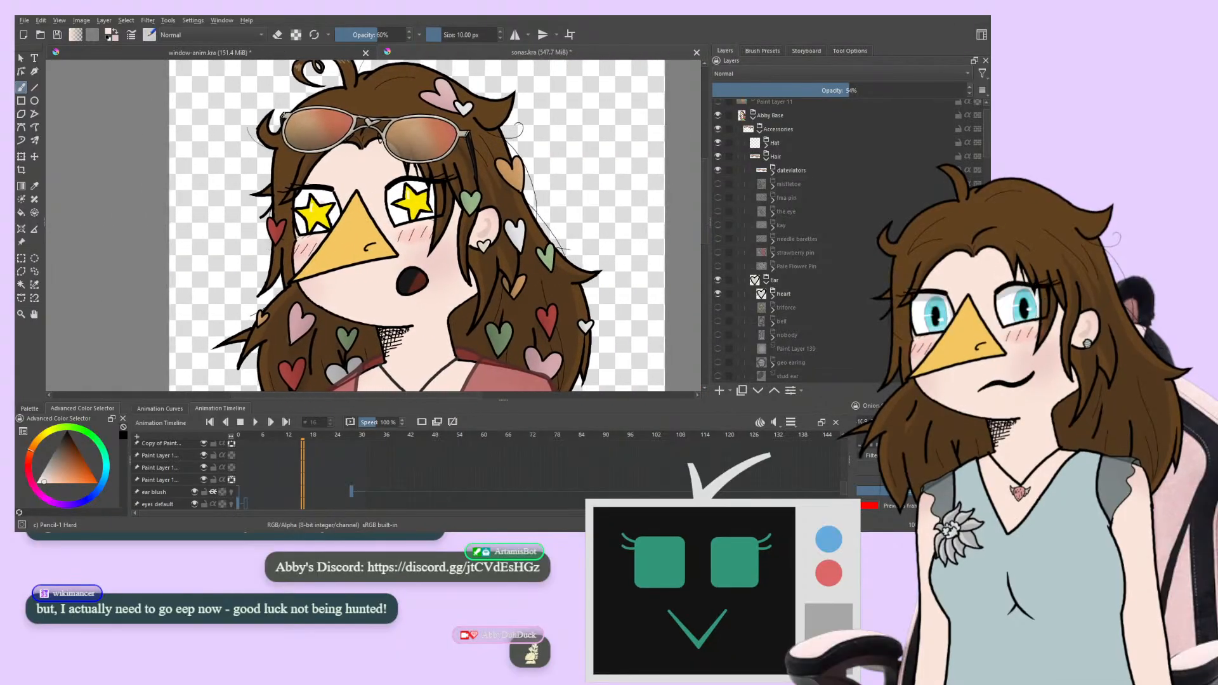
Return to the window-anim drawing and play the line-art animation with the whole figure in view
{"action": "left_click_drag", "start_coordinate": [250, 141], "coordinate": [248, 57]}
{"action": "left_click", "coordinate": [297, 56]}
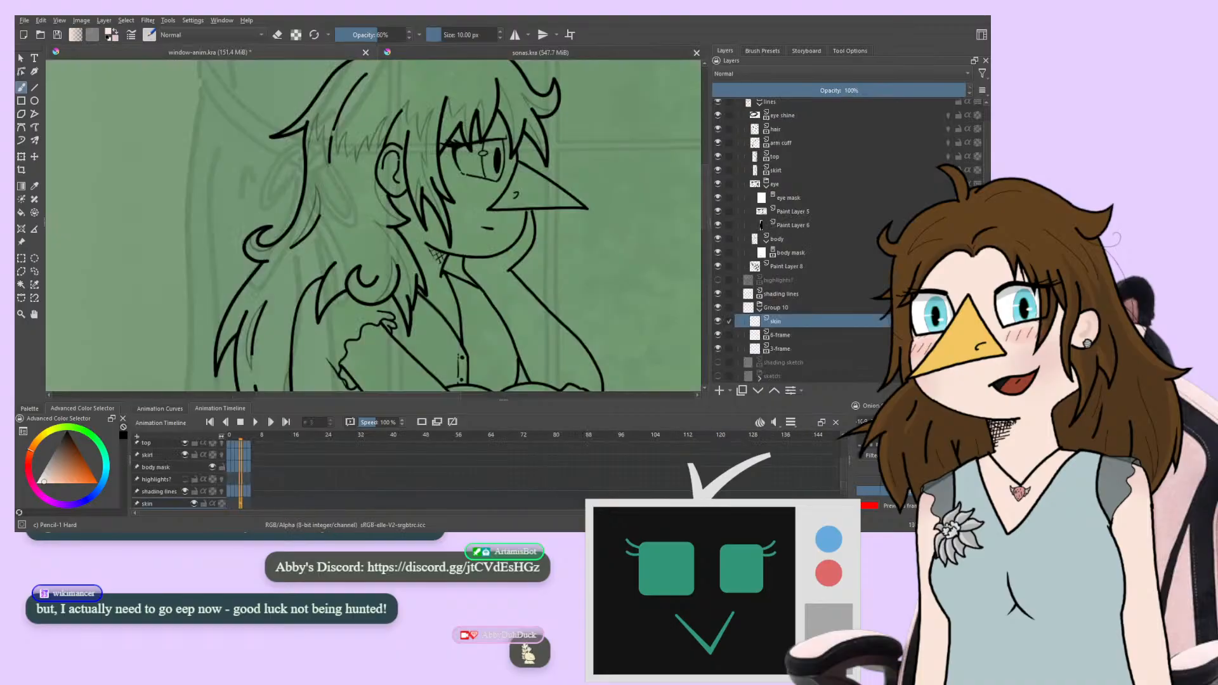
{"action": "left_click_drag", "start_coordinate": [235, 296], "coordinate": [255, 203]}
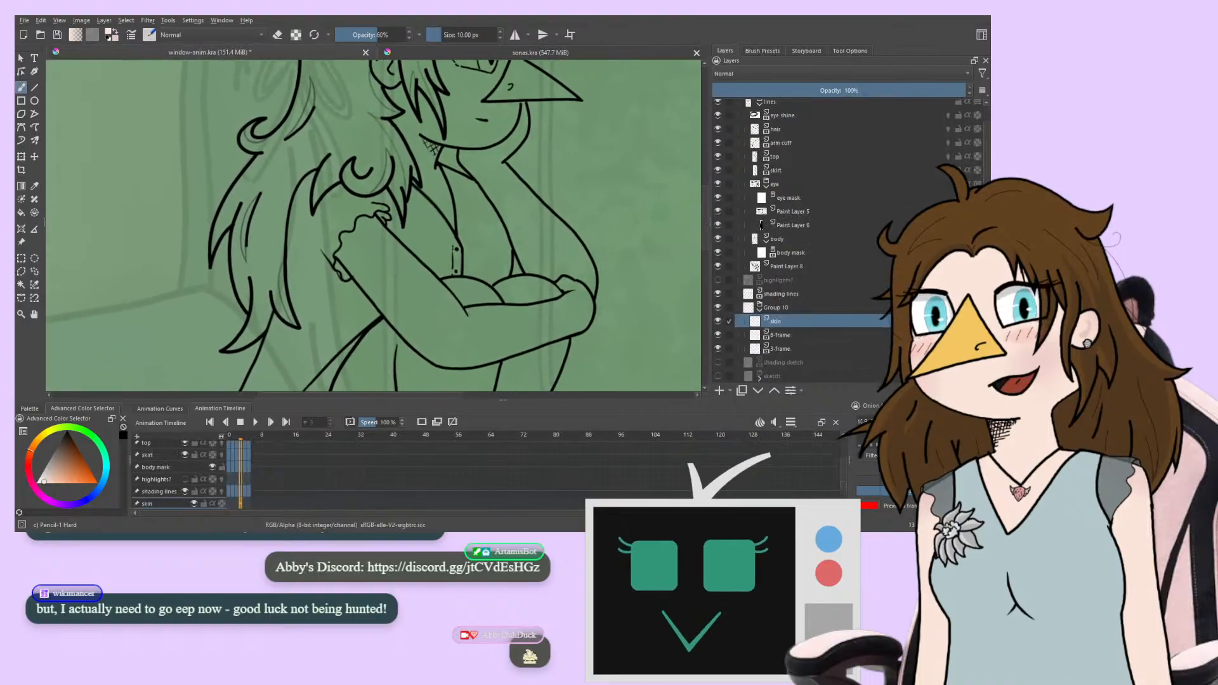
{"action": "key", "text": "minus"}
{"action": "key", "text": "minus"}
{"action": "left_click", "coordinate": [255, 422]}
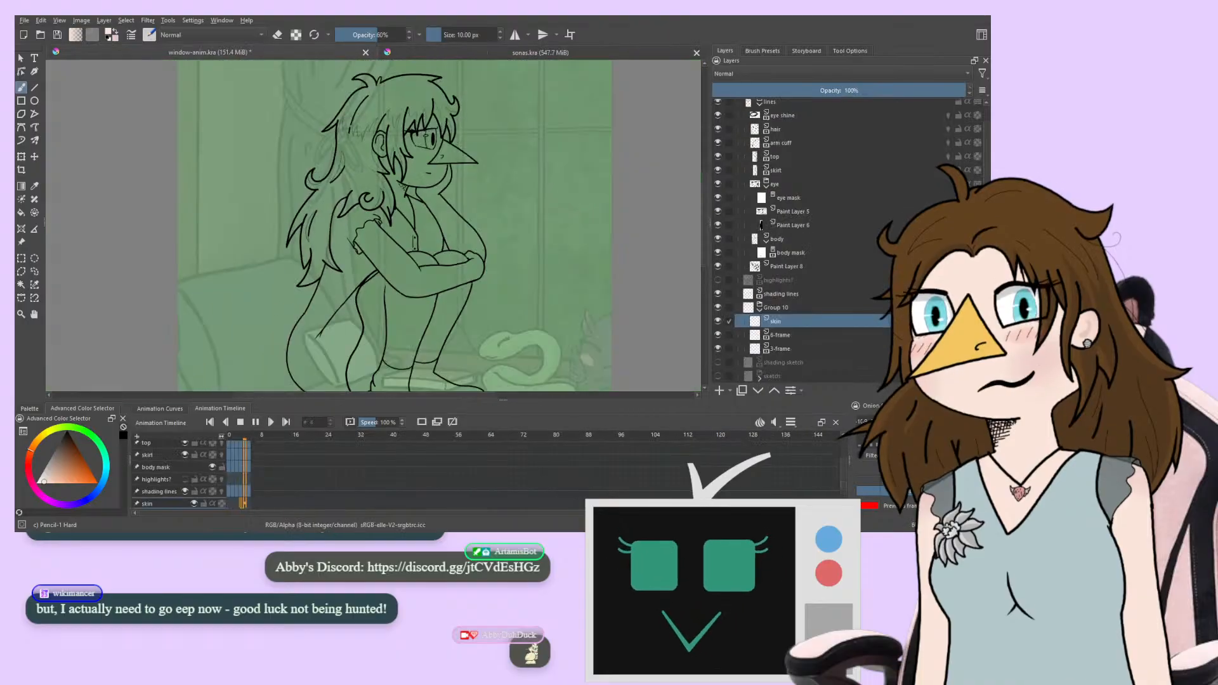
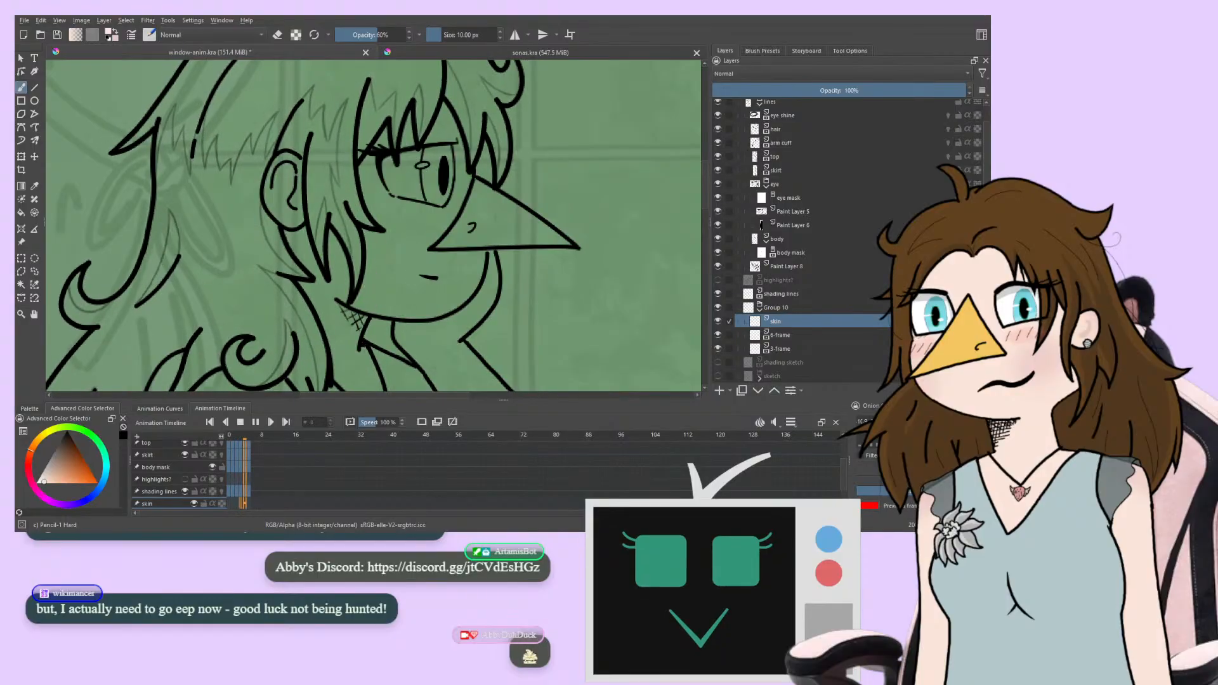
Choose the Basic-5 Size brush and paint skin color over the cheek, chin and jaw on the skin layer
{"action": "left_click", "coordinate": [762, 51]}
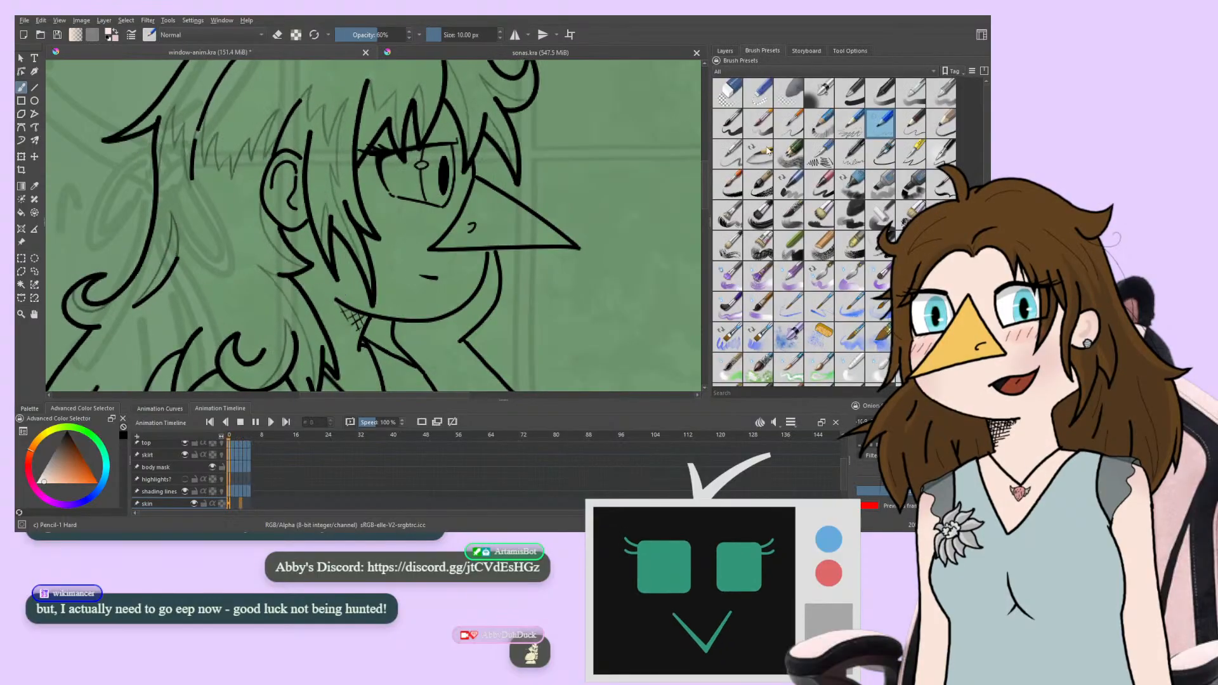
{"action": "left_click", "coordinate": [727, 123]}
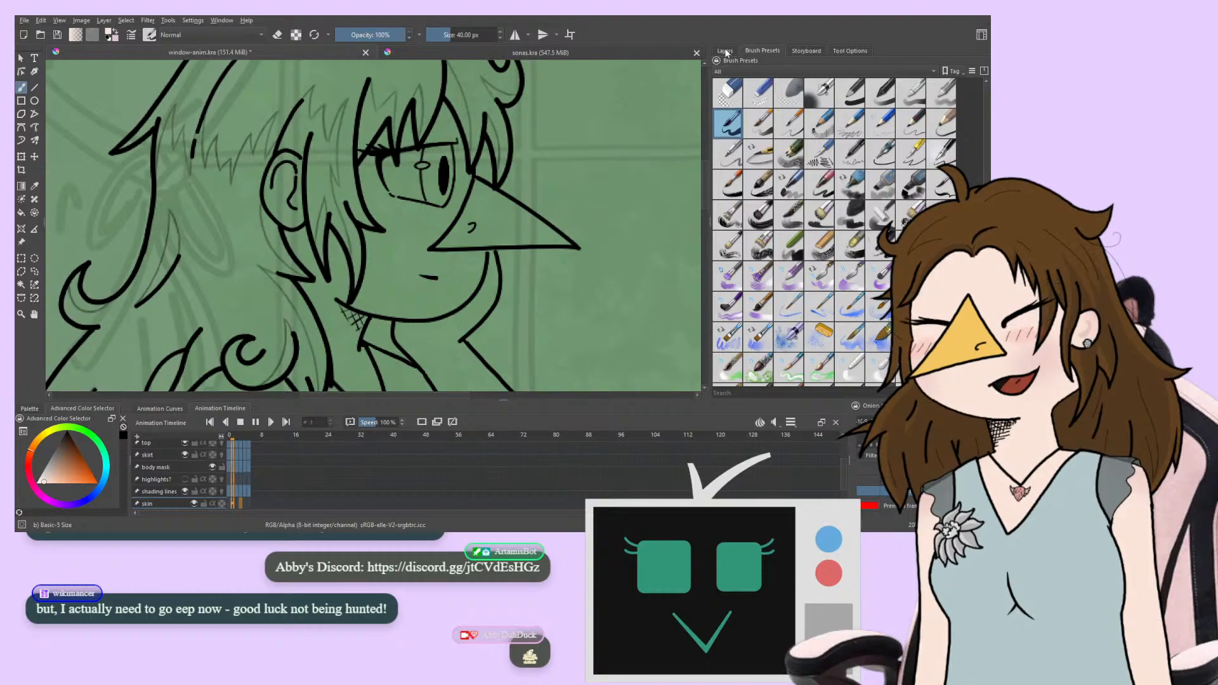
{"action": "left_click", "coordinate": [725, 51]}
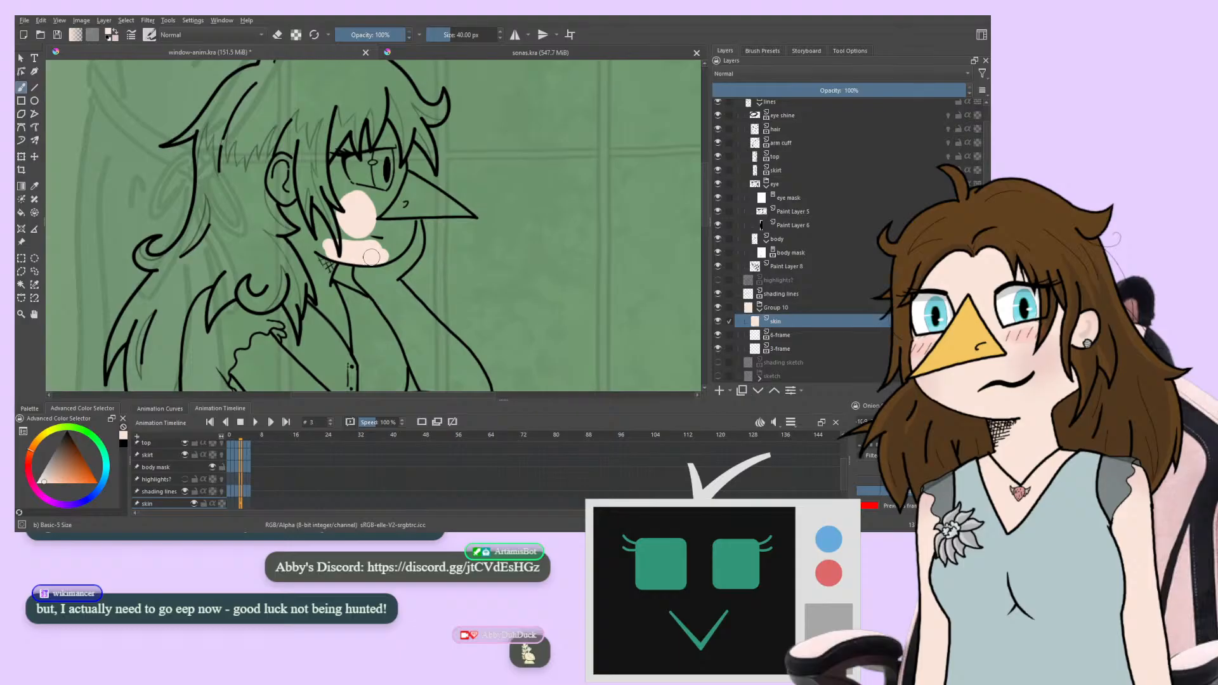
{"action": "left_click_drag", "start_coordinate": [371, 256], "coordinate": [400, 246]}
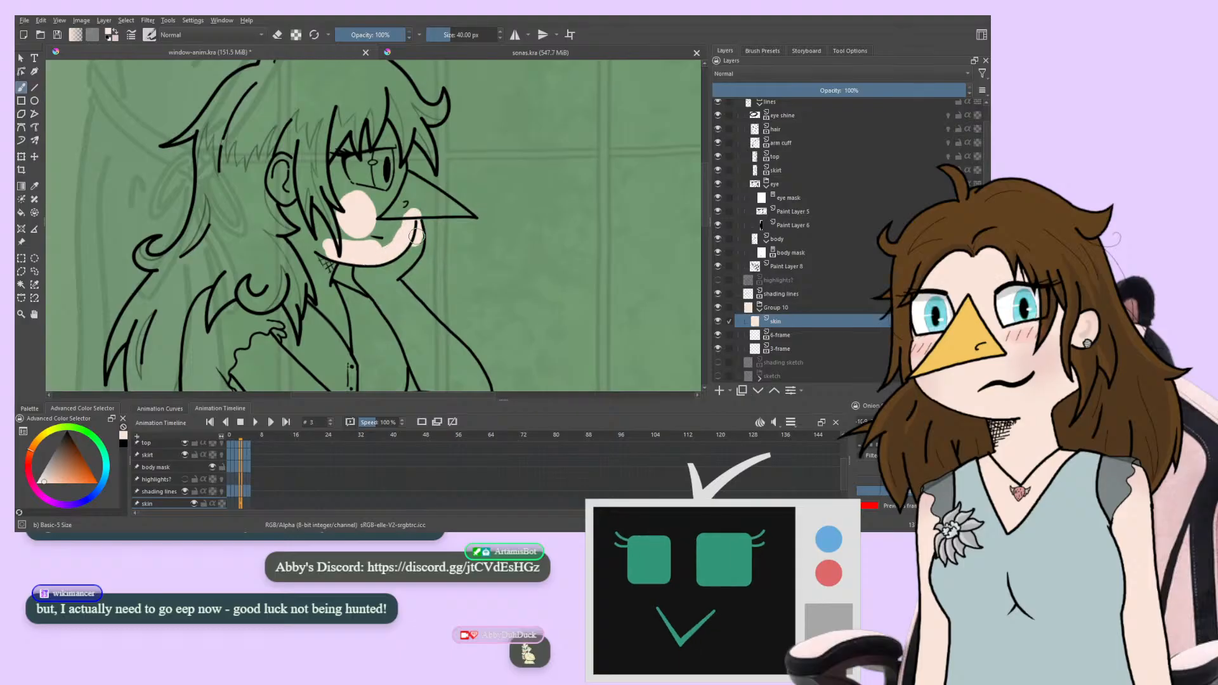
Paint skin color over the neck and down the raised forearm to the elbow on the skin layer
{"action": "left_click_drag", "start_coordinate": [362, 272], "coordinate": [323, 192]}
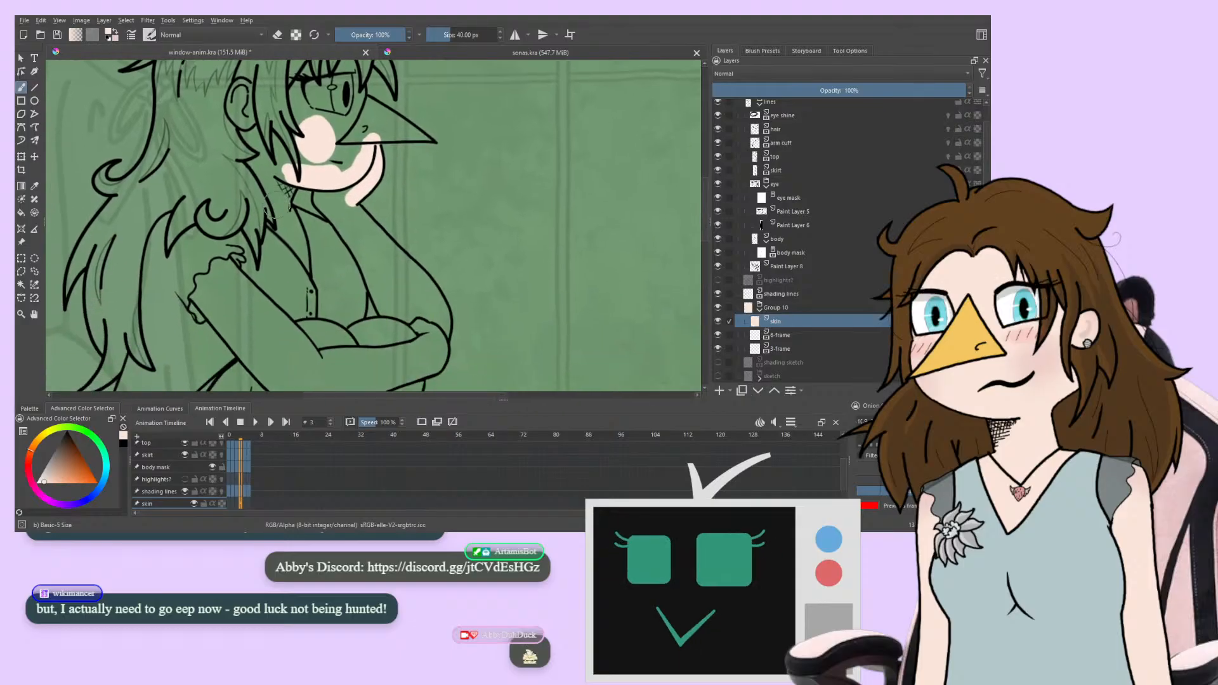
{"action": "scroll", "coordinate": [373, 216], "scroll_direction": "up", "scroll_amount": 2}
{"action": "mouse_move", "coordinate": [205, 239]}
{"action": "left_mouse_down"}
{"action": "mouse_move", "coordinate": [225, 233]}
{"action": "mouse_move", "coordinate": [228, 201]}
{"action": "left_mouse_up"}
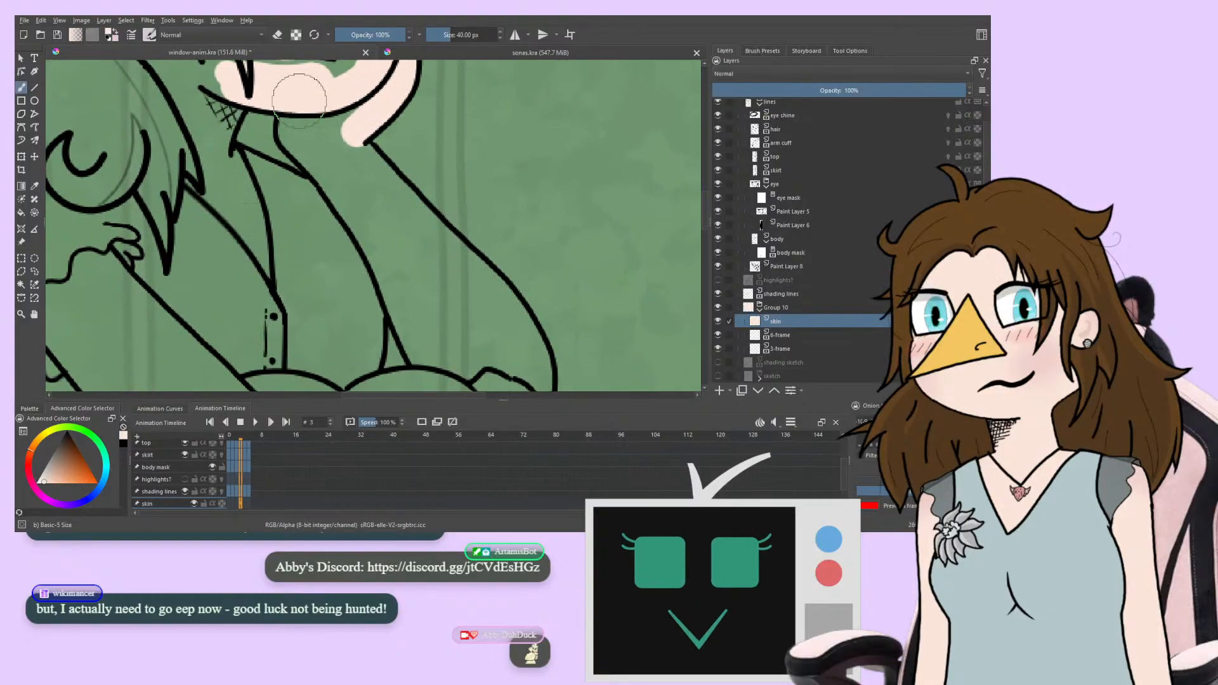
{"action": "mouse_move", "coordinate": [330, 122]}
{"action": "left_mouse_down"}
{"action": "mouse_move", "coordinate": [303, 142]}
{"action": "mouse_move", "coordinate": [311, 149]}
{"action": "mouse_move", "coordinate": [291, 109]}
{"action": "mouse_move", "coordinate": [342, 234]}
{"action": "mouse_move", "coordinate": [322, 198]}
{"action": "mouse_move", "coordinate": [306, 195]}
{"action": "mouse_move", "coordinate": [337, 140]}
{"action": "mouse_move", "coordinate": [318, 137]}
{"action": "mouse_move", "coordinate": [336, 142]}
{"action": "mouse_move", "coordinate": [354, 99]}
{"action": "mouse_move", "coordinate": [340, 159]}
{"action": "mouse_move", "coordinate": [344, 139]}
{"action": "mouse_move", "coordinate": [468, 270]}
{"action": "left_mouse_up"}
{"action": "key", "text": "ctrl+z"}
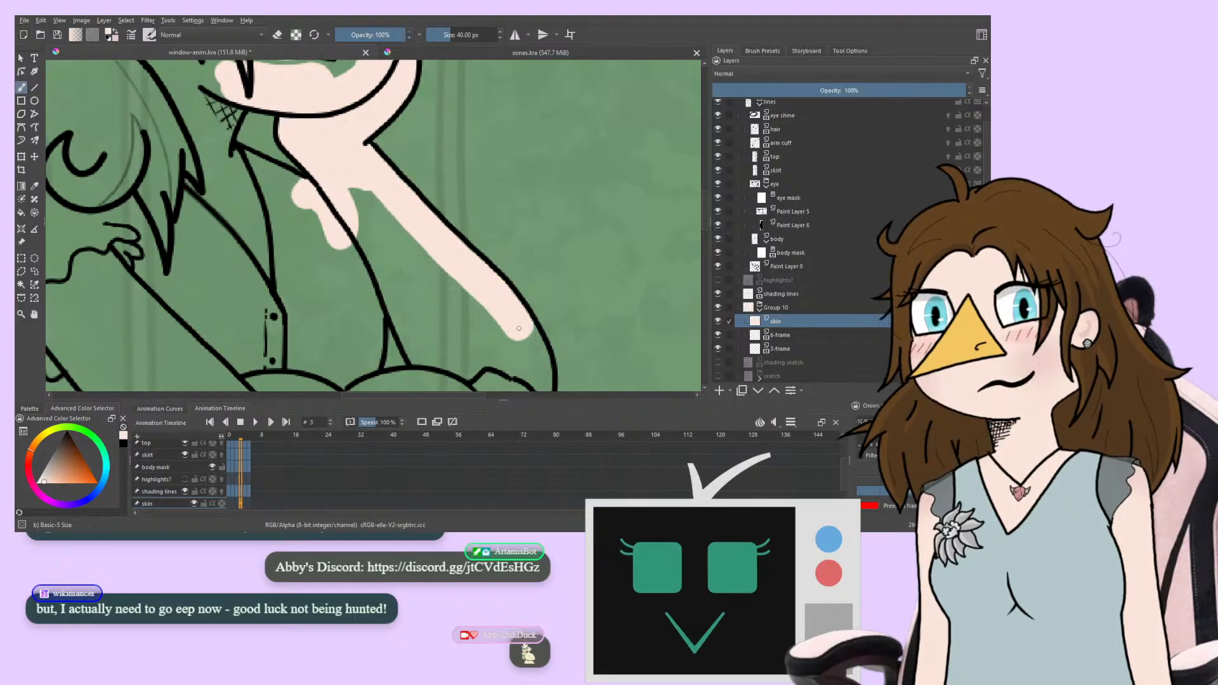
{"action": "left_click_drag", "start_coordinate": [426, 351], "coordinate": [330, 159]}
{"action": "left_click_drag", "start_coordinate": [423, 156], "coordinate": [442, 169]}
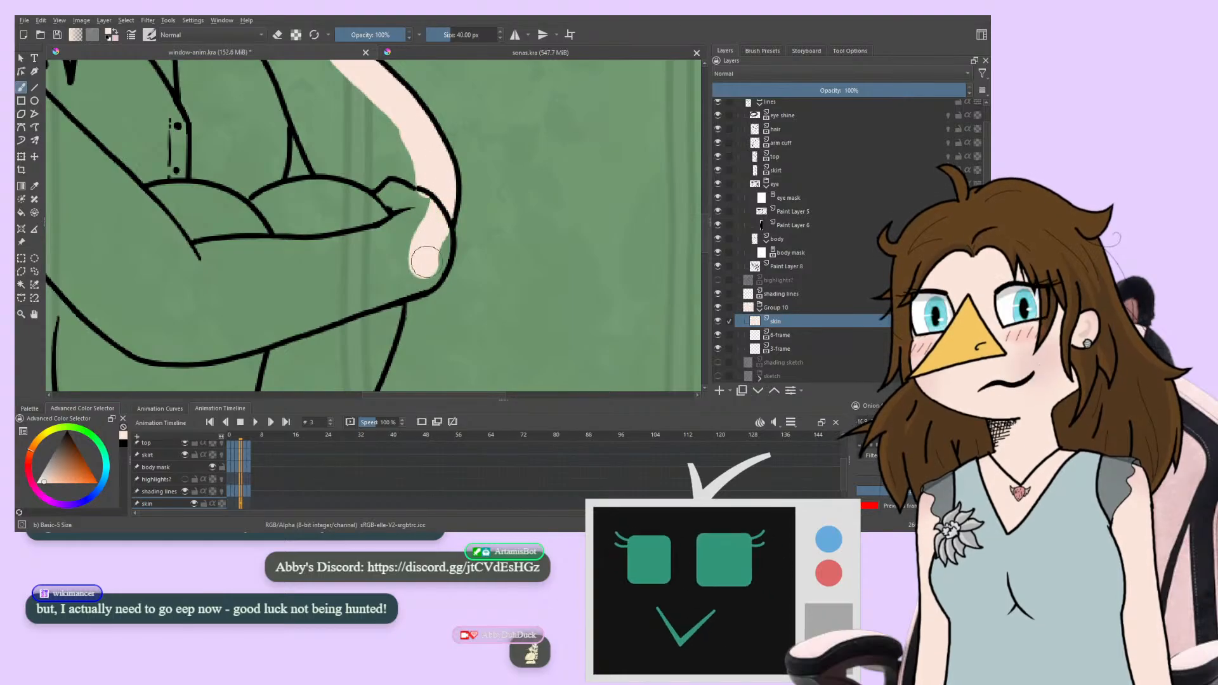
{"action": "mouse_move", "coordinate": [437, 241]}
{"action": "left_mouse_down"}
{"action": "mouse_move", "coordinate": [415, 282]}
{"action": "mouse_move", "coordinate": [362, 304]}
{"action": "left_mouse_up"}
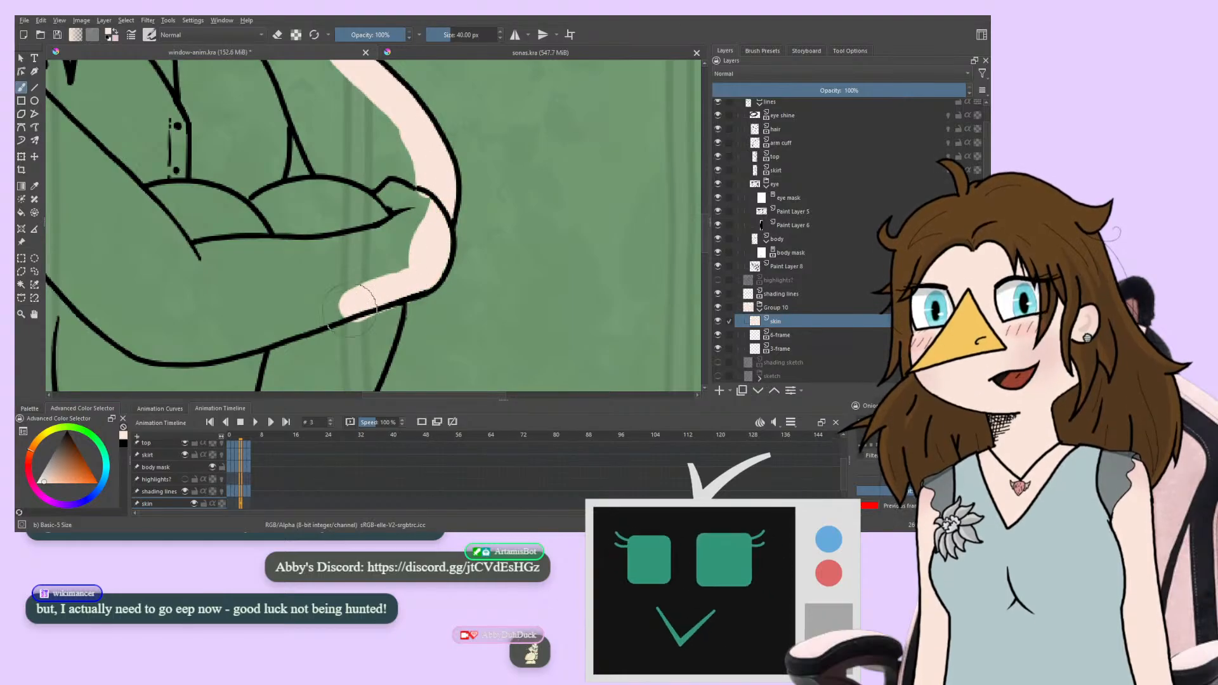
{"action": "key", "text": "ctrl+z"}
{"action": "key", "text": "ctrl+z"}
{"action": "key", "text": "ctrl+z"}
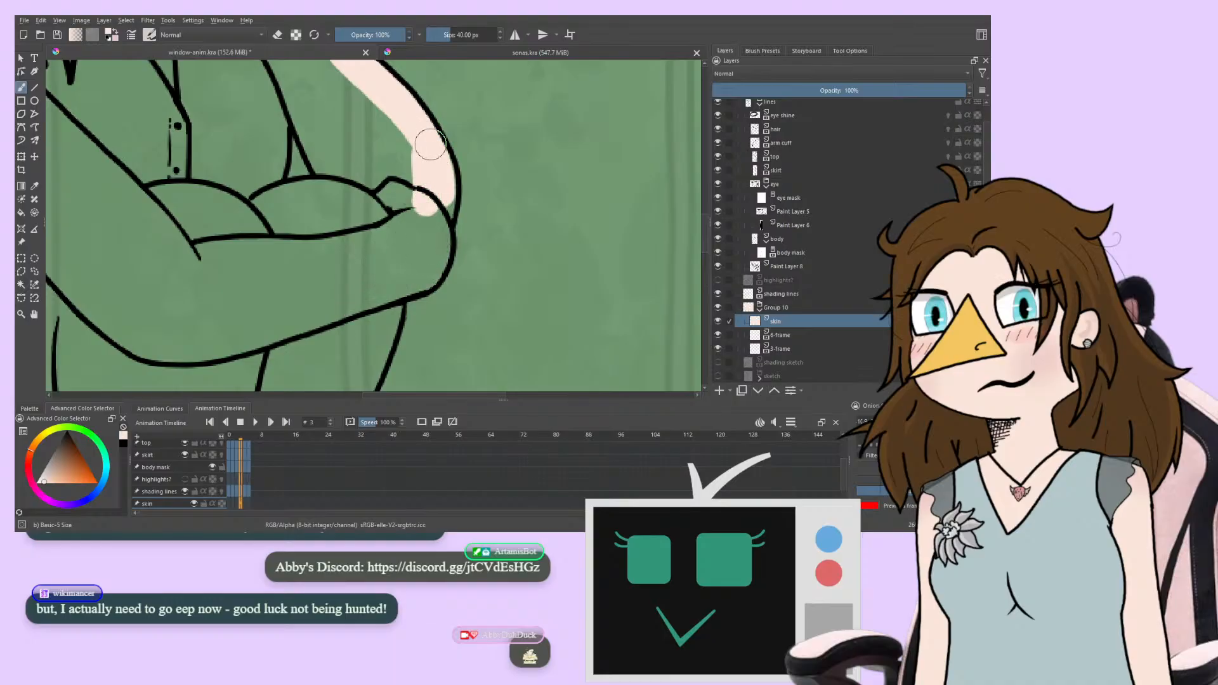
Fill the elbow, the crossed hand and arm, and the upper arm up to the ruffled sleeve with skin color
{"action": "mouse_move", "coordinate": [438, 216]}
{"action": "left_mouse_down"}
{"action": "mouse_move", "coordinate": [431, 268]}
{"action": "mouse_move", "coordinate": [381, 295]}
{"action": "mouse_move", "coordinate": [374, 286]}
{"action": "mouse_move", "coordinate": [419, 226]}
{"action": "mouse_move", "coordinate": [413, 207]}
{"action": "mouse_move", "coordinate": [399, 232]}
{"action": "mouse_move", "coordinate": [390, 171]}
{"action": "mouse_move", "coordinate": [330, 271]}
{"action": "mouse_move", "coordinate": [354, 287]}
{"action": "left_mouse_up"}
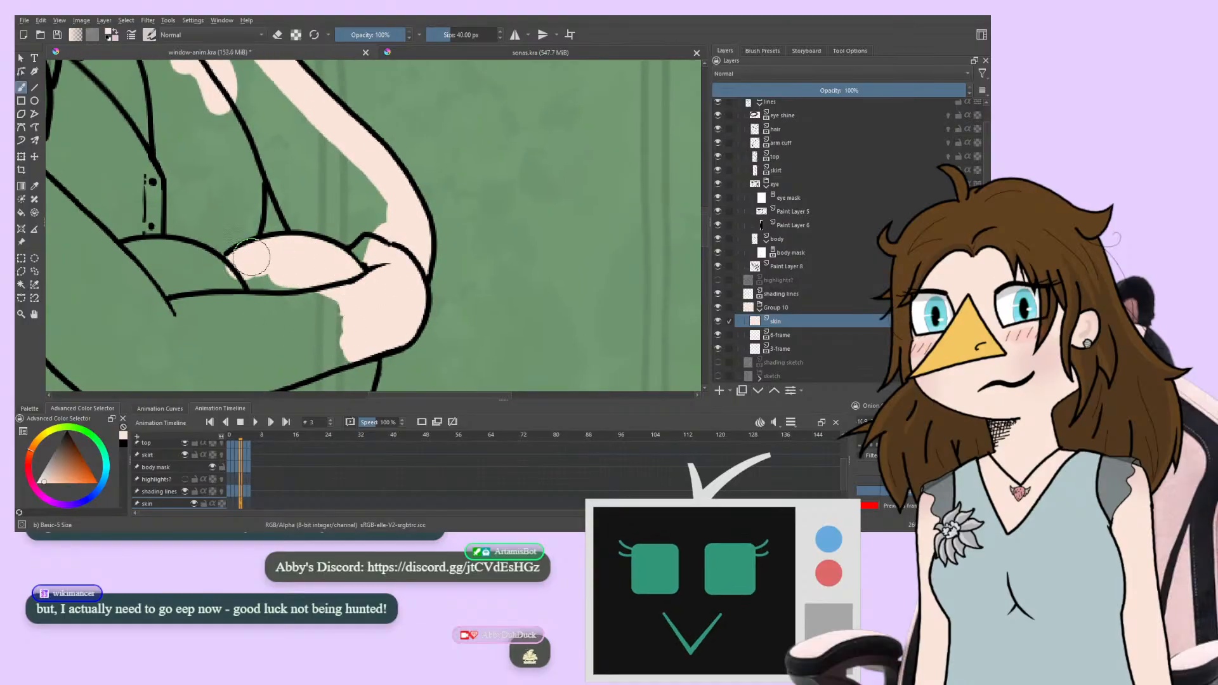
{"action": "mouse_move", "coordinate": [219, 270]}
{"action": "left_mouse_down"}
{"action": "mouse_move", "coordinate": [148, 255]}
{"action": "mouse_move", "coordinate": [122, 264]}
{"action": "mouse_move", "coordinate": [431, 325]}
{"action": "mouse_move", "coordinate": [406, 311]}
{"action": "left_mouse_up"}
{"action": "left_click_drag", "start_coordinate": [334, 272], "coordinate": [395, 325]}
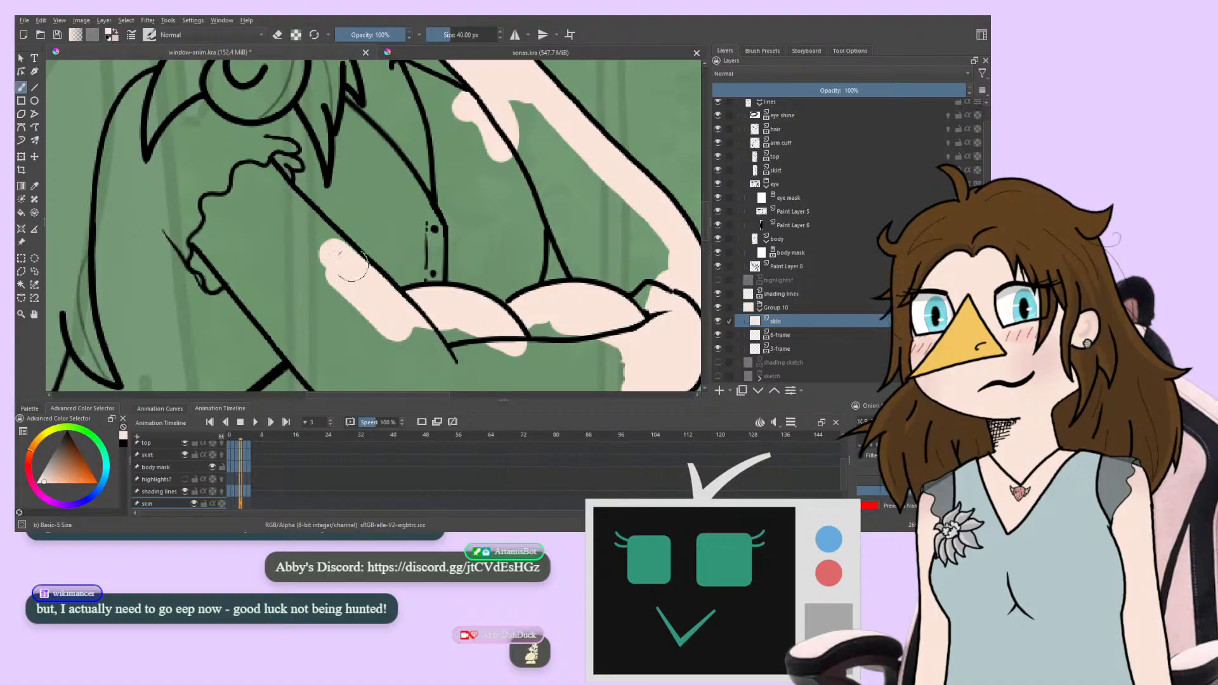
{"action": "mouse_move", "coordinate": [312, 227]}
{"action": "left_mouse_down"}
{"action": "mouse_move", "coordinate": [276, 191]}
{"action": "mouse_move", "coordinate": [197, 230]}
{"action": "mouse_move", "coordinate": [171, 211]}
{"action": "mouse_move", "coordinate": [178, 128]}
{"action": "mouse_move", "coordinate": [236, 156]}
{"action": "mouse_move", "coordinate": [223, 164]}
{"action": "mouse_move", "coordinate": [235, 191]}
{"action": "mouse_move", "coordinate": [285, 252]}
{"action": "left_mouse_up"}
{"action": "left_click_drag", "start_coordinate": [269, 202], "coordinate": [321, 196]}
{"action": "mouse_move", "coordinate": [341, 268]}
{"action": "left_mouse_down"}
{"action": "mouse_move", "coordinate": [267, 238]}
{"action": "mouse_move", "coordinate": [247, 199]}
{"action": "left_mouse_up"}
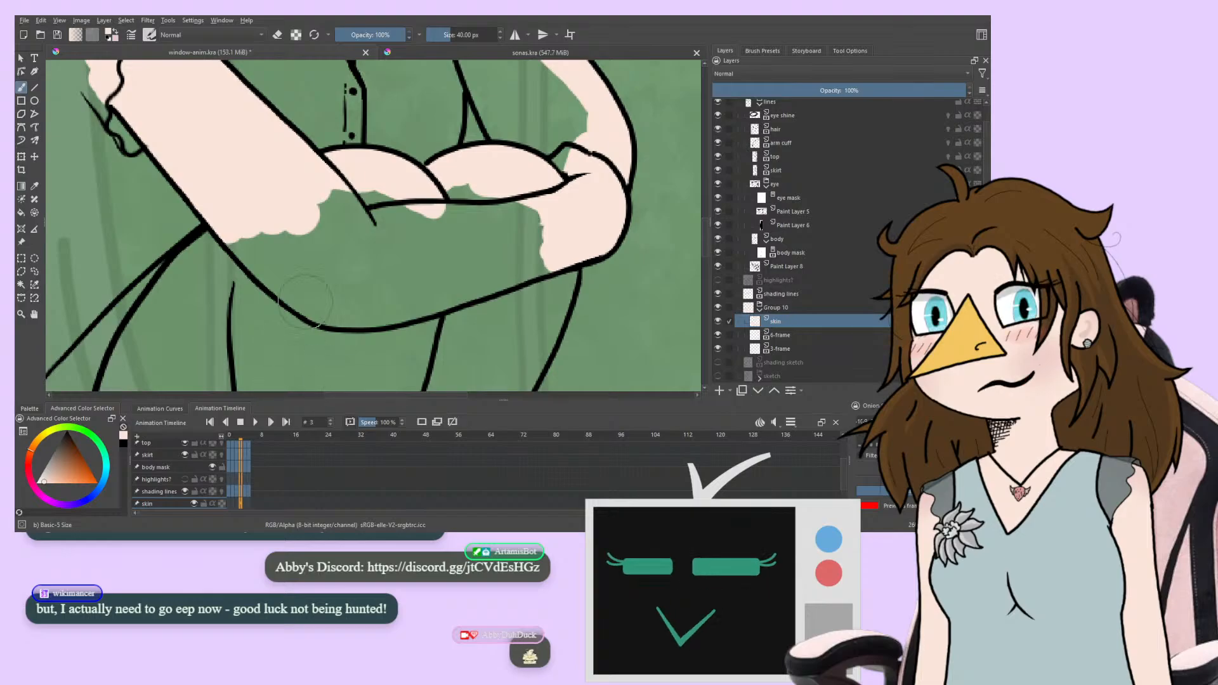
Paint skin color from the hip along the back of the near leg down to the ankle
{"action": "mouse_move", "coordinate": [317, 273]}
{"action": "left_mouse_down"}
{"action": "mouse_move", "coordinate": [261, 203]}
{"action": "mouse_move", "coordinate": [319, 96]}
{"action": "mouse_move", "coordinate": [294, 117]}
{"action": "mouse_move", "coordinate": [299, 147]}
{"action": "mouse_move", "coordinate": [280, 201]}
{"action": "mouse_move", "coordinate": [239, 210]}
{"action": "mouse_move", "coordinate": [211, 196]}
{"action": "mouse_move", "coordinate": [295, 264]}
{"action": "left_mouse_up"}
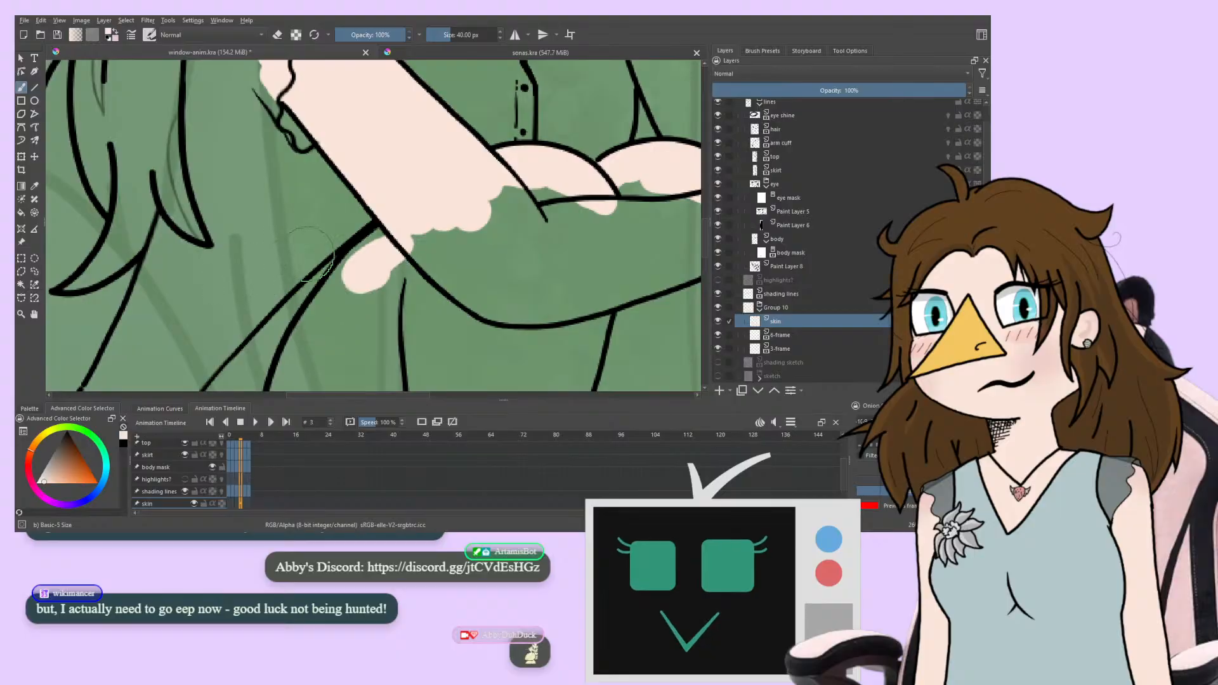
{"action": "mouse_move", "coordinate": [298, 320]}
{"action": "left_mouse_down"}
{"action": "mouse_move", "coordinate": [364, 164]}
{"action": "mouse_move", "coordinate": [343, 218]}
{"action": "left_mouse_up"}
{"action": "mouse_move", "coordinate": [343, 218]}
{"action": "left_mouse_down"}
{"action": "mouse_move", "coordinate": [338, 117]}
{"action": "mouse_move", "coordinate": [336, 303]}
{"action": "mouse_move", "coordinate": [358, 106]}
{"action": "mouse_move", "coordinate": [352, 238]}
{"action": "left_mouse_up"}
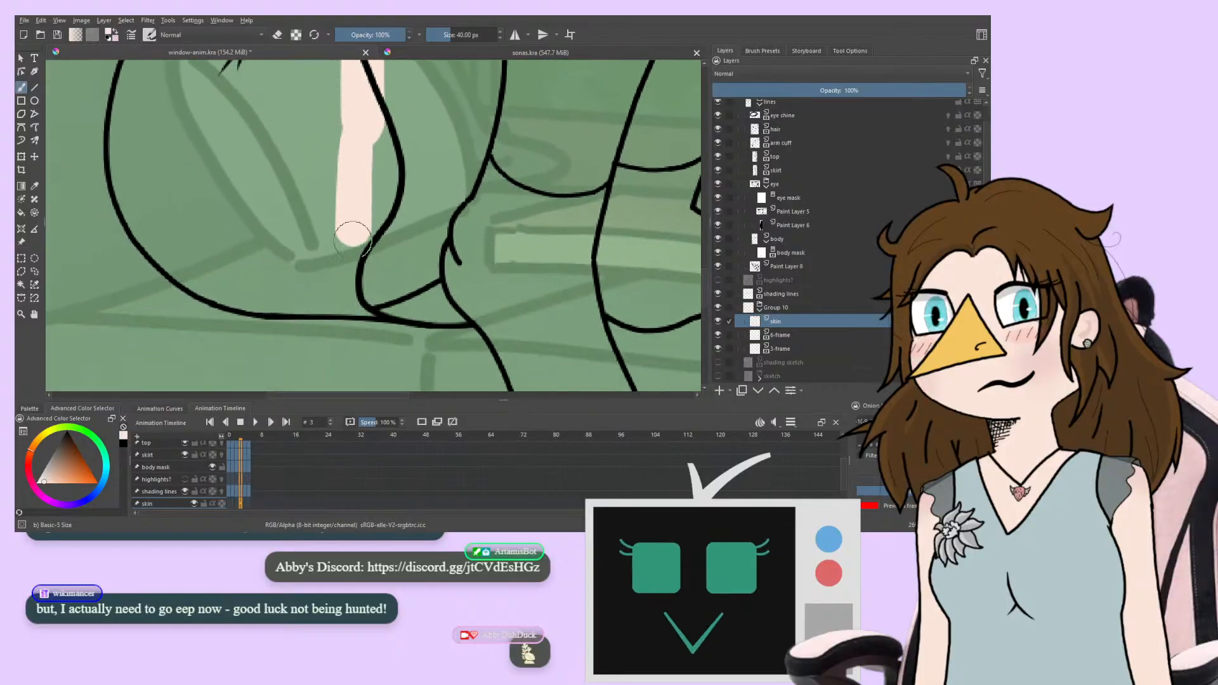
{"action": "mouse_move", "coordinate": [379, 293]}
{"action": "left_mouse_down"}
{"action": "mouse_move", "coordinate": [444, 260]}
{"action": "mouse_move", "coordinate": [374, 273]}
{"action": "mouse_move", "coordinate": [482, 159]}
{"action": "mouse_move", "coordinate": [378, 198]}
{"action": "mouse_move", "coordinate": [364, 268]}
{"action": "mouse_move", "coordinate": [422, 150]}
{"action": "mouse_move", "coordinate": [454, 212]}
{"action": "left_mouse_up"}
{"action": "left_click_drag", "start_coordinate": [455, 88], "coordinate": [382, 203]}
Check the character in the sonas.kra reference, and fill the near thigh and the folded forearm with skin color in window-anim
{"action": "left_click", "coordinate": [452, 51]}
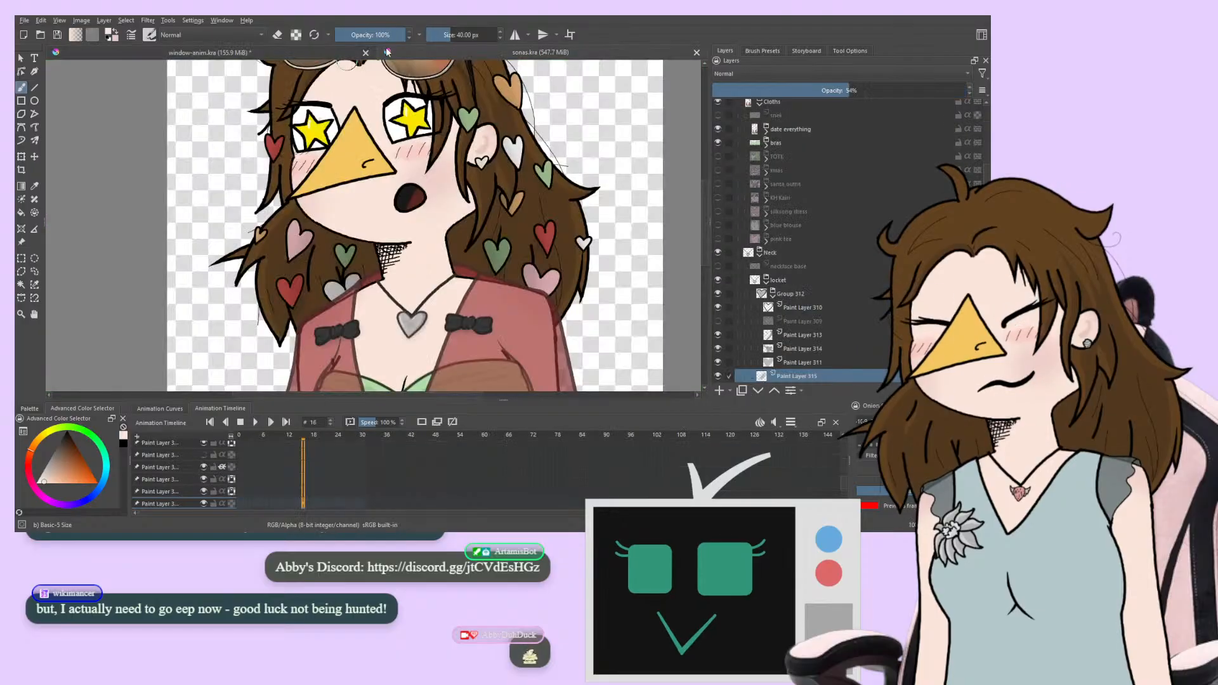
{"action": "left_click", "coordinate": [322, 51]}
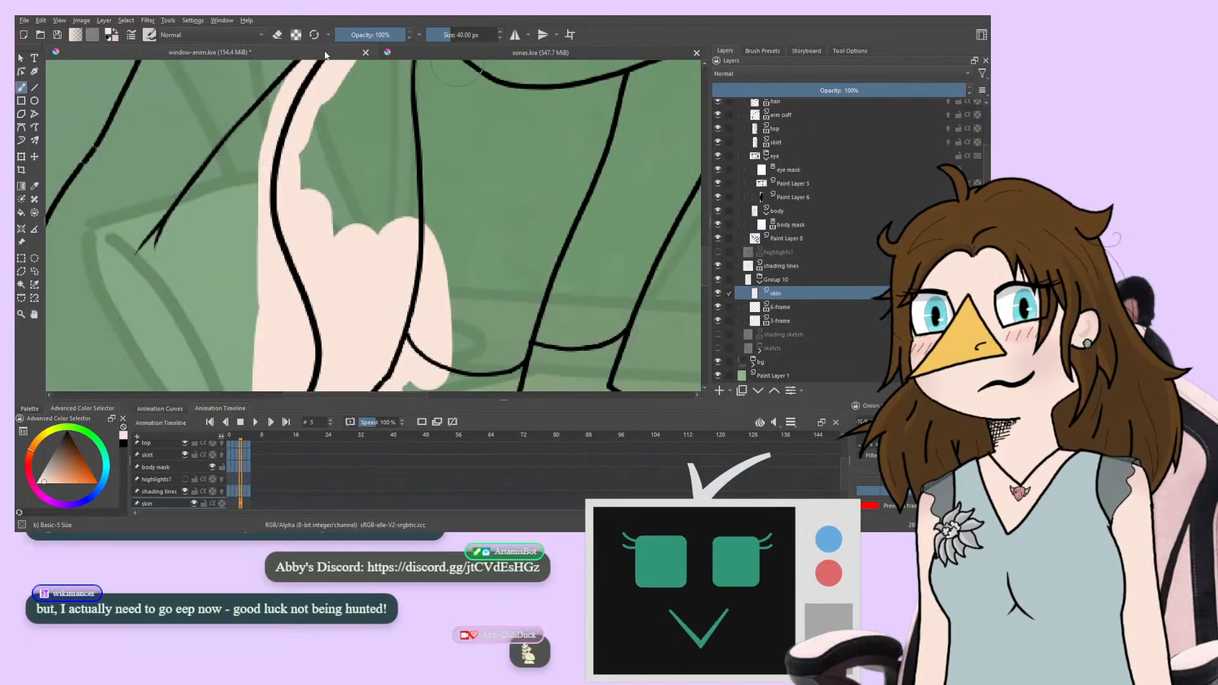
{"action": "mouse_move", "coordinate": [305, 334]}
{"action": "left_mouse_down"}
{"action": "mouse_move", "coordinate": [298, 214]}
{"action": "mouse_move", "coordinate": [334, 259]}
{"action": "mouse_move", "coordinate": [370, 358]}
{"action": "mouse_move", "coordinate": [374, 195]}
{"action": "mouse_move", "coordinate": [396, 172]}
{"action": "mouse_move", "coordinate": [433, 320]}
{"action": "mouse_move", "coordinate": [429, 122]}
{"action": "left_mouse_up"}
{"action": "left_click_drag", "start_coordinate": [343, 210], "coordinate": [259, 285]}
{"action": "mouse_move", "coordinate": [317, 254]}
{"action": "left_mouse_down"}
{"action": "mouse_move", "coordinate": [349, 136]}
{"action": "mouse_move", "coordinate": [421, 197]}
{"action": "mouse_move", "coordinate": [496, 232]}
{"action": "mouse_move", "coordinate": [580, 179]}
{"action": "mouse_move", "coordinate": [626, 171]}
{"action": "left_mouse_up"}
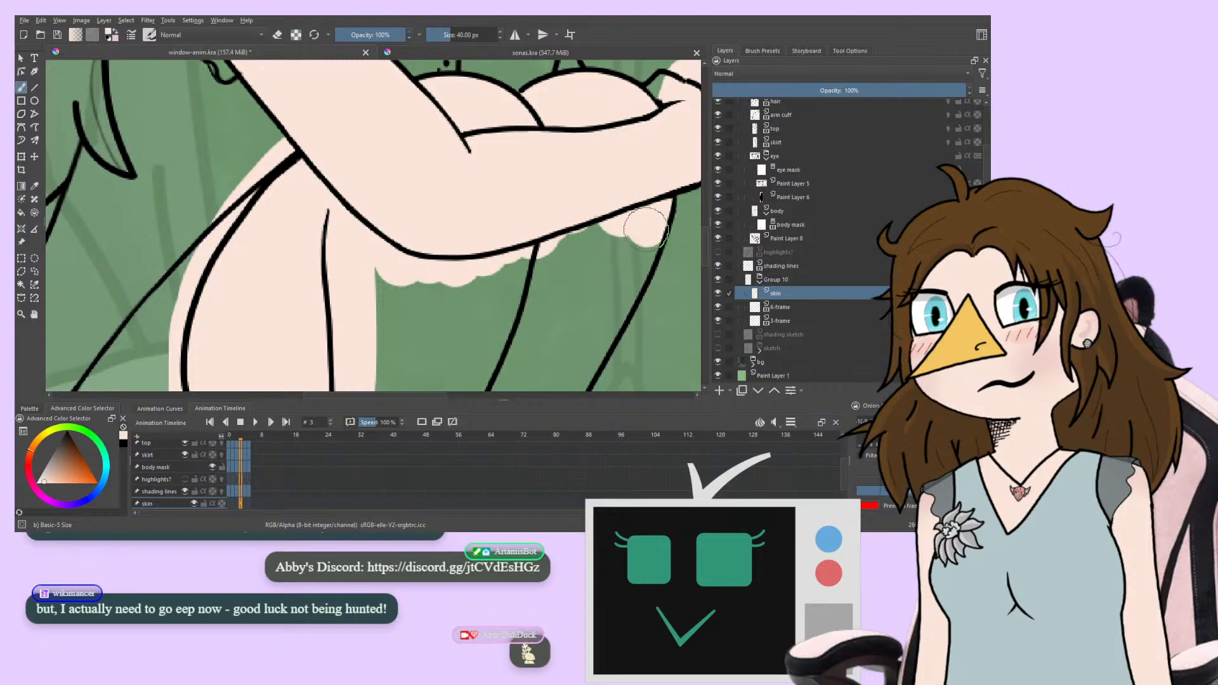
Fill both thighs and shins below the folded arm down to the sock lines with skin color
{"action": "mouse_move", "coordinate": [646, 228]}
{"action": "left_mouse_down"}
{"action": "mouse_move", "coordinate": [594, 298]}
{"action": "mouse_move", "coordinate": [429, 298]}
{"action": "mouse_move", "coordinate": [341, 260]}
{"action": "mouse_move", "coordinate": [313, 272]}
{"action": "mouse_move", "coordinate": [318, 290]}
{"action": "mouse_move", "coordinate": [357, 282]}
{"action": "mouse_move", "coordinate": [343, 285]}
{"action": "left_mouse_up"}
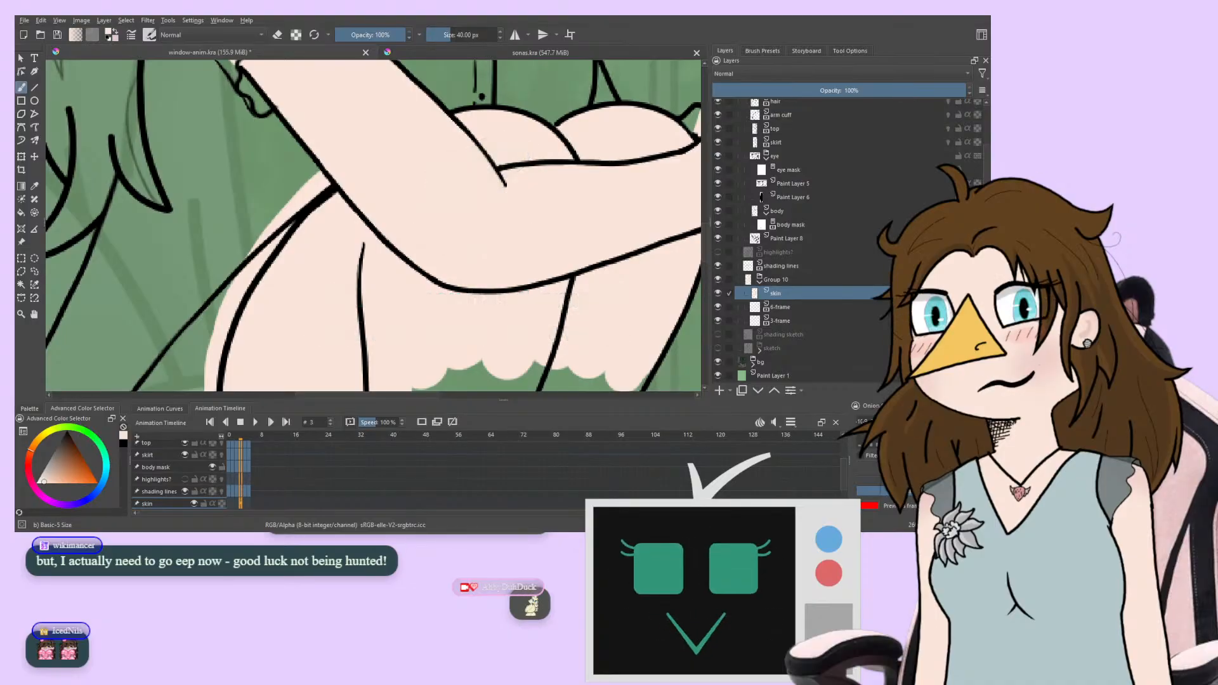
{"action": "scroll", "coordinate": [336, 336], "scroll_direction": "down", "scroll_amount": 5}
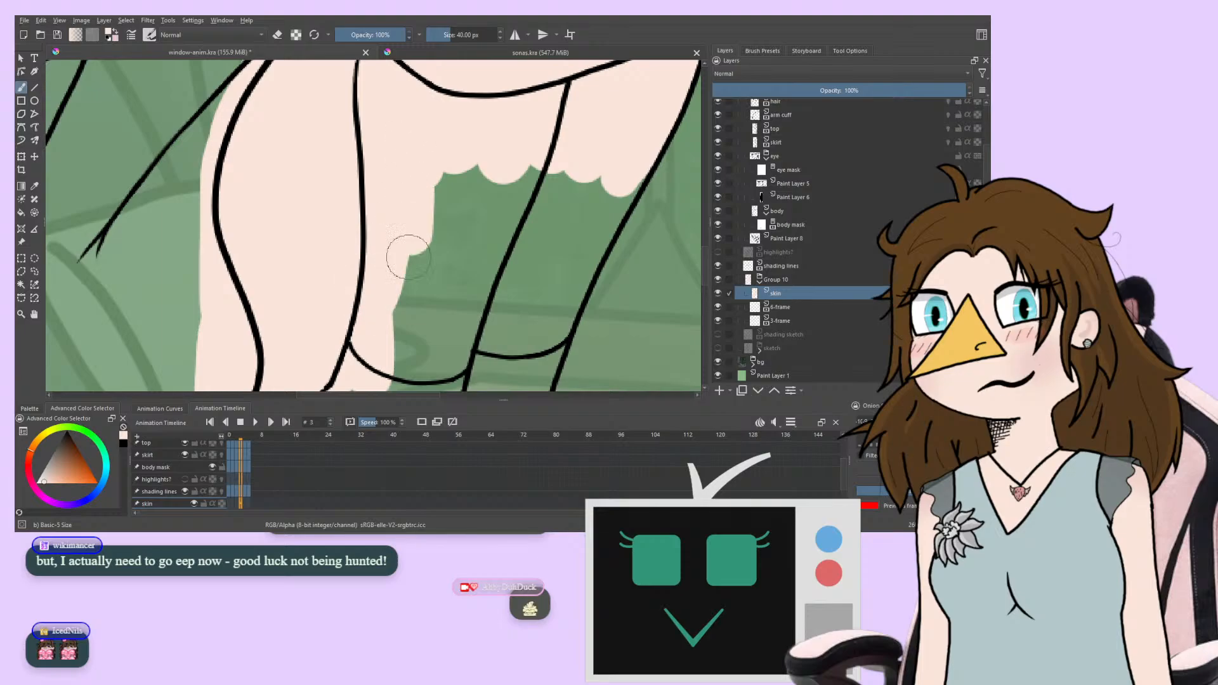
{"action": "mouse_move", "coordinate": [408, 257]}
{"action": "left_mouse_down"}
{"action": "mouse_move", "coordinate": [443, 163]}
{"action": "mouse_move", "coordinate": [504, 135]}
{"action": "mouse_move", "coordinate": [531, 152]}
{"action": "mouse_move", "coordinate": [559, 144]}
{"action": "mouse_move", "coordinate": [602, 172]}
{"action": "mouse_move", "coordinate": [627, 162]}
{"action": "mouse_move", "coordinate": [577, 248]}
{"action": "left_mouse_up"}
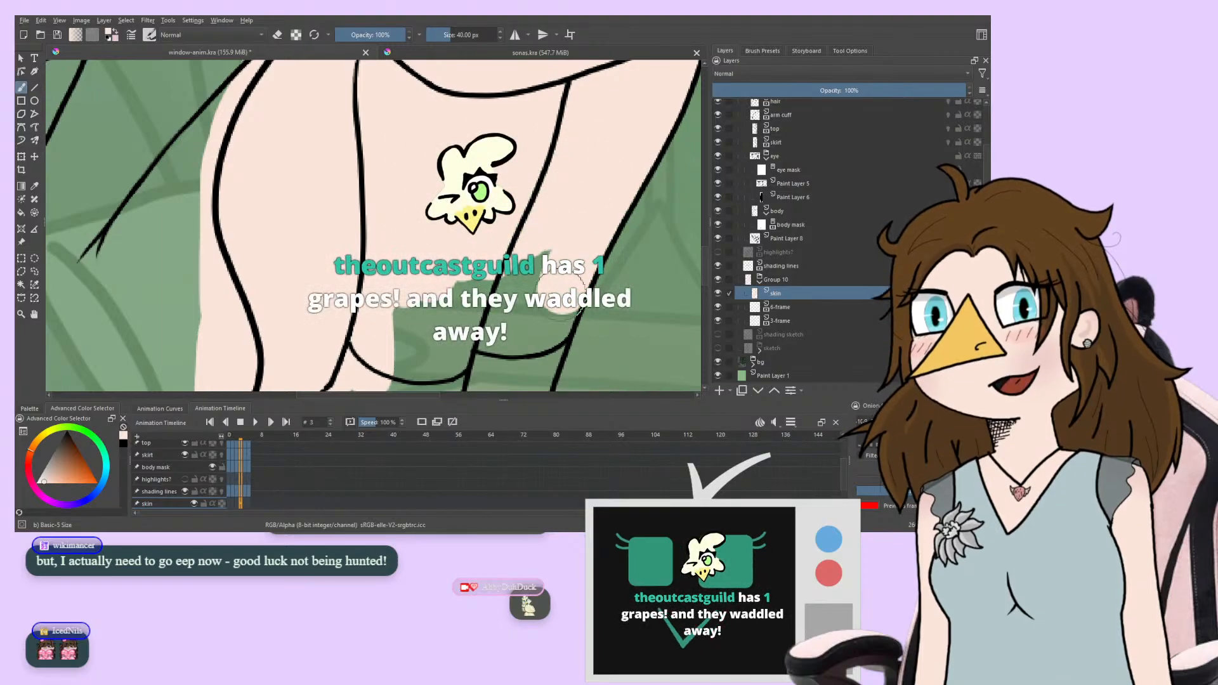
{"action": "left_click_drag", "start_coordinate": [549, 328], "coordinate": [562, 284]}
{"action": "left_click_drag", "start_coordinate": [465, 284], "coordinate": [503, 200]}
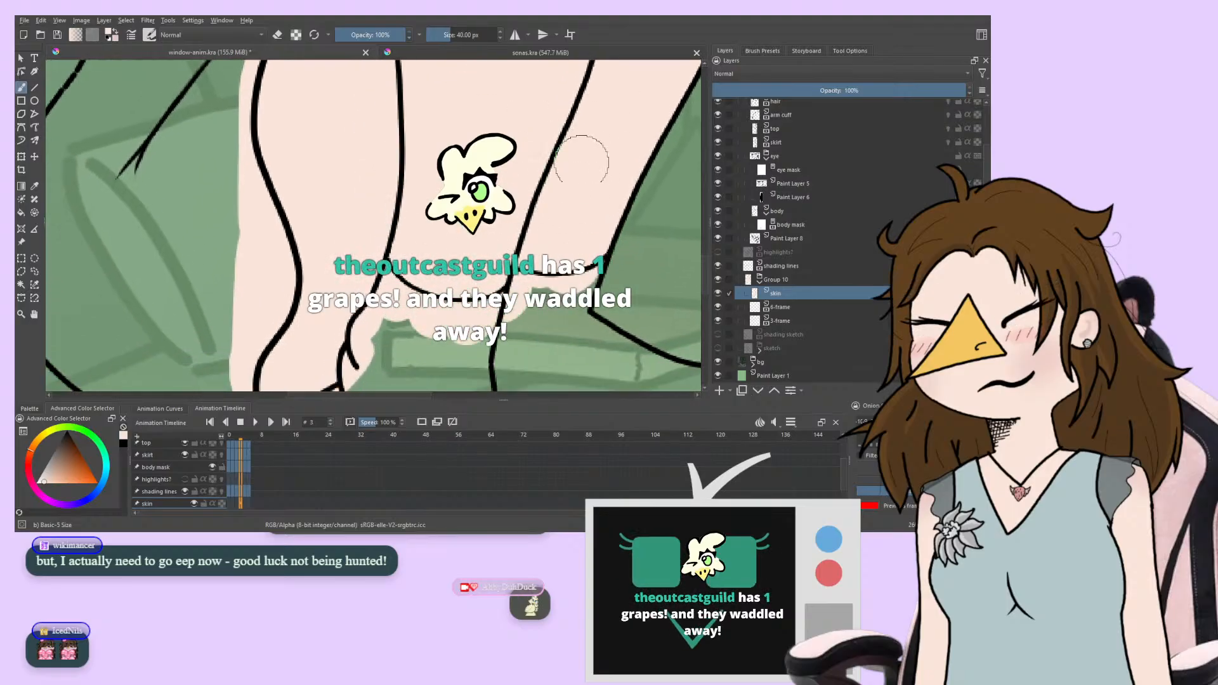
{"action": "mouse_move", "coordinate": [441, 253]}
{"action": "left_mouse_down"}
{"action": "mouse_move", "coordinate": [486, 173]}
{"action": "mouse_move", "coordinate": [522, 156]}
{"action": "mouse_move", "coordinate": [497, 204]}
{"action": "mouse_move", "coordinate": [436, 252]}
{"action": "mouse_move", "coordinate": [552, 103]}
{"action": "mouse_move", "coordinate": [595, 182]}
{"action": "mouse_move", "coordinate": [533, 196]}
{"action": "mouse_move", "coordinate": [434, 275]}
{"action": "mouse_move", "coordinate": [387, 284]}
{"action": "left_mouse_up"}
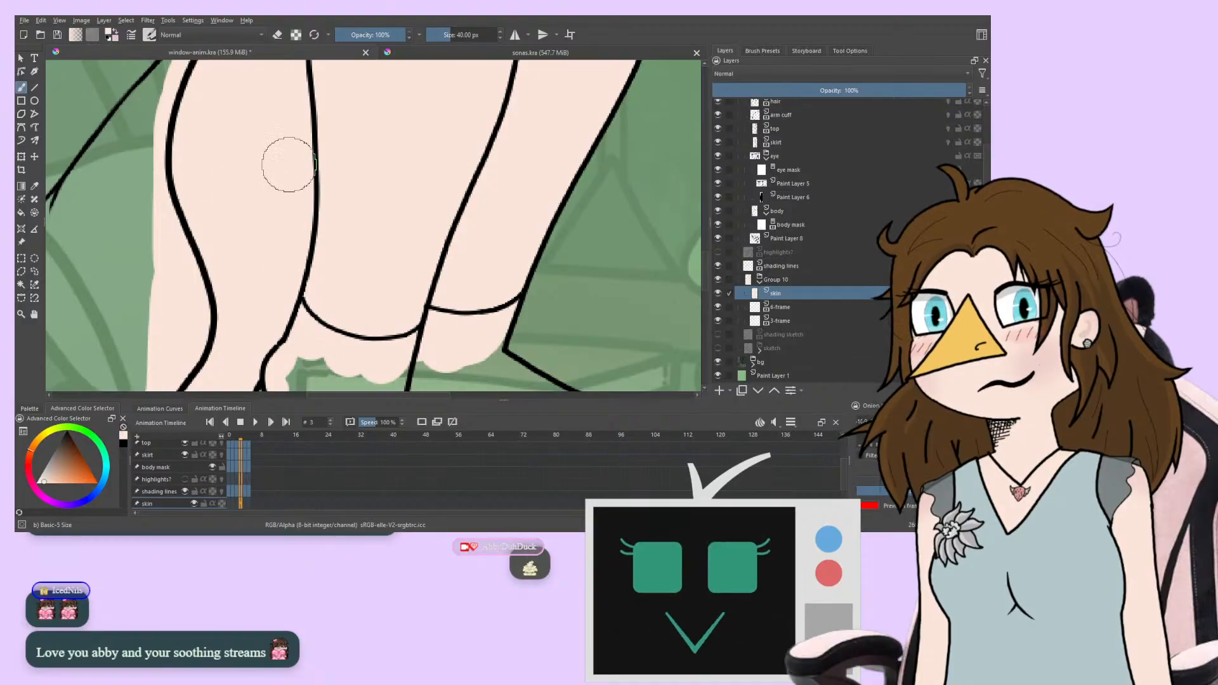
Go over the skin fill on the legs and arms and erase stray skin color beside the raised forearm
{"action": "mouse_move", "coordinate": [283, 213]}
{"action": "left_mouse_down"}
{"action": "mouse_move", "coordinate": [288, 392]}
{"action": "mouse_move", "coordinate": [203, 402]}
{"action": "mouse_move", "coordinate": [229, 407]}
{"action": "mouse_move", "coordinate": [142, 346]}
{"action": "left_mouse_up"}
{"action": "left_click_drag", "start_coordinate": [368, 284], "coordinate": [305, 320]}
{"action": "left_click_drag", "start_coordinate": [437, 275], "coordinate": [371, 156]}
{"action": "mouse_move", "coordinate": [311, 202]}
{"action": "left_mouse_down"}
{"action": "mouse_move", "coordinate": [302, 277]}
{"action": "mouse_move", "coordinate": [259, 313]}
{"action": "mouse_move", "coordinate": [292, 237]}
{"action": "left_mouse_up"}
{"action": "key", "text": "ctrl+z"}
{"action": "mouse_move", "coordinate": [389, 279]}
{"action": "left_mouse_down"}
{"action": "mouse_move", "coordinate": [400, 324]}
{"action": "mouse_move", "coordinate": [321, 161]}
{"action": "mouse_move", "coordinate": [358, 173]}
{"action": "mouse_move", "coordinate": [463, 276]}
{"action": "mouse_move", "coordinate": [400, 232]}
{"action": "left_mouse_up"}
{"action": "left_click_drag", "start_coordinate": [327, 251], "coordinate": [332, 212]}
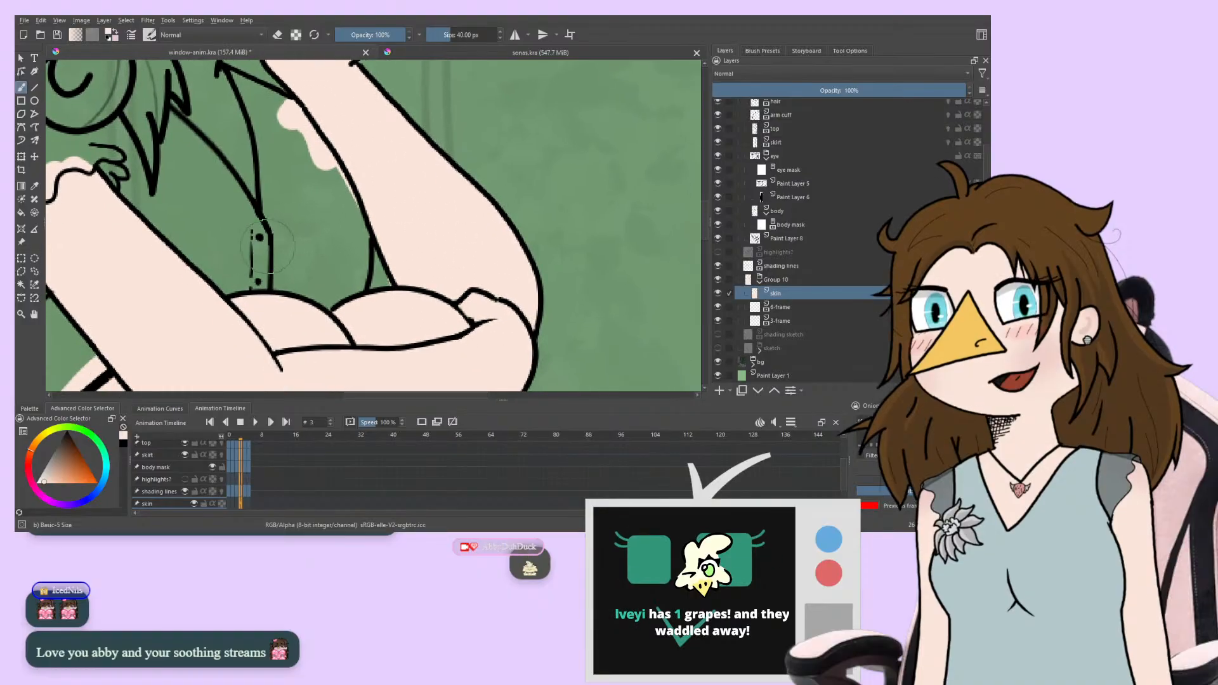
{"action": "key", "text": "e"}
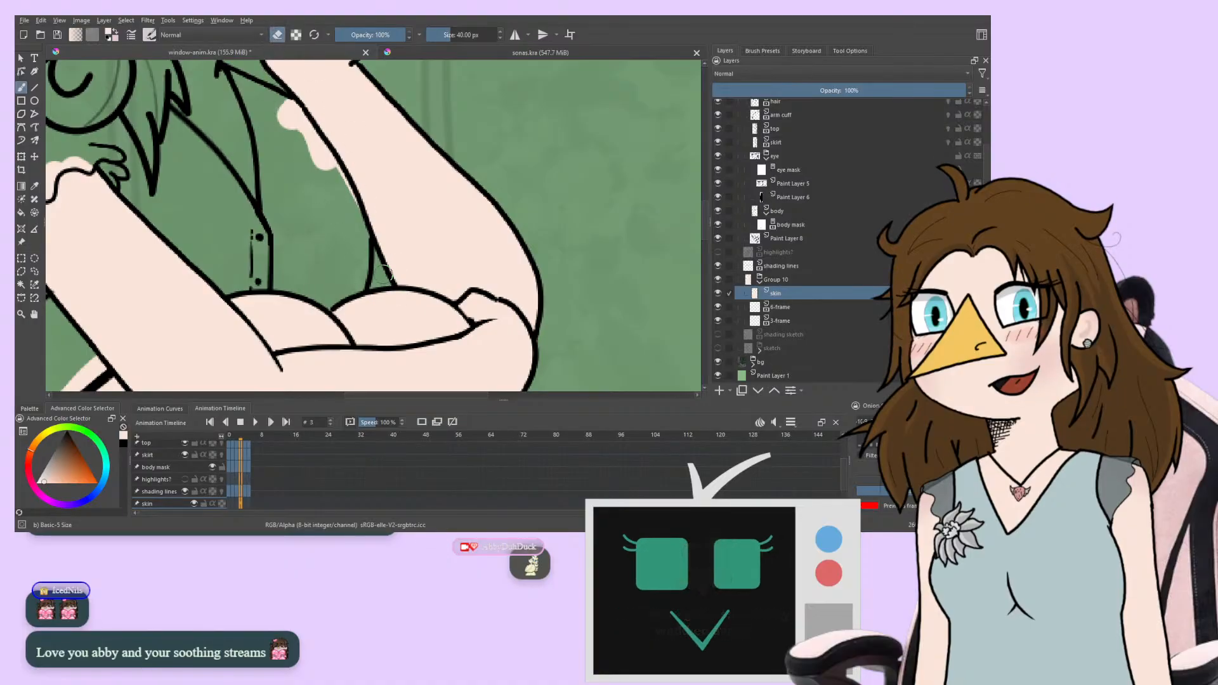
{"action": "left_click", "coordinate": [277, 36]}
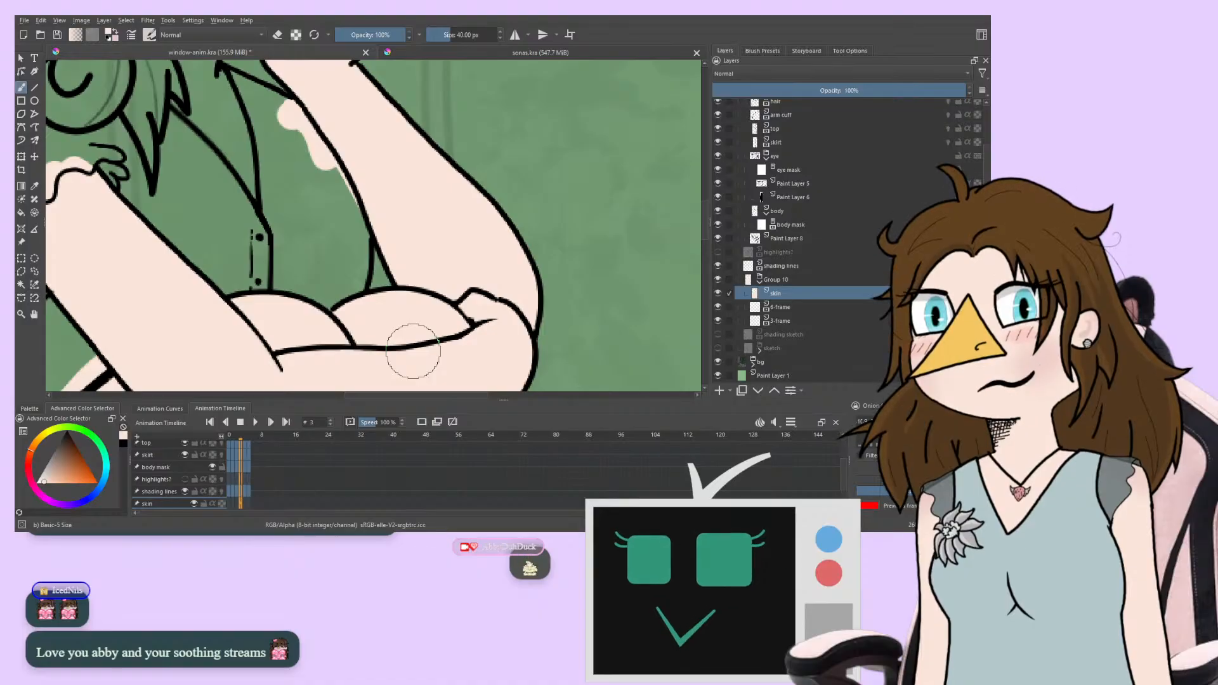
View the whole figure and step through the animation frames to compare the skin fill with the moving line art
{"action": "scroll", "coordinate": [413, 351], "scroll_direction": "down", "scroll_amount": 5}
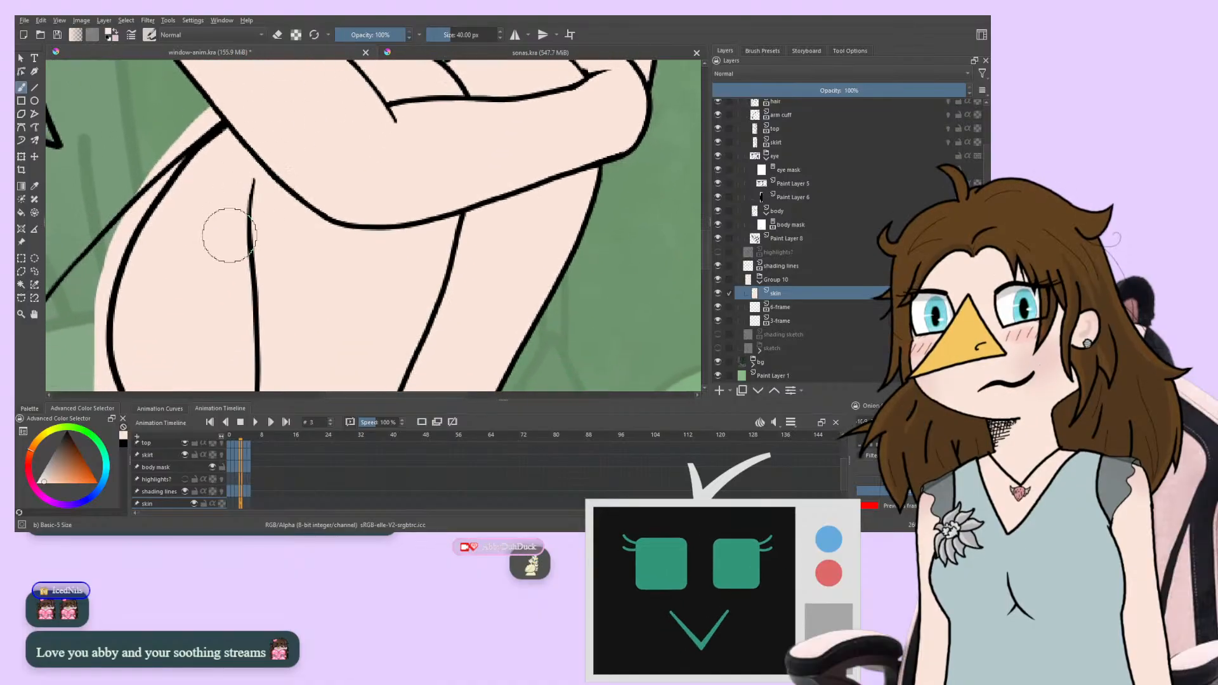
{"action": "left_click_drag", "start_coordinate": [281, 145], "coordinate": [279, 365]}
{"action": "key", "text": "minus"}
{"action": "key", "text": "minus"}
{"action": "key", "text": "minus"}
{"action": "key", "text": "minus"}
{"action": "left_click_drag", "start_coordinate": [212, 284], "coordinate": [175, 247]}
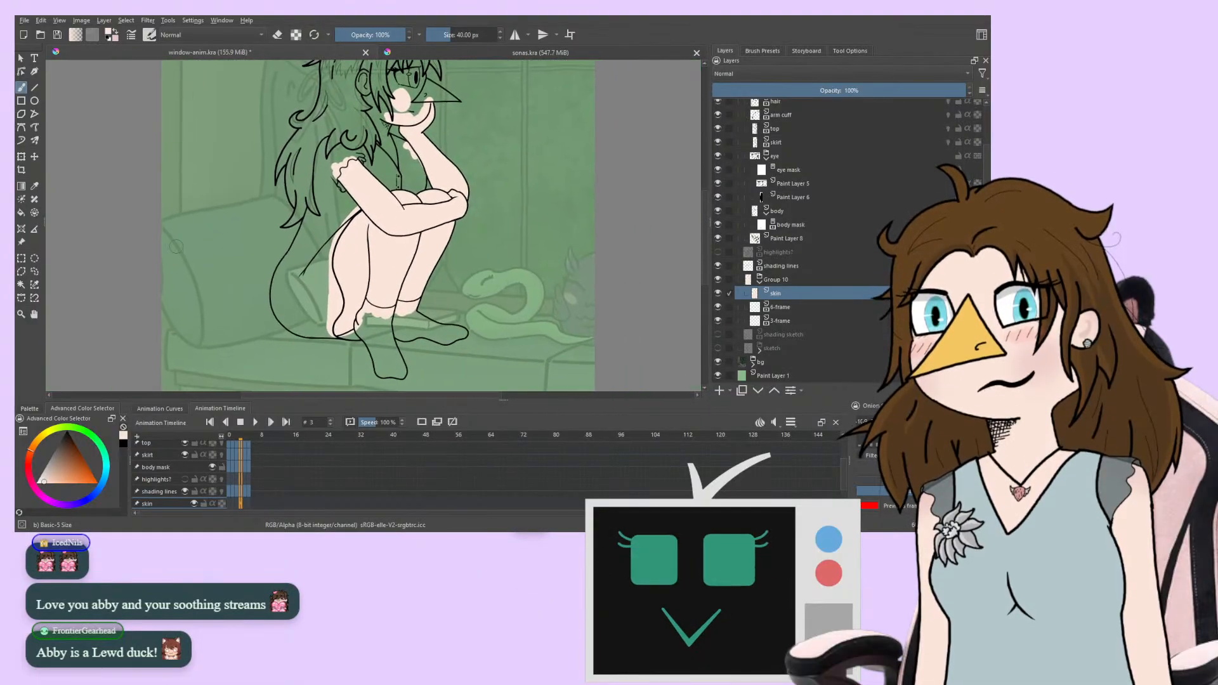
{"action": "key", "text": "period"}
{"action": "key", "text": "period"}
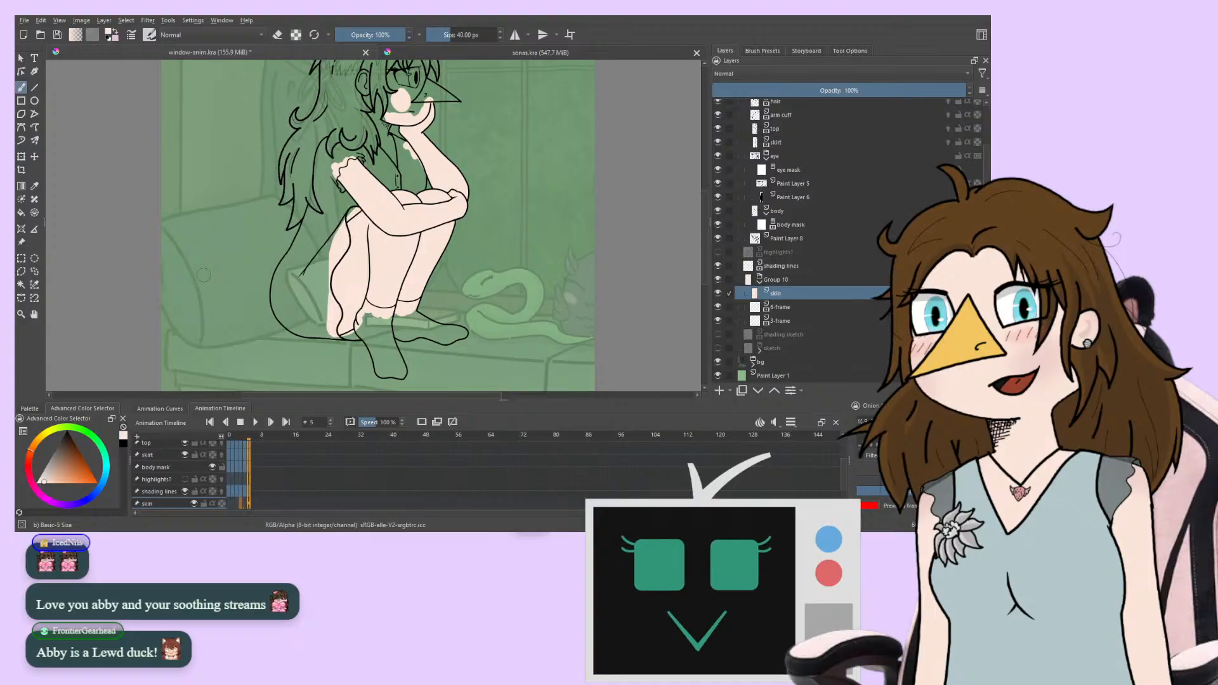
{"action": "key", "text": "period"}
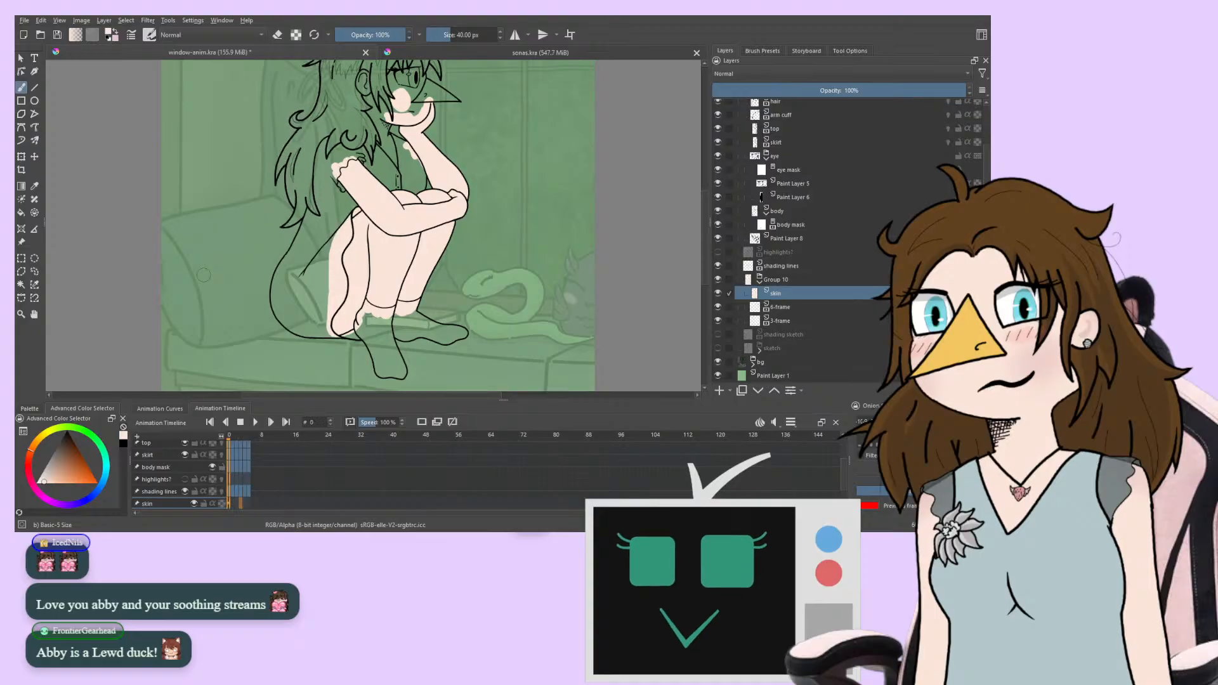
{"action": "key", "text": "period"}
{"action": "key", "text": "period"}
{"action": "key", "text": "period"}
{"action": "key", "text": "period"}
{"action": "key", "text": "period"}
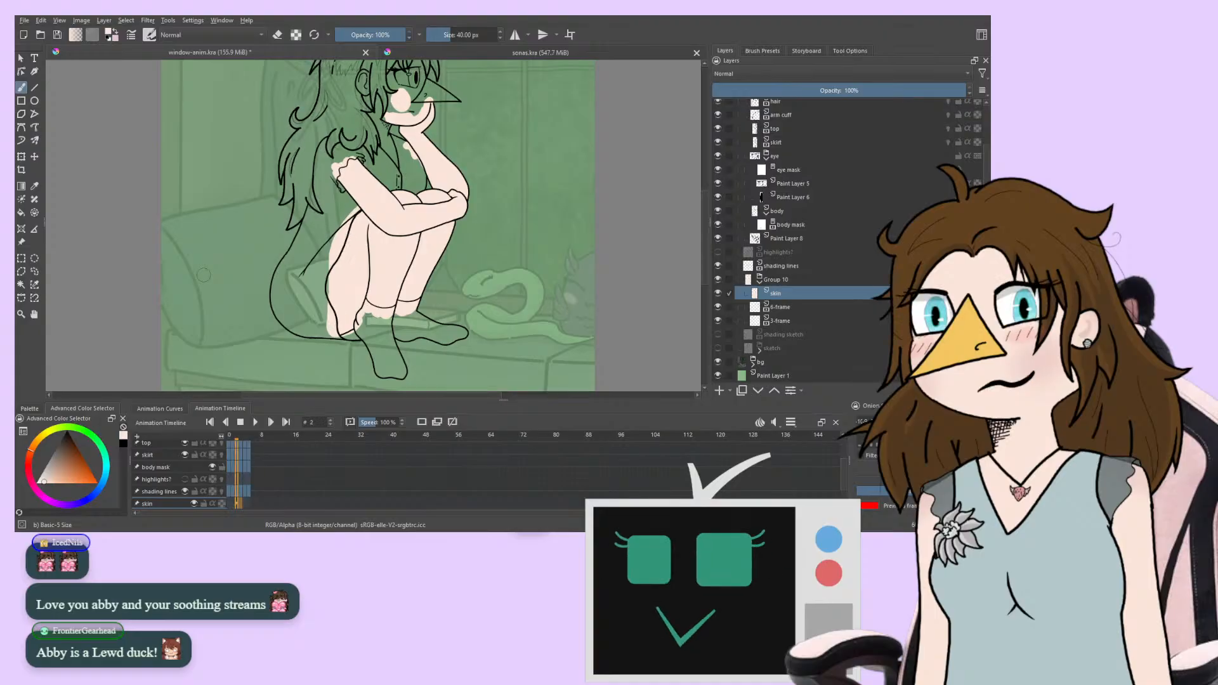
Compare the leg fill across the animation frames and extend the skin color outward past the back edge of the near thigh
{"action": "key", "text": "comma"}
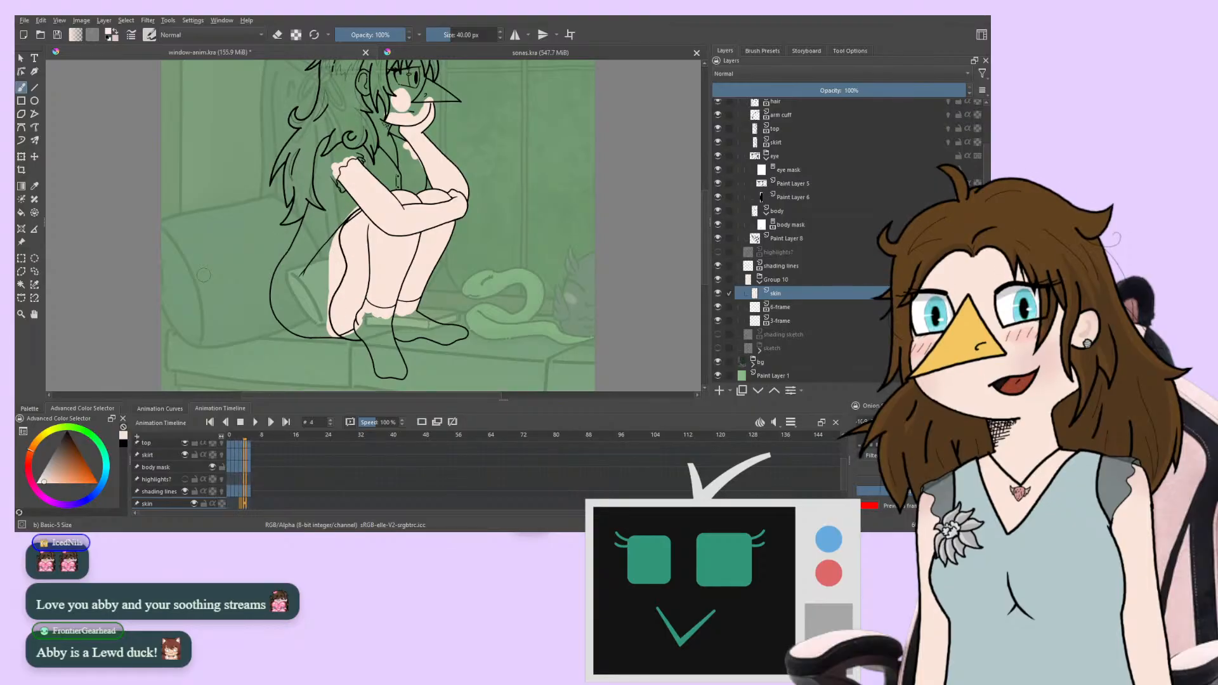
{"action": "key", "text": "plus"}
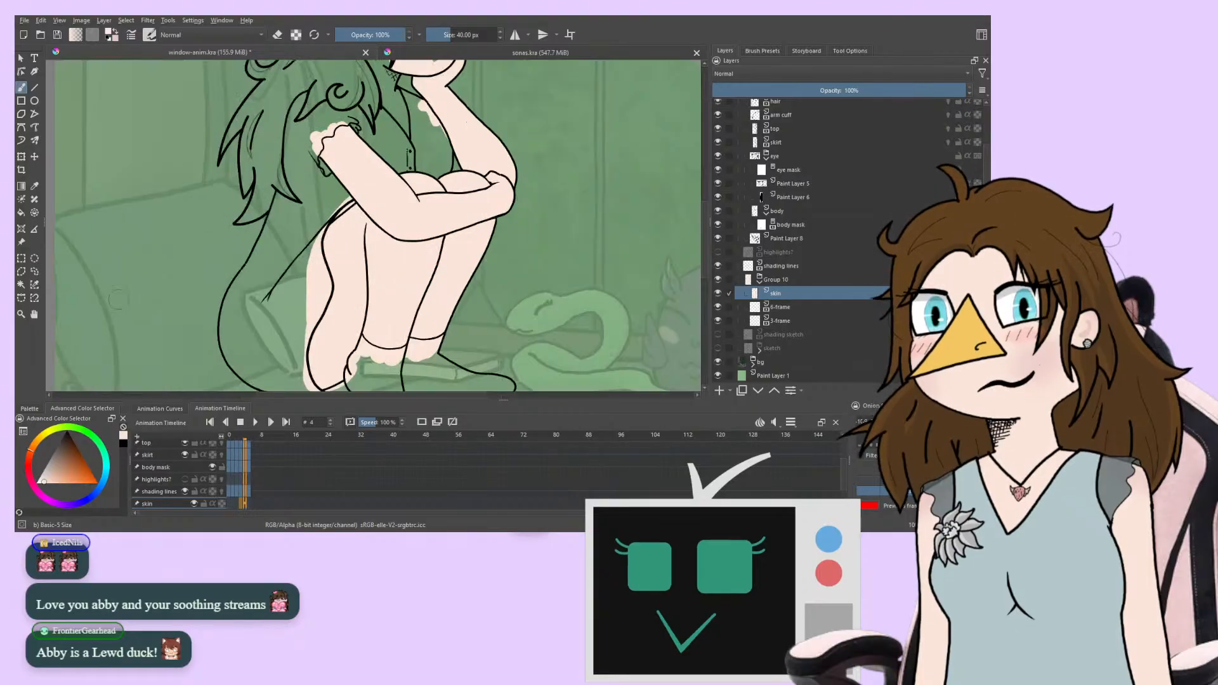
{"action": "left_click_drag", "start_coordinate": [151, 316], "coordinate": [151, 242]}
{"action": "key", "text": "plus"}
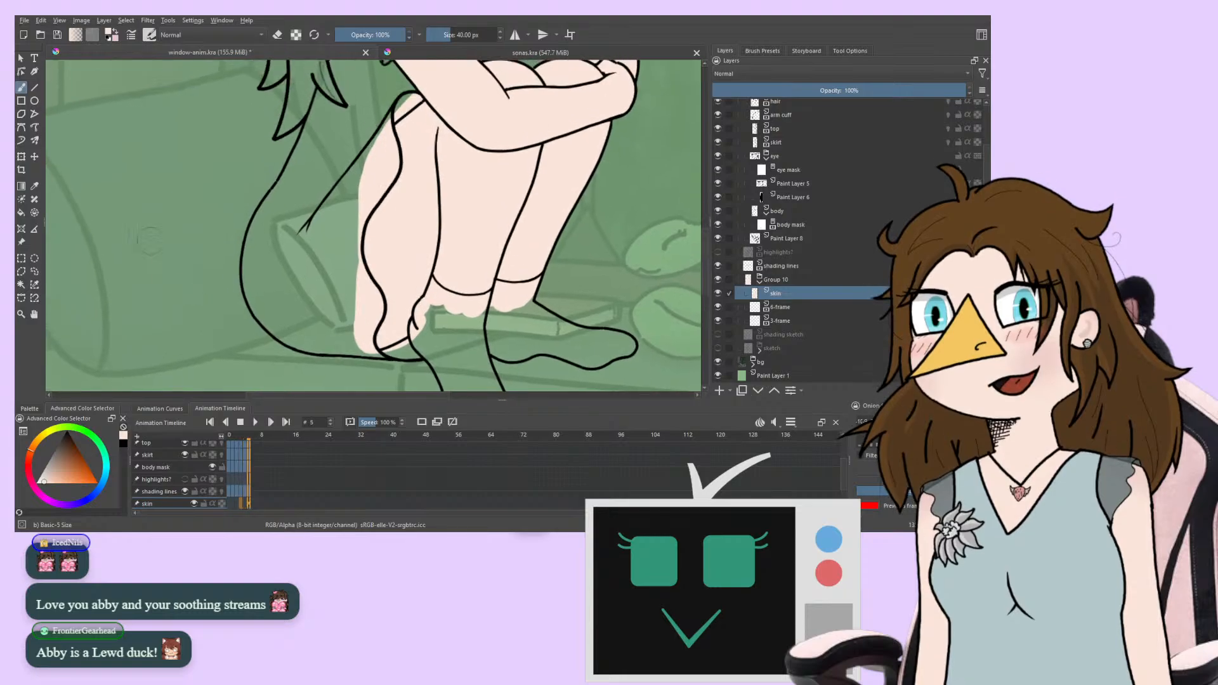
{"action": "key", "text": "period"}
{"action": "key", "text": "period"}
{"action": "key", "text": "period"}
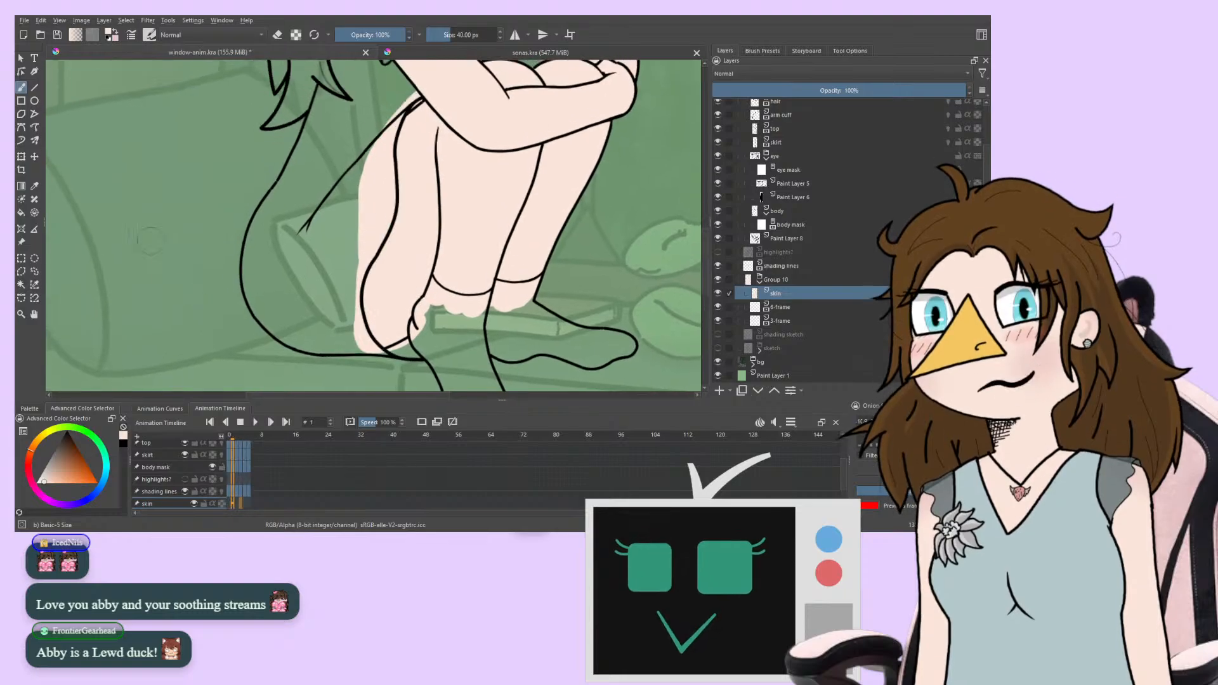
{"action": "key", "text": "period"}
{"action": "left_click_drag", "start_coordinate": [361, 243], "coordinate": [356, 280]}
Step through the frames to check the widened thigh fill against the moving skirt line, and extend its edge further down
{"action": "key", "text": "period"}
{"action": "key", "text": "period"}
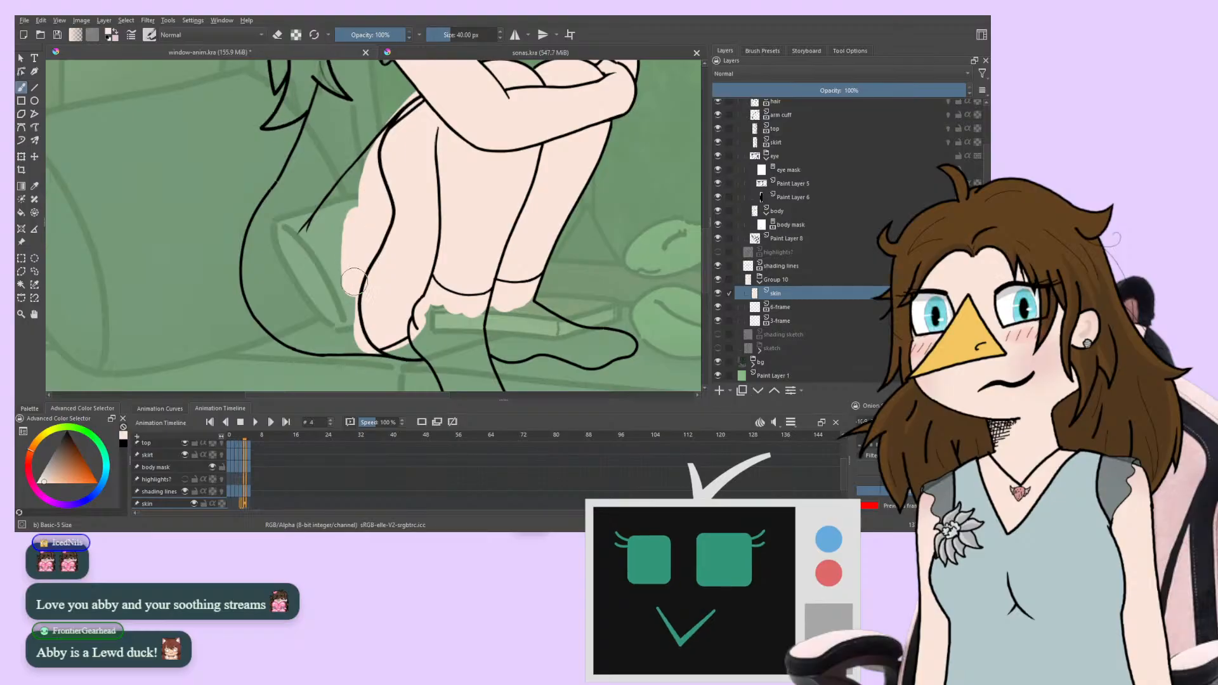
{"action": "key", "text": "period"}
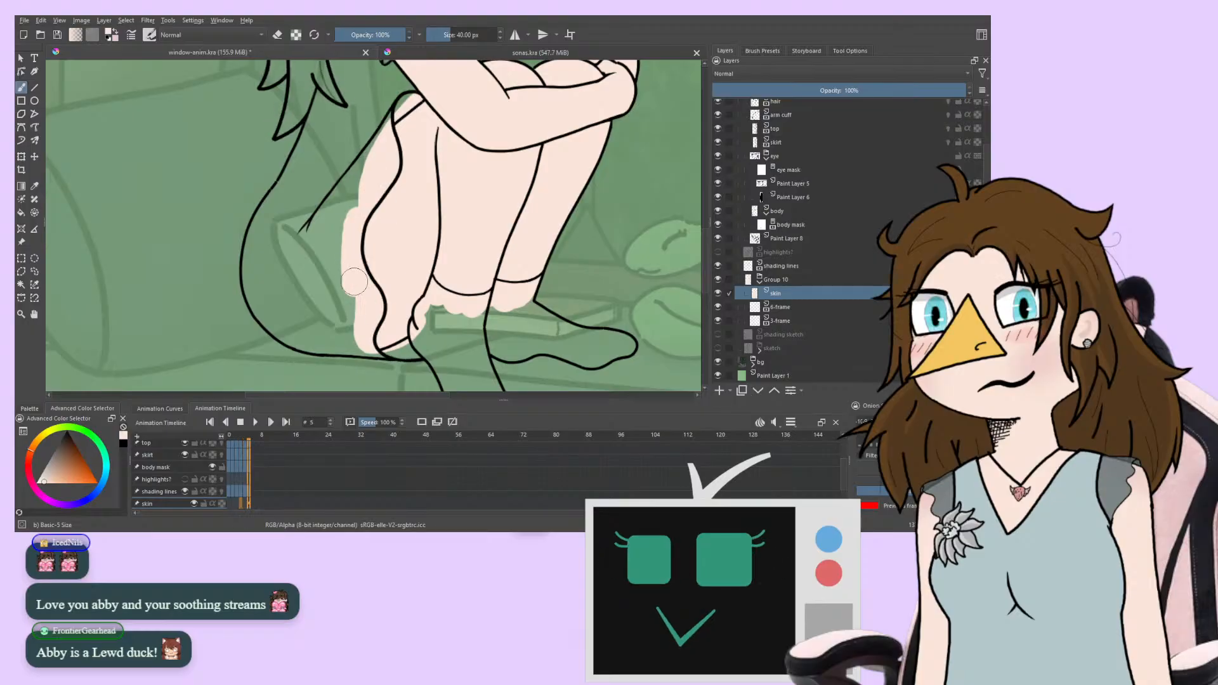
{"action": "key", "text": "comma"}
{"action": "key", "text": "comma"}
{"action": "key", "text": "period"}
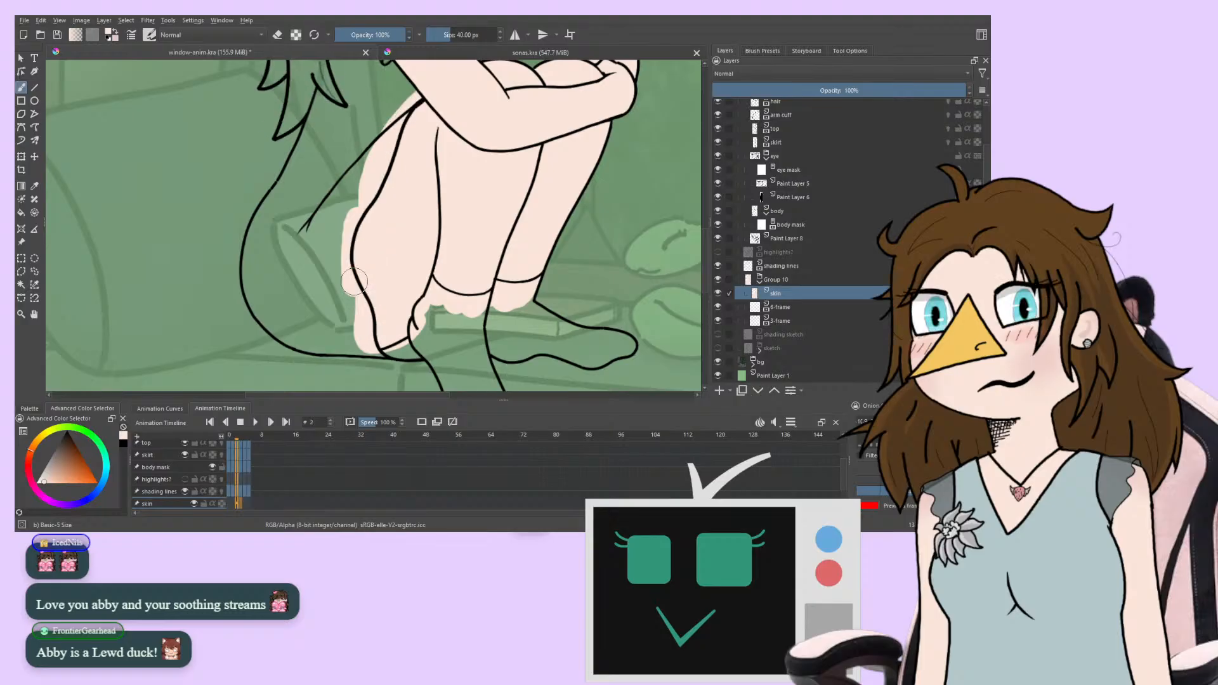
{"action": "key", "text": "comma"}
{"action": "key", "text": "period"}
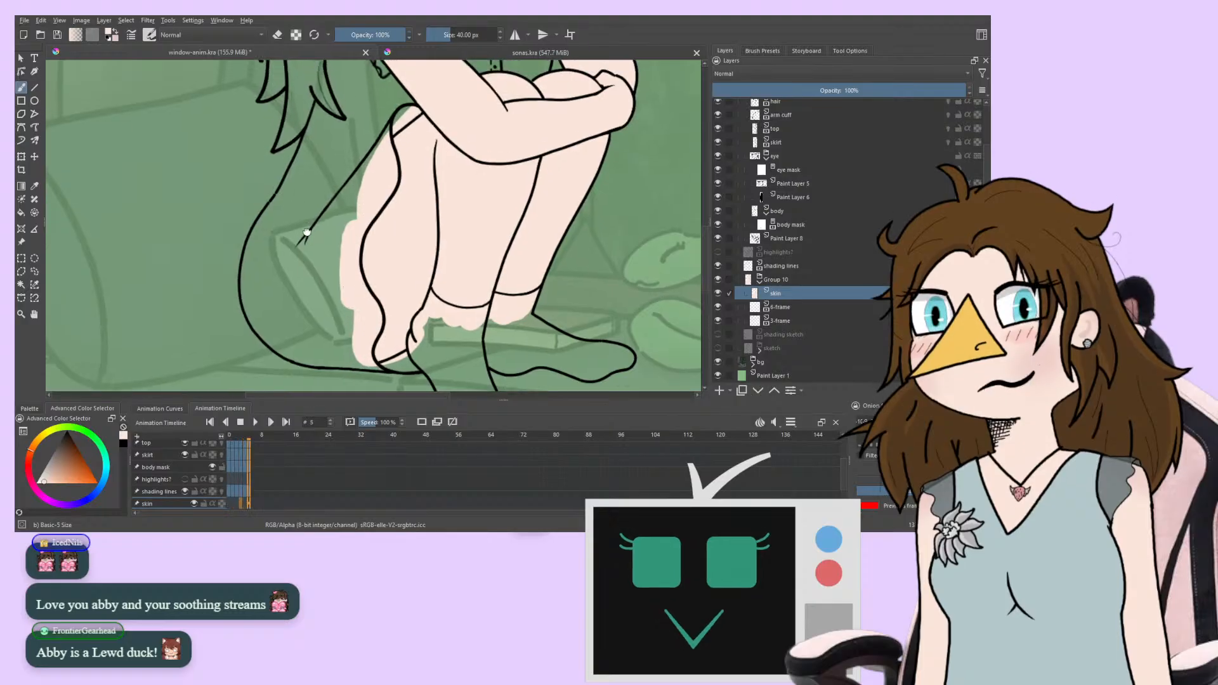
{"action": "key", "text": "period"}
Fill the cheek, jaw, ear, neck and open neckline of the character with skin color
{"action": "mouse_move", "coordinate": [416, 135]}
{"action": "left_mouse_down"}
{"action": "mouse_move", "coordinate": [366, 150]}
{"action": "mouse_move", "coordinate": [351, 244]}
{"action": "left_mouse_up"}
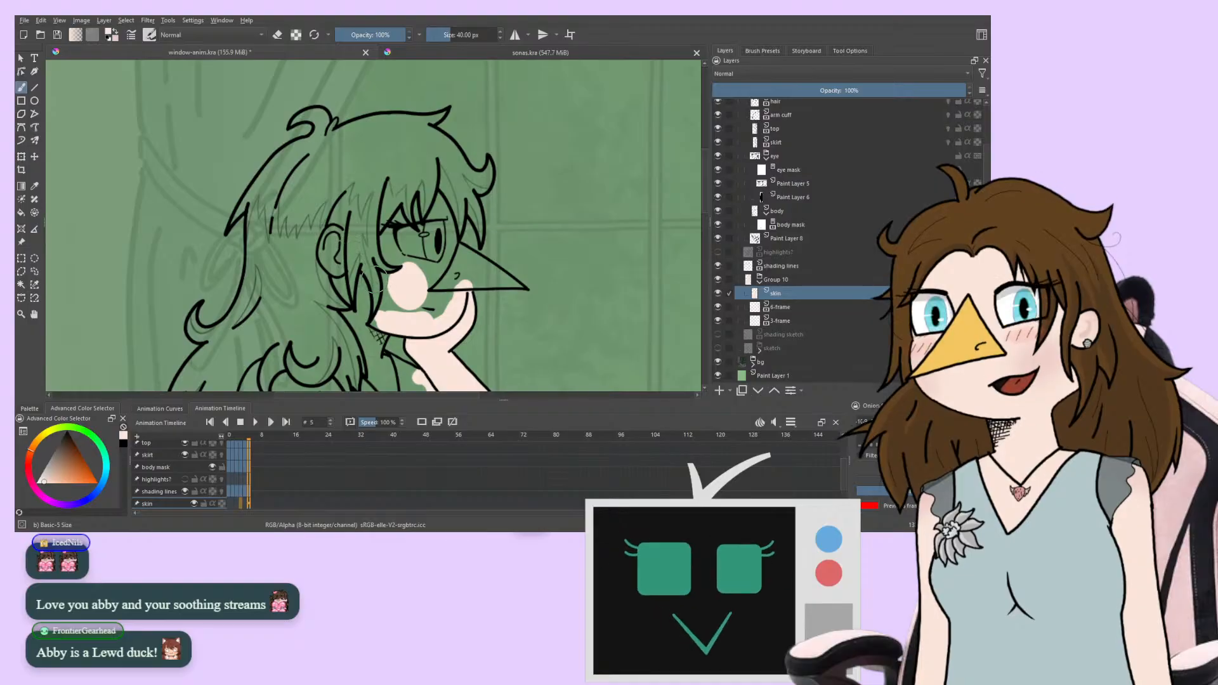
{"action": "left_click_drag", "start_coordinate": [383, 312], "coordinate": [376, 188]}
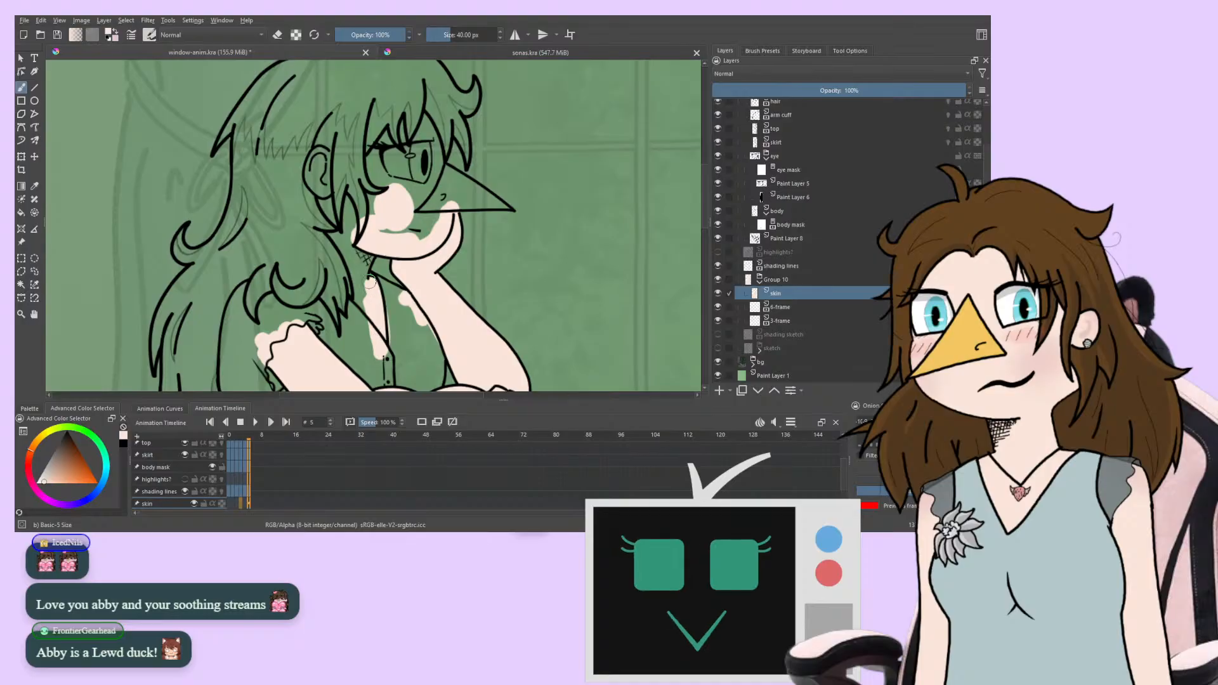
{"action": "scroll", "coordinate": [348, 277], "scroll_direction": "up", "scroll_amount": 4}
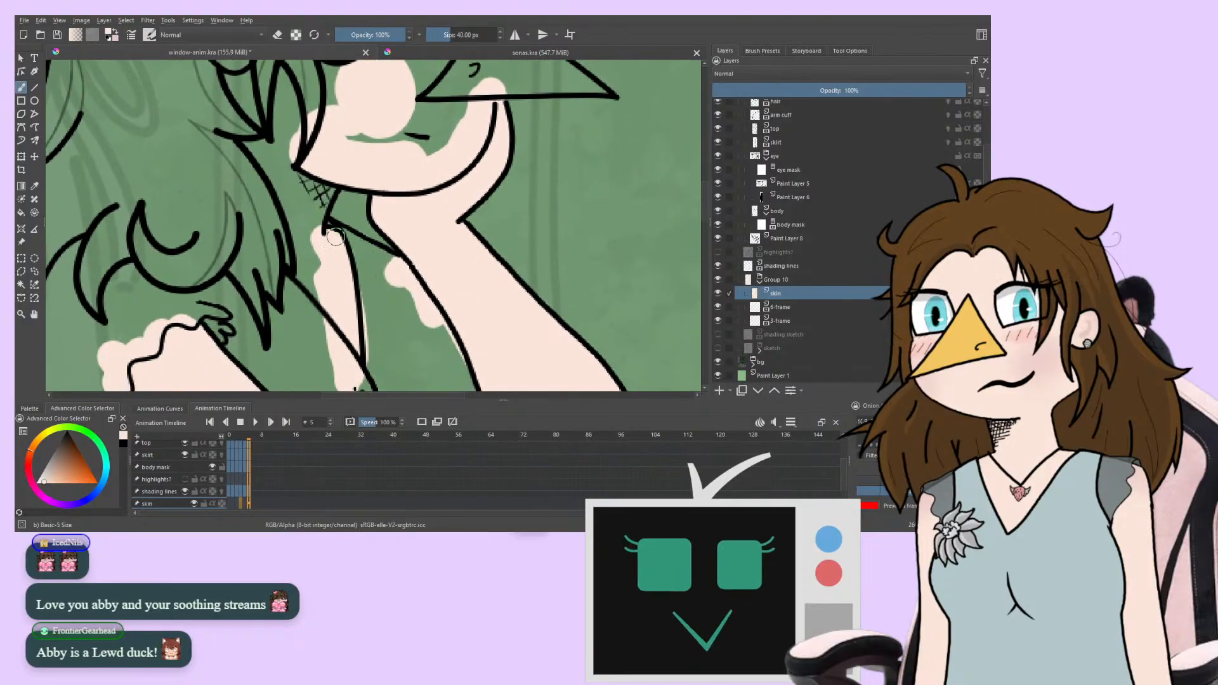
{"action": "mouse_move", "coordinate": [358, 291]}
{"action": "left_mouse_down"}
{"action": "mouse_move", "coordinate": [320, 298]}
{"action": "mouse_move", "coordinate": [276, 152]}
{"action": "mouse_move", "coordinate": [265, 285]}
{"action": "mouse_move", "coordinate": [263, 221]}
{"action": "mouse_move", "coordinate": [206, 190]}
{"action": "mouse_move", "coordinate": [188, 143]}
{"action": "mouse_move", "coordinate": [213, 98]}
{"action": "mouse_move", "coordinate": [231, 113]}
{"action": "mouse_move", "coordinate": [190, 184]}
{"action": "mouse_move", "coordinate": [270, 274]}
{"action": "mouse_move", "coordinate": [317, 127]}
{"action": "mouse_move", "coordinate": [330, 217]}
{"action": "left_mouse_up"}
{"action": "mouse_move", "coordinate": [346, 265]}
{"action": "left_mouse_down"}
{"action": "mouse_move", "coordinate": [430, 271]}
{"action": "mouse_move", "coordinate": [454, 205]}
{"action": "mouse_move", "coordinate": [407, 204]}
{"action": "mouse_move", "coordinate": [290, 247]}
{"action": "mouse_move", "coordinate": [285, 299]}
{"action": "mouse_move", "coordinate": [329, 261]}
{"action": "left_mouse_up"}
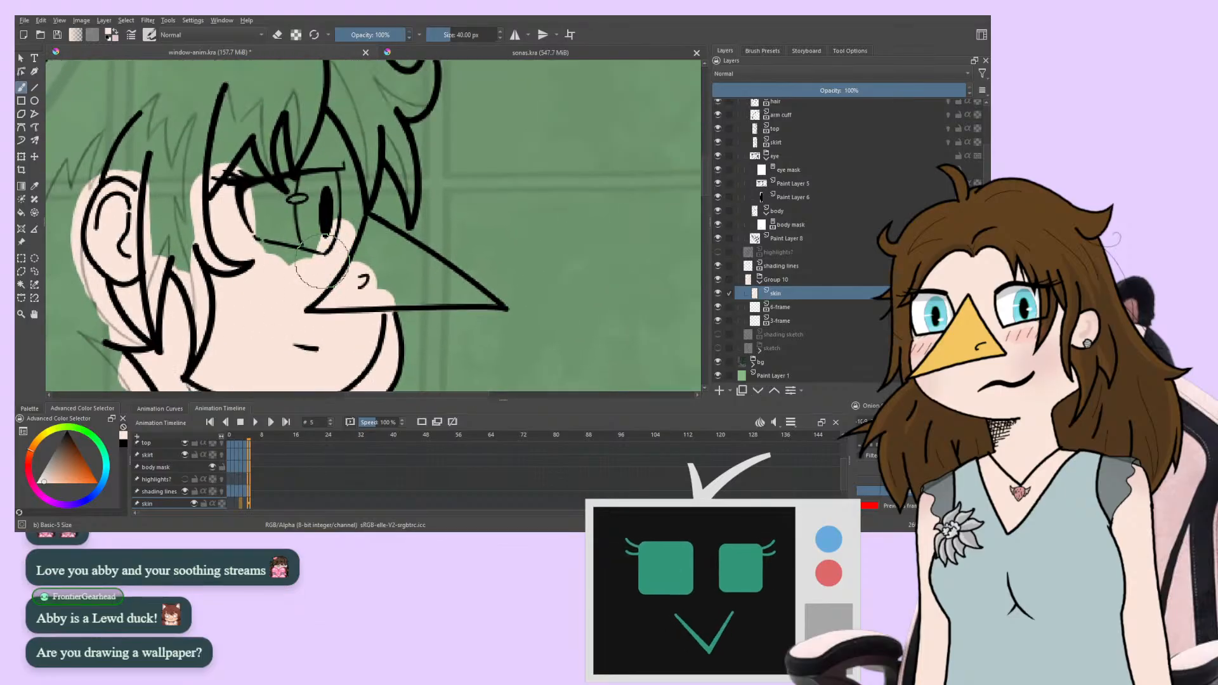
Fill the eye area, the strip beside the beak and the forehead under the bangs with skin color, checking the other frames
{"action": "key", "text": "Right"}
{"action": "key", "text": "Right"}
{"action": "key", "text": "Left"}
{"action": "mouse_move", "coordinate": [347, 203]}
{"action": "left_mouse_down"}
{"action": "mouse_move", "coordinate": [345, 227]}
{"action": "mouse_move", "coordinate": [349, 208]}
{"action": "left_mouse_up"}
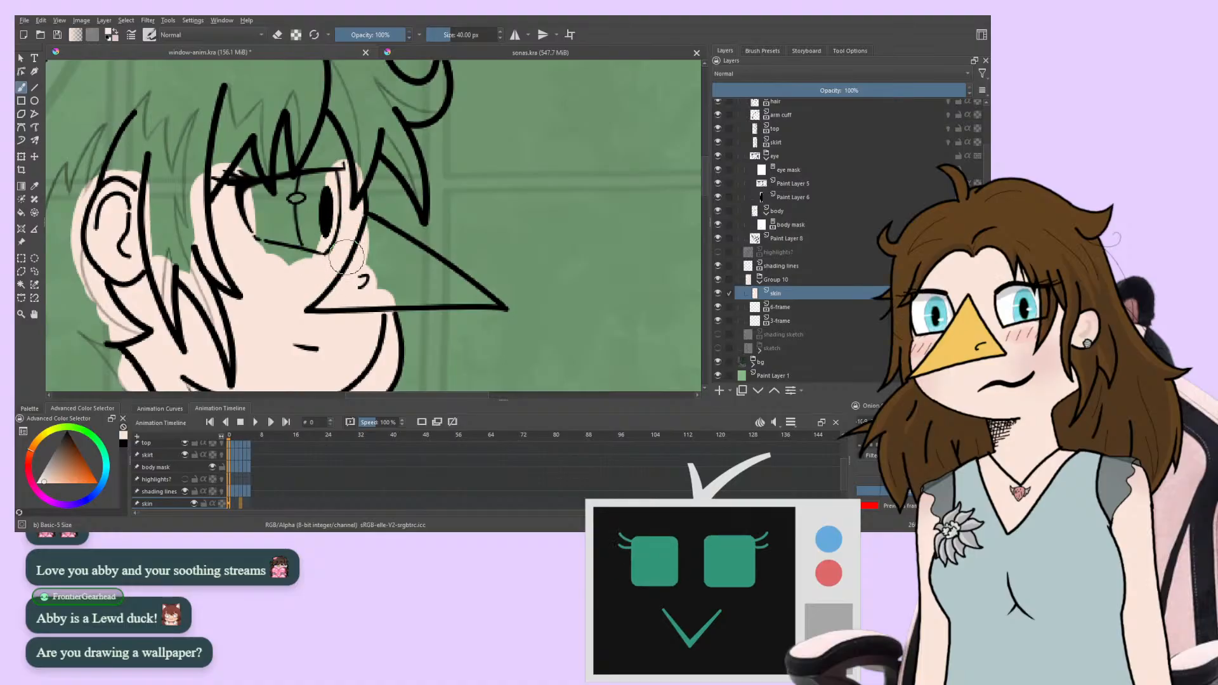
{"action": "key", "text": "Right"}
{"action": "key", "text": "Right"}
{"action": "key", "text": "Right"}
{"action": "key", "text": "Right"}
{"action": "key", "text": "Right"}
{"action": "key", "text": "Right"}
{"action": "mouse_move", "coordinate": [319, 259]}
{"action": "left_mouse_down"}
{"action": "mouse_move", "coordinate": [335, 145]}
{"action": "mouse_move", "coordinate": [329, 154]}
{"action": "mouse_move", "coordinate": [306, 140]}
{"action": "mouse_move", "coordinate": [280, 209]}
{"action": "mouse_move", "coordinate": [241, 146]}
{"action": "left_mouse_up"}
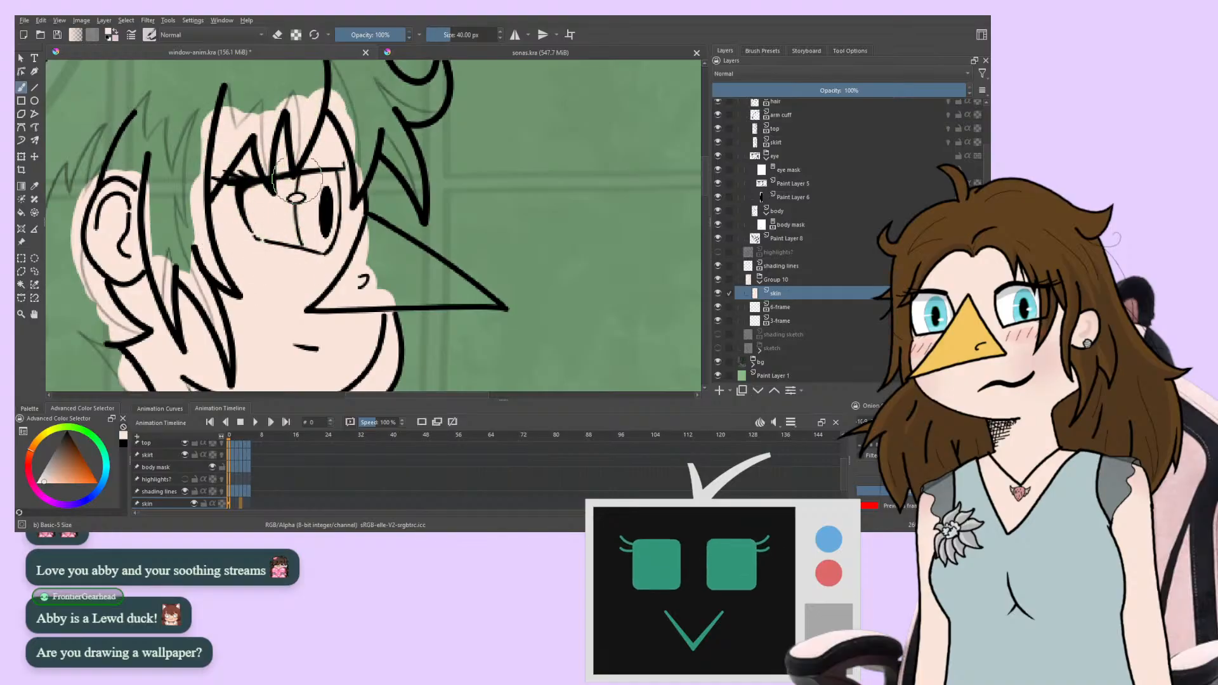
{"action": "left_click_drag", "start_coordinate": [325, 189], "coordinate": [343, 146]}
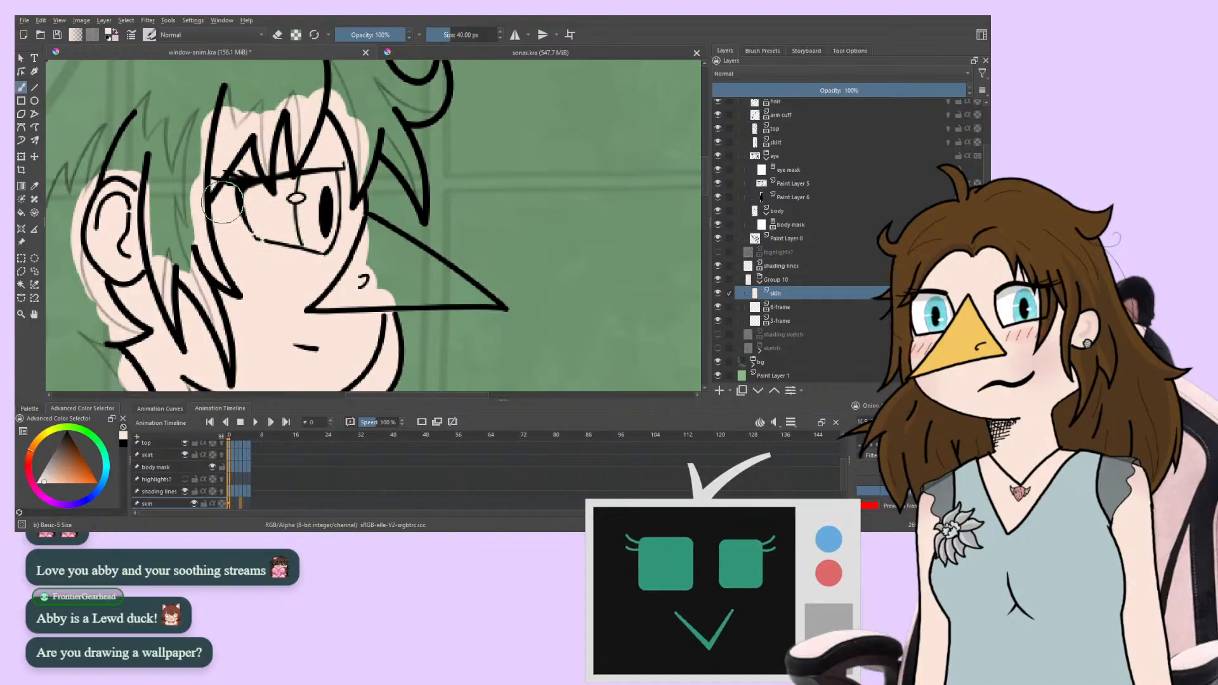
Fill the area behind the side hair locks between the ear and face with skin color, and check neighboring frames
{"action": "mouse_move", "coordinate": [222, 202]}
{"action": "left_mouse_down"}
{"action": "mouse_move", "coordinate": [202, 227]}
{"action": "mouse_move", "coordinate": [197, 135]}
{"action": "mouse_move", "coordinate": [202, 266]}
{"action": "mouse_move", "coordinate": [178, 291]}
{"action": "mouse_move", "coordinate": [258, 189]}
{"action": "mouse_move", "coordinate": [251, 244]}
{"action": "mouse_move", "coordinate": [174, 195]}
{"action": "left_mouse_up"}
{"action": "left_click_drag", "start_coordinate": [181, 250], "coordinate": [186, 296]}
{"action": "mouse_move", "coordinate": [260, 253]}
{"action": "left_mouse_down"}
{"action": "mouse_move", "coordinate": [240, 130]}
{"action": "mouse_move", "coordinate": [179, 264]}
{"action": "mouse_move", "coordinate": [208, 288]}
{"action": "left_mouse_up"}
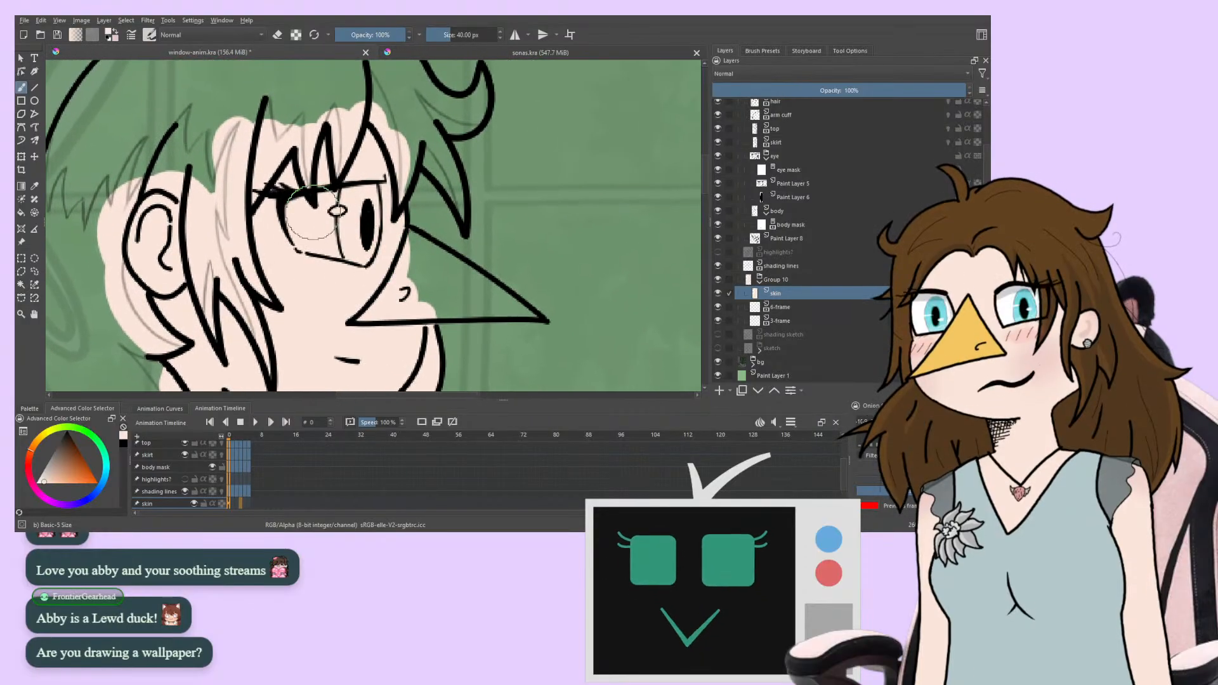
{"action": "left_click_drag", "start_coordinate": [313, 212], "coordinate": [395, 140]}
{"action": "key", "text": "space"}
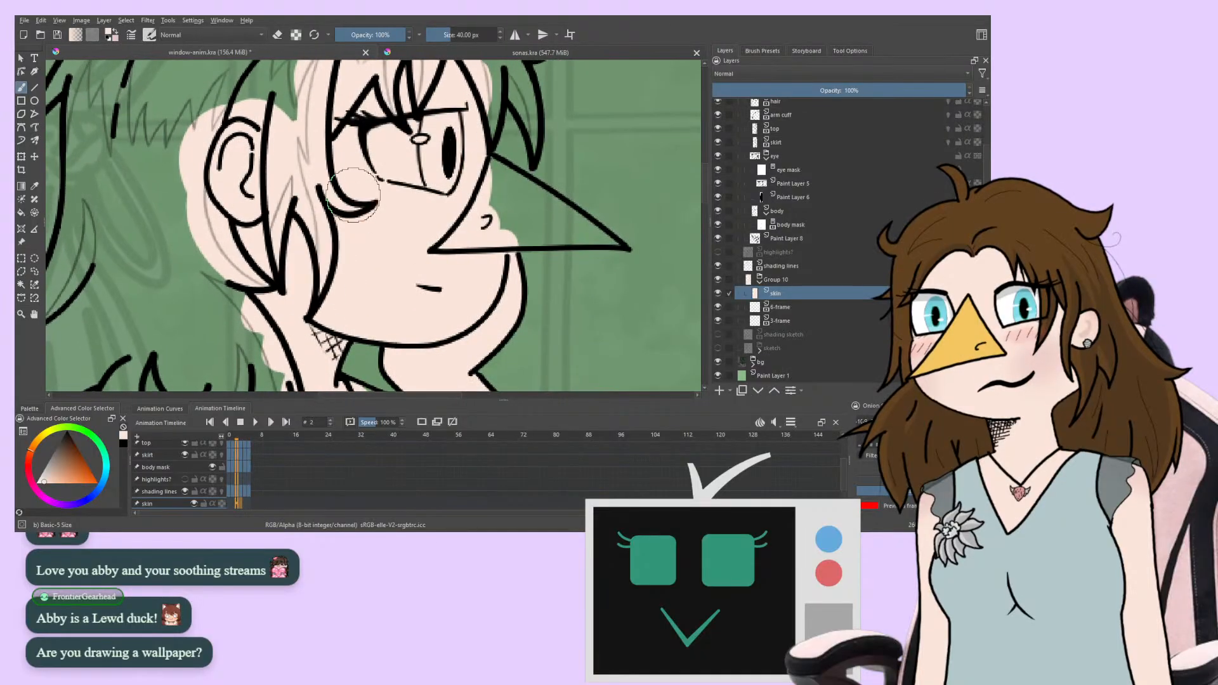
{"action": "key", "text": "Right"}
{"action": "left_click_drag", "start_coordinate": [353, 195], "coordinate": [311, 294]}
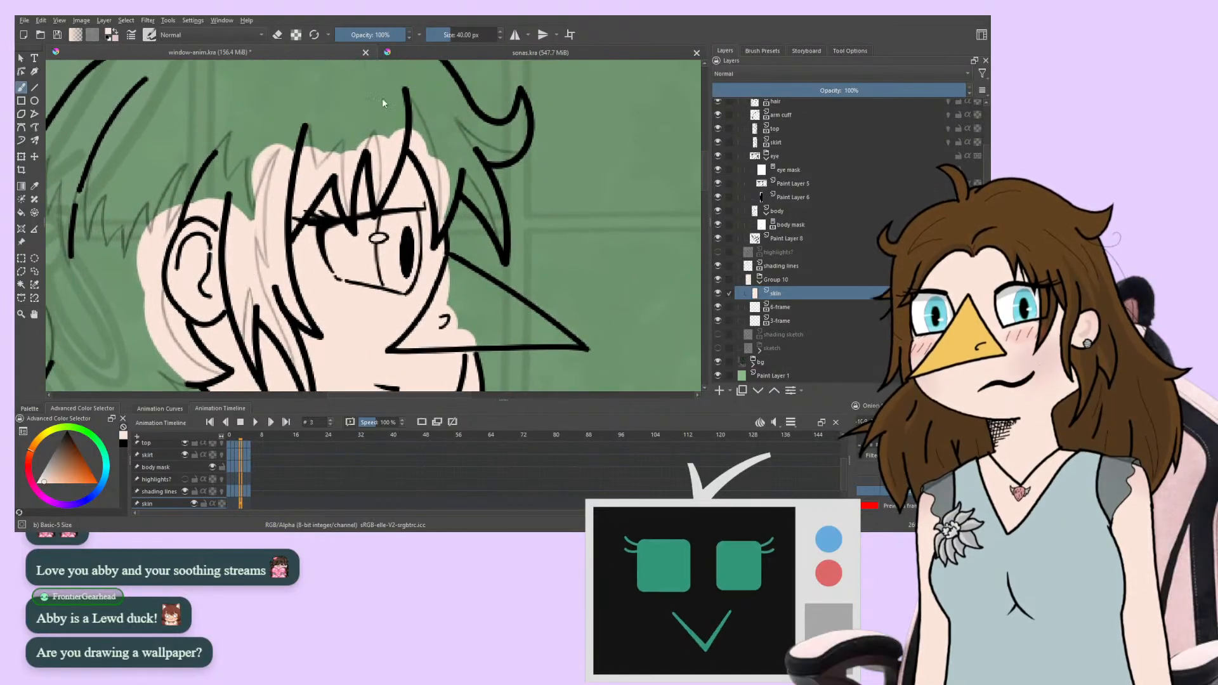
Sample the beak's yellow-orange from the sonas.kra reference, and add a new paint layer above the skin layer in window-anim
{"action": "left_click", "coordinate": [403, 54]}
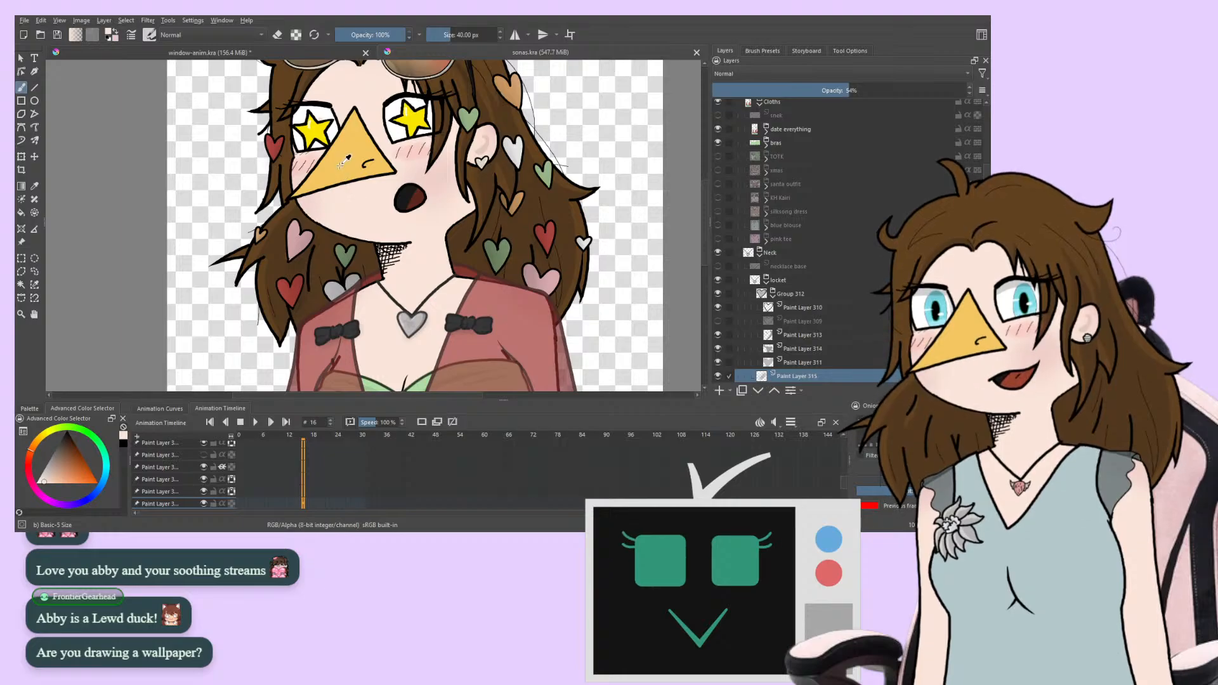
{"action": "left_click", "coordinate": [273, 54]}
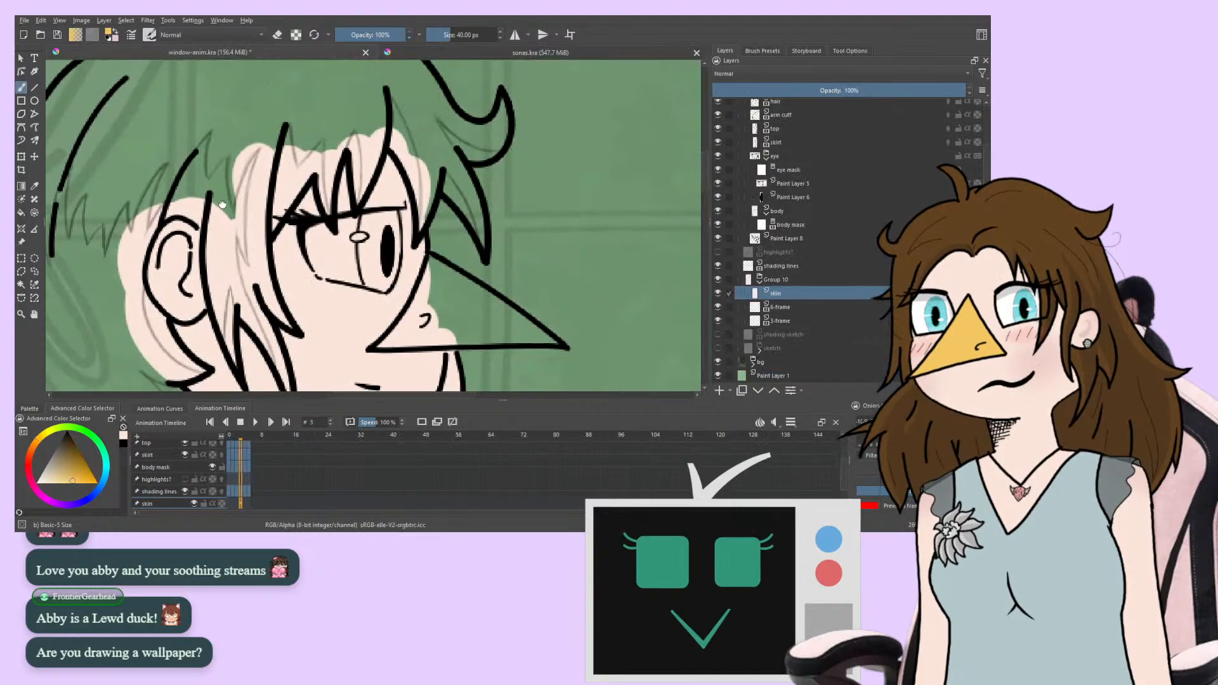
{"action": "mouse_move", "coordinate": [222, 204]}
{"action": "left_mouse_down"}
{"action": "mouse_move", "coordinate": [158, 141]}
{"action": "mouse_move", "coordinate": [151, 78]}
{"action": "left_mouse_up"}
{"action": "left_click", "coordinate": [720, 391]}
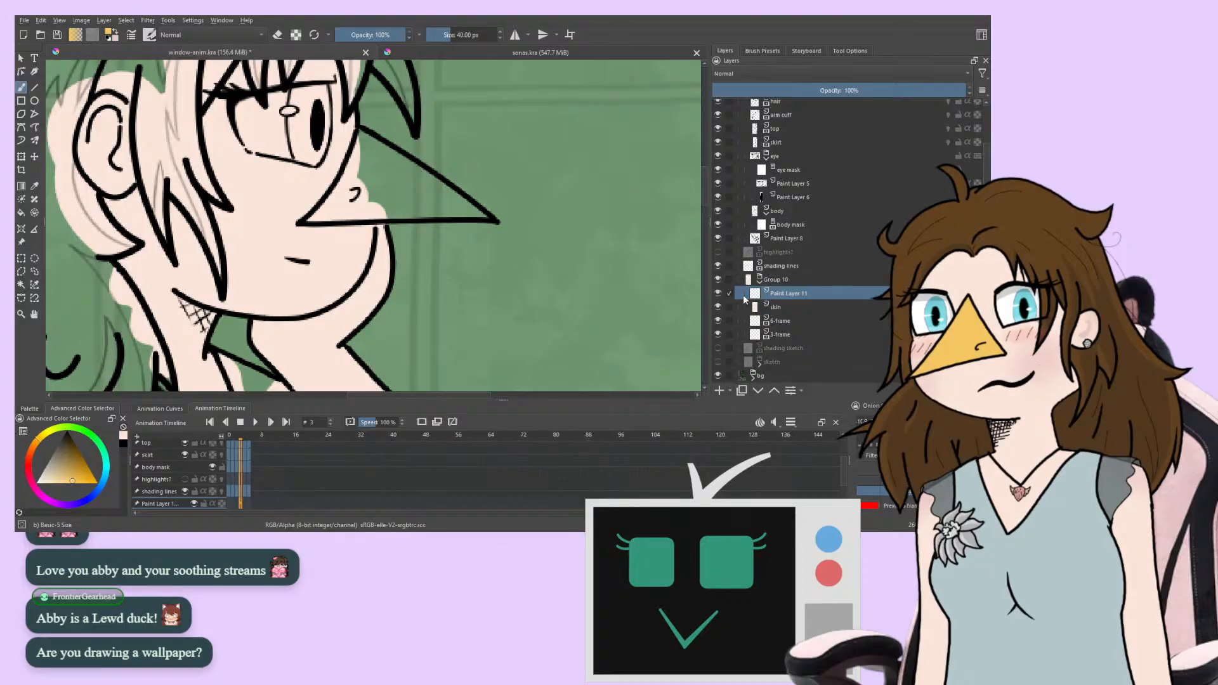
{"action": "double_click", "coordinate": [789, 293]}
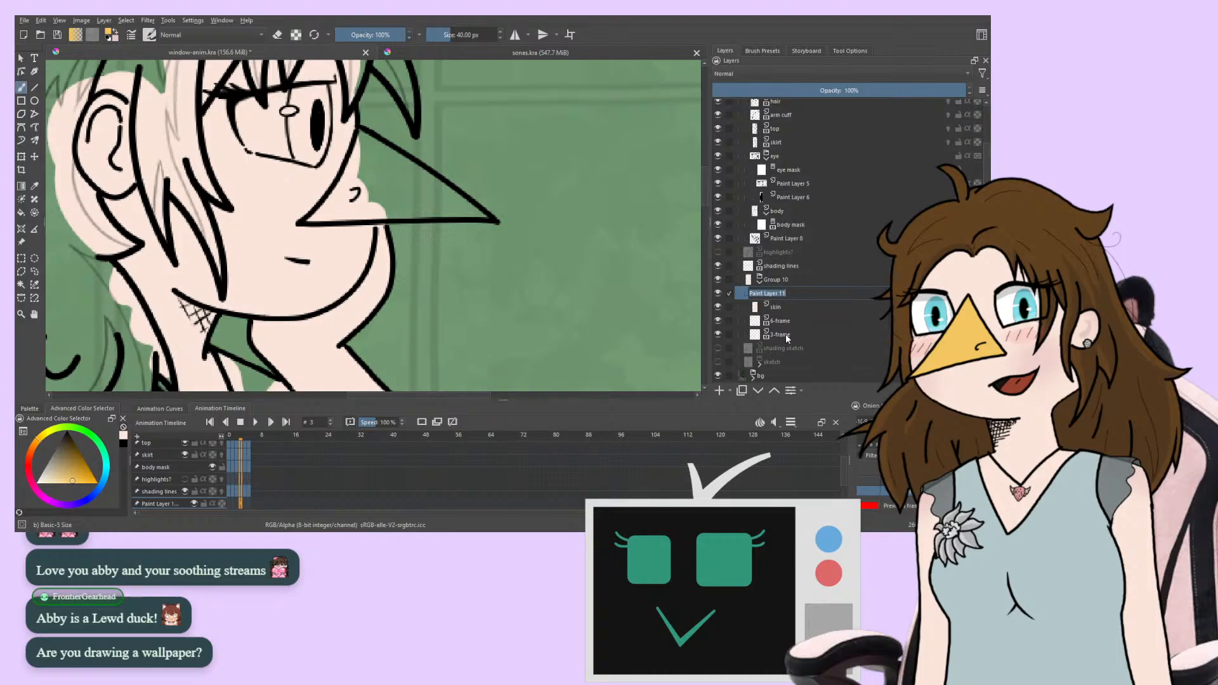
View the whole figure, and inspect the skin fill around the sleeve, neck and face up close
{"action": "key", "text": "minus"}
{"action": "key", "text": "minus"}
{"action": "key", "text": "minus"}
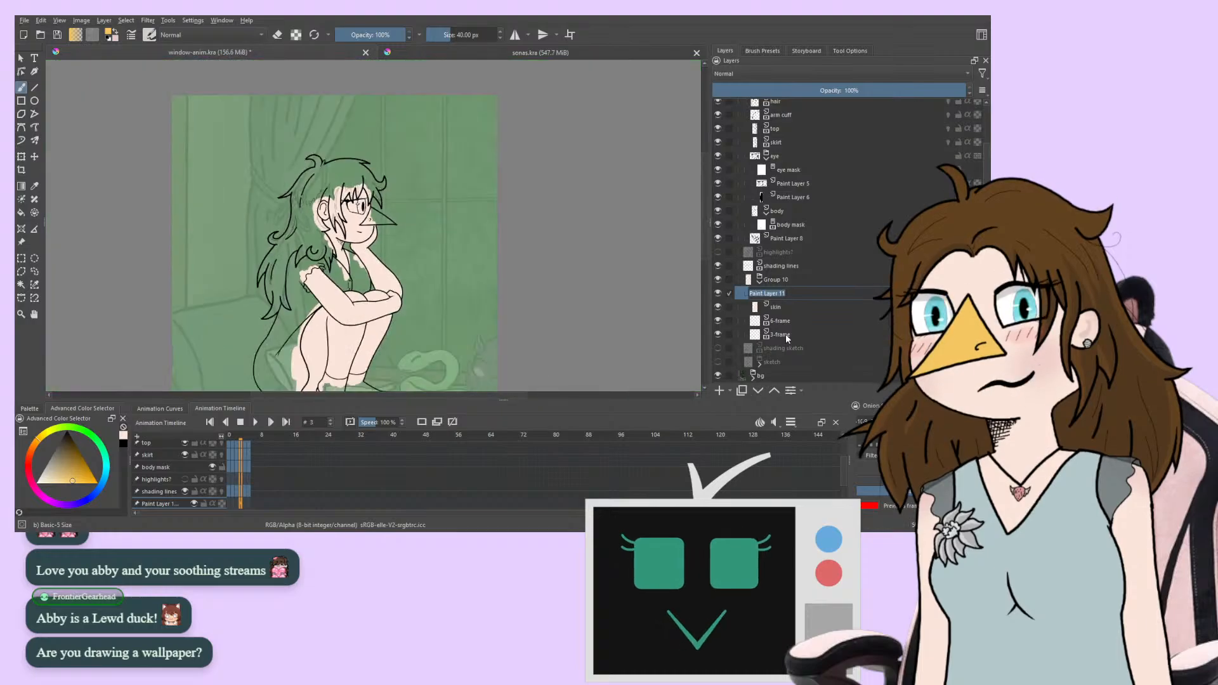
{"action": "mouse_move", "coordinate": [258, 280]}
{"action": "left_mouse_down"}
{"action": "mouse_move", "coordinate": [305, 208]}
{"action": "mouse_move", "coordinate": [295, 210]}
{"action": "left_mouse_up"}
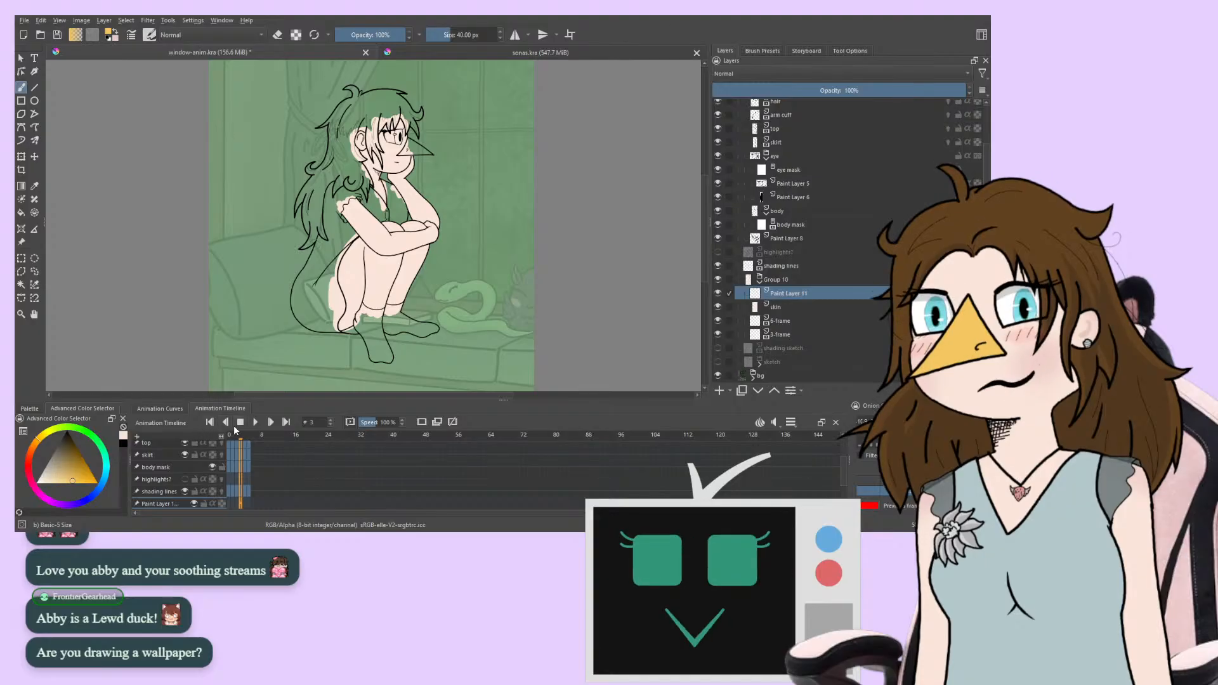
{"action": "left_click_drag", "start_coordinate": [368, 165], "coordinate": [413, 271]}
{"action": "key", "text": "plus"}
{"action": "key", "text": "plus"}
{"action": "key", "text": "plus"}
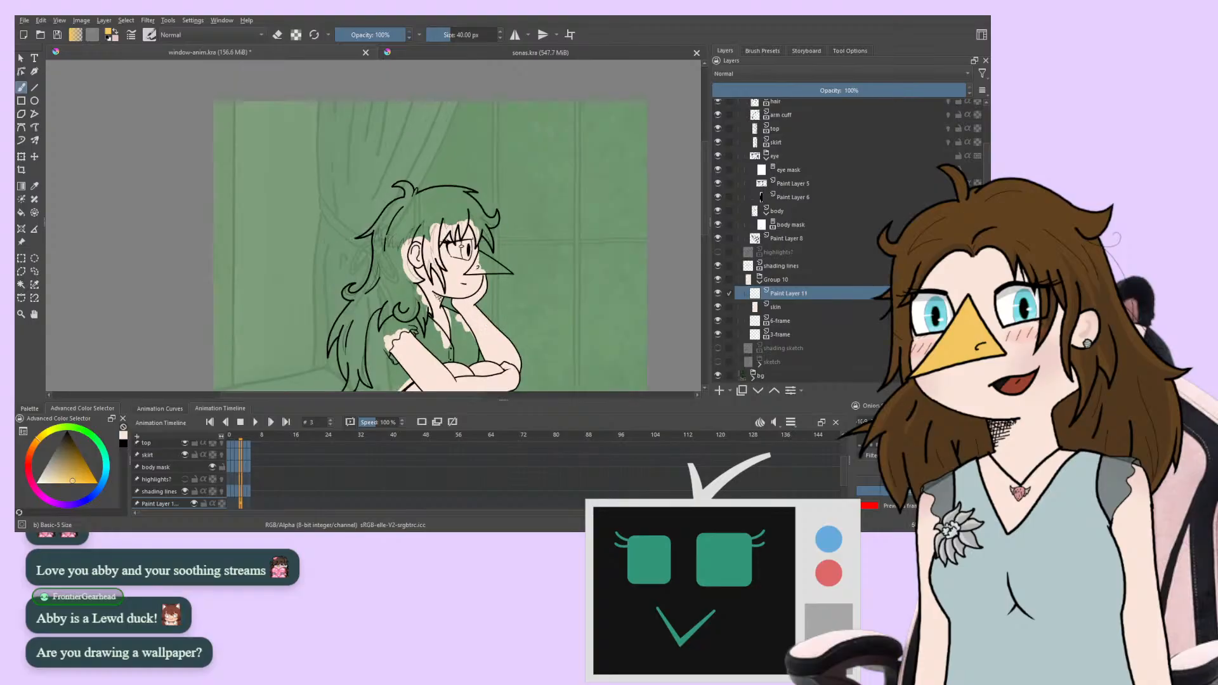
{"action": "left_click_drag", "start_coordinate": [349, 320], "coordinate": [216, 152]}
{"action": "key", "text": "plus"}
{"action": "key", "text": "plus"}
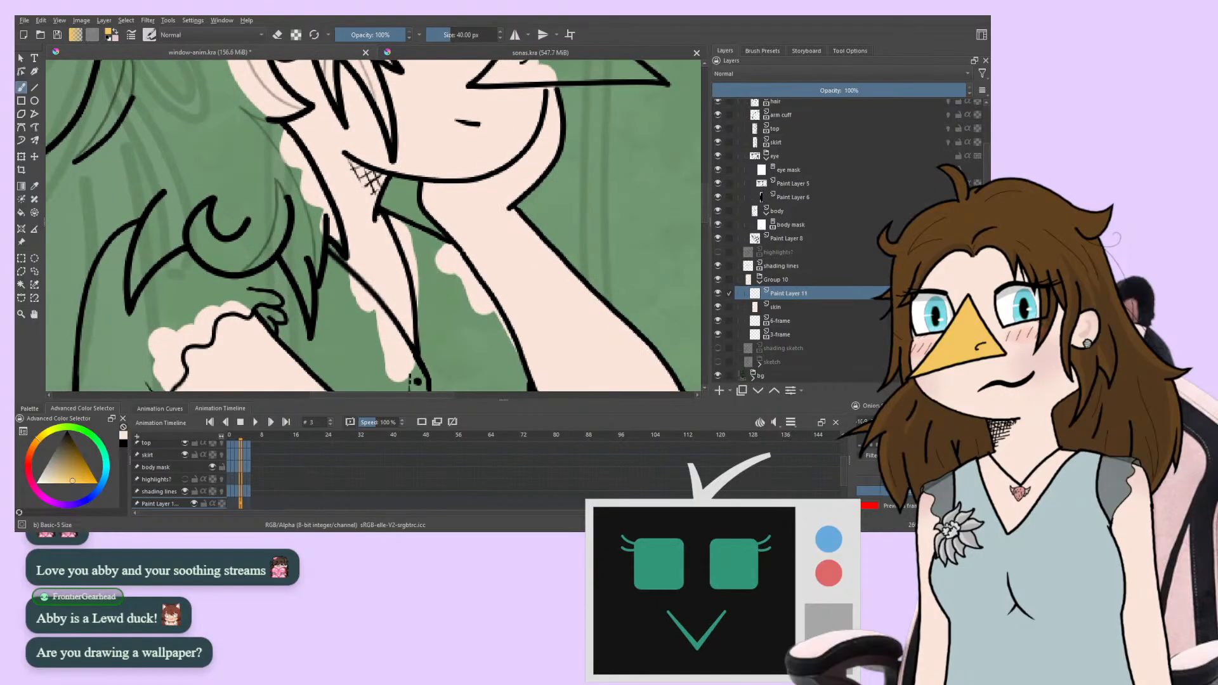
{"action": "left_click_drag", "start_coordinate": [234, 296], "coordinate": [311, 358]}
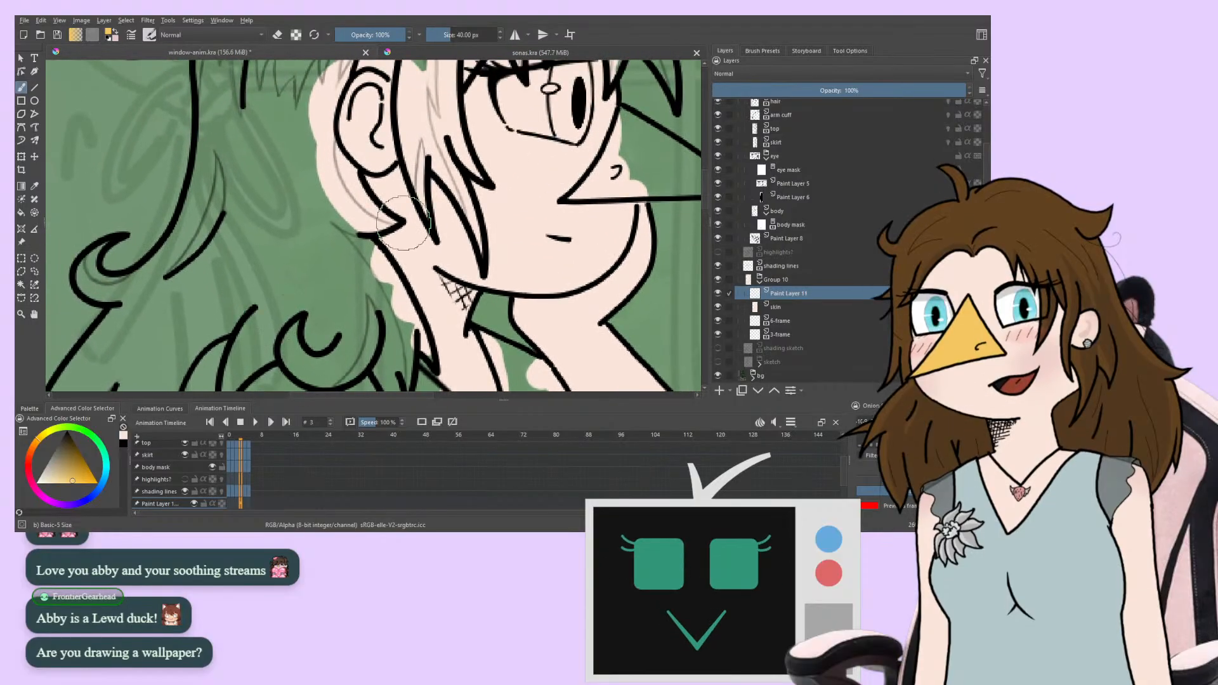
{"action": "left_click_drag", "start_coordinate": [498, 236], "coordinate": [285, 324]}
Rename the new paint layer as beak
{"action": "double_click", "coordinate": [784, 293]}
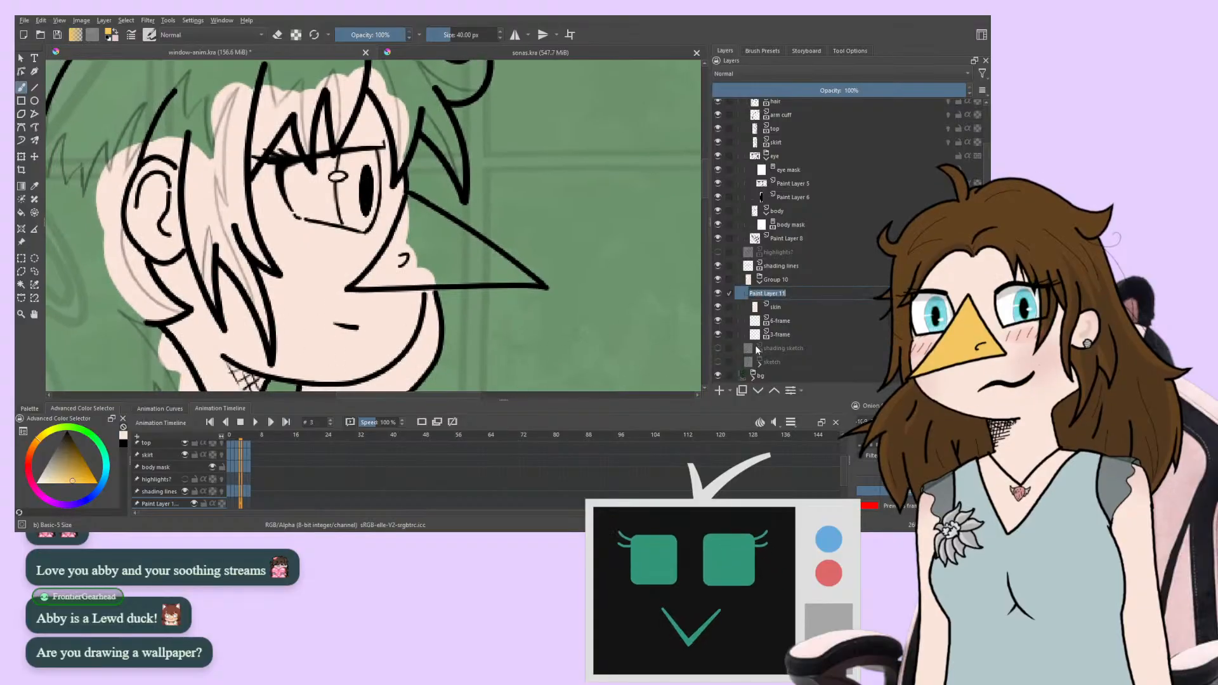
{"action": "type", "text": "break"}
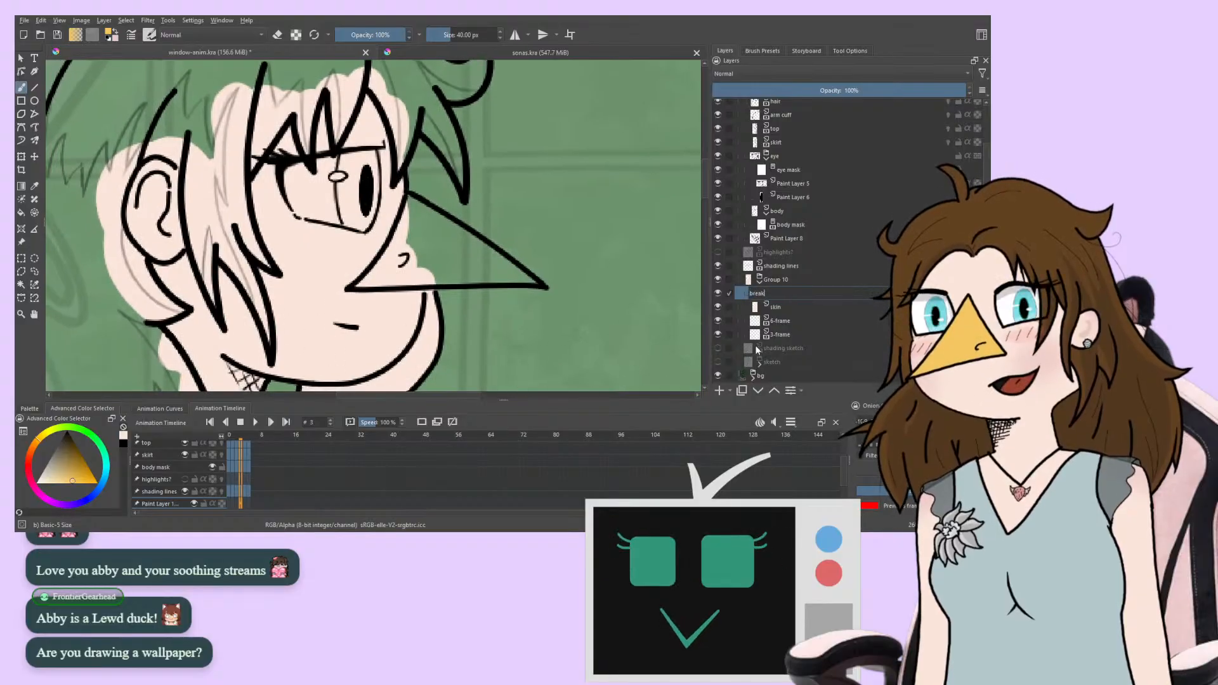
{"action": "key", "text": "Return"}
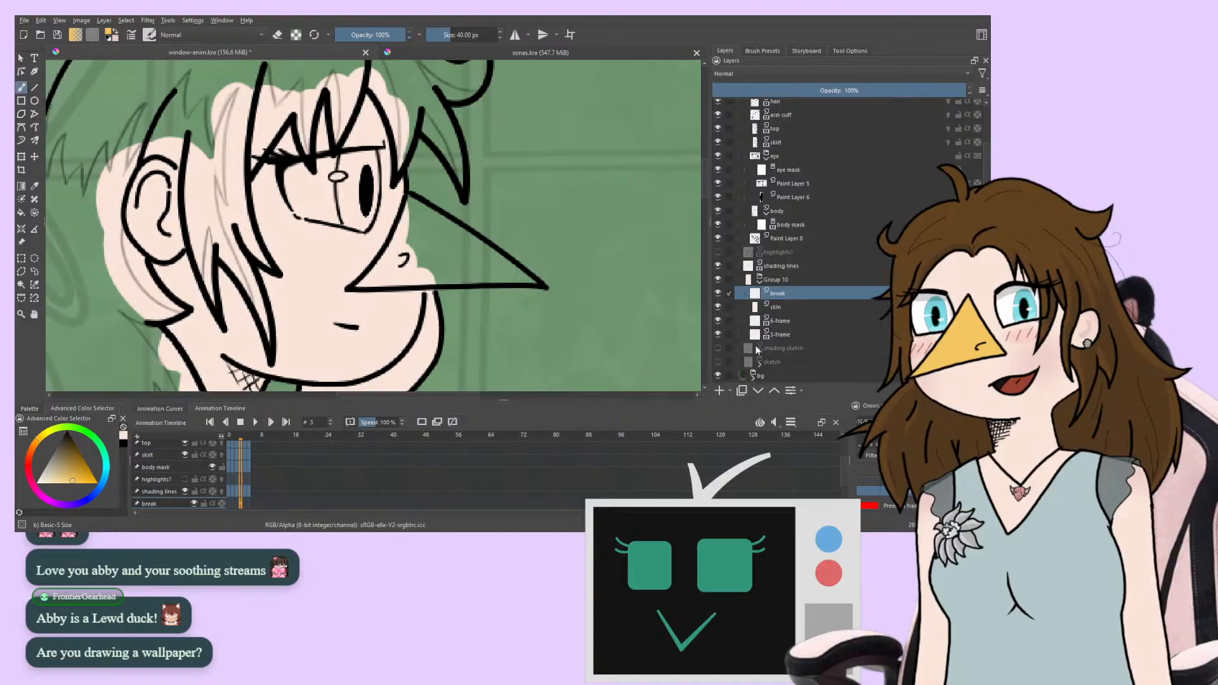
{"action": "type", "text": "beak"}
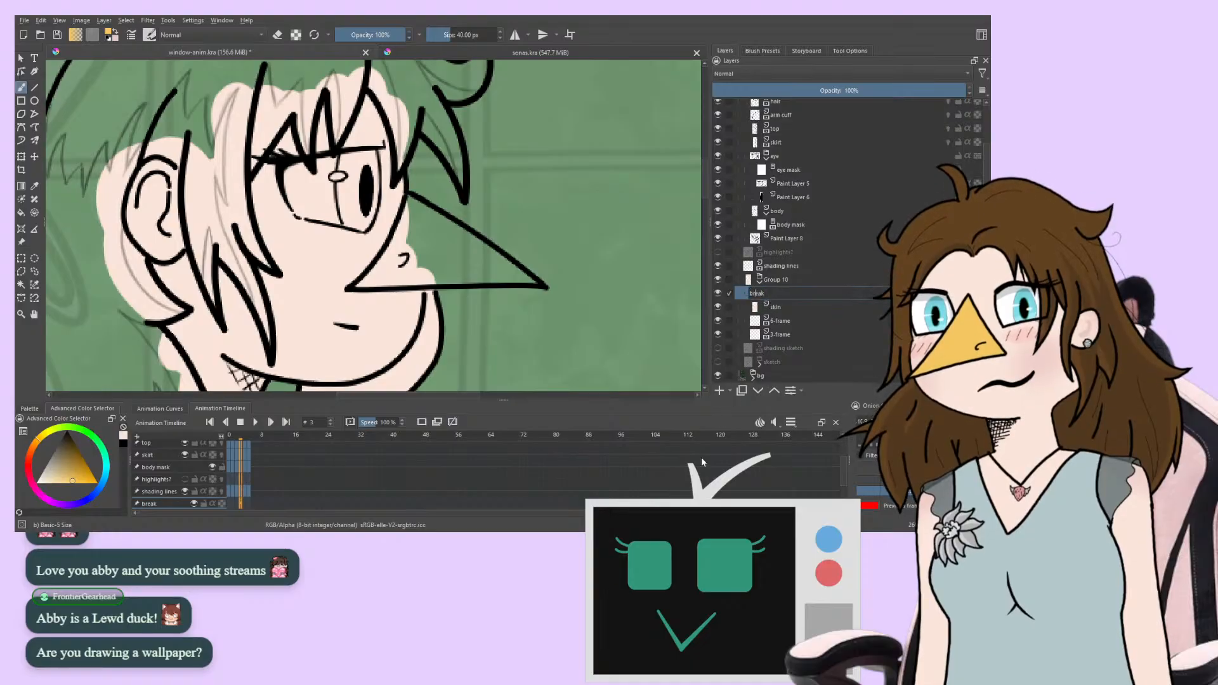
{"action": "key", "text": "Return"}
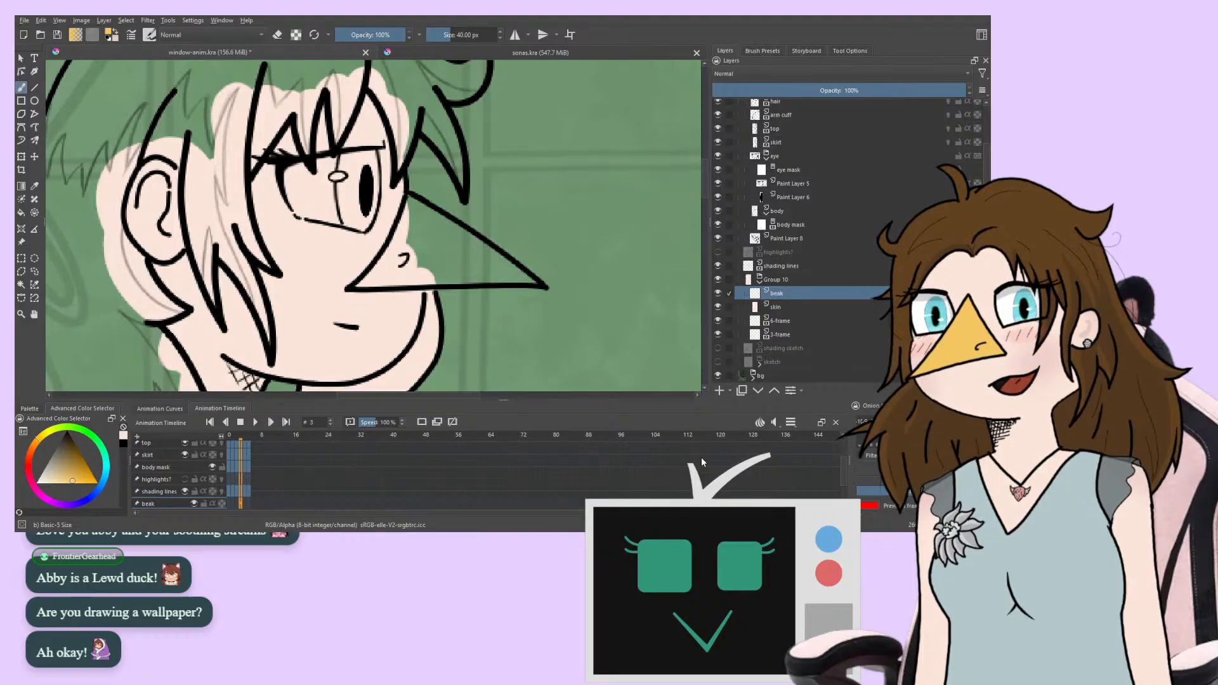
Fill the whole beak triangle with yellow-orange on the beak layer, from the face edge to the tip
{"action": "mouse_move", "coordinate": [232, 260]}
{"action": "left_mouse_down"}
{"action": "mouse_move", "coordinate": [215, 294]}
{"action": "mouse_move", "coordinate": [258, 226]}
{"action": "mouse_move", "coordinate": [237, 212]}
{"action": "left_mouse_up"}
{"action": "key", "text": "ctrl+plus"}
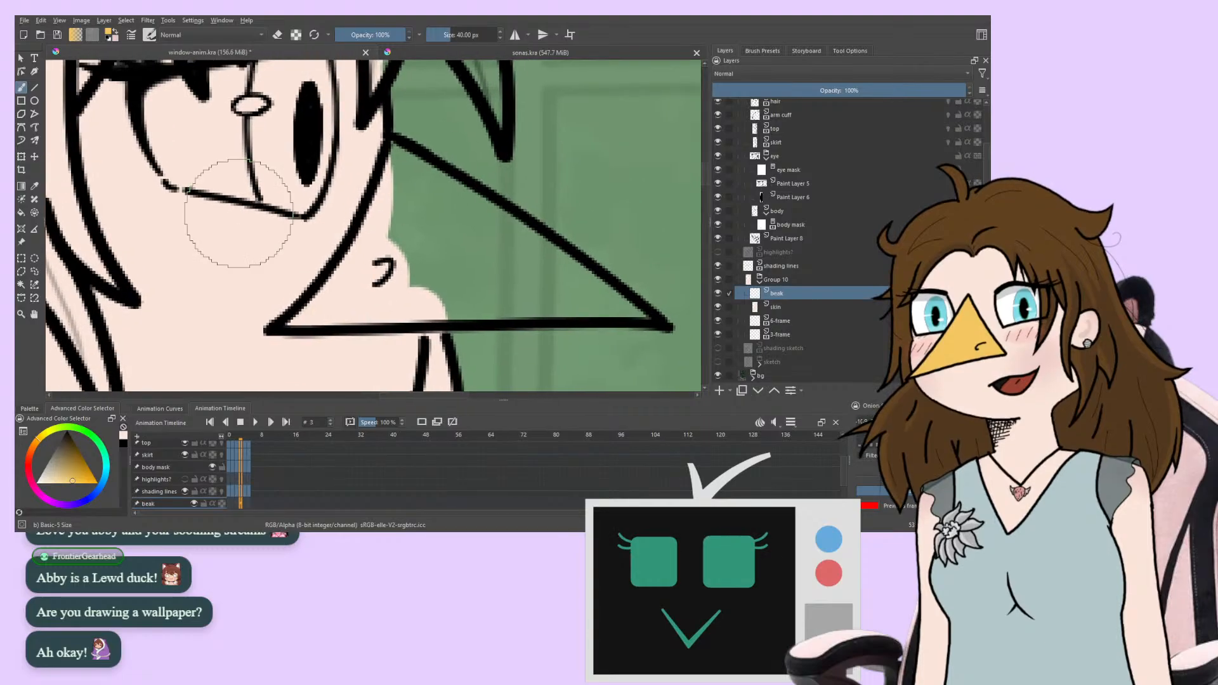
{"action": "key", "text": "ctrl+minus"}
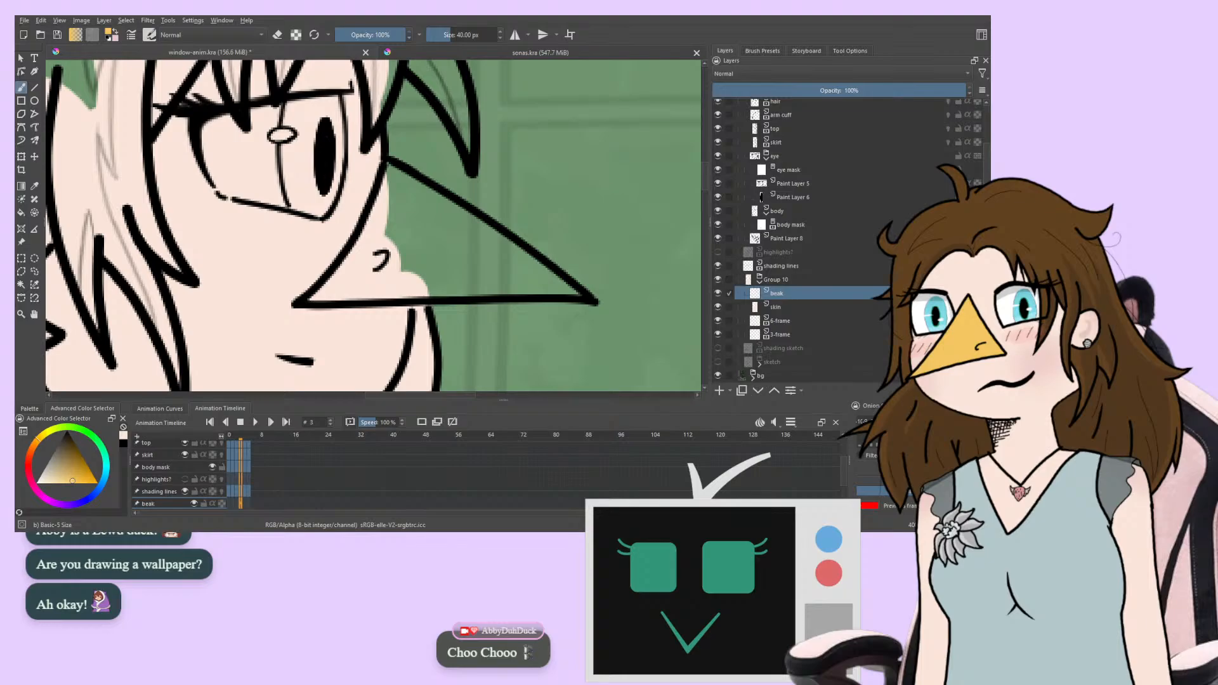
{"action": "mouse_move", "coordinate": [318, 289]}
{"action": "left_mouse_down"}
{"action": "mouse_move", "coordinate": [308, 295]}
{"action": "mouse_move", "coordinate": [368, 235]}
{"action": "mouse_move", "coordinate": [359, 255]}
{"action": "mouse_move", "coordinate": [400, 231]}
{"action": "mouse_move", "coordinate": [444, 244]}
{"action": "mouse_move", "coordinate": [457, 266]}
{"action": "mouse_move", "coordinate": [406, 292]}
{"action": "mouse_move", "coordinate": [473, 283]}
{"action": "left_mouse_up"}
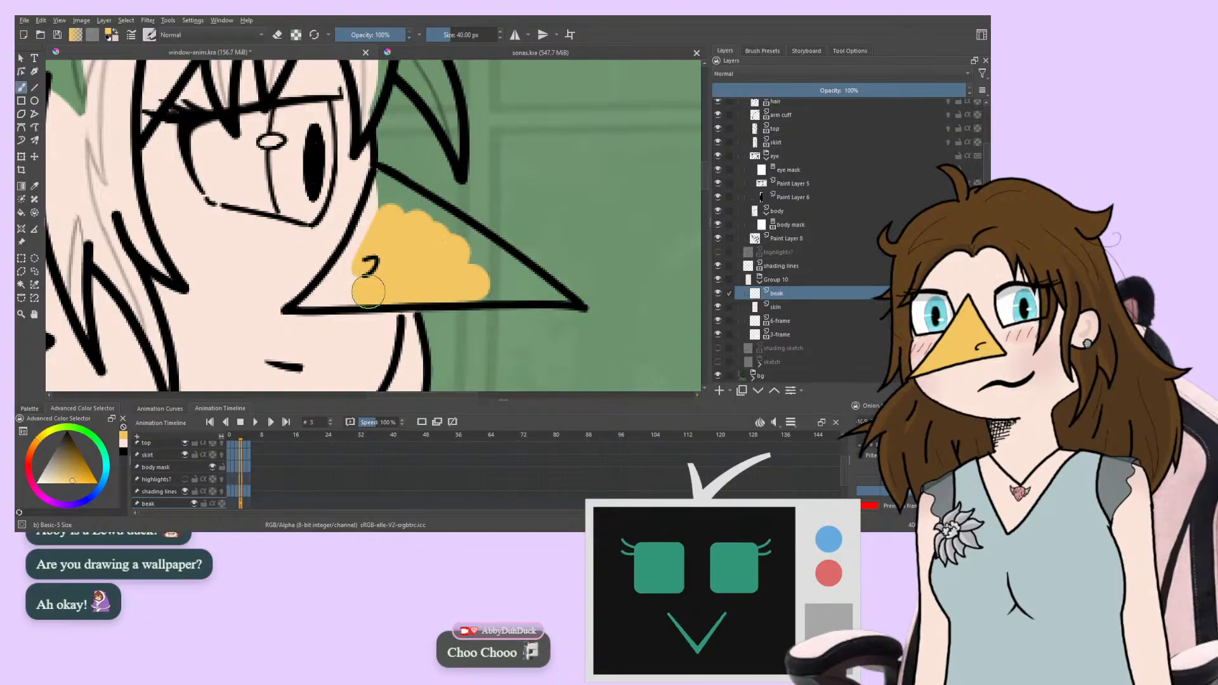
{"action": "left_click_drag", "start_coordinate": [374, 290], "coordinate": [343, 293]}
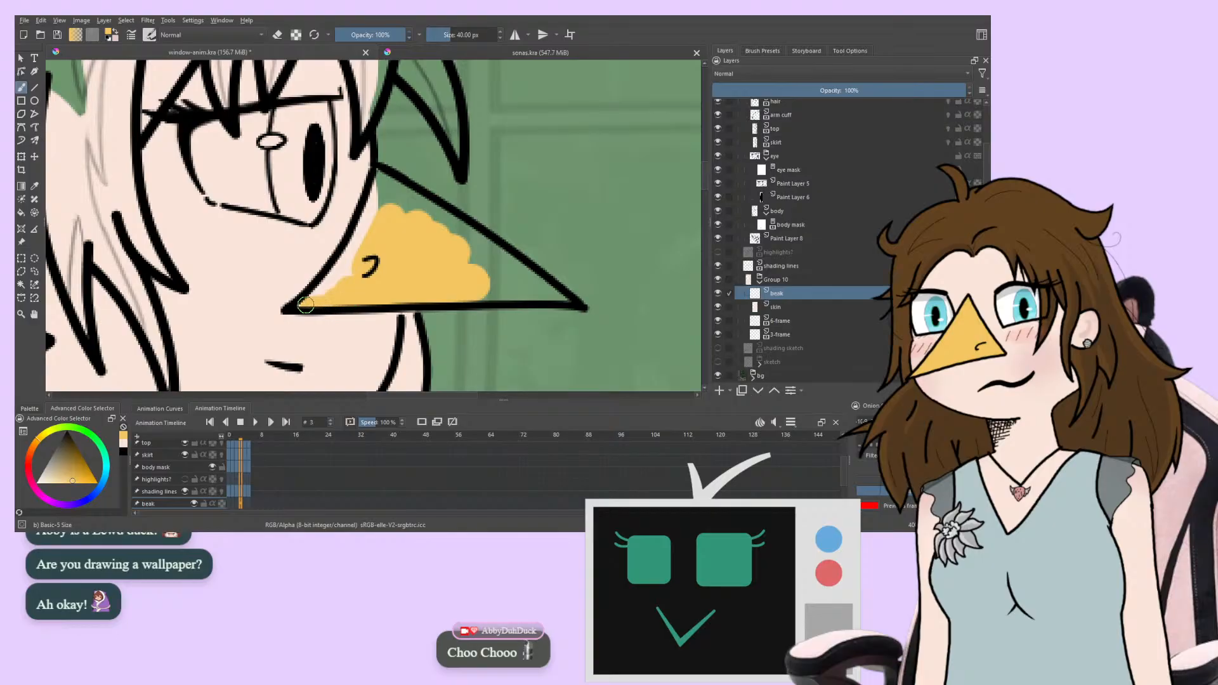
{"action": "left_click_drag", "start_coordinate": [332, 283], "coordinate": [381, 204]}
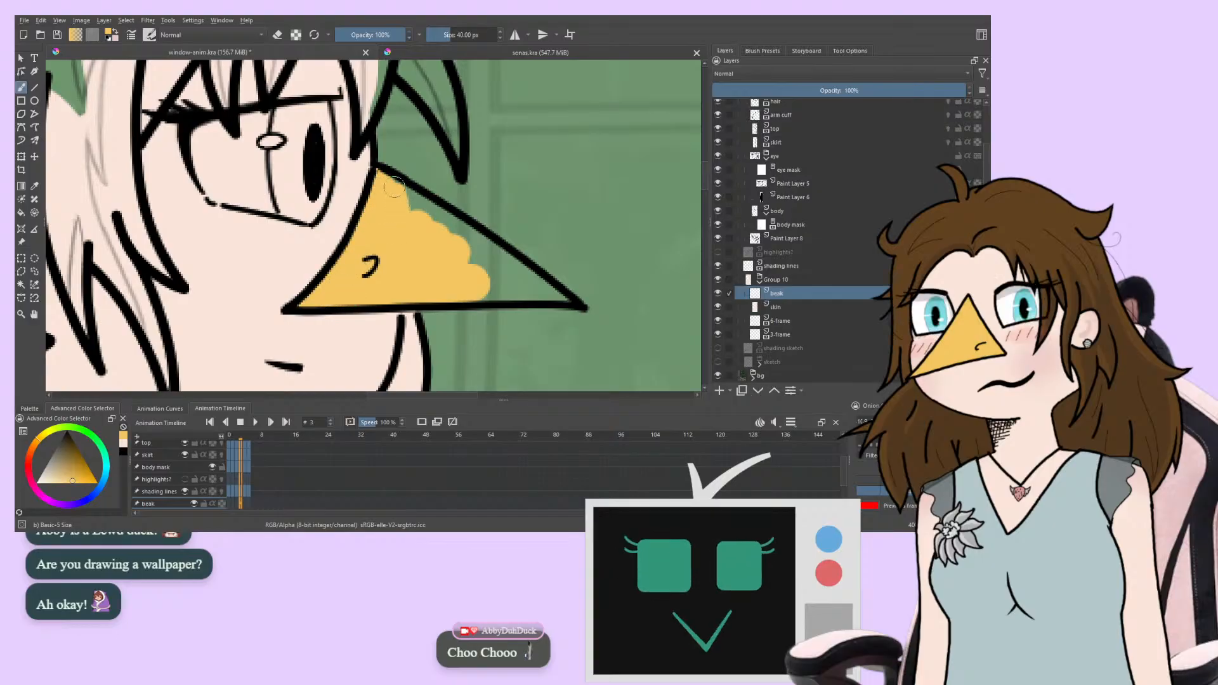
{"action": "mouse_move", "coordinate": [413, 198]}
{"action": "left_mouse_down"}
{"action": "mouse_move", "coordinate": [452, 222]}
{"action": "mouse_move", "coordinate": [422, 200]}
{"action": "left_mouse_up"}
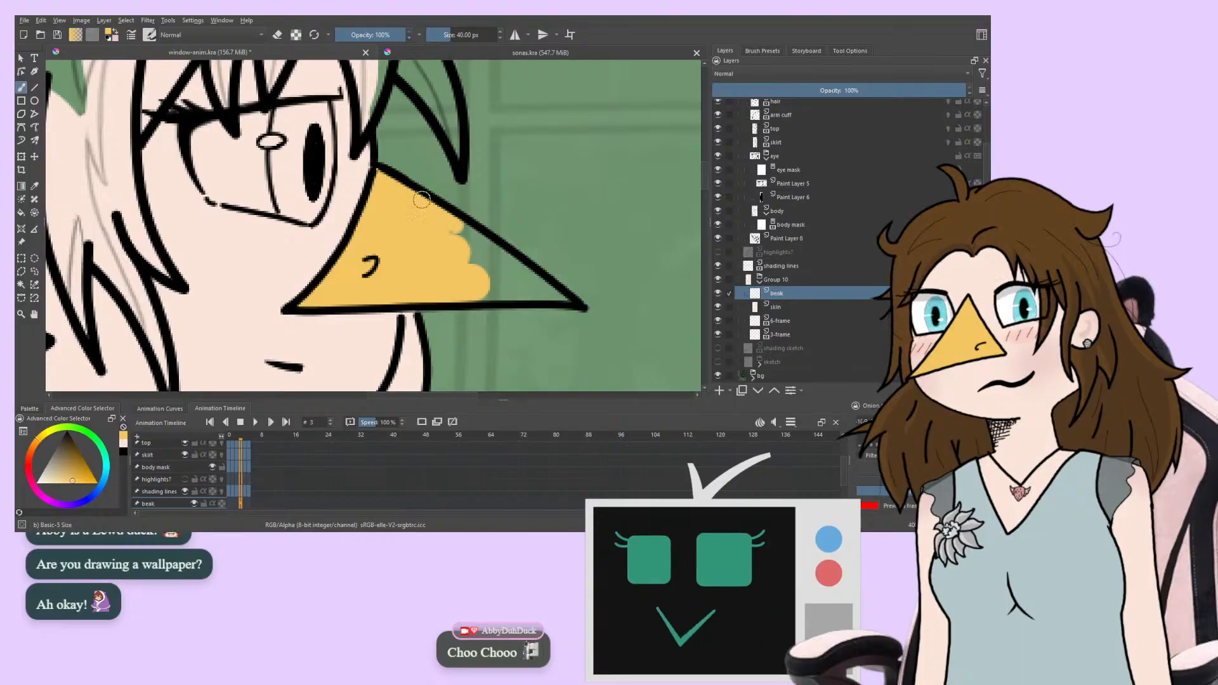
{"action": "left_click_drag", "start_coordinate": [524, 267], "coordinate": [563, 296]}
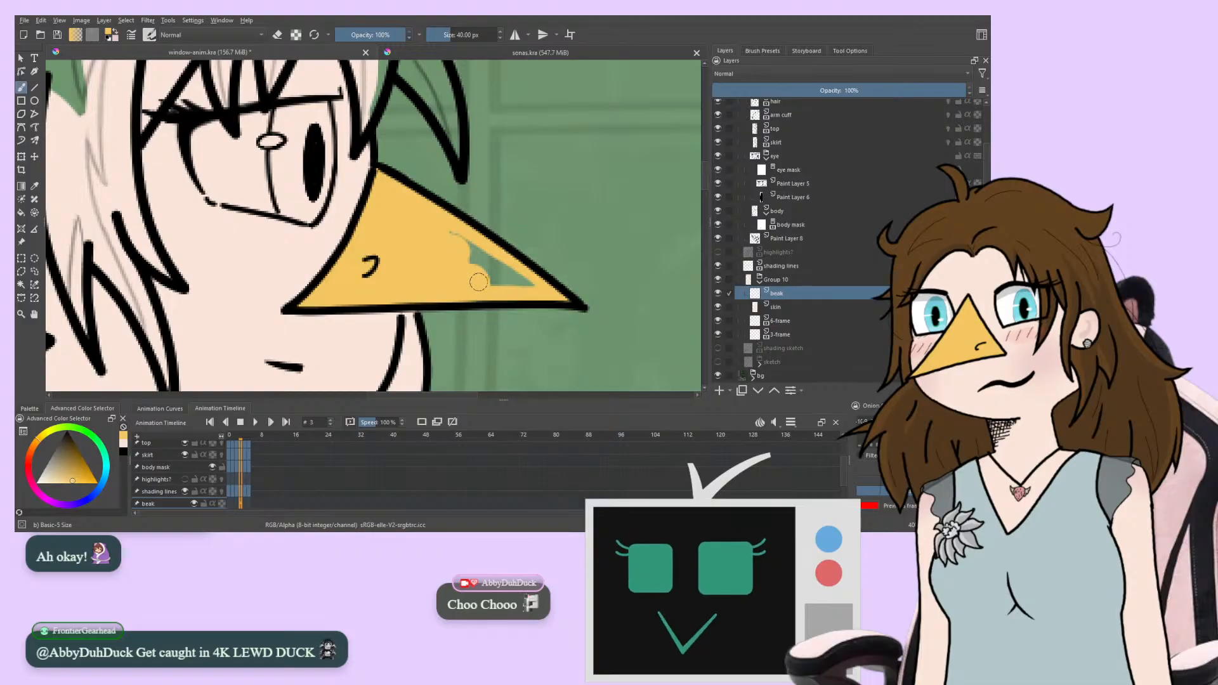
{"action": "mouse_move", "coordinate": [463, 244]}
{"action": "left_mouse_down"}
{"action": "mouse_move", "coordinate": [498, 279]}
{"action": "mouse_move", "coordinate": [522, 281]}
{"action": "left_mouse_up"}
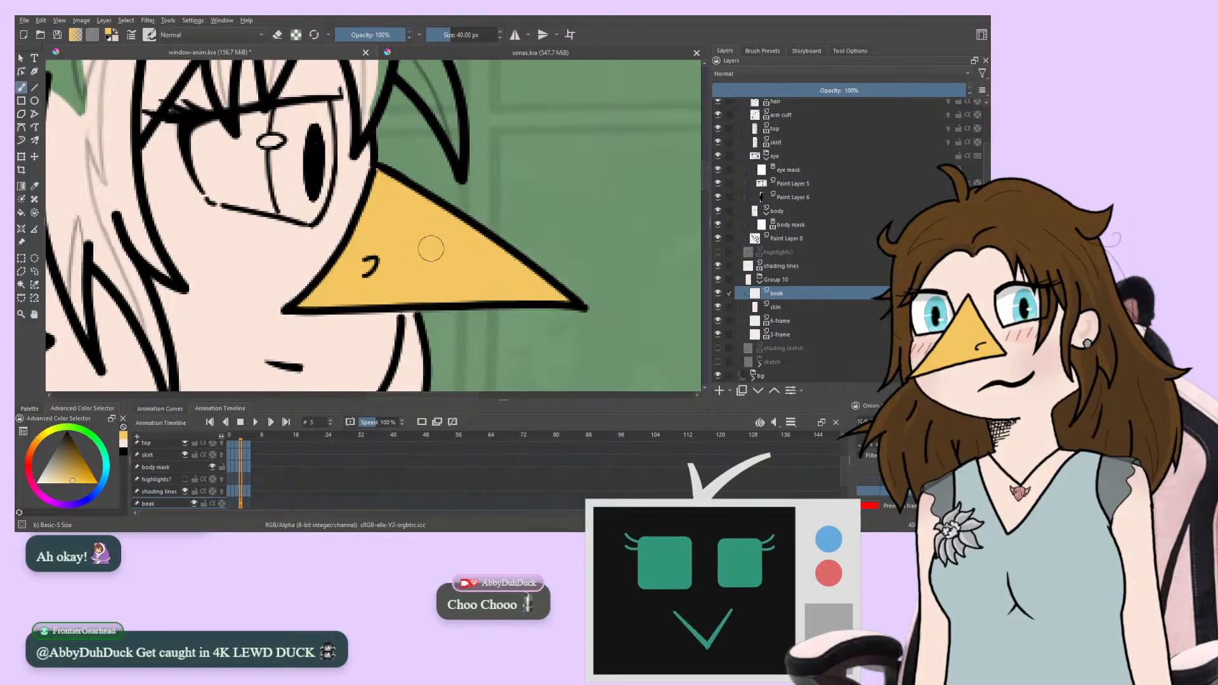
Add a new paint layer above the beak layer and name it eye
{"action": "scroll", "coordinate": [368, 266], "scroll_direction": "up", "scroll_amount": 3}
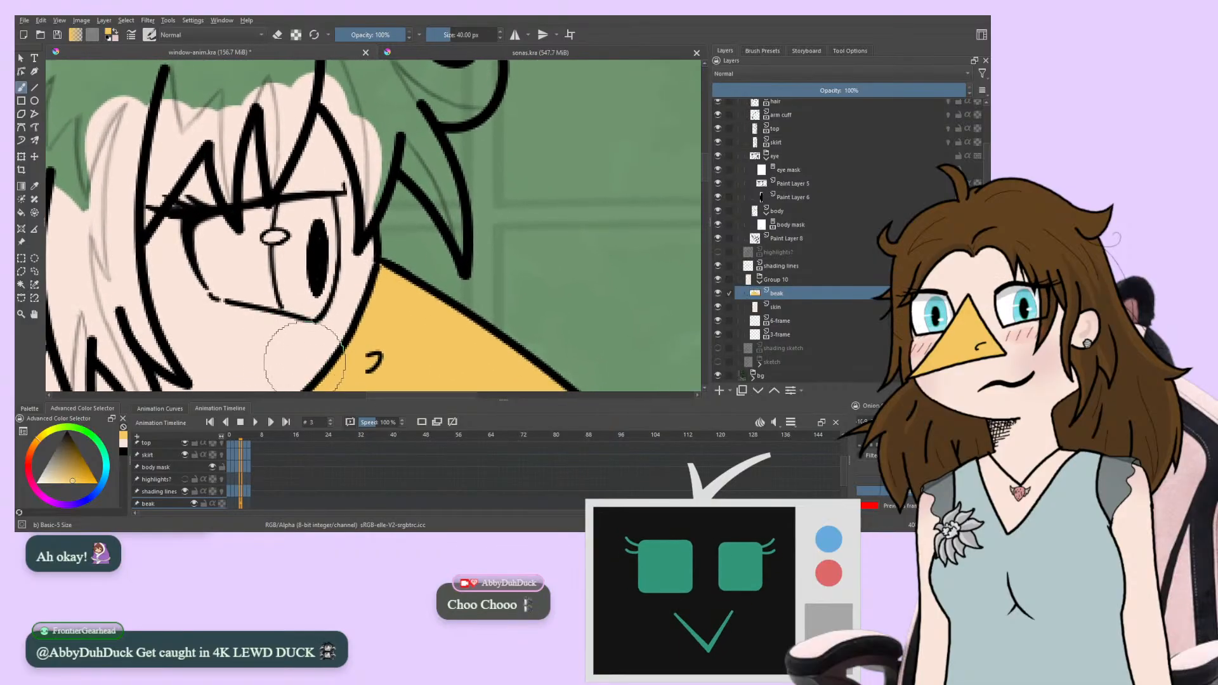
{"action": "left_click", "coordinate": [720, 390]}
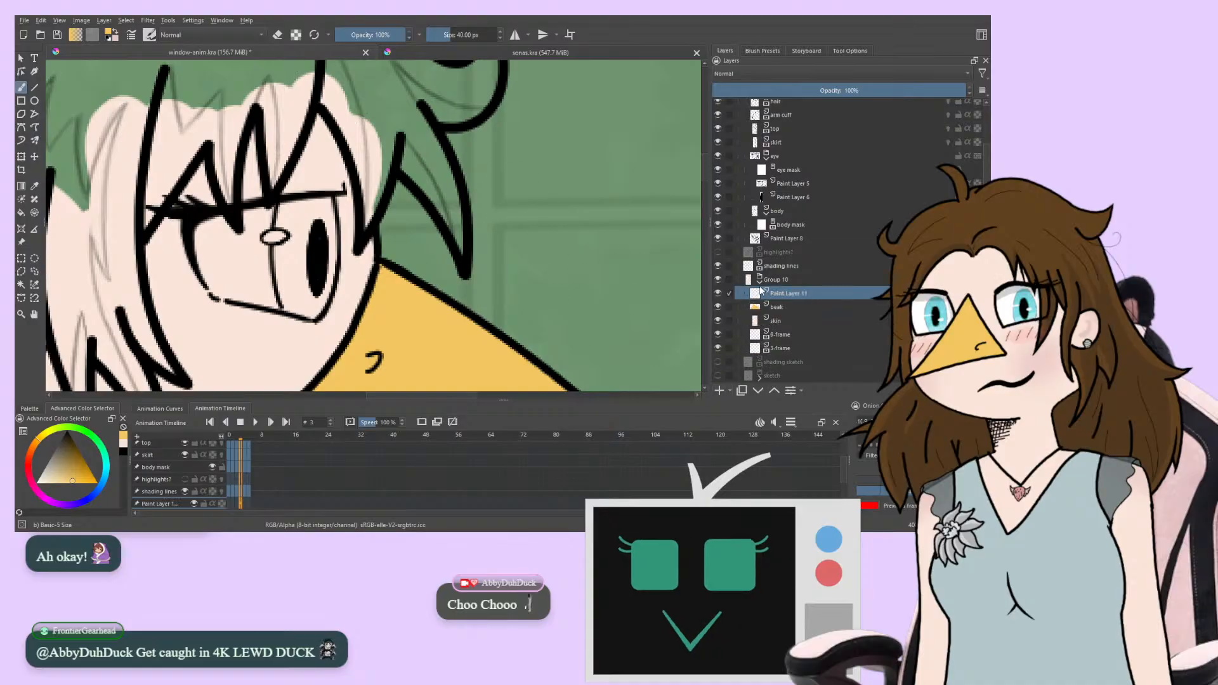
{"action": "double_click", "coordinate": [784, 293]}
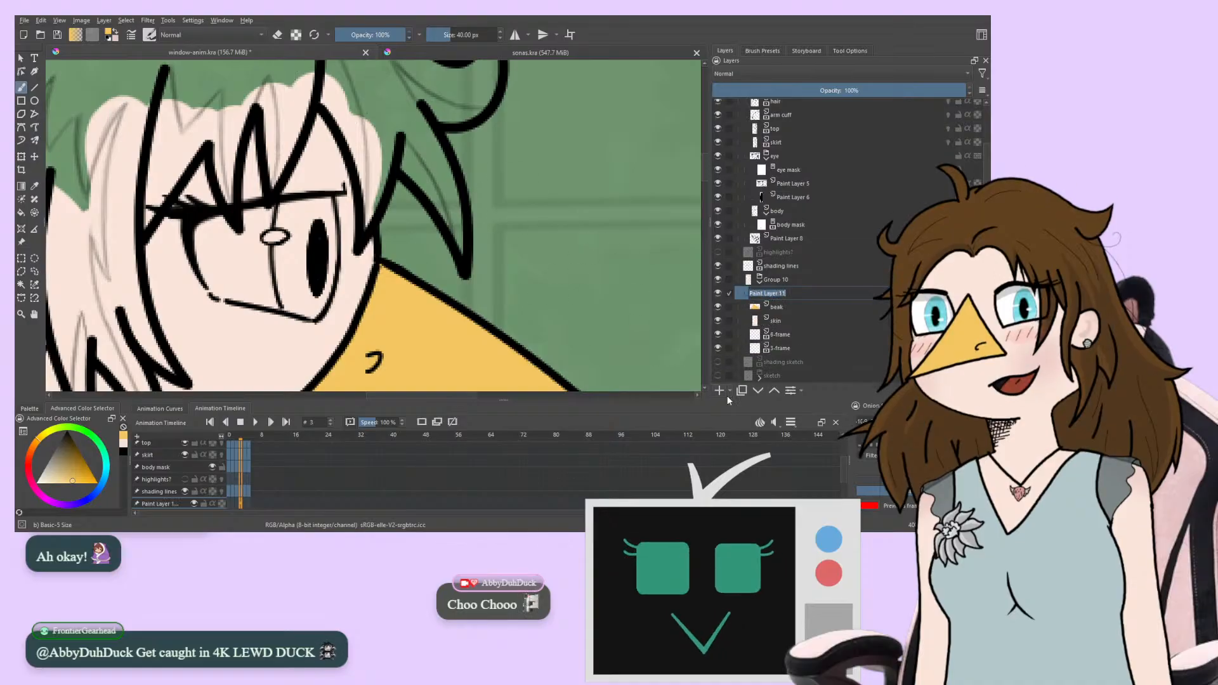
{"action": "type", "text": "eye"}
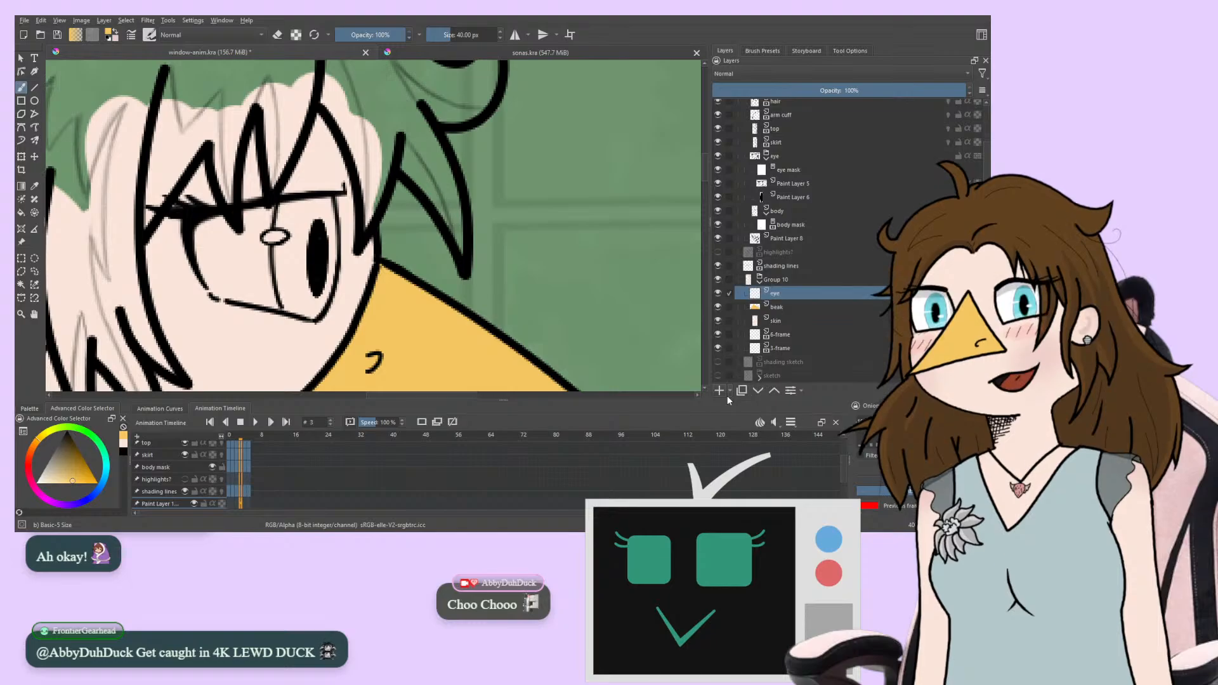
{"action": "key", "text": "Return"}
Put the new eye layer into its own group and name the group eye
{"action": "key", "text": "ctrl+g"}
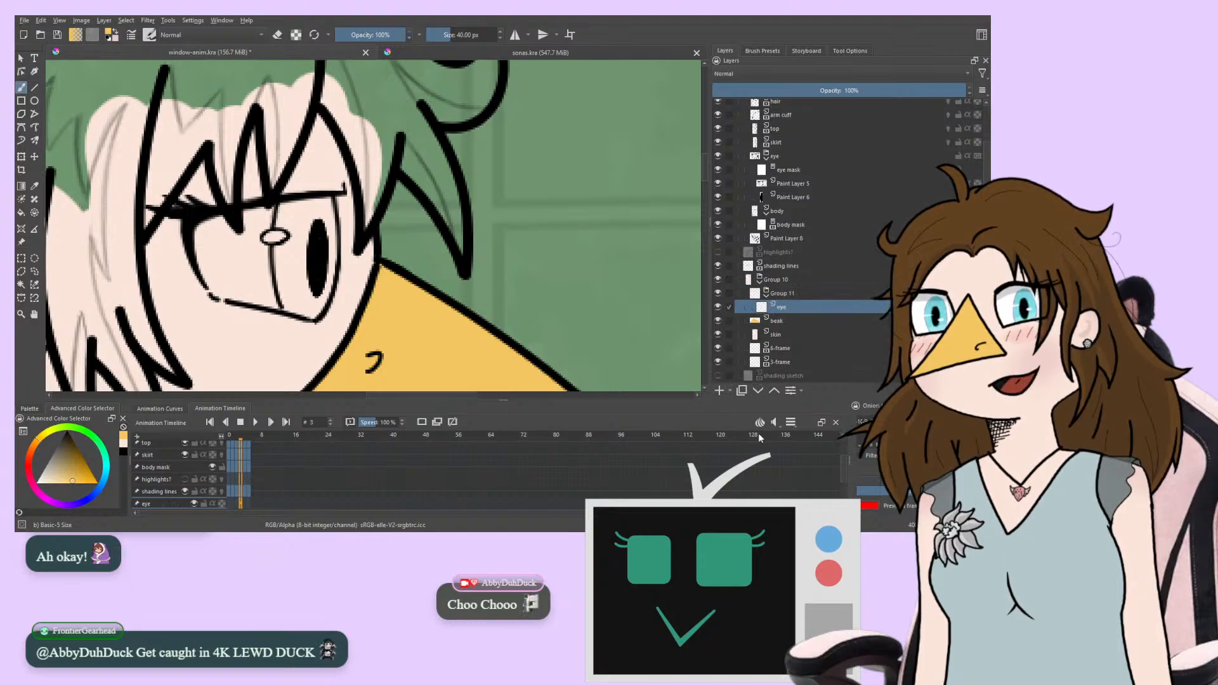
{"action": "double_click", "coordinate": [782, 293]}
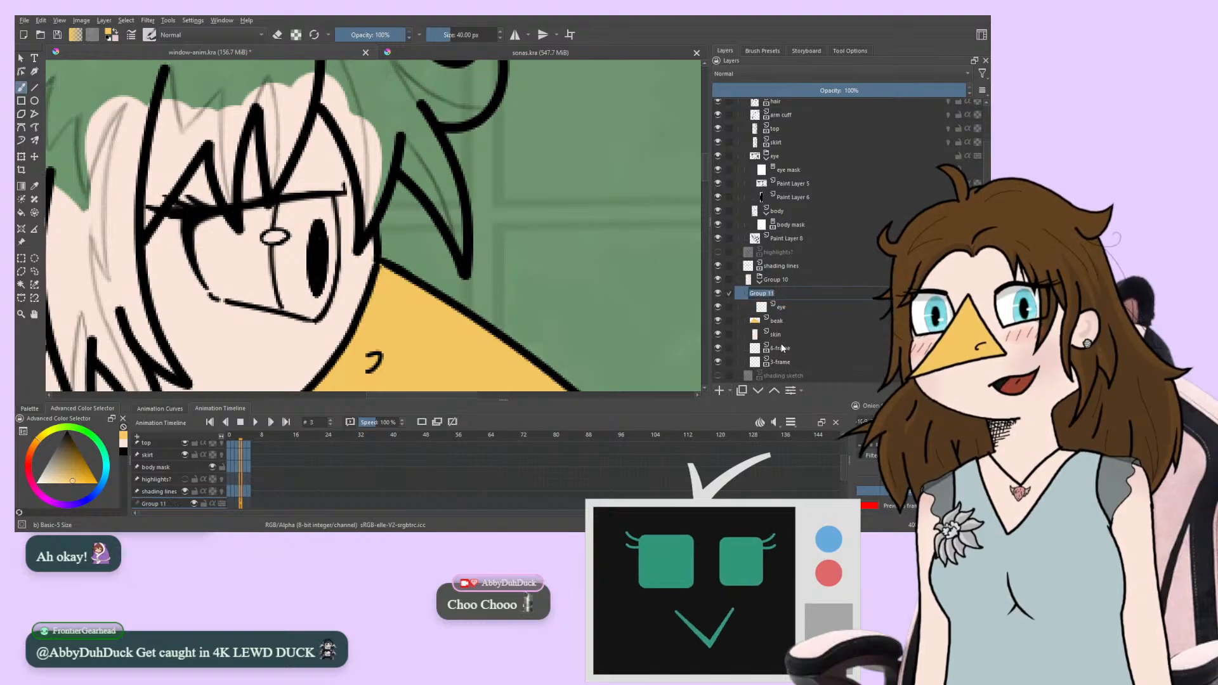
{"action": "type", "text": "eye"}
{"action": "key", "text": "Return"}
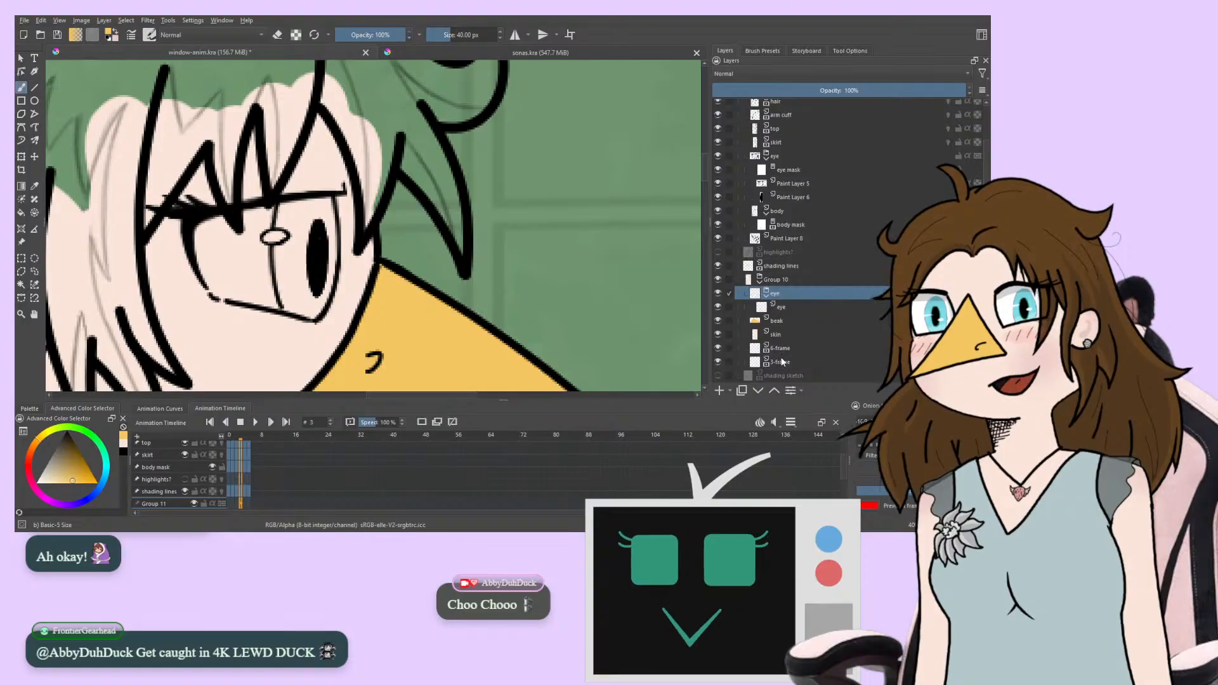
Rename the parent group that holds the fill layers as color
{"action": "double_click", "coordinate": [777, 280]}
{"action": "type", "text": "color"}
{"action": "key", "text": "Return"}
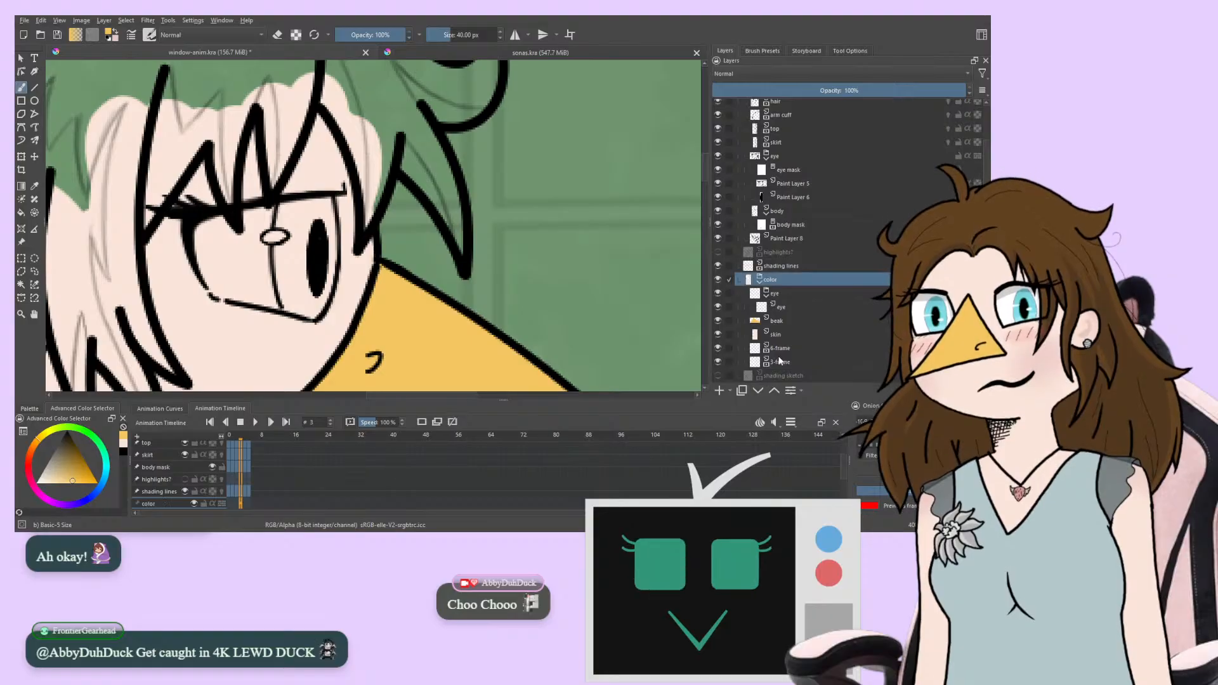
Sample white from the sonas.kra reference and fill the entire eye shape with it on the eye paint layer in window-anim
{"action": "left_click", "coordinate": [791, 309]}
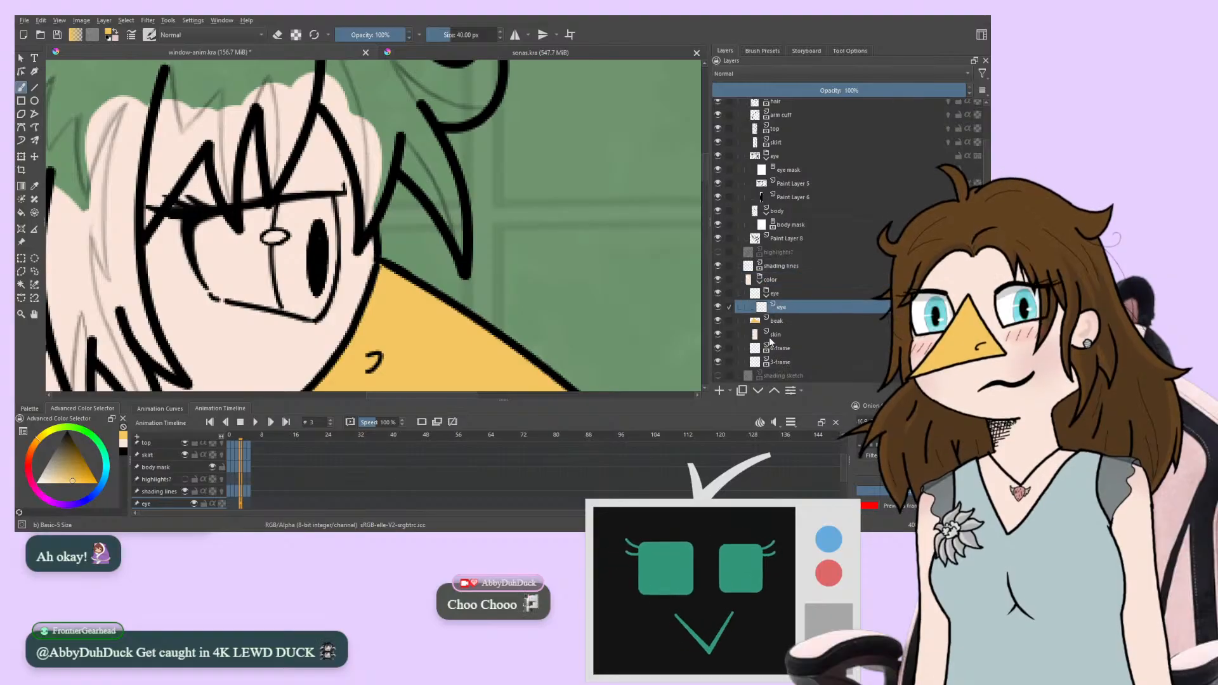
{"action": "left_click_drag", "start_coordinate": [217, 261], "coordinate": [231, 304]}
{"action": "key", "text": "ctrl+Tab"}
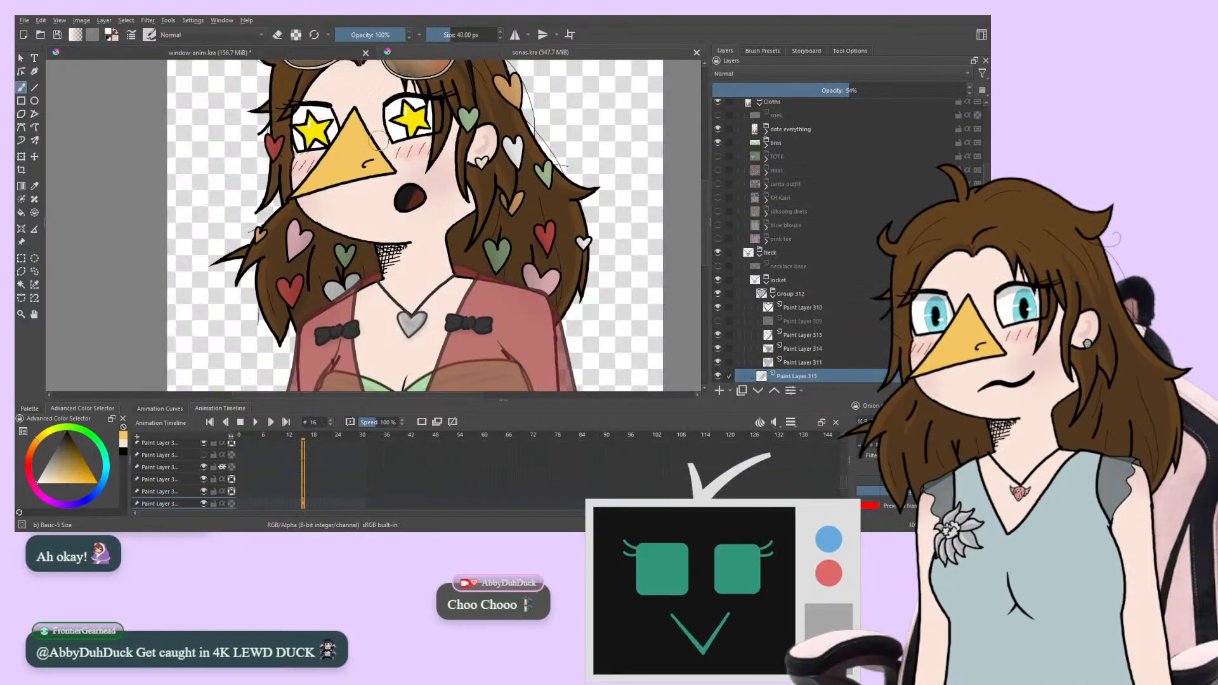
{"action": "left_click", "coordinate": [340, 56]}
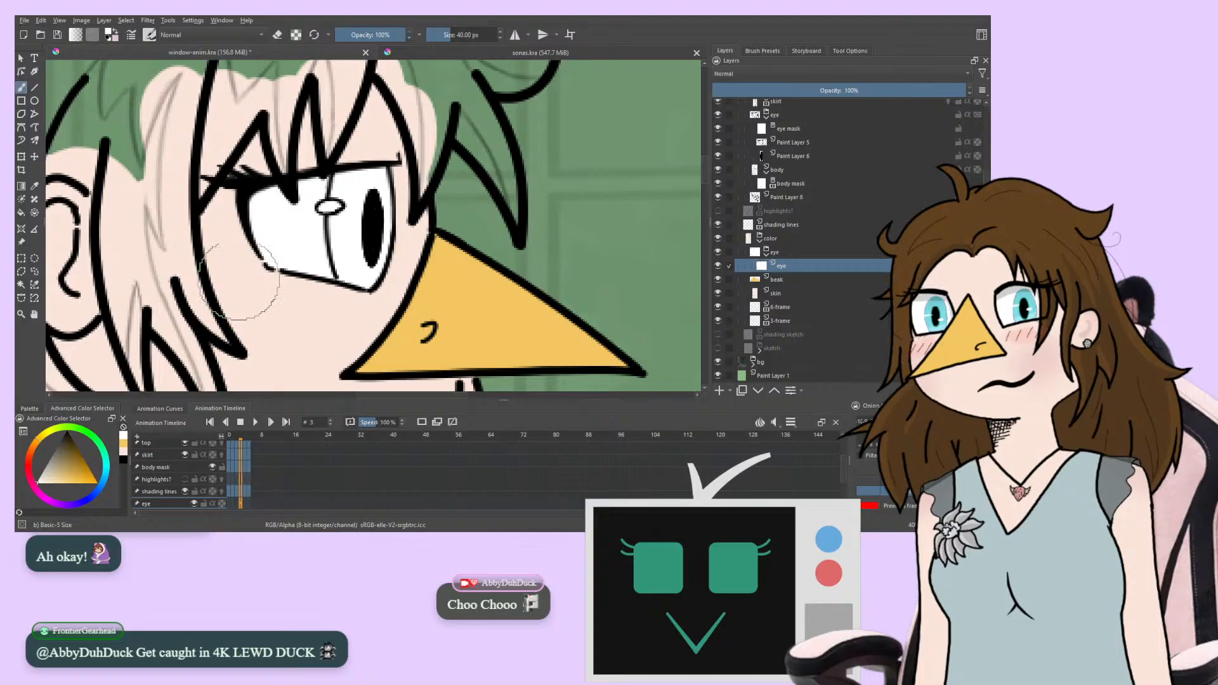
{"action": "left_click_drag", "start_coordinate": [266, 206], "coordinate": [260, 237]}
Switch to the sonas.kra reference and step its animation back to frame 1, with the regular open eyes
{"action": "left_click", "coordinate": [399, 52]}
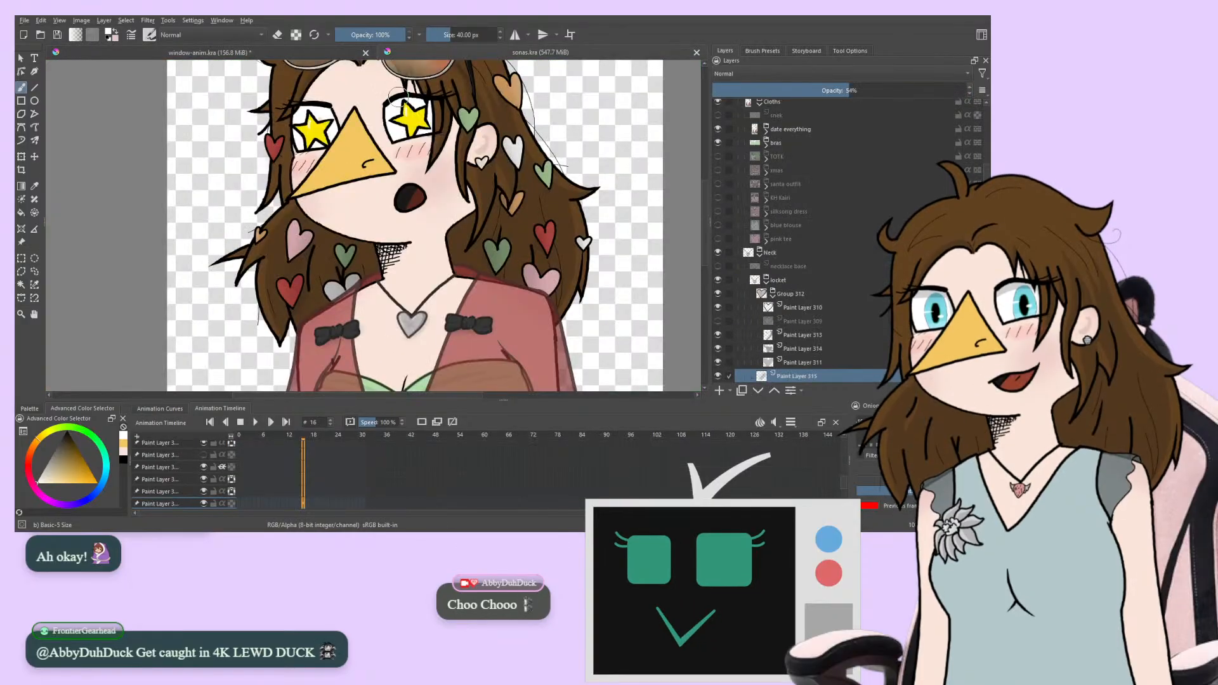
{"action": "left_click_drag", "start_coordinate": [414, 189], "coordinate": [393, 284]}
{"action": "key", "text": "Left"}
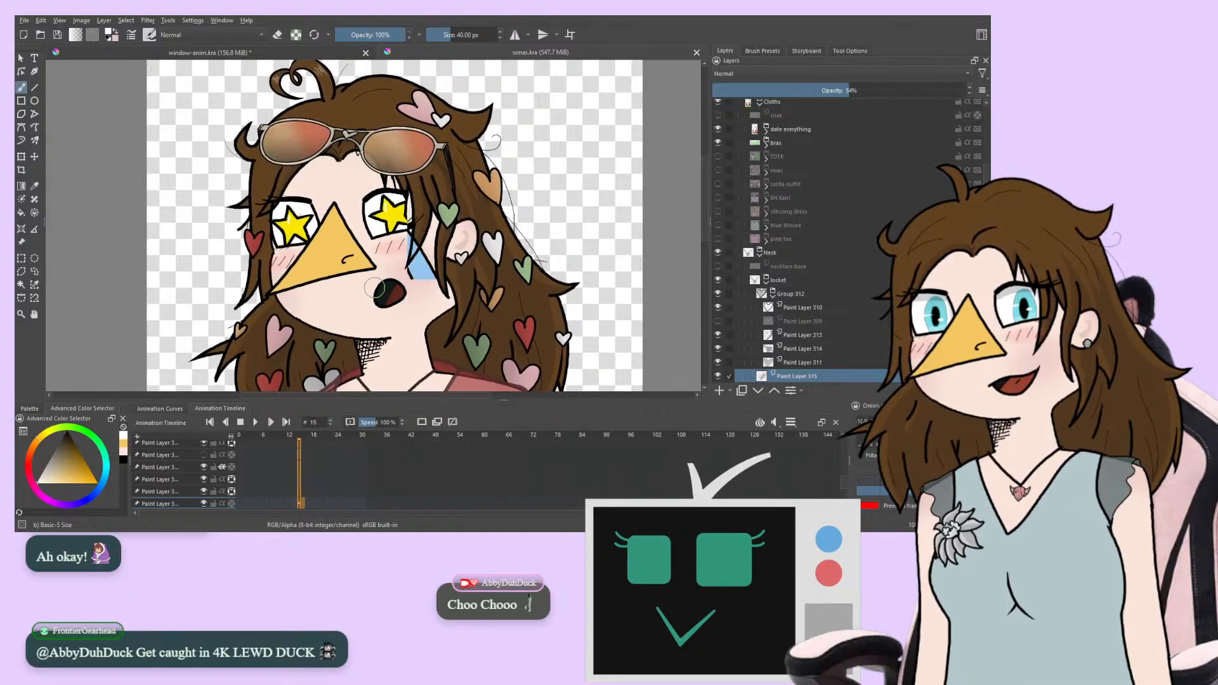
{"action": "key", "text": "Left"}
{"action": "key", "text": "Left"}
{"action": "key", "text": "Left"}
{"action": "key", "text": "Left"}
{"action": "key", "text": "Left"}
{"action": "key", "text": "Left"}
{"action": "key", "text": "Left"}
{"action": "key", "text": "Left"}
{"action": "key", "text": "Left"}
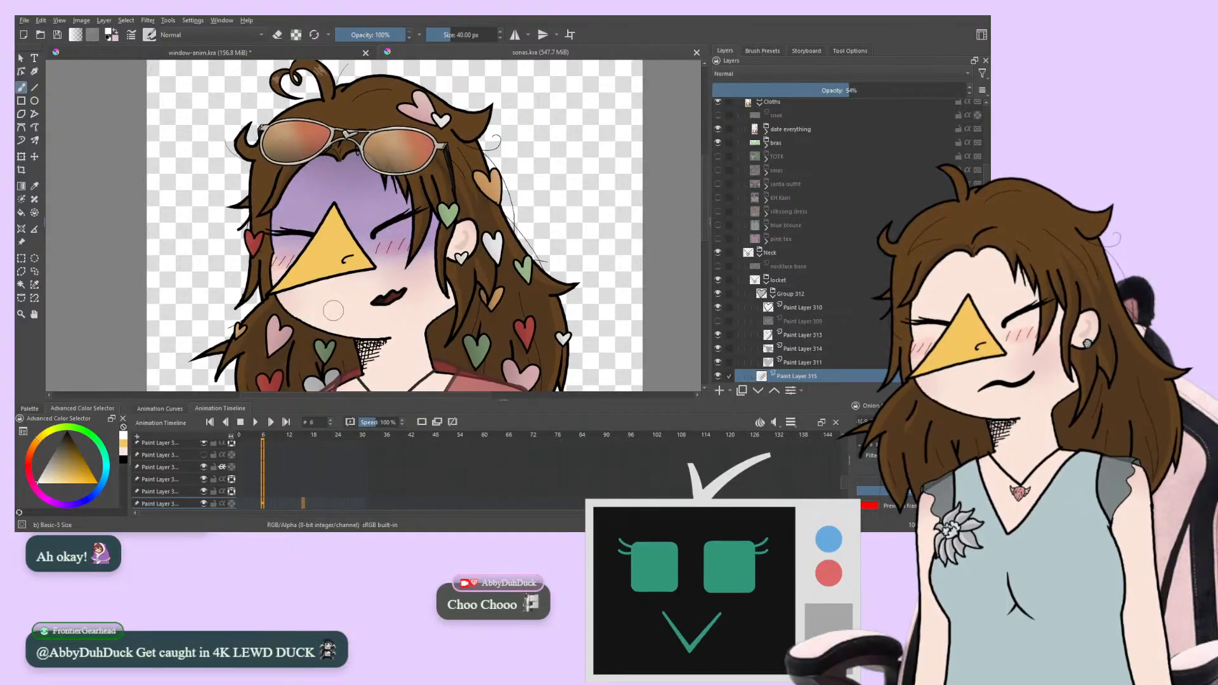
{"action": "key", "text": "Left"}
{"action": "key", "text": "Left"}
{"action": "key", "text": "Left"}
{"action": "key", "text": "Left"}
{"action": "key", "text": "Left"}
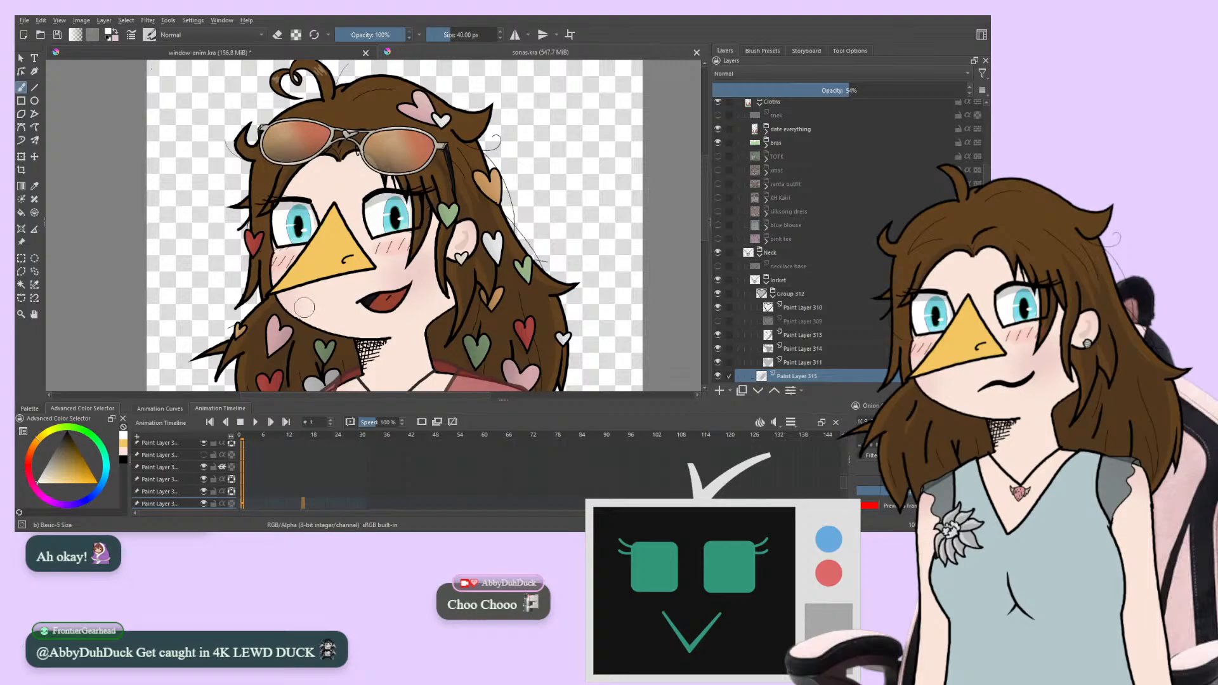
Sample the light blue iris color from sonas.kra and fill the iris around the pupil on window-anim's eye layer
{"action": "left_click_drag", "start_coordinate": [277, 264], "coordinate": [271, 295]}
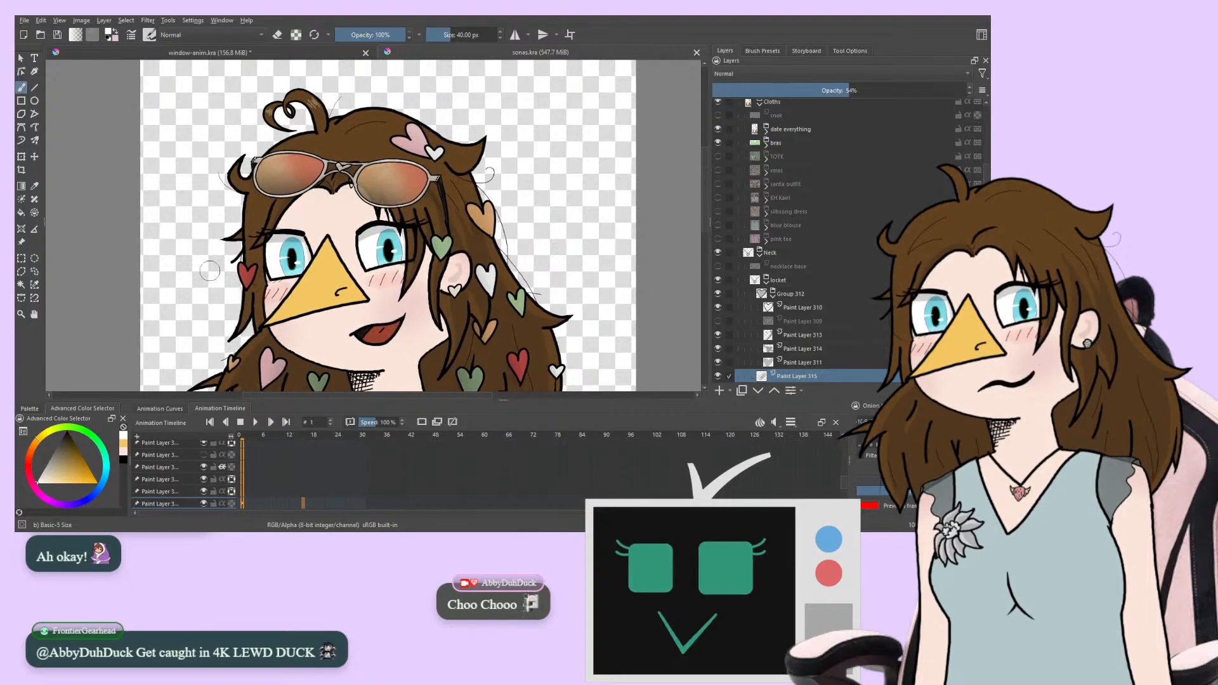
{"action": "key", "text": "ctrl+equal"}
{"action": "key", "text": "ctrl+equal"}
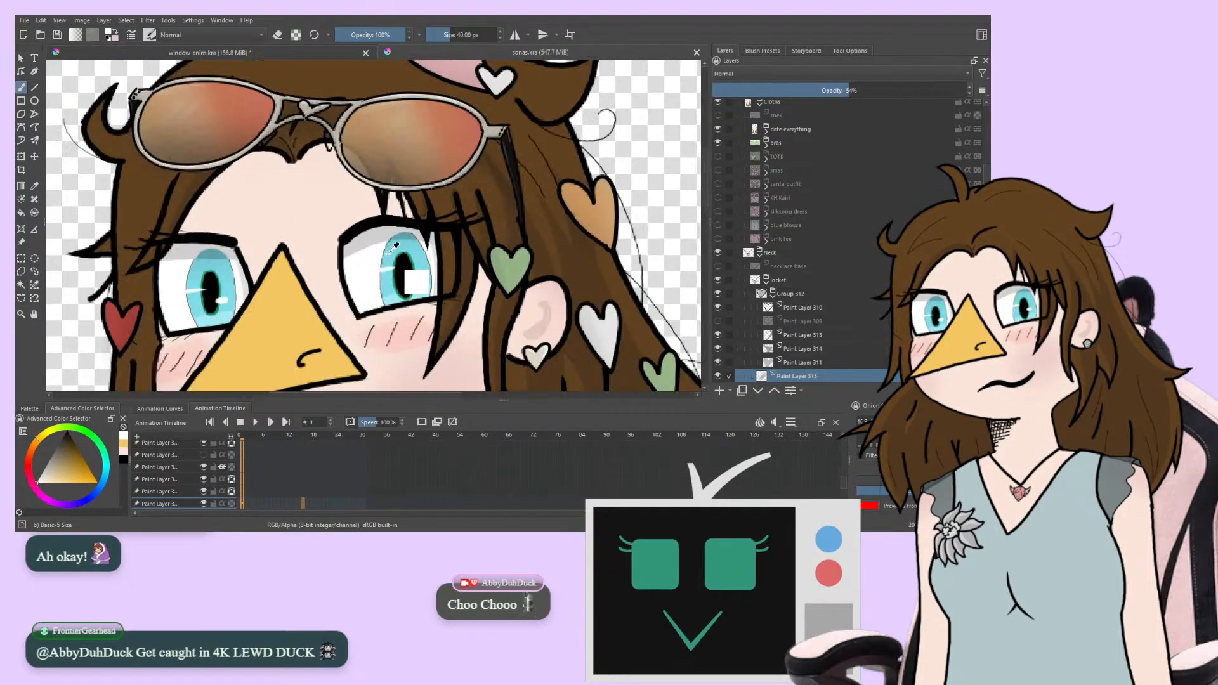
{"action": "left_click", "coordinate": [389, 253], "text": "ctrl"}
{"action": "left_click_drag", "start_coordinate": [321, 185], "coordinate": [342, 258]}
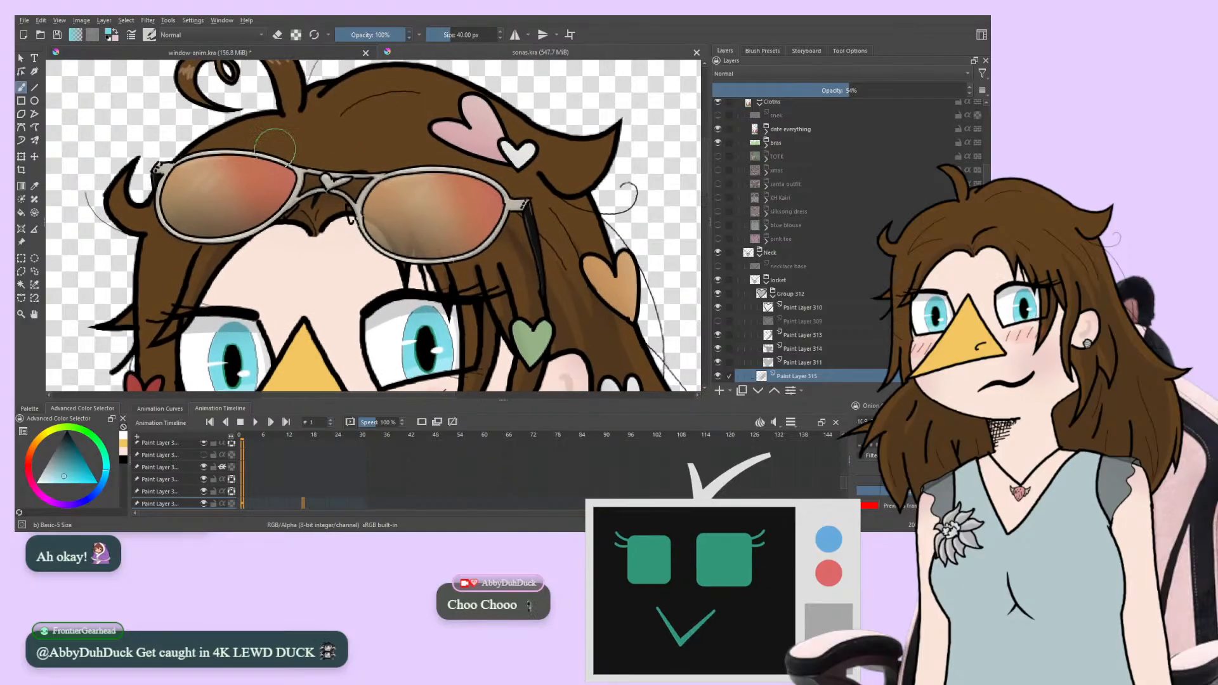
{"action": "left_click", "coordinate": [279, 56]}
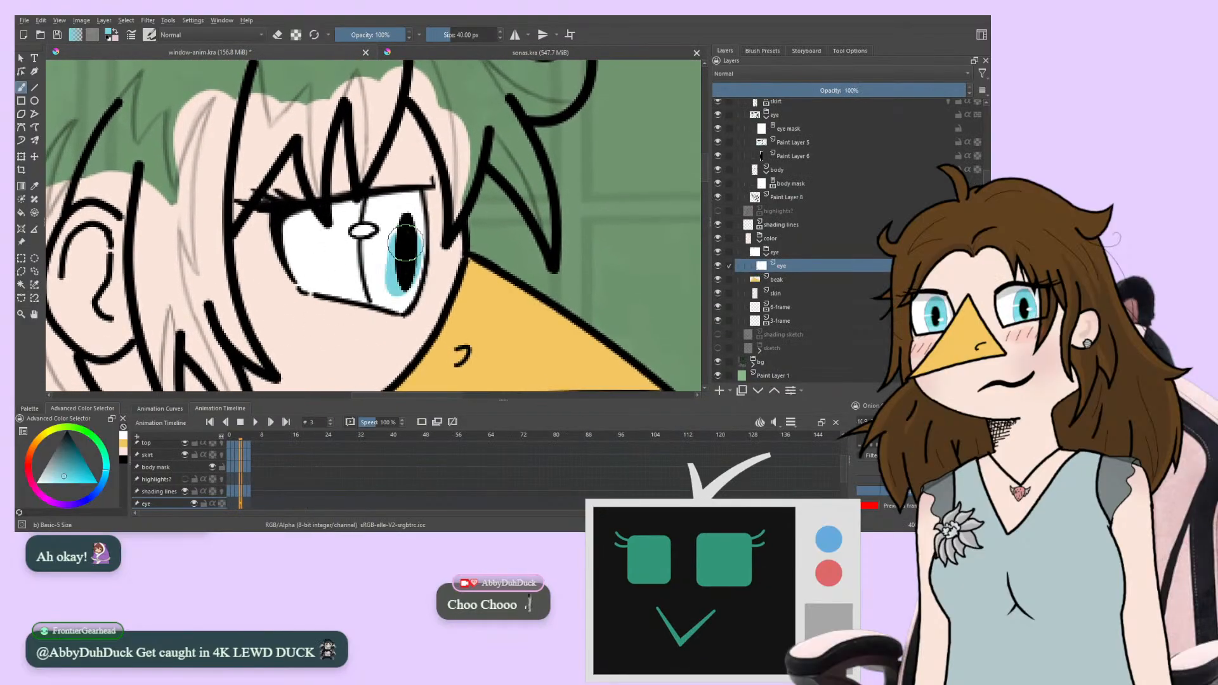
{"action": "mouse_move", "coordinate": [406, 243]}
{"action": "left_mouse_down"}
{"action": "mouse_move", "coordinate": [396, 290]}
{"action": "mouse_move", "coordinate": [408, 263]}
{"action": "left_mouse_up"}
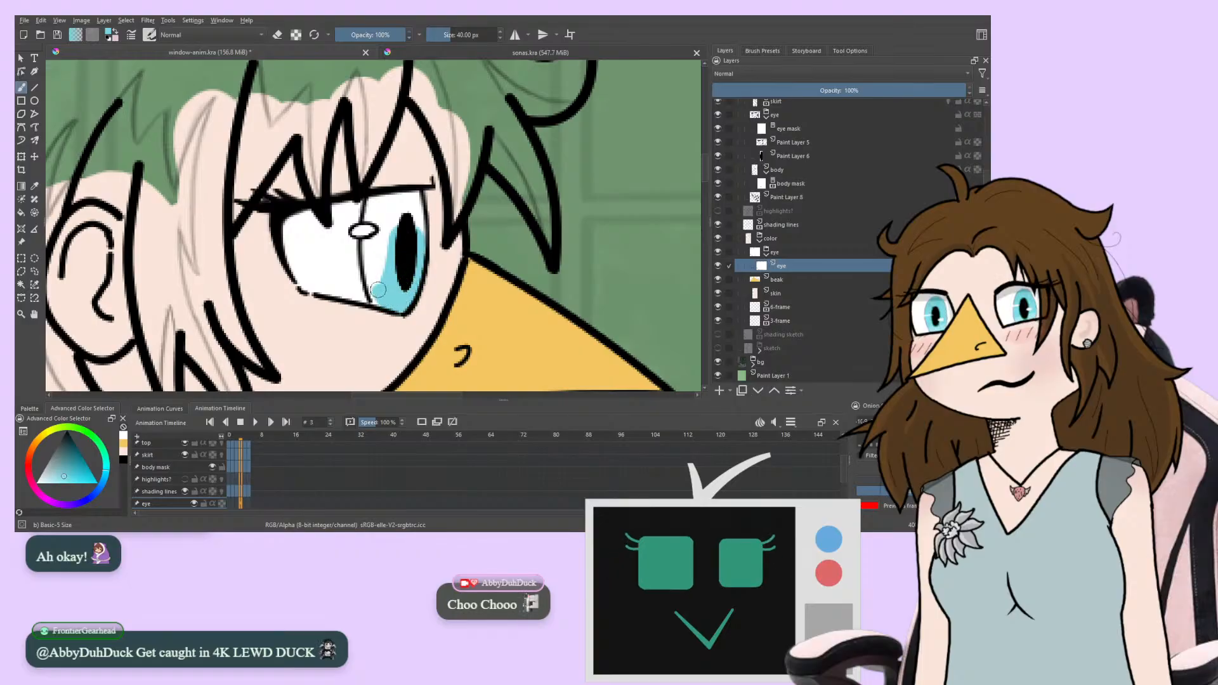
{"action": "left_click_drag", "start_coordinate": [375, 293], "coordinate": [381, 241]}
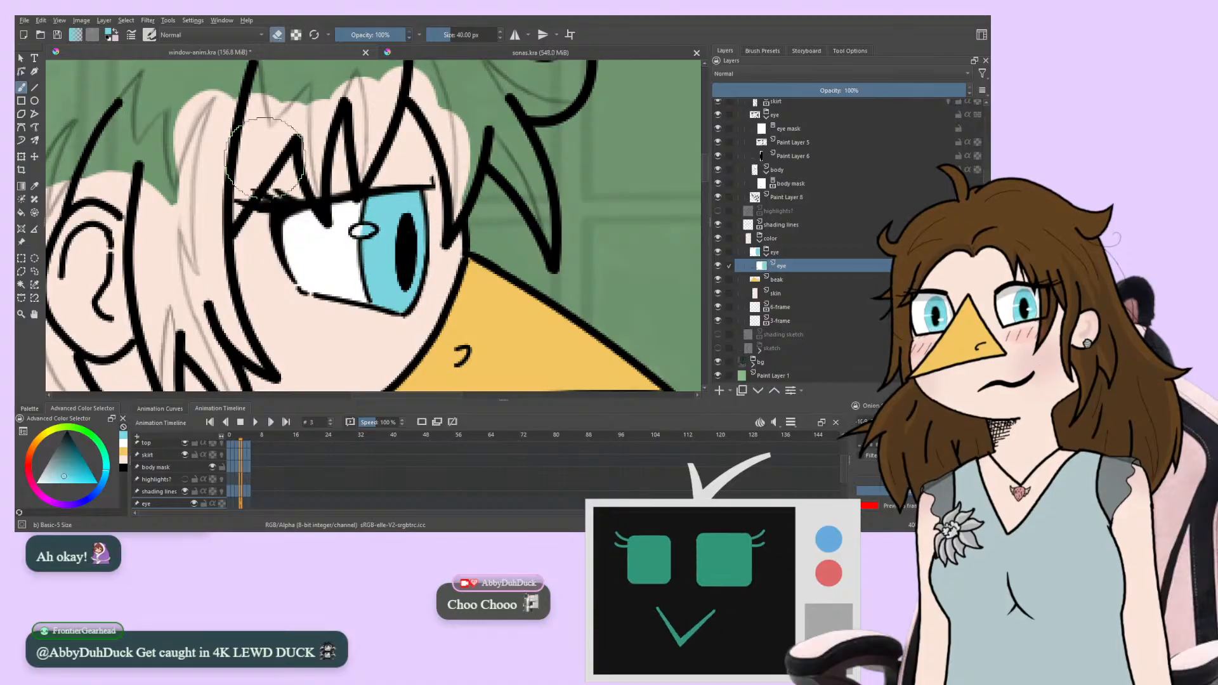
{"action": "key", "text": "e"}
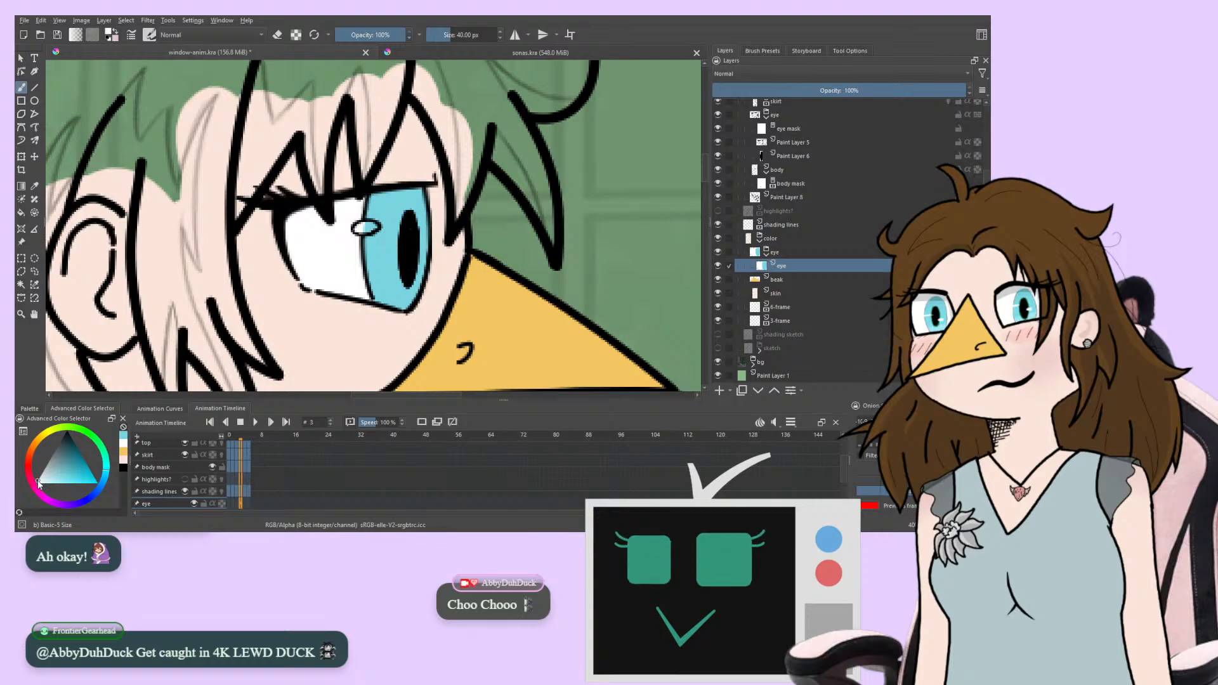
Lock the eye layer's transparency and recolor the whole eye shape light gray
{"action": "left_click_drag", "start_coordinate": [311, 298], "coordinate": [279, 299]}
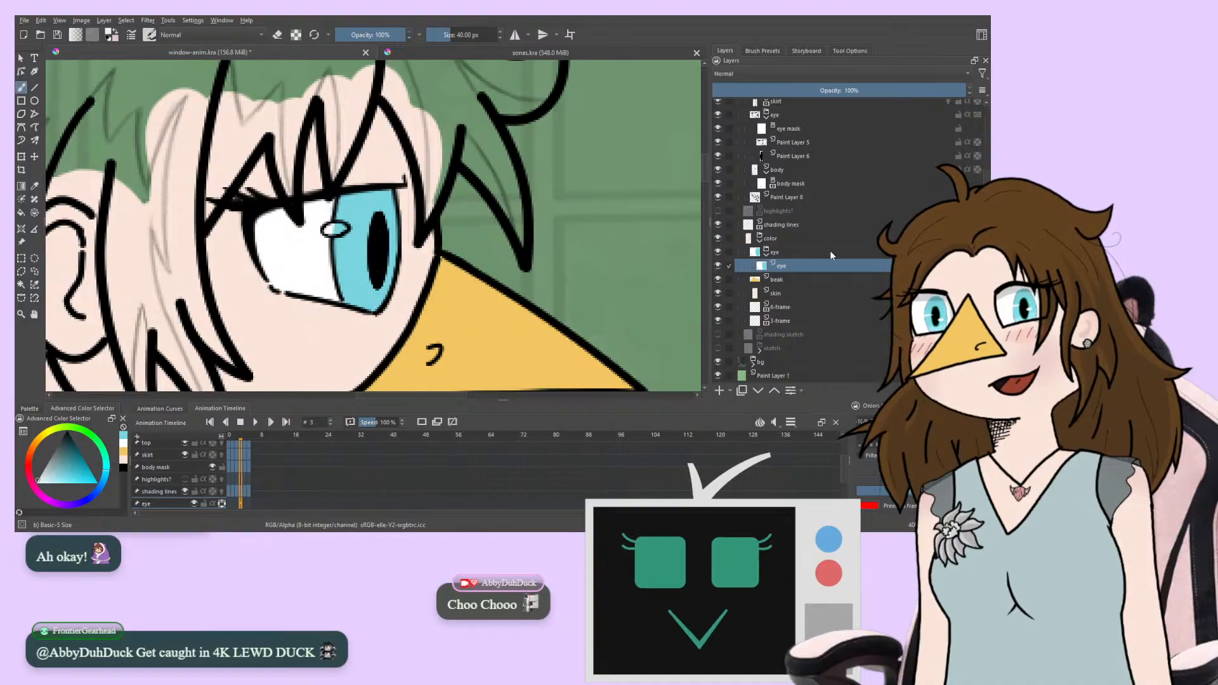
{"action": "mouse_move", "coordinate": [396, 287]}
{"action": "left_mouse_down"}
{"action": "mouse_move", "coordinate": [373, 319]}
{"action": "mouse_move", "coordinate": [309, 284]}
{"action": "mouse_move", "coordinate": [253, 292]}
{"action": "left_mouse_up"}
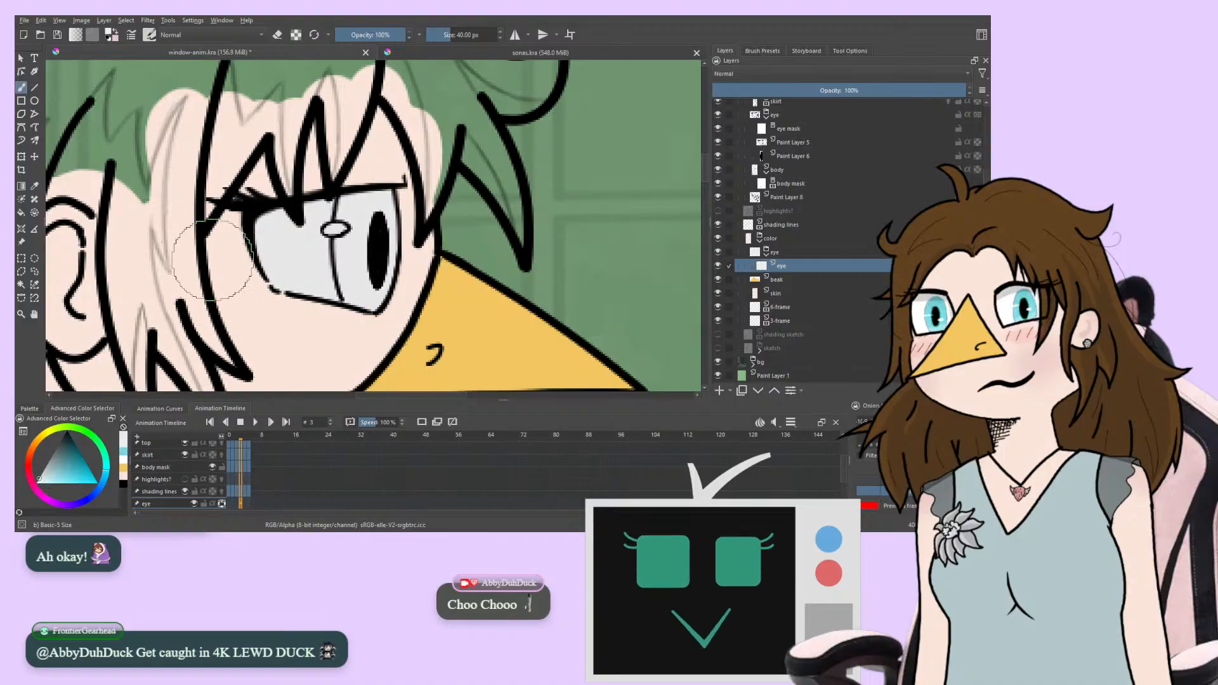
Sample the iris blue from the sonas.kra reference, and add a new paint layer above the eye paint layer in window-anim
{"action": "left_click", "coordinate": [412, 51]}
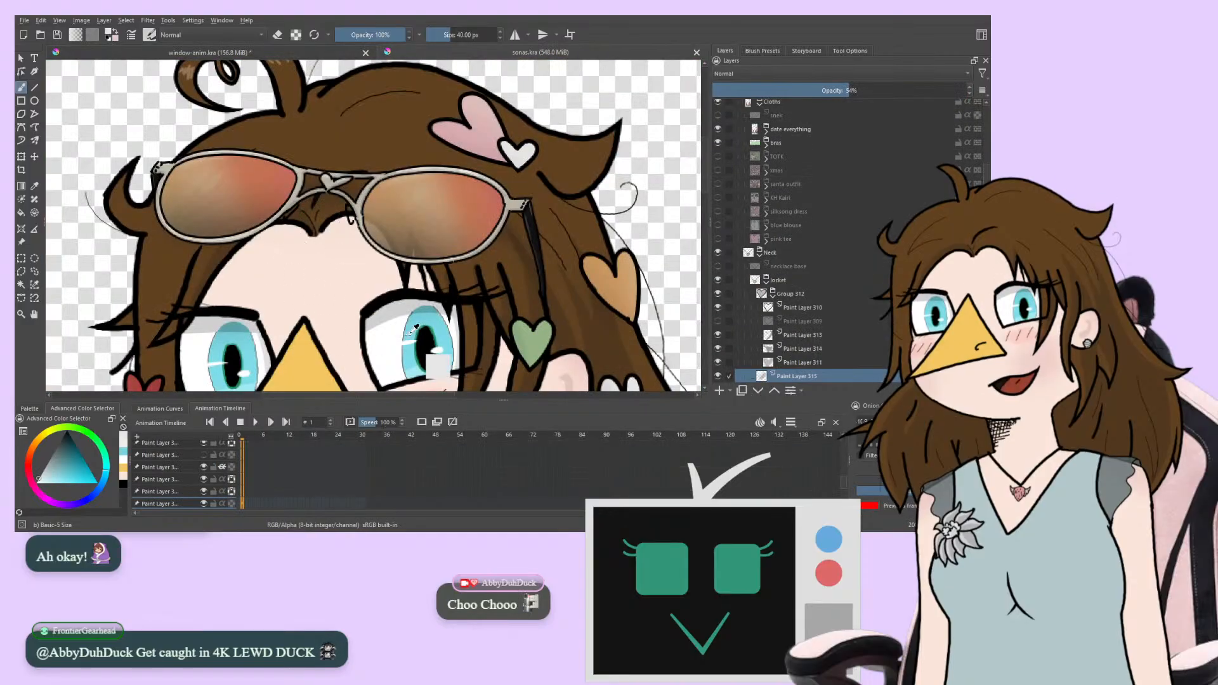
{"action": "left_click", "coordinate": [301, 54]}
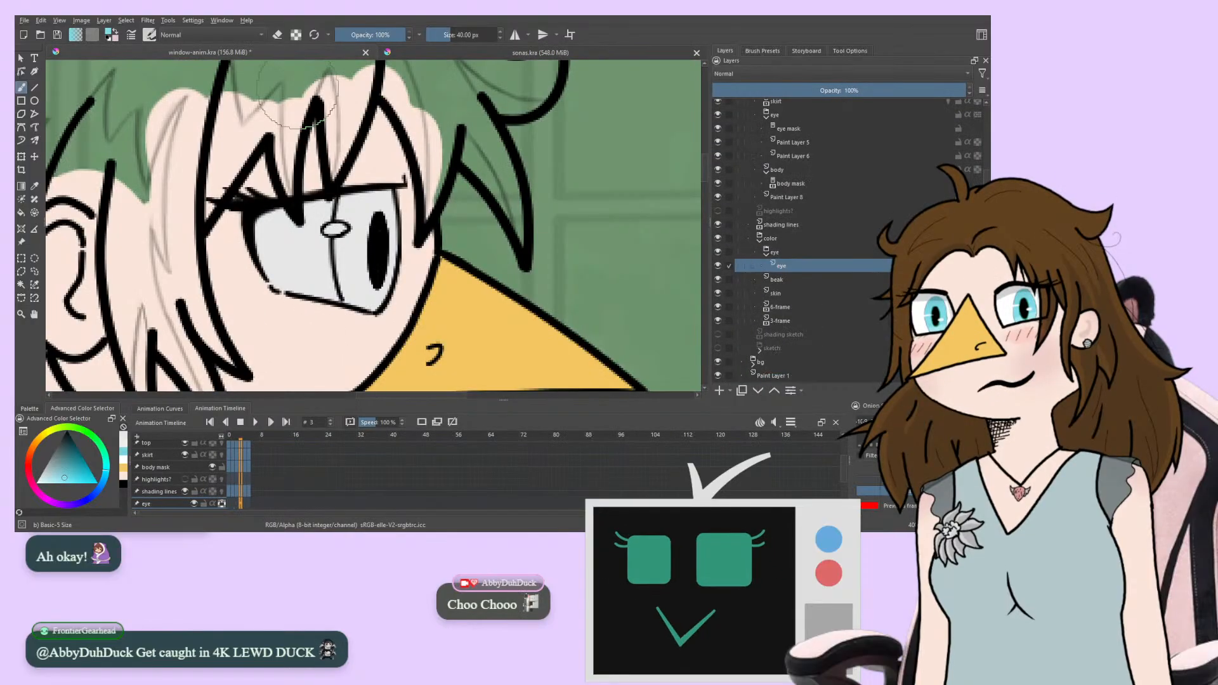
{"action": "left_click", "coordinate": [719, 391]}
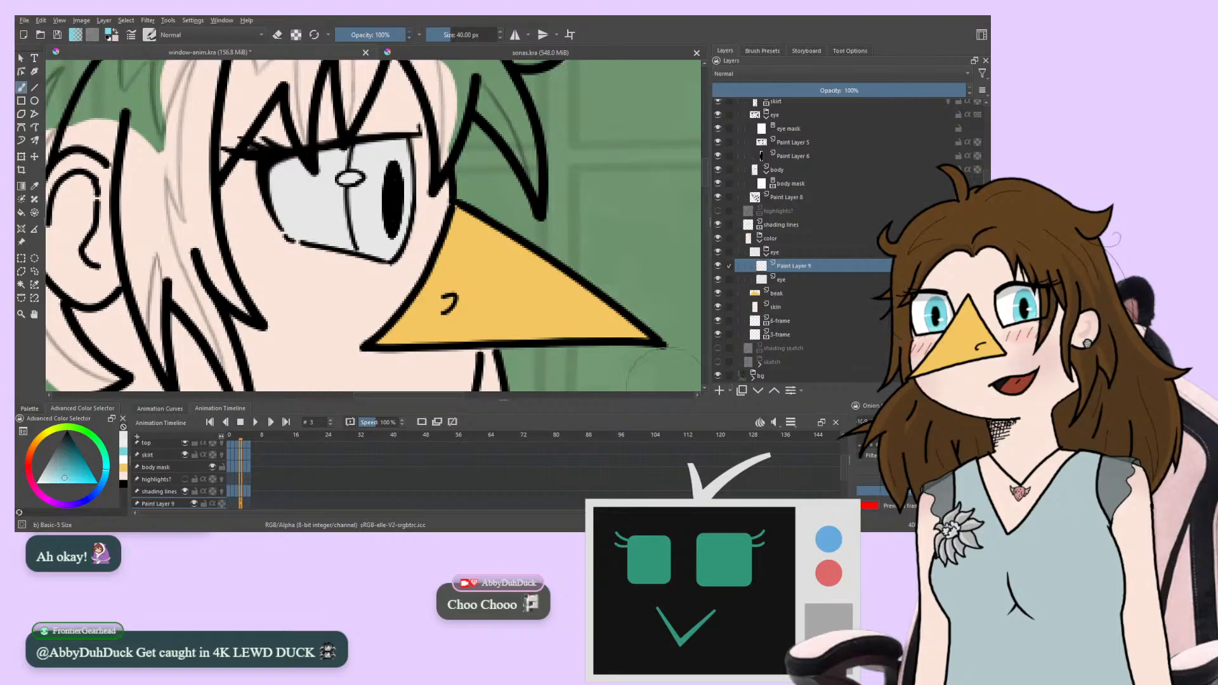
Make the new paint layer inherit alpha and paint the iris light blue around the pupil
{"action": "left_click", "coordinate": [967, 266]}
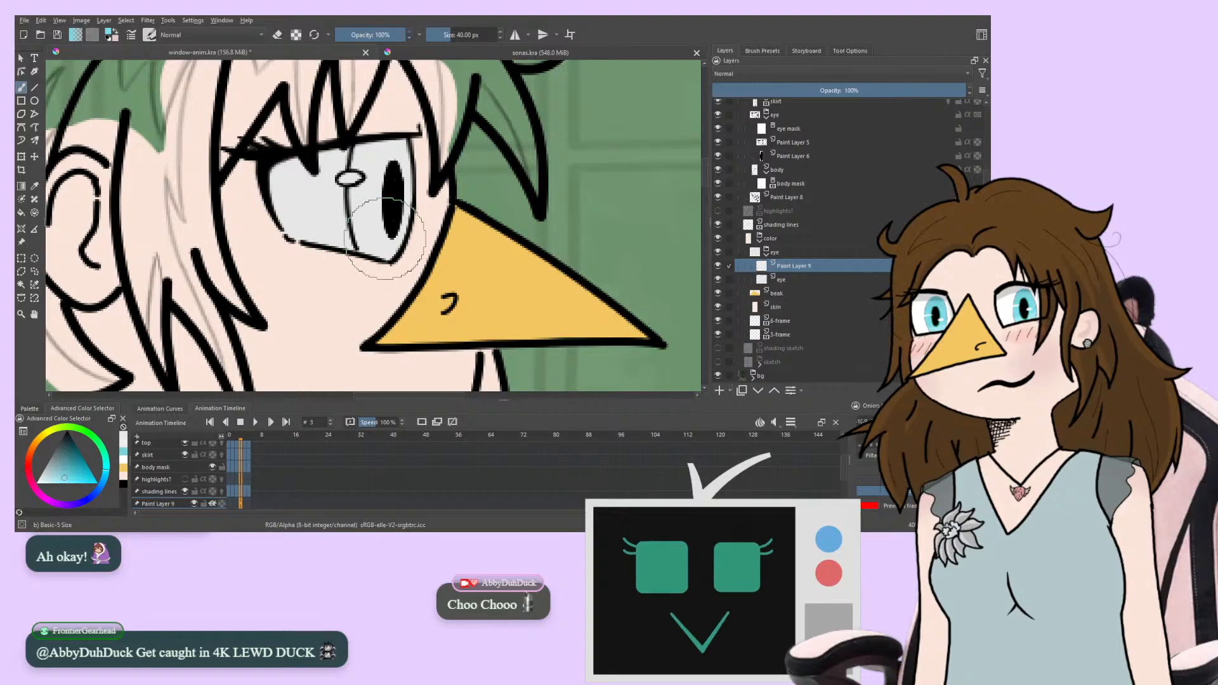
{"action": "mouse_move", "coordinate": [385, 238]}
{"action": "left_mouse_down"}
{"action": "mouse_move", "coordinate": [402, 208]}
{"action": "mouse_move", "coordinate": [392, 254]}
{"action": "mouse_move", "coordinate": [401, 159]}
{"action": "left_mouse_up"}
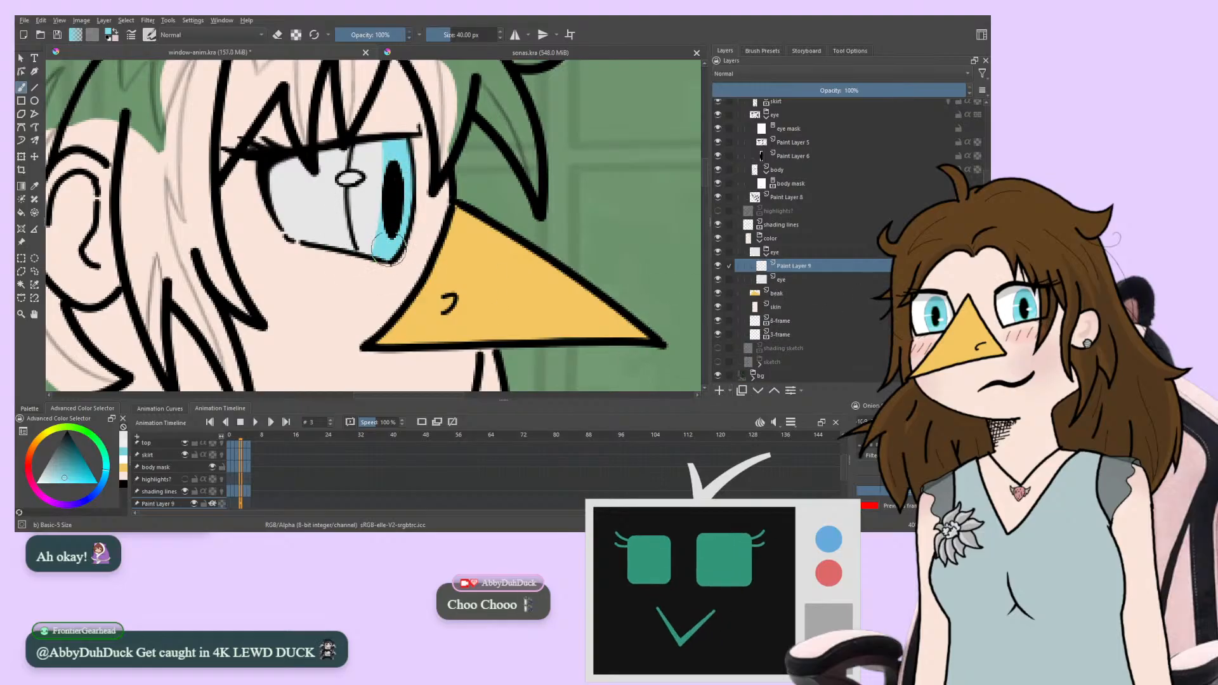
{"action": "mouse_move", "coordinate": [389, 241]}
{"action": "left_mouse_down"}
{"action": "mouse_move", "coordinate": [388, 139]}
{"action": "mouse_move", "coordinate": [378, 262]}
{"action": "mouse_move", "coordinate": [370, 171]}
{"action": "left_mouse_up"}
{"action": "left_click_drag", "start_coordinate": [375, 236], "coordinate": [378, 257]}
{"action": "left_click_drag", "start_coordinate": [270, 330], "coordinate": [235, 347]}
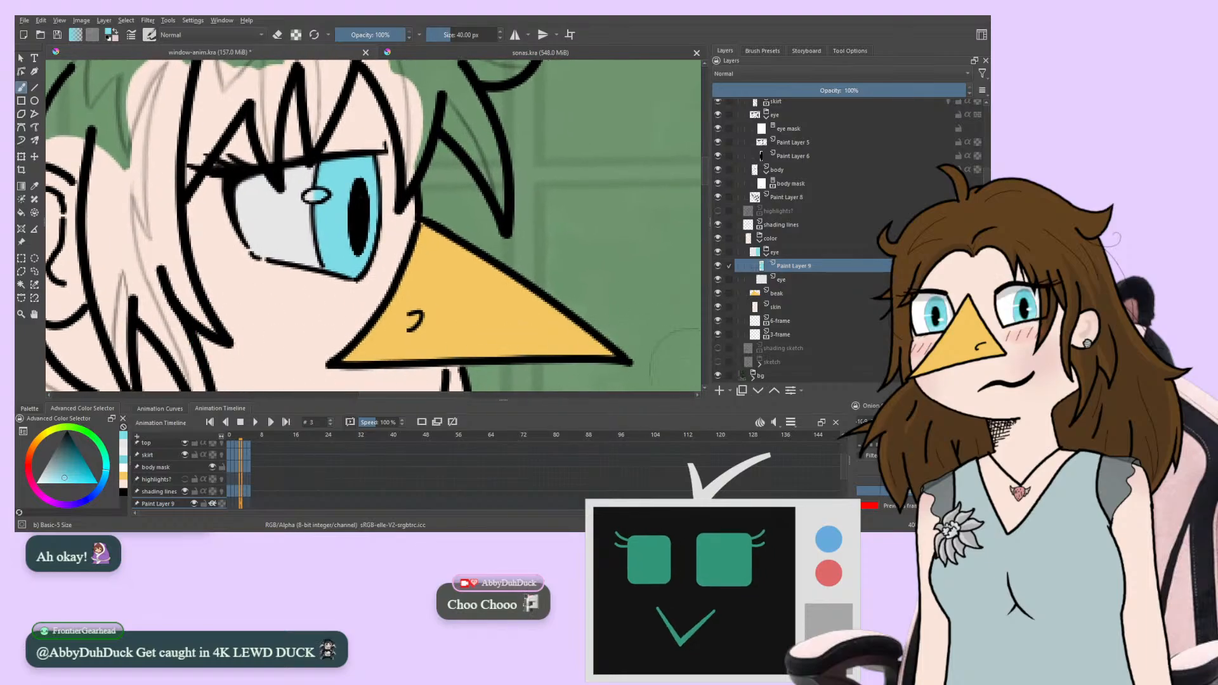
Add another paint layer above the blue iris paint and rename the iris paint's layer to iris
{"action": "left_click", "coordinate": [719, 392]}
{"action": "double_click", "coordinate": [786, 276]}
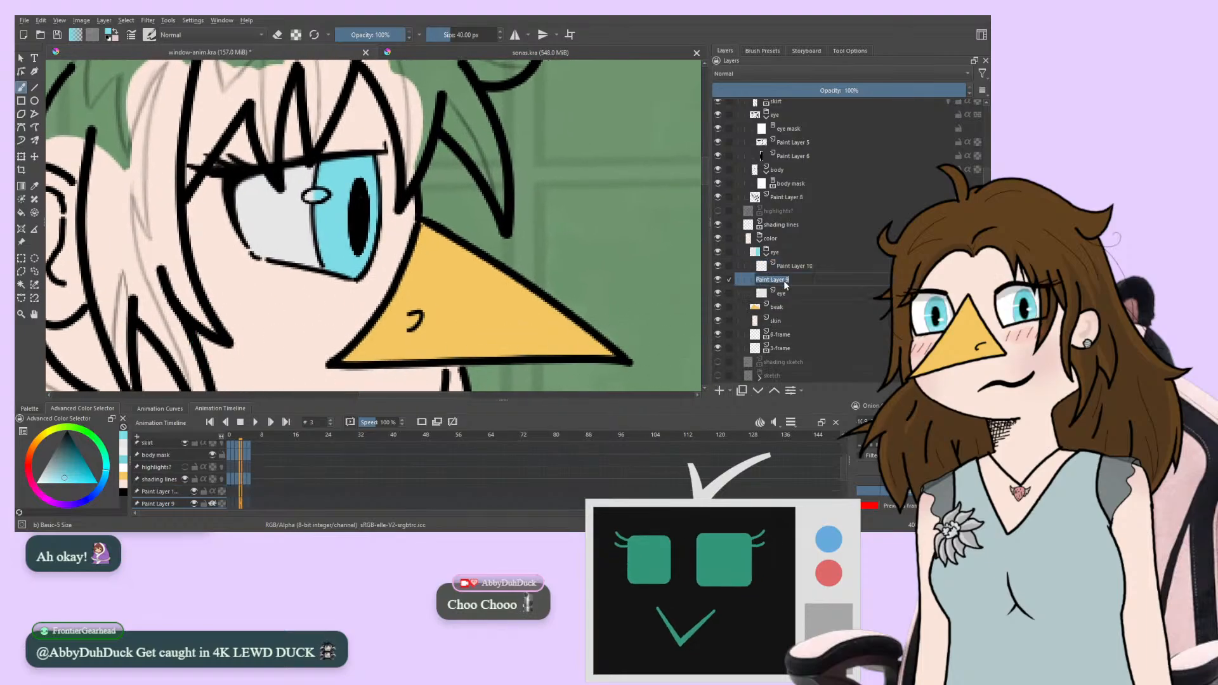
{"action": "type", "text": "iris"}
{"action": "key", "text": "Return"}
Rename the new empty layer above iris to highlight
{"action": "double_click", "coordinate": [787, 266]}
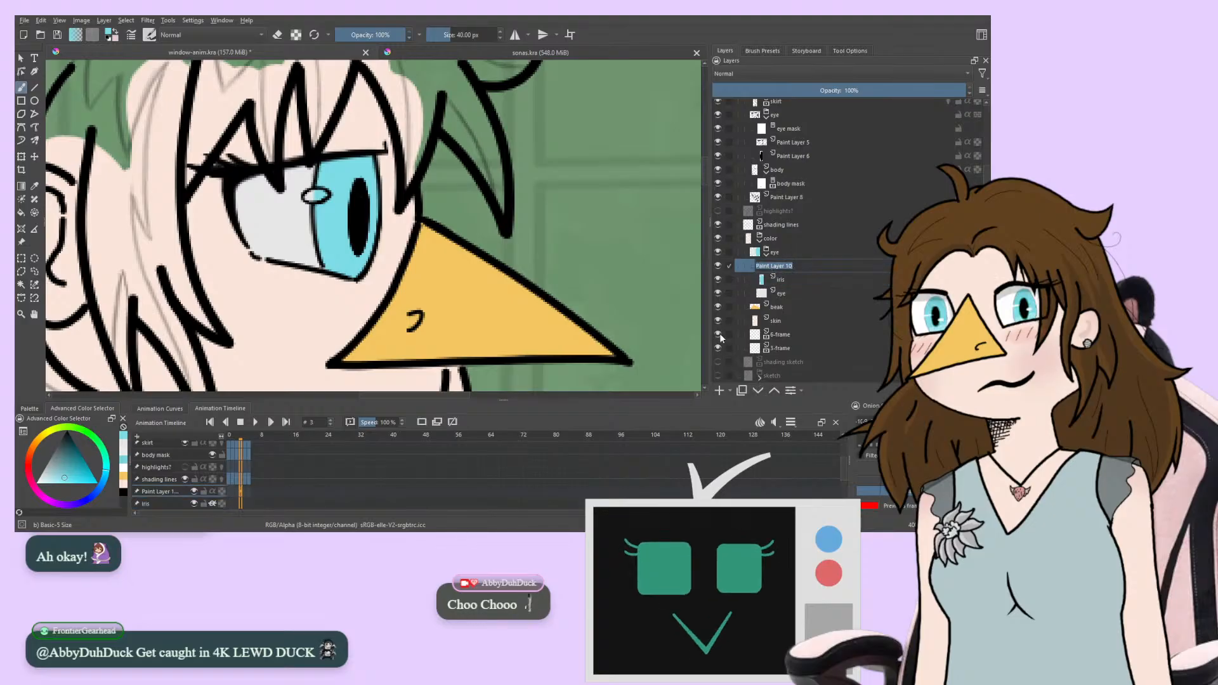
{"action": "mouse_move", "coordinate": [274, 346]}
{"action": "left_mouse_down"}
{"action": "mouse_move", "coordinate": [229, 329]}
{"action": "mouse_move", "coordinate": [335, 336]}
{"action": "left_mouse_up"}
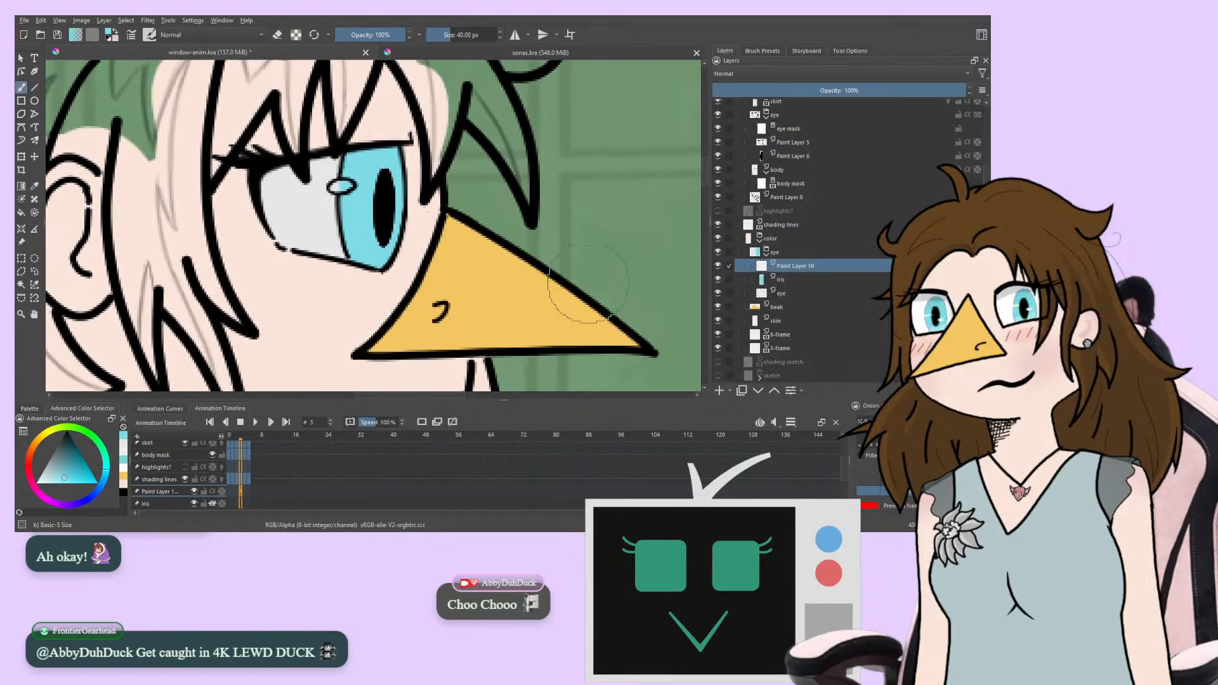
{"action": "double_click", "coordinate": [788, 267]}
{"action": "type", "text": "high"}
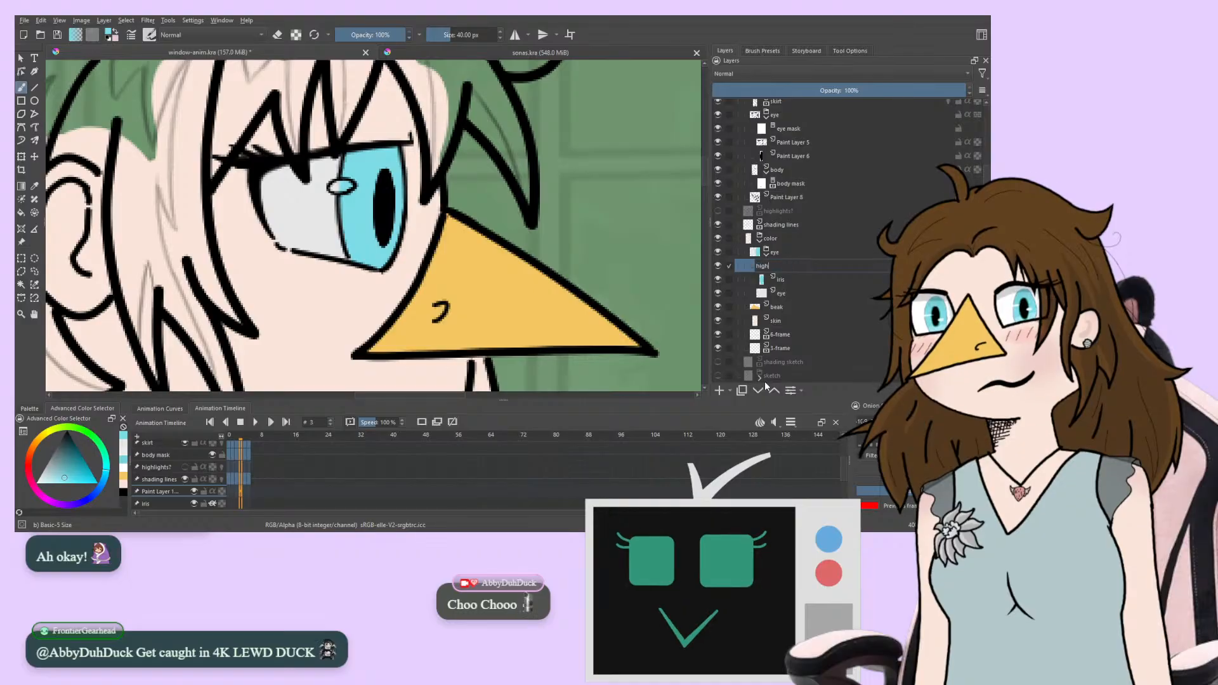
{"action": "type", "text": "light"}
{"action": "key", "text": "Return"}
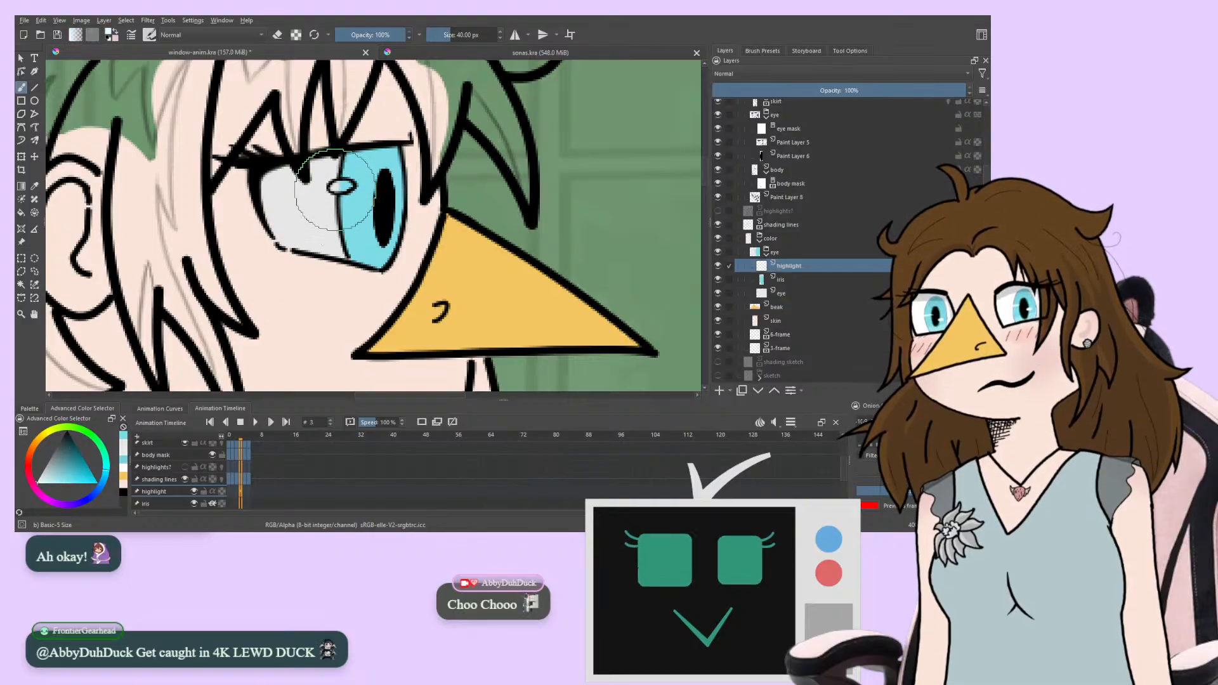
Undo the last stroke, reduce the brush size to 13.39 px and fill the oval eye highlight with white
{"action": "key", "text": "ctrl+z"}
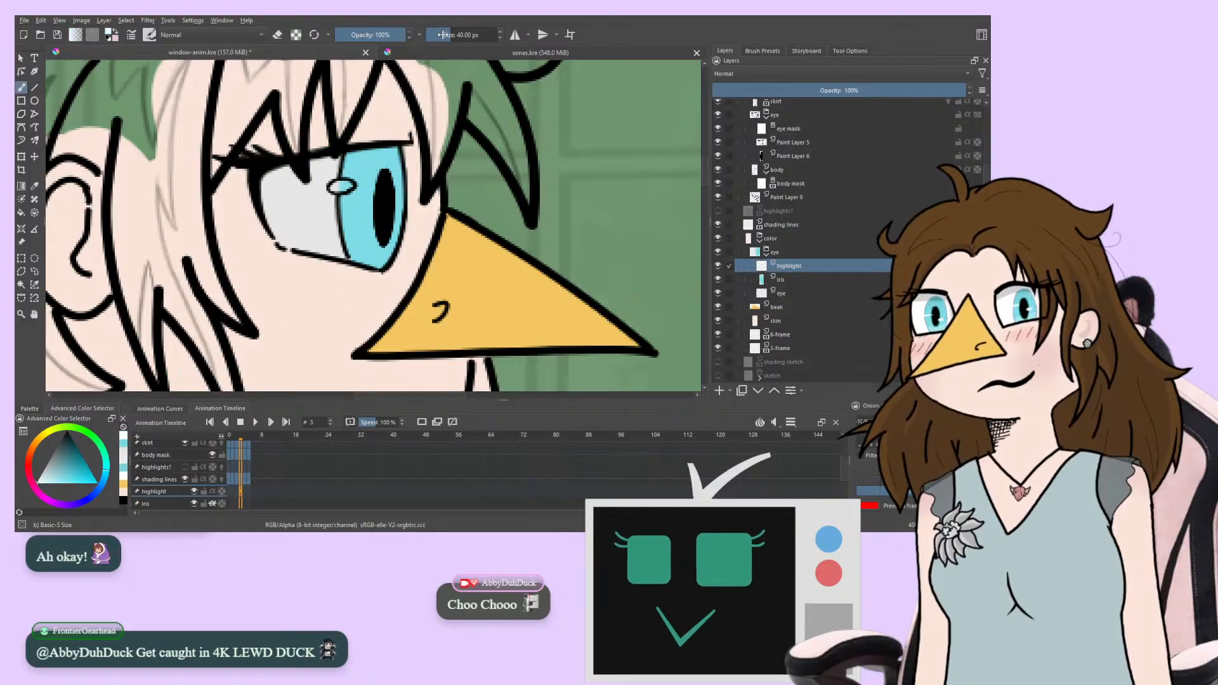
{"action": "left_click_drag", "start_coordinate": [294, 185], "coordinate": [240, 184]}
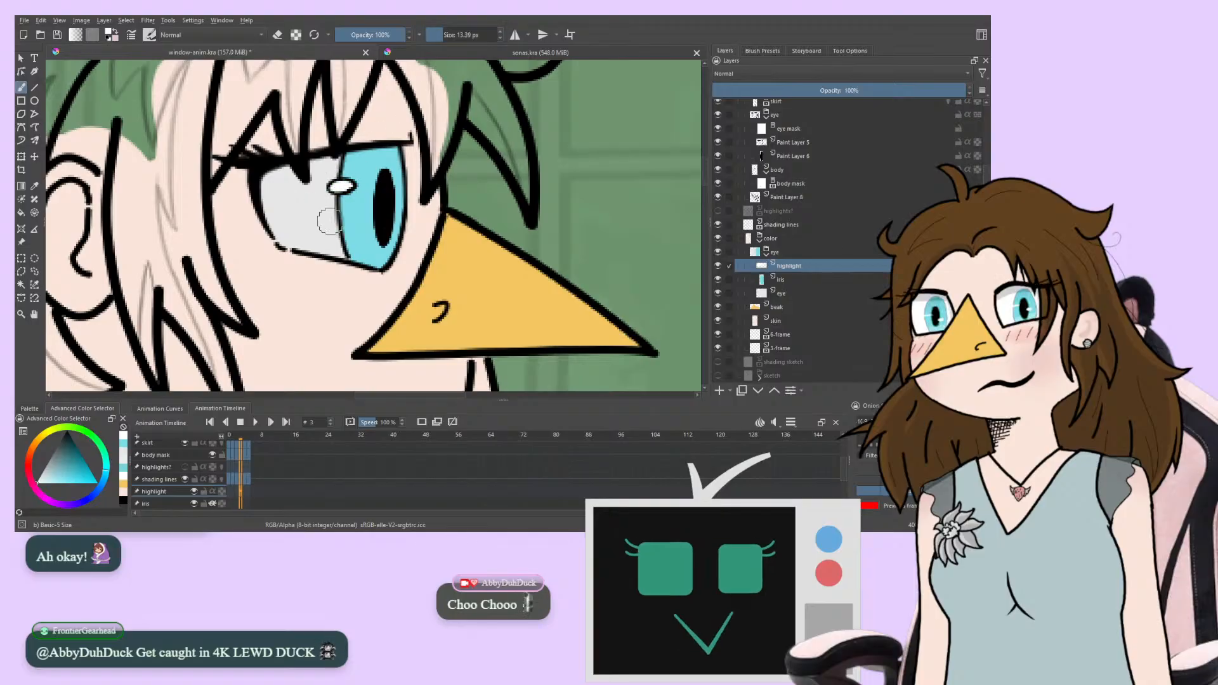
Step back and forth through animation frames 0 to 5 to check the eye colors against the moving line art
{"action": "key", "text": "Right"}
{"action": "key", "text": "Left"}
{"action": "key", "text": "Right"}
{"action": "key", "text": "Right"}
{"action": "key", "text": "Left"}
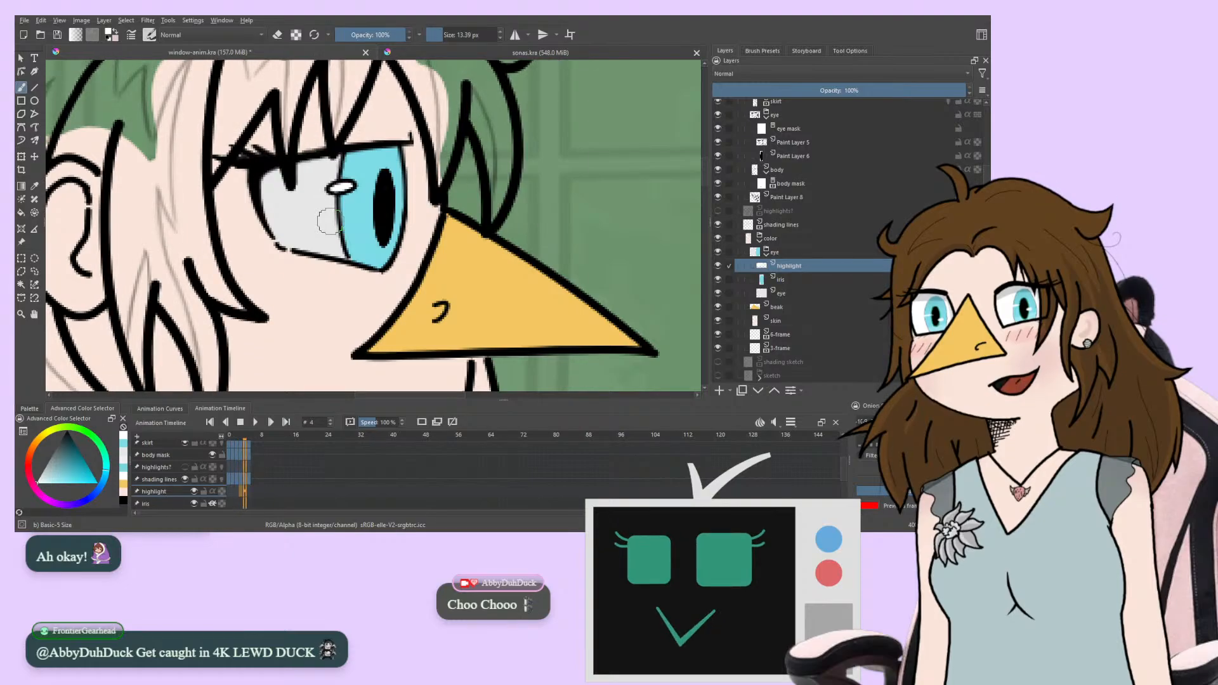
{"action": "key", "text": "Left"}
{"action": "key", "text": "Right"}
{"action": "key", "text": "Left"}
{"action": "key", "text": "Right"}
{"action": "key", "text": "Left"}
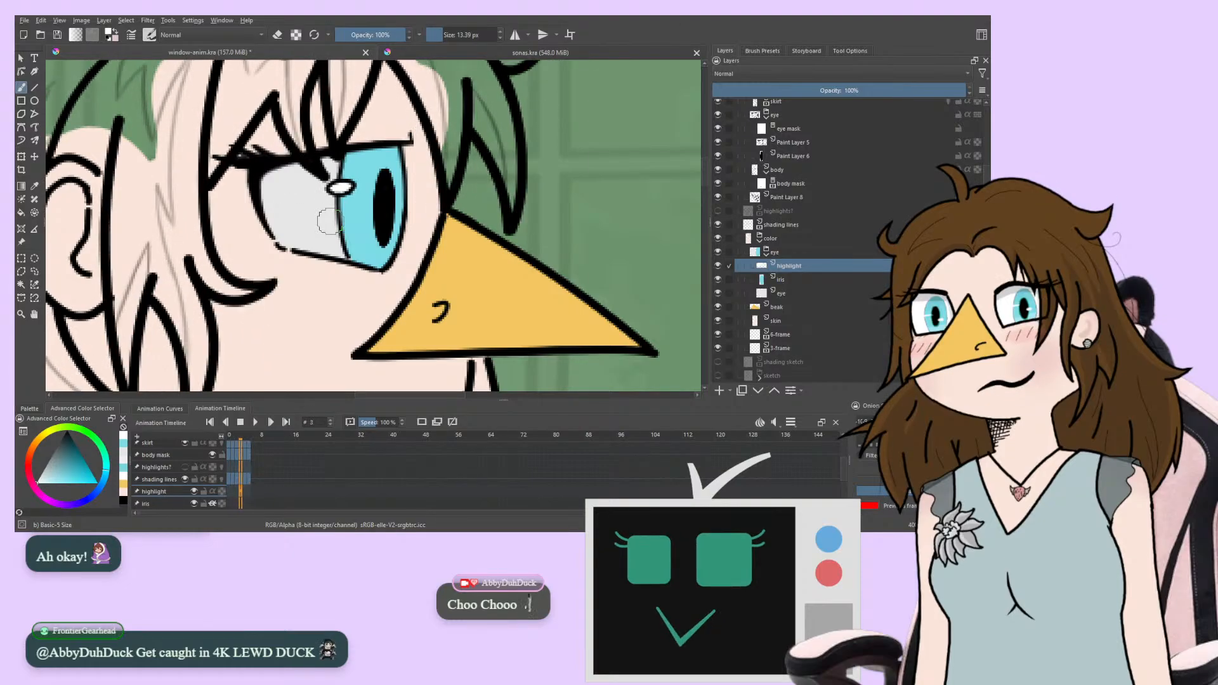
{"action": "key", "text": "Left"}
{"action": "key", "text": "Right"}
{"action": "key", "text": "Left"}
{"action": "key", "text": "Right"}
{"action": "key", "text": "Left"}
{"action": "key", "text": "Left"}
{"action": "key", "text": "Left"}
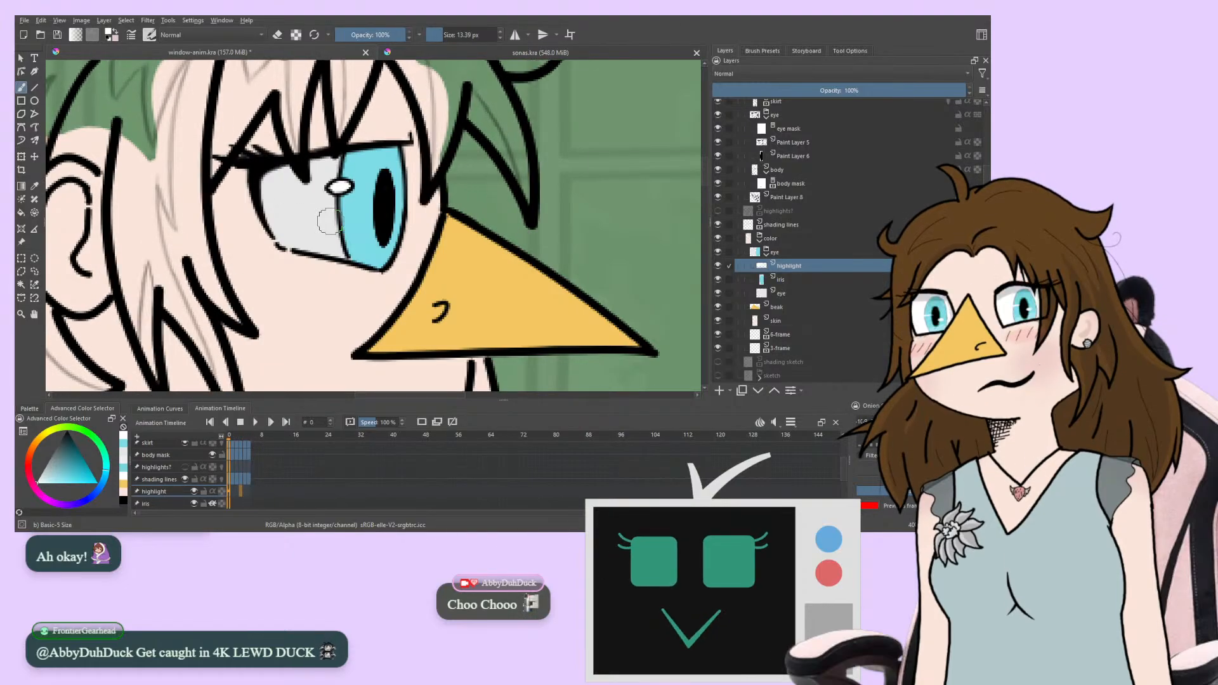
{"action": "key", "text": "Right"}
{"action": "key", "text": "Left"}
{"action": "key", "text": "Right"}
{"action": "key", "text": "Right"}
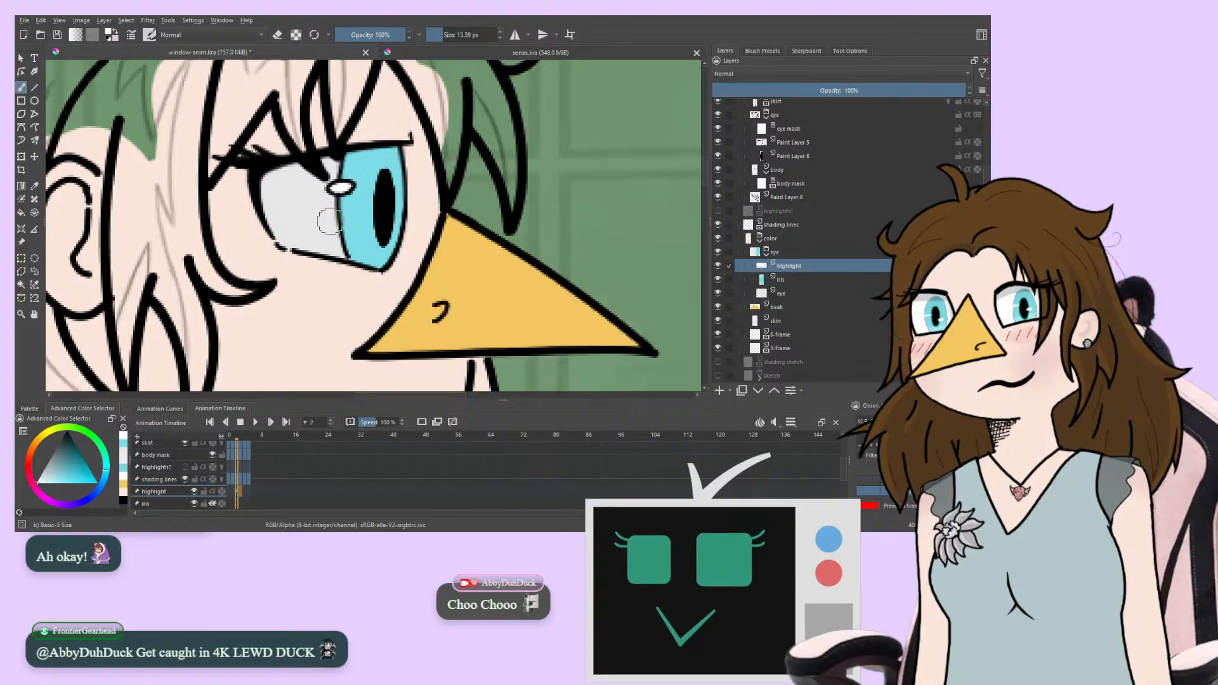
{"action": "key", "text": "Right"}
{"action": "key", "text": "Left"}
{"action": "key", "text": "Right"}
{"action": "key", "text": "Left"}
{"action": "key", "text": "Right"}
{"action": "key", "text": "Right"}
{"action": "key", "text": "Right"}
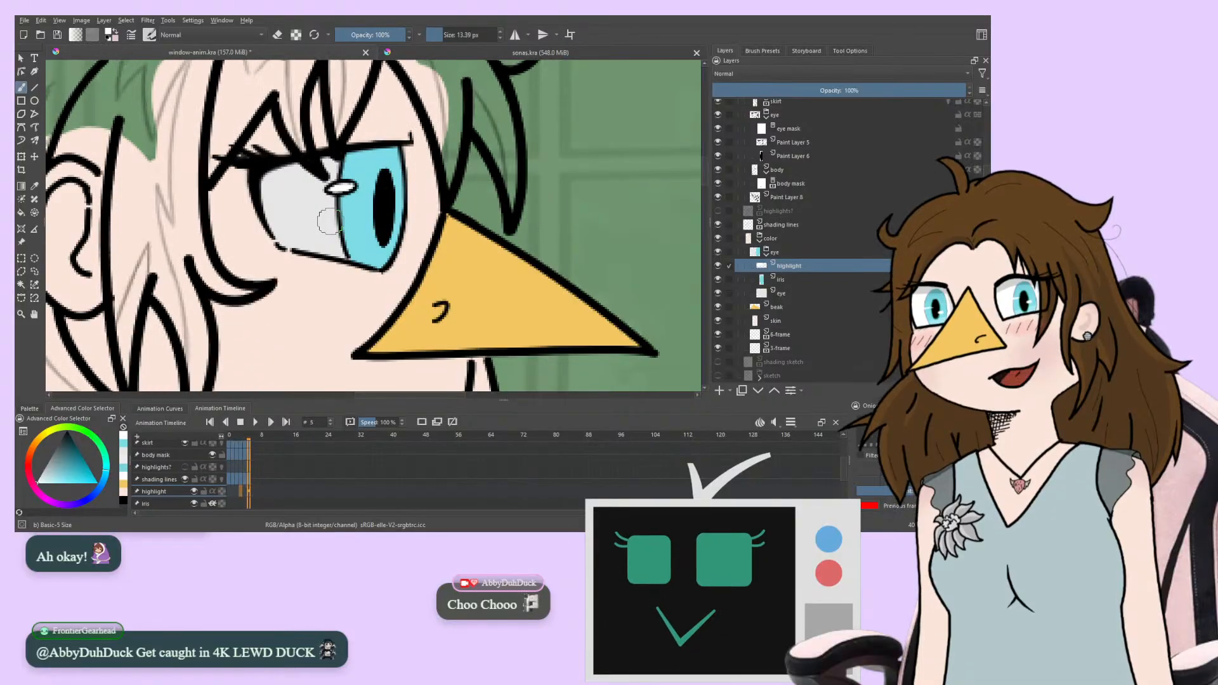
{"action": "key", "text": "Left"}
{"action": "key", "text": "Right"}
{"action": "key", "text": "Left"}
{"action": "key", "text": "Left"}
{"action": "key", "text": "Right"}
{"action": "key", "text": "Left"}
{"action": "key", "text": "Left"}
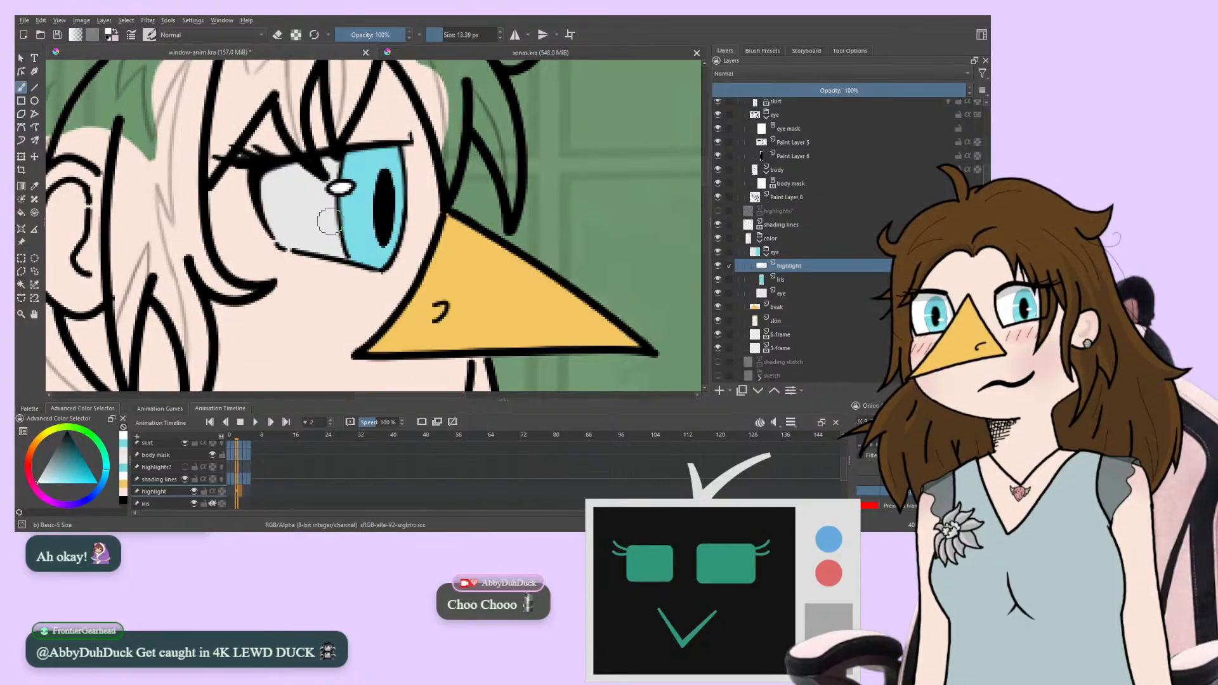
{"action": "key", "text": "Left"}
{"action": "key", "text": "Left"}
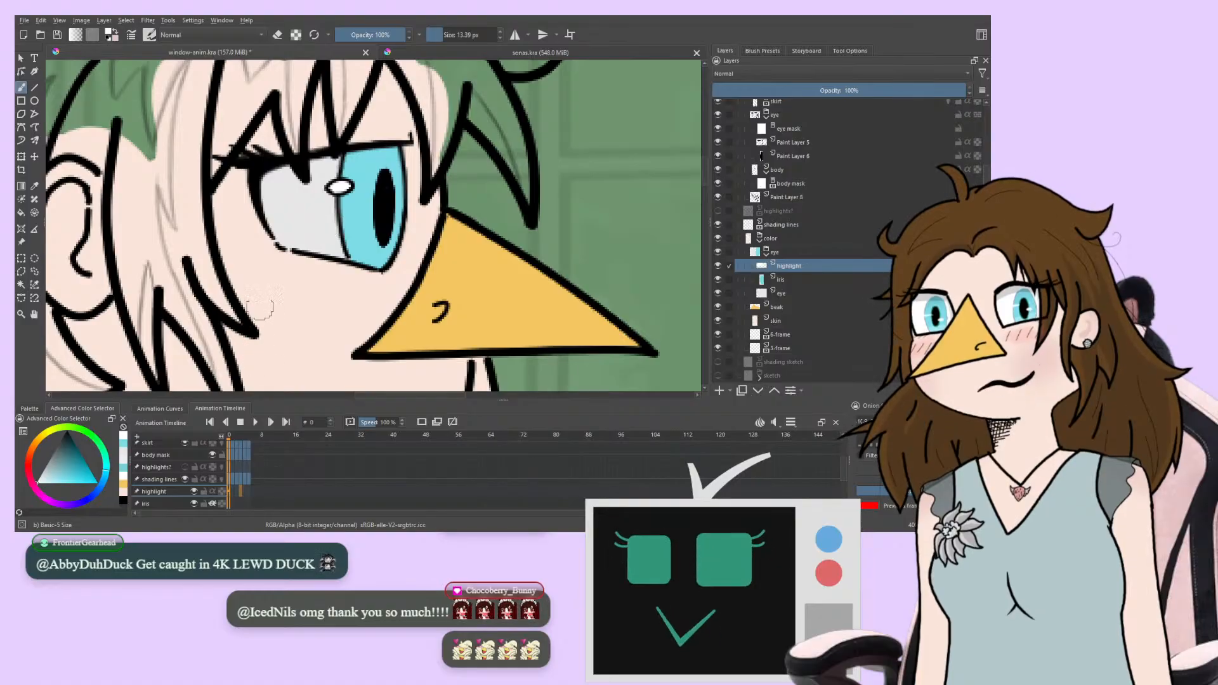
Collapse the eye color group and add a paint layer named socks above it
{"action": "left_click_drag", "start_coordinate": [293, 269], "coordinate": [319, 260]}
{"action": "scroll", "coordinate": [339, 226], "scroll_direction": "down", "scroll_amount": 5}
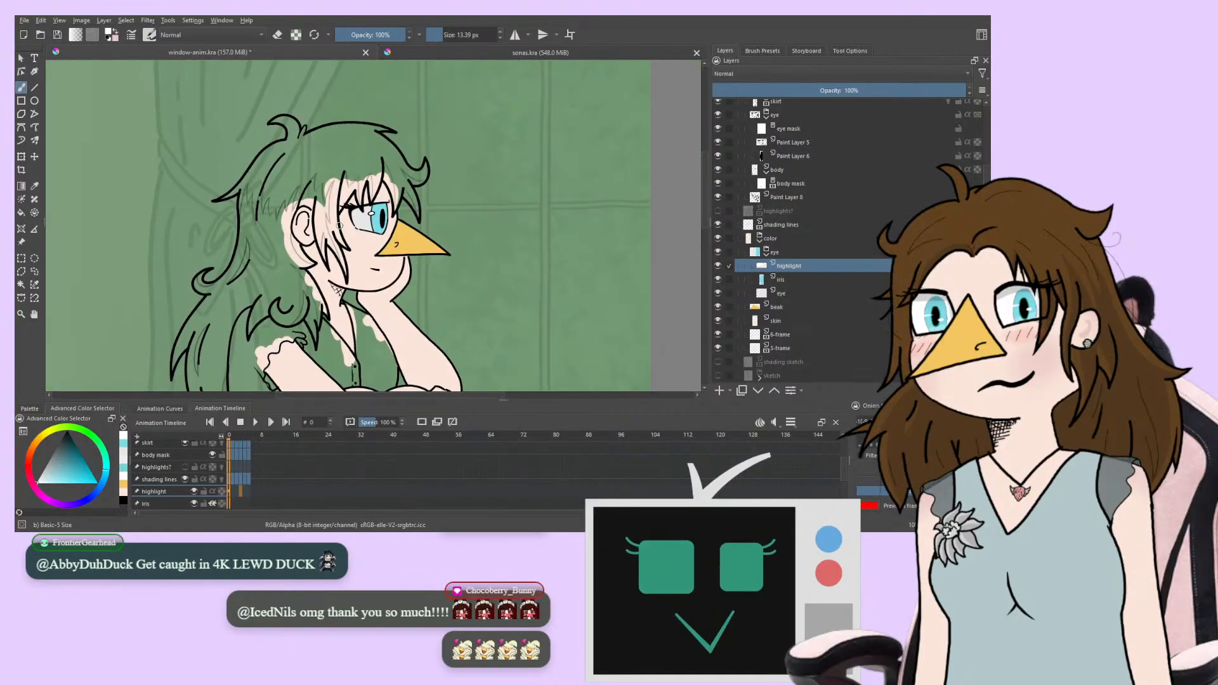
{"action": "left_click_drag", "start_coordinate": [201, 283], "coordinate": [233, 28]}
{"action": "left_click_drag", "start_coordinate": [218, 304], "coordinate": [222, 248]}
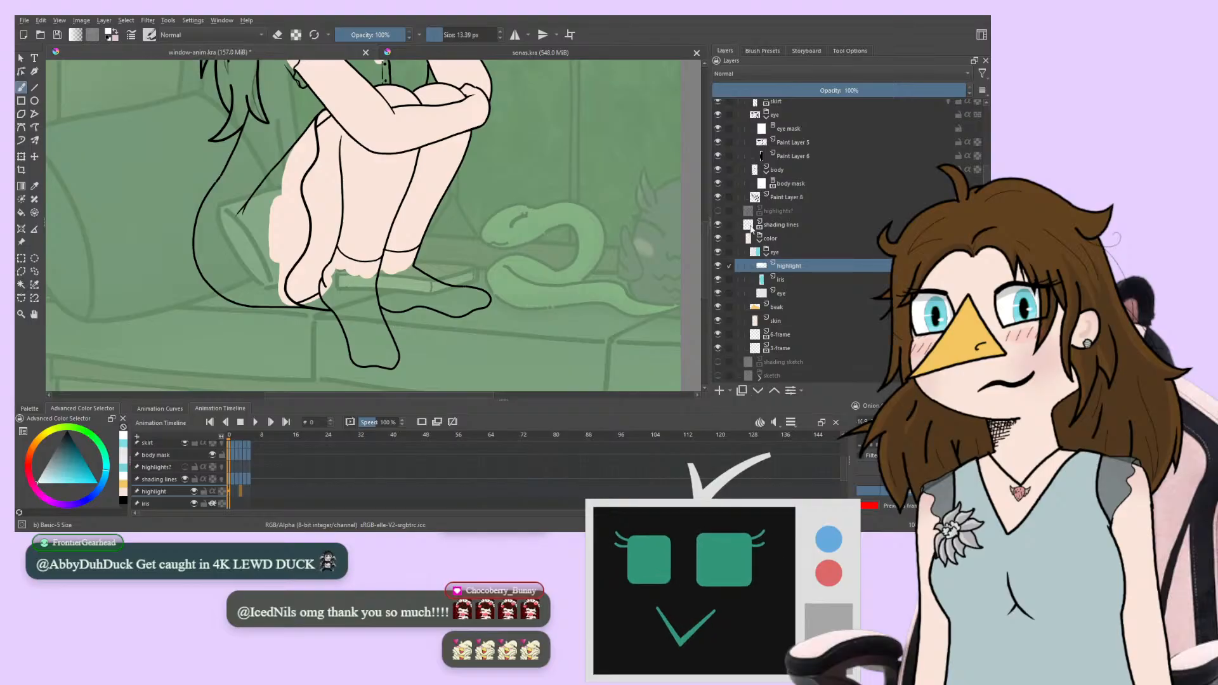
{"action": "left_click", "coordinate": [768, 257]}
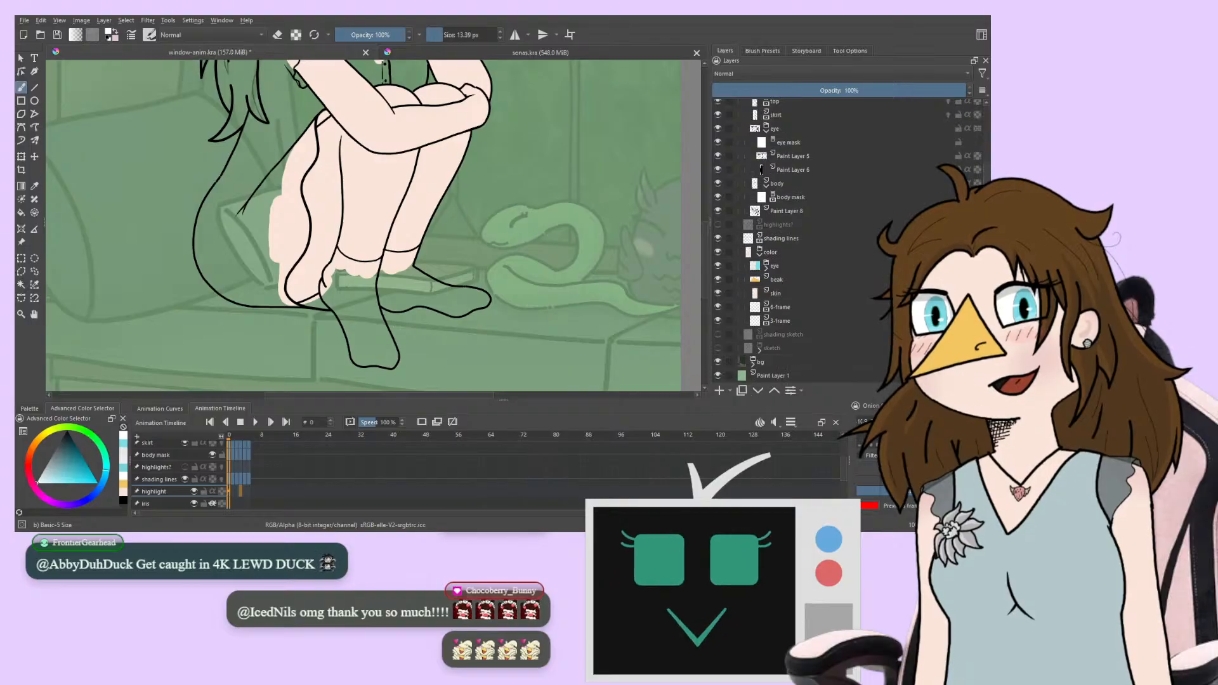
{"action": "left_click", "coordinate": [767, 269]}
{"action": "left_click", "coordinate": [719, 390]}
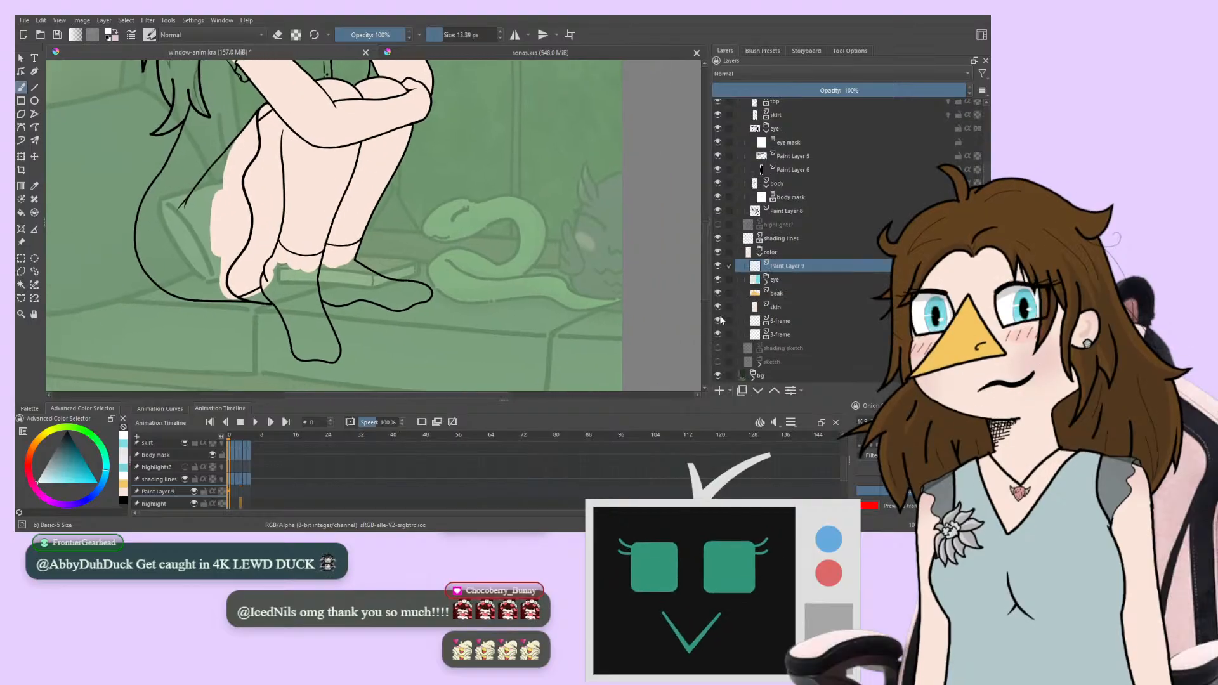
{"action": "double_click", "coordinate": [781, 266]}
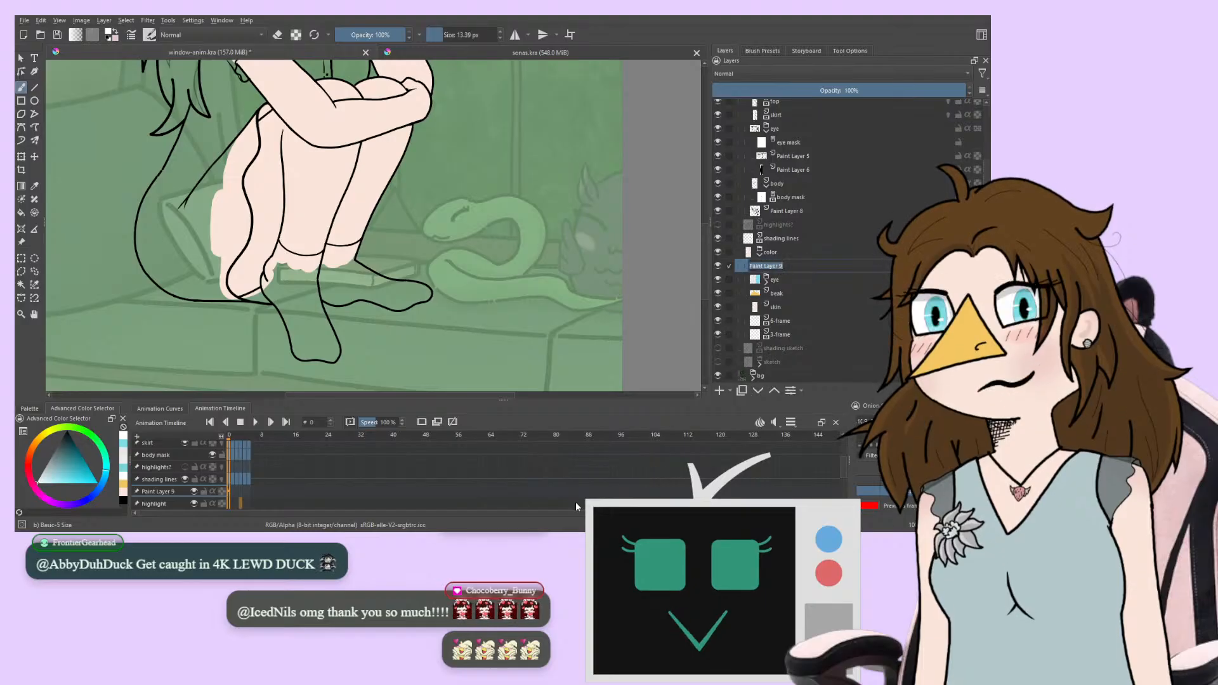
{"action": "type", "text": "sock"}
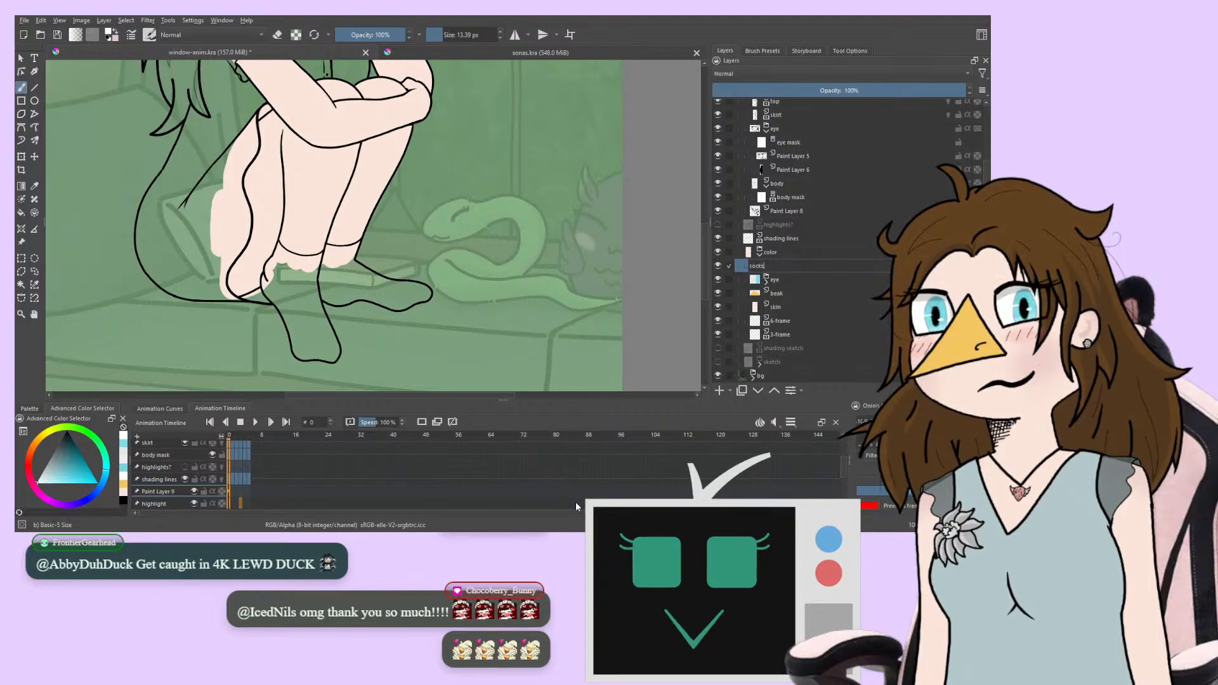
{"action": "type", "text": "s"}
{"action": "key", "text": "Return"}
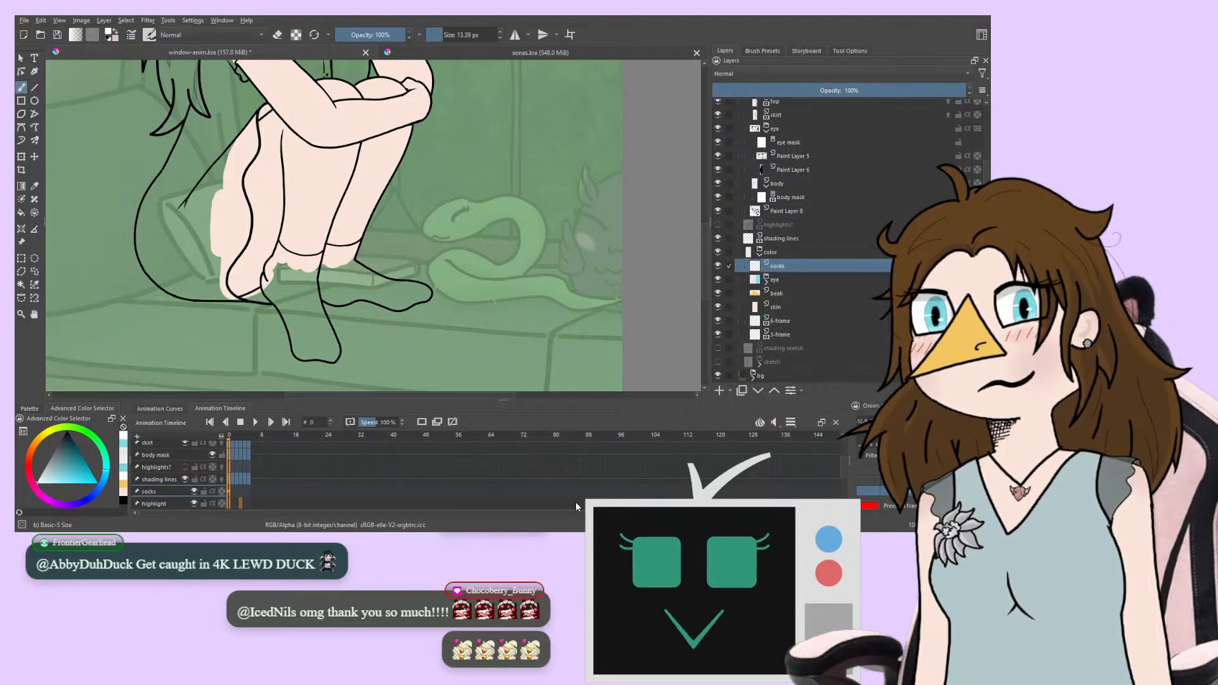
Place the socks layer in a new group named cloths, and make the socks layer active
{"action": "key", "text": "ctrl+g"}
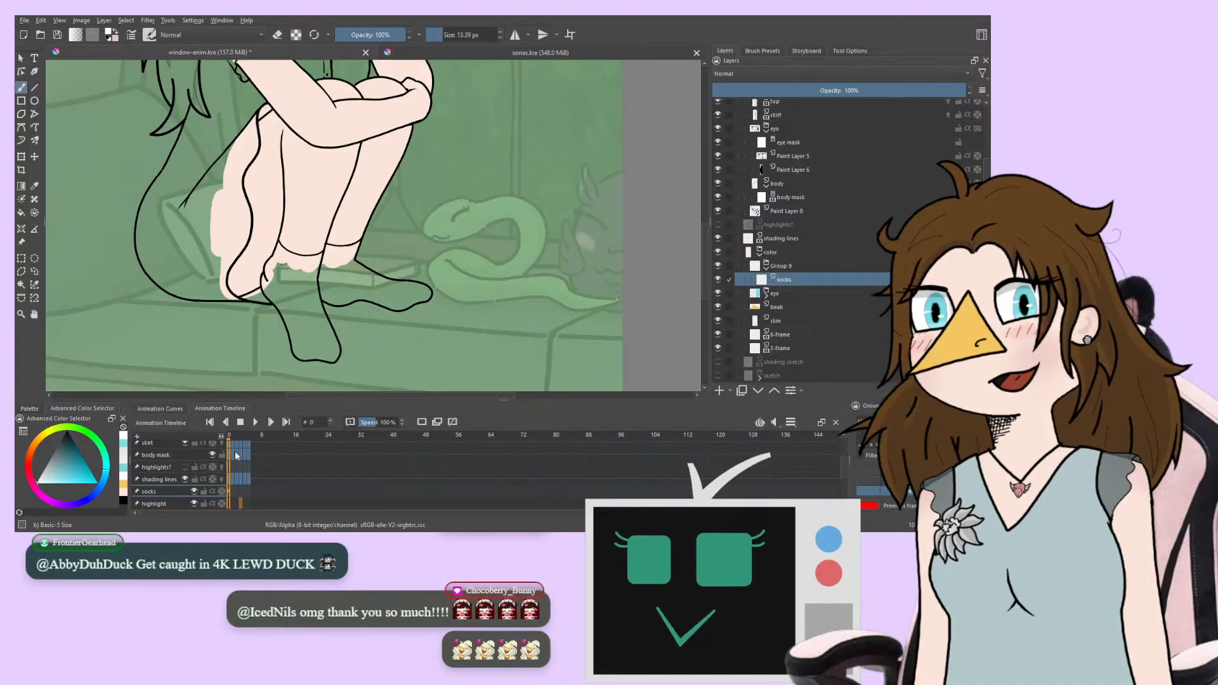
{"action": "double_click", "coordinate": [778, 266]}
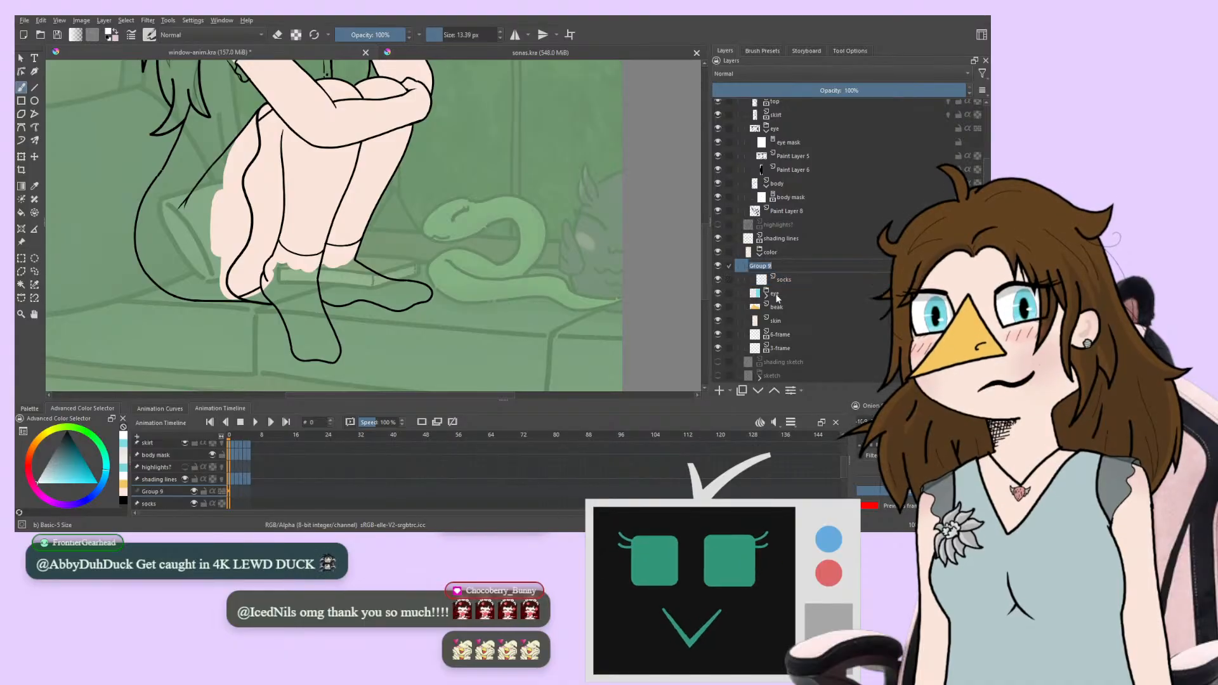
{"action": "type", "text": "cl"}
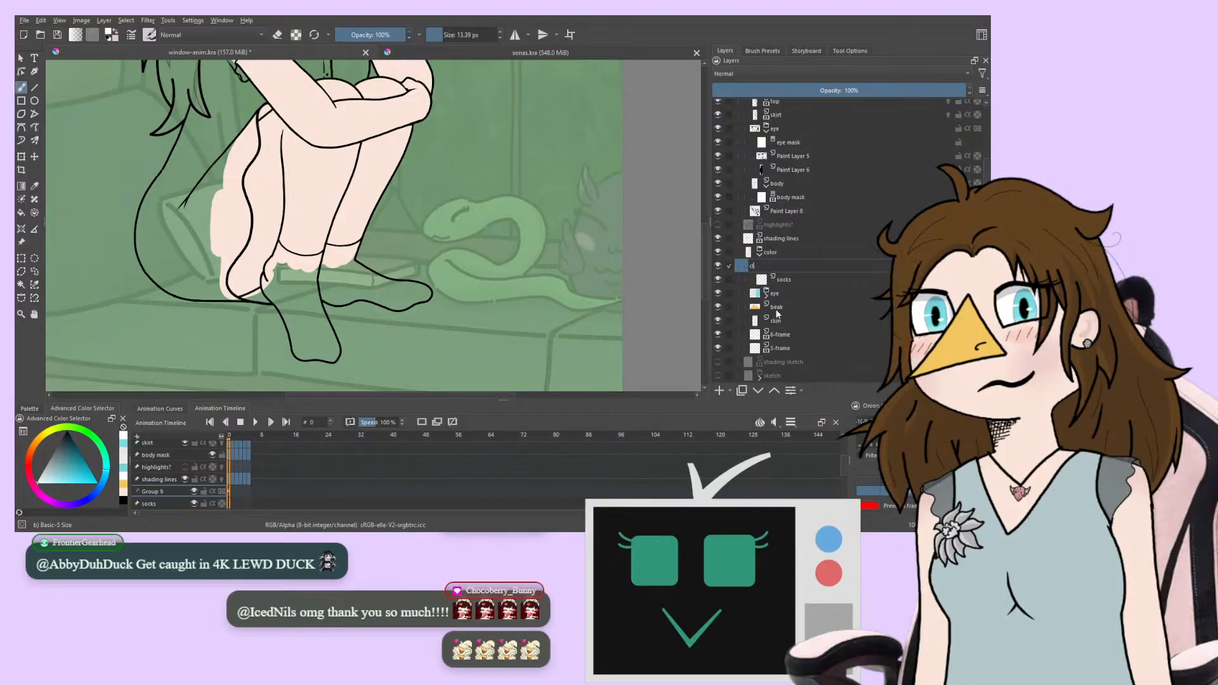
{"action": "type", "text": "oths"}
{"action": "key", "text": "Return"}
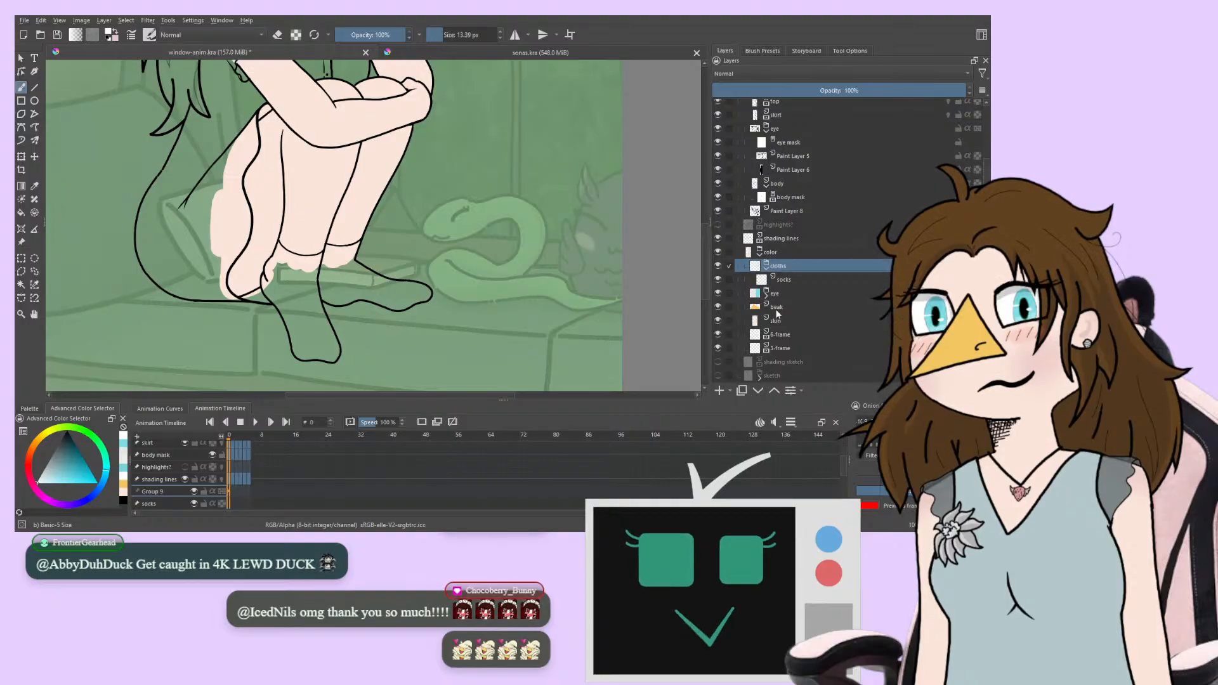
{"action": "left_click", "coordinate": [787, 280]}
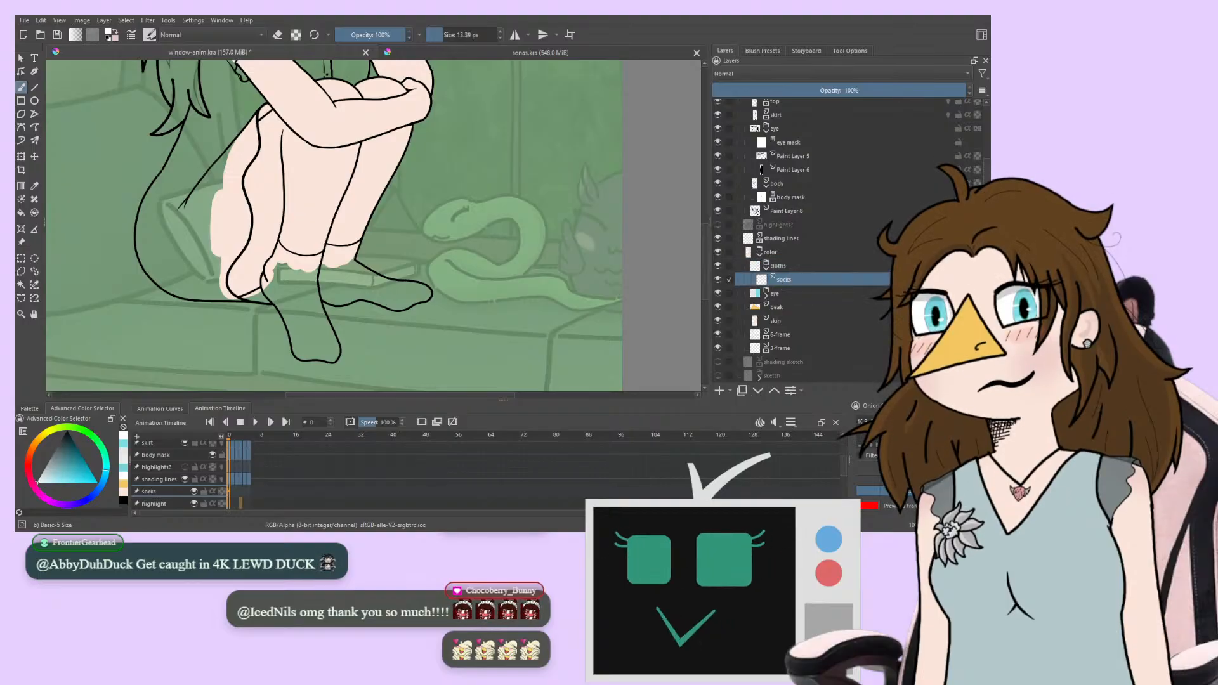
Choose a light blue, enlarge the brush to 36.25 px and fill the front foot's sock up to just below the ankle
{"action": "scroll", "coordinate": [330, 222], "scroll_direction": "up", "scroll_amount": 5}
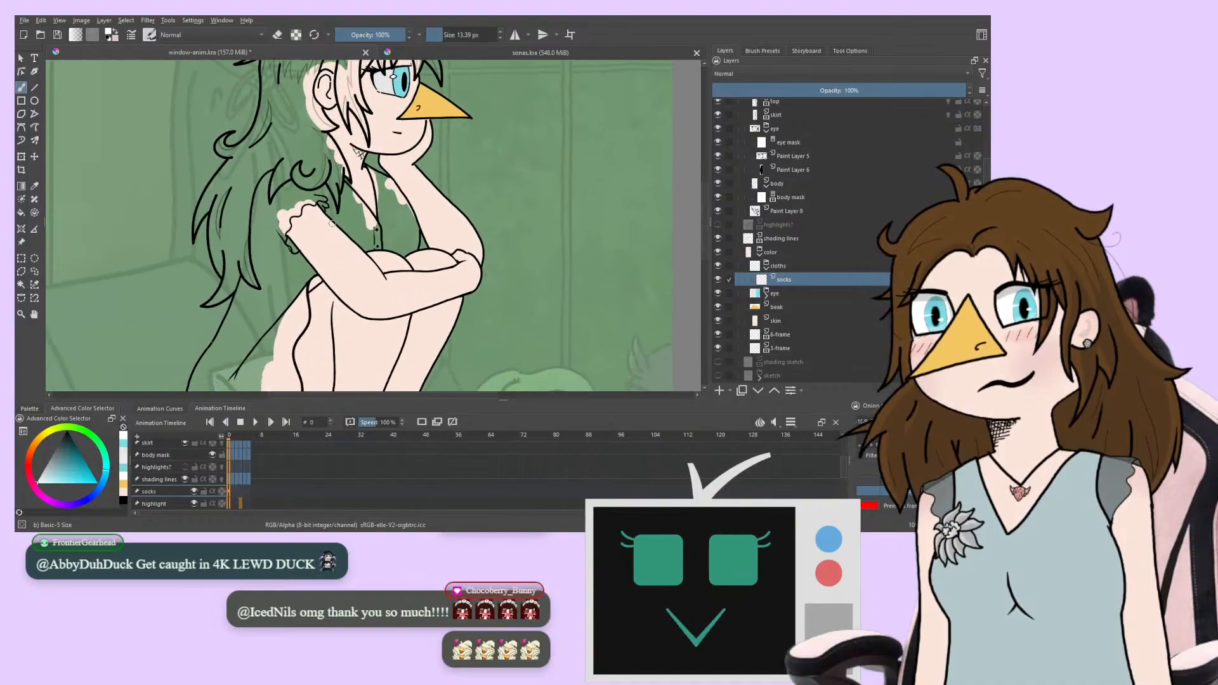
{"action": "scroll", "coordinate": [332, 223], "scroll_direction": "down", "scroll_amount": 5}
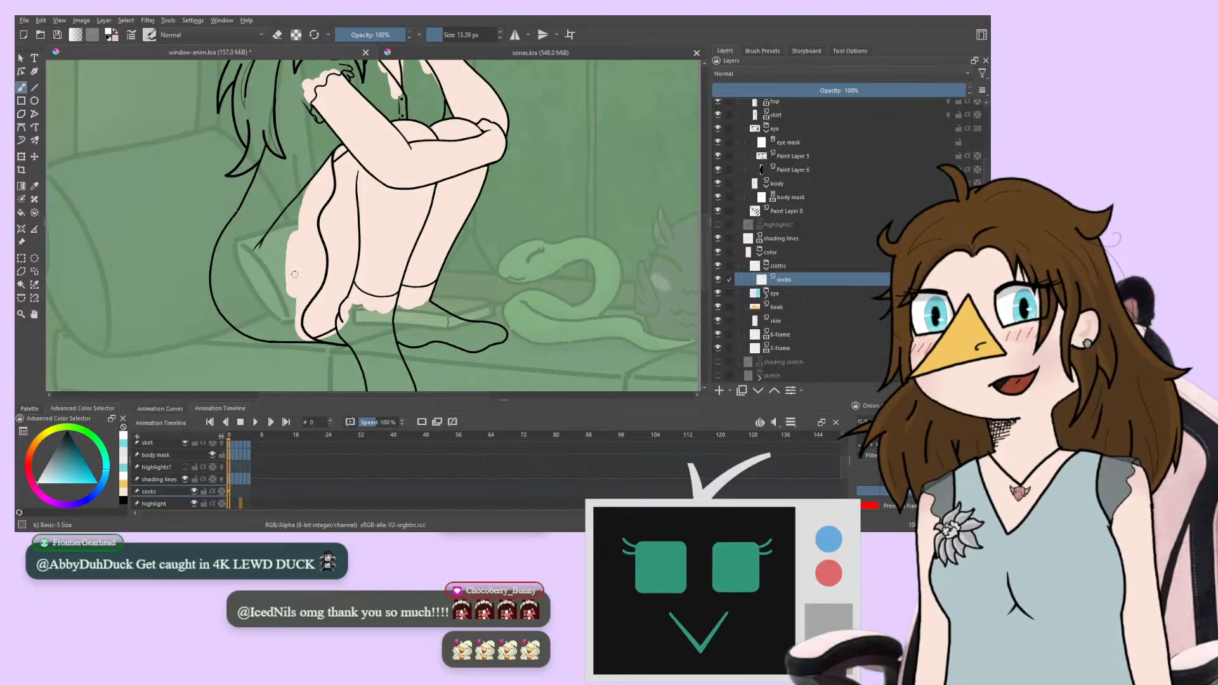
{"action": "mouse_move", "coordinate": [294, 274]}
{"action": "left_mouse_down"}
{"action": "mouse_move", "coordinate": [333, 168]}
{"action": "mouse_move", "coordinate": [326, 197]}
{"action": "left_mouse_up"}
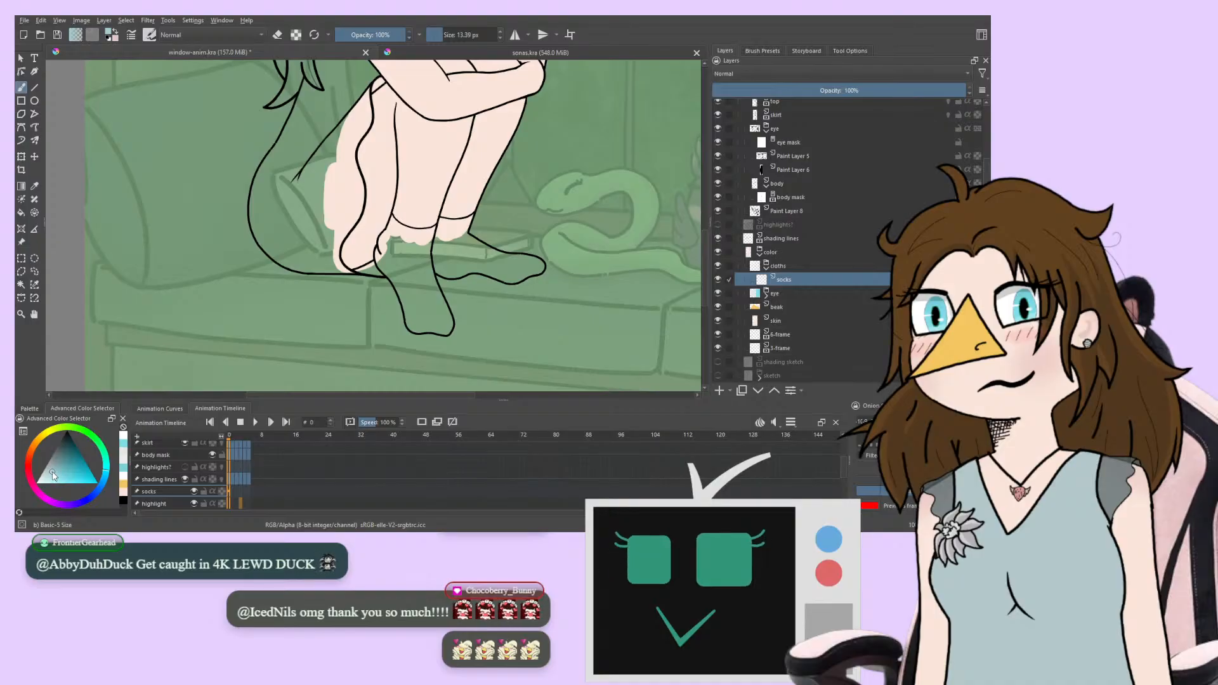
{"action": "left_click_drag", "start_coordinate": [314, 280], "coordinate": [217, 264]}
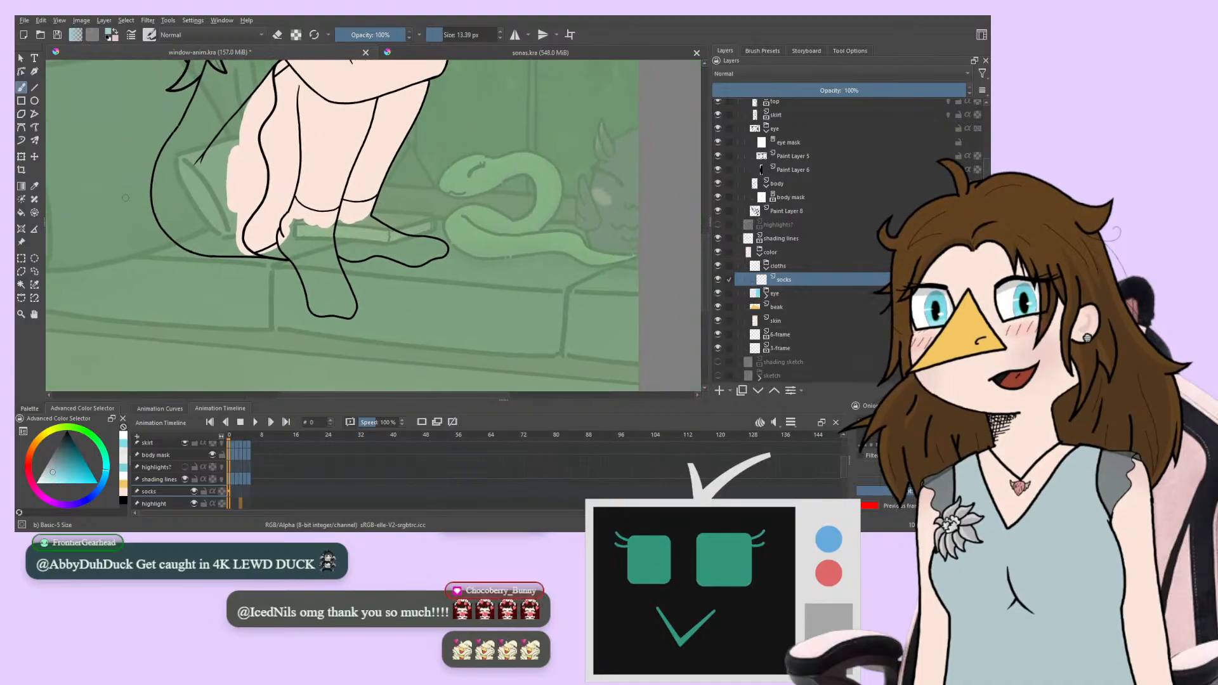
{"action": "scroll", "coordinate": [125, 198], "scroll_direction": "up", "scroll_amount": 5}
{"action": "left_click_drag", "start_coordinate": [310, 183], "coordinate": [341, 254]}
{"action": "left_click_drag", "start_coordinate": [437, 38], "coordinate": [442, 37]}
{"action": "mouse_move", "coordinate": [320, 187]}
{"action": "left_mouse_down"}
{"action": "mouse_move", "coordinate": [327, 267]}
{"action": "mouse_move", "coordinate": [368, 191]}
{"action": "mouse_move", "coordinate": [357, 210]}
{"action": "mouse_move", "coordinate": [399, 307]}
{"action": "mouse_move", "coordinate": [331, 304]}
{"action": "mouse_move", "coordinate": [312, 247]}
{"action": "mouse_move", "coordinate": [375, 290]}
{"action": "left_mouse_up"}
{"action": "scroll", "coordinate": [326, 327], "scroll_direction": "up", "scroll_amount": 2}
{"action": "left_click_drag", "start_coordinate": [289, 257], "coordinate": [300, 295]}
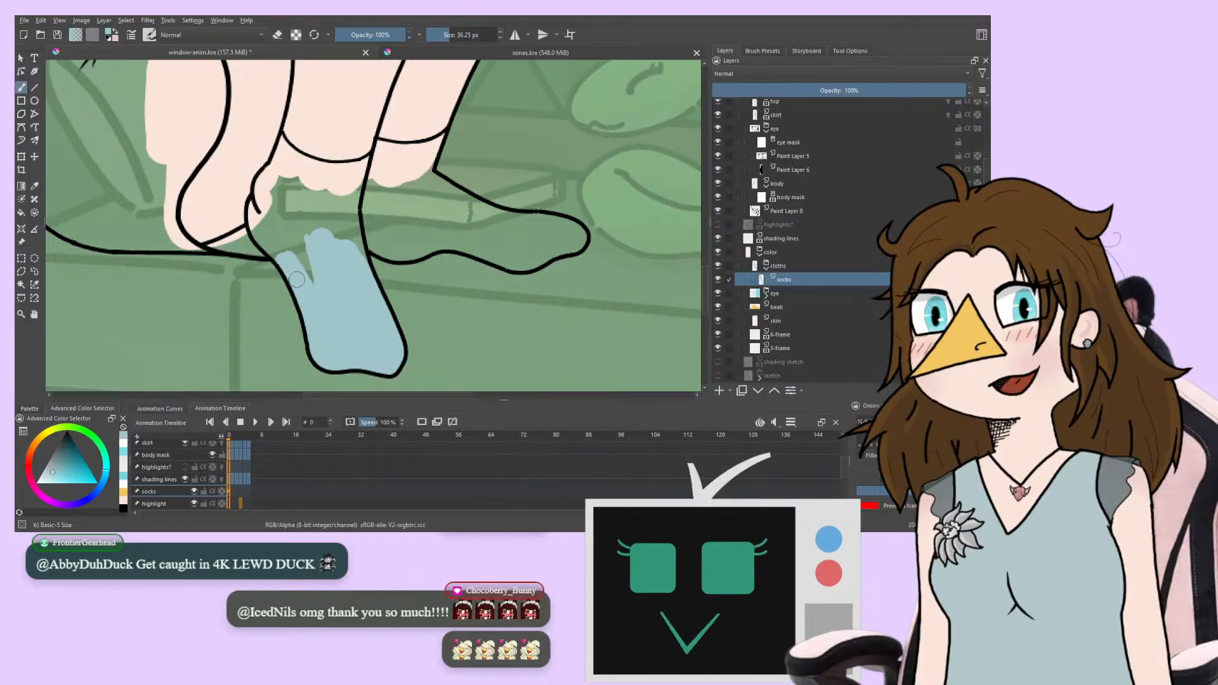
{"action": "mouse_move", "coordinate": [277, 246]}
{"action": "left_mouse_down"}
{"action": "mouse_move", "coordinate": [252, 221]}
{"action": "mouse_move", "coordinate": [256, 204]}
{"action": "left_mouse_up"}
{"action": "mouse_move", "coordinate": [277, 245]}
{"action": "left_mouse_down"}
{"action": "mouse_move", "coordinate": [313, 268]}
{"action": "mouse_move", "coordinate": [337, 222]}
{"action": "left_mouse_up"}
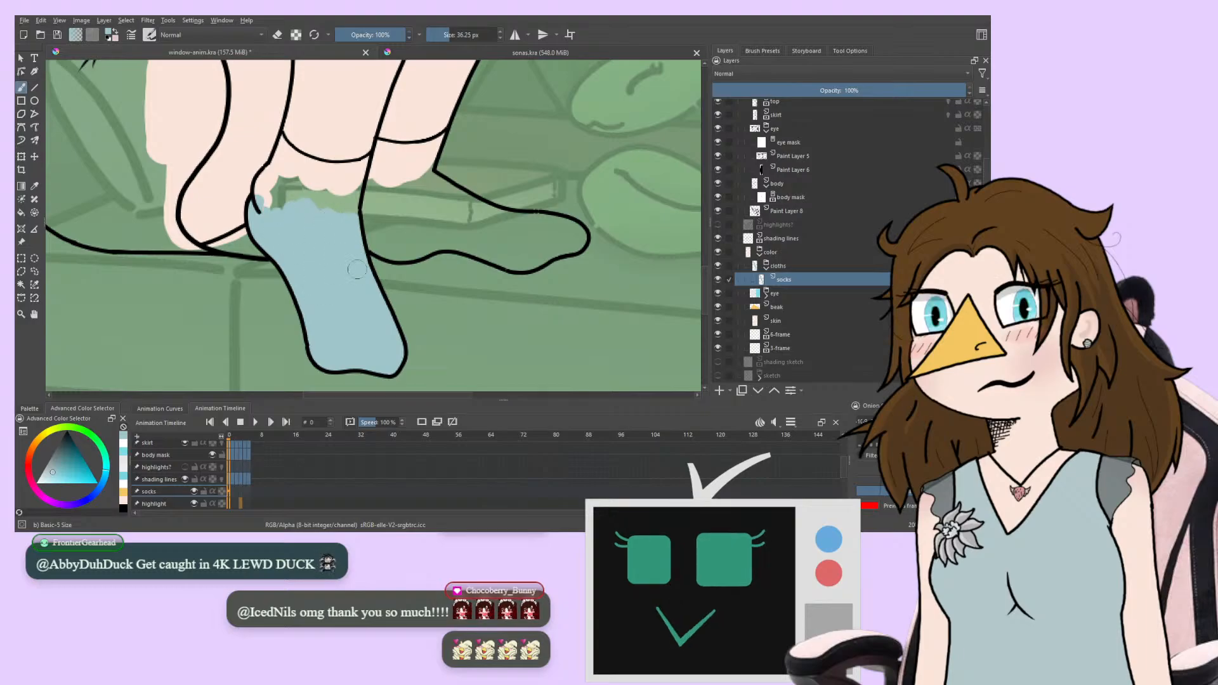
Paint the rear foot's sock in the same light blue, from the toes up along the edges of its cuff
{"action": "scroll", "coordinate": [357, 270], "scroll_direction": "up", "scroll_amount": 2}
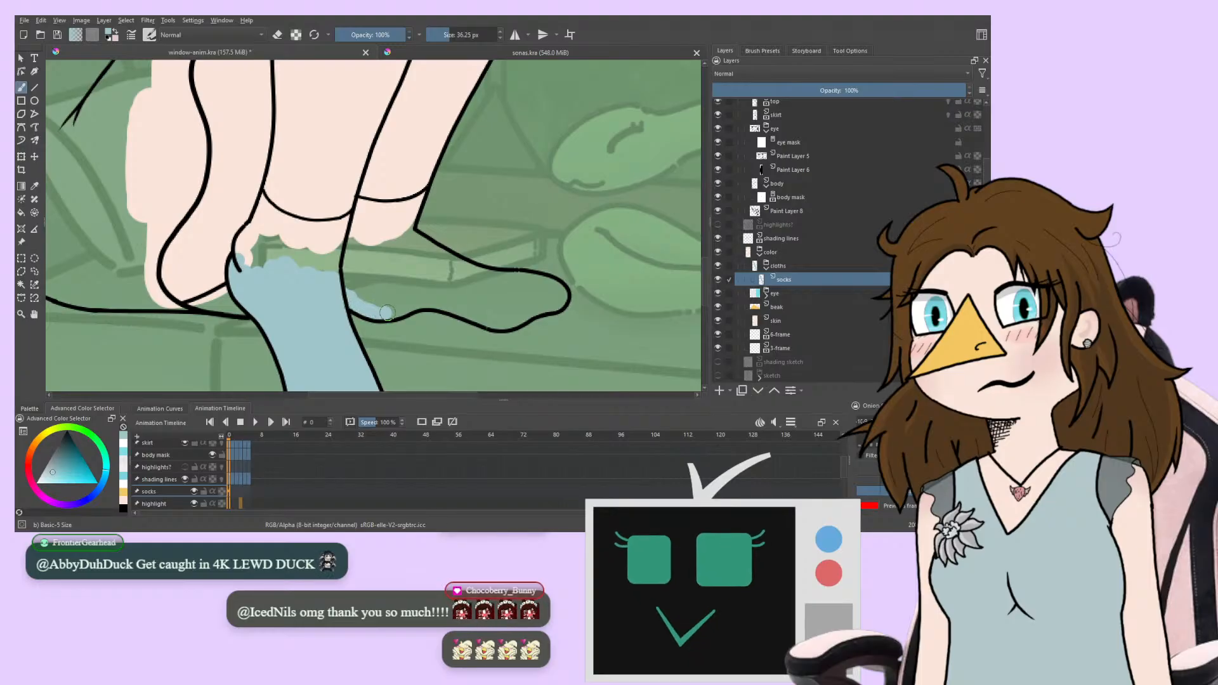
{"action": "mouse_move", "coordinate": [404, 308]}
{"action": "left_mouse_down"}
{"action": "mouse_move", "coordinate": [425, 295]}
{"action": "mouse_move", "coordinate": [379, 302]}
{"action": "mouse_move", "coordinate": [347, 288]}
{"action": "mouse_move", "coordinate": [366, 276]}
{"action": "mouse_move", "coordinate": [198, 197]}
{"action": "mouse_move", "coordinate": [182, 167]}
{"action": "mouse_move", "coordinate": [185, 199]}
{"action": "mouse_move", "coordinate": [277, 223]}
{"action": "mouse_move", "coordinate": [343, 192]}
{"action": "mouse_move", "coordinate": [269, 176]}
{"action": "mouse_move", "coordinate": [188, 133]}
{"action": "mouse_move", "coordinate": [226, 169]}
{"action": "mouse_move", "coordinate": [185, 159]}
{"action": "mouse_move", "coordinate": [190, 183]}
{"action": "mouse_move", "coordinate": [260, 187]}
{"action": "mouse_move", "coordinate": [340, 273]}
{"action": "mouse_move", "coordinate": [401, 279]}
{"action": "left_mouse_up"}
{"action": "left_click_drag", "start_coordinate": [392, 226], "coordinate": [388, 242]}
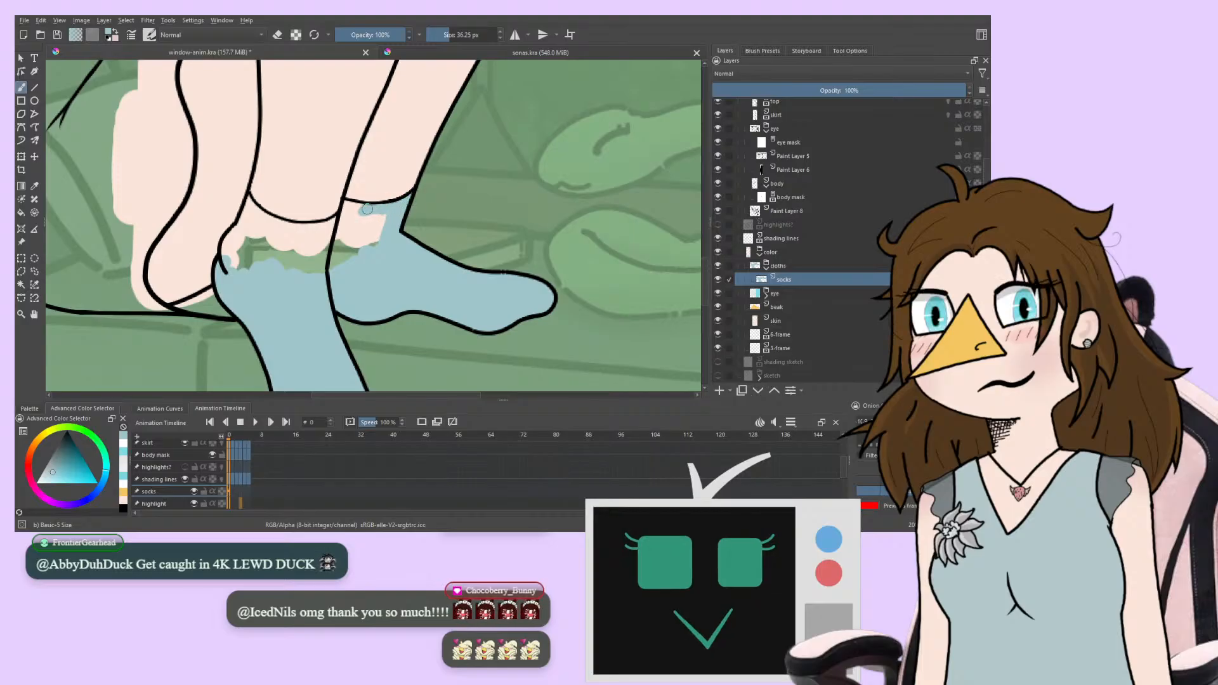
{"action": "mouse_move", "coordinate": [368, 210]}
{"action": "left_mouse_down"}
{"action": "mouse_move", "coordinate": [339, 240]}
{"action": "mouse_move", "coordinate": [315, 226]}
{"action": "mouse_move", "coordinate": [314, 265]}
{"action": "left_mouse_up"}
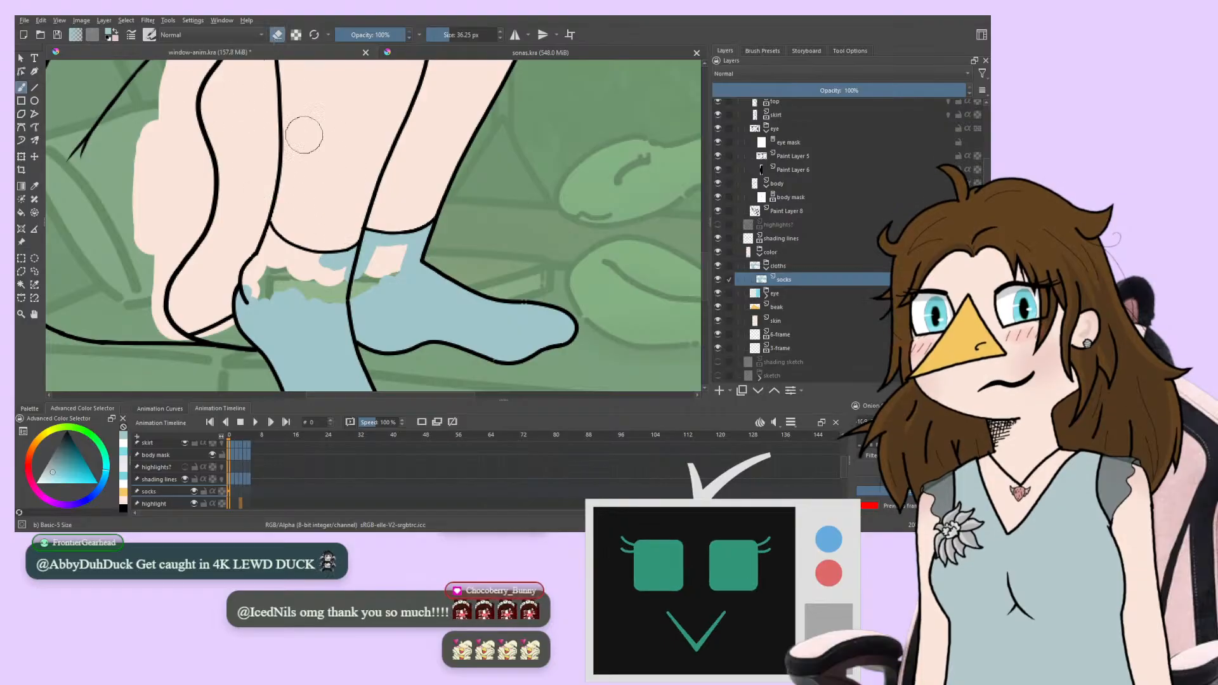
Turn off eraser mode and fill the front sock's heel, ankle and cuff, plus the remaining gap in the rear sock
{"action": "left_click", "coordinate": [277, 35]}
{"action": "left_click_drag", "start_coordinate": [300, 293], "coordinate": [243, 255]}
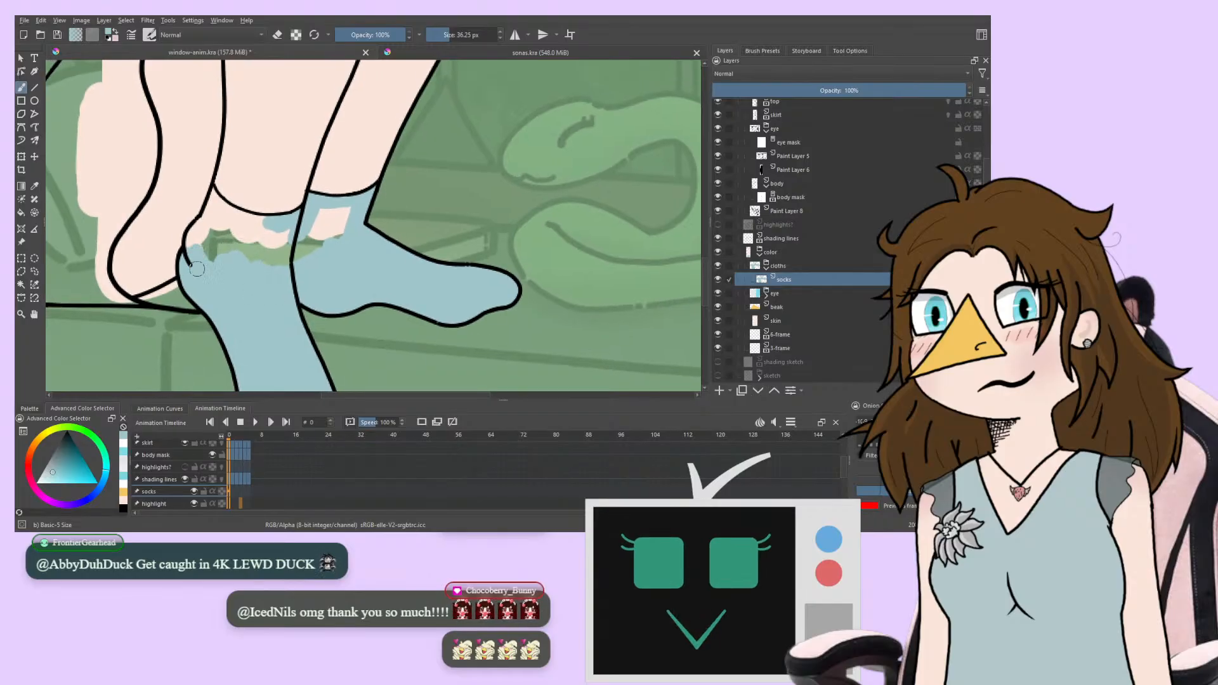
{"action": "left_click_drag", "start_coordinate": [191, 253], "coordinate": [197, 227]}
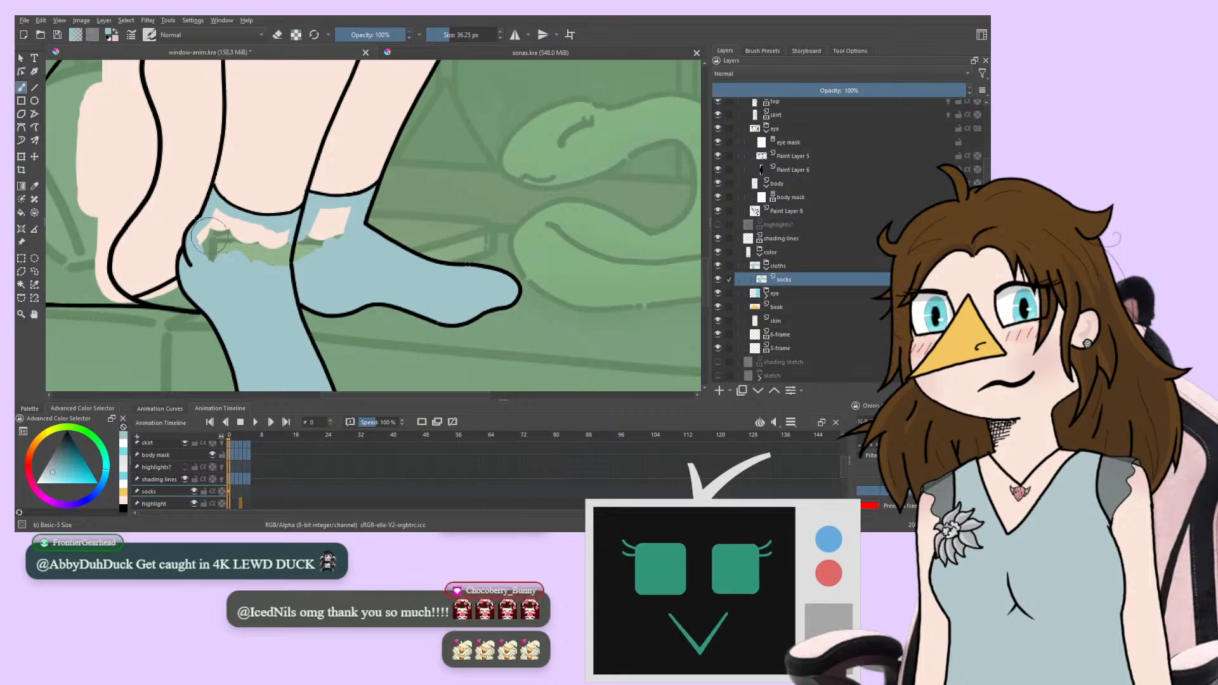
{"action": "mouse_move", "coordinate": [203, 235]}
{"action": "left_mouse_down"}
{"action": "mouse_move", "coordinate": [216, 213]}
{"action": "mouse_move", "coordinate": [278, 233]}
{"action": "mouse_move", "coordinate": [280, 262]}
{"action": "mouse_move", "coordinate": [220, 247]}
{"action": "left_mouse_up"}
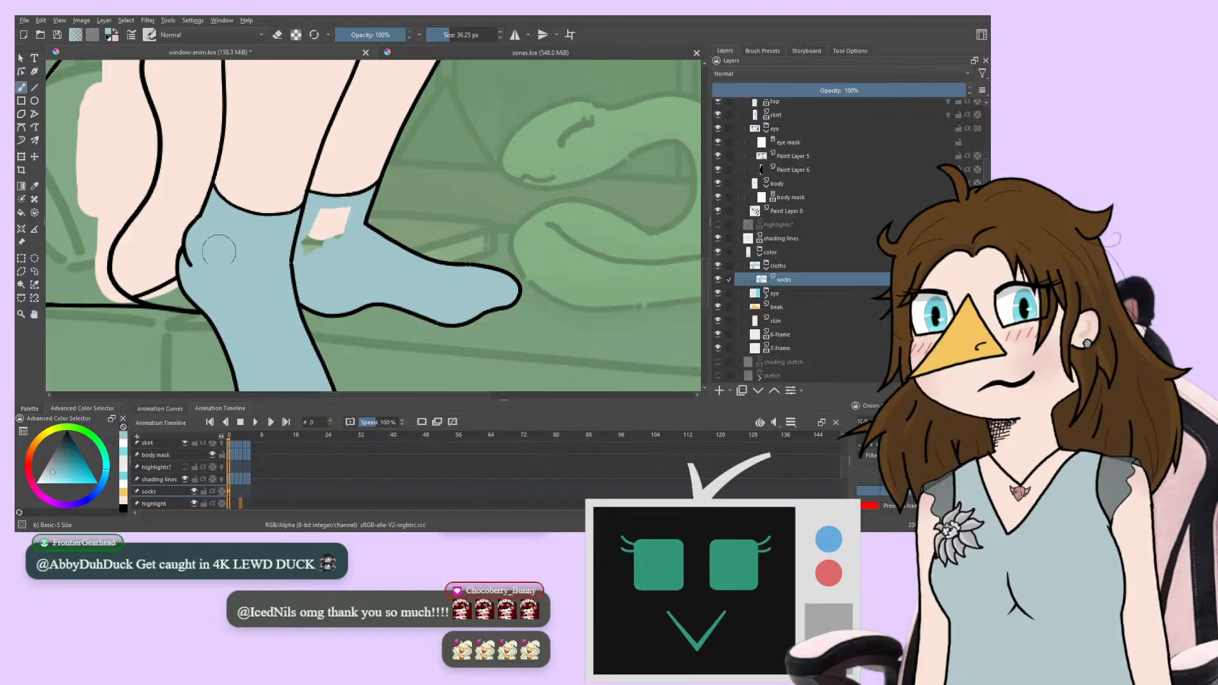
{"action": "left_click_drag", "start_coordinate": [216, 299], "coordinate": [157, 328]}
{"action": "mouse_move", "coordinate": [244, 283]}
{"action": "left_mouse_down"}
{"action": "mouse_move", "coordinate": [264, 241]}
{"action": "mouse_move", "coordinate": [259, 258]}
{"action": "mouse_move", "coordinate": [364, 209]}
{"action": "left_mouse_up"}
{"action": "key", "text": "minus"}
{"action": "key", "text": "minus"}
{"action": "key", "text": "minus"}
{"action": "key", "text": "minus"}
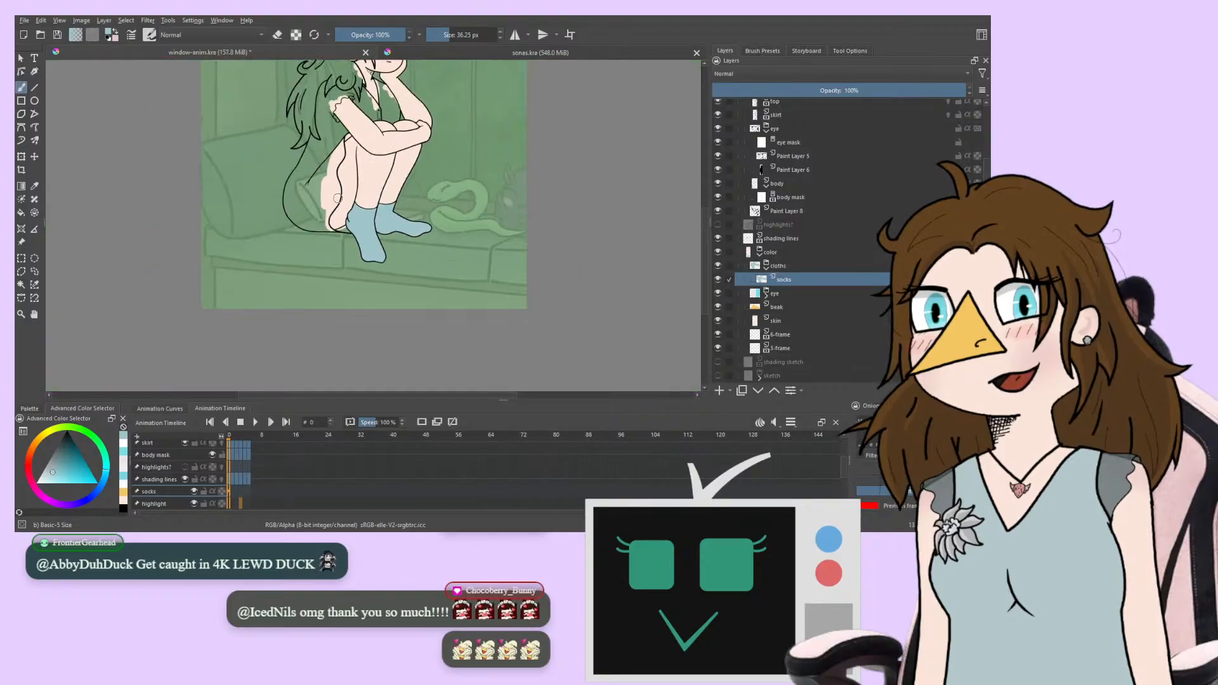
Lock the socks layer's alpha, enlarge the brush to 76.48 px and repaint both socks in a greyer blue
{"action": "mouse_move", "coordinate": [285, 255]}
{"action": "left_mouse_down"}
{"action": "mouse_move", "coordinate": [260, 289]}
{"action": "mouse_move", "coordinate": [226, 269]}
{"action": "left_mouse_up"}
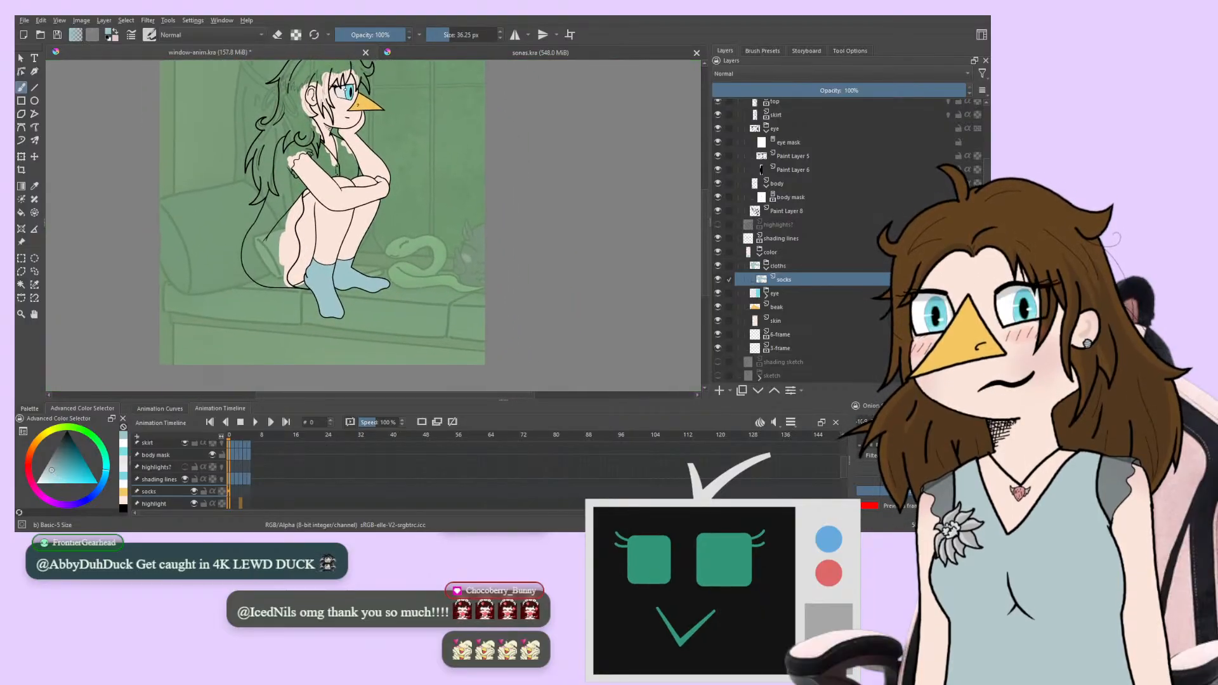
{"action": "left_click", "coordinate": [978, 280]}
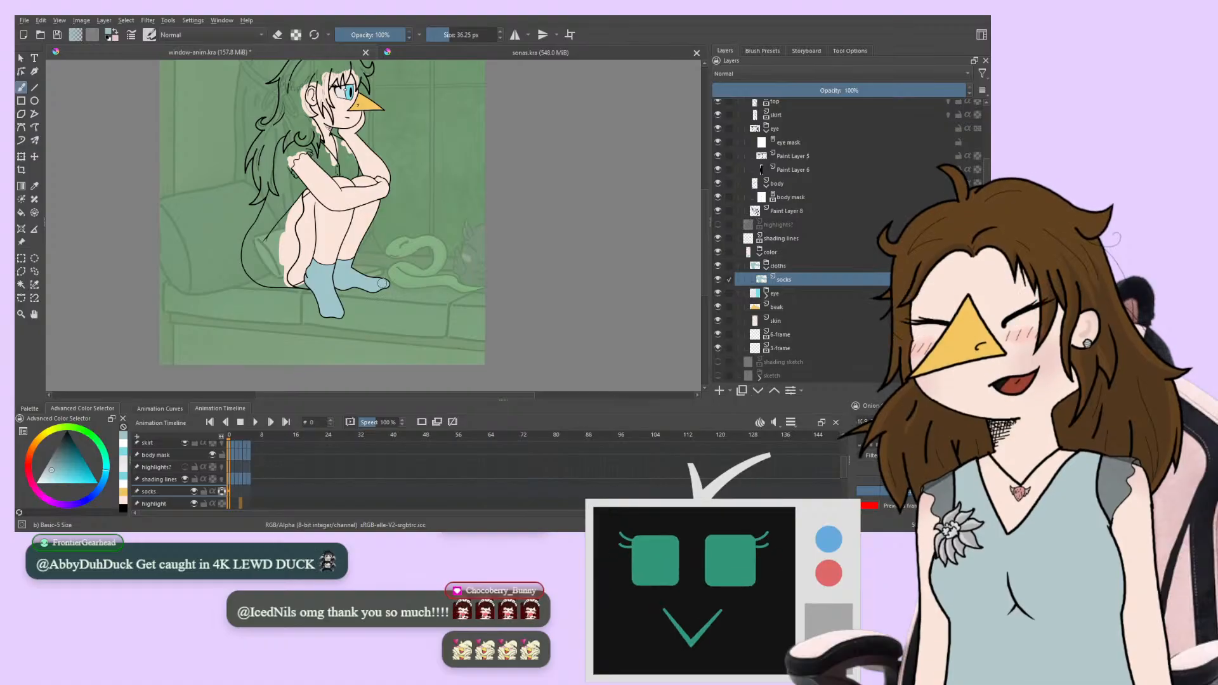
{"action": "left_click_drag", "start_coordinate": [451, 35], "coordinate": [456, 35]}
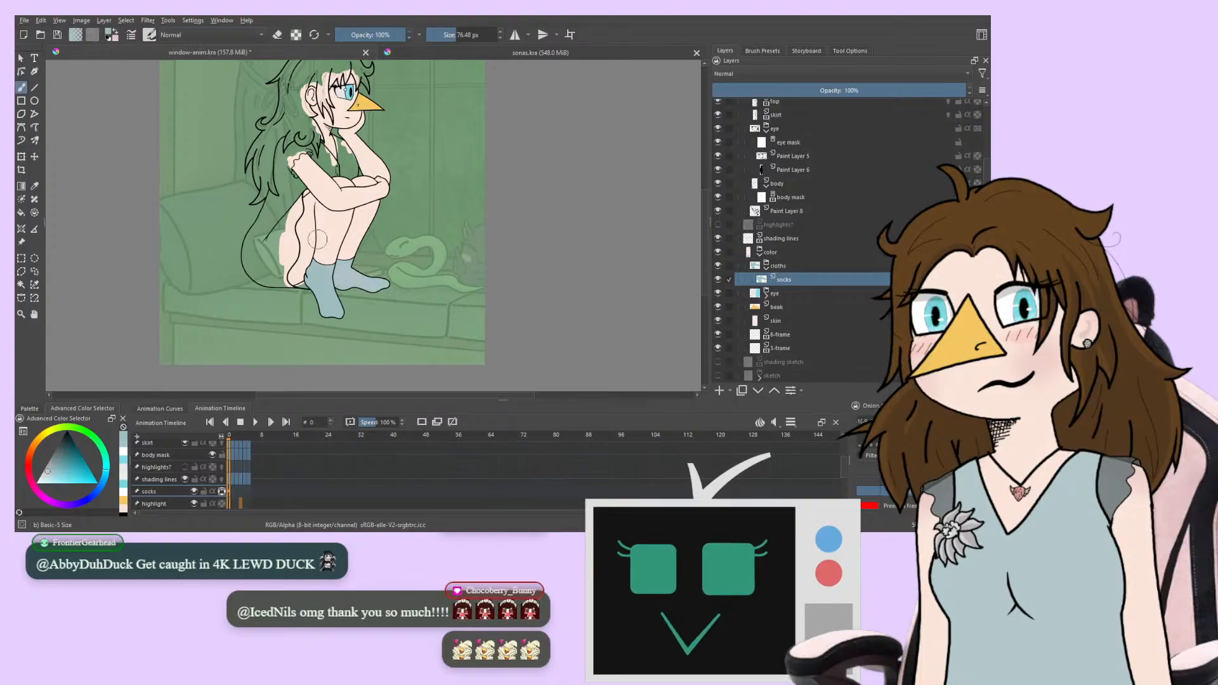
{"action": "mouse_move", "coordinate": [201, 234]}
{"action": "left_mouse_down"}
{"action": "mouse_move", "coordinate": [335, 272]}
{"action": "mouse_move", "coordinate": [274, 302]}
{"action": "mouse_move", "coordinate": [240, 254]}
{"action": "mouse_move", "coordinate": [264, 294]}
{"action": "mouse_move", "coordinate": [206, 278]}
{"action": "left_mouse_up"}
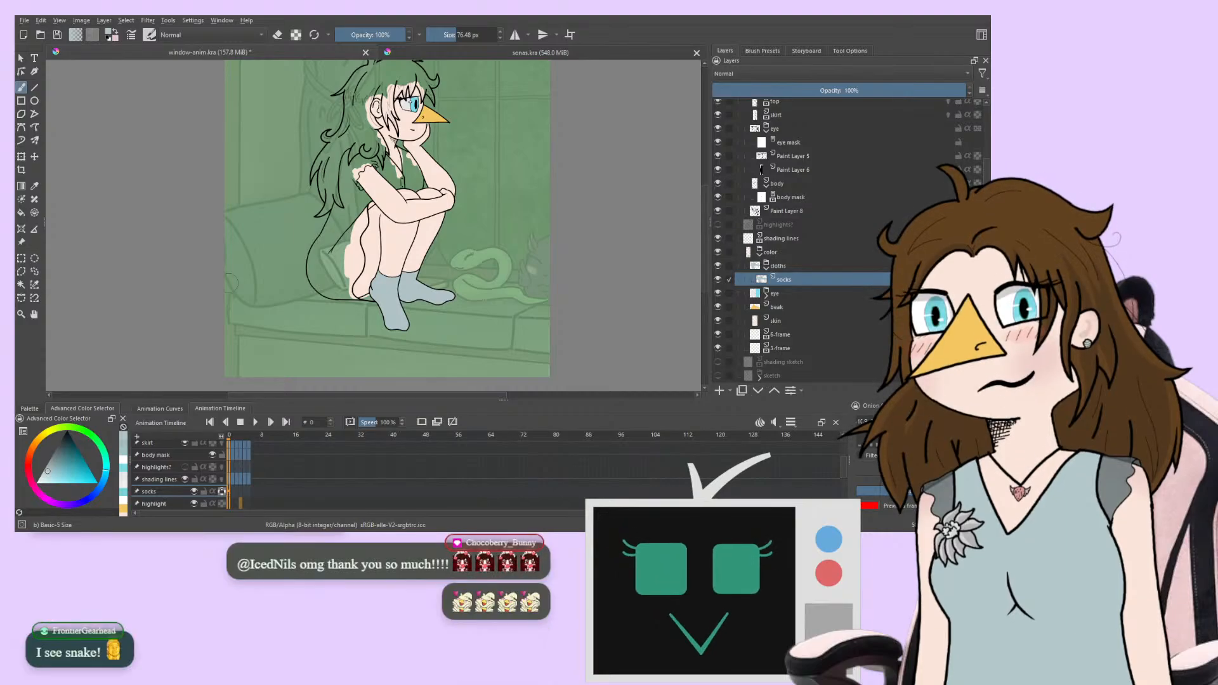
Examine the recolored socks up close, along with the uncolored dress areas and upper body of the figure
{"action": "left_click_drag", "start_coordinate": [316, 278], "coordinate": [169, 229]}
{"action": "key", "text": "plus"}
{"action": "key", "text": "plus"}
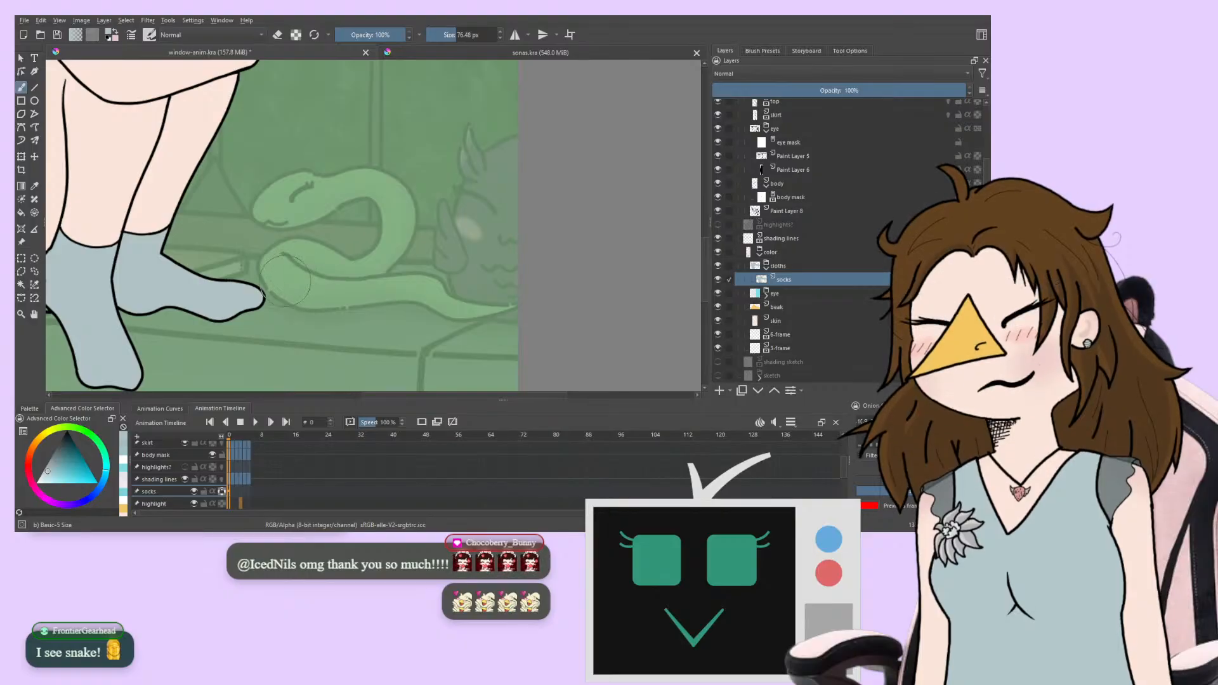
{"action": "scroll", "coordinate": [356, 258], "scroll_direction": "up", "scroll_amount": 3}
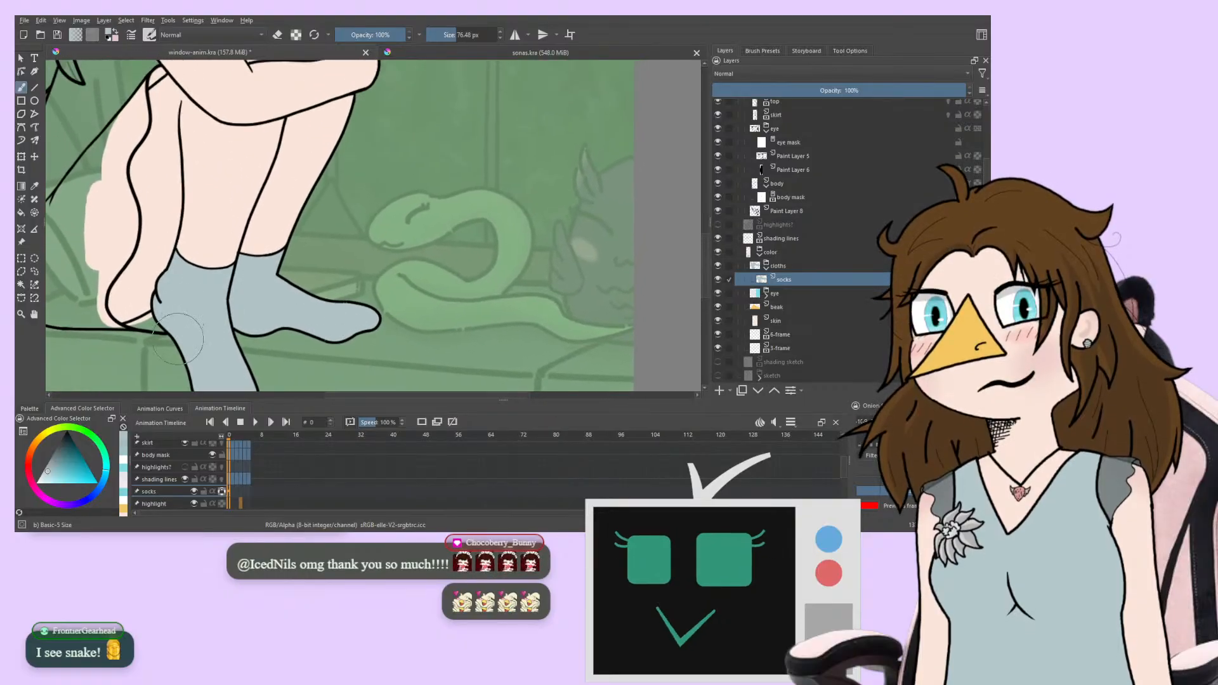
{"action": "mouse_move", "coordinate": [257, 243]}
{"action": "left_mouse_down"}
{"action": "mouse_move", "coordinate": [228, 216]}
{"action": "mouse_move", "coordinate": [134, 213]}
{"action": "left_mouse_up"}
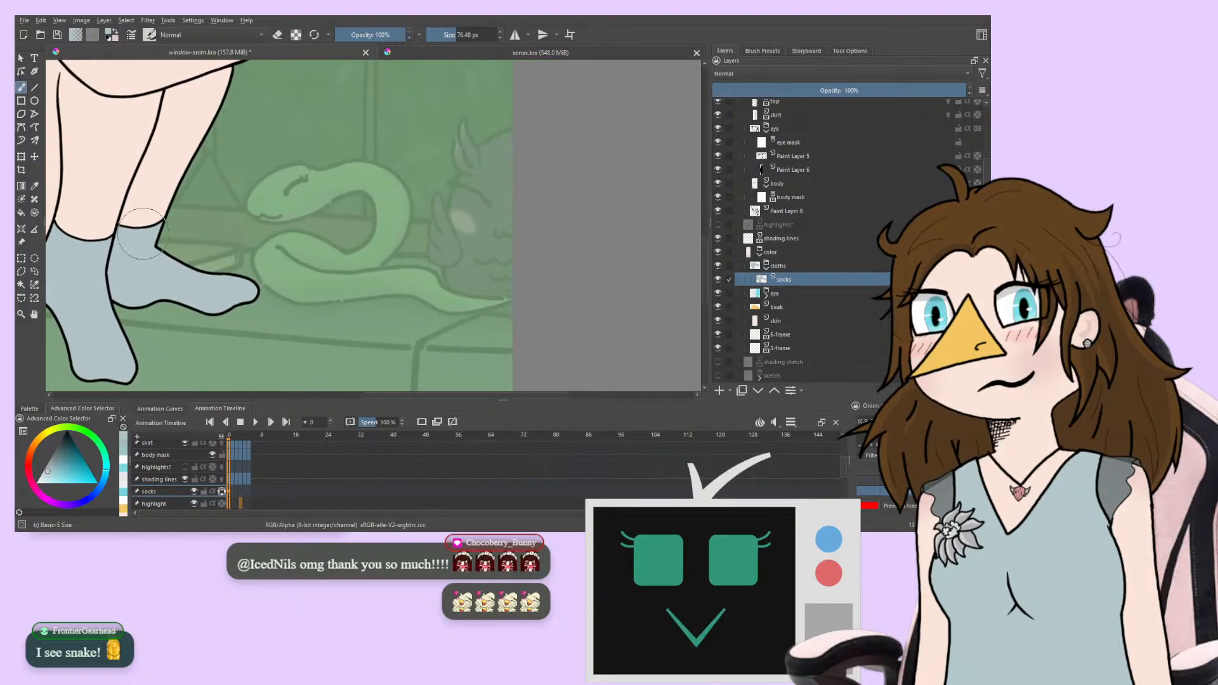
{"action": "left_click_drag", "start_coordinate": [273, 225], "coordinate": [104, 231]}
{"action": "mouse_move", "coordinate": [287, 317]}
{"action": "left_mouse_down"}
{"action": "mouse_move", "coordinate": [298, 254]}
{"action": "mouse_move", "coordinate": [508, 266]}
{"action": "mouse_move", "coordinate": [258, 331]}
{"action": "mouse_move", "coordinate": [189, 379]}
{"action": "mouse_move", "coordinate": [305, 345]}
{"action": "mouse_move", "coordinate": [575, 382]}
{"action": "left_mouse_up"}
{"action": "left_click_drag", "start_coordinate": [257, 229], "coordinate": [201, 482]}
{"action": "mouse_move", "coordinate": [228, 196]}
{"action": "left_mouse_down"}
{"action": "mouse_move", "coordinate": [207, 349]}
{"action": "mouse_move", "coordinate": [233, 162]}
{"action": "mouse_move", "coordinate": [247, 286]}
{"action": "left_mouse_up"}
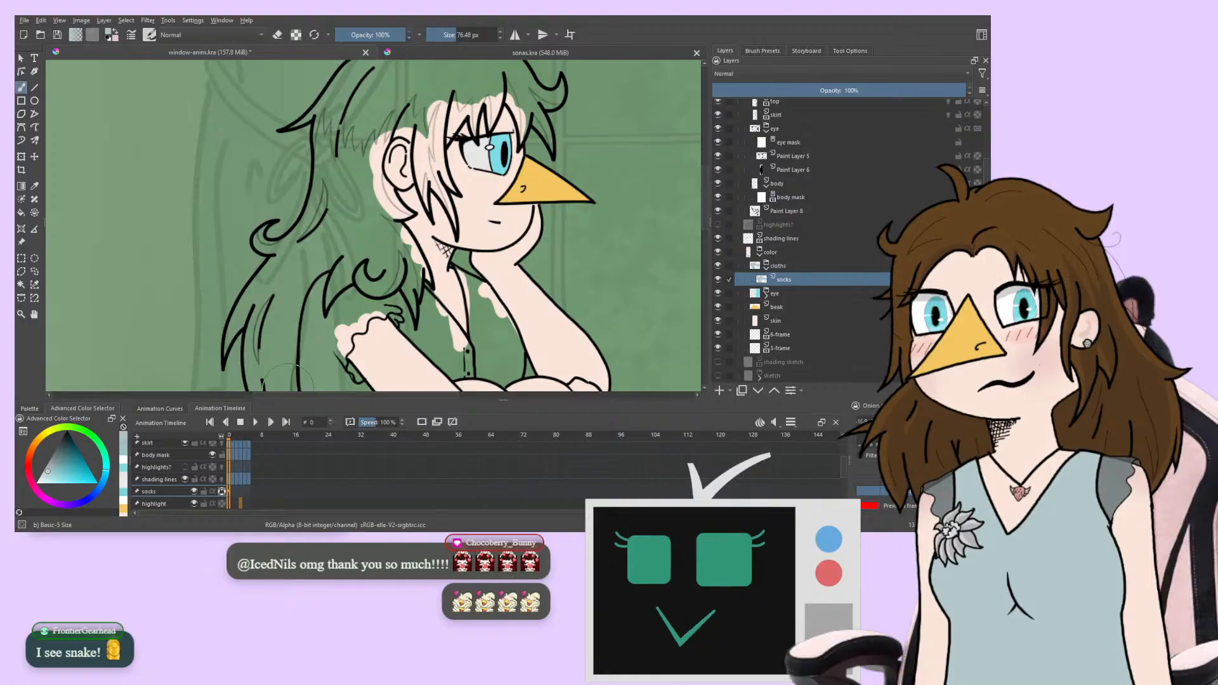
{"action": "mouse_move", "coordinate": [240, 271]}
{"action": "left_mouse_down"}
{"action": "mouse_move", "coordinate": [233, 357]}
{"action": "mouse_move", "coordinate": [253, 147]}
{"action": "mouse_move", "coordinate": [254, 279]}
{"action": "left_mouse_up"}
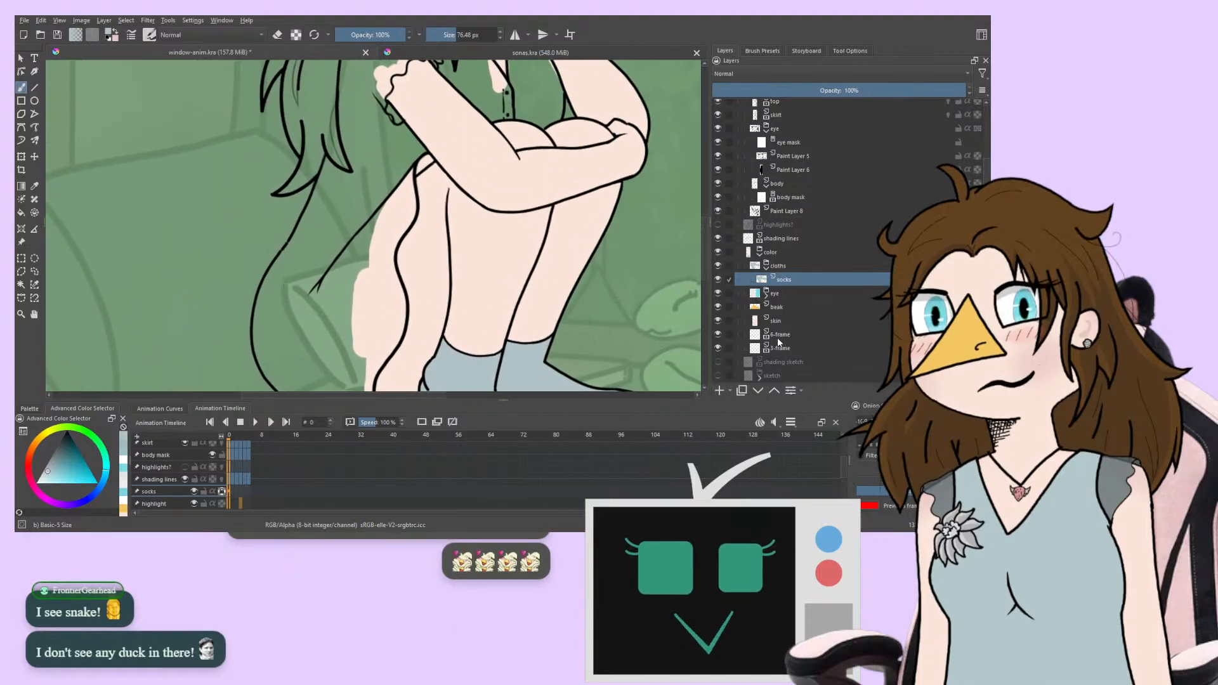
Duplicate the 6-frame layer, place the copy above socks inside the cloths group and rename it dress
{"action": "left_click", "coordinate": [779, 336]}
{"action": "left_click", "coordinate": [742, 390]}
{"action": "left_click", "coordinate": [773, 390]}
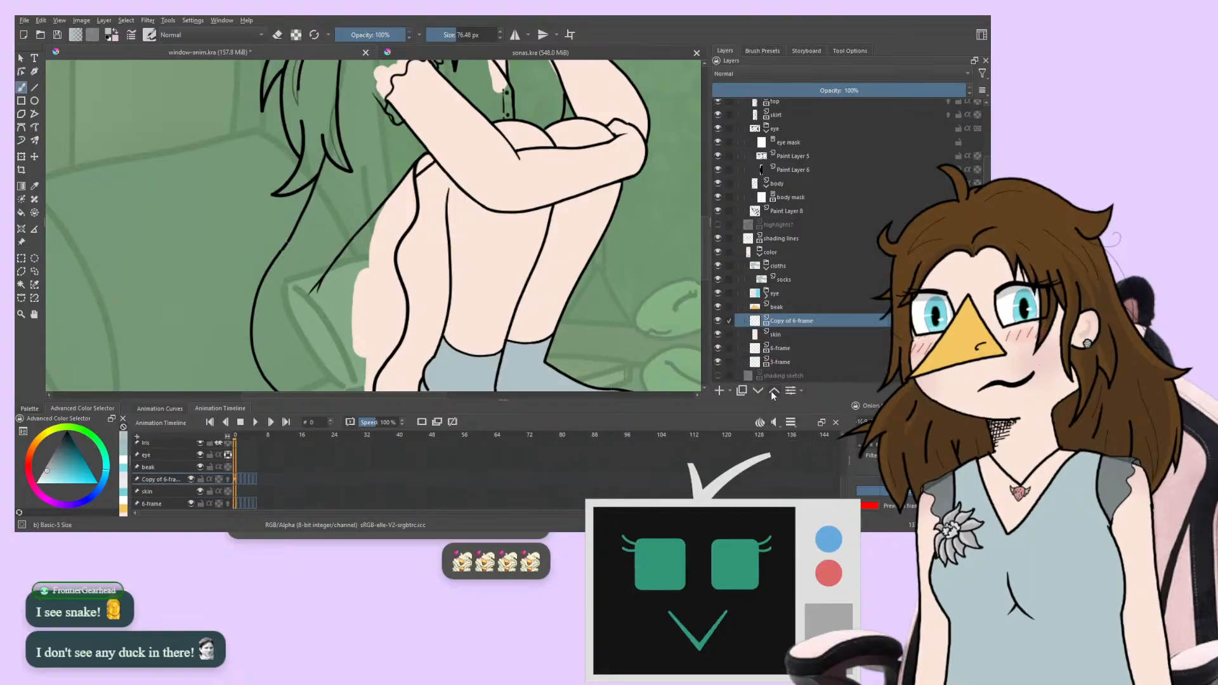
{"action": "left_click", "coordinate": [773, 391]}
{"action": "left_click", "coordinate": [774, 391]}
{"action": "left_click", "coordinate": [773, 391]}
{"action": "left_click", "coordinate": [773, 391]}
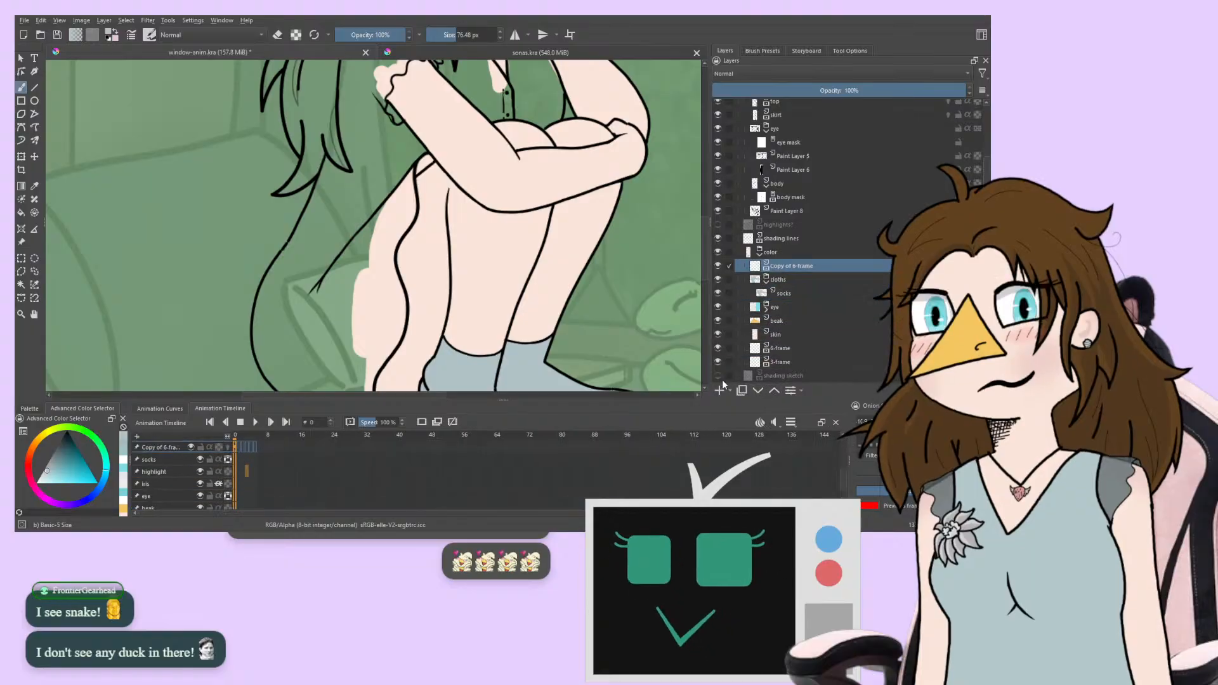
{"action": "left_click", "coordinate": [757, 391]}
{"action": "left_click", "coordinate": [758, 392]}
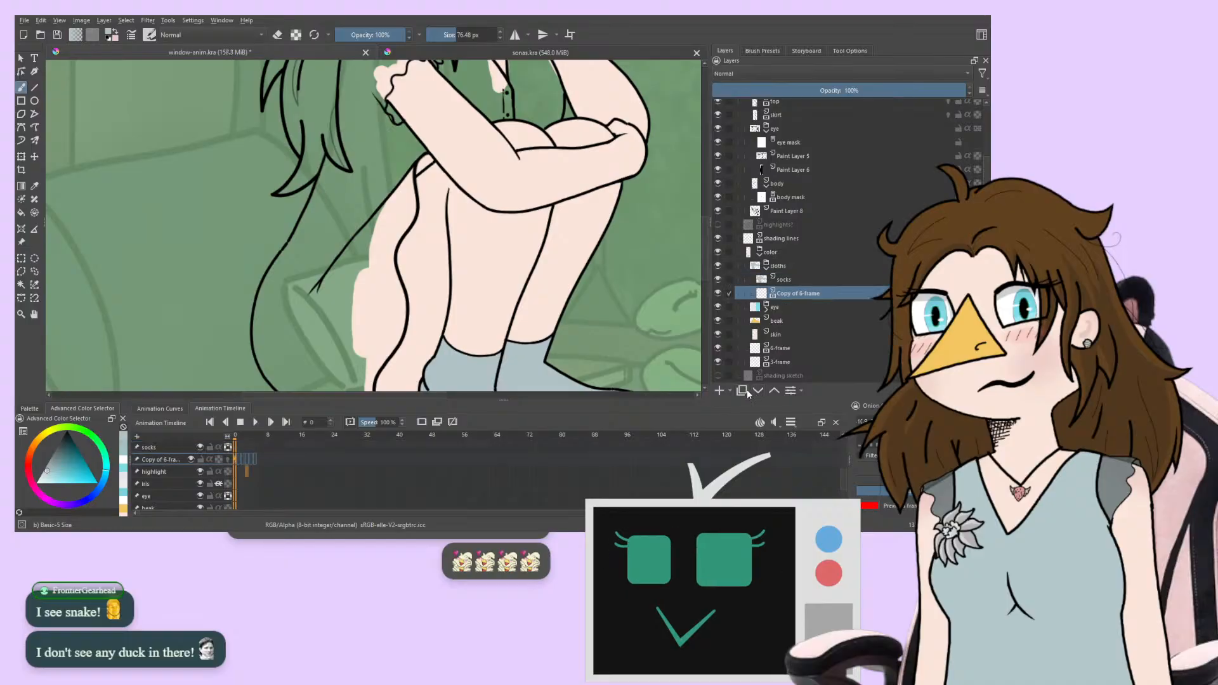
{"action": "left_click", "coordinate": [773, 393]}
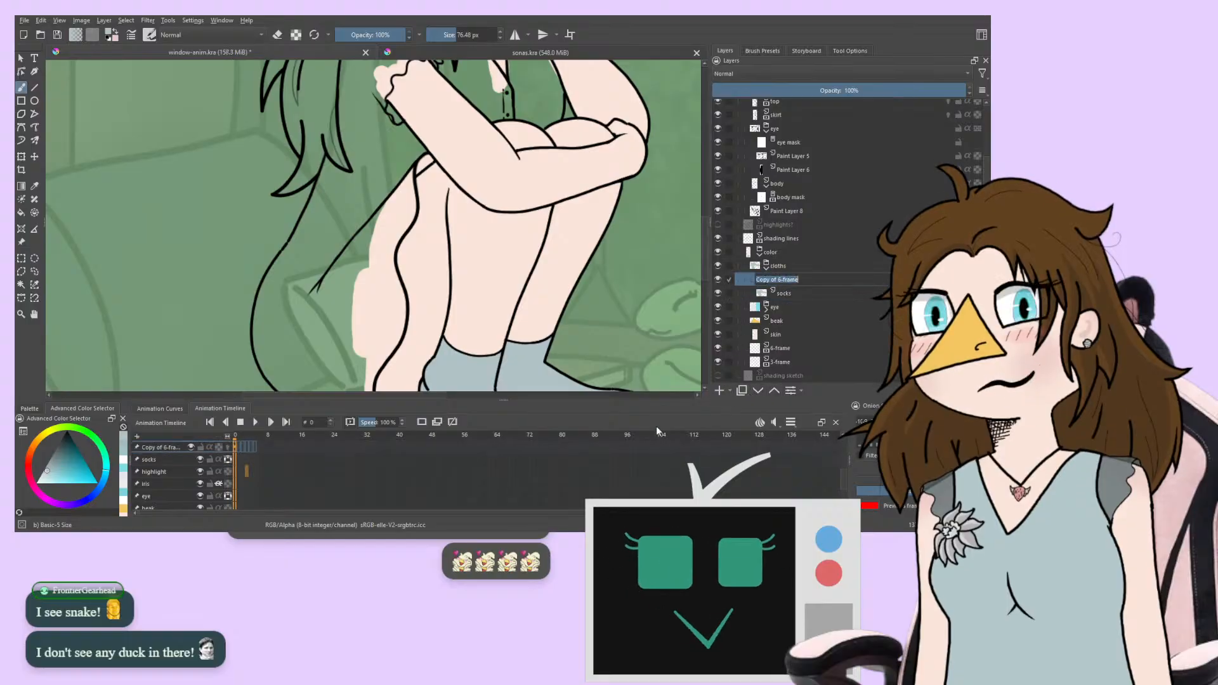
{"action": "type", "text": "dress"}
{"action": "key", "text": "Return"}
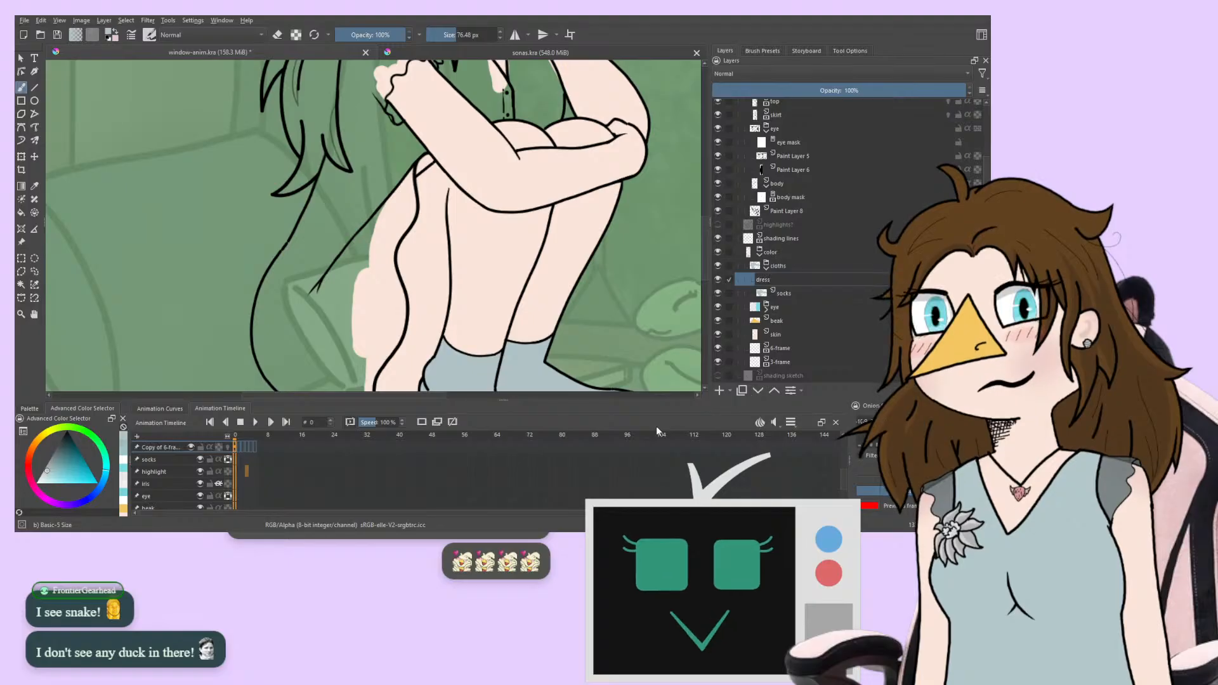
Check the moving dress outline on frames 1 and 2 with the dress layer active, and return to frame 0
{"action": "mouse_move", "coordinate": [264, 273]}
{"action": "left_mouse_down"}
{"action": "mouse_move", "coordinate": [264, 95]}
{"action": "mouse_move", "coordinate": [201, 355]}
{"action": "mouse_move", "coordinate": [225, 217]}
{"action": "left_mouse_up"}
{"action": "key", "text": "2"}
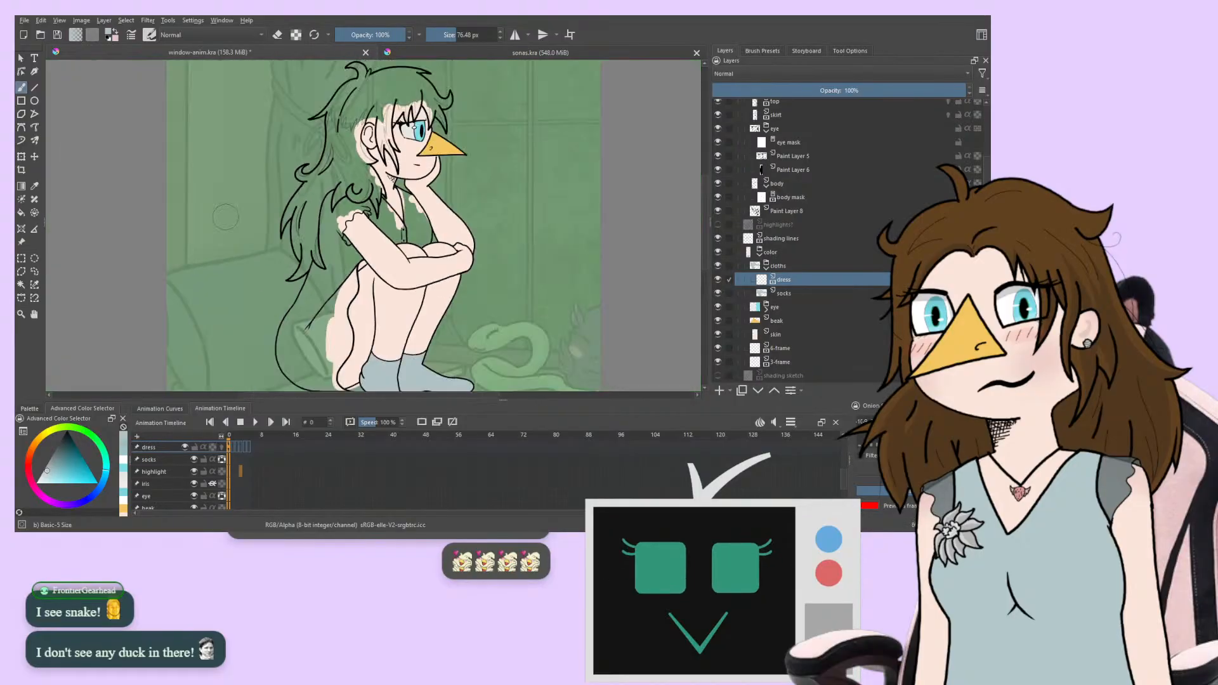
{"action": "scroll", "coordinate": [226, 223], "scroll_direction": "down", "scroll_amount": 2}
{"action": "left_click_drag", "start_coordinate": [226, 224], "coordinate": [192, 272]}
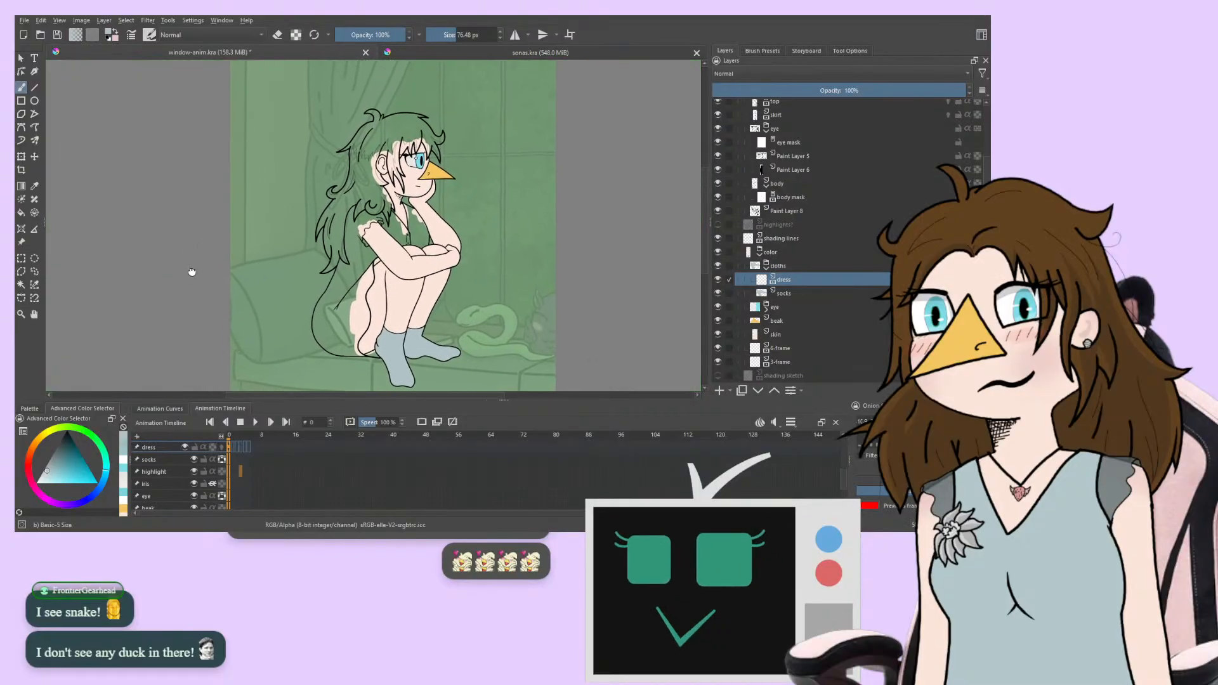
{"action": "key", "text": "plus"}
{"action": "key", "text": "plus"}
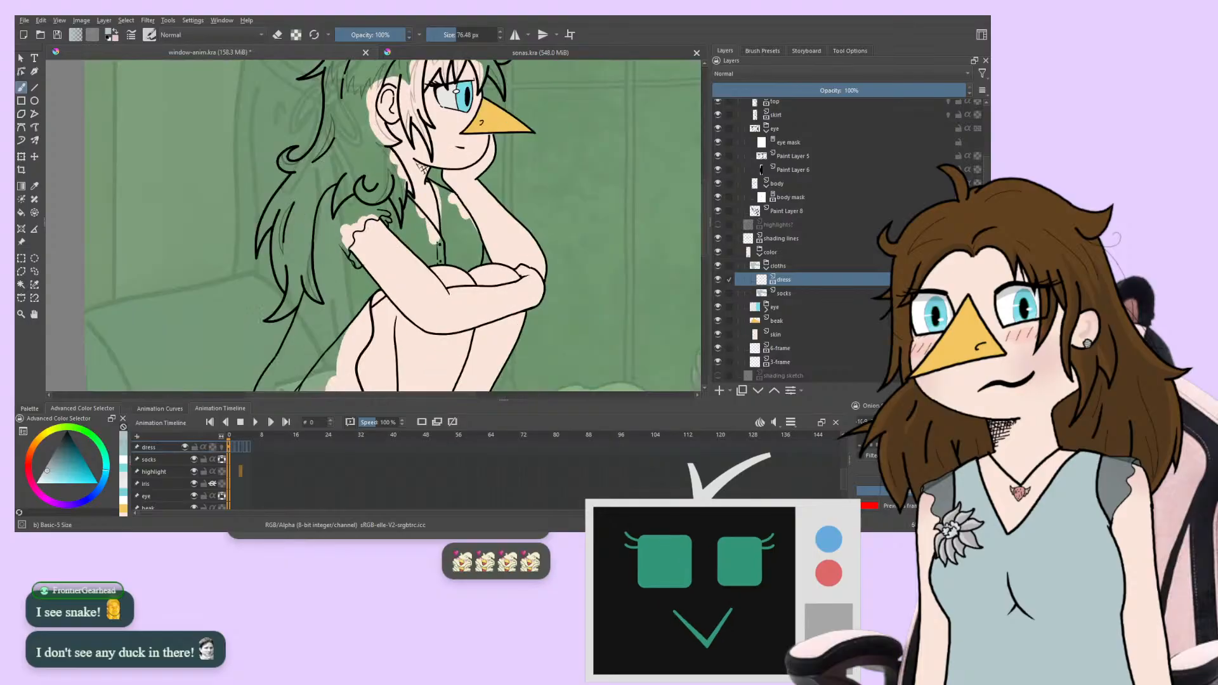
{"action": "left_click_drag", "start_coordinate": [224, 293], "coordinate": [245, 133]}
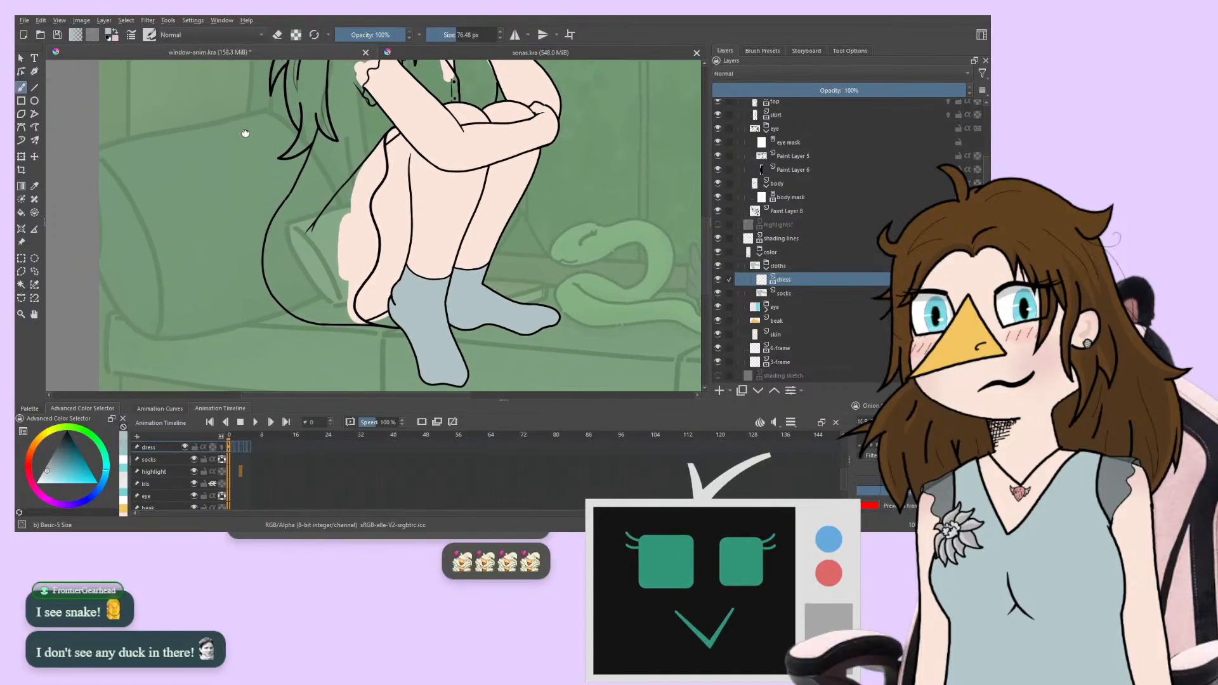
{"action": "left_click", "coordinate": [233, 451]}
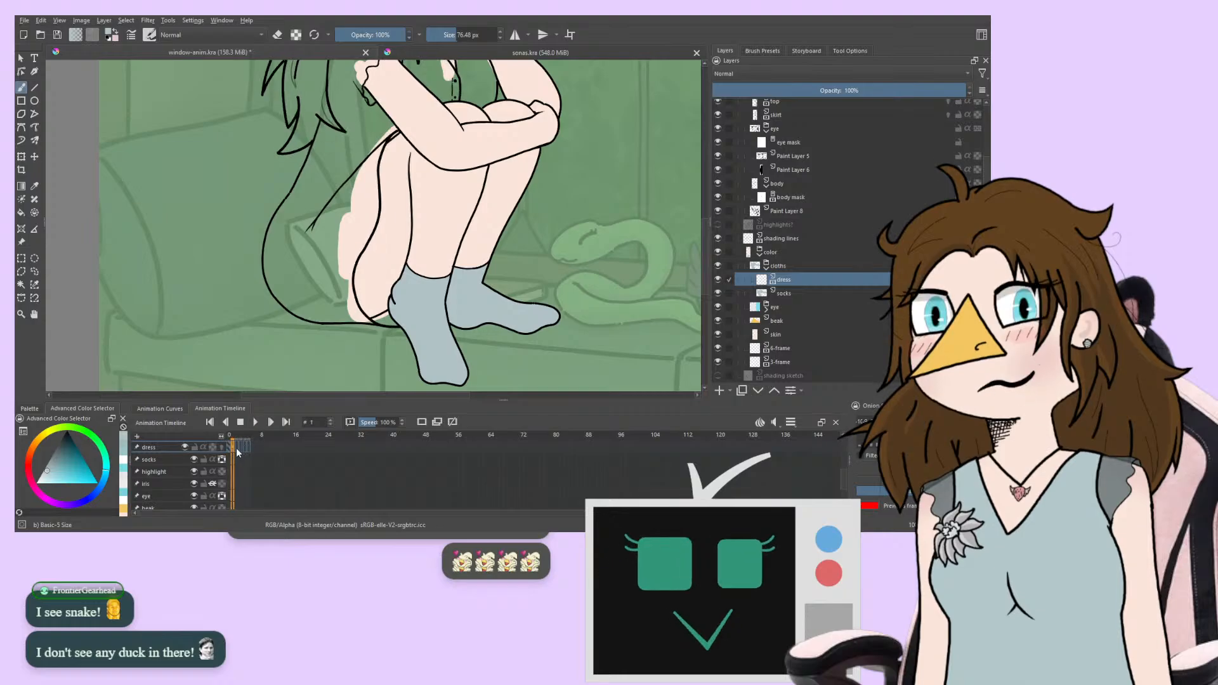
{"action": "left_click", "coordinate": [237, 451]}
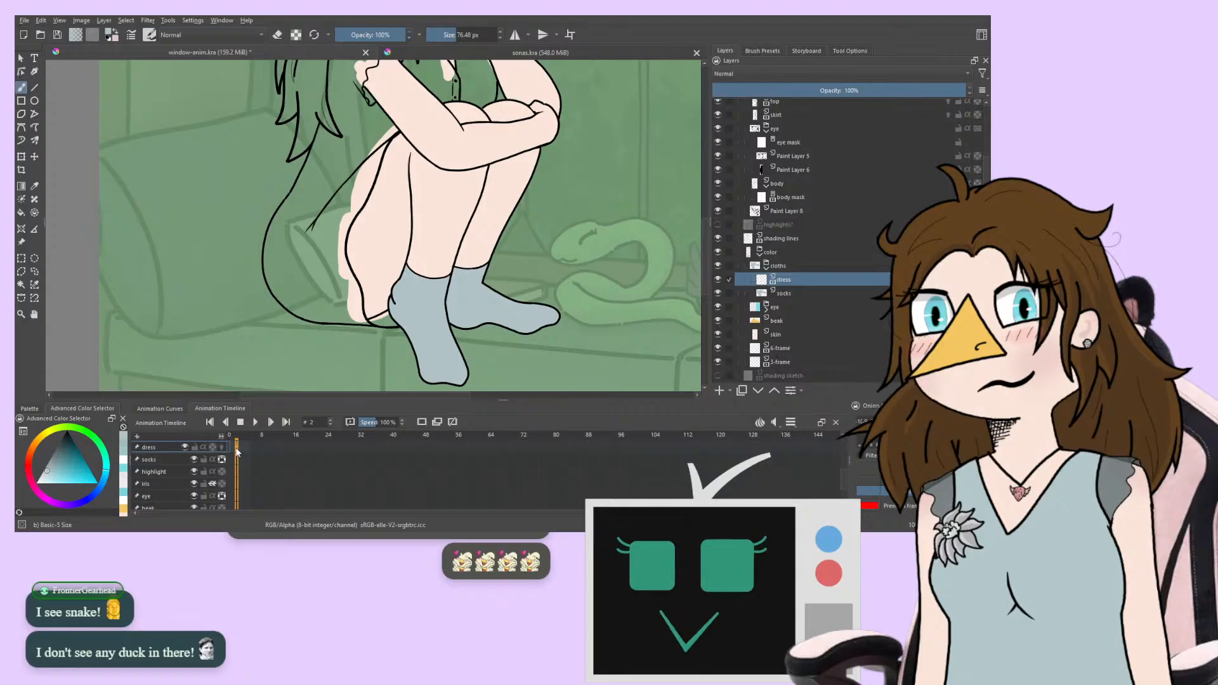
{"action": "left_click", "coordinate": [229, 449]}
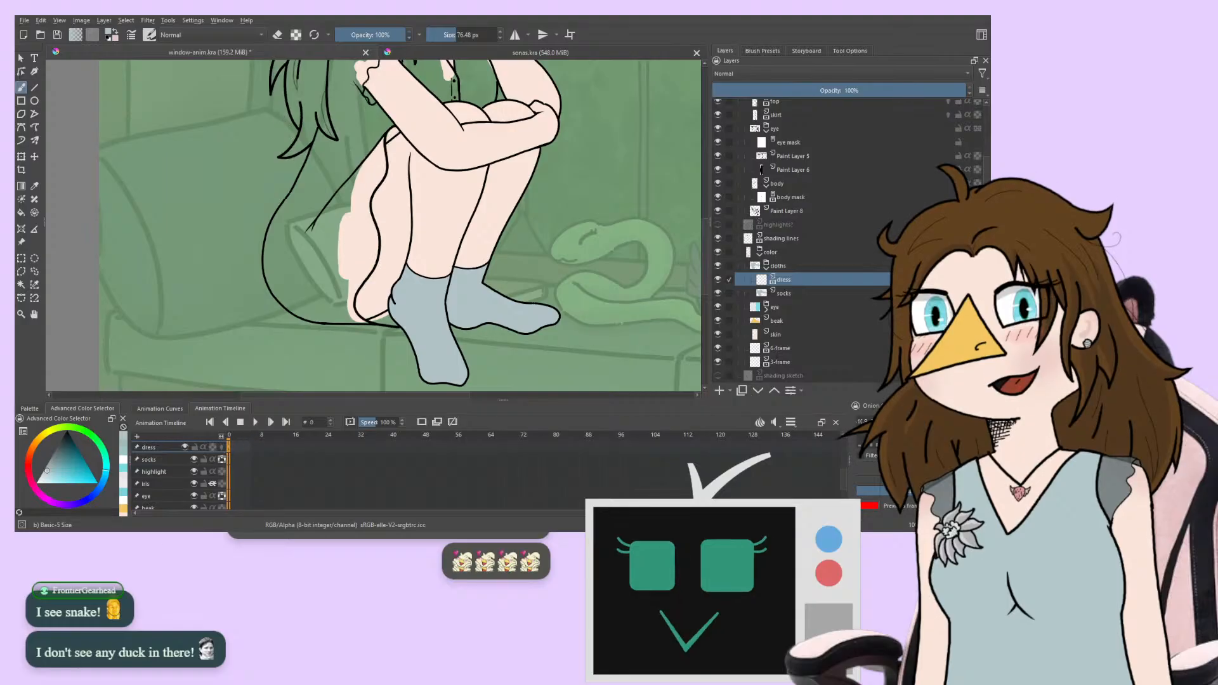
{"action": "key", "text": "space"}
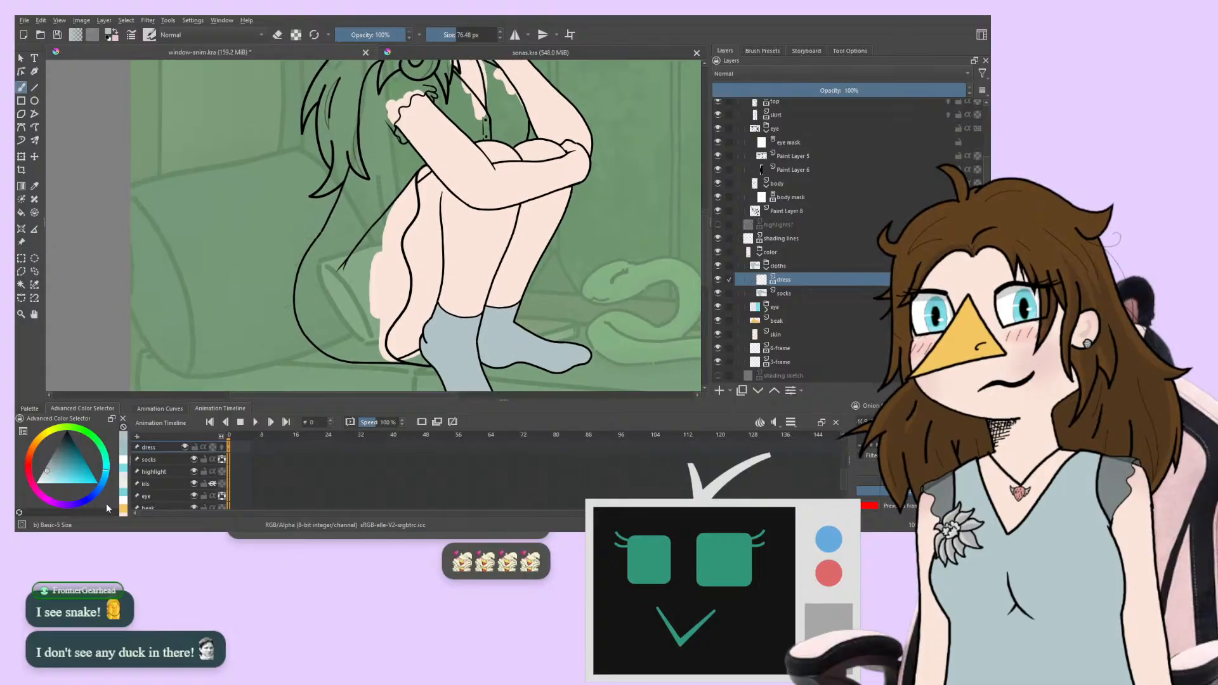
Pick a light pink and paint the first patch of the skirt behind the thigh on the dress layer
{"action": "left_click", "coordinate": [29, 479]}
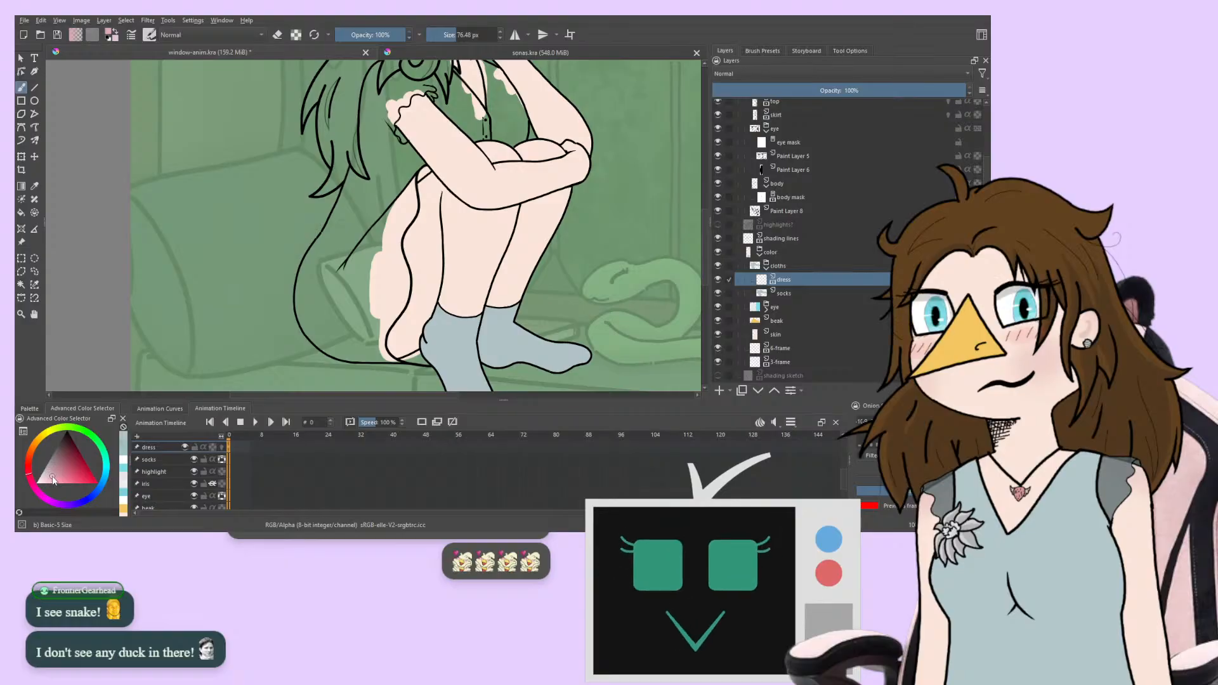
{"action": "left_click", "coordinate": [86, 436]}
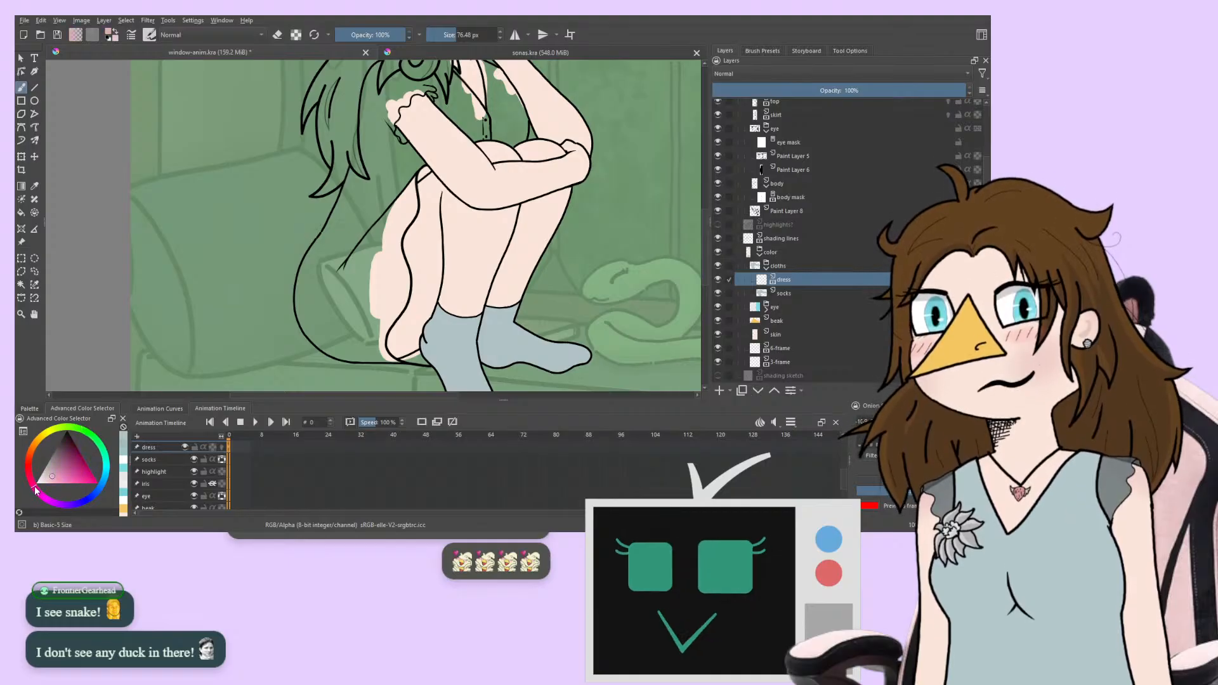
{"action": "left_click_drag", "start_coordinate": [32, 484], "coordinate": [33, 486]}
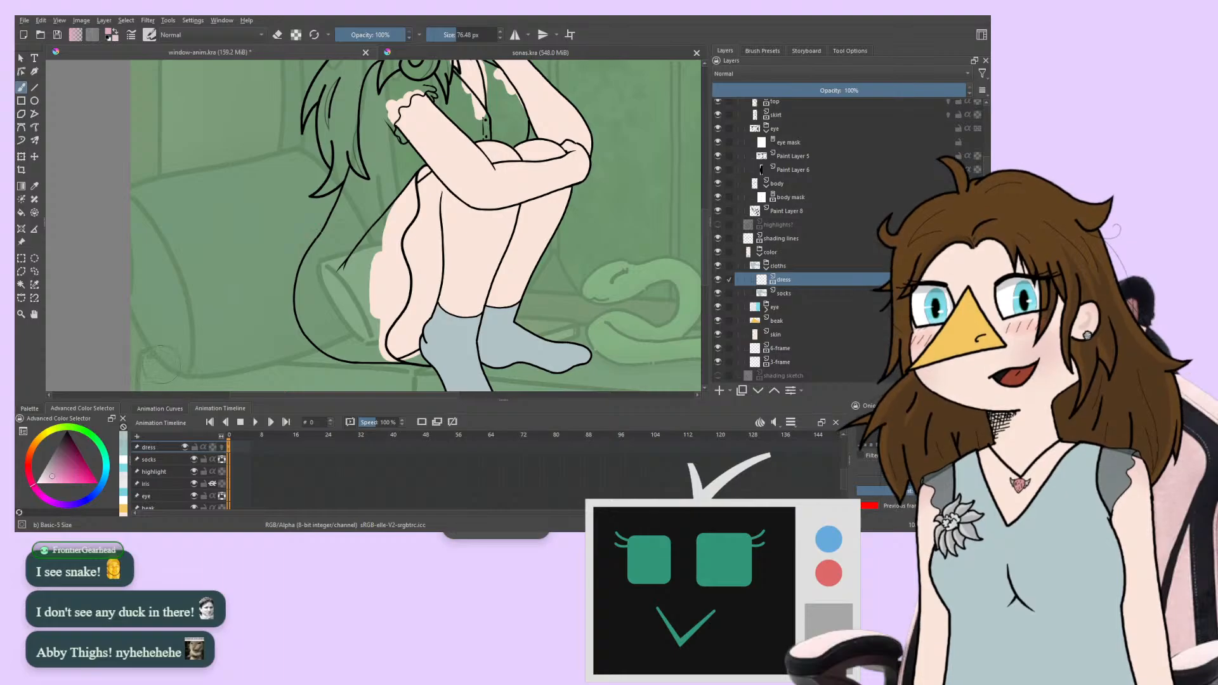
{"action": "mouse_move", "coordinate": [267, 228]}
{"action": "left_mouse_down"}
{"action": "mouse_move", "coordinate": [212, 417]}
{"action": "mouse_move", "coordinate": [297, 176]}
{"action": "mouse_move", "coordinate": [269, 196]}
{"action": "mouse_move", "coordinate": [177, 182]}
{"action": "mouse_move", "coordinate": [173, 222]}
{"action": "mouse_move", "coordinate": [204, 99]}
{"action": "mouse_move", "coordinate": [185, 74]}
{"action": "mouse_move", "coordinate": [190, 149]}
{"action": "mouse_move", "coordinate": [245, 217]}
{"action": "mouse_move", "coordinate": [335, 225]}
{"action": "mouse_move", "coordinate": [343, 214]}
{"action": "mouse_move", "coordinate": [306, 181]}
{"action": "left_mouse_up"}
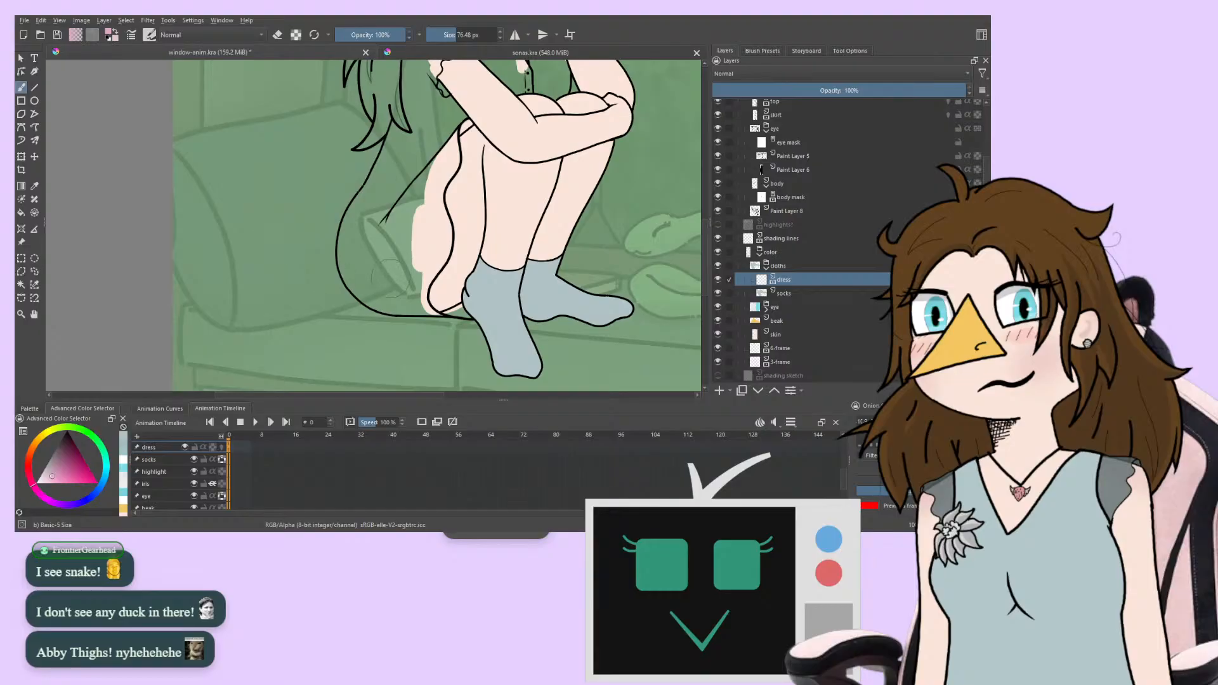
{"action": "left_click_drag", "start_coordinate": [410, 252], "coordinate": [403, 215]}
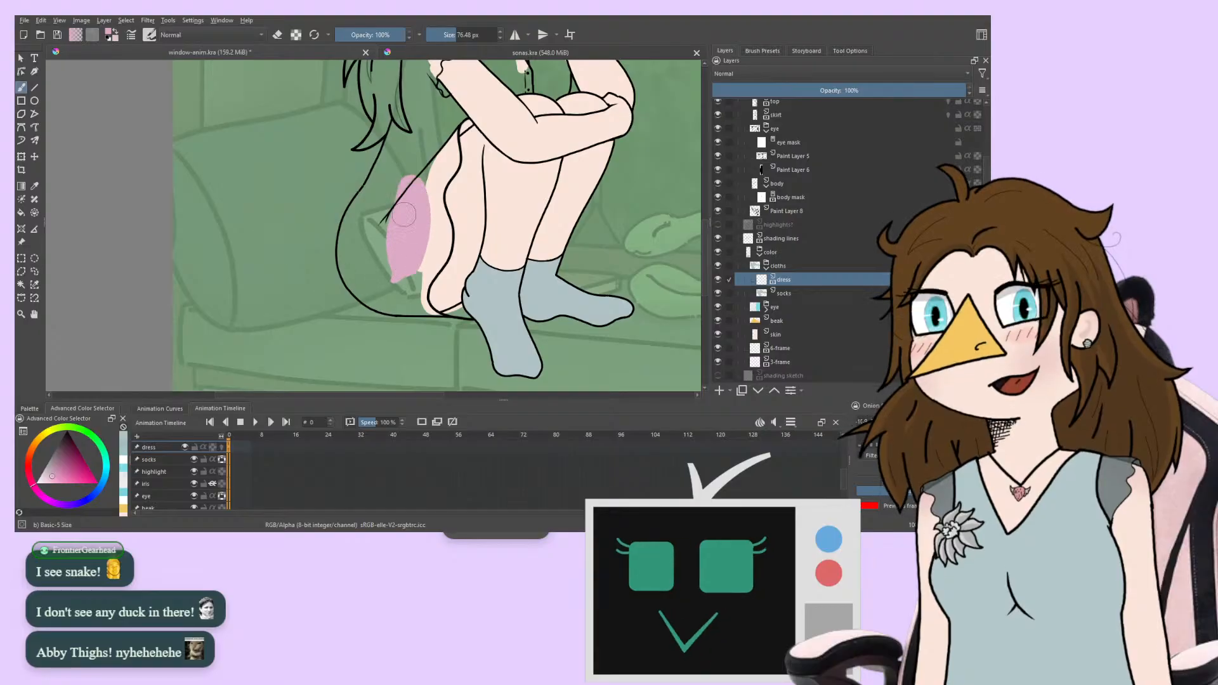
Adjust the brush color to a softer, paler pink and repaint the skirt patch with it
{"action": "left_click", "coordinate": [50, 478]}
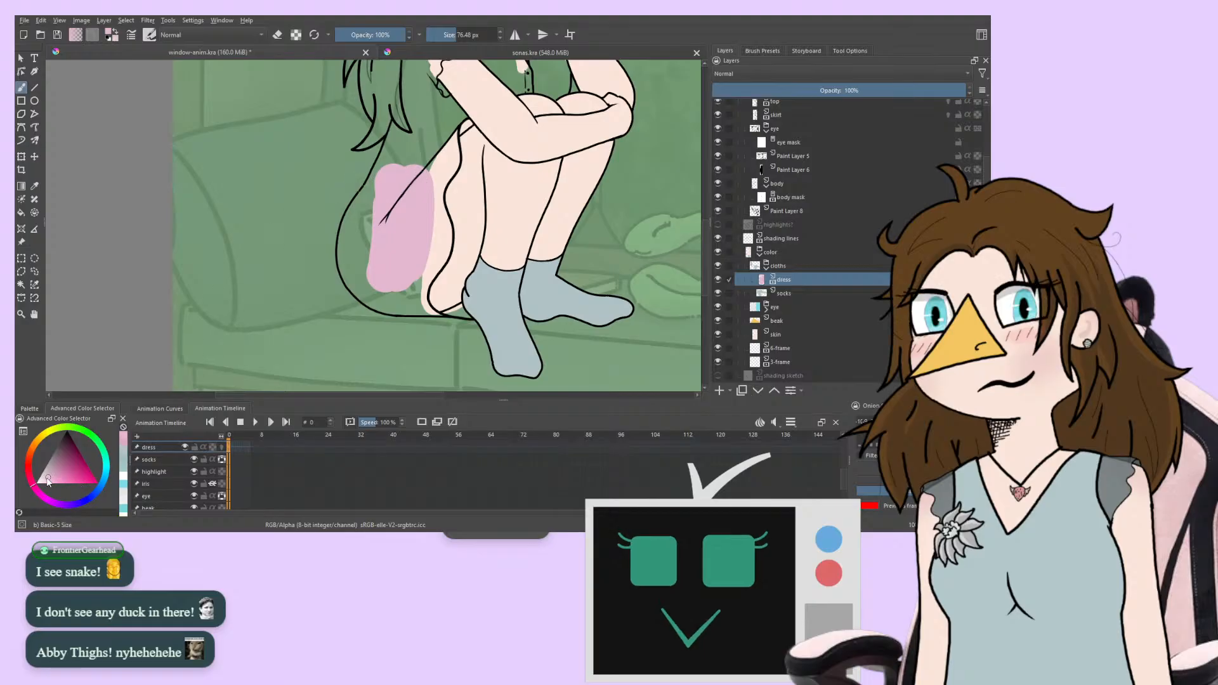
{"action": "mouse_move", "coordinate": [416, 180]}
{"action": "left_mouse_down"}
{"action": "mouse_move", "coordinate": [414, 264]}
{"action": "mouse_move", "coordinate": [359, 254]}
{"action": "mouse_move", "coordinate": [267, 306]}
{"action": "mouse_move", "coordinate": [363, 215]}
{"action": "left_mouse_up"}
{"action": "key", "text": "ctrl+plus"}
{"action": "key", "text": "ctrl+plus"}
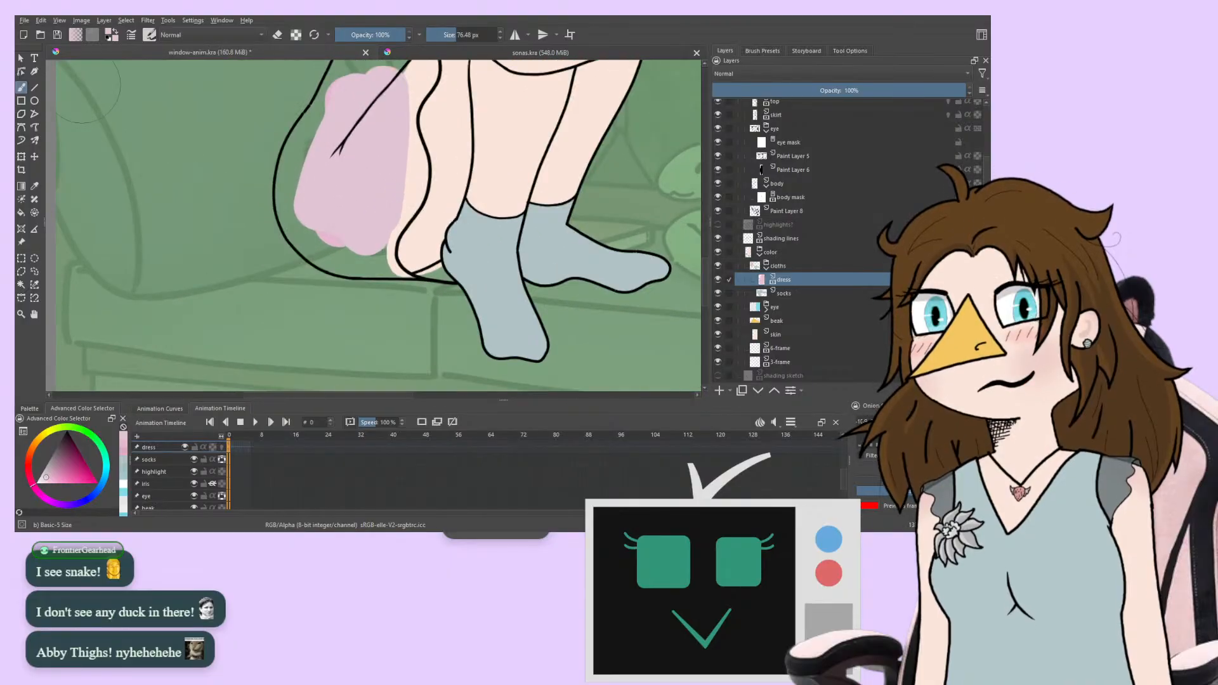
{"action": "left_click_drag", "start_coordinate": [251, 245], "coordinate": [319, 213]}
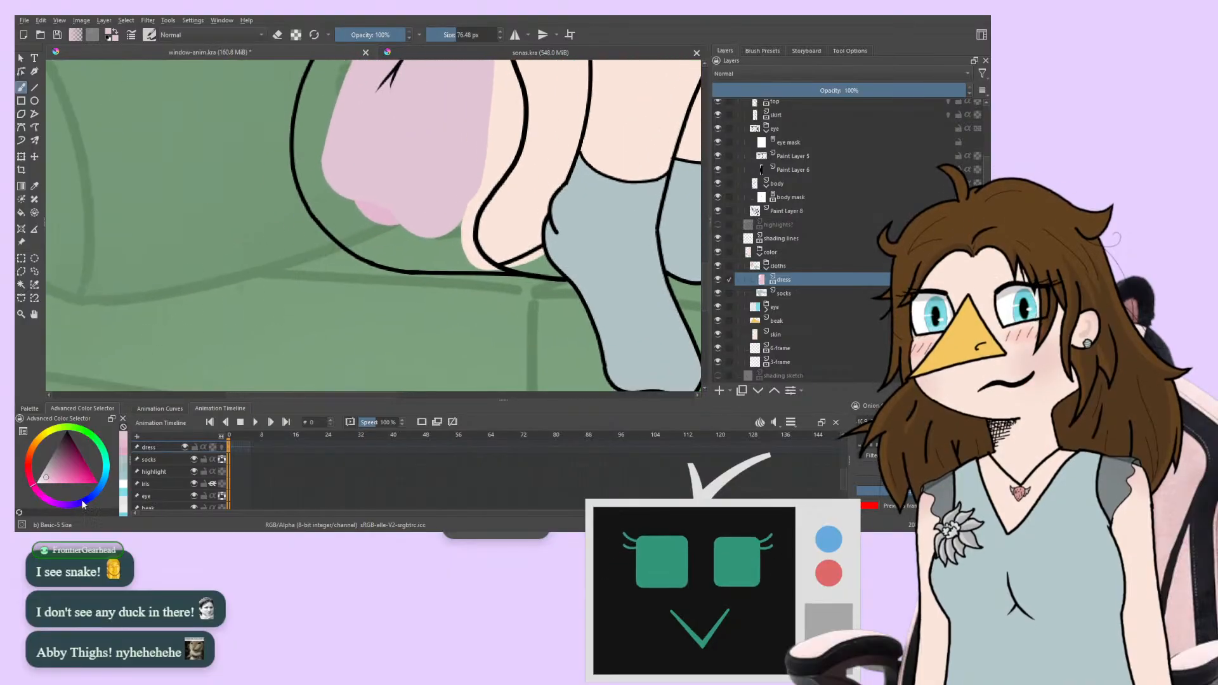
{"action": "left_click", "coordinate": [48, 479]}
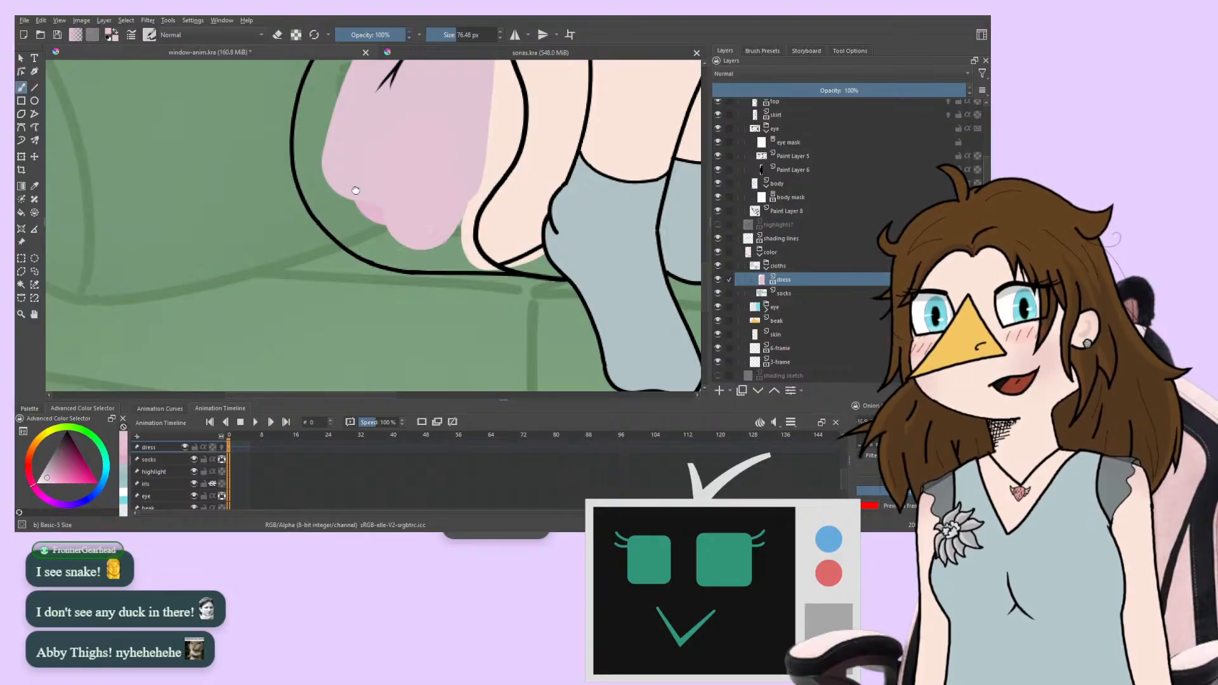
Fill the skirt up to the leg line with a smaller brush, and its lower back area with a larger one
{"action": "left_click_drag", "start_coordinate": [355, 190], "coordinate": [319, 311]}
{"action": "left_click_drag", "start_coordinate": [397, 325], "coordinate": [427, 182]}
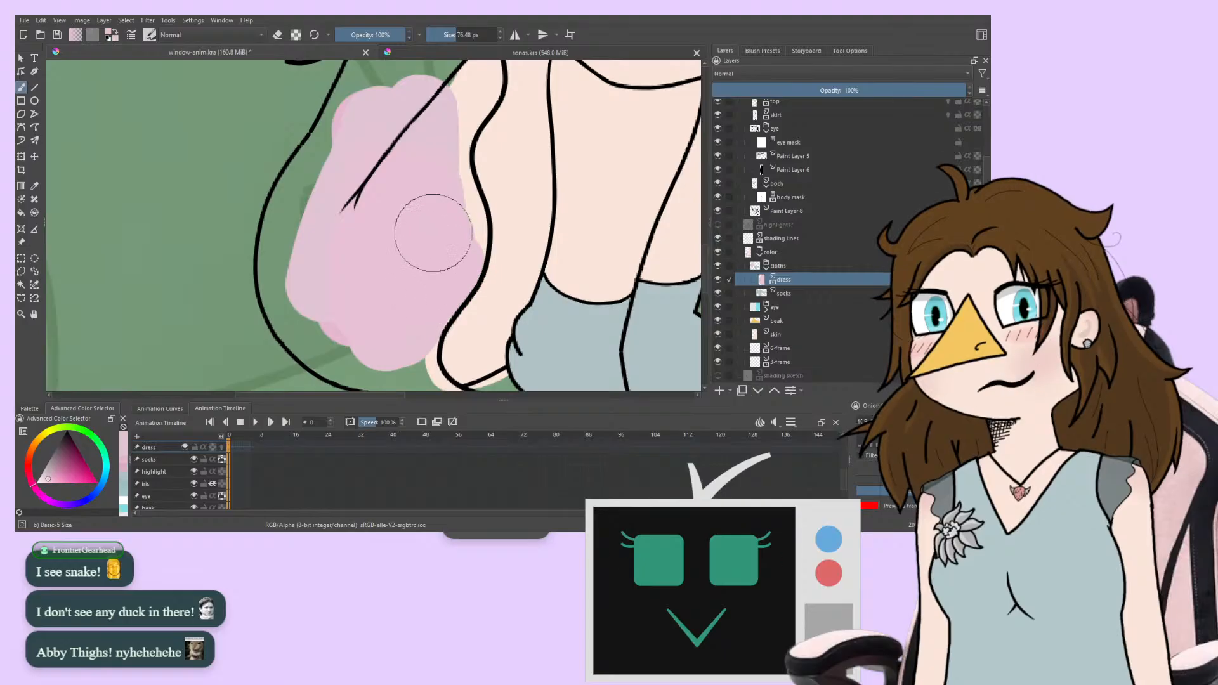
{"action": "left_click", "coordinate": [448, 35]}
{"action": "mouse_move", "coordinate": [423, 212]}
{"action": "left_mouse_down"}
{"action": "mouse_move", "coordinate": [358, 270]}
{"action": "mouse_move", "coordinate": [405, 323]}
{"action": "left_mouse_up"}
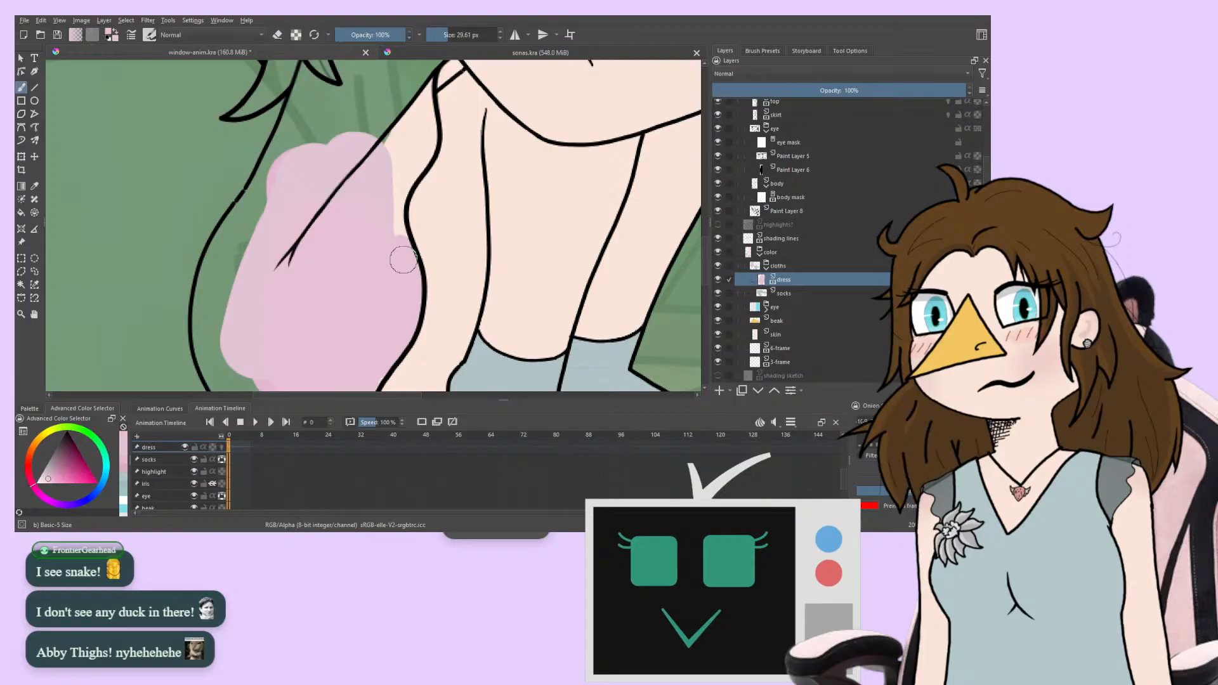
{"action": "mouse_move", "coordinate": [330, 203]}
{"action": "left_mouse_down"}
{"action": "mouse_move", "coordinate": [273, 264]}
{"action": "mouse_move", "coordinate": [314, 166]}
{"action": "left_mouse_up"}
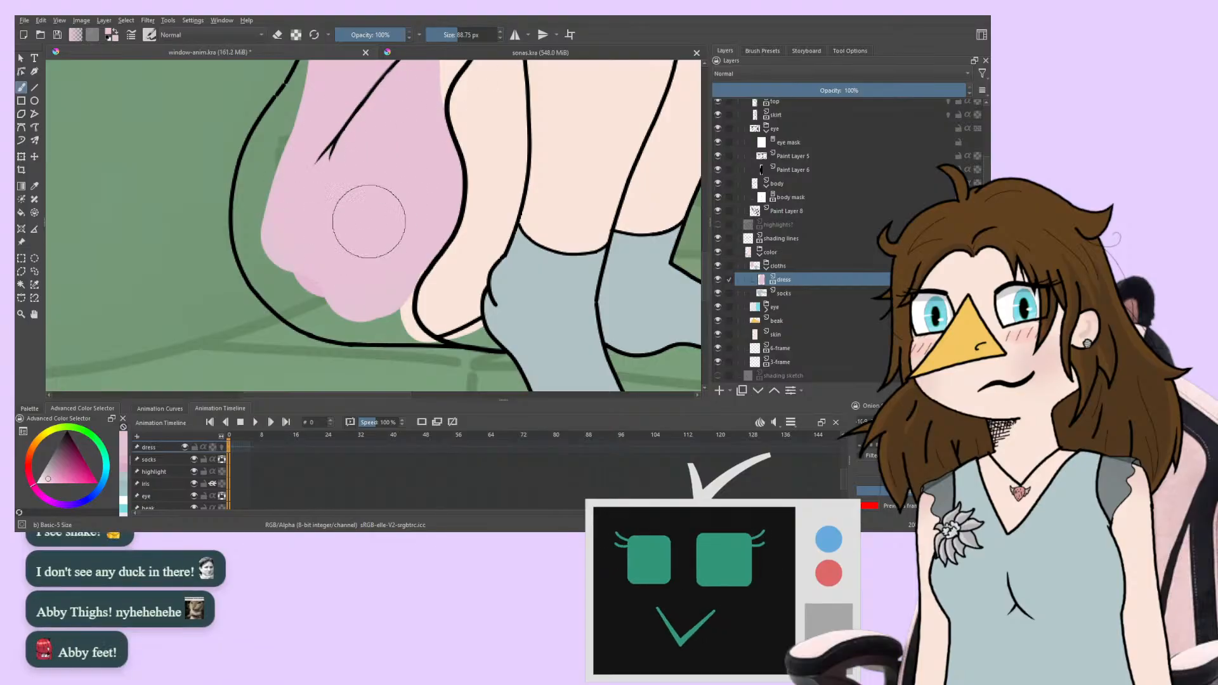
{"action": "left_click_drag", "start_coordinate": [369, 222], "coordinate": [339, 255]}
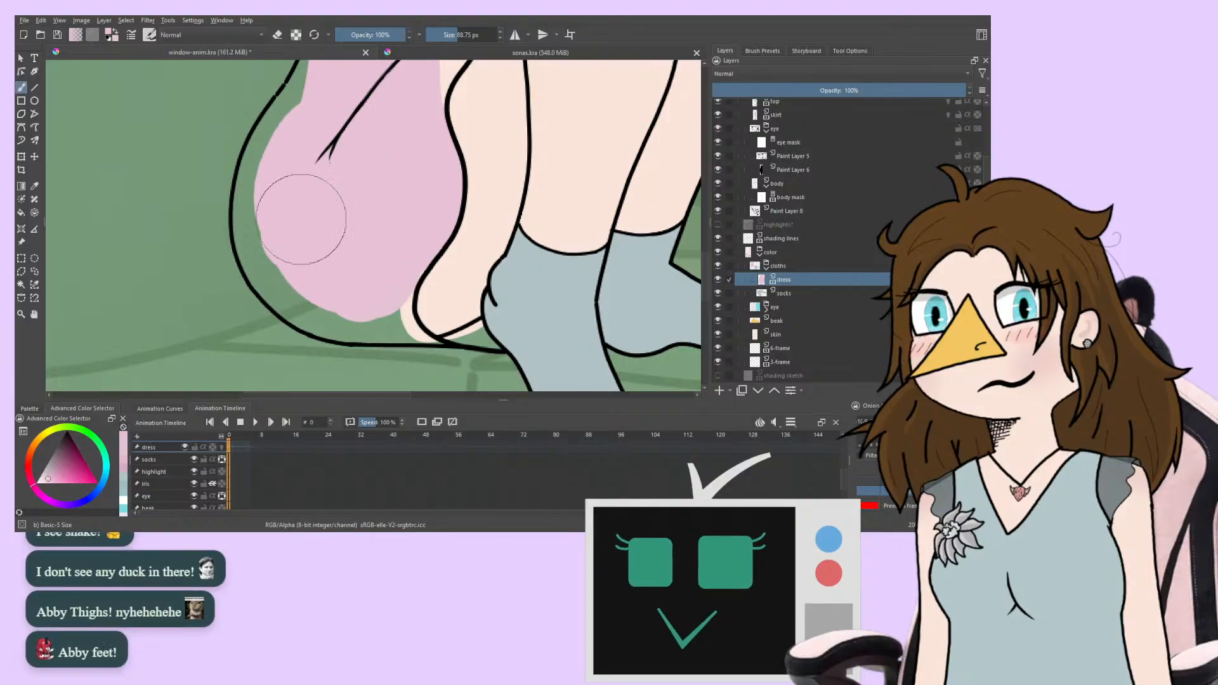
Extend the pink to the skirt's rounded rear outline, rotating the canvas for the strokes and restoring the upright view
{"action": "mouse_move", "coordinate": [321, 174]}
{"action": "left_mouse_down"}
{"action": "mouse_move", "coordinate": [272, 259]}
{"action": "mouse_move", "coordinate": [209, 310]}
{"action": "left_mouse_up"}
{"action": "left_click_drag", "start_coordinate": [227, 230], "coordinate": [342, 61]}
{"action": "left_click_drag", "start_coordinate": [279, 234], "coordinate": [295, 277]}
{"action": "right_click", "coordinate": [279, 254]}
{"action": "mouse_move", "coordinate": [278, 163]}
{"action": "left_mouse_down"}
{"action": "mouse_move", "coordinate": [238, 183]}
{"action": "mouse_move", "coordinate": [233, 306]}
{"action": "left_mouse_up"}
{"action": "left_click", "coordinate": [452, 255]}
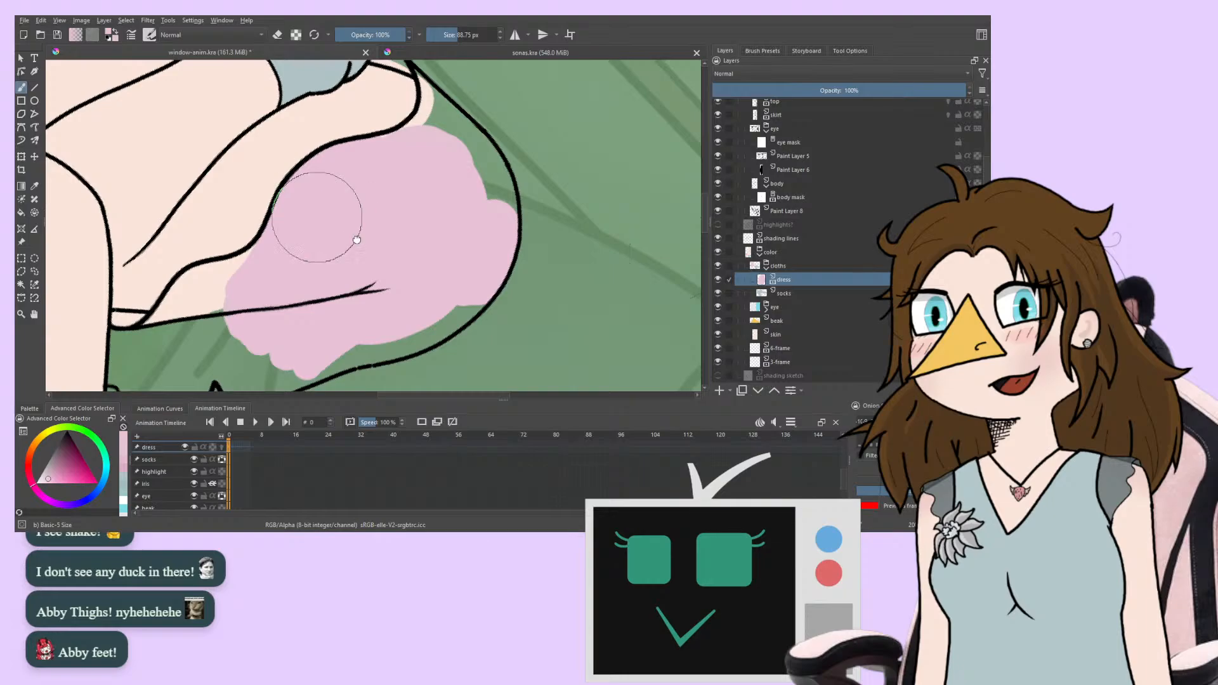
{"action": "left_click_drag", "start_coordinate": [357, 240], "coordinate": [412, 232]}
{"action": "key", "text": "ctrl+minus"}
{"action": "key", "text": "ctrl+minus"}
{"action": "right_click", "coordinate": [209, 263]}
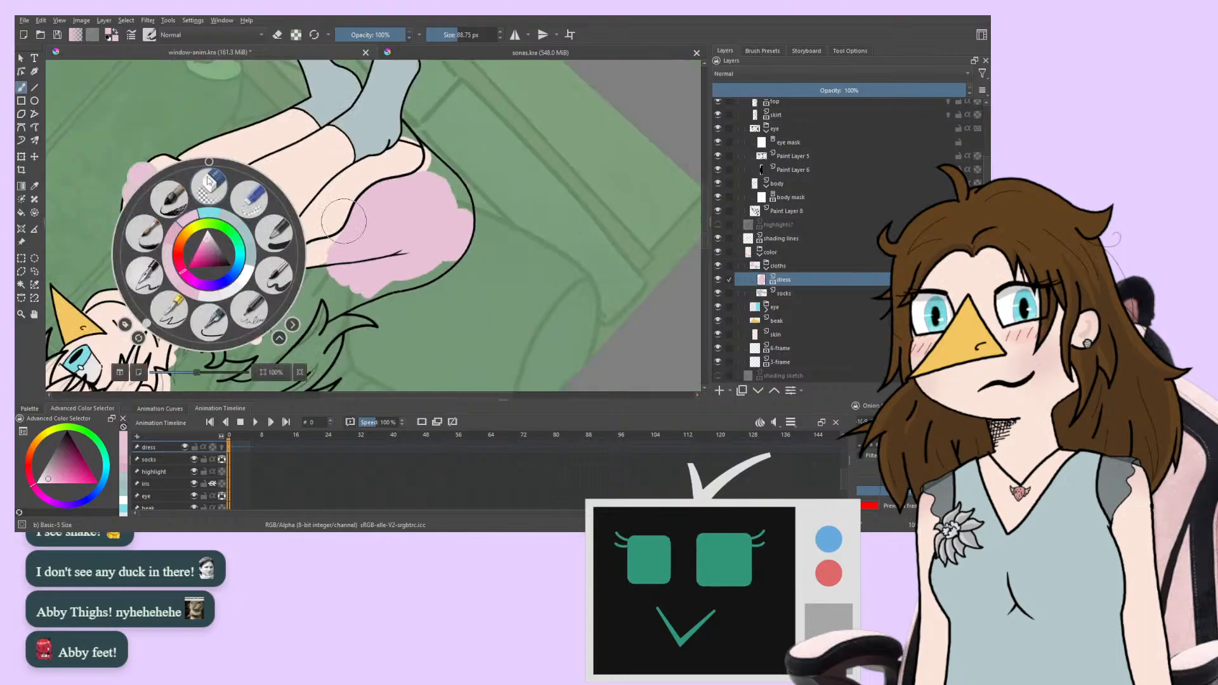
{"action": "left_click", "coordinate": [207, 177]}
{"action": "left_click_drag", "start_coordinate": [335, 193], "coordinate": [271, 256]}
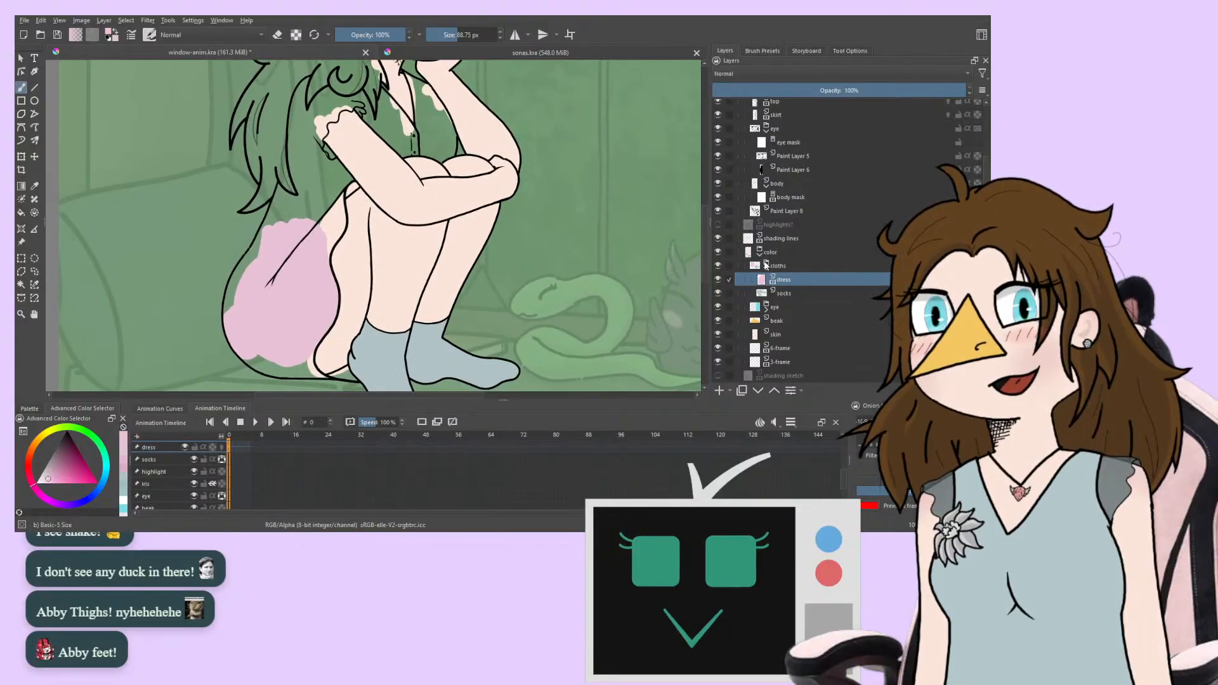
Select the body mask layer and hide it to examine its effect on the body line art
{"action": "scroll", "coordinate": [741, 305], "scroll_direction": "down", "scroll_amount": 1}
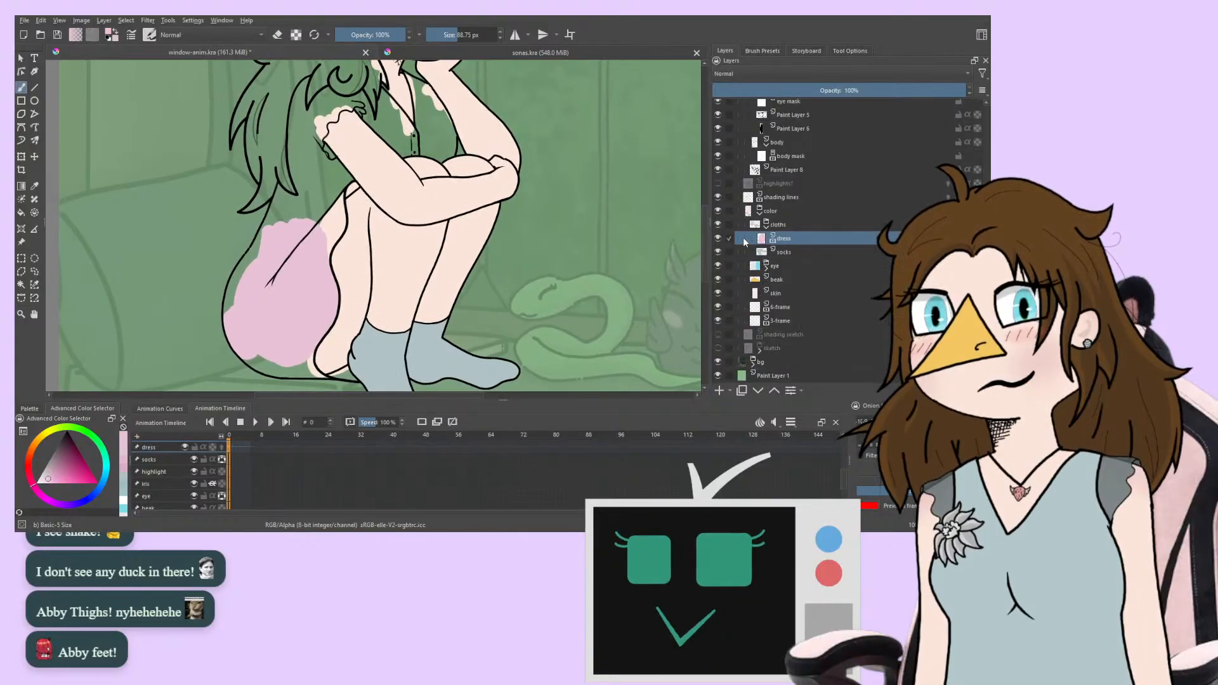
{"action": "scroll", "coordinate": [744, 223], "scroll_direction": "up", "scroll_amount": 3}
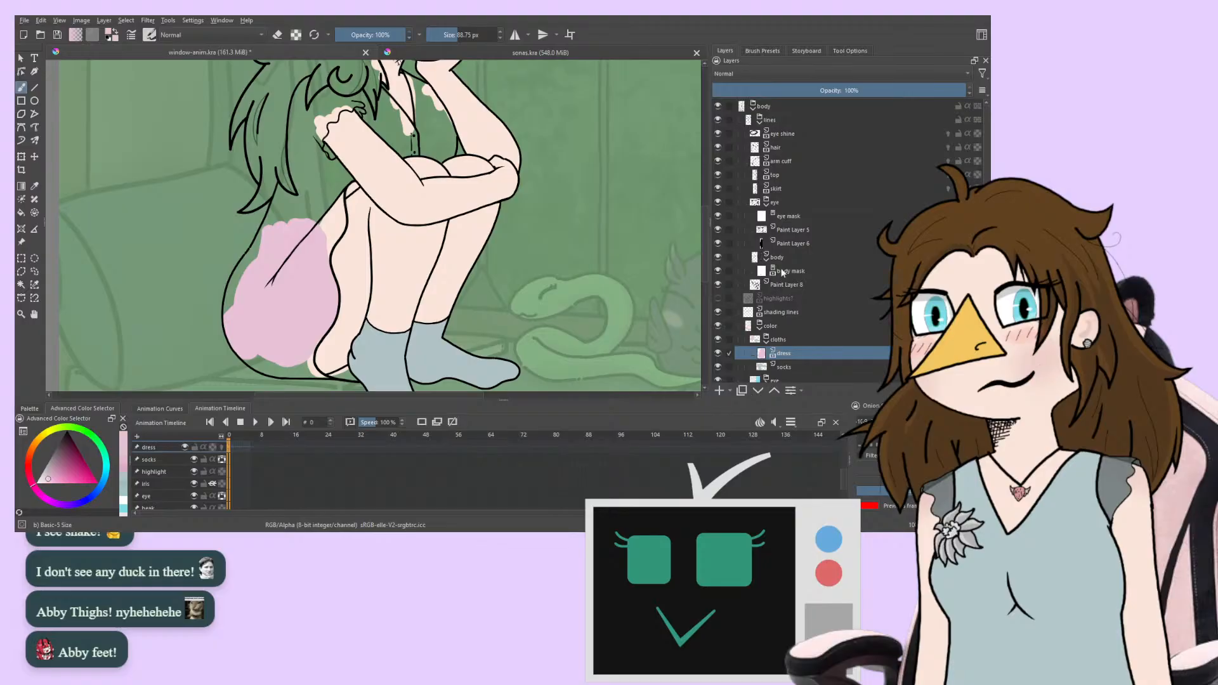
{"action": "left_click", "coordinate": [782, 272]}
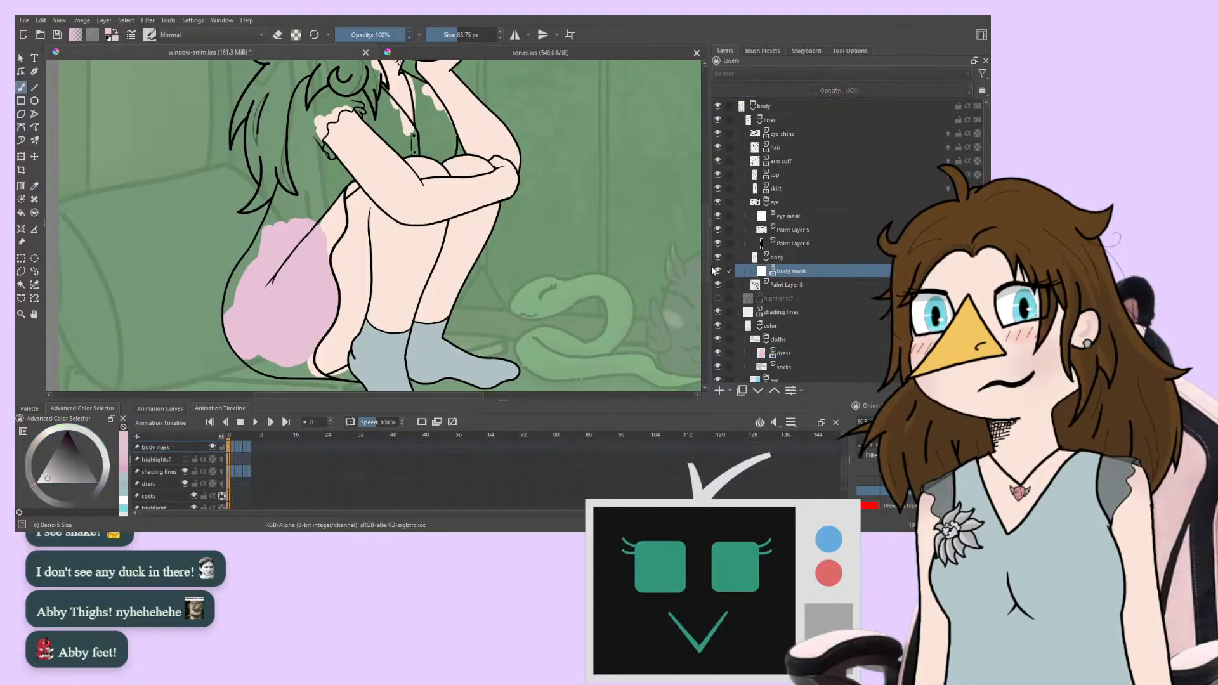
{"action": "scroll", "coordinate": [569, 273], "scroll_direction": "down", "scroll_amount": 4}
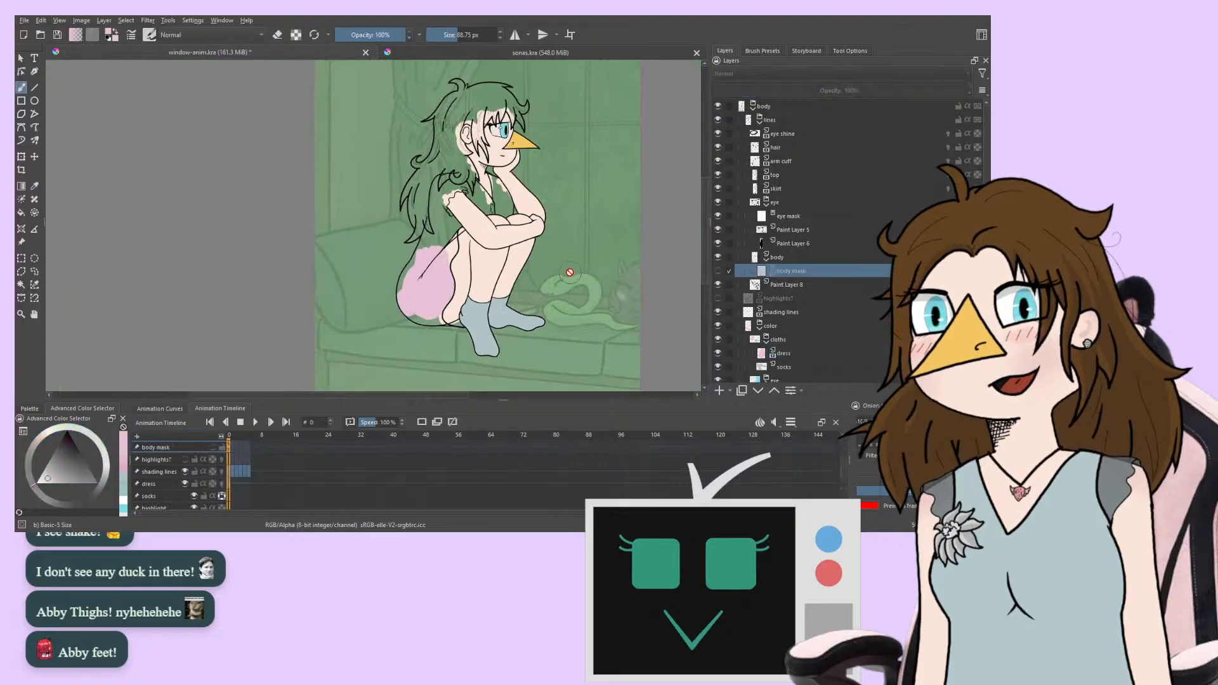
{"action": "scroll", "coordinate": [569, 272], "scroll_direction": "up", "scroll_amount": 4}
{"action": "left_click_drag", "start_coordinate": [570, 273], "coordinate": [601, 267]}
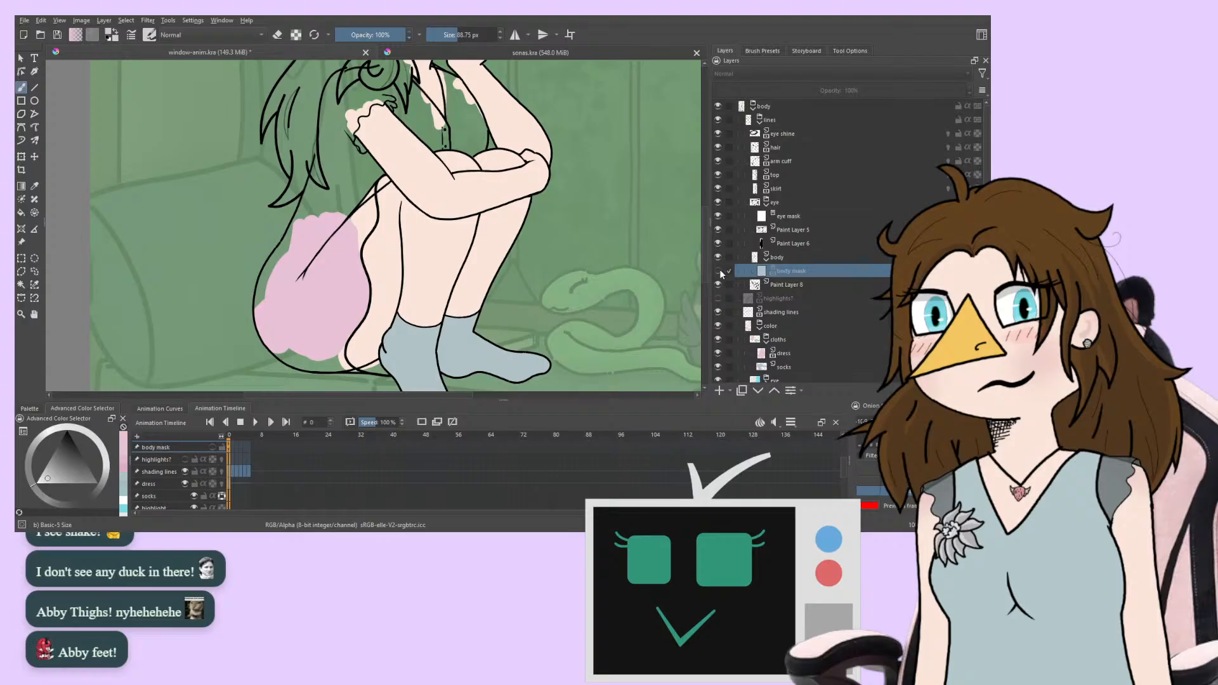
Show the body mask again, try a stroke on it near the skirt's upper crease line and undo it
{"action": "scroll", "coordinate": [458, 273], "scroll_direction": "up", "scroll_amount": 3}
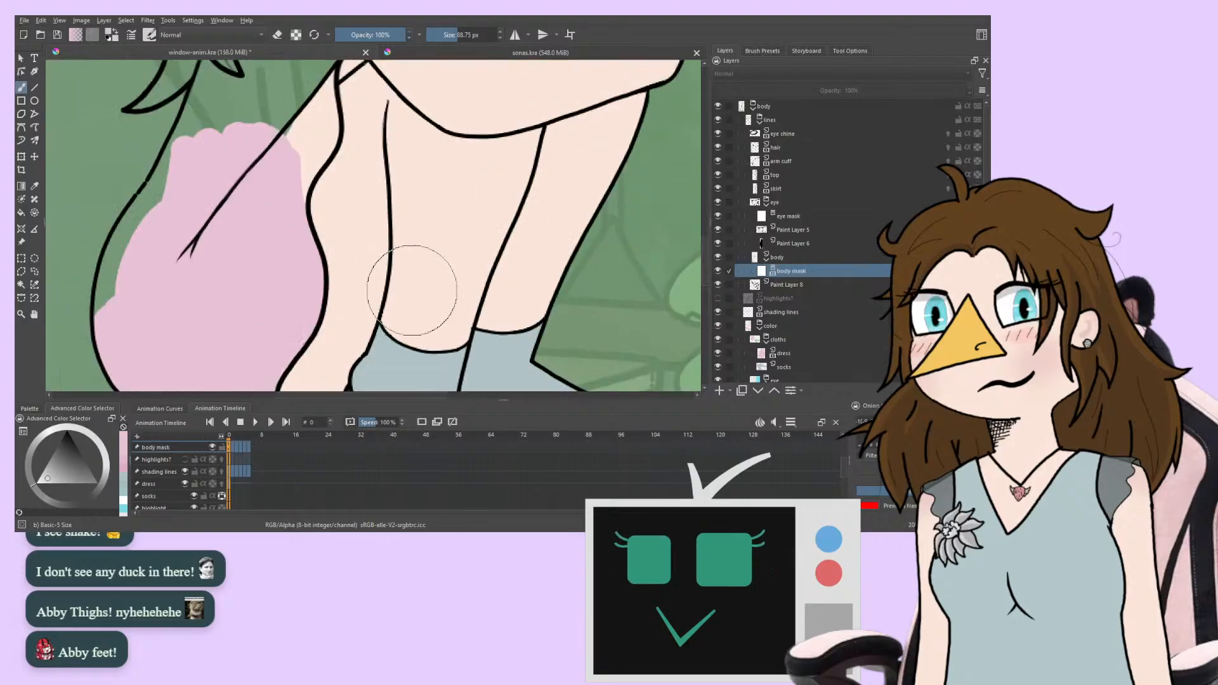
{"action": "mouse_move", "coordinate": [216, 269]}
{"action": "left_mouse_down"}
{"action": "mouse_move", "coordinate": [312, 337]}
{"action": "mouse_move", "coordinate": [281, 360]}
{"action": "left_mouse_up"}
{"action": "left_click_drag", "start_coordinate": [365, 222], "coordinate": [334, 245]}
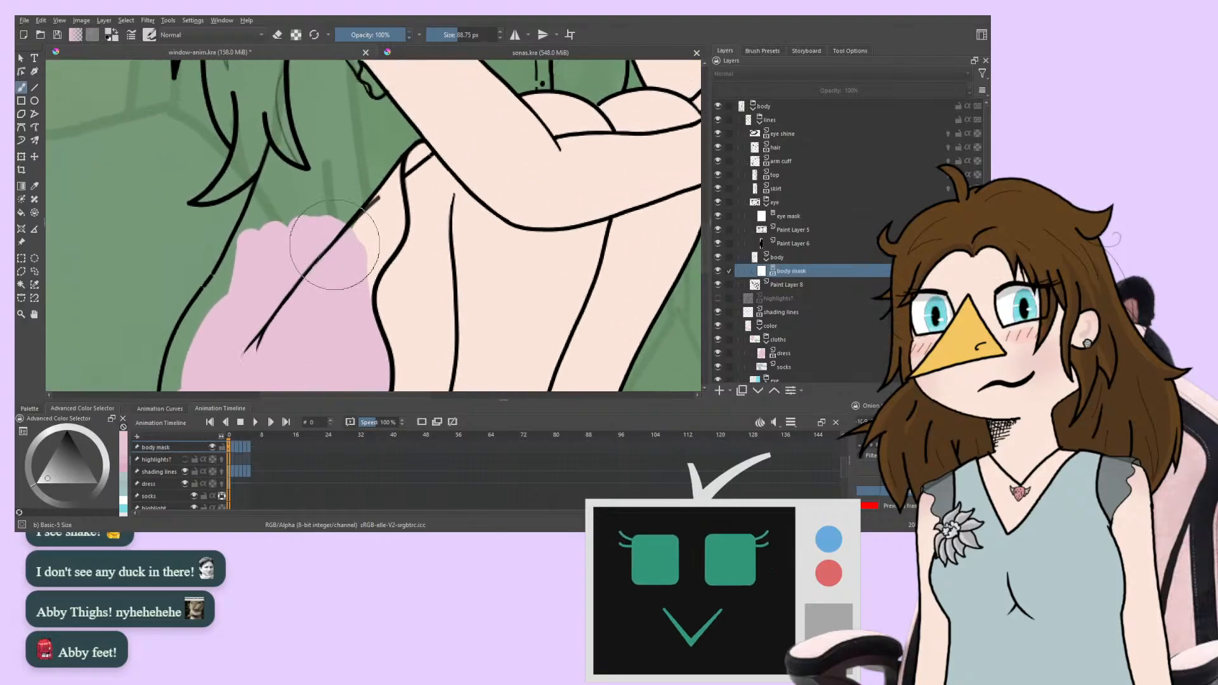
{"action": "key", "text": "ctrl+z"}
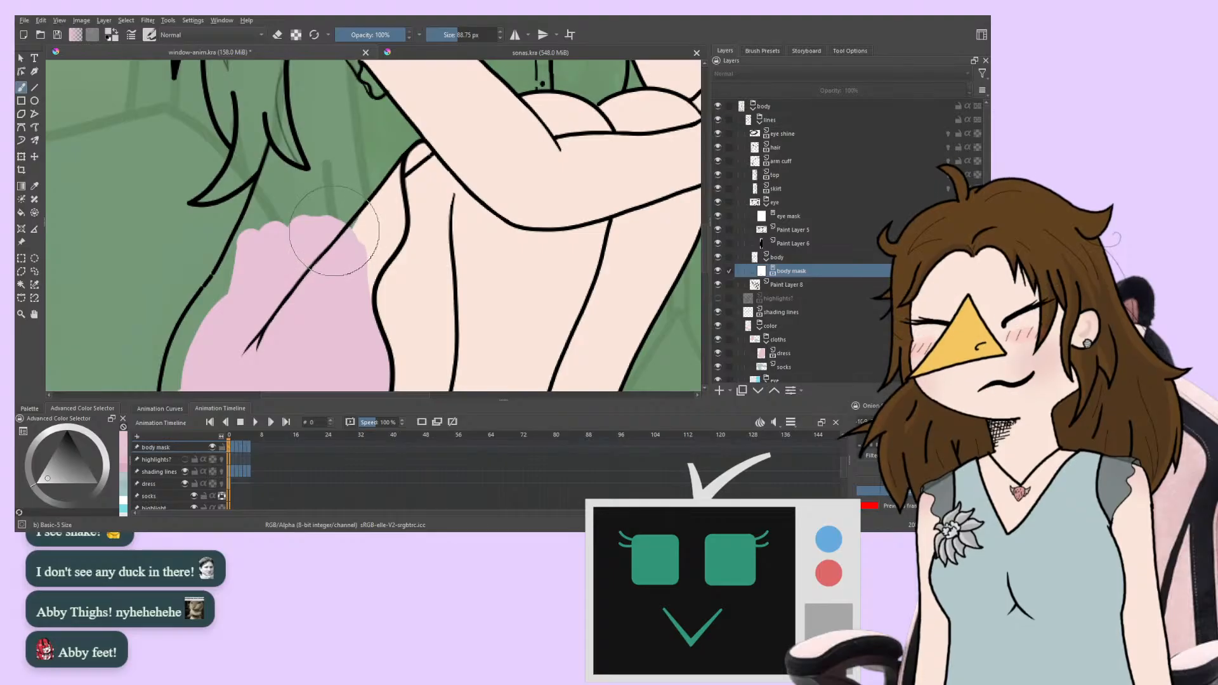
Return to the dress layer and fill the upper skirt up to the hip and elbow with a 52.37 px brush
{"action": "mouse_move", "coordinate": [367, 276]}
{"action": "left_mouse_down"}
{"action": "mouse_move", "coordinate": [364, 258]}
{"action": "mouse_move", "coordinate": [294, 271]}
{"action": "left_mouse_up"}
{"action": "left_click", "coordinate": [786, 353]}
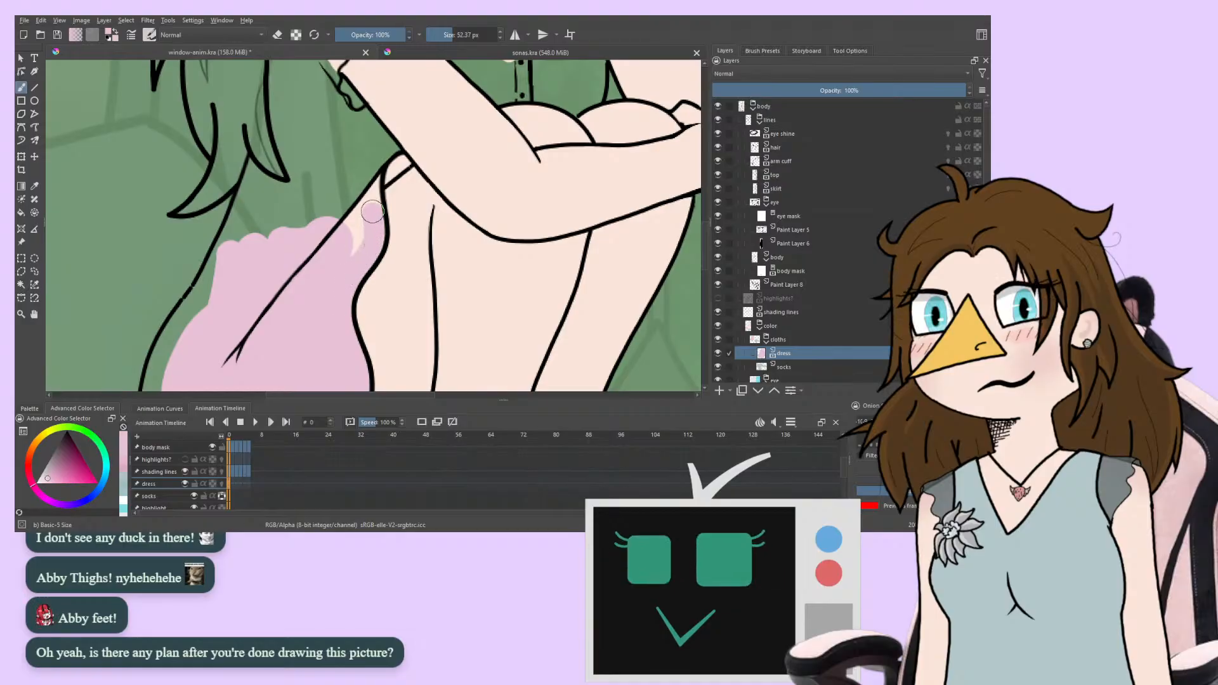
{"action": "left_click_drag", "start_coordinate": [331, 224], "coordinate": [311, 260]}
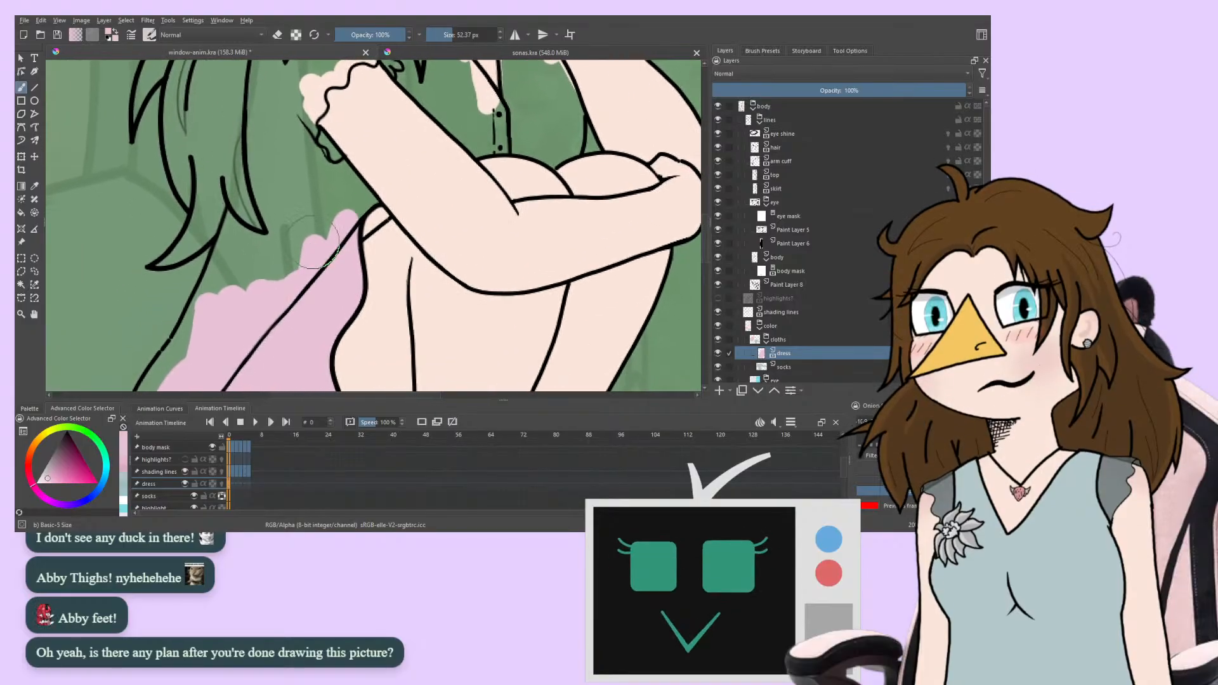
{"action": "left_click_drag", "start_coordinate": [314, 244], "coordinate": [311, 251]}
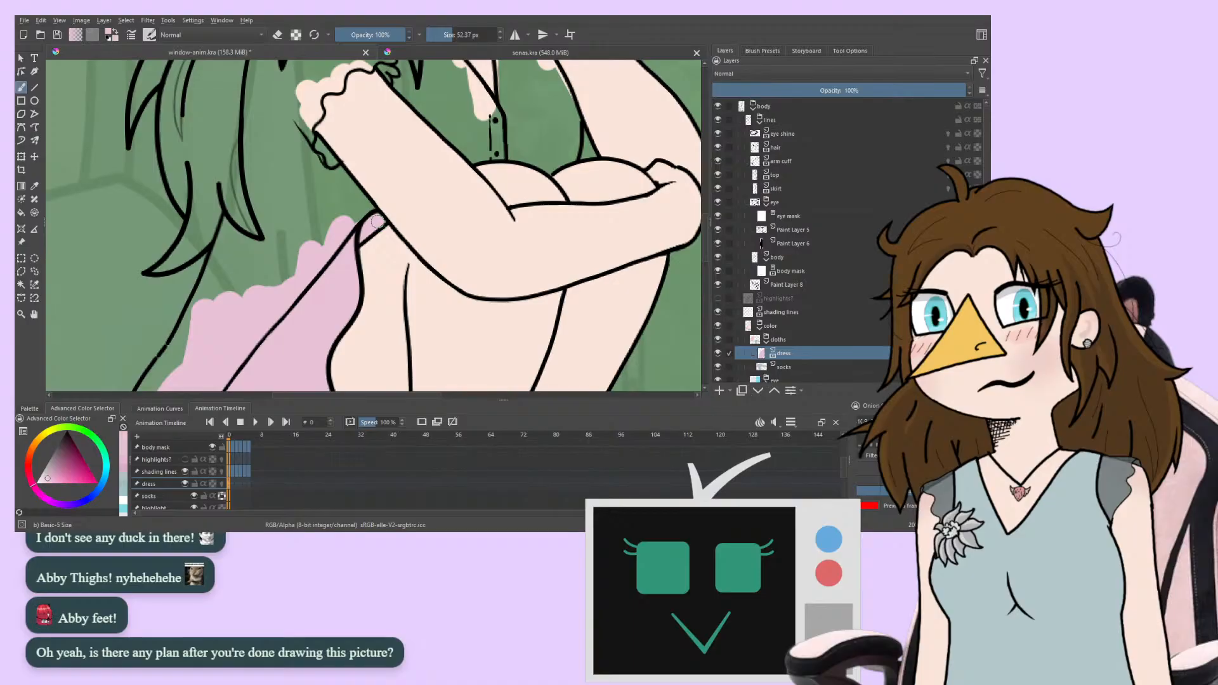
{"action": "left_click_drag", "start_coordinate": [277, 271], "coordinate": [223, 326]}
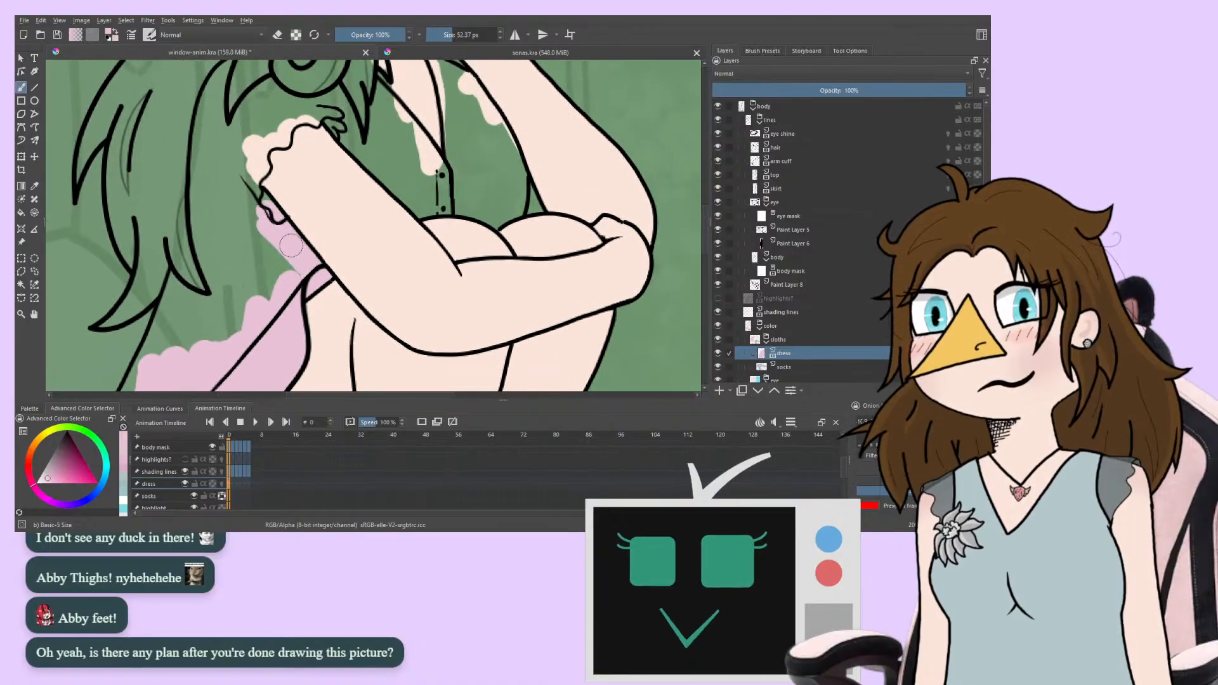
Paint the back of the dress pink from the waist up to the sleeve cuff and beneath the long hair
{"action": "mouse_move", "coordinate": [290, 246]}
{"action": "left_mouse_down"}
{"action": "mouse_move", "coordinate": [251, 191]}
{"action": "mouse_move", "coordinate": [286, 260]}
{"action": "mouse_move", "coordinate": [261, 279]}
{"action": "mouse_move", "coordinate": [239, 257]}
{"action": "mouse_move", "coordinate": [243, 168]}
{"action": "left_mouse_up"}
{"action": "left_click_drag", "start_coordinate": [245, 257], "coordinate": [266, 151]}
{"action": "mouse_move", "coordinate": [222, 209]}
{"action": "left_mouse_down"}
{"action": "mouse_move", "coordinate": [210, 267]}
{"action": "mouse_move", "coordinate": [228, 255]}
{"action": "mouse_move", "coordinate": [158, 238]}
{"action": "left_mouse_up"}
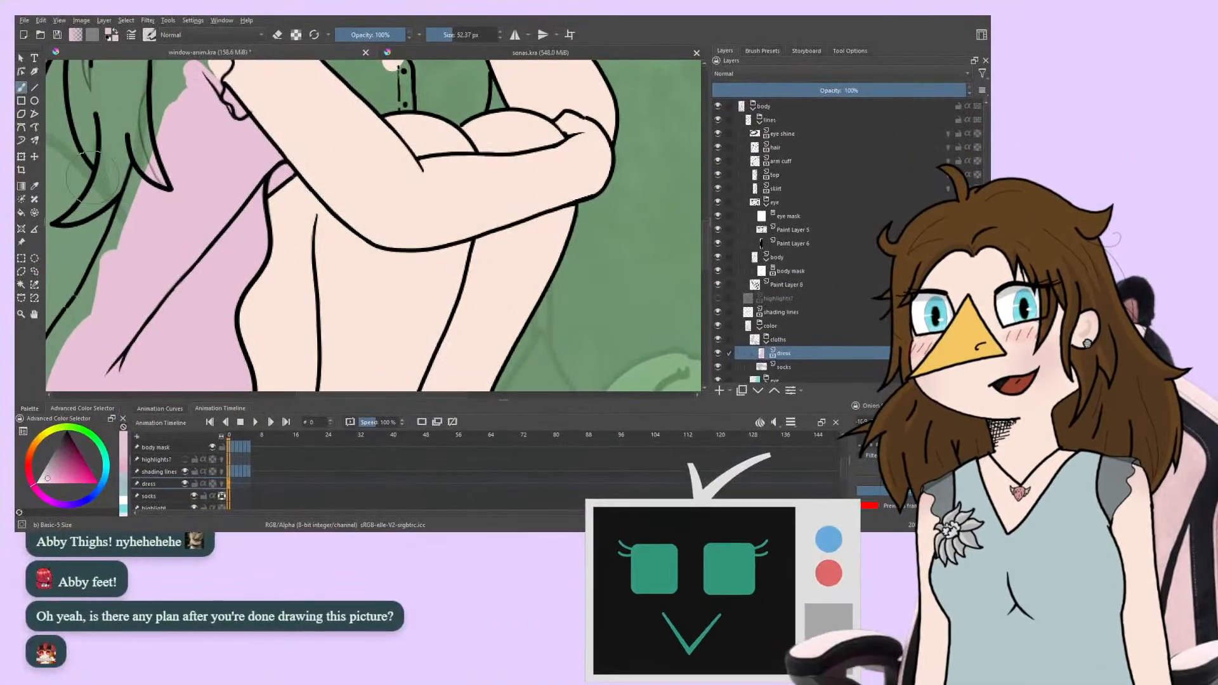
{"action": "scroll", "coordinate": [191, 241], "scroll_direction": "down", "scroll_amount": 5}
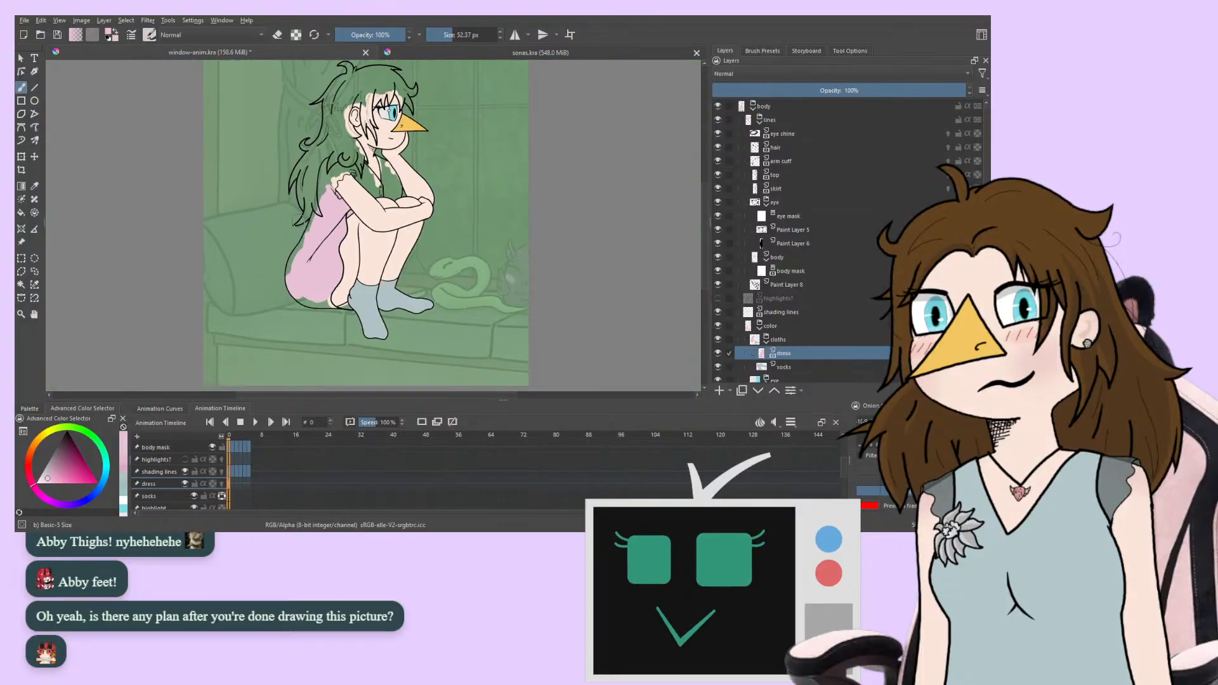
{"action": "mouse_move", "coordinate": [266, 223]}
{"action": "left_mouse_down"}
{"action": "mouse_move", "coordinate": [259, 151]}
{"action": "mouse_move", "coordinate": [232, 309]}
{"action": "mouse_move", "coordinate": [288, 250]}
{"action": "mouse_move", "coordinate": [262, 200]}
{"action": "mouse_move", "coordinate": [272, 38]}
{"action": "mouse_move", "coordinate": [284, 76]}
{"action": "left_mouse_up"}
{"action": "scroll", "coordinate": [288, 230], "scroll_direction": "up", "scroll_amount": 5}
{"action": "scroll", "coordinate": [280, 177], "scroll_direction": "down", "scroll_amount": 5}
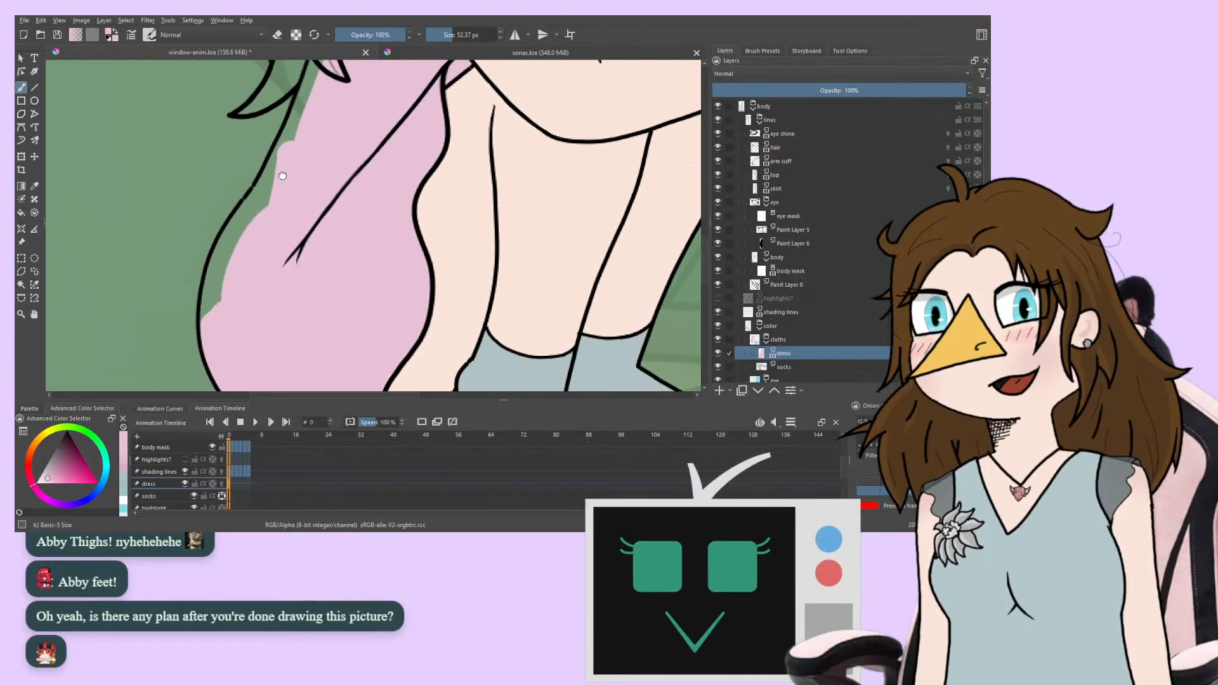
Paint the dress pink over the shoulder above the sleeve cuff and down the bodice front on both sides of the neckline
{"action": "scroll", "coordinate": [218, 231], "scroll_direction": "up", "scroll_amount": 5}
{"action": "scroll", "coordinate": [242, 377], "scroll_direction": "up", "scroll_amount": 4}
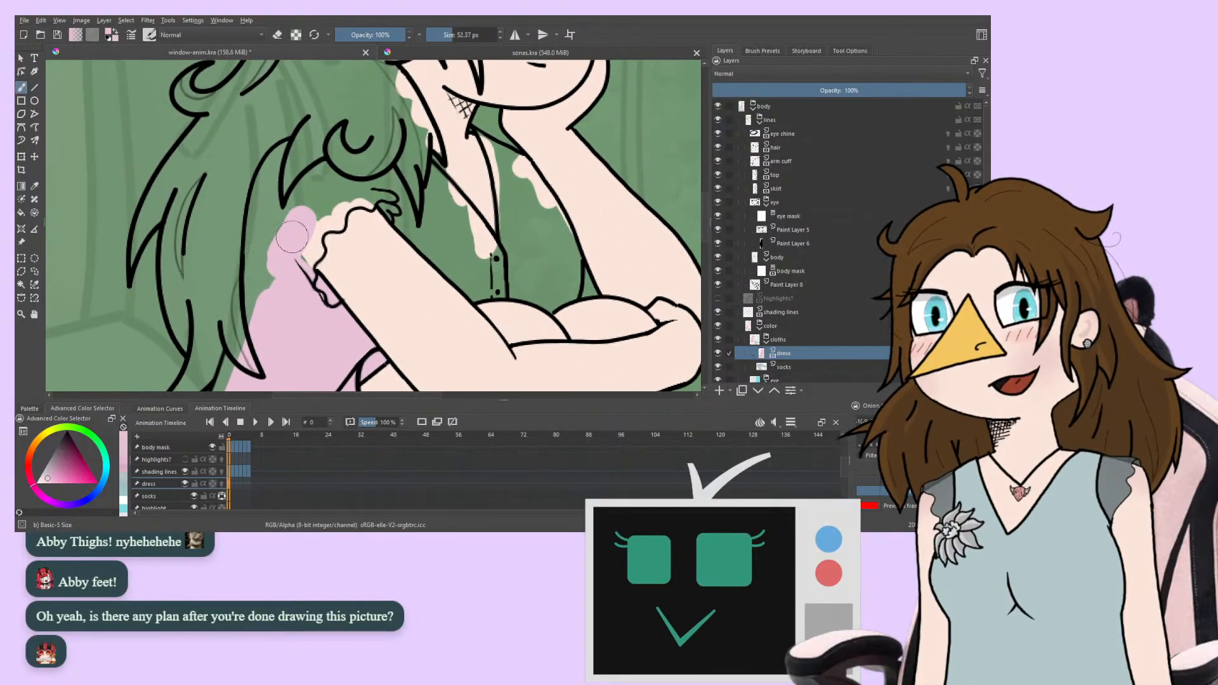
{"action": "mouse_move", "coordinate": [282, 261]}
{"action": "left_mouse_down"}
{"action": "mouse_move", "coordinate": [307, 206]}
{"action": "mouse_move", "coordinate": [366, 172]}
{"action": "mouse_move", "coordinate": [401, 180]}
{"action": "mouse_move", "coordinate": [397, 170]}
{"action": "mouse_move", "coordinate": [438, 206]}
{"action": "mouse_move", "coordinate": [393, 246]}
{"action": "mouse_move", "coordinate": [368, 218]}
{"action": "mouse_move", "coordinate": [434, 275]}
{"action": "mouse_move", "coordinate": [465, 256]}
{"action": "mouse_move", "coordinate": [462, 203]}
{"action": "left_mouse_up"}
{"action": "scroll", "coordinate": [394, 209], "scroll_direction": "right", "scroll_amount": 3}
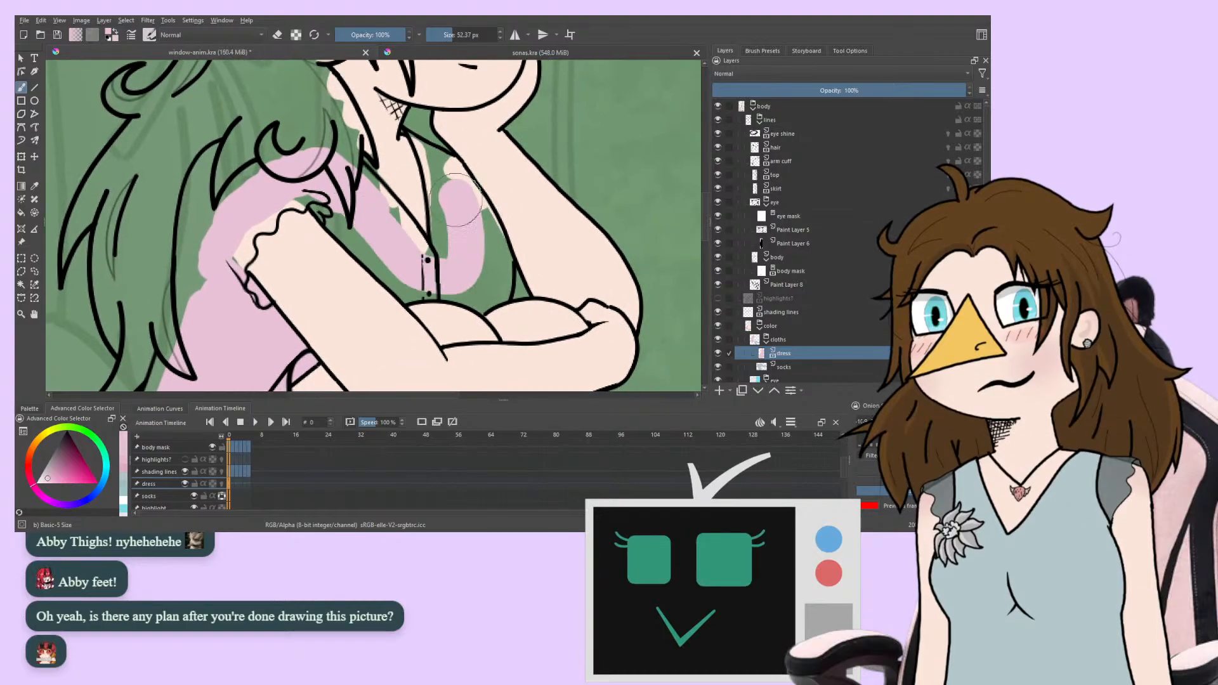
Fill the remaining gaps of the upper back, shoulder and near side of the bodice pink beneath the long hair
{"action": "mouse_move", "coordinate": [76, 348]}
{"action": "left_mouse_down"}
{"action": "mouse_move", "coordinate": [64, 355]}
{"action": "mouse_move", "coordinate": [286, 311]}
{"action": "mouse_move", "coordinate": [299, 214]}
{"action": "mouse_move", "coordinate": [256, 307]}
{"action": "left_mouse_up"}
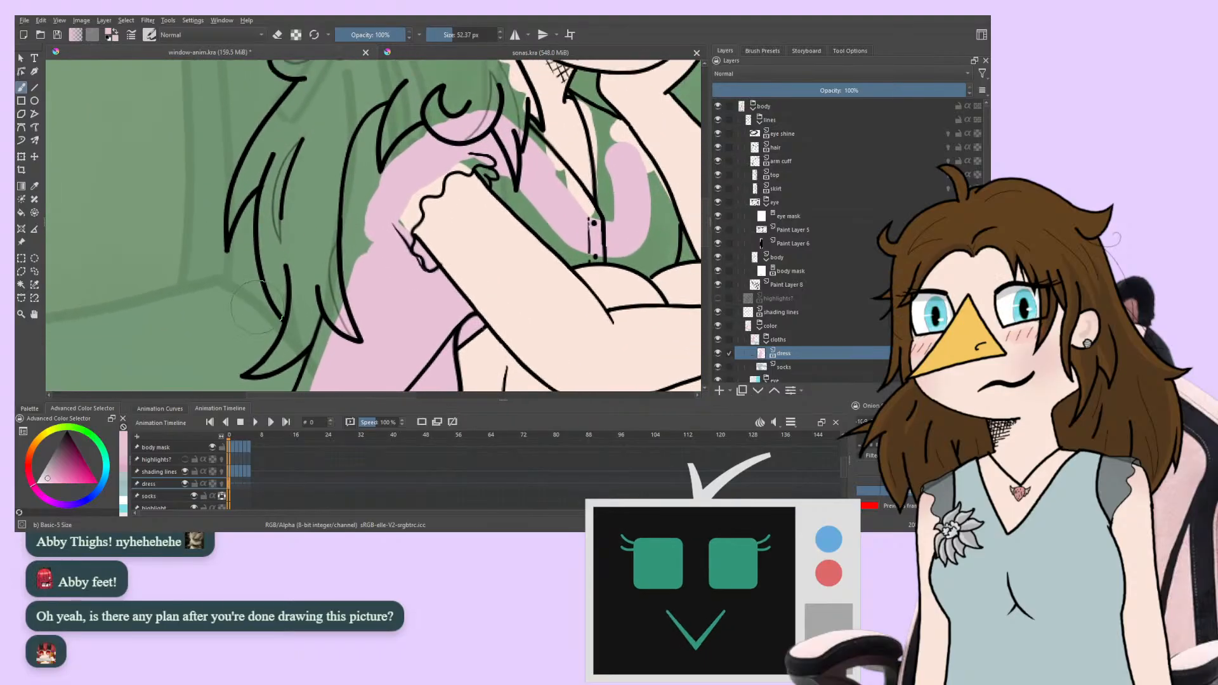
{"action": "left_click_drag", "start_coordinate": [392, 149], "coordinate": [376, 126]}
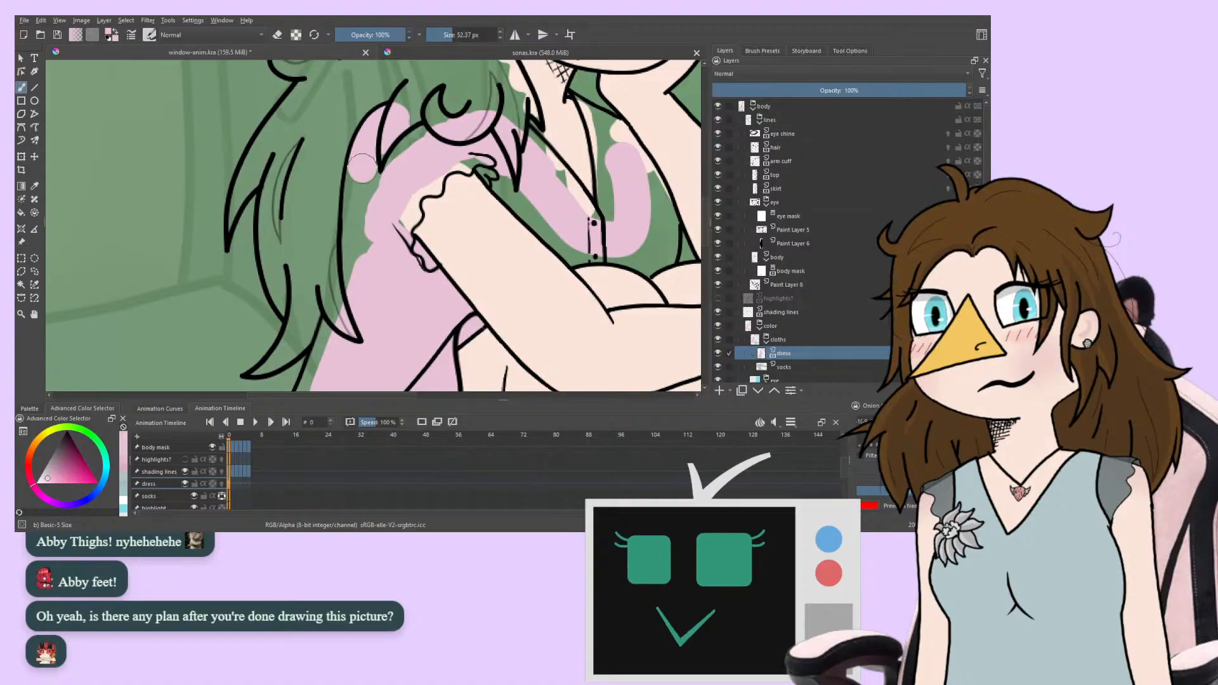
{"action": "mouse_move", "coordinate": [363, 159]}
{"action": "left_mouse_down"}
{"action": "mouse_move", "coordinate": [344, 301]}
{"action": "mouse_move", "coordinate": [350, 281]}
{"action": "left_mouse_up"}
{"action": "mouse_move", "coordinate": [353, 195]}
{"action": "left_mouse_down"}
{"action": "mouse_move", "coordinate": [308, 290]}
{"action": "mouse_move", "coordinate": [170, 210]}
{"action": "left_mouse_up"}
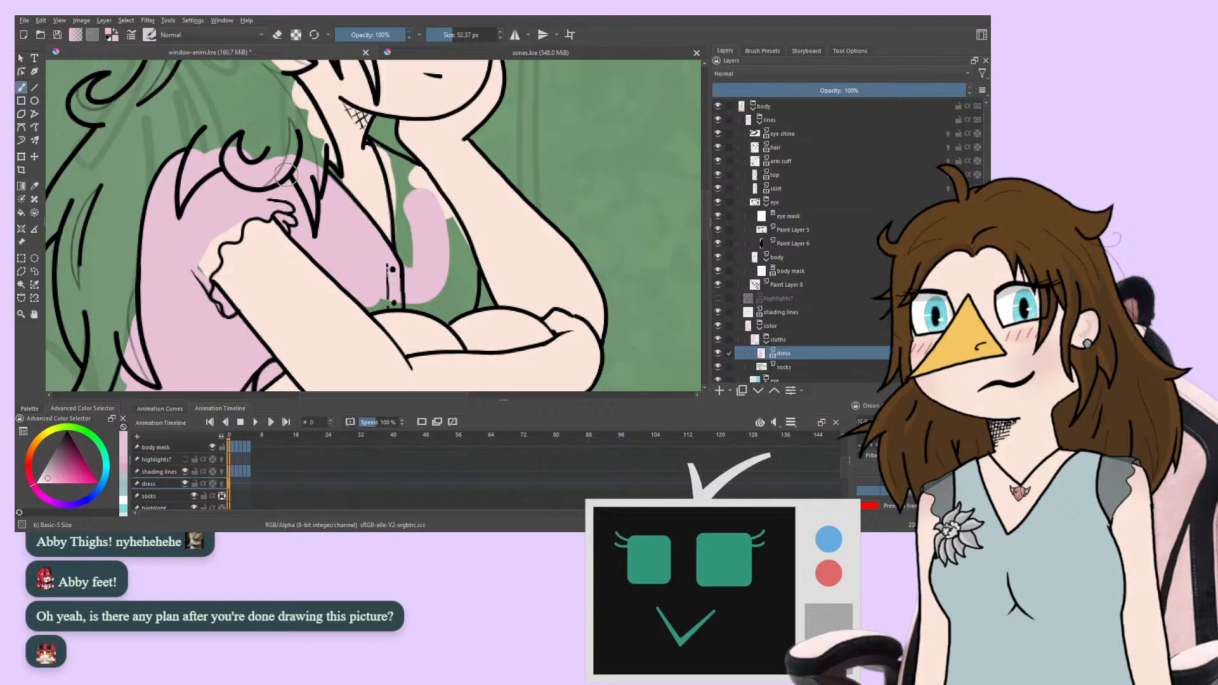
{"action": "mouse_move", "coordinate": [172, 170]}
{"action": "left_mouse_down"}
{"action": "mouse_move", "coordinate": [234, 187]}
{"action": "mouse_move", "coordinate": [263, 139]}
{"action": "left_mouse_up"}
{"action": "mouse_move", "coordinate": [200, 340]}
{"action": "left_mouse_down"}
{"action": "mouse_move", "coordinate": [249, 269]}
{"action": "mouse_move", "coordinate": [241, 255]}
{"action": "left_mouse_up"}
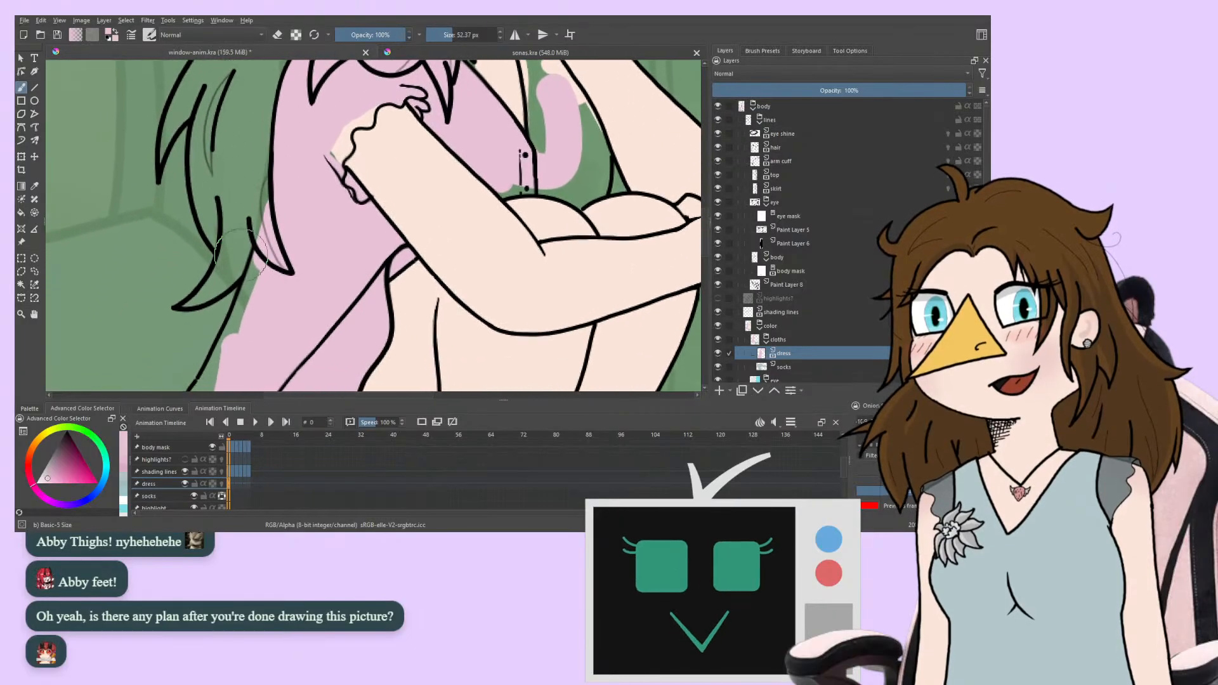
Fill the skirt's lower edge pink down to its outline and across to the back of the thigh
{"action": "scroll", "coordinate": [240, 251], "scroll_direction": "down", "scroll_amount": 10}
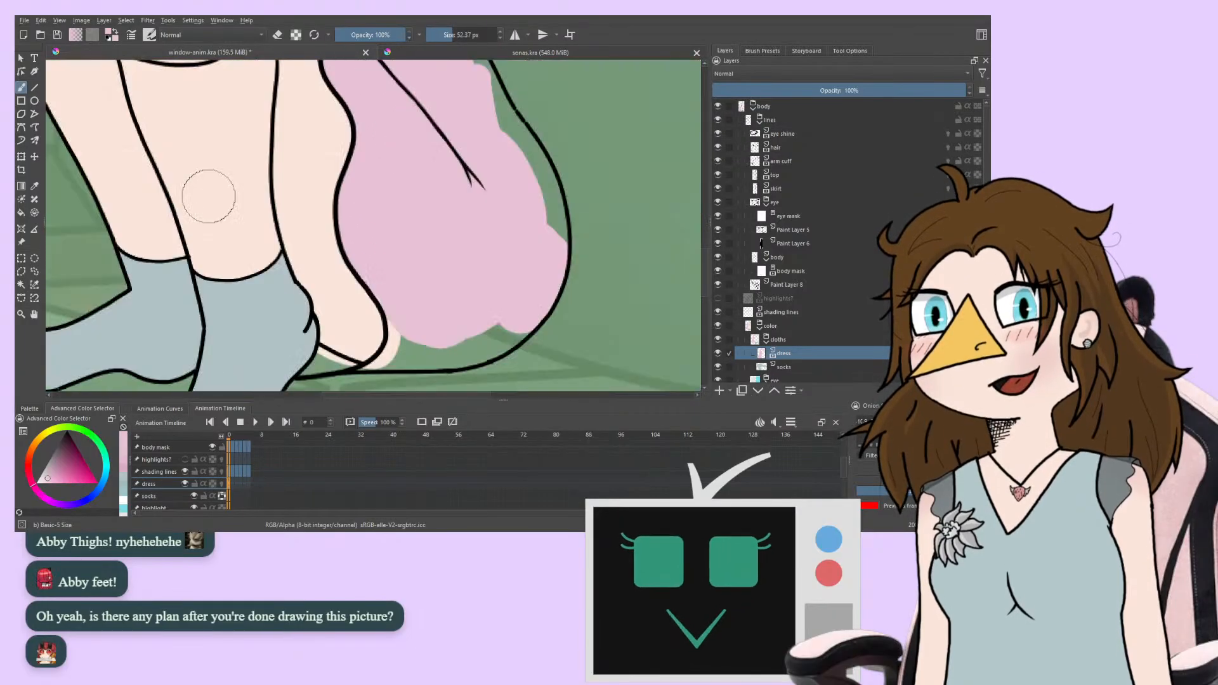
{"action": "scroll", "coordinate": [212, 202], "scroll_direction": "down", "scroll_amount": 5}
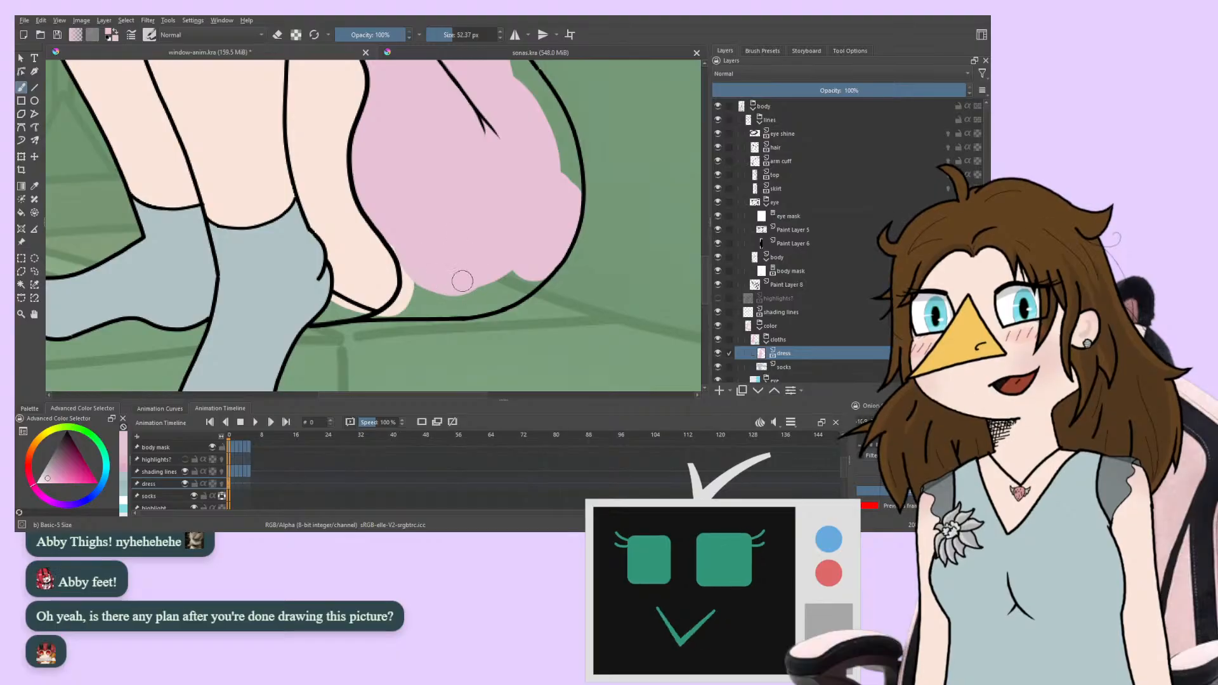
{"action": "mouse_move", "coordinate": [463, 281]}
{"action": "left_mouse_down"}
{"action": "mouse_move", "coordinate": [521, 247]}
{"action": "mouse_move", "coordinate": [449, 296]}
{"action": "mouse_move", "coordinate": [525, 265]}
{"action": "mouse_move", "coordinate": [500, 290]}
{"action": "mouse_move", "coordinate": [542, 257]}
{"action": "mouse_move", "coordinate": [506, 291]}
{"action": "mouse_move", "coordinate": [545, 257]}
{"action": "mouse_move", "coordinate": [472, 305]}
{"action": "mouse_move", "coordinate": [524, 283]}
{"action": "left_mouse_up"}
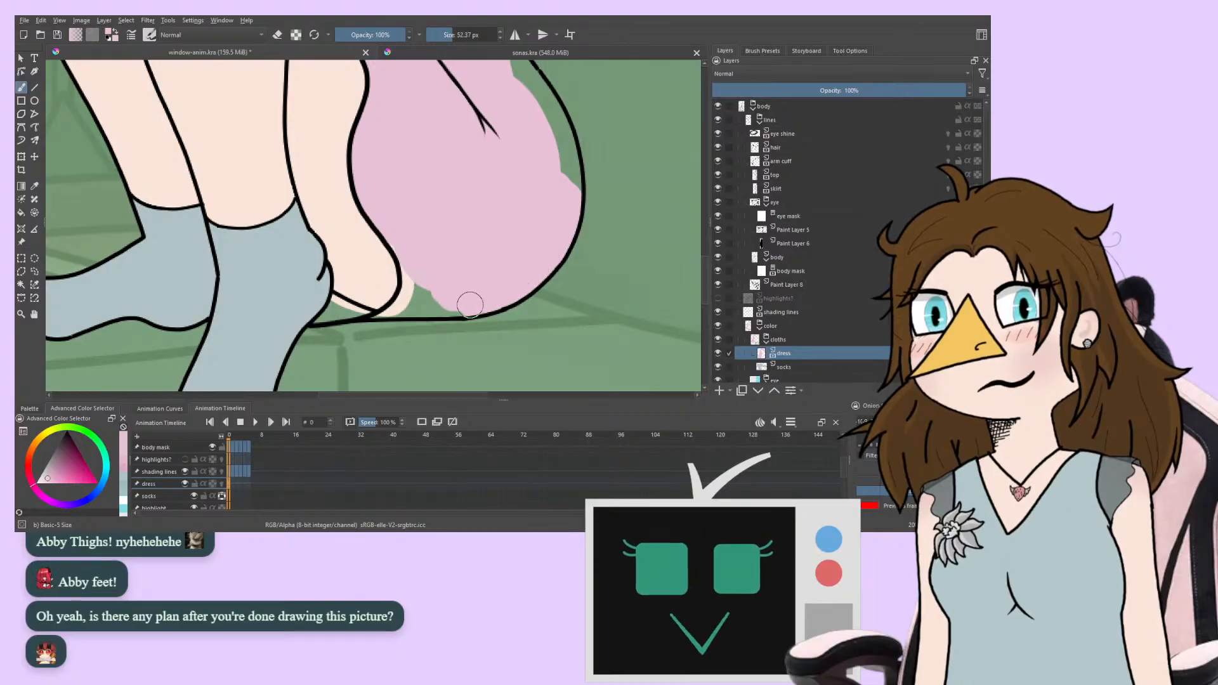
{"action": "mouse_move", "coordinate": [427, 306]}
{"action": "left_mouse_down"}
{"action": "mouse_move", "coordinate": [435, 285]}
{"action": "mouse_move", "coordinate": [422, 266]}
{"action": "left_mouse_up"}
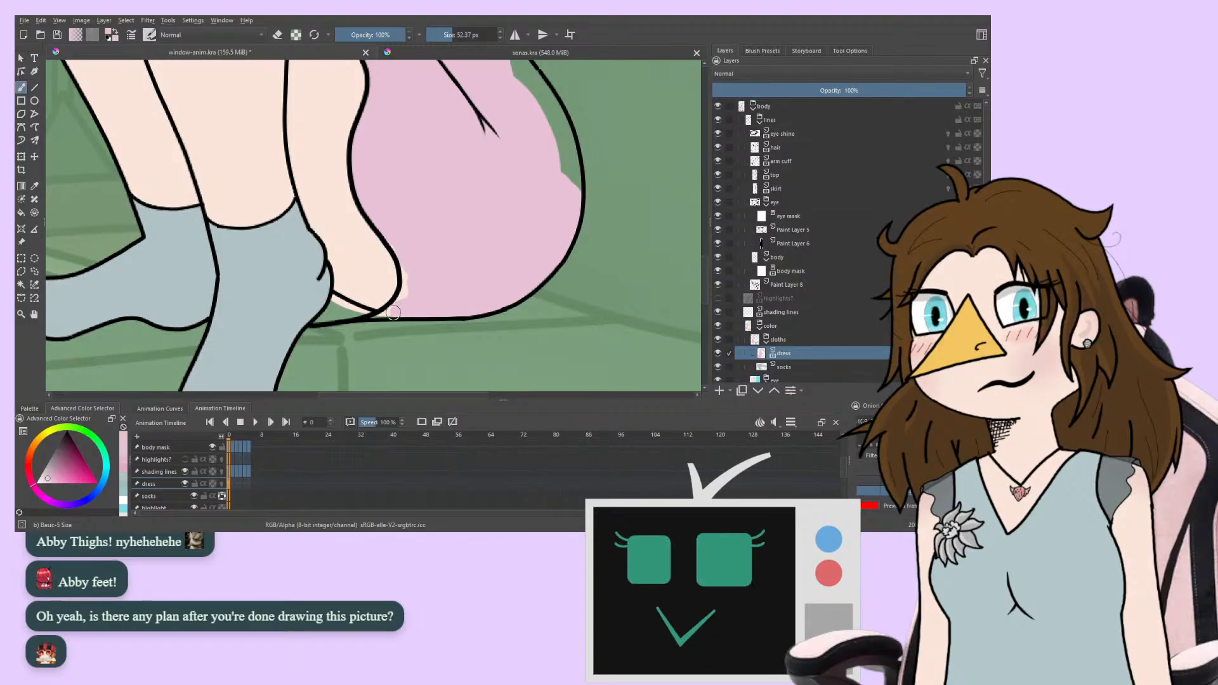
{"action": "left_click_drag", "start_coordinate": [394, 313], "coordinate": [371, 317]}
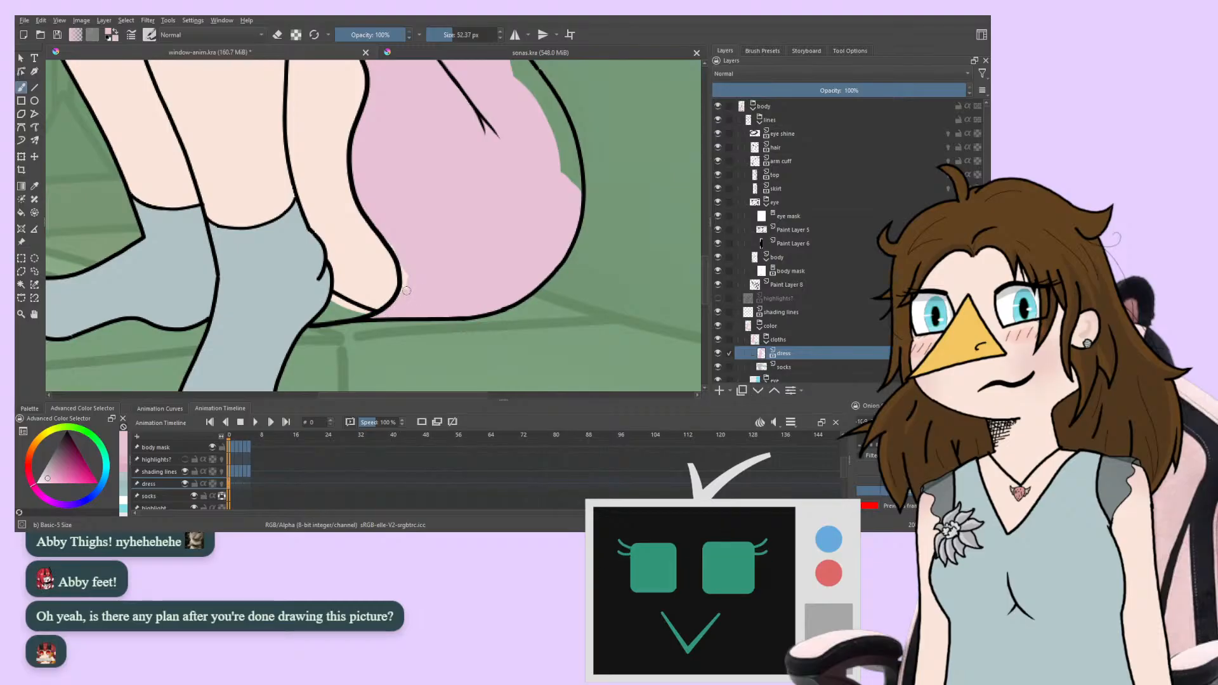
Fill the skirt's rear edge pink up to its outline, from the hip to the hair tips
{"action": "left_click_drag", "start_coordinate": [384, 202], "coordinate": [217, 302]}
{"action": "mouse_move", "coordinate": [387, 309]}
{"action": "left_mouse_down"}
{"action": "mouse_move", "coordinate": [382, 240]}
{"action": "mouse_move", "coordinate": [394, 306]}
{"action": "mouse_move", "coordinate": [395, 254]}
{"action": "mouse_move", "coordinate": [400, 284]}
{"action": "mouse_move", "coordinate": [359, 174]}
{"action": "left_mouse_up"}
{"action": "mouse_move", "coordinate": [329, 210]}
{"action": "left_mouse_down"}
{"action": "mouse_move", "coordinate": [341, 374]}
{"action": "mouse_move", "coordinate": [347, 307]}
{"action": "mouse_move", "coordinate": [371, 345]}
{"action": "left_mouse_up"}
{"action": "left_click_drag", "start_coordinate": [333, 286], "coordinate": [343, 307]}
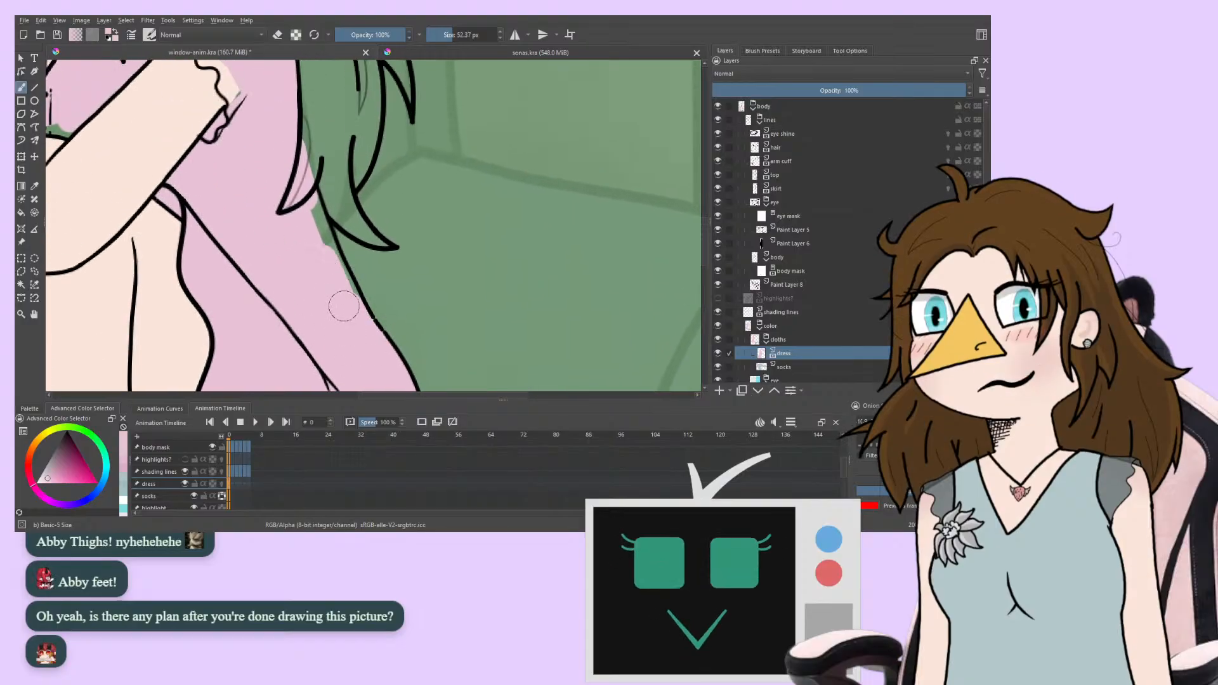
{"action": "mouse_move", "coordinate": [327, 265]}
{"action": "left_mouse_down"}
{"action": "mouse_move", "coordinate": [330, 275]}
{"action": "mouse_move", "coordinate": [305, 211]}
{"action": "mouse_move", "coordinate": [301, 289]}
{"action": "mouse_move", "coordinate": [375, 384]}
{"action": "left_mouse_up"}
{"action": "left_click_drag", "start_coordinate": [232, 228], "coordinate": [410, 225]}
{"action": "left_click_drag", "start_coordinate": [276, 252], "coordinate": [257, 238]}
Fill the far side of the bodice pink, from the buttons and crossed arms up to the collar
{"action": "key", "text": "m"}
{"action": "left_click_drag", "start_coordinate": [335, 234], "coordinate": [210, 264]}
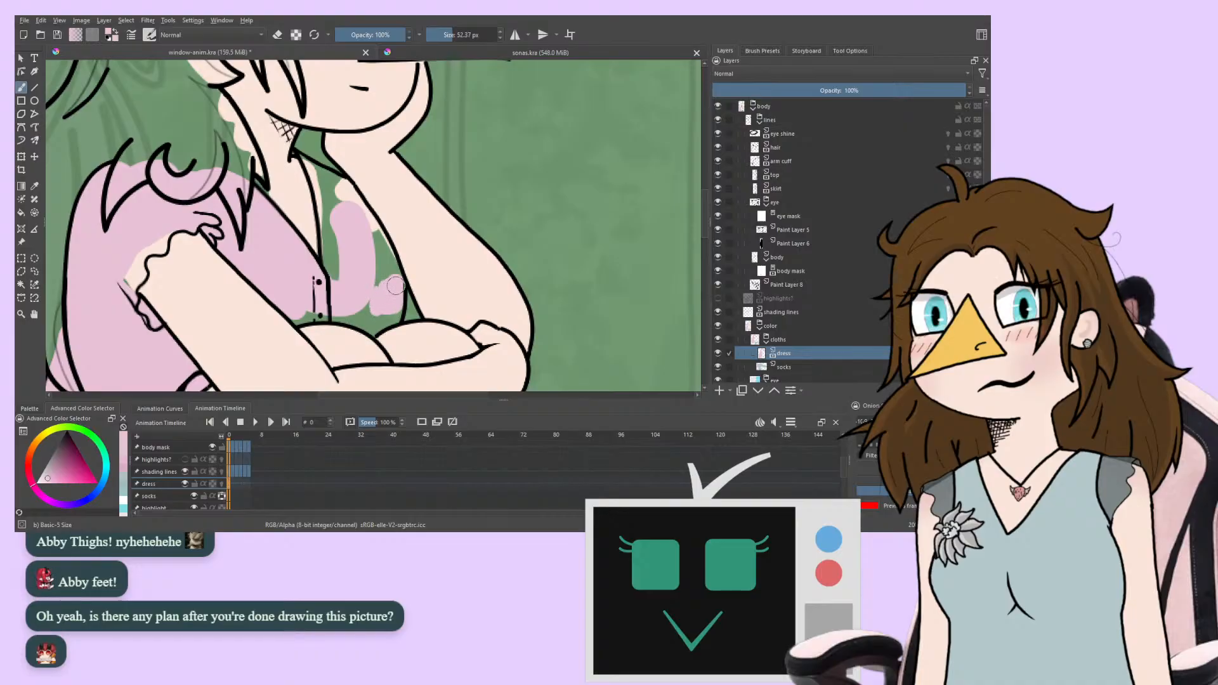
{"action": "left_click_drag", "start_coordinate": [396, 286], "coordinate": [394, 310]}
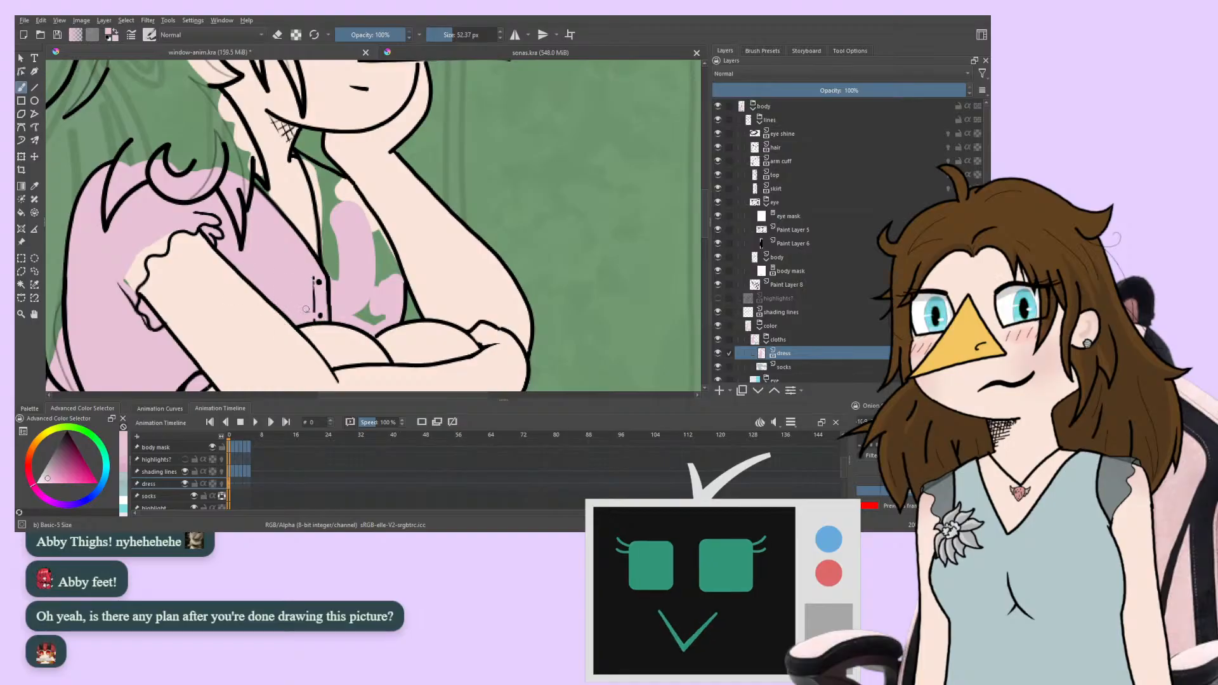
{"action": "mouse_move", "coordinate": [373, 322]}
{"action": "left_mouse_down"}
{"action": "mouse_move", "coordinate": [381, 307]}
{"action": "mouse_move", "coordinate": [337, 287]}
{"action": "mouse_move", "coordinate": [301, 319]}
{"action": "mouse_move", "coordinate": [330, 339]}
{"action": "left_mouse_up"}
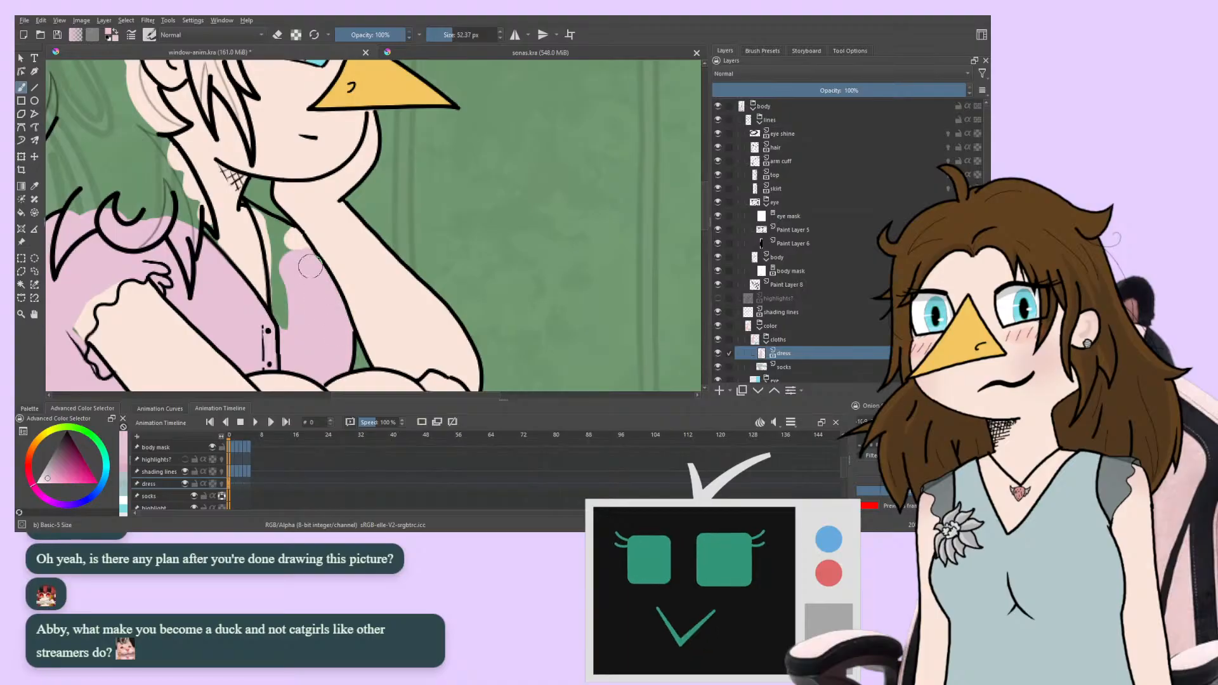
{"action": "left_click_drag", "start_coordinate": [294, 240], "coordinate": [269, 210]}
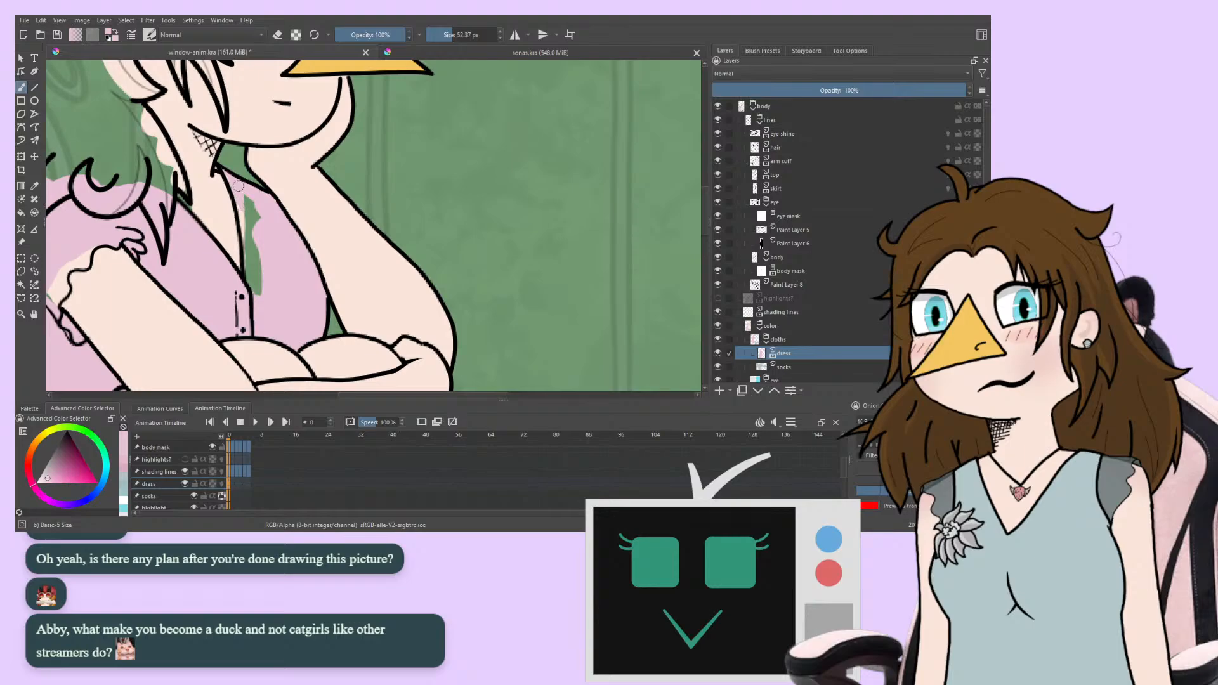
{"action": "left_click_drag", "start_coordinate": [255, 251], "coordinate": [243, 210]}
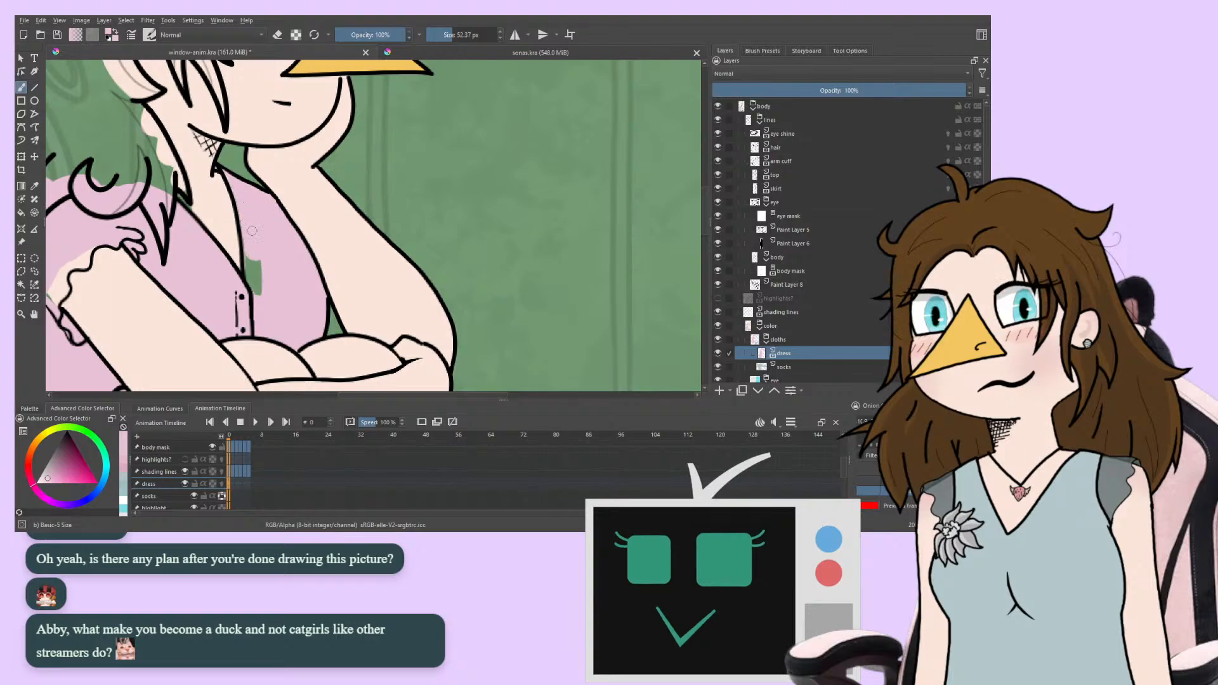
{"action": "left_click_drag", "start_coordinate": [241, 307], "coordinate": [253, 261]}
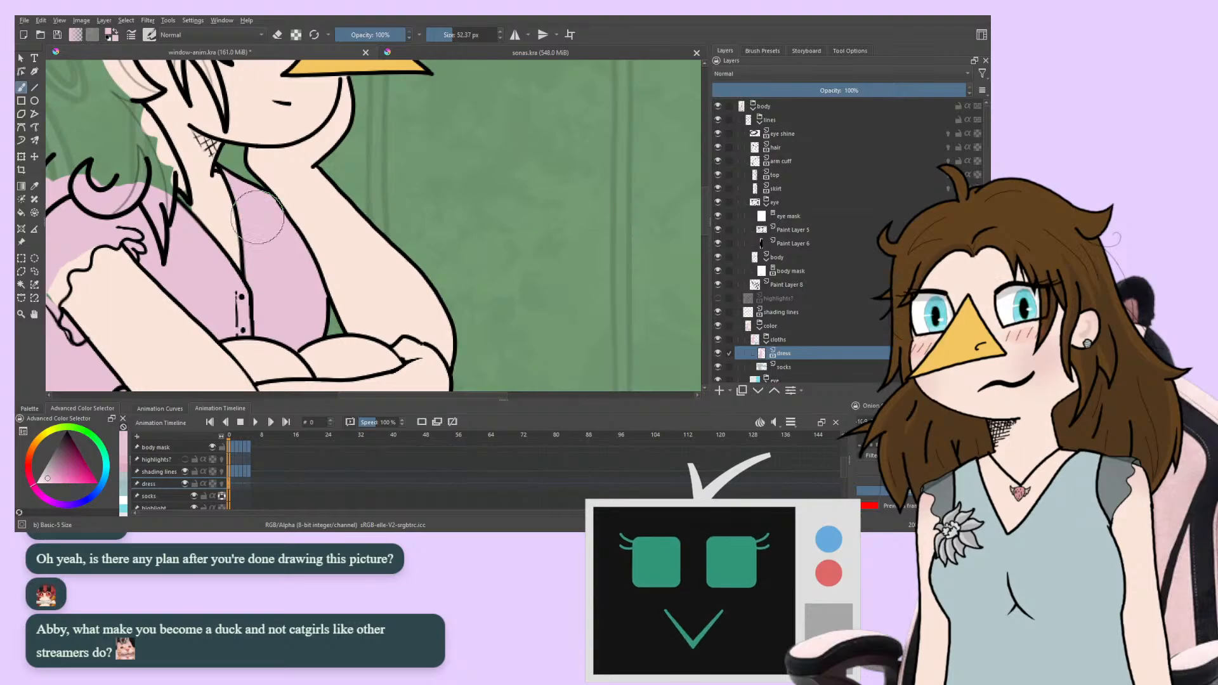
Paint the skin-colored gaps around the ruffled sleeve cuff pink, reducing the brush to 29.61 px
{"action": "mouse_move", "coordinate": [203, 331]}
{"action": "left_mouse_down"}
{"action": "mouse_move", "coordinate": [293, 314]}
{"action": "mouse_move", "coordinate": [481, 238]}
{"action": "left_mouse_up"}
{"action": "left_click_drag", "start_coordinate": [460, 302], "coordinate": [415, 229]}
{"action": "left_click_drag", "start_coordinate": [282, 196], "coordinate": [275, 294]}
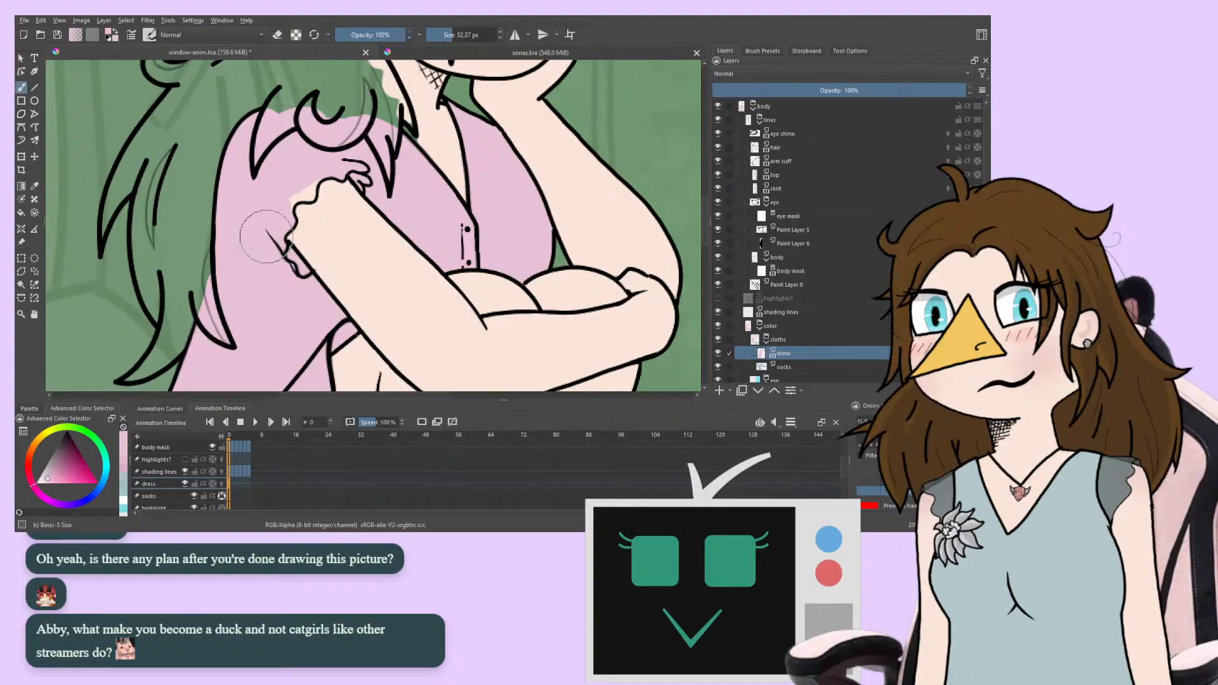
{"action": "left_click_drag", "start_coordinate": [266, 236], "coordinate": [246, 277]}
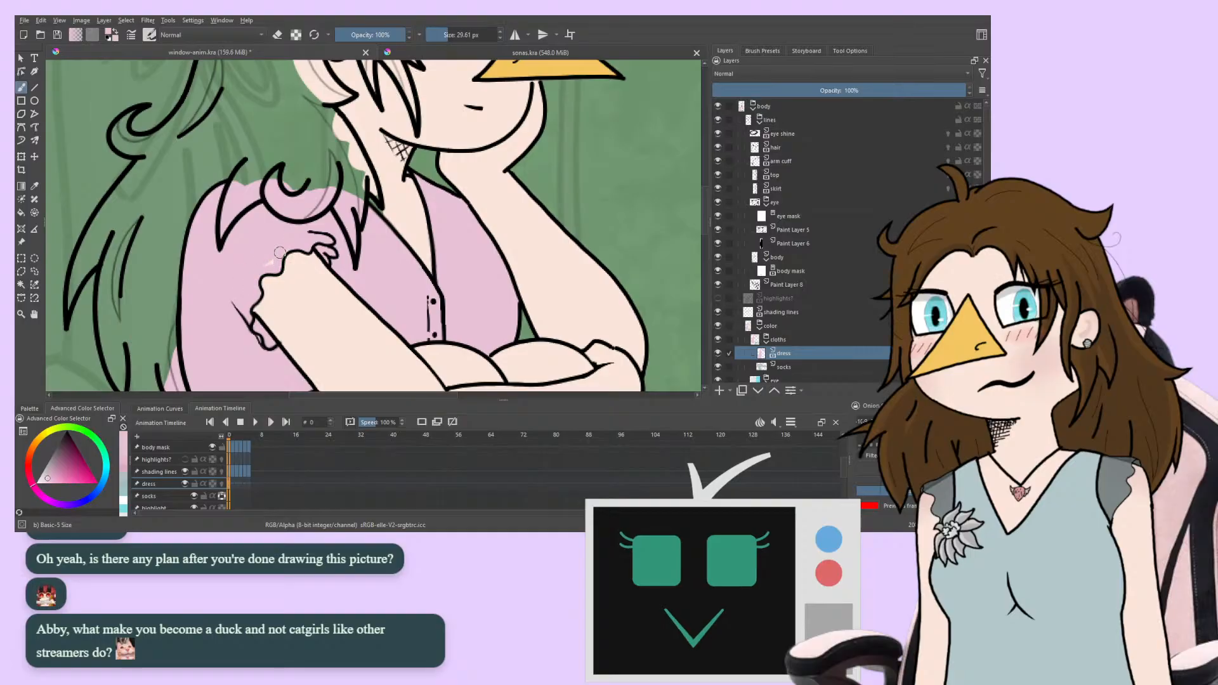
{"action": "scroll", "coordinate": [267, 262], "scroll_direction": "down", "scroll_amount": 3}
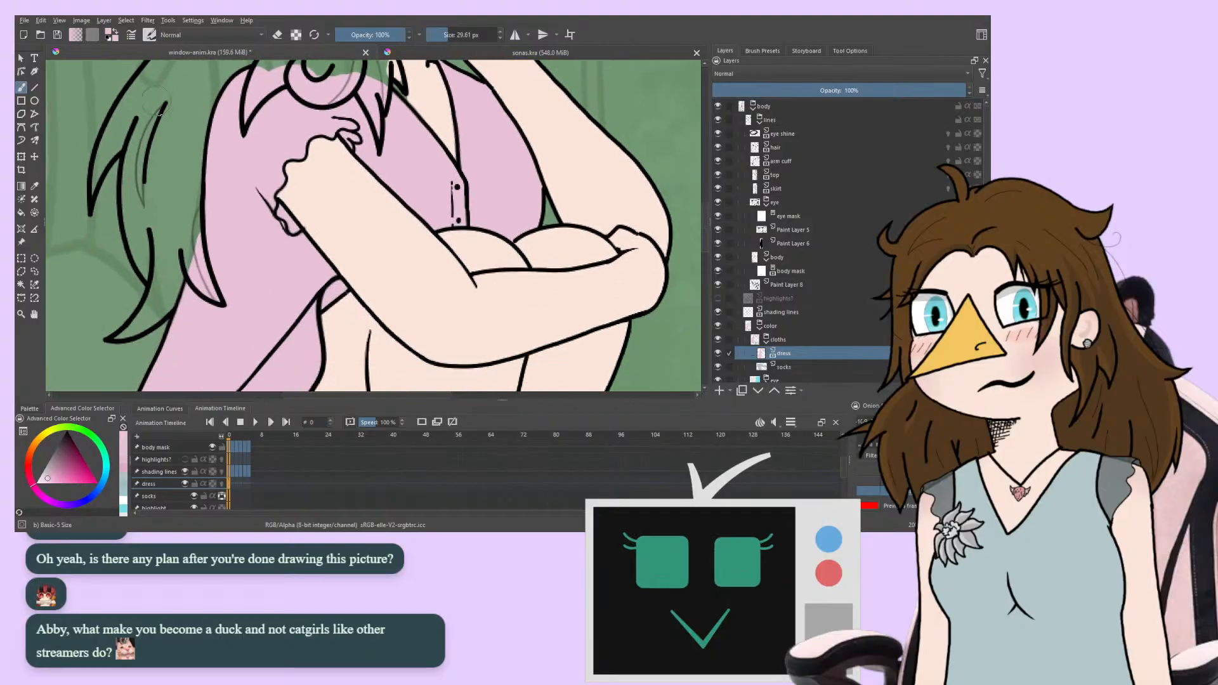
Go to frame 1 and examine how the dress fill fits the line art at the hair, skirt and thigh
{"action": "key", "text": "ctrl+minus"}
{"action": "key", "text": "ctrl+minus"}
{"action": "key", "text": "ctrl+minus"}
{"action": "key", "text": "ctrl+minus"}
{"action": "mouse_move", "coordinate": [238, 297]}
{"action": "left_mouse_down"}
{"action": "mouse_move", "coordinate": [231, 260]}
{"action": "mouse_move", "coordinate": [220, 272]}
{"action": "mouse_move", "coordinate": [242, 272]}
{"action": "mouse_move", "coordinate": [245, 290]}
{"action": "left_mouse_up"}
{"action": "key", "text": "Right"}
{"action": "key", "text": "ctrl+plus"}
{"action": "key", "text": "ctrl+plus"}
{"action": "key", "text": "ctrl+plus"}
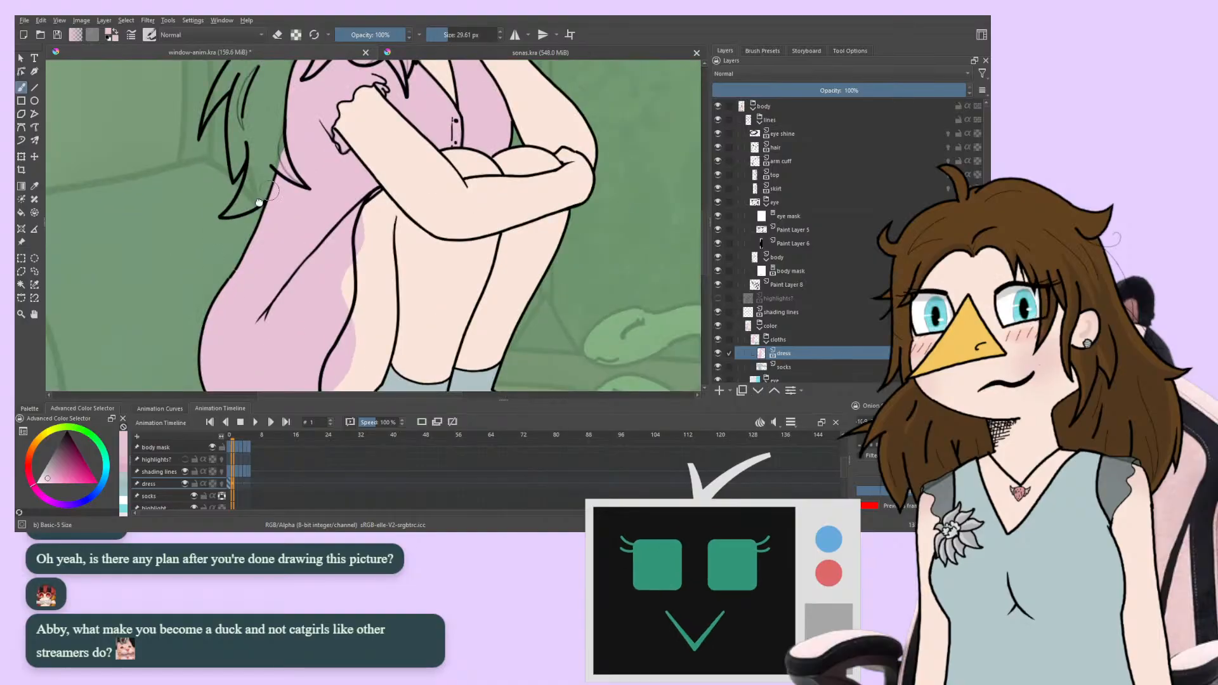
{"action": "left_click_drag", "start_coordinate": [259, 203], "coordinate": [202, 158]}
{"action": "left_click_drag", "start_coordinate": [271, 302], "coordinate": [302, 257]}
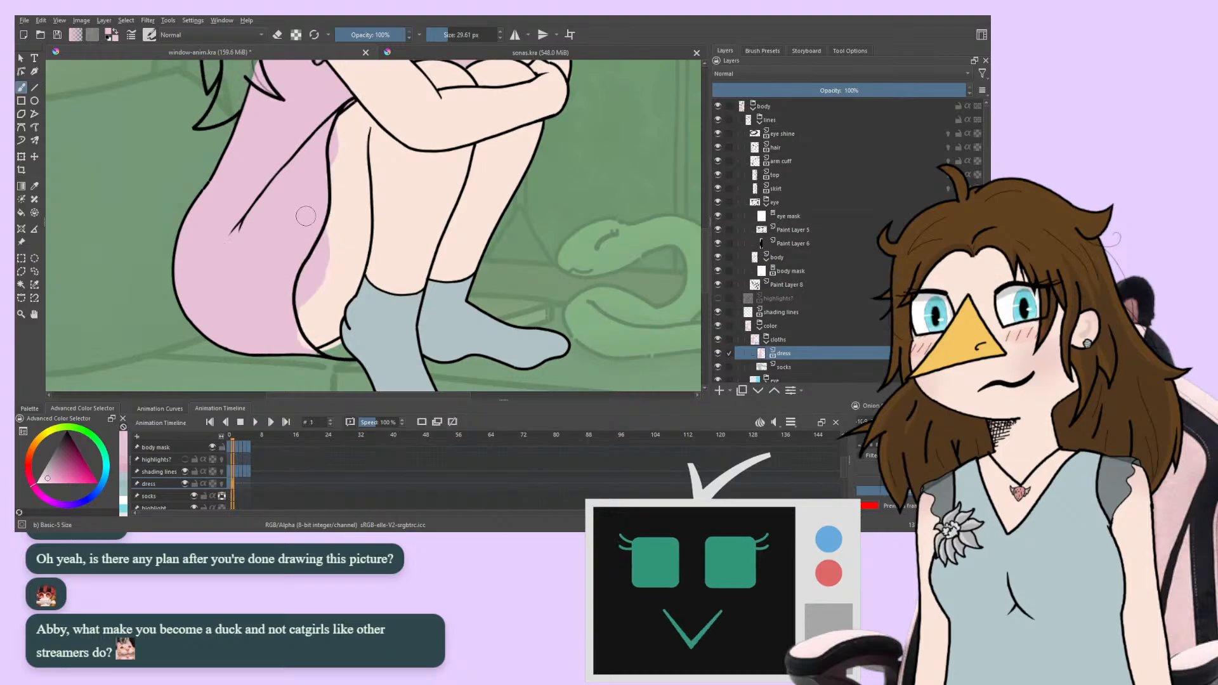
{"action": "mouse_move", "coordinate": [323, 186]}
{"action": "left_mouse_down"}
{"action": "mouse_move", "coordinate": [291, 225]}
{"action": "mouse_move", "coordinate": [289, 274]}
{"action": "left_mouse_up"}
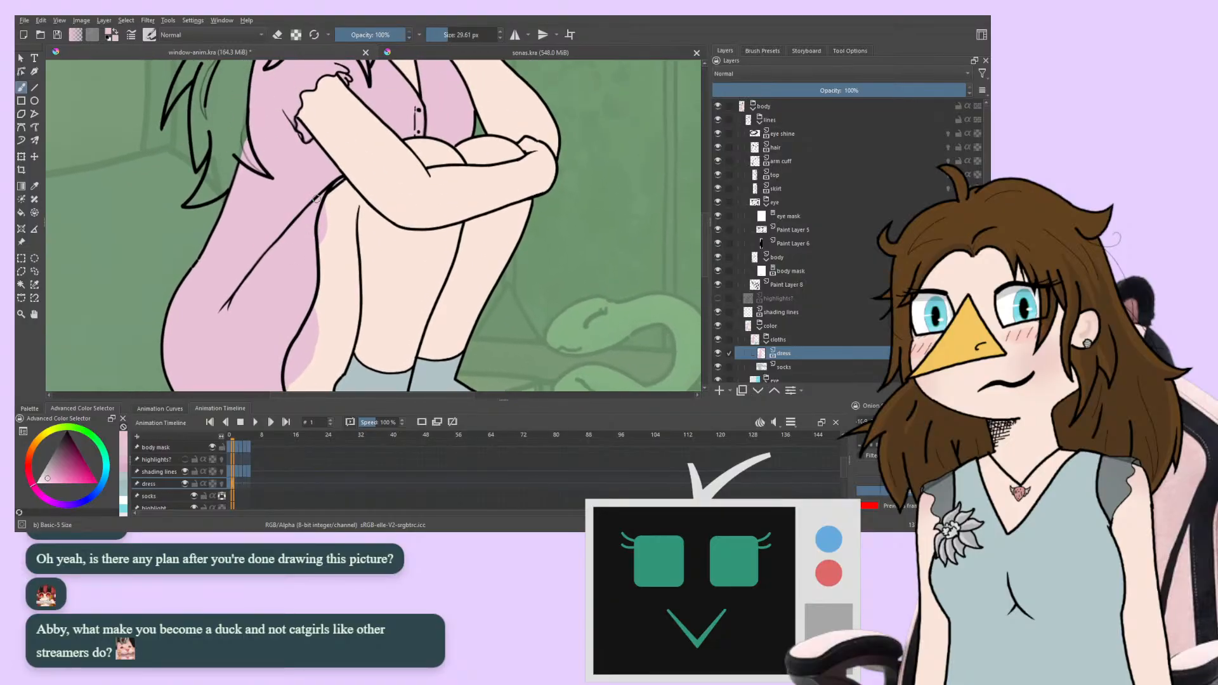
{"action": "scroll", "coordinate": [312, 224], "scroll_direction": "down", "scroll_amount": 5}
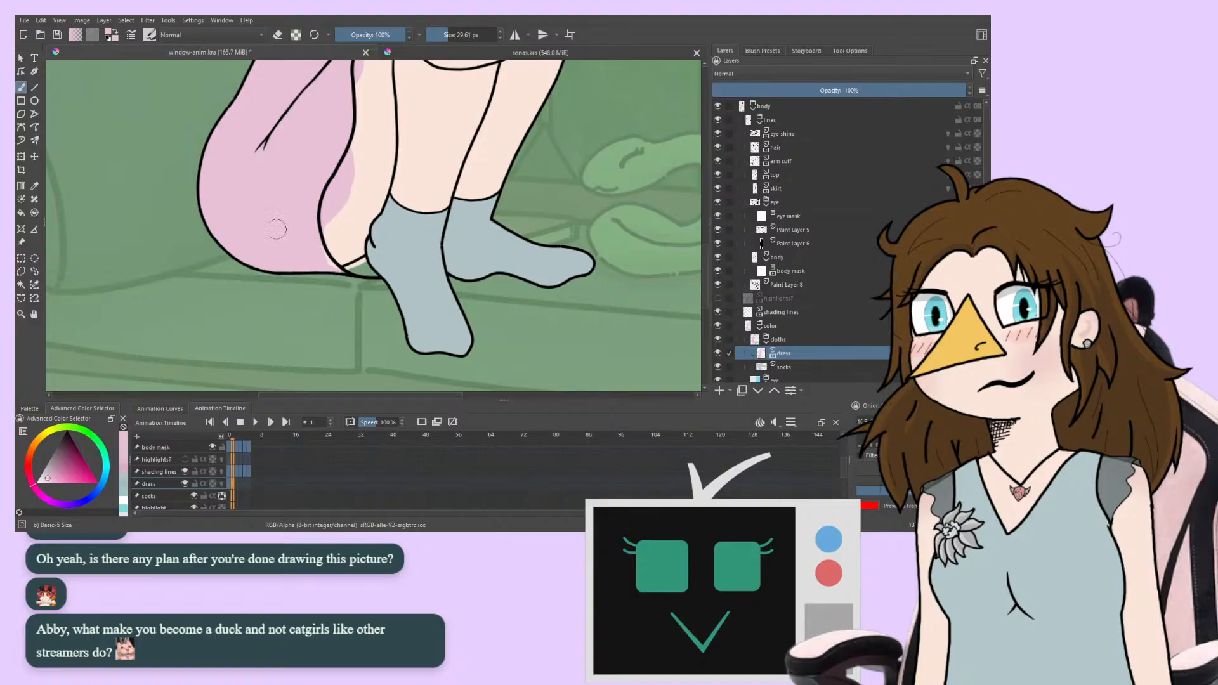
Fill the small dress area beneath the thigh beside the ankle pink, comparing frames 0 and 1
{"action": "key", "text": "plus"}
{"action": "key", "text": "plus"}
{"action": "key", "text": "Left"}
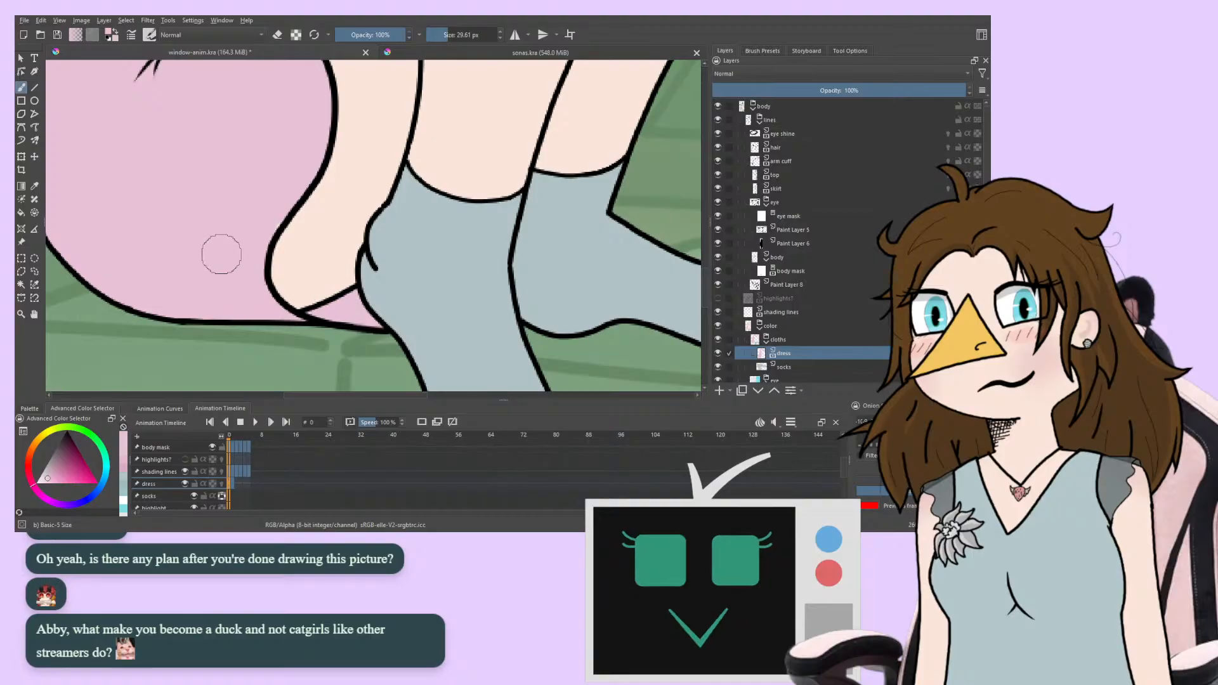
{"action": "key", "text": "Right"}
{"action": "left_click_drag", "start_coordinate": [221, 254], "coordinate": [226, 225]}
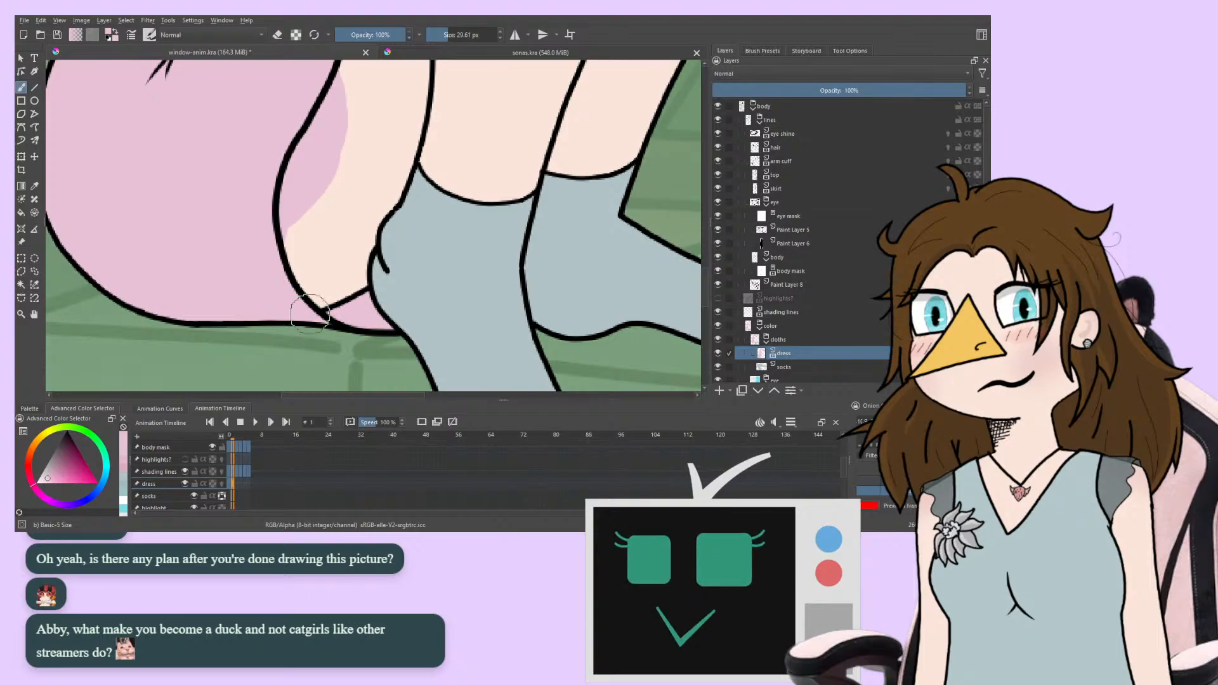
{"action": "scroll", "coordinate": [239, 250], "scroll_direction": "up", "scroll_amount": 5}
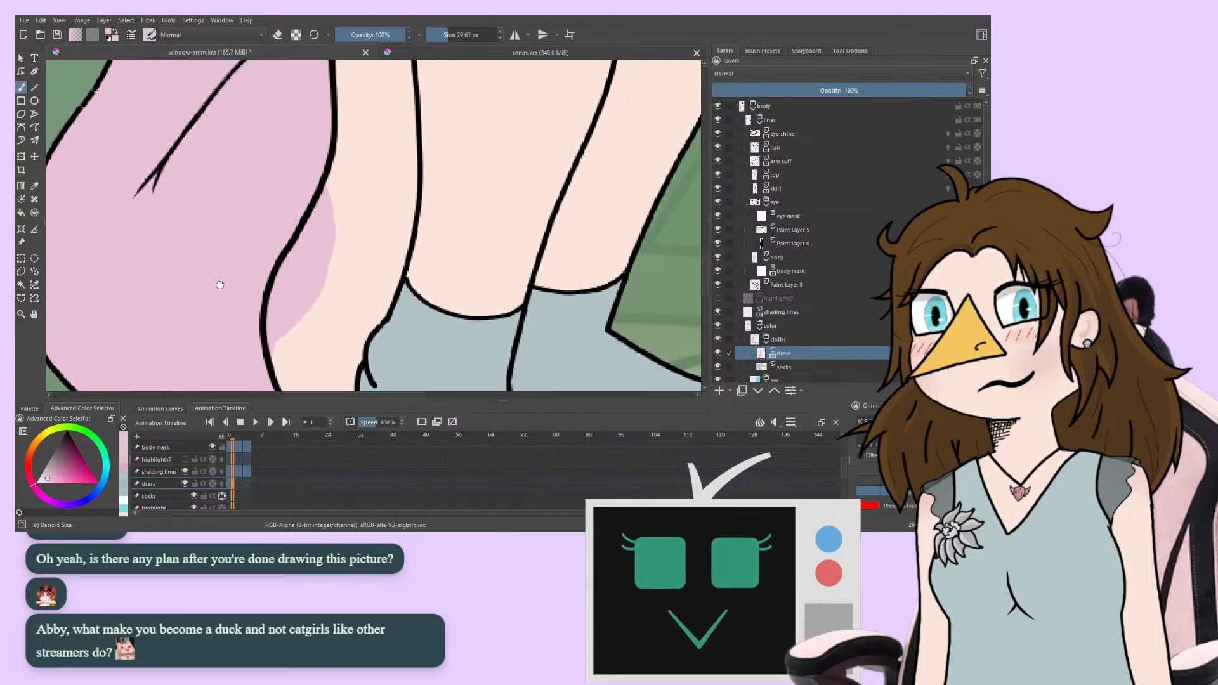
Erase the pink spilling over the outline onto the lower back of the thigh on frame 1 with the 29.61 px brush
{"action": "key", "text": "1"}
{"action": "mouse_move", "coordinate": [345, 255]}
{"action": "left_mouse_down"}
{"action": "mouse_move", "coordinate": [335, 223]}
{"action": "mouse_move", "coordinate": [338, 246]}
{"action": "mouse_move", "coordinate": [328, 226]}
{"action": "mouse_move", "coordinate": [239, 261]}
{"action": "left_mouse_up"}
{"action": "key", "text": "e"}
{"action": "key", "text": "m"}
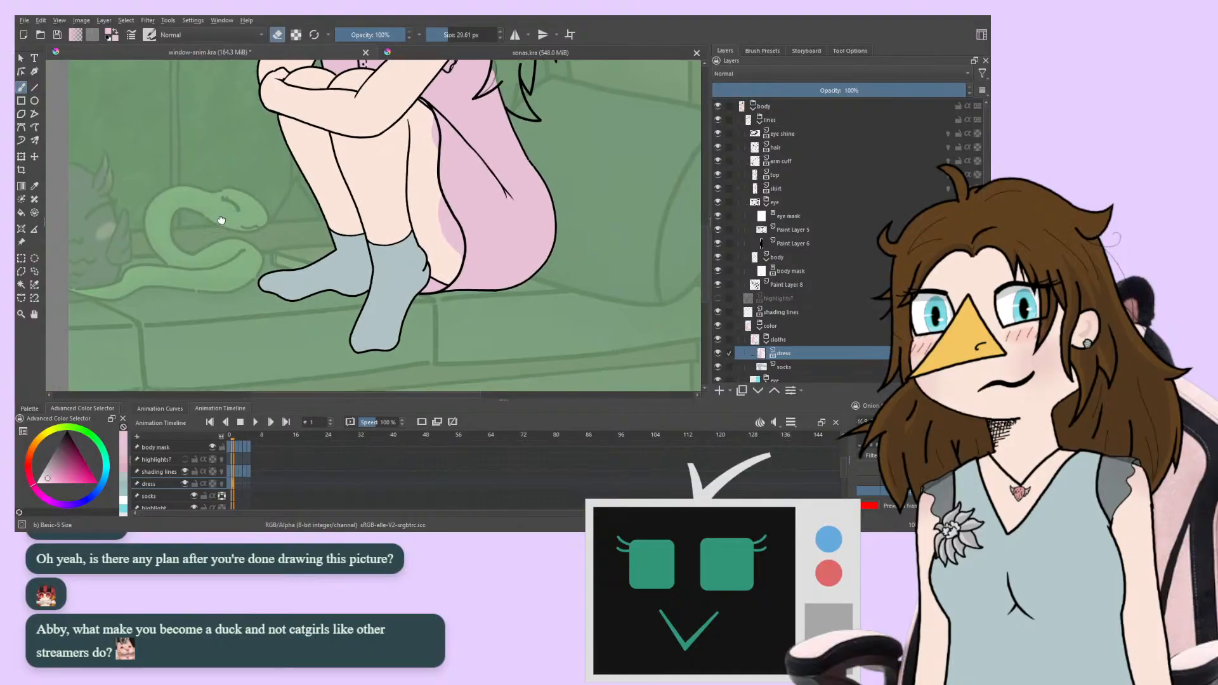
{"action": "left_click_drag", "start_coordinate": [221, 220], "coordinate": [252, 122]}
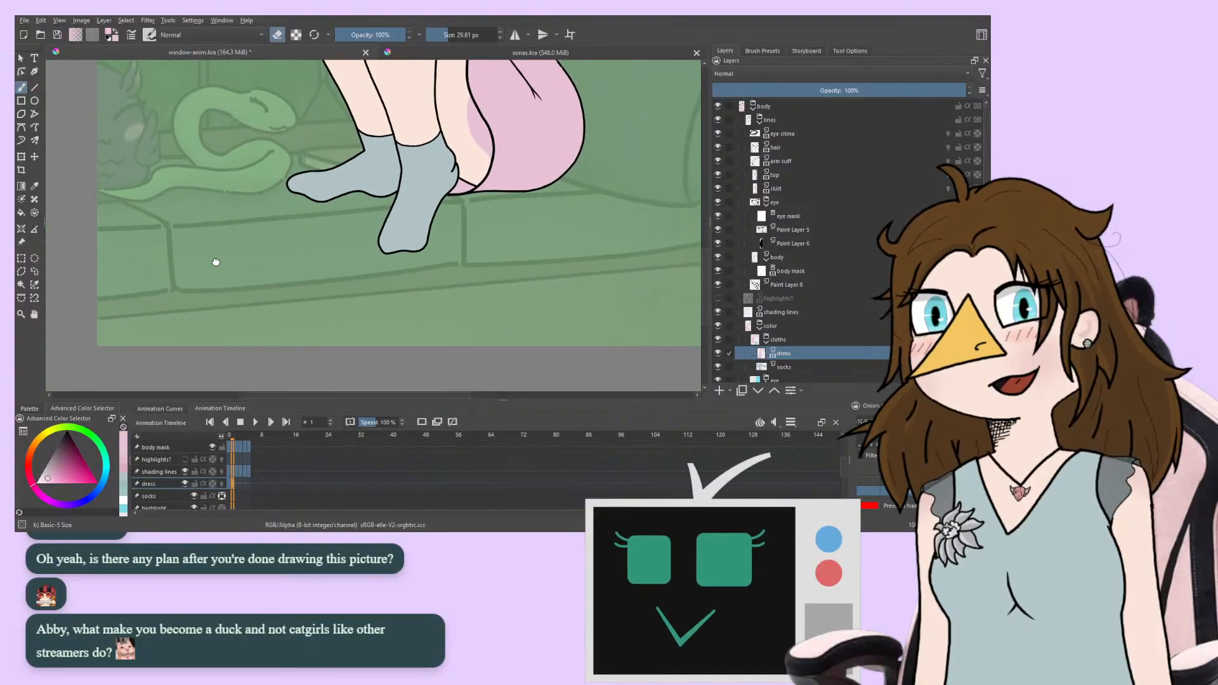
{"action": "left_click_drag", "start_coordinate": [215, 261], "coordinate": [231, 379]}
{"action": "scroll", "coordinate": [334, 287], "scroll_direction": "up", "scroll_amount": 5}
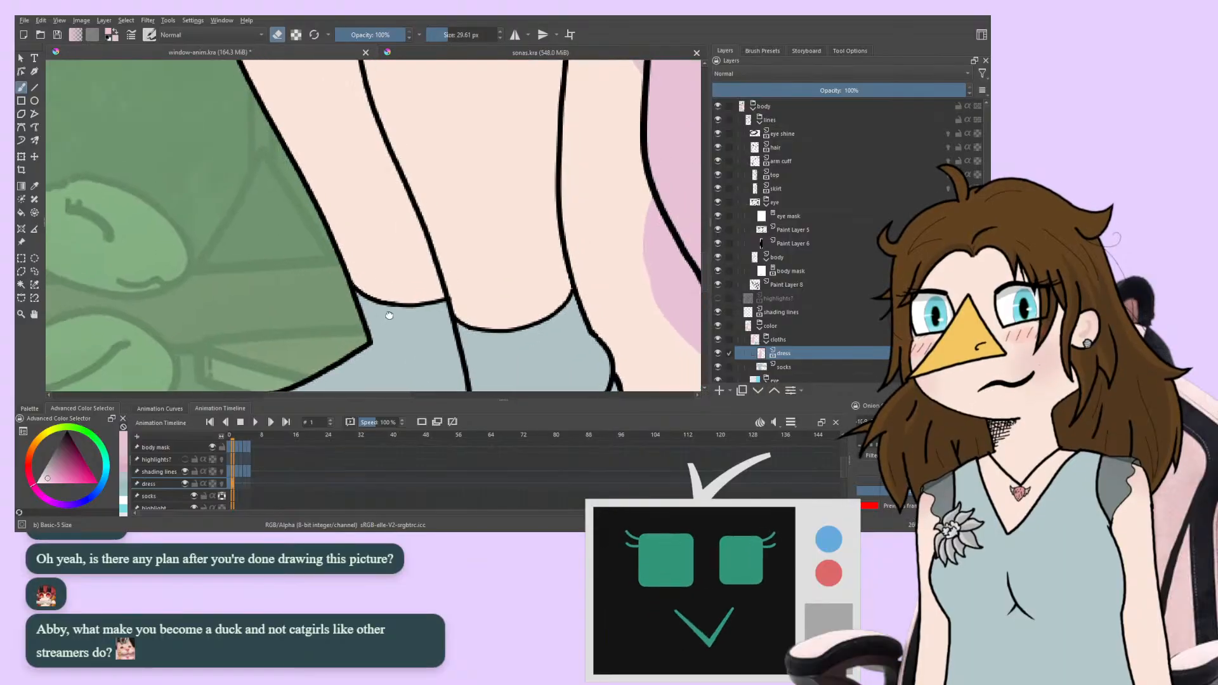
{"action": "mouse_move", "coordinate": [334, 288]}
{"action": "left_mouse_down"}
{"action": "mouse_move", "coordinate": [411, 307]}
{"action": "mouse_move", "coordinate": [408, 336]}
{"action": "mouse_move", "coordinate": [411, 260]}
{"action": "left_mouse_up"}
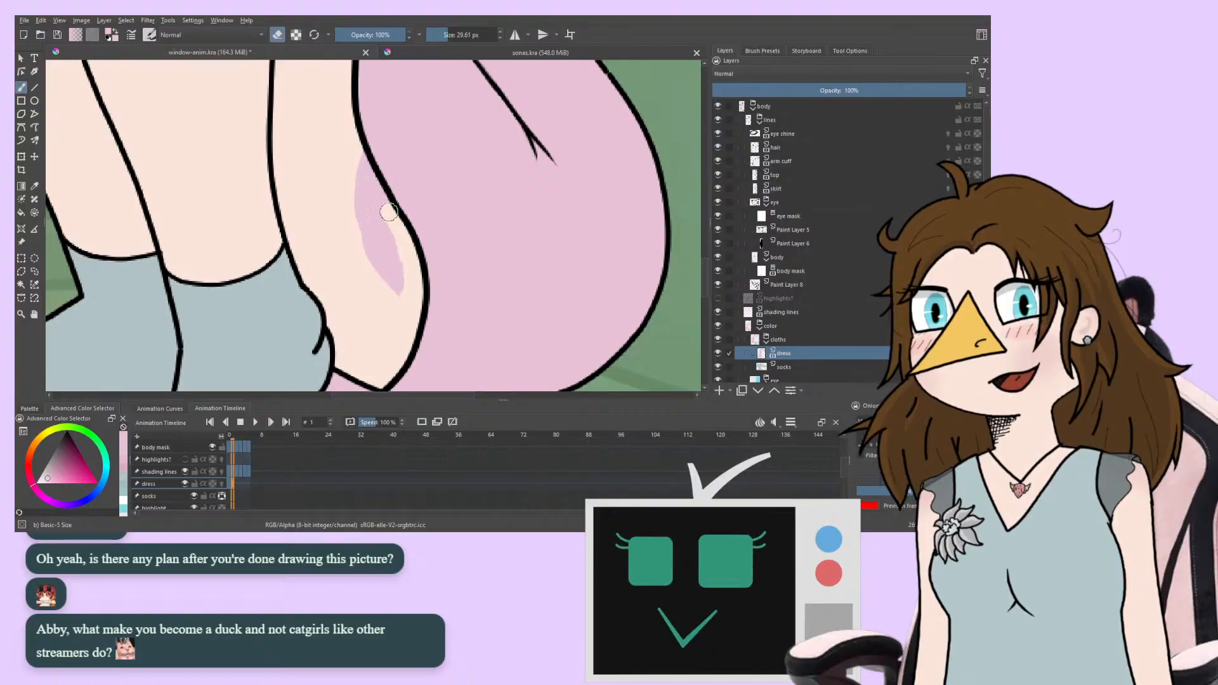
{"action": "mouse_move", "coordinate": [387, 214]}
{"action": "left_mouse_down"}
{"action": "mouse_move", "coordinate": [356, 158]}
{"action": "mouse_move", "coordinate": [372, 278]}
{"action": "mouse_move", "coordinate": [383, 307]}
{"action": "mouse_move", "coordinate": [368, 217]}
{"action": "mouse_move", "coordinate": [391, 317]}
{"action": "left_mouse_up"}
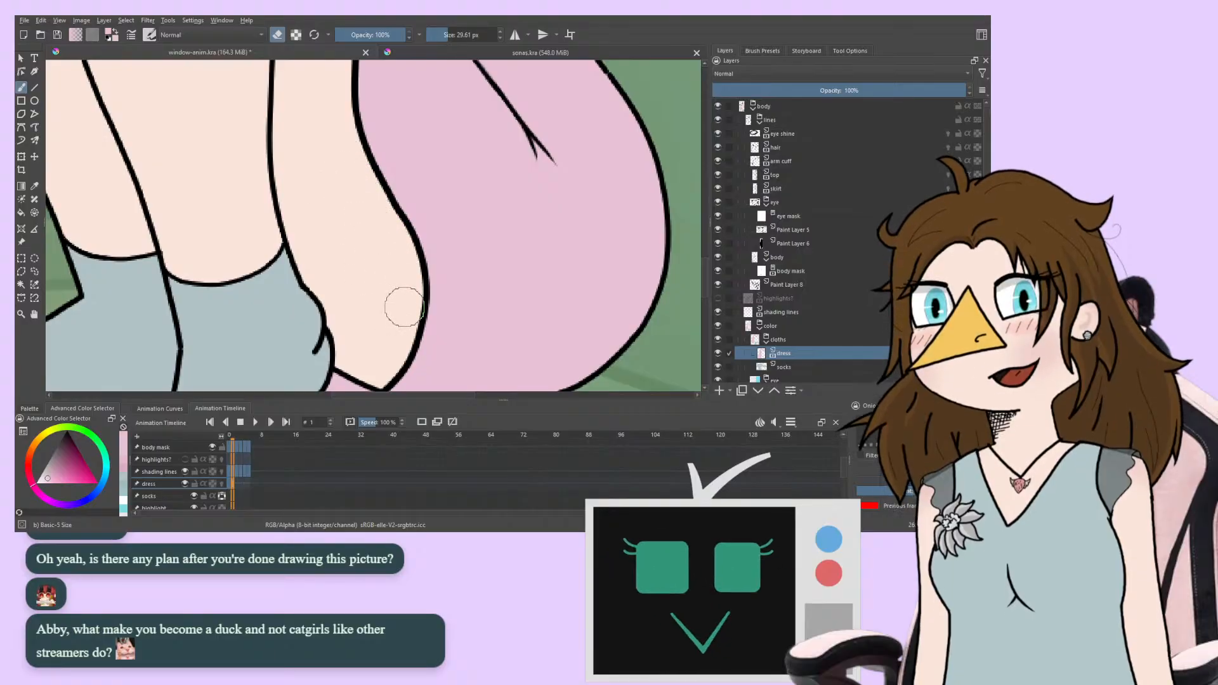
Erase the pink spill along the upper thigh below the elbow on frame 1
{"action": "left_click_drag", "start_coordinate": [333, 187], "coordinate": [322, 410]}
{"action": "left_click_drag", "start_coordinate": [327, 274], "coordinate": [330, 186]}
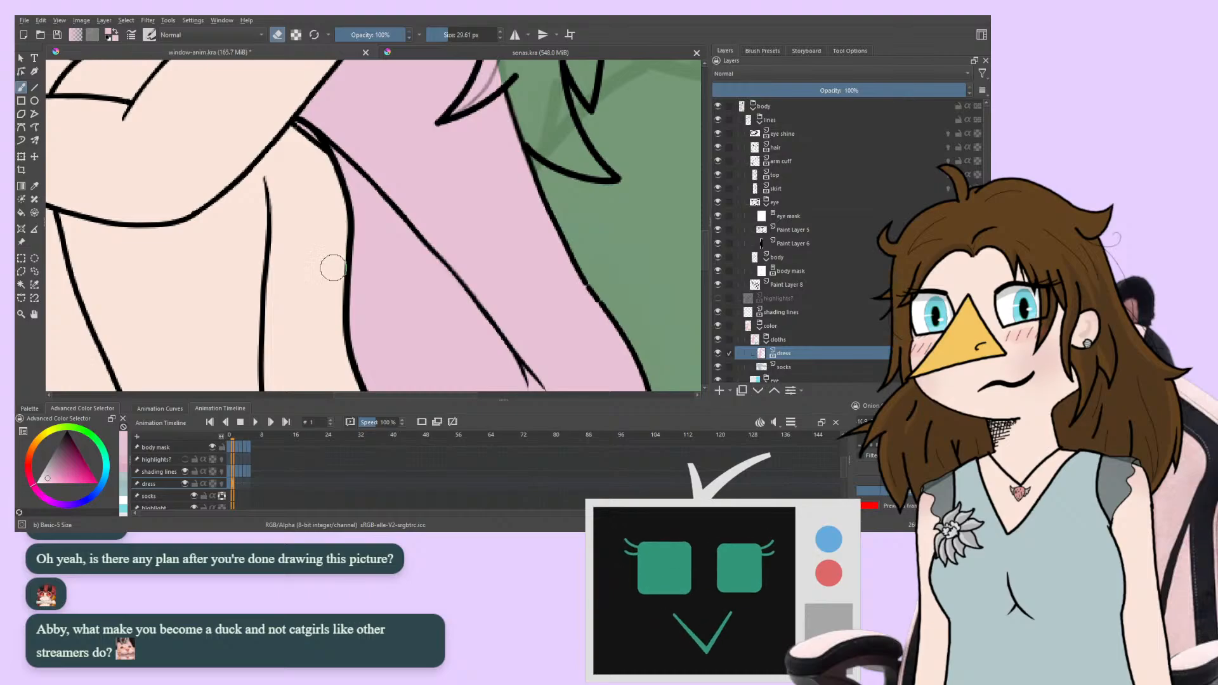
{"action": "scroll", "coordinate": [273, 184], "scroll_direction": "down", "scroll_amount": 5}
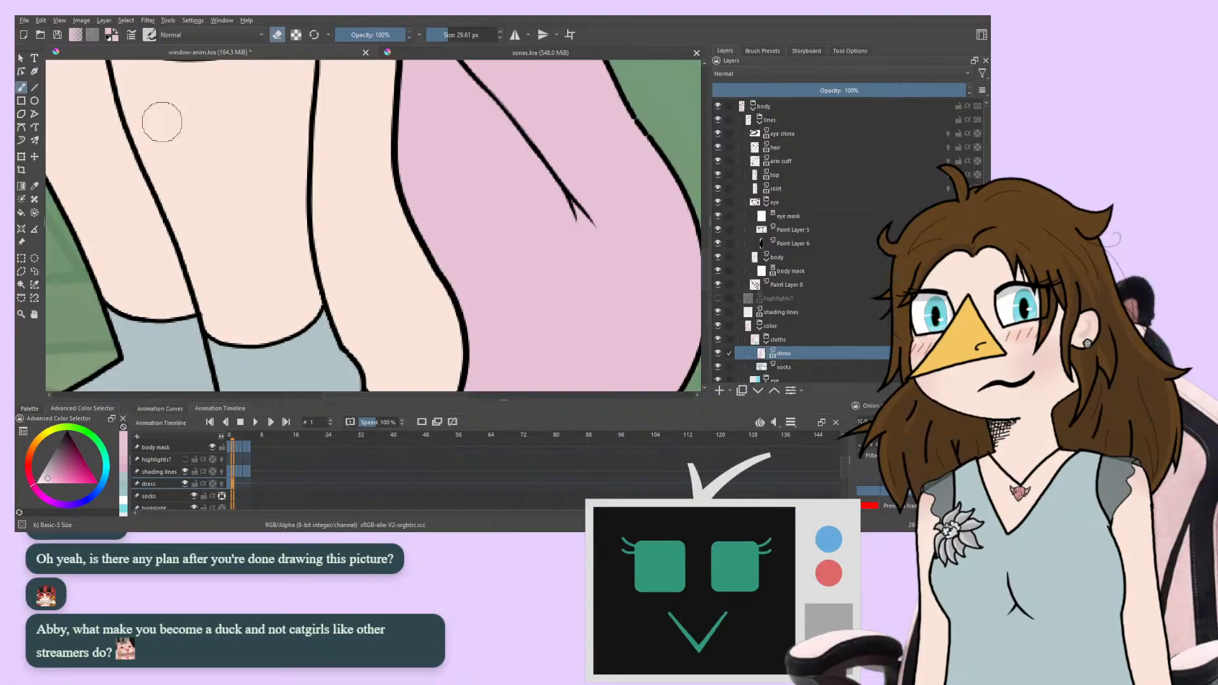
Try erasing the pink dress fill where the pointed hair strand meets the neckline on frame 1
{"action": "scroll", "coordinate": [294, 190], "scroll_direction": "down", "scroll_amount": 3}
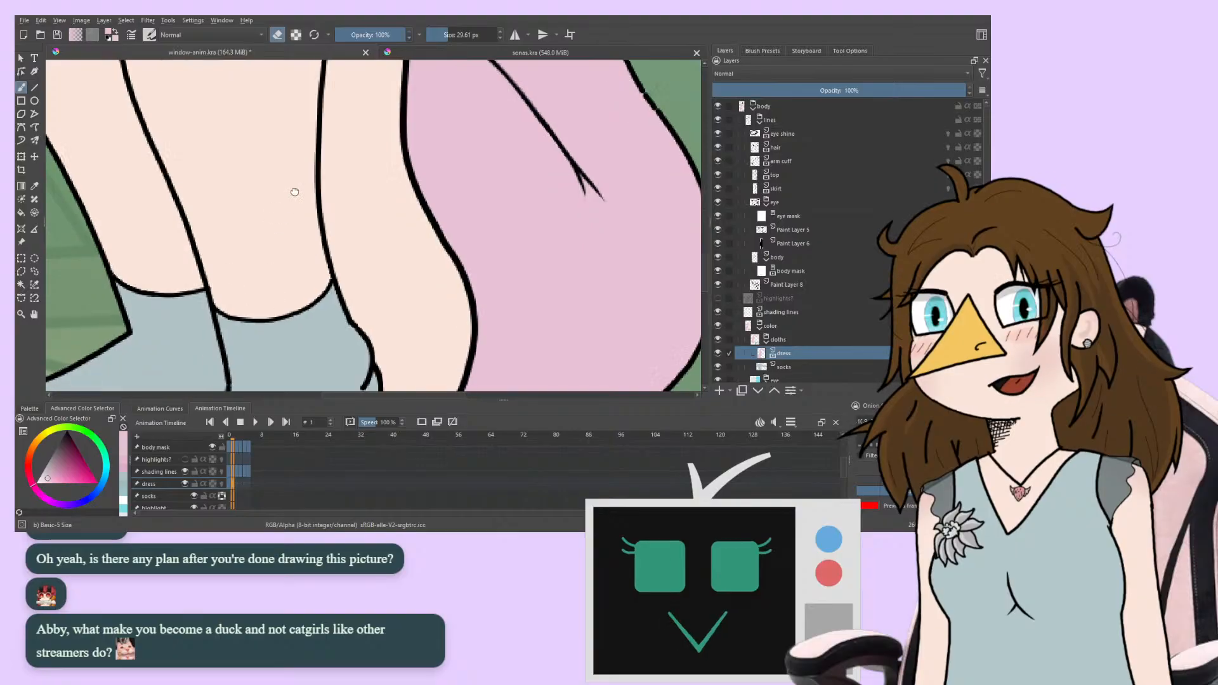
{"action": "scroll", "coordinate": [308, 128], "scroll_direction": "up", "scroll_amount": 10}
{"action": "left_click_drag", "start_coordinate": [273, 212], "coordinate": [298, 380]}
{"action": "left_click_drag", "start_coordinate": [239, 187], "coordinate": [230, 318]}
{"action": "key", "text": "m"}
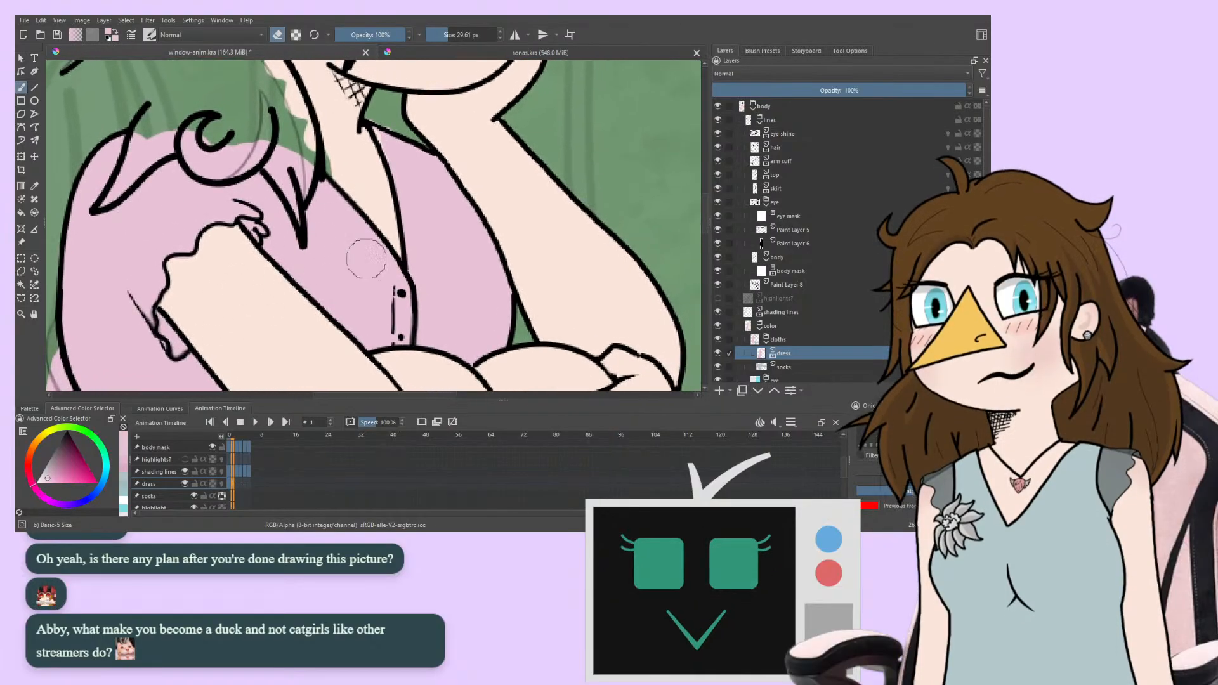
{"action": "left_click_drag", "start_coordinate": [367, 259], "coordinate": [332, 253]}
{"action": "left_click_drag", "start_coordinate": [295, 207], "coordinate": [287, 185]}
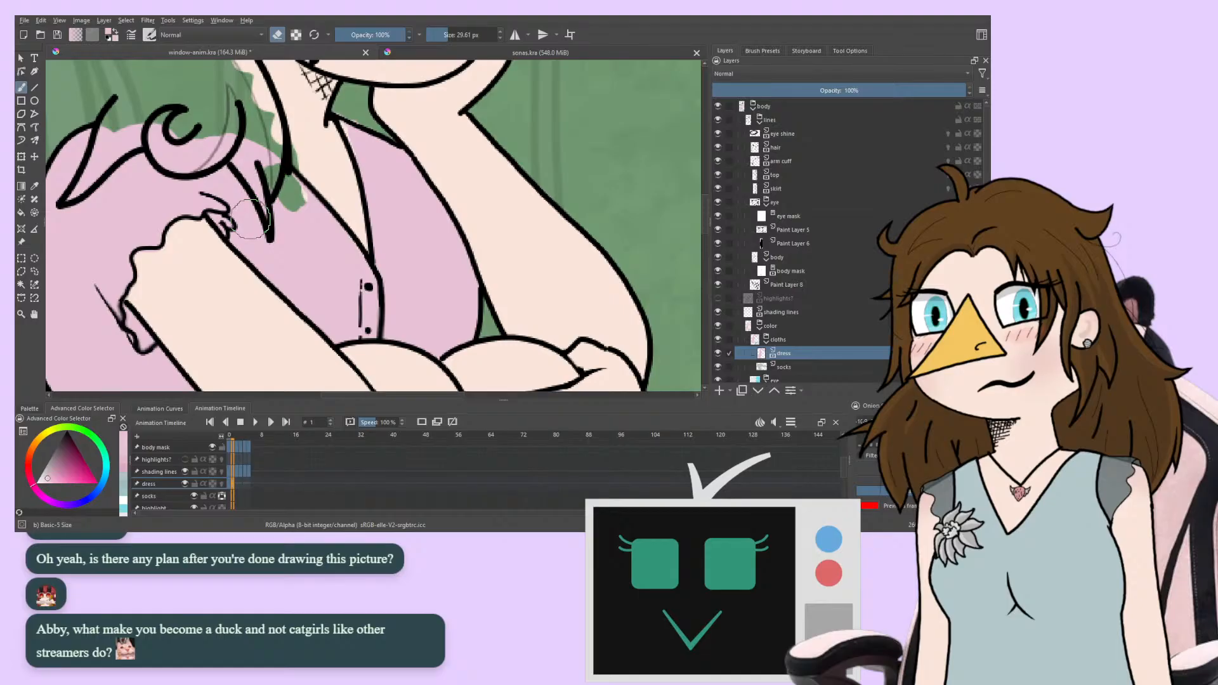
{"action": "key", "text": "ctrl+z"}
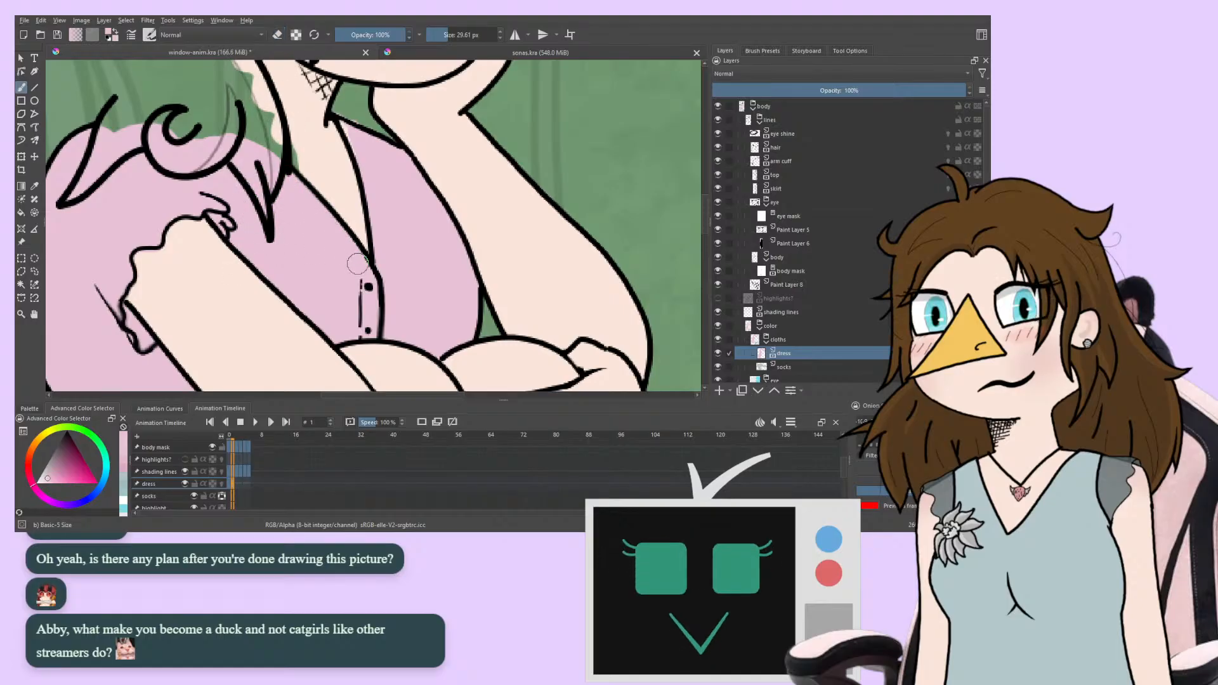
Go to frame 2 and examine how the dress fill fits the line art around the neckline and shoulder
{"action": "mouse_move", "coordinate": [328, 265]}
{"action": "left_mouse_down"}
{"action": "mouse_move", "coordinate": [254, 278]}
{"action": "mouse_move", "coordinate": [236, 348]}
{"action": "left_mouse_up"}
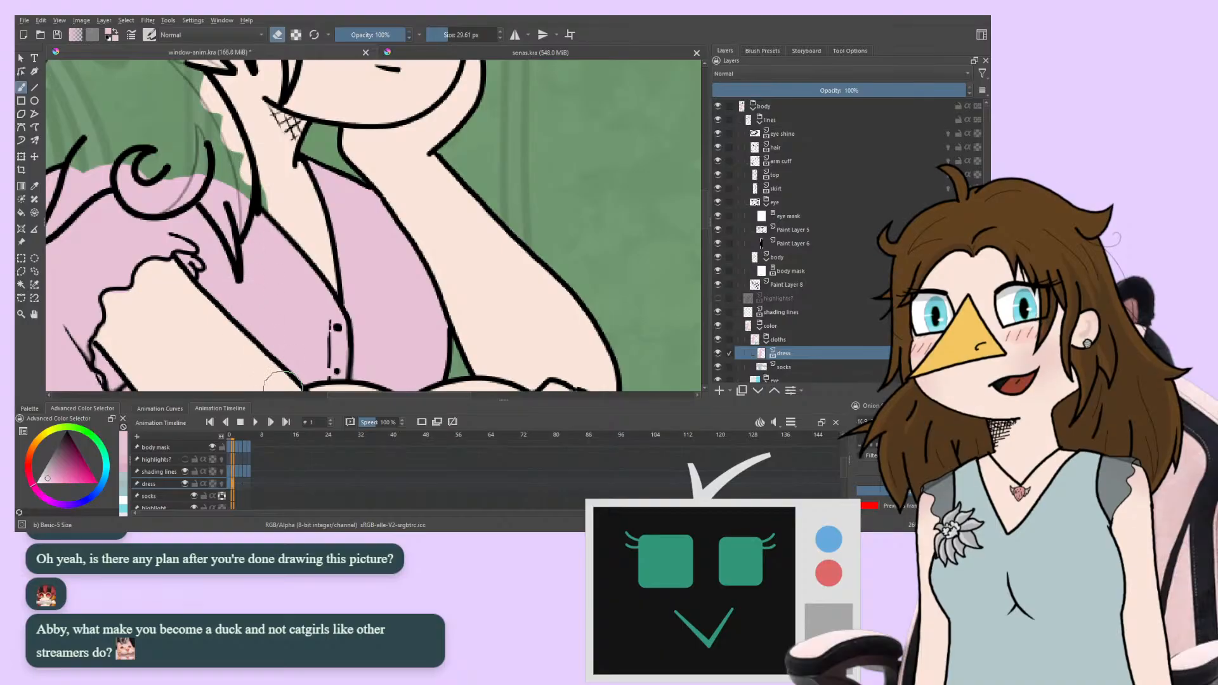
{"action": "key", "text": "Right"}
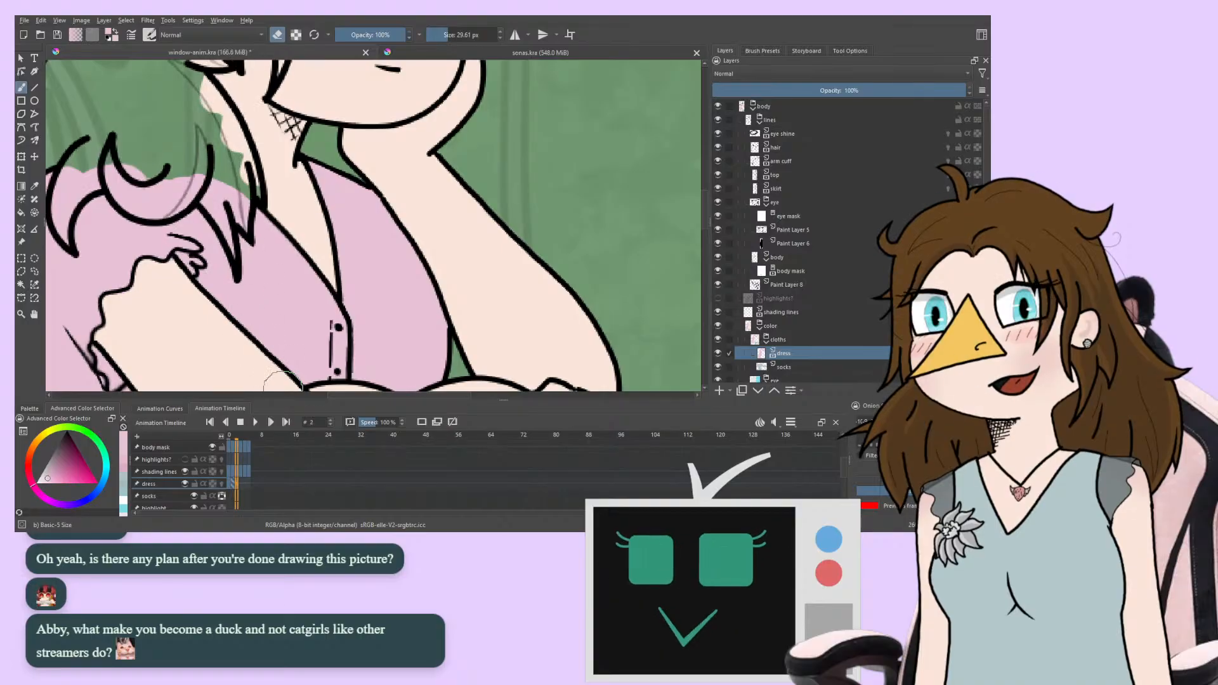
Compare the pink dress color along the neckline between frames 1 and 2
{"action": "key", "text": "Left"}
{"action": "key", "text": "Right"}
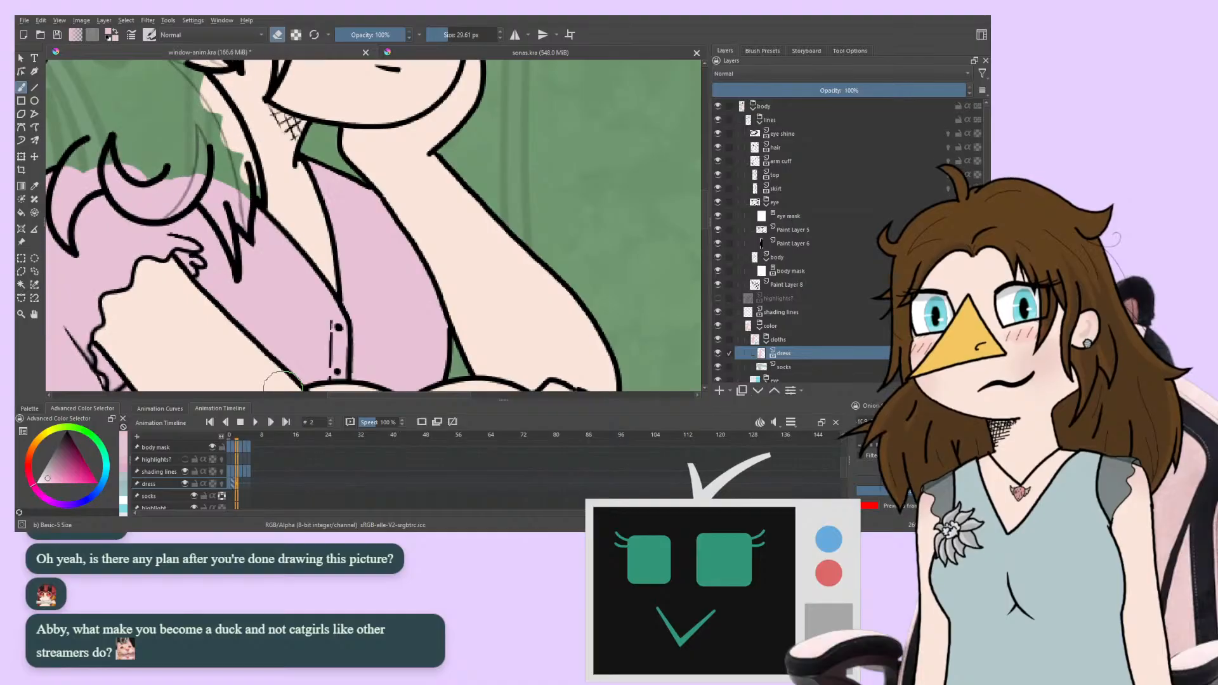
{"action": "key", "text": "Left"}
{"action": "key", "text": "Right"}
{"action": "key", "text": "Left"}
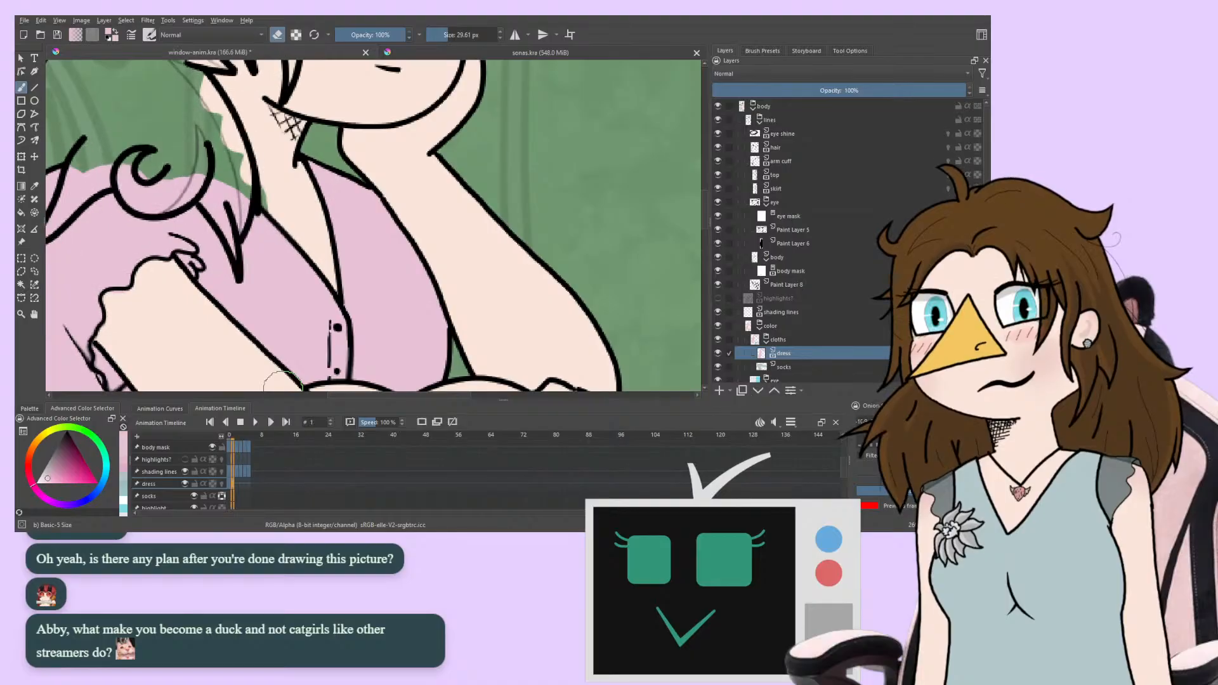
{"action": "key", "text": "Right"}
{"action": "key", "text": "Left"}
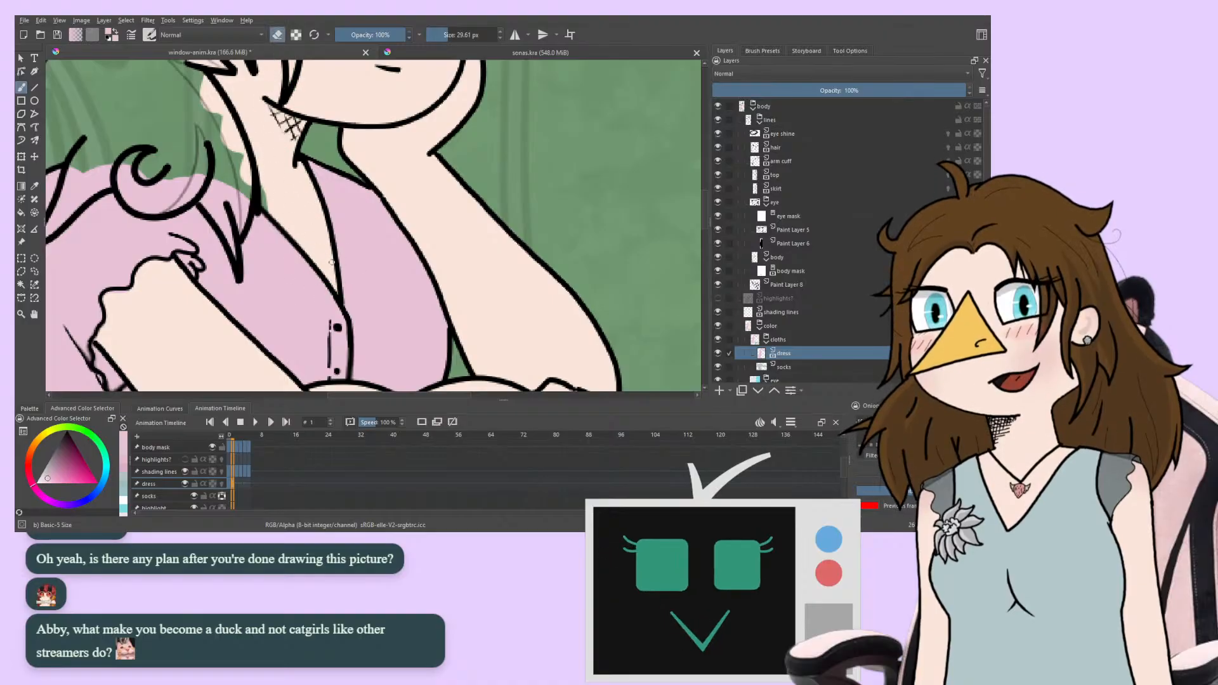
Clean up the pink dress fill along the neckline on frames 2 through 5, erasing spill and painting gaps on the dress layer
{"action": "key", "text": "Right"}
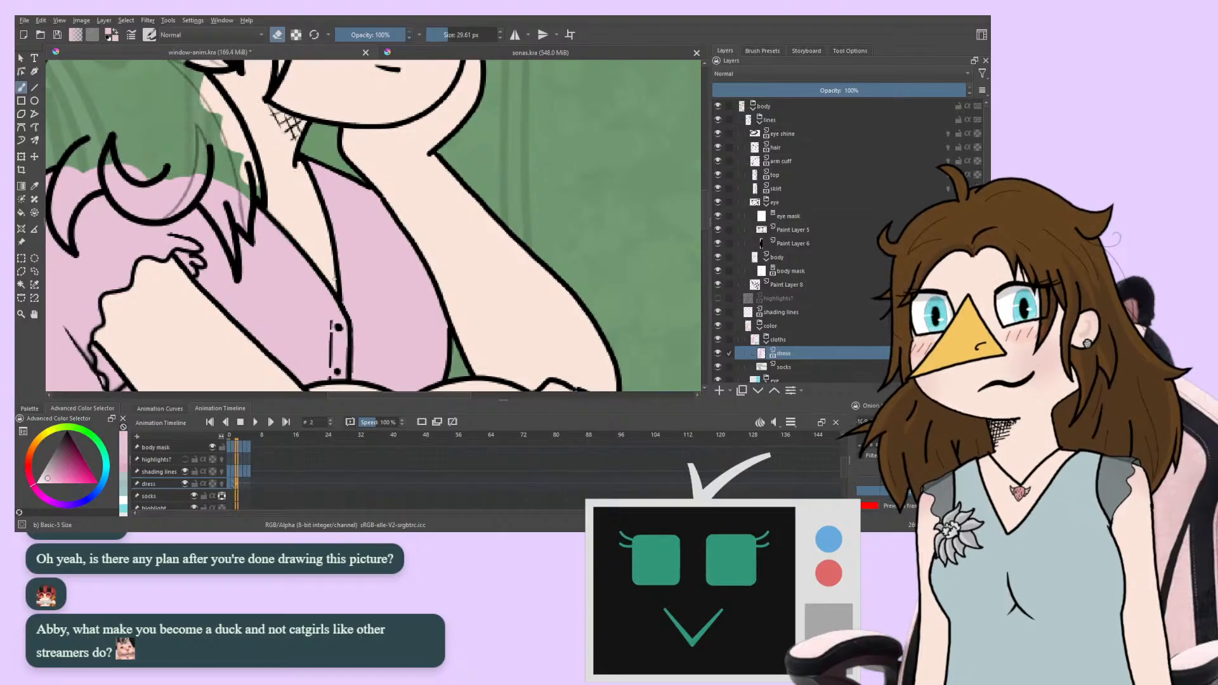
{"action": "key", "text": "Right"}
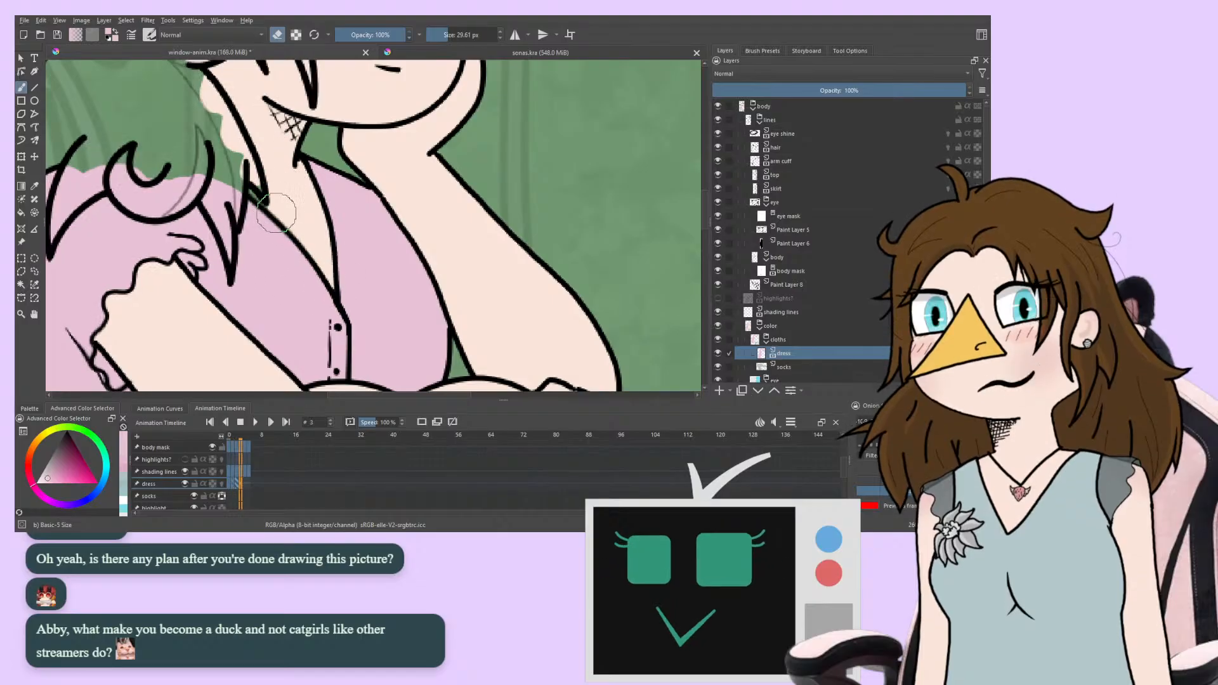
{"action": "key", "text": "Left"}
{"action": "key", "text": "Right"}
{"action": "key", "text": "Right"}
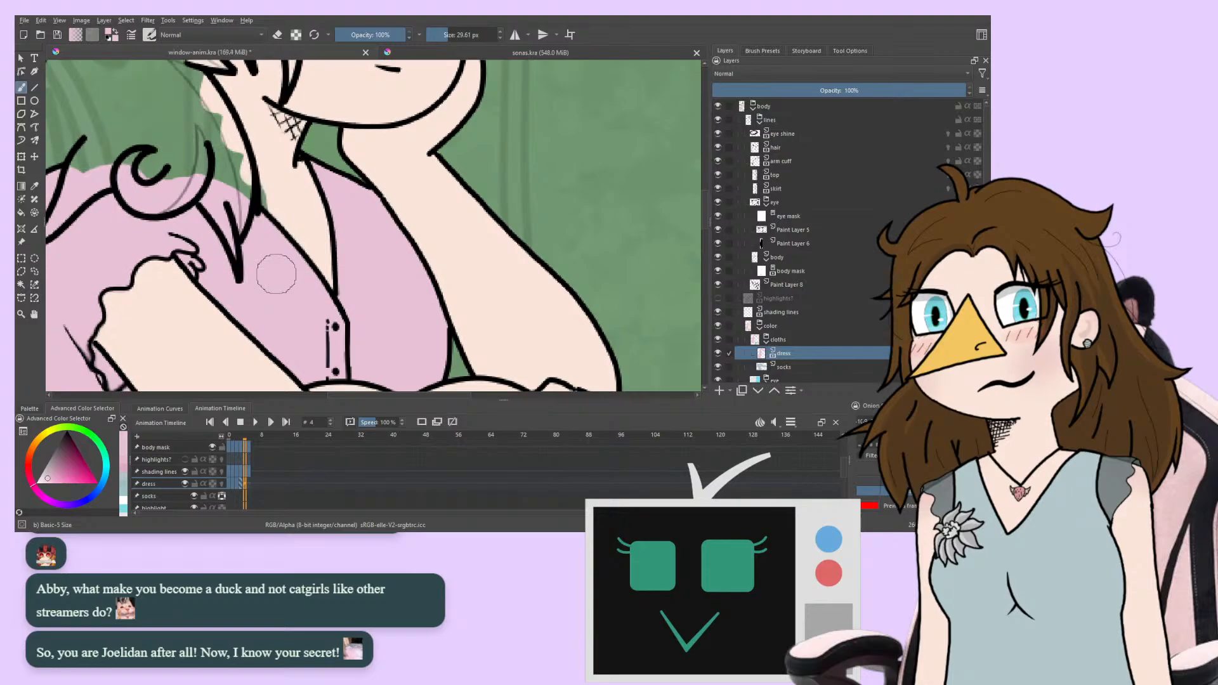
{"action": "key", "text": "Left"}
{"action": "key", "text": "Right"}
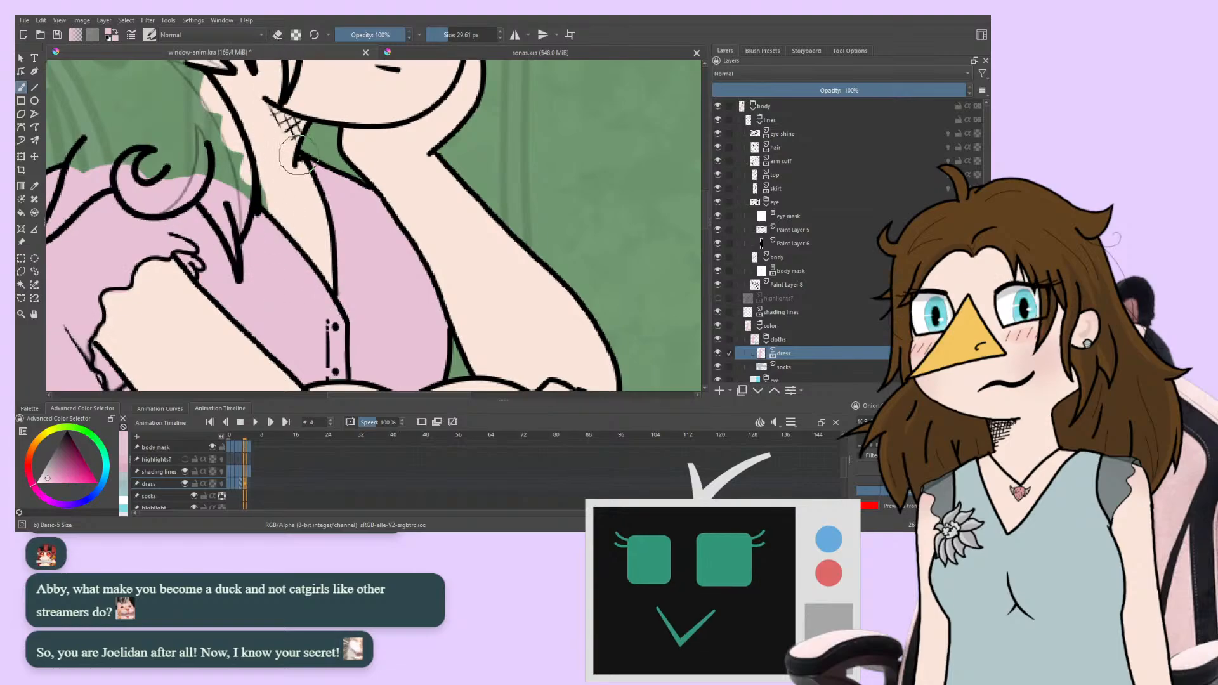
{"action": "key", "text": "Right"}
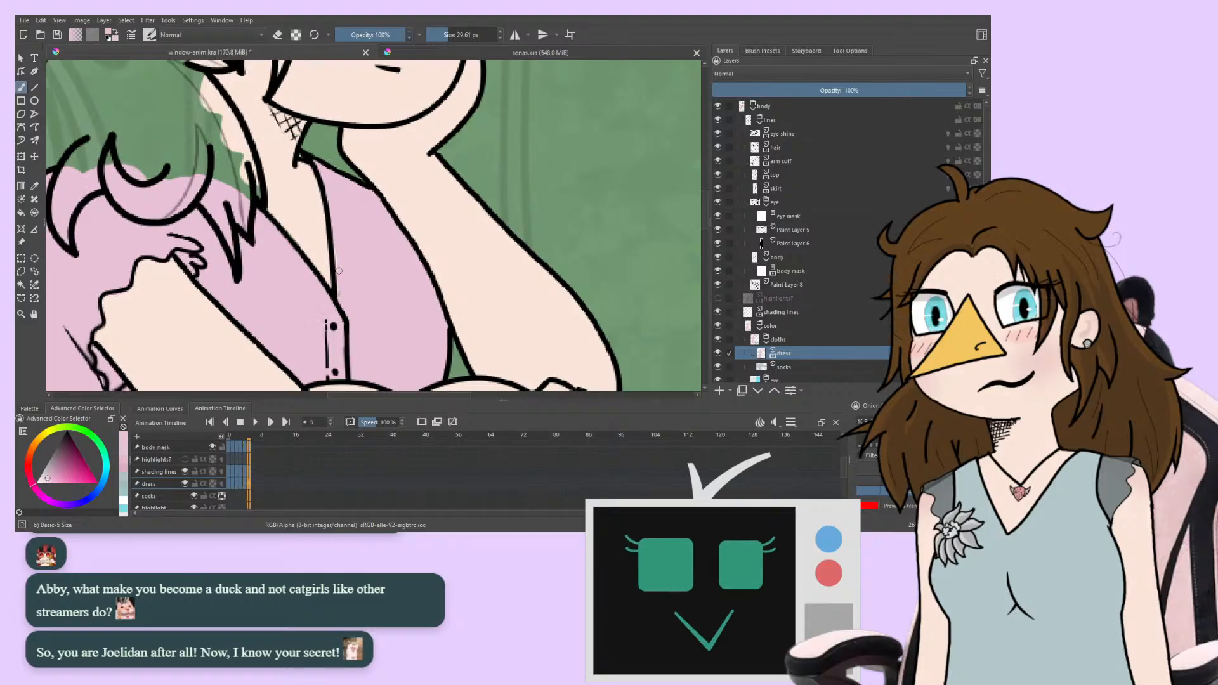
{"action": "key", "text": "Left"}
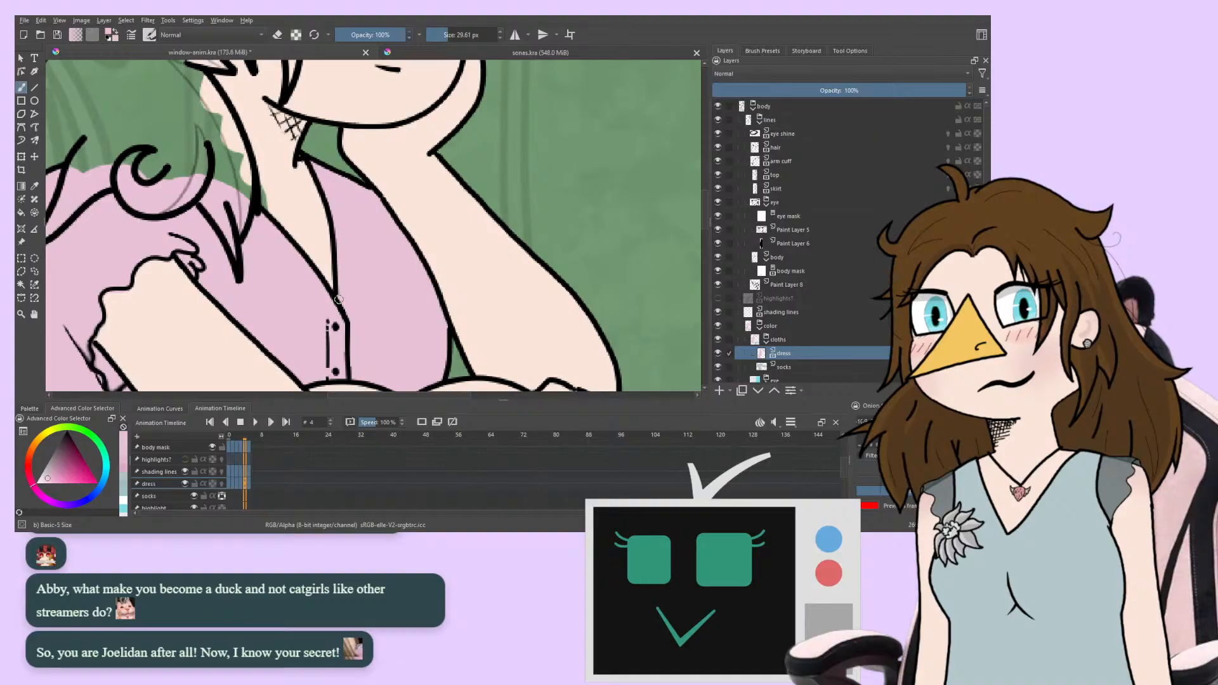
{"action": "key", "text": "Right"}
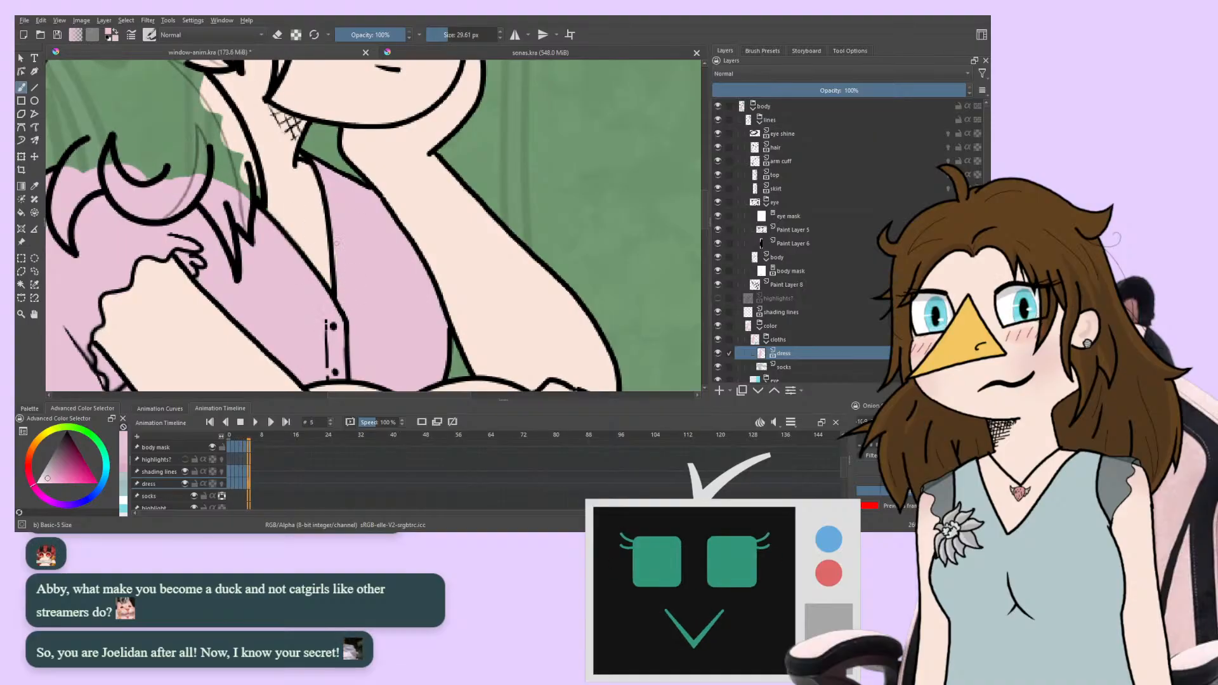
{"action": "key", "text": "Left"}
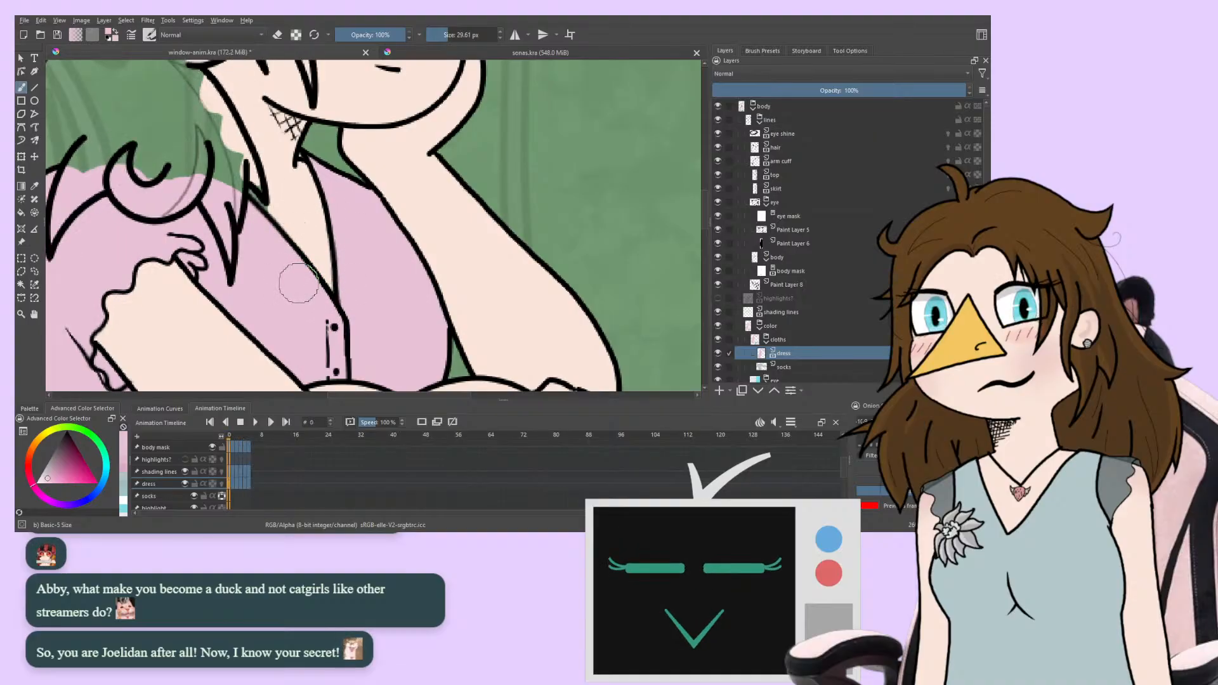
Compare the dress fill around the collar between frames 0 and 1
{"action": "key", "text": "Right"}
{"action": "key", "text": "Right"}
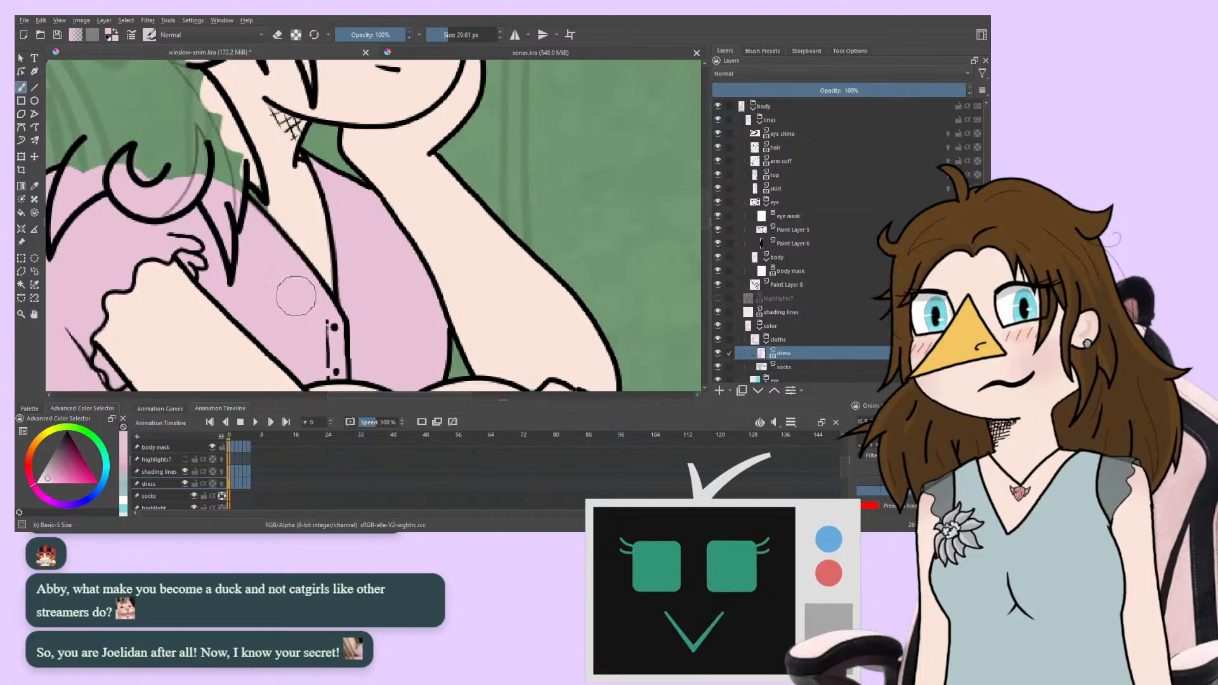
{"action": "key", "text": "Left"}
{"action": "key", "text": "Right"}
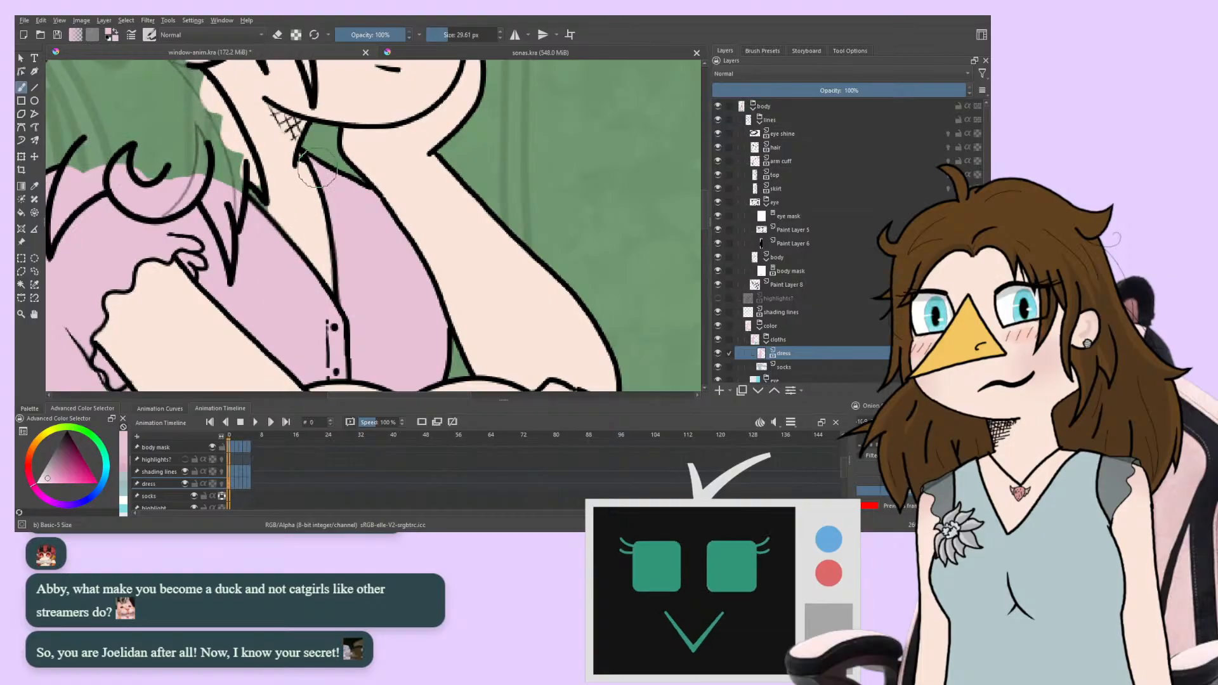
{"action": "key", "text": "Right"}
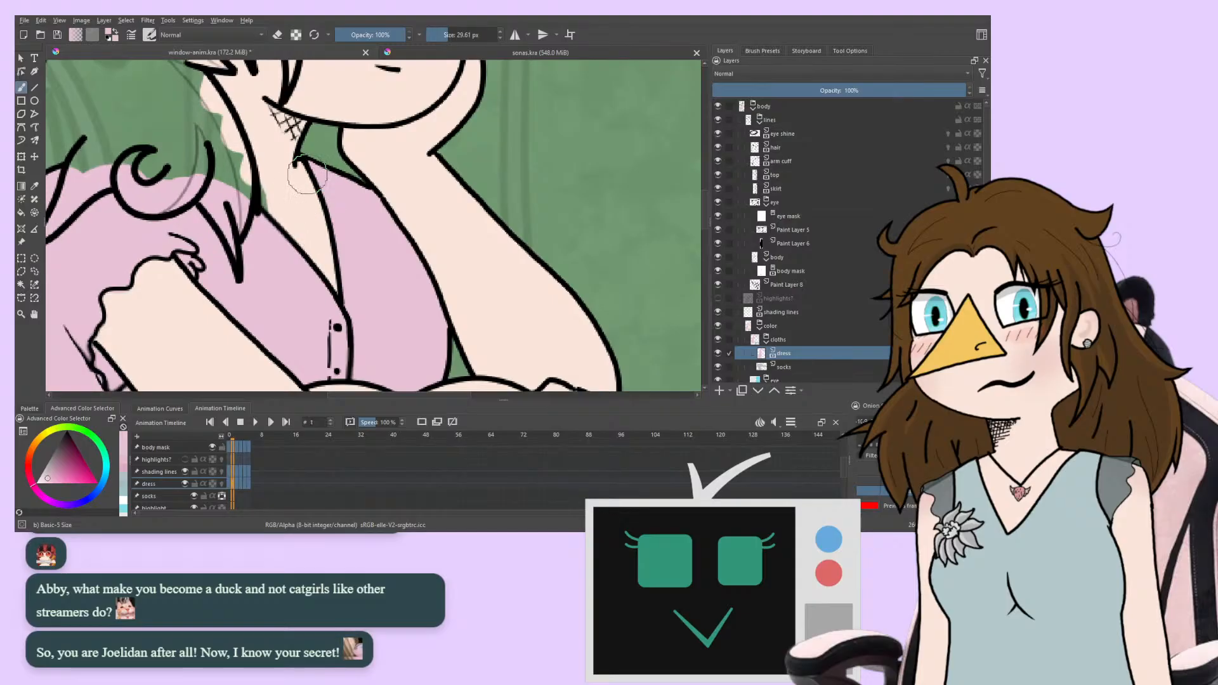
{"action": "key", "text": "Left"}
{"action": "key", "text": "Left"}
{"action": "key", "text": "Right"}
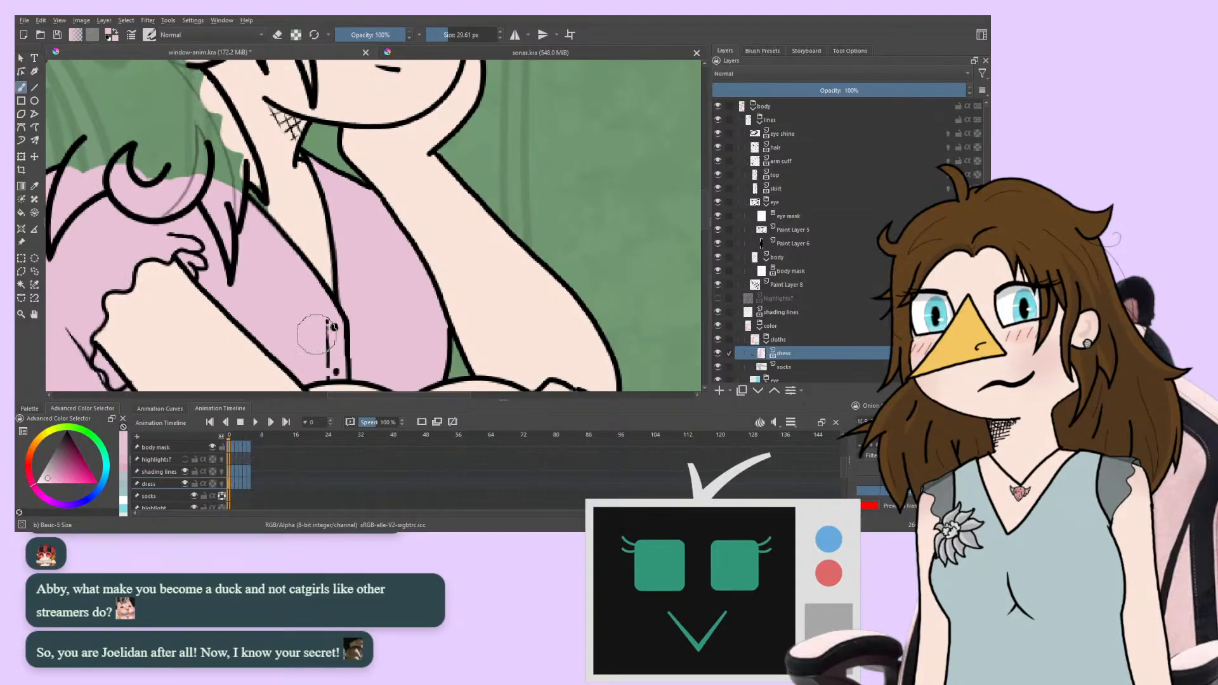
Flip through the animation frames to check the dress fill around the neckline and button placket
{"action": "key", "text": "Right"}
{"action": "key", "text": "Right"}
{"action": "key", "text": "Left"}
{"action": "key", "text": "Right"}
{"action": "key", "text": "Right"}
{"action": "key", "text": "Left"}
{"action": "key", "text": "Right"}
{"action": "key", "text": "Right"}
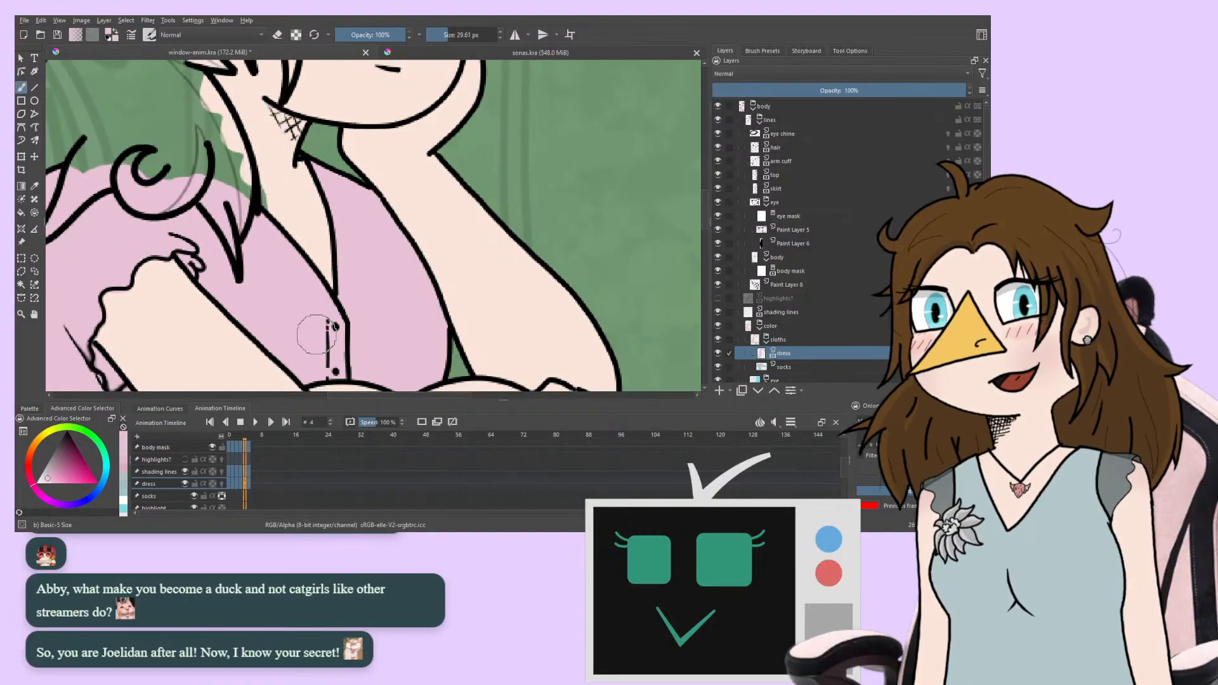
{"action": "key", "text": "Left"}
{"action": "key", "text": "Right"}
{"action": "key", "text": "Right"}
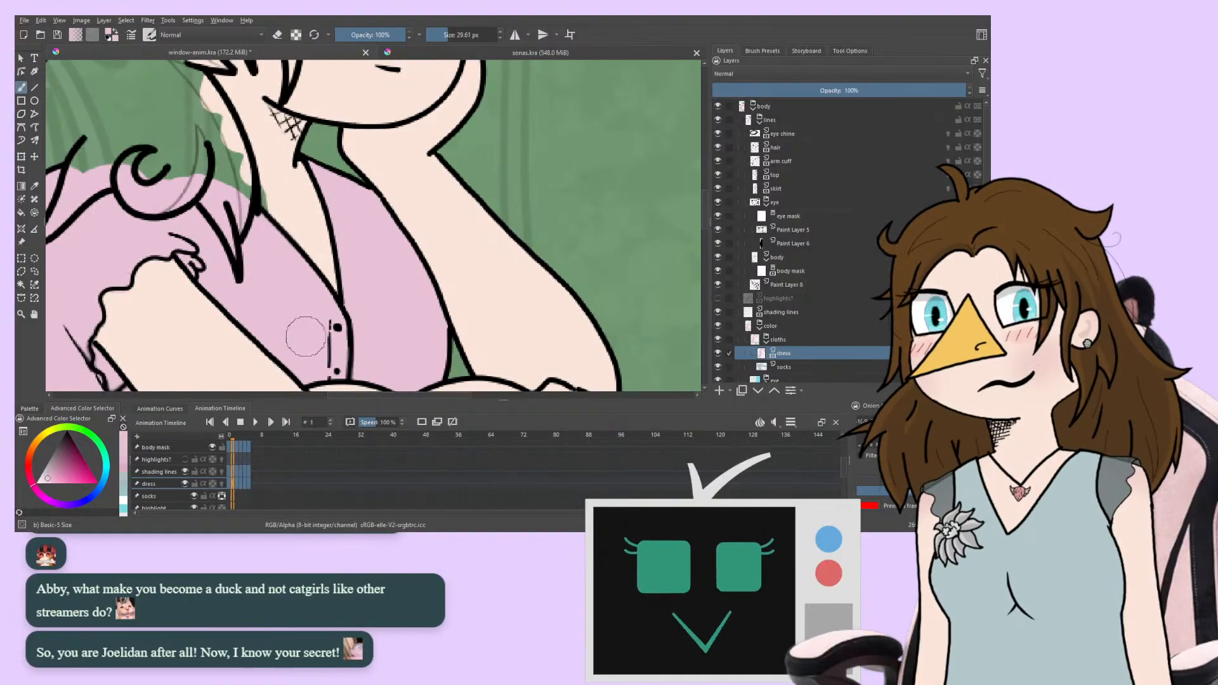
Touch up the dress fill along the collar edge on frames 2 through 5, ending on frame 0
{"action": "key", "text": "Right"}
{"action": "key", "text": "Right"}
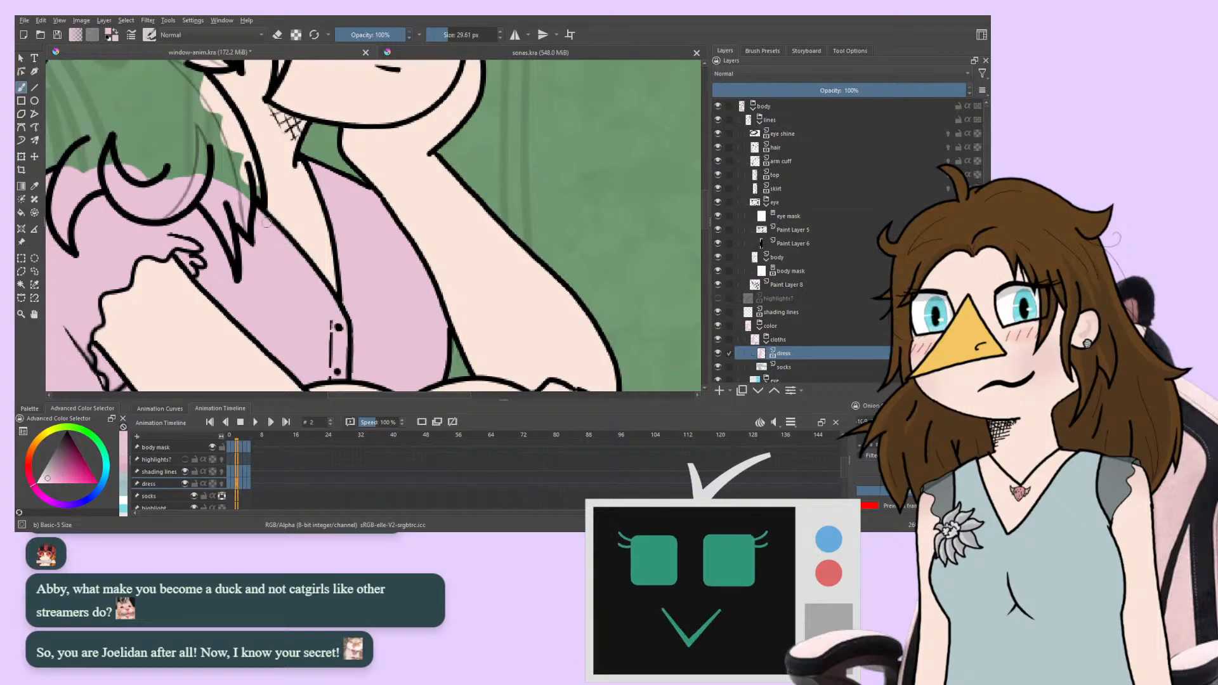
{"action": "key", "text": "Right"}
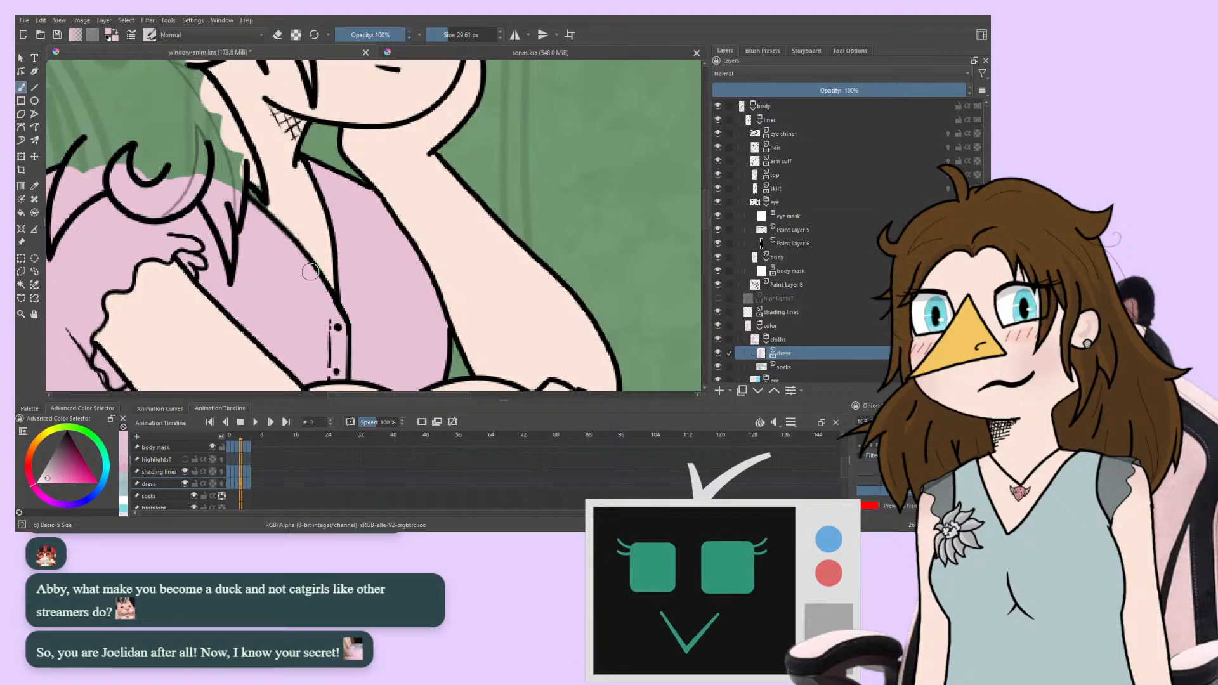
{"action": "key", "text": "Right"}
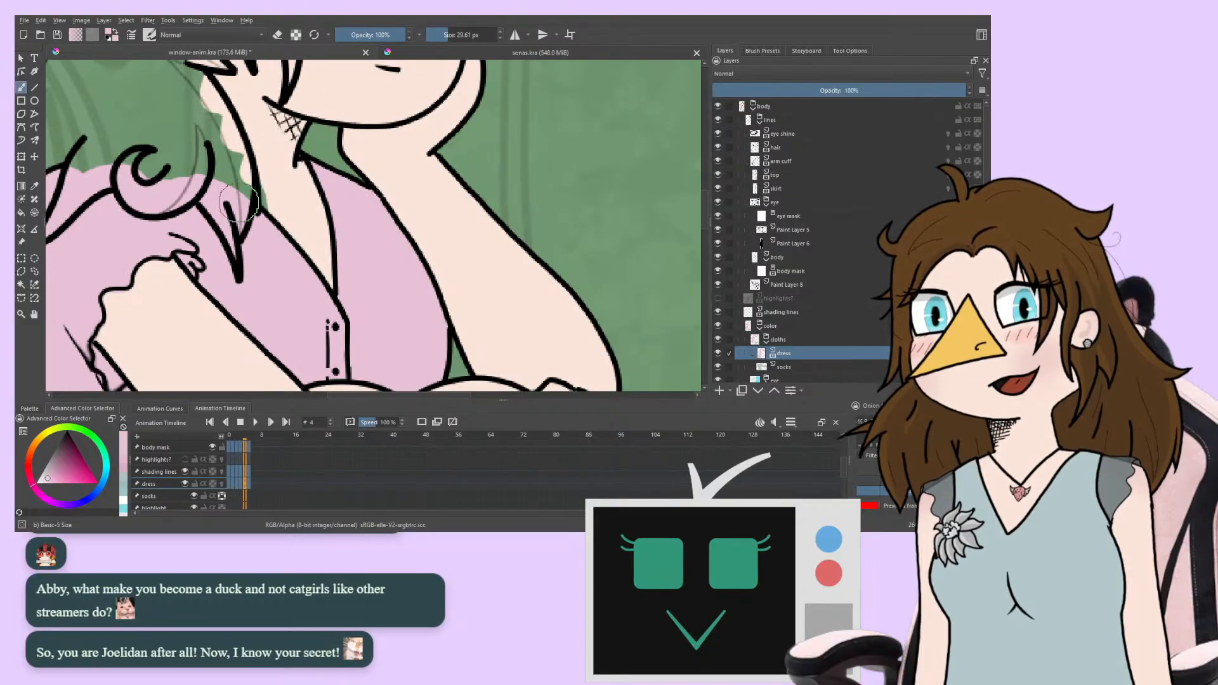
{"action": "key", "text": "Right"}
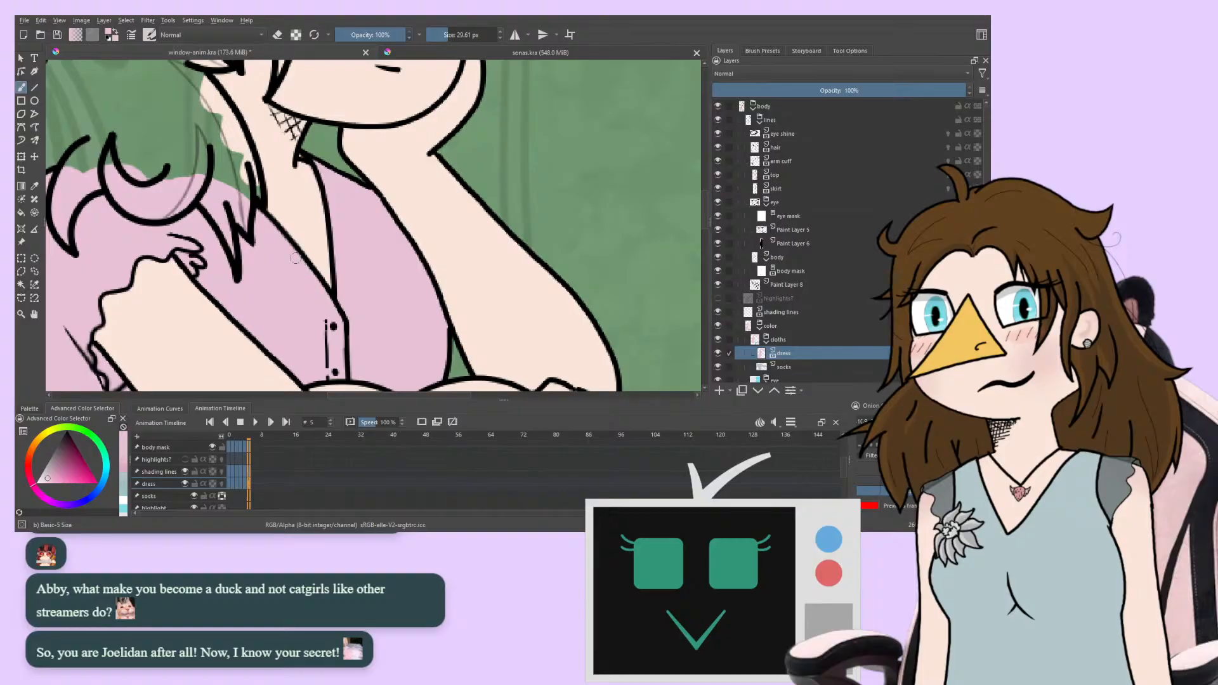
{"action": "key", "text": "Right"}
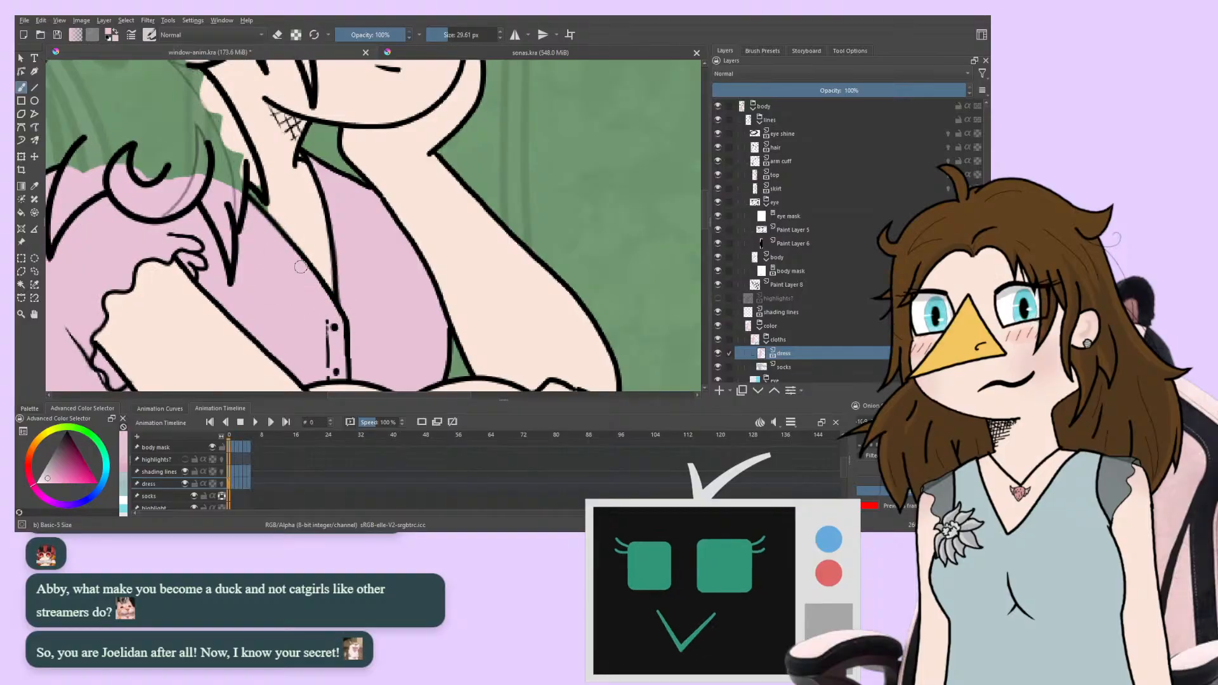
Sample the skin color and paint the gap between the neck and shoulder on the skin layer at frame 0
{"action": "left_click_drag", "start_coordinate": [246, 205], "coordinate": [290, 257]}
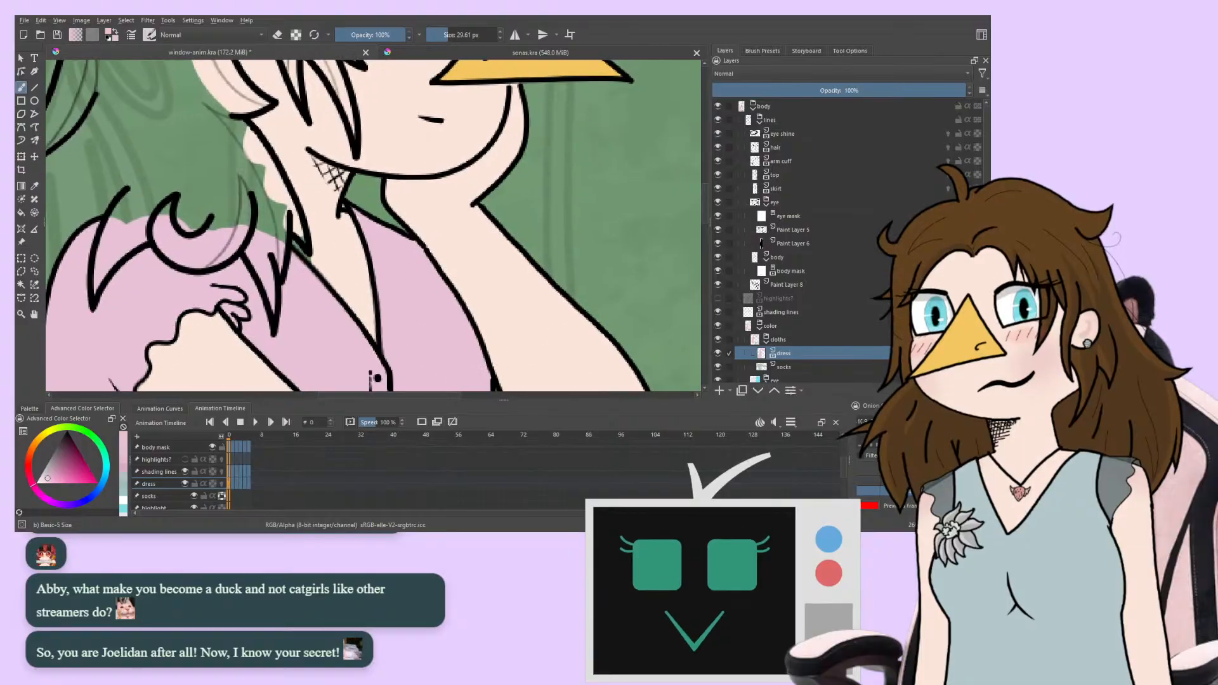
{"action": "left_click", "coordinate": [357, 235], "text": "ctrl"}
{"action": "scroll", "coordinate": [778, 300], "scroll_direction": "down", "scroll_amount": 2}
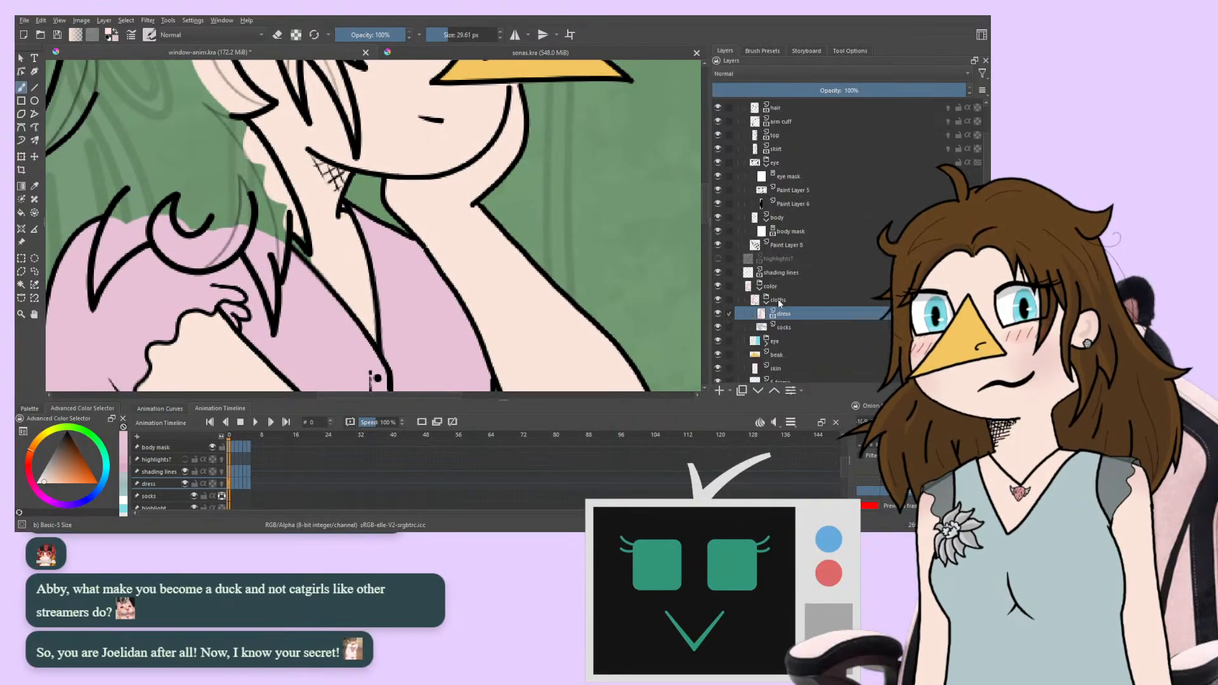
{"action": "scroll", "coordinate": [778, 299], "scroll_direction": "down", "scroll_amount": 2}
{"action": "left_click", "coordinate": [780, 295]}
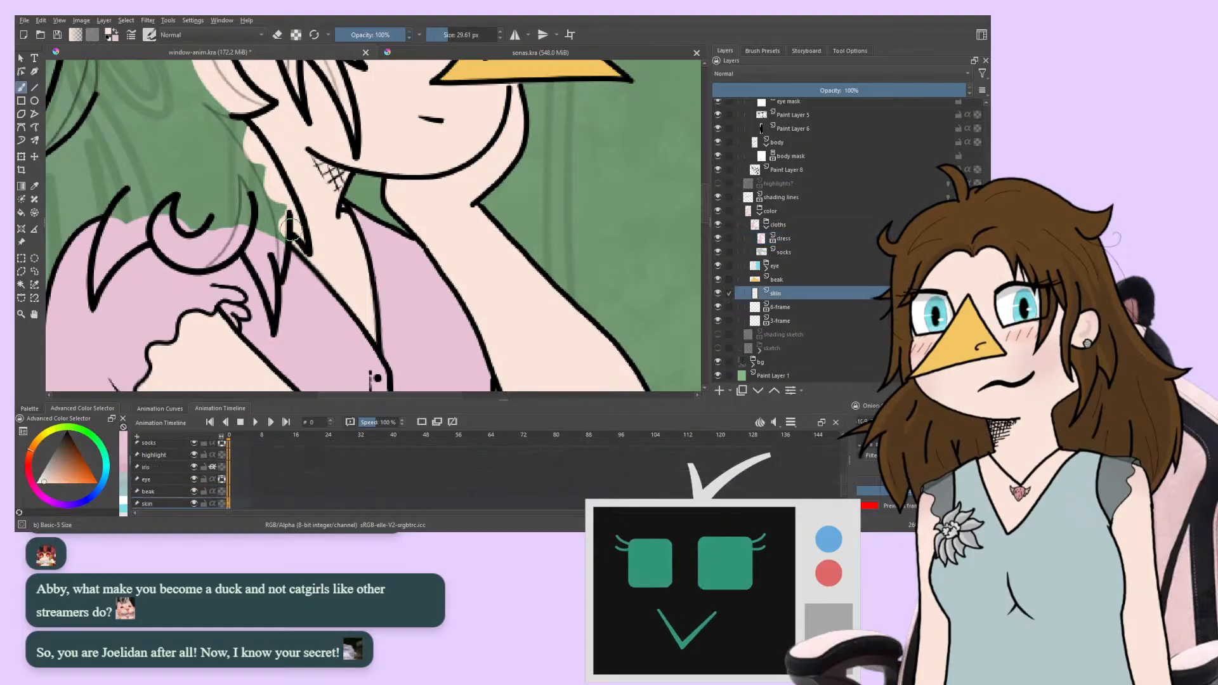
{"action": "left_click_drag", "start_coordinate": [275, 221], "coordinate": [299, 244]}
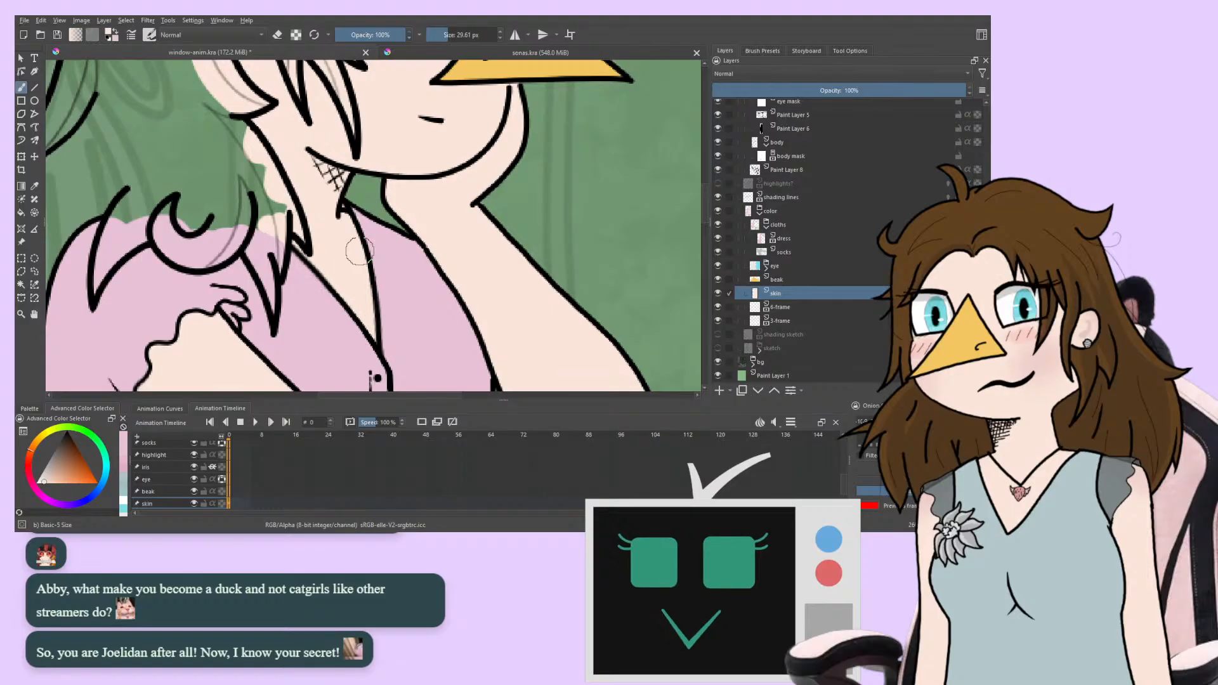
{"action": "left_click_drag", "start_coordinate": [252, 235], "coordinate": [228, 245]}
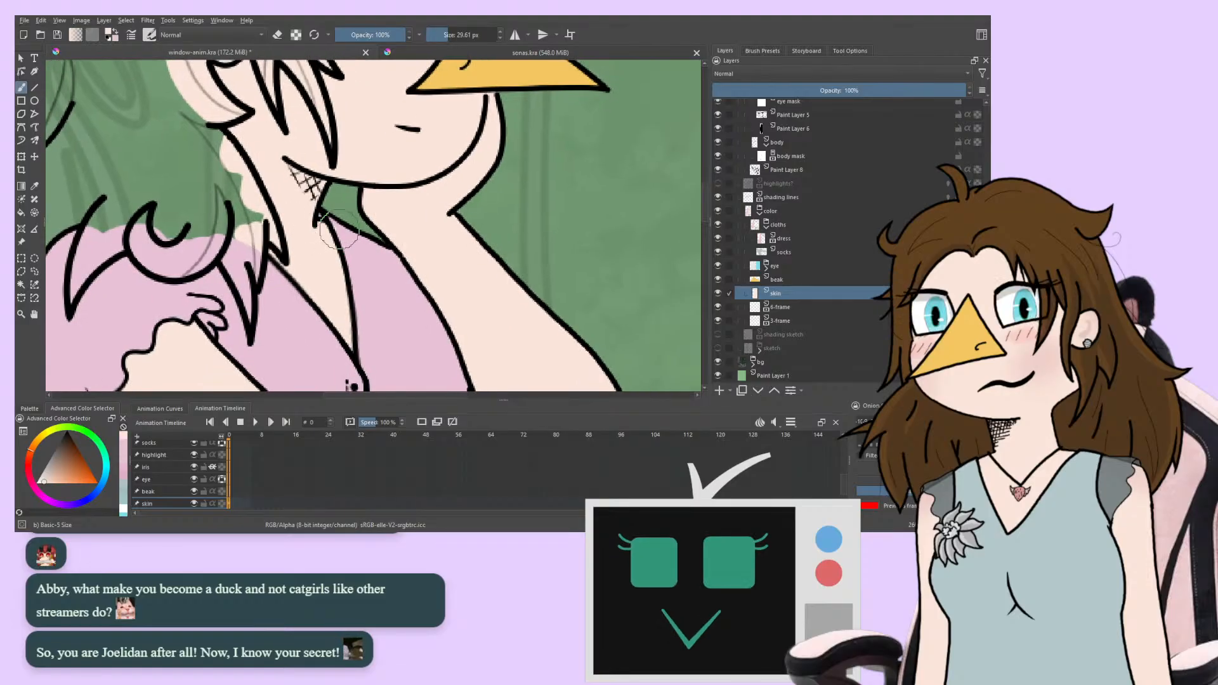
Select the dress layer, sample the dress pink as the brush color and advance to frame 1
{"action": "left_click", "coordinate": [785, 237]}
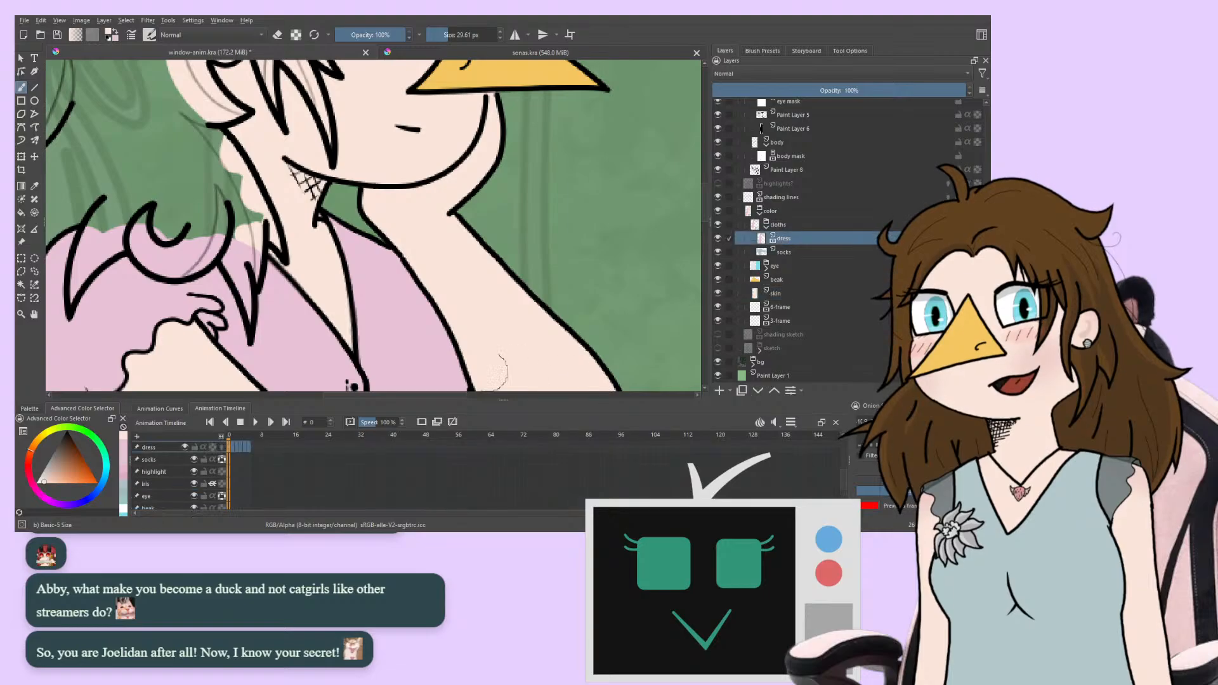
{"action": "left_click", "coordinate": [435, 339], "text": "ctrl"}
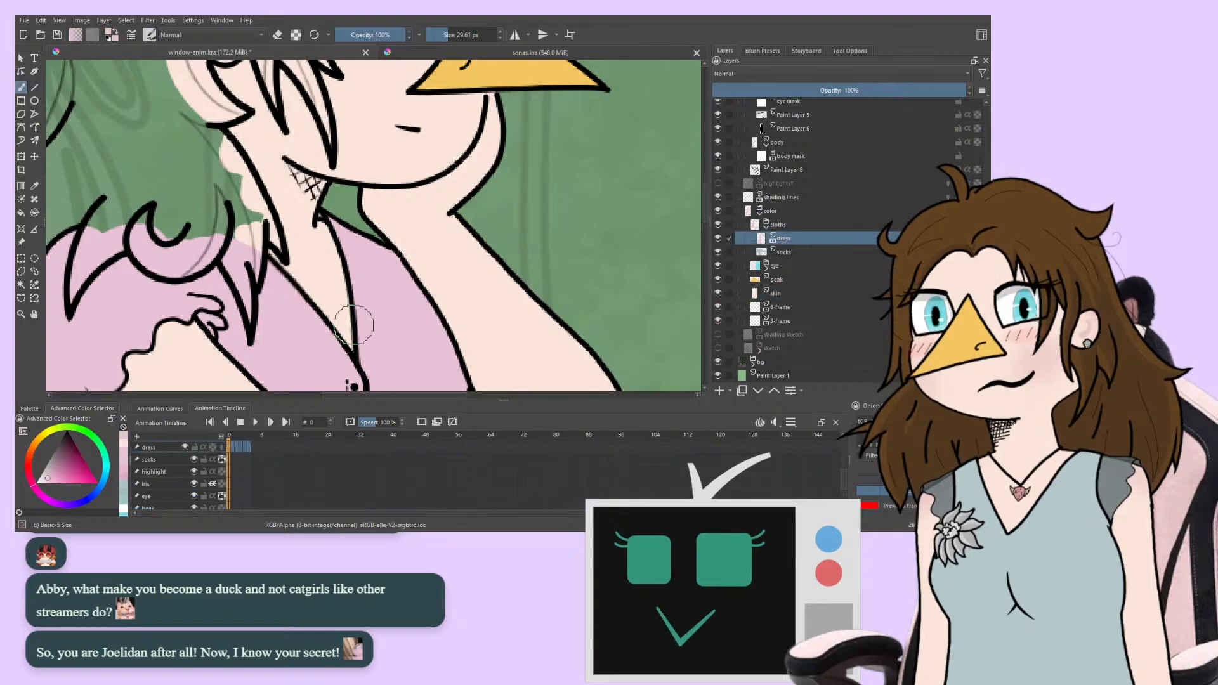
{"action": "key", "text": "period"}
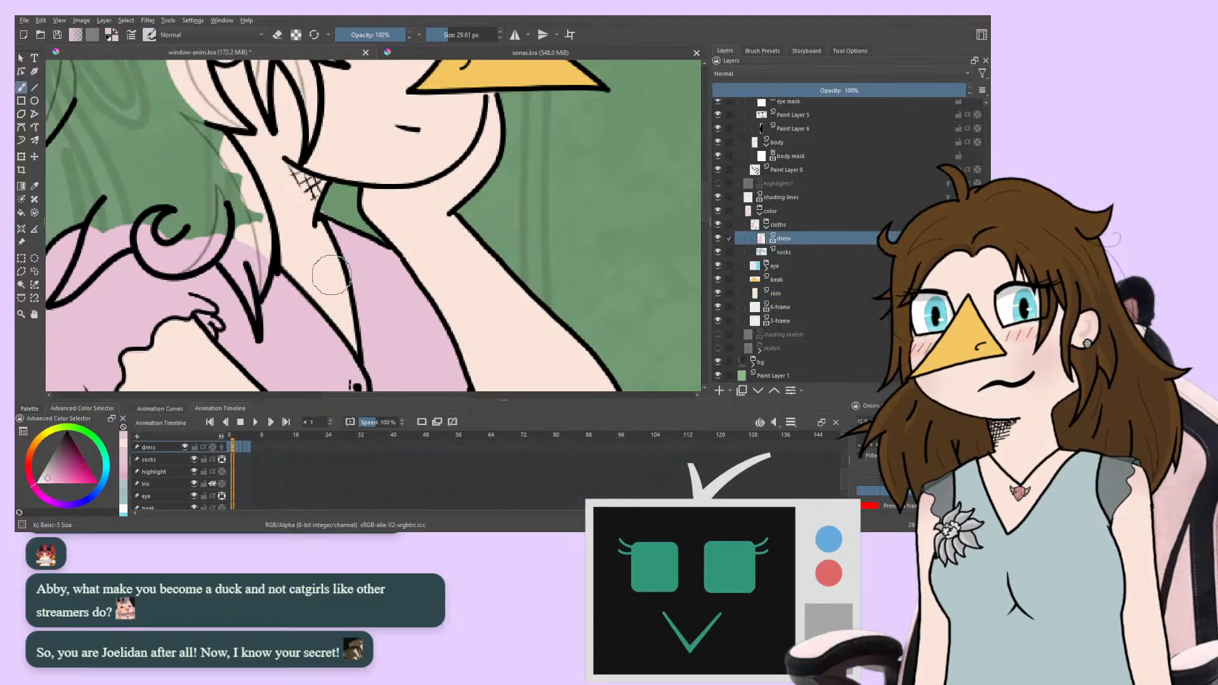
Switch to erasing and clean up the skin color beside the neck above the collar on the skin layer at frame 1
{"action": "left_click", "coordinate": [277, 35]}
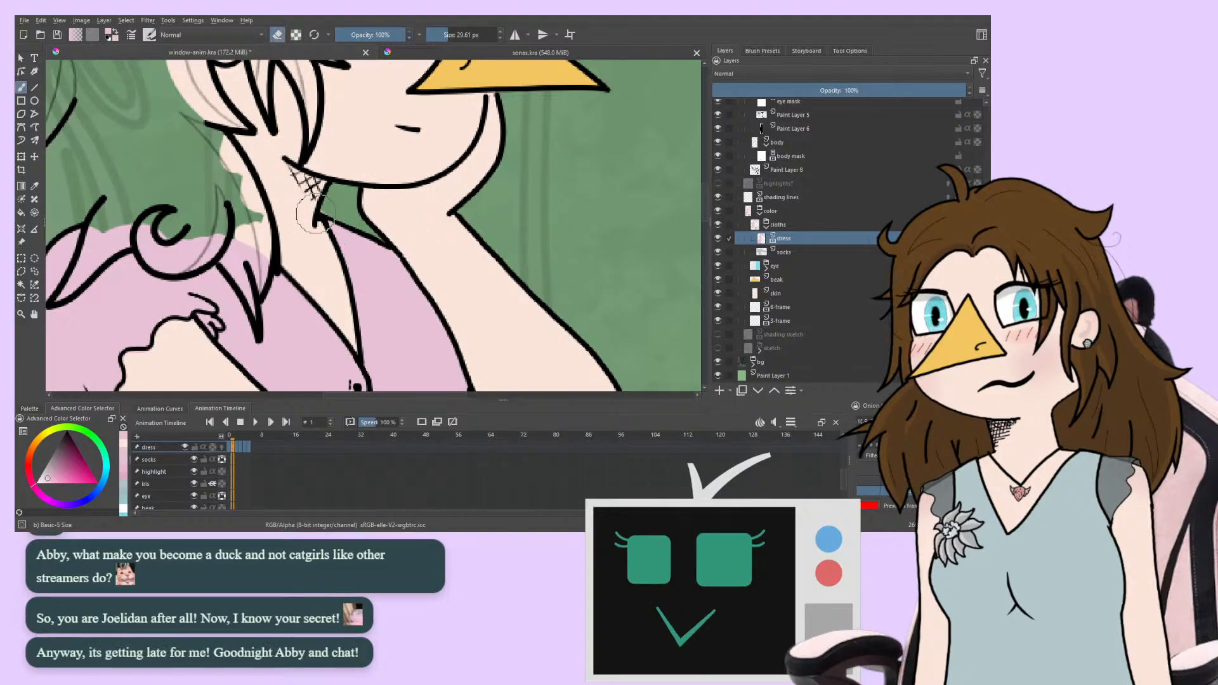
{"action": "left_click", "coordinate": [773, 293]}
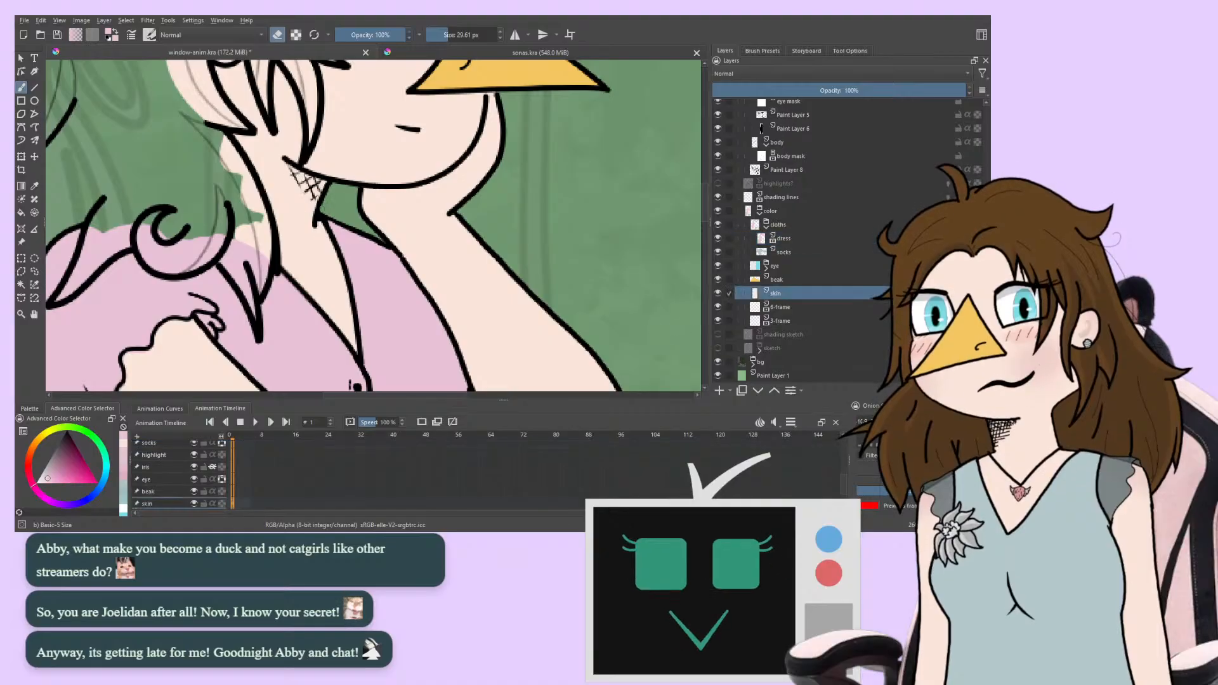
{"action": "left_click_drag", "start_coordinate": [335, 202], "coordinate": [341, 219]}
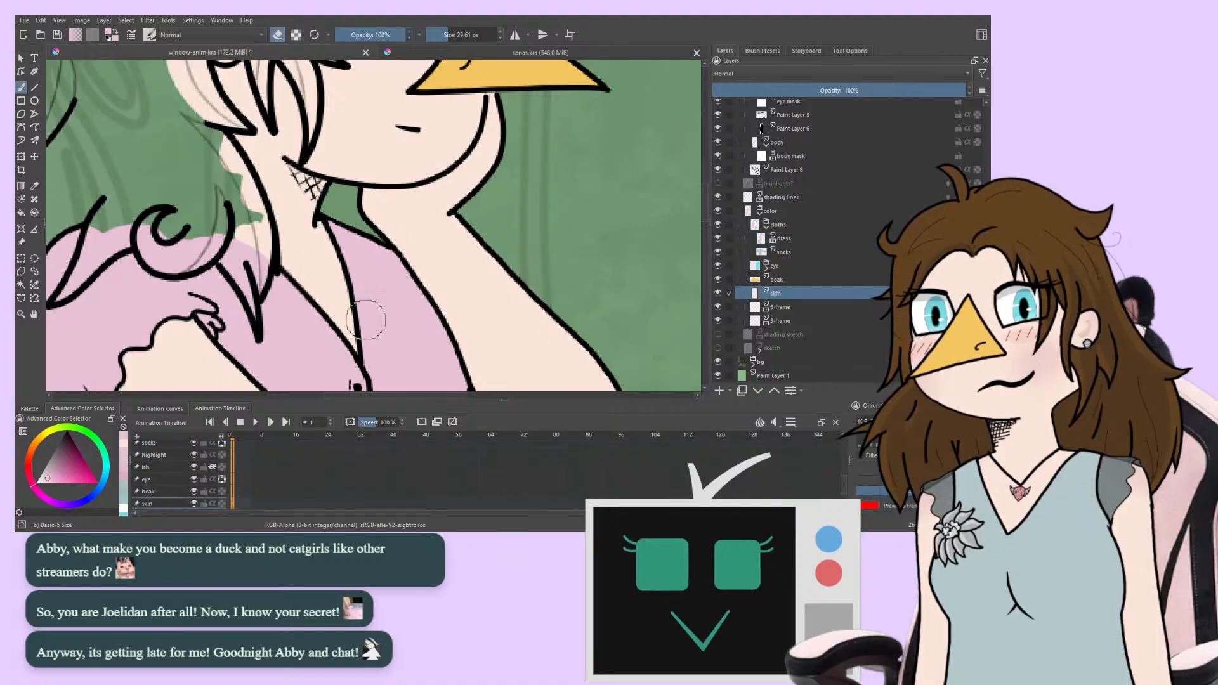
Select the dress layer and clean up the dress fill along the neckline on frames 4 and 5
{"action": "left_click", "coordinate": [779, 225]}
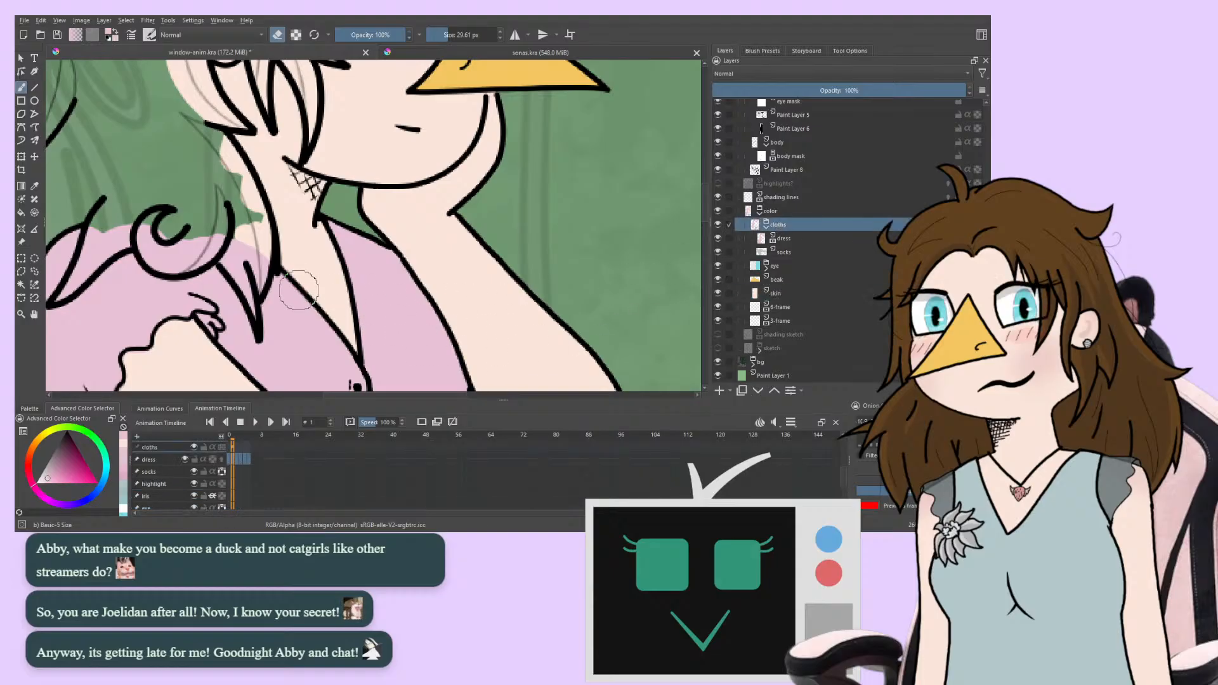
{"action": "key", "text": "period"}
{"action": "key", "text": "period"}
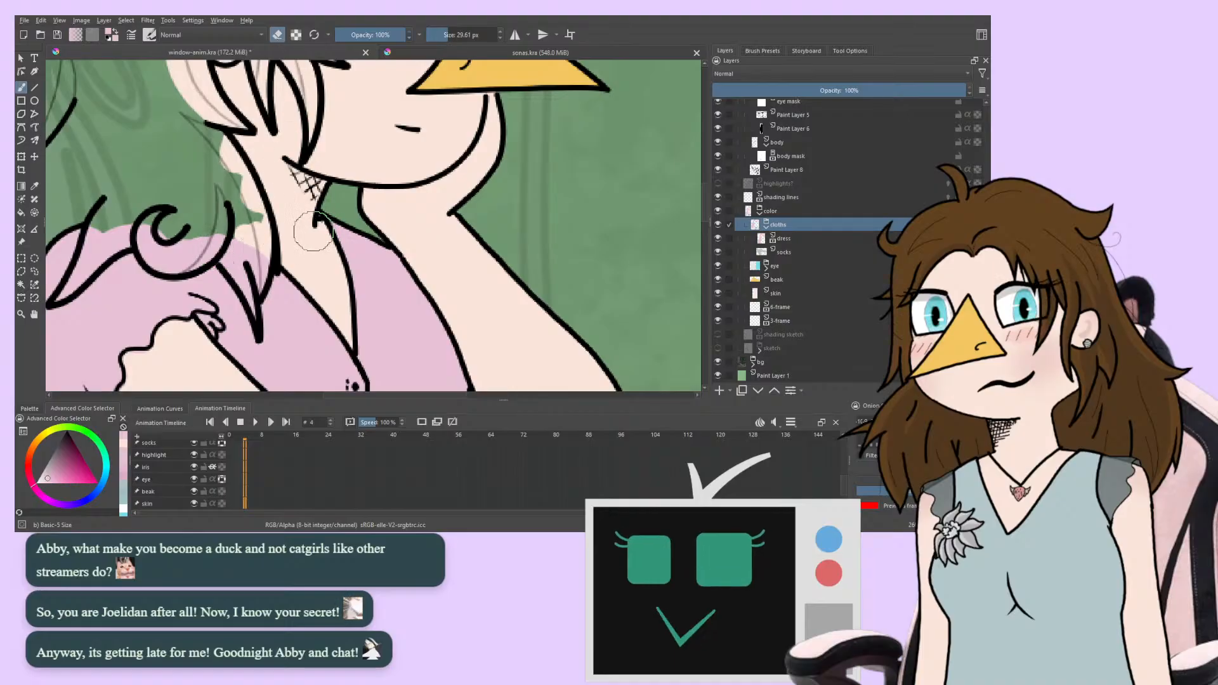
{"action": "left_click", "coordinate": [778, 239]}
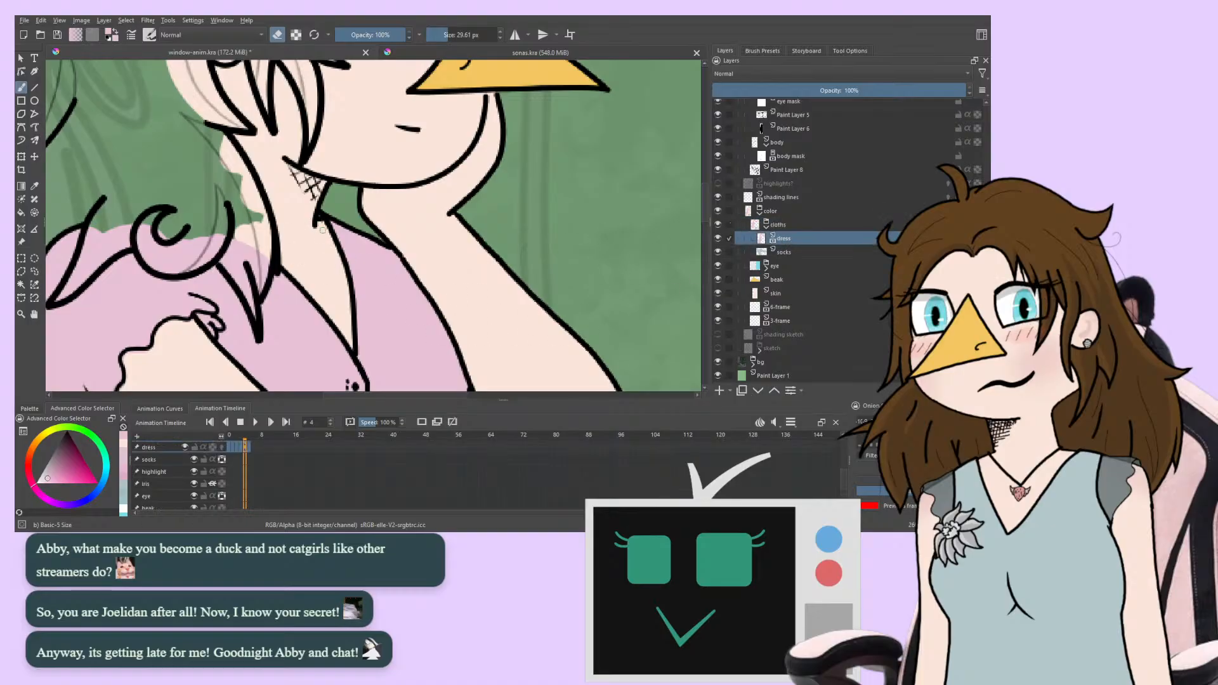
{"action": "key", "text": "Right"}
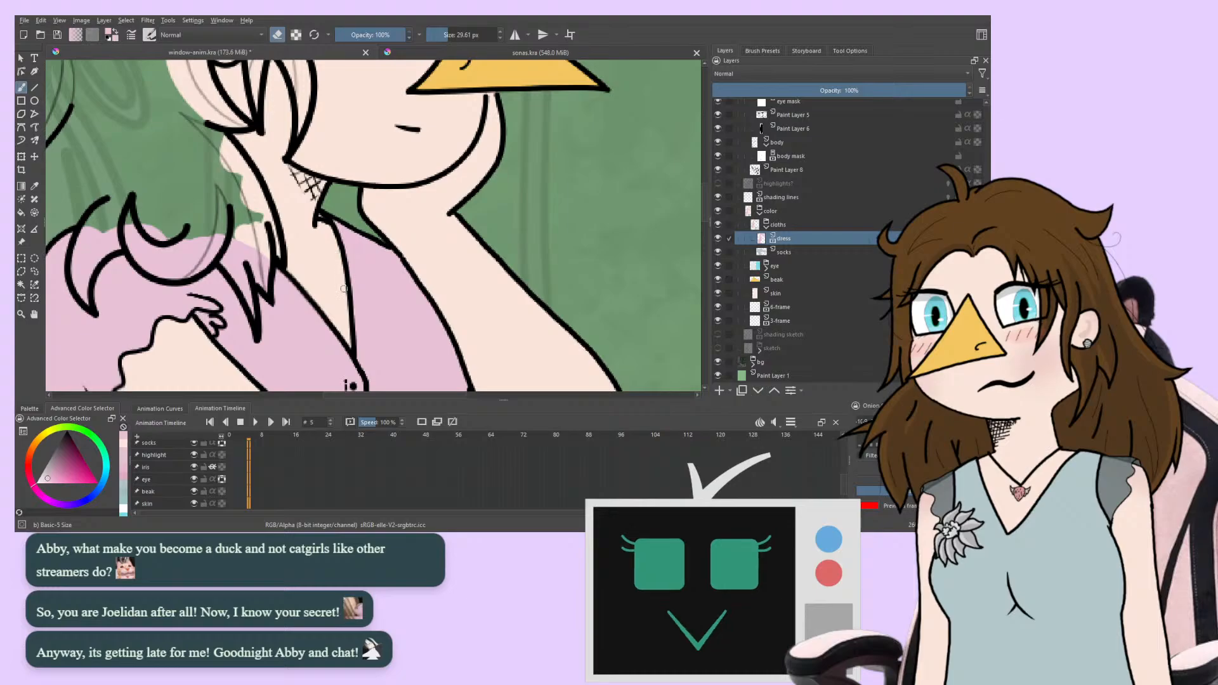
{"action": "key", "text": "Right"}
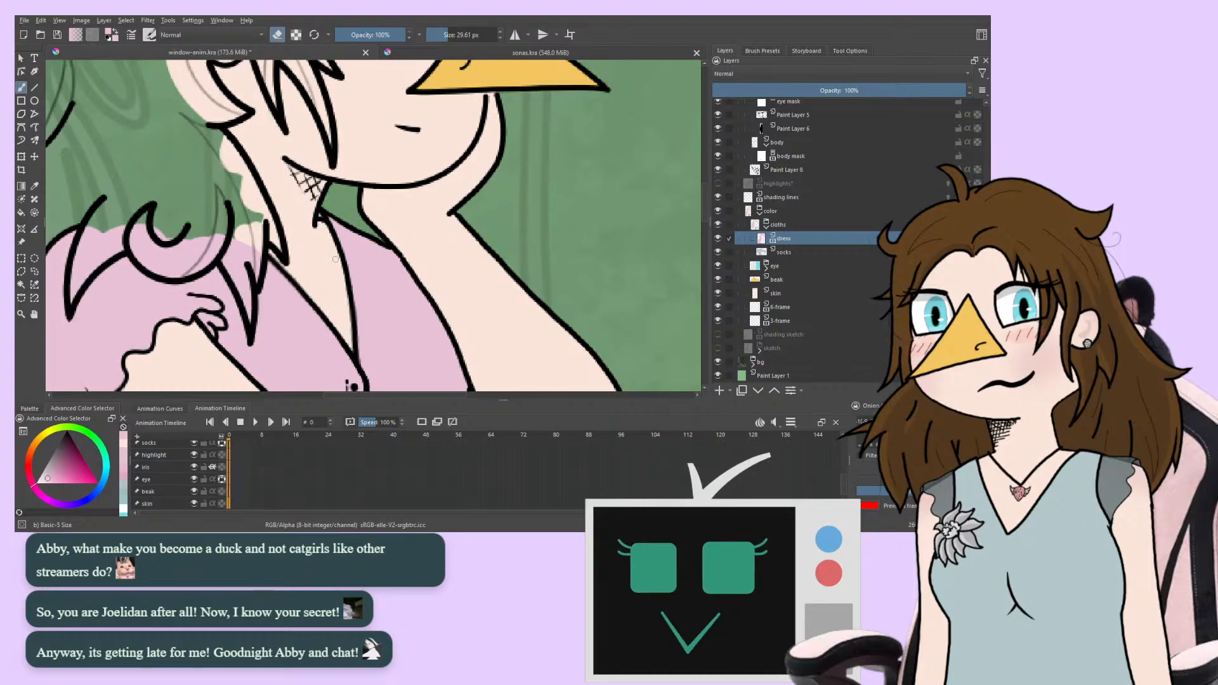
Go through the animation frame by frame to check the dress fill around the collar, ending on frame 1
{"action": "key", "text": "Right"}
{"action": "key", "text": "Right"}
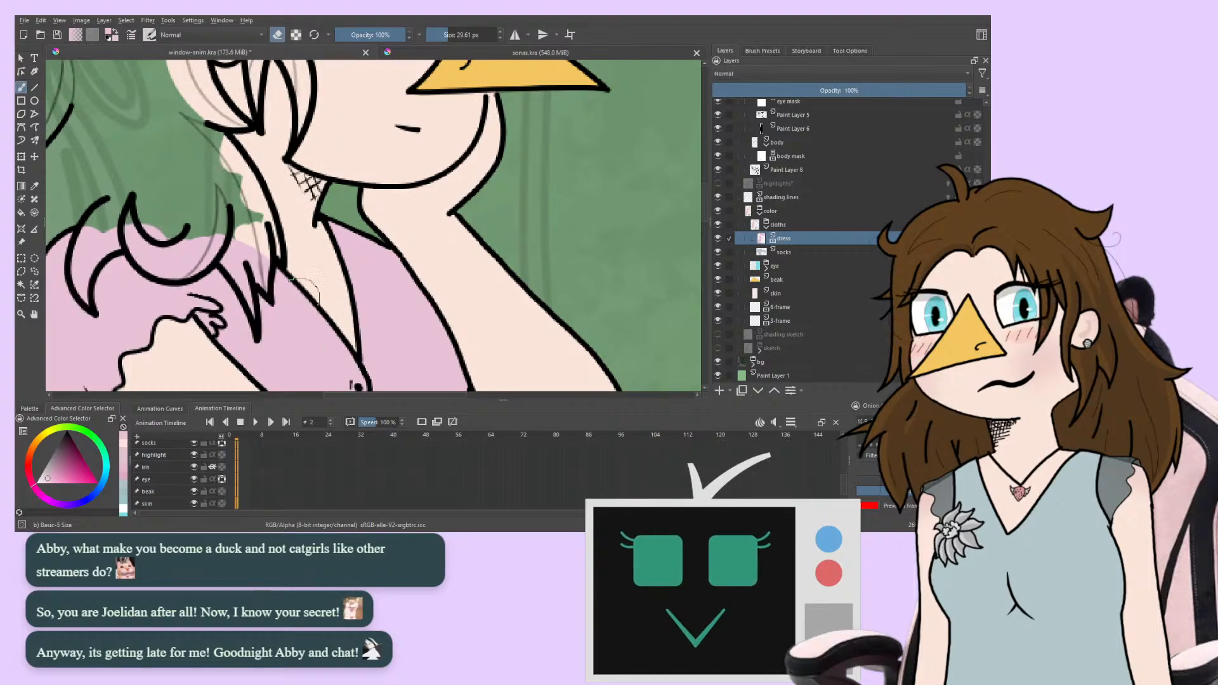
{"action": "key", "text": "Right"}
{"action": "key", "text": "Right"}
{"action": "key", "text": "Right"}
{"action": "key", "text": "Right"}
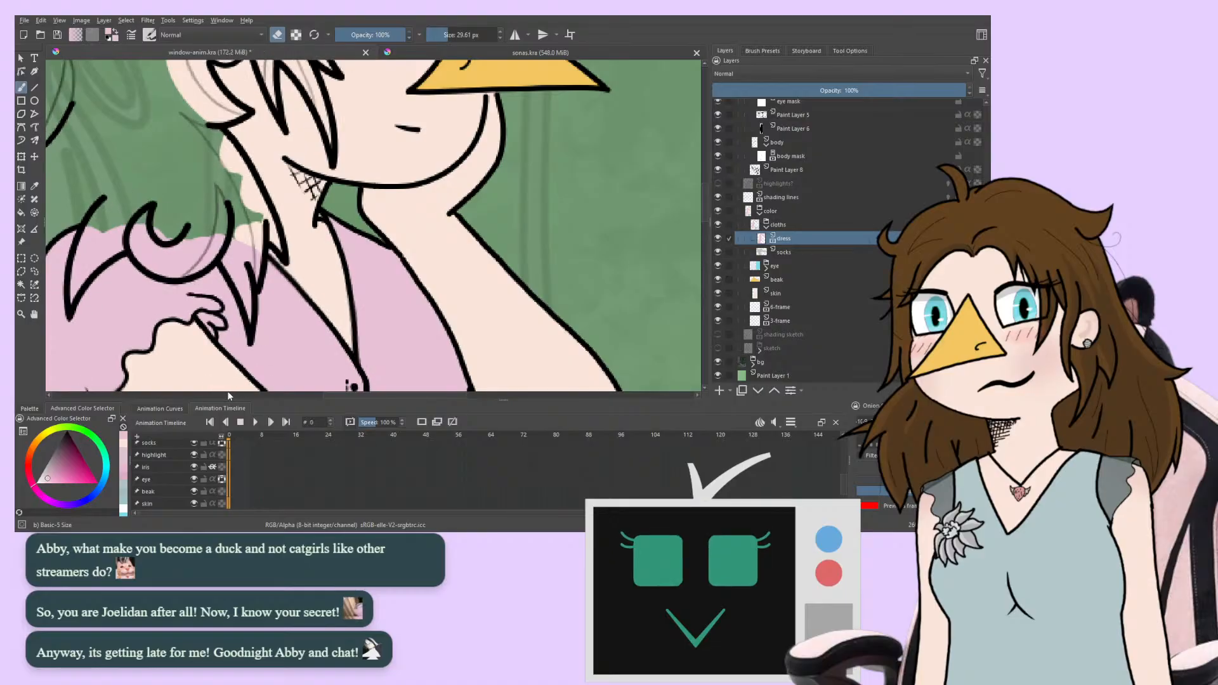
{"action": "key", "text": "Right"}
{"action": "key", "text": "Right"}
{"action": "key", "text": "Right"}
{"action": "key", "text": "Right"}
{"action": "key", "text": "Right"}
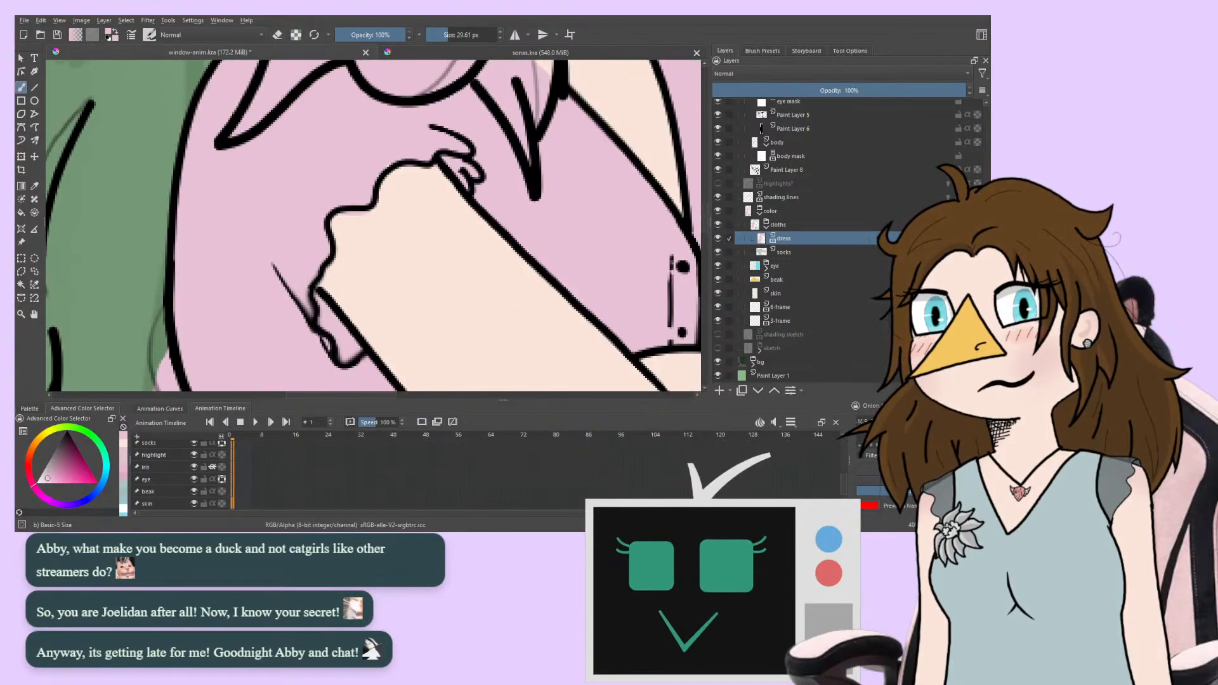
Set the brush size to 14.64 px and clean up the dress fill along the scalloped sleeve edge on frames 1 through 5
{"action": "left_click", "coordinate": [277, 34]}
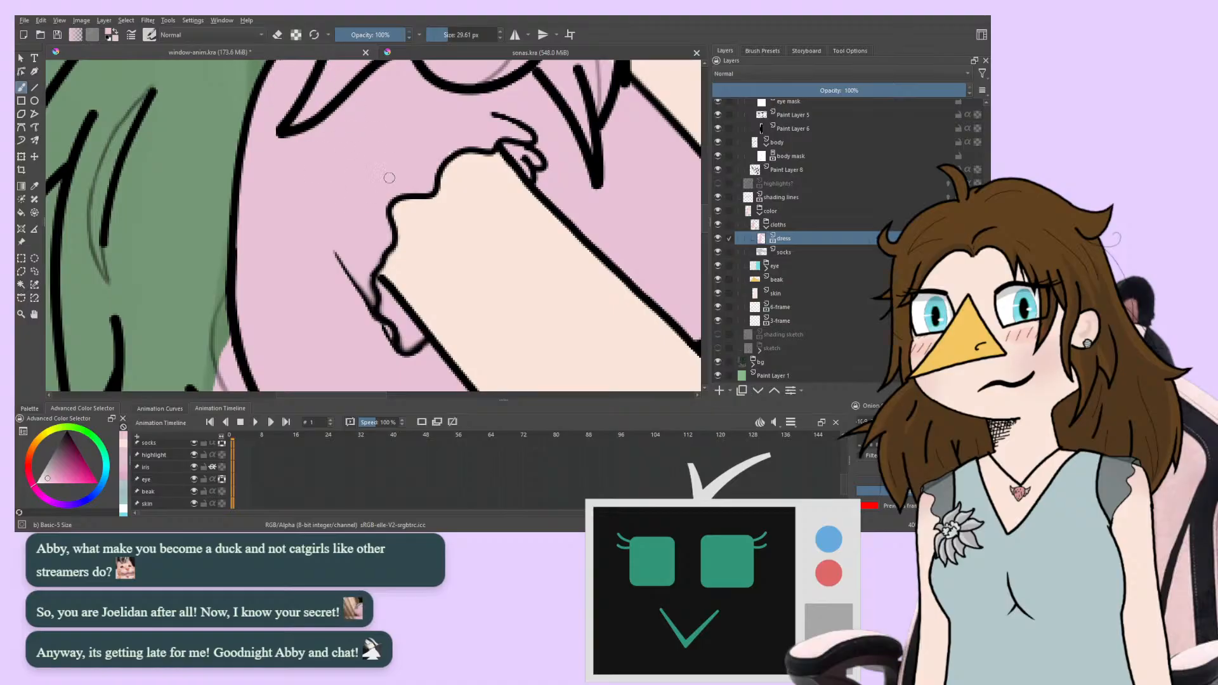
{"action": "left_click_drag", "start_coordinate": [440, 33], "coordinate": [435, 34]}
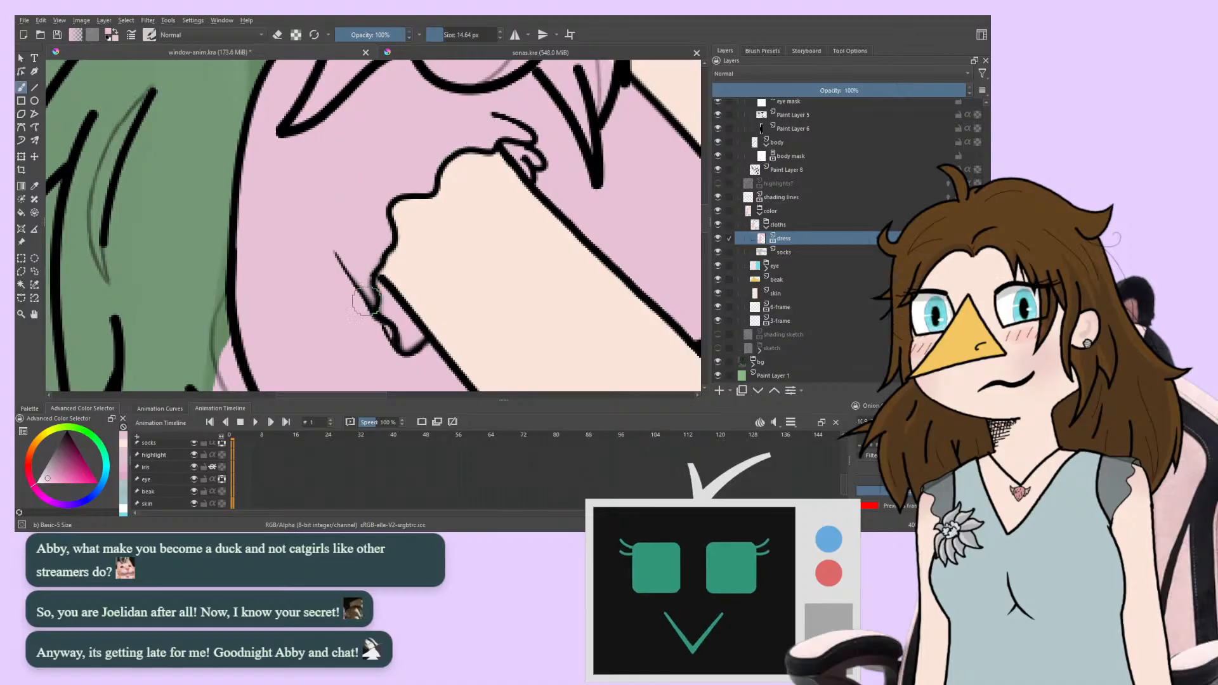
{"action": "key", "text": "period"}
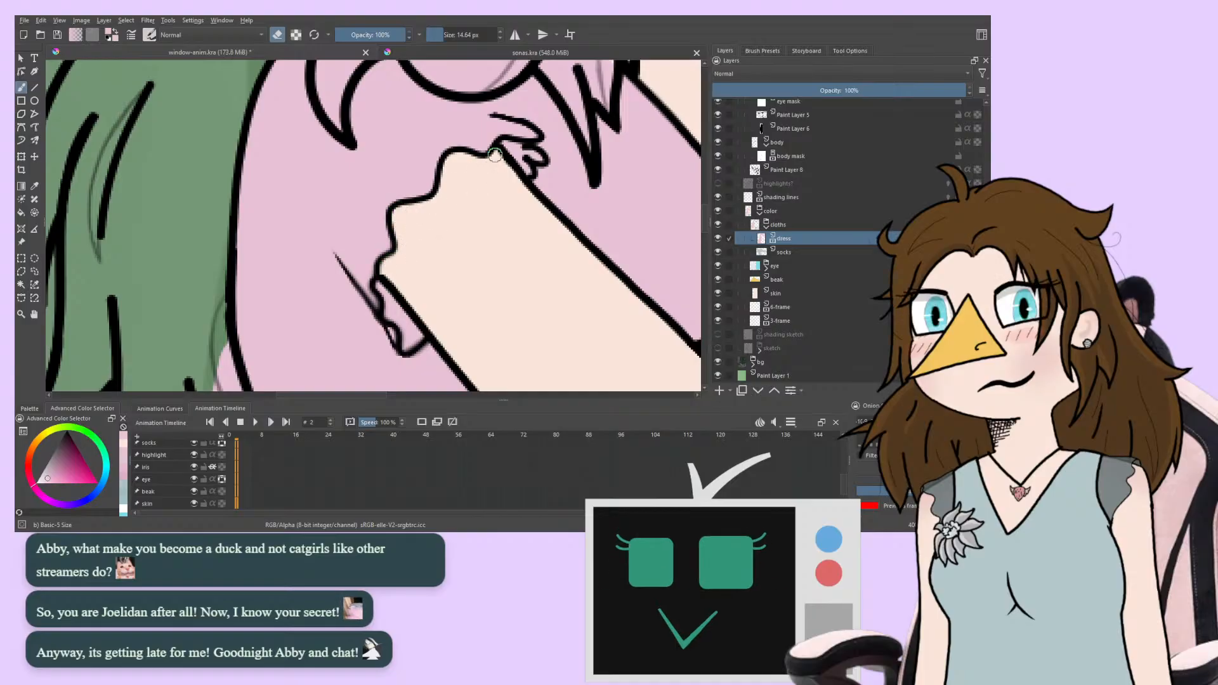
{"action": "key", "text": "period"}
{"action": "left_click_drag", "start_coordinate": [275, 290], "coordinate": [237, 289]}
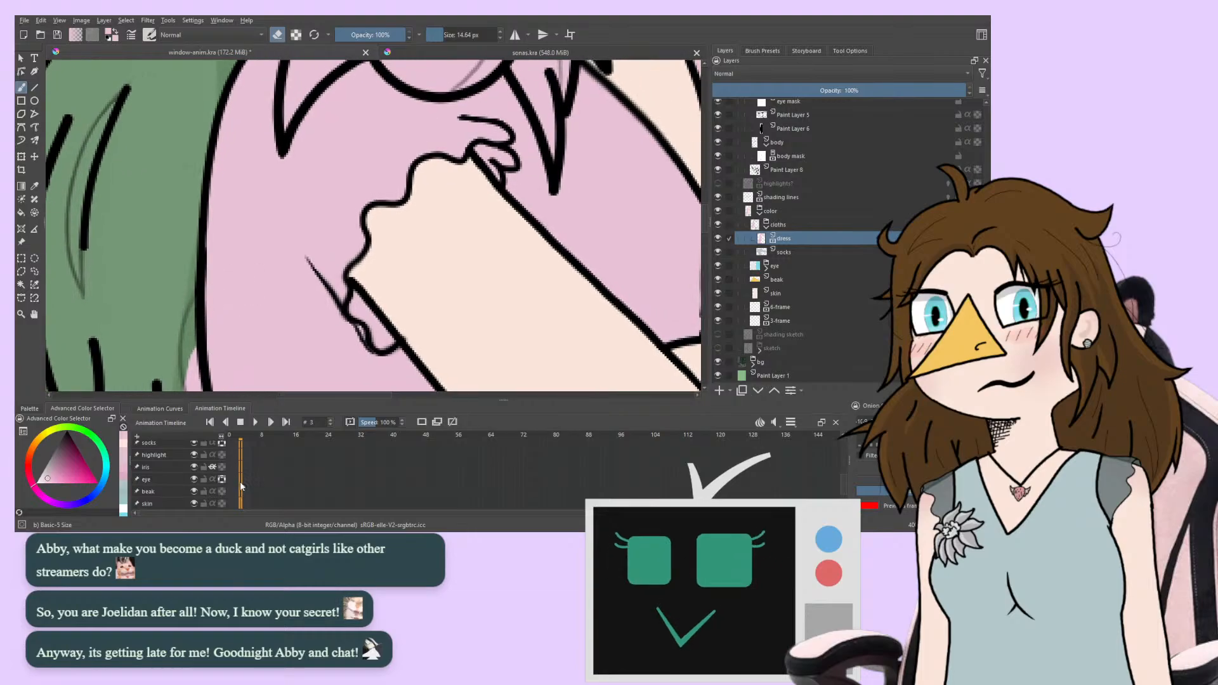
{"action": "key", "text": "period"}
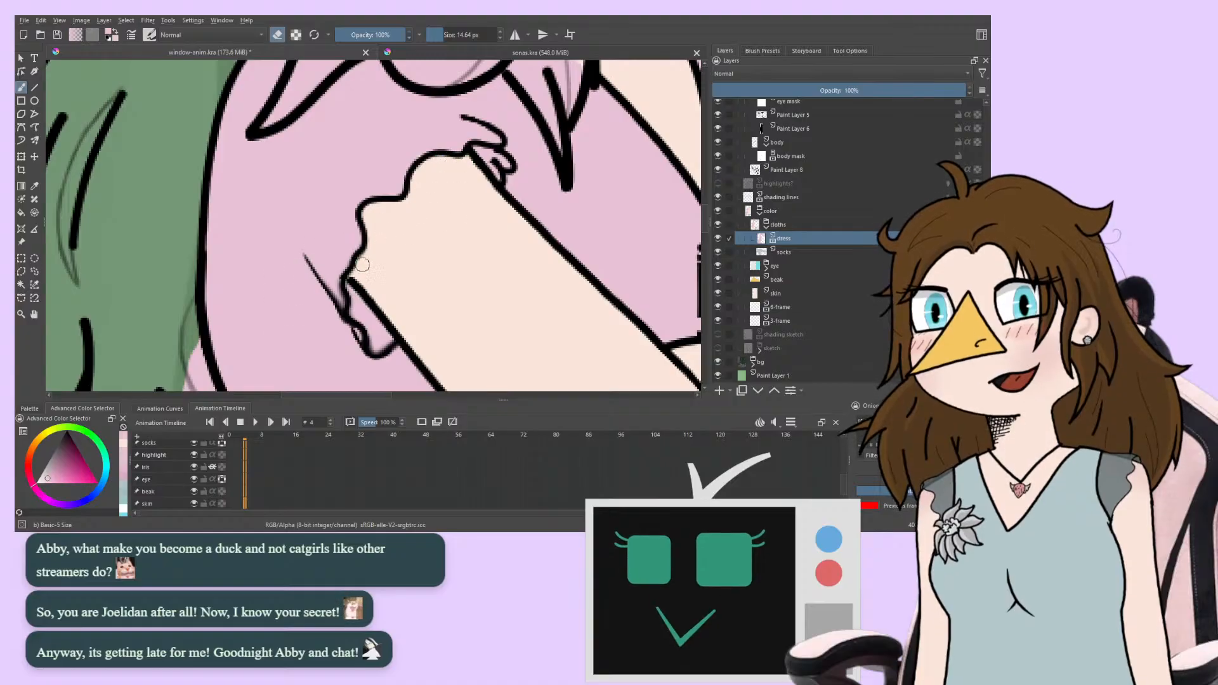
{"action": "key", "text": "e"}
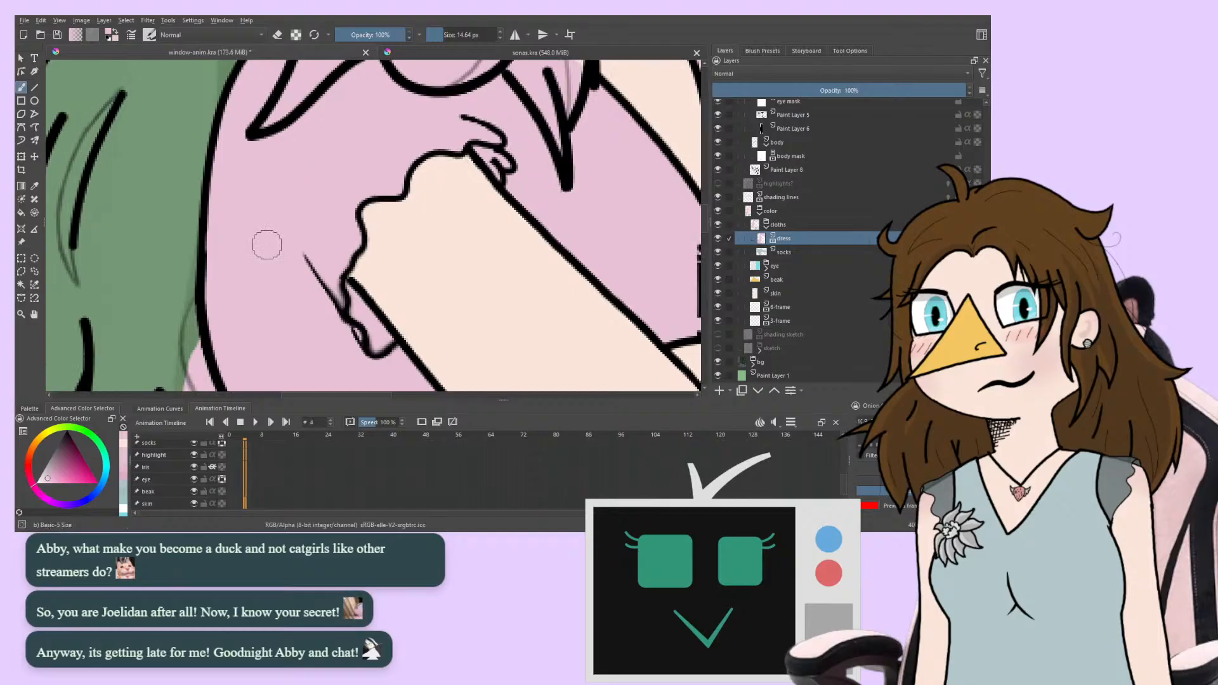
{"action": "key", "text": "."}
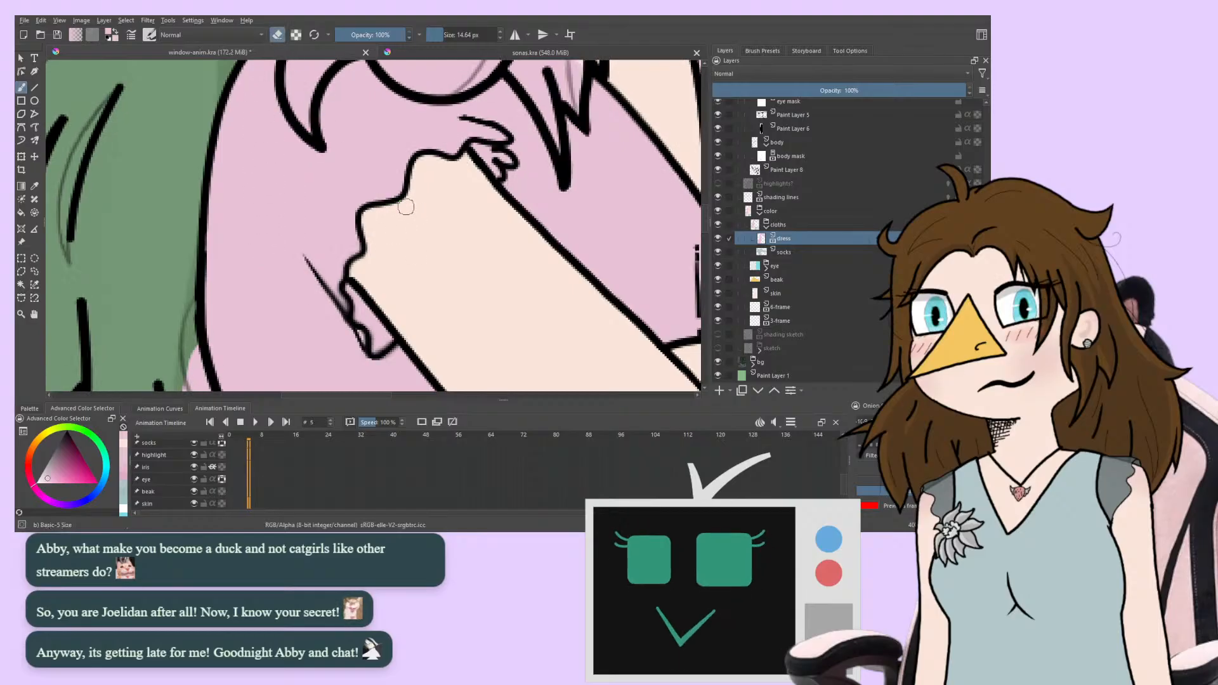
{"action": "left_click_drag", "start_coordinate": [415, 189], "coordinate": [413, 192]}
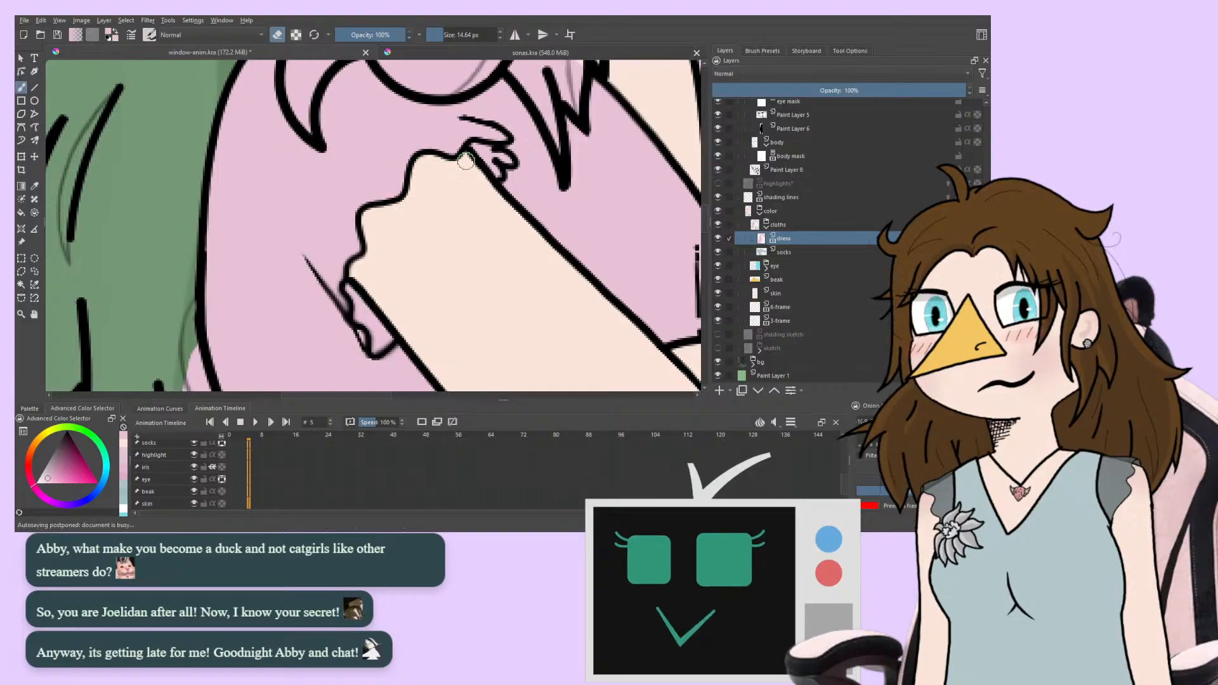
Flip back and forth through the frames to compare the dress fill around the sleeve edge
{"action": "key", "text": "Left"}
{"action": "key", "text": "Left"}
{"action": "key", "text": "Left"}
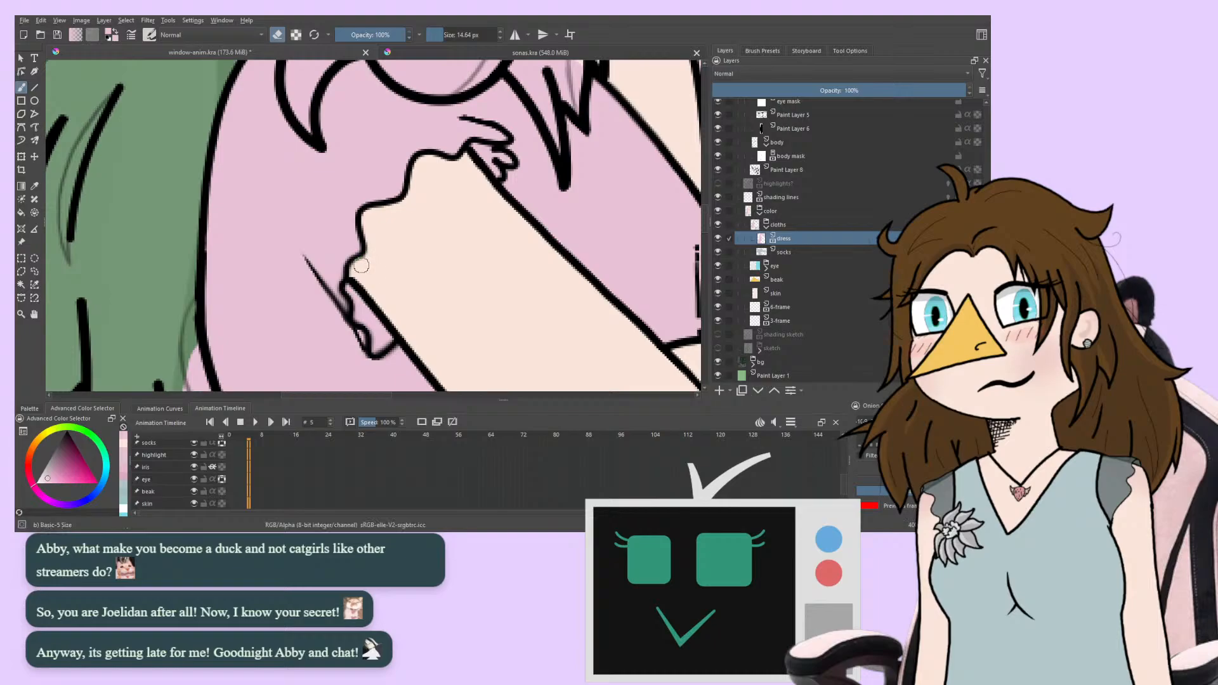
{"action": "key", "text": "Left"}
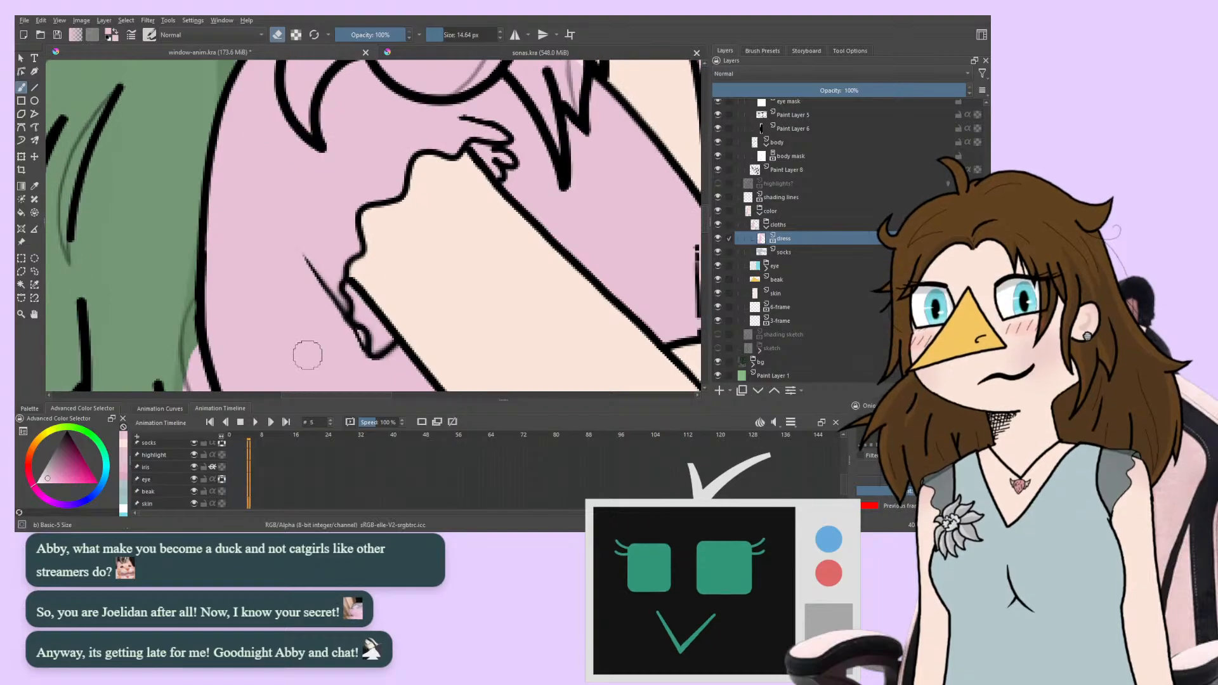
{"action": "key", "text": "Right"}
{"action": "key", "text": "Right"}
{"action": "key", "text": "Right"}
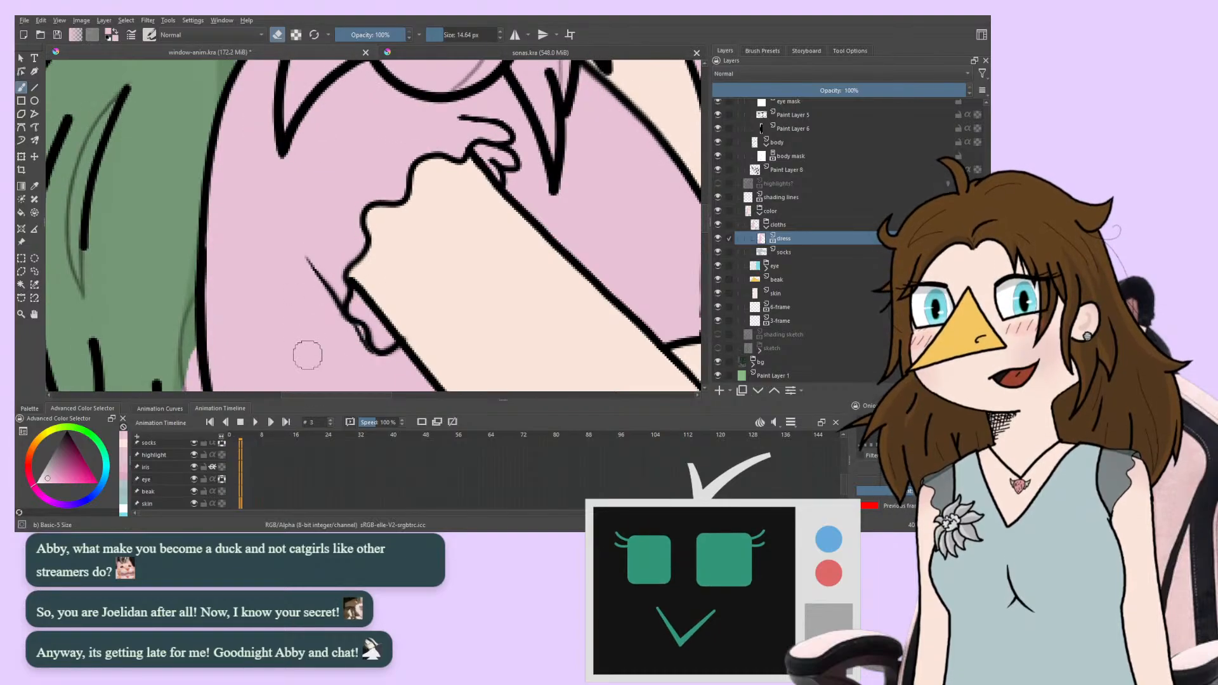
{"action": "key", "text": "Left"}
{"action": "key", "text": "Left"}
{"action": "key", "text": "Left"}
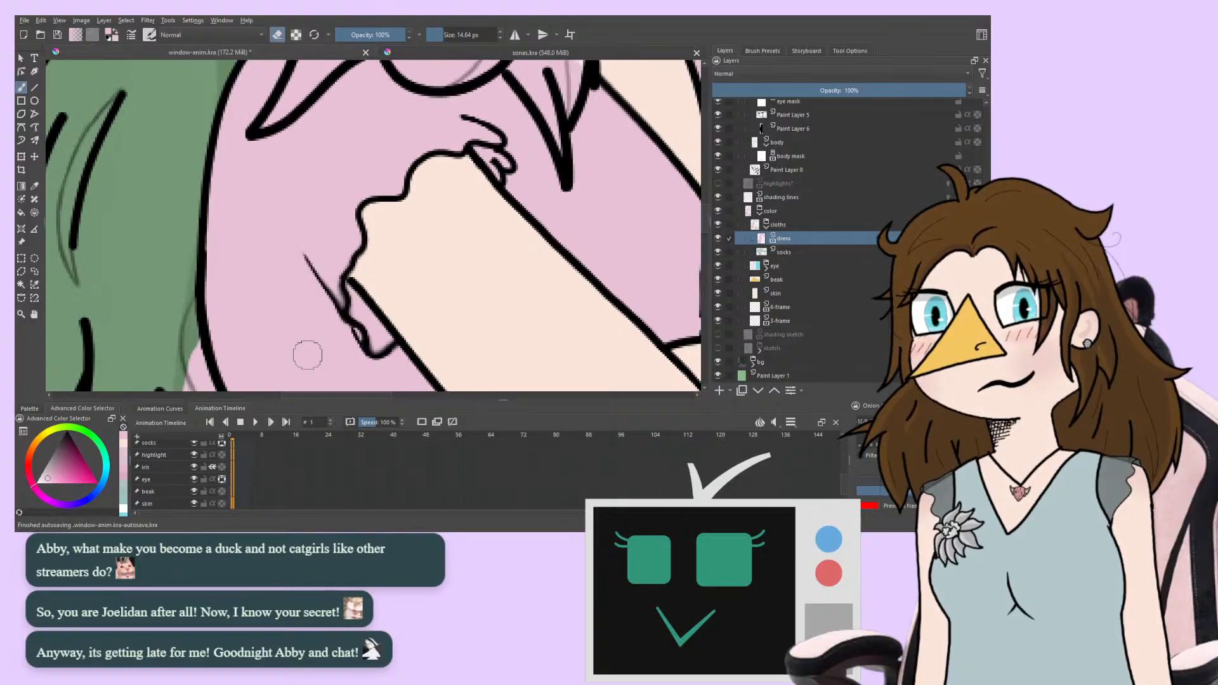
{"action": "key", "text": "Right"}
{"action": "key", "text": "Right"}
{"action": "key", "text": "Right"}
{"action": "left_click_drag", "start_coordinate": [250, 254], "coordinate": [226, 267]}
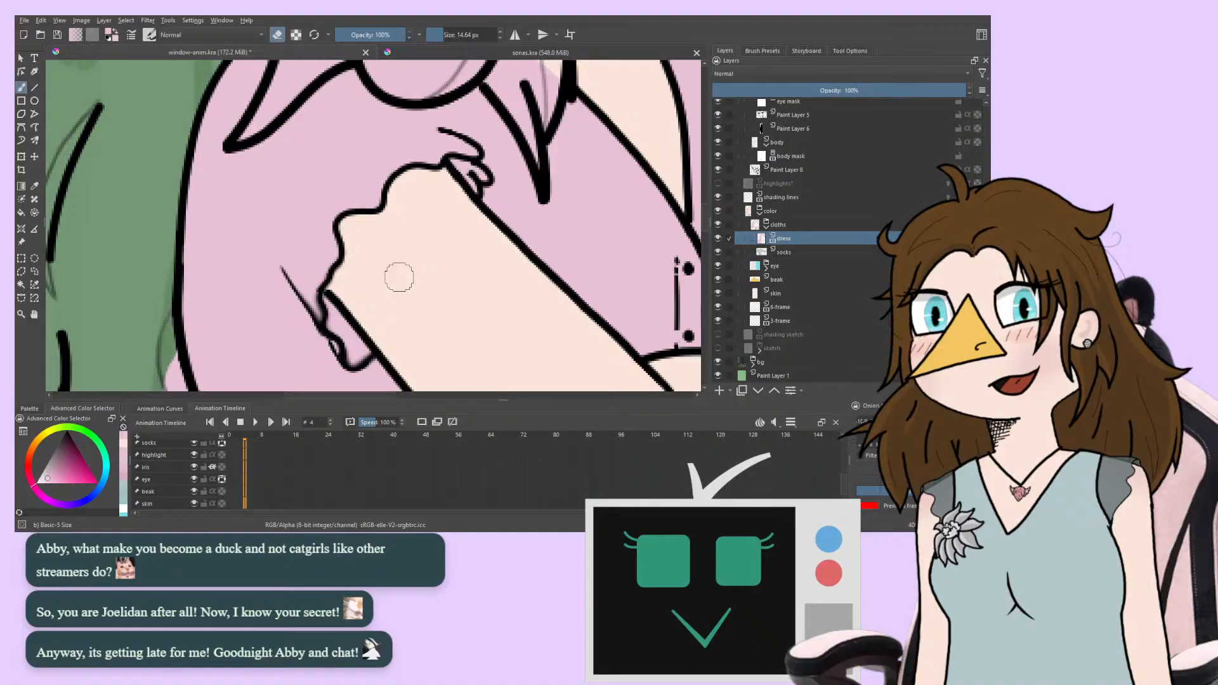
Play back the animation to review the whole character and the skirt edge by the legs, and stop playback
{"action": "key", "text": "minus"}
{"action": "key", "text": "minus"}
{"action": "key", "text": "minus"}
{"action": "key", "text": "minus"}
{"action": "key", "text": "minus"}
{"action": "left_click_drag", "start_coordinate": [252, 298], "coordinate": [231, 252]}
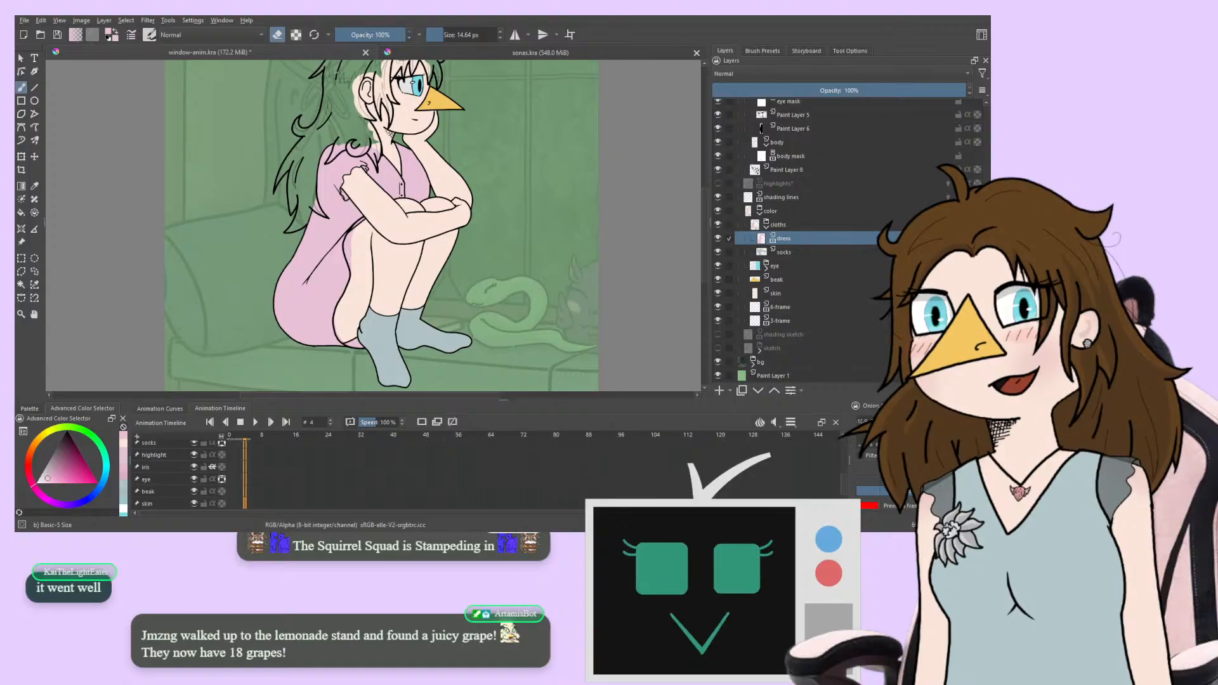
{"action": "left_click_drag", "start_coordinate": [394, 203], "coordinate": [424, 243]}
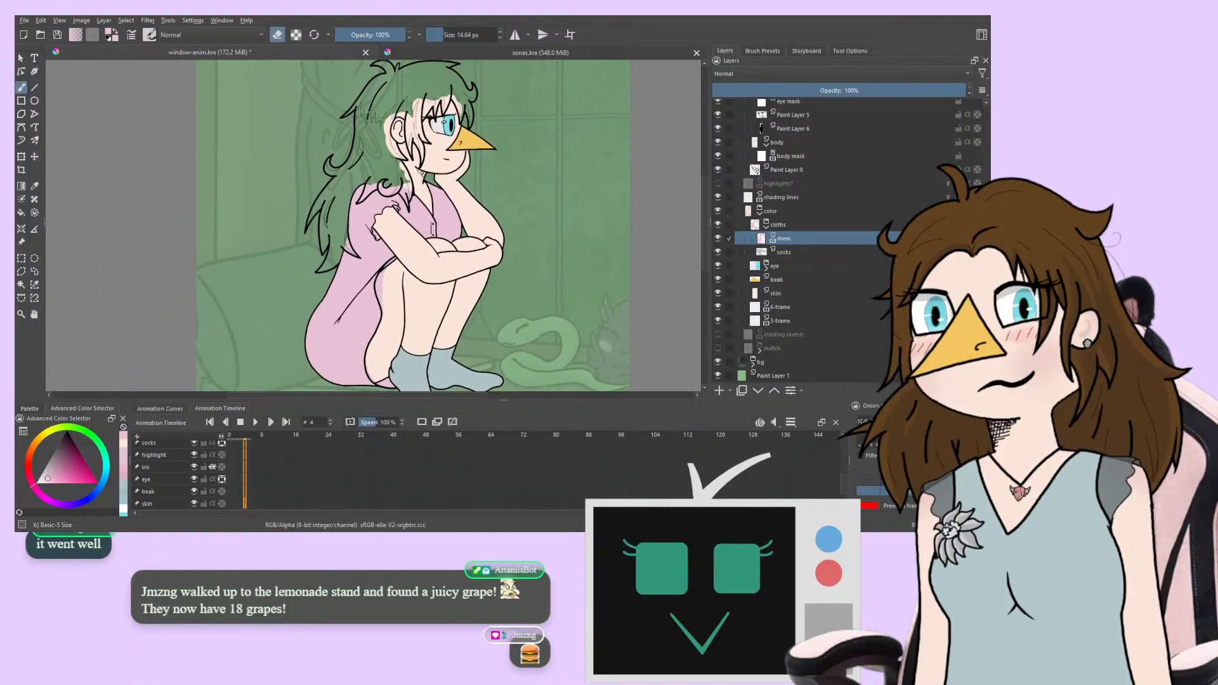
{"action": "key", "text": "space"}
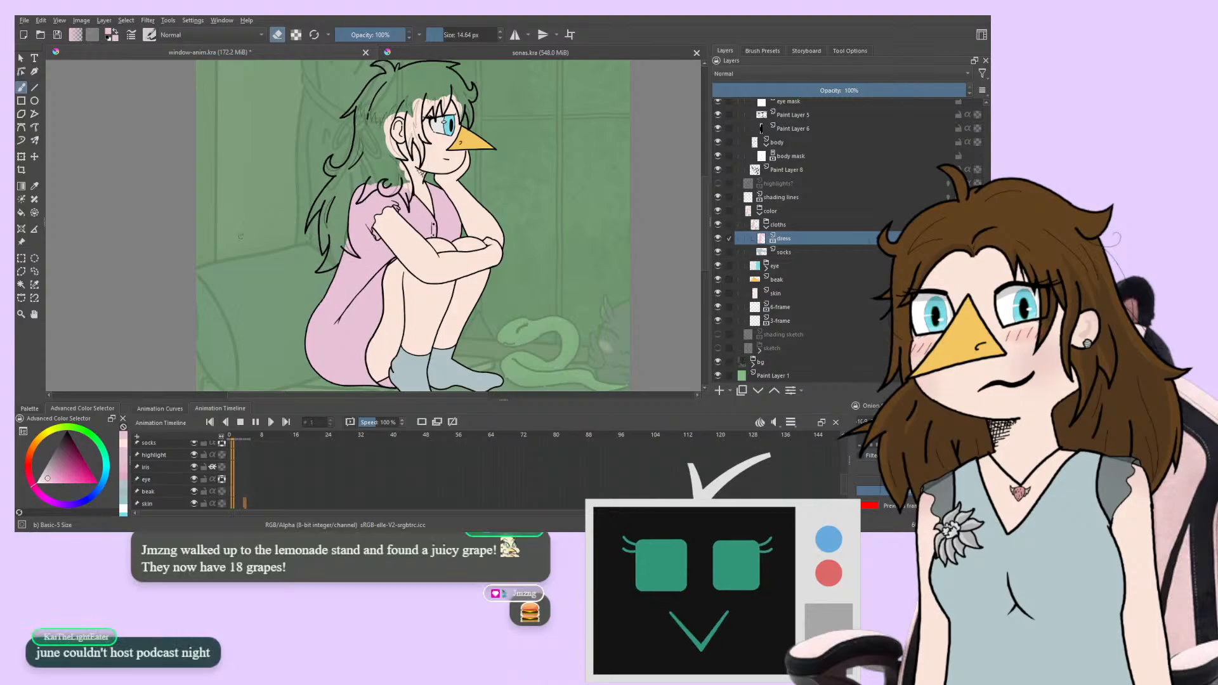
{"action": "left_click_drag", "start_coordinate": [238, 307], "coordinate": [227, 307]}
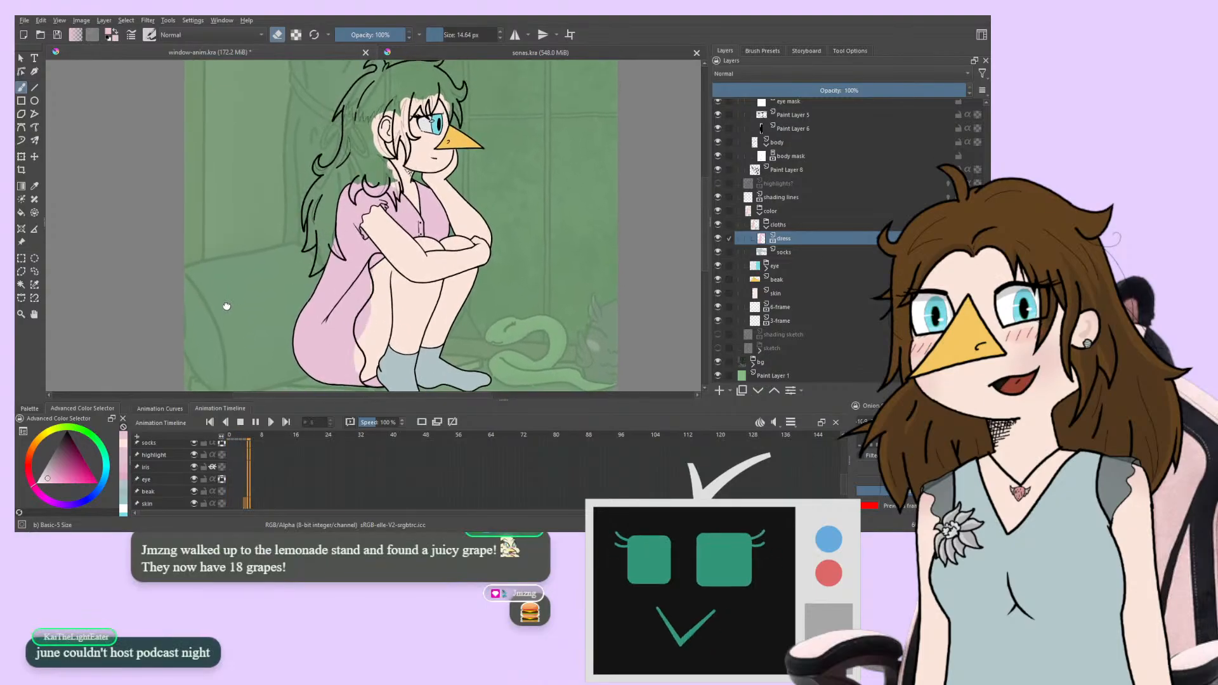
{"action": "left_click_drag", "start_coordinate": [227, 307], "coordinate": [225, 377]}
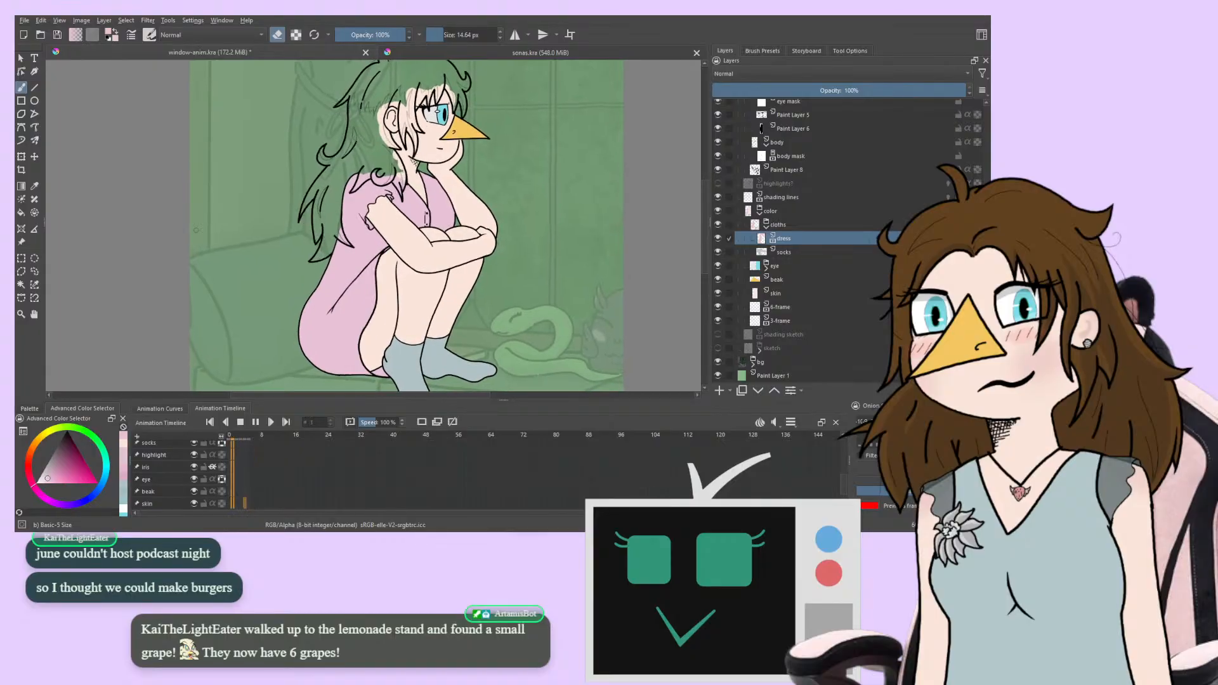
{"action": "key", "text": "plus"}
{"action": "key", "text": "plus"}
{"action": "left_click_drag", "start_coordinate": [269, 316], "coordinate": [257, 130]}
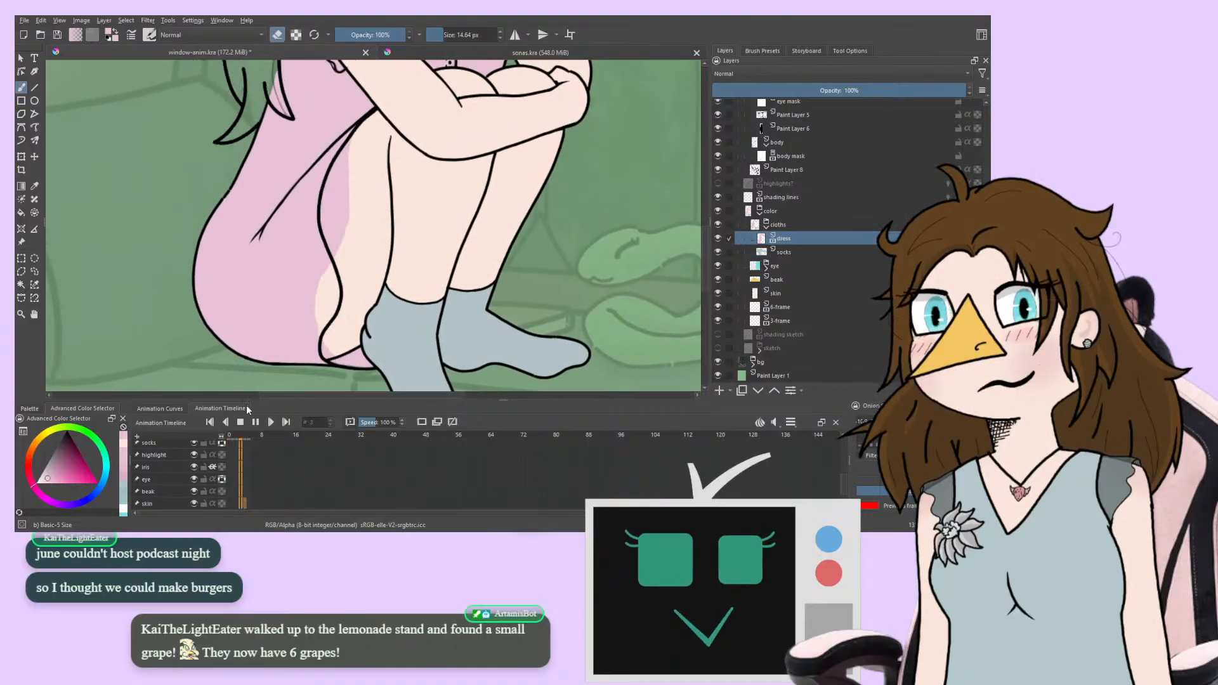
{"action": "left_click", "coordinate": [240, 421]}
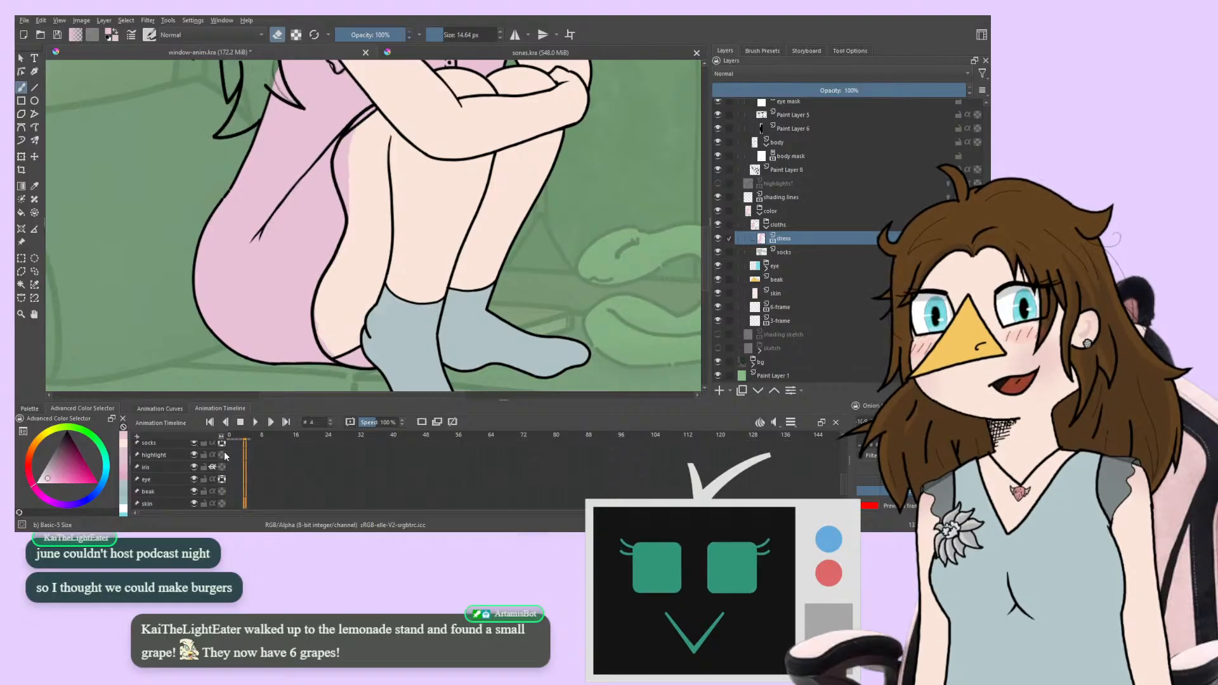
On frame 2, paint the missing dress fill inside the lower skirt edge by the leg
{"action": "key", "text": "period"}
{"action": "key", "text": "Right"}
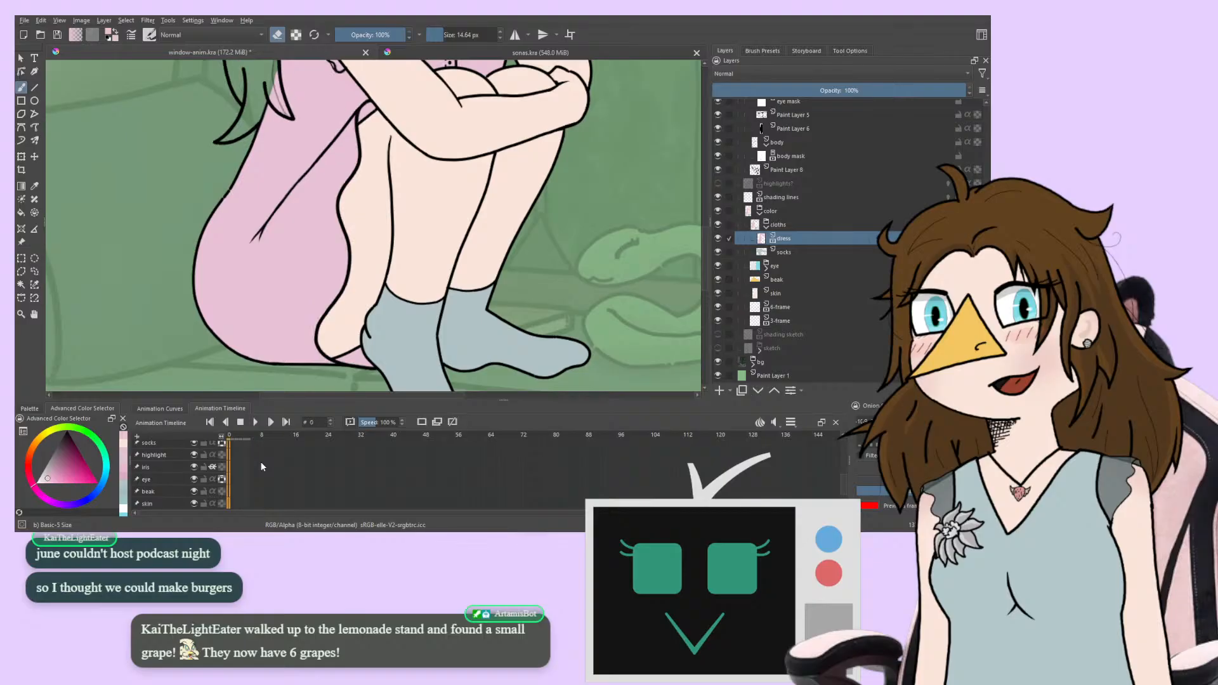
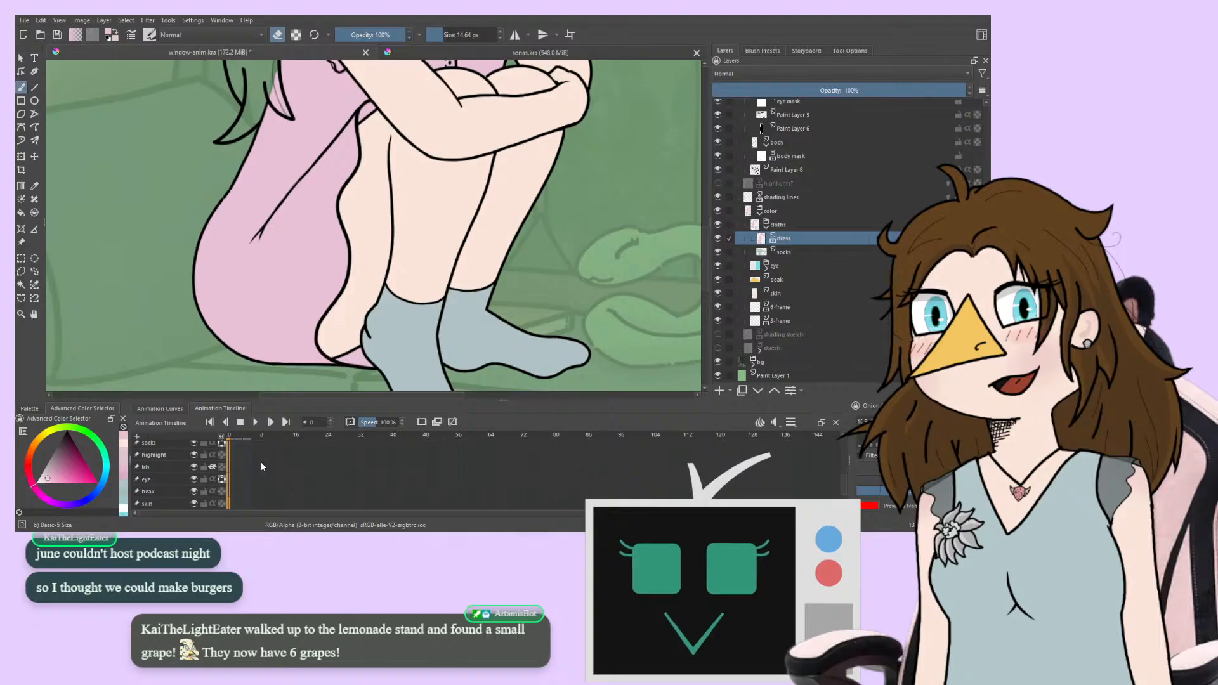
{"action": "key", "text": "."}
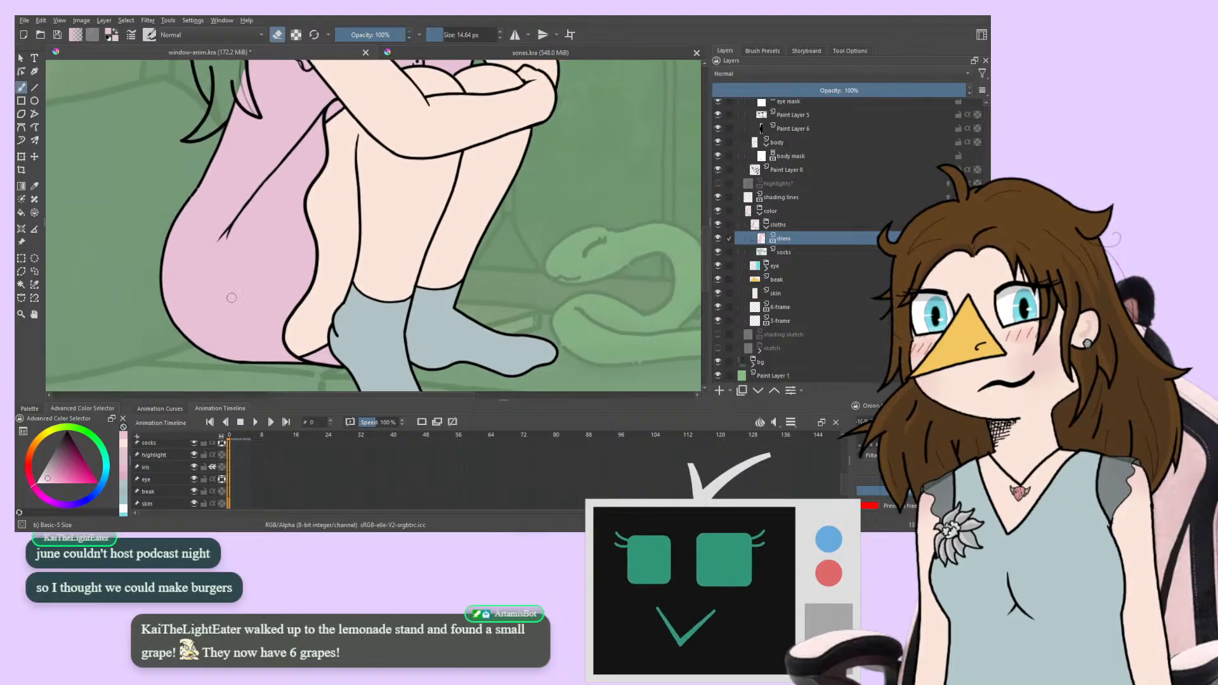
{"action": "key", "text": "."}
{"action": "left_click_drag", "start_coordinate": [213, 311], "coordinate": [277, 322]}
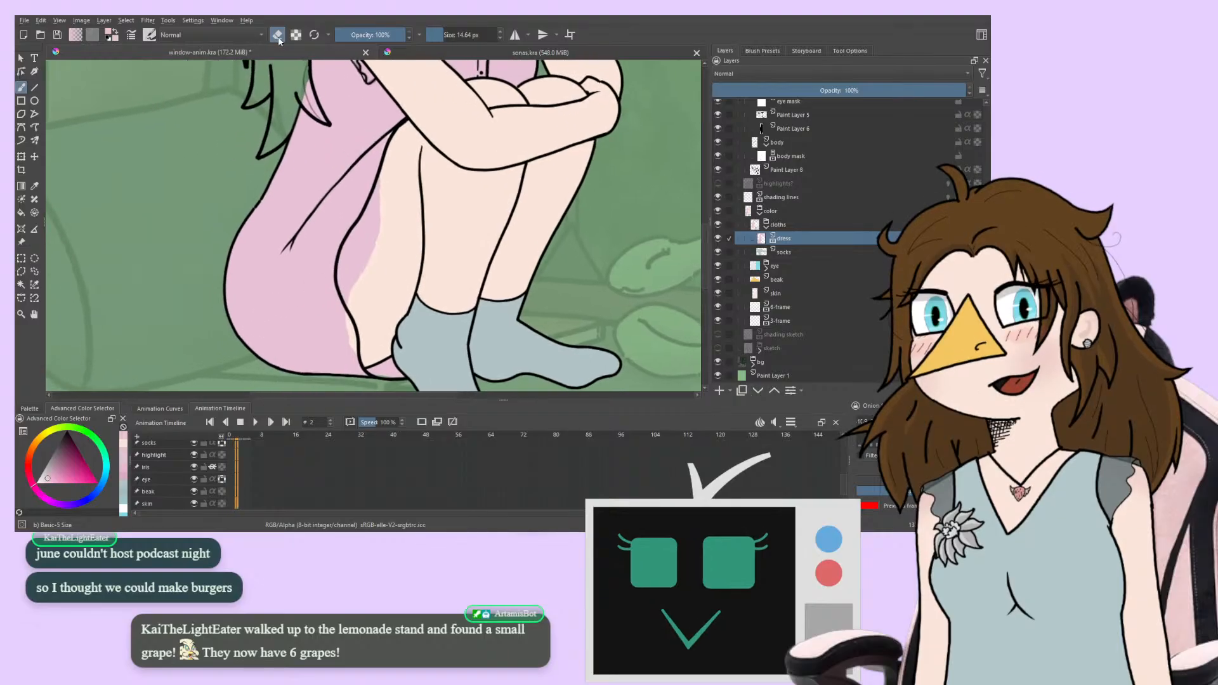
{"action": "left_click_drag", "start_coordinate": [240, 229], "coordinate": [234, 214]}
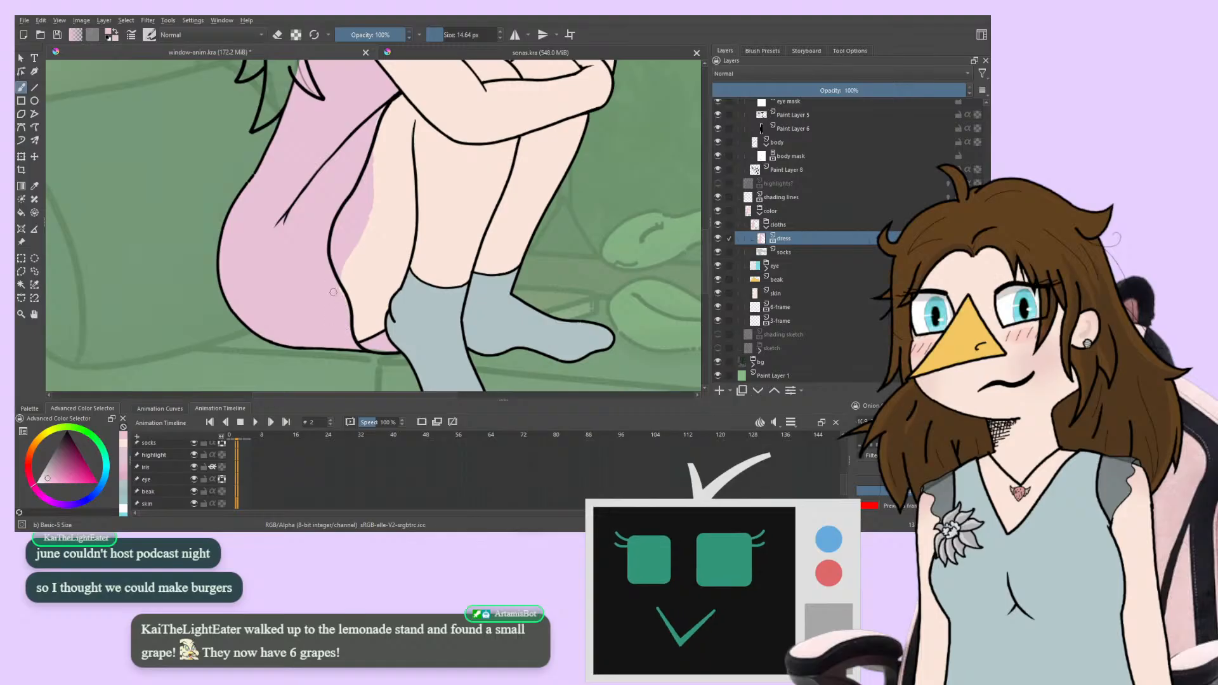
{"action": "scroll", "coordinate": [347, 181], "scroll_direction": "up", "scroll_amount": 1}
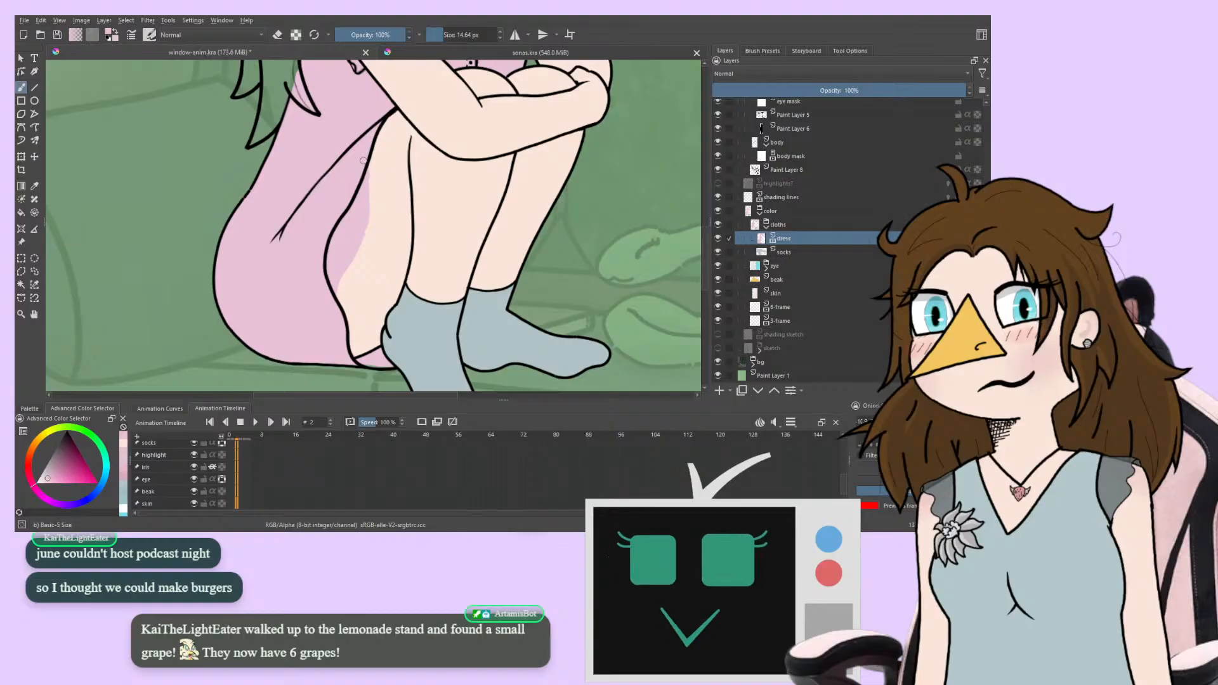
Erase the dress fill spilling past the skirt outline onto the thigh on frame 2
{"action": "left_click_drag", "start_coordinate": [271, 237], "coordinate": [265, 233]}
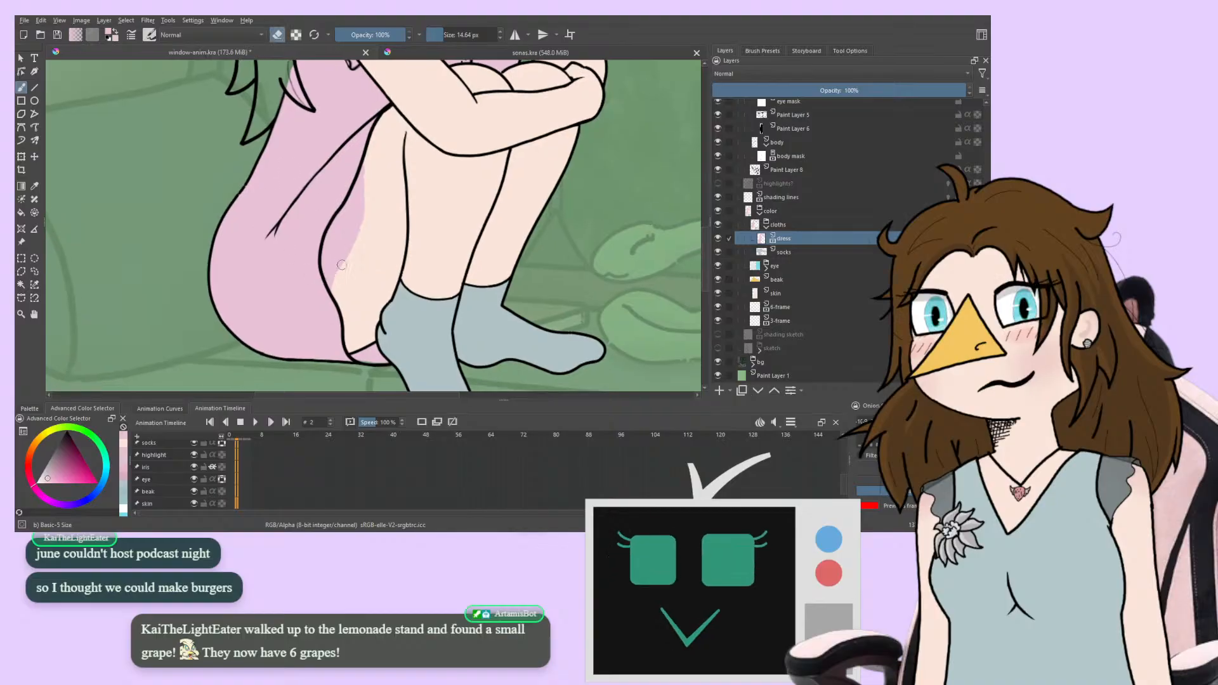
{"action": "left_click_drag", "start_coordinate": [343, 265], "coordinate": [372, 172]}
{"action": "left_click_drag", "start_coordinate": [351, 218], "coordinate": [367, 163]}
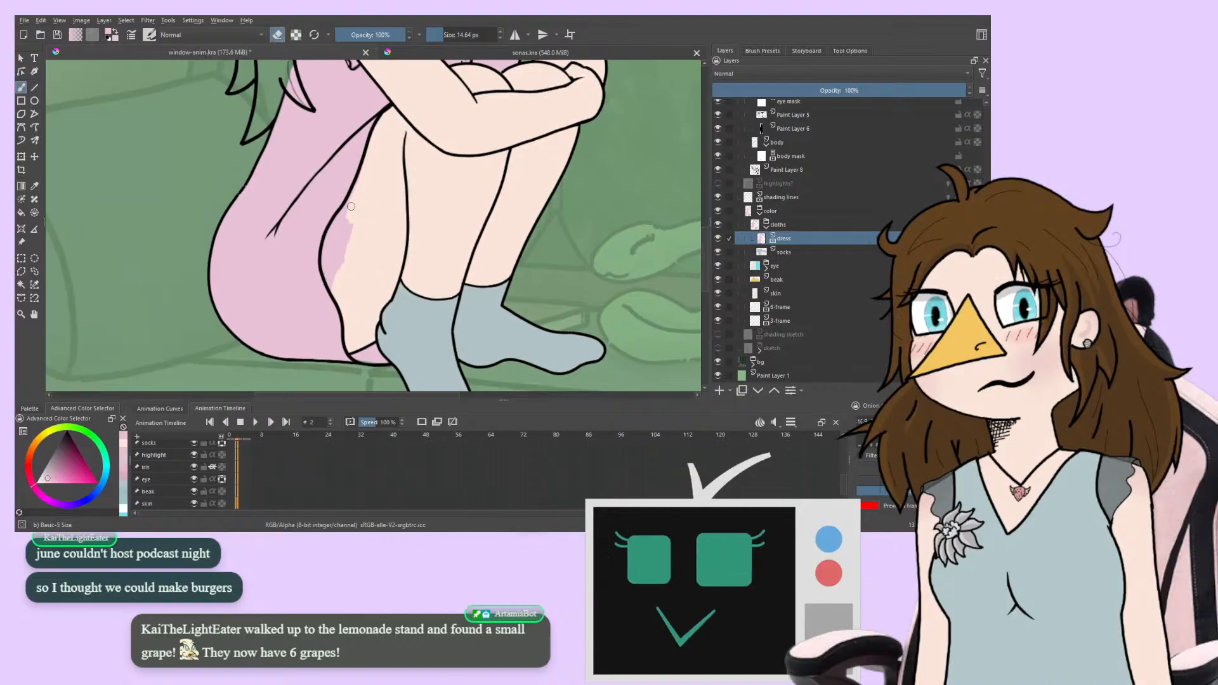
{"action": "left_click_drag", "start_coordinate": [346, 213], "coordinate": [331, 287]}
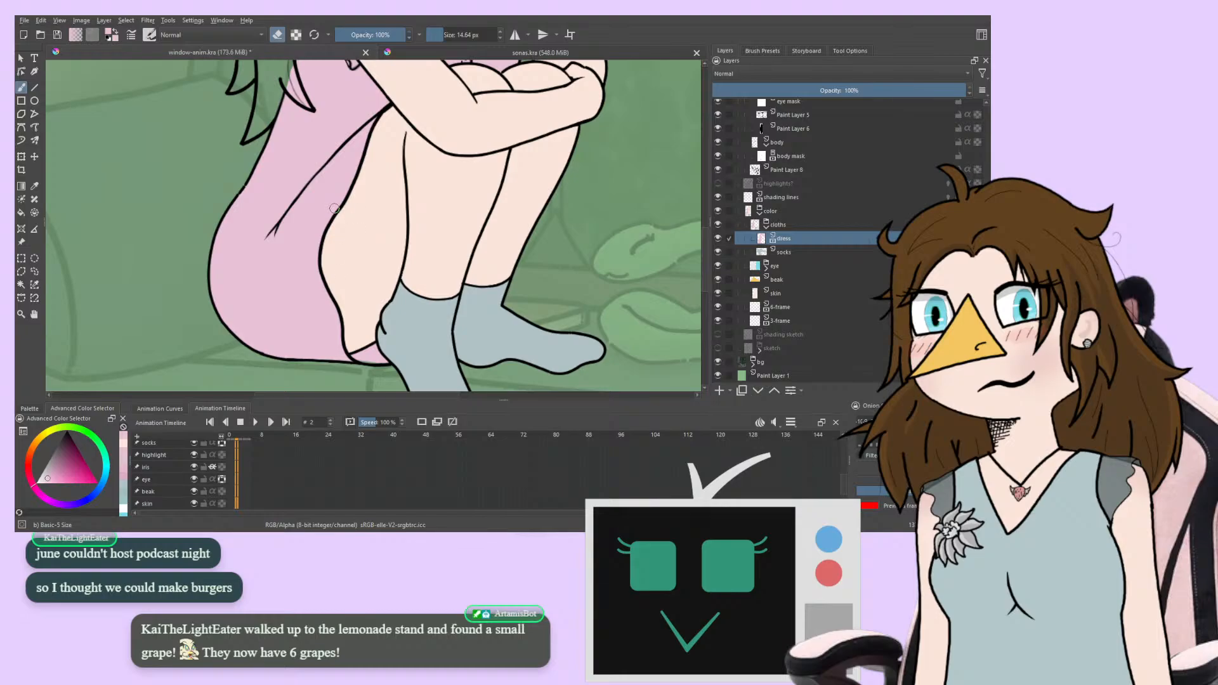
{"action": "key", "text": "plus"}
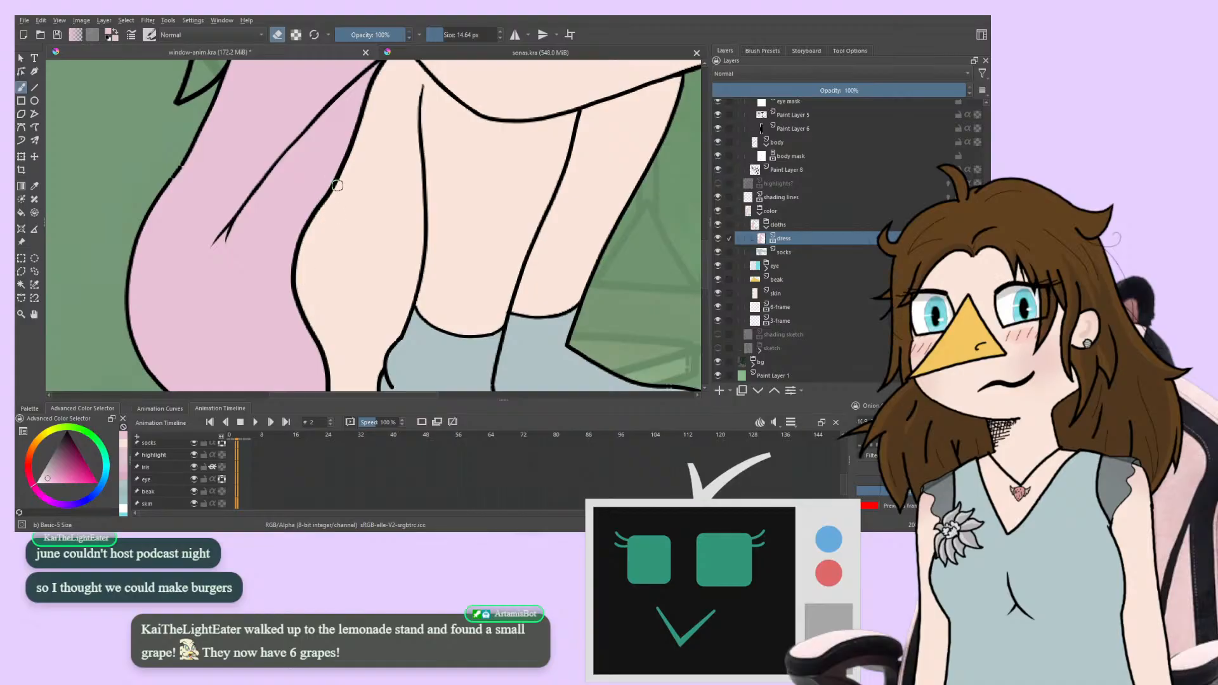
{"action": "left_click_drag", "start_coordinate": [239, 280], "coordinate": [233, 244]}
Mirror the canvas view and erase the dress fill spilling over the thigh on frame 3
{"action": "key", "text": "Right"}
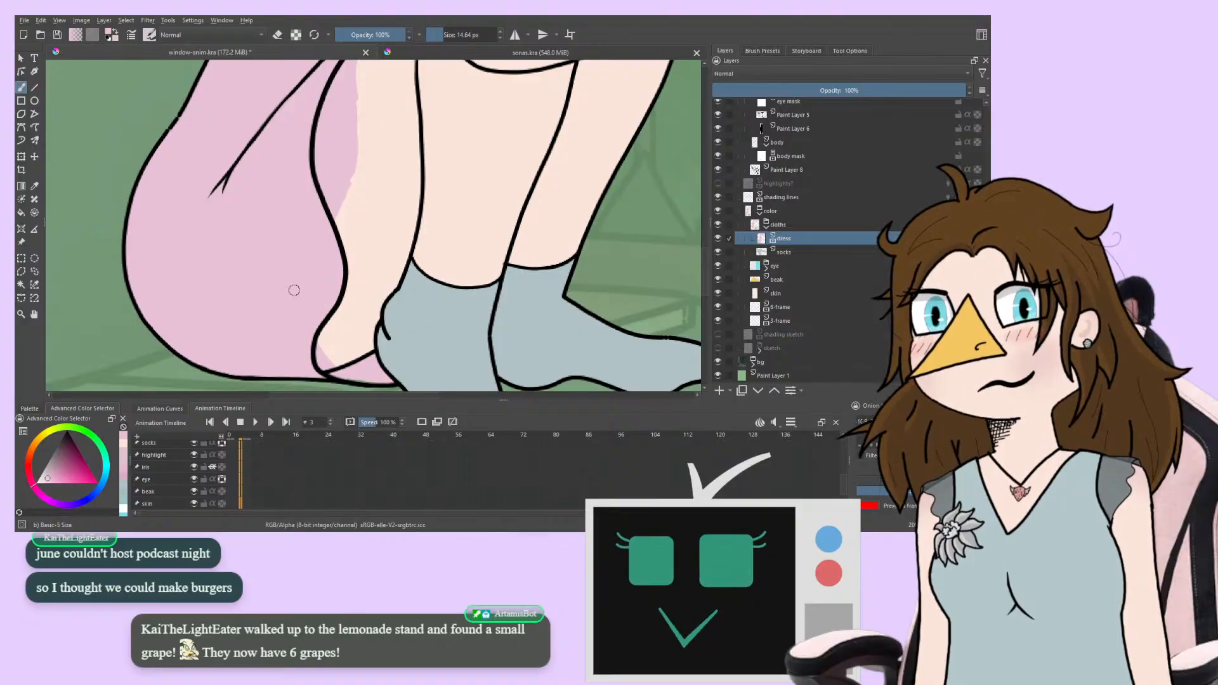
{"action": "scroll", "coordinate": [291, 288], "scroll_direction": "up", "scroll_amount": 5}
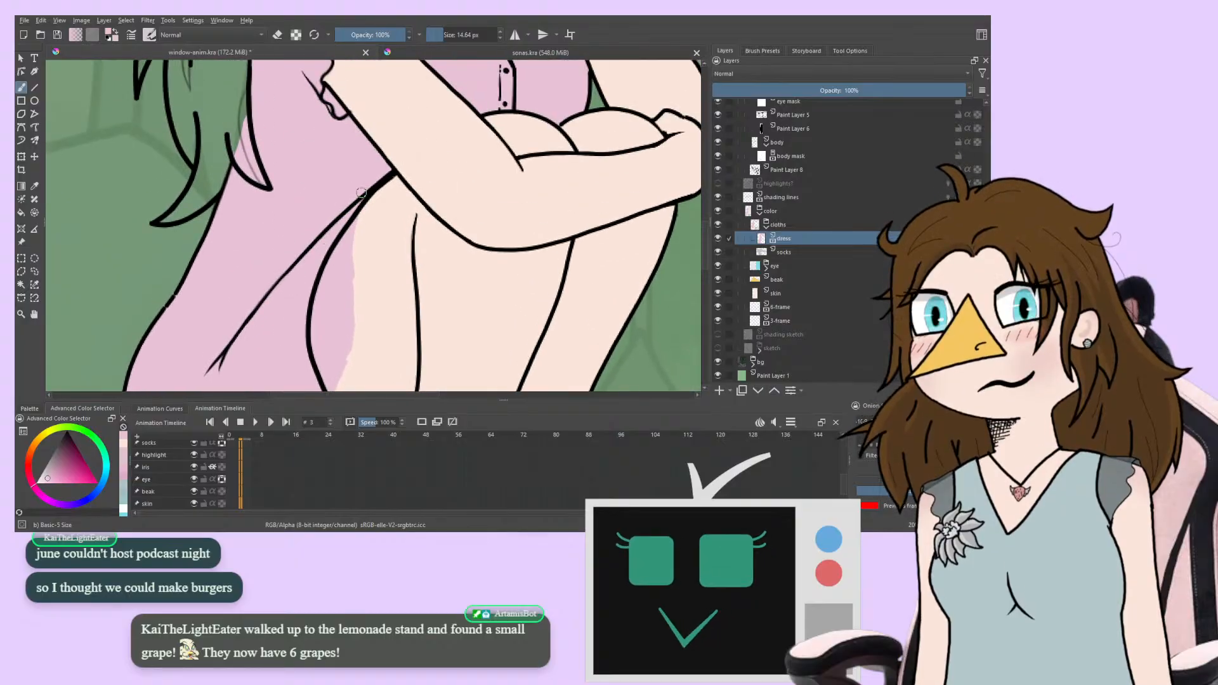
{"action": "scroll", "coordinate": [288, 250], "scroll_direction": "down", "scroll_amount": 1}
{"action": "key", "text": "e"}
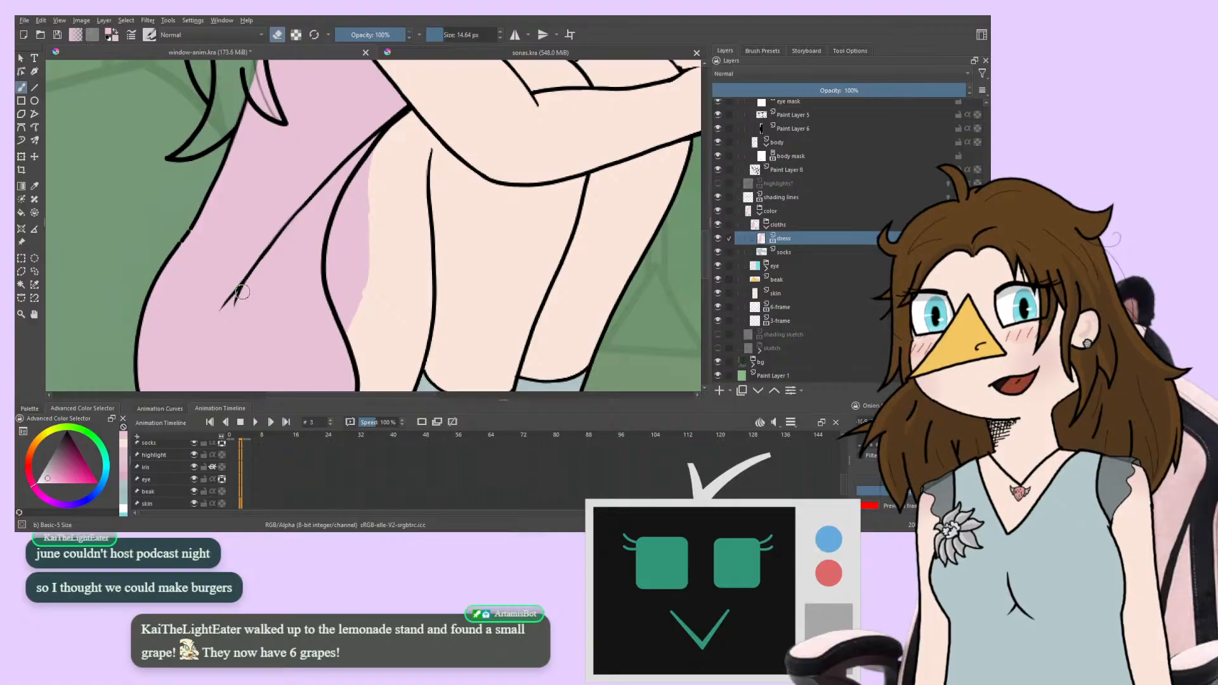
{"action": "key", "text": "m"}
{"action": "left_click_drag", "start_coordinate": [242, 306], "coordinate": [222, 283]}
{"action": "left_click_drag", "start_coordinate": [378, 277], "coordinate": [367, 318]}
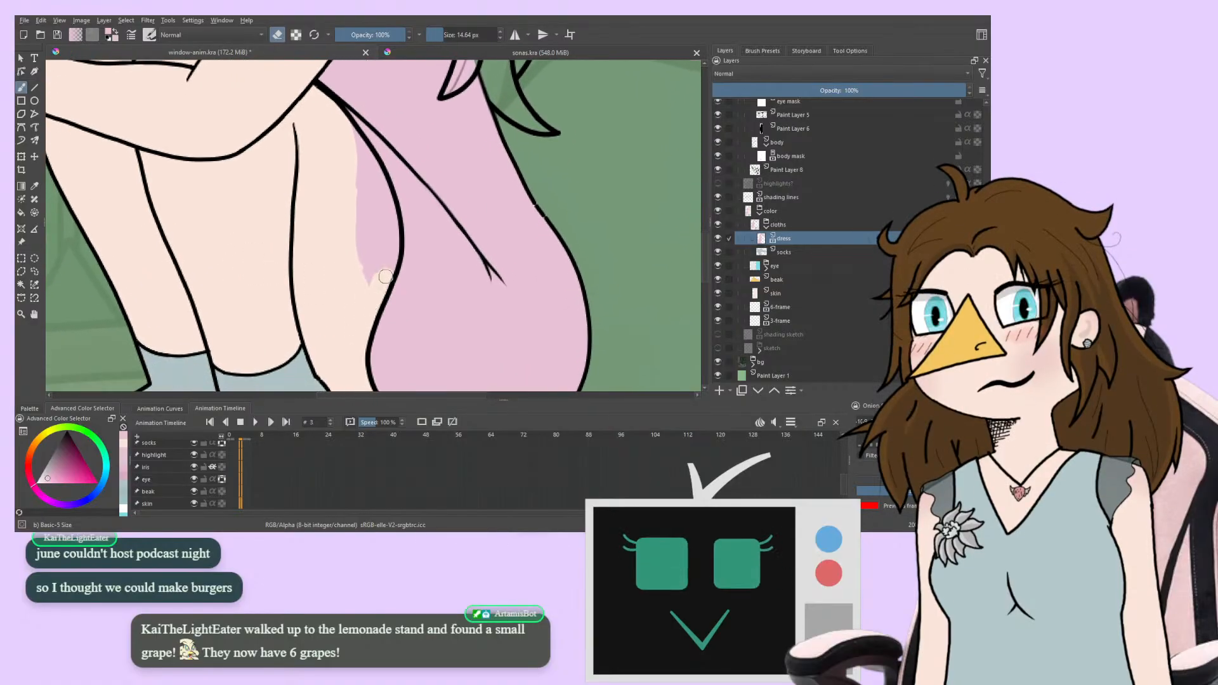
{"action": "left_click_drag", "start_coordinate": [385, 277], "coordinate": [383, 279]}
{"action": "left_click_drag", "start_coordinate": [394, 236], "coordinate": [389, 213]}
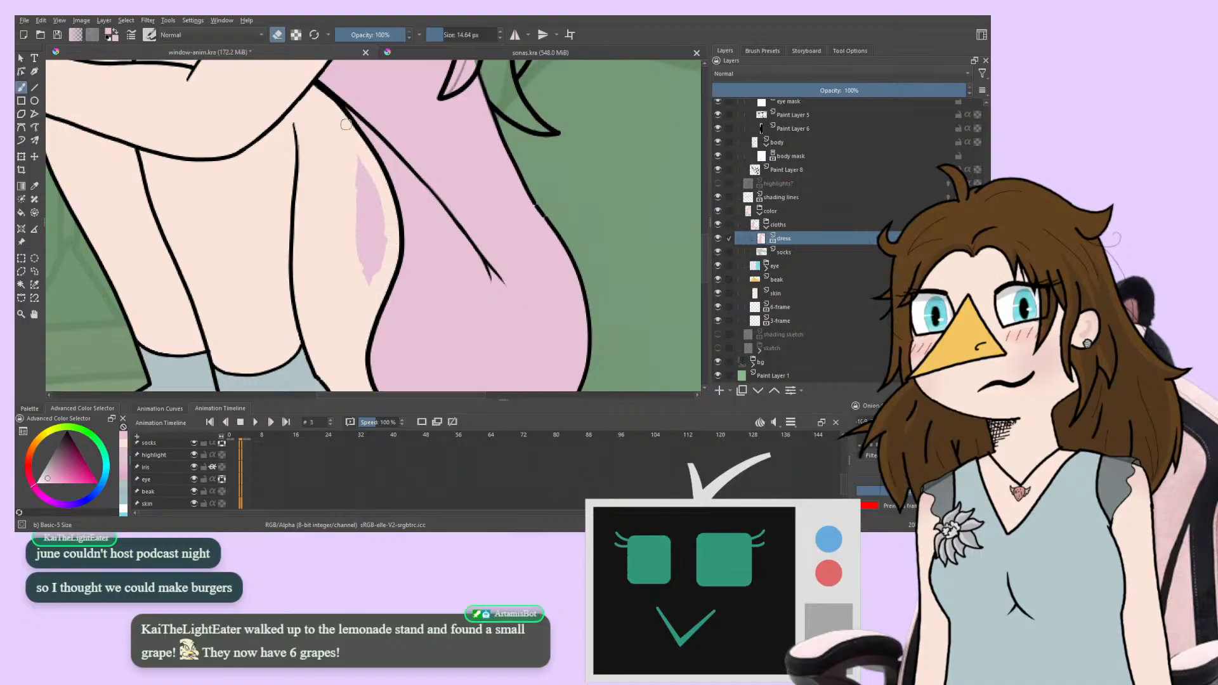
{"action": "mouse_move", "coordinate": [345, 124]}
{"action": "left_mouse_down"}
{"action": "mouse_move", "coordinate": [360, 159]}
{"action": "mouse_move", "coordinate": [355, 286]}
{"action": "mouse_move", "coordinate": [362, 209]}
{"action": "mouse_move", "coordinate": [372, 272]}
{"action": "mouse_move", "coordinate": [383, 247]}
{"action": "left_mouse_up"}
Clean up the remaining dress fill along the thigh and down to the hem near the sock on frame 3
{"action": "left_click_drag", "start_coordinate": [279, 316], "coordinate": [258, 325]}
{"action": "left_click_drag", "start_coordinate": [324, 261], "coordinate": [365, 97]}
{"action": "left_click_drag", "start_coordinate": [384, 279], "coordinate": [394, 292]}
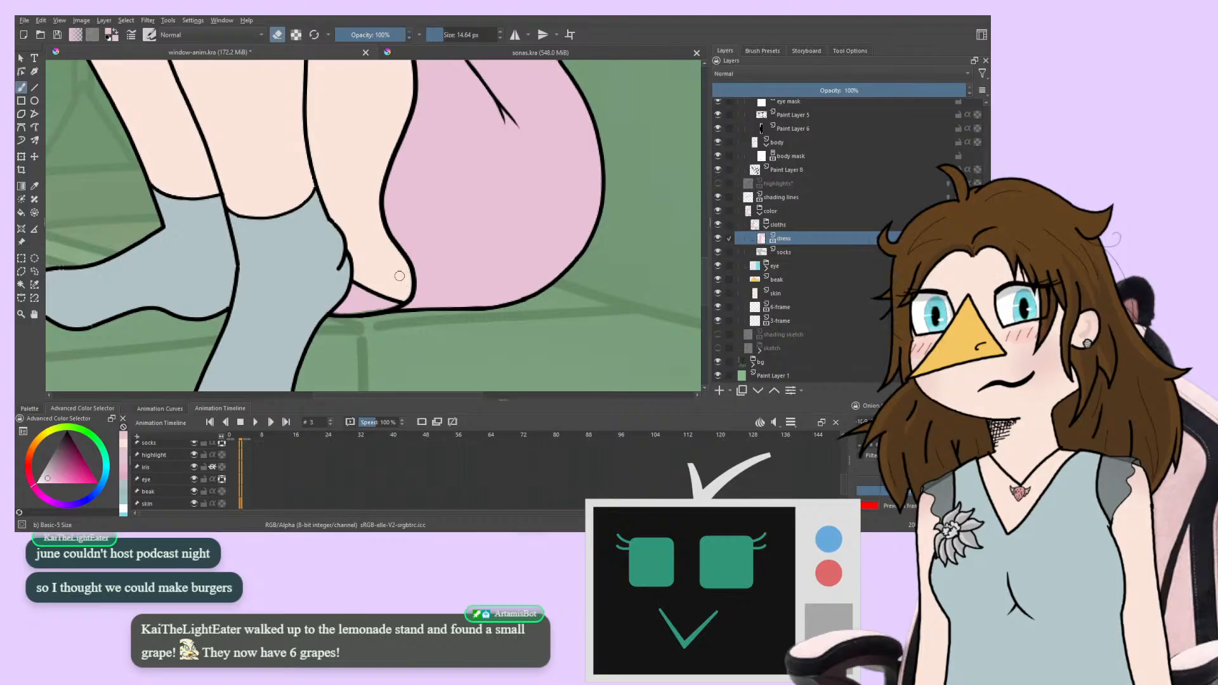
{"action": "scroll", "coordinate": [406, 282], "scroll_direction": "up", "scroll_amount": 4}
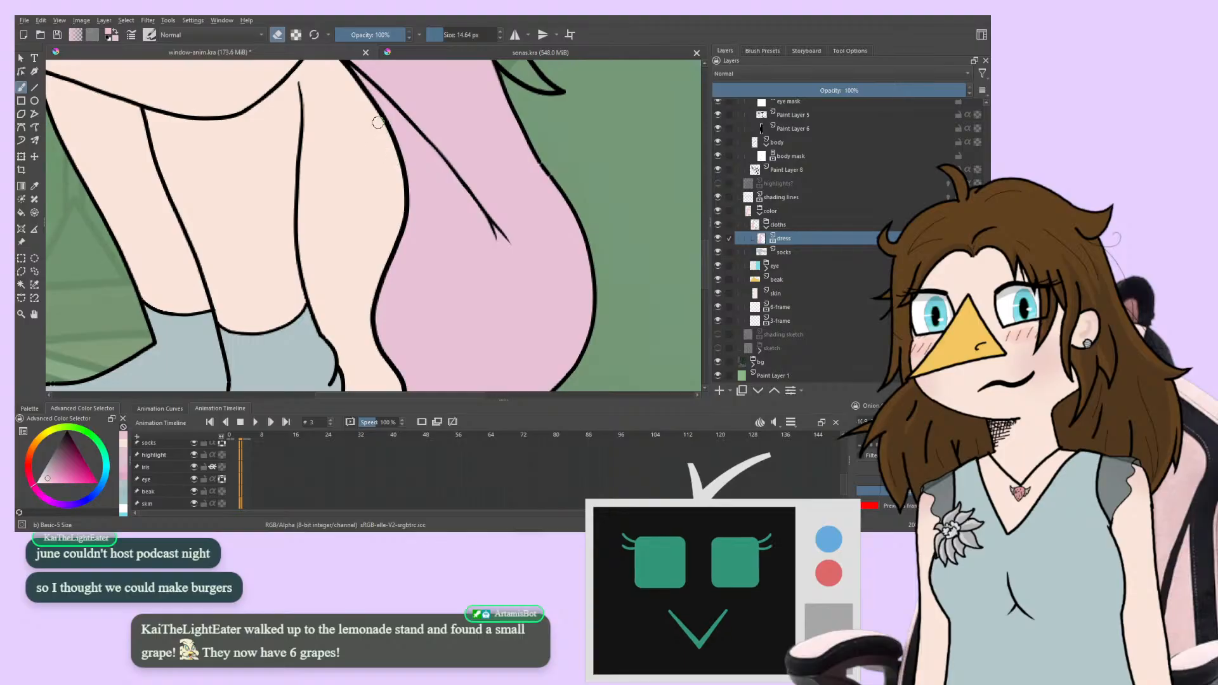
{"action": "scroll", "coordinate": [355, 185], "scroll_direction": "up", "scroll_amount": 4}
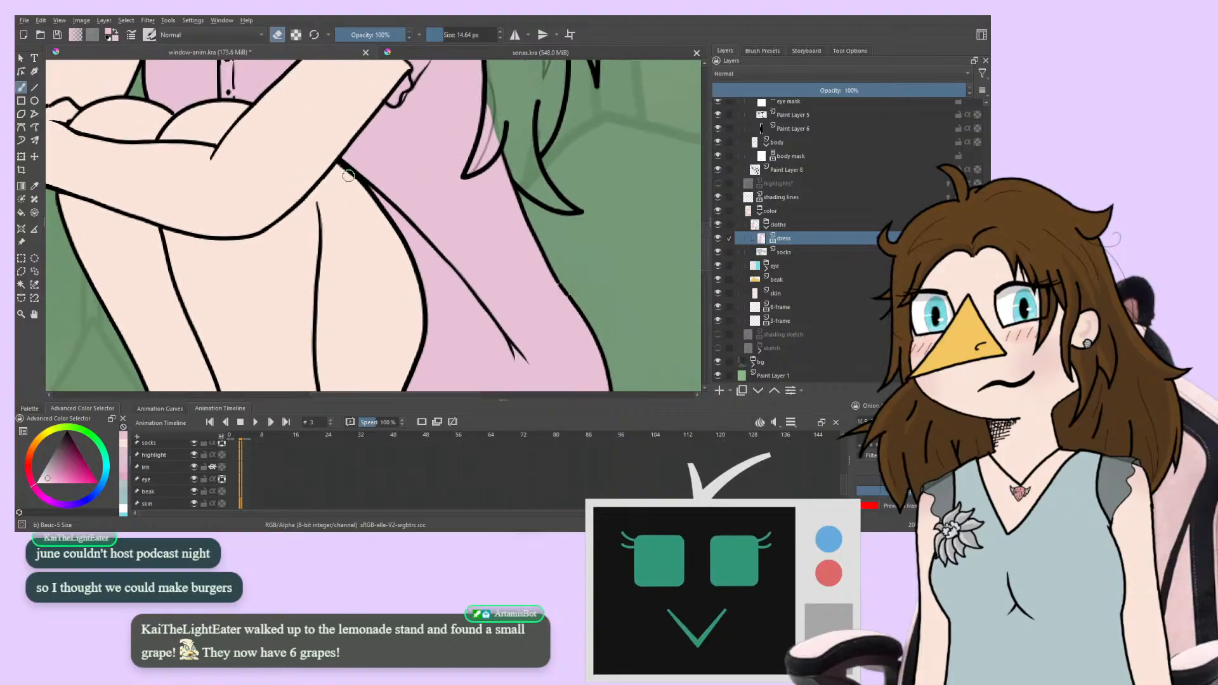
Clean up the dress fill along the skirt edge on frame 4, erasing the spill over the thigh
{"action": "key", "text": "period"}
{"action": "scroll", "coordinate": [316, 192], "scroll_direction": "down", "scroll_amount": 8}
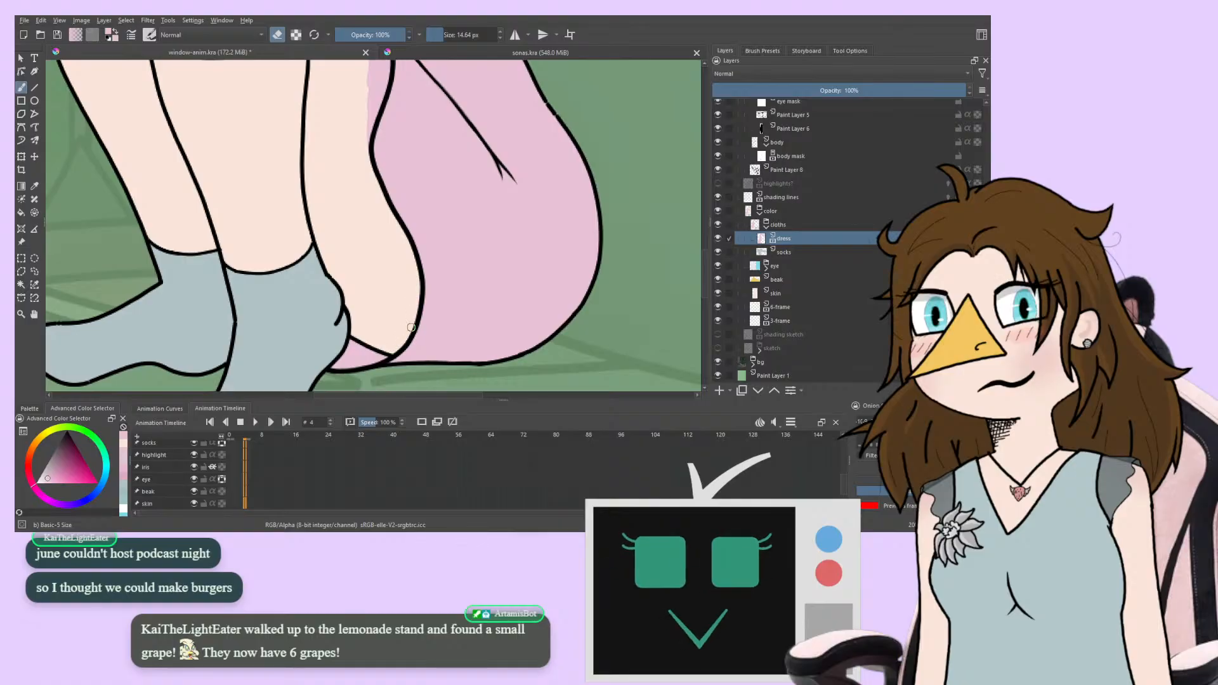
{"action": "scroll", "coordinate": [415, 306], "scroll_direction": "up", "scroll_amount": 8}
{"action": "mouse_move", "coordinate": [395, 305]}
{"action": "left_mouse_down"}
{"action": "mouse_move", "coordinate": [418, 226]}
{"action": "mouse_move", "coordinate": [404, 193]}
{"action": "mouse_move", "coordinate": [403, 270]}
{"action": "left_mouse_up"}
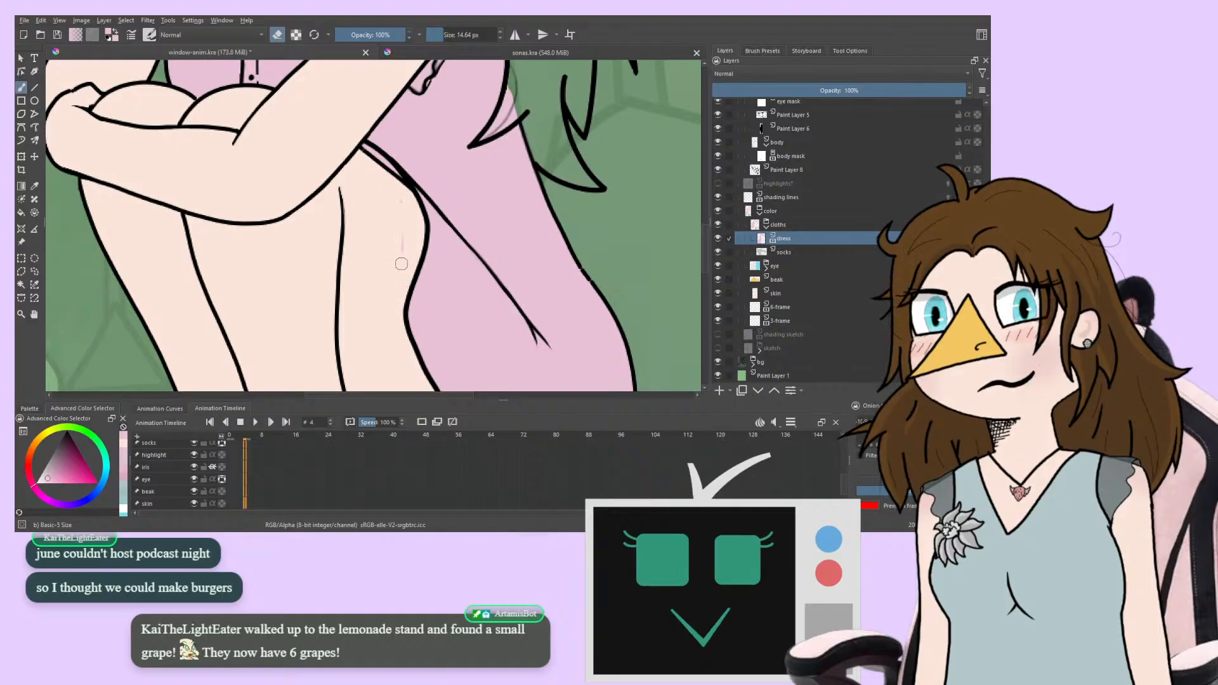
{"action": "mouse_move", "coordinate": [285, 298]}
{"action": "left_mouse_down"}
{"action": "mouse_move", "coordinate": [274, 145]}
{"action": "mouse_move", "coordinate": [253, 209]}
{"action": "mouse_move", "coordinate": [236, 223]}
{"action": "mouse_move", "coordinate": [210, 216]}
{"action": "mouse_move", "coordinate": [229, 120]}
{"action": "left_mouse_up"}
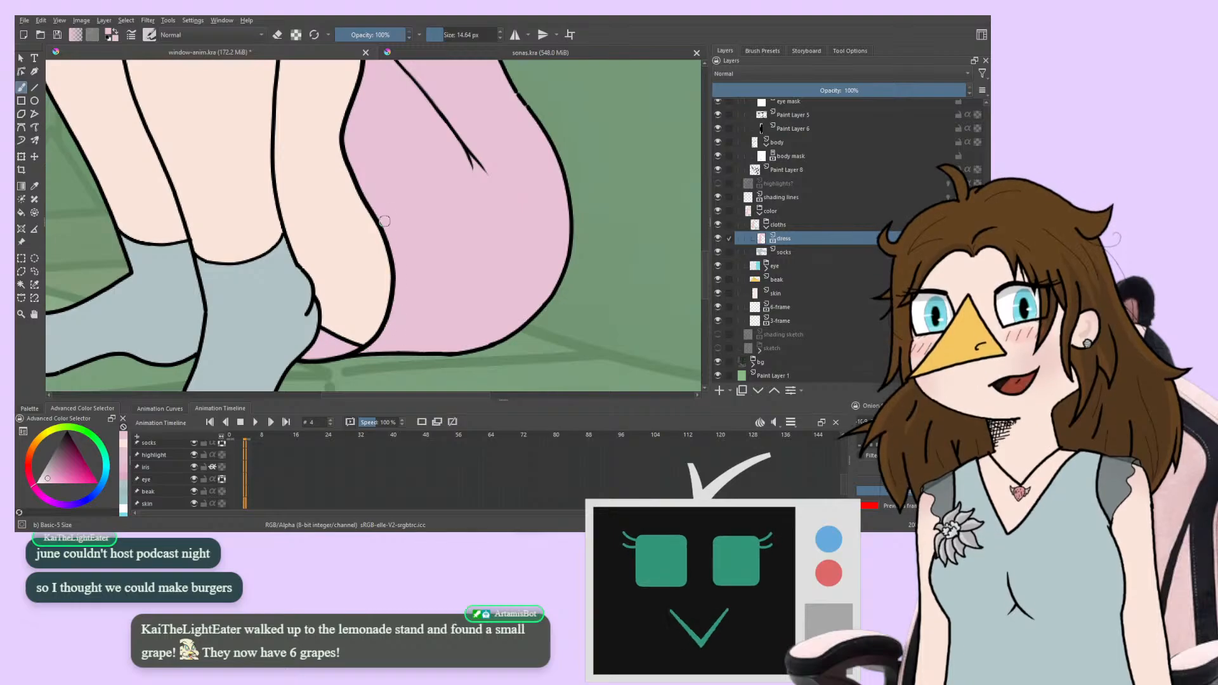
{"action": "scroll", "coordinate": [374, 235], "scroll_direction": "up", "scroll_amount": 3}
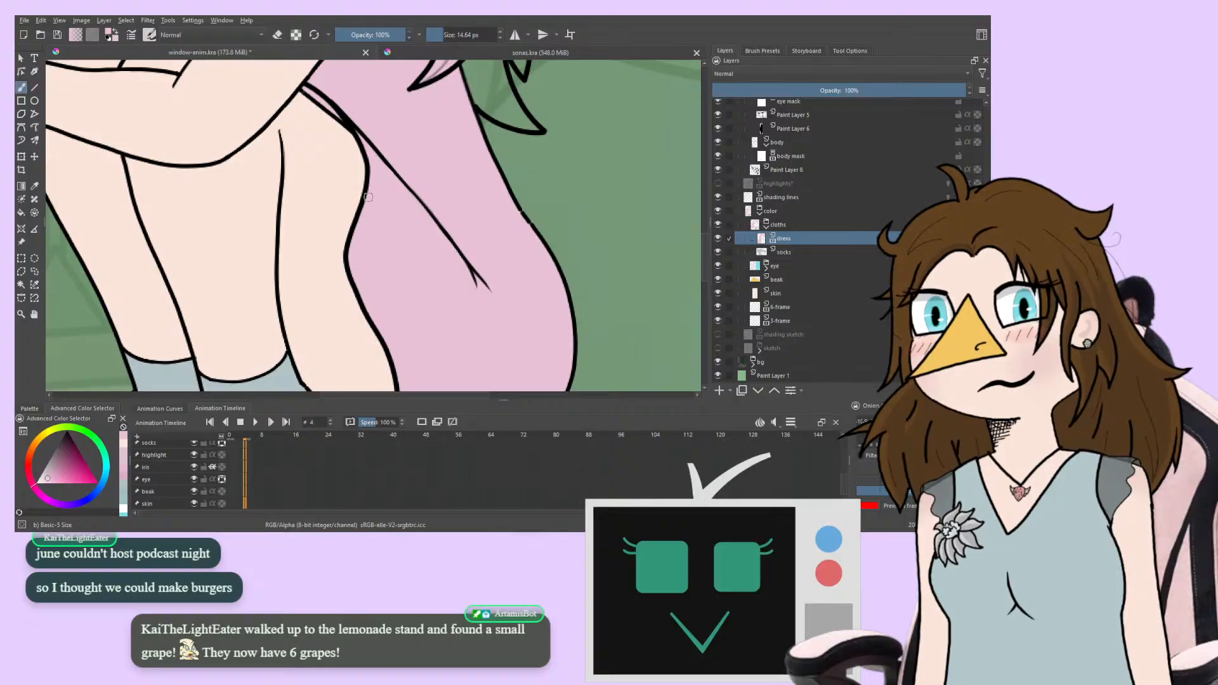
On frame 5, paint the missing dress fill inside the lower curve of the skirt edge
{"action": "key", "text": "Right"}
{"action": "mouse_move", "coordinate": [226, 270]}
{"action": "left_mouse_down"}
{"action": "mouse_move", "coordinate": [272, 198]}
{"action": "mouse_move", "coordinate": [271, 164]}
{"action": "left_mouse_up"}
{"action": "left_click_drag", "start_coordinate": [327, 192], "coordinate": [298, 169]}
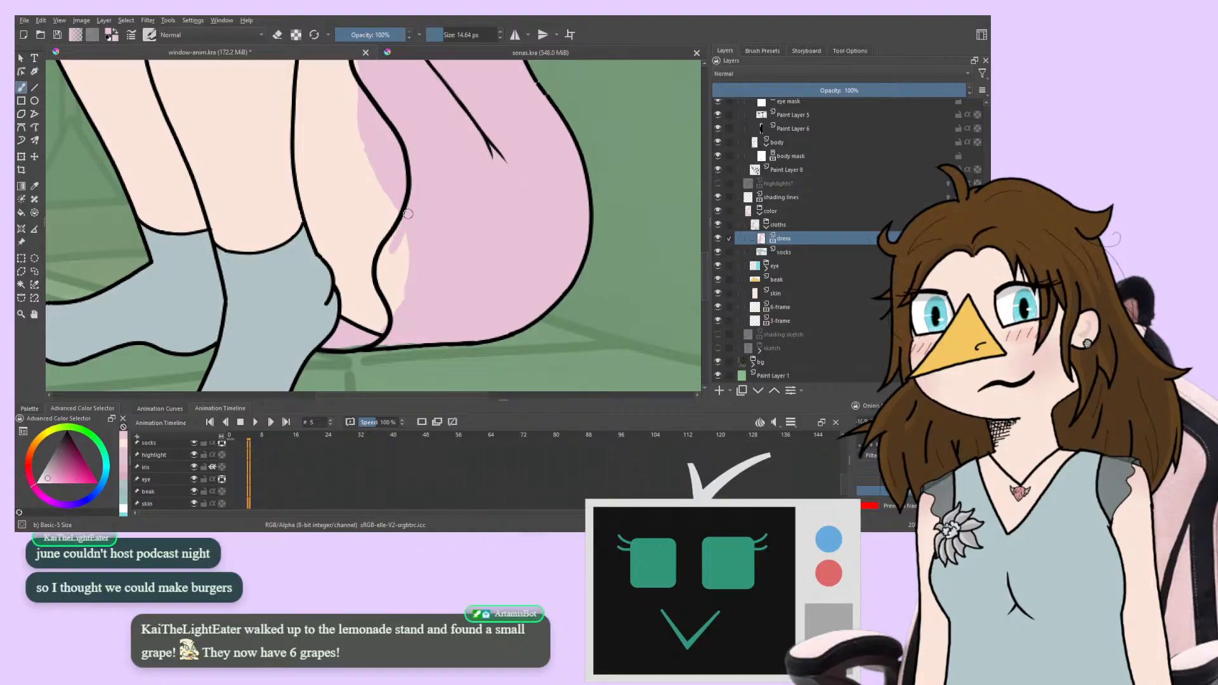
{"action": "mouse_move", "coordinate": [408, 213]}
{"action": "left_mouse_down"}
{"action": "mouse_move", "coordinate": [381, 273]}
{"action": "mouse_move", "coordinate": [394, 304]}
{"action": "mouse_move", "coordinate": [392, 283]}
{"action": "mouse_move", "coordinate": [408, 267]}
{"action": "left_mouse_up"}
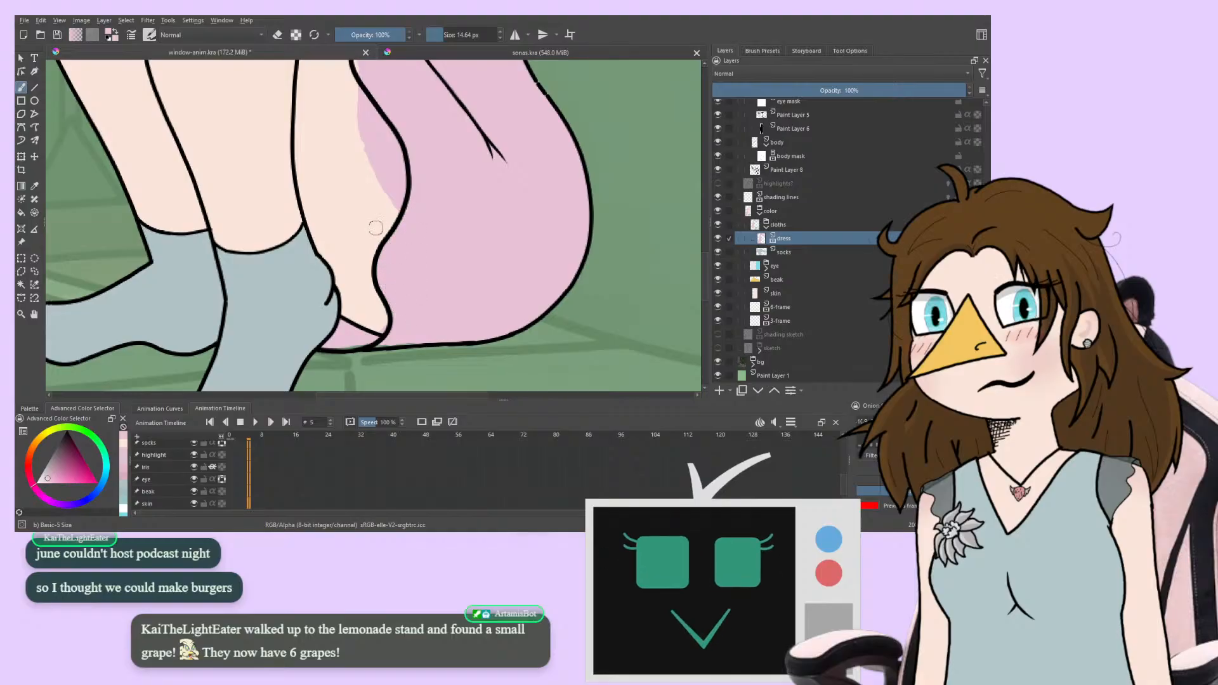
Erase the dress fill spilling onto the thigh on frame 5 and tidy the skirt down to the hem
{"action": "scroll", "coordinate": [407, 279], "scroll_direction": "up", "scroll_amount": 5}
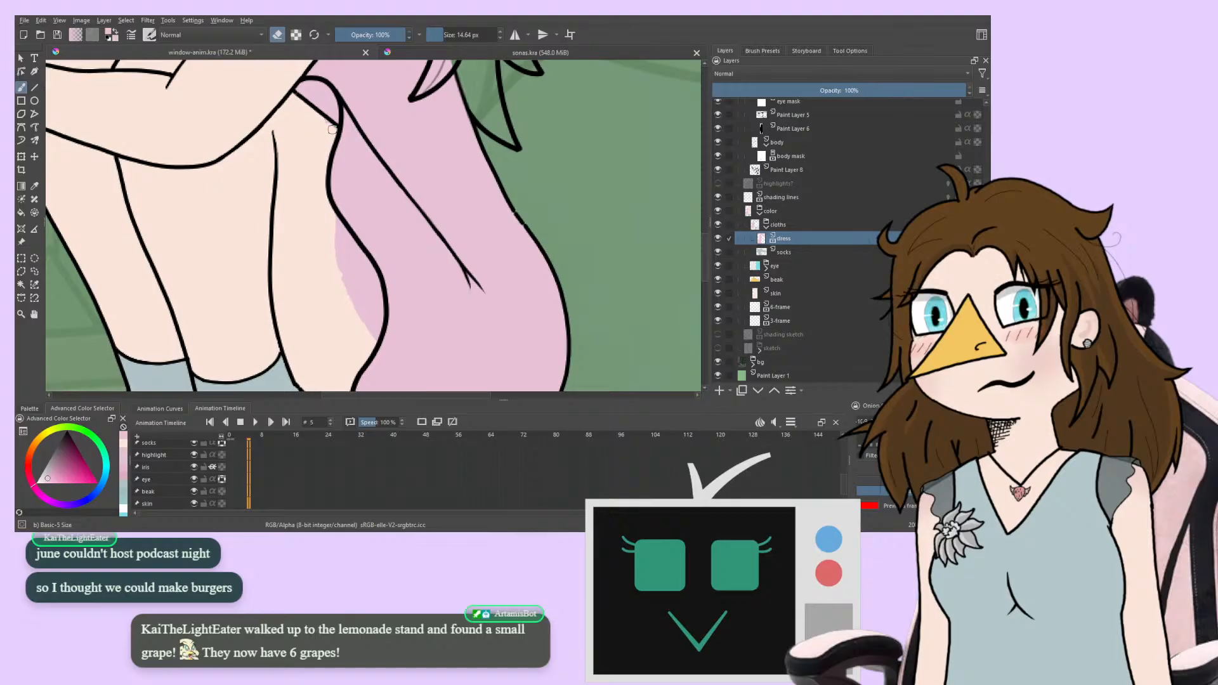
{"action": "scroll", "coordinate": [317, 154], "scroll_direction": "down", "scroll_amount": 3}
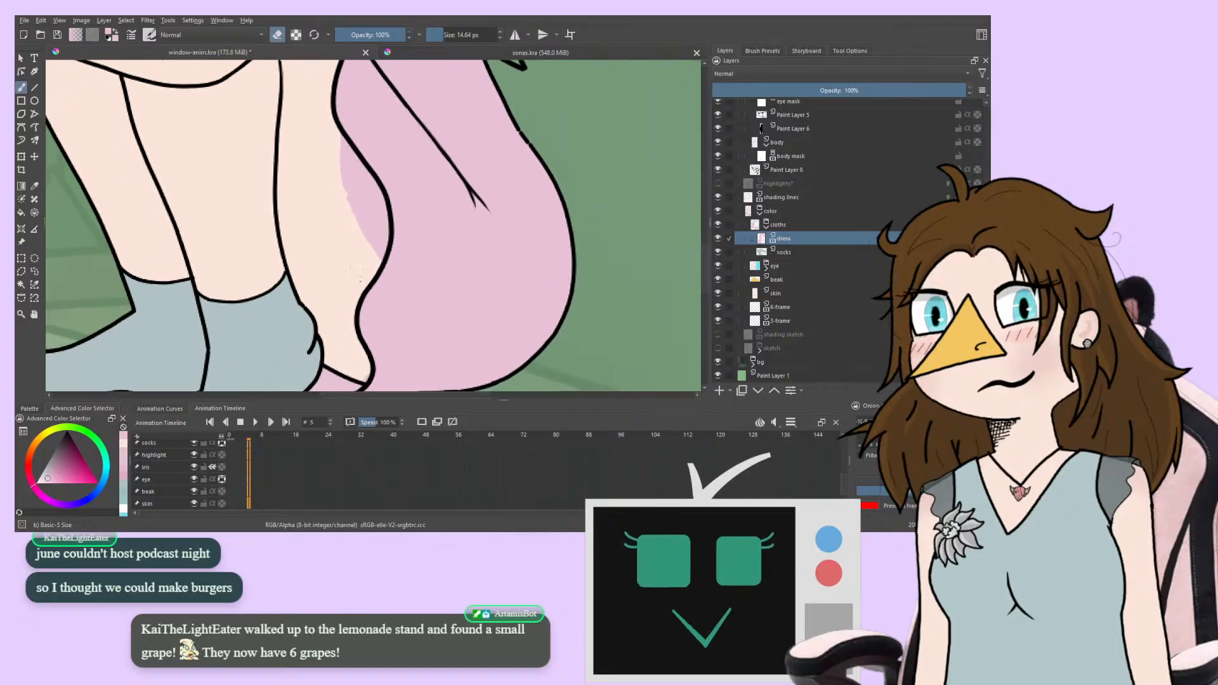
{"action": "mouse_move", "coordinate": [384, 230]}
{"action": "left_mouse_down"}
{"action": "mouse_move", "coordinate": [377, 193]}
{"action": "mouse_move", "coordinate": [378, 227]}
{"action": "mouse_move", "coordinate": [367, 177]}
{"action": "mouse_move", "coordinate": [332, 127]}
{"action": "mouse_move", "coordinate": [346, 161]}
{"action": "mouse_move", "coordinate": [335, 165]}
{"action": "mouse_move", "coordinate": [365, 211]}
{"action": "left_mouse_up"}
{"action": "scroll", "coordinate": [350, 193], "scroll_direction": "down", "scroll_amount": 3}
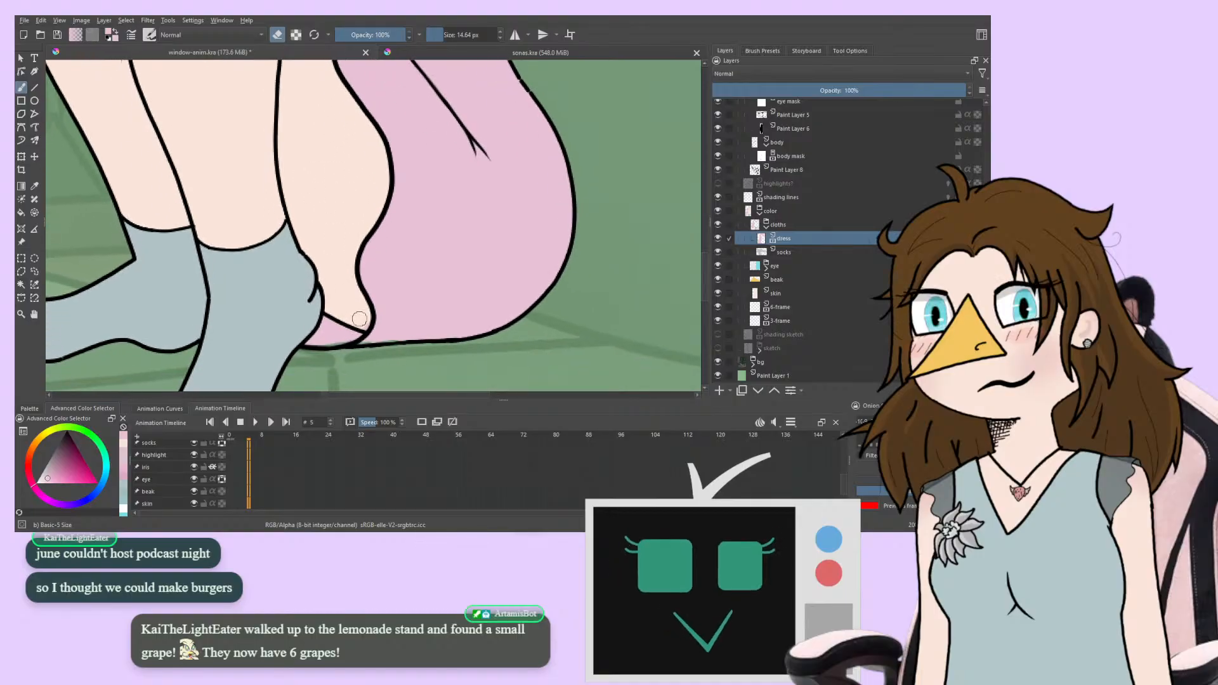
{"action": "mouse_move", "coordinate": [285, 316]}
{"action": "left_mouse_down"}
{"action": "mouse_move", "coordinate": [326, 367]}
{"action": "mouse_move", "coordinate": [380, 336]}
{"action": "left_mouse_up"}
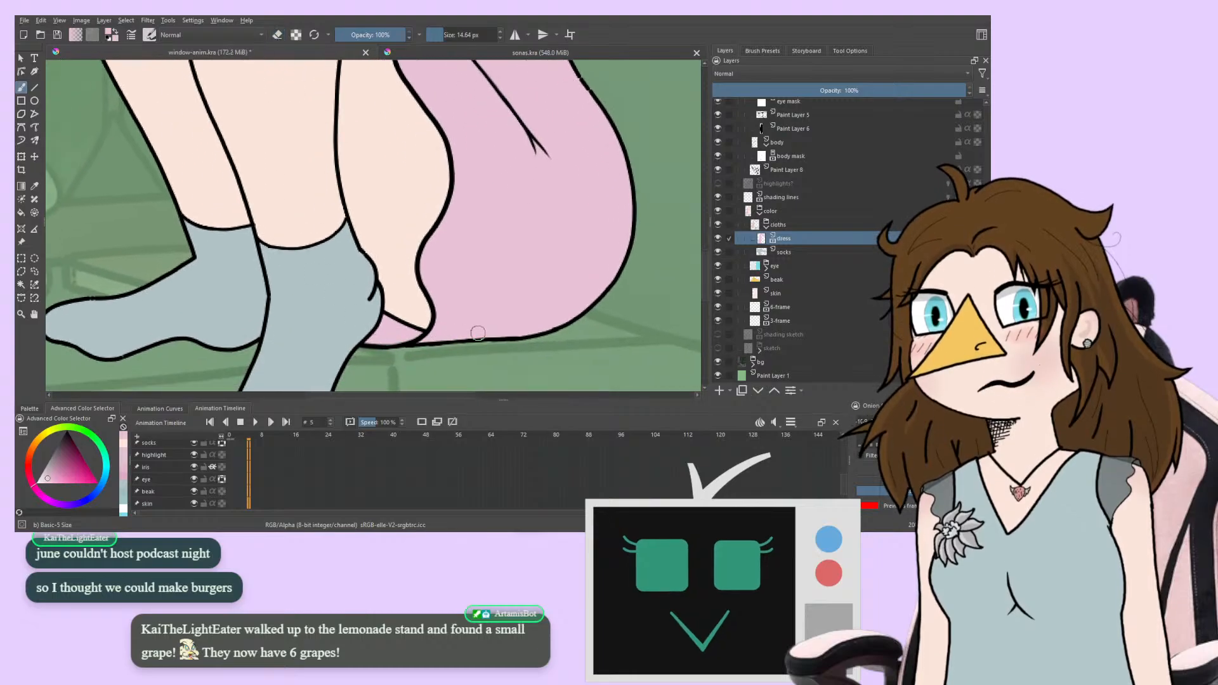
{"action": "left_click_drag", "start_coordinate": [478, 333], "coordinate": [434, 460]}
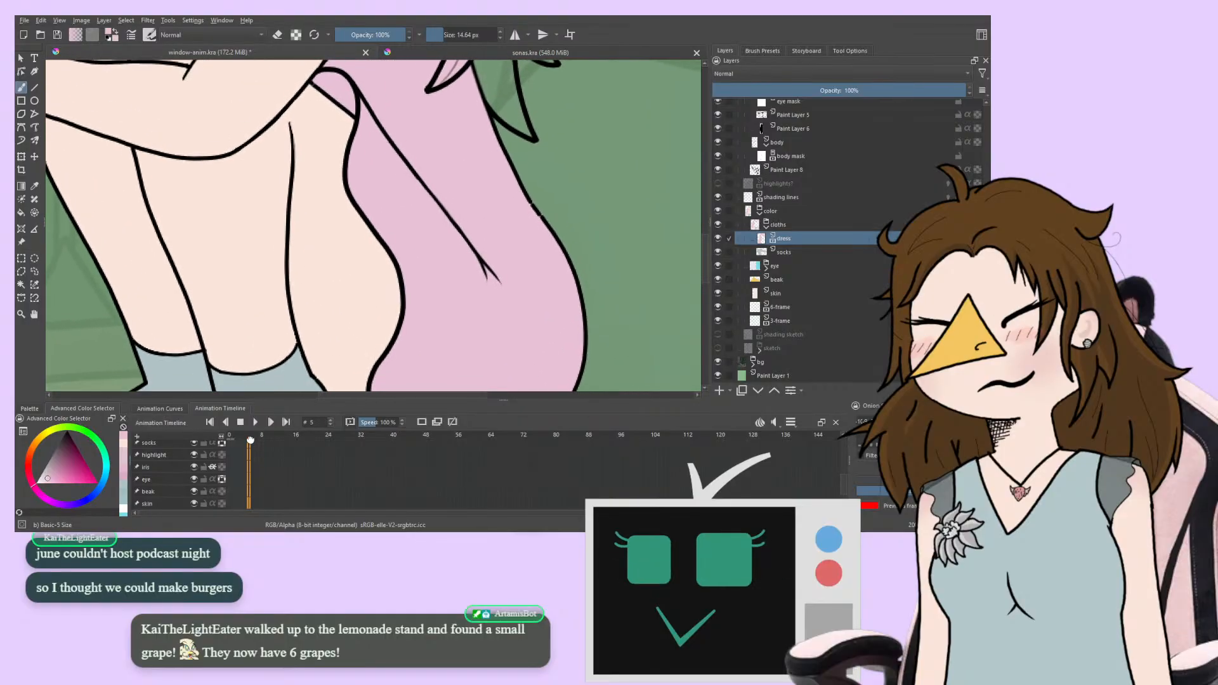
Return to frame 0 and step through the frames up to frame 5, checking the dress fill along the skirt edge and hem
{"action": "left_click_drag", "start_coordinate": [251, 439], "coordinate": [193, 291]}
{"action": "key", "text": "Left"}
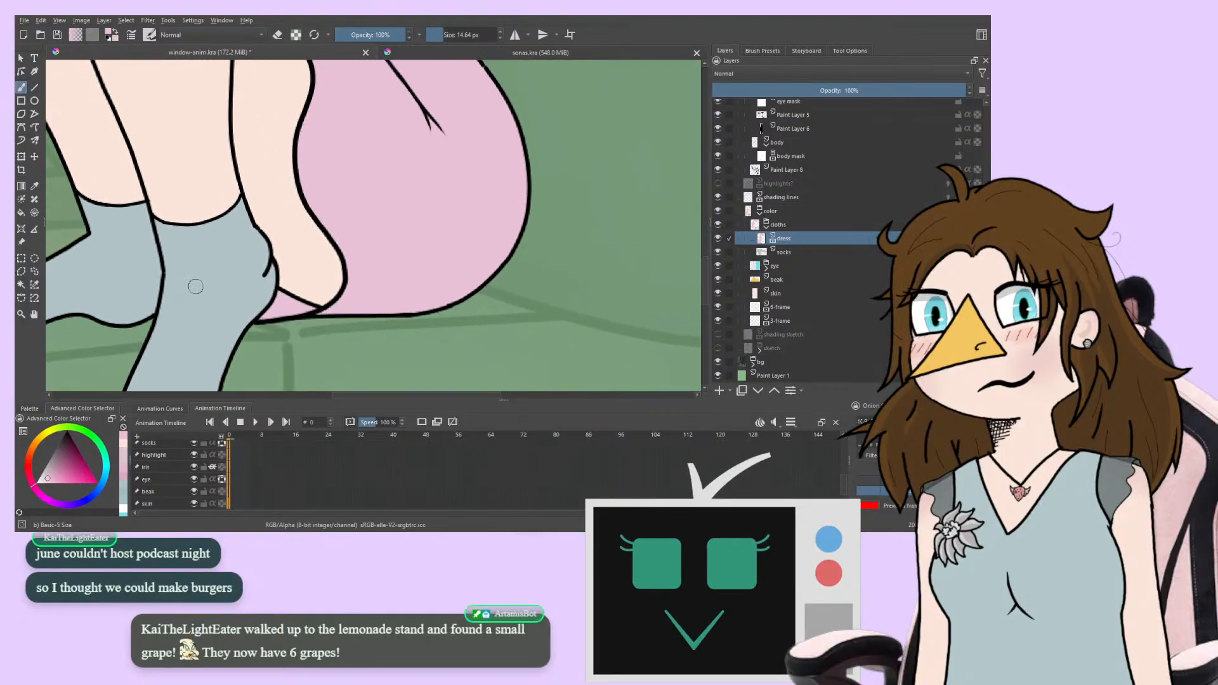
{"action": "key", "text": "Right"}
{"action": "key", "text": "Right"}
{"action": "key", "text": "Right"}
{"action": "key", "text": "Left"}
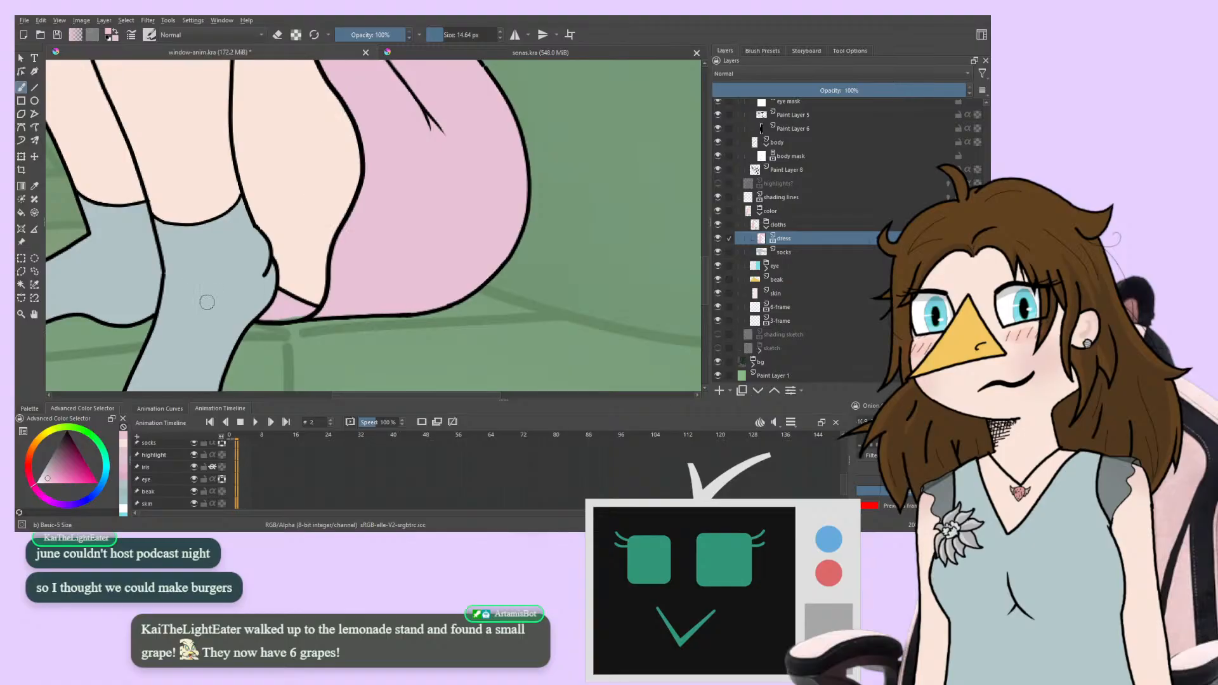
{"action": "left_click_drag", "start_coordinate": [262, 316], "coordinate": [333, 324]}
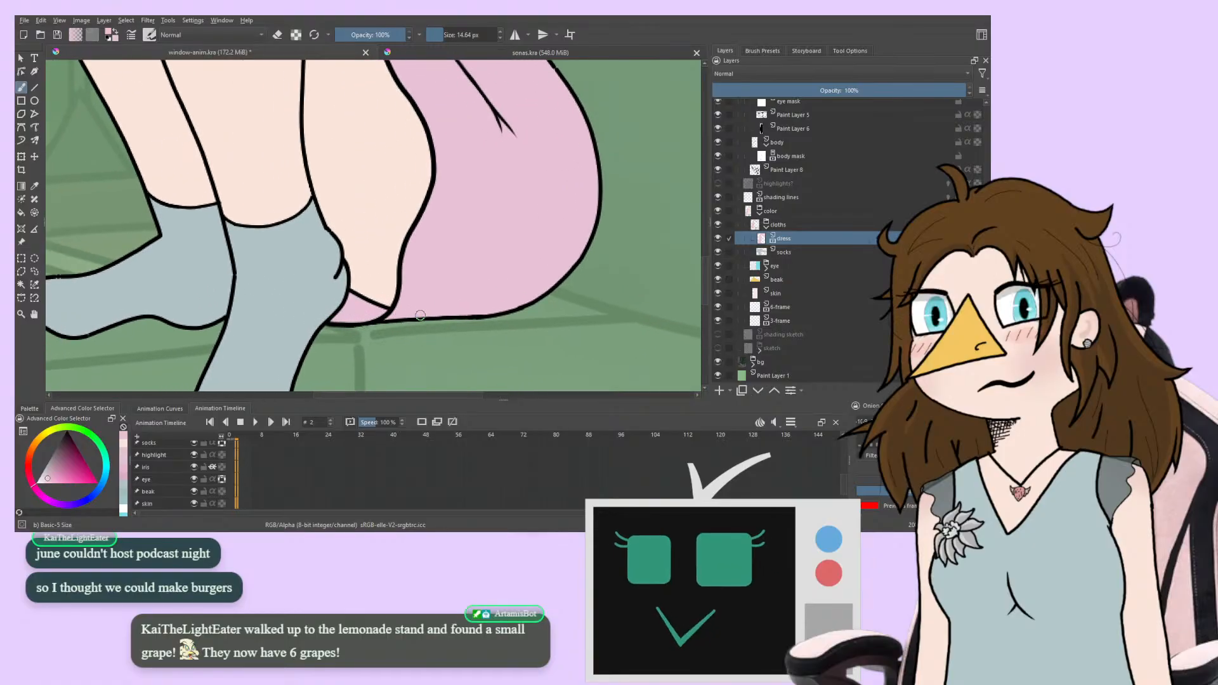
{"action": "key", "text": "Right"}
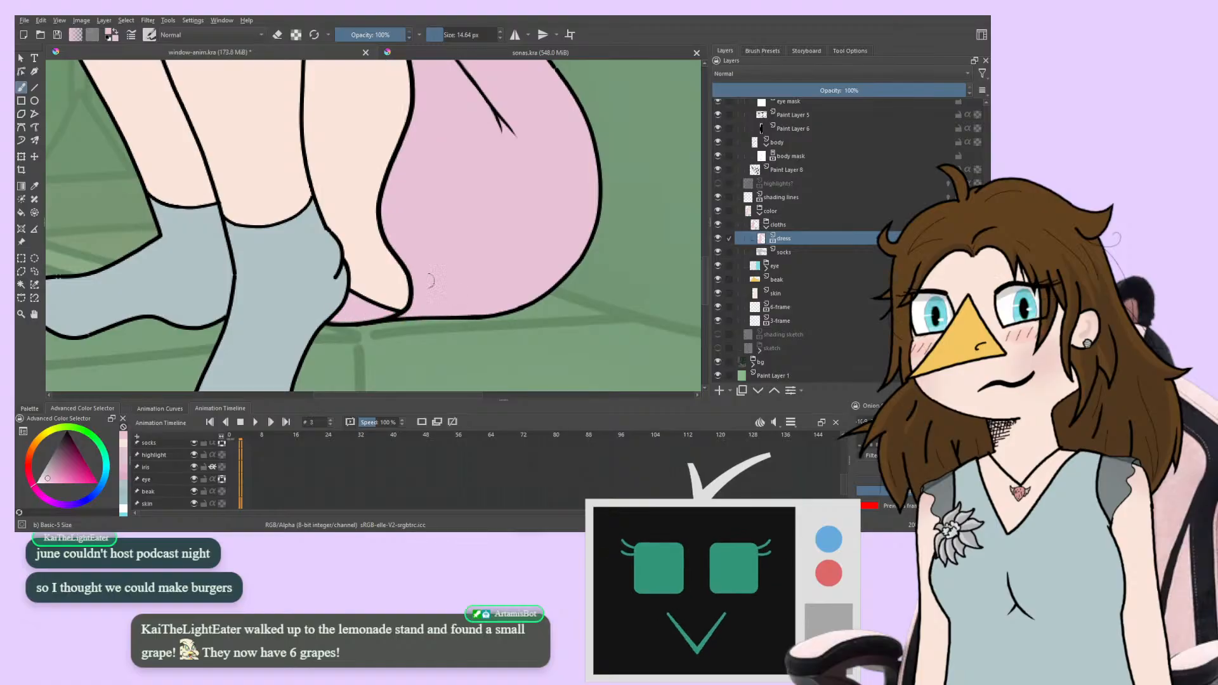
{"action": "key", "text": "Right"}
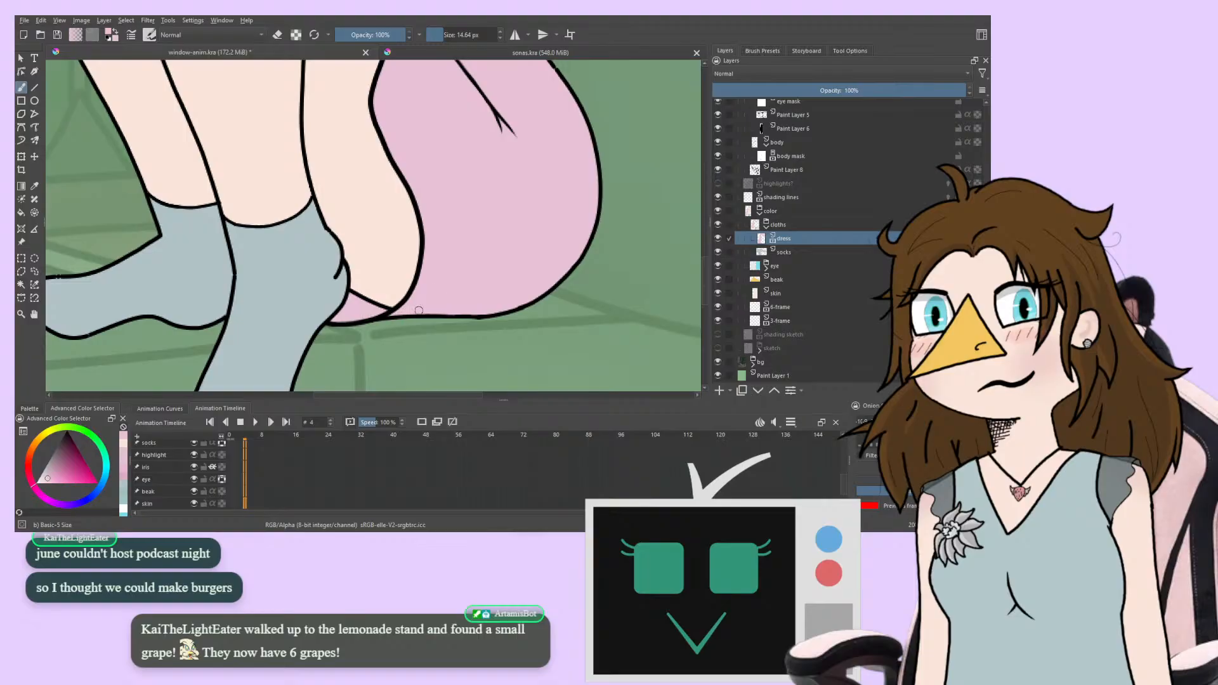
{"action": "key", "text": "Right"}
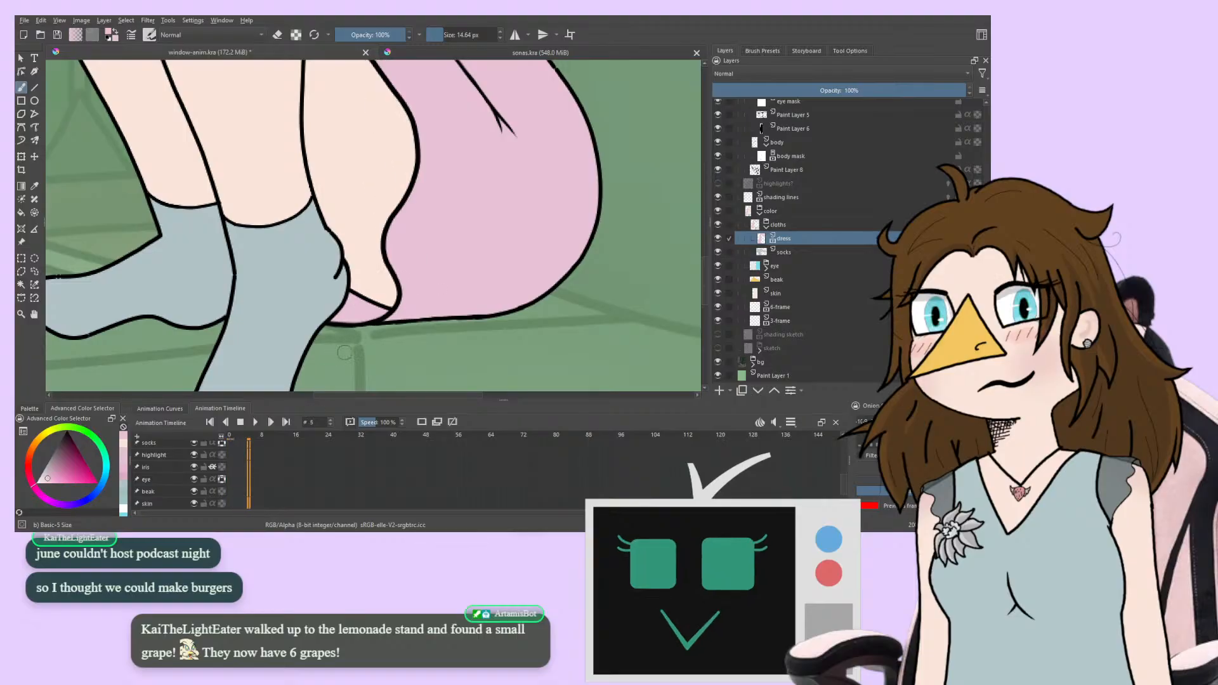
Step through all the animation frames, checking the dress fill around the torso, along the skirt edge and down to the hem
{"action": "key", "text": "Right"}
{"action": "key", "text": "Right"}
{"action": "key", "text": "Right"}
{"action": "key", "text": "Right"}
{"action": "key", "text": "Right"}
{"action": "key", "text": "Right"}
{"action": "key", "text": "Right"}
{"action": "key", "text": "Right"}
{"action": "key", "text": "Right"}
{"action": "left_click_drag", "start_coordinate": [237, 219], "coordinate": [225, 425]}
{"action": "key", "text": "Right"}
{"action": "key", "text": "Right"}
{"action": "key", "text": "Right"}
{"action": "key", "text": "Right"}
{"action": "key", "text": "Right"}
{"action": "key", "text": "Right"}
{"action": "left_click_drag", "start_coordinate": [226, 249], "coordinate": [212, 386]}
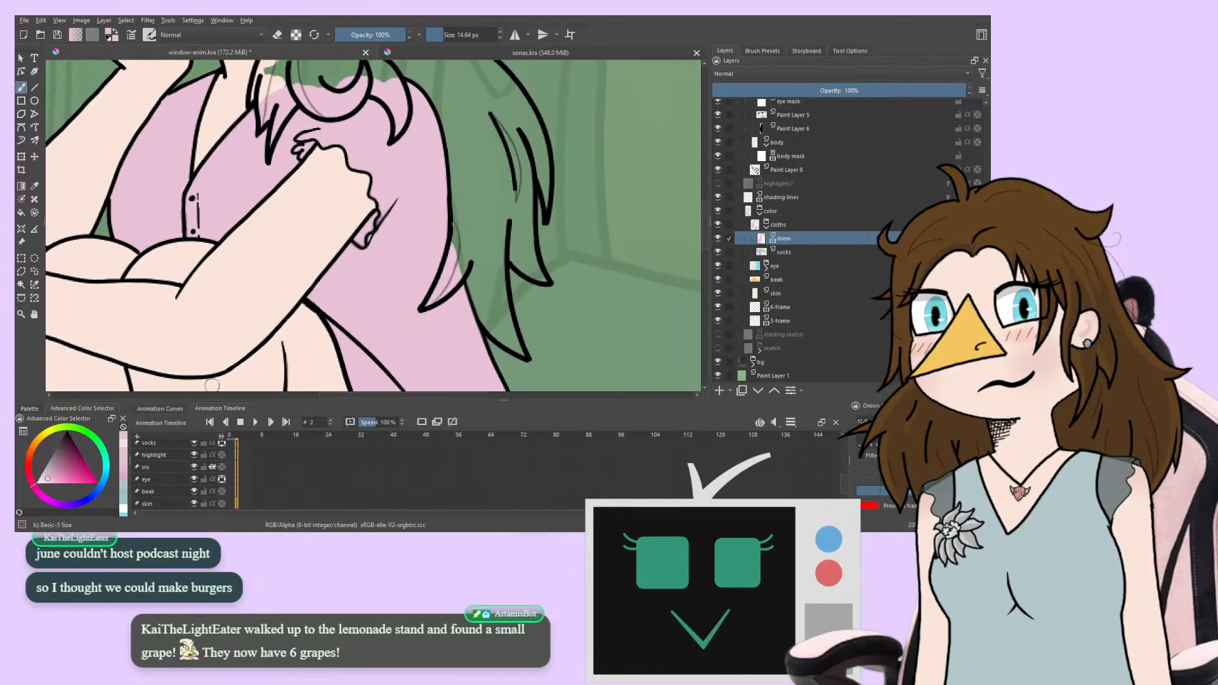
{"action": "key", "text": "Right"}
{"action": "key", "text": "Right"}
{"action": "key", "text": "Right"}
{"action": "key", "text": "Right"}
{"action": "key", "text": "Right"}
{"action": "key", "text": "Right"}
{"action": "left_click_drag", "start_coordinate": [222, 340], "coordinate": [241, 152]}
{"action": "key", "text": "Right"}
{"action": "key", "text": "Right"}
{"action": "key", "text": "Right"}
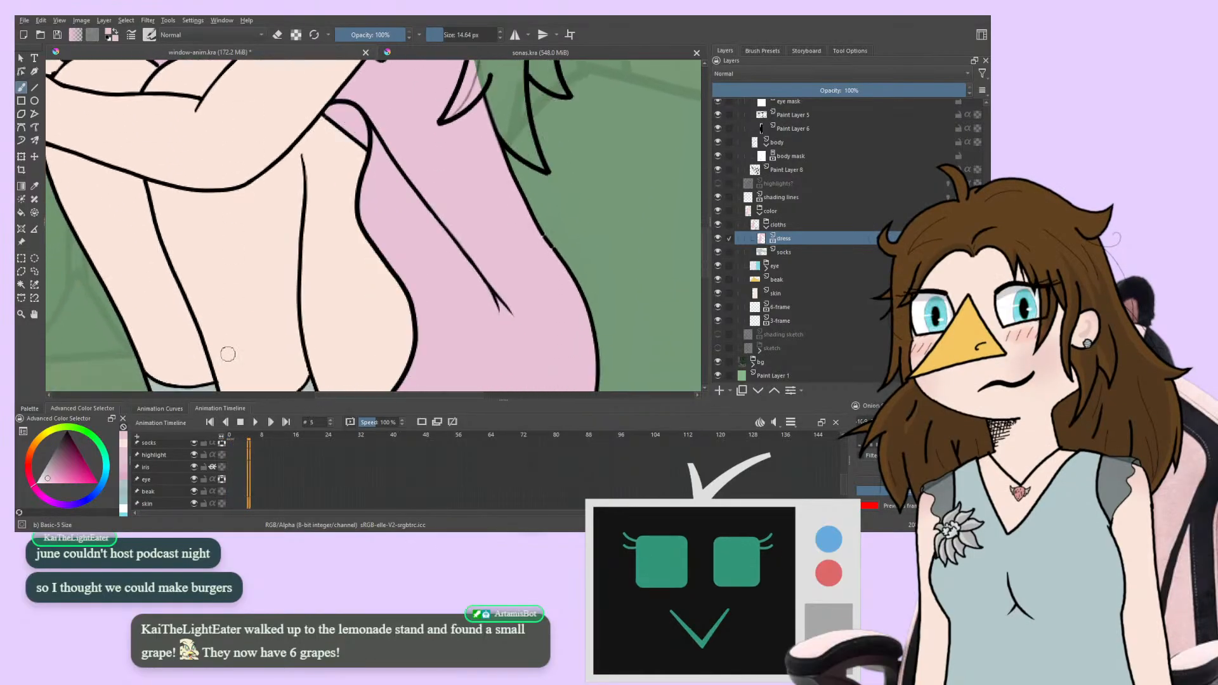
{"action": "left_click_drag", "start_coordinate": [227, 354], "coordinate": [244, 185]}
{"action": "key", "text": "Right"}
{"action": "key", "text": "Right"}
{"action": "key", "text": "Right"}
{"action": "key", "text": "Right"}
{"action": "key", "text": "Right"}
{"action": "left_click_drag", "start_coordinate": [241, 203], "coordinate": [256, 202]}
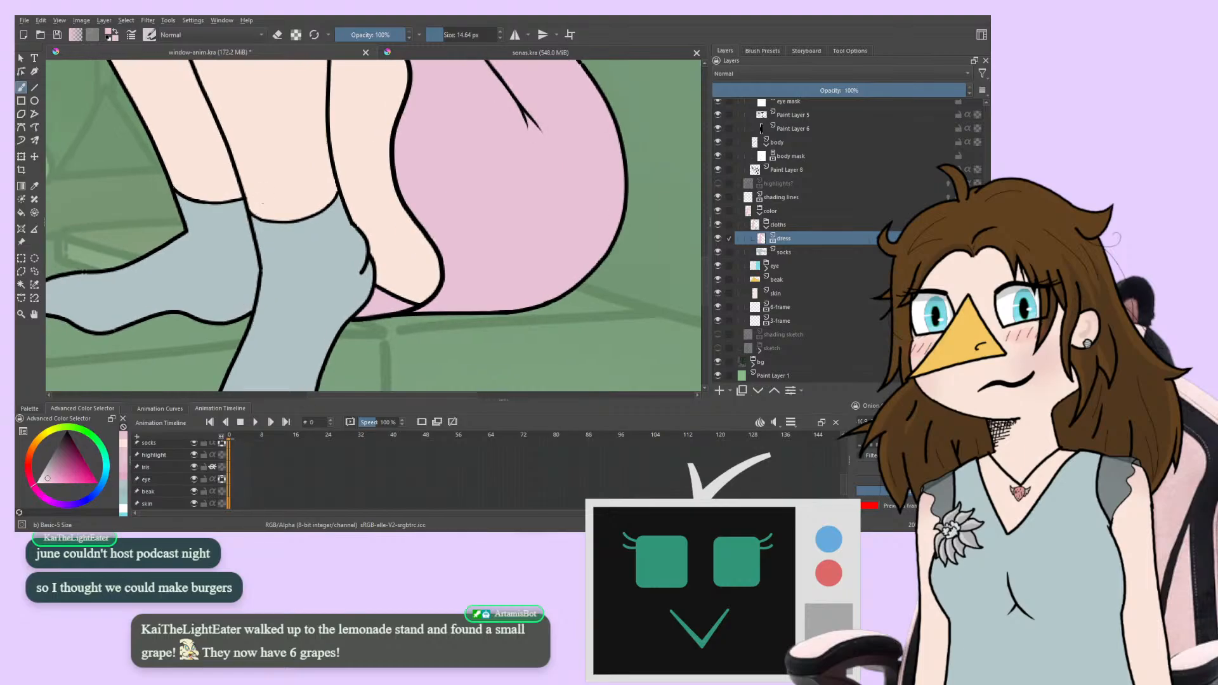
Add a new paint layer above the dress layer, group the two layers and rename the group "dress"
{"action": "left_click", "coordinate": [719, 390]}
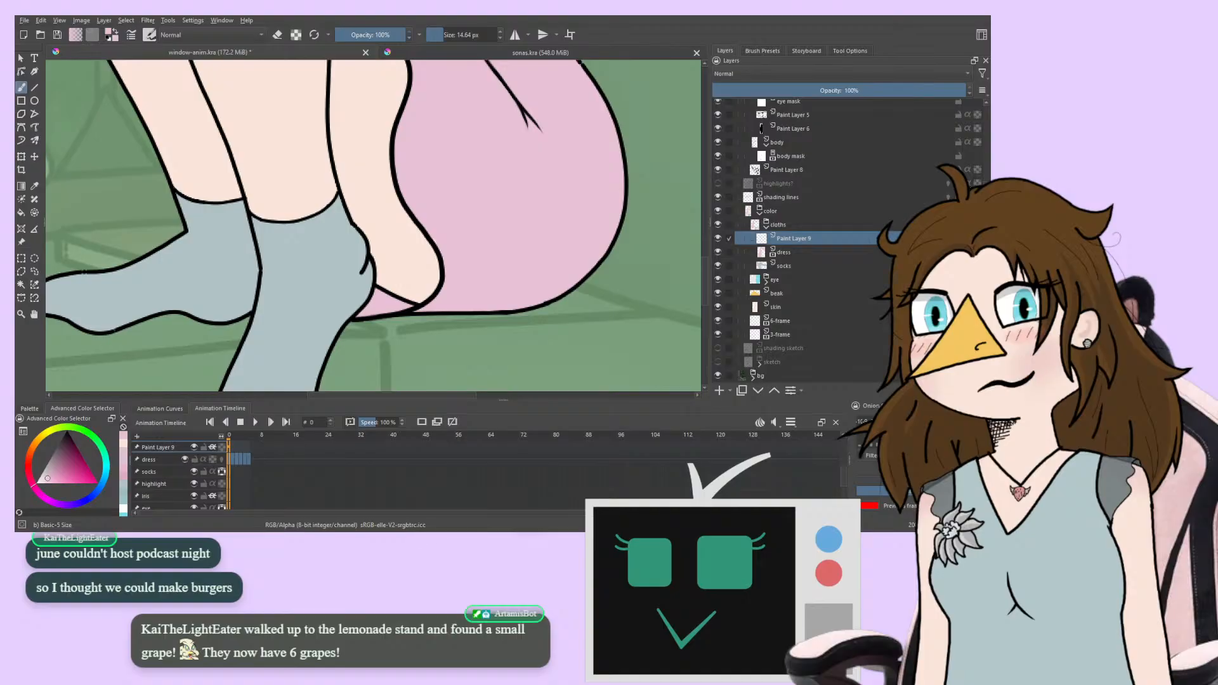
{"action": "left_click", "coordinate": [826, 252], "text": "shift"}
{"action": "key", "text": "ctrl+g"}
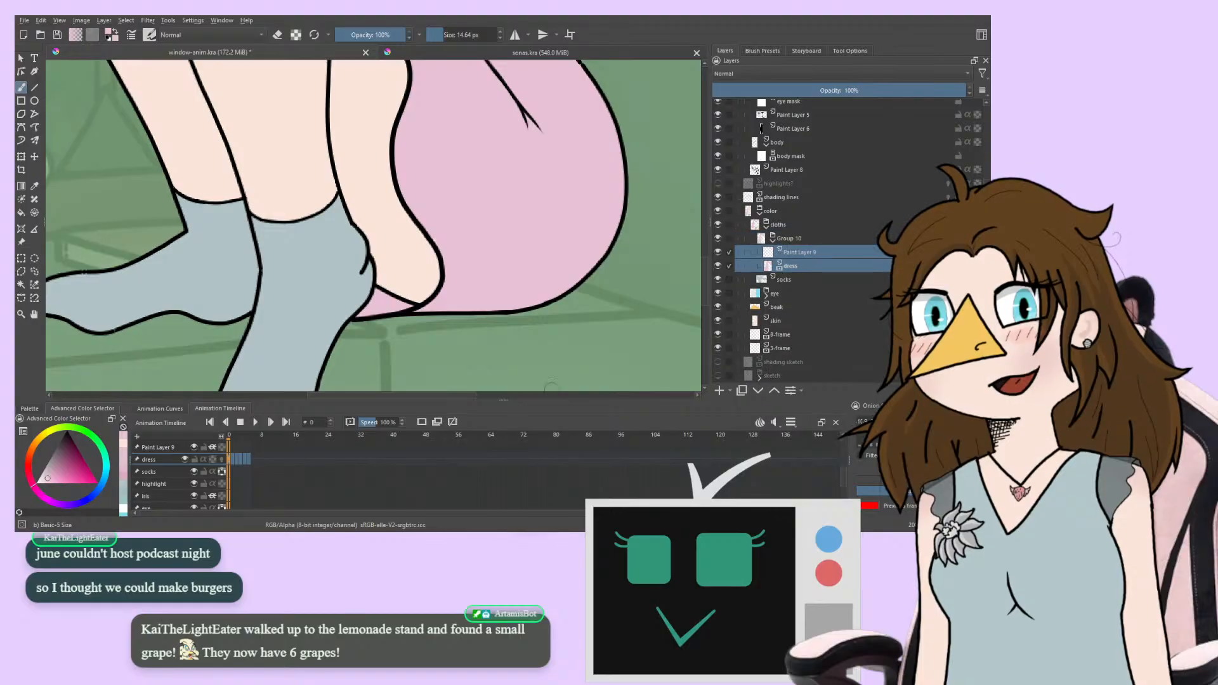
{"action": "left_click", "coordinate": [786, 239]}
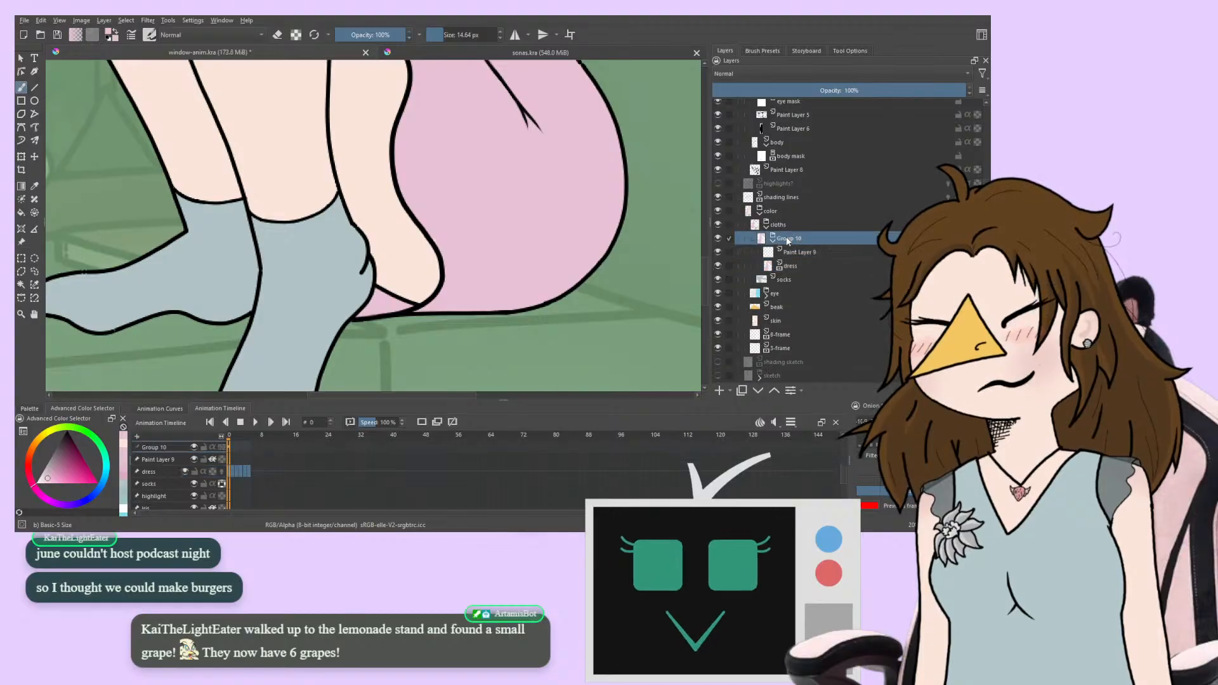
{"action": "double_click", "coordinate": [786, 240]}
{"action": "type", "text": "dre"}
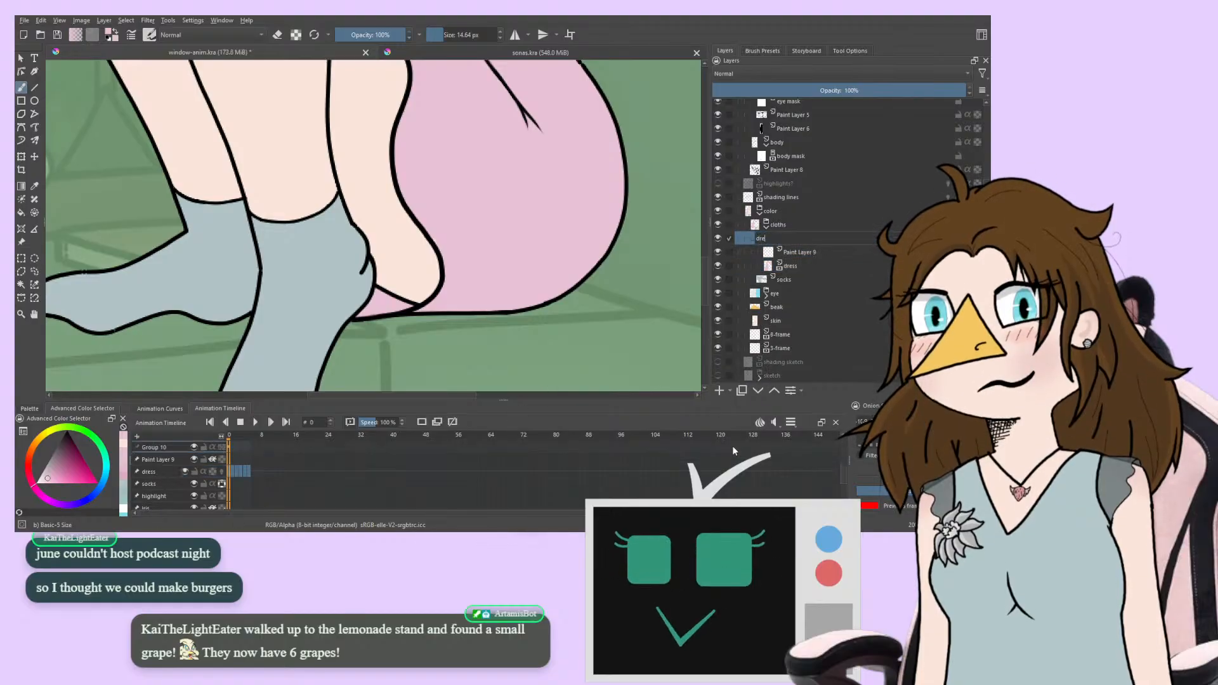
{"action": "type", "text": "ss"}
{"action": "key", "text": "Return"}
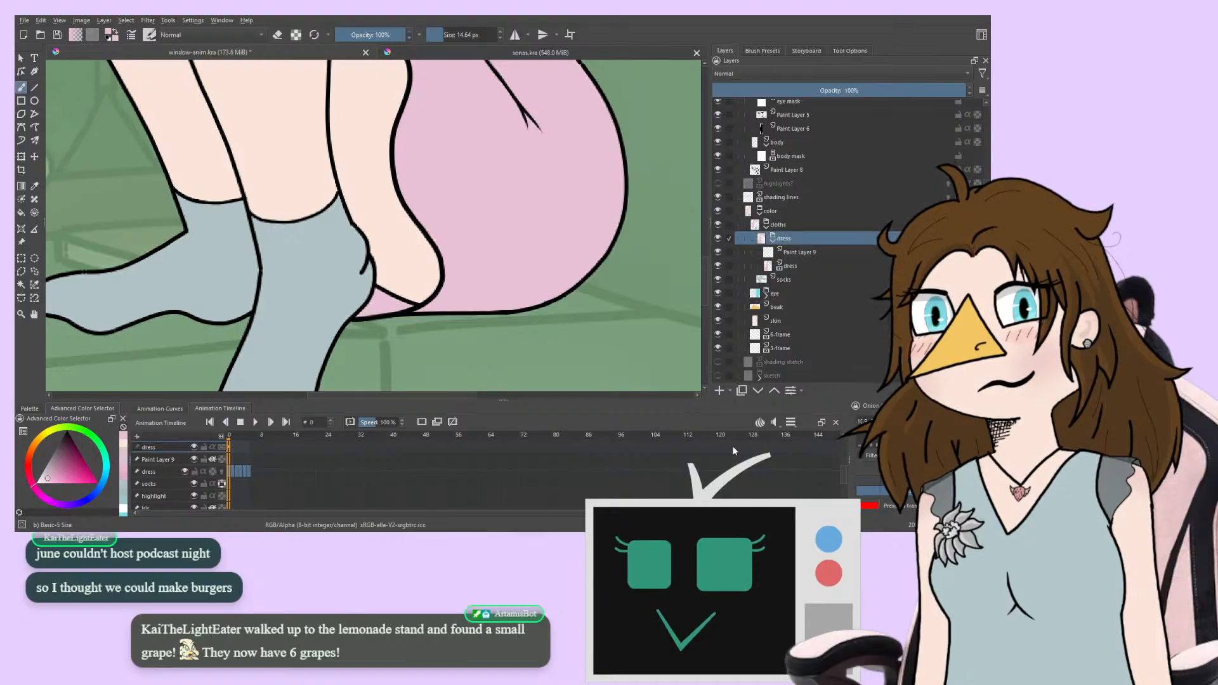
Rename the new paint layer inside the dress group as "dress shade"
{"action": "double_click", "coordinate": [794, 251]}
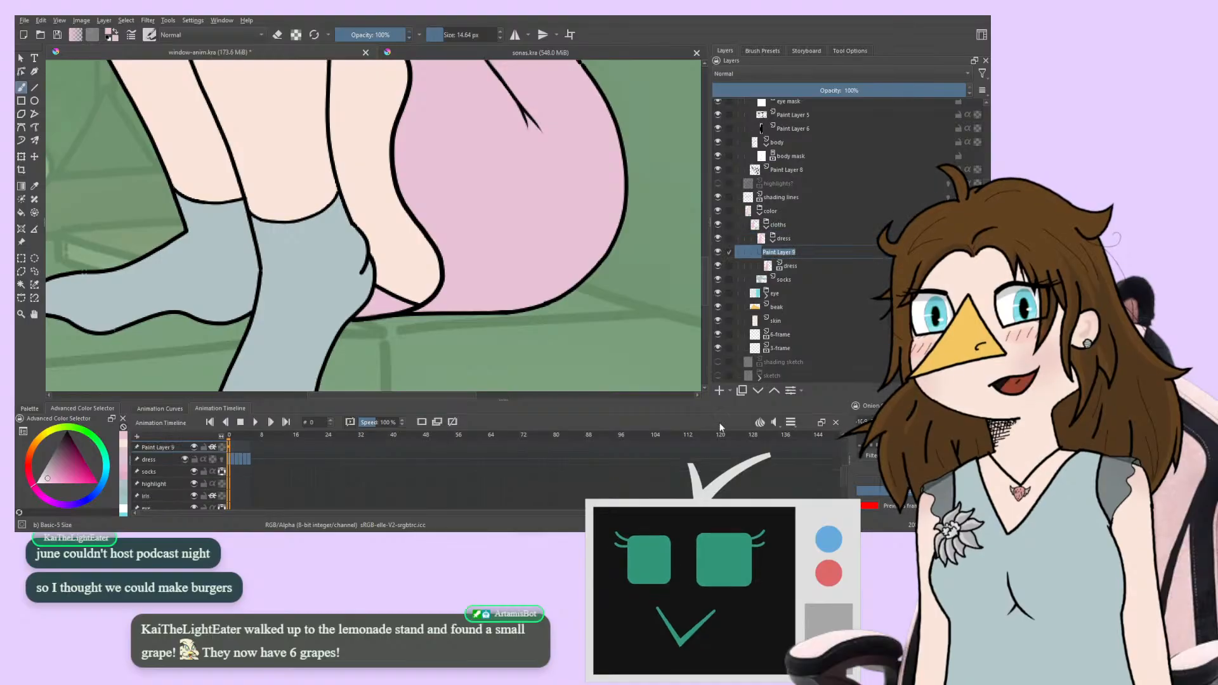
{"action": "type", "text": "s"}
{"action": "key", "text": "BackSpace"}
{"action": "type", "text": "d"}
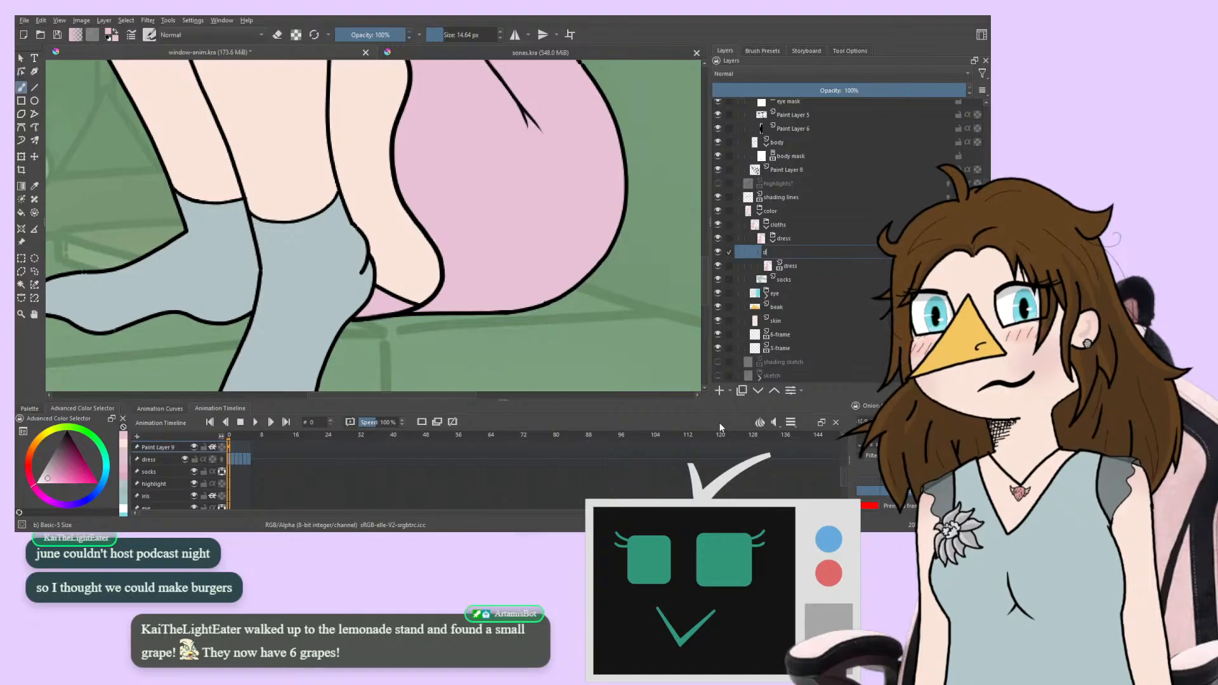
{"action": "type", "text": "ress shade"}
{"action": "key", "text": "Return"}
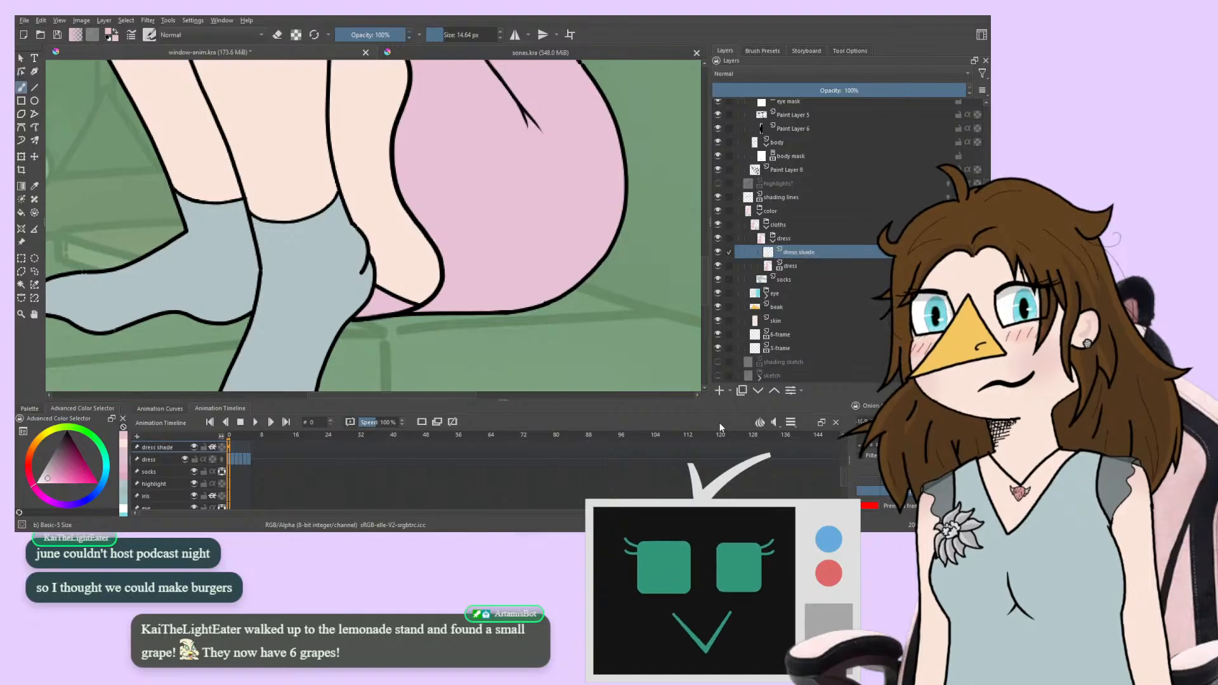
On frame 0 of the dress shade layer, paint a darker muted pink over the small dress patch between the sock and thigh
{"action": "mouse_move", "coordinate": [172, 324]}
{"action": "left_mouse_down"}
{"action": "mouse_move", "coordinate": [207, 283]}
{"action": "mouse_move", "coordinate": [180, 329]}
{"action": "mouse_move", "coordinate": [191, 329]}
{"action": "left_mouse_up"}
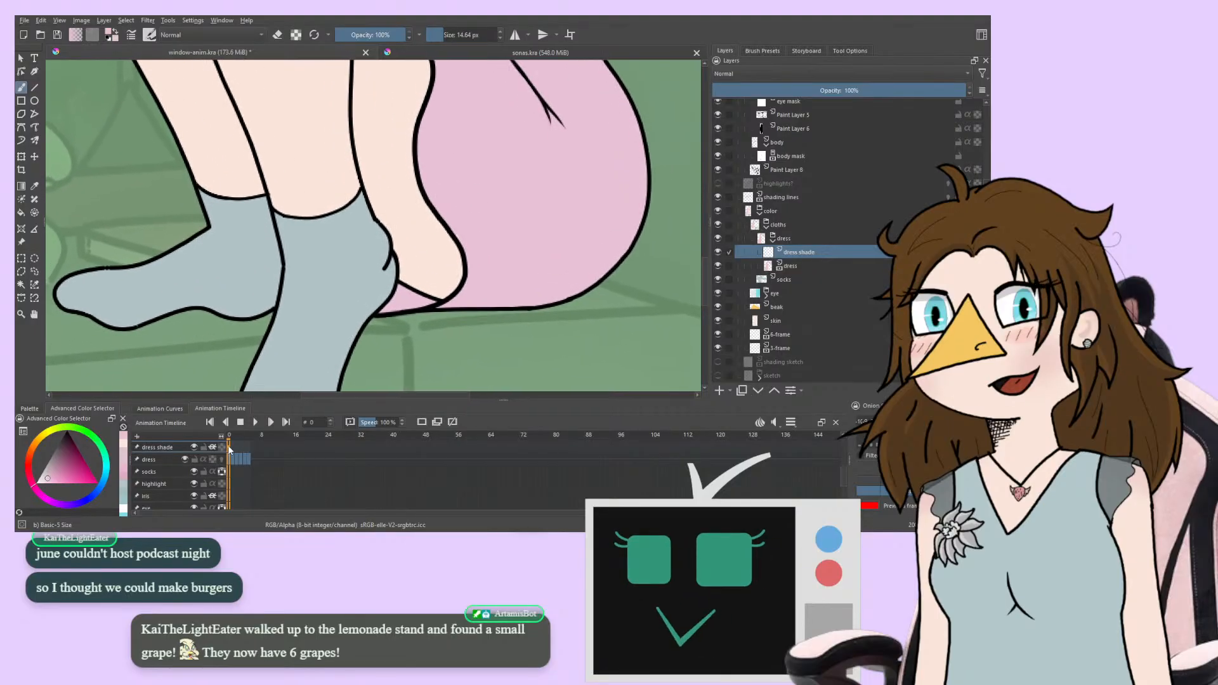
{"action": "left_click", "coordinate": [229, 448]}
{"action": "left_click_drag", "start_coordinate": [251, 254], "coordinate": [237, 315]}
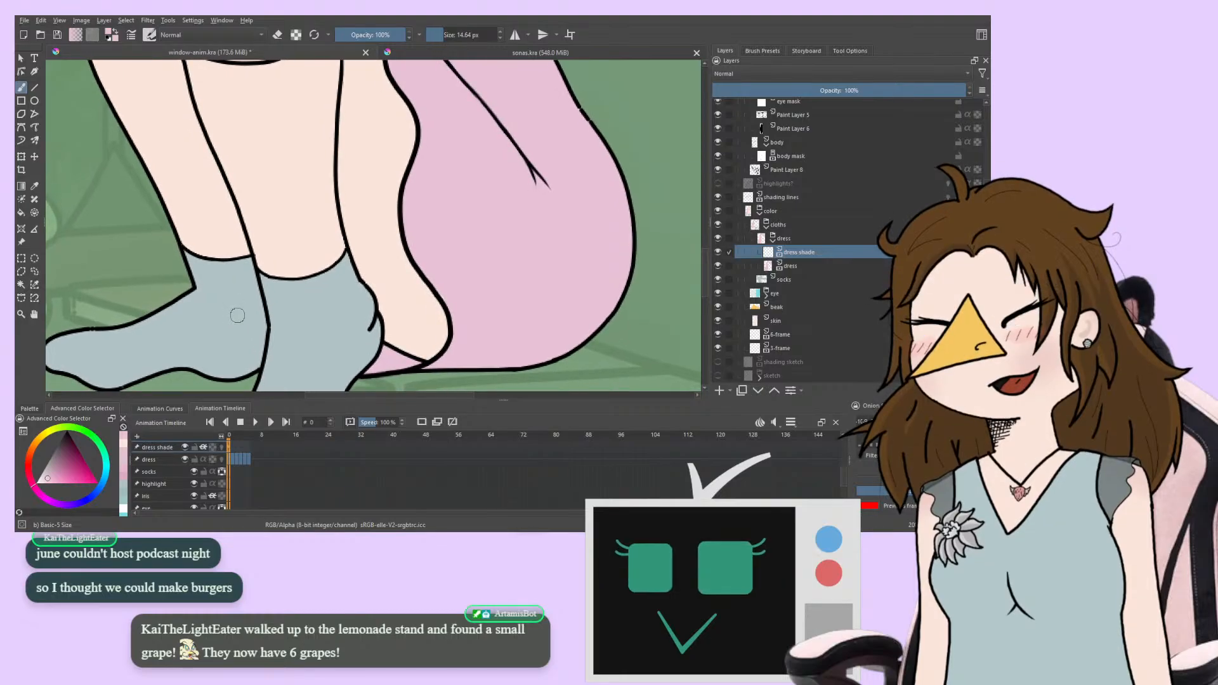
{"action": "left_click", "coordinate": [52, 473]}
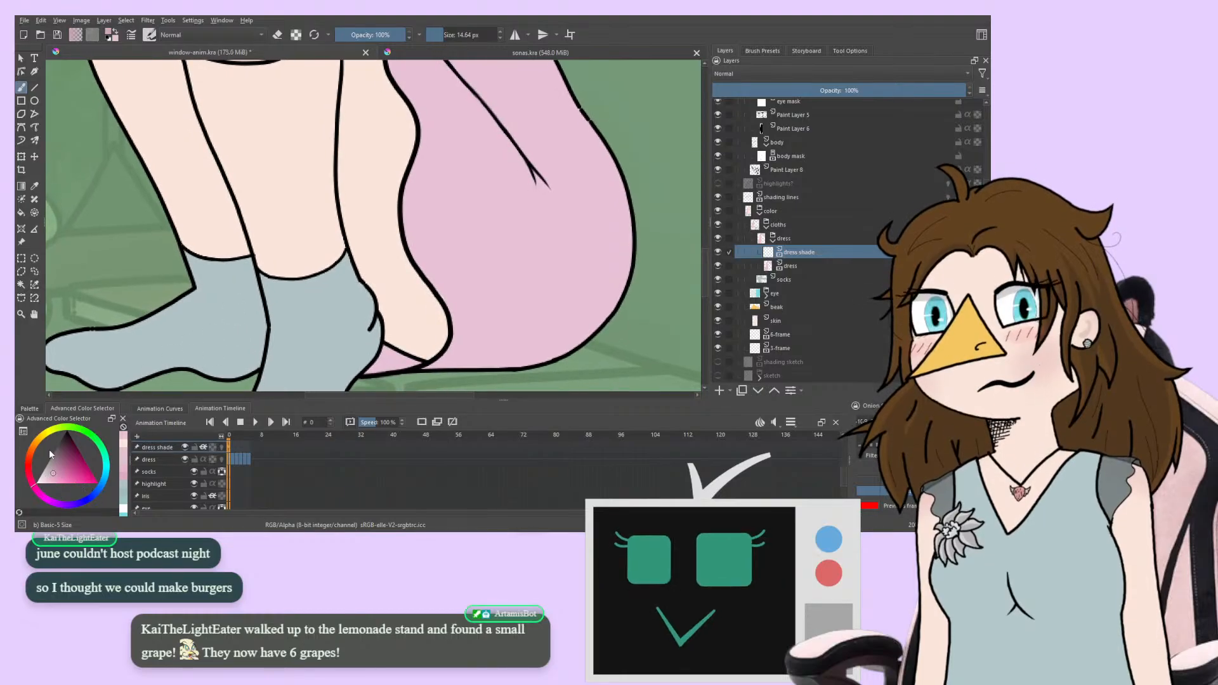
{"action": "left_click", "coordinate": [56, 467]}
{"action": "left_click_drag", "start_coordinate": [313, 348], "coordinate": [289, 303]}
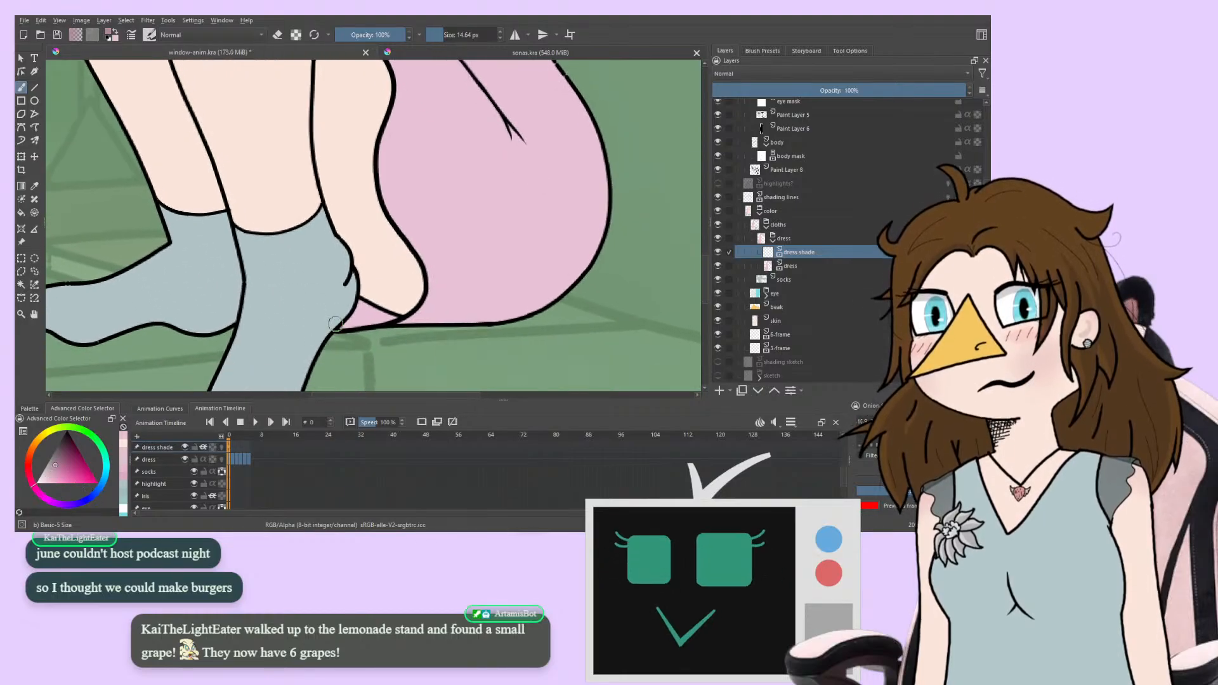
{"action": "mouse_move", "coordinate": [360, 312]}
{"action": "left_mouse_down"}
{"action": "mouse_move", "coordinate": [344, 325]}
{"action": "mouse_move", "coordinate": [390, 319]}
{"action": "left_mouse_up"}
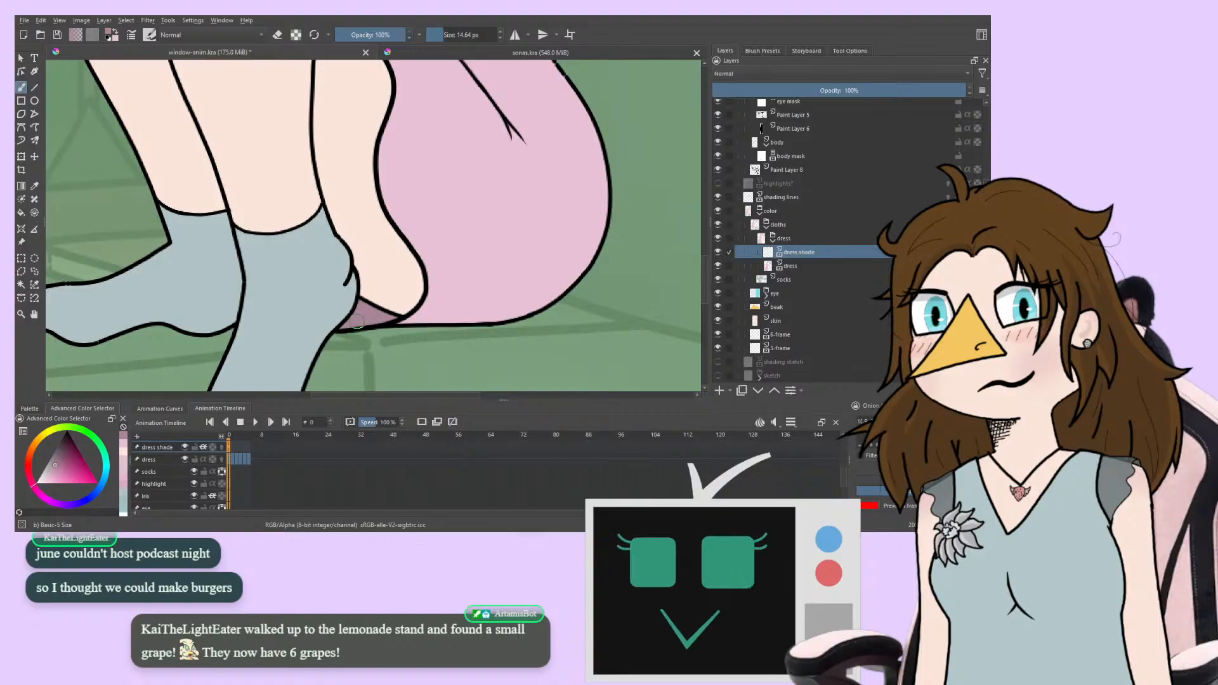
Shade the dress patch beneath the thigh on frames 1 to 3, erasing any spill past the outlines
{"action": "key", "text": "Right"}
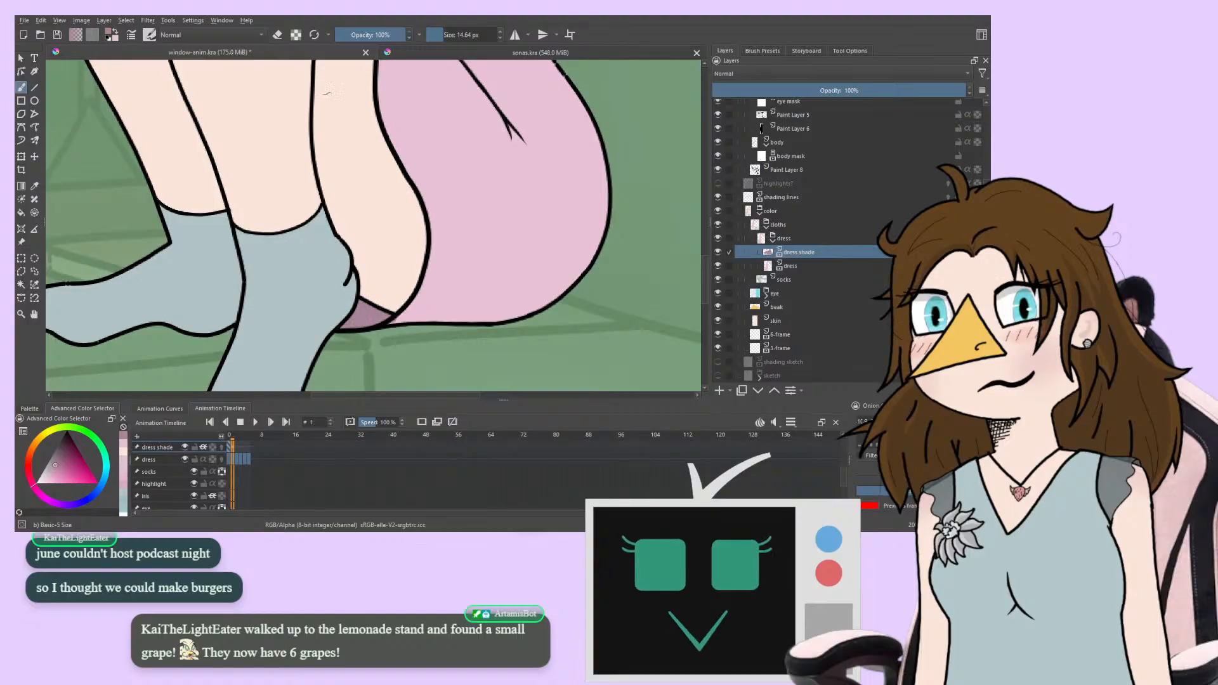
{"action": "left_click", "coordinate": [278, 34]}
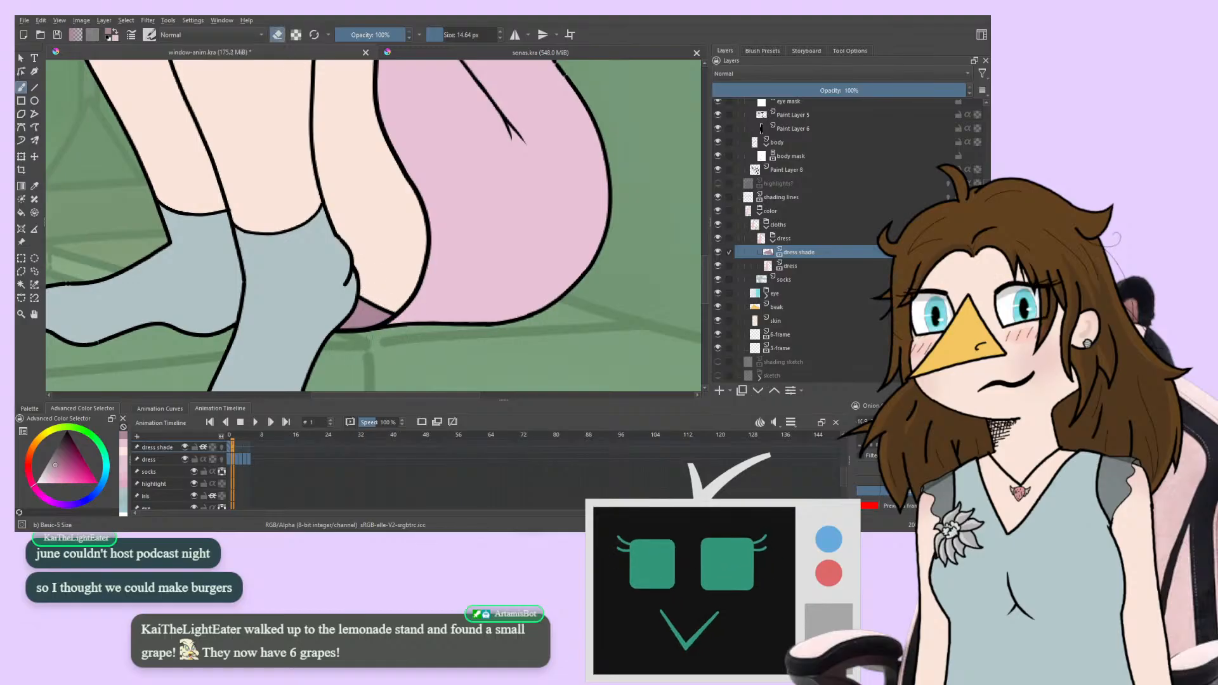
{"action": "key", "text": "Right"}
{"action": "left_click", "coordinate": [278, 35]}
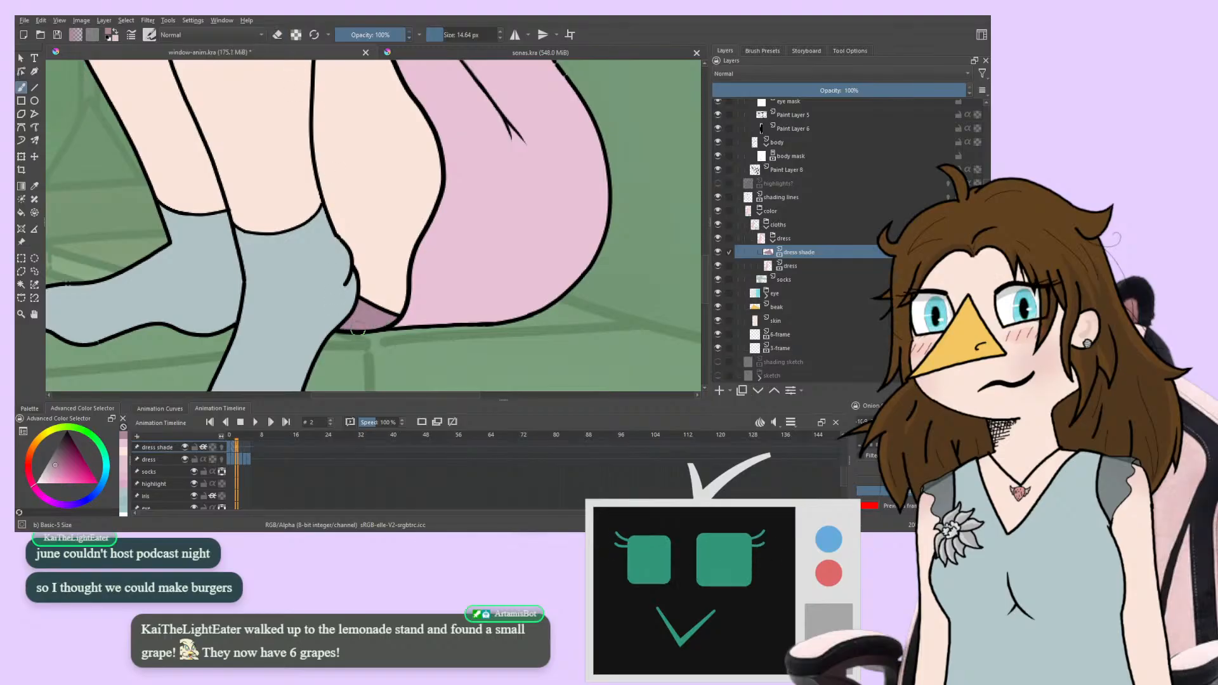
{"action": "key", "text": "Right"}
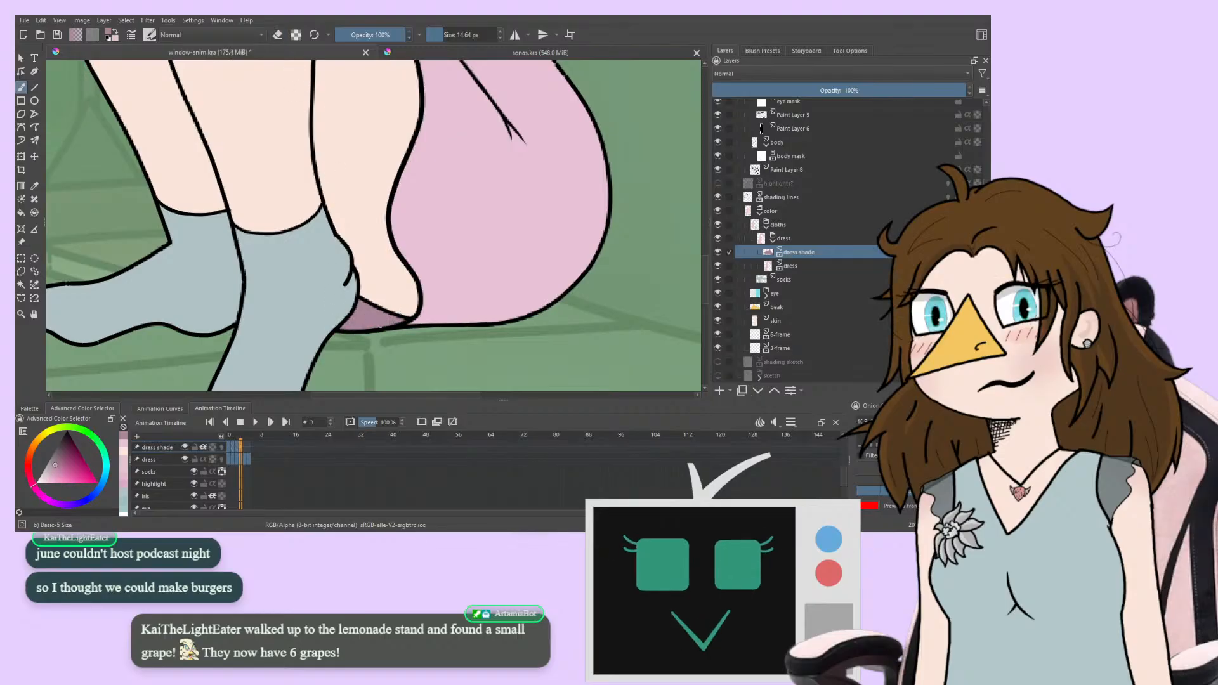
Shade the dress patch beneath the thigh on frames 4 and 5, erasing any spill past the outlines
{"action": "key", "text": "Right"}
{"action": "left_click", "coordinate": [278, 35]}
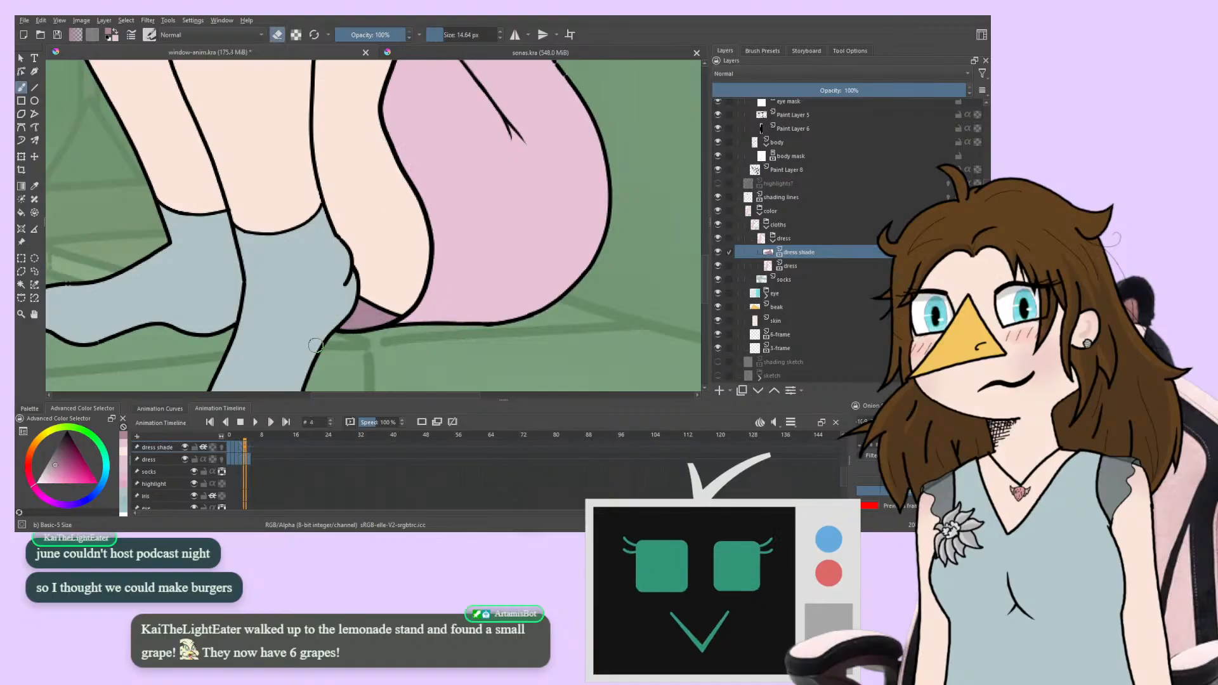
{"action": "key", "text": "Right"}
{"action": "left_click", "coordinate": [279, 36]}
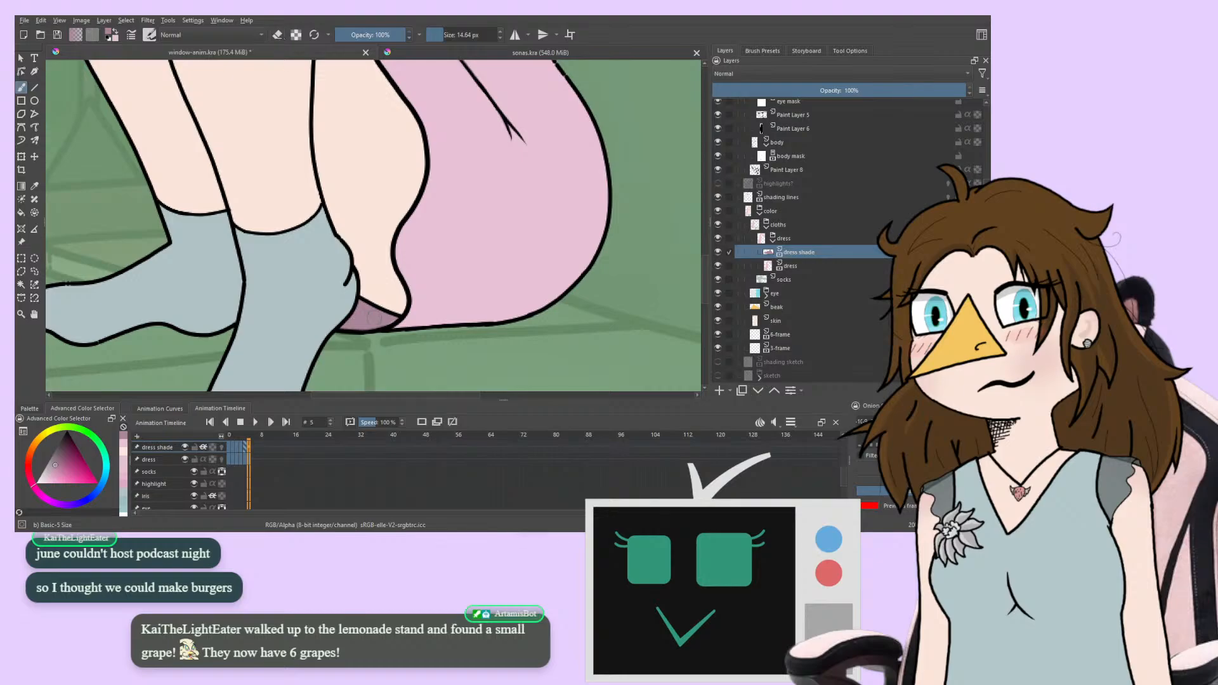
{"action": "key", "text": "Right"}
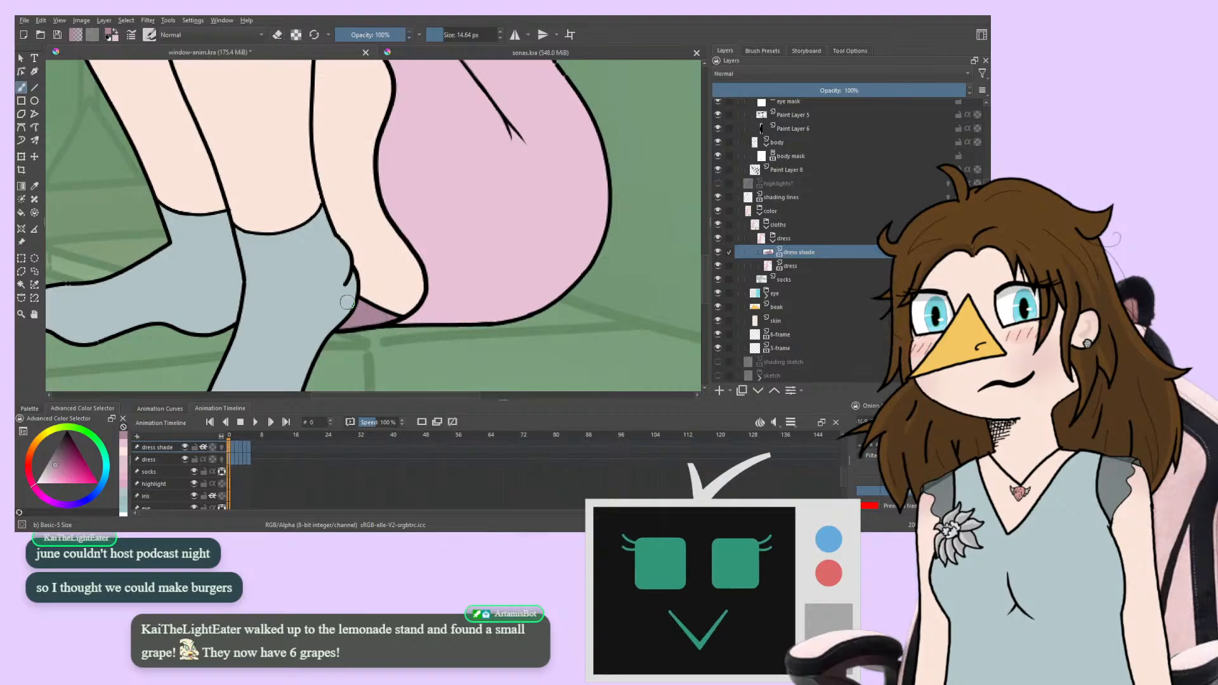
Erase the shade spilling past the hem outline beside the sock on frame 0 and play the animation to check it
{"action": "left_click", "coordinate": [278, 37]}
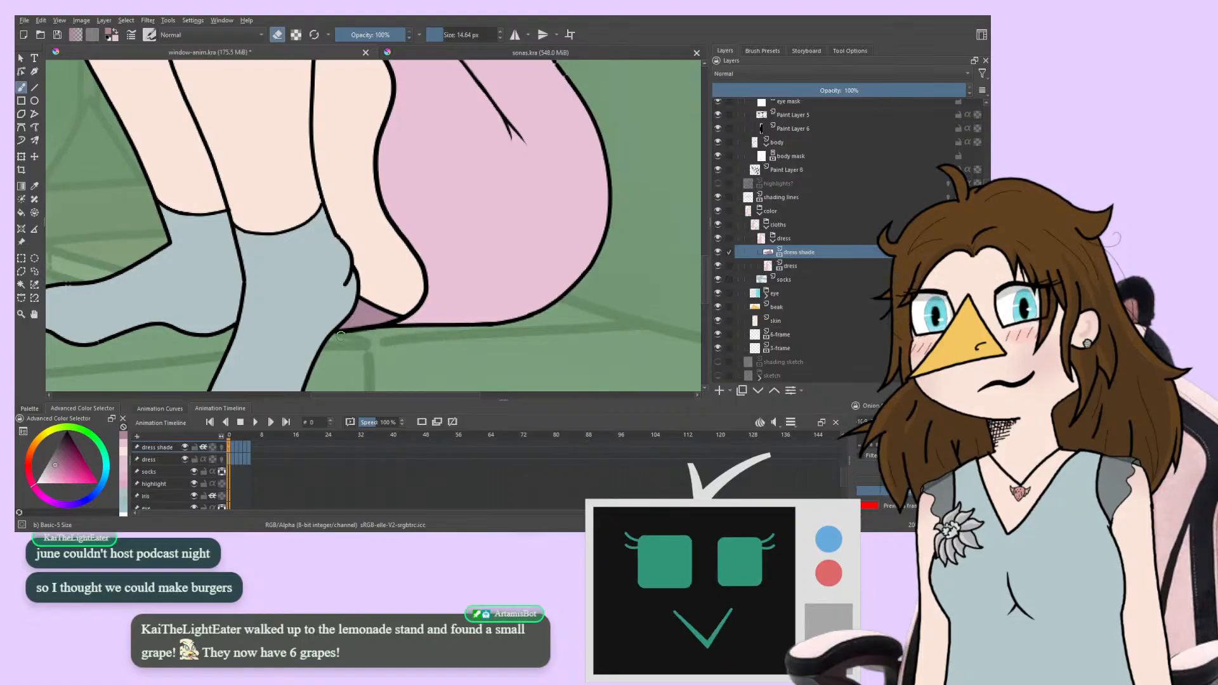
{"action": "key", "text": "Right"}
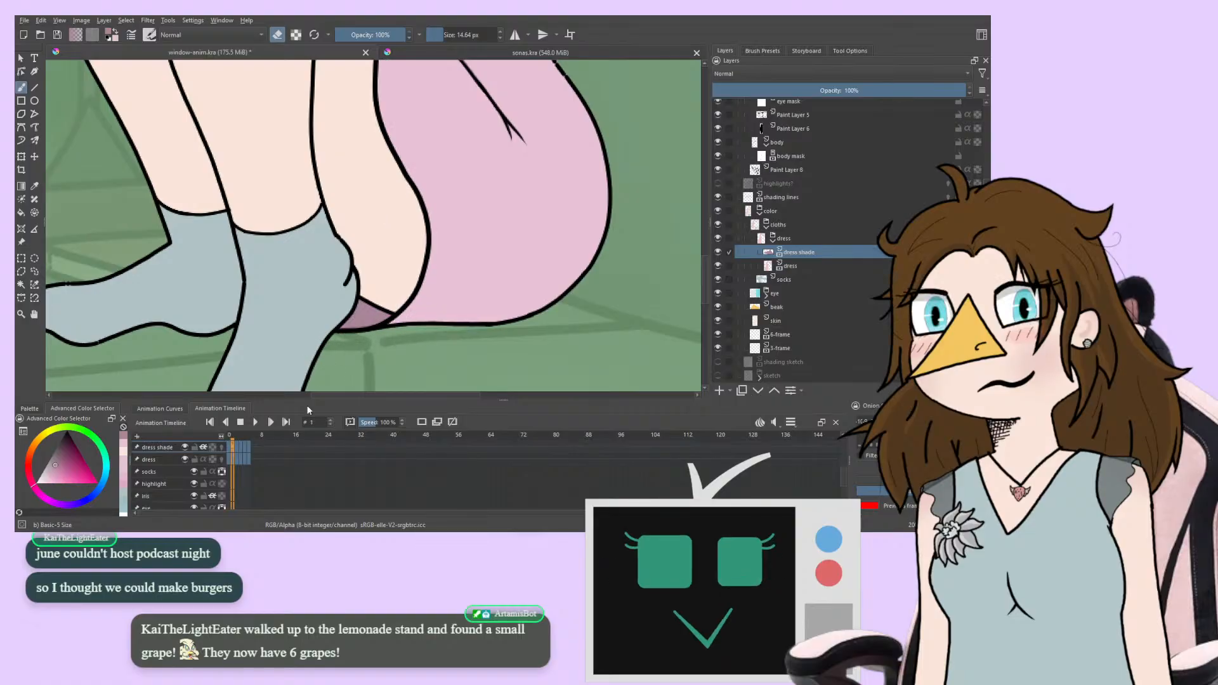
{"action": "key", "text": "space"}
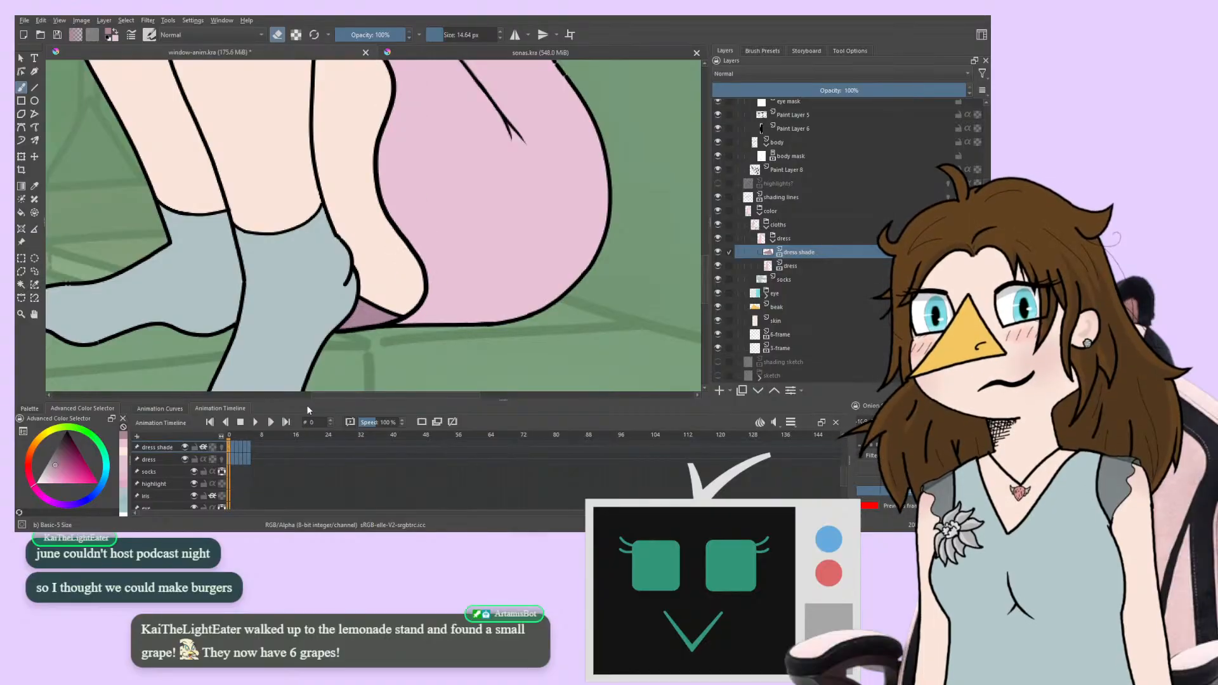
Paint the darker shade inside the dress fold between the elbow and knee on frame 5
{"action": "left_click_drag", "start_coordinate": [220, 193], "coordinate": [186, 438]}
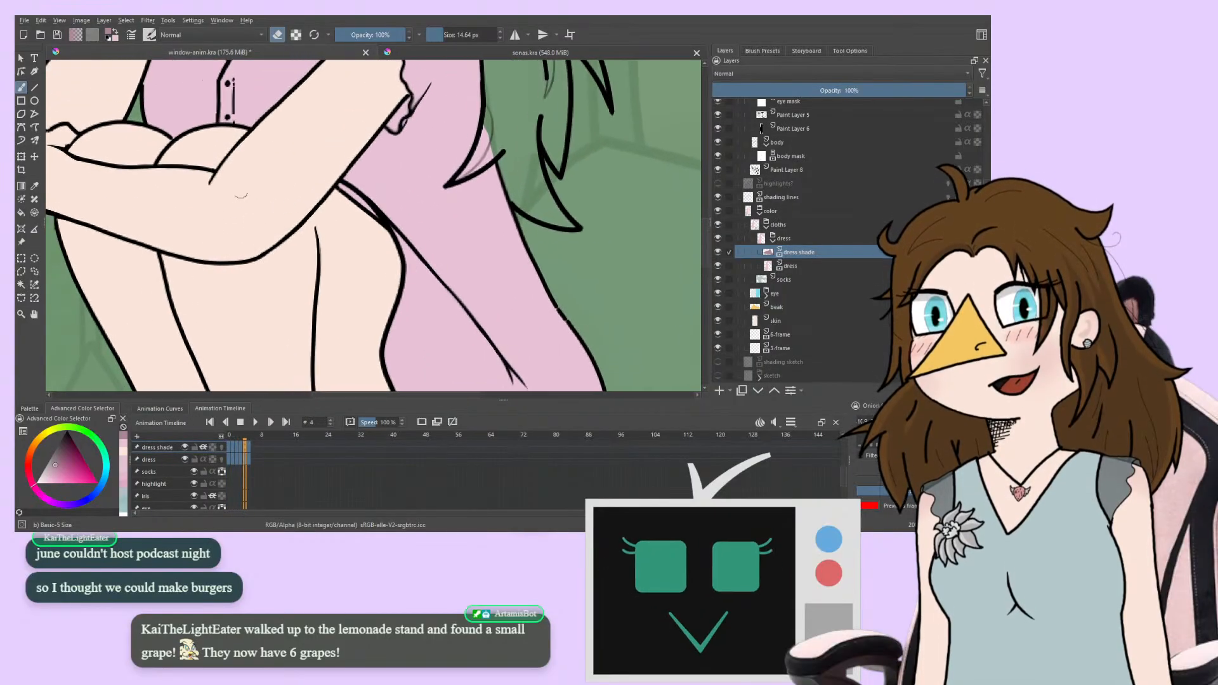
{"action": "left_click_drag", "start_coordinate": [241, 195], "coordinate": [185, 268]}
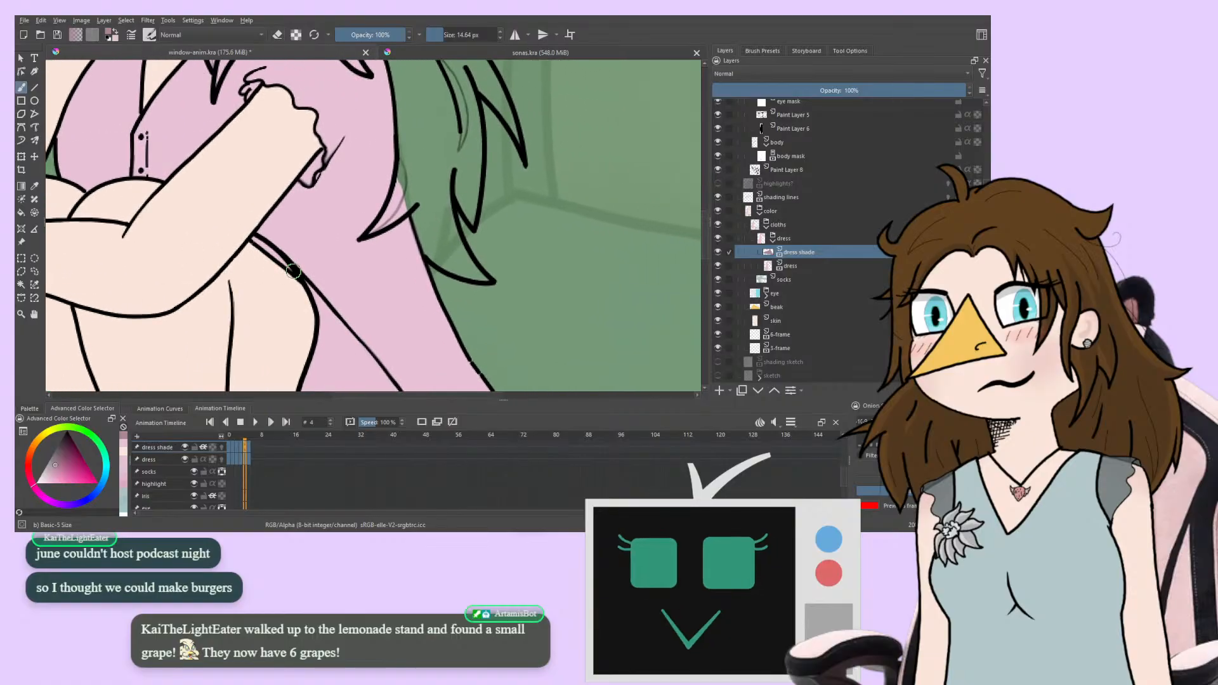
{"action": "left_click_drag", "start_coordinate": [284, 262], "coordinate": [254, 240]}
{"action": "key", "text": "period"}
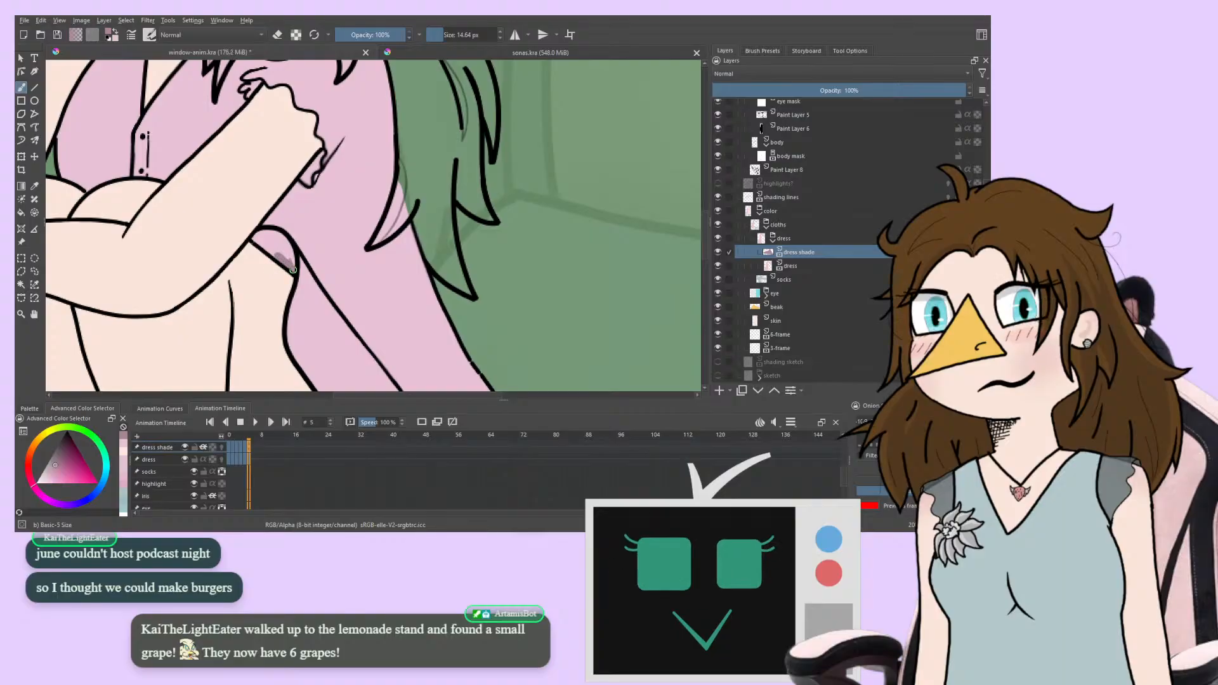
{"action": "mouse_move", "coordinate": [292, 270]}
{"action": "left_mouse_down"}
{"action": "mouse_move", "coordinate": [278, 238]}
{"action": "mouse_move", "coordinate": [264, 241]}
{"action": "left_mouse_up"}
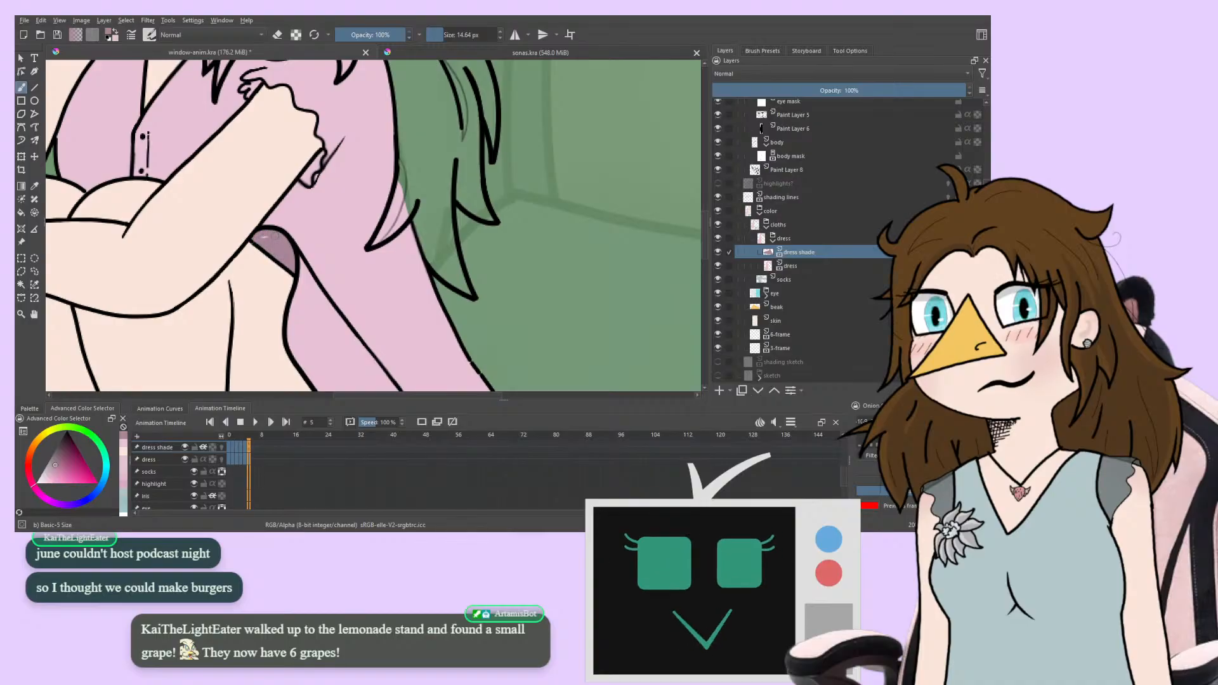
Shade the small dress fold under the elbow on frame 0 and check the same spot on the following frames up to frame 4
{"action": "key", "text": "Left"}
{"action": "key", "text": "Left"}
{"action": "key", "text": "Left"}
{"action": "key", "text": "Left"}
{"action": "key", "text": "Left"}
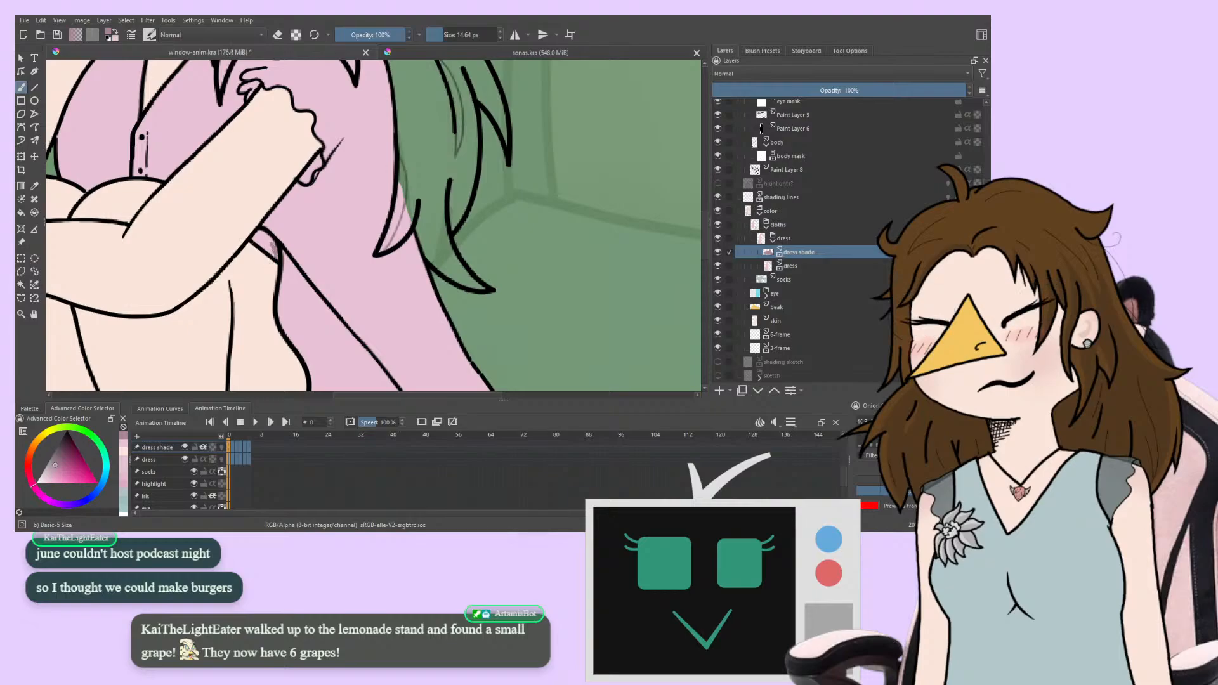
{"action": "left_click_drag", "start_coordinate": [277, 255], "coordinate": [268, 242]}
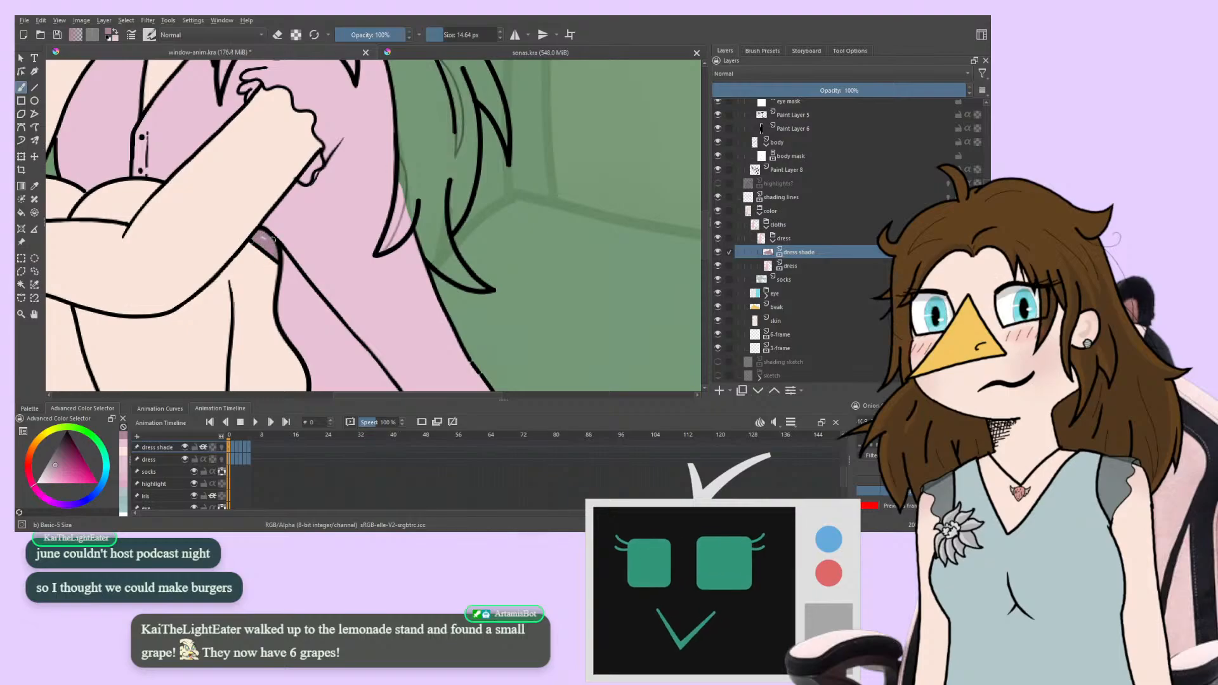
{"action": "key", "text": "Right"}
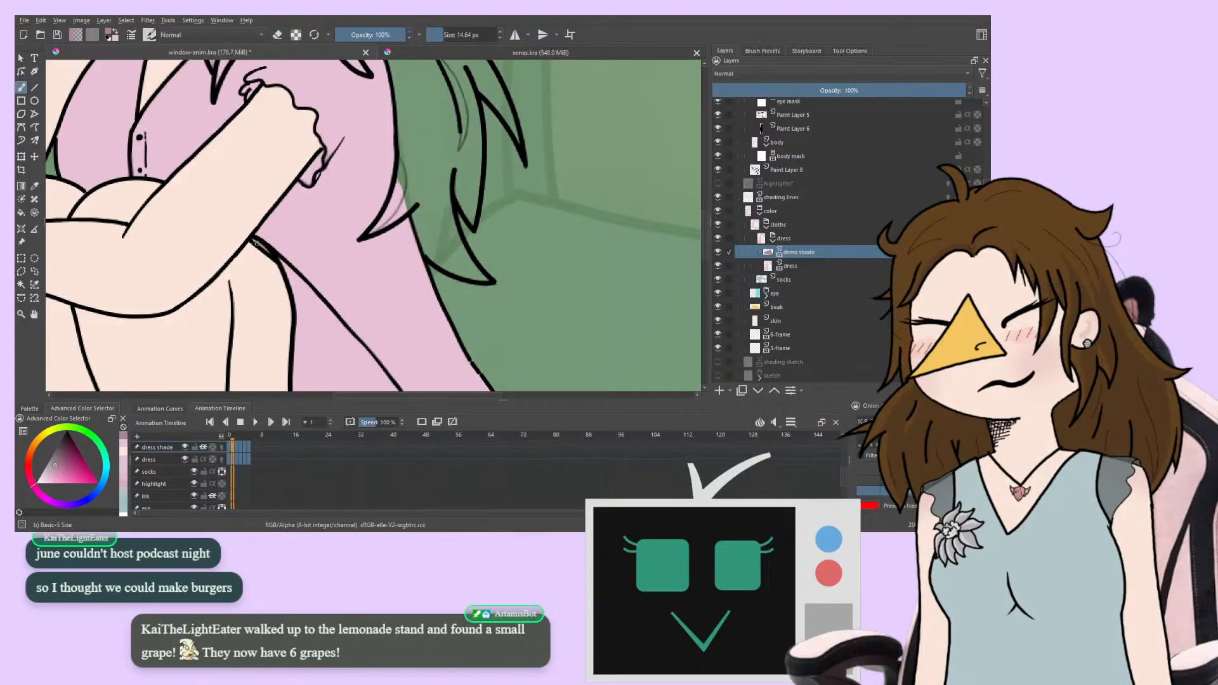
{"action": "key", "text": "Right"}
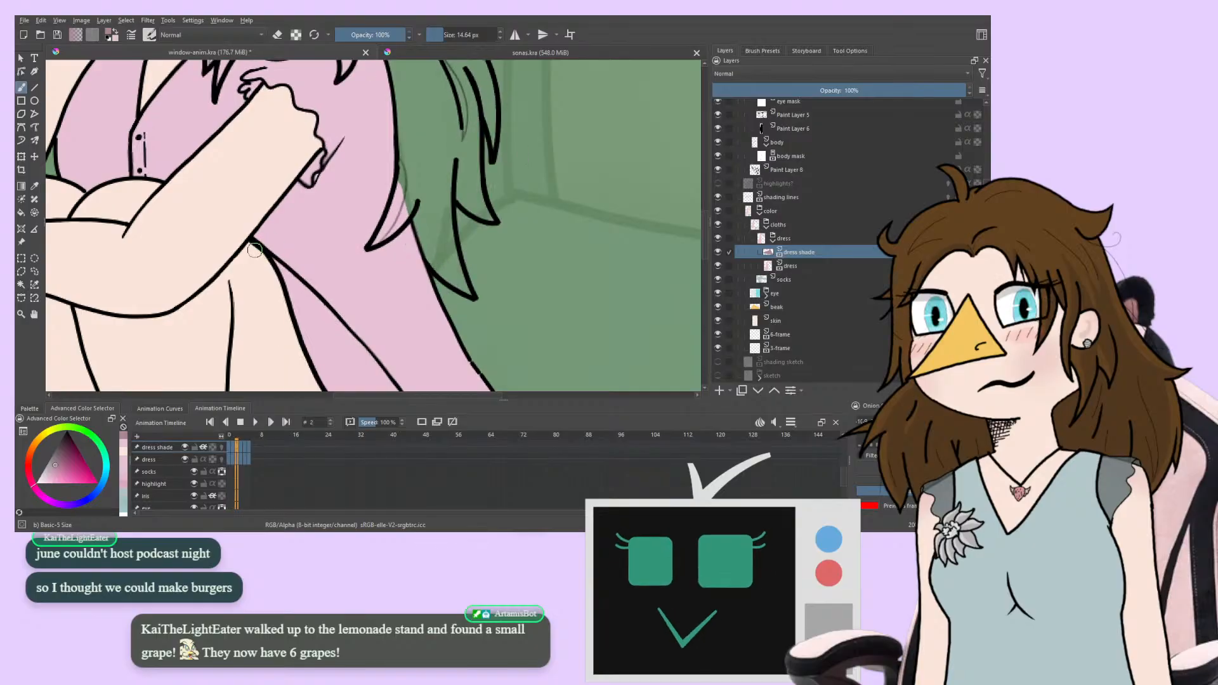
{"action": "key", "text": "Right"}
{"action": "key", "text": "minus"}
{"action": "key", "text": "minus"}
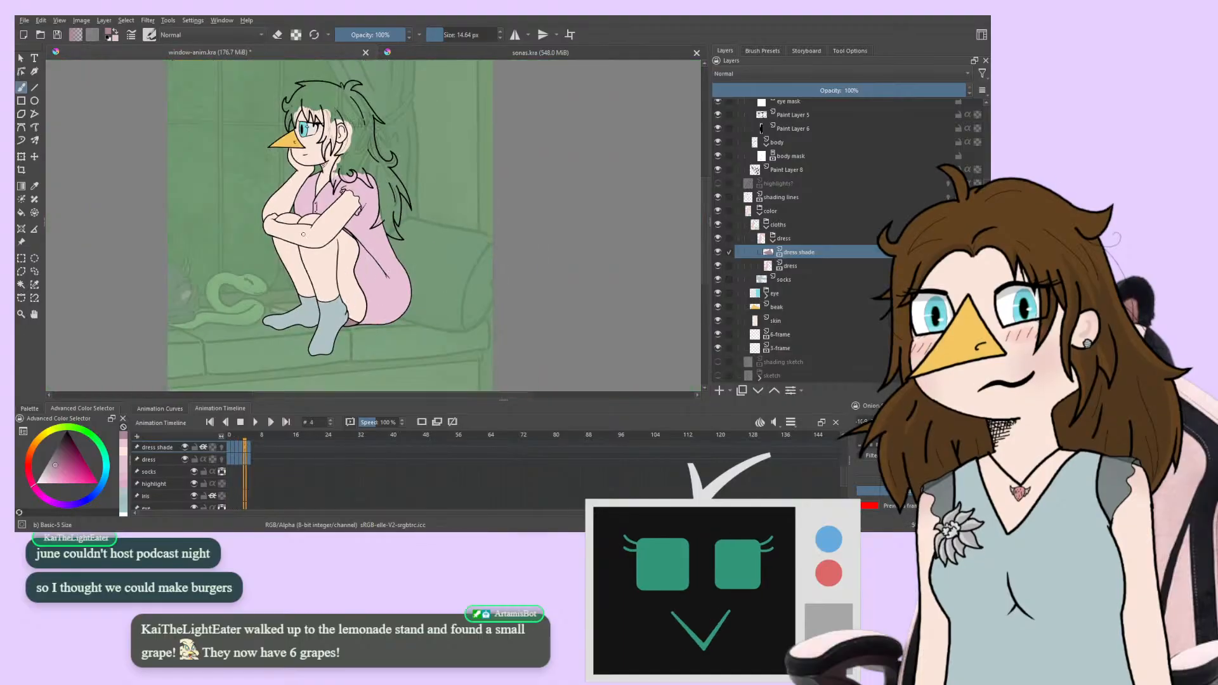
Check the dress shading by stepping through frames and playing the animation with the canvas mirrored, and save the file
{"action": "left_click_drag", "start_coordinate": [193, 271], "coordinate": [206, 237]}
{"action": "key", "text": "Right"}
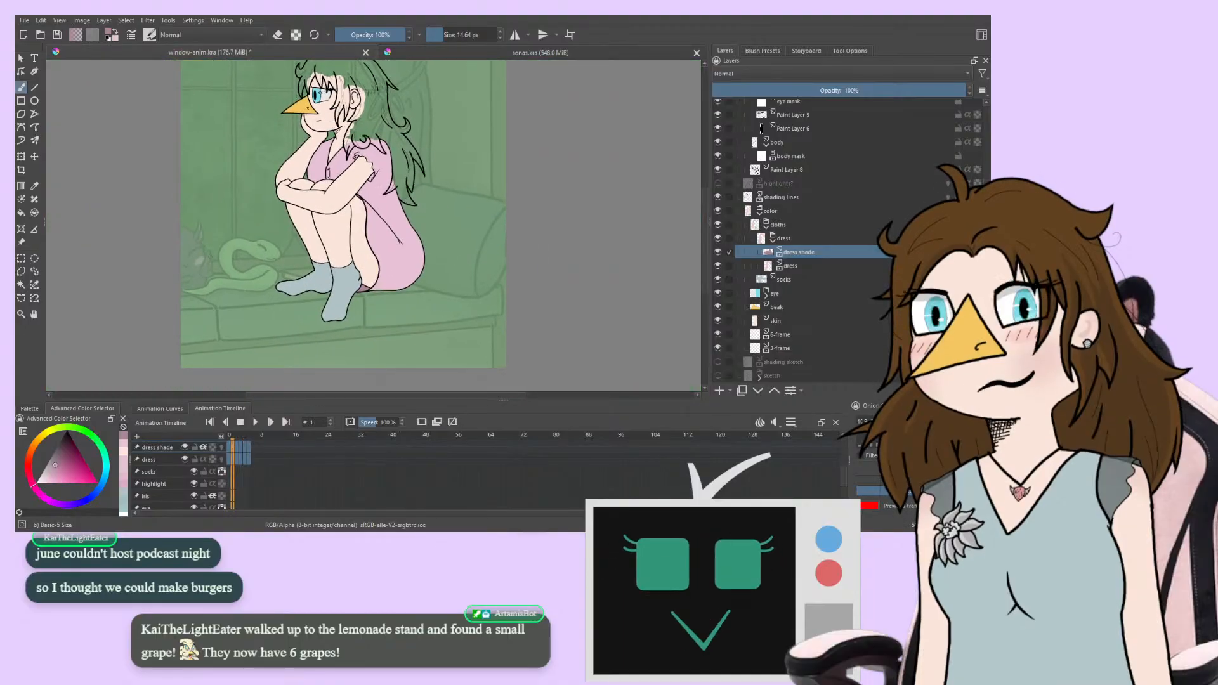
{"action": "key", "text": "Left"}
{"action": "key", "text": "Left"}
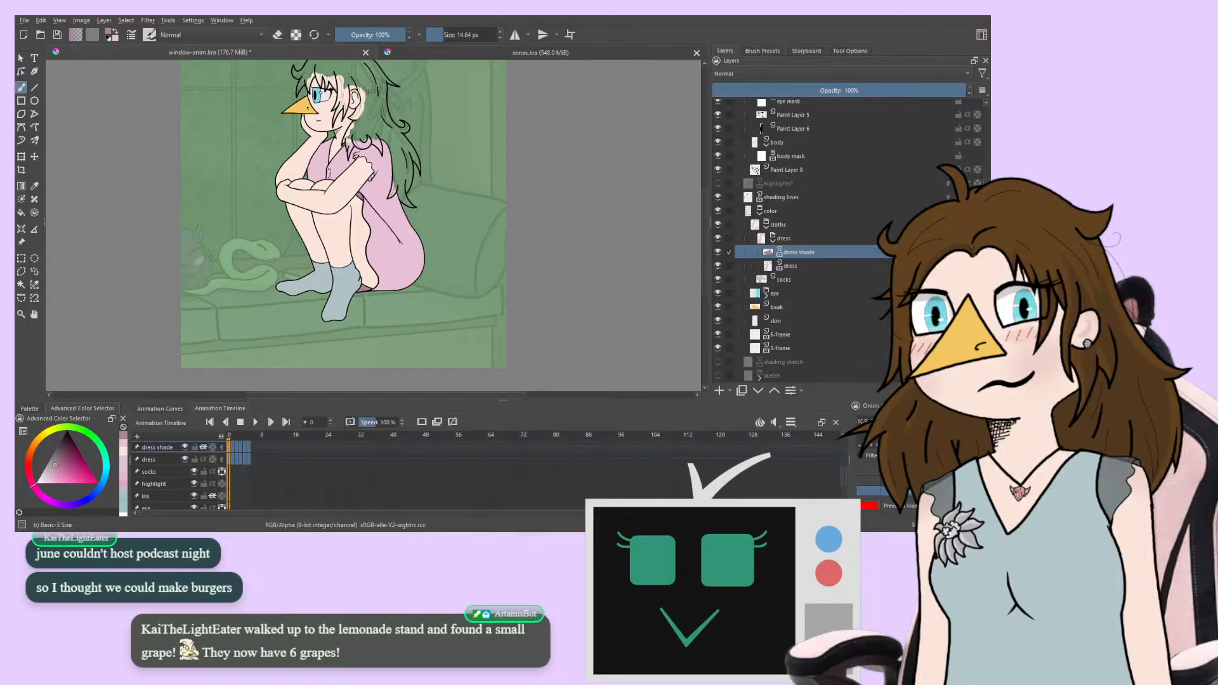
{"action": "key", "text": "m"}
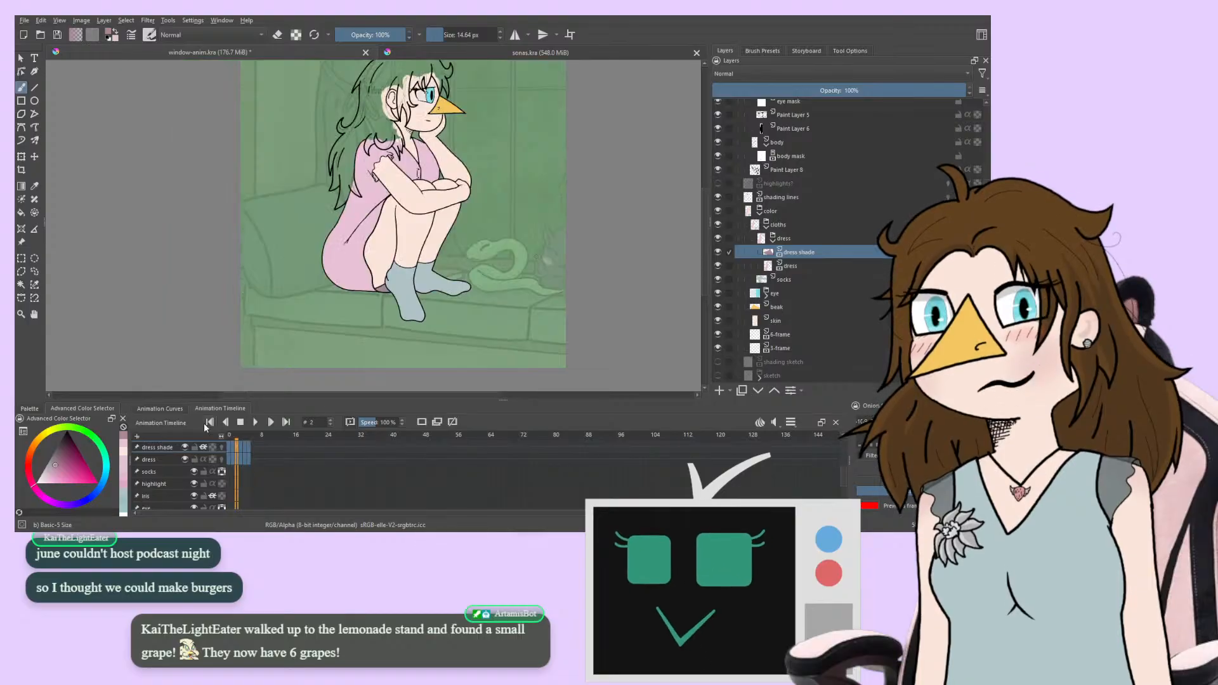
{"action": "left_click", "coordinate": [255, 422]}
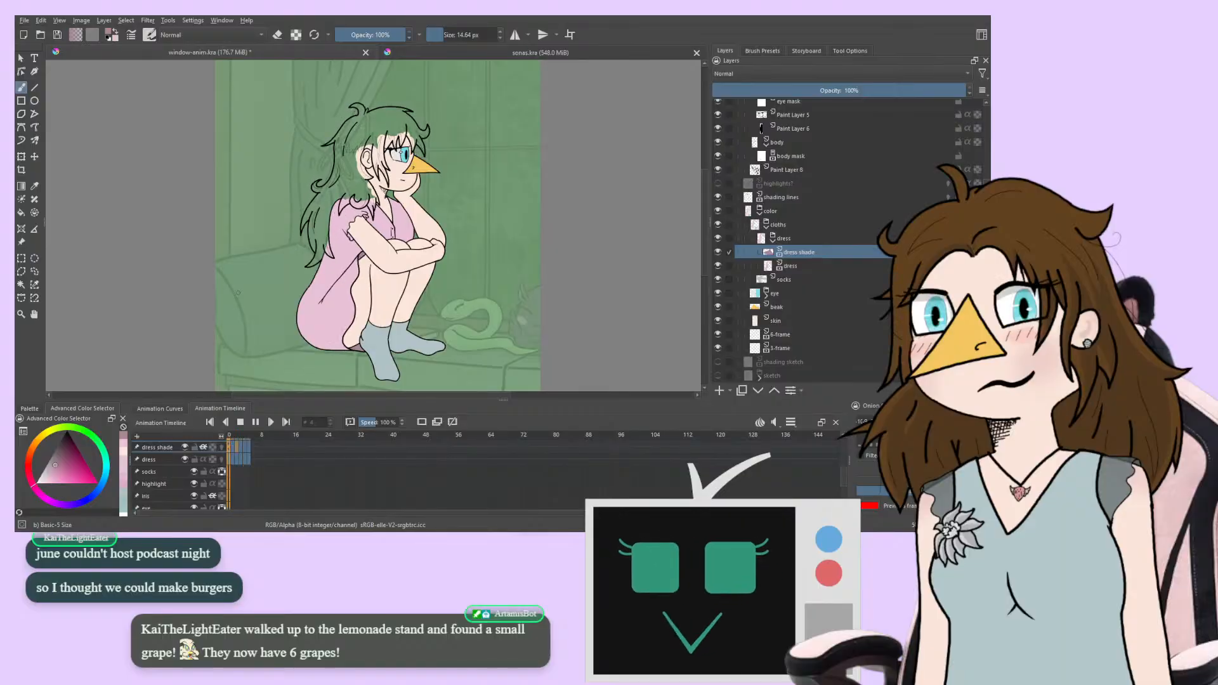
{"action": "left_click_drag", "start_coordinate": [264, 209], "coordinate": [267, 247]}
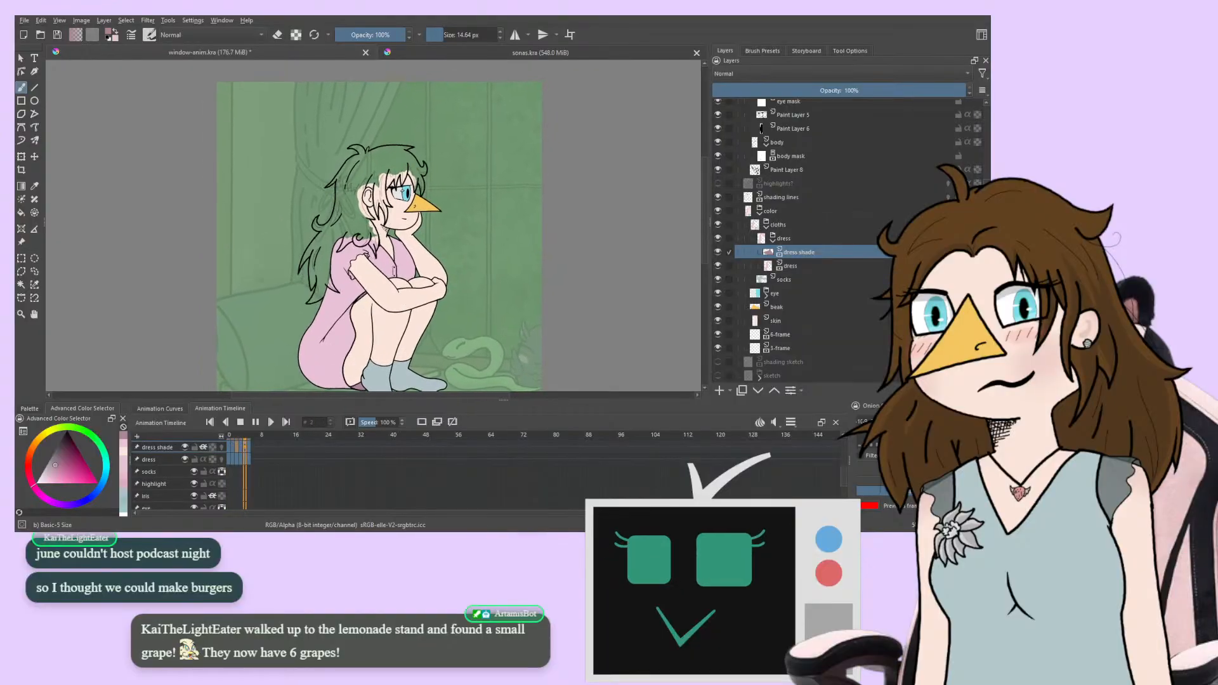
{"action": "key", "text": "ctrl+s"}
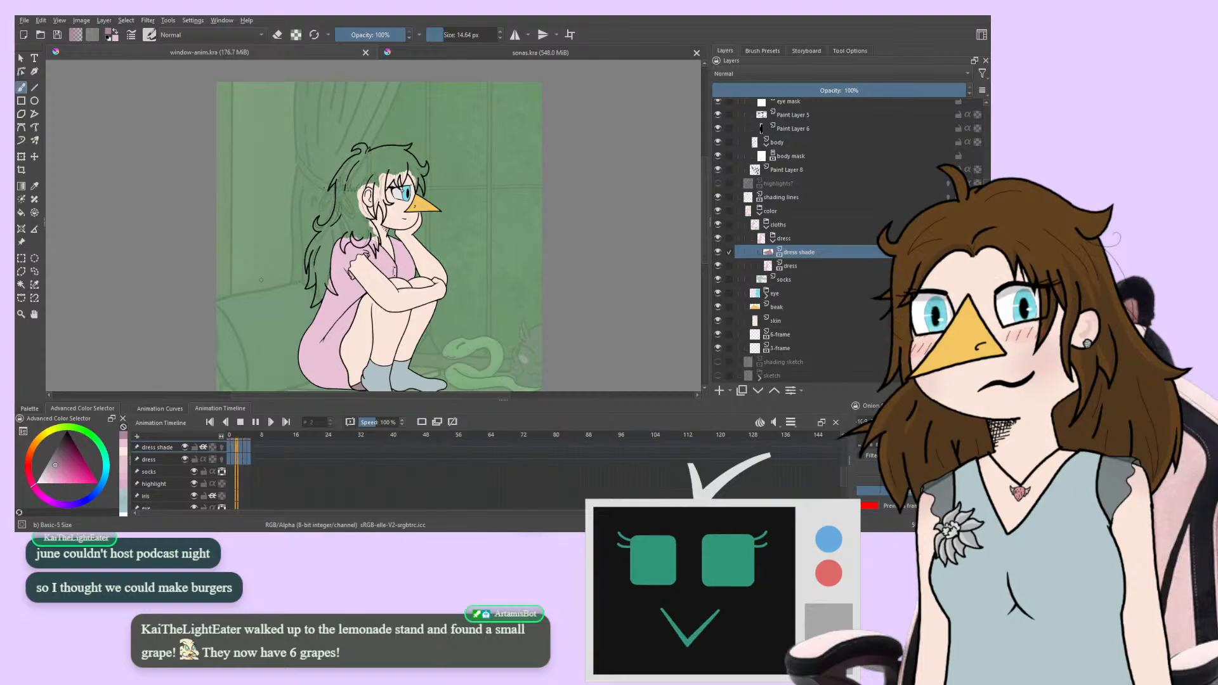
Collapse the dress layer group and examine the uncolored hair area while the animation plays
{"action": "left_click_drag", "start_coordinate": [236, 264], "coordinate": [265, 286]}
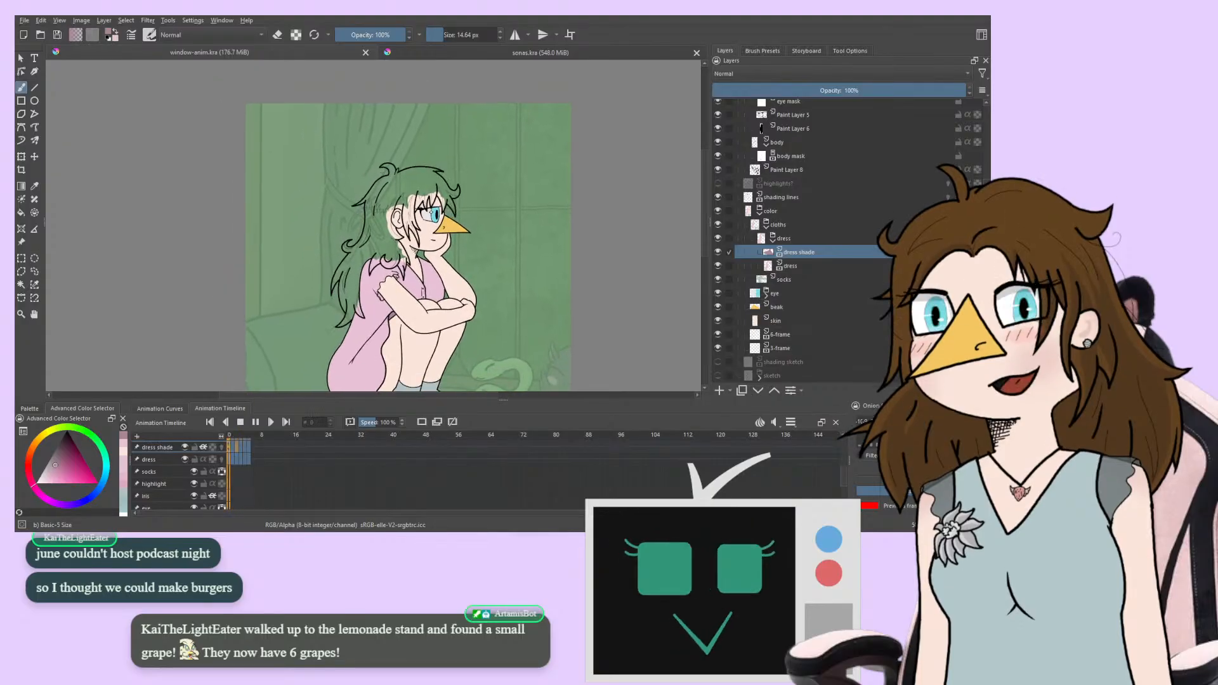
{"action": "key", "text": "ctrl+plus"}
{"action": "key", "text": "ctrl+plus"}
{"action": "key", "text": "ctrl+plus"}
{"action": "left_click_drag", "start_coordinate": [322, 316], "coordinate": [270, 234]}
{"action": "left_click", "coordinate": [772, 238]}
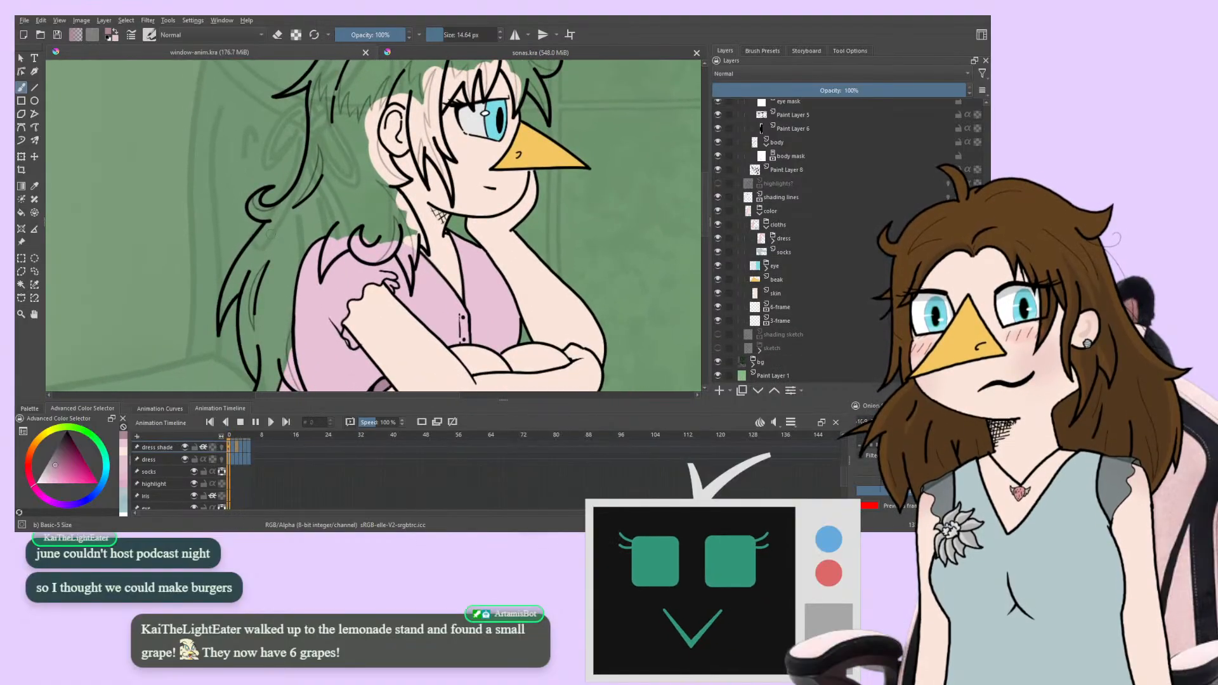
{"action": "key", "text": "minus"}
{"action": "key", "text": "minus"}
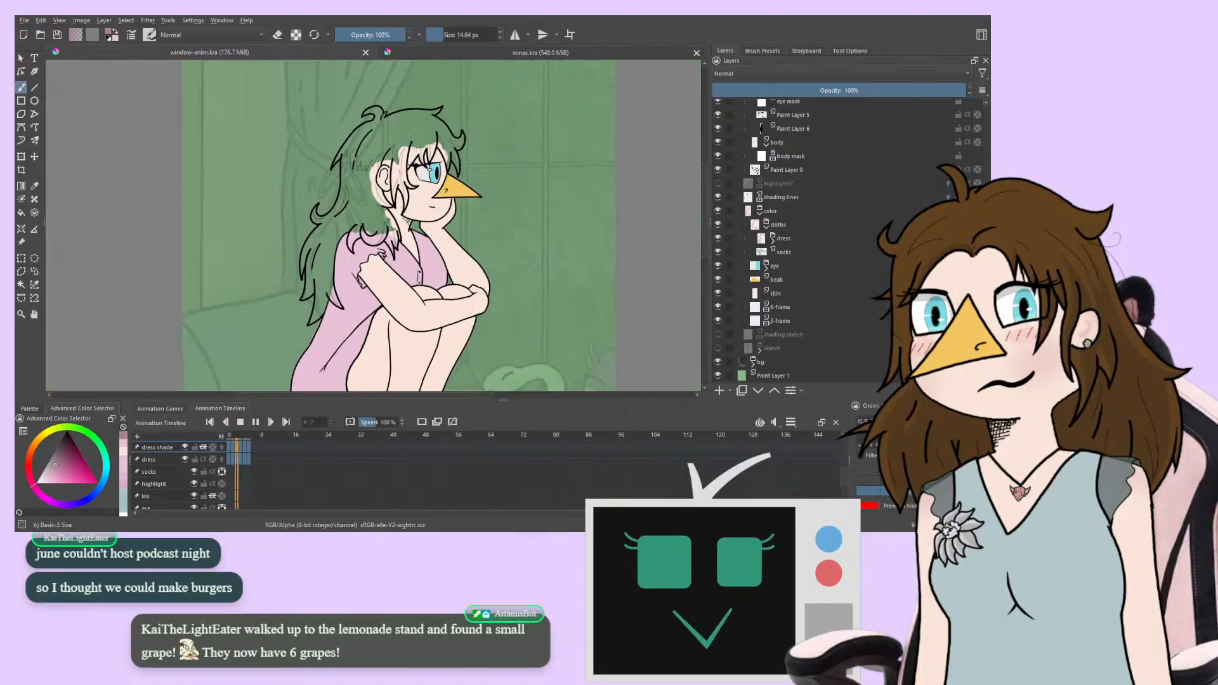
{"action": "mouse_move", "coordinate": [250, 252]}
{"action": "left_mouse_down"}
{"action": "mouse_move", "coordinate": [284, 126]}
{"action": "mouse_move", "coordinate": [264, 270]}
{"action": "left_mouse_up"}
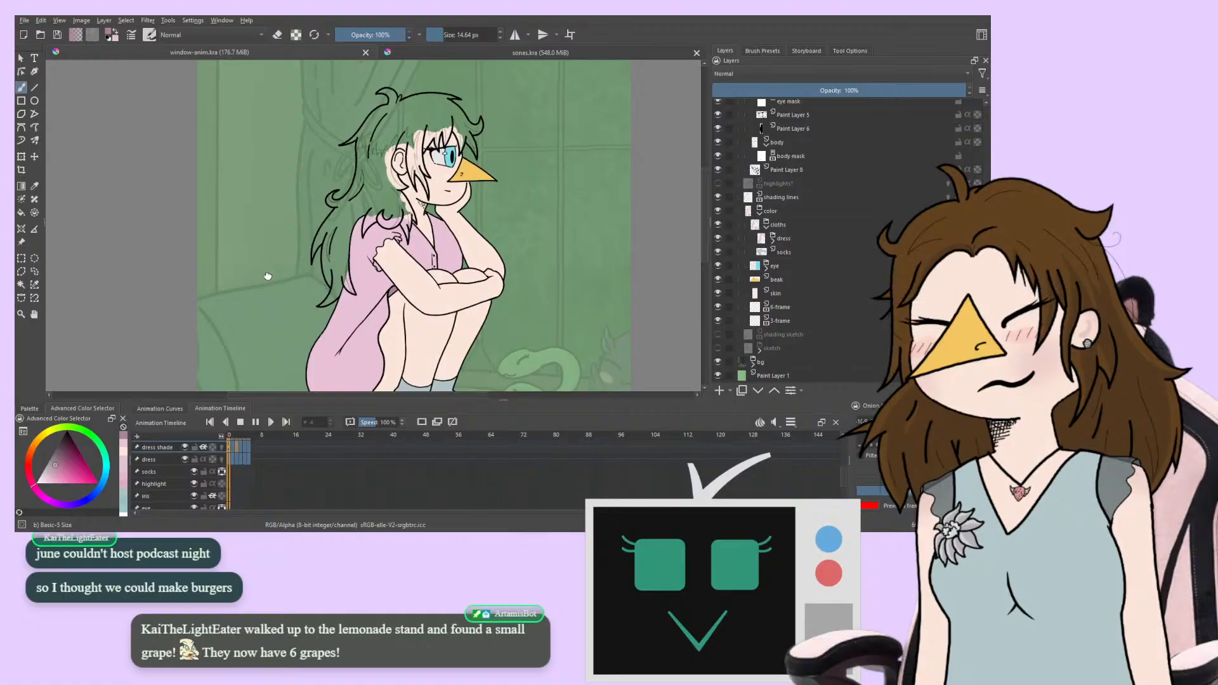
{"action": "left_click_drag", "start_coordinate": [267, 275], "coordinate": [256, 271]}
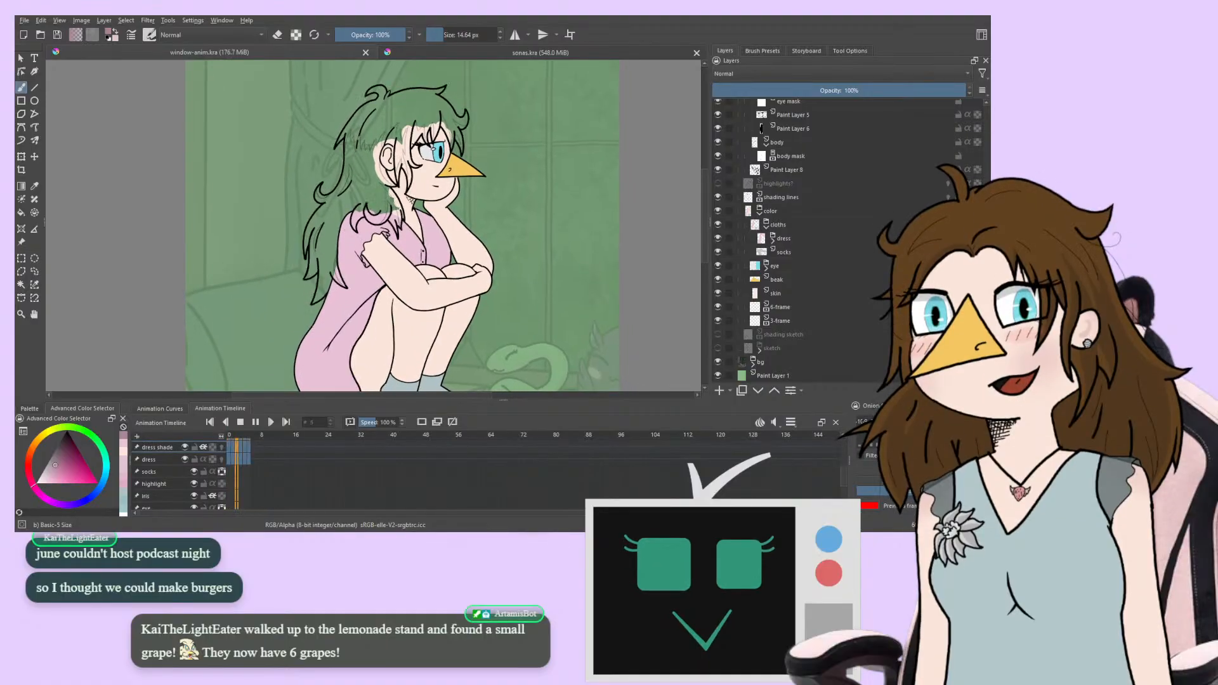
Add a new paint layer inside the color group, directly above the cloths group
{"action": "left_click", "coordinate": [736, 212]}
{"action": "scroll", "coordinate": [756, 217], "scroll_direction": "up", "scroll_amount": 3}
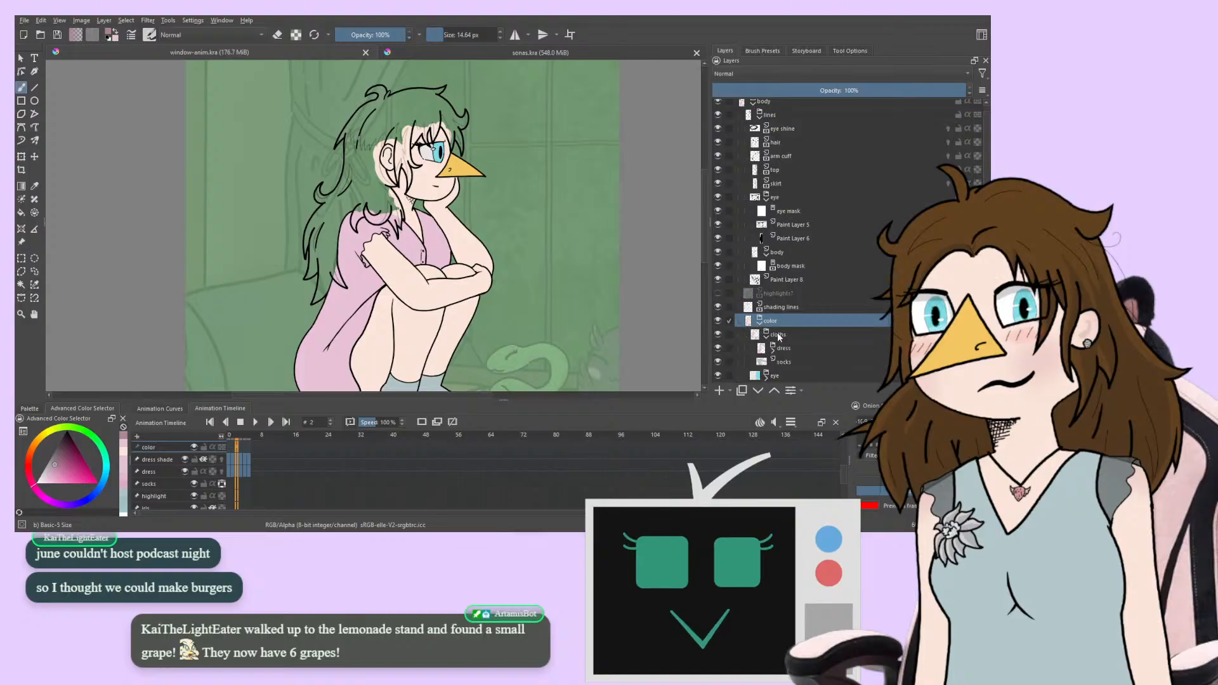
{"action": "left_click", "coordinate": [778, 335]}
{"action": "left_click", "coordinate": [720, 391]}
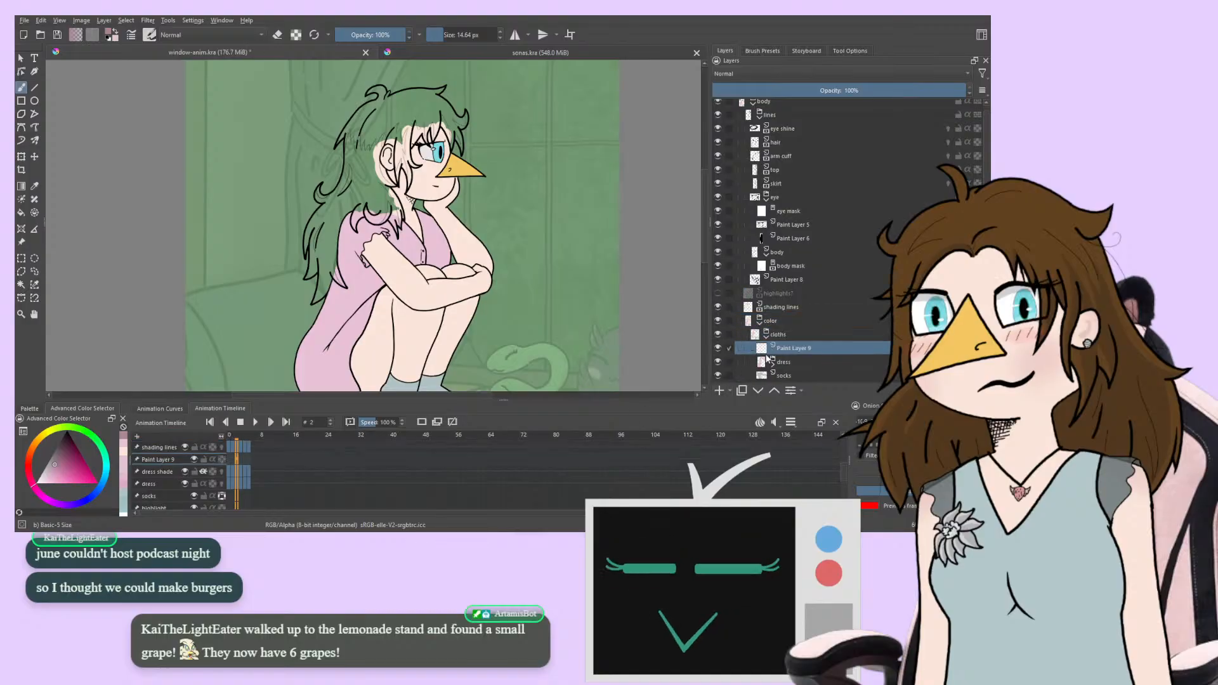
{"action": "left_click", "coordinate": [766, 351]}
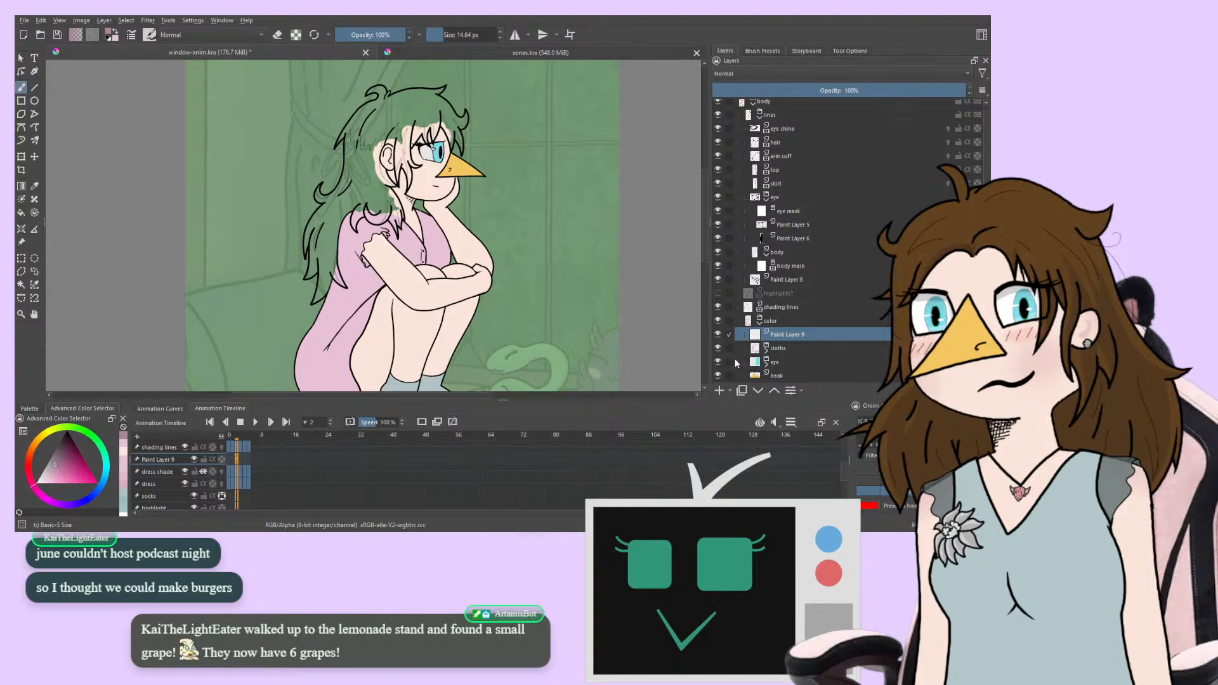
{"action": "left_click_drag", "start_coordinate": [653, 351], "coordinate": [632, 362]}
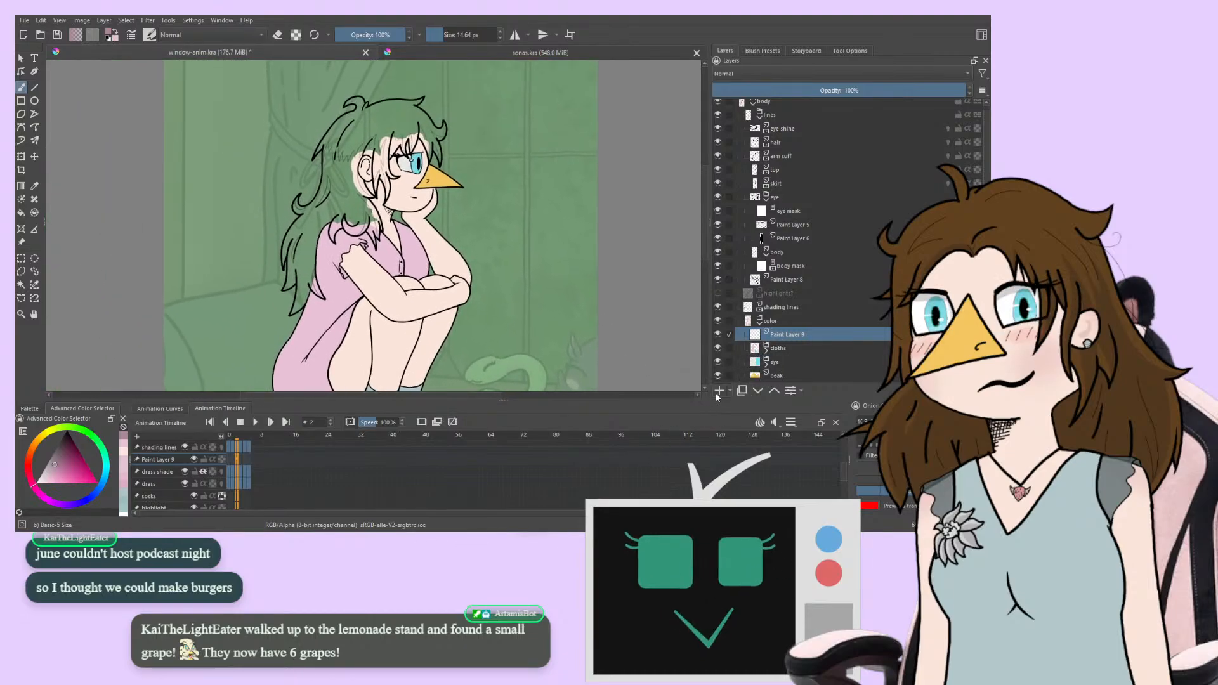
Rename the new paint layer base and place it in a new group named hair
{"action": "double_click", "coordinate": [782, 334]}
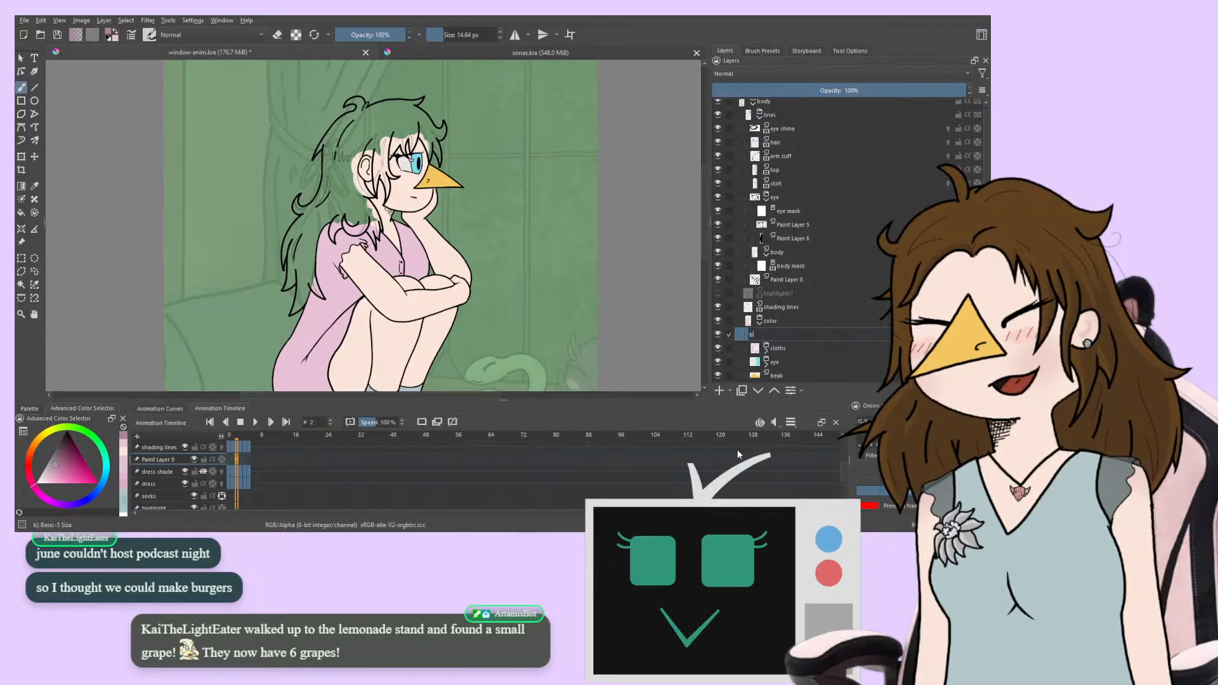
{"action": "type", "text": "base"}
{"action": "key", "text": "Return"}
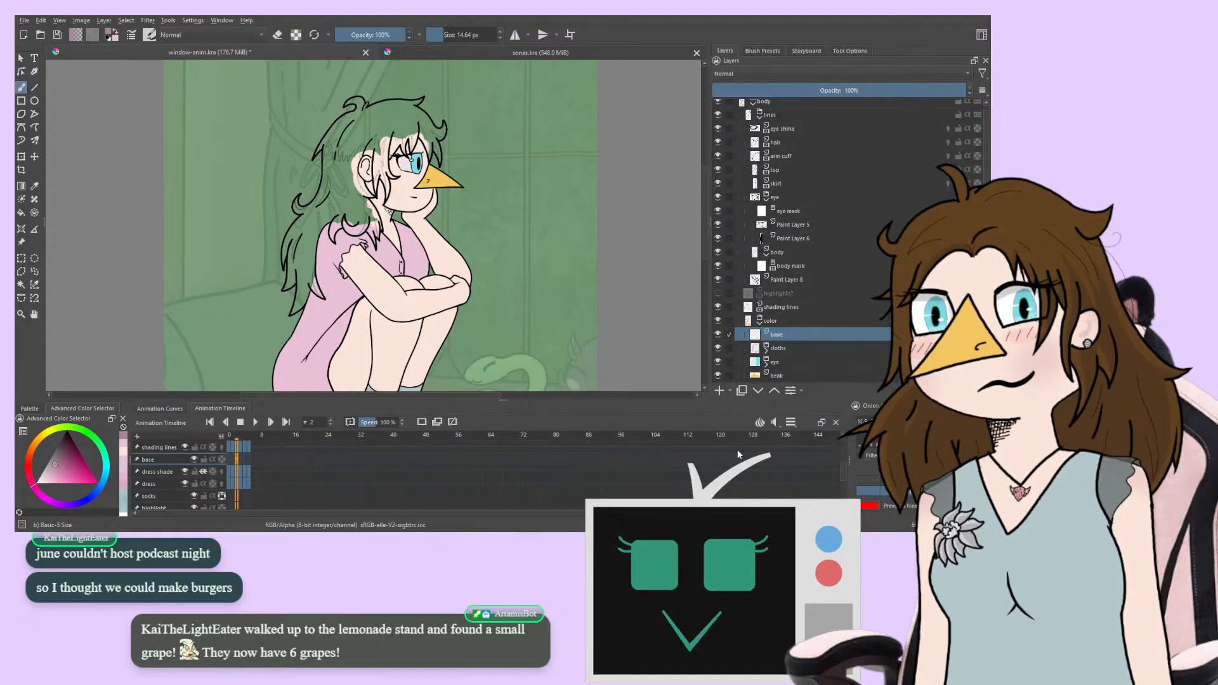
{"action": "key", "text": "ctrl+g"}
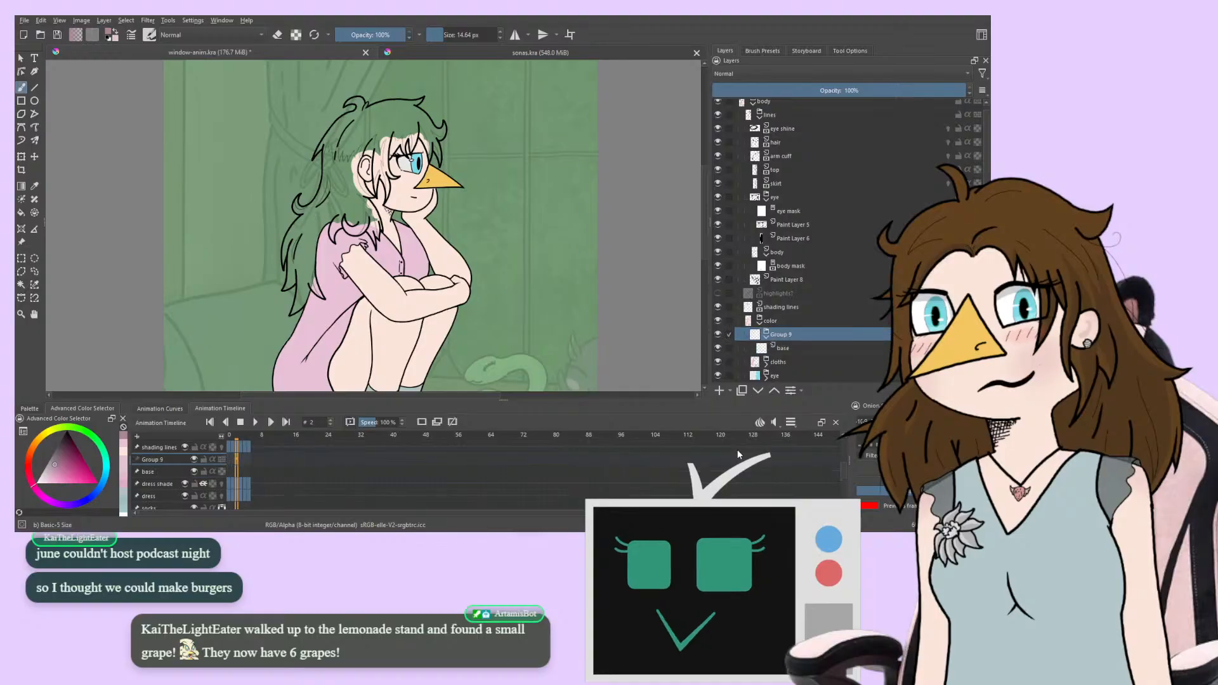
{"action": "key", "text": "F2"}
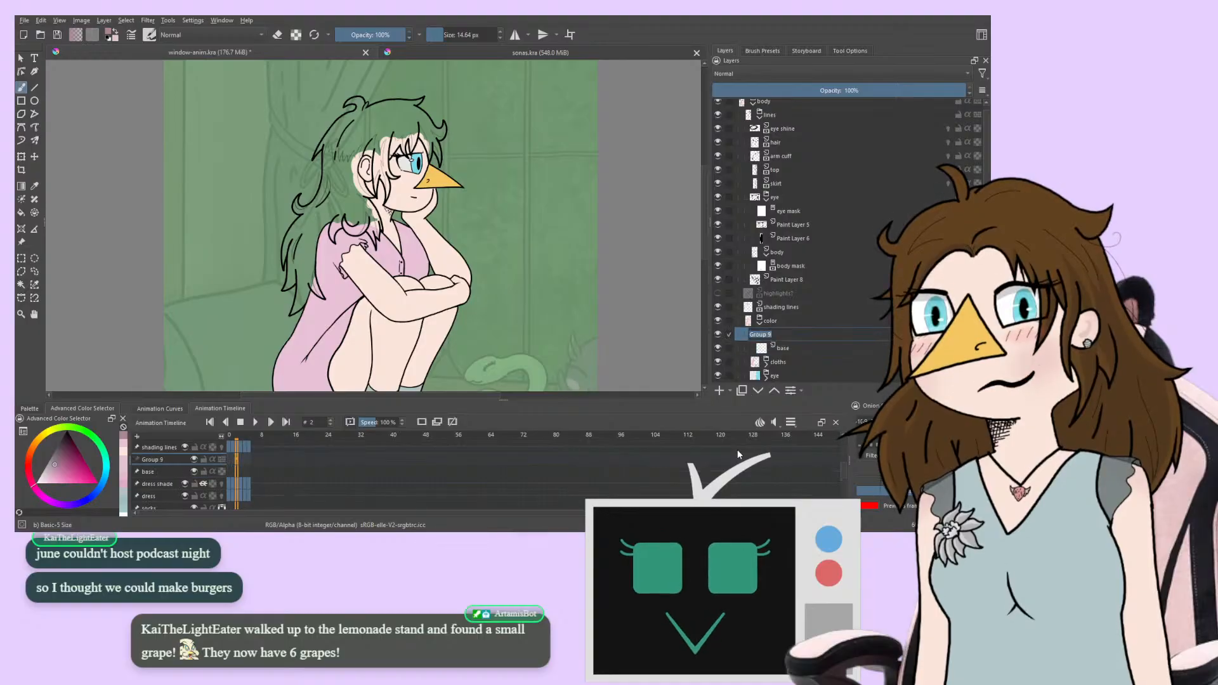
{"action": "type", "text": "hair"}
{"action": "key", "text": "Return"}
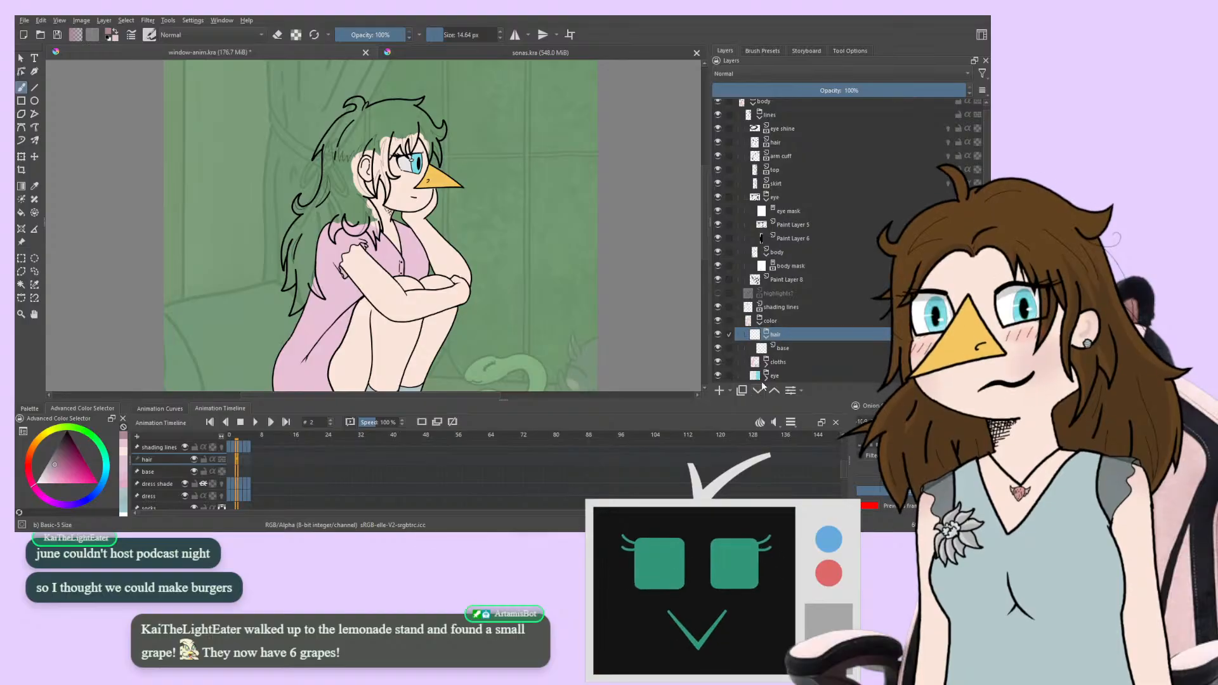
Make the hair base layer active and sample the brown hair color from the sonas.kra reference drawing
{"action": "left_click", "coordinate": [785, 350]}
{"action": "left_click_drag", "start_coordinate": [354, 211], "coordinate": [409, 305]}
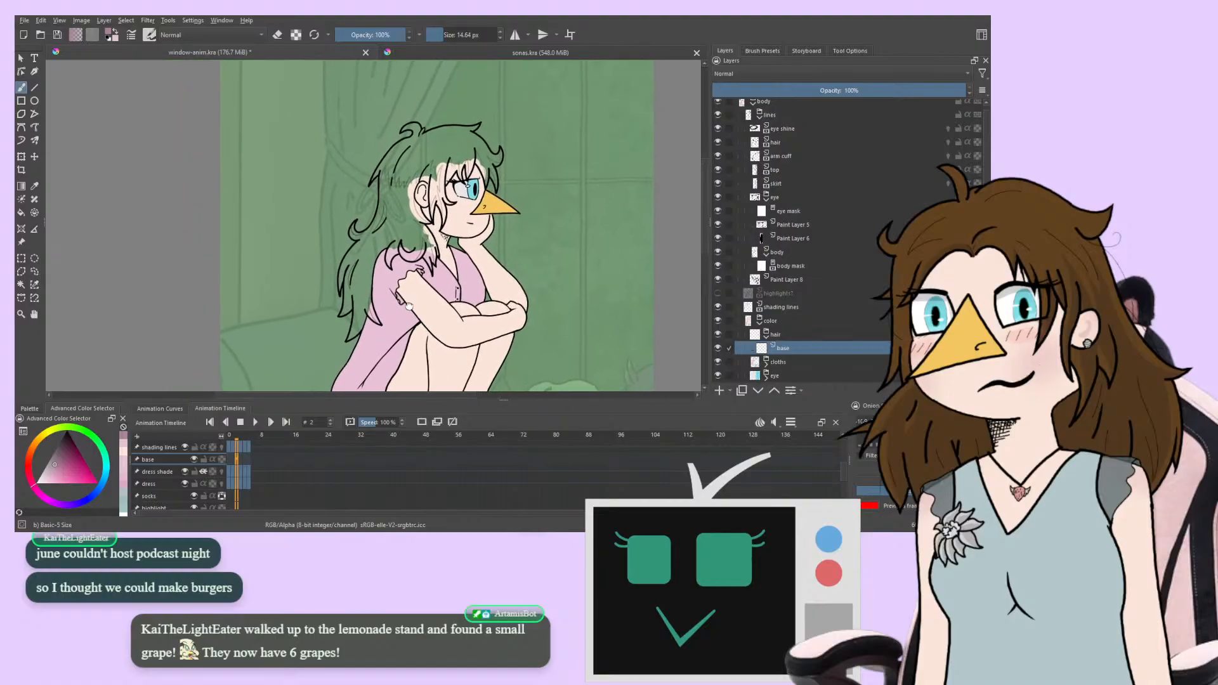
{"action": "key", "text": "plus"}
{"action": "key", "text": "plus"}
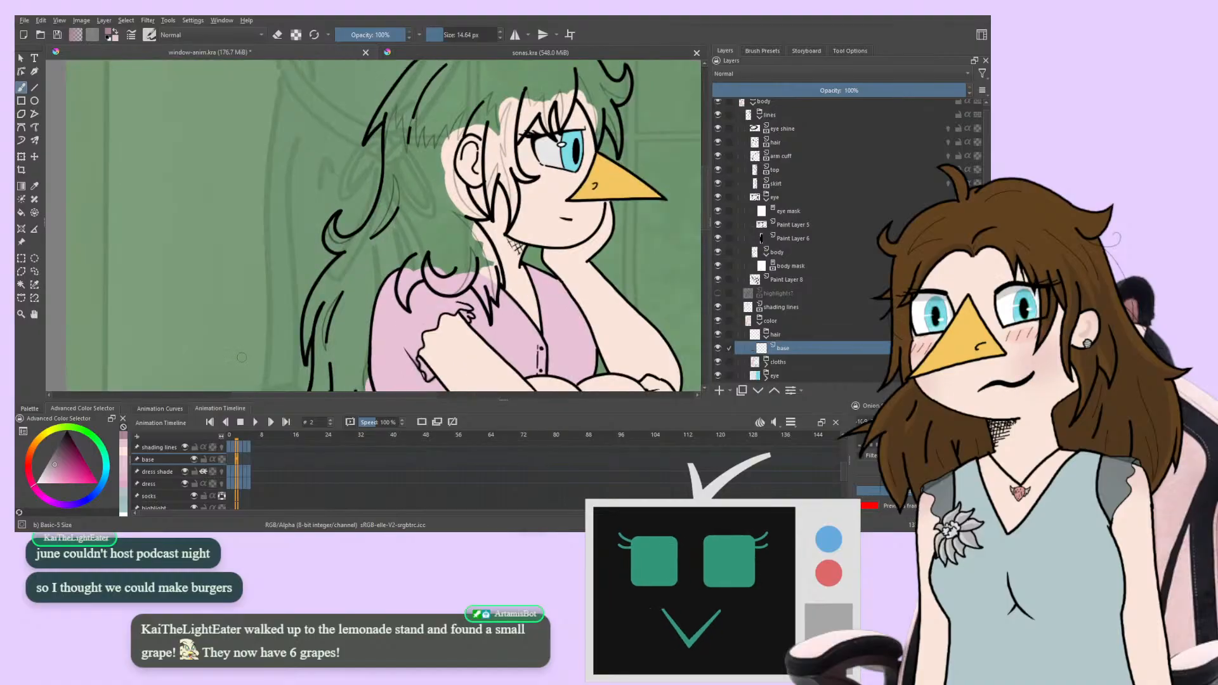
{"action": "left_click_drag", "start_coordinate": [278, 252], "coordinate": [242, 300]}
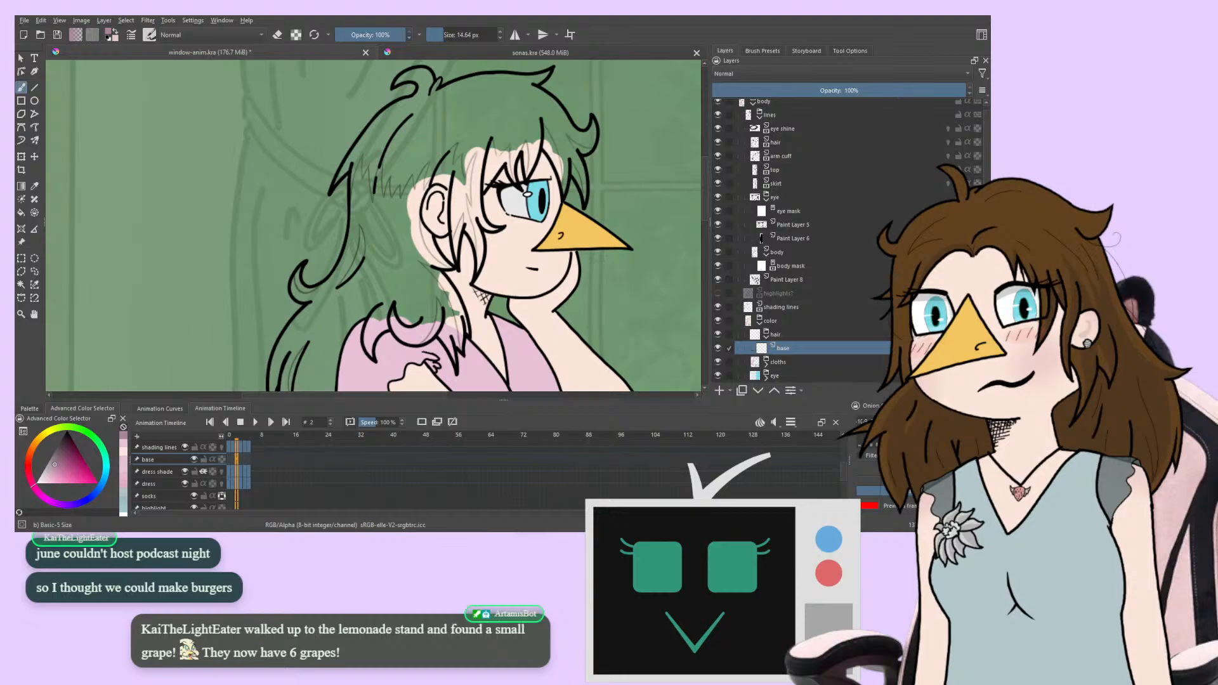
{"action": "mouse_move", "coordinate": [291, 304]}
{"action": "left_mouse_down"}
{"action": "mouse_move", "coordinate": [280, 209]}
{"action": "mouse_move", "coordinate": [250, 204]}
{"action": "left_mouse_up"}
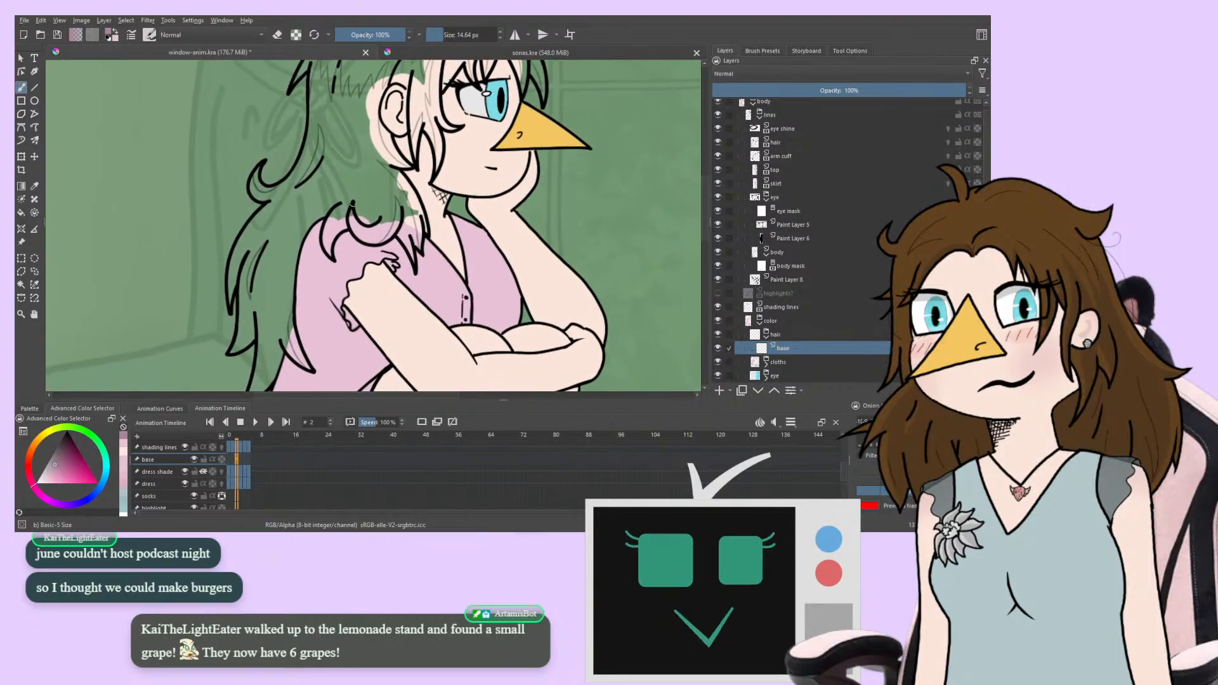
{"action": "left_click_drag", "start_coordinate": [353, 205], "coordinate": [378, 233]}
{"action": "left_click", "coordinate": [416, 55]}
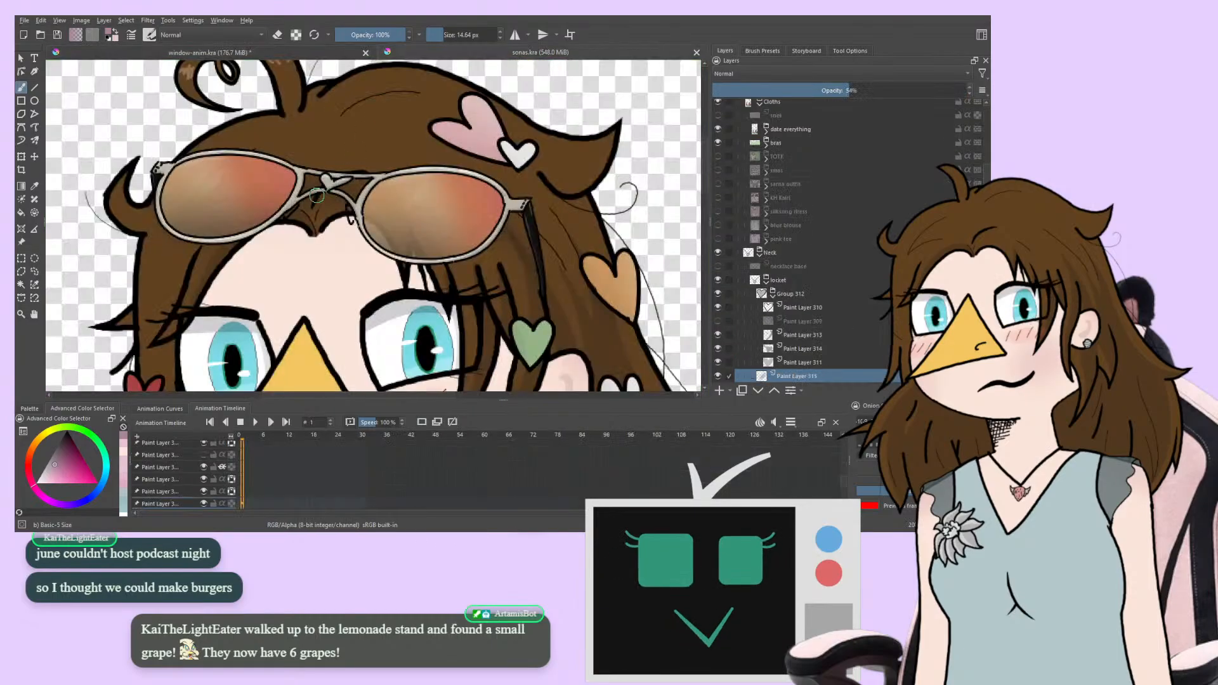
{"action": "left_click_drag", "start_coordinate": [253, 245], "coordinate": [217, 283]}
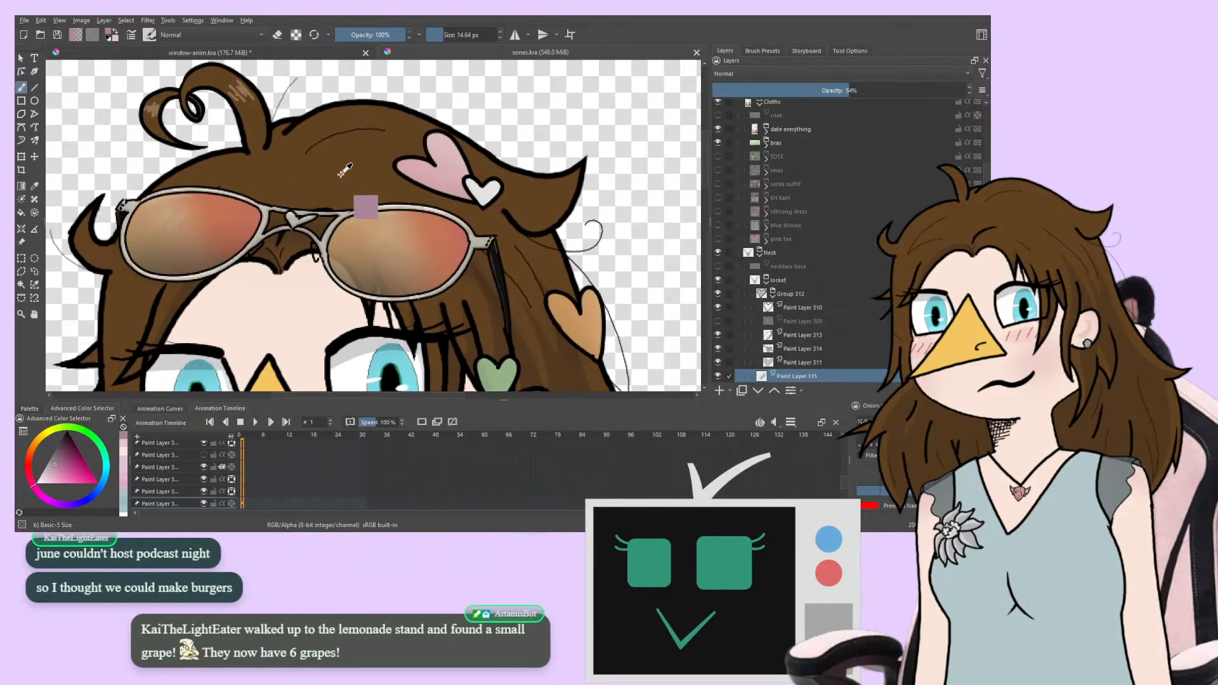
{"action": "left_click", "coordinate": [341, 175], "text": "ctrl"}
{"action": "left_click", "coordinate": [280, 52]}
Paint a brown stroke inside the lowest hair strand on frame 2 and compare its position on frame 0
{"action": "mouse_move", "coordinate": [184, 190]}
{"action": "left_mouse_down"}
{"action": "mouse_move", "coordinate": [215, 201]}
{"action": "mouse_move", "coordinate": [260, 270]}
{"action": "left_mouse_up"}
{"action": "mouse_move", "coordinate": [373, 251]}
{"action": "left_mouse_down"}
{"action": "mouse_move", "coordinate": [367, 196]}
{"action": "mouse_move", "coordinate": [355, 199]}
{"action": "mouse_move", "coordinate": [362, 172]}
{"action": "left_mouse_up"}
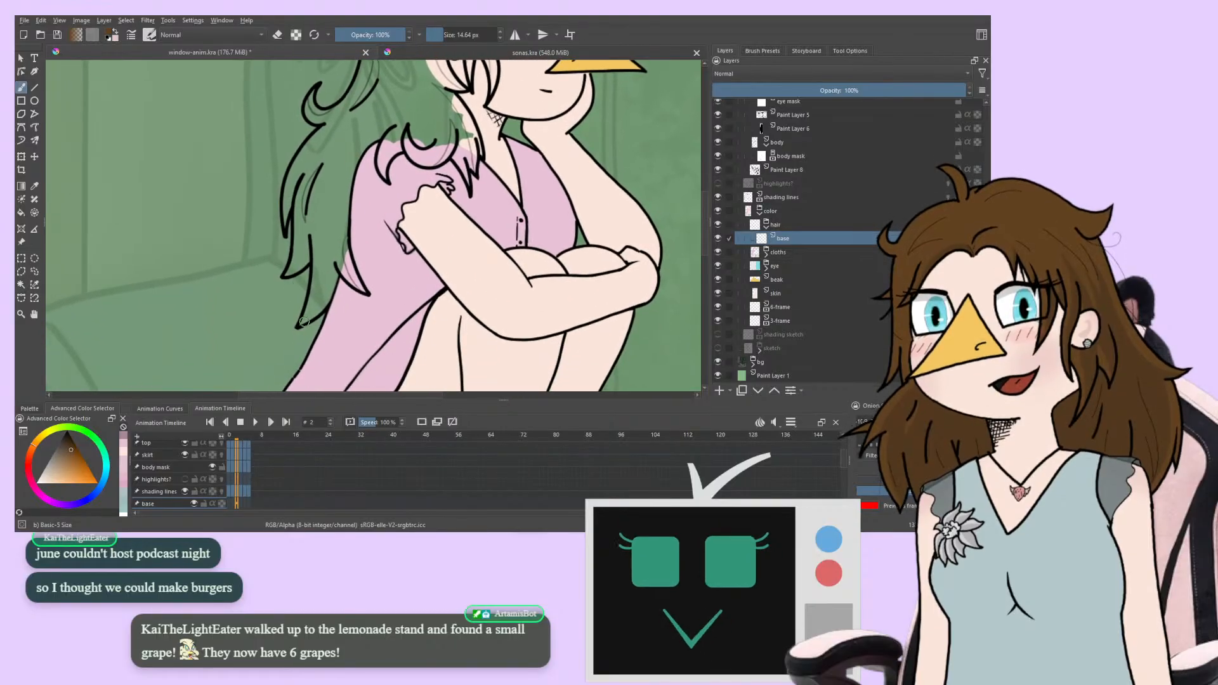
{"action": "mouse_move", "coordinate": [319, 269]}
{"action": "left_mouse_down"}
{"action": "mouse_move", "coordinate": [307, 313]}
{"action": "mouse_move", "coordinate": [316, 241]}
{"action": "left_mouse_up"}
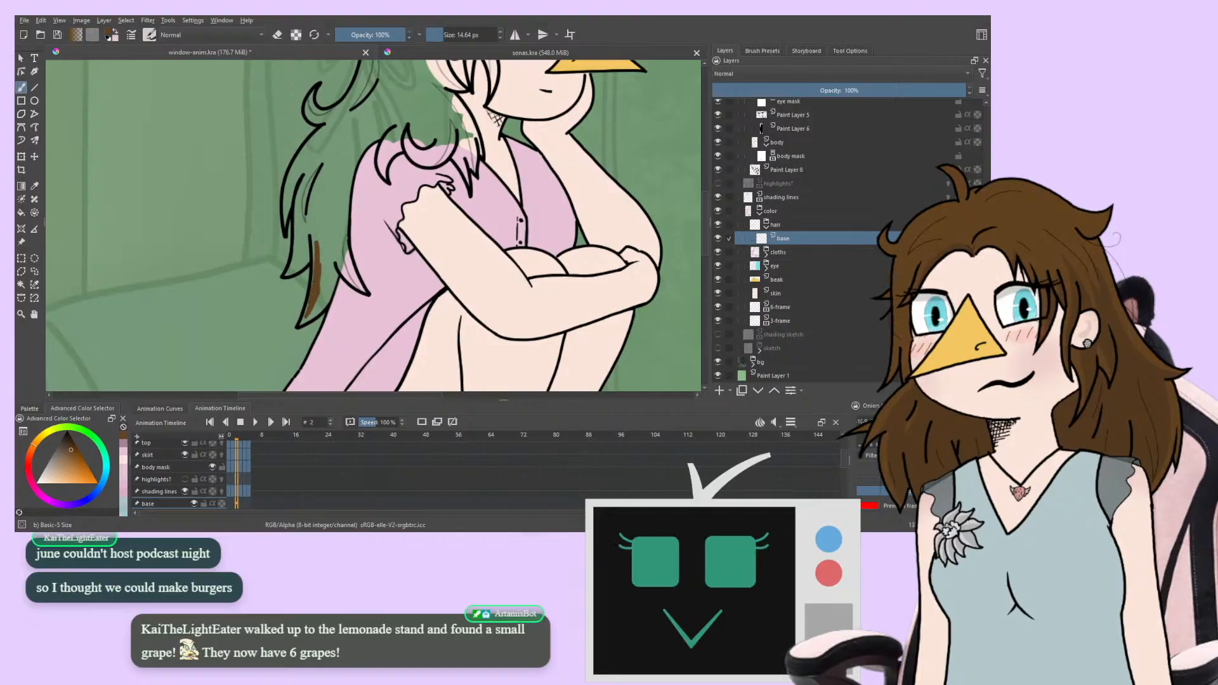
{"action": "key", "text": "ctrl+plus"}
{"action": "left_click_drag", "start_coordinate": [192, 268], "coordinate": [270, 197]}
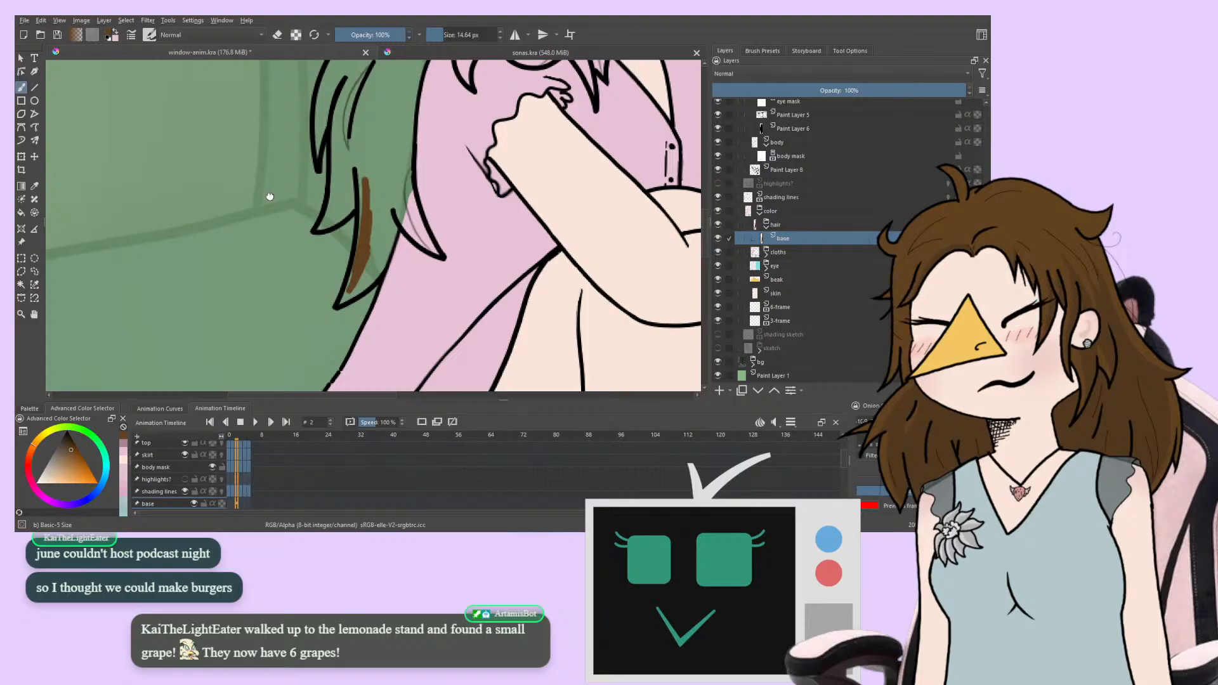
{"action": "left_click_drag", "start_coordinate": [270, 196], "coordinate": [268, 198]}
{"action": "key", "text": "Left"}
{"action": "key", "text": "Left"}
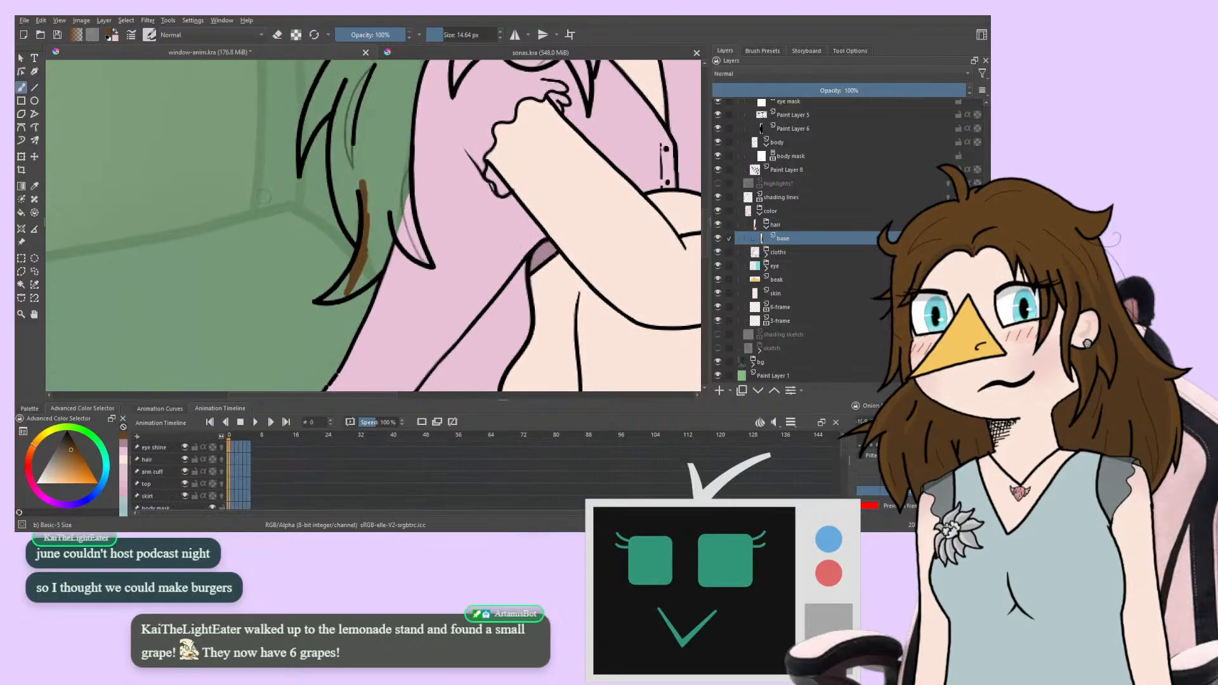
Give the hair base layer a keyframe at frame 0, remove the trial brown stroke, and return to frame 0
{"action": "key", "text": "e"}
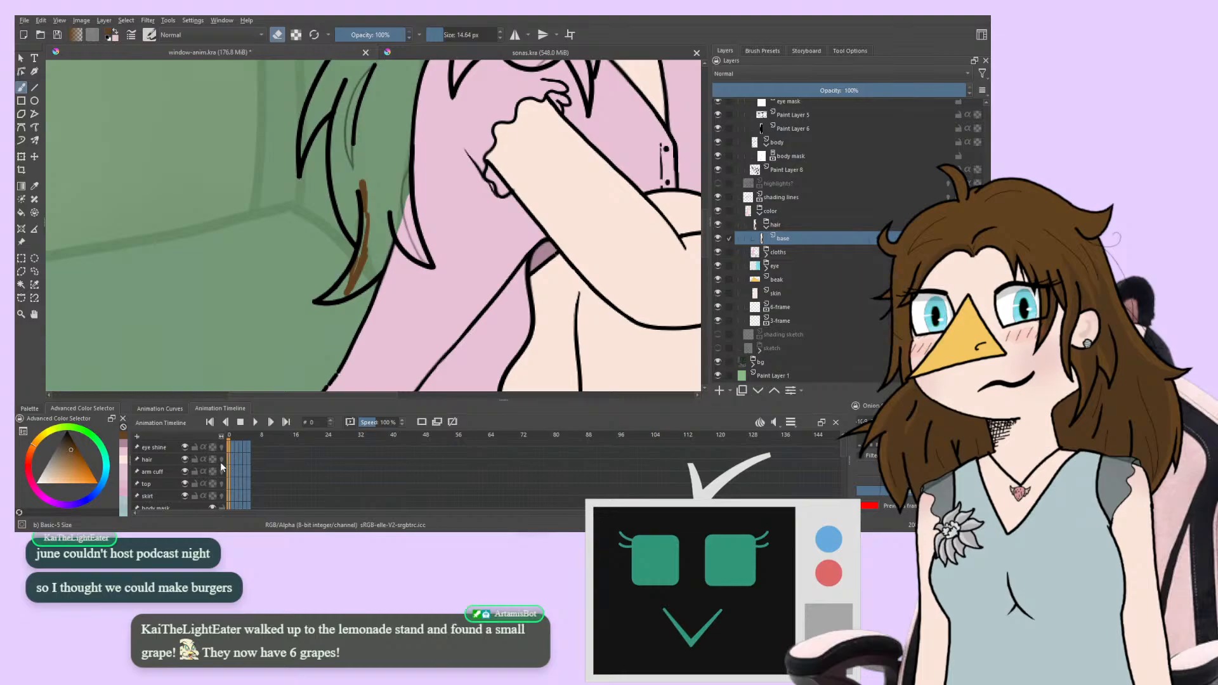
{"action": "scroll", "coordinate": [184, 476], "scroll_direction": "down", "scroll_amount": 3}
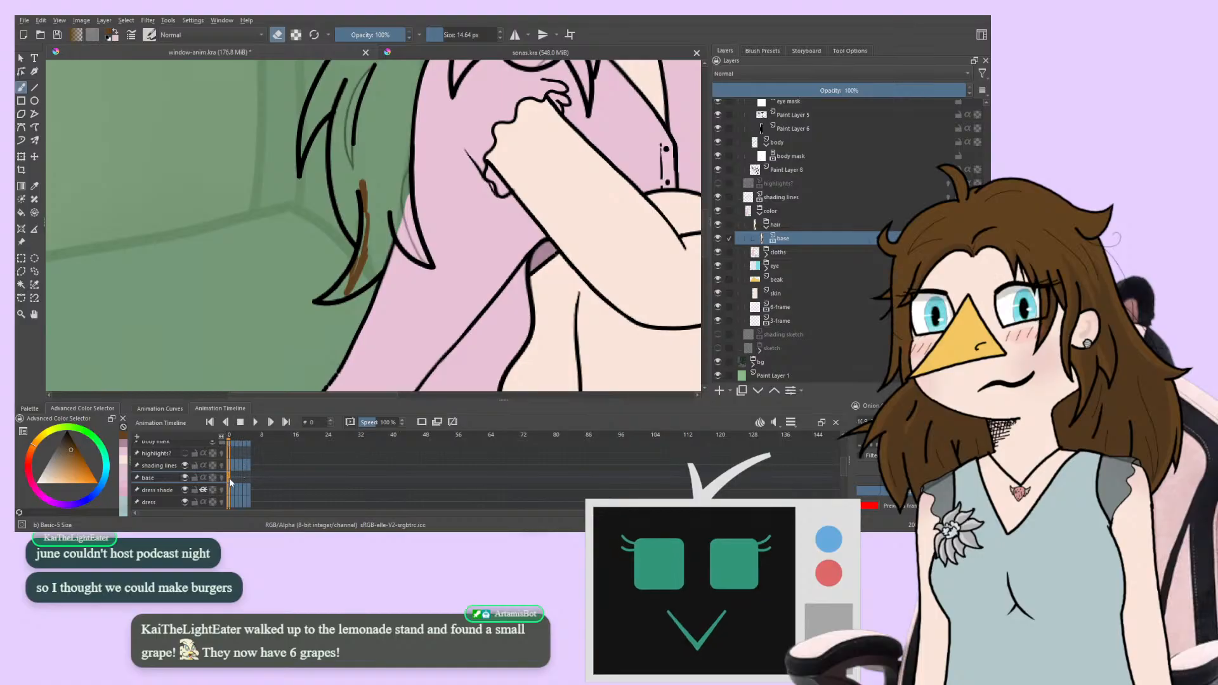
{"action": "key", "text": "ctrl+z"}
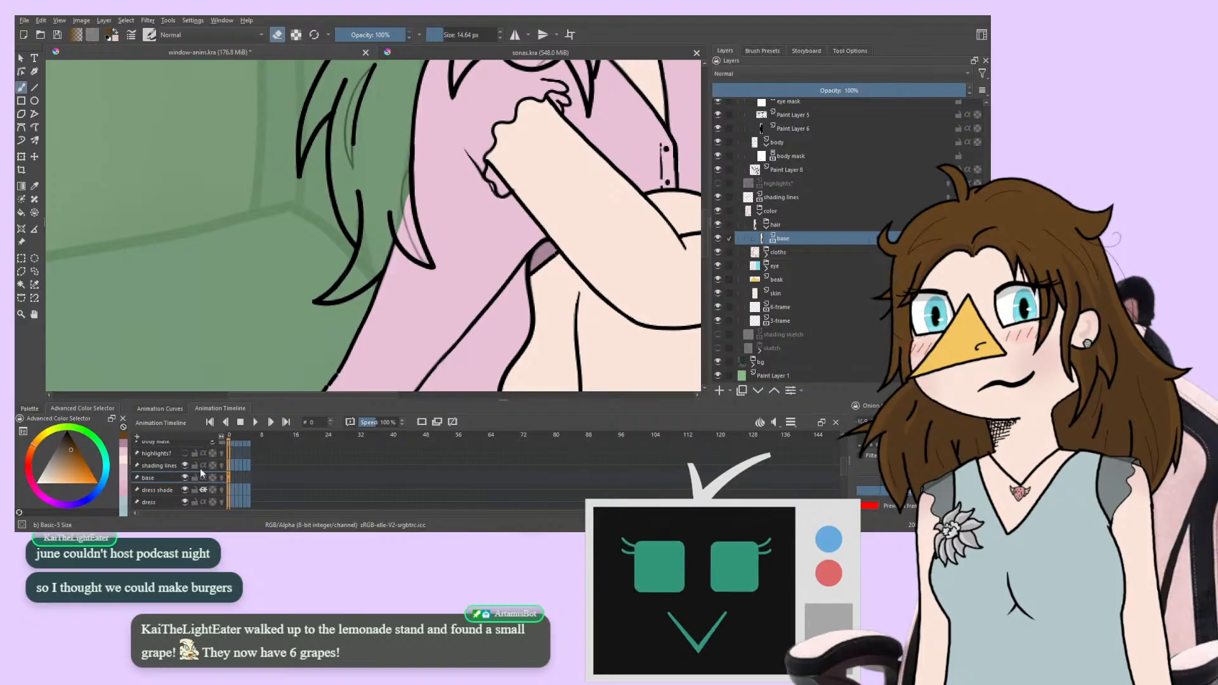
{"action": "left_click", "coordinate": [236, 476]}
{"action": "left_click", "coordinate": [228, 479]}
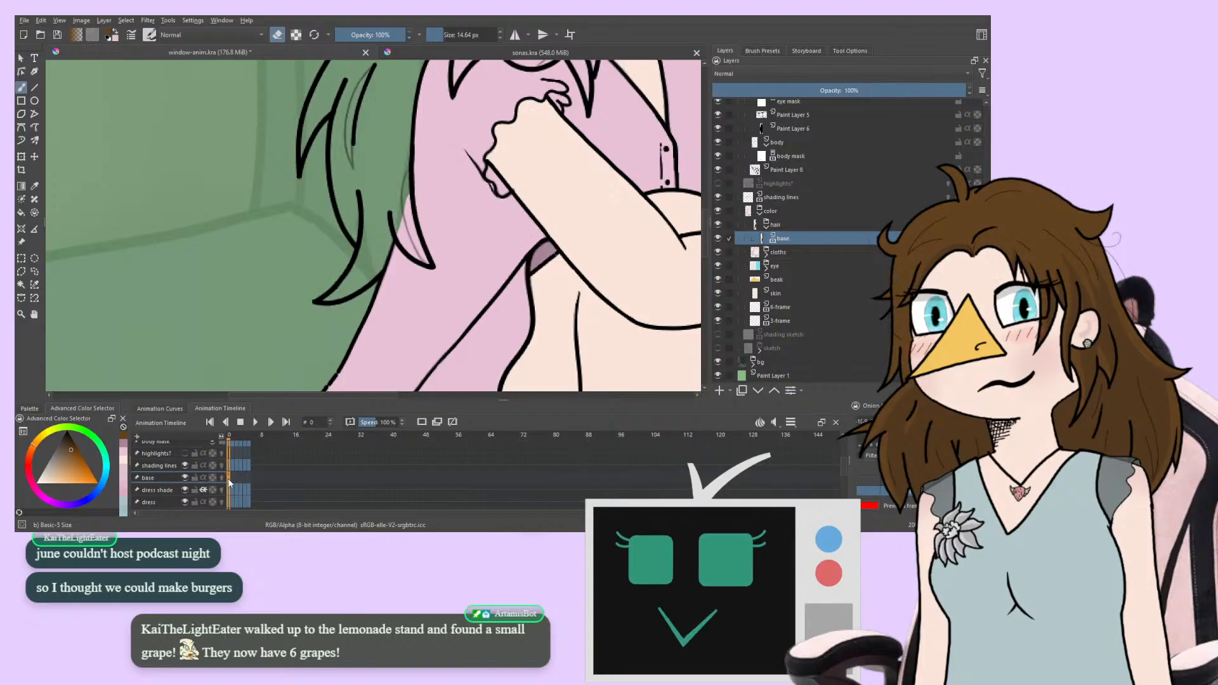
{"action": "left_click", "coordinate": [231, 478]}
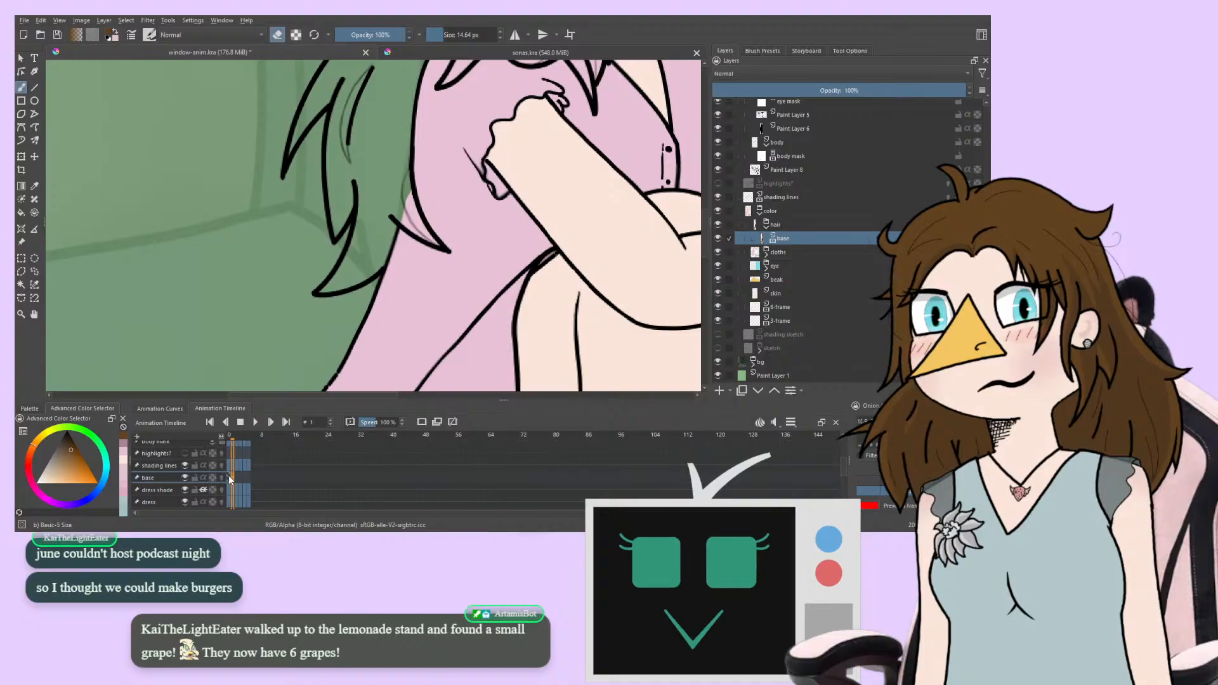
{"action": "left_click", "coordinate": [228, 479]}
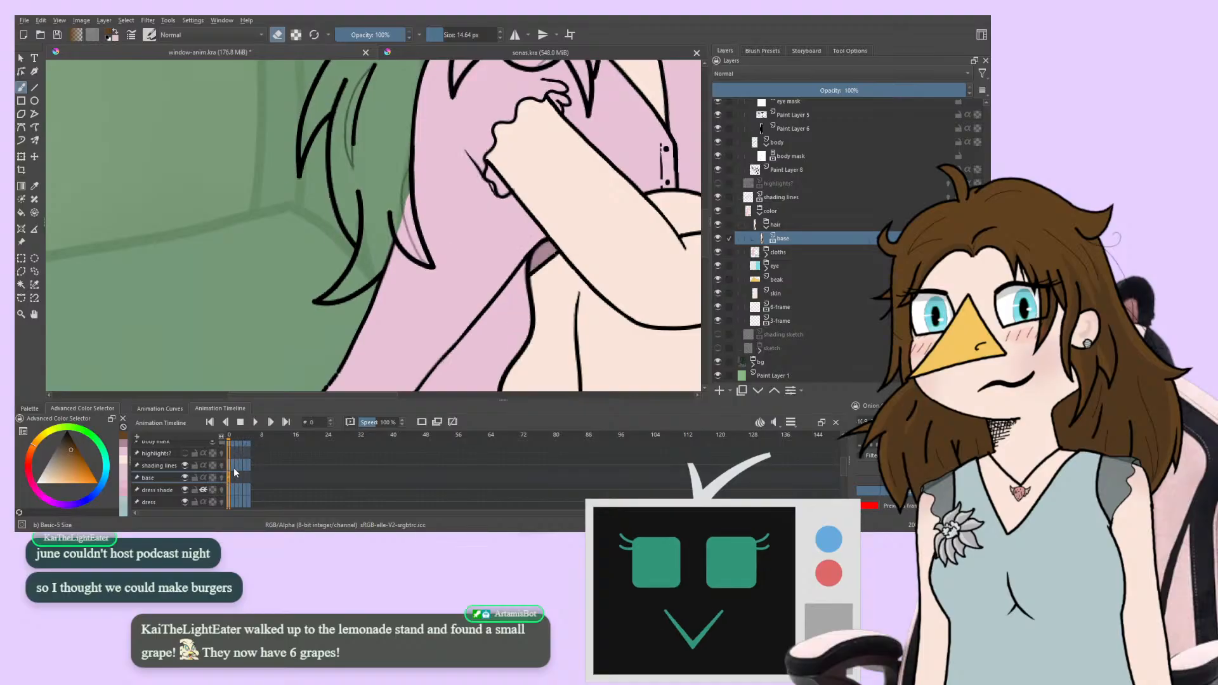
{"action": "left_click", "coordinate": [235, 474]}
{"action": "left_click", "coordinate": [228, 478]}
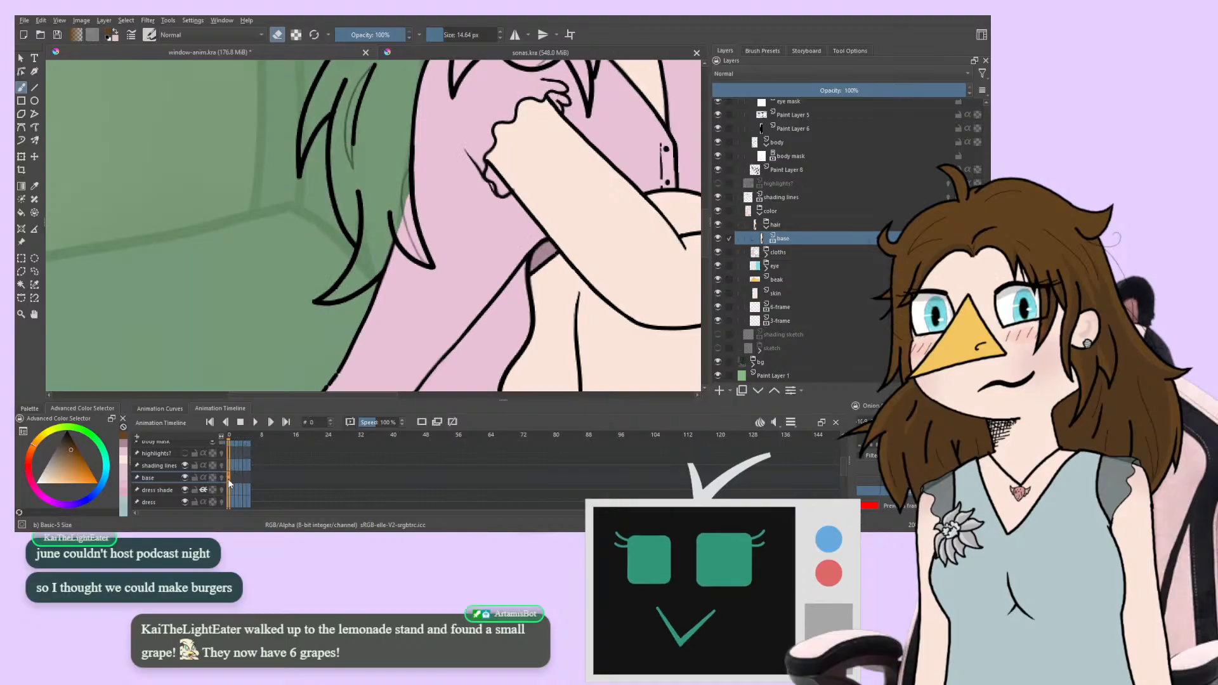
Paint the lowest back hair strands solid brown inside the line art on frame 0
{"action": "left_click_drag", "start_coordinate": [295, 266], "coordinate": [238, 274]}
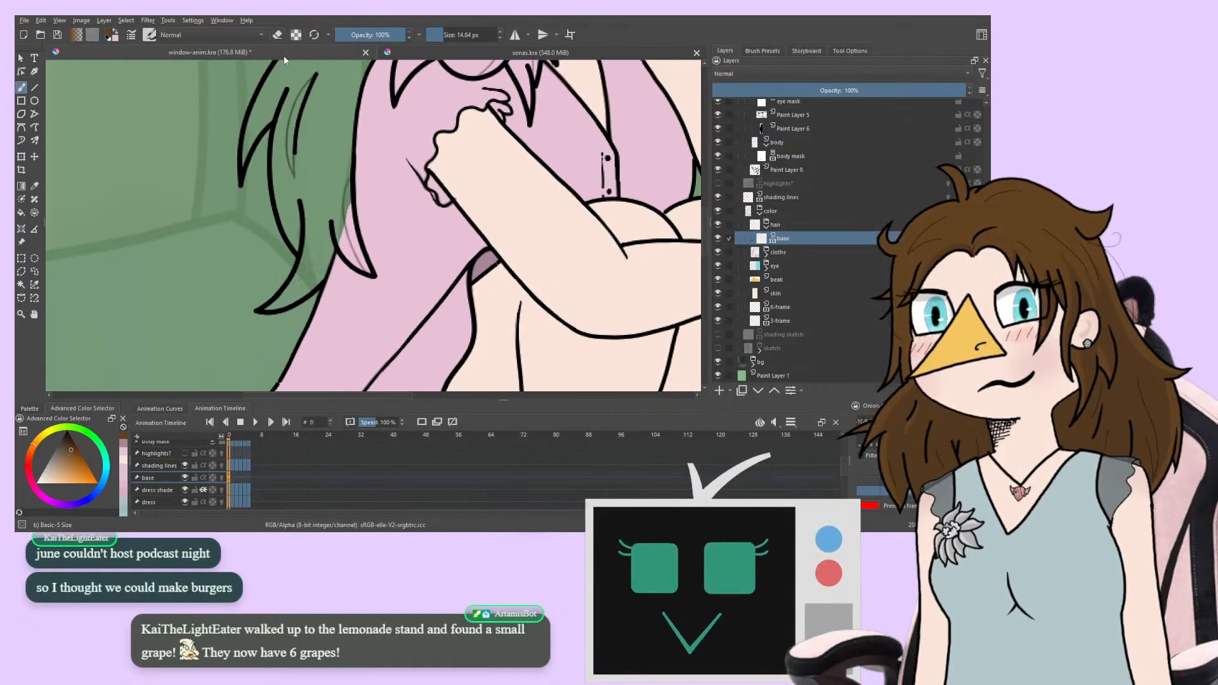
{"action": "mouse_move", "coordinate": [295, 291]}
{"action": "left_mouse_down"}
{"action": "mouse_move", "coordinate": [331, 245]}
{"action": "mouse_move", "coordinate": [310, 209]}
{"action": "mouse_move", "coordinate": [284, 297]}
{"action": "left_mouse_up"}
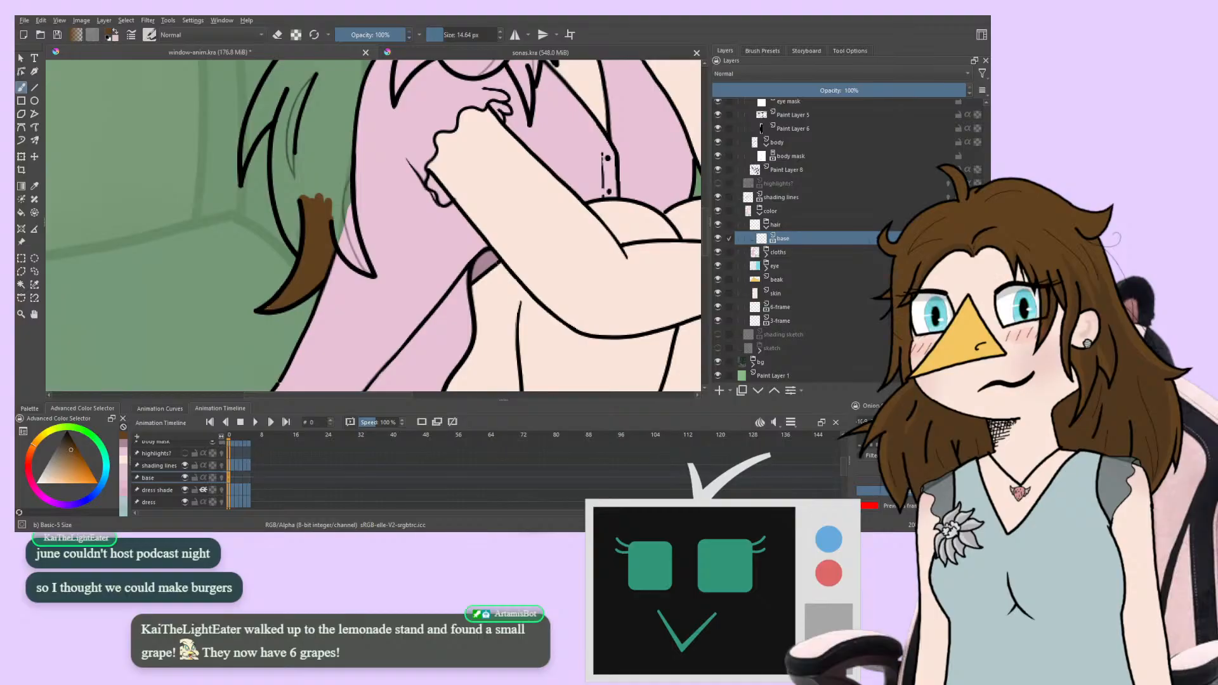
{"action": "mouse_move", "coordinate": [306, 239]}
{"action": "left_mouse_down"}
{"action": "mouse_move", "coordinate": [255, 270]}
{"action": "mouse_move", "coordinate": [281, 255]}
{"action": "mouse_move", "coordinate": [282, 234]}
{"action": "mouse_move", "coordinate": [291, 277]}
{"action": "mouse_move", "coordinate": [306, 290]}
{"action": "mouse_move", "coordinate": [291, 241]}
{"action": "mouse_move", "coordinate": [318, 301]}
{"action": "mouse_move", "coordinate": [297, 281]}
{"action": "mouse_move", "coordinate": [289, 206]}
{"action": "mouse_move", "coordinate": [301, 261]}
{"action": "left_mouse_up"}
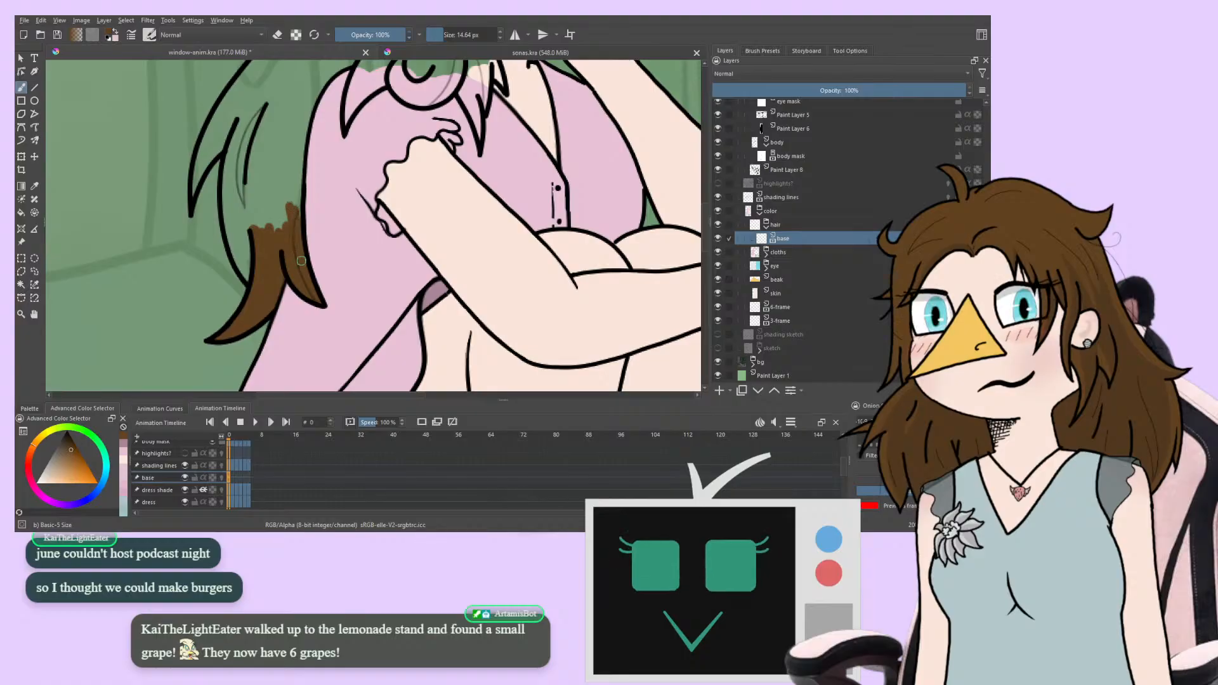
Fill the outer back strand and the hair behind the shoulder with brown, up to just below the back curl
{"action": "mouse_move", "coordinate": [294, 190]}
{"action": "left_mouse_down"}
{"action": "mouse_move", "coordinate": [263, 187]}
{"action": "mouse_move", "coordinate": [249, 182]}
{"action": "mouse_move", "coordinate": [234, 217]}
{"action": "mouse_move", "coordinate": [262, 283]}
{"action": "mouse_move", "coordinate": [254, 242]}
{"action": "mouse_move", "coordinate": [242, 252]}
{"action": "mouse_move", "coordinate": [238, 242]}
{"action": "mouse_move", "coordinate": [233, 261]}
{"action": "mouse_move", "coordinate": [216, 216]}
{"action": "mouse_move", "coordinate": [240, 319]}
{"action": "mouse_move", "coordinate": [235, 261]}
{"action": "left_mouse_up"}
{"action": "left_click_drag", "start_coordinate": [215, 204], "coordinate": [232, 274]}
{"action": "mouse_move", "coordinate": [243, 276]}
{"action": "left_mouse_down"}
{"action": "mouse_move", "coordinate": [248, 226]}
{"action": "mouse_move", "coordinate": [238, 266]}
{"action": "mouse_move", "coordinate": [239, 225]}
{"action": "mouse_move", "coordinate": [208, 278]}
{"action": "left_mouse_up"}
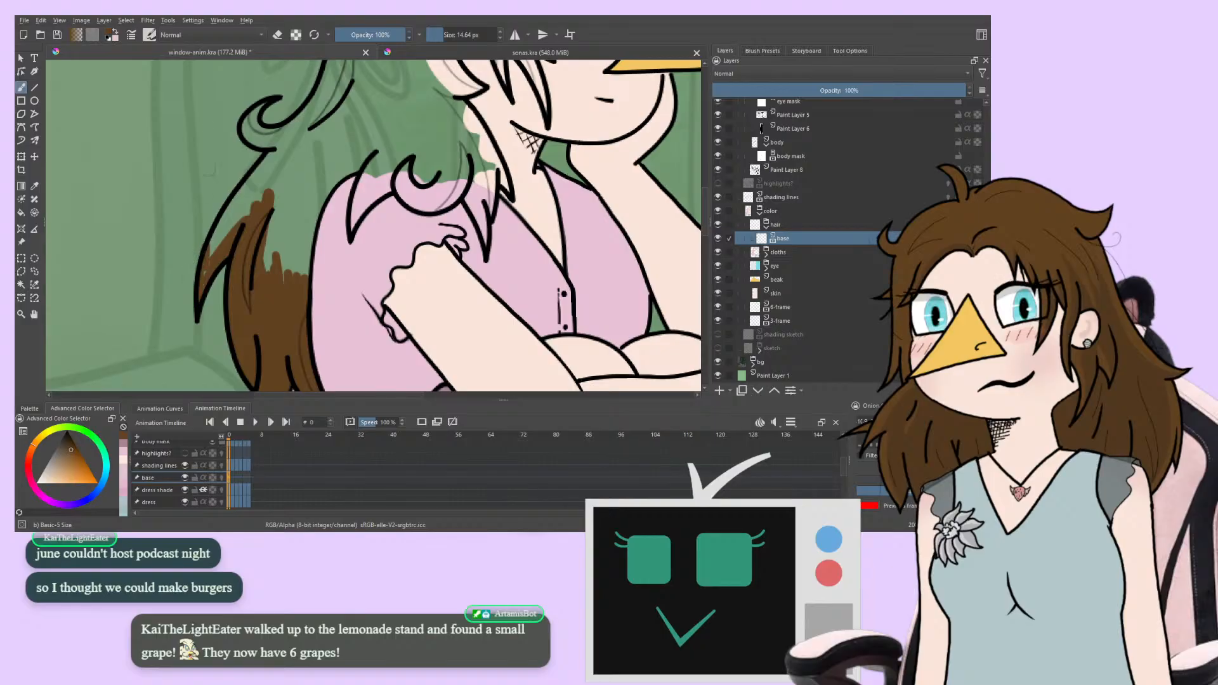
{"action": "left_click", "coordinate": [277, 37]}
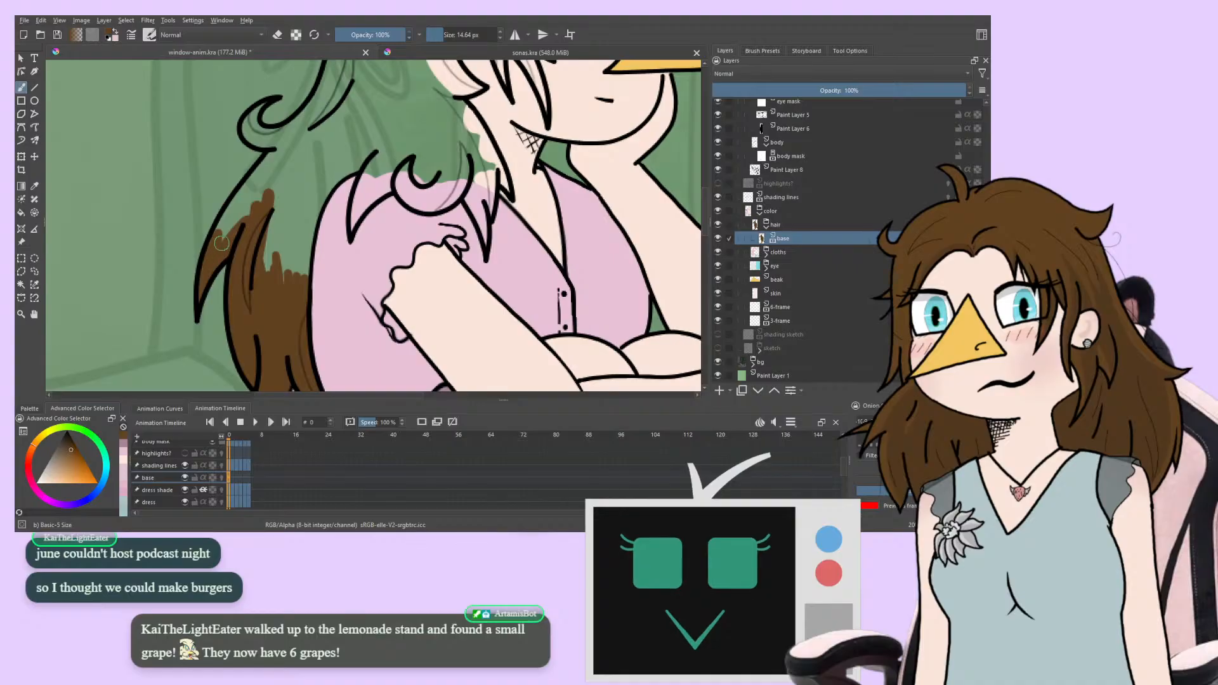
{"action": "left_click_drag", "start_coordinate": [225, 226], "coordinate": [272, 168]}
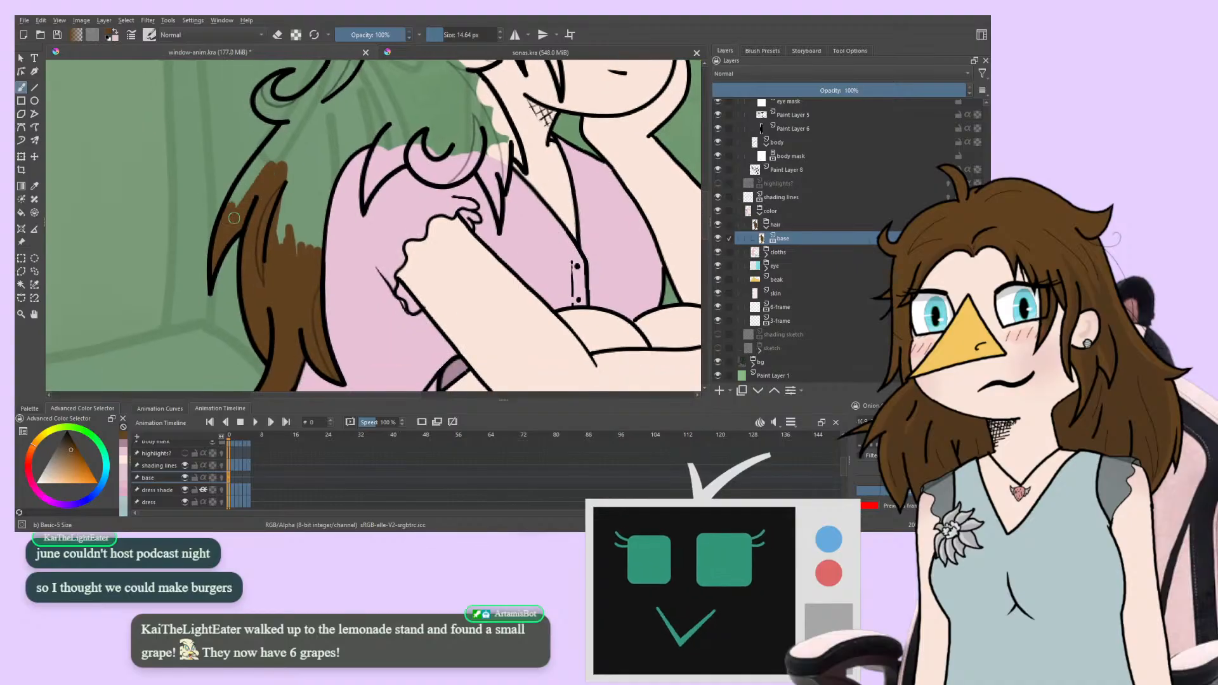
{"action": "mouse_move", "coordinate": [231, 211]}
{"action": "left_mouse_down"}
{"action": "mouse_move", "coordinate": [298, 120]}
{"action": "mouse_move", "coordinate": [274, 199]}
{"action": "mouse_move", "coordinate": [276, 227]}
{"action": "mouse_move", "coordinate": [296, 223]}
{"action": "mouse_move", "coordinate": [274, 238]}
{"action": "mouse_move", "coordinate": [313, 204]}
{"action": "mouse_move", "coordinate": [314, 253]}
{"action": "mouse_move", "coordinate": [323, 186]}
{"action": "mouse_move", "coordinate": [303, 202]}
{"action": "mouse_move", "coordinate": [292, 192]}
{"action": "mouse_move", "coordinate": [295, 136]}
{"action": "left_mouse_up"}
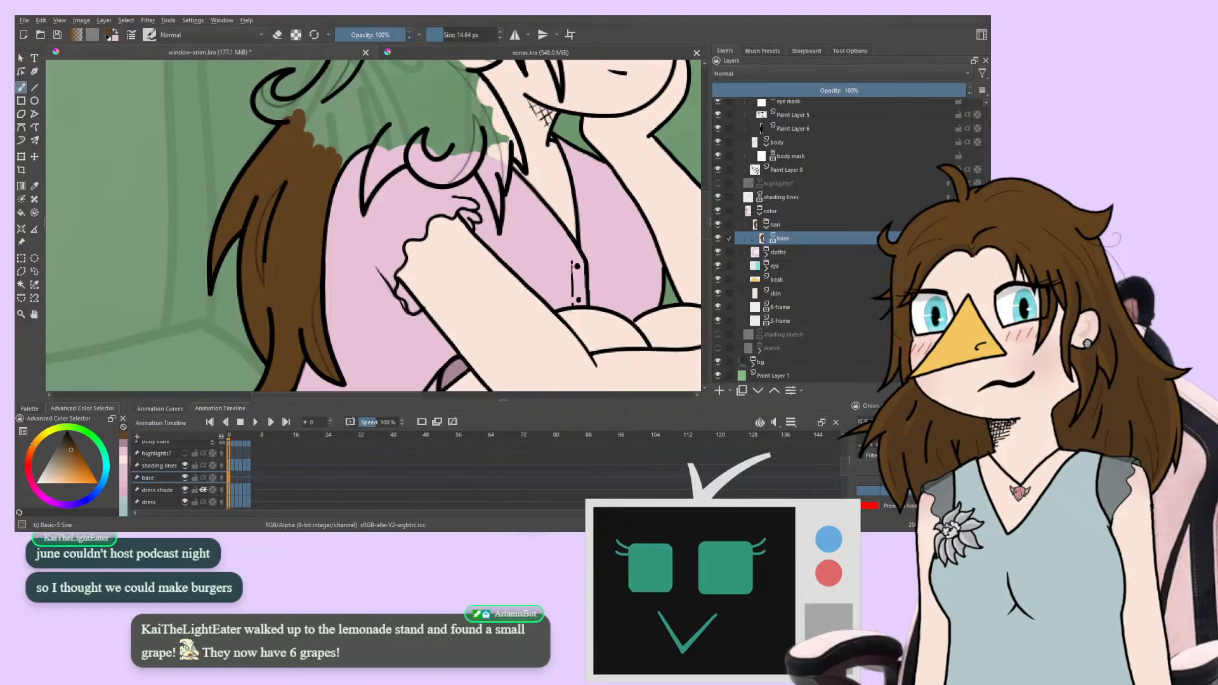
Fill the back curl, the shoulder strands with their round curl, and the pointed strands beside the neck with brown
{"action": "scroll", "coordinate": [306, 231], "scroll_direction": "up", "scroll_amount": 3}
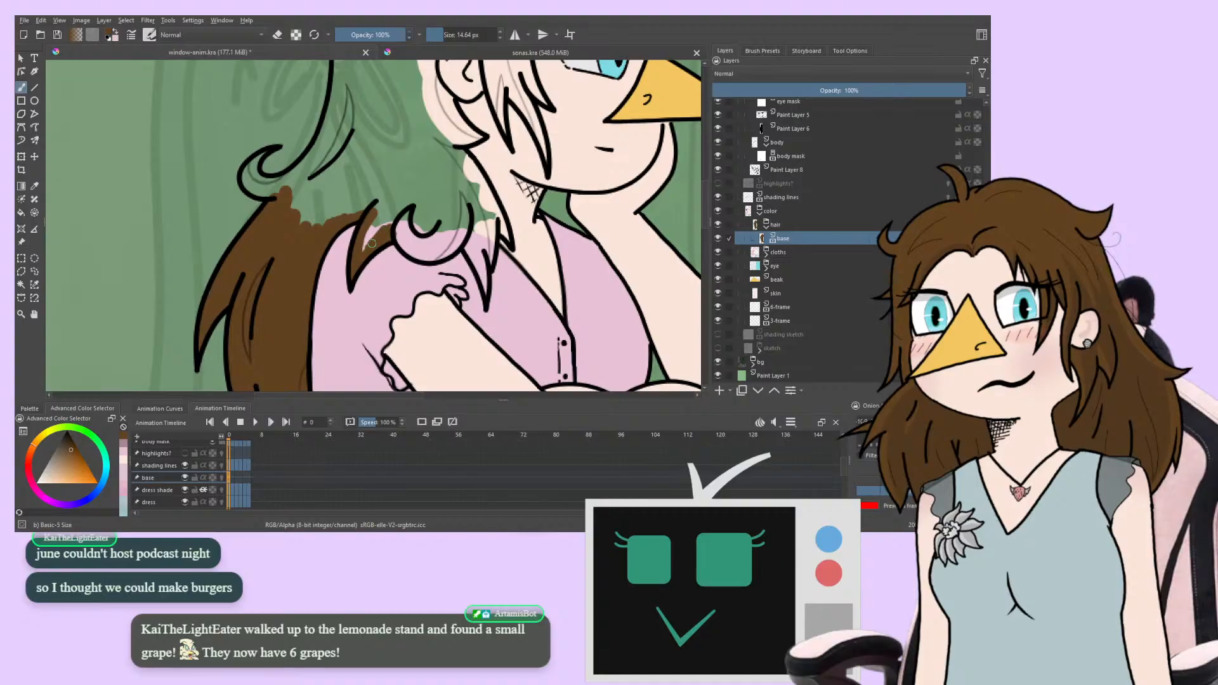
{"action": "mouse_move", "coordinate": [379, 233]}
{"action": "left_mouse_down"}
{"action": "mouse_move", "coordinate": [381, 199]}
{"action": "mouse_move", "coordinate": [365, 243]}
{"action": "mouse_move", "coordinate": [402, 204]}
{"action": "mouse_move", "coordinate": [404, 243]}
{"action": "mouse_move", "coordinate": [439, 256]}
{"action": "mouse_move", "coordinate": [471, 200]}
{"action": "mouse_move", "coordinate": [436, 245]}
{"action": "mouse_move", "coordinate": [425, 232]}
{"action": "mouse_move", "coordinate": [419, 243]}
{"action": "mouse_move", "coordinate": [403, 205]}
{"action": "mouse_move", "coordinate": [430, 201]}
{"action": "mouse_move", "coordinate": [379, 201]}
{"action": "mouse_move", "coordinate": [367, 182]}
{"action": "mouse_move", "coordinate": [365, 198]}
{"action": "mouse_move", "coordinate": [365, 187]}
{"action": "mouse_move", "coordinate": [325, 217]}
{"action": "mouse_move", "coordinate": [291, 221]}
{"action": "mouse_move", "coordinate": [312, 156]}
{"action": "mouse_move", "coordinate": [354, 146]}
{"action": "mouse_move", "coordinate": [364, 187]}
{"action": "mouse_move", "coordinate": [413, 160]}
{"action": "mouse_move", "coordinate": [414, 203]}
{"action": "mouse_move", "coordinate": [434, 183]}
{"action": "mouse_move", "coordinate": [460, 206]}
{"action": "left_mouse_up"}
{"action": "left_click_drag", "start_coordinate": [227, 239], "coordinate": [188, 89]}
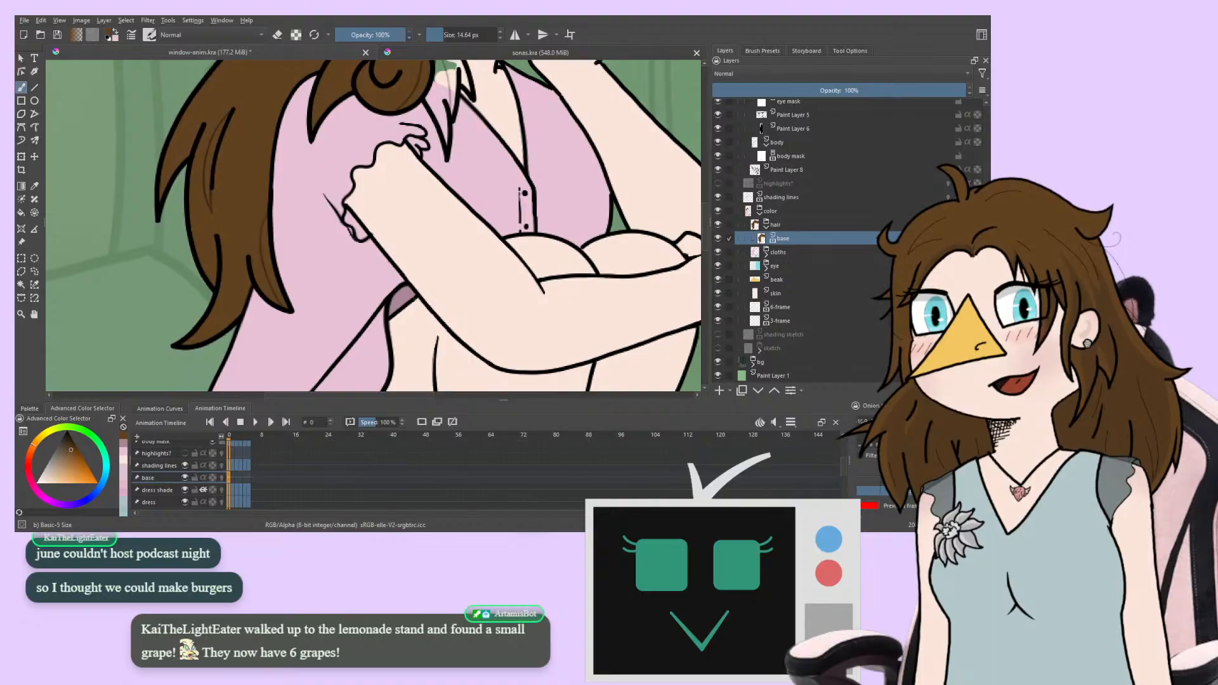
{"action": "mouse_move", "coordinate": [381, 190]}
{"action": "left_mouse_down"}
{"action": "mouse_move", "coordinate": [365, 198]}
{"action": "mouse_move", "coordinate": [351, 306]}
{"action": "left_mouse_up"}
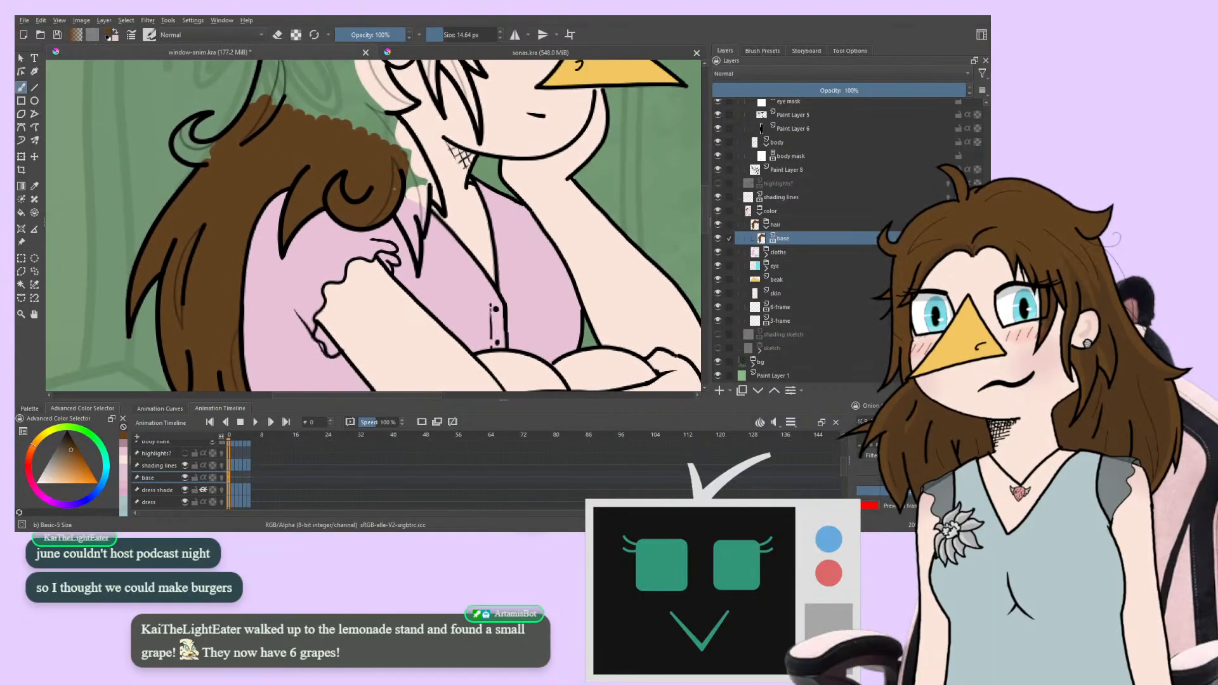
{"action": "mouse_move", "coordinate": [388, 180]}
{"action": "left_mouse_down"}
{"action": "mouse_move", "coordinate": [417, 254]}
{"action": "mouse_move", "coordinate": [423, 191]}
{"action": "mouse_move", "coordinate": [417, 231]}
{"action": "mouse_move", "coordinate": [434, 194]}
{"action": "left_mouse_up"}
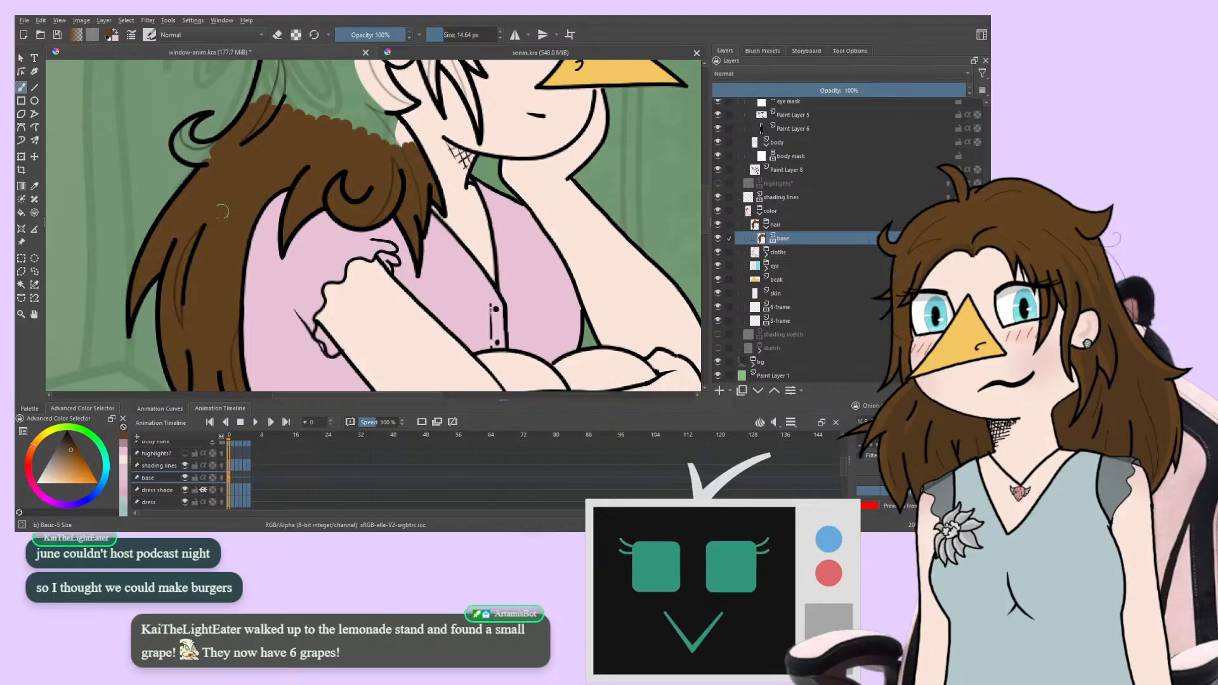
Extend the brown fill up the back of the neck and head to the height above the ear
{"action": "scroll", "coordinate": [208, 308], "scroll_direction": "up", "scroll_amount": 4}
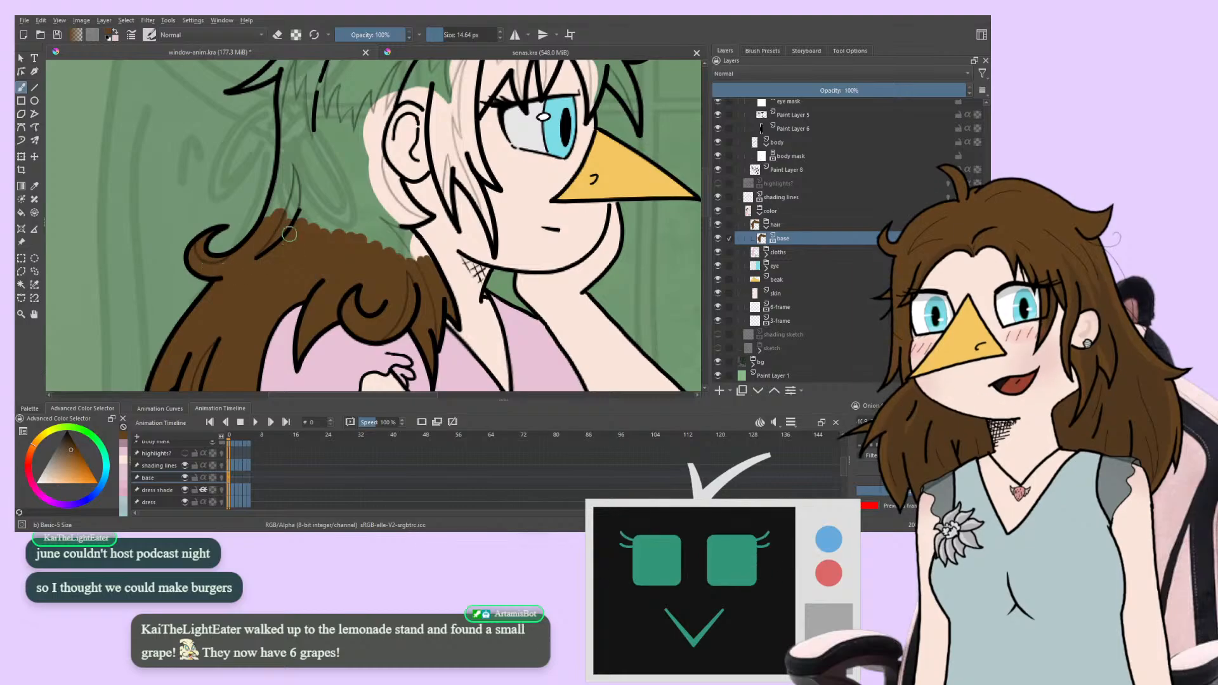
{"action": "left_click_drag", "start_coordinate": [313, 251], "coordinate": [269, 237]}
{"action": "mouse_move", "coordinate": [362, 245]}
{"action": "left_mouse_down"}
{"action": "mouse_move", "coordinate": [346, 209]}
{"action": "mouse_move", "coordinate": [381, 248]}
{"action": "mouse_move", "coordinate": [315, 179]}
{"action": "mouse_move", "coordinate": [266, 188]}
{"action": "mouse_move", "coordinate": [246, 136]}
{"action": "left_mouse_up"}
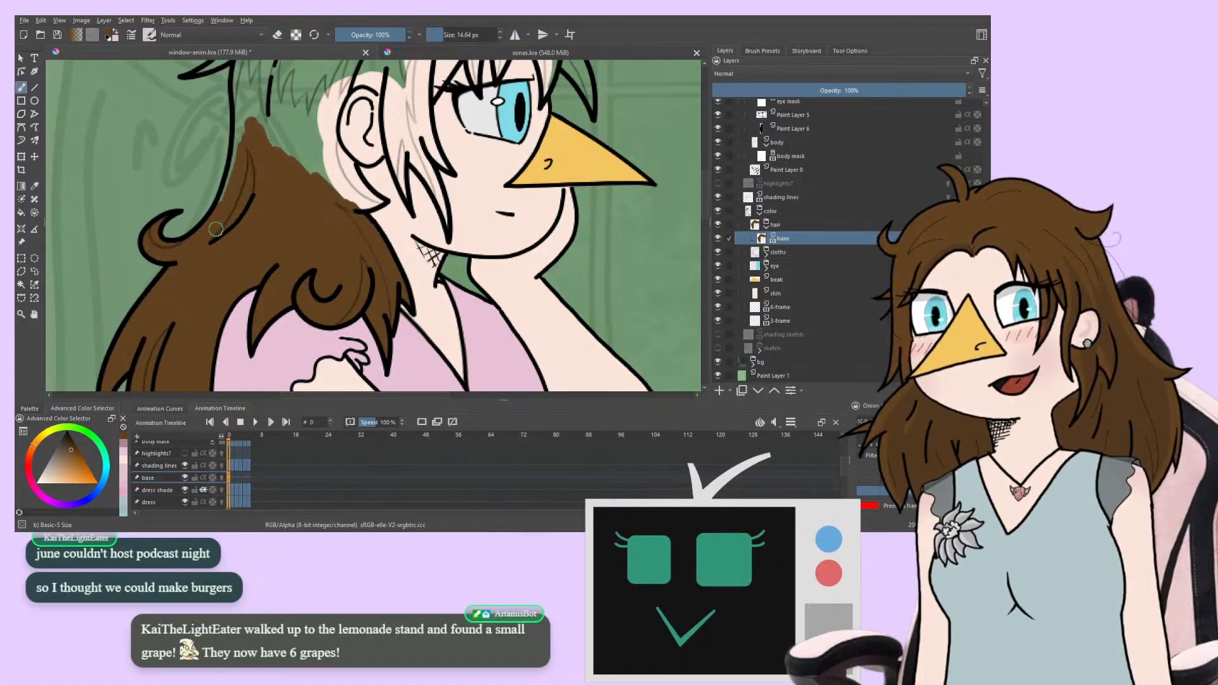
{"action": "left_click_drag", "start_coordinate": [231, 202], "coordinate": [208, 283]}
{"action": "mouse_move", "coordinate": [218, 209]}
{"action": "left_mouse_down"}
{"action": "mouse_move", "coordinate": [225, 151]}
{"action": "mouse_move", "coordinate": [225, 243]}
{"action": "mouse_move", "coordinate": [242, 157]}
{"action": "mouse_move", "coordinate": [255, 258]}
{"action": "mouse_move", "coordinate": [274, 184]}
{"action": "left_mouse_up"}
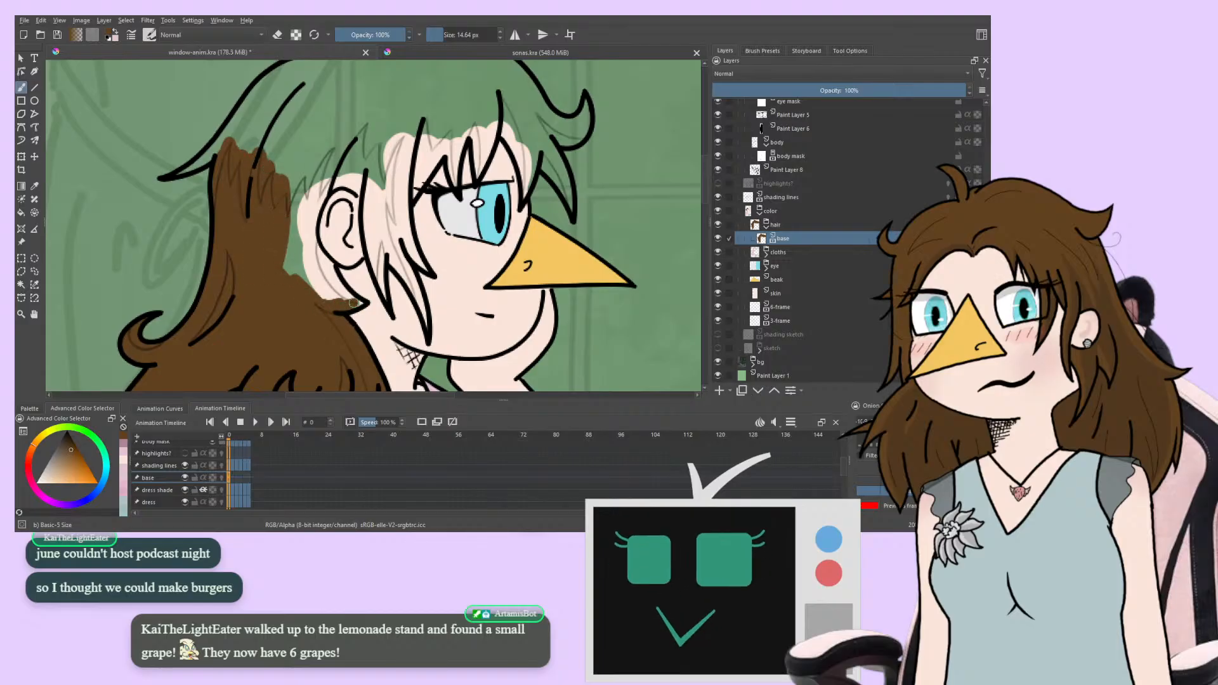
Paint brown around the ear, enlarge the brush to 18.87 px, and fill above the ear and the strands in front of it
{"action": "mouse_move", "coordinate": [361, 303]}
{"action": "left_mouse_down"}
{"action": "mouse_move", "coordinate": [324, 259]}
{"action": "mouse_move", "coordinate": [314, 217]}
{"action": "left_mouse_up"}
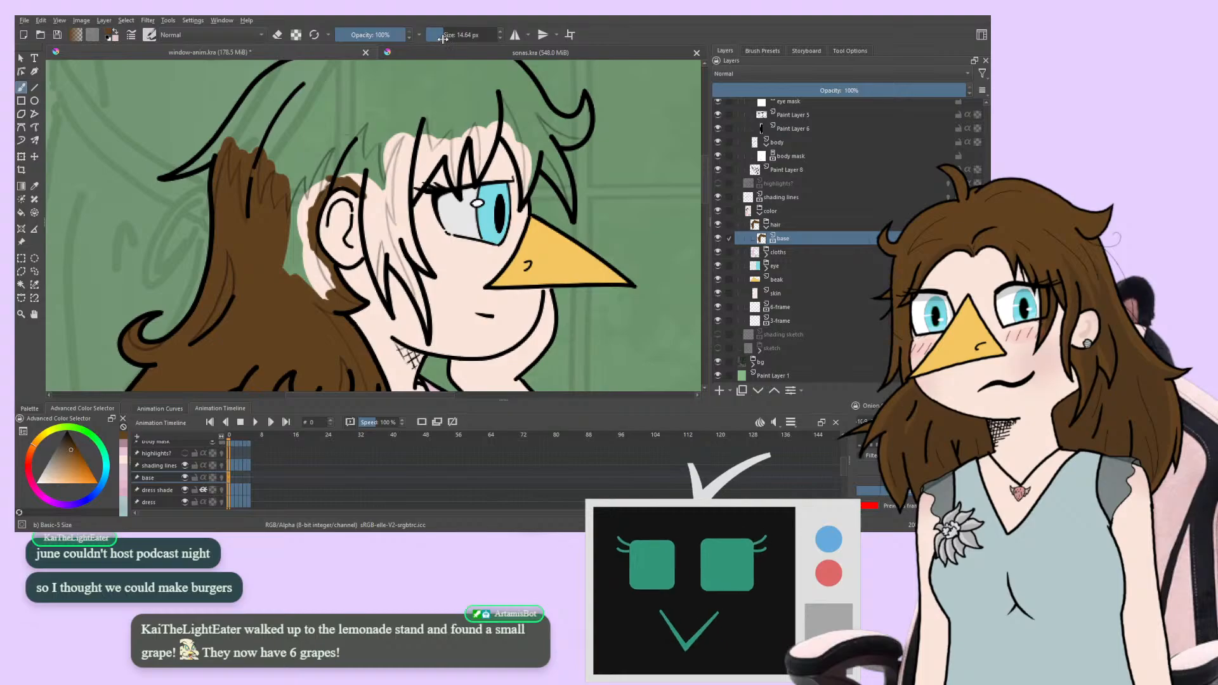
{"action": "key", "text": "bracketright"}
{"action": "mouse_move", "coordinate": [316, 279]}
{"action": "left_mouse_down"}
{"action": "mouse_move", "coordinate": [321, 297]}
{"action": "mouse_move", "coordinate": [281, 254]}
{"action": "mouse_move", "coordinate": [289, 170]}
{"action": "mouse_move", "coordinate": [213, 294]}
{"action": "left_mouse_up"}
{"action": "left_click_drag", "start_coordinate": [213, 292], "coordinate": [267, 283]}
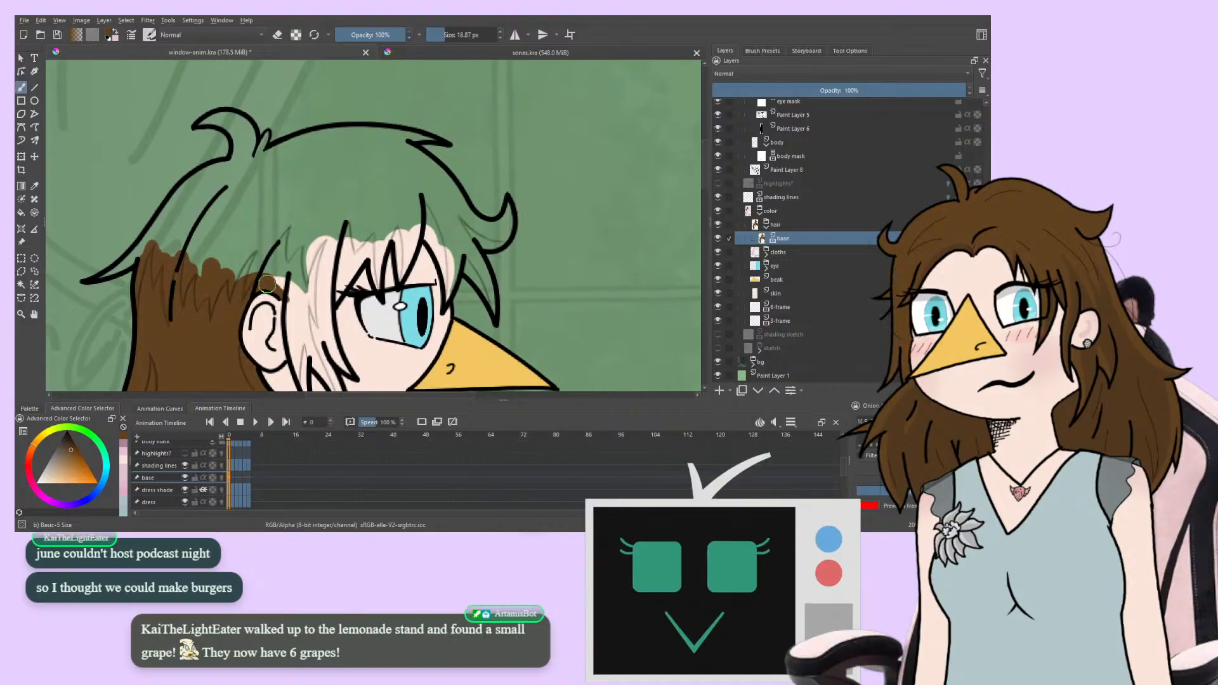
{"action": "scroll", "coordinate": [289, 274], "scroll_direction": "down", "scroll_amount": 3}
{"action": "left_click_drag", "start_coordinate": [298, 174], "coordinate": [303, 272]}
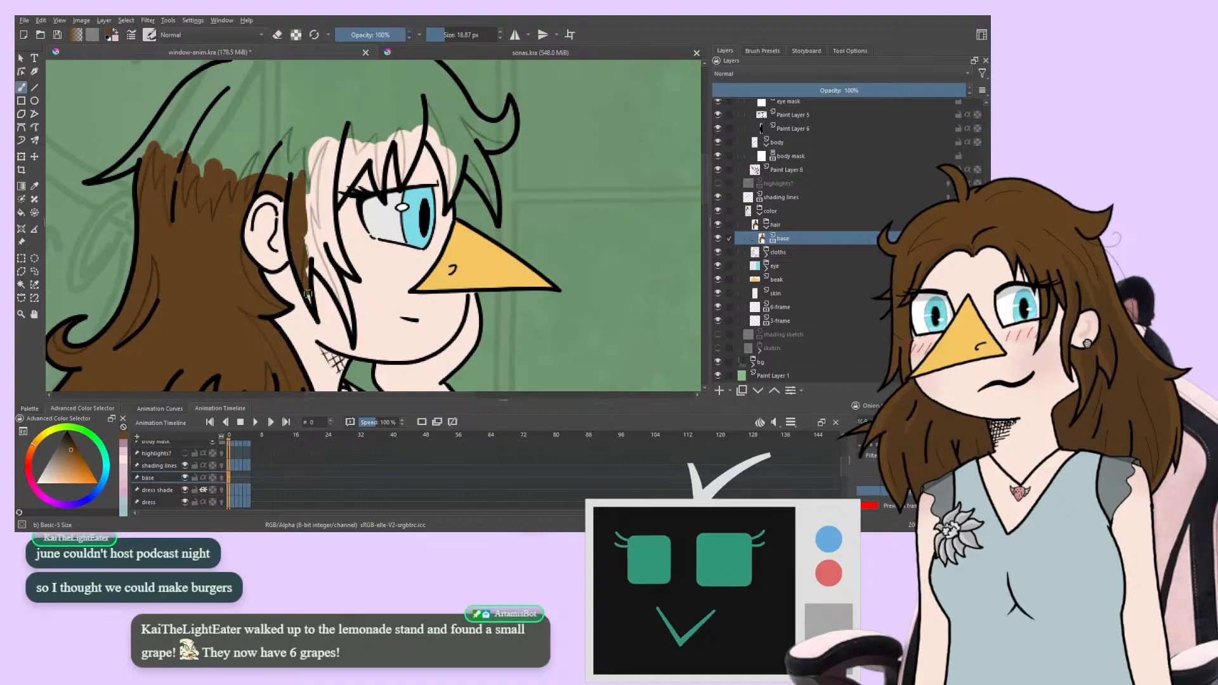
{"action": "mouse_move", "coordinate": [309, 280]}
{"action": "left_mouse_down"}
{"action": "mouse_move", "coordinate": [305, 227]}
{"action": "mouse_move", "coordinate": [338, 293]}
{"action": "left_mouse_up"}
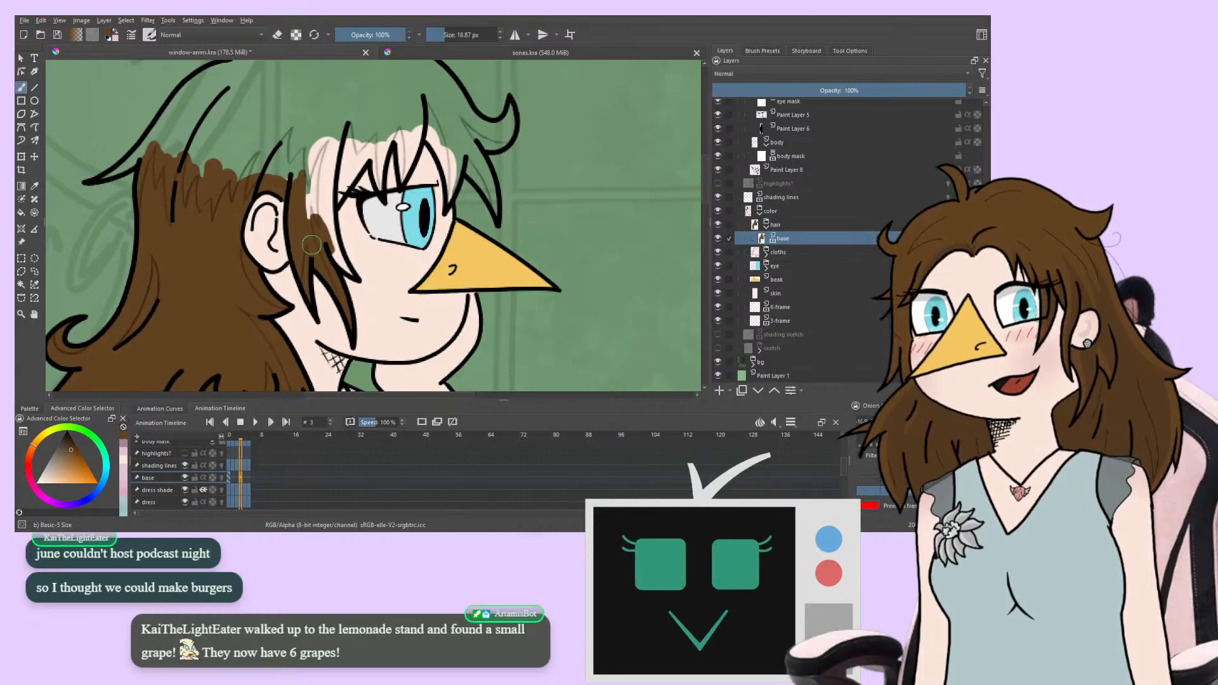
Step through the neighbouring frames to compare the brown fill around the head with each frame's line art
{"action": "key", "text": "Right"}
{"action": "key", "text": "Right"}
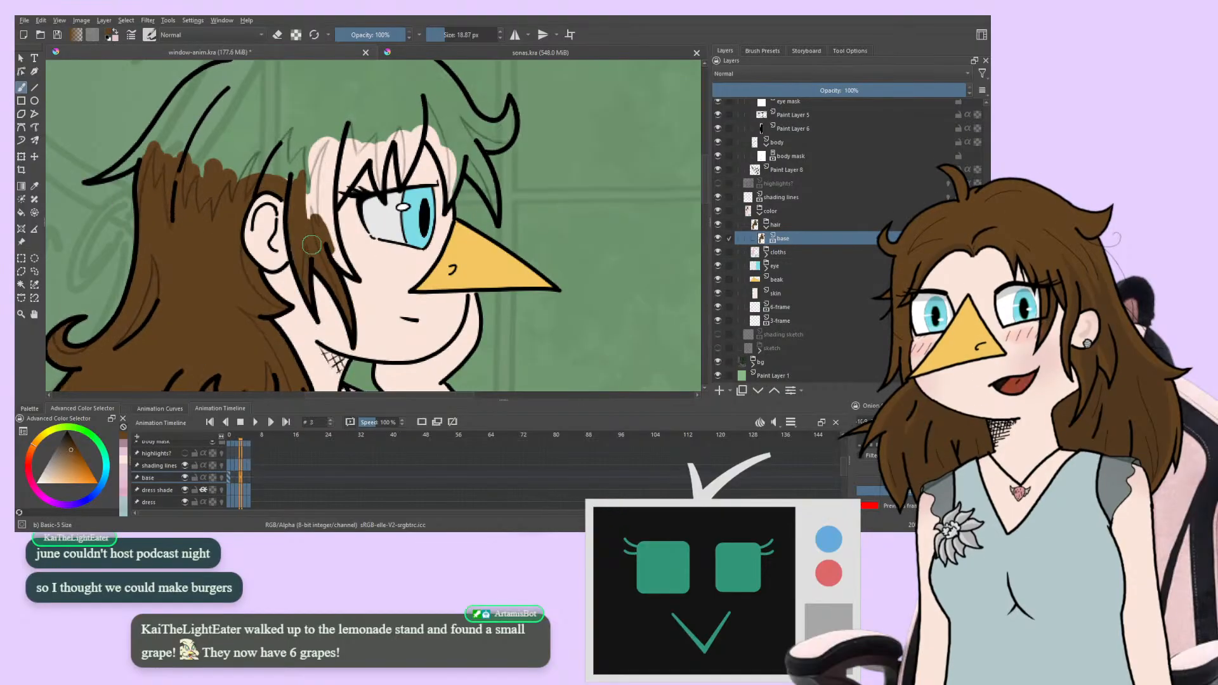
{"action": "key", "text": "Right"}
{"action": "key", "text": "Right"}
{"action": "key", "text": "Left"}
{"action": "key", "text": "Right"}
{"action": "key", "text": "Left"}
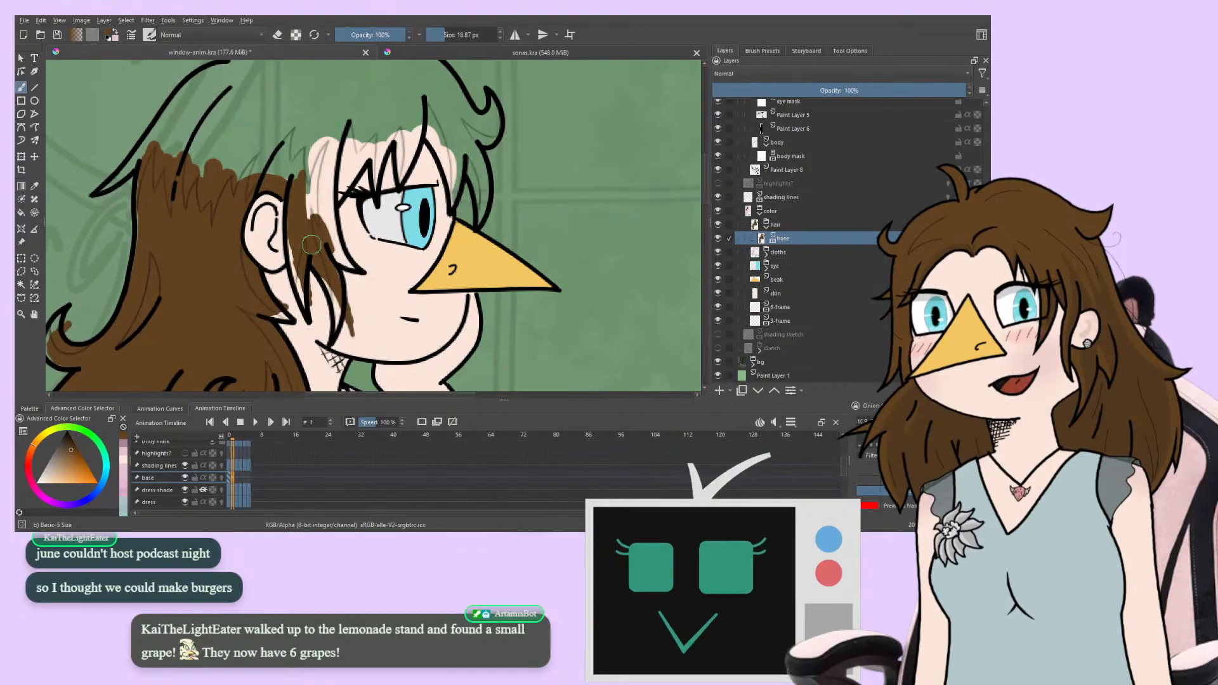
{"action": "key", "text": "Right"}
{"action": "key", "text": "Left"}
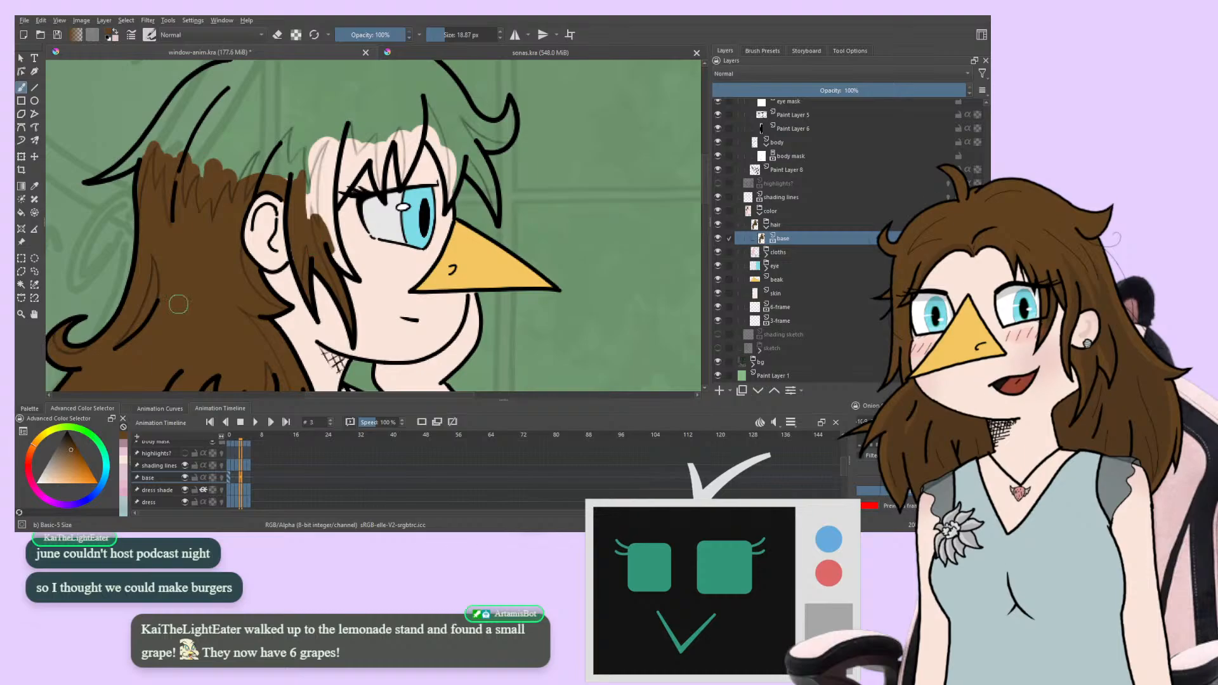
Examine the brown fill against the shoulder and back strands across the neighbouring frames
{"action": "left_click_drag", "start_coordinate": [209, 309], "coordinate": [463, 106]}
{"action": "key", "text": "Right"}
{"action": "key", "text": "Right"}
{"action": "key", "text": "Left"}
{"action": "key", "text": "Left"}
{"action": "key", "text": "Left"}
{"action": "key", "text": "Left"}
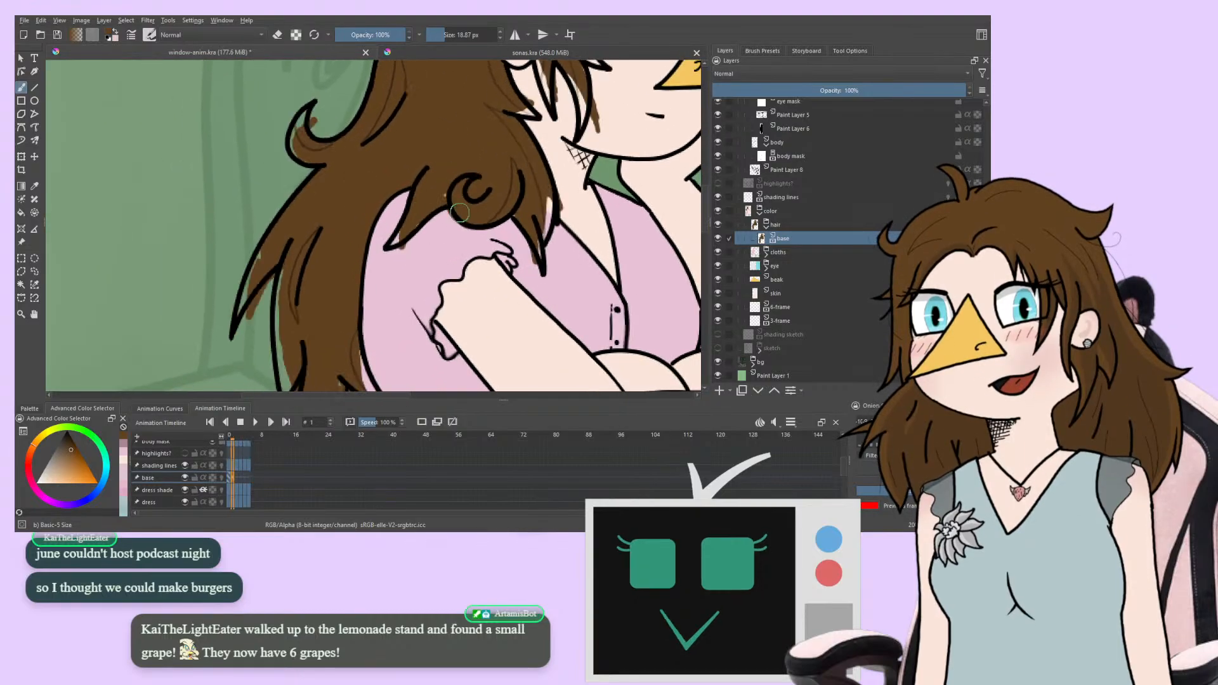
{"action": "key", "text": "space"}
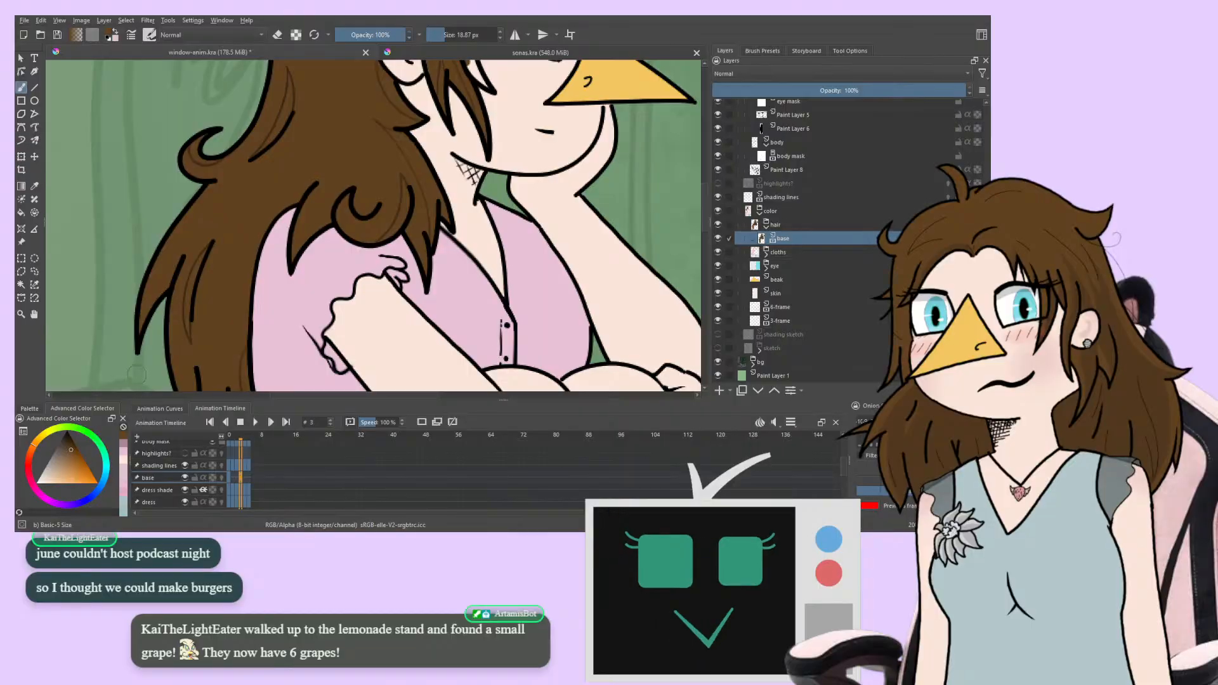
Fill the strands between the ear and the eye with brown down to their tips on frame 0
{"action": "mouse_move", "coordinate": [245, 267]}
{"action": "left_mouse_down"}
{"action": "mouse_move", "coordinate": [196, 375]}
{"action": "mouse_move", "coordinate": [195, 440]}
{"action": "left_mouse_up"}
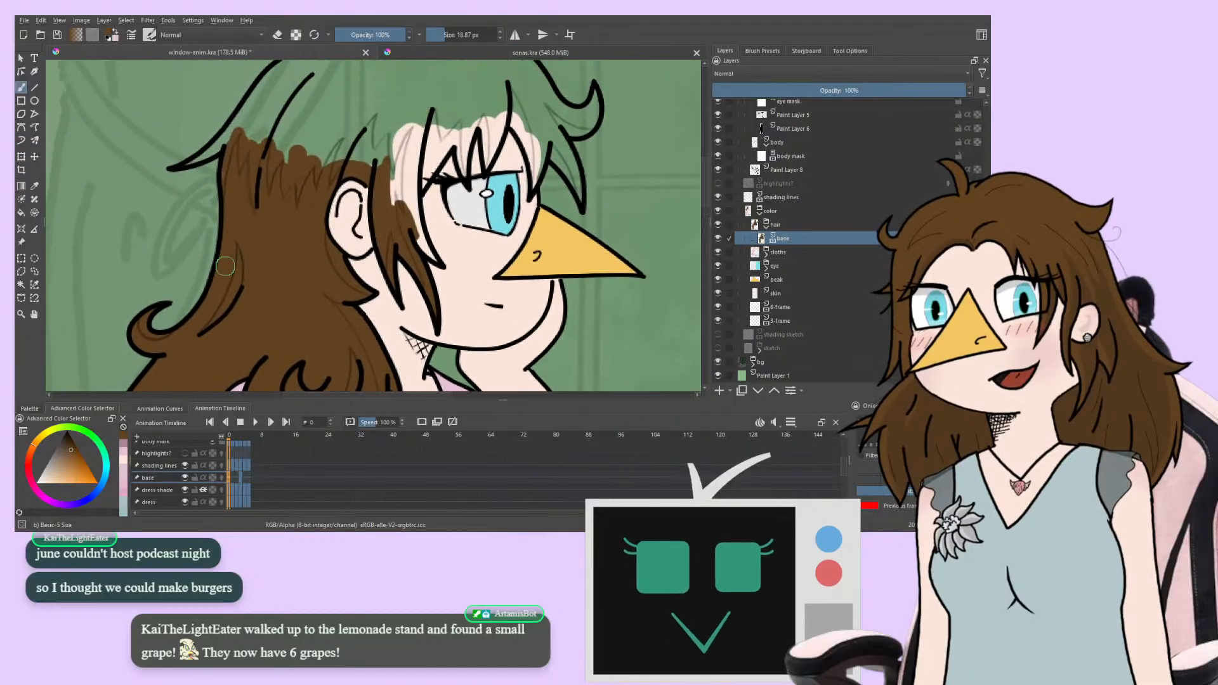
{"action": "left_click_drag", "start_coordinate": [254, 245], "coordinate": [215, 332]}
{"action": "mouse_move", "coordinate": [354, 287]}
{"action": "left_mouse_down"}
{"action": "mouse_move", "coordinate": [360, 233]}
{"action": "mouse_move", "coordinate": [371, 247]}
{"action": "left_mouse_up"}
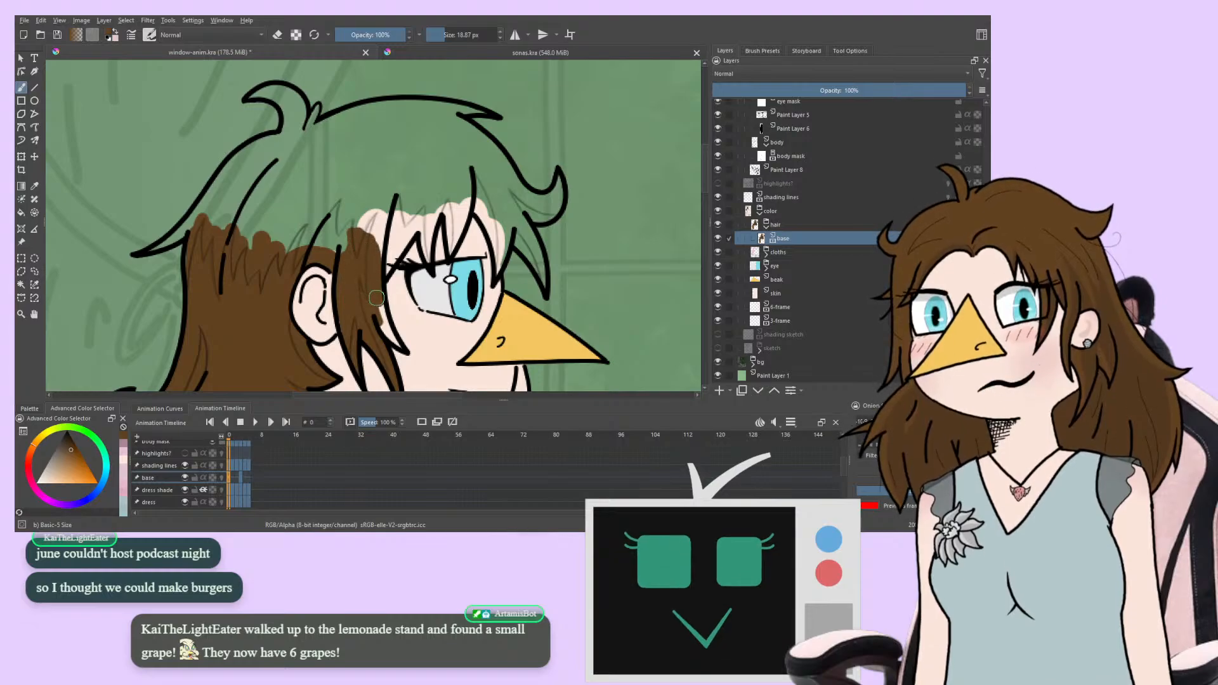
{"action": "left_click_drag", "start_coordinate": [377, 305], "coordinate": [380, 321]}
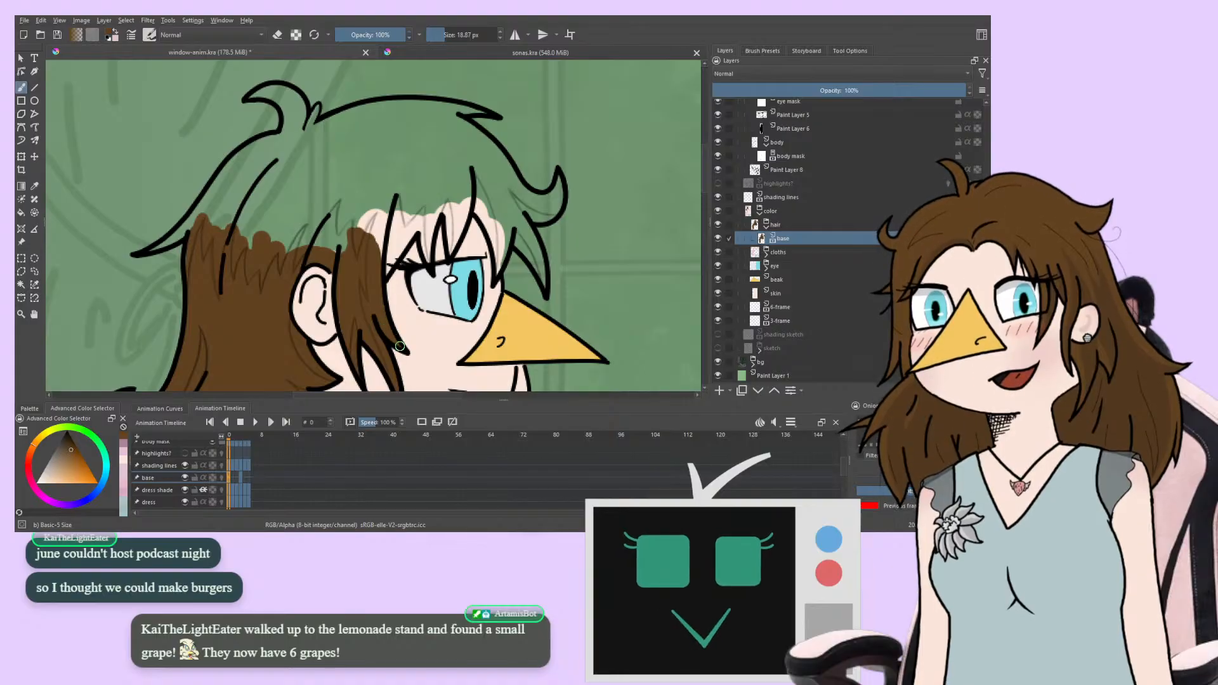
Fill the hair above the ear and the bangs across the forehead, including the strands in front of the eye, with brown on frame 0
{"action": "mouse_move", "coordinate": [376, 266]}
{"action": "left_mouse_down"}
{"action": "mouse_move", "coordinate": [393, 234]}
{"action": "mouse_move", "coordinate": [379, 274]}
{"action": "mouse_move", "coordinate": [406, 236]}
{"action": "mouse_move", "coordinate": [379, 224]}
{"action": "mouse_move", "coordinate": [405, 226]}
{"action": "mouse_move", "coordinate": [421, 196]}
{"action": "mouse_move", "coordinate": [343, 249]}
{"action": "mouse_move", "coordinate": [283, 241]}
{"action": "mouse_move", "coordinate": [322, 234]}
{"action": "mouse_move", "coordinate": [307, 237]}
{"action": "mouse_move", "coordinate": [295, 219]}
{"action": "mouse_move", "coordinate": [221, 251]}
{"action": "mouse_move", "coordinate": [233, 208]}
{"action": "mouse_move", "coordinate": [200, 211]}
{"action": "left_mouse_up"}
{"action": "left_click_drag", "start_coordinate": [288, 215], "coordinate": [456, 198]}
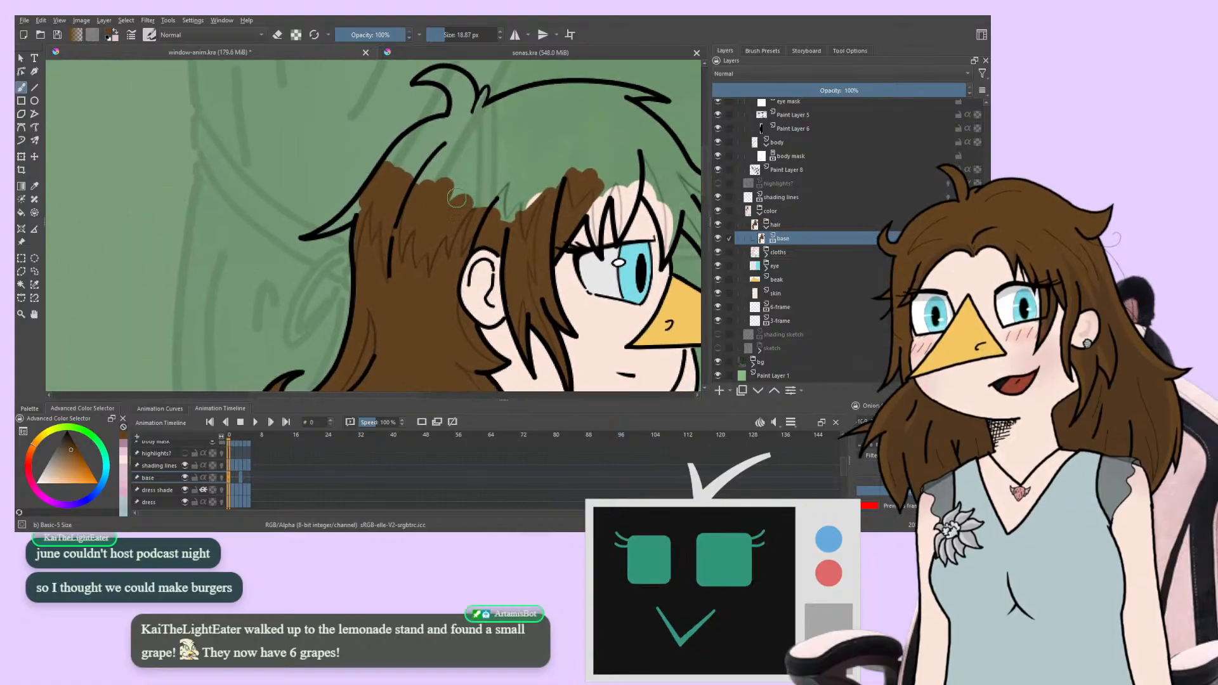
{"action": "left_click_drag", "start_coordinate": [370, 206], "coordinate": [354, 213]}
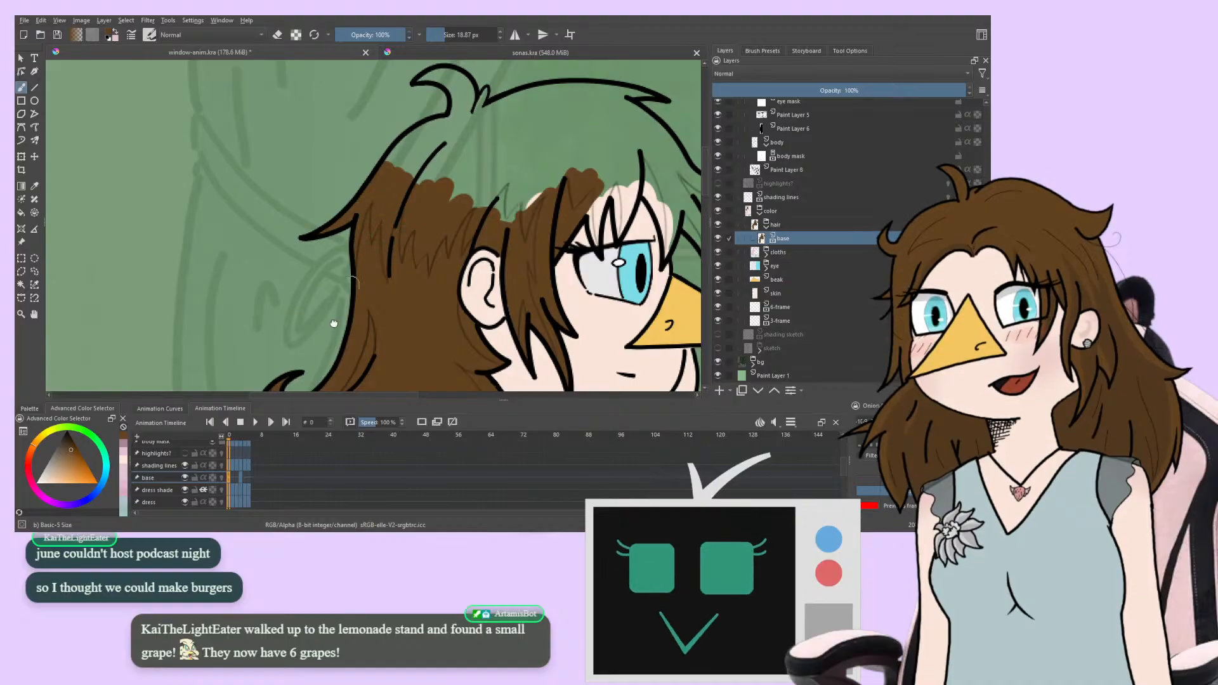
{"action": "left_click_drag", "start_coordinate": [334, 324], "coordinate": [127, 329]}
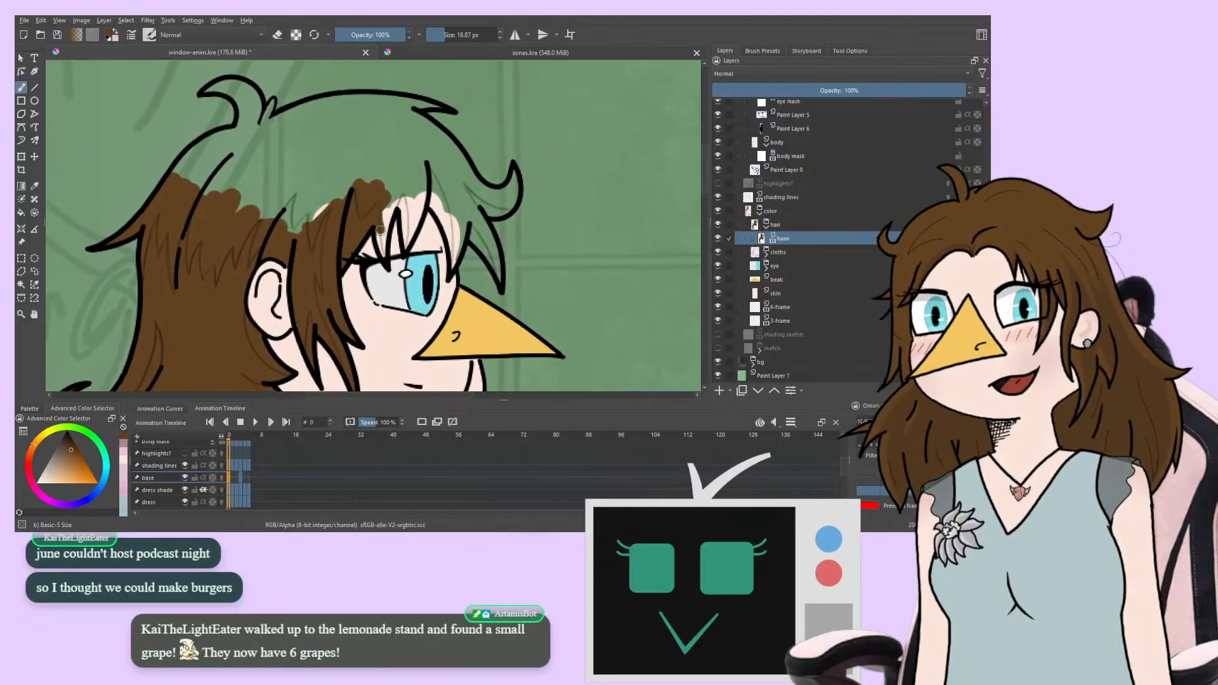
{"action": "left_click_drag", "start_coordinate": [376, 217], "coordinate": [383, 248]}
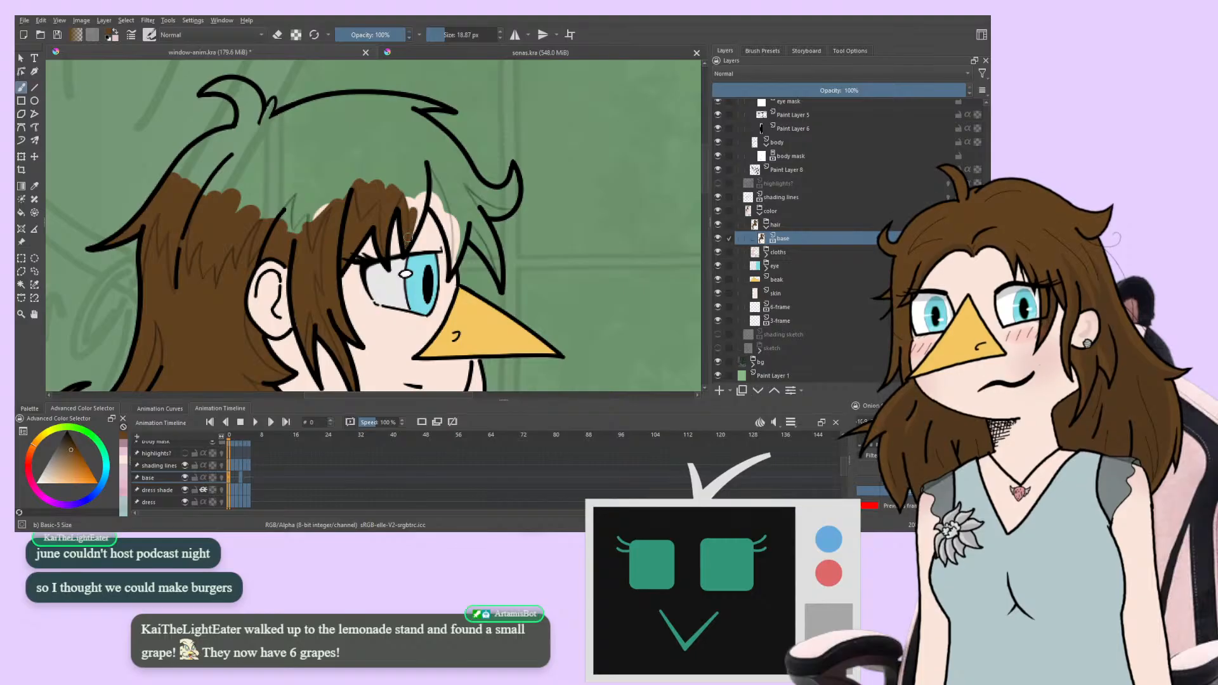
{"action": "mouse_move", "coordinate": [408, 237]}
{"action": "left_mouse_down"}
{"action": "mouse_move", "coordinate": [421, 205]}
{"action": "mouse_move", "coordinate": [408, 175]}
{"action": "mouse_move", "coordinate": [387, 189]}
{"action": "mouse_move", "coordinate": [371, 174]}
{"action": "mouse_move", "coordinate": [335, 210]}
{"action": "mouse_move", "coordinate": [328, 187]}
{"action": "mouse_move", "coordinate": [292, 241]}
{"action": "mouse_move", "coordinate": [271, 193]}
{"action": "mouse_move", "coordinate": [247, 223]}
{"action": "mouse_move", "coordinate": [235, 193]}
{"action": "mouse_move", "coordinate": [219, 213]}
{"action": "mouse_move", "coordinate": [192, 192]}
{"action": "left_mouse_up"}
{"action": "mouse_move", "coordinate": [334, 251]}
{"action": "left_mouse_down"}
{"action": "mouse_move", "coordinate": [261, 200]}
{"action": "mouse_move", "coordinate": [193, 192]}
{"action": "left_mouse_up"}
{"action": "mouse_move", "coordinate": [280, 140]}
{"action": "left_mouse_down"}
{"action": "mouse_move", "coordinate": [235, 168]}
{"action": "mouse_move", "coordinate": [201, 163]}
{"action": "mouse_move", "coordinate": [229, 216]}
{"action": "mouse_move", "coordinate": [210, 160]}
{"action": "left_mouse_up"}
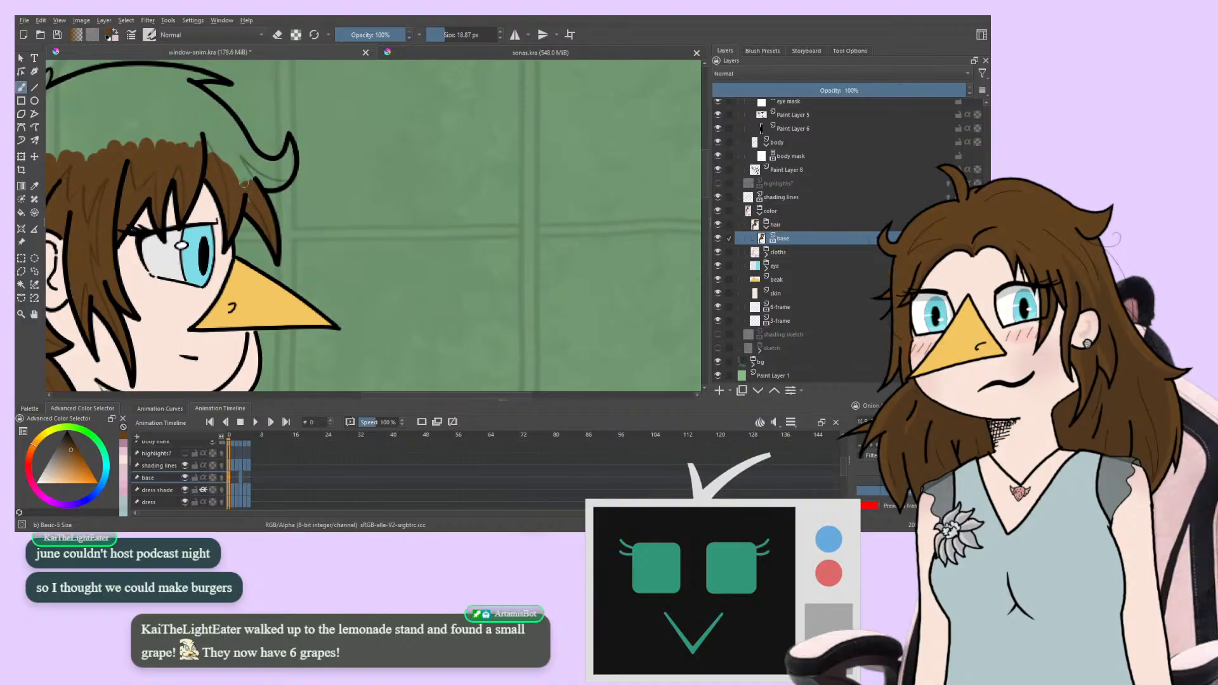
Paint the upturned curl at the front of the hair and the area above the bangs brown
{"action": "mouse_move", "coordinate": [233, 167]}
{"action": "left_mouse_down"}
{"action": "mouse_move", "coordinate": [246, 170]}
{"action": "mouse_move", "coordinate": [214, 148]}
{"action": "left_mouse_up"}
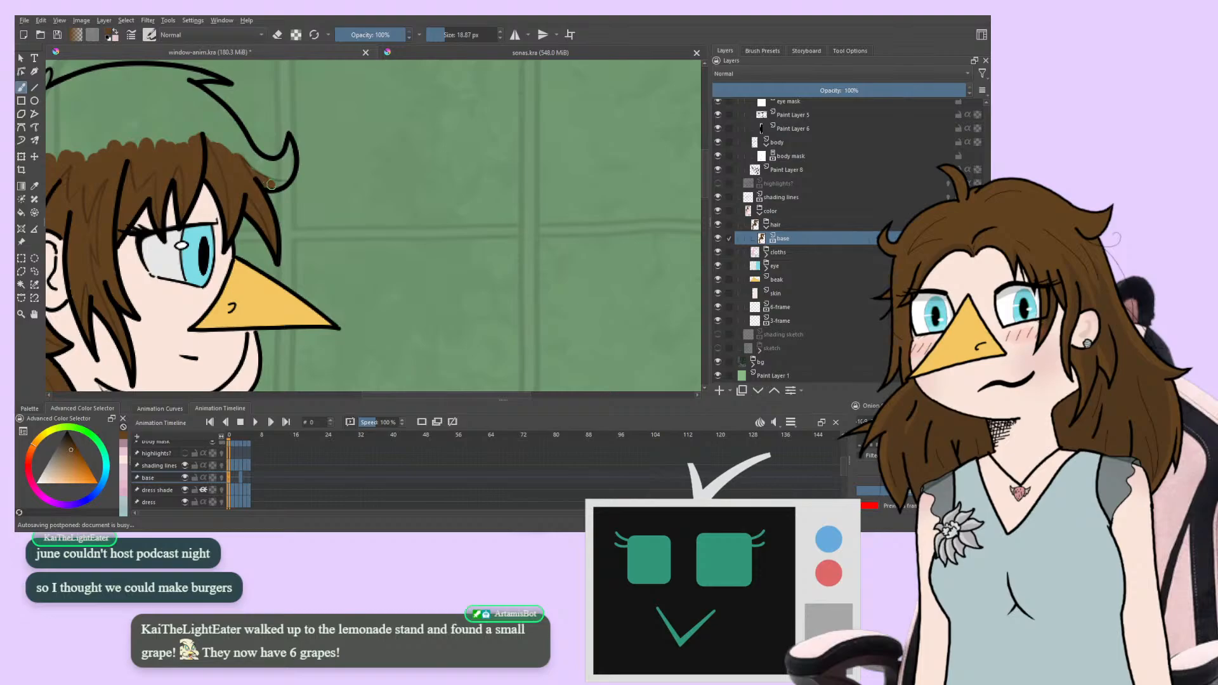
{"action": "left_click_drag", "start_coordinate": [284, 181], "coordinate": [290, 140]}
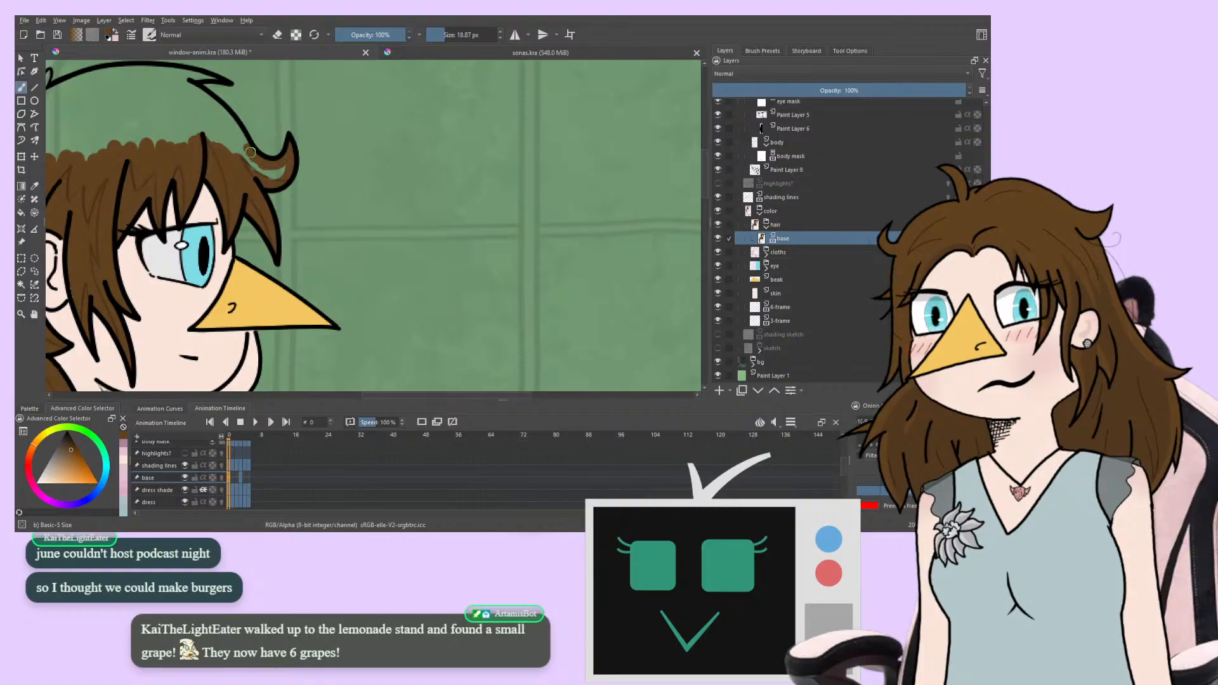
{"action": "left_click_drag", "start_coordinate": [251, 153], "coordinate": [189, 128]}
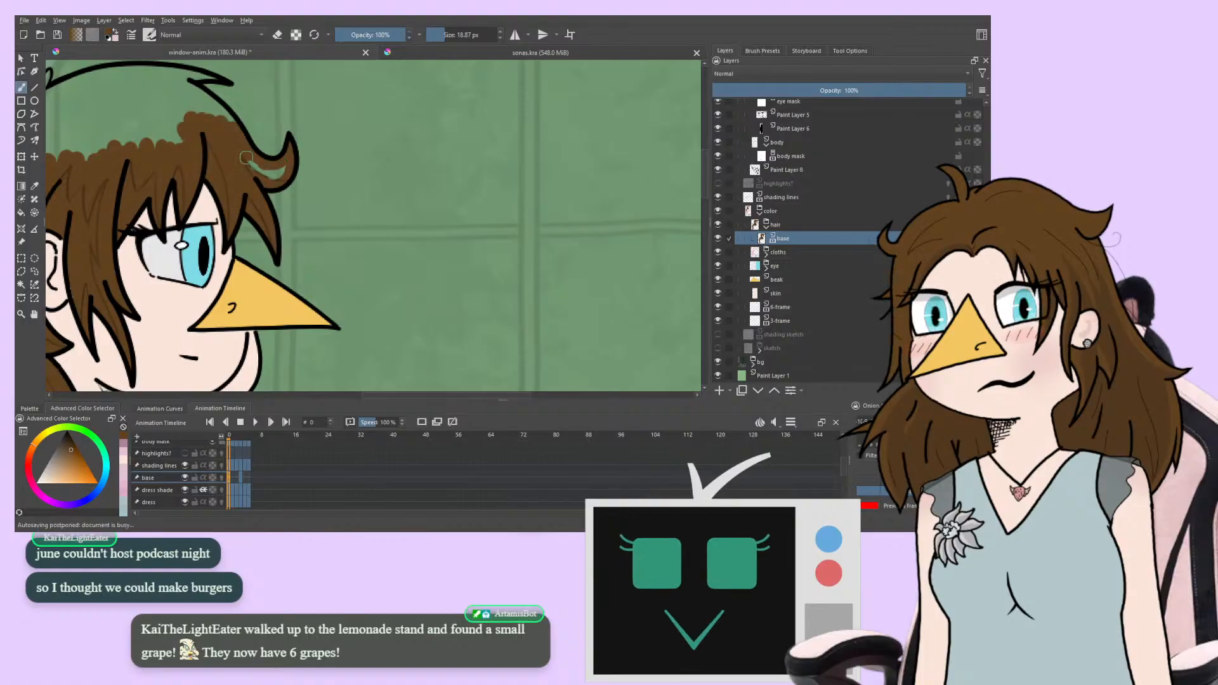
{"action": "mouse_move", "coordinate": [259, 169]}
{"action": "left_mouse_down"}
{"action": "mouse_move", "coordinate": [257, 167]}
{"action": "mouse_move", "coordinate": [222, 191]}
{"action": "mouse_move", "coordinate": [293, 331]}
{"action": "mouse_move", "coordinate": [288, 268]}
{"action": "mouse_move", "coordinate": [310, 261]}
{"action": "mouse_move", "coordinate": [266, 217]}
{"action": "mouse_move", "coordinate": [292, 238]}
{"action": "mouse_move", "coordinate": [266, 263]}
{"action": "mouse_move", "coordinate": [152, 252]}
{"action": "mouse_move", "coordinate": [102, 293]}
{"action": "mouse_move", "coordinate": [71, 289]}
{"action": "left_mouse_up"}
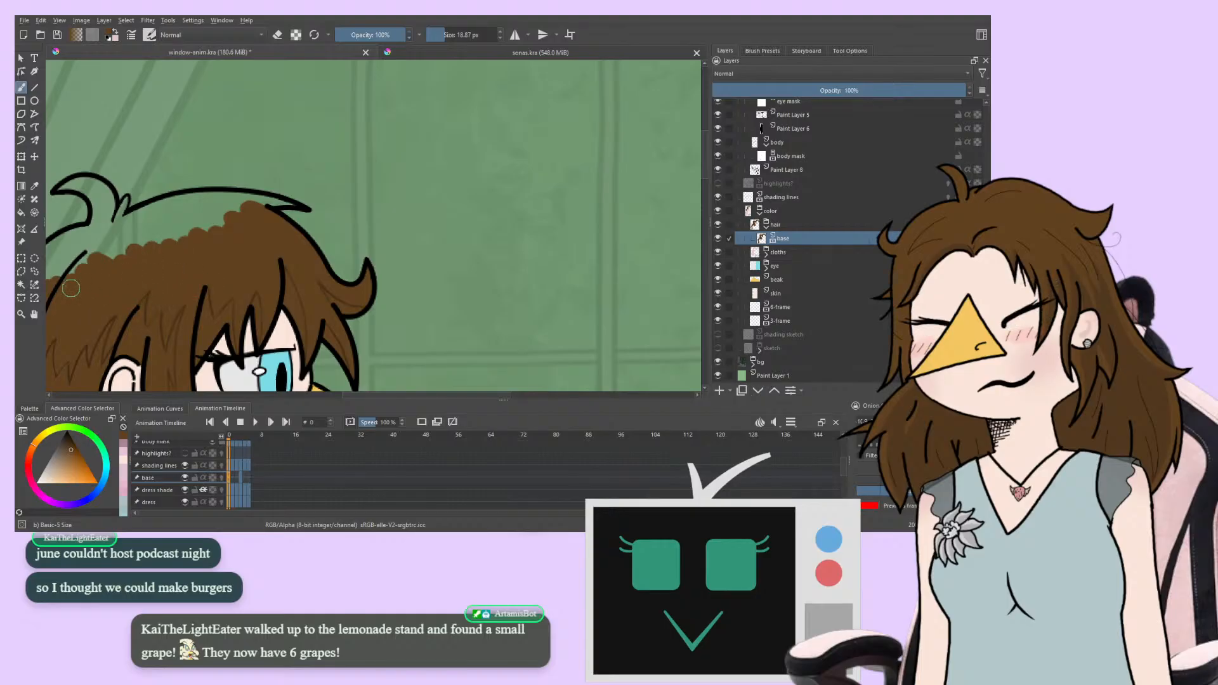
Fill the crown with brown from the front tip along the top outline to the back of the head, mirroring the canvas view partway
{"action": "left_click_drag", "start_coordinate": [188, 306], "coordinate": [278, 368]}
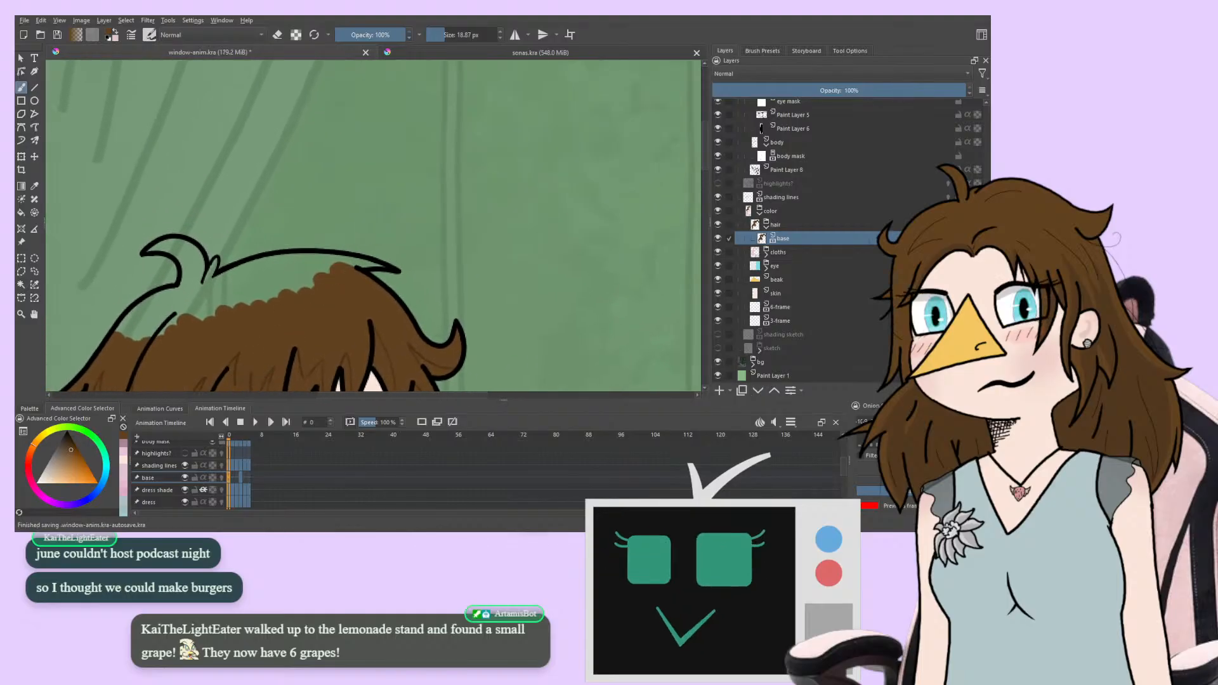
{"action": "left_click_drag", "start_coordinate": [362, 265], "coordinate": [374, 264]}
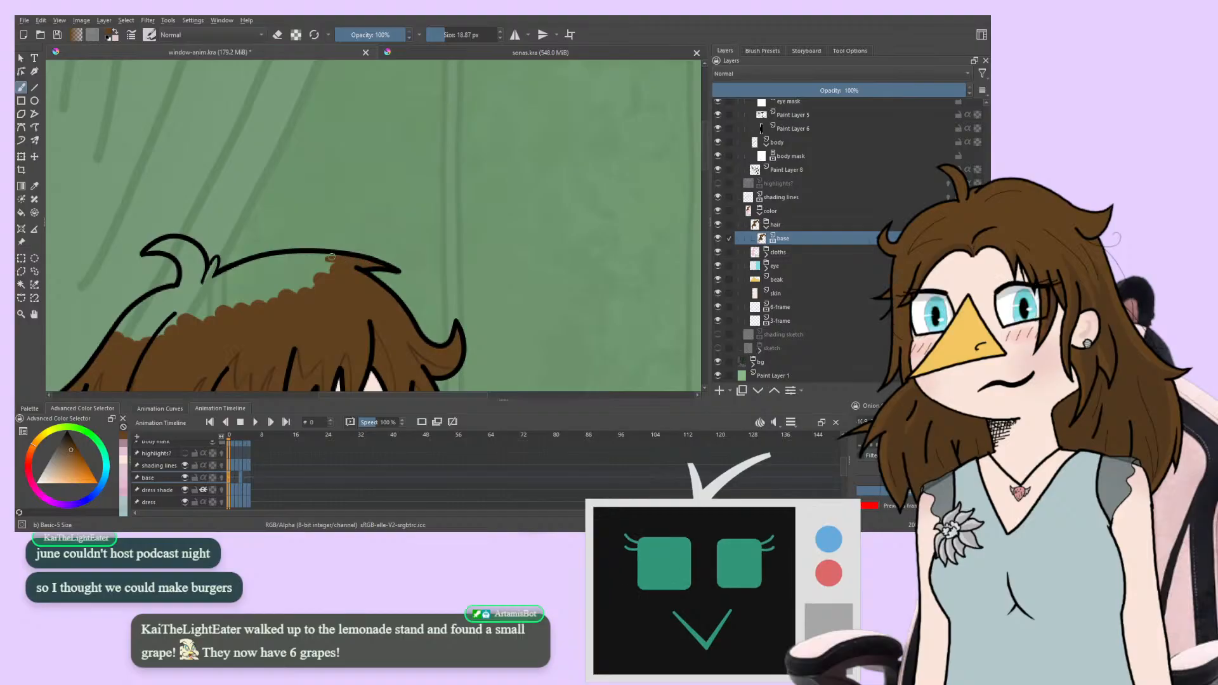
{"action": "left_click_drag", "start_coordinate": [331, 257], "coordinate": [288, 259]}
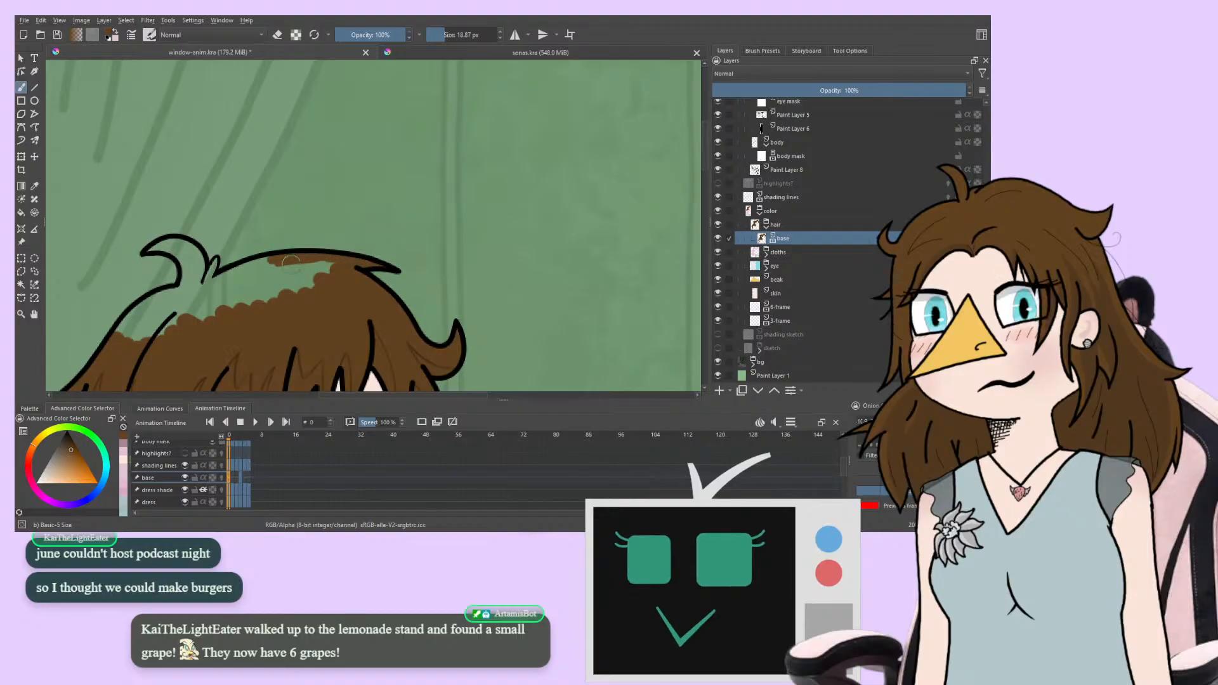
{"action": "key", "text": "m"}
{"action": "mouse_move", "coordinate": [292, 307]}
{"action": "left_mouse_down"}
{"action": "mouse_move", "coordinate": [161, 269]}
{"action": "mouse_move", "coordinate": [45, 275]}
{"action": "left_mouse_up"}
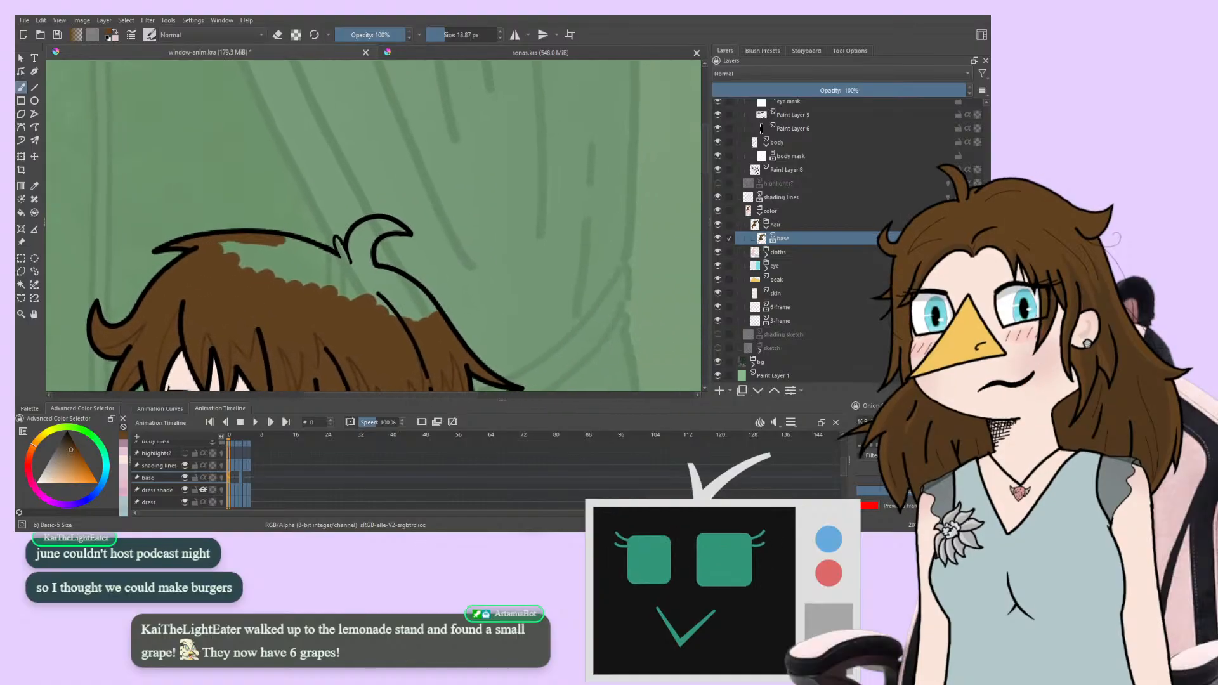
{"action": "mouse_move", "coordinate": [222, 264]}
{"action": "left_mouse_down"}
{"action": "mouse_move", "coordinate": [197, 244]}
{"action": "mouse_move", "coordinate": [237, 251]}
{"action": "mouse_move", "coordinate": [287, 290]}
{"action": "mouse_move", "coordinate": [239, 249]}
{"action": "mouse_move", "coordinate": [325, 301]}
{"action": "left_mouse_up"}
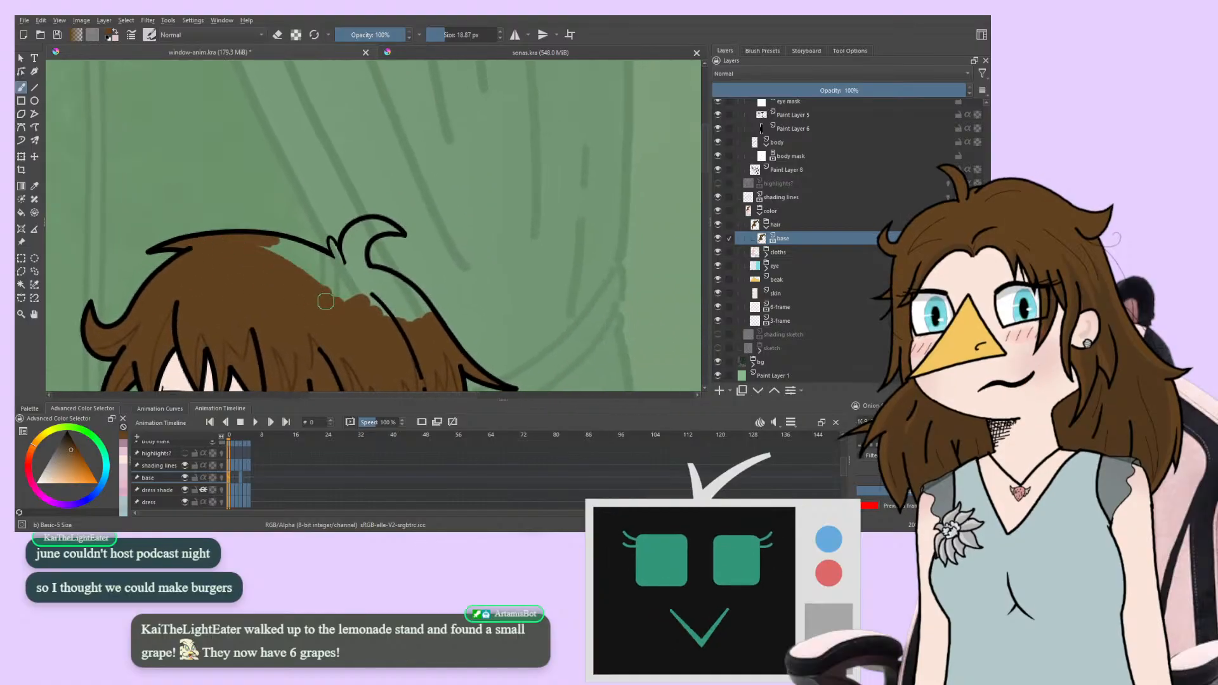
{"action": "mouse_move", "coordinate": [275, 267]}
{"action": "left_mouse_down"}
{"action": "mouse_move", "coordinate": [323, 275]}
{"action": "mouse_move", "coordinate": [264, 249]}
{"action": "mouse_move", "coordinate": [317, 262]}
{"action": "mouse_move", "coordinate": [271, 244]}
{"action": "mouse_move", "coordinate": [298, 248]}
{"action": "mouse_move", "coordinate": [355, 282]}
{"action": "mouse_move", "coordinate": [307, 273]}
{"action": "mouse_move", "coordinate": [308, 288]}
{"action": "mouse_move", "coordinate": [338, 288]}
{"action": "mouse_move", "coordinate": [369, 316]}
{"action": "mouse_move", "coordinate": [351, 282]}
{"action": "mouse_move", "coordinate": [432, 328]}
{"action": "mouse_move", "coordinate": [388, 291]}
{"action": "mouse_move", "coordinate": [419, 304]}
{"action": "mouse_move", "coordinate": [372, 280]}
{"action": "mouse_move", "coordinate": [383, 278]}
{"action": "mouse_move", "coordinate": [354, 277]}
{"action": "mouse_move", "coordinate": [357, 297]}
{"action": "mouse_move", "coordinate": [343, 252]}
{"action": "left_mouse_up"}
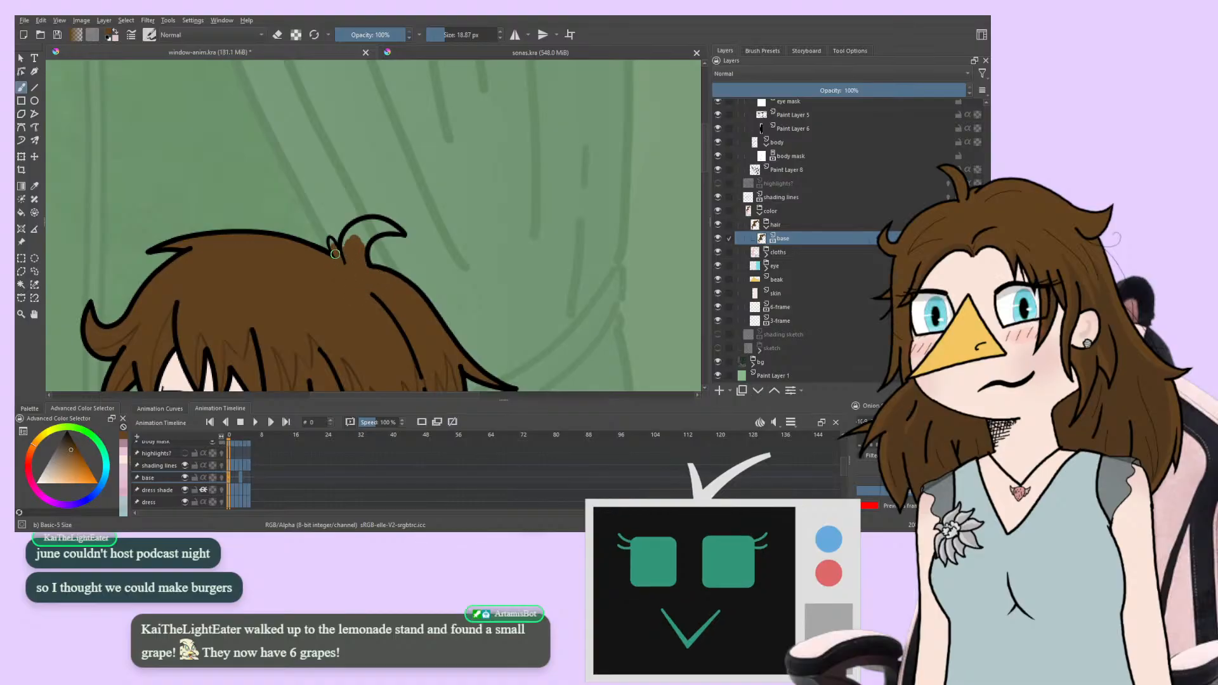
Restore the unmirrored view and fill the curled tuft on top of the head with brown
{"action": "mouse_move", "coordinate": [325, 295]}
{"action": "left_mouse_down"}
{"action": "mouse_move", "coordinate": [226, 303]}
{"action": "mouse_move", "coordinate": [183, 326]}
{"action": "left_mouse_up"}
{"action": "key", "text": "m"}
{"action": "mouse_move", "coordinate": [446, 288]}
{"action": "left_mouse_down"}
{"action": "mouse_move", "coordinate": [343, 316]}
{"action": "mouse_move", "coordinate": [366, 293]}
{"action": "mouse_move", "coordinate": [347, 277]}
{"action": "left_mouse_up"}
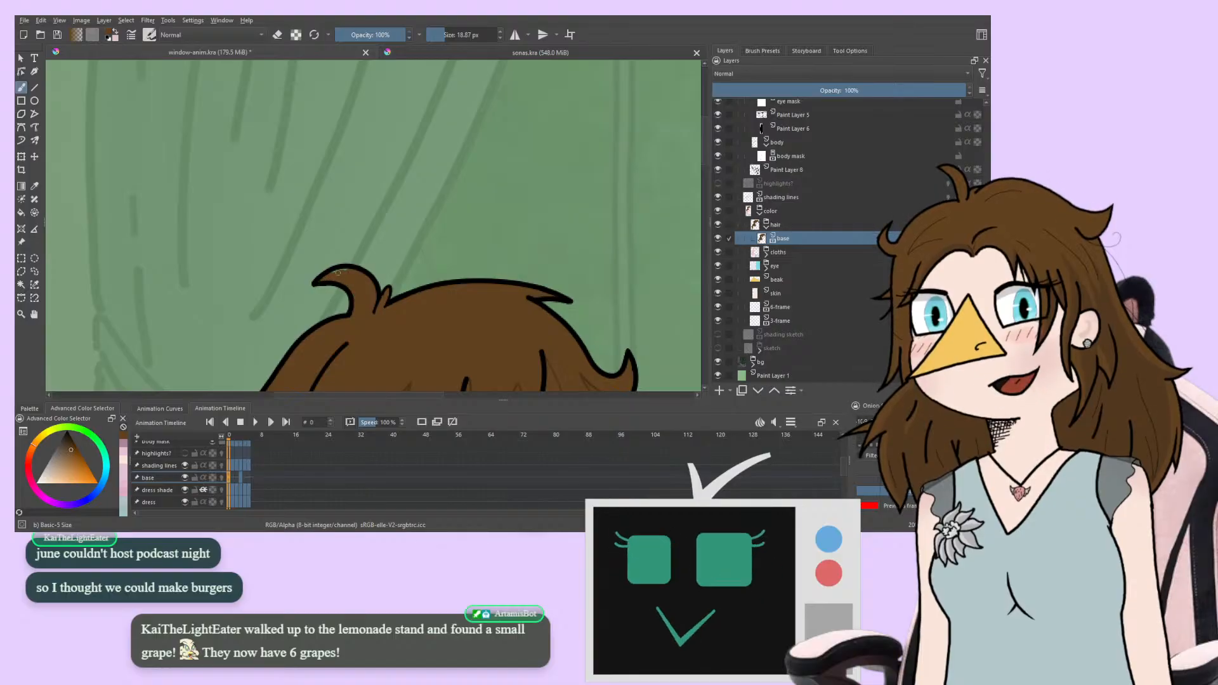
{"action": "left_click_drag", "start_coordinate": [309, 290], "coordinate": [276, 264]}
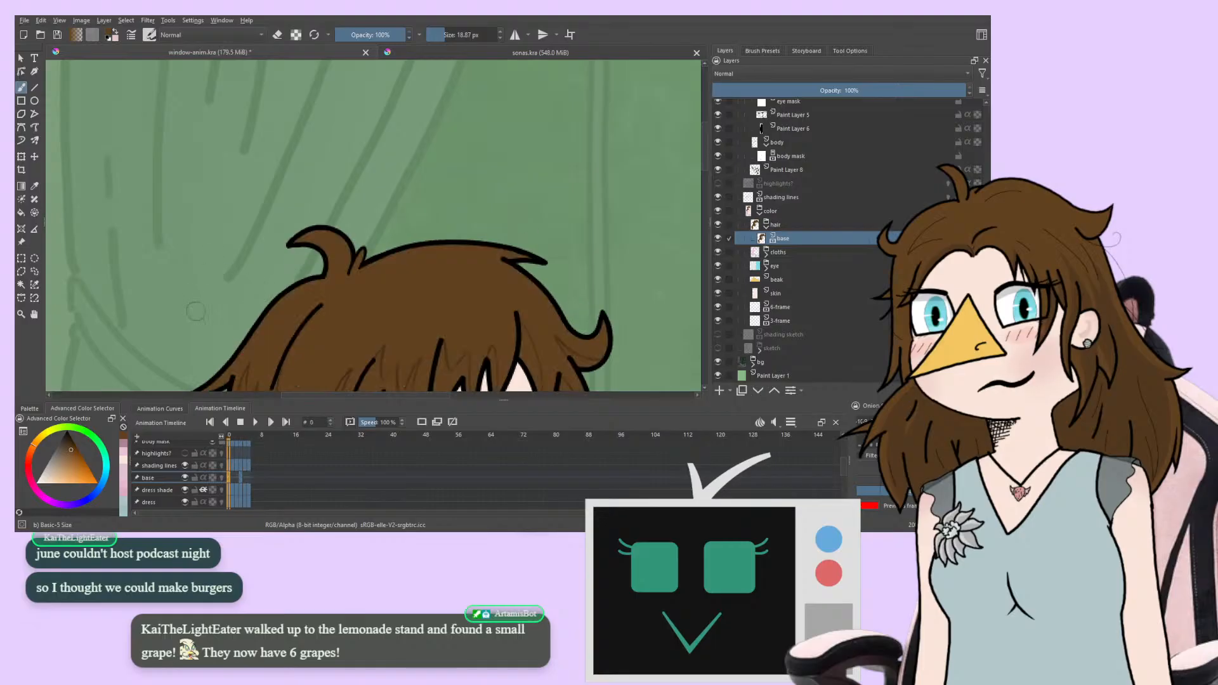
{"action": "mouse_move", "coordinate": [239, 227]}
{"action": "left_mouse_down"}
{"action": "mouse_move", "coordinate": [280, 84]}
{"action": "mouse_move", "coordinate": [245, 63]}
{"action": "left_mouse_up"}
{"action": "left_click_drag", "start_coordinate": [192, 239], "coordinate": [271, 63]}
{"action": "left_click_drag", "start_coordinate": [271, 317], "coordinate": [267, 159]}
{"action": "left_click_drag", "start_coordinate": [254, 76], "coordinate": [241, 367]}
{"action": "left_click_drag", "start_coordinate": [256, 220], "coordinate": [187, 345]}
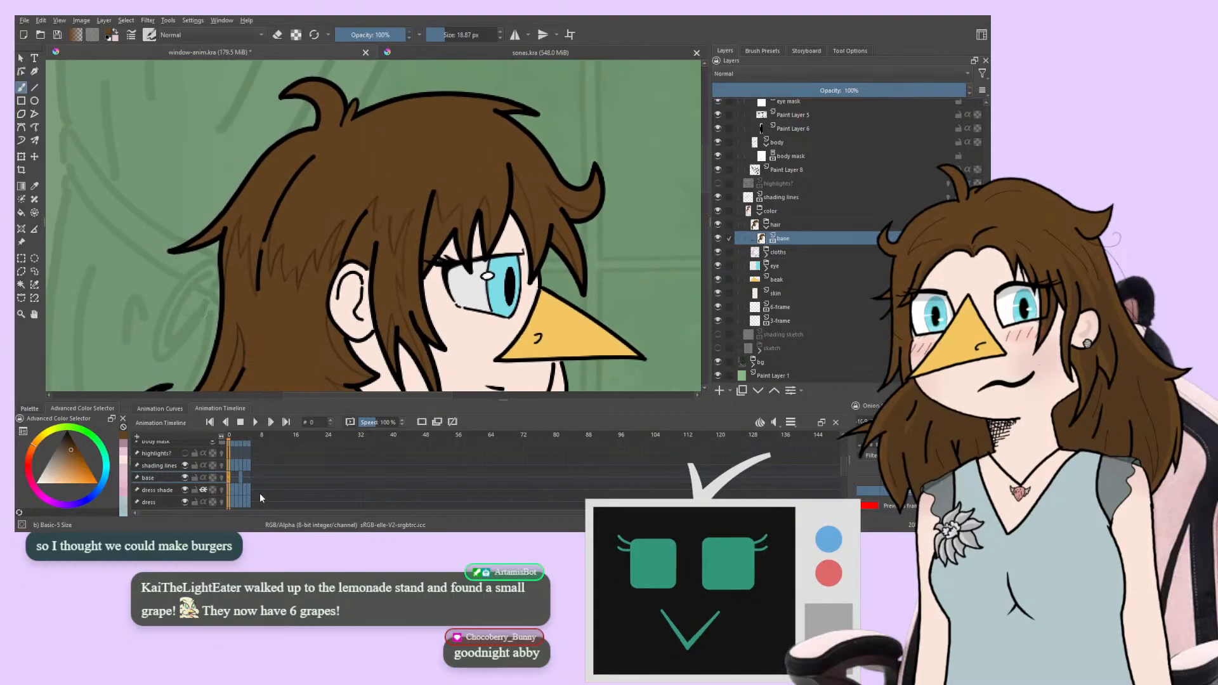
On the base layer, replace frame 3's partial fill with a clone of frame 0 and duplicate frame 0's fill onto frames 1 and 2
{"action": "left_click", "coordinate": [242, 478]}
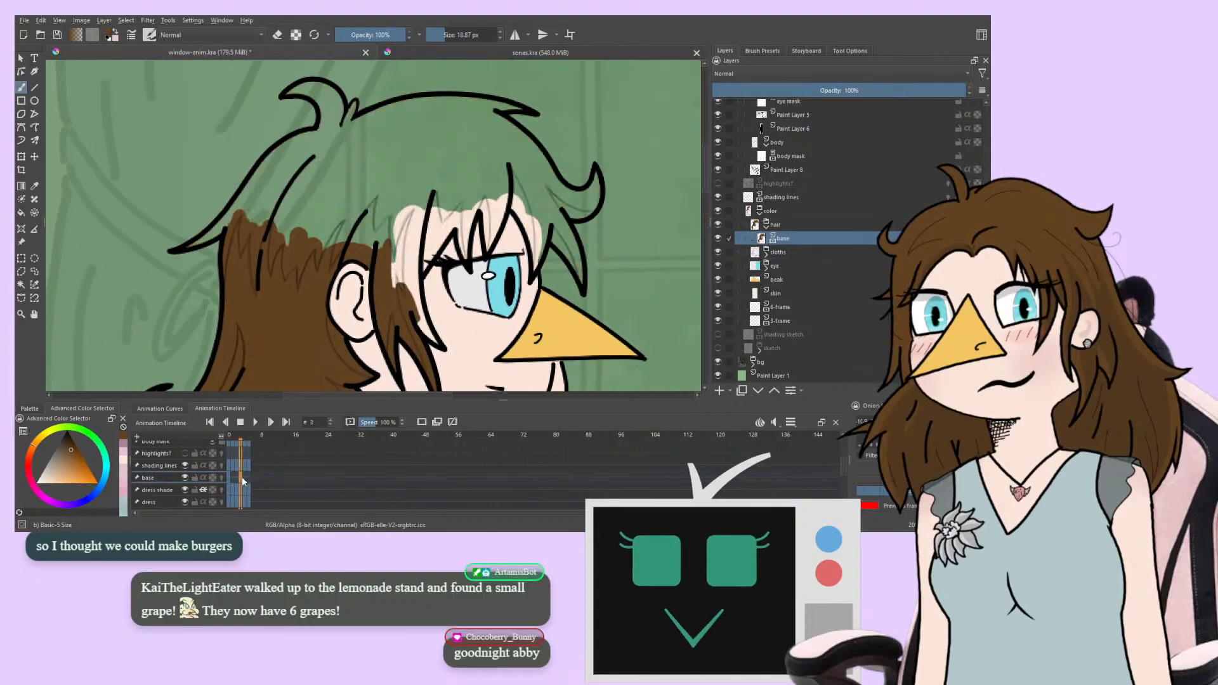
{"action": "left_click", "coordinate": [228, 474]}
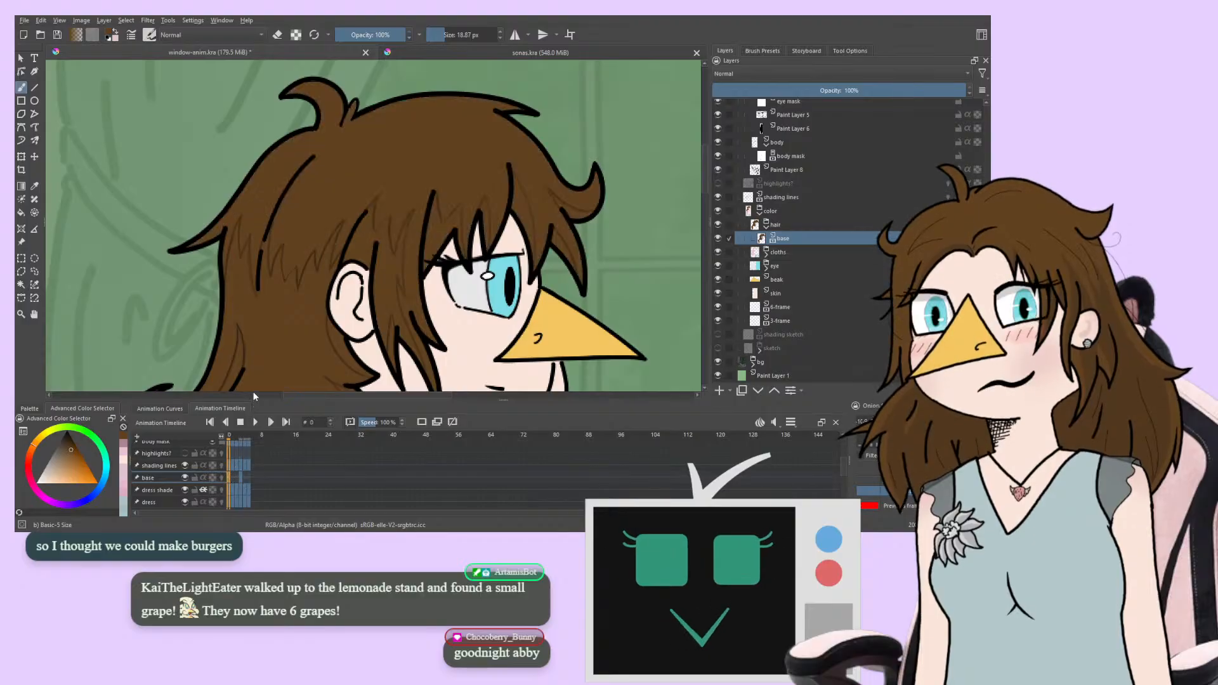
{"action": "left_click", "coordinate": [241, 478]}
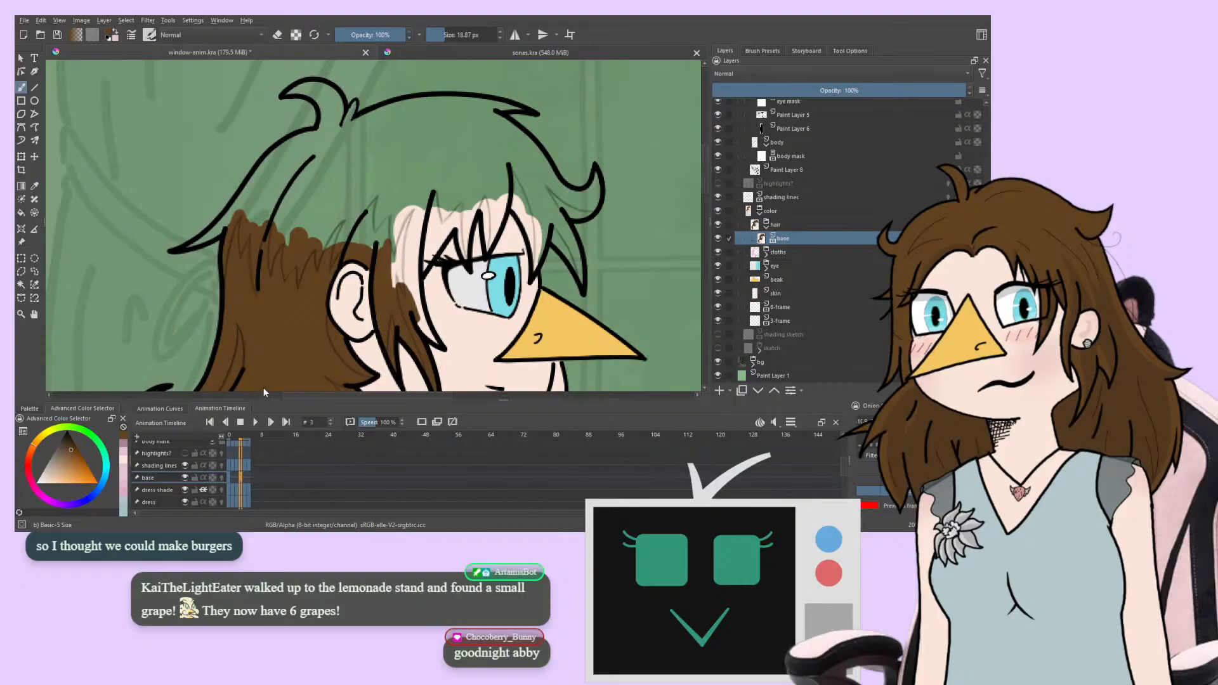
{"action": "left_click", "coordinate": [233, 474]}
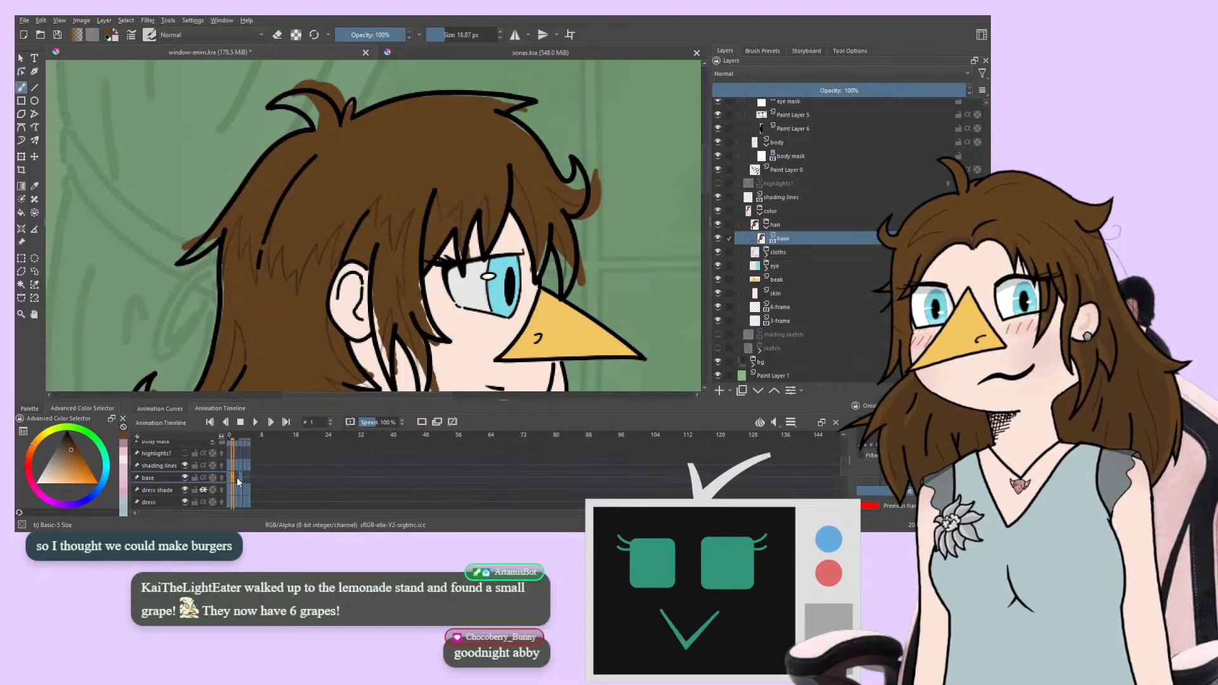
{"action": "left_click", "coordinate": [237, 478]}
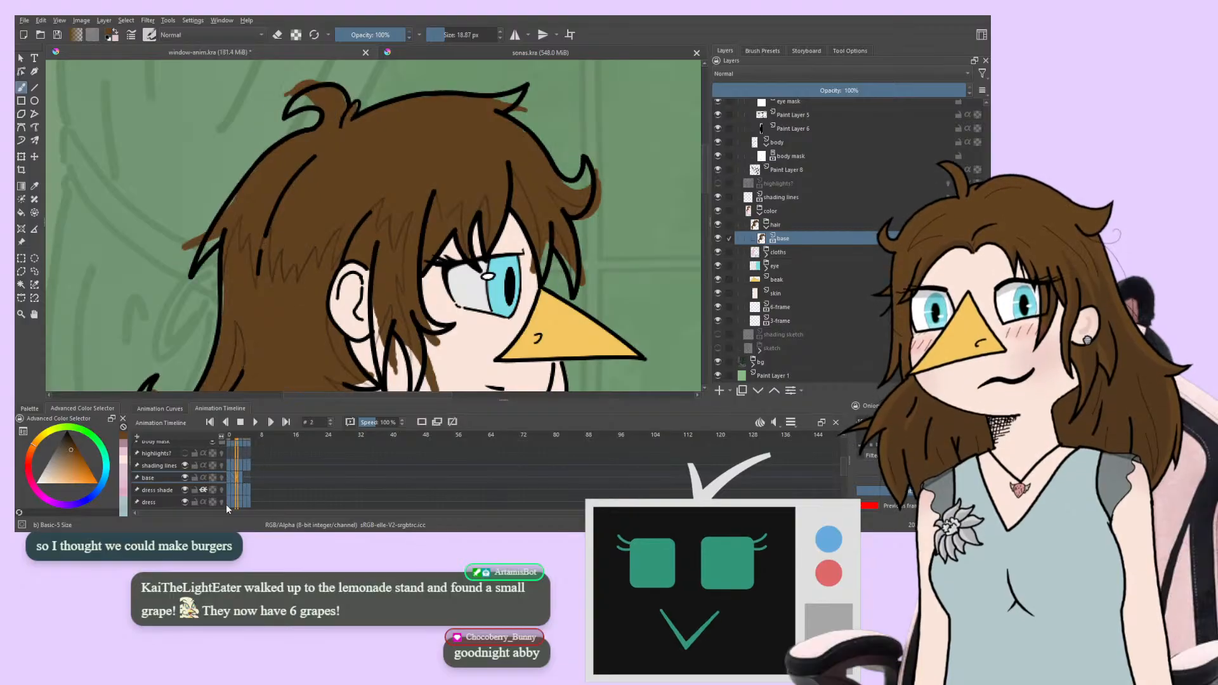
Clone the base layer's frame 1 onto frame 4 and its frame 2 onto frame 5
{"action": "left_click", "coordinate": [231, 478]}
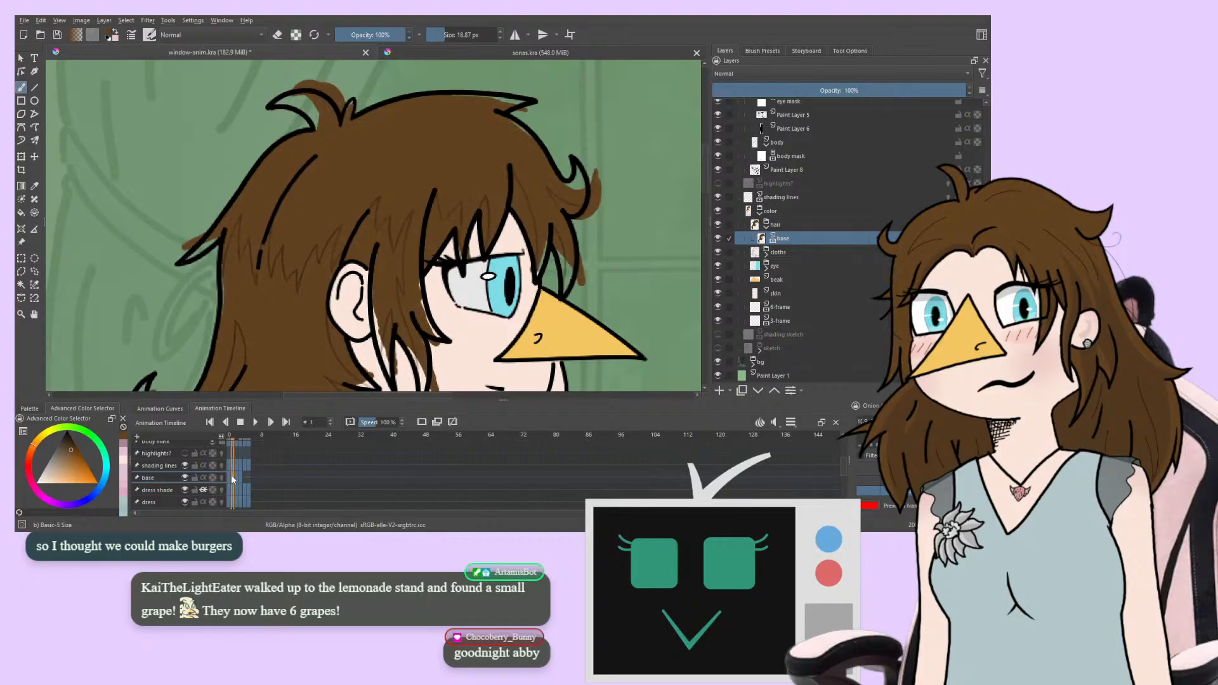
{"action": "left_click", "coordinate": [245, 472]}
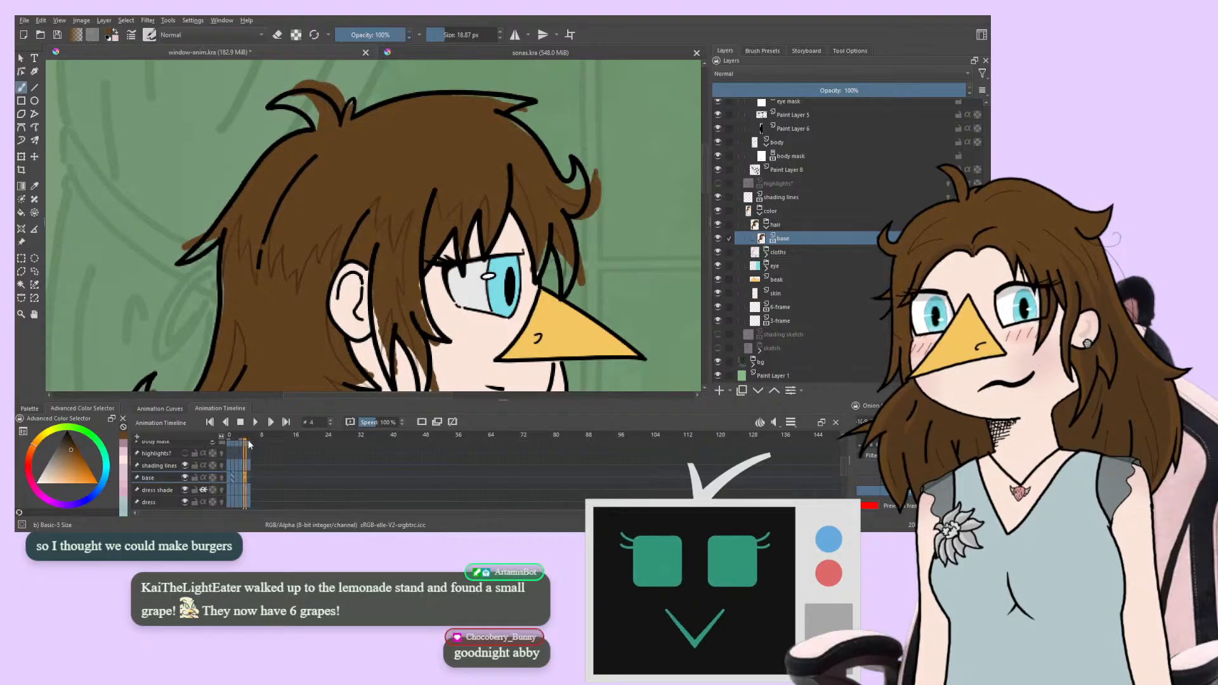
{"action": "left_click", "coordinate": [237, 478]}
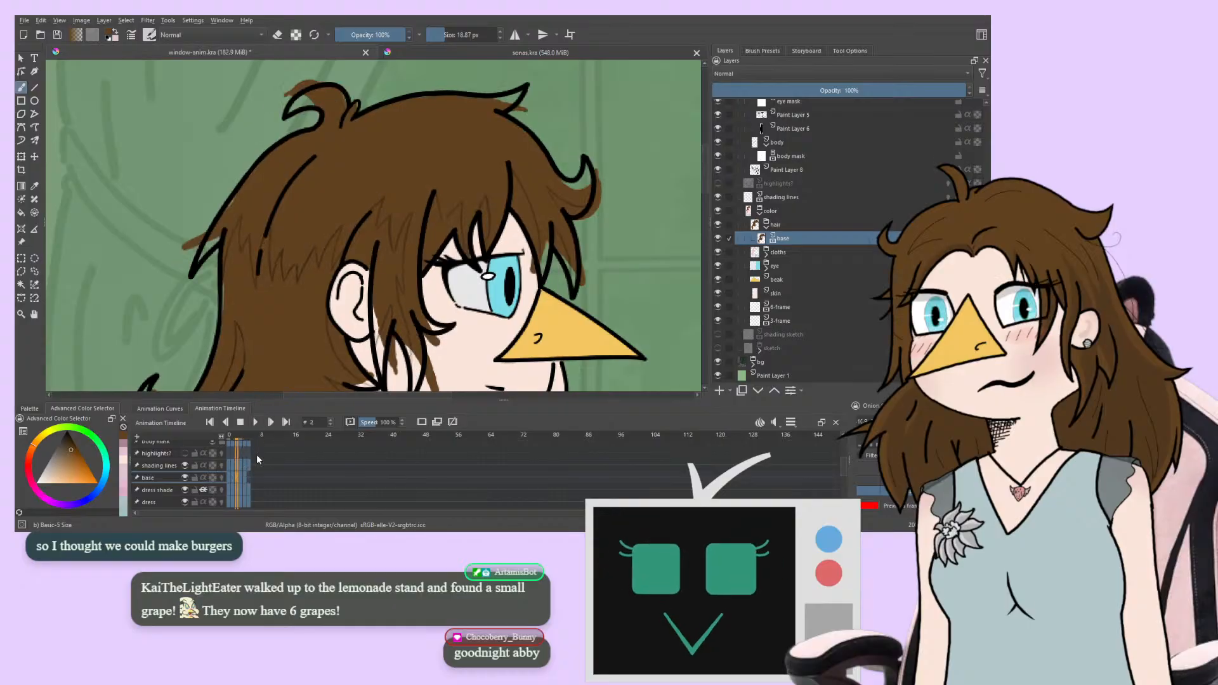
{"action": "left_click", "coordinate": [250, 473]}
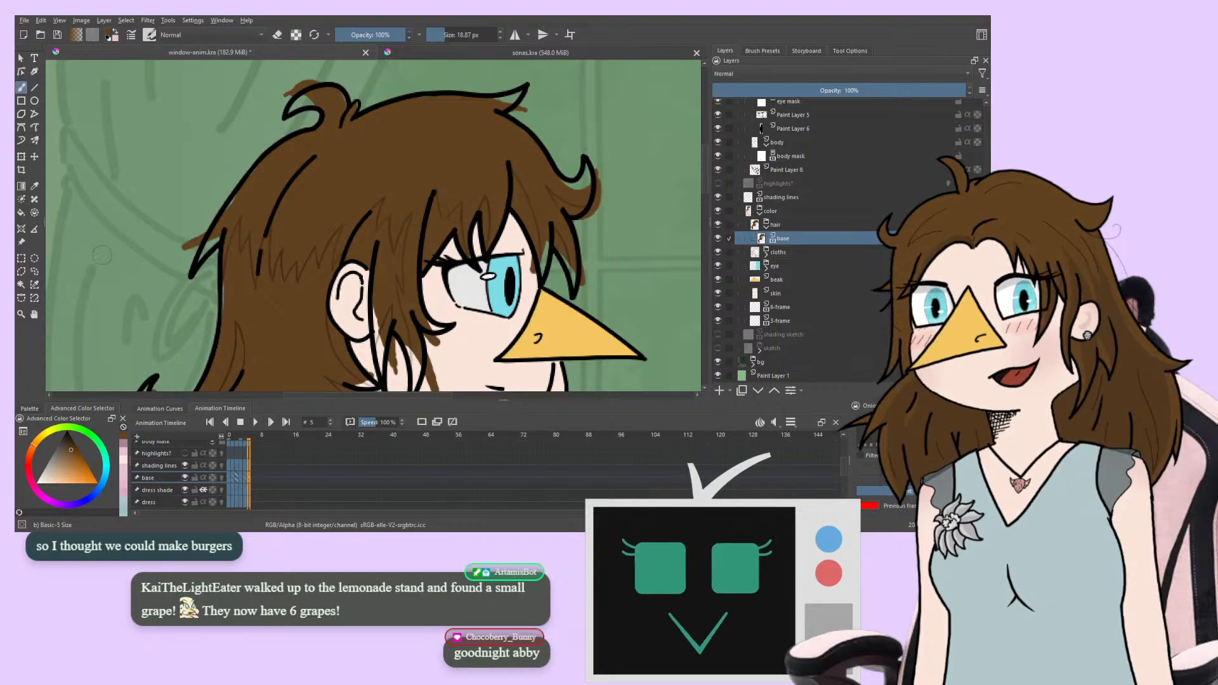
On frame 1, switch the brush to erasing and remove the brown spilling onto the dress beside the lowest back strand
{"action": "key", "text": "space"}
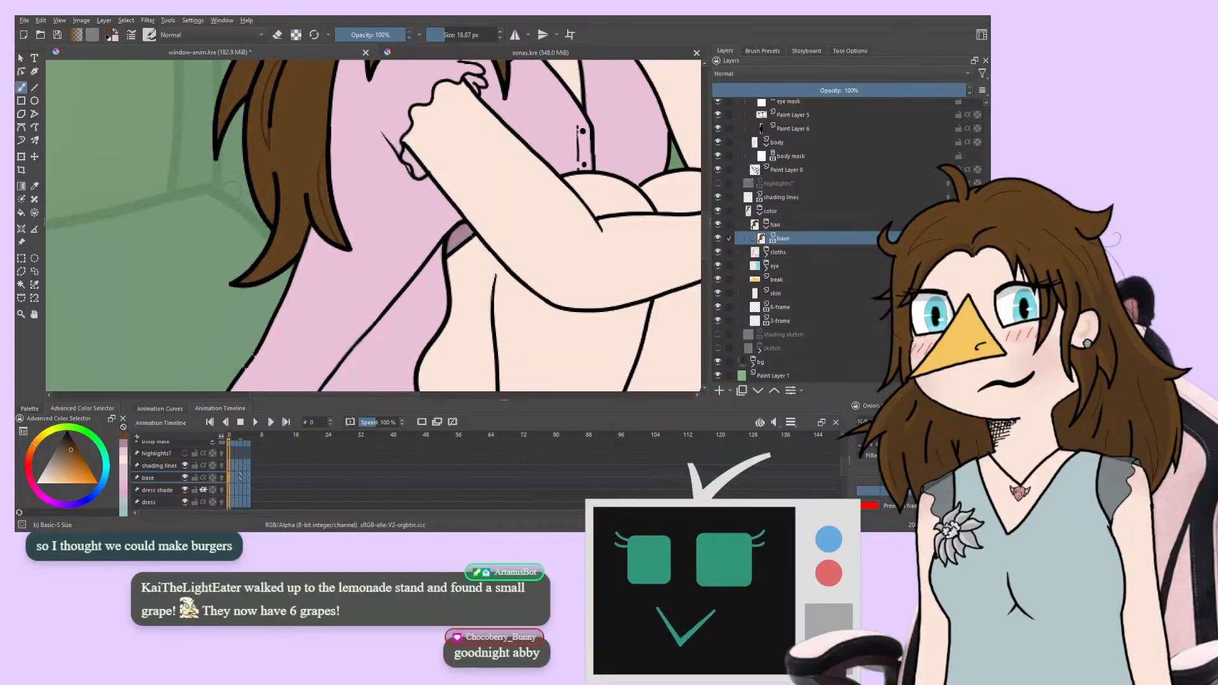
{"action": "left_click_drag", "start_coordinate": [218, 259], "coordinate": [217, 286]}
{"action": "key", "text": "e"}
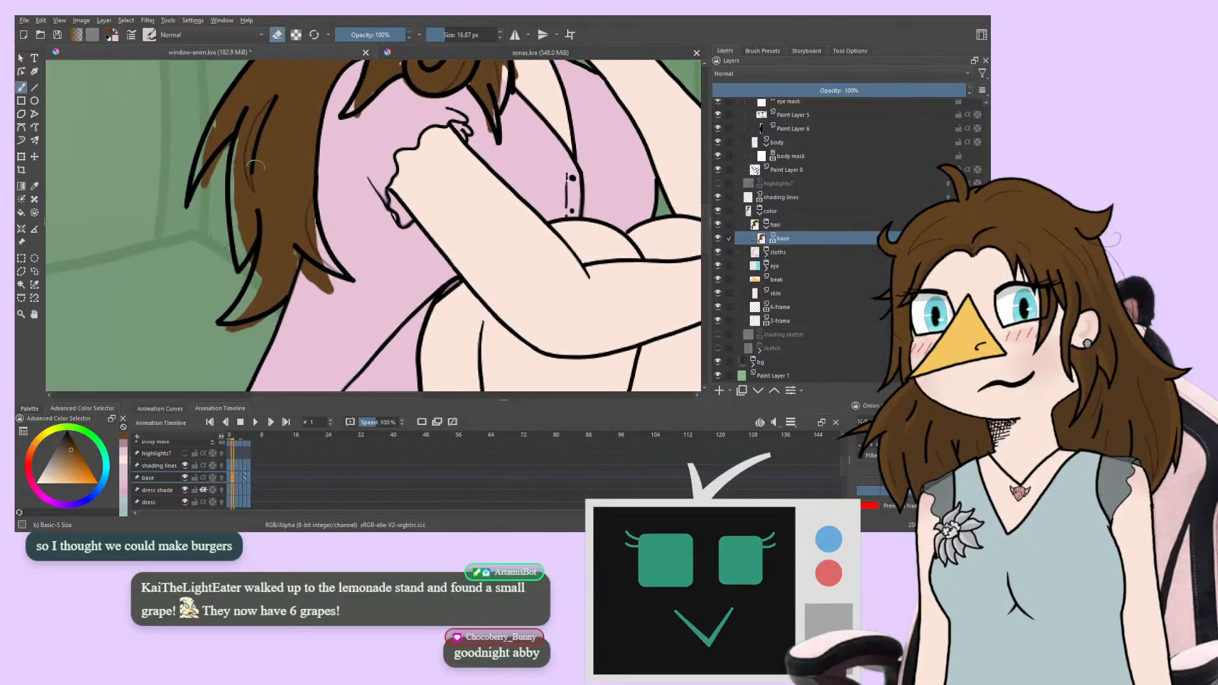
{"action": "mouse_move", "coordinate": [330, 298]}
{"action": "left_mouse_down"}
{"action": "mouse_move", "coordinate": [263, 299]}
{"action": "mouse_move", "coordinate": [274, 321]}
{"action": "left_mouse_up"}
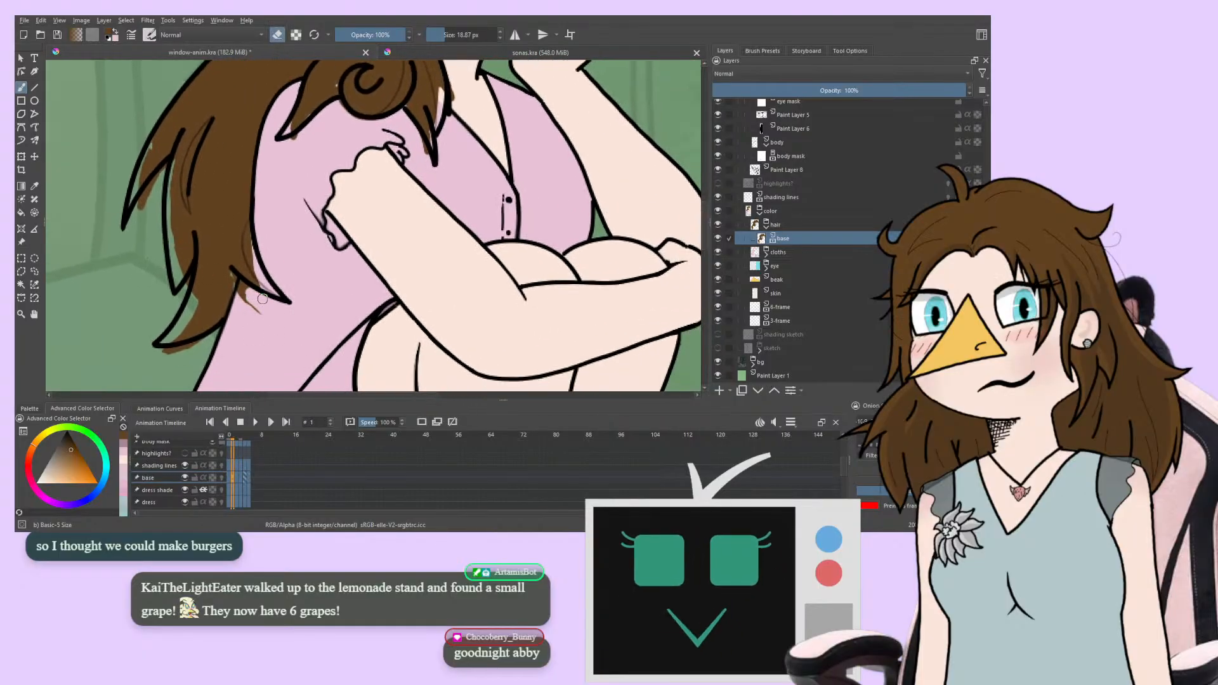
{"action": "left_click_drag", "start_coordinate": [241, 280], "coordinate": [245, 297]}
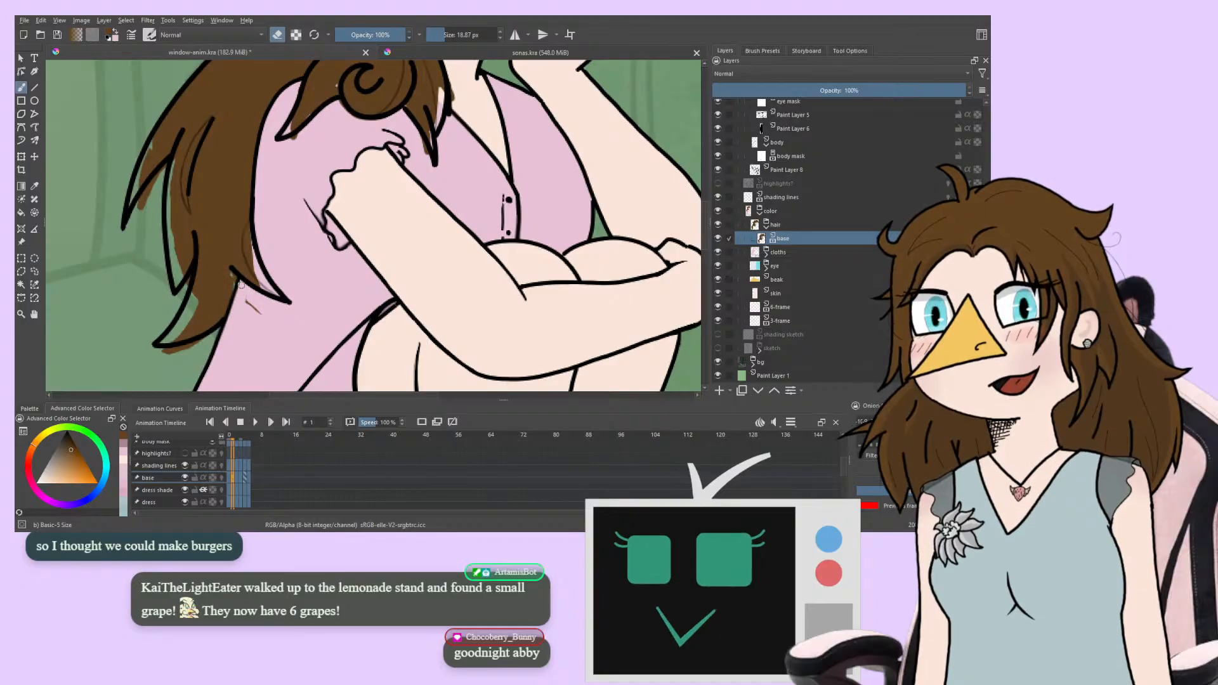
{"action": "left_click_drag", "start_coordinate": [249, 305], "coordinate": [258, 316]}
On frame 1, erase the brown spilling outside the lowest back strands and the outer edge of the back hair
{"action": "left_click_drag", "start_coordinate": [180, 340], "coordinate": [255, 315]}
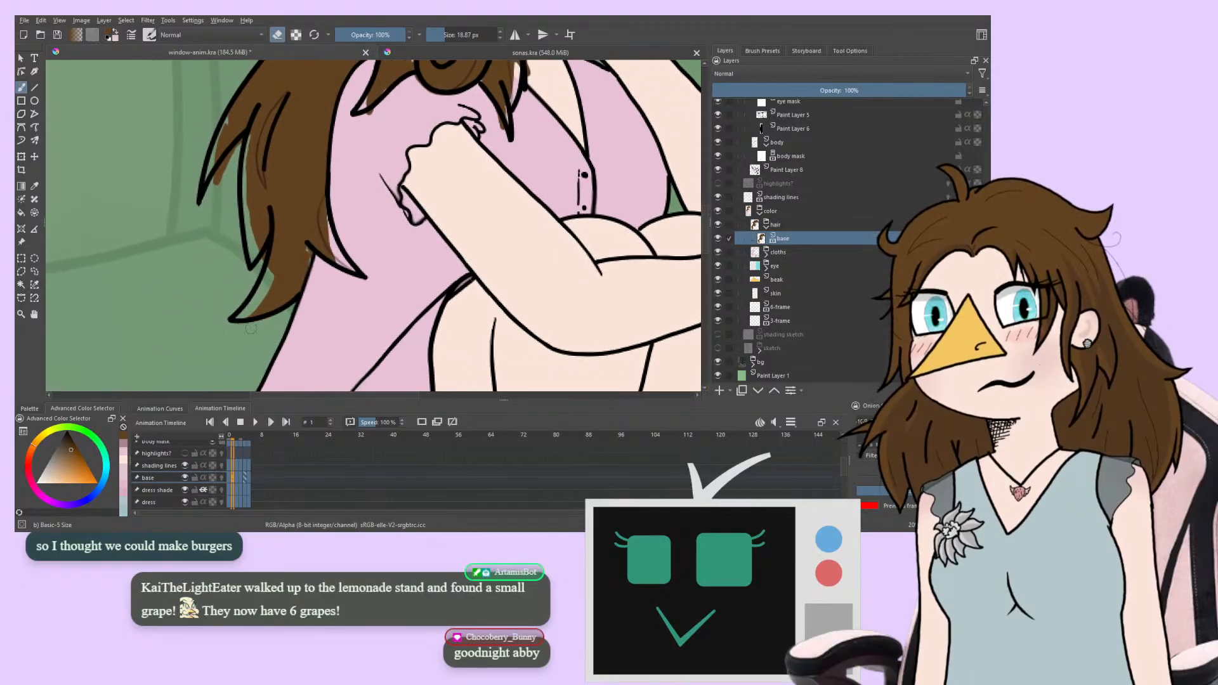
{"action": "left_click_drag", "start_coordinate": [201, 333], "coordinate": [241, 370]}
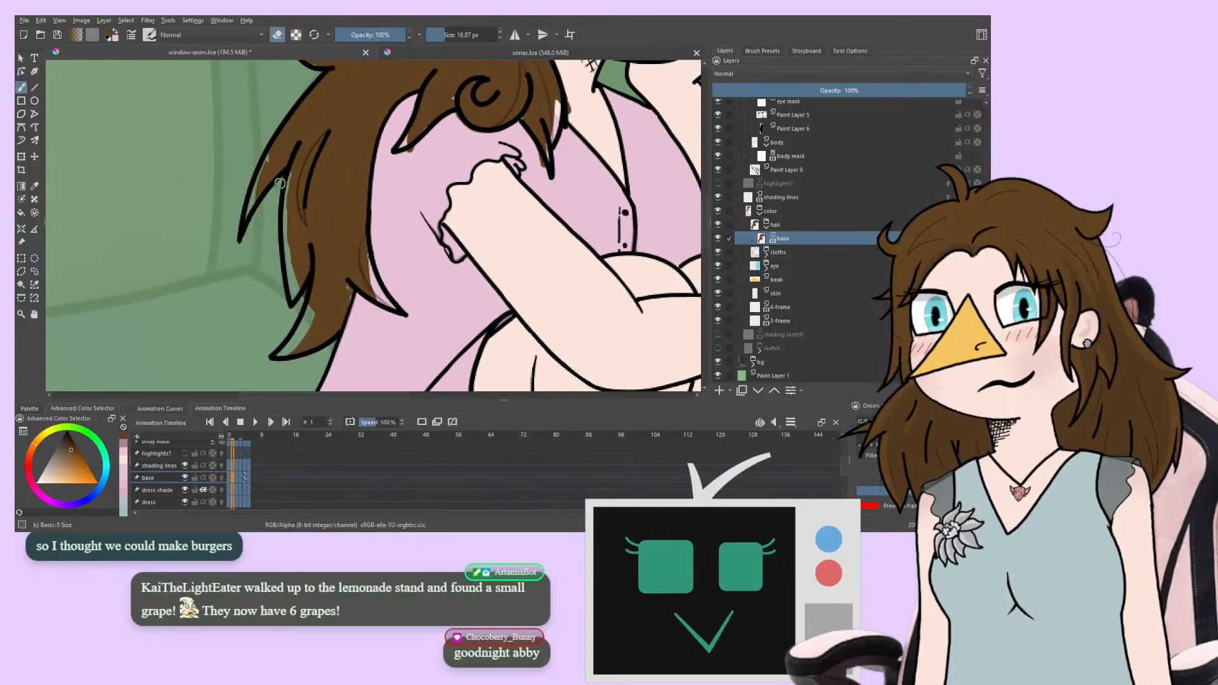
{"action": "left_click_drag", "start_coordinate": [223, 177], "coordinate": [154, 311]}
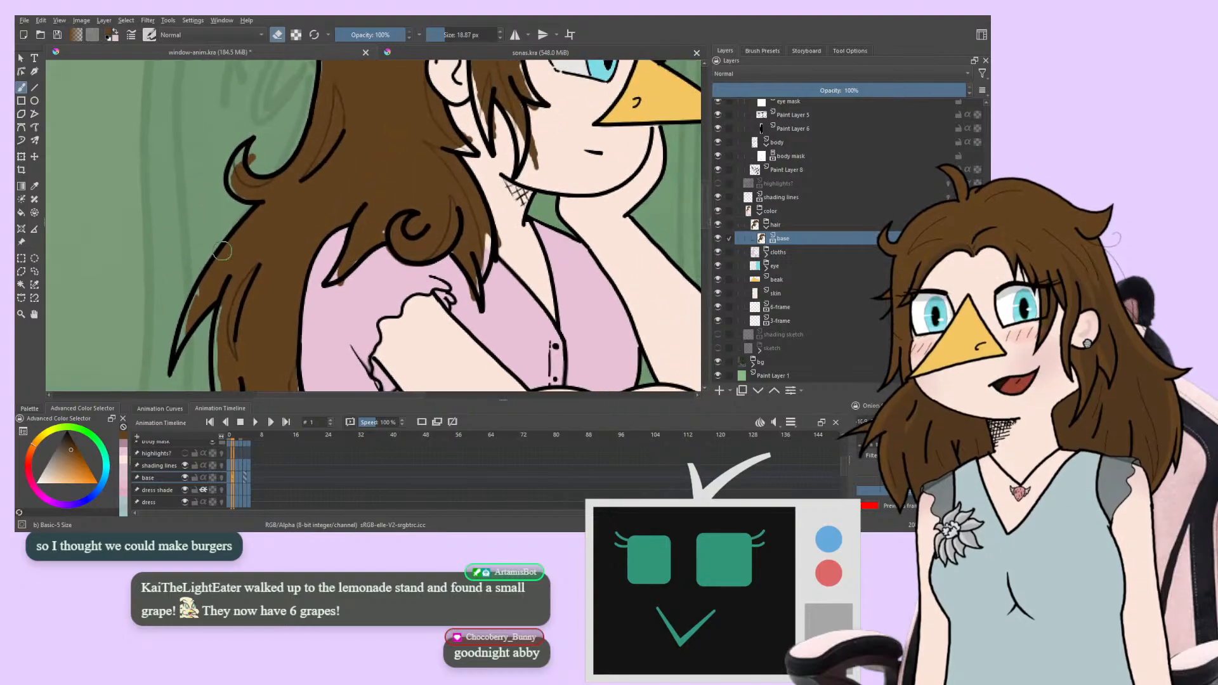
{"action": "left_click_drag", "start_coordinate": [222, 250], "coordinate": [190, 278]}
{"action": "left_click_drag", "start_coordinate": [224, 191], "coordinate": [221, 177]}
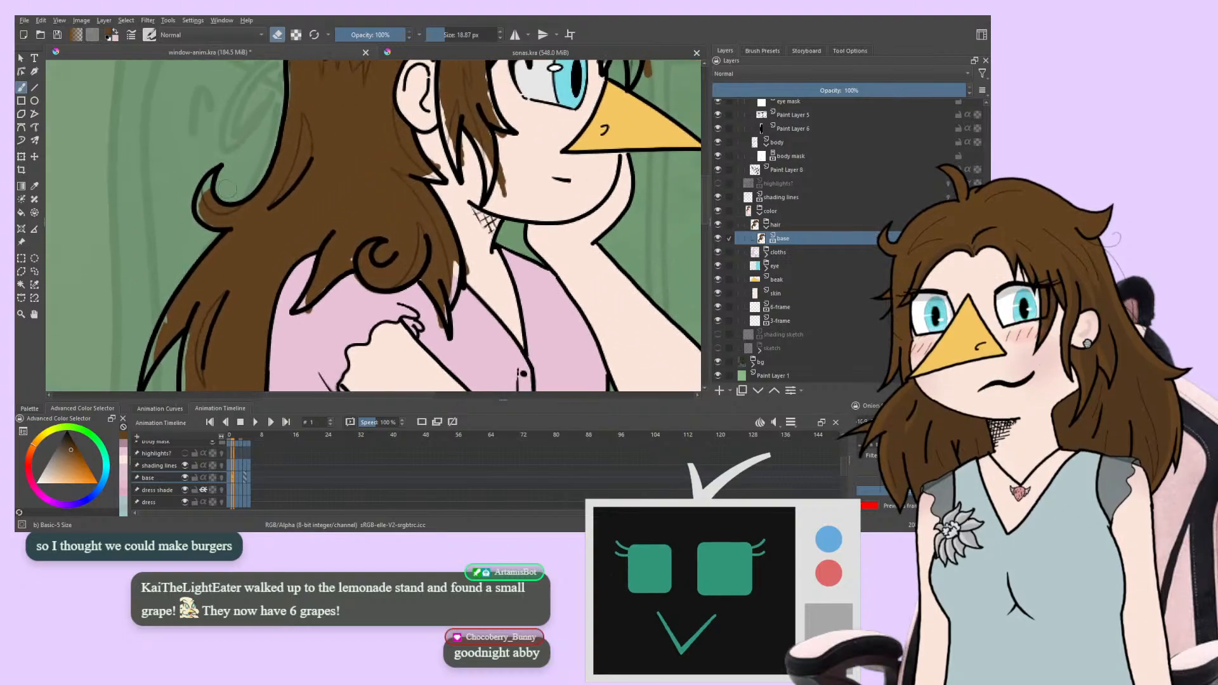
Erase the brown spilling around the curl and strand tips that lie over the shoulder
{"action": "left_click_drag", "start_coordinate": [279, 244], "coordinate": [156, 187]}
{"action": "left_click_drag", "start_coordinate": [316, 266], "coordinate": [306, 250]}
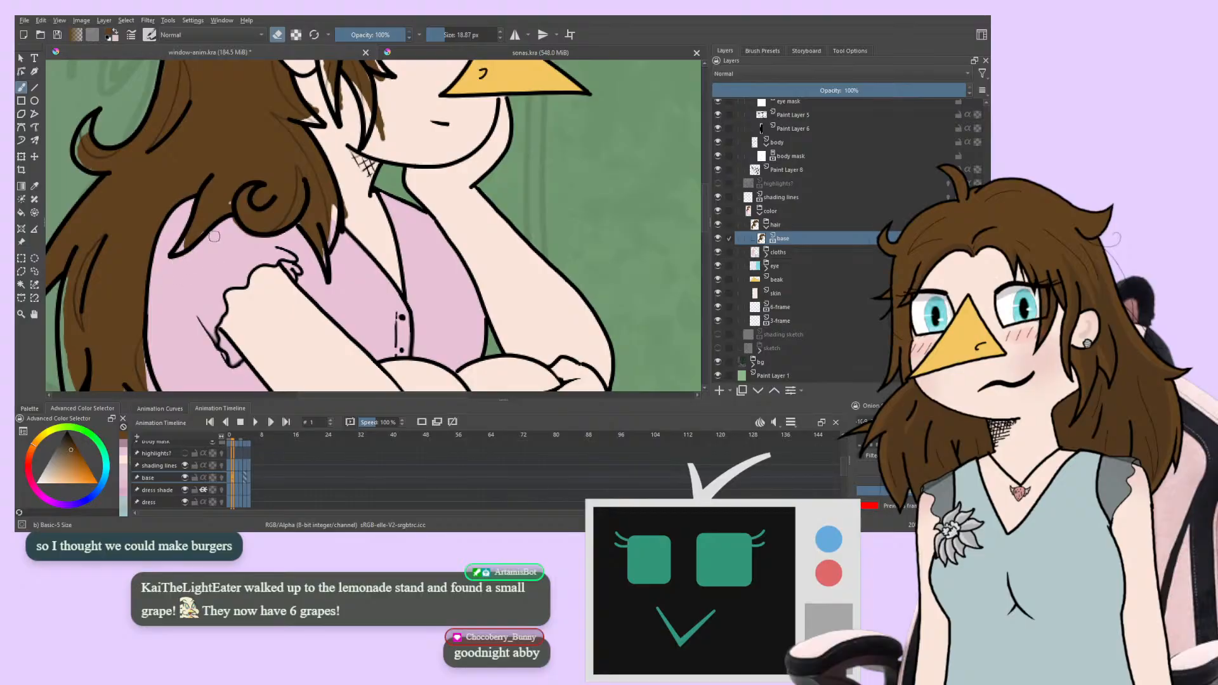
{"action": "left_click_drag", "start_coordinate": [248, 254], "coordinate": [217, 250]}
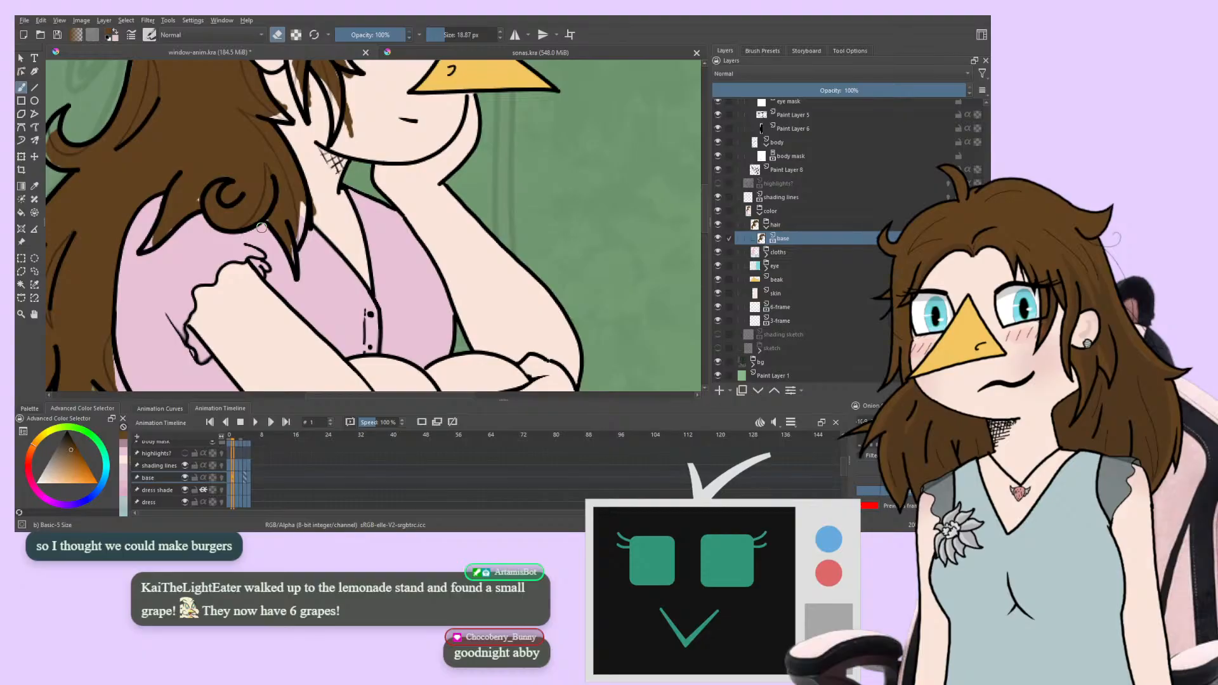
Erase the brown spilling onto the cheek beside the long lock between the ear and the eye
{"action": "left_click_drag", "start_coordinate": [284, 95], "coordinate": [249, 217]}
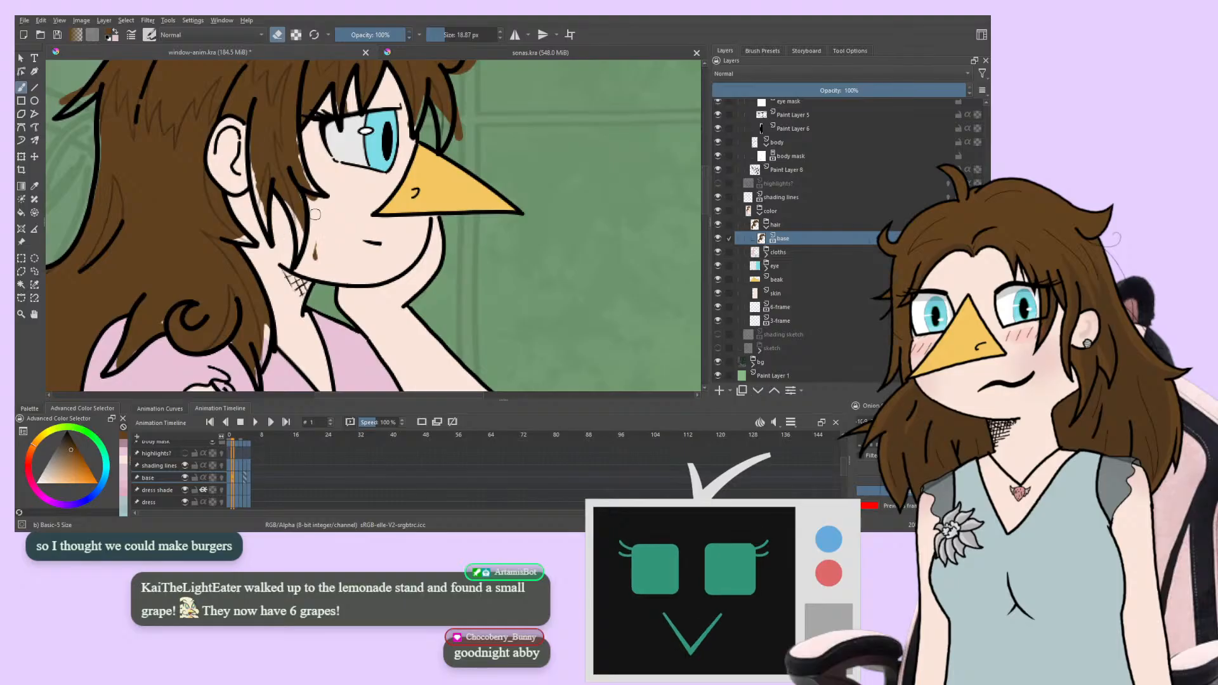
{"action": "left_click_drag", "start_coordinate": [317, 259], "coordinate": [280, 304]}
{"action": "left_click", "coordinate": [286, 250]}
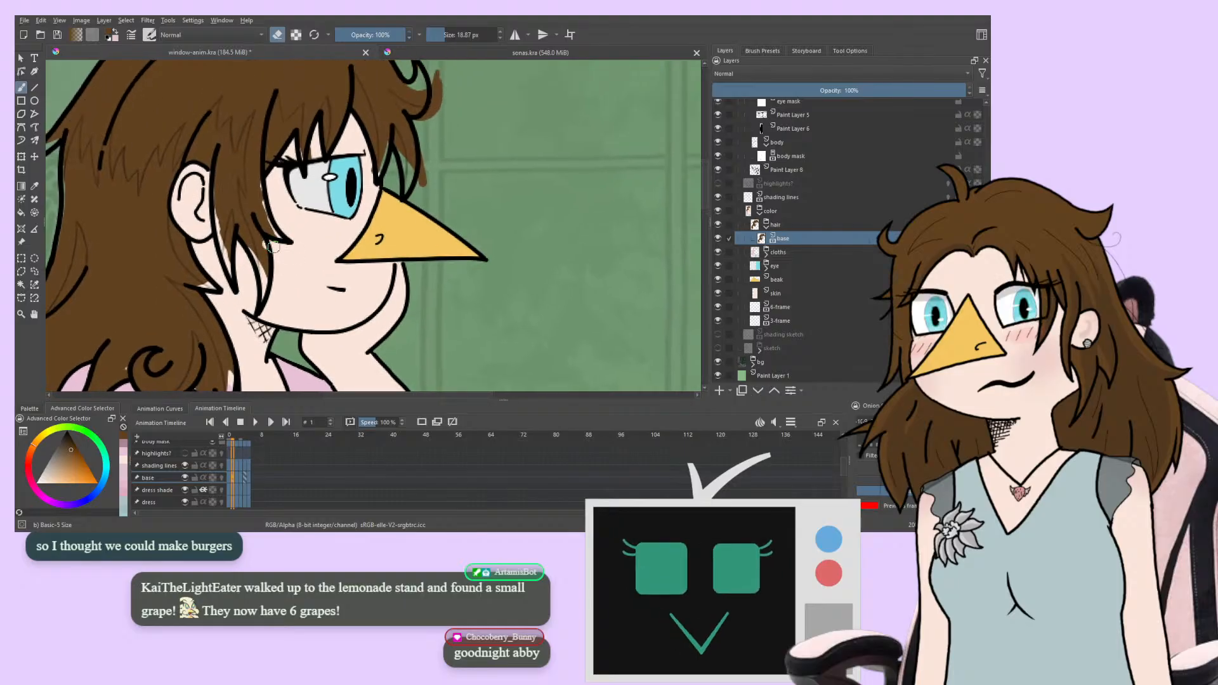
{"action": "left_click_drag", "start_coordinate": [272, 247], "coordinate": [267, 246]}
{"action": "left_click", "coordinate": [201, 281]}
{"action": "left_click_drag", "start_coordinate": [279, 199], "coordinate": [216, 265]}
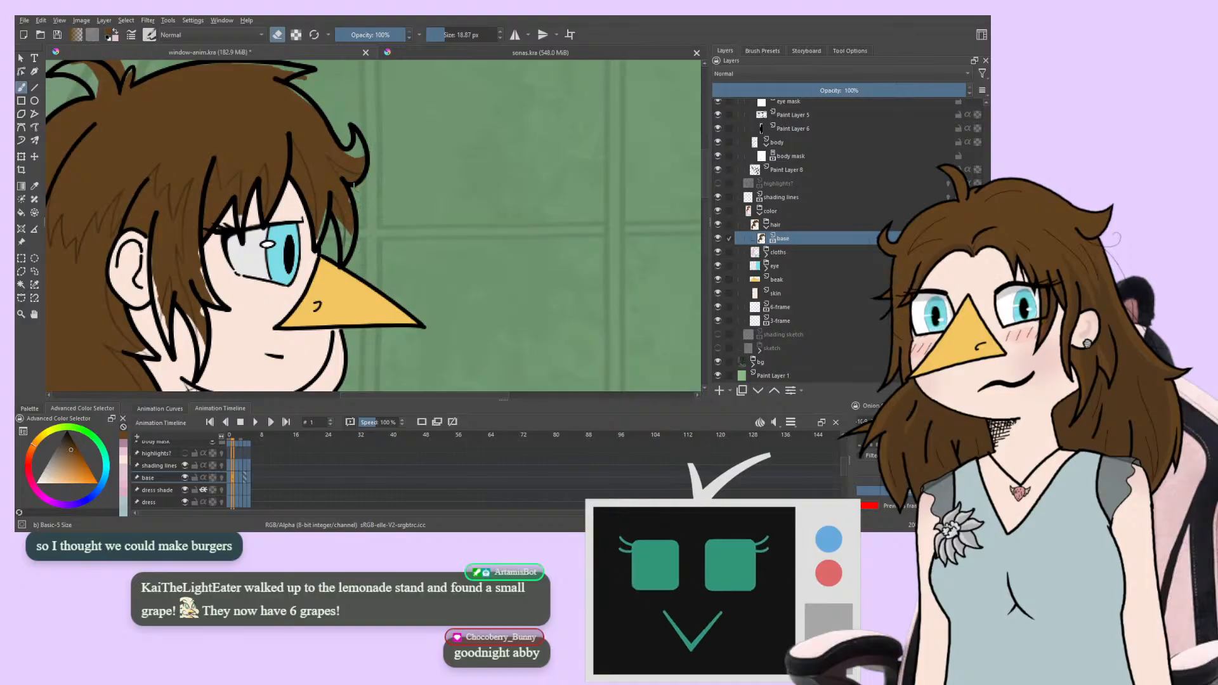
Erase the brown outside the front strands beside the beak and above the tuft on top of the head
{"action": "mouse_move", "coordinate": [349, 201]}
{"action": "left_mouse_down"}
{"action": "mouse_move", "coordinate": [356, 182]}
{"action": "mouse_move", "coordinate": [351, 235]}
{"action": "left_mouse_up"}
{"action": "mouse_move", "coordinate": [247, 114]}
{"action": "left_mouse_down"}
{"action": "mouse_move", "coordinate": [258, 105]}
{"action": "mouse_move", "coordinate": [401, 181]}
{"action": "mouse_move", "coordinate": [359, 262]}
{"action": "left_mouse_up"}
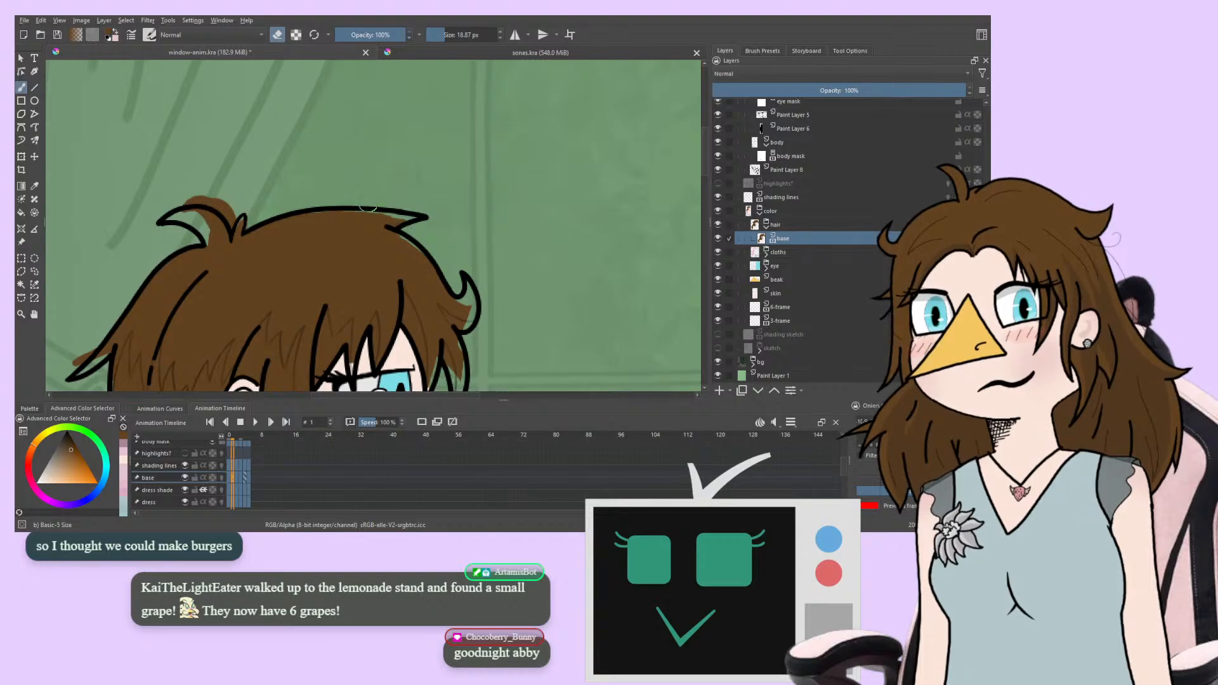
{"action": "mouse_move", "coordinate": [215, 195]}
{"action": "left_mouse_down"}
{"action": "mouse_move", "coordinate": [241, 224]}
{"action": "mouse_move", "coordinate": [194, 206]}
{"action": "left_mouse_up"}
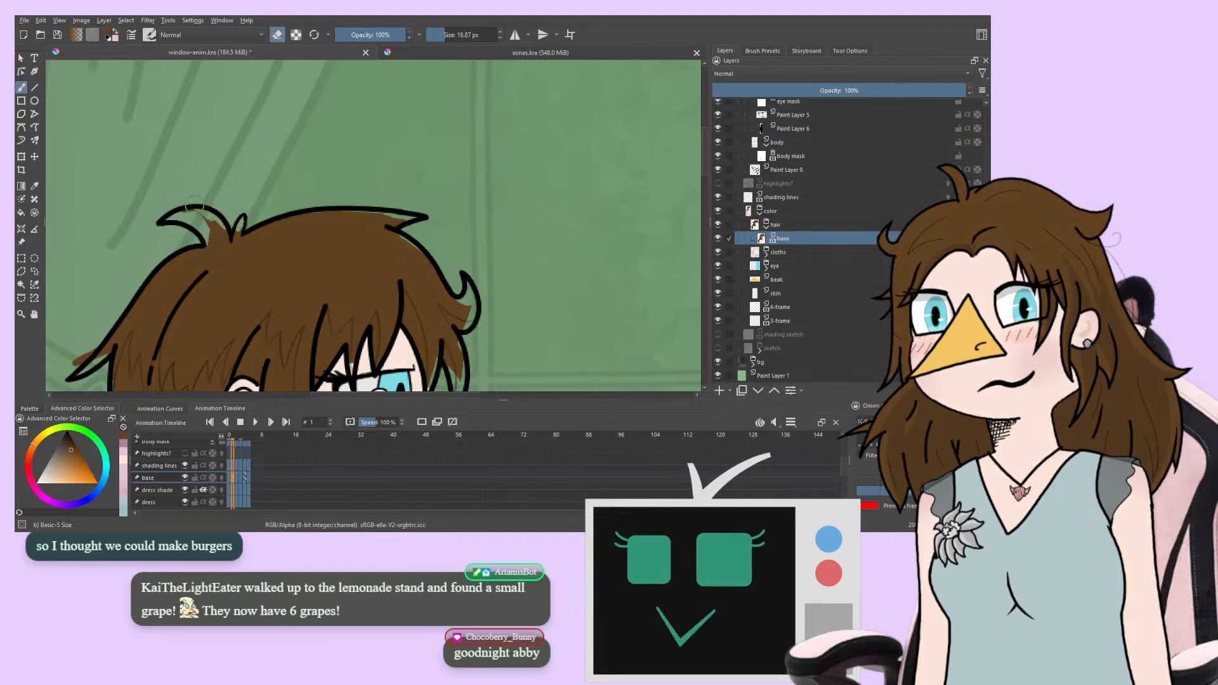
{"action": "left_click_drag", "start_coordinate": [167, 259], "coordinate": [357, 153]}
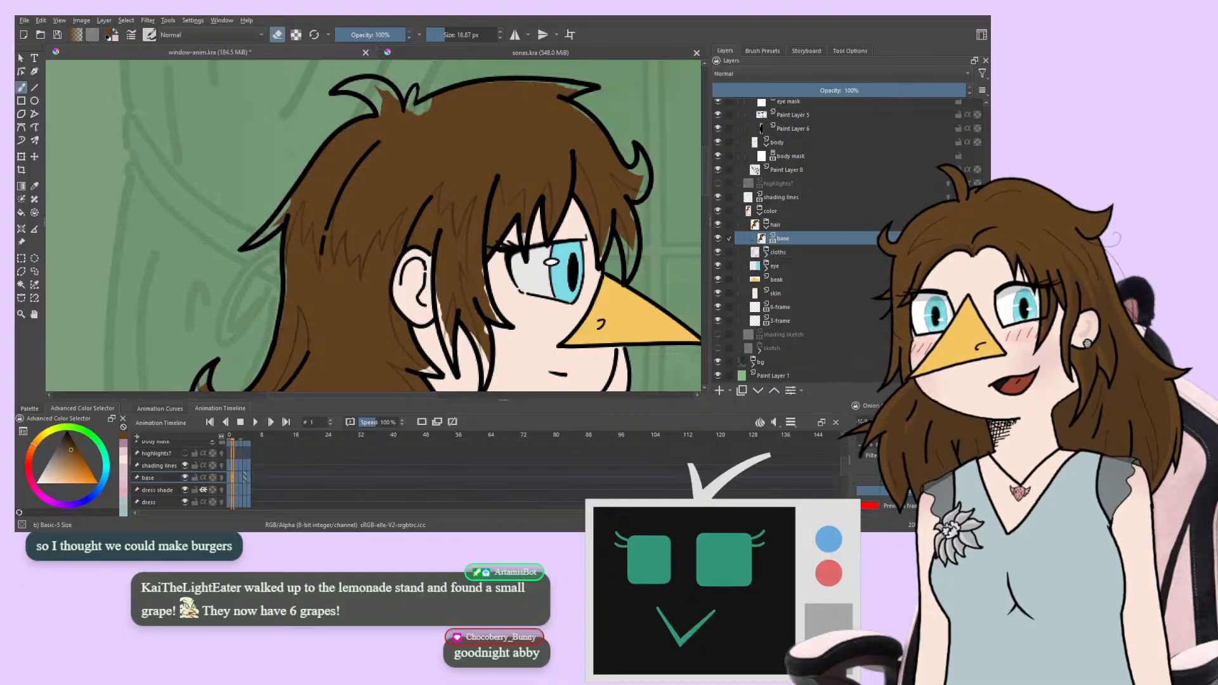
Erase the stray brown outside the line art along the back of the head and the front of the crown
{"action": "mouse_move", "coordinate": [184, 285]}
{"action": "left_mouse_down"}
{"action": "mouse_move", "coordinate": [172, 298]}
{"action": "mouse_move", "coordinate": [161, 250]}
{"action": "mouse_move", "coordinate": [190, 109]}
{"action": "left_mouse_up"}
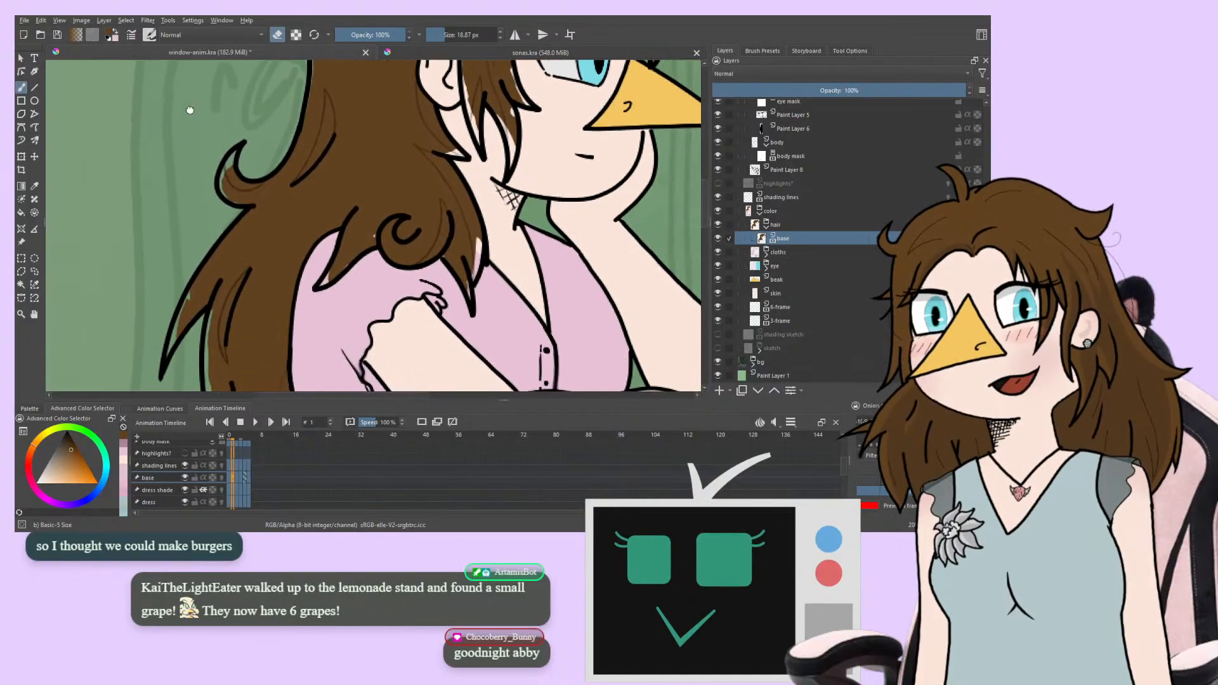
{"action": "mouse_move", "coordinate": [184, 169]}
{"action": "left_mouse_down"}
{"action": "mouse_move", "coordinate": [198, 142]}
{"action": "mouse_move", "coordinate": [265, 256]}
{"action": "left_mouse_up"}
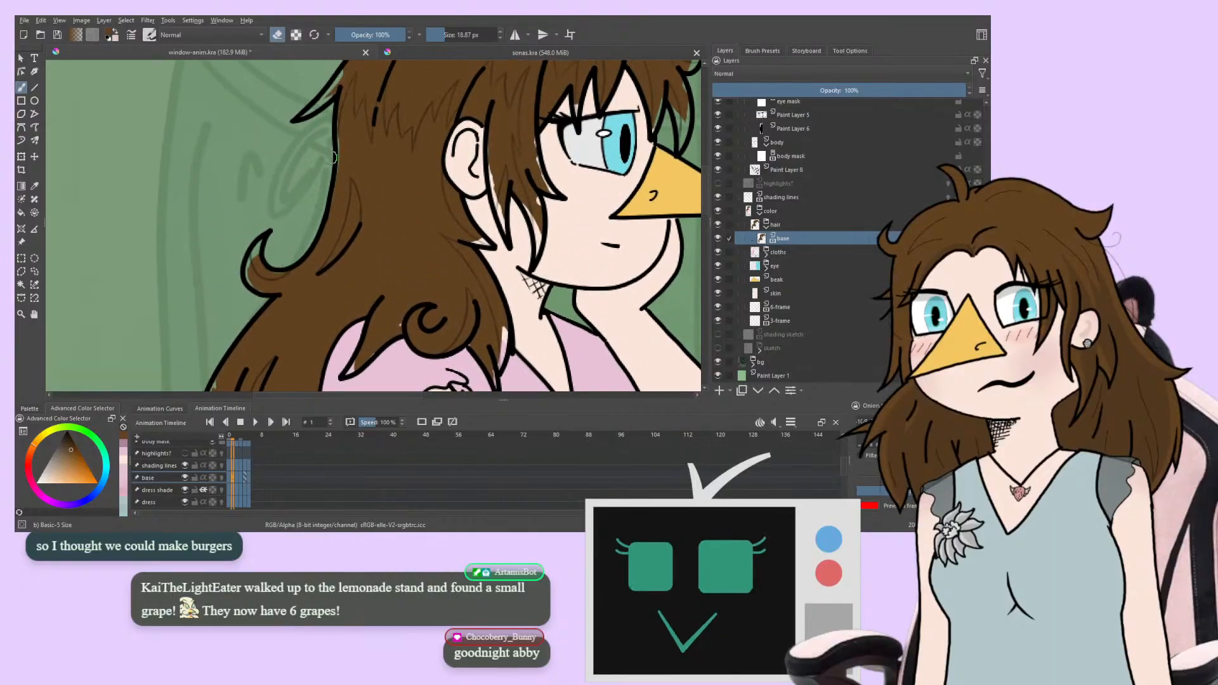
{"action": "left_click_drag", "start_coordinate": [273, 181], "coordinate": [208, 361]}
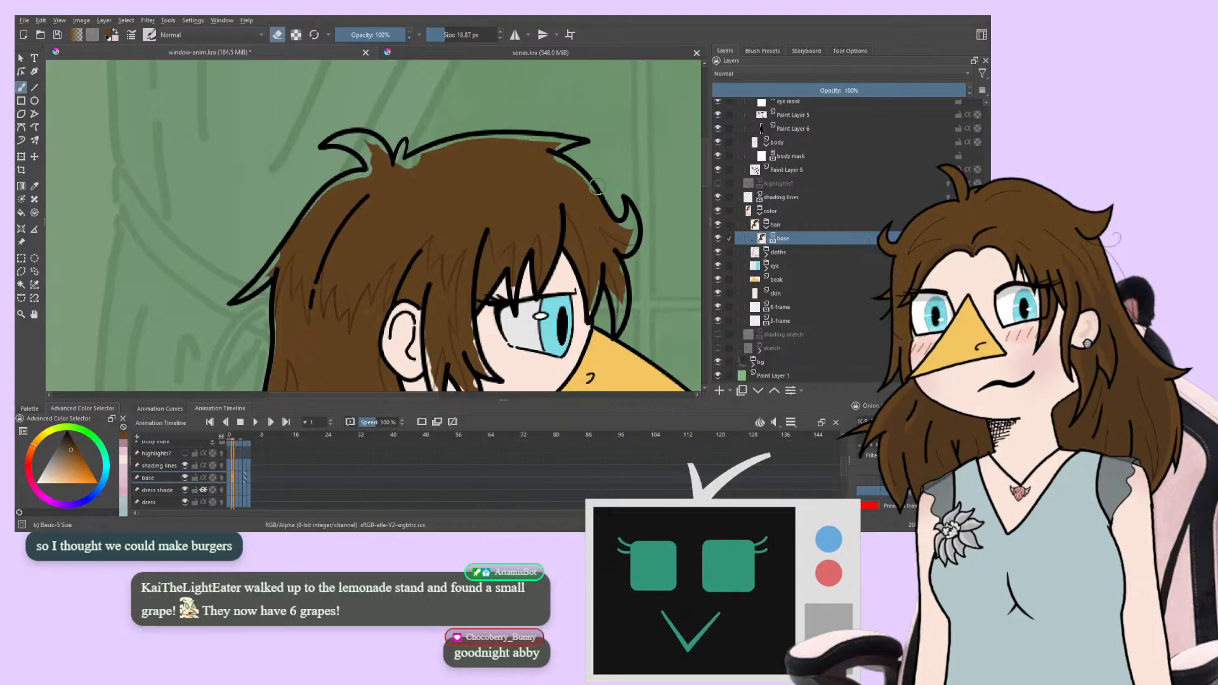
{"action": "left_click_drag", "start_coordinate": [595, 274], "coordinate": [481, 158]}
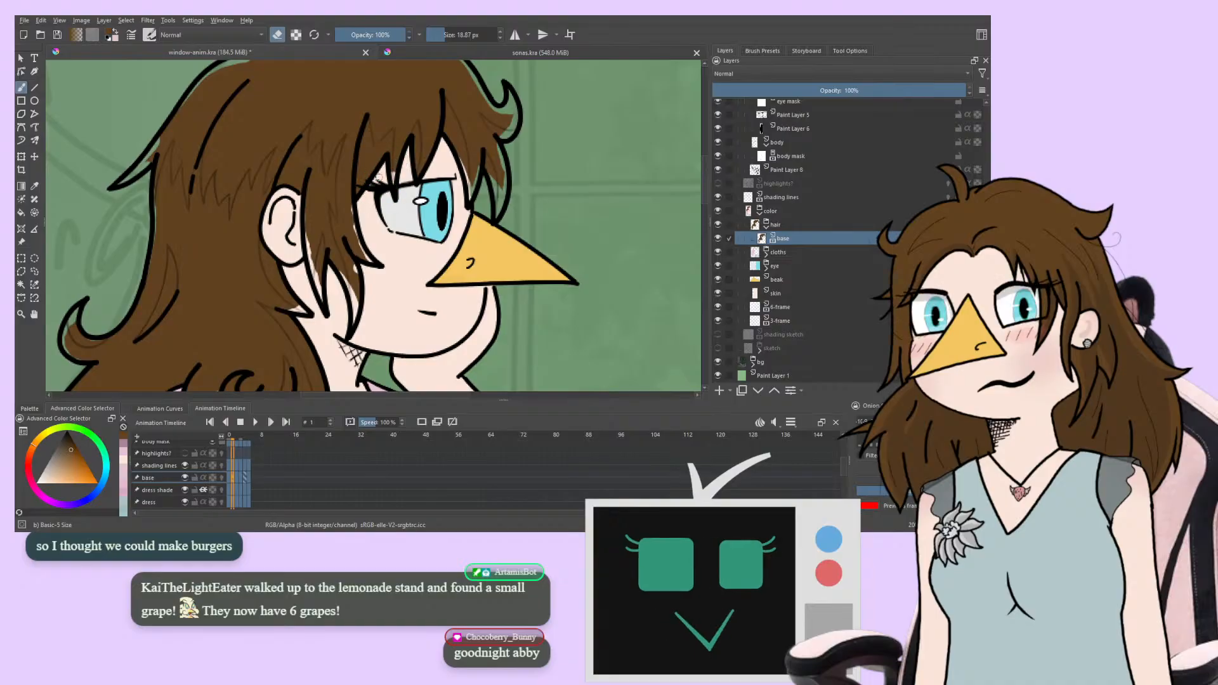
Clean up the remaining brown spill from the cheek lock and neck down to the strands over the dress
{"action": "scroll", "coordinate": [330, 260], "scroll_direction": "down", "scroll_amount": 3}
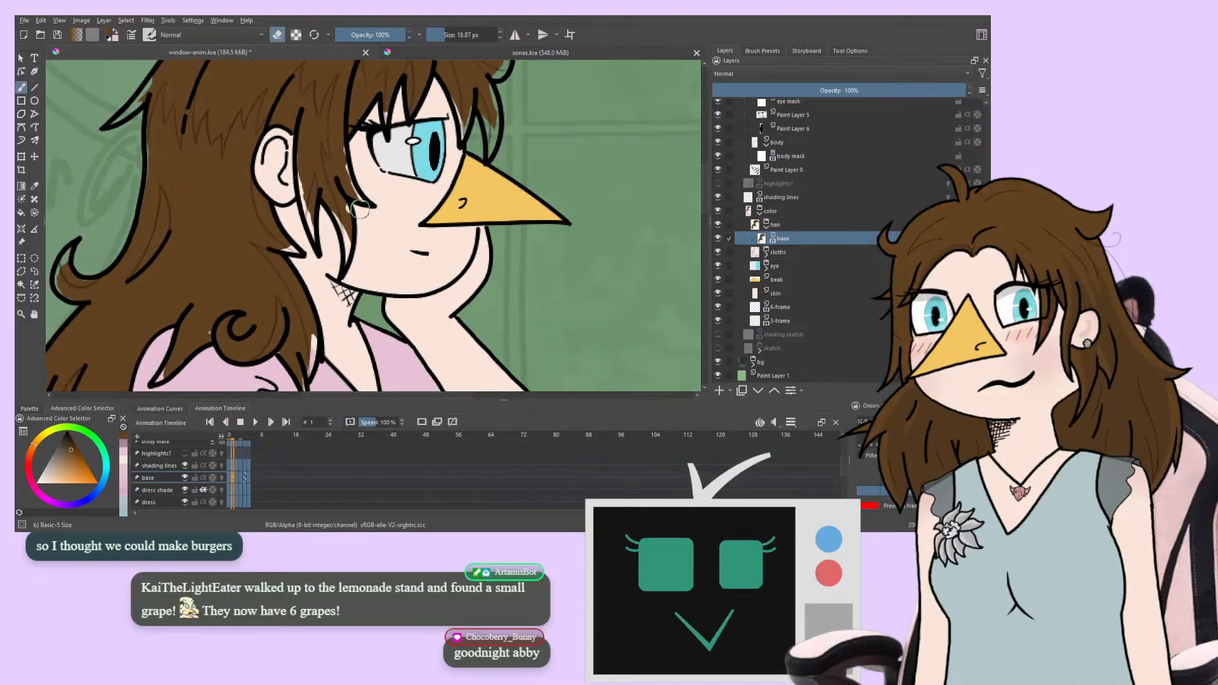
{"action": "scroll", "coordinate": [359, 223], "scroll_direction": "down", "scroll_amount": 1}
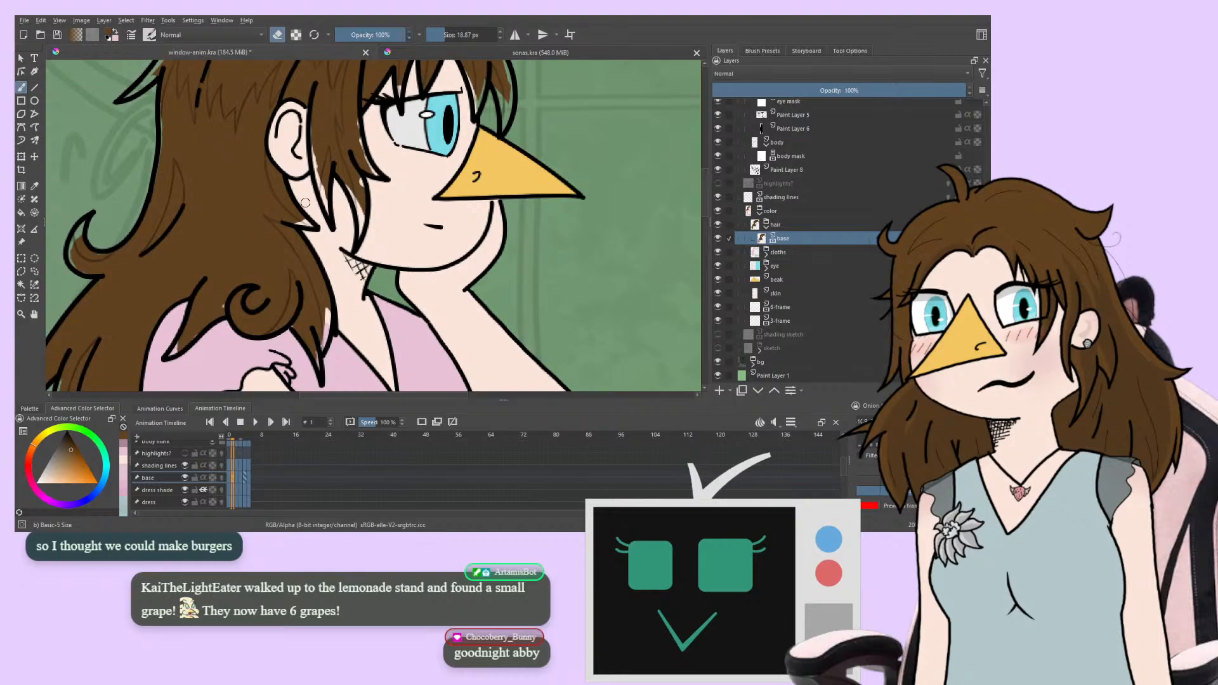
{"action": "scroll", "coordinate": [324, 236], "scroll_direction": "down", "scroll_amount": 1}
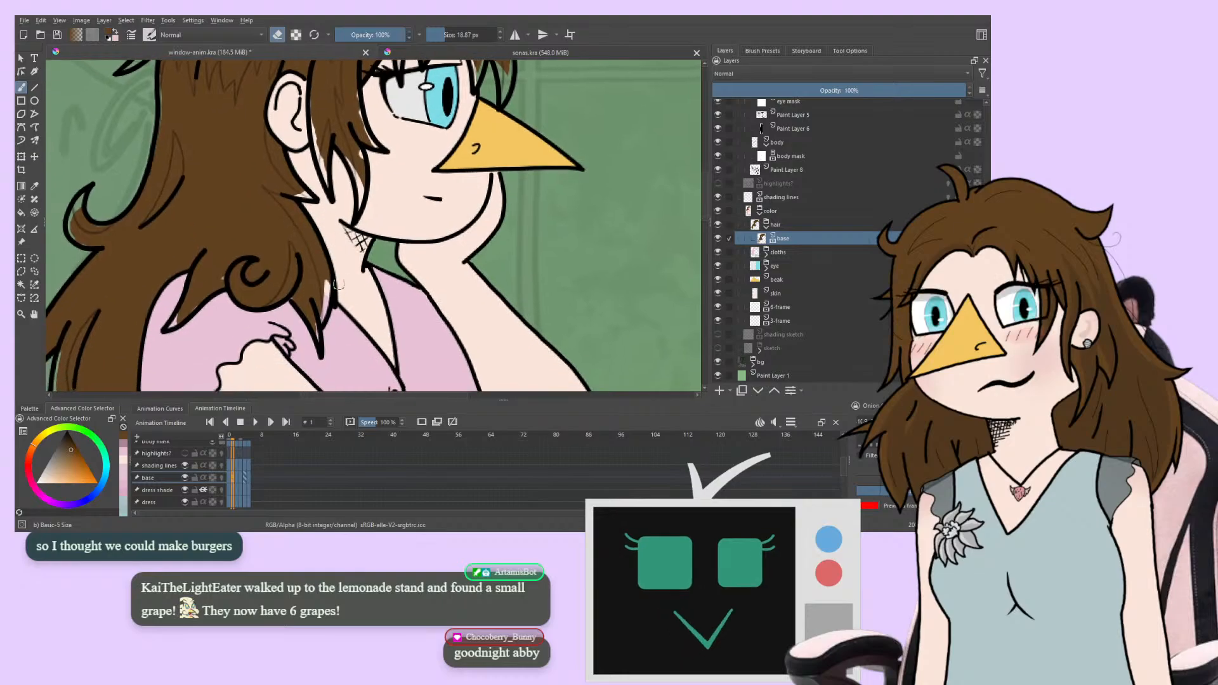
{"action": "scroll", "coordinate": [325, 336], "scroll_direction": "down", "scroll_amount": 3}
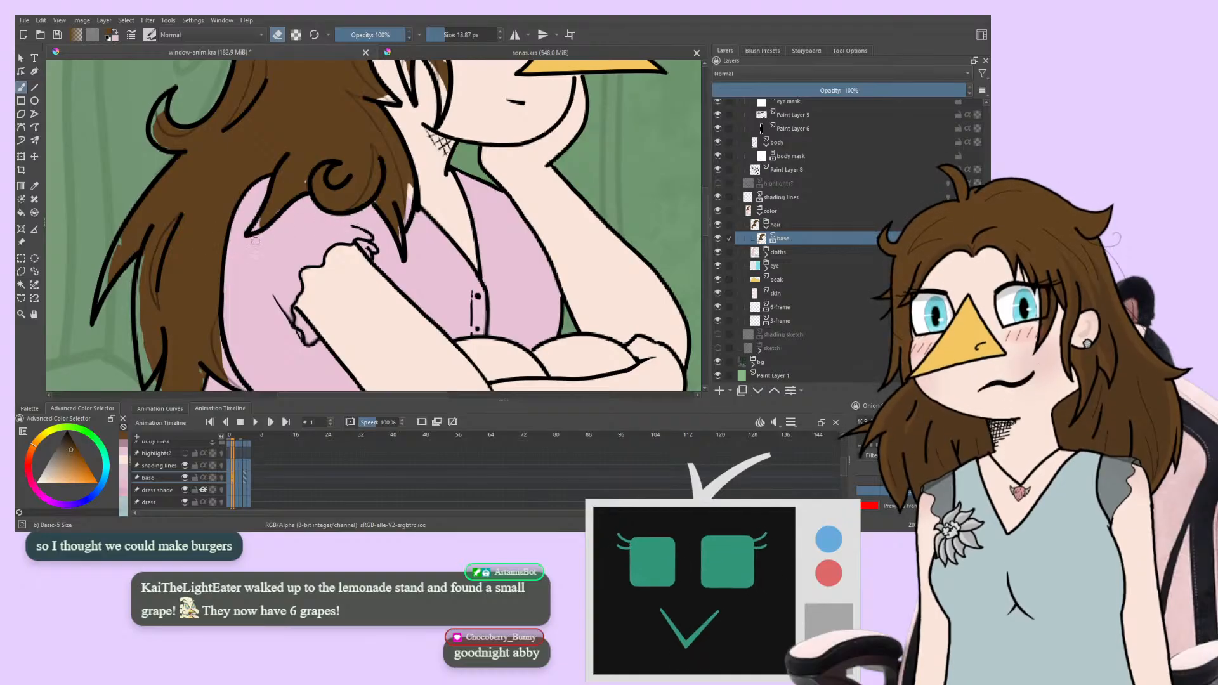
{"action": "scroll", "coordinate": [253, 152], "scroll_direction": "down", "scroll_amount": 2}
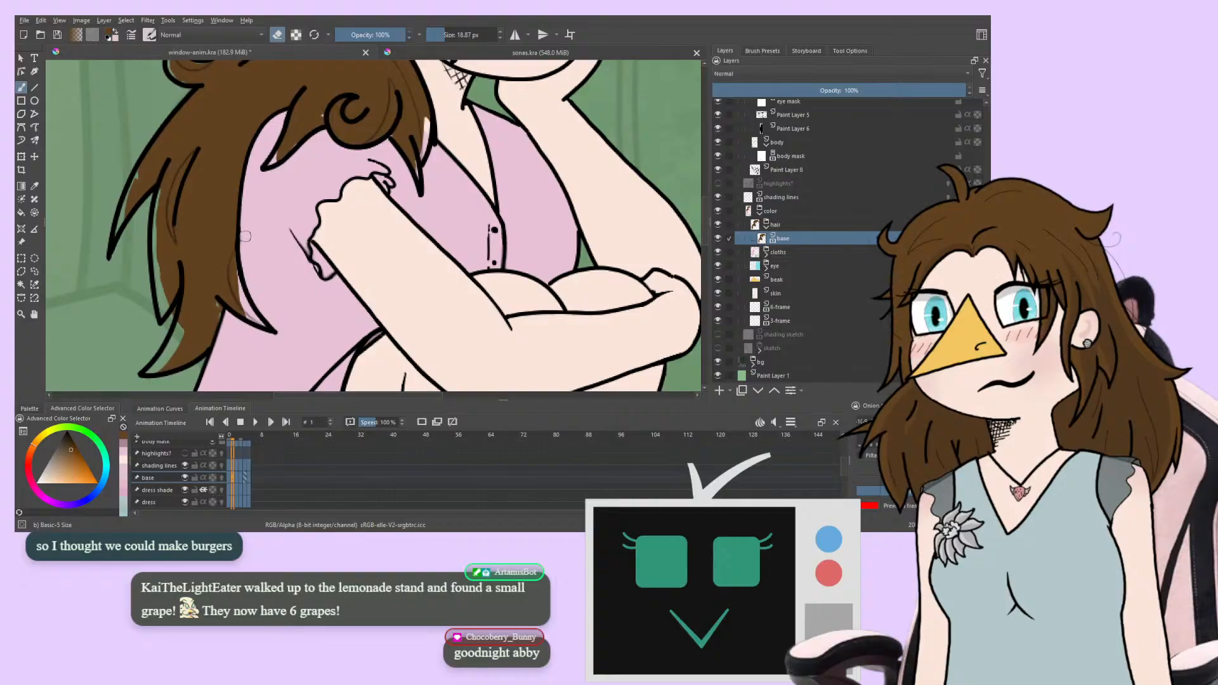
{"action": "mouse_move", "coordinate": [255, 281]}
{"action": "left_mouse_down"}
{"action": "mouse_move", "coordinate": [288, 231]}
{"action": "mouse_move", "coordinate": [323, 215]}
{"action": "left_mouse_up"}
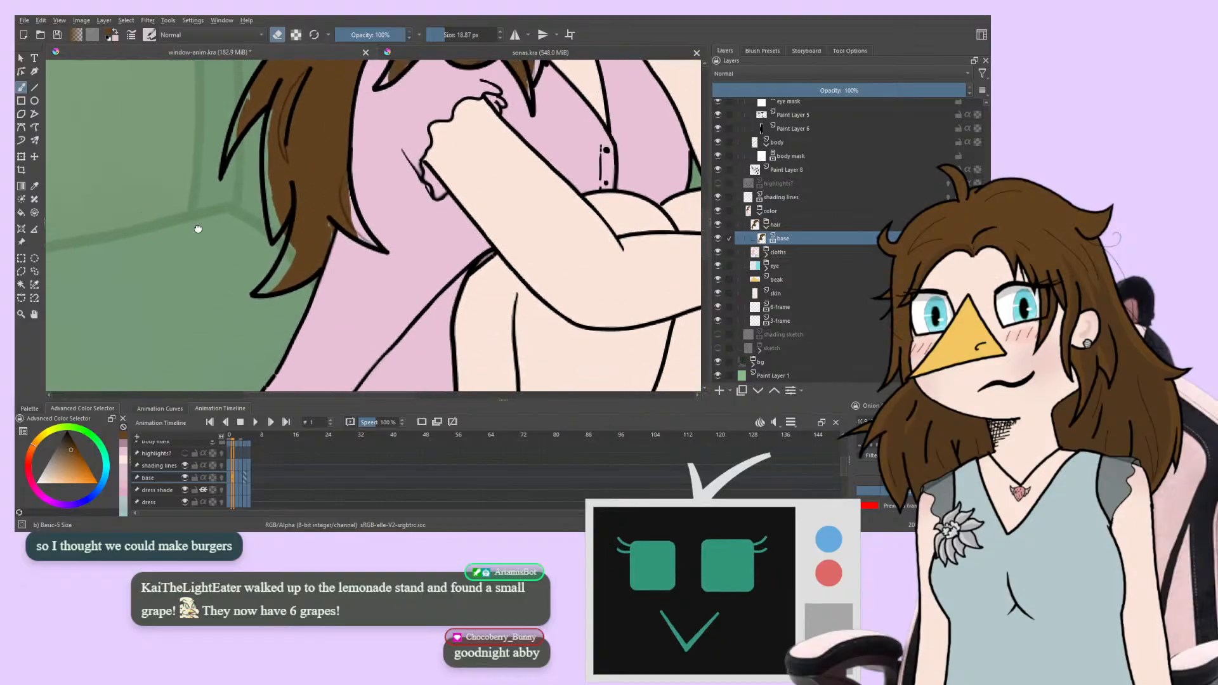
Switch the brush back to painting and fill the uncolored gaps at the back of the head and in the top tuft with brown
{"action": "mouse_move", "coordinate": [196, 228]}
{"action": "left_mouse_down"}
{"action": "mouse_move", "coordinate": [155, 332]}
{"action": "mouse_move", "coordinate": [158, 367]}
{"action": "left_mouse_up"}
{"action": "left_click_drag", "start_coordinate": [287, 184], "coordinate": [281, 280]}
{"action": "key", "text": "e"}
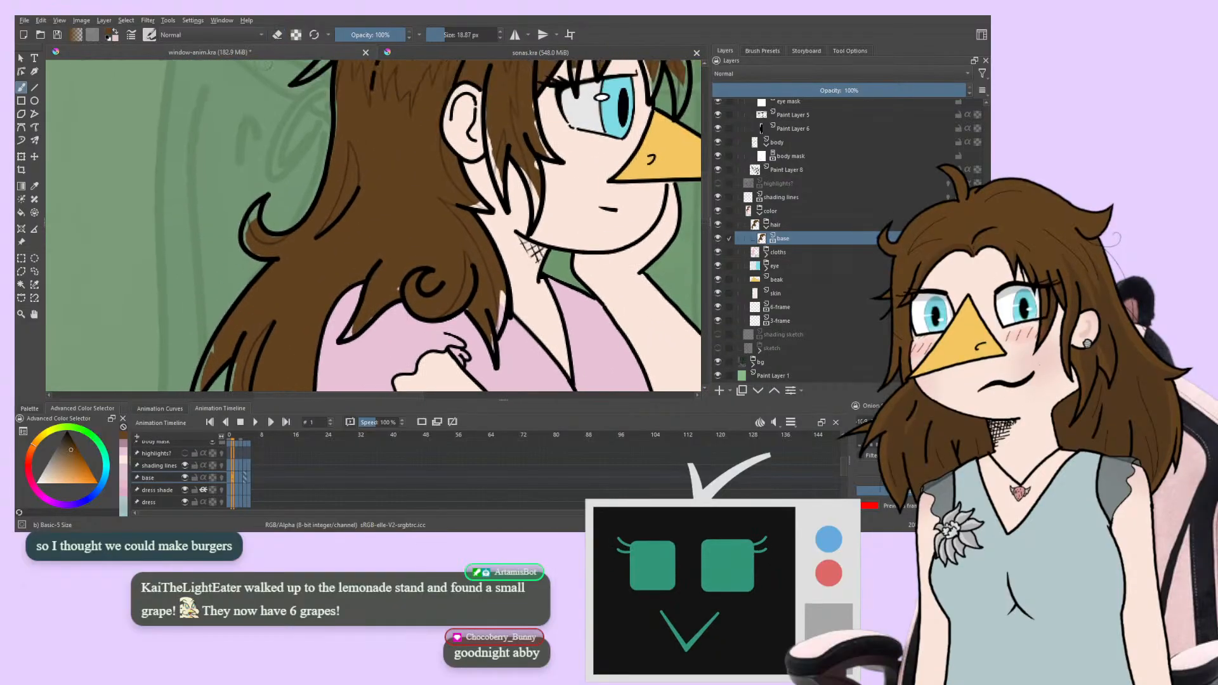
{"action": "left_click_drag", "start_coordinate": [288, 131], "coordinate": [284, 249]}
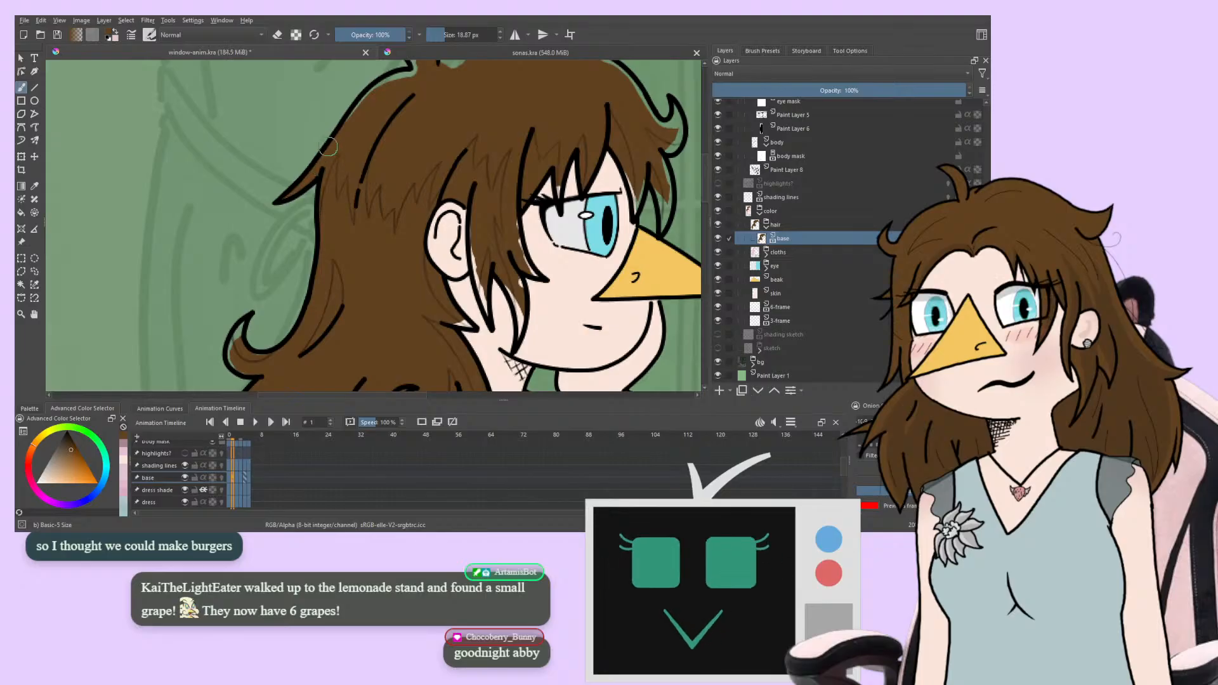
{"action": "left_click_drag", "start_coordinate": [373, 122], "coordinate": [306, 217]}
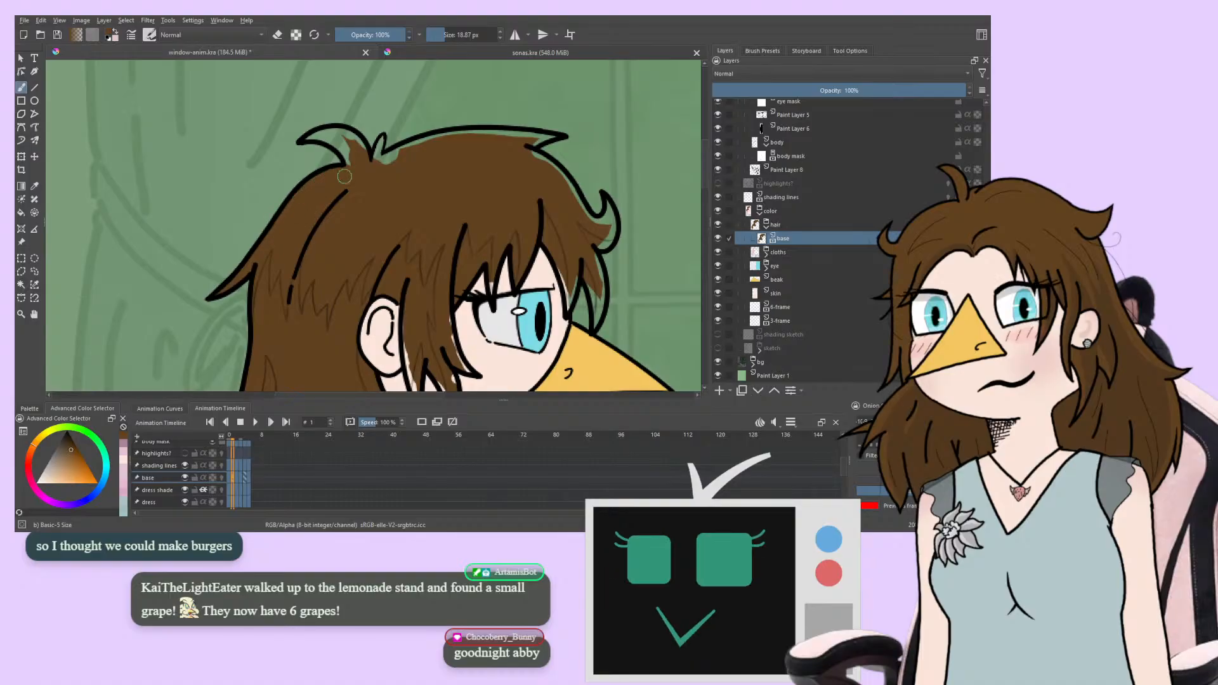
{"action": "mouse_move", "coordinate": [323, 181]}
{"action": "left_mouse_down"}
{"action": "mouse_move", "coordinate": [227, 267]}
{"action": "mouse_move", "coordinate": [247, 232]}
{"action": "mouse_move", "coordinate": [227, 217]}
{"action": "mouse_move", "coordinate": [242, 245]}
{"action": "left_mouse_up"}
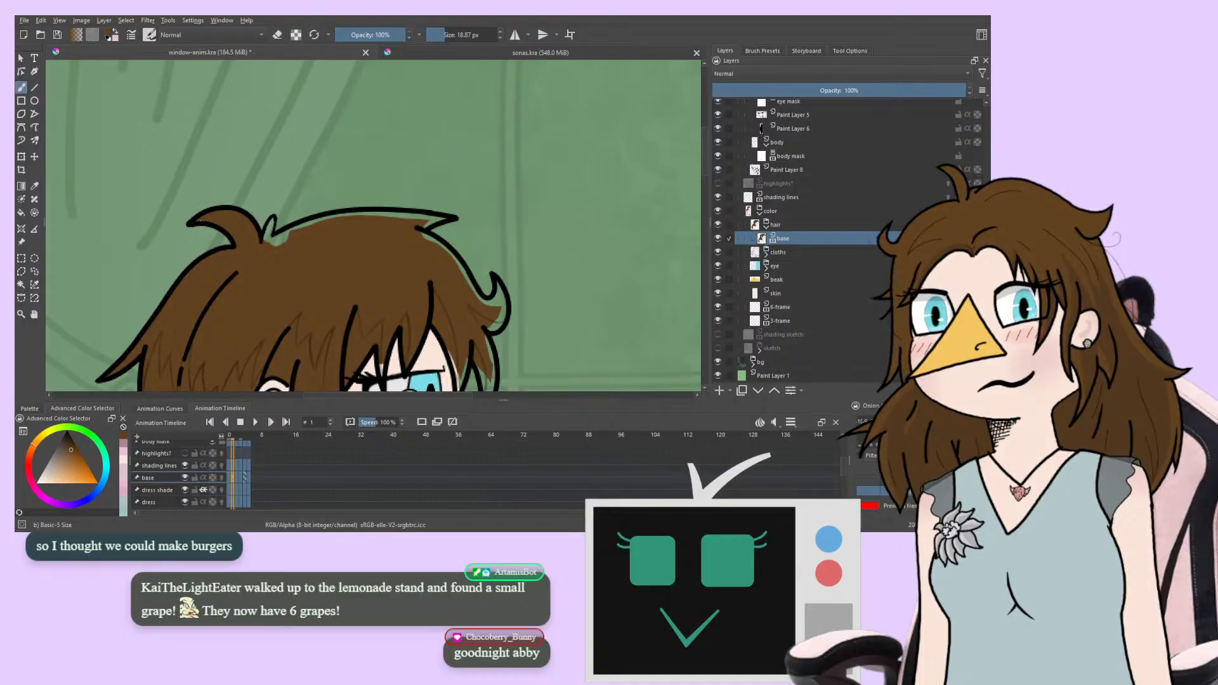
Fill the gaps beside the small spike, along the crown's outline and in the forehead curl with brown
{"action": "mouse_move", "coordinate": [254, 244]}
{"action": "left_mouse_down"}
{"action": "mouse_move", "coordinate": [273, 221]}
{"action": "mouse_move", "coordinate": [261, 248]}
{"action": "mouse_move", "coordinate": [289, 241]}
{"action": "mouse_move", "coordinate": [262, 249]}
{"action": "left_mouse_up"}
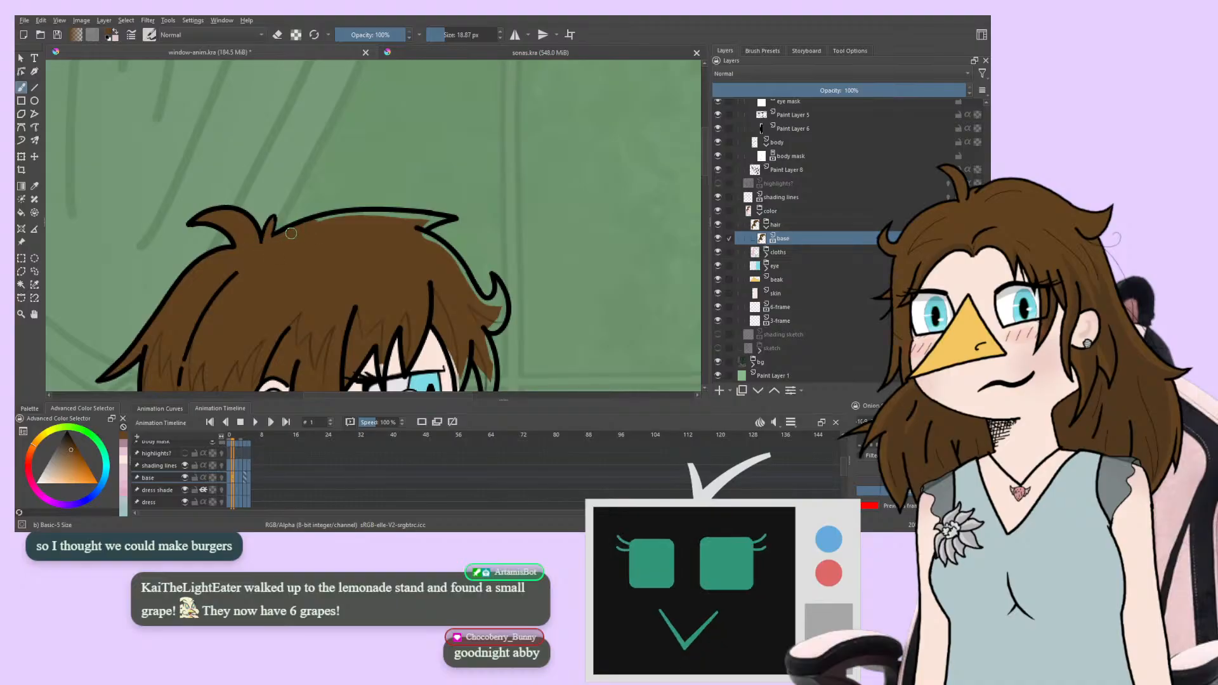
{"action": "left_click_drag", "start_coordinate": [337, 219], "coordinate": [432, 220]}
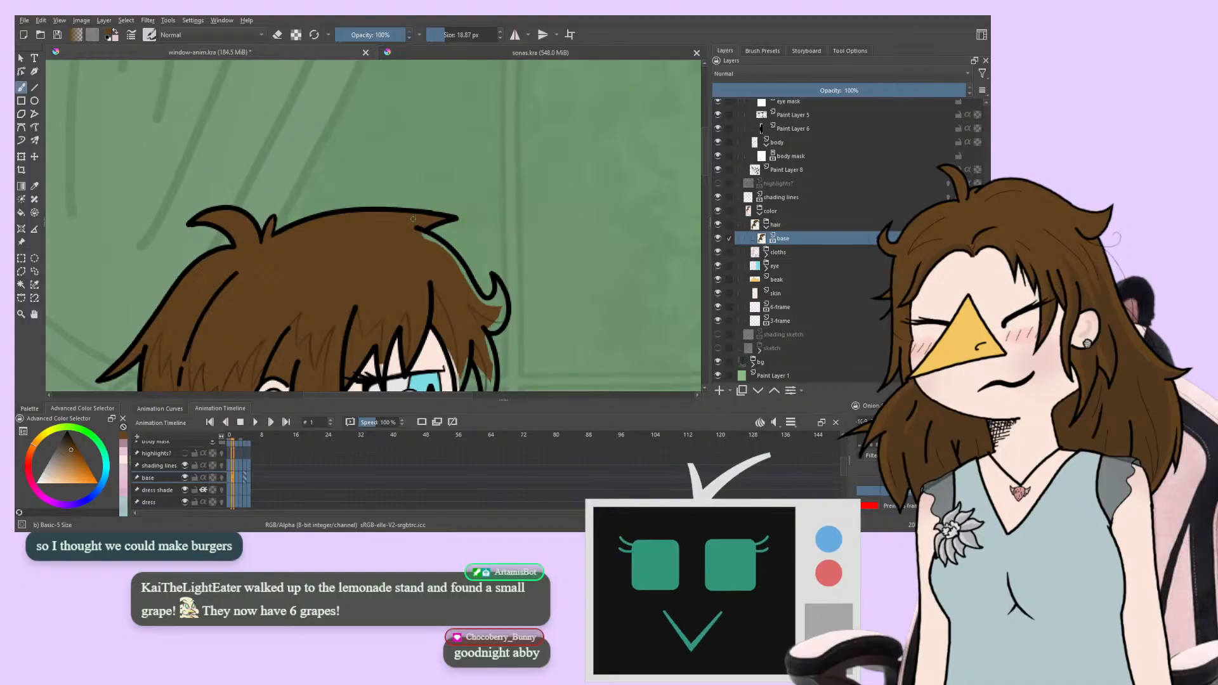
{"action": "left_click_drag", "start_coordinate": [323, 265], "coordinate": [127, 217]}
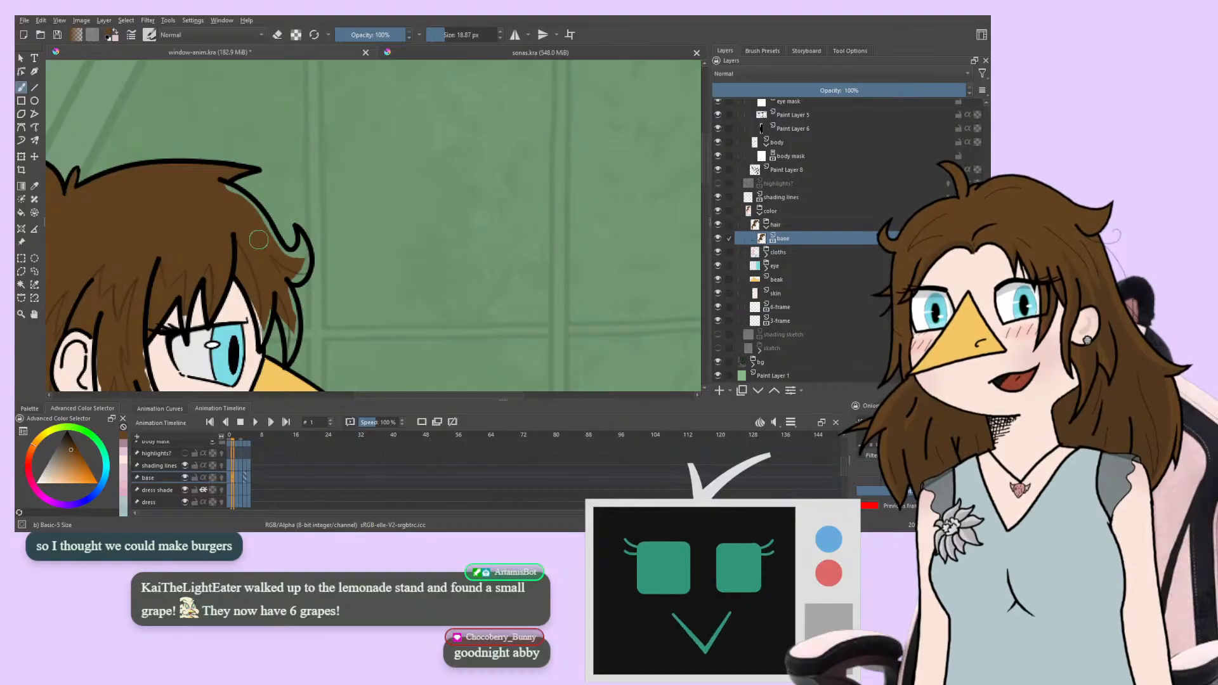
{"action": "left_click_drag", "start_coordinate": [259, 240], "coordinate": [235, 222]}
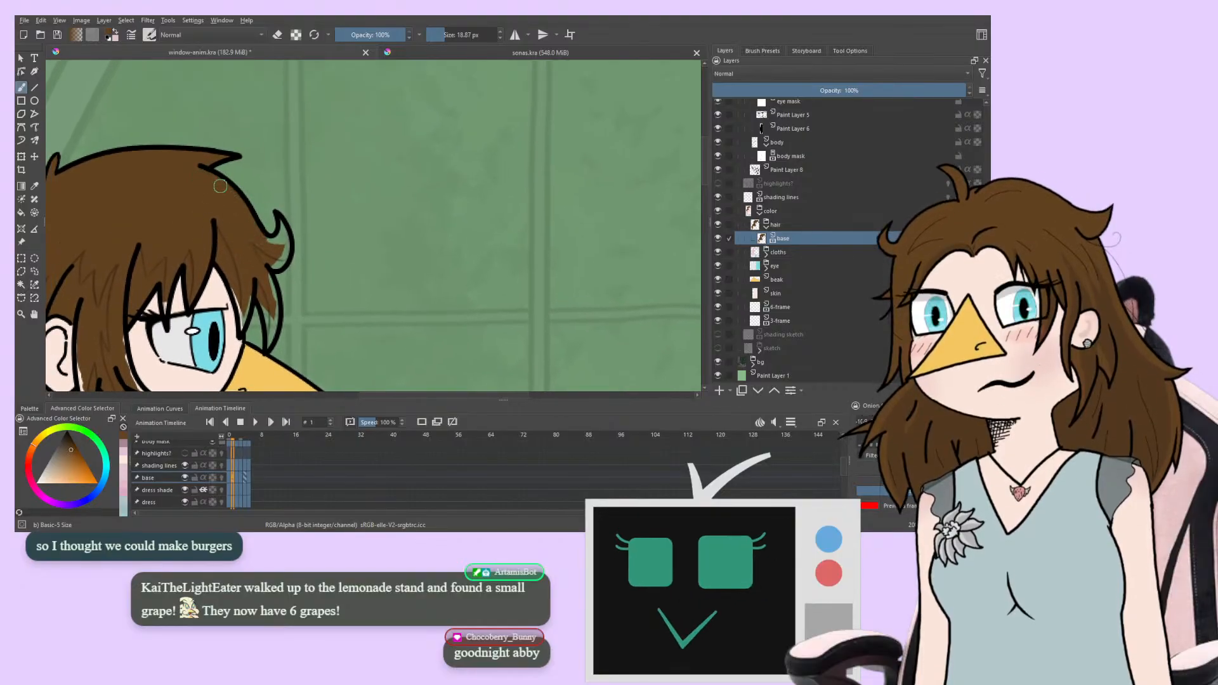
{"action": "mouse_move", "coordinate": [204, 190]}
{"action": "left_mouse_down"}
{"action": "mouse_move", "coordinate": [254, 198]}
{"action": "mouse_move", "coordinate": [347, 256]}
{"action": "mouse_move", "coordinate": [378, 255]}
{"action": "mouse_move", "coordinate": [372, 267]}
{"action": "left_mouse_up"}
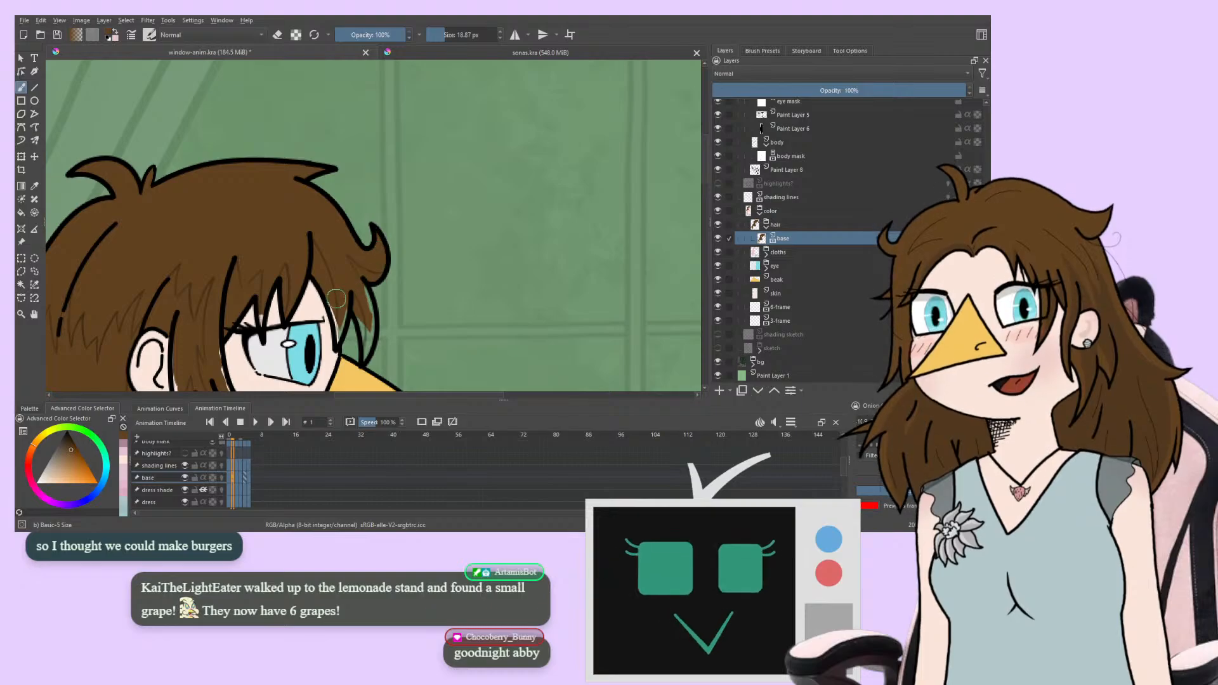
Fill the gaps in the front strands beside the beak and in the lock in front of the ear with brown
{"action": "left_click_drag", "start_coordinate": [331, 316], "coordinate": [374, 209]}
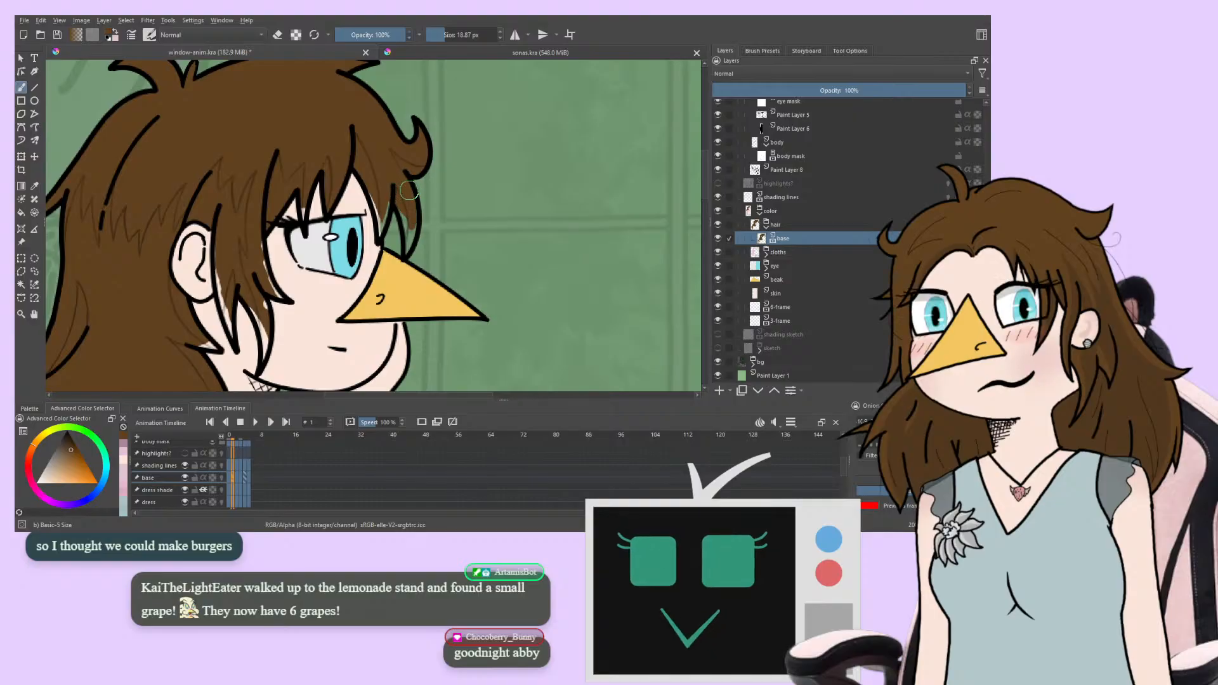
{"action": "left_click_drag", "start_coordinate": [402, 222], "coordinate": [413, 221]}
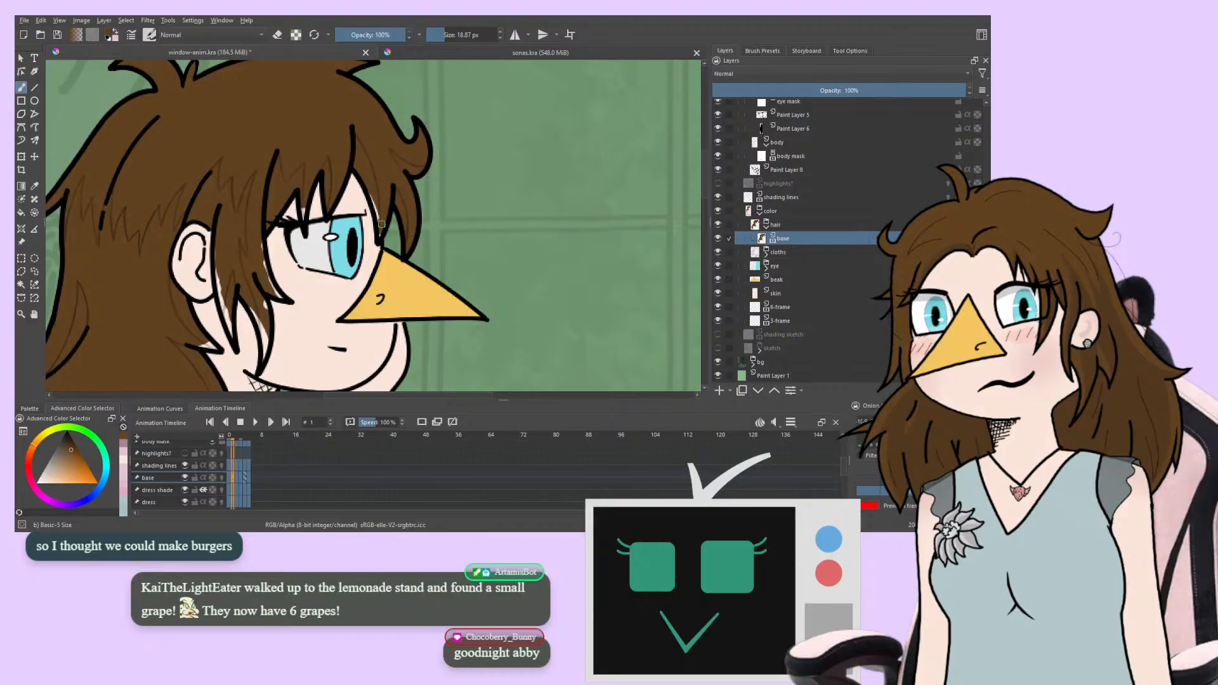
{"action": "left_click_drag", "start_coordinate": [381, 224], "coordinate": [370, 187]}
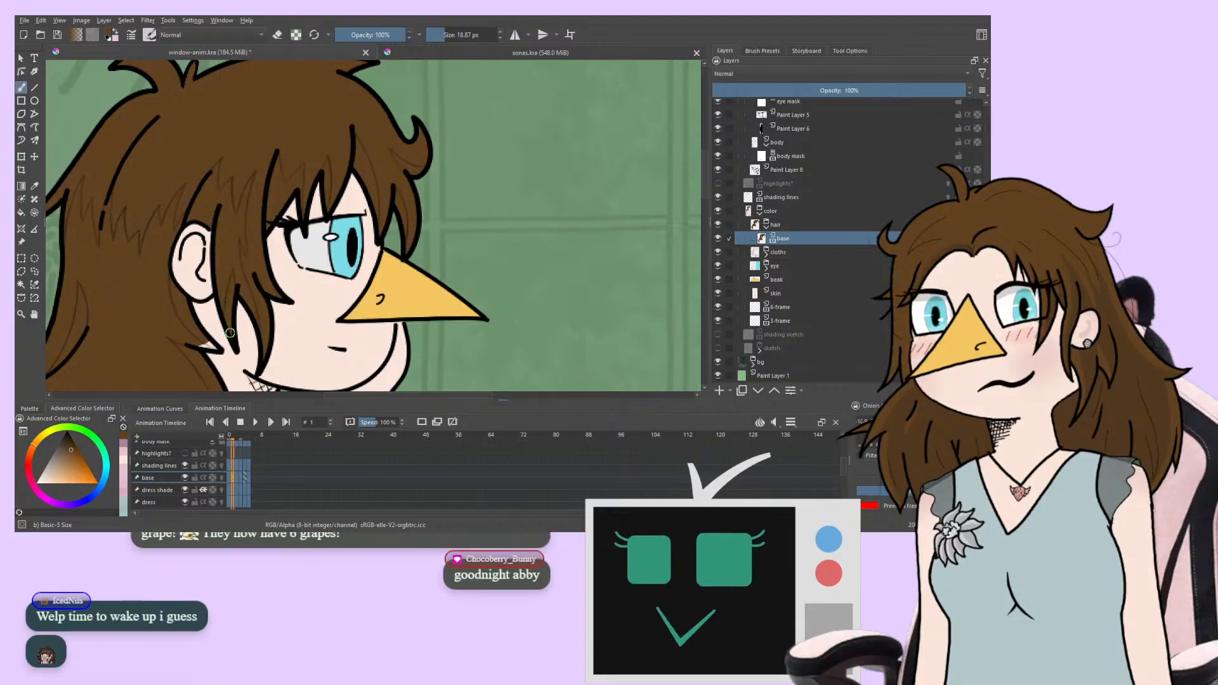
{"action": "left_click_drag", "start_coordinate": [230, 334], "coordinate": [346, 280]}
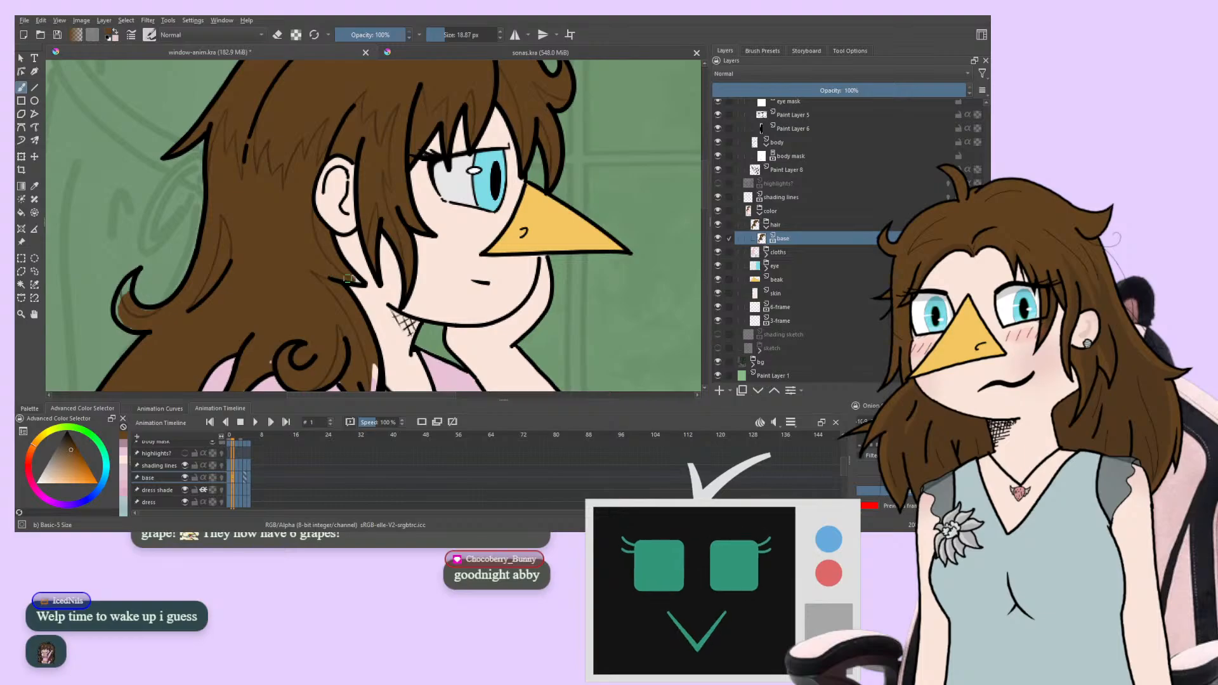
Fill the gaps in the locks over the shoulder and in the lower back strands with brown, touching up their edges
{"action": "left_click_drag", "start_coordinate": [255, 283], "coordinate": [206, 184]}
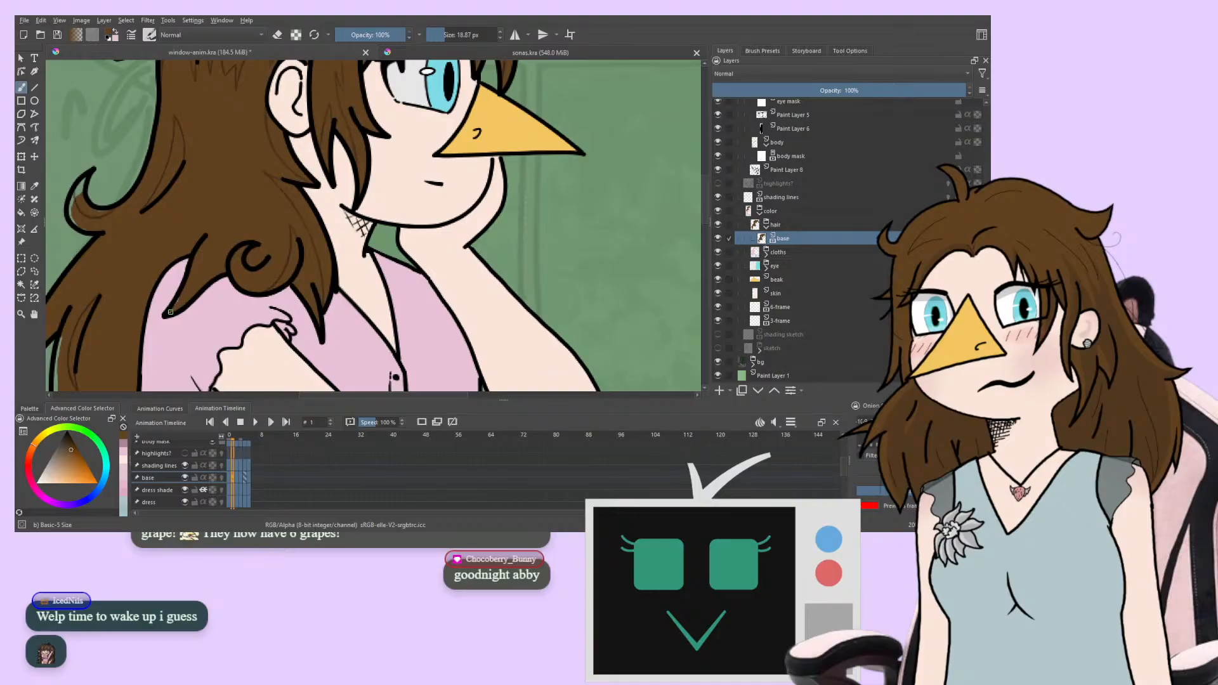
{"action": "left_click_drag", "start_coordinate": [186, 288], "coordinate": [268, 188]}
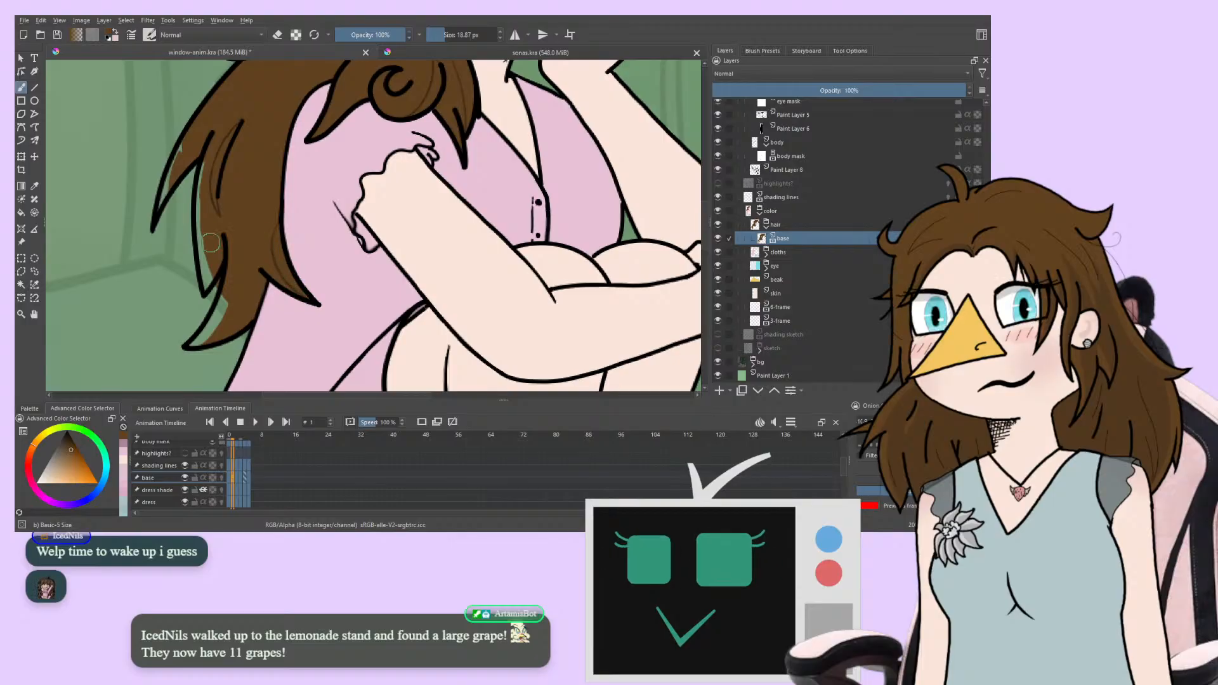
{"action": "left_click_drag", "start_coordinate": [211, 242], "coordinate": [275, 187]}
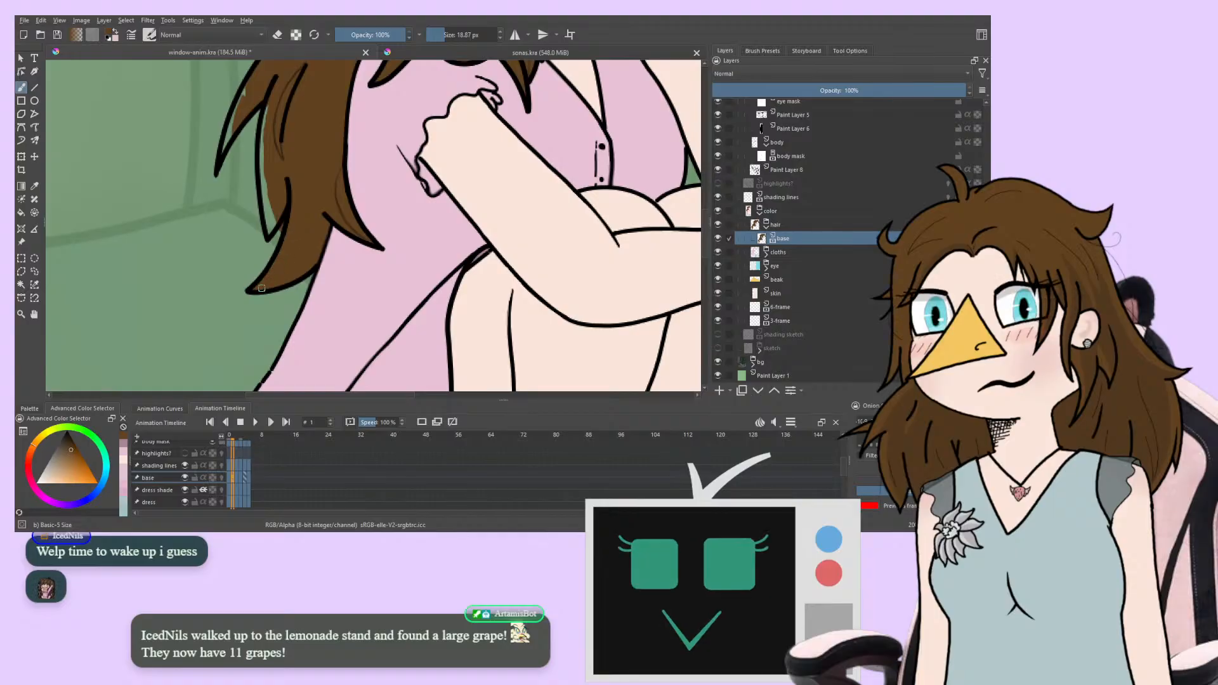
{"action": "left_click", "coordinate": [277, 34]}
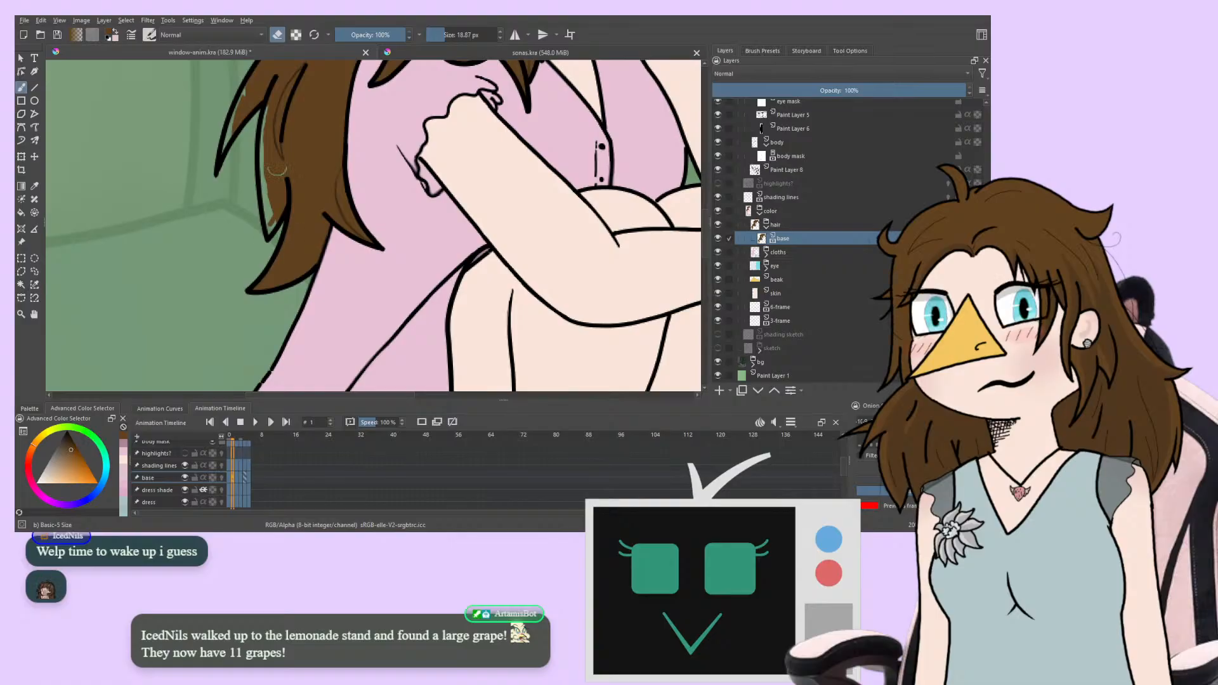
{"action": "key", "text": "e"}
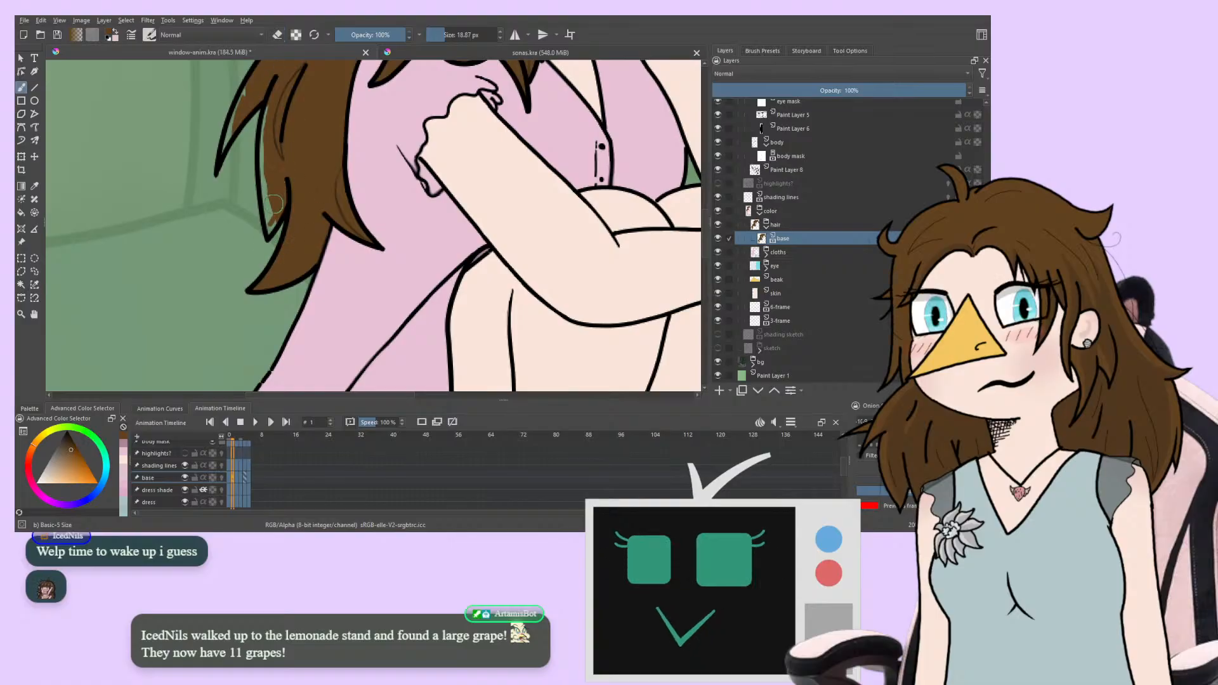
{"action": "left_click_drag", "start_coordinate": [269, 234], "coordinate": [266, 189]}
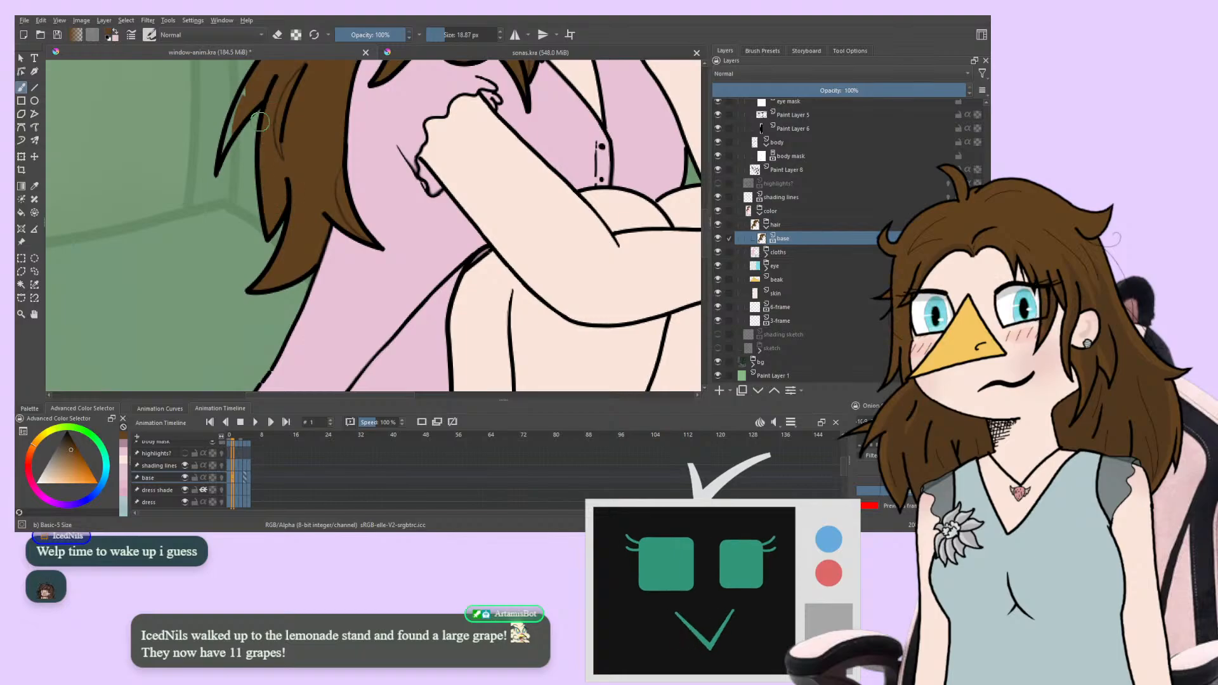
Fill the outermost back strand and the flicked-out curl behind the neck with brown
{"action": "scroll", "coordinate": [257, 209], "scroll_direction": "up", "scroll_amount": 3}
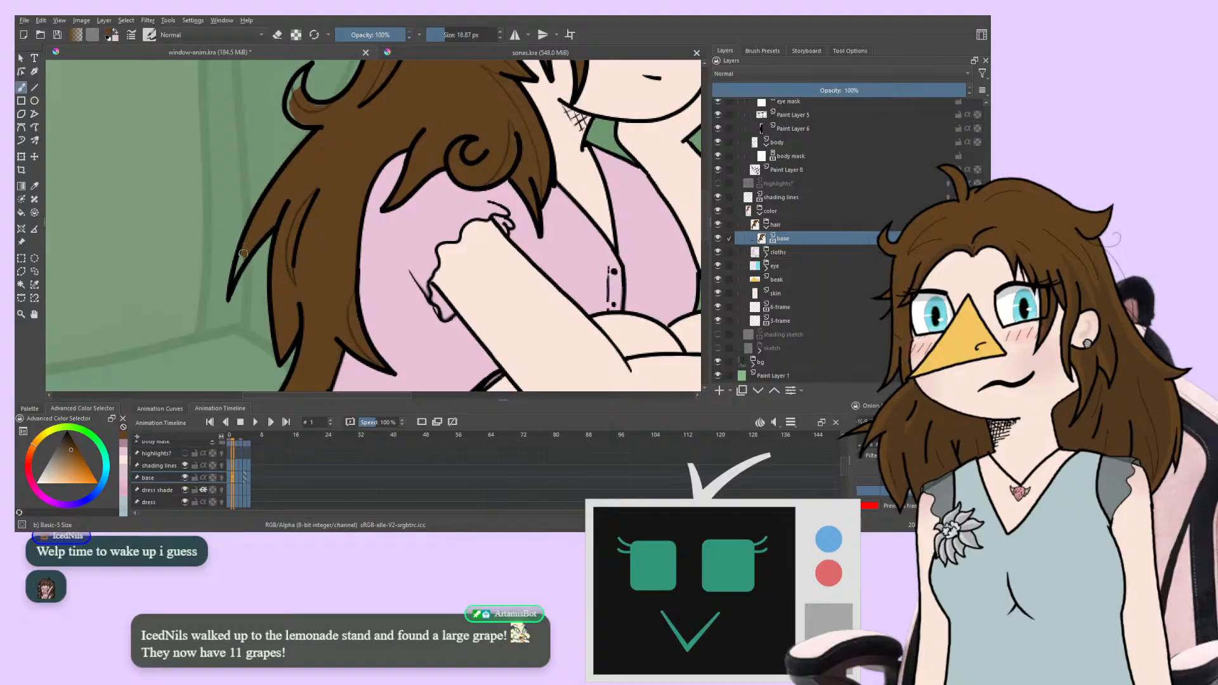
{"action": "scroll", "coordinate": [260, 166], "scroll_direction": "up", "scroll_amount": 4}
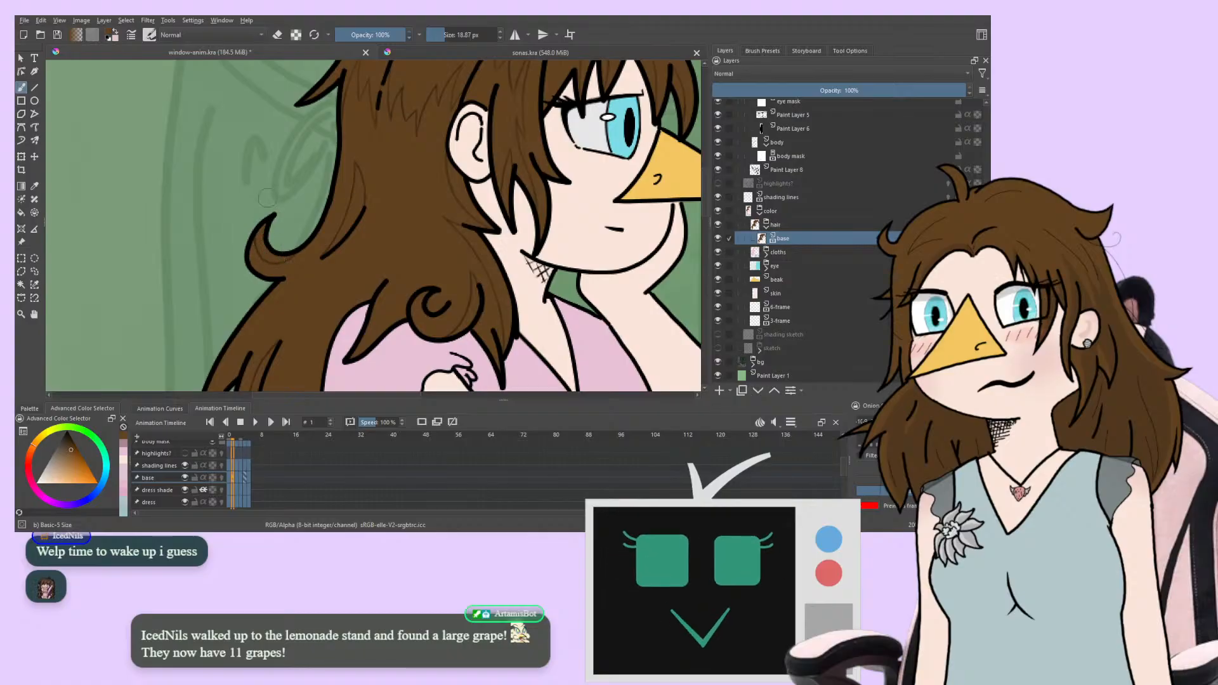
{"action": "mouse_move", "coordinate": [285, 260]}
{"action": "left_mouse_down"}
{"action": "mouse_move", "coordinate": [260, 297]}
{"action": "mouse_move", "coordinate": [224, 138]}
{"action": "mouse_move", "coordinate": [204, 329]}
{"action": "left_mouse_up"}
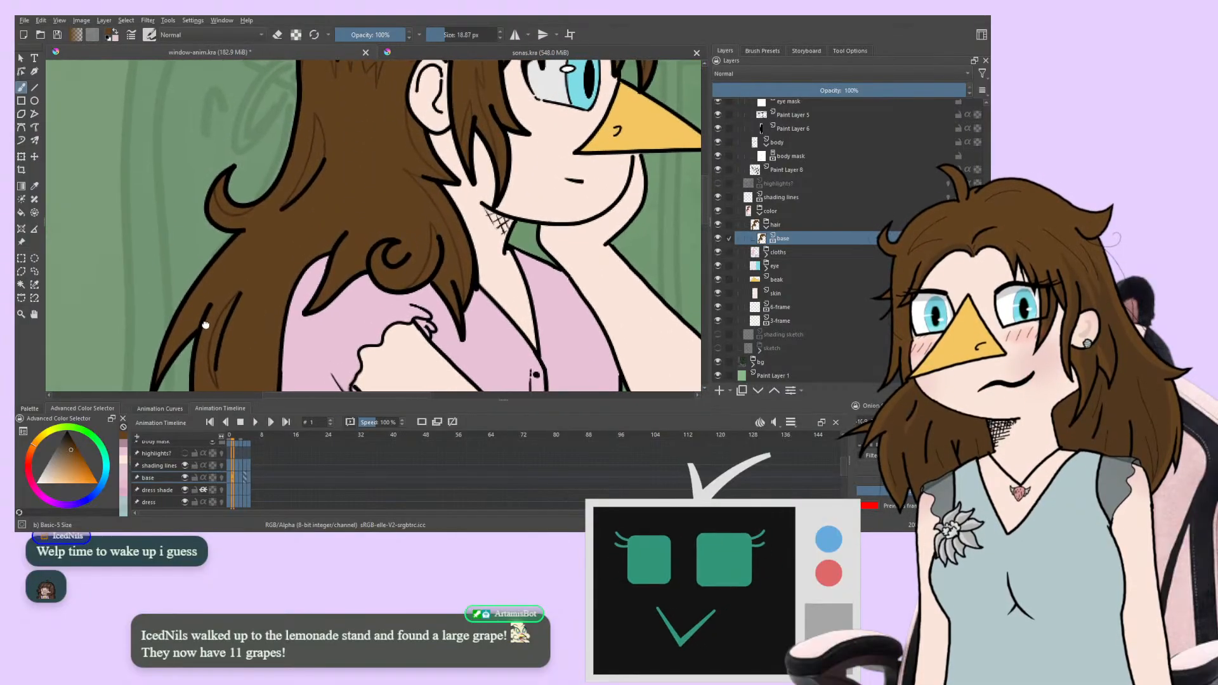
Advance to frame 2, switch the brush to erasing and remove the brown spill around the shoulder locks, neck and cheek
{"action": "key", "text": "Right"}
{"action": "mouse_move", "coordinate": [206, 270]}
{"action": "left_mouse_down"}
{"action": "mouse_move", "coordinate": [220, 211]}
{"action": "mouse_move", "coordinate": [238, 236]}
{"action": "left_mouse_up"}
{"action": "key", "text": "e"}
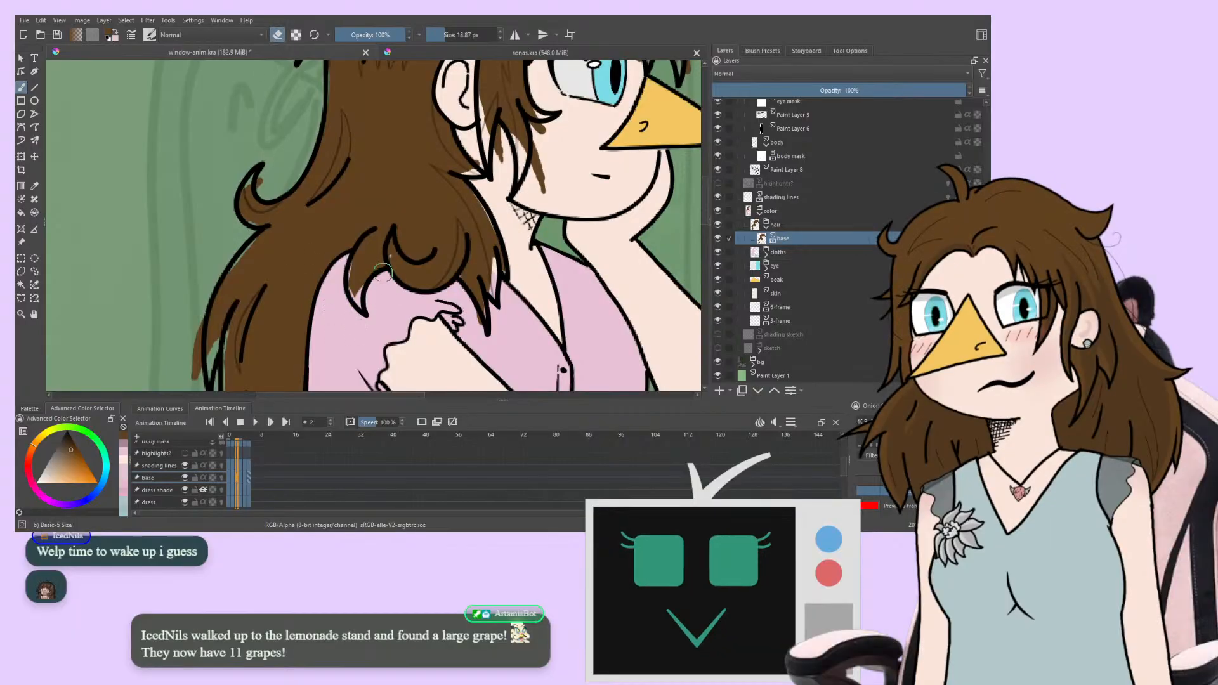
{"action": "mouse_move", "coordinate": [388, 276]}
{"action": "left_mouse_down"}
{"action": "mouse_move", "coordinate": [438, 297]}
{"action": "mouse_move", "coordinate": [459, 280]}
{"action": "mouse_move", "coordinate": [478, 321]}
{"action": "mouse_move", "coordinate": [470, 348]}
{"action": "left_mouse_up"}
{"action": "left_click_drag", "start_coordinate": [463, 350], "coordinate": [397, 358]}
{"action": "mouse_move", "coordinate": [442, 280]}
{"action": "left_mouse_down"}
{"action": "mouse_move", "coordinate": [436, 241]}
{"action": "mouse_move", "coordinate": [404, 193]}
{"action": "mouse_move", "coordinate": [381, 272]}
{"action": "mouse_move", "coordinate": [450, 254]}
{"action": "mouse_move", "coordinate": [440, 228]}
{"action": "mouse_move", "coordinate": [458, 250]}
{"action": "left_mouse_up"}
{"action": "left_click_drag", "start_coordinate": [419, 235], "coordinate": [338, 328]}
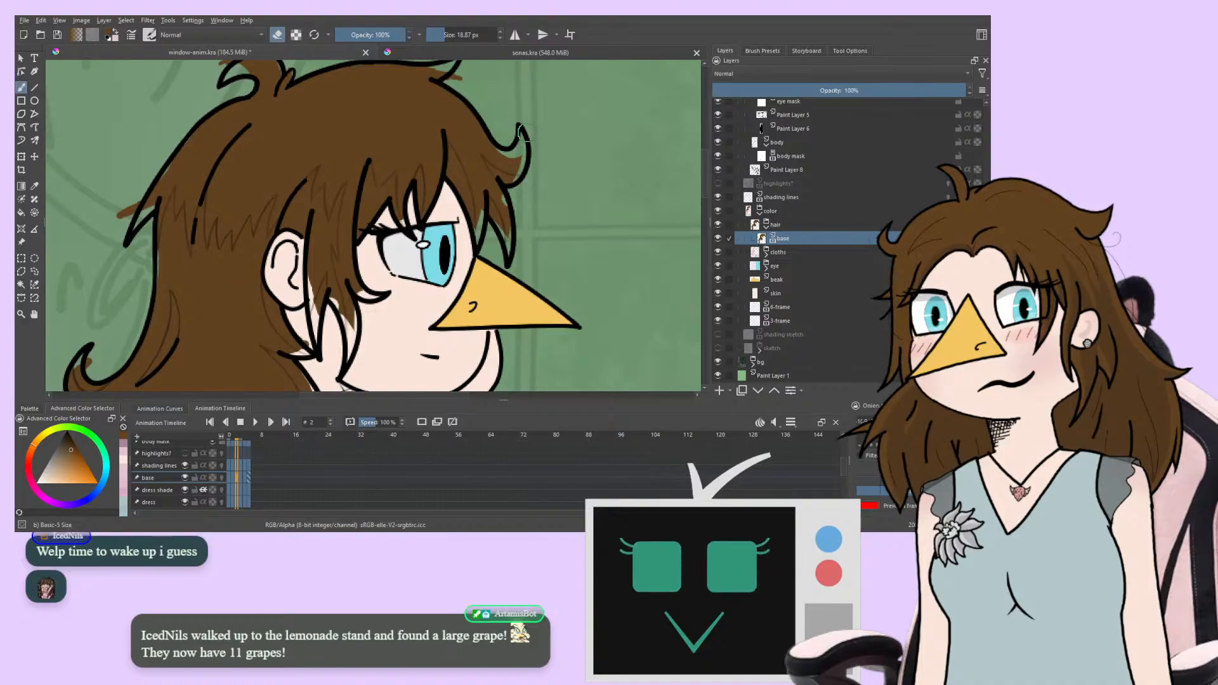
Erase the brown spill around the top tuft and beside the spike at the back of the head
{"action": "scroll", "coordinate": [502, 186], "scroll_direction": "up", "scroll_amount": 3}
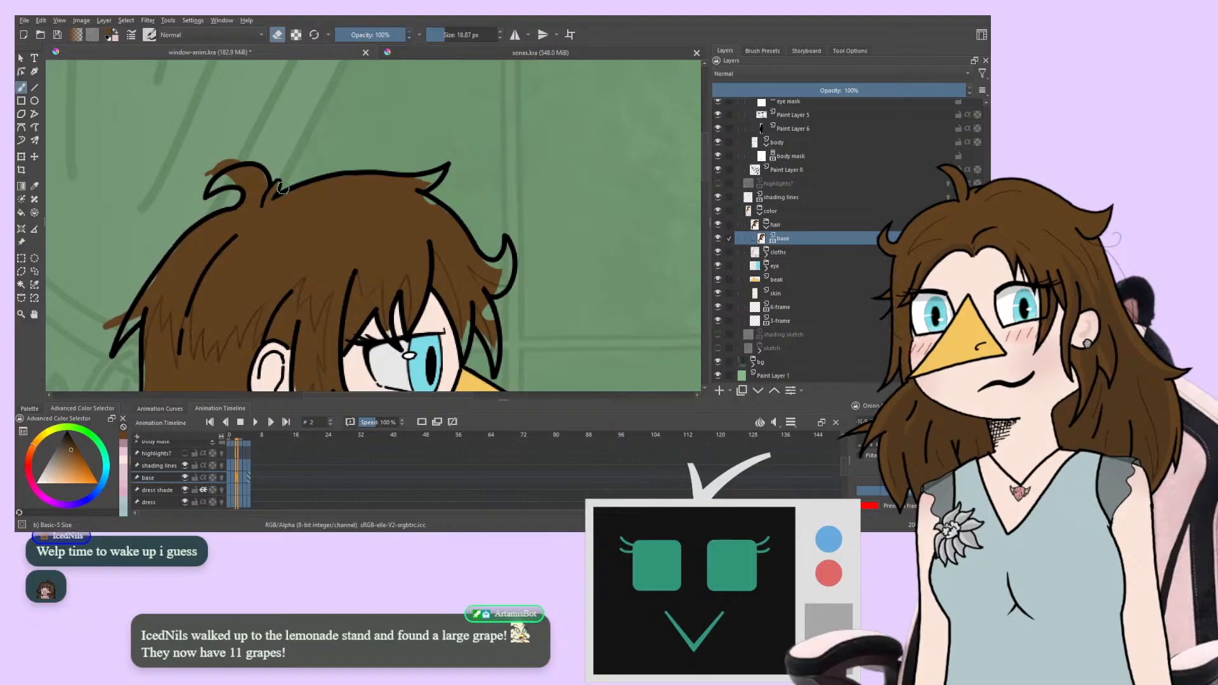
{"action": "left_click_drag", "start_coordinate": [281, 188], "coordinate": [215, 163]}
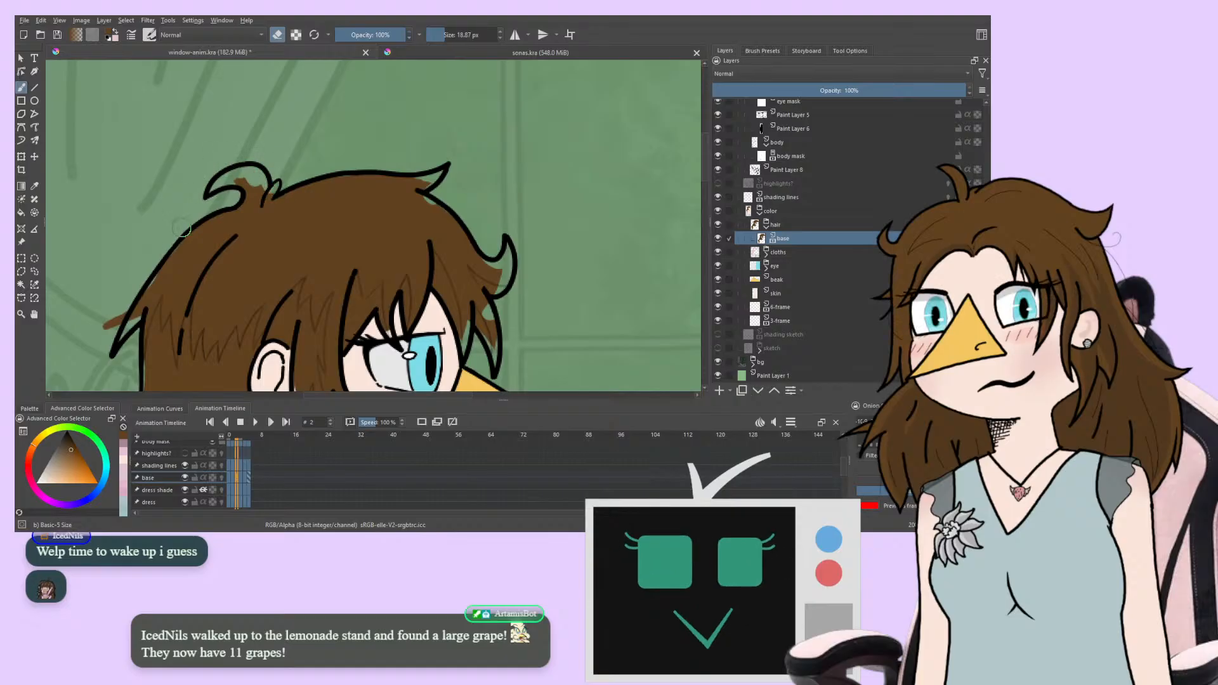
{"action": "left_click_drag", "start_coordinate": [181, 228], "coordinate": [293, 162]}
{"action": "left_click_drag", "start_coordinate": [227, 246], "coordinate": [348, 119]}
{"action": "left_click_drag", "start_coordinate": [332, 220], "coordinate": [329, 251]}
{"action": "mouse_move", "coordinate": [263, 275]}
{"action": "left_mouse_down"}
{"action": "mouse_move", "coordinate": [261, 161]}
{"action": "mouse_move", "coordinate": [283, 123]}
{"action": "mouse_move", "coordinate": [305, 264]}
{"action": "left_mouse_up"}
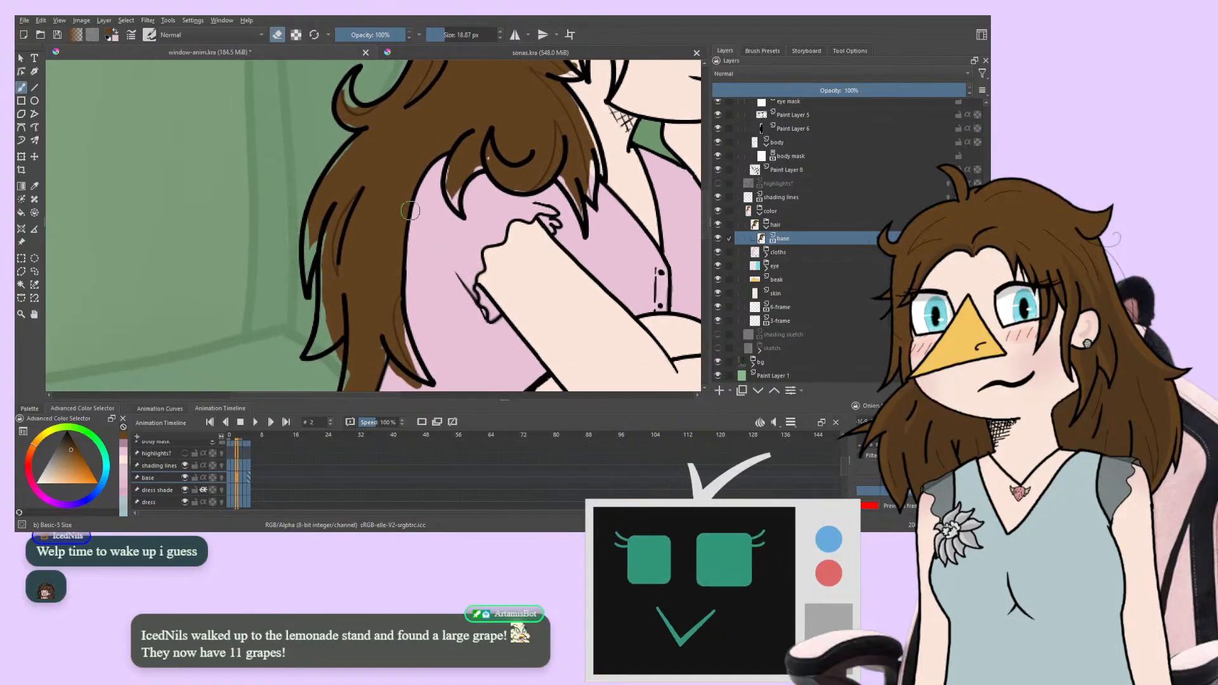
Erase the brown spill outside the lower back strands and around the hair tips over the dress
{"action": "left_click_drag", "start_coordinate": [228, 264], "coordinate": [247, 109]}
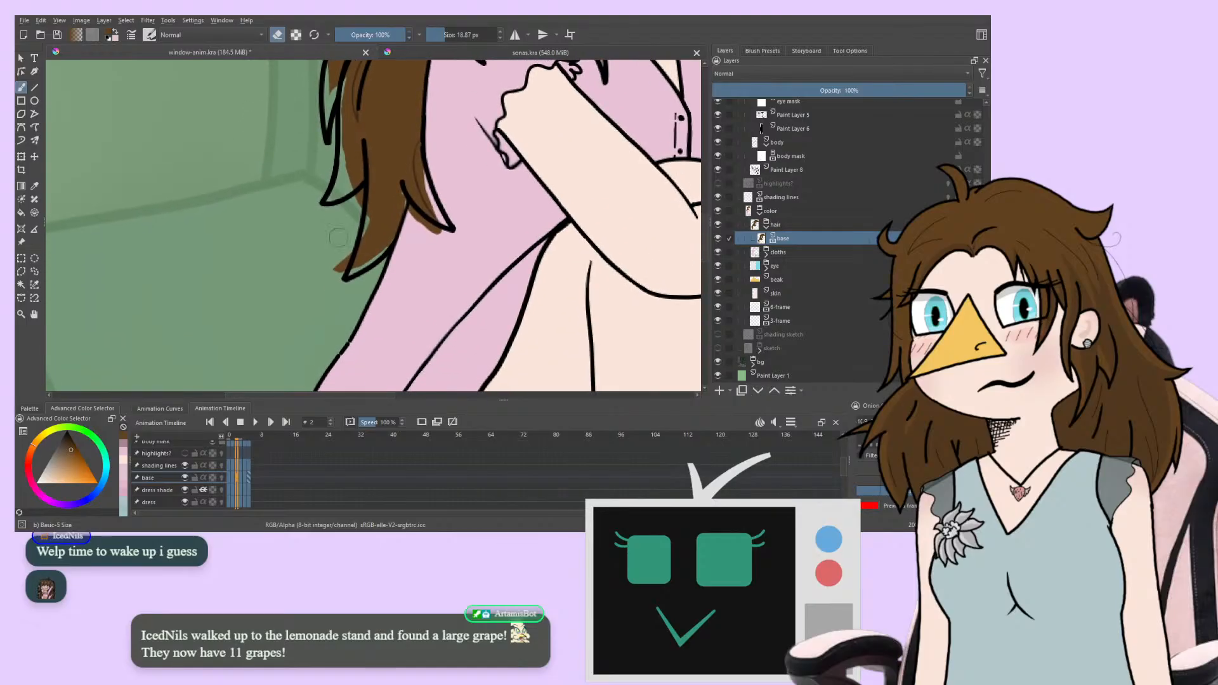
{"action": "left_click_drag", "start_coordinate": [367, 179], "coordinate": [358, 197]}
{"action": "left_click_drag", "start_coordinate": [330, 277], "coordinate": [363, 236]}
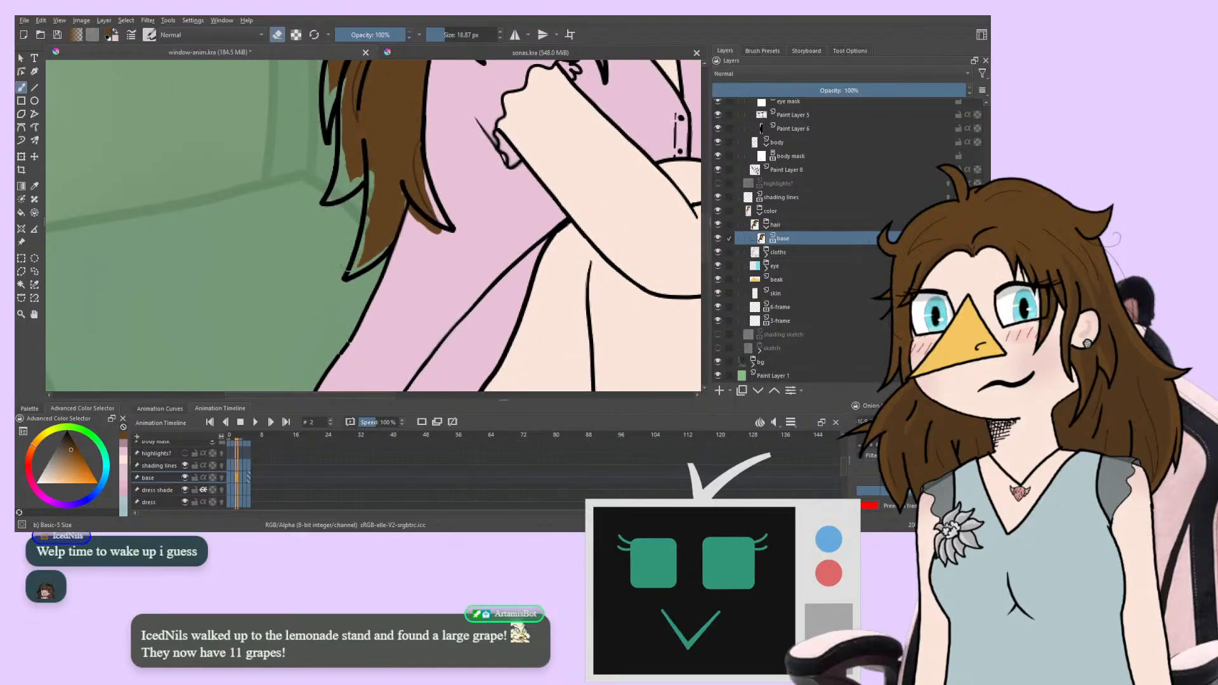
{"action": "mouse_move", "coordinate": [439, 240]}
{"action": "left_mouse_down"}
{"action": "mouse_move", "coordinate": [432, 214]}
{"action": "mouse_move", "coordinate": [406, 208]}
{"action": "left_mouse_up"}
{"action": "left_click_drag", "start_coordinate": [283, 101], "coordinate": [216, 257]}
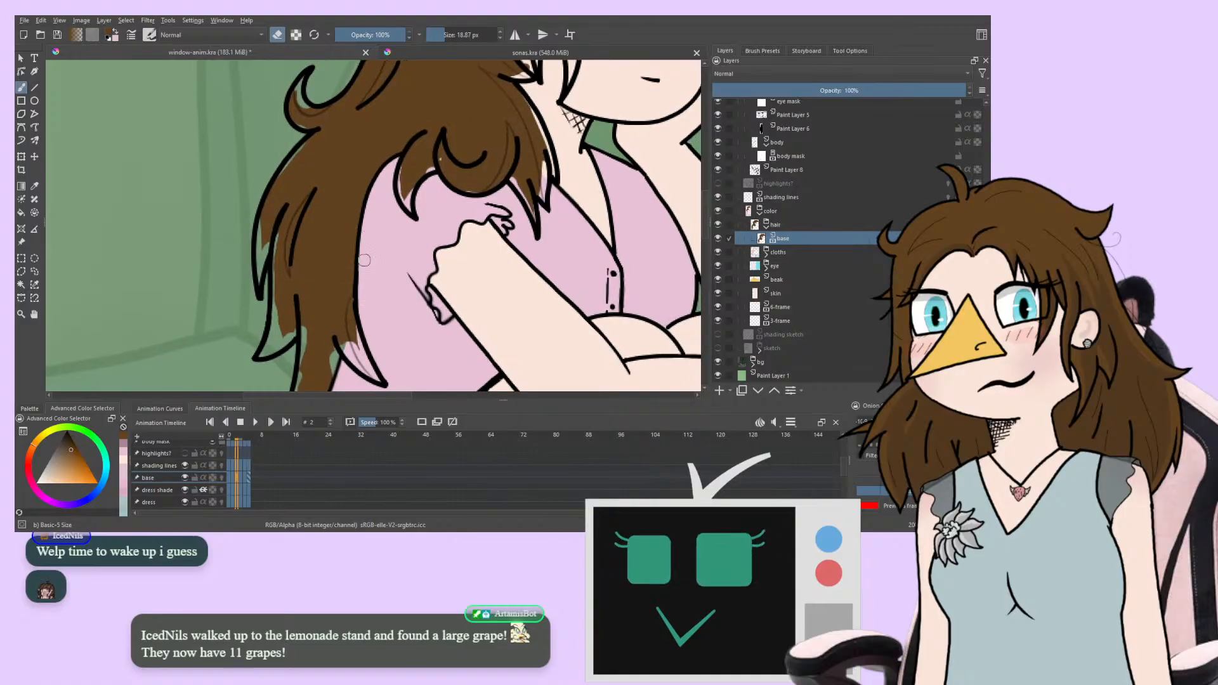
{"action": "scroll", "coordinate": [252, 295], "scroll_direction": "up", "scroll_amount": 3}
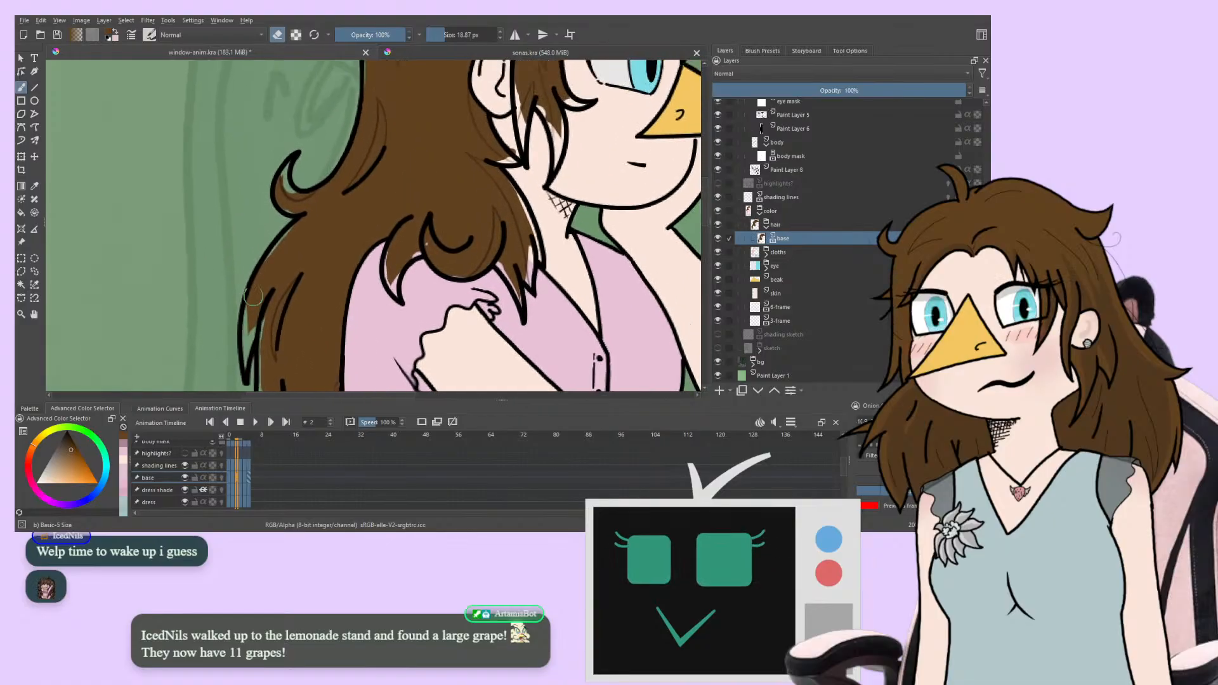
Switch the brush back to painting and fill the flicked-out back curl and the outer back strands with brown
{"action": "left_click", "coordinate": [277, 35]}
{"action": "scroll", "coordinate": [319, 281], "scroll_direction": "up", "scroll_amount": 3}
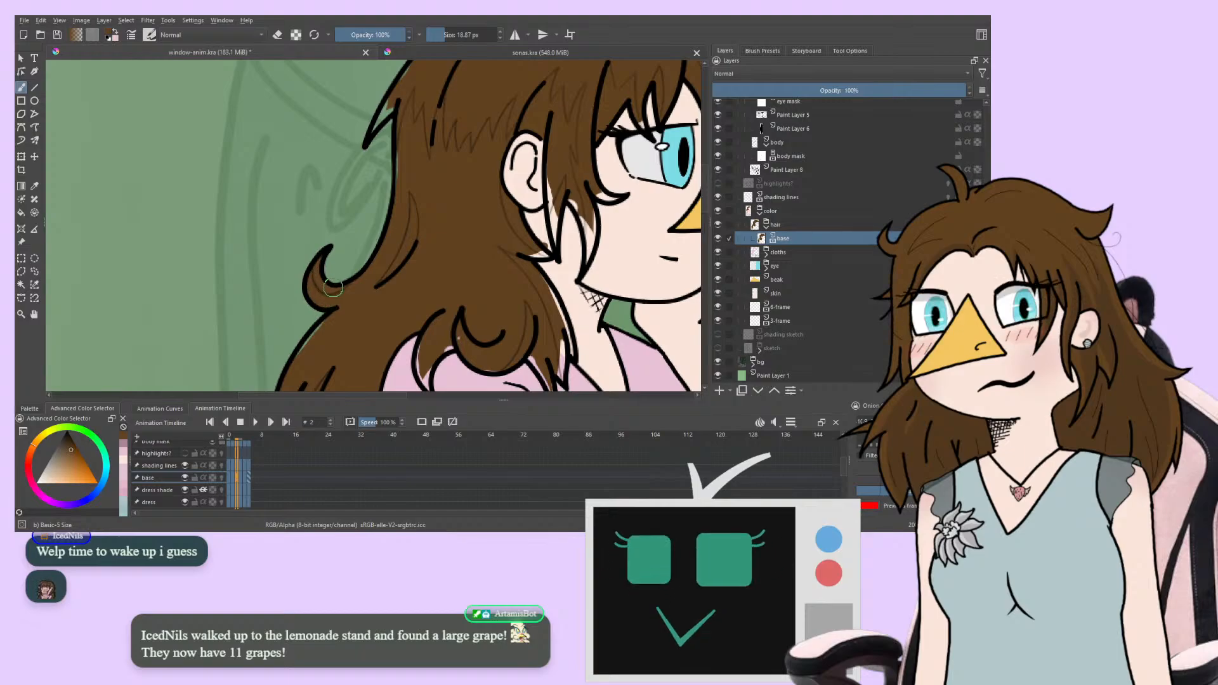
{"action": "scroll", "coordinate": [333, 288], "scroll_direction": "down", "scroll_amount": 3}
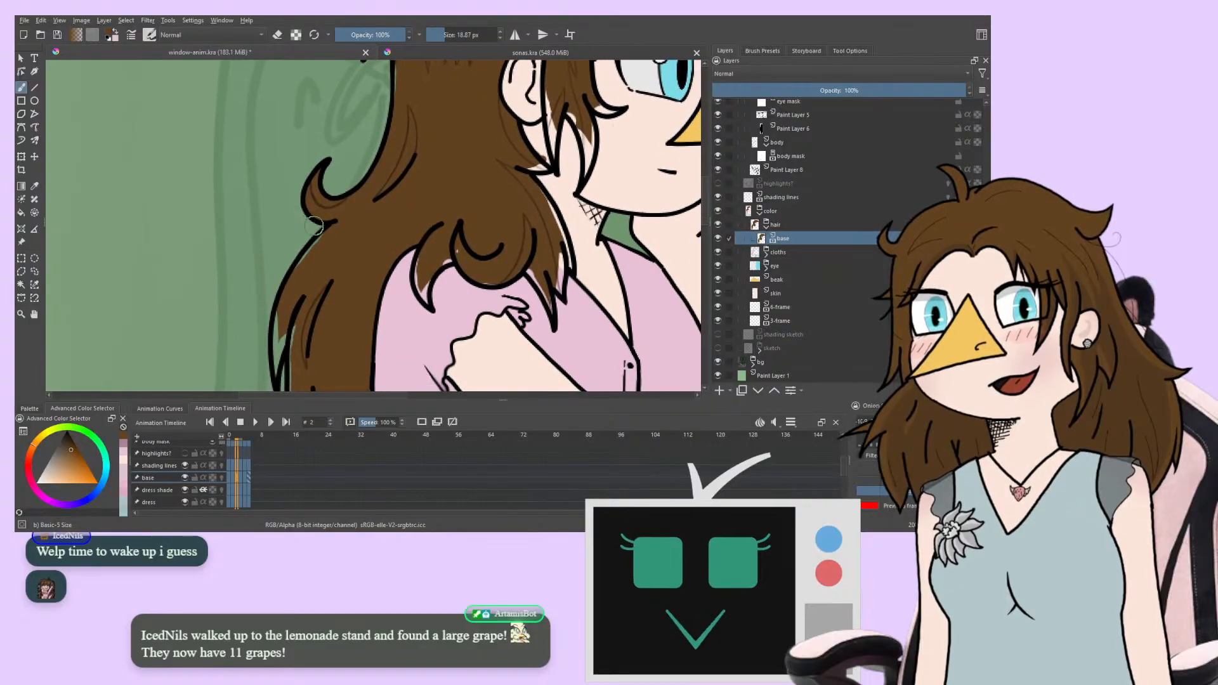
{"action": "left_click_drag", "start_coordinate": [309, 280], "coordinate": [353, 248]}
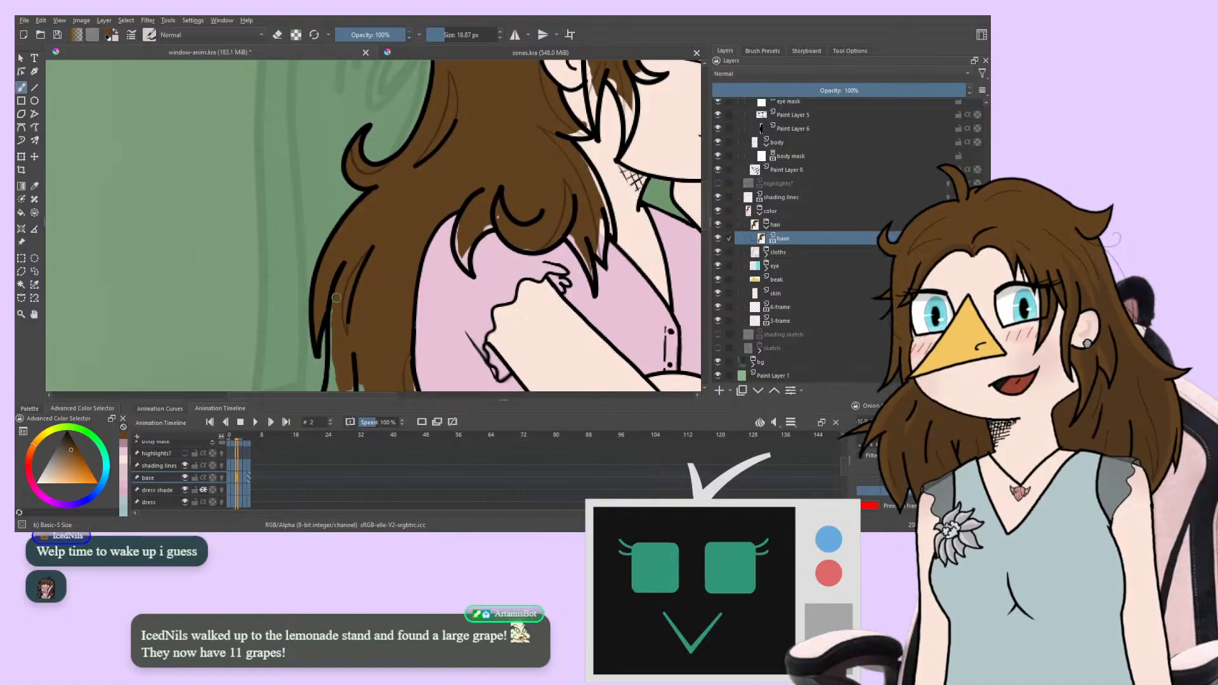
{"action": "mouse_move", "coordinate": [309, 287]}
{"action": "left_mouse_down"}
{"action": "mouse_move", "coordinate": [358, 222]}
{"action": "mouse_move", "coordinate": [345, 191]}
{"action": "left_mouse_up"}
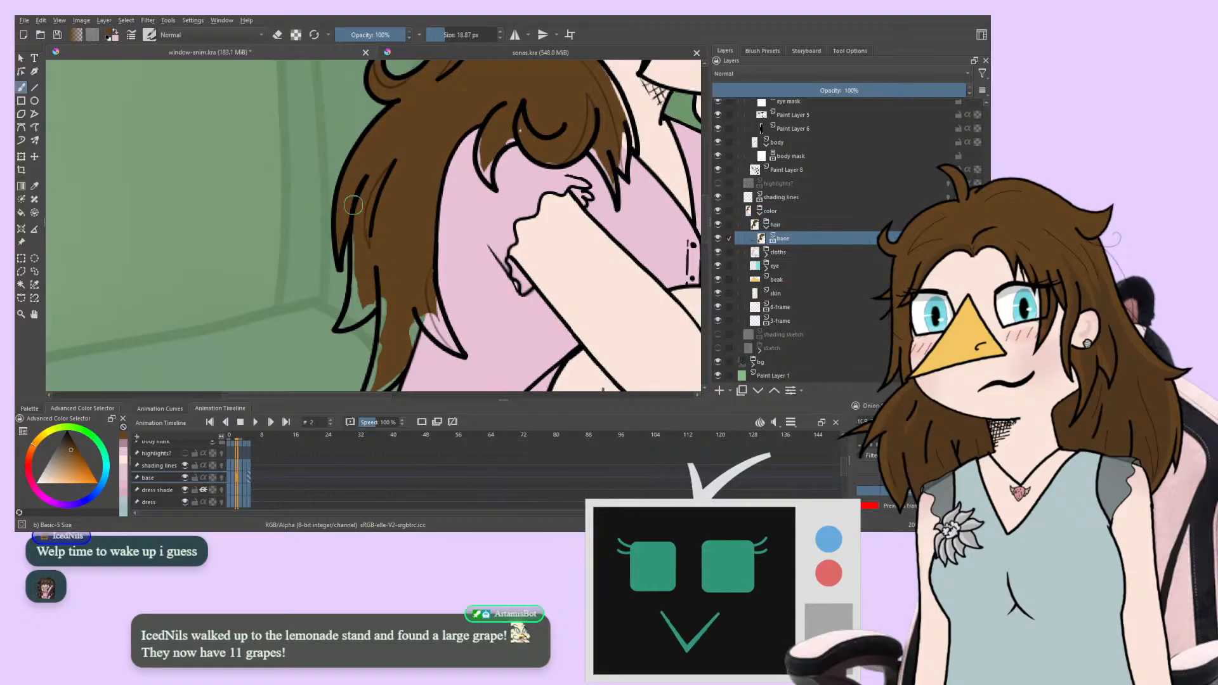
Fill the gaps in the lowest back strands and the pointed tip over the dress with brown
{"action": "mouse_move", "coordinate": [364, 256]}
{"action": "left_mouse_down"}
{"action": "mouse_move", "coordinate": [342, 327]}
{"action": "mouse_move", "coordinate": [359, 310]}
{"action": "mouse_move", "coordinate": [357, 217]}
{"action": "left_mouse_up"}
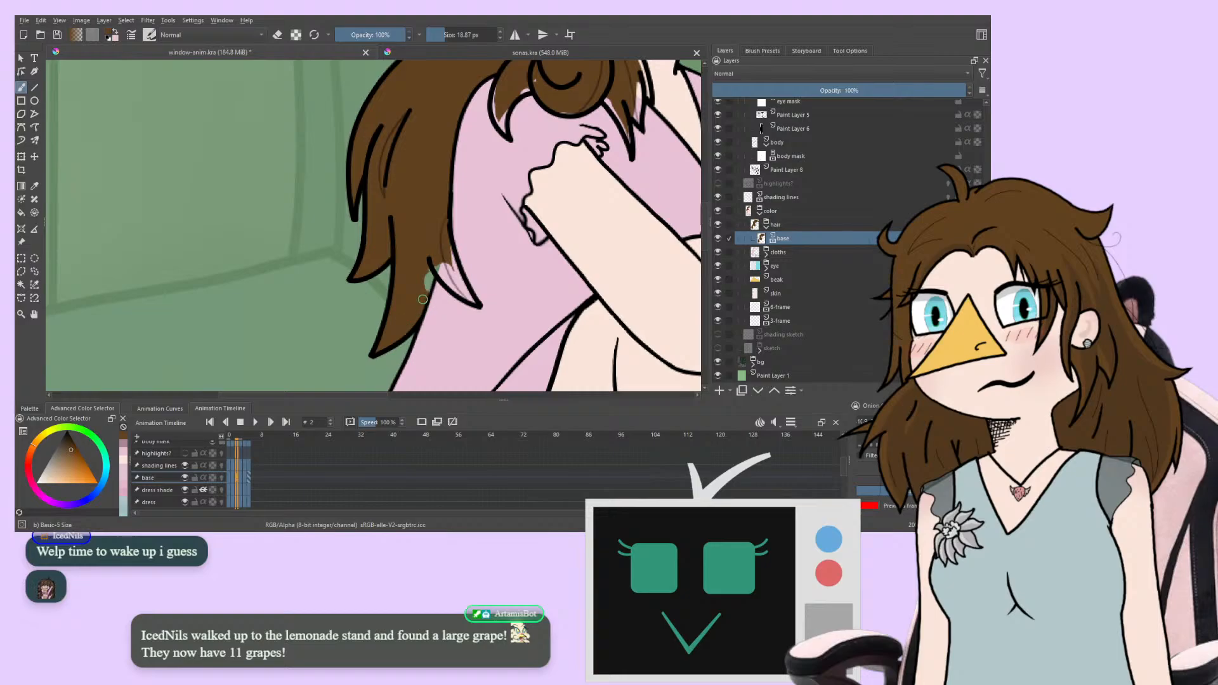
{"action": "mouse_move", "coordinate": [422, 299]}
{"action": "left_mouse_down"}
{"action": "mouse_move", "coordinate": [429, 276]}
{"action": "mouse_move", "coordinate": [343, 272]}
{"action": "mouse_move", "coordinate": [277, 304]}
{"action": "left_mouse_up"}
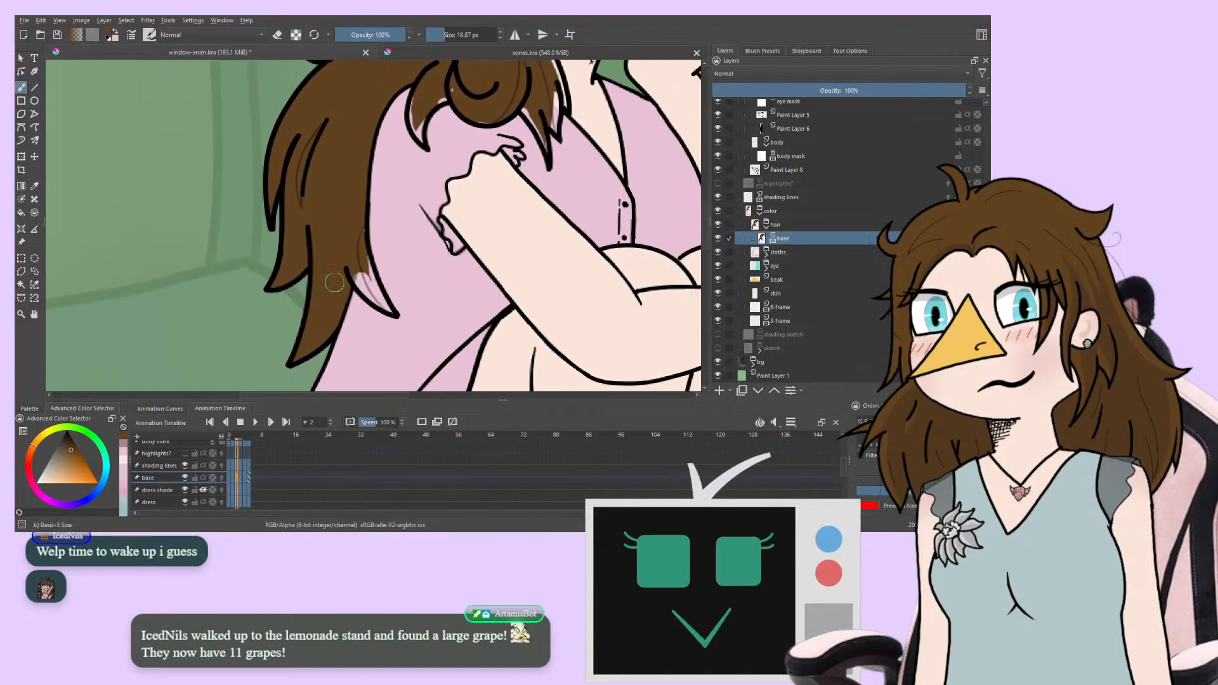
{"action": "left_click_drag", "start_coordinate": [355, 276], "coordinate": [371, 279]}
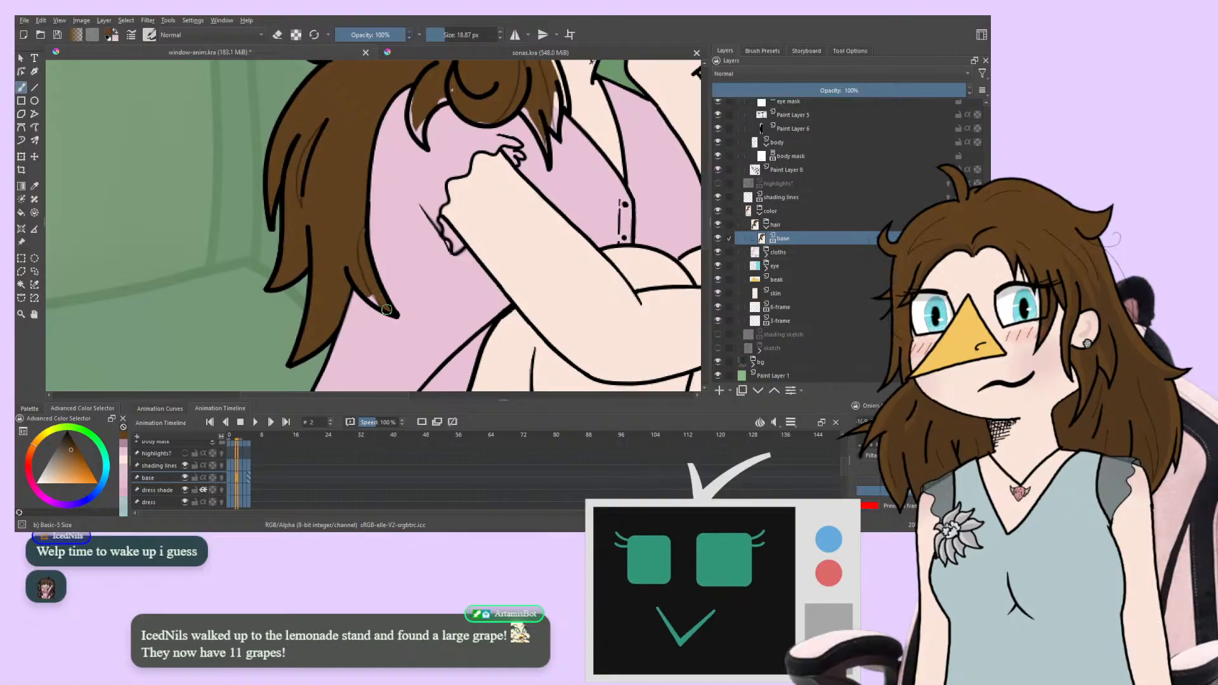
Fill the gaps in the shoulder lock, the round curl and the strands beside the neck with brown
{"action": "left_click_drag", "start_coordinate": [251, 282], "coordinate": [248, 302]}
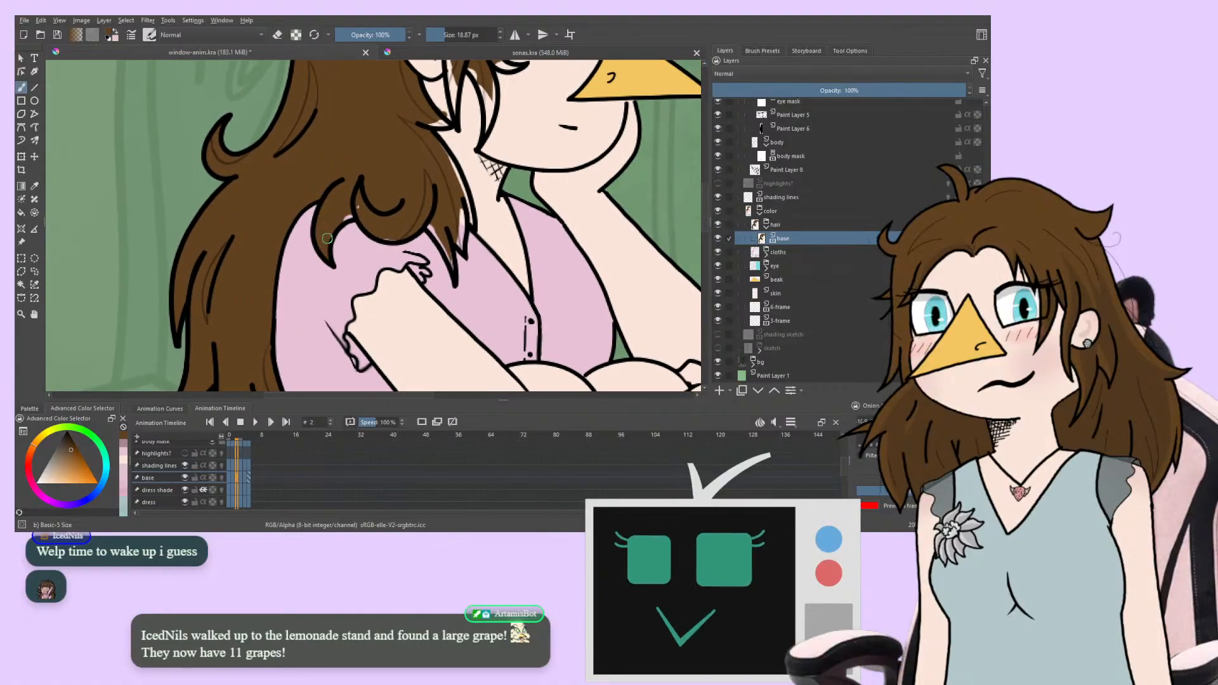
{"action": "left_click_drag", "start_coordinate": [355, 203], "coordinate": [305, 277]}
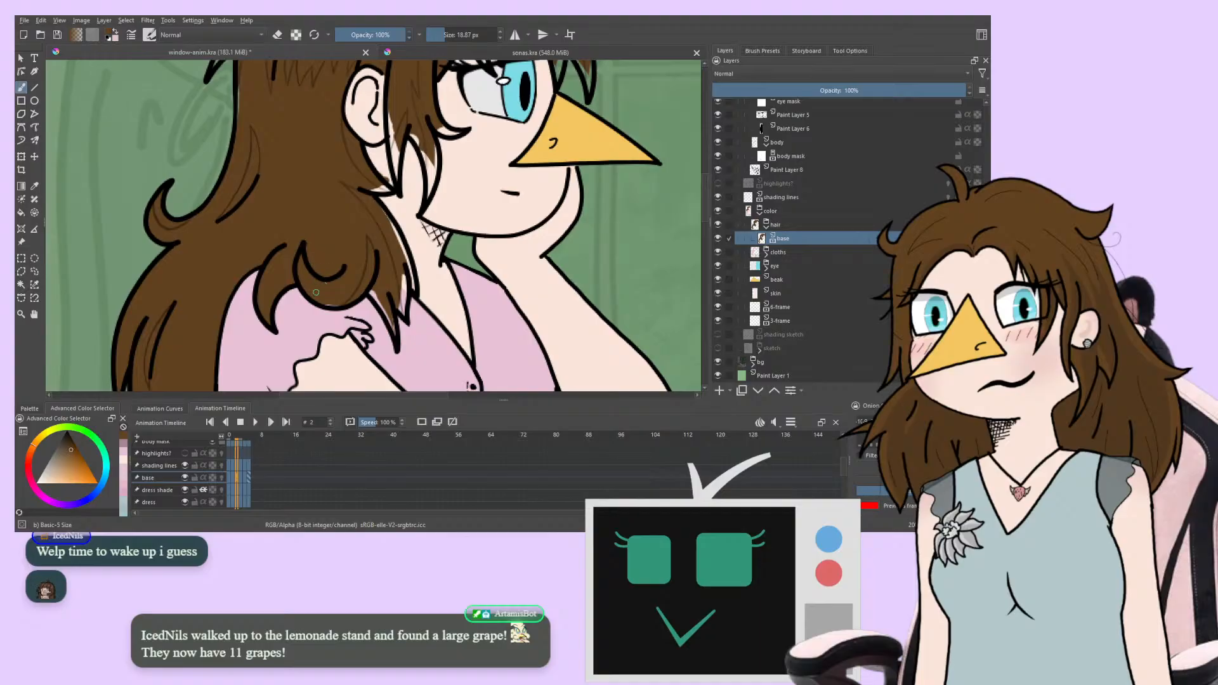
{"action": "left_click_drag", "start_coordinate": [370, 281], "coordinate": [332, 272]}
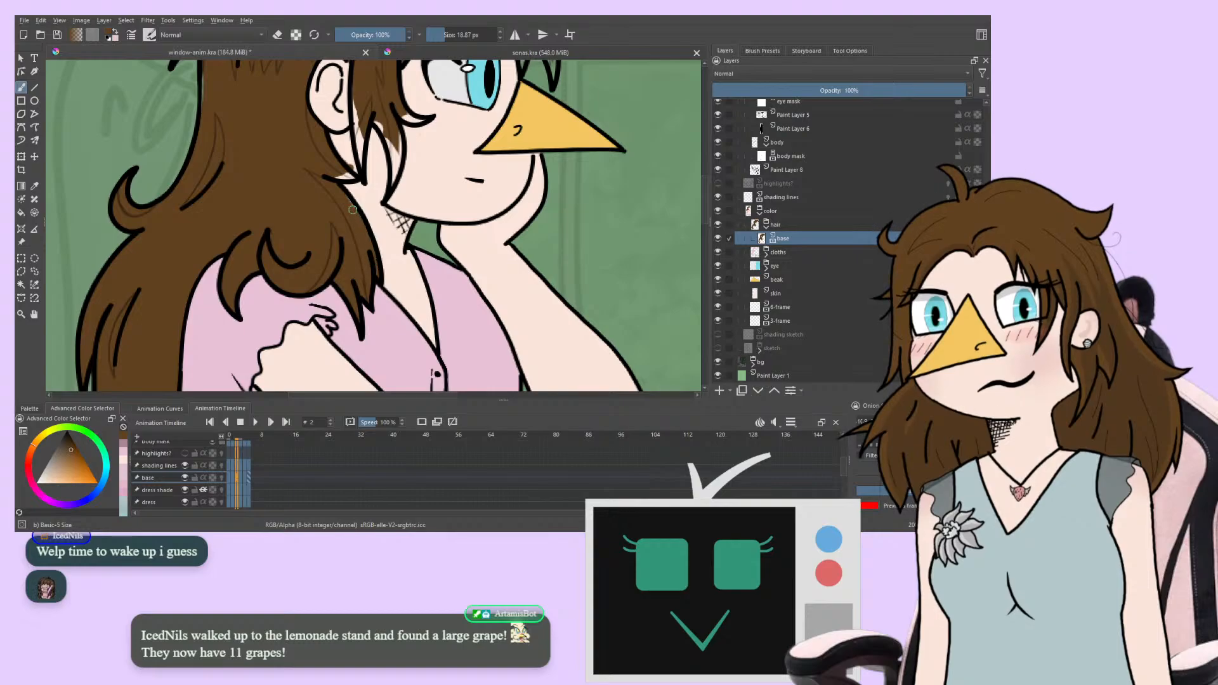
Clean up the hair edge below the ear and fill the locks in front of the ear and along the cheek with brown
{"action": "scroll", "coordinate": [301, 265], "scroll_direction": "up", "scroll_amount": 3}
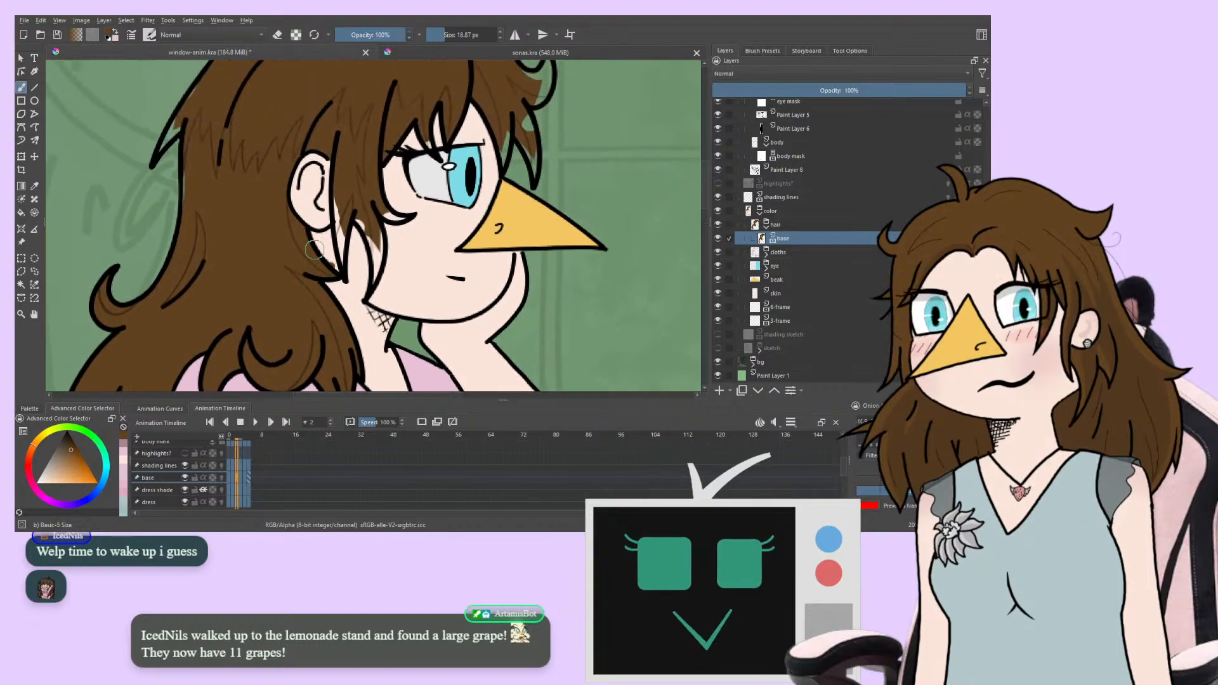
{"action": "left_click", "coordinate": [278, 35]}
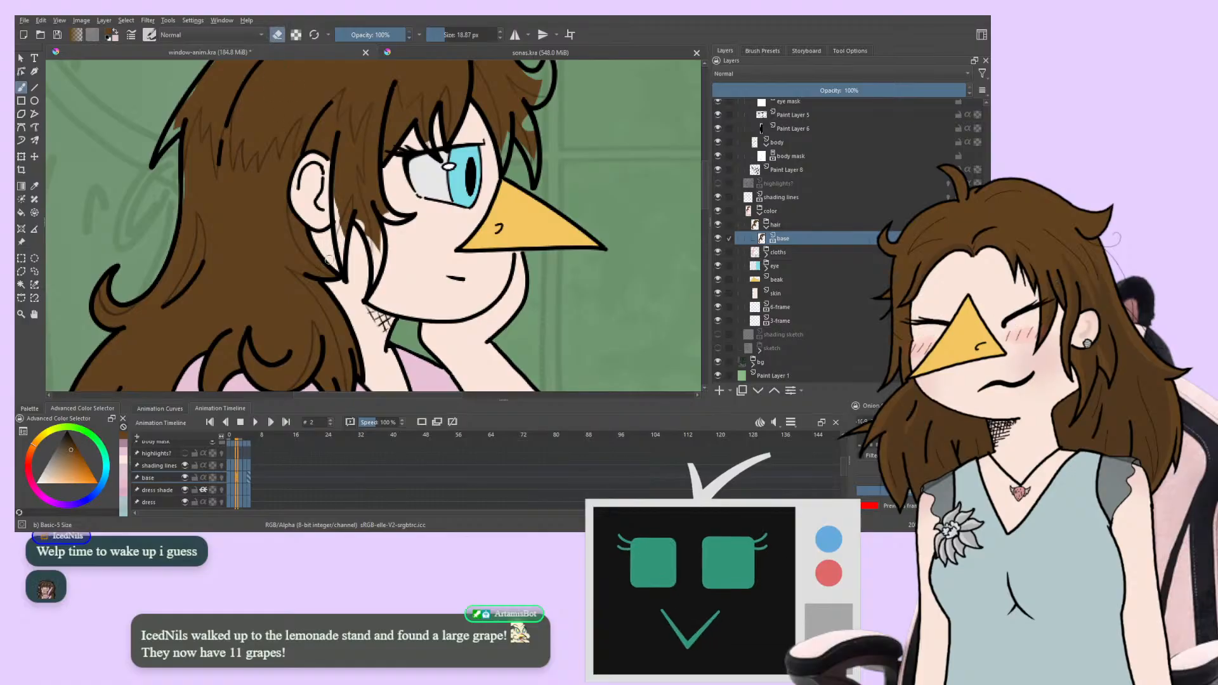
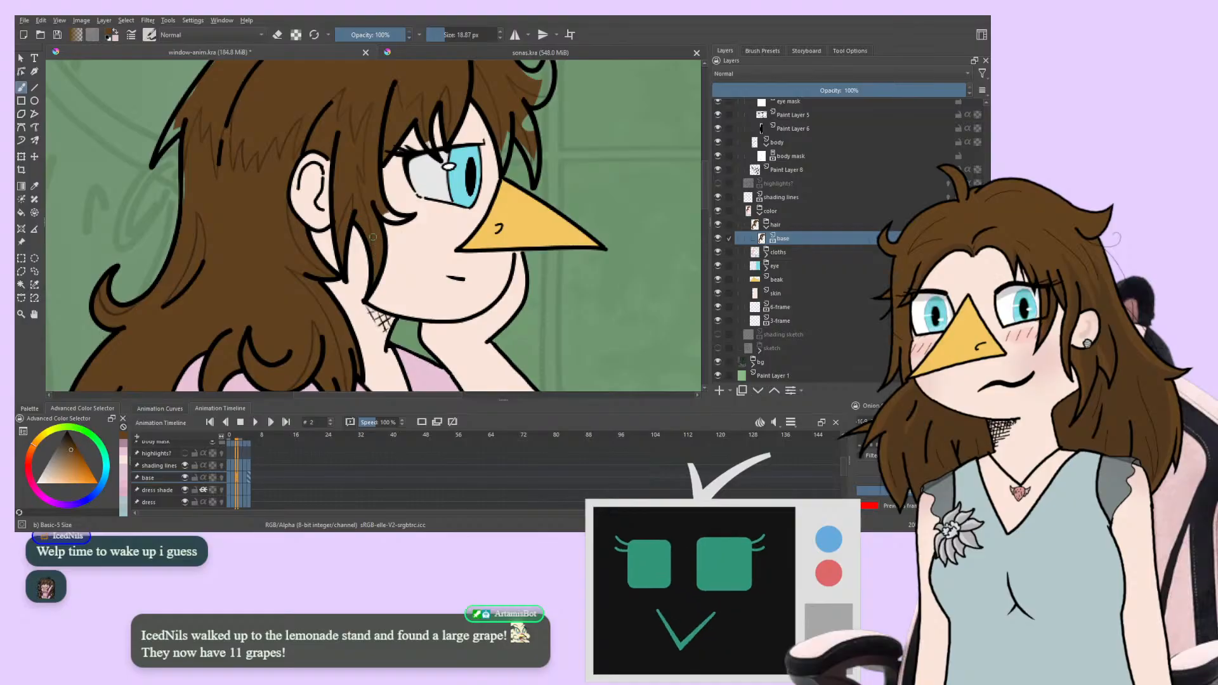
{"action": "mouse_move", "coordinate": [369, 224]}
{"action": "left_mouse_down"}
{"action": "mouse_move", "coordinate": [342, 171]}
{"action": "mouse_move", "coordinate": [345, 219]}
{"action": "mouse_move", "coordinate": [307, 274]}
{"action": "left_mouse_up"}
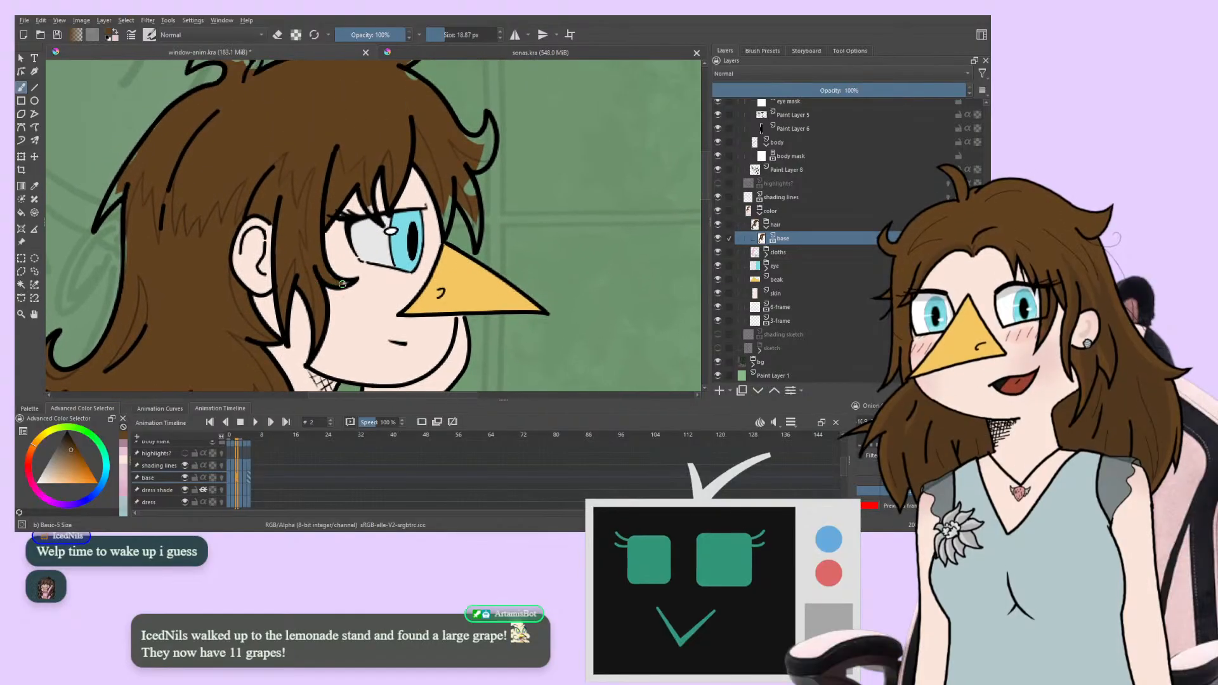
{"action": "left_click_drag", "start_coordinate": [294, 238], "coordinate": [290, 228]}
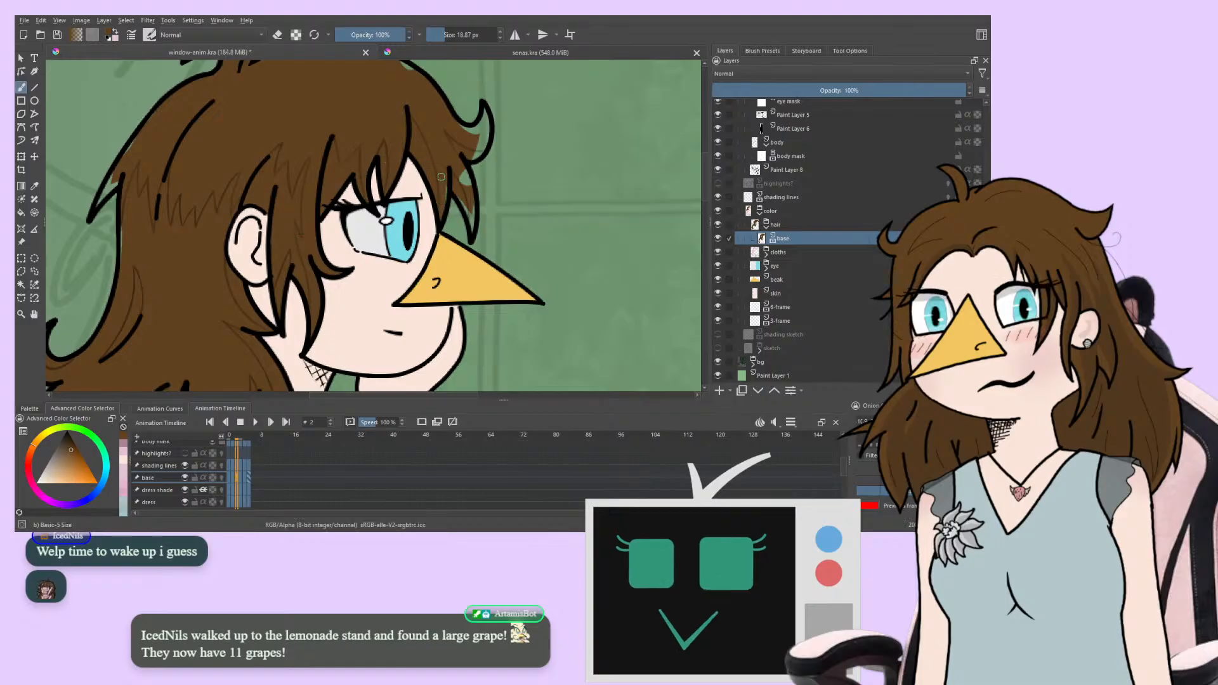
Fill the gaps in the front strands above the beak and in the forehead curl with brown
{"action": "left_click_drag", "start_coordinate": [442, 210], "coordinate": [347, 261]}
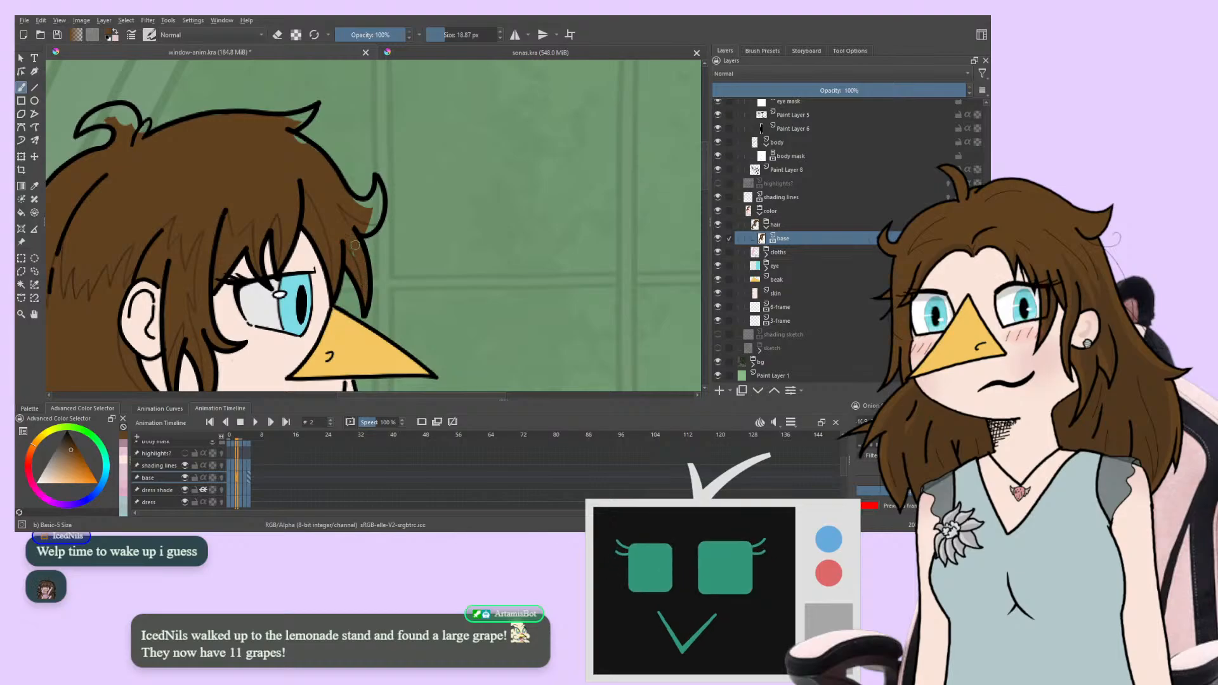
{"action": "mouse_move", "coordinate": [340, 220]}
{"action": "left_mouse_down"}
{"action": "mouse_move", "coordinate": [322, 256]}
{"action": "mouse_move", "coordinate": [362, 238]}
{"action": "left_mouse_up"}
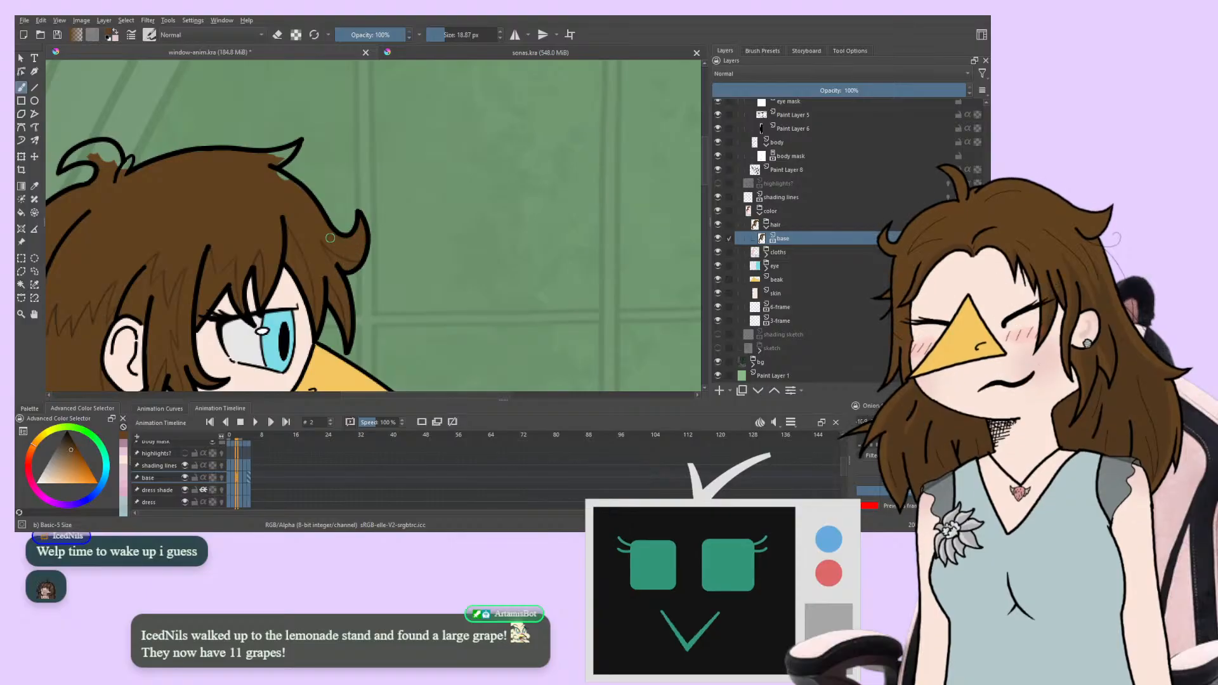
Fill the remaining gaps in the top flick, the crown curl and the back hair edge on frame 2 with brown
{"action": "left_click_drag", "start_coordinate": [286, 256], "coordinate": [275, 303]}
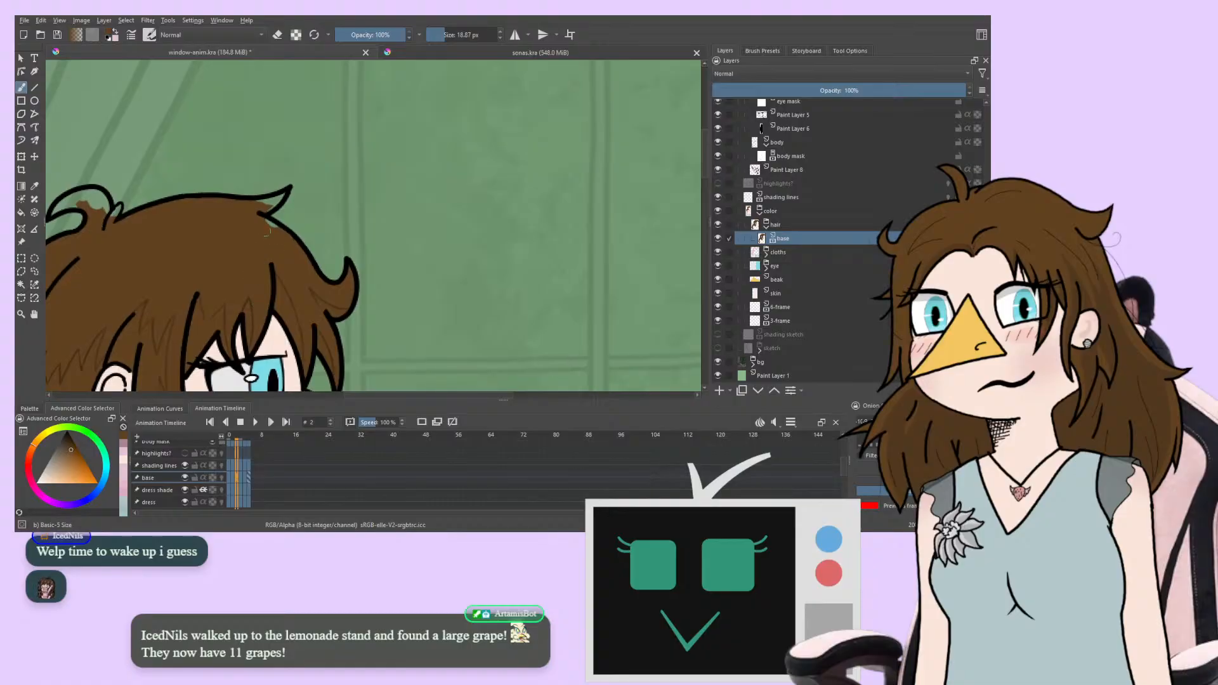
{"action": "left_click_drag", "start_coordinate": [277, 232], "coordinate": [269, 226]}
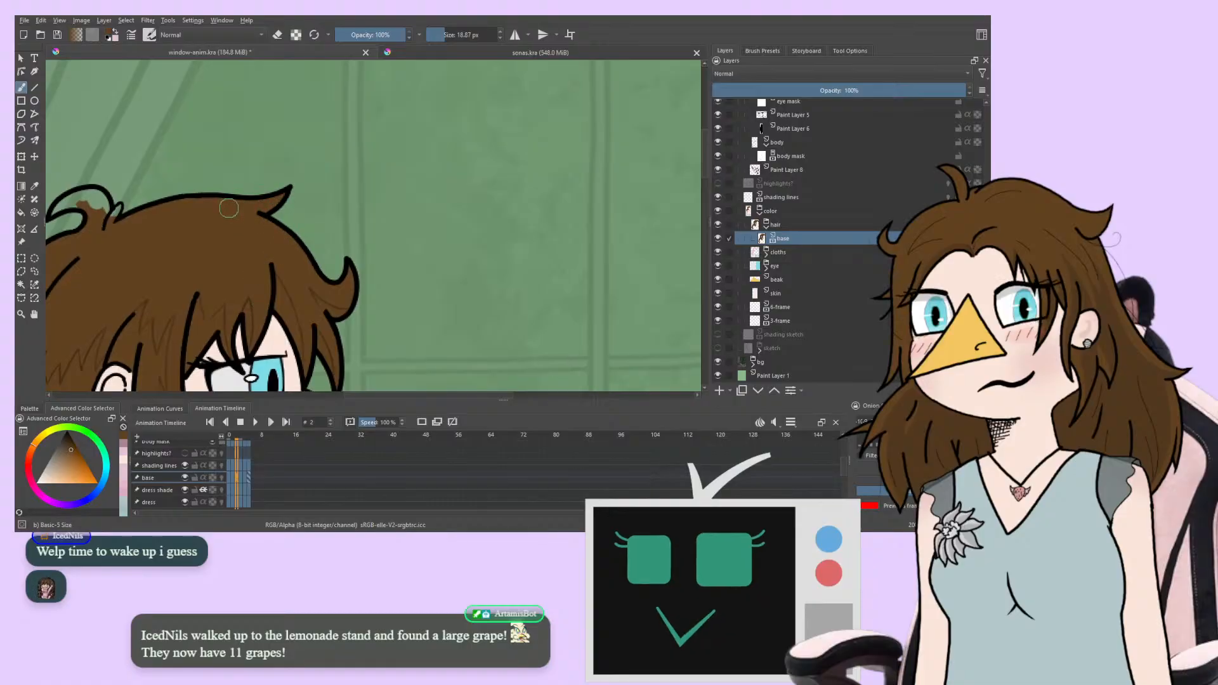
{"action": "left_click_drag", "start_coordinate": [209, 310], "coordinate": [395, 313]}
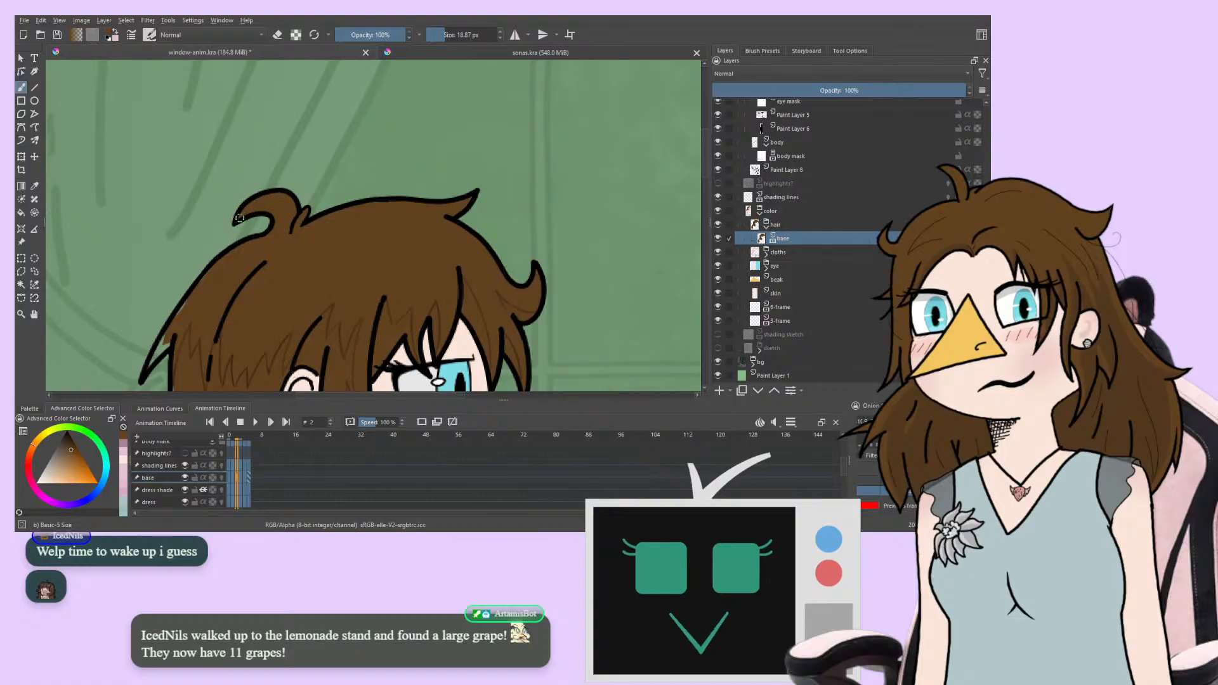
{"action": "left_click_drag", "start_coordinate": [284, 199], "coordinate": [251, 172]}
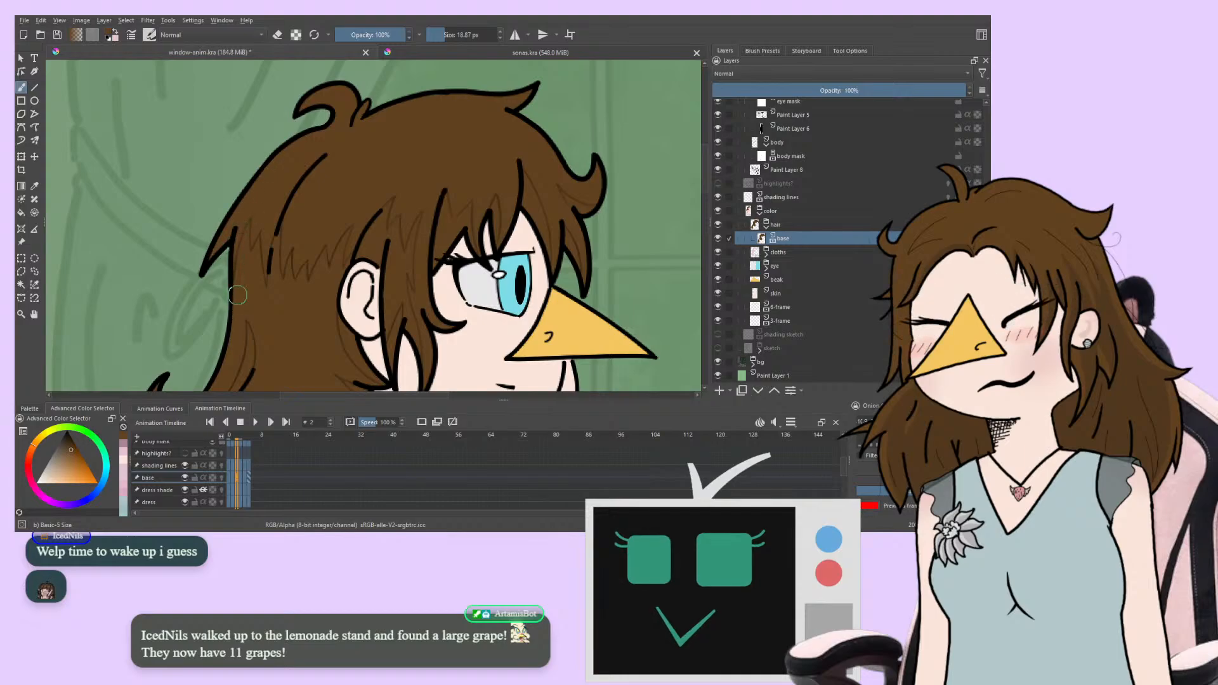
{"action": "mouse_move", "coordinate": [236, 273]}
{"action": "left_mouse_down"}
{"action": "mouse_move", "coordinate": [282, 147]}
{"action": "mouse_move", "coordinate": [228, 348]}
{"action": "left_mouse_up"}
{"action": "left_click_drag", "start_coordinate": [318, 231], "coordinate": [264, 81]}
{"action": "left_click_drag", "start_coordinate": [254, 202], "coordinate": [131, 269]}
Step through the animation frames from 0 to 5 to compare the hair coloring
{"action": "key", "text": "minus"}
{"action": "key", "text": "minus"}
{"action": "left_click_drag", "start_coordinate": [248, 166], "coordinate": [258, 210]}
{"action": "key", "text": "Right"}
{"action": "key", "text": "Right"}
{"action": "key", "text": "Right"}
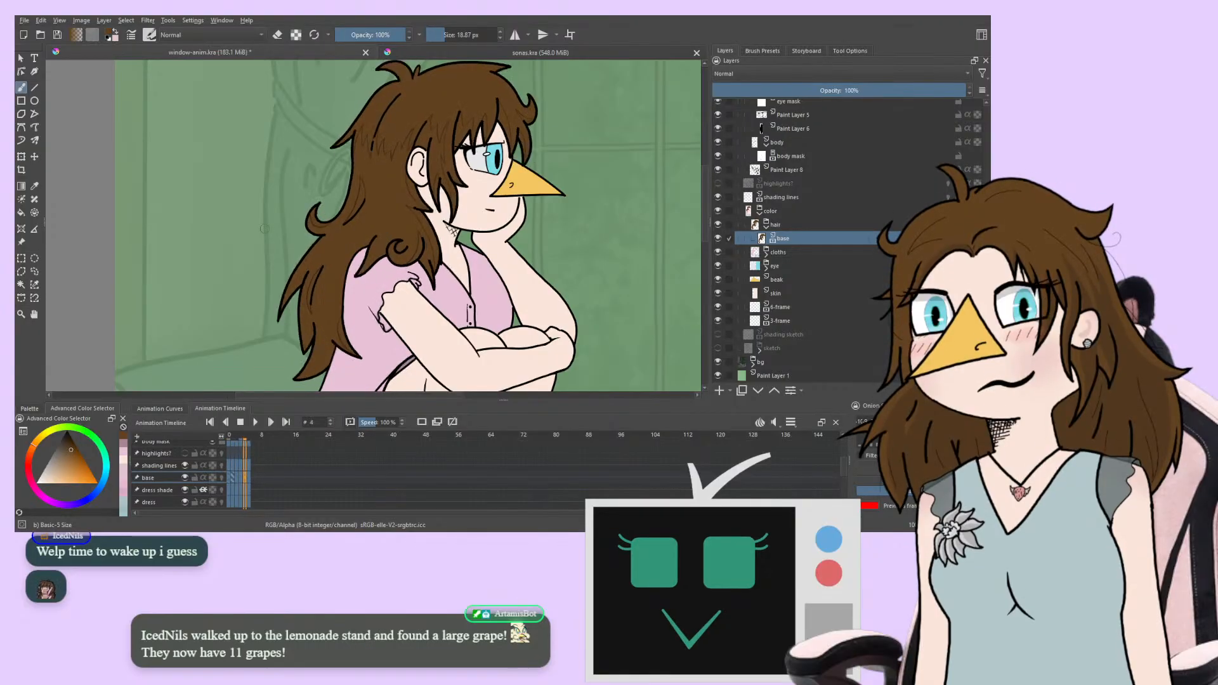
{"action": "key", "text": "Left"}
{"action": "key", "text": "Left"}
{"action": "key", "text": "Left"}
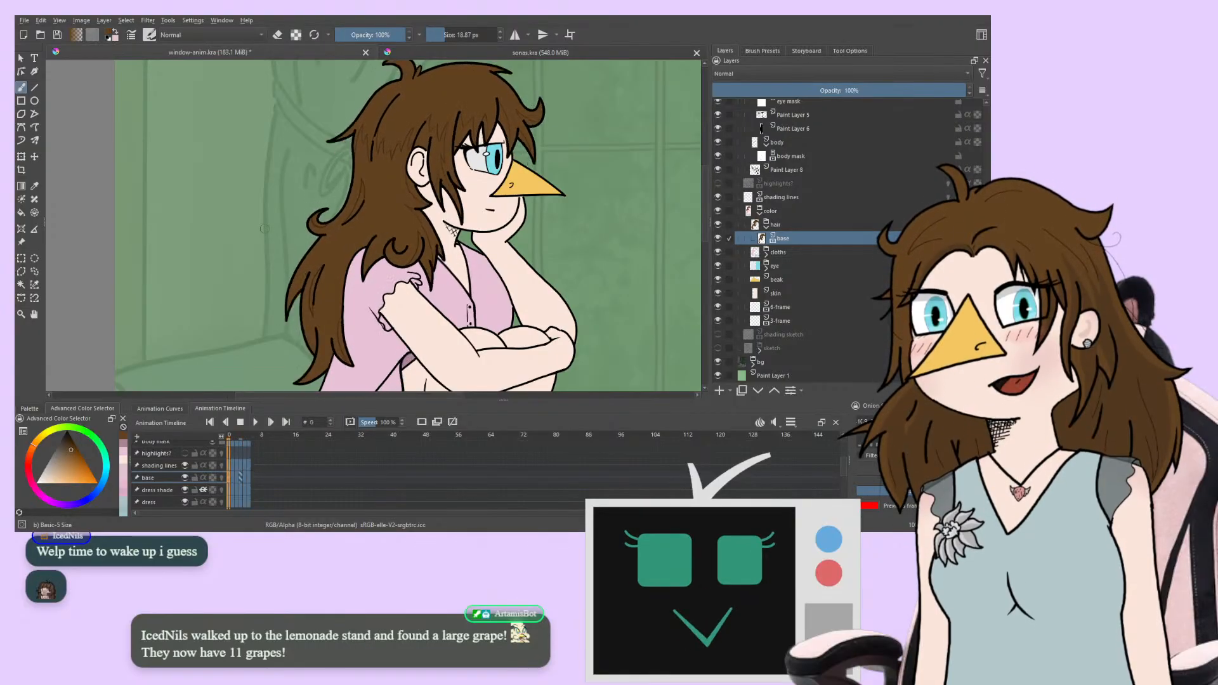
{"action": "key", "text": "Right"}
{"action": "key", "text": "Right"}
{"action": "key", "text": "Right"}
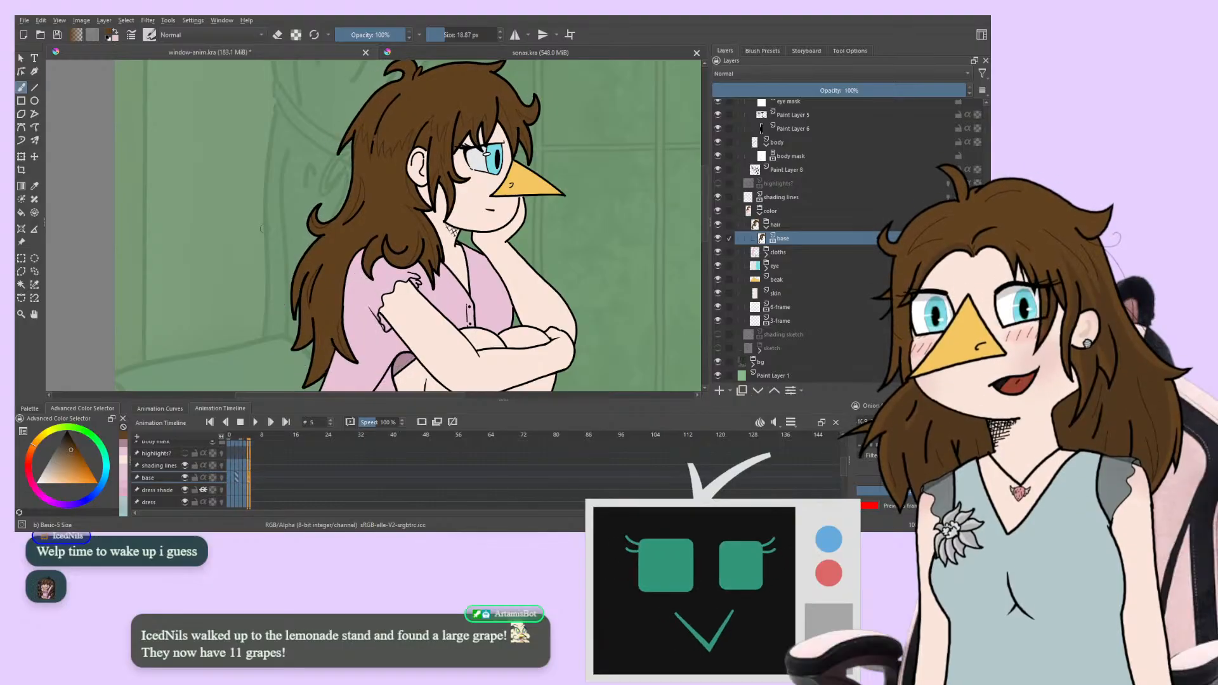
{"action": "key", "text": "Right"}
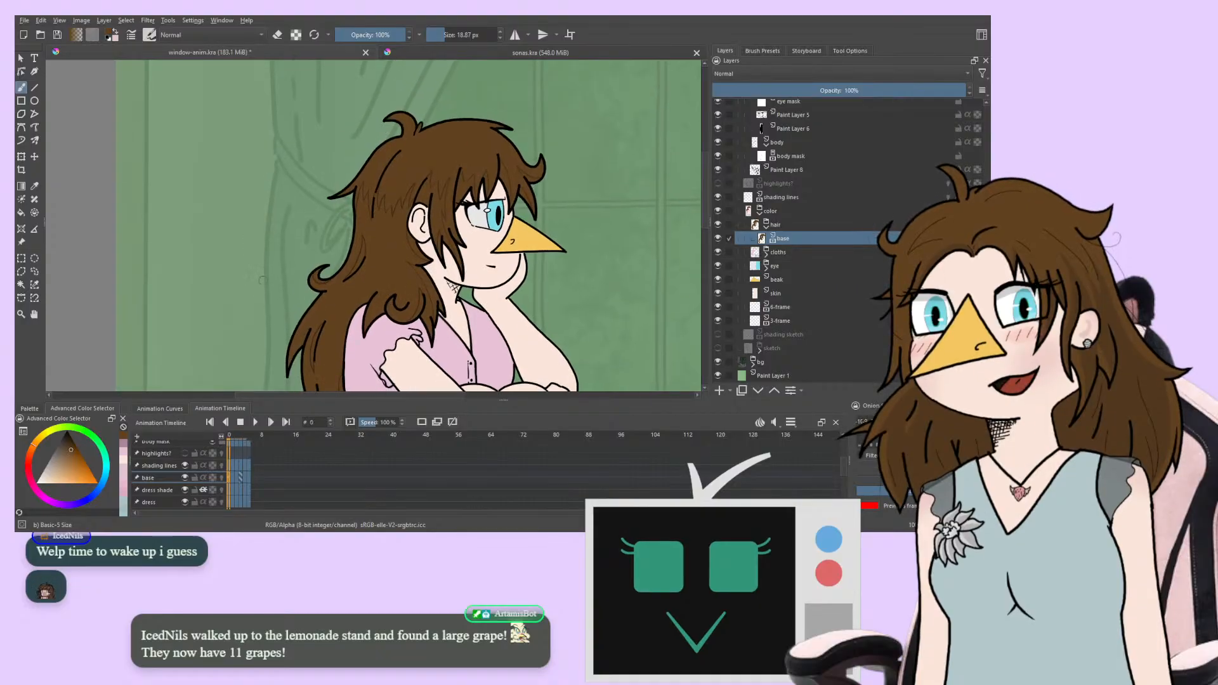
{"action": "key", "text": "Right"}
{"action": "key", "text": "Right"}
{"action": "key", "text": "Right"}
{"action": "key", "text": "Right"}
{"action": "key", "text": "Right"}
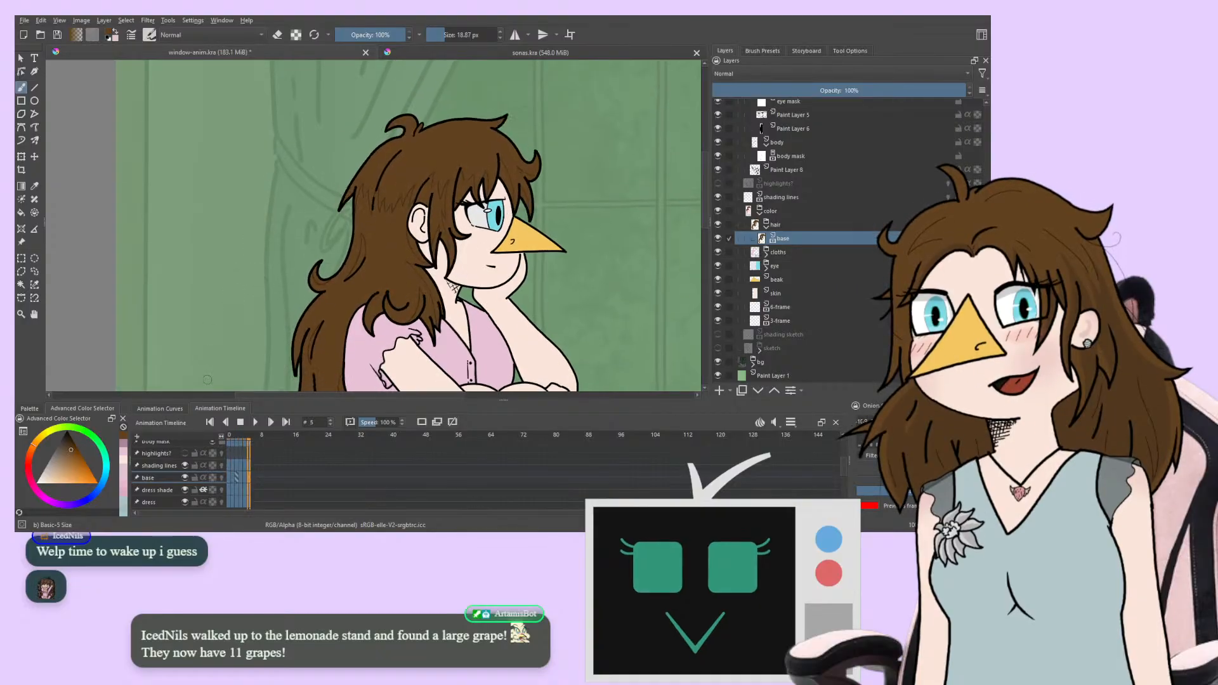
Add a paint layer above the hair base layer and give it a keyframe at frame 0
{"action": "left_click", "coordinate": [719, 392]}
{"action": "mouse_move", "coordinate": [300, 262]}
{"action": "left_mouse_down"}
{"action": "mouse_move", "coordinate": [348, 159]}
{"action": "mouse_move", "coordinate": [324, 212]}
{"action": "mouse_move", "coordinate": [259, 269]}
{"action": "mouse_move", "coordinate": [197, 269]}
{"action": "mouse_move", "coordinate": [299, 262]}
{"action": "left_mouse_up"}
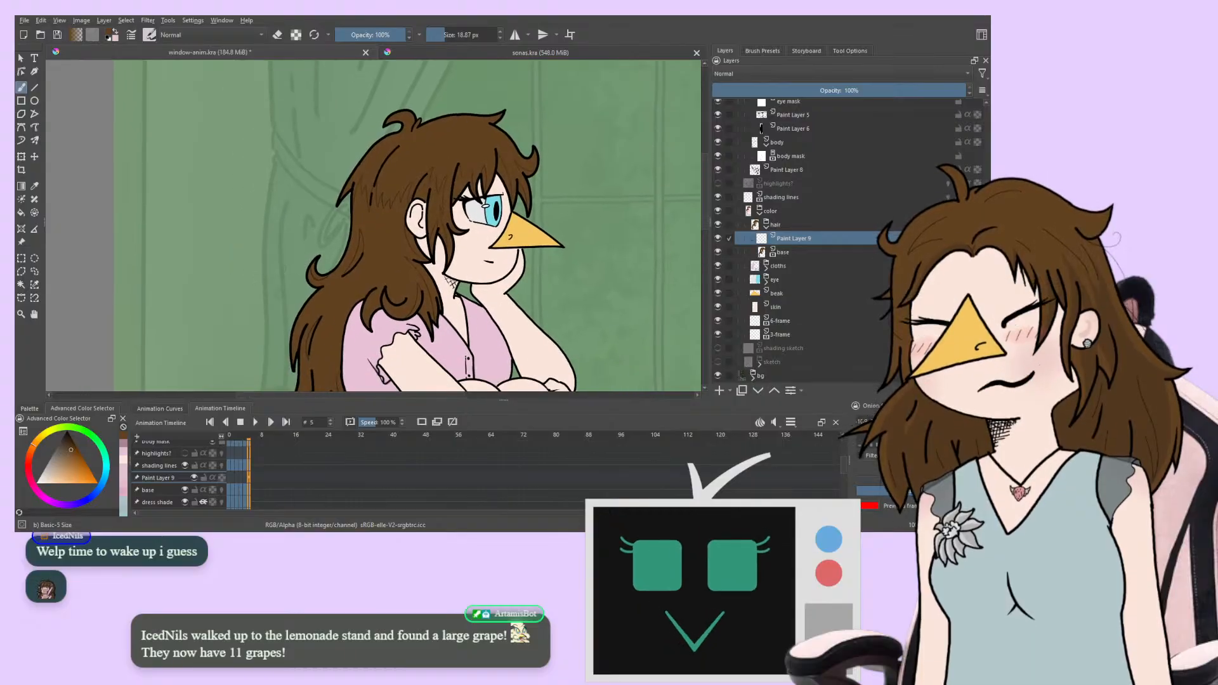
{"action": "left_click_drag", "start_coordinate": [238, 260], "coordinate": [290, 228]}
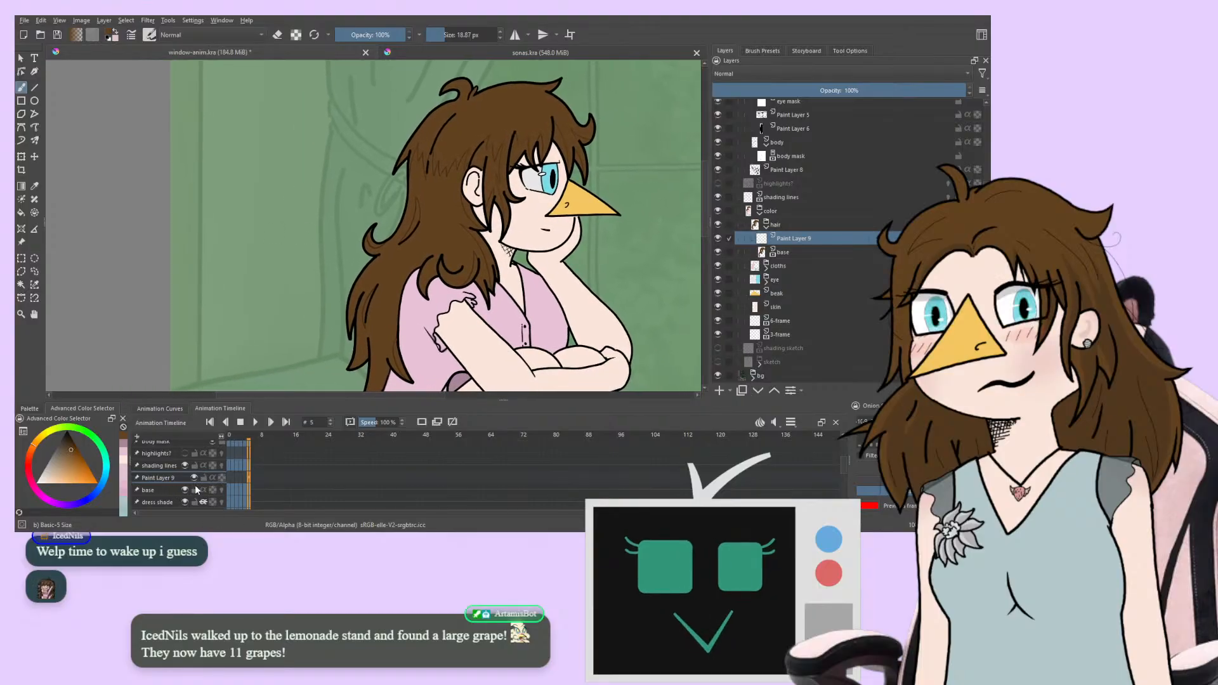
{"action": "left_click", "coordinate": [229, 478]}
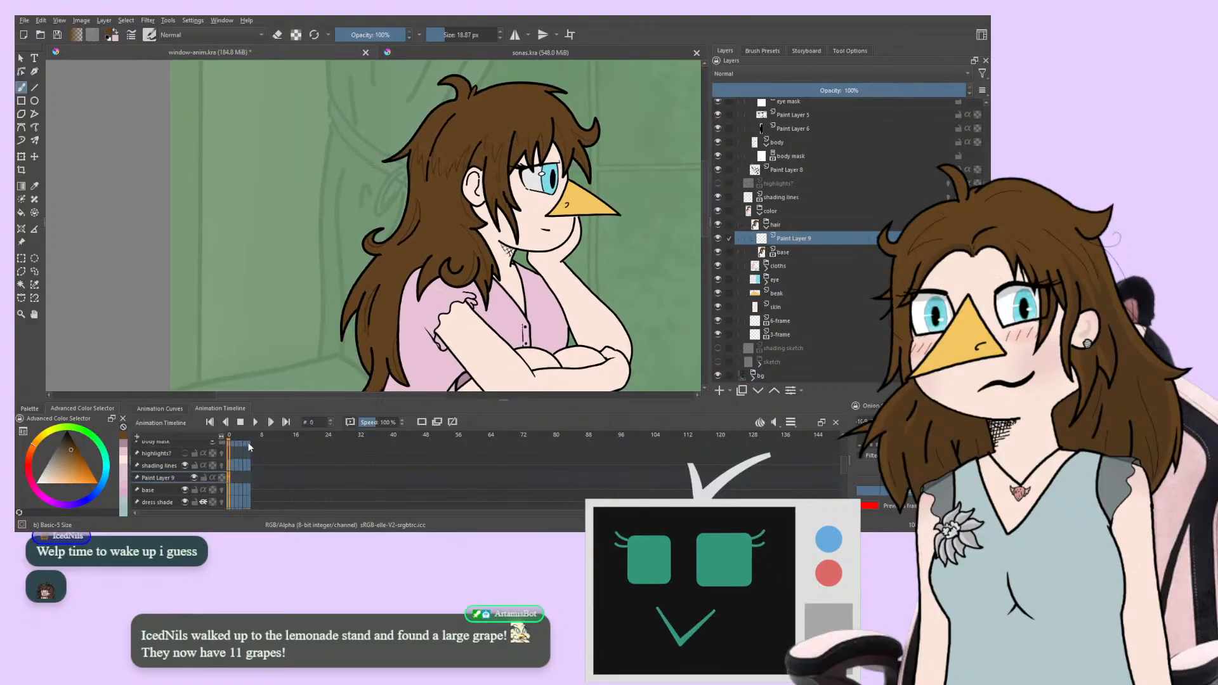
{"action": "left_click_drag", "start_coordinate": [252, 280], "coordinate": [229, 306]}
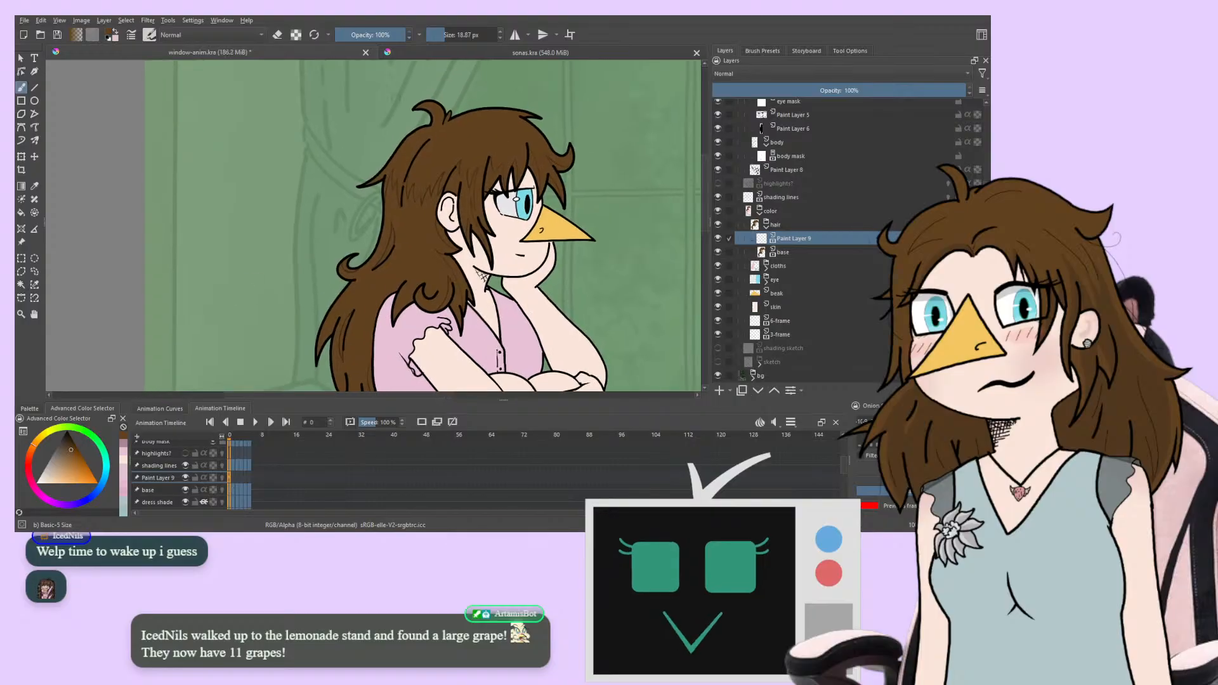
Sample the darker brown hair color from the character in sonas.kra and return to the window-anim.kra drawing
{"action": "left_click", "coordinate": [452, 53]}
{"action": "left_click_drag", "start_coordinate": [330, 351], "coordinate": [177, 102]}
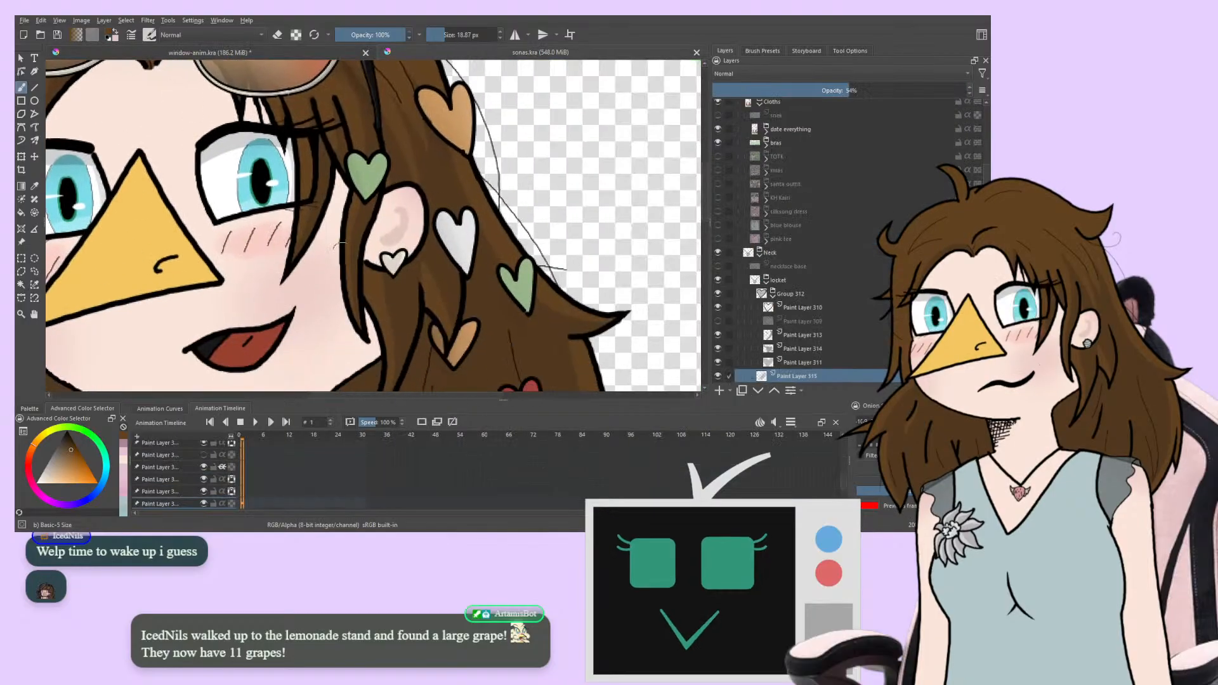
{"action": "mouse_move", "coordinate": [346, 254]}
{"action": "left_mouse_down"}
{"action": "mouse_move", "coordinate": [244, 169]}
{"action": "mouse_move", "coordinate": [309, 272]}
{"action": "left_mouse_up"}
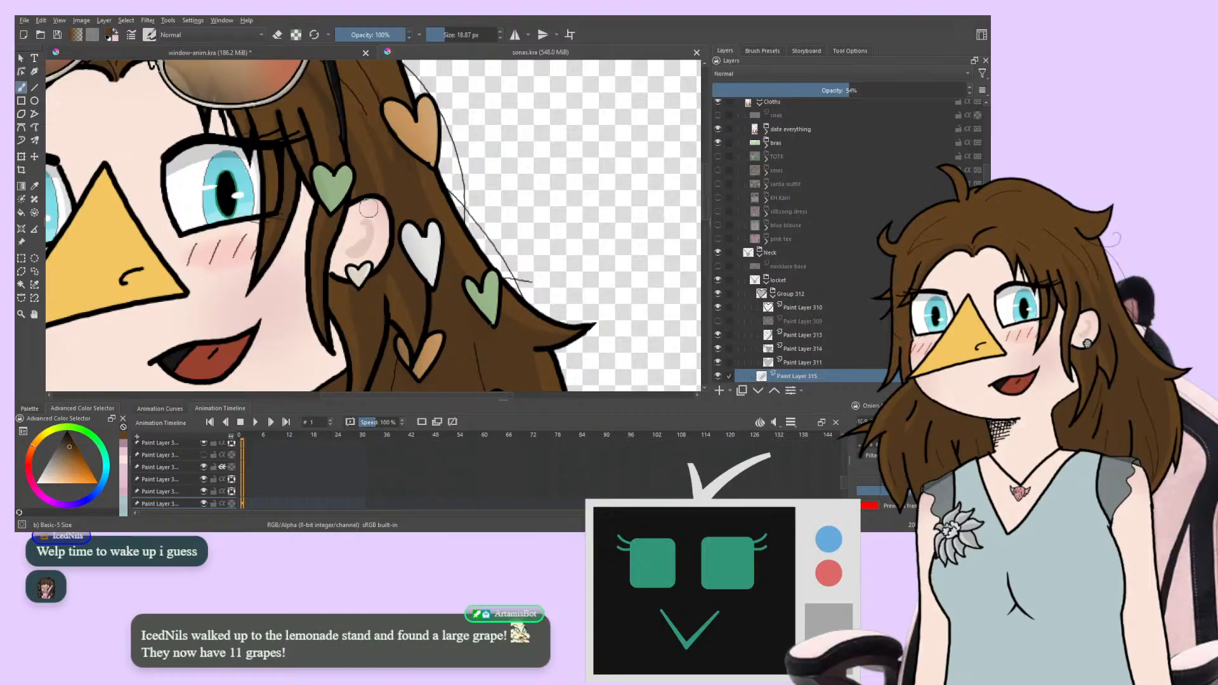
{"action": "left_click_drag", "start_coordinate": [273, 188], "coordinate": [343, 256]}
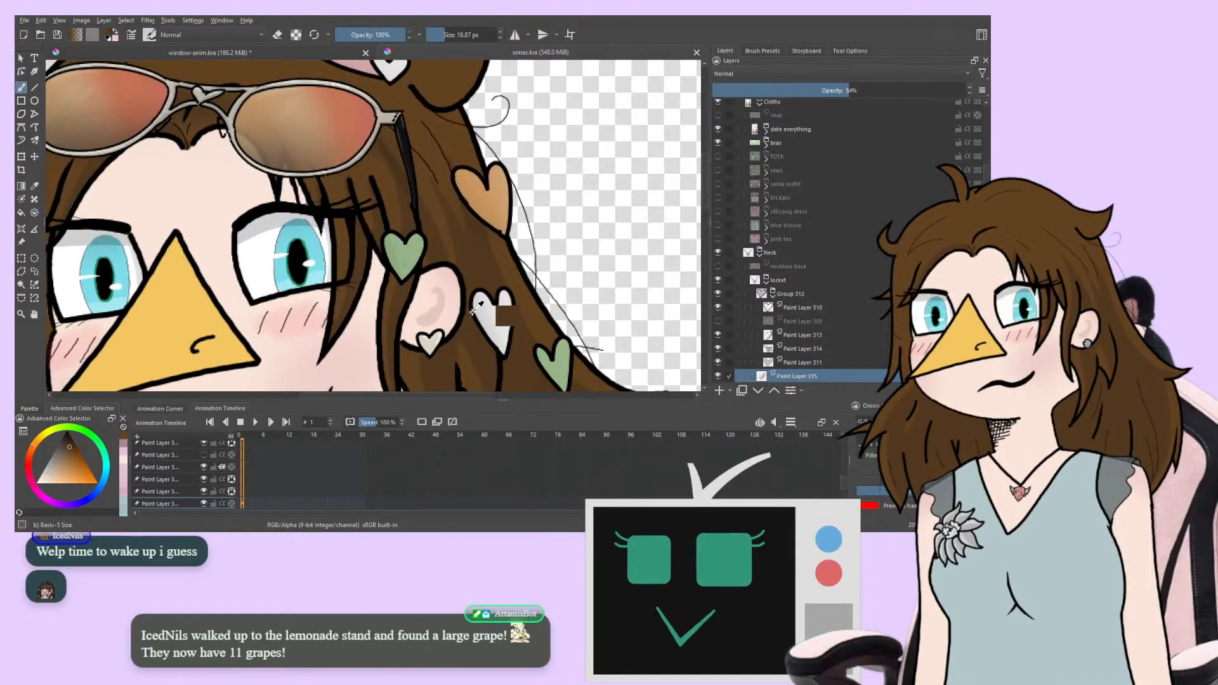
{"action": "left_click_drag", "start_coordinate": [501, 317], "coordinate": [422, 180]}
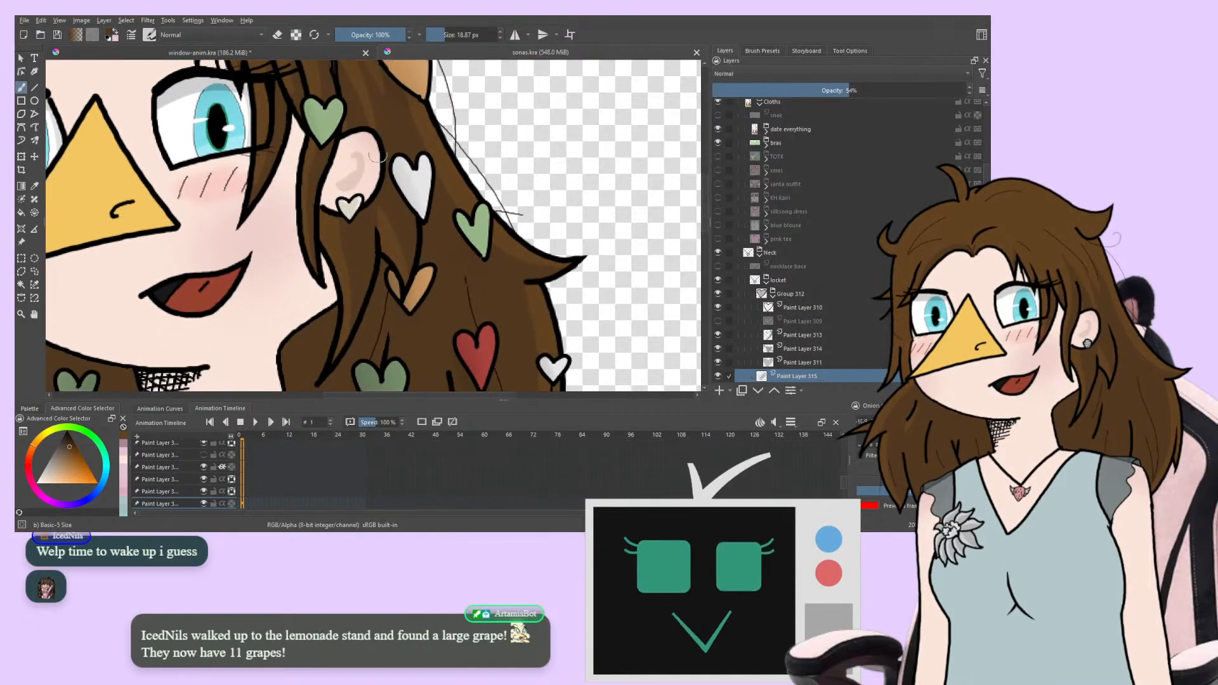
{"action": "left_click", "coordinate": [341, 51]}
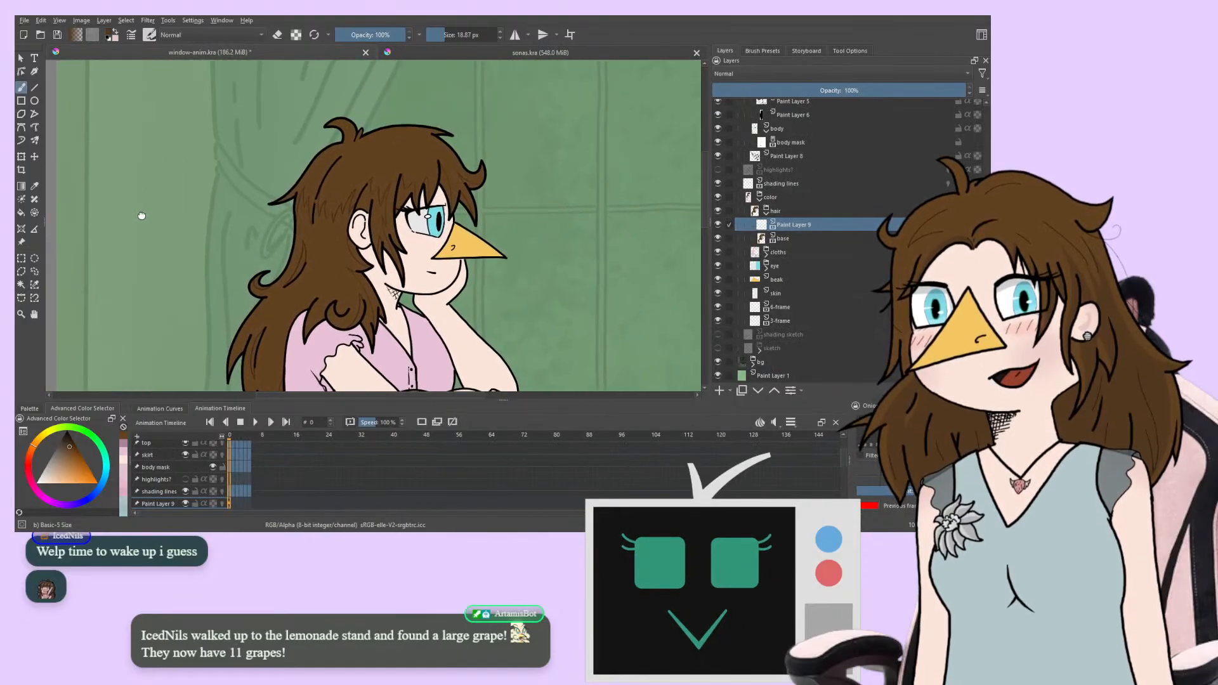
Rename the new hair layer as shading
{"action": "left_click_drag", "start_coordinate": [249, 303], "coordinate": [231, 304]}
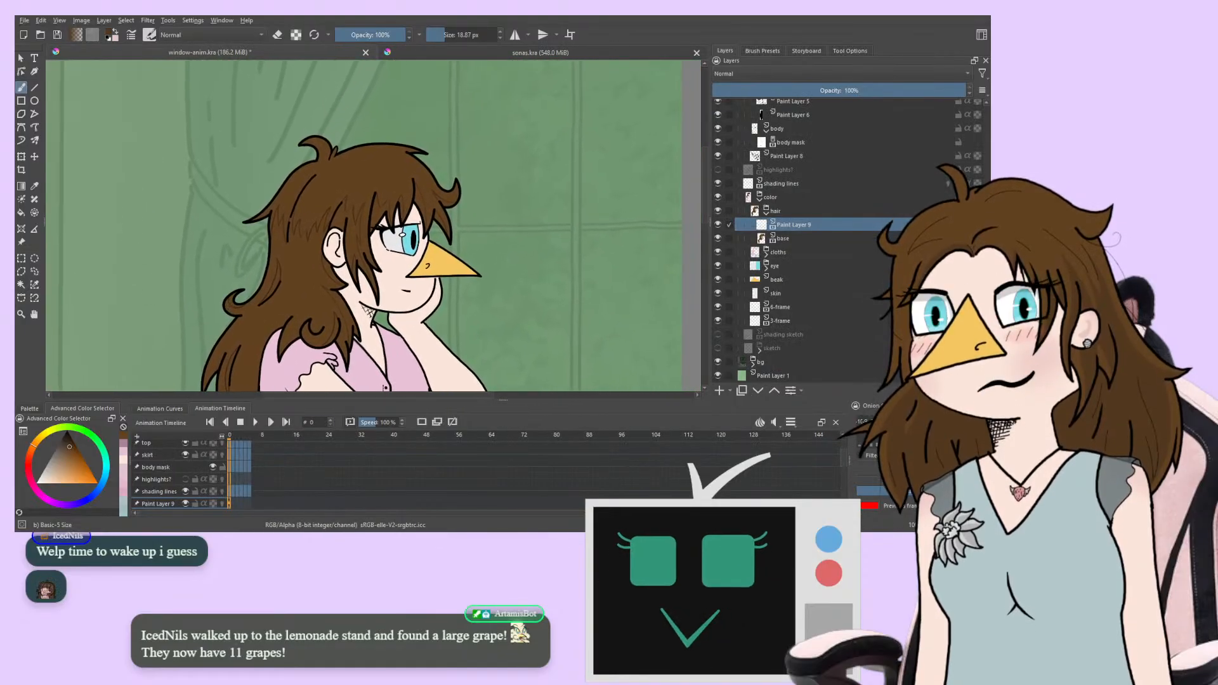
{"action": "double_click", "coordinate": [787, 225]}
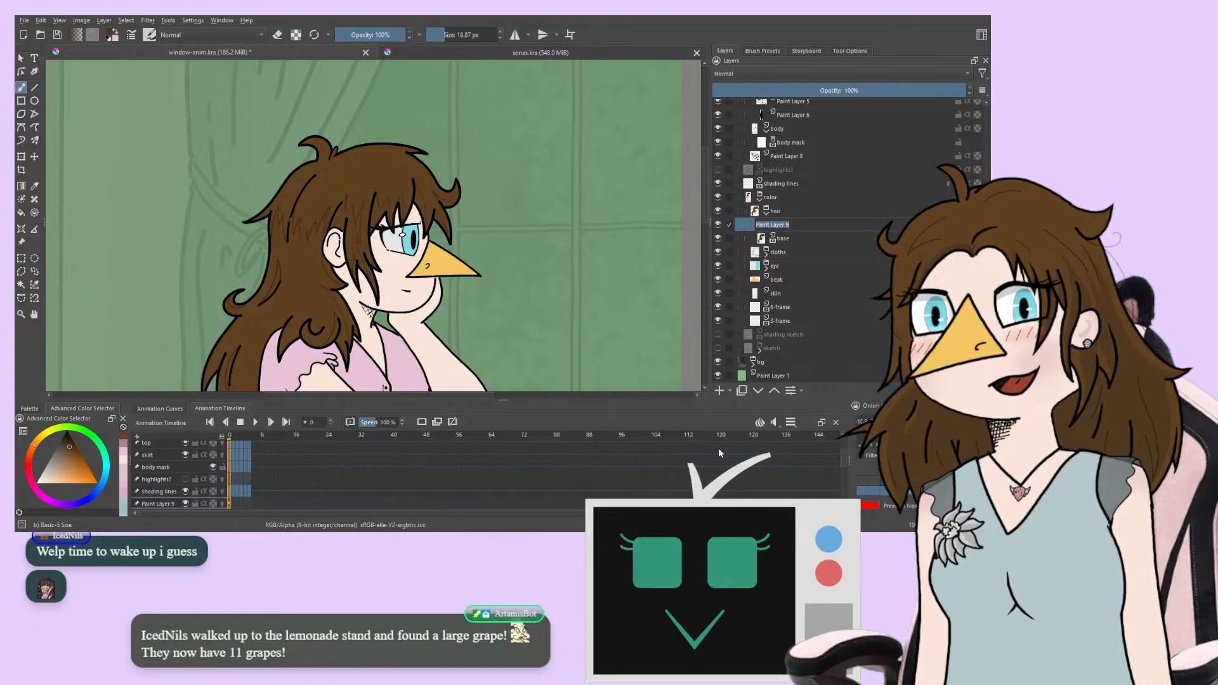
{"action": "type", "text": "shading"}
{"action": "key", "text": "Return"}
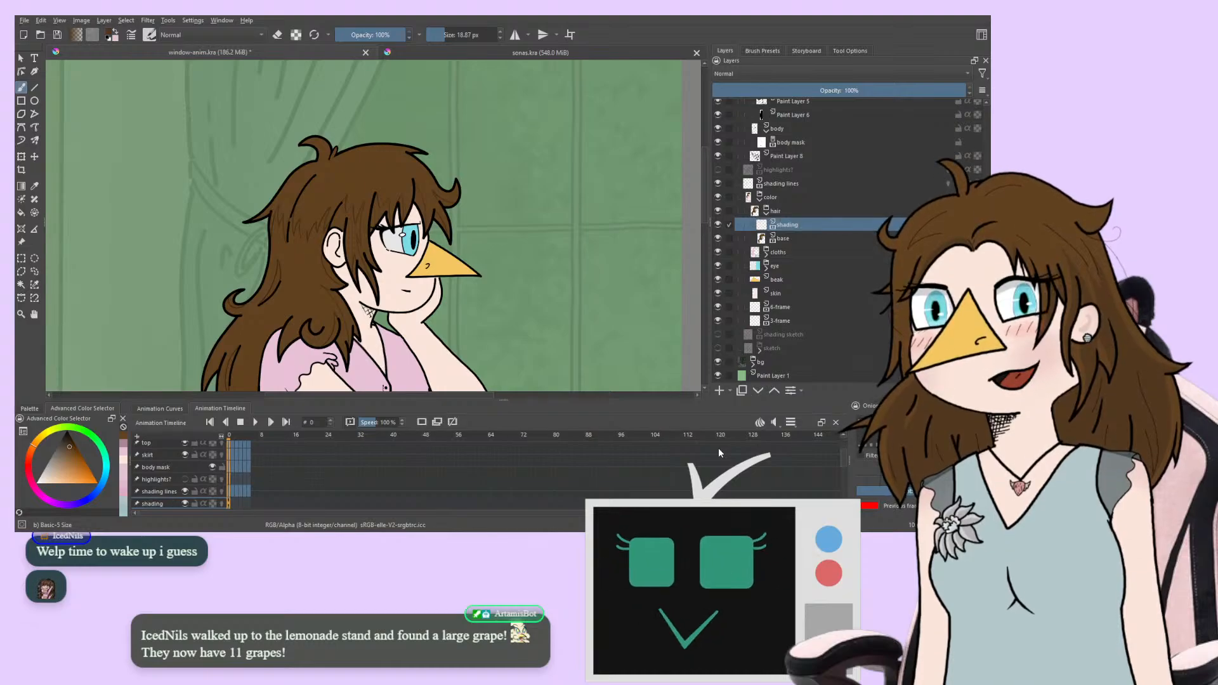
Paint darker brown shading around the strand lines above the outward curl at the back and inside the curl
{"action": "left_click_drag", "start_coordinate": [317, 266], "coordinate": [409, 249]}
{"action": "key", "text": "plus"}
{"action": "key", "text": "plus"}
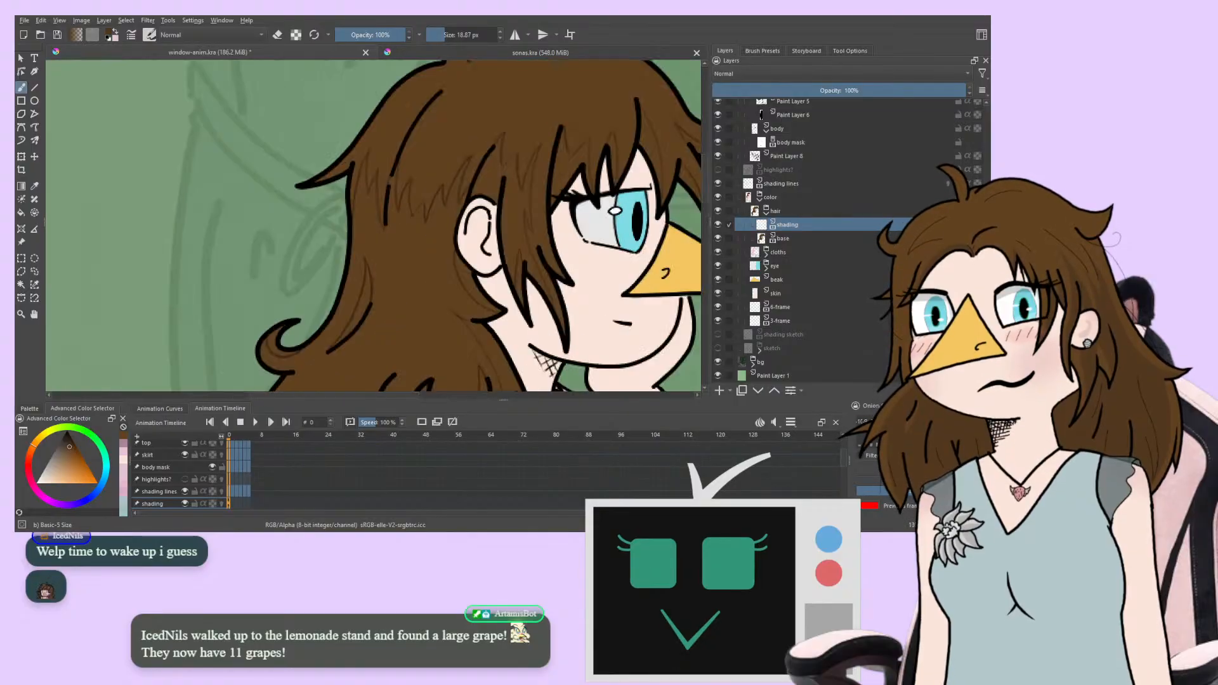
{"action": "mouse_move", "coordinate": [312, 297]}
{"action": "left_mouse_down"}
{"action": "mouse_move", "coordinate": [272, 237]}
{"action": "mouse_move", "coordinate": [225, 340]}
{"action": "mouse_move", "coordinate": [270, 205]}
{"action": "mouse_move", "coordinate": [256, 215]}
{"action": "mouse_move", "coordinate": [247, 294]}
{"action": "mouse_move", "coordinate": [342, 254]}
{"action": "mouse_move", "coordinate": [407, 186]}
{"action": "left_mouse_up"}
{"action": "key", "text": "plus"}
{"action": "key", "text": "plus"}
{"action": "mouse_move", "coordinate": [410, 253]}
{"action": "left_mouse_down"}
{"action": "mouse_move", "coordinate": [373, 266]}
{"action": "mouse_move", "coordinate": [342, 305]}
{"action": "left_mouse_up"}
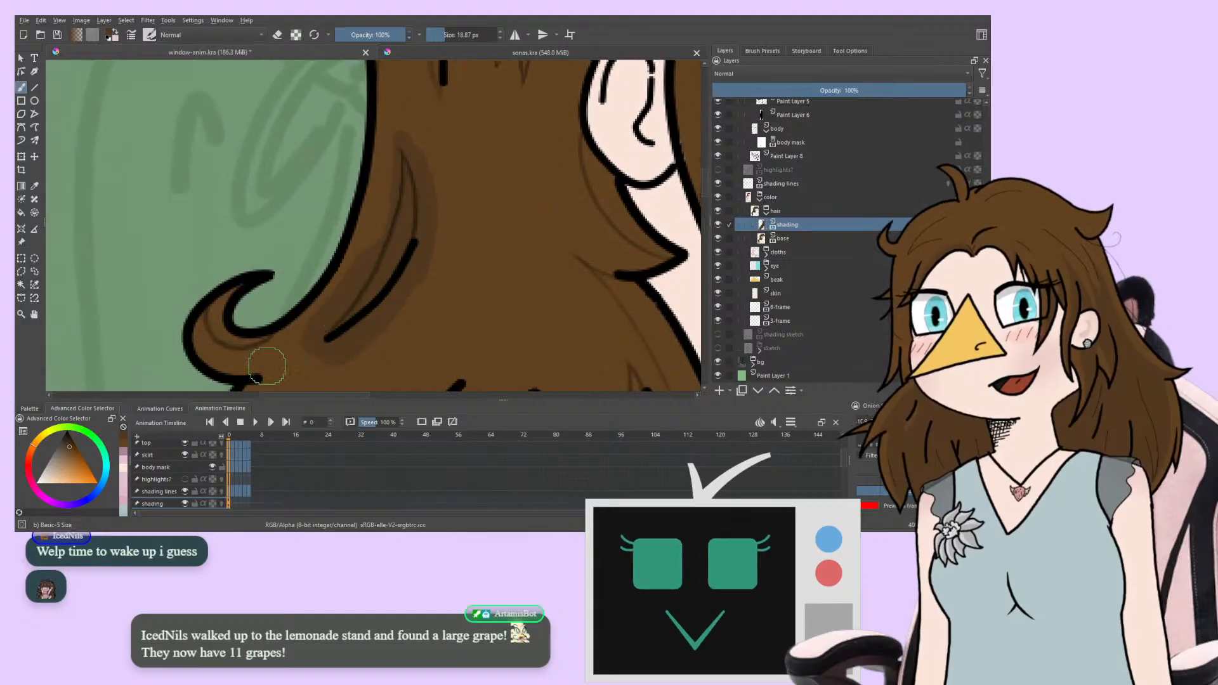
{"action": "mouse_move", "coordinate": [254, 354]}
{"action": "left_mouse_down"}
{"action": "mouse_move", "coordinate": [383, 198]}
{"action": "mouse_move", "coordinate": [329, 139]}
{"action": "mouse_move", "coordinate": [321, 101]}
{"action": "mouse_move", "coordinate": [219, 347]}
{"action": "mouse_move", "coordinate": [142, 185]}
{"action": "mouse_move", "coordinate": [118, 200]}
{"action": "mouse_move", "coordinate": [169, 344]}
{"action": "left_mouse_up"}
Paint a darker brown shadow band over the jagged strand lines between the back edge of the hair and the ear
{"action": "mouse_move", "coordinate": [267, 219]}
{"action": "left_mouse_down"}
{"action": "mouse_move", "coordinate": [277, 275]}
{"action": "mouse_move", "coordinate": [240, 371]}
{"action": "left_mouse_up"}
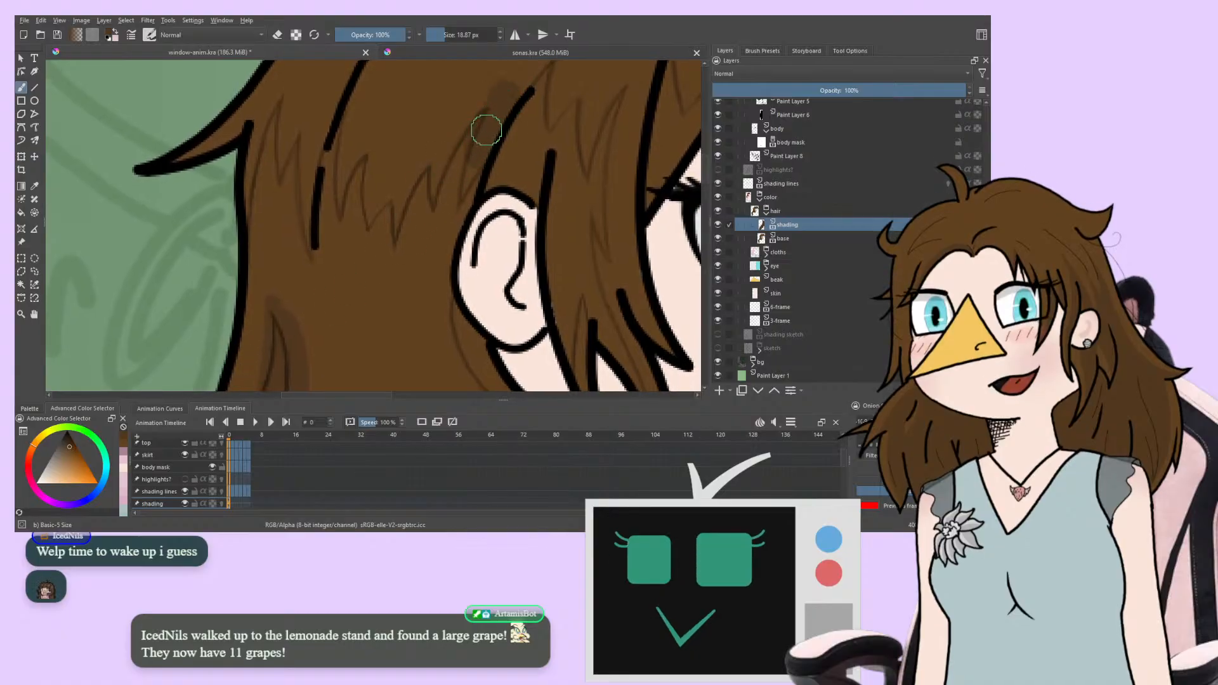
{"action": "mouse_move", "coordinate": [467, 185]}
{"action": "left_mouse_down"}
{"action": "mouse_move", "coordinate": [465, 107]}
{"action": "mouse_move", "coordinate": [428, 196]}
{"action": "mouse_move", "coordinate": [409, 192]}
{"action": "mouse_move", "coordinate": [387, 159]}
{"action": "mouse_move", "coordinate": [339, 175]}
{"action": "mouse_move", "coordinate": [311, 127]}
{"action": "left_mouse_up"}
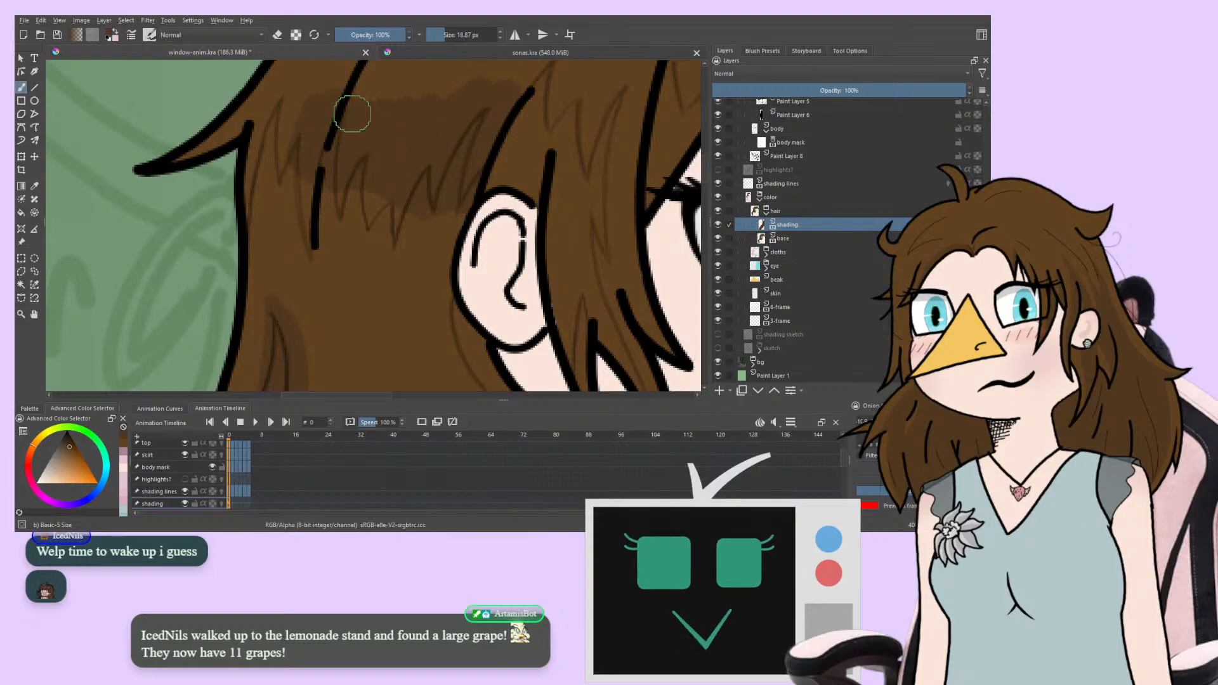
{"action": "scroll", "coordinate": [311, 117], "scroll_direction": "up", "scroll_amount": 2}
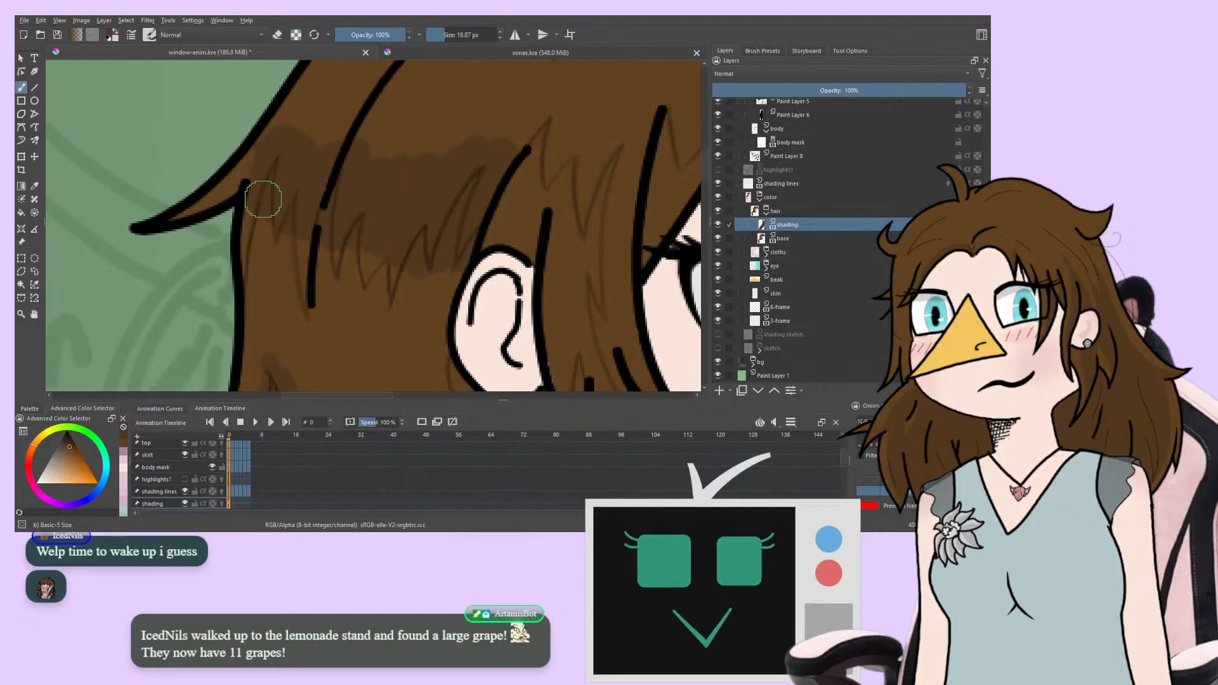
{"action": "mouse_move", "coordinate": [256, 214]}
{"action": "left_mouse_down"}
{"action": "mouse_move", "coordinate": [264, 323]}
{"action": "mouse_move", "coordinate": [299, 264]}
{"action": "mouse_move", "coordinate": [339, 318]}
{"action": "mouse_move", "coordinate": [380, 307]}
{"action": "mouse_move", "coordinate": [413, 272]}
{"action": "mouse_move", "coordinate": [441, 271]}
{"action": "left_mouse_up"}
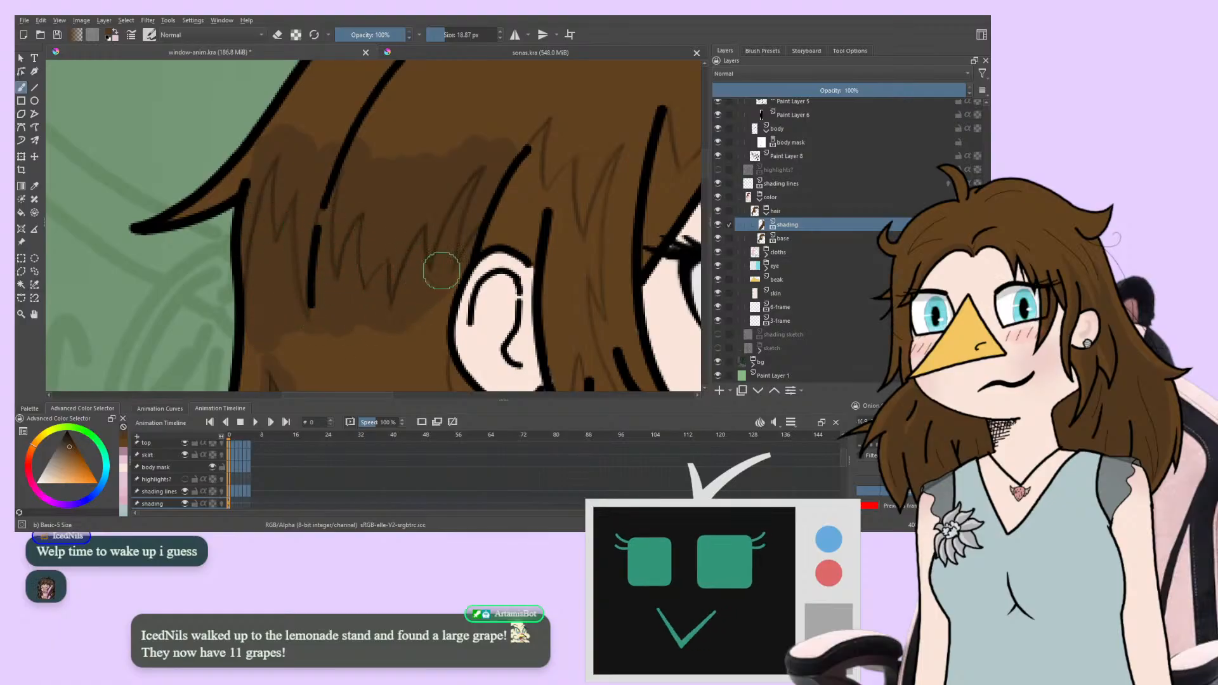
{"action": "left_click_drag", "start_coordinate": [254, 349], "coordinate": [307, 200]}
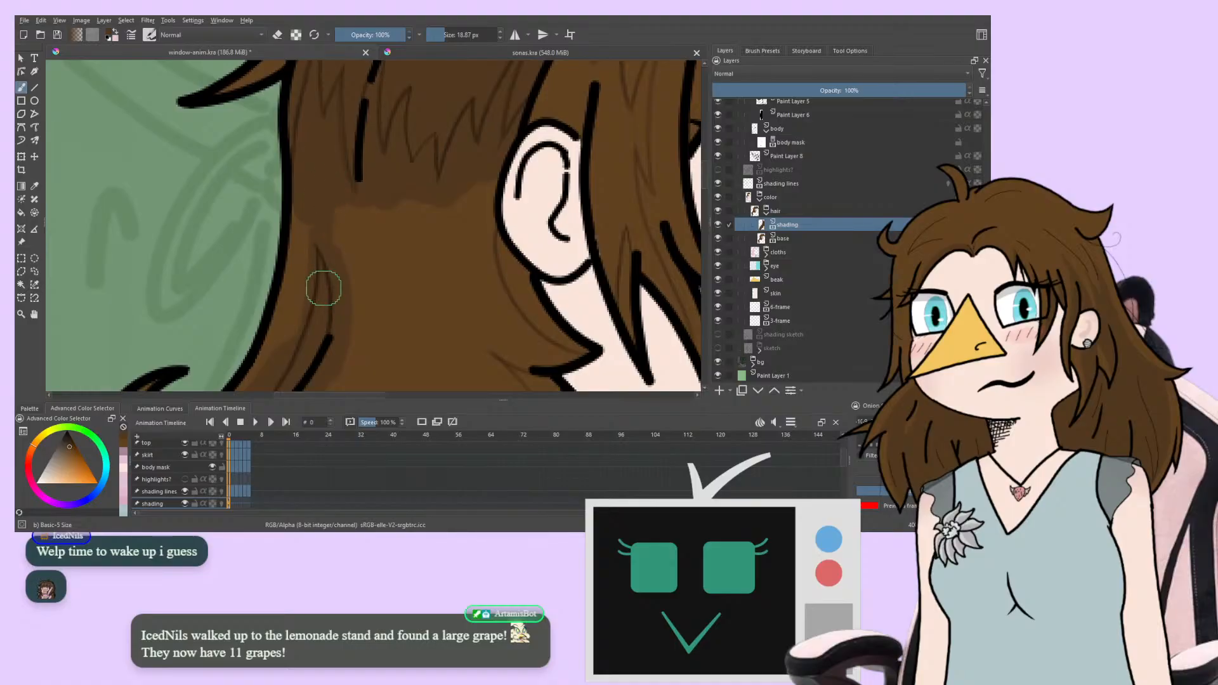
Extend the darker brown shading behind and below the ear down to the pointed lock beside the neck
{"action": "mouse_move", "coordinate": [323, 288]}
{"action": "left_mouse_down"}
{"action": "mouse_move", "coordinate": [400, 264]}
{"action": "mouse_move", "coordinate": [451, 231]}
{"action": "mouse_move", "coordinate": [479, 192]}
{"action": "left_mouse_up"}
{"action": "mouse_move", "coordinate": [393, 222]}
{"action": "left_mouse_down"}
{"action": "mouse_move", "coordinate": [321, 304]}
{"action": "mouse_move", "coordinate": [318, 128]}
{"action": "mouse_move", "coordinate": [315, 180]}
{"action": "mouse_move", "coordinate": [282, 214]}
{"action": "left_mouse_up"}
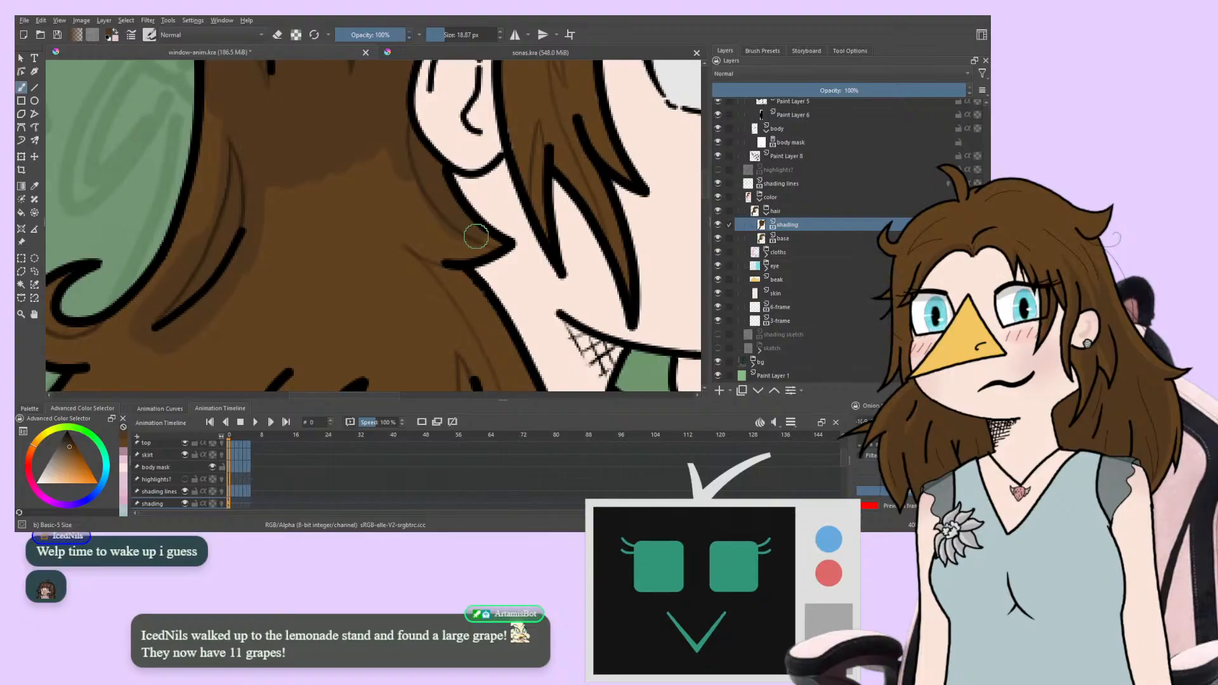
{"action": "mouse_move", "coordinate": [465, 252]}
{"action": "left_mouse_down"}
{"action": "mouse_move", "coordinate": [439, 254]}
{"action": "mouse_move", "coordinate": [399, 229]}
{"action": "mouse_move", "coordinate": [448, 247]}
{"action": "mouse_move", "coordinate": [422, 209]}
{"action": "mouse_move", "coordinate": [421, 239]}
{"action": "left_mouse_up"}
{"action": "mouse_move", "coordinate": [389, 168]}
{"action": "left_mouse_down"}
{"action": "mouse_move", "coordinate": [352, 159]}
{"action": "mouse_move", "coordinate": [334, 181]}
{"action": "left_mouse_up"}
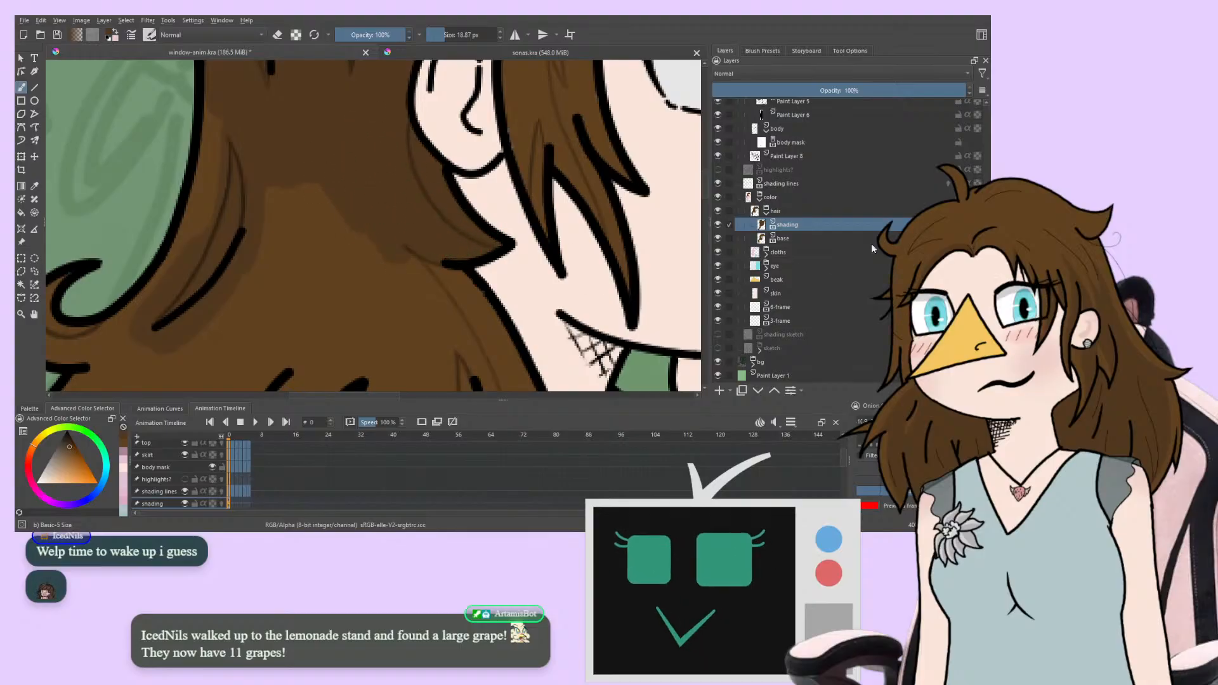
Turn on alpha inheritance for the shading layer so it is limited to the hair base
{"action": "left_click", "coordinate": [967, 224]}
{"action": "mouse_move", "coordinate": [372, 240]}
{"action": "left_mouse_down"}
{"action": "mouse_move", "coordinate": [368, 300]}
{"action": "mouse_move", "coordinate": [350, 279]}
{"action": "mouse_move", "coordinate": [217, 293]}
{"action": "left_mouse_up"}
{"action": "key", "text": "minus"}
{"action": "key", "text": "minus"}
{"action": "key", "text": "plus"}
{"action": "key", "text": "plus"}
{"action": "key", "text": "plus"}
Enlarge the brush to 61.86 px, try a dark stroke beside the neck on the base layer, and undo it
{"action": "left_click", "coordinate": [780, 239]}
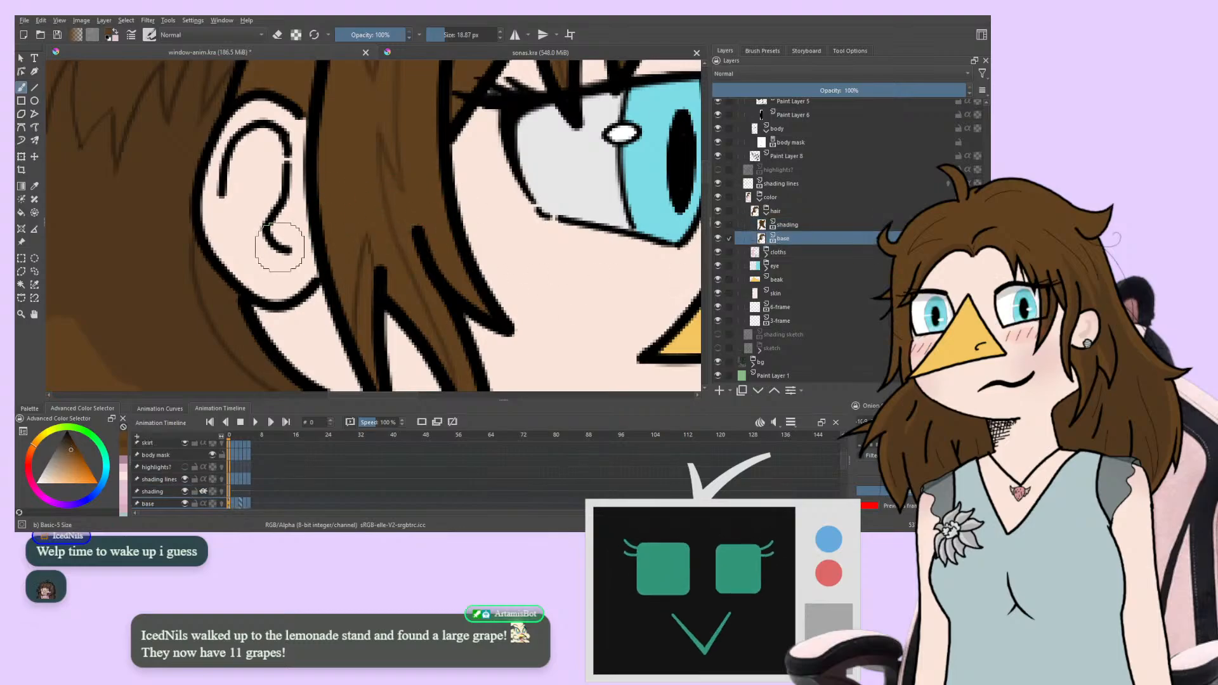
{"action": "left_click_drag", "start_coordinate": [279, 247], "coordinate": [222, 281]}
{"action": "mouse_move", "coordinate": [246, 183]}
{"action": "left_mouse_down"}
{"action": "mouse_move", "coordinate": [236, 276]}
{"action": "mouse_move", "coordinate": [256, 276]}
{"action": "mouse_move", "coordinate": [248, 184]}
{"action": "left_mouse_up"}
{"action": "left_click_drag", "start_coordinate": [130, 286], "coordinate": [189, 264]}
{"action": "scroll", "coordinate": [182, 307], "scroll_direction": "down", "scroll_amount": 6}
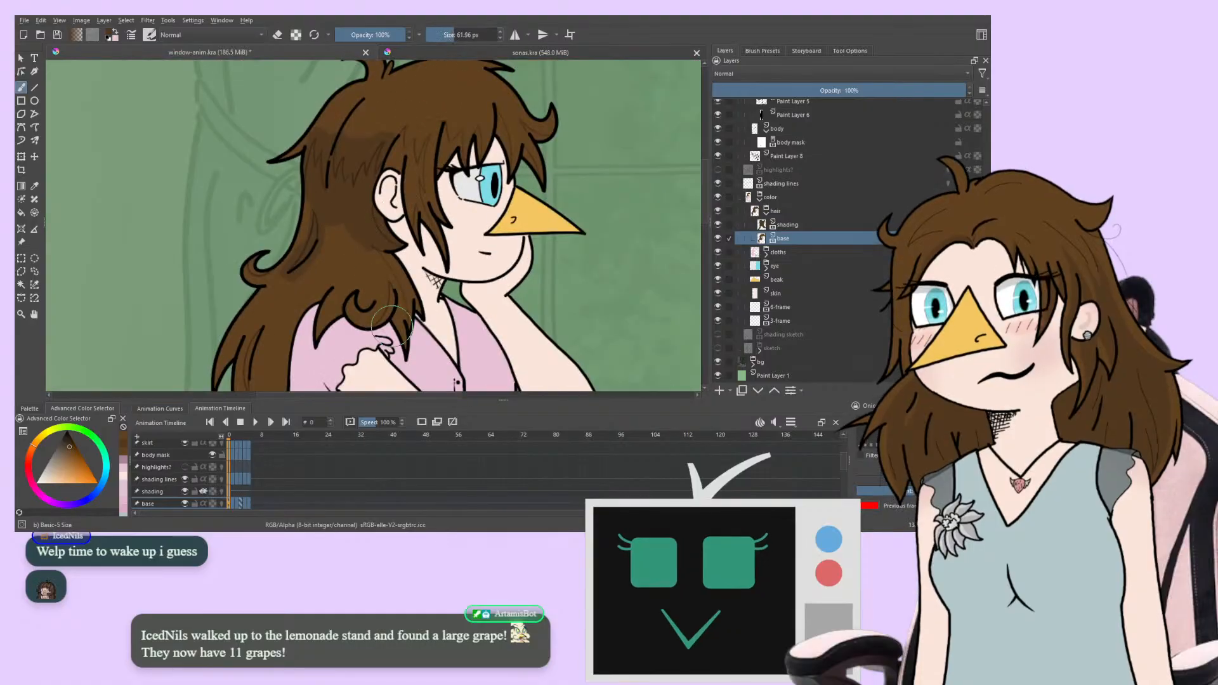
{"action": "left_click_drag", "start_coordinate": [418, 283], "coordinate": [401, 362]}
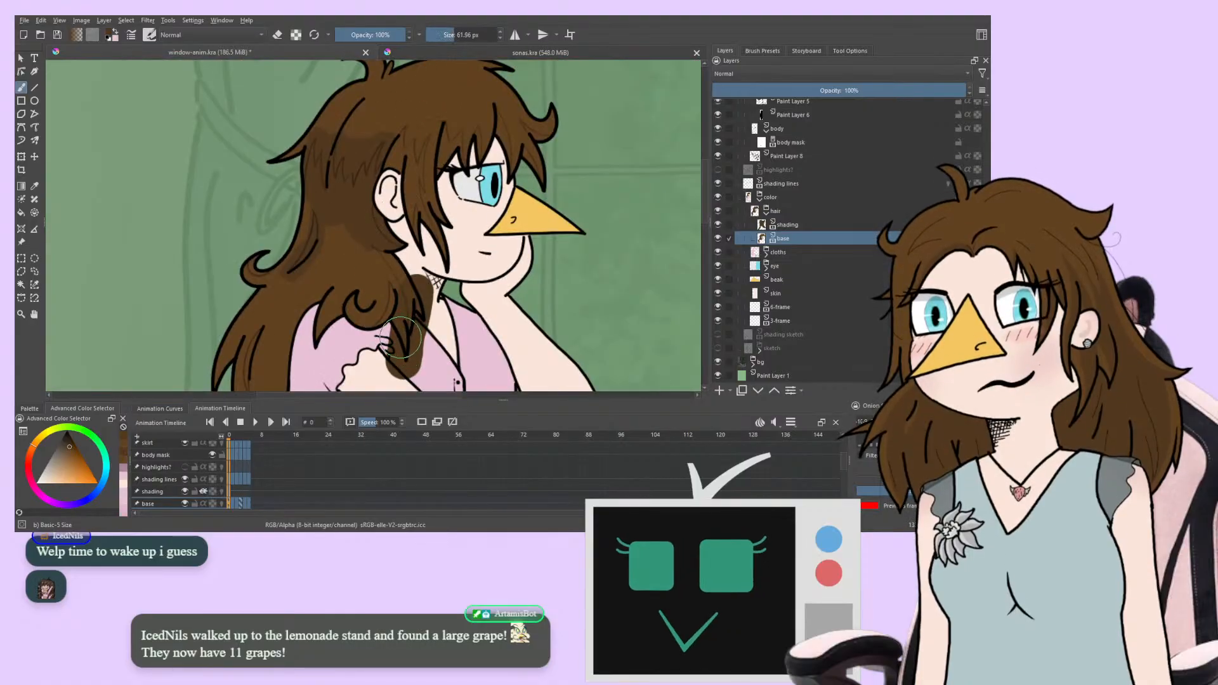
{"action": "key", "text": "ctrl+z"}
Paint darker brown on frame 0's shading layer down the long back hair, from behind the ear to the lowest lock tips
{"action": "left_click", "coordinate": [793, 226]}
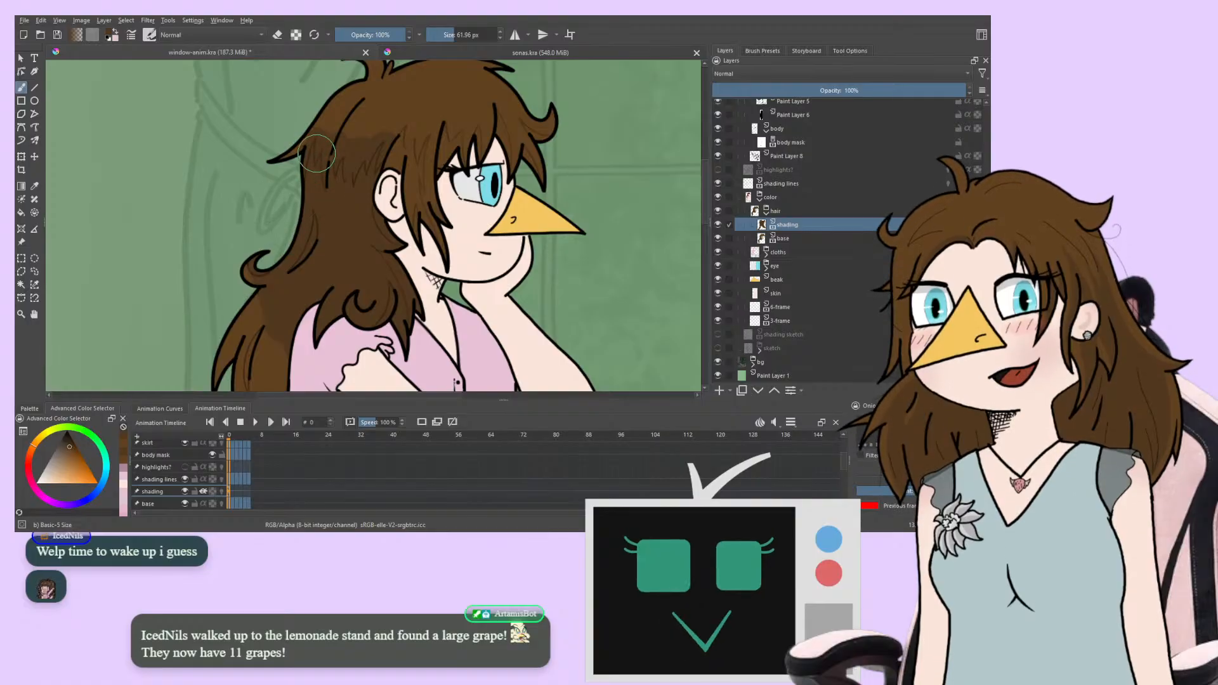
{"action": "left_click_drag", "start_coordinate": [236, 297], "coordinate": [299, 215]}
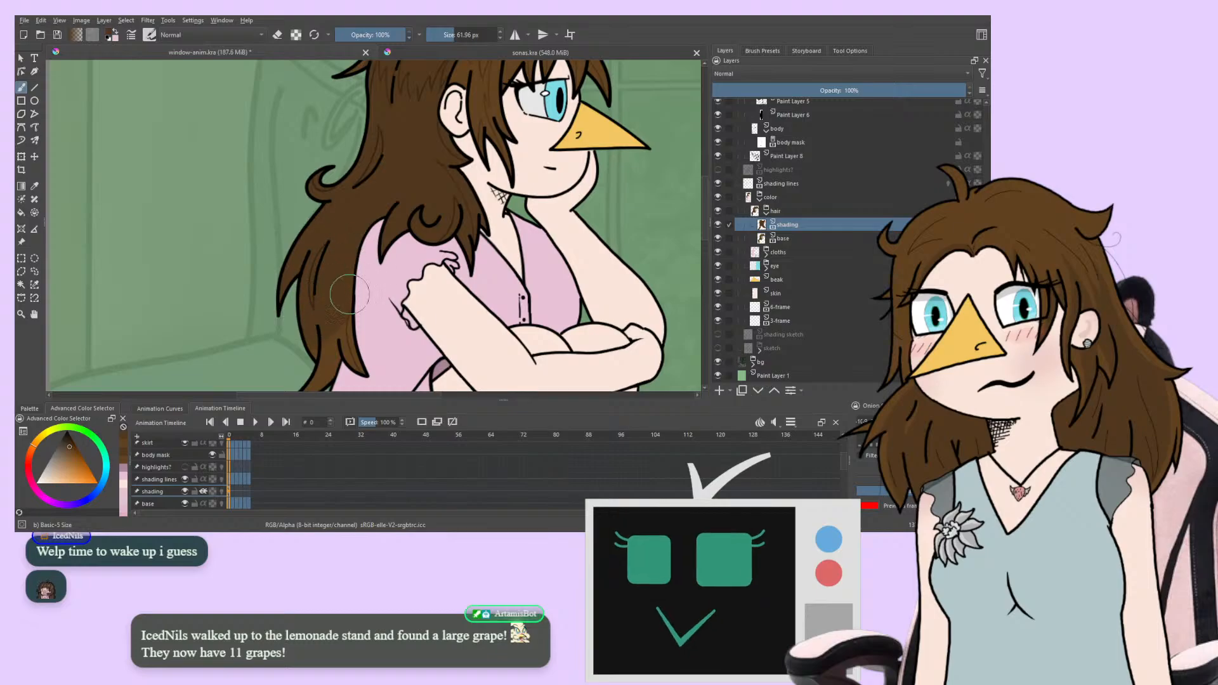
{"action": "scroll", "coordinate": [292, 324], "scroll_direction": "down", "scroll_amount": 1}
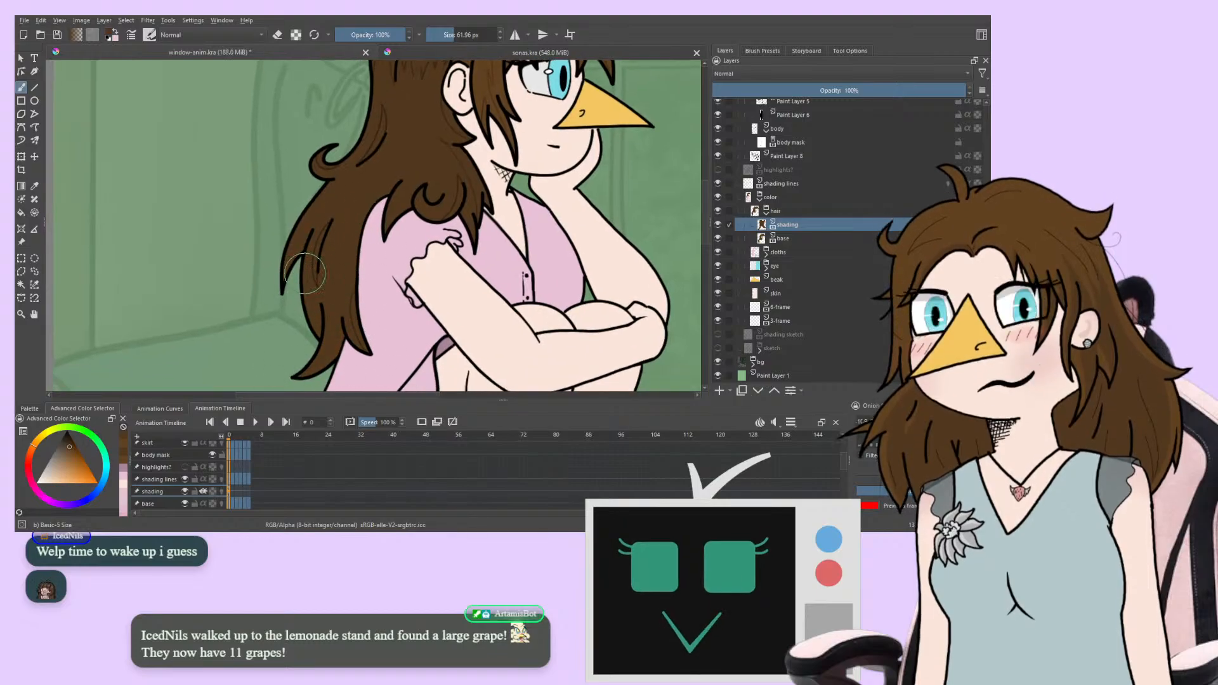
{"action": "left_click_drag", "start_coordinate": [305, 274], "coordinate": [196, 327]}
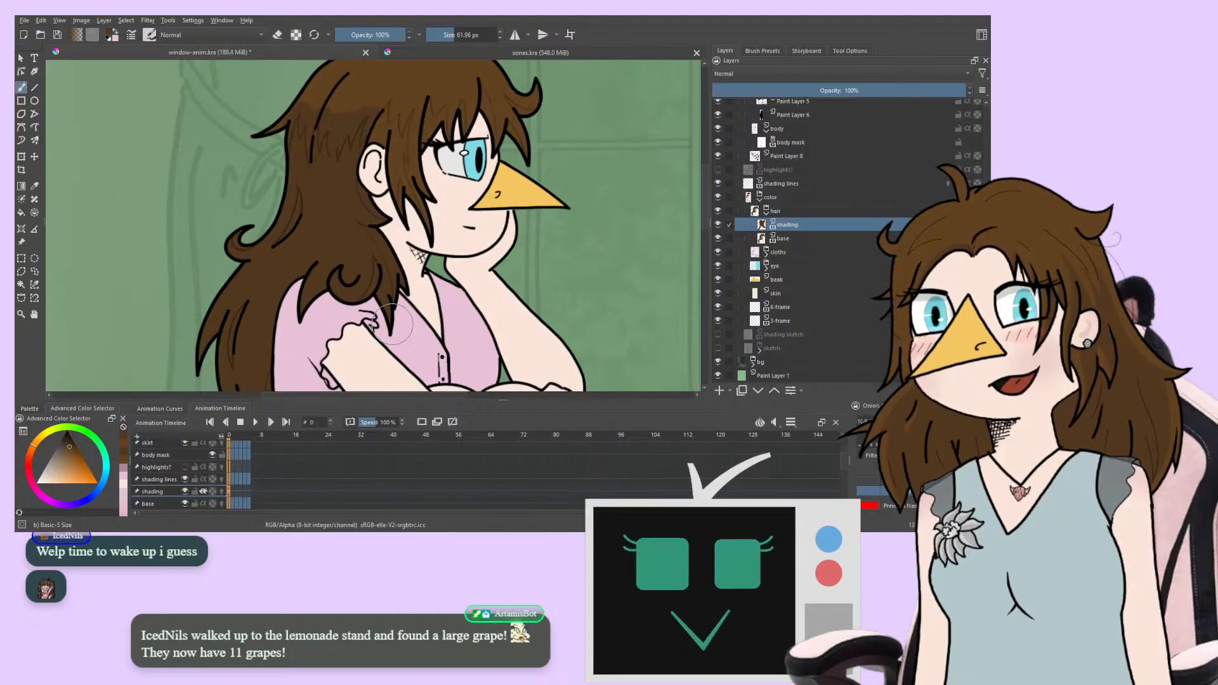
{"action": "mouse_move", "coordinate": [255, 265]}
{"action": "left_mouse_down"}
{"action": "mouse_move", "coordinate": [274, 343]}
{"action": "mouse_move", "coordinate": [329, 125]}
{"action": "mouse_move", "coordinate": [347, 100]}
{"action": "left_mouse_up"}
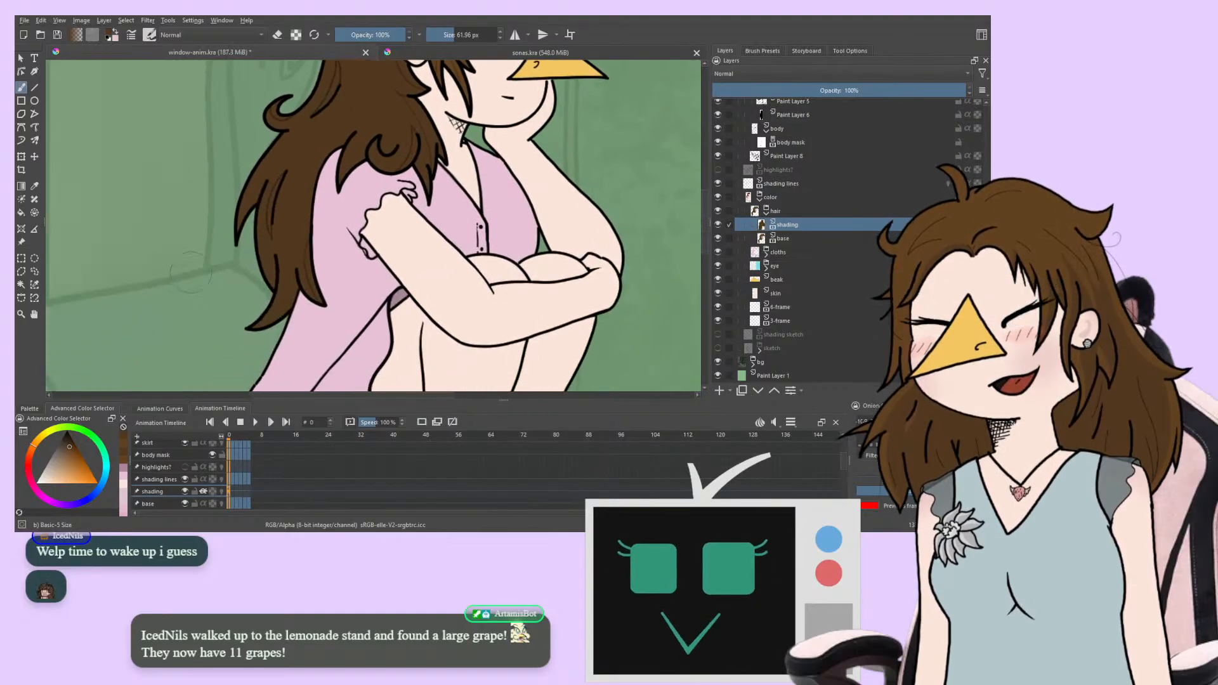
{"action": "mouse_move", "coordinate": [222, 195]}
{"action": "left_mouse_down"}
{"action": "mouse_move", "coordinate": [206, 379]}
{"action": "mouse_move", "coordinate": [254, 252]}
{"action": "mouse_move", "coordinate": [254, 271]}
{"action": "left_mouse_up"}
On frame 5, touch up the brown fill of the long locks behind the shoulder on the hair base layer
{"action": "scroll", "coordinate": [237, 229], "scroll_direction": "down", "scroll_amount": 2}
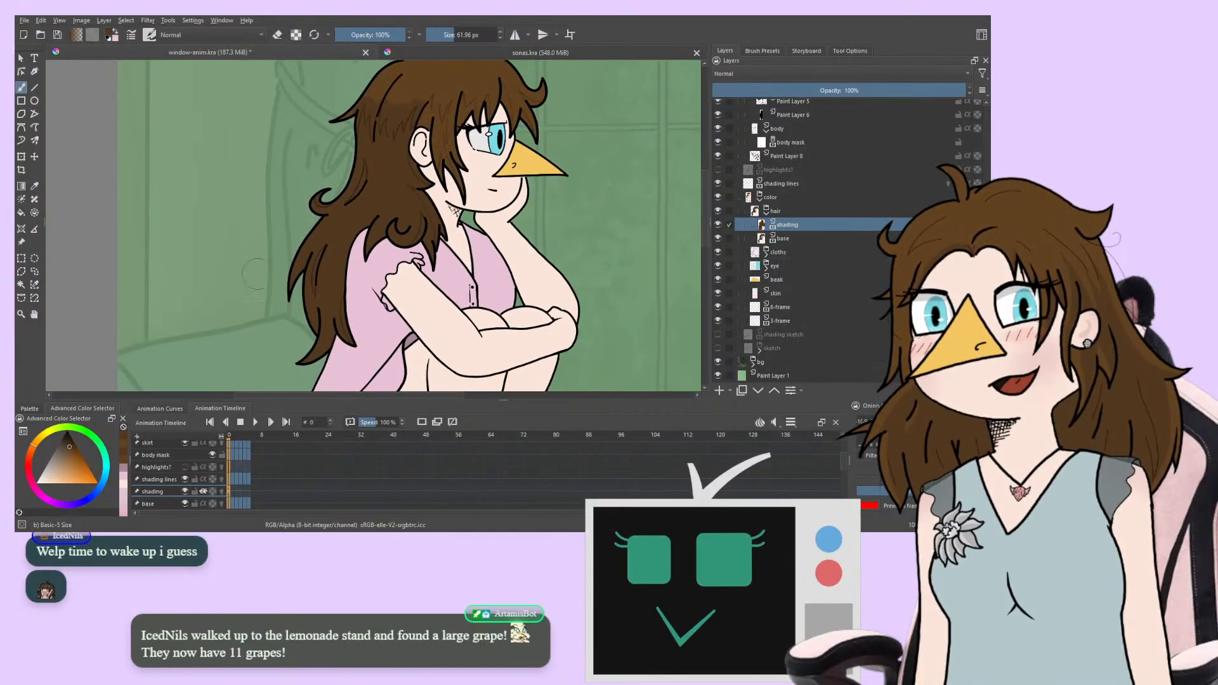
{"action": "key", "text": "Right"}
{"action": "key", "text": "Right"}
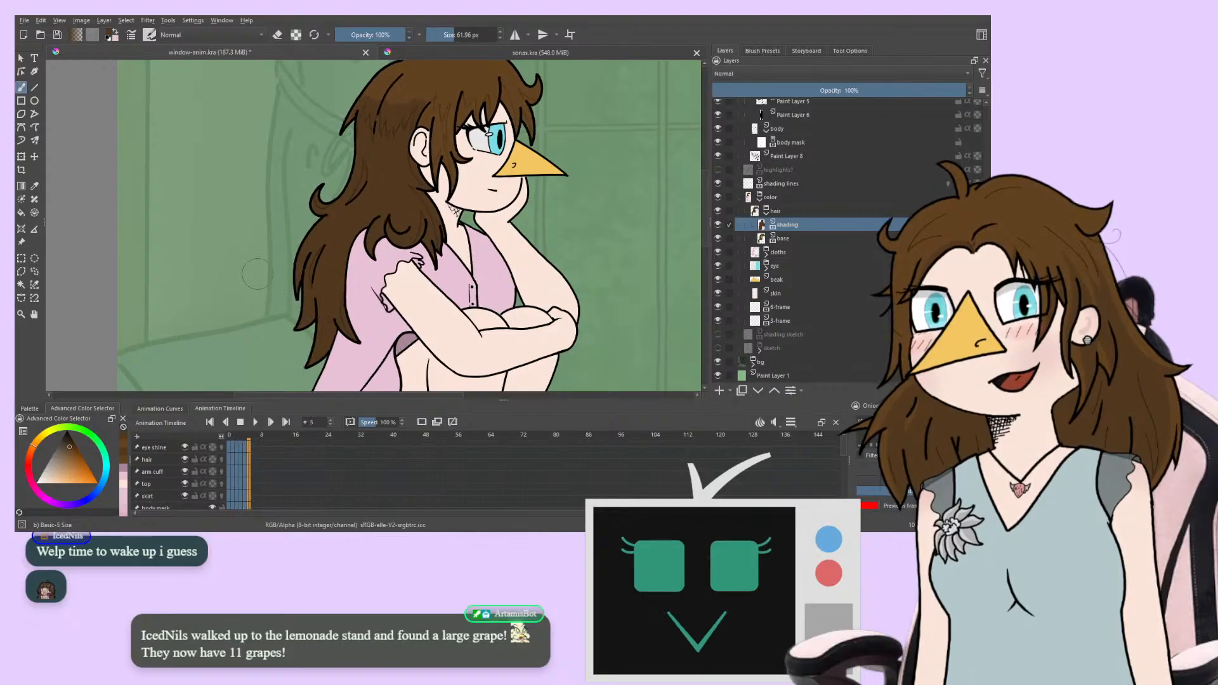
{"action": "scroll", "coordinate": [252, 182], "scroll_direction": "up", "scroll_amount": 4}
{"action": "left_click_drag", "start_coordinate": [253, 183], "coordinate": [302, 53]}
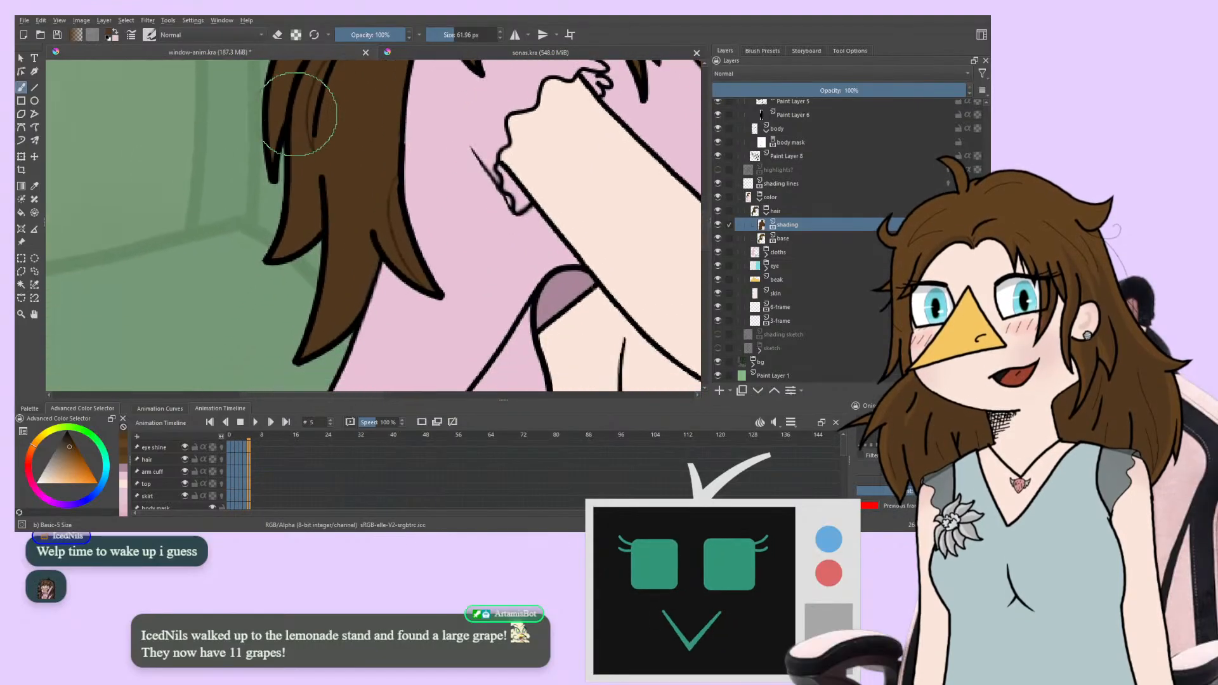
{"action": "left_click", "coordinate": [785, 240]}
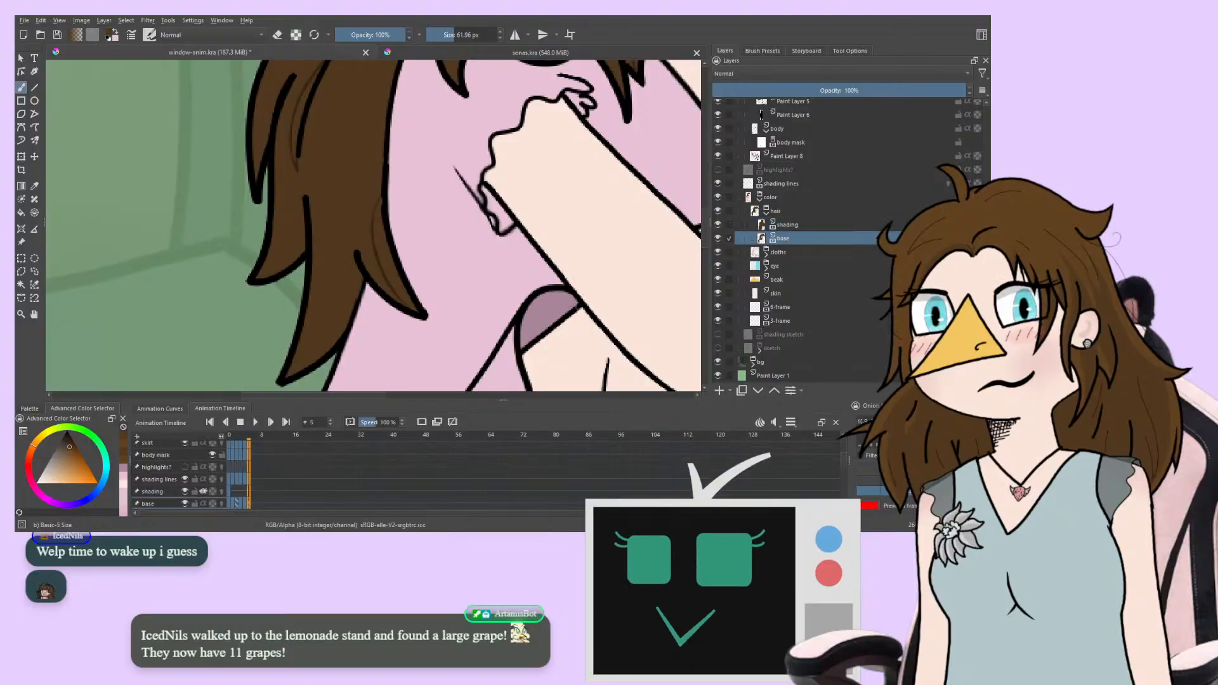
{"action": "scroll", "coordinate": [341, 279], "scroll_direction": "up", "scroll_amount": 5}
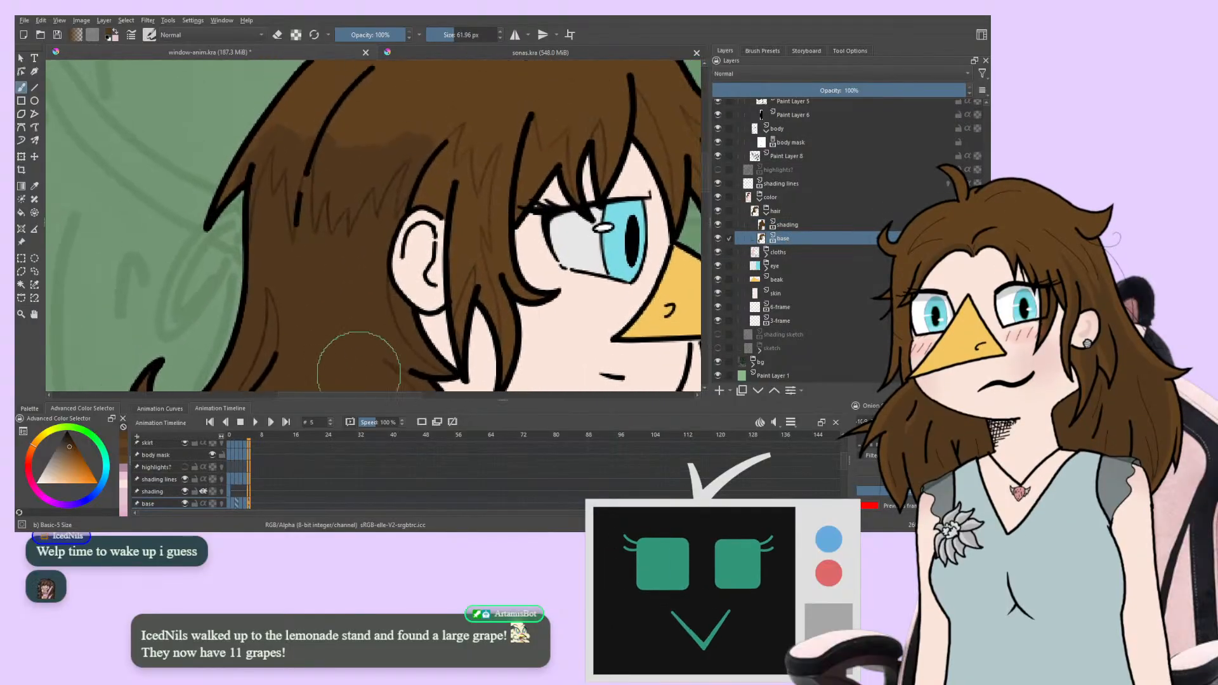
{"action": "scroll", "coordinate": [387, 94], "scroll_direction": "down", "scroll_amount": 5}
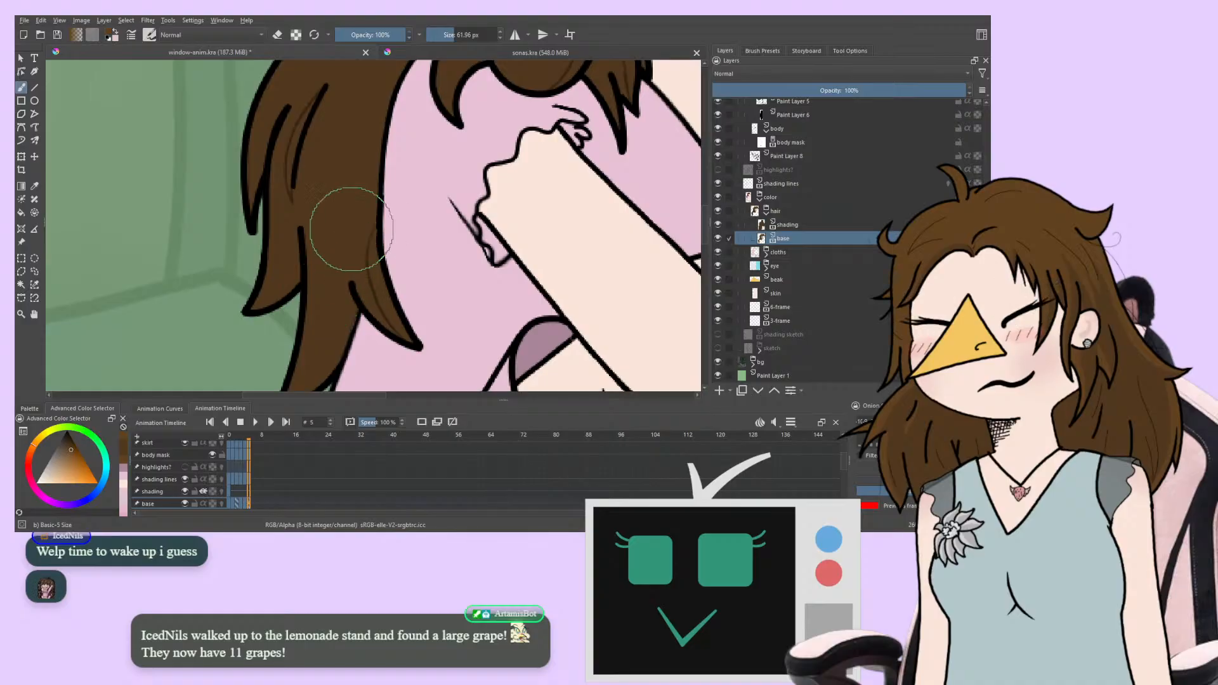
{"action": "scroll", "coordinate": [309, 267], "scroll_direction": "down", "scroll_amount": 1}
{"action": "scroll", "coordinate": [336, 259], "scroll_direction": "up", "scroll_amount": 5}
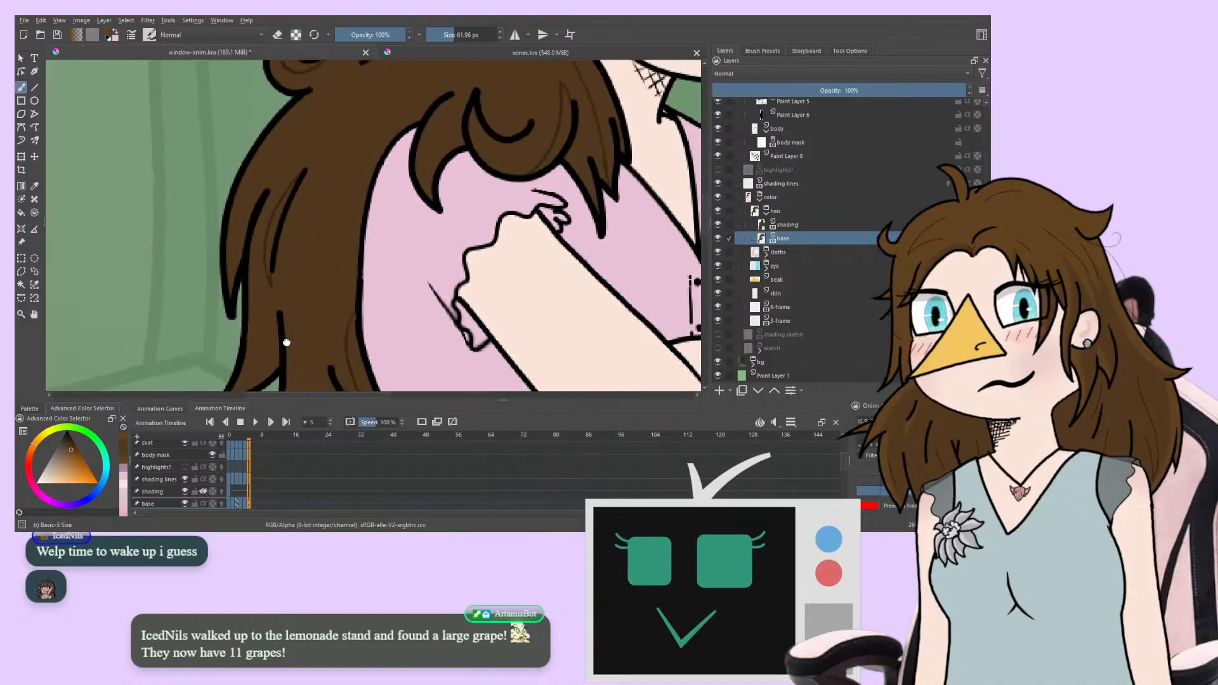
{"action": "left_click_drag", "start_coordinate": [241, 346], "coordinate": [276, 315]}
{"action": "scroll", "coordinate": [252, 200], "scroll_direction": "down", "scroll_amount": 4}
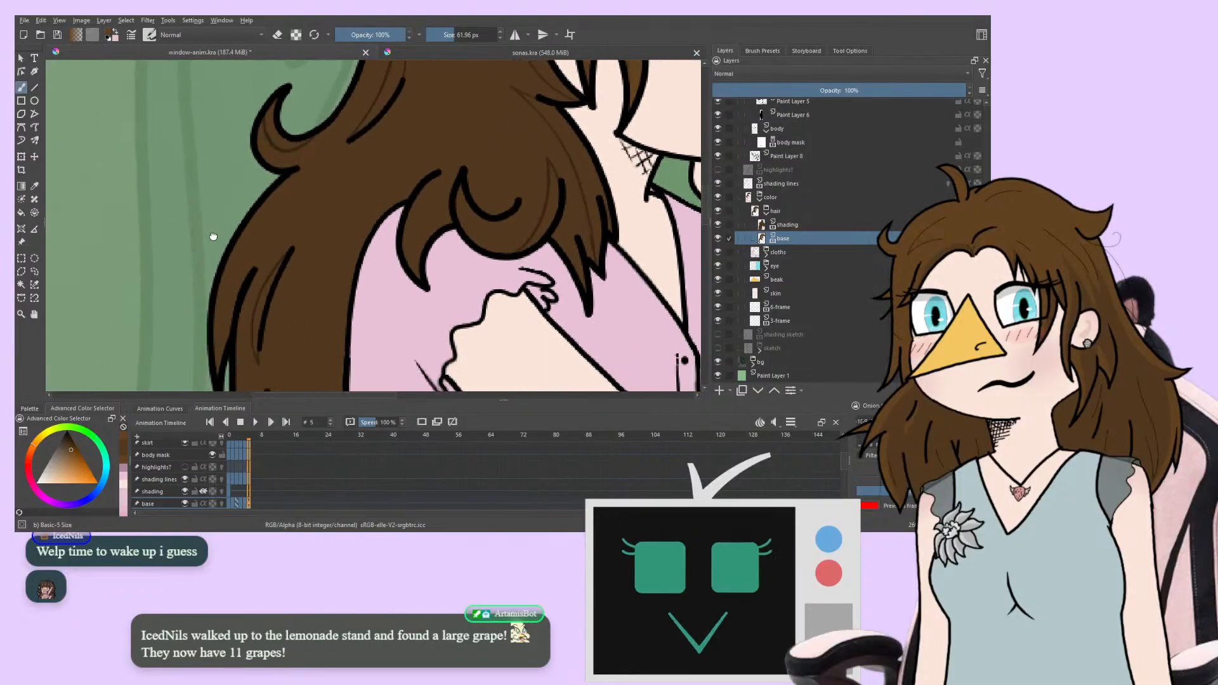
{"action": "left_click_drag", "start_coordinate": [232, 160], "coordinate": [234, 147]}
Go to frame 0 and check the base fill of the locks behind the shoulder
{"action": "key", "text": "Right"}
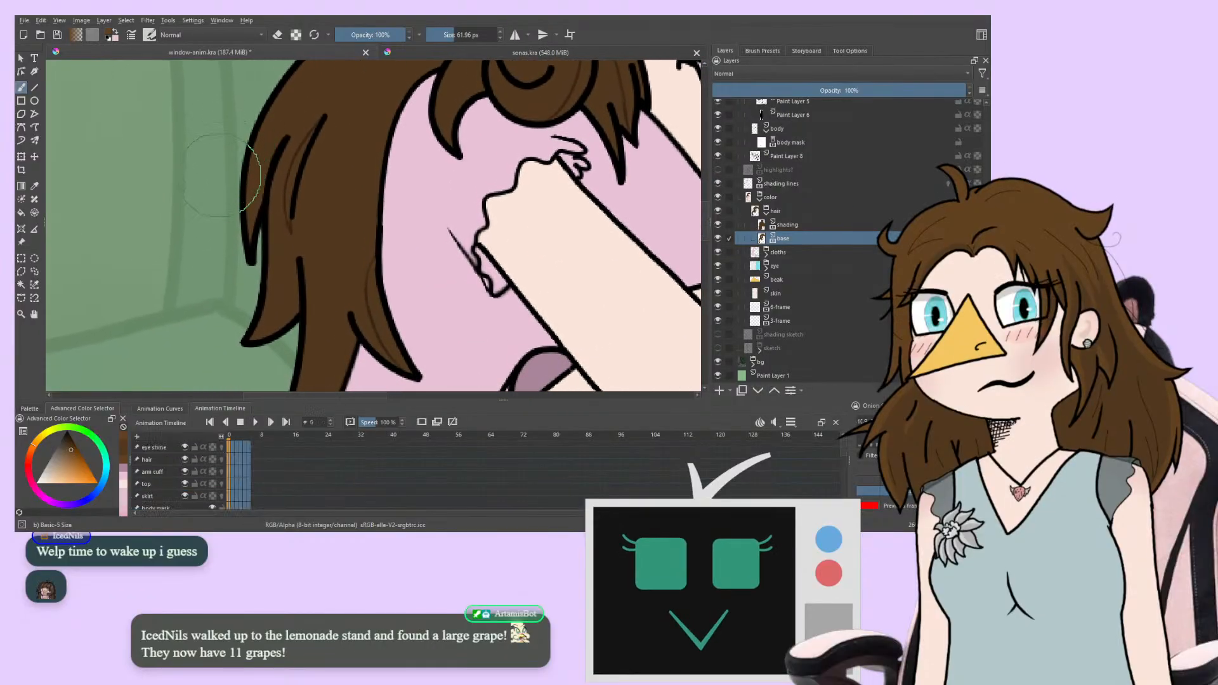
{"action": "mouse_move", "coordinate": [196, 223]}
{"action": "left_mouse_down"}
{"action": "mouse_move", "coordinate": [243, 112]}
{"action": "mouse_move", "coordinate": [212, 305]}
{"action": "left_mouse_up"}
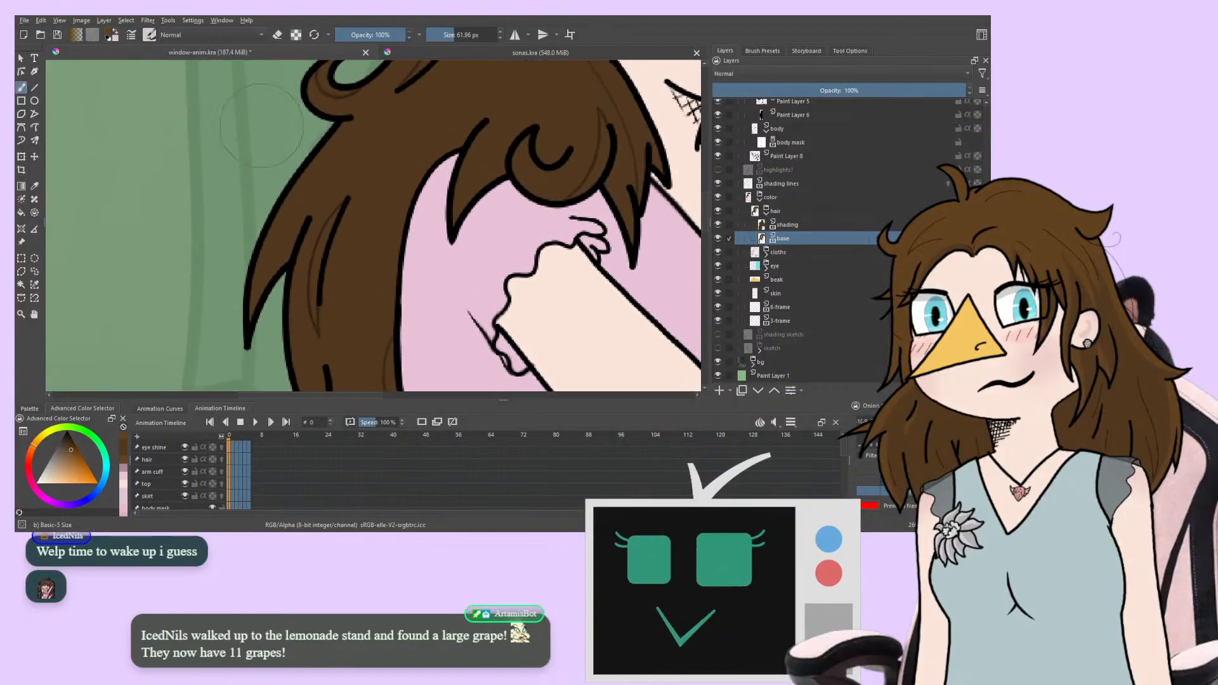
Examine the hair's base colour on frames 0 to 2, from the strand tips up to the face
{"action": "left_click_drag", "start_coordinate": [291, 163], "coordinate": [235, 70]}
{"action": "key", "text": "Right"}
{"action": "left_click_drag", "start_coordinate": [190, 320], "coordinate": [224, 191]}
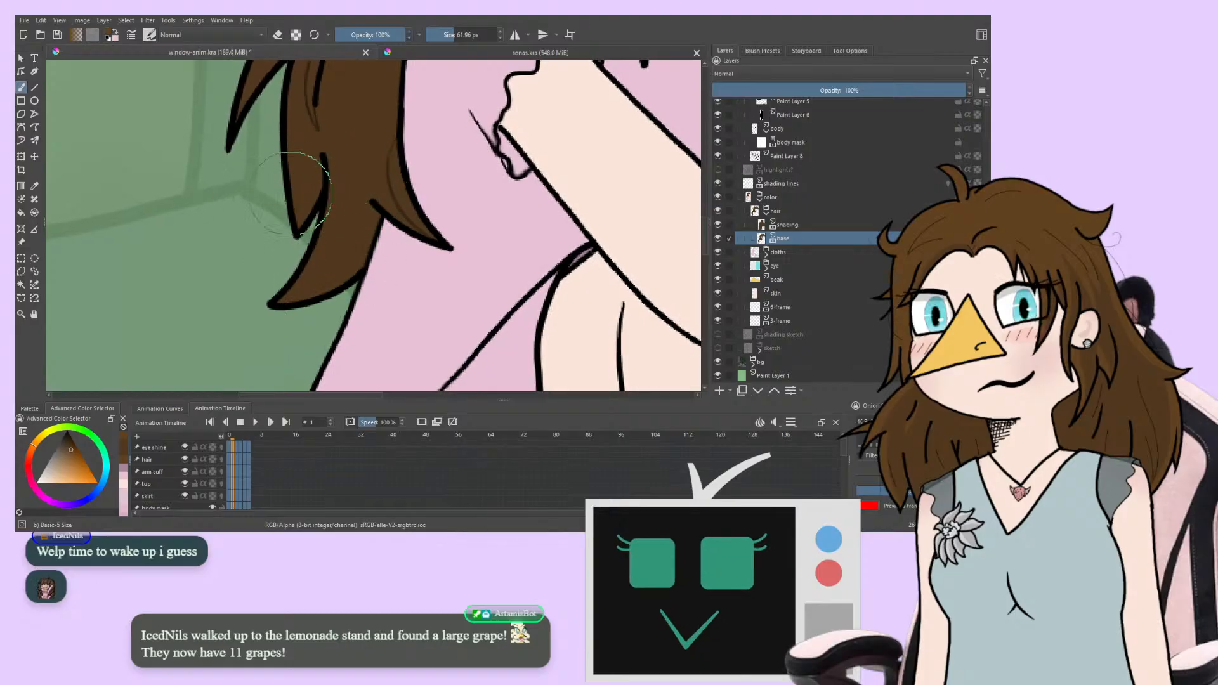
{"action": "left_click_drag", "start_coordinate": [292, 194], "coordinate": [247, 358]}
{"action": "left_click_drag", "start_coordinate": [217, 194], "coordinate": [154, 329]}
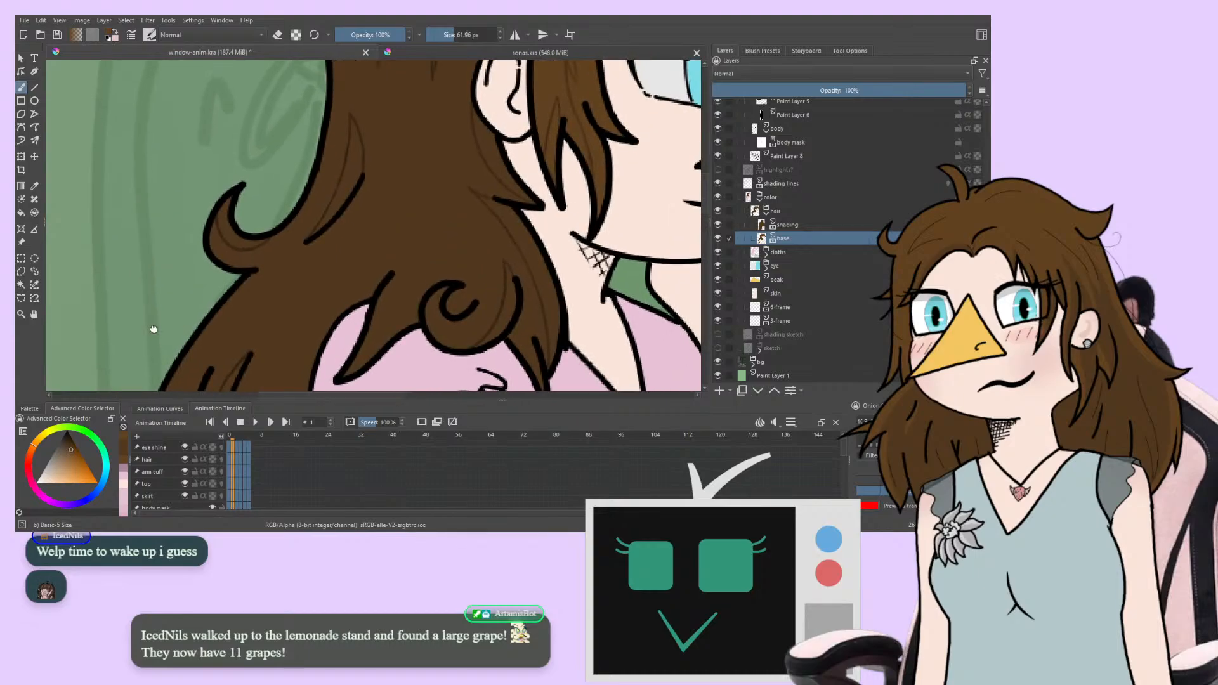
{"action": "left_click_drag", "start_coordinate": [257, 198], "coordinate": [181, 335]}
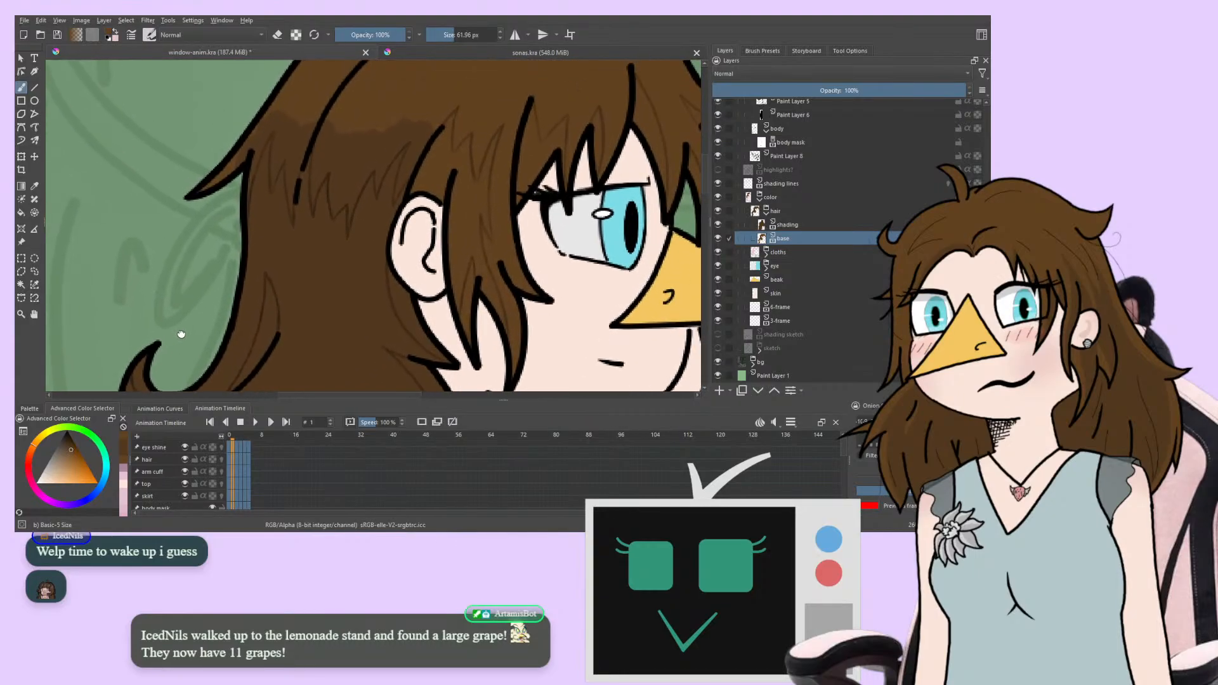
{"action": "mouse_move", "coordinate": [240, 295]}
{"action": "left_mouse_down"}
{"action": "mouse_move", "coordinate": [76, 387]}
{"action": "mouse_move", "coordinate": [319, 398]}
{"action": "mouse_move", "coordinate": [496, 185]}
{"action": "left_mouse_up"}
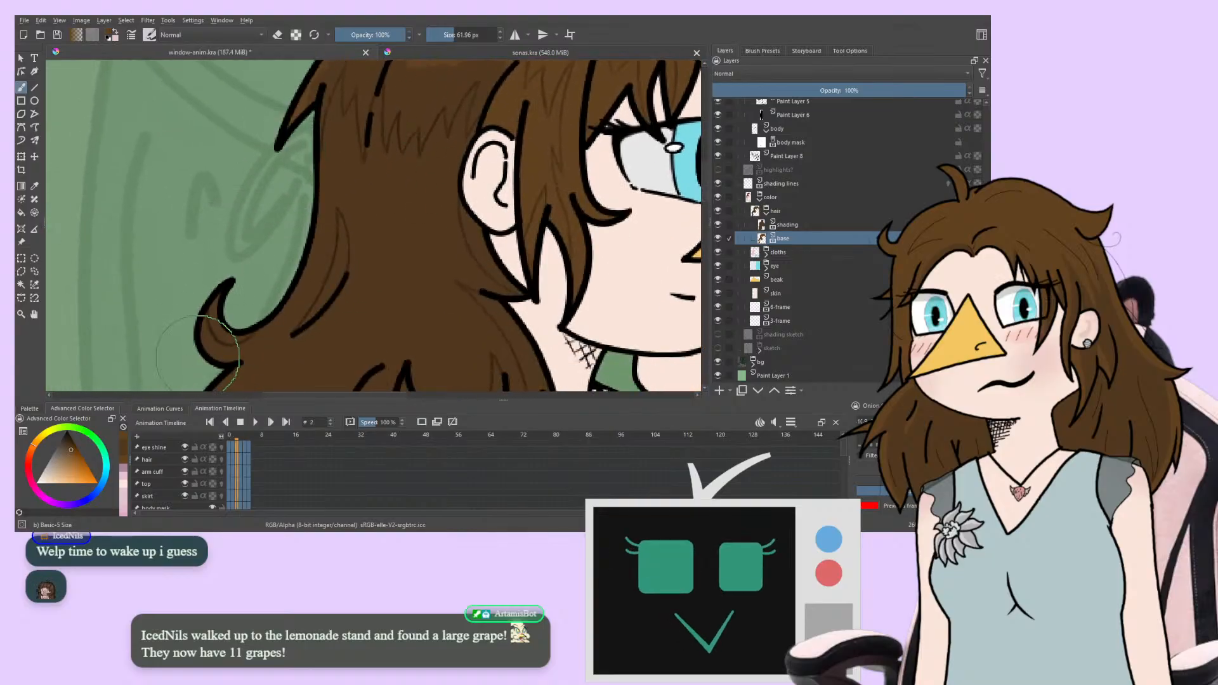
{"action": "mouse_move", "coordinate": [196, 353]}
{"action": "left_mouse_down"}
{"action": "mouse_move", "coordinate": [184, 163]}
{"action": "mouse_move", "coordinate": [188, 335]}
{"action": "mouse_move", "coordinate": [239, 114]}
{"action": "left_mouse_up"}
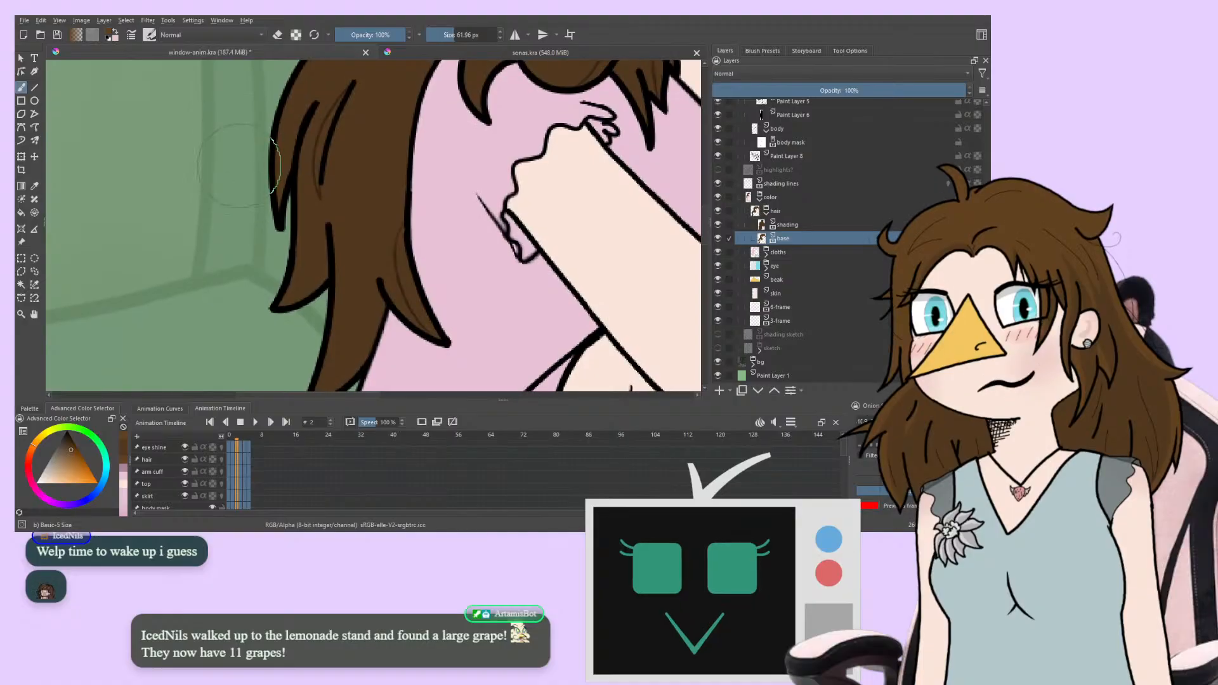
{"action": "left_click_drag", "start_coordinate": [219, 339], "coordinate": [190, 397]}
{"action": "left_click_drag", "start_coordinate": [273, 197], "coordinate": [198, 415]}
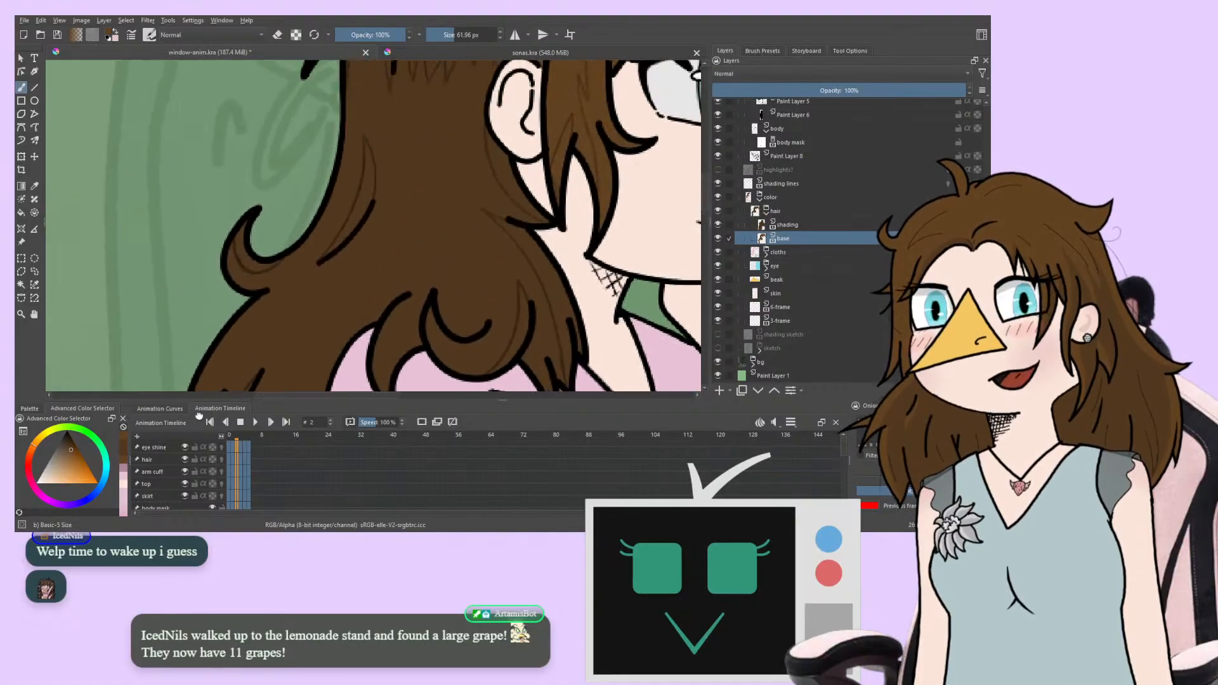
{"action": "left_click_drag", "start_coordinate": [417, 140], "coordinate": [194, 263]}
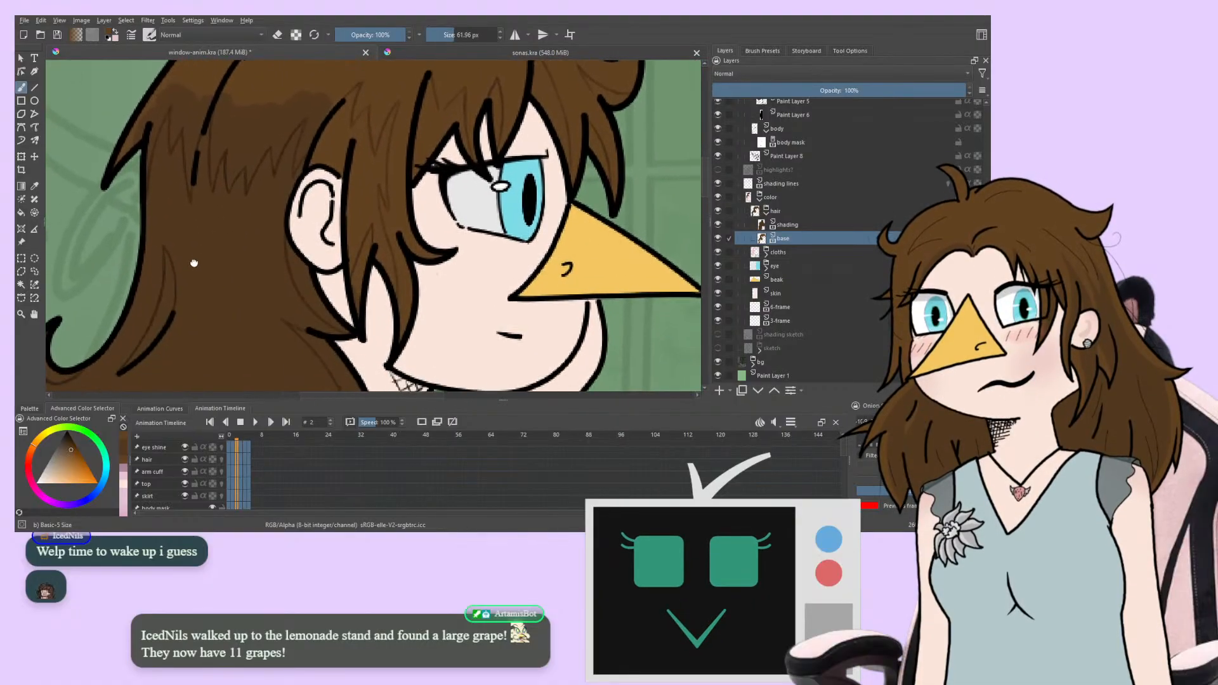
{"action": "left_click_drag", "start_coordinate": [210, 154], "coordinate": [154, 211]}
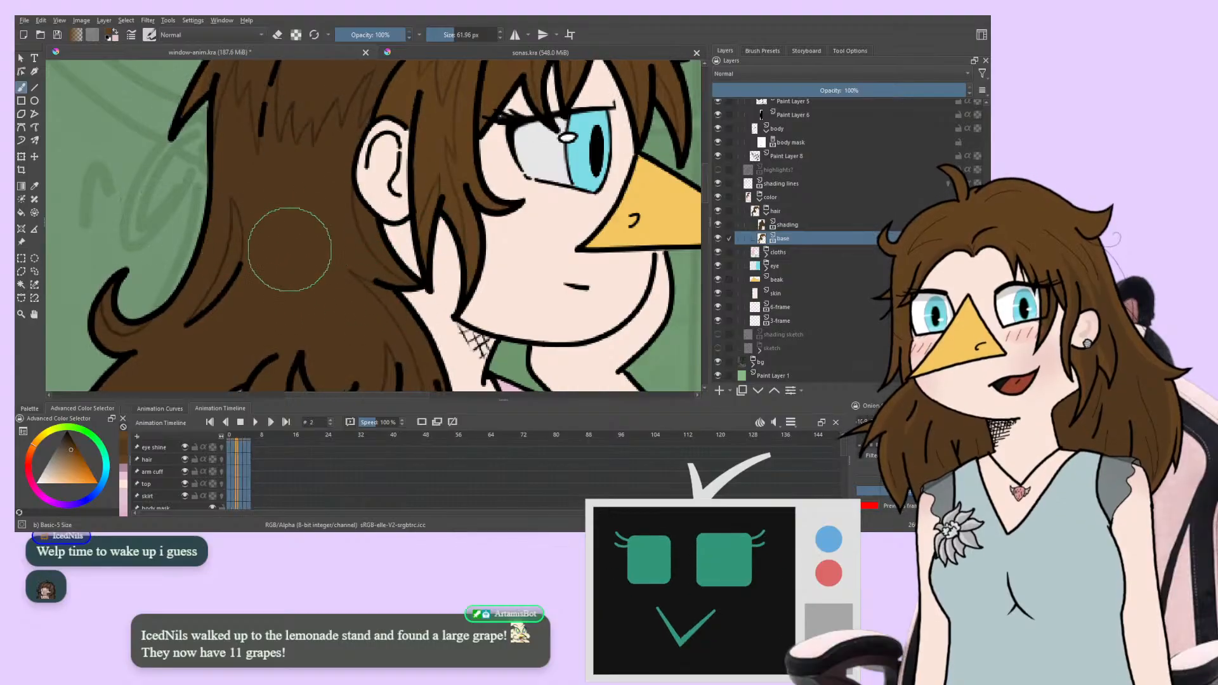
{"action": "mouse_move", "coordinate": [224, 312]}
{"action": "left_mouse_down"}
{"action": "mouse_move", "coordinate": [315, 89]}
{"action": "mouse_move", "coordinate": [317, 176]}
{"action": "left_mouse_up"}
Select the hair's shading layer and inspect the hair on frames 0 to 2 along with the layer's timeline keyframes
{"action": "key", "text": "Page_Up"}
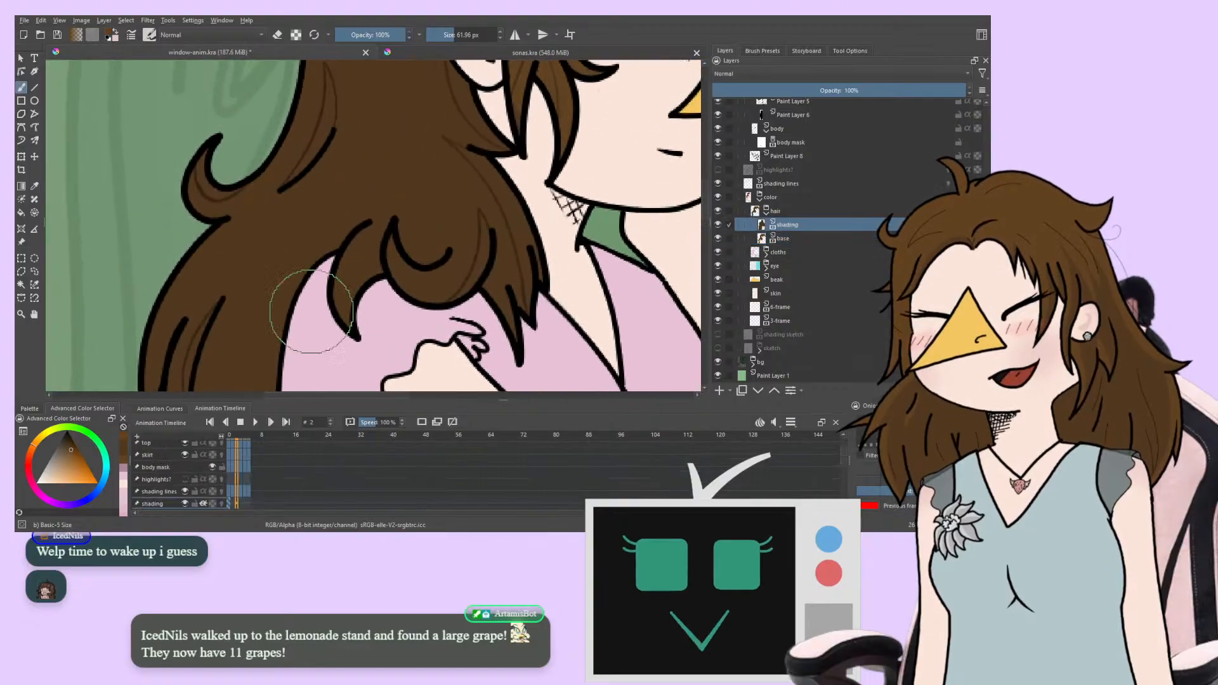
{"action": "left_click_drag", "start_coordinate": [233, 321], "coordinate": [232, 272]}
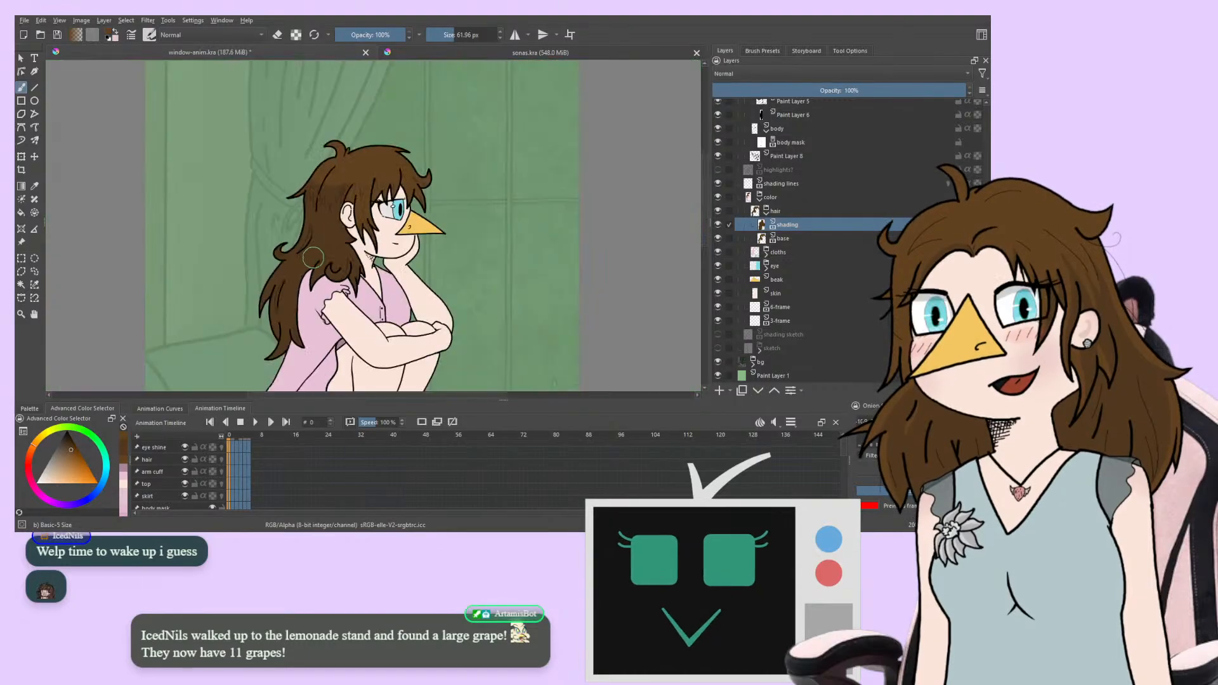
{"action": "key", "text": "2"}
{"action": "scroll", "coordinate": [353, 246], "scroll_direction": "up", "scroll_amount": 1}
{"action": "left_click_drag", "start_coordinate": [357, 262], "coordinate": [348, 189]}
{"action": "scroll", "coordinate": [348, 190], "scroll_direction": "up", "scroll_amount": 1}
{"action": "left_click_drag", "start_coordinate": [343, 267], "coordinate": [360, 173]}
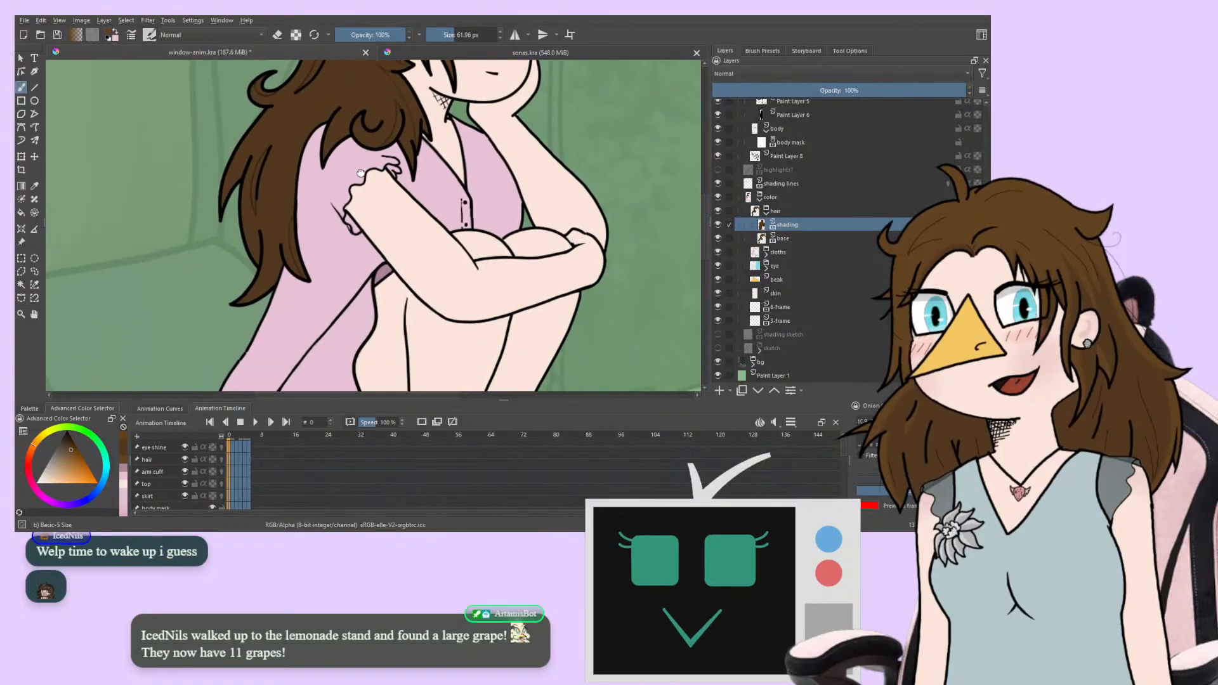
{"action": "scroll", "coordinate": [209, 480], "scroll_direction": "down", "scroll_amount": 1}
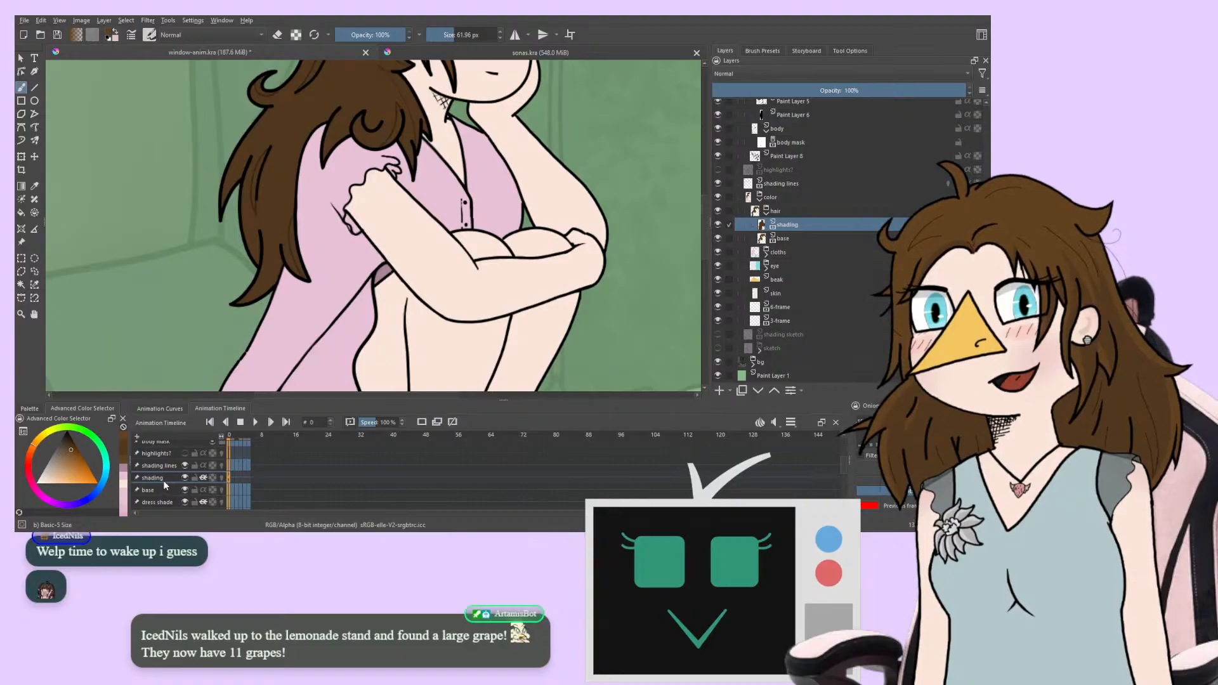
{"action": "scroll", "coordinate": [227, 300], "scroll_direction": "up", "scroll_amount": 5}
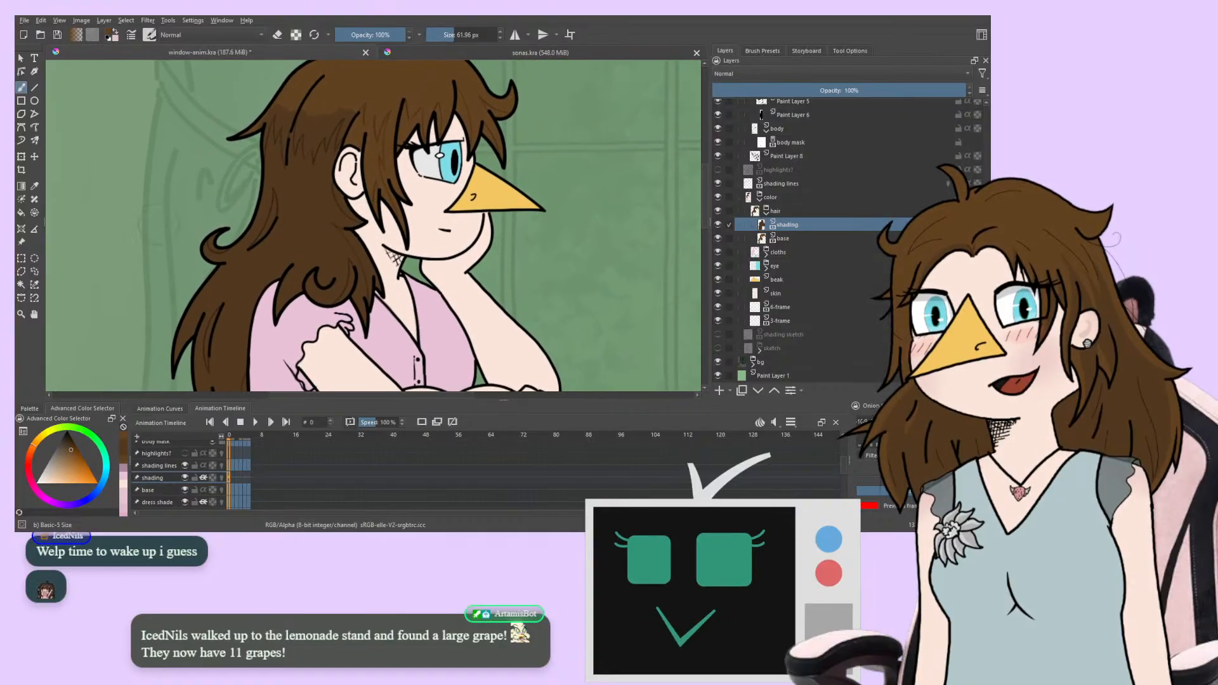
{"action": "key", "text": "plus"}
{"action": "key", "text": "plus"}
{"action": "left_click_drag", "start_coordinate": [274, 287], "coordinate": [229, 329]}
{"action": "key", "text": "Right"}
{"action": "key", "text": "Right"}
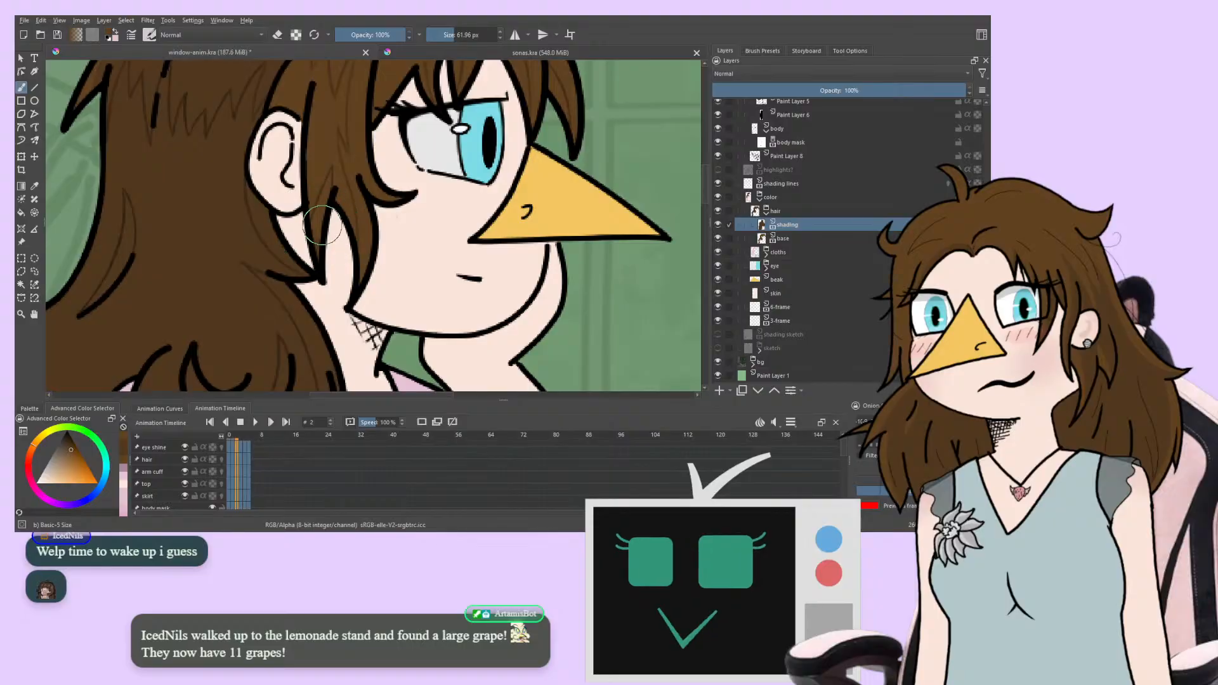
{"action": "key", "text": "Left"}
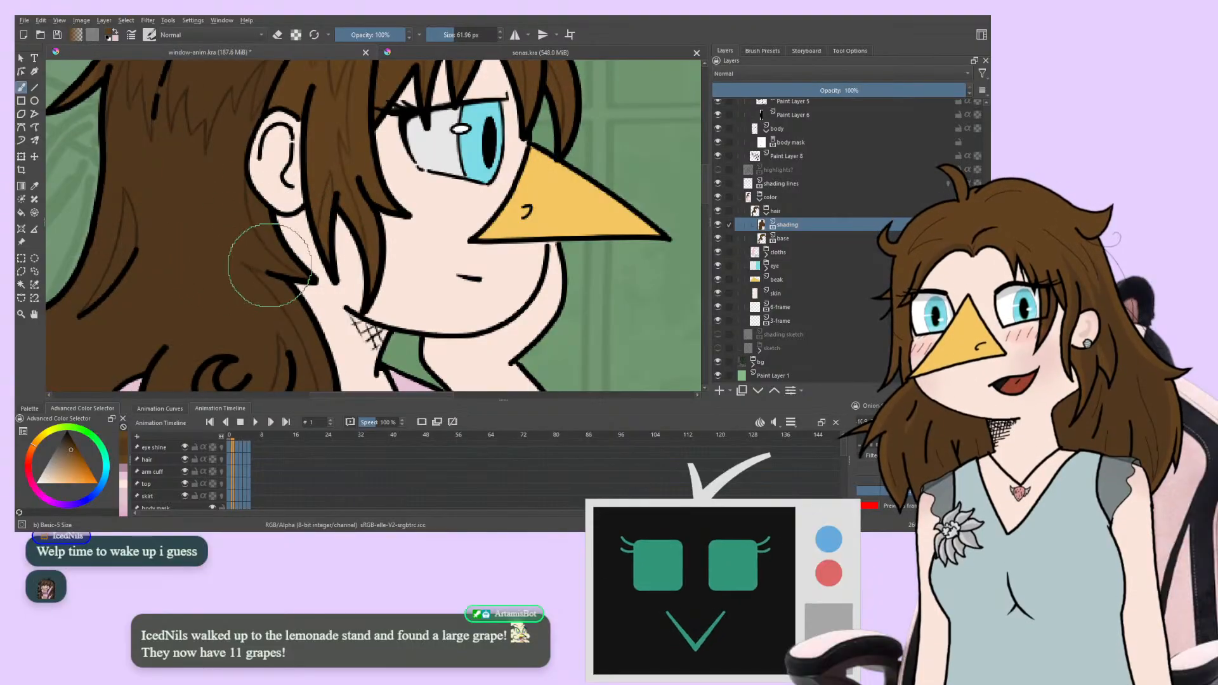
{"action": "left_click_drag", "start_coordinate": [233, 278], "coordinate": [264, 221]}
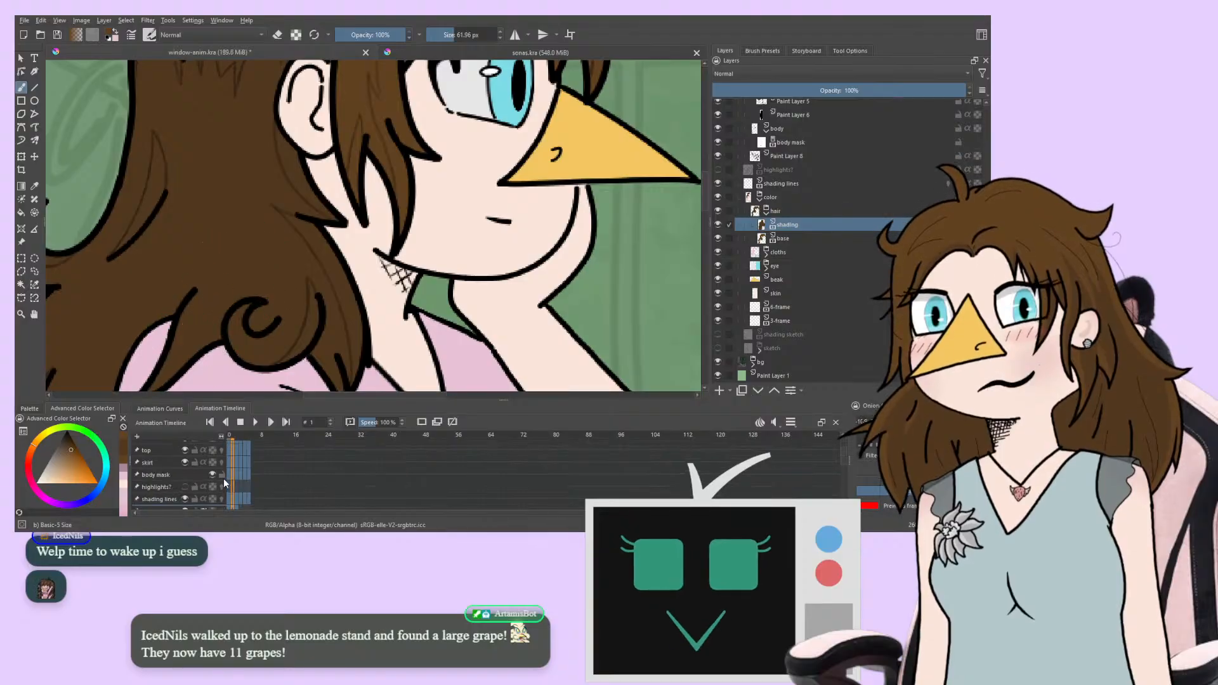
Clone the hair shading keyframes of frames 0 to 2 onto the frames starting at frame 3
{"action": "scroll", "coordinate": [225, 484], "scroll_direction": "down", "scroll_amount": 3}
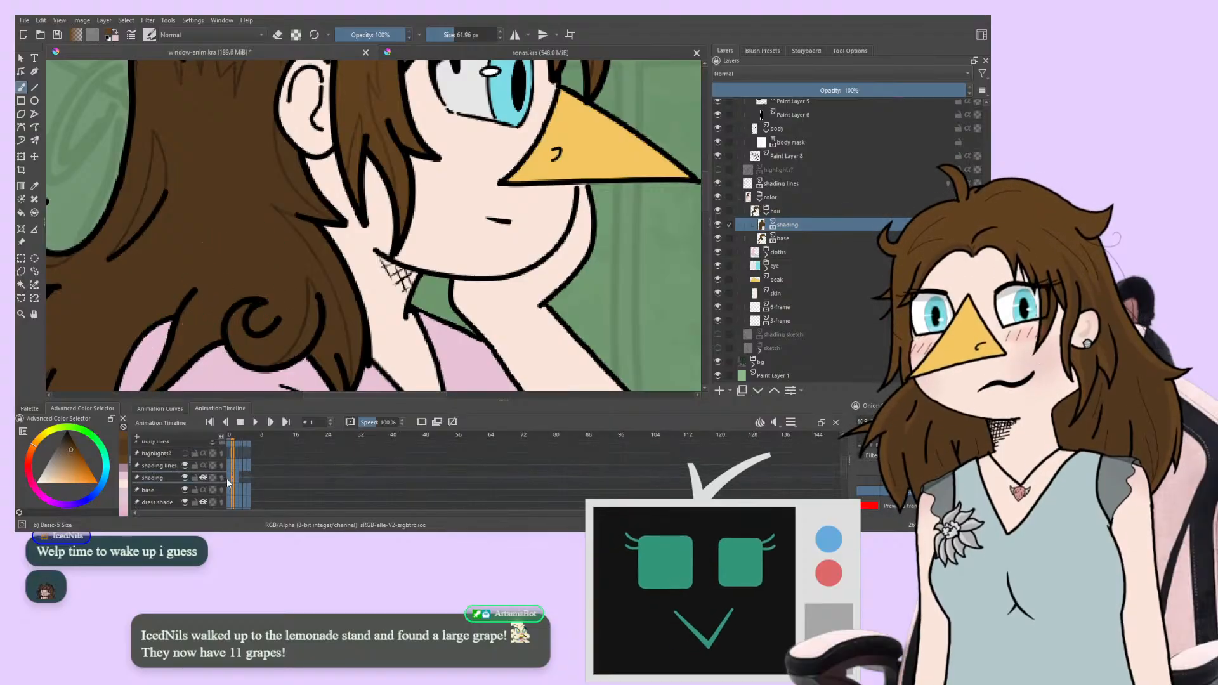
{"action": "left_click", "coordinate": [230, 481]}
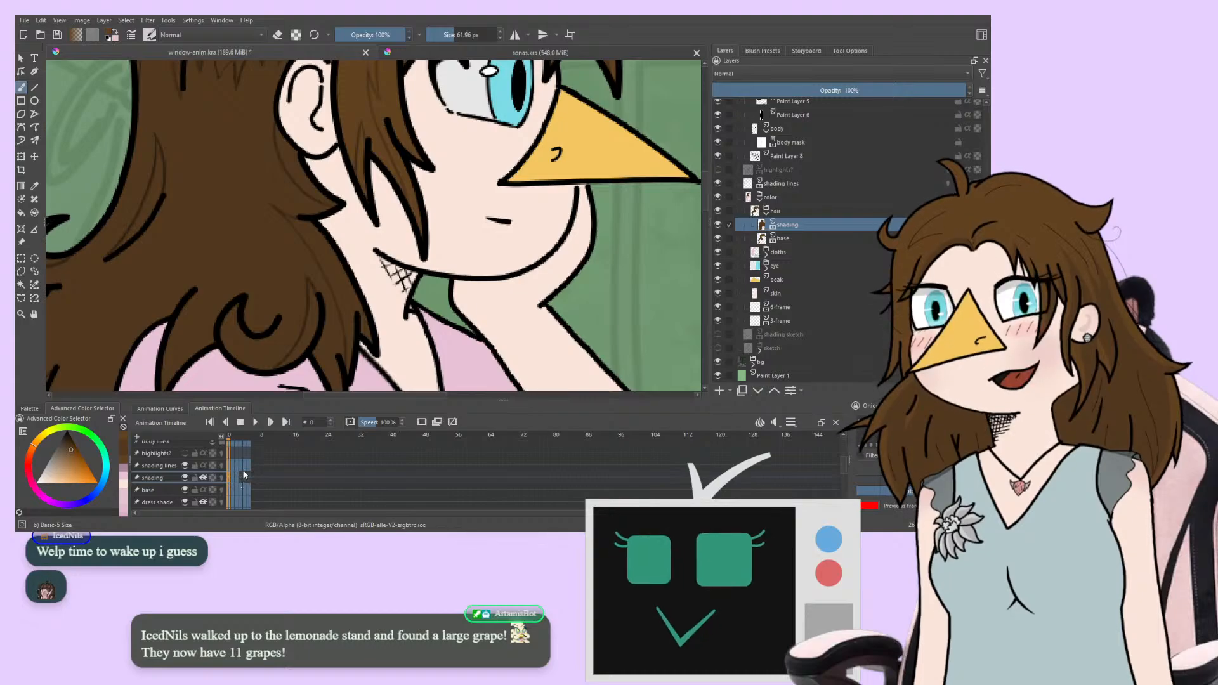
{"action": "left_click", "coordinate": [238, 476]}
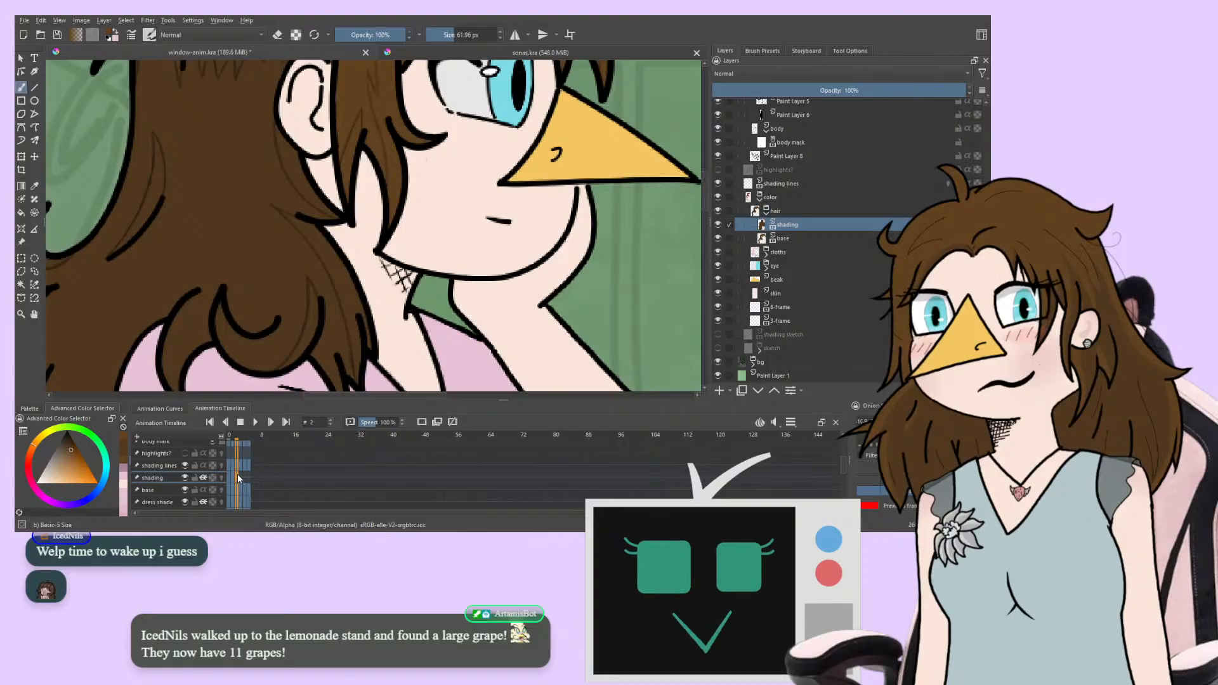
{"action": "left_click", "coordinate": [228, 476]}
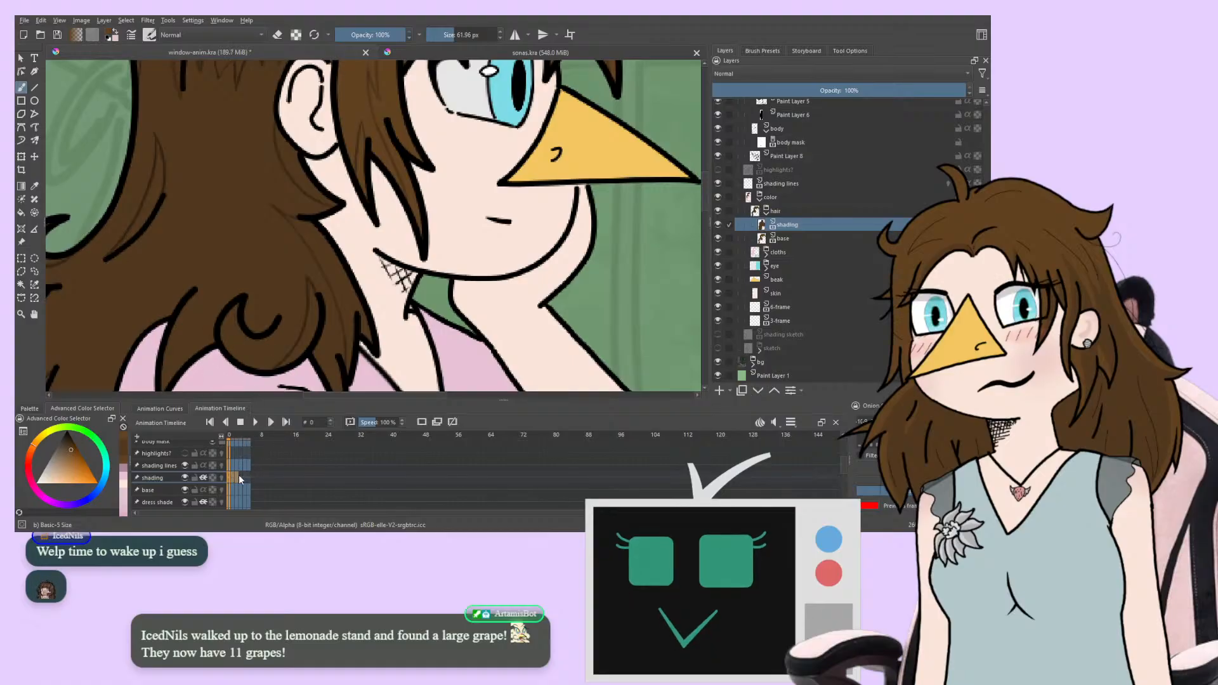
{"action": "left_click", "coordinate": [243, 477]}
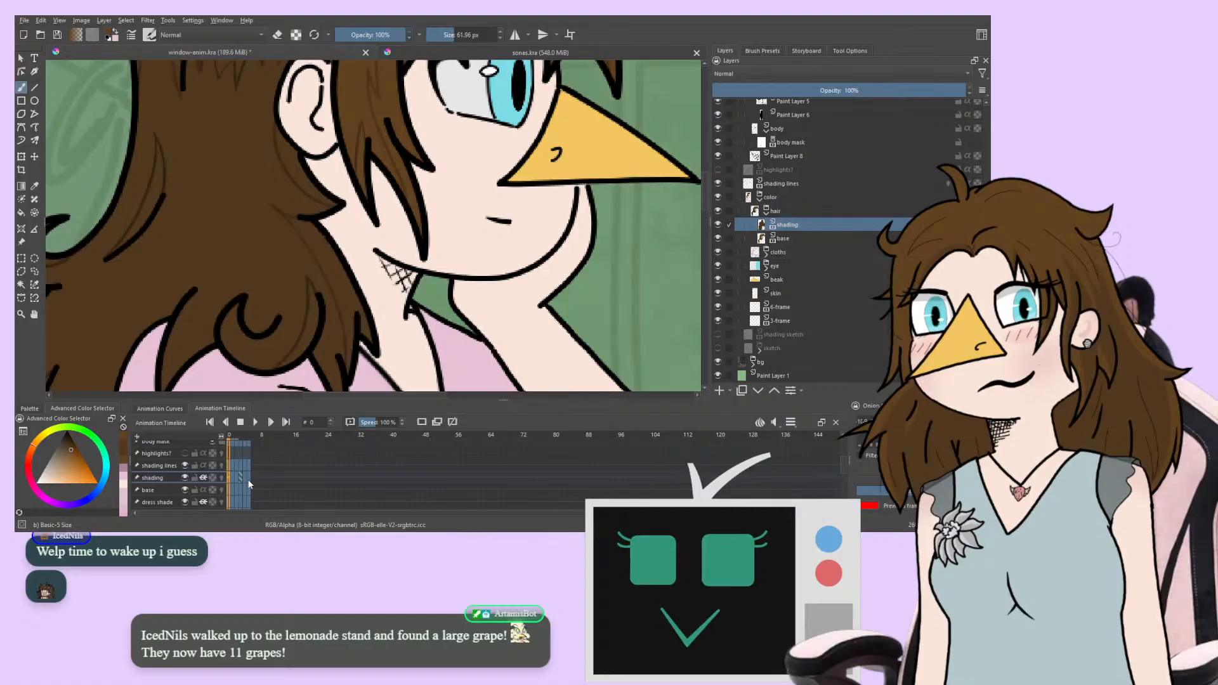
Step through the animation frames to check the hair shading from the shoulder curls down to the lower tips
{"action": "mouse_move", "coordinate": [247, 216]}
{"action": "left_mouse_down"}
{"action": "mouse_move", "coordinate": [264, 310]}
{"action": "mouse_move", "coordinate": [377, 195]}
{"action": "left_mouse_up"}
{"action": "key", "text": "Right"}
{"action": "key", "text": "Right"}
{"action": "key", "text": "Right"}
{"action": "key", "text": "Right"}
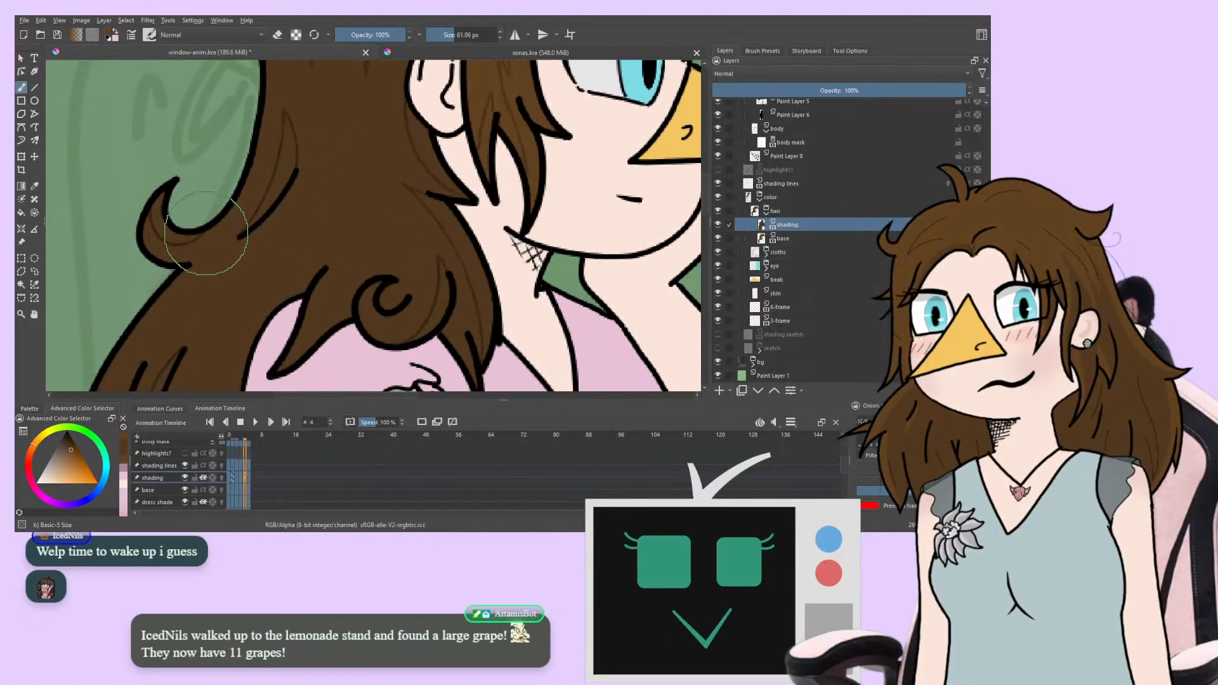
{"action": "mouse_move", "coordinate": [261, 162]}
{"action": "left_mouse_down"}
{"action": "mouse_move", "coordinate": [172, 335]}
{"action": "mouse_move", "coordinate": [165, 395]}
{"action": "mouse_move", "coordinate": [248, 378]}
{"action": "mouse_move", "coordinate": [314, 117]}
{"action": "left_mouse_up"}
{"action": "mouse_move", "coordinate": [201, 304]}
{"action": "left_mouse_down"}
{"action": "mouse_move", "coordinate": [213, 306]}
{"action": "mouse_move", "coordinate": [312, 106]}
{"action": "mouse_move", "coordinate": [297, 67]}
{"action": "left_mouse_up"}
{"action": "mouse_move", "coordinate": [234, 292]}
{"action": "left_mouse_down"}
{"action": "mouse_move", "coordinate": [185, 177]}
{"action": "mouse_move", "coordinate": [168, 223]}
{"action": "left_mouse_up"}
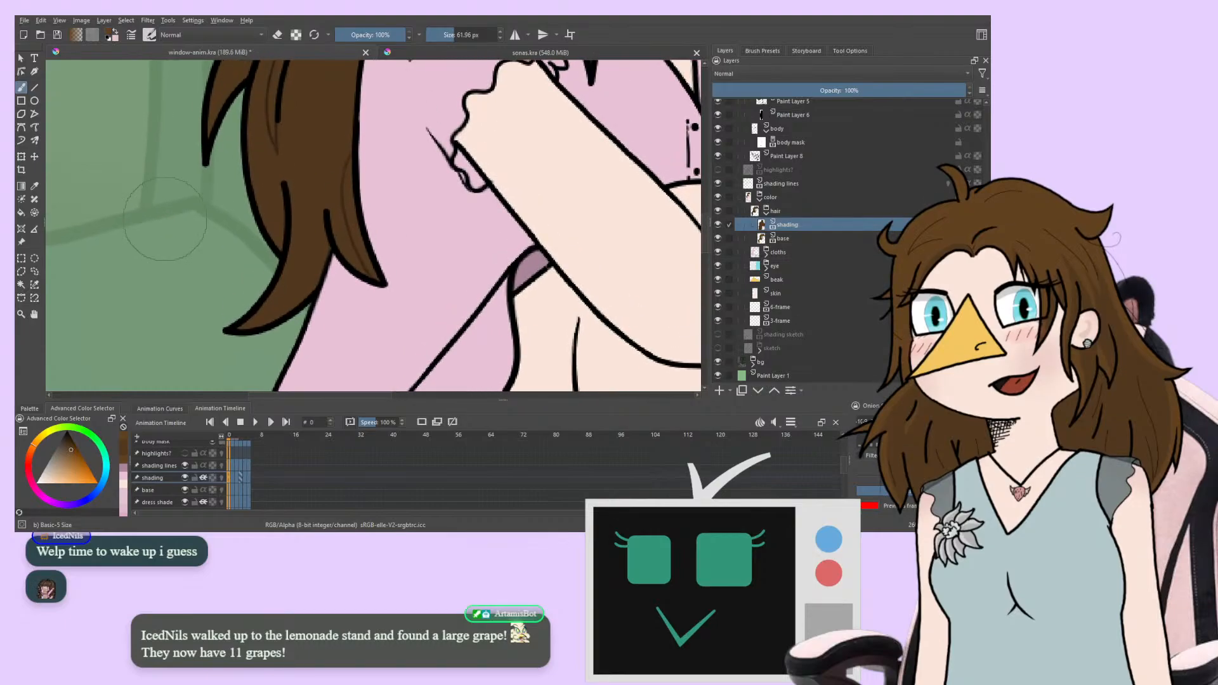
Mirror the canvas view and erase hair shading on frame 0's lower strand beside the dress with a 15.97 px eraser
{"action": "key", "text": "m"}
{"action": "mouse_move", "coordinate": [278, 359]}
{"action": "left_mouse_down"}
{"action": "mouse_move", "coordinate": [170, 373]}
{"action": "mouse_move", "coordinate": [201, 329]}
{"action": "left_mouse_up"}
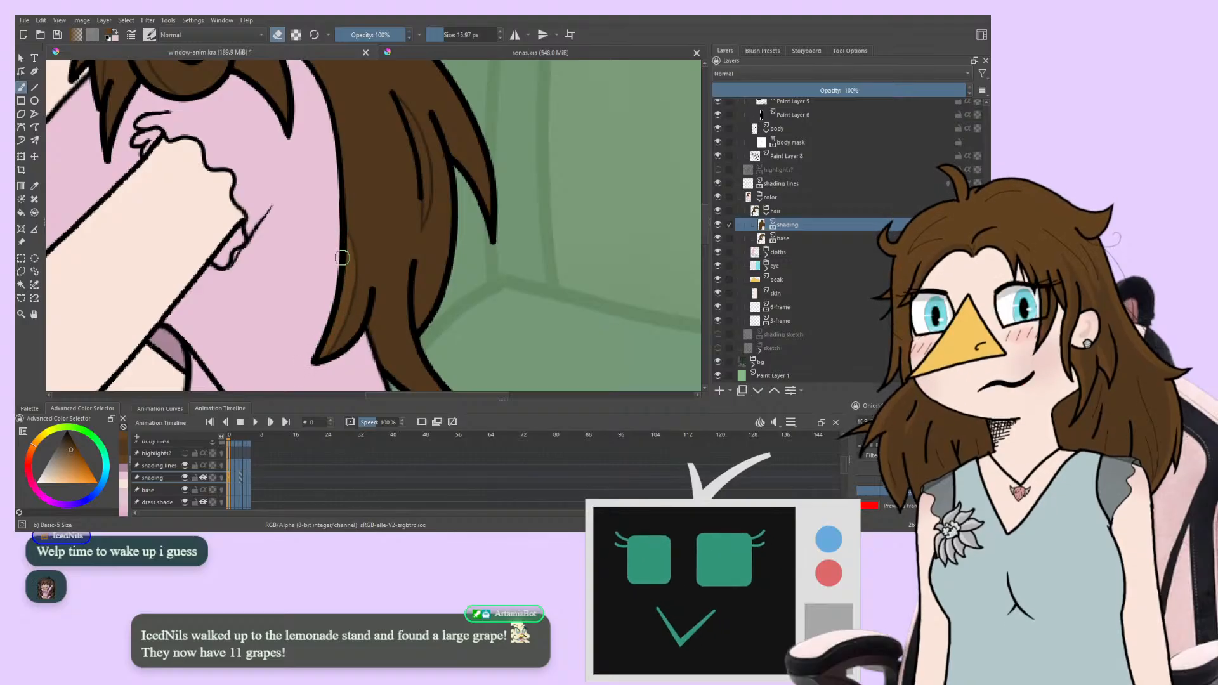
{"action": "left_click_drag", "start_coordinate": [247, 309], "coordinate": [269, 267]}
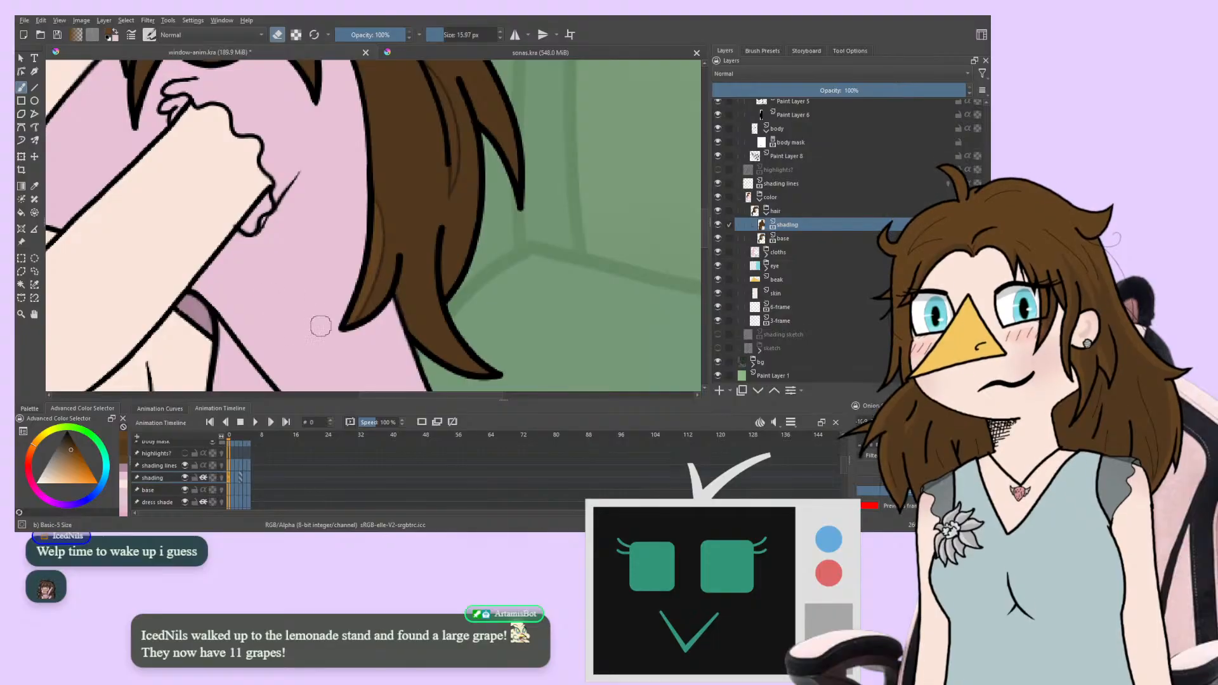
Select the hair's base layer, sample the brown from the hair, and return the brush to painting mode
{"action": "left_click", "coordinate": [793, 240]}
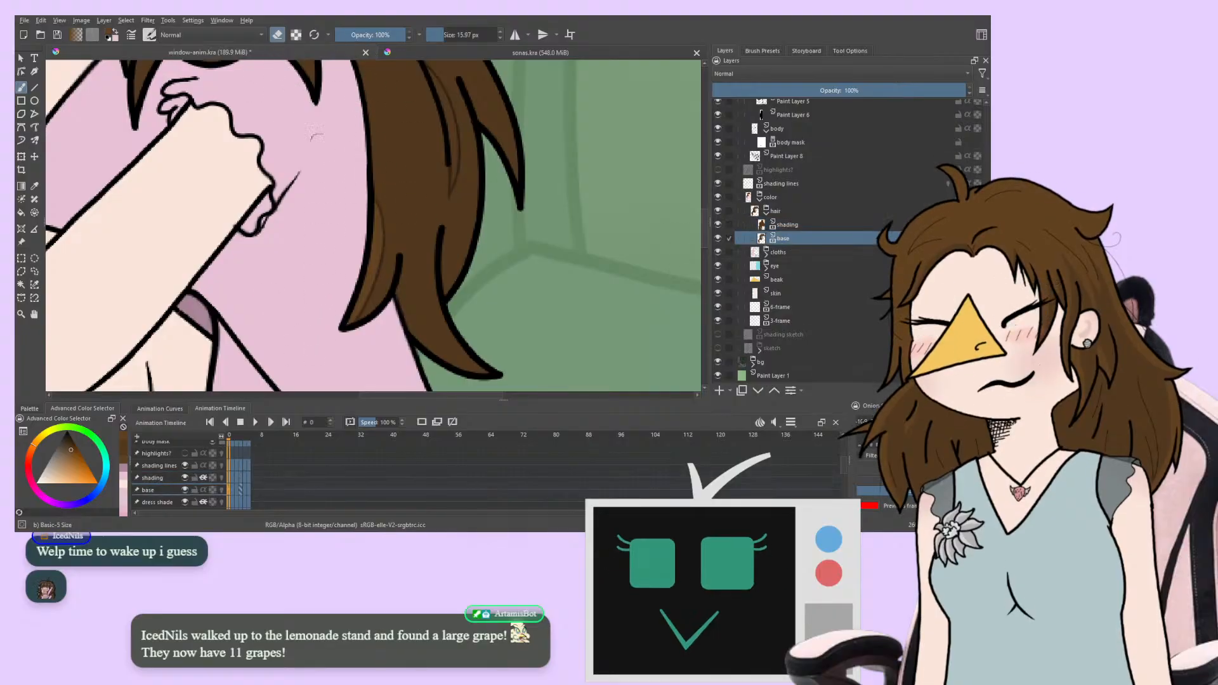
{"action": "left_click", "coordinate": [380, 243], "text": "ctrl"}
{"action": "key", "text": "e"}
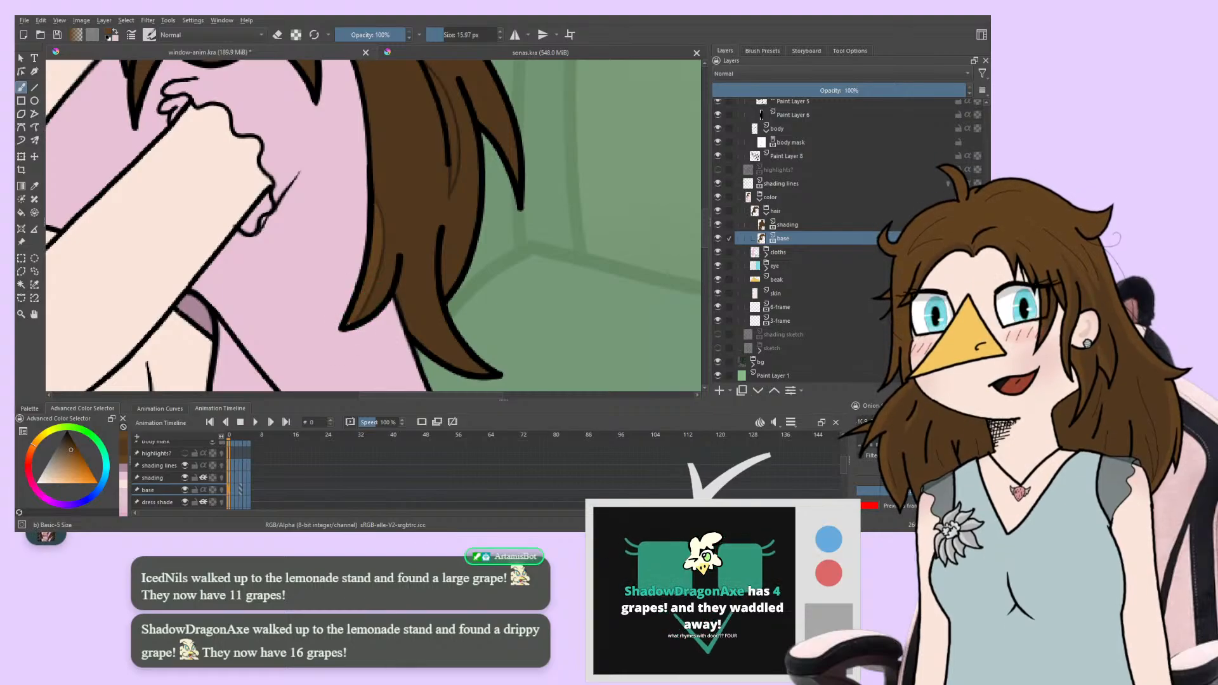
Examine the back hair strands on frame 0 between the shoulder curl and the lower tips
{"action": "mouse_move", "coordinate": [327, 268]}
{"action": "left_mouse_down"}
{"action": "mouse_move", "coordinate": [323, 319]}
{"action": "mouse_move", "coordinate": [275, 248]}
{"action": "left_mouse_up"}
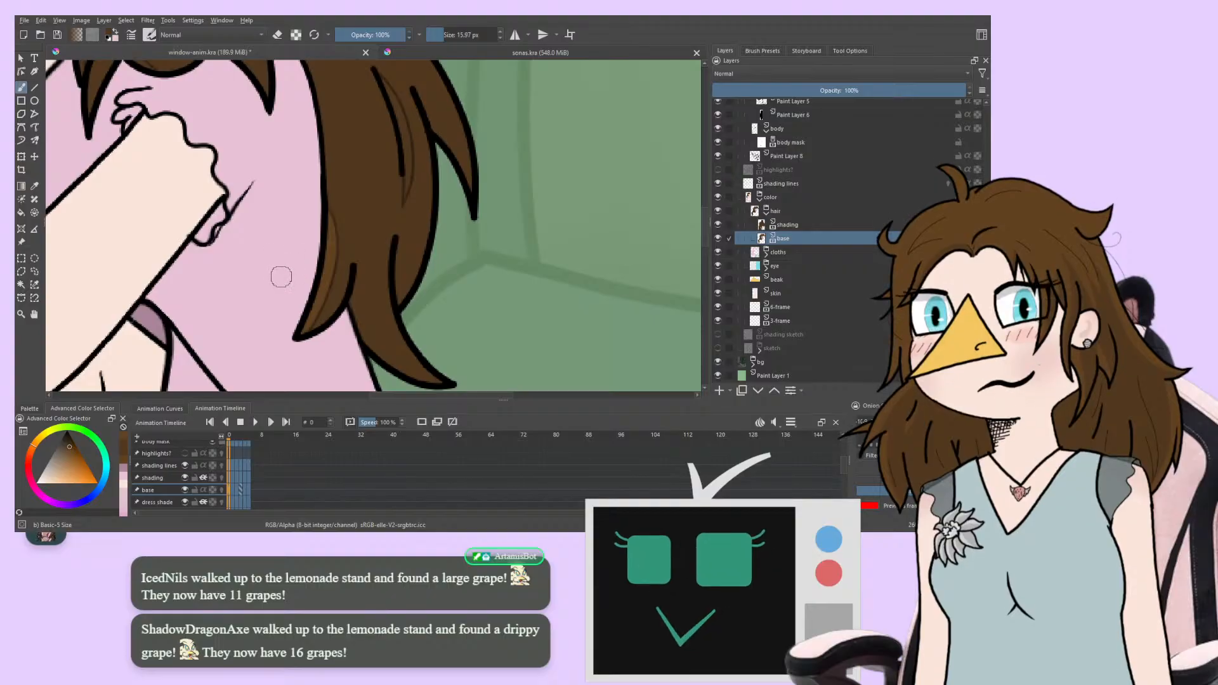
{"action": "left_click_drag", "start_coordinate": [269, 307], "coordinate": [280, 273]}
{"action": "left_click_drag", "start_coordinate": [299, 216], "coordinate": [302, 321]}
{"action": "left_click_drag", "start_coordinate": [351, 244], "coordinate": [360, 309]}
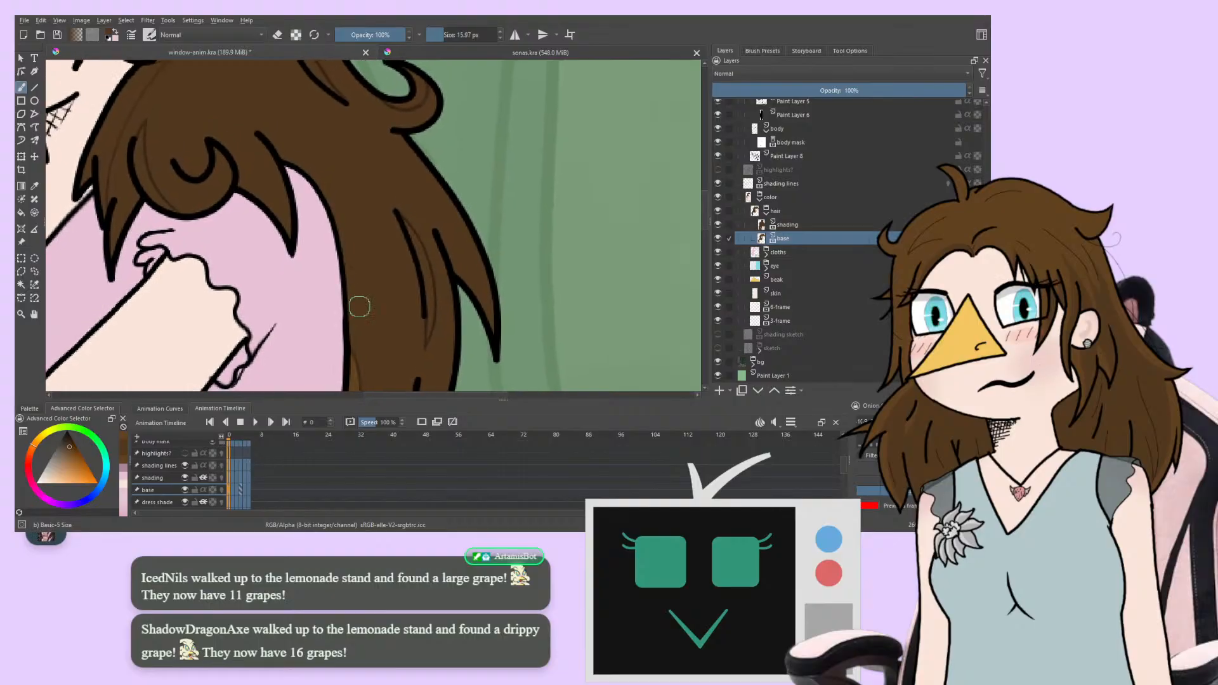
{"action": "mouse_move", "coordinate": [259, 307]}
{"action": "left_mouse_down"}
{"action": "mouse_move", "coordinate": [219, 324]}
{"action": "mouse_move", "coordinate": [238, 302]}
{"action": "mouse_move", "coordinate": [227, 305]}
{"action": "left_mouse_up"}
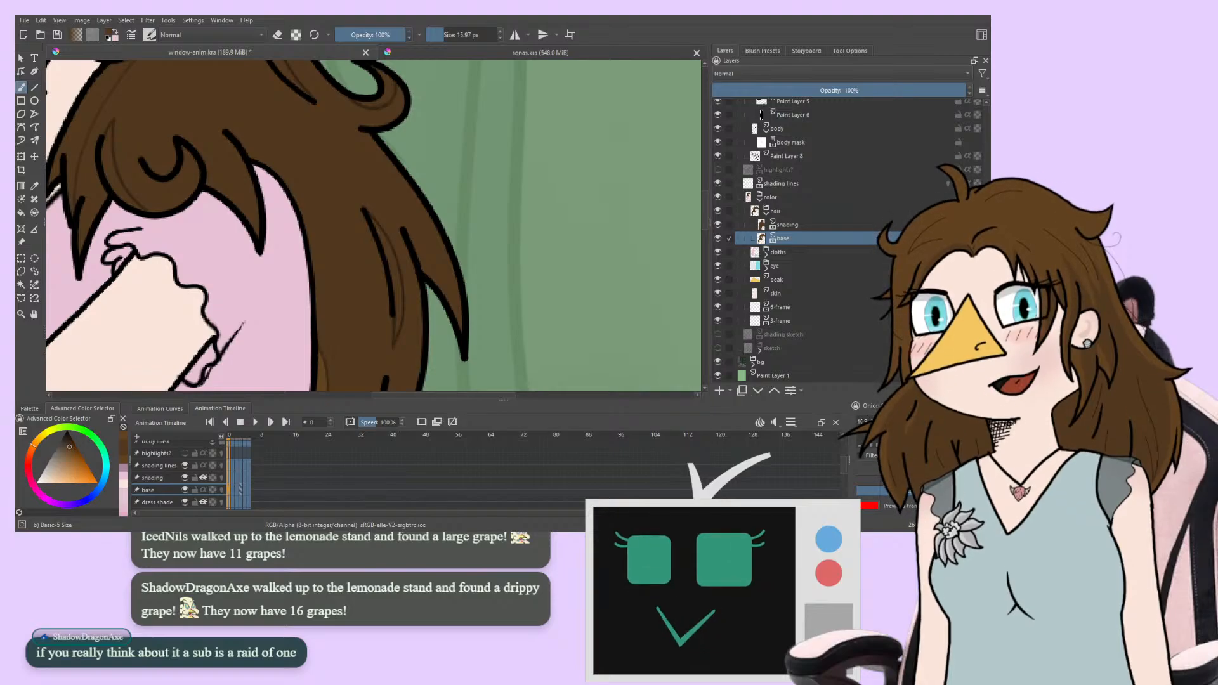
{"action": "left_click_drag", "start_coordinate": [312, 312], "coordinate": [321, 236]}
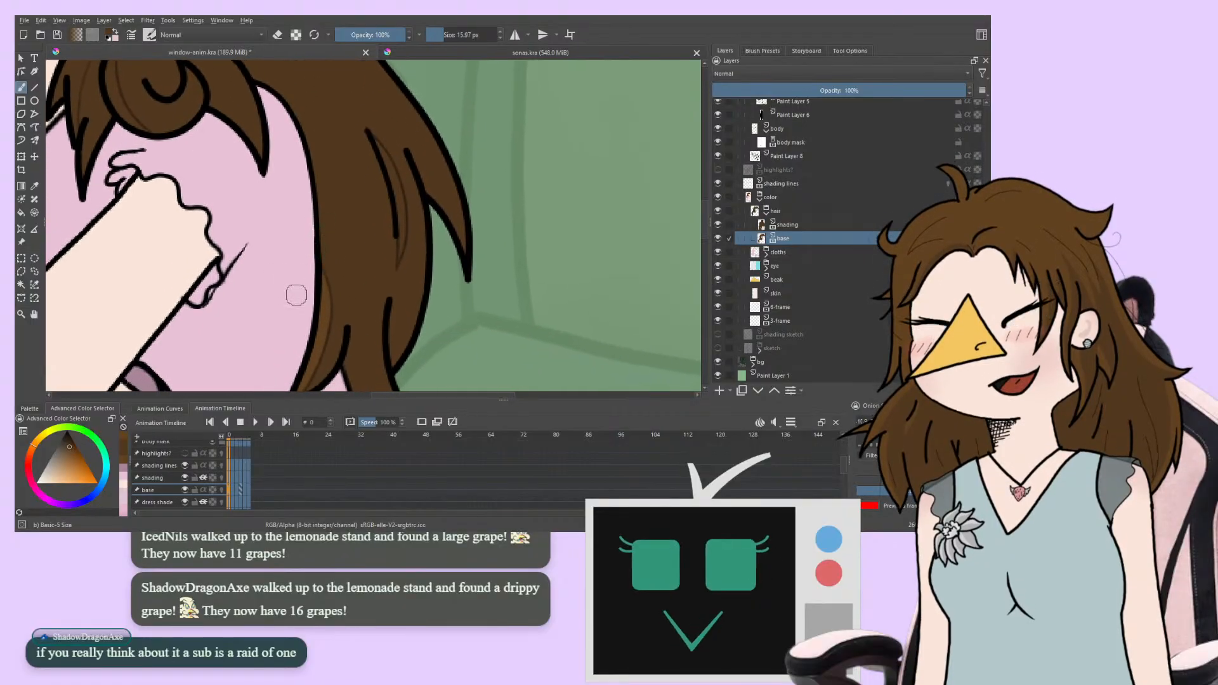
{"action": "left_click_drag", "start_coordinate": [293, 291], "coordinate": [254, 349]}
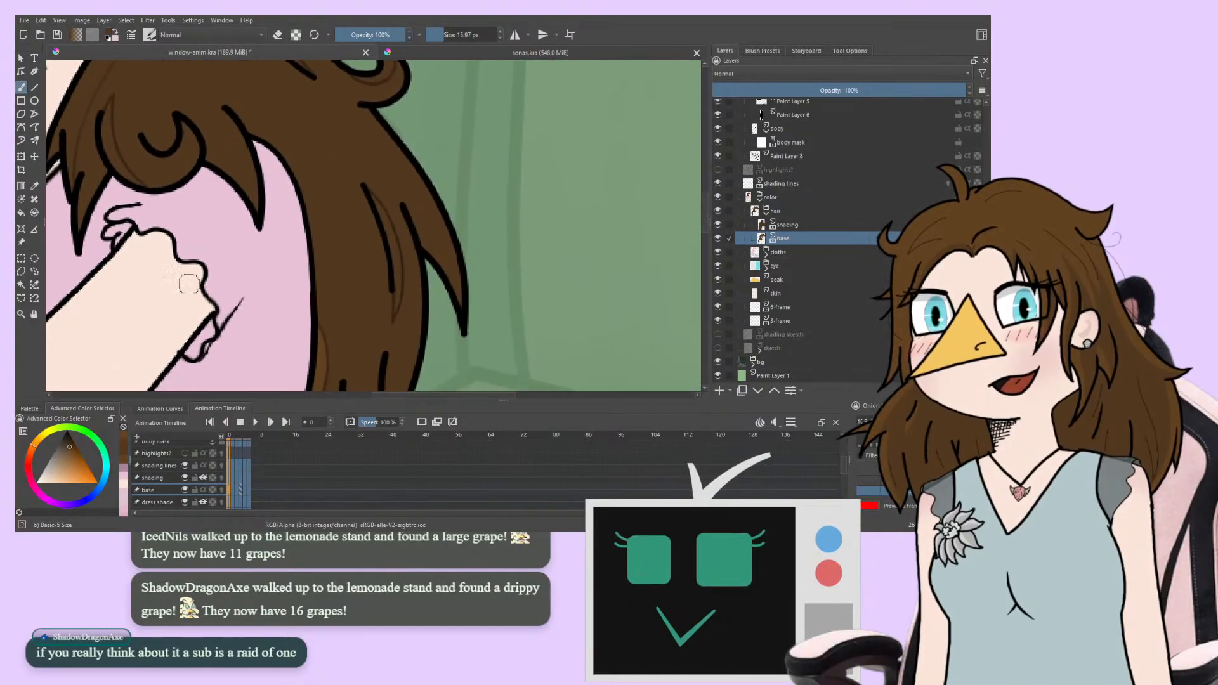
{"action": "key", "text": "plus"}
{"action": "left_click_drag", "start_coordinate": [325, 292], "coordinate": [356, 258]}
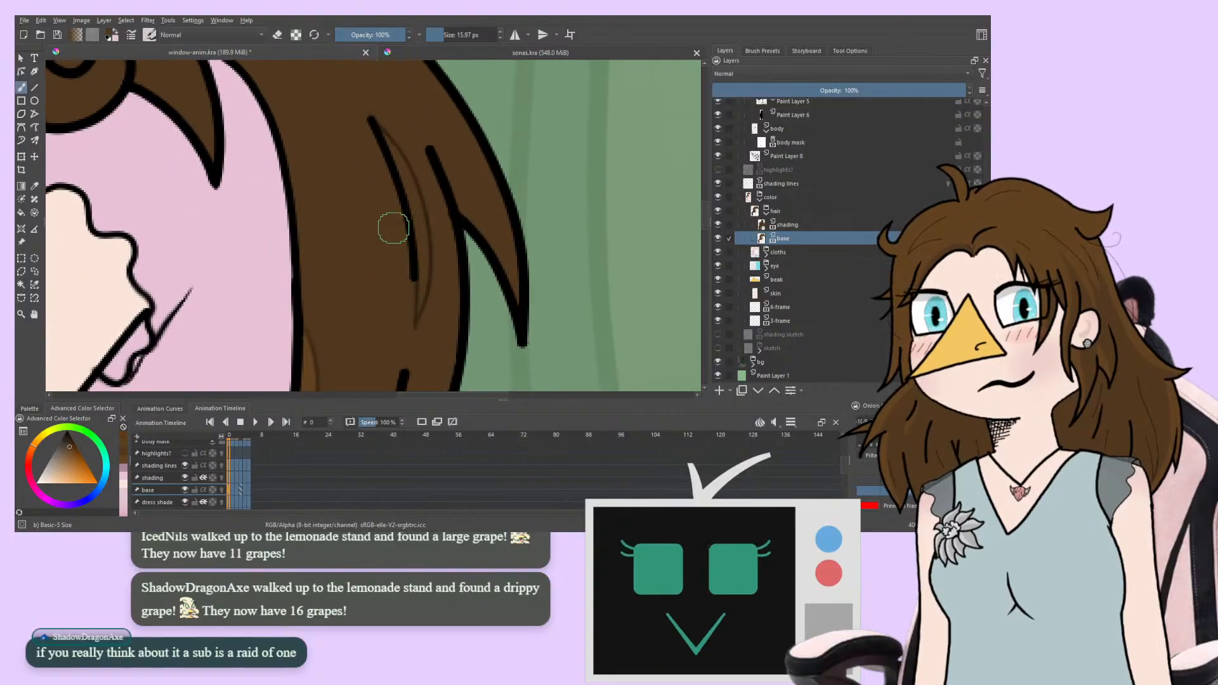
Erase hair shading beside the inner strand line of frame 0's back hair, working on the hair's shading layer
{"action": "left_click", "coordinate": [278, 35]}
{"action": "left_click_drag", "start_coordinate": [419, 215], "coordinate": [420, 261]}
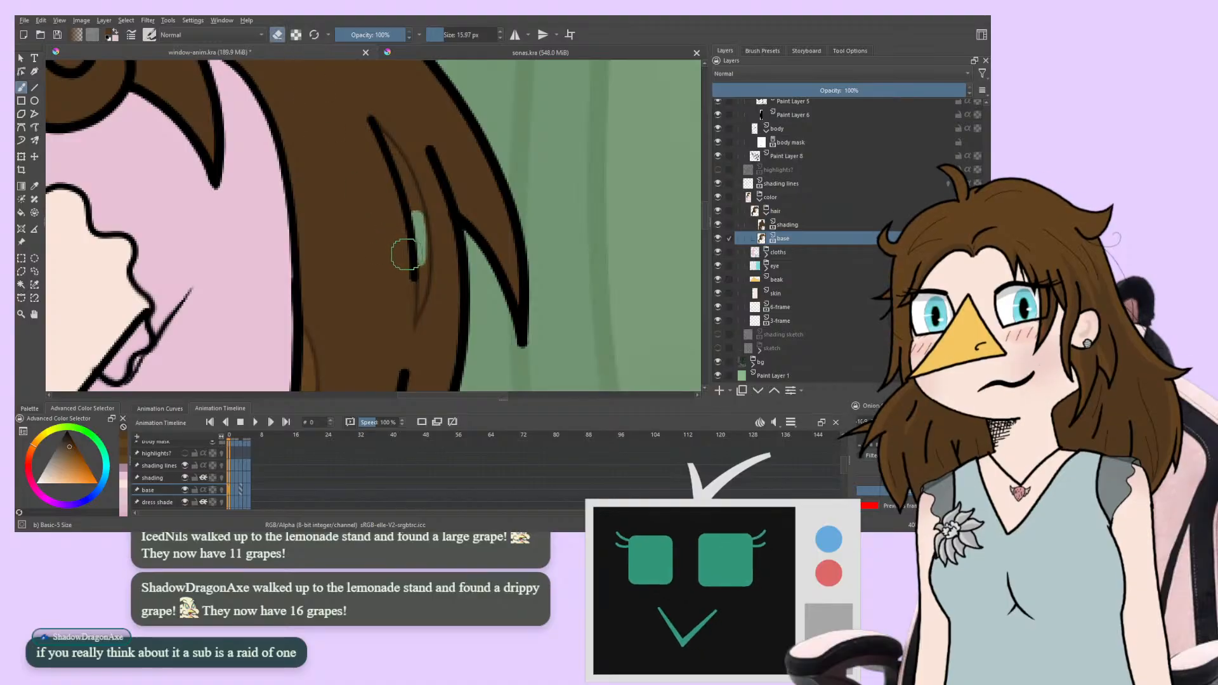
{"action": "key", "text": "ctrl+z"}
{"action": "key", "text": "Page_Up"}
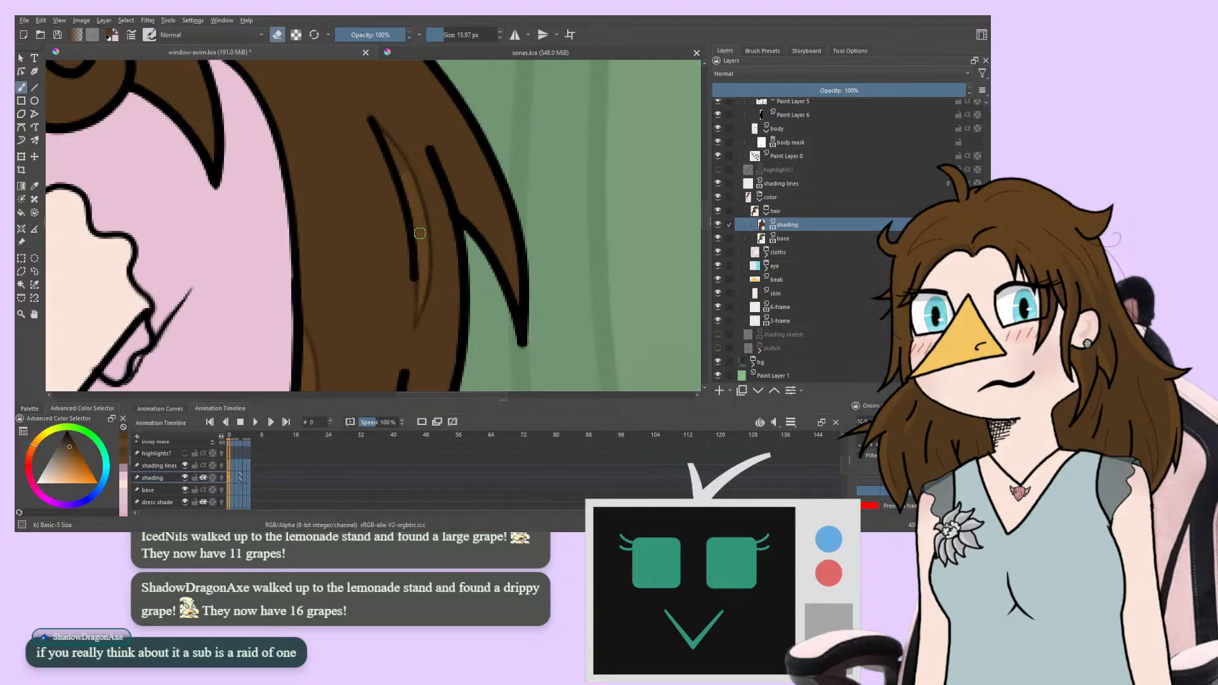
{"action": "left_click_drag", "start_coordinate": [419, 234], "coordinate": [379, 284]}
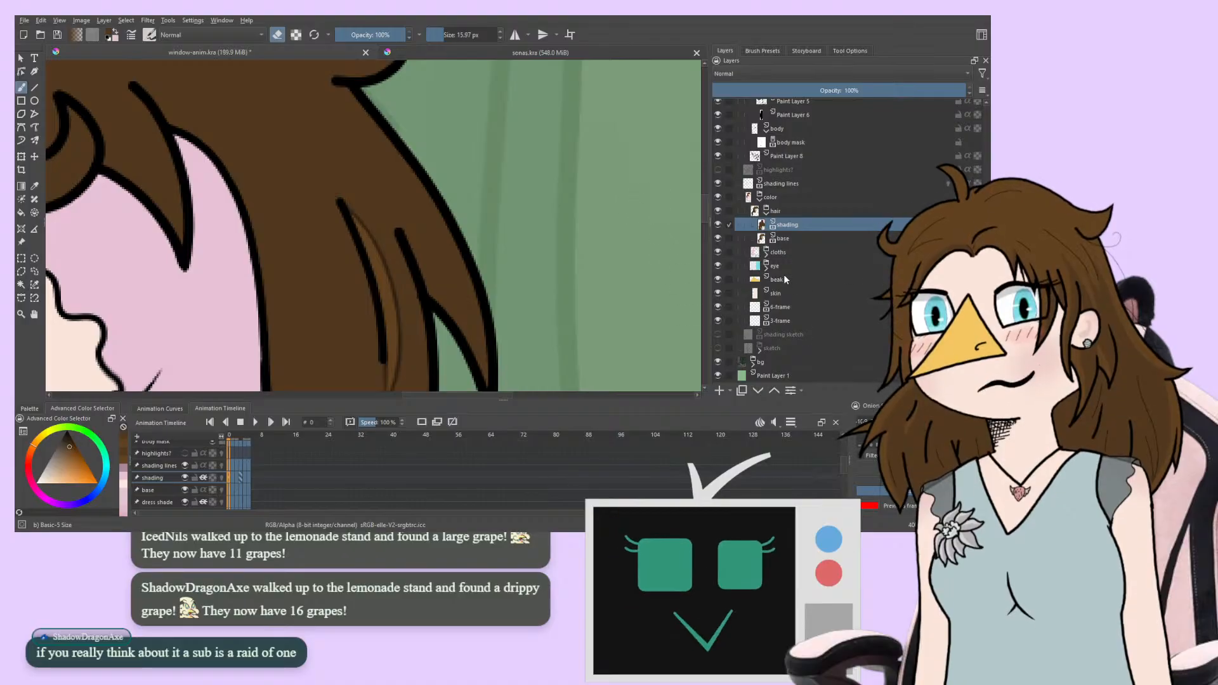
Lower the shading lines layer's opacity to 20%
{"action": "left_click", "coordinate": [778, 185]}
{"action": "mouse_move", "coordinate": [825, 88]}
{"action": "left_mouse_down"}
{"action": "mouse_move", "coordinate": [774, 85]}
{"action": "mouse_move", "coordinate": [763, 100]}
{"action": "left_mouse_up"}
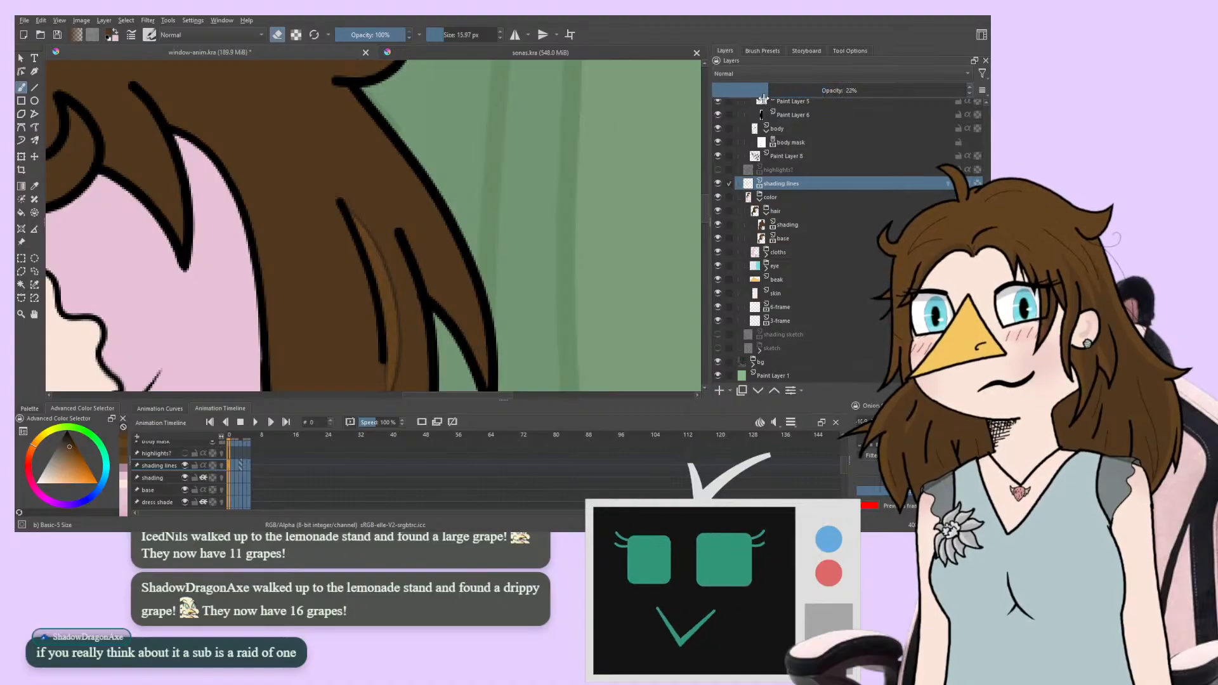
{"action": "scroll", "coordinate": [469, 191], "scroll_direction": "down", "scroll_amount": 3}
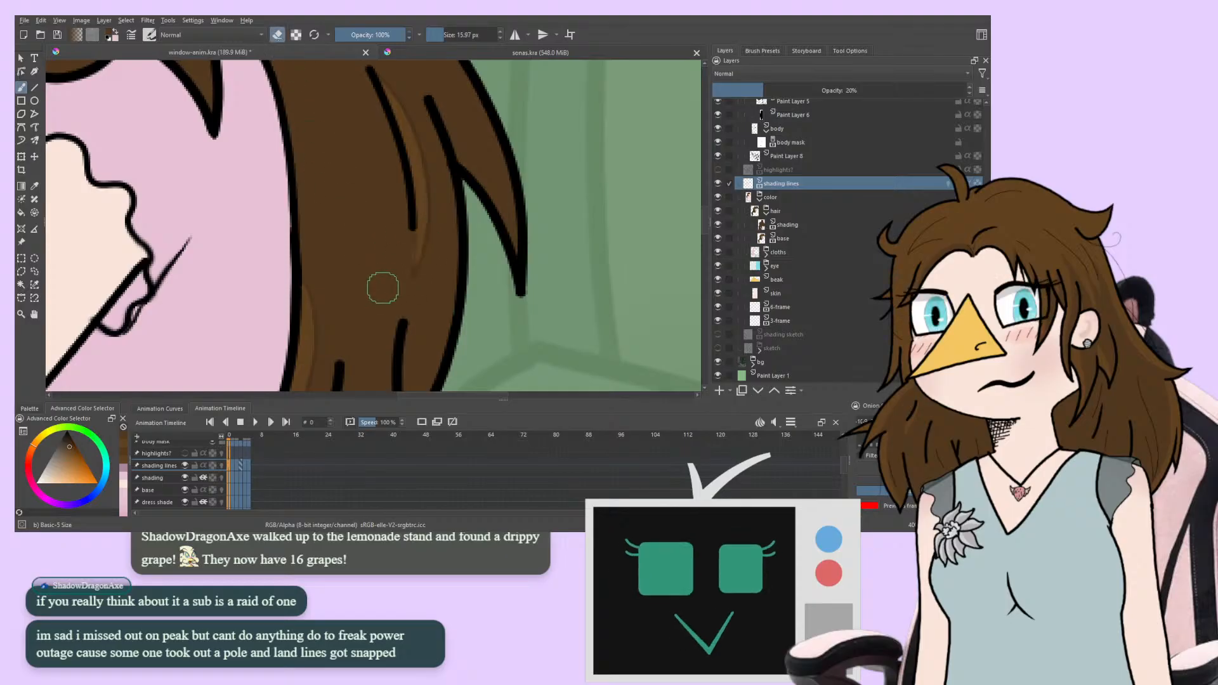
Sample the hair brown on the base layer and touch up the lower end of the streak on the hair's shading layer
{"action": "left_click", "coordinate": [786, 223]}
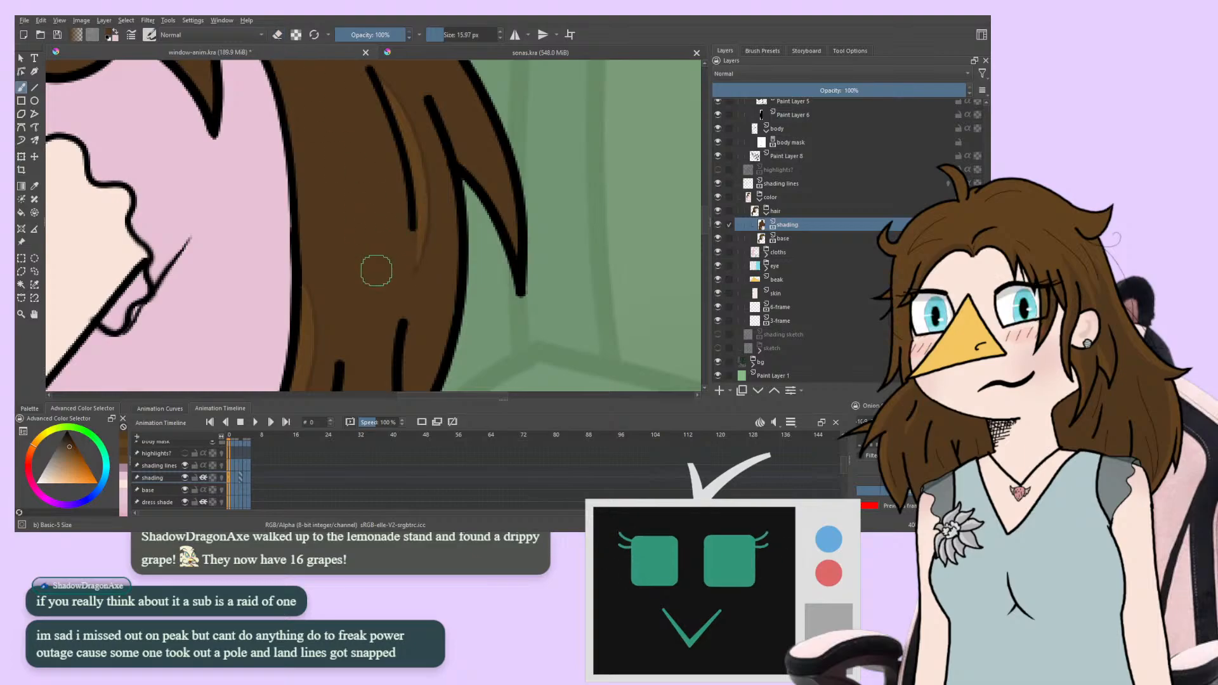
{"action": "left_click", "coordinate": [736, 239]}
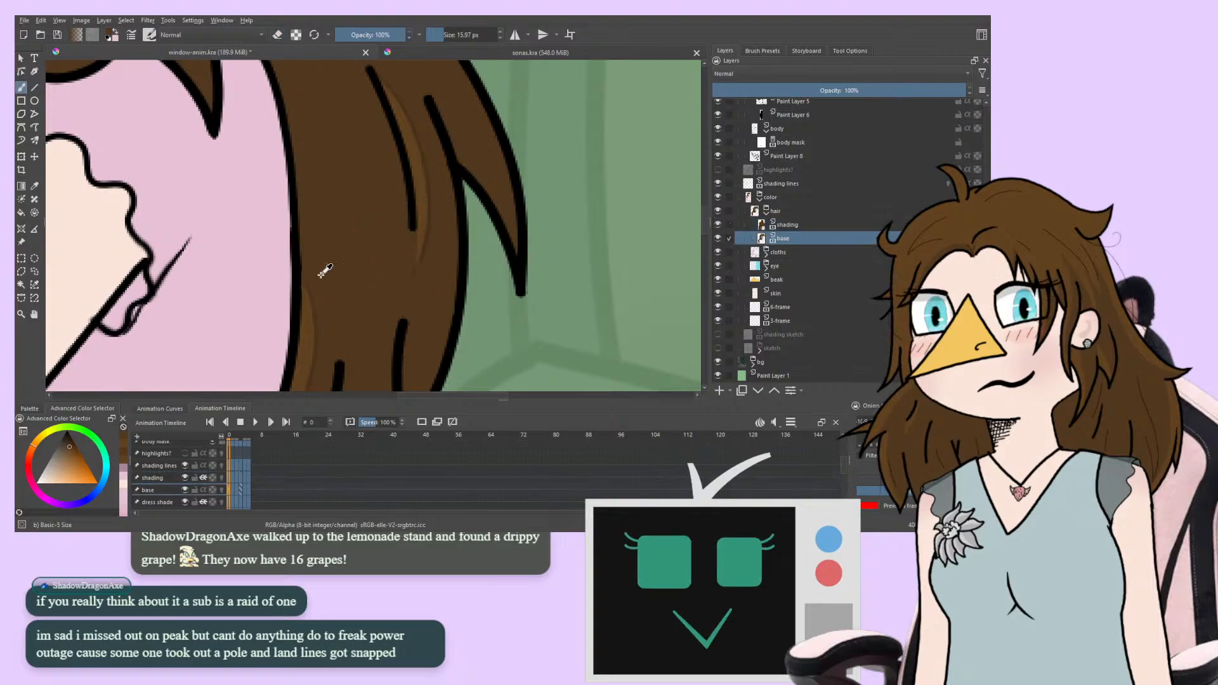
{"action": "left_click", "coordinate": [313, 326], "text": "ctrl"}
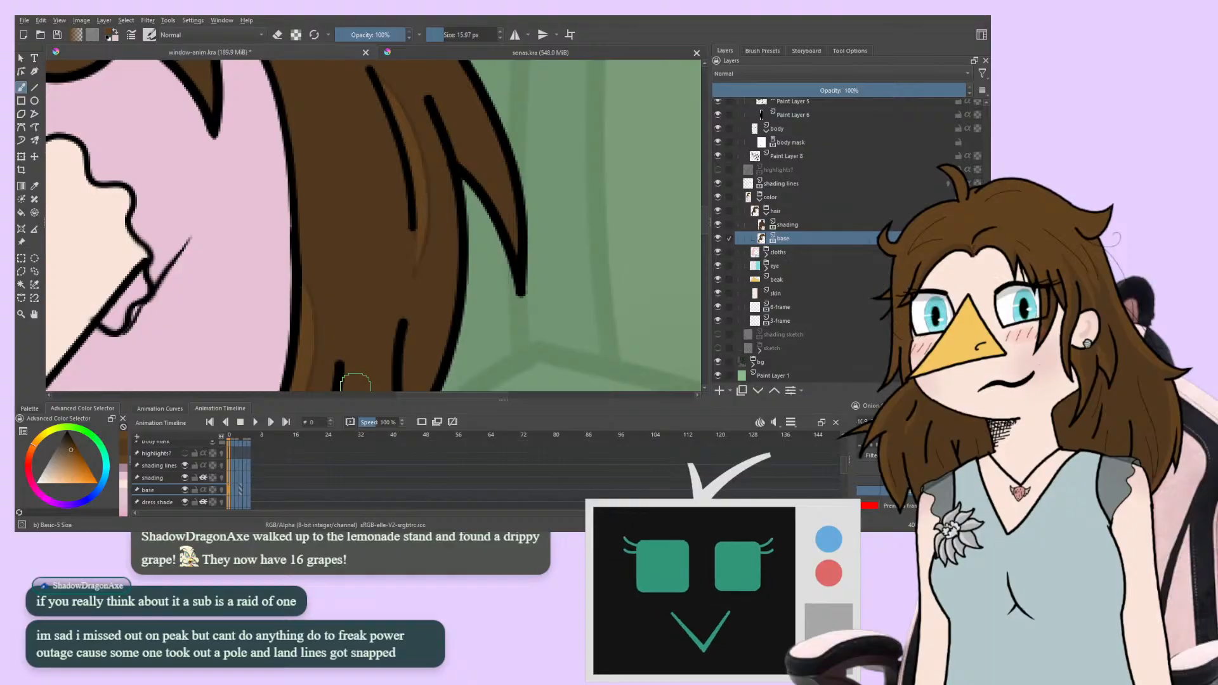
{"action": "left_click_drag", "start_coordinate": [322, 252], "coordinate": [297, 288]}
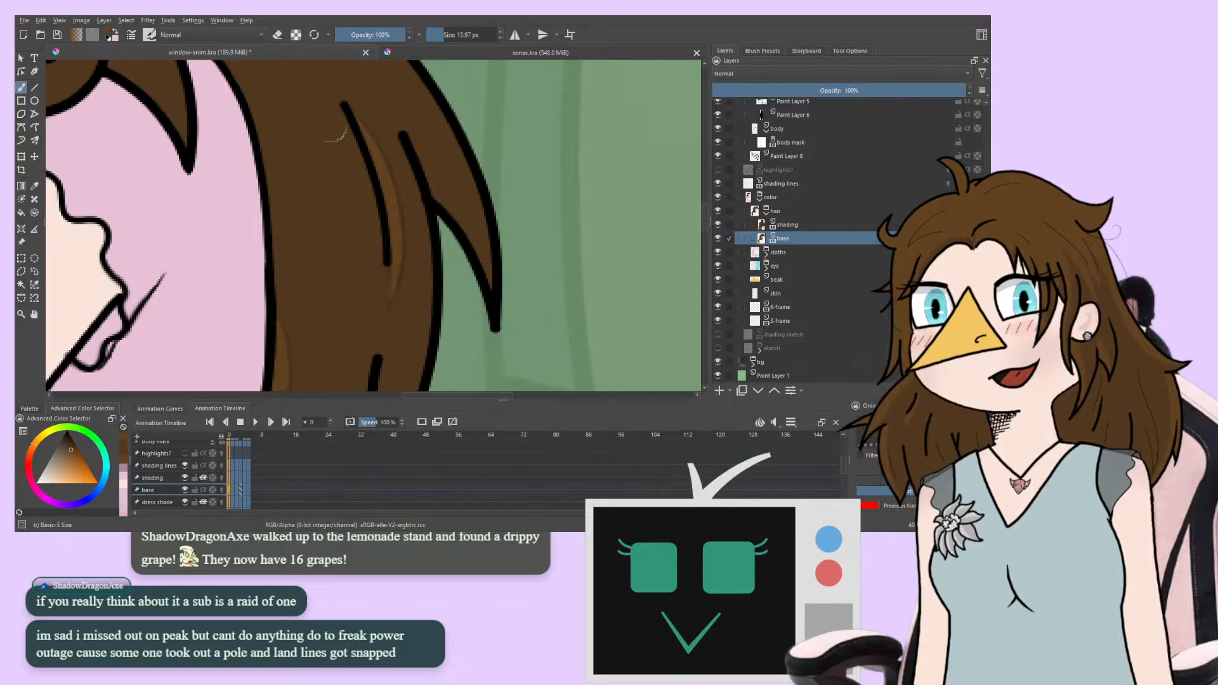
{"action": "key", "text": "e"}
{"action": "key", "text": "e"}
{"action": "key", "text": "Page_Up"}
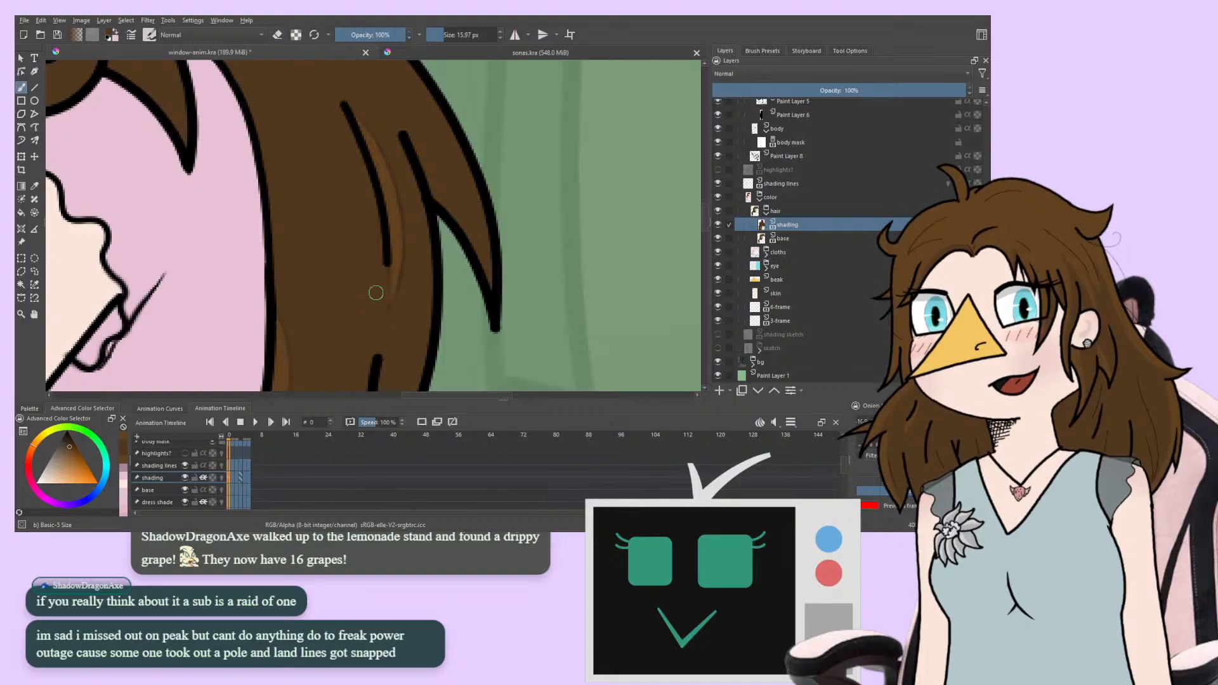
{"action": "left_click_drag", "start_coordinate": [381, 269], "coordinate": [378, 316]}
{"action": "left_click_drag", "start_coordinate": [341, 245], "coordinate": [338, 250]}
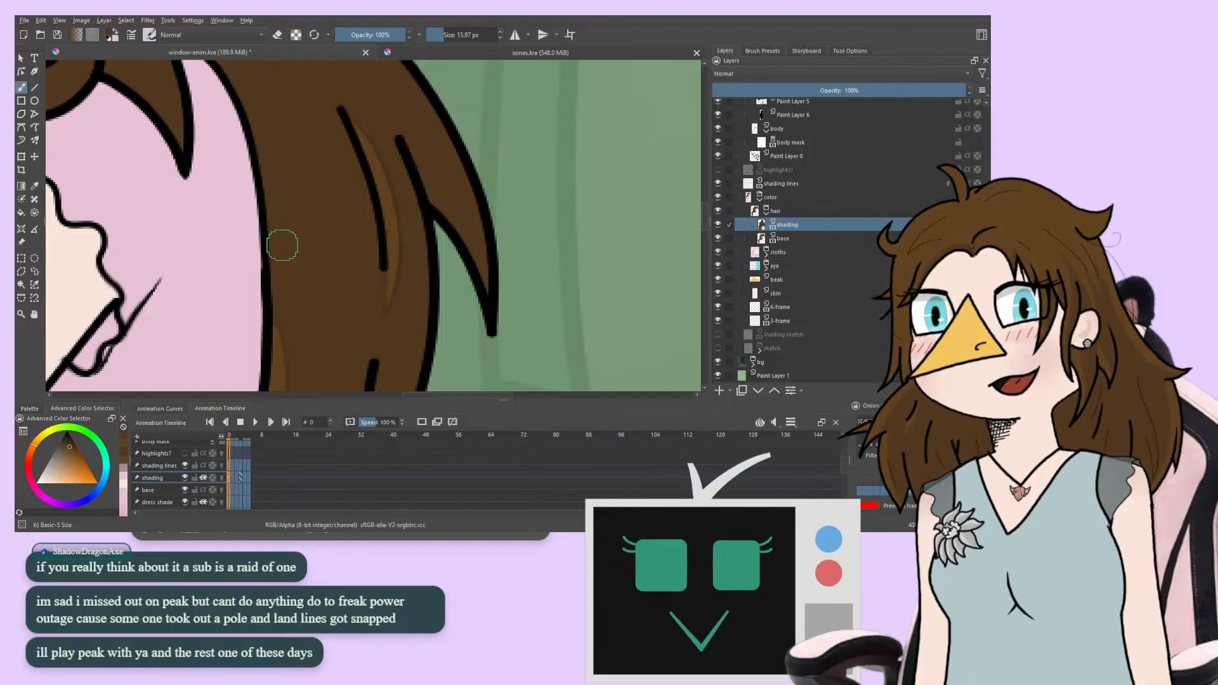
Erase hair shading inside the outward back curl and along the strand line above it on frame 0
{"action": "left_click_drag", "start_coordinate": [282, 182], "coordinate": [310, 114]}
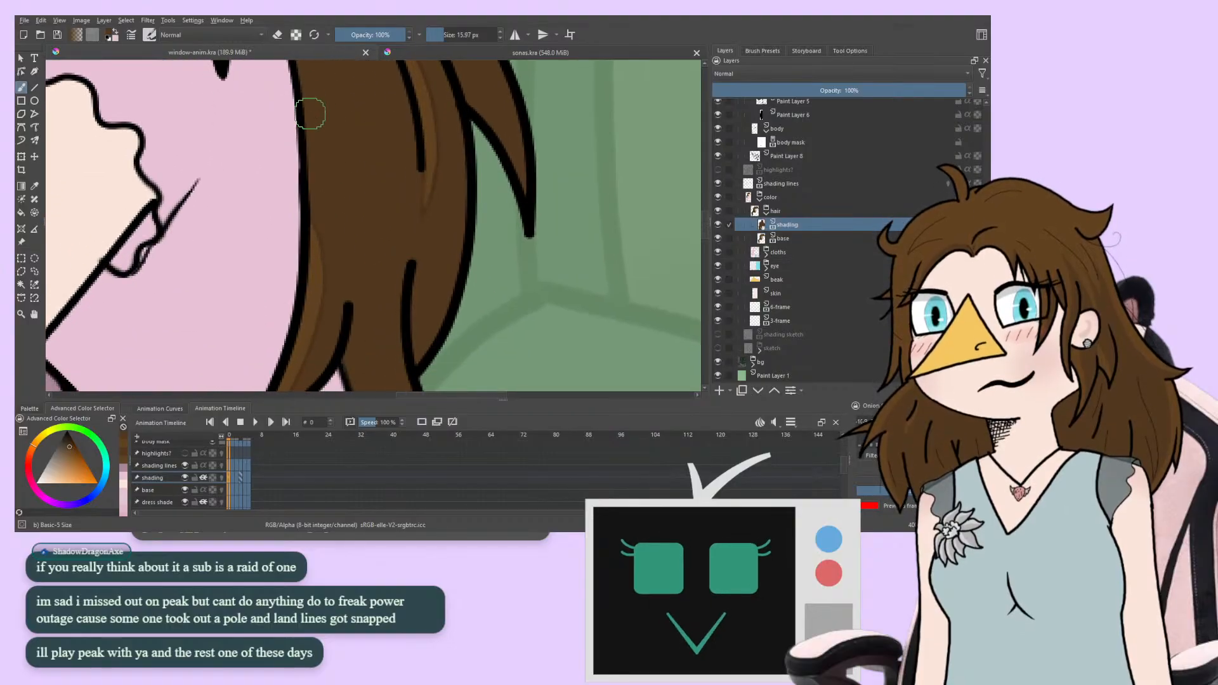
{"action": "left_click_drag", "start_coordinate": [244, 229], "coordinate": [327, 437]}
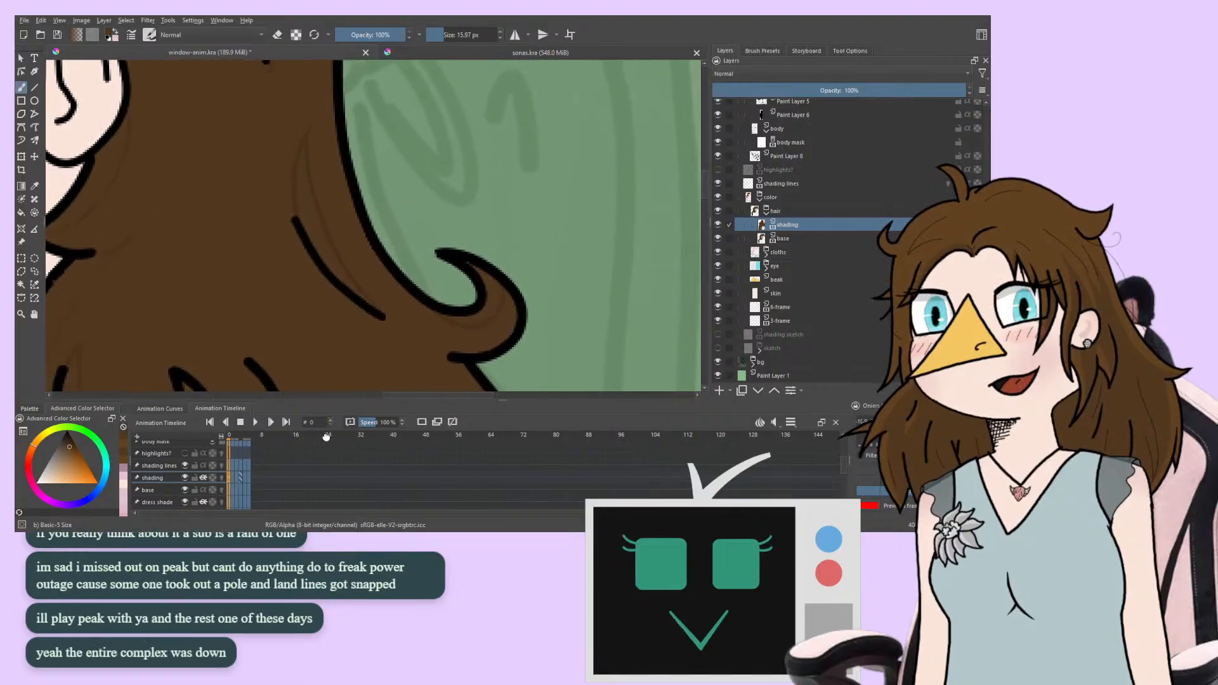
{"action": "mouse_move", "coordinate": [253, 307]}
{"action": "left_mouse_down"}
{"action": "mouse_move", "coordinate": [264, 274]}
{"action": "mouse_move", "coordinate": [234, 270]}
{"action": "left_mouse_up"}
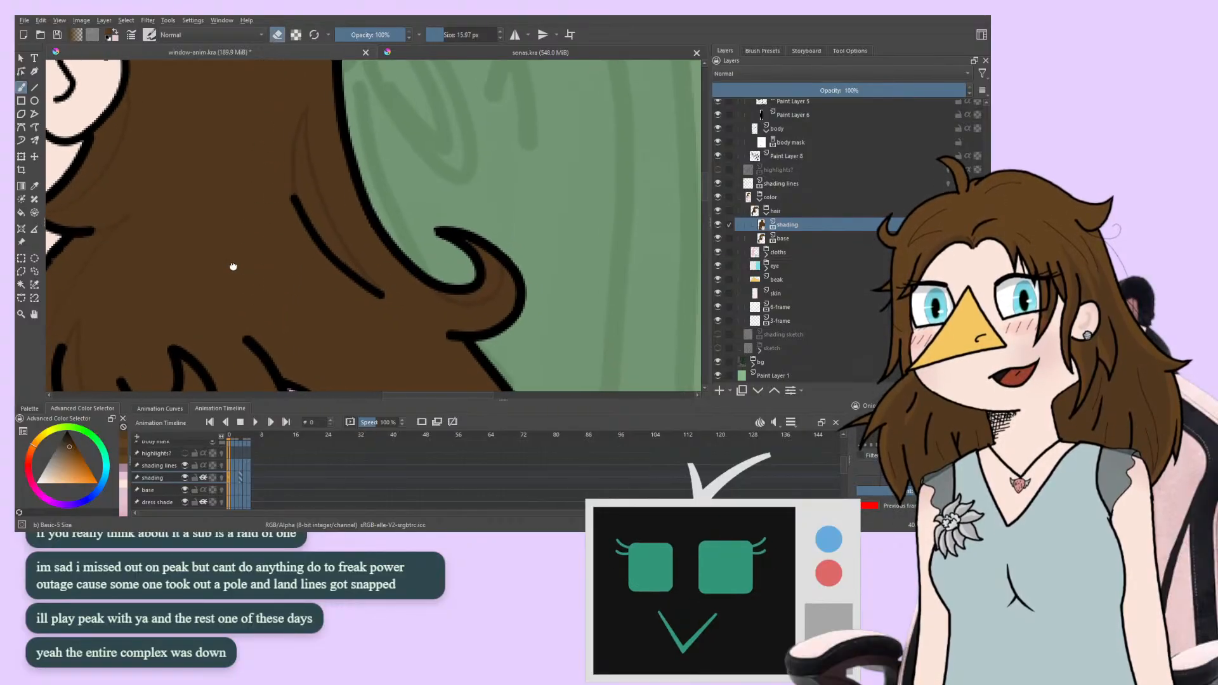
{"action": "key", "text": "e"}
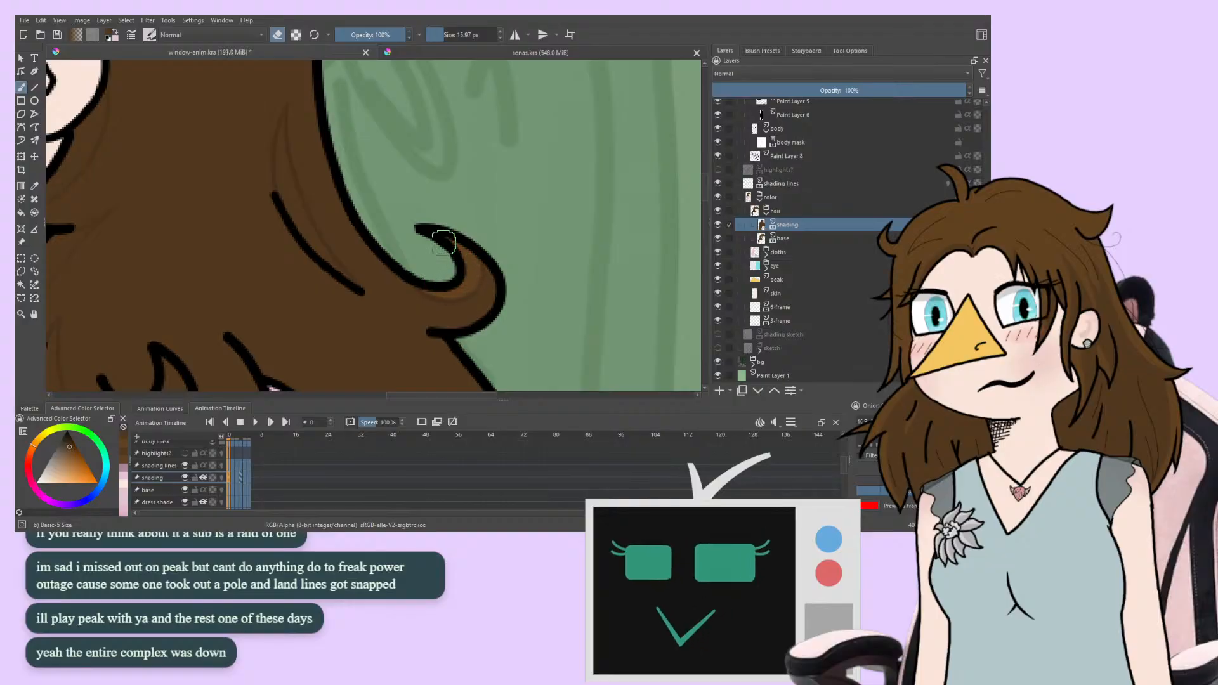
{"action": "left_click_drag", "start_coordinate": [164, 374], "coordinate": [370, 250]}
{"action": "mouse_move", "coordinate": [190, 294]}
{"action": "left_mouse_down"}
{"action": "mouse_move", "coordinate": [114, 373]}
{"action": "mouse_move", "coordinate": [84, 376]}
{"action": "left_mouse_up"}
{"action": "mouse_move", "coordinate": [323, 244]}
{"action": "left_mouse_down"}
{"action": "mouse_move", "coordinate": [315, 264]}
{"action": "mouse_move", "coordinate": [222, 325]}
{"action": "left_mouse_up"}
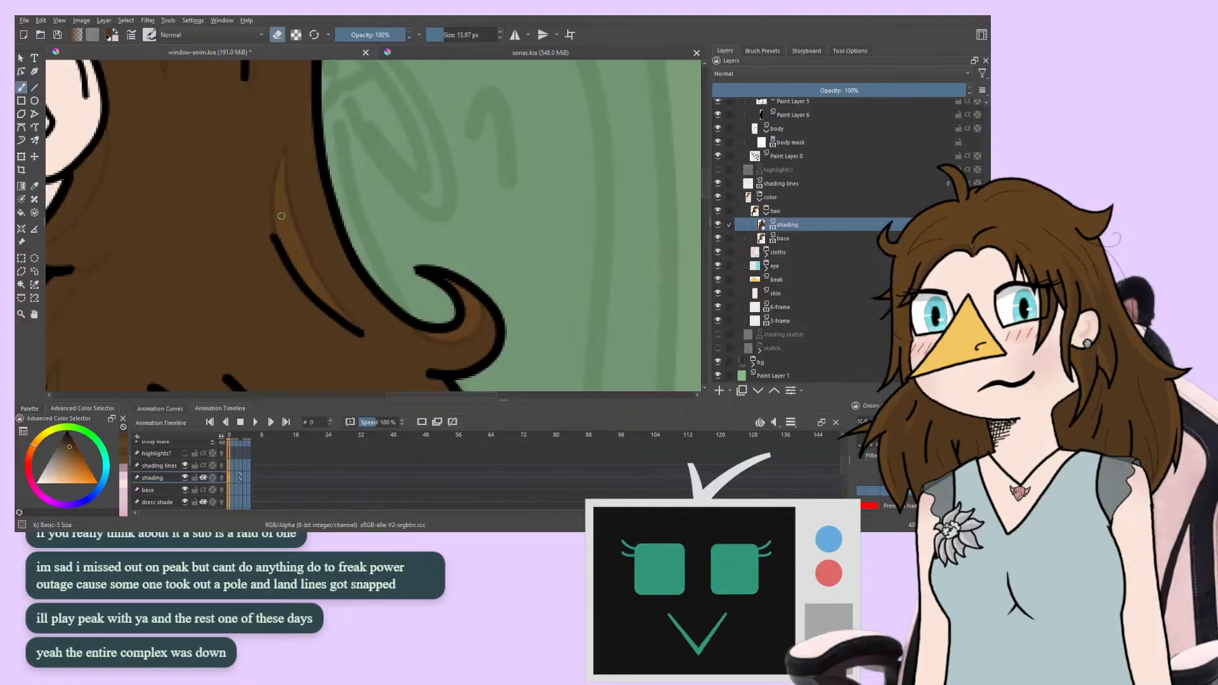
{"action": "left_click_drag", "start_coordinate": [184, 299], "coordinate": [204, 271]}
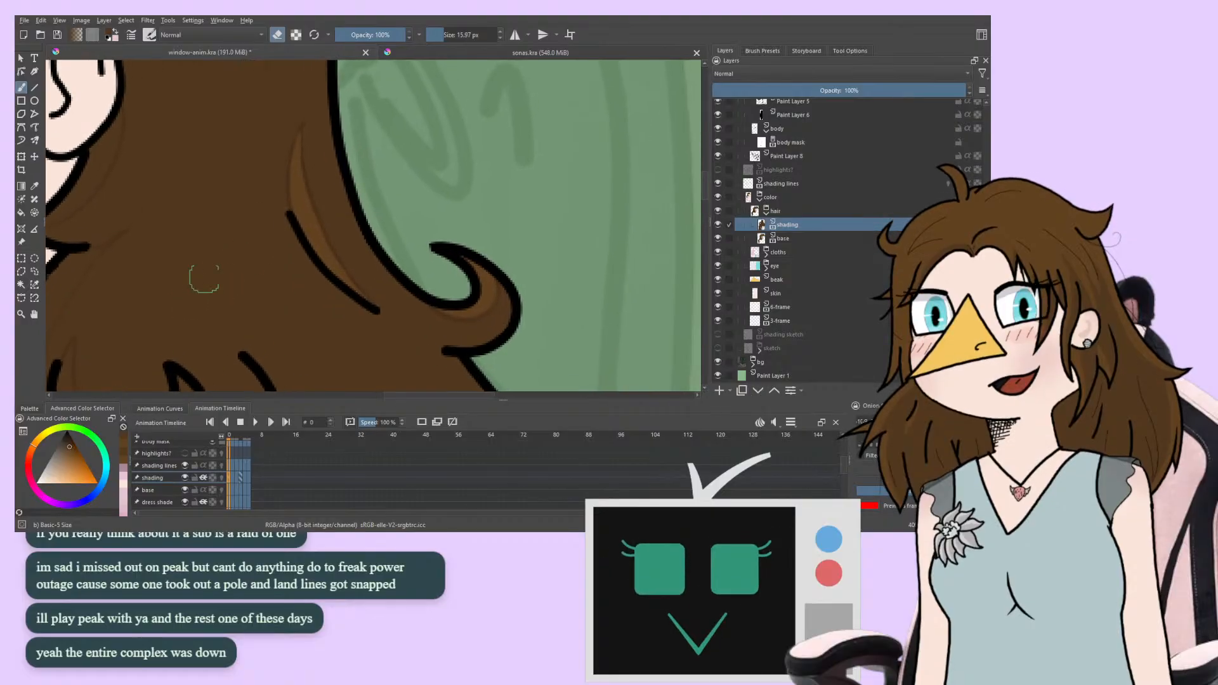
Compare the hair shading with the shading lines layer hidden and shown again
{"action": "left_click", "coordinate": [717, 183]}
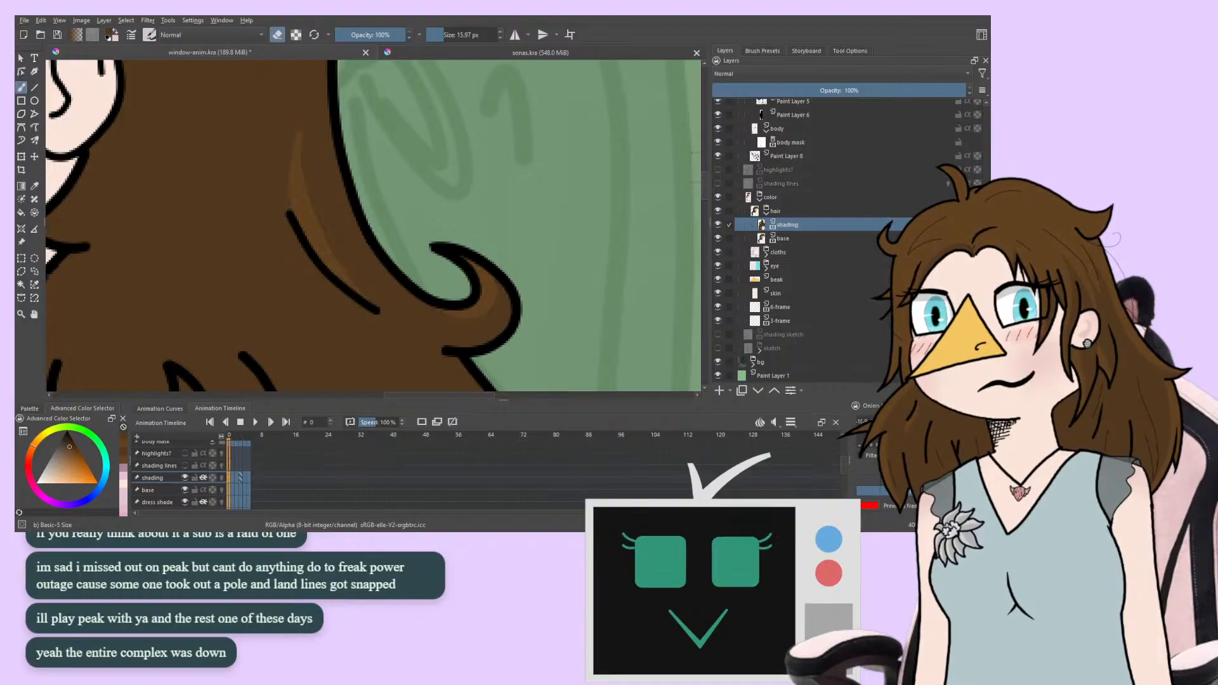
{"action": "left_click", "coordinate": [717, 183]}
{"action": "mouse_move", "coordinate": [239, 321]}
{"action": "left_mouse_down"}
{"action": "mouse_move", "coordinate": [400, 230]}
{"action": "mouse_move", "coordinate": [217, 298]}
{"action": "mouse_move", "coordinate": [171, 98]}
{"action": "mouse_move", "coordinate": [130, 118]}
{"action": "mouse_move", "coordinate": [247, 311]}
{"action": "left_mouse_up"}
Erase hair shading along the outer edge of the front curl resting on the shoulder
{"action": "scroll", "coordinate": [273, 318], "scroll_direction": "down", "scroll_amount": 2}
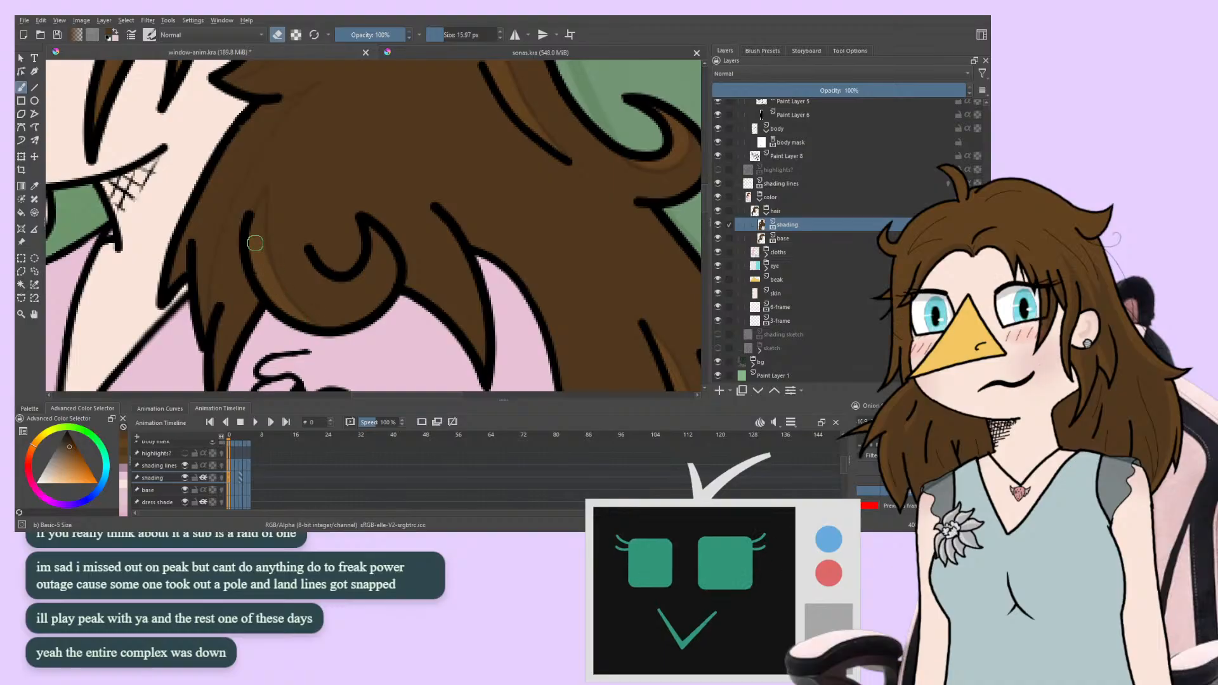
{"action": "scroll", "coordinate": [255, 243], "scroll_direction": "up", "scroll_amount": 2}
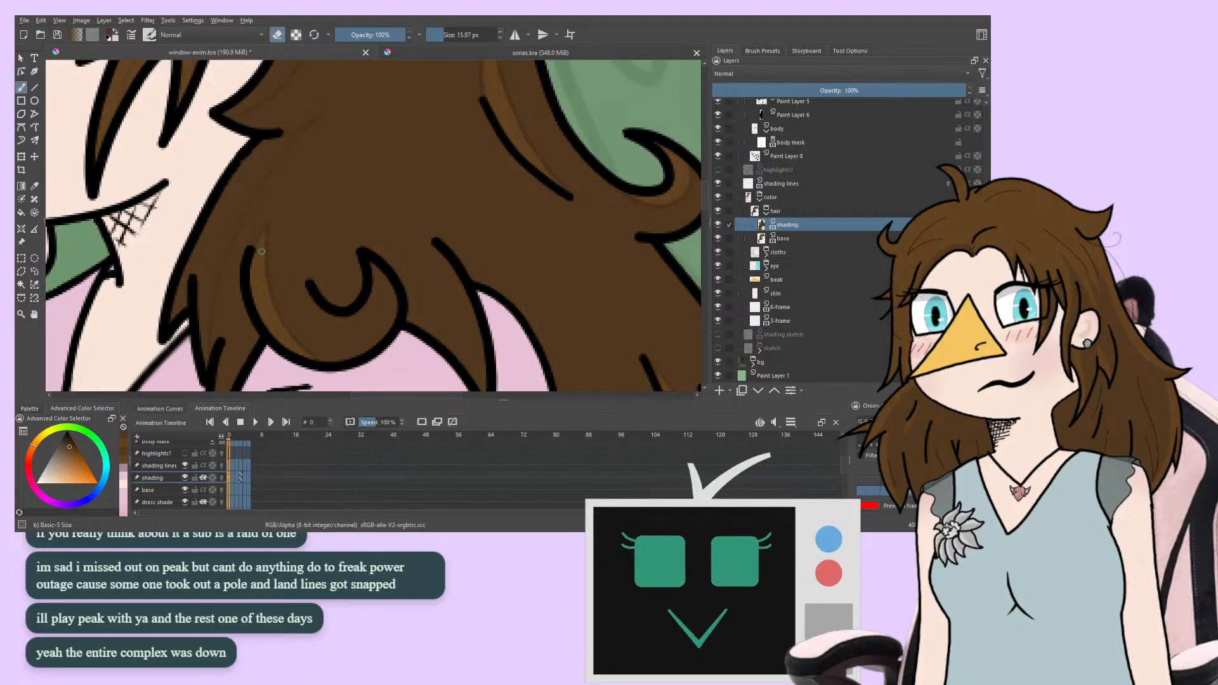
{"action": "left_click_drag", "start_coordinate": [215, 375], "coordinate": [324, 232]}
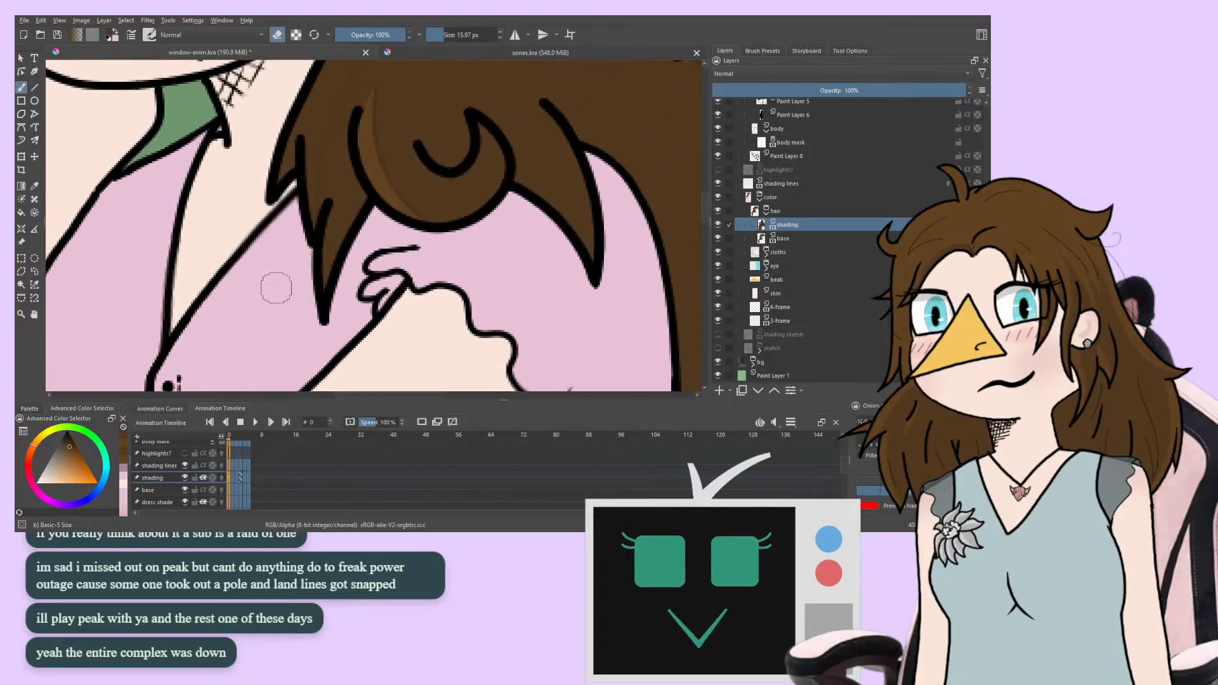
{"action": "left_click_drag", "start_coordinate": [292, 294], "coordinate": [330, 282]}
{"action": "left_click_drag", "start_coordinate": [296, 326], "coordinate": [305, 343]}
{"action": "left_click_drag", "start_coordinate": [247, 154], "coordinate": [279, 314]}
Mirror the canvas view, erase hair shading along the edge beside the neck and below the ear, and restore the view's orientation
{"action": "key", "text": "m"}
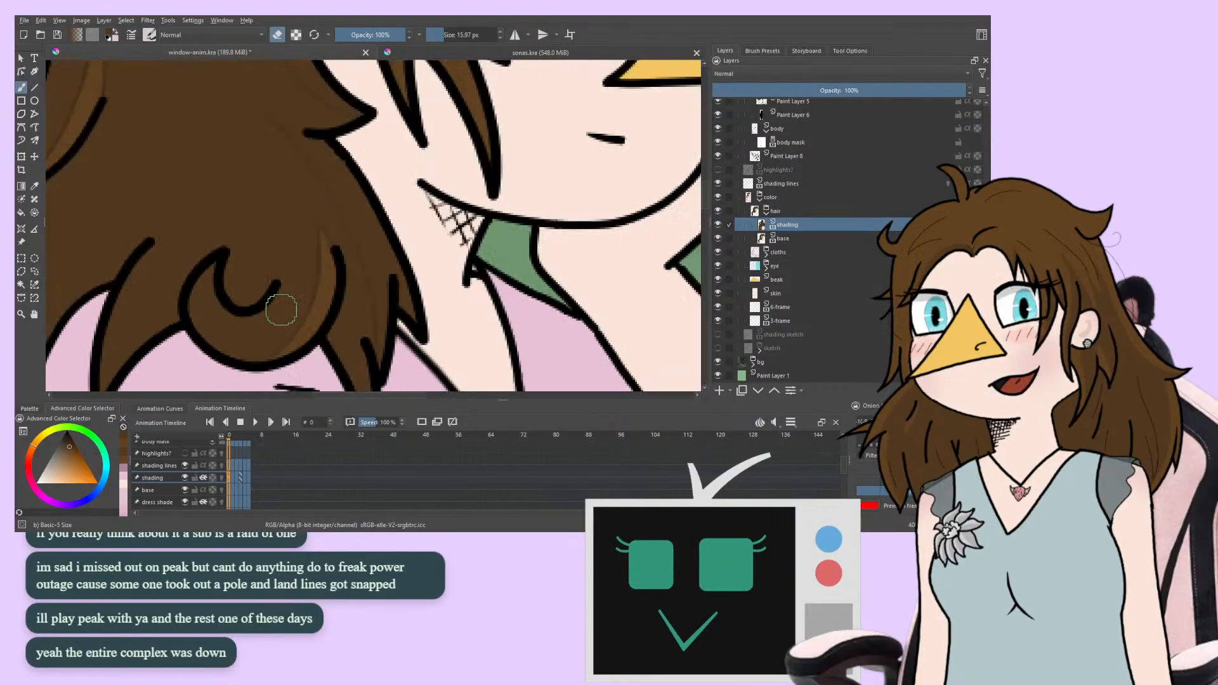
{"action": "key", "text": "m"}
{"action": "key", "text": "m"}
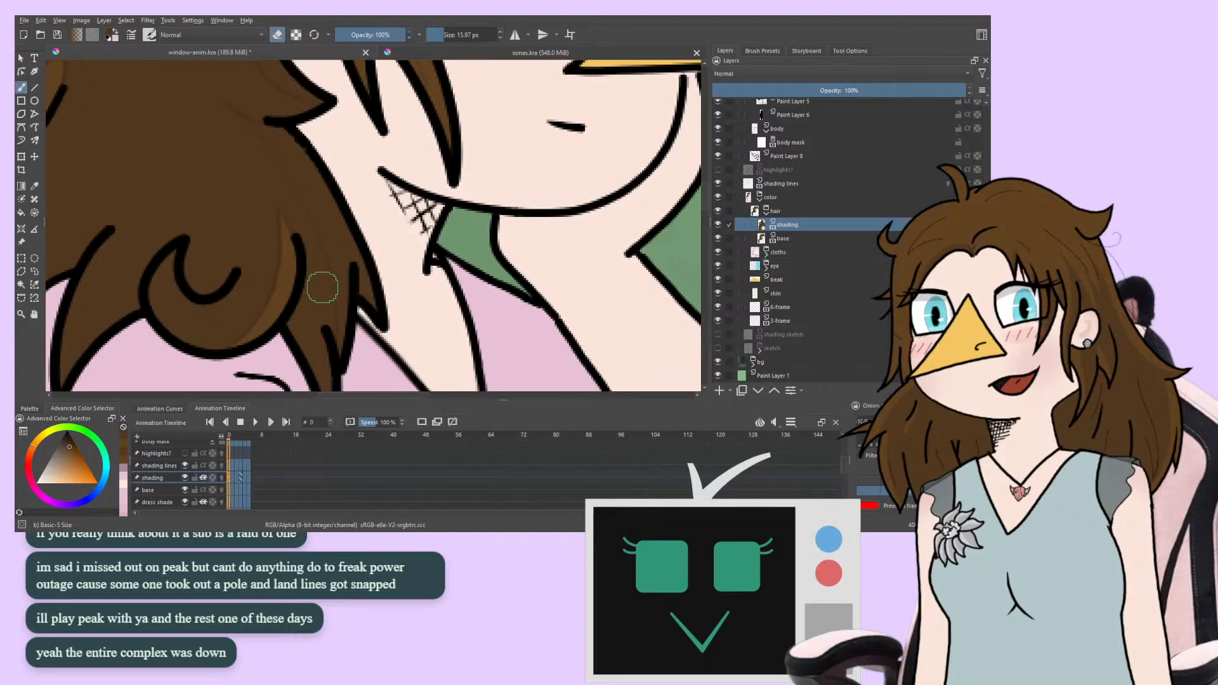
{"action": "scroll", "coordinate": [279, 275], "scroll_direction": "up", "scroll_amount": 3}
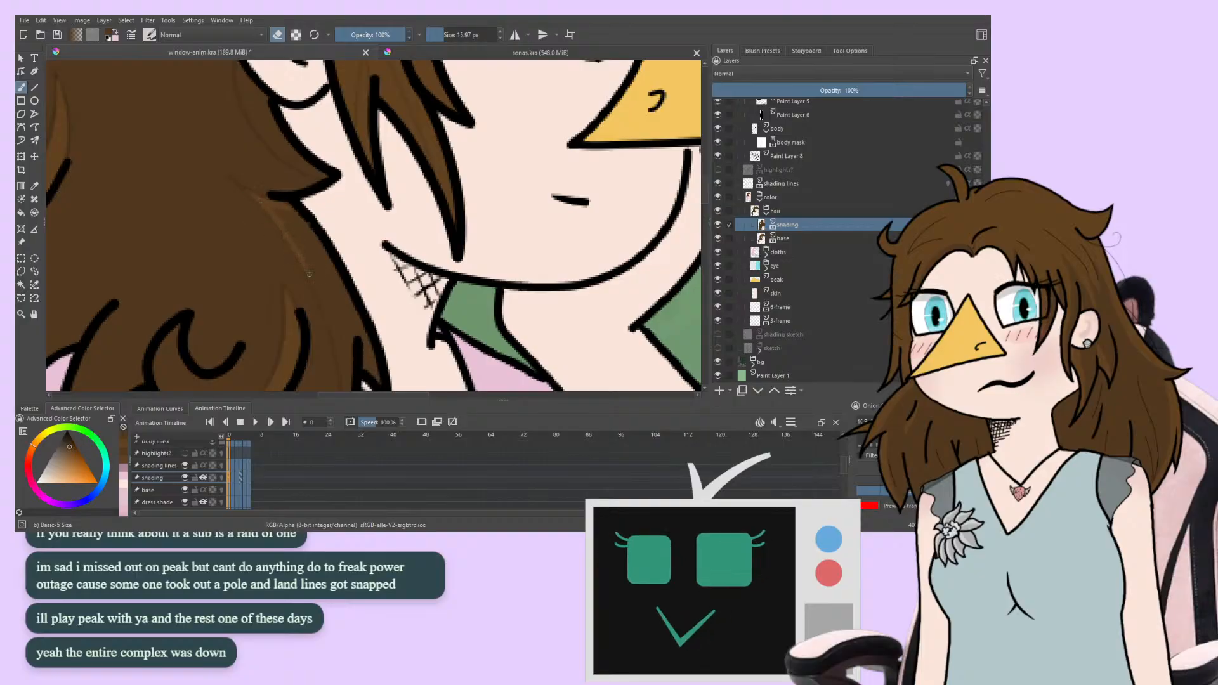
{"action": "scroll", "coordinate": [334, 273], "scroll_direction": "down", "scroll_amount": 2}
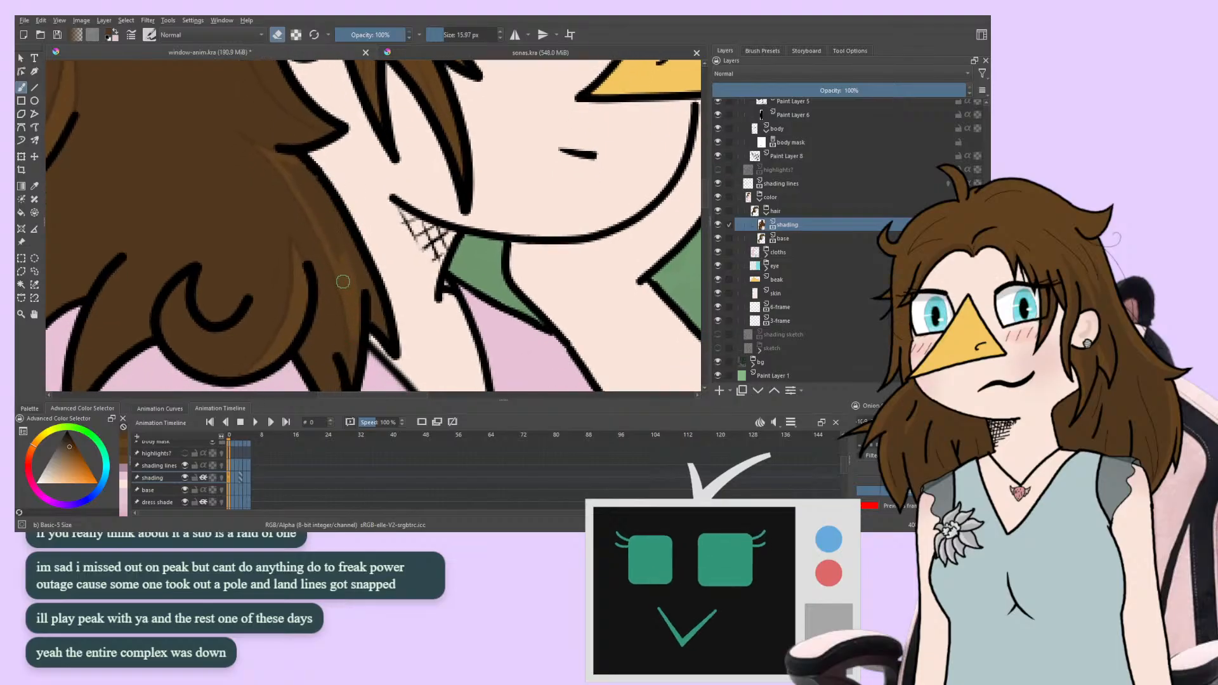
{"action": "scroll", "coordinate": [246, 270], "scroll_direction": "down", "scroll_amount": 3}
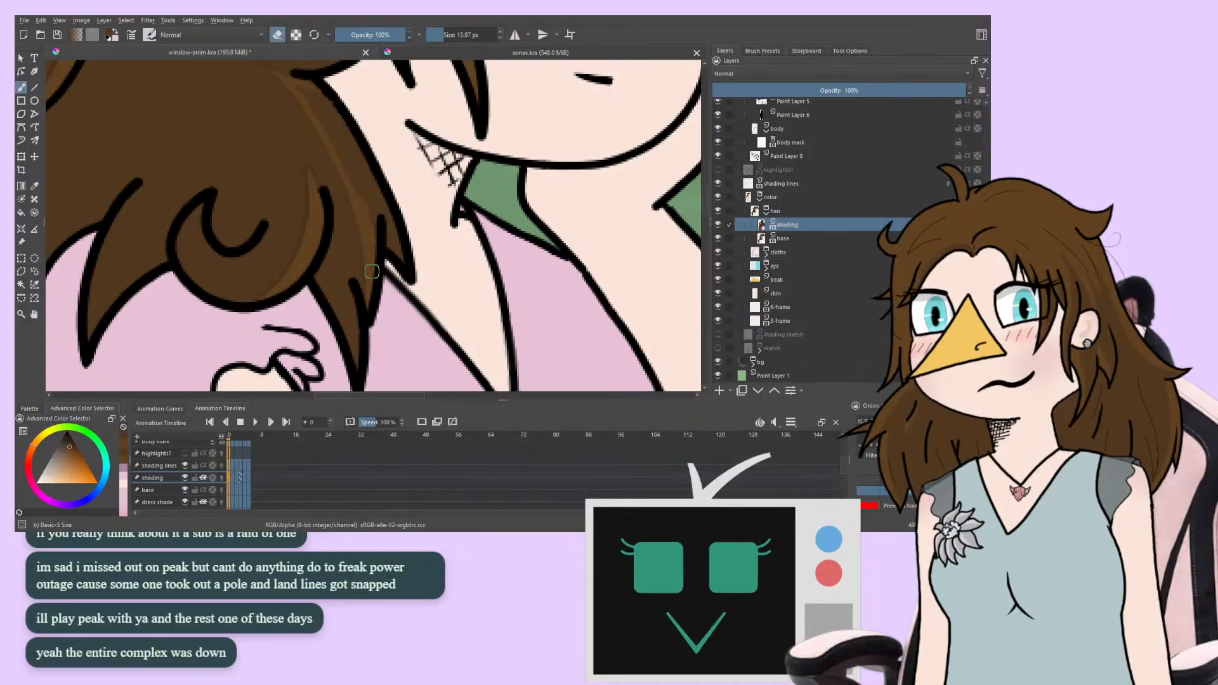
{"action": "scroll", "coordinate": [280, 240], "scroll_direction": "up", "scroll_amount": 2}
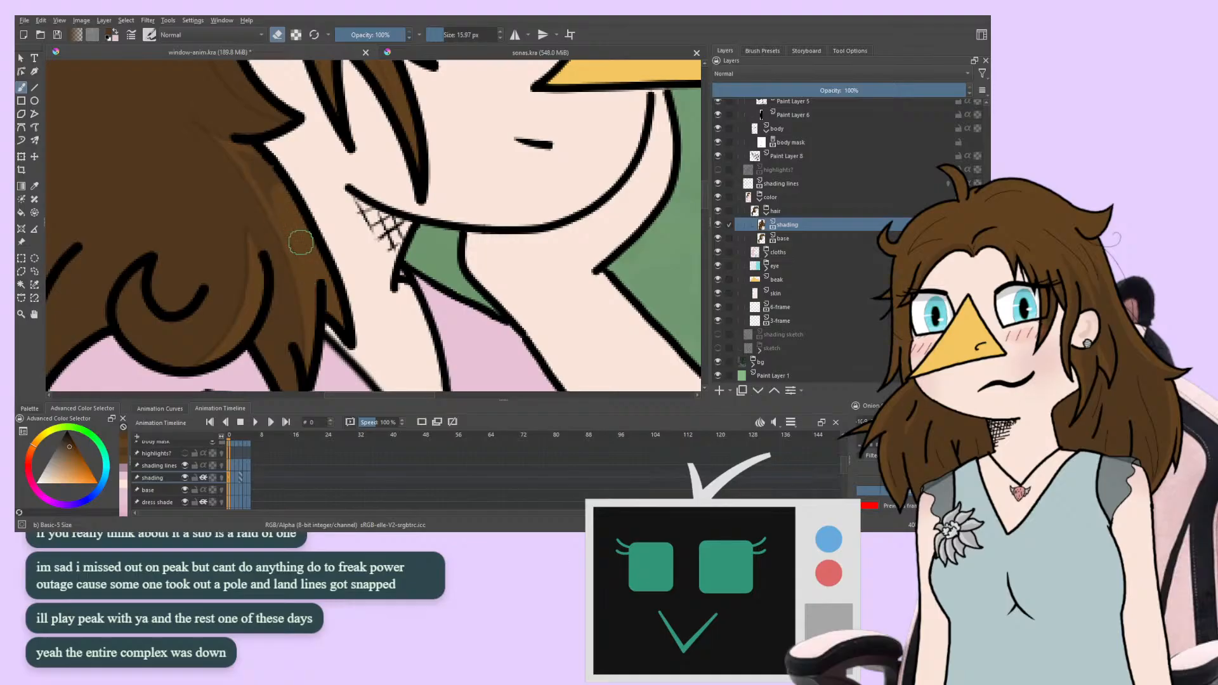
{"action": "scroll", "coordinate": [209, 270], "scroll_direction": "up", "scroll_amount": 3}
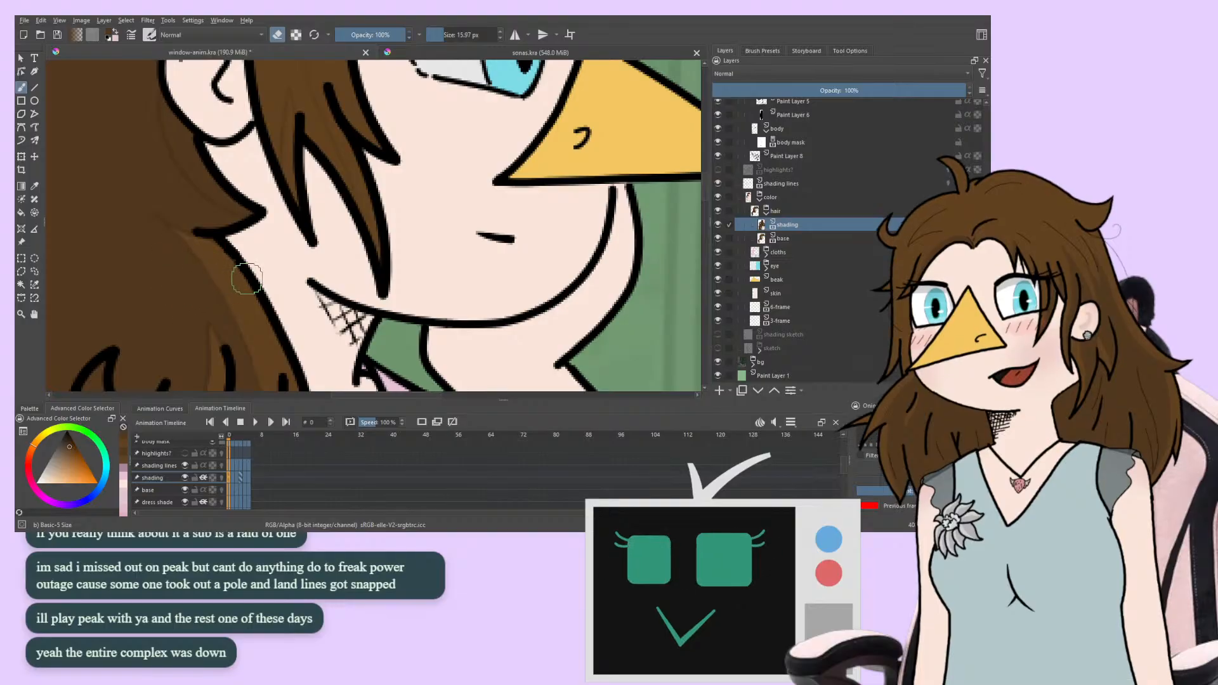
{"action": "mouse_move", "coordinate": [204, 280]}
{"action": "left_mouse_down"}
{"action": "mouse_move", "coordinate": [326, 120]}
{"action": "mouse_move", "coordinate": [378, 348]}
{"action": "mouse_move", "coordinate": [315, 239]}
{"action": "mouse_move", "coordinate": [277, 276]}
{"action": "mouse_move", "coordinate": [253, 274]}
{"action": "mouse_move", "coordinate": [283, 313]}
{"action": "left_mouse_up"}
{"action": "key", "text": "m"}
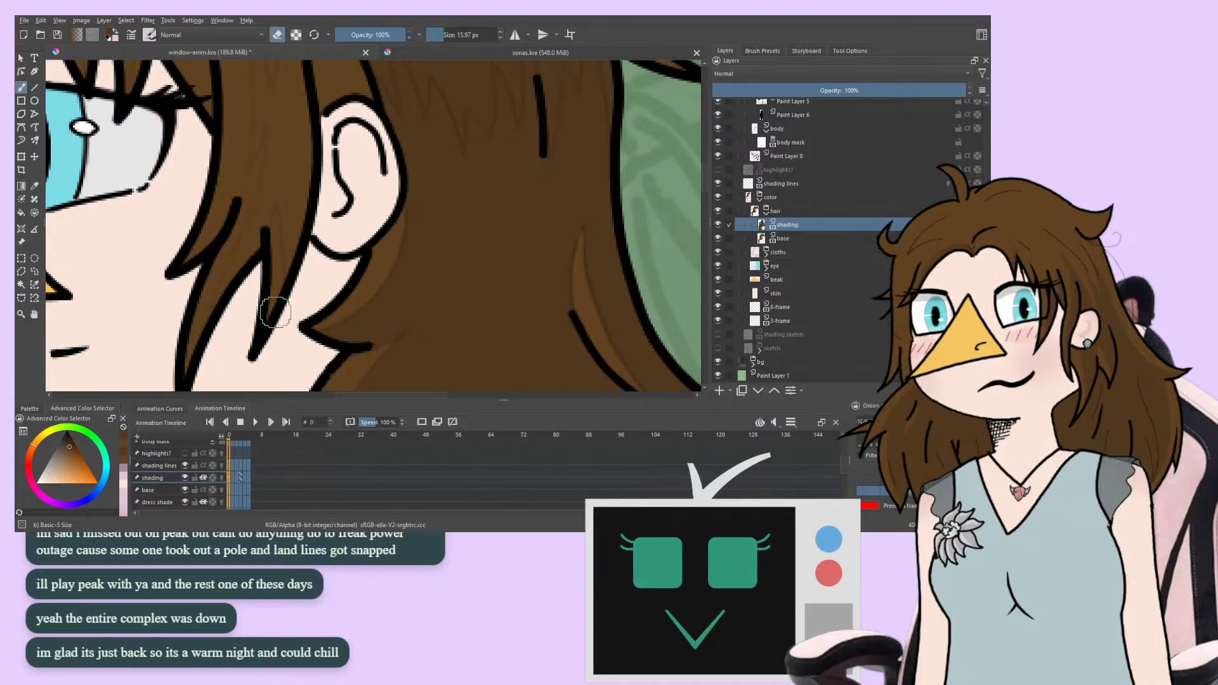
Erase hair shading along the back of the strand line above the ear, reducing the eraser size to 7.34 px
{"action": "mouse_move", "coordinate": [214, 323]}
{"action": "left_mouse_down"}
{"action": "mouse_move", "coordinate": [400, 114]}
{"action": "mouse_move", "coordinate": [164, 226]}
{"action": "mouse_move", "coordinate": [184, 173]}
{"action": "mouse_move", "coordinate": [198, 264]}
{"action": "left_mouse_up"}
{"action": "scroll", "coordinate": [171, 226], "scroll_direction": "down", "scroll_amount": 5}
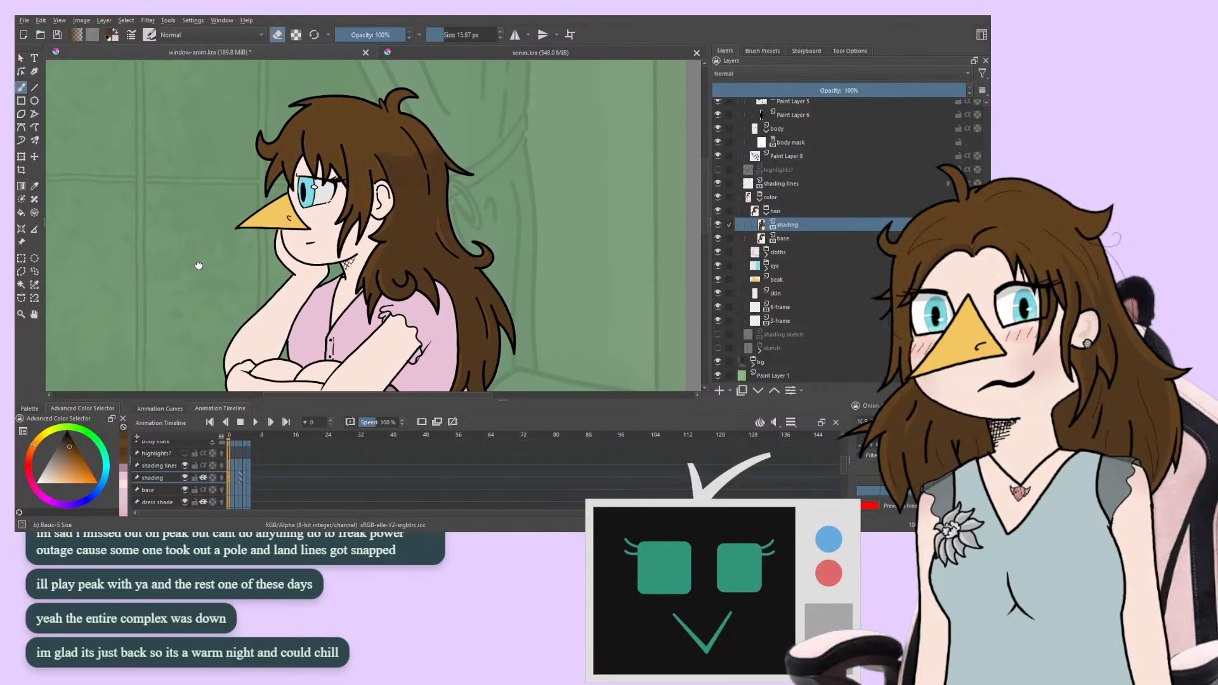
{"action": "scroll", "coordinate": [310, 193], "scroll_direction": "up", "scroll_amount": 3}
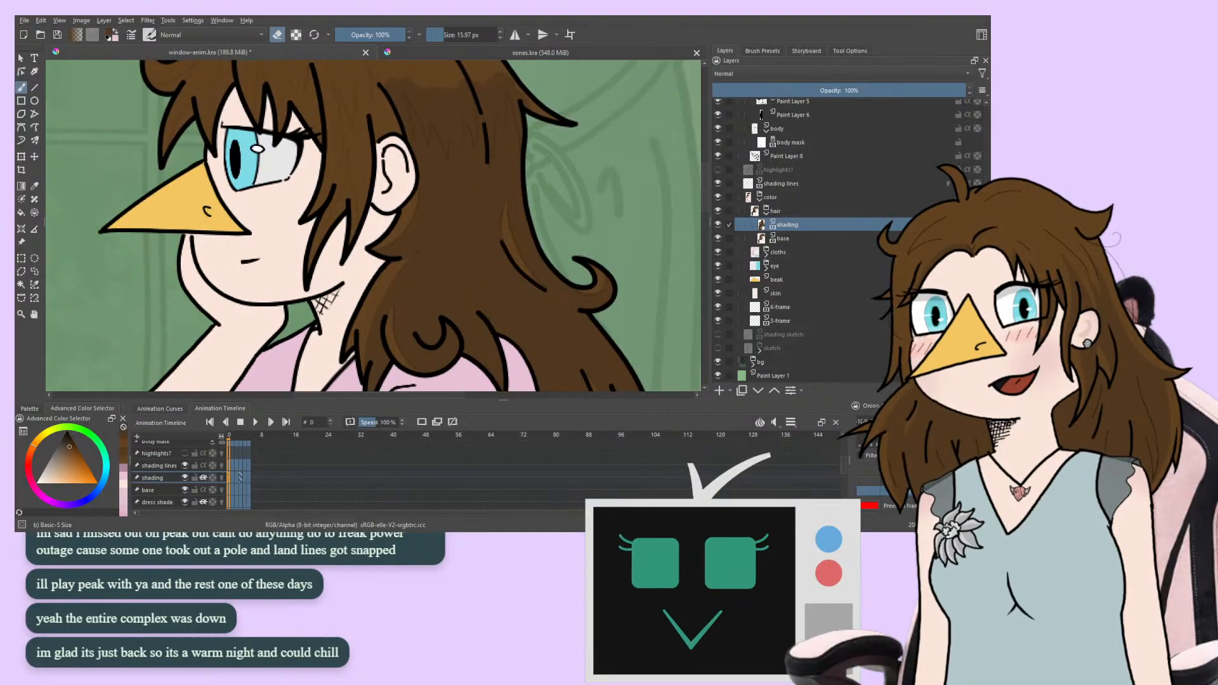
{"action": "scroll", "coordinate": [147, 281], "scroll_direction": "up", "scroll_amount": 2}
{"action": "scroll", "coordinate": [147, 281], "scroll_direction": "up", "scroll_amount": 2}
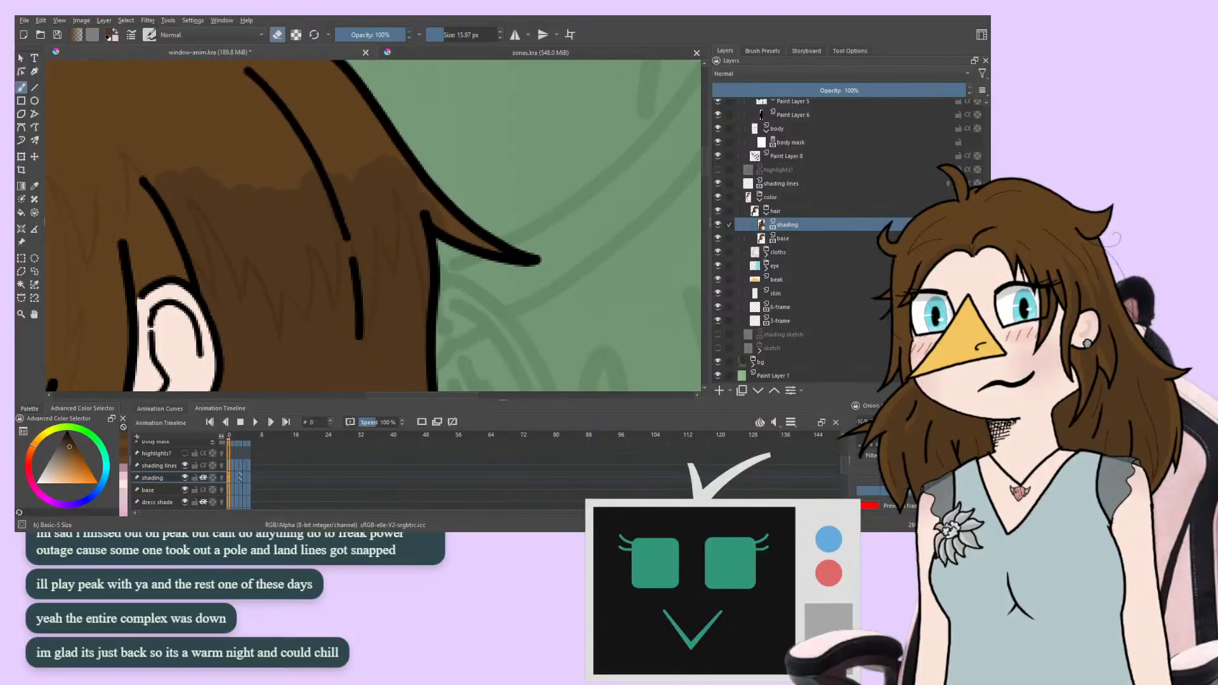
{"action": "scroll", "coordinate": [163, 239], "scroll_direction": "up", "scroll_amount": 2}
{"action": "mouse_move", "coordinate": [251, 254]}
{"action": "left_mouse_down"}
{"action": "mouse_move", "coordinate": [231, 204]}
{"action": "mouse_move", "coordinate": [213, 63]}
{"action": "left_mouse_up"}
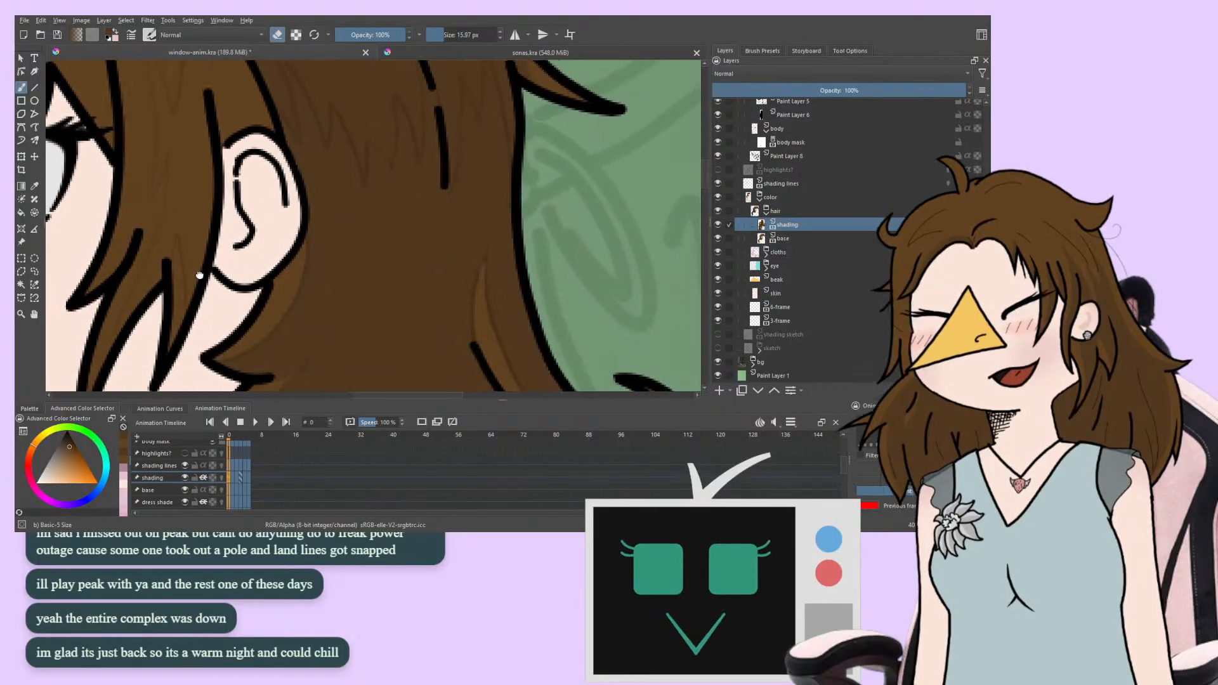
{"action": "left_click_drag", "start_coordinate": [199, 273], "coordinate": [219, 434]}
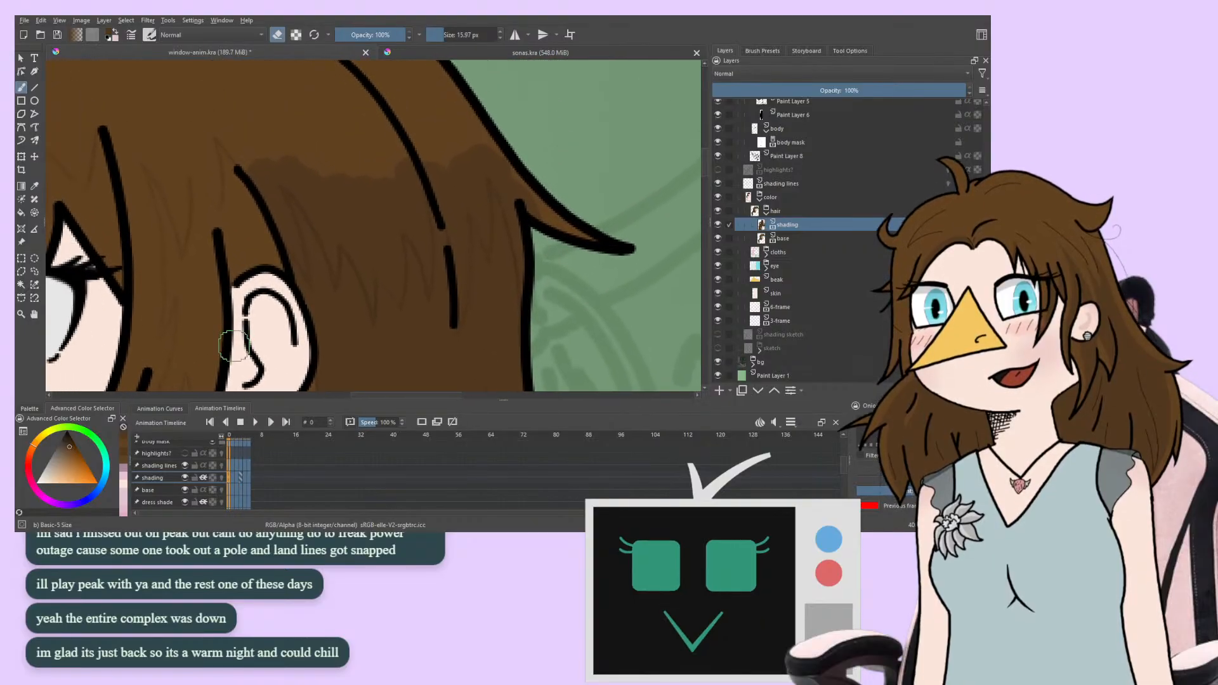
{"action": "mouse_move", "coordinate": [247, 253]}
{"action": "left_mouse_down"}
{"action": "mouse_move", "coordinate": [217, 46]}
{"action": "mouse_move", "coordinate": [234, 260]}
{"action": "left_mouse_up"}
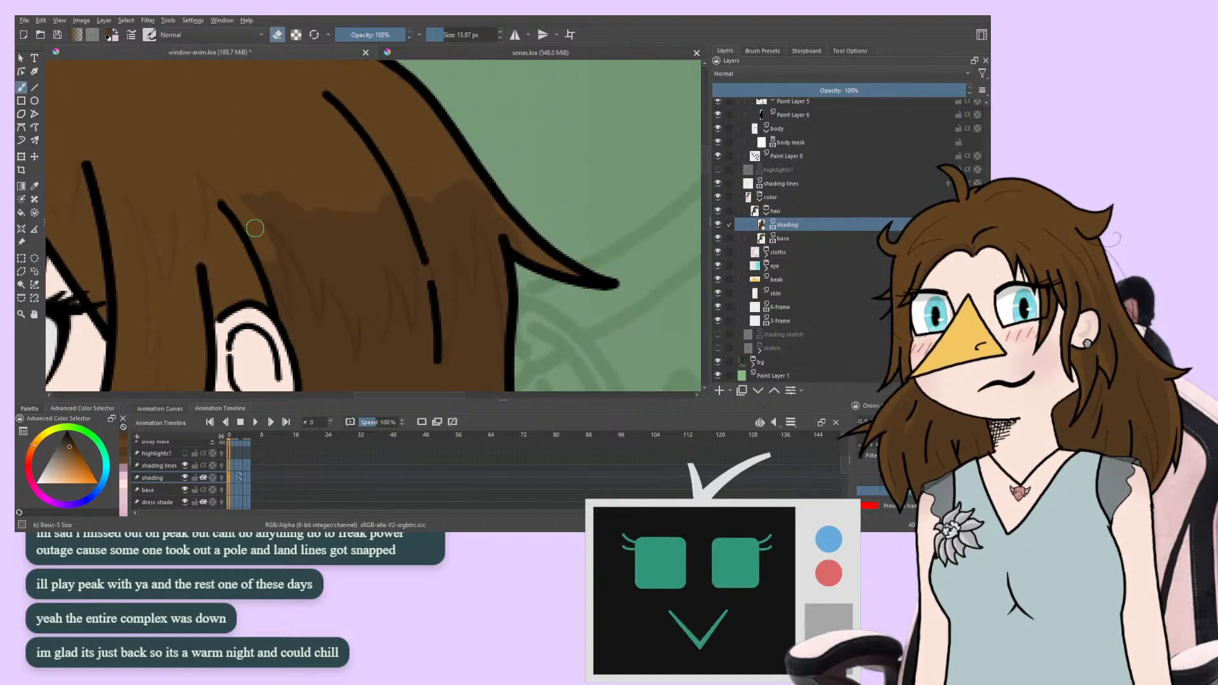
{"action": "left_click", "coordinate": [439, 36]}
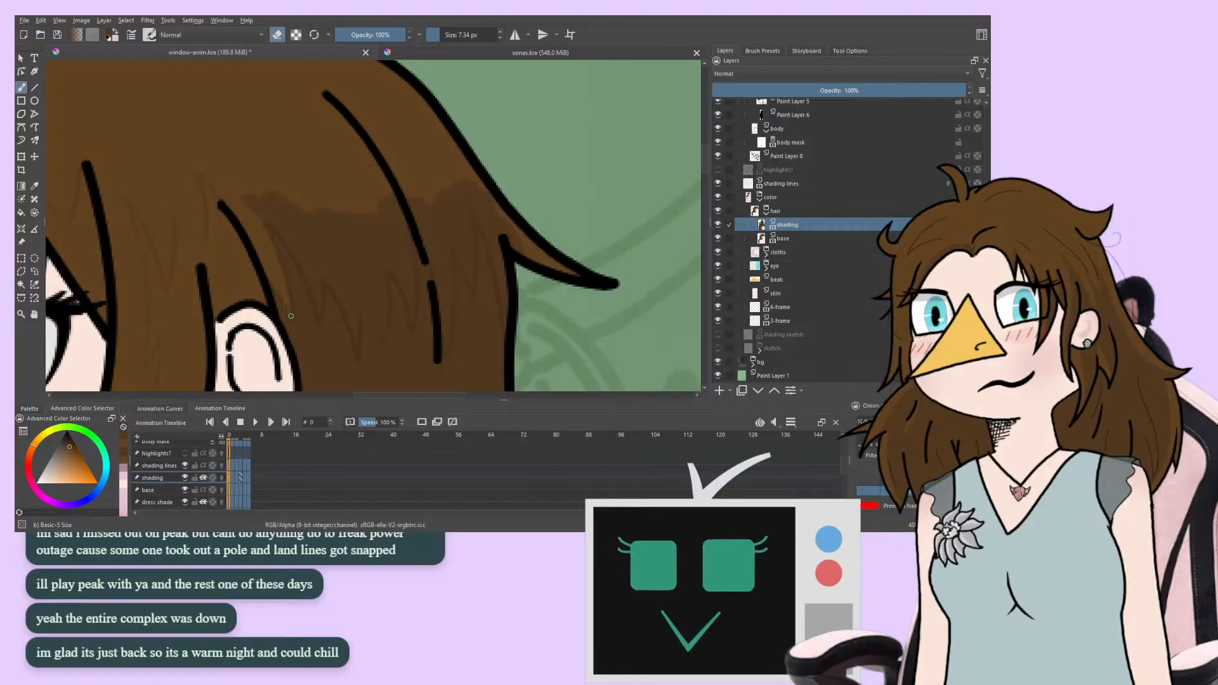
Erase the upper edge of the hair shading into pointed strands between the ear and the back strand line, clearing the area above them
{"action": "left_click_drag", "start_coordinate": [273, 272], "coordinate": [253, 260]}
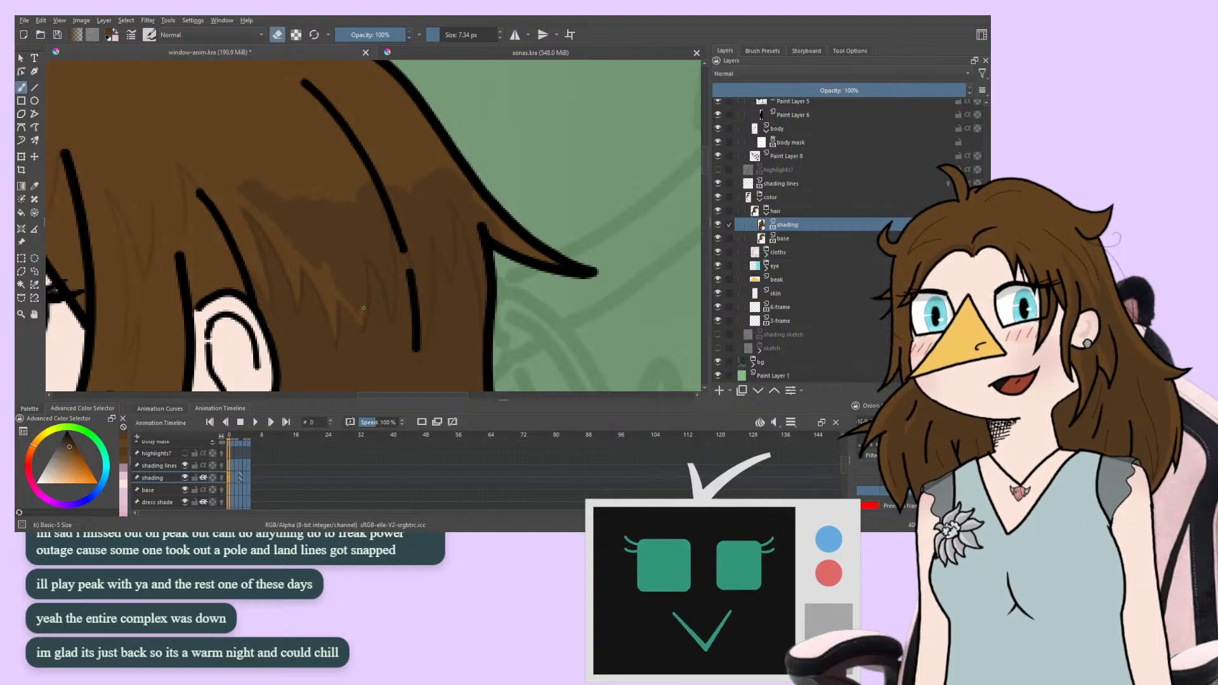
{"action": "left_click_drag", "start_coordinate": [363, 267], "coordinate": [360, 301]}
{"action": "left_click_drag", "start_coordinate": [245, 275], "coordinate": [175, 250]}
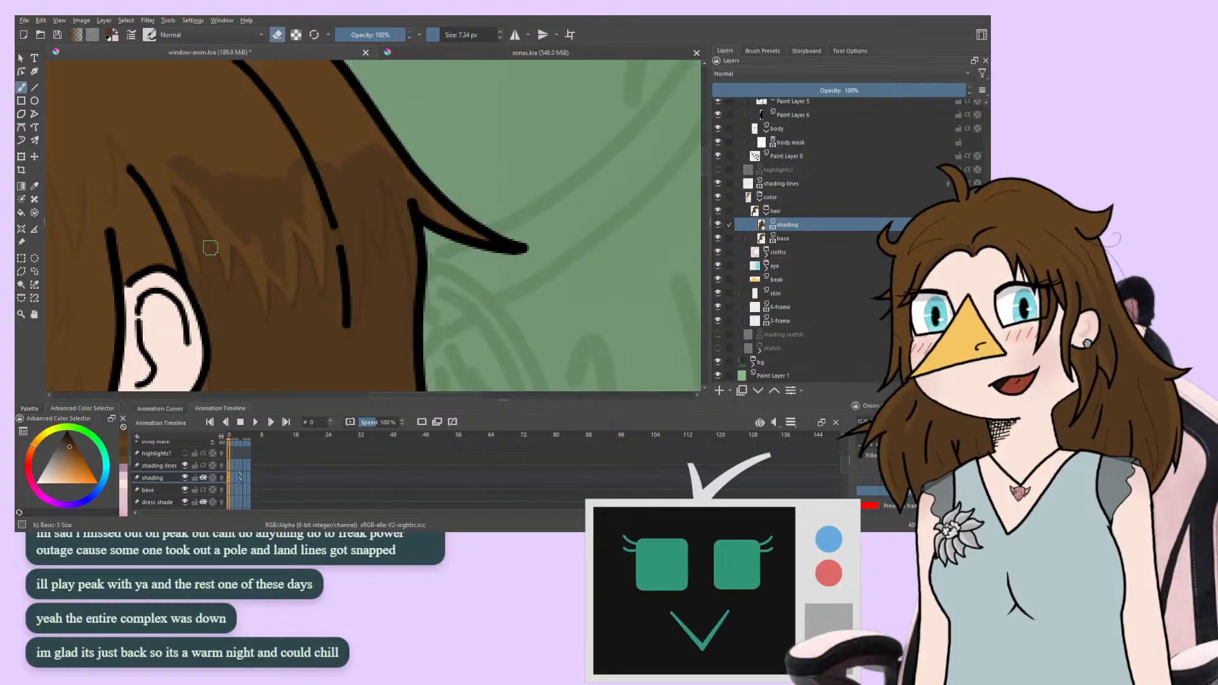
{"action": "mouse_move", "coordinate": [200, 286]}
{"action": "left_mouse_down"}
{"action": "mouse_move", "coordinate": [225, 310]}
{"action": "mouse_move", "coordinate": [295, 321]}
{"action": "mouse_move", "coordinate": [249, 330]}
{"action": "left_mouse_up"}
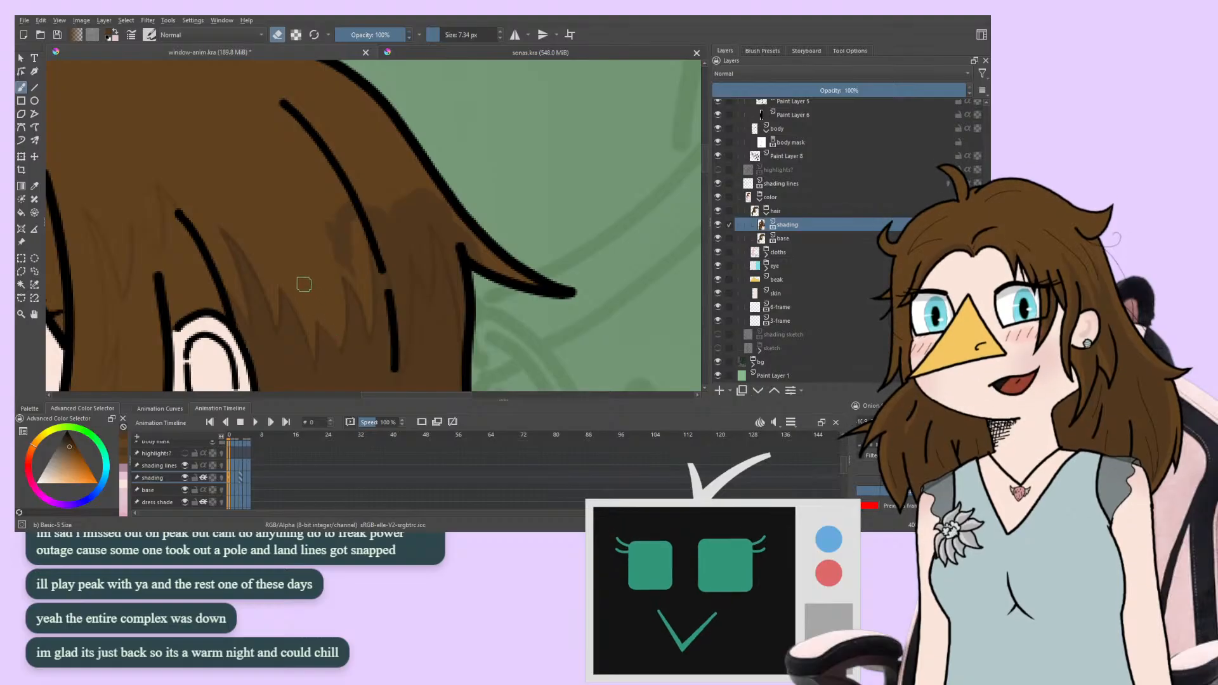
{"action": "scroll", "coordinate": [214, 317], "scroll_direction": "right", "scroll_amount": 1}
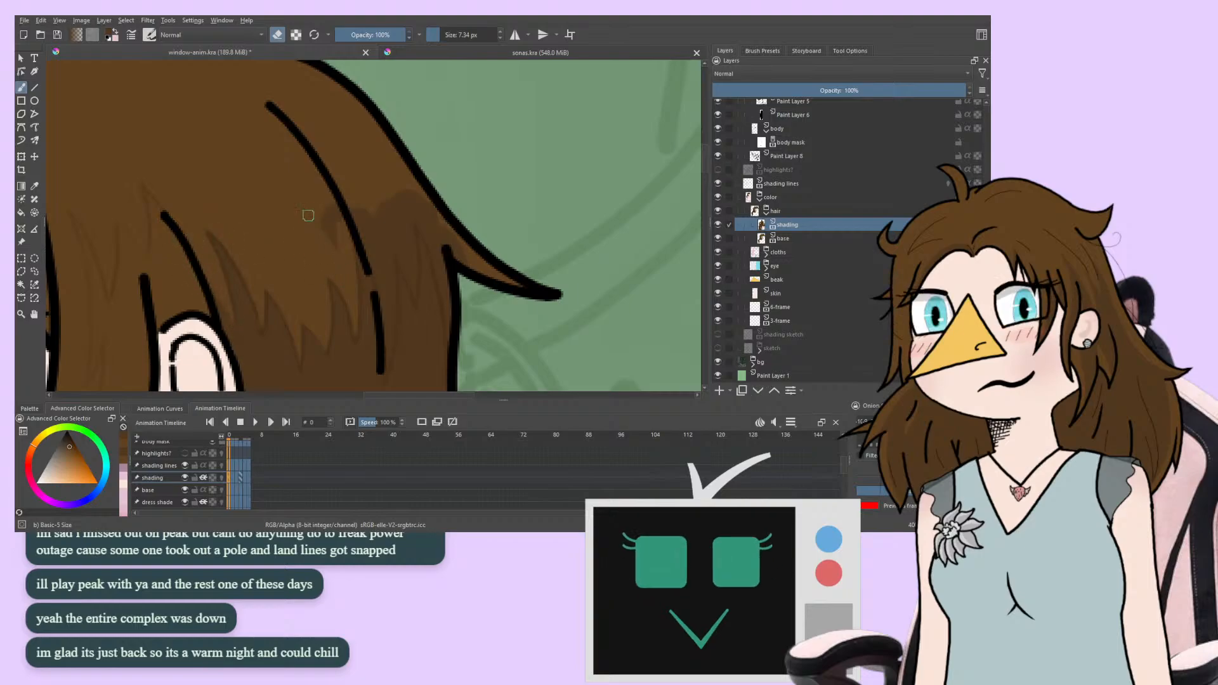
{"action": "left_click_drag", "start_coordinate": [267, 228], "coordinate": [232, 217]}
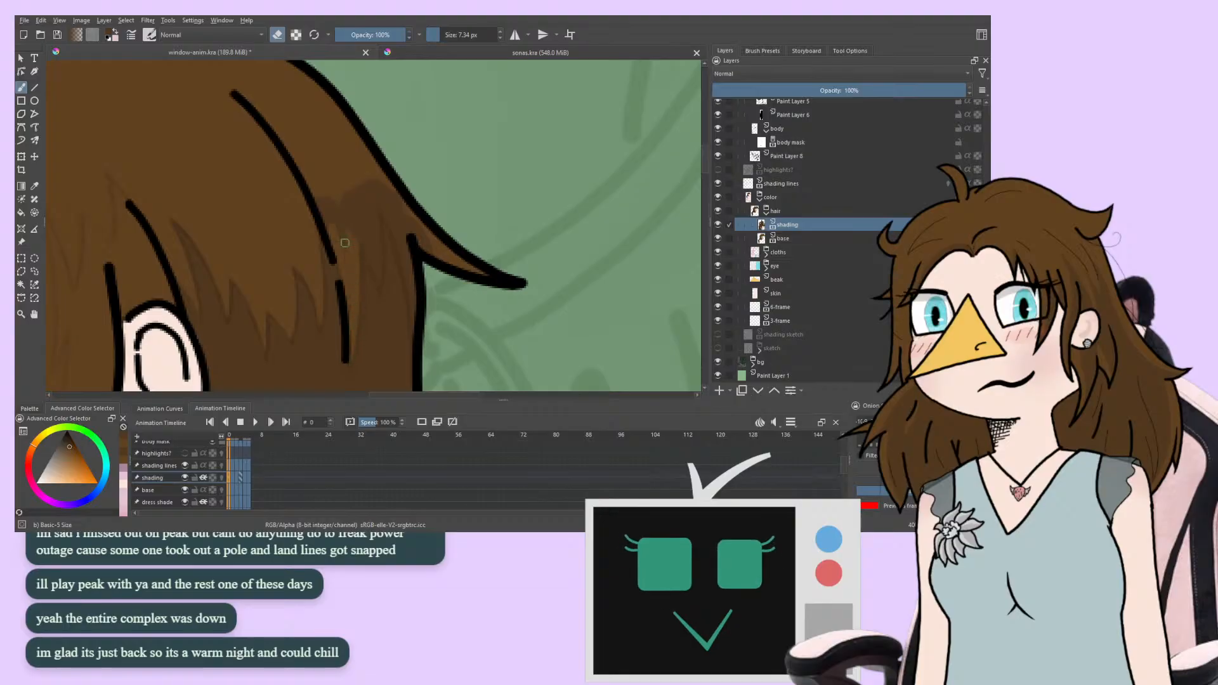
Erase hair shading into pointed strands between the back strand line and the outer hair edge beside the flicked-out tip
{"action": "scroll", "coordinate": [323, 217], "scroll_direction": "down", "scroll_amount": 3}
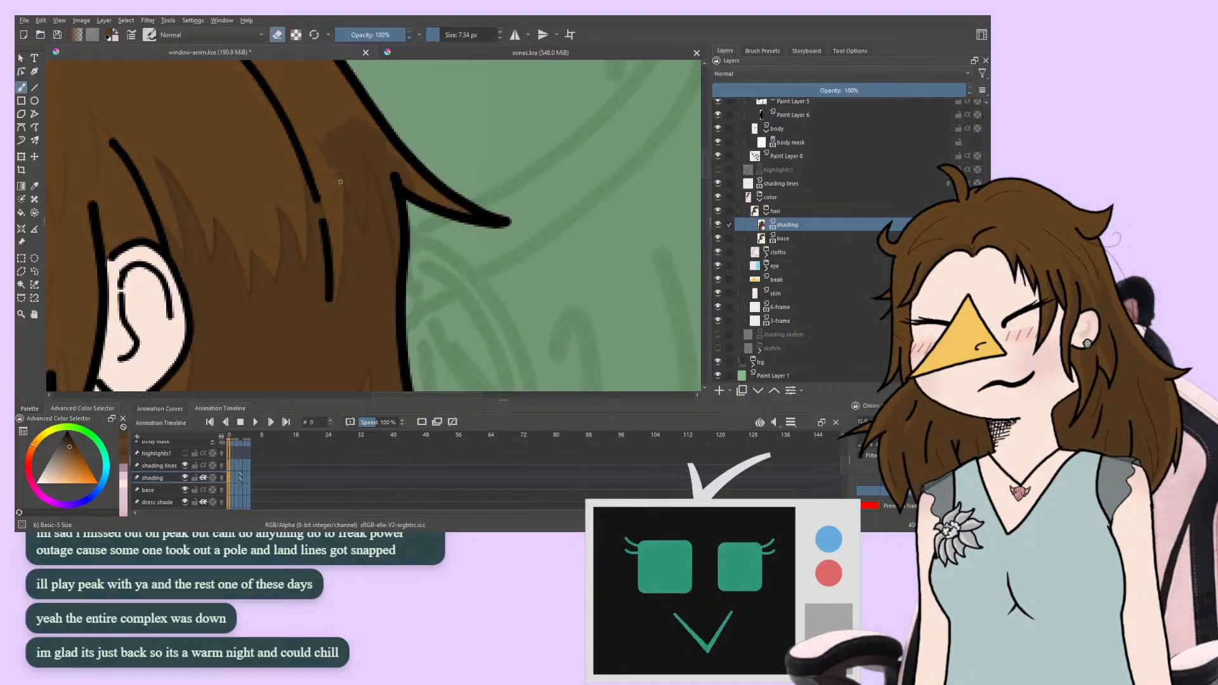
{"action": "left_click_drag", "start_coordinate": [324, 191], "coordinate": [243, 260]}
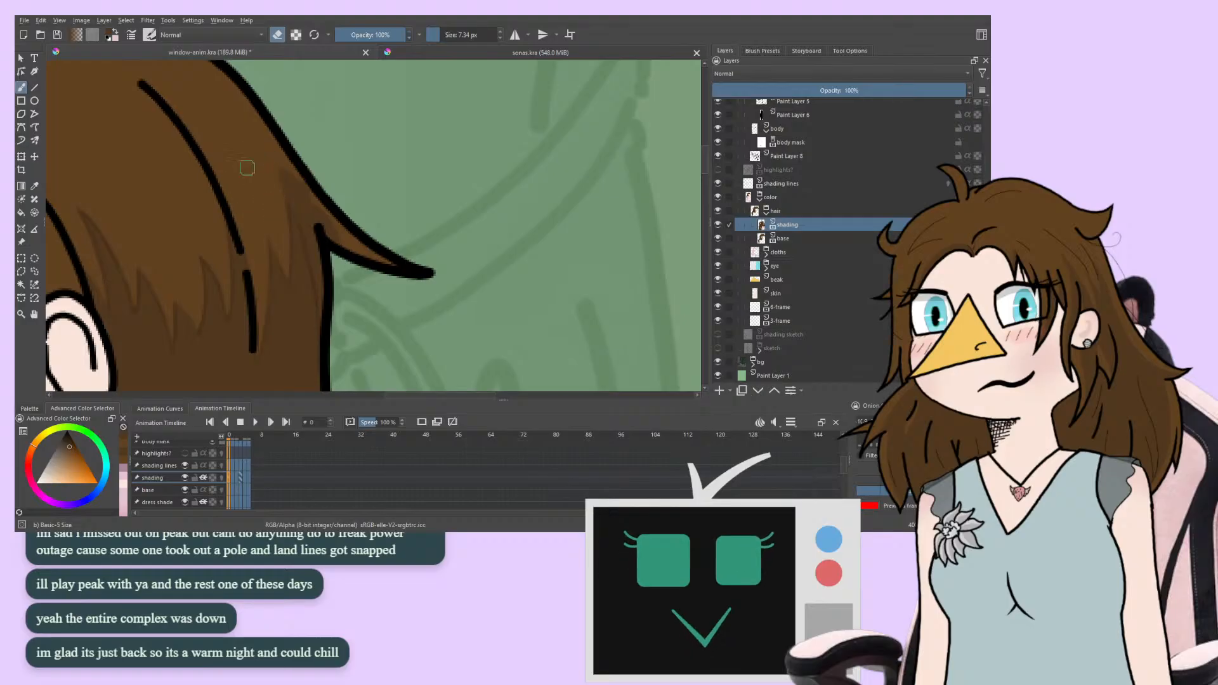
{"action": "scroll", "coordinate": [246, 168], "scroll_direction": "down", "scroll_amount": 2}
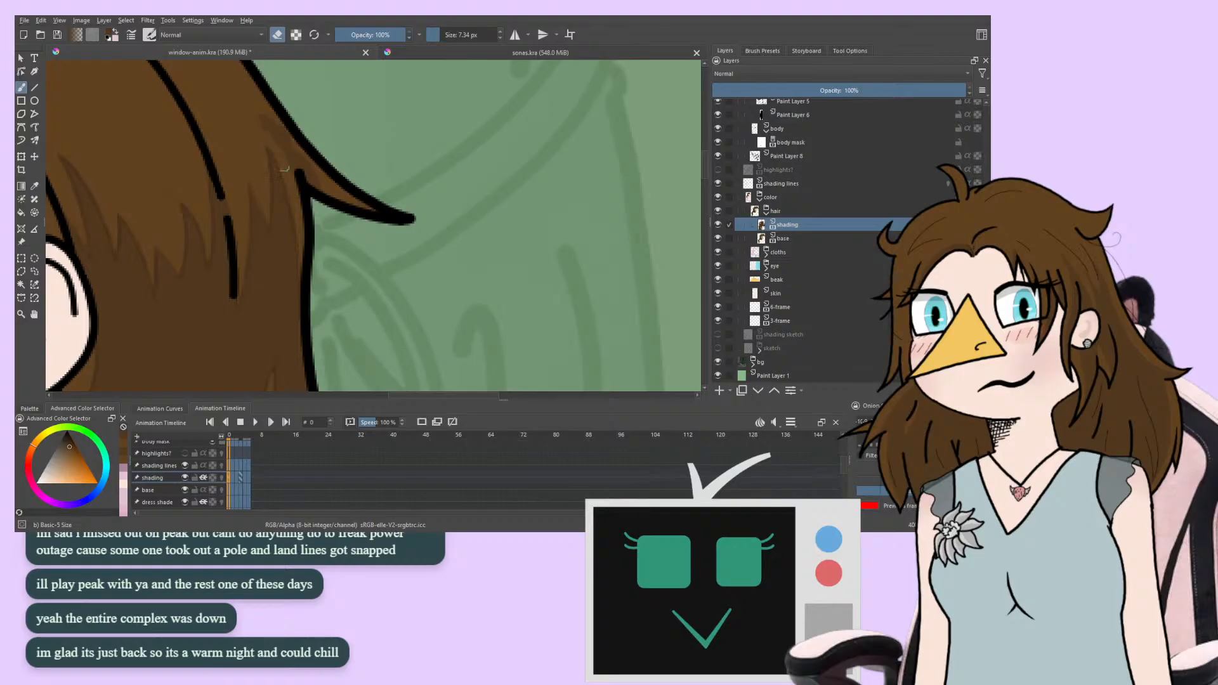
{"action": "scroll", "coordinate": [225, 240], "scroll_direction": "up", "scroll_amount": 1}
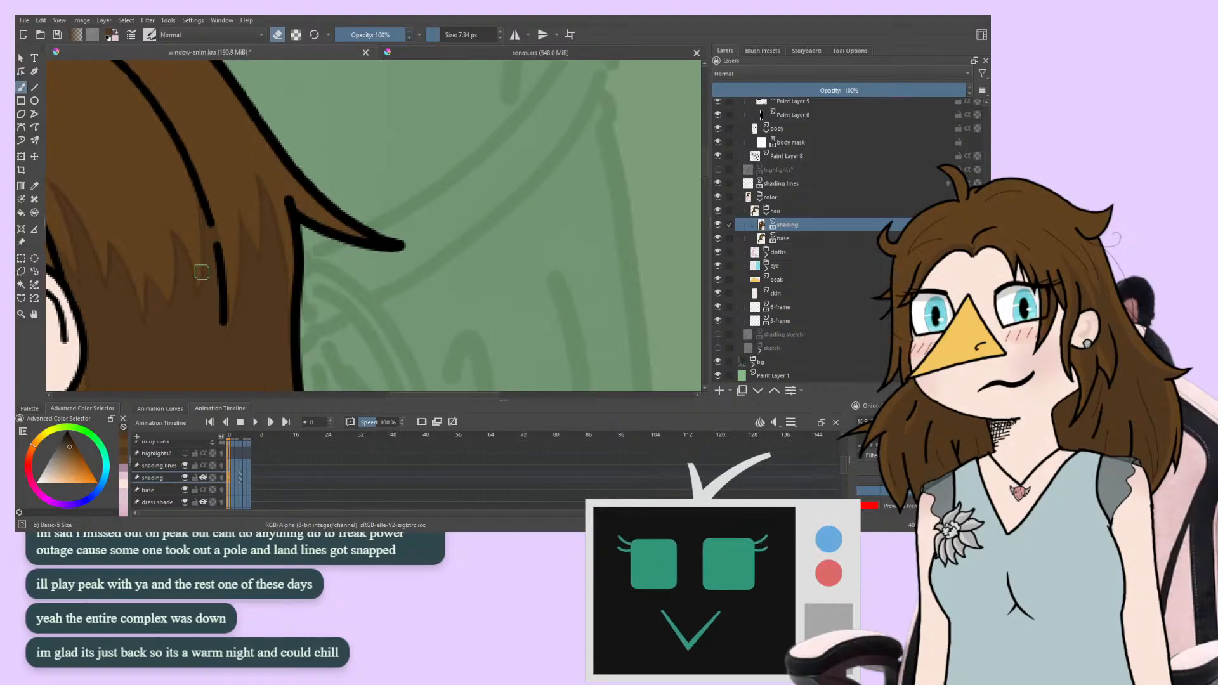
Paint hair shading directly above the ear between the two strand lines and trim its upper tip with the eraser
{"action": "scroll", "coordinate": [231, 159], "scroll_direction": "down", "scroll_amount": 5}
{"action": "left_click_drag", "start_coordinate": [175, 282], "coordinate": [374, 367]}
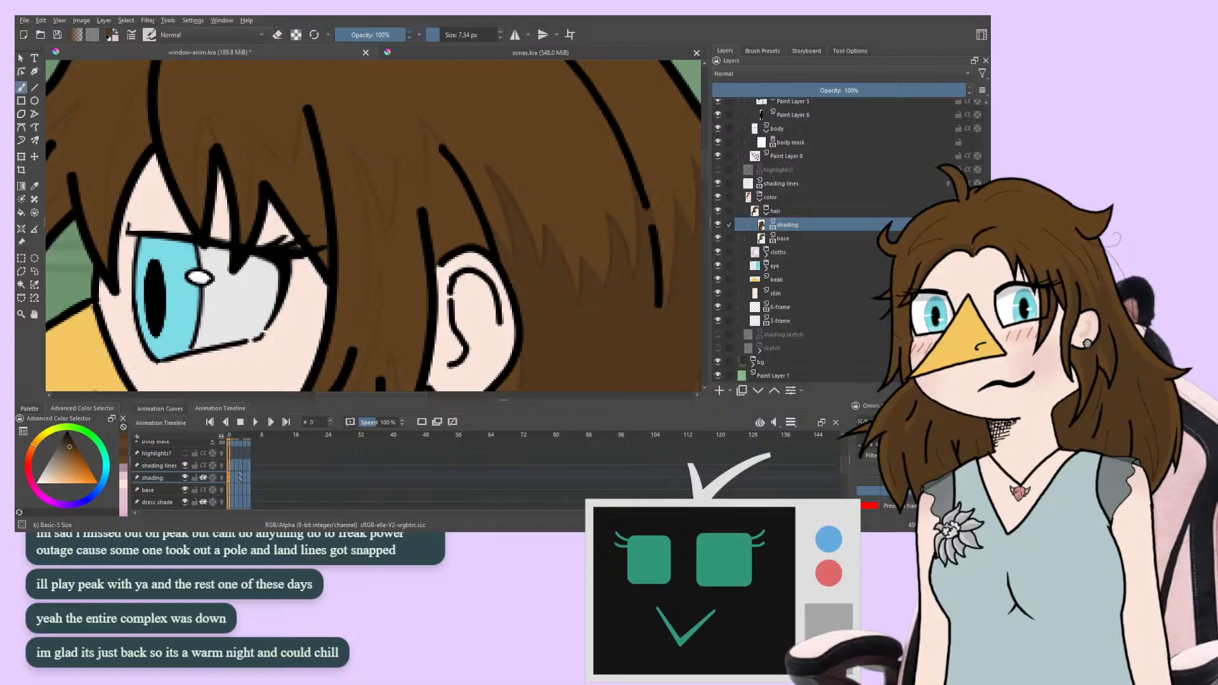
{"action": "left_click_drag", "start_coordinate": [213, 327], "coordinate": [170, 314]}
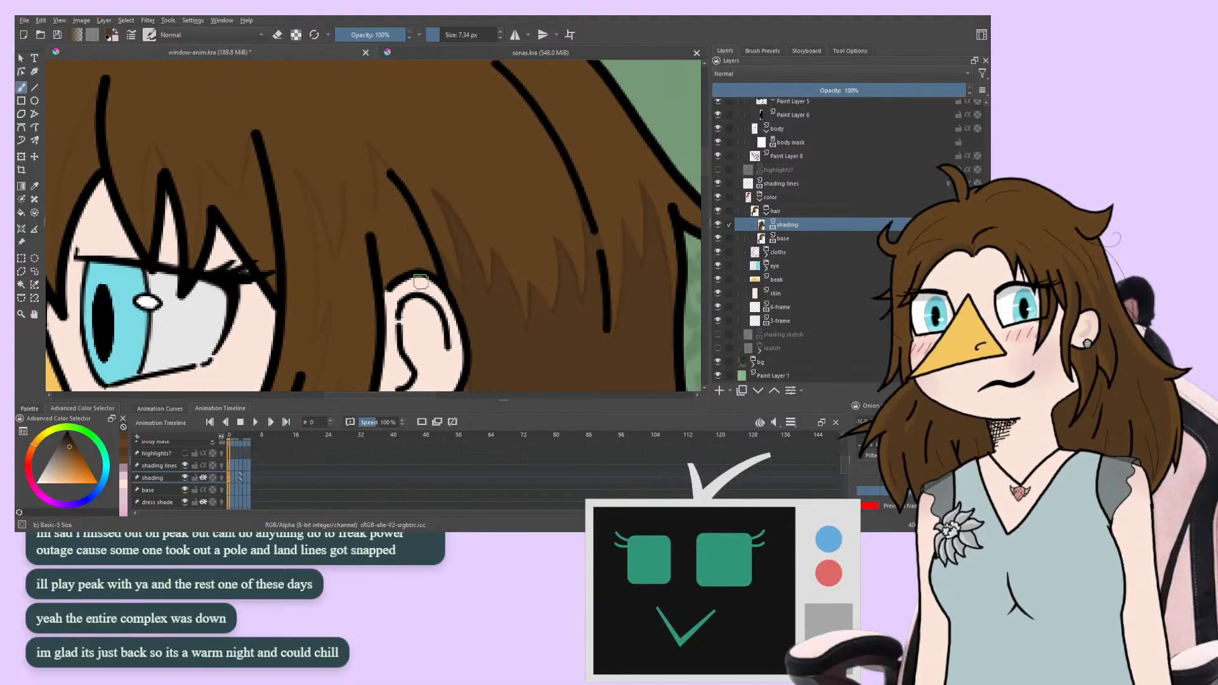
{"action": "mouse_move", "coordinate": [408, 206]}
{"action": "left_mouse_down"}
{"action": "mouse_move", "coordinate": [420, 289]}
{"action": "mouse_move", "coordinate": [393, 194]}
{"action": "mouse_move", "coordinate": [396, 253]}
{"action": "mouse_move", "coordinate": [392, 221]}
{"action": "left_mouse_up"}
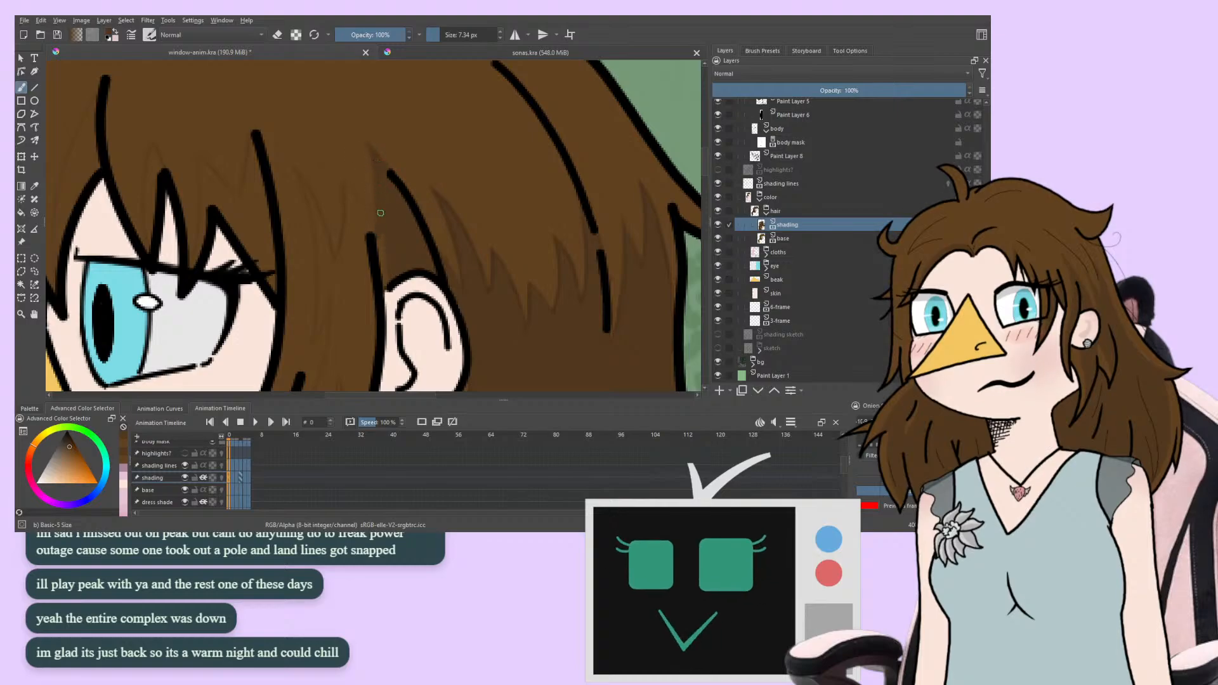
{"action": "left_click_drag", "start_coordinate": [329, 303], "coordinate": [267, 360]}
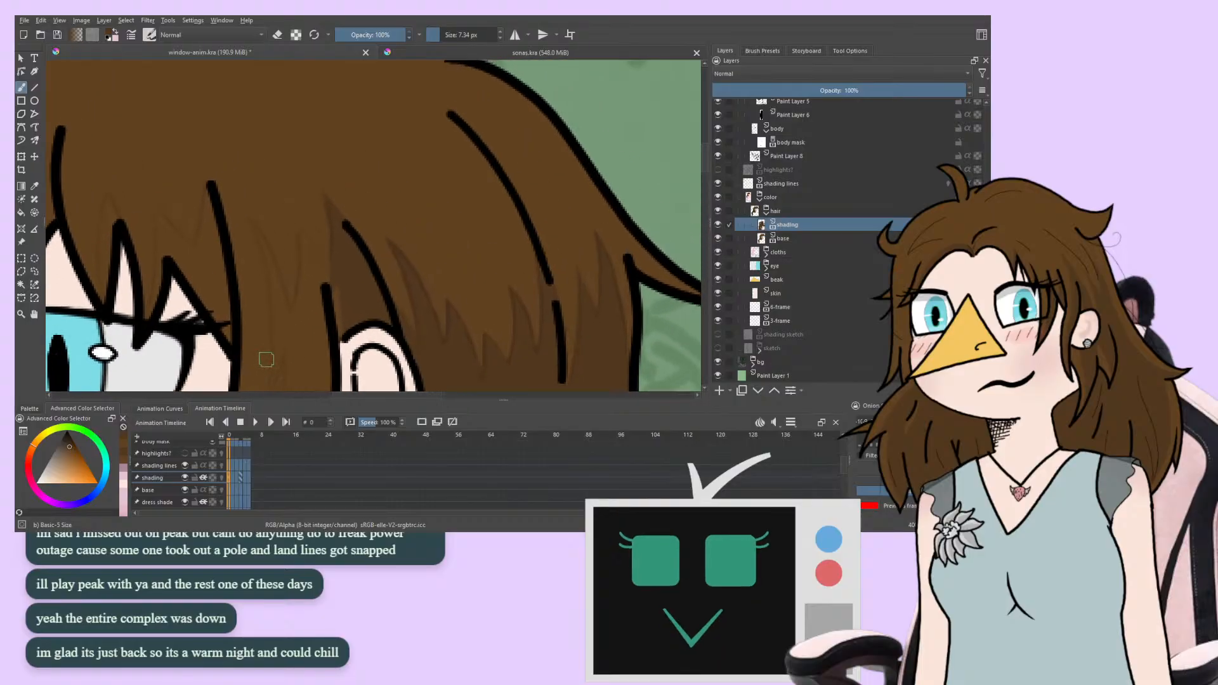
{"action": "left_click", "coordinate": [277, 35]}
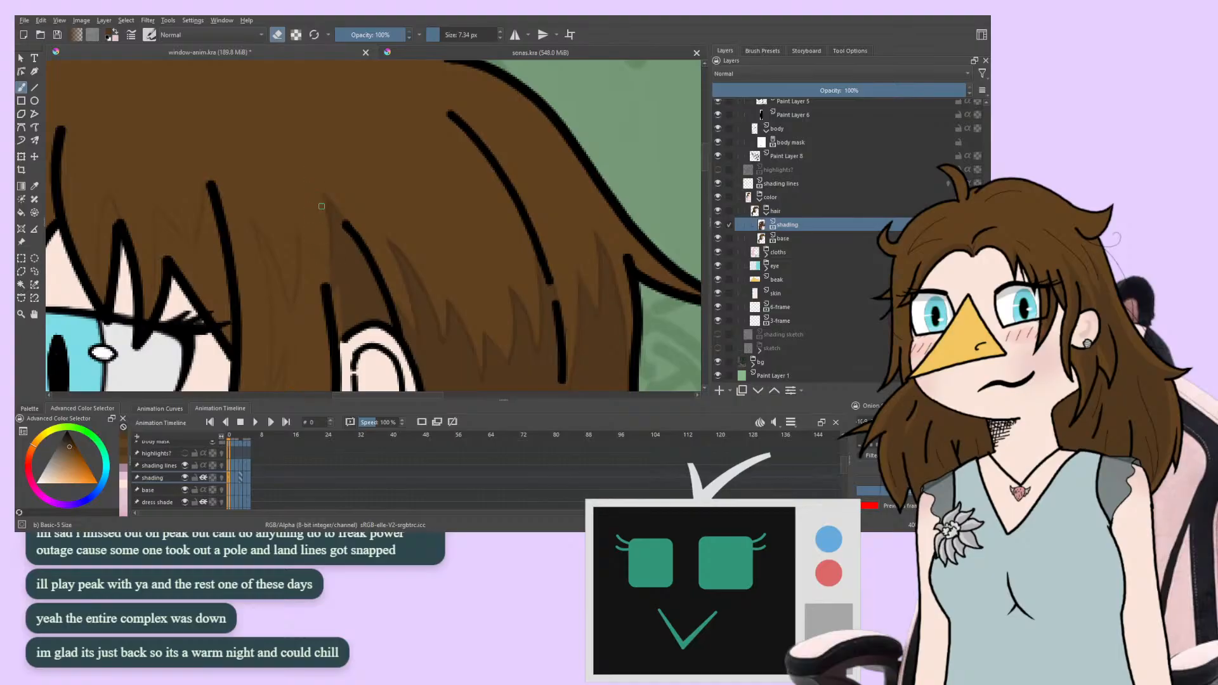
{"action": "key", "text": "e"}
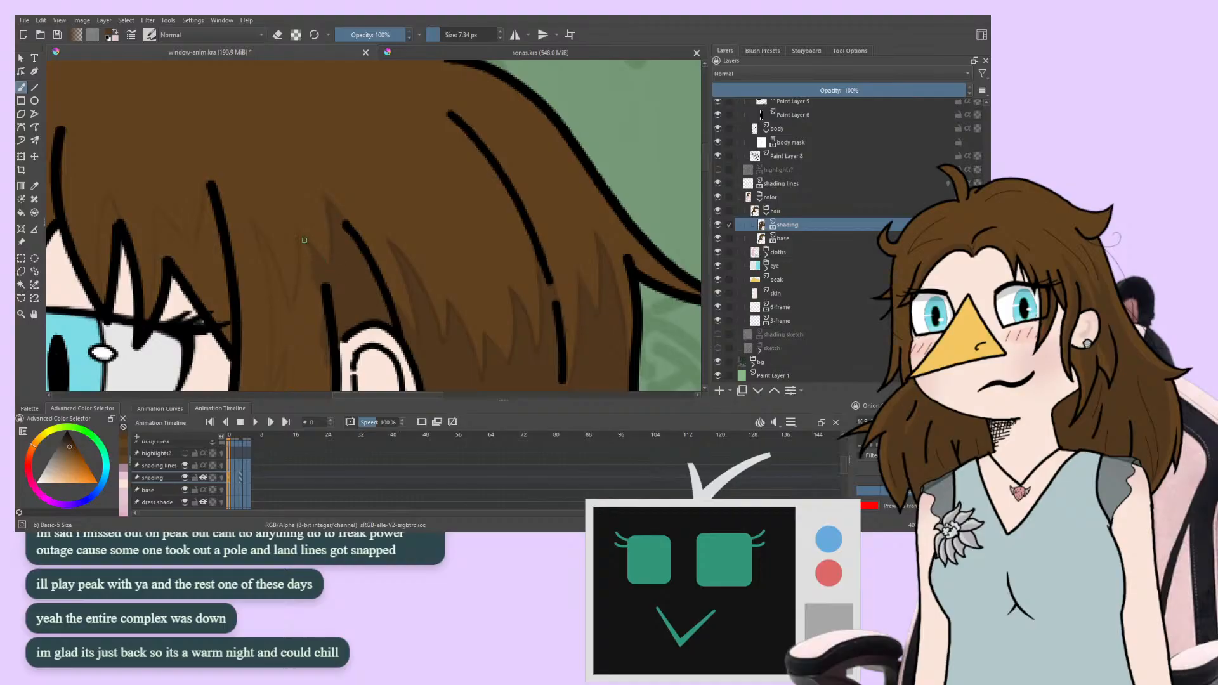
Paint hair shading with pointed strand tips on the lock in front of the ear and clean it up with the eraser
{"action": "left_click_drag", "start_coordinate": [282, 286], "coordinate": [331, 246]}
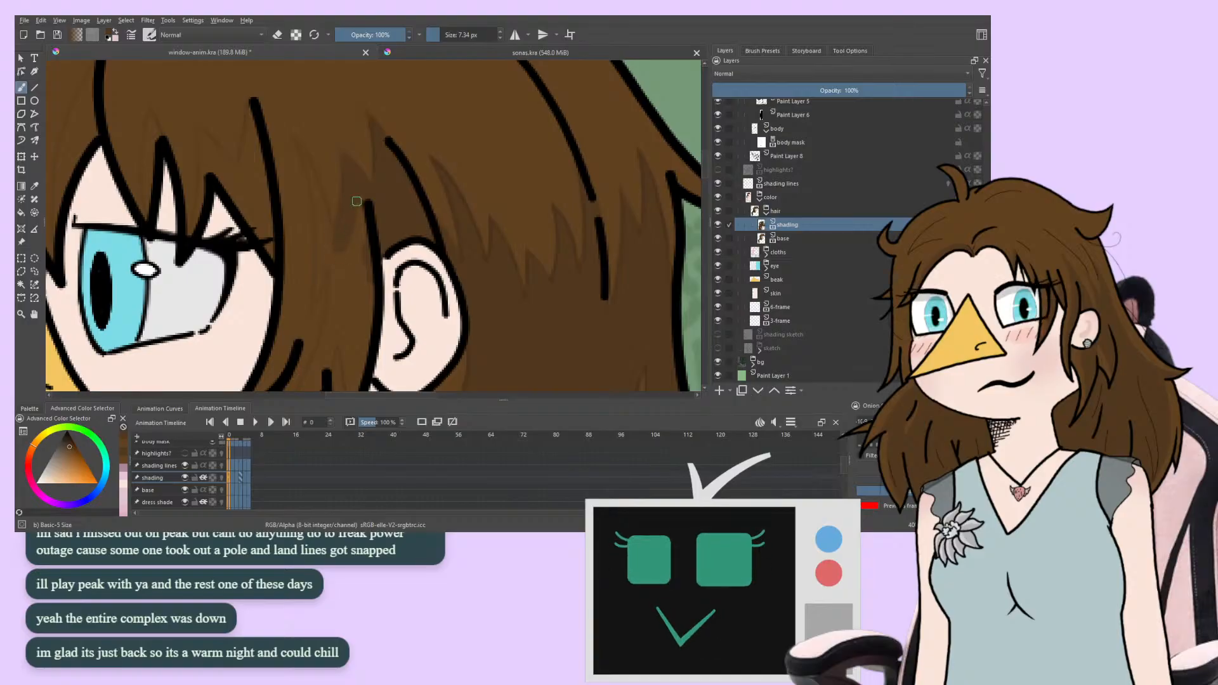
{"action": "left_click_drag", "start_coordinate": [273, 336], "coordinate": [258, 412]}
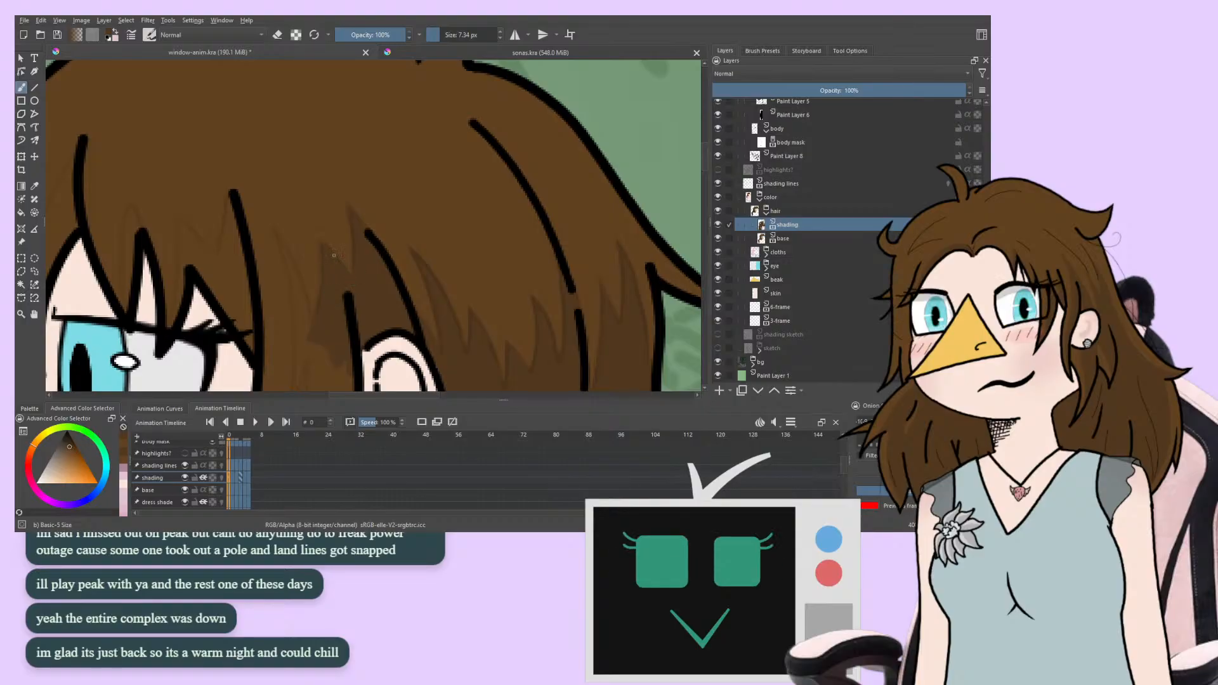
{"action": "left_click_drag", "start_coordinate": [245, 336], "coordinate": [274, 273]}
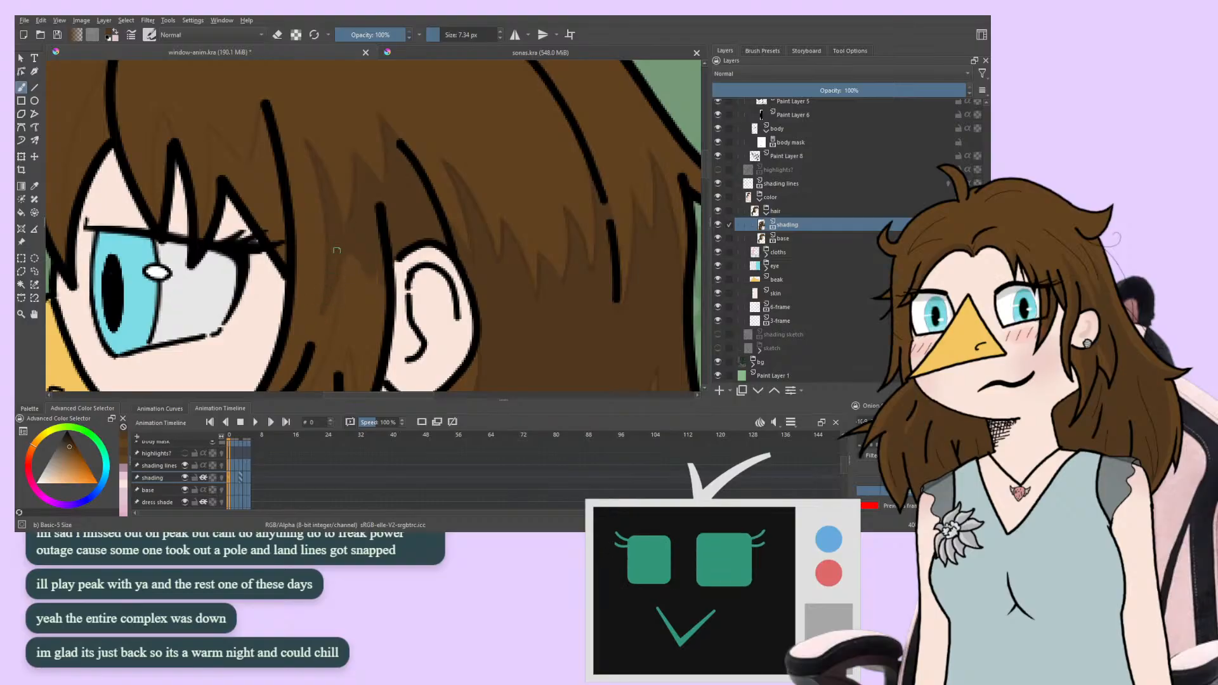
{"action": "scroll", "coordinate": [329, 266], "scroll_direction": "down", "scroll_amount": 3}
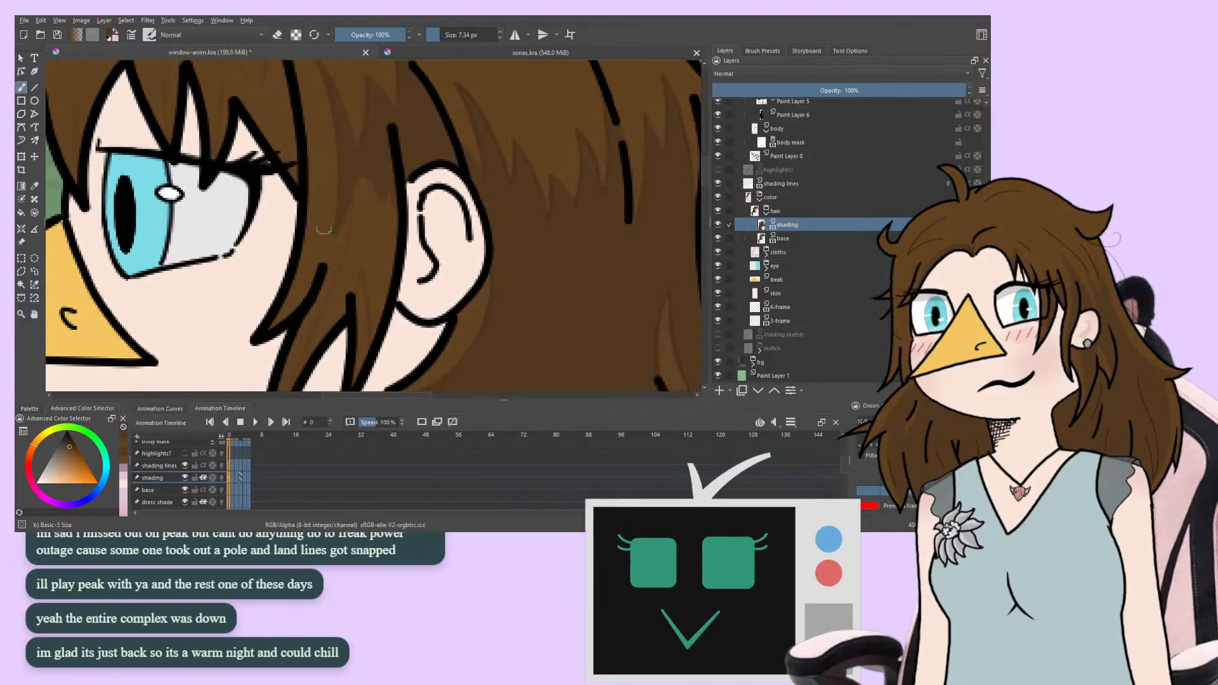
{"action": "left_click", "coordinate": [275, 35]}
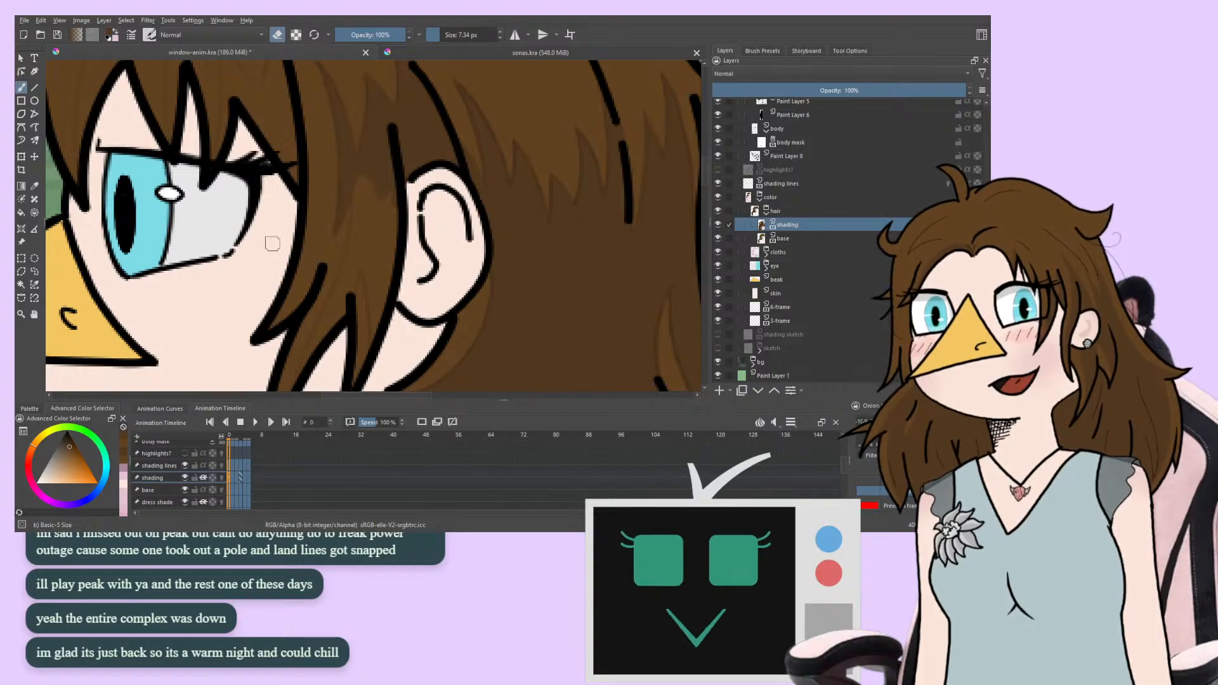
{"action": "scroll", "coordinate": [272, 242], "scroll_direction": "up", "scroll_amount": 2}
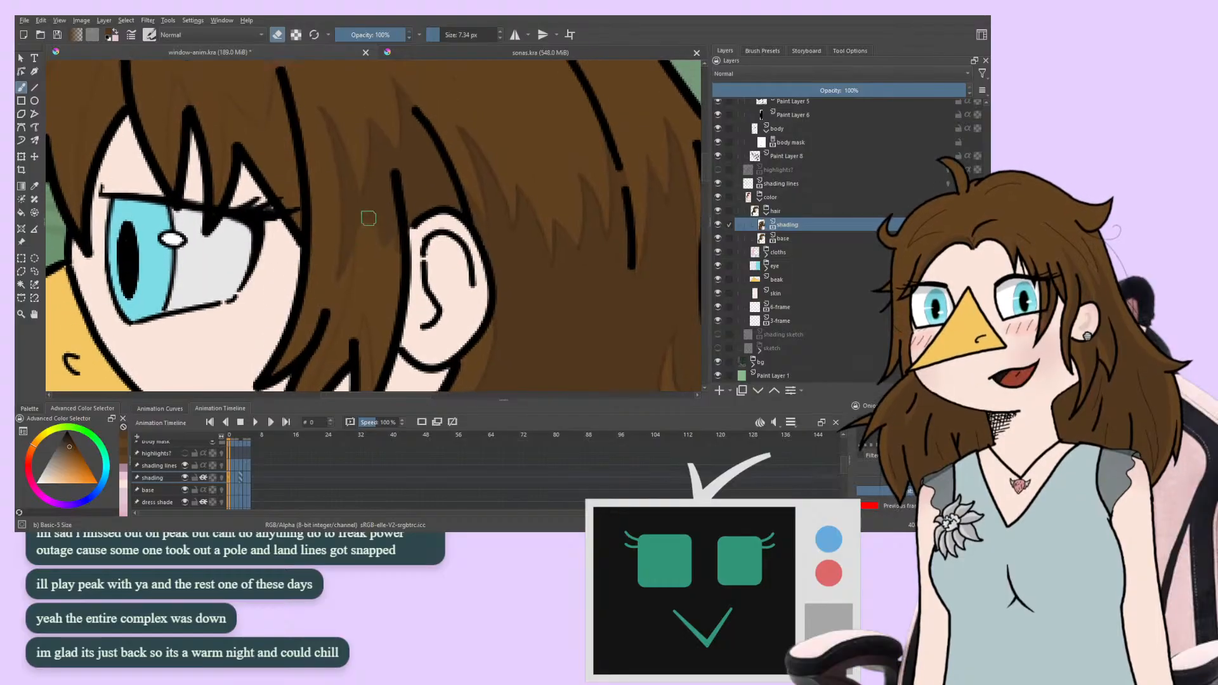
{"action": "left_click", "coordinate": [278, 34]}
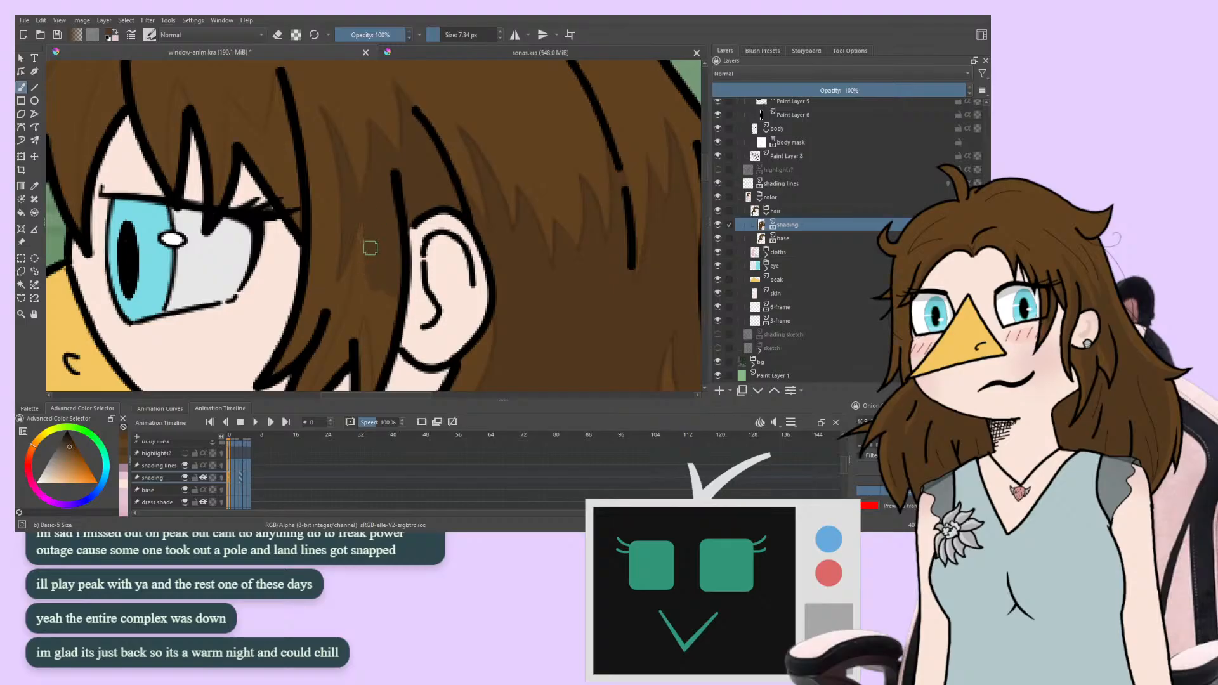
Extend the hair shading down to the lower tips of the lock in front of the ear, and save the file
{"action": "mouse_move", "coordinate": [346, 244]}
{"action": "left_mouse_down"}
{"action": "mouse_move", "coordinate": [318, 277]}
{"action": "mouse_move", "coordinate": [329, 209]}
{"action": "left_mouse_up"}
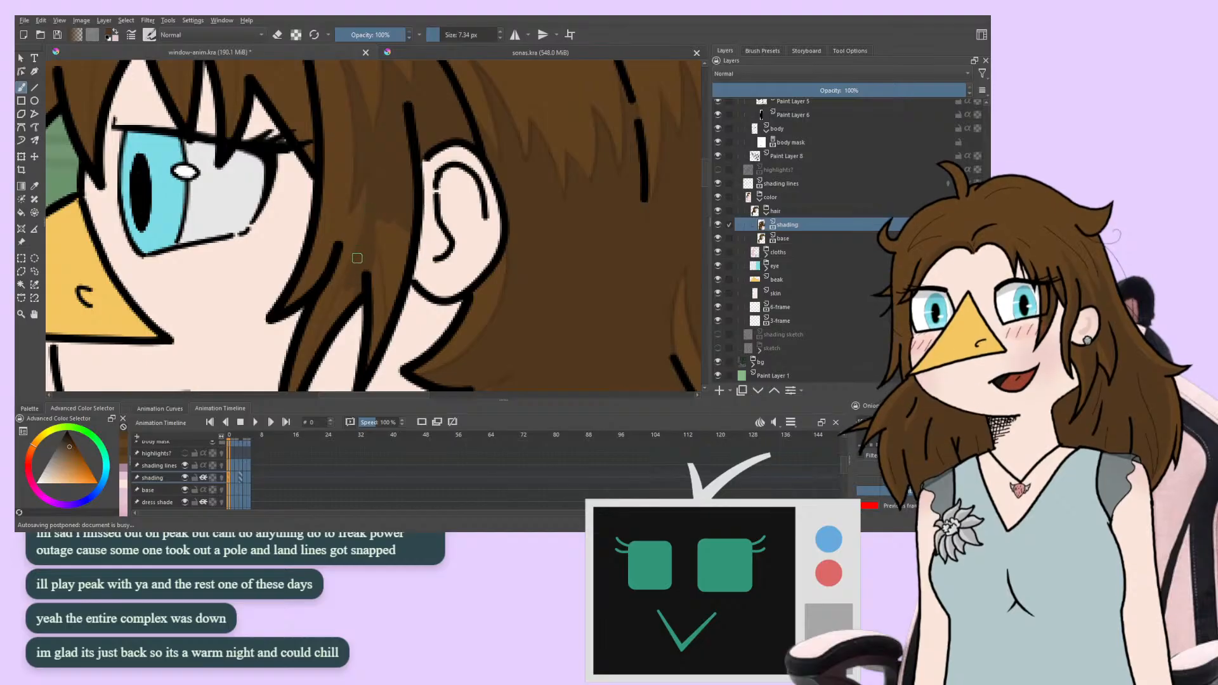
{"action": "left_click_drag", "start_coordinate": [304, 287], "coordinate": [309, 195]}
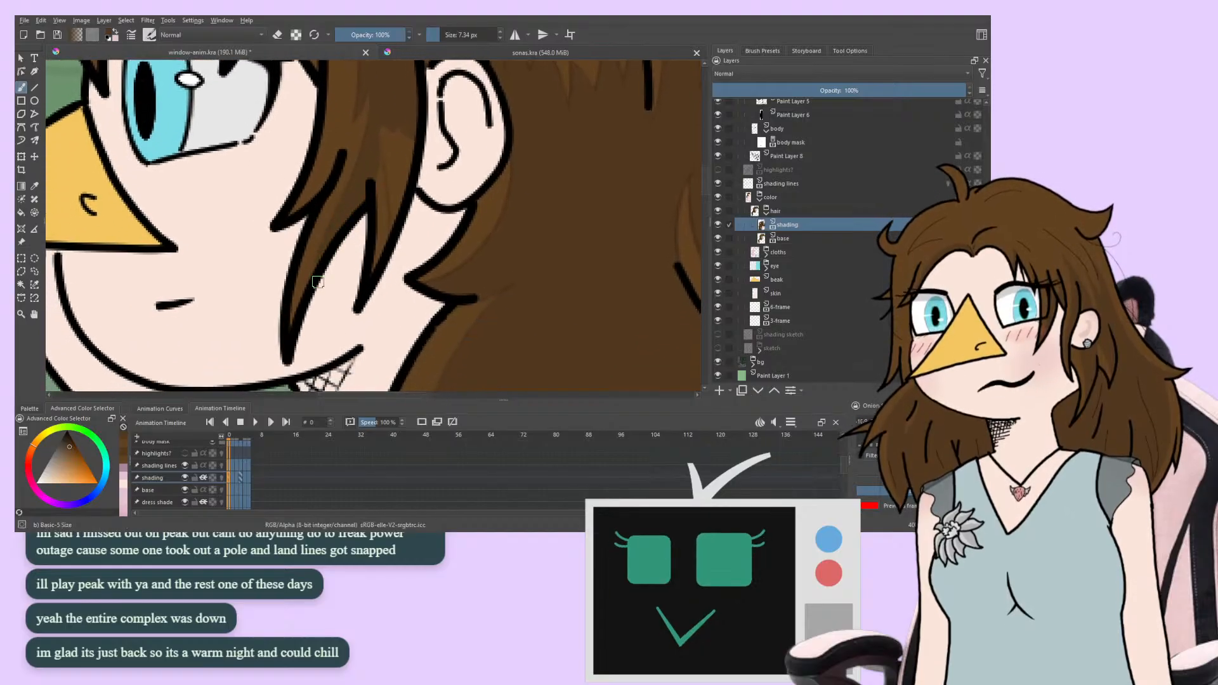
{"action": "left_click_drag", "start_coordinate": [239, 315], "coordinate": [194, 335]}
{"action": "mouse_move", "coordinate": [279, 241]}
{"action": "left_mouse_down"}
{"action": "mouse_move", "coordinate": [231, 300]}
{"action": "mouse_move", "coordinate": [300, 306]}
{"action": "left_mouse_up"}
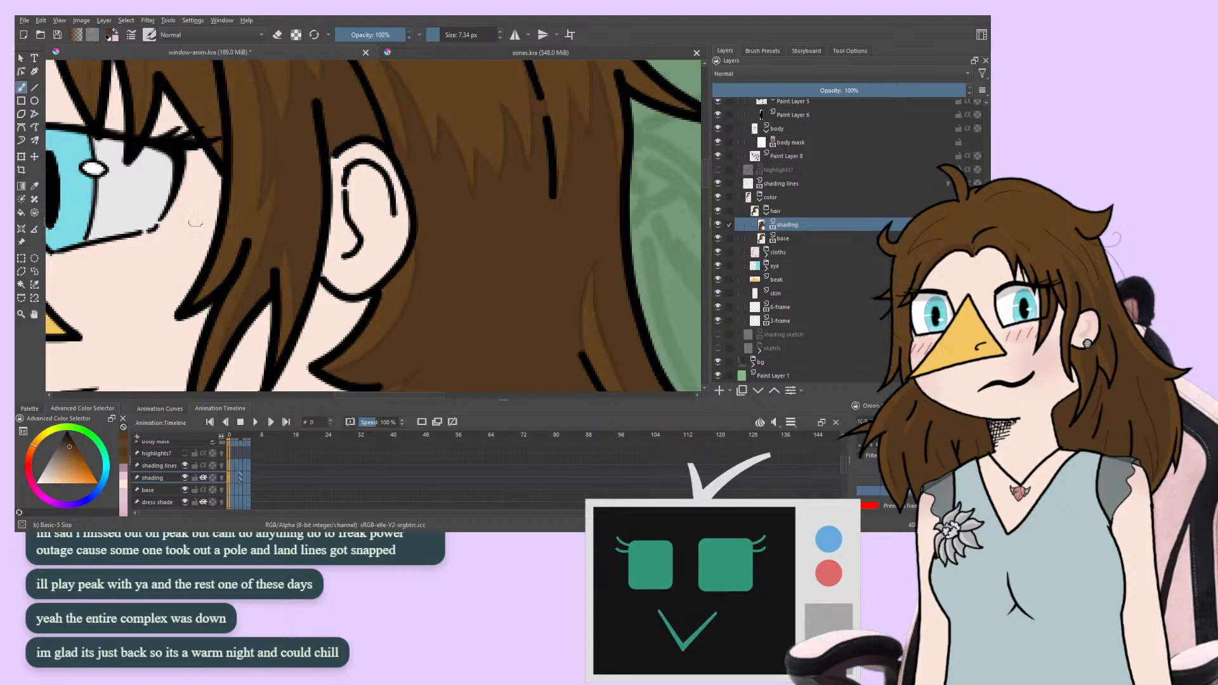
{"action": "mouse_move", "coordinate": [195, 222]}
{"action": "left_mouse_down"}
{"action": "mouse_move", "coordinate": [244, 438]}
{"action": "mouse_move", "coordinate": [338, 272]}
{"action": "left_mouse_up"}
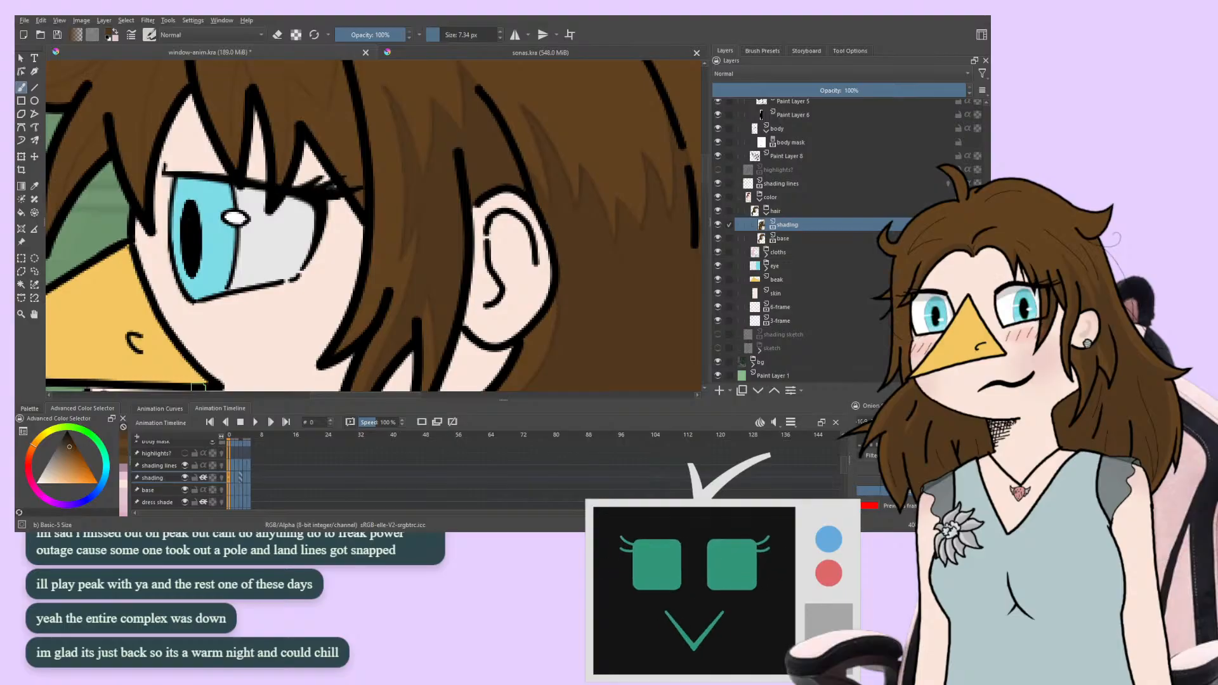
{"action": "key", "text": "ctrl+s"}
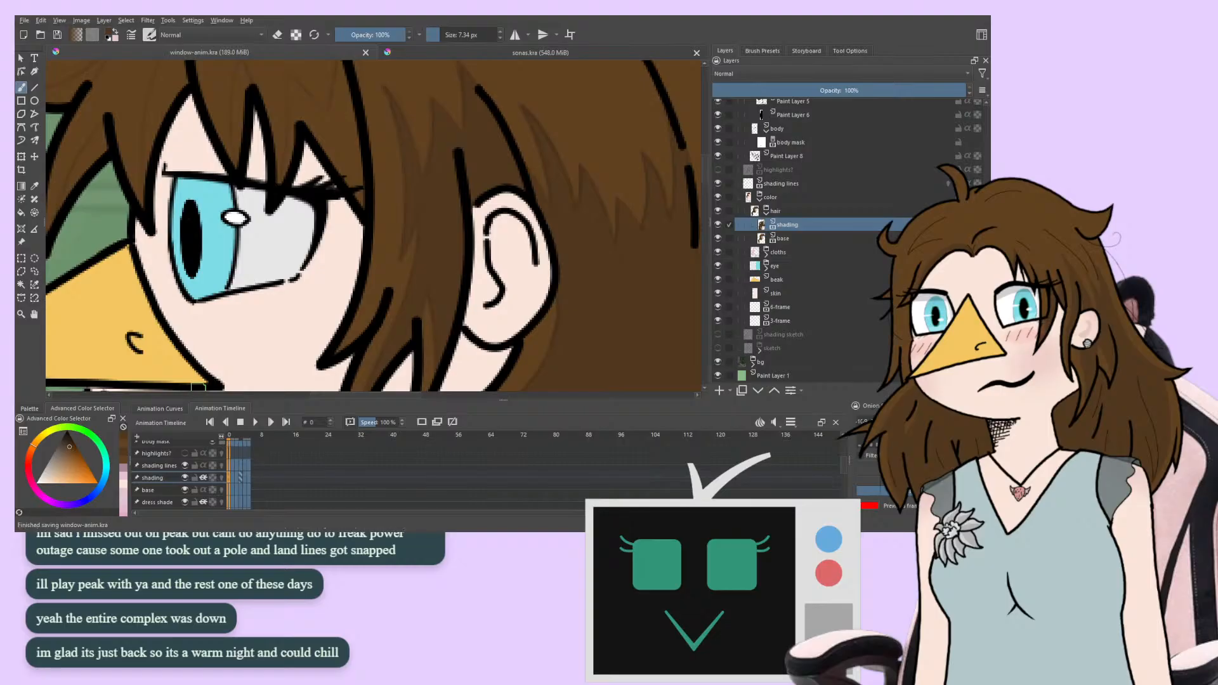
Paint hair shading with pointed strand tips on the fringe above the outer corner of the eye
{"action": "mouse_move", "coordinate": [224, 201]}
{"action": "left_mouse_down"}
{"action": "mouse_move", "coordinate": [235, 261]}
{"action": "mouse_move", "coordinate": [216, 319]}
{"action": "left_mouse_up"}
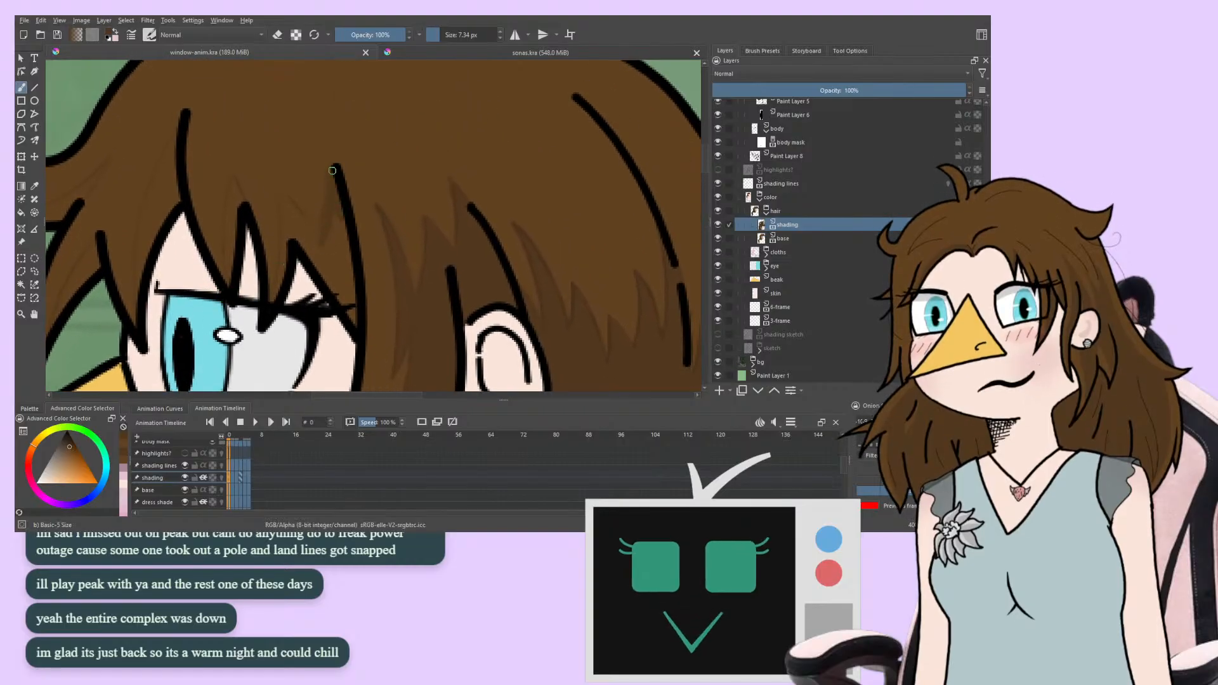
{"action": "mouse_move", "coordinate": [334, 177]}
{"action": "left_mouse_down"}
{"action": "mouse_move", "coordinate": [301, 267]}
{"action": "mouse_move", "coordinate": [284, 220]}
{"action": "left_mouse_up"}
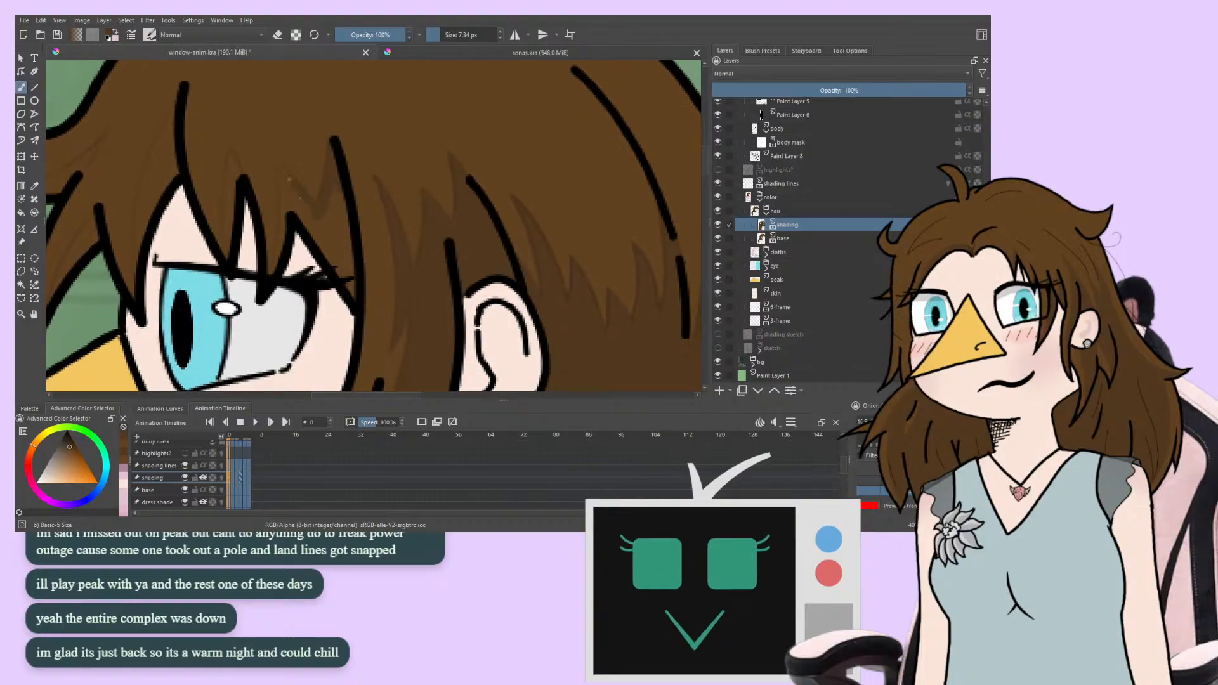
{"action": "left_click_drag", "start_coordinate": [284, 172], "coordinate": [311, 203]}
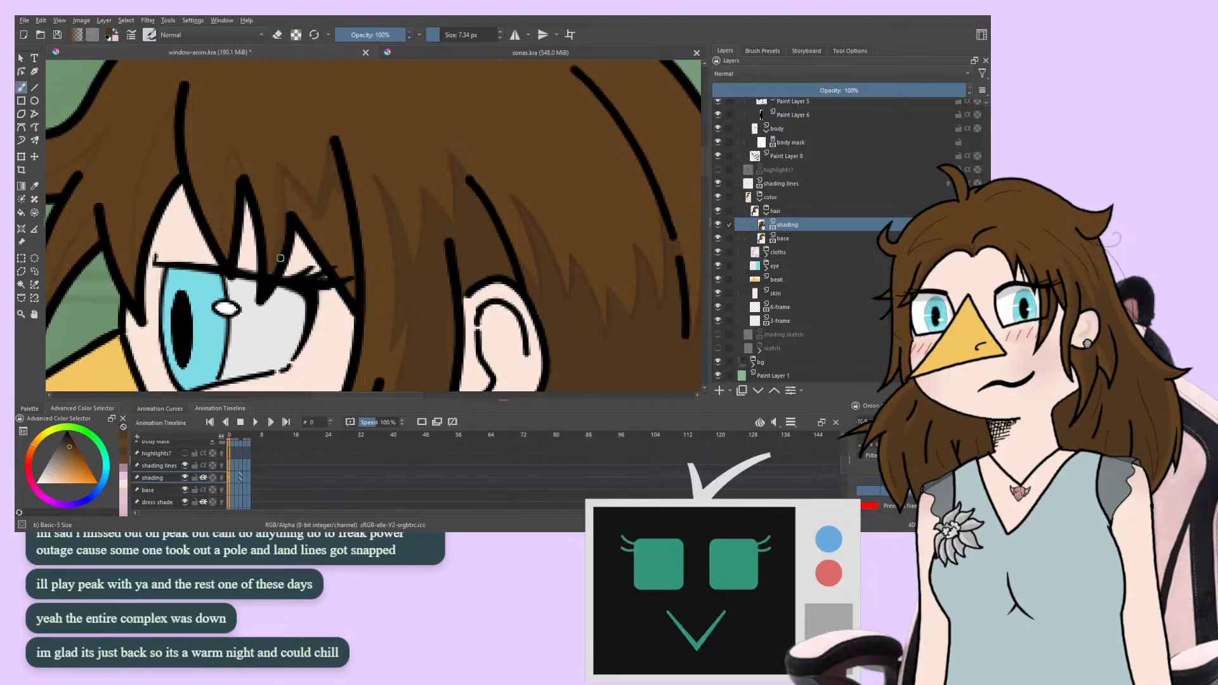
{"action": "left_click_drag", "start_coordinate": [282, 183], "coordinate": [273, 258]}
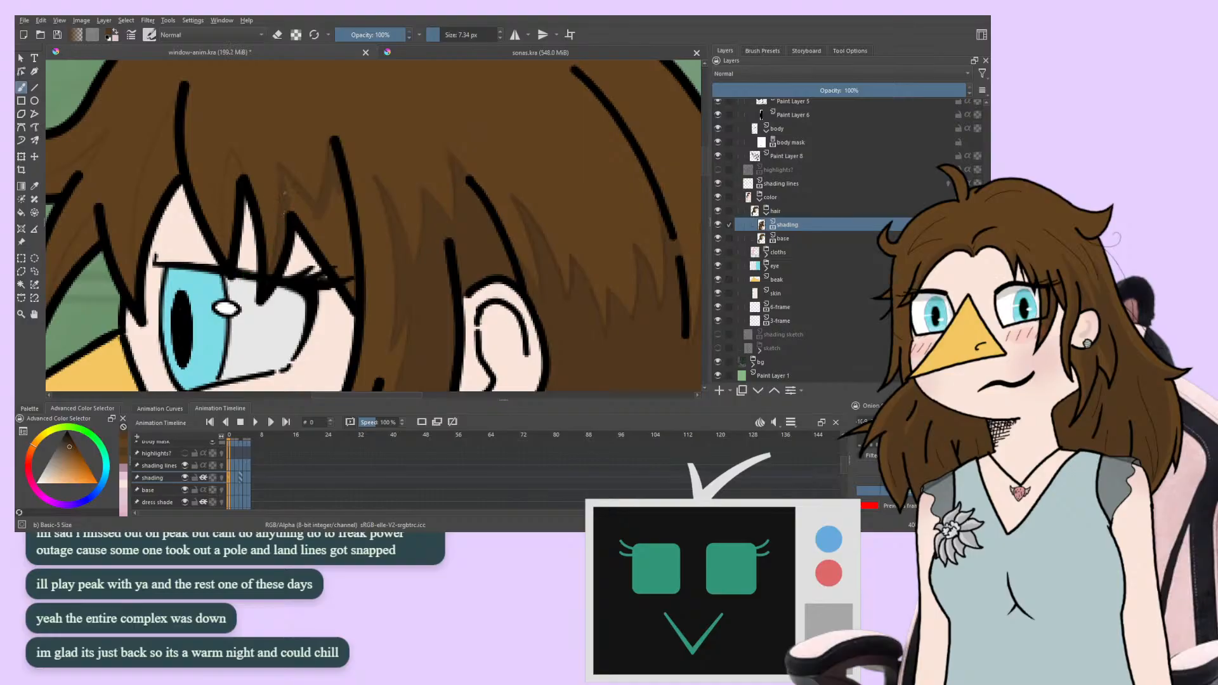
{"action": "key", "text": "e"}
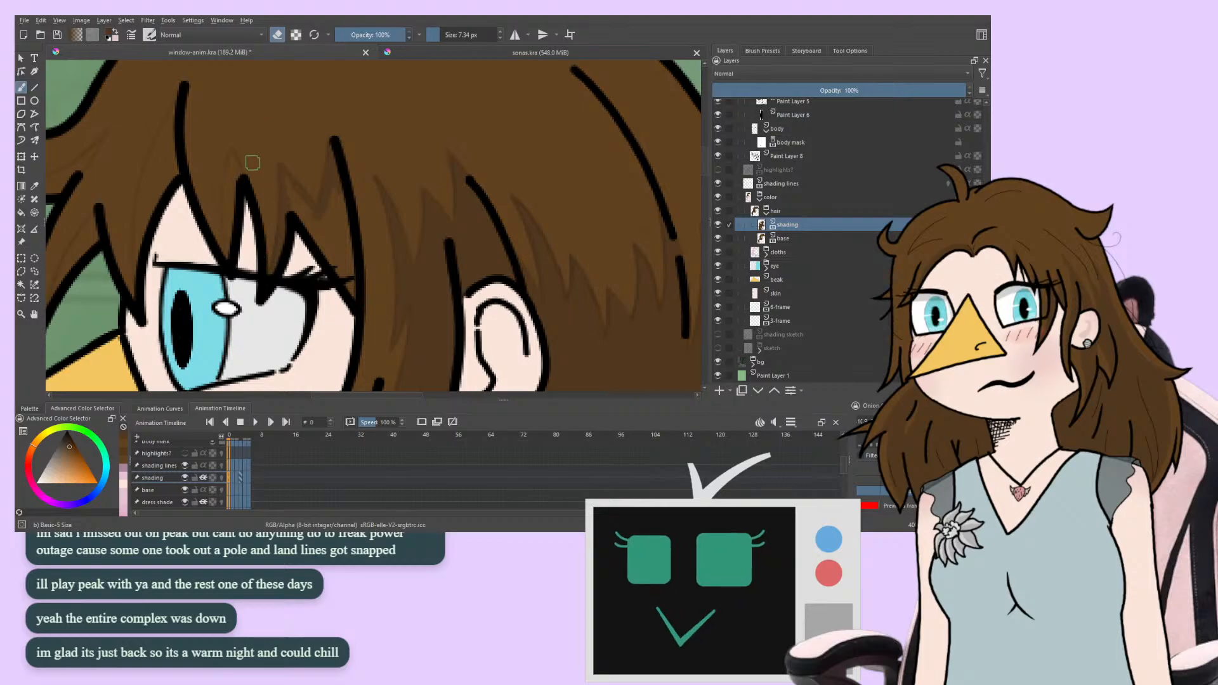
{"action": "left_click", "coordinate": [273, 35]}
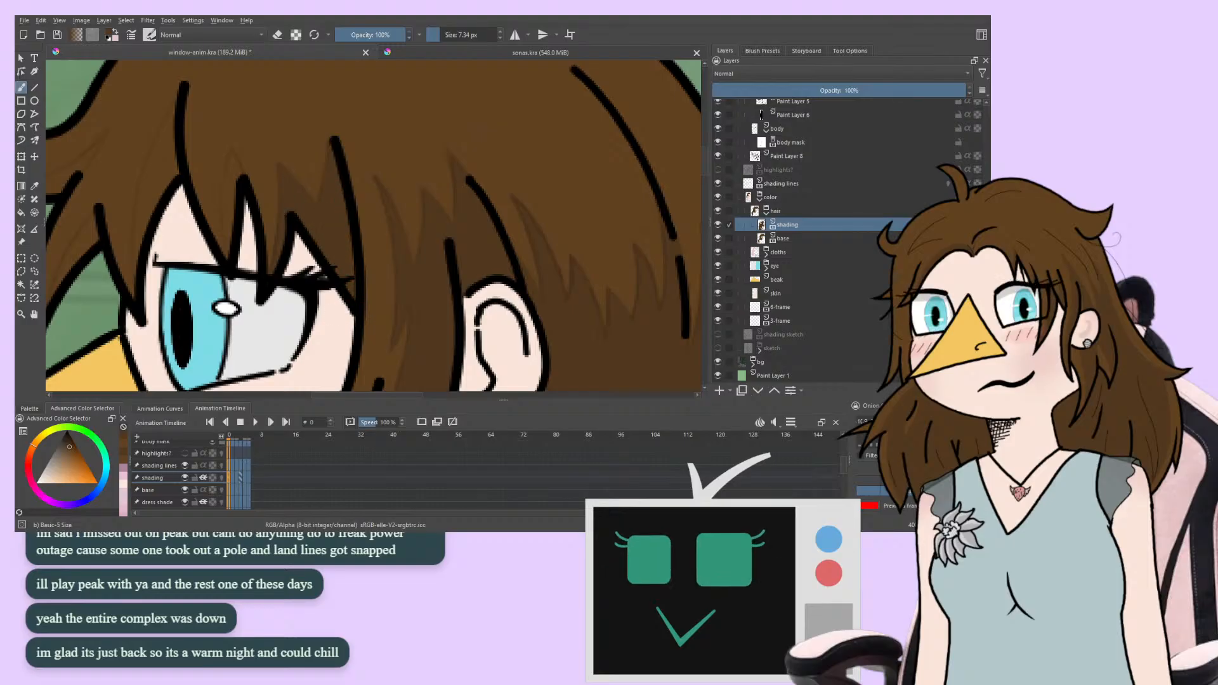
Continue the strand-shaped hair shading across the fringe above the pupil, up to the long strand line over the forehead
{"action": "left_click_drag", "start_coordinate": [238, 324], "coordinate": [250, 321]}
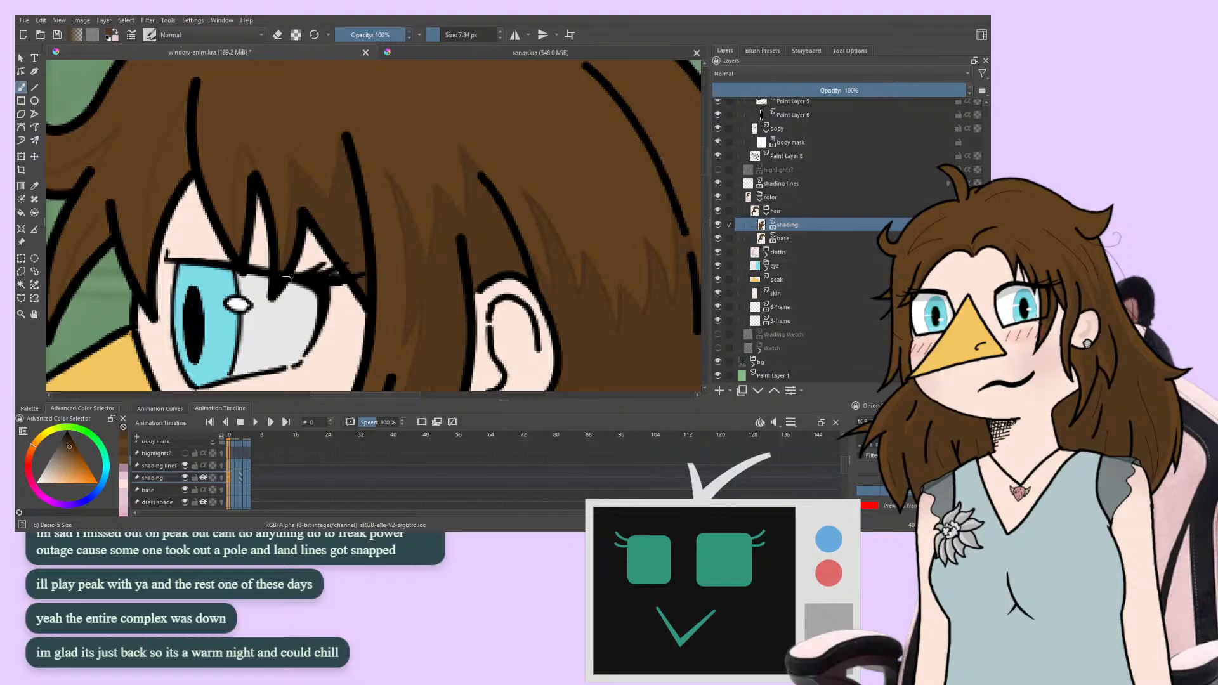
{"action": "left_click_drag", "start_coordinate": [288, 279], "coordinate": [498, 173]}
{"action": "mouse_move", "coordinate": [301, 244]}
{"action": "left_mouse_down"}
{"action": "mouse_move", "coordinate": [259, 284]}
{"action": "mouse_move", "coordinate": [188, 278]}
{"action": "mouse_move", "coordinate": [214, 357]}
{"action": "left_mouse_up"}
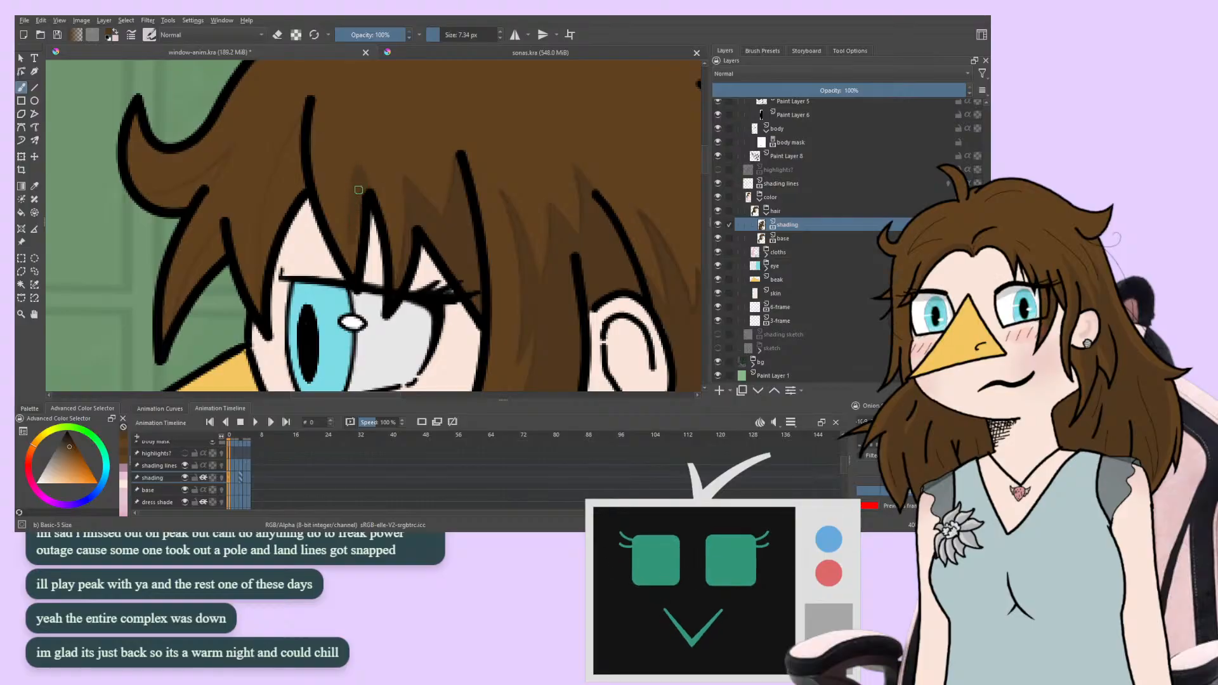
{"action": "key", "text": "m"}
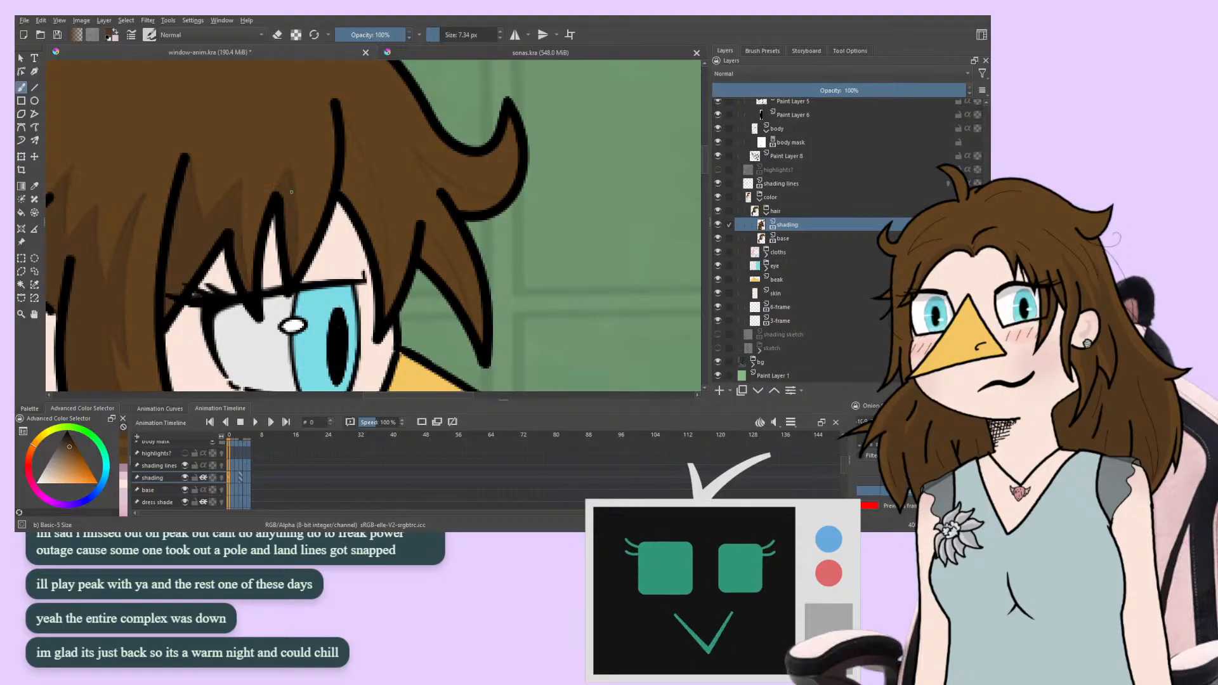
{"action": "left_click_drag", "start_coordinate": [260, 262], "coordinate": [235, 299]}
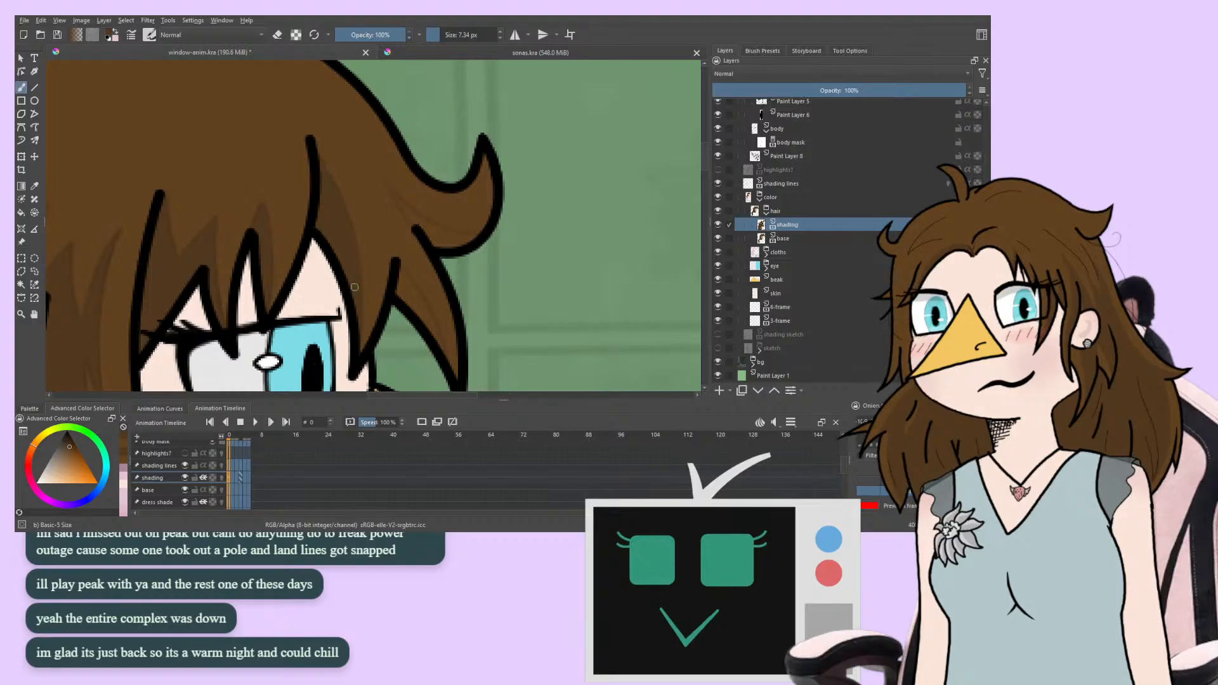
Paint hair shading on the front locks hanging beside the beak and at the root of the flicked-out front tip
{"action": "left_click_drag", "start_coordinate": [368, 238], "coordinate": [225, 202]}
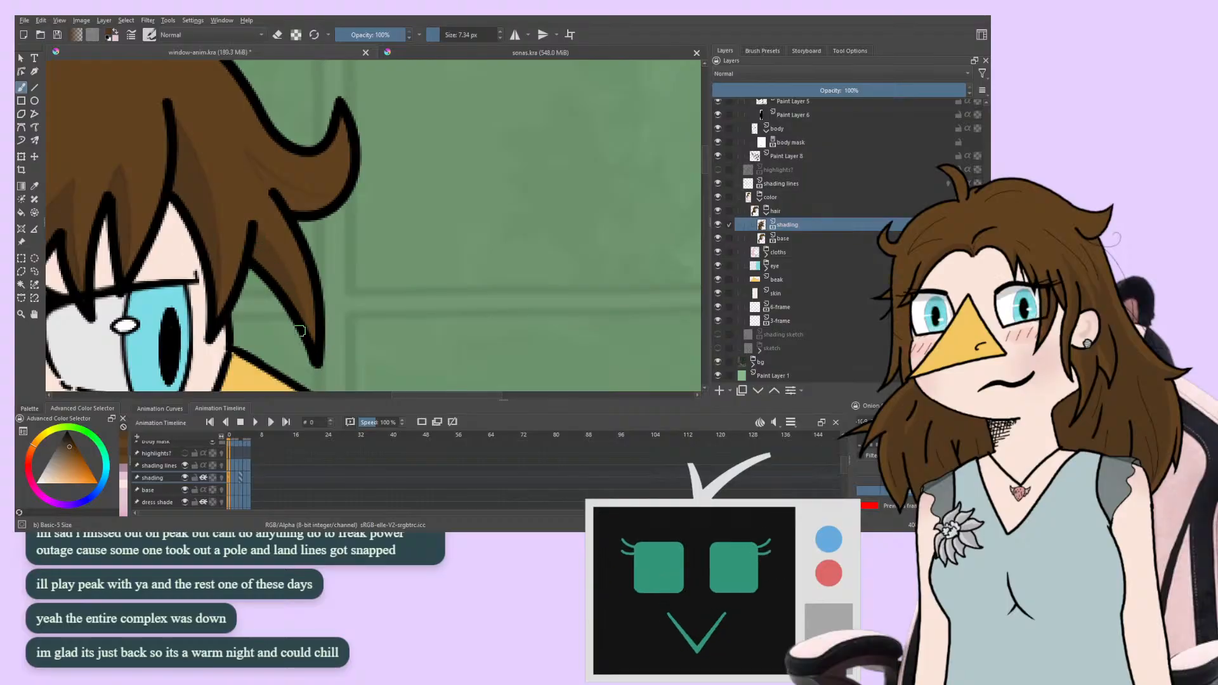
{"action": "scroll", "coordinate": [267, 304], "scroll_direction": "up", "scroll_amount": 2}
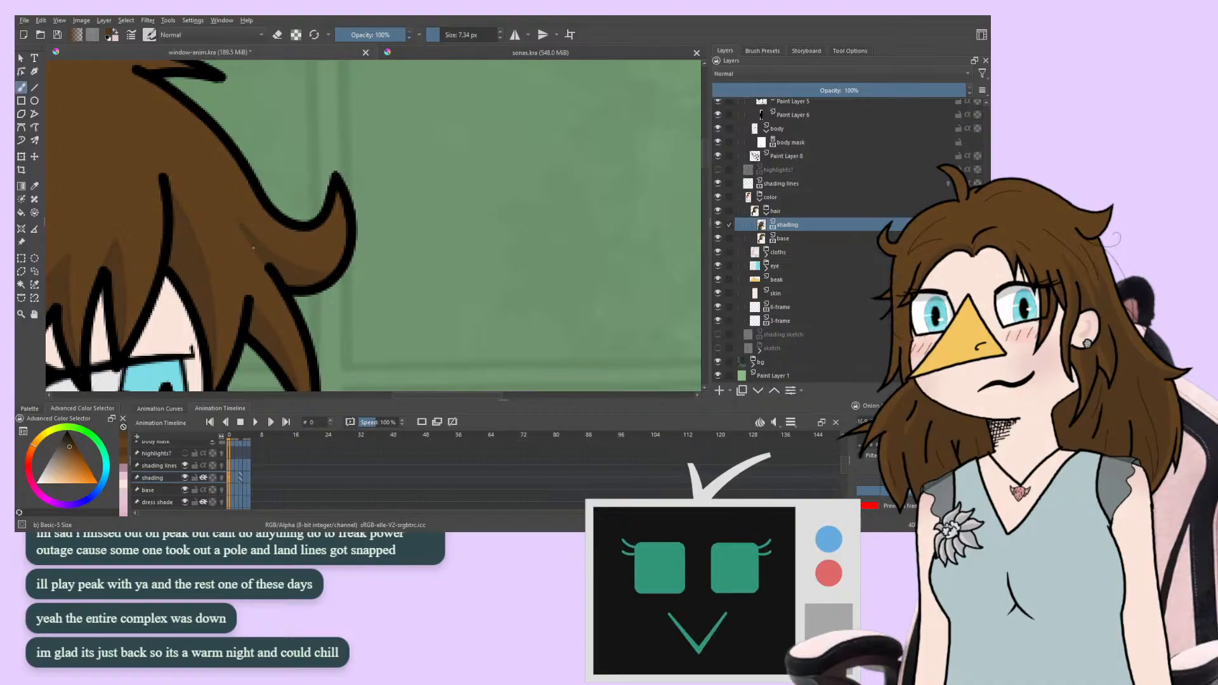
{"action": "left_click_drag", "start_coordinate": [213, 318], "coordinate": [385, 256]}
Examine the hair shading on the whole character and compare it with frames 2 and 3
{"action": "scroll", "coordinate": [236, 255], "scroll_direction": "down", "scroll_amount": 5}
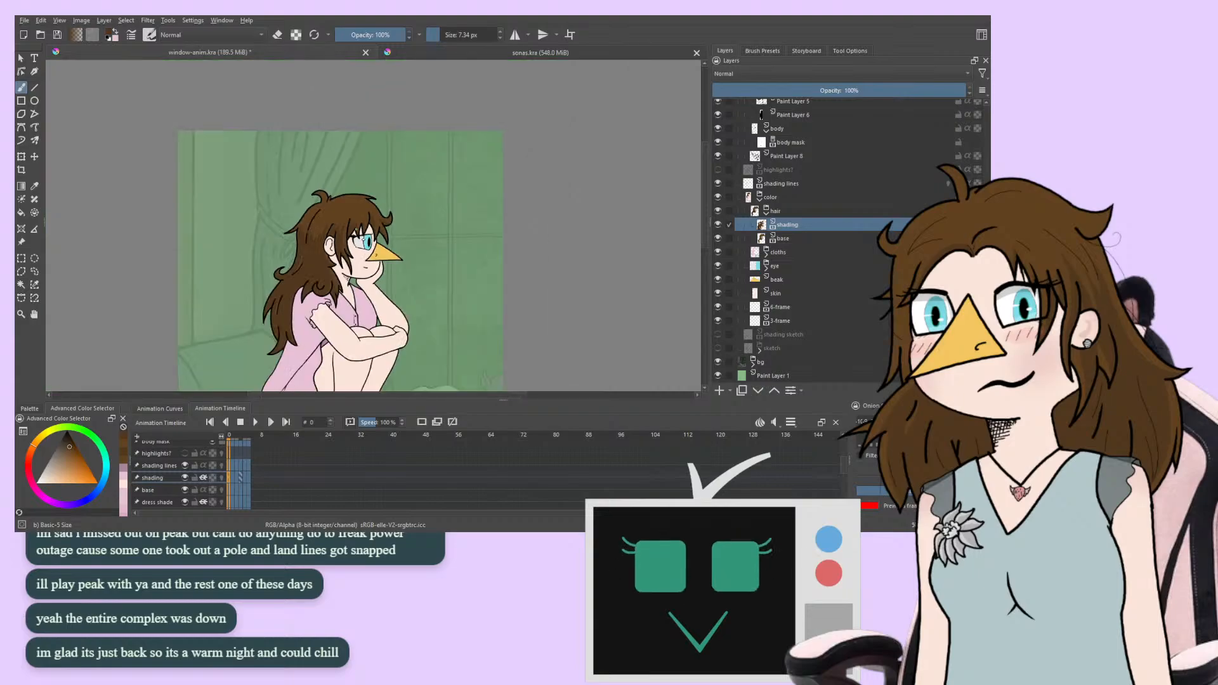
{"action": "mouse_move", "coordinate": [215, 269]}
{"action": "left_mouse_down"}
{"action": "mouse_move", "coordinate": [234, 228]}
{"action": "mouse_move", "coordinate": [209, 266]}
{"action": "left_mouse_up"}
{"action": "key", "text": "plus"}
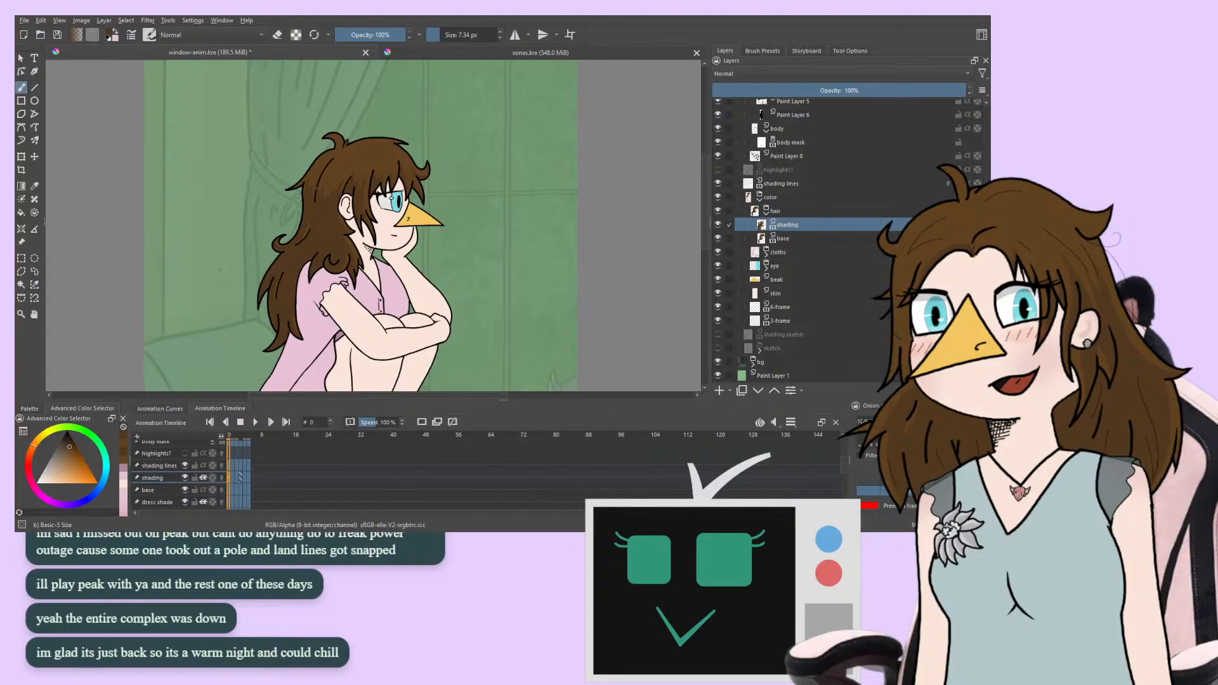
{"action": "left_click_drag", "start_coordinate": [166, 260], "coordinate": [198, 218]}
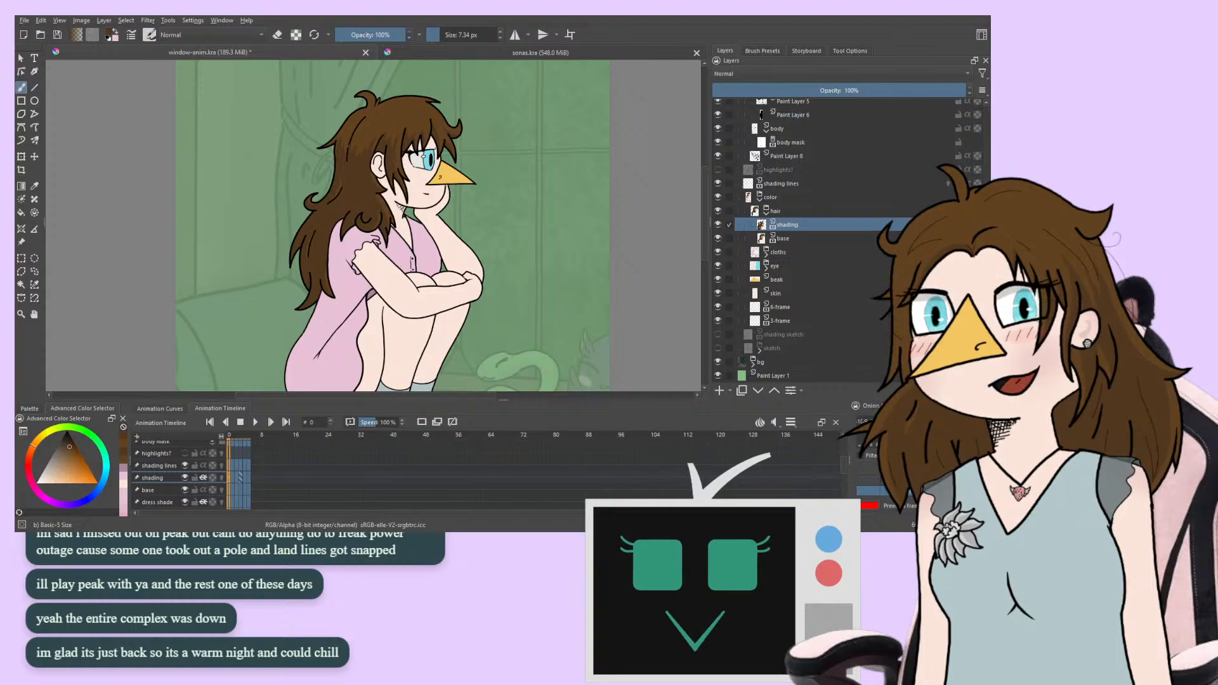
{"action": "key", "text": "space"}
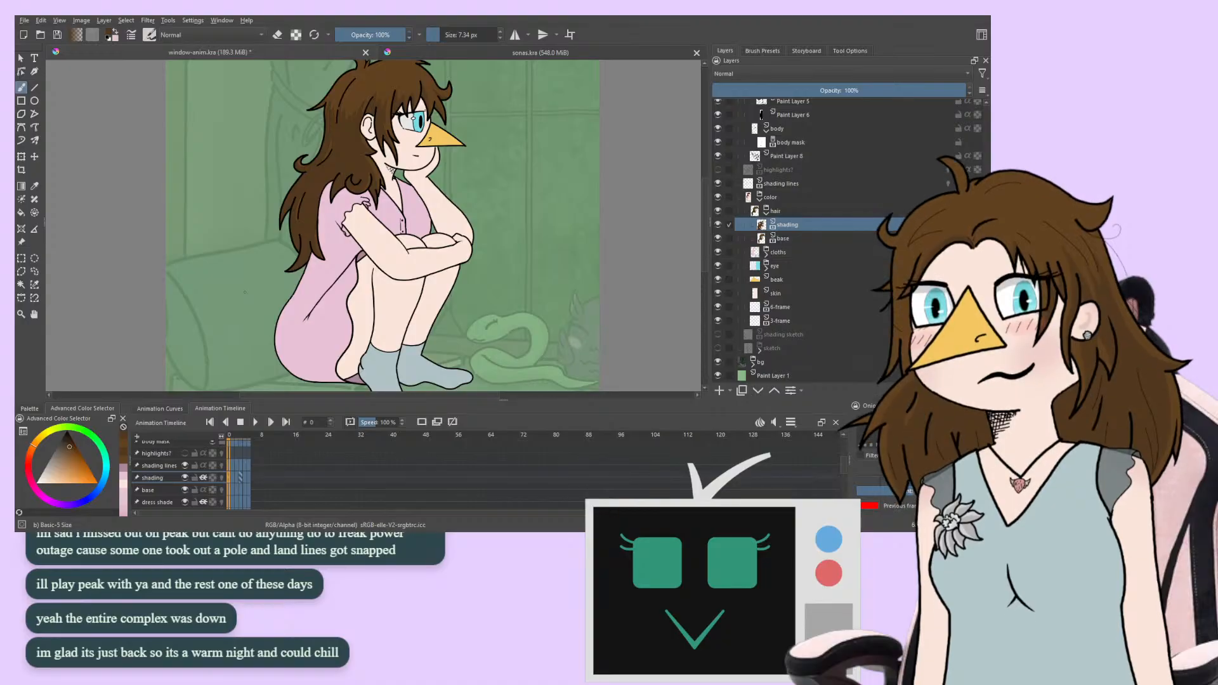
{"action": "left_click_drag", "start_coordinate": [236, 232], "coordinate": [225, 293]}
{"action": "scroll", "coordinate": [306, 246], "scroll_direction": "up", "scroll_amount": 5}
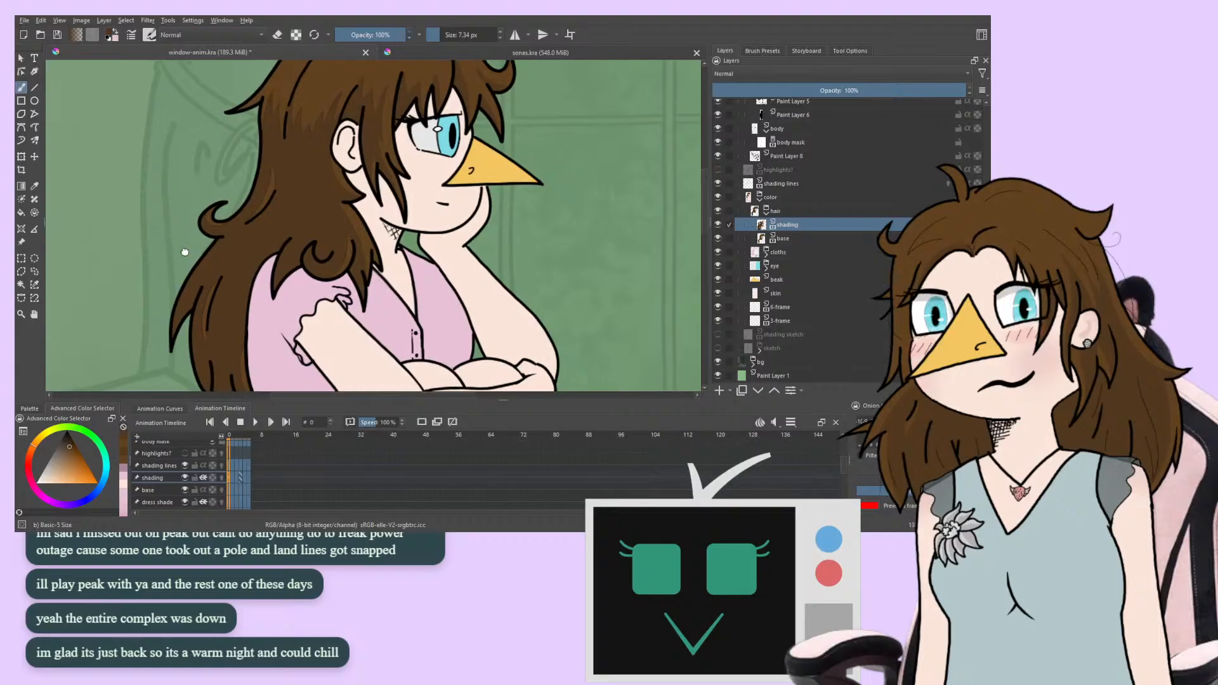
{"action": "scroll", "coordinate": [201, 287], "scroll_direction": "down", "scroll_amount": 2}
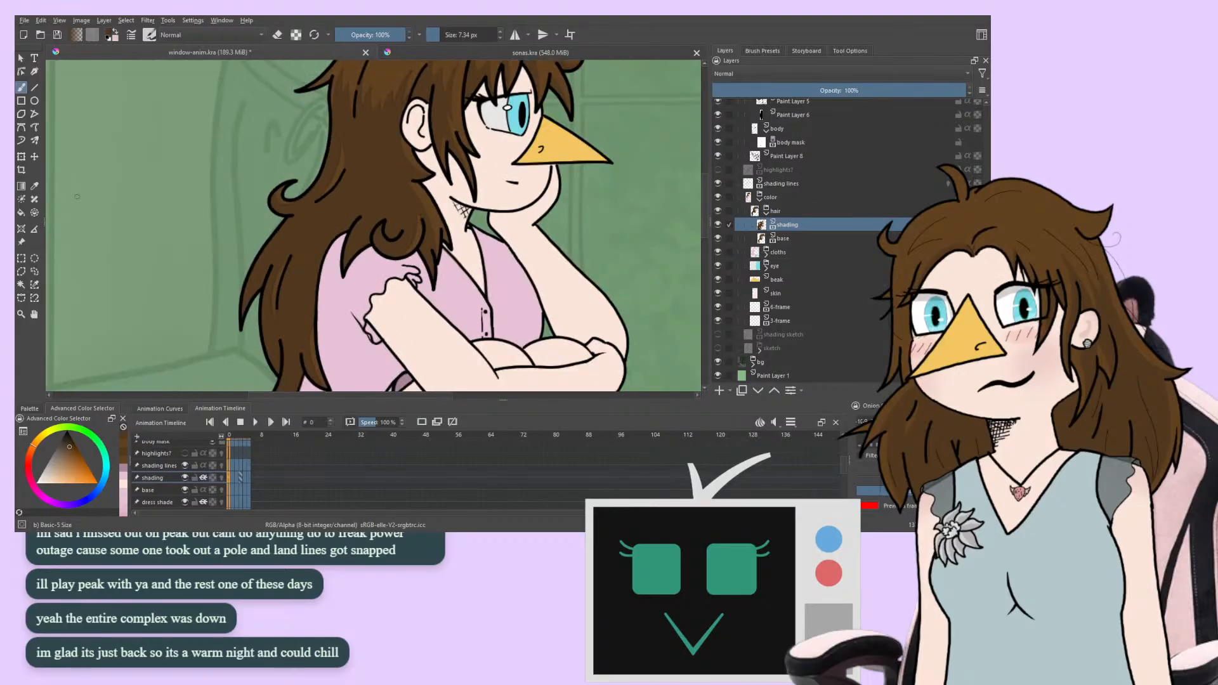
{"action": "left_click_drag", "start_coordinate": [202, 287], "coordinate": [183, 304]}
{"action": "key", "text": "Right"}
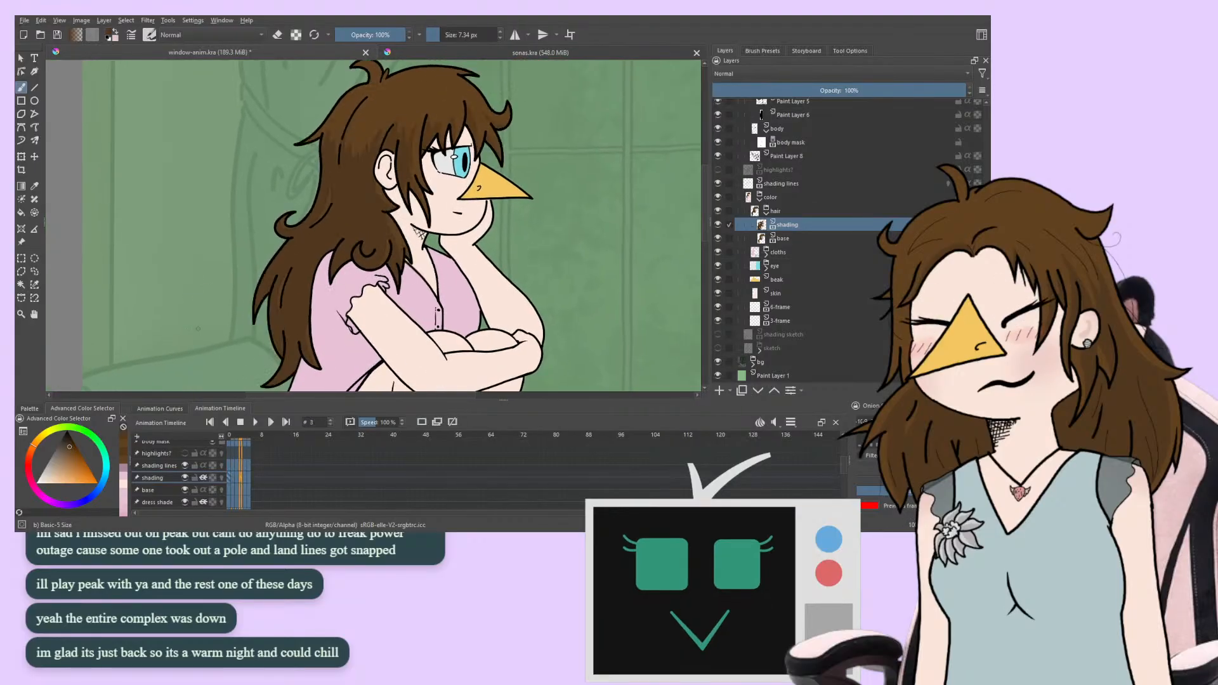
{"action": "key", "text": "Right"}
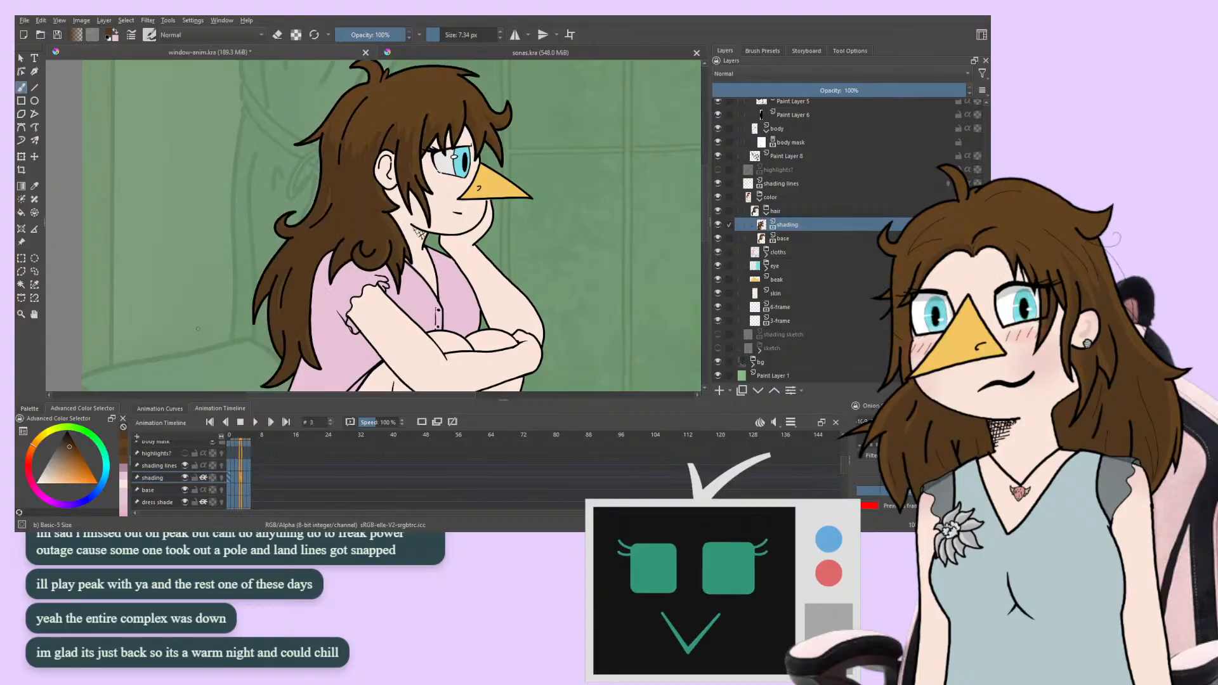
Erase hair shading along the edge of the back hair's lower inner tip in frames 1 and 2
{"action": "left_click_drag", "start_coordinate": [198, 329], "coordinate": [219, 256]}
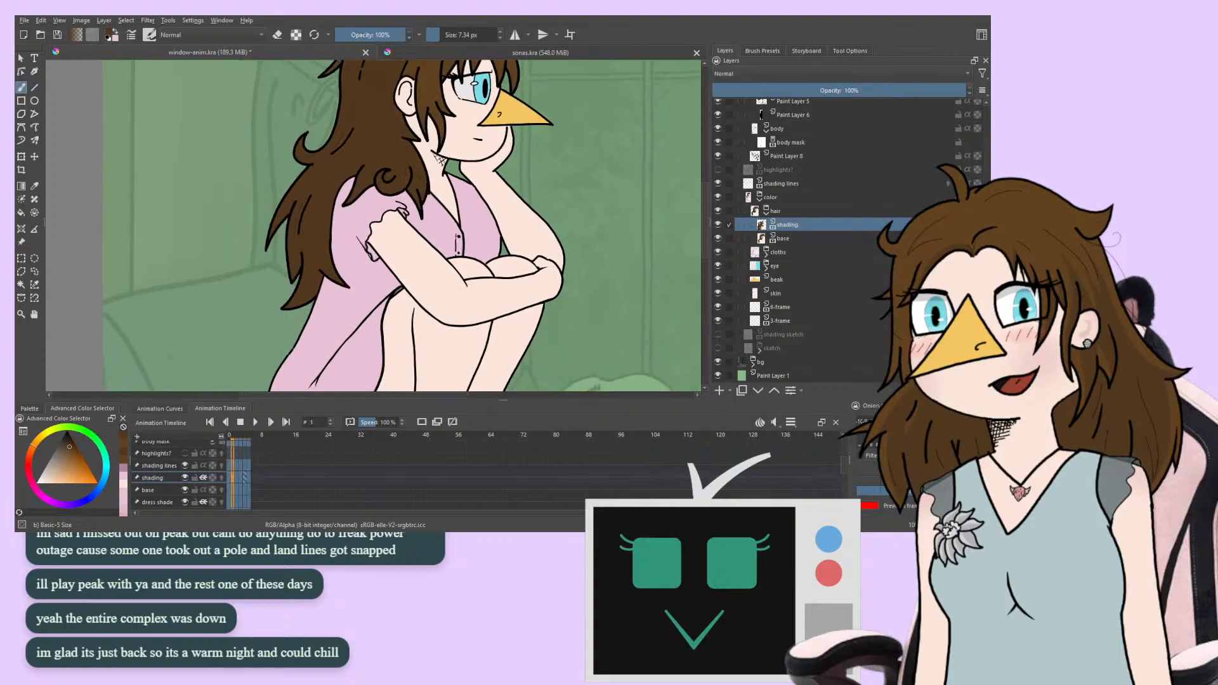
{"action": "left_click_drag", "start_coordinate": [250, 197], "coordinate": [228, 218]}
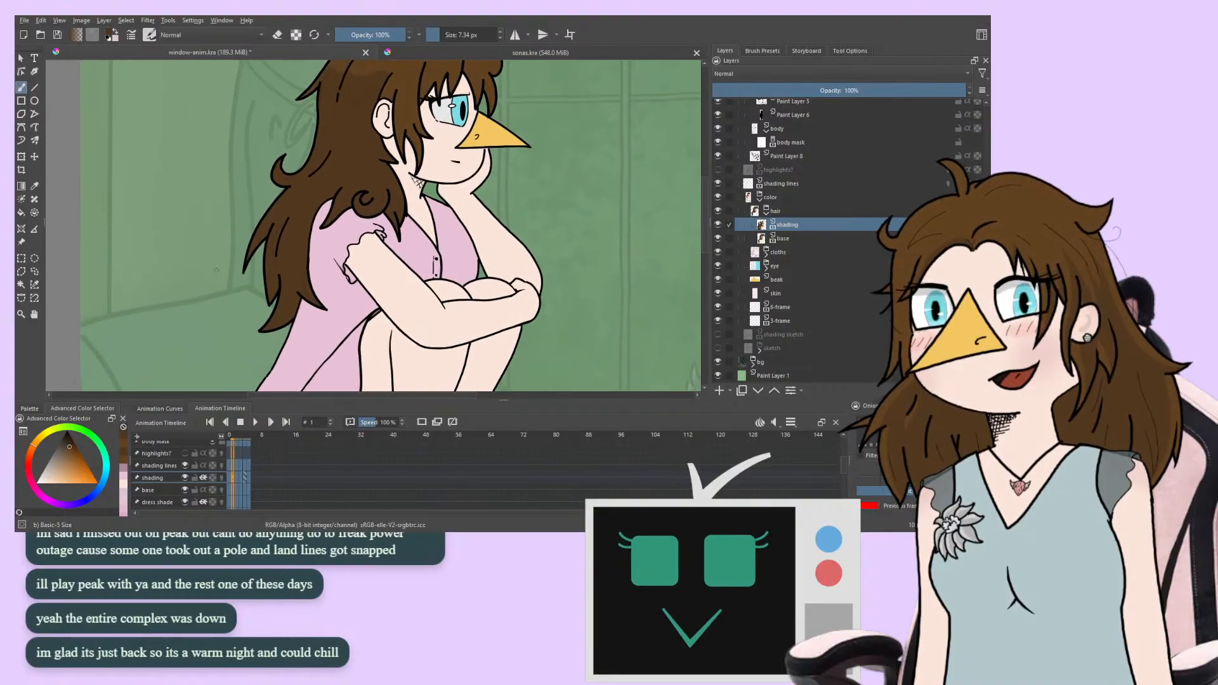
{"action": "key", "text": "m"}
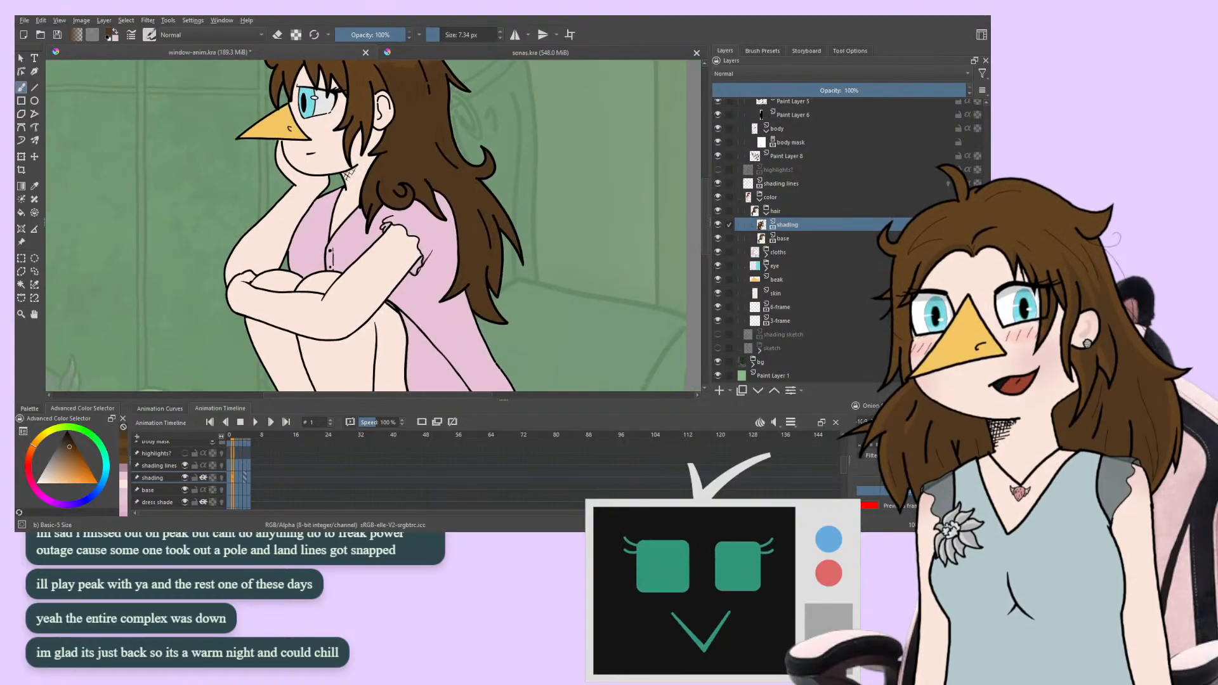
{"action": "scroll", "coordinate": [344, 241], "scroll_direction": "up", "scroll_amount": 5}
{"action": "left_click_drag", "start_coordinate": [411, 290], "coordinate": [204, 206]}
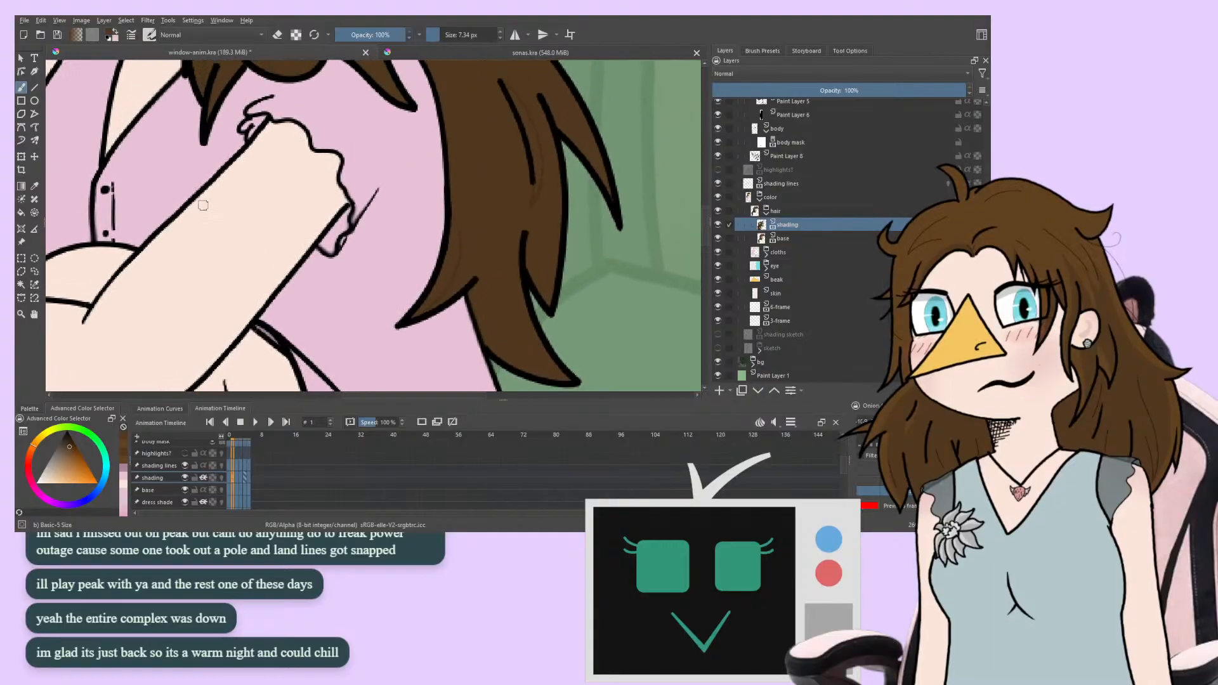
{"action": "left_click_drag", "start_coordinate": [259, 236], "coordinate": [240, 189]}
{"action": "key", "text": "e"}
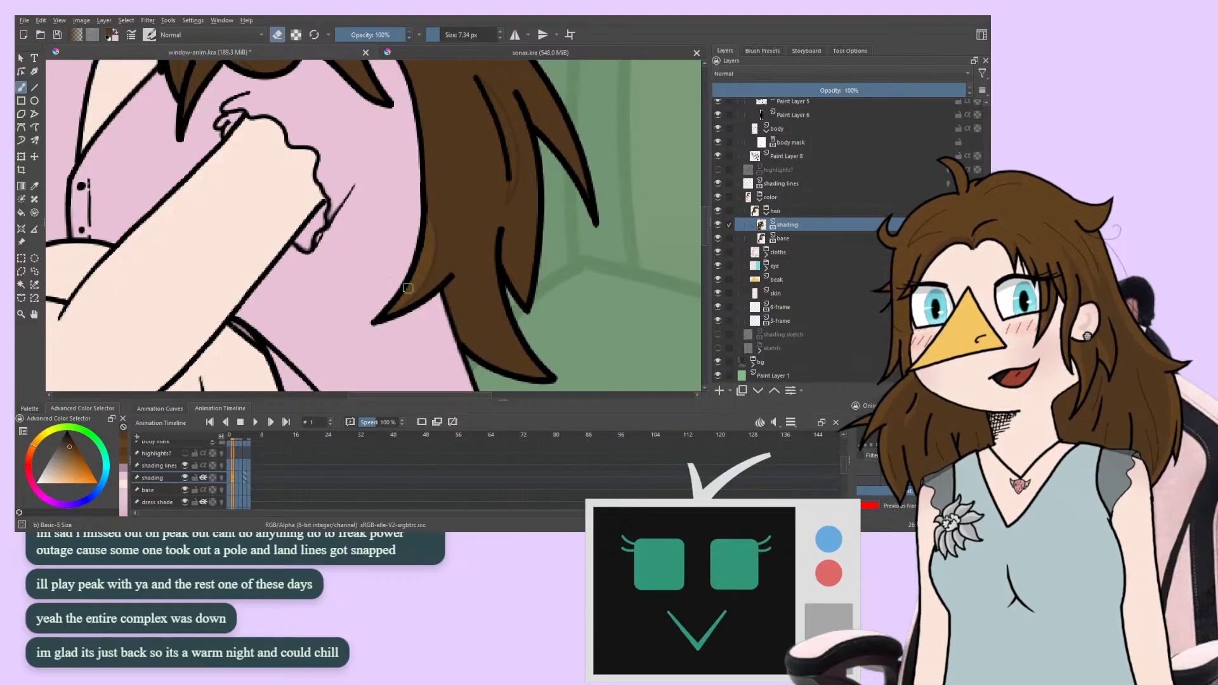
{"action": "key", "text": "period"}
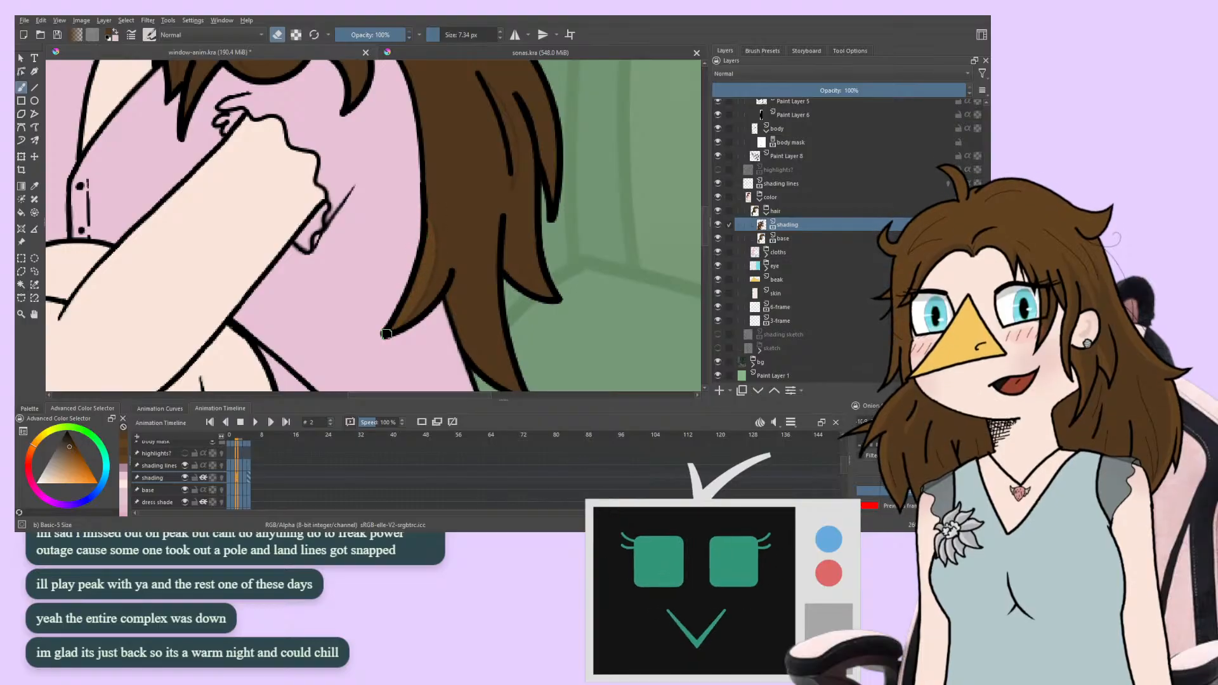
Step through the animation frames to check the shading on the lower tips of the back hair
{"action": "key", "text": "period"}
{"action": "key", "text": "period"}
{"action": "key", "text": "period"}
{"action": "key", "text": "period"}
{"action": "key", "text": "period"}
{"action": "key", "text": "period"}
{"action": "key", "text": "period"}
{"action": "key", "text": "period"}
{"action": "key", "text": "period"}
{"action": "key", "text": "period"}
{"action": "key", "text": "period"}
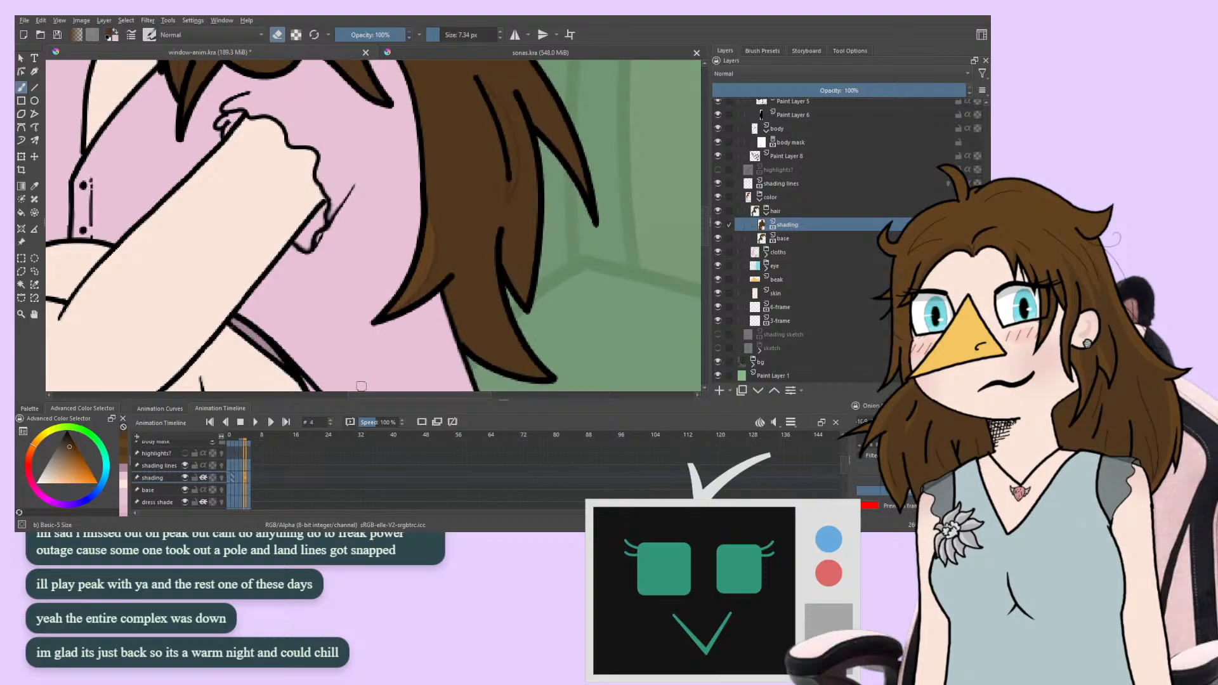
{"action": "key", "text": "period"}
{"action": "key", "text": "period"}
{"action": "key", "text": "period"}
{"action": "key", "text": "period"}
{"action": "key", "text": "period"}
{"action": "key", "text": "period"}
{"action": "key", "text": "period"}
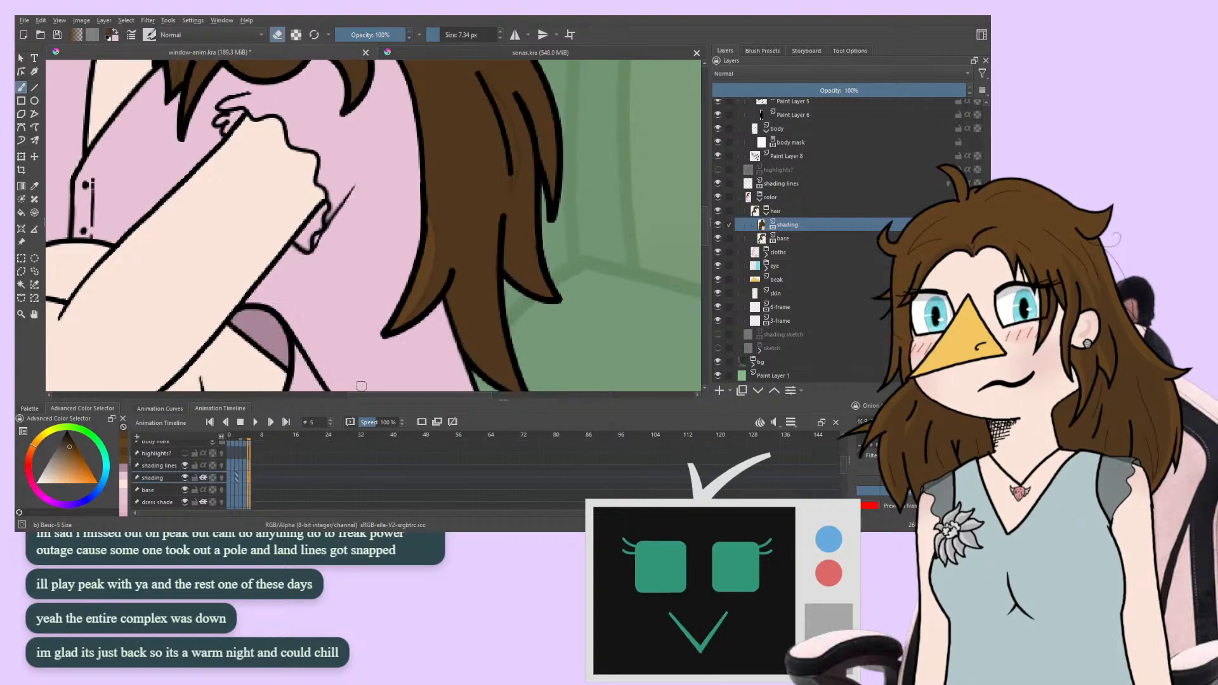
{"action": "key", "text": "period"}
{"action": "key", "text": "period"}
{"action": "key", "text": "period"}
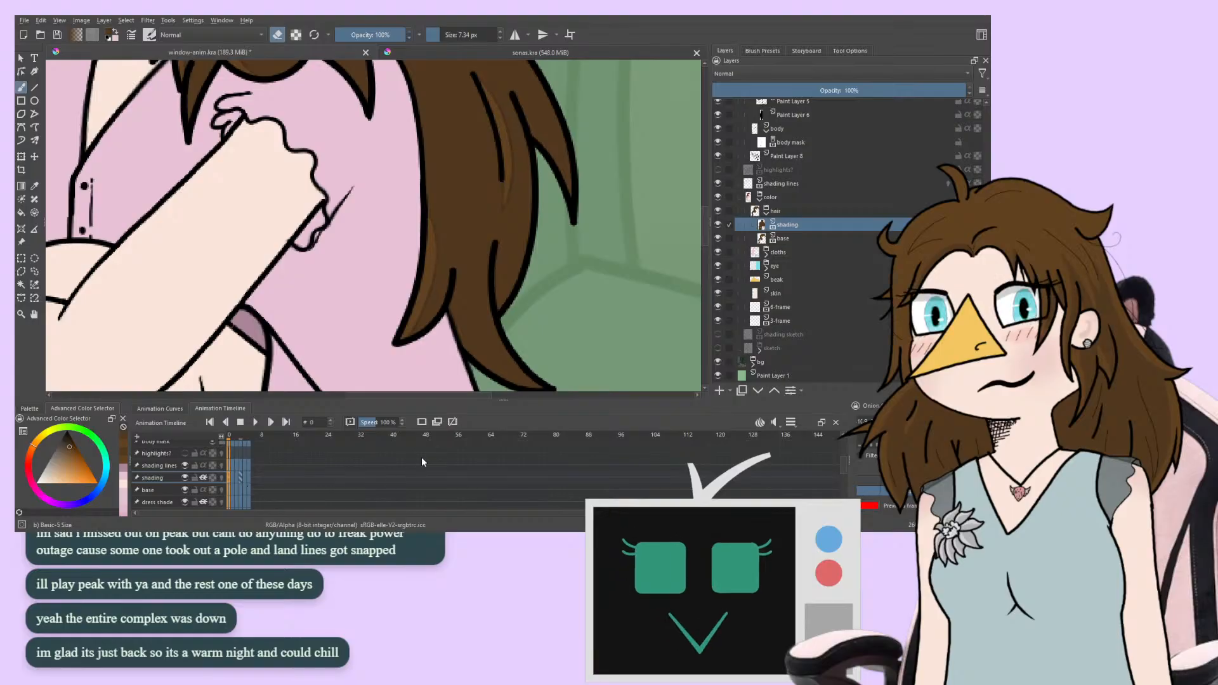
On the hair shading layer in frame 1, erase a thin streak of shading beside the strand line in the back hair
{"action": "left_click", "coordinate": [777, 238]}
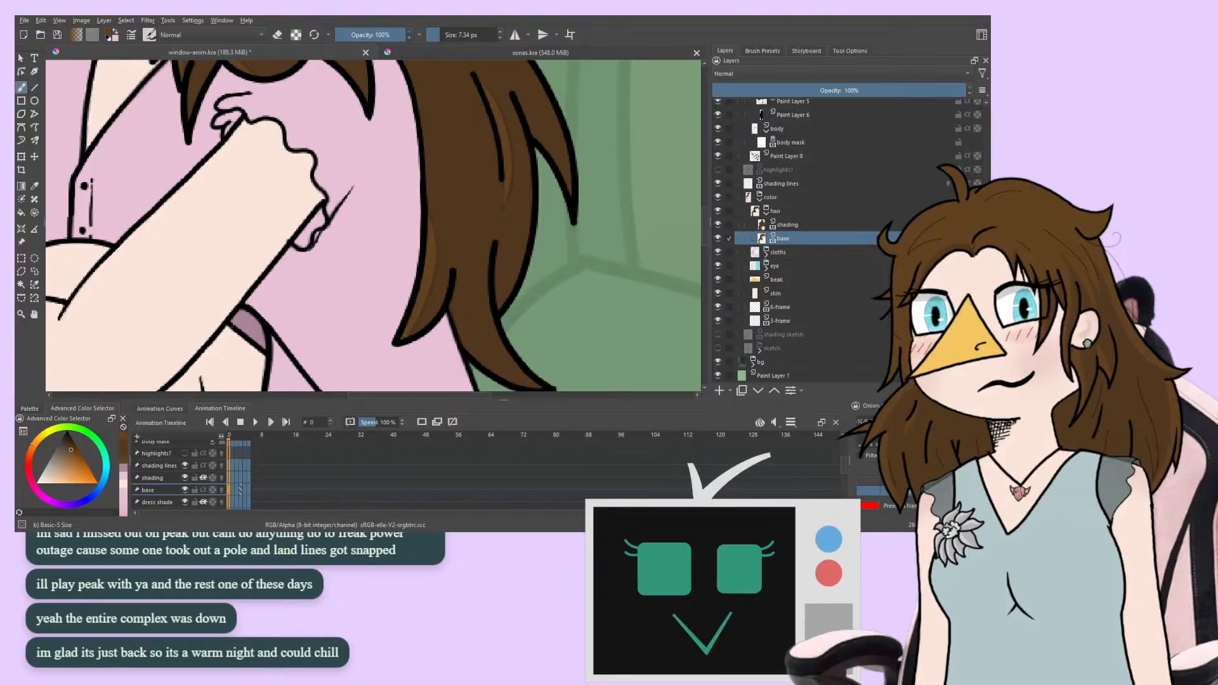
{"action": "left_click", "coordinate": [783, 226]}
{"action": "left_click", "coordinate": [458, 201], "text": "ctrl"}
{"action": "mouse_move", "coordinate": [340, 243]}
{"action": "left_mouse_down"}
{"action": "mouse_move", "coordinate": [305, 271]}
{"action": "mouse_move", "coordinate": [267, 235]}
{"action": "mouse_move", "coordinate": [212, 245]}
{"action": "mouse_move", "coordinate": [190, 273]}
{"action": "mouse_move", "coordinate": [169, 358]}
{"action": "left_mouse_up"}
{"action": "key", "text": "Right"}
{"action": "left_click", "coordinate": [280, 37]}
{"action": "left_click_drag", "start_coordinate": [267, 215], "coordinate": [257, 253]}
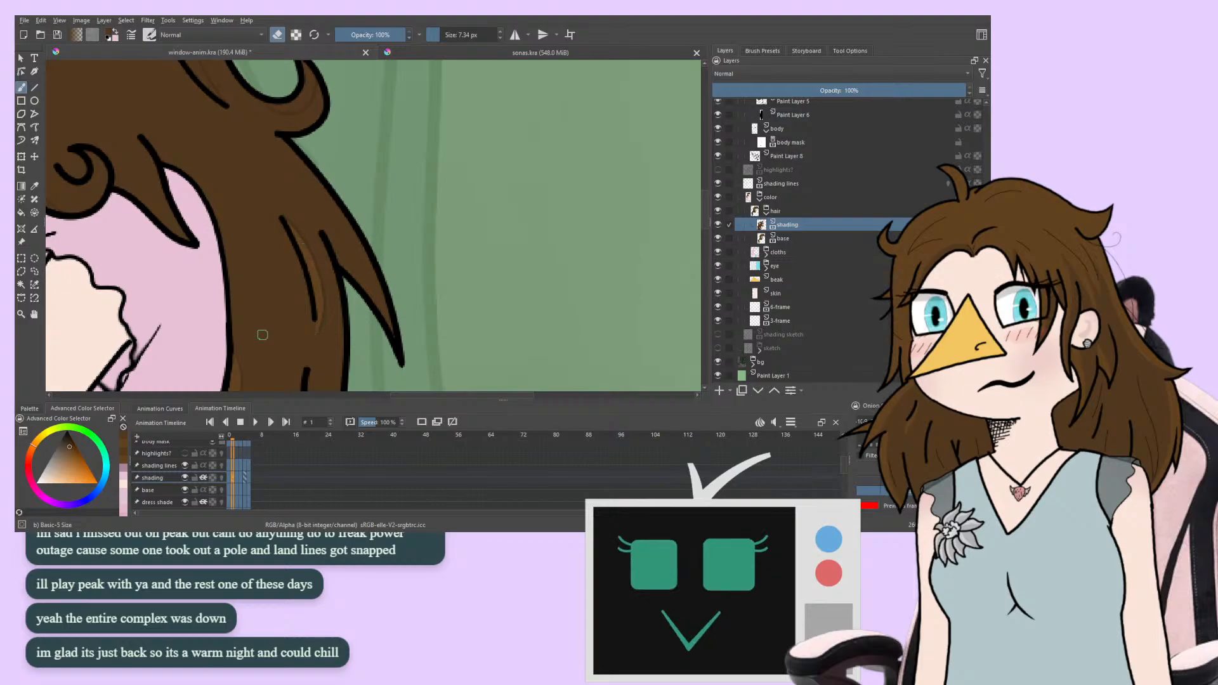
Refine the streak beside the back hair's strand line in frame 2 and compare it with frames 4 and 5
{"action": "key", "text": "Right"}
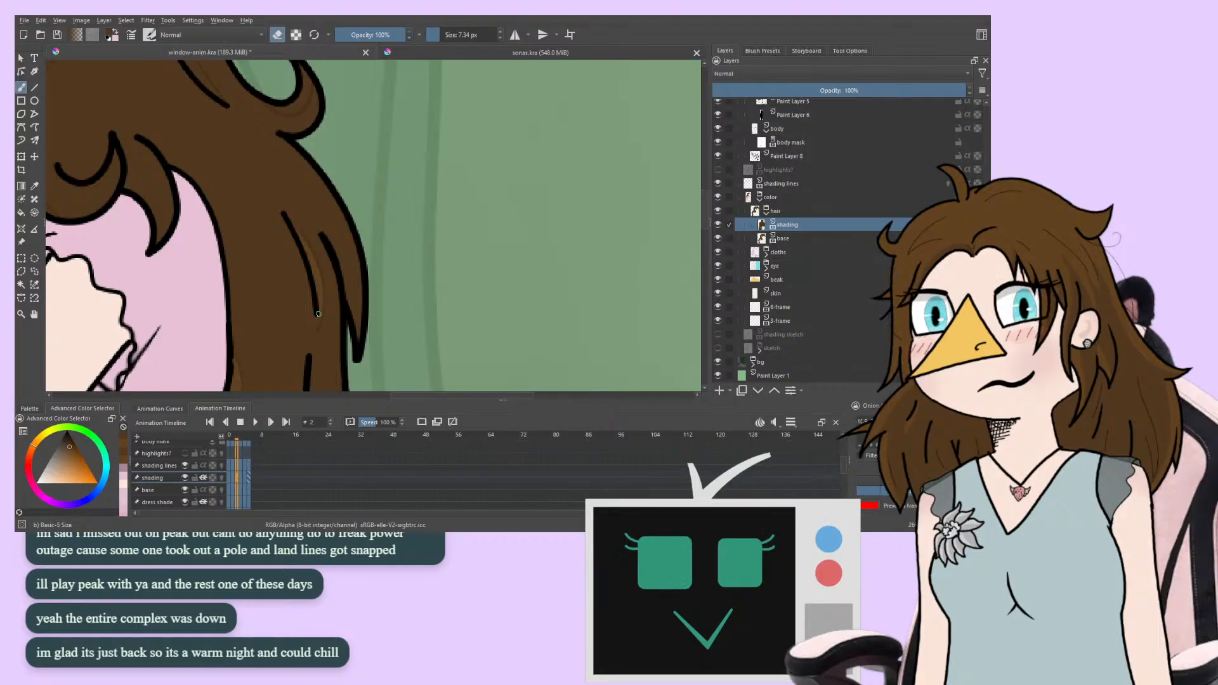
{"action": "key", "text": "e"}
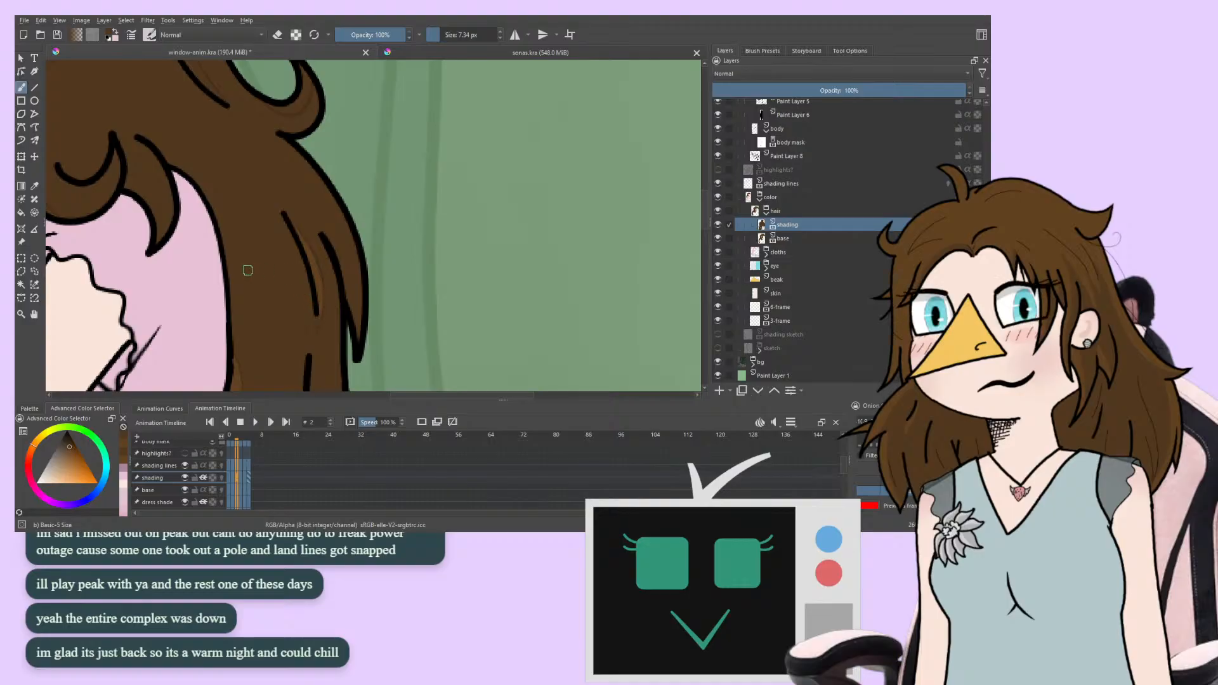
{"action": "key", "text": "Right"}
{"action": "key", "text": "Right"}
{"action": "key", "text": "Left"}
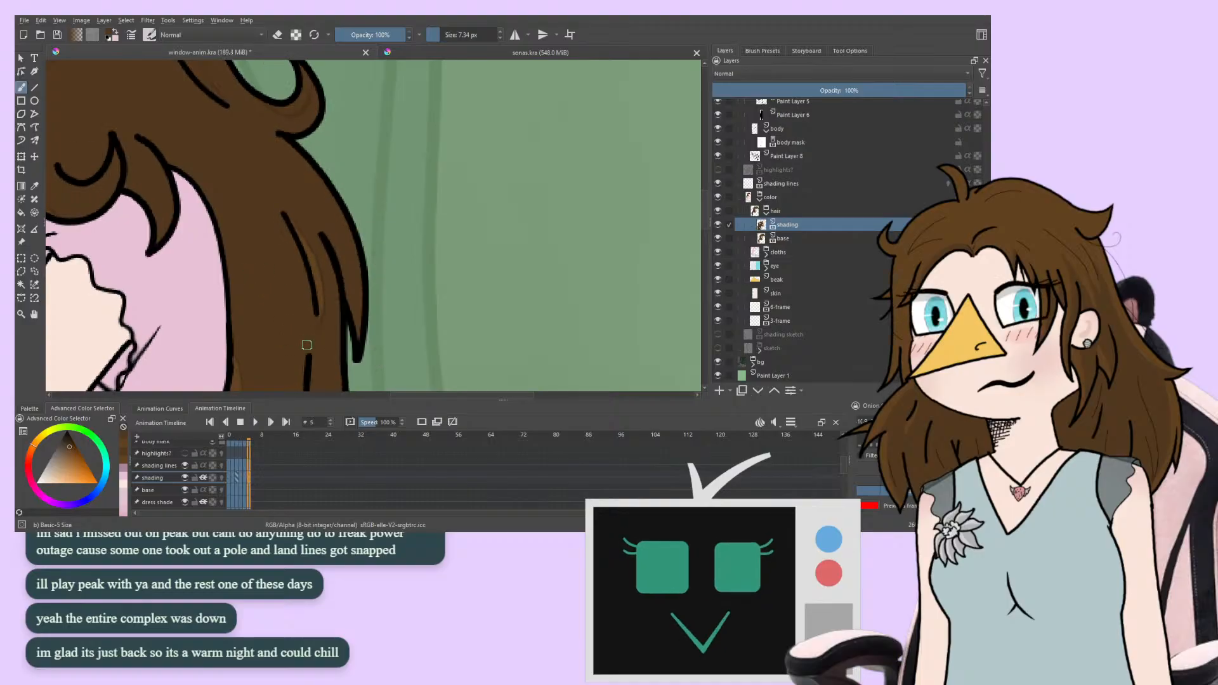
{"action": "key", "text": "Right"}
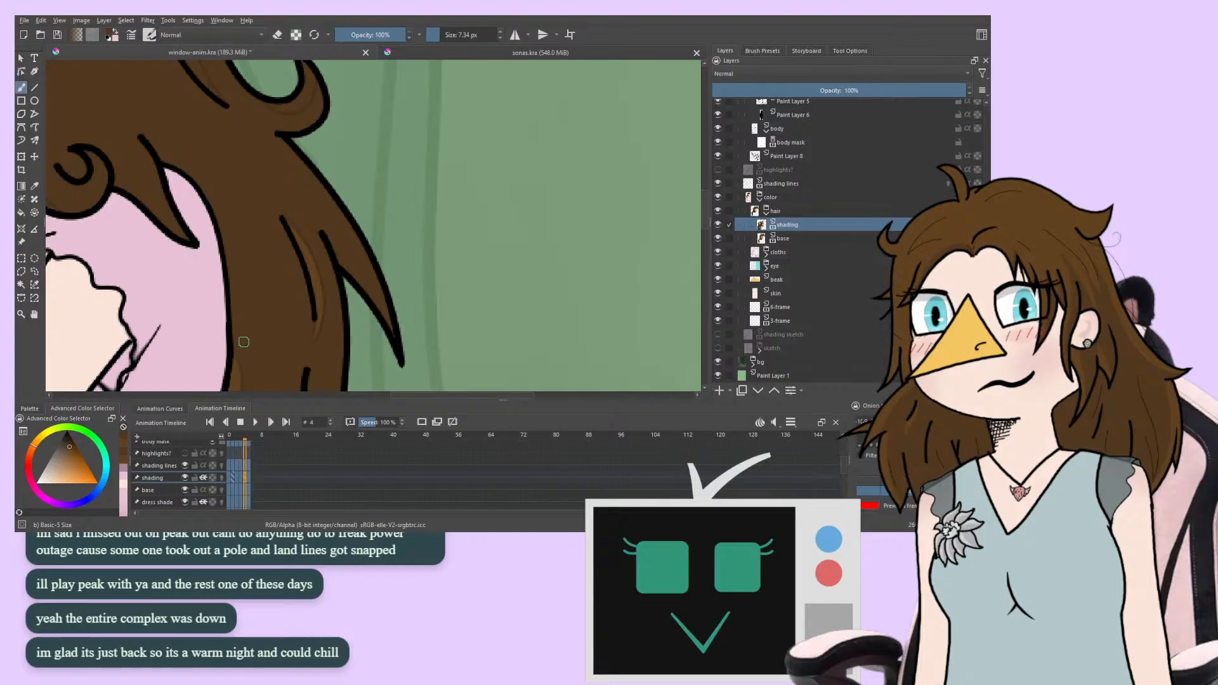
On the hair shading layer in frame 5, erase a thin streak of shading beside the strand line above the outward-flipped curl
{"action": "key", "text": "space"}
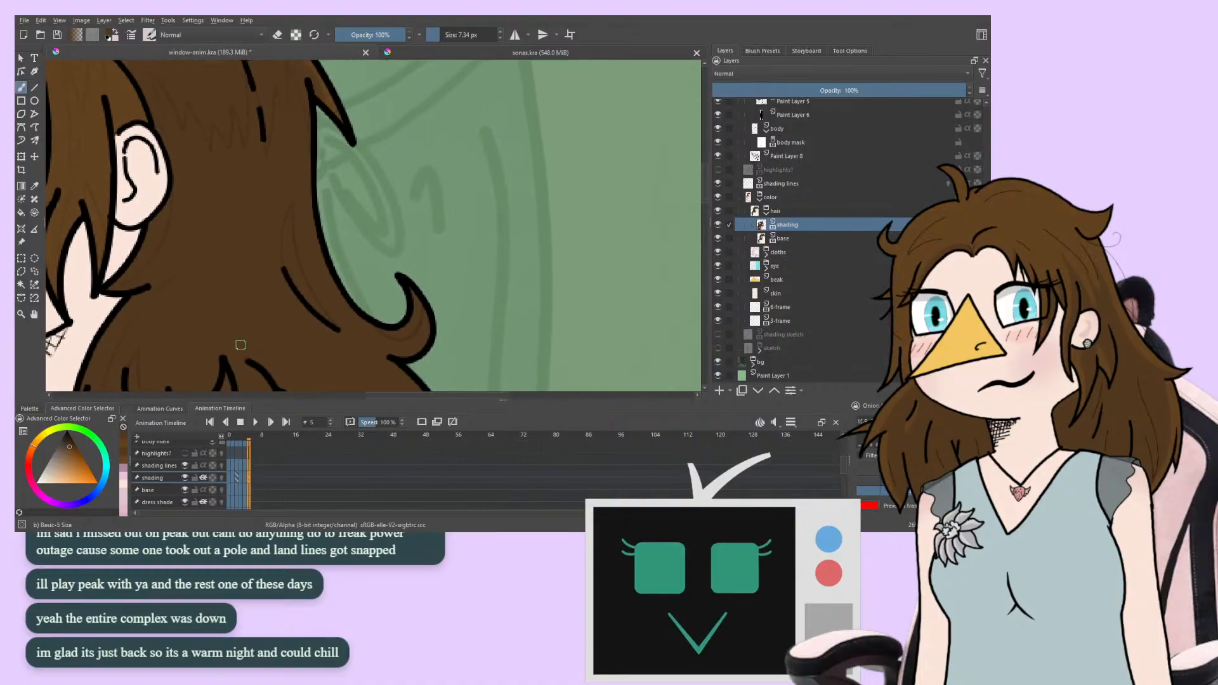
{"action": "key", "text": "m"}
{"action": "left_click_drag", "start_coordinate": [234, 341], "coordinate": [116, 363]}
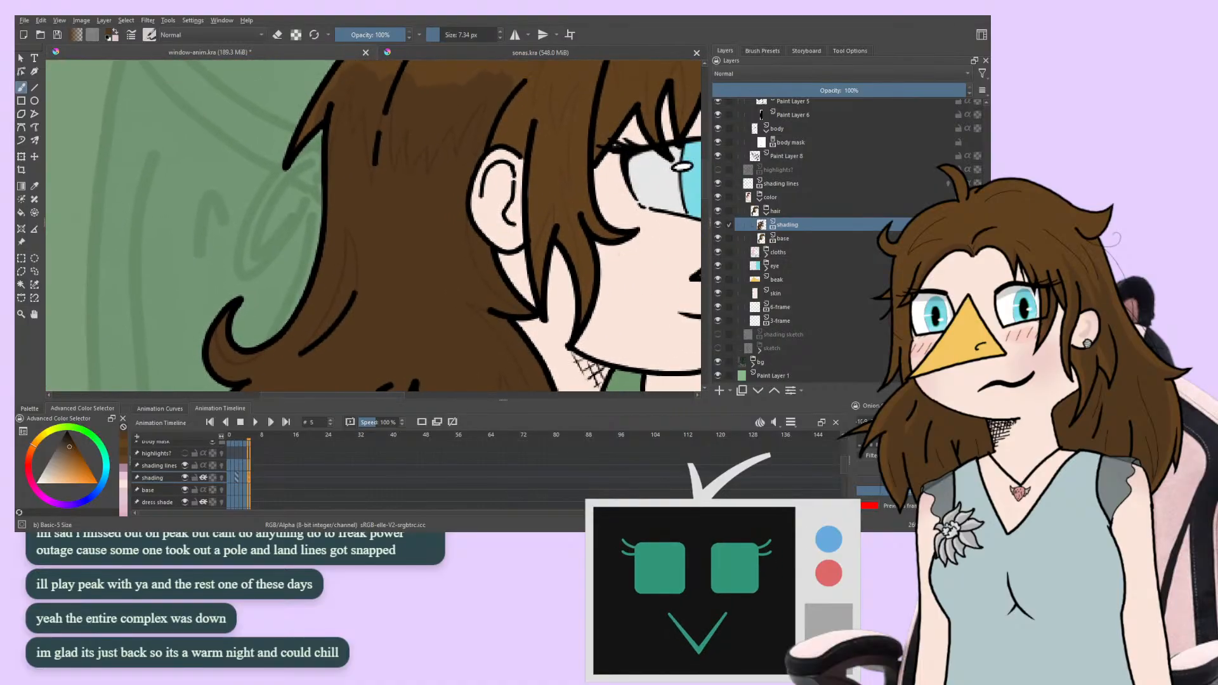
{"action": "left_click", "coordinate": [278, 37]}
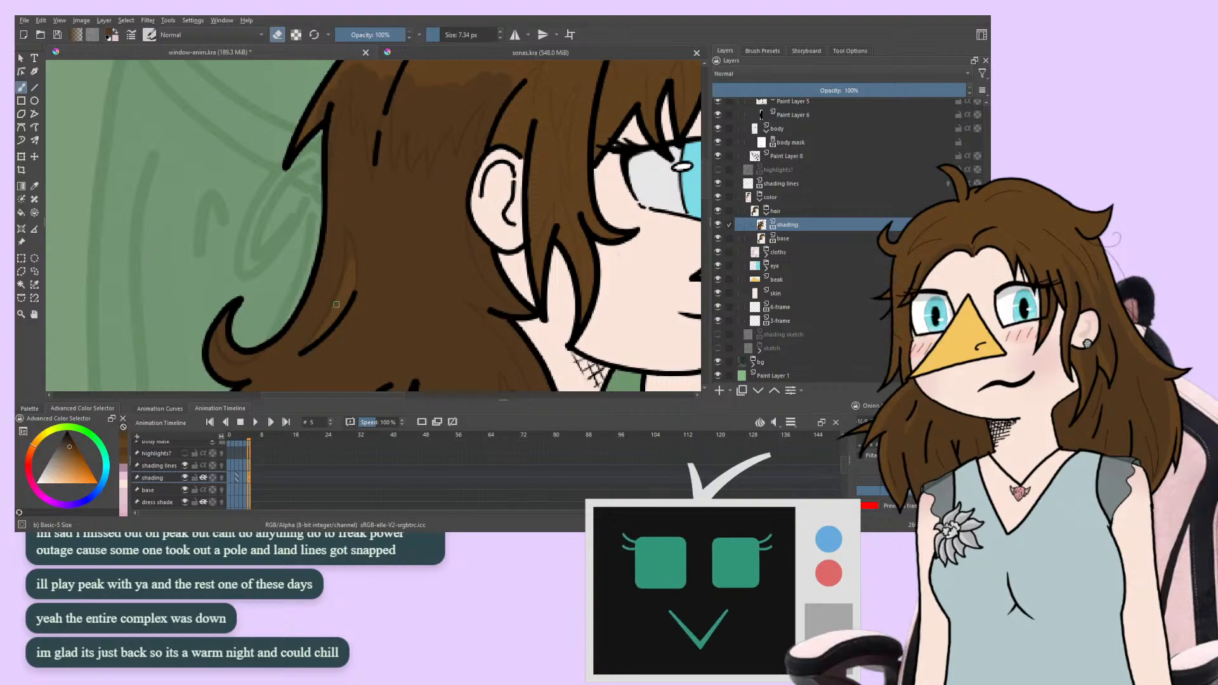
{"action": "left_click_drag", "start_coordinate": [306, 348], "coordinate": [346, 286]}
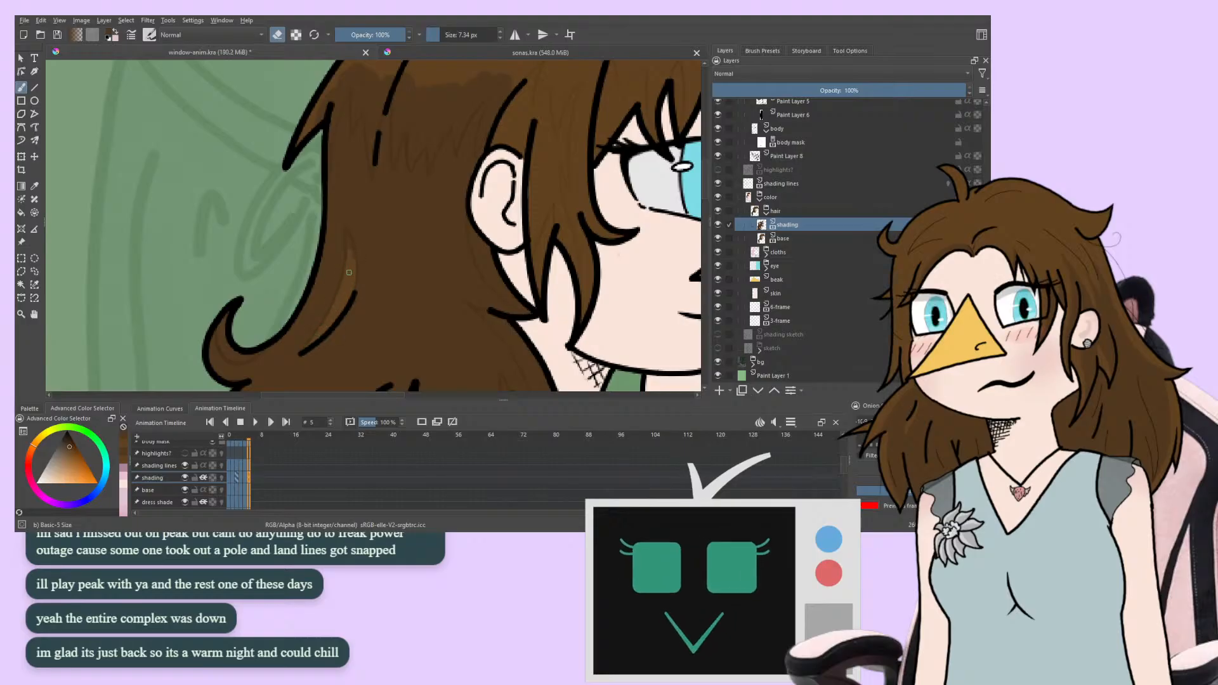
{"action": "left_click_drag", "start_coordinate": [295, 271], "coordinate": [276, 267]}
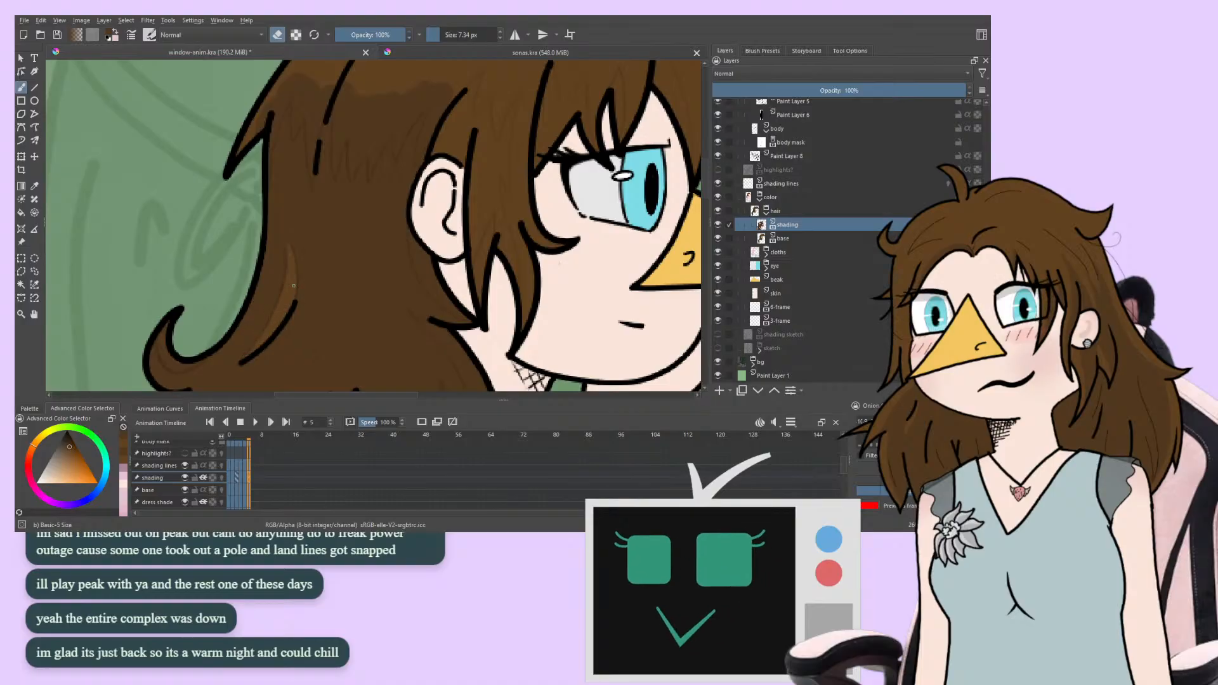
Erase a matching streak of shading beside the strand line above the flipped curl in frame 1
{"action": "left_click_drag", "start_coordinate": [278, 271], "coordinate": [434, 123]}
{"action": "left_click_drag", "start_coordinate": [246, 243], "coordinate": [187, 321]}
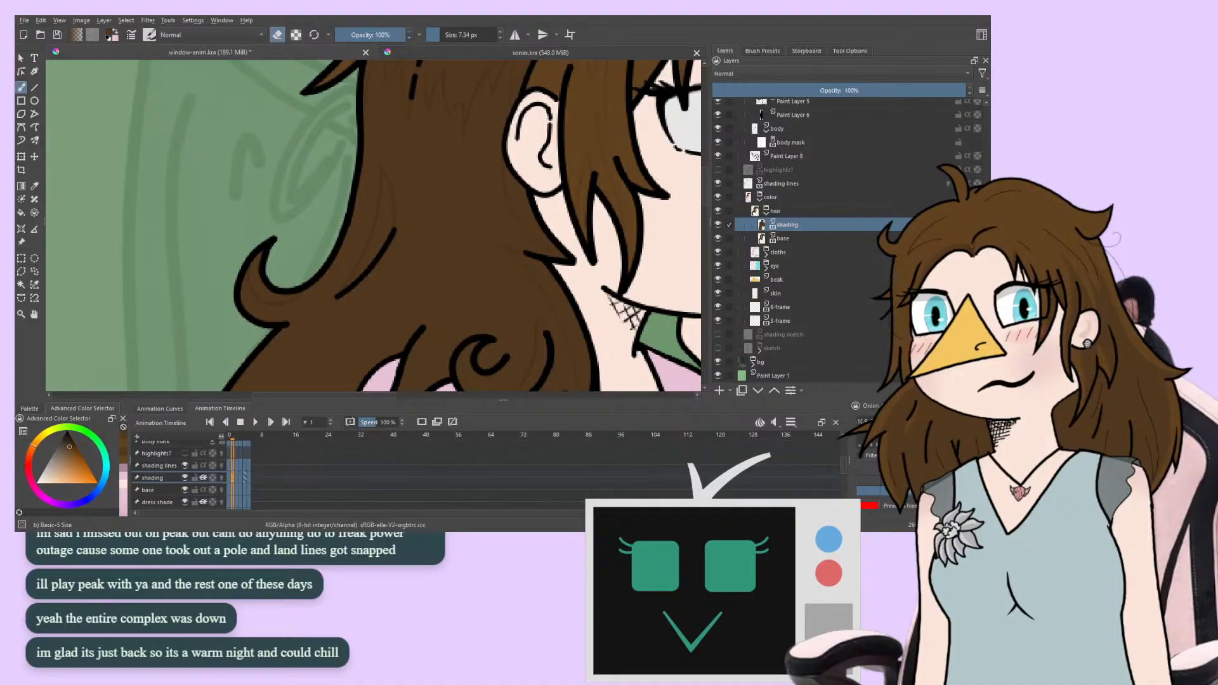
{"action": "left_click_drag", "start_coordinate": [344, 254], "coordinate": [299, 297]}
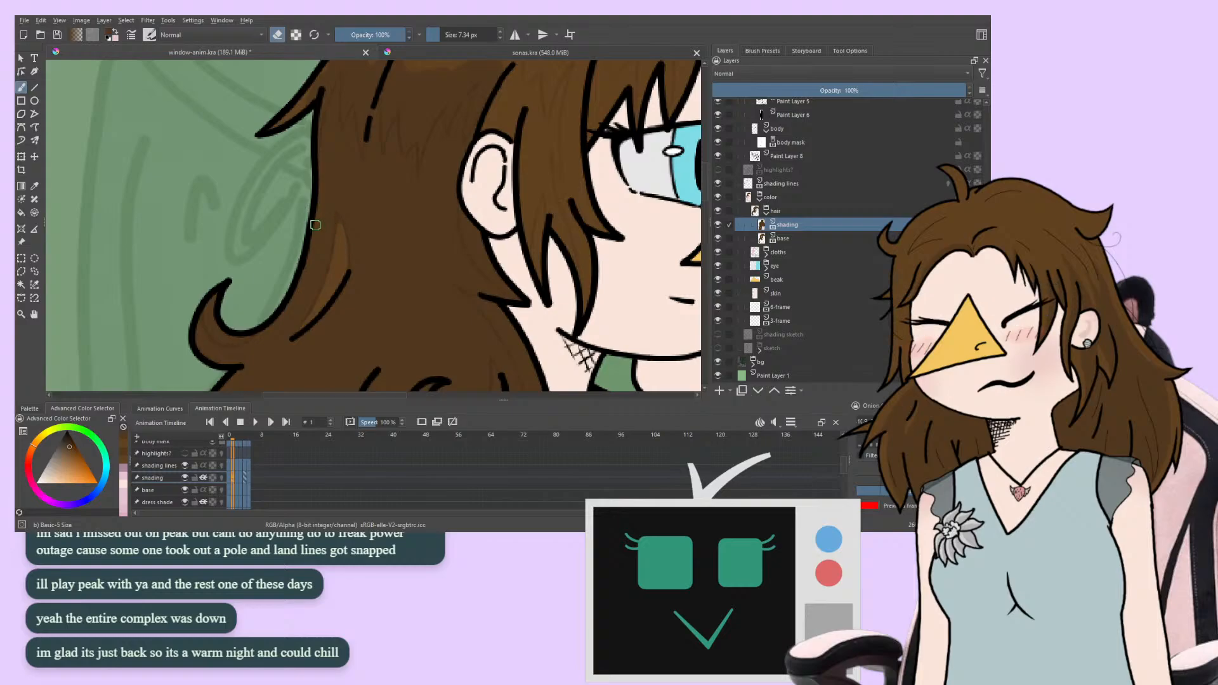
{"action": "left_click_drag", "start_coordinate": [295, 241], "coordinate": [234, 300]}
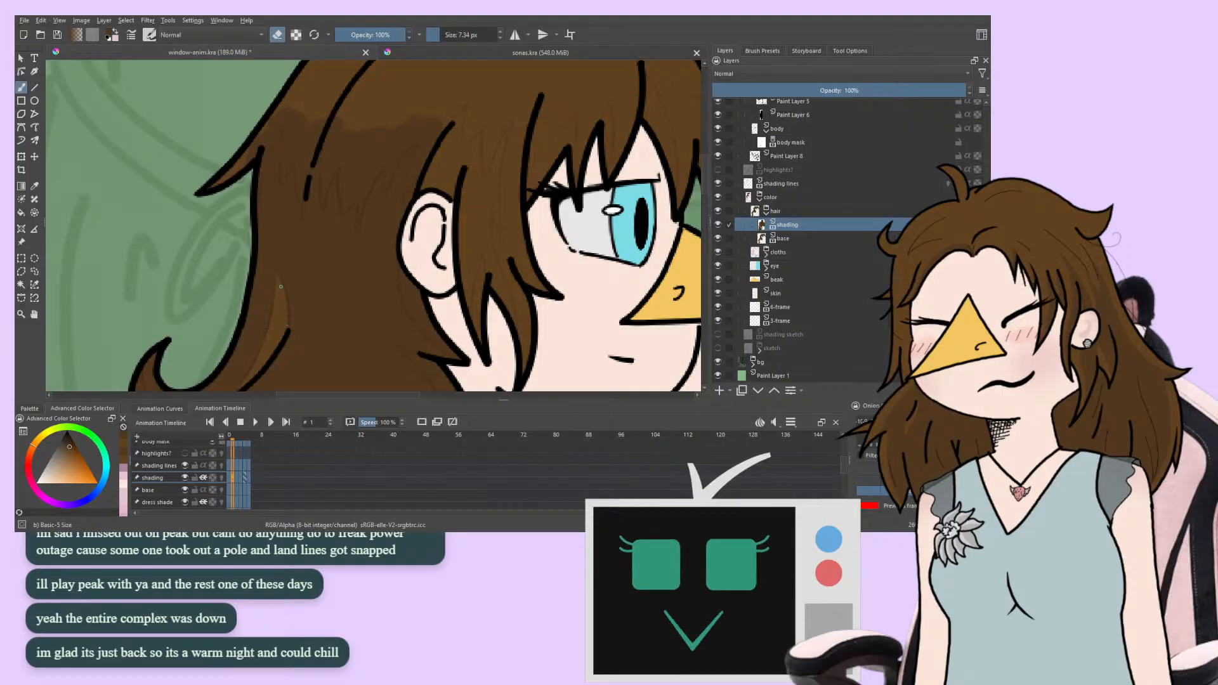
Step through the animation frames to compare the streak above the flipped curl
{"action": "key", "text": "Right"}
{"action": "key", "text": "Right"}
{"action": "key", "text": "Right"}
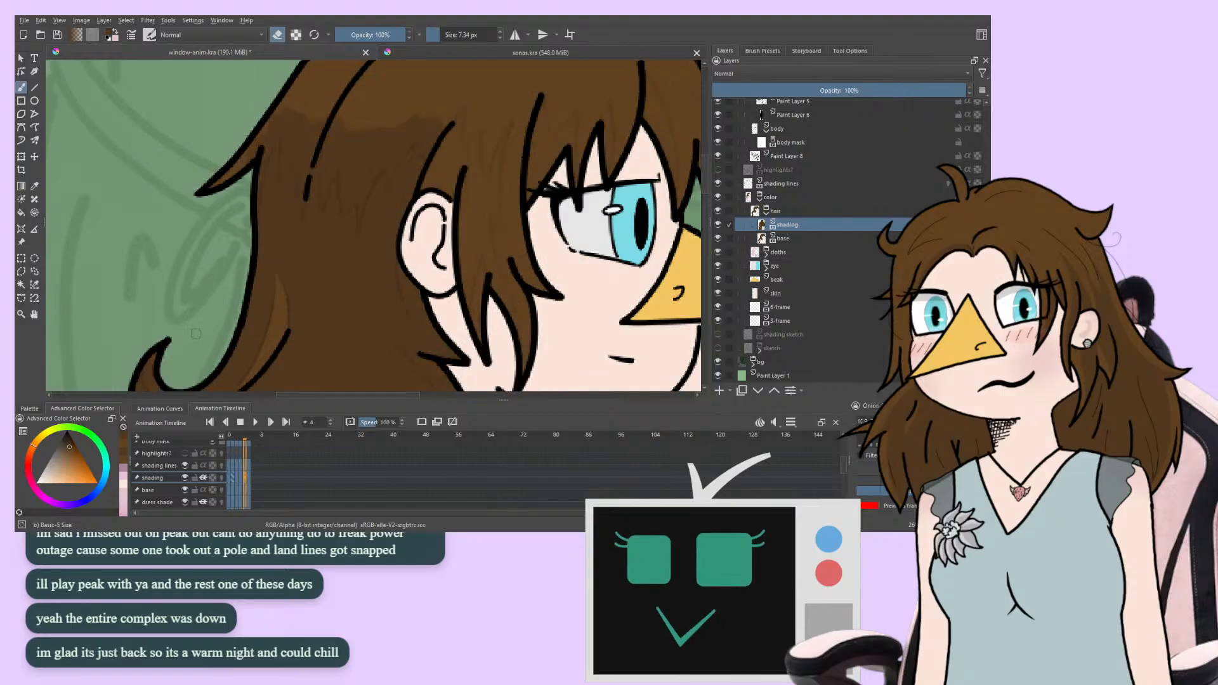
{"action": "key", "text": "Right"}
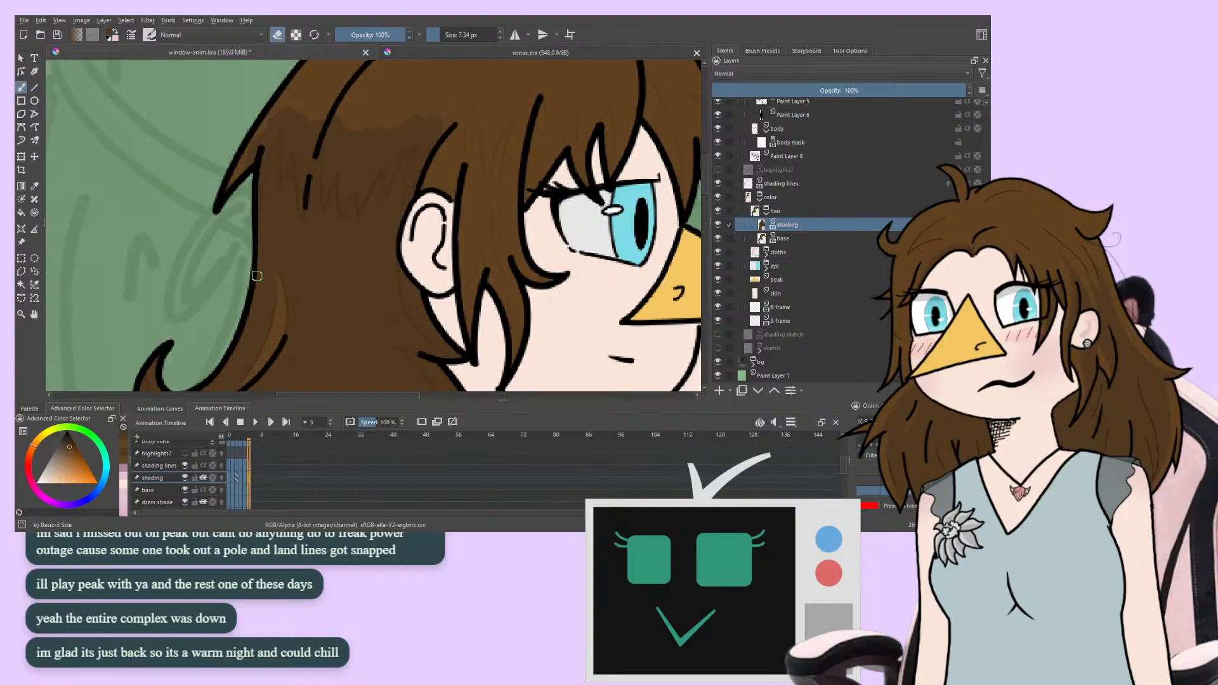
{"action": "key", "text": "Right"}
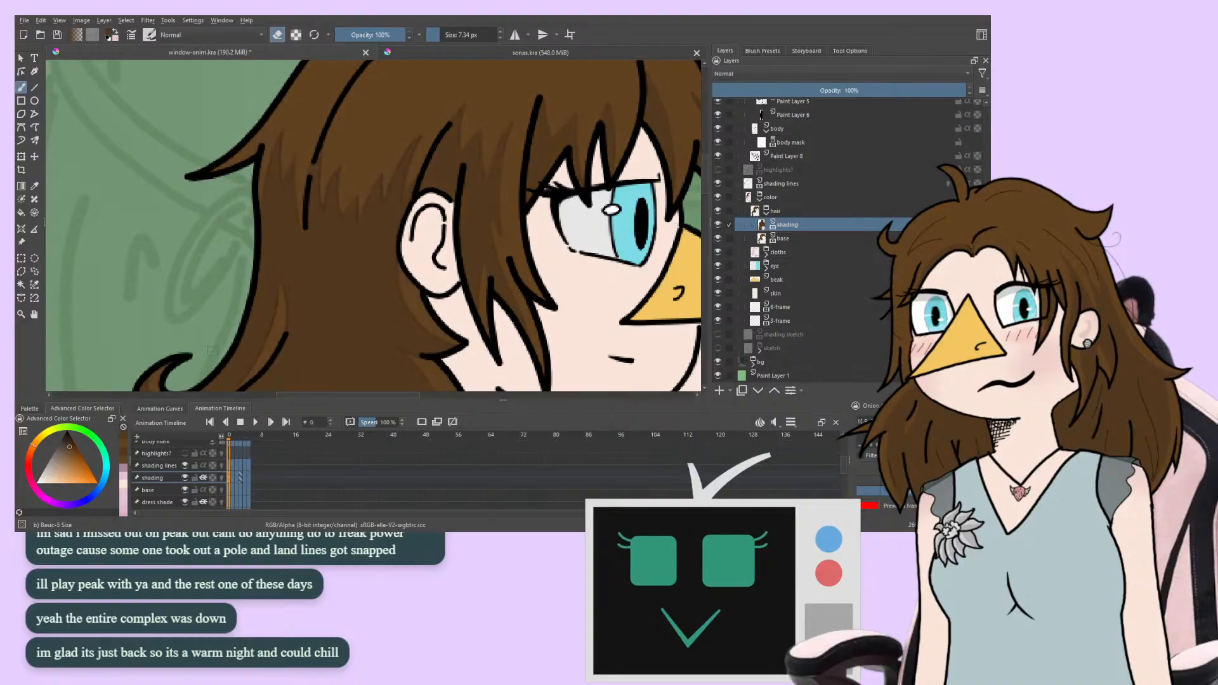
{"action": "key", "text": "Left"}
{"action": "key", "text": "Left"}
Erase streaks of shading along the outward-flipped curl of the back hair in frames 4 and 5
{"action": "left_click_drag", "start_coordinate": [225, 313], "coordinate": [373, 165]}
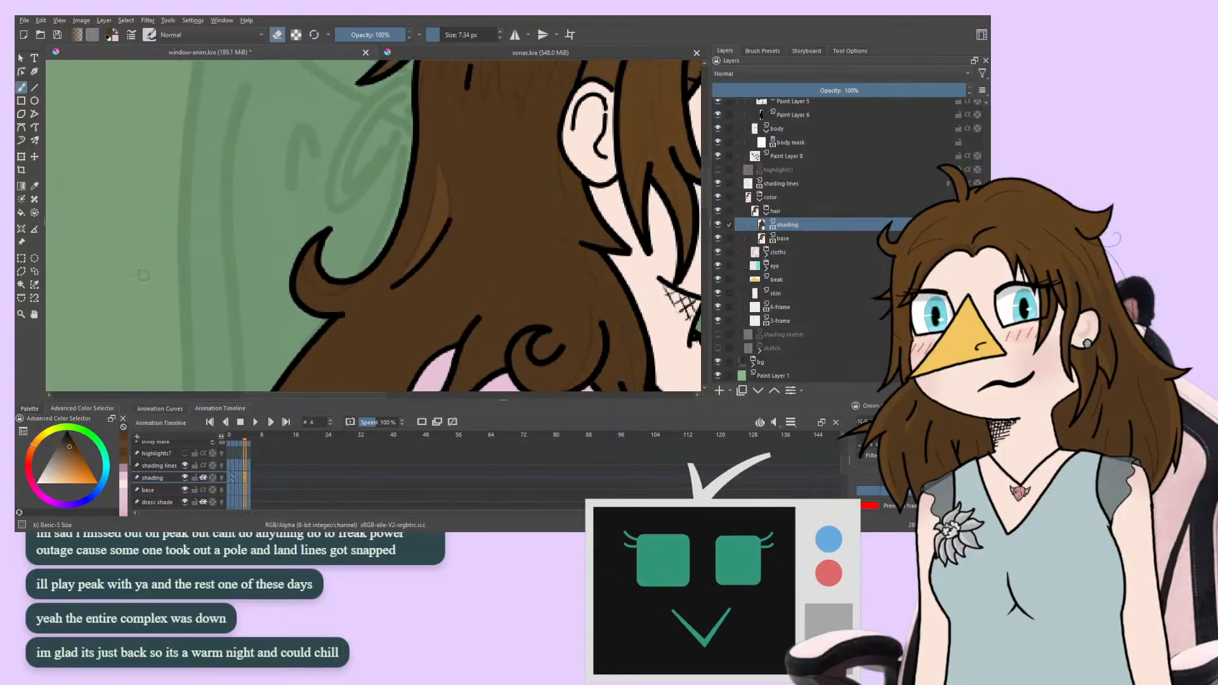
{"action": "right_click", "coordinate": [213, 232]}
{"action": "left_click_drag", "start_coordinate": [213, 140], "coordinate": [144, 257]}
{"action": "left_click", "coordinate": [298, 291]}
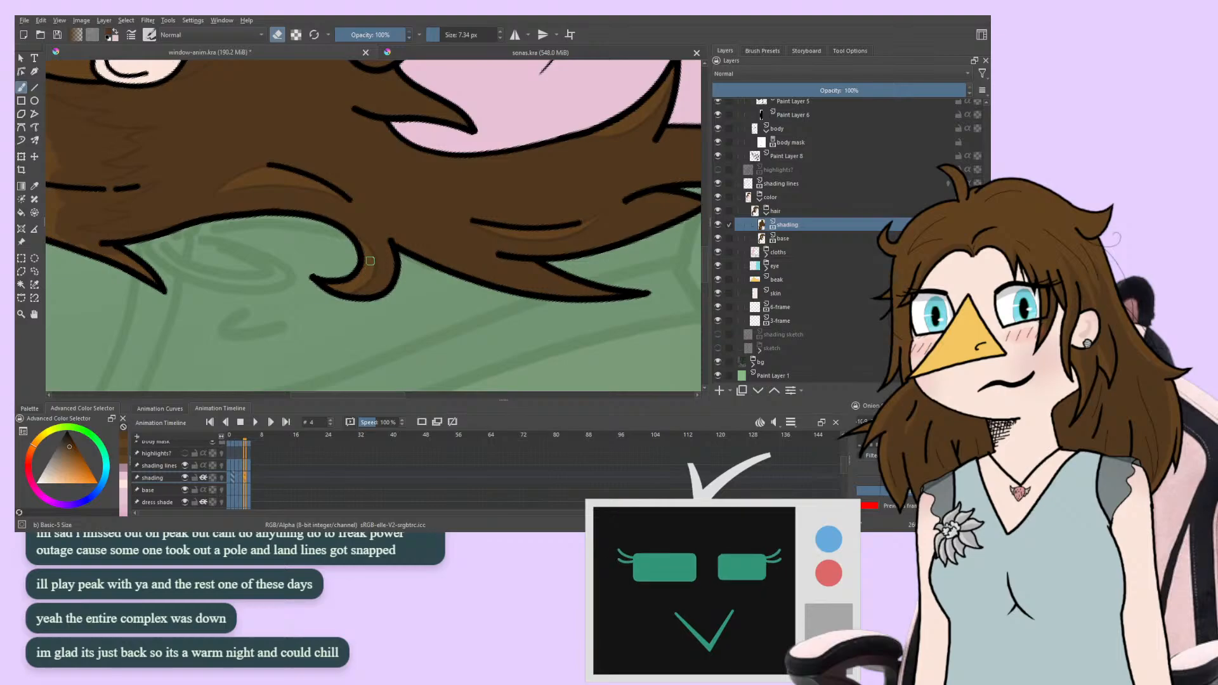
{"action": "key", "text": "Right"}
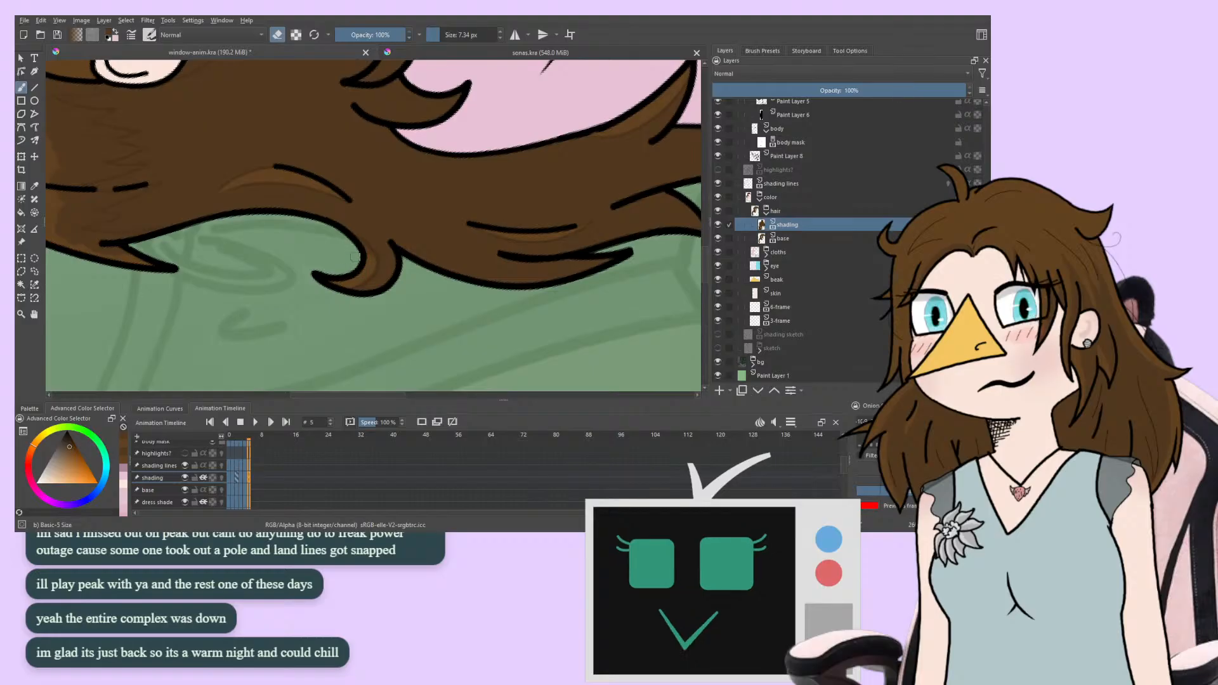
{"action": "left_click_drag", "start_coordinate": [292, 299], "coordinate": [252, 307]}
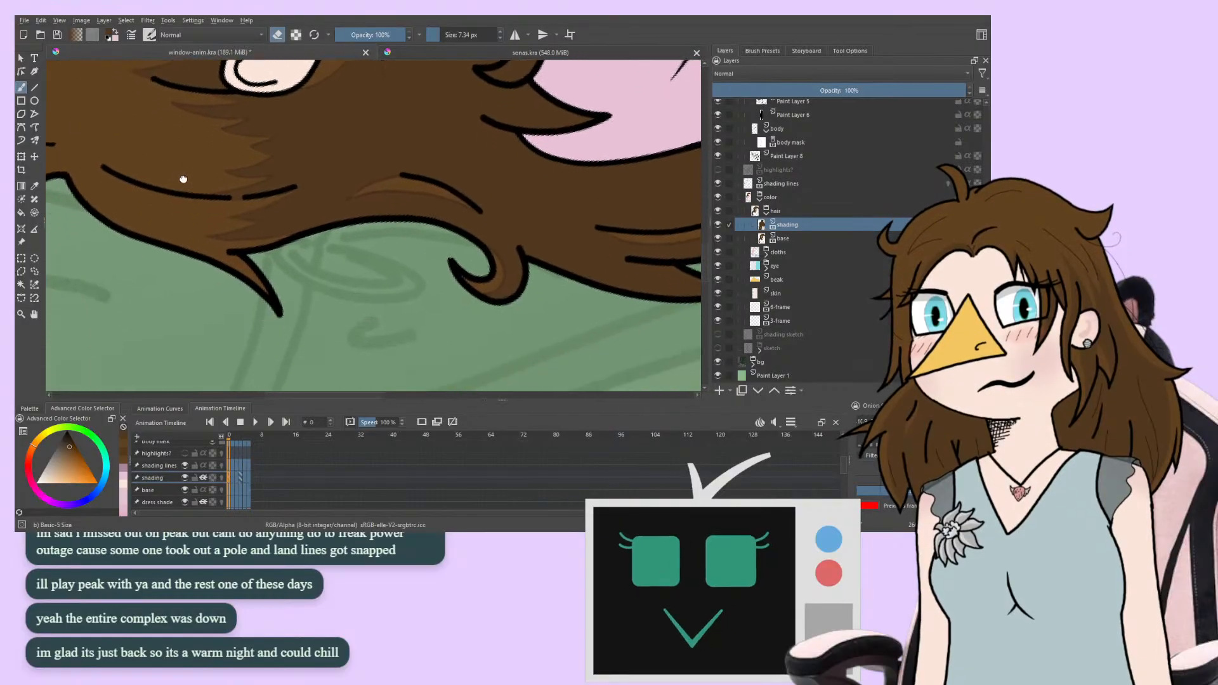
In frame 1, erase a thin streak of shading beside the strand line next to the spiral curl and refine its shape
{"action": "left_click_drag", "start_coordinate": [183, 179], "coordinate": [127, 382]}
{"action": "left_click_drag", "start_coordinate": [220, 270], "coordinate": [136, 335]}
{"action": "key", "text": "Right"}
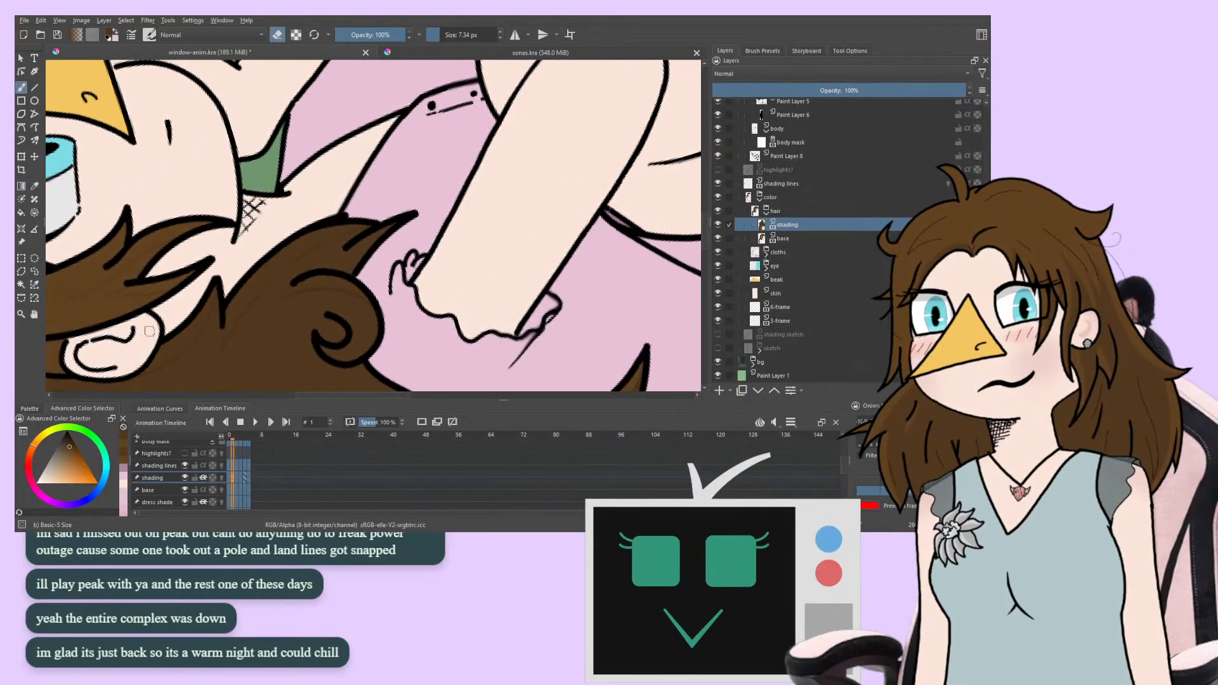
{"action": "right_click", "coordinate": [206, 252]}
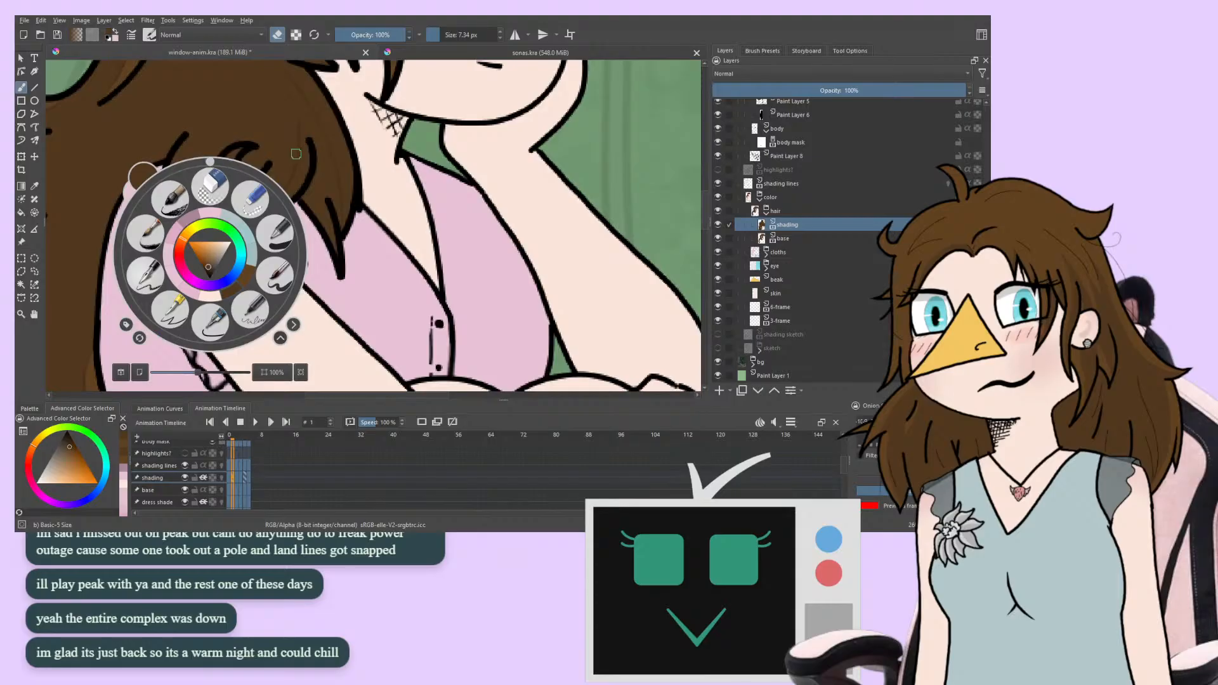
{"action": "left_click", "coordinate": [296, 153]}
{"action": "left_click_drag", "start_coordinate": [305, 184], "coordinate": [333, 240]}
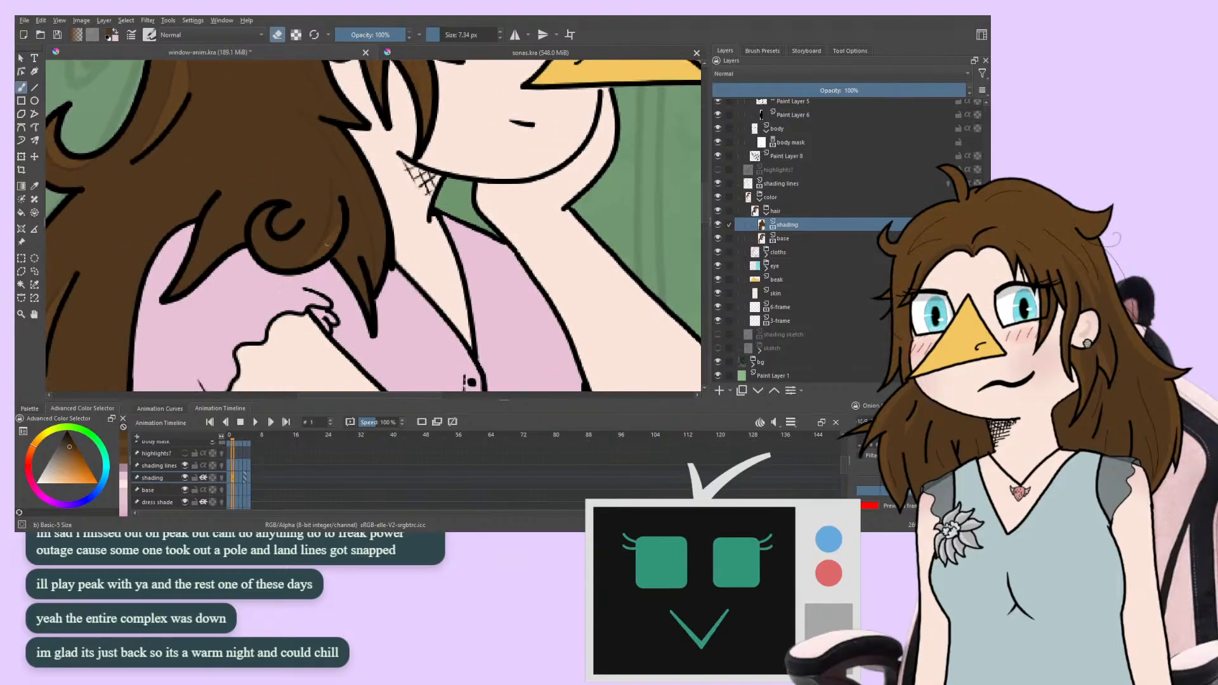
{"action": "left_click_drag", "start_coordinate": [313, 231], "coordinate": [265, 258]}
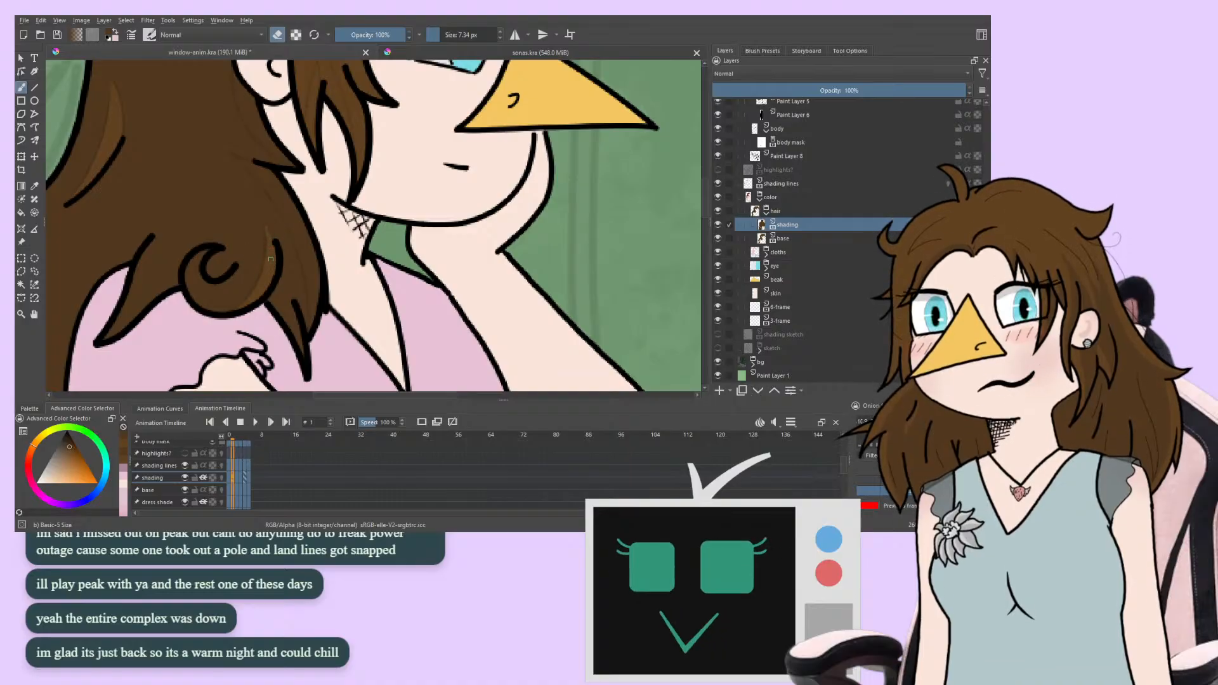
{"action": "key", "text": "e"}
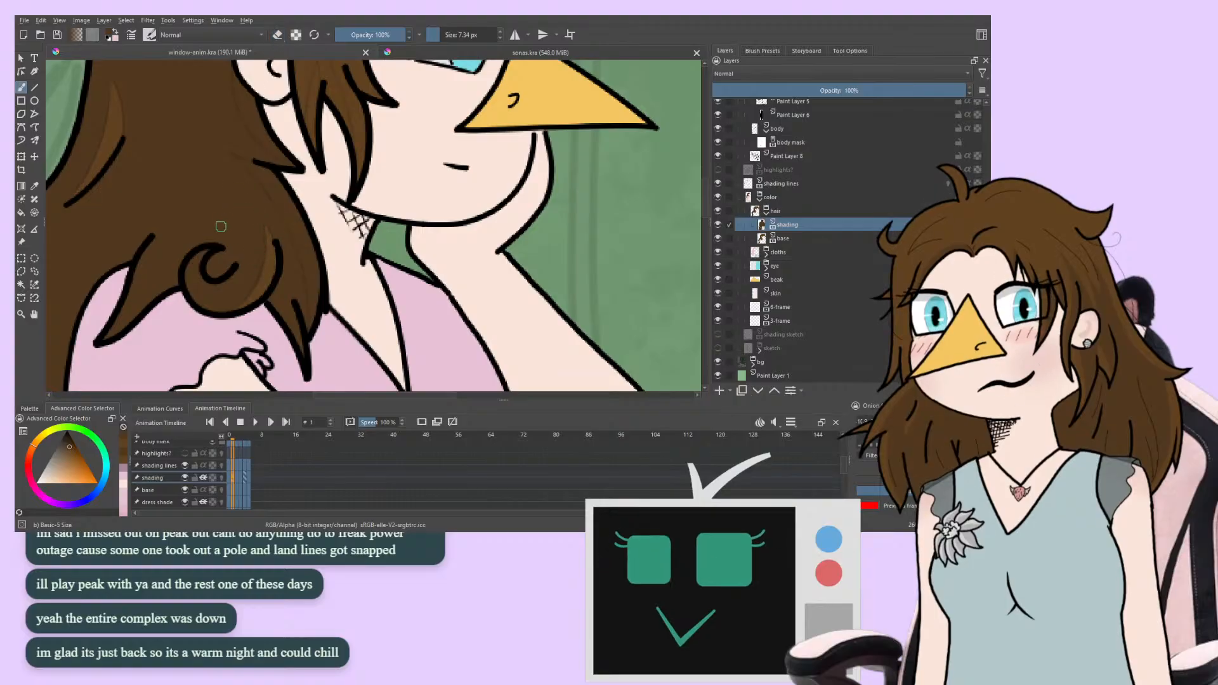
{"action": "mouse_move", "coordinate": [227, 226]}
{"action": "left_mouse_down"}
{"action": "mouse_move", "coordinate": [190, 179]}
{"action": "mouse_move", "coordinate": [283, 327]}
{"action": "mouse_move", "coordinate": [312, 242]}
{"action": "mouse_move", "coordinate": [212, 250]}
{"action": "left_mouse_up"}
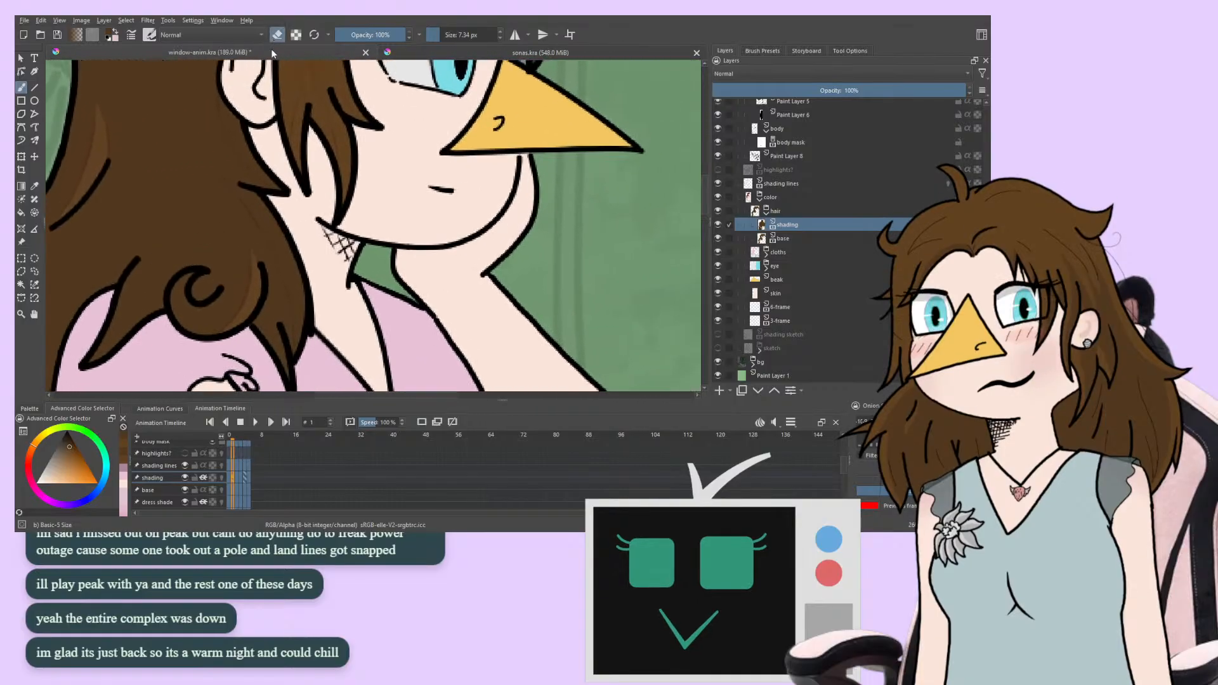
Erase the matching streak beside the spiral curl in frame 2 and shape a lighter neck-side hair edge in frame 1
{"action": "key", "text": "Right"}
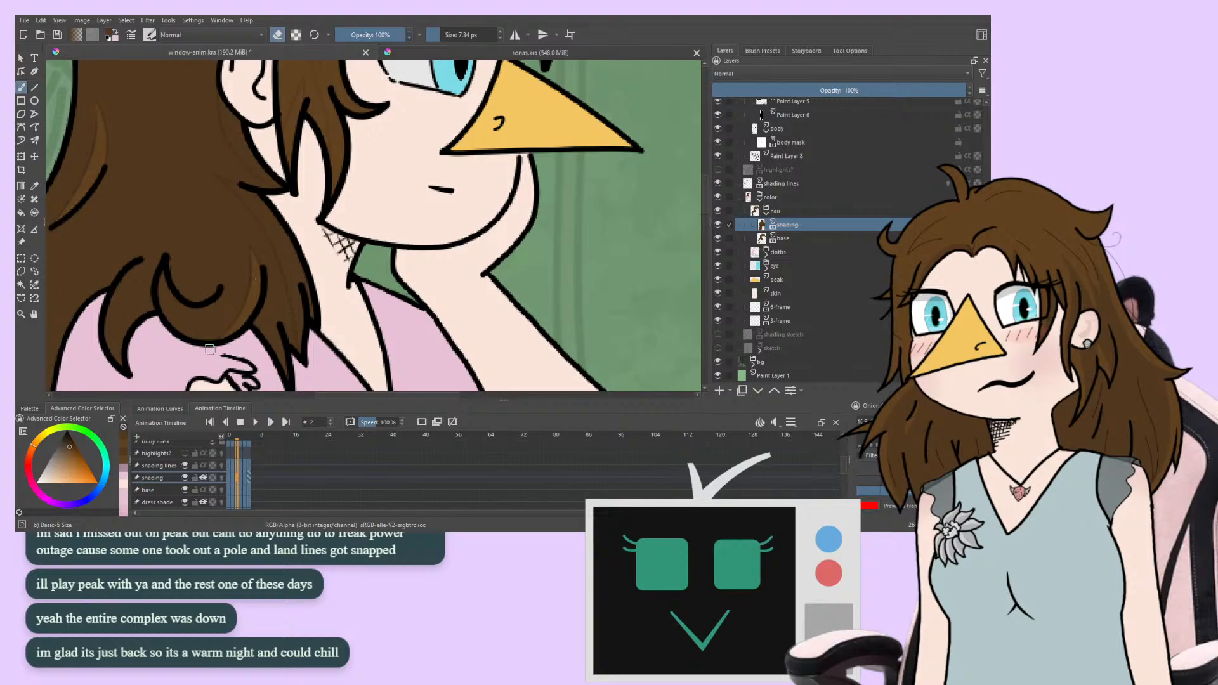
{"action": "left_click", "coordinate": [276, 36]}
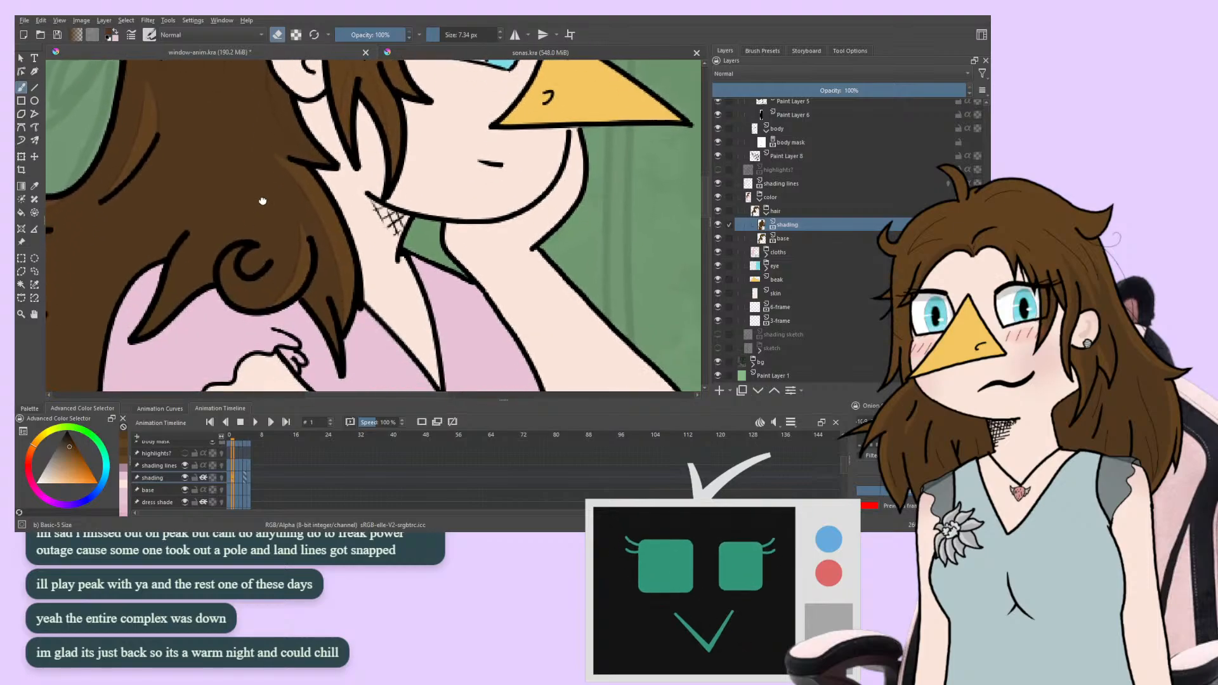
{"action": "key", "text": "e"}
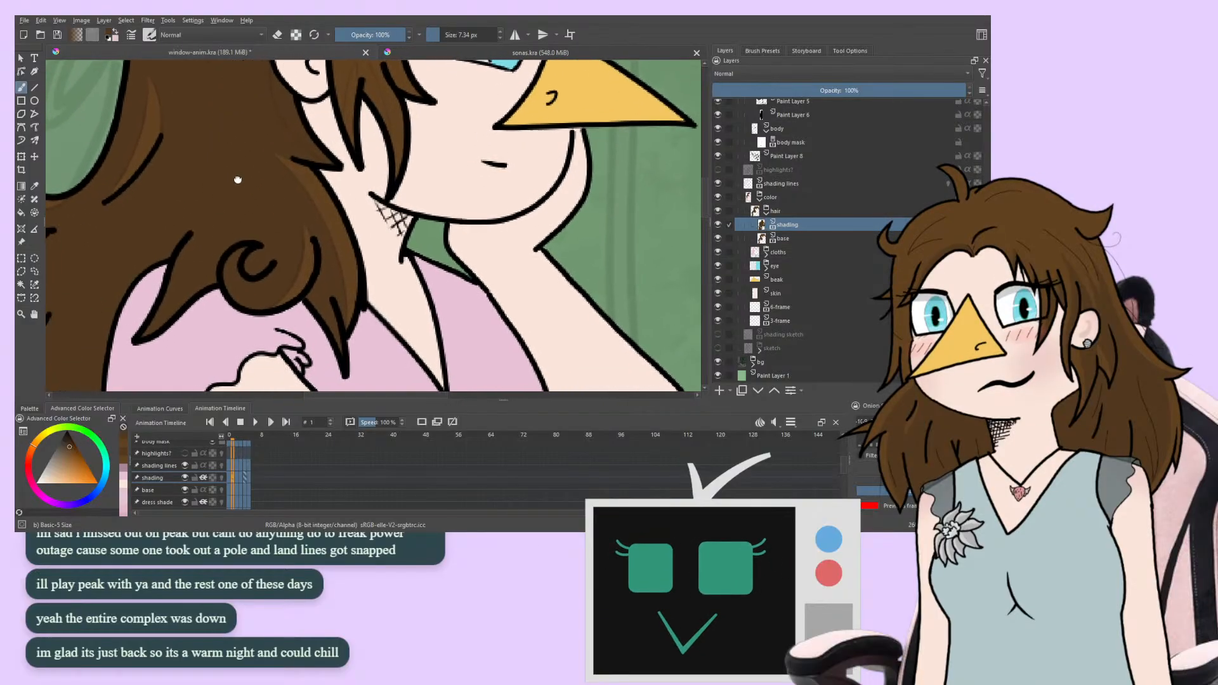
{"action": "left_click", "coordinate": [277, 34]}
Erase hair shading along the neck-side edge of the back hair in frame 2, matching frame 1
{"action": "key", "text": "Right"}
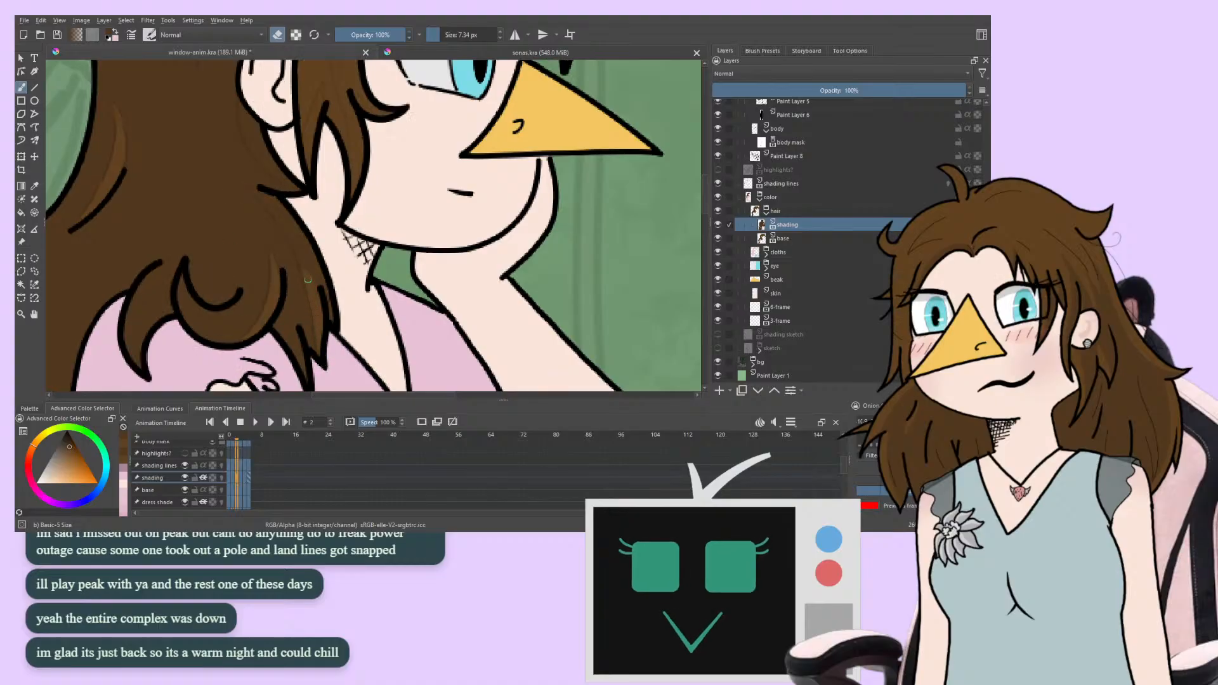
{"action": "left_click_drag", "start_coordinate": [333, 326], "coordinate": [241, 328]}
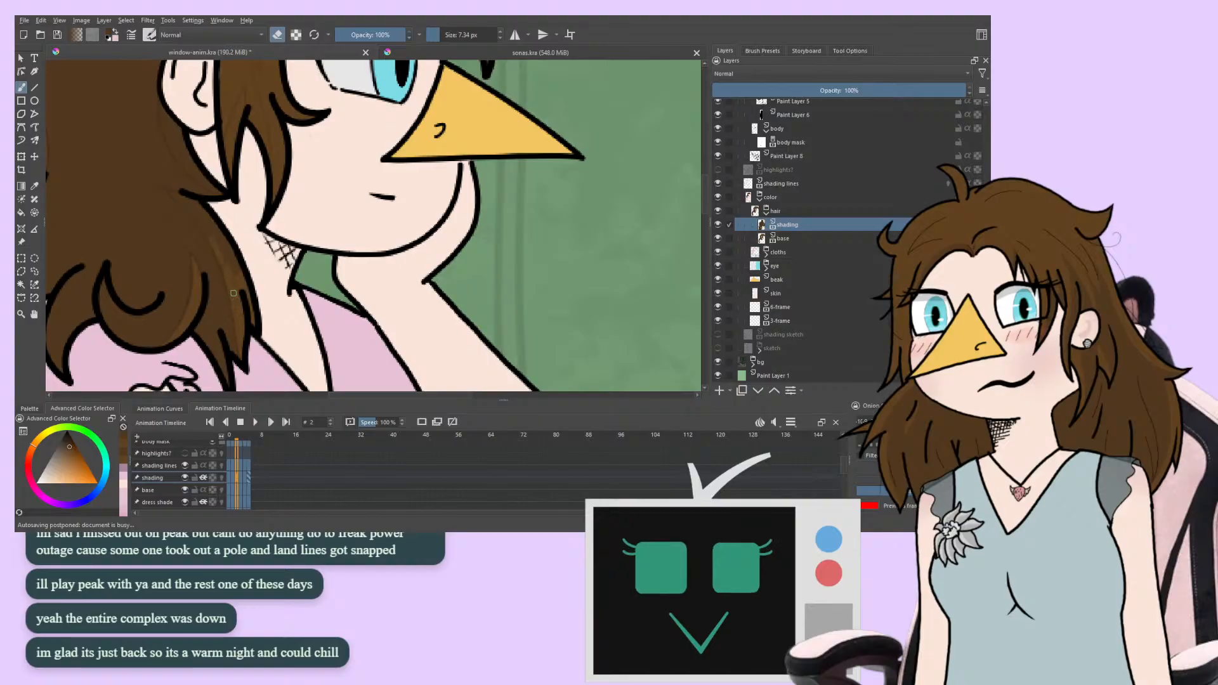
{"action": "left_click_drag", "start_coordinate": [216, 268], "coordinate": [202, 342]}
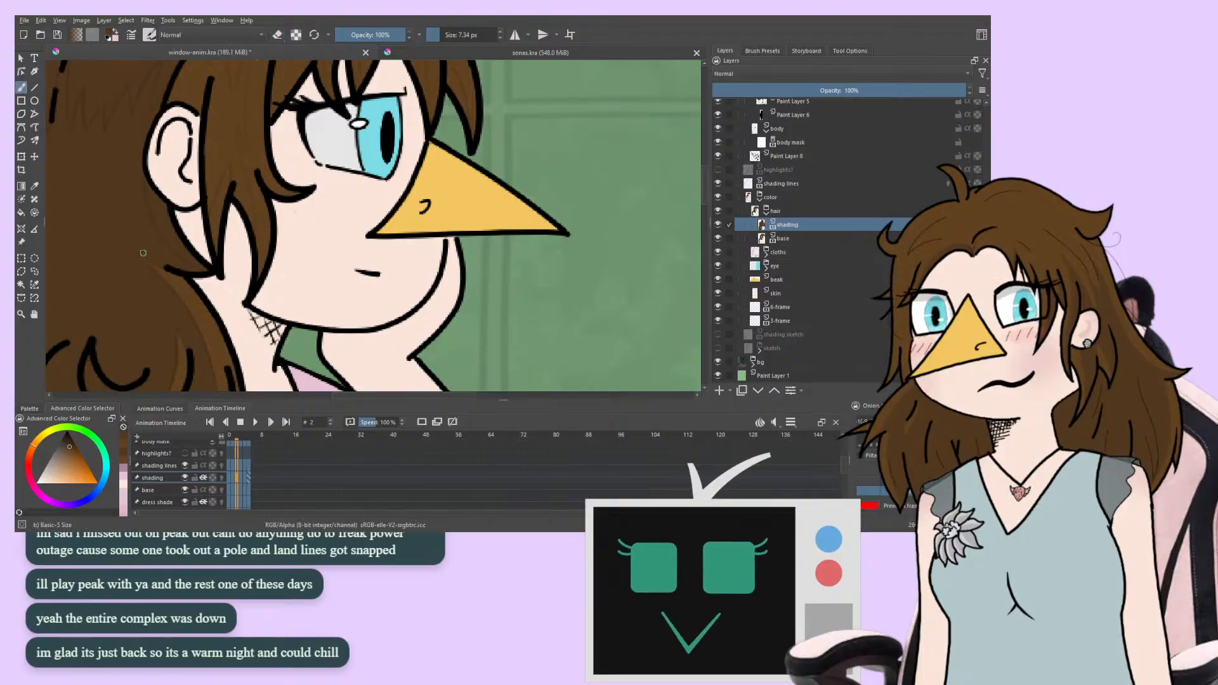
{"action": "left_click_drag", "start_coordinate": [143, 253], "coordinate": [313, 257]}
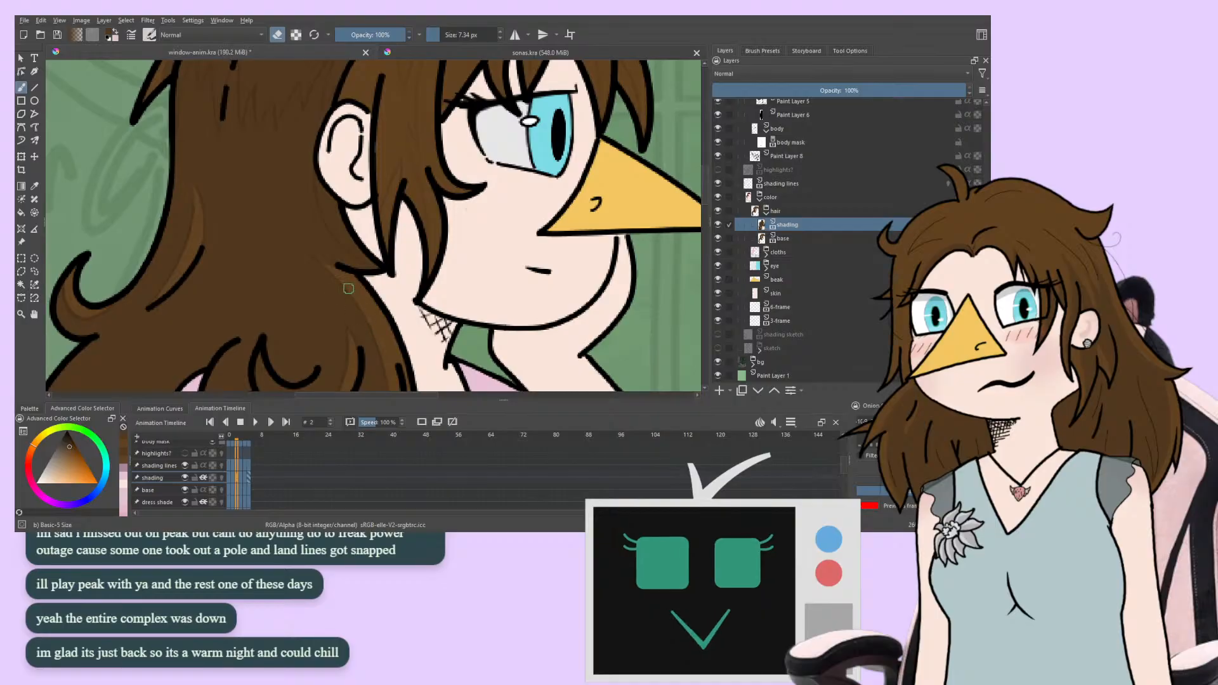
{"action": "left_click", "coordinate": [277, 35]}
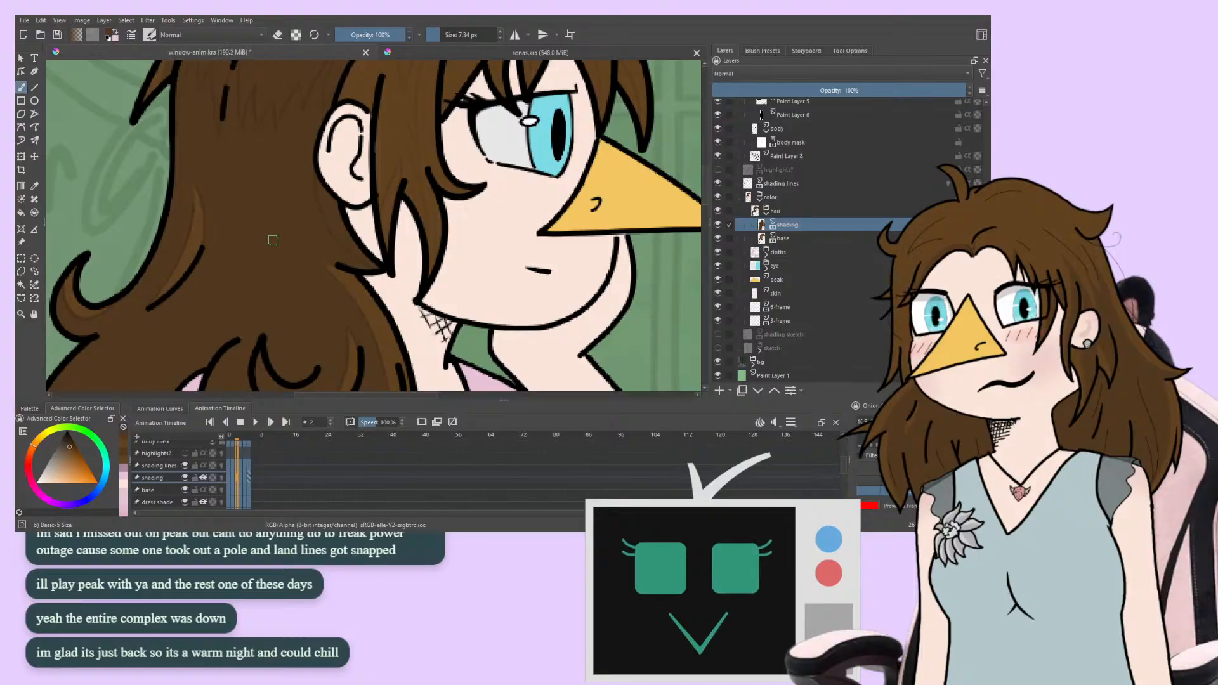
Touch up the shading at the pointed hair tip below the ear in frame 1
{"action": "mouse_move", "coordinate": [273, 241]}
{"action": "left_mouse_down"}
{"action": "mouse_move", "coordinate": [157, 315]}
{"action": "mouse_move", "coordinate": [217, 288]}
{"action": "mouse_move", "coordinate": [210, 320]}
{"action": "mouse_move", "coordinate": [86, 300]}
{"action": "mouse_move", "coordinate": [33, 259]}
{"action": "left_mouse_up"}
{"action": "key", "text": "m"}
{"action": "left_click_drag", "start_coordinate": [240, 279], "coordinate": [188, 279]}
{"action": "key", "text": "Right"}
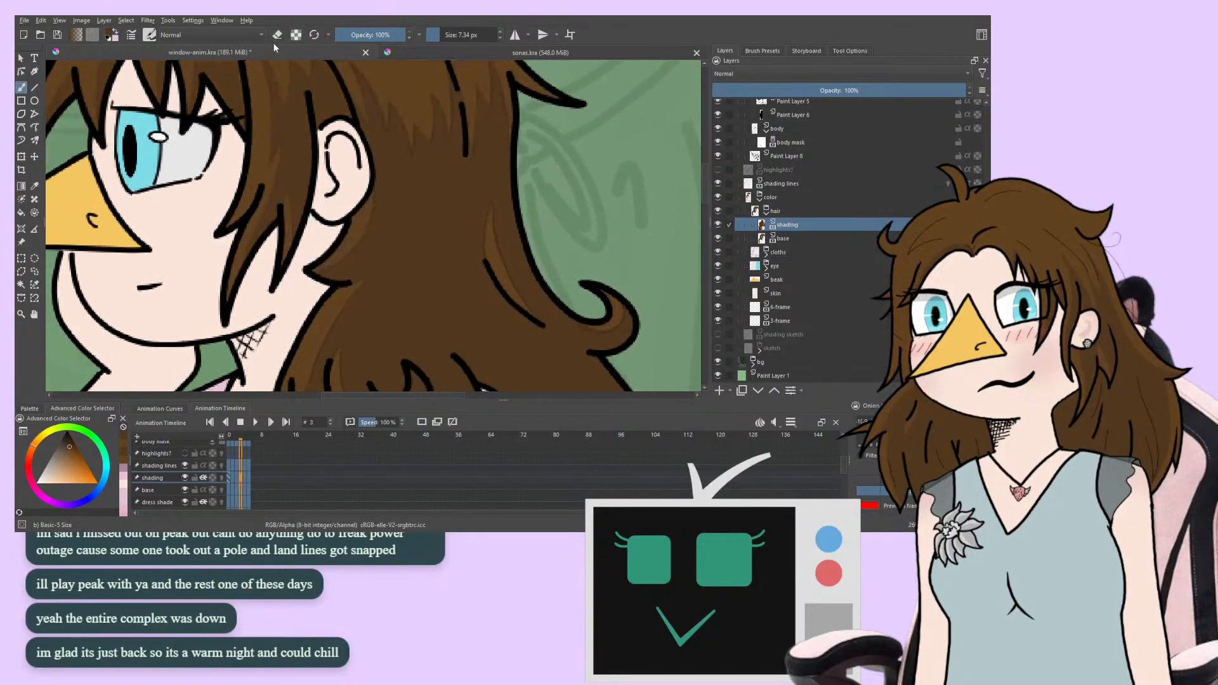
{"action": "key", "text": "Right"}
{"action": "key", "text": "Right"}
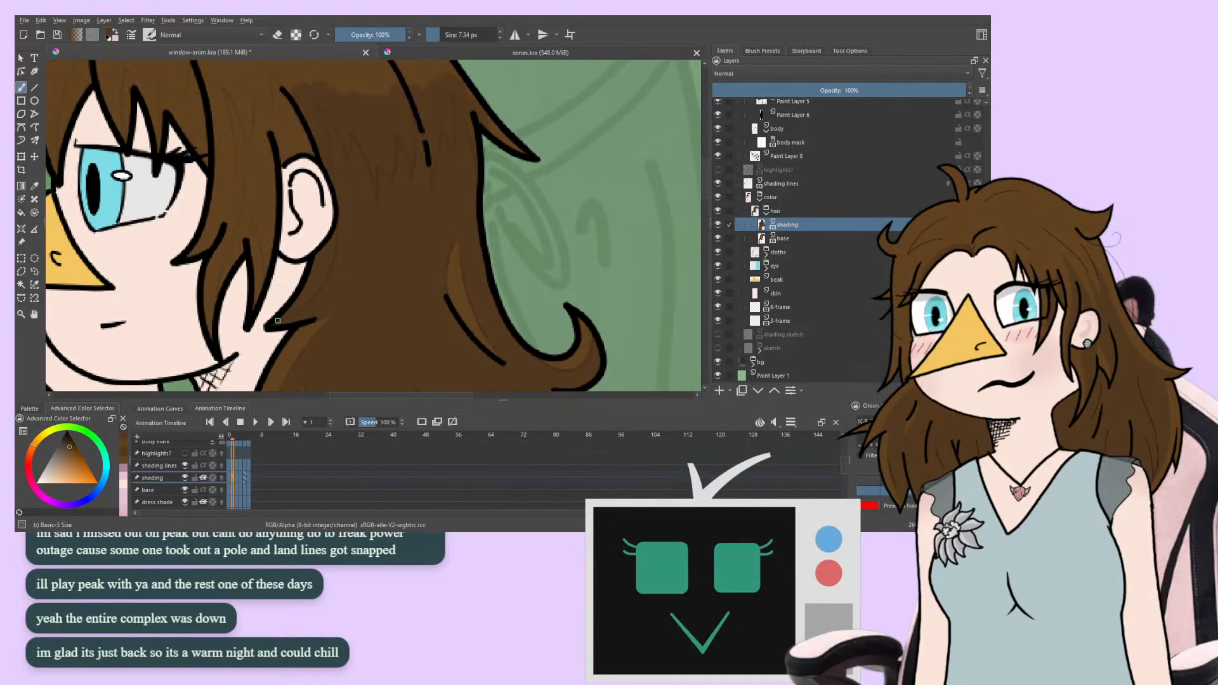
{"action": "key", "text": "e"}
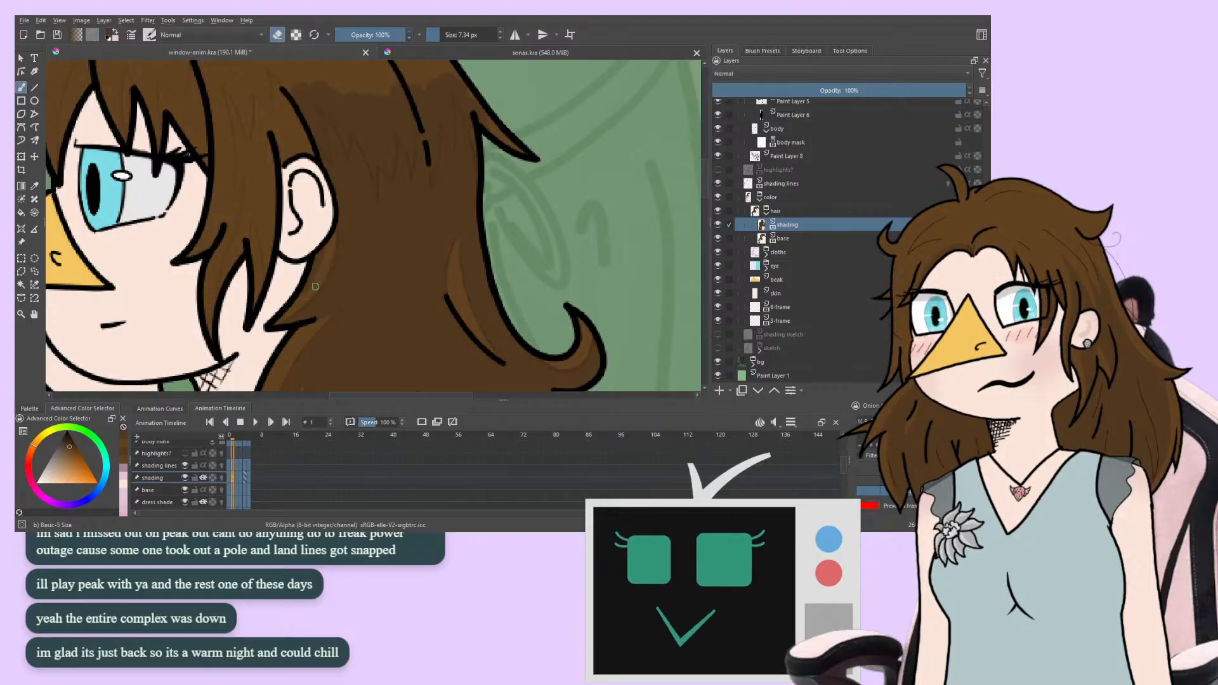
Step back and forth through the frames to compare the shading at the hair tip below the ear
{"action": "key", "text": "period"}
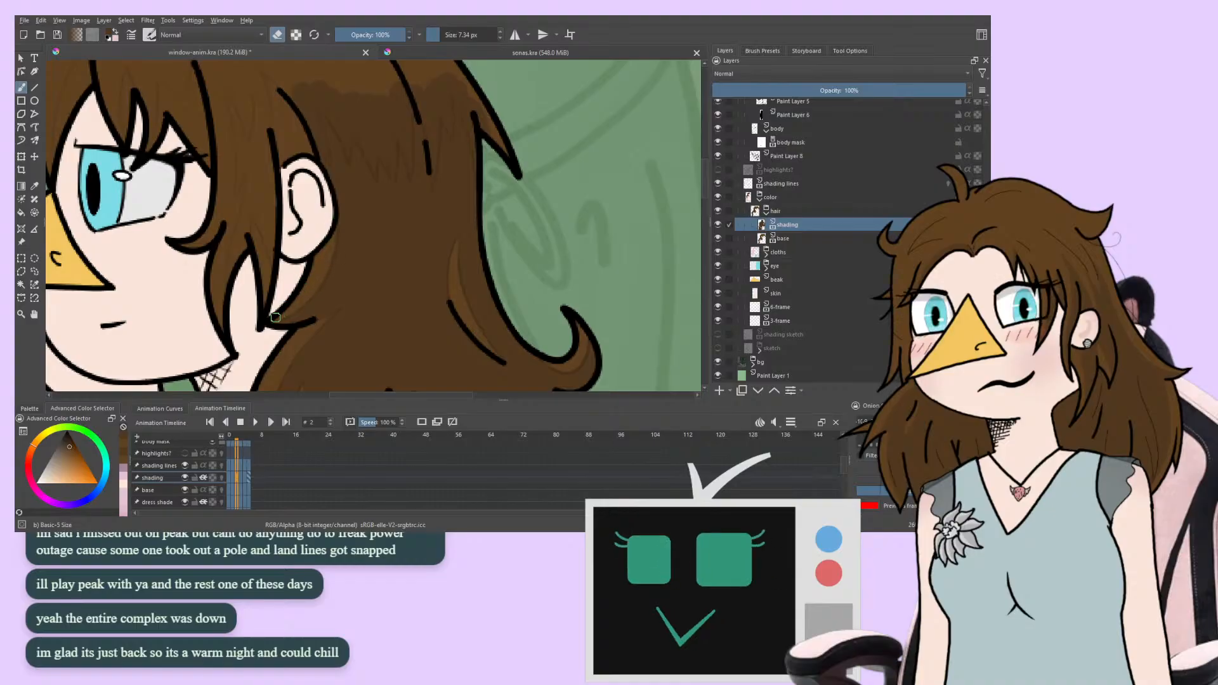
{"action": "key", "text": "Right"}
{"action": "key", "text": "Right"}
{"action": "key", "text": "Right"}
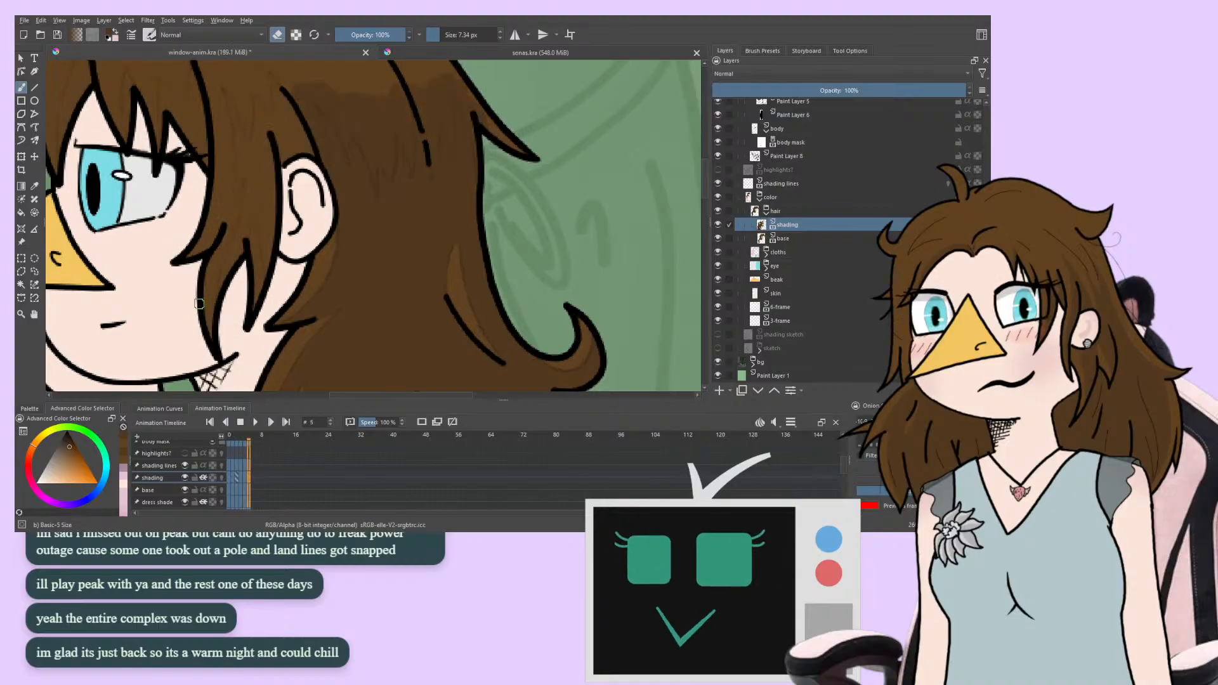
{"action": "key", "text": "Left"}
{"action": "key", "text": "Left"}
{"action": "key", "text": "Left"}
{"action": "key", "text": "Left"}
{"action": "key", "text": "Left"}
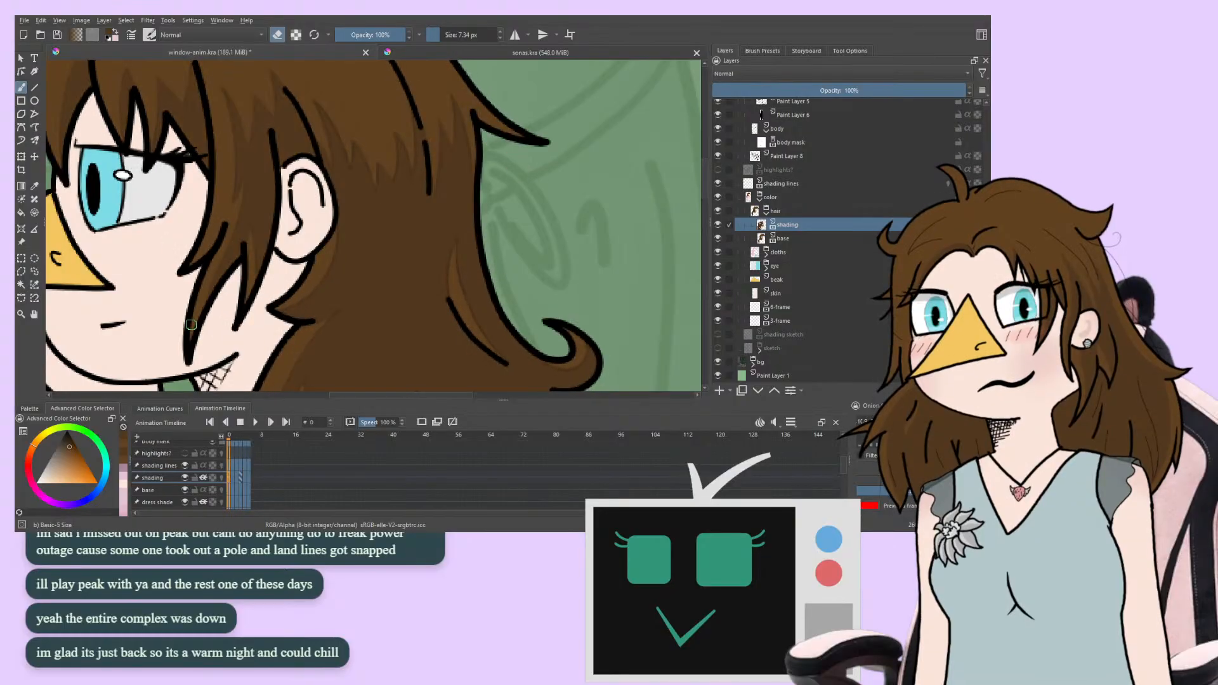
Step through the animation frames to compare the hair shading and find the frames that still lack strand detail
{"action": "key", "text": "Right"}
{"action": "key", "text": "Right"}
{"action": "key", "text": "Left"}
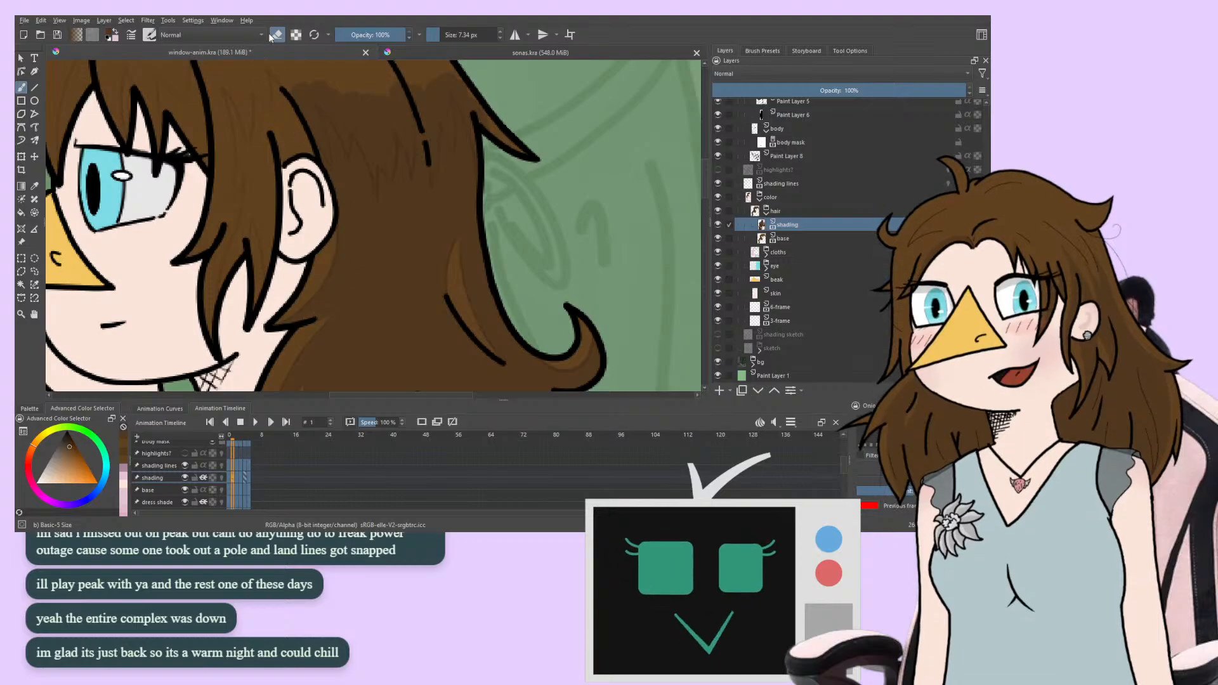
{"action": "key", "text": "e"}
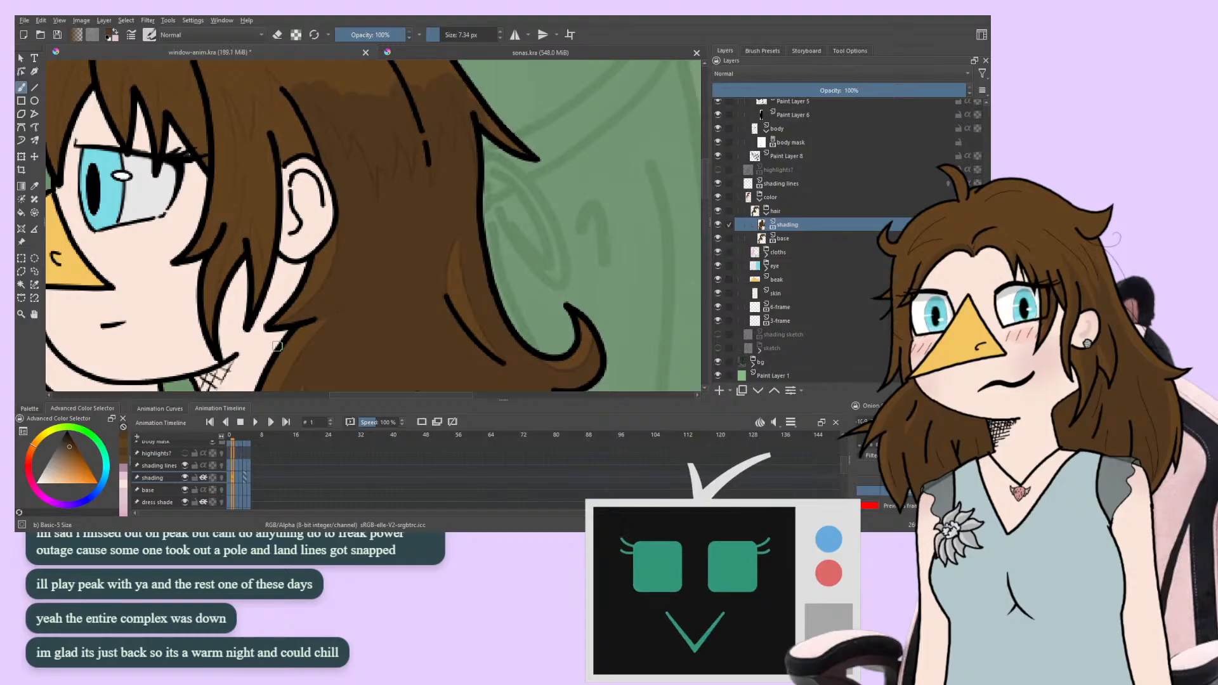
{"action": "left_click_drag", "start_coordinate": [277, 346], "coordinate": [244, 266]}
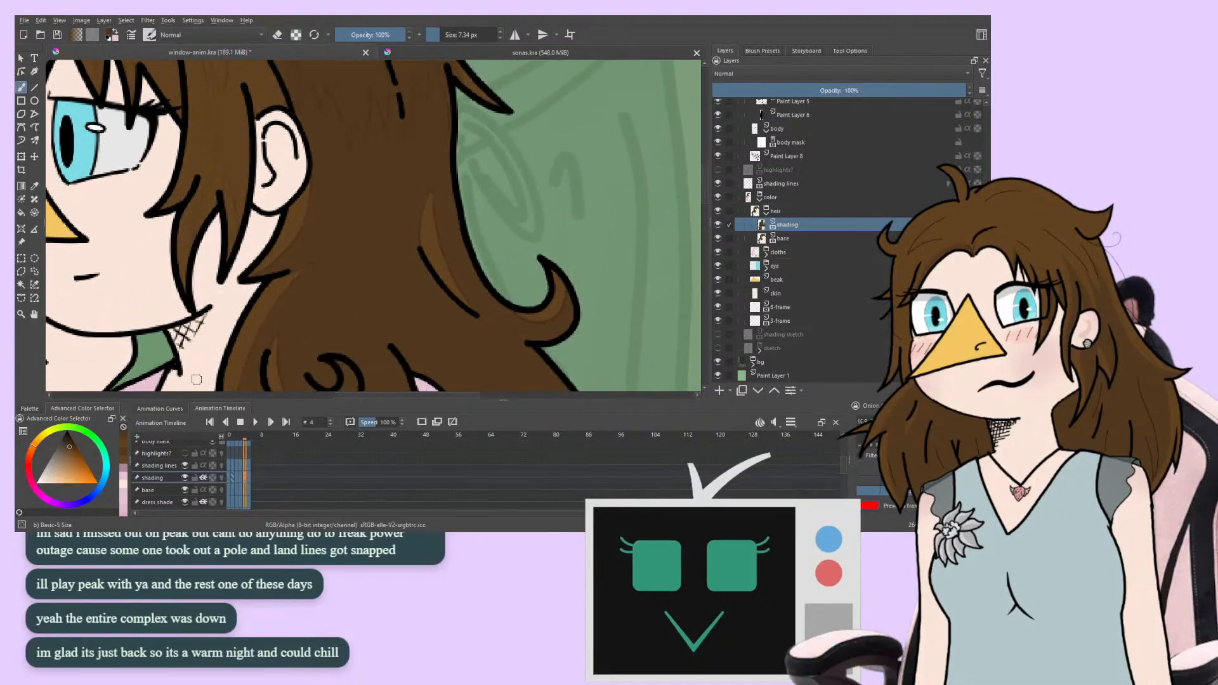
{"action": "key", "text": "period"}
{"action": "key", "text": "period"}
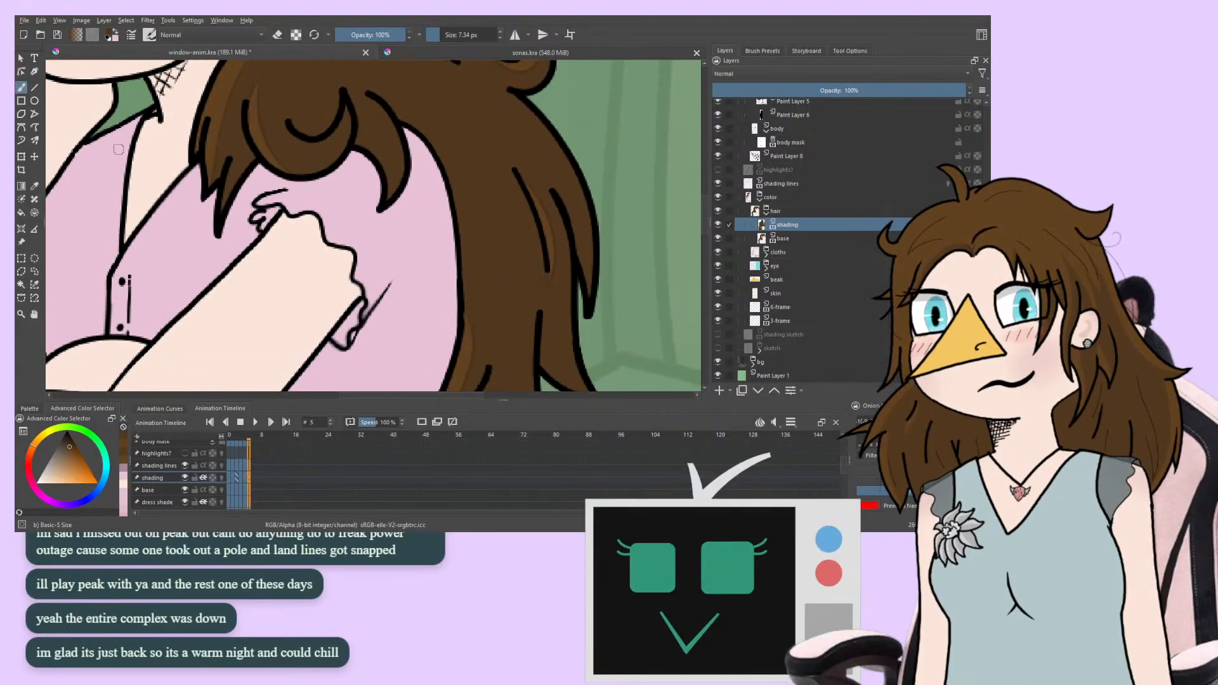
{"action": "key", "text": "period"}
{"action": "key", "text": "period"}
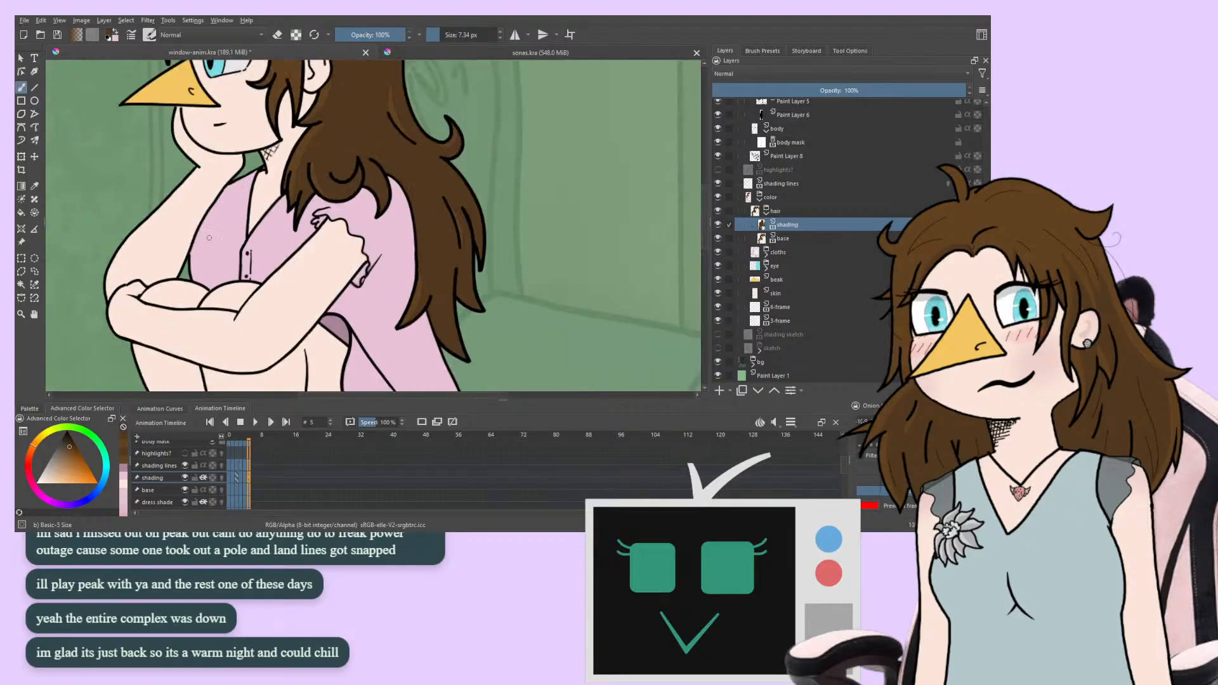
{"action": "key", "text": "space"}
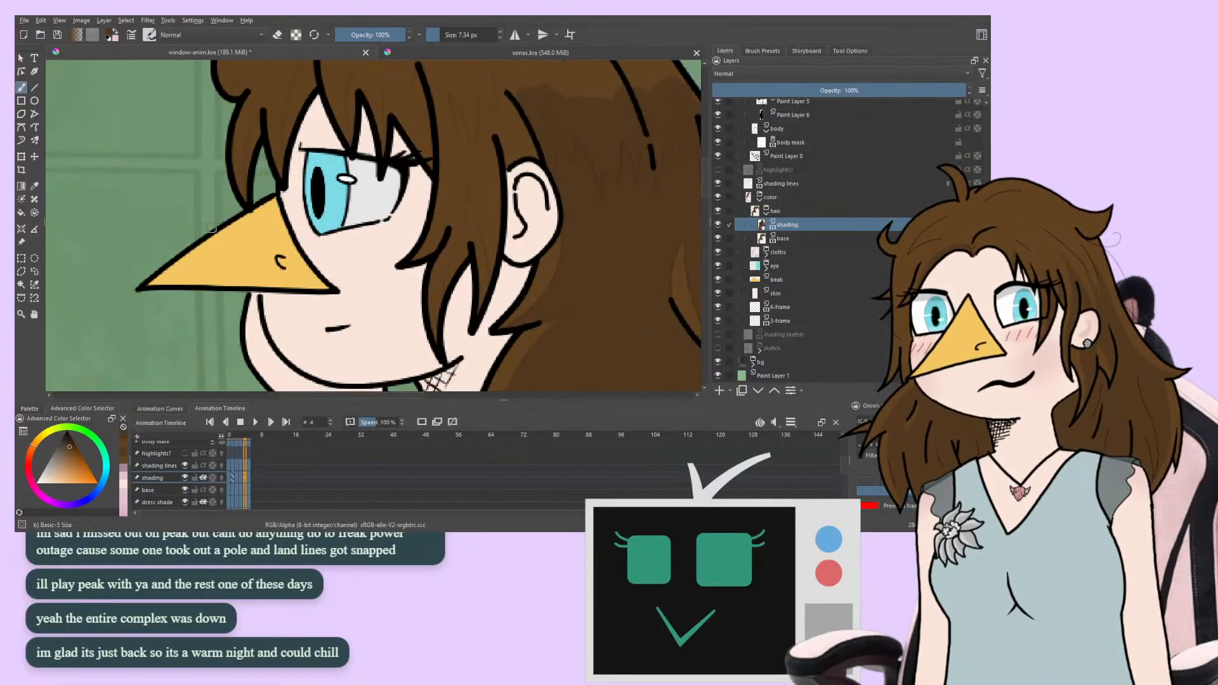
Paint darker shading down the lock of hair in front of the ear in frame 4, checking it in a mirrored view
{"action": "key", "text": "e"}
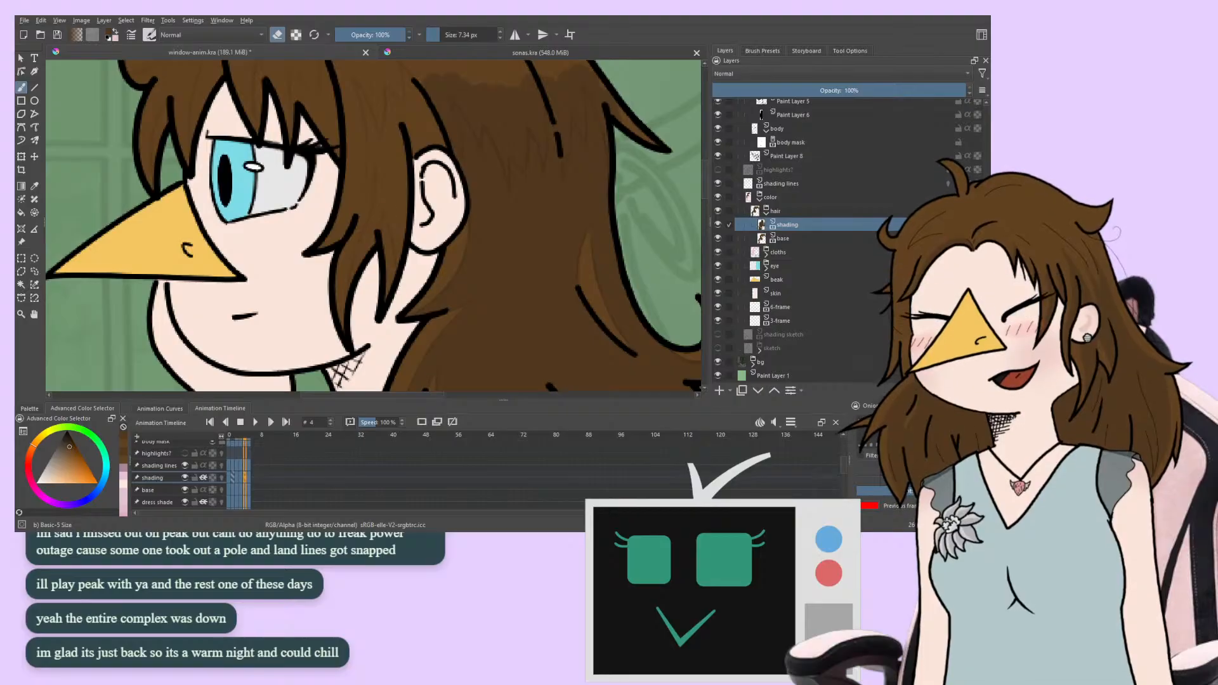
{"action": "key", "text": "e"}
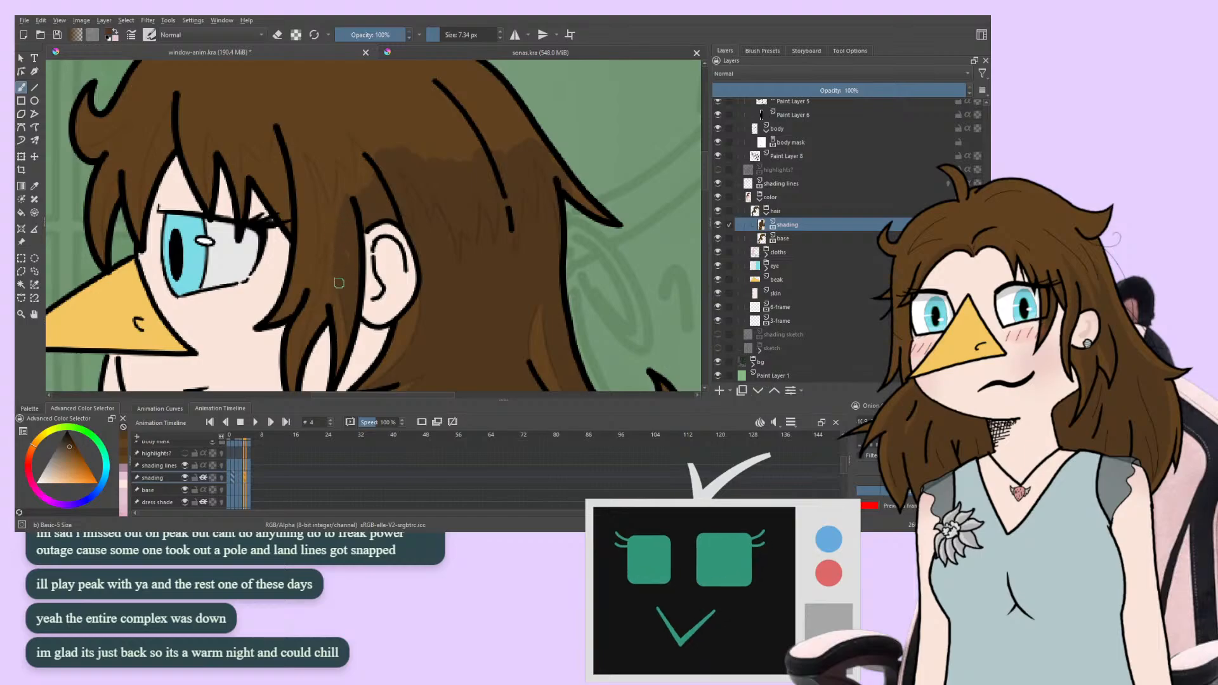
{"action": "key", "text": "e"}
{"action": "left_click", "coordinate": [277, 37]}
{"action": "left_click_drag", "start_coordinate": [283, 172], "coordinate": [280, 173]}
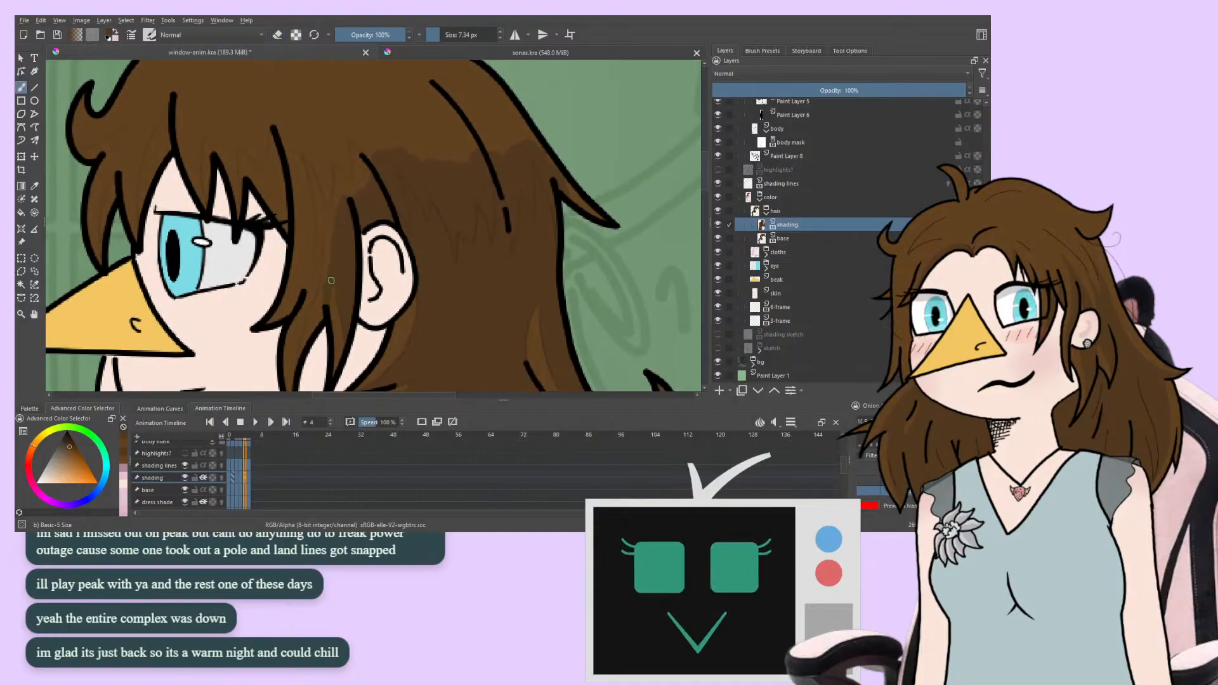
{"action": "key", "text": "m"}
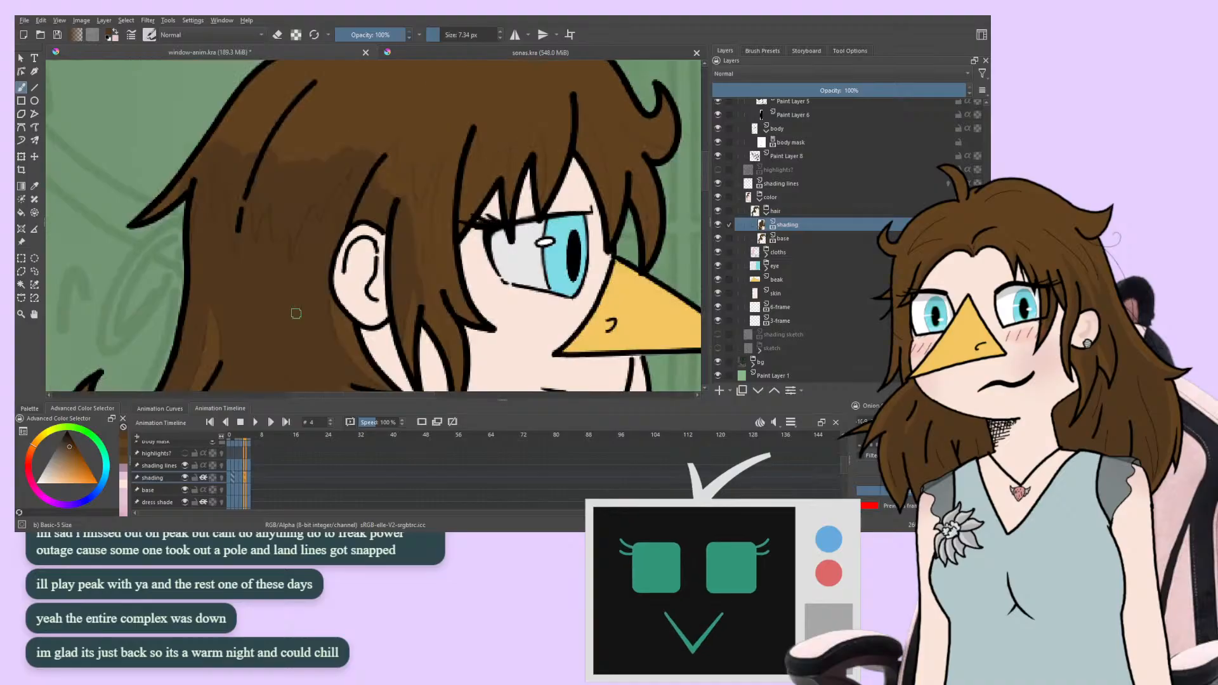
{"action": "mouse_move", "coordinate": [231, 252]}
{"action": "left_mouse_down"}
{"action": "mouse_move", "coordinate": [260, 252]}
{"action": "mouse_move", "coordinate": [214, 198]}
{"action": "left_mouse_up"}
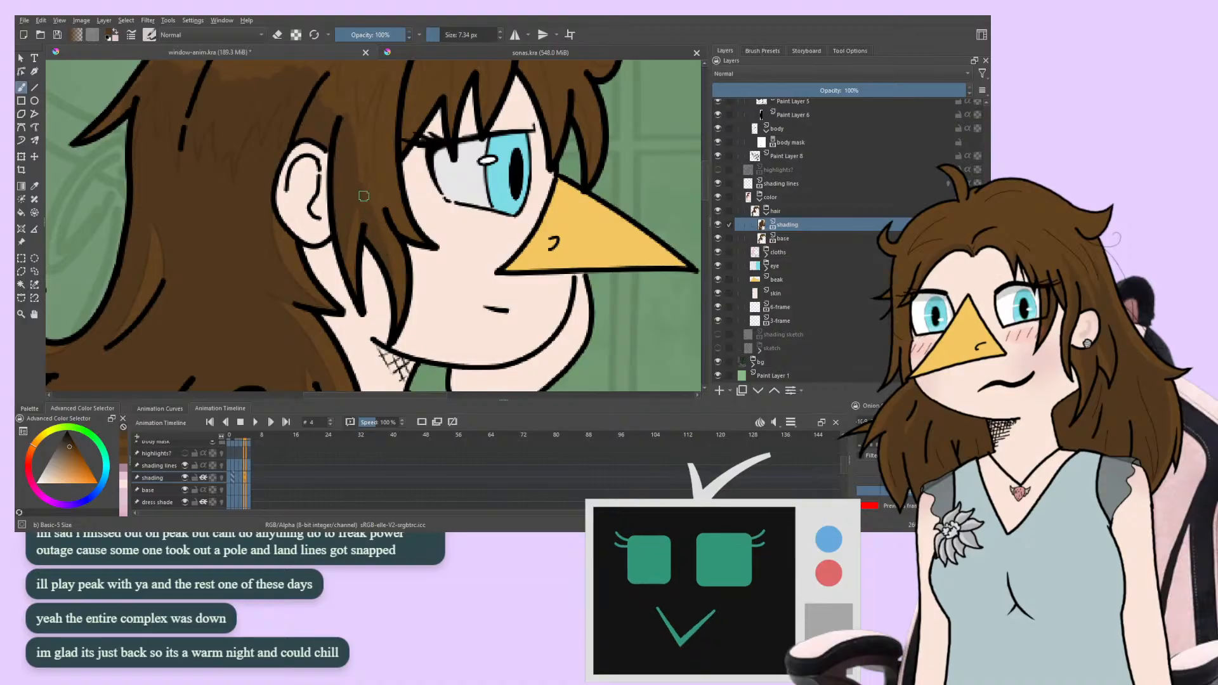
{"action": "left_click_drag", "start_coordinate": [334, 231], "coordinate": [324, 278]}
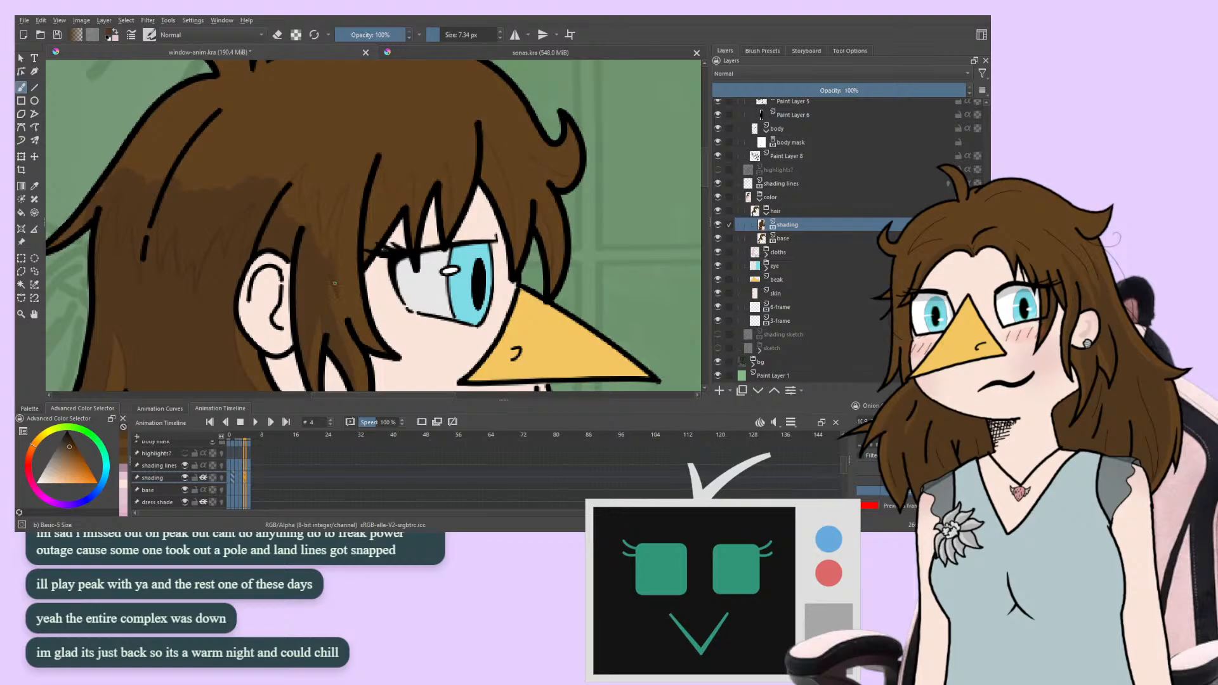
{"action": "key", "text": "m"}
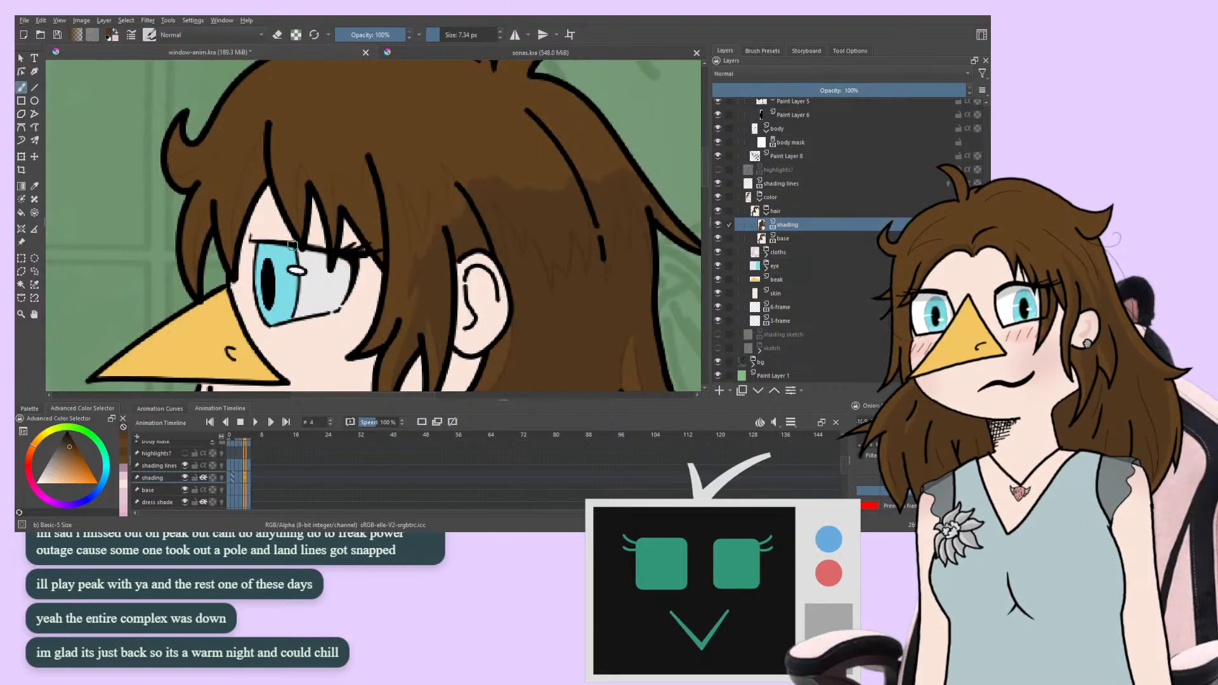
Extend the shading up the side lock in frame 4 and give its upper edge jagged, strand-shaped points above the ear
{"action": "left_click_drag", "start_coordinate": [356, 247], "coordinate": [324, 263]}
{"action": "left_click", "coordinate": [277, 36]}
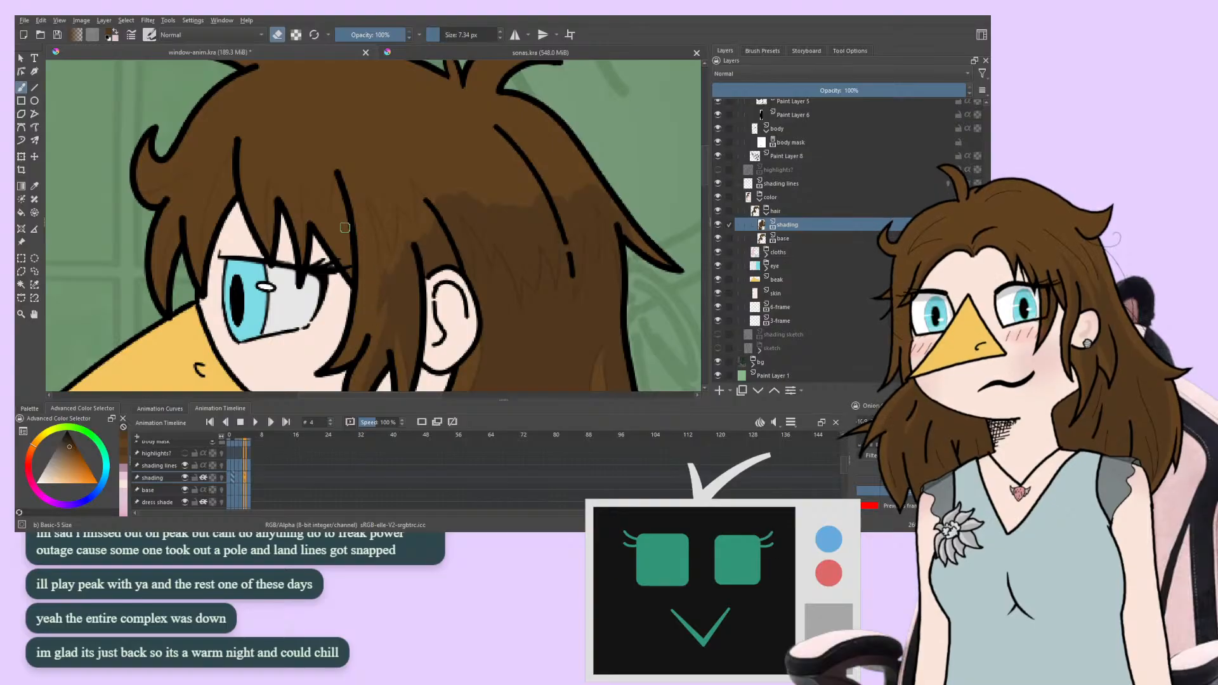
{"action": "left_click", "coordinate": [275, 36]}
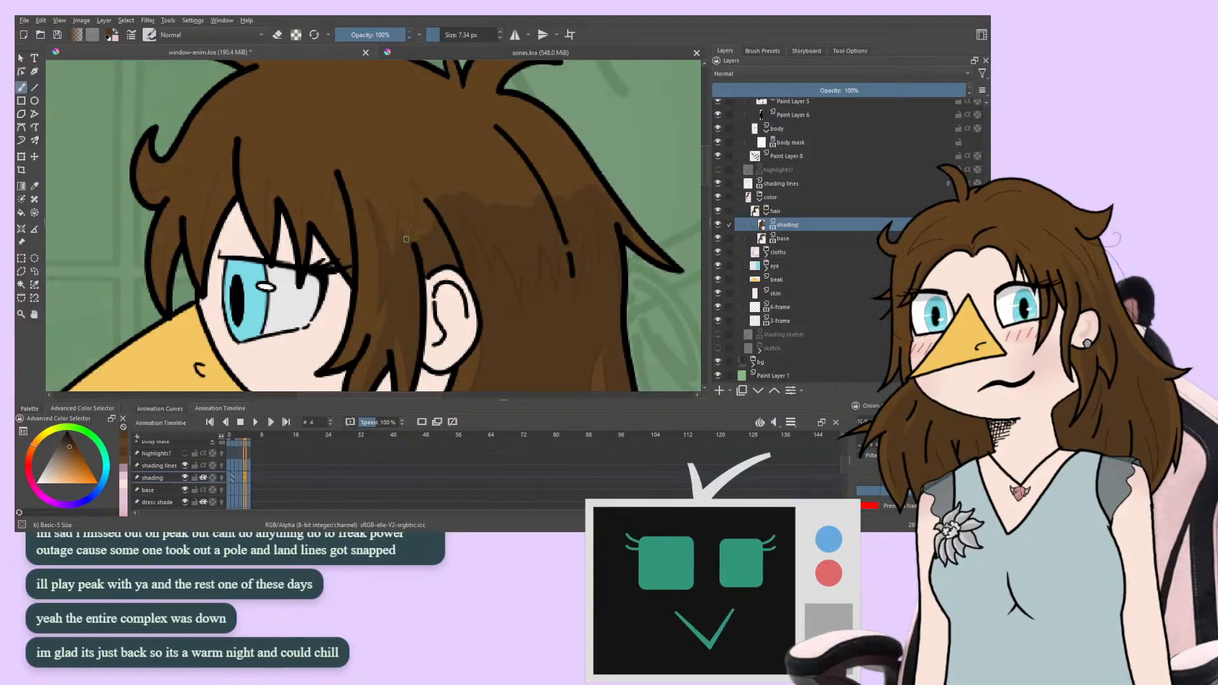
{"action": "left_click_drag", "start_coordinate": [406, 240], "coordinate": [335, 321]}
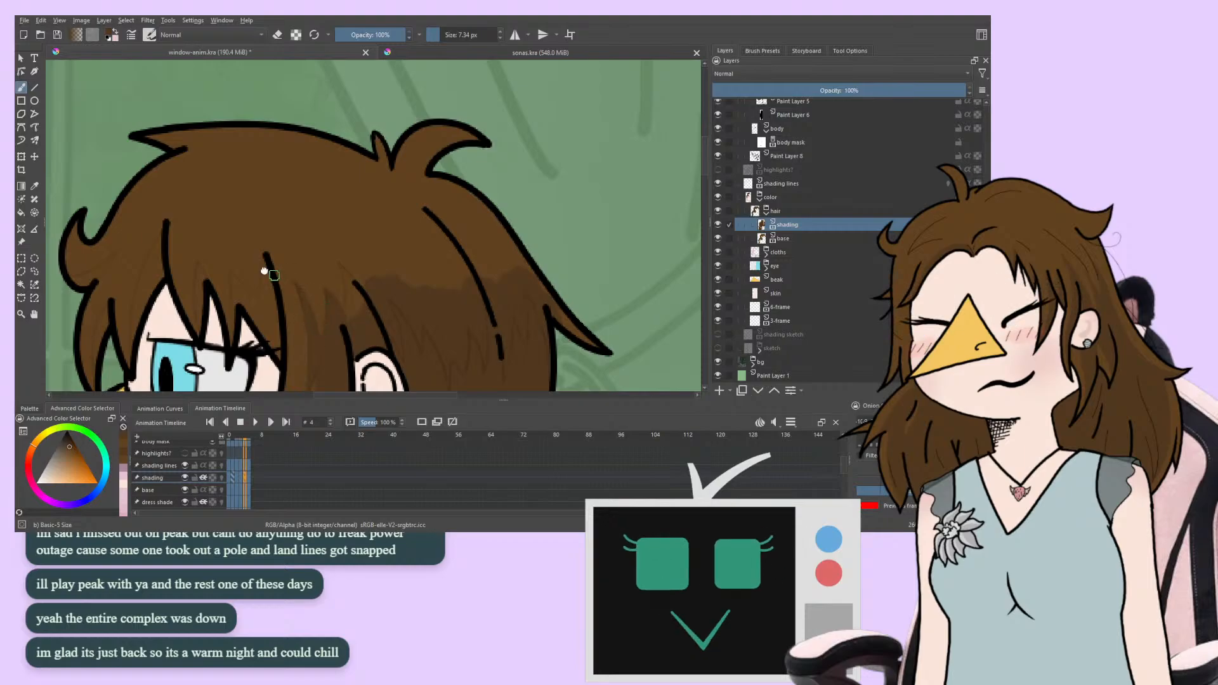
{"action": "left_click_drag", "start_coordinate": [264, 269], "coordinate": [204, 256]}
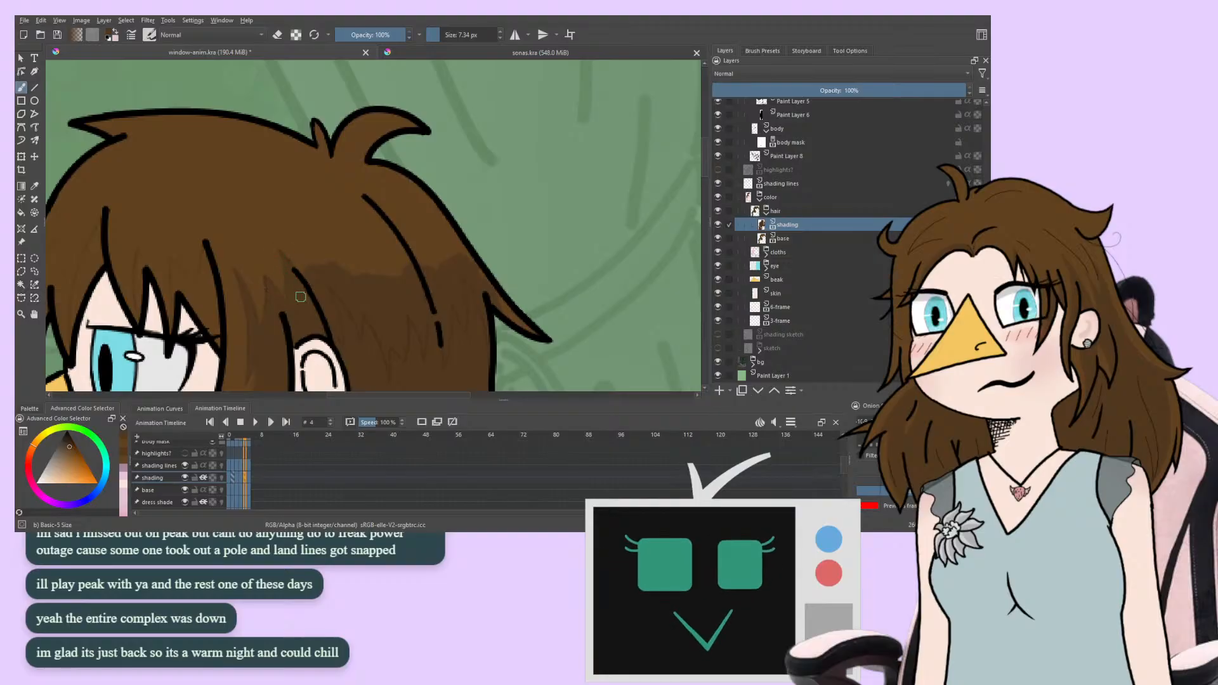
{"action": "left_click_drag", "start_coordinate": [236, 301], "coordinate": [339, 153]}
Shade the bangs above the eye in frame 4 with pointed dark strands, using the mirrored view for the front section
{"action": "left_click_drag", "start_coordinate": [209, 284], "coordinate": [242, 354]}
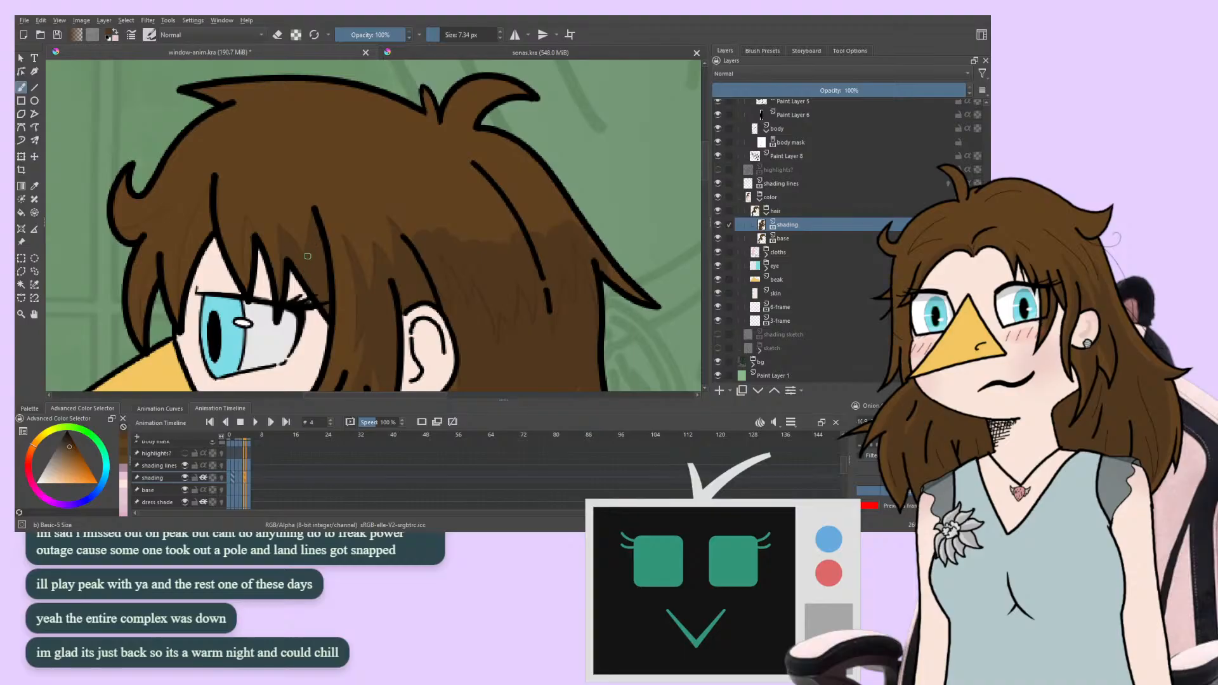
{"action": "left_click_drag", "start_coordinate": [211, 377], "coordinate": [223, 390]}
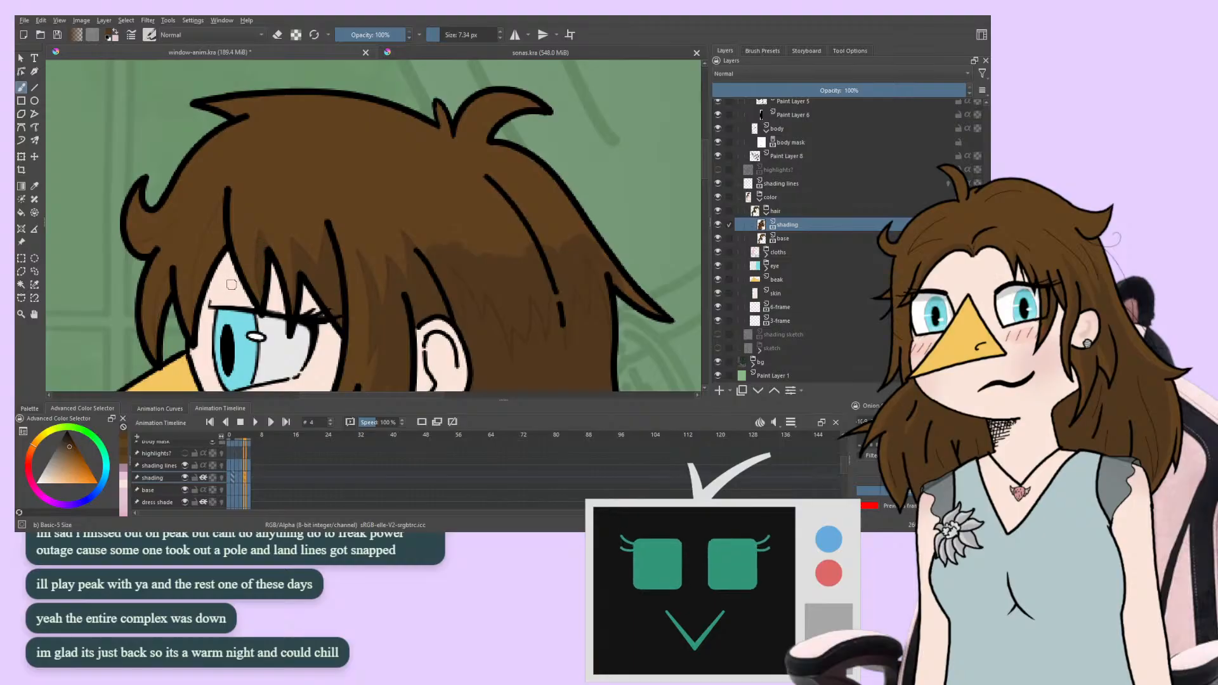
{"action": "key", "text": "m"}
{"action": "mouse_move", "coordinate": [185, 199]}
{"action": "left_mouse_down"}
{"action": "mouse_move", "coordinate": [163, 198]}
{"action": "mouse_move", "coordinate": [119, 246]}
{"action": "left_mouse_up"}
{"action": "left_click_drag", "start_coordinate": [283, 266], "coordinate": [221, 302]}
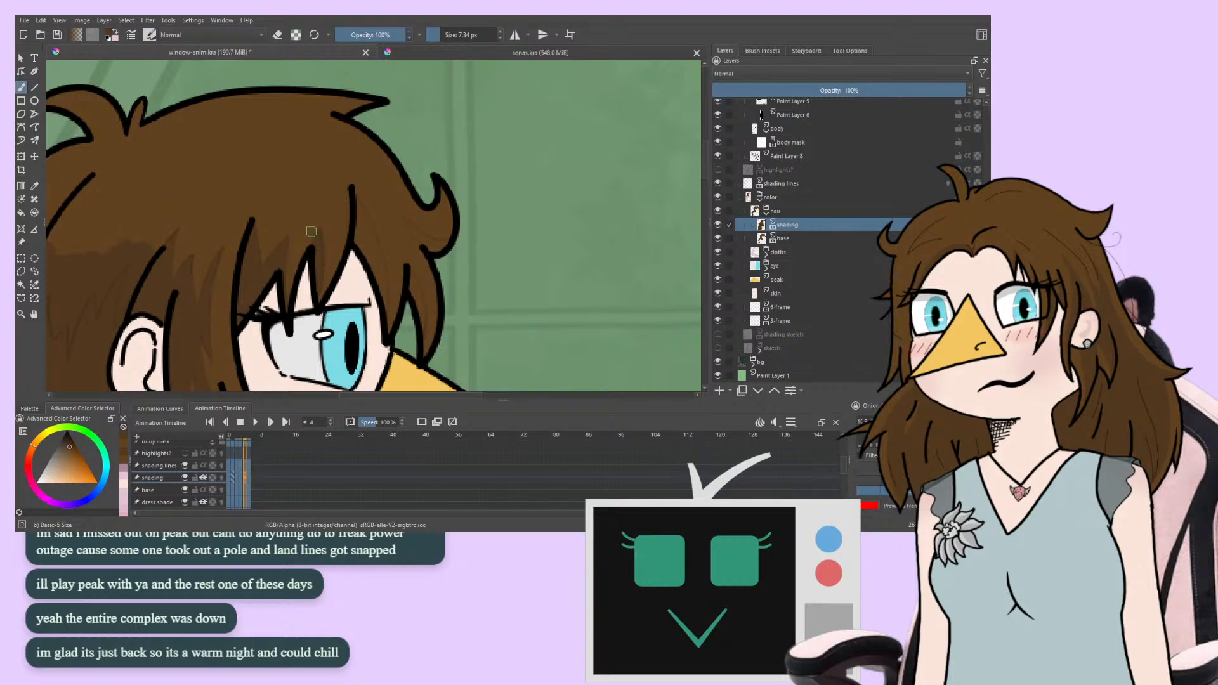
{"action": "left_click_drag", "start_coordinate": [281, 268], "coordinate": [196, 266]}
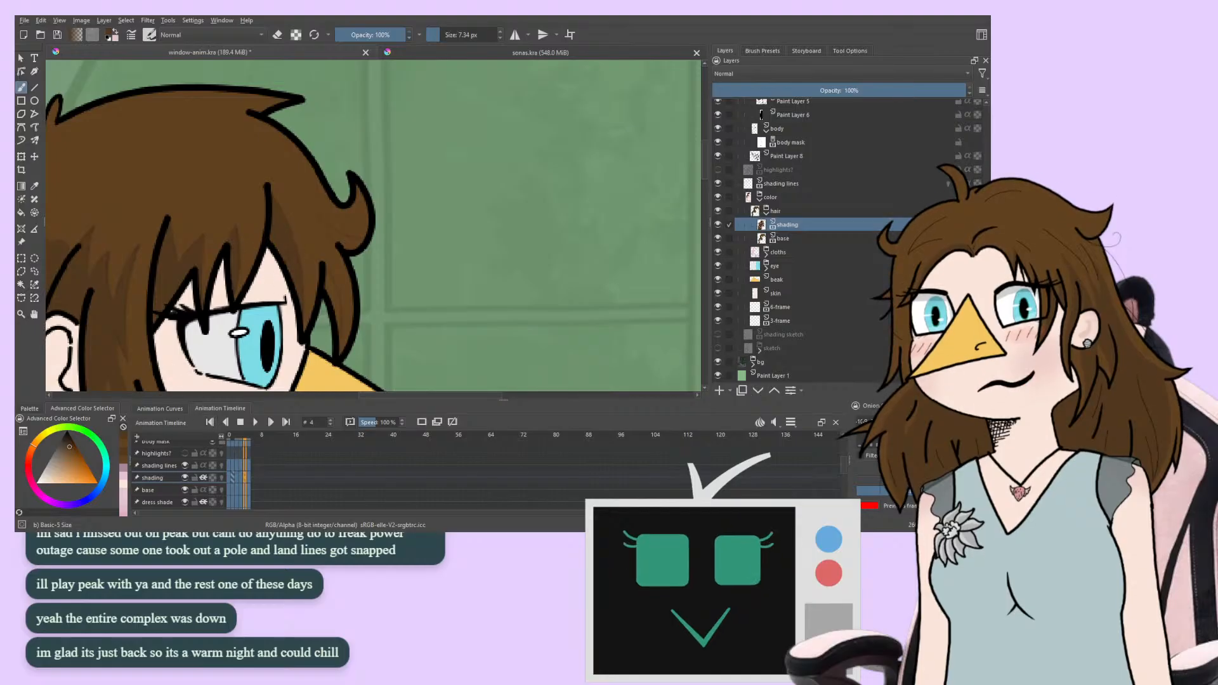
{"action": "mouse_move", "coordinate": [203, 371]}
{"action": "left_mouse_down"}
{"action": "mouse_move", "coordinate": [475, 270]}
{"action": "mouse_move", "coordinate": [149, 358]}
{"action": "mouse_move", "coordinate": [187, 370]}
{"action": "left_mouse_up"}
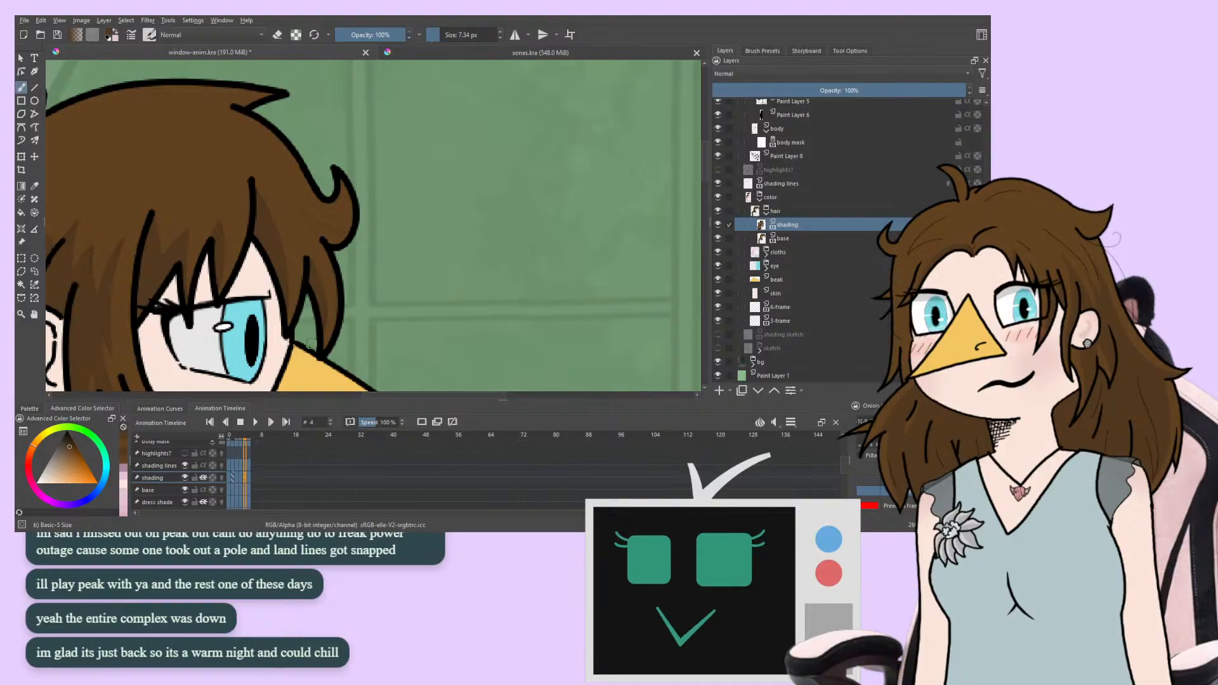
Shade the front fringe strands beside the beak and the base of the forehead curl in frame 4
{"action": "key", "text": "e"}
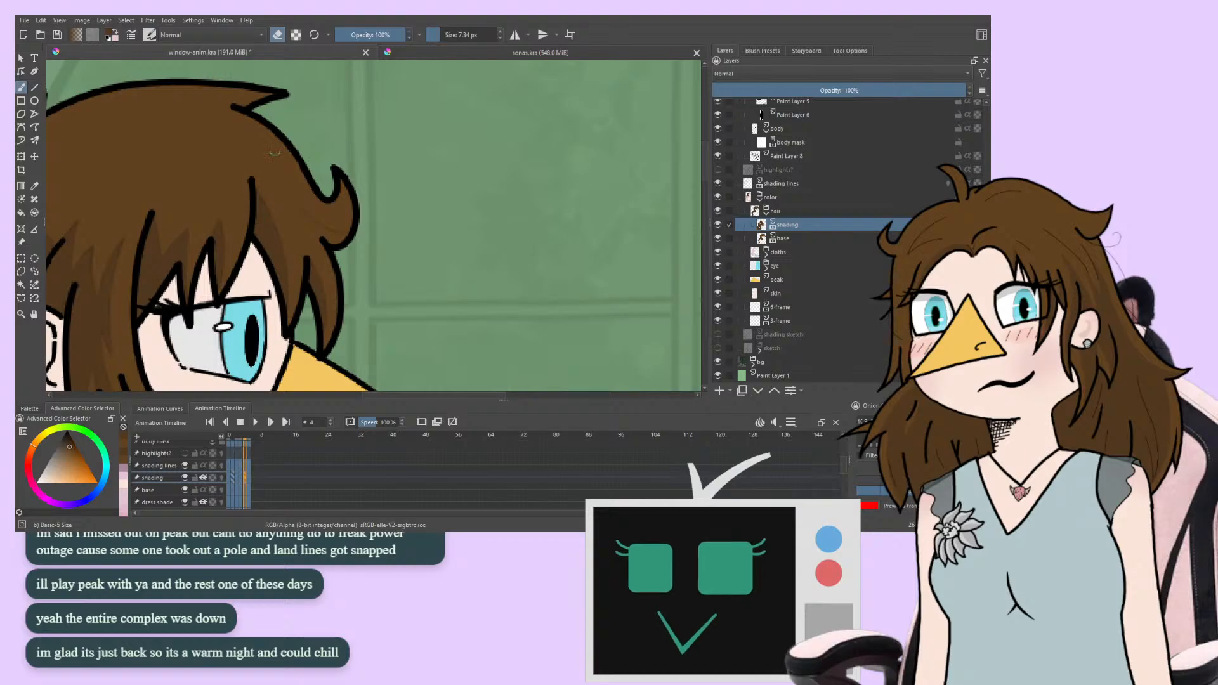
{"action": "key", "text": "e"}
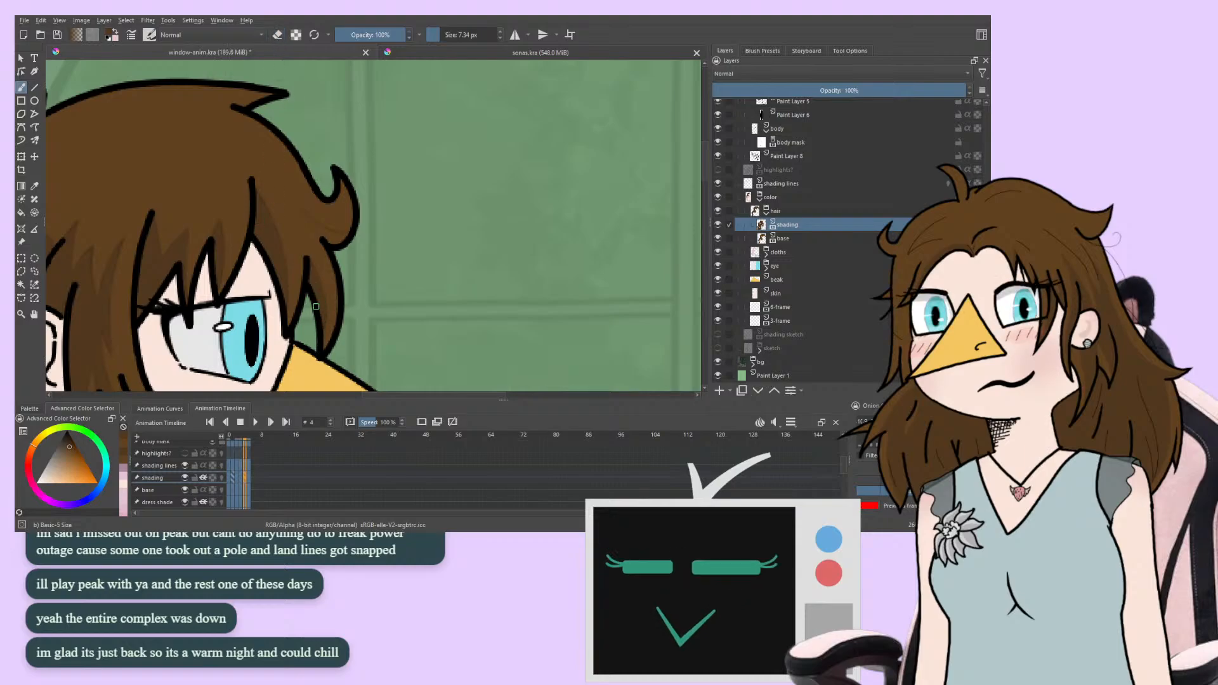
{"action": "left_click_drag", "start_coordinate": [308, 267], "coordinate": [213, 249]}
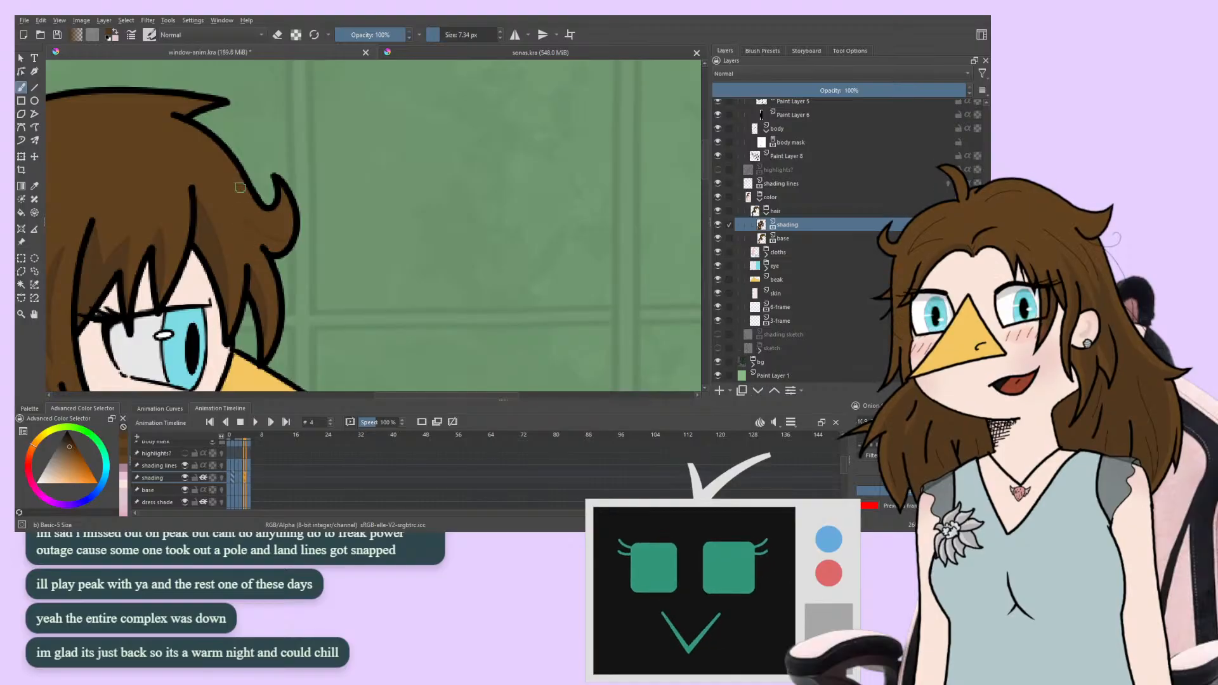
{"action": "left_click_drag", "start_coordinate": [276, 340], "coordinate": [267, 366]}
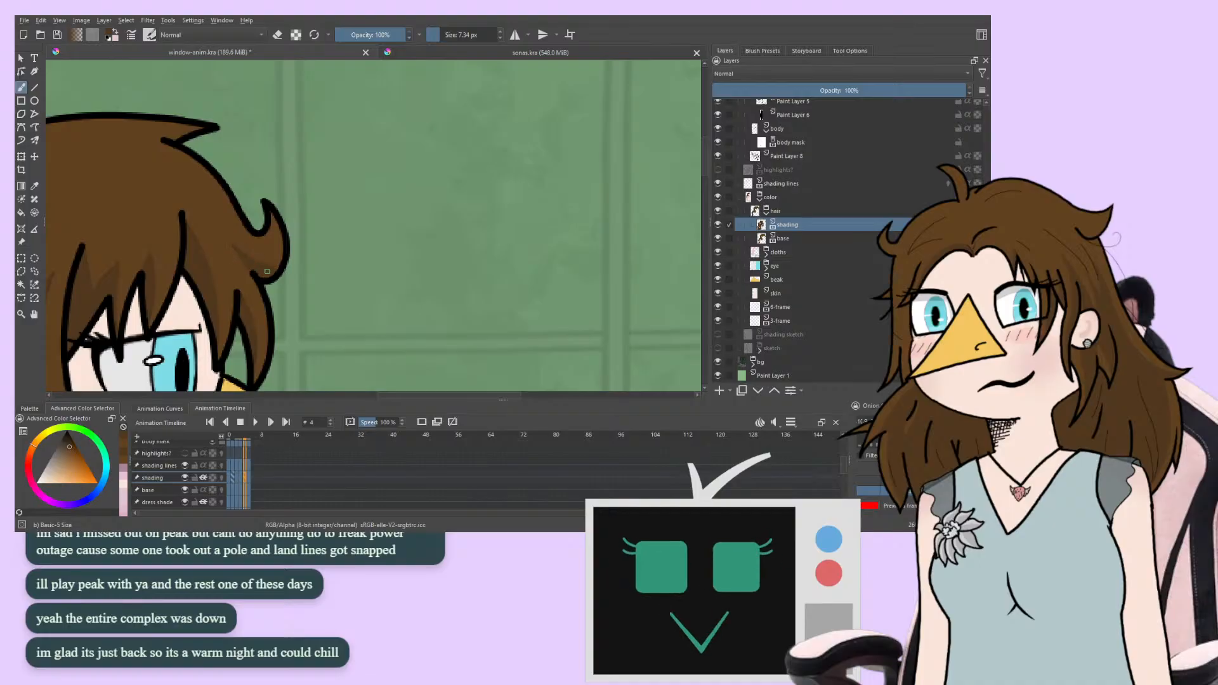
Refine the shading on the curled forehead tuft in frame 4 with brush and eraser in a rotated view
{"action": "right_click", "coordinate": [229, 257]}
{"action": "left_click_drag", "start_coordinate": [190, 146], "coordinate": [385, 232]}
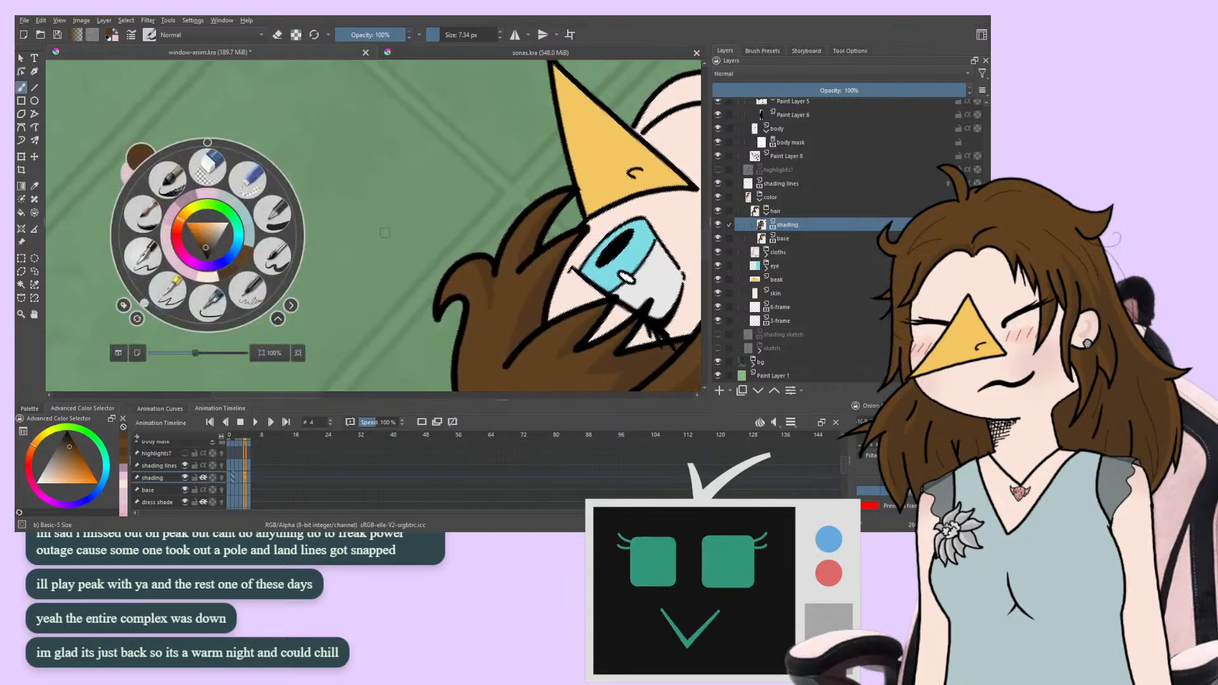
{"action": "left_click", "coordinate": [384, 233]}
{"action": "left_click_drag", "start_coordinate": [280, 223], "coordinate": [133, 212]}
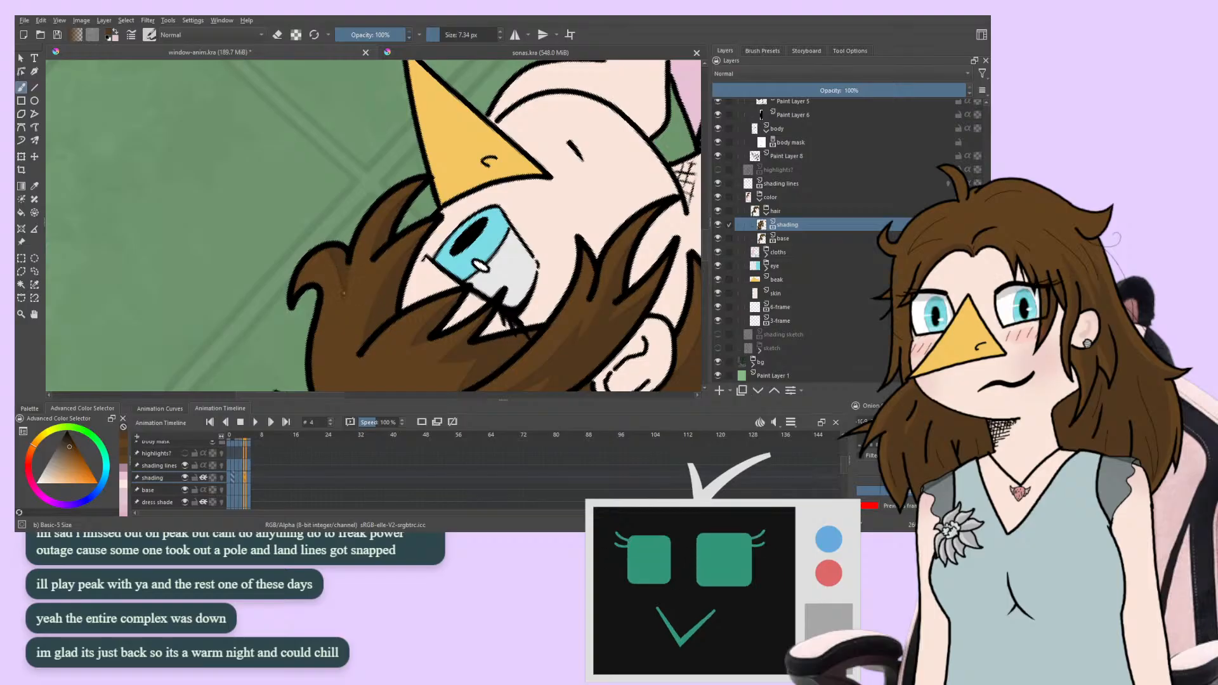
{"action": "left_click", "coordinate": [277, 35]}
{"action": "left_click_drag", "start_coordinate": [278, 255], "coordinate": [75, 251]}
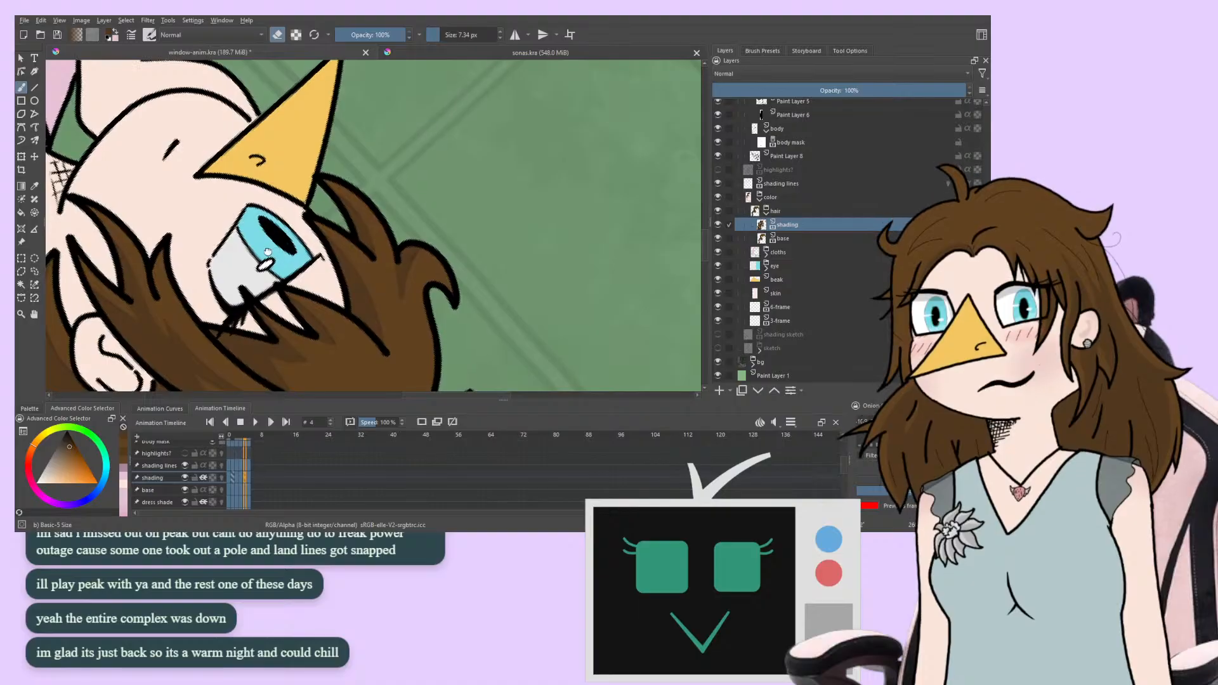
{"action": "left_click_drag", "start_coordinate": [310, 254], "coordinate": [251, 241]}
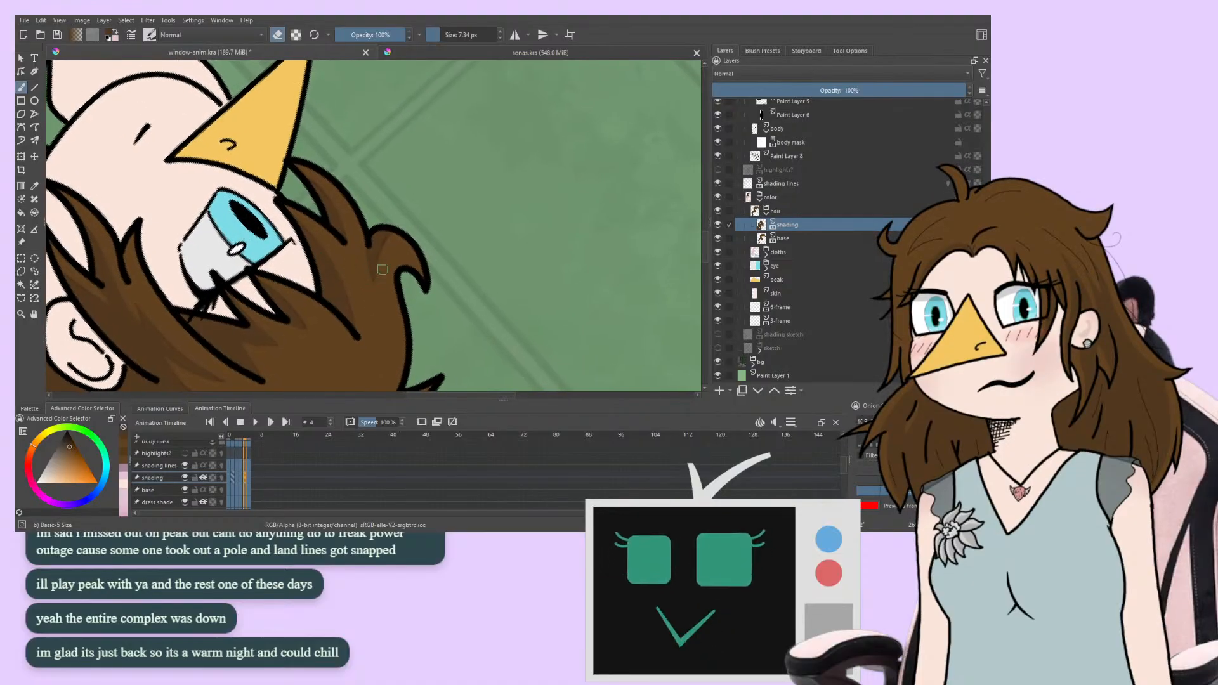
Go to frame 5 and start painting dark shading on the side lock beside the ear, on the hair shading layer
{"action": "key", "text": "Right"}
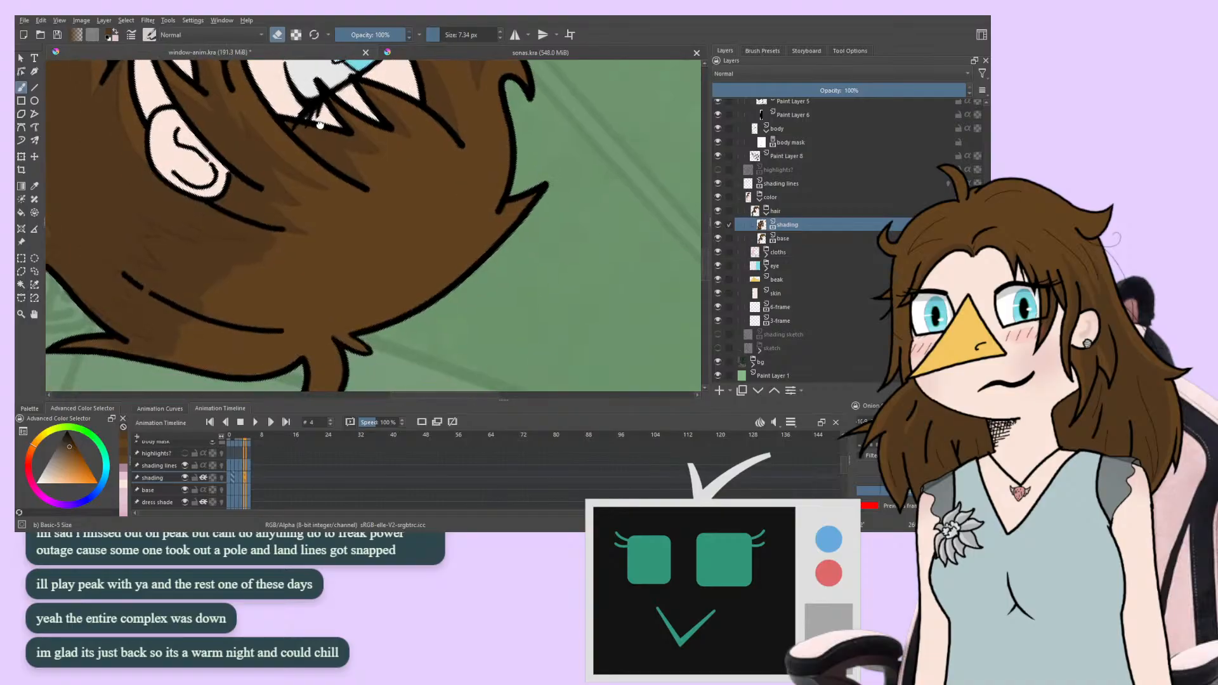
{"action": "left_click_drag", "start_coordinate": [212, 342], "coordinate": [217, 361]}
{"action": "right_click", "coordinate": [203, 339]}
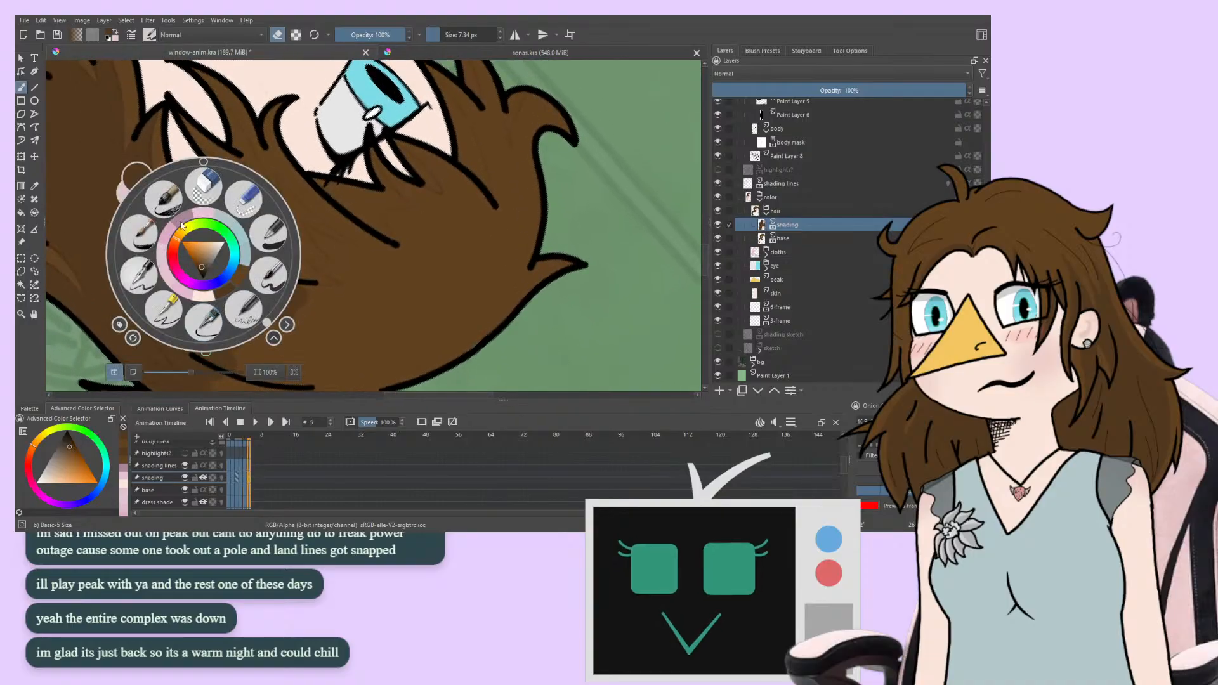
{"action": "left_click", "coordinate": [202, 163]}
{"action": "left_click", "coordinate": [137, 154]}
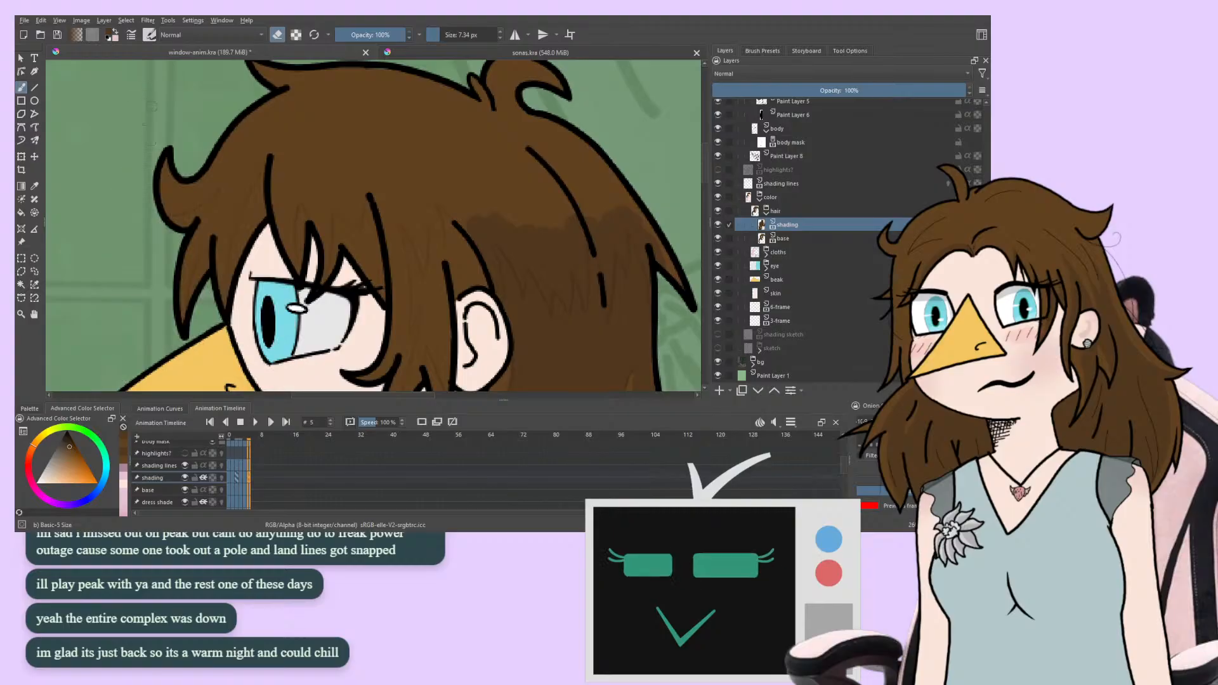
{"action": "left_click_drag", "start_coordinate": [374, 285], "coordinate": [283, 233]}
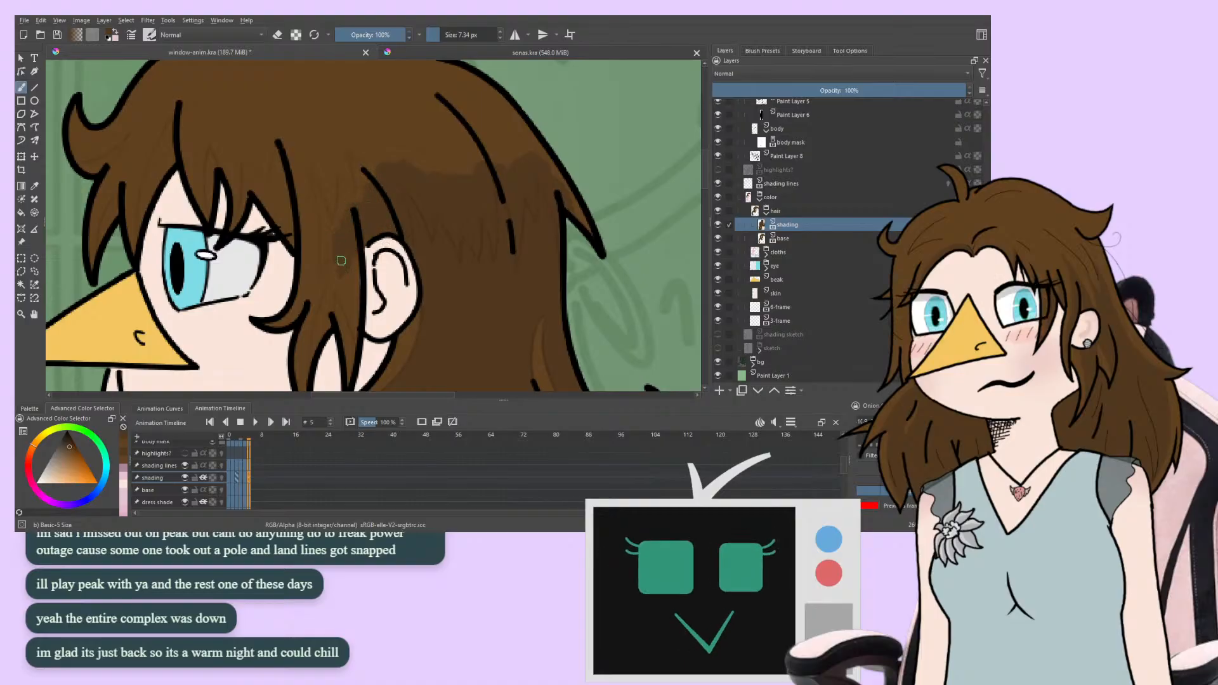
{"action": "left_click_drag", "start_coordinate": [356, 326], "coordinate": [361, 315]}
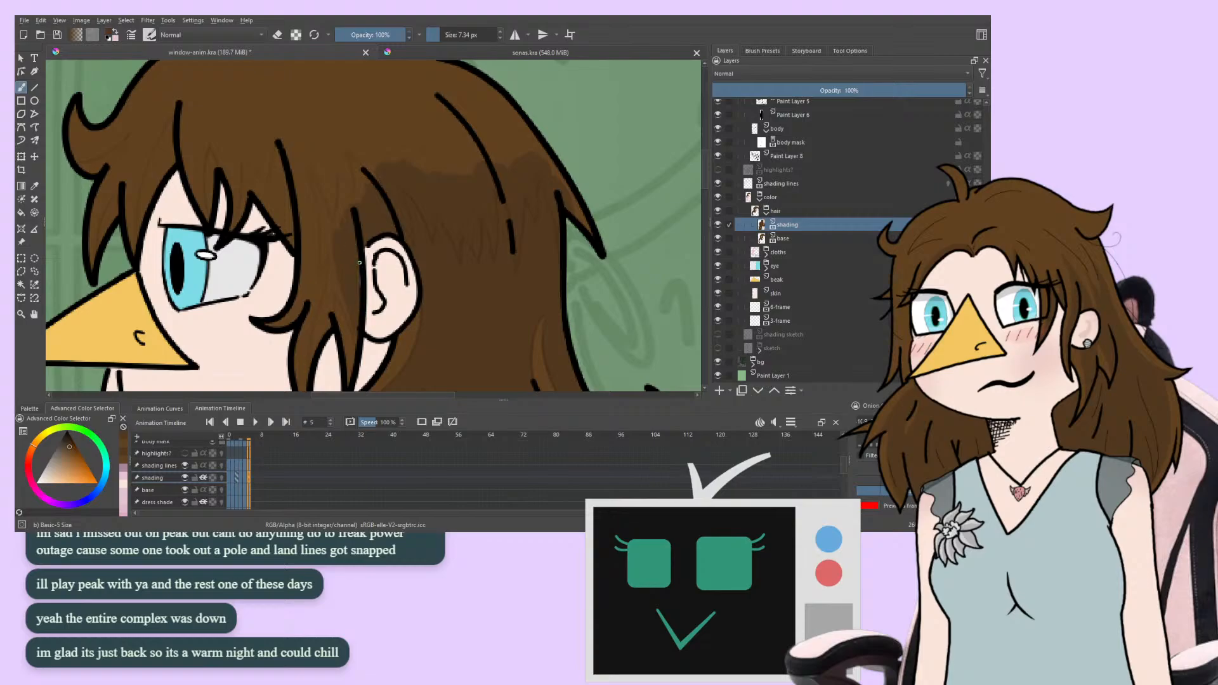
{"action": "left_click", "coordinate": [775, 238]}
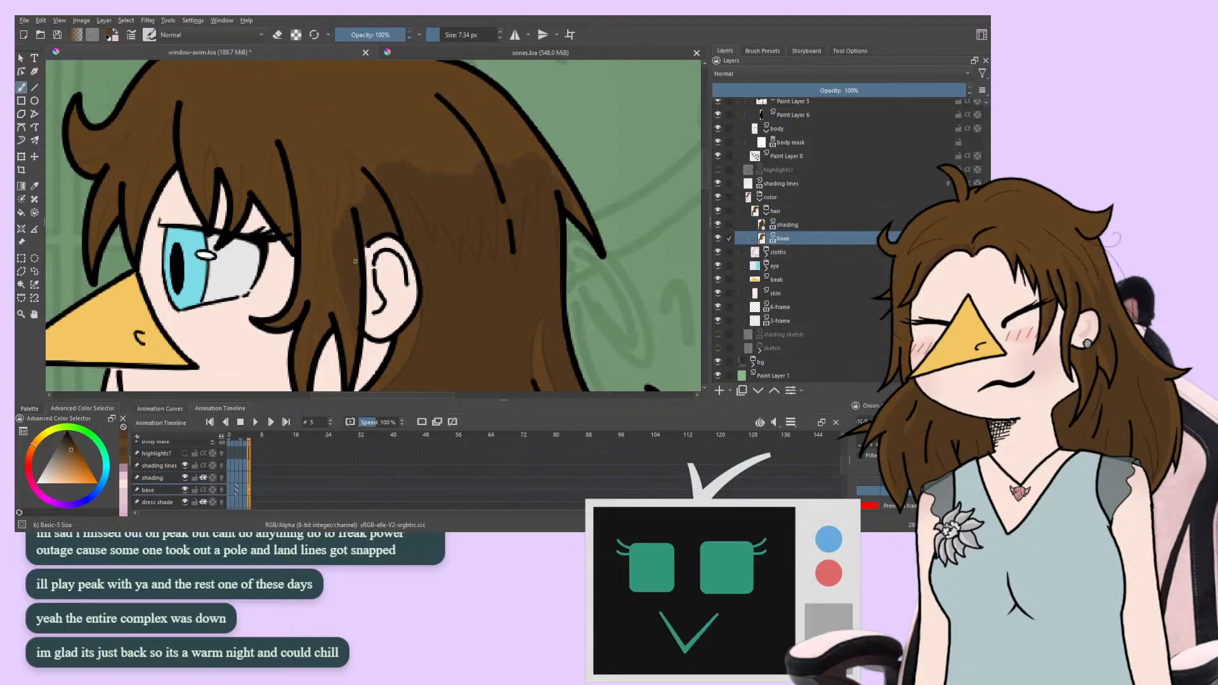
{"action": "left_click", "coordinate": [780, 224]}
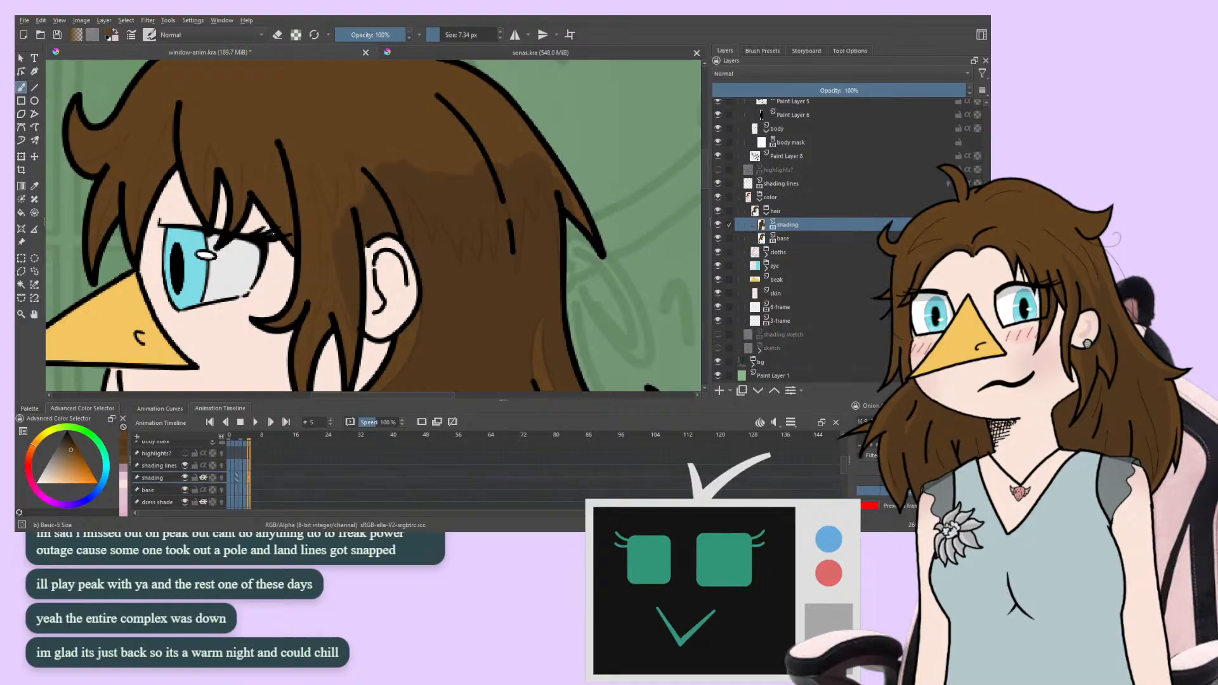
Extend the side lock shading in frame 5 down to the forked strands by the cheek, cleaning it up with the eraser
{"action": "mouse_move", "coordinate": [304, 254]}
{"action": "left_mouse_down"}
{"action": "mouse_move", "coordinate": [267, 228]}
{"action": "mouse_move", "coordinate": [288, 250]}
{"action": "mouse_move", "coordinate": [274, 255]}
{"action": "left_mouse_up"}
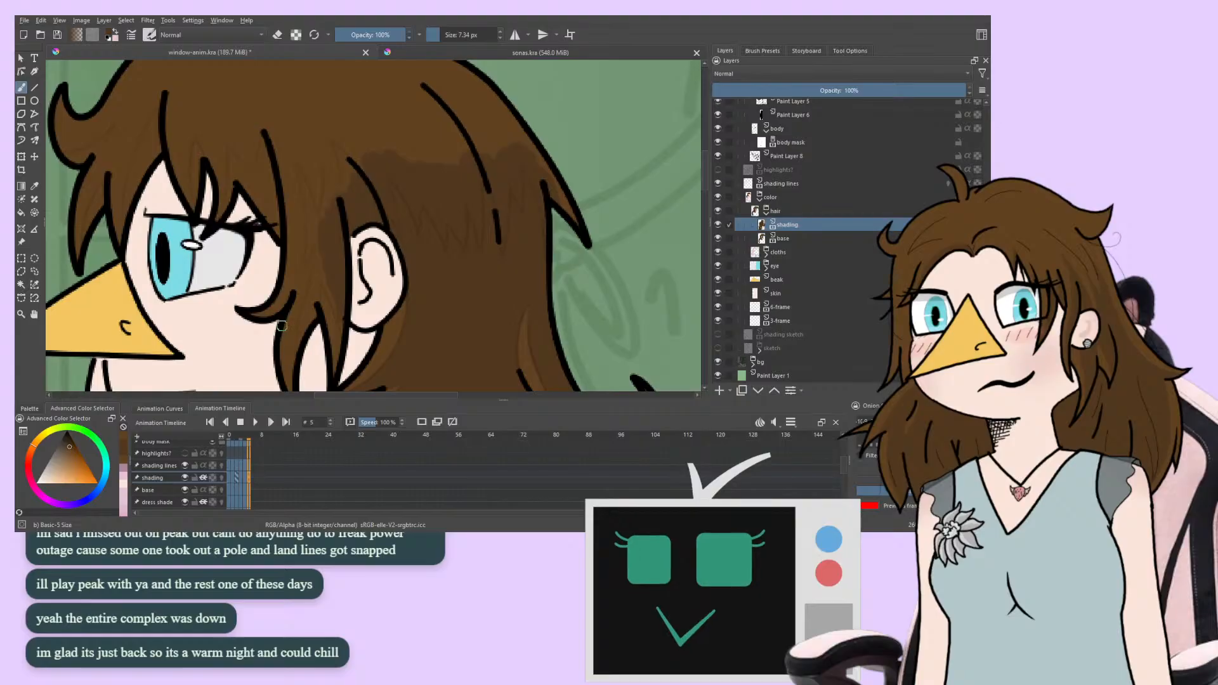
{"action": "left_click_drag", "start_coordinate": [279, 339], "coordinate": [272, 302]}
{"action": "left_click_drag", "start_coordinate": [338, 283], "coordinate": [338, 299]}
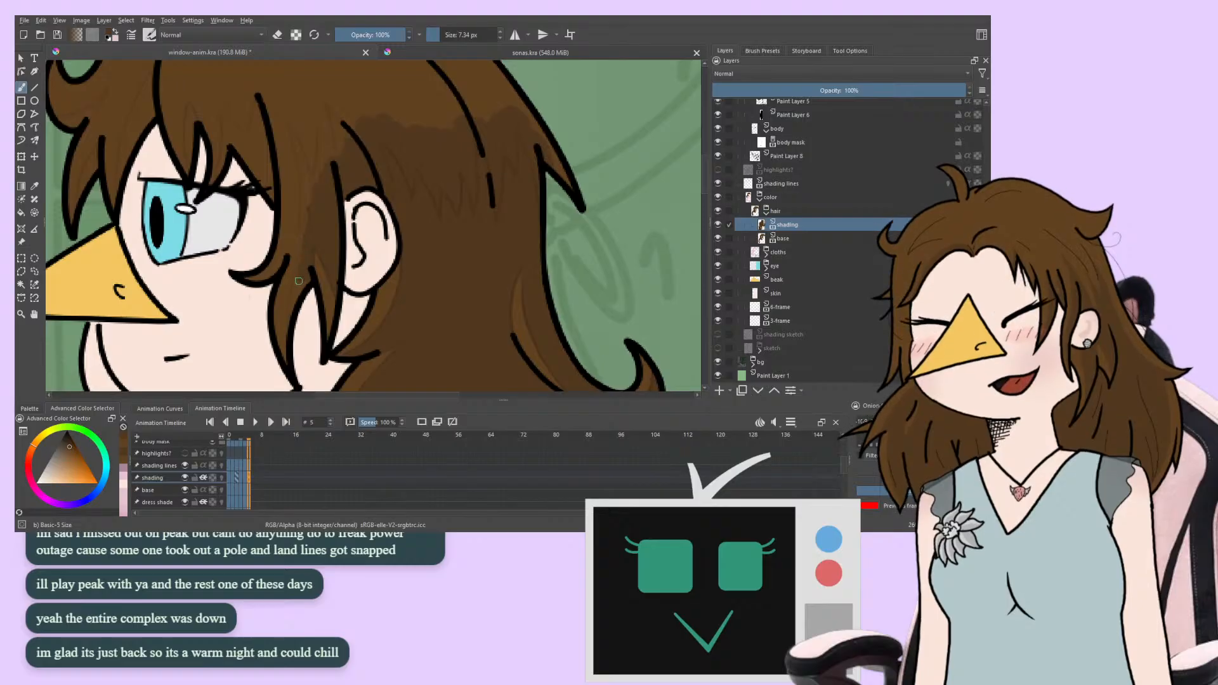
{"action": "left_click_drag", "start_coordinate": [270, 254], "coordinate": [246, 233]}
{"action": "key", "text": "m"}
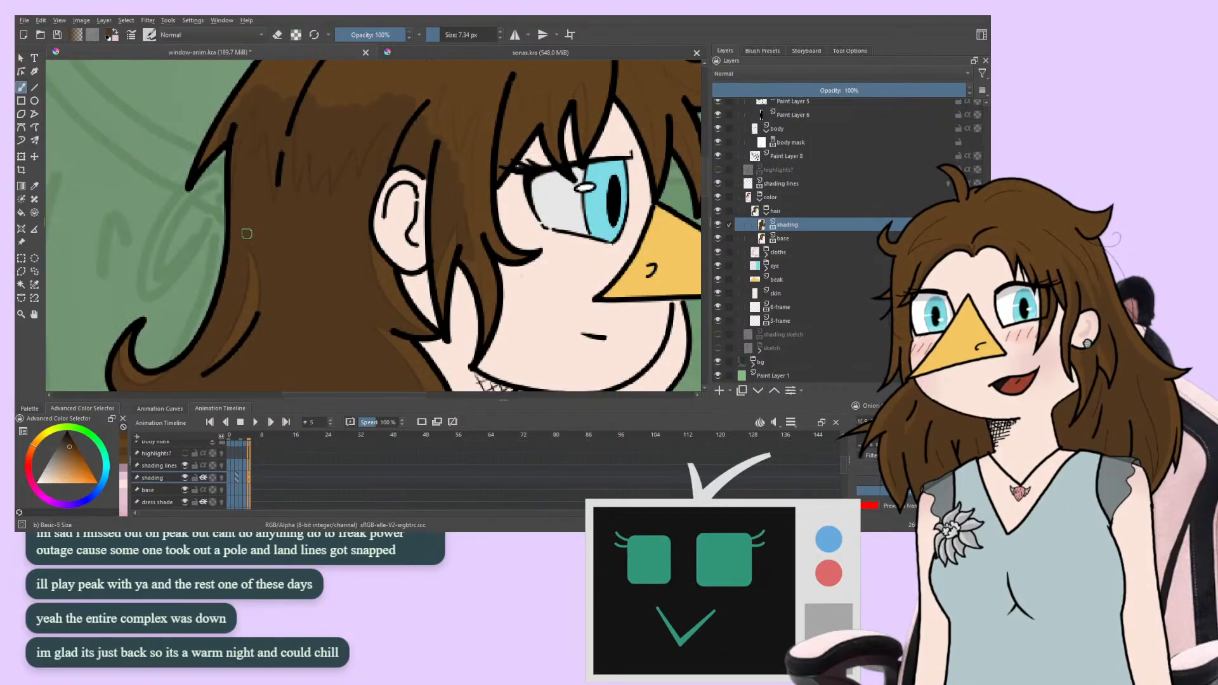
{"action": "left_click_drag", "start_coordinate": [139, 270], "coordinate": [198, 311]}
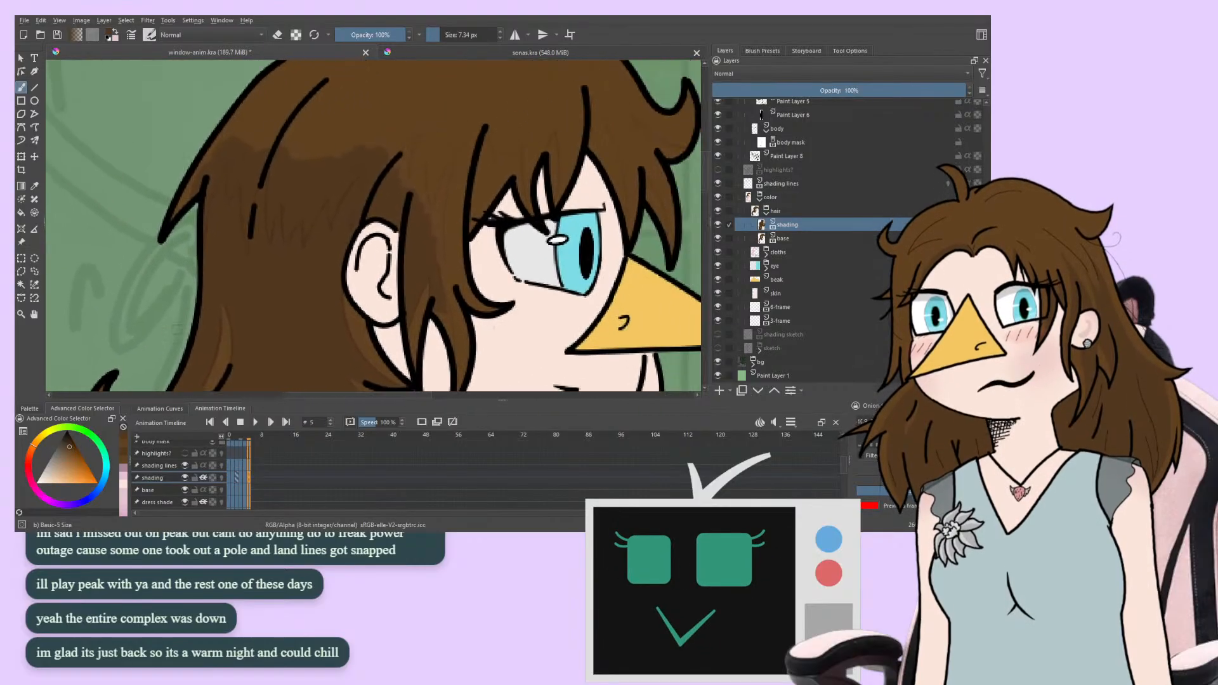
{"action": "left_click_drag", "start_coordinate": [339, 267], "coordinate": [288, 252]}
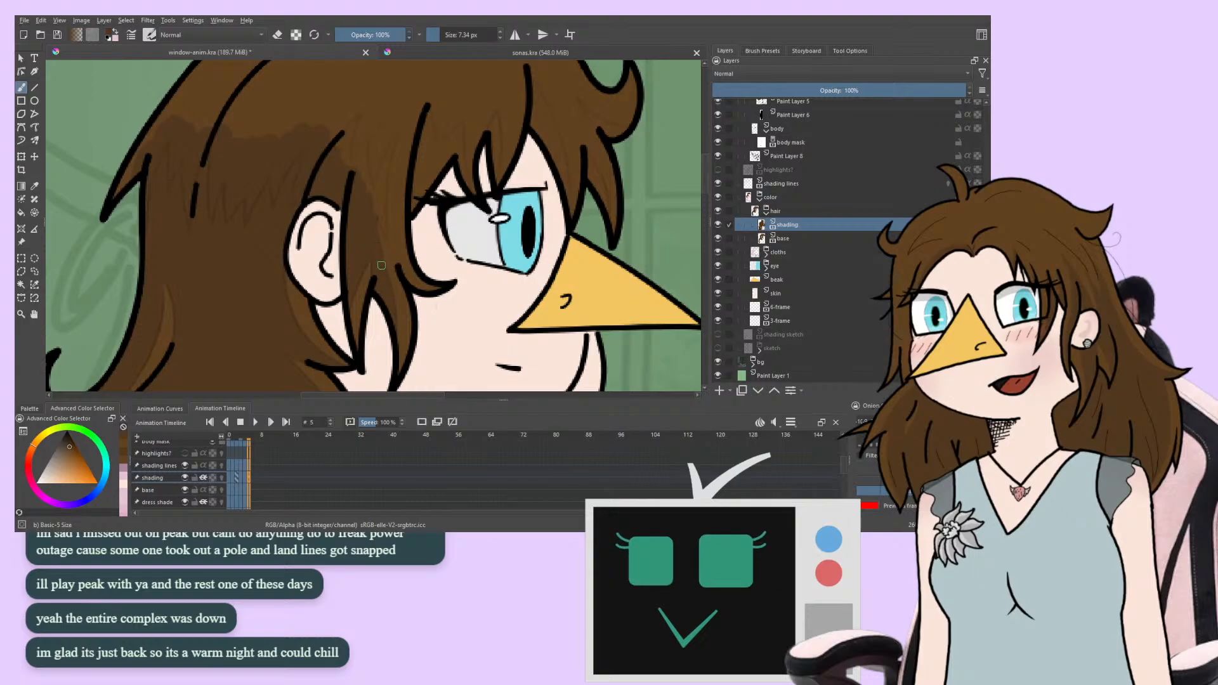
{"action": "key", "text": "e"}
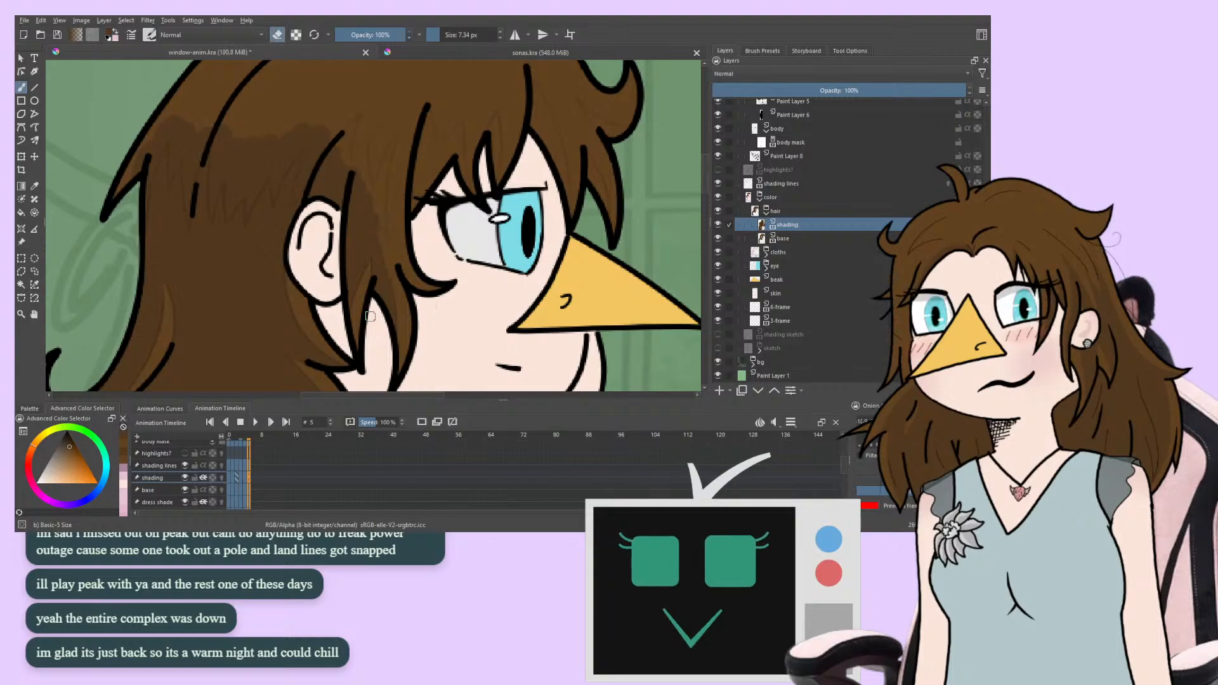
{"action": "left_click", "coordinate": [277, 35]}
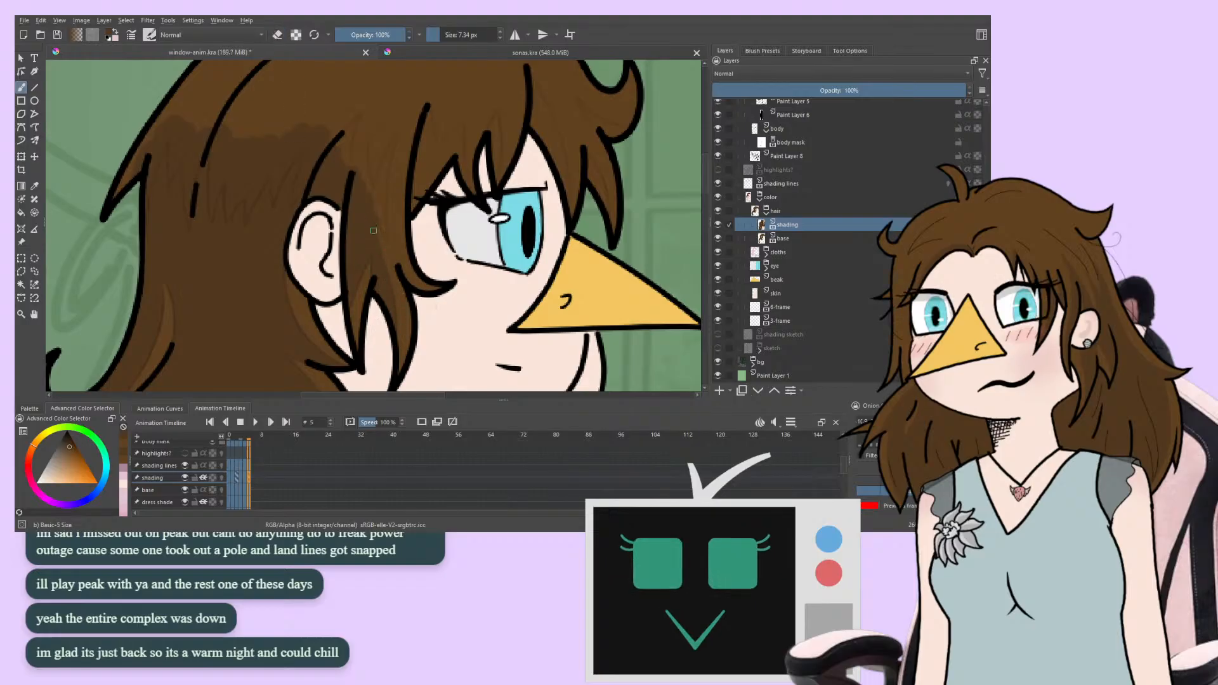
{"action": "left_click_drag", "start_coordinate": [370, 220], "coordinate": [292, 292]}
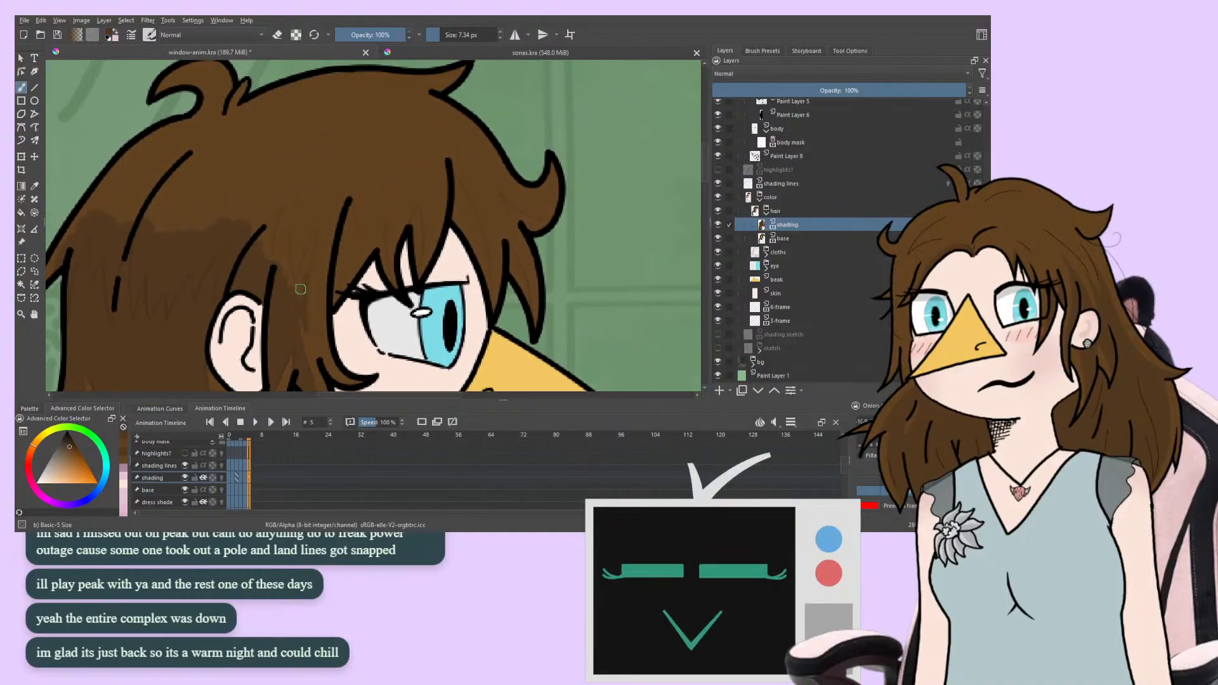
Shape the upper edge of the side lock shading in frame 5 into pointed strands in front of the ear
{"action": "key", "text": "m"}
{"action": "mouse_move", "coordinate": [440, 306]}
{"action": "left_mouse_down"}
{"action": "mouse_move", "coordinate": [426, 288]}
{"action": "mouse_move", "coordinate": [363, 292]}
{"action": "mouse_move", "coordinate": [333, 265]}
{"action": "left_mouse_up"}
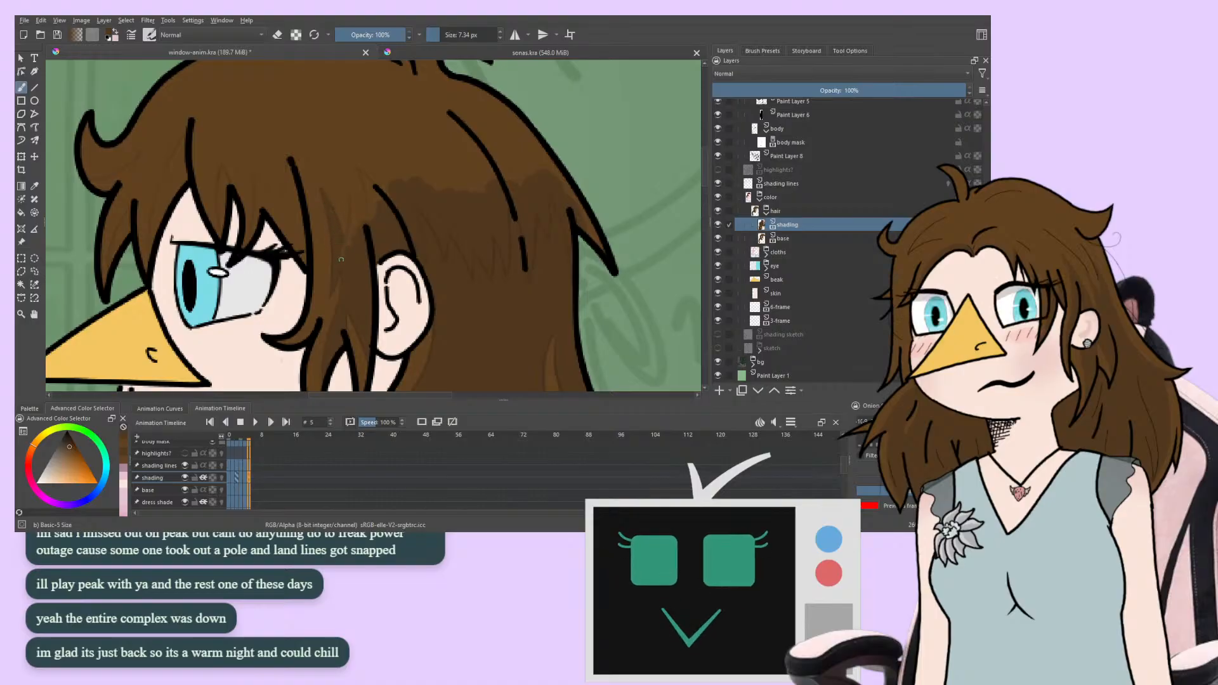
{"action": "mouse_move", "coordinate": [263, 260]}
{"action": "left_mouse_down"}
{"action": "mouse_move", "coordinate": [181, 297]}
{"action": "mouse_move", "coordinate": [219, 280]}
{"action": "left_mouse_up"}
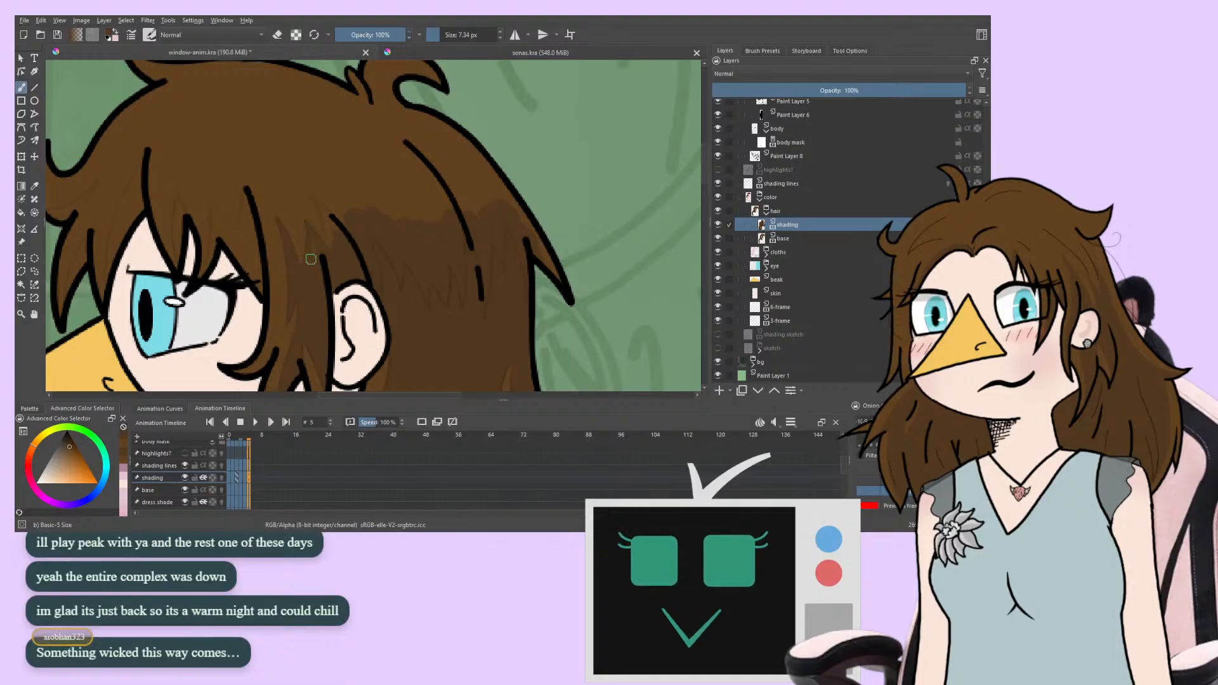
{"action": "left_click_drag", "start_coordinate": [266, 283], "coordinate": [198, 339]}
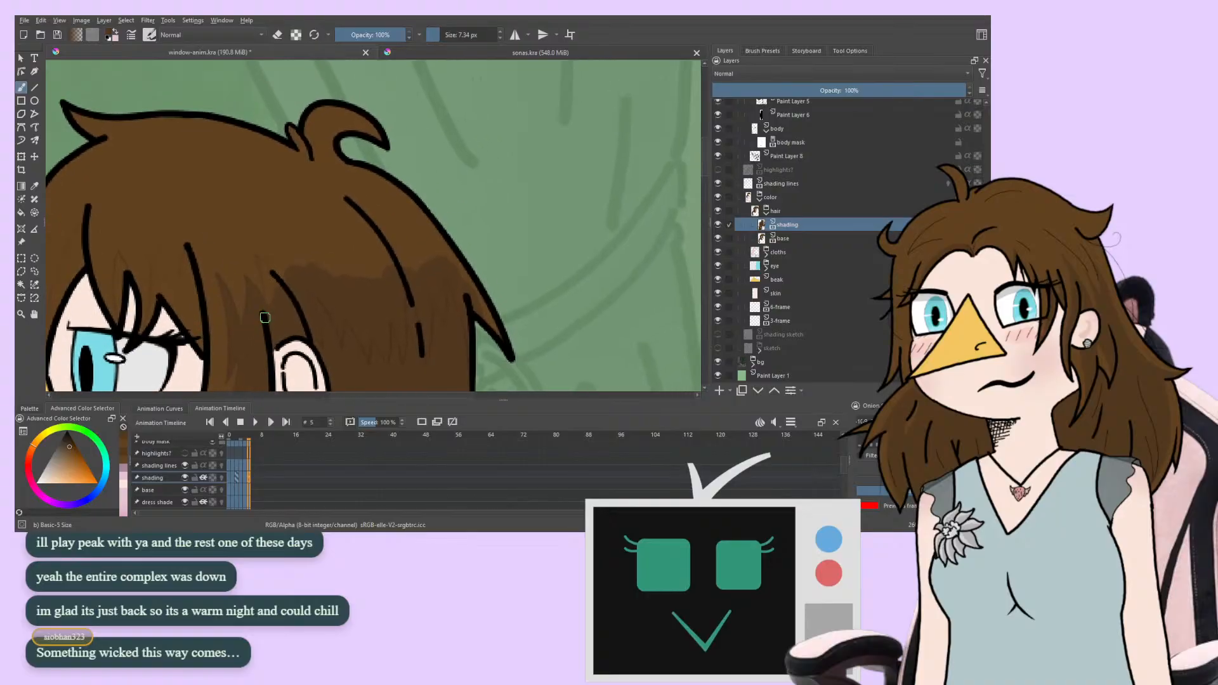
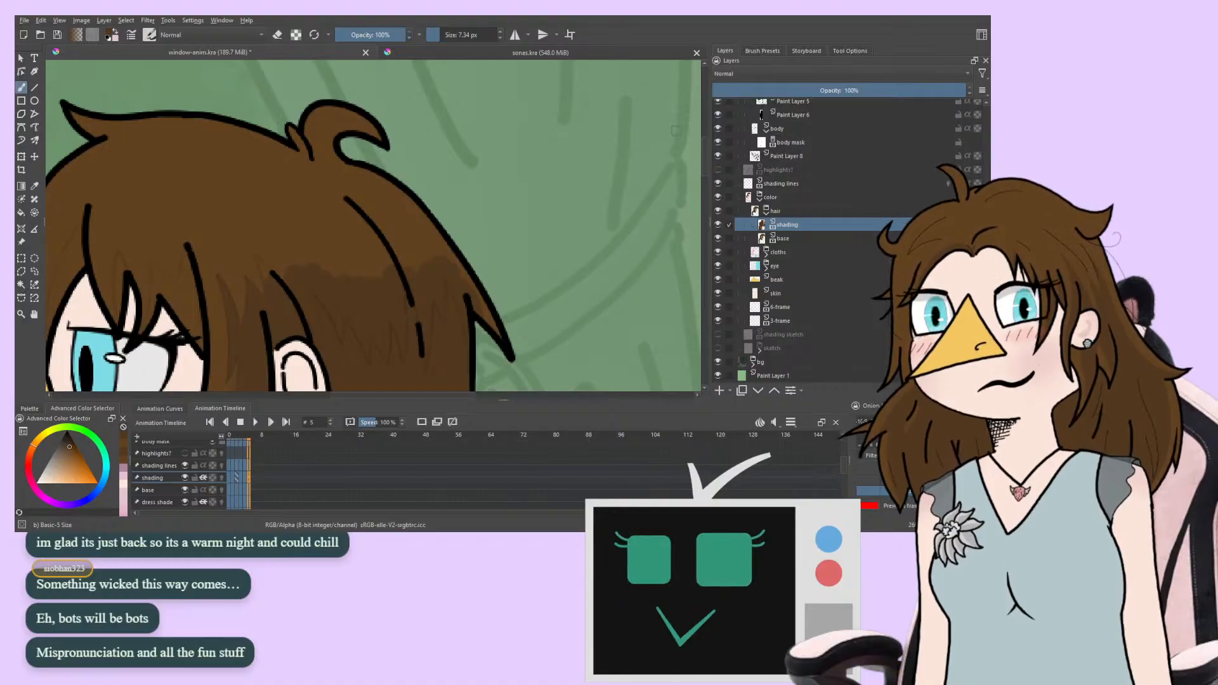
Refine the pointed shading tips above the ear in frame 5, alternating between brush and eraser
{"action": "left_click_drag", "start_coordinate": [329, 266], "coordinate": [427, 185]}
{"action": "left_click_drag", "start_coordinate": [140, 211], "coordinate": [83, 239]}
{"action": "key", "text": "ctrl+plus"}
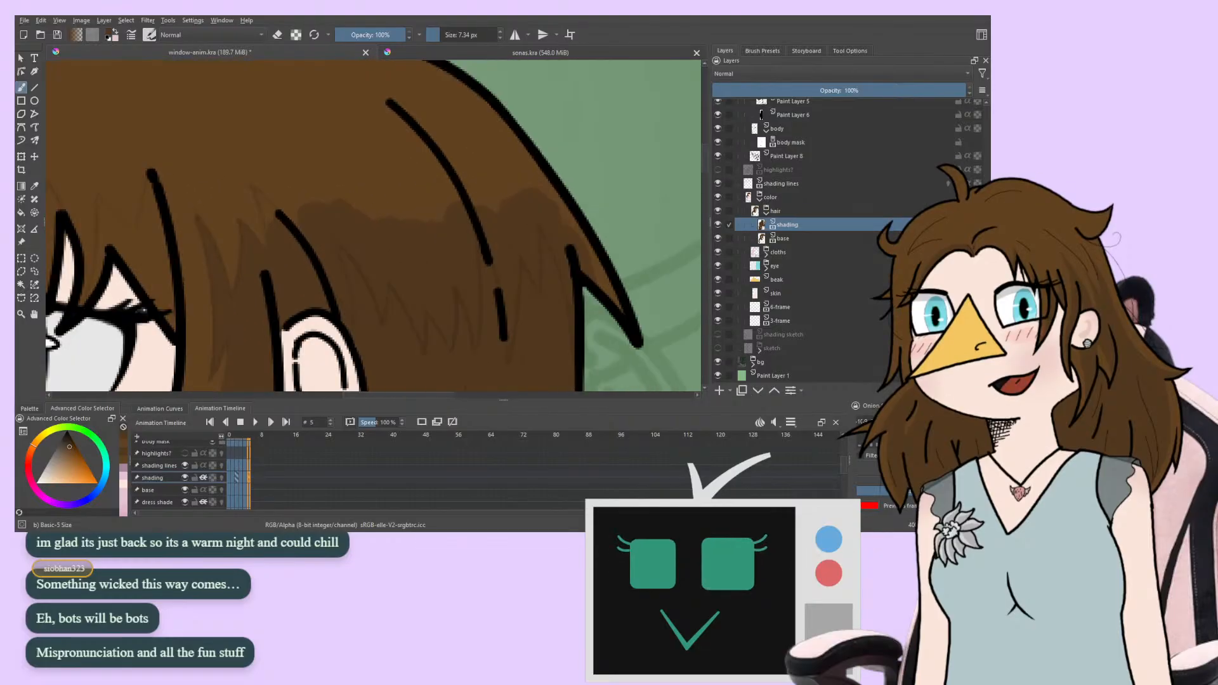
{"action": "scroll", "coordinate": [254, 107], "scroll_direction": "up", "scroll_amount": 3}
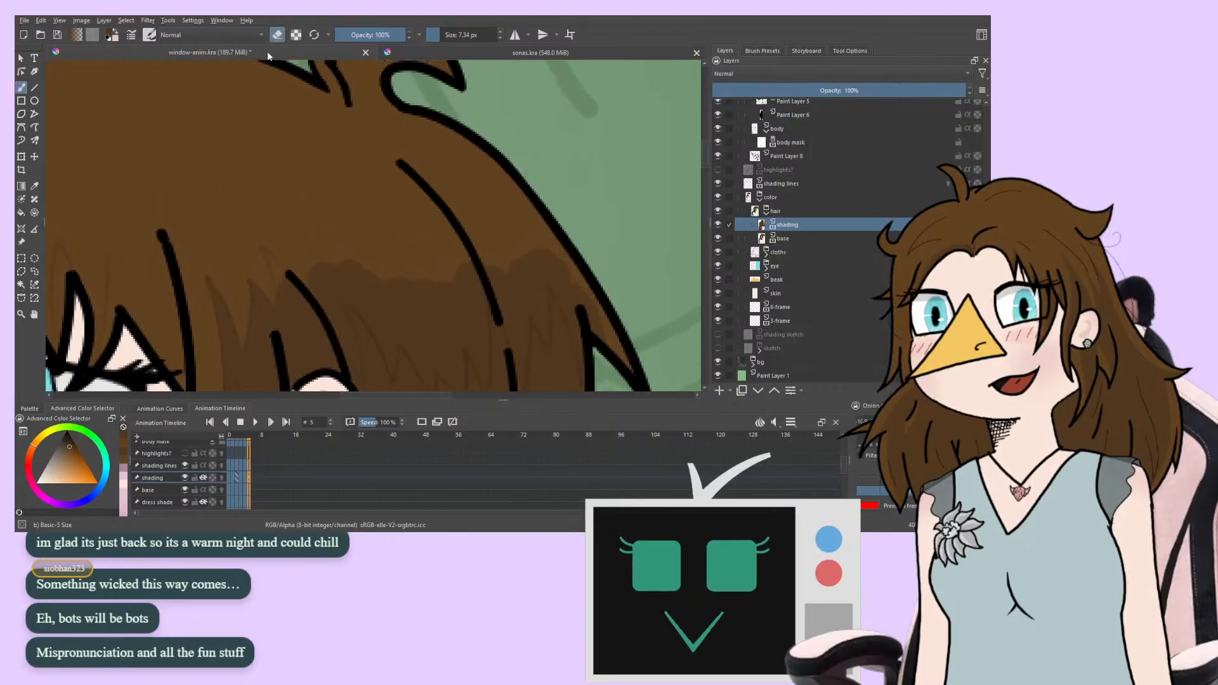
{"action": "left_click", "coordinate": [276, 36]}
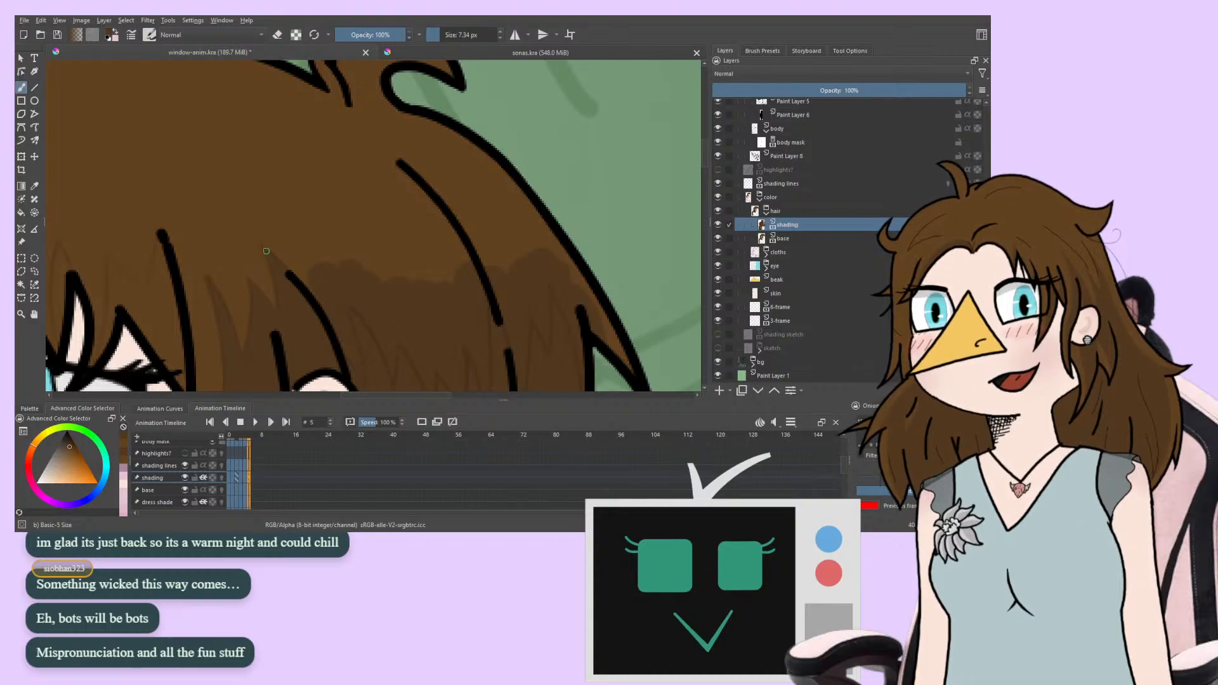
{"action": "left_click", "coordinate": [277, 35]}
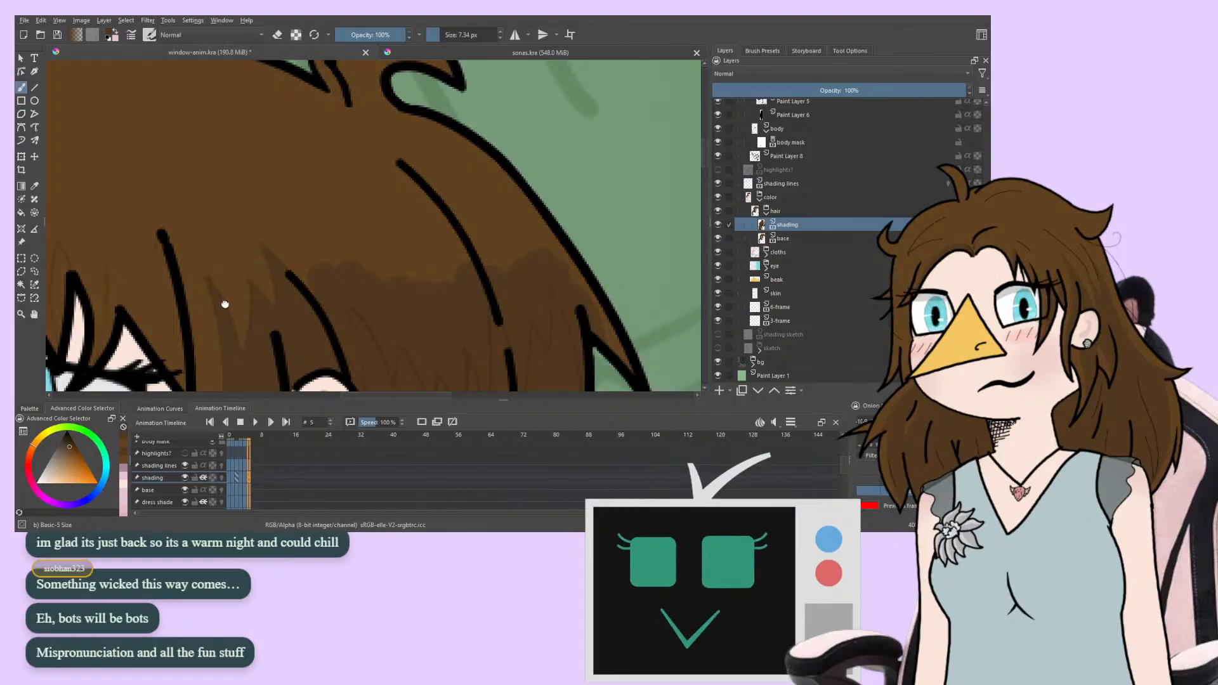
{"action": "left_click_drag", "start_coordinate": [226, 305], "coordinate": [327, 196]}
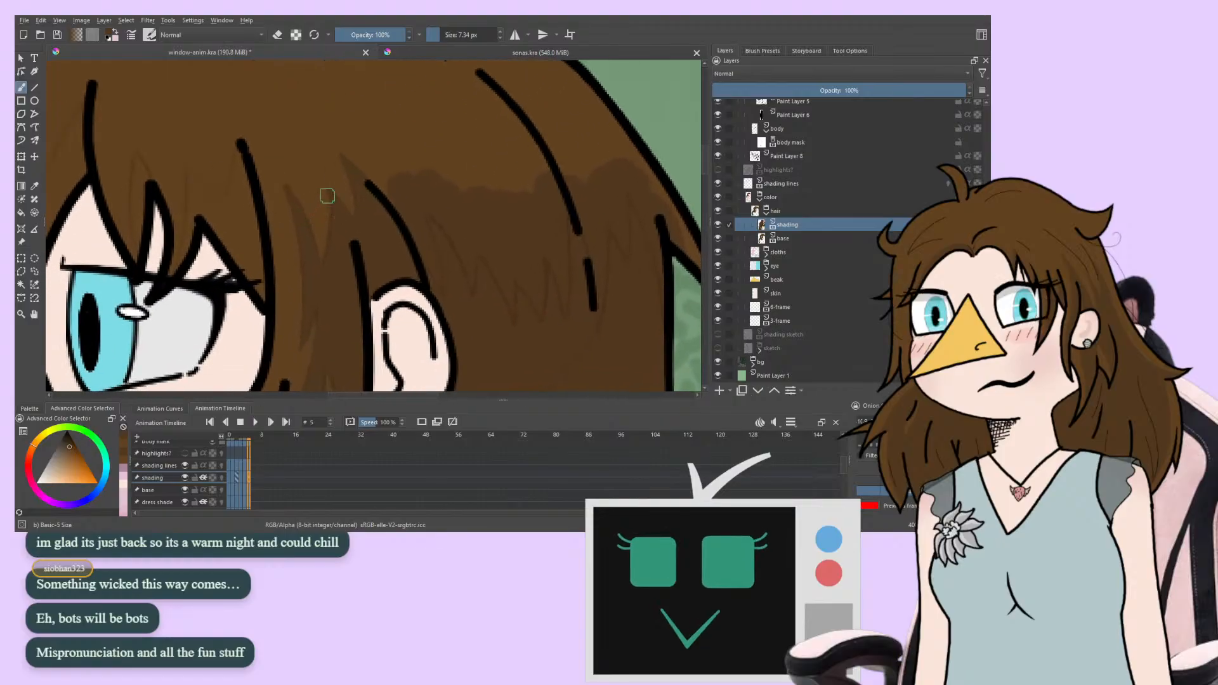
{"action": "left_click", "coordinate": [277, 34]}
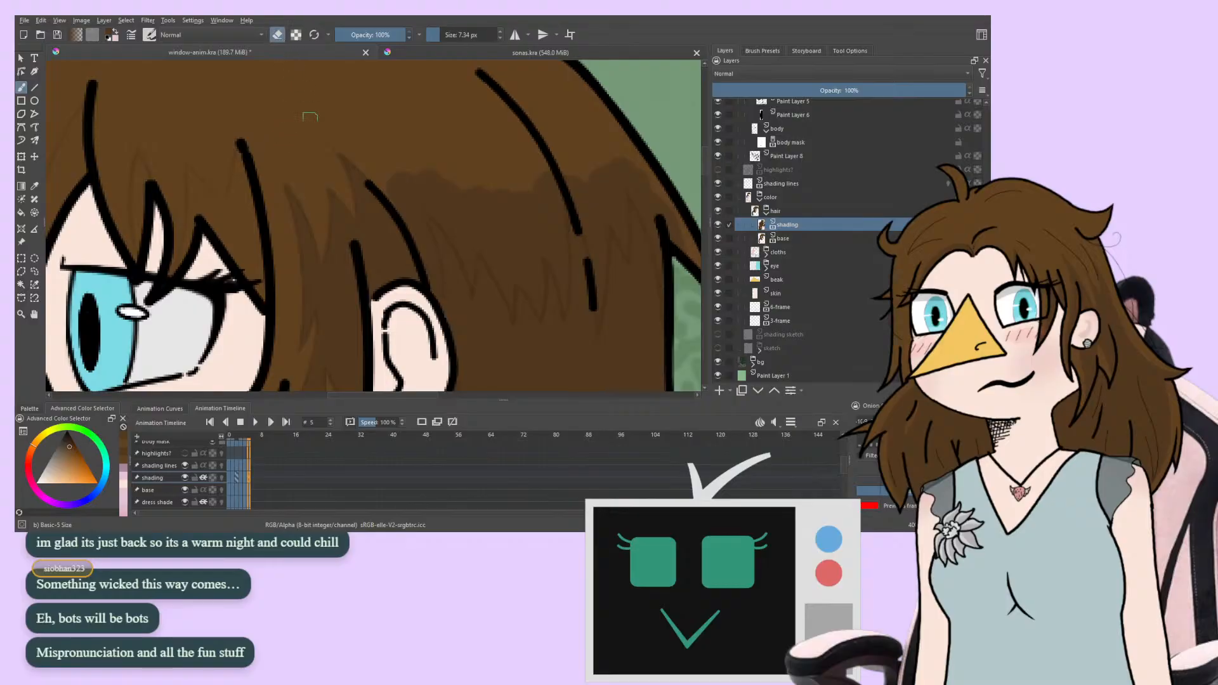
{"action": "left_click", "coordinate": [279, 35]}
{"action": "left_click", "coordinate": [277, 34]}
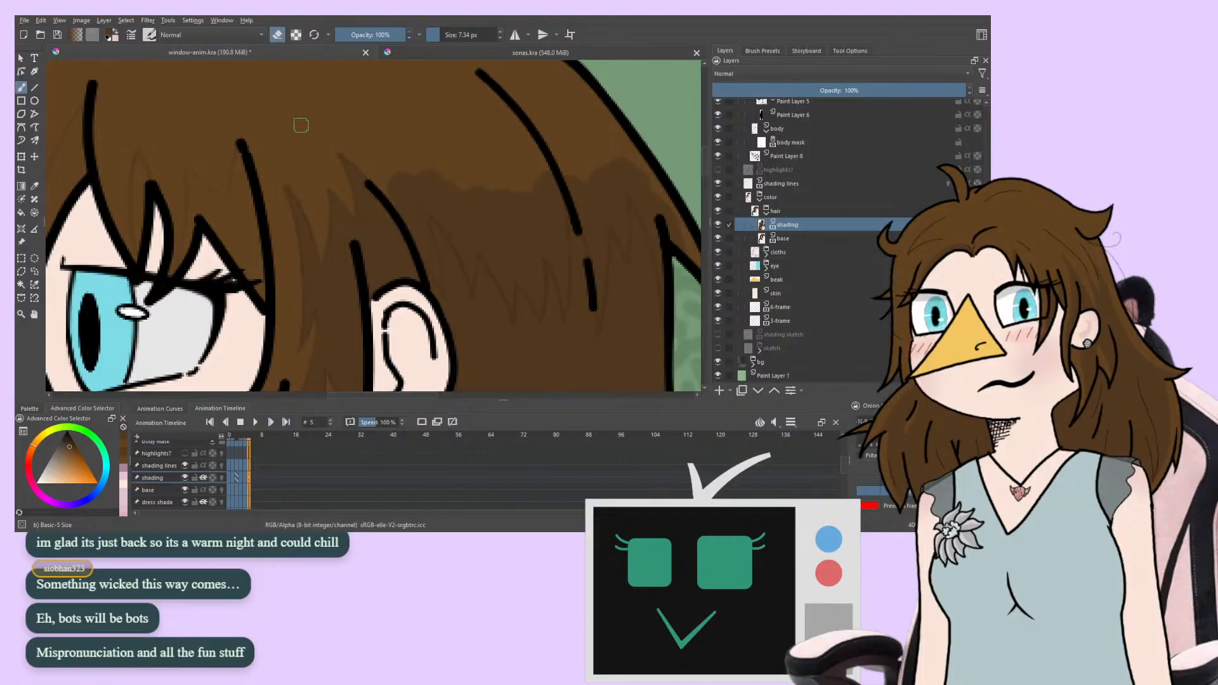
{"action": "scroll", "coordinate": [234, 155], "scroll_direction": "right", "scroll_amount": 3}
{"action": "scroll", "coordinate": [208, 179], "scroll_direction": "right", "scroll_amount": 3}
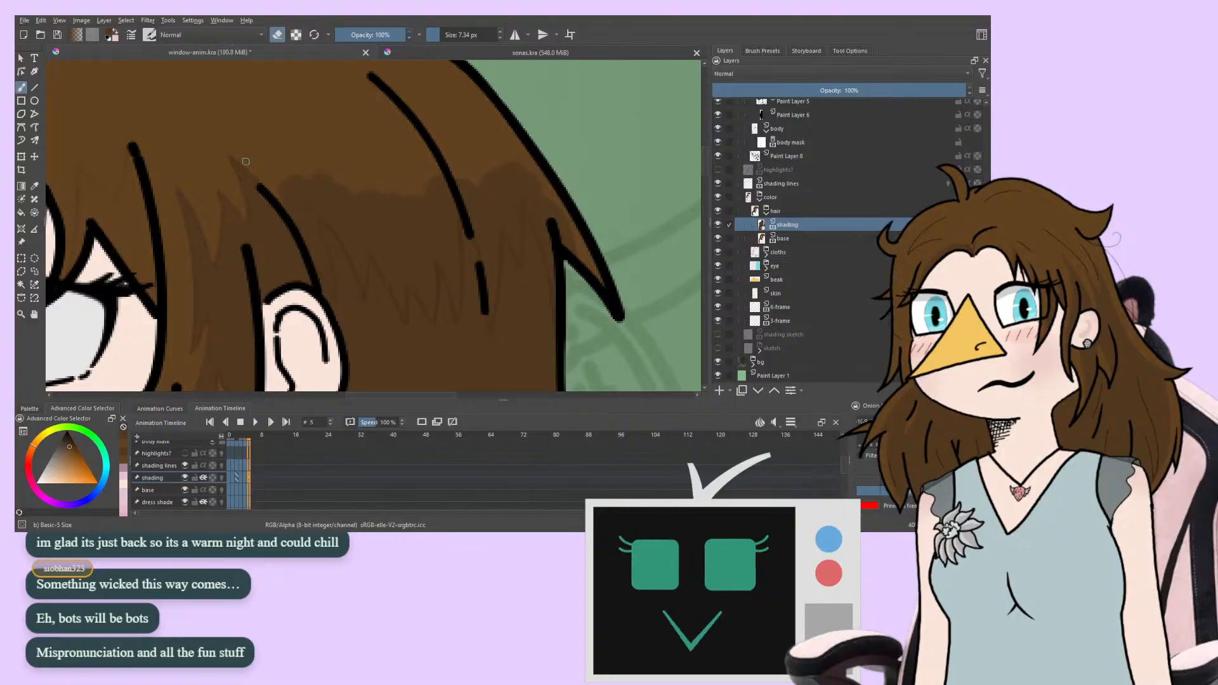
Paint pointed dark shading strands on the bangs above the eye in frame 5
{"action": "scroll", "coordinate": [191, 273], "scroll_direction": "left", "scroll_amount": 3}
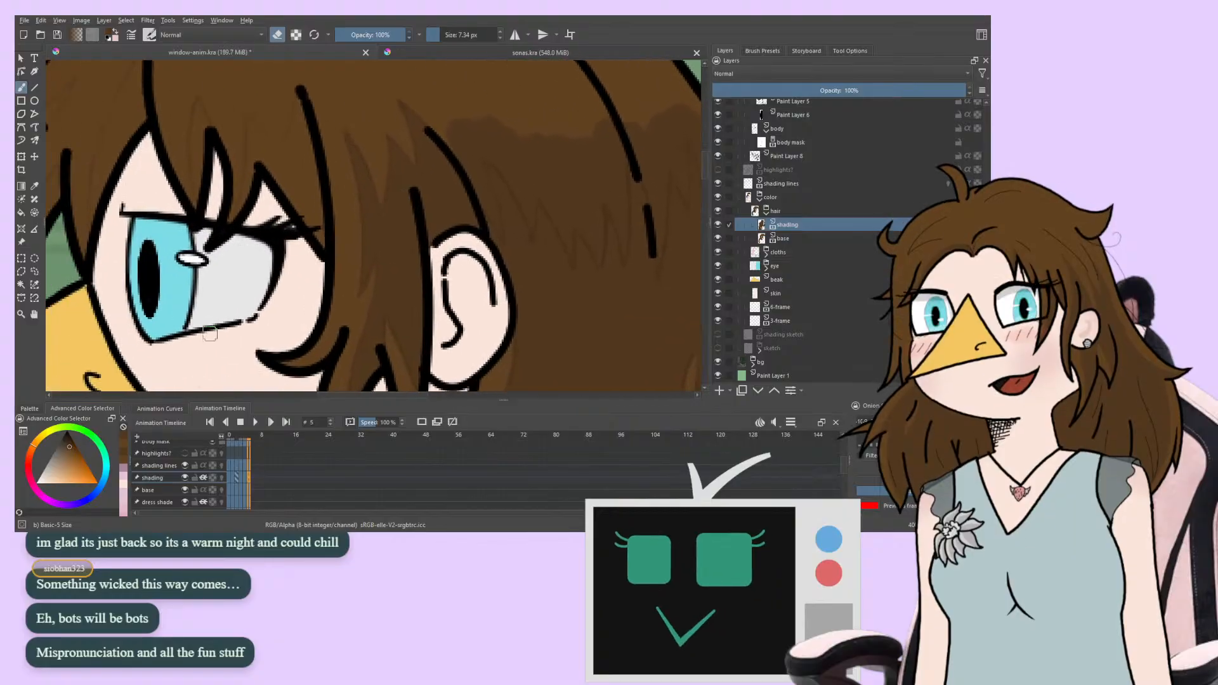
{"action": "scroll", "coordinate": [206, 254], "scroll_direction": "down", "scroll_amount": 3}
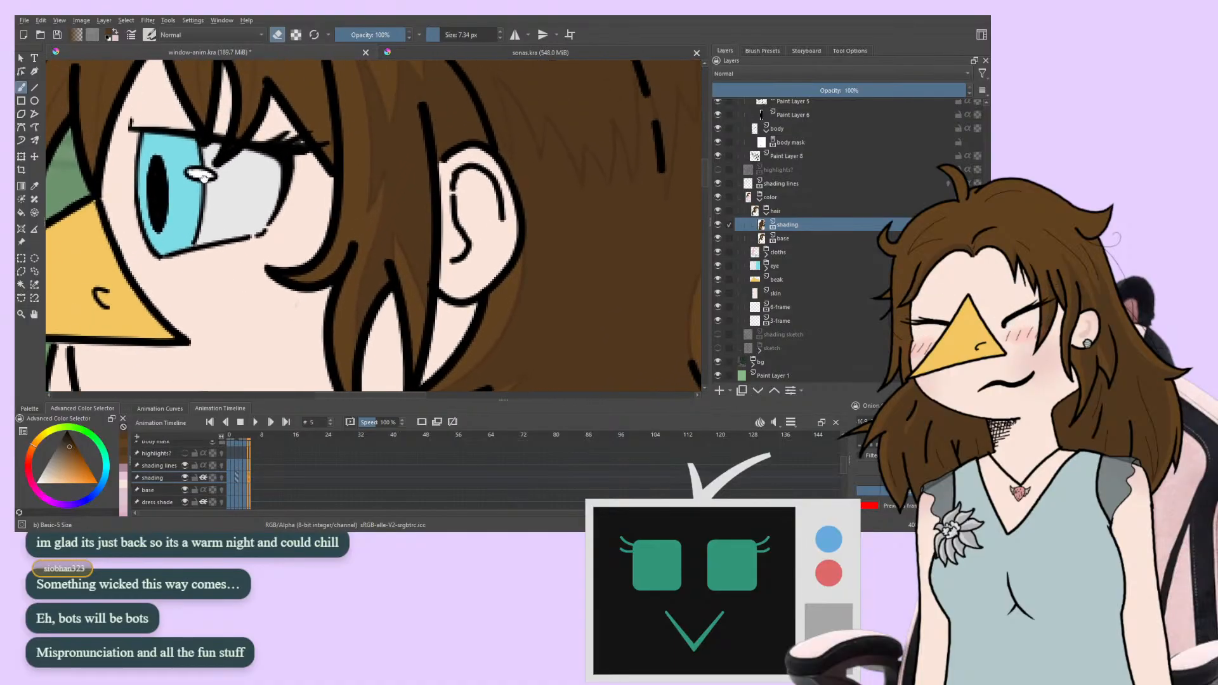
{"action": "scroll", "coordinate": [203, 178], "scroll_direction": "up", "scroll_amount": 4}
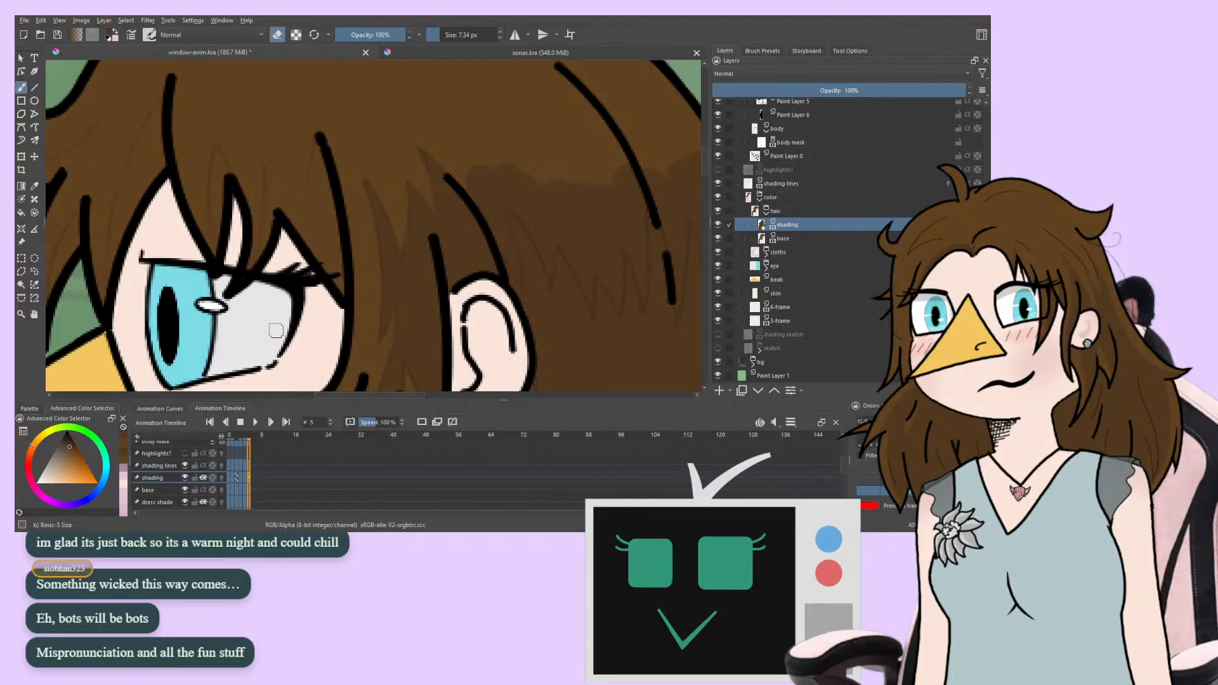
{"action": "scroll", "coordinate": [259, 325], "scroll_direction": "left", "scroll_amount": 3}
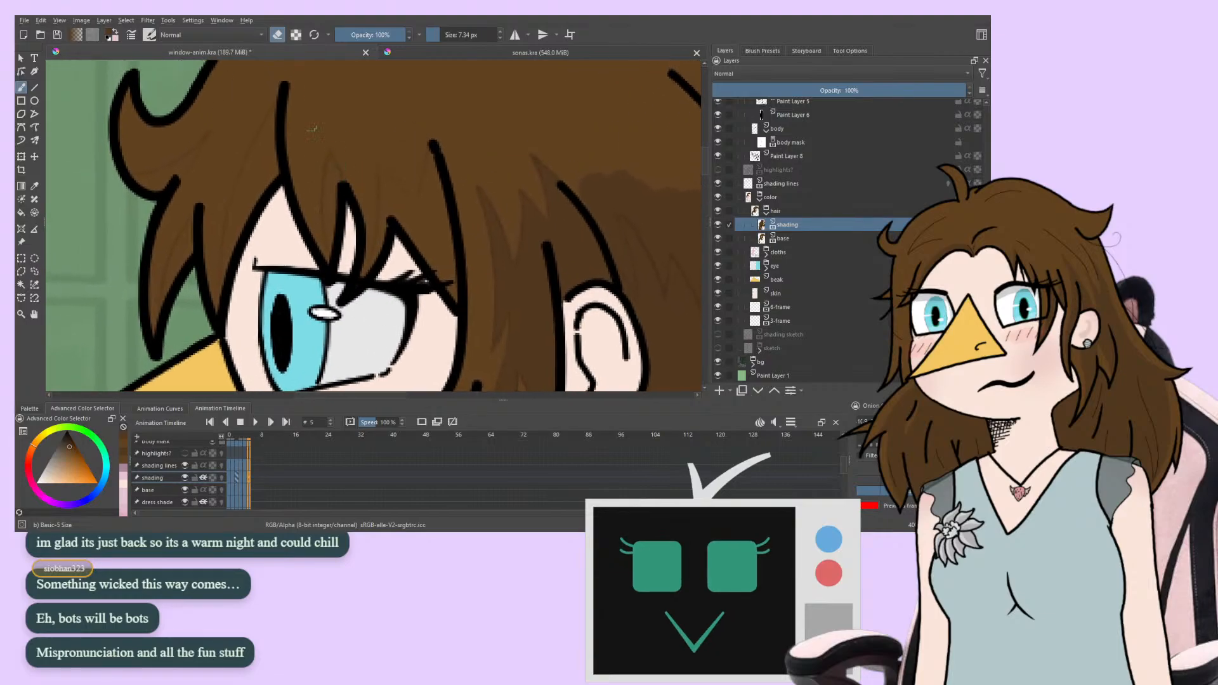
{"action": "key", "text": "e"}
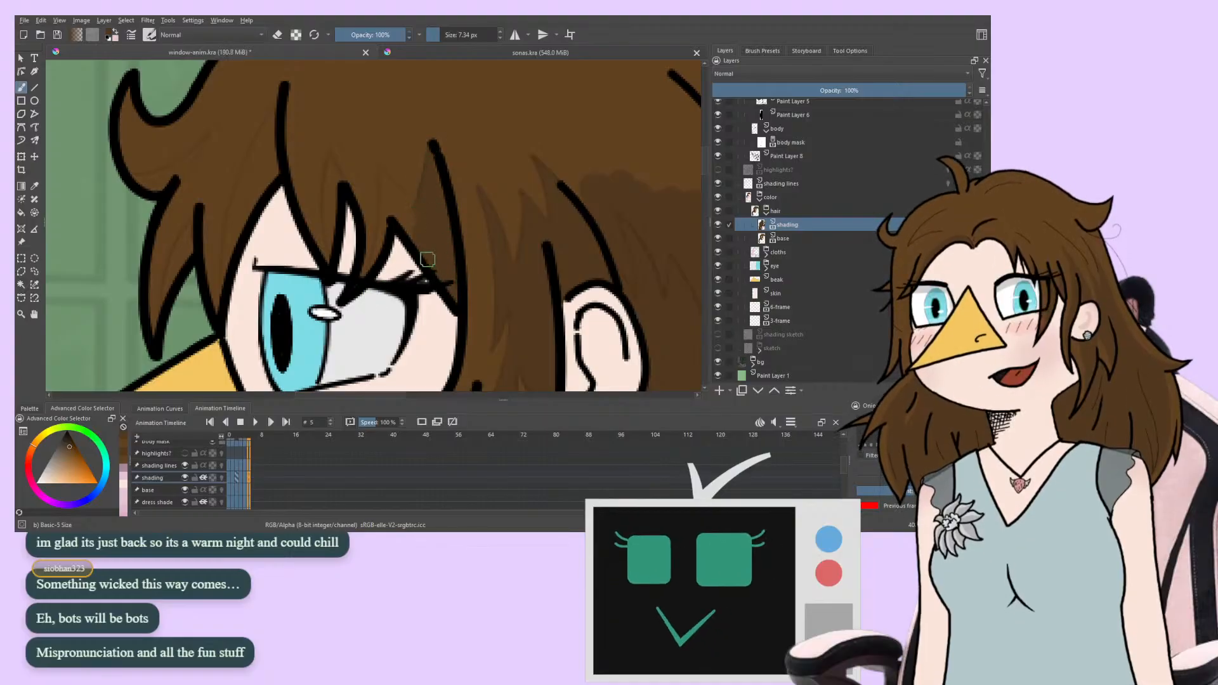
{"action": "left_click_drag", "start_coordinate": [345, 280], "coordinate": [333, 284]}
{"action": "left_click_drag", "start_coordinate": [384, 208], "coordinate": [405, 250]}
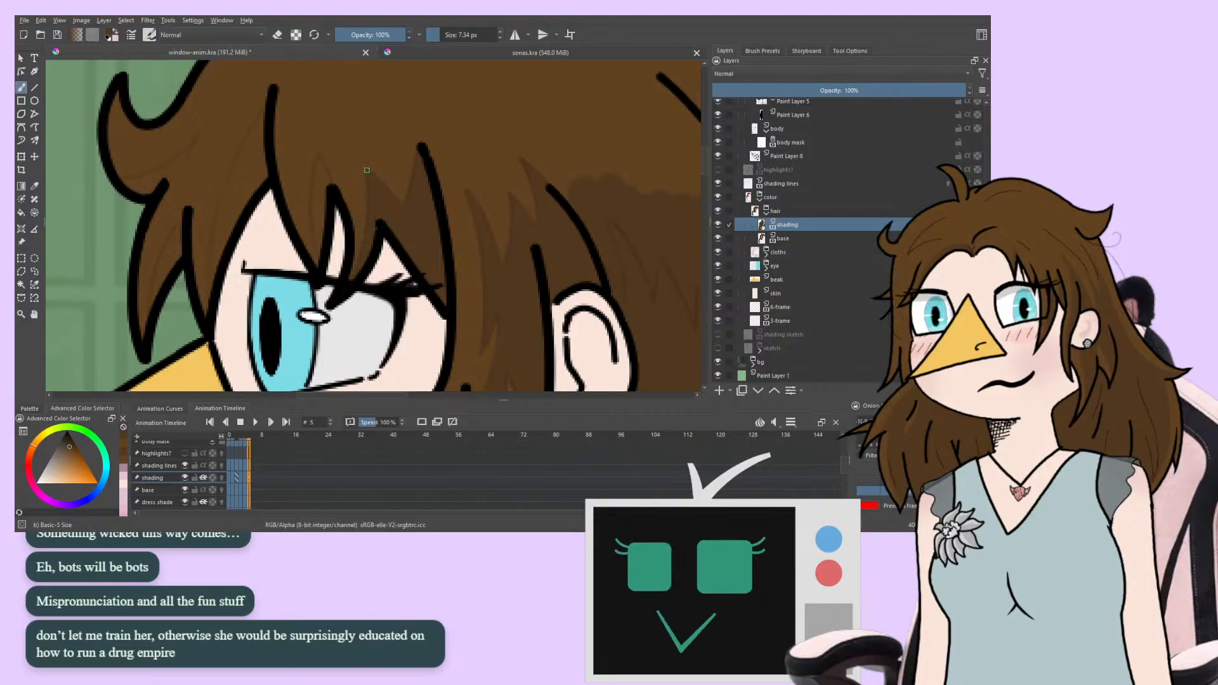
{"action": "left_click_drag", "start_coordinate": [367, 170], "coordinate": [366, 192]}
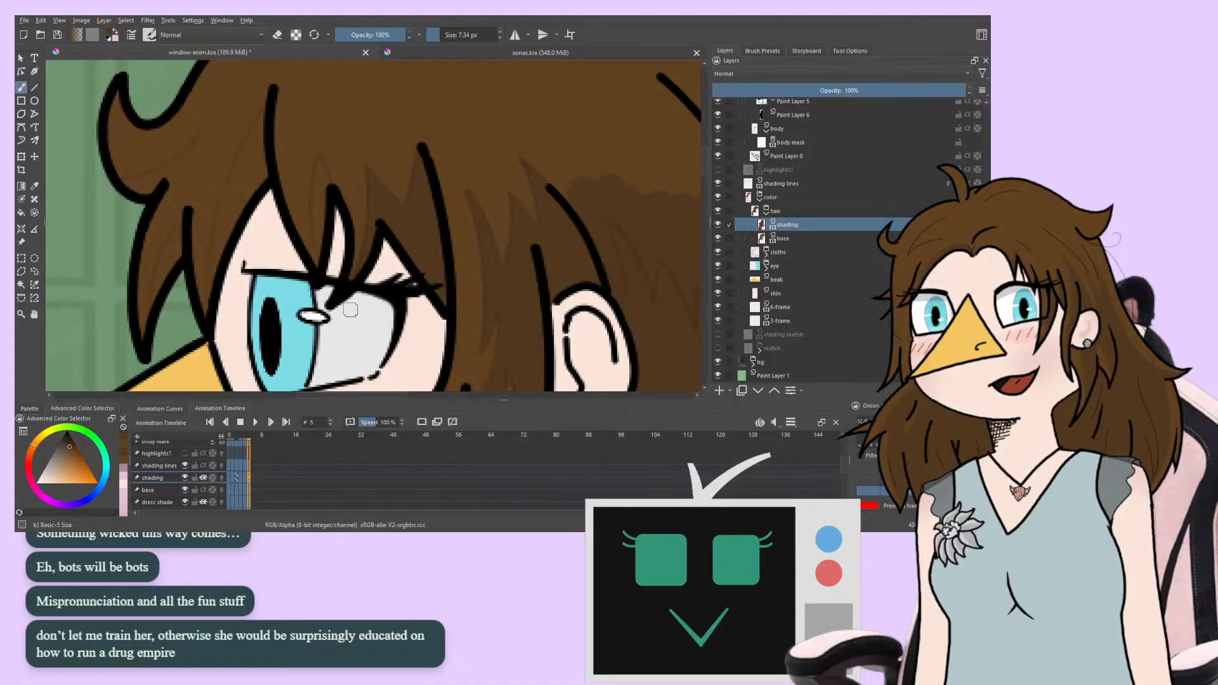
Mirror the canvas and shade the front bangs beside the forehead in frame 5, including the pointed strand hanging above the beak
{"action": "left_click_drag", "start_coordinate": [228, 248], "coordinate": [295, 296]}
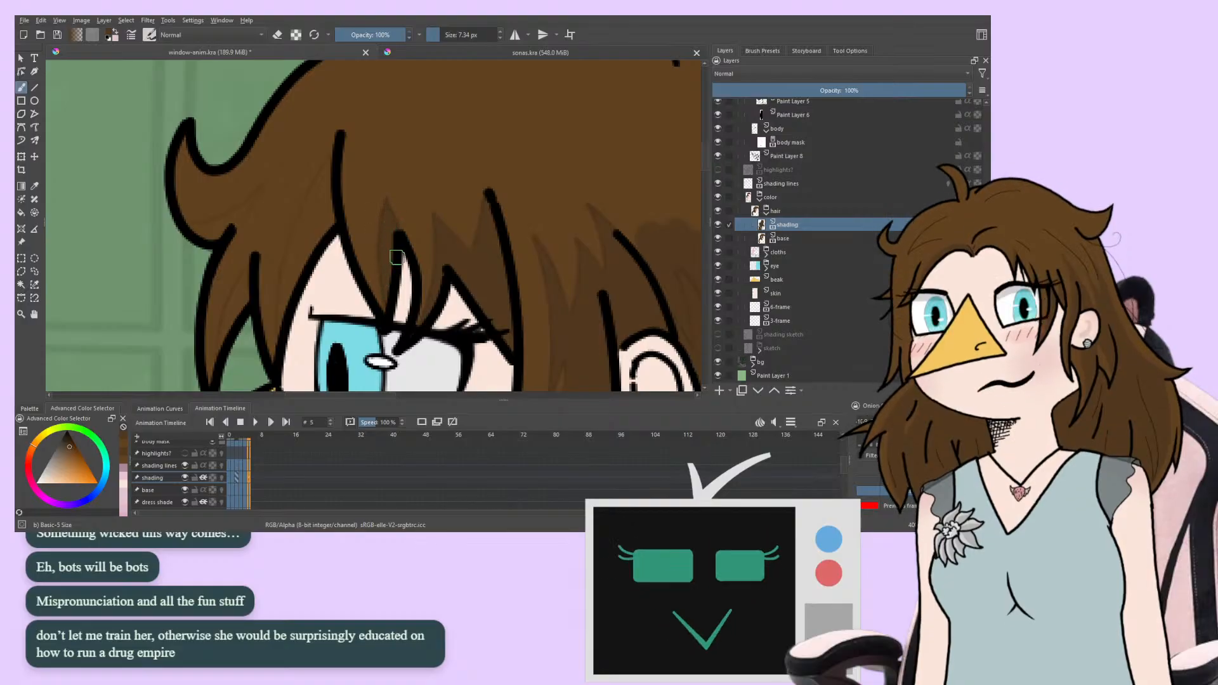
{"action": "left_click_drag", "start_coordinate": [356, 274], "coordinate": [305, 271]}
{"action": "key", "text": "m"}
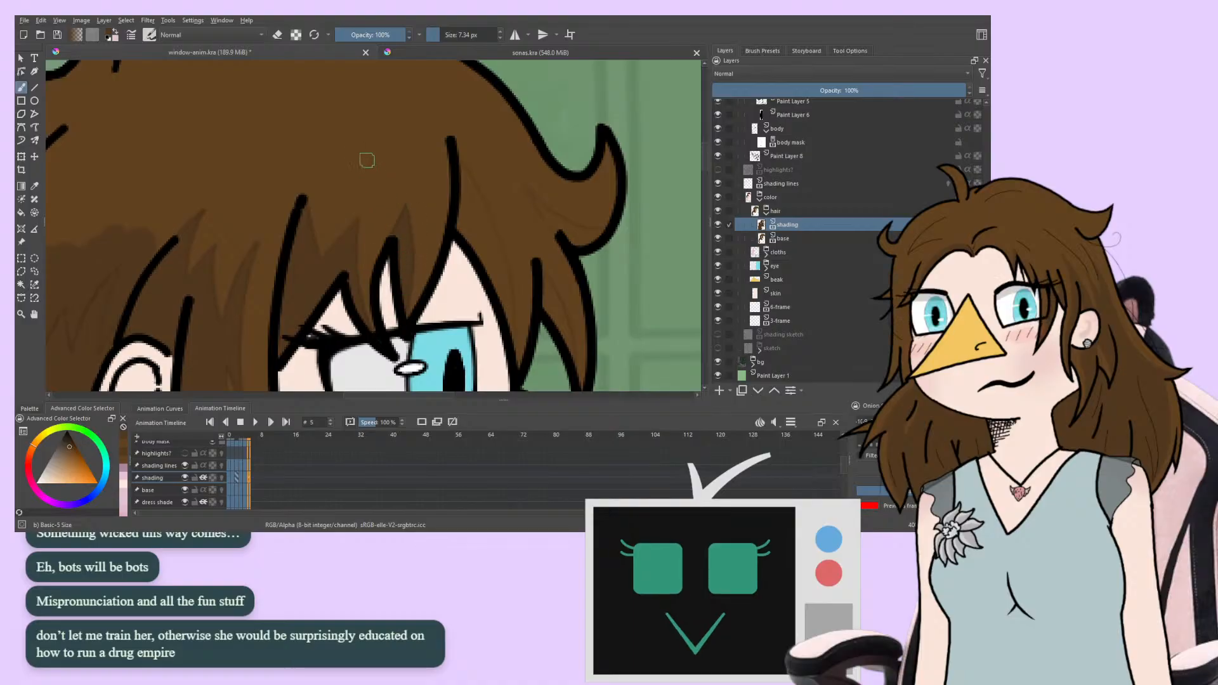
{"action": "left_click", "coordinate": [277, 34]}
{"action": "left_click", "coordinate": [277, 35]}
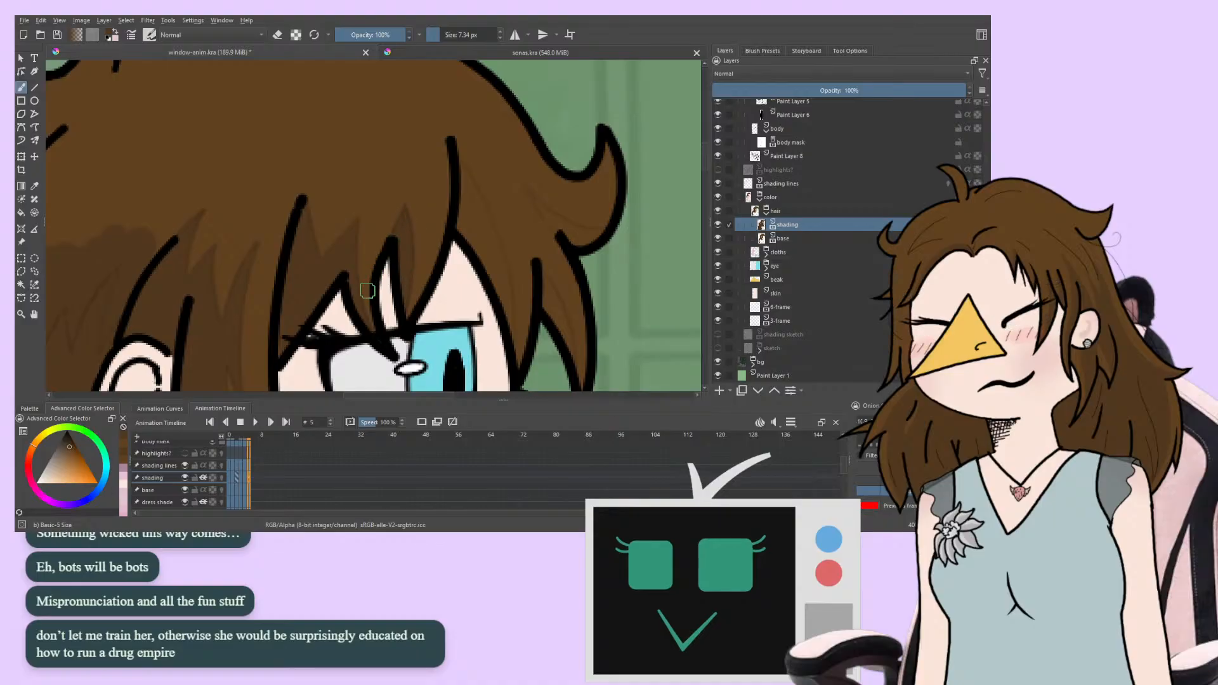
{"action": "mouse_move", "coordinate": [363, 297]}
{"action": "left_mouse_down"}
{"action": "mouse_move", "coordinate": [199, 238]}
{"action": "mouse_move", "coordinate": [163, 274]}
{"action": "mouse_move", "coordinate": [173, 285]}
{"action": "left_mouse_up"}
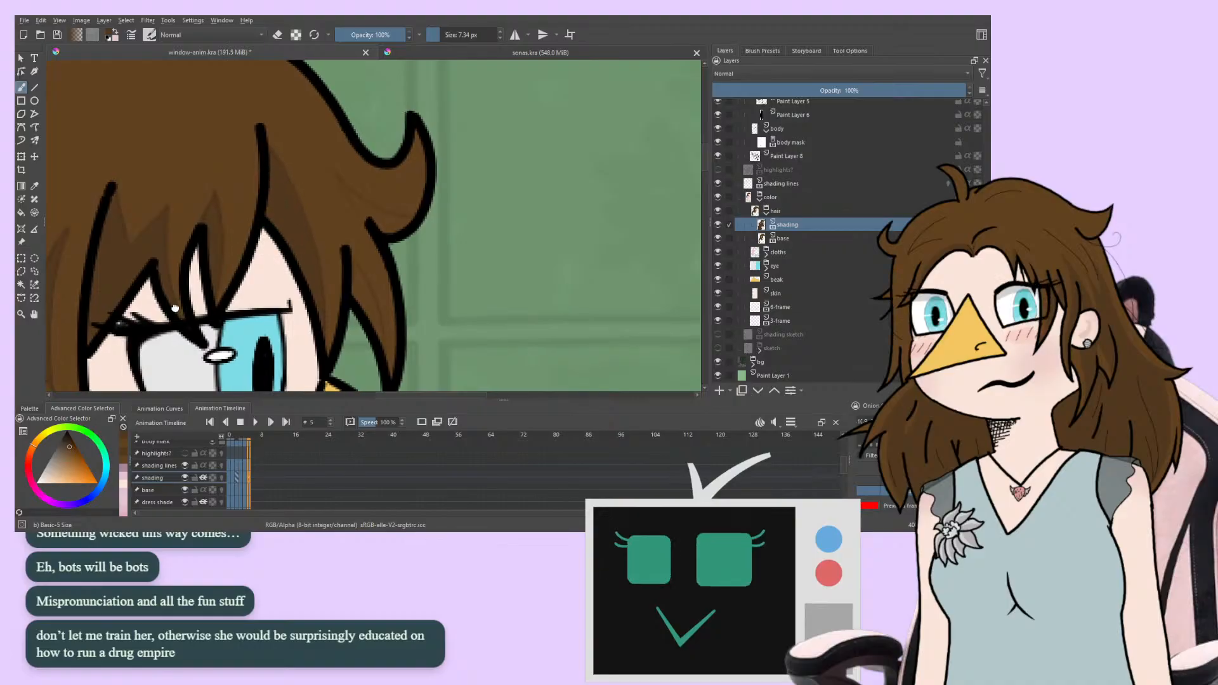
{"action": "left_click_drag", "start_coordinate": [177, 316], "coordinate": [208, 252]}
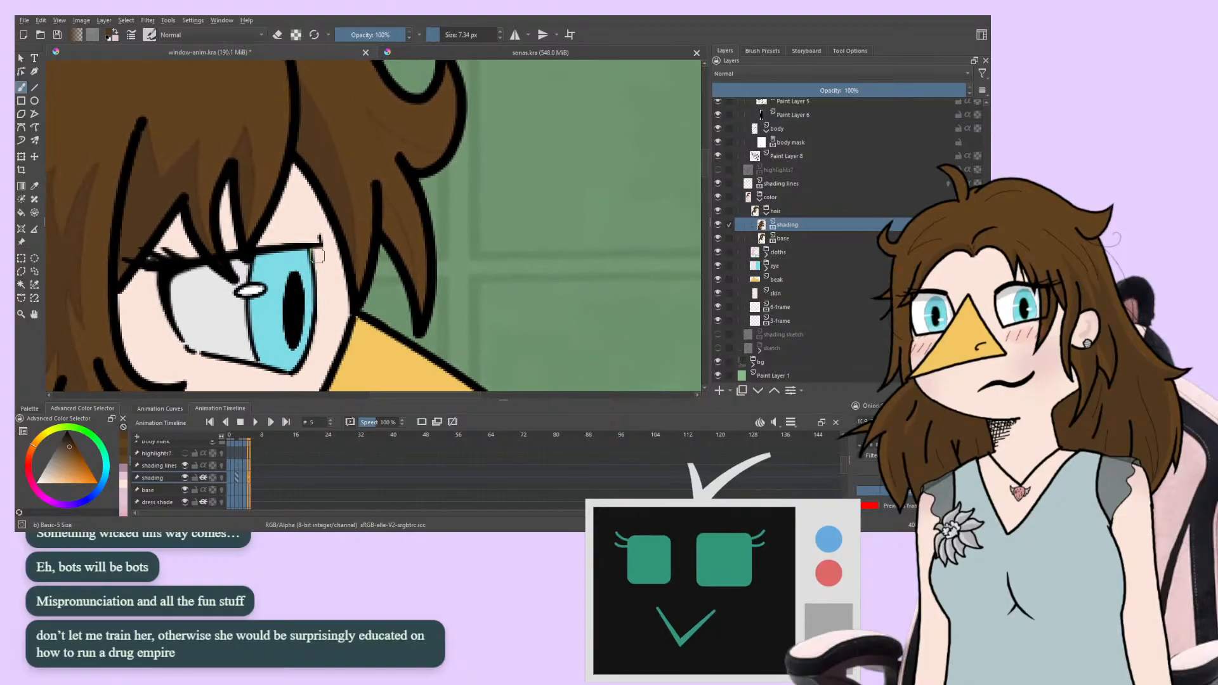
{"action": "left_click_drag", "start_coordinate": [369, 228], "coordinate": [299, 240]}
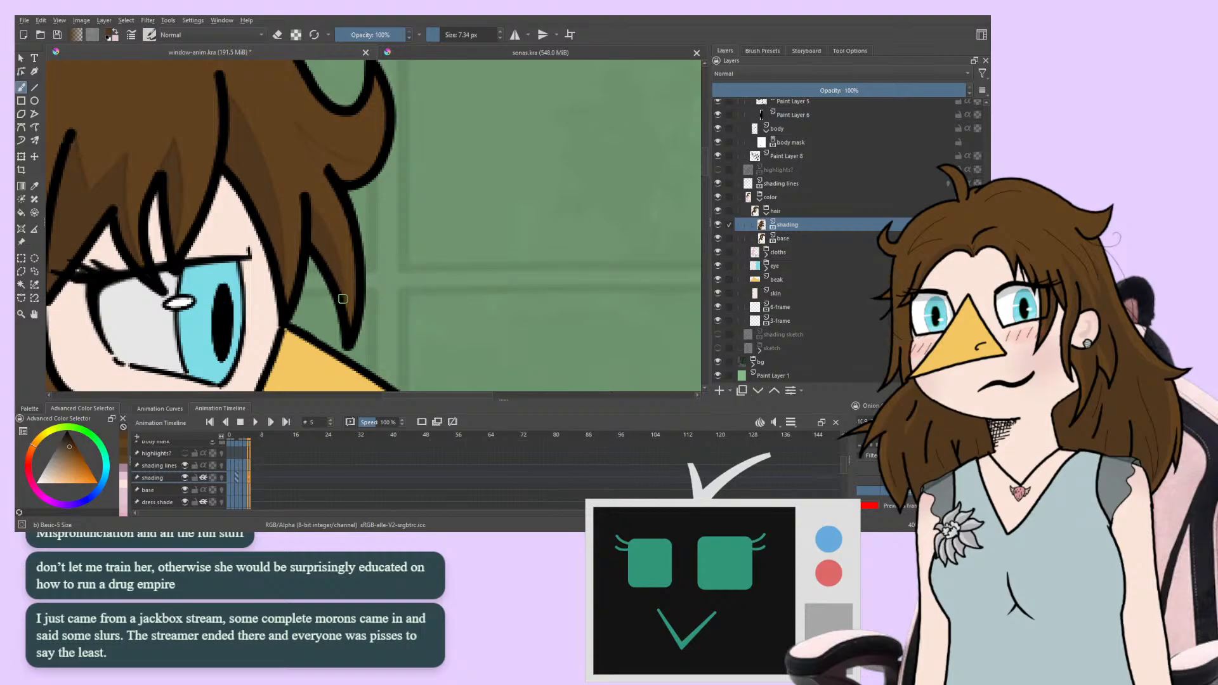
{"action": "left_click_drag", "start_coordinate": [288, 238], "coordinate": [218, 316]}
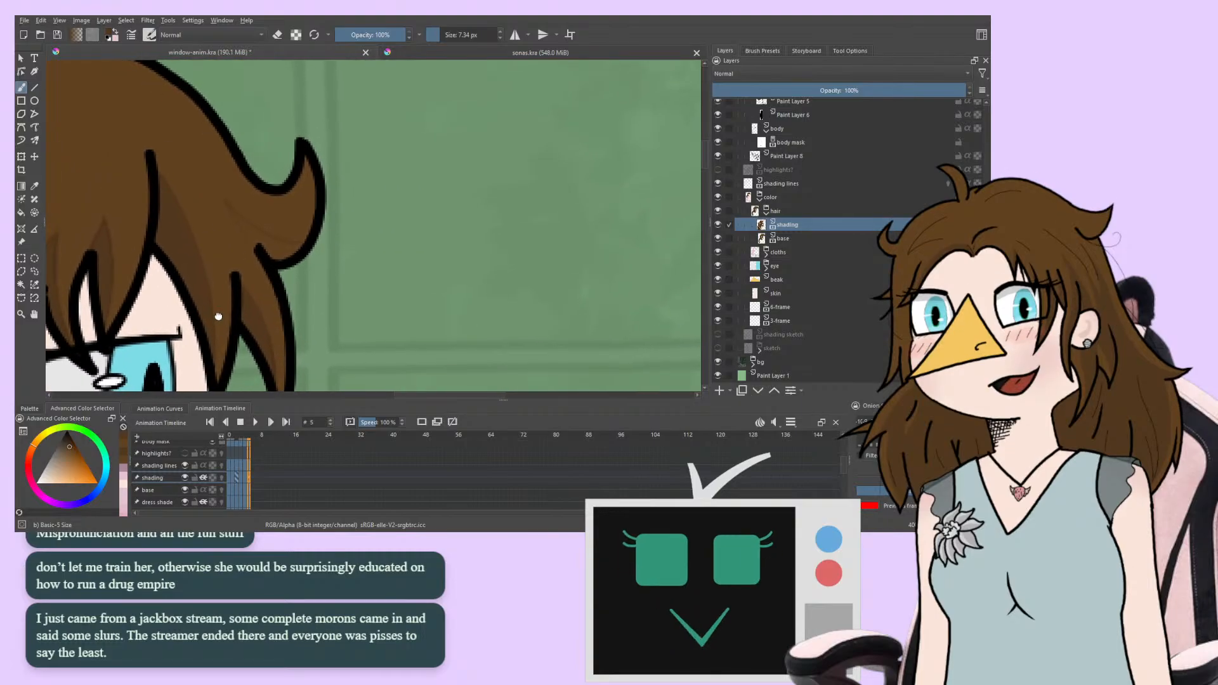
Mirror the canvas back and trim the shading edge on the curled front tuft in frame 5 with the eraser
{"action": "key", "text": "m"}
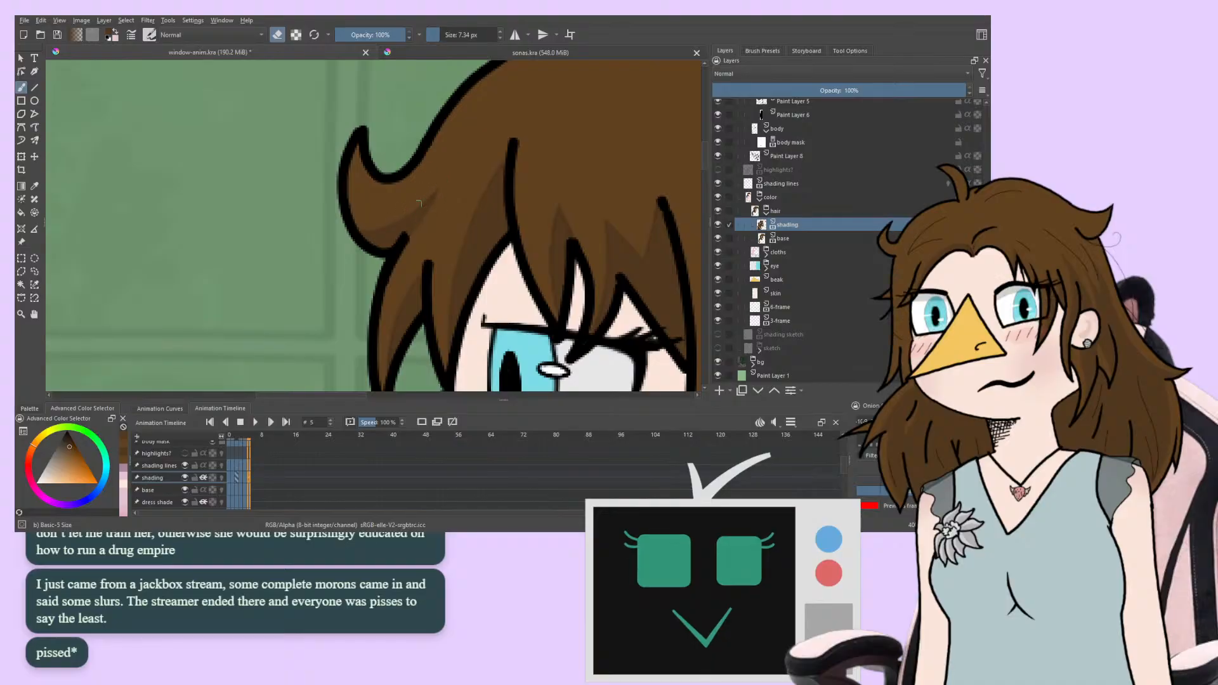
{"action": "left_click_drag", "start_coordinate": [418, 203], "coordinate": [444, 169]}
{"action": "key", "text": "ctrl+z"}
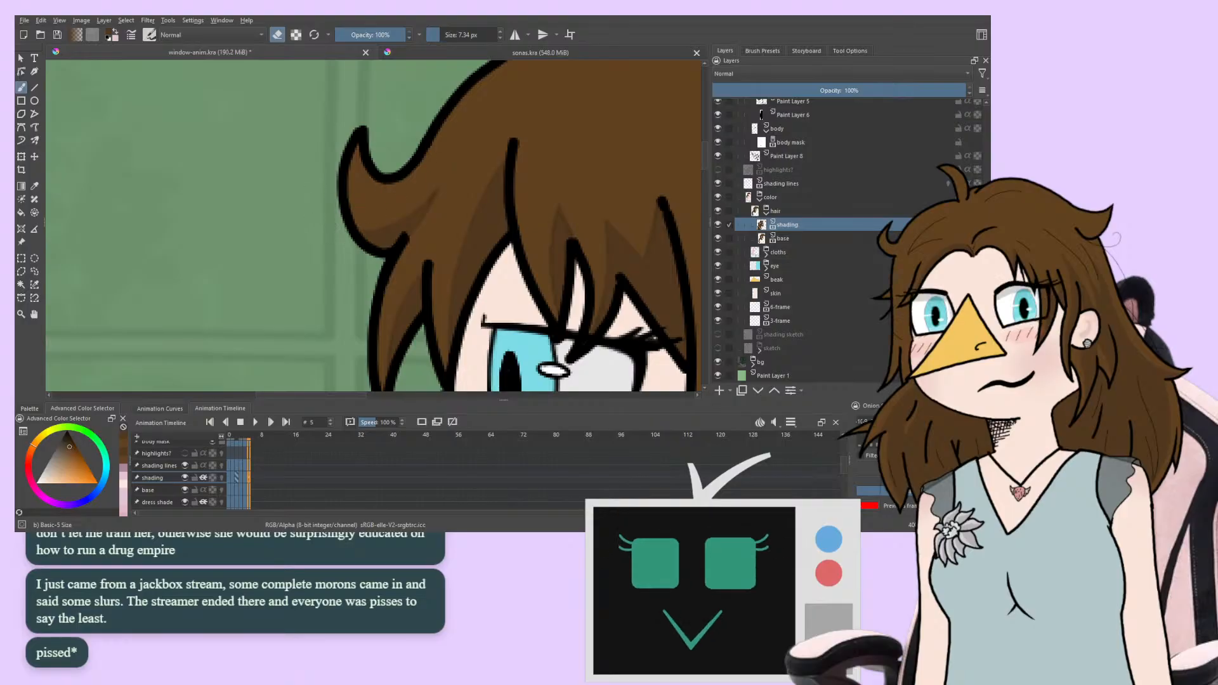
{"action": "left_click_drag", "start_coordinate": [425, 185], "coordinate": [435, 216]}
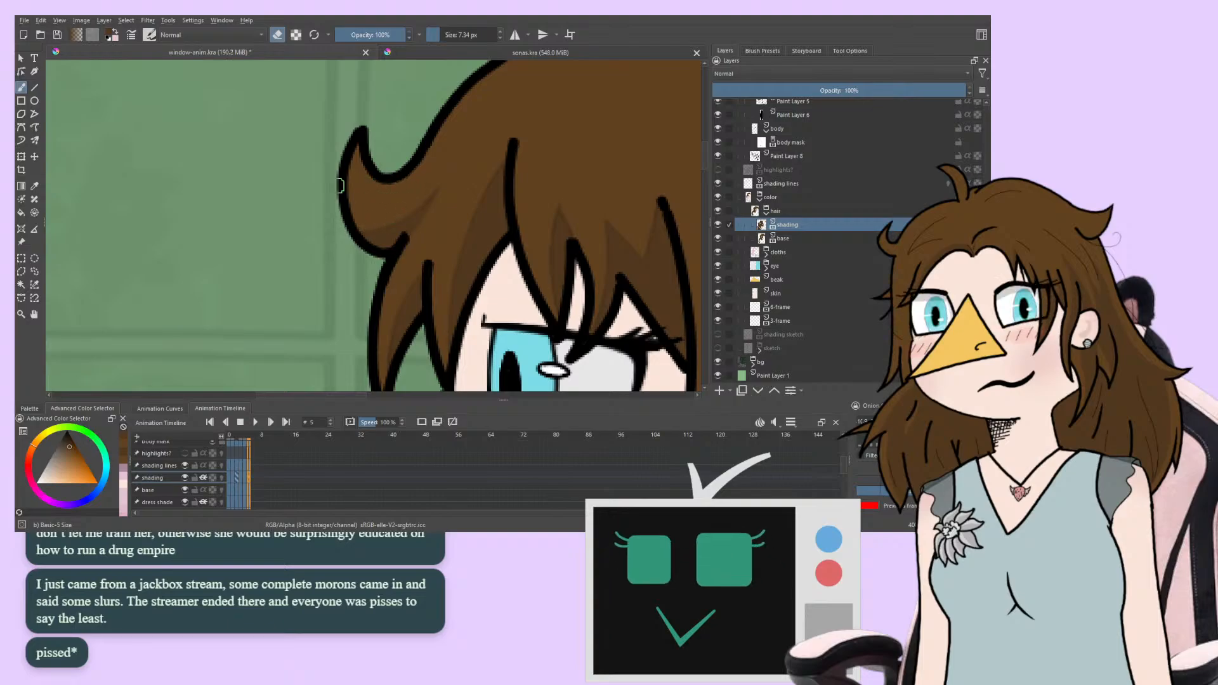
{"action": "mouse_move", "coordinate": [281, 170]}
{"action": "left_mouse_down"}
{"action": "mouse_move", "coordinate": [272, 239]}
{"action": "mouse_move", "coordinate": [122, 202]}
{"action": "mouse_move", "coordinate": [114, 227]}
{"action": "left_mouse_up"}
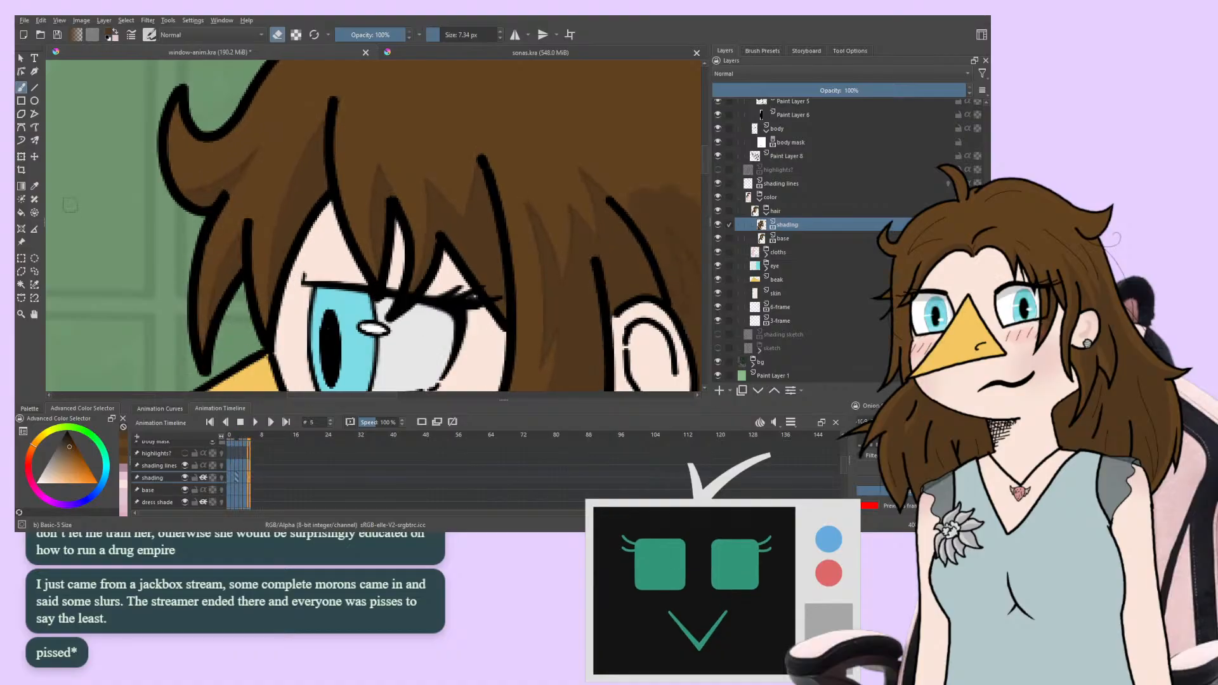
Go to frame 4 and refine the side lock shading between the eye and the ear, using brush and eraser
{"action": "key", "text": "minus"}
{"action": "key", "text": "minus"}
{"action": "key", "text": "minus"}
{"action": "key", "text": "minus"}
{"action": "left_click_drag", "start_coordinate": [201, 283], "coordinate": [300, 245]}
{"action": "key", "text": "plus"}
{"action": "key", "text": "plus"}
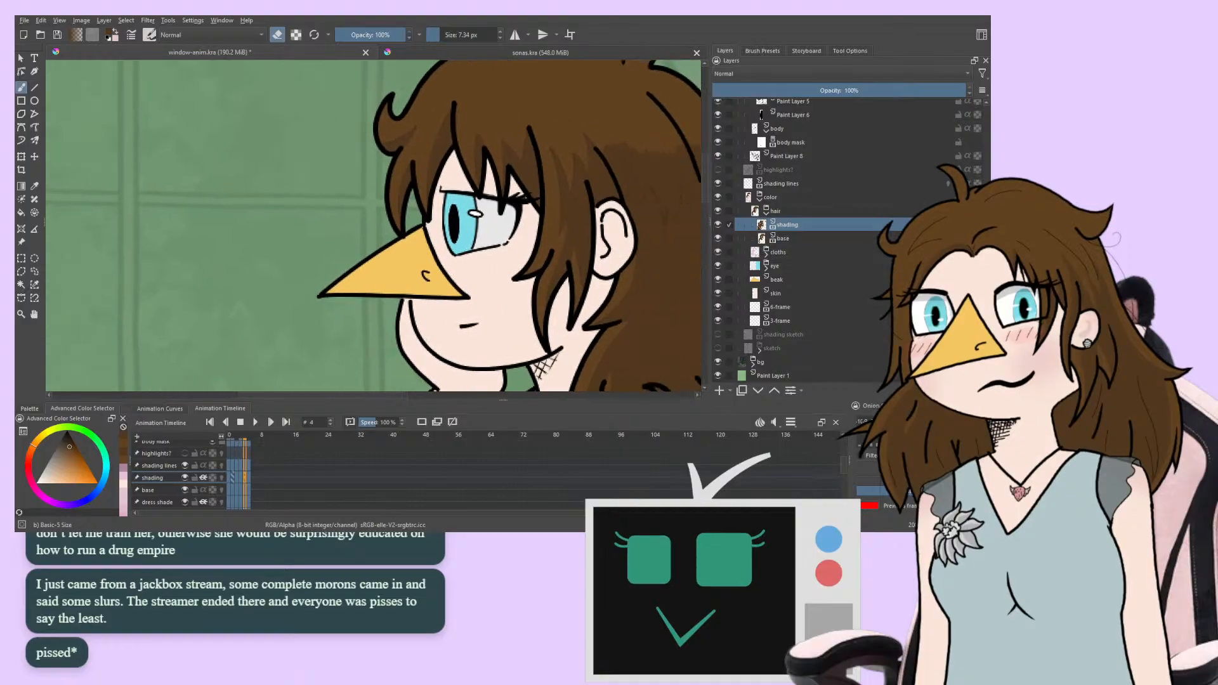
{"action": "scroll", "coordinate": [420, 272], "scroll_direction": "up", "scroll_amount": 4}
{"action": "left_click_drag", "start_coordinate": [420, 272], "coordinate": [26, 267]}
{"action": "left_click_drag", "start_coordinate": [384, 259], "coordinate": [319, 279]}
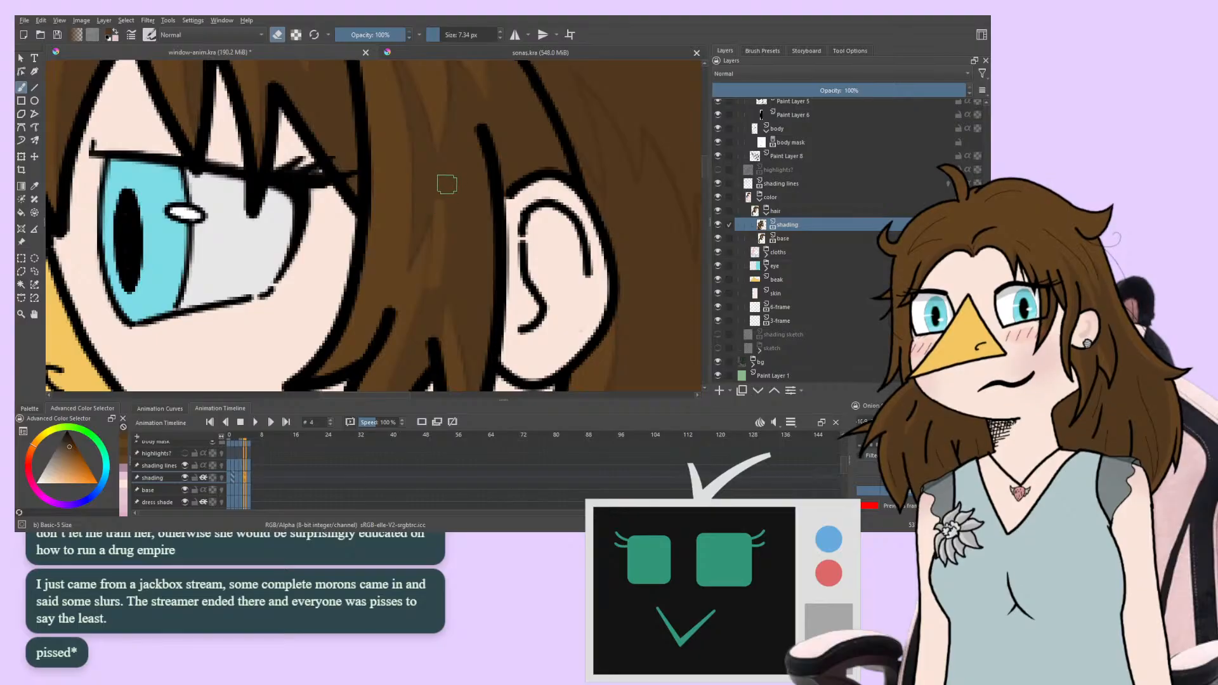
{"action": "left_click", "coordinate": [278, 35]}
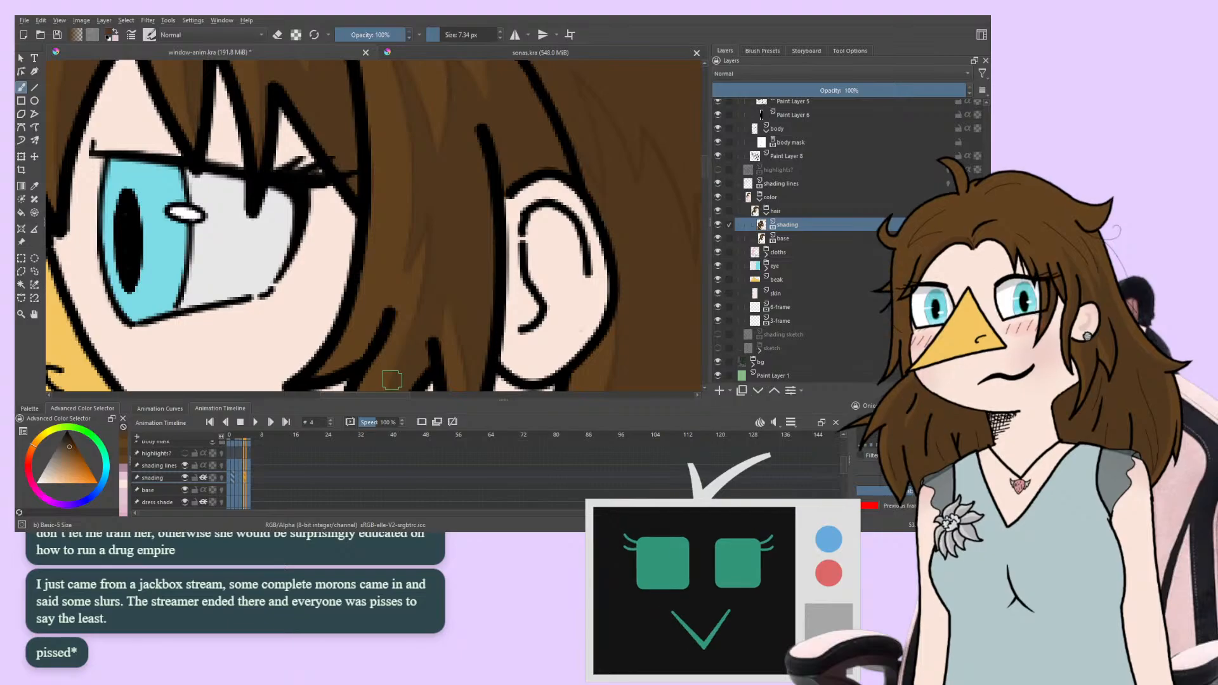
{"action": "key", "text": "Left"}
{"action": "key", "text": "Left"}
{"action": "key", "text": "Left"}
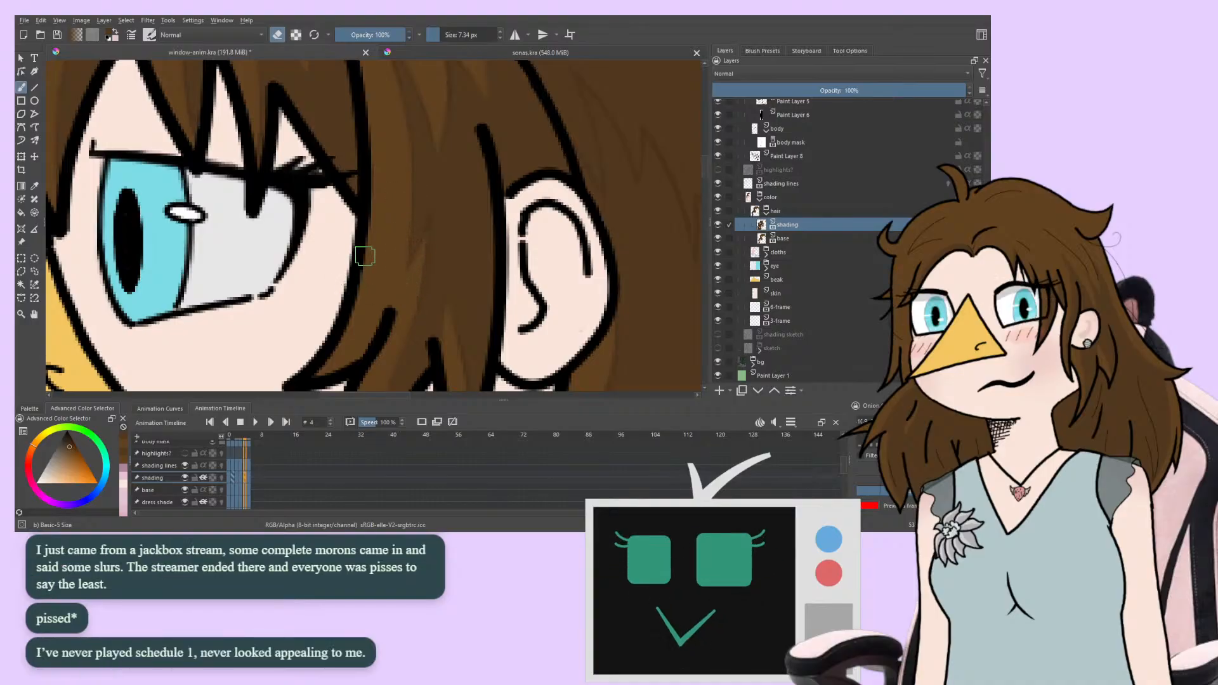
{"action": "key", "text": "e"}
Flip between frames 2, 3 and 4 up close to compare the hair shading around the ear
{"action": "scroll", "coordinate": [412, 162], "scroll_direction": "down", "scroll_amount": 4}
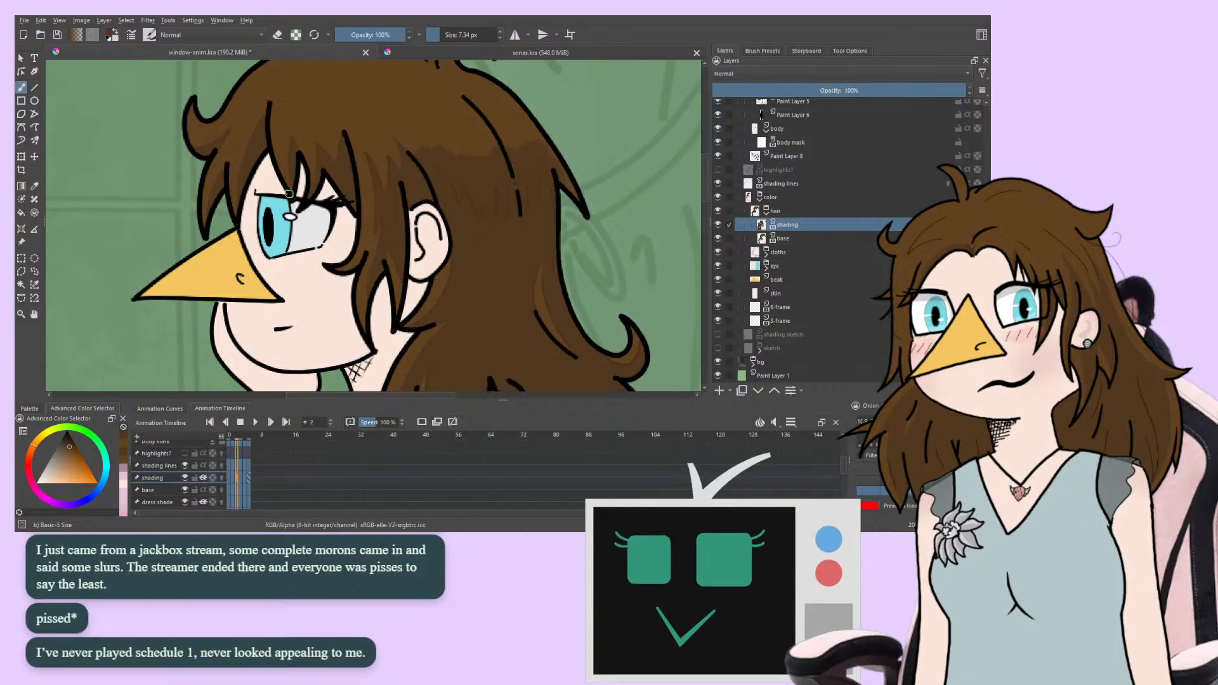
{"action": "scroll", "coordinate": [205, 162], "scroll_direction": "up", "scroll_amount": 3}
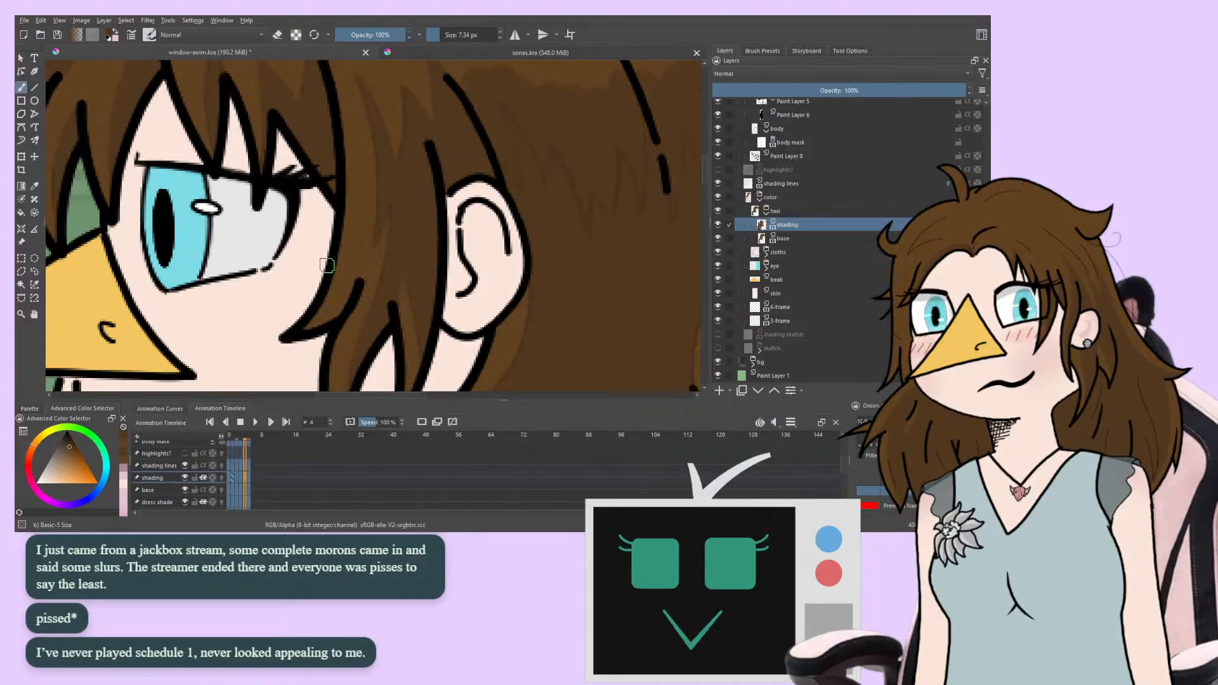
{"action": "left_click_drag", "start_coordinate": [327, 265], "coordinate": [118, 371]}
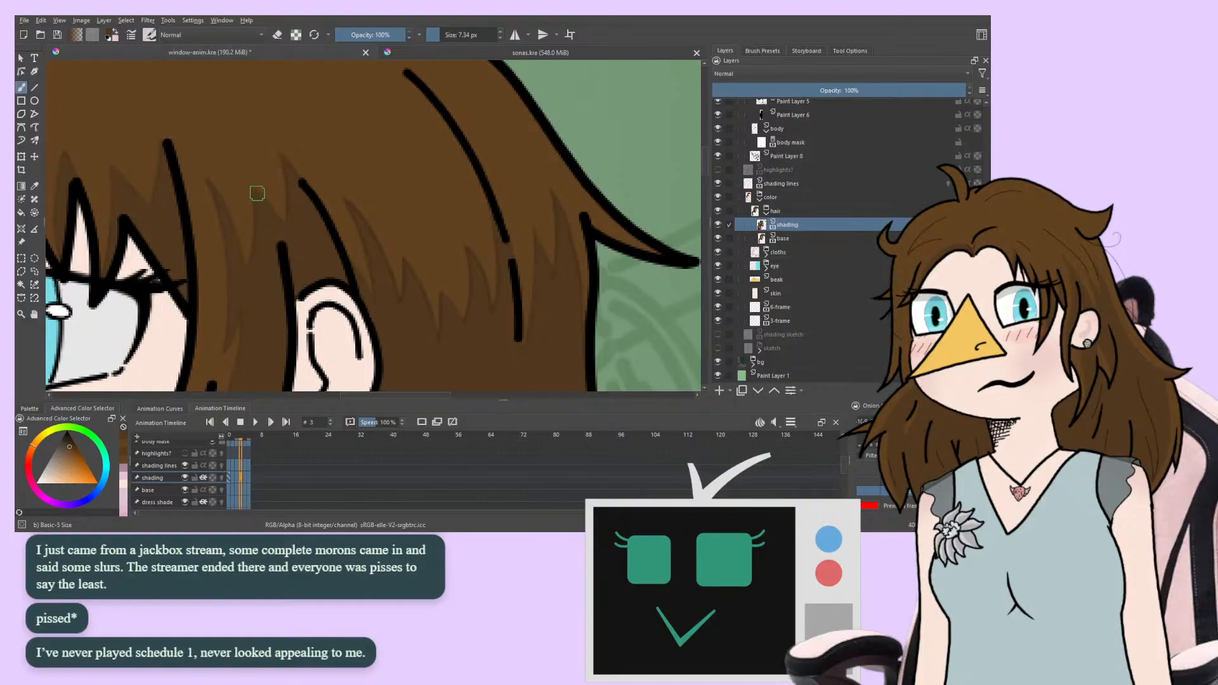
{"action": "key", "text": "Right"}
{"action": "key", "text": "Right"}
{"action": "key", "text": "Left"}
{"action": "key", "text": "Left"}
{"action": "key", "text": "Right"}
{"action": "key", "text": "Right"}
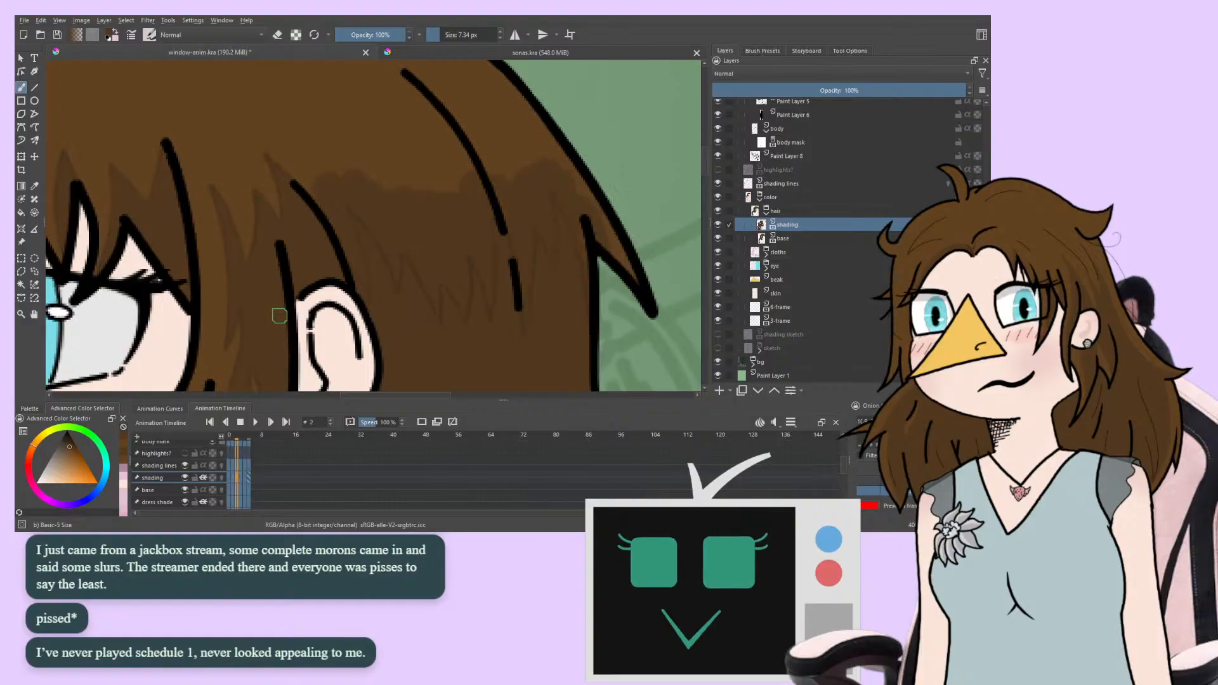
{"action": "key", "text": "Left"}
{"action": "key", "text": "Left"}
{"action": "key", "text": "Right"}
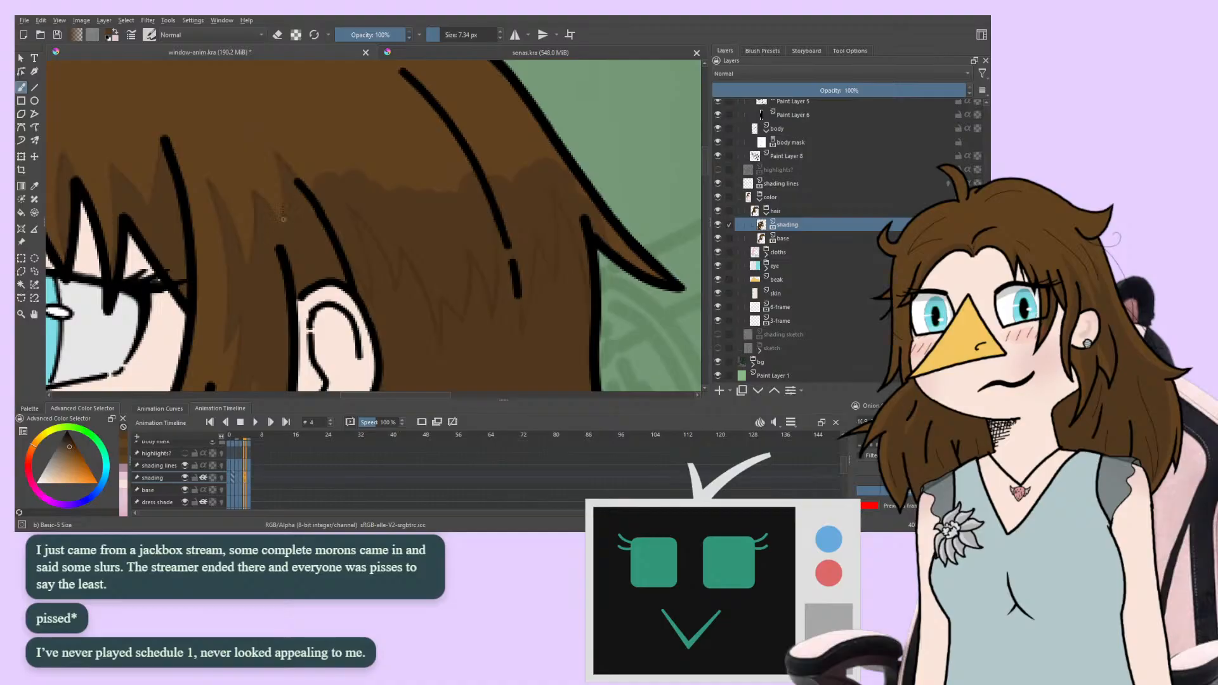
{"action": "key", "text": "Left"}
{"action": "key", "text": "Left"}
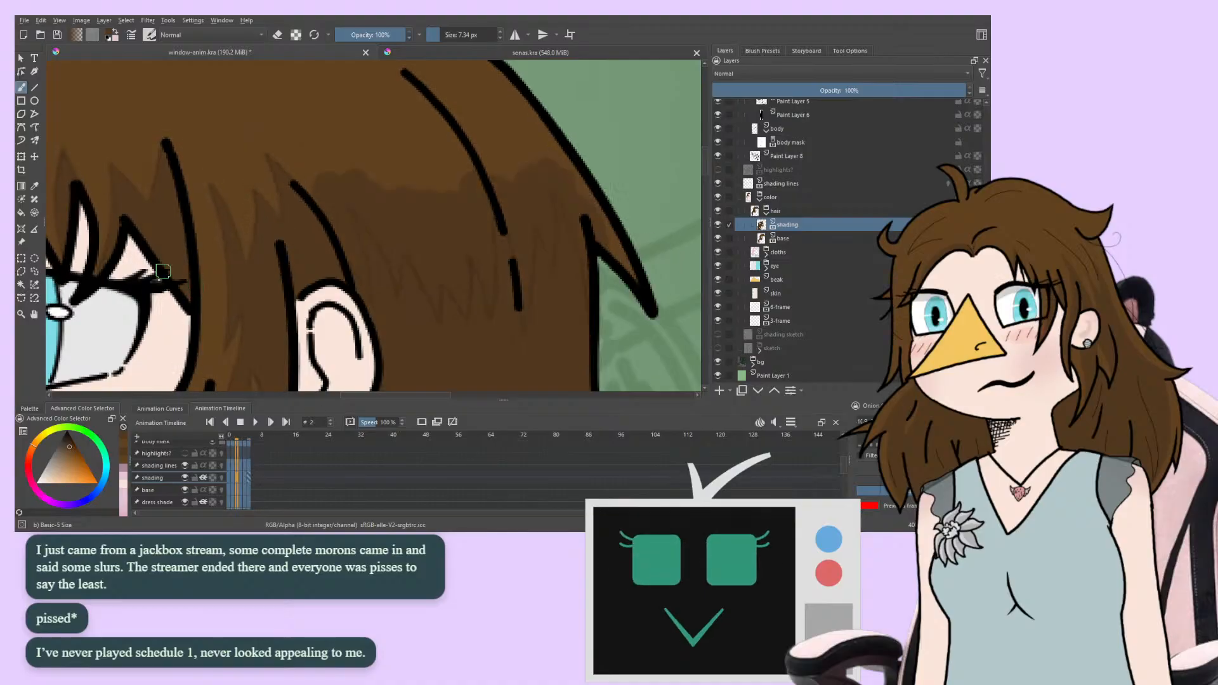
Step back and forth through the frames with the whole head in view to check the hair shading for consistency
{"action": "key", "text": "ctrl+minus"}
{"action": "key", "text": "ctrl+minus"}
{"action": "key", "text": "ctrl+minus"}
{"action": "key", "text": "Right"}
{"action": "left_click_drag", "start_coordinate": [150, 298], "coordinate": [186, 280]}
{"action": "key", "text": "Right"}
{"action": "key", "text": "Right"}
{"action": "key", "text": "Left"}
{"action": "key", "text": "Left"}
{"action": "key", "text": "Left"}
{"action": "key", "text": "Left"}
{"action": "key", "text": "Right"}
{"action": "key", "text": "Right"}
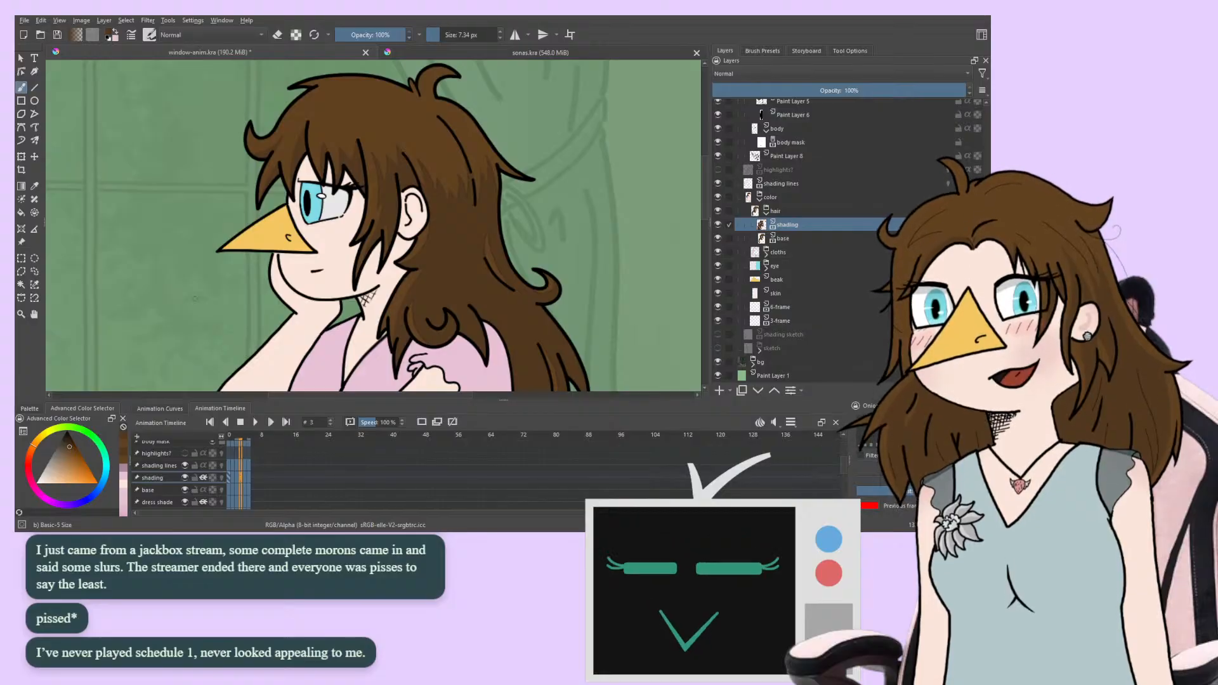
Go to frame 0 and touch up the side lock shading in front of the ear
{"action": "left_click_drag", "start_coordinate": [416, 177], "coordinate": [370, 209]}
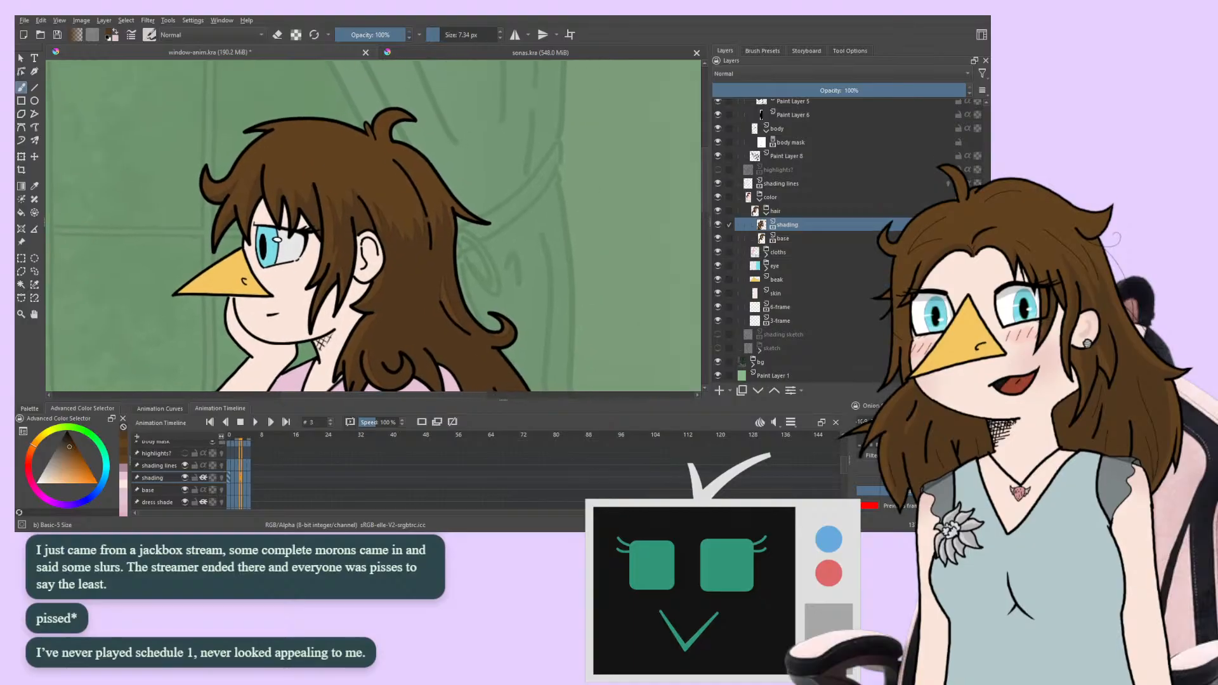
{"action": "scroll", "coordinate": [370, 209], "scroll_direction": "up", "scroll_amount": 3}
{"action": "key", "text": "space"}
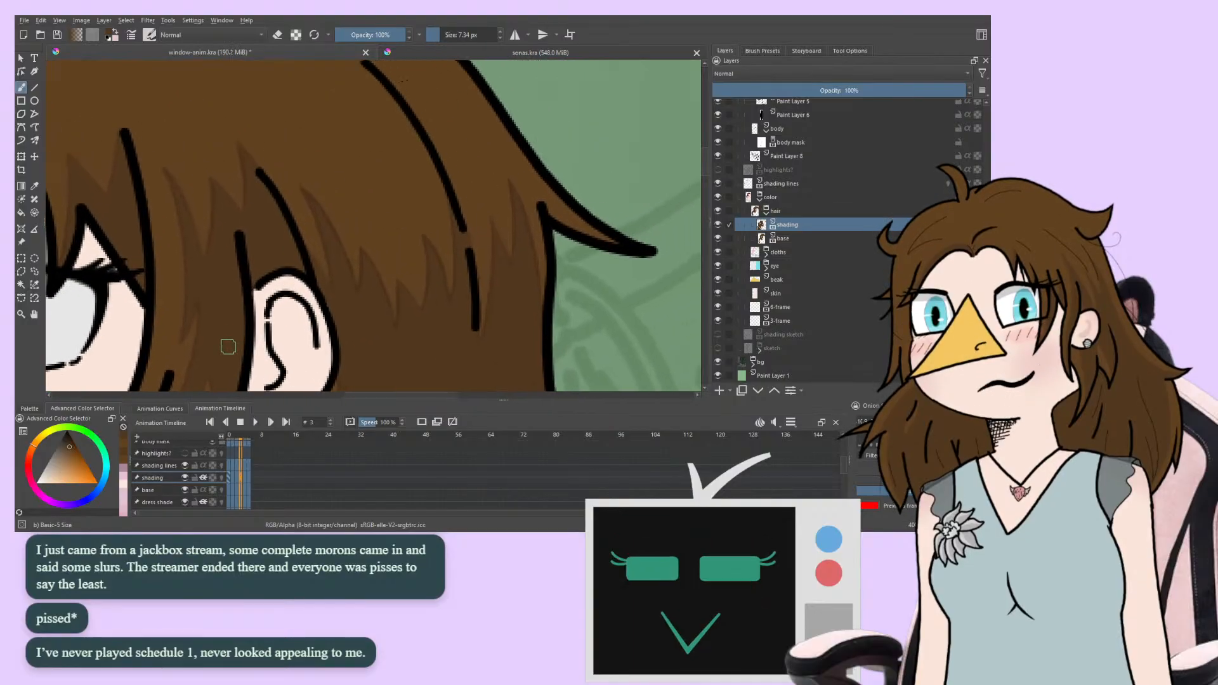
{"action": "key", "text": "space"}
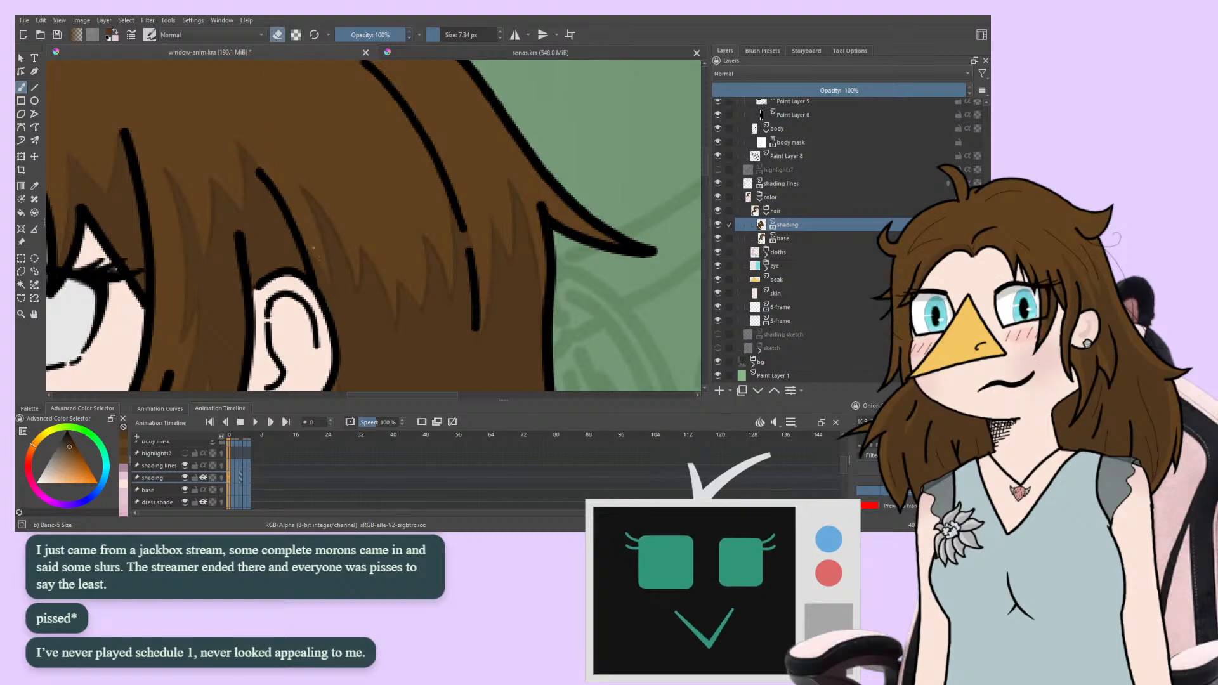
{"action": "left_click", "coordinate": [276, 39]}
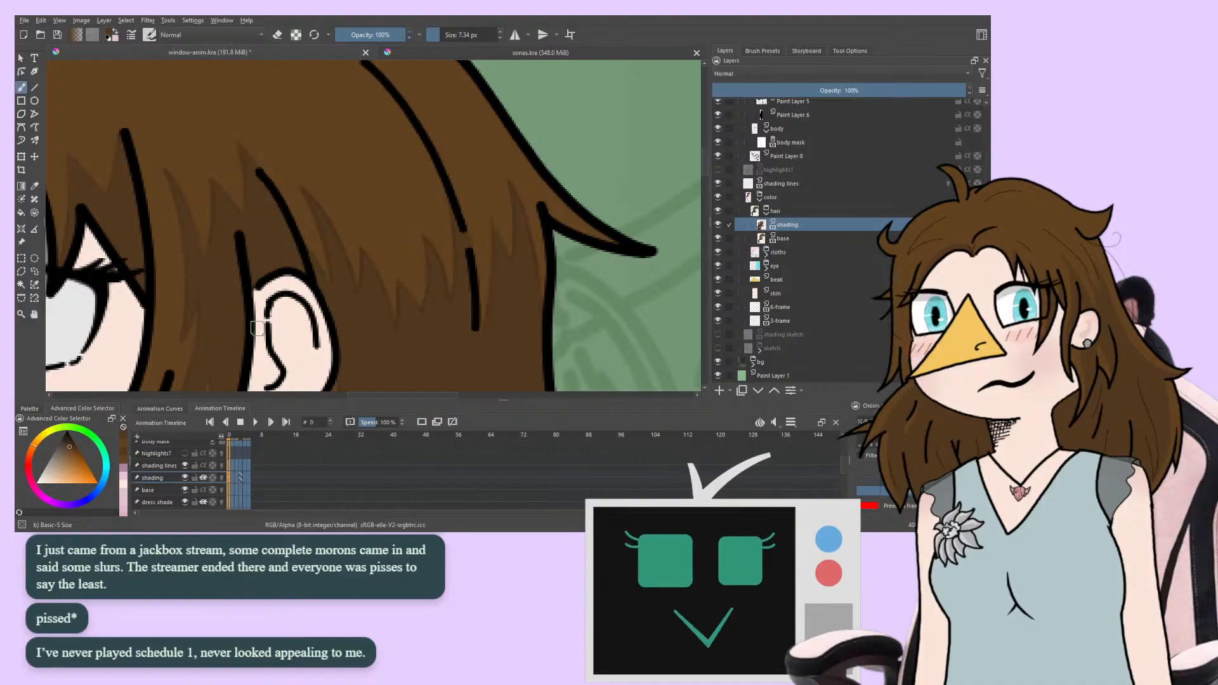
Go to frame 1 and erase the upper part of the hair shading behind the ear with a 20.44 px eraser
{"action": "key", "text": "Right"}
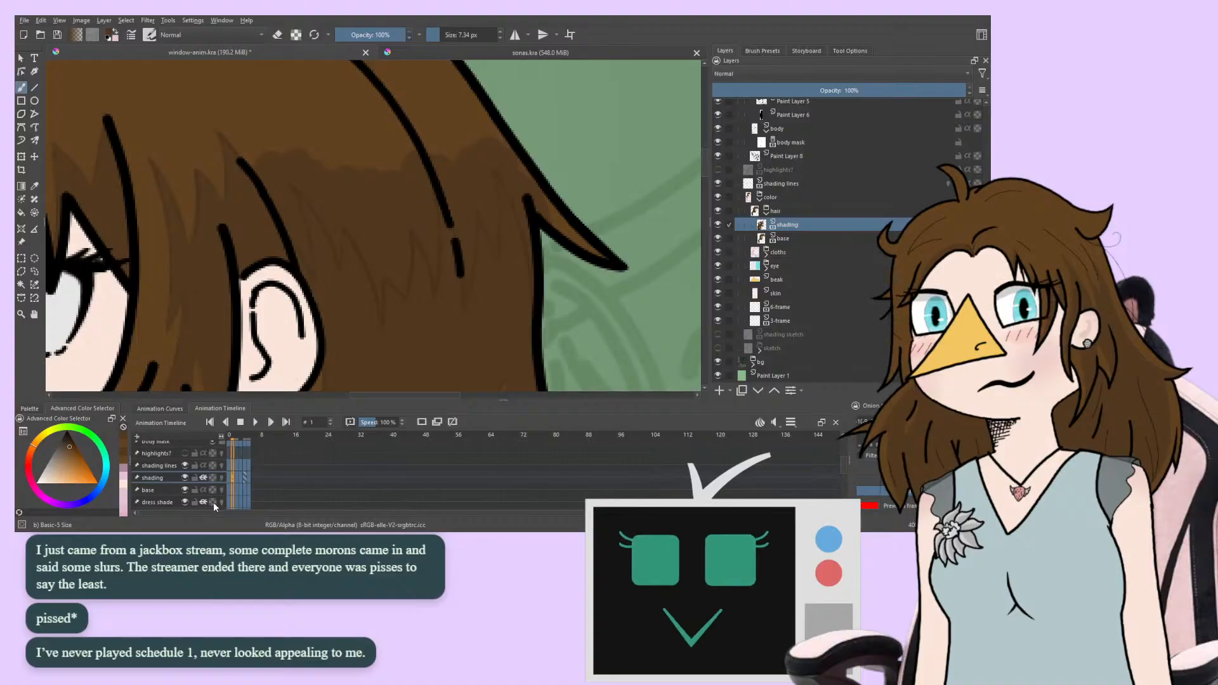
{"action": "left_click", "coordinate": [277, 36]}
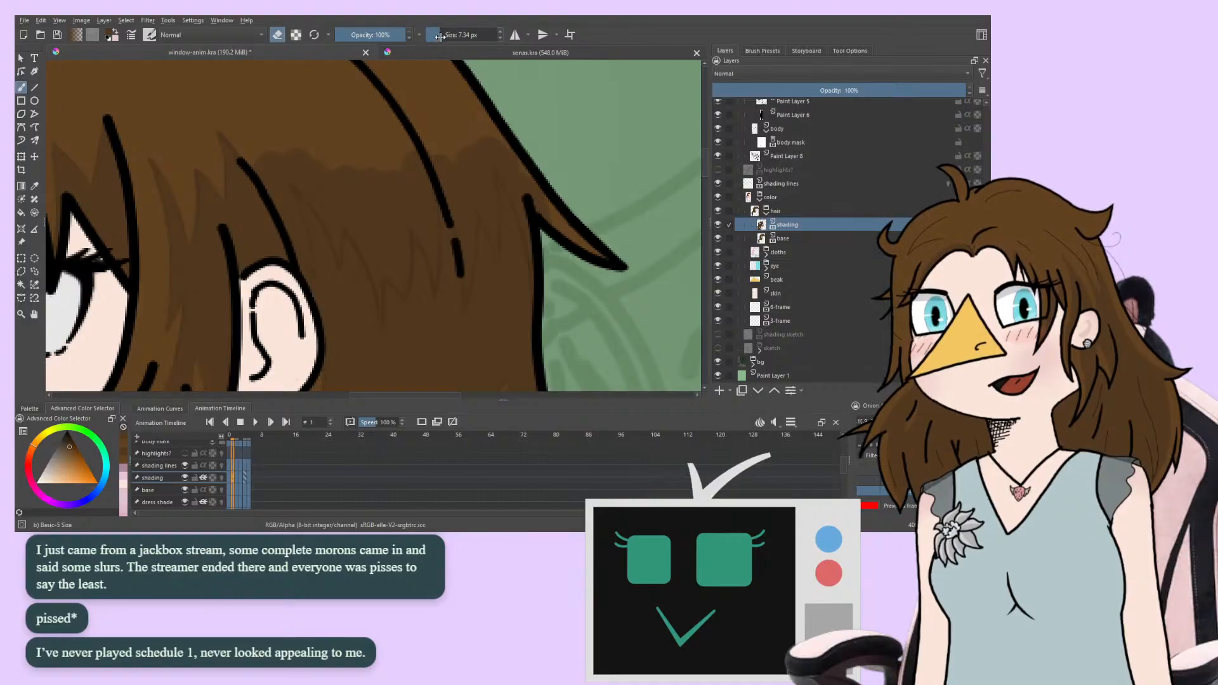
{"action": "left_click_drag", "start_coordinate": [428, 37], "coordinate": [443, 35]}
{"action": "left_click_drag", "start_coordinate": [290, 192], "coordinate": [315, 265]}
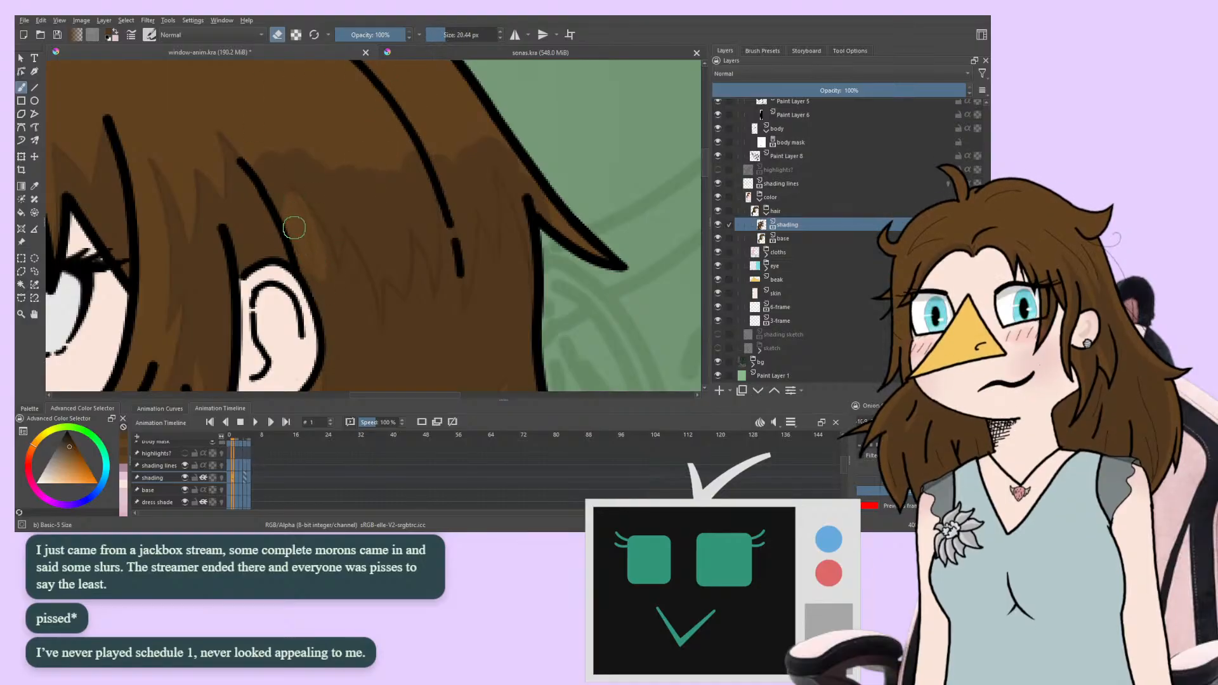
{"action": "mouse_move", "coordinate": [293, 184]}
{"action": "left_mouse_down"}
{"action": "mouse_move", "coordinate": [341, 271]}
{"action": "mouse_move", "coordinate": [338, 225]}
{"action": "mouse_move", "coordinate": [387, 324]}
{"action": "mouse_move", "coordinate": [386, 274]}
{"action": "mouse_move", "coordinate": [405, 302]}
{"action": "mouse_move", "coordinate": [414, 237]}
{"action": "mouse_move", "coordinate": [432, 300]}
{"action": "mouse_move", "coordinate": [438, 196]}
{"action": "mouse_move", "coordinate": [472, 306]}
{"action": "mouse_move", "coordinate": [473, 219]}
{"action": "mouse_move", "coordinate": [486, 245]}
{"action": "mouse_move", "coordinate": [497, 178]}
{"action": "mouse_move", "coordinate": [532, 284]}
{"action": "mouse_move", "coordinate": [540, 333]}
{"action": "left_mouse_up"}
Go to frame 2 and erase the upper band of the hair shading from behind the ear to the back outline
{"action": "key", "text": "Right"}
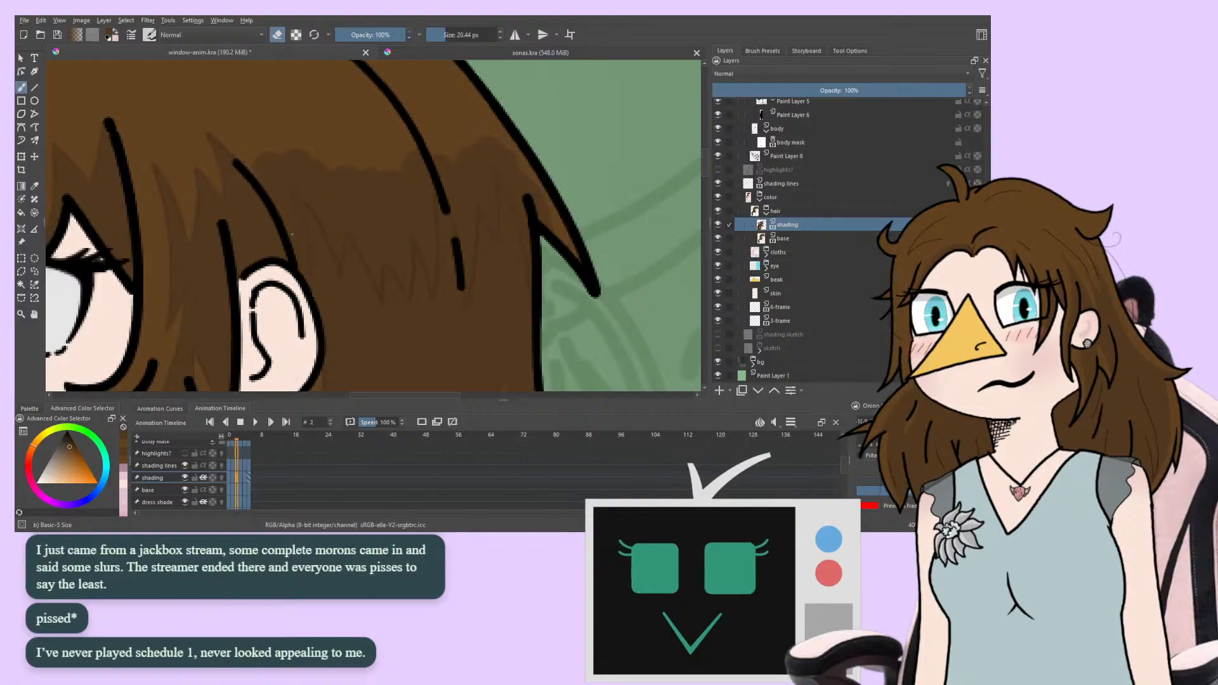
{"action": "mouse_move", "coordinate": [313, 264]}
{"action": "left_mouse_down"}
{"action": "mouse_move", "coordinate": [301, 216]}
{"action": "mouse_move", "coordinate": [311, 181]}
{"action": "left_mouse_up"}
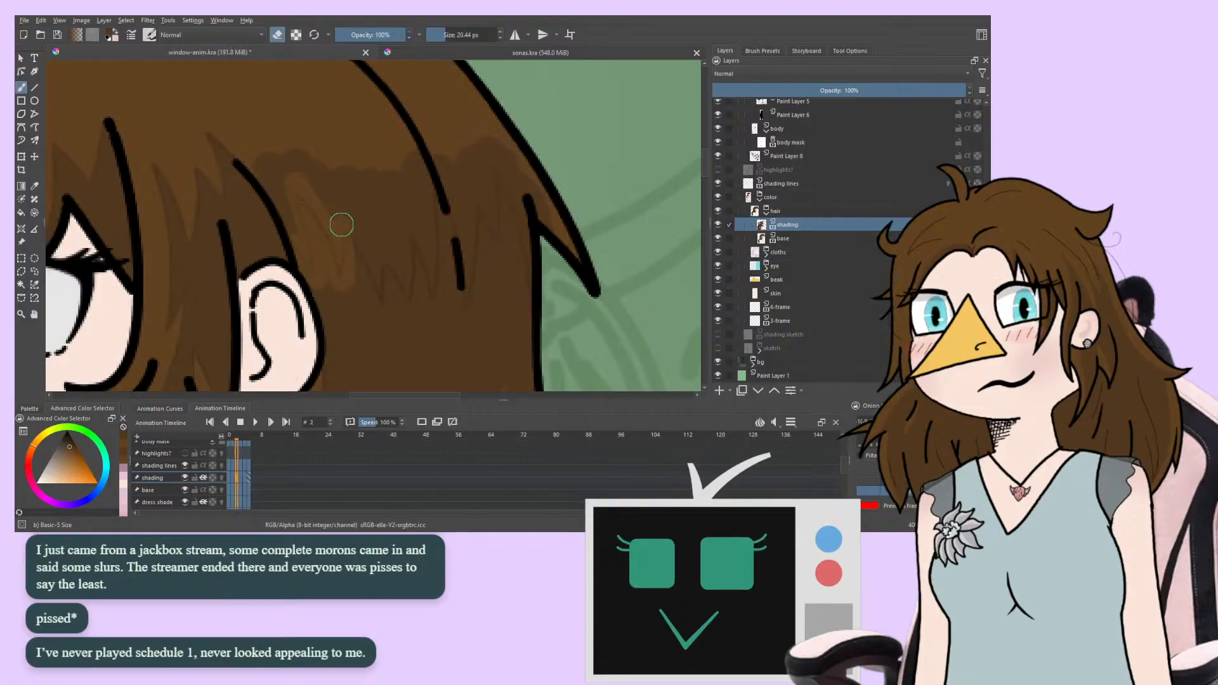
{"action": "mouse_move", "coordinate": [341, 225]}
{"action": "left_mouse_down"}
{"action": "mouse_move", "coordinate": [387, 304]}
{"action": "mouse_move", "coordinate": [389, 272]}
{"action": "mouse_move", "coordinate": [408, 297]}
{"action": "mouse_move", "coordinate": [409, 234]}
{"action": "mouse_move", "coordinate": [426, 288]}
{"action": "mouse_move", "coordinate": [435, 268]}
{"action": "mouse_move", "coordinate": [434, 195]}
{"action": "mouse_move", "coordinate": [463, 307]}
{"action": "mouse_move", "coordinate": [477, 212]}
{"action": "mouse_move", "coordinate": [492, 250]}
{"action": "mouse_move", "coordinate": [492, 183]}
{"action": "mouse_move", "coordinate": [530, 278]}
{"action": "left_mouse_up"}
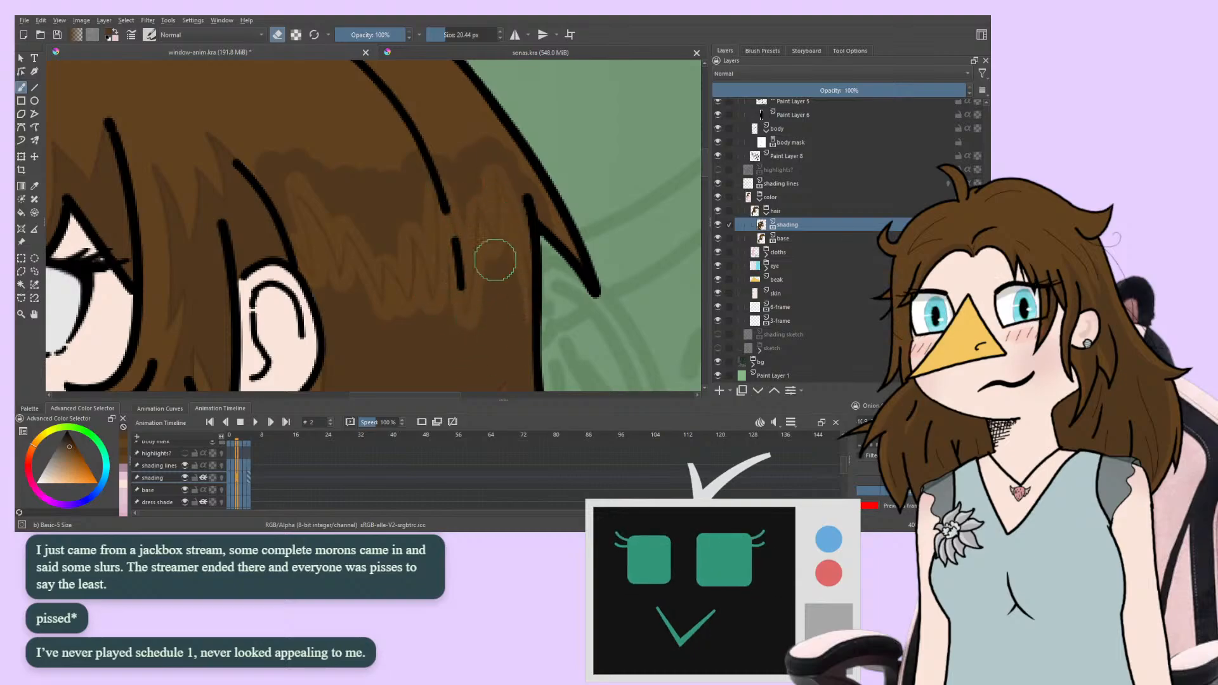
{"action": "mouse_move", "coordinate": [216, 282]}
{"action": "left_mouse_down"}
{"action": "mouse_move", "coordinate": [220, 299]}
{"action": "mouse_move", "coordinate": [229, 292]}
{"action": "left_mouse_up"}
{"action": "left_click_drag", "start_coordinate": [288, 189], "coordinate": [306, 234]}
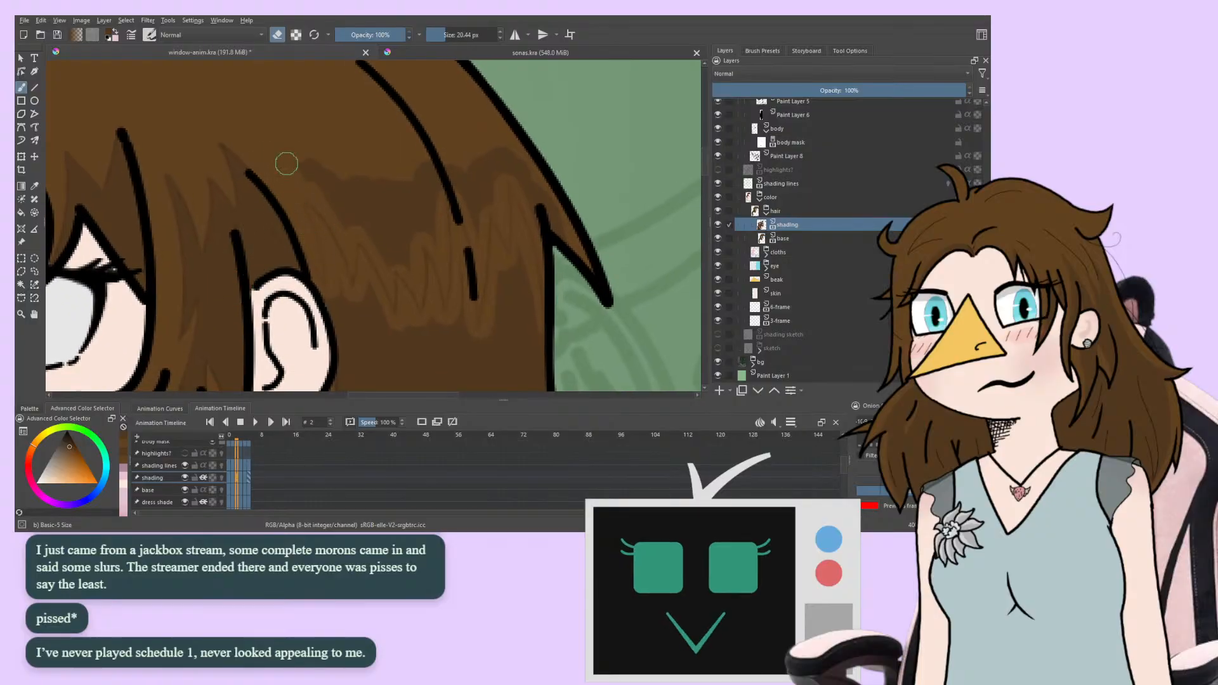
{"action": "mouse_move", "coordinate": [323, 174]}
{"action": "left_mouse_down"}
{"action": "mouse_move", "coordinate": [346, 218]}
{"action": "mouse_move", "coordinate": [318, 156]}
{"action": "mouse_move", "coordinate": [381, 255]}
{"action": "mouse_move", "coordinate": [337, 161]}
{"action": "mouse_move", "coordinate": [395, 264]}
{"action": "mouse_move", "coordinate": [408, 256]}
{"action": "mouse_move", "coordinate": [375, 159]}
{"action": "mouse_move", "coordinate": [437, 232]}
{"action": "mouse_move", "coordinate": [447, 229]}
{"action": "mouse_move", "coordinate": [457, 131]}
{"action": "mouse_move", "coordinate": [508, 177]}
{"action": "mouse_move", "coordinate": [545, 244]}
{"action": "left_mouse_up"}
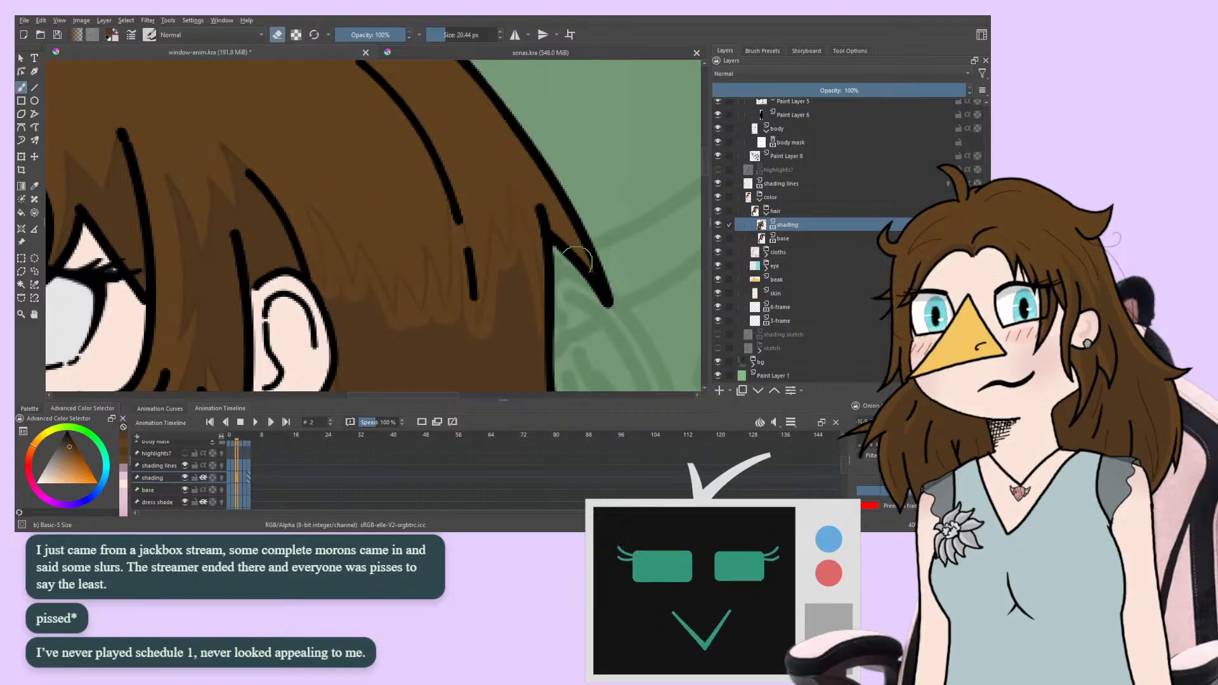
Go to frame 4 and erase the upper band of hair shading between the ear and the back of the head
{"action": "key", "text": "period"}
{"action": "key", "text": "period"}
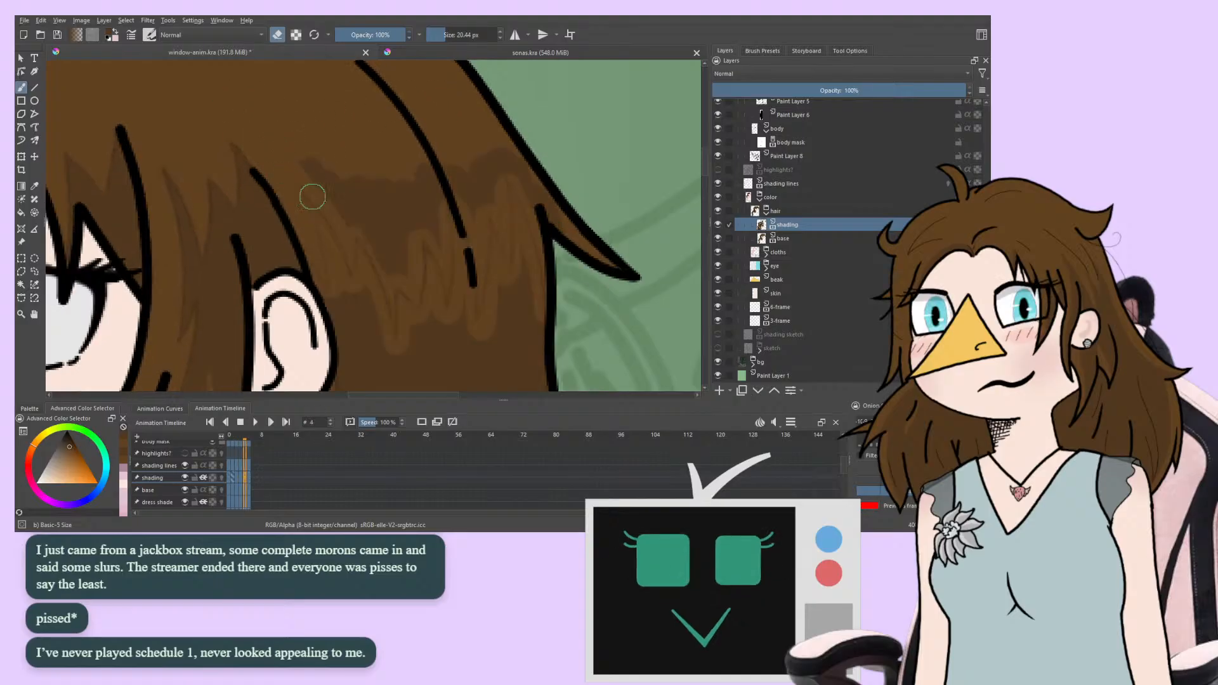
{"action": "left_click_drag", "start_coordinate": [313, 197], "coordinate": [359, 238]}
{"action": "mouse_move", "coordinate": [332, 168]}
{"action": "left_mouse_down"}
{"action": "mouse_move", "coordinate": [396, 281]}
{"action": "mouse_move", "coordinate": [374, 172]}
{"action": "mouse_move", "coordinate": [399, 182]}
{"action": "mouse_move", "coordinate": [451, 250]}
{"action": "mouse_move", "coordinate": [476, 142]}
{"action": "mouse_move", "coordinate": [510, 145]}
{"action": "left_mouse_up"}
{"action": "key", "text": "space"}
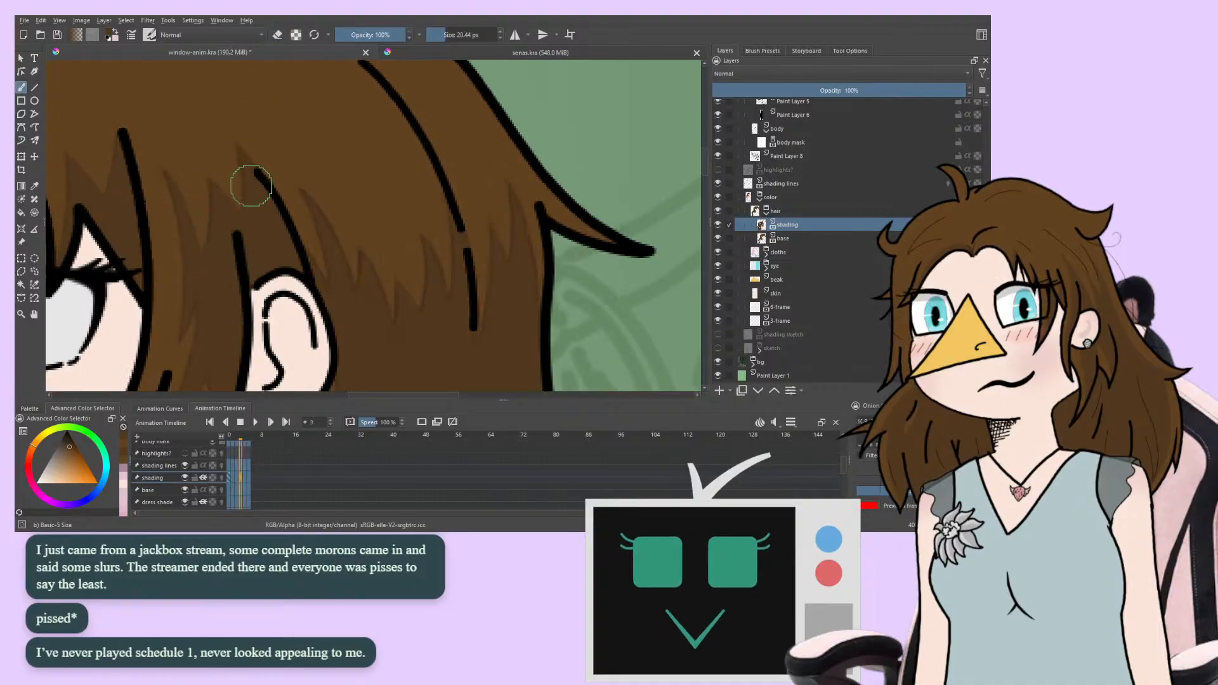
Set the brush size to 9.09 px and paint the side lock shading in front of the ear on frame 4
{"action": "left_click", "coordinate": [440, 36]}
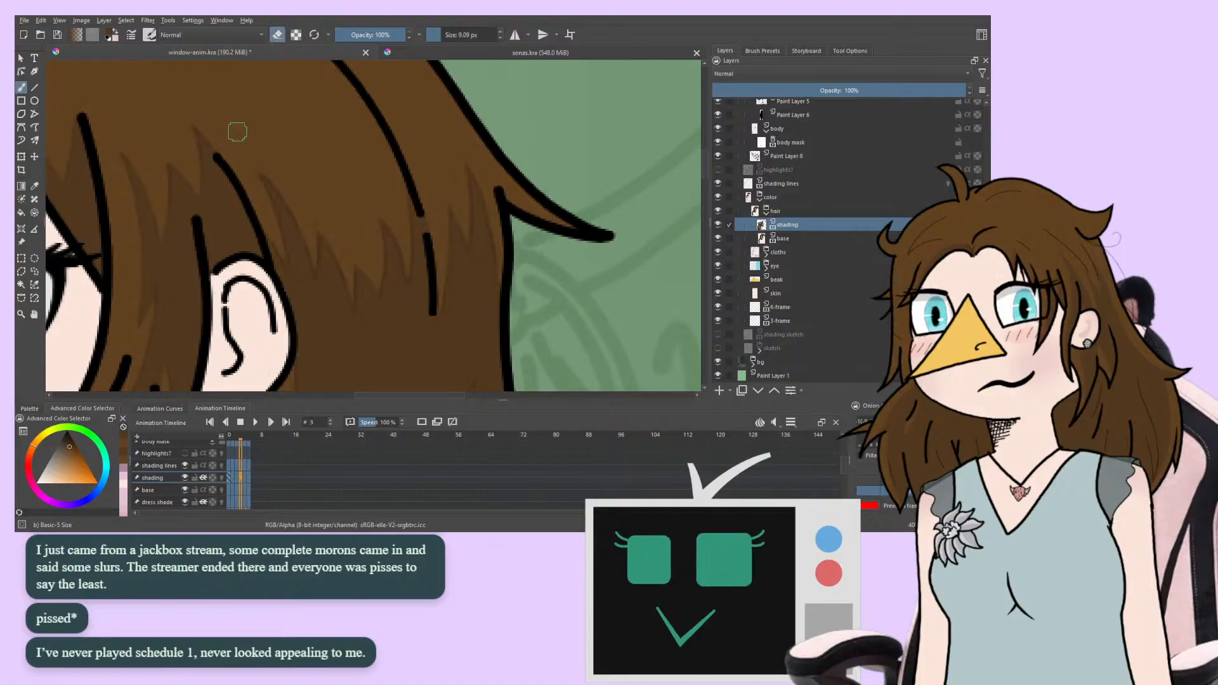
{"action": "key", "text": "e"}
{"action": "key", "text": "Right"}
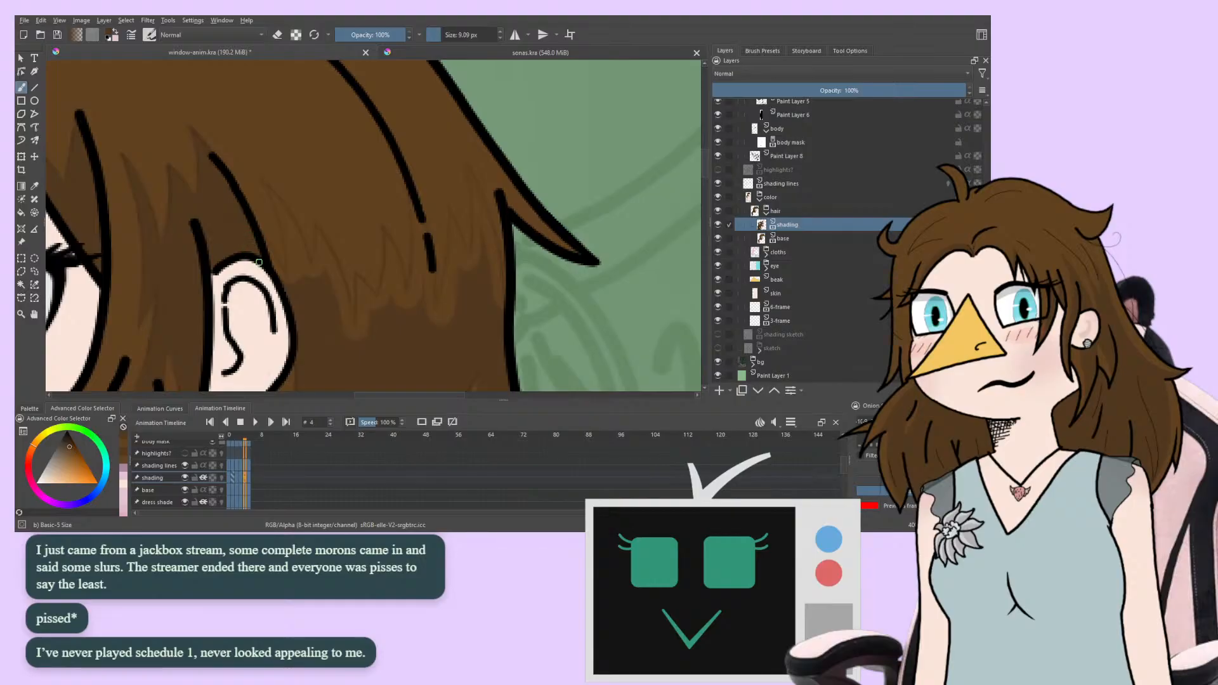
{"action": "key", "text": "Right"}
{"action": "key", "text": "Right"}
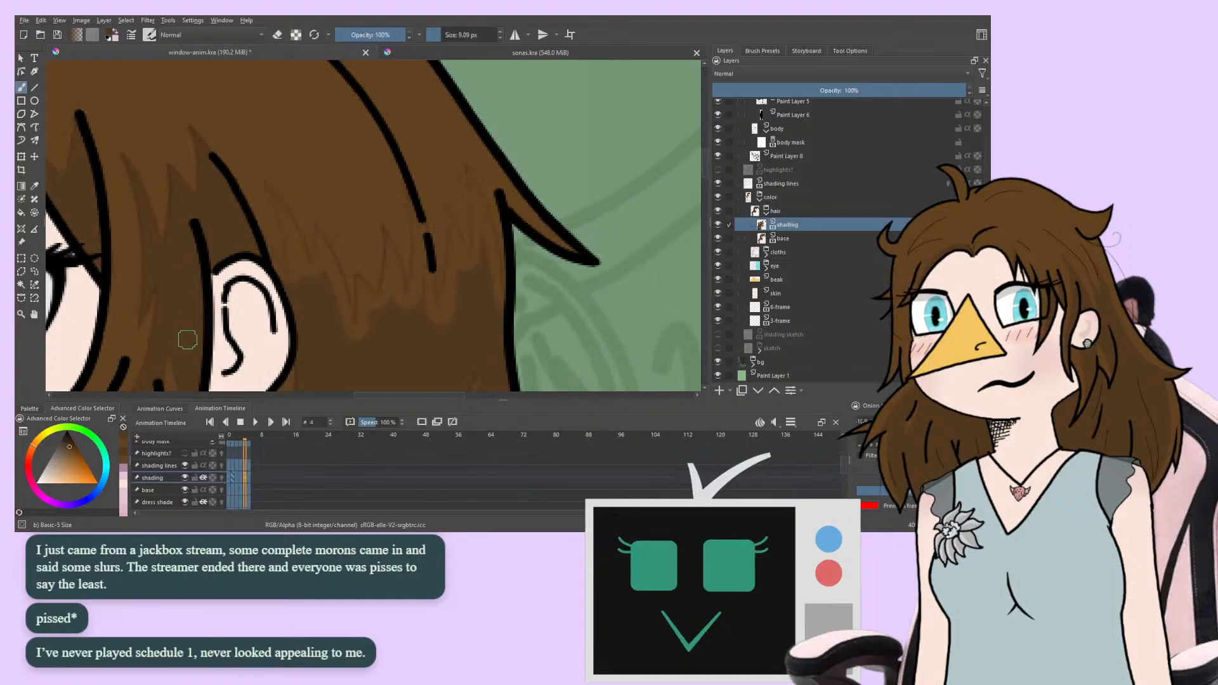
{"action": "left_click_drag", "start_coordinate": [180, 349], "coordinate": [149, 286]}
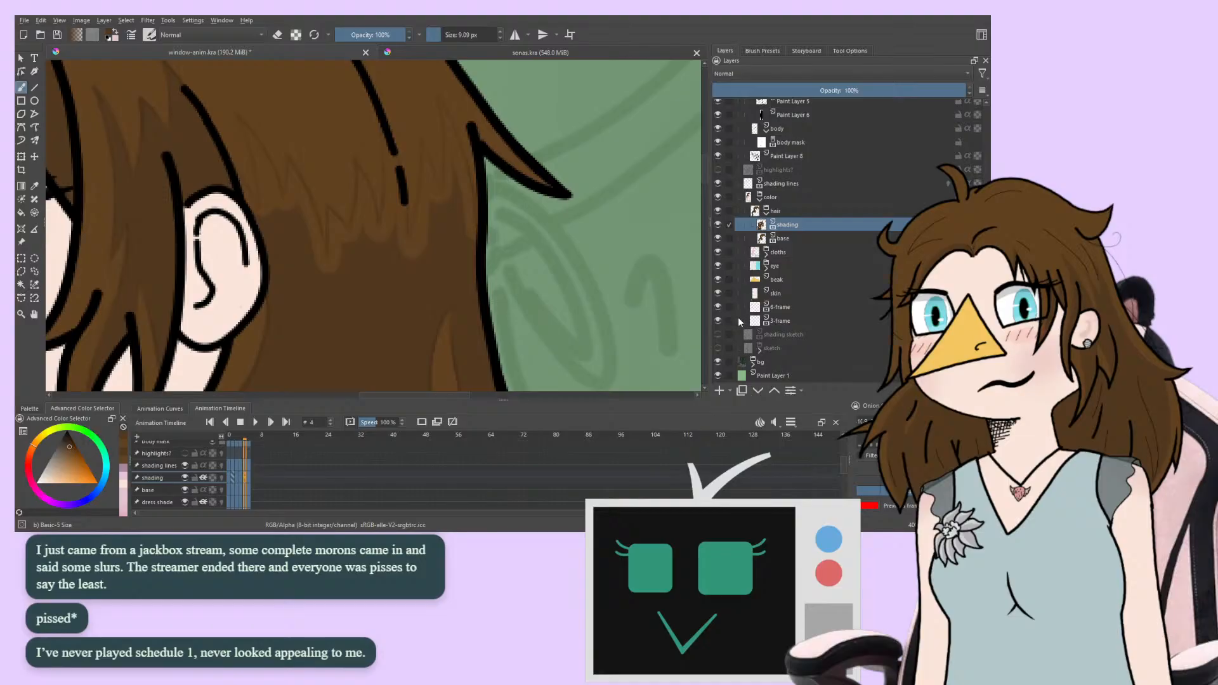
{"action": "left_click", "coordinate": [774, 292]}
{"action": "key", "text": "e"}
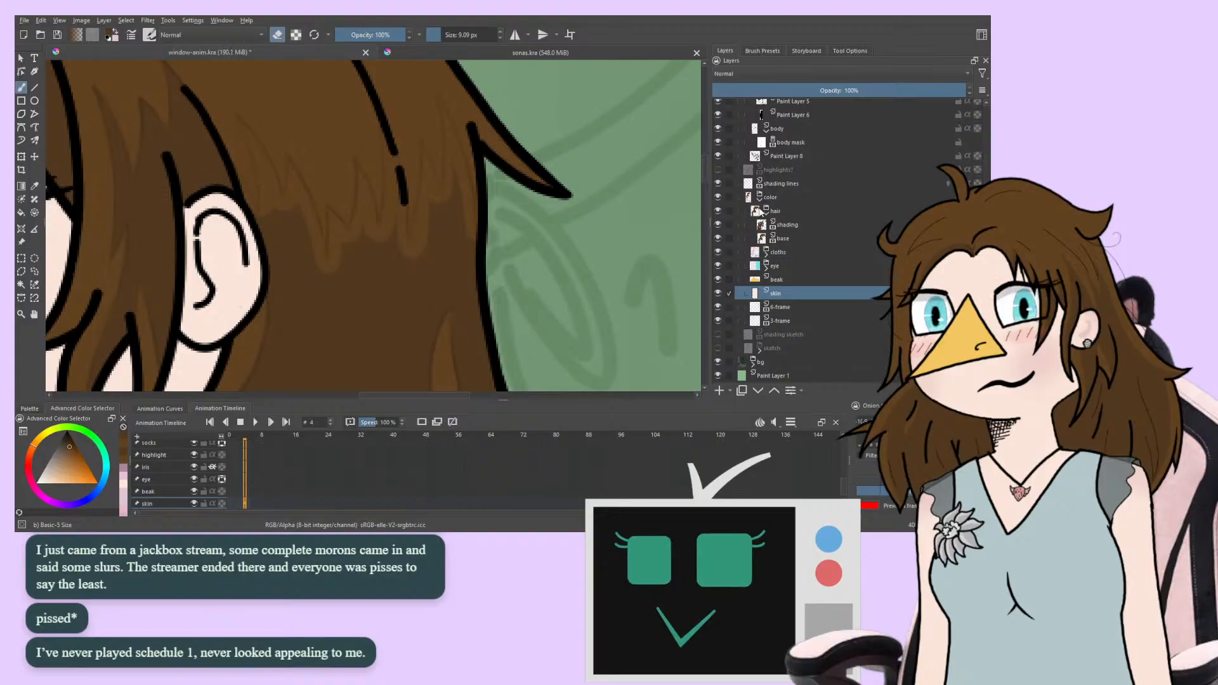
{"action": "left_click", "coordinate": [787, 225]}
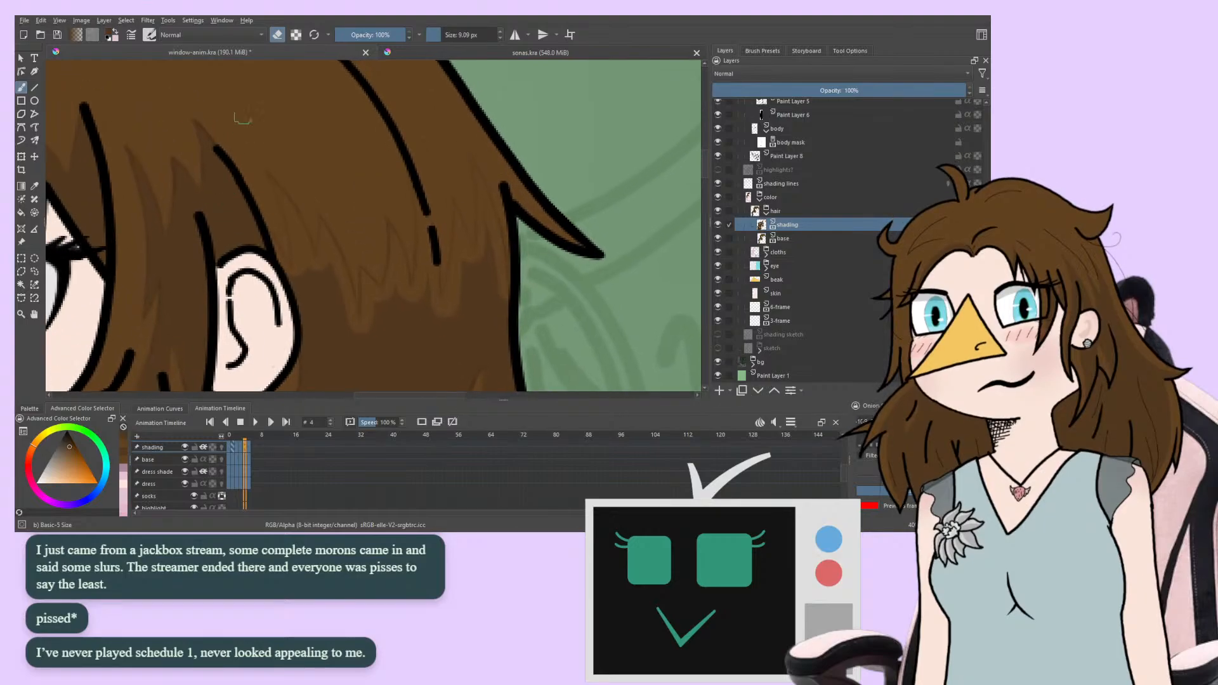
Touch up the hair shading around the top of the ear on frame 4 with the brush
{"action": "key", "text": "e"}
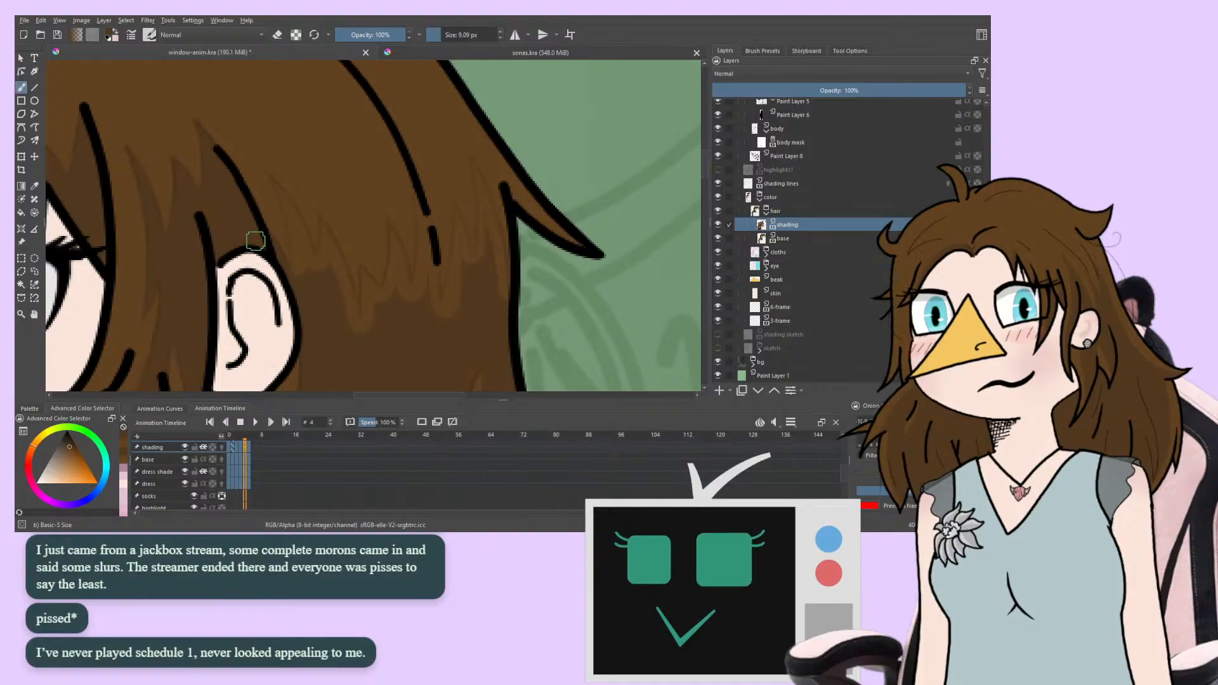
{"action": "left_click_drag", "start_coordinate": [256, 248], "coordinate": [233, 234]}
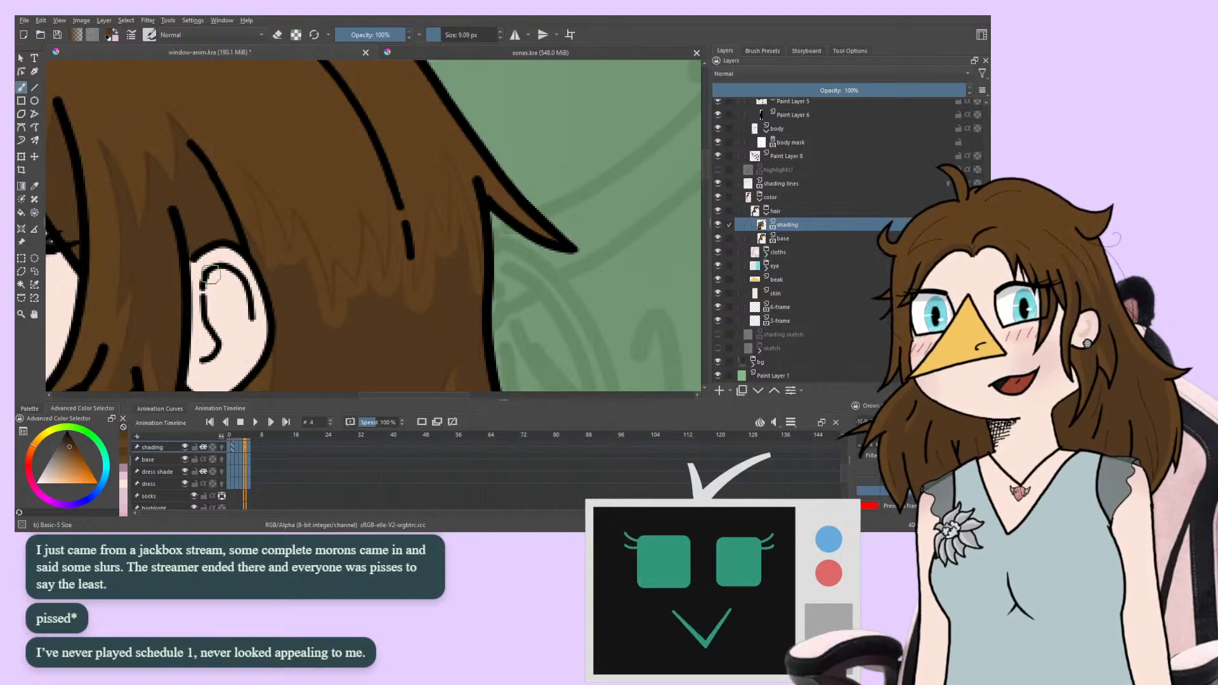
{"action": "left_click_drag", "start_coordinate": [212, 276], "coordinate": [213, 307]}
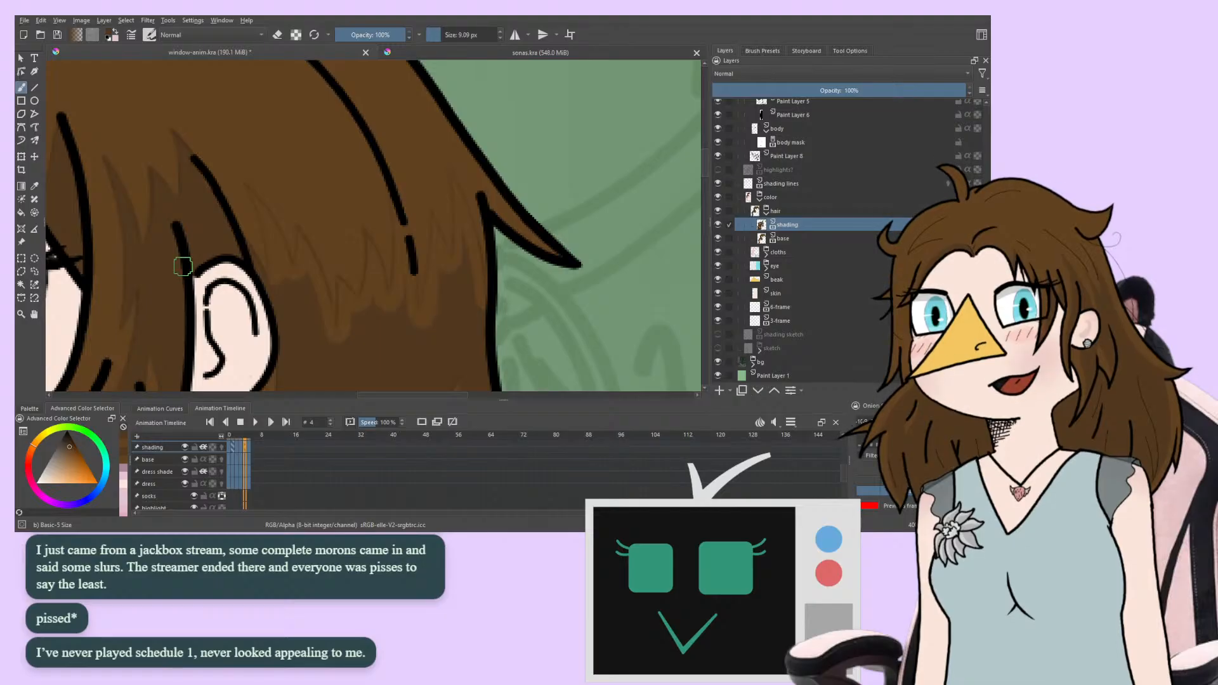
Check the face and hair in the sonas.kra reference drawing, and return to window-anim.kra
{"action": "left_click", "coordinate": [428, 50]}
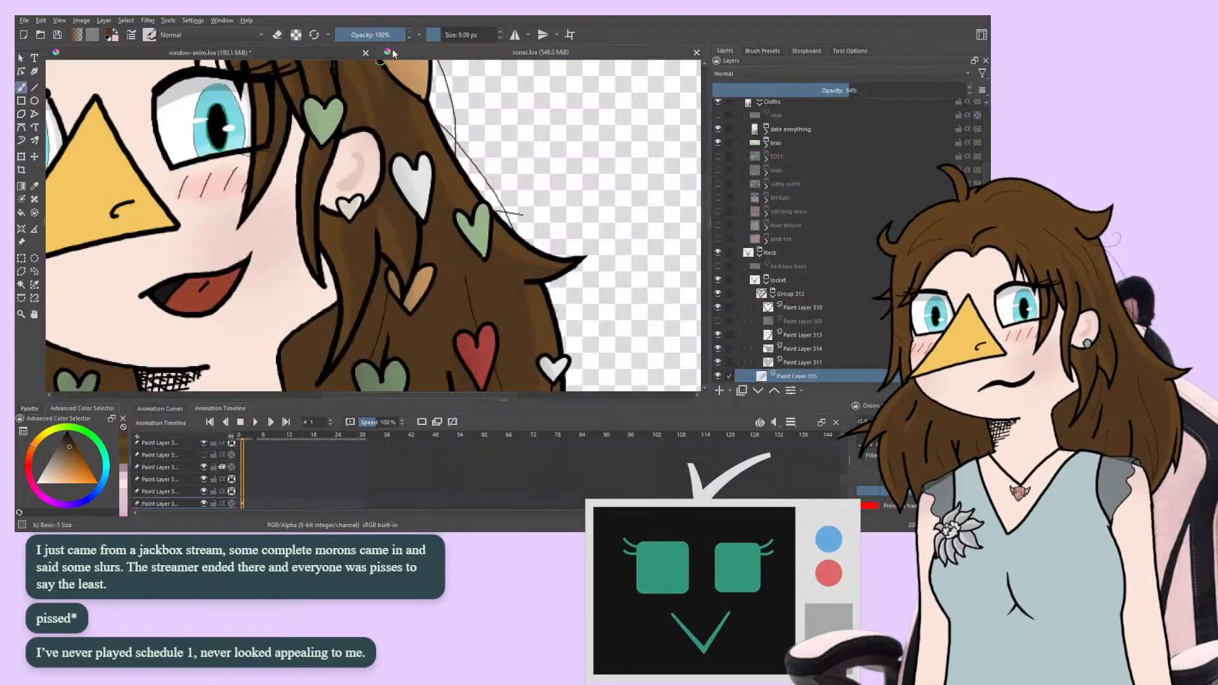
{"action": "left_click_drag", "start_coordinate": [184, 206], "coordinate": [423, 334]}
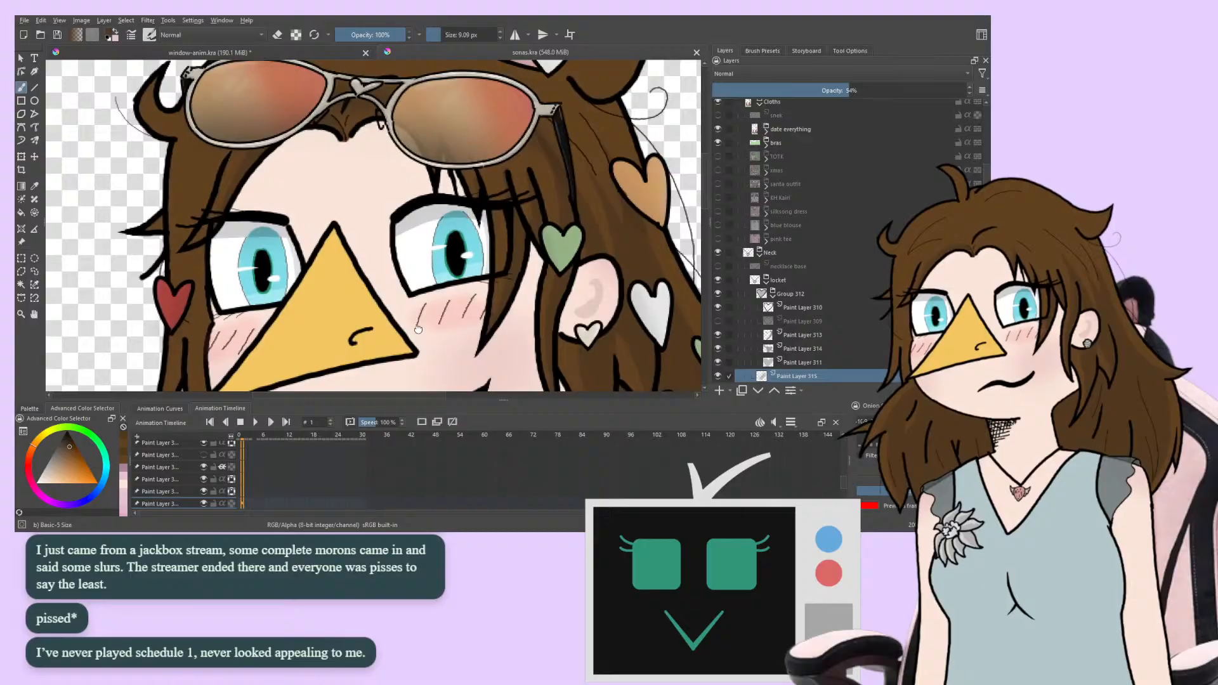
{"action": "left_click", "coordinate": [297, 54]}
{"action": "left_click_drag", "start_coordinate": [271, 239], "coordinate": [325, 328]}
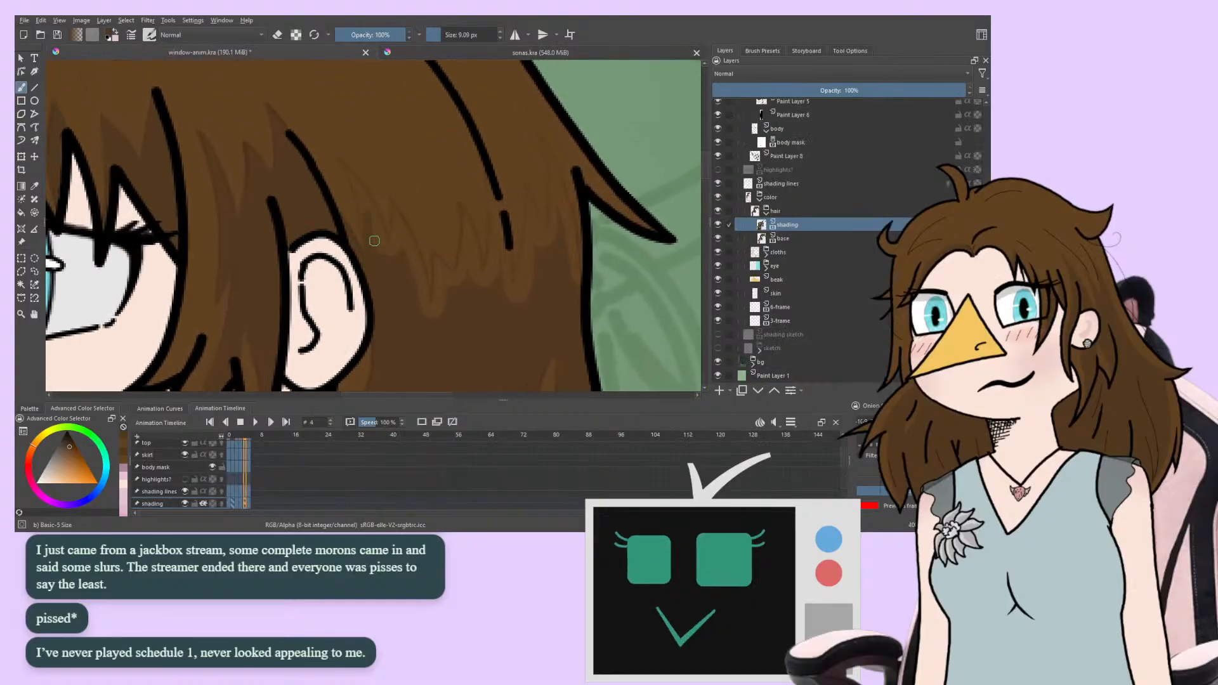
Paint pointed, strand-shaped shading directly behind the ear on frame 4
{"action": "left_click_drag", "start_coordinate": [333, 246], "coordinate": [317, 261]}
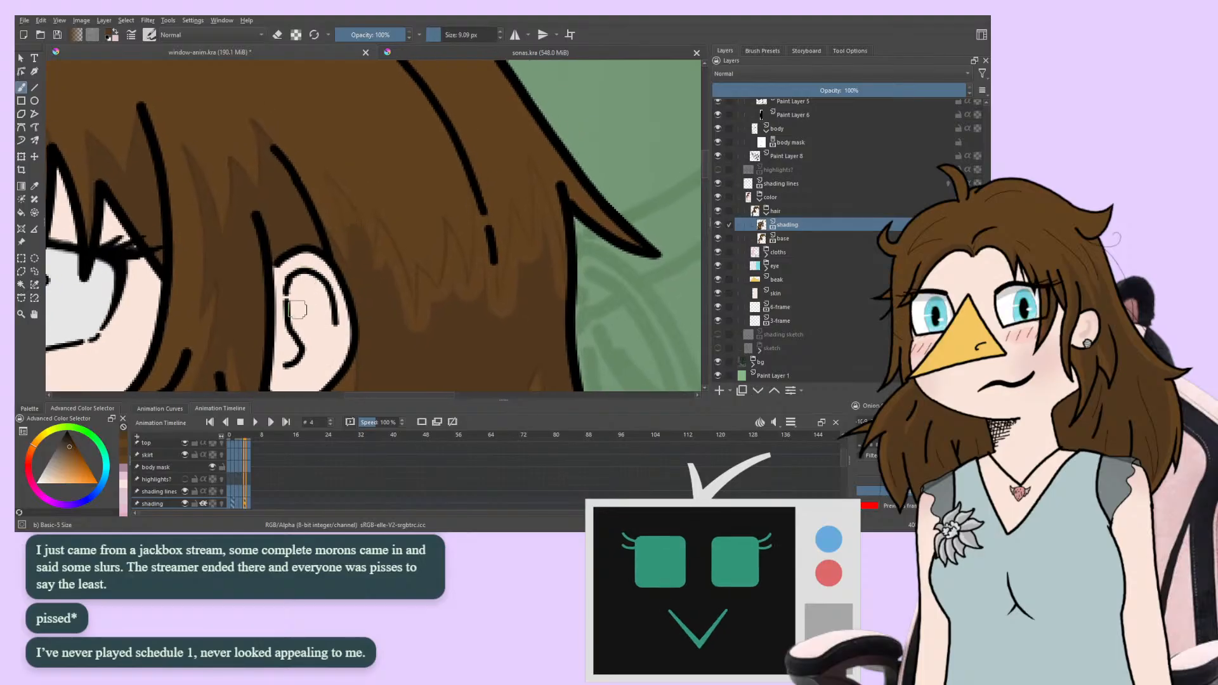
{"action": "mouse_move", "coordinate": [267, 306]}
{"action": "left_mouse_down"}
{"action": "mouse_move", "coordinate": [311, 292]}
{"action": "mouse_move", "coordinate": [301, 297]}
{"action": "left_mouse_up"}
{"action": "scroll", "coordinate": [180, 274], "scroll_direction": "up", "scroll_amount": 1}
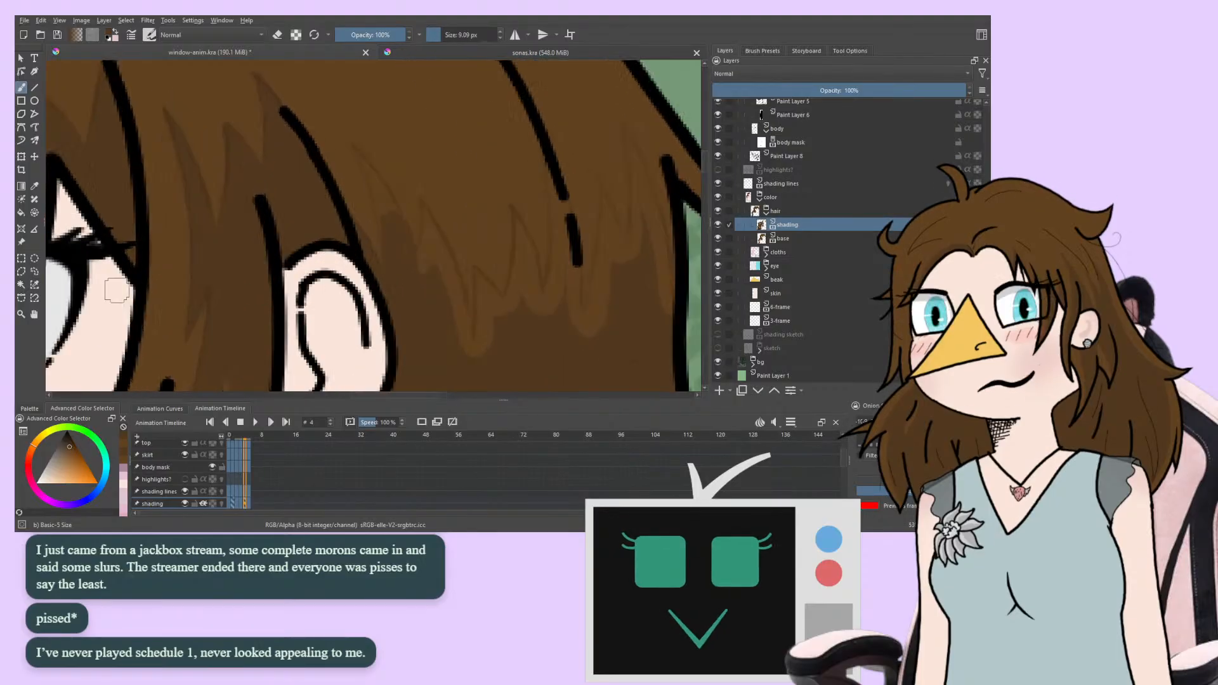
{"action": "scroll", "coordinate": [239, 326], "scroll_direction": "up", "scroll_amount": 2}
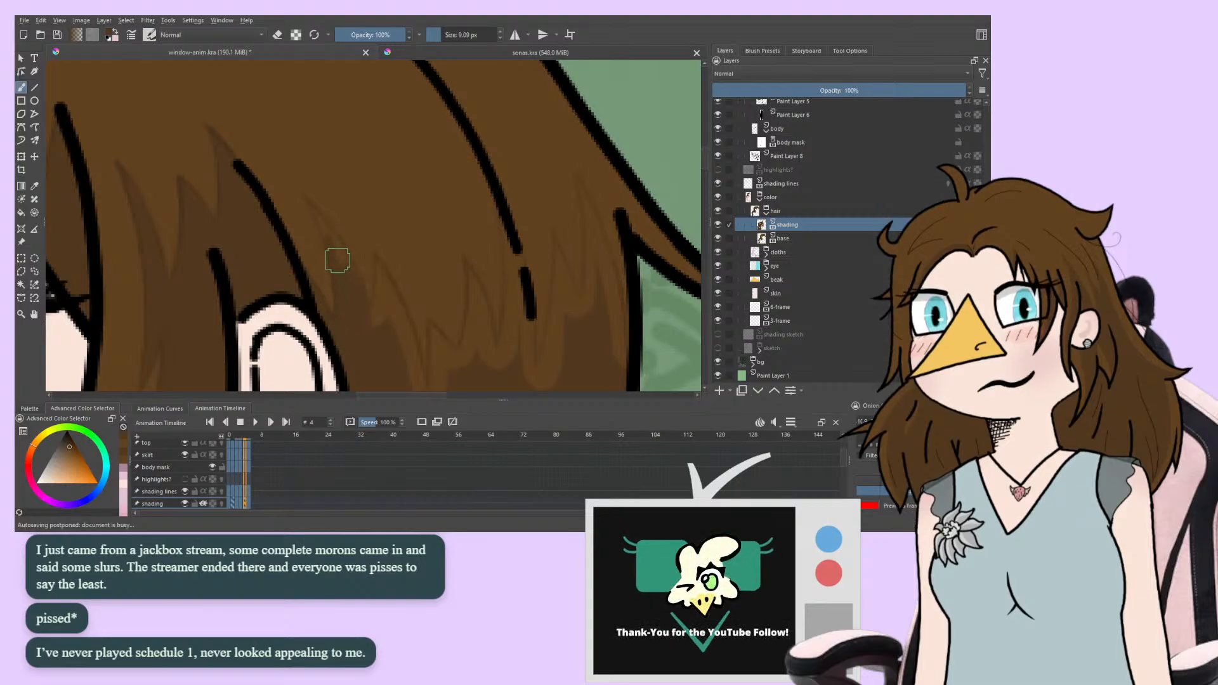
{"action": "mouse_move", "coordinate": [332, 263]}
{"action": "left_mouse_down"}
{"action": "mouse_move", "coordinate": [305, 245]}
{"action": "mouse_move", "coordinate": [264, 275]}
{"action": "left_mouse_up"}
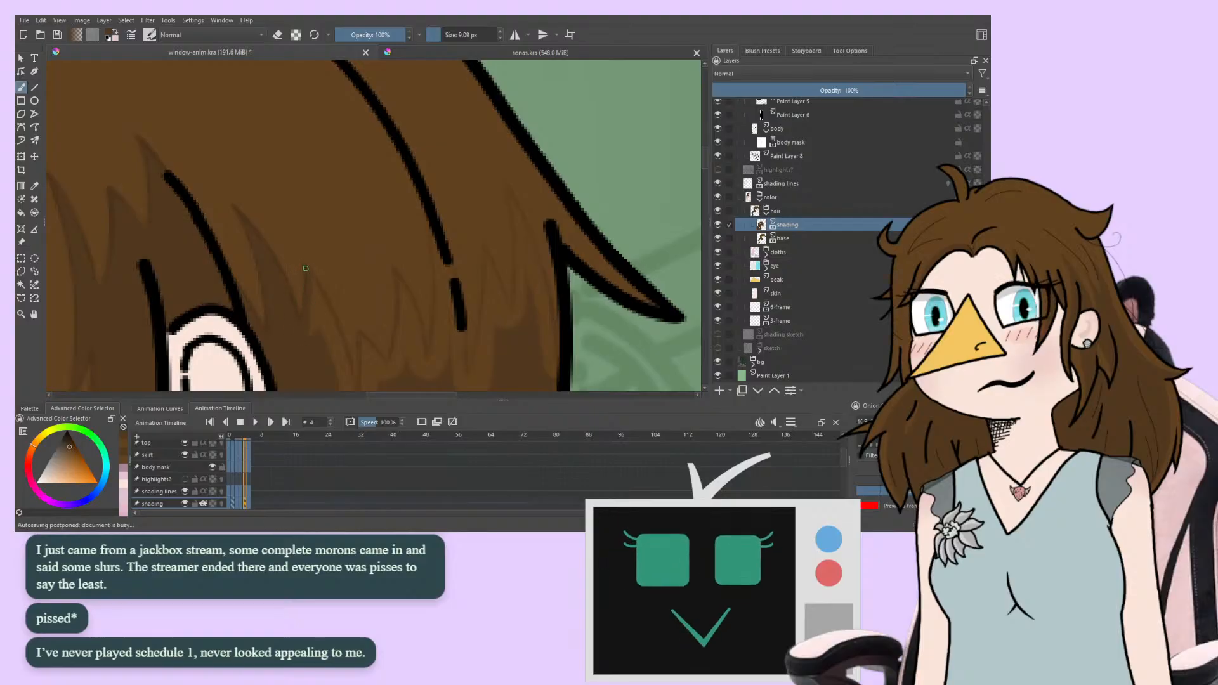
{"action": "left_click_drag", "start_coordinate": [230, 330], "coordinate": [198, 309]}
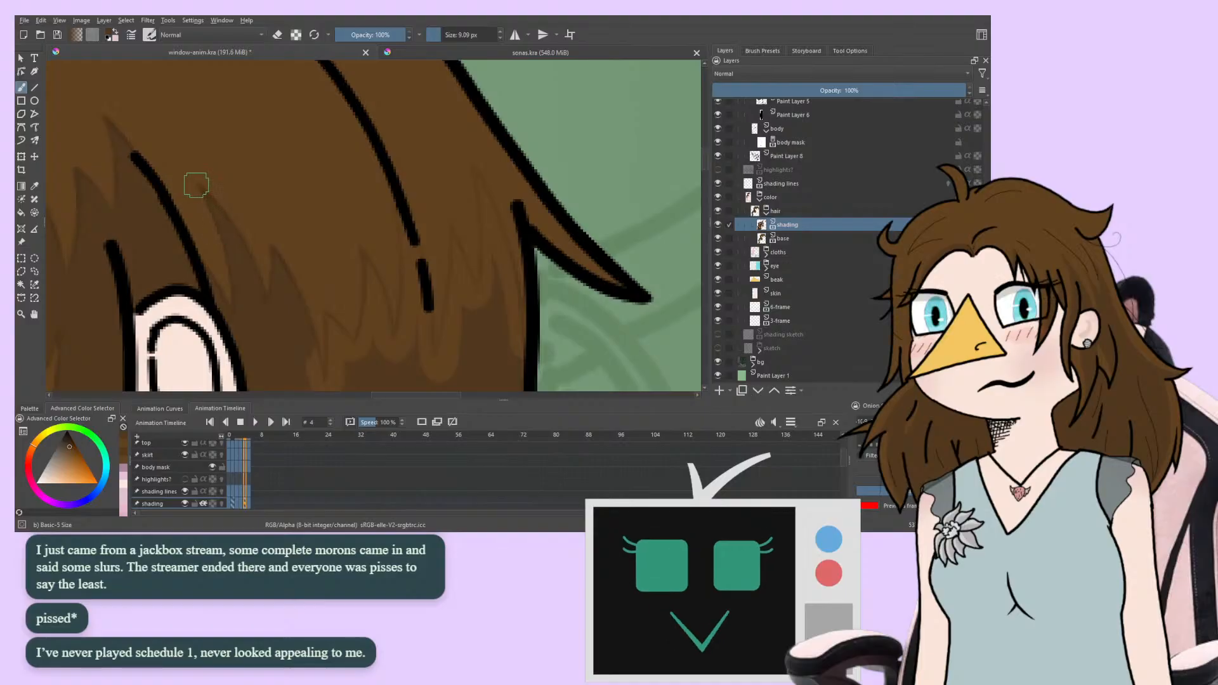
Extend the shading behind the ear with further tapered strands, covering the leftover light patch at their lower edge
{"action": "left_click_drag", "start_coordinate": [241, 368], "coordinate": [206, 275]}
{"action": "left_click_drag", "start_coordinate": [271, 319], "coordinate": [271, 244]}
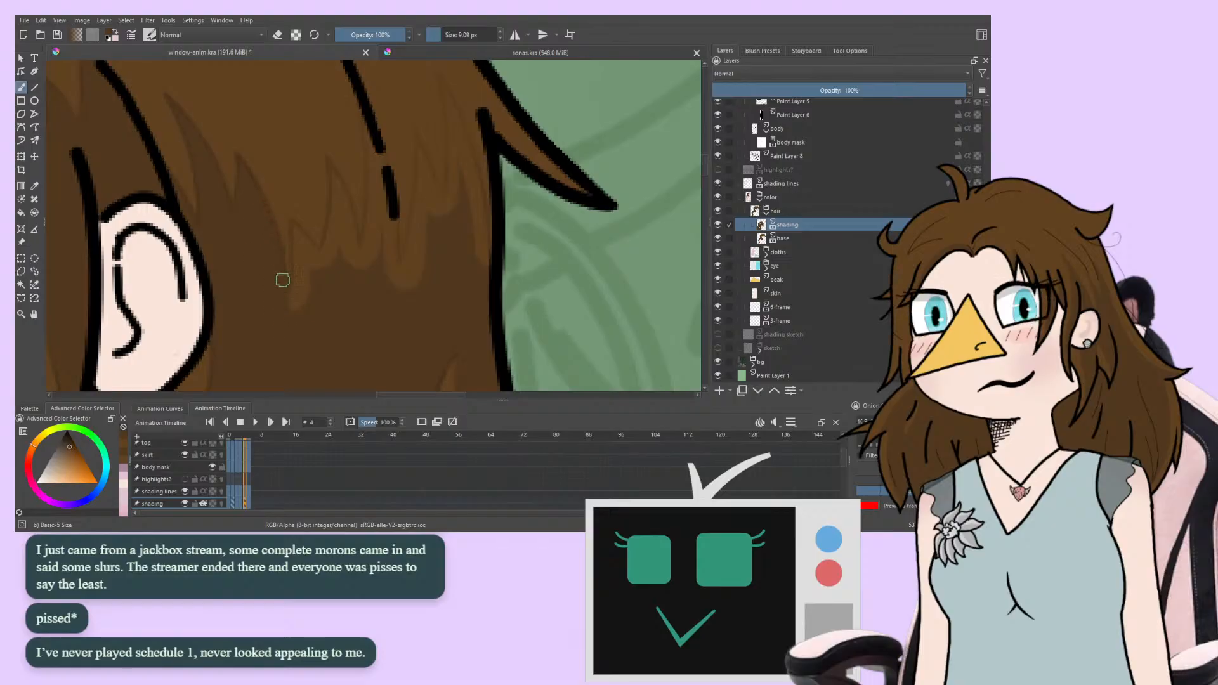
{"action": "mouse_move", "coordinate": [288, 317]}
{"action": "left_mouse_down"}
{"action": "mouse_move", "coordinate": [279, 263]}
{"action": "mouse_move", "coordinate": [179, 252]}
{"action": "left_mouse_up"}
{"action": "left_click_drag", "start_coordinate": [257, 321], "coordinate": [261, 267]}
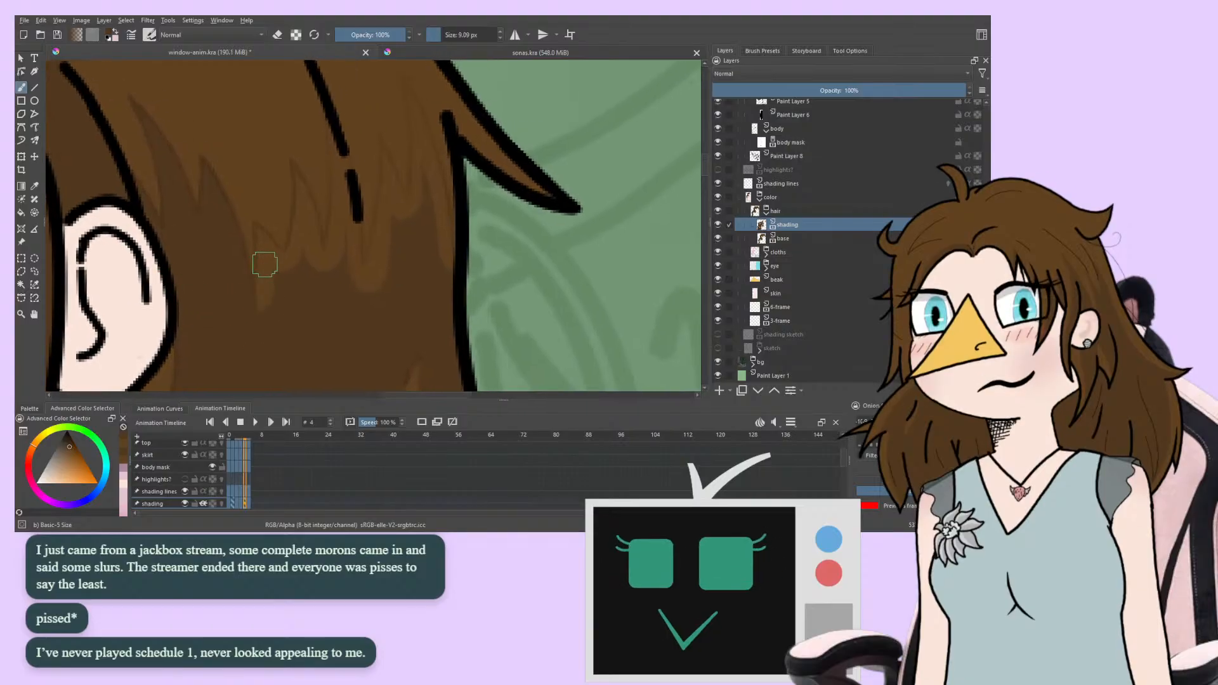
{"action": "left_click_drag", "start_coordinate": [261, 298], "coordinate": [264, 271]}
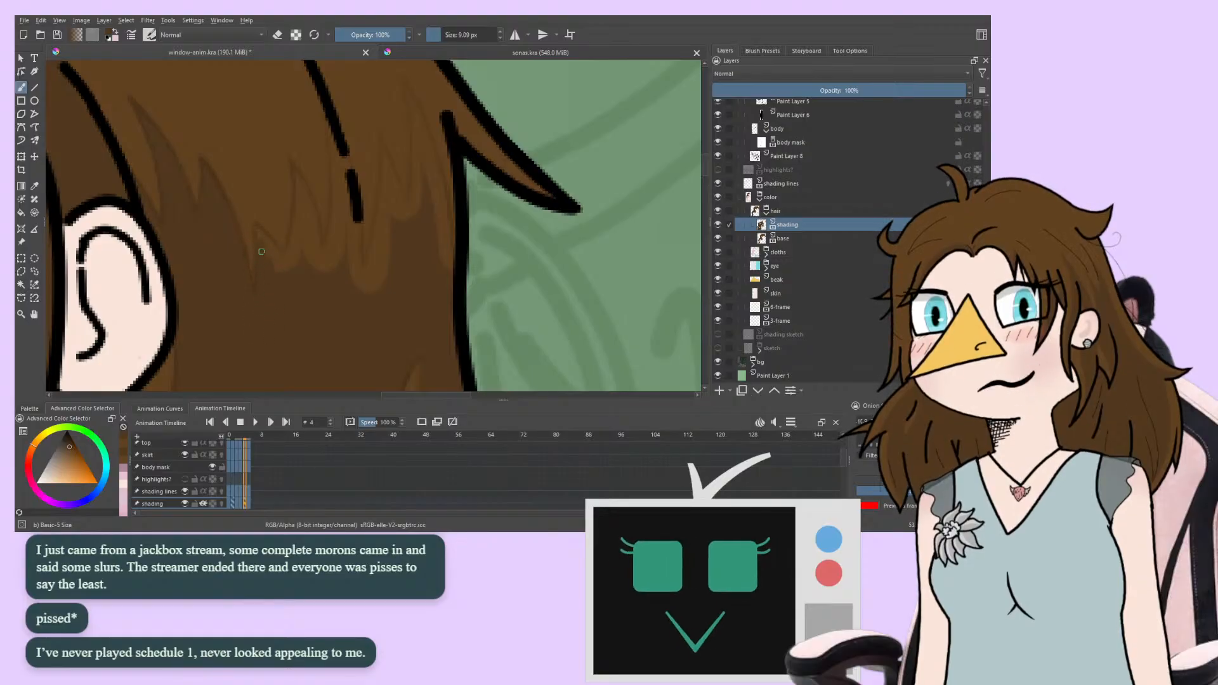
{"action": "mouse_move", "coordinate": [258, 266]}
{"action": "left_mouse_down"}
{"action": "mouse_move", "coordinate": [257, 231]}
{"action": "mouse_move", "coordinate": [264, 240]}
{"action": "left_mouse_up"}
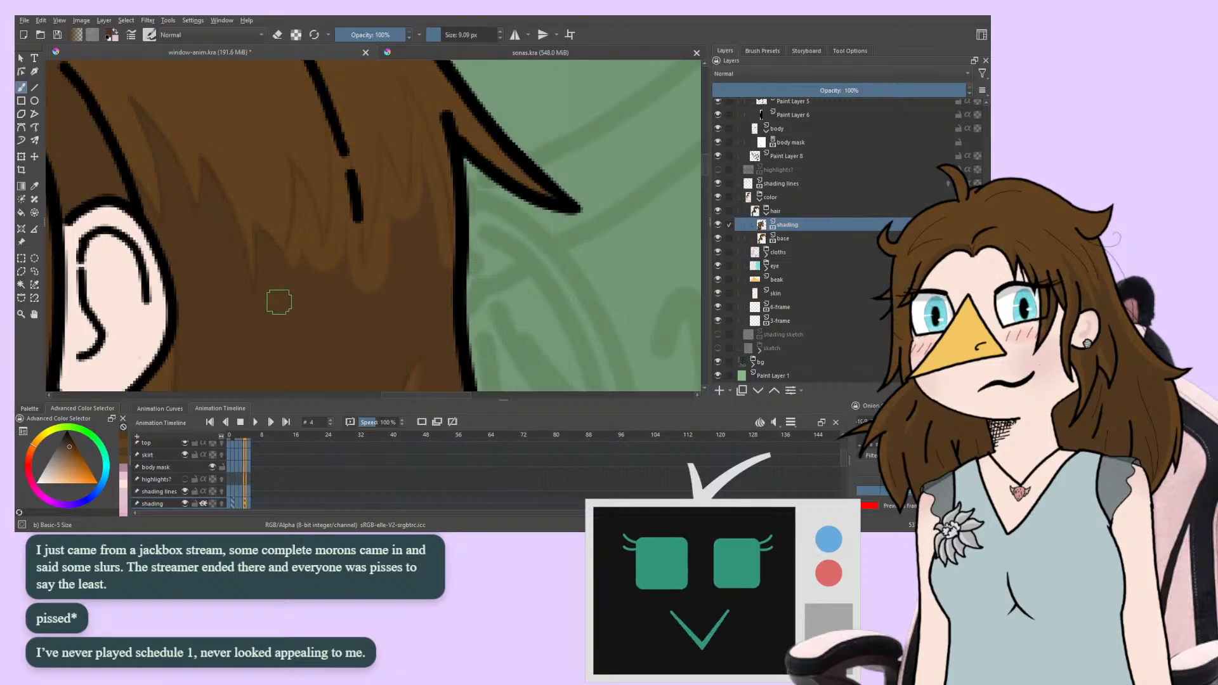
Paint tapered shading strands over the light patches between the ear and the short dashed hair line on frame 4
{"action": "left_click_drag", "start_coordinate": [259, 309], "coordinate": [239, 341]}
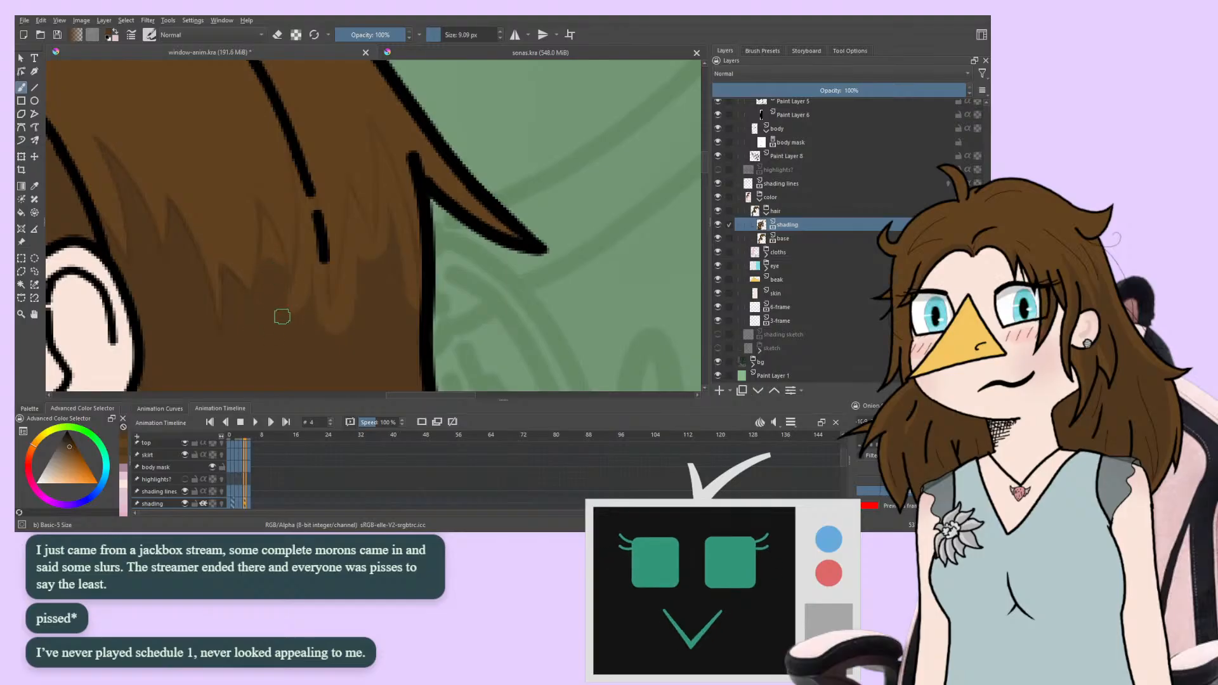
{"action": "scroll", "coordinate": [244, 320], "scroll_direction": "up", "scroll_amount": 2}
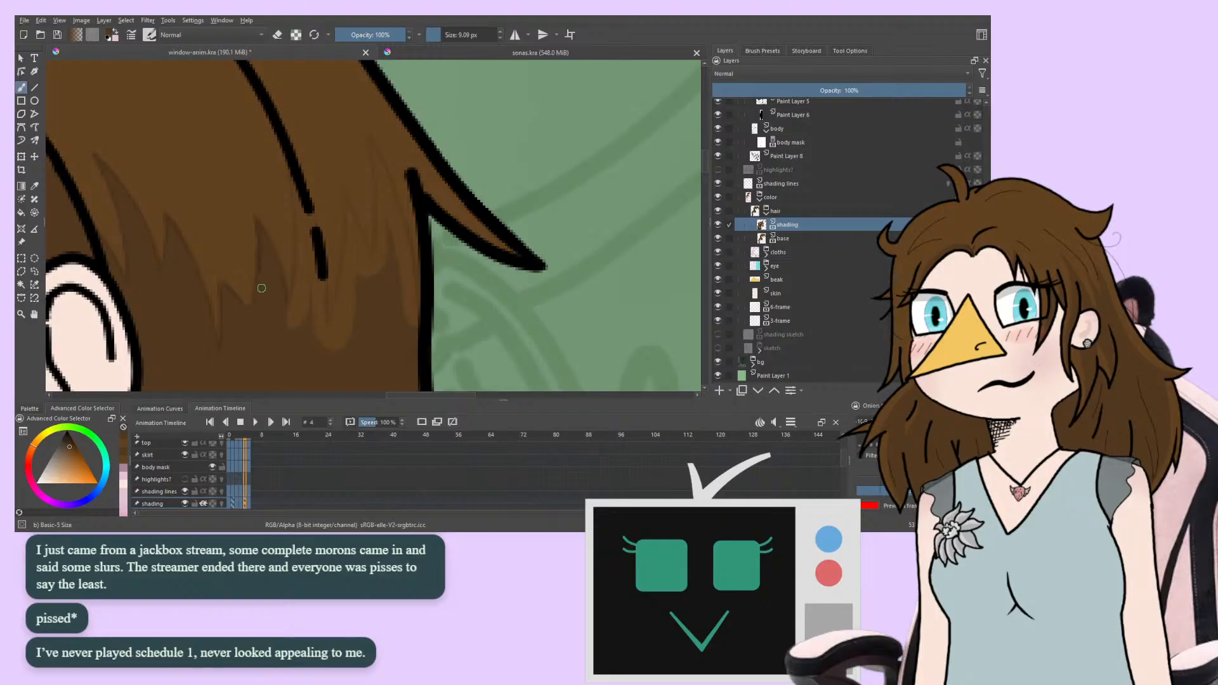
{"action": "left_click_drag", "start_coordinate": [262, 285], "coordinate": [257, 236]}
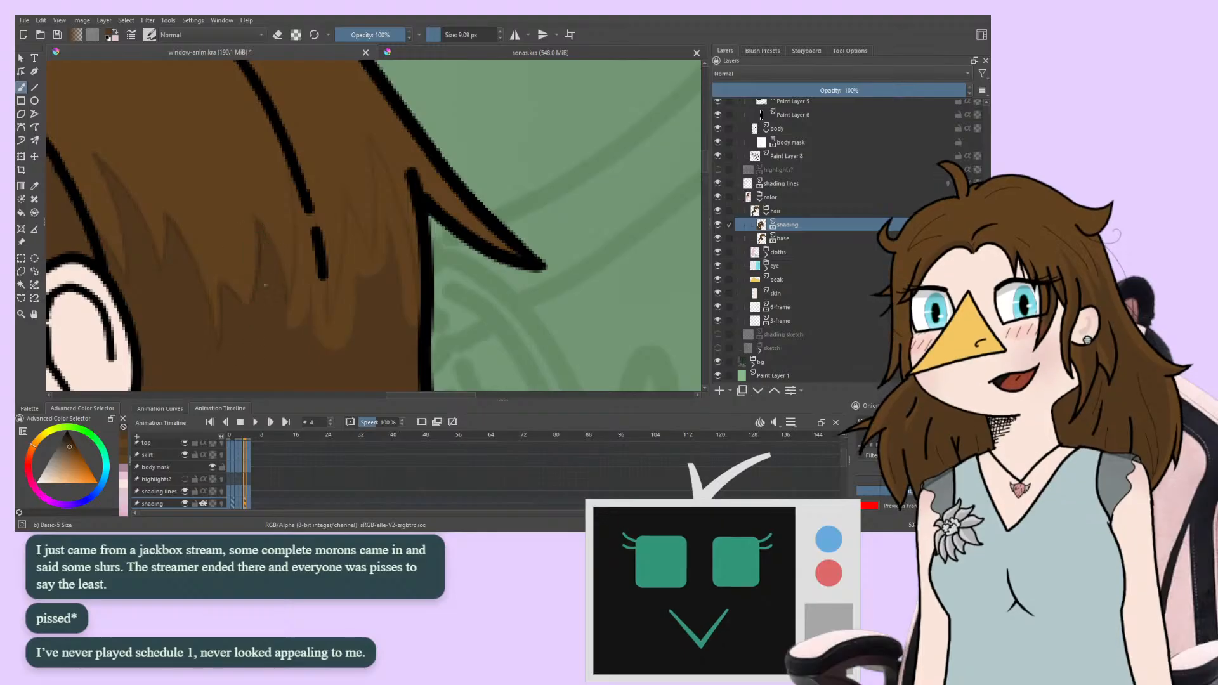
{"action": "left_click_drag", "start_coordinate": [256, 283], "coordinate": [259, 225]}
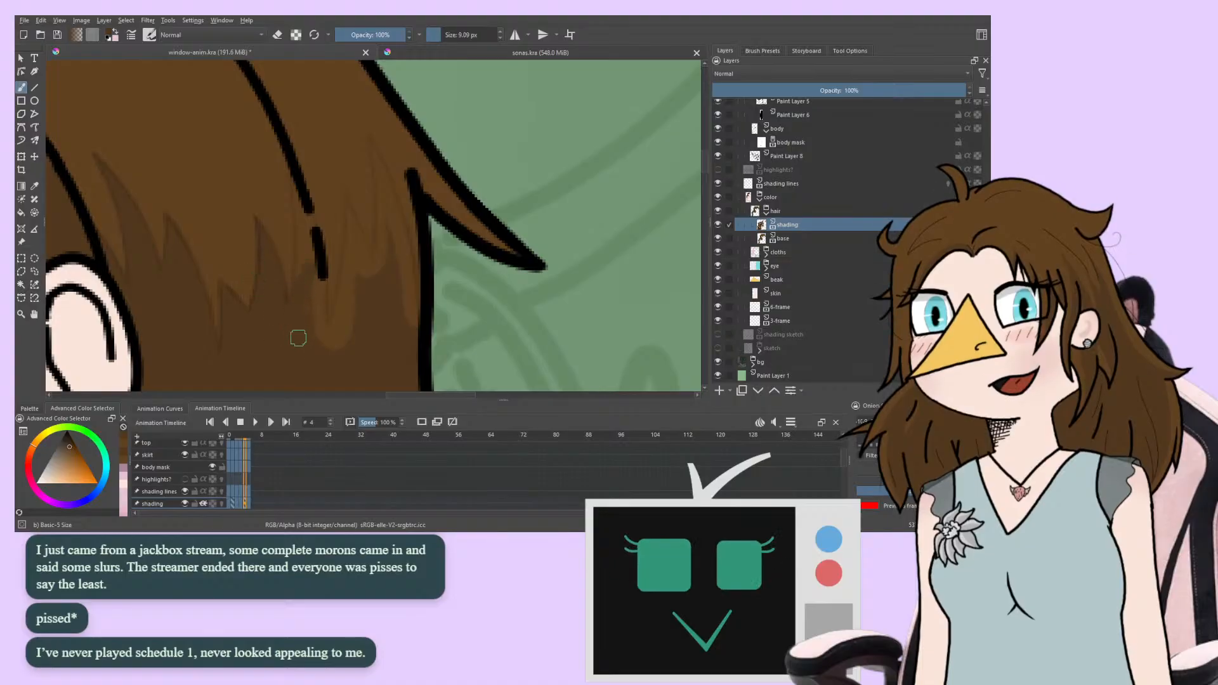
{"action": "left_click_drag", "start_coordinate": [318, 275], "coordinate": [316, 330]}
{"action": "mouse_move", "coordinate": [269, 287]}
{"action": "left_mouse_down"}
{"action": "mouse_move", "coordinate": [246, 335]}
{"action": "mouse_move", "coordinate": [297, 328]}
{"action": "mouse_move", "coordinate": [291, 269]}
{"action": "mouse_move", "coordinate": [305, 224]}
{"action": "left_mouse_up"}
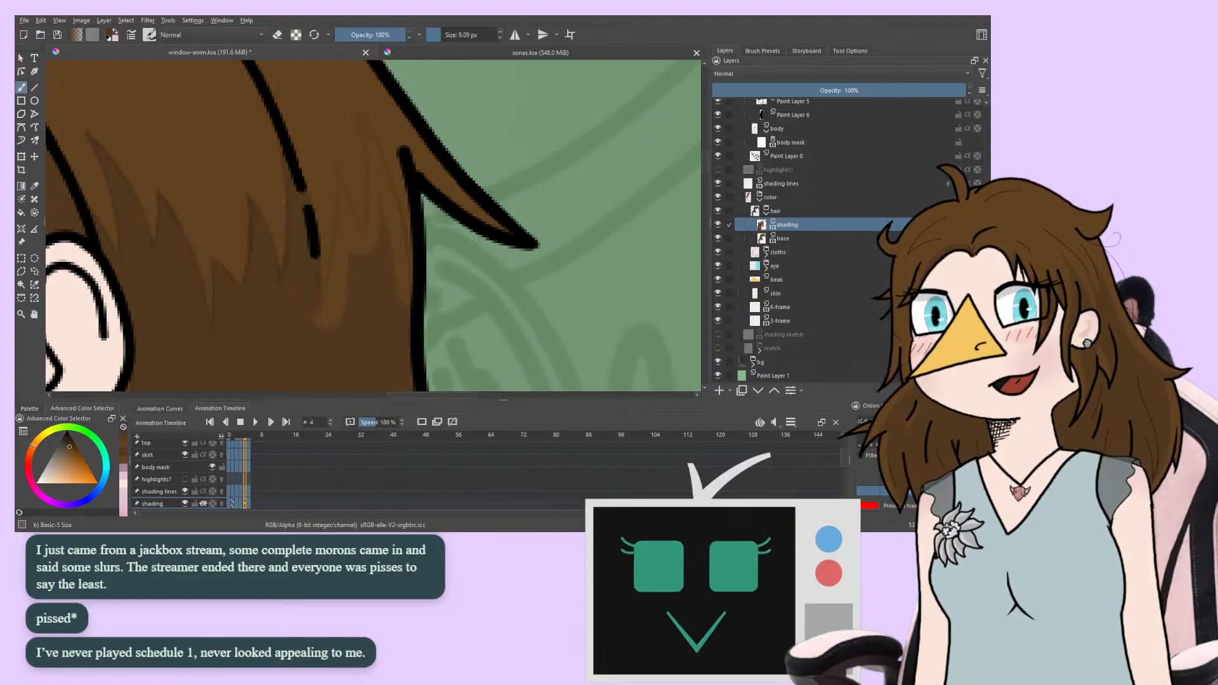
Extend the strand-shaped shading past the short hair line to the back outline of the hair on frame 4
{"action": "left_click_drag", "start_coordinate": [239, 188], "coordinate": [261, 231]}
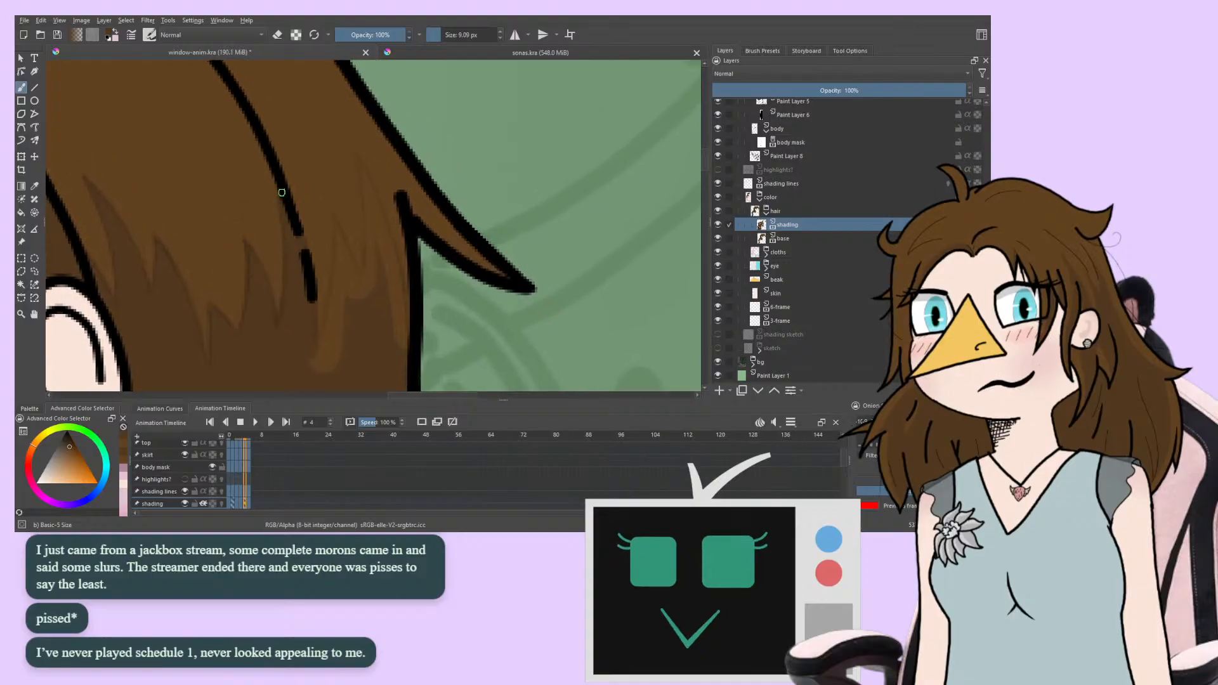
{"action": "left_click_drag", "start_coordinate": [259, 307], "coordinate": [223, 255]}
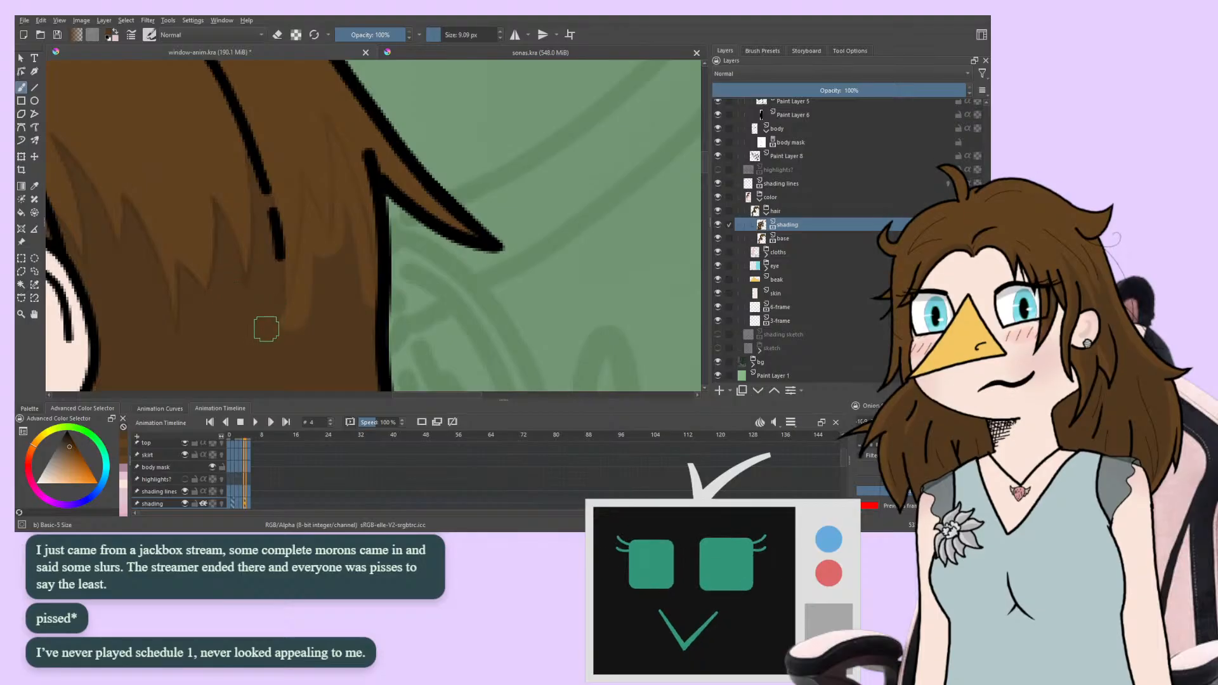
{"action": "left_click_drag", "start_coordinate": [269, 295], "coordinate": [255, 325]}
{"action": "left_click_drag", "start_coordinate": [301, 273], "coordinate": [286, 316]}
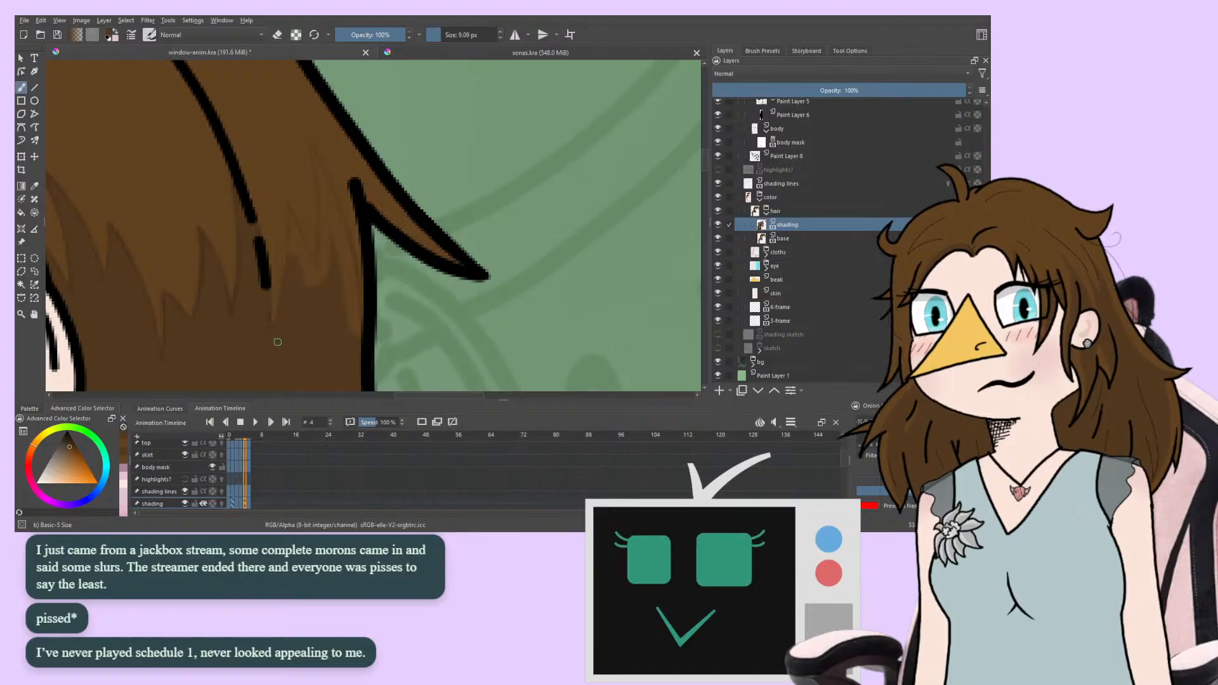
{"action": "left_click_drag", "start_coordinate": [243, 316], "coordinate": [231, 354]}
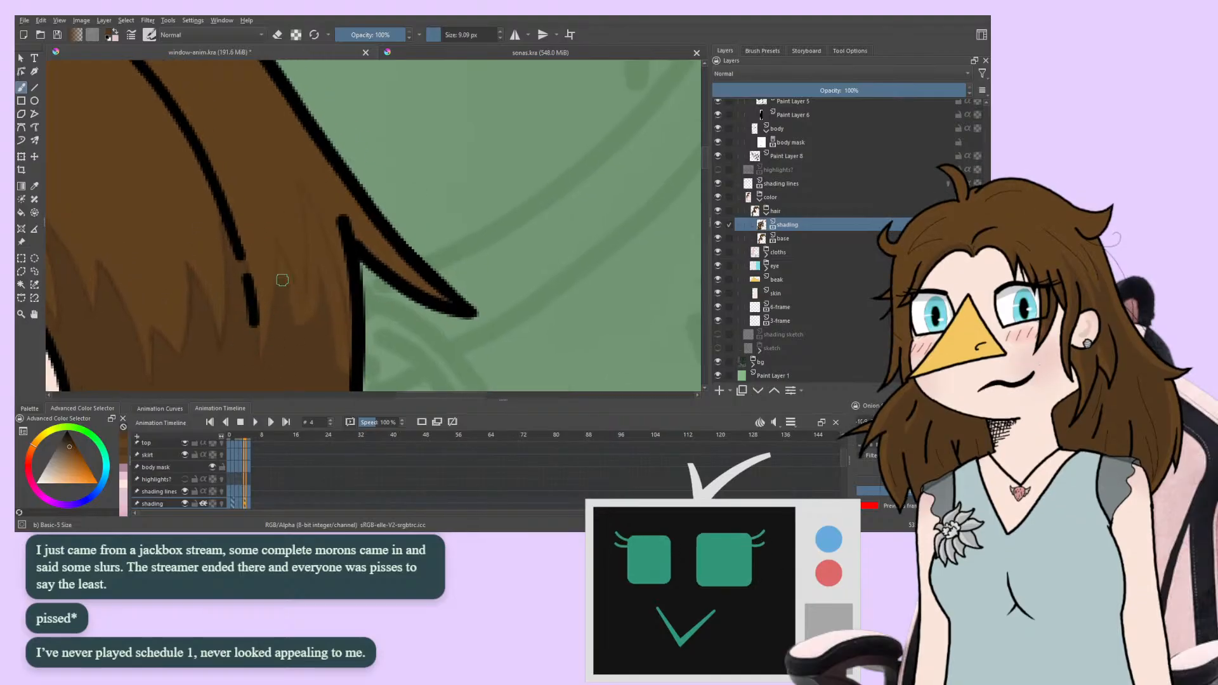
{"action": "left_click_drag", "start_coordinate": [260, 254], "coordinate": [305, 220]}
{"action": "left_click_drag", "start_coordinate": [222, 293], "coordinate": [275, 249]}
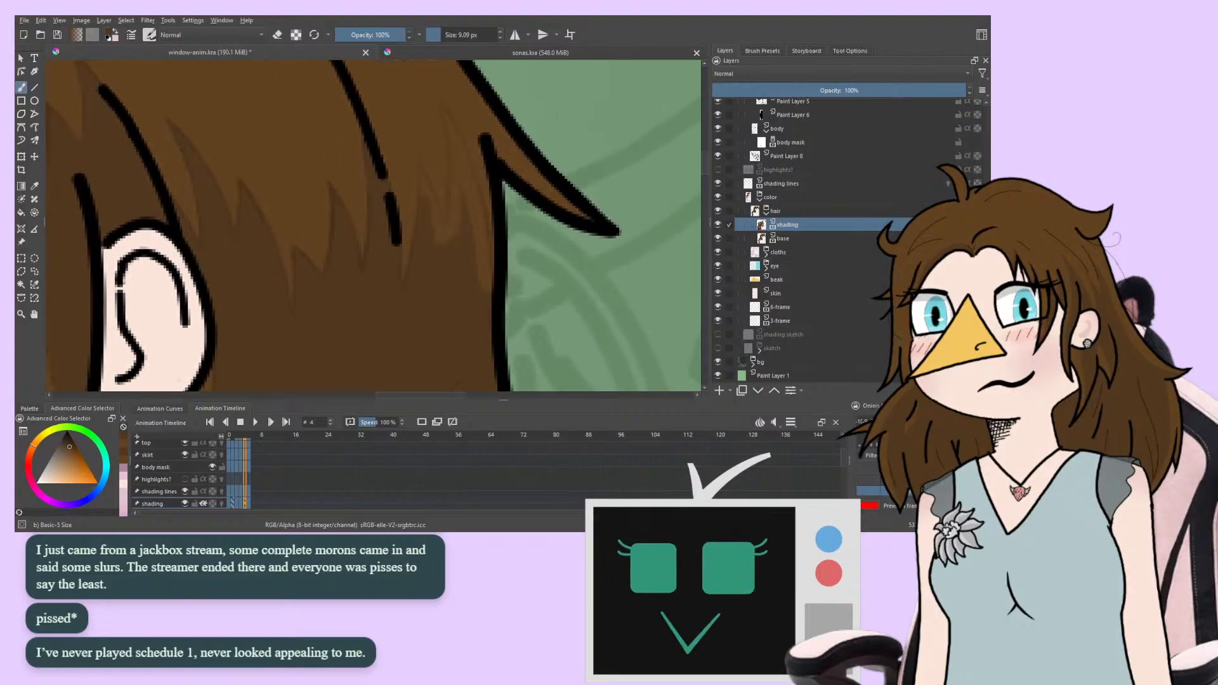
Step back and forth through the animation frames to compare the hair shading behind the ear
{"action": "key", "text": "Right"}
{"action": "key", "text": "Left"}
{"action": "key", "text": "Left"}
{"action": "key", "text": "Right"}
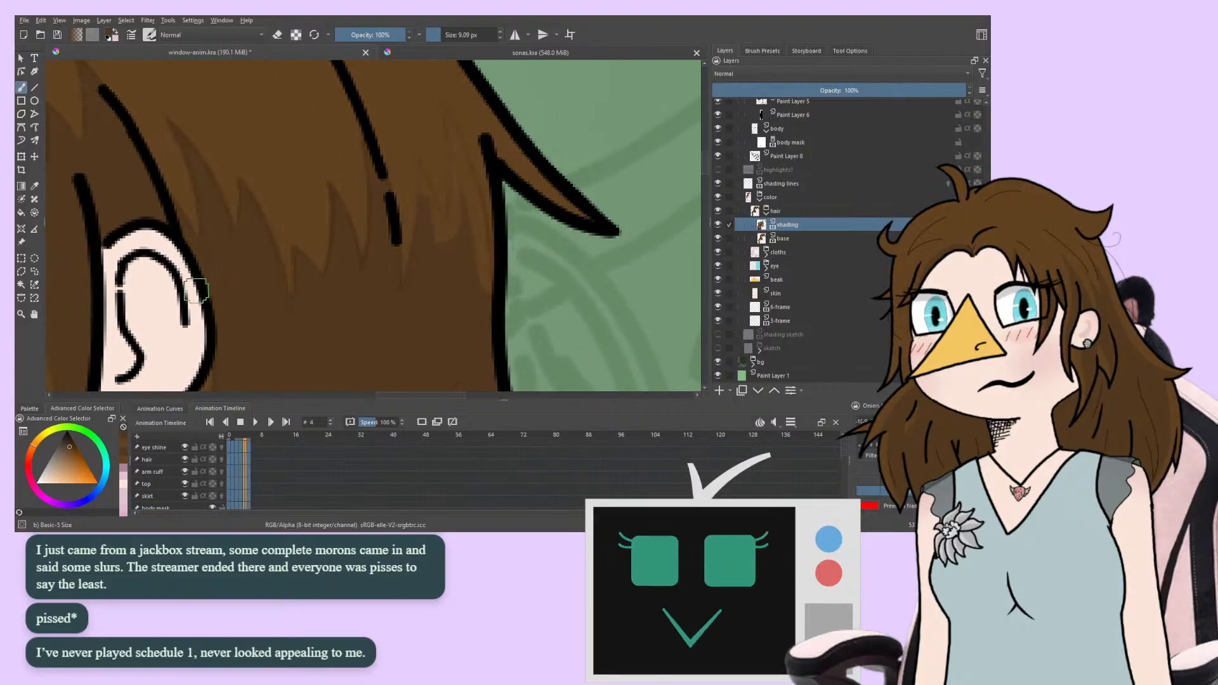
{"action": "key", "text": "Left"}
{"action": "key", "text": "Right"}
{"action": "key", "text": "Right"}
{"action": "key", "text": "Left"}
{"action": "key", "text": "Left"}
{"action": "key", "text": "Left"}
{"action": "key", "text": "Left"}
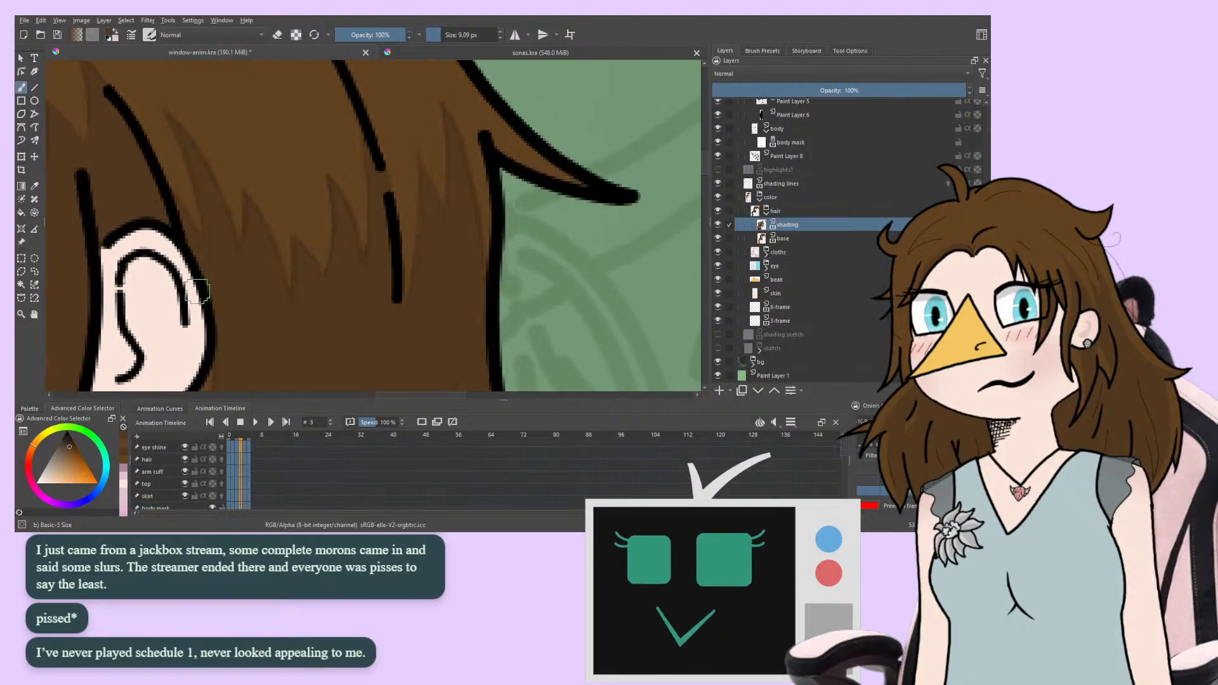
{"action": "key", "text": "Left"}
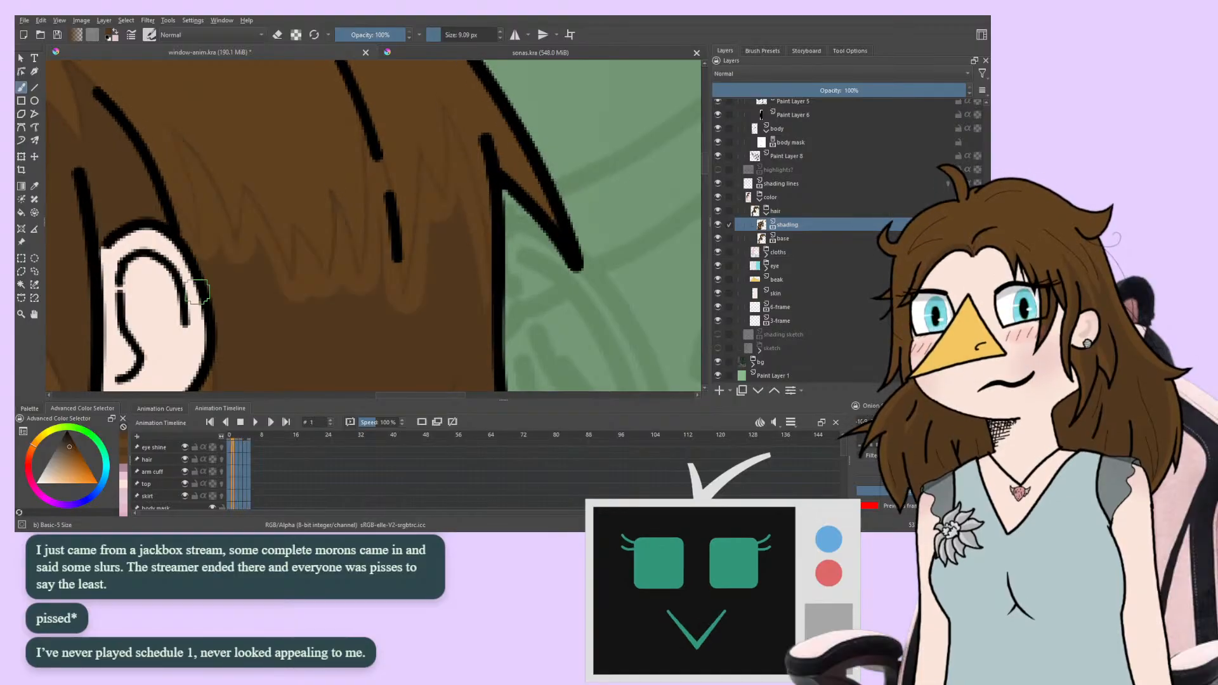
{"action": "key", "text": "Right"}
{"action": "key", "text": "Right"}
{"action": "key", "text": "Left"}
{"action": "key", "text": "Right"}
{"action": "key", "text": "Left"}
{"action": "key", "text": "Right"}
{"action": "key", "text": "Left"}
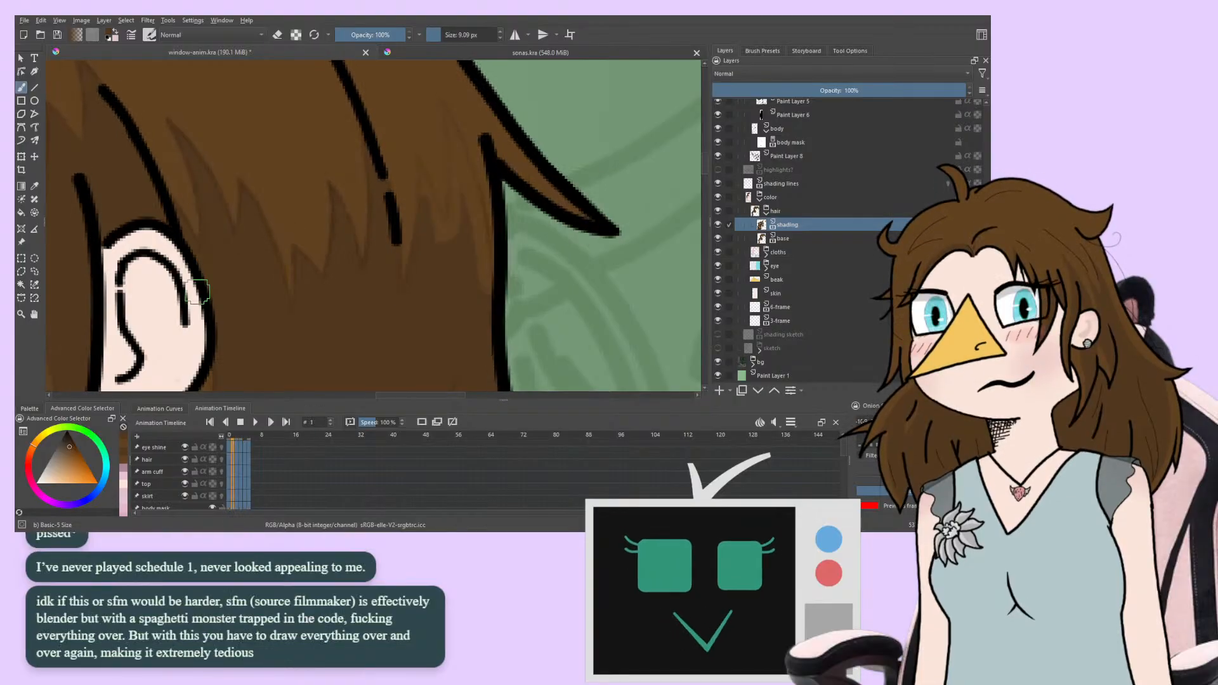
{"action": "key", "text": "Right"}
{"action": "key", "text": "Left"}
{"action": "key", "text": "Right"}
{"action": "key", "text": "Left"}
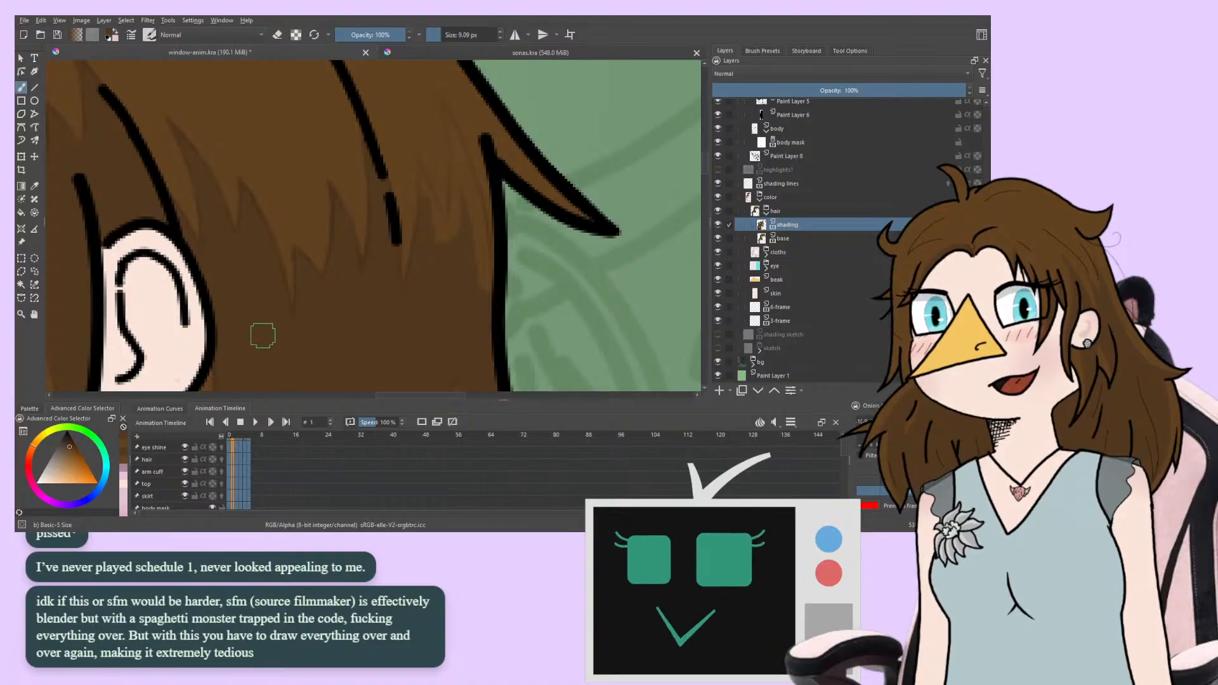
Paint a curved, pointed shading strand directly behind the ear on frame 2 and refine its tip with the eraser
{"action": "left_click_drag", "start_coordinate": [246, 226], "coordinate": [332, 223]}
{"action": "key", "text": "Right"}
{"action": "left_click_drag", "start_coordinate": [223, 274], "coordinate": [227, 284]}
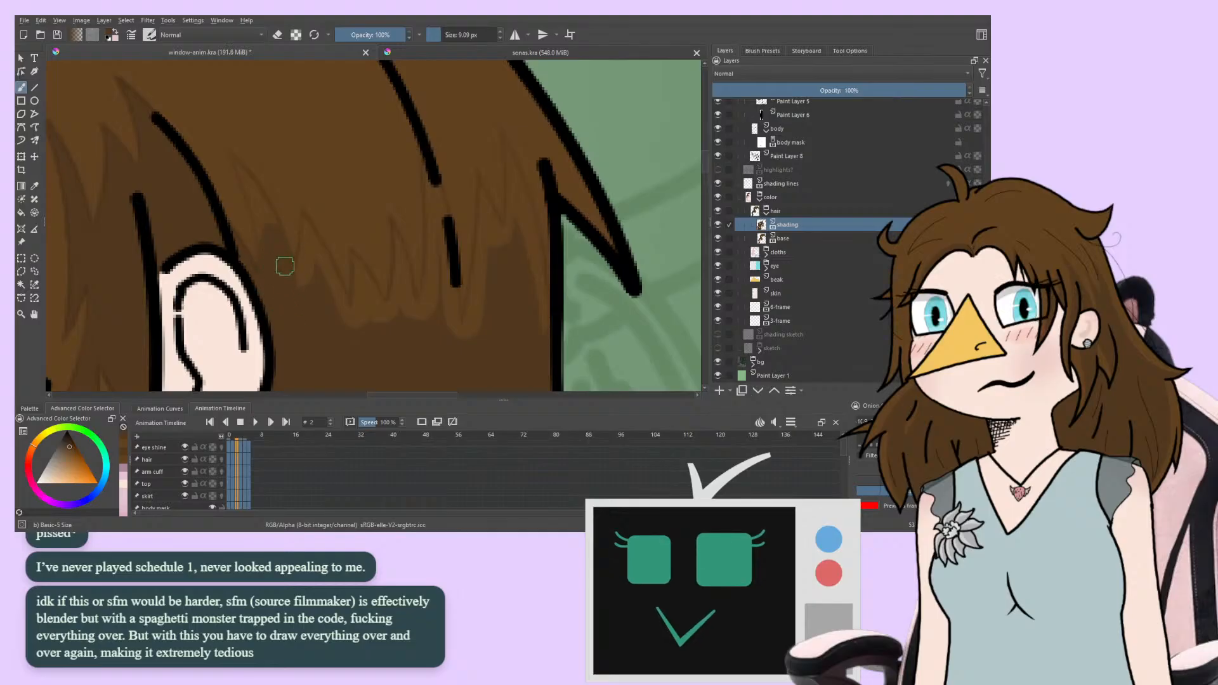
{"action": "left_click_drag", "start_coordinate": [247, 235], "coordinate": [263, 308]}
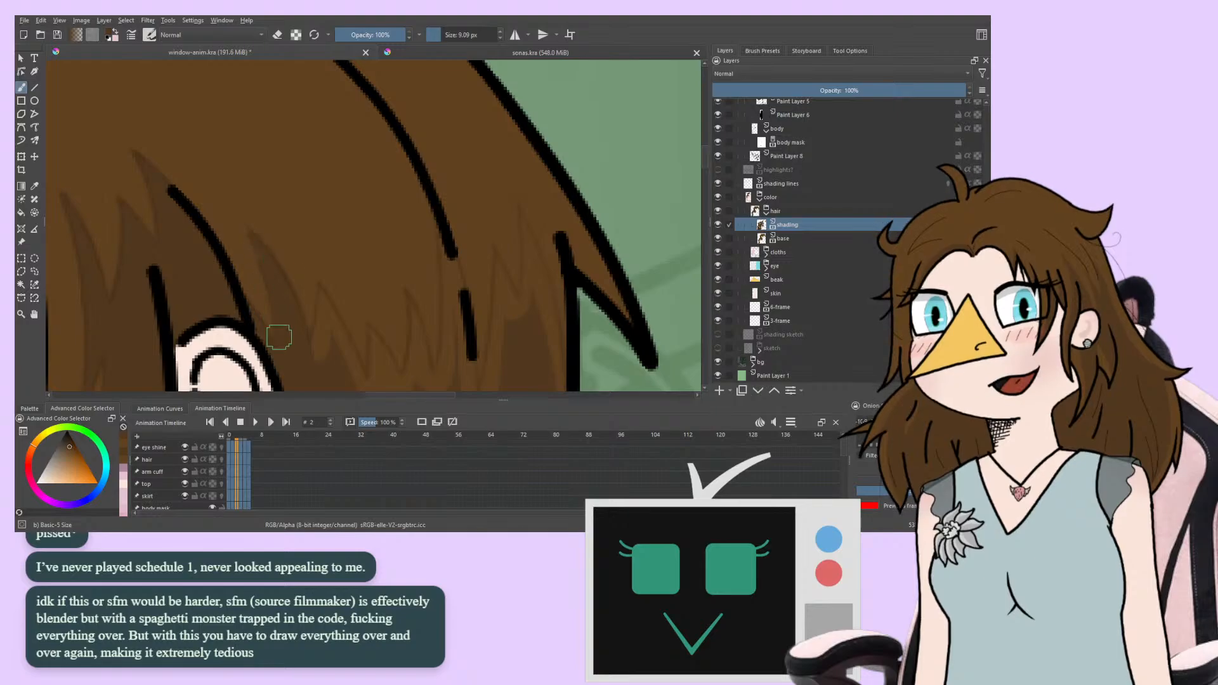
{"action": "scroll", "coordinate": [249, 286], "scroll_direction": "up", "scroll_amount": 2}
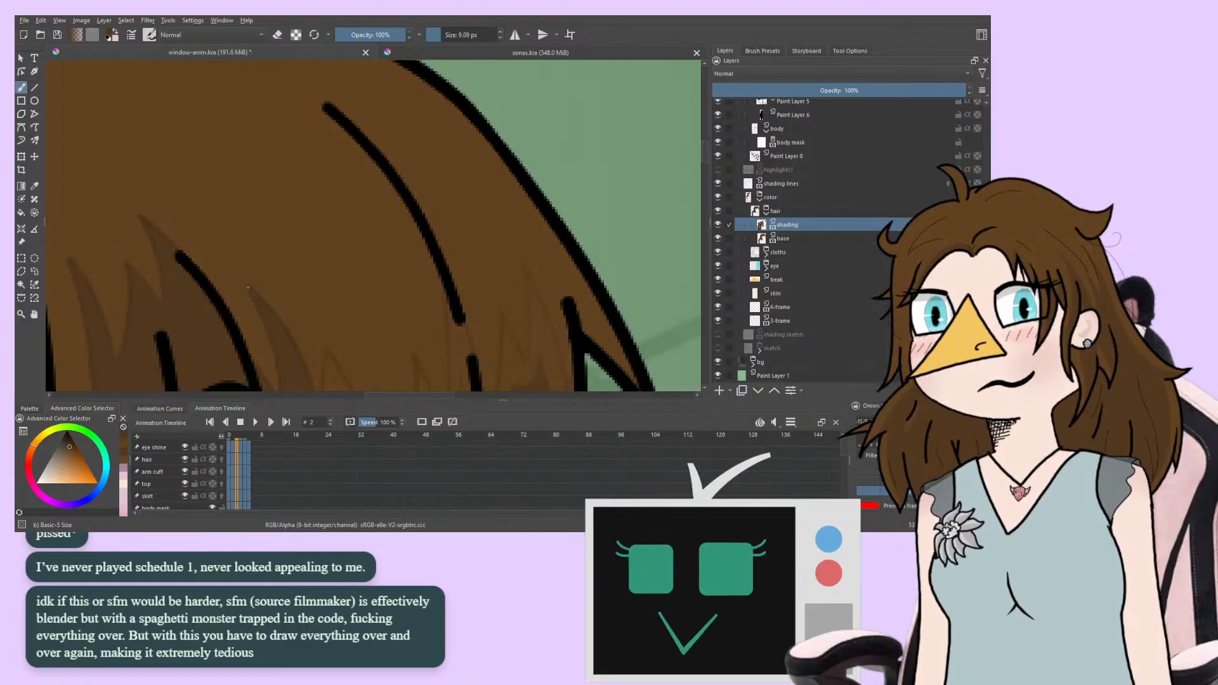
{"action": "key", "text": "e"}
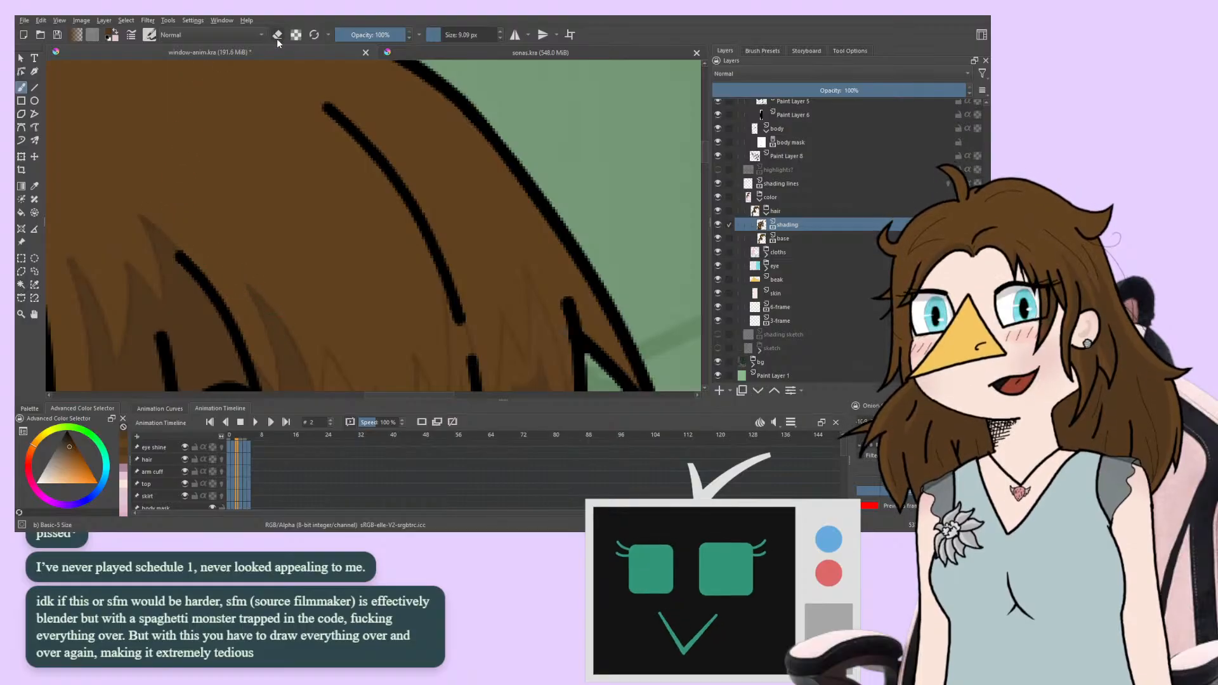
{"action": "mouse_move", "coordinate": [239, 264]}
{"action": "left_mouse_down"}
{"action": "mouse_move", "coordinate": [259, 239]}
{"action": "mouse_move", "coordinate": [177, 177]}
{"action": "mouse_move", "coordinate": [203, 203]}
{"action": "left_mouse_up"}
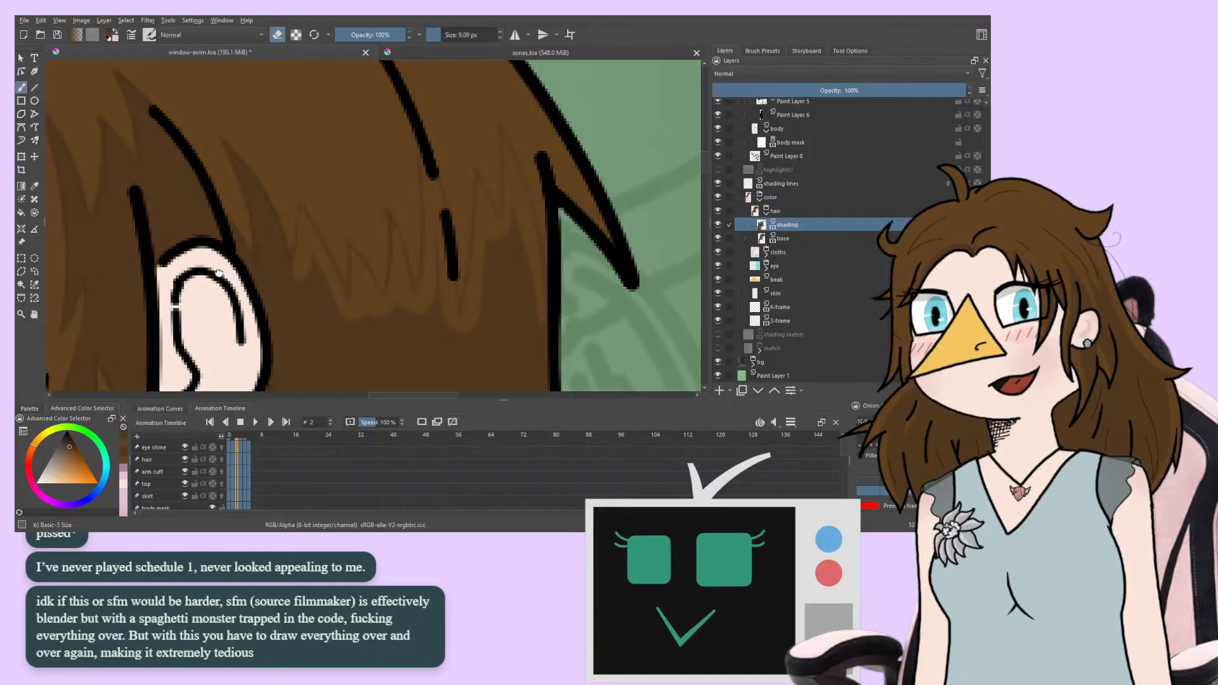
{"action": "left_click_drag", "start_coordinate": [213, 270], "coordinate": [264, 301]}
{"action": "left_click", "coordinate": [276, 35]}
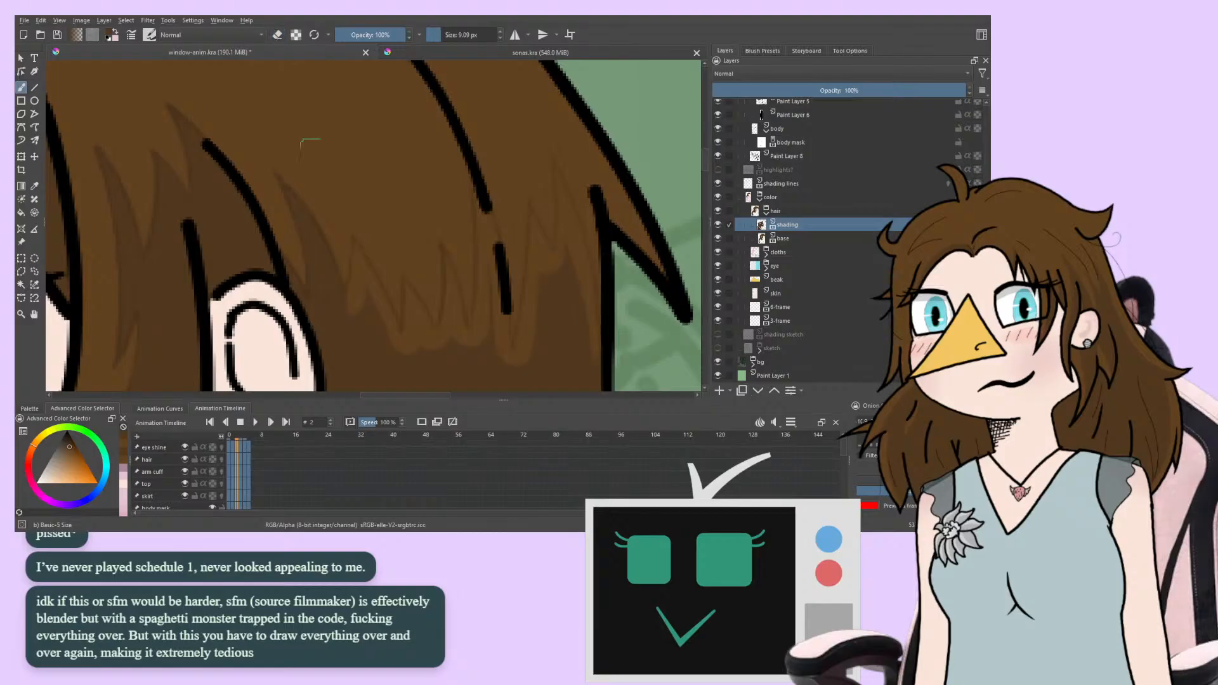
Add a second pointed shading strand further behind the ear on frame 2, sharpening its edges with the eraser
{"action": "left_click_drag", "start_coordinate": [352, 315], "coordinate": [355, 288]}
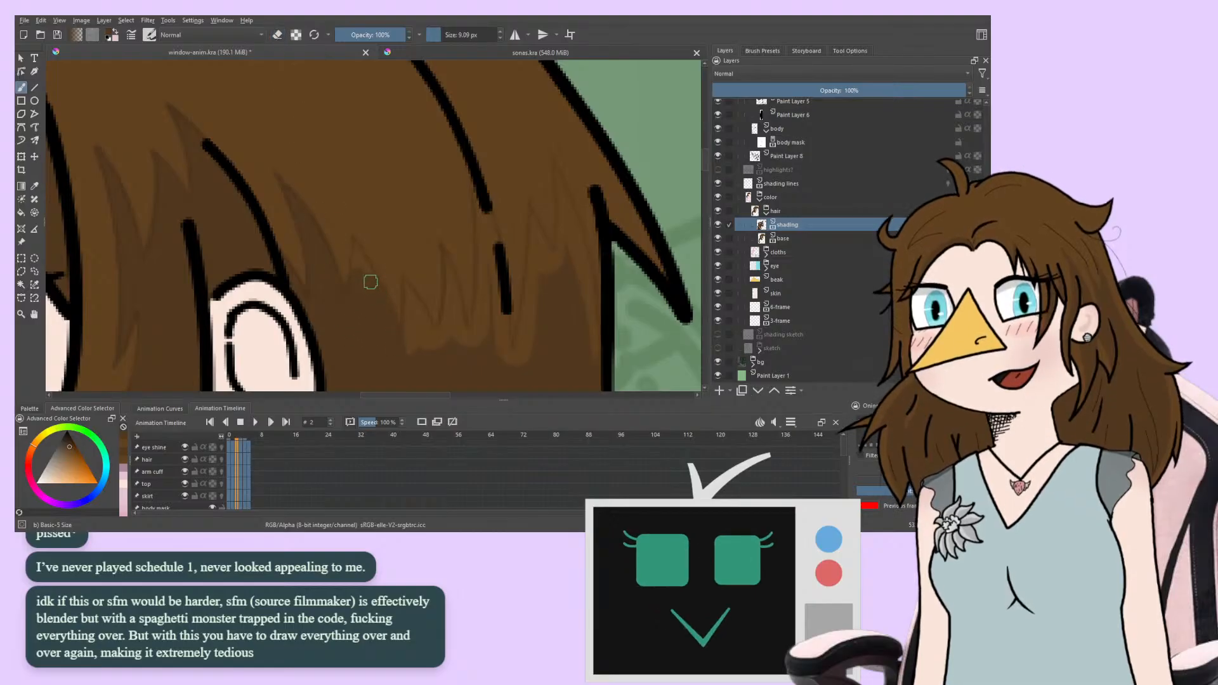
{"action": "left_click_drag", "start_coordinate": [340, 269], "coordinate": [283, 270]}
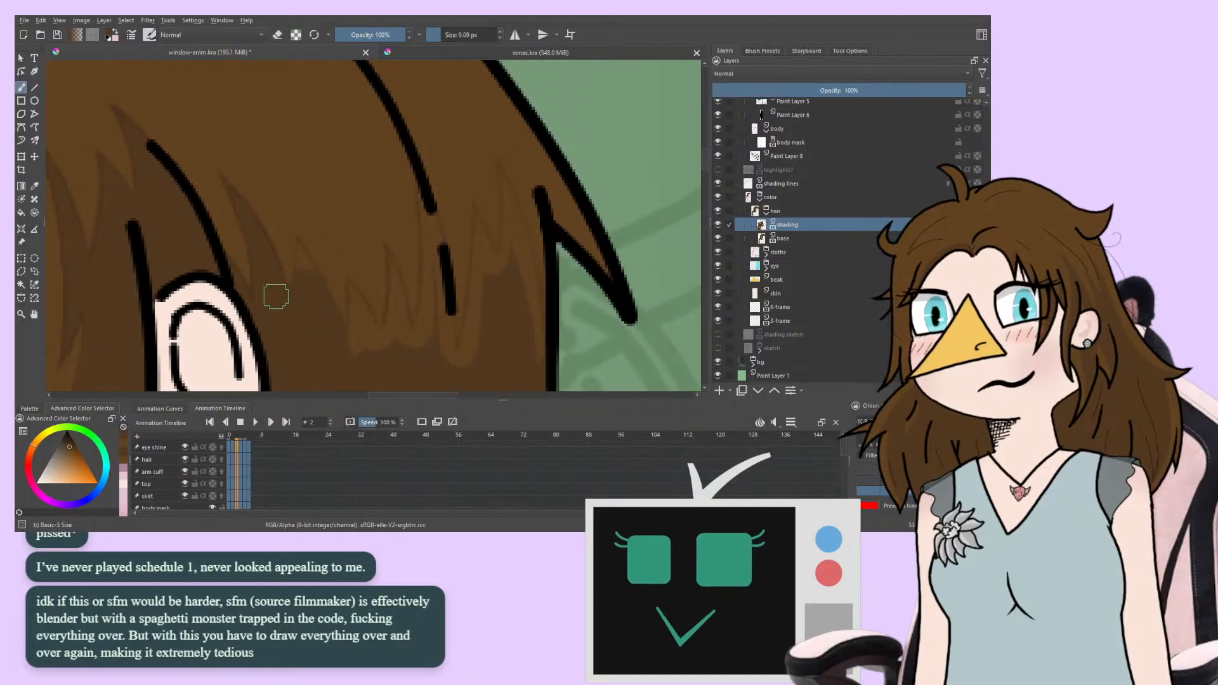
{"action": "left_click_drag", "start_coordinate": [272, 294], "coordinate": [285, 348]}
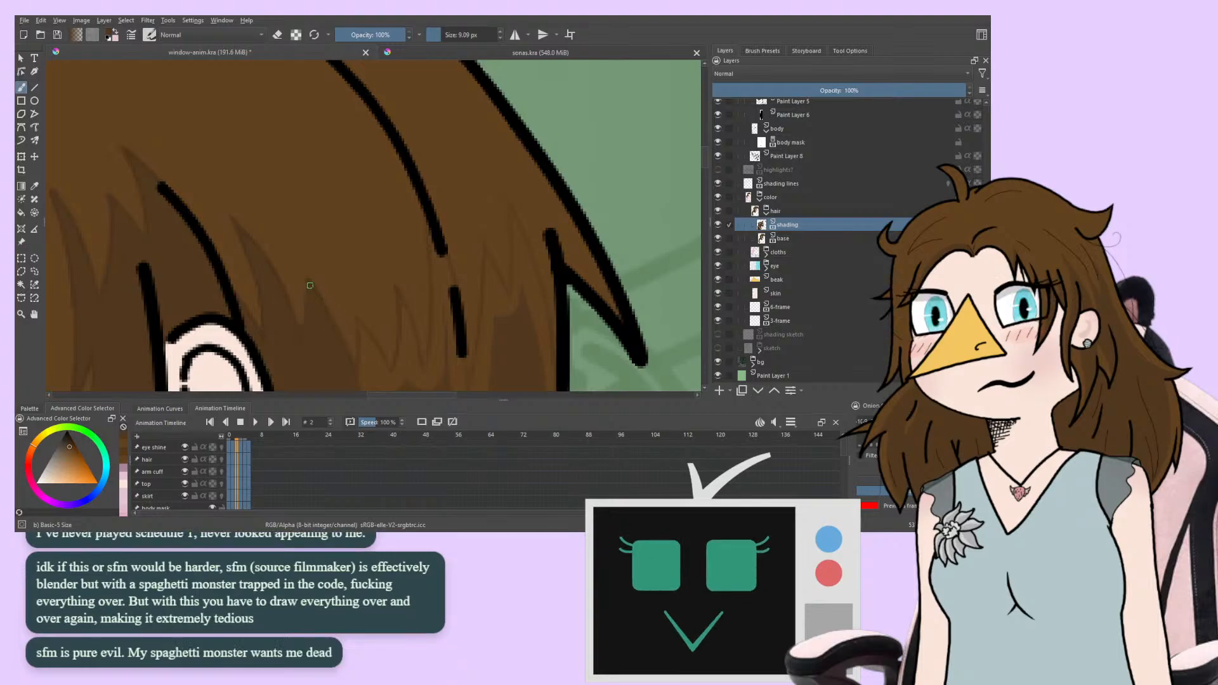
{"action": "key", "text": "e"}
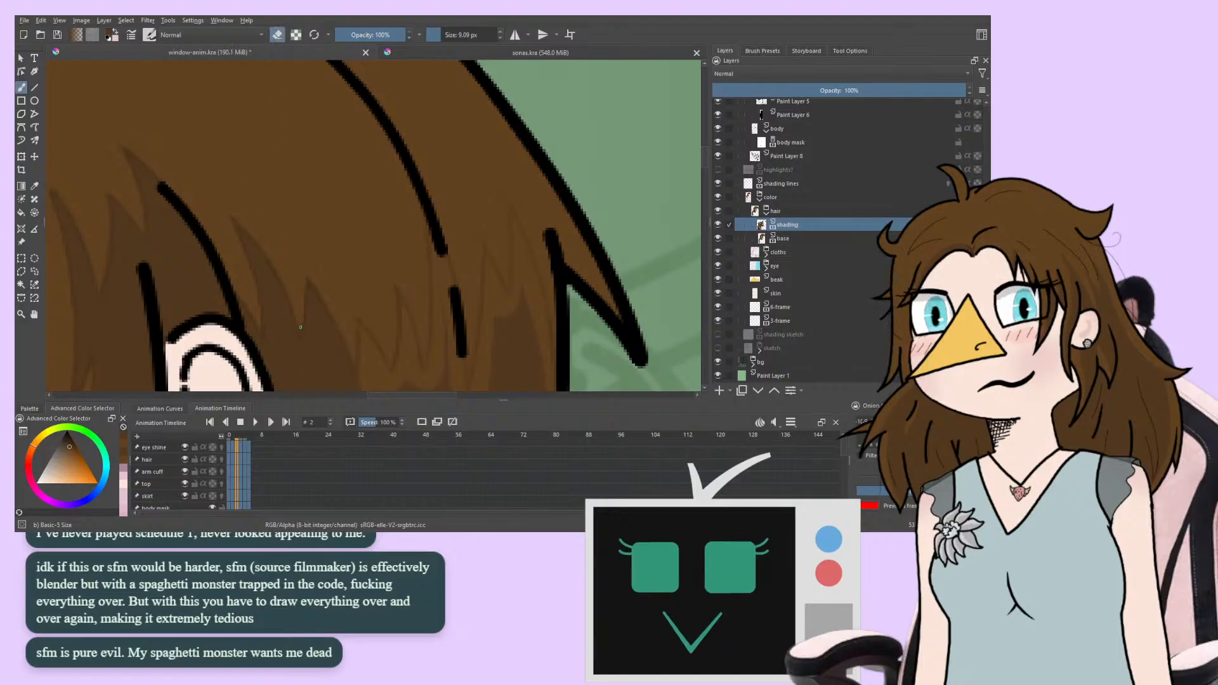
{"action": "left_click_drag", "start_coordinate": [228, 339], "coordinate": [174, 206]}
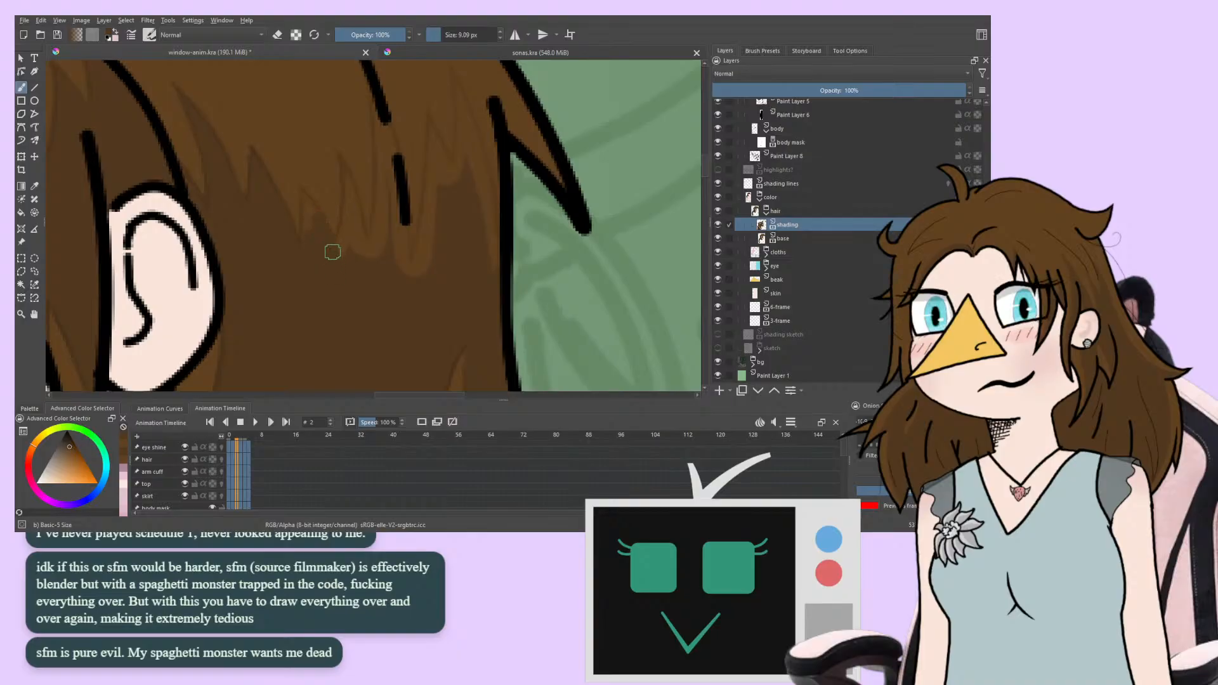
Cover the rounded light patches beside the second strand on frame 2 with further tapered shading
{"action": "left_click_drag", "start_coordinate": [300, 236], "coordinate": [309, 230]}
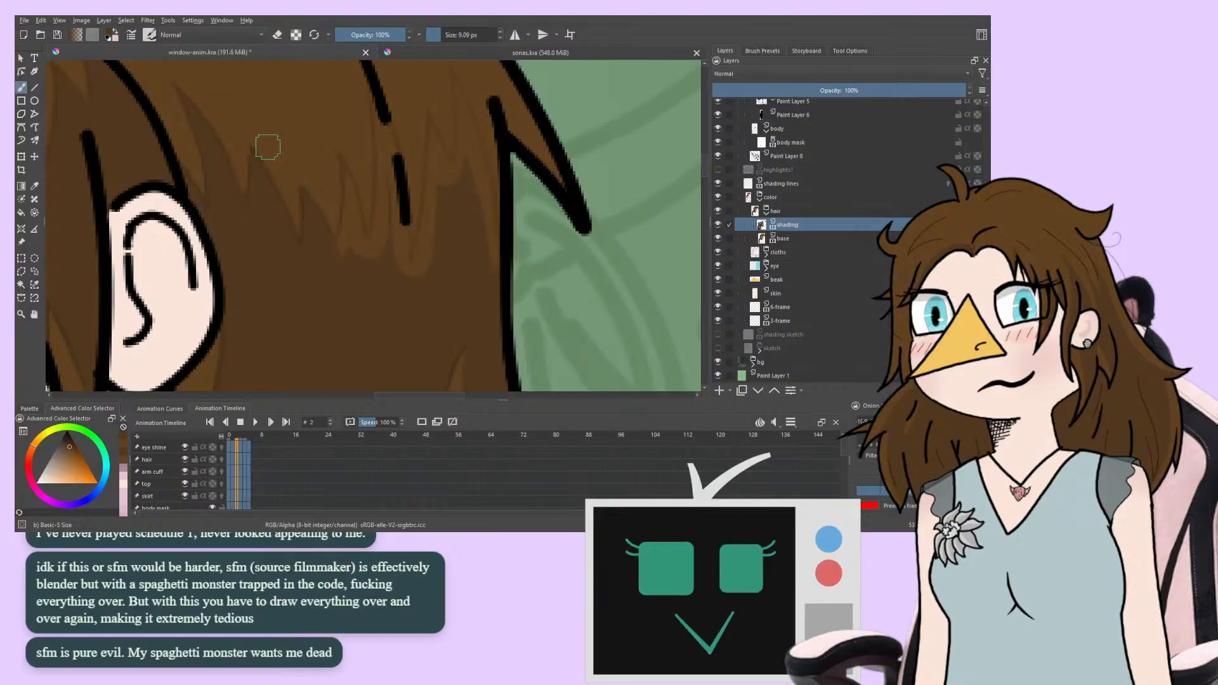
{"action": "key", "text": "ctrl+z"}
{"action": "left_click_drag", "start_coordinate": [292, 265], "coordinate": [242, 252]}
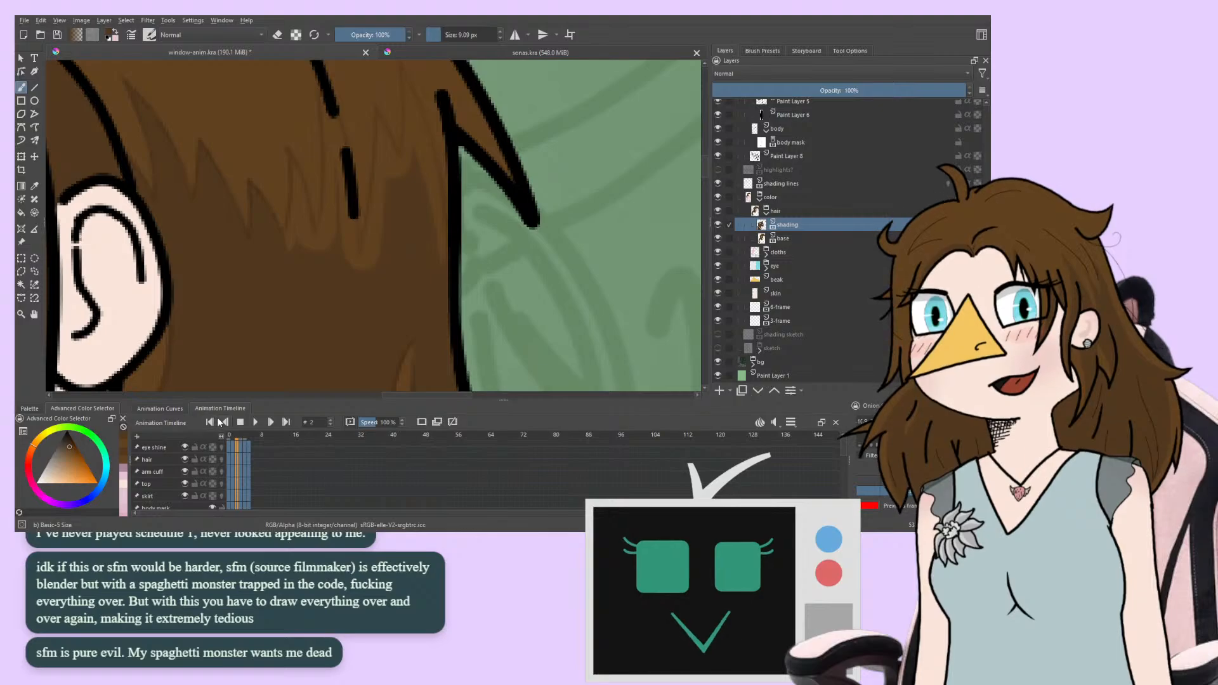
{"action": "left_click_drag", "start_coordinate": [261, 394], "coordinate": [395, 346]}
{"action": "left_click_drag", "start_coordinate": [378, 232], "coordinate": [186, 284]}
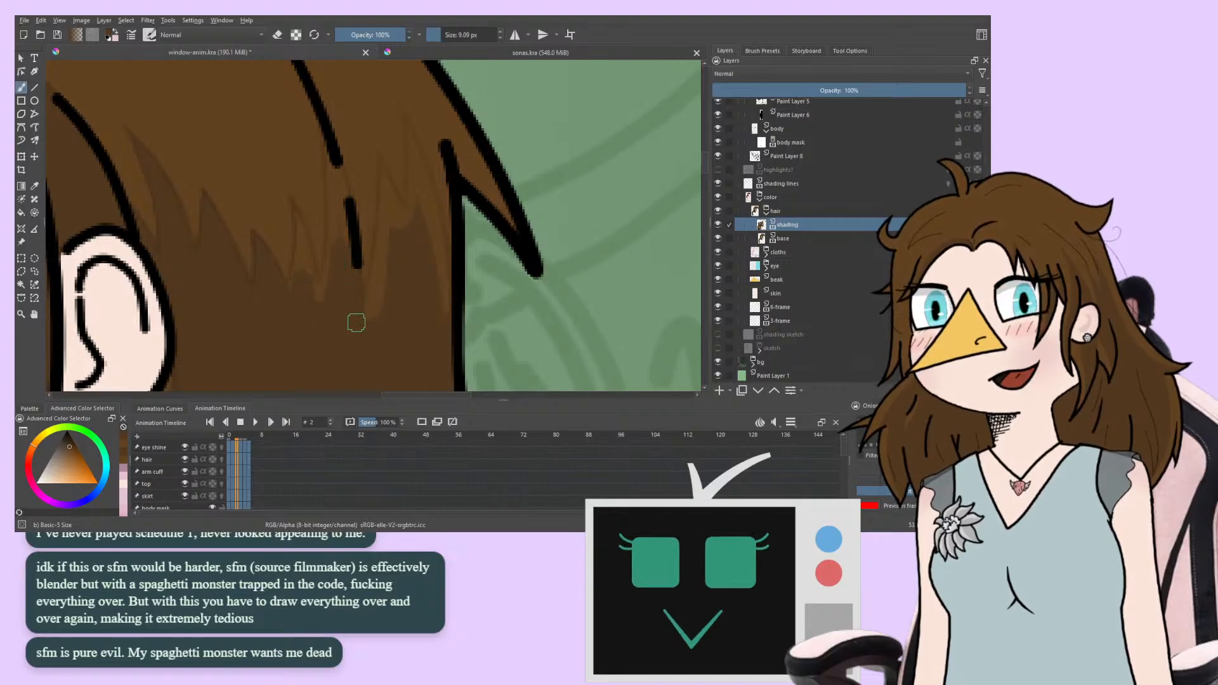
Paint pointed shading strands up to the gap in the dashed hair line on frame 2
{"action": "left_click_drag", "start_coordinate": [266, 364], "coordinate": [250, 411]}
{"action": "left_click_drag", "start_coordinate": [327, 258], "coordinate": [331, 300]}
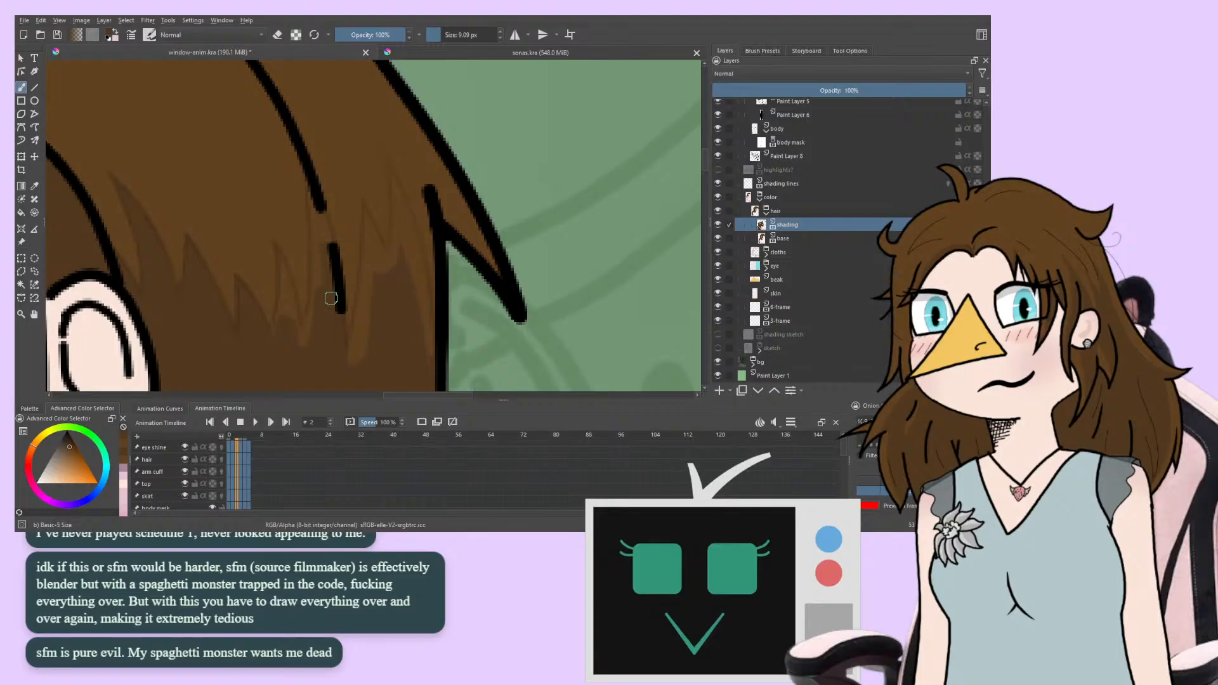
{"action": "left_click_drag", "start_coordinate": [321, 227], "coordinate": [326, 238]}
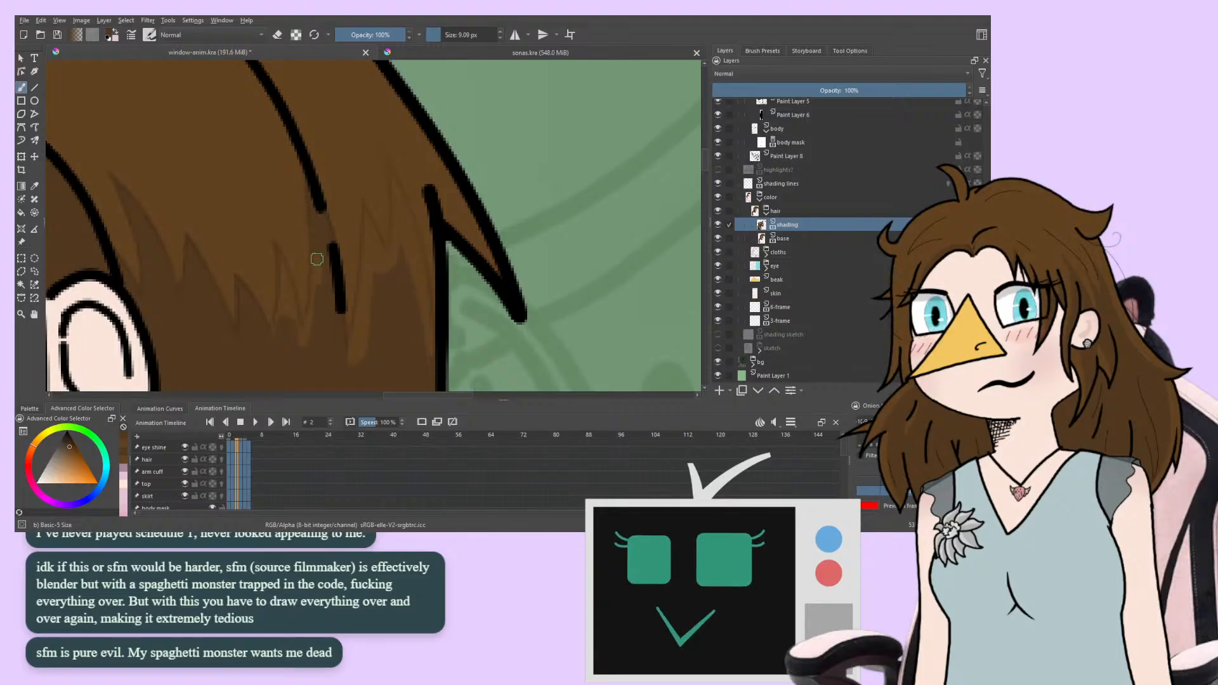
{"action": "left_click_drag", "start_coordinate": [316, 218], "coordinate": [316, 273]}
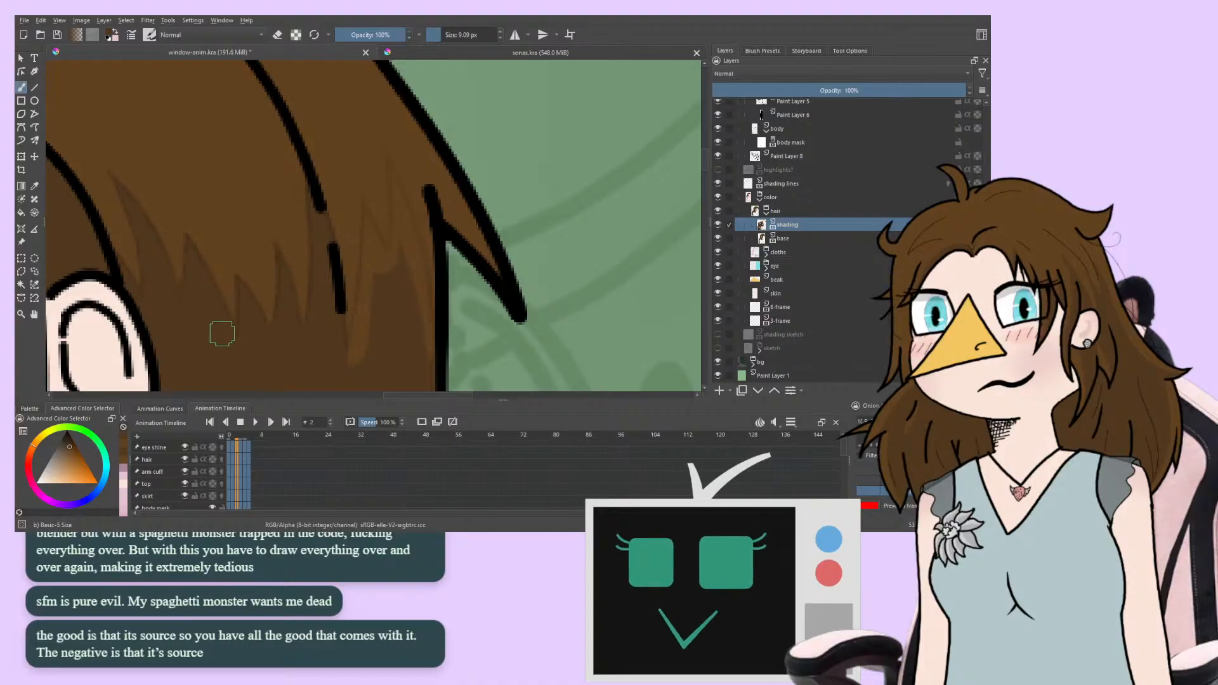
Continue the strand-shaped shading from the dashed hair line to the back outline of the hair on frame 2
{"action": "left_click_drag", "start_coordinate": [244, 319], "coordinate": [182, 310]}
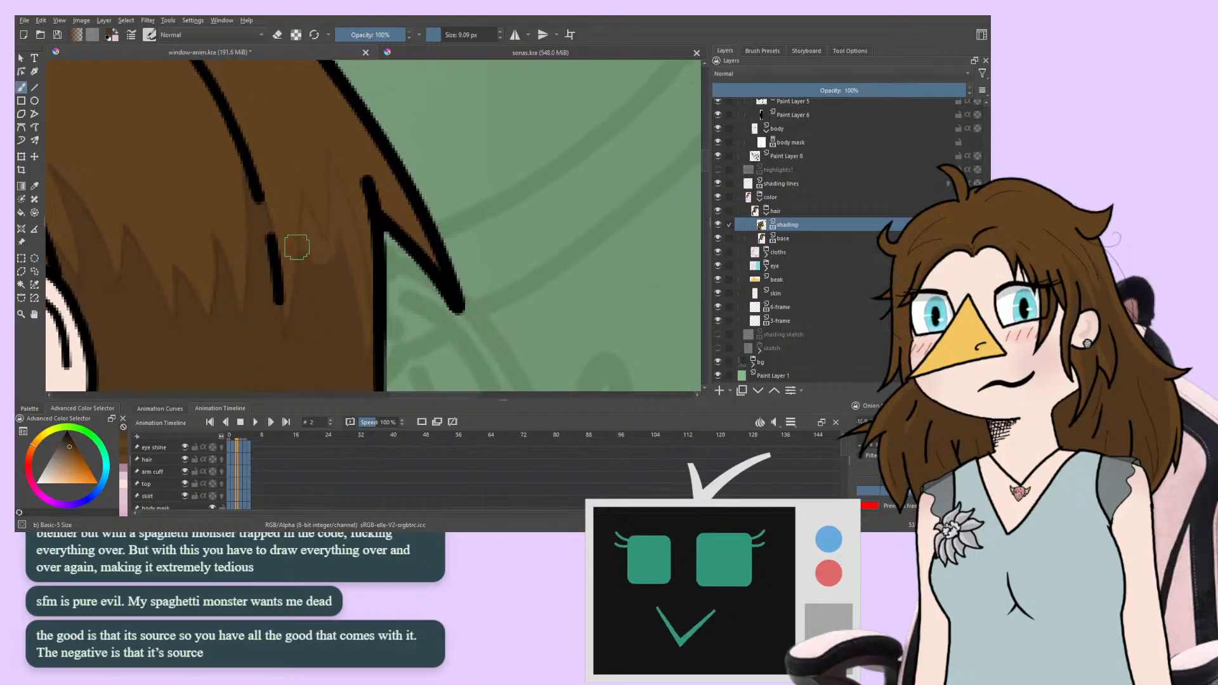
{"action": "left_click_drag", "start_coordinate": [299, 270], "coordinate": [273, 329]}
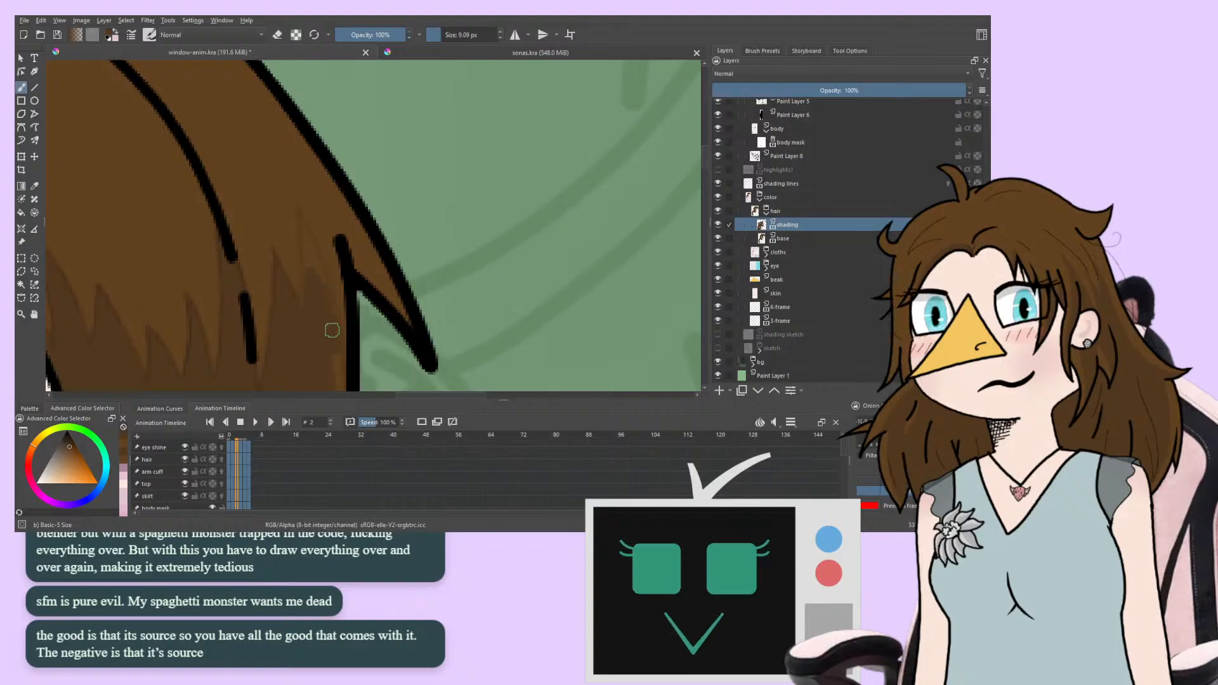
{"action": "mouse_move", "coordinate": [332, 353]}
{"action": "left_mouse_down"}
{"action": "mouse_move", "coordinate": [324, 214]}
{"action": "mouse_move", "coordinate": [334, 288]}
{"action": "left_mouse_up"}
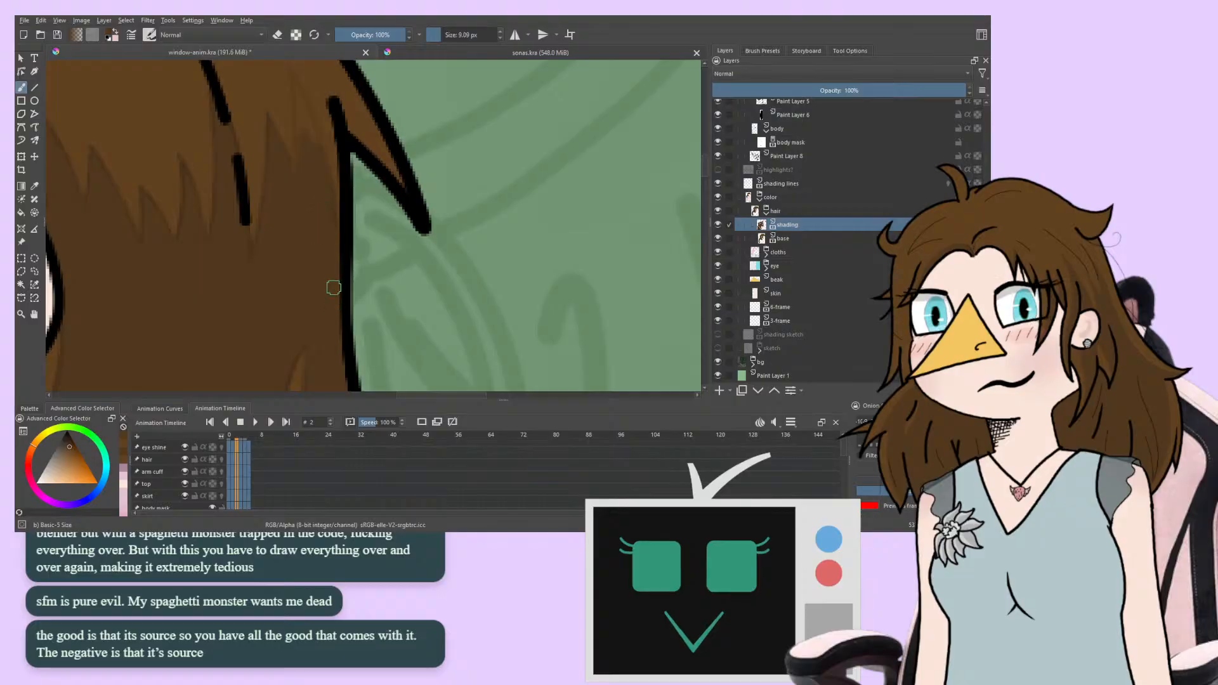
Refine the pointed shading tips between the dashed hair line and the back outline of the hair on frame 2
{"action": "left_click_drag", "start_coordinate": [299, 201], "coordinate": [291, 318]}
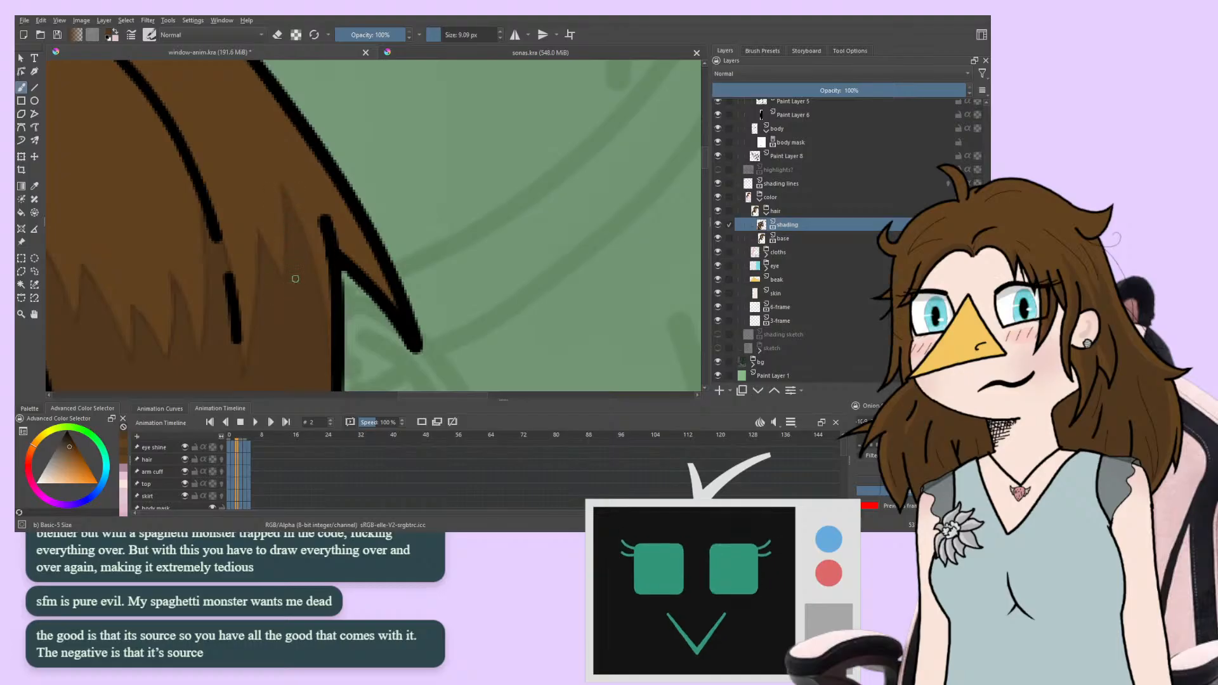
{"action": "left_click_drag", "start_coordinate": [241, 281], "coordinate": [231, 294]}
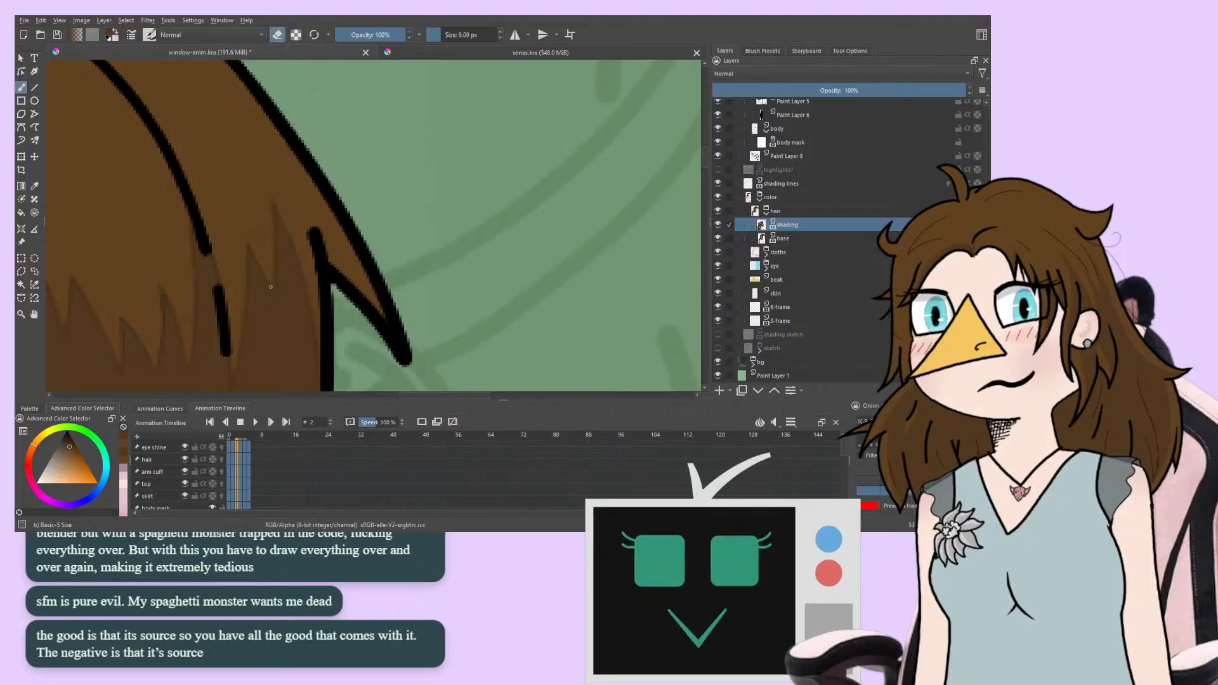
{"action": "left_click", "coordinate": [278, 35]}
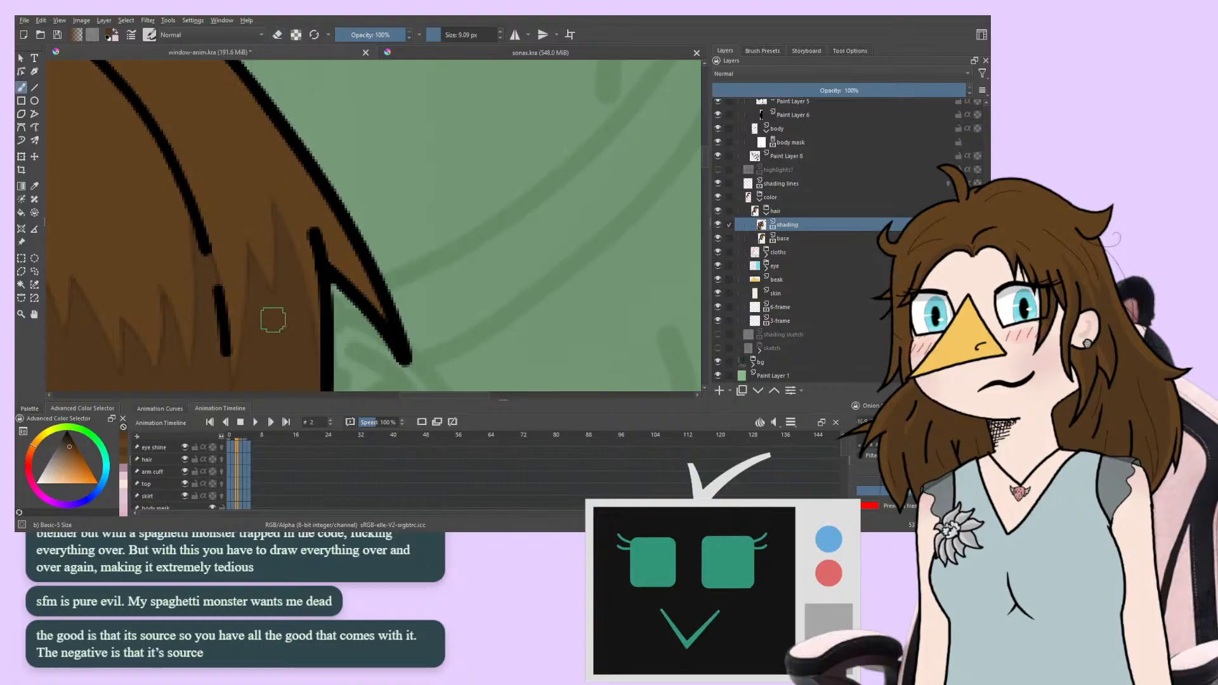
{"action": "mouse_move", "coordinate": [248, 246]}
{"action": "left_mouse_down"}
{"action": "mouse_move", "coordinate": [275, 87]}
{"action": "mouse_move", "coordinate": [283, 104]}
{"action": "left_mouse_up"}
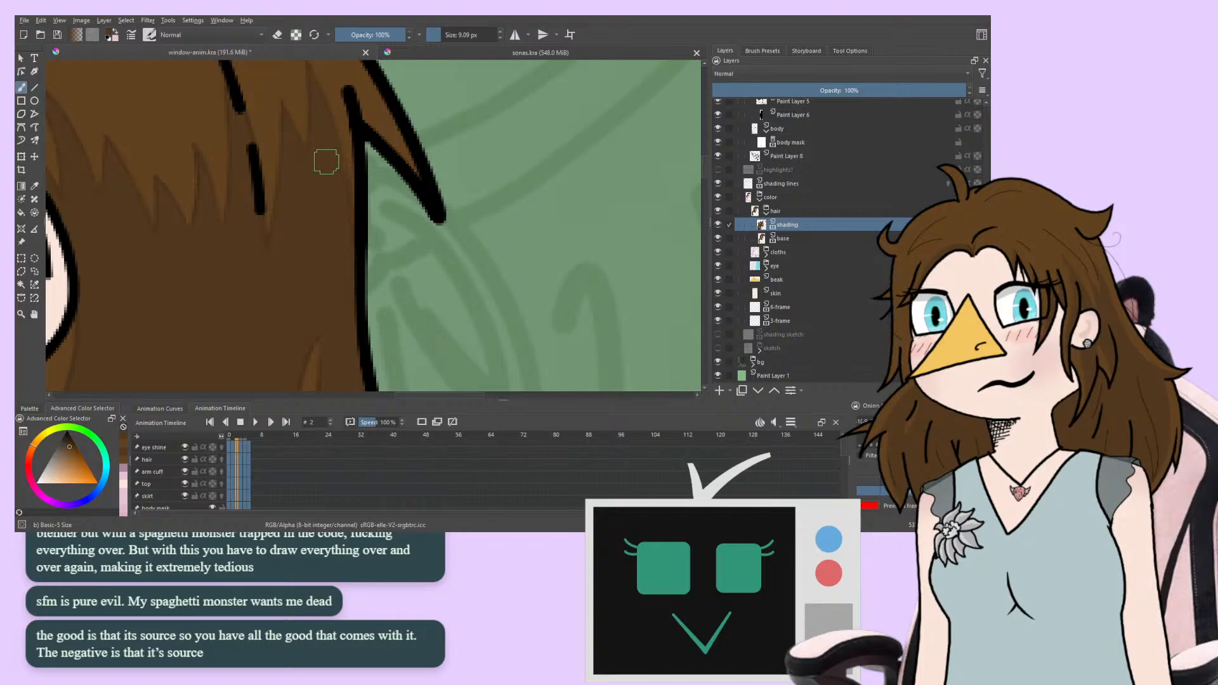
{"action": "left_click_drag", "start_coordinate": [279, 248], "coordinate": [315, 343]}
{"action": "left_click_drag", "start_coordinate": [196, 361], "coordinate": [285, 326]}
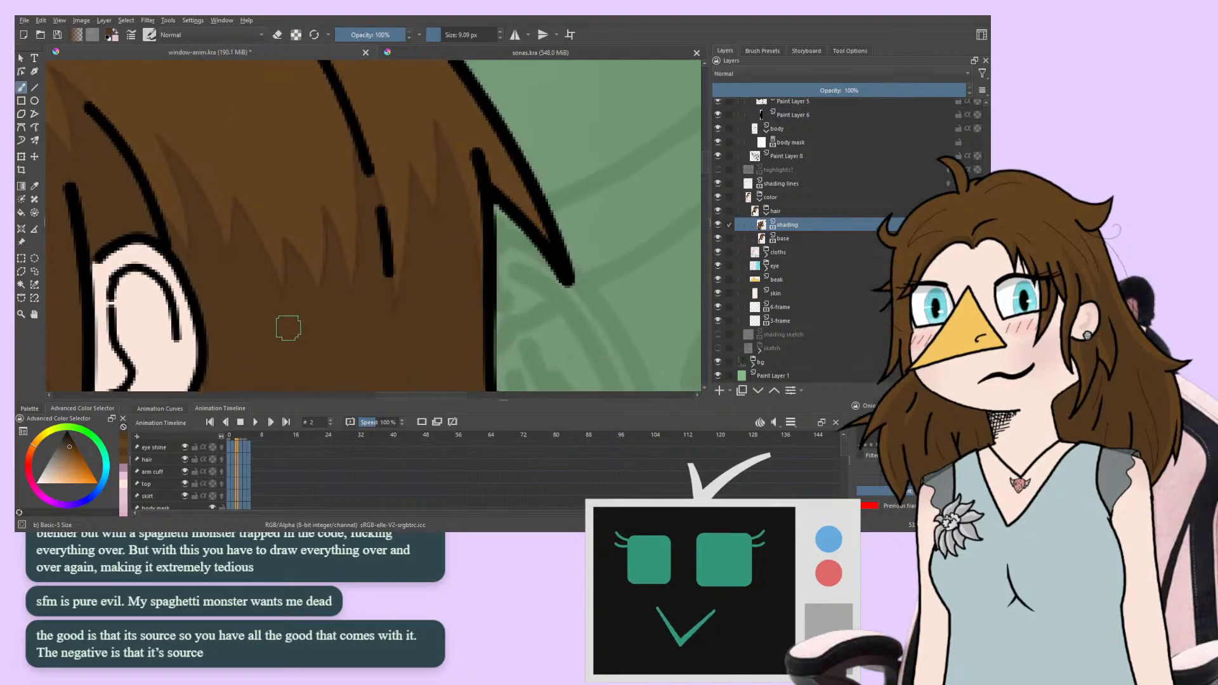
Paint tapered shading strands between the dashed hair line and the back outline of the hair on frame 4
{"action": "key", "text": "Right"}
{"action": "key", "text": "Right"}
{"action": "left_click_drag", "start_coordinate": [230, 380], "coordinate": [248, 267]}
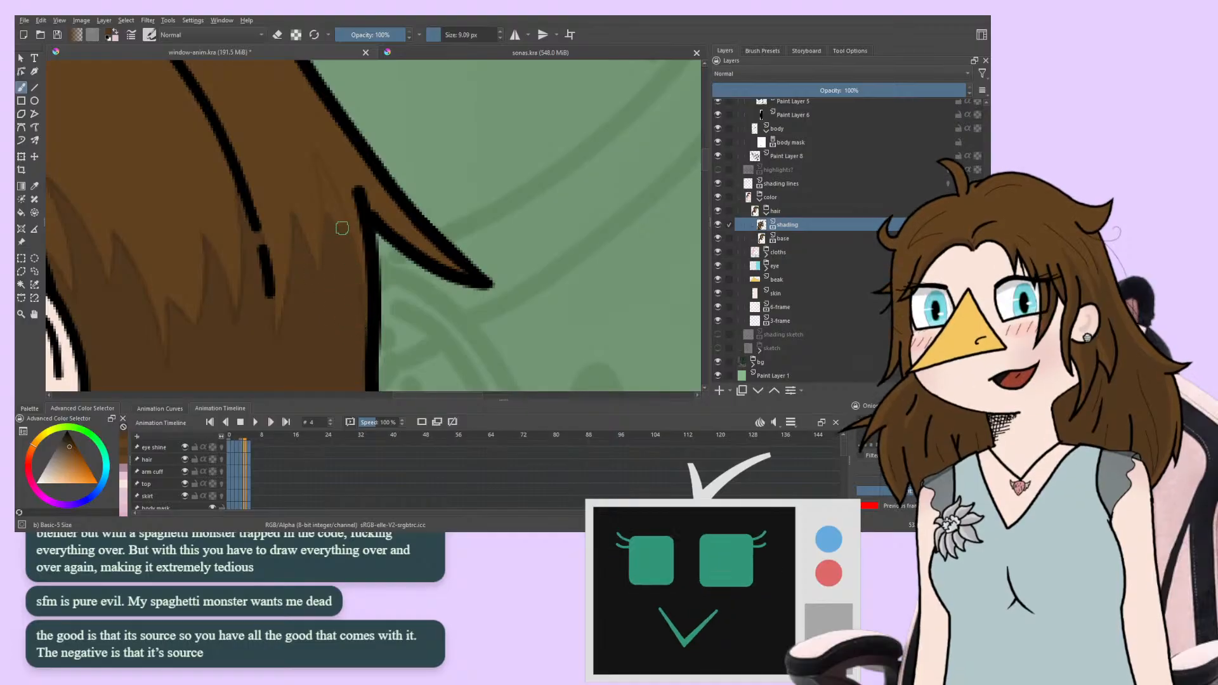
{"action": "left_click_drag", "start_coordinate": [299, 291], "coordinate": [290, 372]}
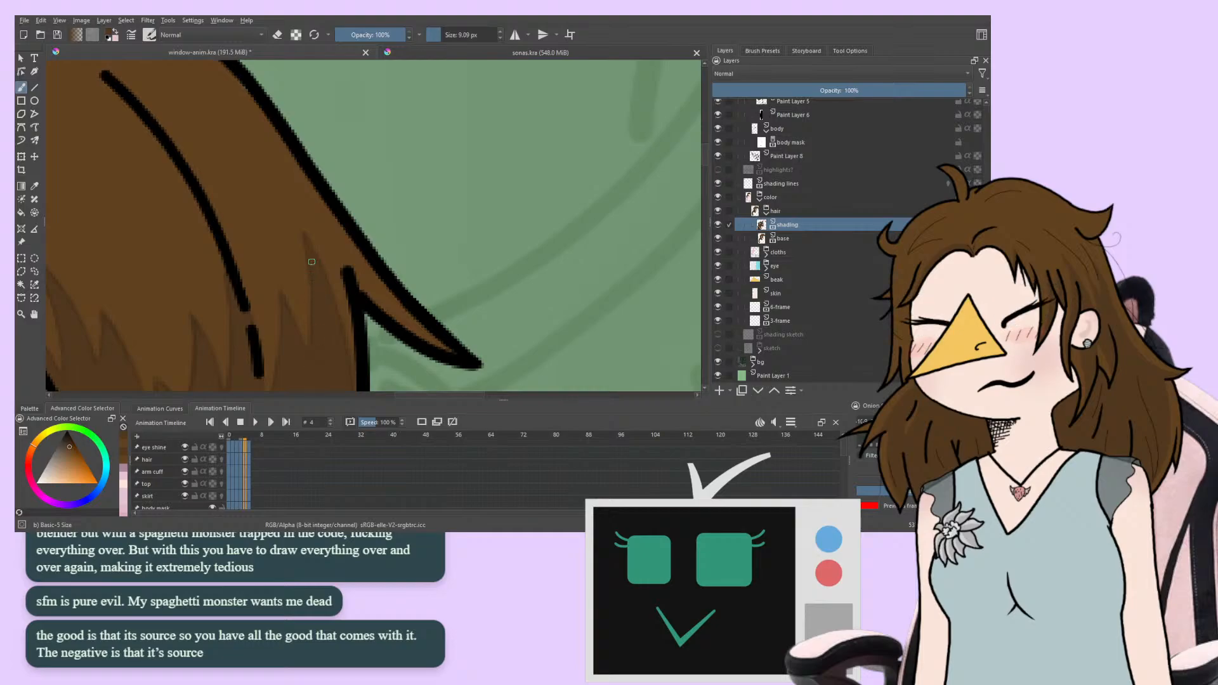
{"action": "left_click_drag", "start_coordinate": [318, 321], "coordinate": [416, 286]}
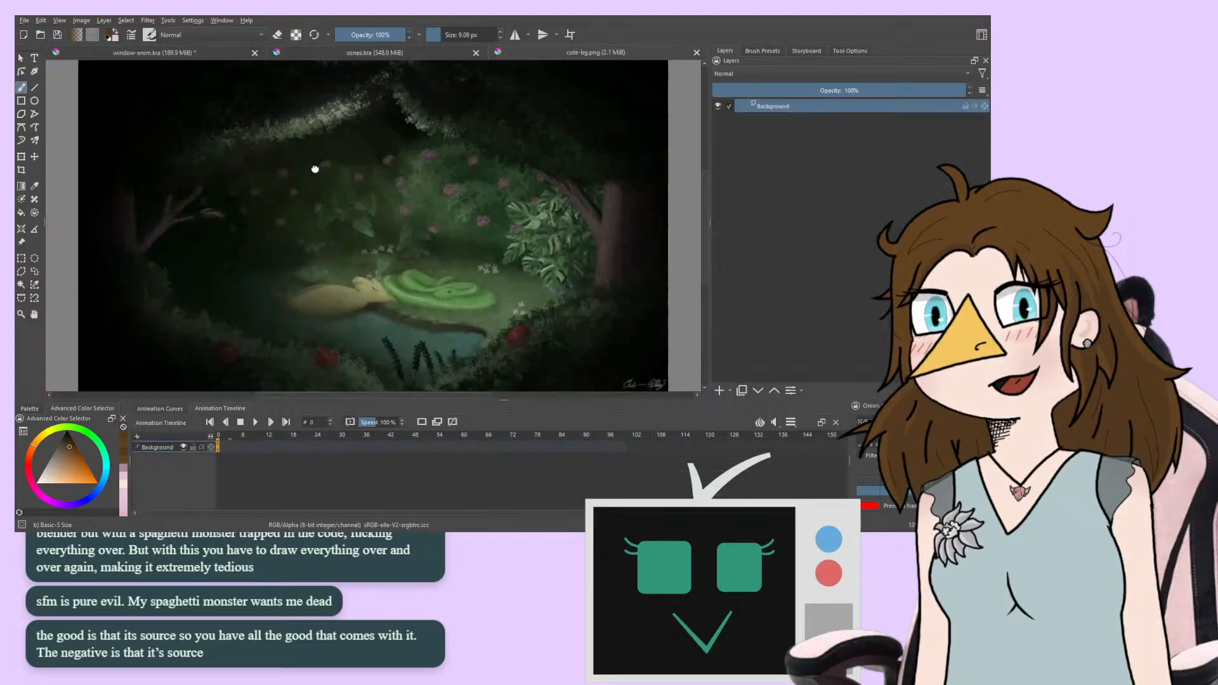
Examine the forest painting cute-bg.png around the sleeping creatures and the pond, and close the image
{"action": "mouse_move", "coordinate": [171, 263]}
{"action": "left_mouse_down"}
{"action": "mouse_move", "coordinate": [275, 226]}
{"action": "mouse_move", "coordinate": [184, 246]}
{"action": "mouse_move", "coordinate": [187, 255]}
{"action": "mouse_move", "coordinate": [179, 234]}
{"action": "mouse_move", "coordinate": [159, 246]}
{"action": "left_mouse_up"}
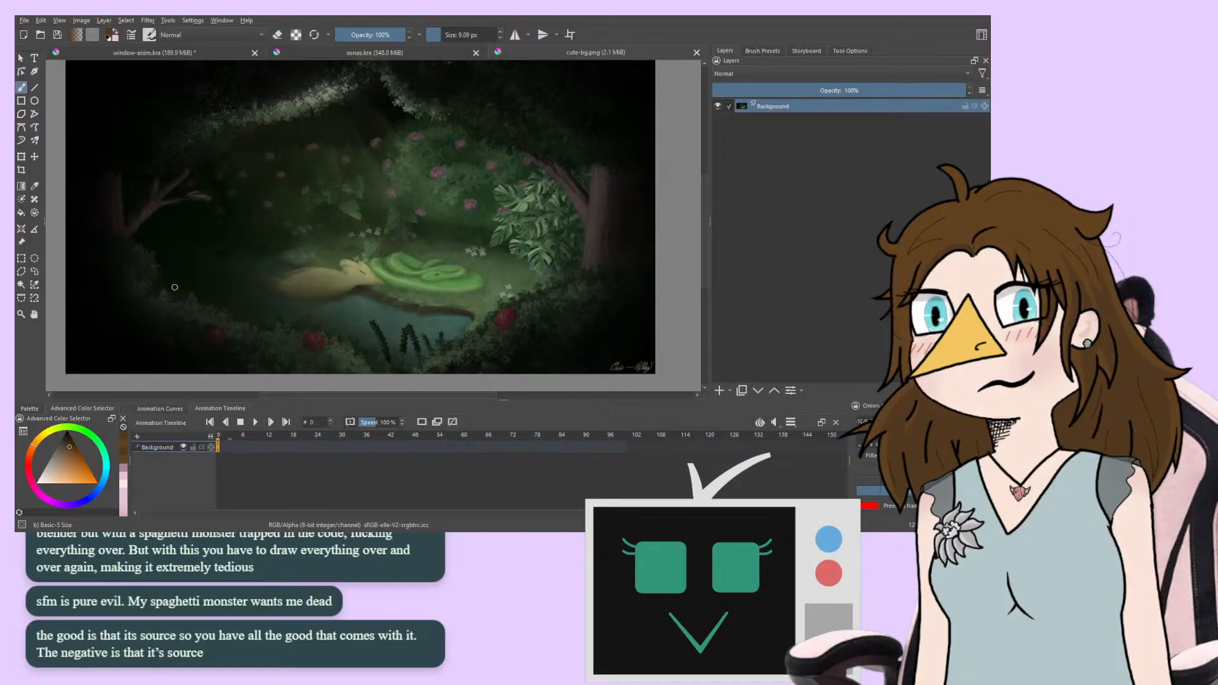
{"action": "left_click_drag", "start_coordinate": [199, 225], "coordinate": [221, 224]}
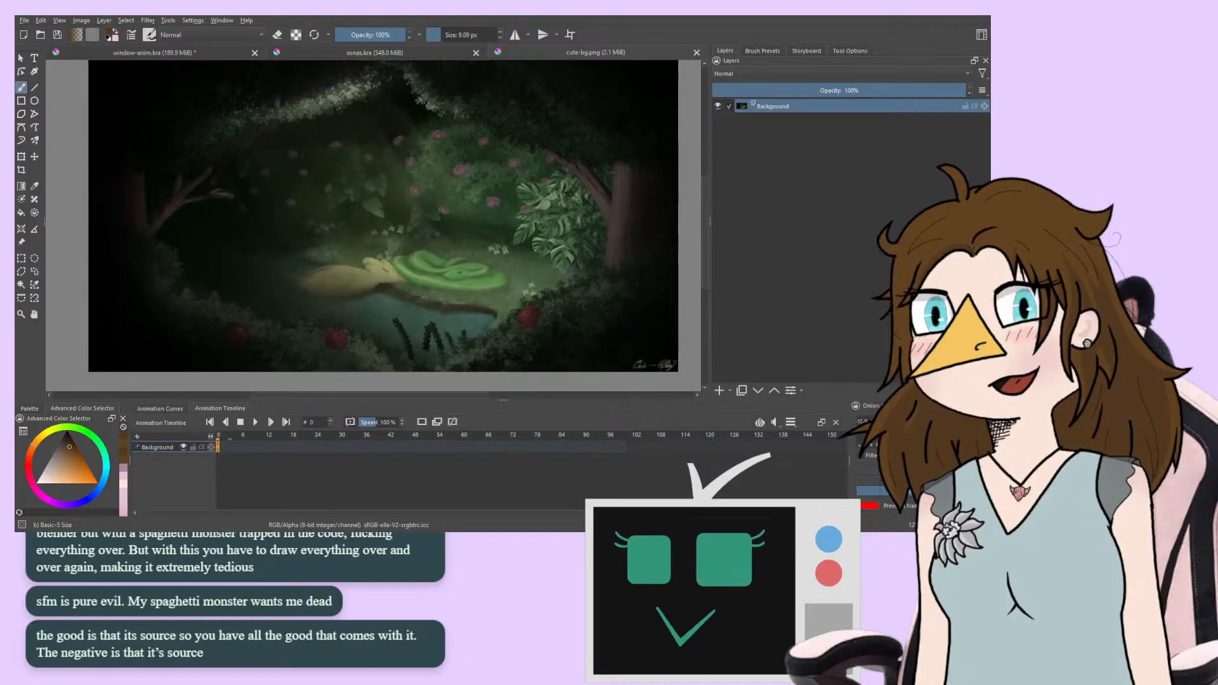
{"action": "scroll", "coordinate": [70, 242], "scroll_direction": "up", "scroll_amount": 1}
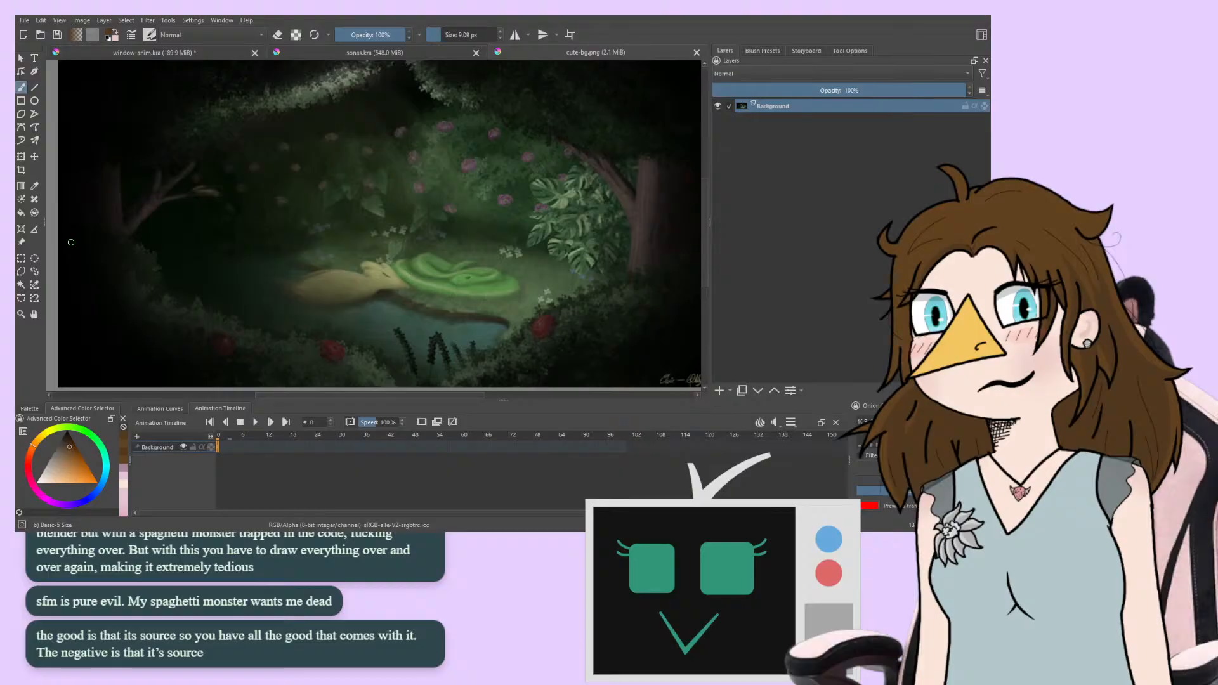
{"action": "key", "text": "ctrl+plus"}
{"action": "key", "text": "ctrl+plus"}
{"action": "mouse_move", "coordinate": [151, 287]}
{"action": "left_mouse_down"}
{"action": "mouse_move", "coordinate": [177, 182]}
{"action": "mouse_move", "coordinate": [169, 192]}
{"action": "left_mouse_up"}
{"action": "mouse_move", "coordinate": [148, 271]}
{"action": "left_mouse_down"}
{"action": "mouse_move", "coordinate": [89, 254]}
{"action": "mouse_move", "coordinate": [185, 212]}
{"action": "mouse_move", "coordinate": [216, 320]}
{"action": "left_mouse_up"}
{"action": "key", "text": "ctrl+minus"}
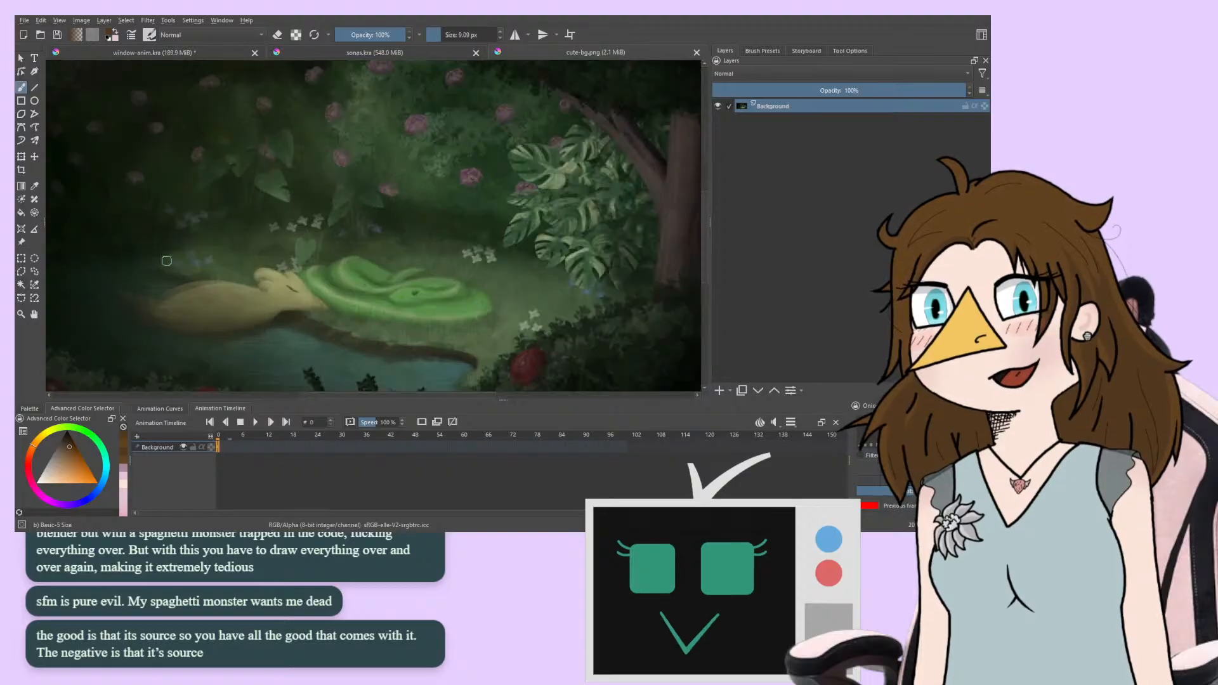
{"action": "scroll", "coordinate": [166, 261], "scroll_direction": "down", "scroll_amount": 3}
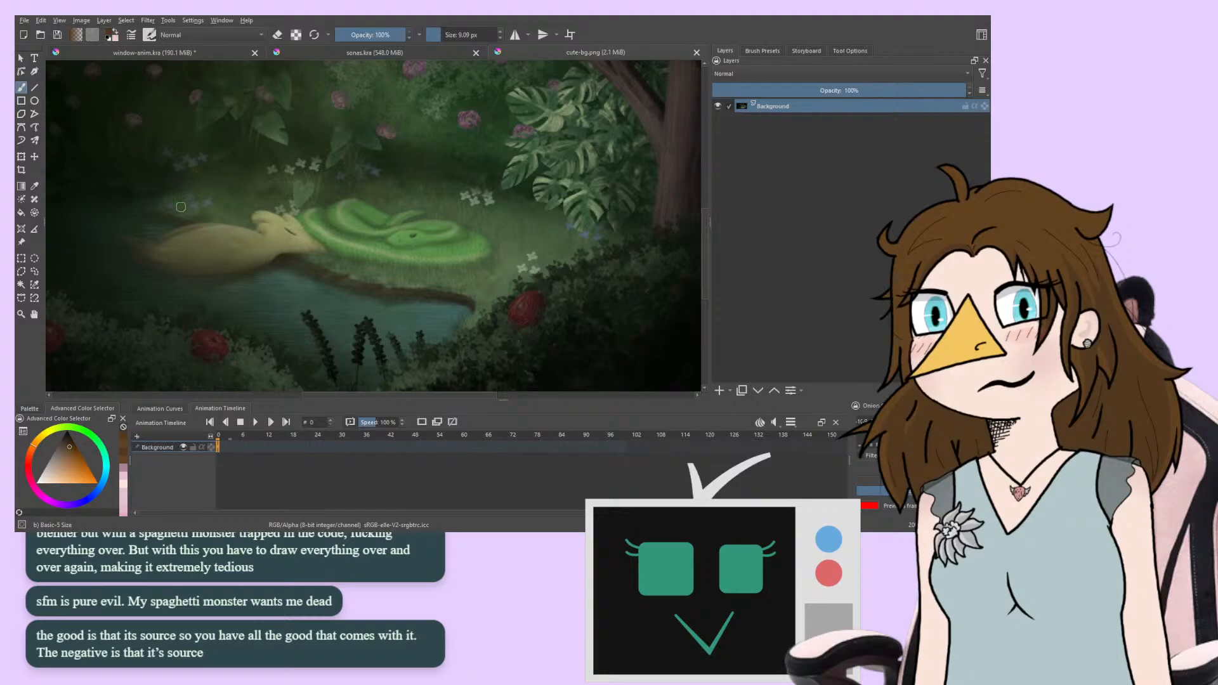
{"action": "left_click_drag", "start_coordinate": [238, 205], "coordinate": [279, 254]}
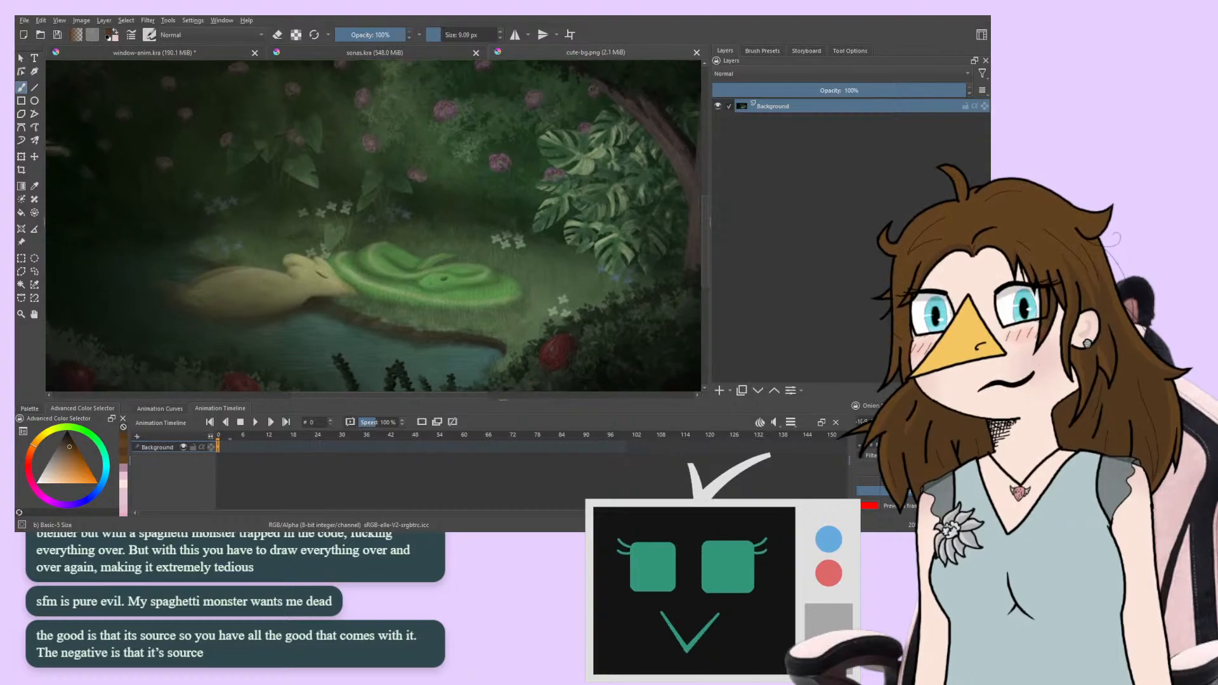
{"action": "left_click", "coordinate": [696, 53]}
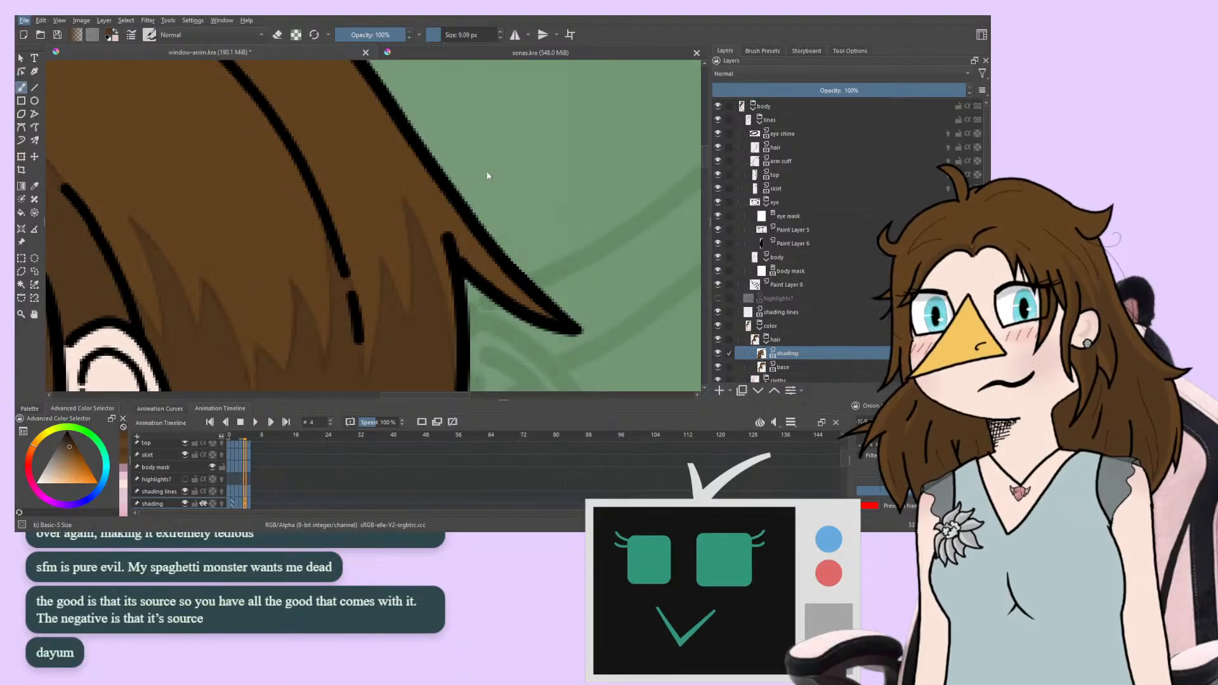
{"action": "left_click_drag", "start_coordinate": [278, 244], "coordinate": [288, 258]}
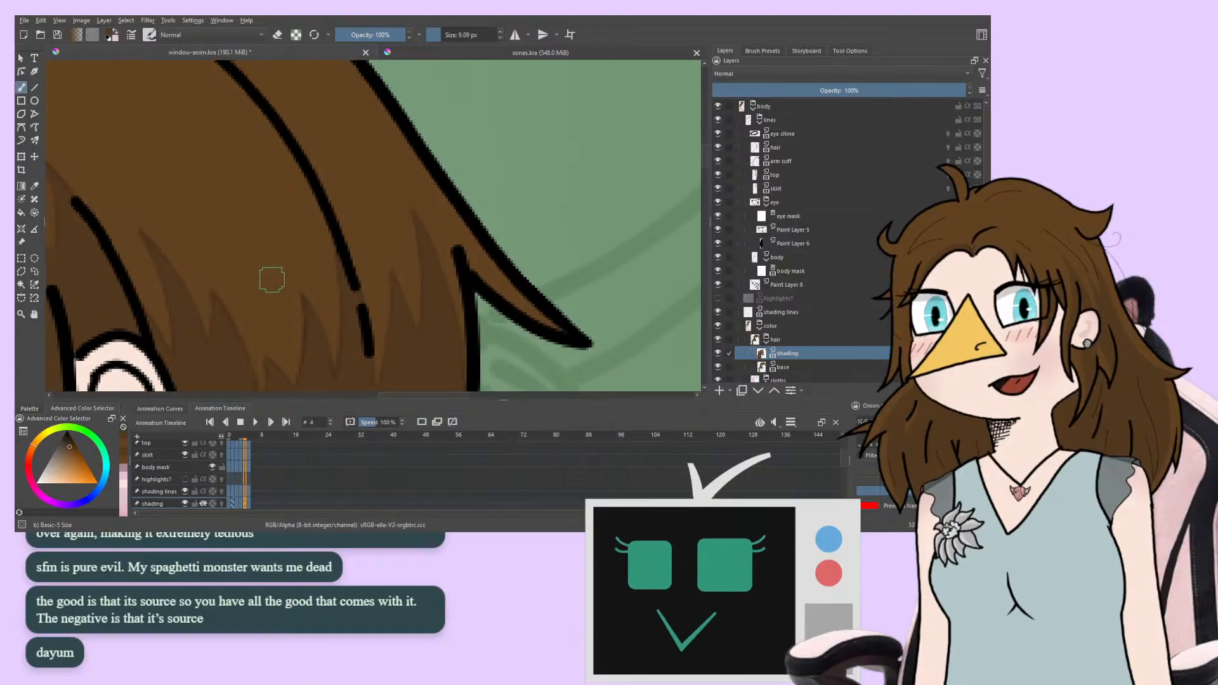
{"action": "left_click_drag", "start_coordinate": [266, 277], "coordinate": [406, 298]}
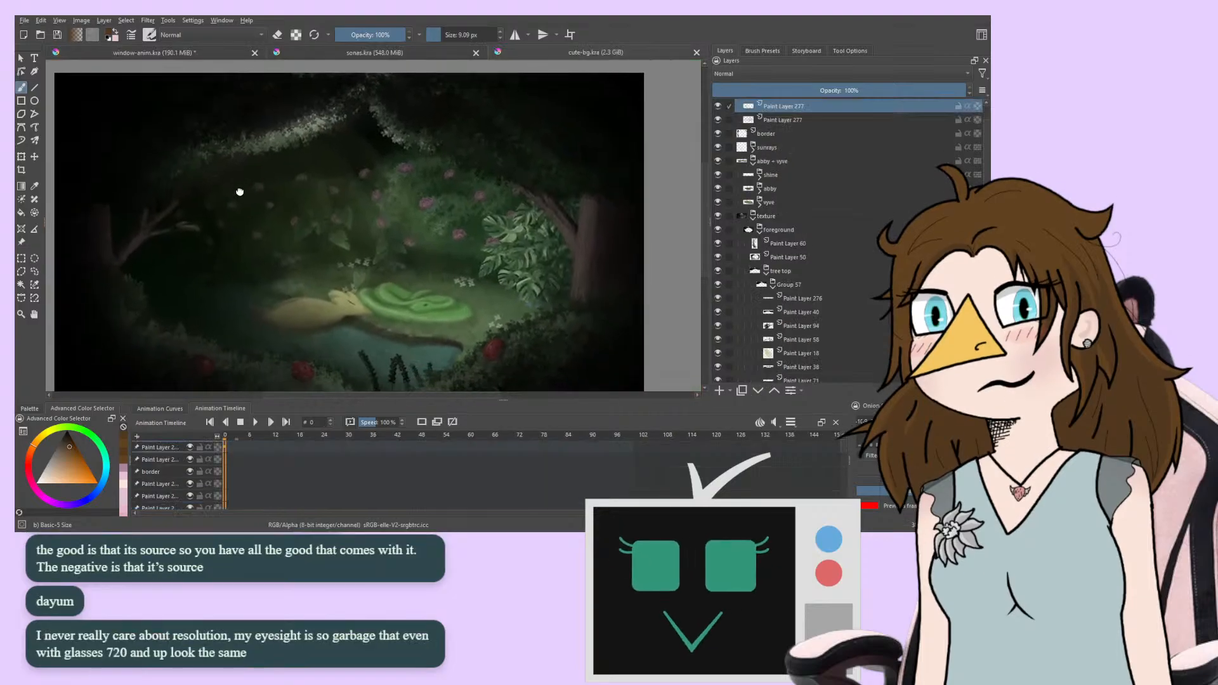
Examine the layered painting cute-bg.kra up close, from the background flowers to the sleeping creatures and the pond
{"action": "key", "text": "1"}
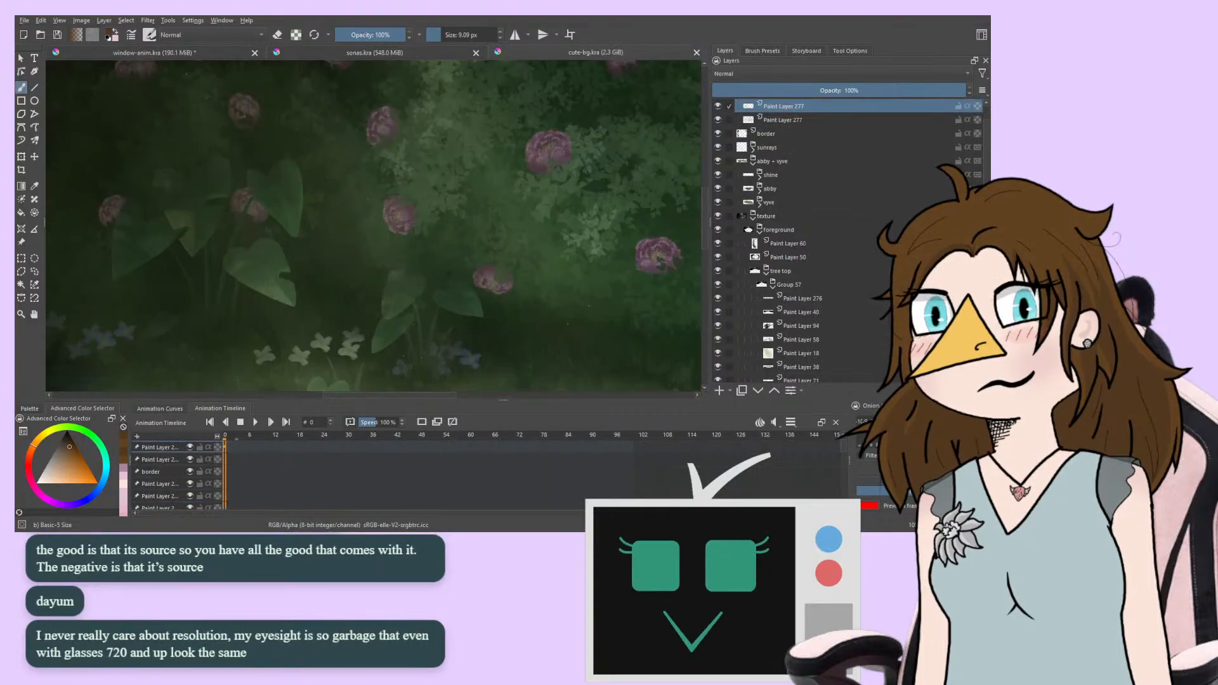
{"action": "left_click_drag", "start_coordinate": [250, 286], "coordinate": [225, 70]}
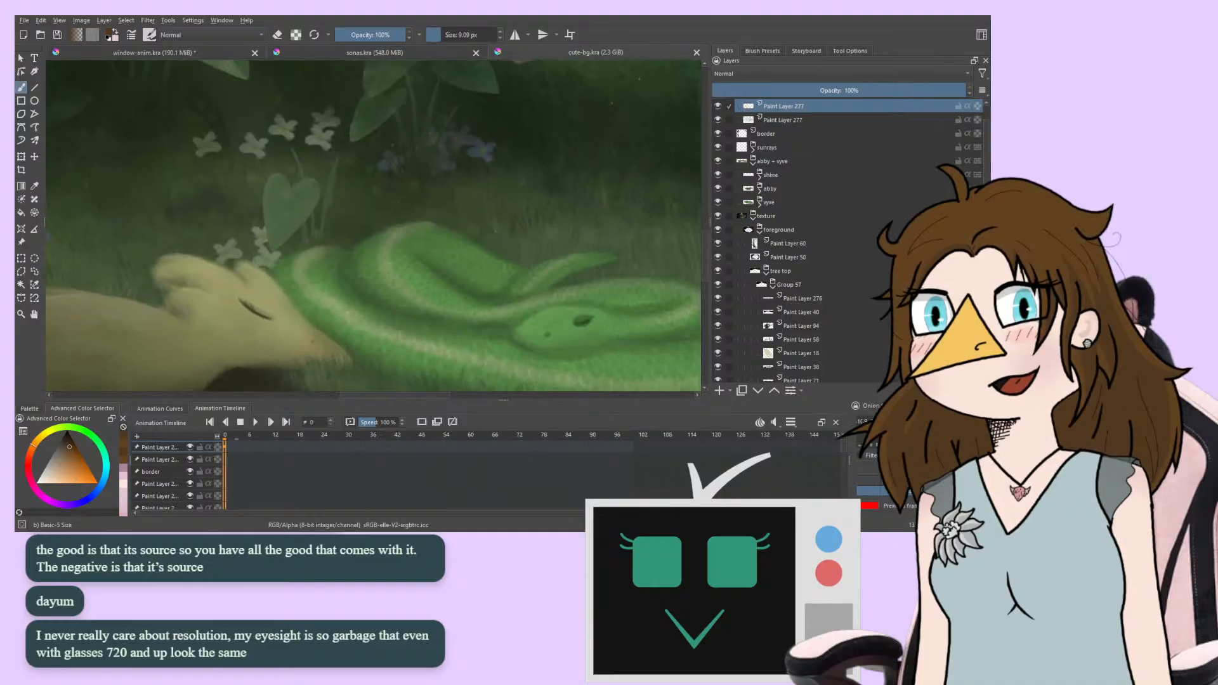
{"action": "scroll", "coordinate": [231, 198], "scroll_direction": "down", "scroll_amount": 3}
{"action": "key", "text": "minus"}
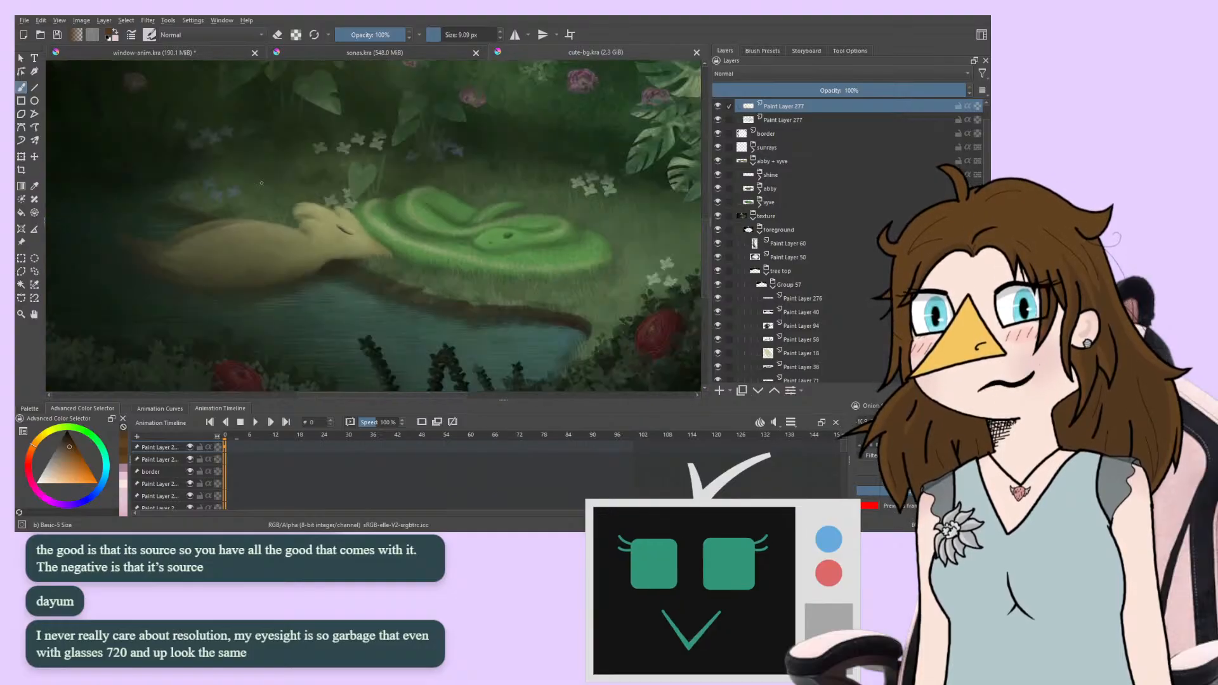
{"action": "key", "text": "plus"}
{"action": "left_click_drag", "start_coordinate": [259, 259], "coordinate": [125, 223]}
{"action": "key", "text": "minus"}
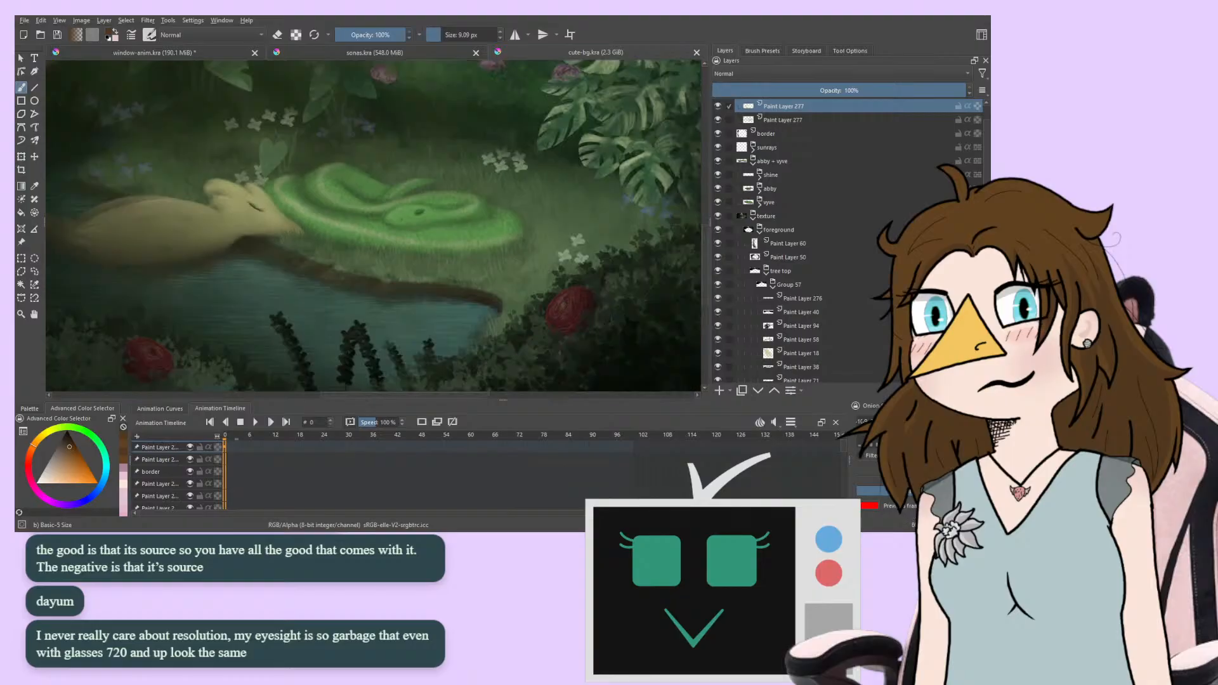
{"action": "left_click_drag", "start_coordinate": [197, 277], "coordinate": [287, 228]}
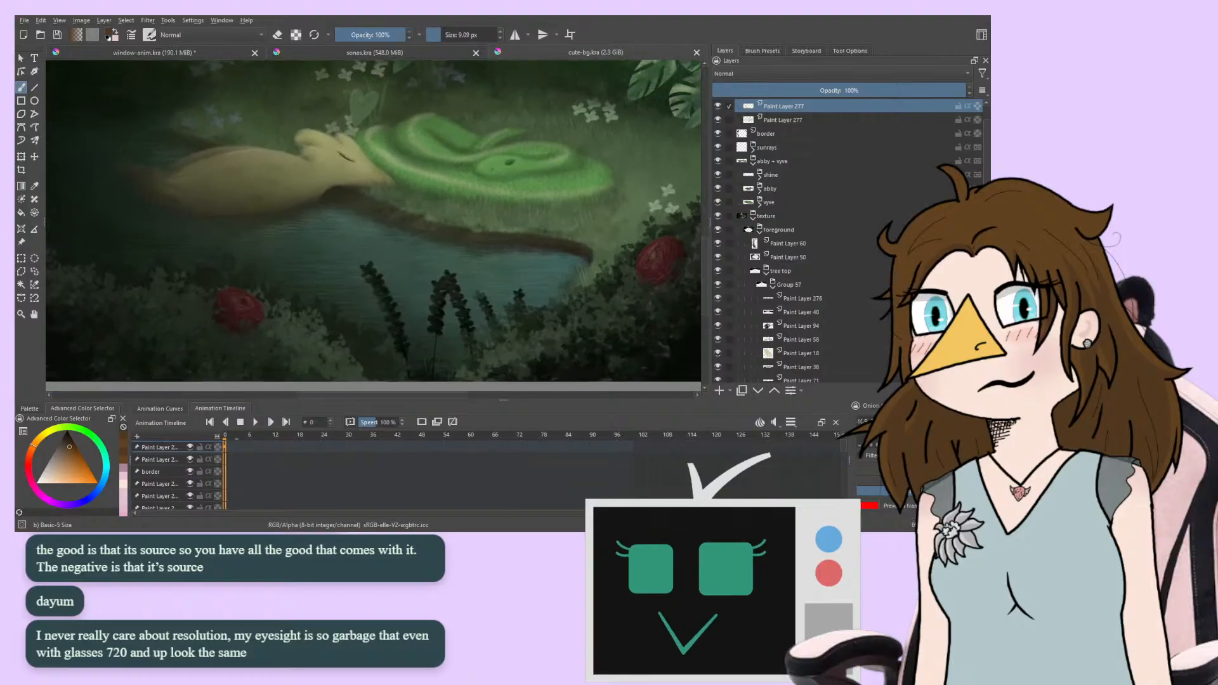
Examine the sleeping characters, the pond and the foreground foliage up close in the cute-bg.kra painting
{"action": "scroll", "coordinate": [152, 233], "scroll_direction": "up", "scroll_amount": 6}
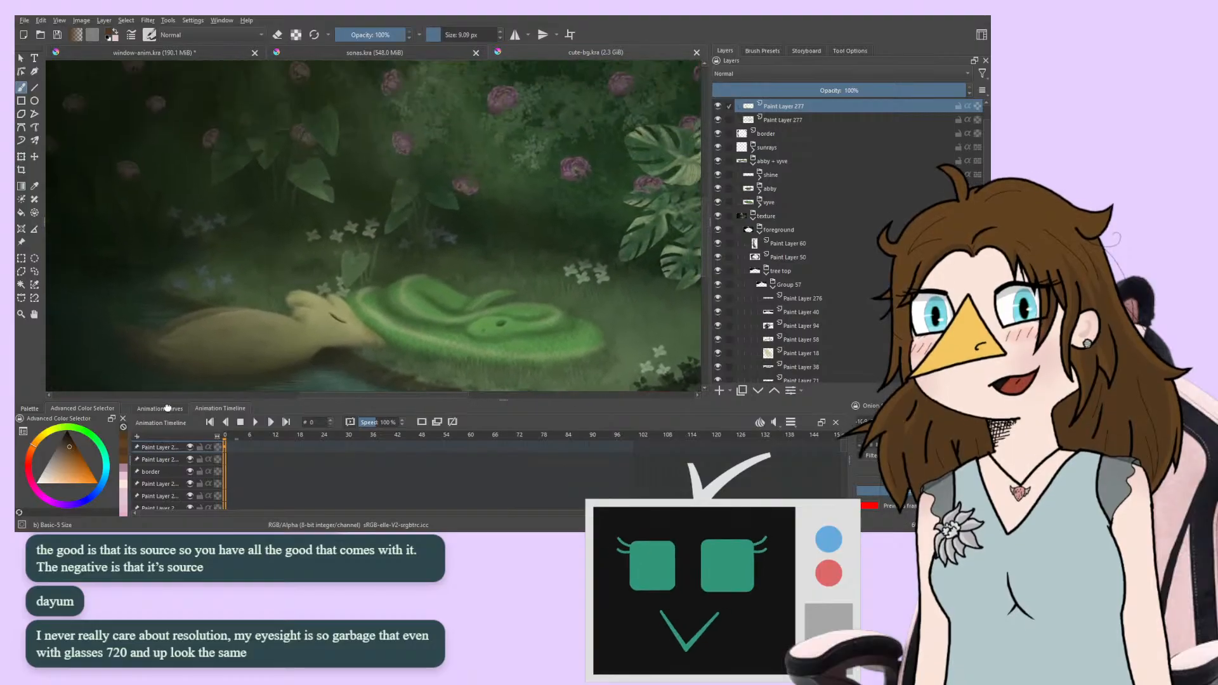
{"action": "left_click_drag", "start_coordinate": [307, 272], "coordinate": [387, 155]}
{"action": "left_click_drag", "start_coordinate": [283, 286], "coordinate": [266, 281]}
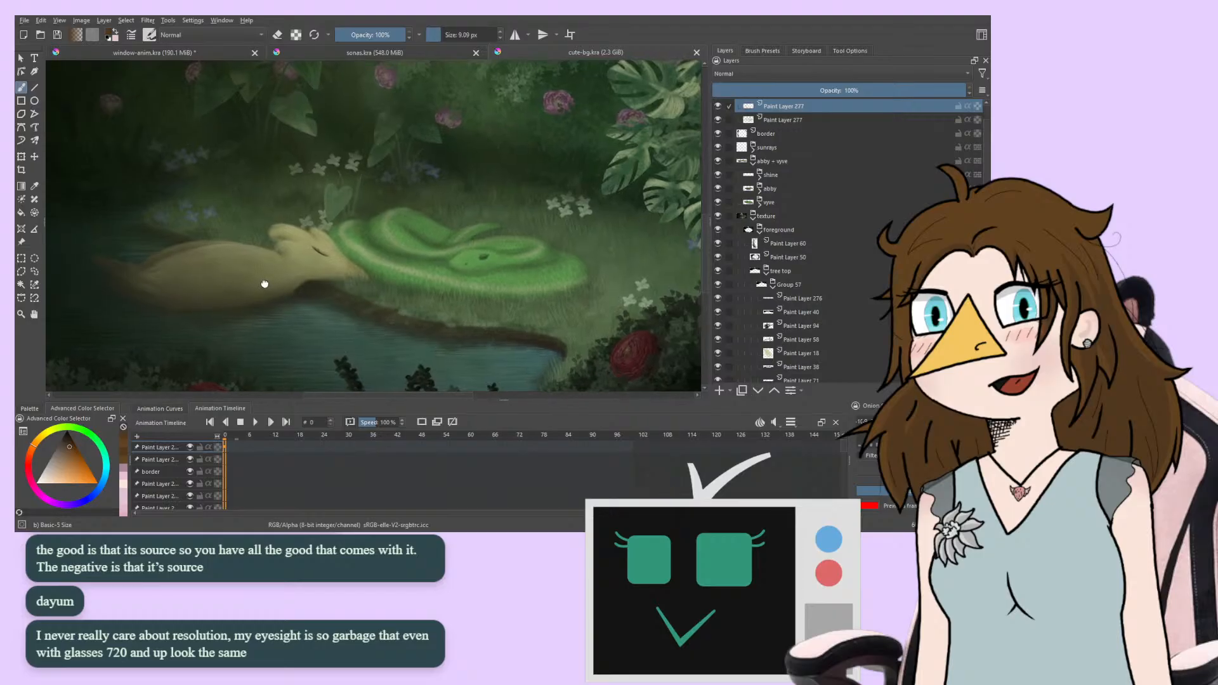
{"action": "mouse_move", "coordinate": [263, 284]}
{"action": "left_mouse_down"}
{"action": "mouse_move", "coordinate": [196, 213]}
{"action": "mouse_move", "coordinate": [280, 213]}
{"action": "left_mouse_up"}
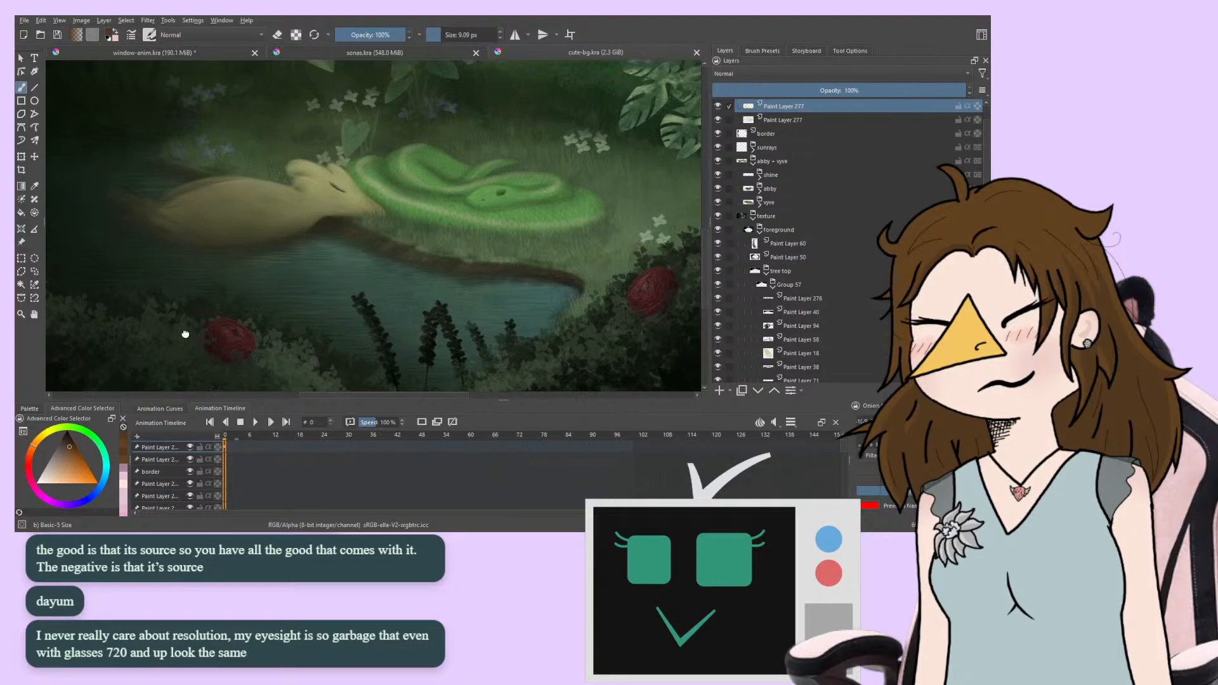
{"action": "left_click_drag", "start_coordinate": [185, 335], "coordinate": [137, 302]}
{"action": "mouse_move", "coordinate": [366, 324]}
{"action": "left_mouse_down"}
{"action": "mouse_move", "coordinate": [307, 375]}
{"action": "mouse_move", "coordinate": [179, 368]}
{"action": "mouse_move", "coordinate": [203, 254]}
{"action": "mouse_move", "coordinate": [64, 305]}
{"action": "mouse_move", "coordinate": [244, 304]}
{"action": "mouse_move", "coordinate": [152, 301]}
{"action": "mouse_move", "coordinate": [299, 231]}
{"action": "mouse_move", "coordinate": [524, 203]}
{"action": "left_mouse_up"}
{"action": "scroll", "coordinate": [203, 254], "scroll_direction": "down", "scroll_amount": 1}
{"action": "scroll", "coordinate": [171, 254], "scroll_direction": "up", "scroll_amount": 3}
{"action": "left_click_drag", "start_coordinate": [189, 289], "coordinate": [755, 359]}
{"action": "left_click_drag", "start_coordinate": [288, 272], "coordinate": [370, 220]}
{"action": "left_click_drag", "start_coordinate": [293, 243], "coordinate": [143, 327]}
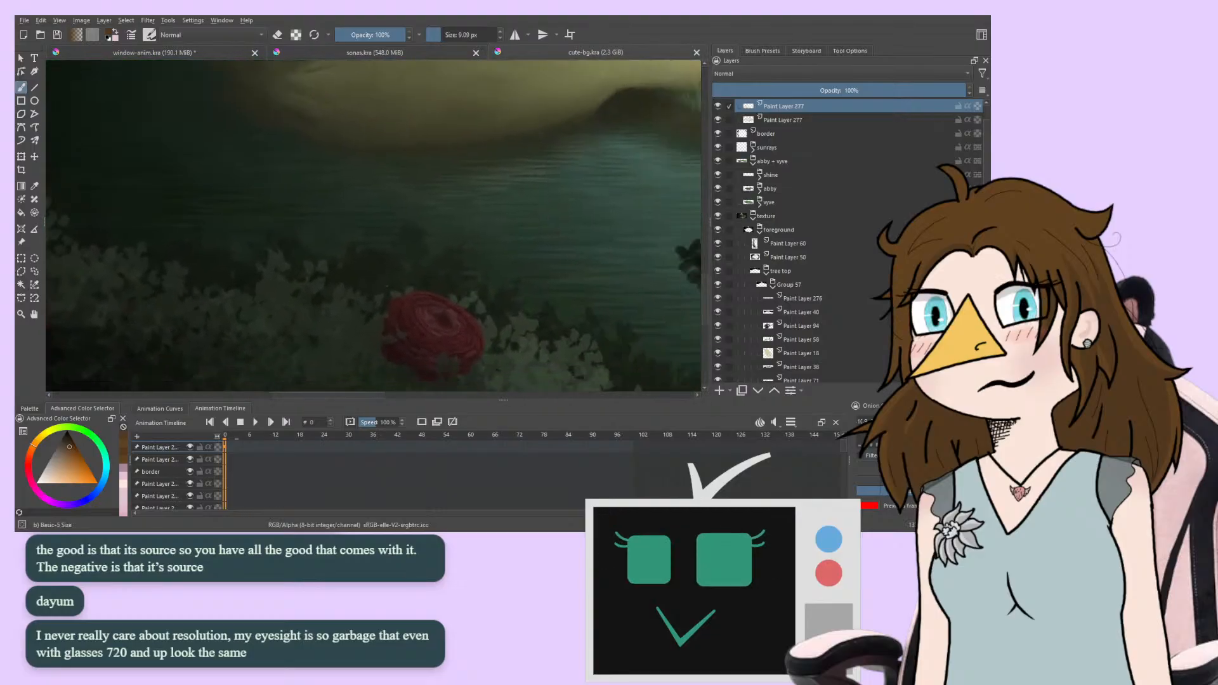
{"action": "left_click_drag", "start_coordinate": [561, 254], "coordinate": [46, 342]}
{"action": "left_click_drag", "start_coordinate": [389, 237], "coordinate": [362, 332]}
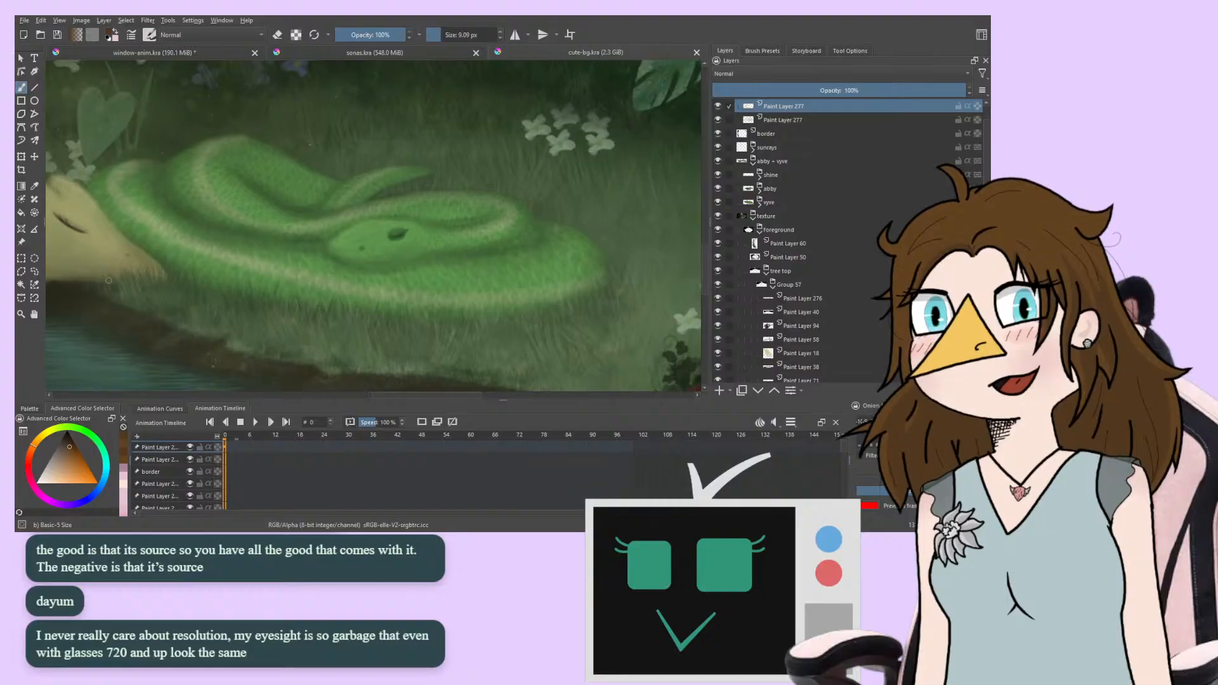
{"action": "left_click_drag", "start_coordinate": [222, 312], "coordinate": [241, 293]}
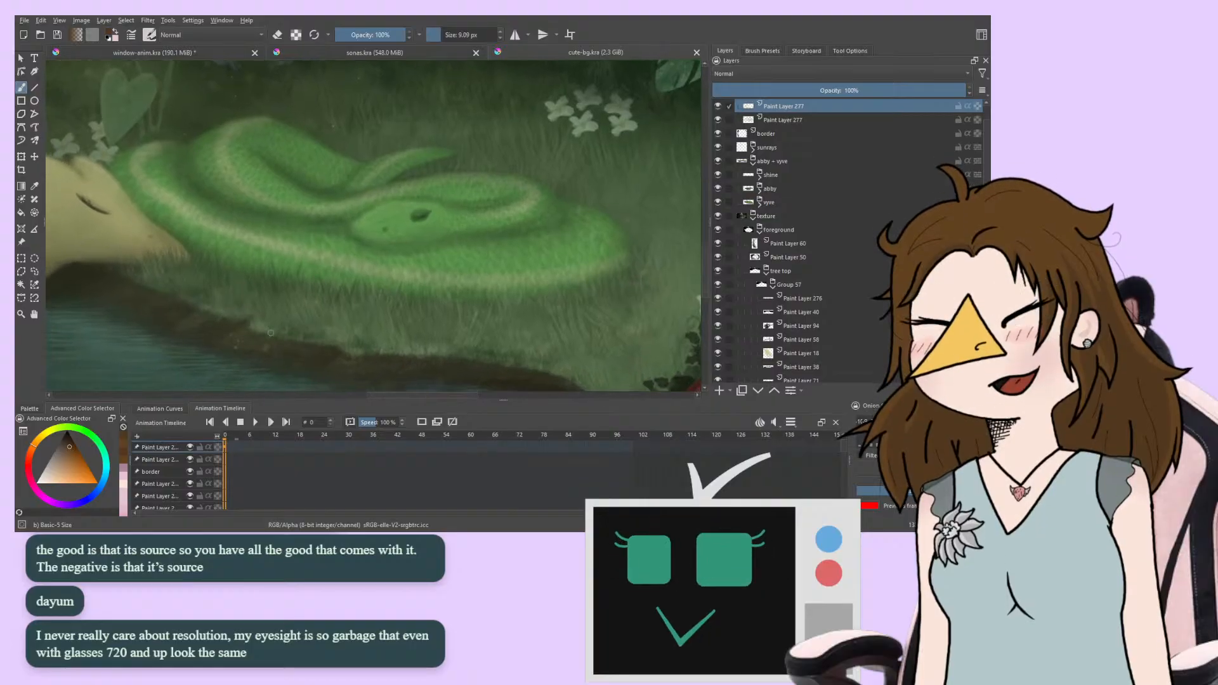
{"action": "left_click_drag", "start_coordinate": [356, 222], "coordinate": [109, 368]}
{"action": "left_click_drag", "start_coordinate": [372, 242], "coordinate": [114, 295]}
Examine the painting's tree, large leaves and rose bushes, as well as the overall composition of the scene
{"action": "key", "text": "ctrl+minus"}
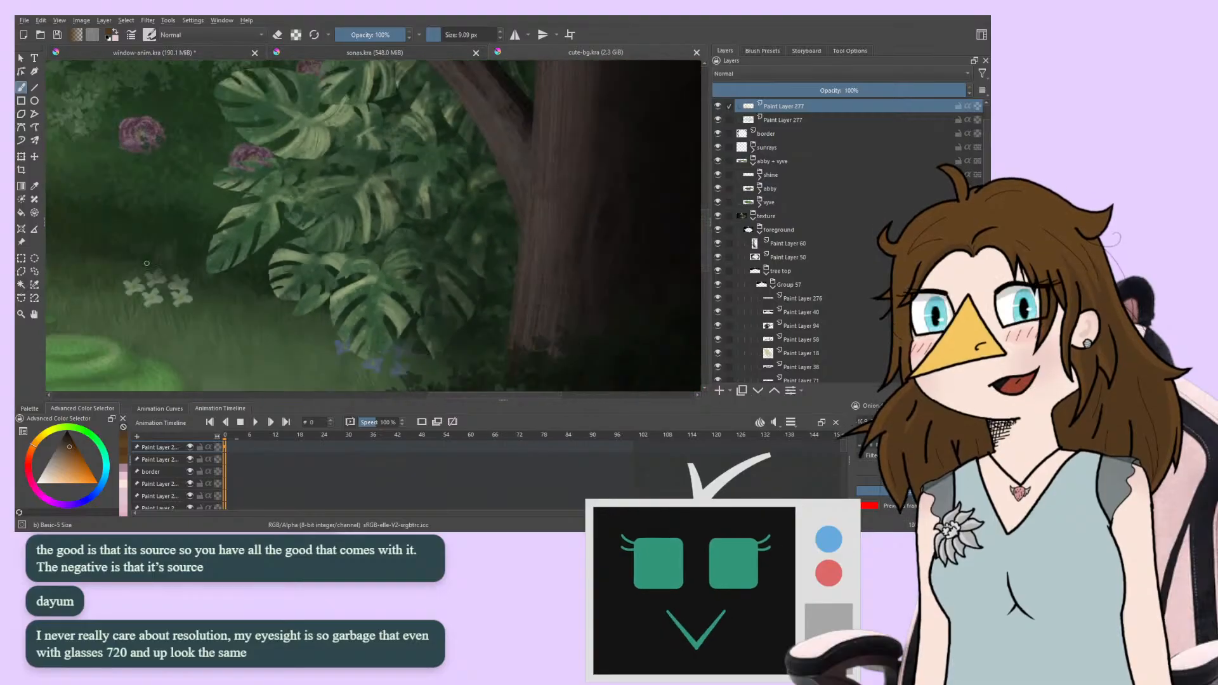
{"action": "left_click_drag", "start_coordinate": [210, 236], "coordinate": [198, 149]}
{"action": "key", "text": "ctrl+minus"}
{"action": "left_click_drag", "start_coordinate": [184, 213], "coordinate": [482, 254]}
{"action": "left_click_drag", "start_coordinate": [254, 254], "coordinate": [448, 280]}
{"action": "scroll", "coordinate": [779, 205], "scroll_direction": "down", "scroll_amount": 2}
{"action": "scroll", "coordinate": [778, 205], "scroll_direction": "up", "scroll_amount": 3}
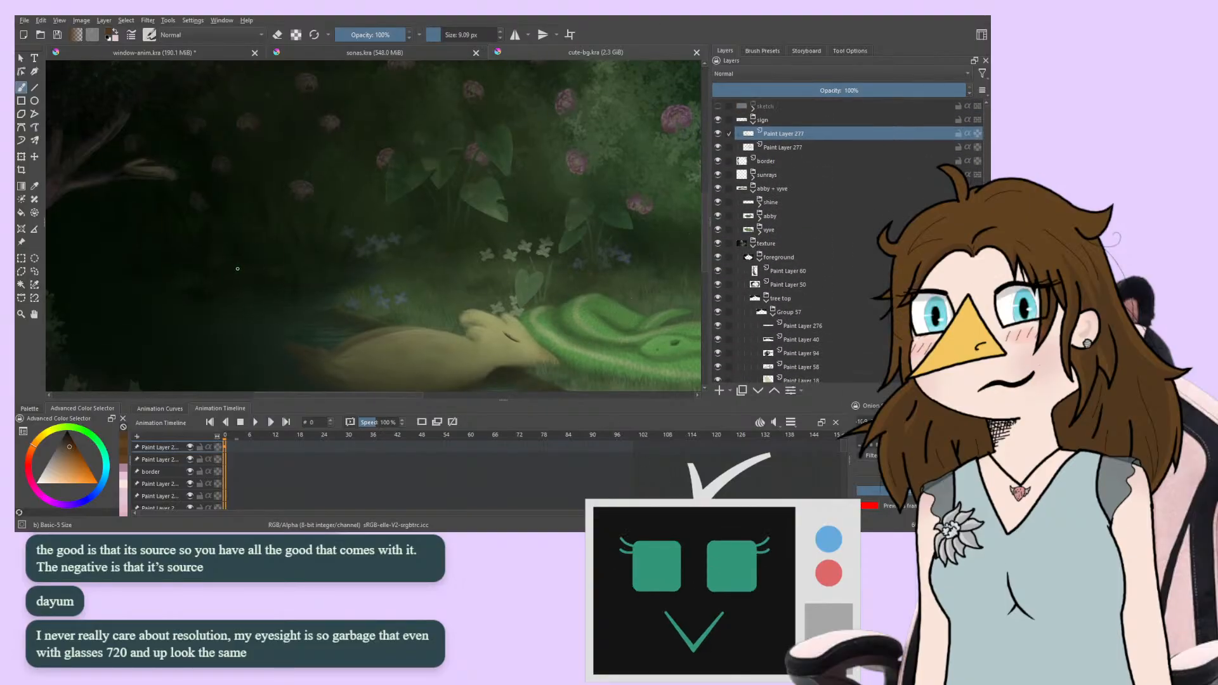
{"action": "mouse_move", "coordinate": [237, 273]}
{"action": "left_mouse_down"}
{"action": "mouse_move", "coordinate": [250, 253]}
{"action": "mouse_move", "coordinate": [373, 234]}
{"action": "mouse_move", "coordinate": [377, 277]}
{"action": "mouse_move", "coordinate": [247, 378]}
{"action": "mouse_move", "coordinate": [249, 307]}
{"action": "mouse_move", "coordinate": [178, 173]}
{"action": "mouse_move", "coordinate": [297, 182]}
{"action": "left_mouse_up"}
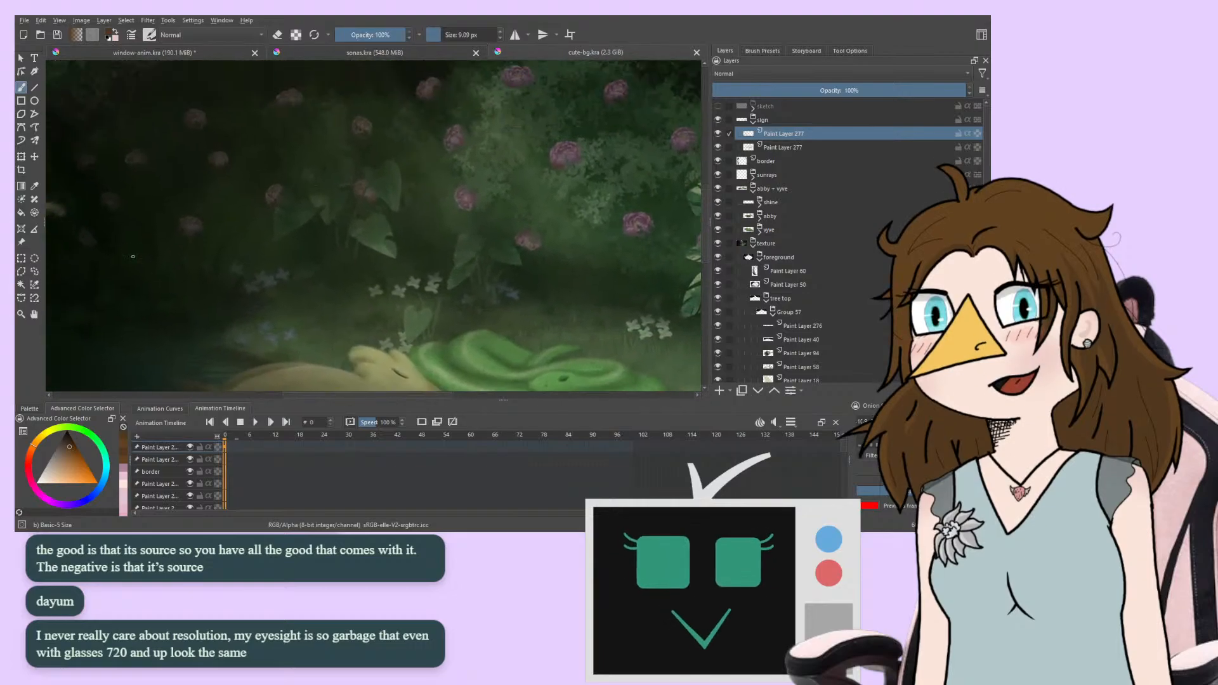
{"action": "scroll", "coordinate": [132, 257], "scroll_direction": "down", "scroll_amount": 4}
{"action": "scroll", "coordinate": [254, 241], "scroll_direction": "up", "scroll_amount": 2}
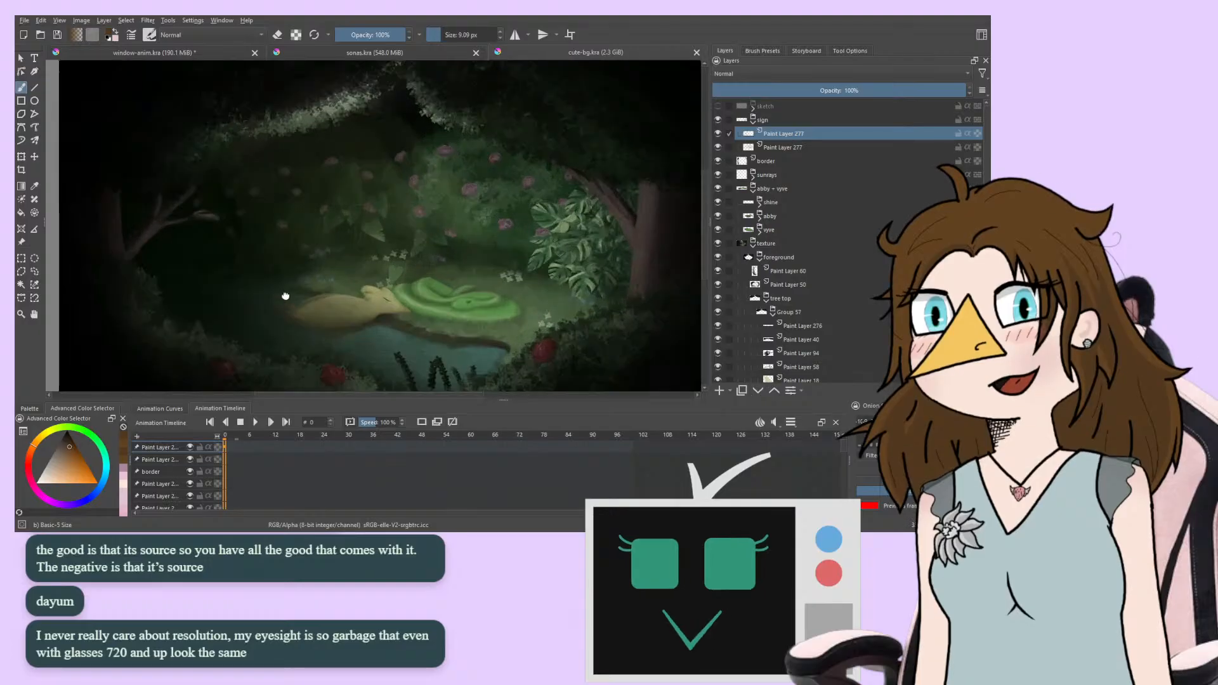
{"action": "mouse_move", "coordinate": [284, 298]}
{"action": "left_mouse_down"}
{"action": "mouse_move", "coordinate": [188, 158]}
{"action": "mouse_move", "coordinate": [264, 261]}
{"action": "mouse_move", "coordinate": [264, 294]}
{"action": "mouse_move", "coordinate": [261, 272]}
{"action": "mouse_move", "coordinate": [266, 282]}
{"action": "left_mouse_up"}
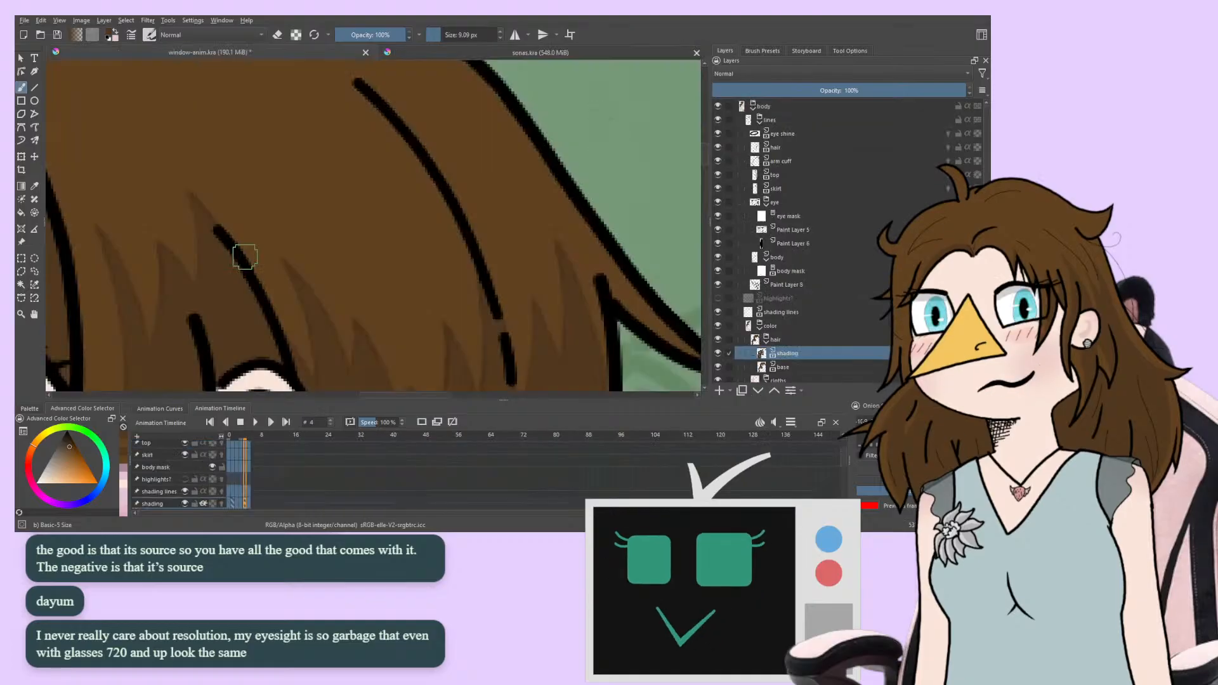
Return to the close-up of the hair in window-anim.kra and save the file
{"action": "left_click_drag", "start_coordinate": [241, 232], "coordinate": [287, 151]}
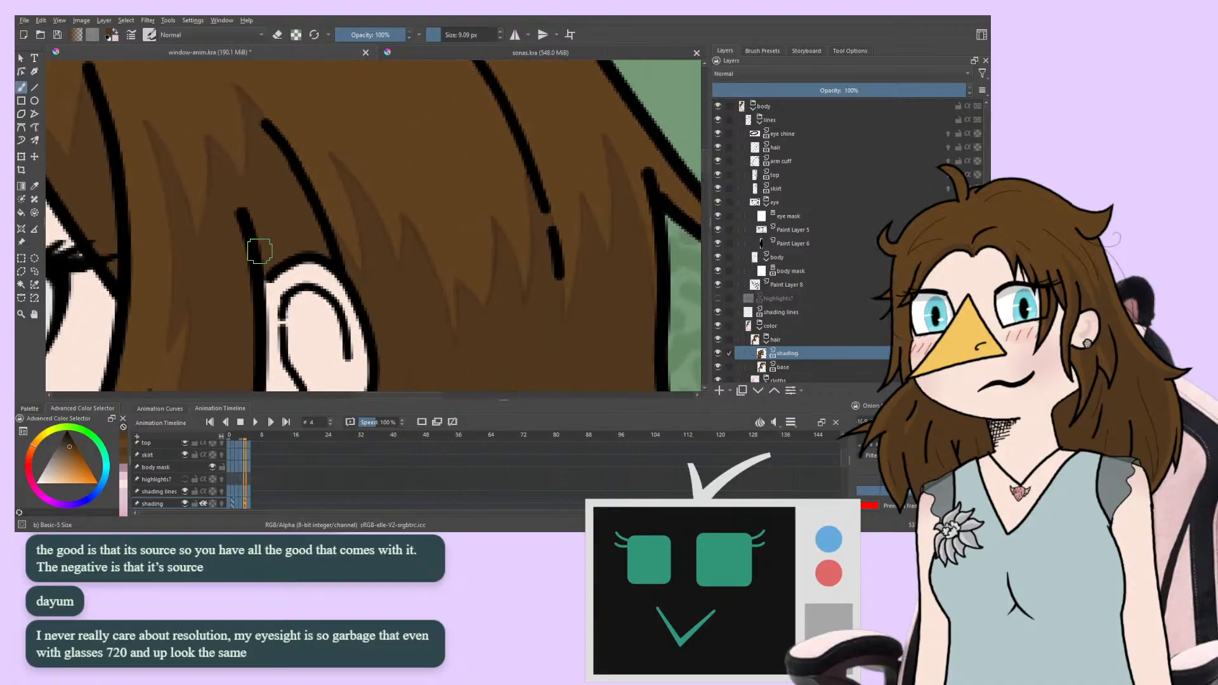
{"action": "key", "text": "ctrl+s"}
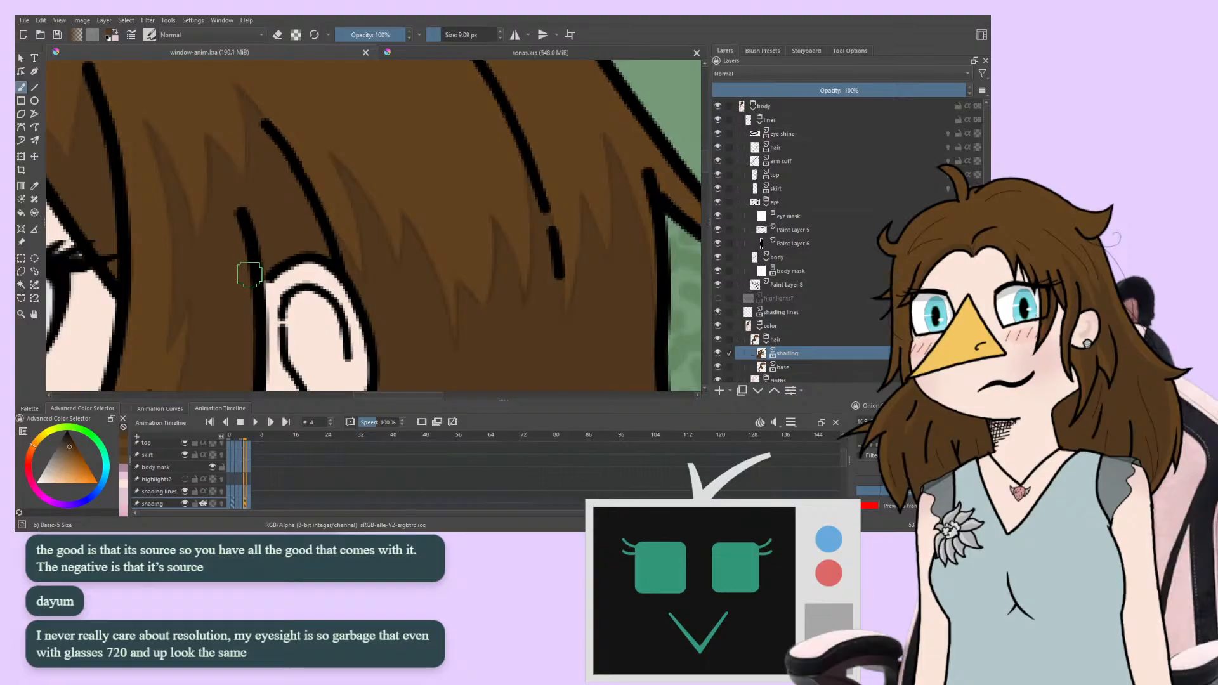
Flip back and forth through the animation frames to compare the hair shading around the ear
{"action": "left_click_drag", "start_coordinate": [250, 278], "coordinate": [173, 285]}
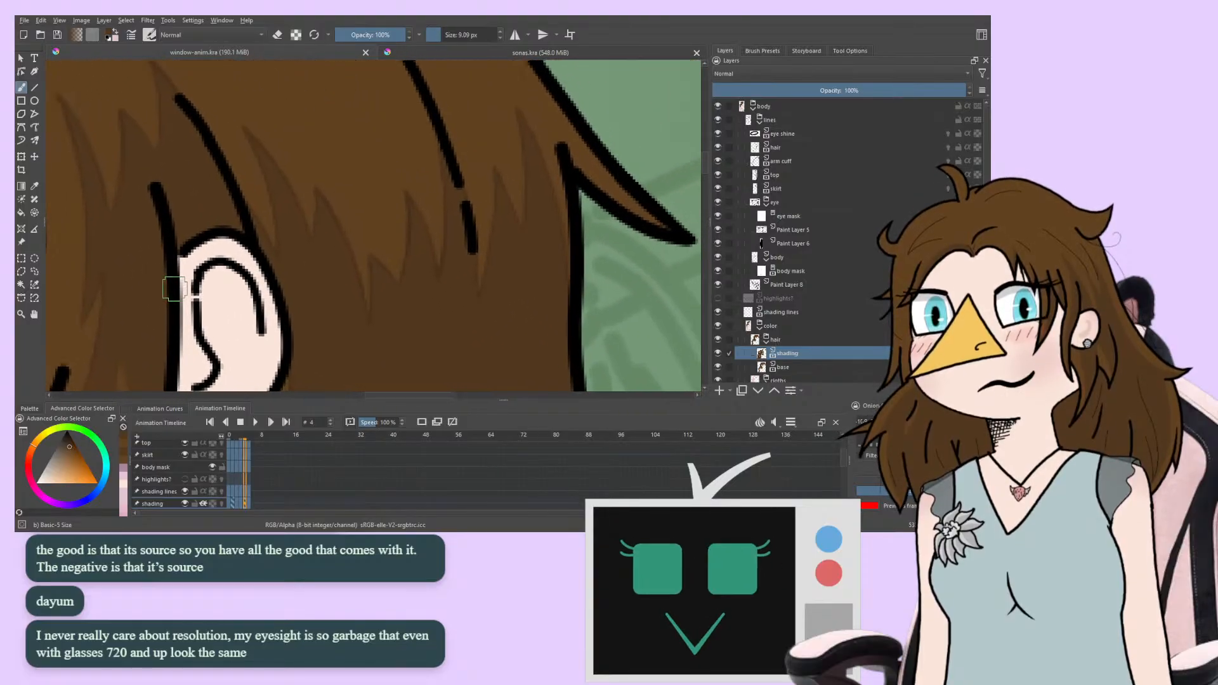
{"action": "key", "text": "Right"}
{"action": "key", "text": "Left"}
{"action": "key", "text": "Left"}
{"action": "key", "text": "Right"}
{"action": "key", "text": "Right"}
{"action": "key", "text": "Left"}
{"action": "key", "text": "Left"}
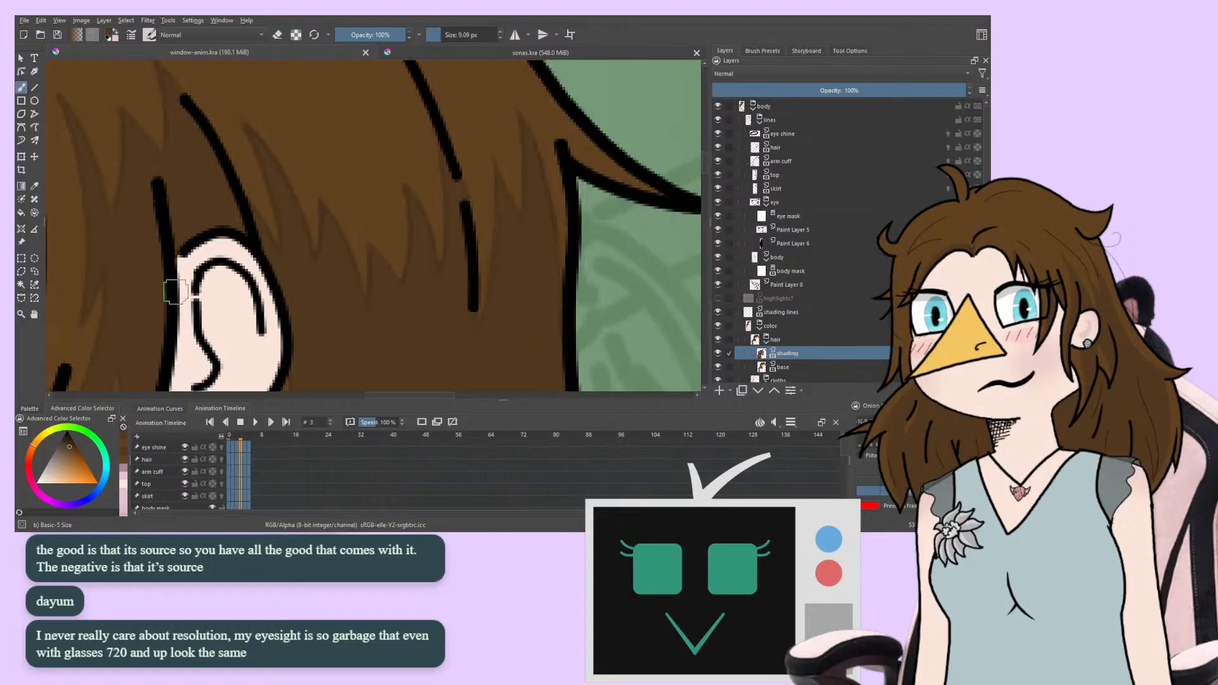
{"action": "key", "text": "Right"}
{"action": "key", "text": "Left"}
{"action": "key", "text": "Right"}
{"action": "key", "text": "Left"}
{"action": "key", "text": "Right"}
{"action": "key", "text": "Right"}
{"action": "key", "text": "Right"}
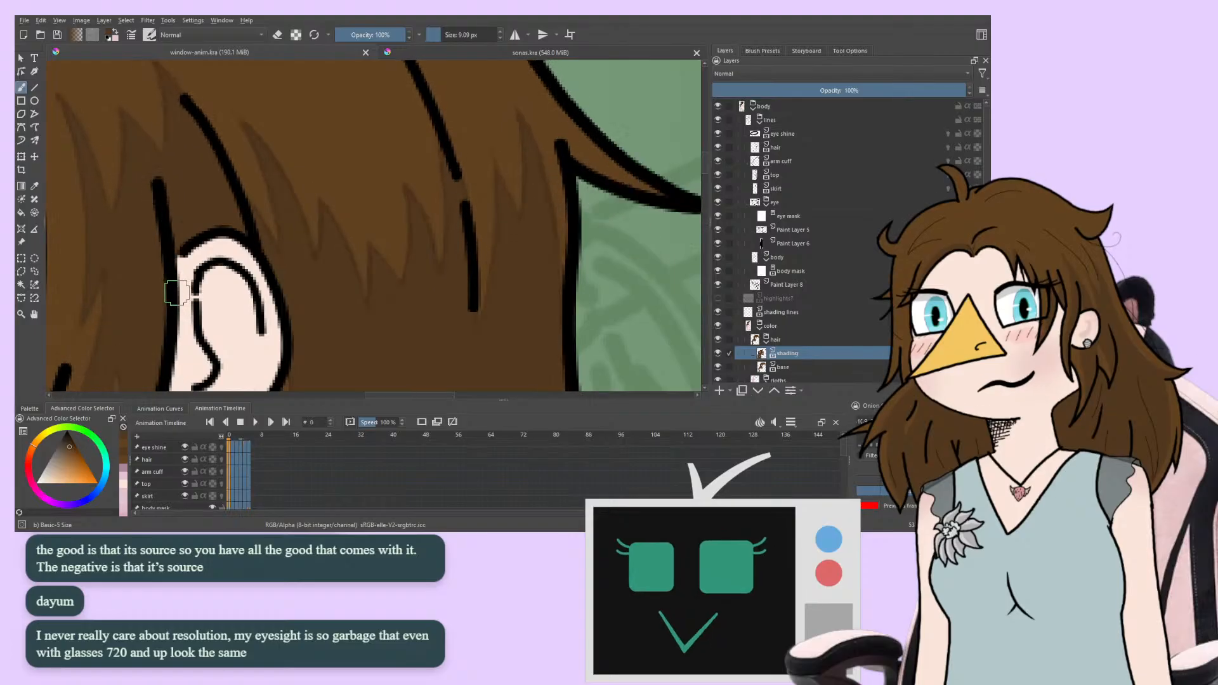
{"action": "key", "text": "Left"}
{"action": "key", "text": "Left"}
{"action": "key", "text": "Left"}
{"action": "key", "text": "Left"}
{"action": "key", "text": "Left"}
{"action": "key", "text": "Left"}
Step through the animation frames with the character's whole head and upper body in view to check the motion
{"action": "scroll", "coordinate": [172, 254], "scroll_direction": "down", "scroll_amount": 4}
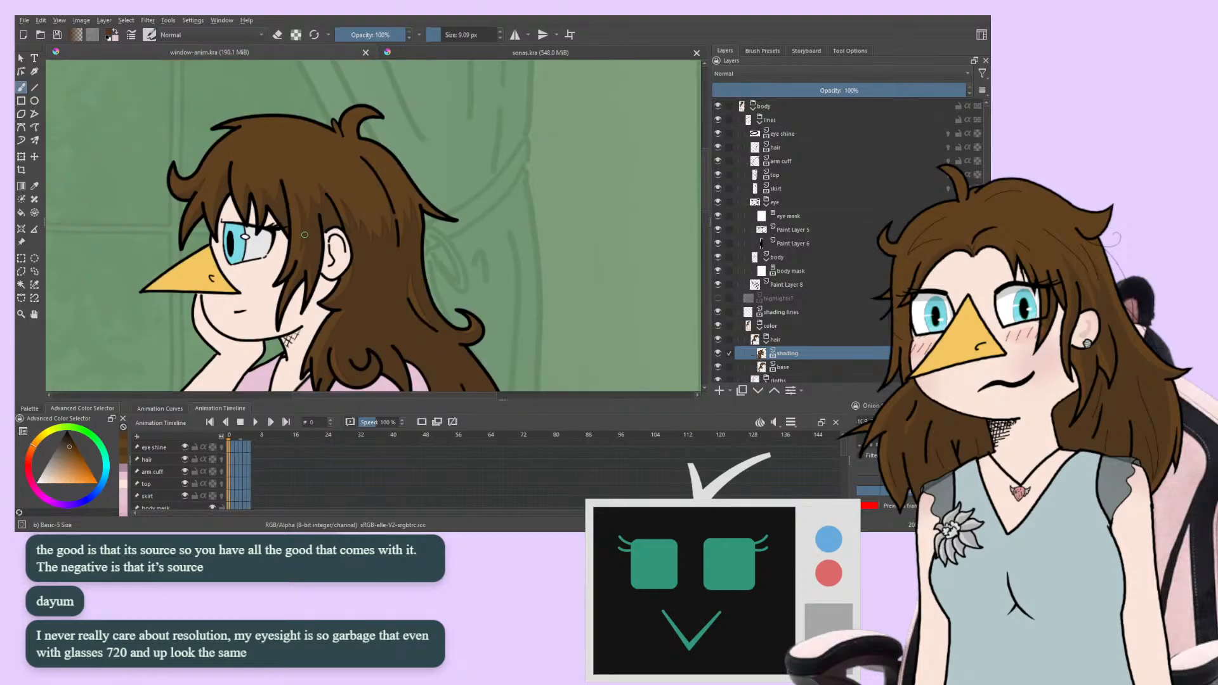
{"action": "key", "text": "Right"}
{"action": "key", "text": "Right"}
{"action": "key", "text": "Right"}
{"action": "key", "text": "Right"}
{"action": "key", "text": "Right"}
{"action": "scroll", "coordinate": [225, 210], "scroll_direction": "down", "scroll_amount": 2}
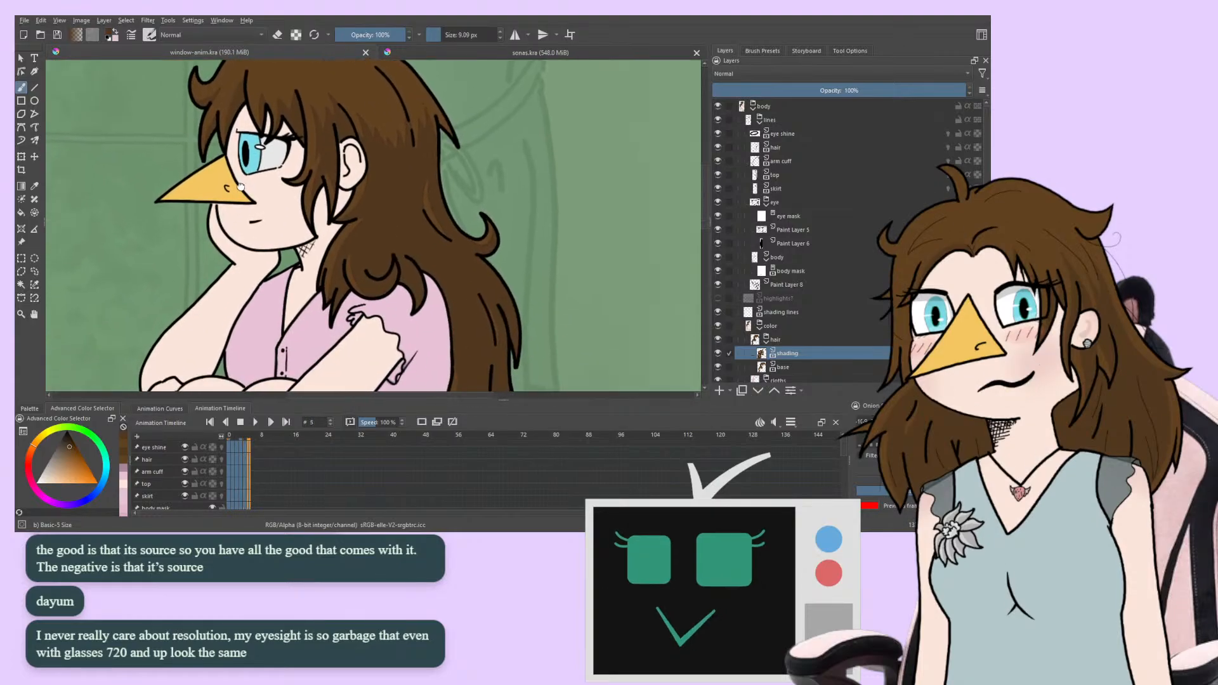
{"action": "key", "text": "Right"}
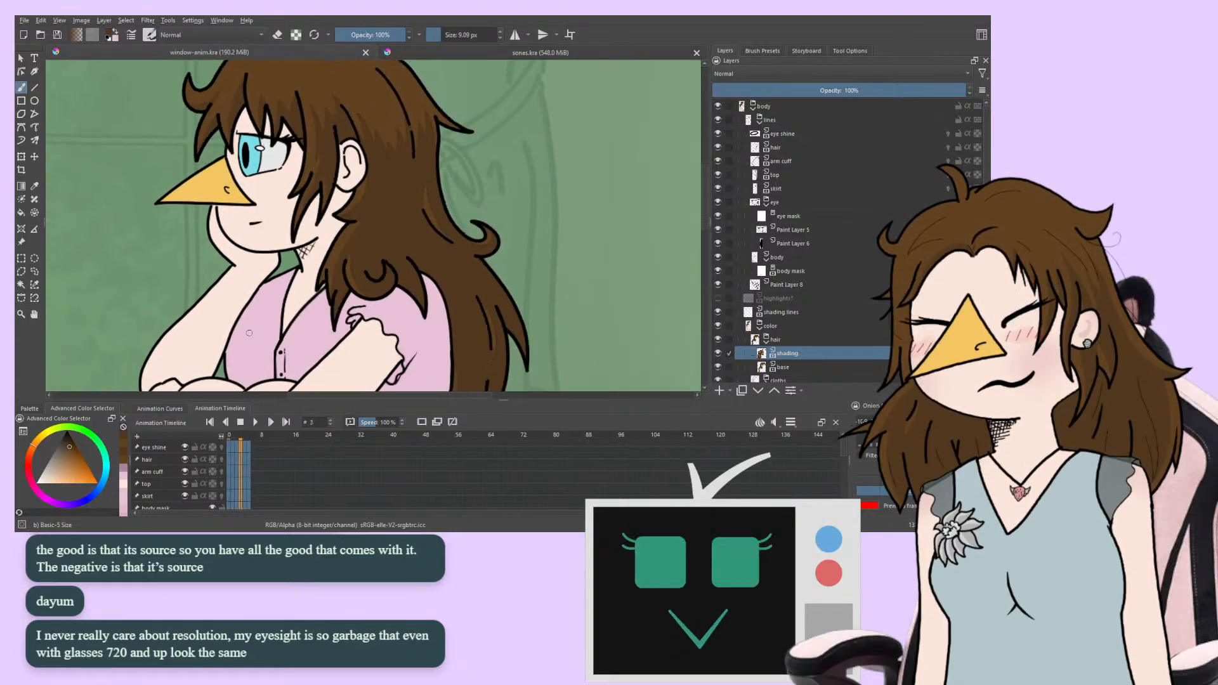
{"action": "key", "text": "Left"}
{"action": "key", "text": "Left"}
{"action": "key", "text": "Left"}
Mirror the canvas view and set the "shading lines" layer's opacity to 10%
{"action": "key", "text": "m"}
{"action": "left_click_drag", "start_coordinate": [356, 253], "coordinate": [292, 314]}
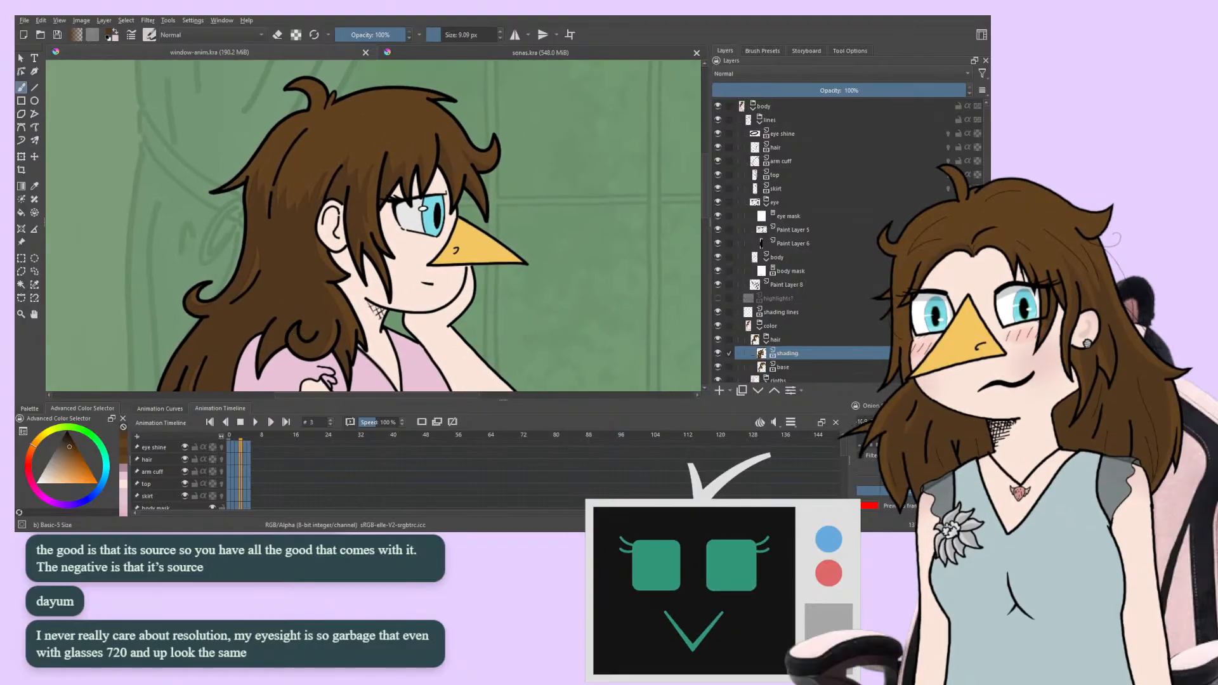
{"action": "left_click", "coordinate": [773, 311]}
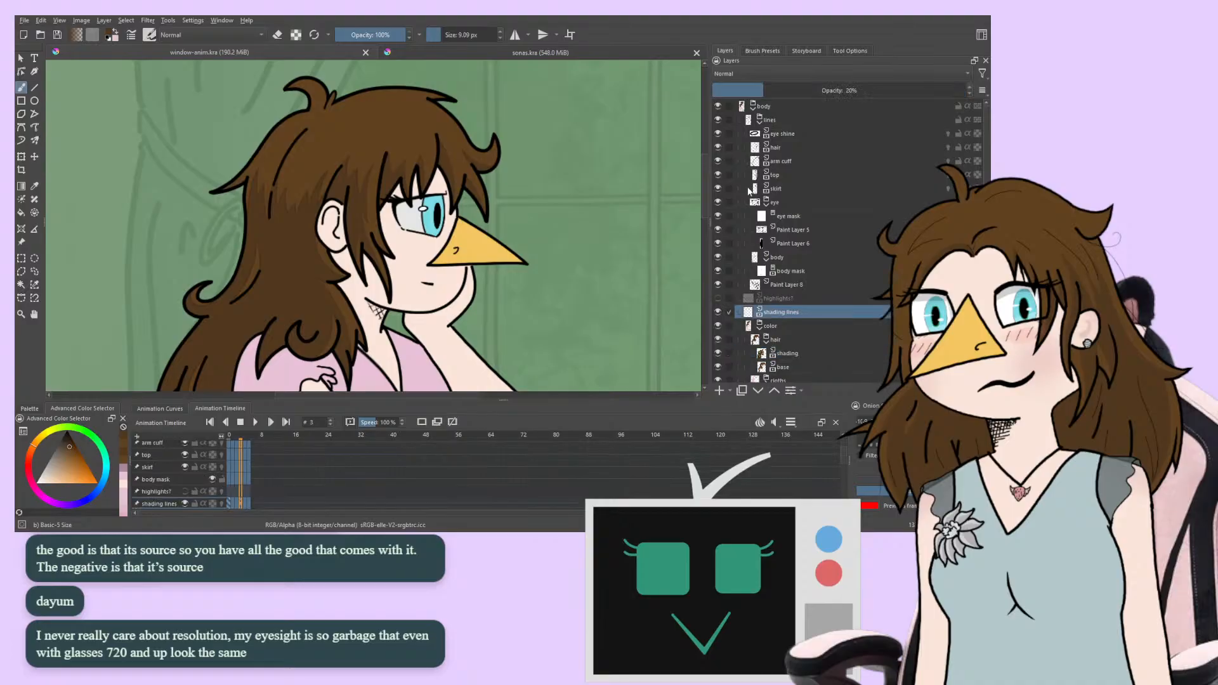
{"action": "left_click_drag", "start_coordinate": [764, 89], "coordinate": [757, 92]}
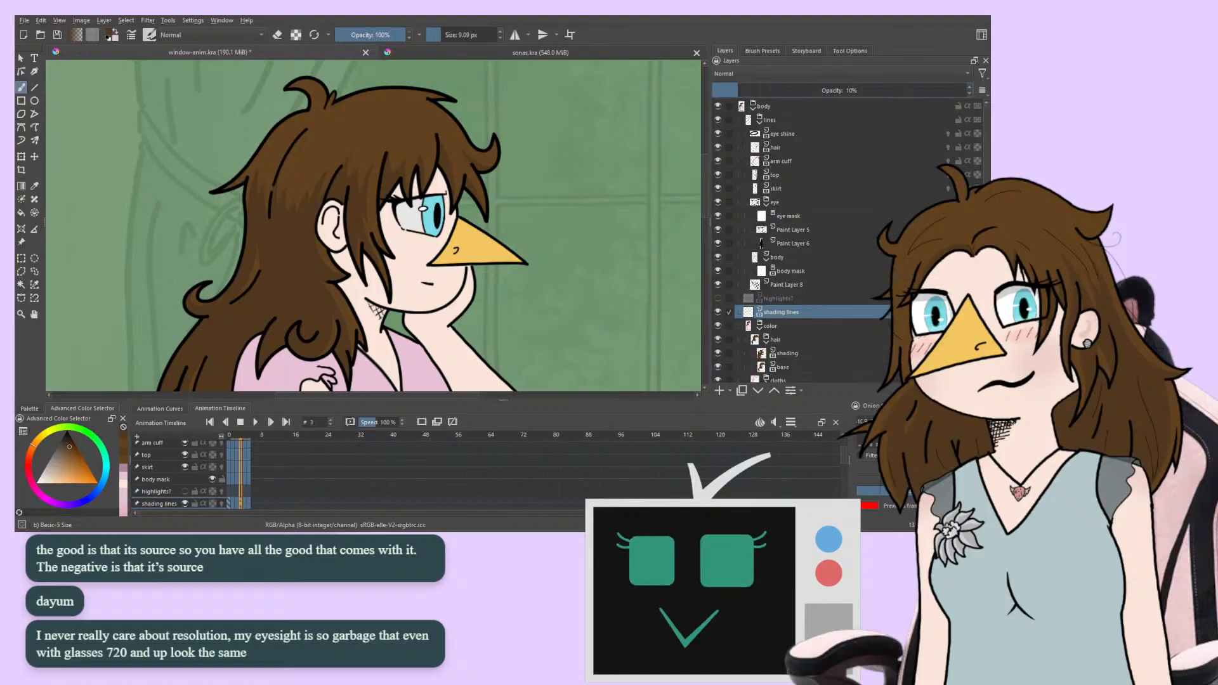
Examine the faded shading lines on the hair and neck, both up close and with the full figure in view
{"action": "left_click_drag", "start_coordinate": [214, 236], "coordinate": [244, 192]}
{"action": "key", "text": "ctrl+plus"}
{"action": "key", "text": "ctrl+plus"}
{"action": "key", "text": "ctrl+plus"}
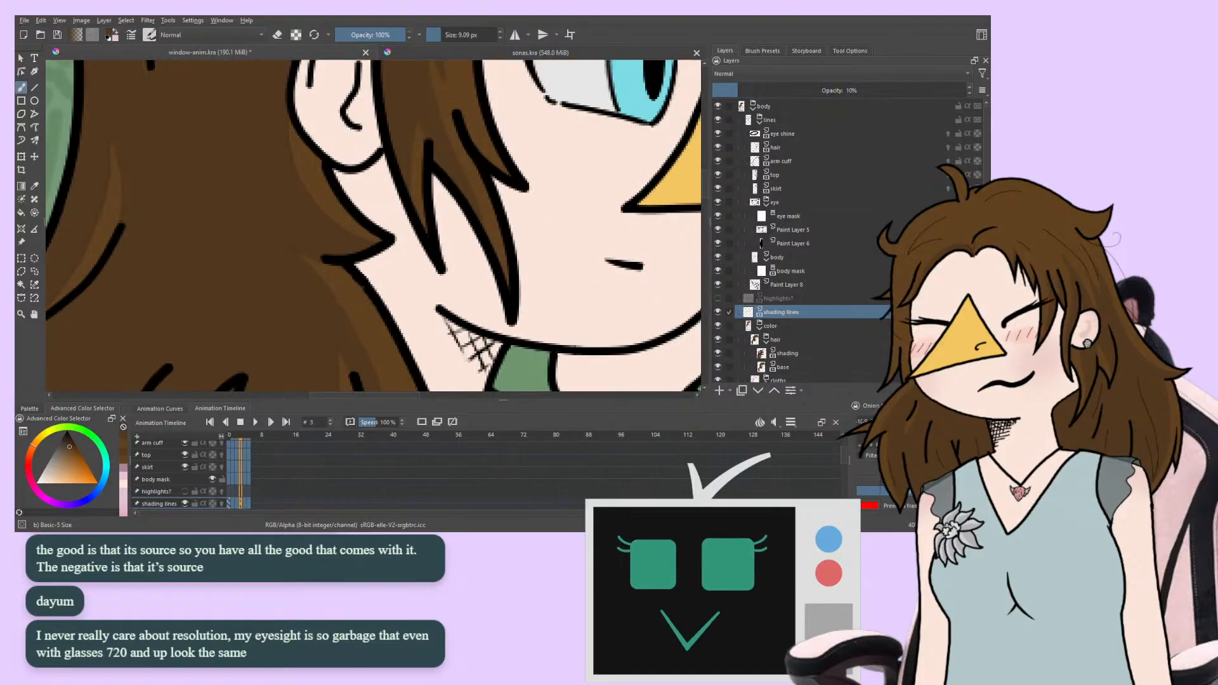
{"action": "mouse_move", "coordinate": [237, 327]}
{"action": "left_mouse_down"}
{"action": "mouse_move", "coordinate": [250, 112]}
{"action": "mouse_move", "coordinate": [225, 237]}
{"action": "left_mouse_up"}
{"action": "key", "text": "ctrl+minus"}
{"action": "key", "text": "ctrl+minus"}
{"action": "key", "text": "ctrl+minus"}
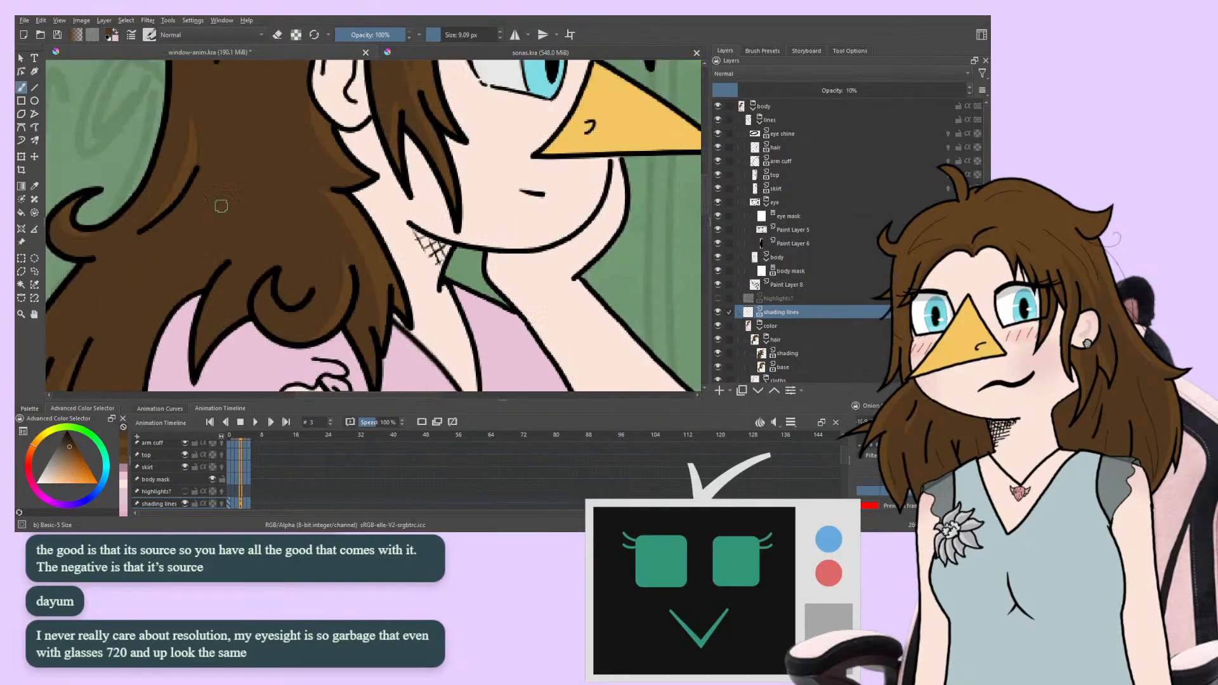
{"action": "left_click_drag", "start_coordinate": [207, 287], "coordinate": [199, 274]}
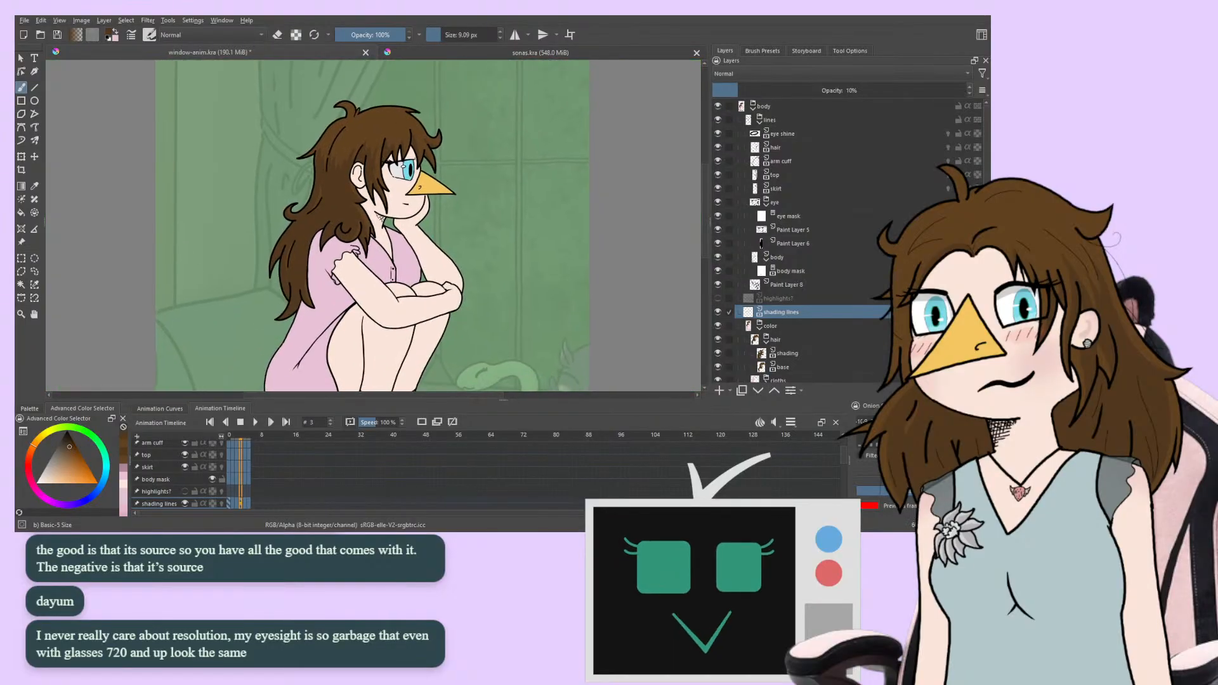
Play the animation with the "shading lines" layer shown and hidden to compare the two looks
{"action": "key", "text": "ctrl+plus"}
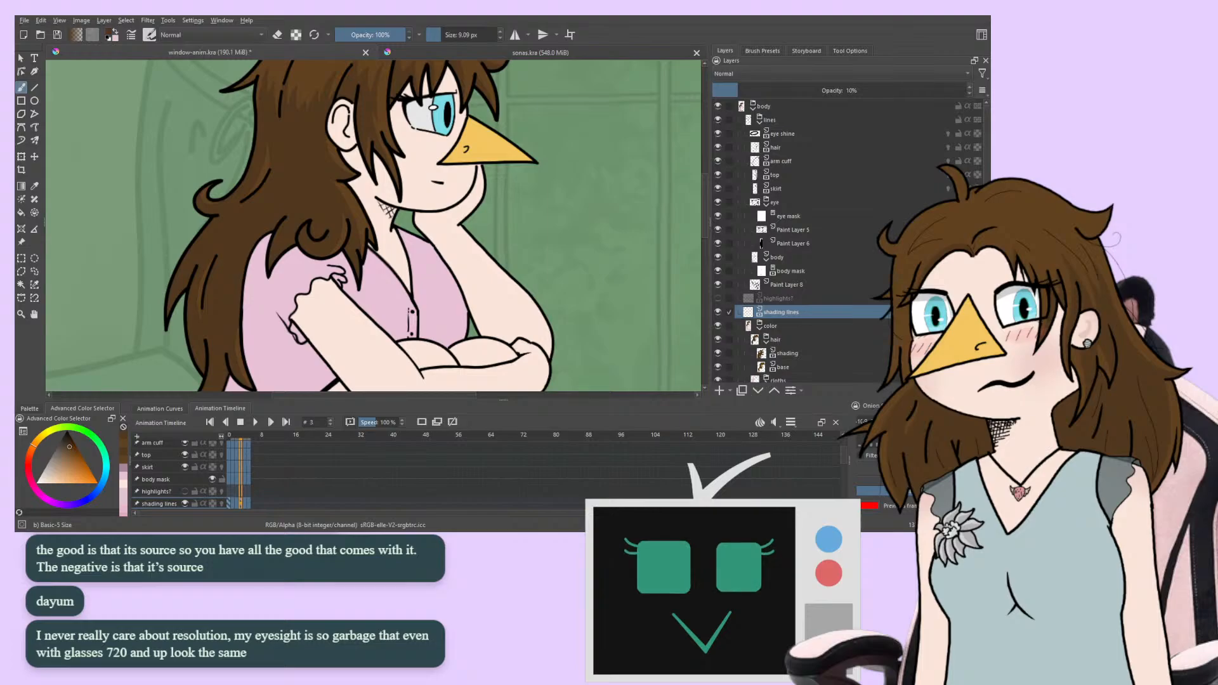
{"action": "left_click_drag", "start_coordinate": [171, 253], "coordinate": [190, 276]}
{"action": "left_click", "coordinate": [254, 422]}
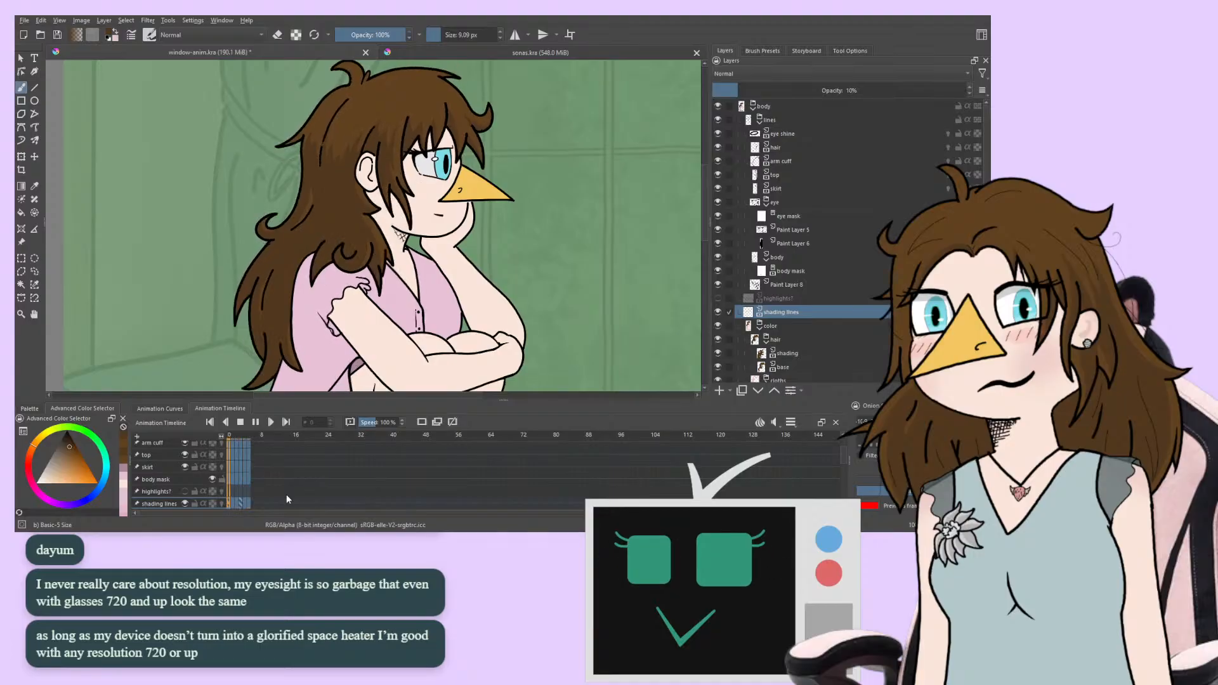
{"action": "key", "text": "space"}
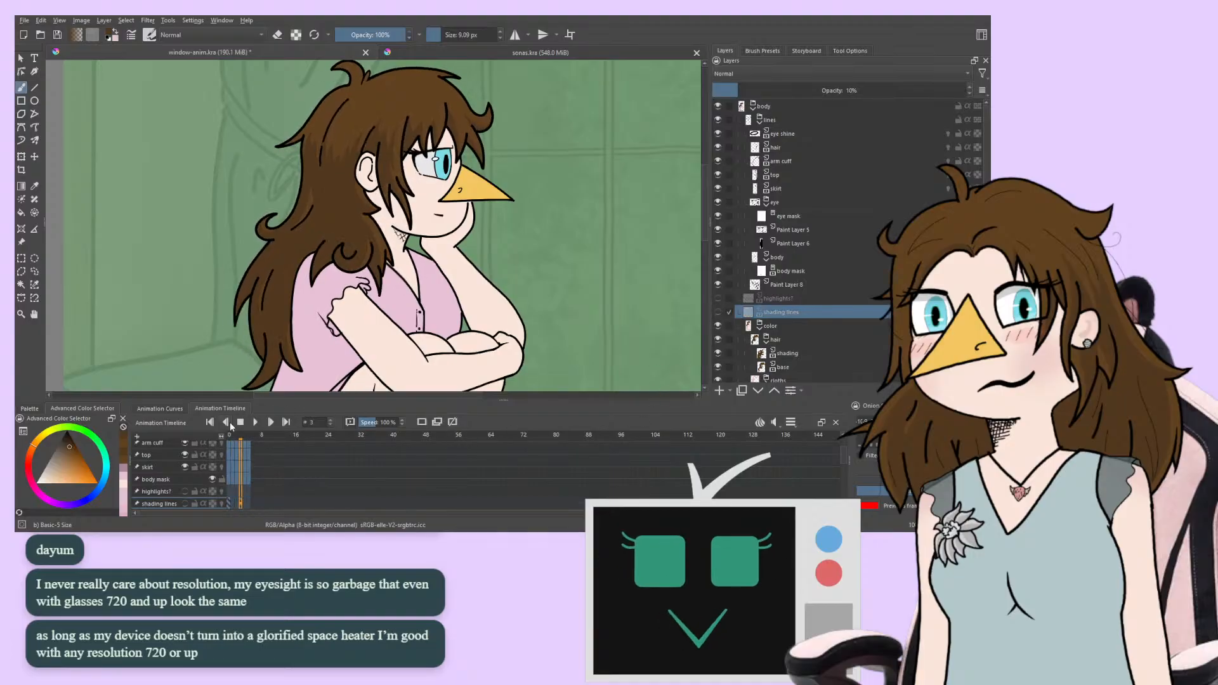
{"action": "left_click", "coordinate": [254, 423]}
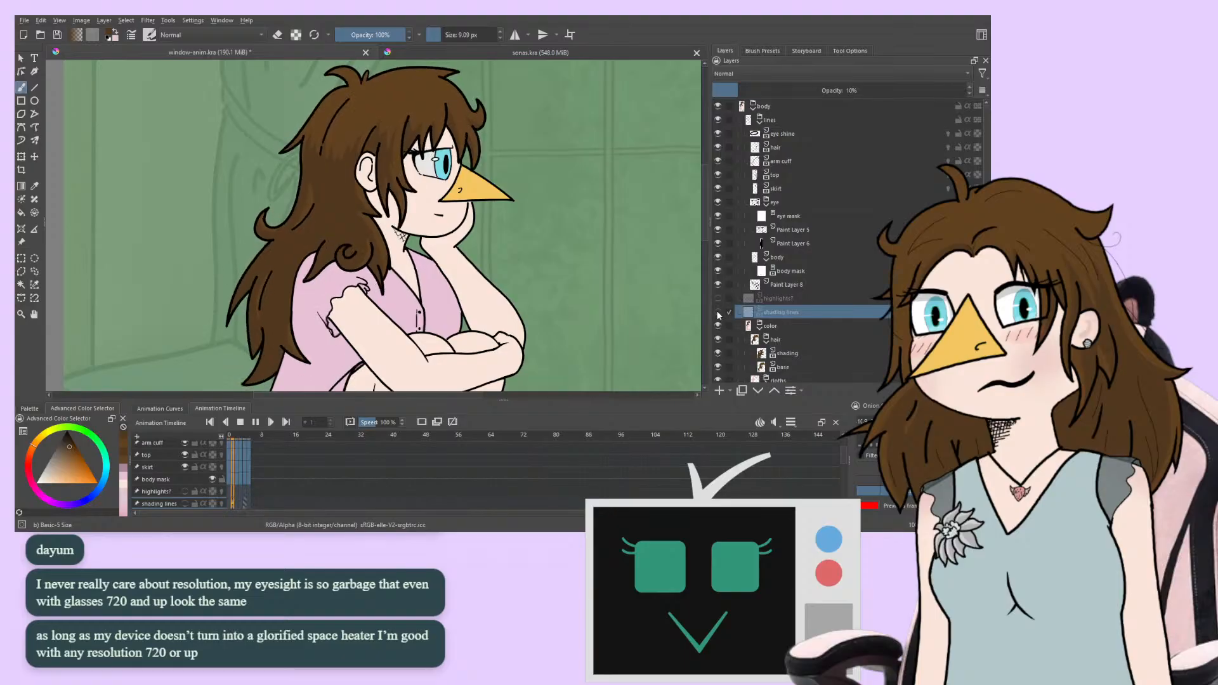
{"action": "left_click", "coordinate": [242, 422]}
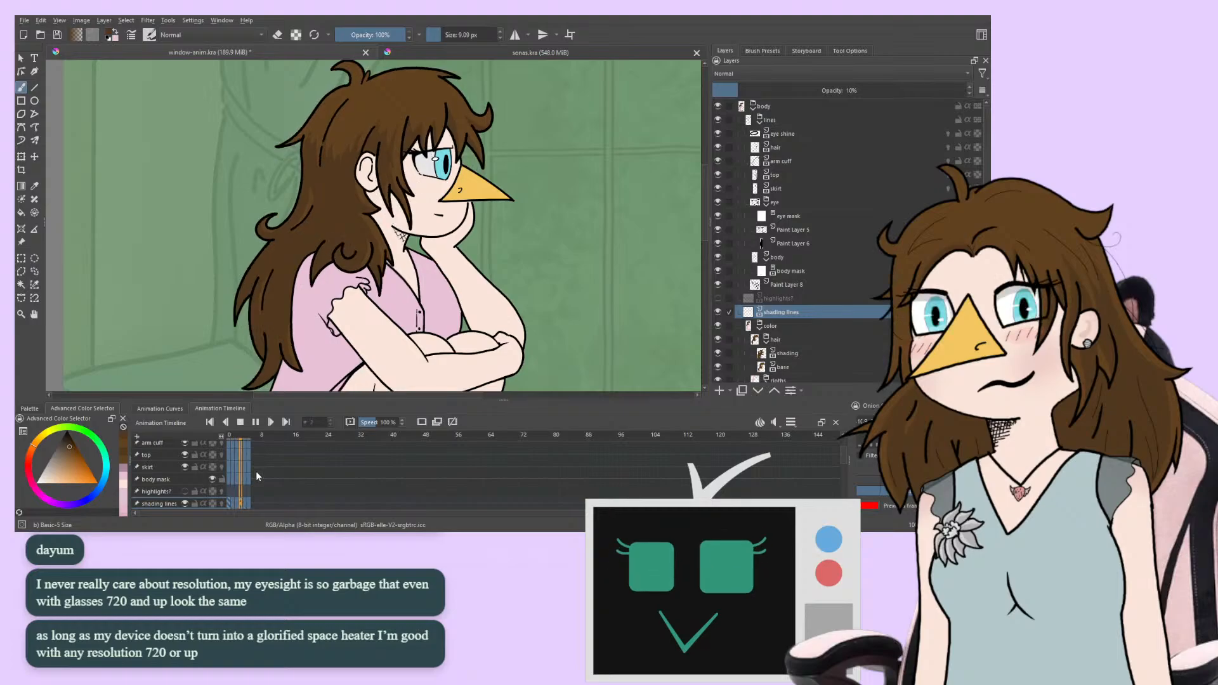
Set the "shading lines" layer's opacity to 5% and play the animation
{"action": "left_click", "coordinate": [732, 90]}
{"action": "left_click_drag", "start_coordinate": [731, 90], "coordinate": [727, 91]}
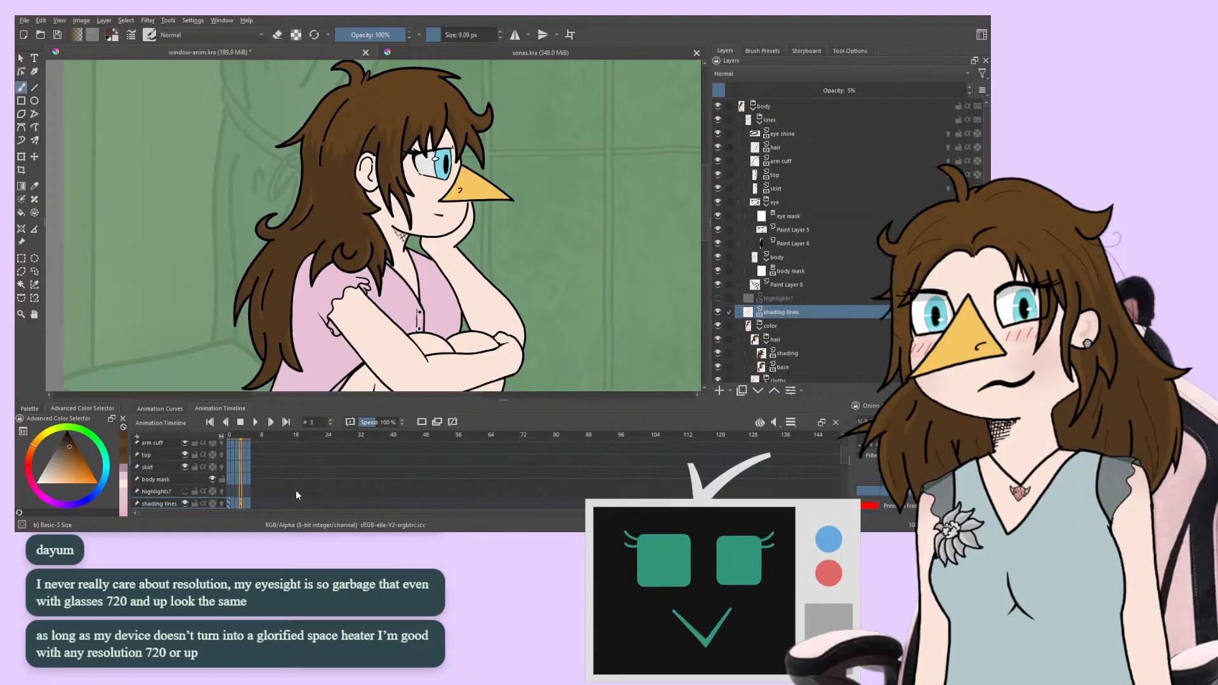
{"action": "left_click", "coordinate": [256, 423]}
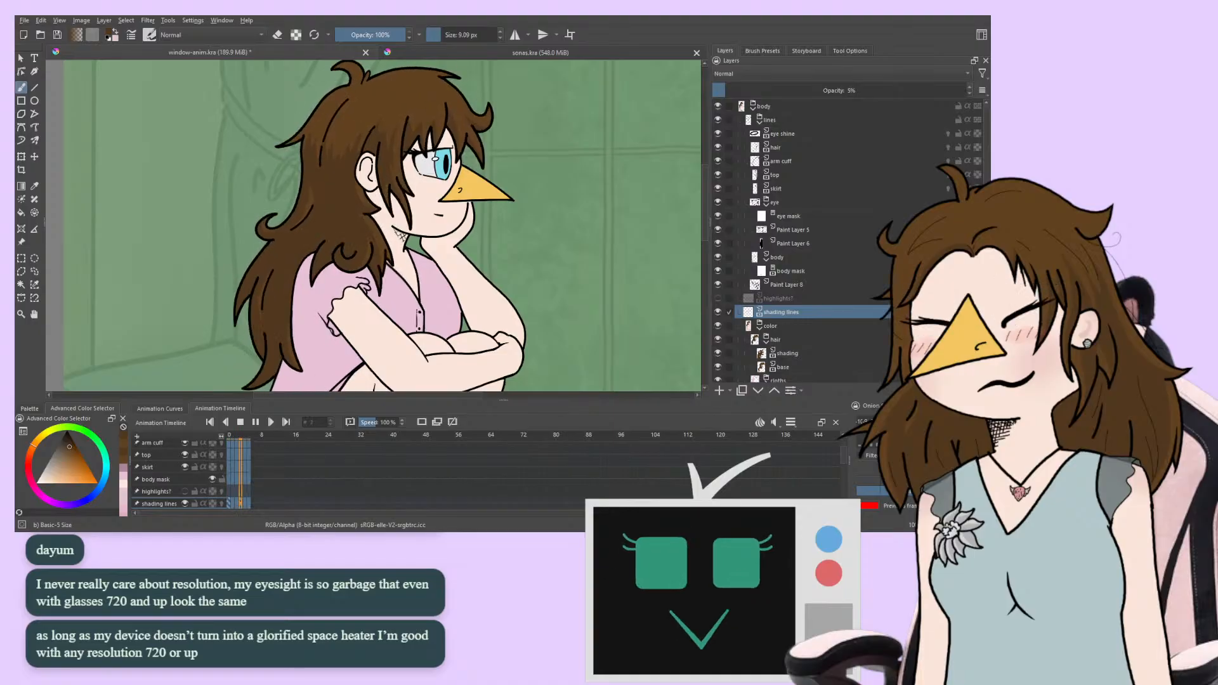
Set the opacity of the "shading lines" layer to 10% and play the animation
{"action": "left_click", "coordinate": [733, 90]}
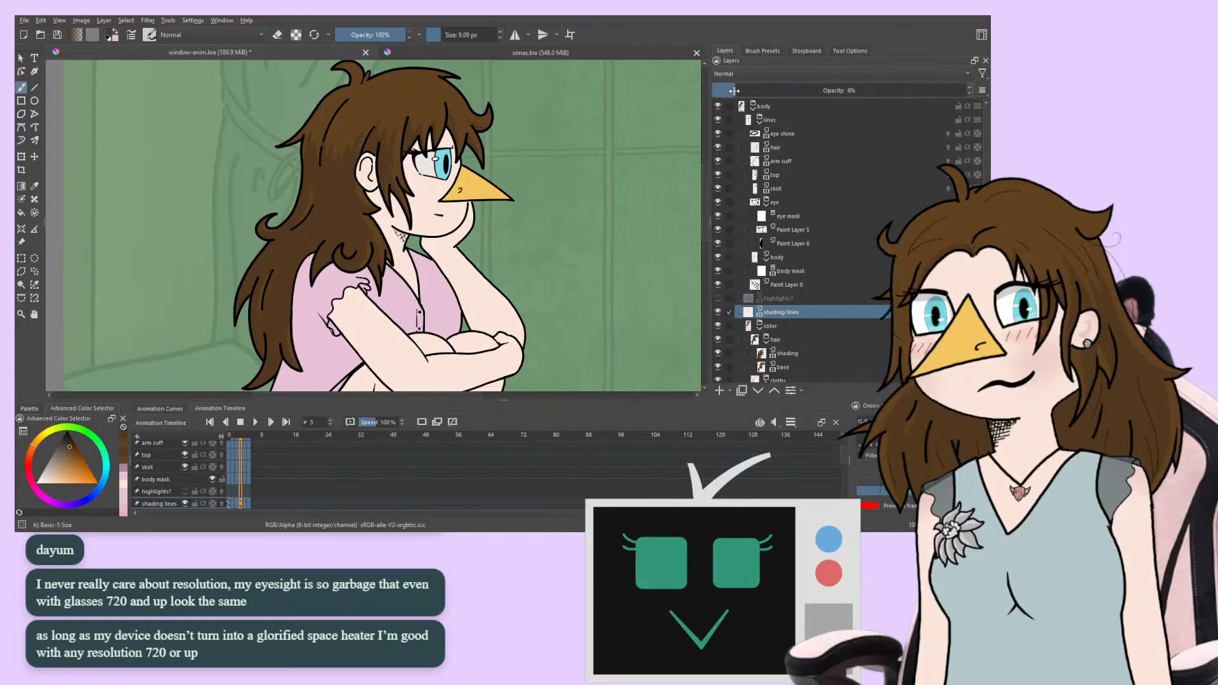
{"action": "left_click", "coordinate": [736, 91]}
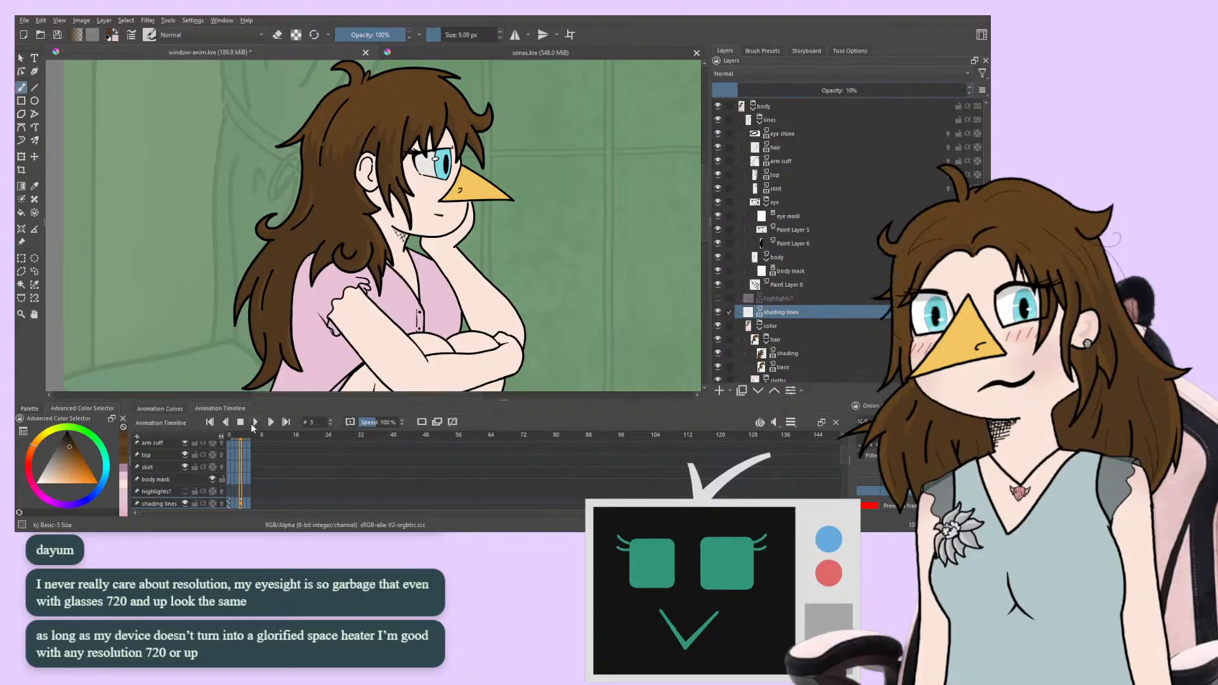
{"action": "left_click", "coordinate": [254, 422]}
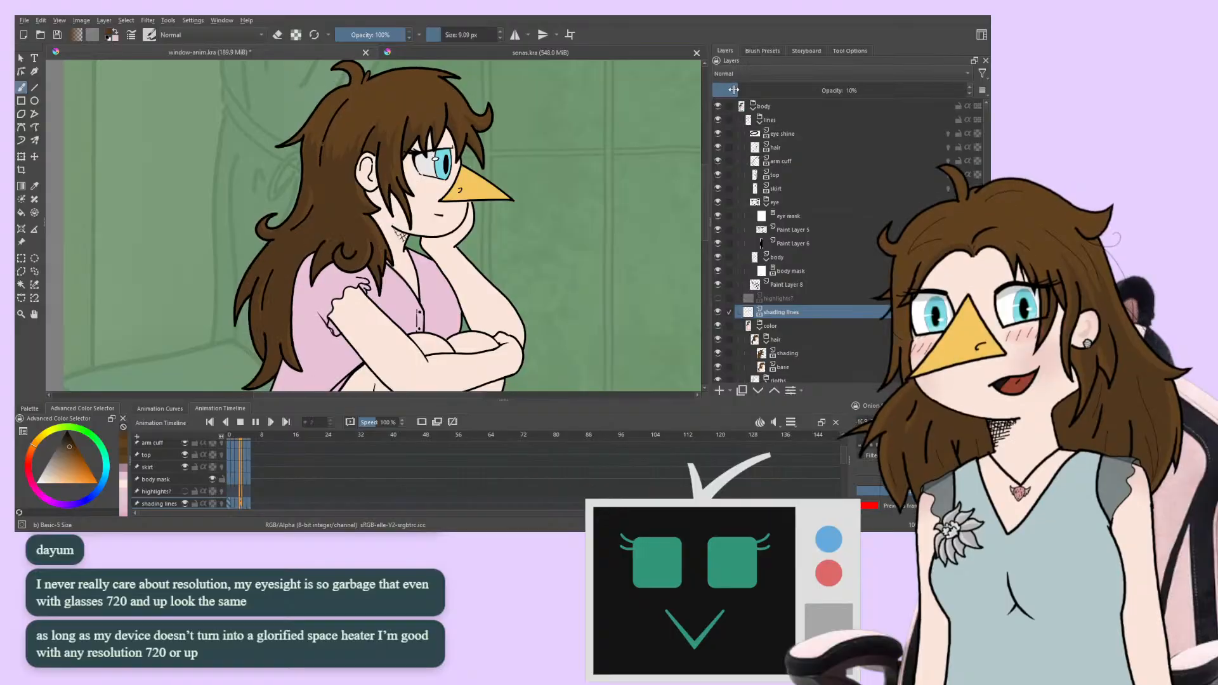
Set the "shading lines" layer's opacity to 5% and play the animation with the layer shown and hidden
{"action": "left_click_drag", "start_coordinate": [733, 89], "coordinate": [725, 92]}
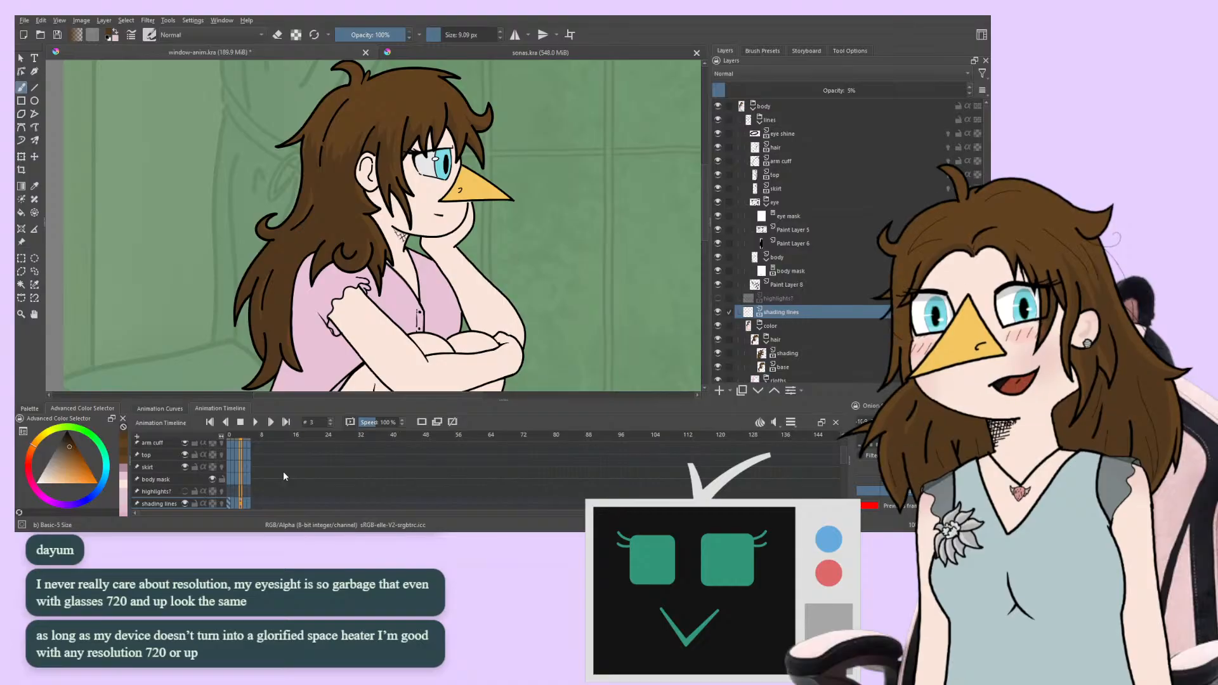
{"action": "key", "text": "minus"}
{"action": "key", "text": "minus"}
{"action": "key", "text": "minus"}
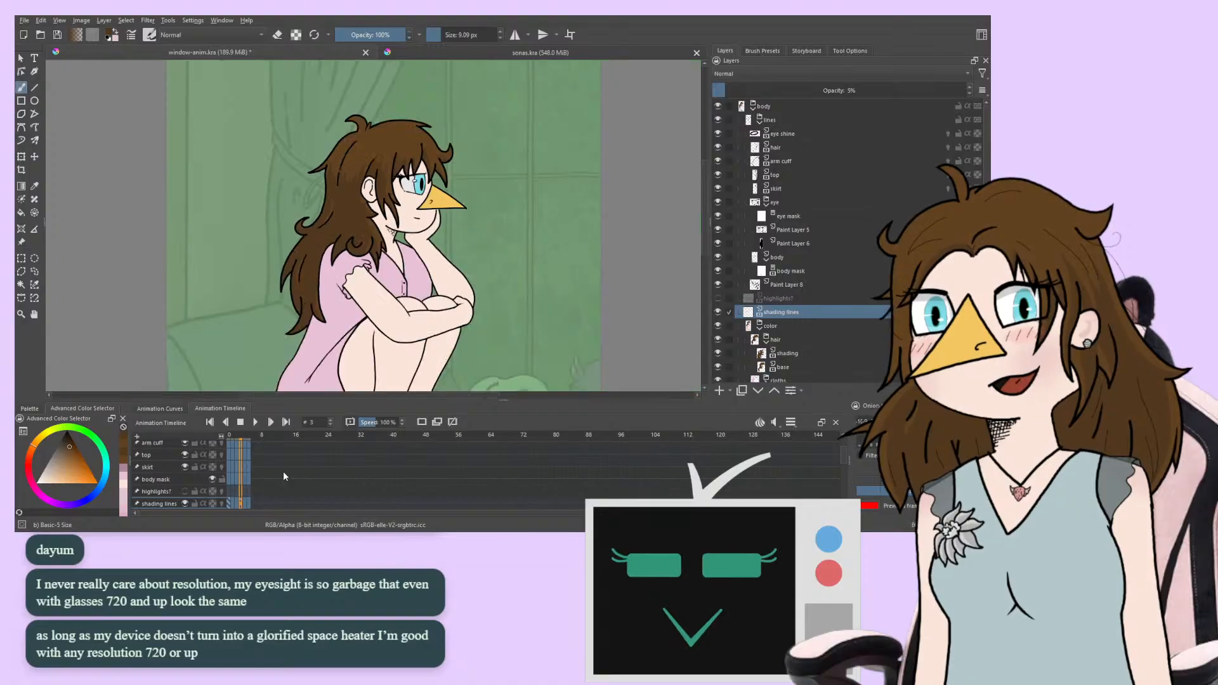
{"action": "left_click", "coordinate": [255, 424]}
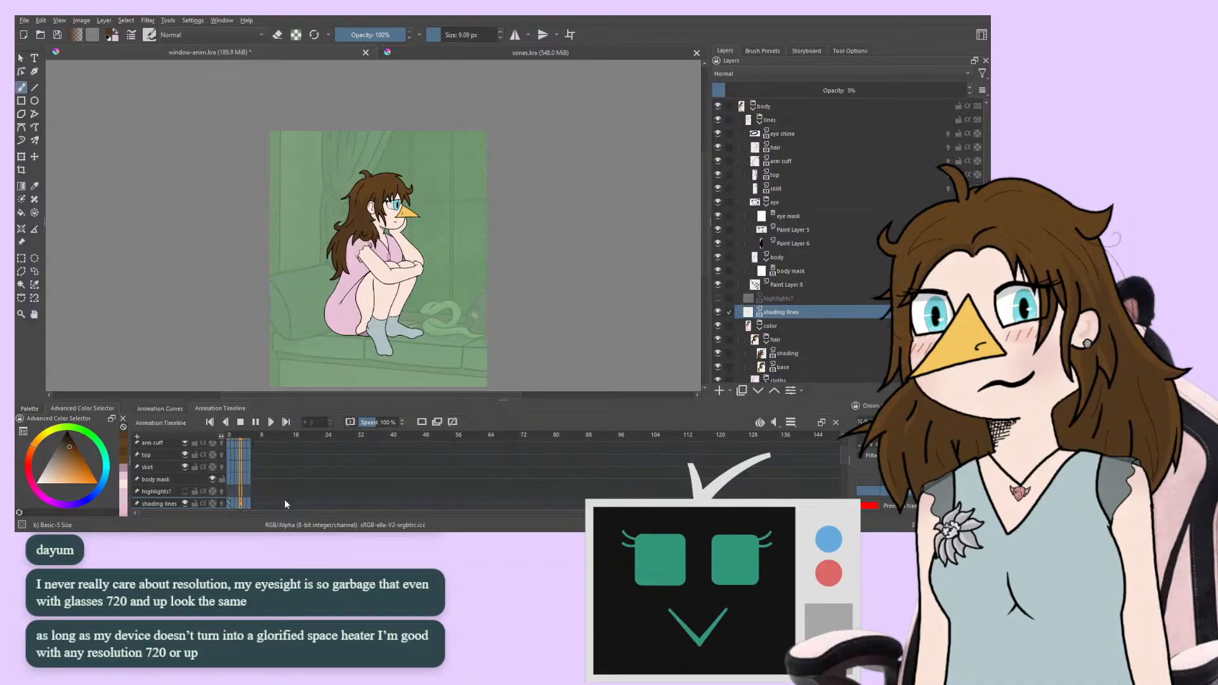
{"action": "left_click", "coordinate": [718, 312]}
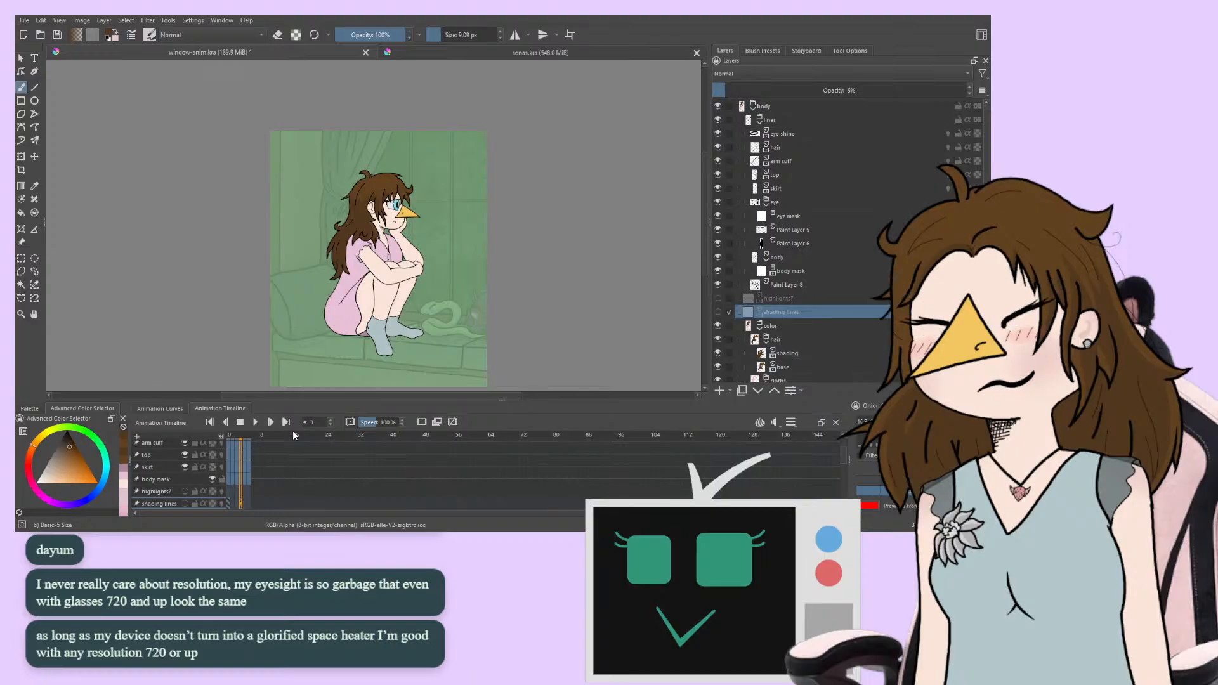
{"action": "key", "text": "space"}
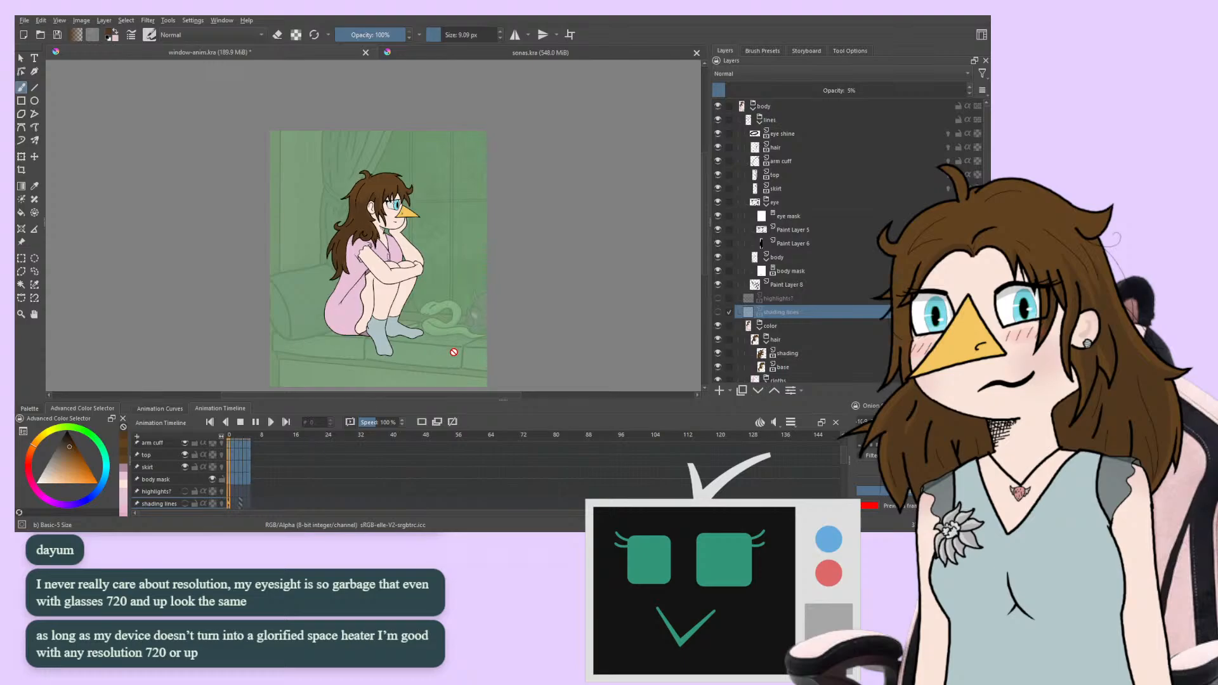
Raise the "bg" group's opacity to 100% so the background shows in full colour behind the figure
{"action": "scroll", "coordinate": [867, 213], "scroll_direction": "down", "scroll_amount": 3}
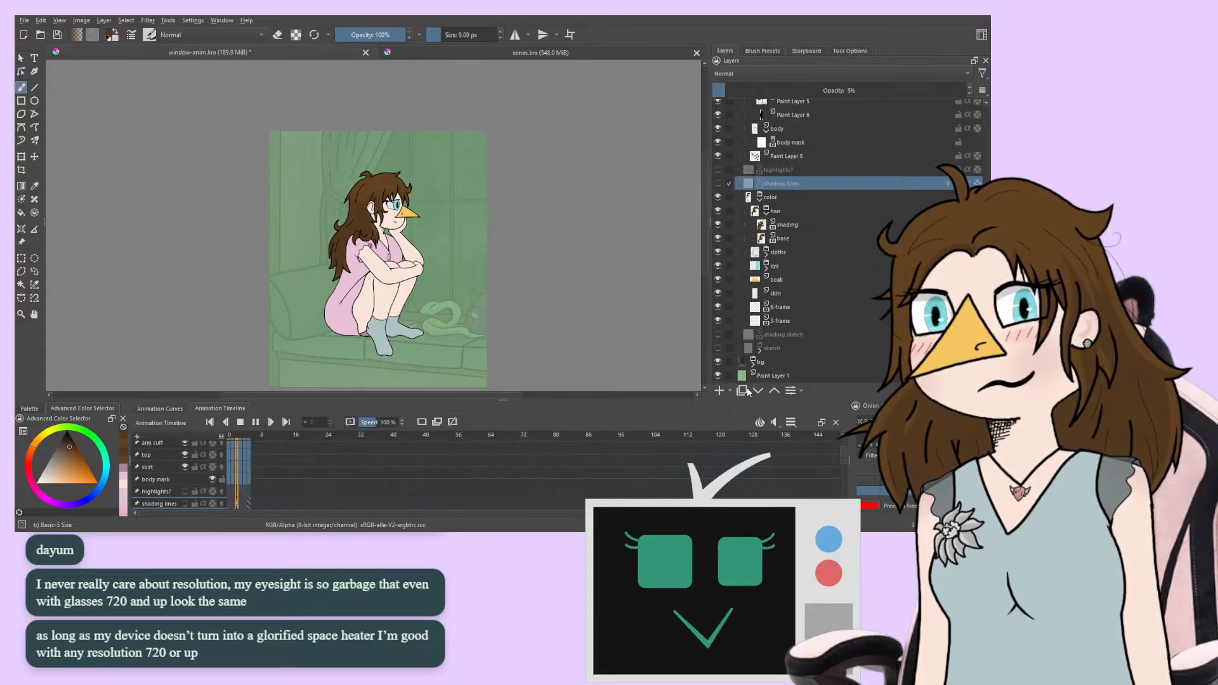
{"action": "left_click", "coordinate": [765, 363]}
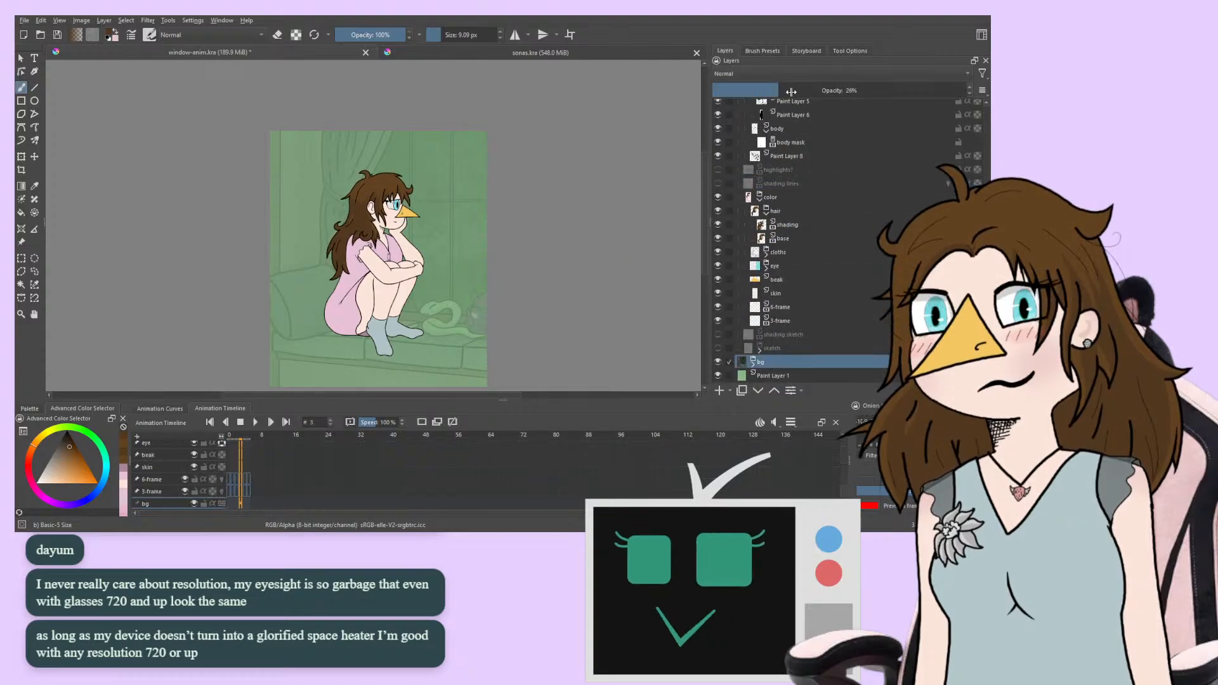
{"action": "left_click_drag", "start_coordinate": [791, 92], "coordinate": [970, 92]}
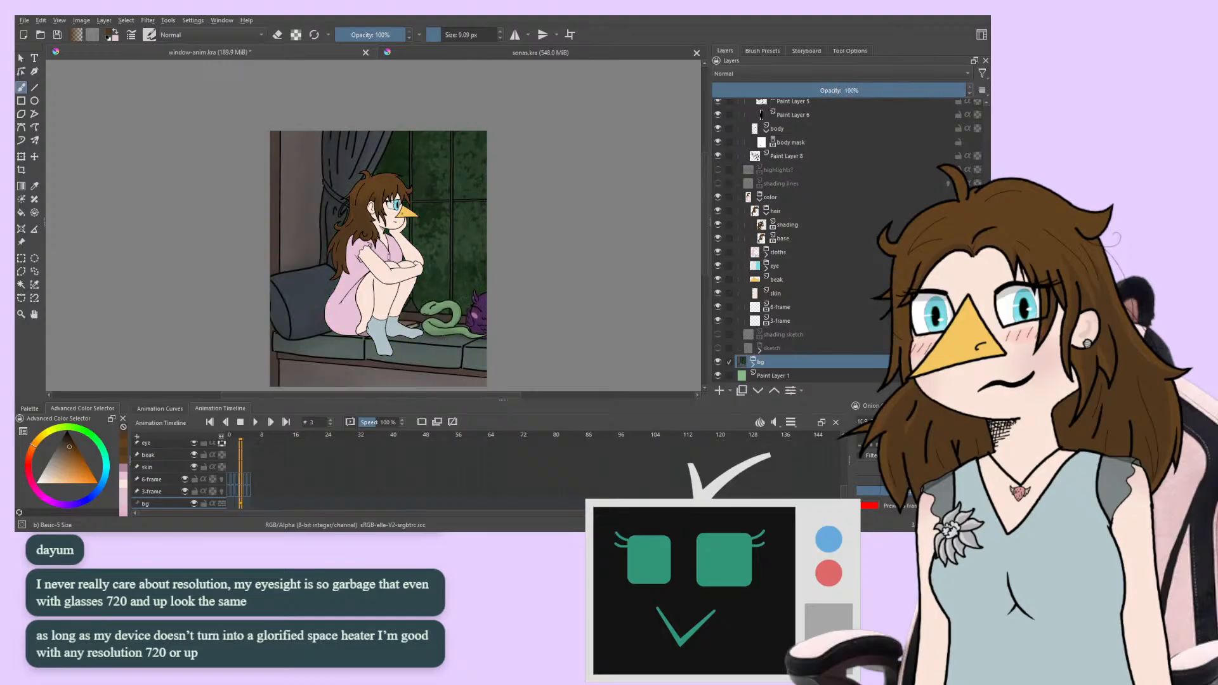
{"action": "scroll", "coordinate": [346, 237], "scroll_direction": "up", "scroll_amount": 3}
{"action": "scroll", "coordinate": [346, 237], "scroll_direction": "down", "scroll_amount": 1}
{"action": "scroll", "coordinate": [437, 245], "scroll_direction": "down", "scroll_amount": 1}
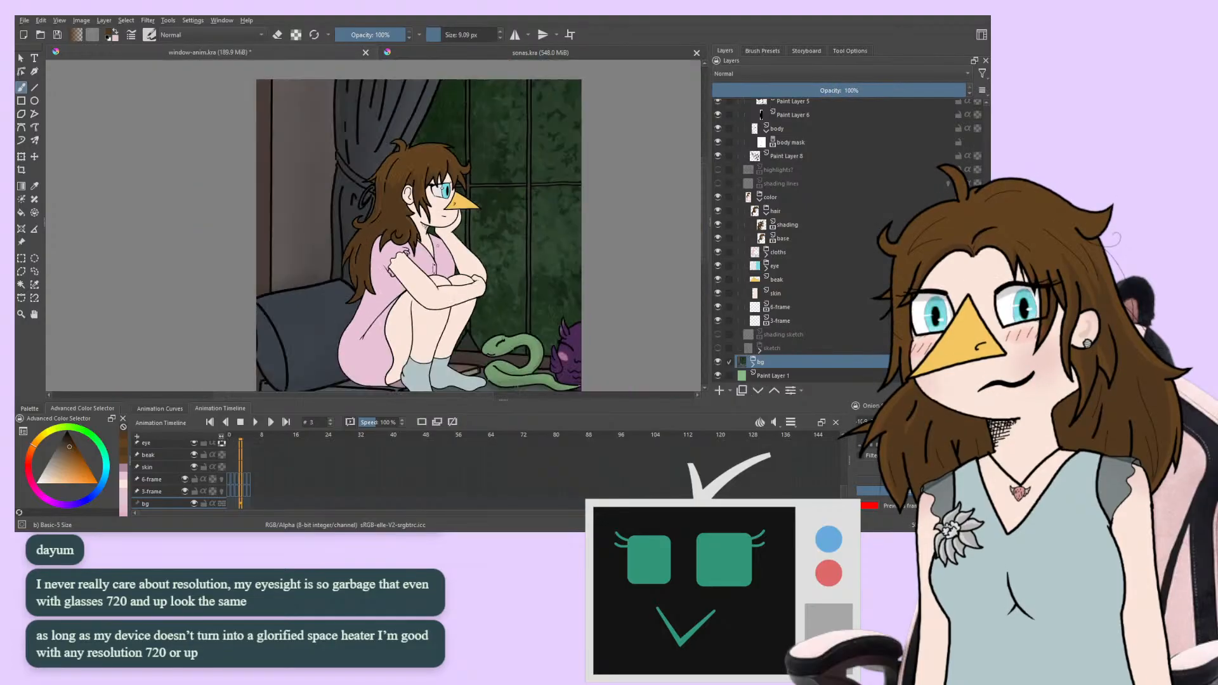
{"action": "left_click_drag", "start_coordinate": [504, 284], "coordinate": [423, 227]}
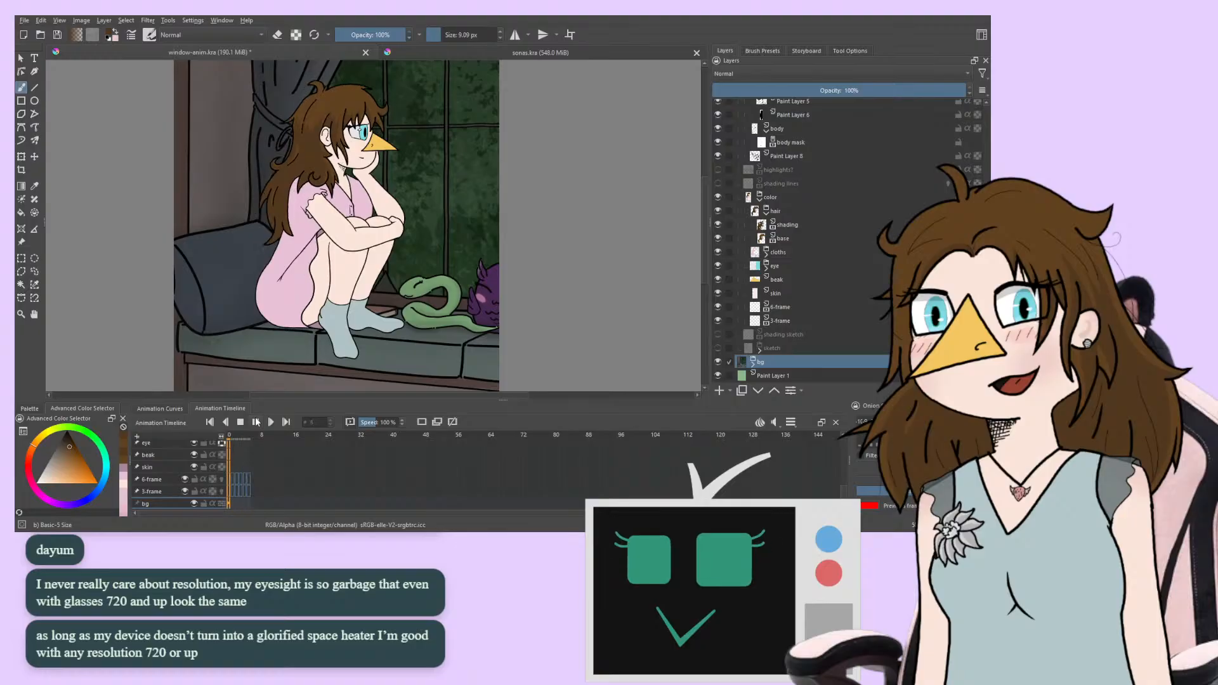
Expand the "cloths" group, sample the dress's pink and shift the colour to a pale greyish green
{"action": "left_click", "coordinate": [775, 252]}
{"action": "left_click", "coordinate": [766, 256]}
{"action": "left_click", "coordinate": [785, 267]}
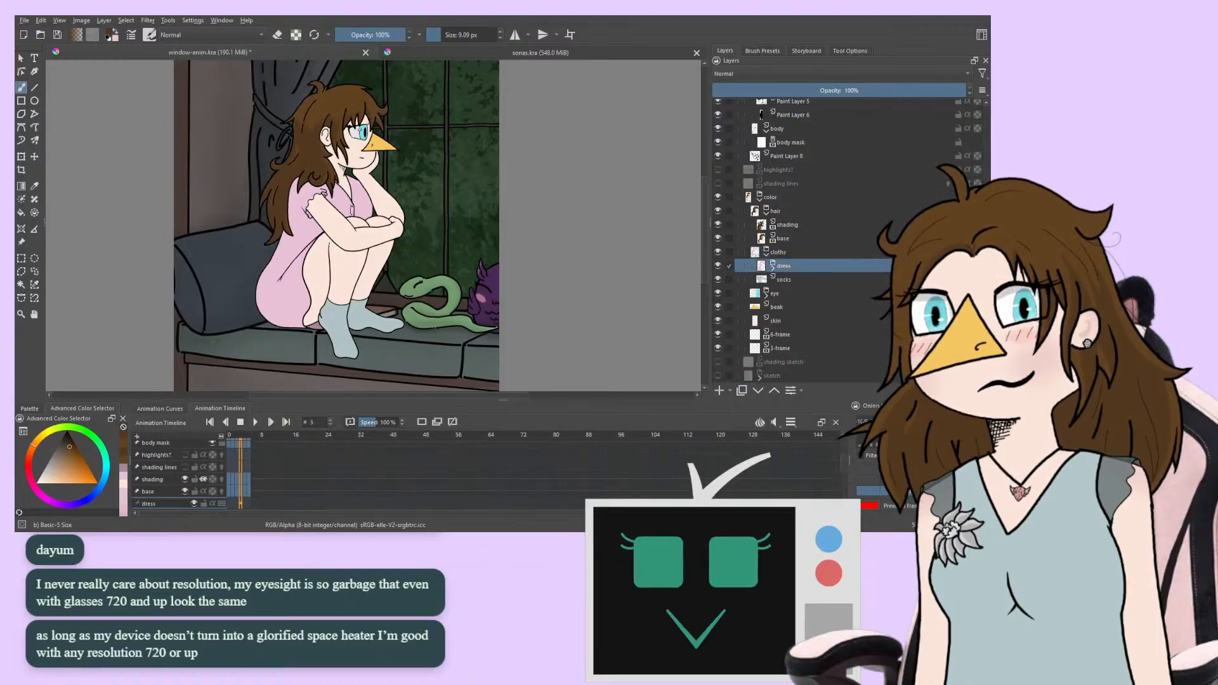
{"action": "left_click", "coordinate": [289, 302], "text": "ctrl"}
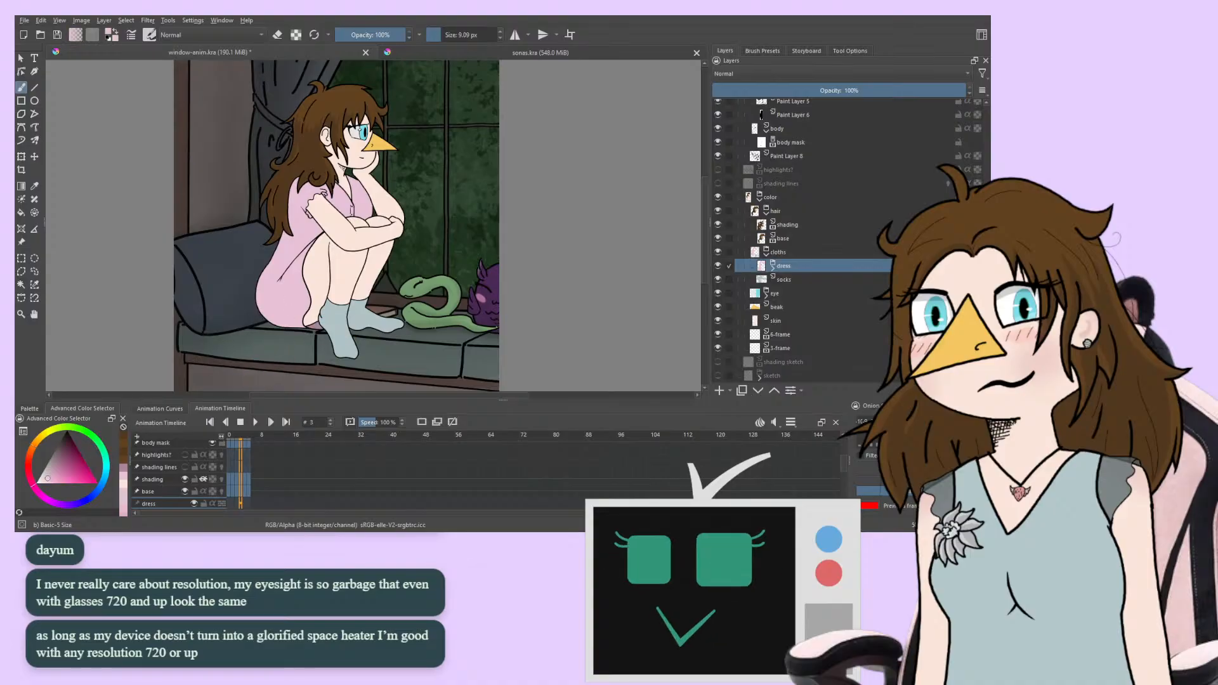
{"action": "left_click_drag", "start_coordinate": [84, 437], "coordinate": [91, 438]}
{"action": "left_click_drag", "start_coordinate": [55, 475], "coordinate": [52, 473]}
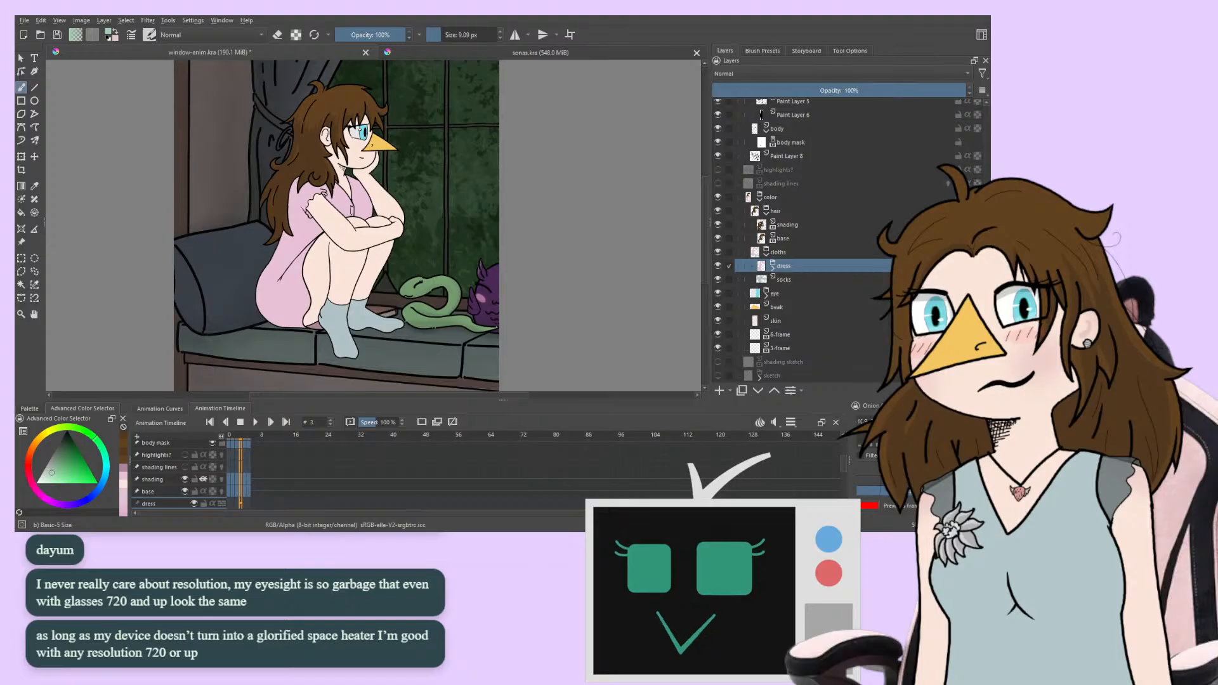
Fill the dress on the "dress" layer inside the dress group with the pale green in frame 3
{"action": "left_click", "coordinate": [22, 213]}
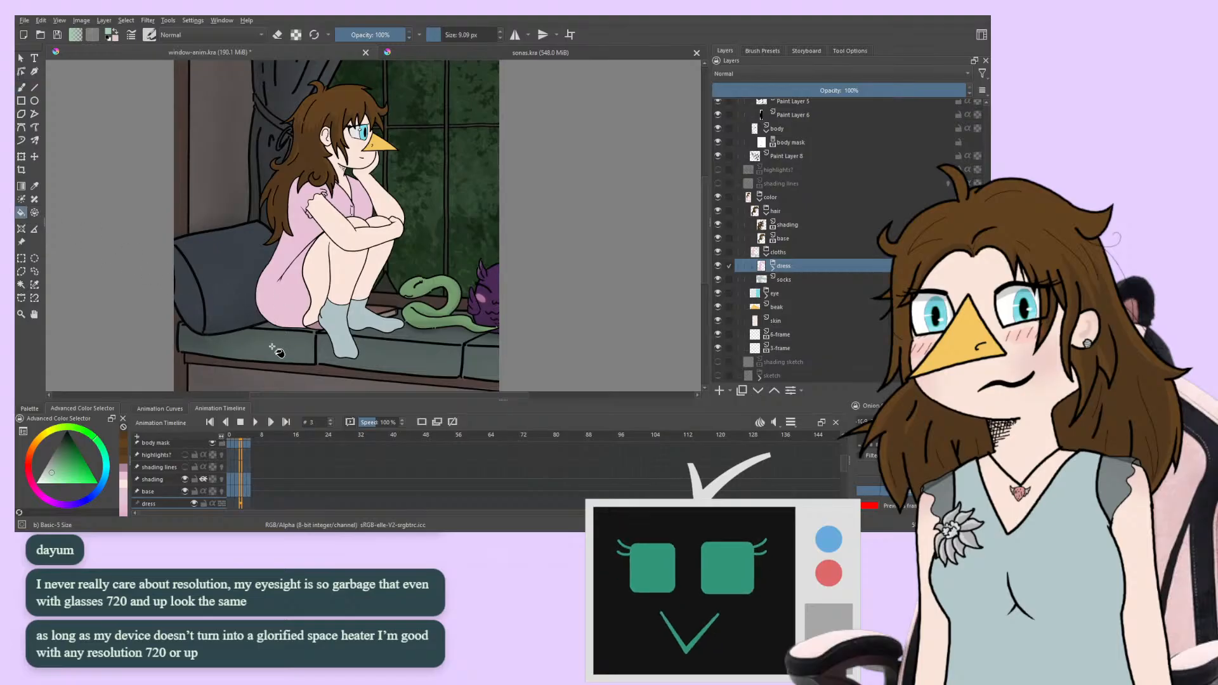
{"action": "left_click", "coordinate": [769, 270]}
{"action": "left_click", "coordinate": [789, 293]}
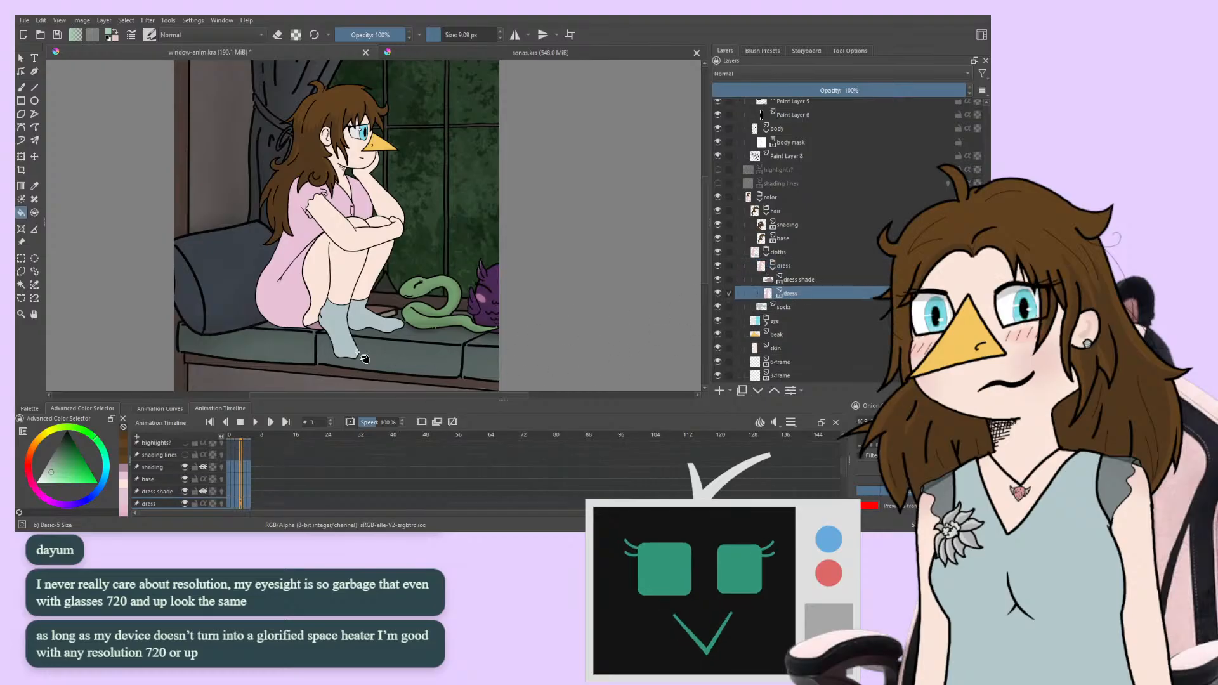
{"action": "left_click", "coordinate": [285, 313]}
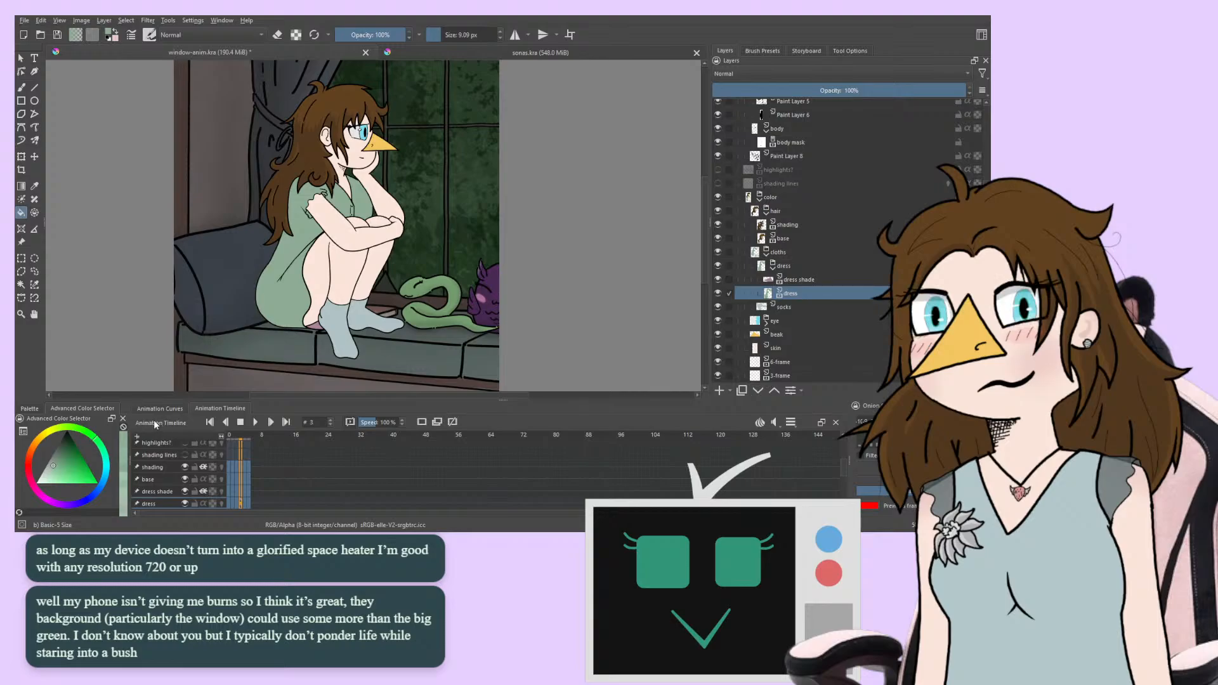
Choose a darker green and fill the dress's shaded area in frame 3 on the "dress shade" layer
{"action": "left_click_drag", "start_coordinate": [153, 359], "coordinate": [158, 345]}
{"action": "left_click", "coordinate": [54, 461]}
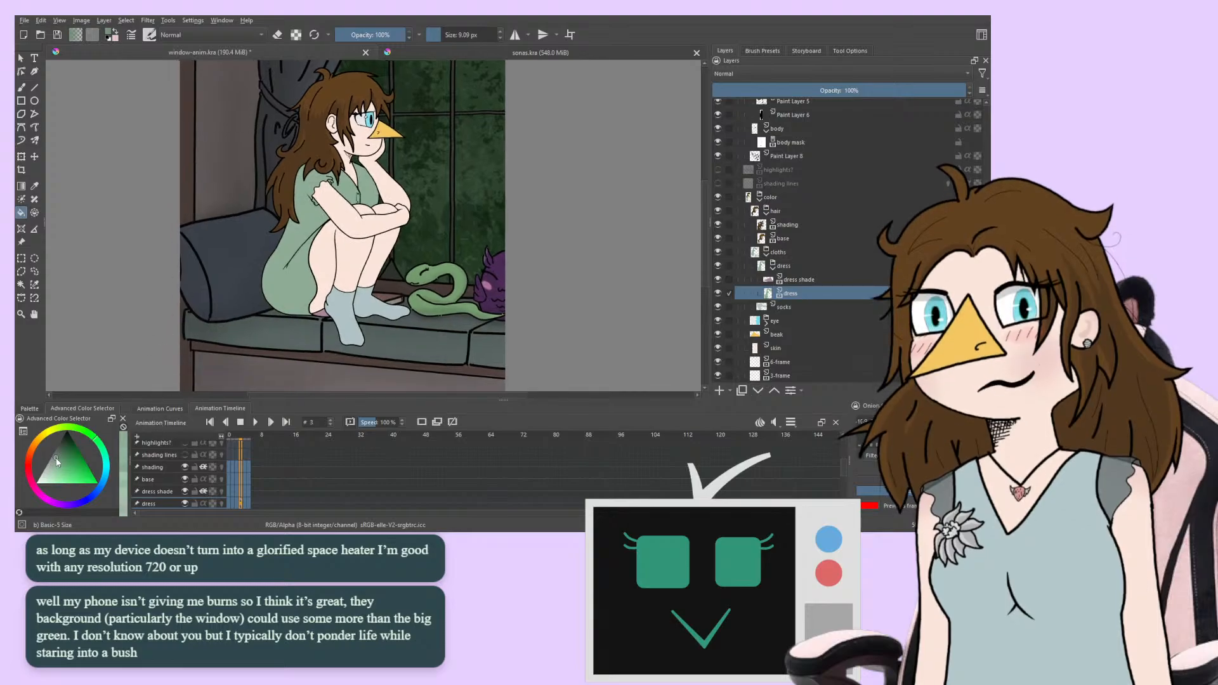
{"action": "left_click", "coordinate": [796, 279]}
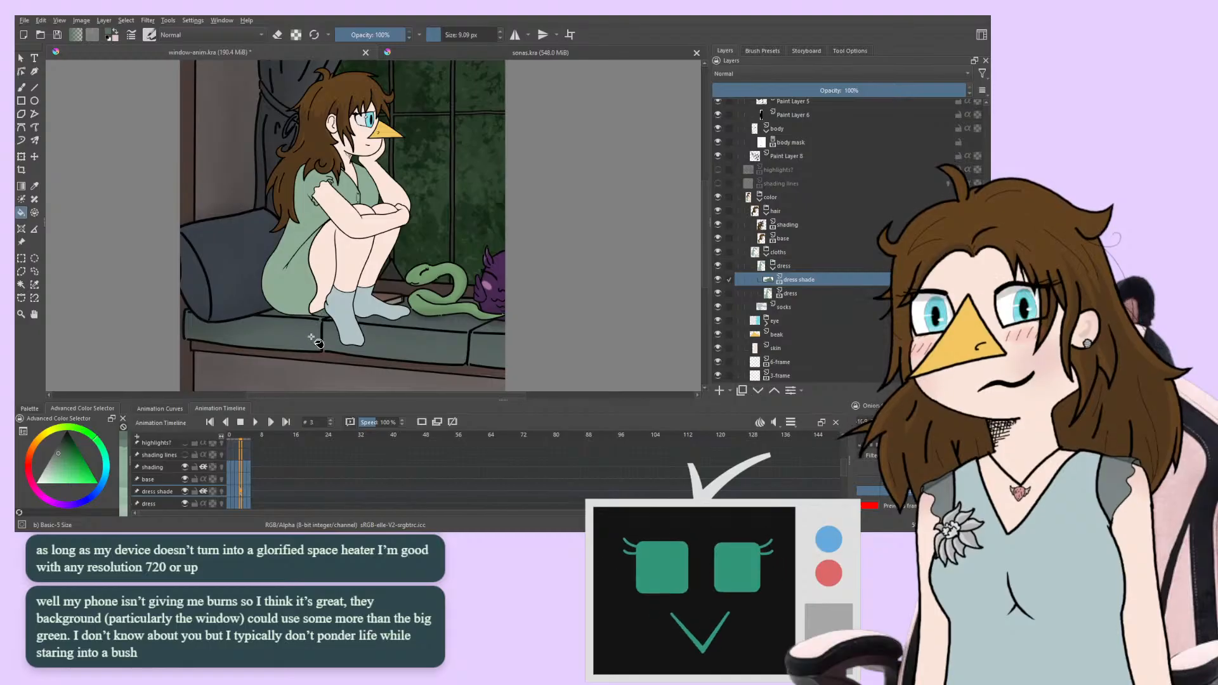
Sample the dress's light green and fill the dress with it in the remaining frames on the "dress" layer
{"action": "key", "text": "Right"}
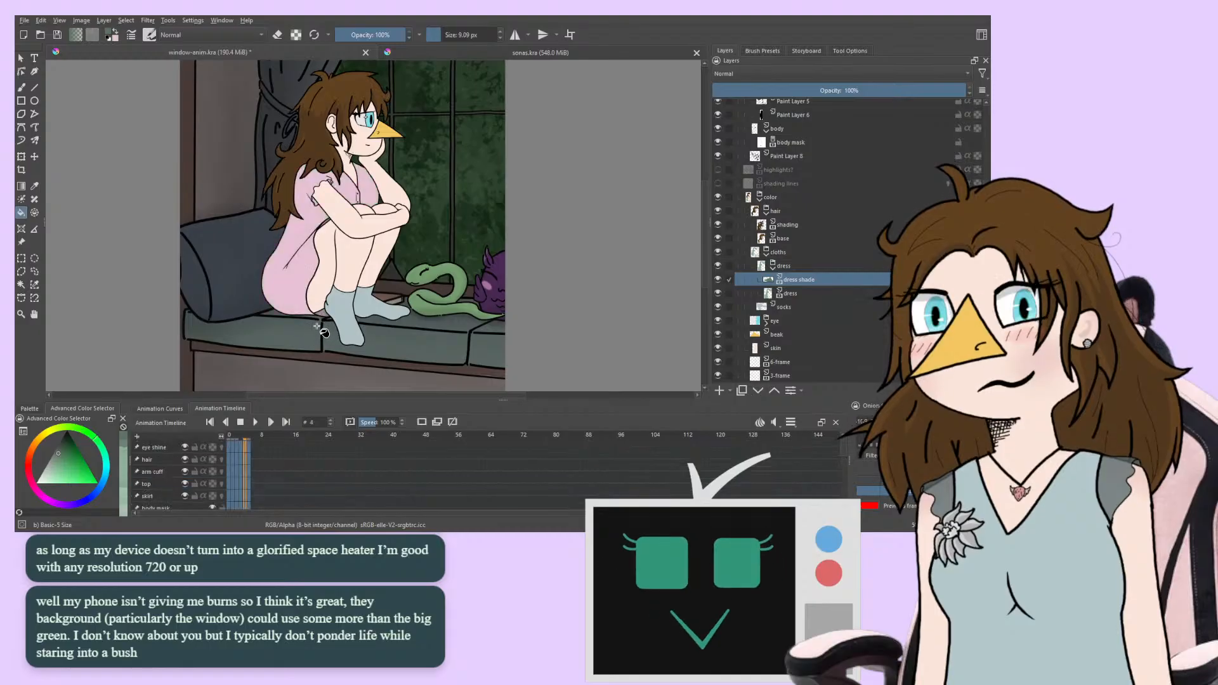
{"action": "key", "text": "Left"}
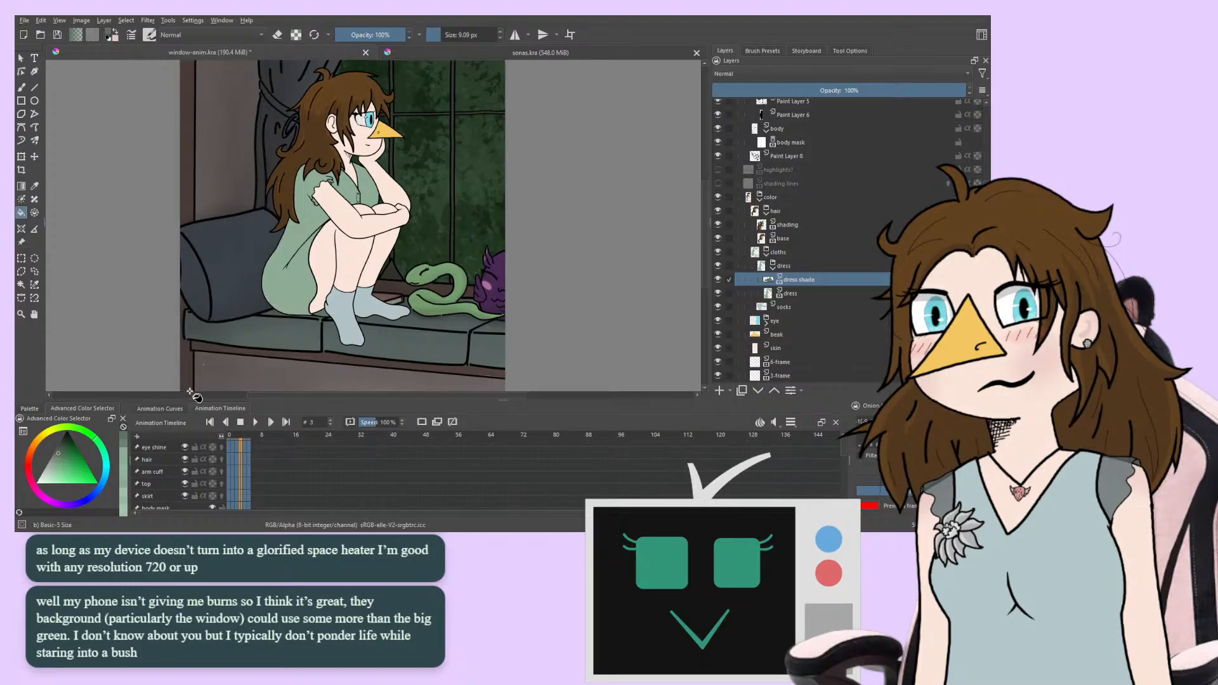
{"action": "left_click", "coordinate": [263, 336], "text": "ctrl"}
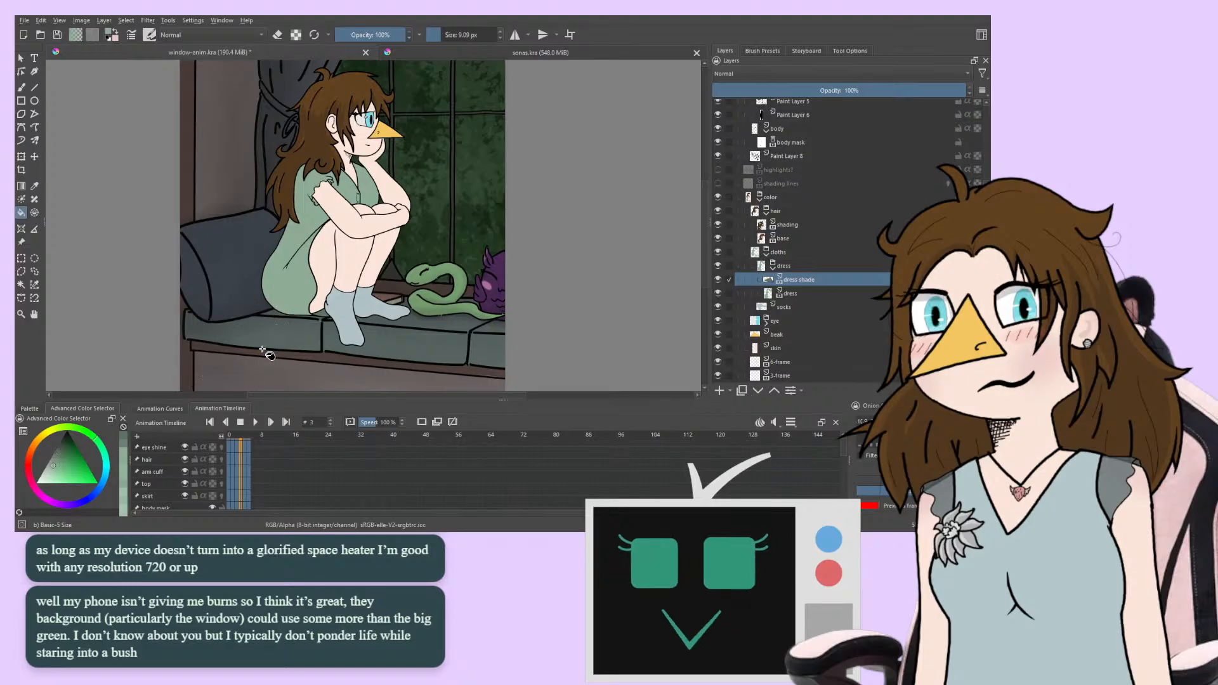
{"action": "left_click", "coordinate": [787, 295]}
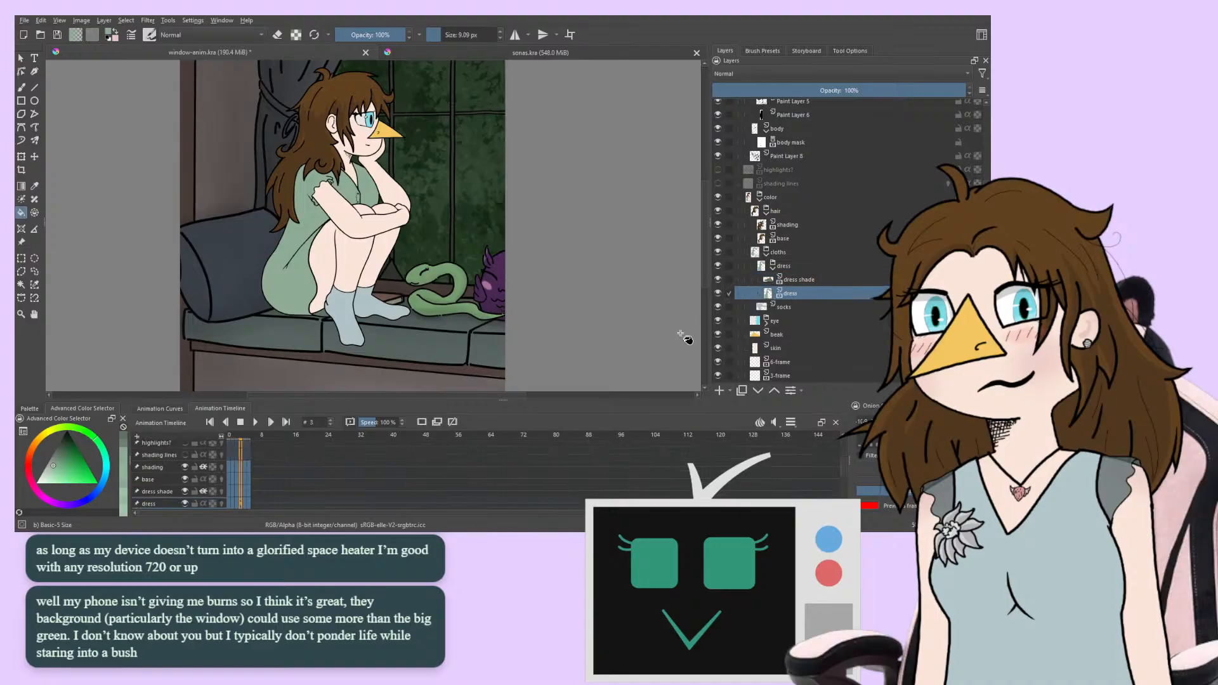
{"action": "left_click", "coordinate": [289, 302]}
{"action": "key", "text": "ctrl+z"}
{"action": "key", "text": "period"}
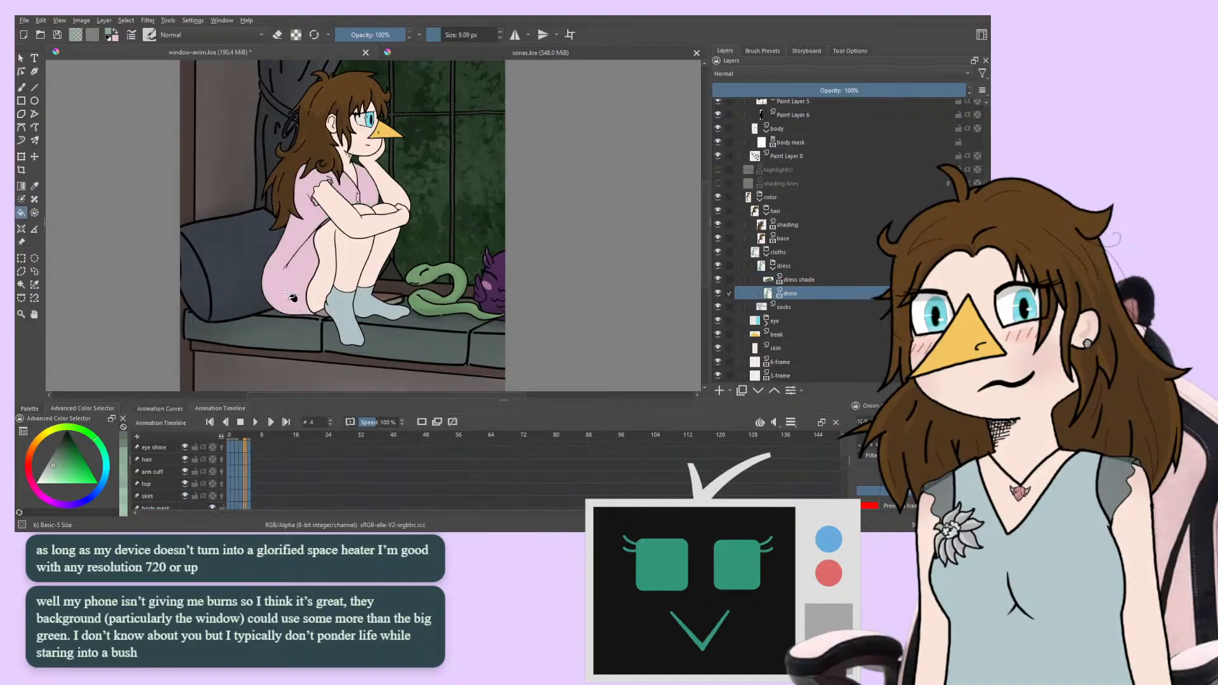
{"action": "left_click", "coordinate": [284, 296]}
{"action": "key", "text": "period"}
{"action": "left_click", "coordinate": [285, 291]}
{"action": "key", "text": "space"}
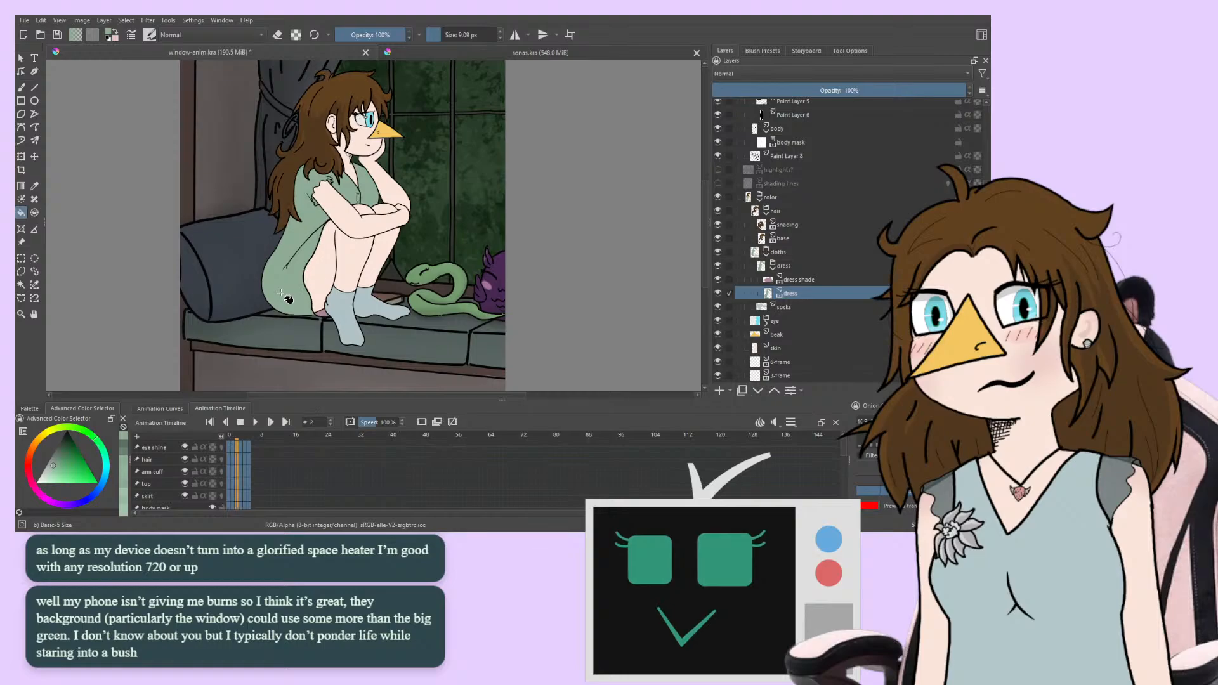
Sample the darker green and fill the shaded patch beneath the leg in the remaining frames on the "dress shade" layer
{"action": "left_click", "coordinate": [317, 311], "text": "ctrl"}
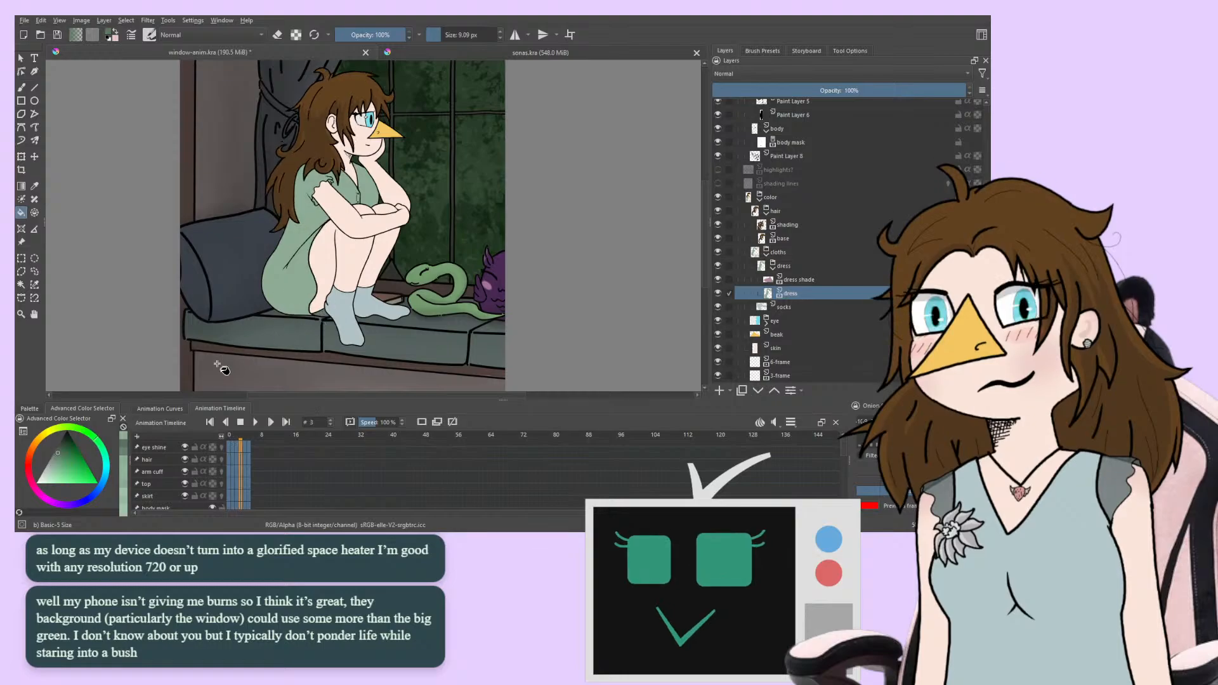
{"action": "left_click", "coordinate": [789, 282]}
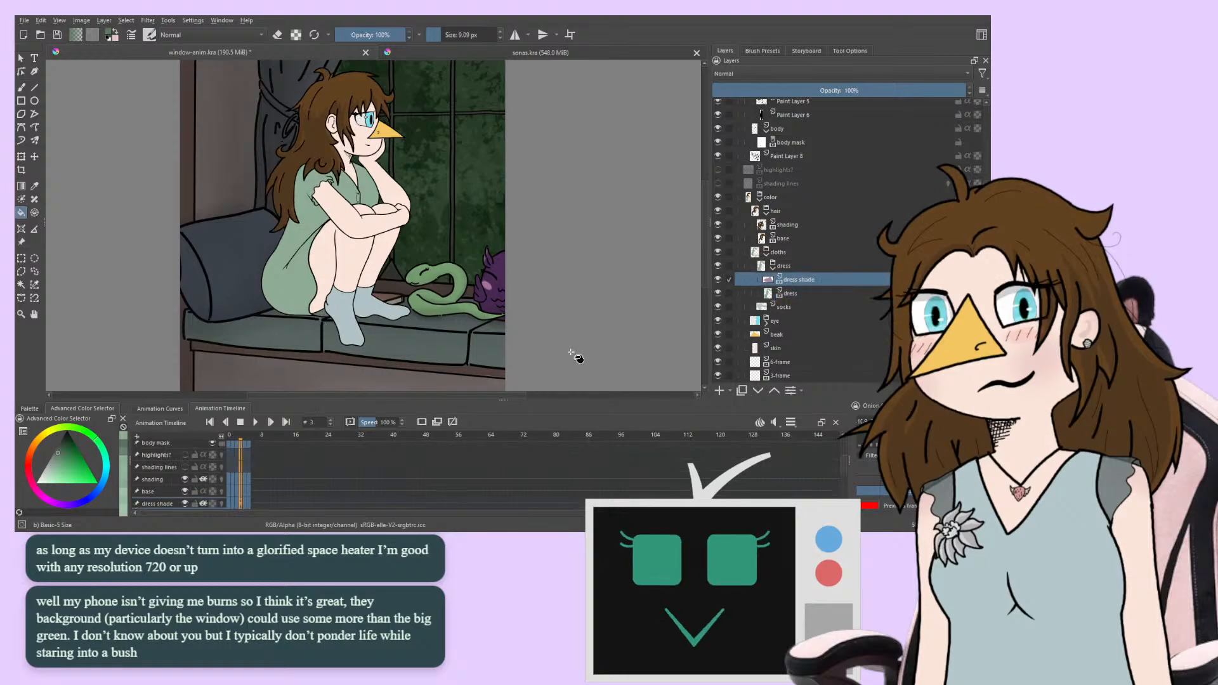
{"action": "key", "text": "ctrl+plus"}
{"action": "key", "text": "ctrl+plus"}
{"action": "key", "text": "ctrl+plus"}
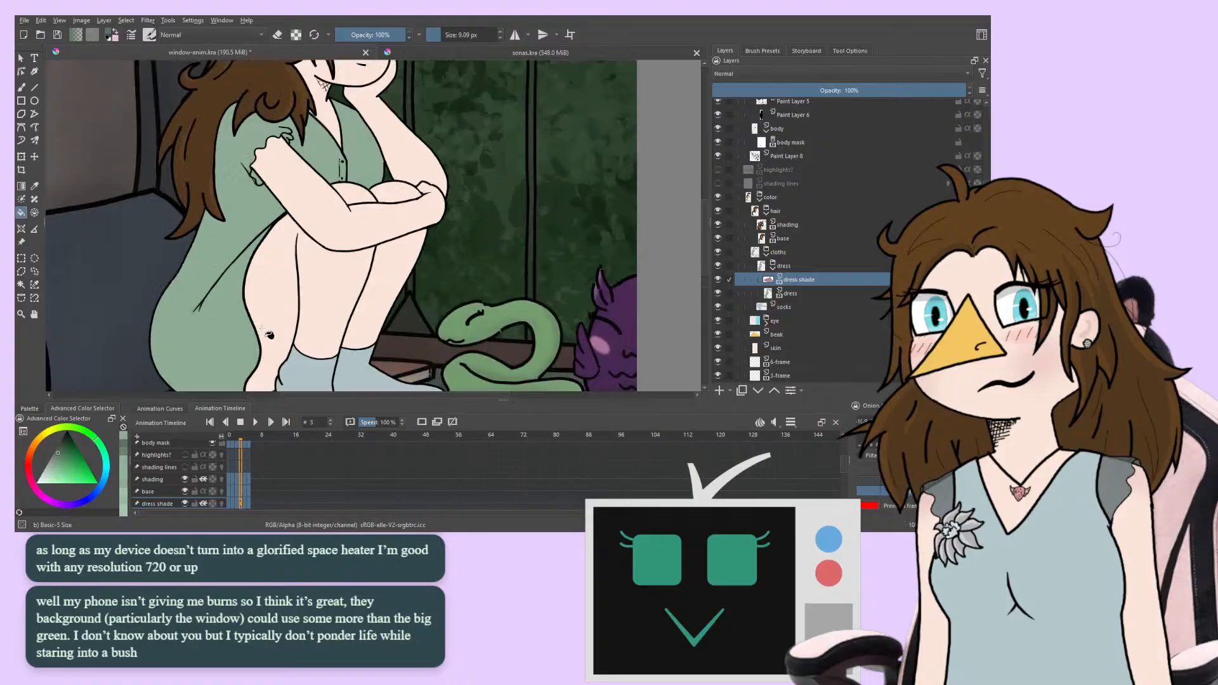
{"action": "key", "text": "ctrl+minus"}
{"action": "left_click_drag", "start_coordinate": [196, 260], "coordinate": [229, 155]}
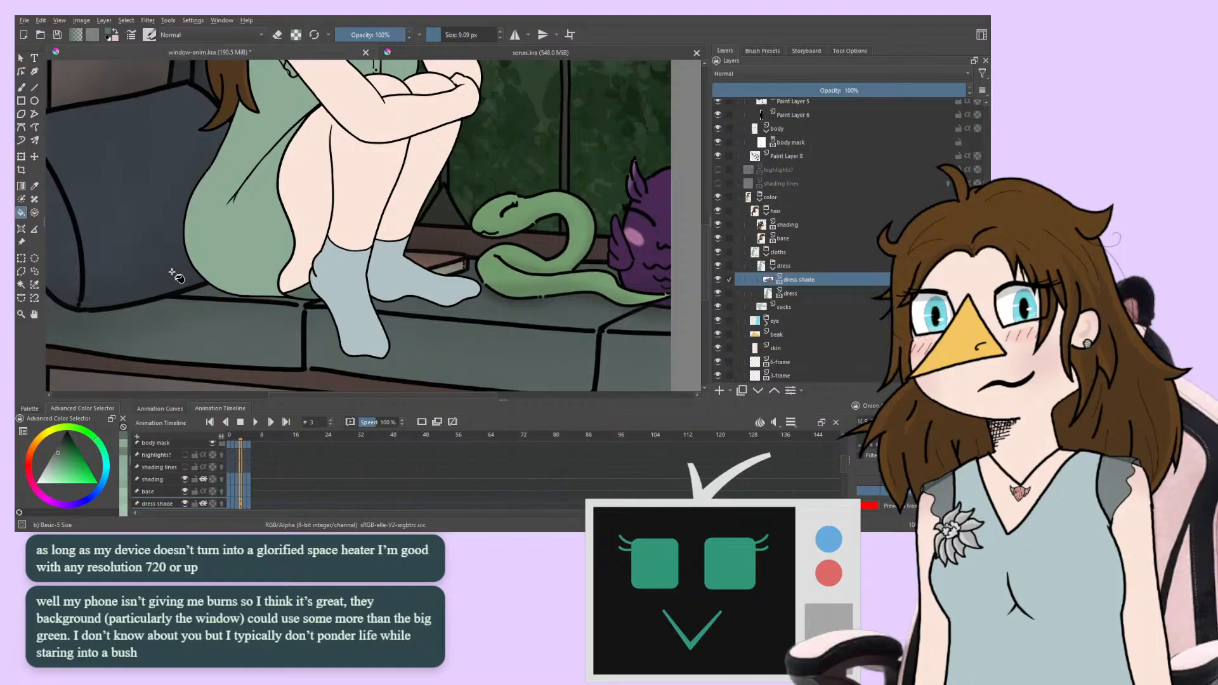
{"action": "key", "text": "ctrl+plus"}
{"action": "key", "text": "ctrl+plus"}
{"action": "left_click_drag", "start_coordinate": [179, 277], "coordinate": [389, 183]}
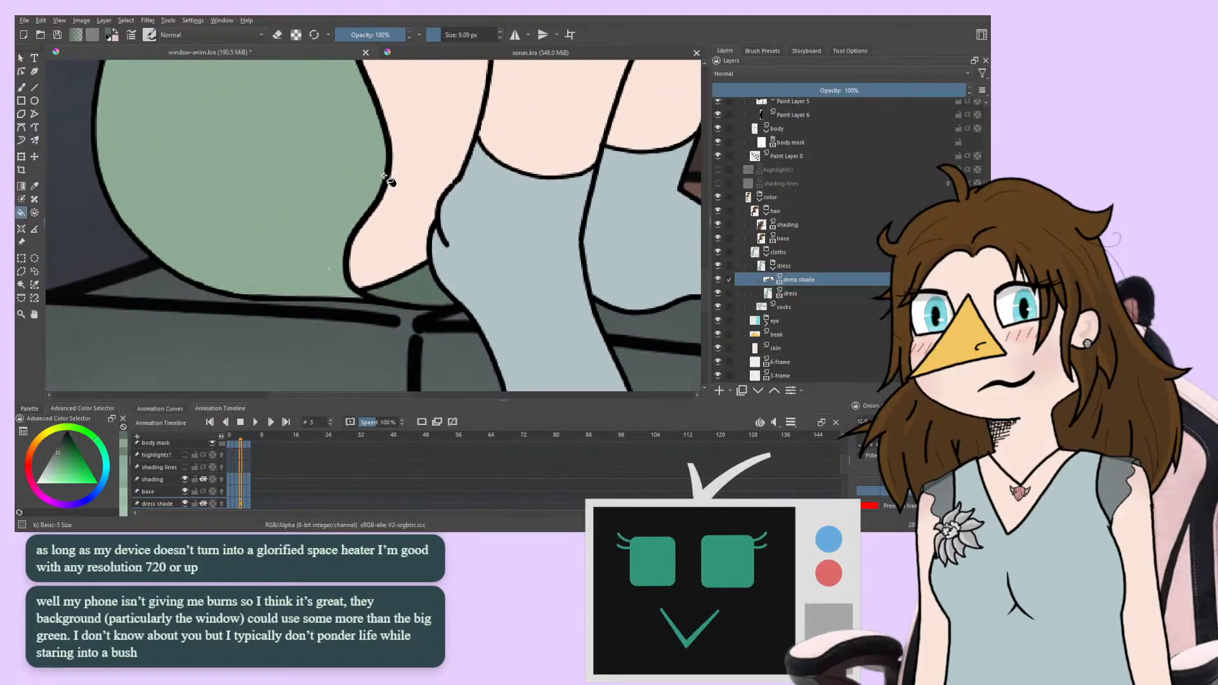
{"action": "mouse_move", "coordinate": [236, 259]}
{"action": "left_mouse_down"}
{"action": "mouse_move", "coordinate": [261, 275]}
{"action": "mouse_move", "coordinate": [247, 277]}
{"action": "left_mouse_up"}
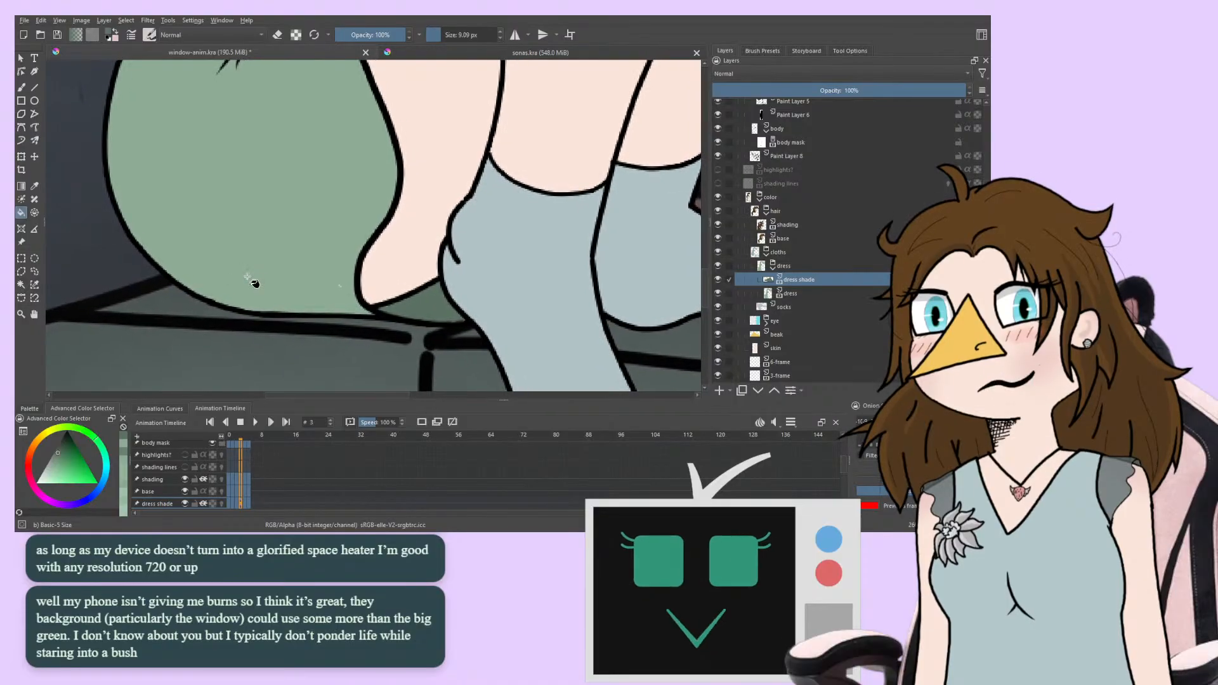
{"action": "key", "text": "period"}
{"action": "key", "text": "comma"}
{"action": "key", "text": "period"}
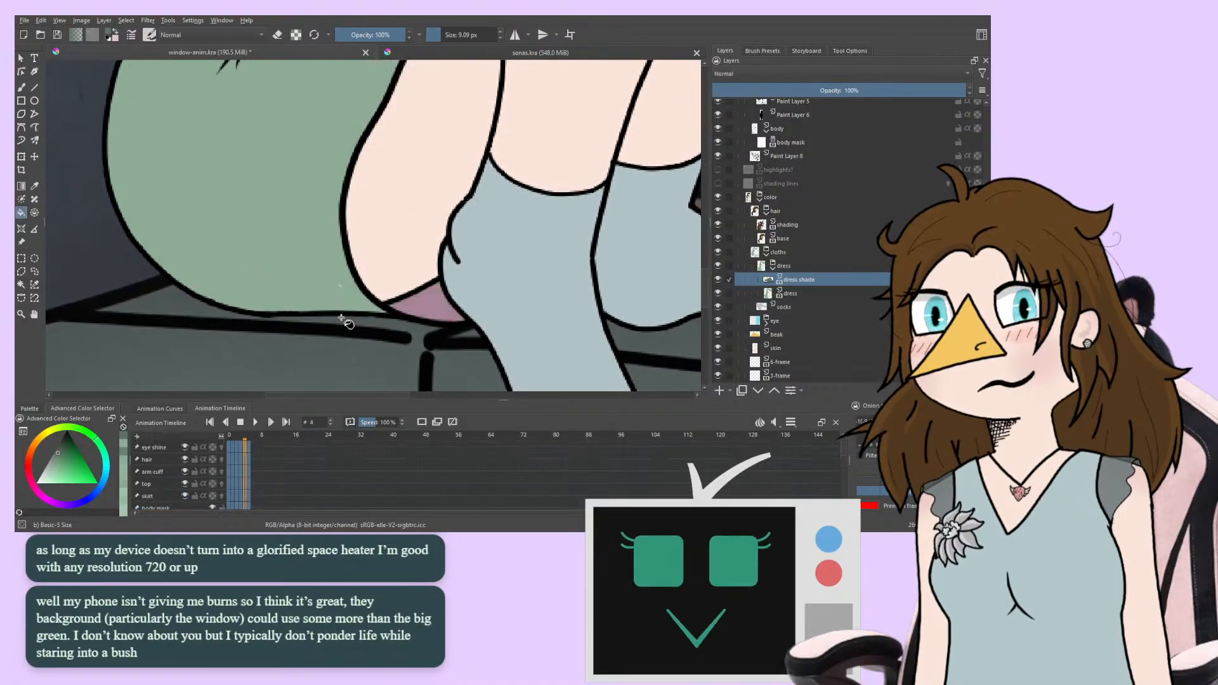
{"action": "left_click", "coordinate": [417, 303]}
{"action": "key", "text": "period"}
{"action": "left_click", "coordinate": [419, 303]}
{"action": "key", "text": "period"}
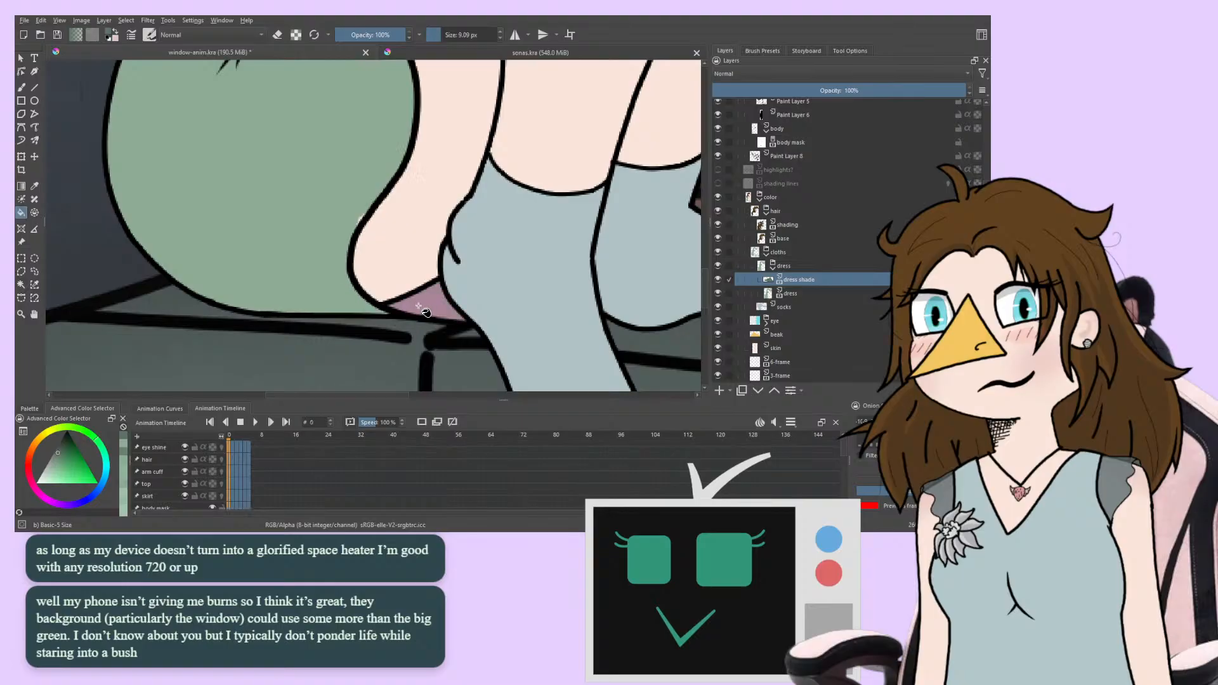
{"action": "left_click", "coordinate": [418, 307]}
{"action": "key", "text": "period"}
{"action": "left_click", "coordinate": [418, 307]}
{"action": "key", "text": "period"}
{"action": "left_click", "coordinate": [418, 308]}
{"action": "key", "text": "period"}
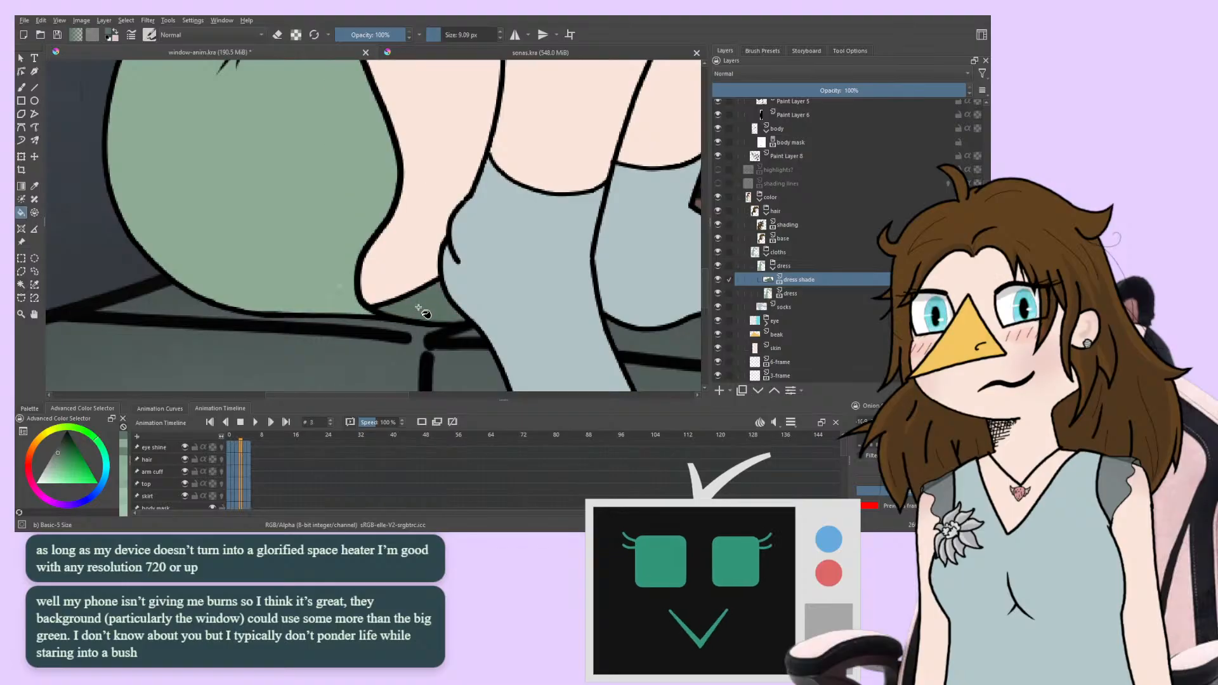
Try a brush stroke in the darker green over the stray speck near the dress's lower edge in frame 4, and undo it
{"action": "left_click_drag", "start_coordinate": [310, 347], "coordinate": [329, 365]}
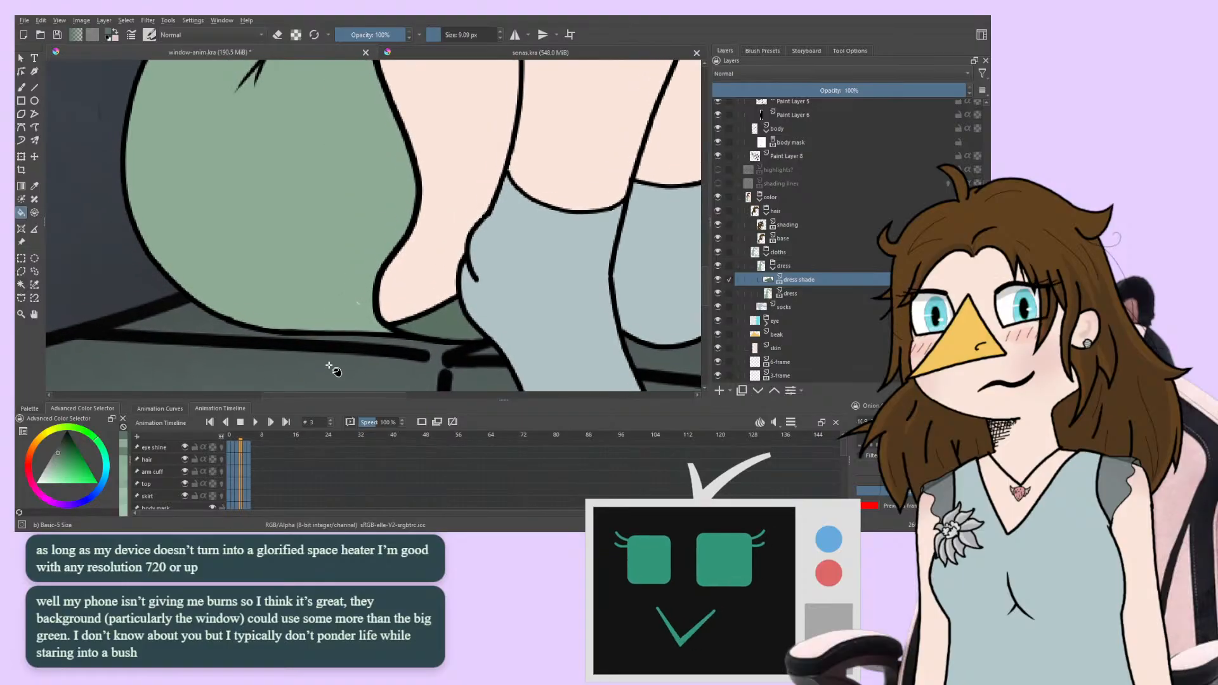
{"action": "left_click", "coordinate": [762, 51]}
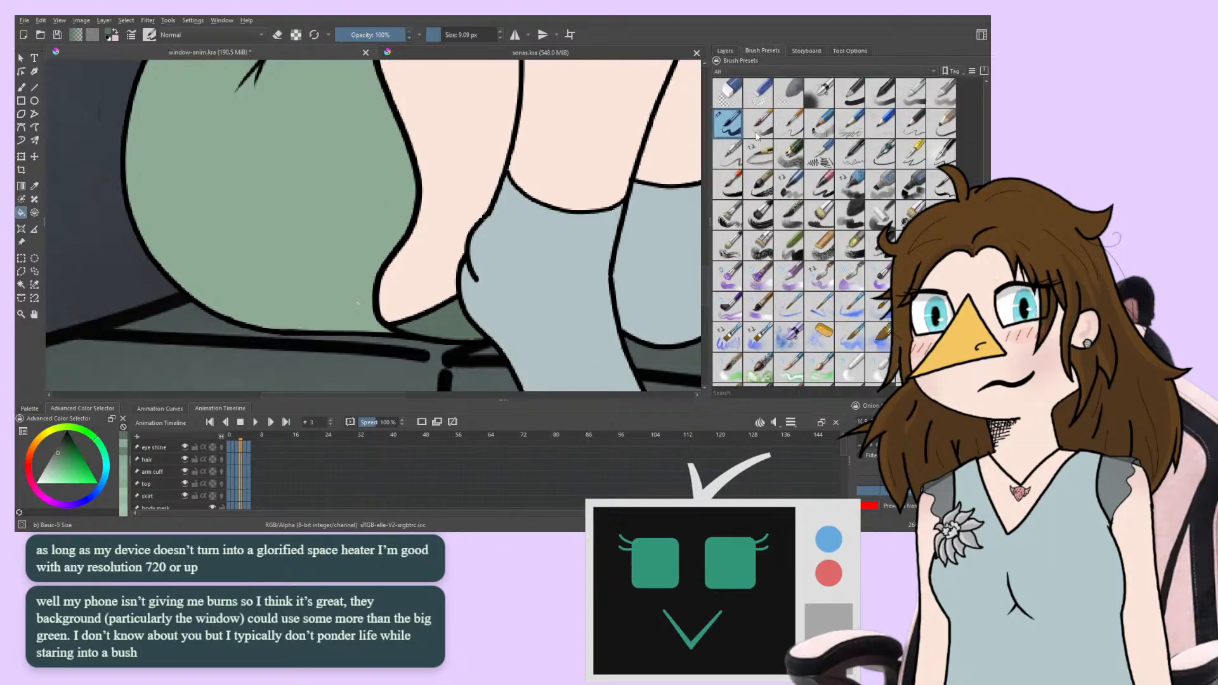
{"action": "key", "text": "Right"}
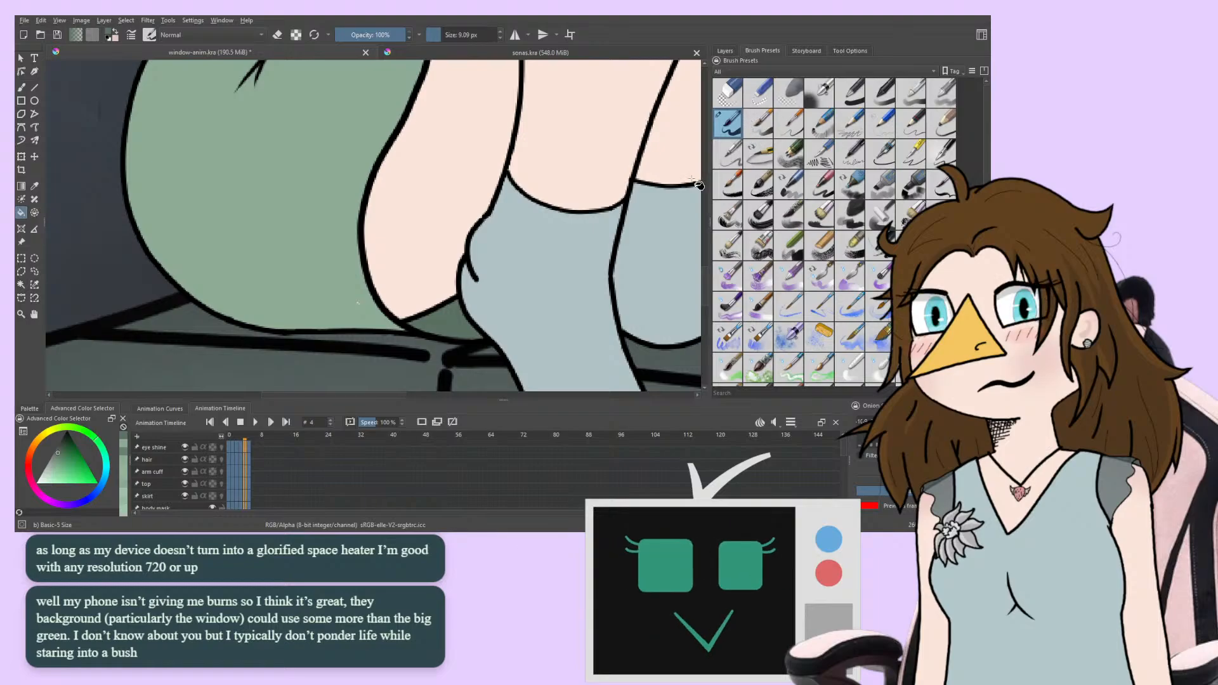
{"action": "key", "text": "b"}
{"action": "left_click_drag", "start_coordinate": [358, 311], "coordinate": [349, 294]}
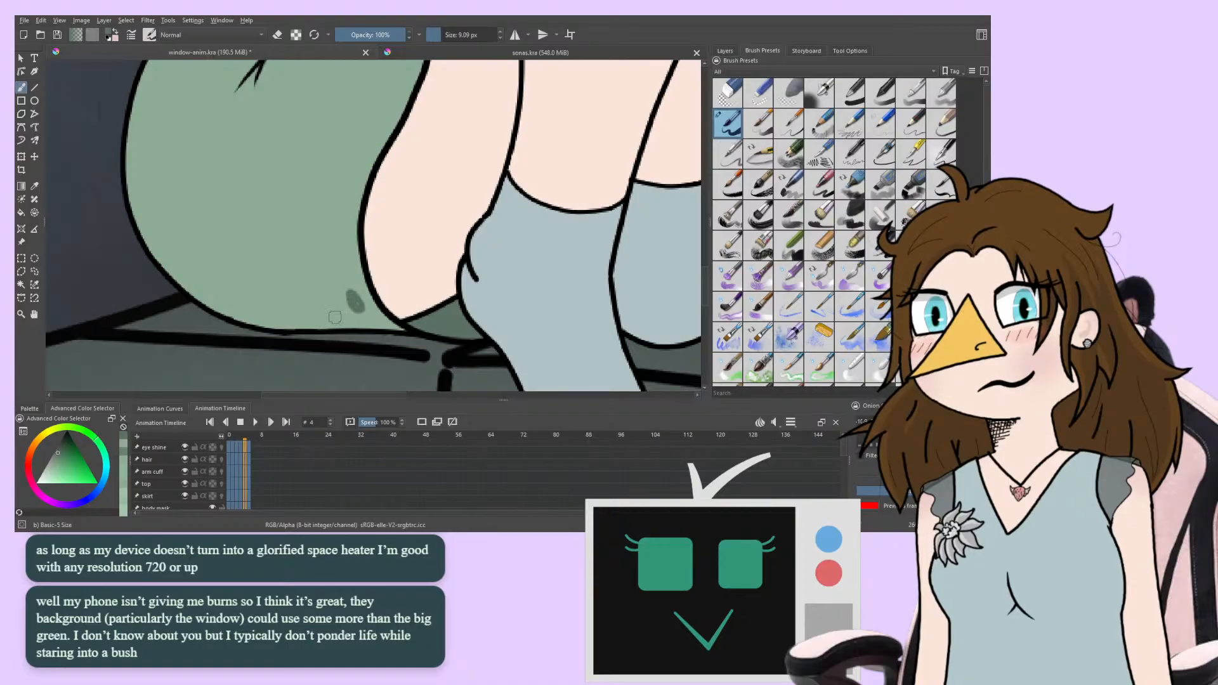
{"action": "key", "text": "ctrl+z"}
Paint over the stray speck near the dress's lower edge in frame 4 with the light green on the "dress" layer
{"action": "left_click", "coordinate": [724, 51]}
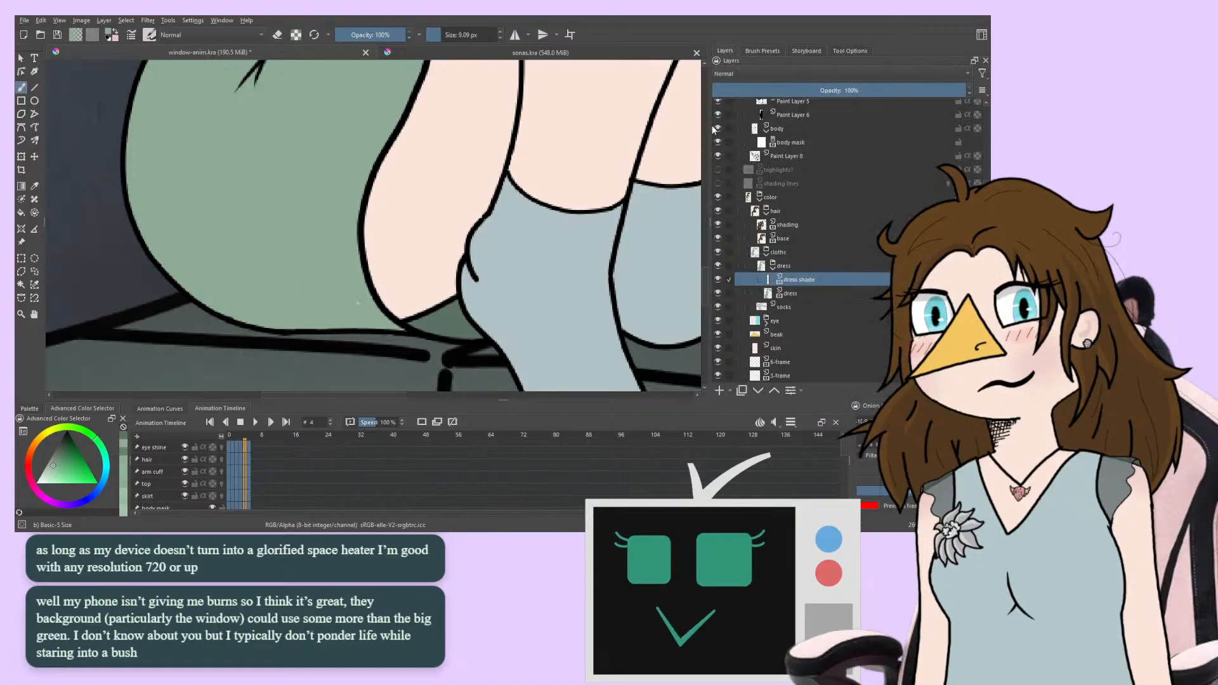
{"action": "left_click", "coordinate": [790, 293]}
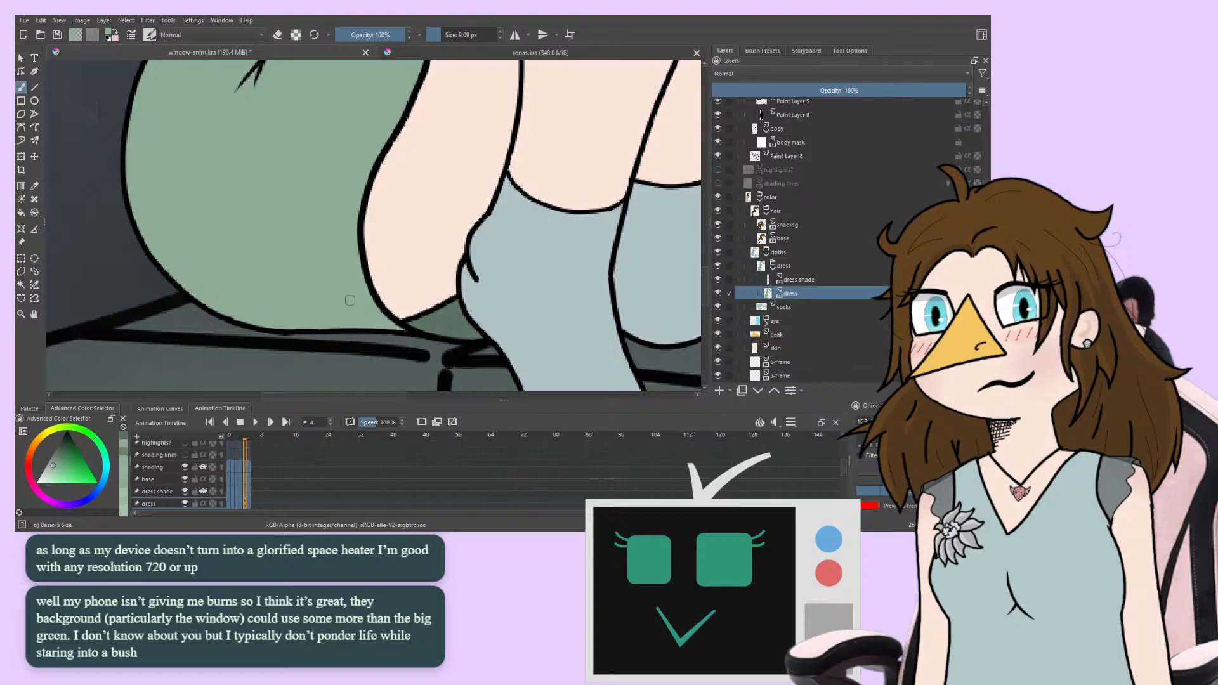
{"action": "left_click", "coordinate": [277, 35]}
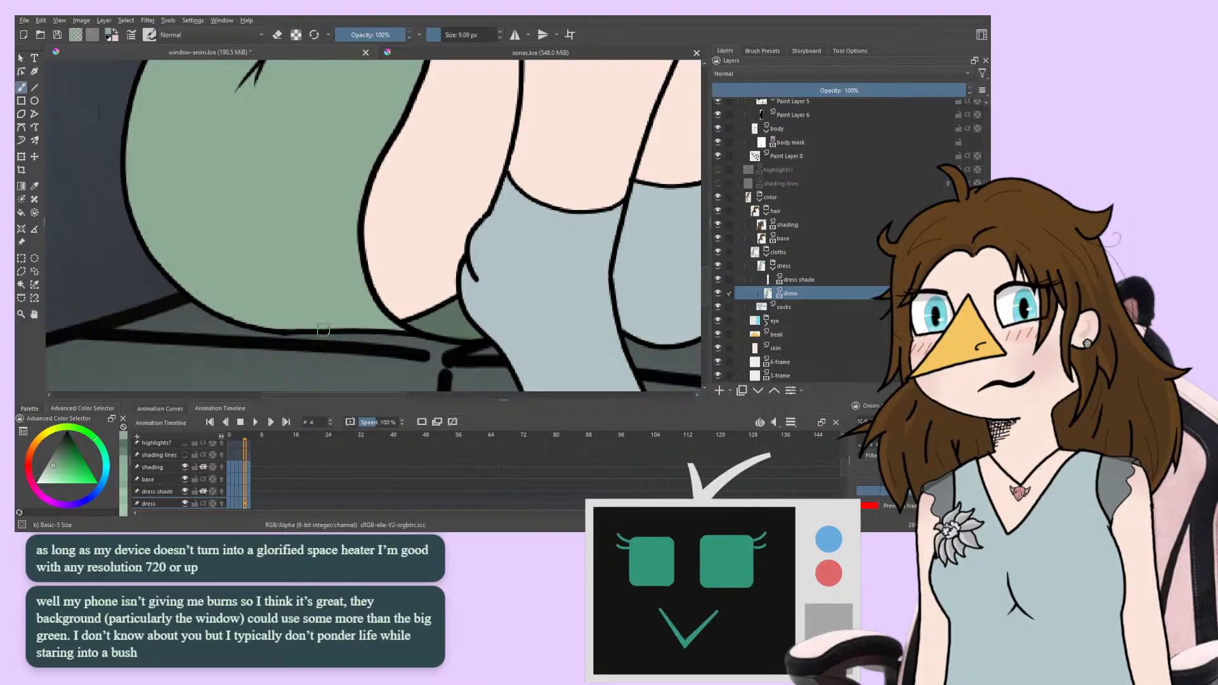
{"action": "left_click_drag", "start_coordinate": [322, 329], "coordinate": [294, 292]}
Step through the other frames and brush light green over the remaining stray specks in the dress on the "dress" layer
{"action": "key", "text": "Right"}
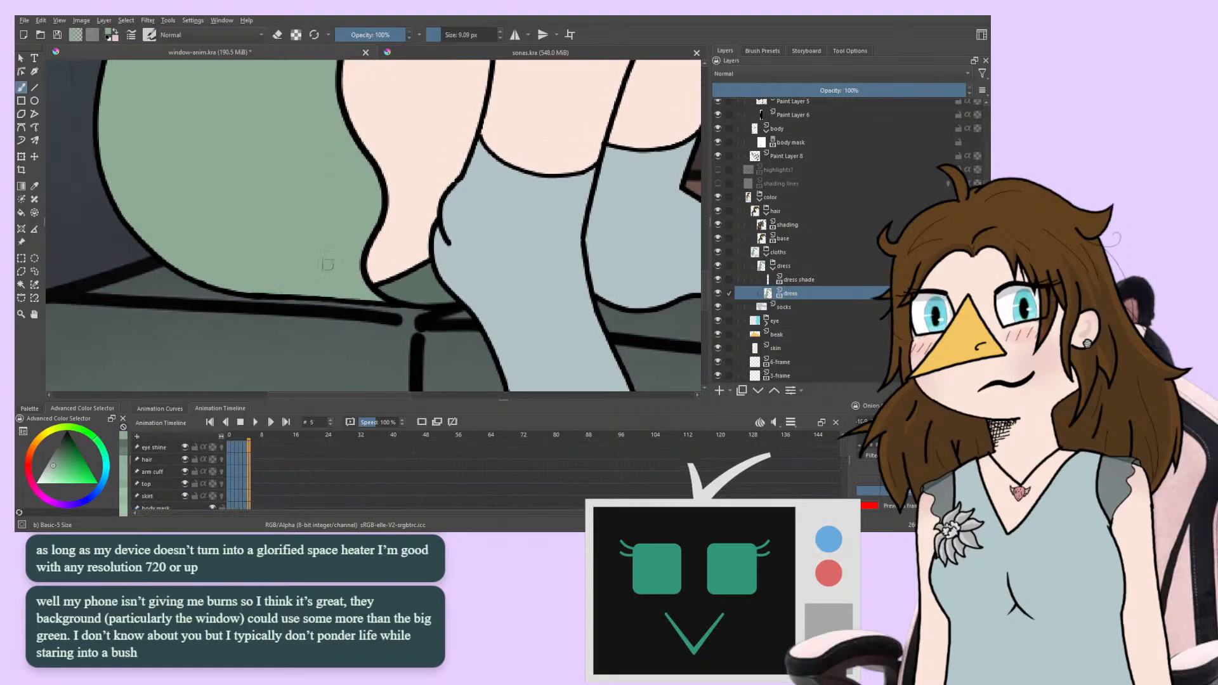
{"action": "key", "text": "Right"}
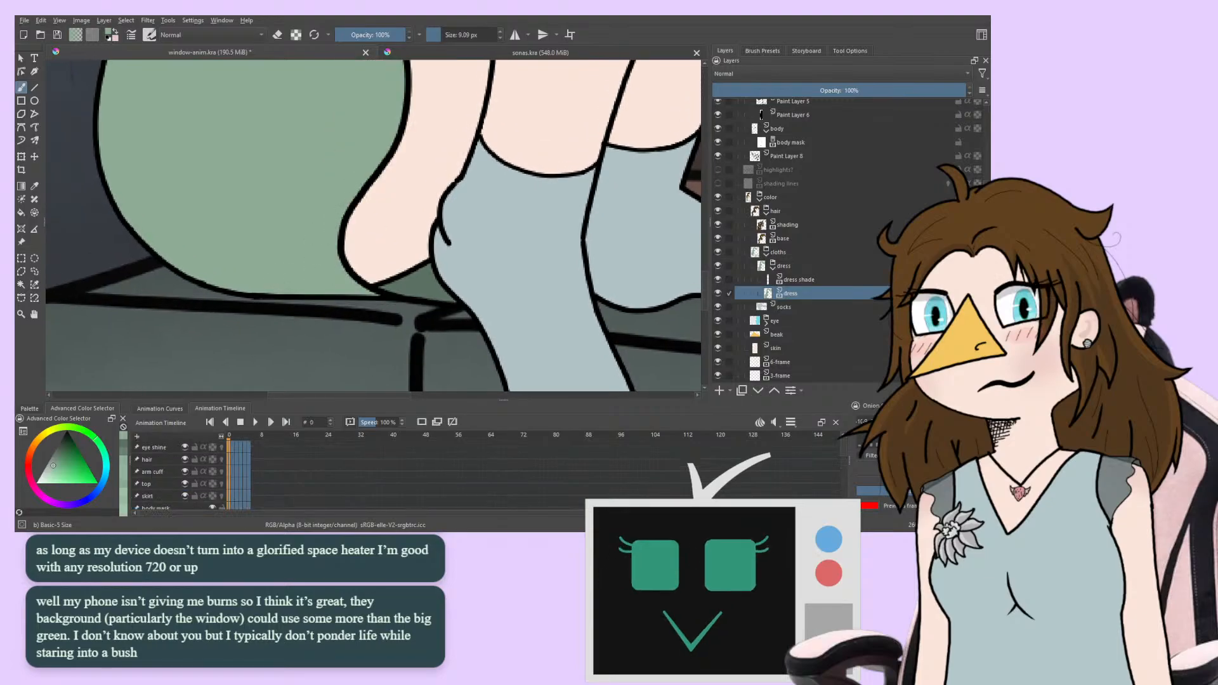
{"action": "key", "text": "Right"}
{"action": "left_click_drag", "start_coordinate": [296, 174], "coordinate": [312, 388]}
{"action": "left_click_drag", "start_coordinate": [302, 149], "coordinate": [311, 71]}
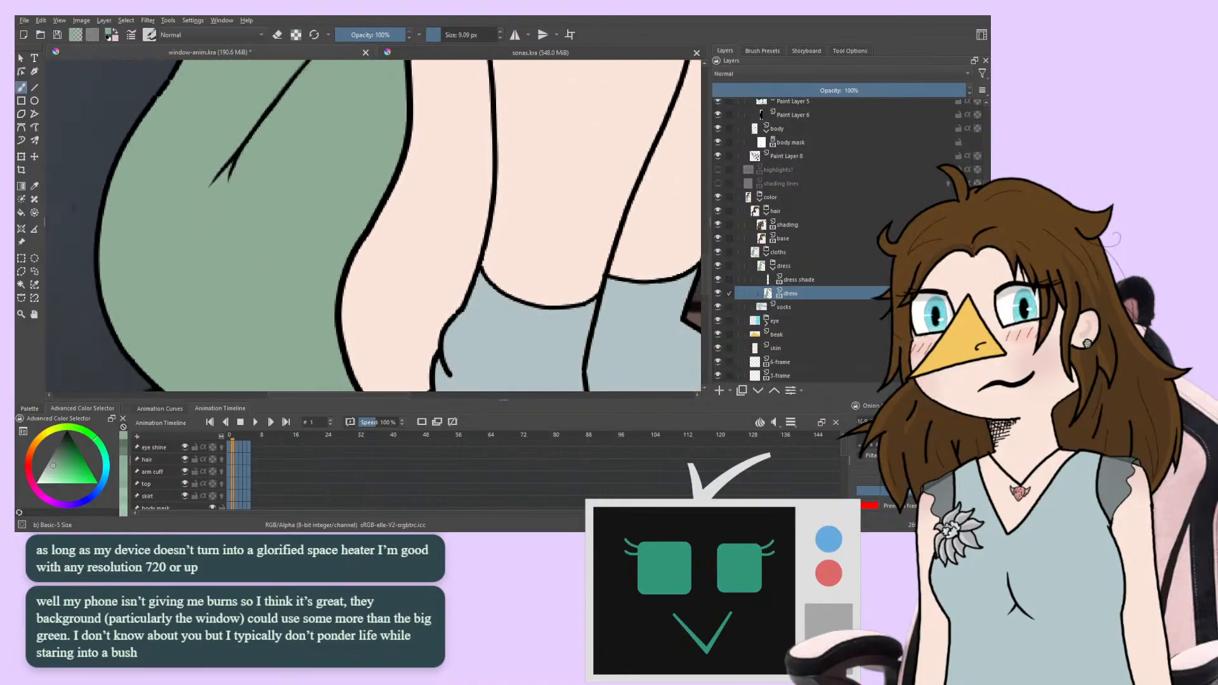
{"action": "left_click_drag", "start_coordinate": [271, 286], "coordinate": [267, 135]}
{"action": "key", "text": "Right"}
{"action": "key", "text": "Right"}
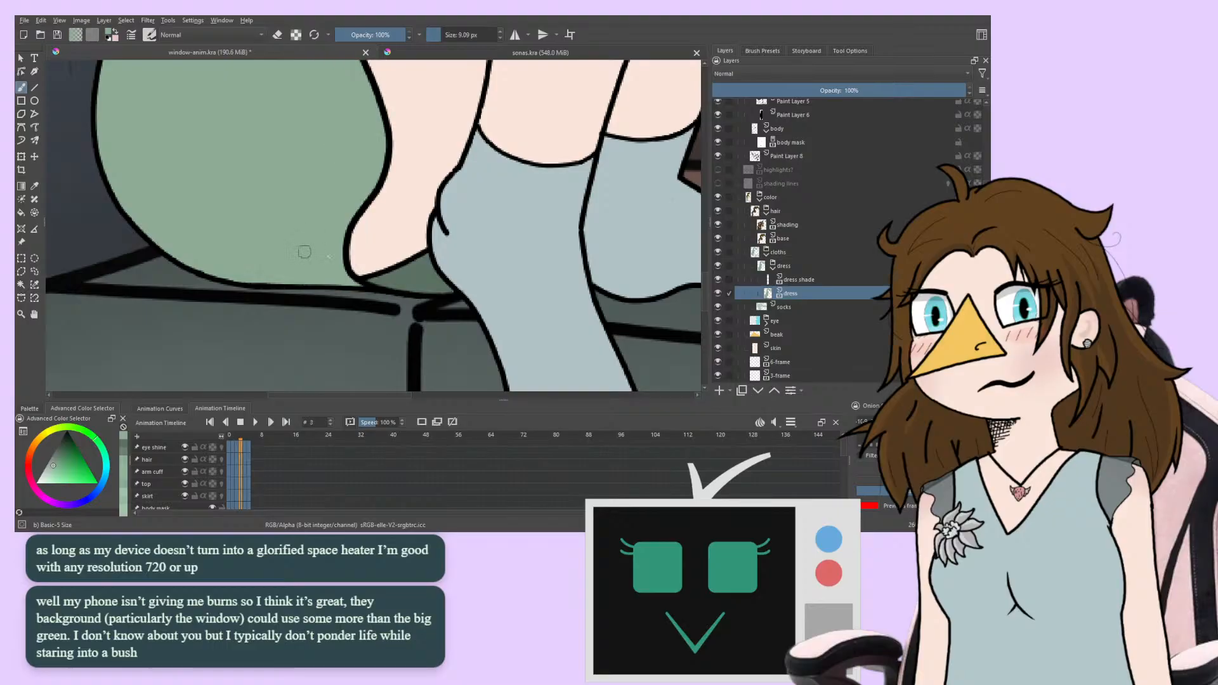
{"action": "key", "text": "Right"}
{"action": "key", "text": "Right"}
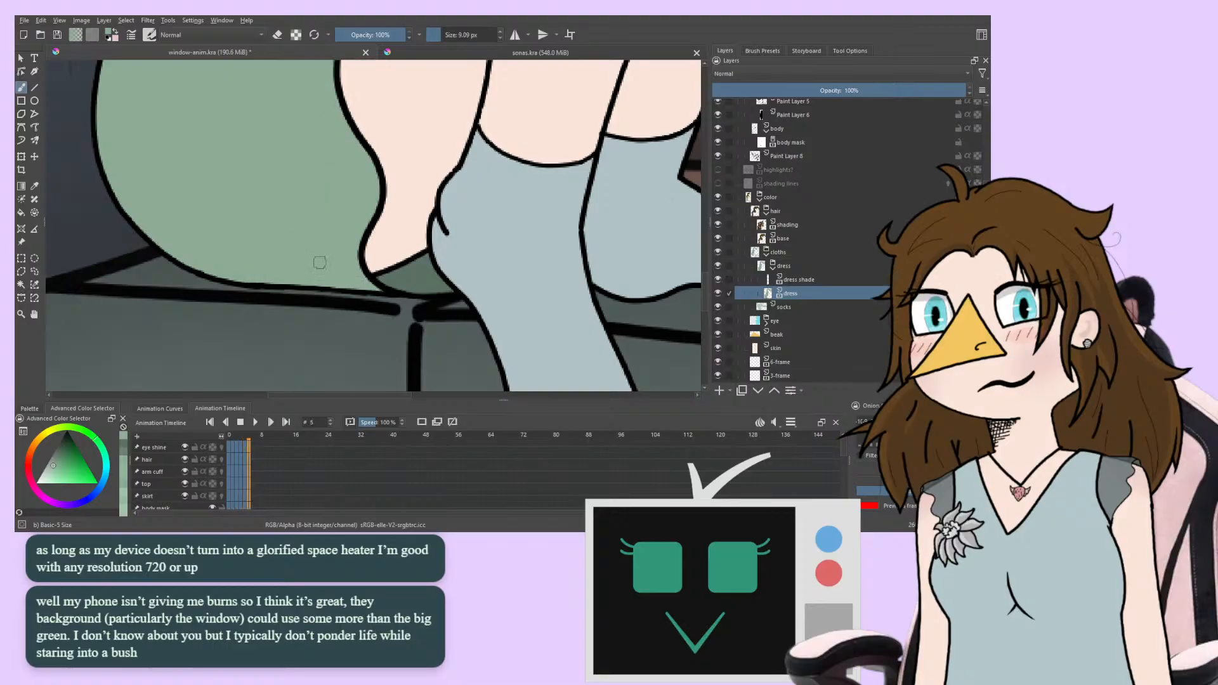
{"action": "key", "text": "Right"}
{"action": "key", "text": "Right"}
{"action": "key", "text": "Right"}
{"action": "key", "text": "Right"}
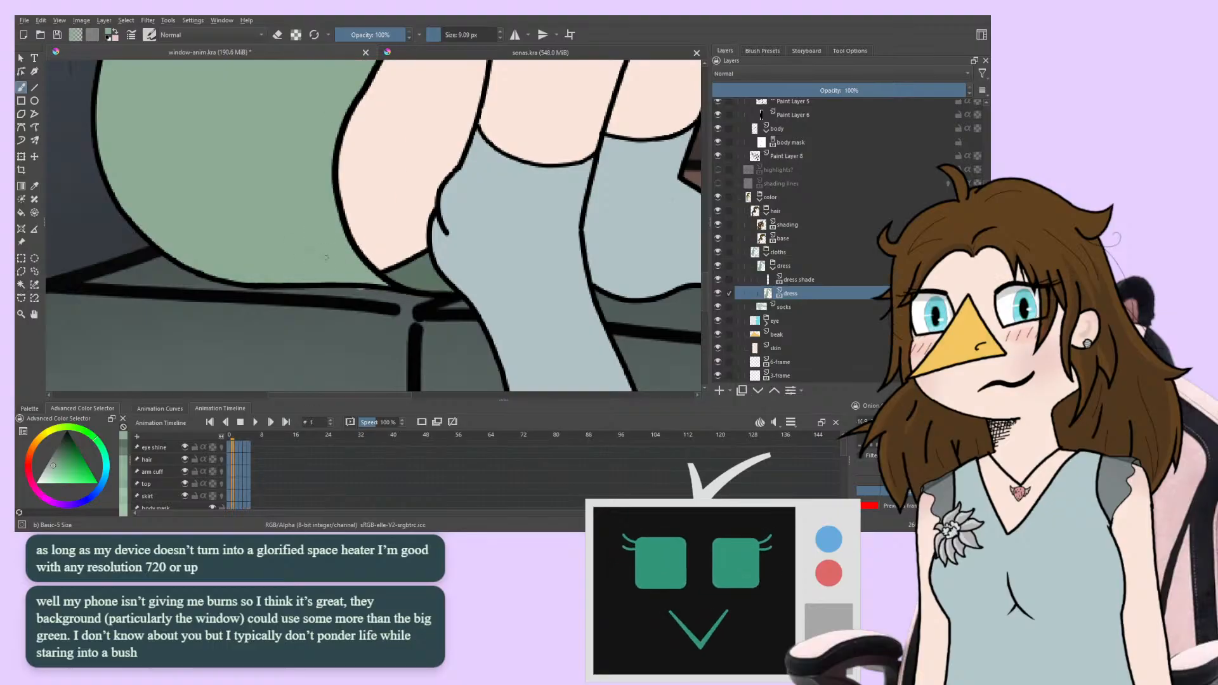
{"action": "key", "text": "Right"}
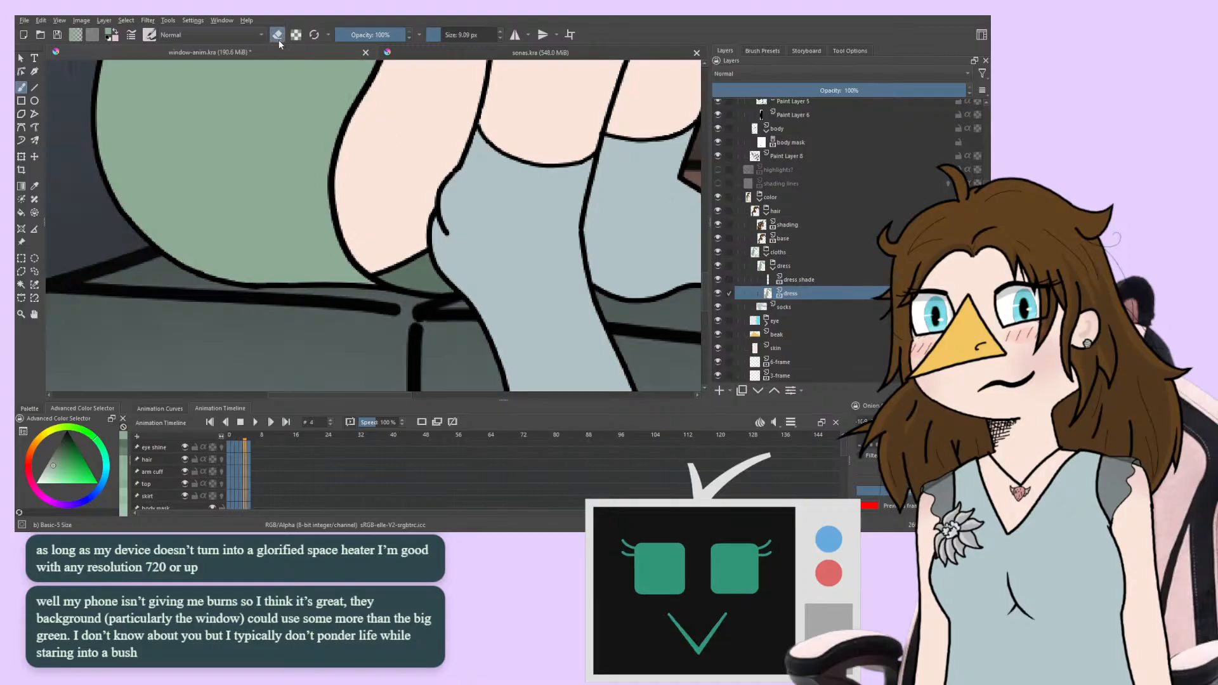
Go through the frames in eraser mode and clean up the green along the dress's lower outline on the "dress" layer
{"action": "key", "text": "Right"}
{"action": "key", "text": "Right"}
{"action": "key", "text": "Right"}
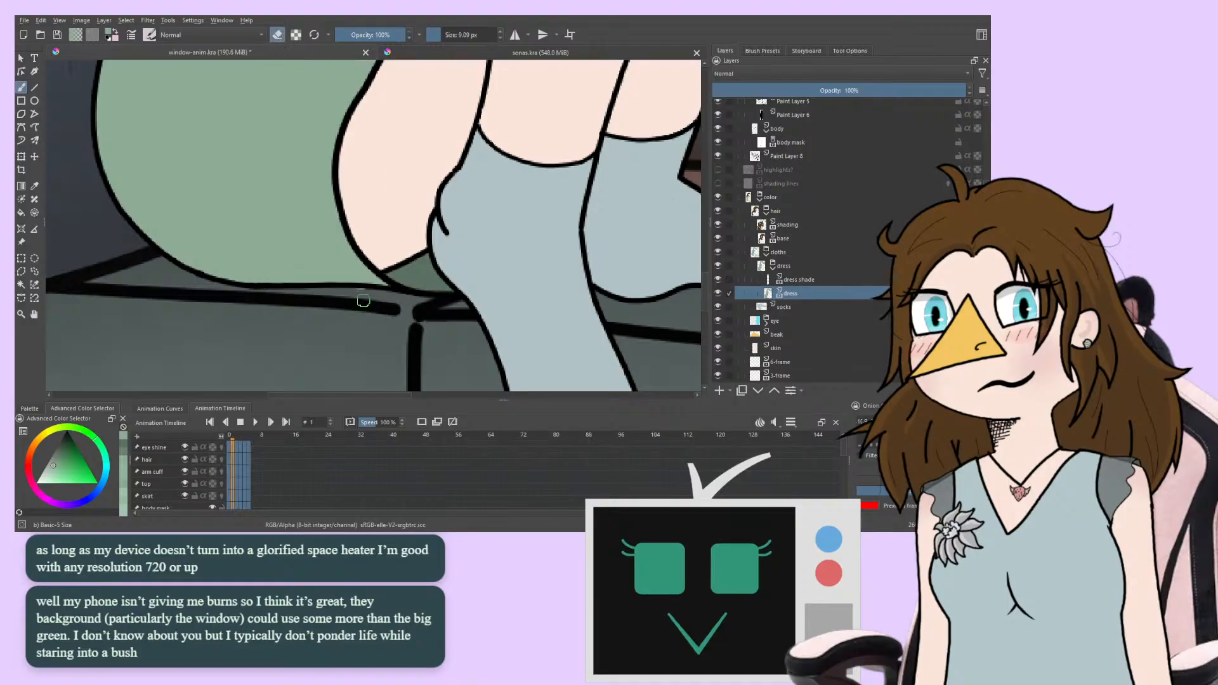
{"action": "key", "text": "Right"}
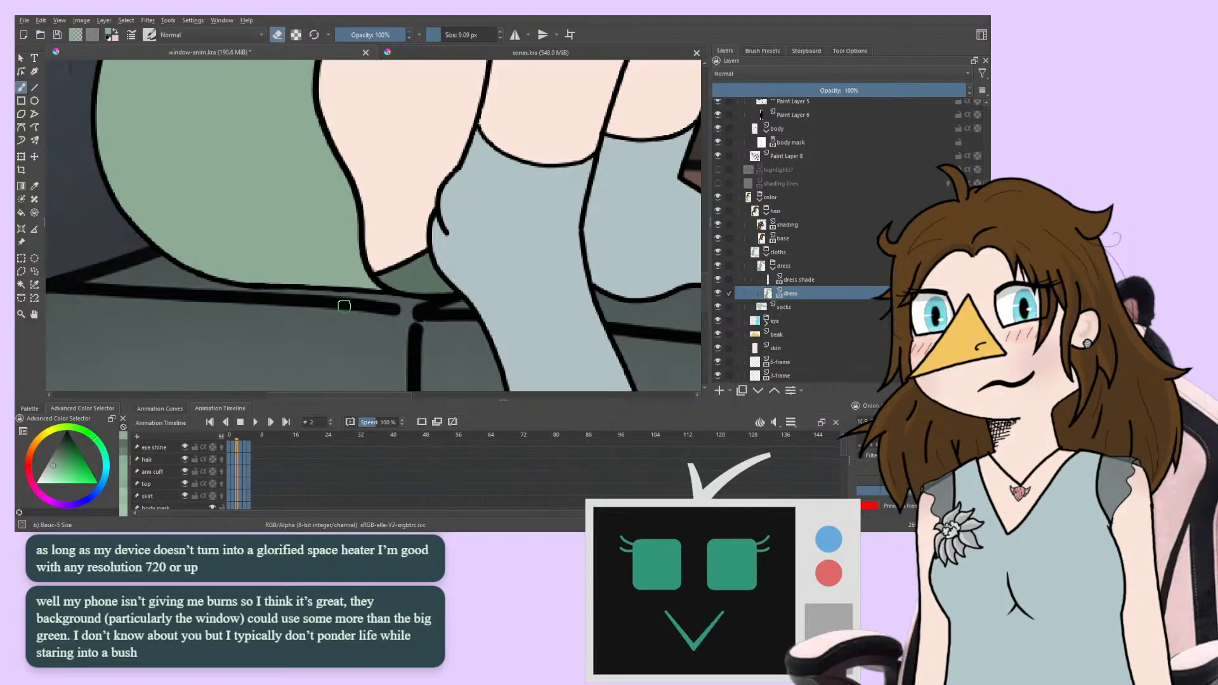
{"action": "key", "text": "Right"}
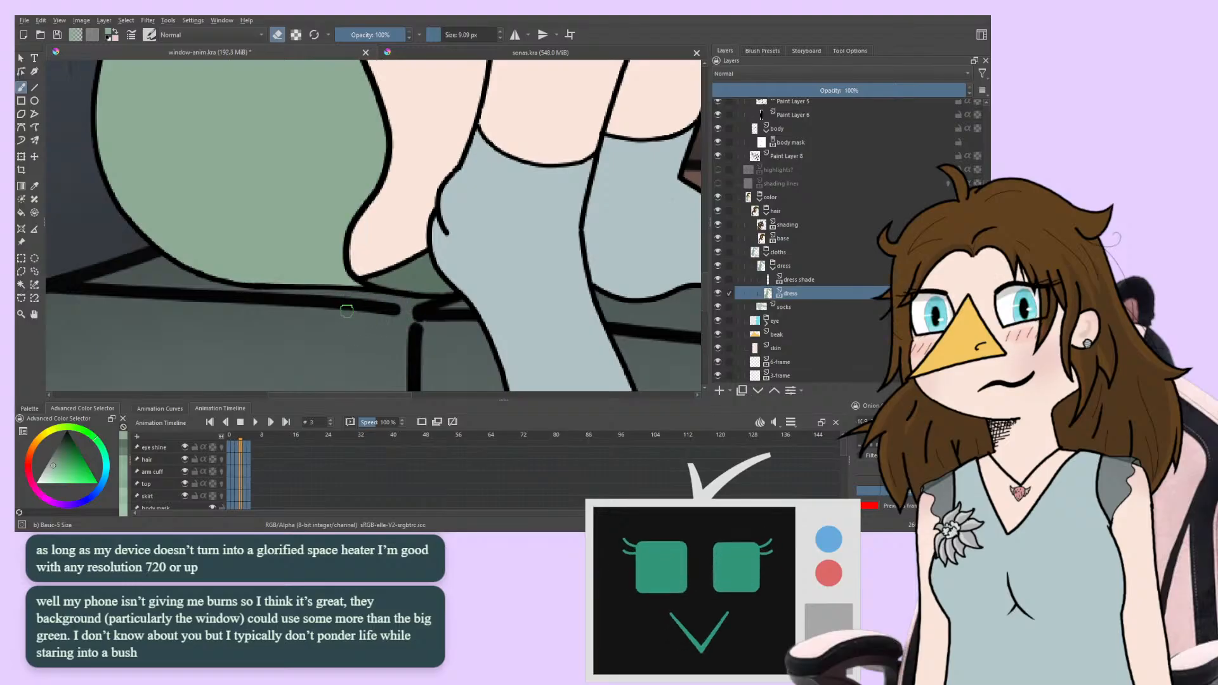
{"action": "key", "text": "Right"}
{"action": "key", "text": "Right"}
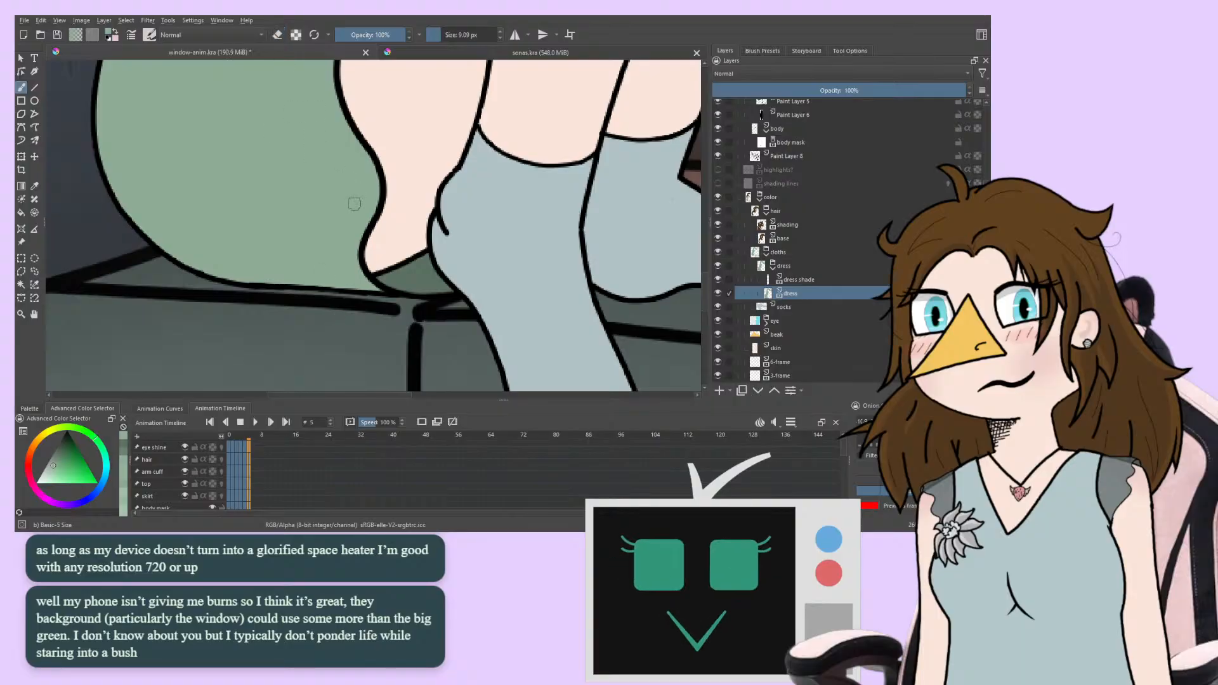
Touch up the light green frame by frame where the dress meets the shaded patch beneath the leg, painting on the "dress" layer
{"action": "key", "text": "Left"}
{"action": "key", "text": "Left"}
{"action": "key", "text": "Left"}
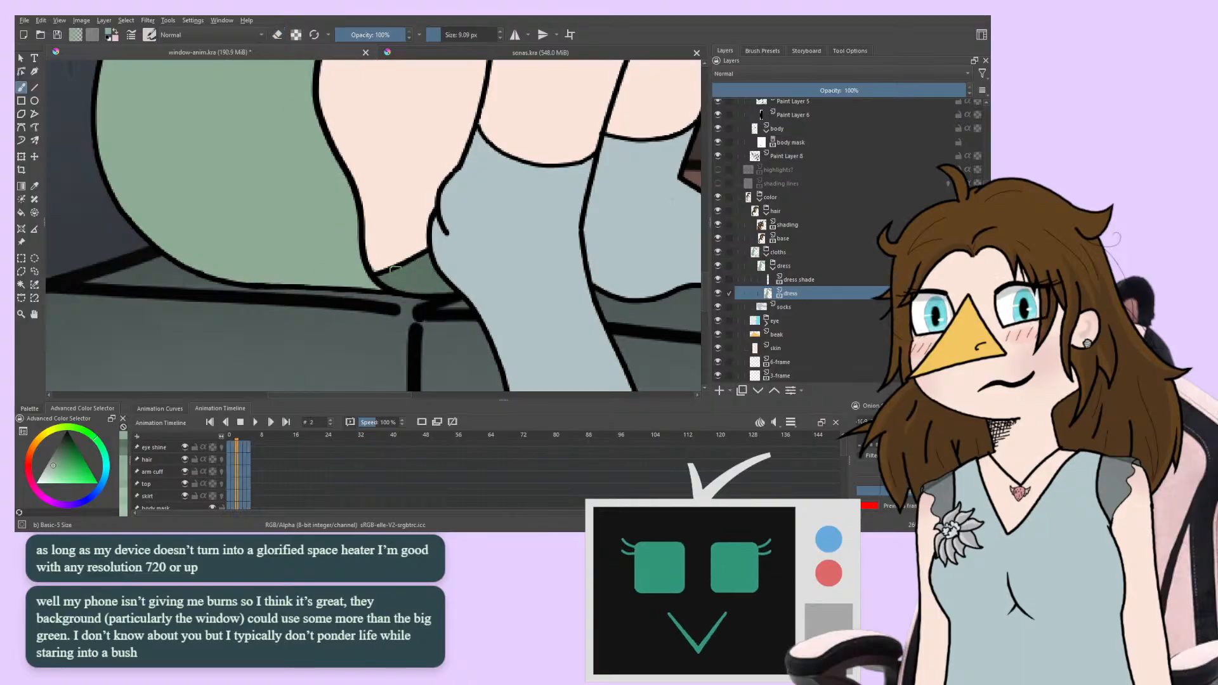
{"action": "key", "text": "Right"}
{"action": "key", "text": "period"}
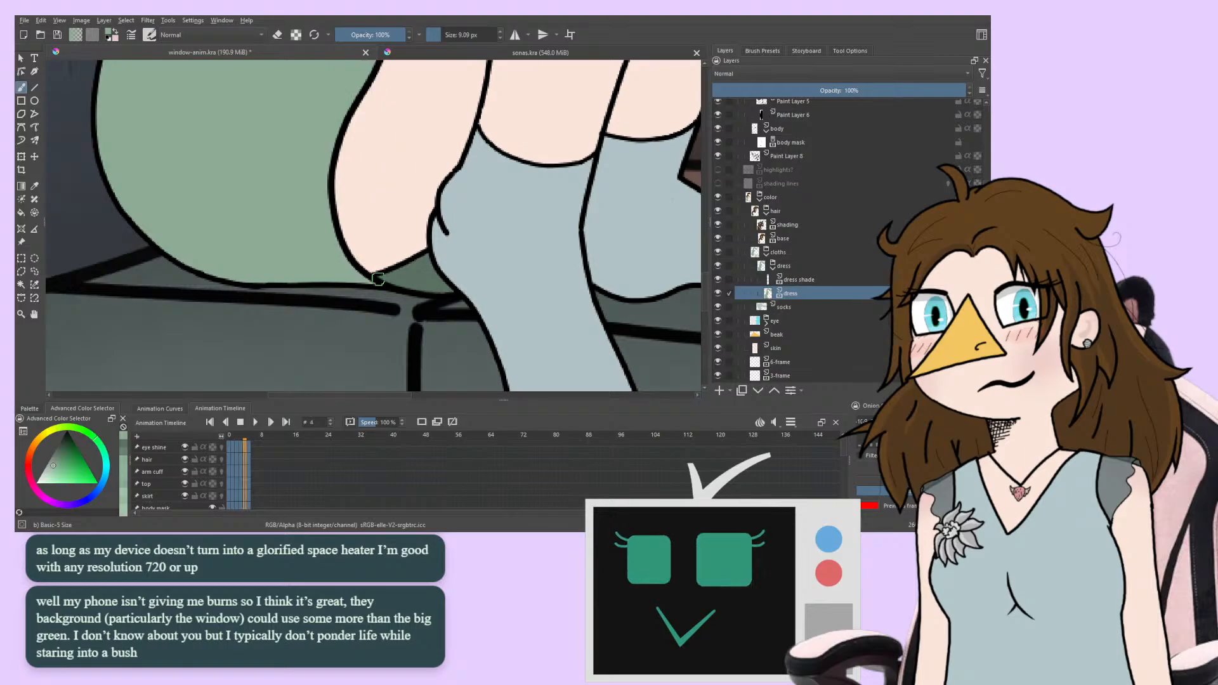
{"action": "key", "text": "period"}
{"action": "key", "text": "period"}
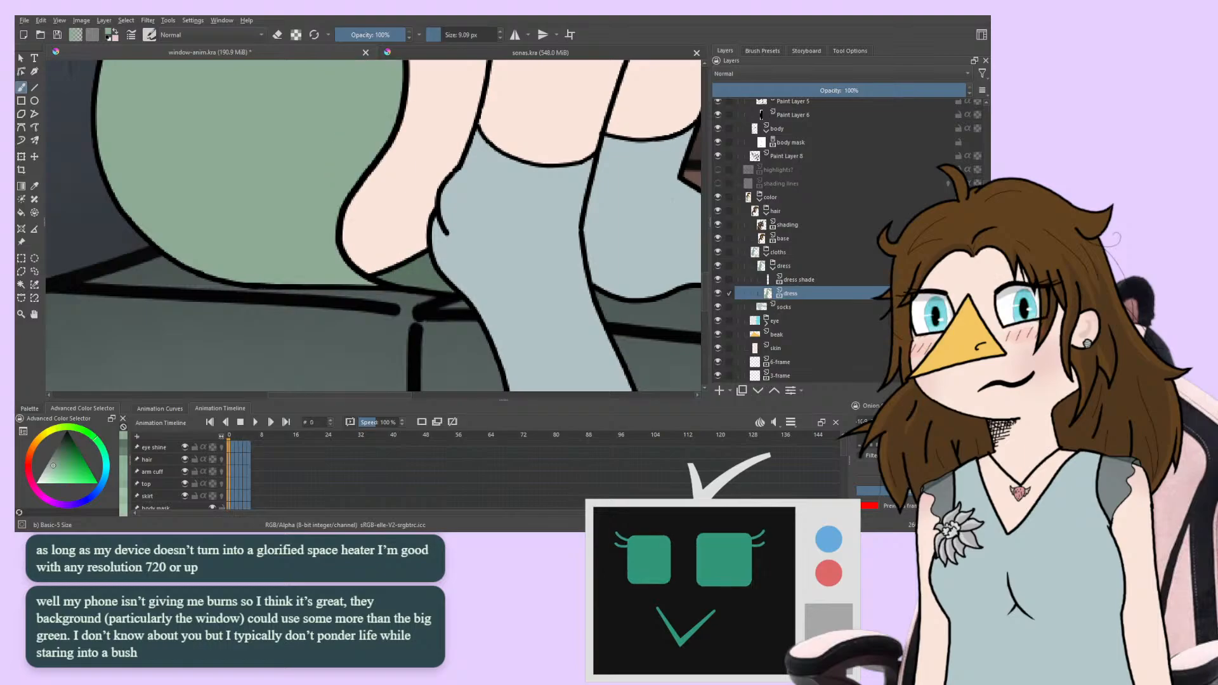
{"action": "key", "text": "period"}
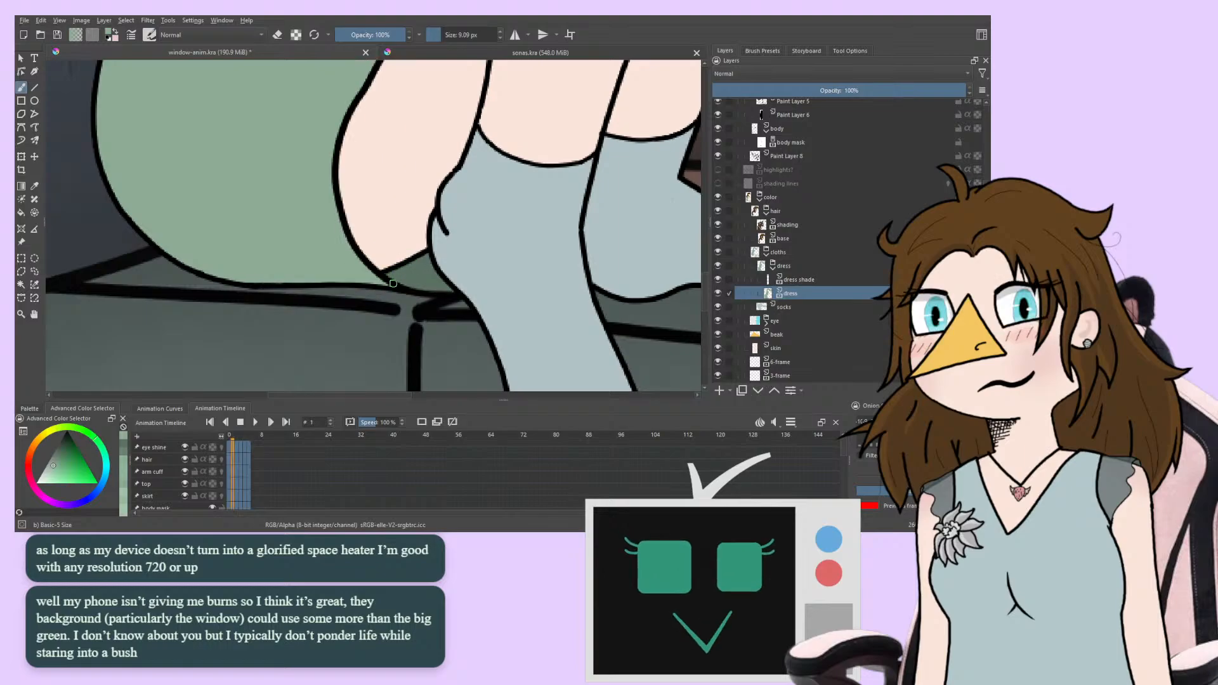
{"action": "key", "text": "period"}
{"action": "key", "text": "period"}
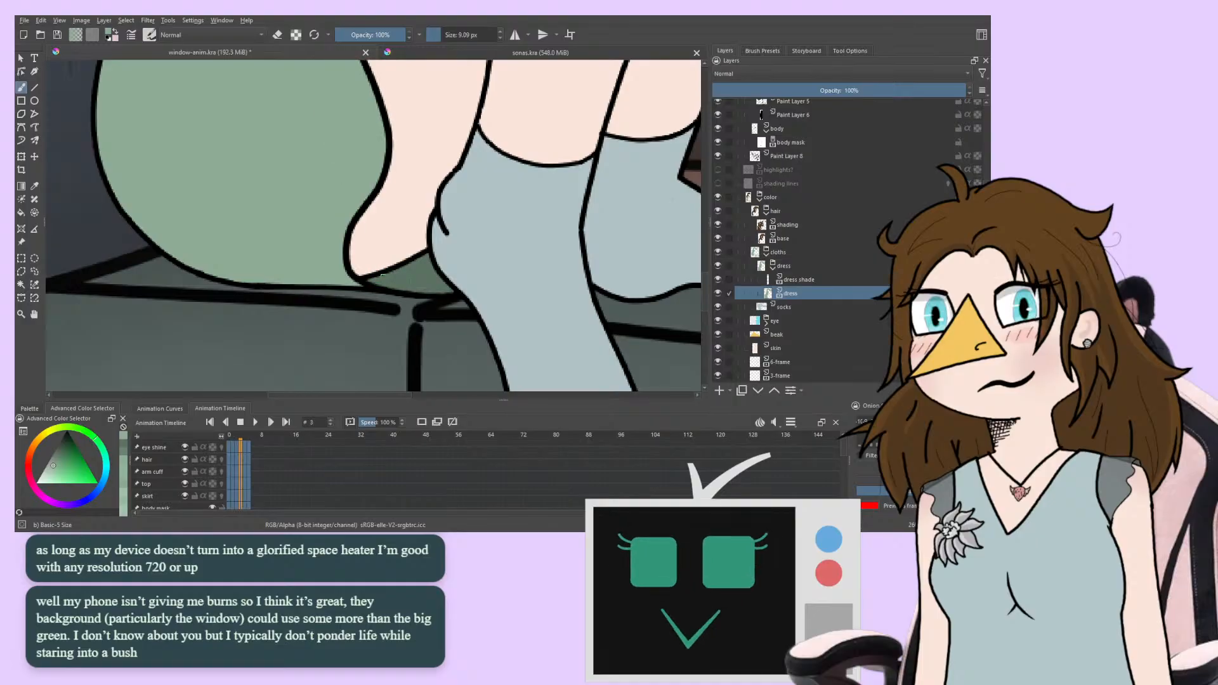
{"action": "key", "text": "period"}
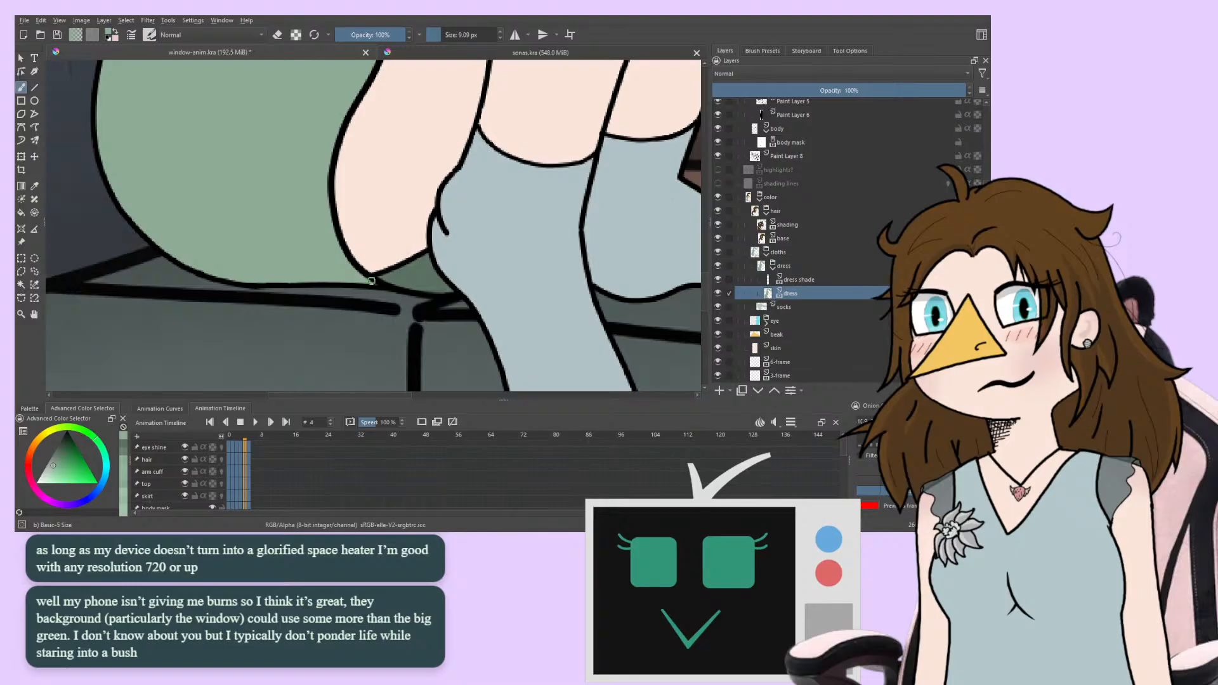
{"action": "key", "text": "period"}
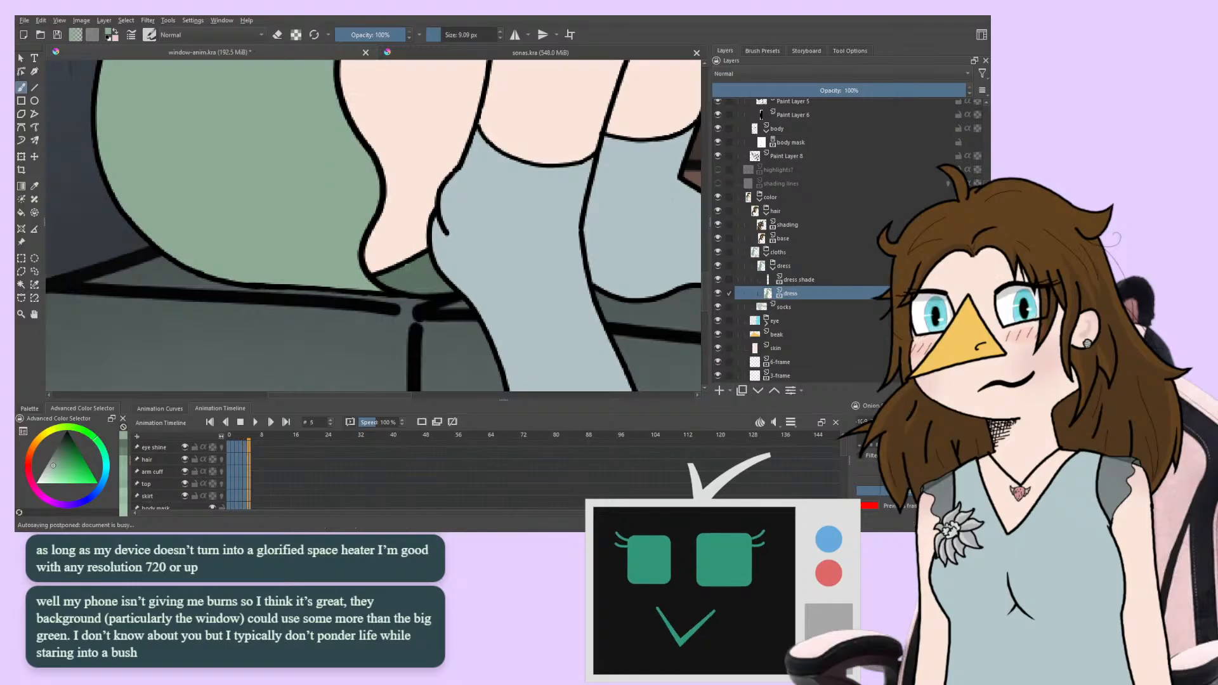
Flip through all the frames to check the dress's lower edge and the shaded patch beneath the leg for leftover flaws
{"action": "key", "text": "Right"}
{"action": "key", "text": "Right"}
{"action": "key", "text": "Right"}
{"action": "key", "text": "Right"}
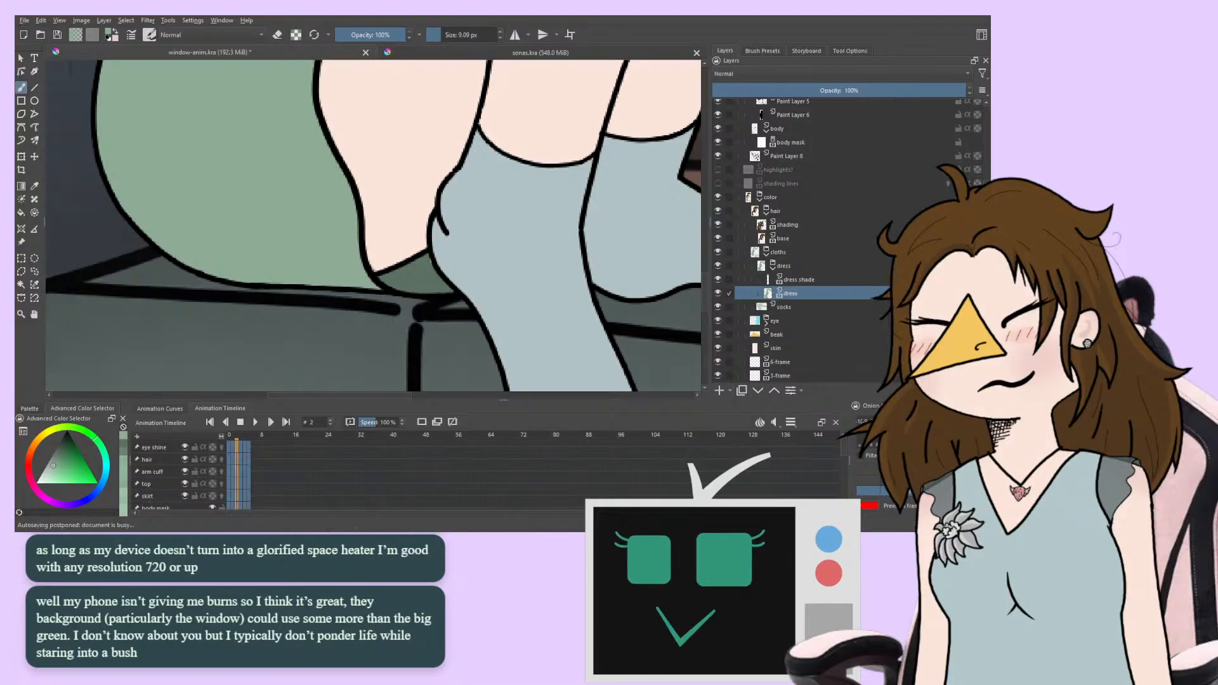
{"action": "key", "text": "Right"}
{"action": "key", "text": "Right"}
{"action": "key", "text": "Right"}
{"action": "key", "text": "Right"}
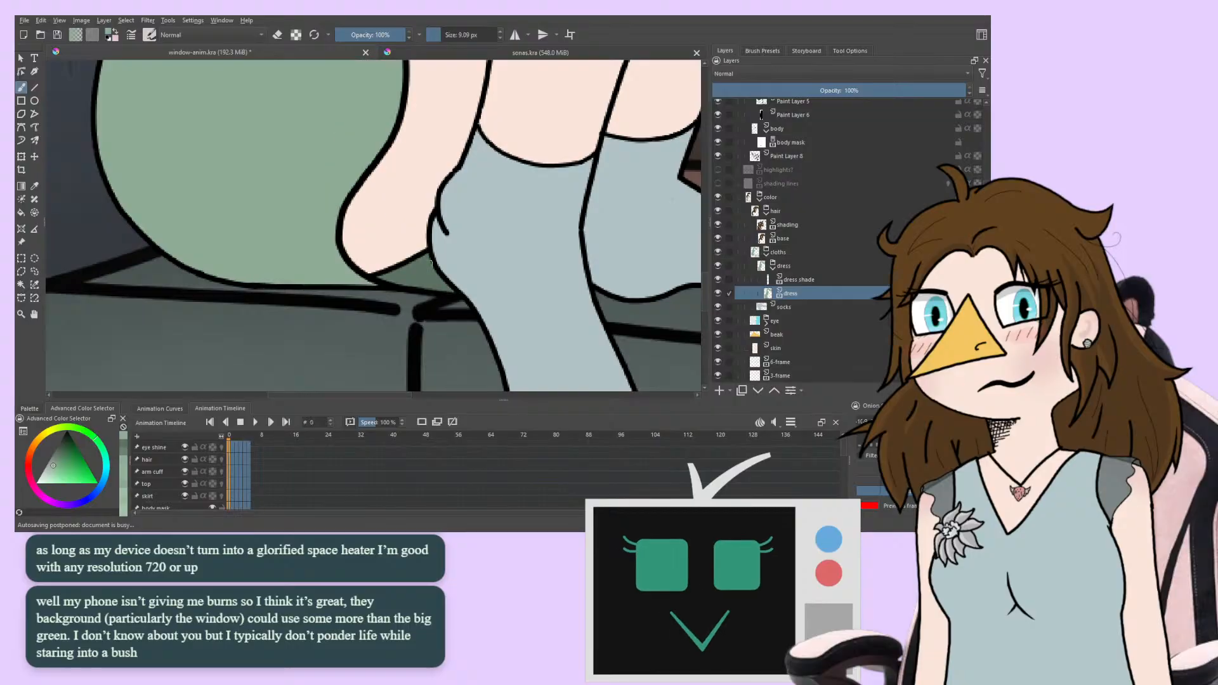
{"action": "key", "text": "Right"}
{"action": "key", "text": "Right"}
{"action": "key", "text": "Right"}
{"action": "key", "text": "Right"}
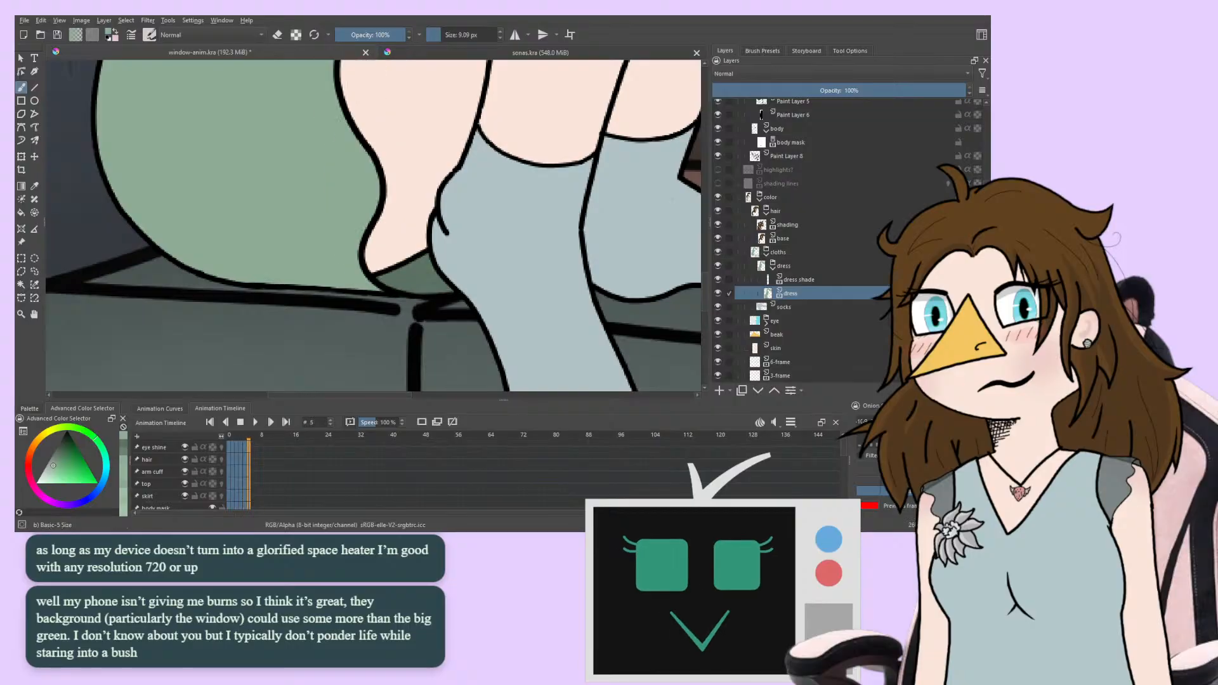
{"action": "key", "text": "Right"}
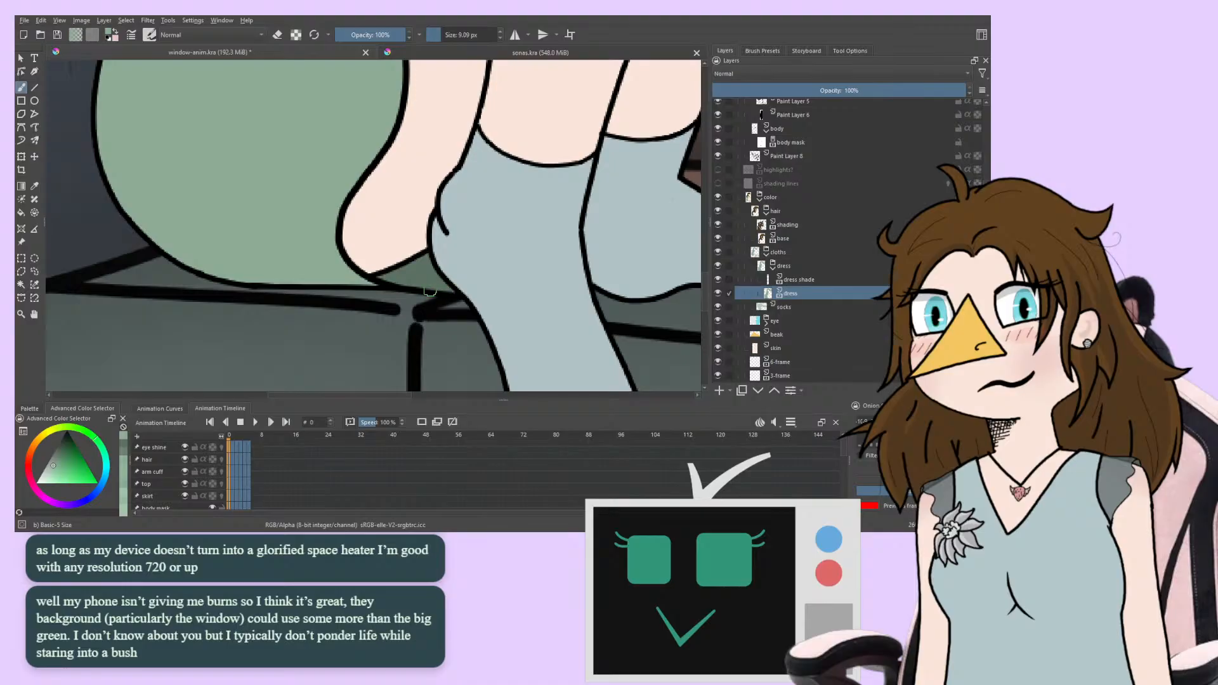
{"action": "key", "text": "Right"}
{"action": "key", "text": "Right"}
{"action": "key", "text": "Right"}
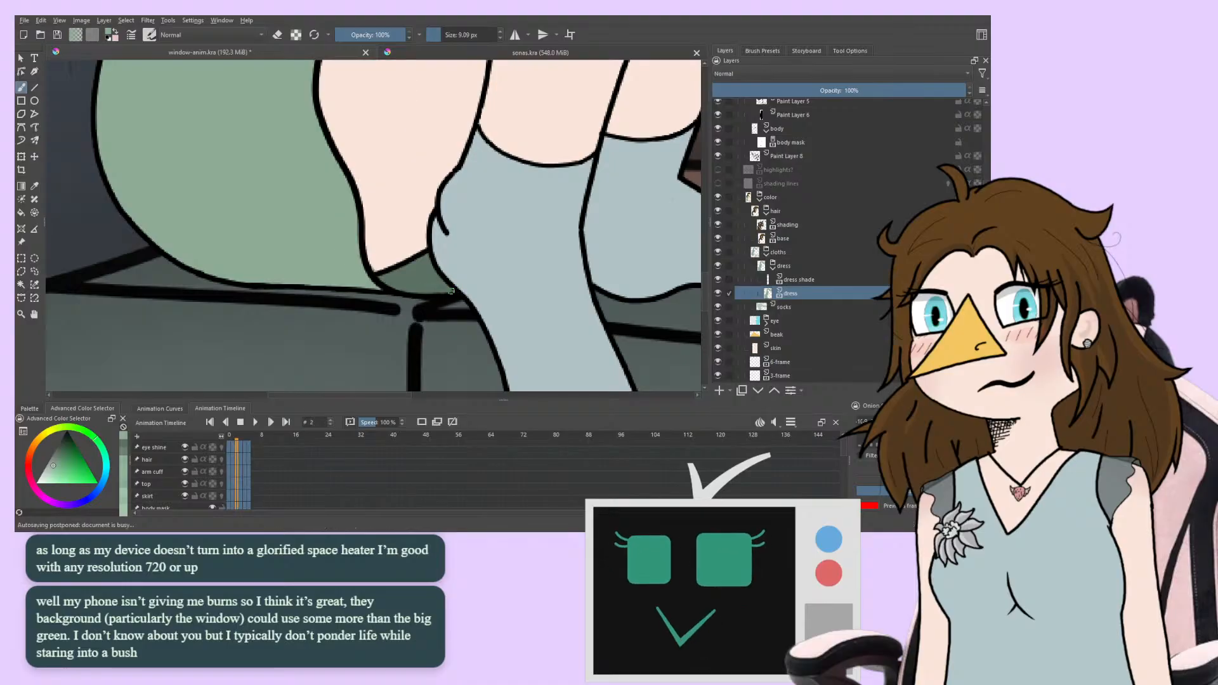
{"action": "key", "text": "Left"}
{"action": "key", "text": "Right"}
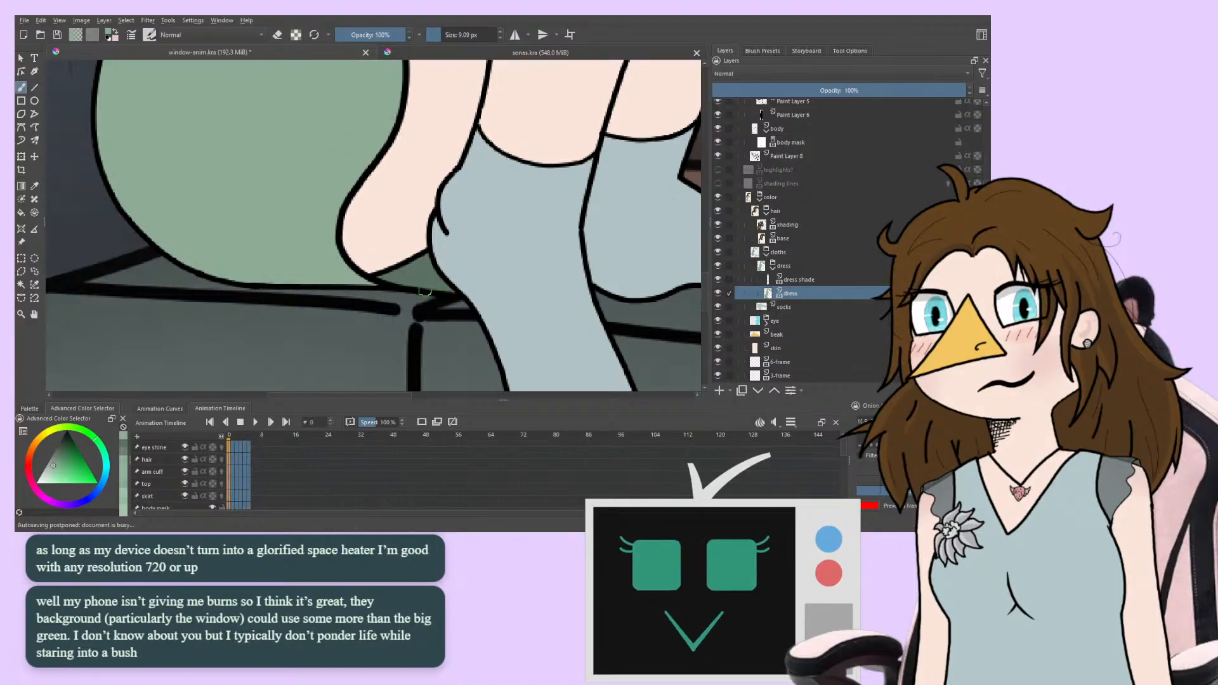
{"action": "key", "text": "Left"}
{"action": "key", "text": "Right"}
{"action": "key", "text": "Right"}
{"action": "key", "text": "Right"}
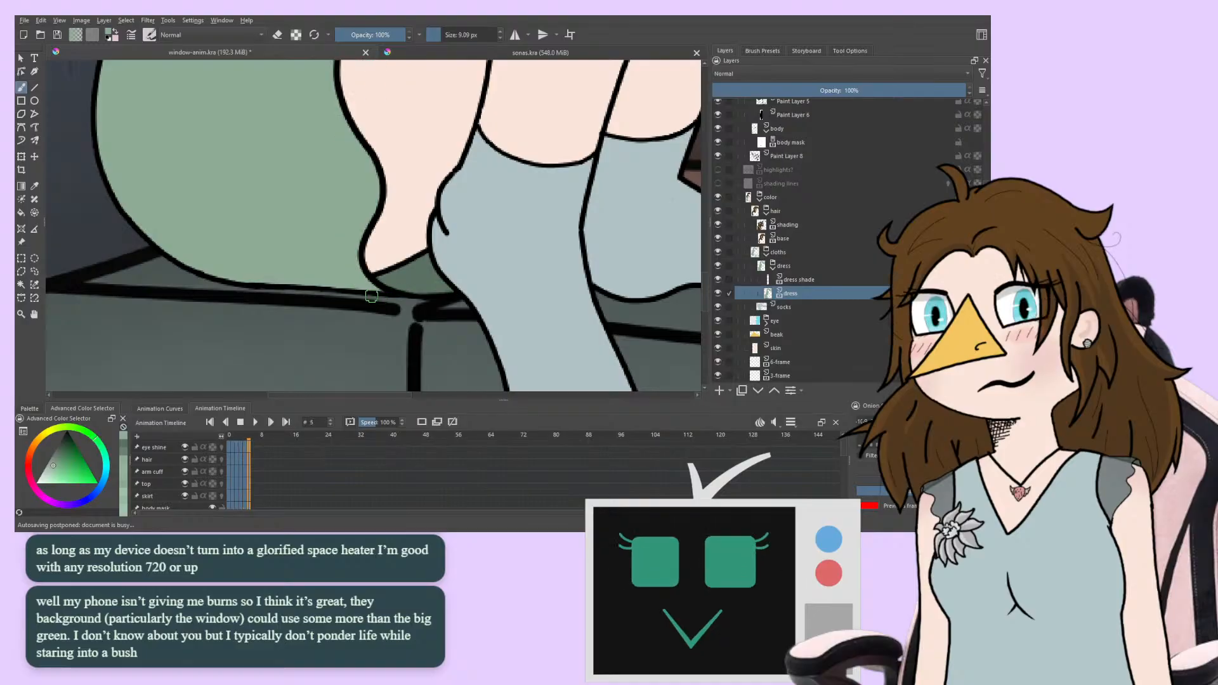
Touch up the dark green patch beneath the leg frame by frame, painting on the "dress shade" layer
{"action": "key", "text": "Page_Up"}
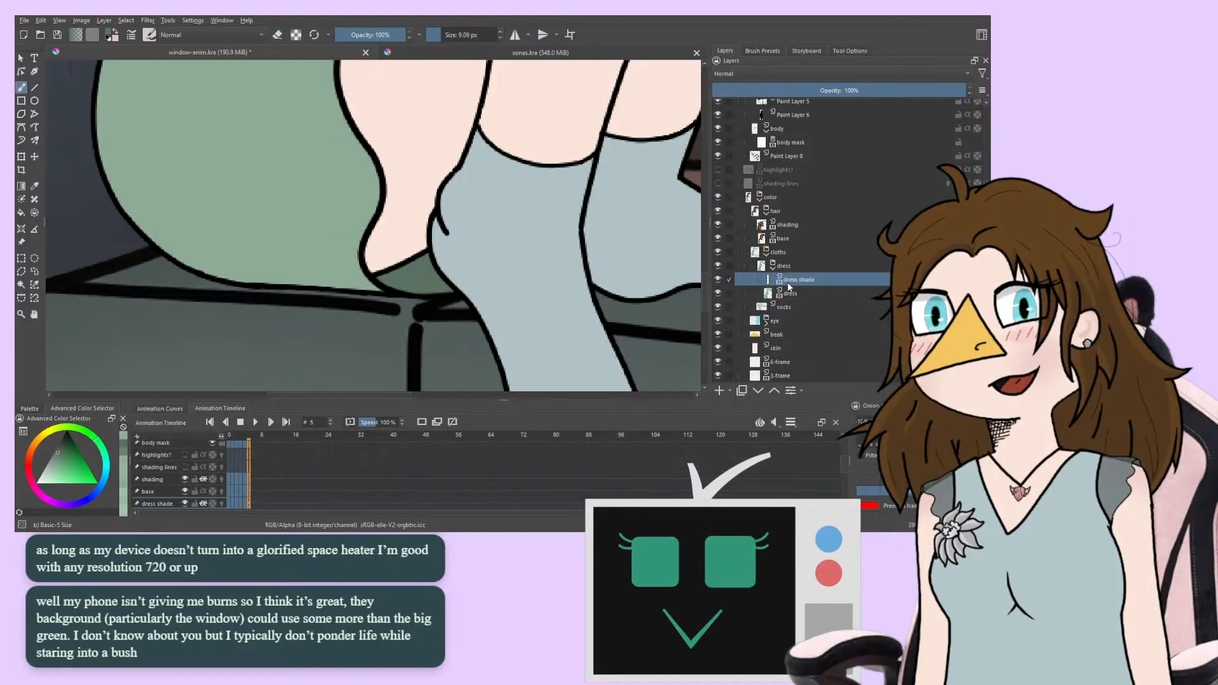
{"action": "scroll", "coordinate": [300, 305], "scroll_direction": "down", "scroll_amount": 1}
{"action": "left_click_drag", "start_coordinate": [309, 327], "coordinate": [309, 310]}
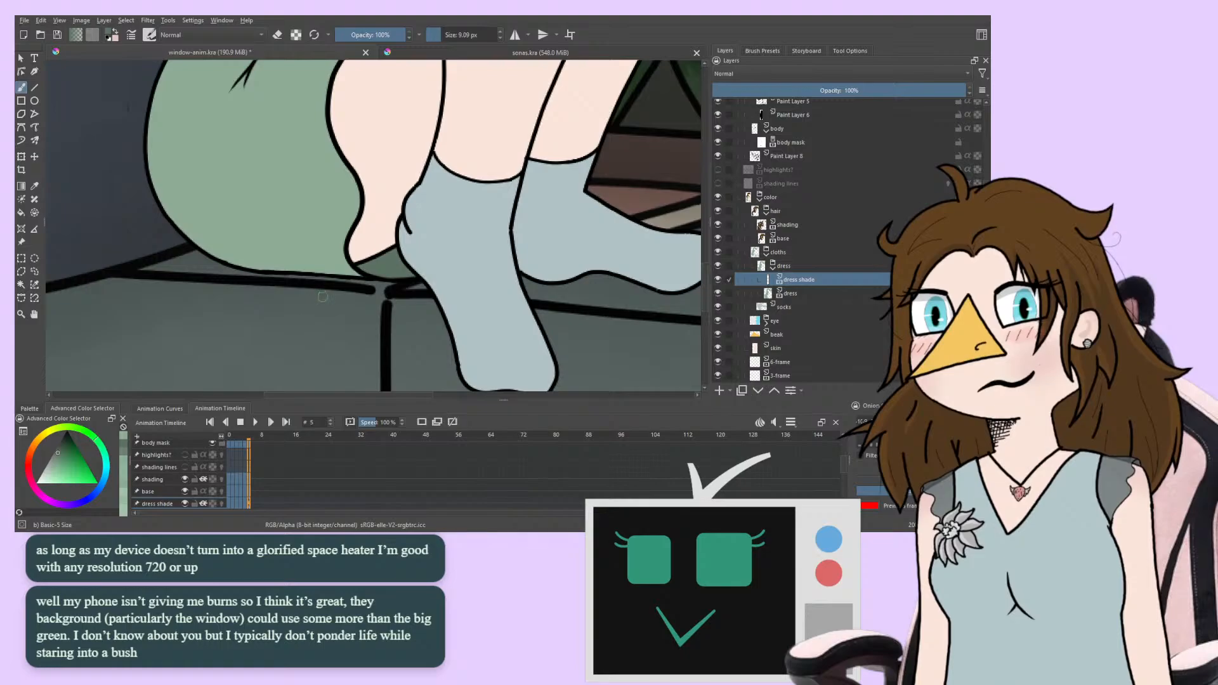
{"action": "scroll", "coordinate": [303, 324], "scroll_direction": "up", "scroll_amount": 4}
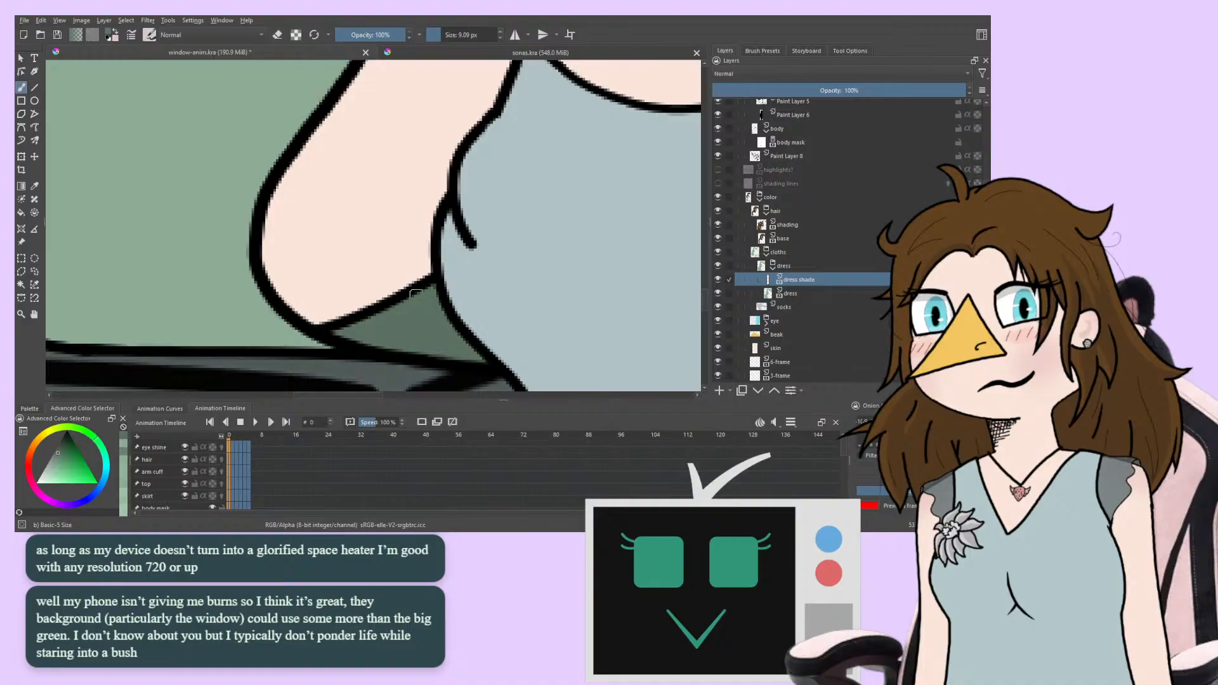
{"action": "scroll", "coordinate": [374, 292], "scroll_direction": "down", "scroll_amount": 1}
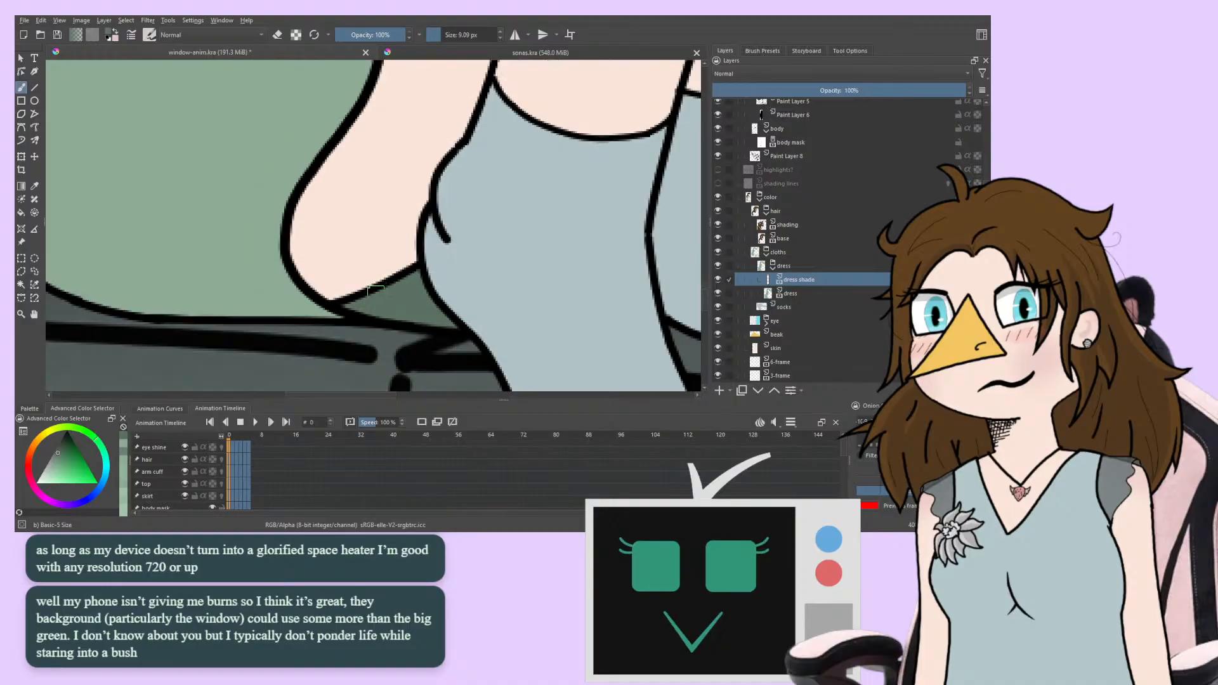
{"action": "key", "text": "Right"}
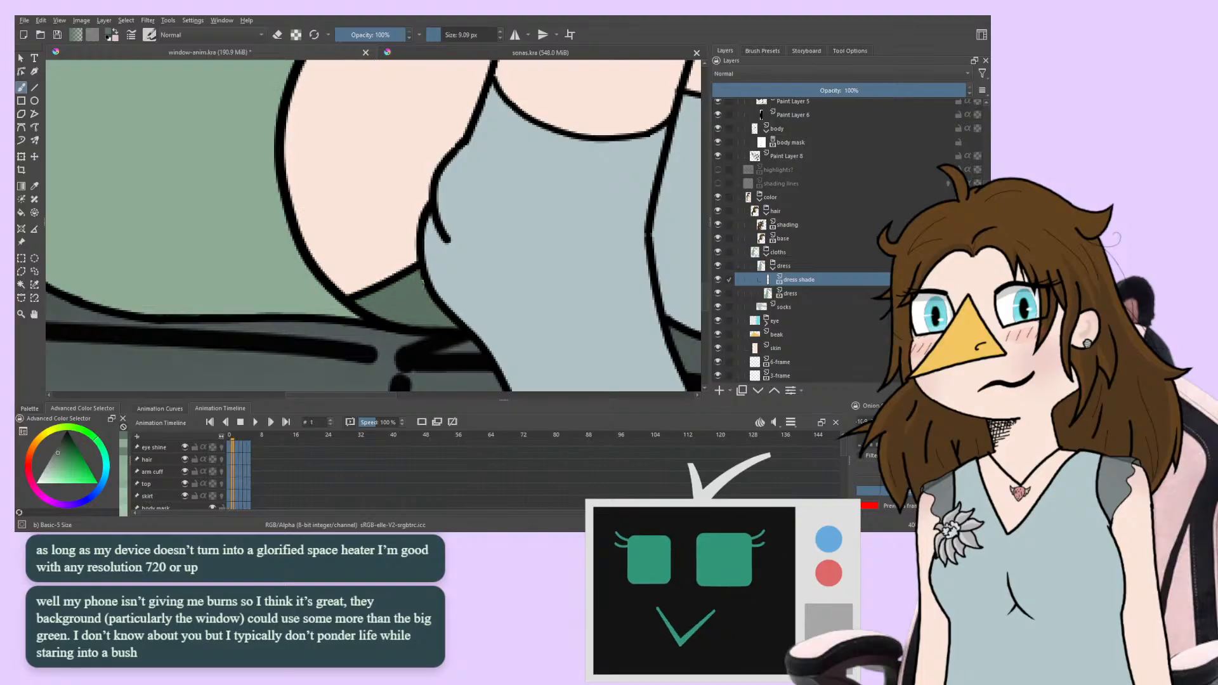
{"action": "key", "text": "Right"}
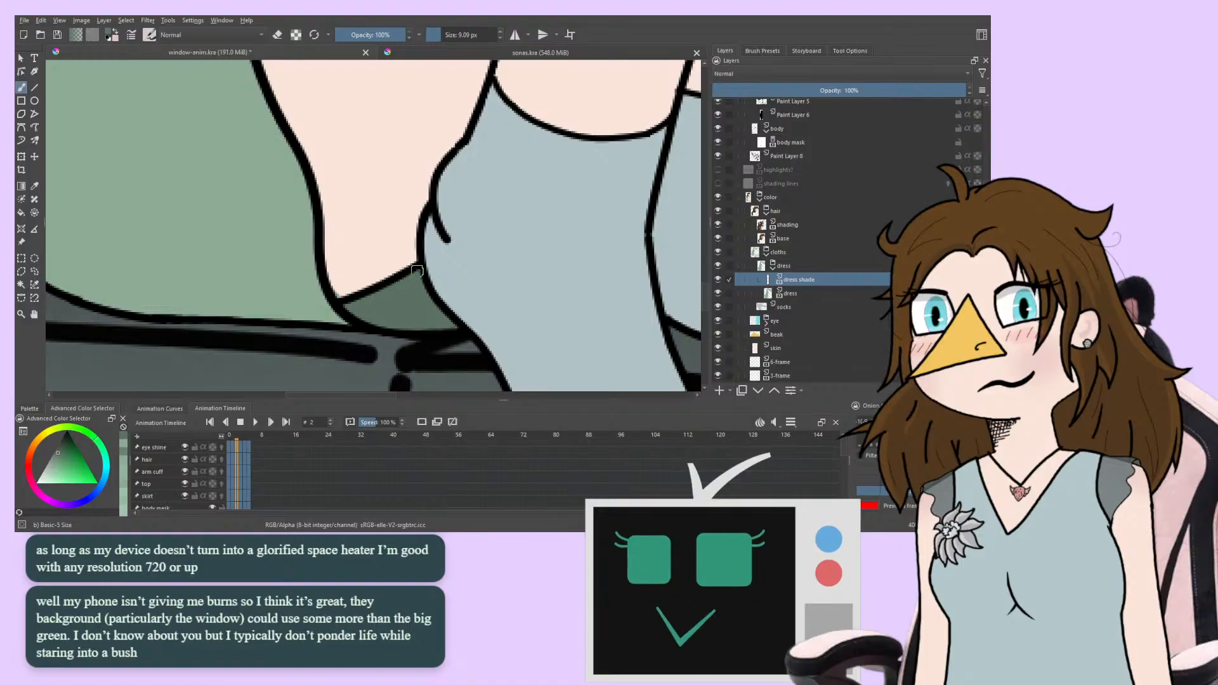
{"action": "key", "text": "Right"}
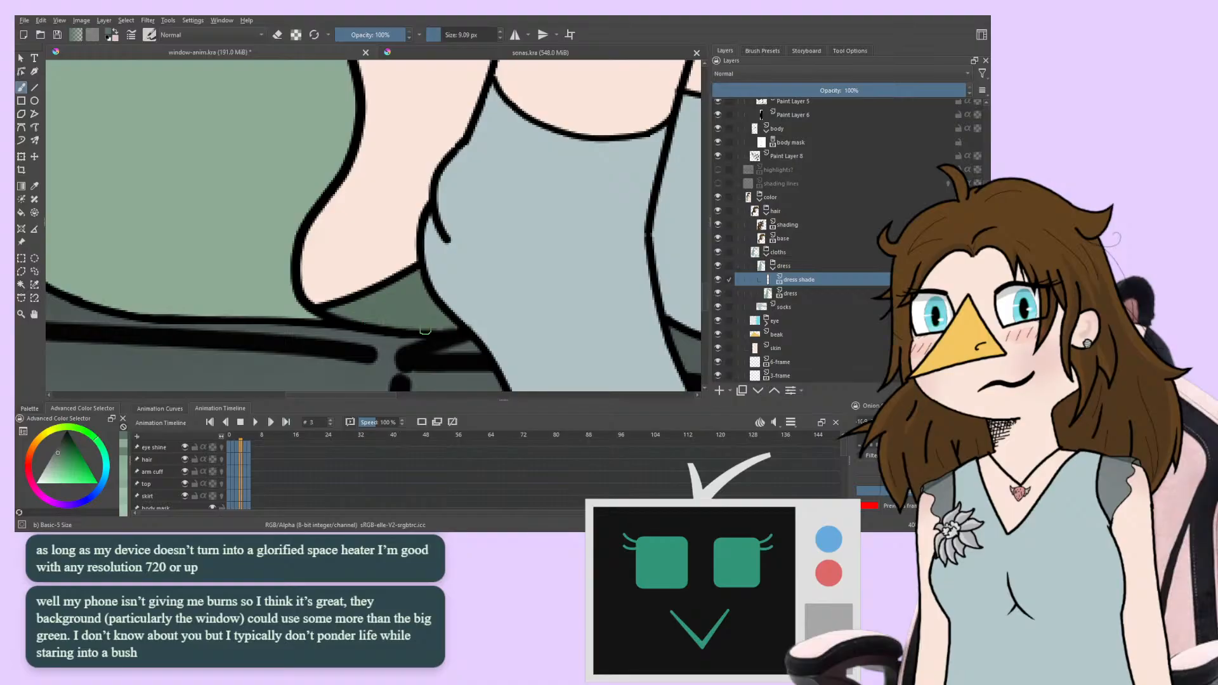
{"action": "key", "text": "Right"}
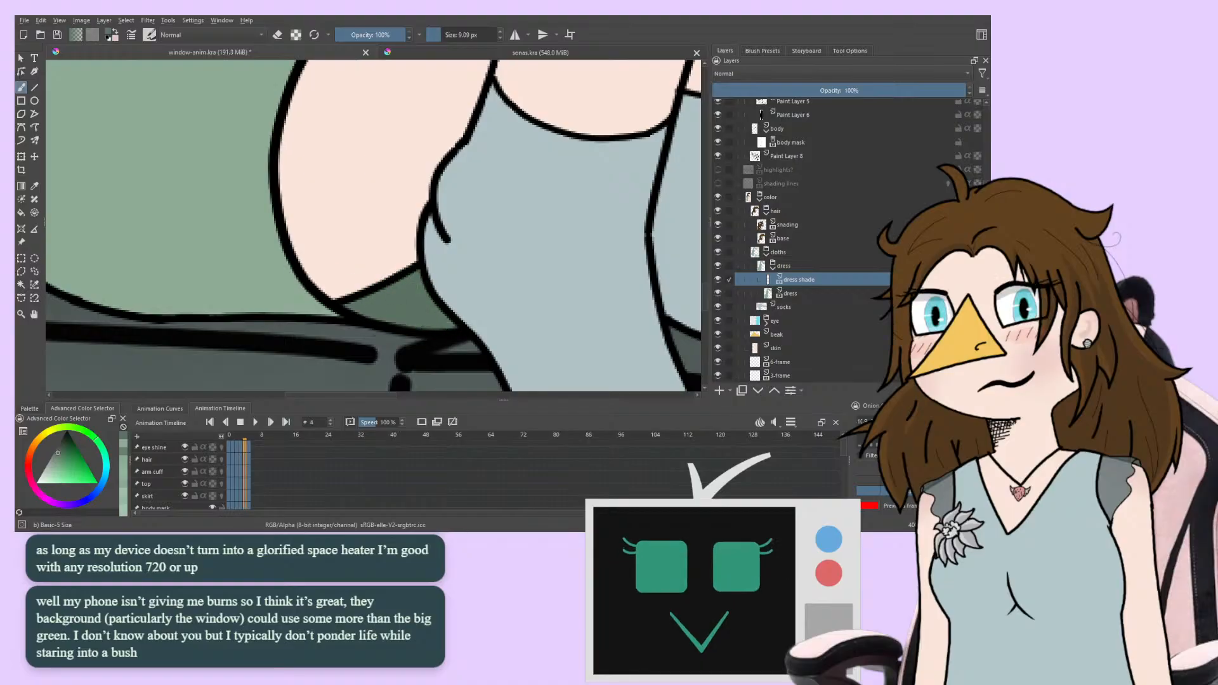
{"action": "key", "text": "Right"}
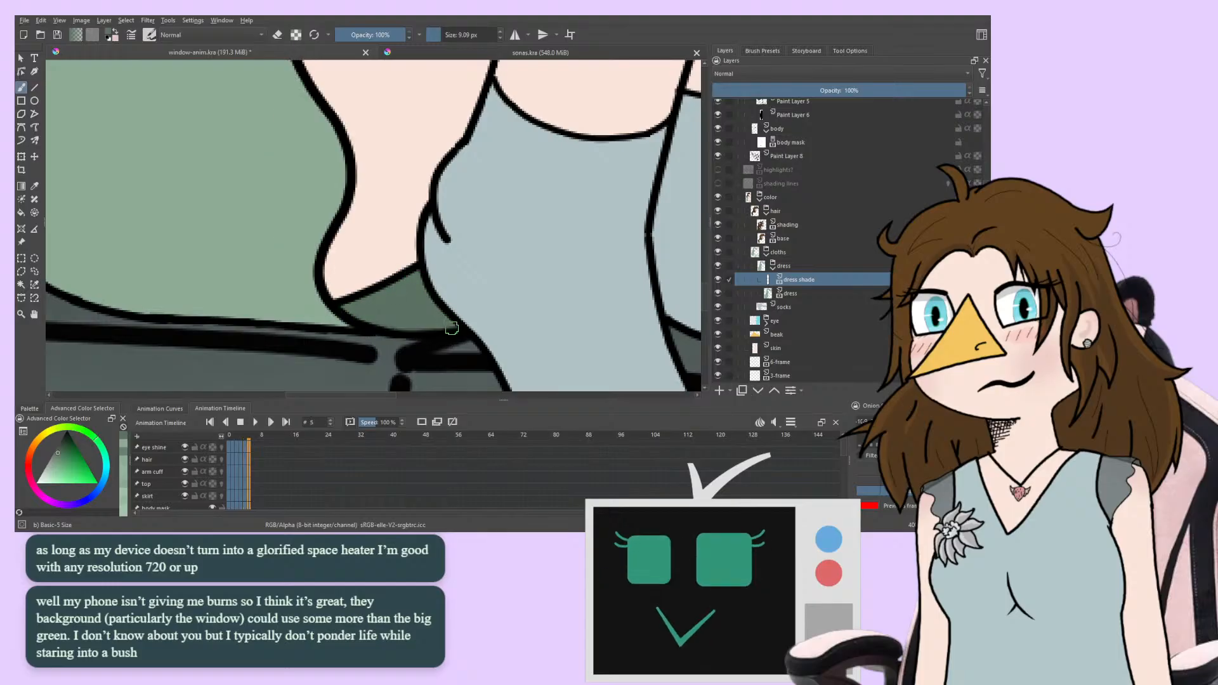
{"action": "key", "text": "Right"}
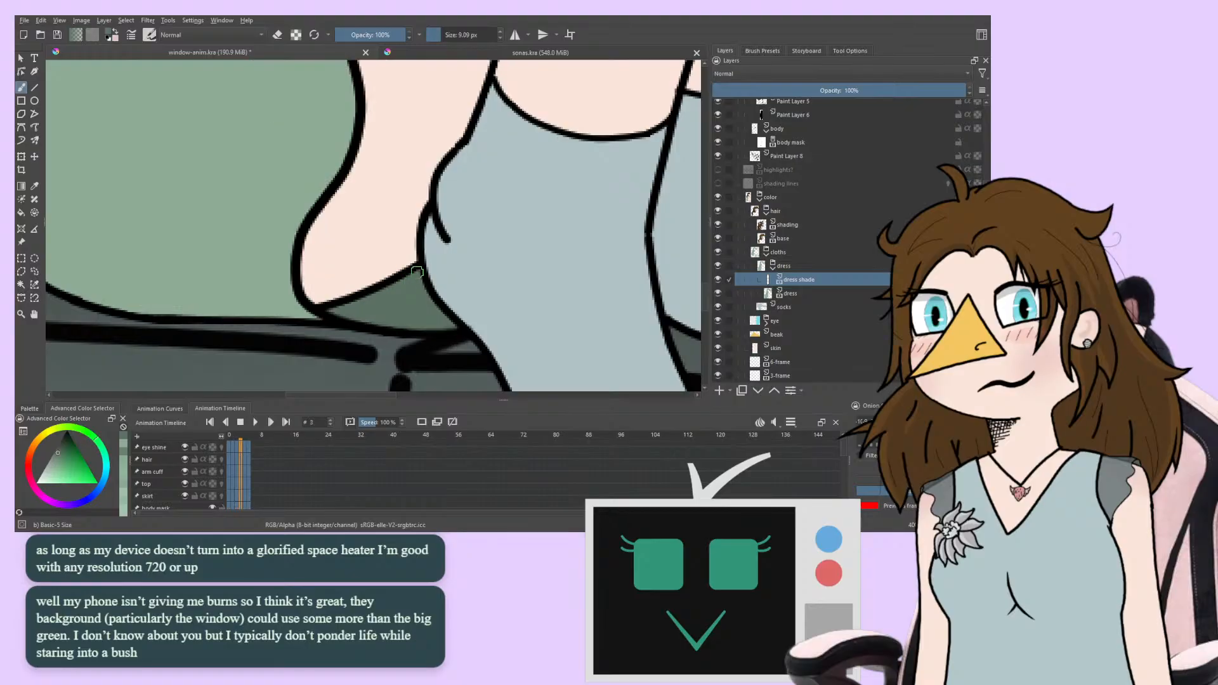
Flip through the frames with the "dress" layer active to check the shaded patch beneath the leg for leftover flaws
{"action": "left_click", "coordinate": [790, 294]}
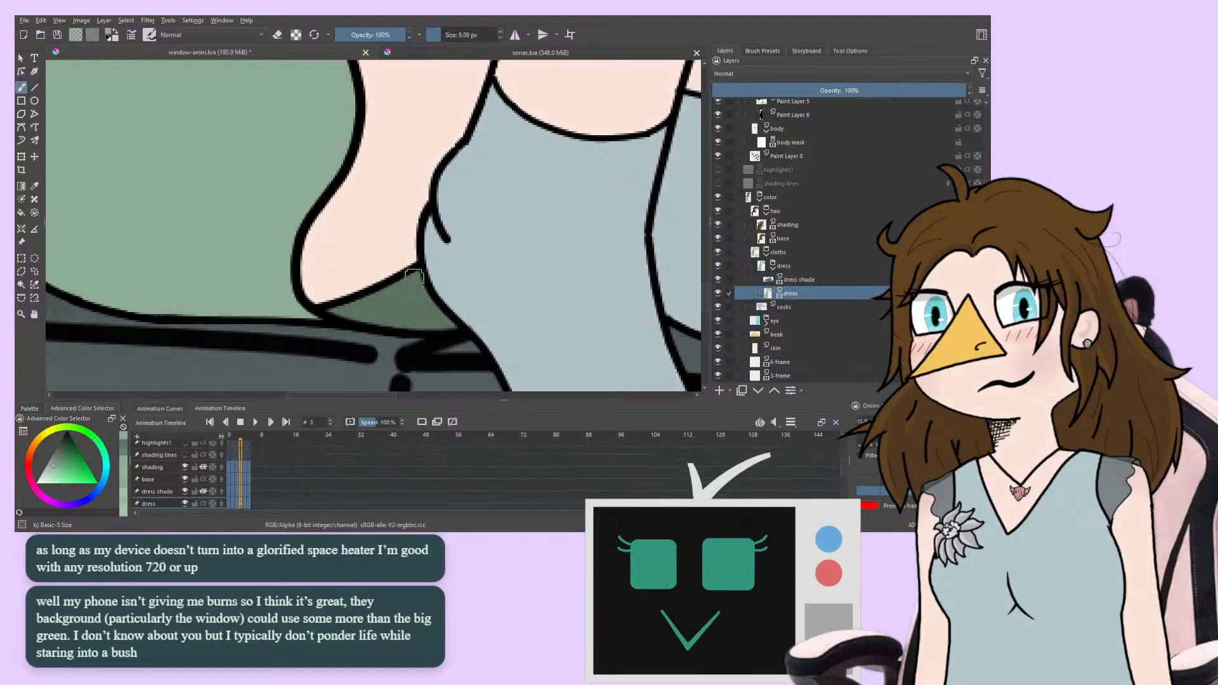
{"action": "key", "text": "period"}
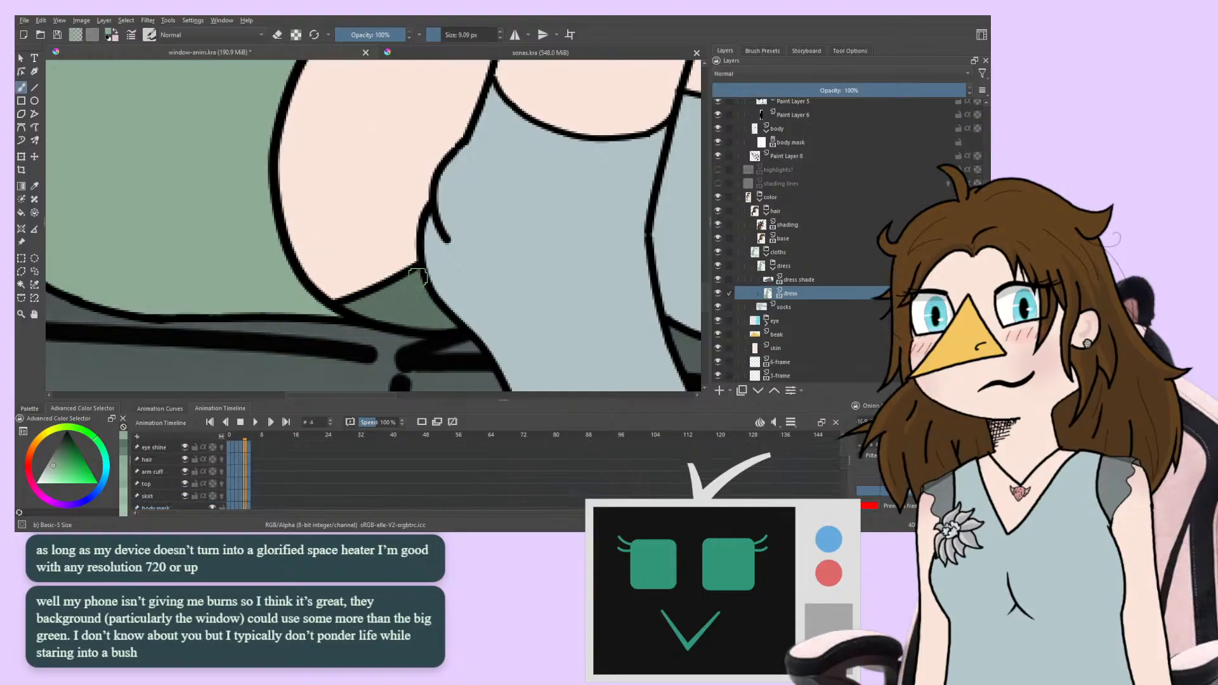
{"action": "key", "text": "period"}
{"action": "key", "text": "period"}
{"action": "key", "text": "period"}
{"action": "key", "text": "period"}
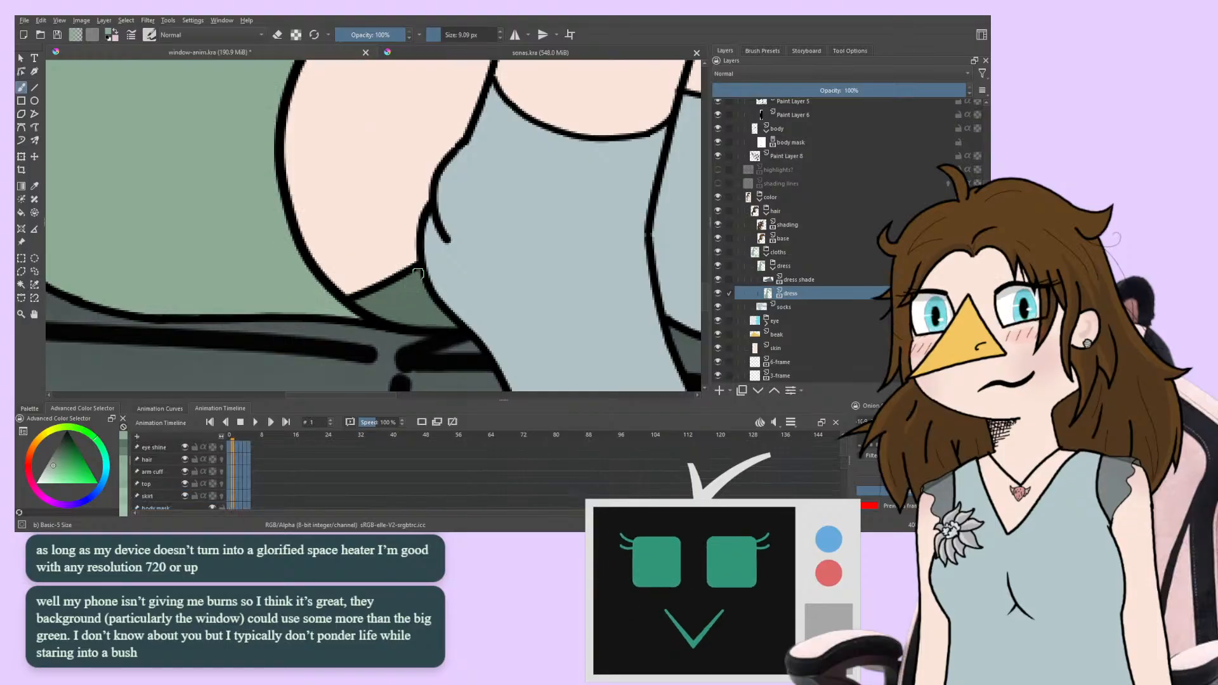
{"action": "key", "text": "period"}
{"action": "key", "text": "period"}
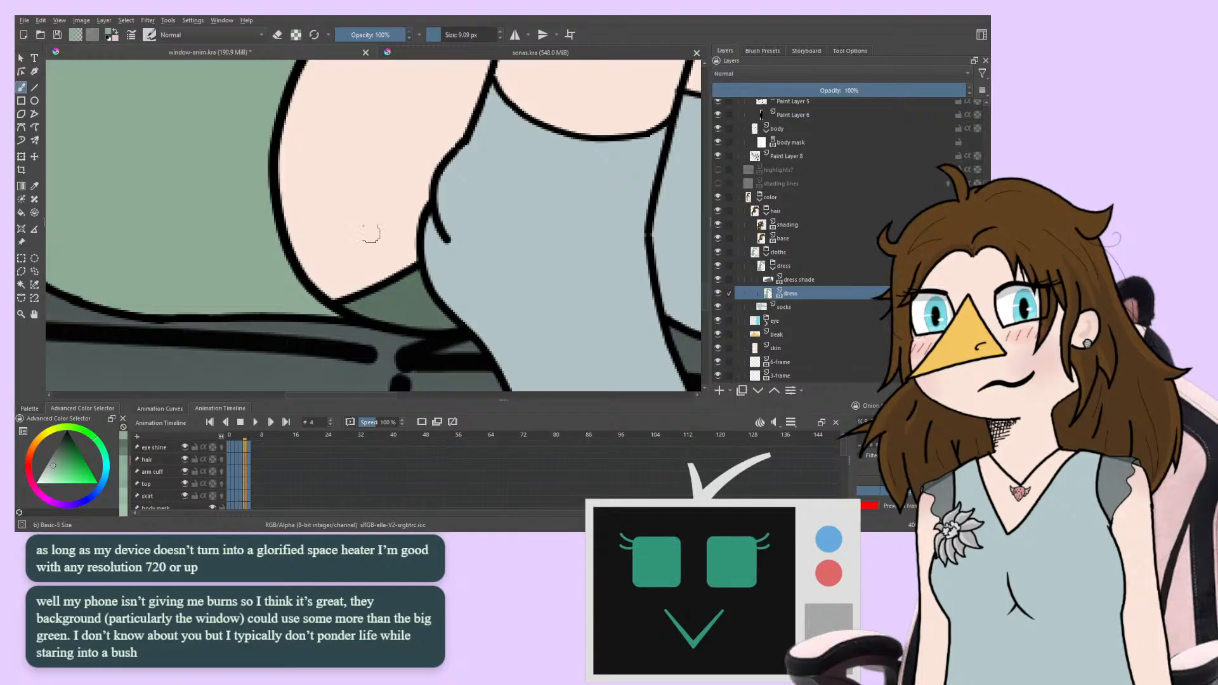
Set the Fill tool's threshold to 15 for recolouring the pink patch between the arm and thigh
{"action": "mouse_move", "coordinate": [245, 196]}
{"action": "left_mouse_down"}
{"action": "mouse_move", "coordinate": [212, 283]}
{"action": "mouse_move", "coordinate": [215, 161]}
{"action": "mouse_move", "coordinate": [227, 186]}
{"action": "mouse_move", "coordinate": [228, 438]}
{"action": "left_mouse_up"}
{"action": "mouse_move", "coordinate": [285, 81]}
{"action": "left_mouse_down"}
{"action": "mouse_move", "coordinate": [214, 364]}
{"action": "mouse_move", "coordinate": [216, 146]}
{"action": "left_mouse_up"}
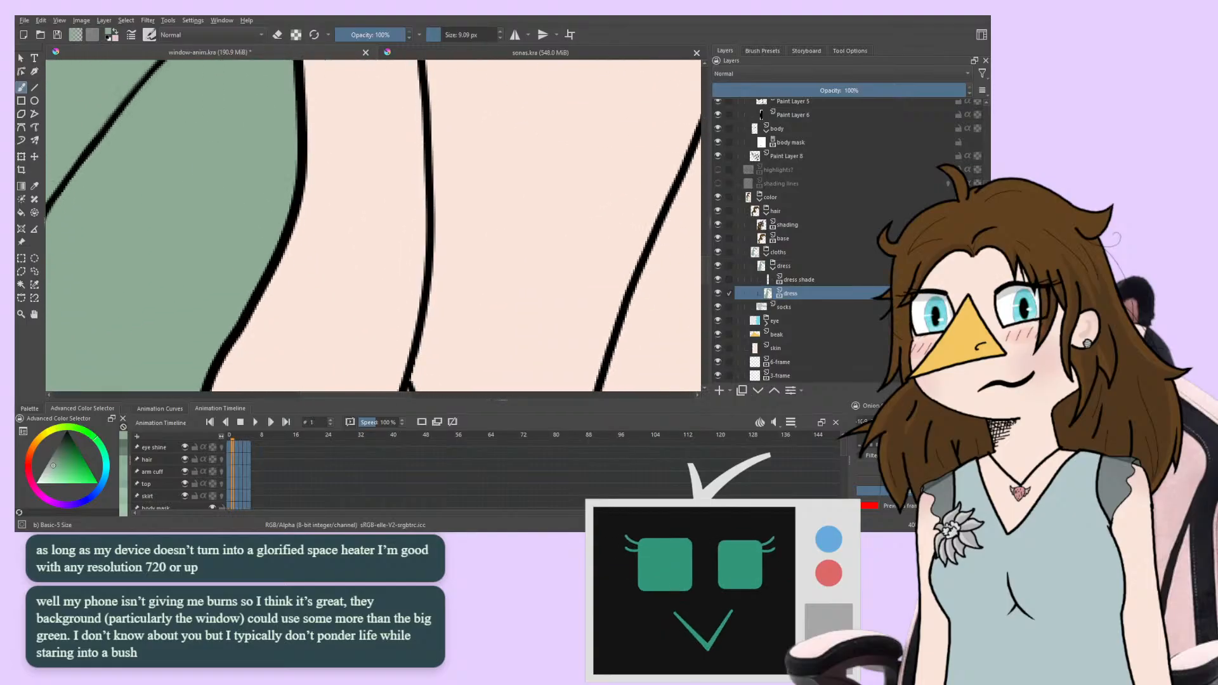
{"action": "mouse_move", "coordinate": [227, 362]}
{"action": "left_mouse_down"}
{"action": "mouse_move", "coordinate": [226, 146]}
{"action": "mouse_move", "coordinate": [313, 223]}
{"action": "mouse_move", "coordinate": [272, 291]}
{"action": "mouse_move", "coordinate": [250, 264]}
{"action": "mouse_move", "coordinate": [218, 289]}
{"action": "left_mouse_up"}
{"action": "left_click", "coordinate": [21, 212]}
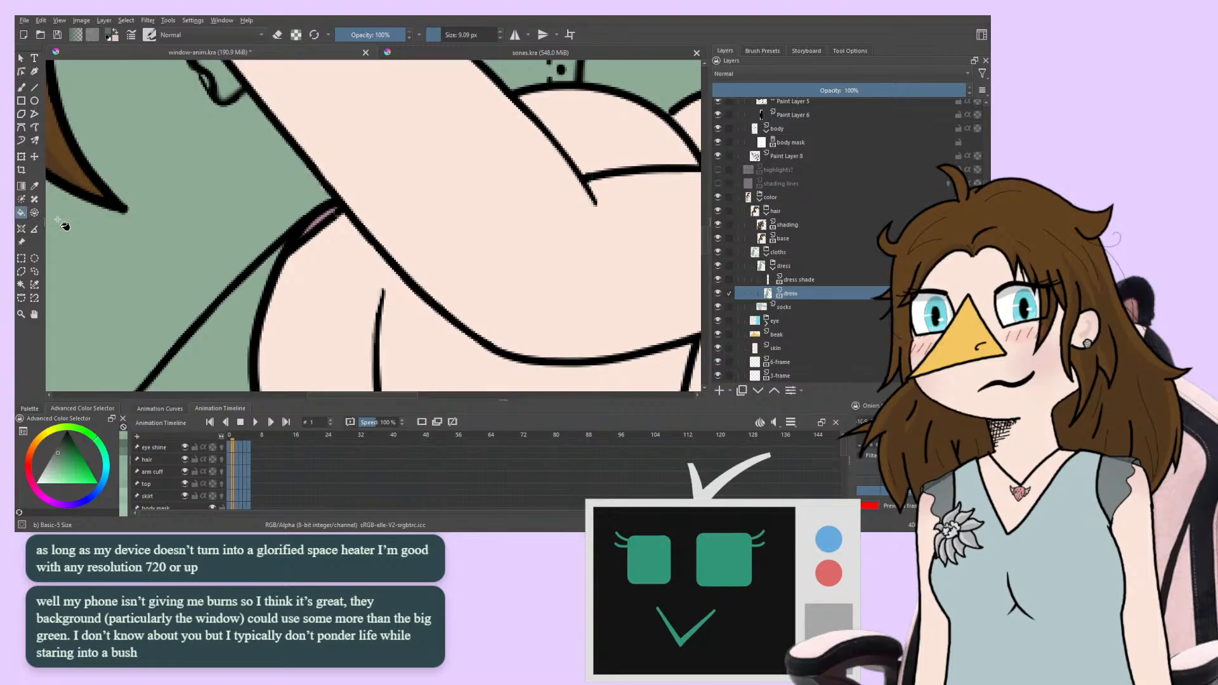
{"action": "left_click", "coordinate": [847, 51]}
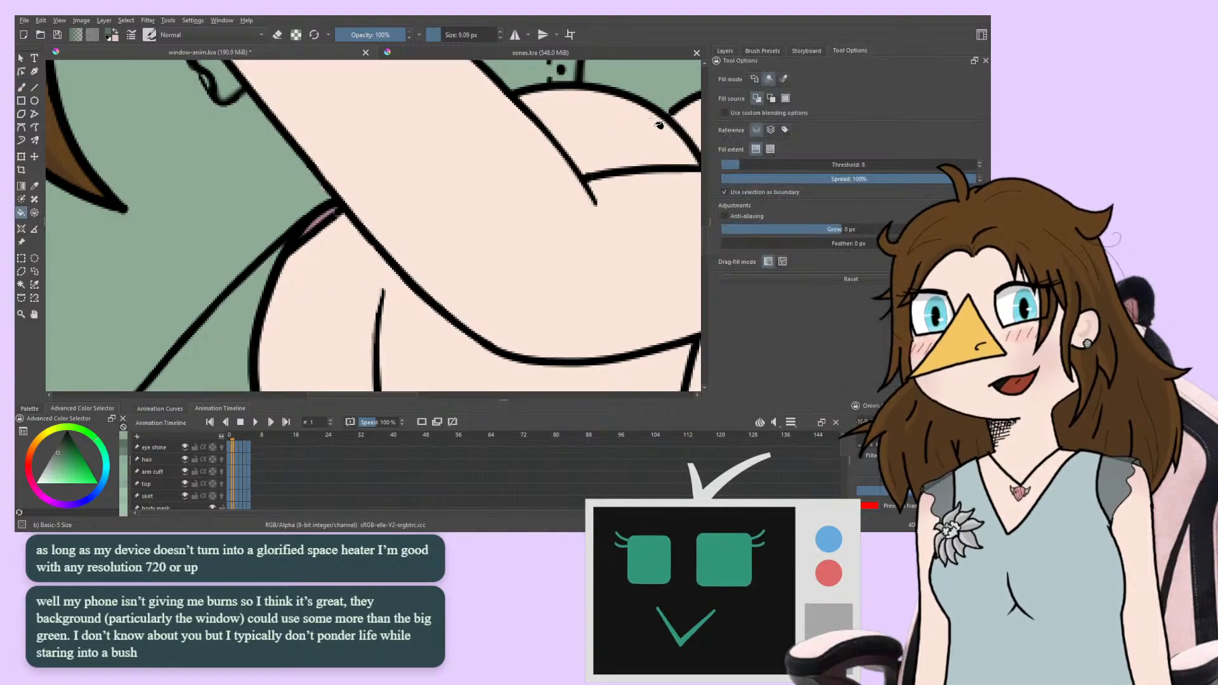
{"action": "left_click_drag", "start_coordinate": [595, 222], "coordinate": [590, 204]}
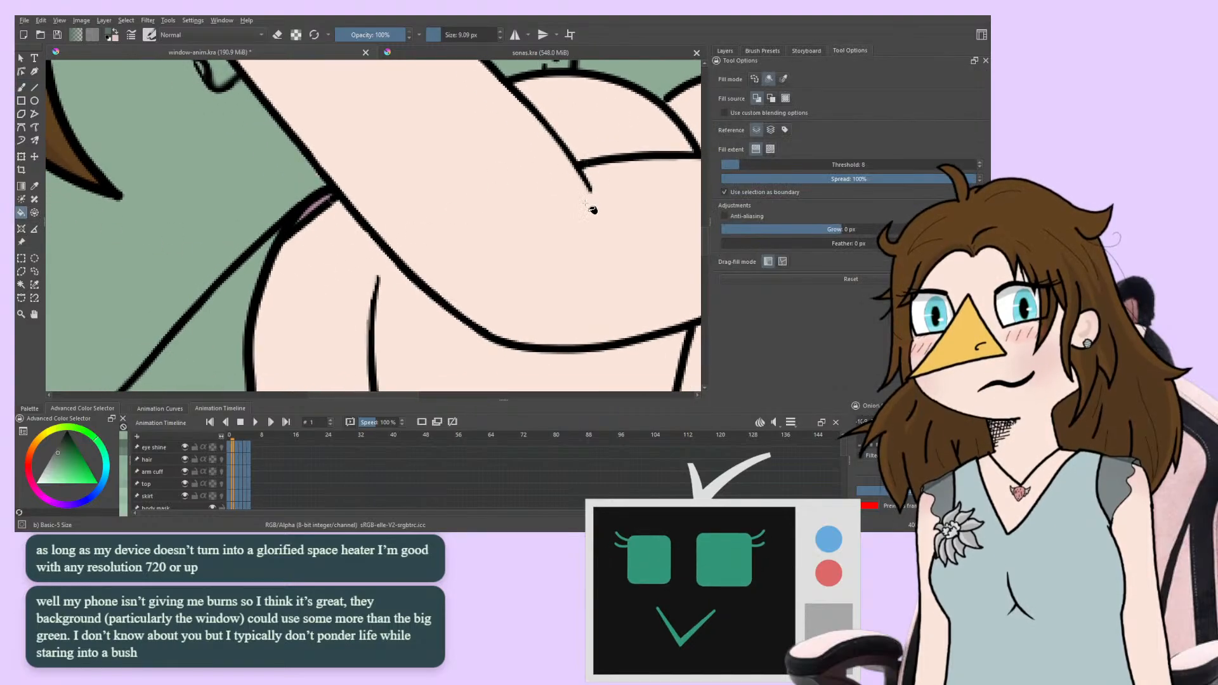
{"action": "left_click", "coordinate": [754, 163]}
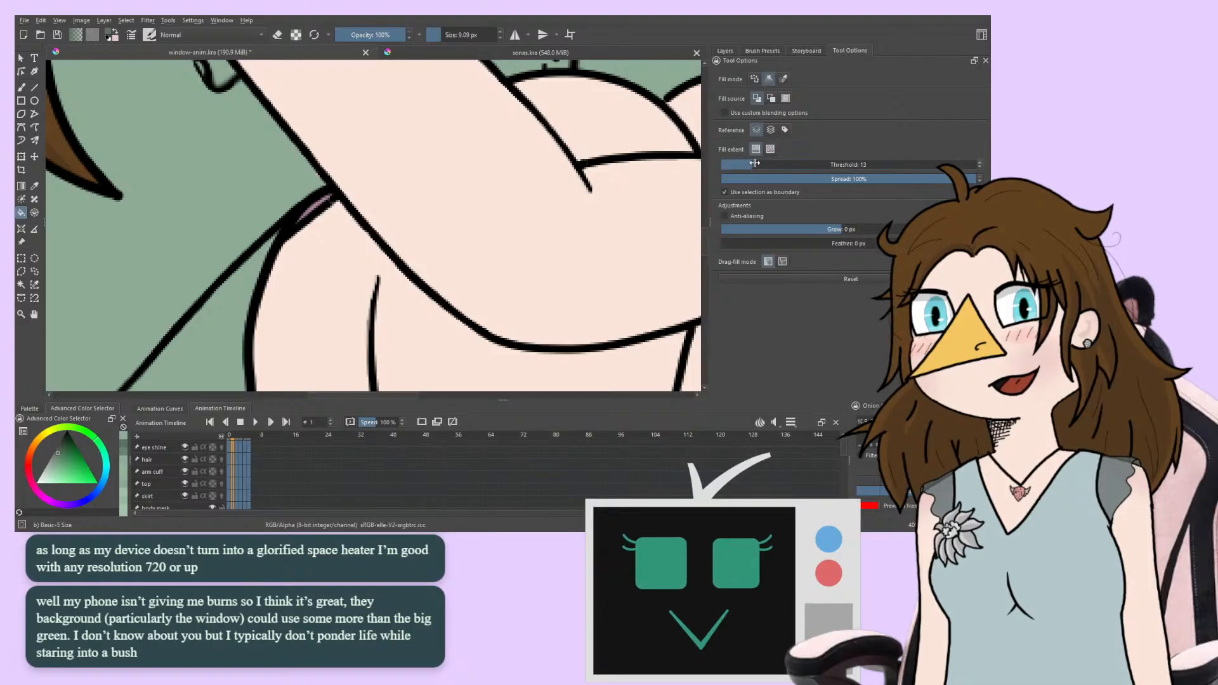
{"action": "left_click_drag", "start_coordinate": [340, 258], "coordinate": [315, 185]}
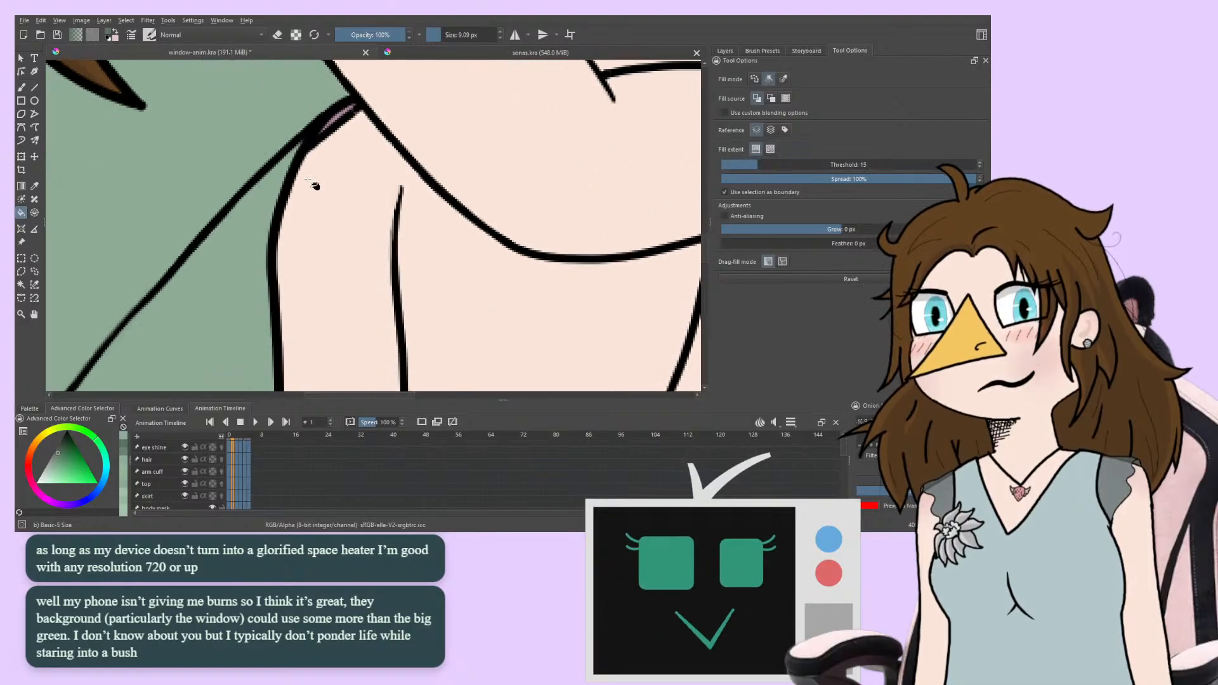
{"action": "left_click", "coordinate": [333, 126]}
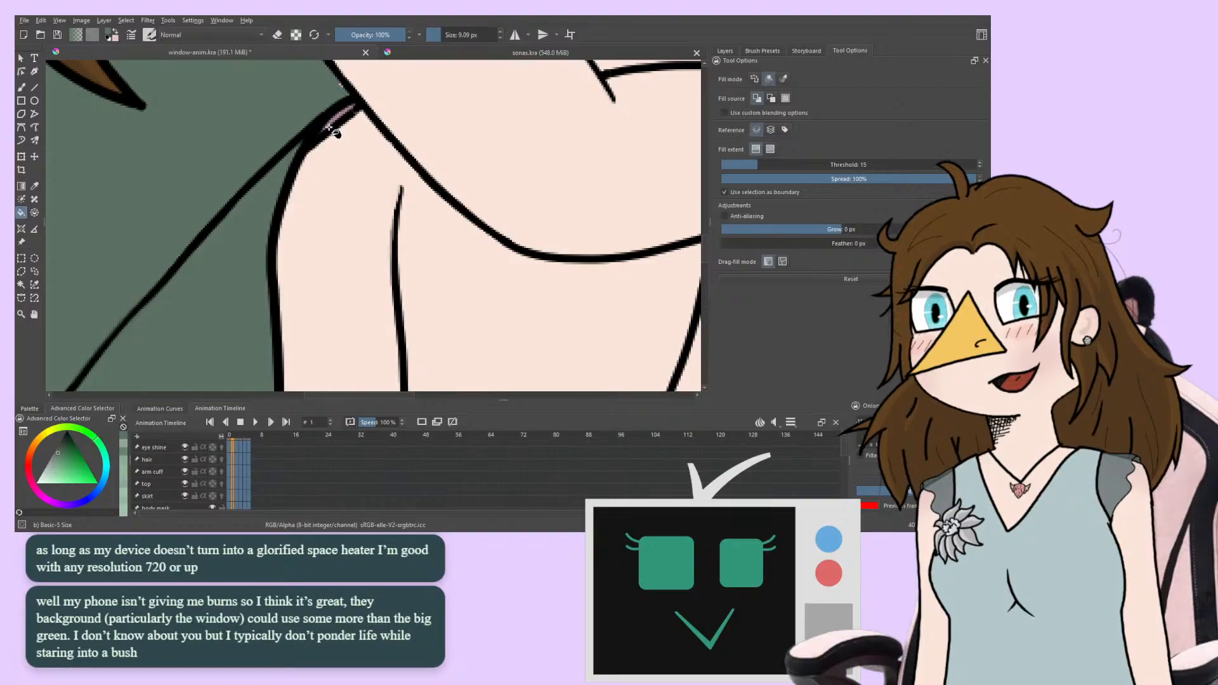
{"action": "key", "text": "ctrl+z"}
Fill the pink patch between the arm and thigh with dark green in each frame where it appears, on the "dress shade" layer
{"action": "left_click", "coordinate": [724, 51]}
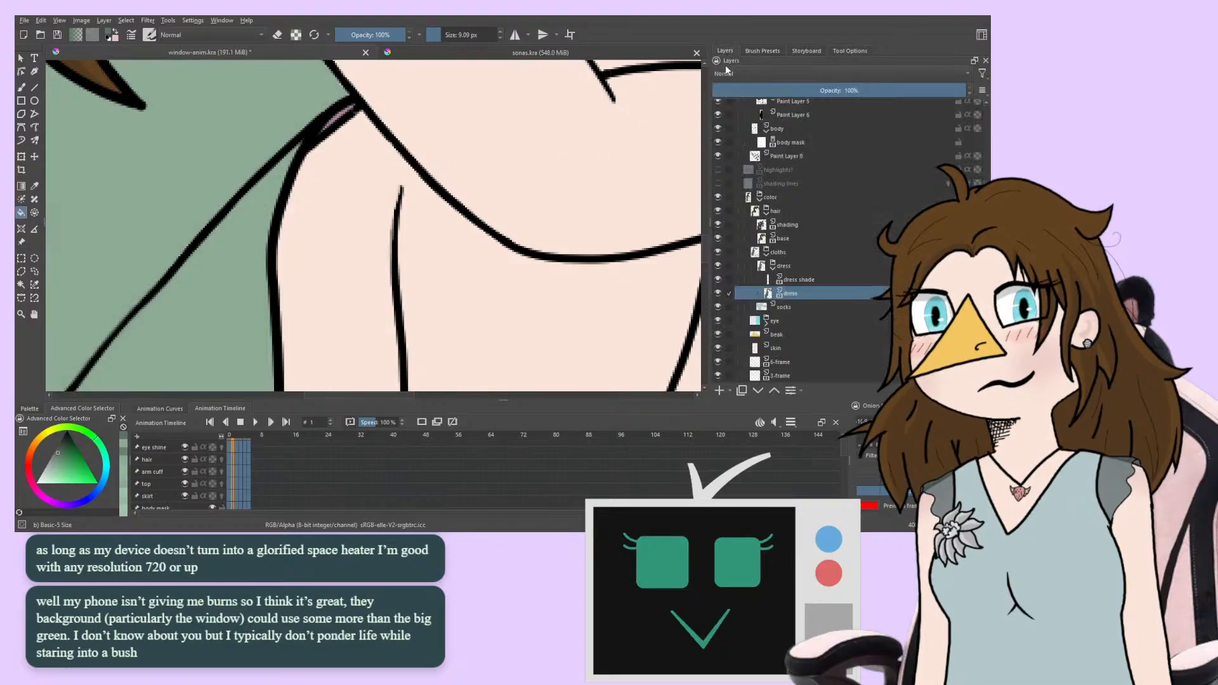
{"action": "left_click", "coordinate": [793, 279]}
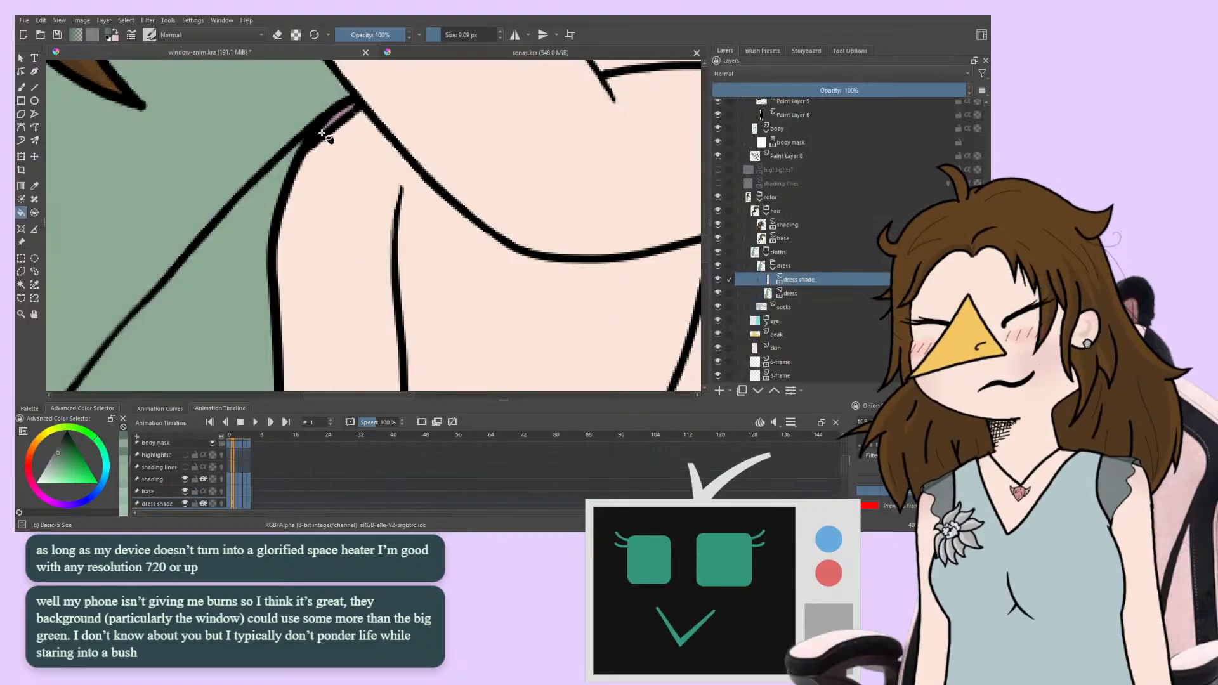
{"action": "key", "text": "Right"}
{"action": "key", "text": "Left"}
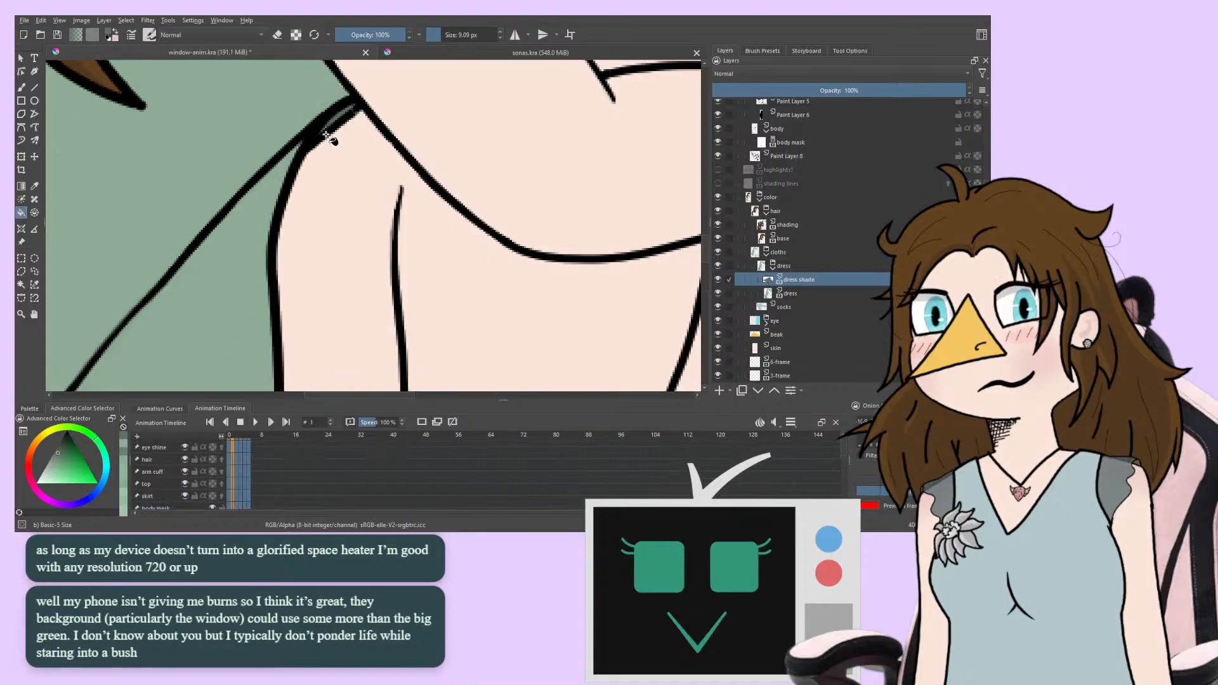
{"action": "key", "text": "Right"}
{"action": "key", "text": "Right"}
{"action": "key", "text": "Right"}
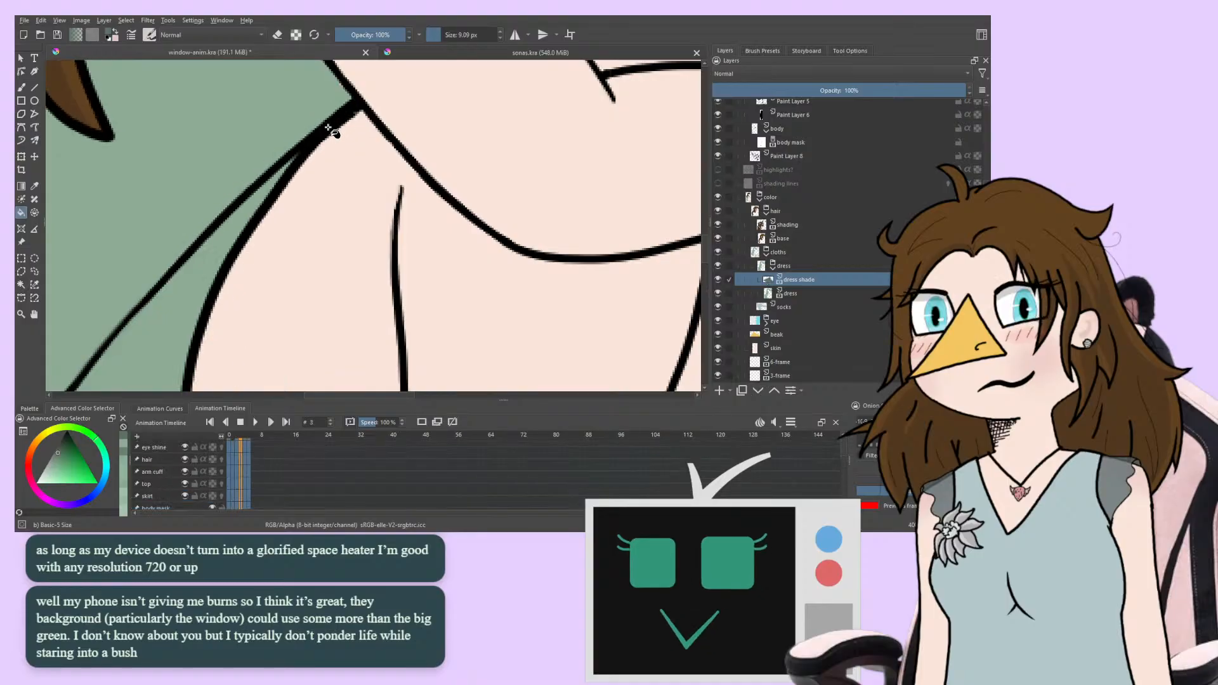
{"action": "key", "text": "Right"}
{"action": "key", "text": "Right"}
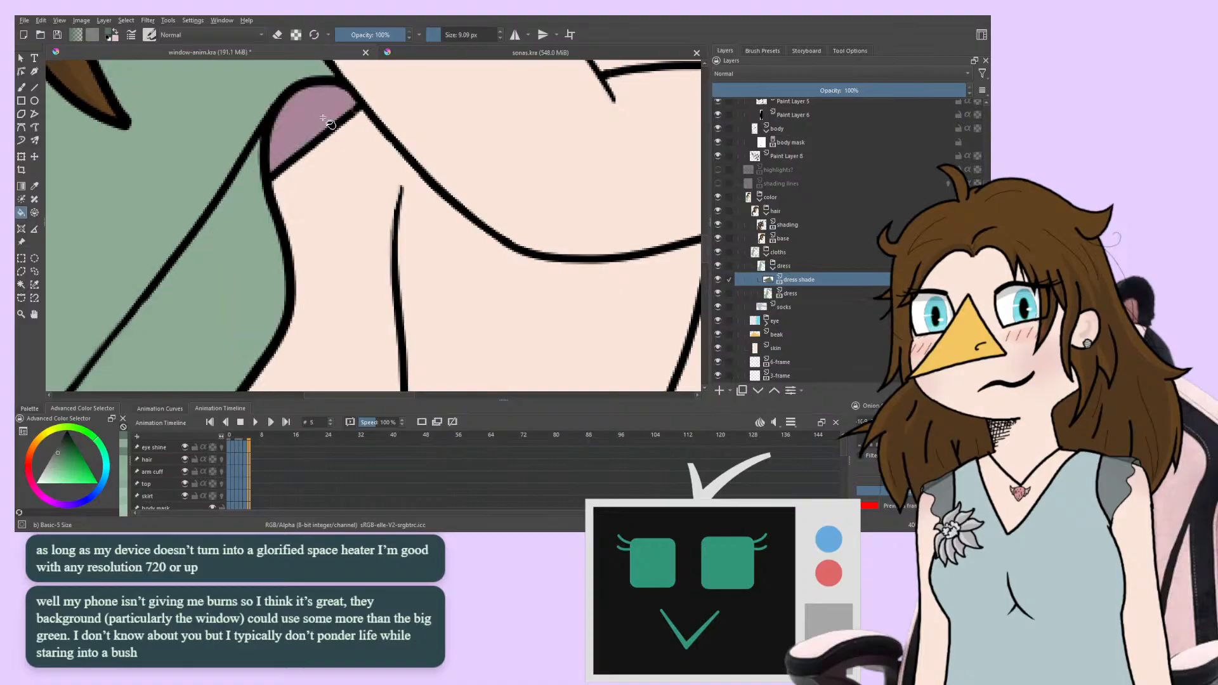
{"action": "key", "text": "Right"}
{"action": "key", "text": "Right"}
{"action": "key", "text": "Right"}
{"action": "key", "text": "Right"}
{"action": "key", "text": "Right"}
{"action": "key", "text": "Right"}
{"action": "key", "text": "Right"}
{"action": "key", "text": "Right"}
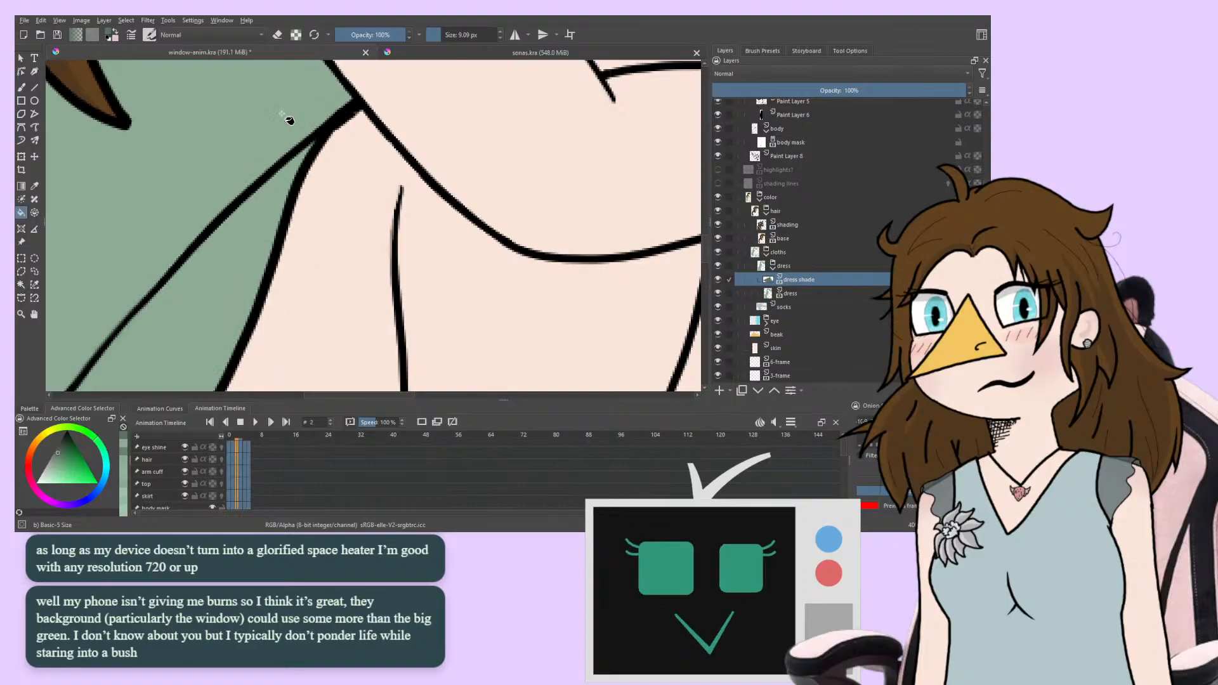
{"action": "key", "text": "Right"}
{"action": "key", "text": "Right"}
{"action": "key", "text": "Right"}
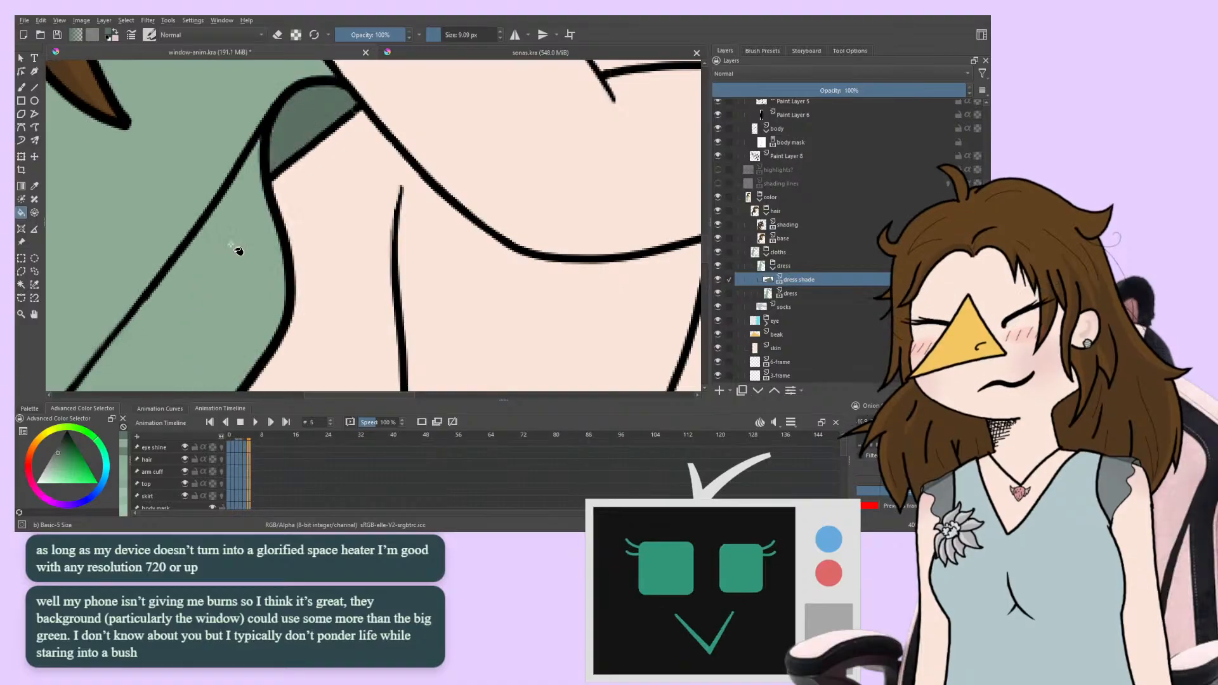
Touch up the light green around the shaded patch between the arm and thigh in each frame, brushing on the "dress" layer
{"action": "key", "text": "Page_Down"}
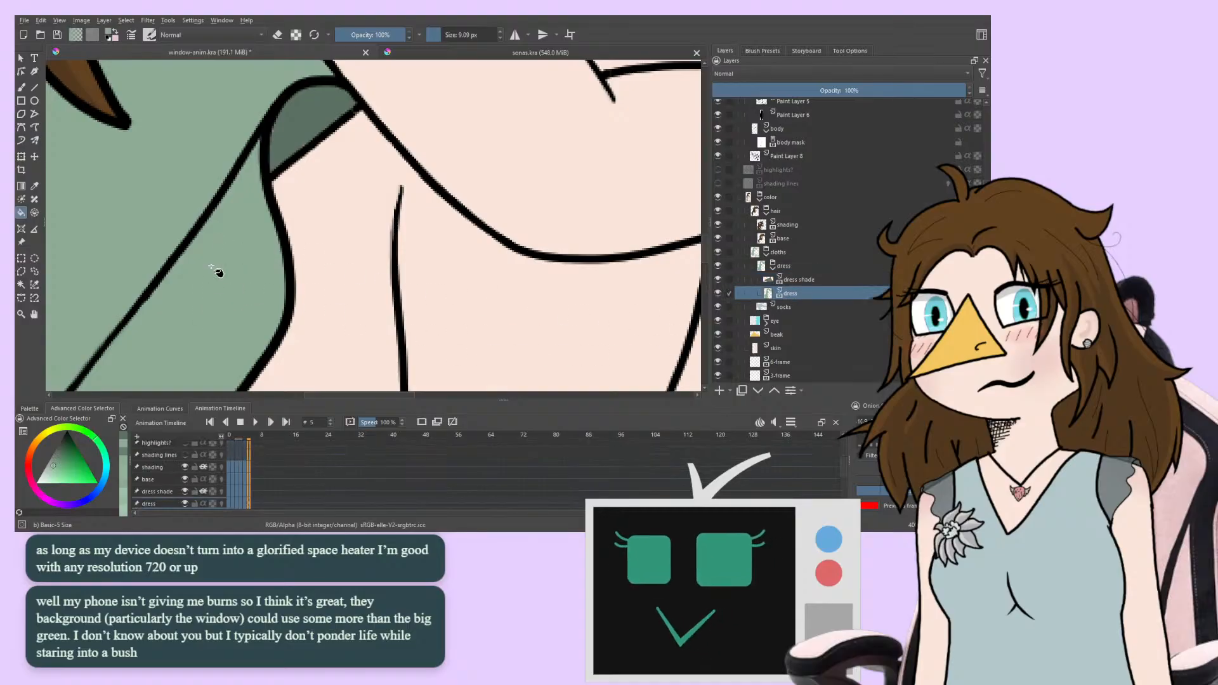
{"action": "scroll", "coordinate": [216, 272], "scroll_direction": "up", "scroll_amount": 3}
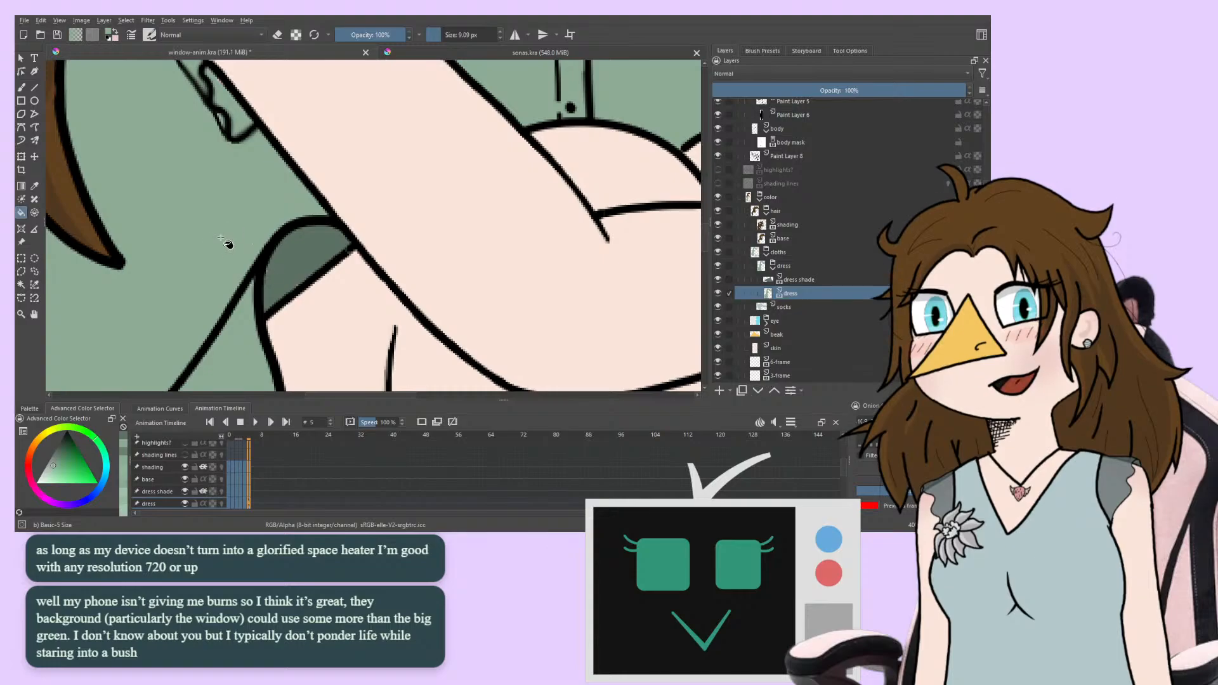
{"action": "key", "text": "b"}
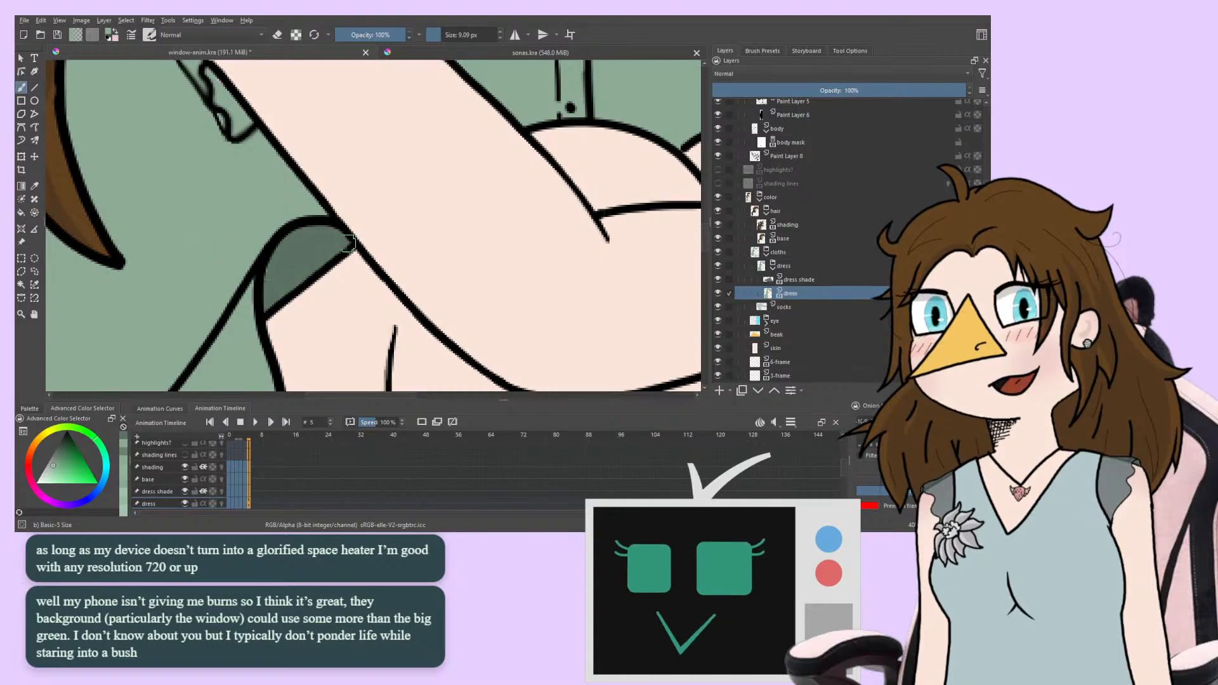
{"action": "key", "text": "Right"}
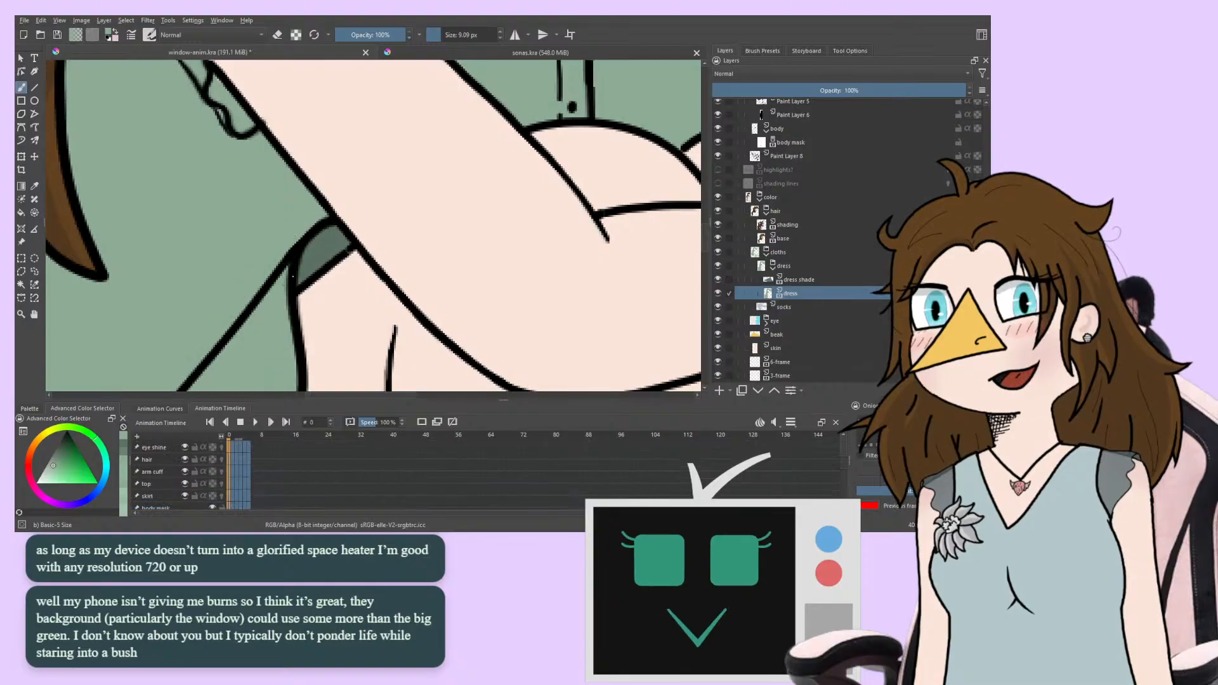
{"action": "key", "text": "Right"}
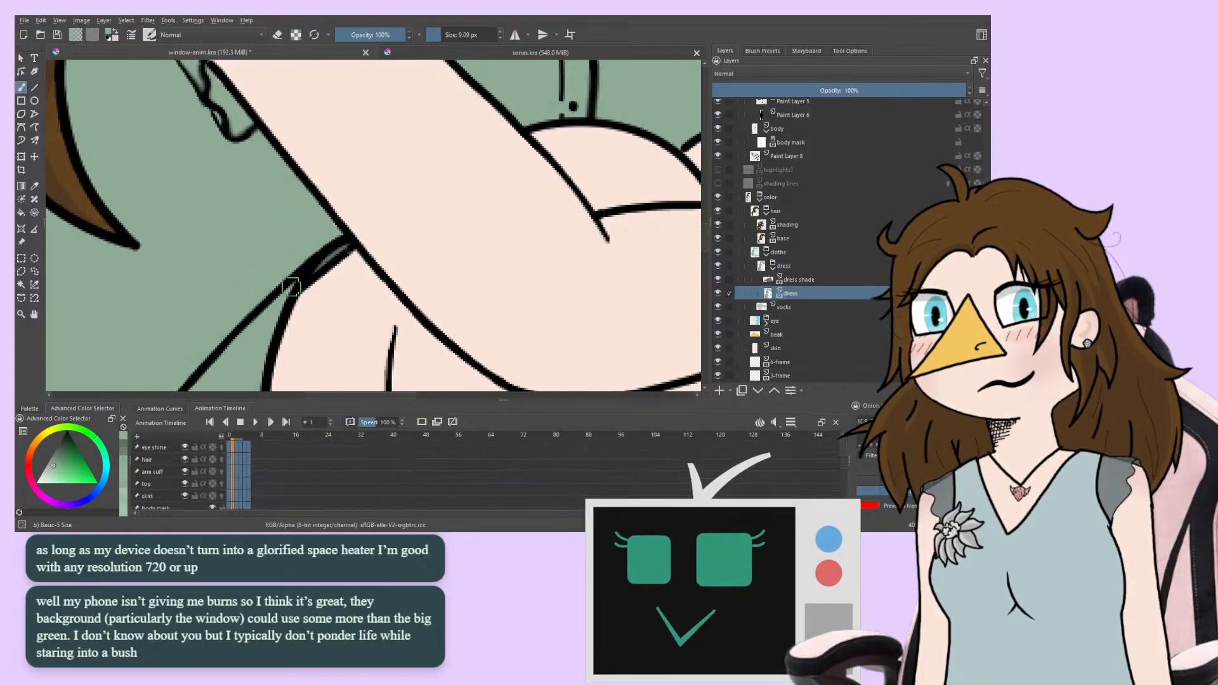
{"action": "key", "text": "Right"}
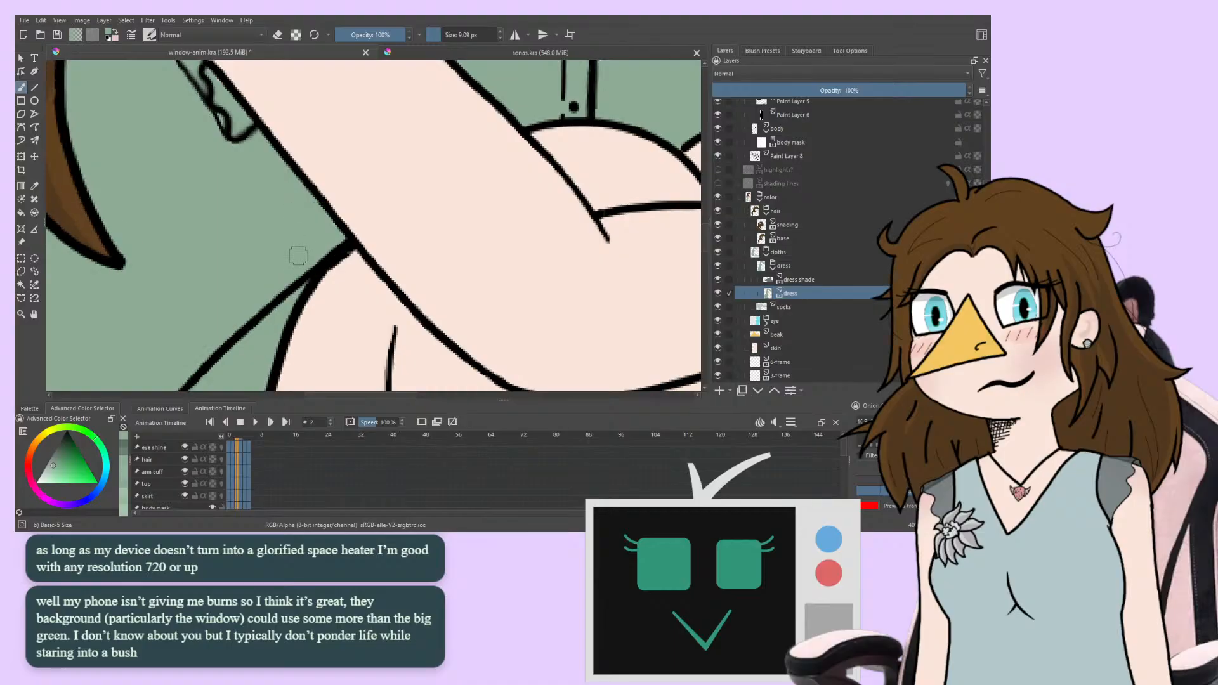
{"action": "key", "text": "Right"}
{"action": "key", "text": "Right"}
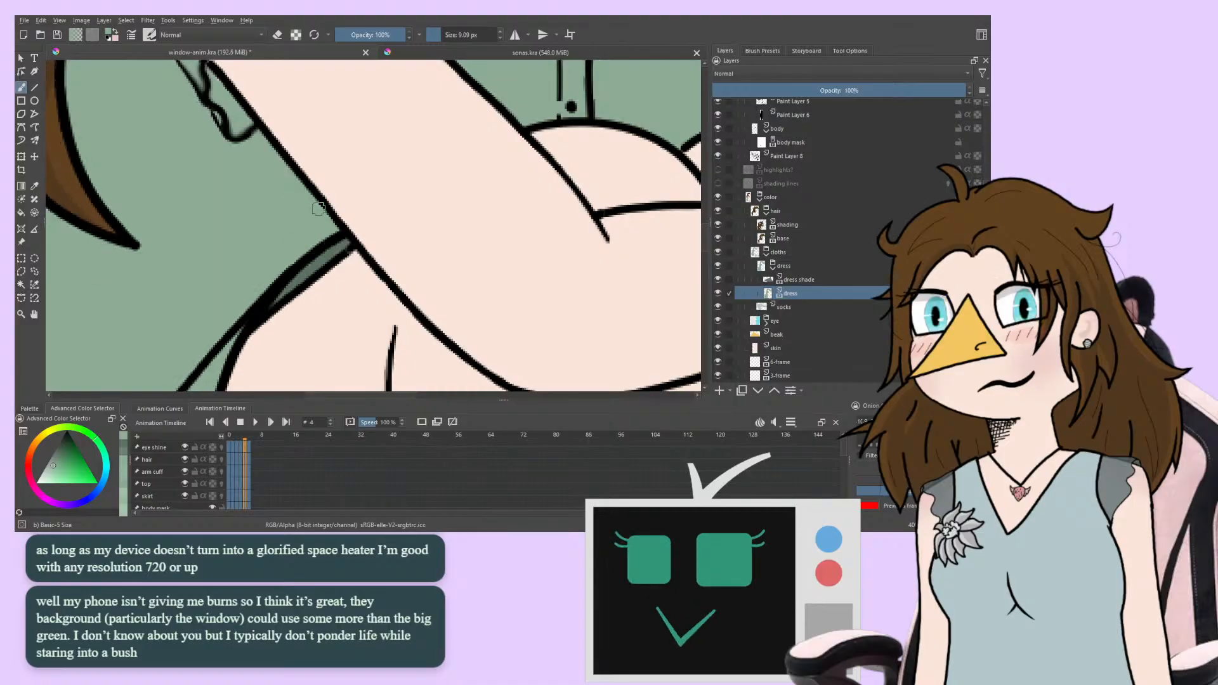
{"action": "key", "text": "Right"}
{"action": "key", "text": "Right"}
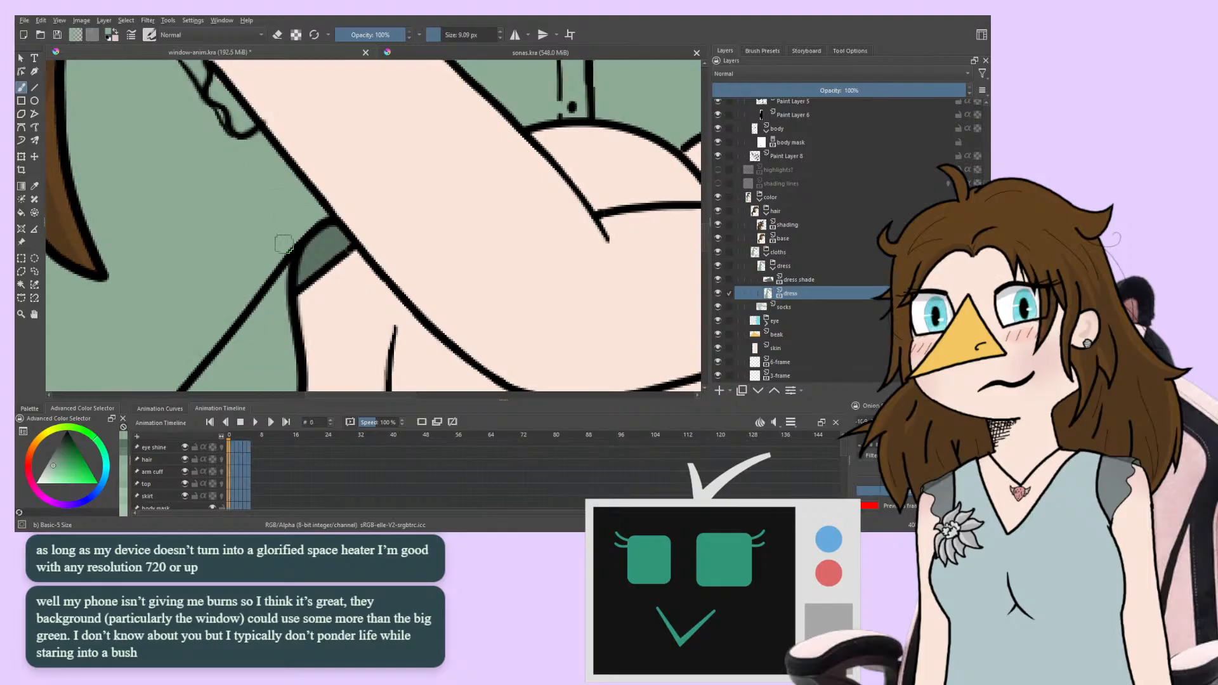
Flip through the animation frames to check the fills around the shaded patch between the arm and thigh
{"action": "key", "text": "Right"}
{"action": "key", "text": "Right"}
{"action": "key", "text": "Right"}
{"action": "key", "text": "Right"}
{"action": "key", "text": "Right"}
{"action": "key", "text": "Right"}
{"action": "key", "text": "Right"}
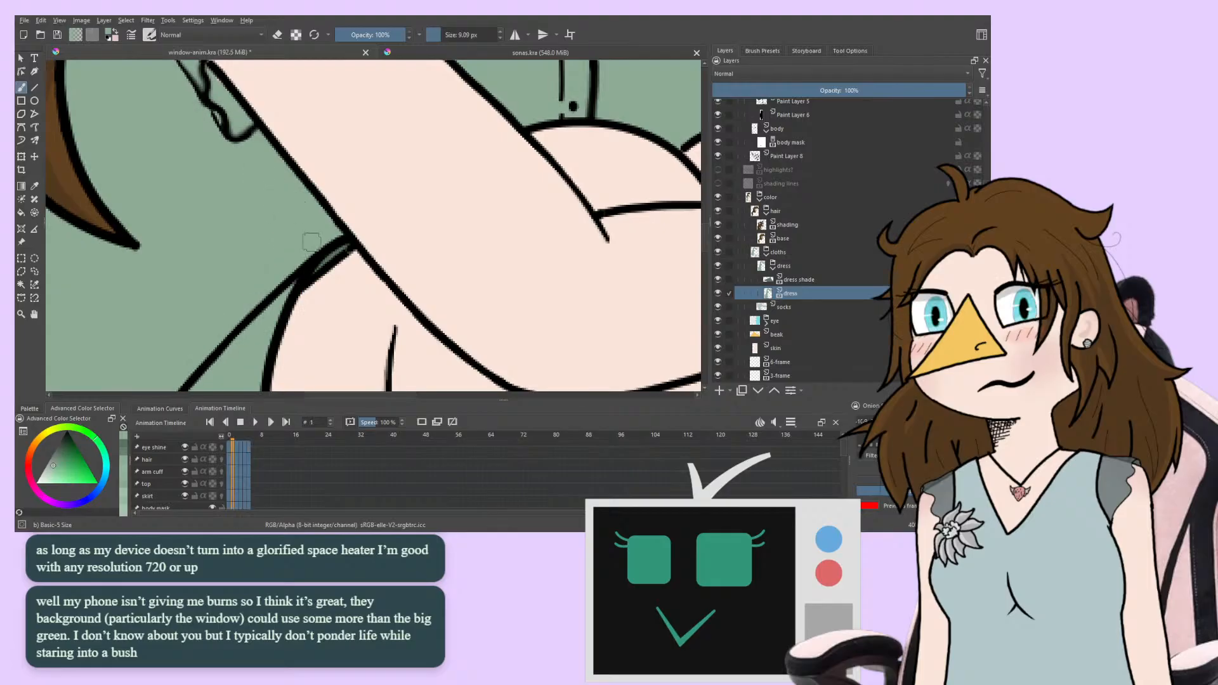
{"action": "key", "text": "Right"}
{"action": "key", "text": "Right"}
{"action": "key", "text": "Right"}
{"action": "key", "text": "Right"}
{"action": "key", "text": "Right"}
{"action": "key", "text": "Right"}
{"action": "key", "text": "Right"}
{"action": "key", "text": "Right"}
{"action": "key", "text": "Right"}
{"action": "key", "text": "Right"}
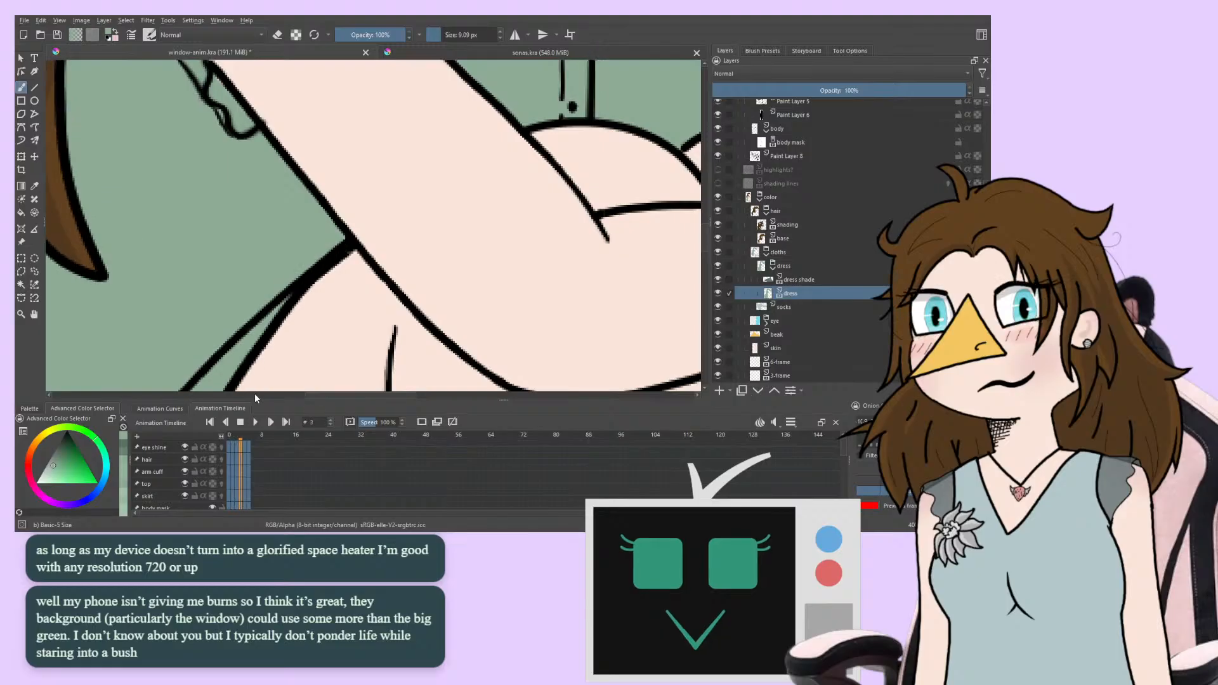
{"action": "key", "text": "Right"}
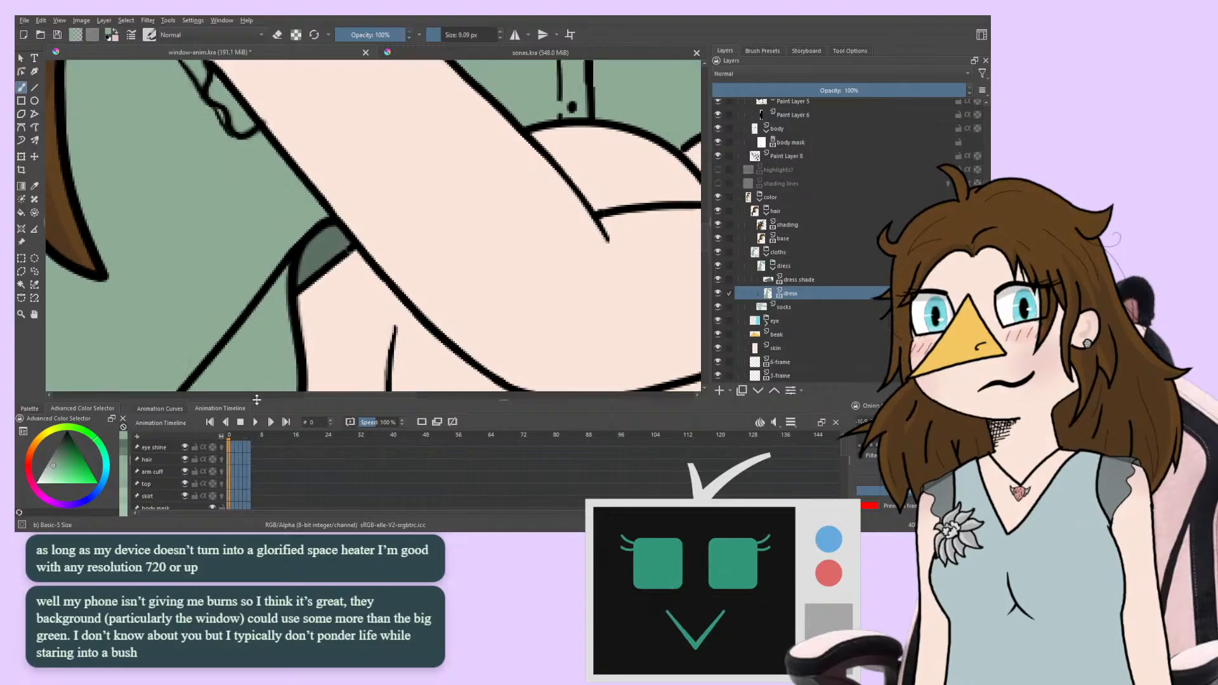
Sample the patch's dark green and touch up its edges frame by frame on the "dress shade" layer
{"action": "left_click", "coordinate": [320, 250], "text": "ctrl"}
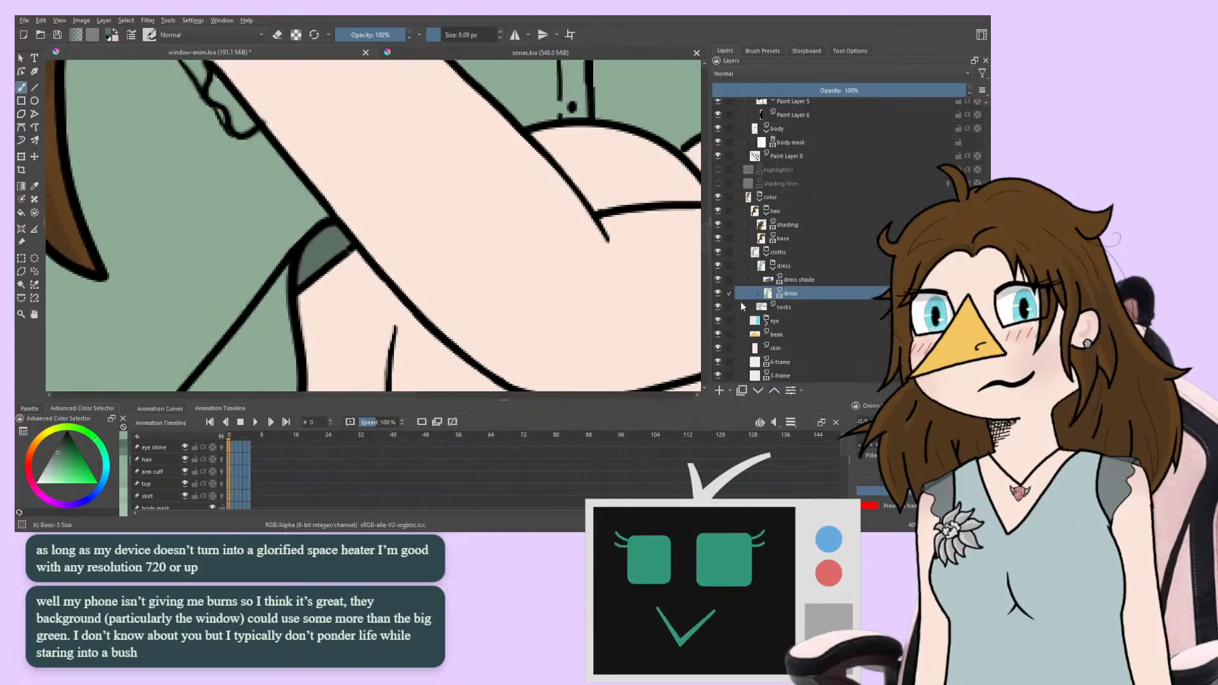
{"action": "left_click", "coordinate": [787, 280]}
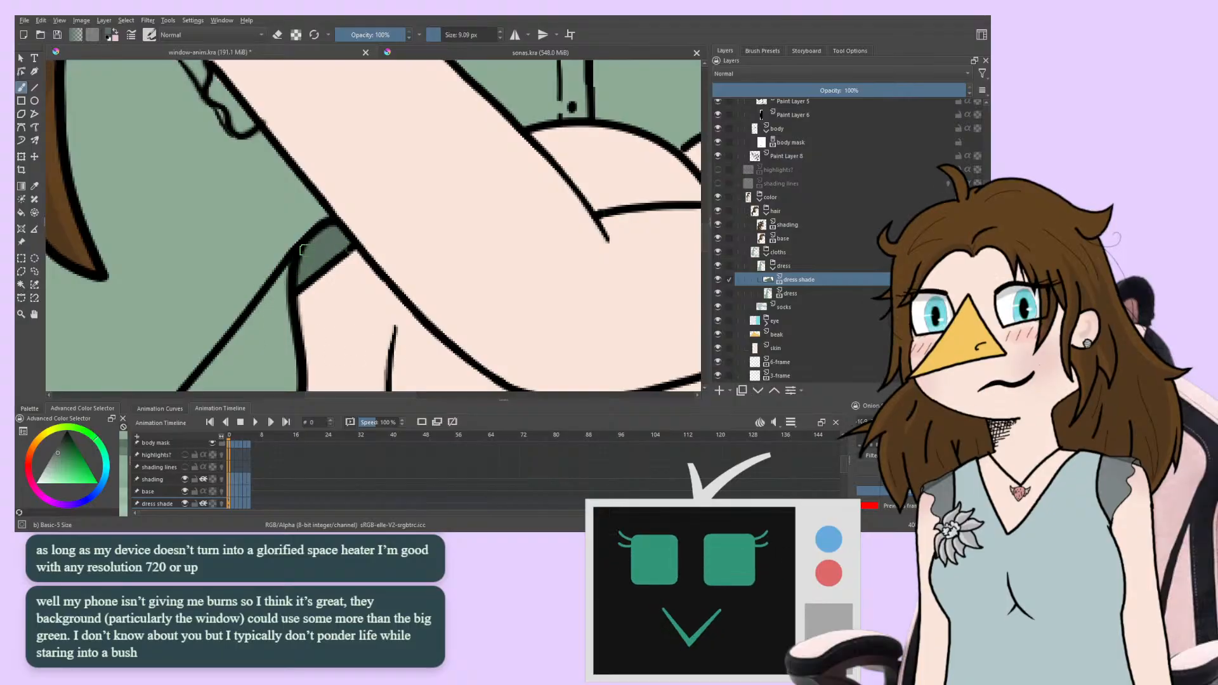
{"action": "key", "text": "Right"}
{"action": "key", "text": "Right"}
{"action": "key", "text": "Right"}
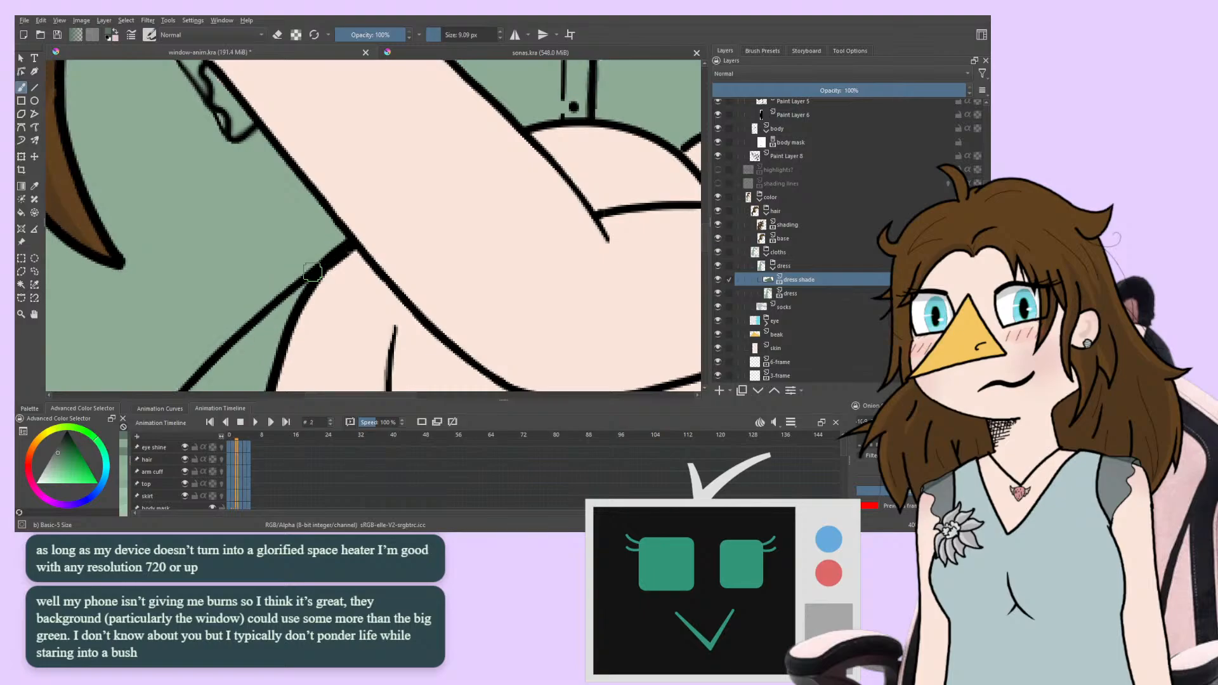
{"action": "key", "text": "Right"}
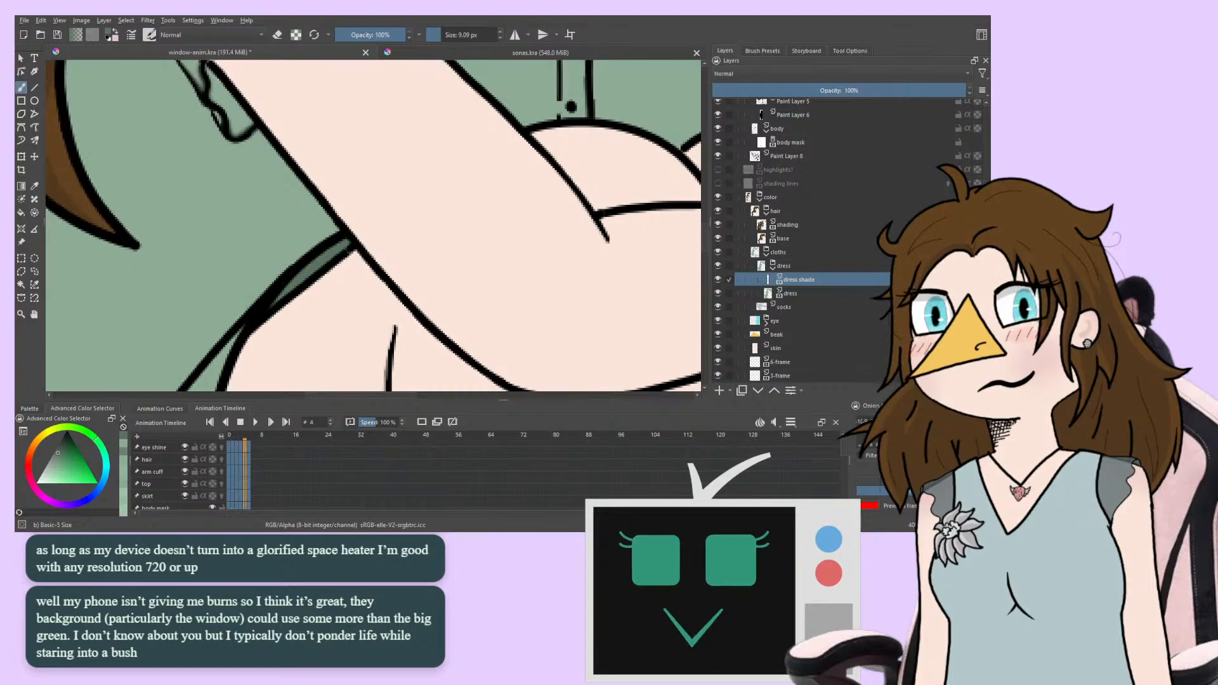
{"action": "key", "text": "Right"}
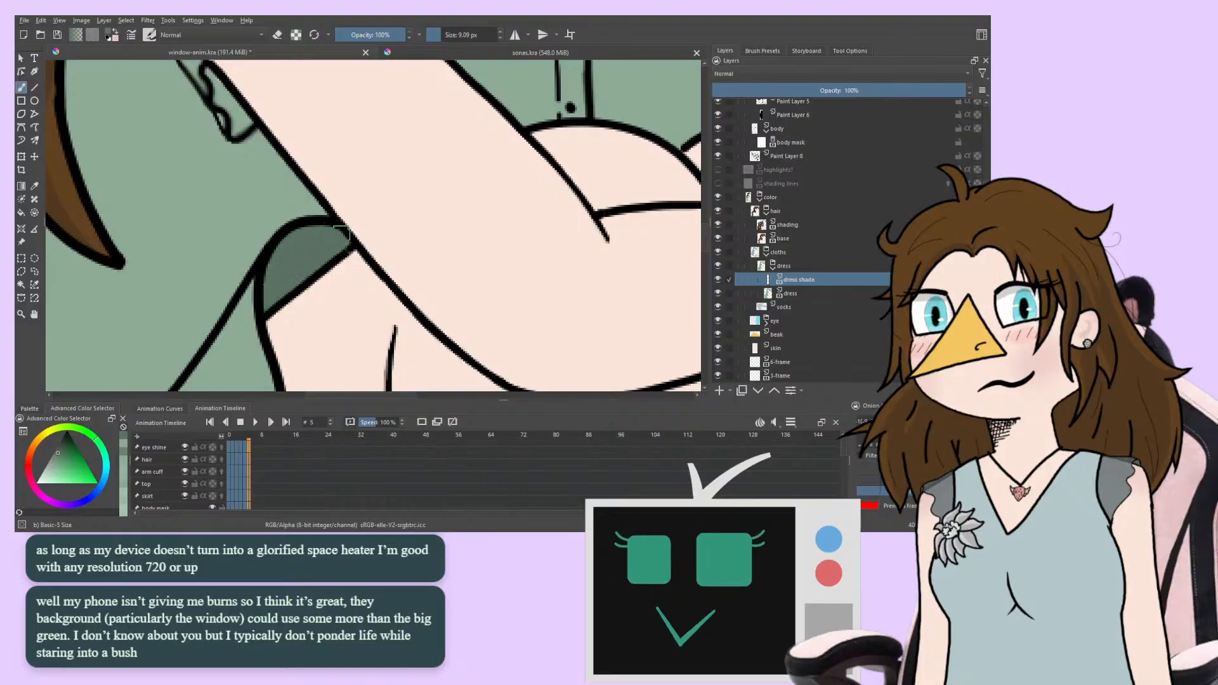
{"action": "key", "text": "Right"}
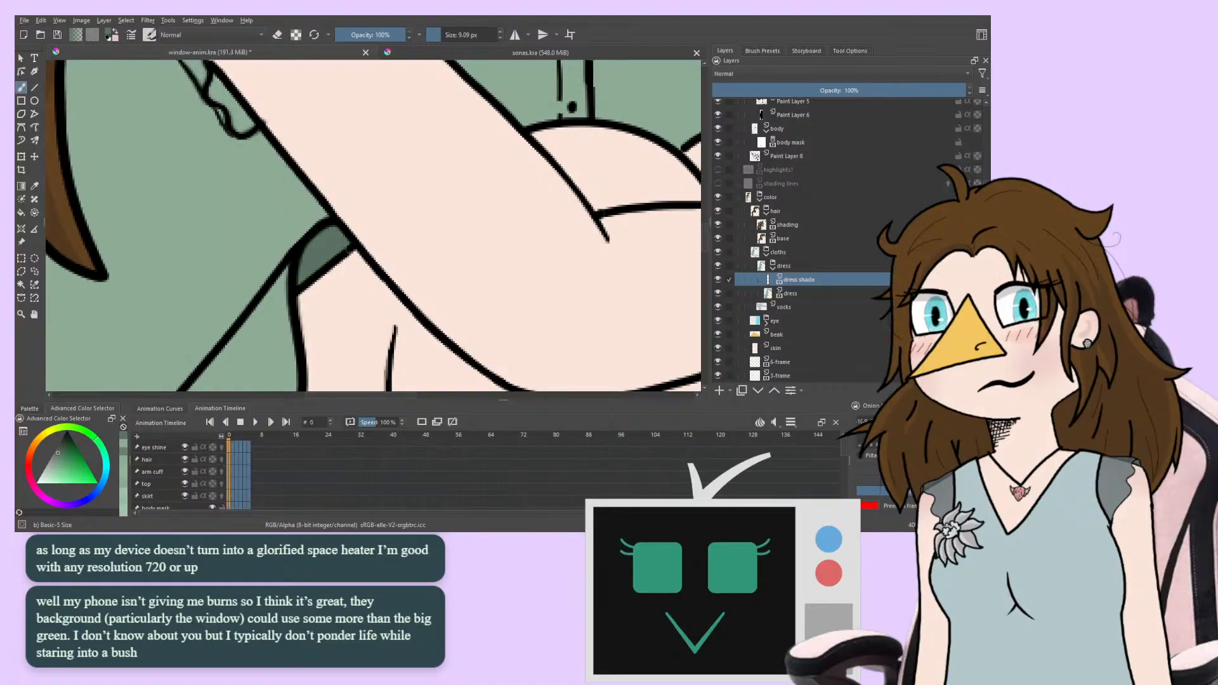
Flip through the frames in close-up and with more of the figure in view to check the dress shading for flaws
{"action": "key", "text": "Right"}
{"action": "key", "text": "Right"}
{"action": "key", "text": "Right"}
{"action": "key", "text": "Right"}
{"action": "key", "text": "Right"}
{"action": "key", "text": "Right"}
{"action": "key", "text": "Right"}
{"action": "key", "text": "Right"}
{"action": "key", "text": "Right"}
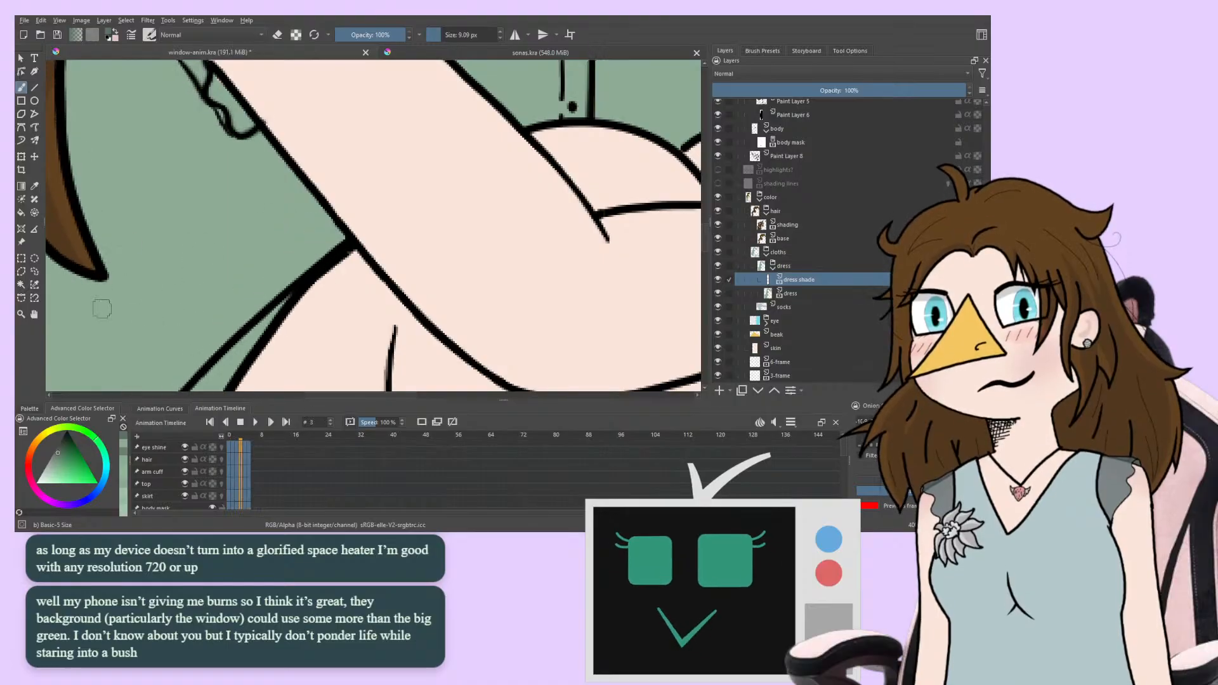
{"action": "scroll", "coordinate": [193, 281], "scroll_direction": "down", "scroll_amount": 5}
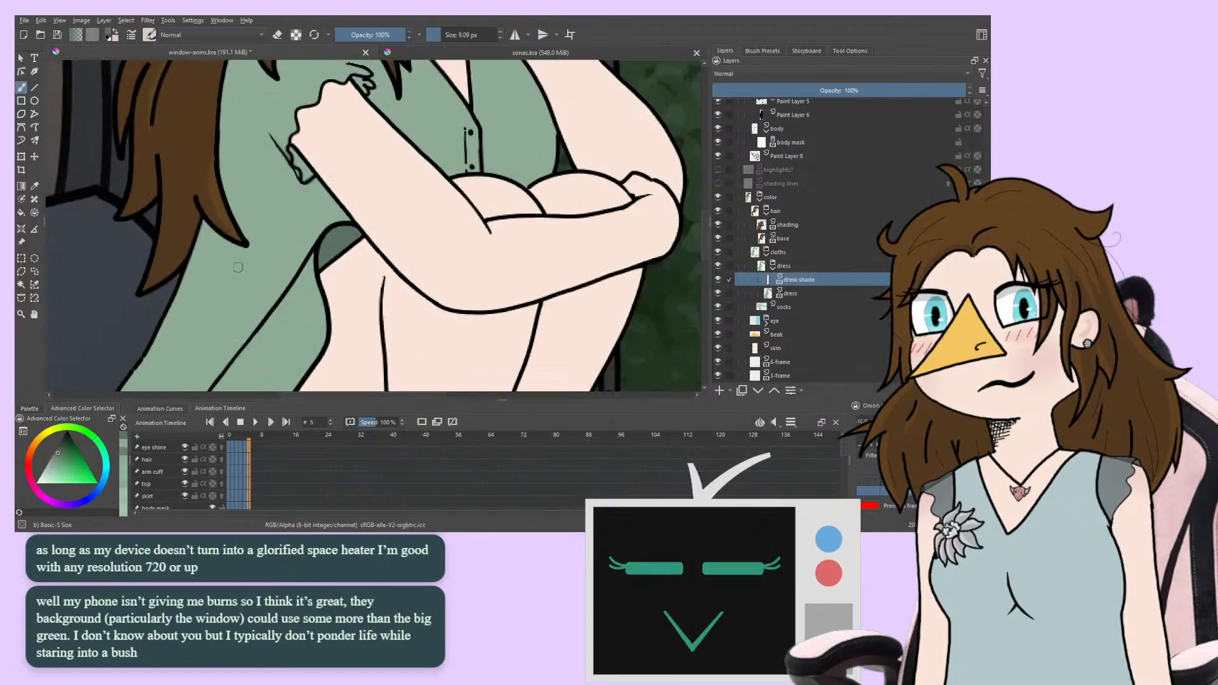
{"action": "left_click_drag", "start_coordinate": [178, 300], "coordinate": [139, 370]}
{"action": "key", "text": "Right"}
{"action": "key", "text": "Right"}
{"action": "key", "text": "Right"}
{"action": "key", "text": "Right"}
{"action": "key", "text": "Right"}
{"action": "key", "text": "Right"}
{"action": "key", "text": "Right"}
{"action": "key", "text": "Right"}
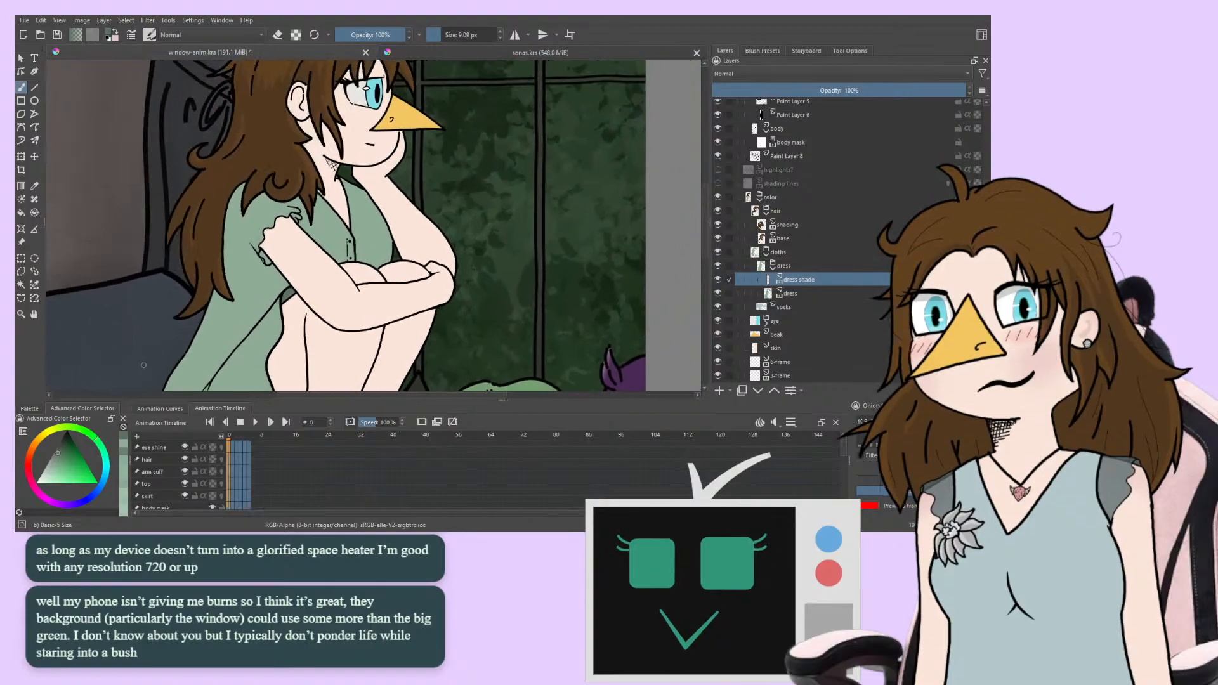
{"action": "key", "text": "Left"}
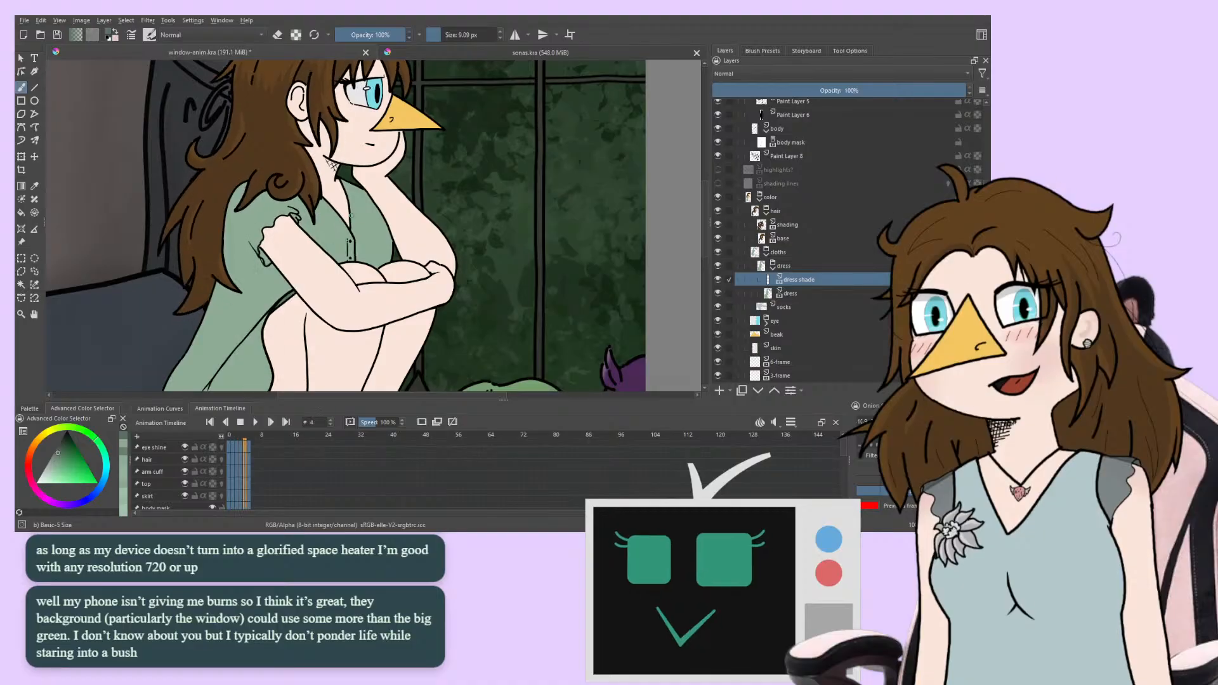
Touch up the light green along the dress neckline and collar frame by frame on the "dress" layer
{"action": "left_click_drag", "start_coordinate": [218, 308], "coordinate": [173, 364]}
{"action": "left_click", "coordinate": [797, 292]}
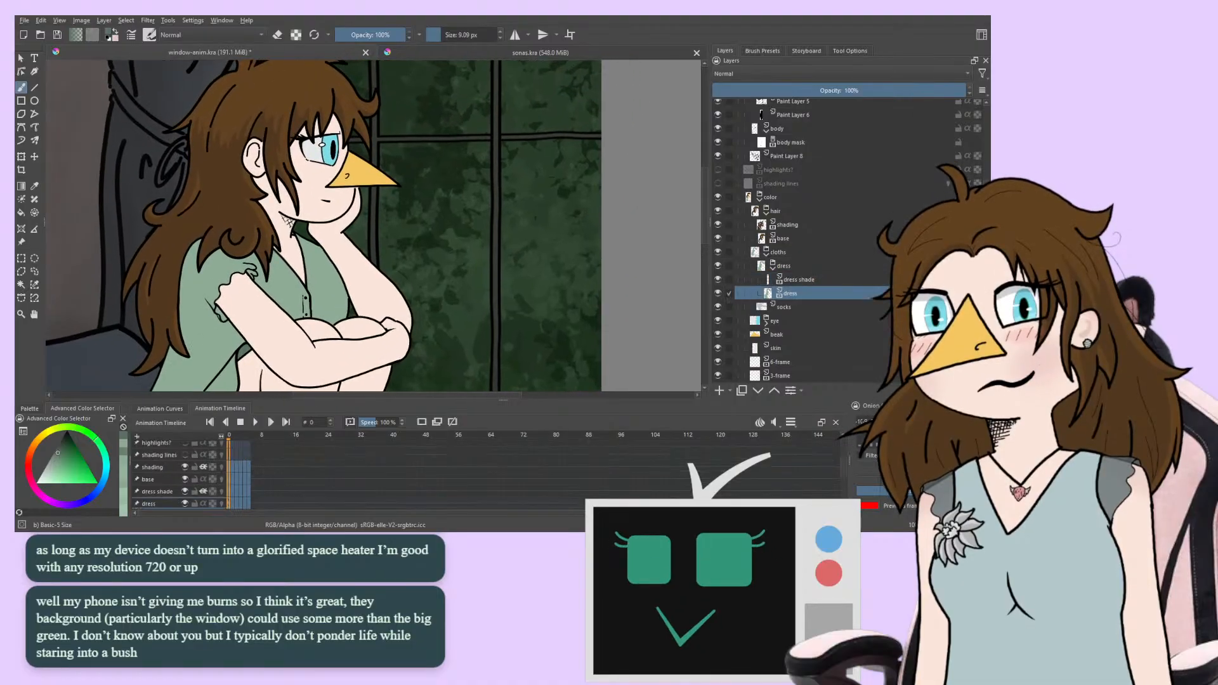
{"action": "key", "text": "plus"}
{"action": "key", "text": "plus"}
{"action": "key", "text": "plus"}
{"action": "key", "text": "Right"}
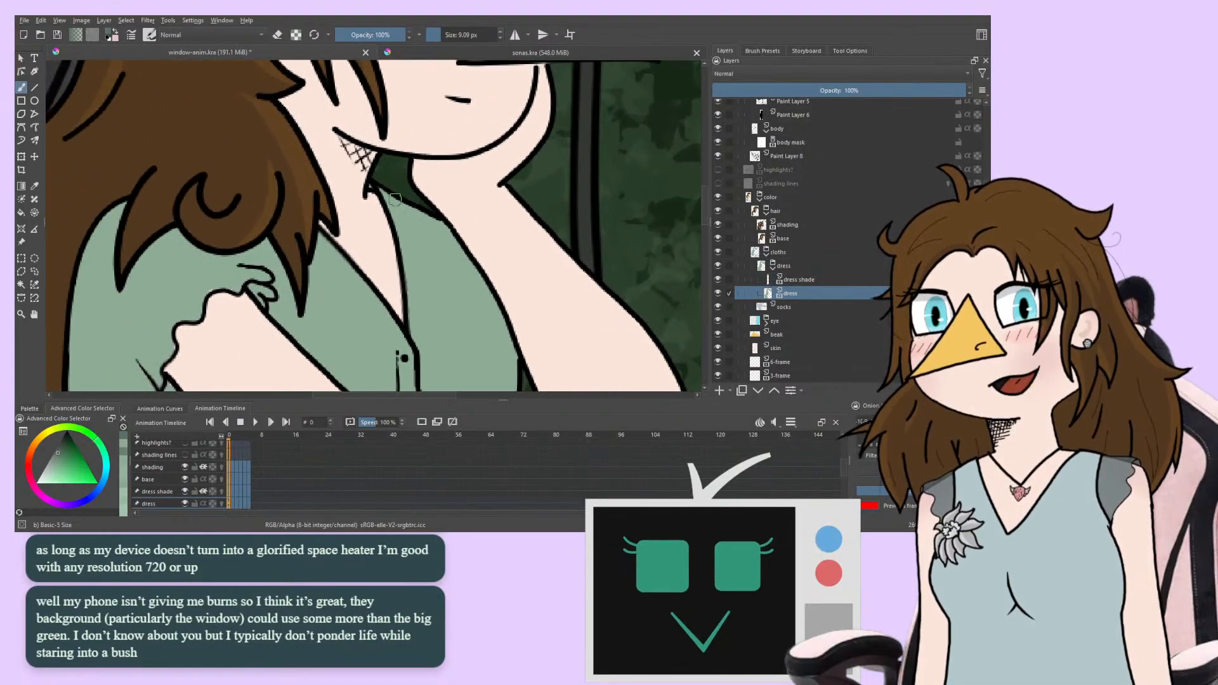
{"action": "scroll", "coordinate": [362, 275], "scroll_direction": "down", "scroll_amount": 2}
{"action": "key", "text": "Right"}
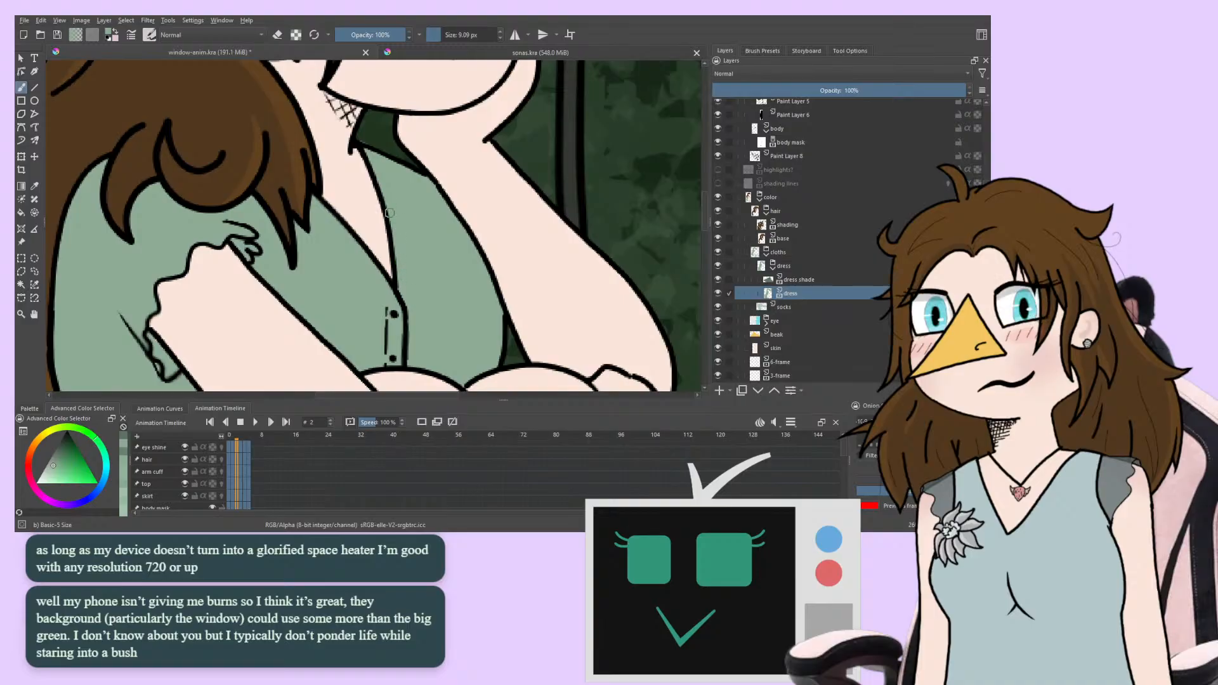
{"action": "key", "text": "period"}
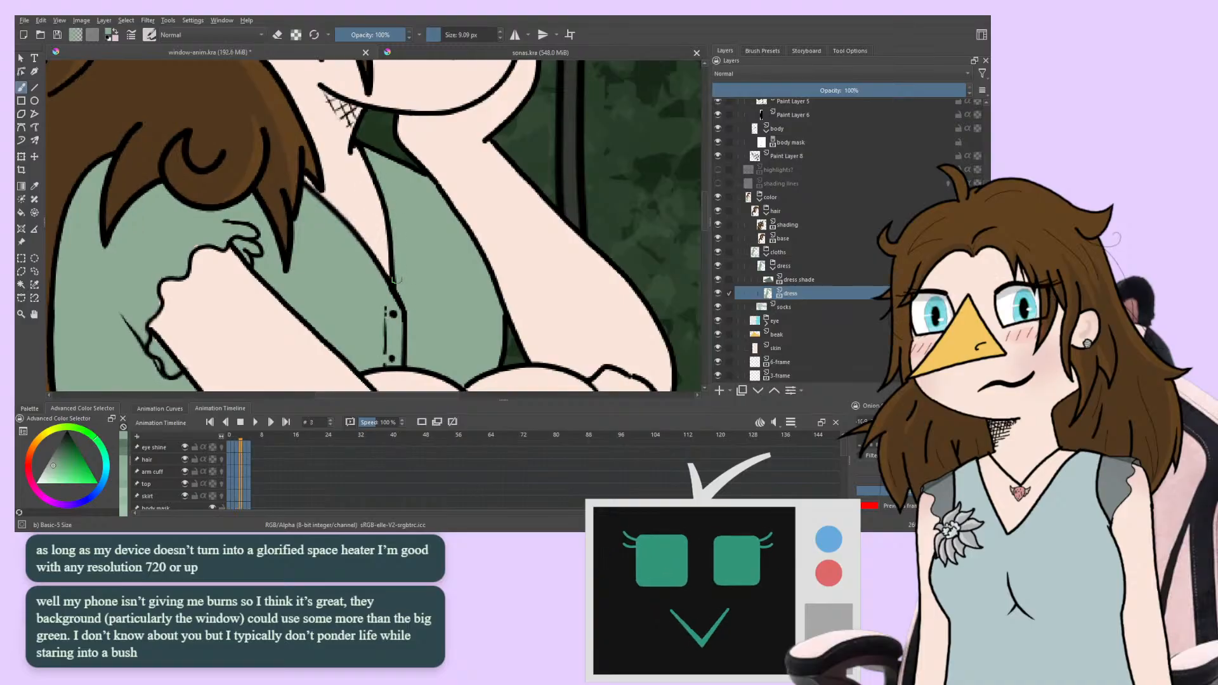
{"action": "key", "text": "period"}
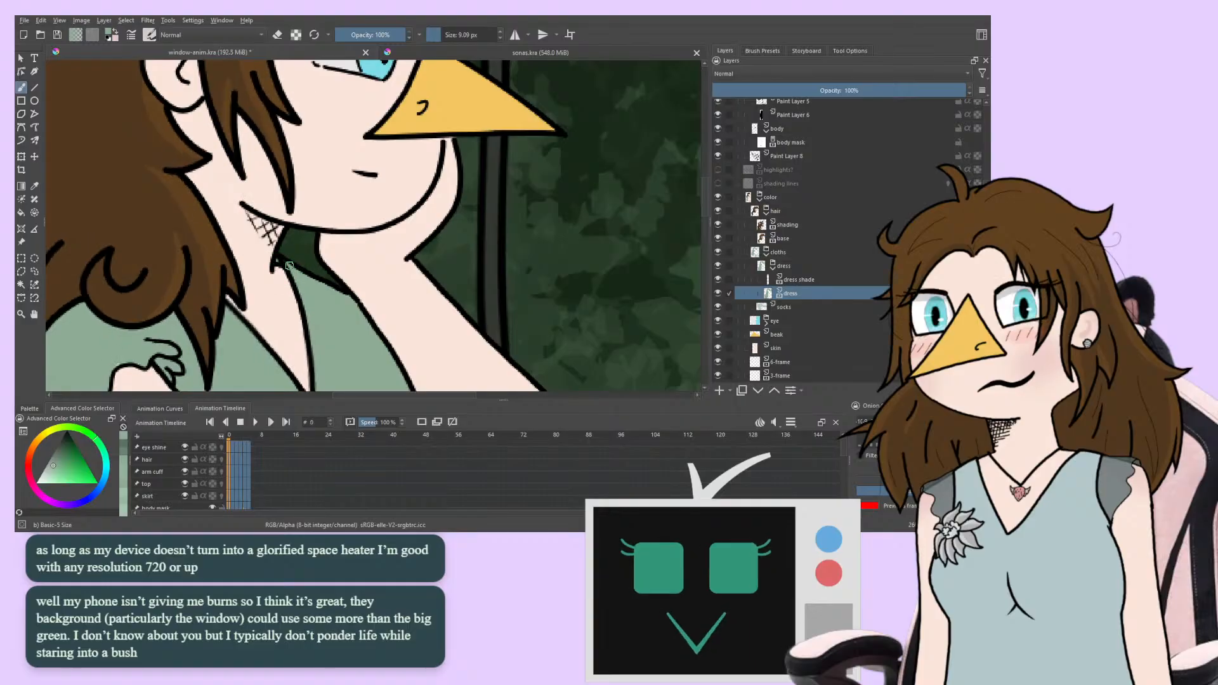
Erase the stray green beside the collar on the "dress" layer and review the whole dress, leaving eraser mode off
{"action": "left_click", "coordinate": [278, 35]}
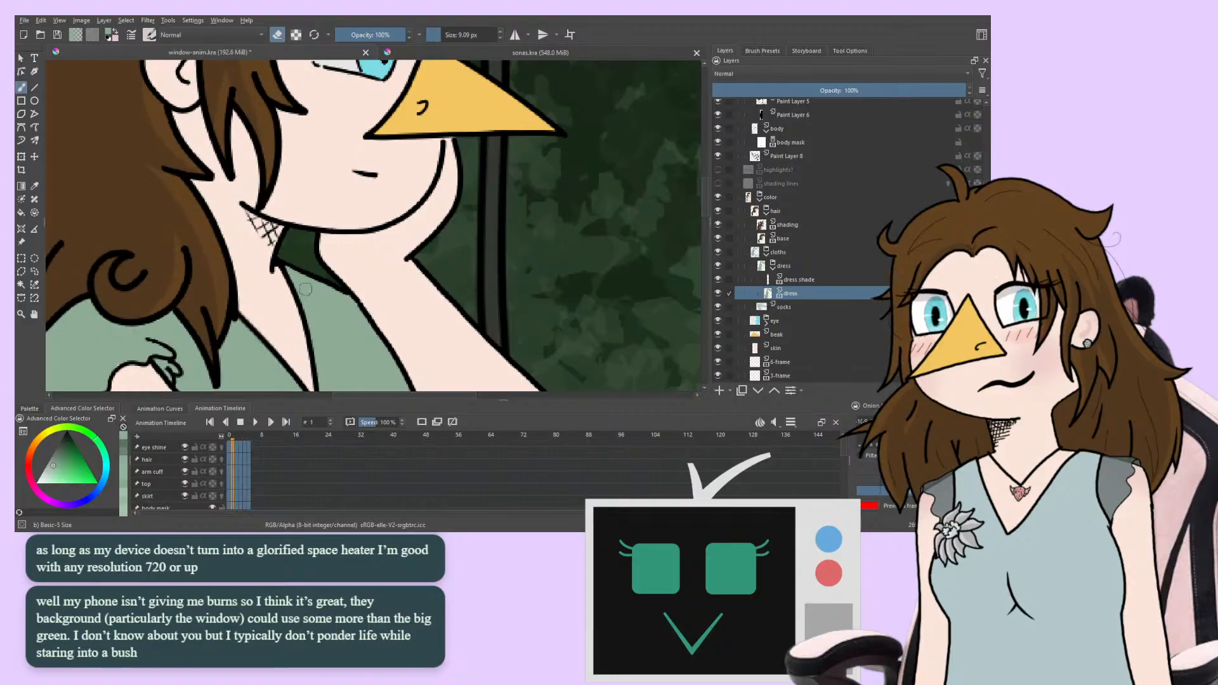
{"action": "key", "text": "minus"}
{"action": "key", "text": "minus"}
{"action": "key", "text": "minus"}
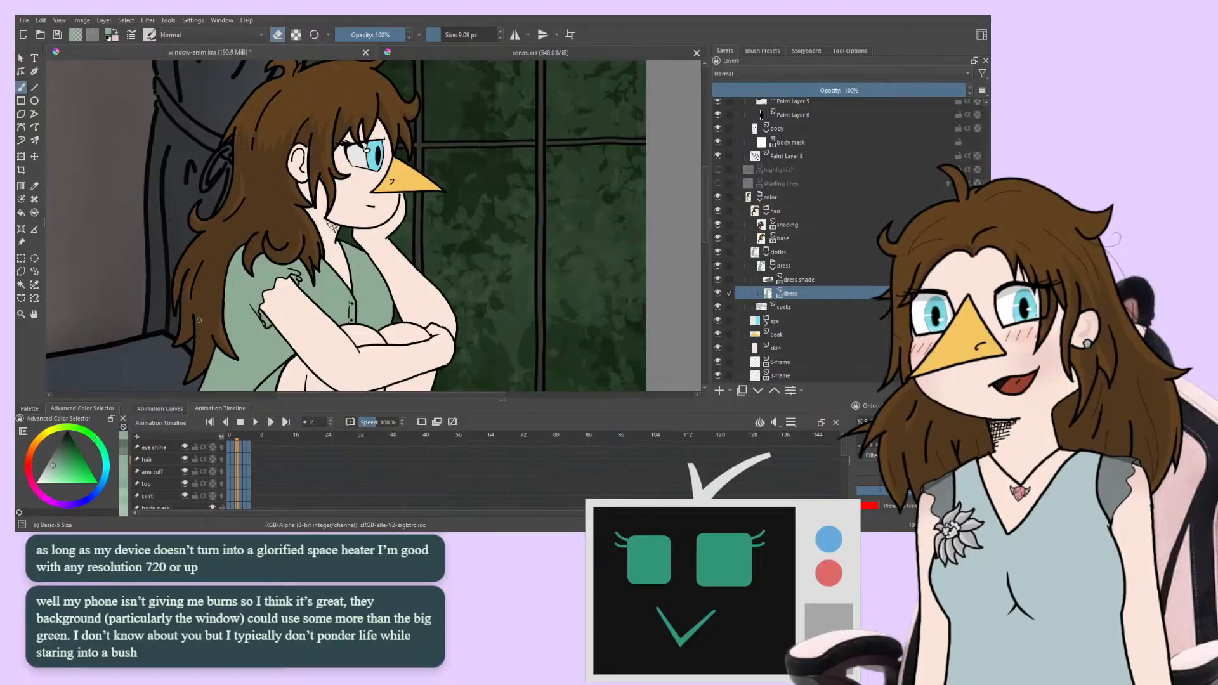
{"action": "left_click_drag", "start_coordinate": [190, 340], "coordinate": [227, 199]}
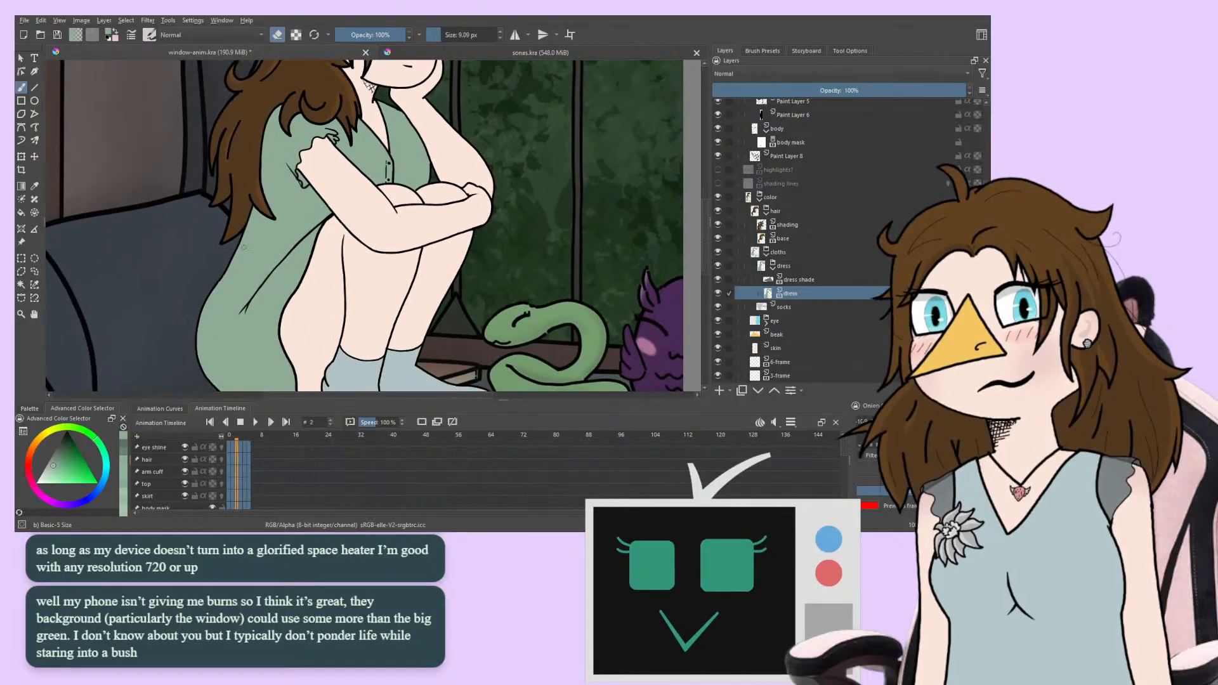
{"action": "mouse_move", "coordinate": [243, 248]}
{"action": "left_mouse_down"}
{"action": "mouse_move", "coordinate": [231, 292]}
{"action": "mouse_move", "coordinate": [177, 355]}
{"action": "left_mouse_up"}
{"action": "key", "text": "e"}
Touch up the dark green shading around the neck frame by frame on the "dress shade" layer, and review the full figure
{"action": "left_click", "coordinate": [790, 281]}
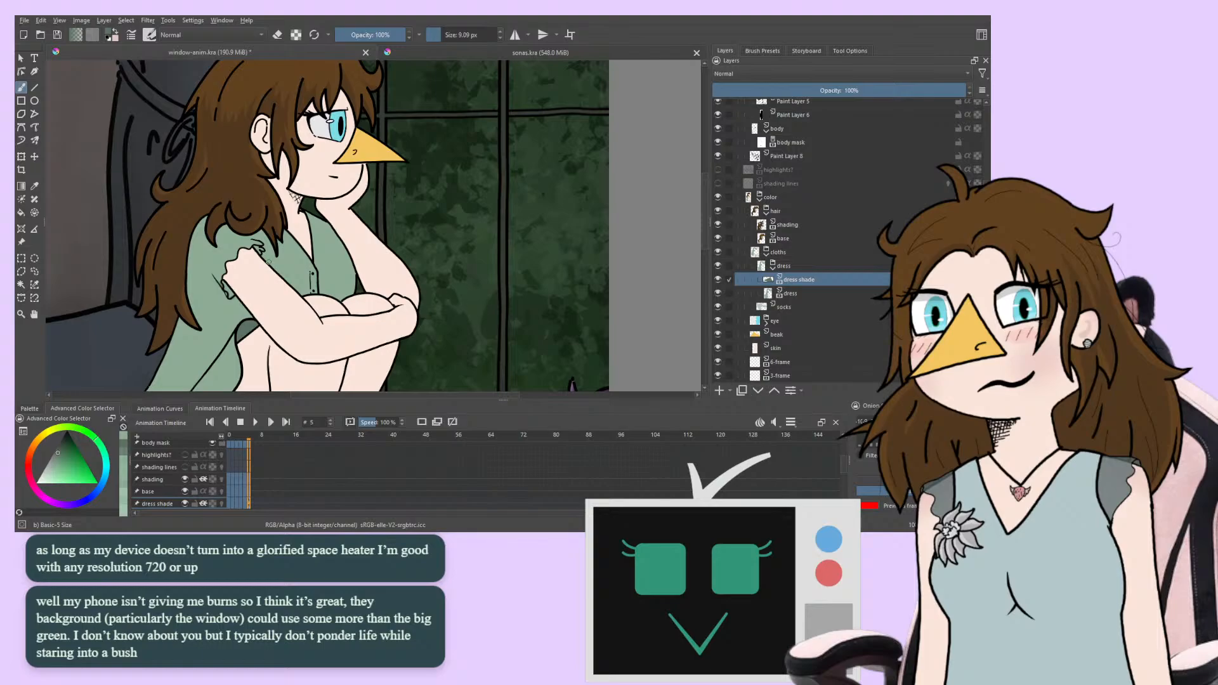
{"action": "scroll", "coordinate": [268, 261], "scroll_direction": "up", "scroll_amount": 3}
{"action": "scroll", "coordinate": [153, 284], "scroll_direction": "up", "scroll_amount": 2}
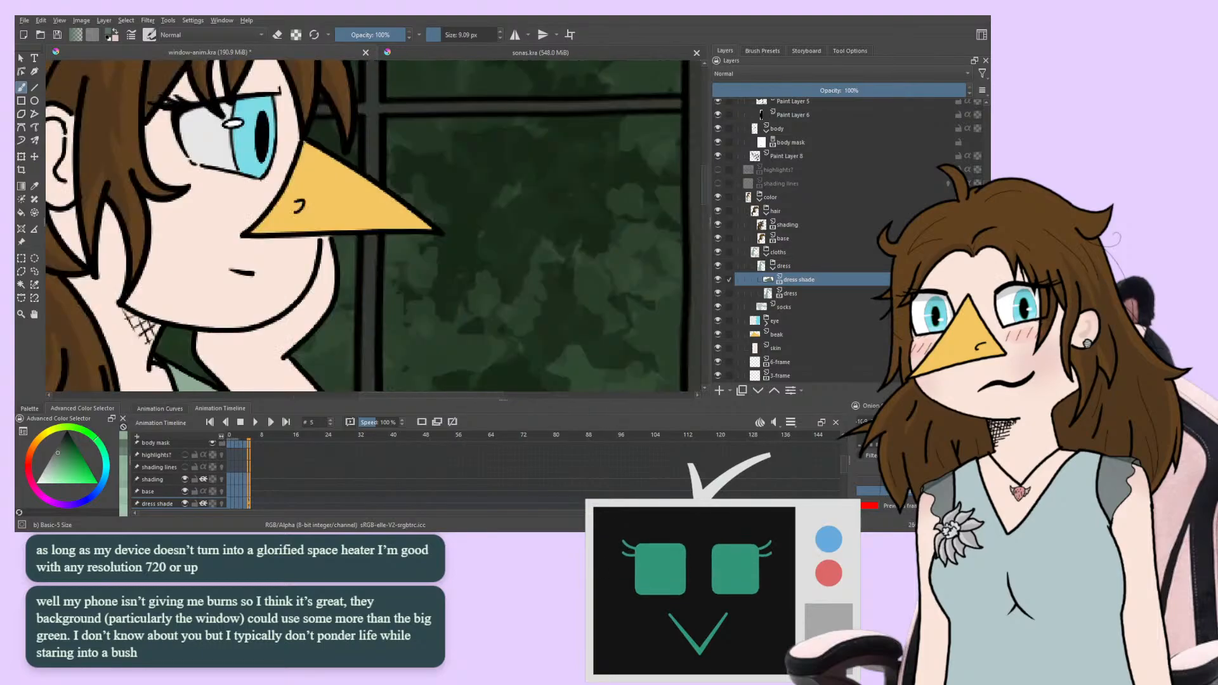
{"action": "scroll", "coordinate": [371, 316], "scroll_direction": "up", "scroll_amount": 2}
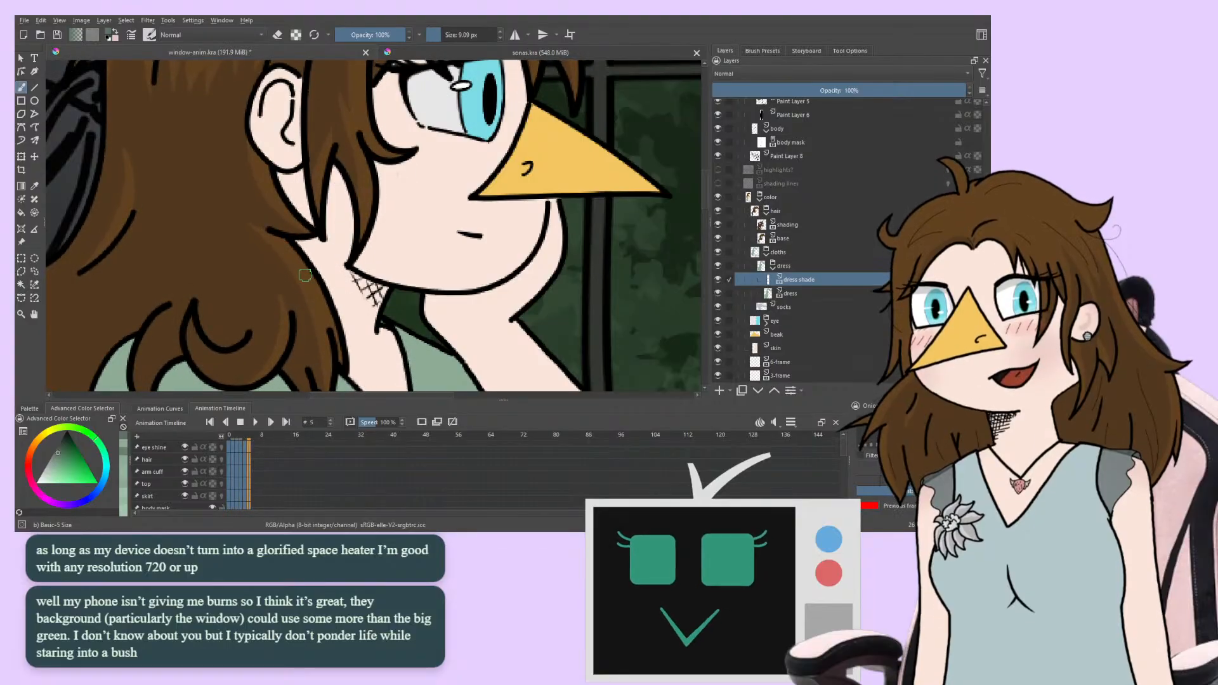
{"action": "key", "text": "ctrl+minus"}
{"action": "key", "text": "ctrl+minus"}
{"action": "key", "text": "ctrl+minus"}
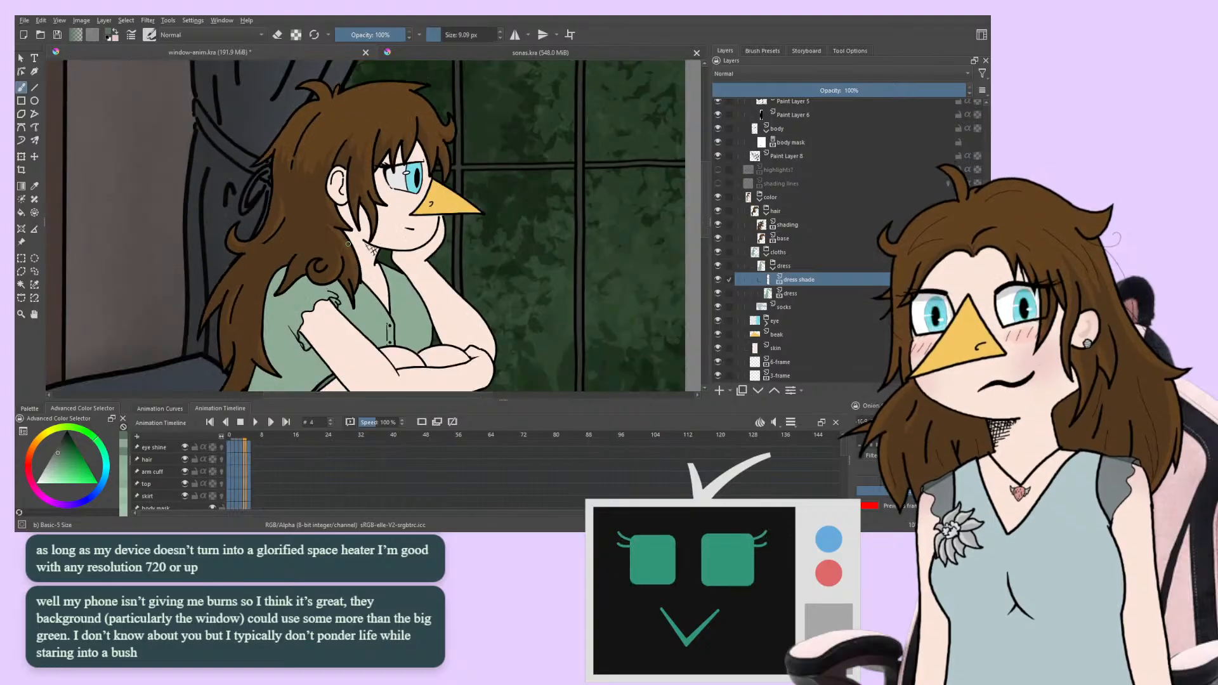
{"action": "left_click_drag", "start_coordinate": [212, 291], "coordinate": [231, 194]}
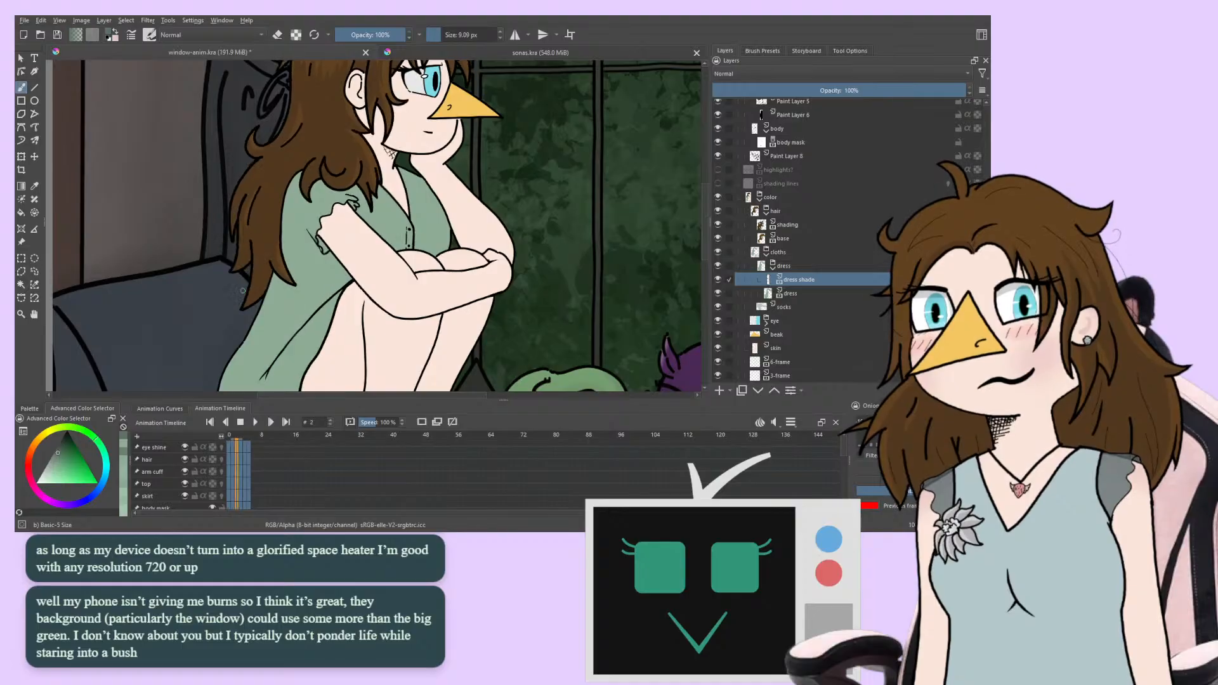
{"action": "scroll", "coordinate": [243, 290], "scroll_direction": "down", "scroll_amount": 4}
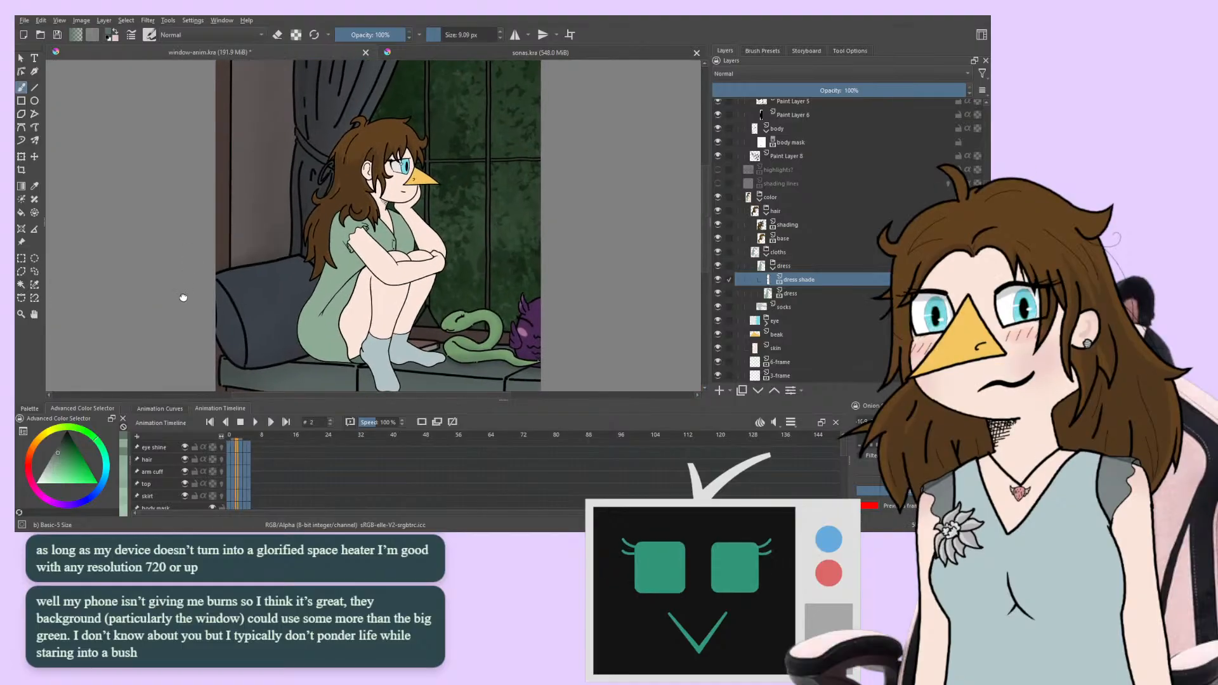
Flip through the frames and review the whole figure against the window-seat background at different magnifications
{"action": "scroll", "coordinate": [374, 225], "scroll_direction": "up", "scroll_amount": 1}
{"action": "left_click_drag", "start_coordinate": [178, 314], "coordinate": [167, 253]}
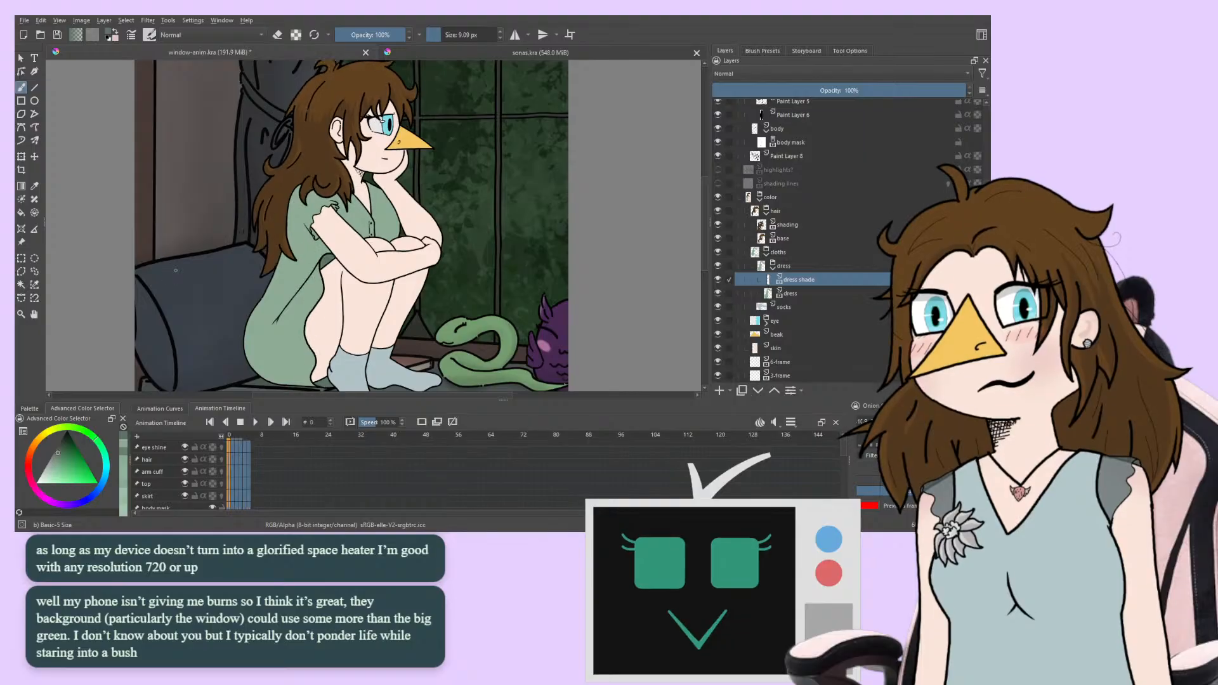
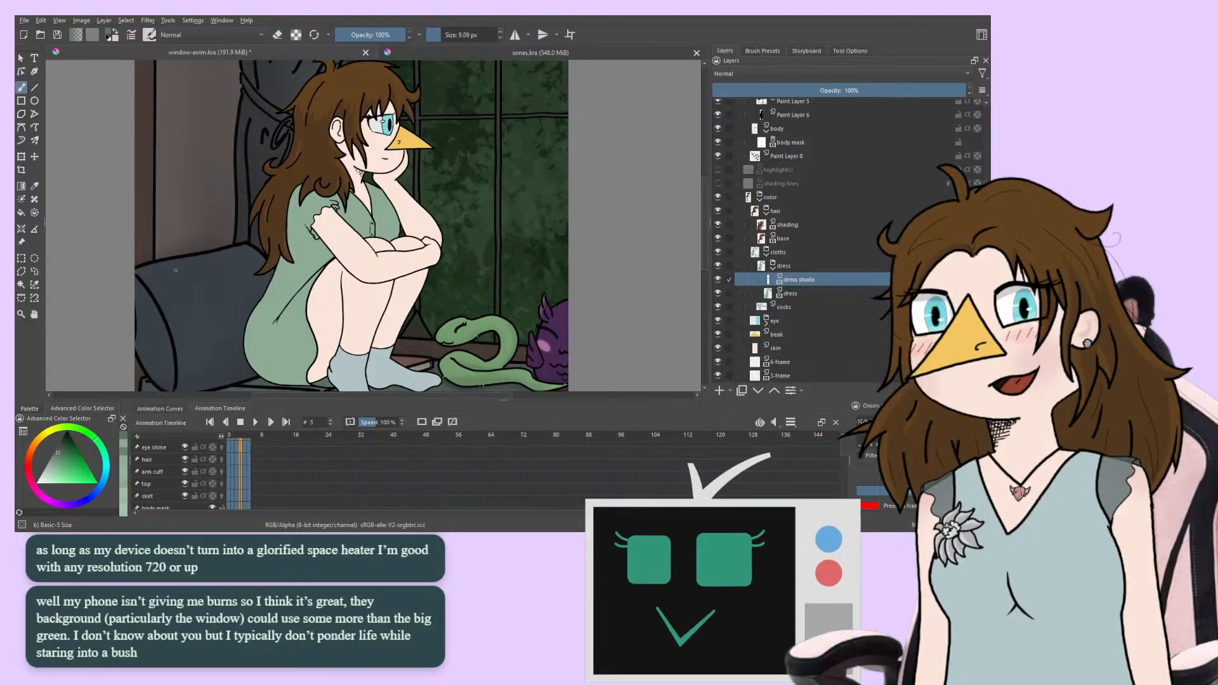
{"action": "left_click_drag", "start_coordinate": [300, 219], "coordinate": [249, 230]}
{"action": "key", "text": "Left"}
{"action": "key", "text": "Left"}
{"action": "key", "text": "Left"}
{"action": "key", "text": "minus"}
{"action": "key", "text": "minus"}
{"action": "key", "text": "minus"}
{"action": "key", "text": "plus"}
{"action": "key", "text": "plus"}
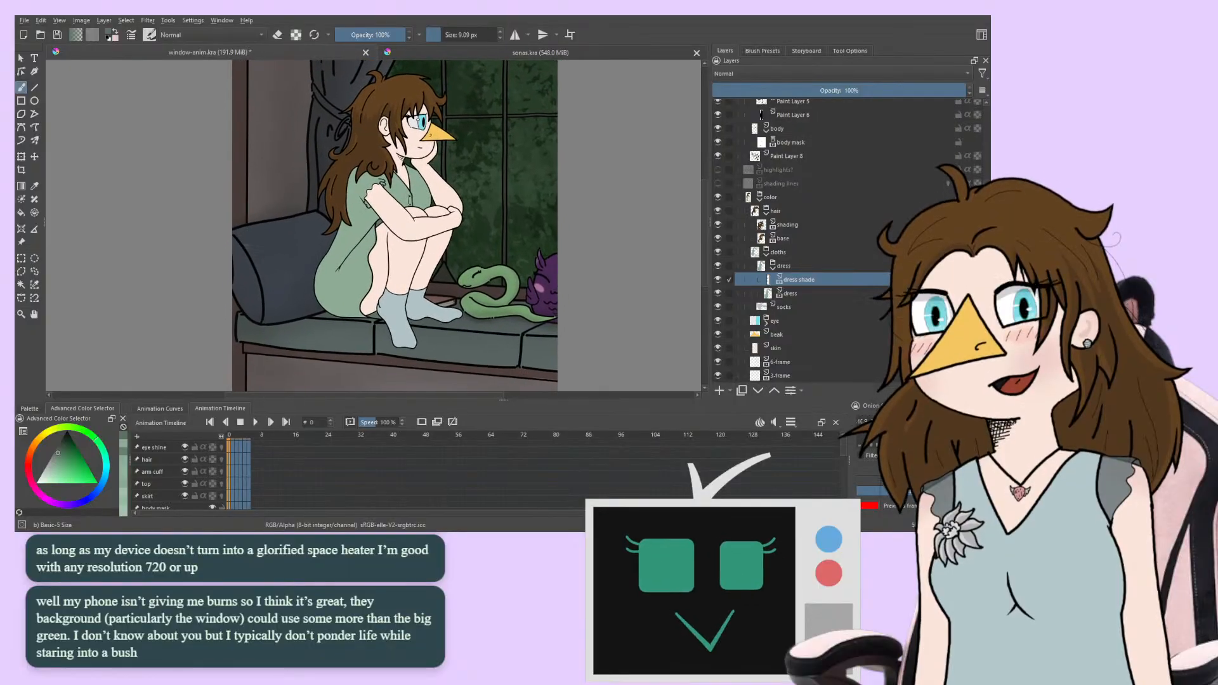
Hide the "bg" group and "Paint Layer 1", and show both again
{"action": "scroll", "coordinate": [722, 269], "scroll_direction": "down", "scroll_amount": 2}
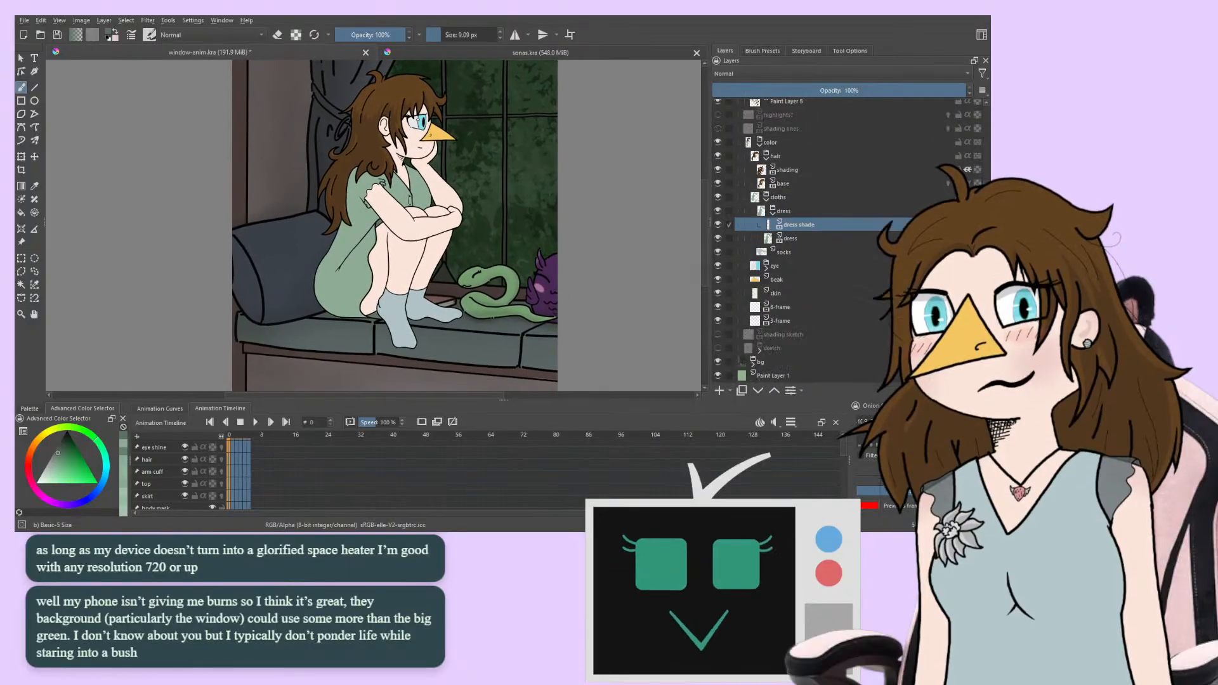
{"action": "left_click", "coordinate": [718, 361]}
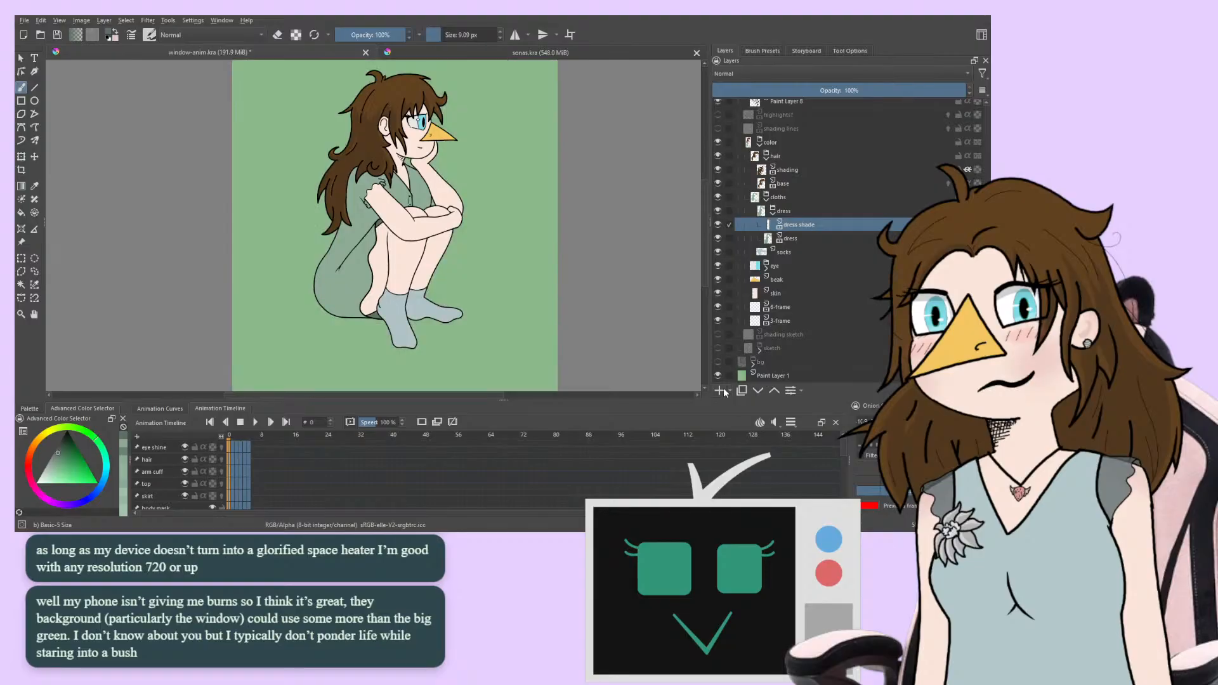
{"action": "left_click", "coordinate": [718, 376]}
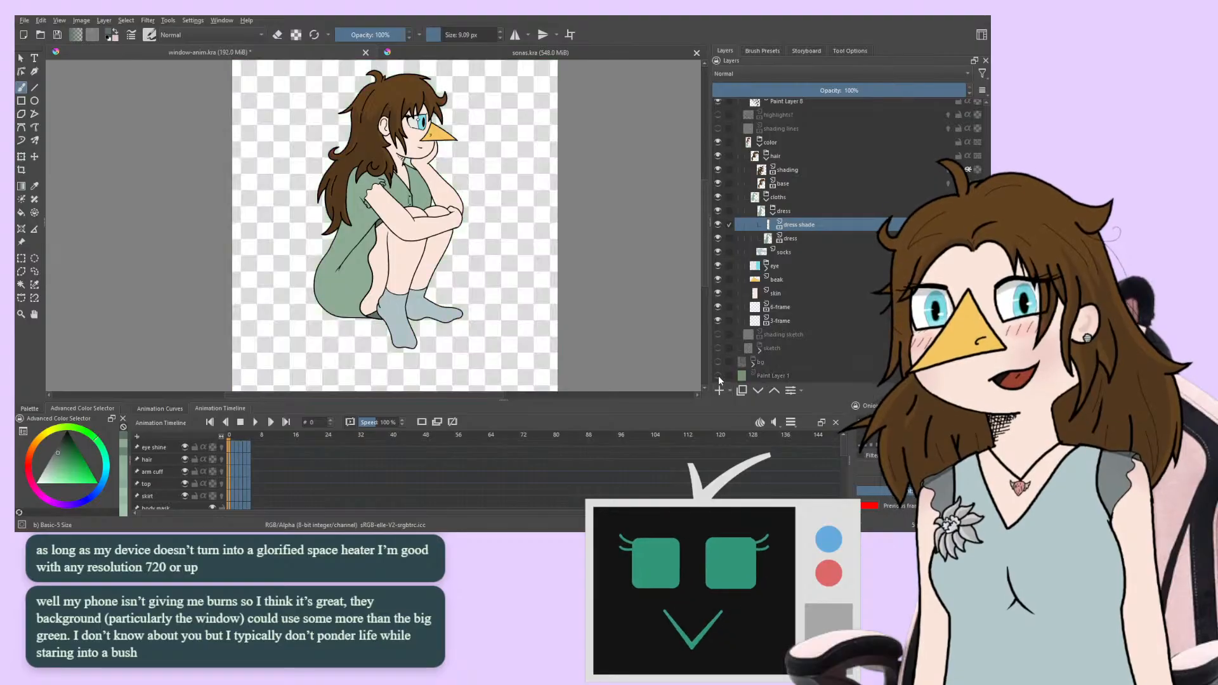
{"action": "left_click", "coordinate": [719, 376]}
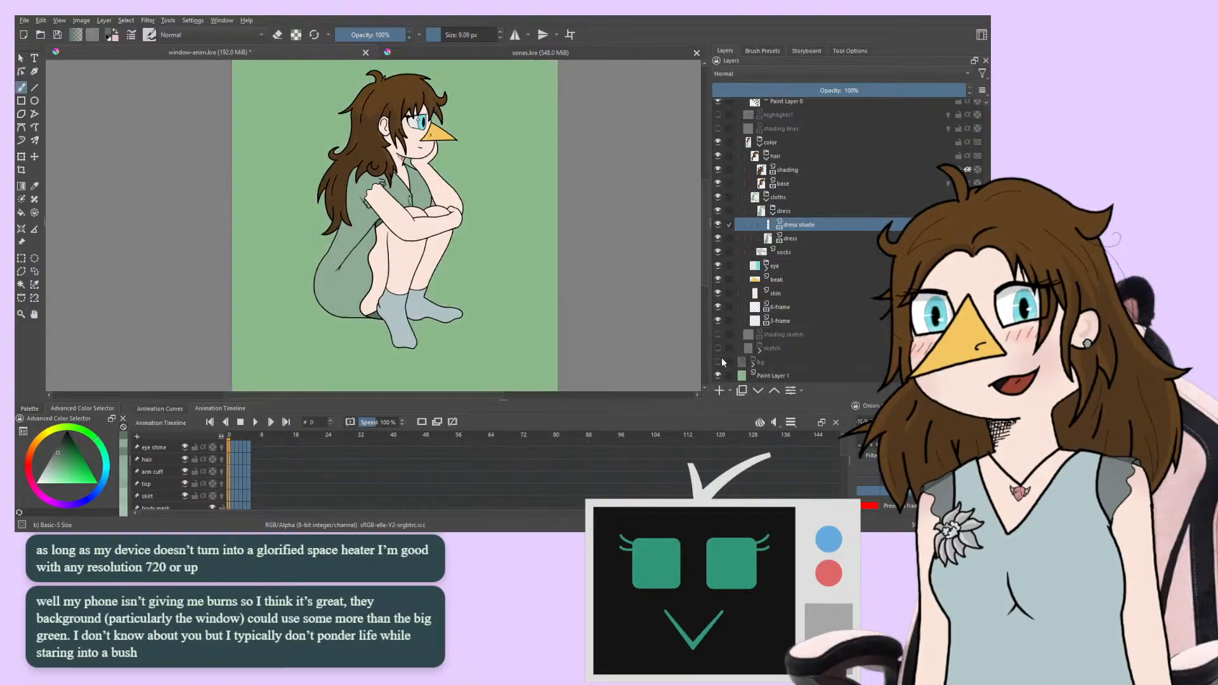
{"action": "left_click", "coordinate": [719, 362]}
Open chatting background.kra and look over its television, phone, shelves and curtained window in close-up
{"action": "left_click_drag", "start_coordinate": [264, 231], "coordinate": [283, 262]}
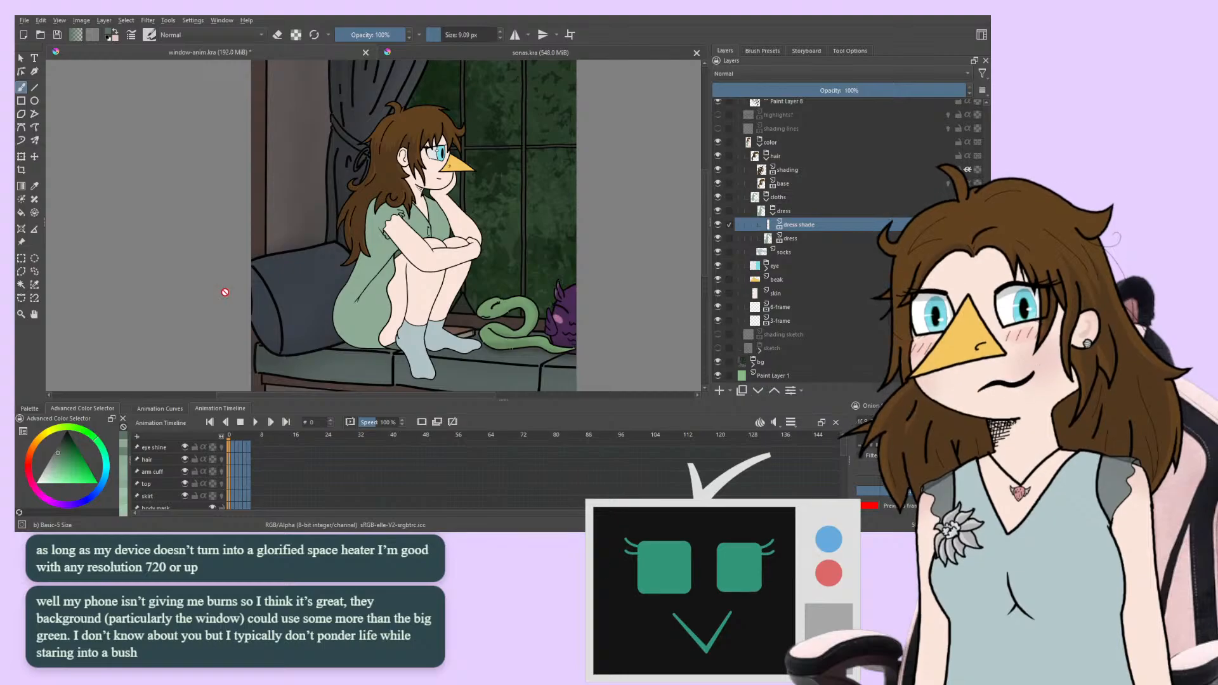
{"action": "left_click_drag", "start_coordinate": [292, 232], "coordinate": [223, 210]}
{"action": "left_click_drag", "start_coordinate": [398, 286], "coordinate": [414, 264]}
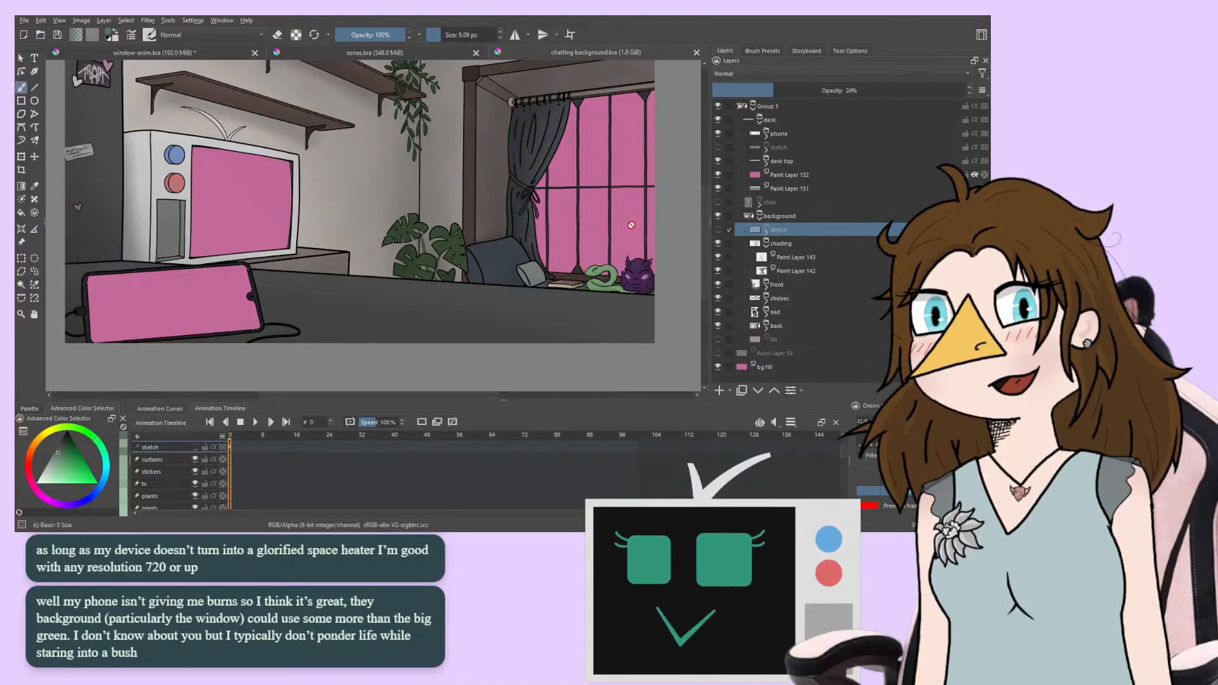
{"action": "mouse_move", "coordinate": [413, 213]}
{"action": "left_mouse_down"}
{"action": "mouse_move", "coordinate": [431, 234]}
{"action": "mouse_move", "coordinate": [204, 247]}
{"action": "mouse_move", "coordinate": [190, 225]}
{"action": "mouse_move", "coordinate": [582, 191]}
{"action": "left_mouse_up"}
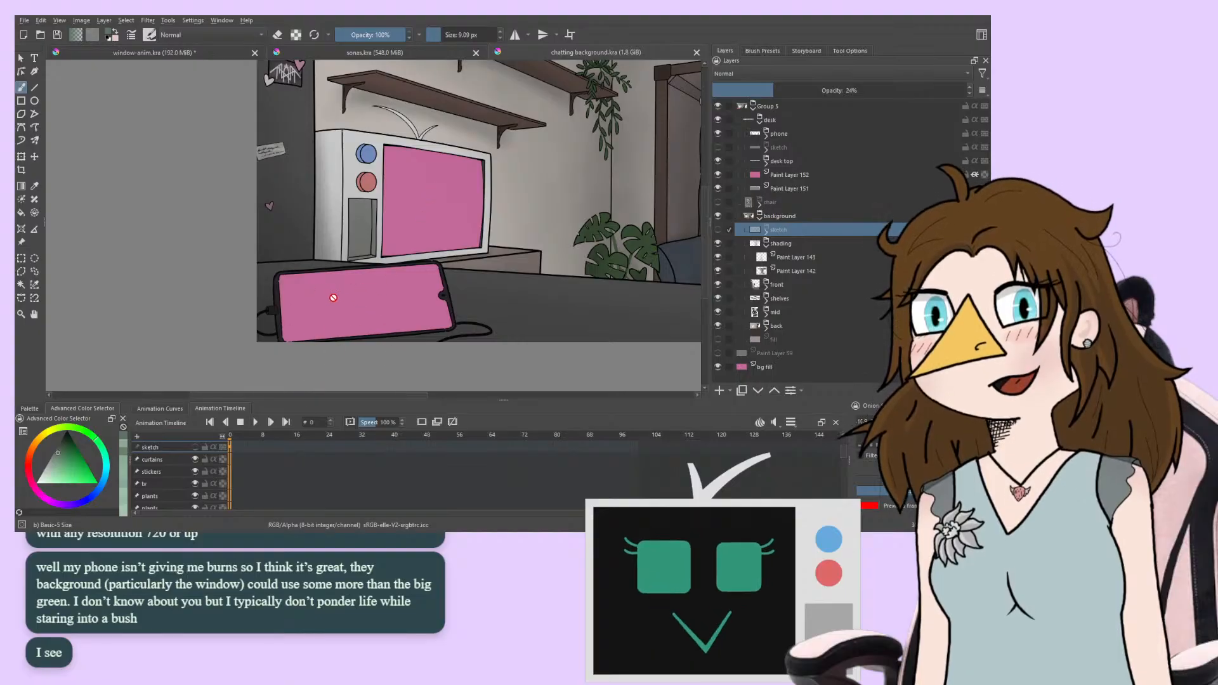
{"action": "left_click_drag", "start_coordinate": [599, 210], "coordinate": [256, 263]}
{"action": "scroll", "coordinate": [266, 262], "scroll_direction": "up", "scroll_amount": 1}
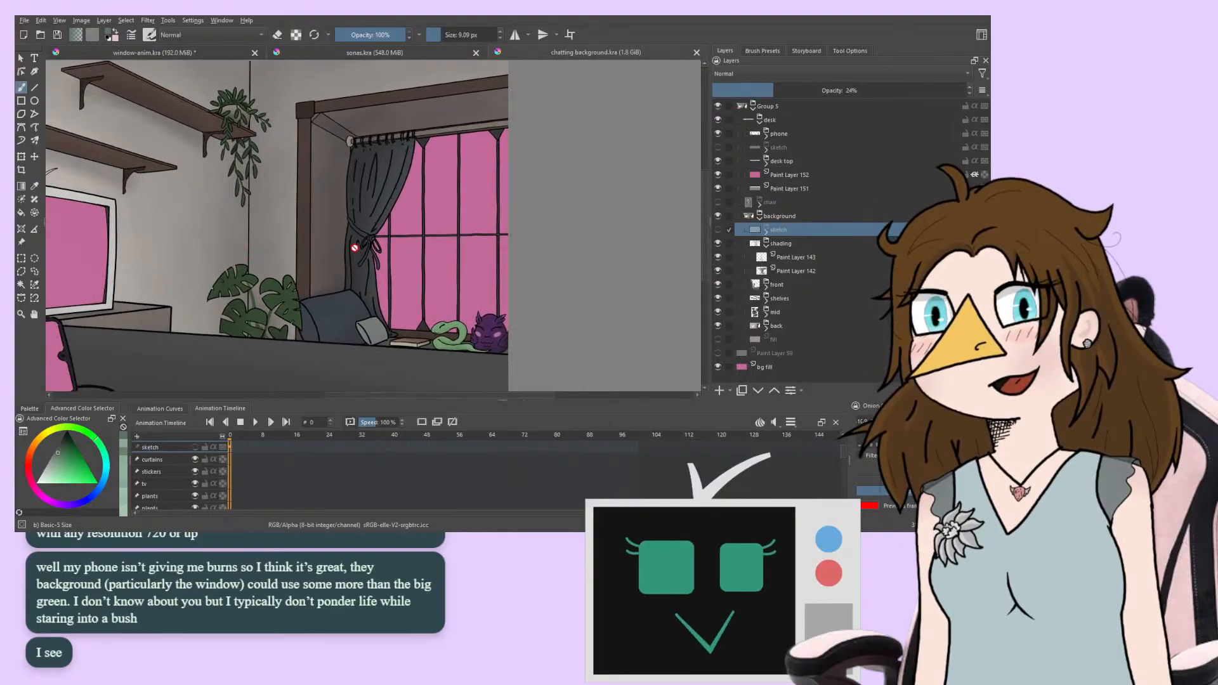
{"action": "scroll", "coordinate": [355, 248], "scroll_direction": "up", "scroll_amount": 2}
{"action": "scroll", "coordinate": [357, 247], "scroll_direction": "down", "scroll_amount": 2}
{"action": "scroll", "coordinate": [360, 246], "scroll_direction": "up", "scroll_amount": 1}
{"action": "mouse_move", "coordinate": [356, 247]}
{"action": "left_mouse_down"}
{"action": "mouse_move", "coordinate": [193, 248]}
{"action": "mouse_move", "coordinate": [230, 244]}
{"action": "left_mouse_up"}
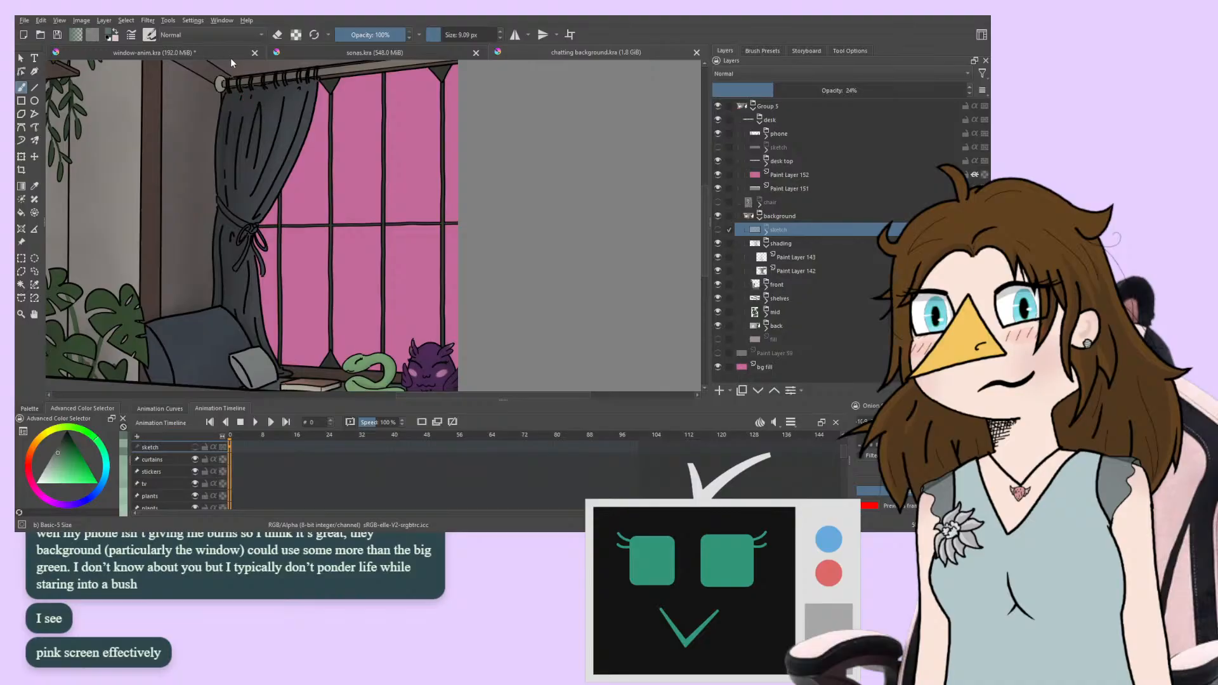
Close chatting background.kra, return to window-anim.kra and save it
{"action": "key", "text": "ctrl+Tab"}
{"action": "left_click", "coordinate": [696, 54]}
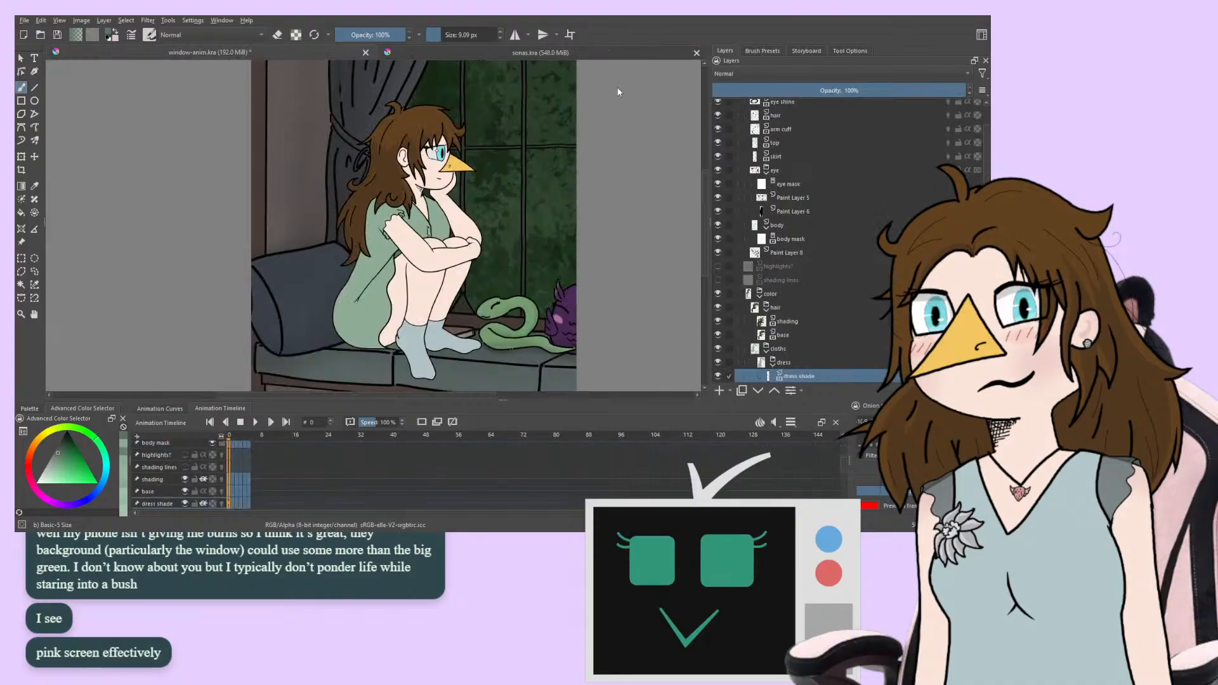
{"action": "left_click_drag", "start_coordinate": [248, 227], "coordinate": [220, 223]}
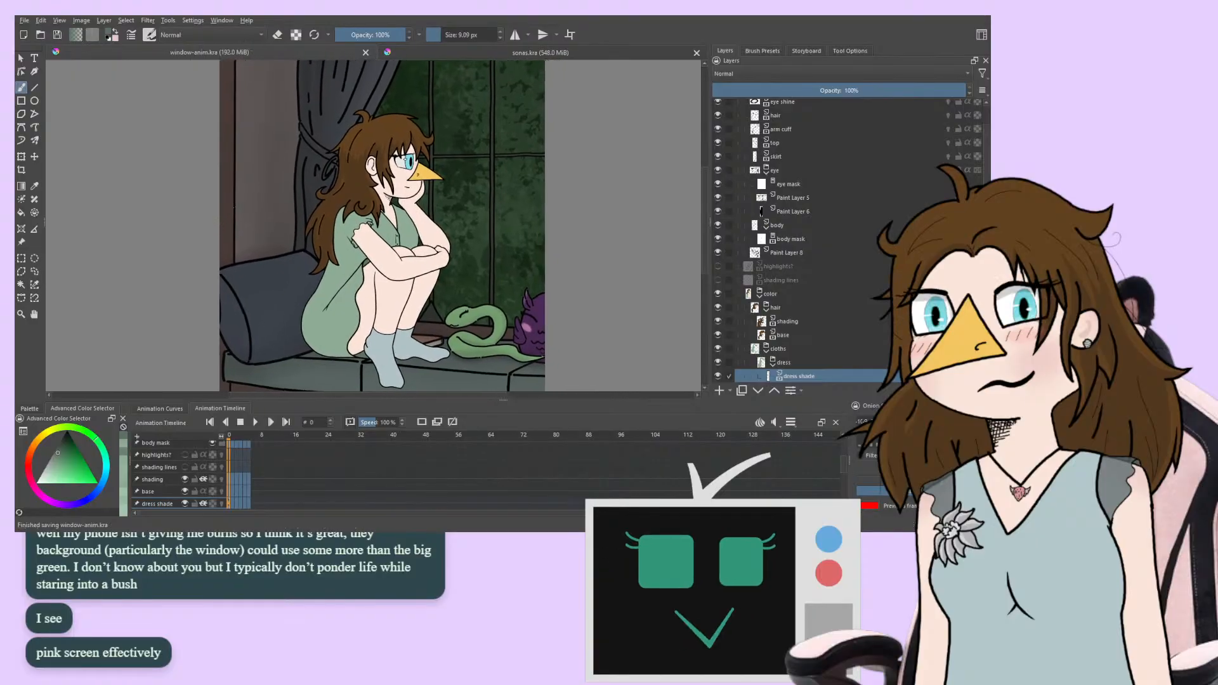
{"action": "left_click_drag", "start_coordinate": [220, 225], "coordinate": [209, 200]}
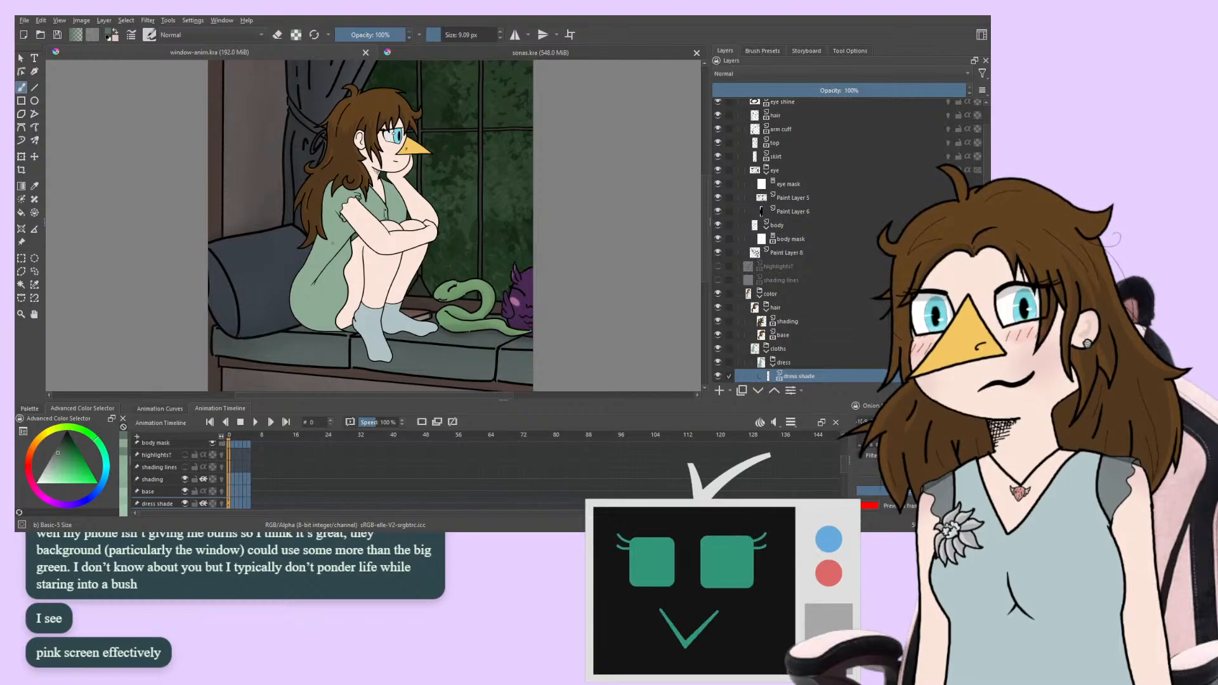
Check the neck, collar and surrounding hair in close-up across the frames for flaws in the fills and shading
{"action": "left_click_drag", "start_coordinate": [289, 236], "coordinate": [299, 298]}
{"action": "key", "text": "ctrl+plus"}
{"action": "key", "text": "ctrl+plus"}
{"action": "key", "text": "ctrl+plus"}
{"action": "key", "text": "ctrl+plus"}
{"action": "key", "text": "ctrl+plus"}
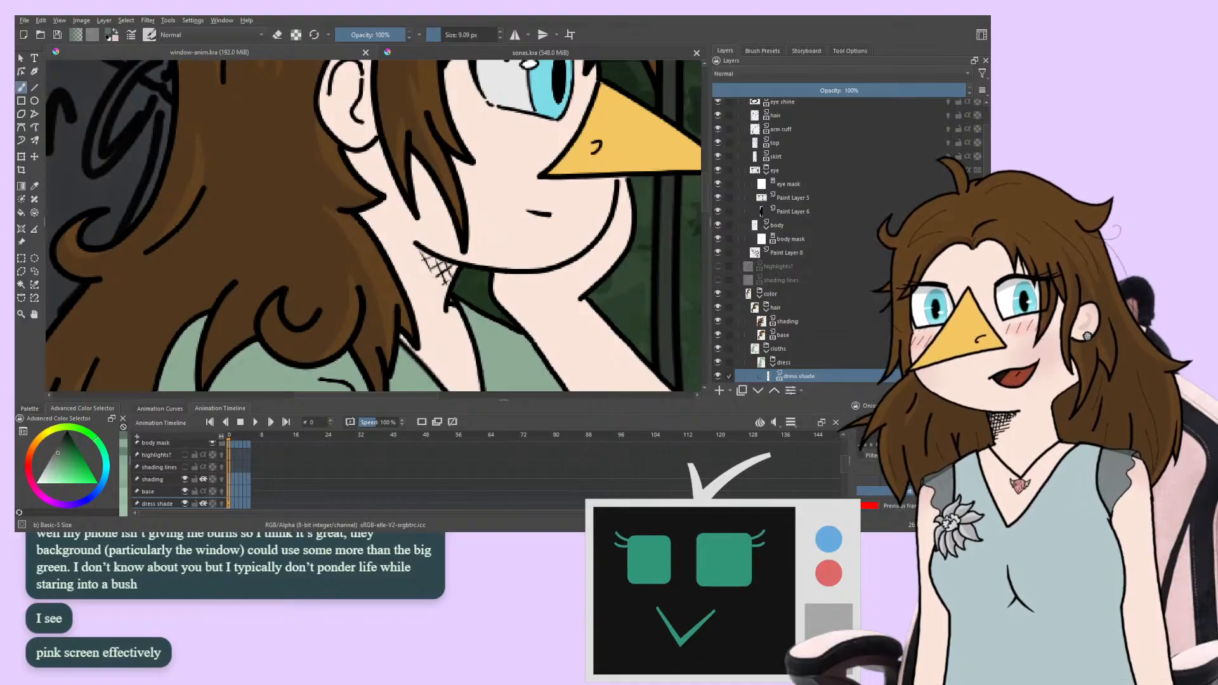
{"action": "key", "text": "ctrl+plus"}
{"action": "key", "text": "Right"}
{"action": "key", "text": "Right"}
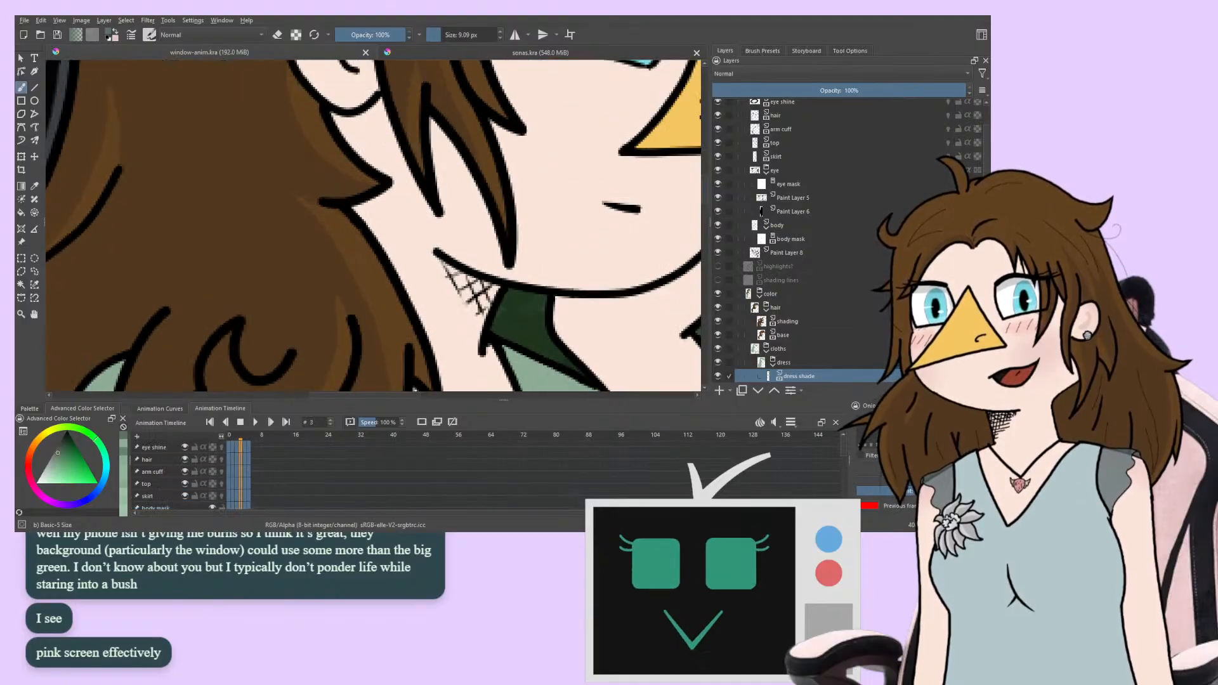
{"action": "key", "text": "Right"}
{"action": "key", "text": "Right"}
{"action": "left_click_drag", "start_coordinate": [244, 233], "coordinate": [449, 236]}
{"action": "key", "text": "Right"}
{"action": "key", "text": "Left"}
{"action": "key", "text": "Left"}
{"action": "key", "text": "Left"}
{"action": "key", "text": "Left"}
{"action": "key", "text": "Left"}
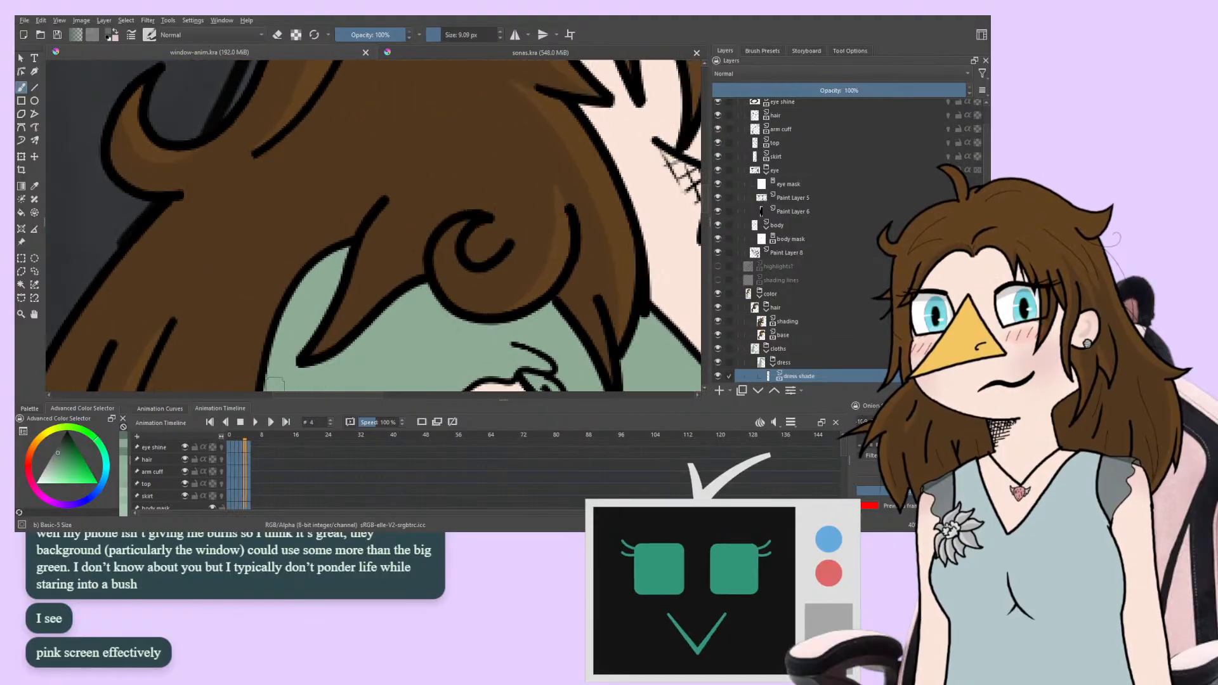
Compare the hair shading behind the ear and above the shoulder in close-up, frame by frame
{"action": "key", "text": "Right"}
{"action": "key", "text": "Right"}
{"action": "key", "text": "Left"}
{"action": "key", "text": "Left"}
{"action": "left_click_drag", "start_coordinate": [241, 218], "coordinate": [240, 263]}
{"action": "key", "text": "Right"}
{"action": "key", "text": "Right"}
{"action": "key", "text": "Right"}
{"action": "key", "text": "Right"}
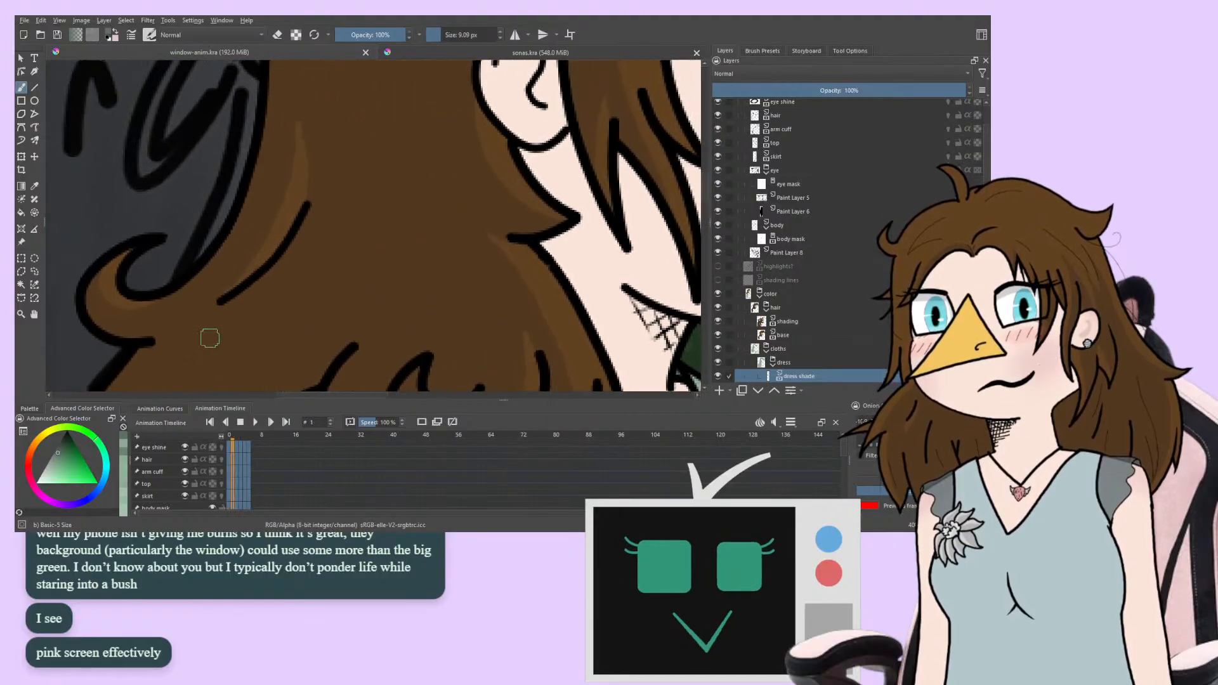
{"action": "key", "text": "Left"}
{"action": "key", "text": "Left"}
{"action": "key", "text": "Left"}
{"action": "key", "text": "Left"}
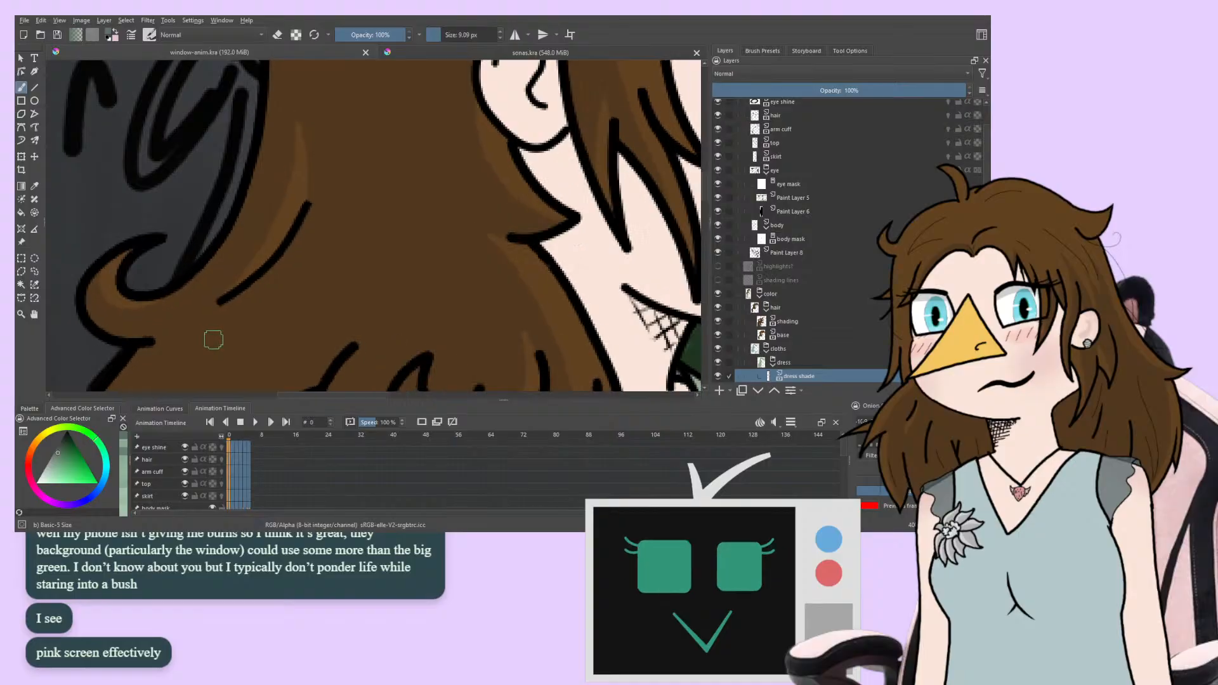
Inspect the lower hair tips and the dress around the sleeve cuff in close-up in every frame
{"action": "mouse_move", "coordinate": [215, 333]}
{"action": "left_mouse_down"}
{"action": "mouse_move", "coordinate": [207, 104]}
{"action": "mouse_move", "coordinate": [283, 196]}
{"action": "mouse_move", "coordinate": [192, 114]}
{"action": "mouse_move", "coordinate": [170, 150]}
{"action": "left_mouse_up"}
{"action": "key", "text": "Right"}
{"action": "key", "text": "Right"}
{"action": "key", "text": "Right"}
{"action": "key", "text": "Right"}
{"action": "key", "text": "Right"}
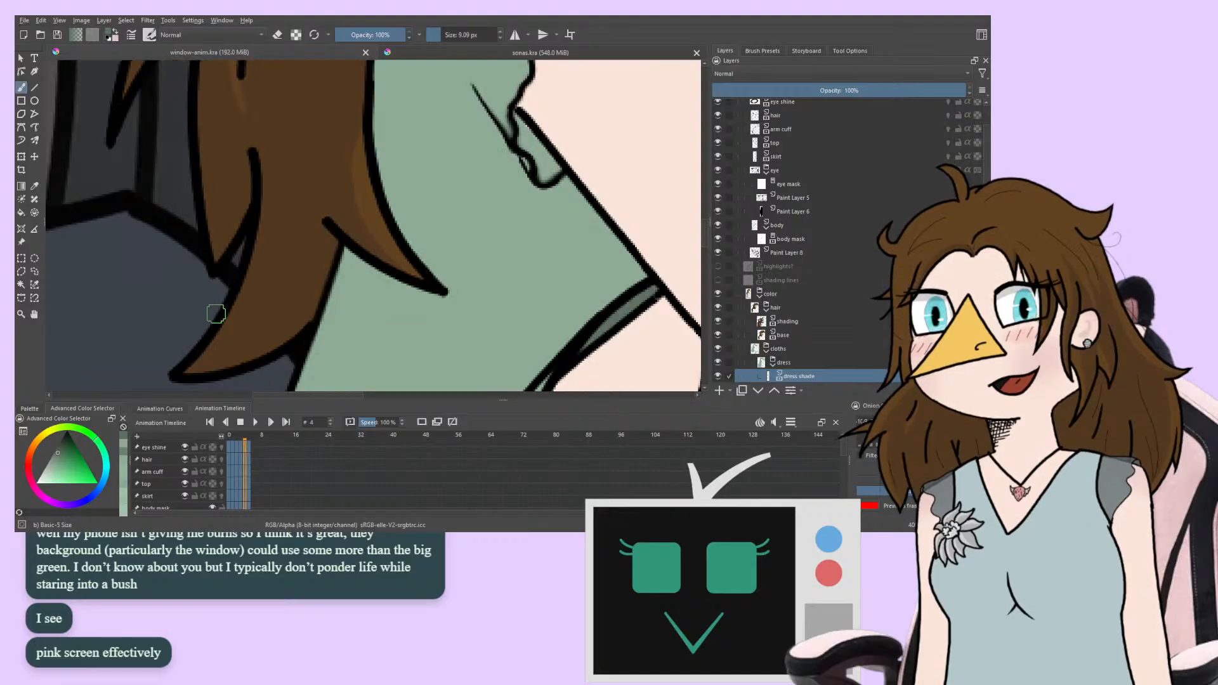
{"action": "key", "text": "Right"}
{"action": "key", "text": "Left"}
{"action": "key", "text": "Left"}
{"action": "key", "text": "Left"}
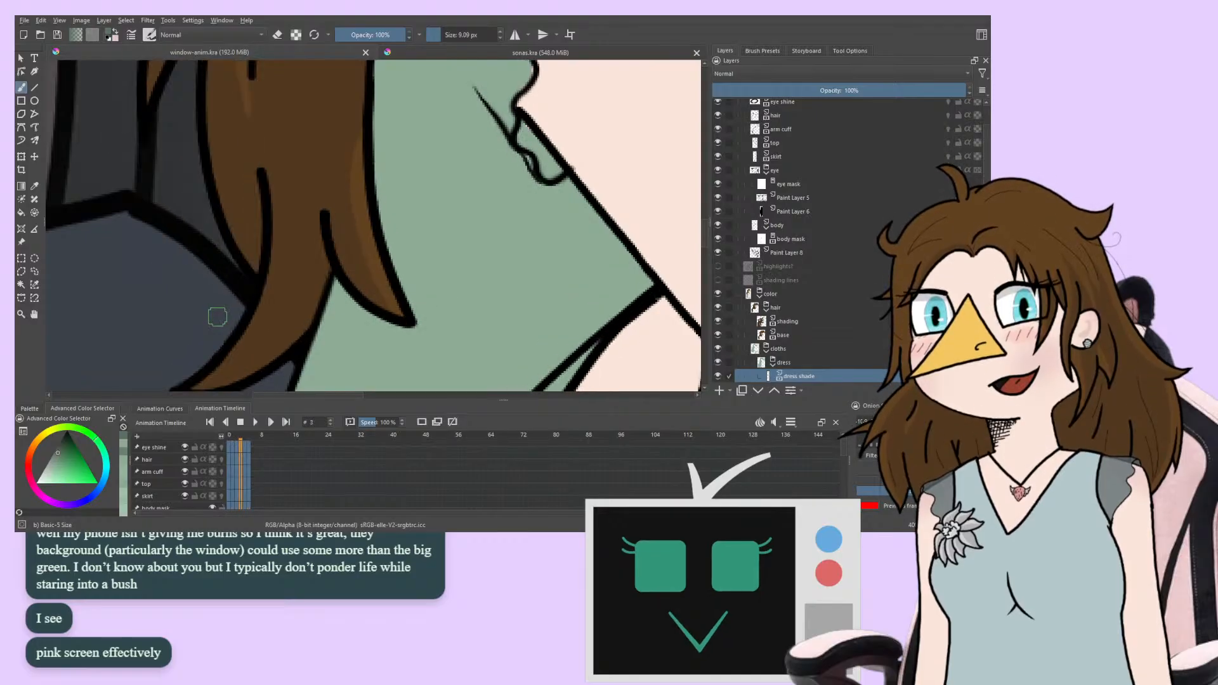
{"action": "key", "text": "Right"}
{"action": "key", "text": "Left"}
{"action": "key", "text": "Left"}
{"action": "key", "text": "Left"}
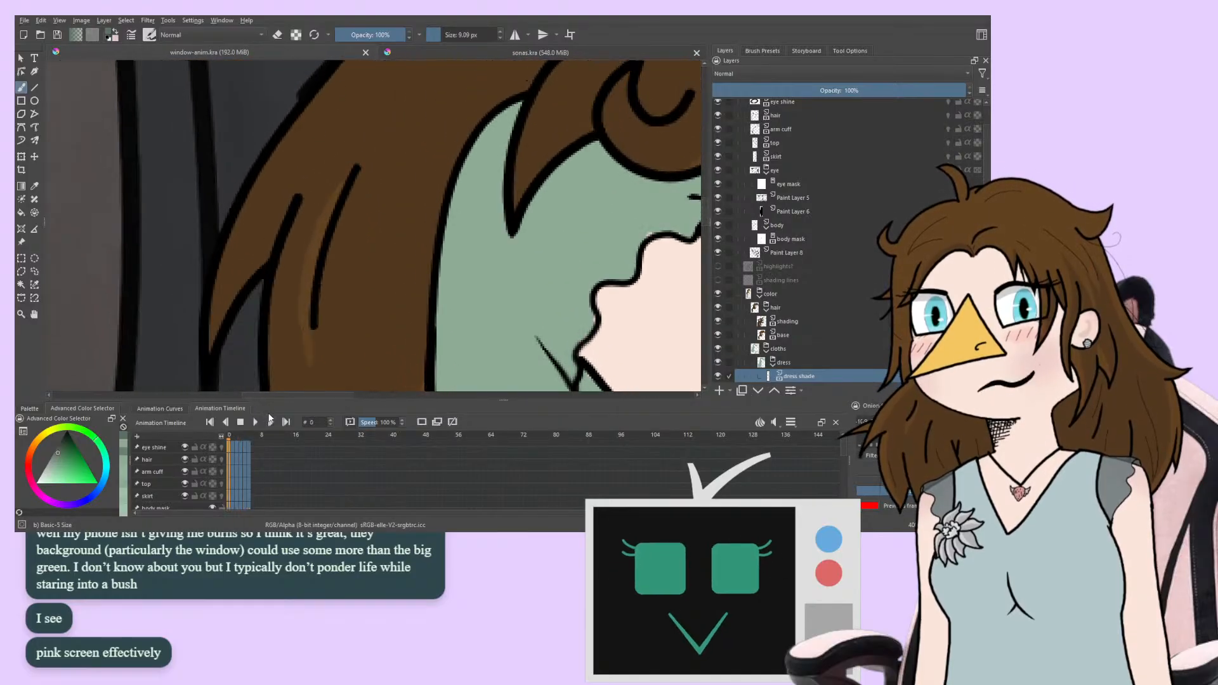
Compare the shading of the hair strands behind the shoulder across the frames, with the canvas view mirrored
{"action": "left_click", "coordinate": [271, 421]}
{"action": "left_click", "coordinate": [271, 421]}
{"action": "key", "text": "Right"}
{"action": "key", "text": "Right"}
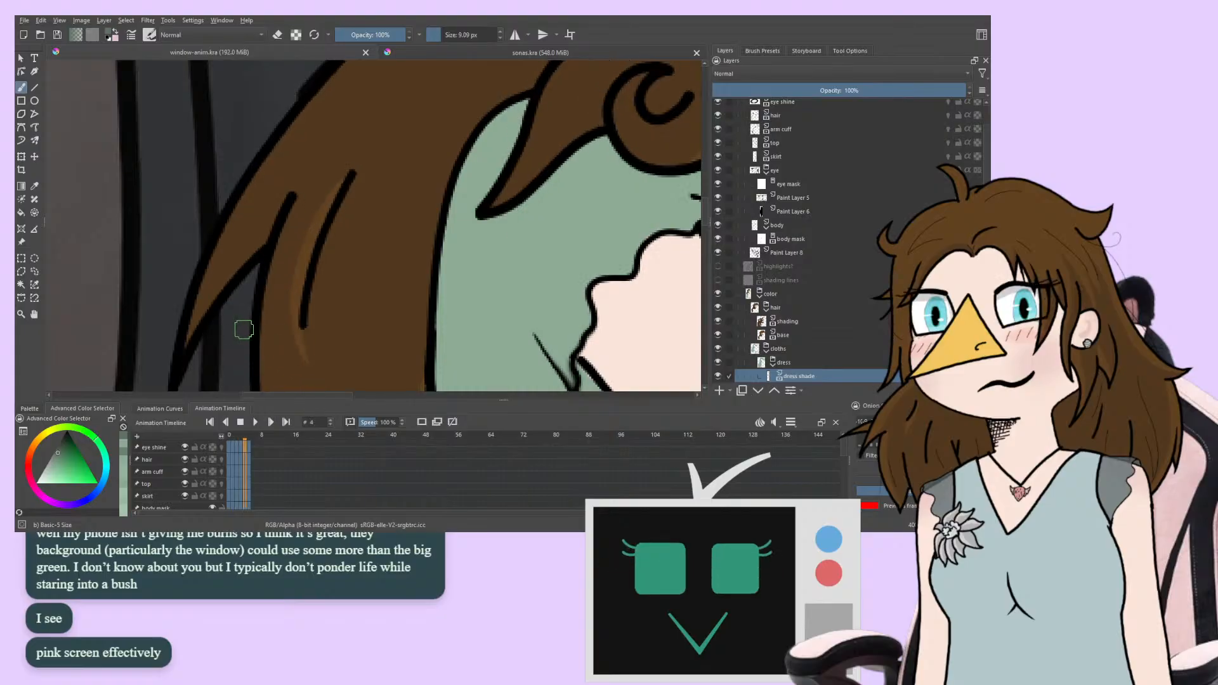
{"action": "key", "text": "m"}
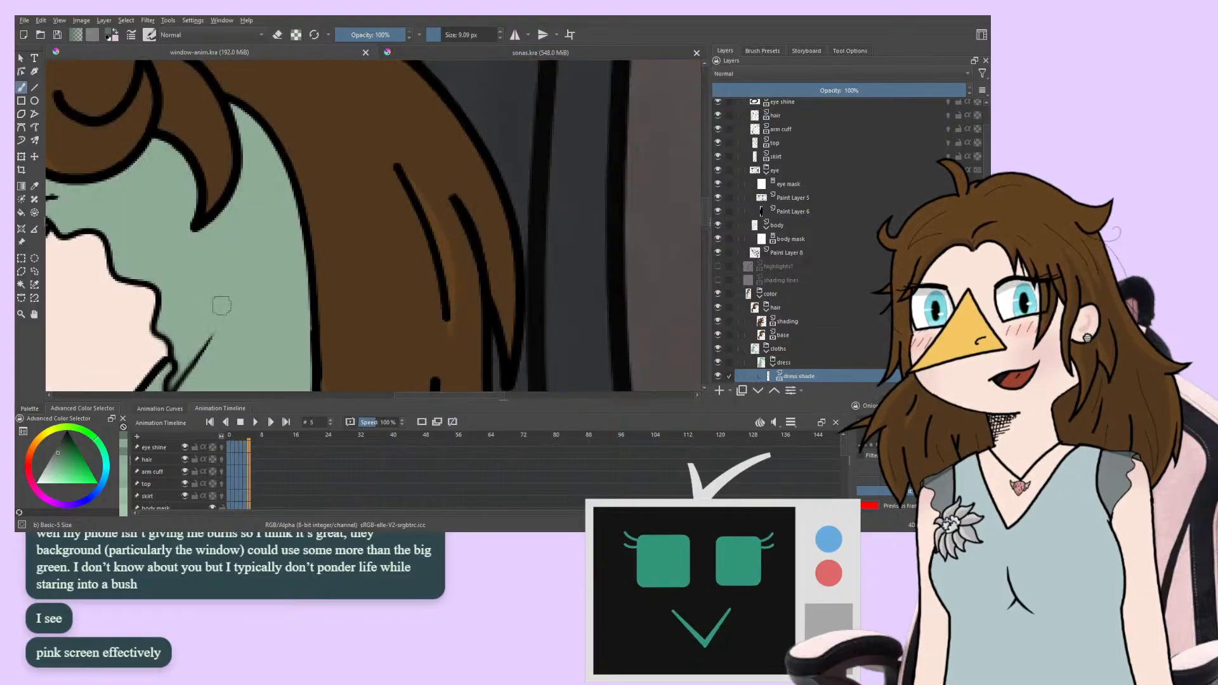
{"action": "key", "text": "Left"}
{"action": "key", "text": "Left"}
{"action": "key", "text": "Left"}
{"action": "key", "text": "Left"}
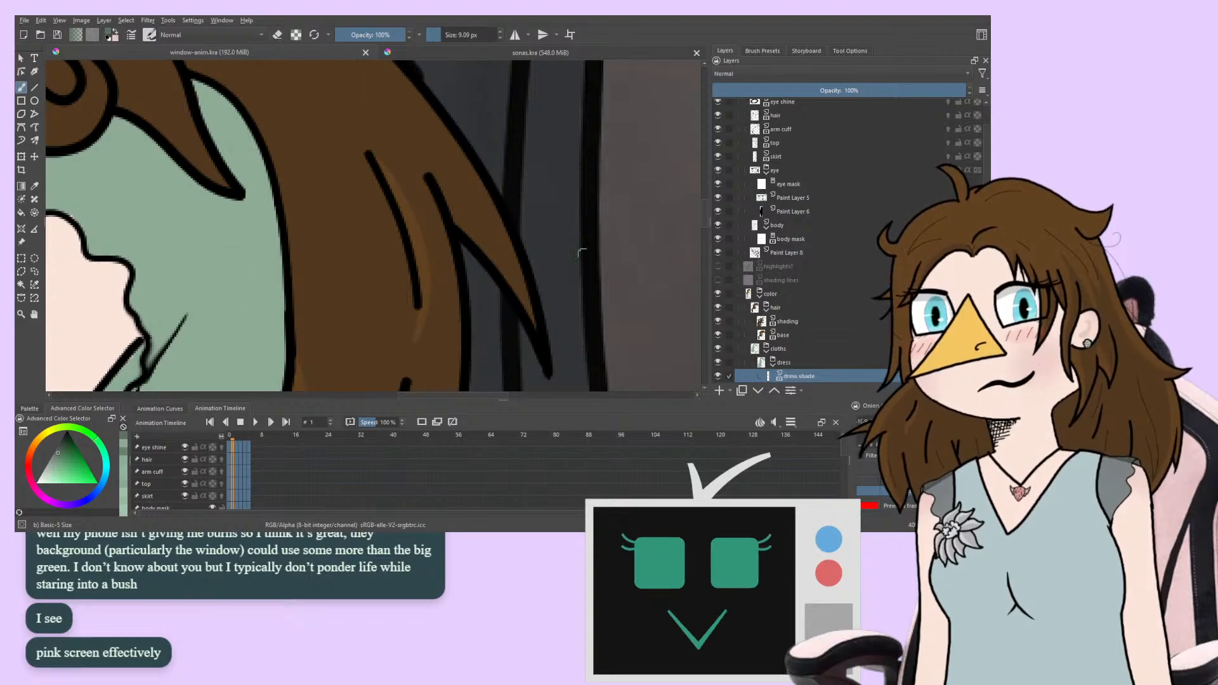
Sample the brown of the hair and paint over the lighter strip beside the strand line on the hair's "shading" layer in frame 1
{"action": "left_click", "coordinate": [318, 336], "text": "ctrl"}
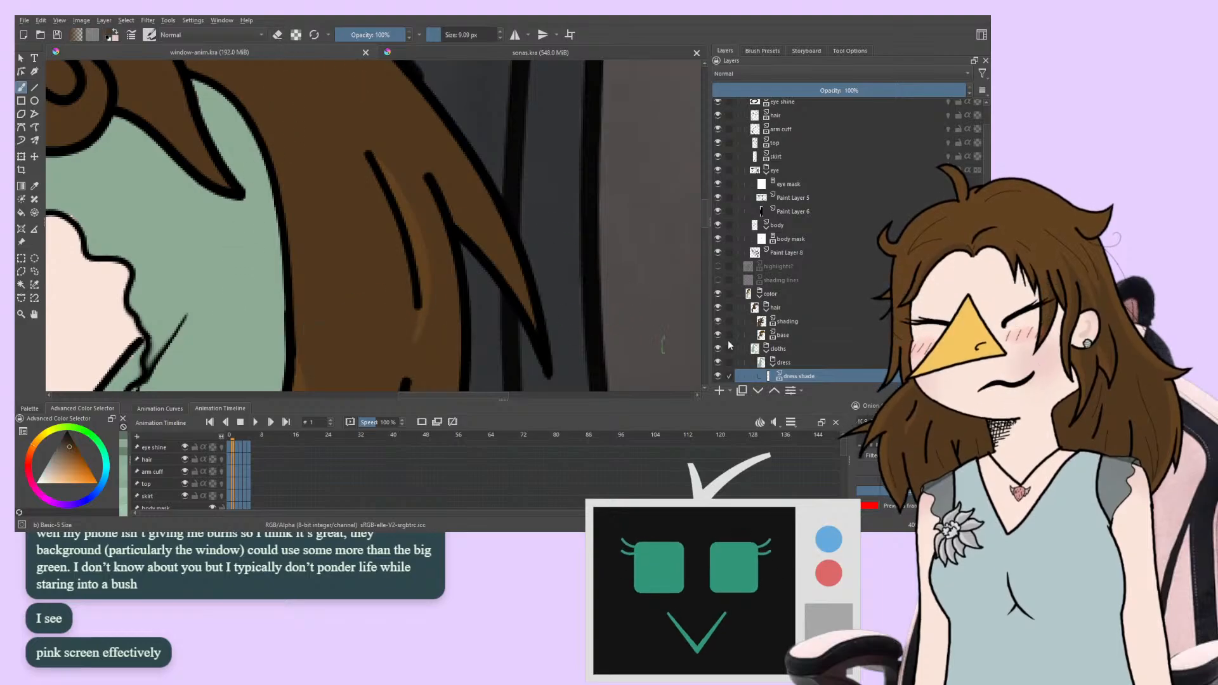
{"action": "left_click", "coordinate": [786, 322]}
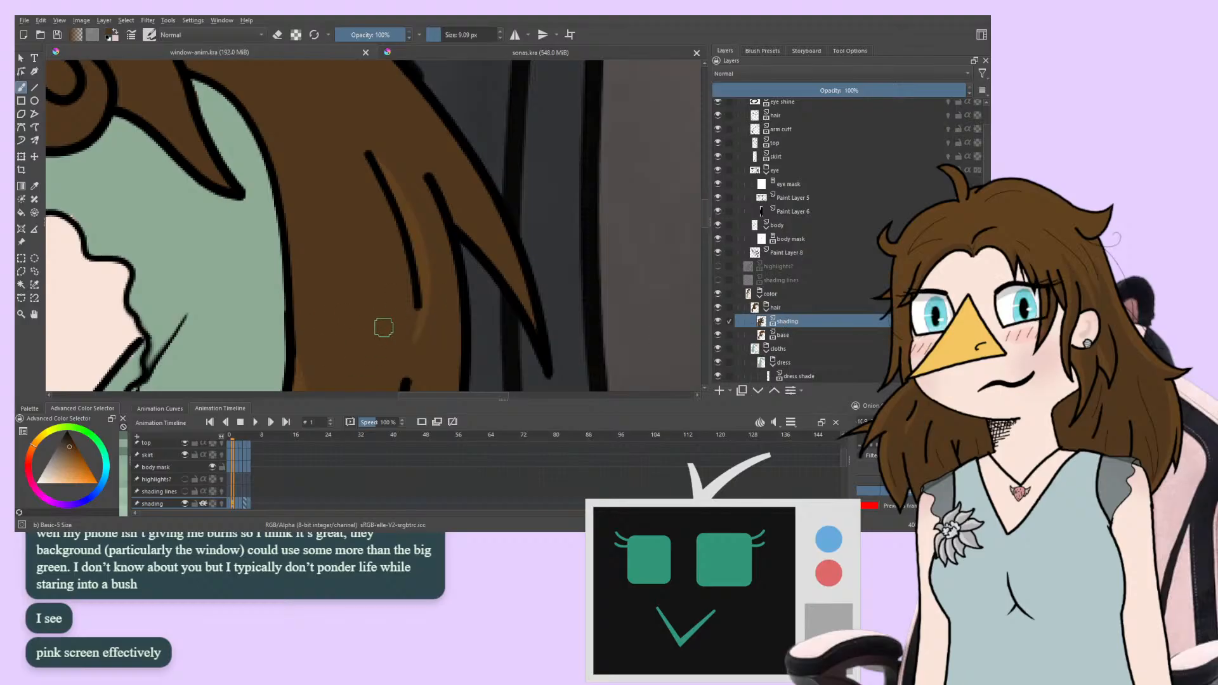
{"action": "left_click_drag", "start_coordinate": [412, 295], "coordinate": [405, 308]}
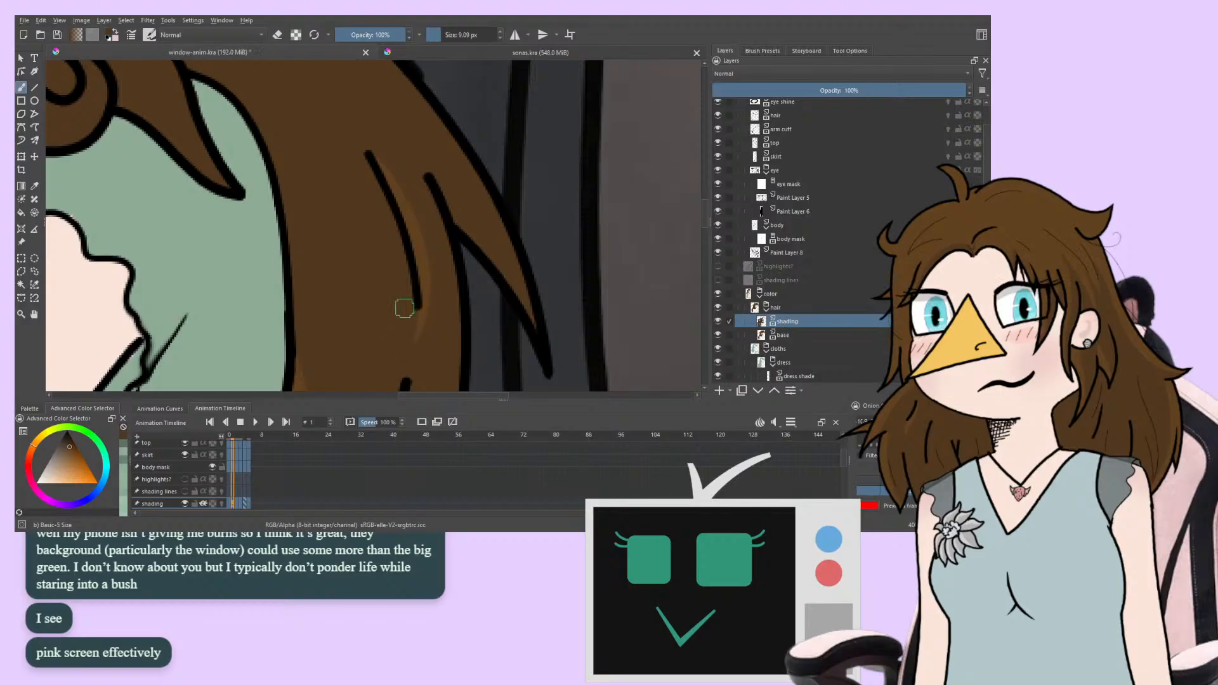
Compare the light strip beside the hair strand line behind the shoulder, frame by frame
{"action": "key", "text": "Right"}
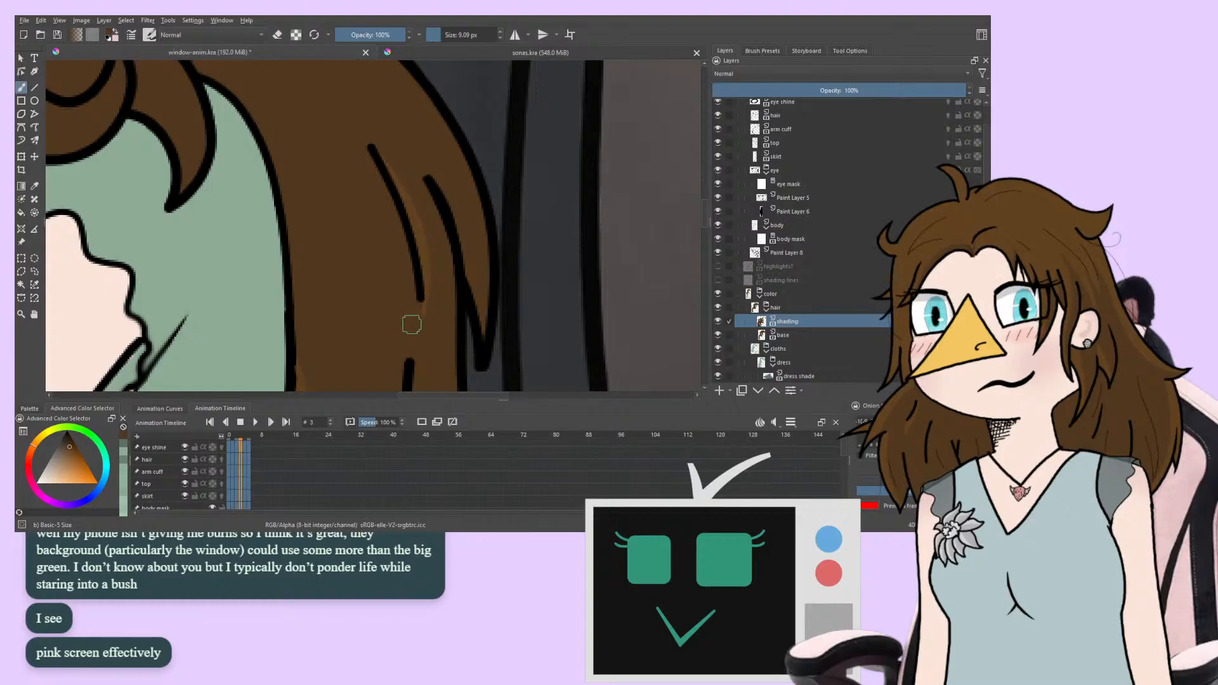
{"action": "key", "text": "Right"}
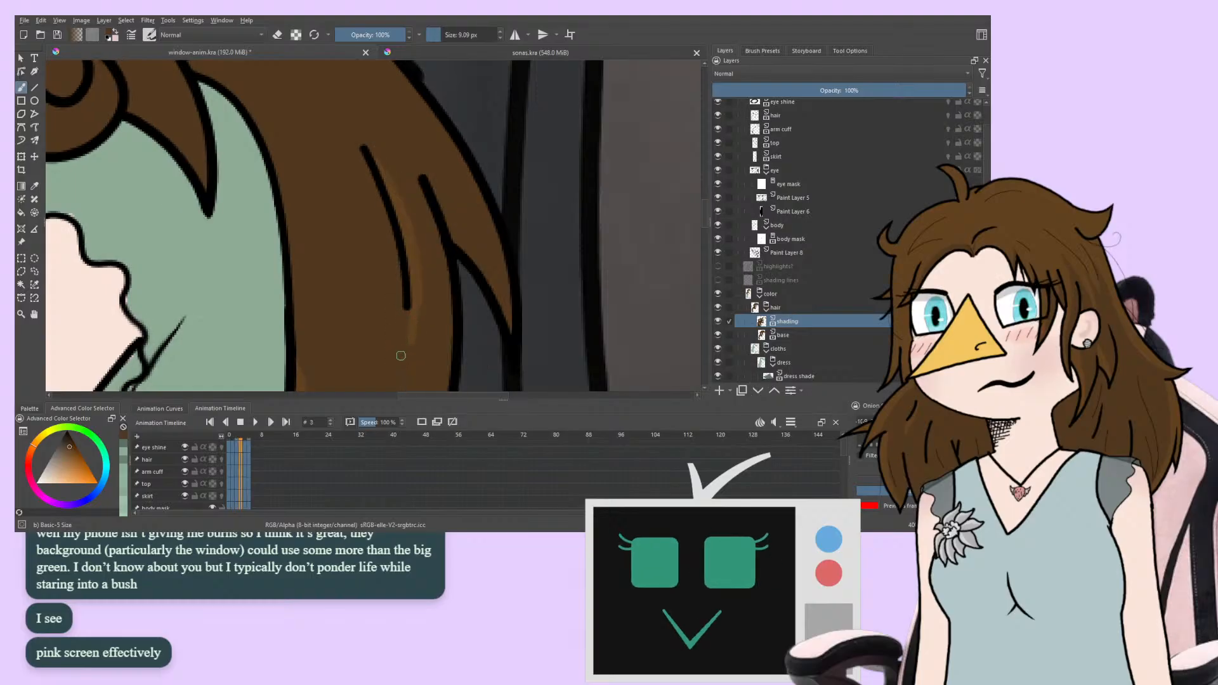
{"action": "key", "text": "Right"}
{"action": "key", "text": "Left"}
{"action": "key", "text": "Left"}
{"action": "key", "text": "Right"}
{"action": "key", "text": "Right"}
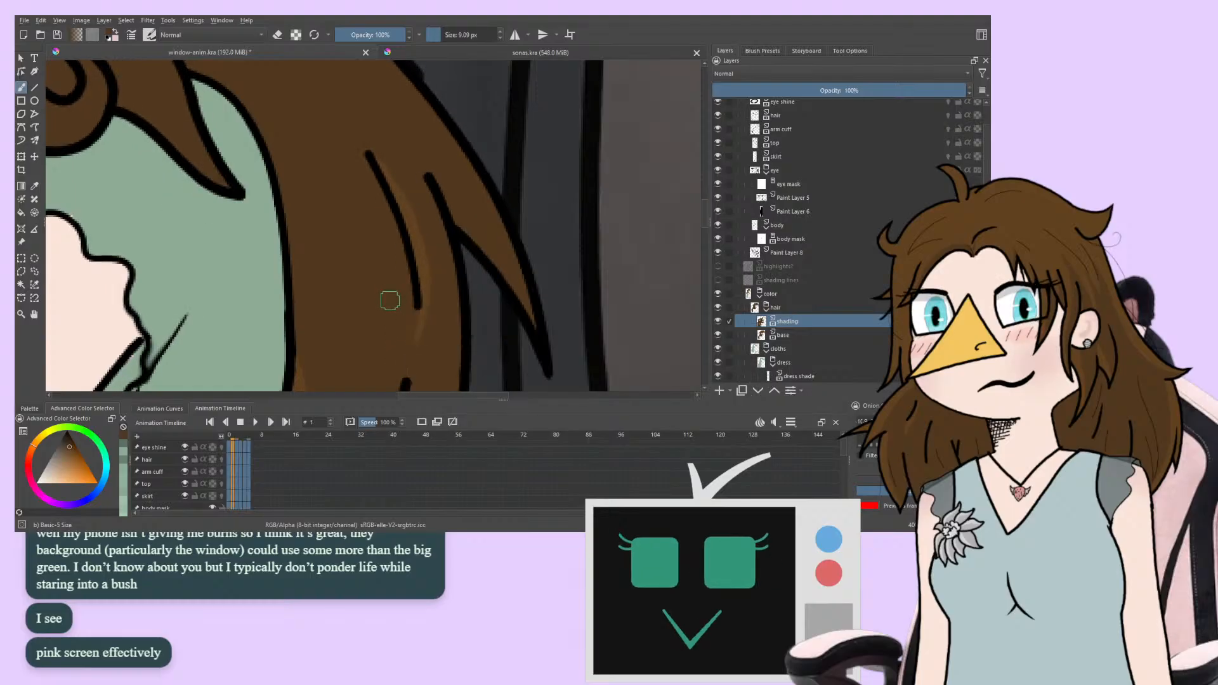
{"action": "key", "text": "Left"}
{"action": "key", "text": "Left"}
{"action": "key", "text": "Right"}
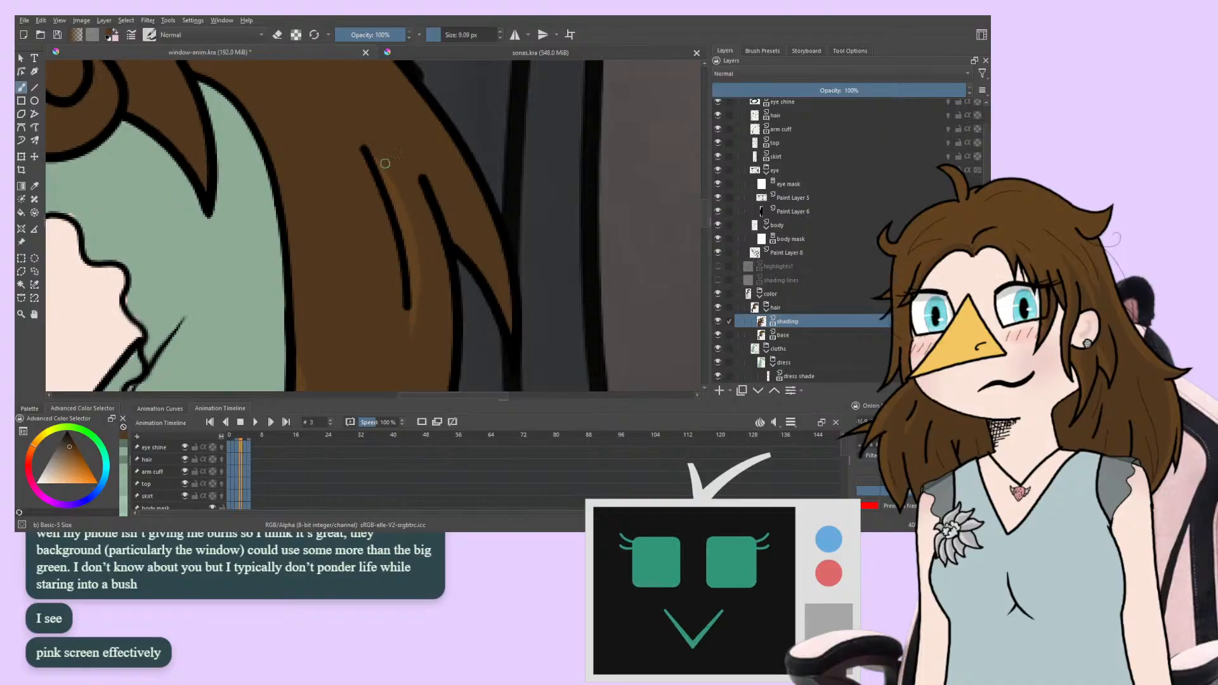
{"action": "key", "text": "Right"}
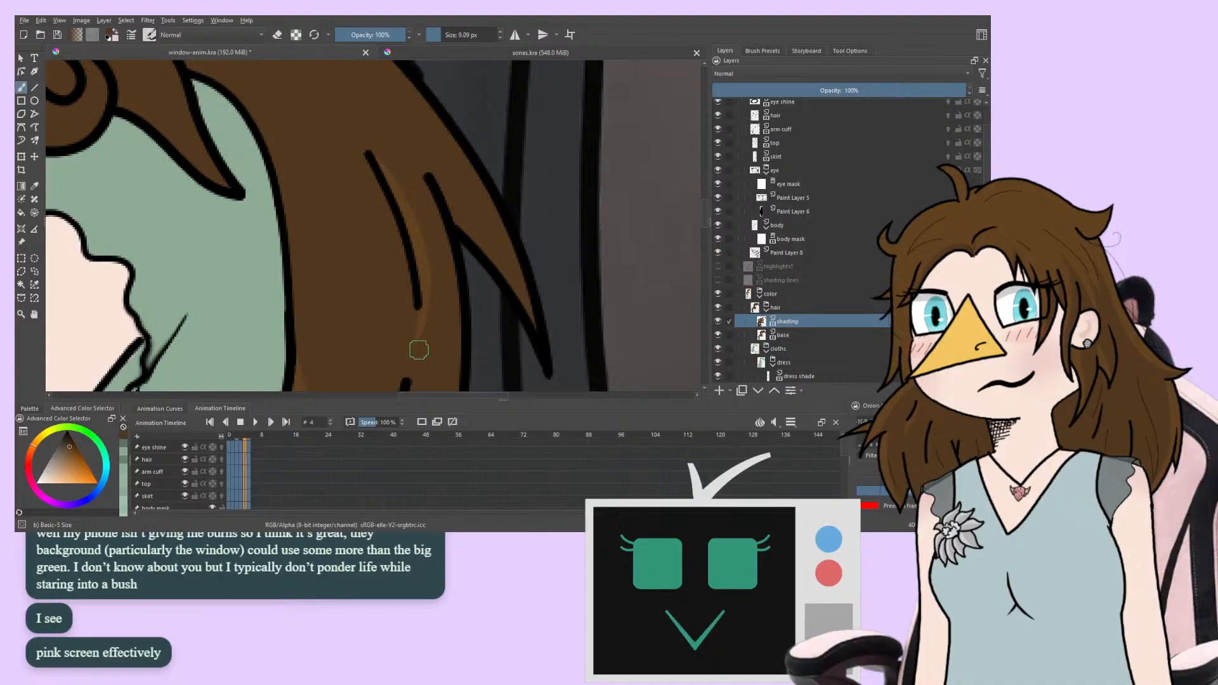
{"action": "key", "text": "Right"}
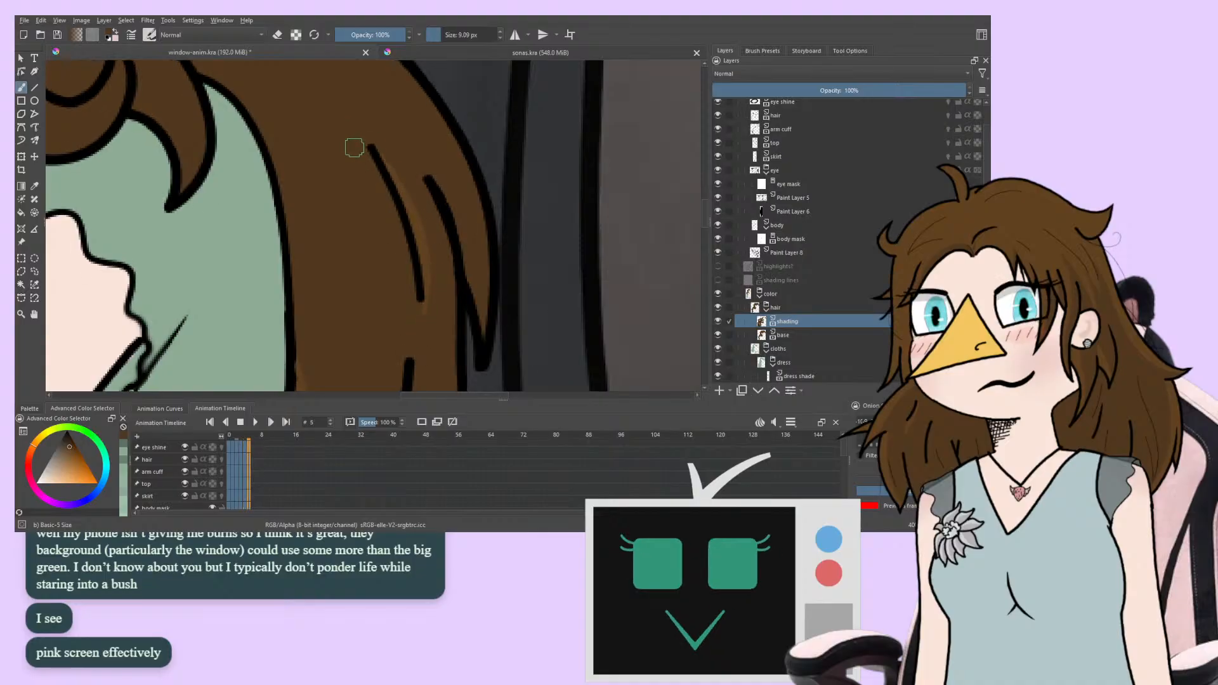
Erase along the light strip beside the strand line in frame 5 and check it against the other frames
{"action": "left_click", "coordinate": [278, 35]}
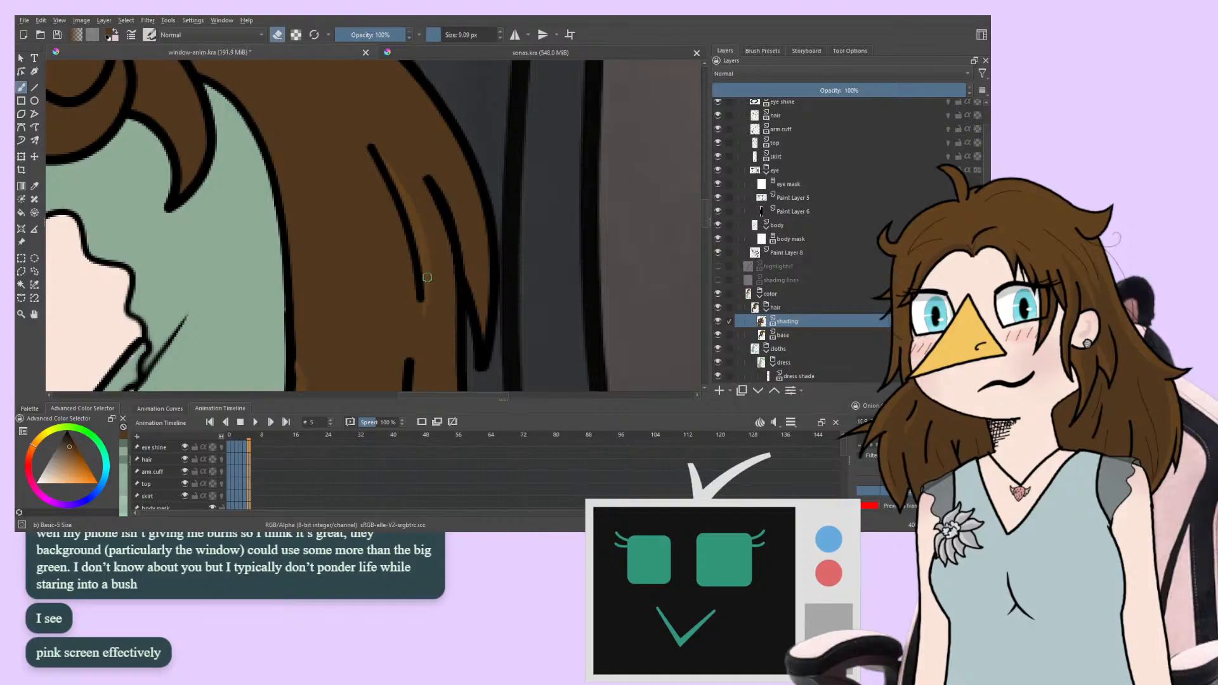
{"action": "key", "text": "e"}
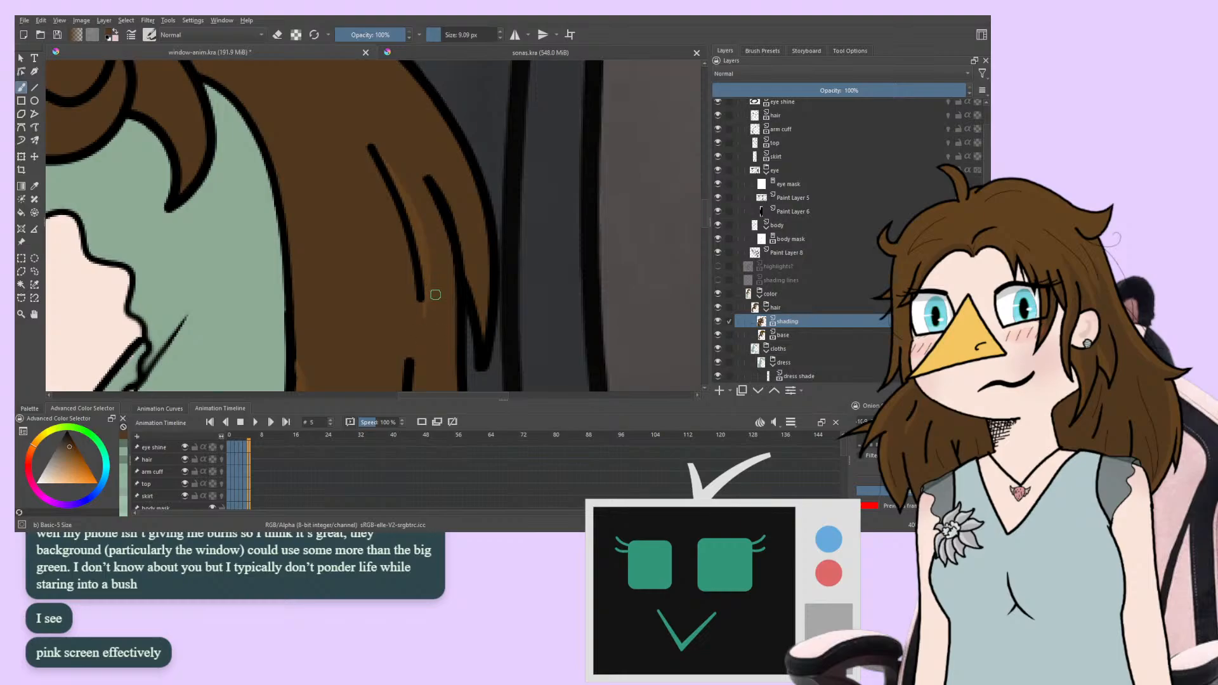
{"action": "key", "text": "Right"}
{"action": "key", "text": "Right"}
{"action": "key", "text": "Right"}
{"action": "key", "text": "Right"}
{"action": "key", "text": "Right"}
{"action": "key", "text": "Right"}
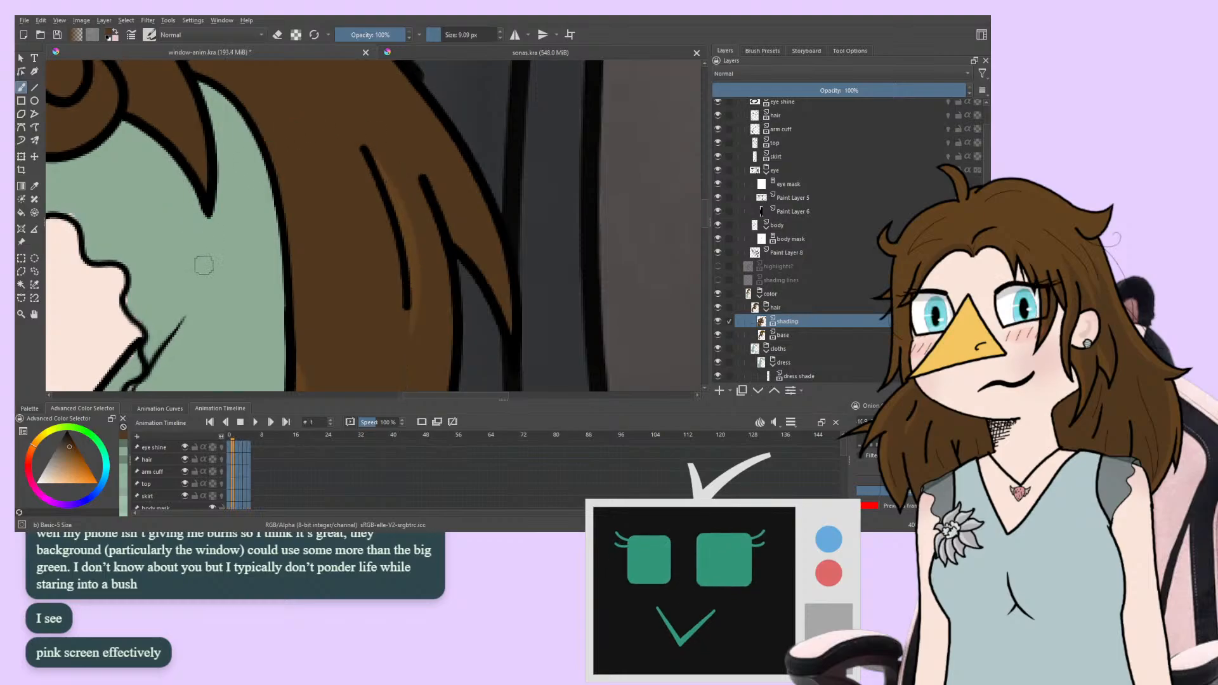
{"action": "key", "text": "Right"}
{"action": "key", "text": "Right"}
{"action": "key", "text": "Right"}
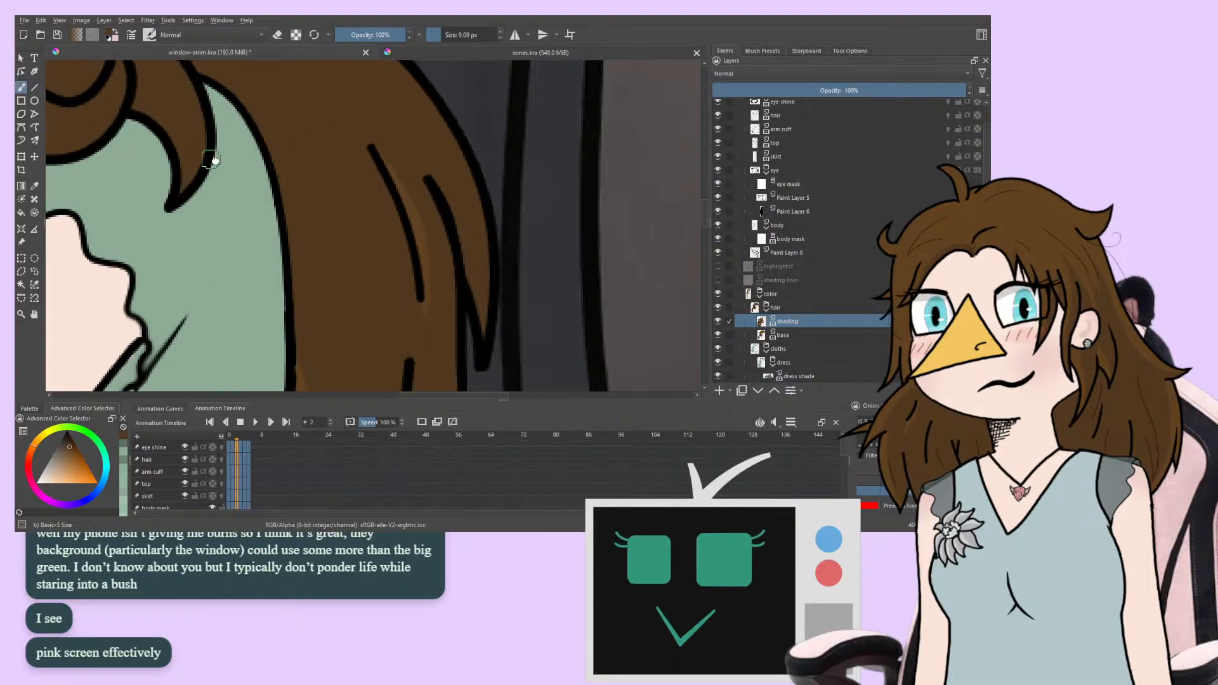
Inspect the shading around the outward-curling hair tip above the shoulder in every frame
{"action": "left_click_drag", "start_coordinate": [218, 177], "coordinate": [252, 115]}
{"action": "key", "text": "Right"}
{"action": "key", "text": "Right"}
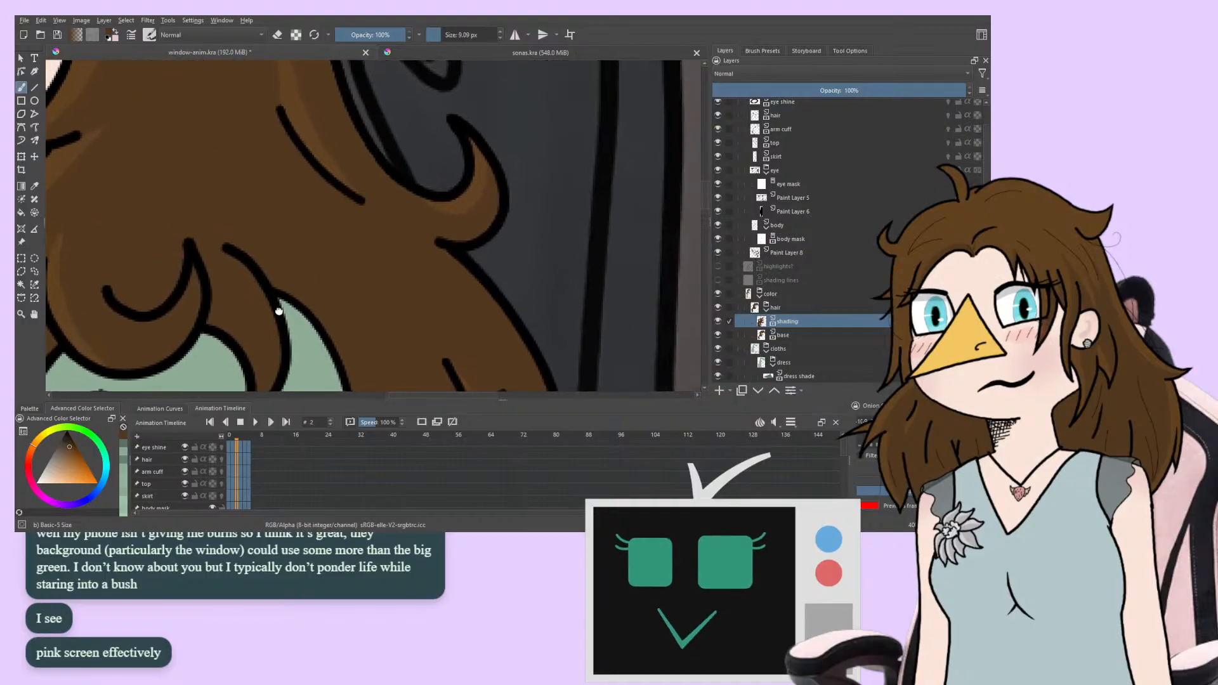
{"action": "key", "text": "Right"}
{"action": "key", "text": "Right"}
{"action": "key", "text": "Right"}
{"action": "key", "text": "Right"}
{"action": "key", "text": "Right"}
{"action": "key", "text": "Right"}
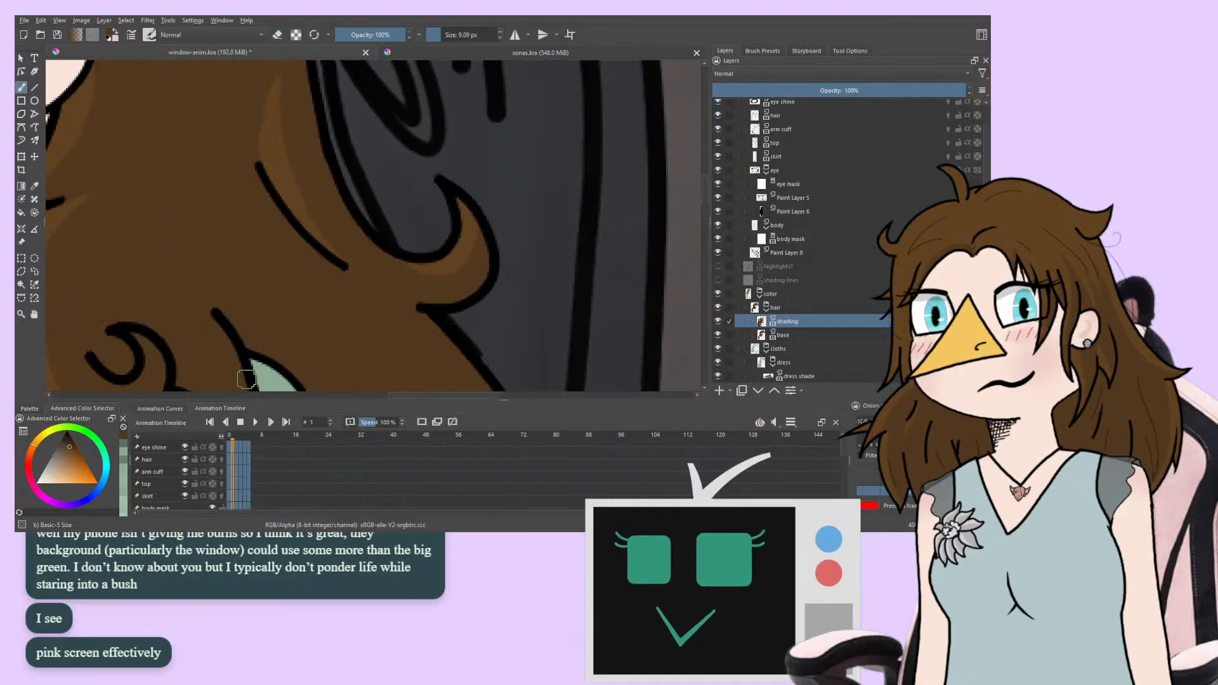
{"action": "key", "text": "Right"}
{"action": "key", "text": "Right"}
{"action": "key", "text": "Right"}
{"action": "key", "text": "Right"}
{"action": "key", "text": "Right"}
{"action": "key", "text": "Right"}
{"action": "key", "text": "Left"}
{"action": "key", "text": "Left"}
{"action": "key", "text": "Right"}
{"action": "key", "text": "Right"}
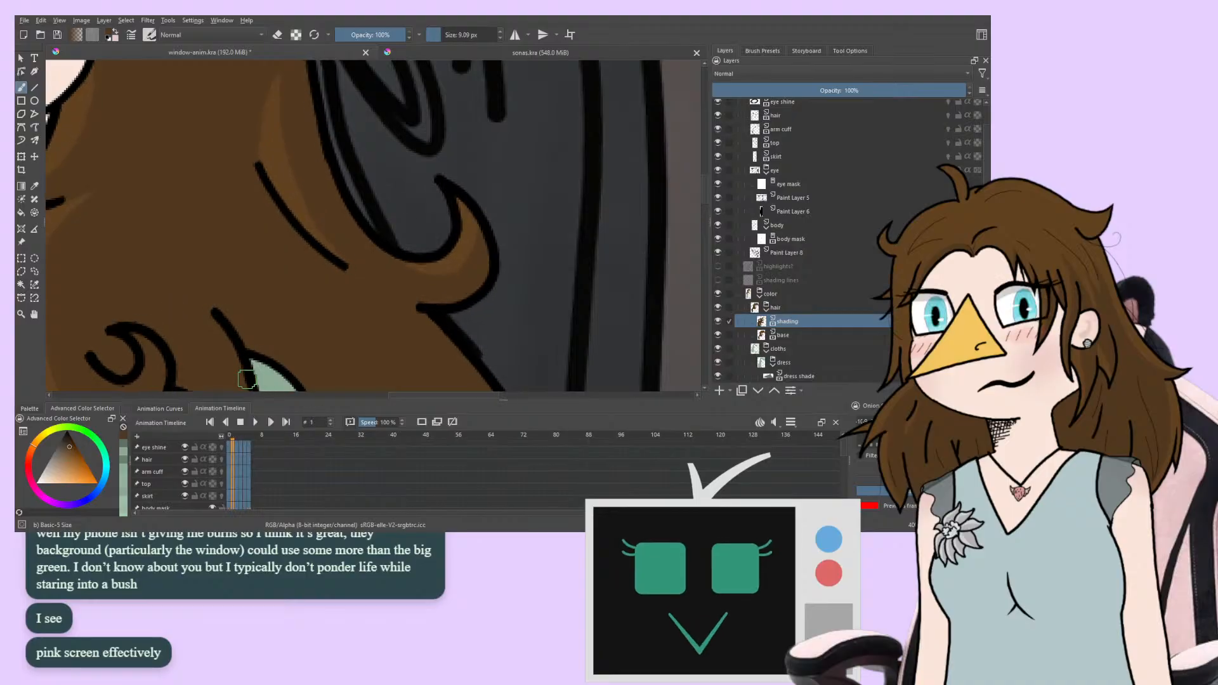
{"action": "key", "text": "Left"}
{"action": "key", "text": "Left"}
{"action": "key", "text": "Right"}
Mirror the canvas view and compare the light hair strip between the ear and the curled tip across the frames
{"action": "left_click_drag", "start_coordinate": [207, 259], "coordinate": [218, 305]}
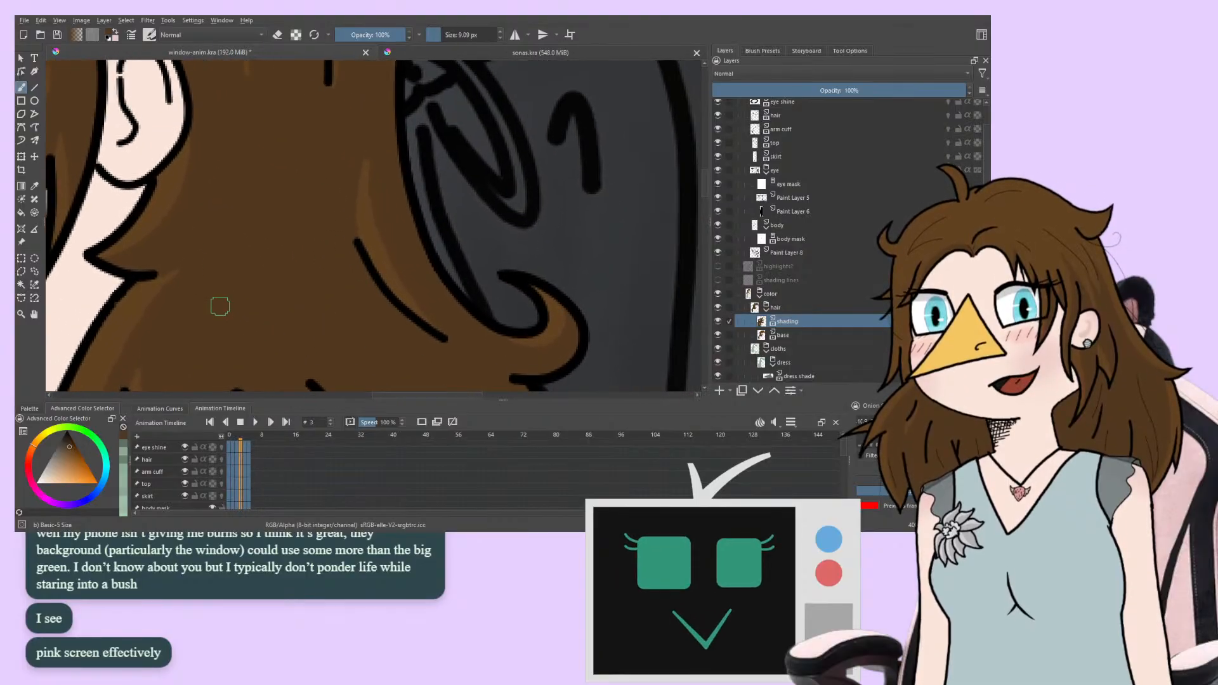
{"action": "key", "text": "m"}
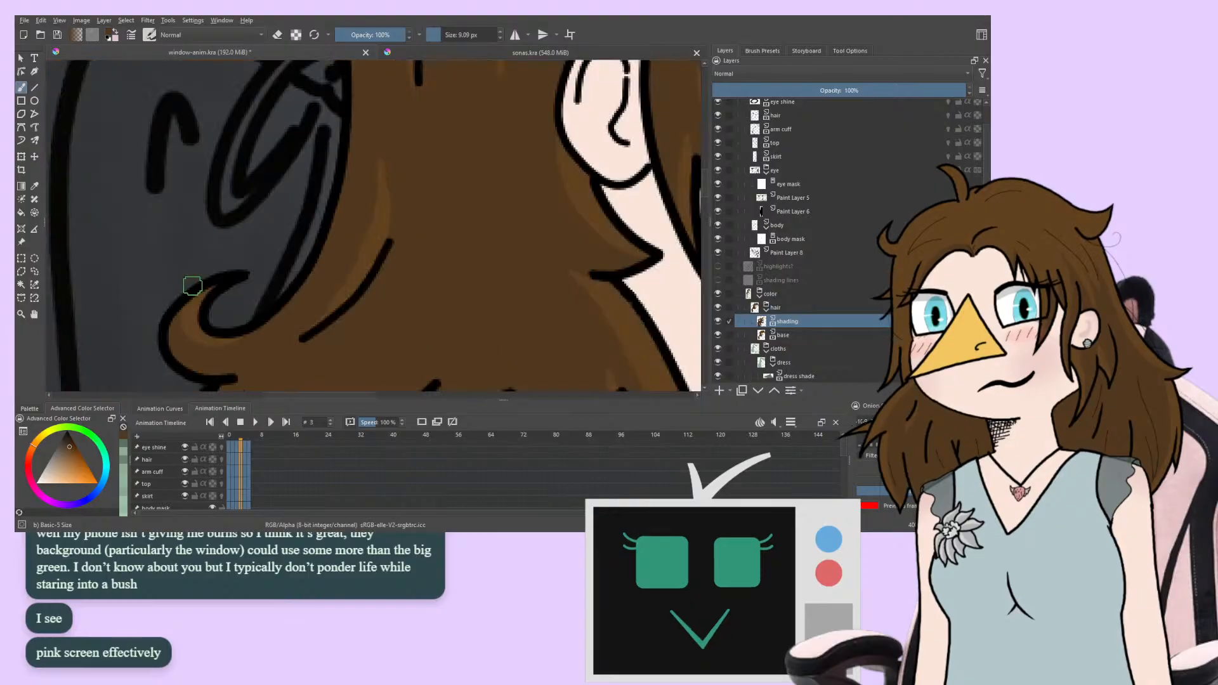
{"action": "key", "text": "Left"}
{"action": "key", "text": "Right"}
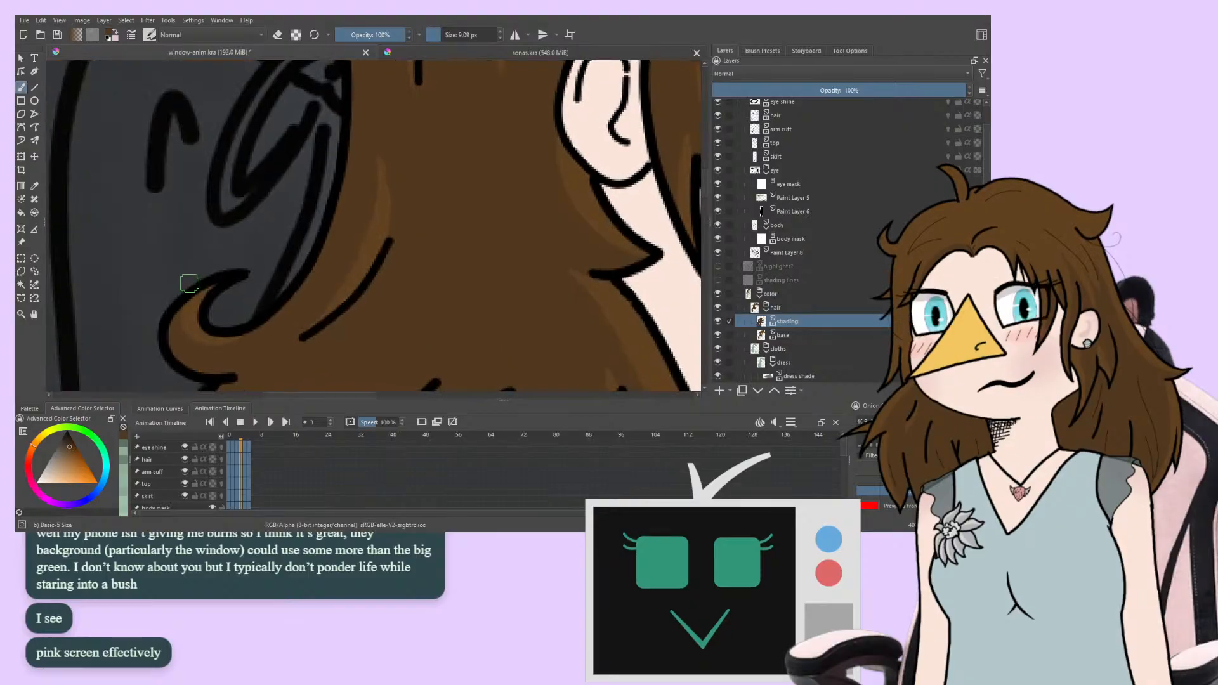
{"action": "key", "text": "Left"}
{"action": "key", "text": "Right"}
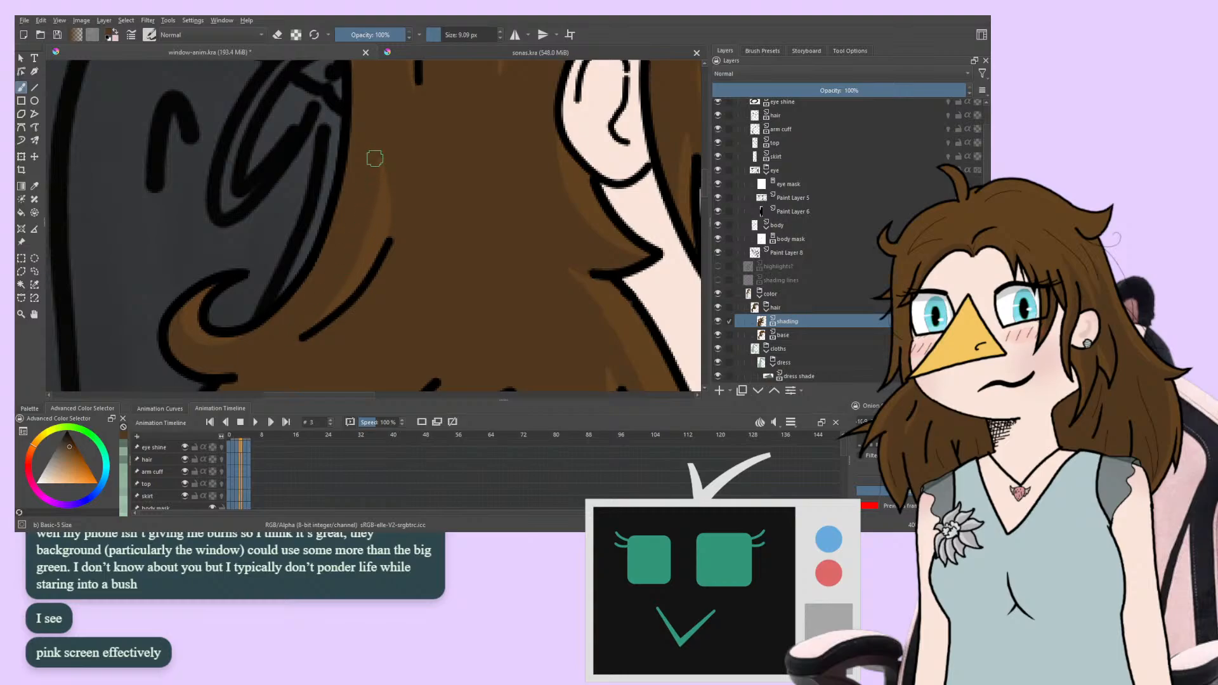
{"action": "key", "text": "Right"}
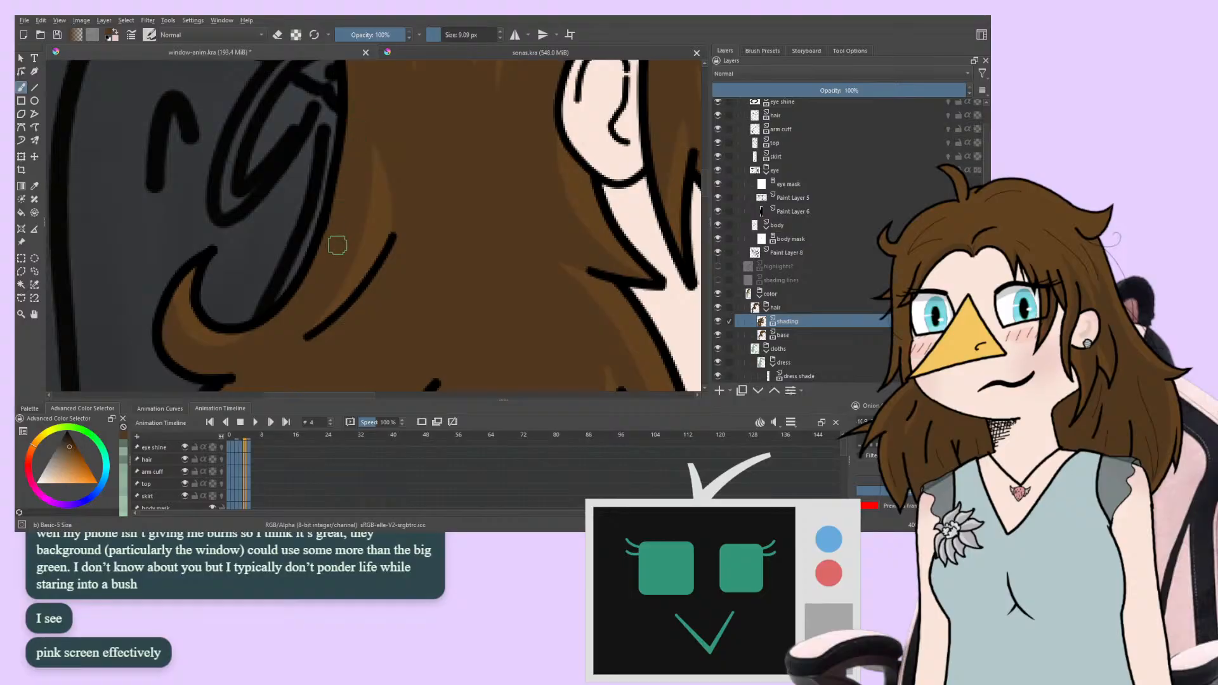
{"action": "key", "text": "period"}
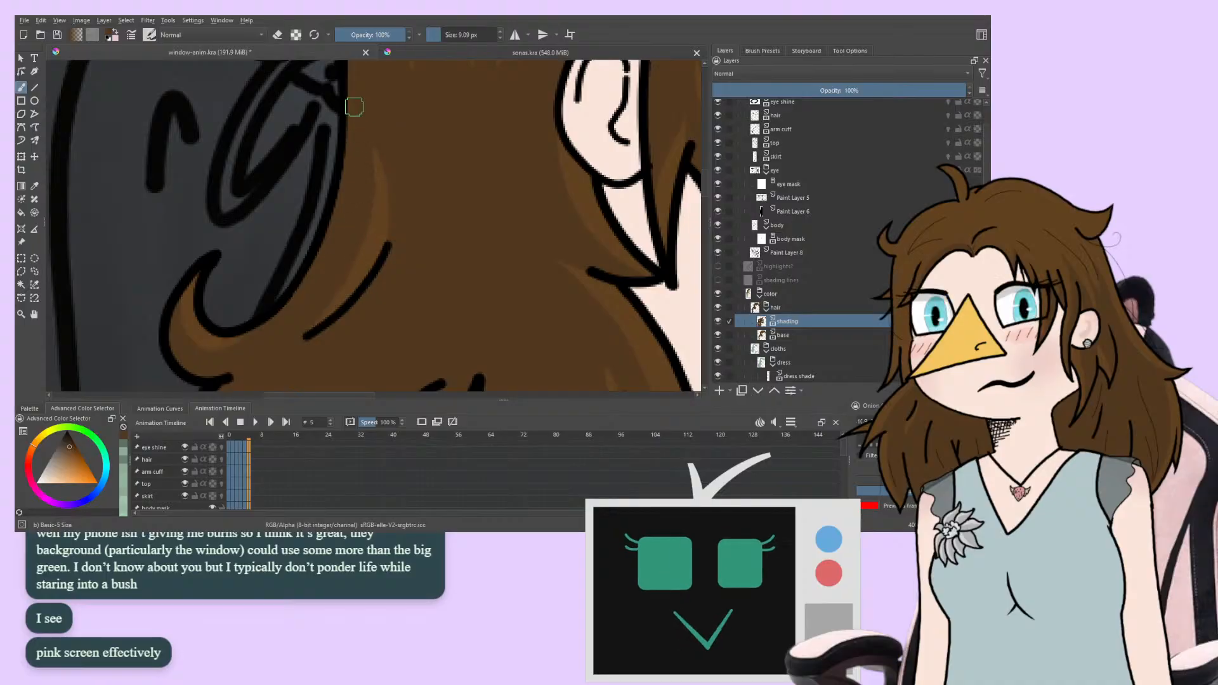
{"action": "key", "text": "period"}
{"action": "key", "text": "Right"}
{"action": "key", "text": "Right"}
{"action": "key", "text": "Right"}
{"action": "key", "text": "Right"}
{"action": "key", "text": "Right"}
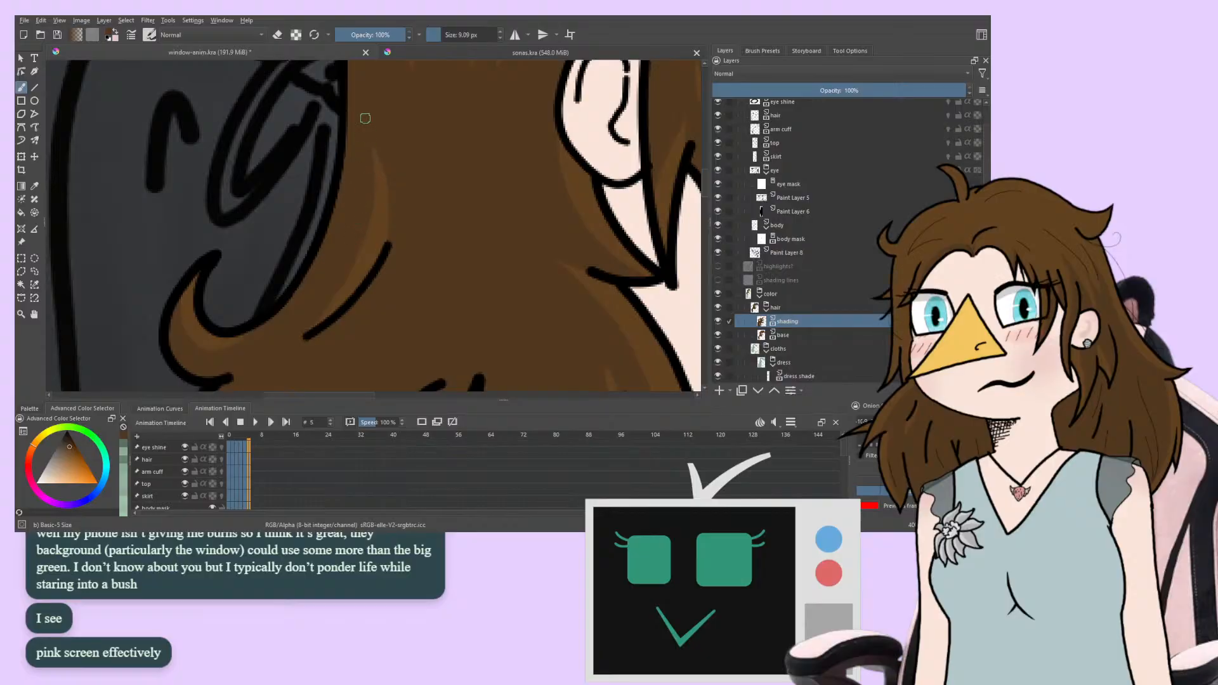
Clean up the light hair strip above the curled tip with the eraser in frame 1 and compare neighbouring frames
{"action": "key", "text": "space"}
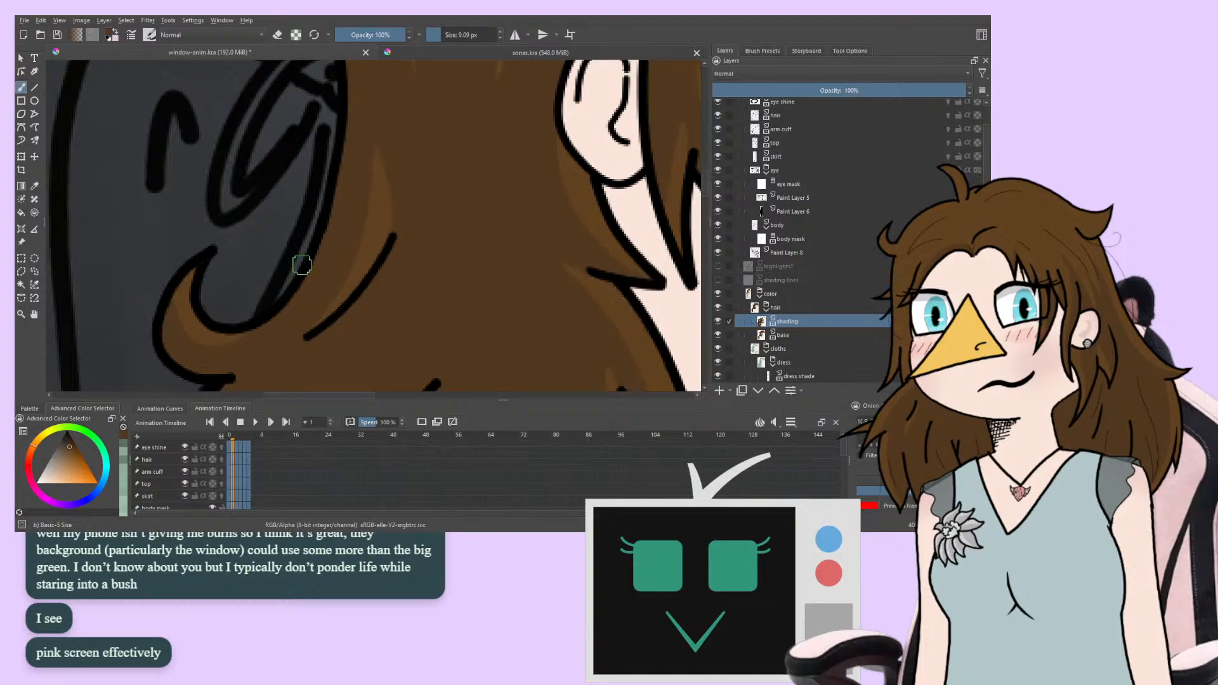
{"action": "left_click", "coordinate": [277, 35]}
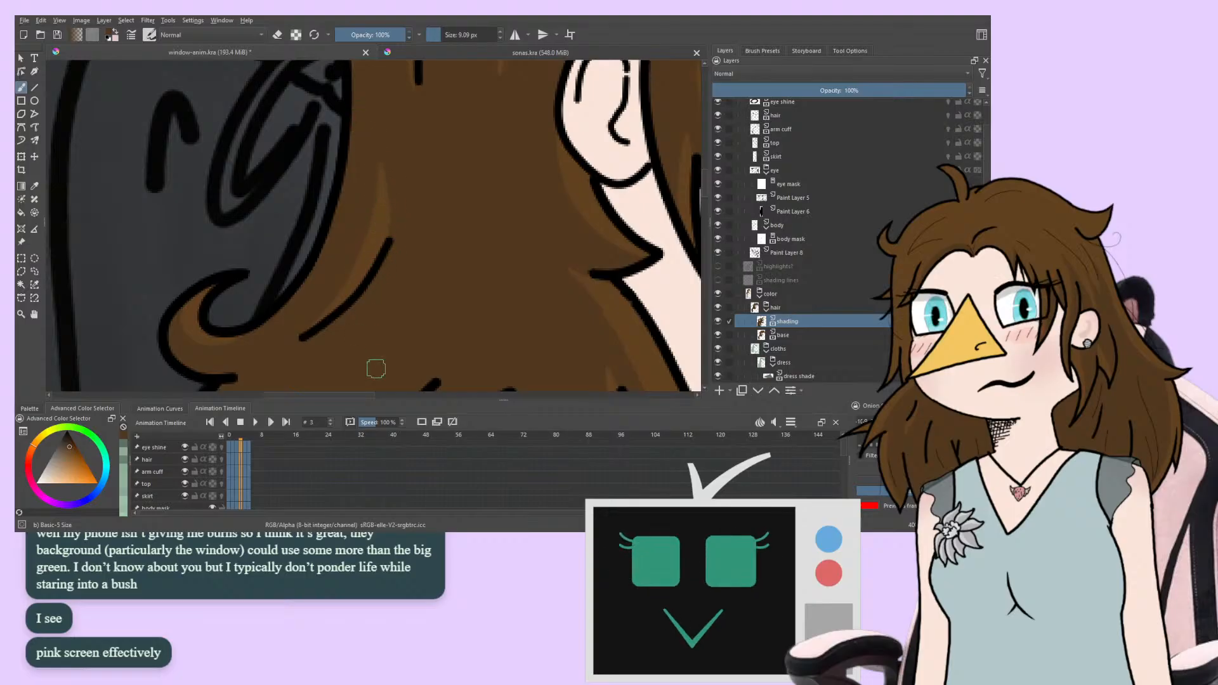
{"action": "key", "text": "period"}
{"action": "key", "text": "period"}
{"action": "key", "text": "comma"}
{"action": "key", "text": "comma"}
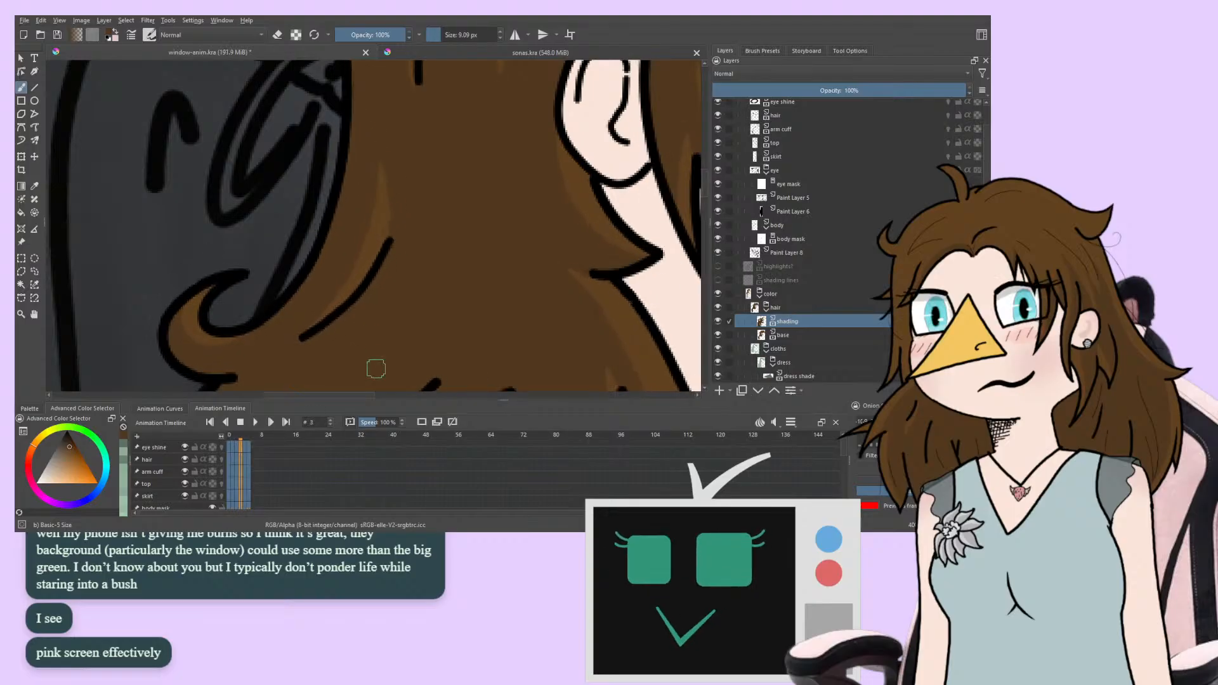
{"action": "key", "text": "Left"}
{"action": "key", "text": "Right"}
{"action": "key", "text": "Left"}
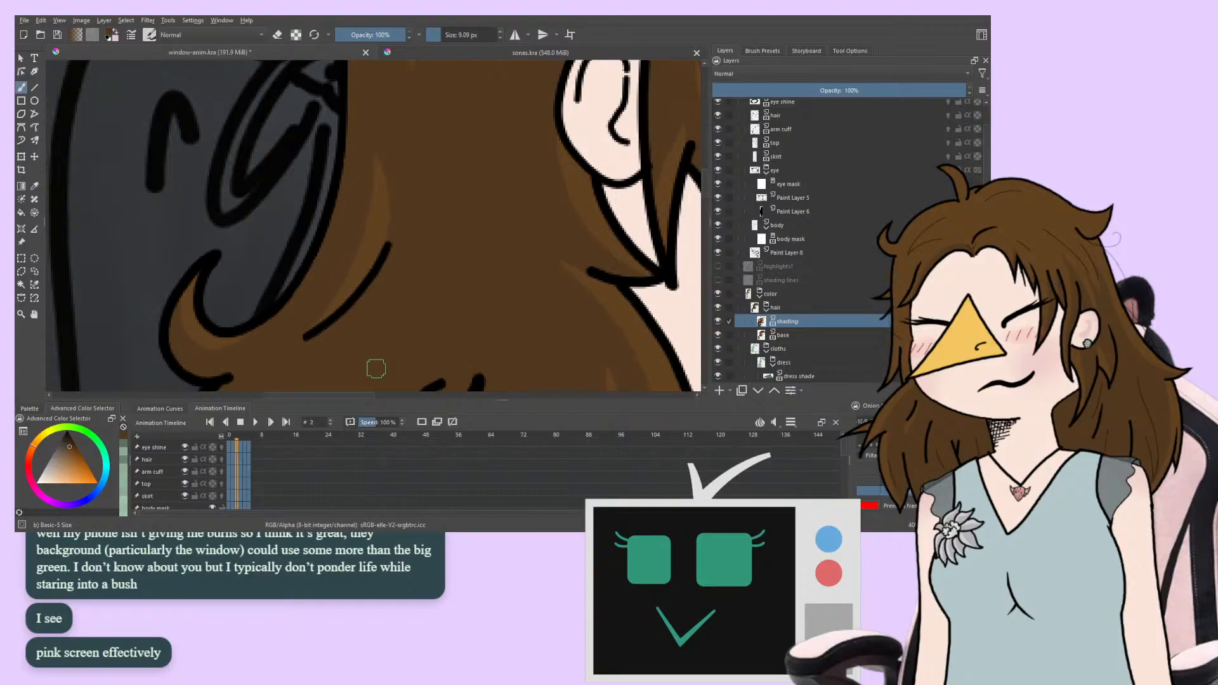
{"action": "key", "text": "Right"}
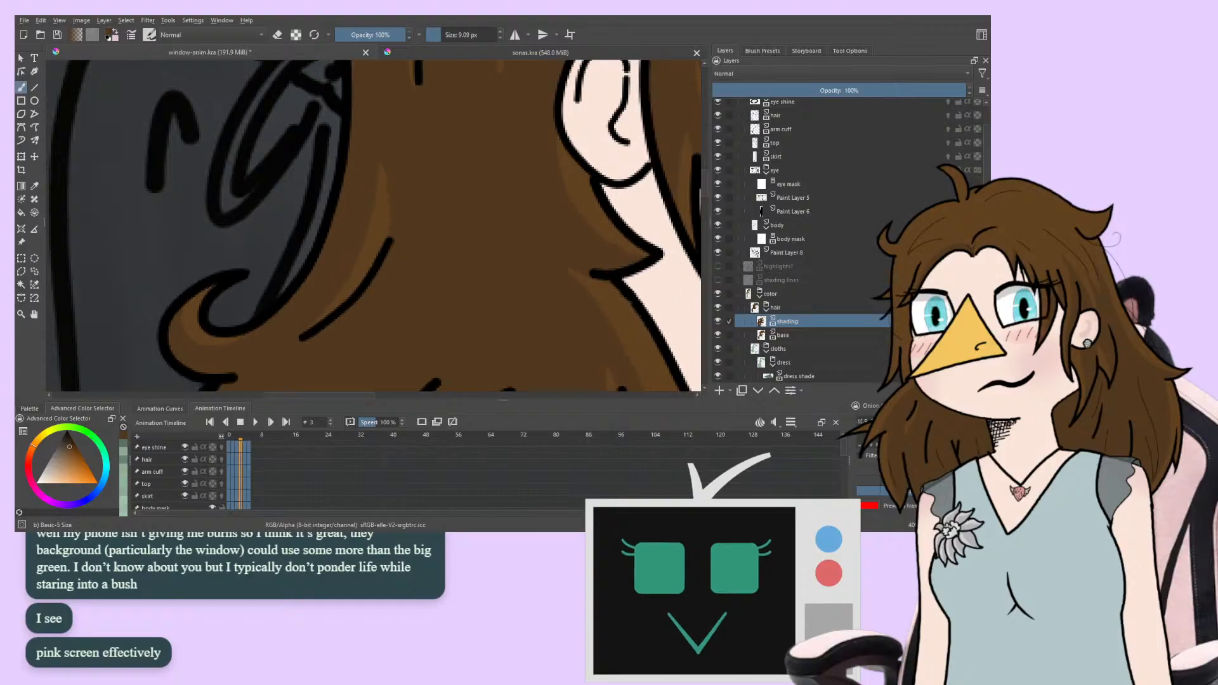
Touch up the light strip above the curled tip in frame 3 with the eraser and check it through all frames
{"action": "left_click", "coordinate": [278, 36]}
{"action": "left_click", "coordinate": [277, 36]}
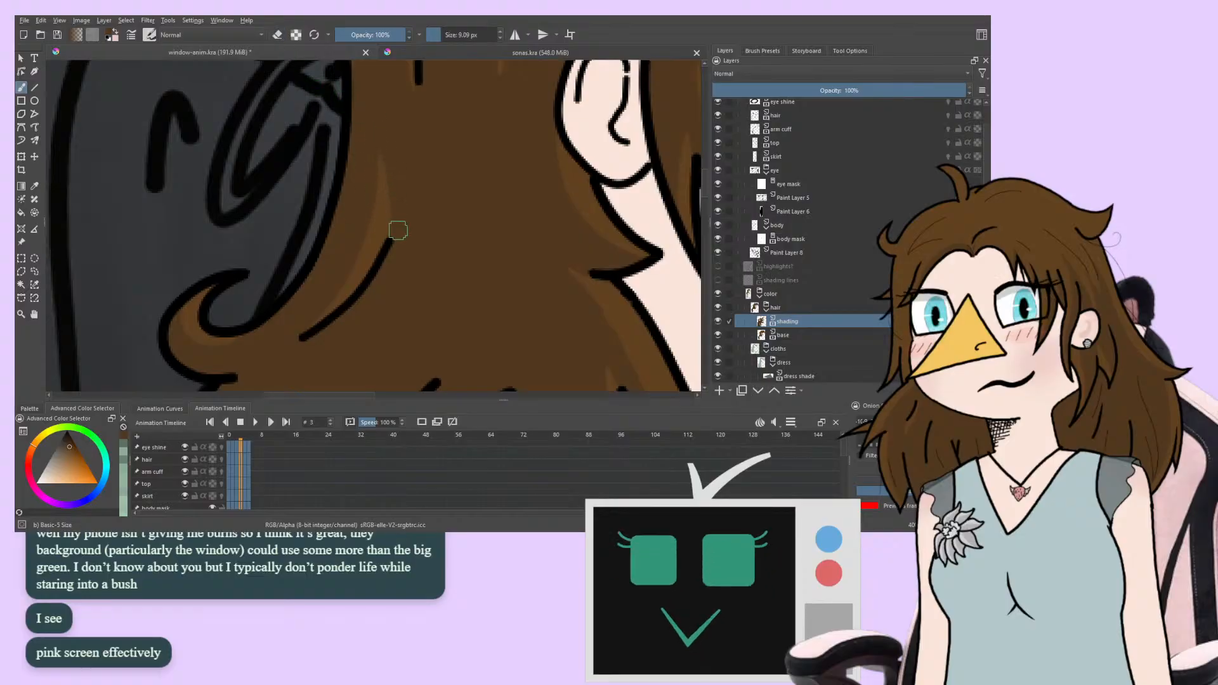
{"action": "key", "text": "Left"}
{"action": "key", "text": "Left"}
{"action": "key", "text": "Left"}
{"action": "key", "text": "Right"}
{"action": "key", "text": "Left"}
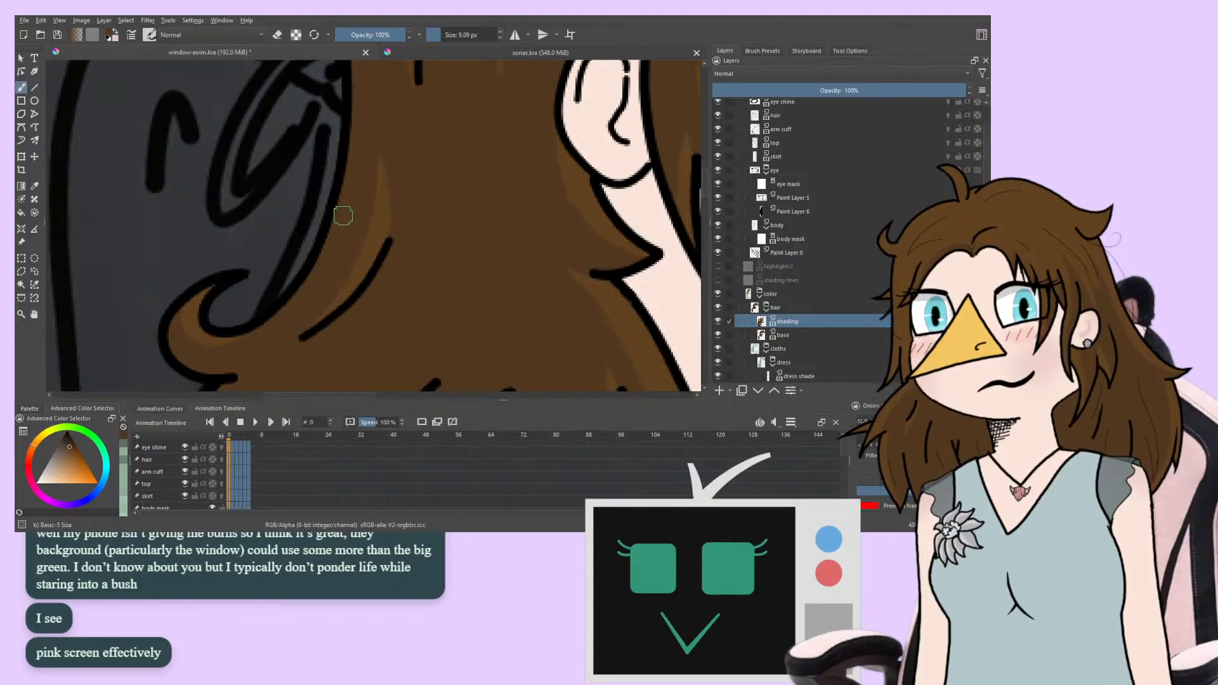
{"action": "key", "text": "Right"}
{"action": "key", "text": "Right"}
{"action": "key", "text": "Right"}
{"action": "key", "text": "Right"}
{"action": "key", "text": "Right"}
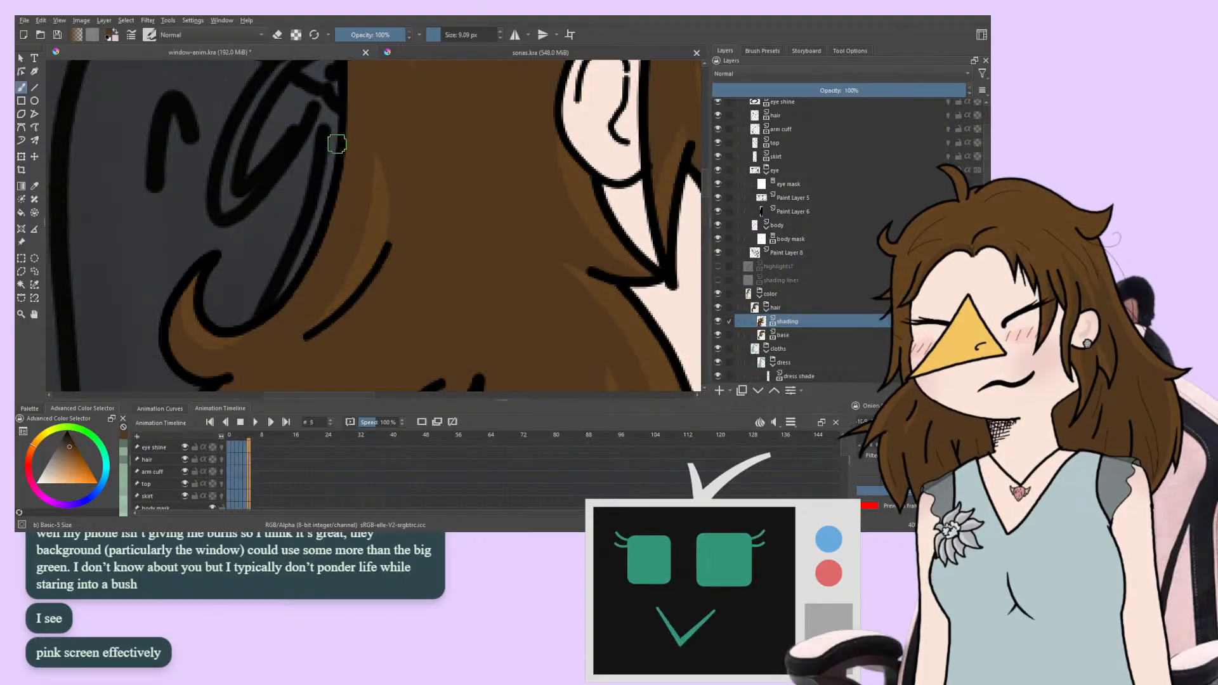
{"action": "key", "text": "Left"}
{"action": "key", "text": "Left"}
{"action": "key", "text": "Left"}
{"action": "key", "text": "Left"}
{"action": "key", "text": "Left"}
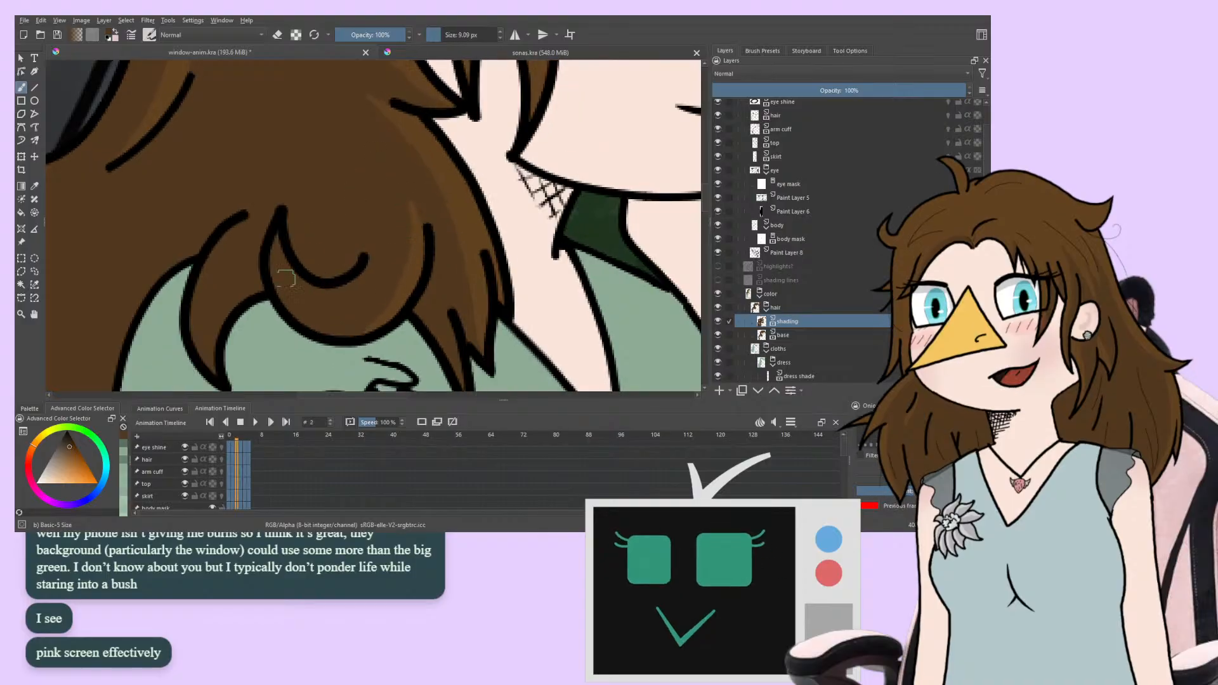
Compare the shading of the round hair curl resting on the shoulder by cycling repeatedly through the frames
{"action": "key", "text": "e"}
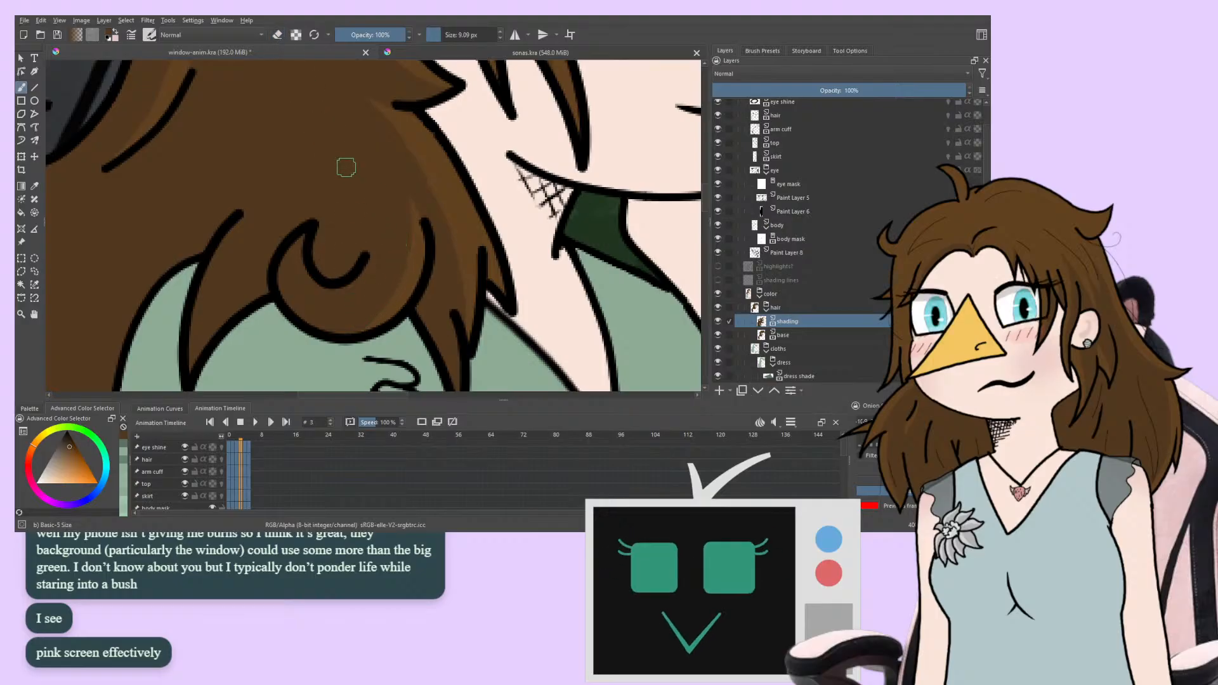
{"action": "key", "text": "Right"}
{"action": "key", "text": "Right"}
{"action": "key", "text": "Right"}
{"action": "key", "text": "Right"}
{"action": "key", "text": "Right"}
{"action": "key", "text": "Right"}
{"action": "key", "text": "Right"}
{"action": "key", "text": "Right"}
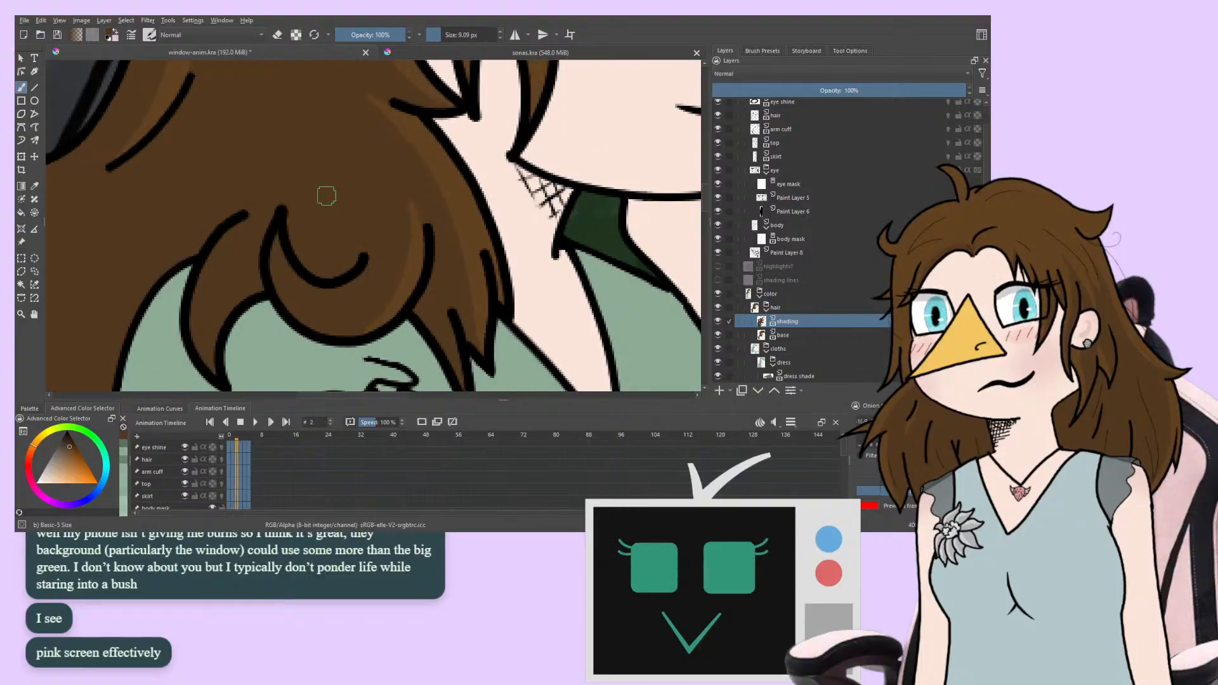
{"action": "key", "text": "Right"}
{"action": "key", "text": "Right"}
{"action": "key", "text": "Right"}
{"action": "key", "text": "Right"}
{"action": "key", "text": "Right"}
{"action": "key", "text": "Right"}
{"action": "key", "text": "Right"}
{"action": "key", "text": "Right"}
{"action": "key", "text": "Right"}
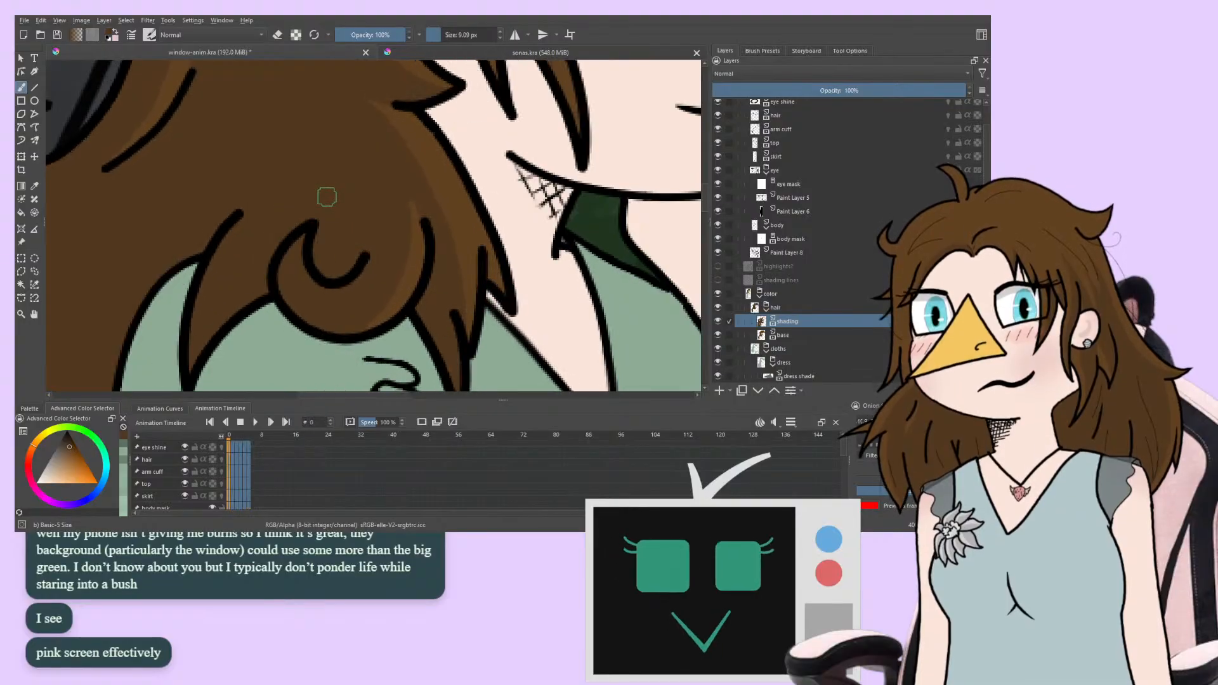
{"action": "key", "text": "Right"}
{"action": "key", "text": "Right"}
{"action": "key", "text": "Right"}
{"action": "key", "text": "Right"}
{"action": "key", "text": "Right"}
{"action": "key", "text": "Right"}
{"action": "key", "text": "Right"}
{"action": "key", "text": "Right"}
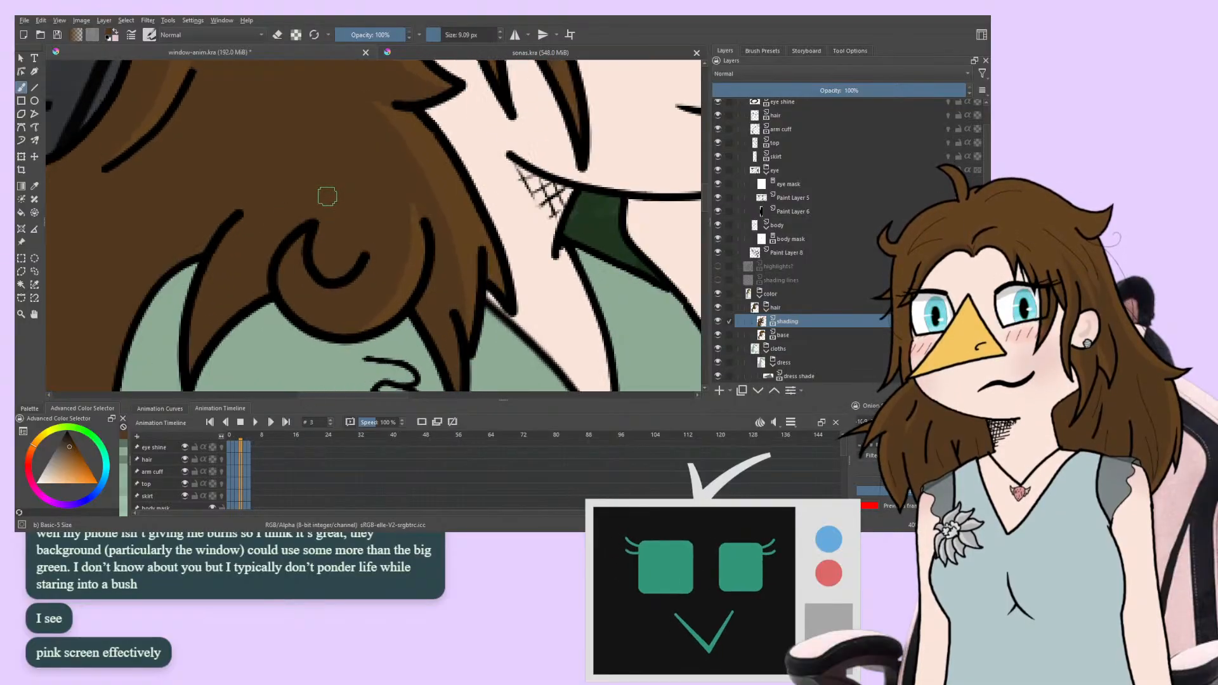
Erase stray light shading above the round shoulder curl on the hair's "shading" layer in frame 4
{"action": "key", "text": "e"}
{"action": "left_click_drag", "start_coordinate": [382, 283], "coordinate": [368, 243]}
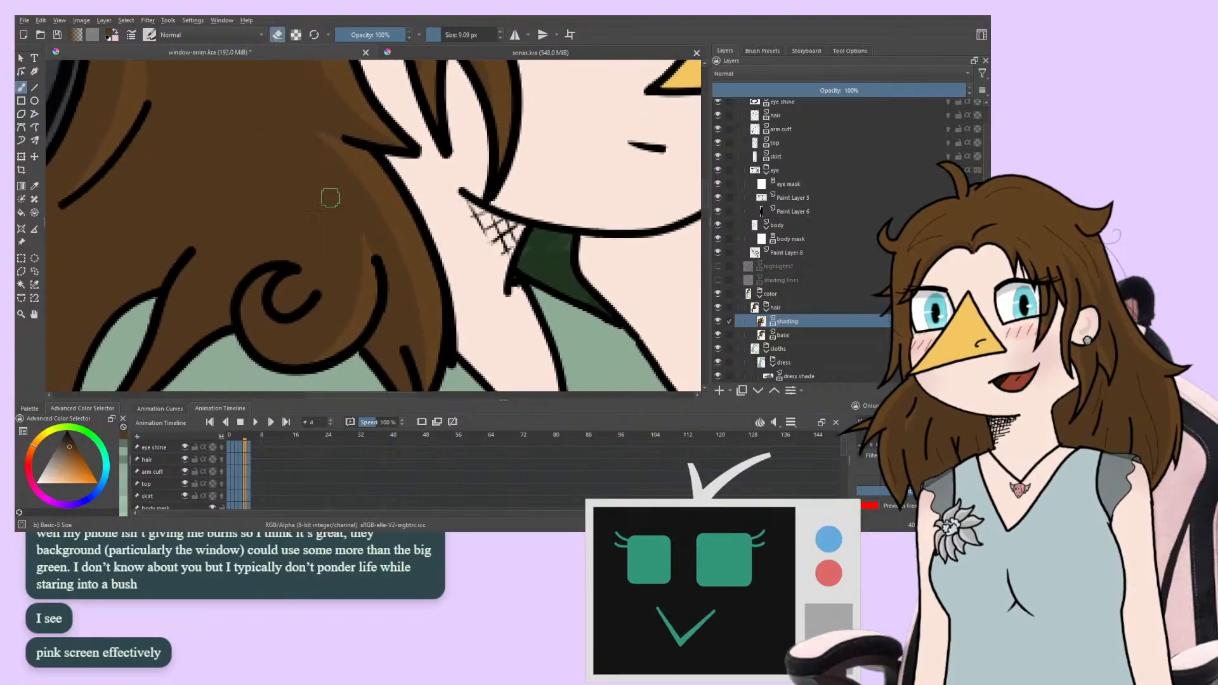
{"action": "key", "text": "e"}
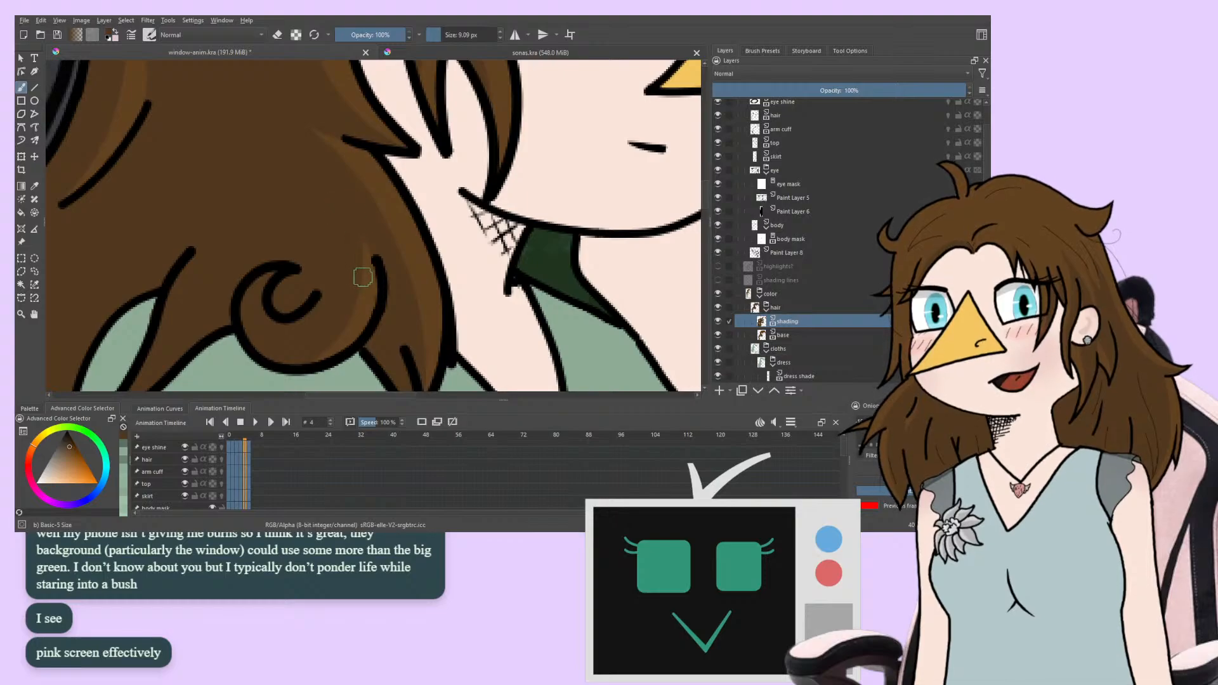
Compare the shading above the round shoulder curl across the frames and erase the stray light shading in frame 5
{"action": "key", "text": "Right"}
{"action": "key", "text": "Right"}
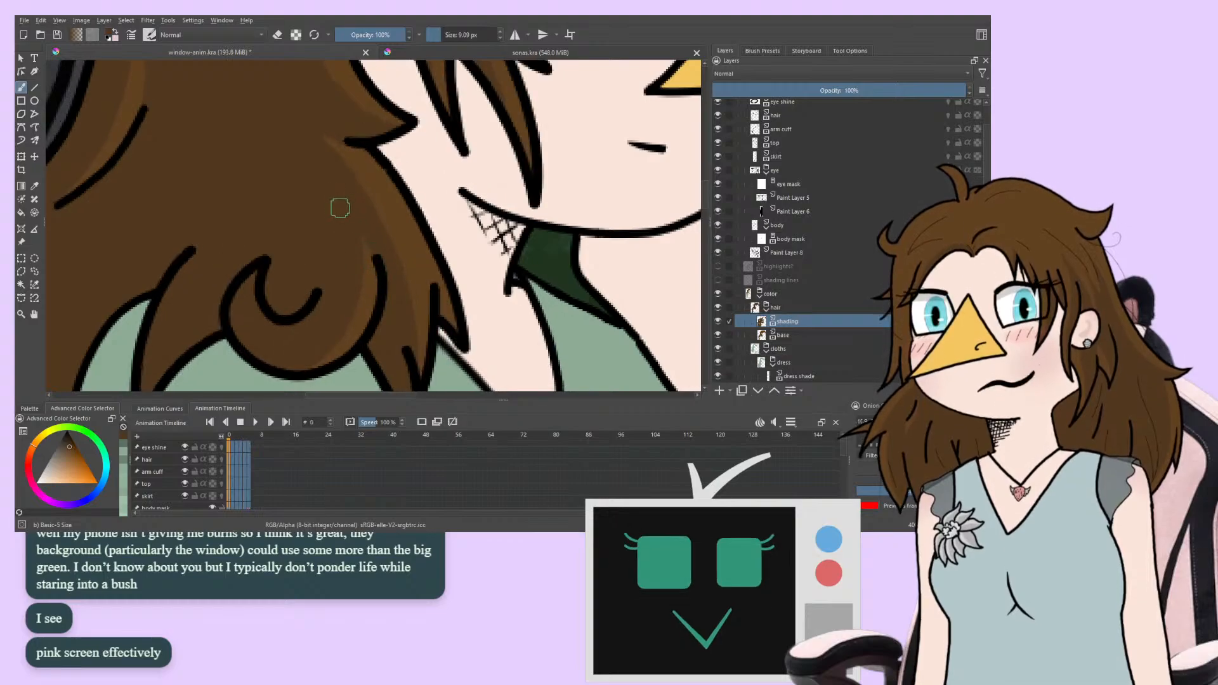
{"action": "key", "text": "Right"}
{"action": "key", "text": "Right"}
{"action": "key", "text": "Right"}
{"action": "key", "text": "Right"}
{"action": "key", "text": "Right"}
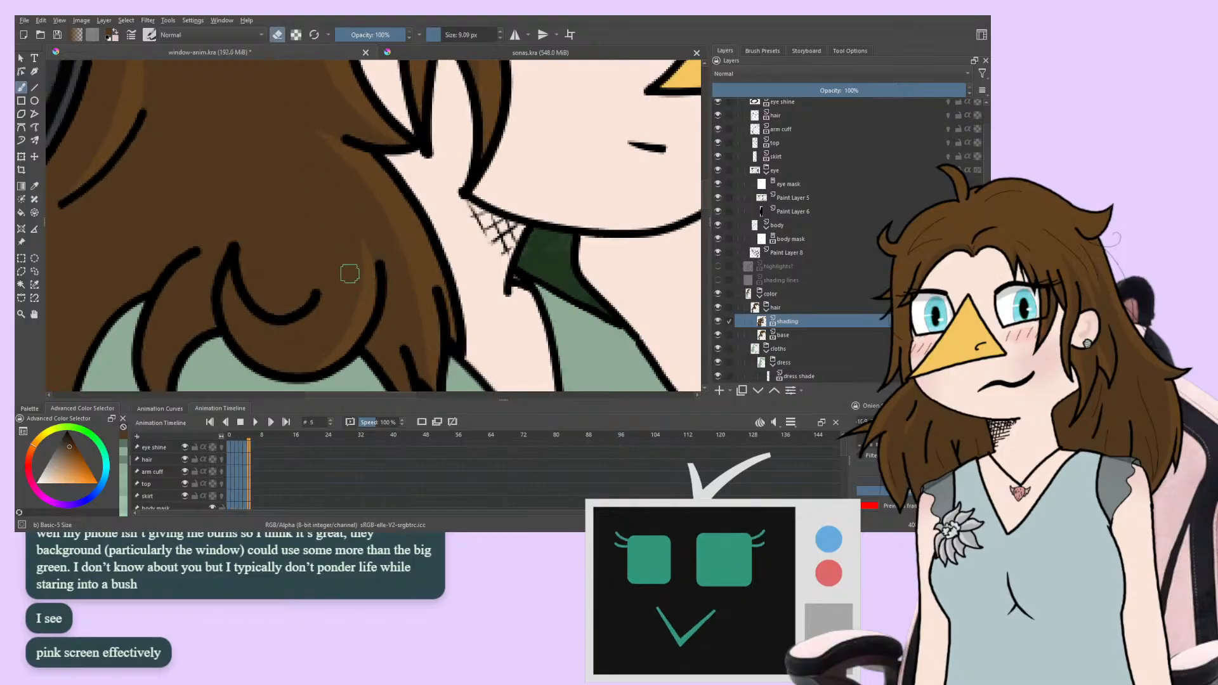
{"action": "left_click_drag", "start_coordinate": [343, 266], "coordinate": [343, 260]}
{"action": "key", "text": "Right"}
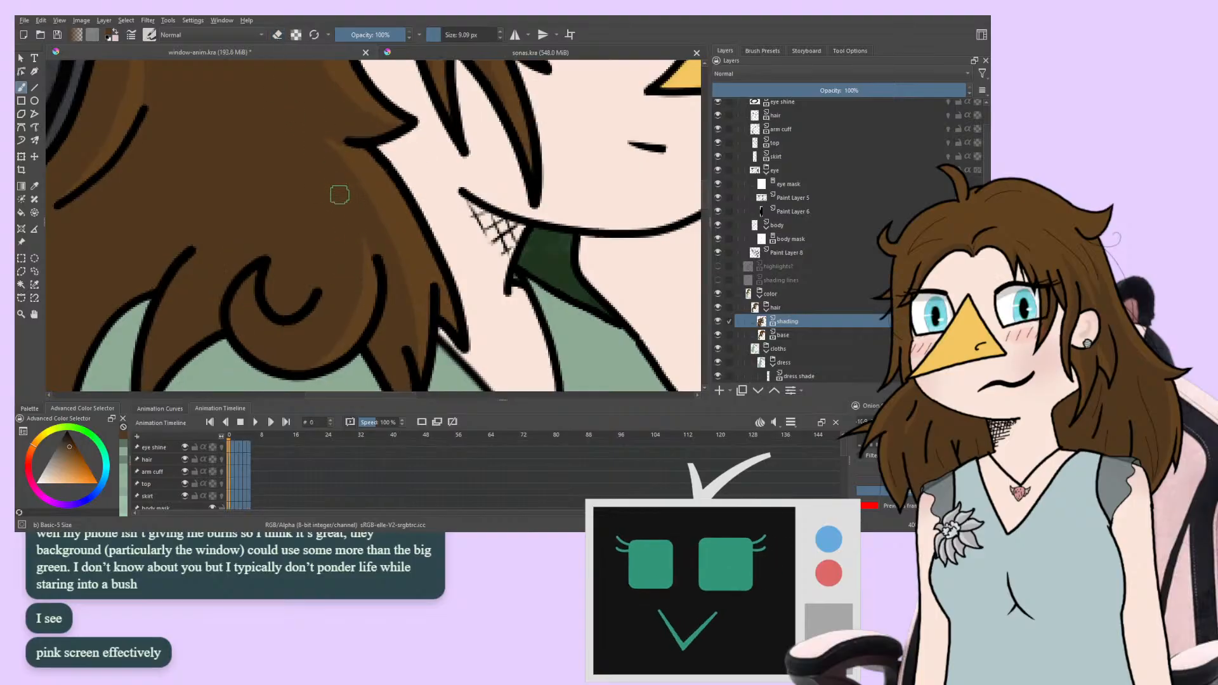
Check the shading above the shoulder curl again by cycling through all animation frames
{"action": "key", "text": "Right"}
{"action": "key", "text": "Right"}
{"action": "key", "text": "Right"}
{"action": "key", "text": "Right"}
{"action": "key", "text": "Right"}
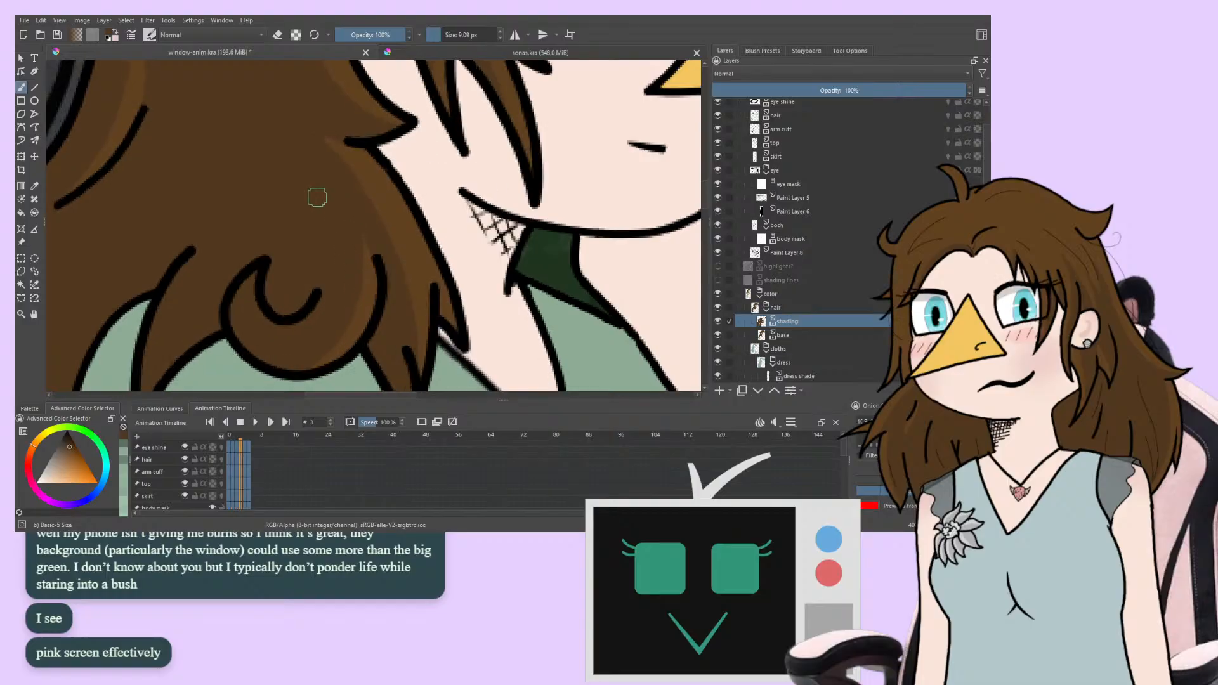
{"action": "key", "text": "Right"}
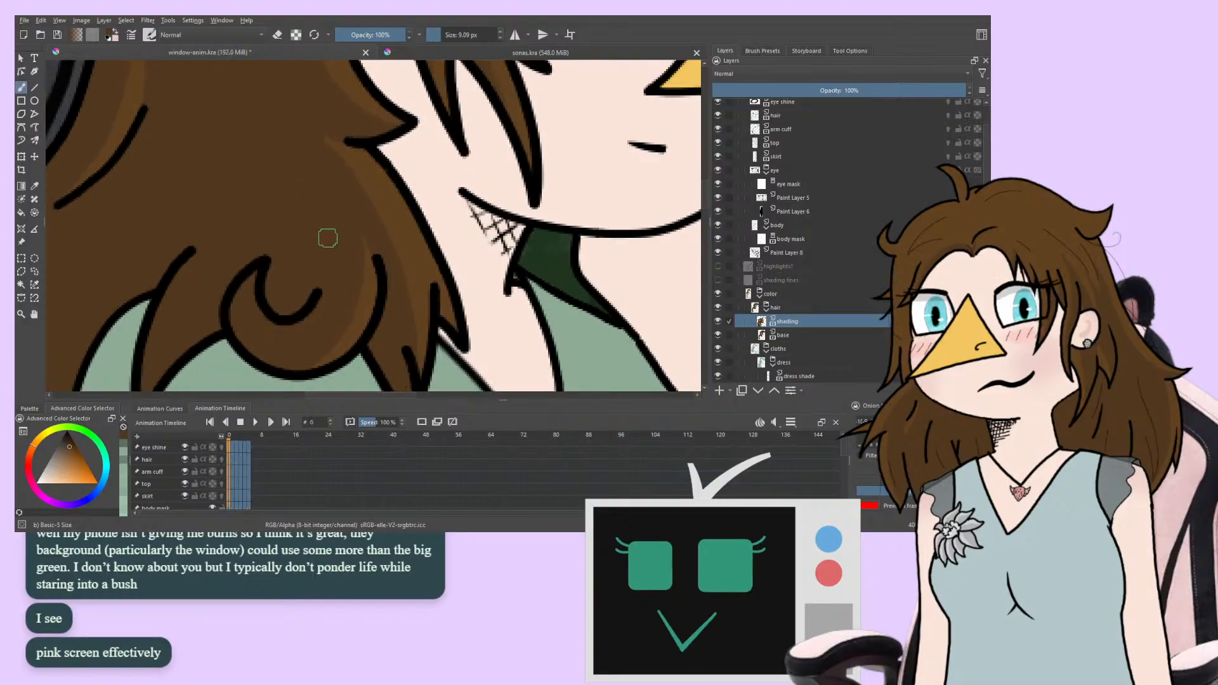
{"action": "key", "text": "Right"}
{"action": "key", "text": "Right"}
{"action": "key", "text": "Right"}
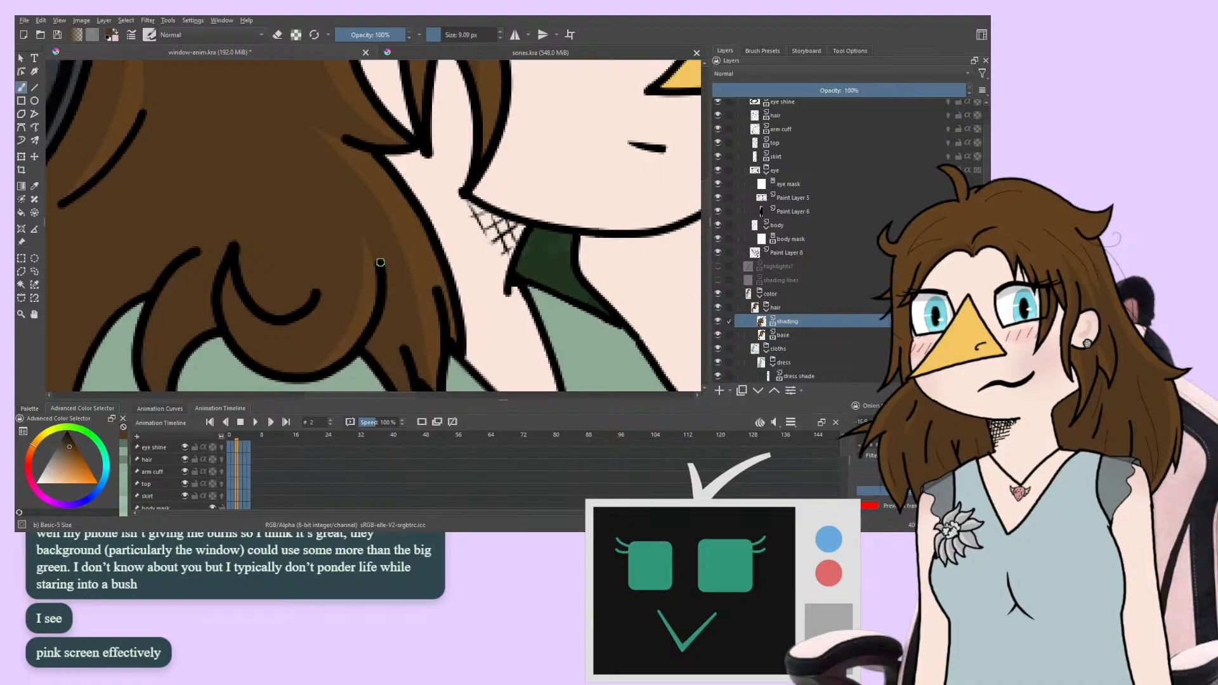
{"action": "key", "text": "Right"}
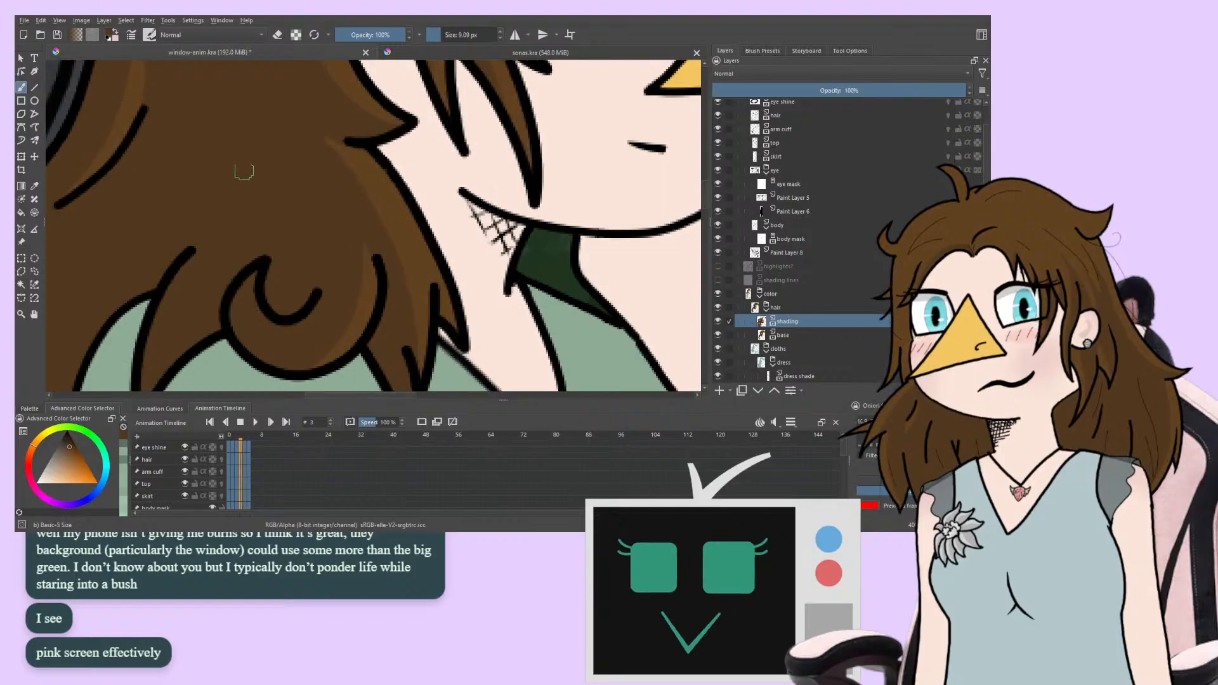
Rotate and mirror the canvas view around the hair notch below the ear in frame 3
{"action": "key", "text": "e"}
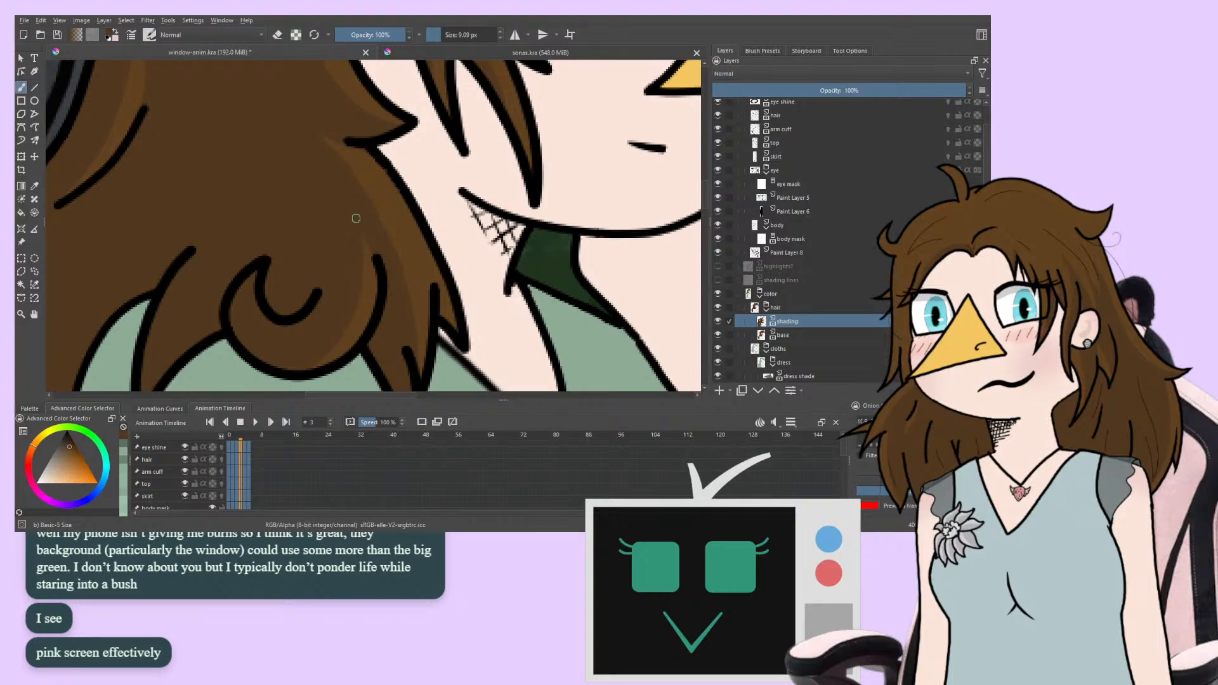
{"action": "key", "text": "space"}
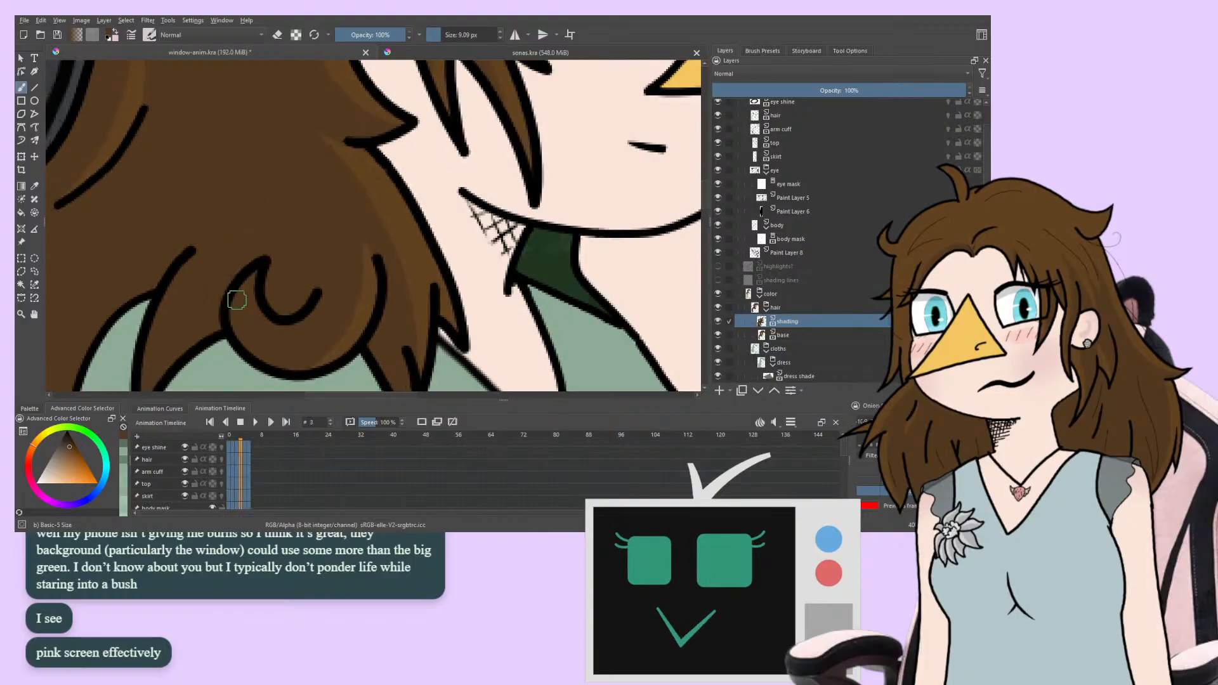
{"action": "left_click_drag", "start_coordinate": [230, 301], "coordinate": [182, 319]}
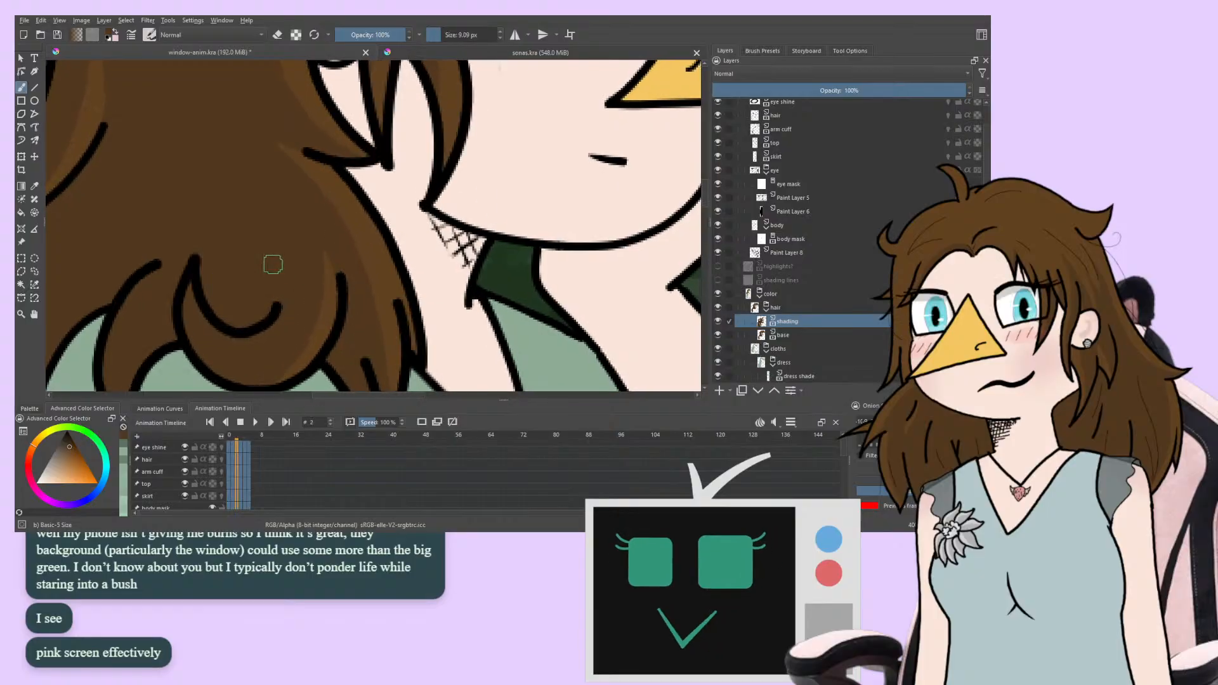
{"action": "mouse_move", "coordinate": [323, 264]}
{"action": "left_mouse_down"}
{"action": "mouse_move", "coordinate": [317, 175]}
{"action": "mouse_move", "coordinate": [324, 199]}
{"action": "left_mouse_up"}
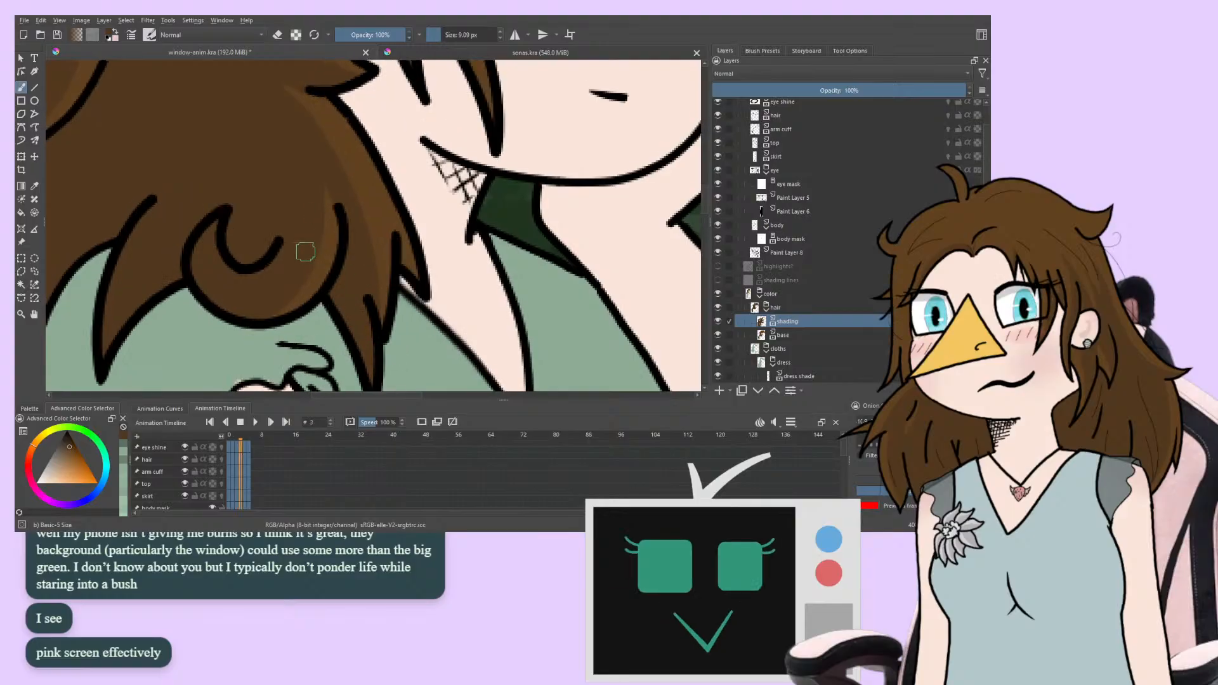
{"action": "left_click_drag", "start_coordinate": [253, 180], "coordinate": [225, 262]}
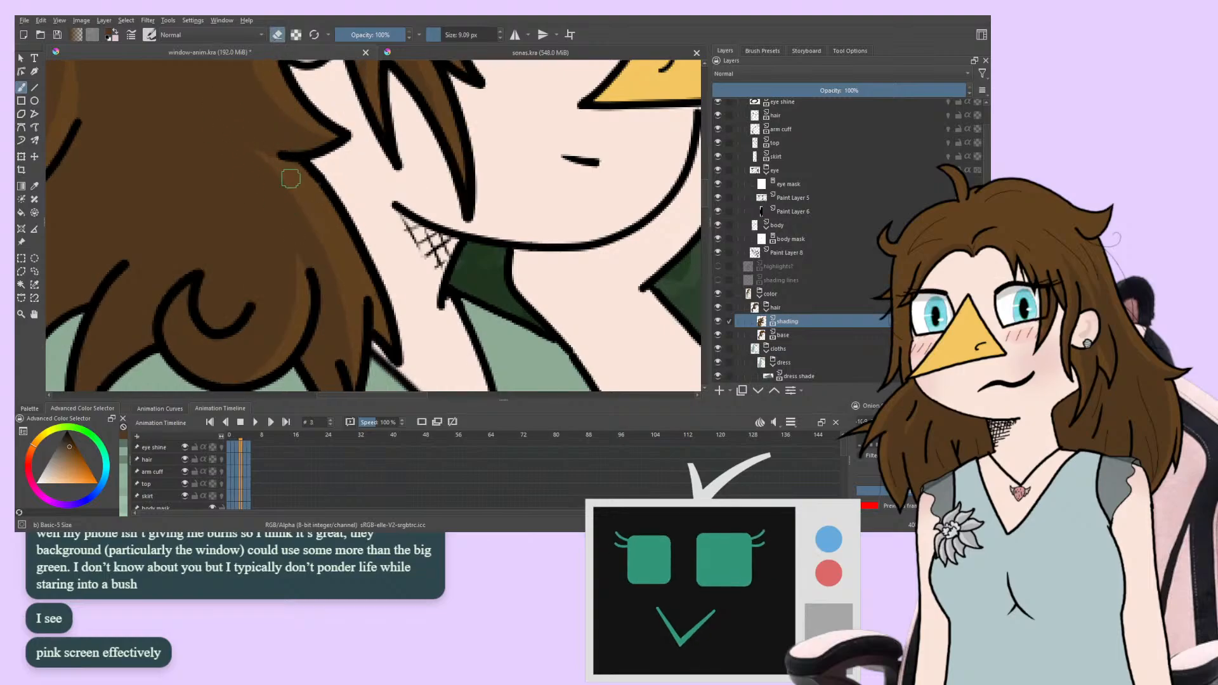
{"action": "left_click_drag", "start_coordinate": [256, 199], "coordinate": [212, 301]}
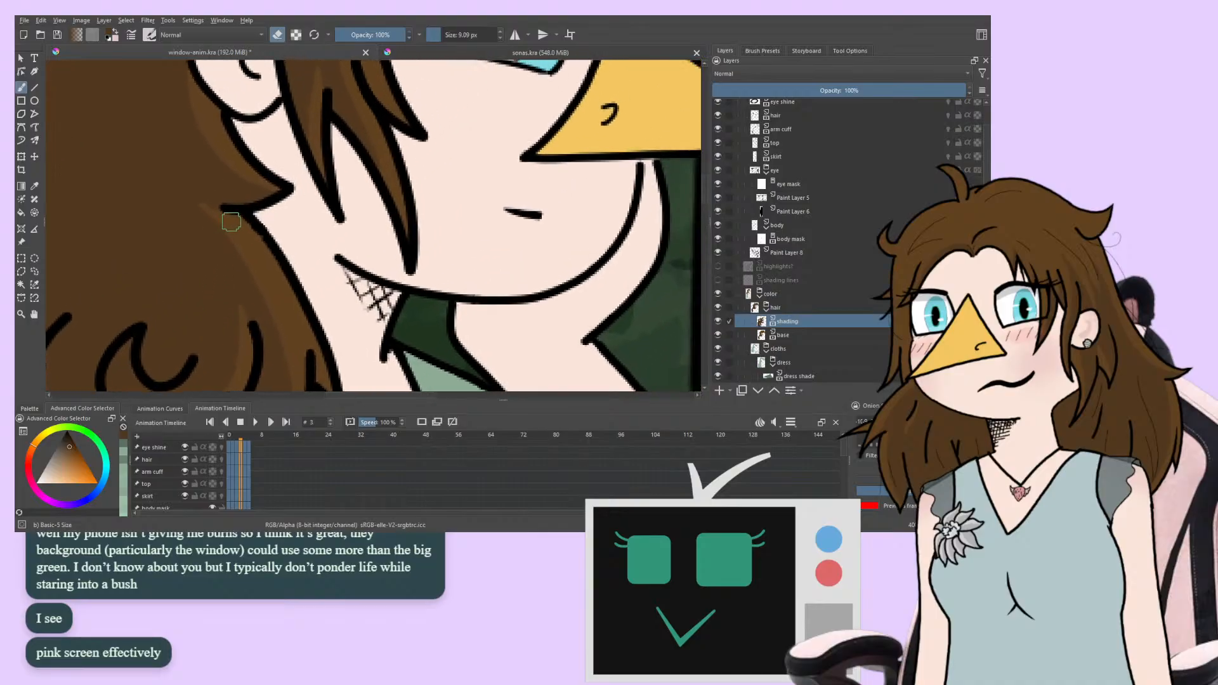
{"action": "right_click", "coordinate": [210, 210]}
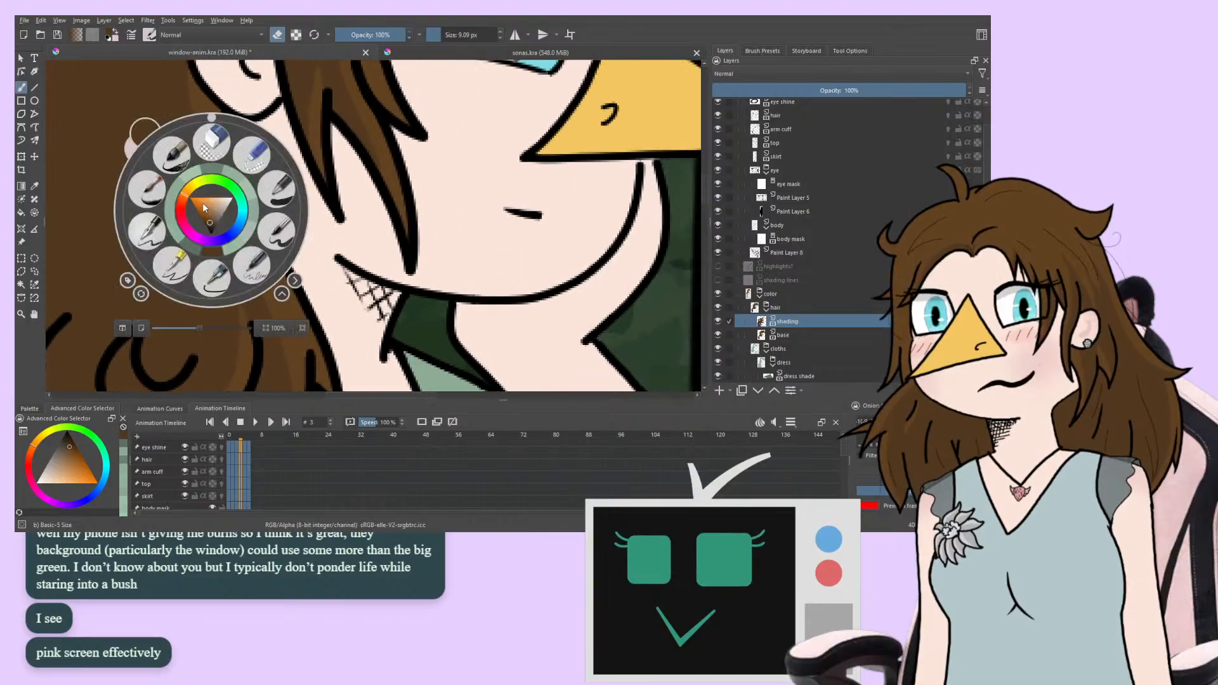
{"action": "left_click_drag", "start_coordinate": [211, 118], "coordinate": [293, 271]}
{"action": "left_click", "coordinate": [323, 164]}
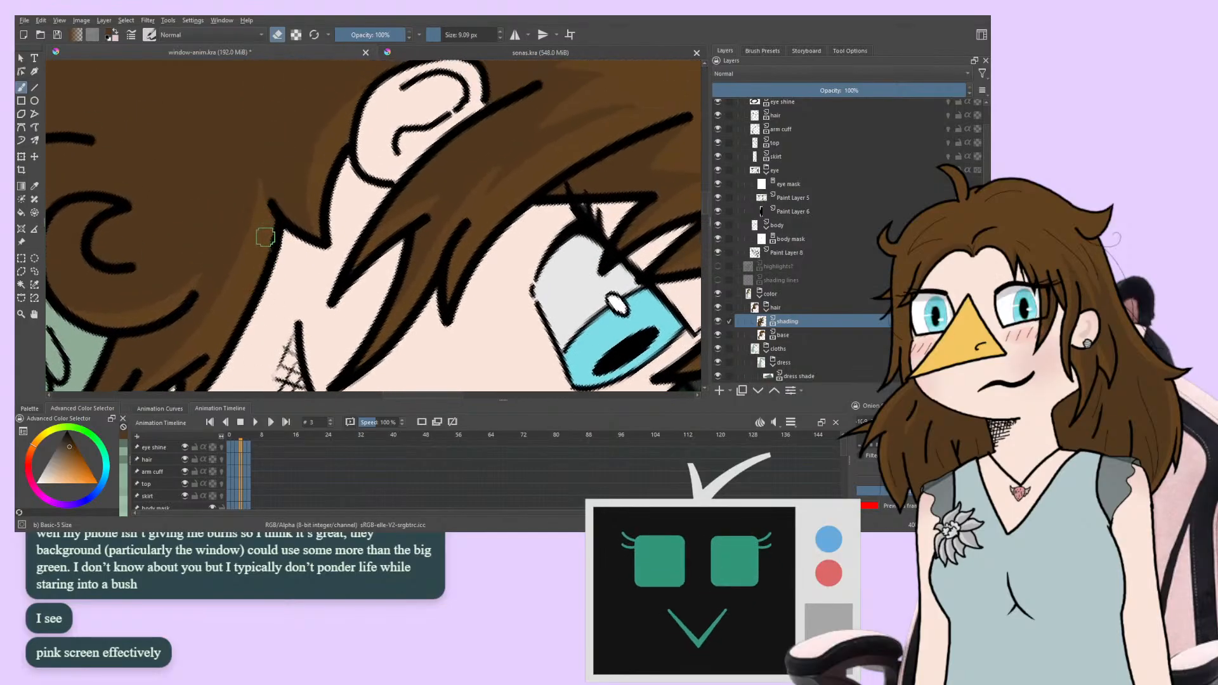
{"action": "key", "text": "m"}
{"action": "left_click_drag", "start_coordinate": [301, 258], "coordinate": [248, 291]}
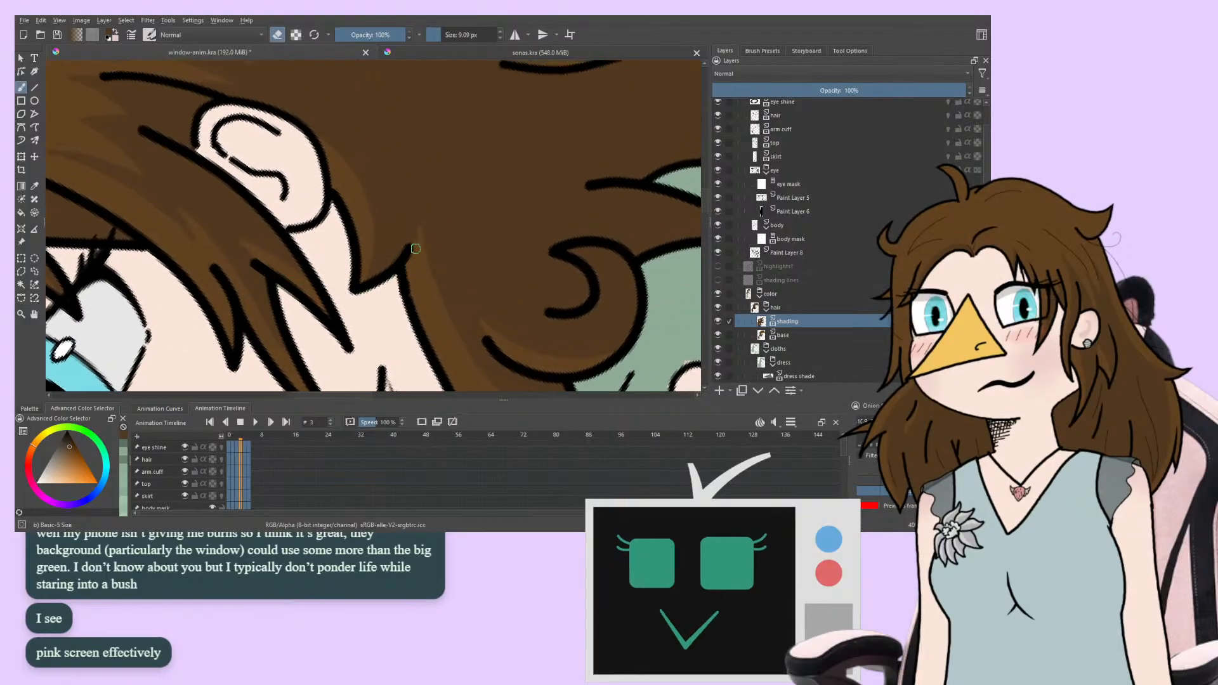
Compare the light shading at the hair notch below the ear by stepping repeatedly through all frames
{"action": "key", "text": "period"}
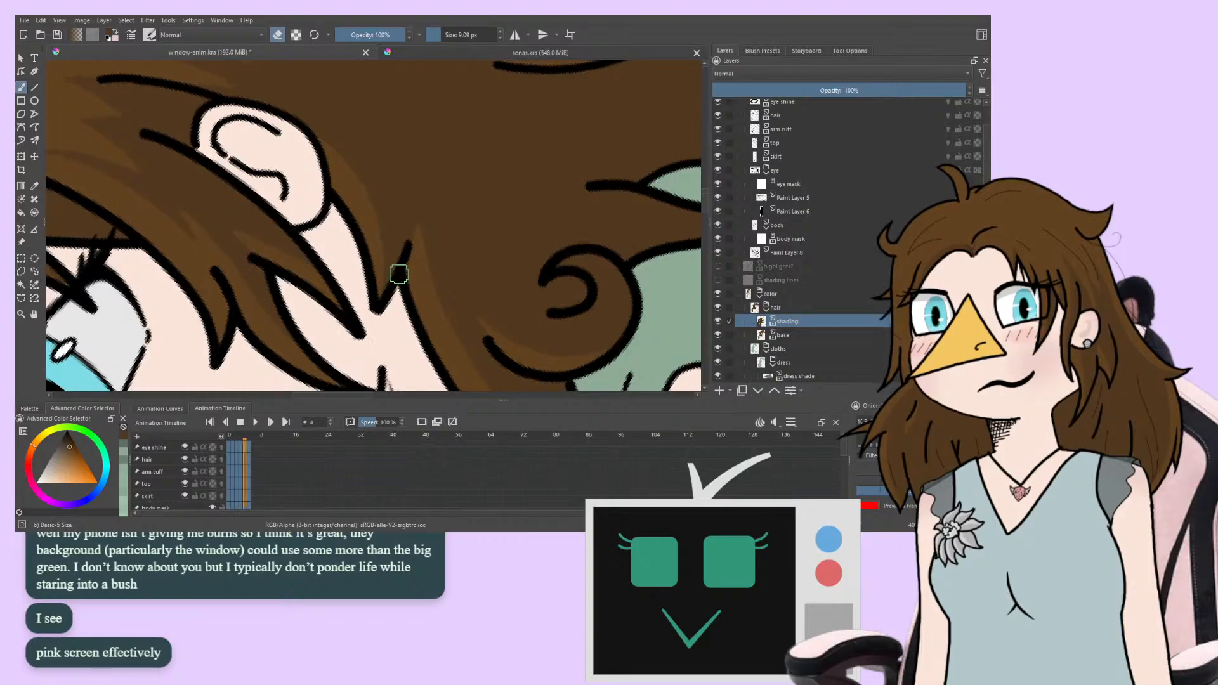
{"action": "key", "text": "period"}
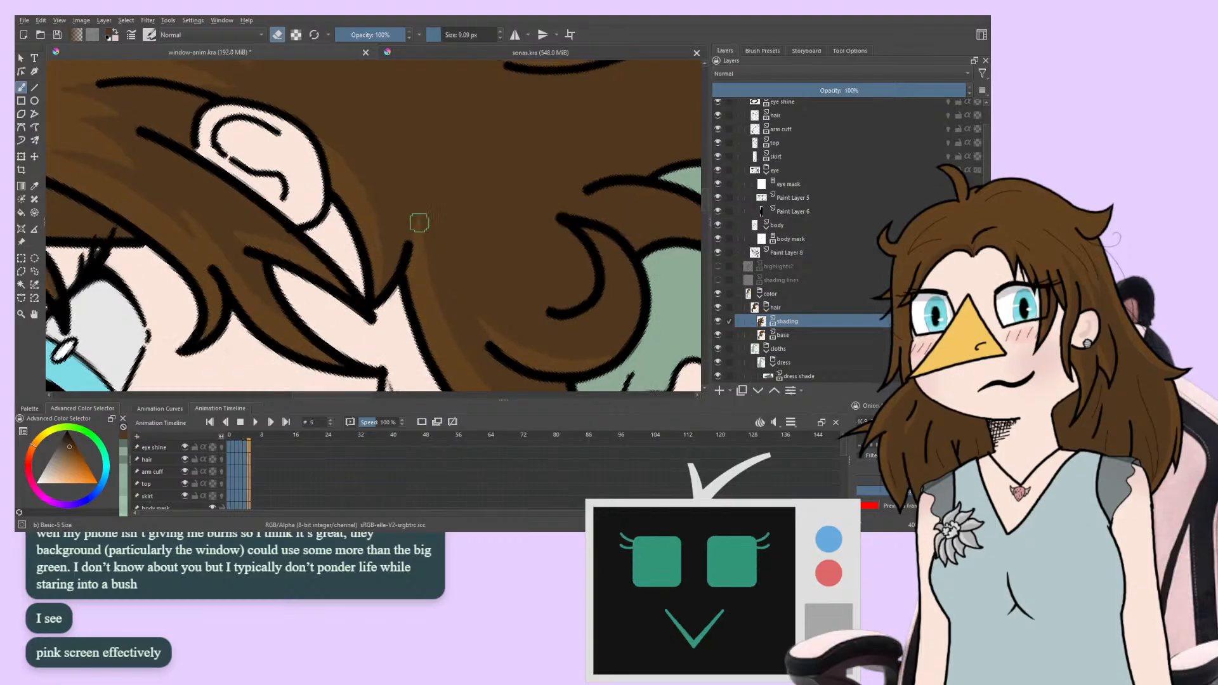
{"action": "key", "text": "period"}
{"action": "key", "text": "e"}
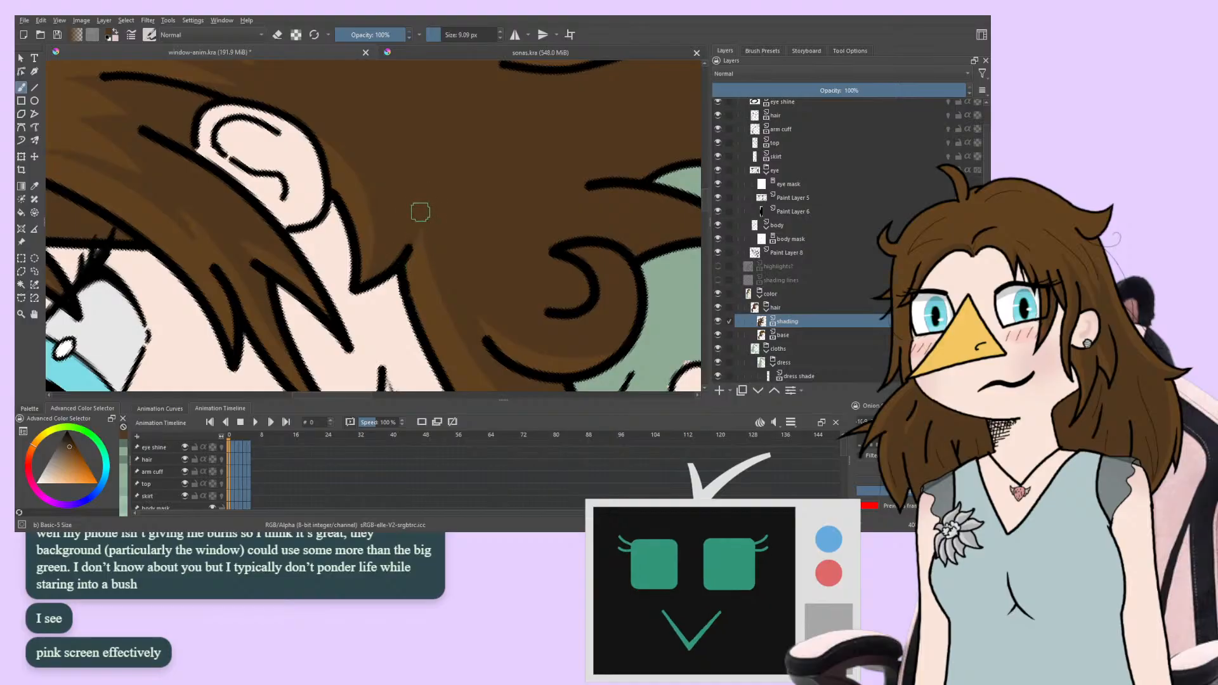
{"action": "key", "text": "period"}
{"action": "key", "text": "period"}
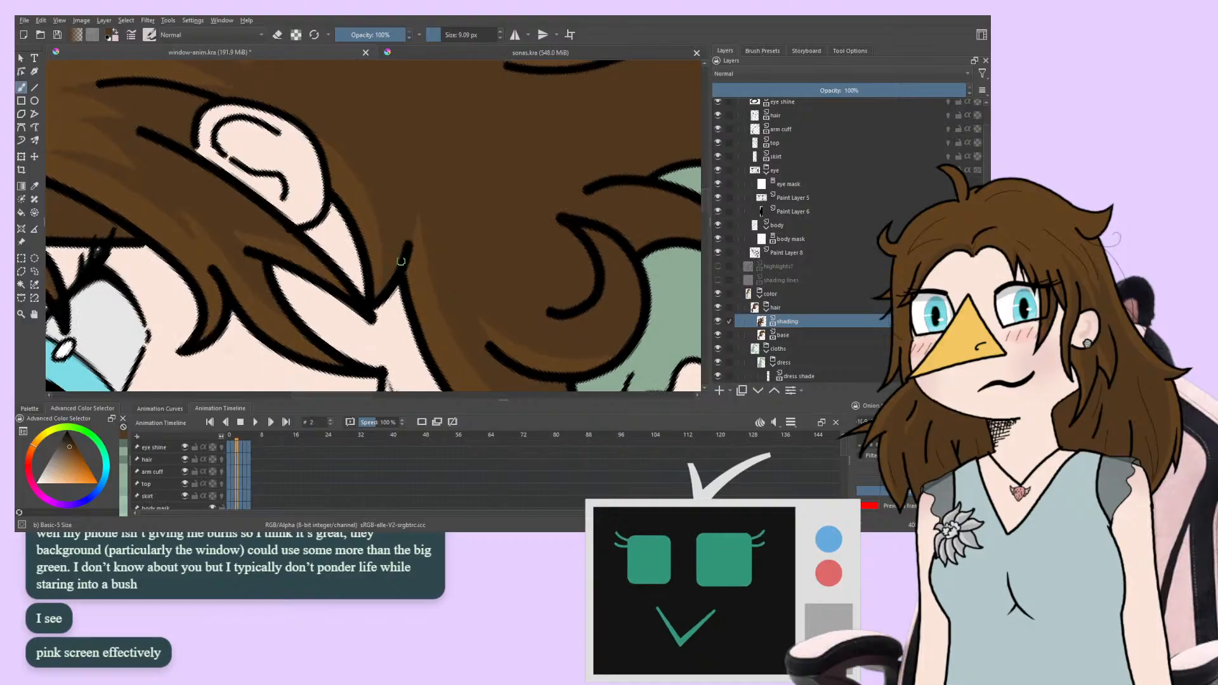
{"action": "key", "text": "period"}
{"action": "key", "text": "period"}
{"action": "key", "text": "period"}
{"action": "key", "text": "period"}
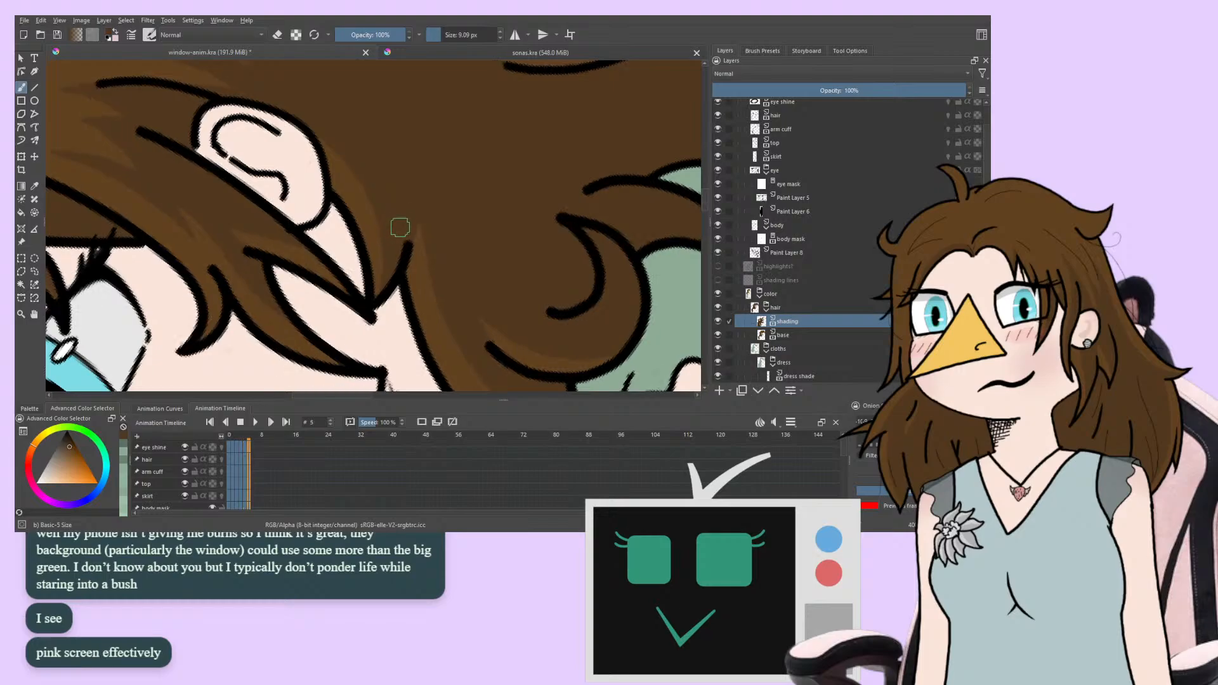
{"action": "key", "text": "period"}
{"action": "key", "text": "period"}
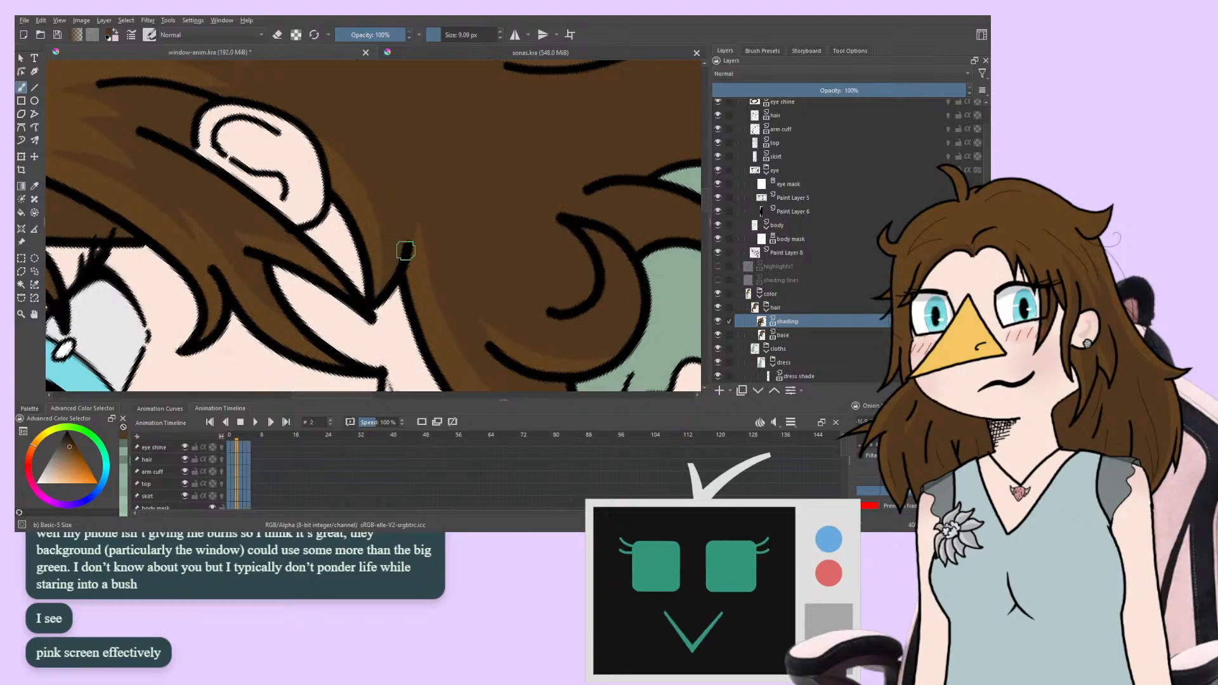
{"action": "key", "text": "period"}
{"action": "key", "text": "period"}
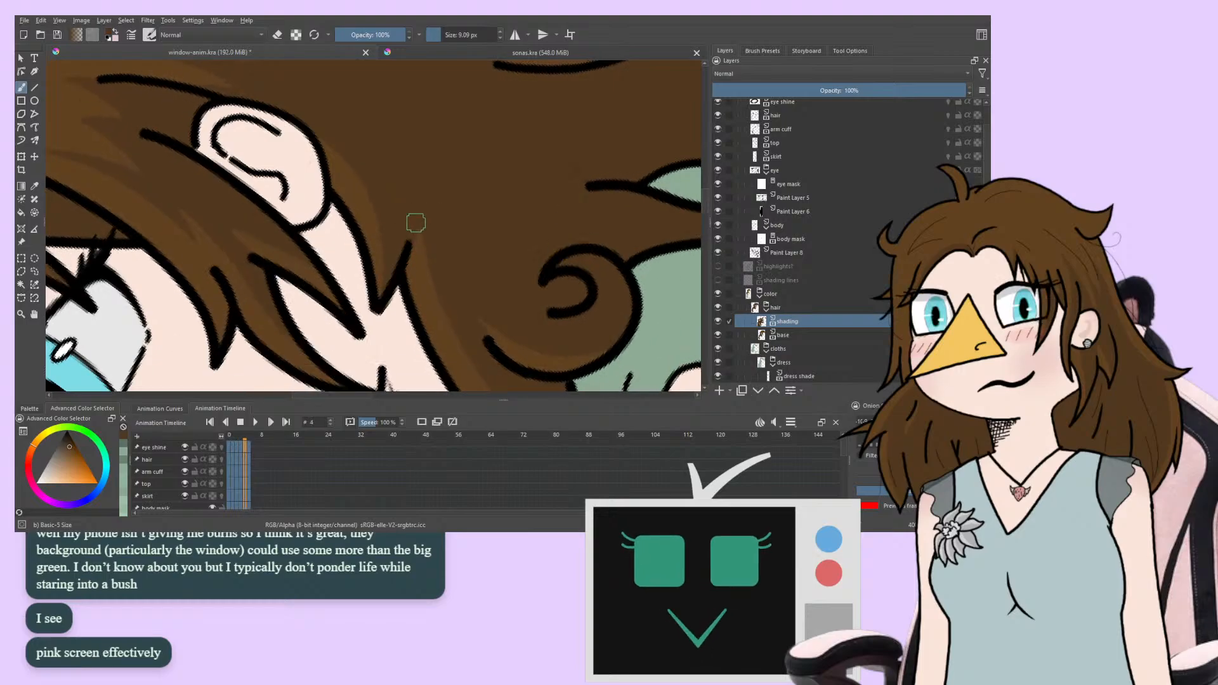
{"action": "key", "text": "period"}
{"action": "key", "text": "period"}
{"action": "key", "text": "period"}
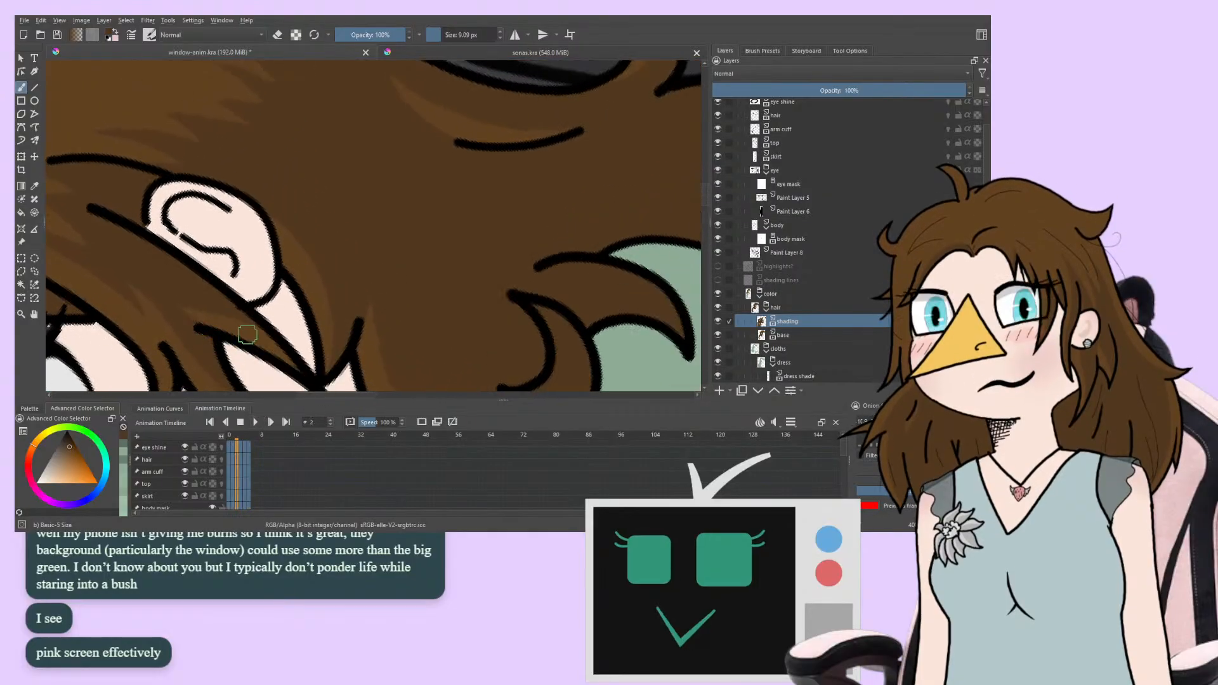
Touch up the hair shading below the ear with the eraser in frame 3
{"action": "left_click", "coordinate": [277, 36]}
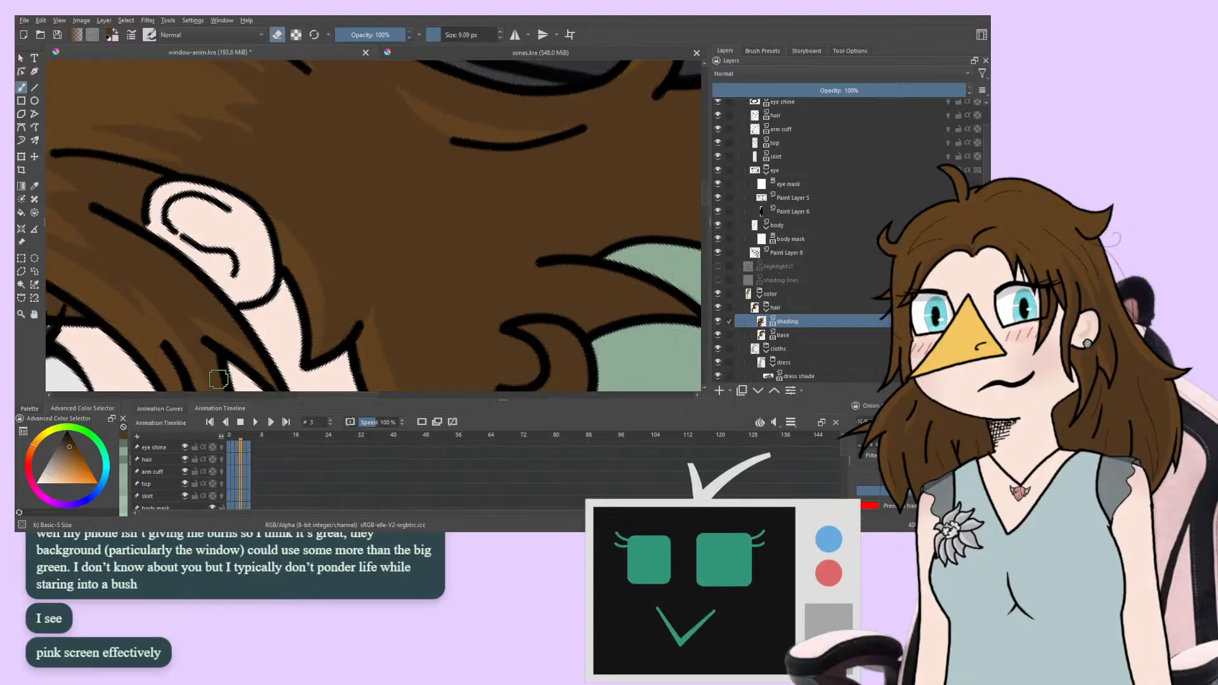
{"action": "left_click_drag", "start_coordinate": [343, 267], "coordinate": [353, 145]}
{"action": "left_click_drag", "start_coordinate": [241, 295], "coordinate": [184, 311]}
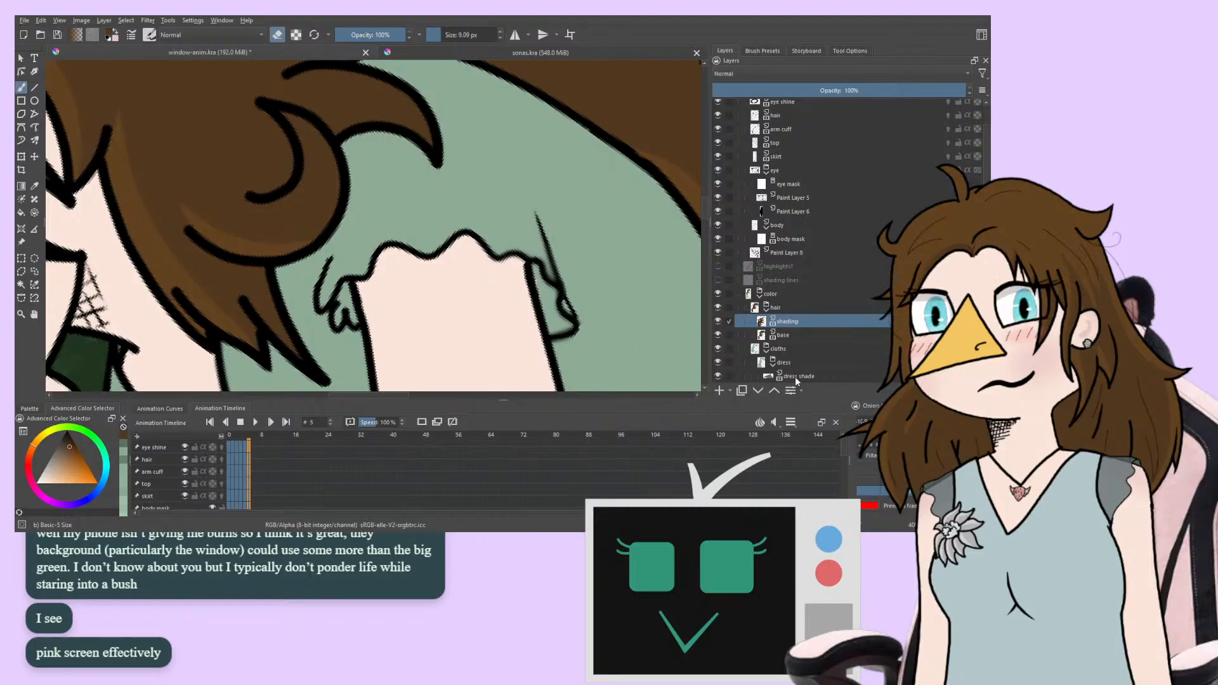
Paint the dress fill along the ruffled sleeve hem in frame 0 on the "dress" layer, using the sampled dress green
{"action": "scroll", "coordinate": [784, 359], "scroll_direction": "down", "scroll_amount": 2}
{"action": "left_click", "coordinate": [790, 310]}
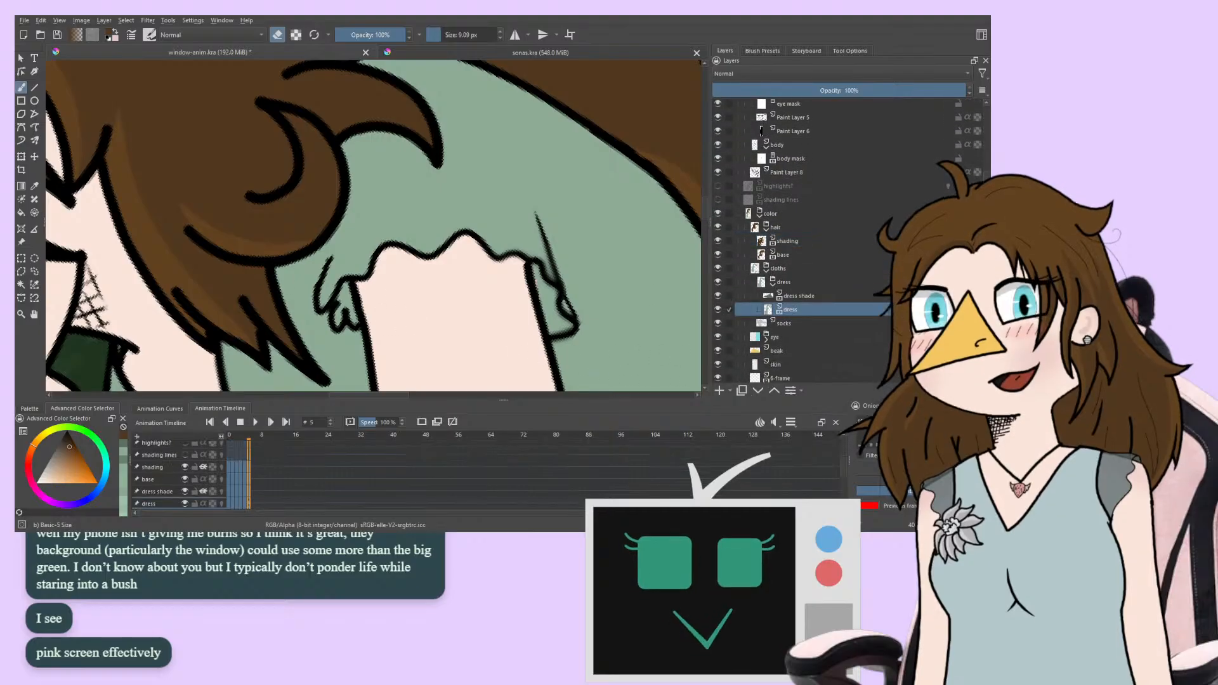
{"action": "key", "text": "e"}
{"action": "left_click", "coordinate": [399, 209], "text": "ctrl"}
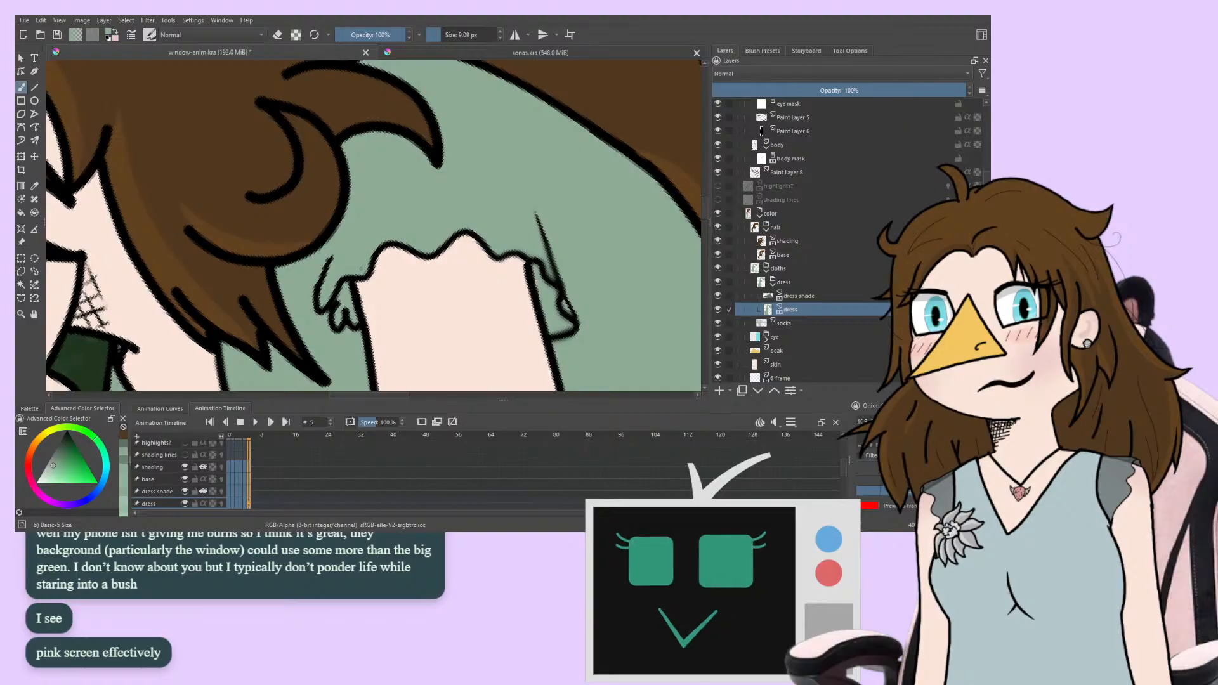
{"action": "key", "text": "period"}
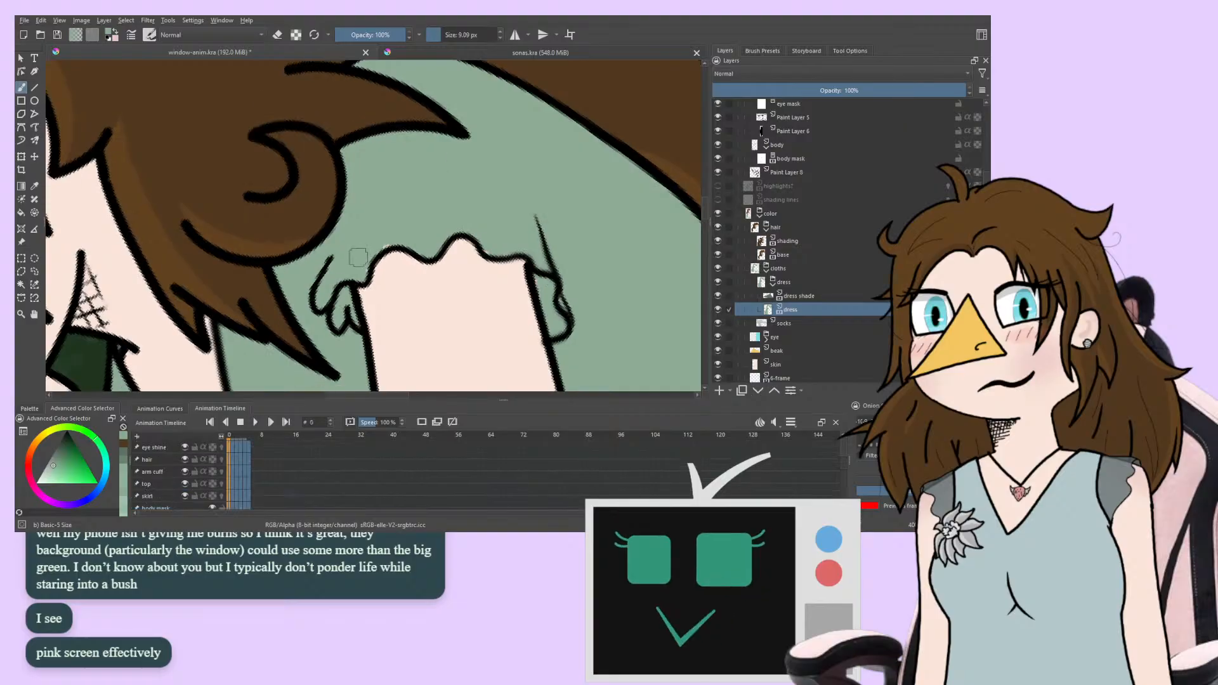
{"action": "mouse_move", "coordinate": [390, 243]}
{"action": "left_mouse_down"}
{"action": "mouse_move", "coordinate": [365, 272]}
{"action": "mouse_move", "coordinate": [383, 252]}
{"action": "left_mouse_up"}
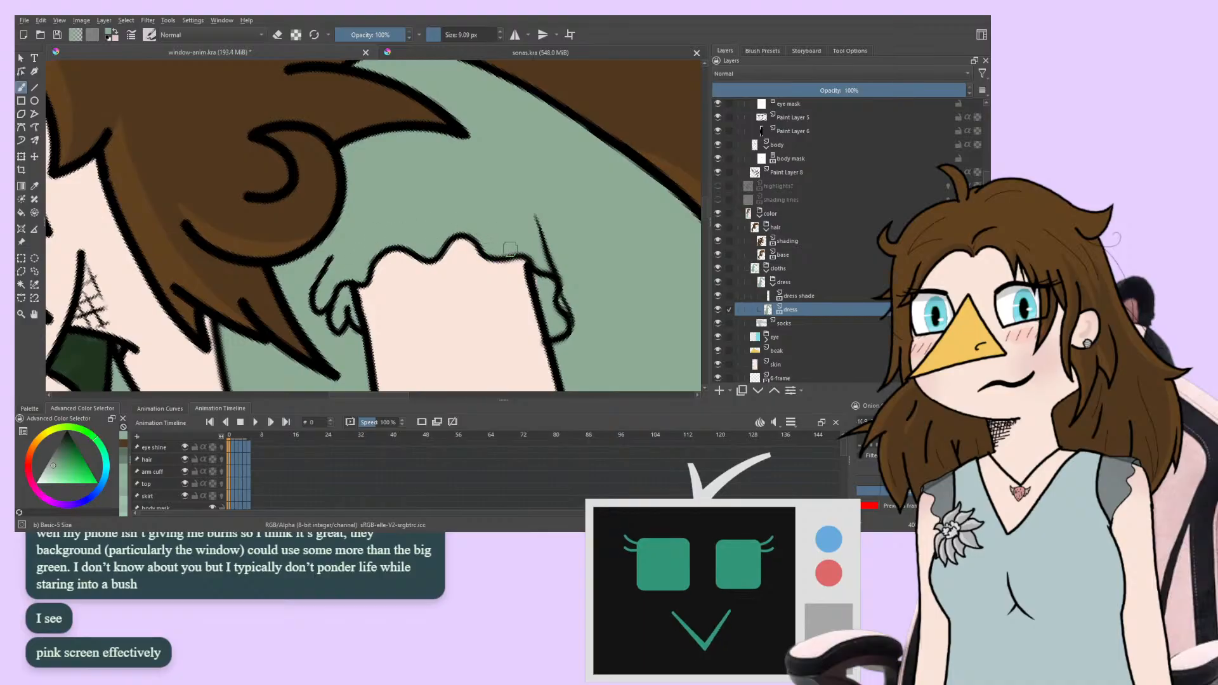
Touch up the green fill along the ruffled sleeve hem in the remaining frames and recheck the earlier ones
{"action": "key", "text": "period"}
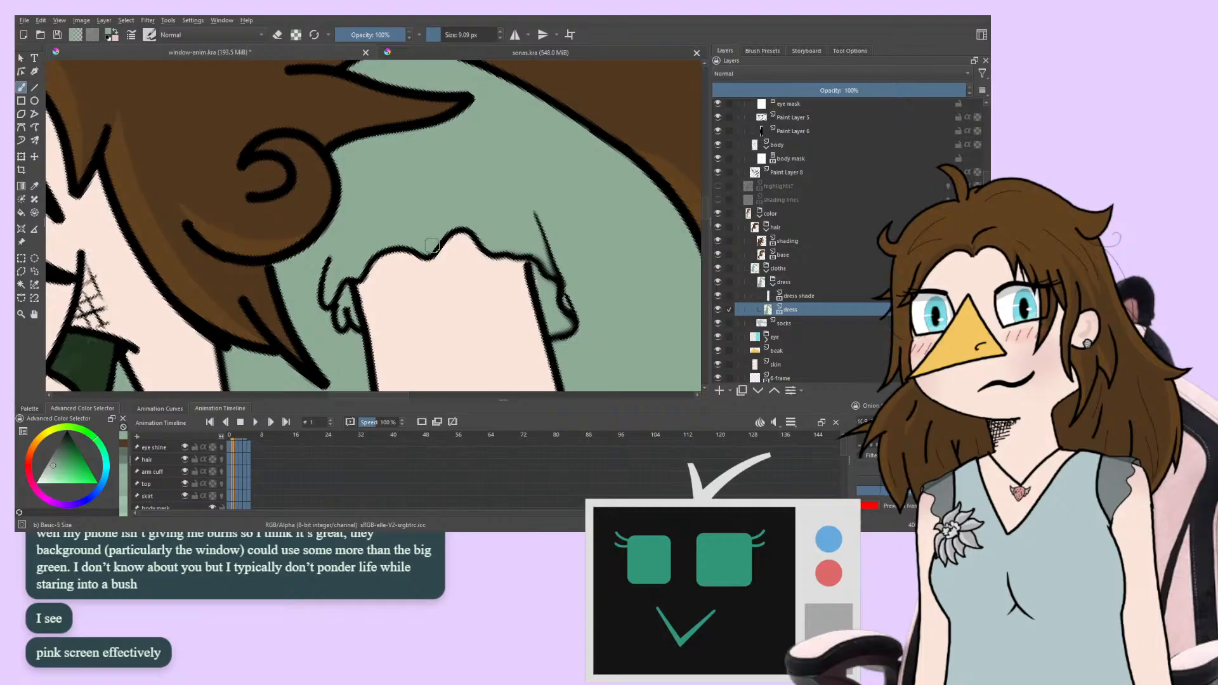
{"action": "key", "text": "."}
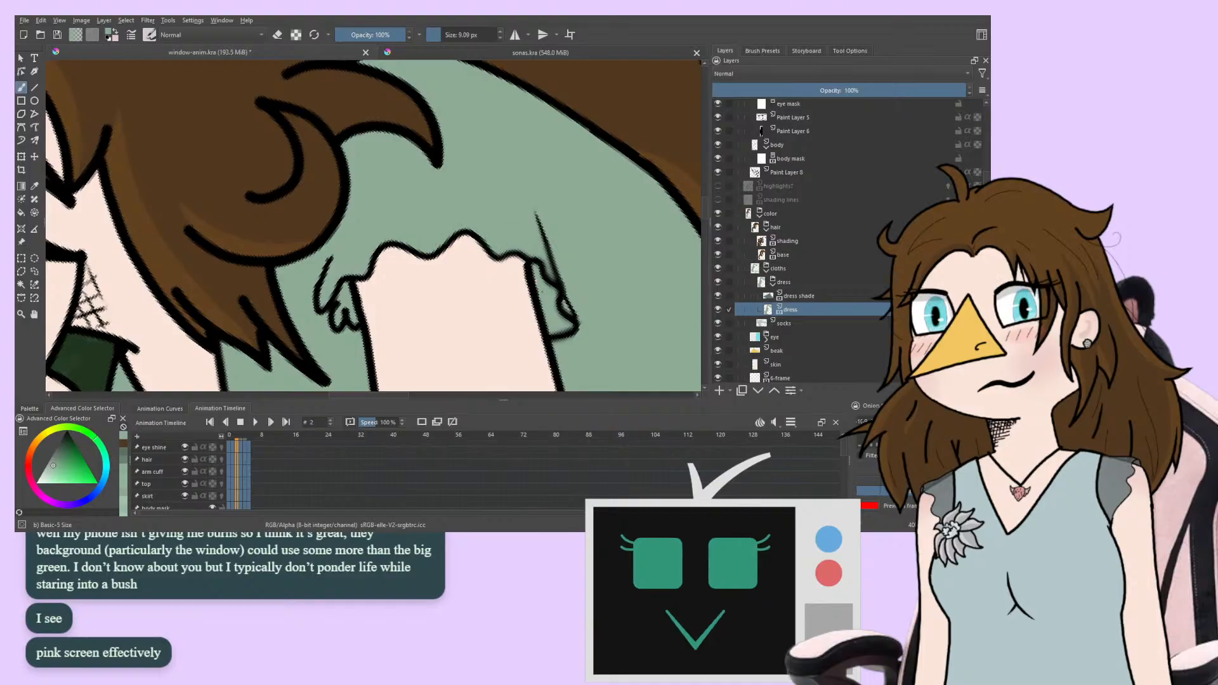
{"action": "key", "text": "."}
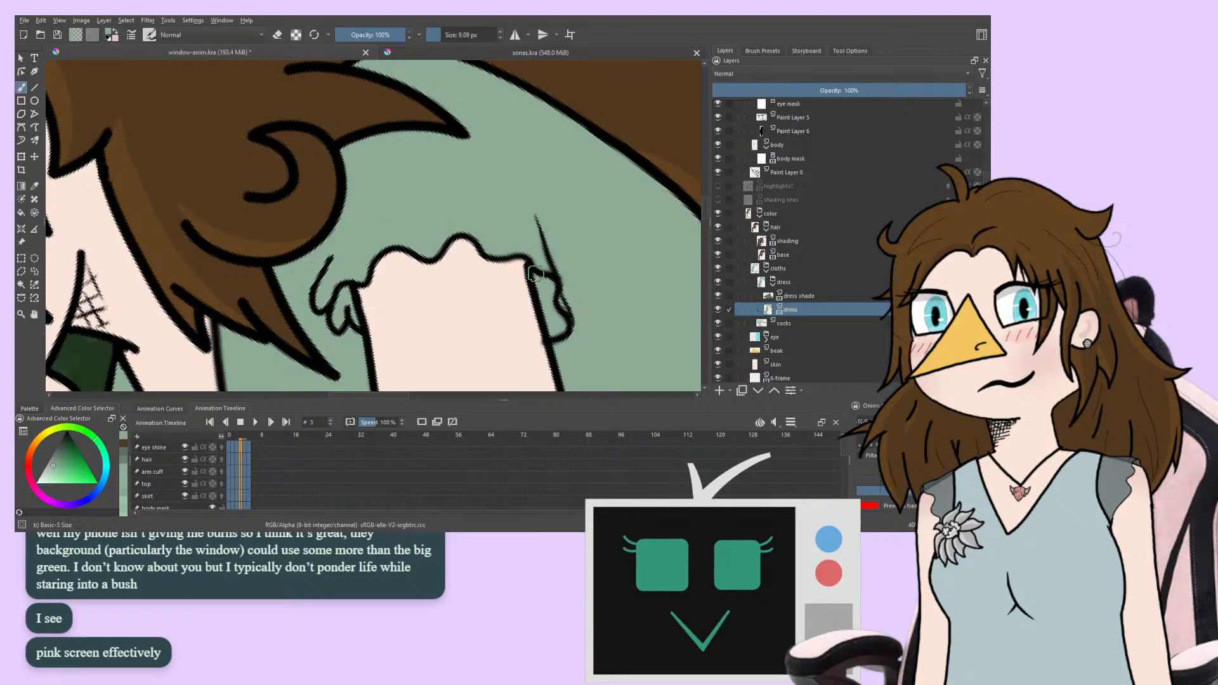
{"action": "key", "text": "period"}
{"action": "key", "text": "period"}
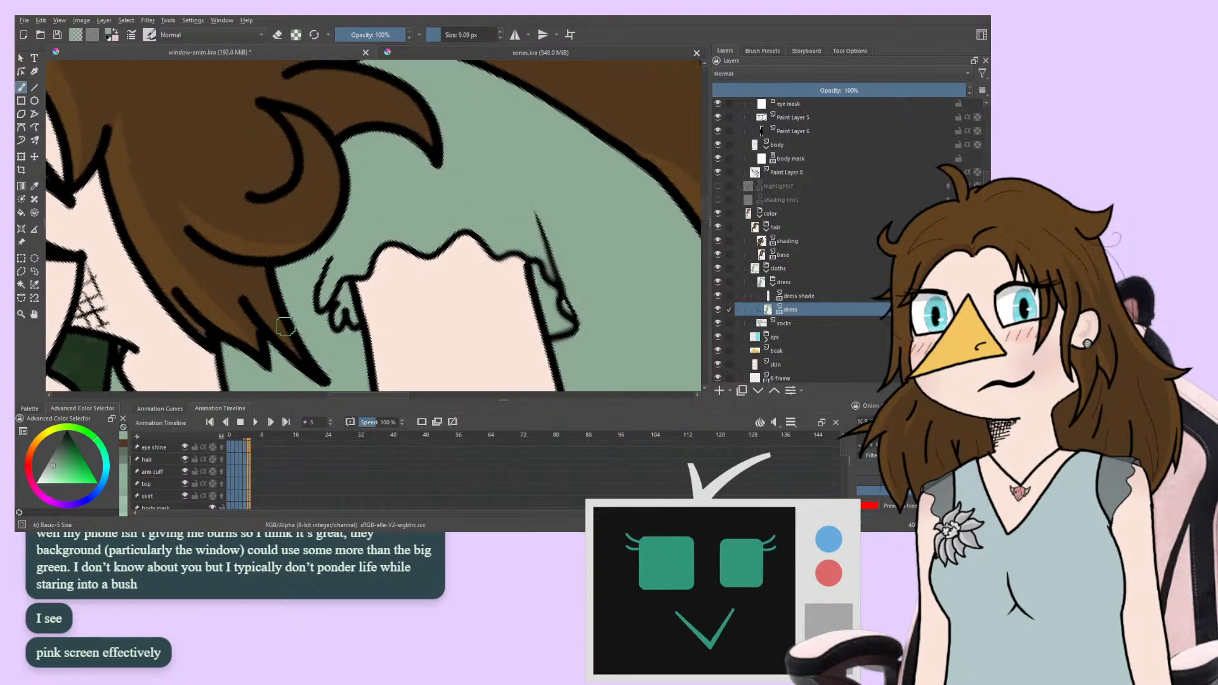
{"action": "key", "text": "comma"}
{"action": "key", "text": "comma"}
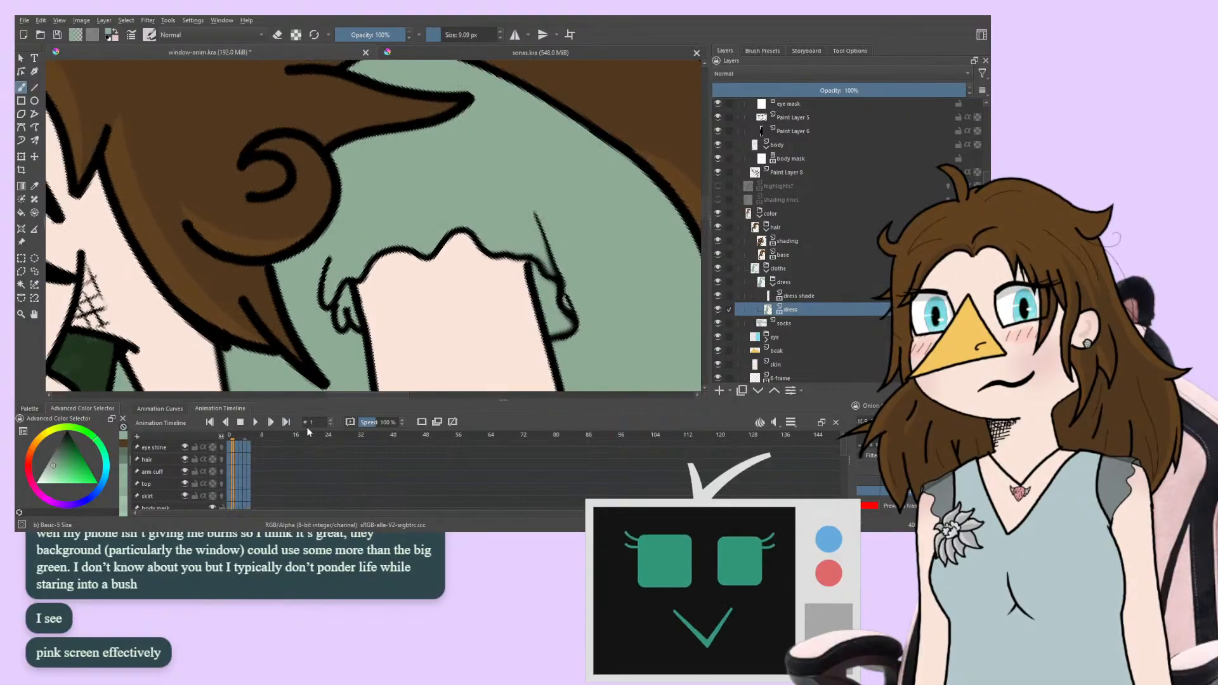
Check the green dress fill around the ruffled sleeve hem by stepping repeatedly through all animation frames
{"action": "key", "text": "Right"}
{"action": "key", "text": "Right"}
{"action": "key", "text": "Right"}
{"action": "key", "text": "Right"}
{"action": "left_click_drag", "start_coordinate": [338, 304], "coordinate": [238, 293]}
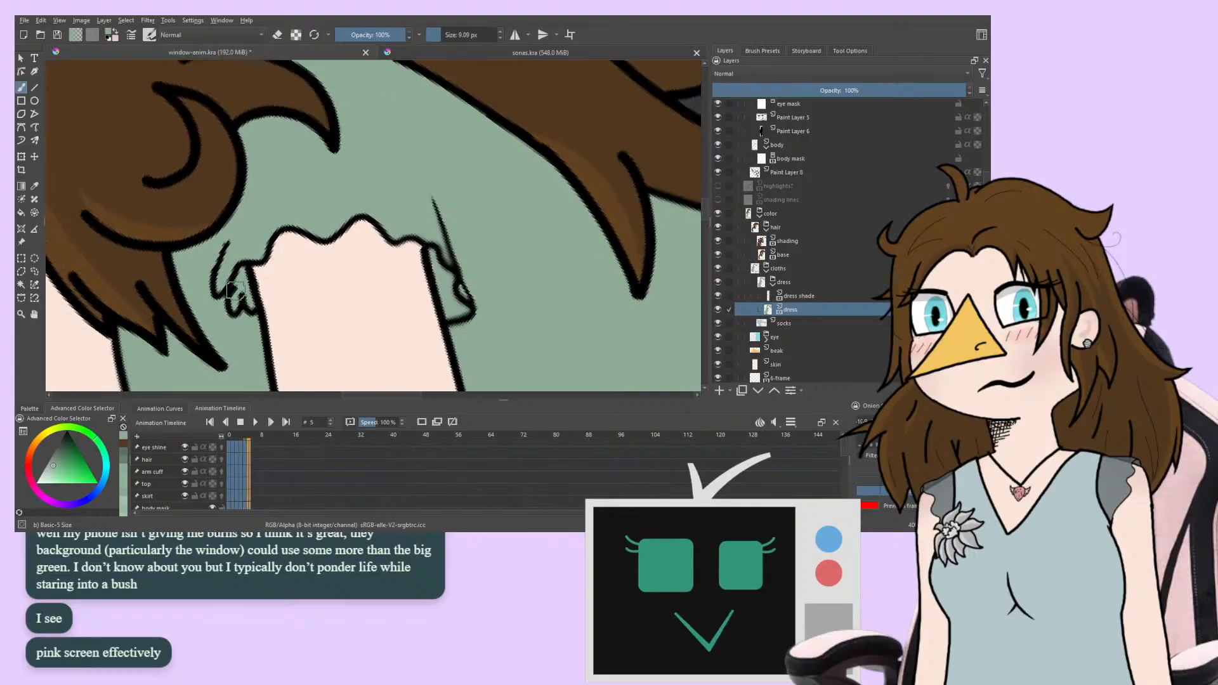
{"action": "key", "text": "Right"}
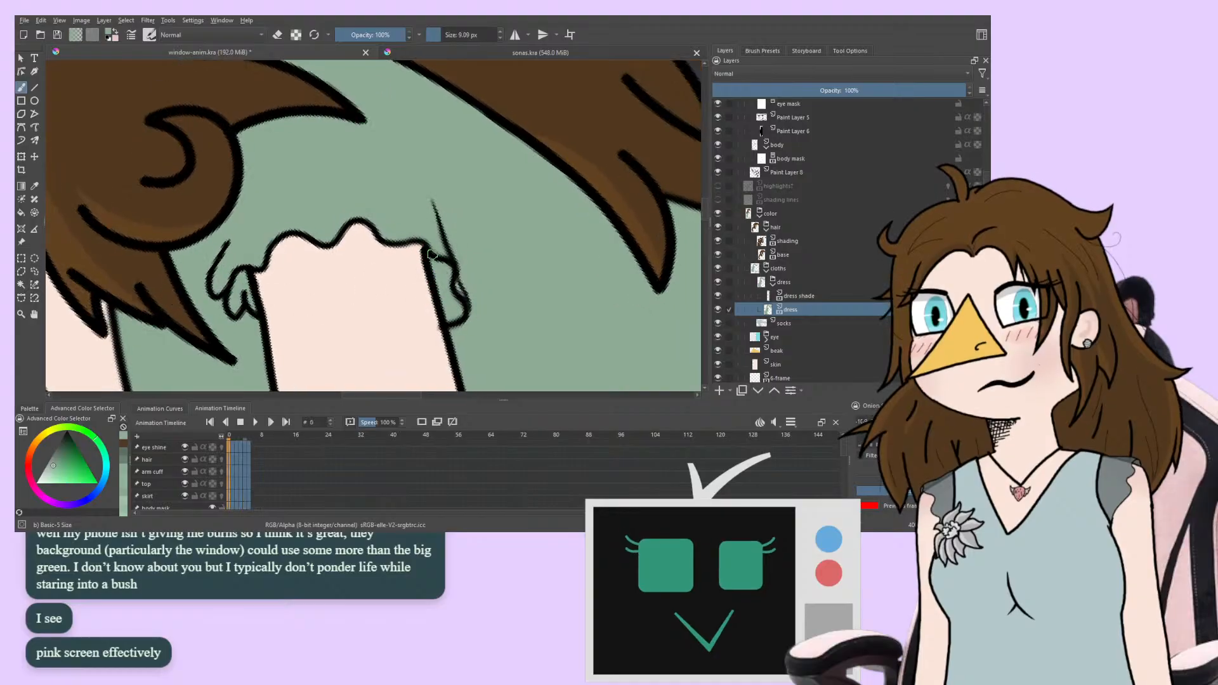
{"action": "key", "text": "Right"}
{"action": "key", "text": "Right"}
{"action": "key", "text": "Right"}
{"action": "key", "text": "Right"}
{"action": "key", "text": "Right"}
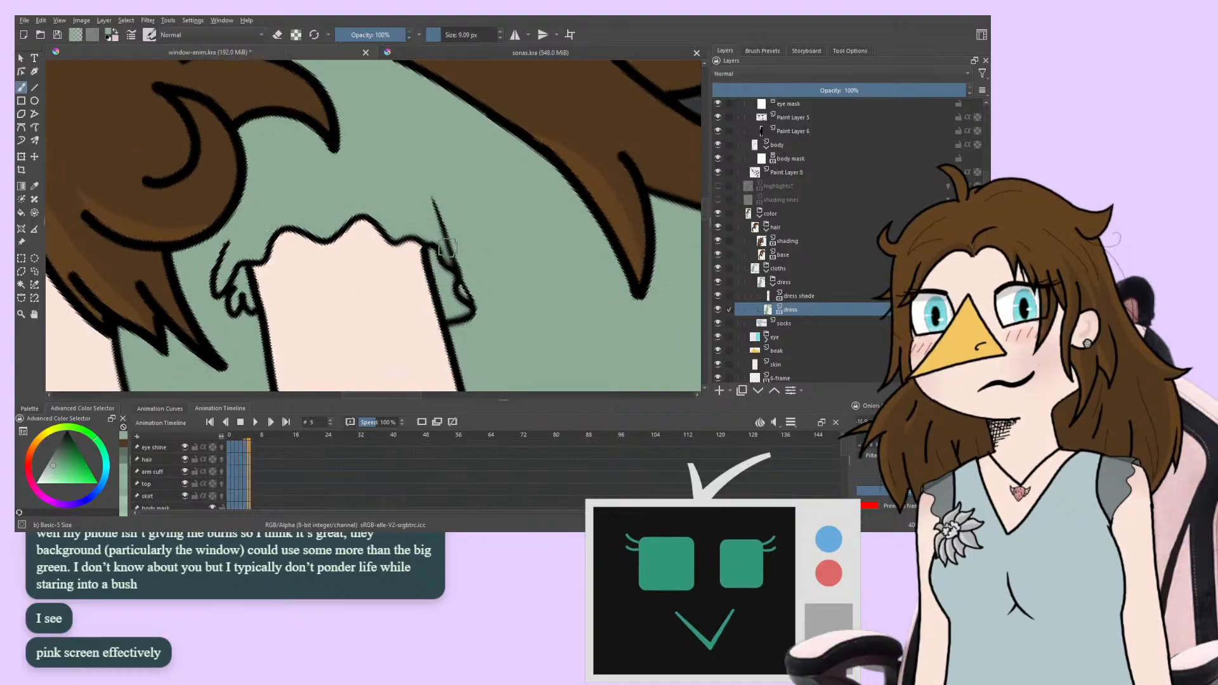
{"action": "key", "text": "Right"}
{"action": "key", "text": "Right"}
{"action": "key", "text": "Right"}
{"action": "key", "text": "Right"}
{"action": "key", "text": "Right"}
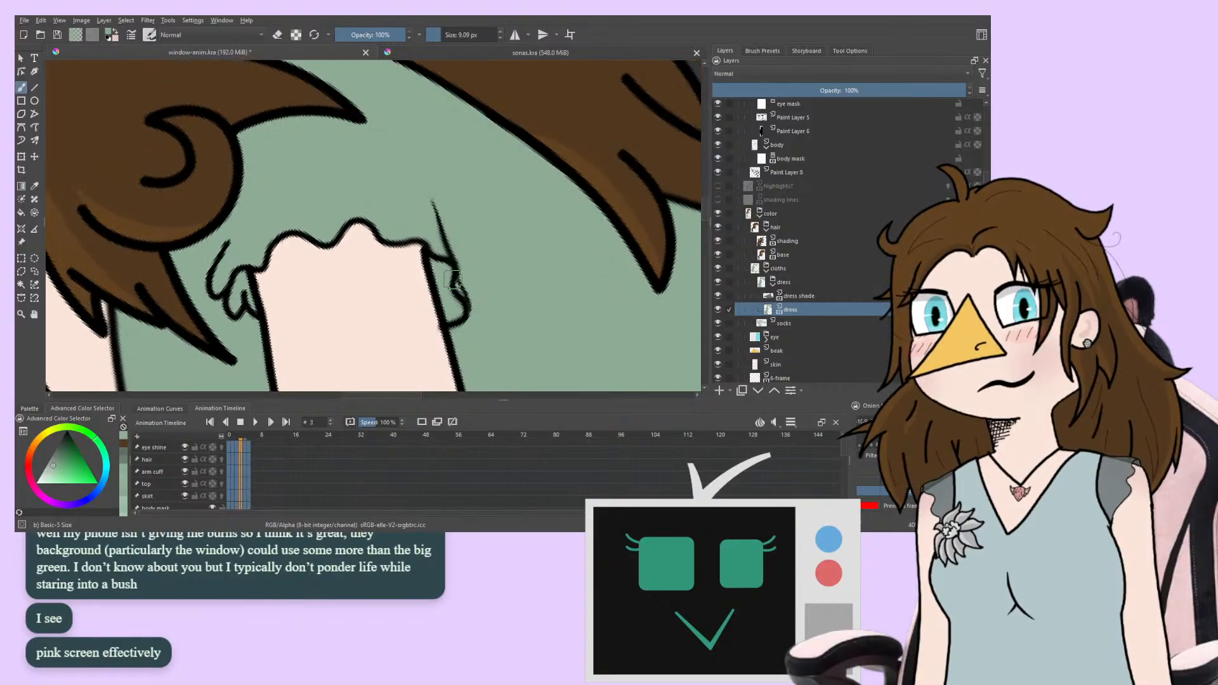
{"action": "key", "text": "Right"}
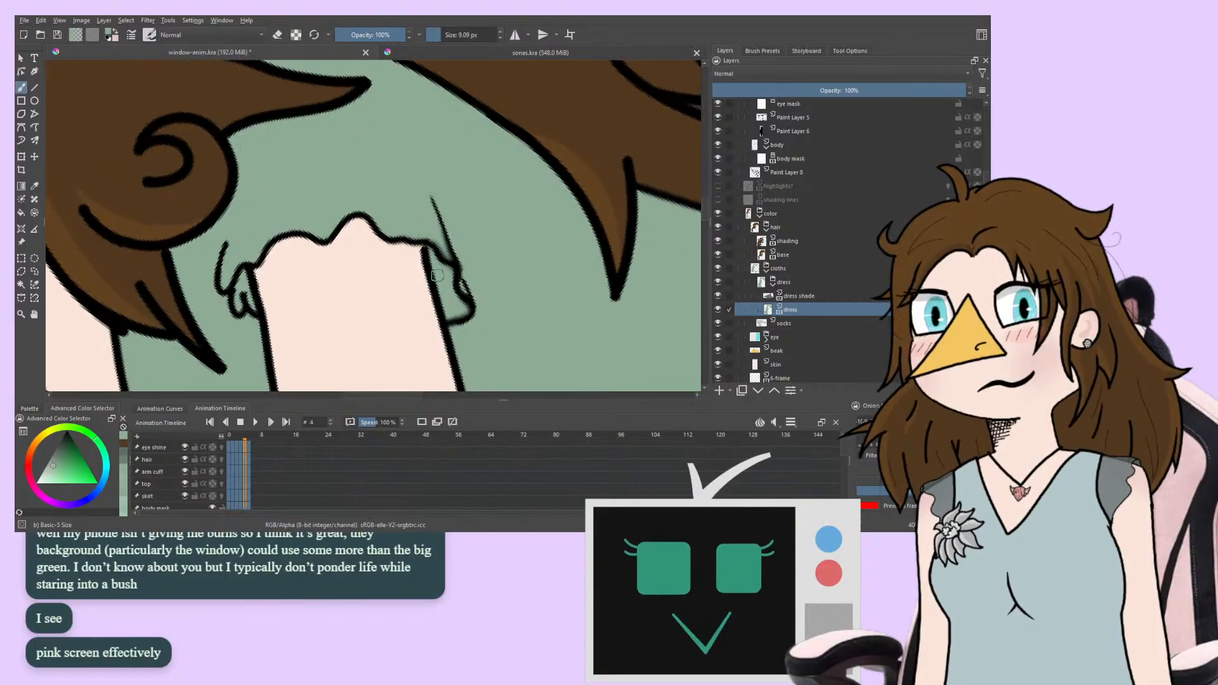
{"action": "key", "text": "Left"}
{"action": "key", "text": "Left"}
{"action": "key", "text": "Left"}
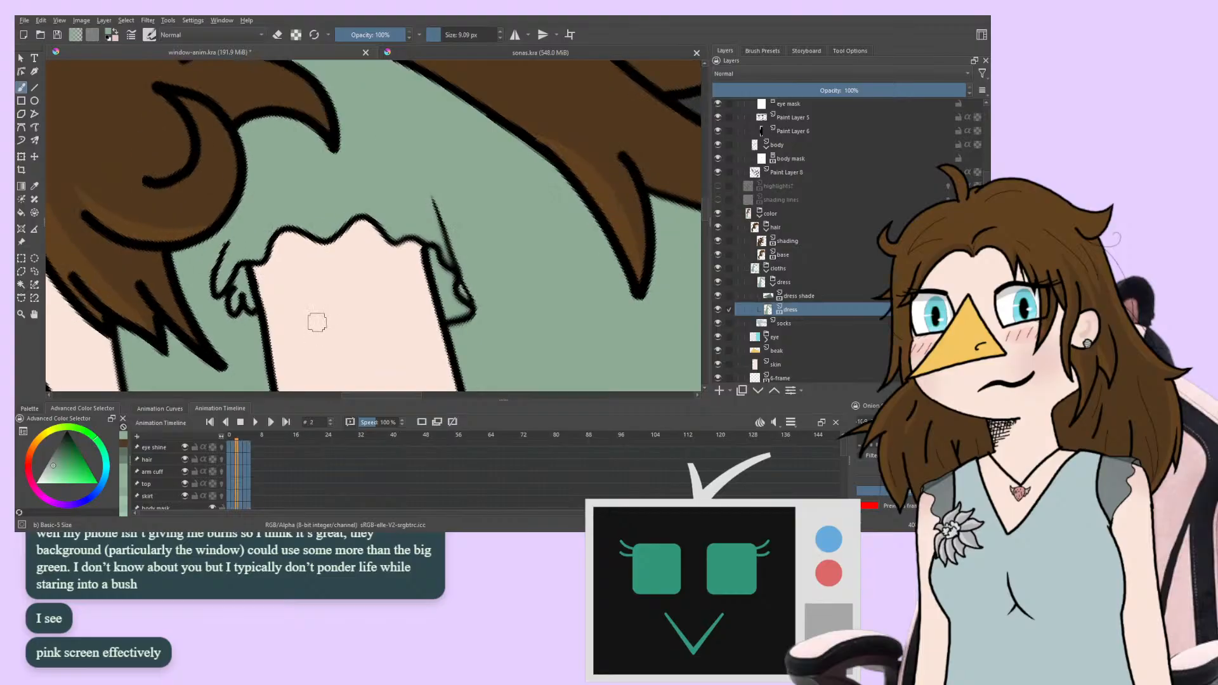
{"action": "key", "text": "Left"}
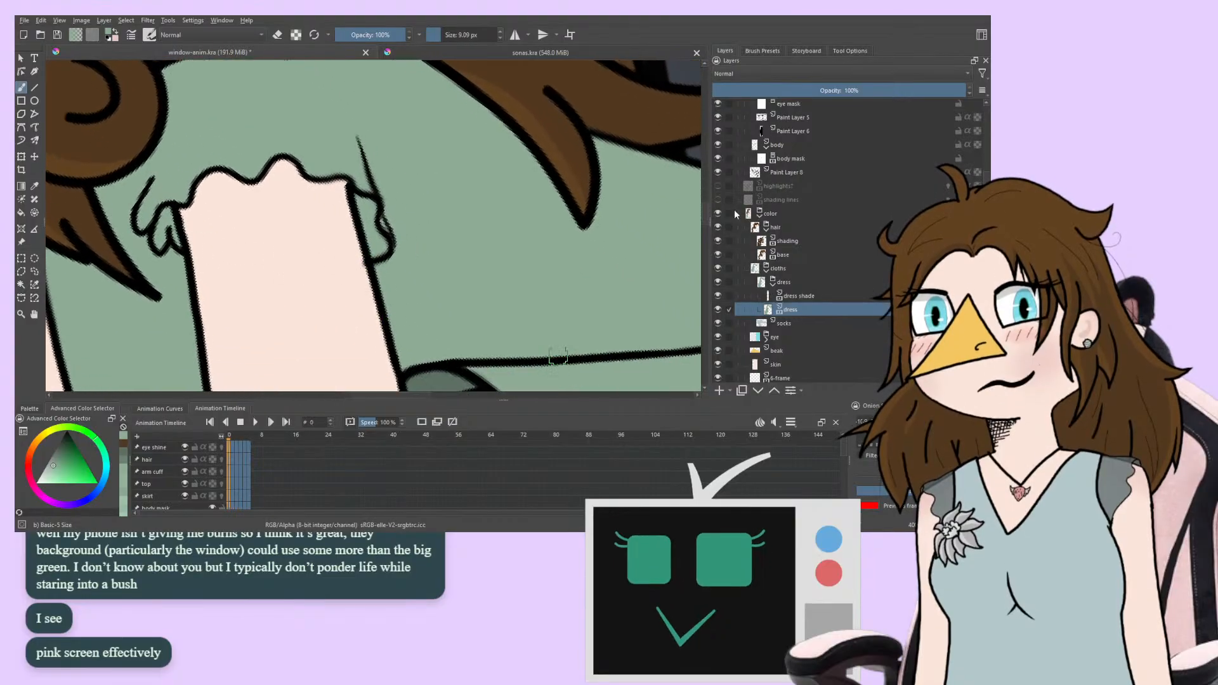
Erase stray edges of the ruffled sleeve outline on the "arm cuff" layer, working from frame 0 through frame 3
{"action": "scroll", "coordinate": [807, 225], "scroll_direction": "up", "scroll_amount": 3}
{"action": "scroll", "coordinate": [807, 227], "scroll_direction": "up", "scroll_amount": 3}
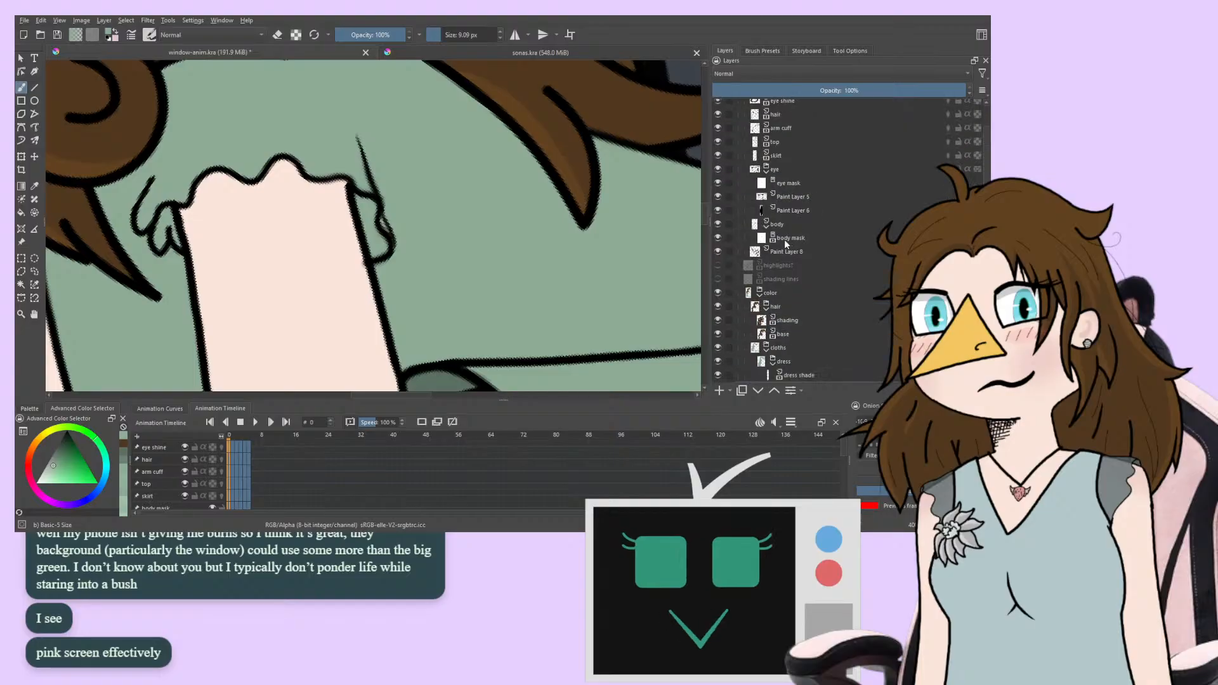
{"action": "scroll", "coordinate": [769, 213], "scroll_direction": "up", "scroll_amount": 3}
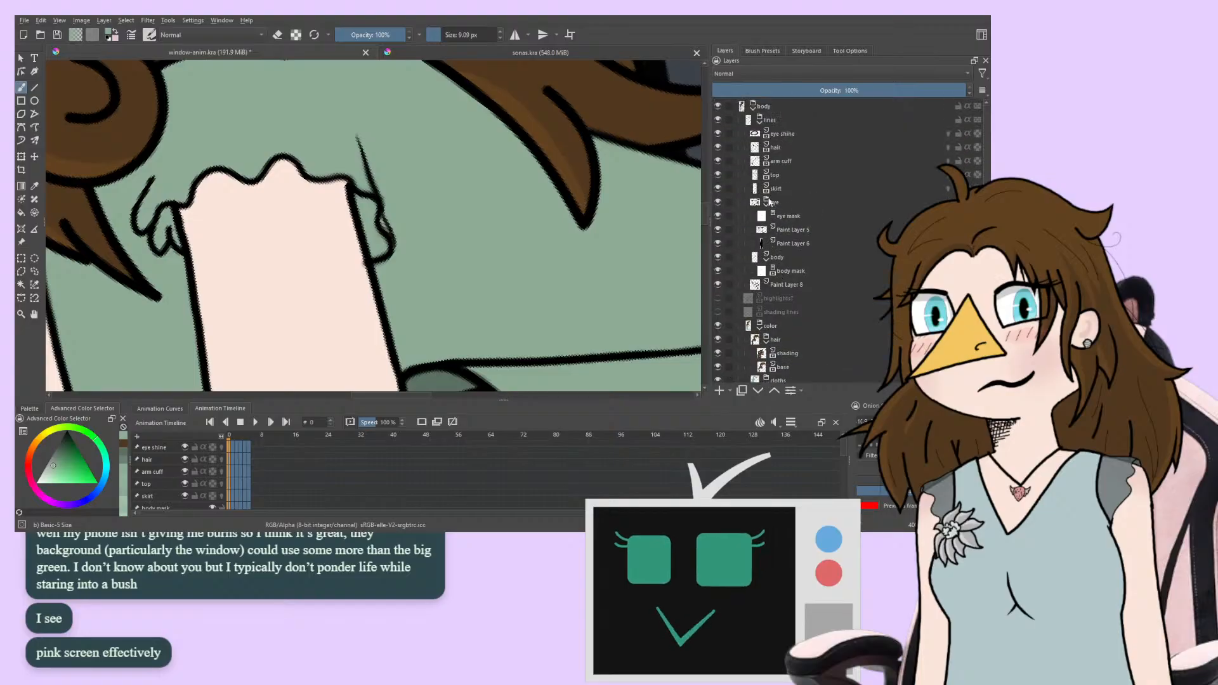
{"action": "left_click", "coordinate": [785, 162]}
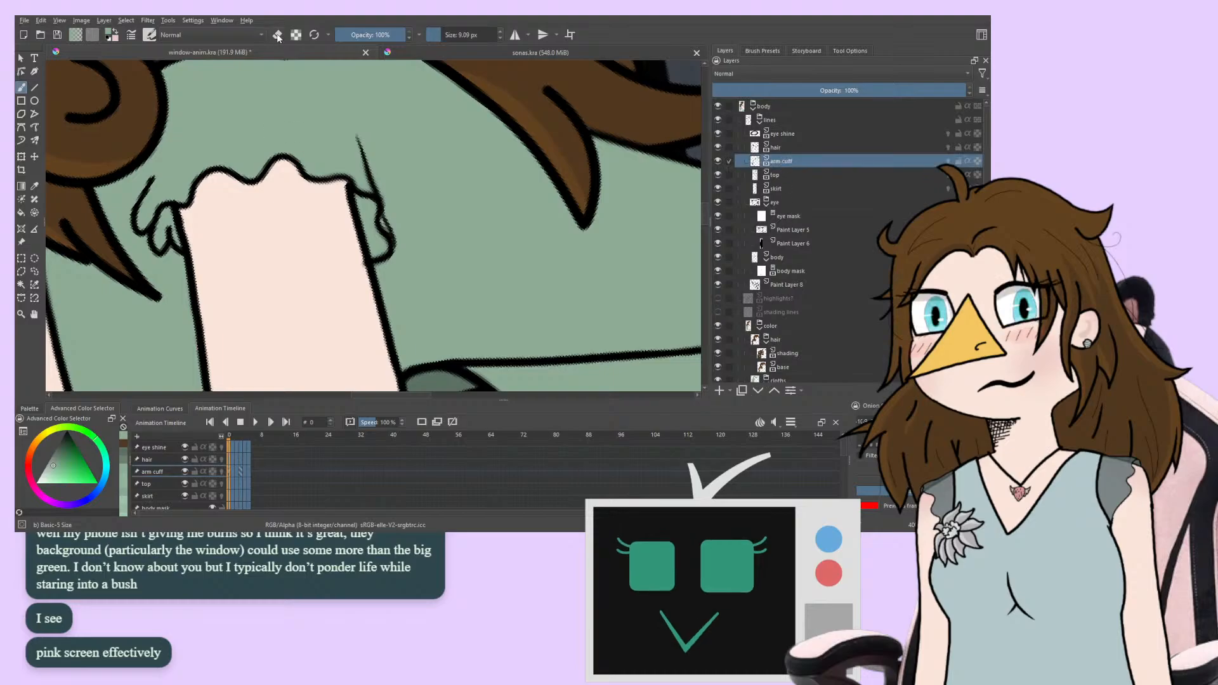
{"action": "key", "text": "Right"}
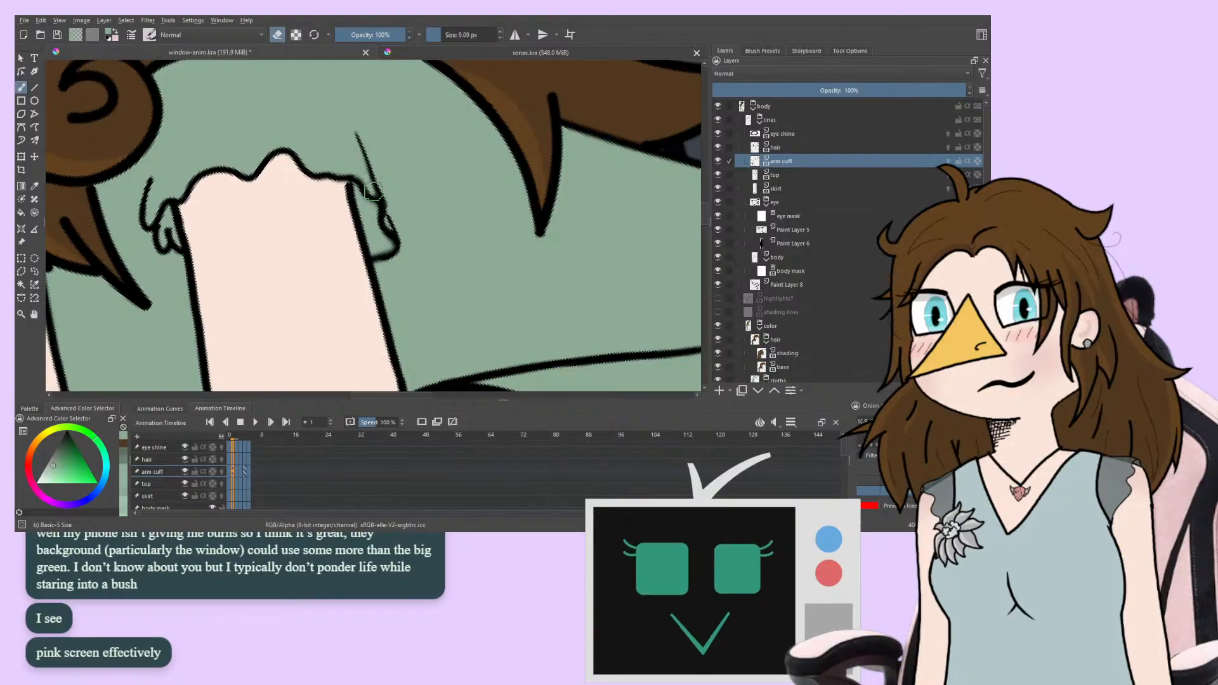
{"action": "key", "text": "Right"}
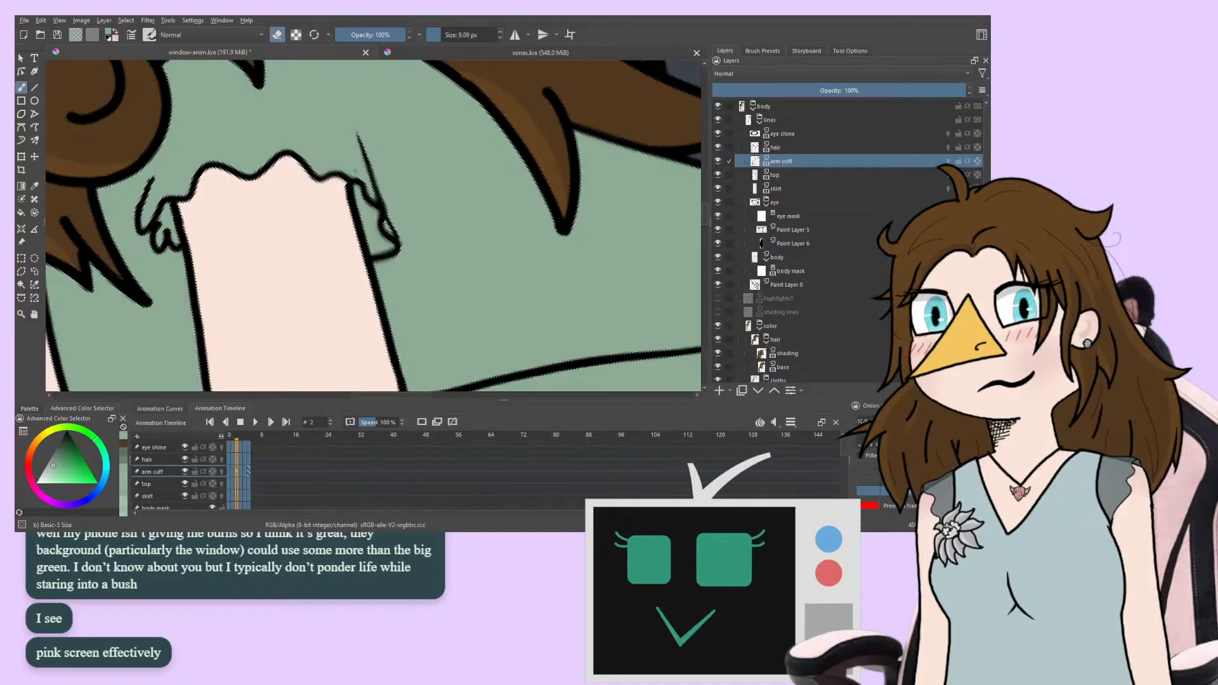
{"action": "key", "text": "Right"}
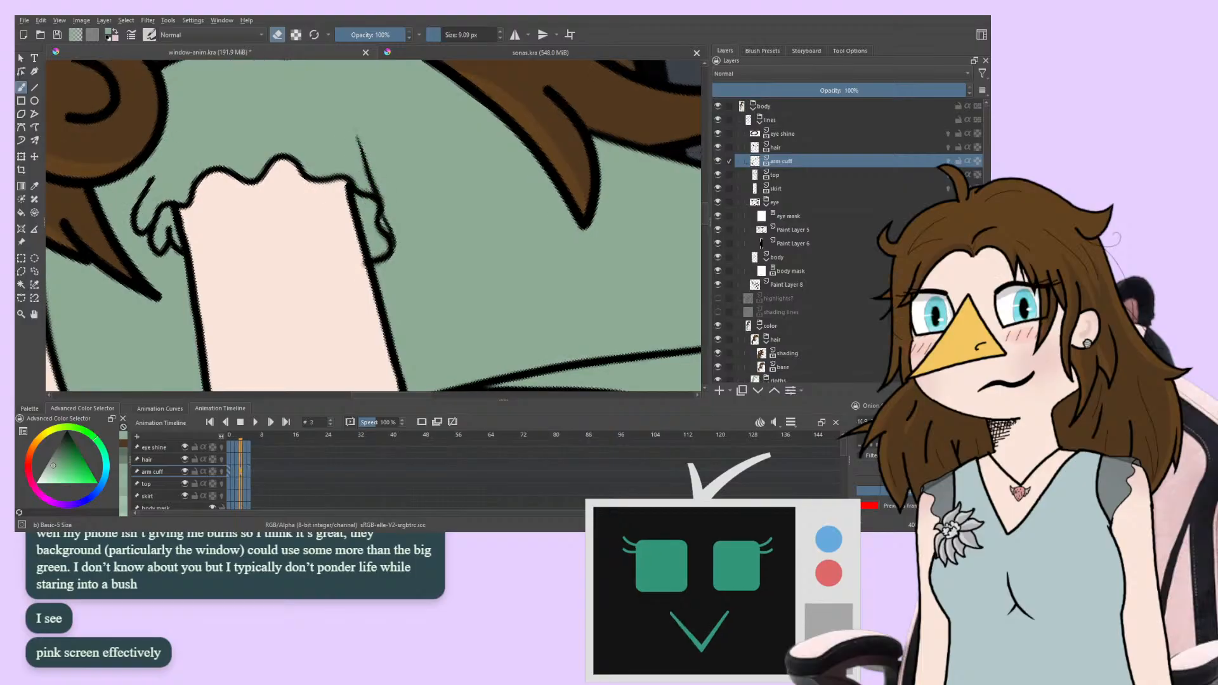
{"action": "key", "text": "Right"}
Touch up the lower tip of the cuff outline with the eraser in frame 2 and review the neighbouring frames
{"action": "key", "text": "Left"}
{"action": "key", "text": "Left"}
{"action": "key", "text": "Left"}
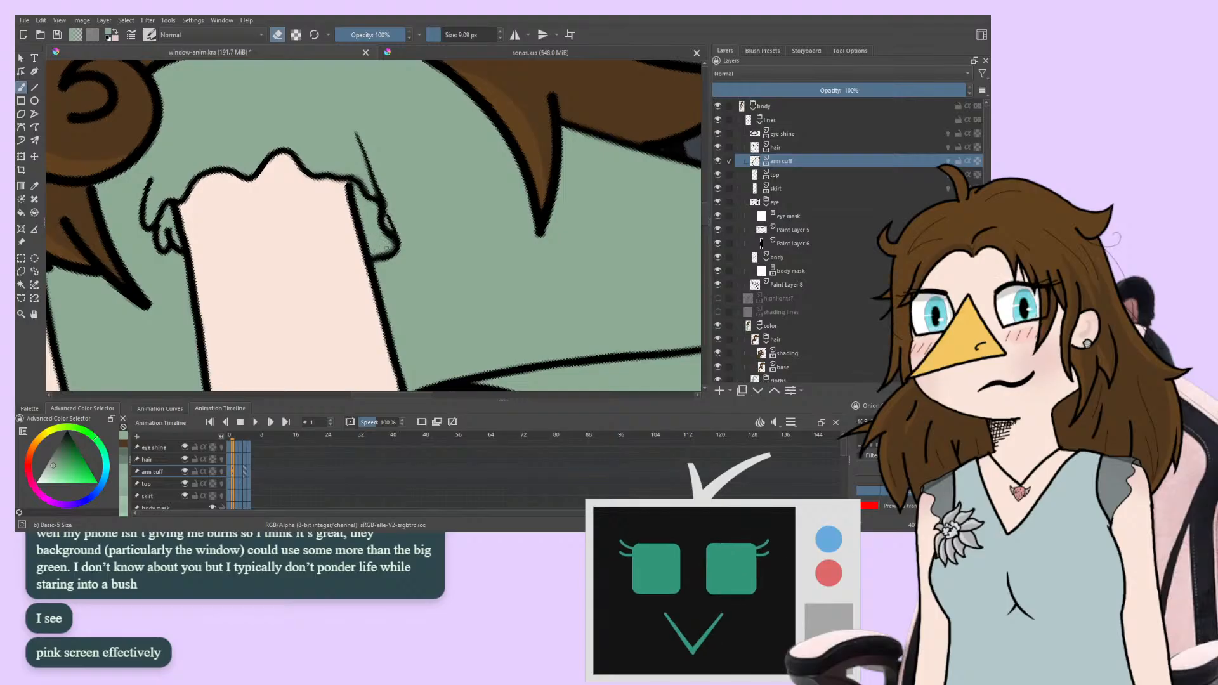
{"action": "key", "text": "period"}
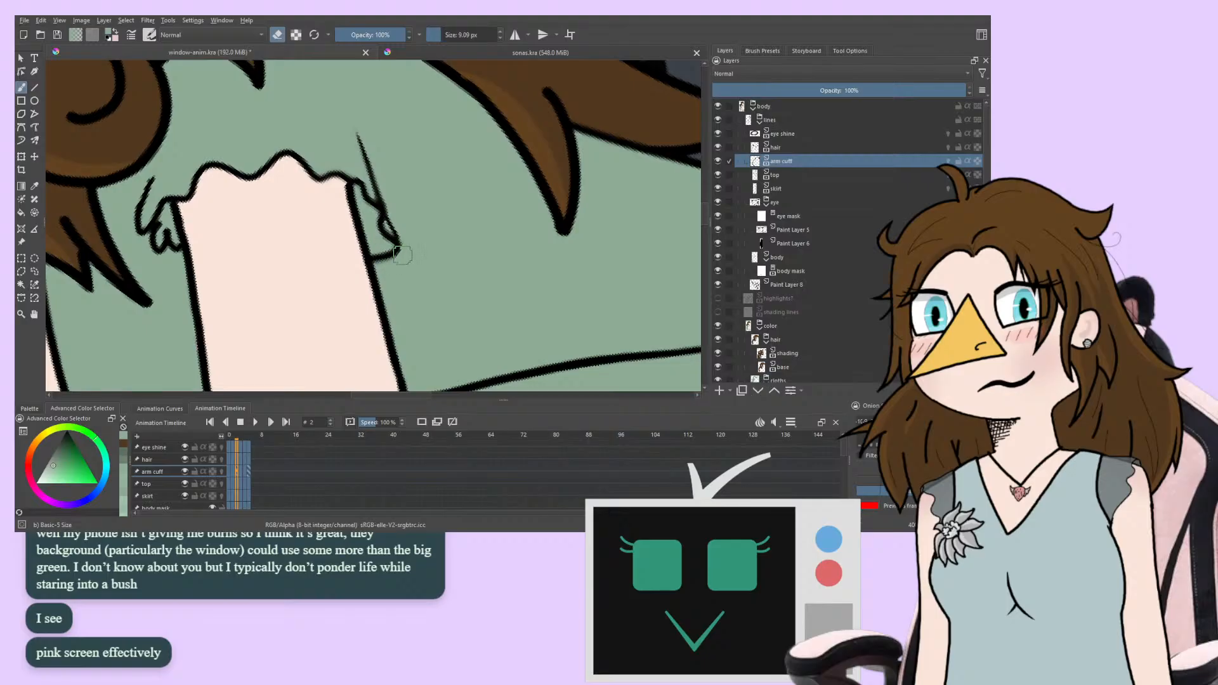
{"action": "left_click_drag", "start_coordinate": [402, 254], "coordinate": [394, 259]}
{"action": "key", "text": "period"}
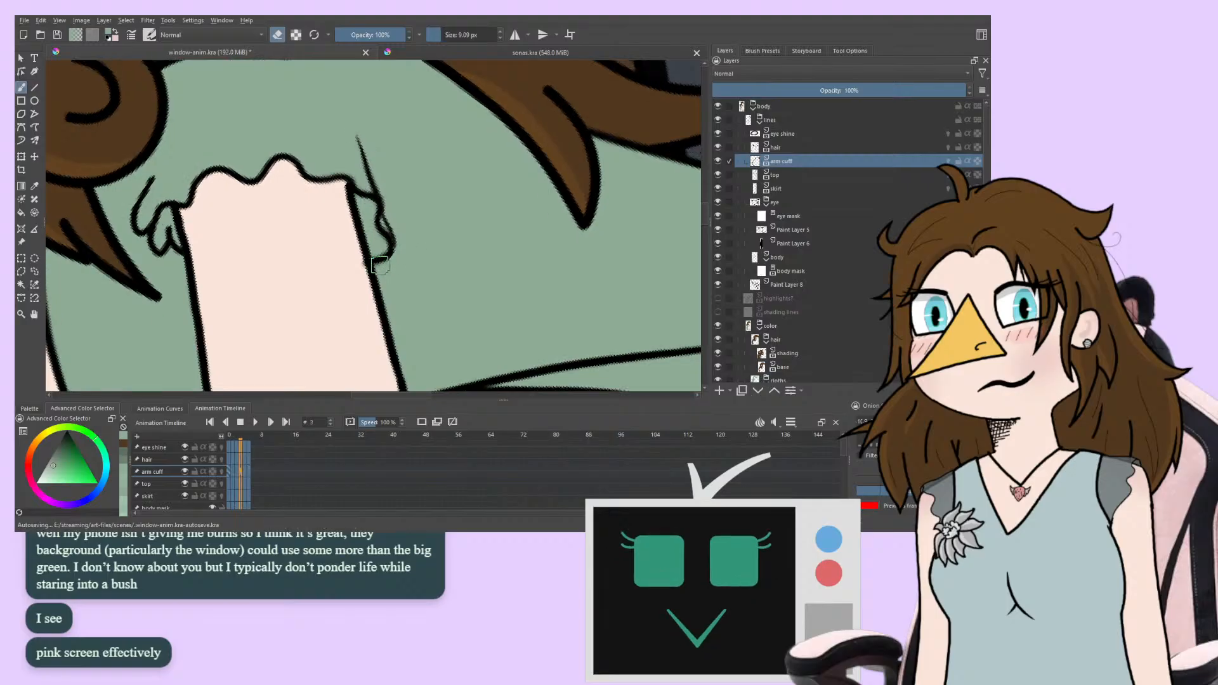
{"action": "key", "text": "period"}
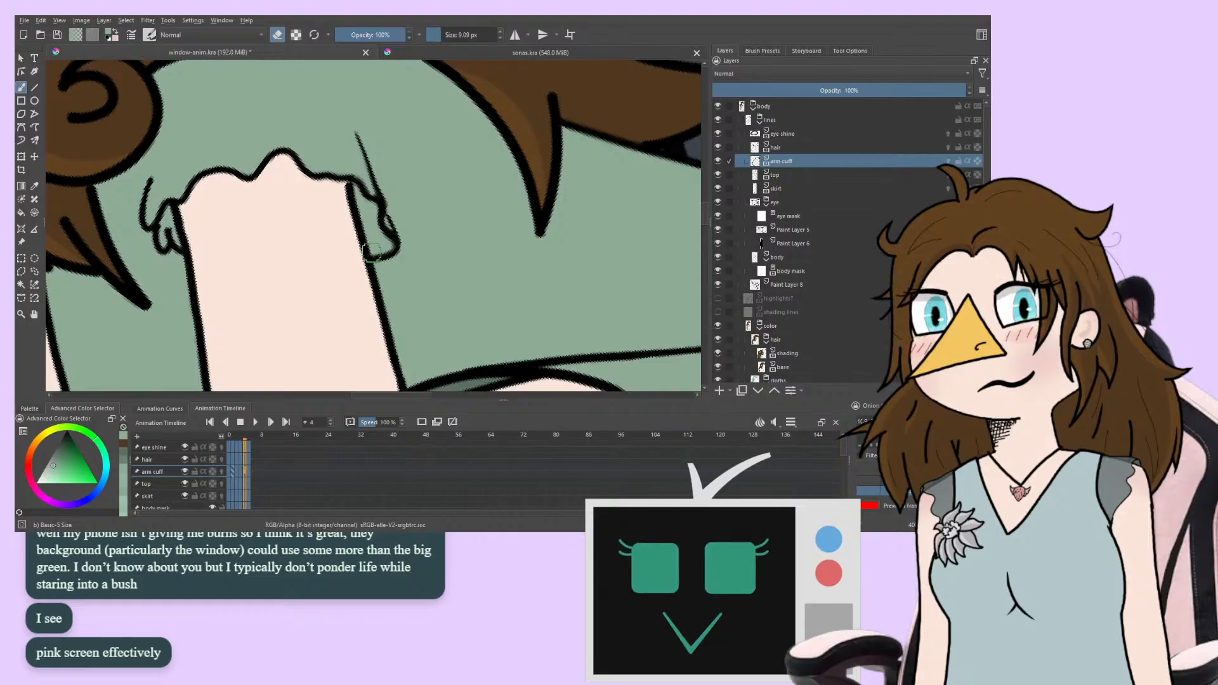
Compare the cuff line art on both sides of the arm by stepping back and forth through all frames
{"action": "key", "text": "comma"}
{"action": "key", "text": "comma"}
{"action": "key", "text": "comma"}
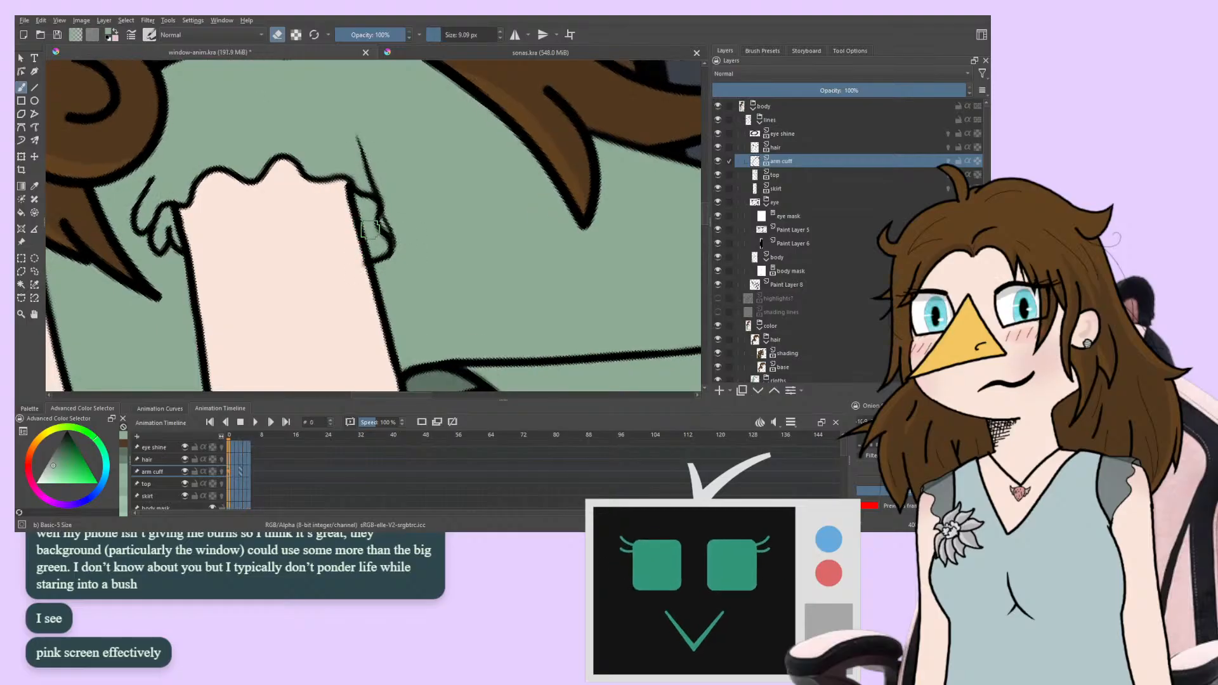
{"action": "key", "text": "period"}
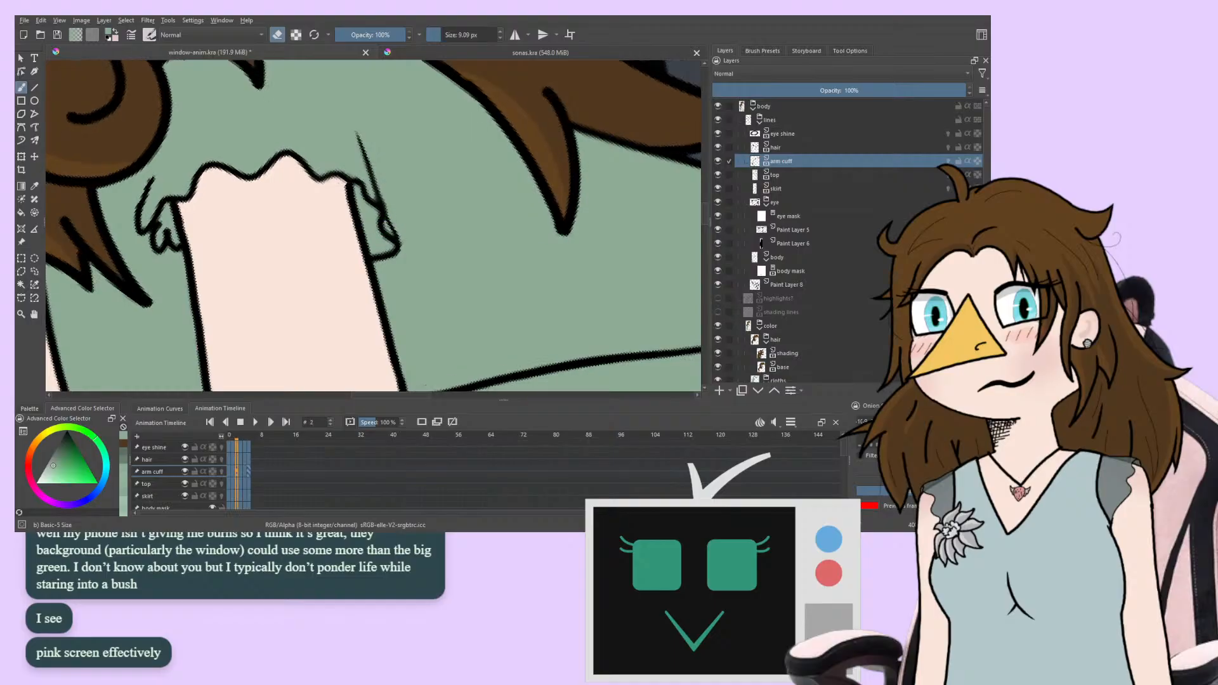
{"action": "key", "text": "period"}
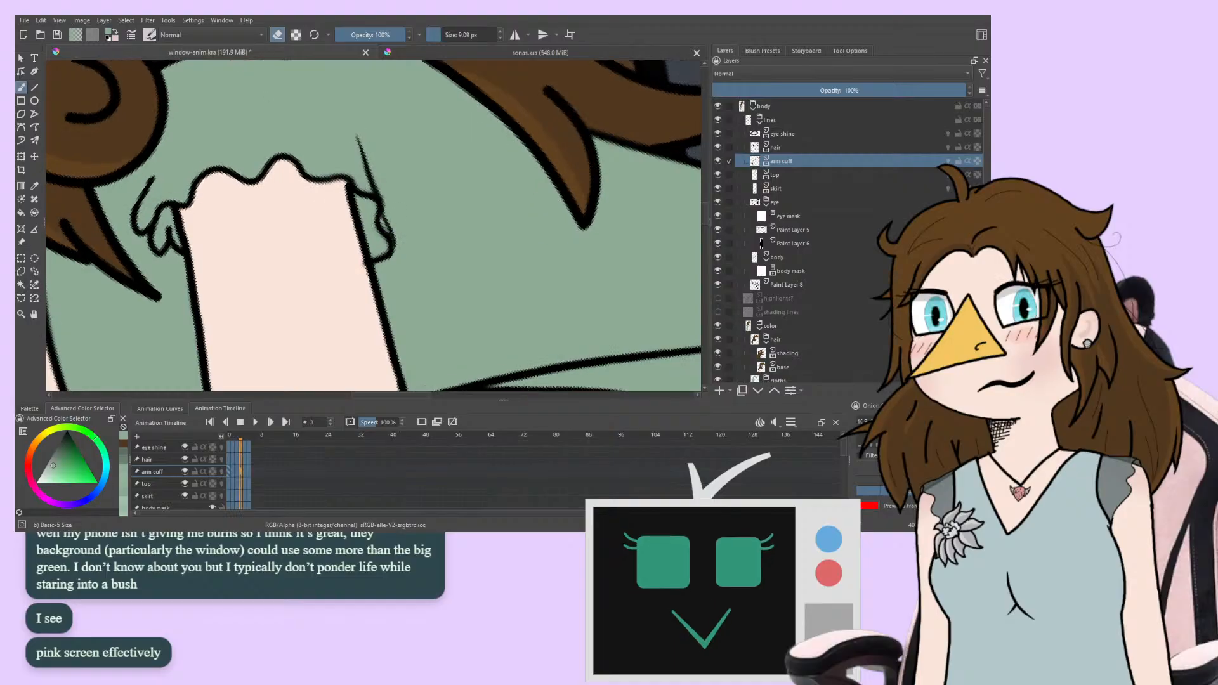
{"action": "key", "text": "comma"}
{"action": "key", "text": "comma"}
{"action": "key", "text": "comma"}
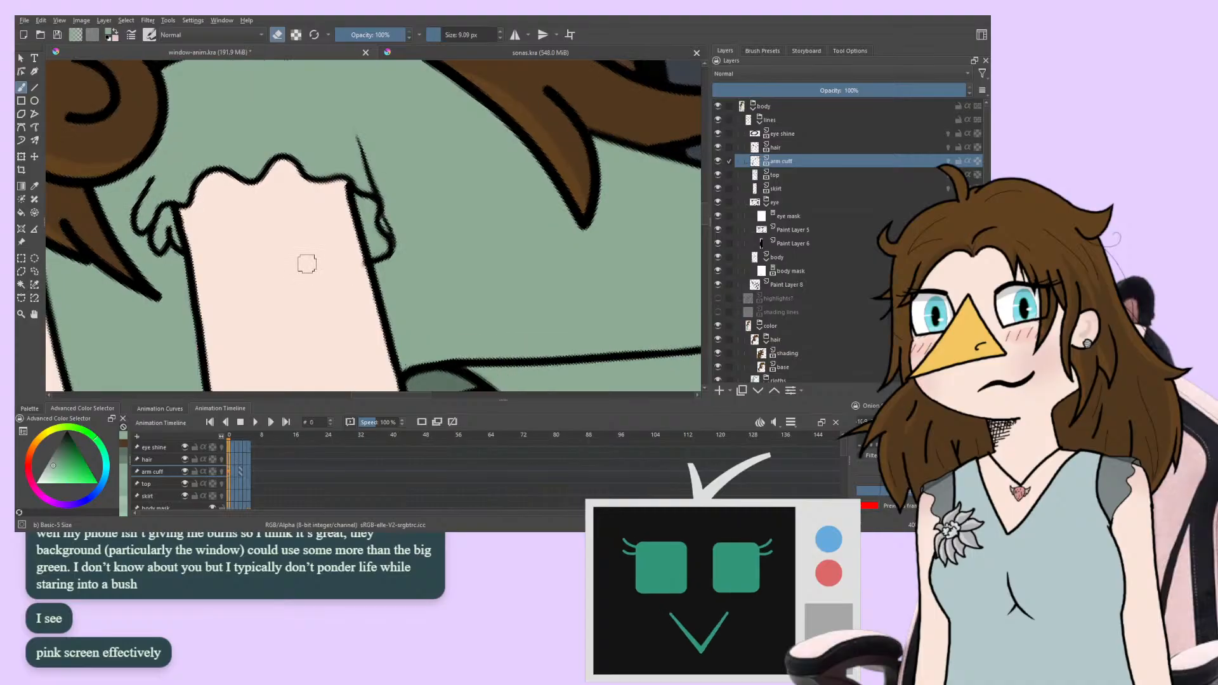
{"action": "key", "text": "period"}
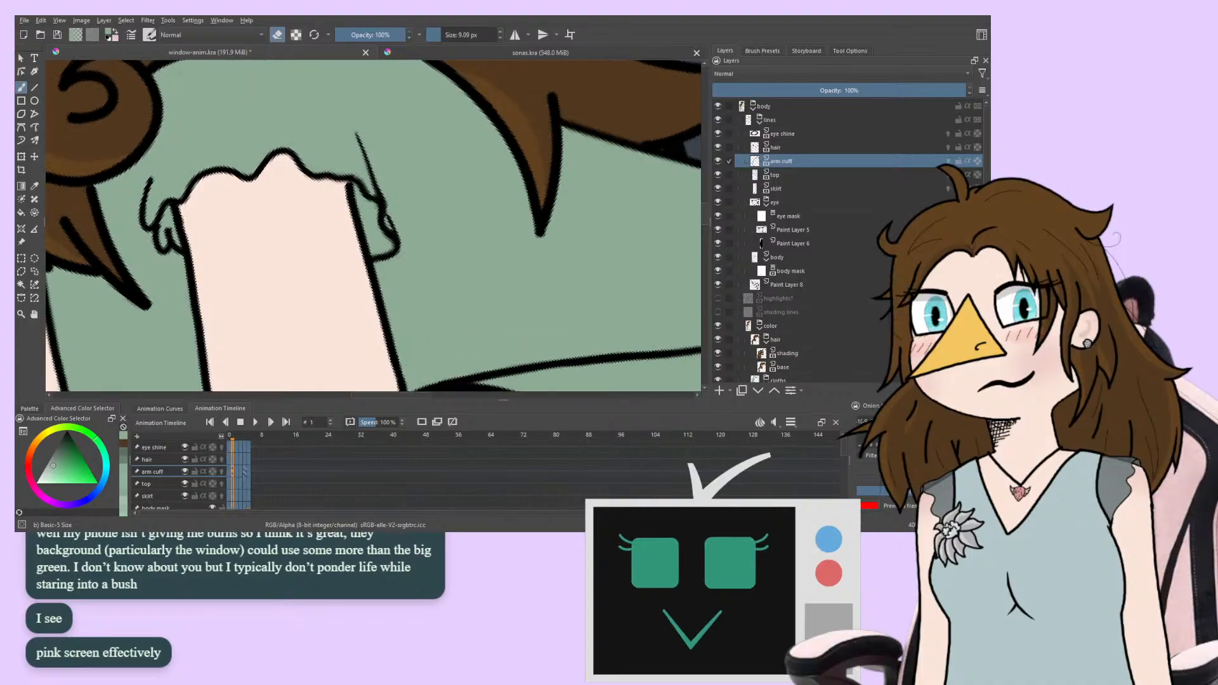
{"action": "key", "text": "period"}
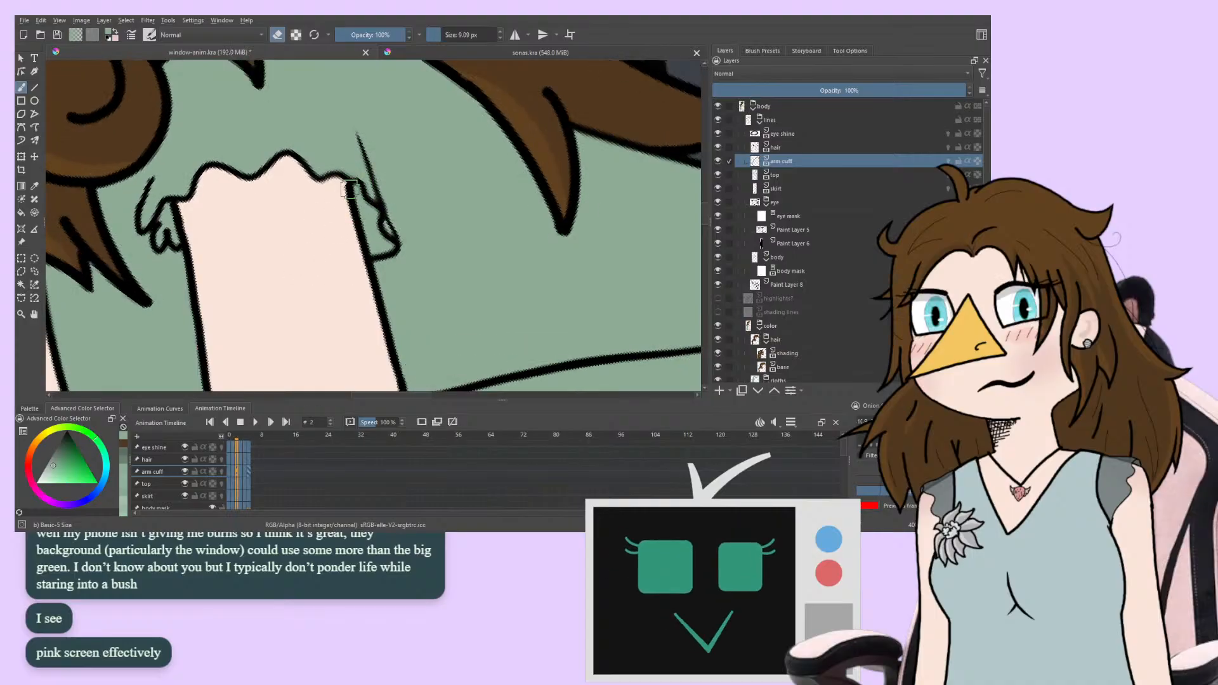
{"action": "key", "text": "comma"}
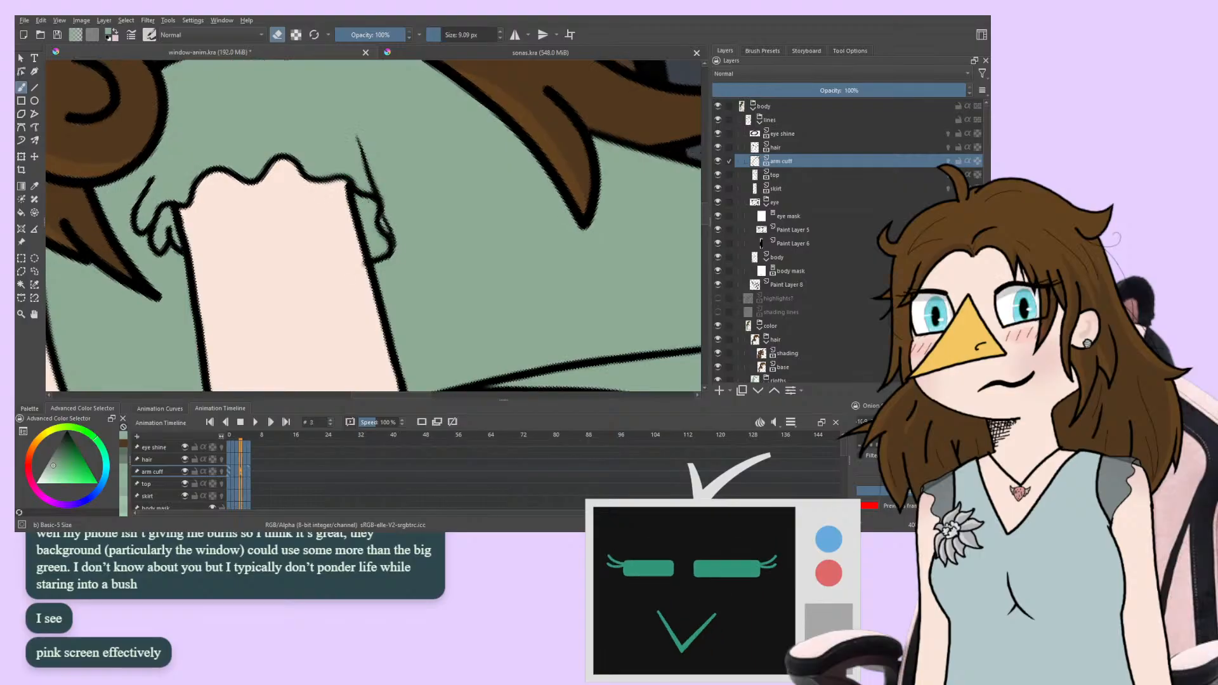
{"action": "key", "text": "comma"}
{"action": "key", "text": "period"}
{"action": "key", "text": "comma"}
{"action": "key", "text": "period"}
{"action": "key", "text": "period"}
{"action": "key", "text": "period"}
{"action": "key", "text": "period"}
{"action": "key", "text": "period"}
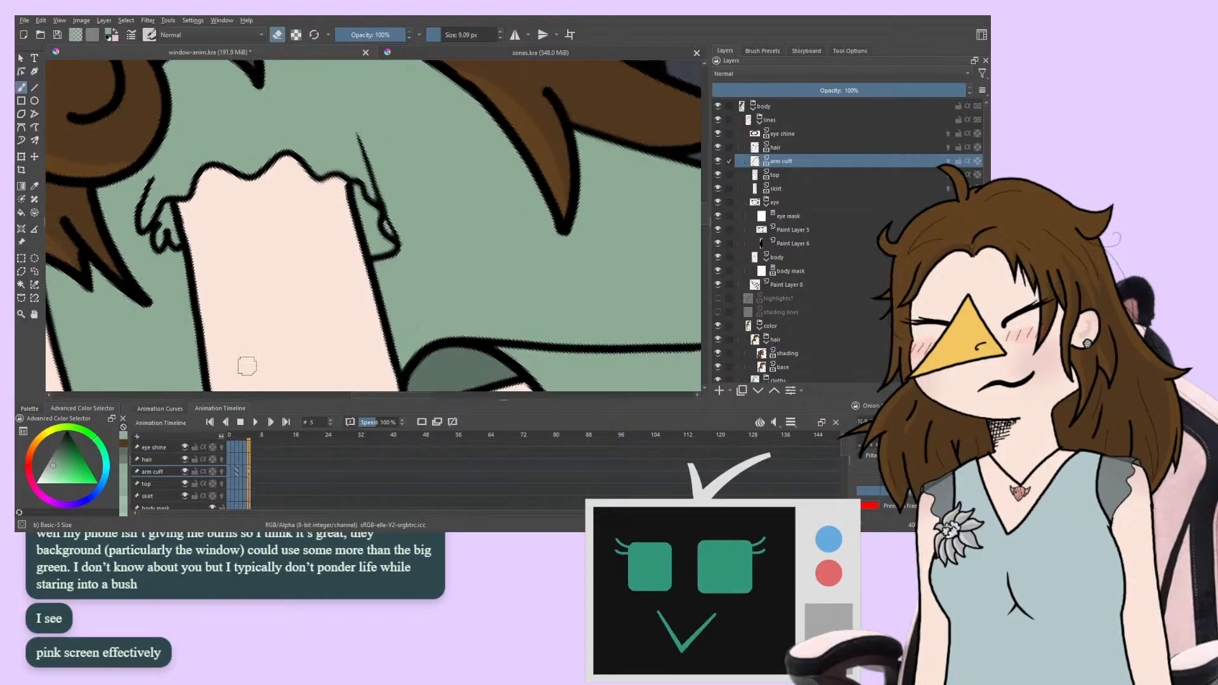
{"action": "key", "text": "comma"}
{"action": "key", "text": "comma"}
{"action": "key", "text": "period"}
{"action": "key", "text": "period"}
{"action": "key", "text": "period"}
{"action": "key", "text": "period"}
{"action": "key", "text": "period"}
{"action": "key", "text": "period"}
{"action": "key", "text": "period"}
{"action": "key", "text": "period"}
{"action": "key", "text": "period"}
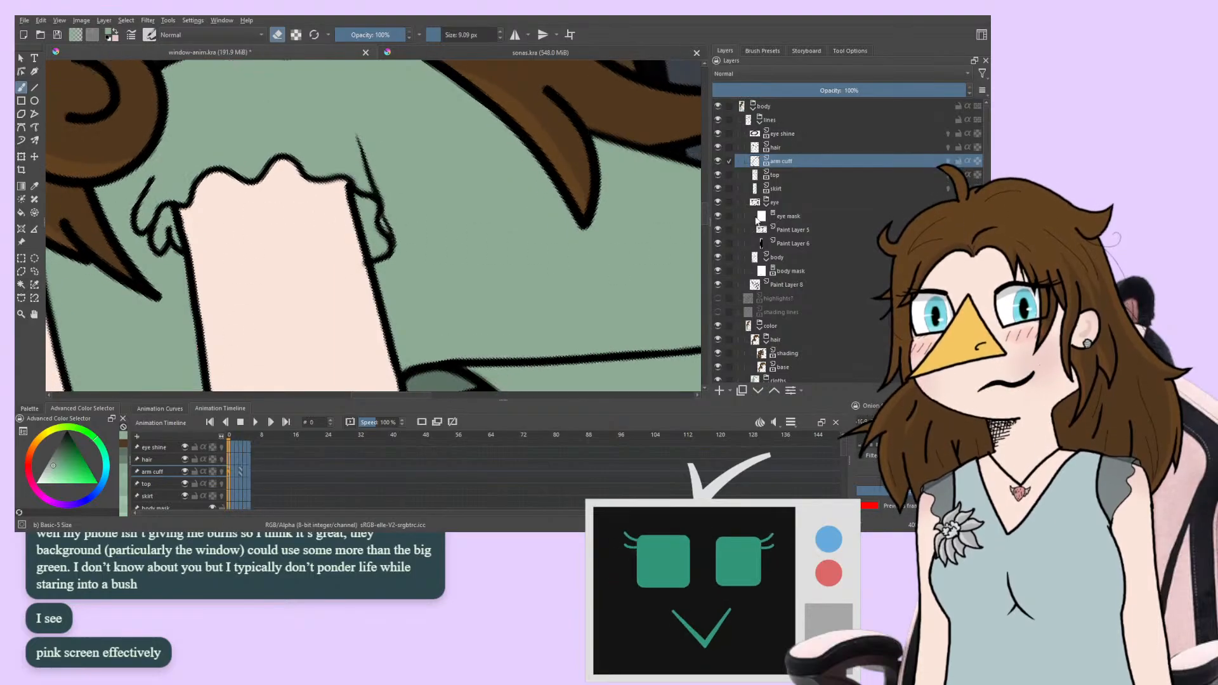
Make the "shading" layer in the hair color group active for work on the hair locks beside the eye
{"action": "left_click", "coordinate": [752, 189]}
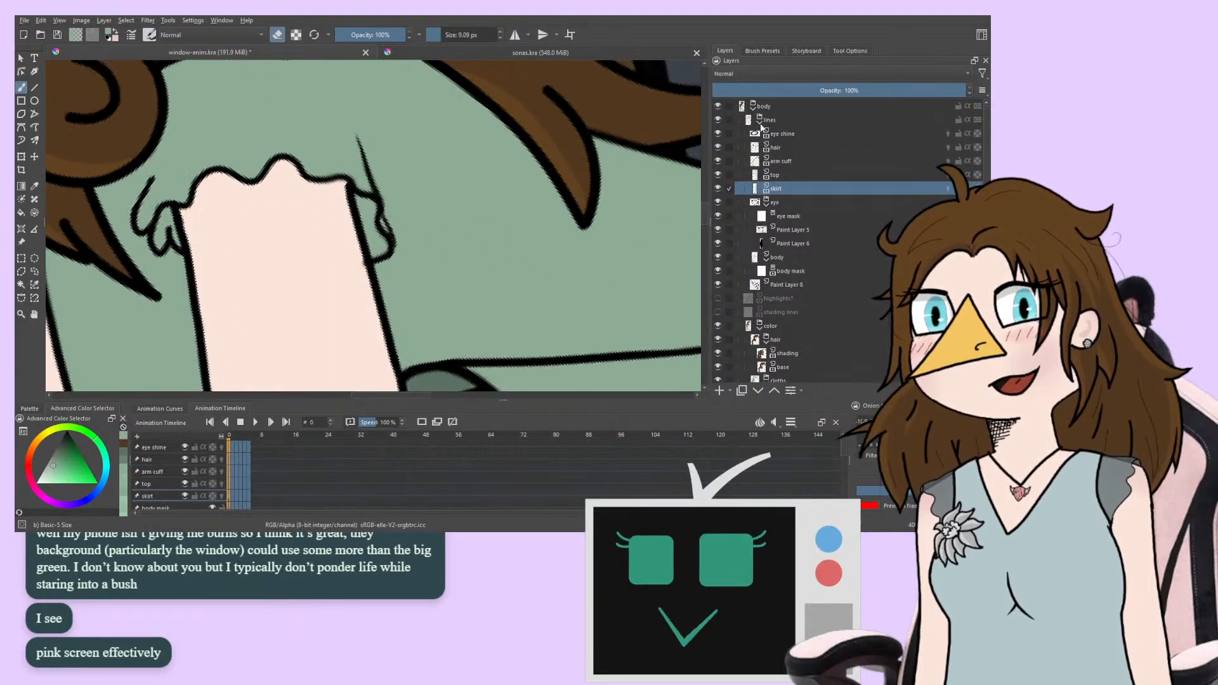
{"action": "left_click", "coordinate": [758, 120]}
{"action": "left_click", "coordinate": [758, 122]}
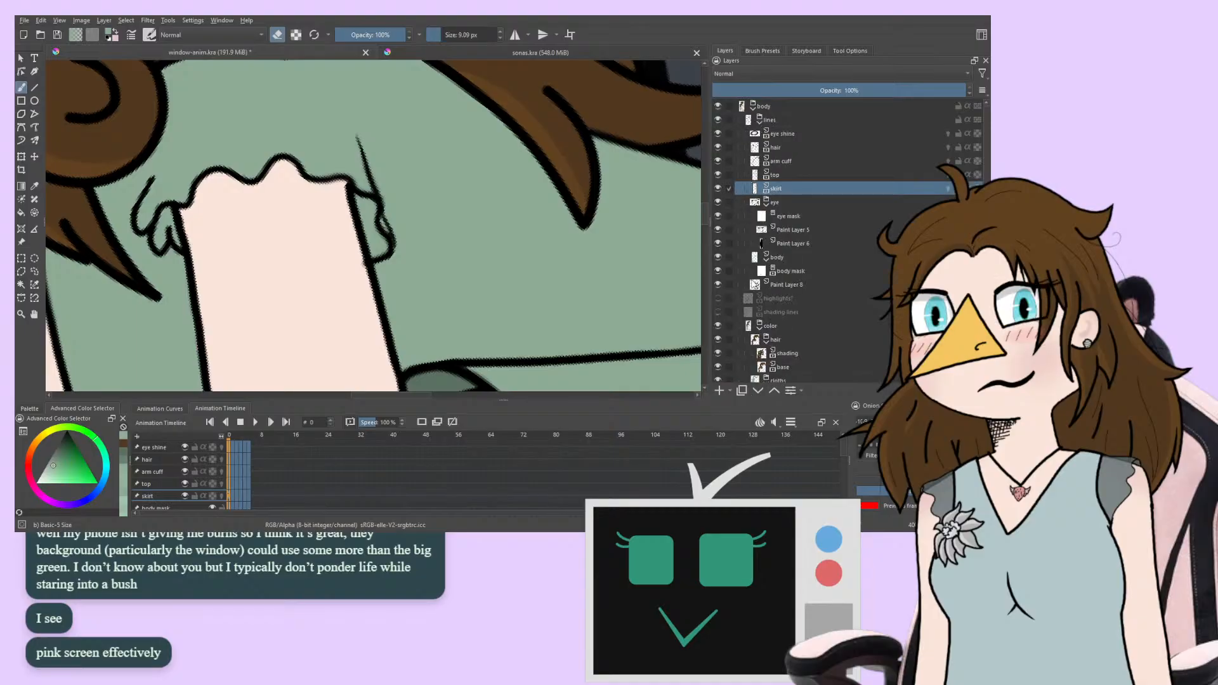
{"action": "scroll", "coordinate": [740, 213], "scroll_direction": "down", "scroll_amount": 5}
{"action": "mouse_move", "coordinate": [494, 282]}
{"action": "left_mouse_down"}
{"action": "mouse_move", "coordinate": [326, 298]}
{"action": "mouse_move", "coordinate": [497, 321]}
{"action": "mouse_move", "coordinate": [478, 285]}
{"action": "mouse_move", "coordinate": [403, 331]}
{"action": "mouse_move", "coordinate": [550, 330]}
{"action": "mouse_move", "coordinate": [531, 325]}
{"action": "left_mouse_up"}
{"action": "left_click_drag", "start_coordinate": [410, 270], "coordinate": [424, 375]}
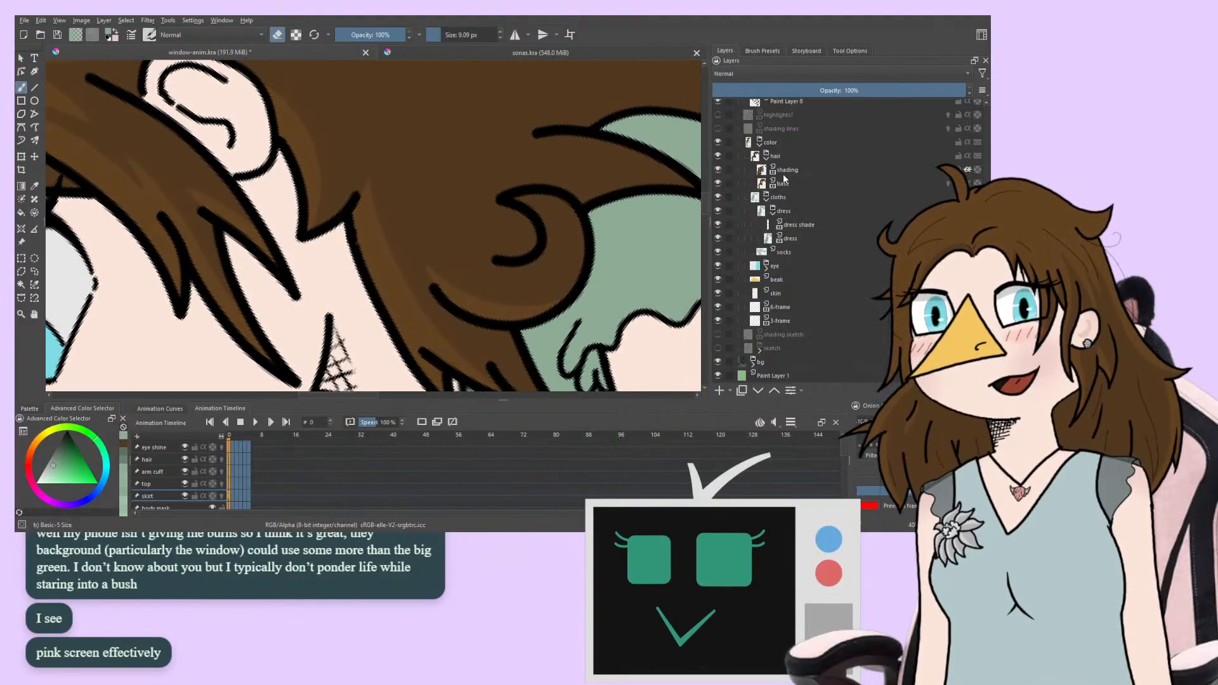
{"action": "left_click", "coordinate": [787, 170]}
{"action": "left_click_drag", "start_coordinate": [188, 273], "coordinate": [293, 385]}
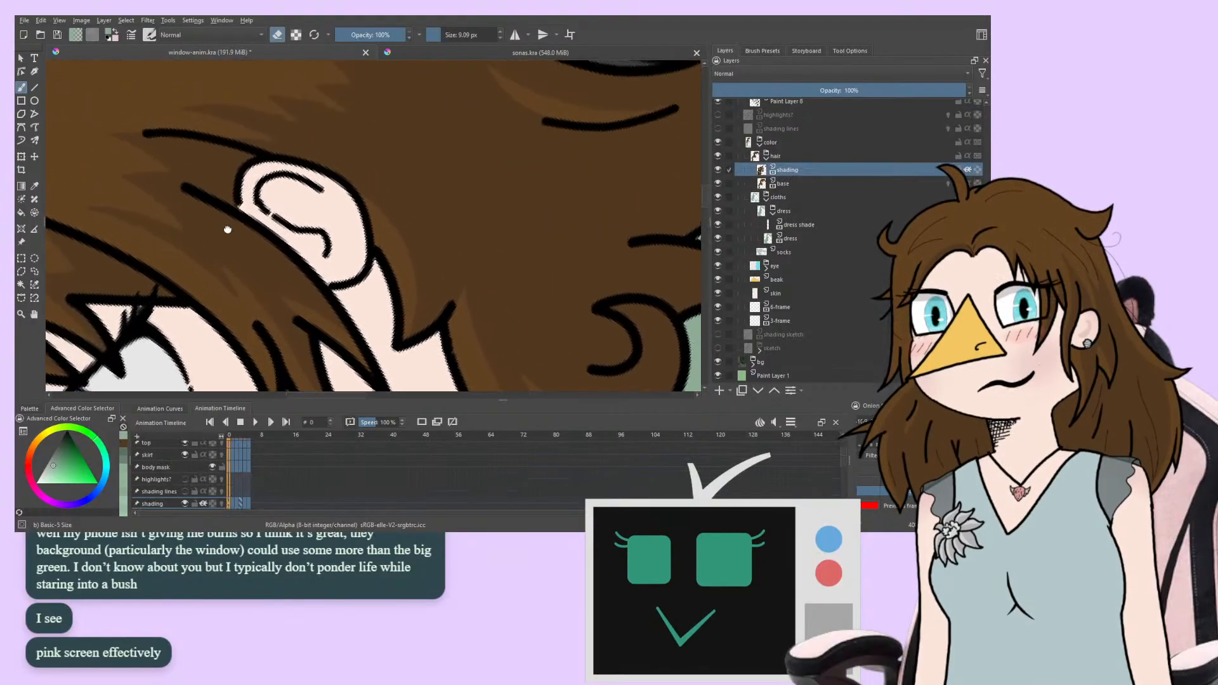
{"action": "left_click_drag", "start_coordinate": [227, 230], "coordinate": [362, 263]}
{"action": "left_click_drag", "start_coordinate": [273, 306], "coordinate": [263, 248]}
{"action": "left_click_drag", "start_coordinate": [215, 373], "coordinate": [275, 213]}
{"action": "left_click_drag", "start_coordinate": [248, 337], "coordinate": [481, 309]}
{"action": "left_click_drag", "start_coordinate": [334, 324], "coordinate": [353, 340]}
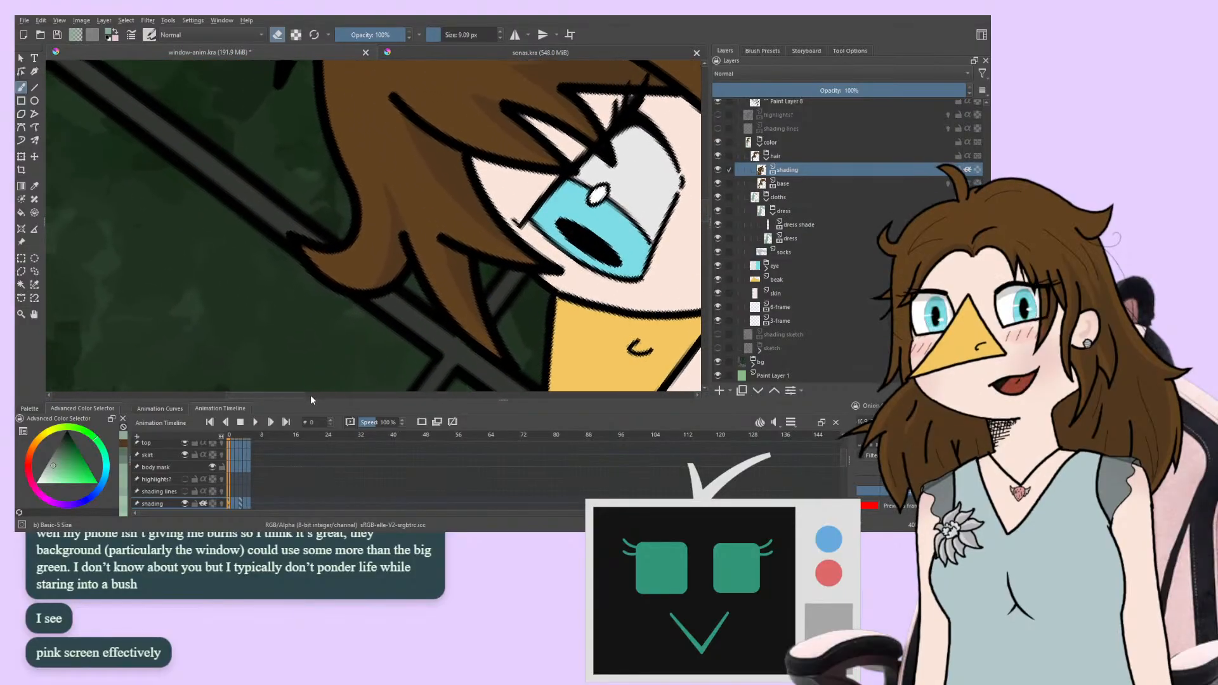
Sample the dark brown hair shading colour and touch up the shading on the hair lock beside the eye in frames 3 and 4
{"action": "key", "text": "space"}
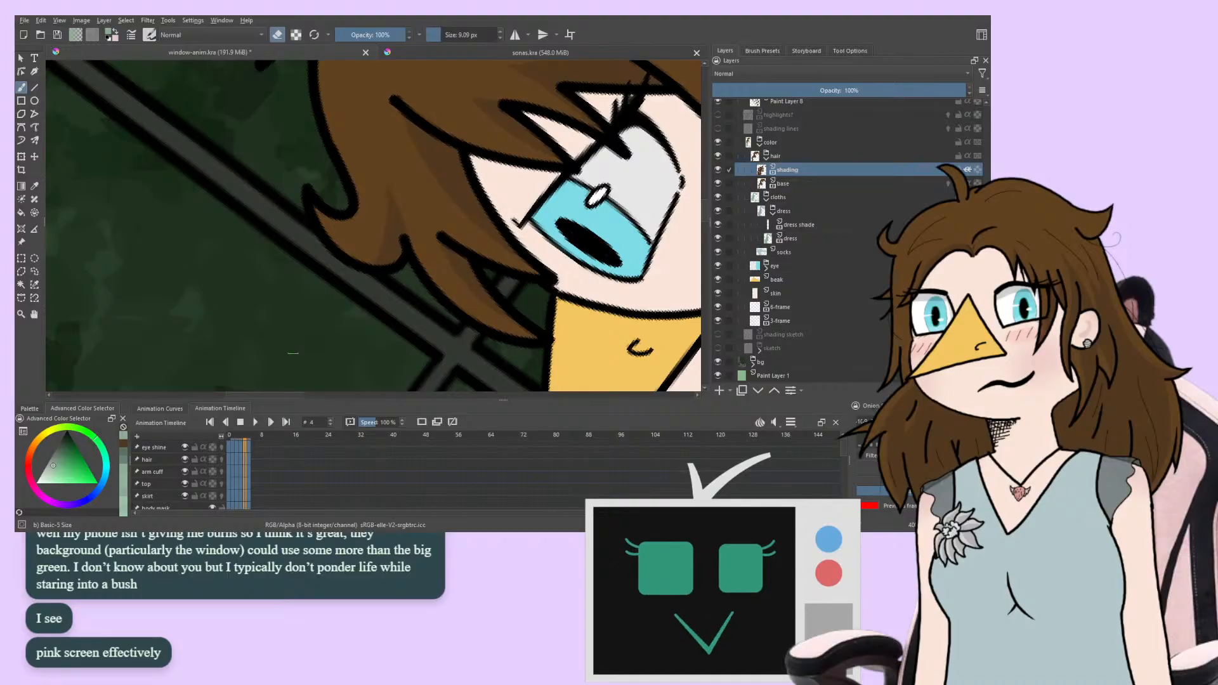
{"action": "key", "text": "e"}
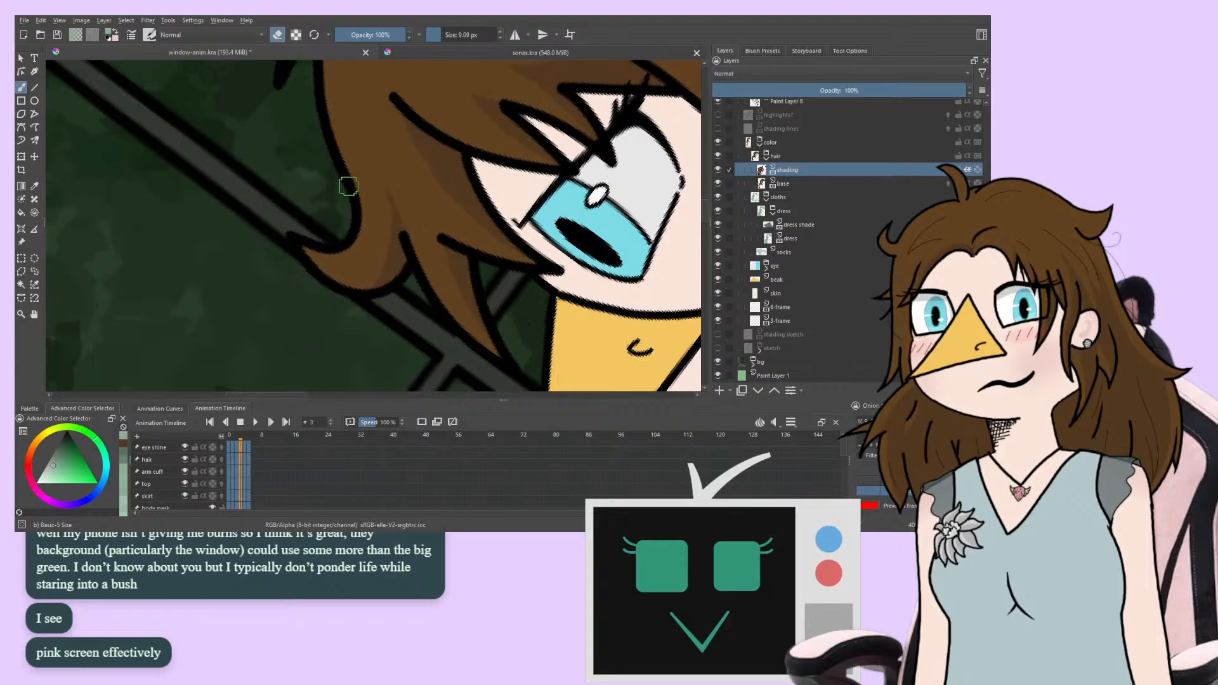
{"action": "key", "text": "Left"}
{"action": "key", "text": "Left"}
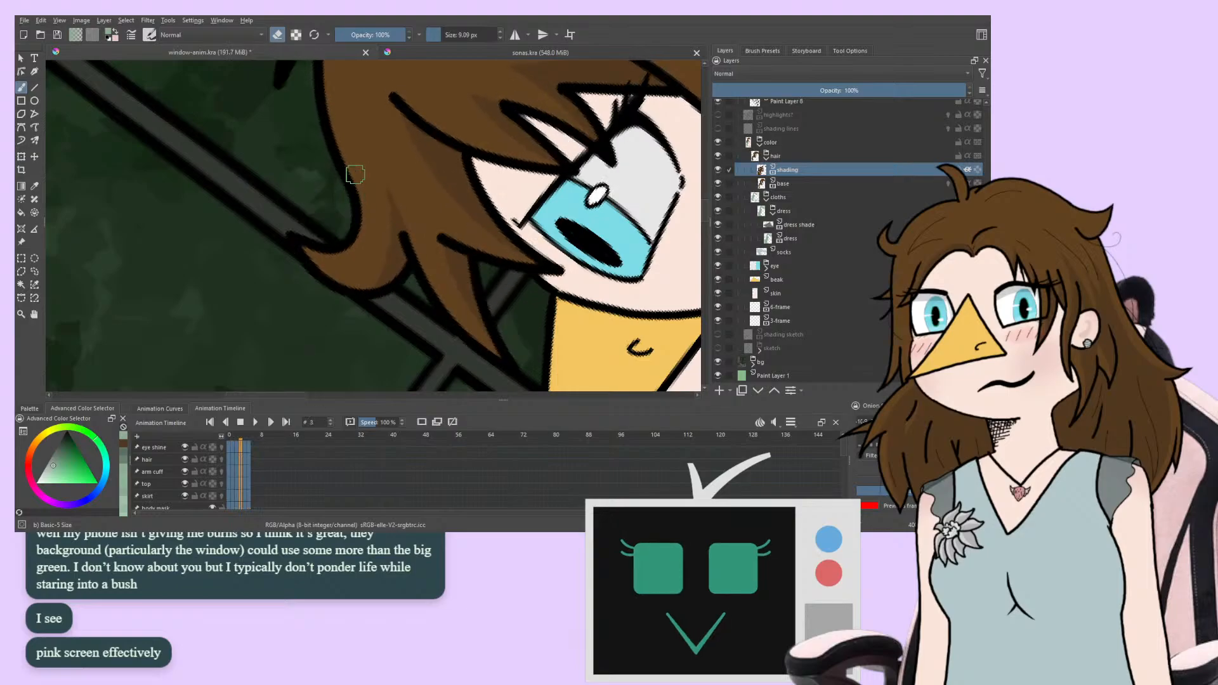
{"action": "left_click_drag", "start_coordinate": [405, 238], "coordinate": [397, 214]}
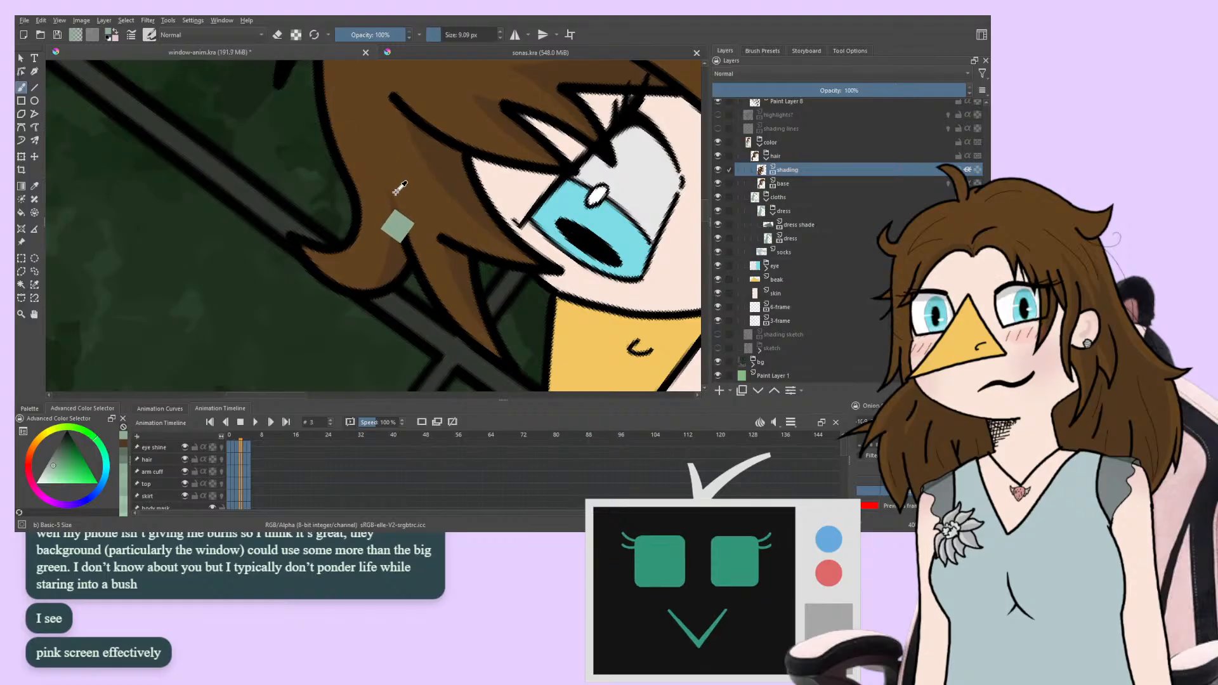
{"action": "left_click", "coordinate": [403, 244], "text": "ctrl"}
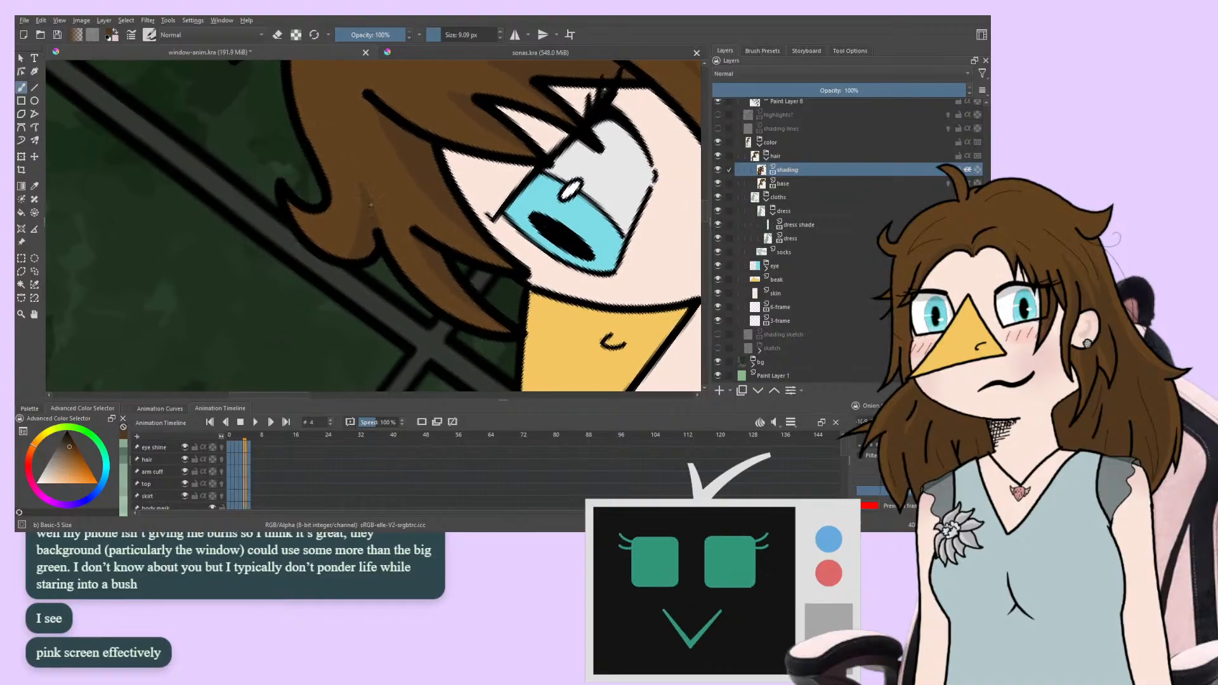
Erase and repaint the shading edges on the fringe locks above the eye, checking the drawing in a mirrored view
{"action": "key", "text": "e"}
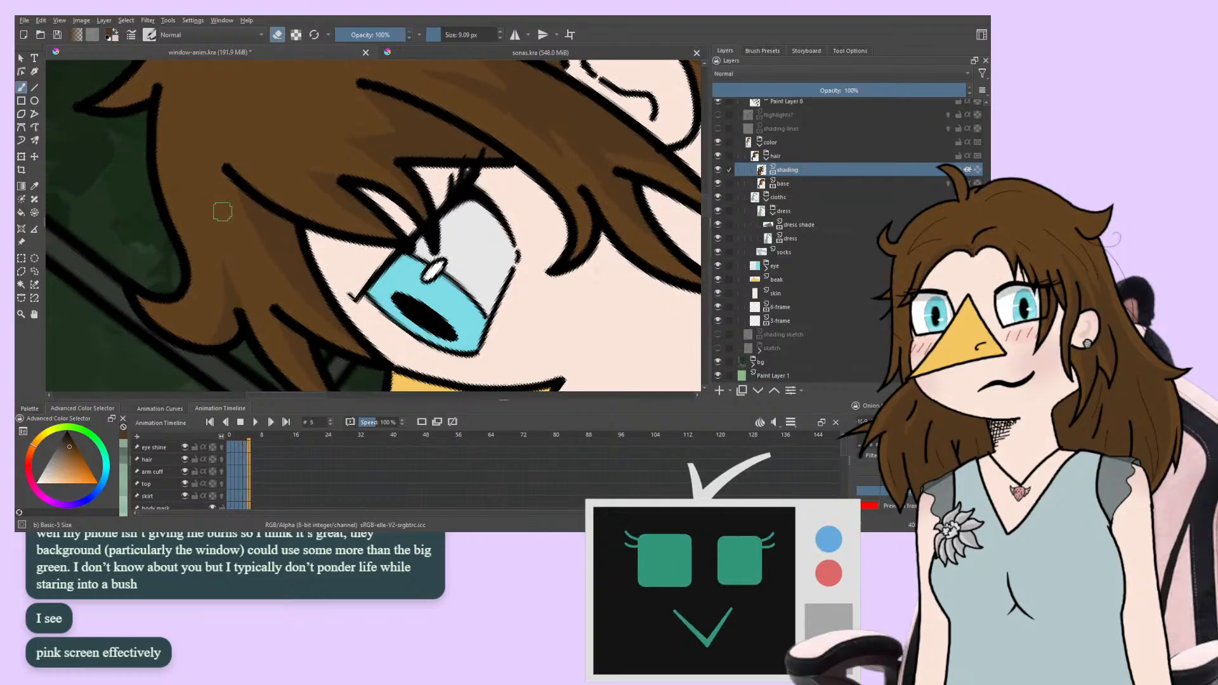
{"action": "right_click", "coordinate": [180, 174]}
{"action": "left_click", "coordinate": [343, 169]}
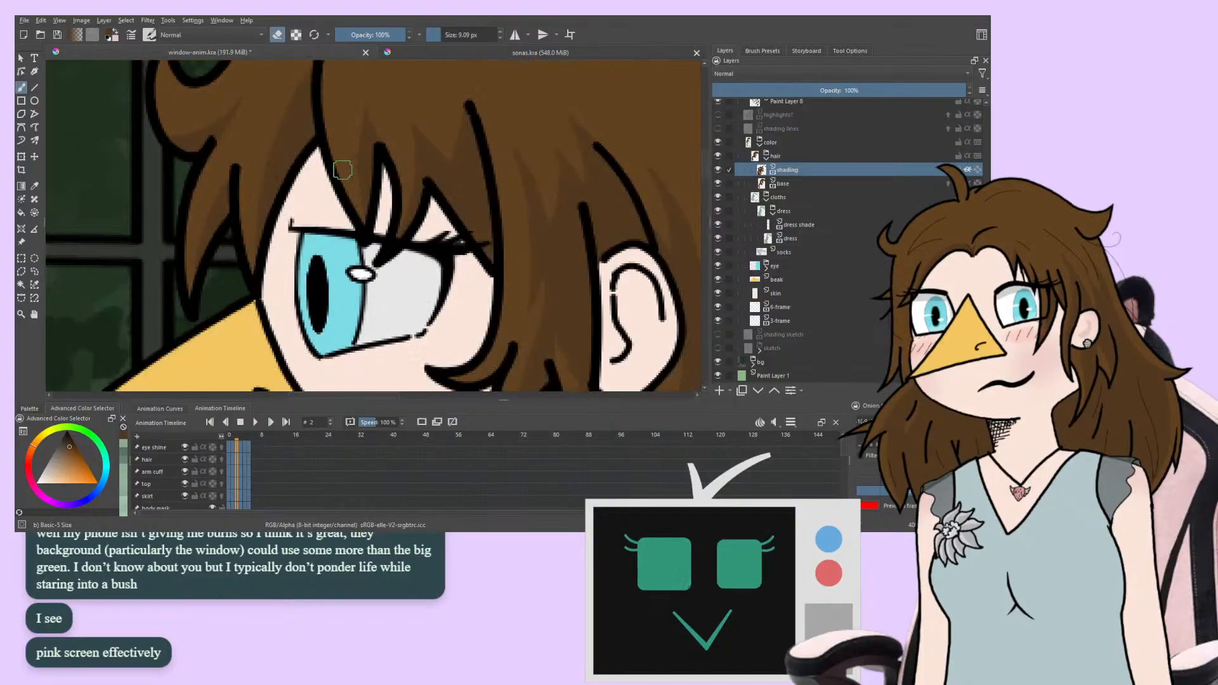
{"action": "left_click_drag", "start_coordinate": [333, 160], "coordinate": [312, 200]}
{"action": "key", "text": "m"}
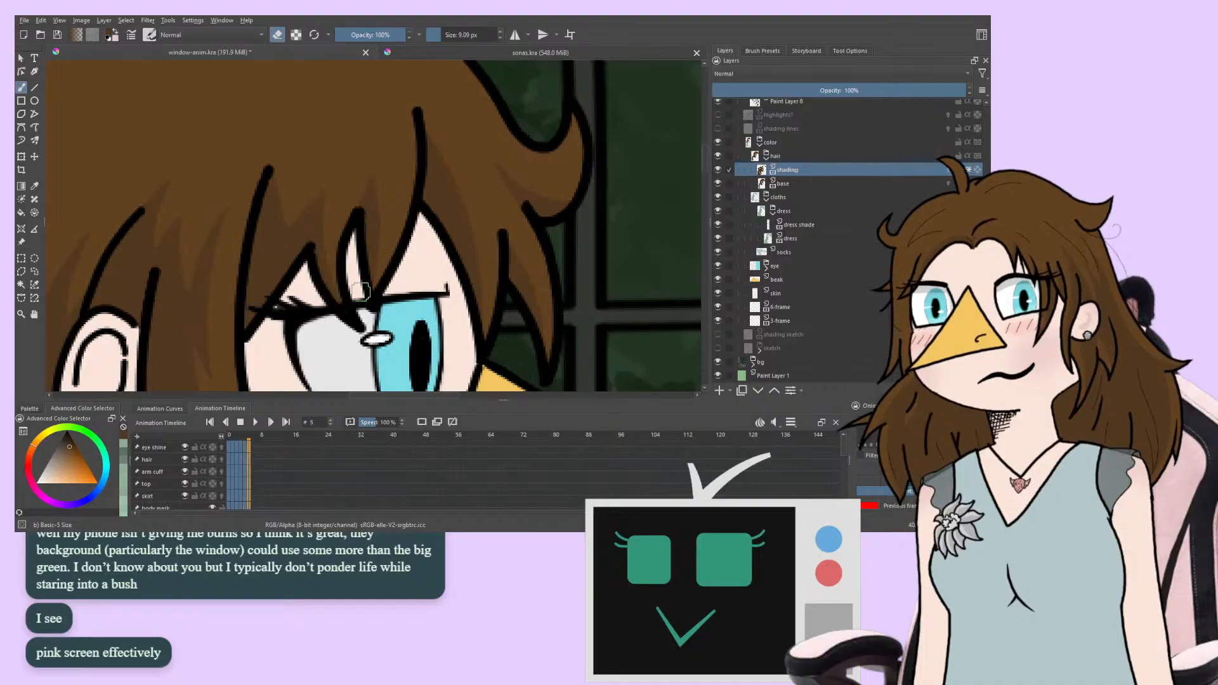
{"action": "key", "text": "e"}
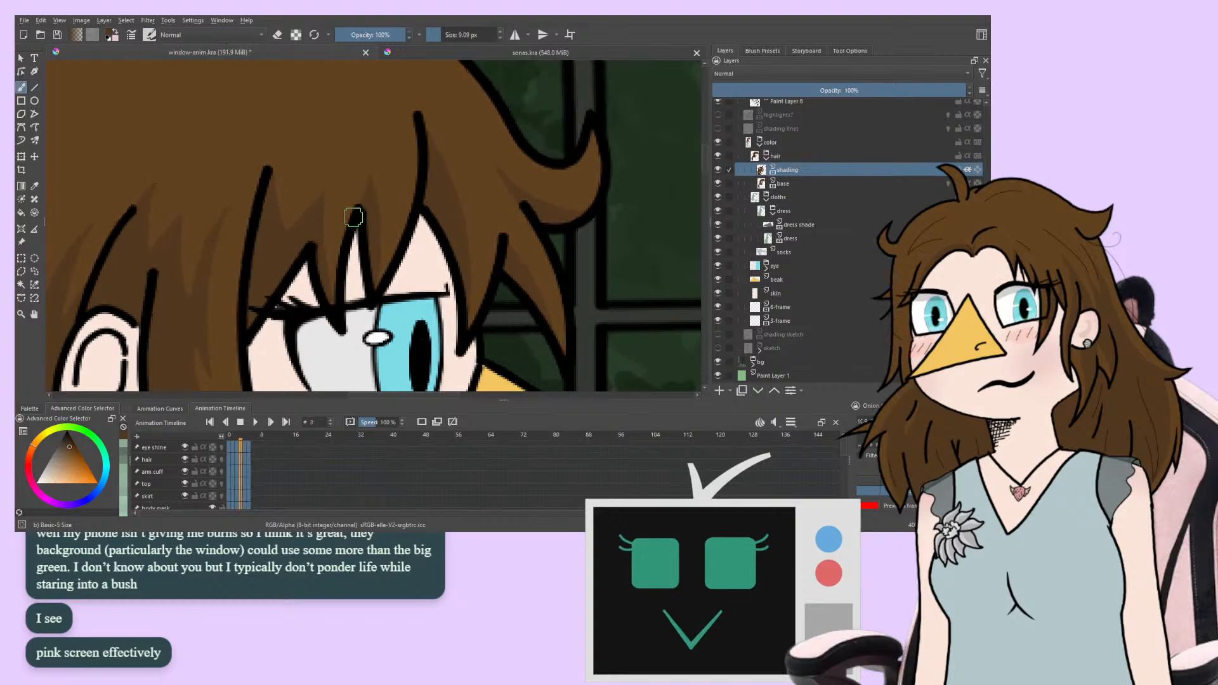
{"action": "key", "text": "m"}
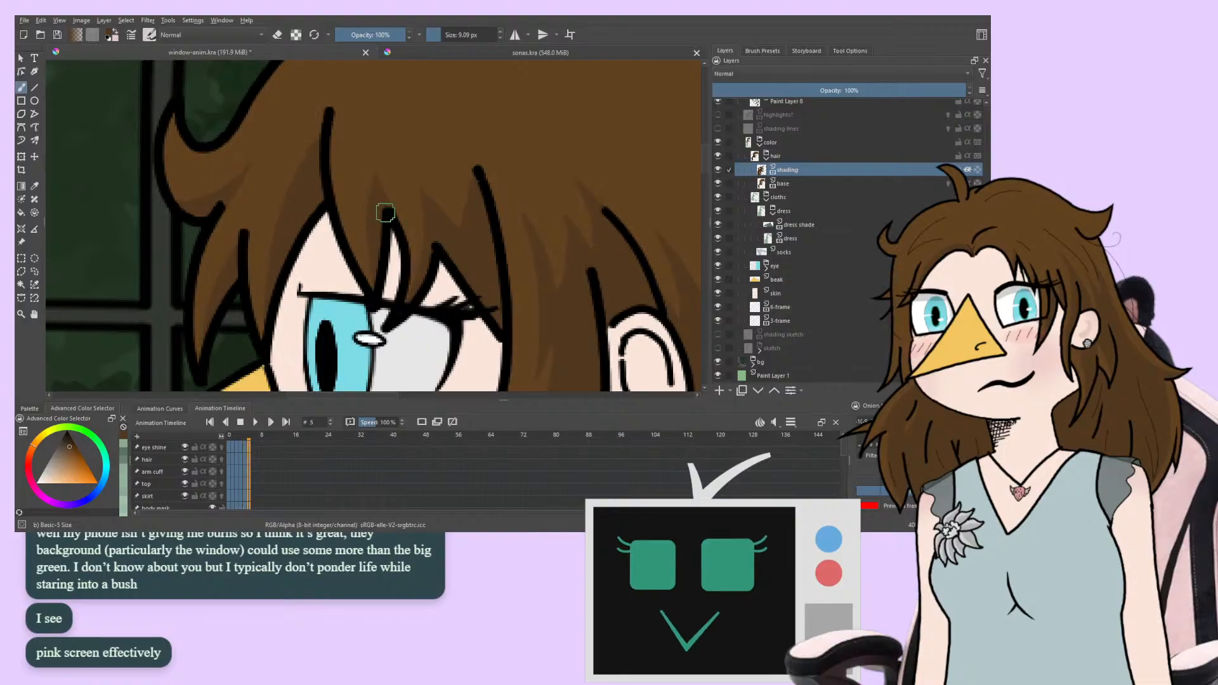
Compare the fringe shading above the eye by stepping forward through all frames
{"action": "key", "text": "period"}
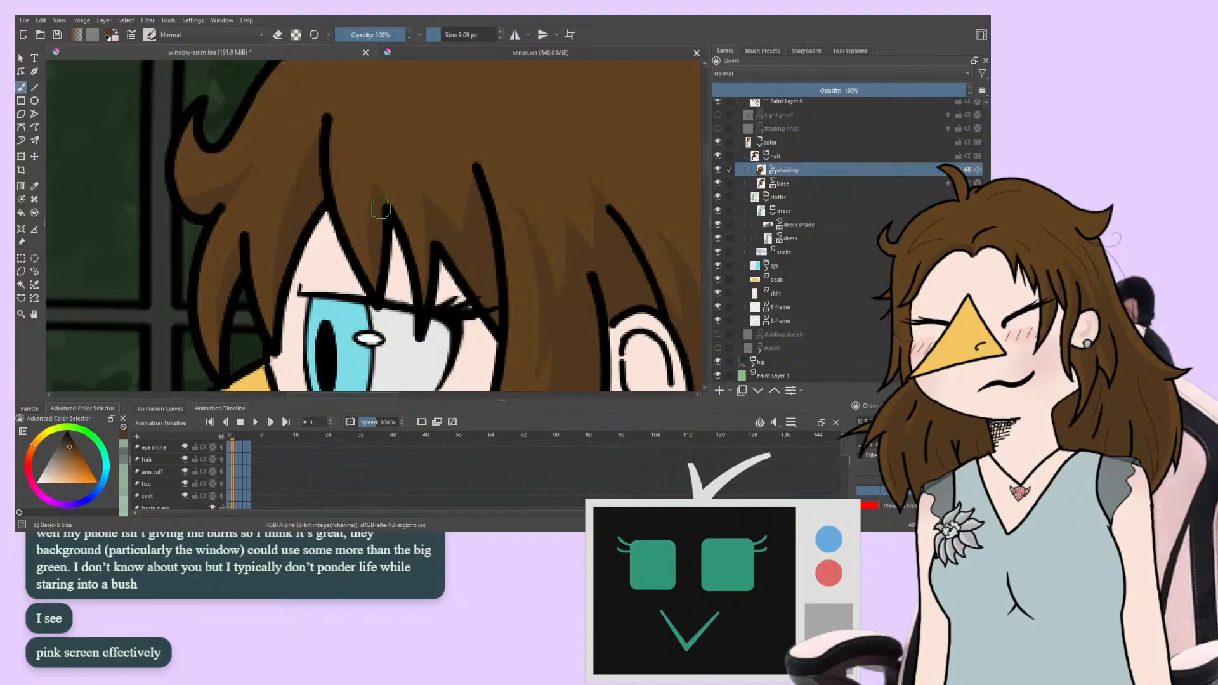
{"action": "key", "text": "period"}
{"action": "key", "text": "period"}
{"action": "key", "text": "period"}
{"action": "key", "text": "period"}
{"action": "key", "text": "period"}
{"action": "key", "text": "period"}
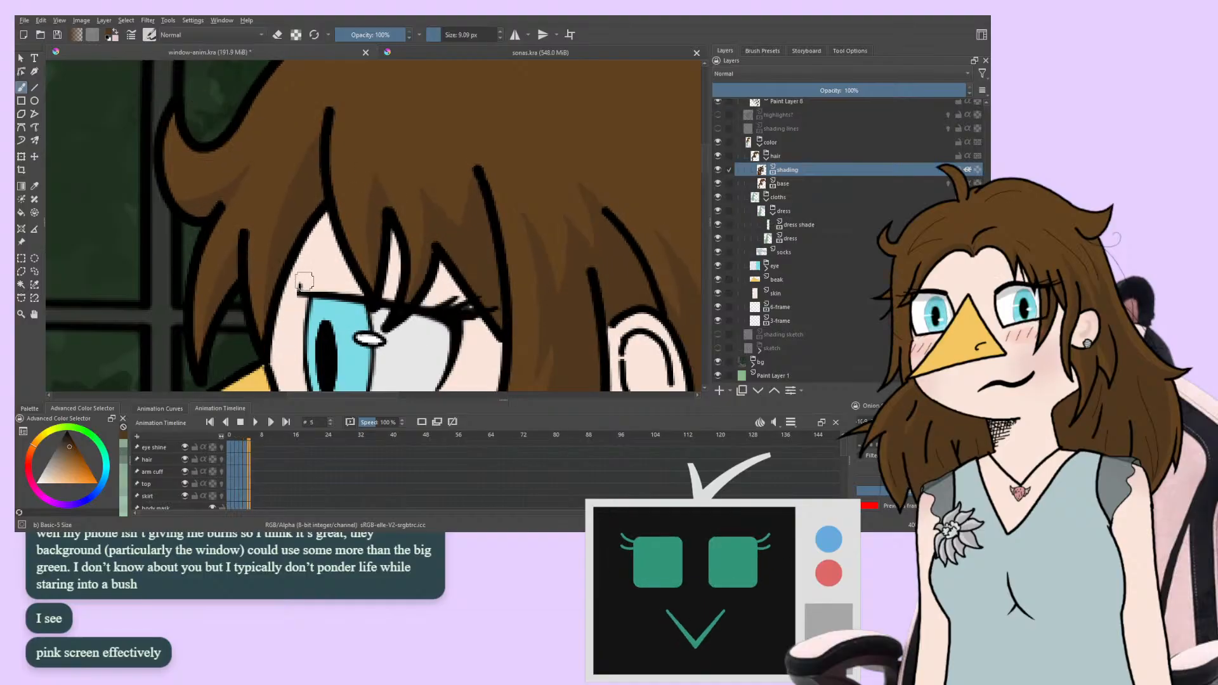
{"action": "key", "text": "period"}
{"action": "key", "text": "period"}
{"action": "key", "text": "period"}
{"action": "key", "text": "period"}
{"action": "key", "text": "period"}
Trim the shading around the tips of the fringe strands with the eraser, checking the frames in normal and mirrored views
{"action": "left_click", "coordinate": [277, 34]}
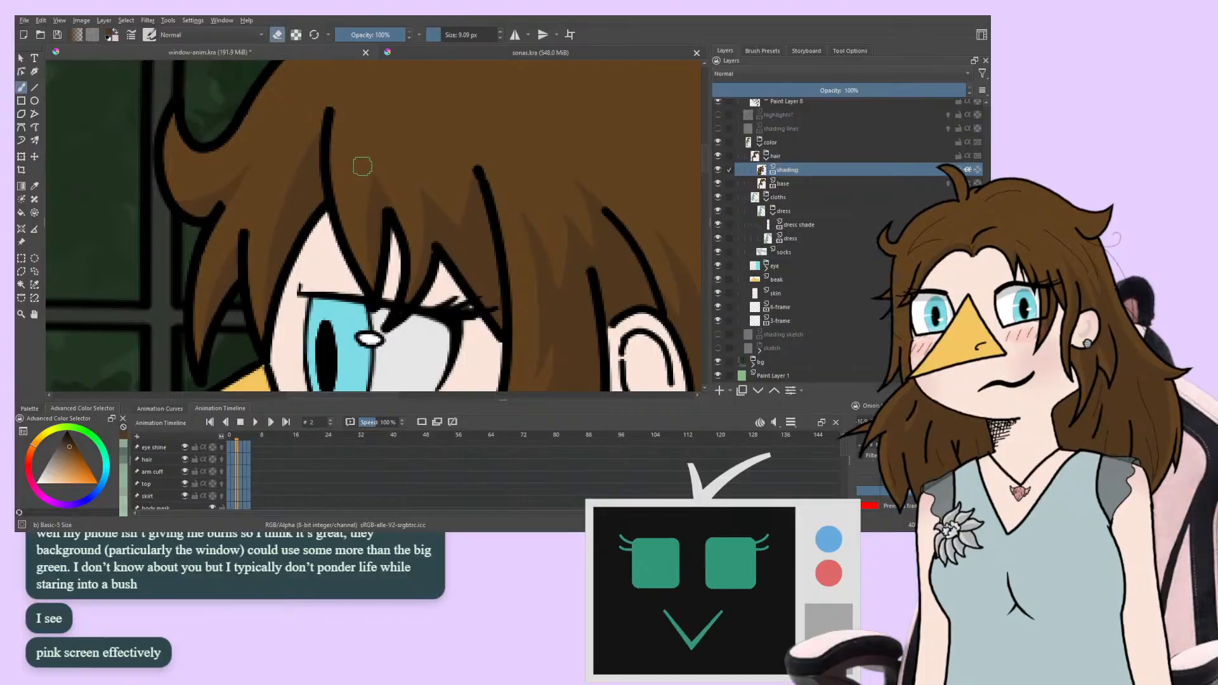
{"action": "key", "text": "period"}
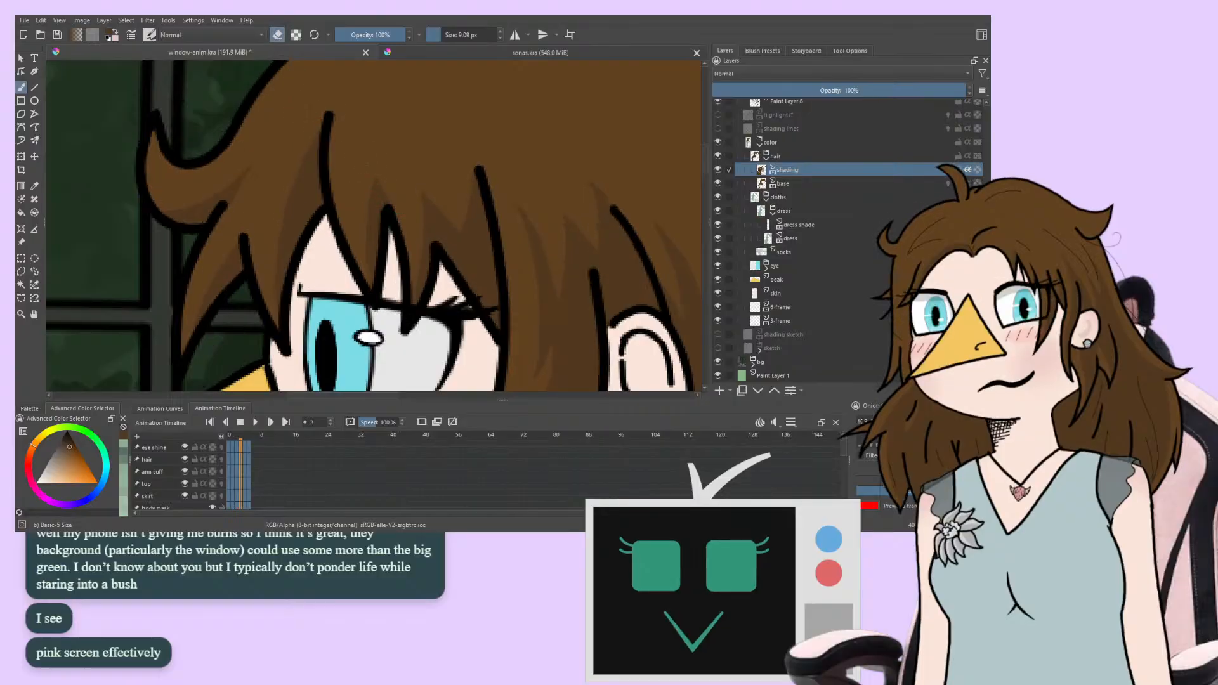
{"action": "key", "text": "period"}
{"action": "key", "text": "period"}
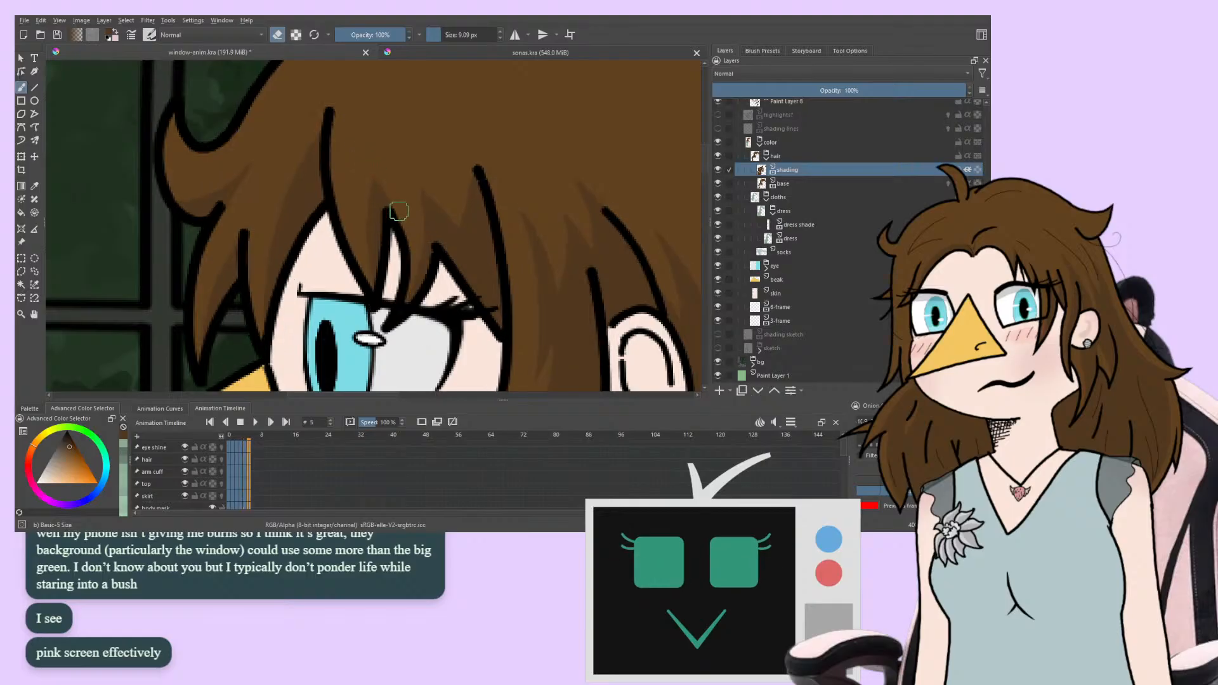
{"action": "key", "text": "comma"}
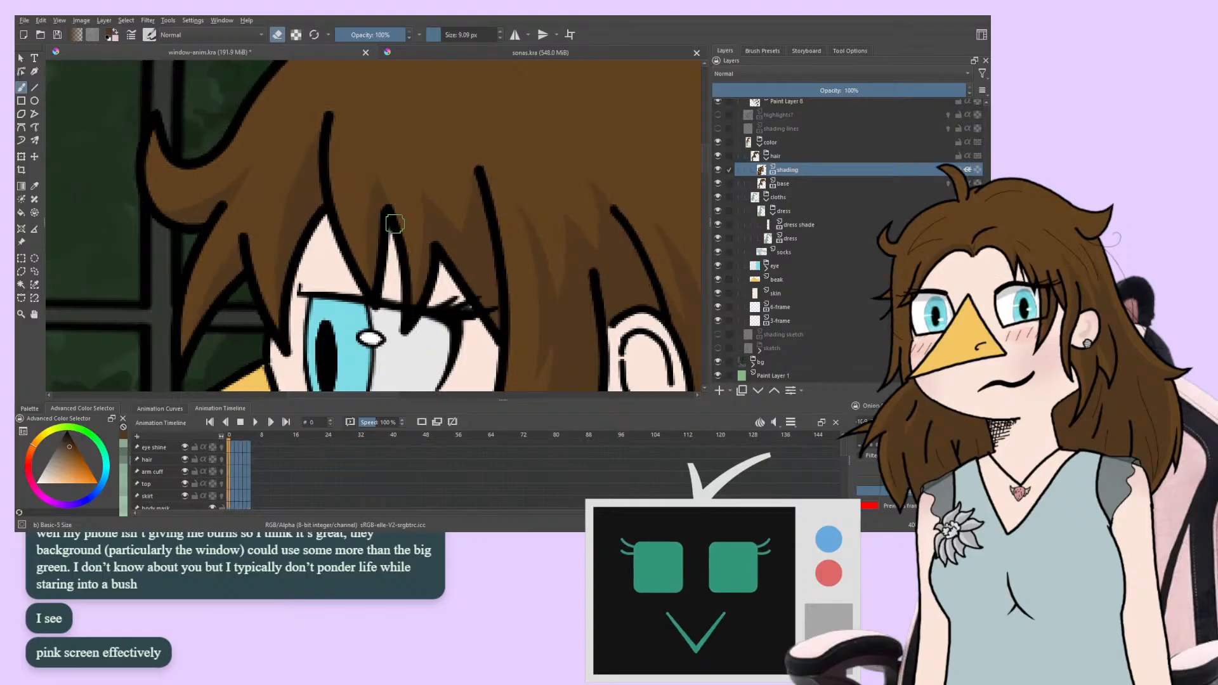
{"action": "key", "text": "comma"}
{"action": "key", "text": "comma"}
{"action": "key", "text": "m"}
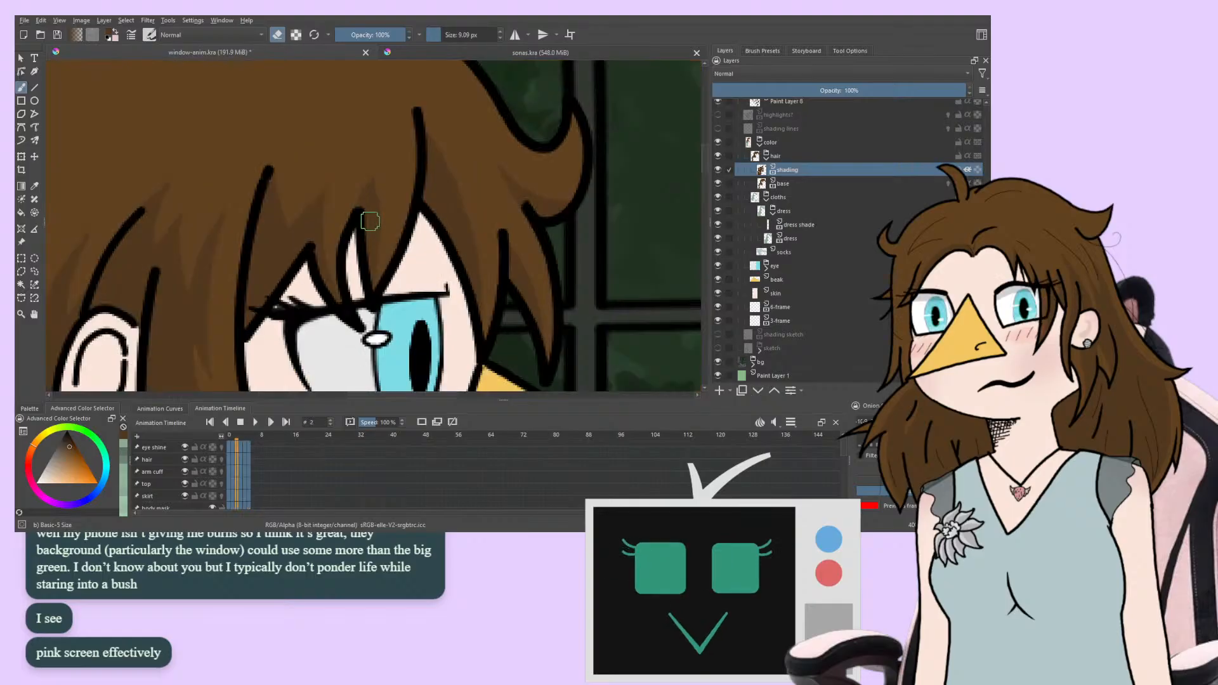
{"action": "key", "text": "period"}
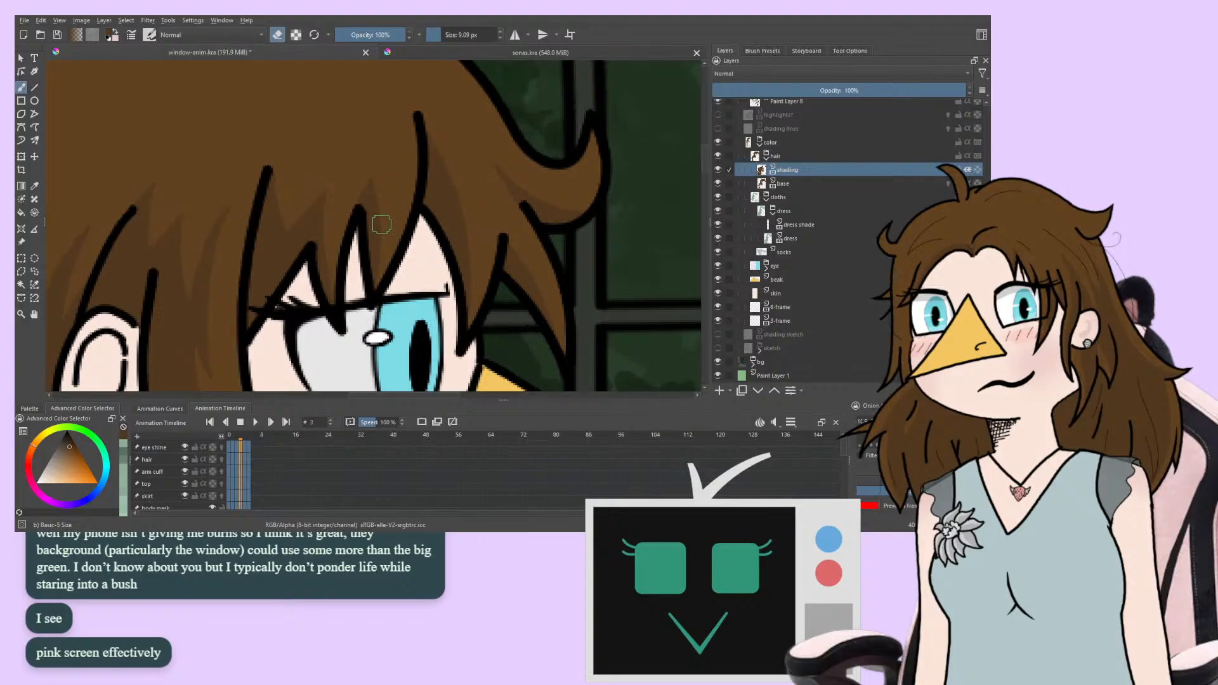
{"action": "key", "text": "period"}
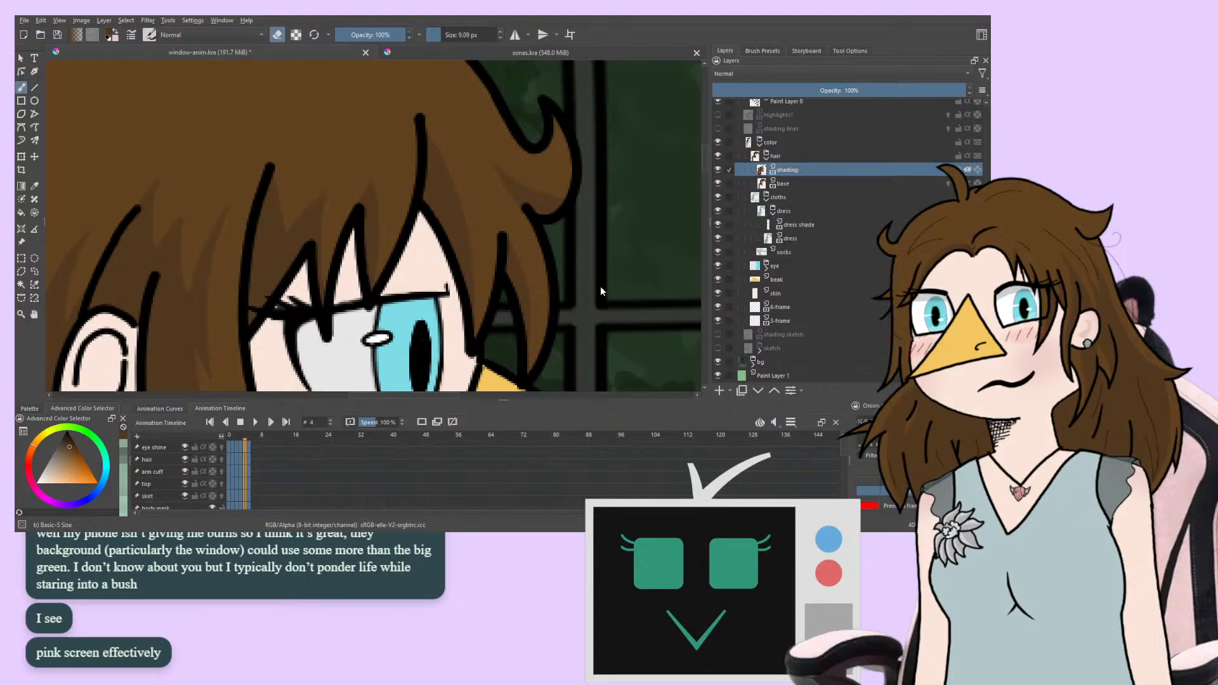
Save window-anim.kra and refine the shading on the fringe lock above the eye in frame 1
{"action": "key", "text": "ctrl+s"}
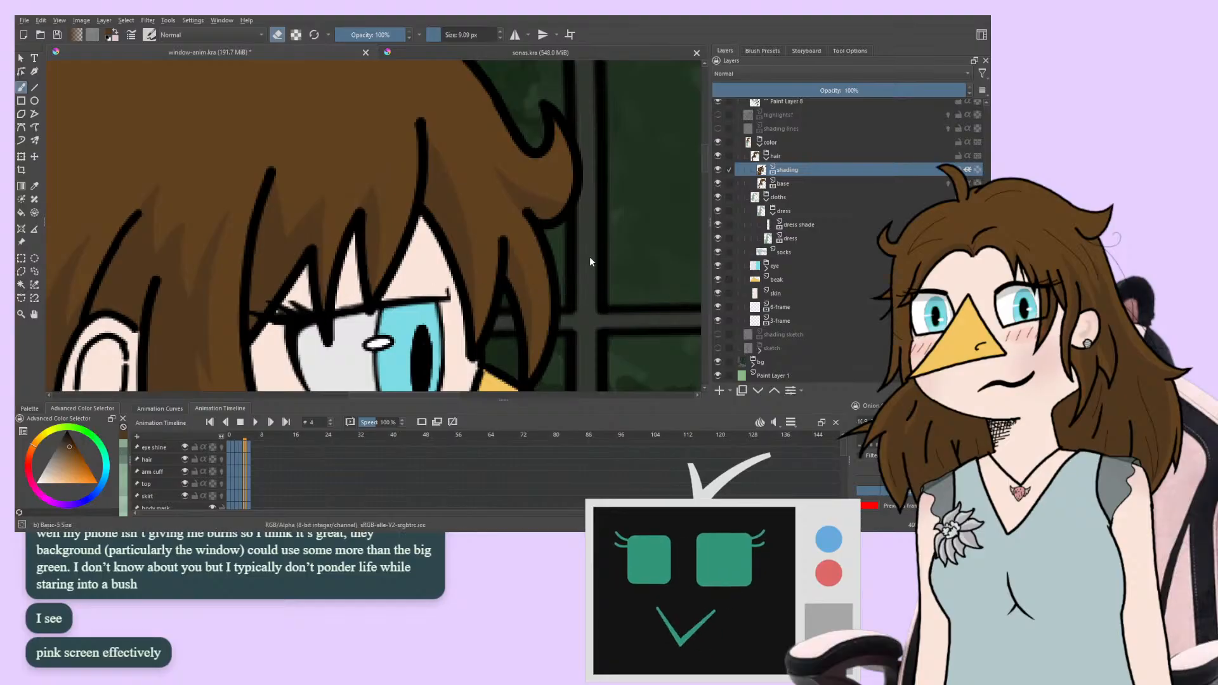
{"action": "key", "text": "ctrl+s"}
{"action": "mouse_move", "coordinate": [294, 243]}
{"action": "left_mouse_down"}
{"action": "mouse_move", "coordinate": [285, 204]}
{"action": "mouse_move", "coordinate": [276, 232]}
{"action": "left_mouse_up"}
{"action": "scroll", "coordinate": [277, 235], "scroll_direction": "up", "scroll_amount": 1}
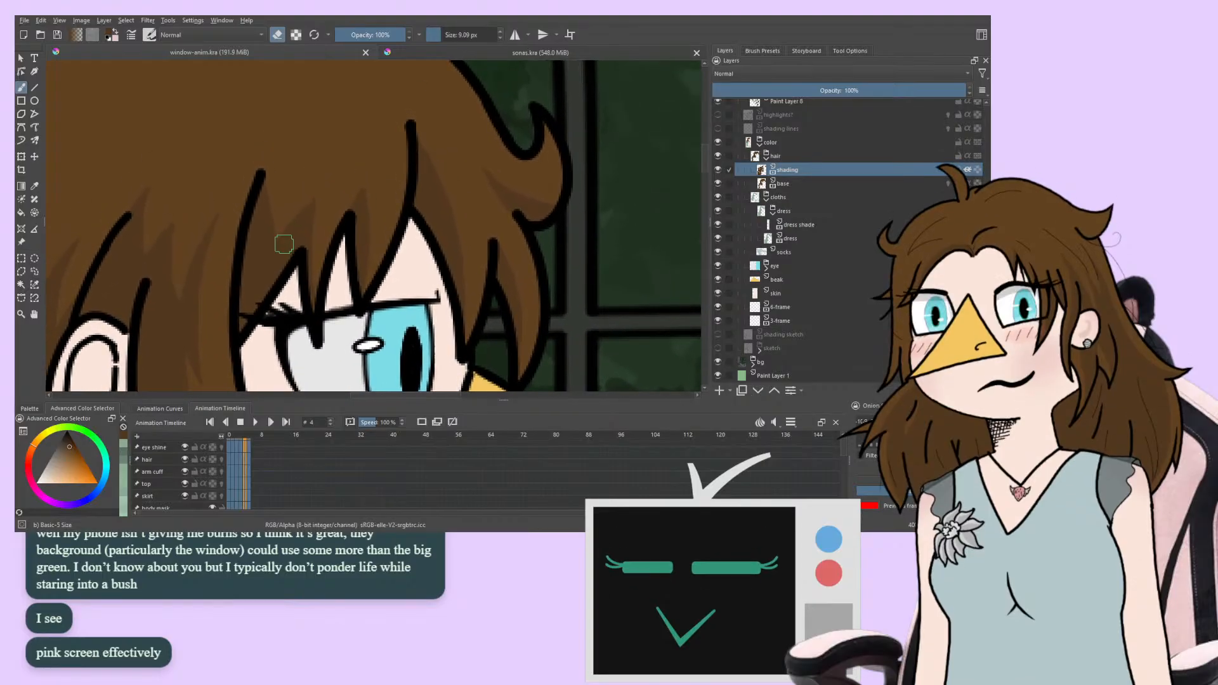
{"action": "scroll", "coordinate": [280, 278], "scroll_direction": "up", "scroll_amount": 1}
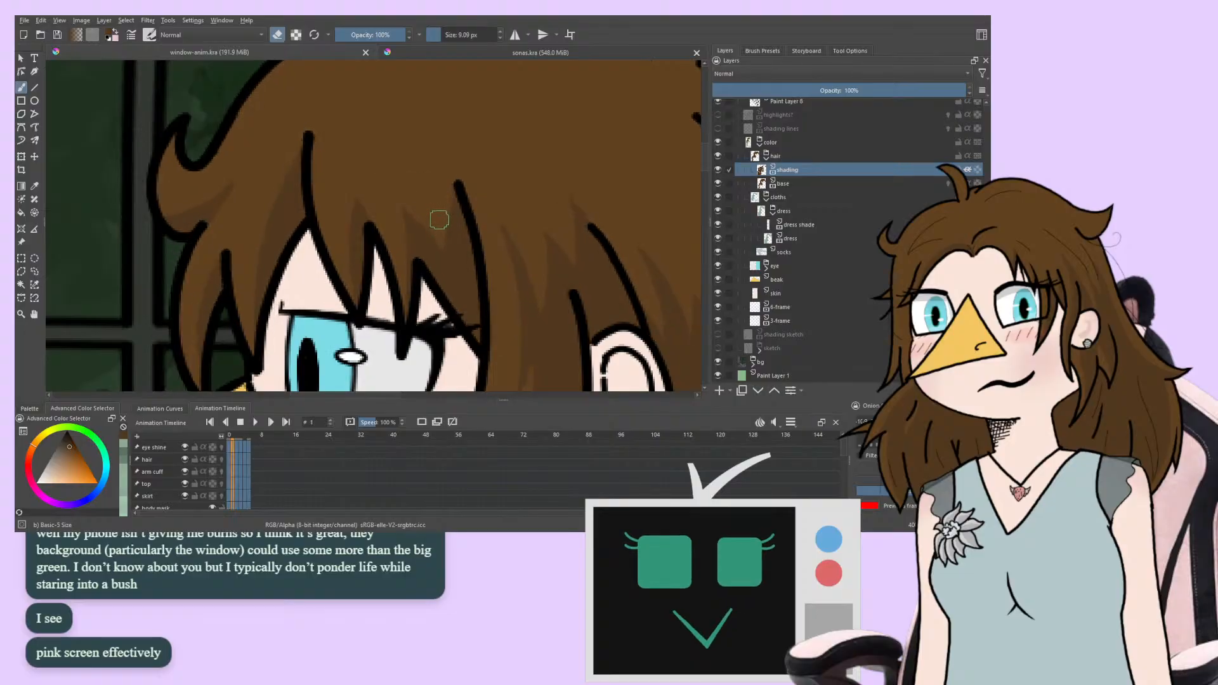
{"action": "left_click", "coordinate": [442, 174]}
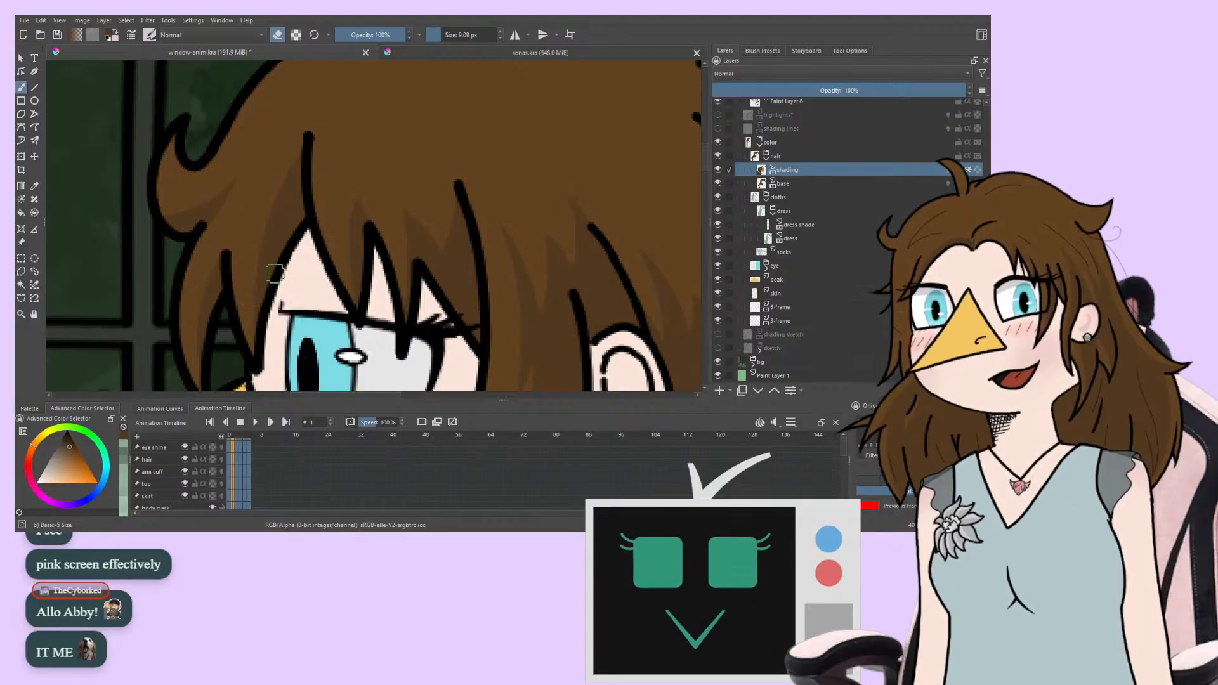
Step through the frames in both directions to compare the shading of the front hair locks near the beak
{"action": "key", "text": "."}
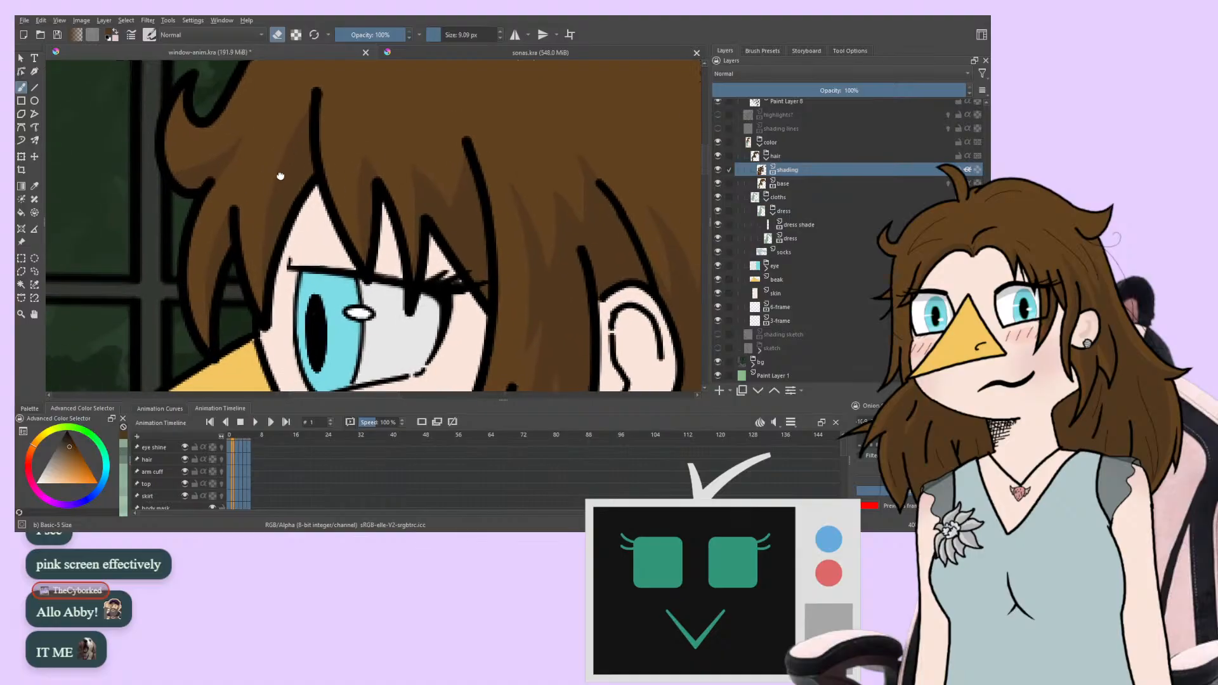
{"action": "key", "text": "."}
{"action": "key", "text": "."}
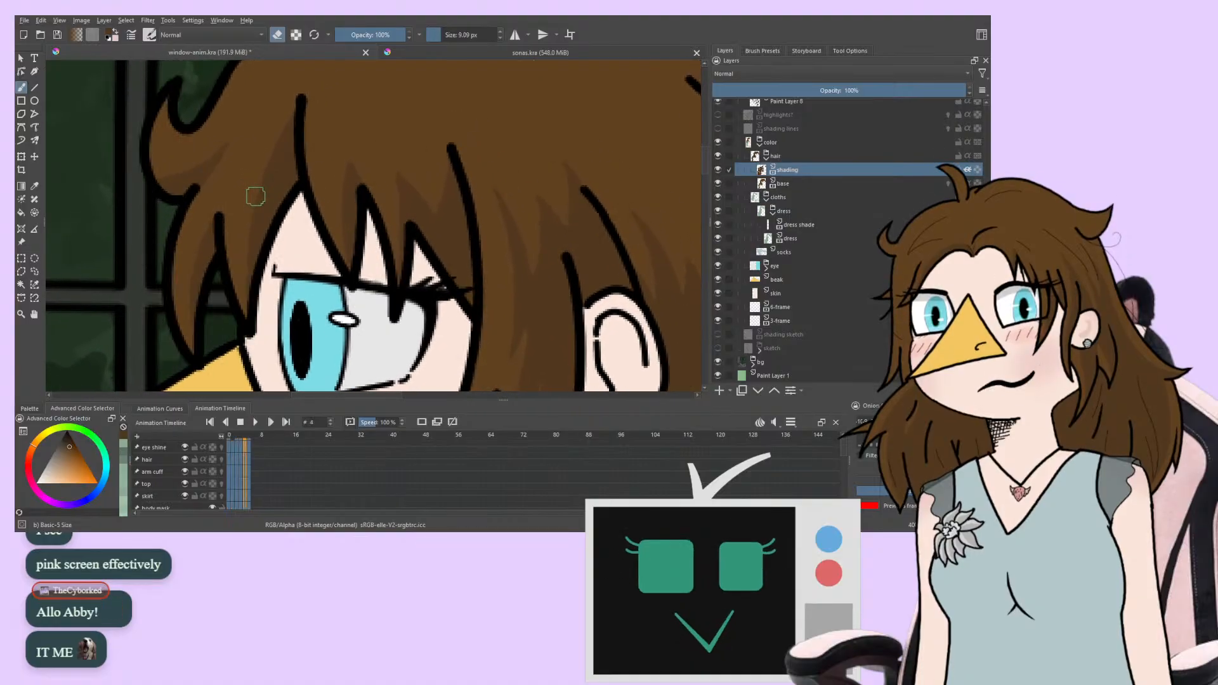
{"action": "key", "text": "Left"}
{"action": "key", "text": "Left"}
{"action": "key", "text": "Left"}
{"action": "key", "text": "Left"}
{"action": "key", "text": "Left"}
{"action": "key", "text": "Left"}
{"action": "key", "text": "Left"}
{"action": "key", "text": "Left"}
{"action": "key", "text": "Left"}
{"action": "key", "text": "Left"}
{"action": "key", "text": "Left"}
{"action": "key", "text": "Left"}
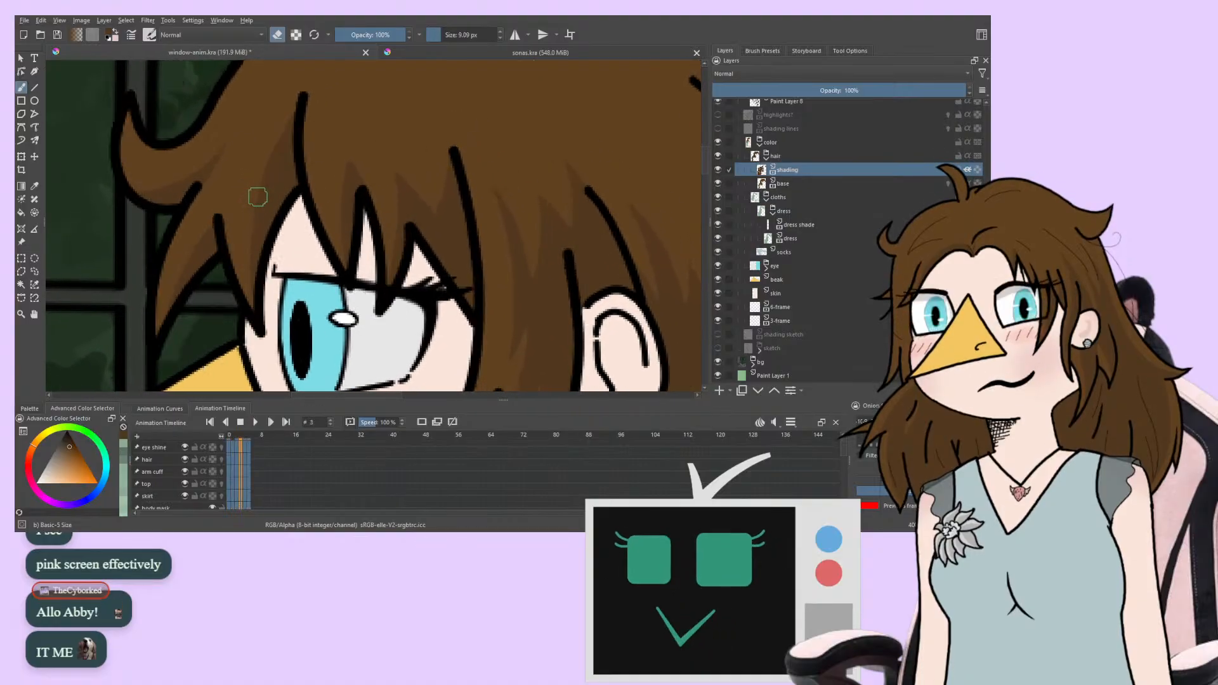
{"action": "key", "text": "Left"}
{"action": "key", "text": "Left"}
{"action": "key", "text": "Left"}
{"action": "key", "text": "Left"}
{"action": "key", "text": "Left"}
{"action": "key", "text": "Left"}
Examine the shading on the lower hair locks and the fringe around the eye, going back and forth through every frame
{"action": "left_click_drag", "start_coordinate": [311, 276], "coordinate": [354, 170], "text": "space"}
{"action": "key", "text": "Left"}
{"action": "key", "text": "Left"}
{"action": "key", "text": "Left"}
{"action": "key", "text": "Left"}
{"action": "key", "text": "Left"}
{"action": "key", "text": "Left"}
{"action": "left_click_drag", "start_coordinate": [277, 227], "coordinate": [259, 330]}
{"action": "key", "text": "Right"}
{"action": "key", "text": "Right"}
{"action": "key", "text": "Right"}
{"action": "key", "text": "Right"}
{"action": "key", "text": "Right"}
{"action": "key", "text": "Right"}
{"action": "key", "text": "Right"}
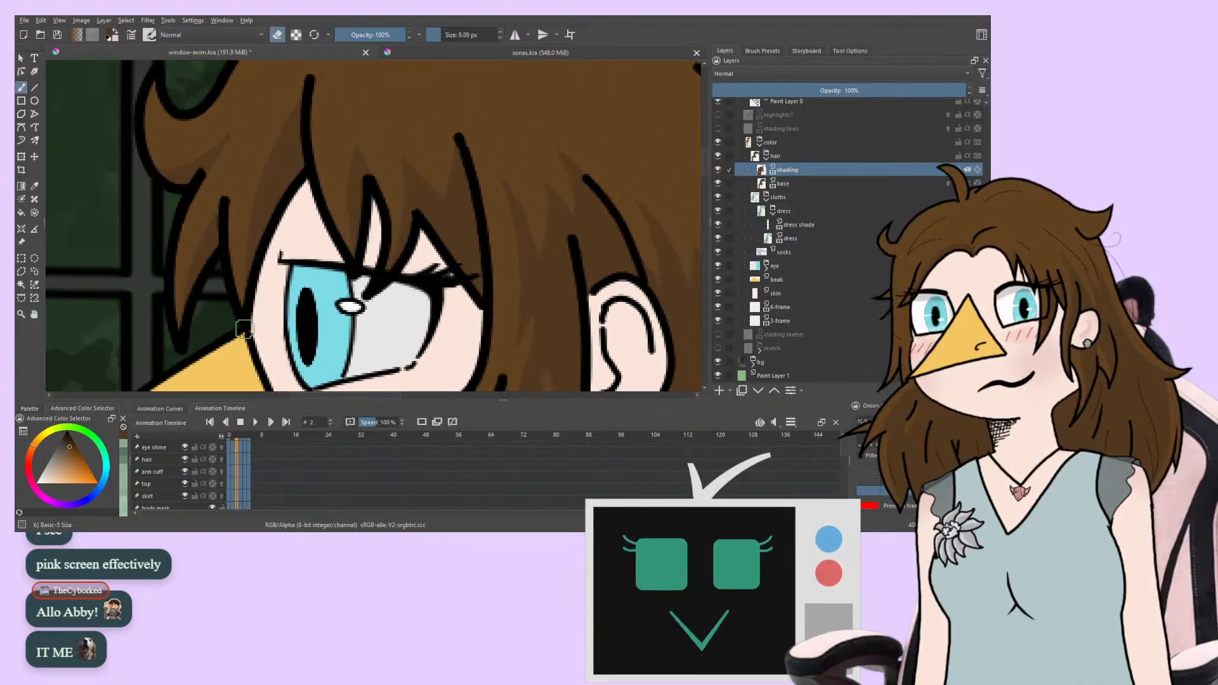
{"action": "key", "text": "Right"}
{"action": "key", "text": "Right"}
{"action": "key", "text": "Right"}
{"action": "key", "text": "Right"}
{"action": "key", "text": "Right"}
{"action": "key", "text": "Right"}
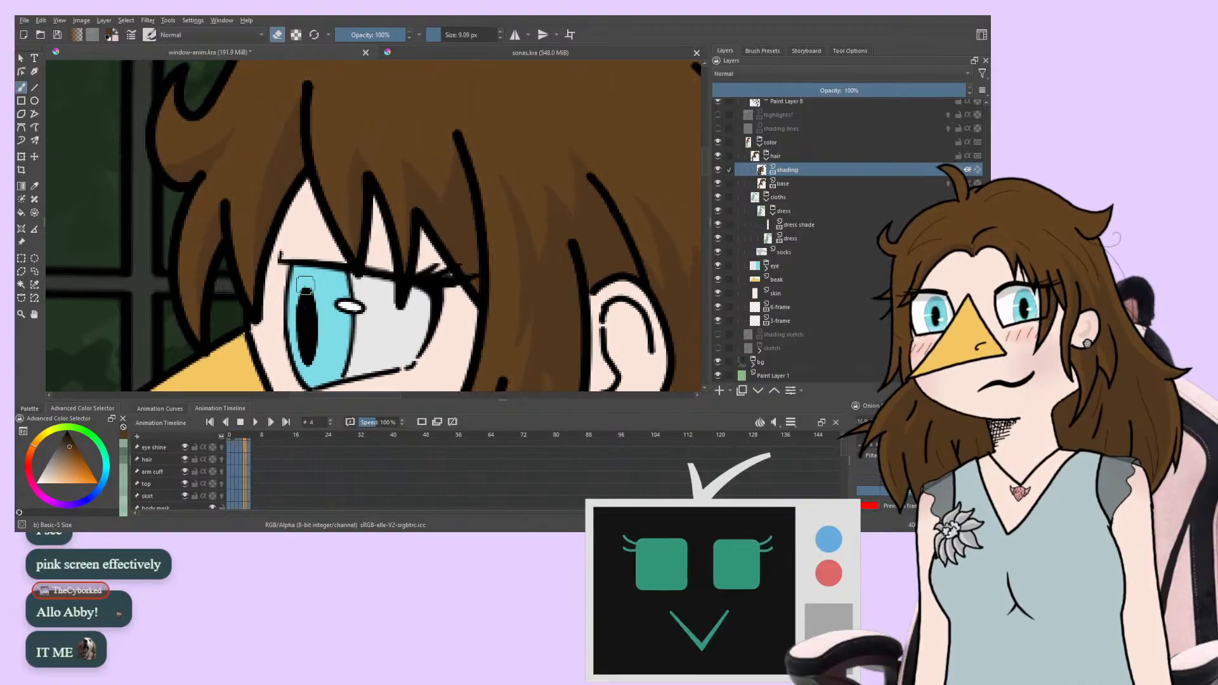
{"action": "key", "text": "Right"}
{"action": "key", "text": "Right"}
Paint dark brown shading on the fringe beside the long strand above the outer eye corner, continuing from frame 1 to frame 4
{"action": "left_click_drag", "start_coordinate": [290, 332], "coordinate": [276, 371]}
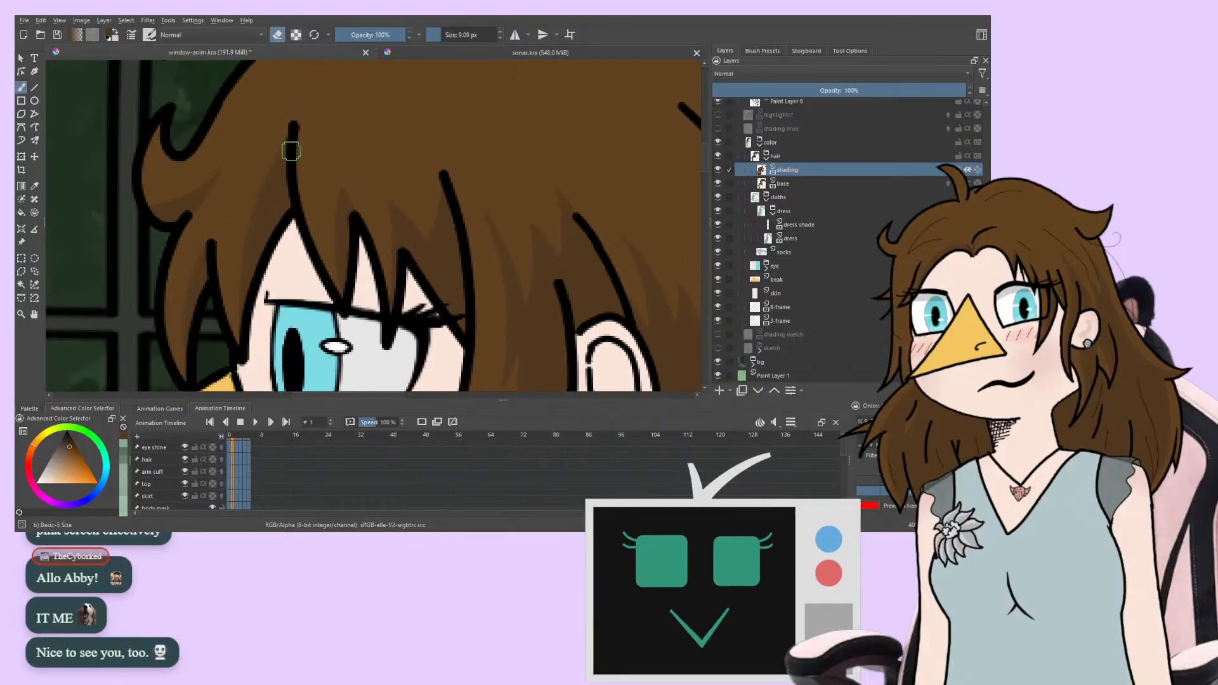
{"action": "key", "text": "e"}
{"action": "key", "text": "Right"}
{"action": "key", "text": "Right"}
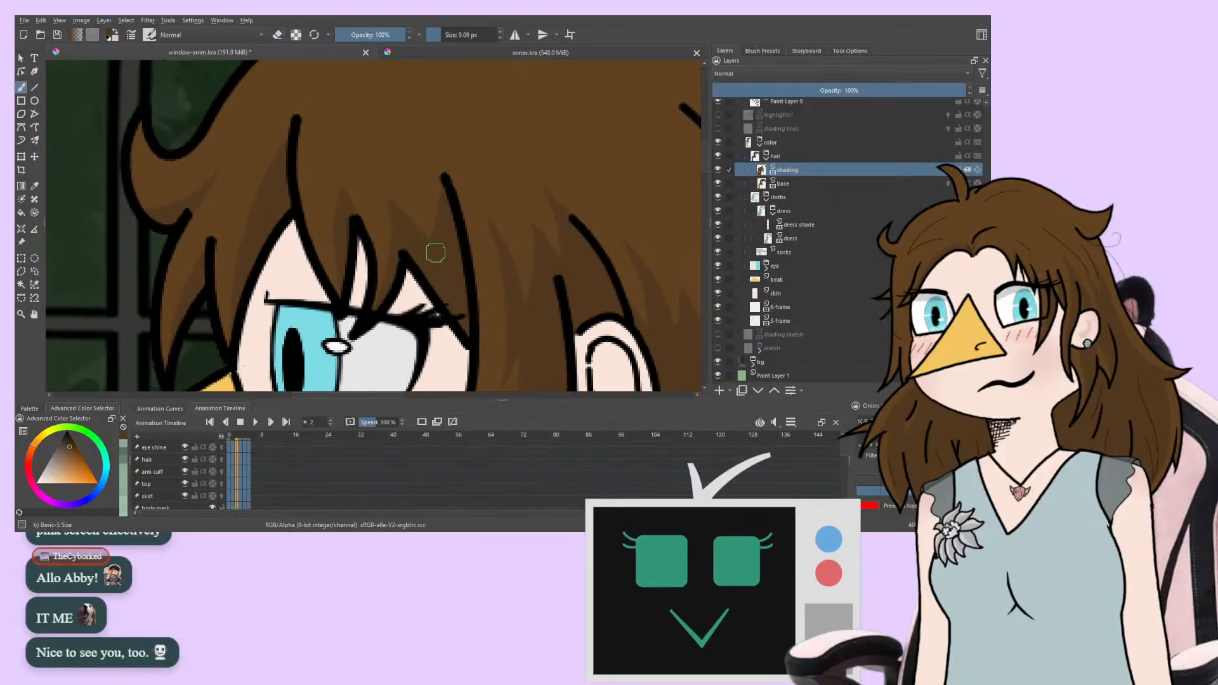
{"action": "key", "text": "Right"}
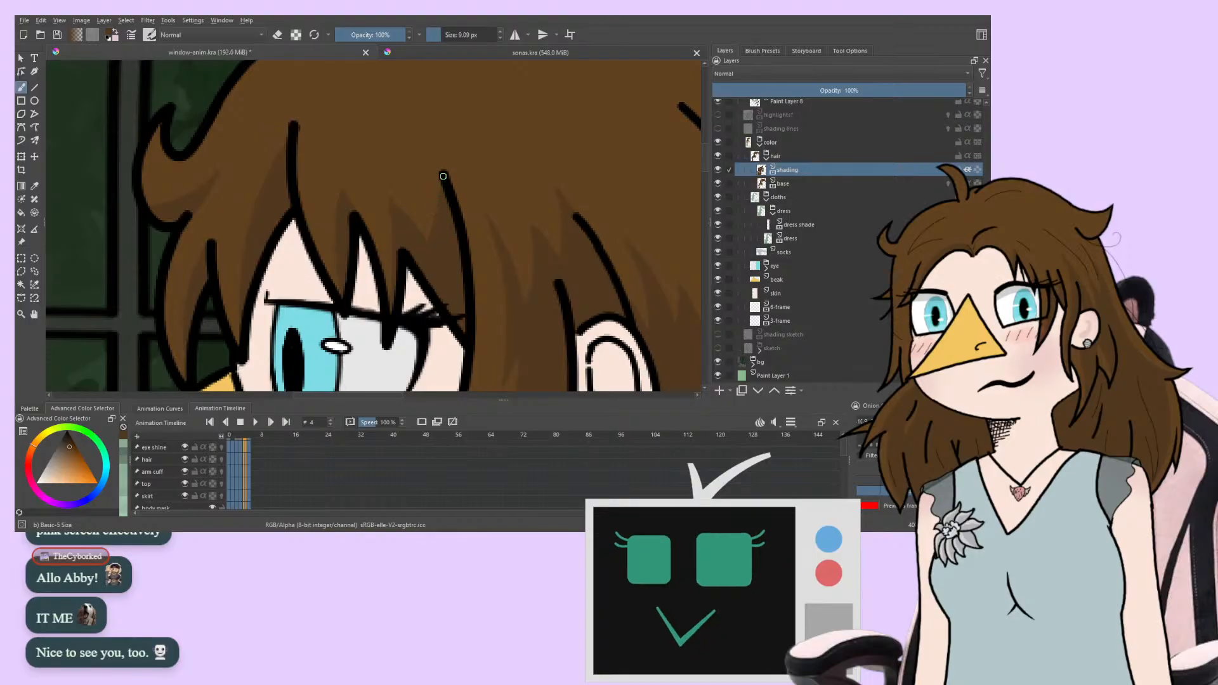
Cycle through all frames to check that the new shading beside the long fringe strand stays consistent
{"action": "key", "text": "period"}
{"action": "key", "text": "period"}
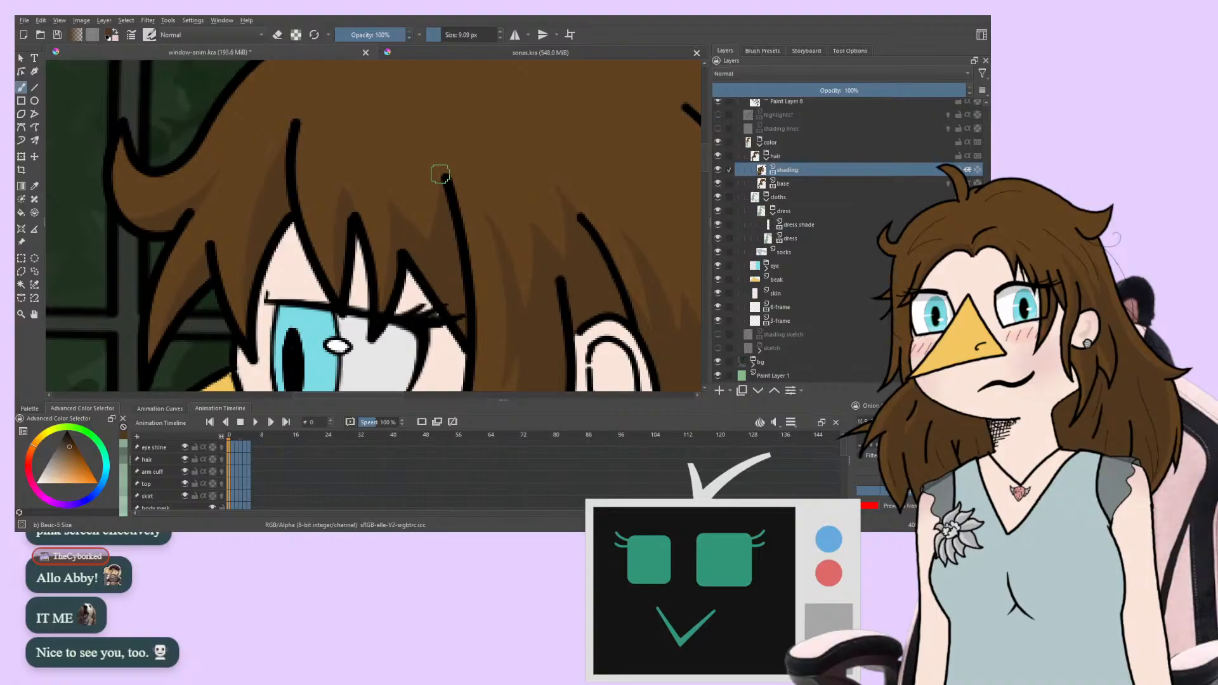
{"action": "key", "text": "period"}
{"action": "key", "text": "period"}
{"action": "key", "text": "period"}
{"action": "key", "text": "period"}
{"action": "key", "text": "period"}
{"action": "key", "text": "period"}
{"action": "key", "text": "period"}
{"action": "key", "text": "period"}
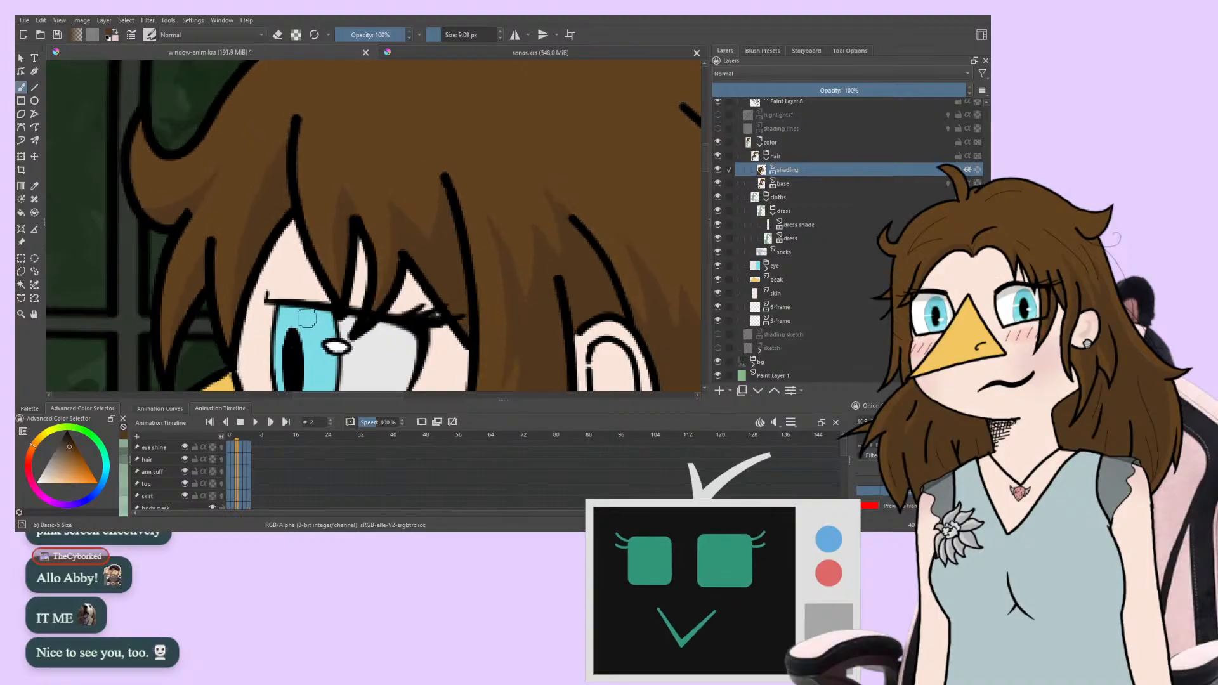
Clean up the shading edges beside the long fringe strand with the eraser, moving from frame 2 to frame 4
{"action": "left_click", "coordinate": [277, 34]}
{"action": "key", "text": "period"}
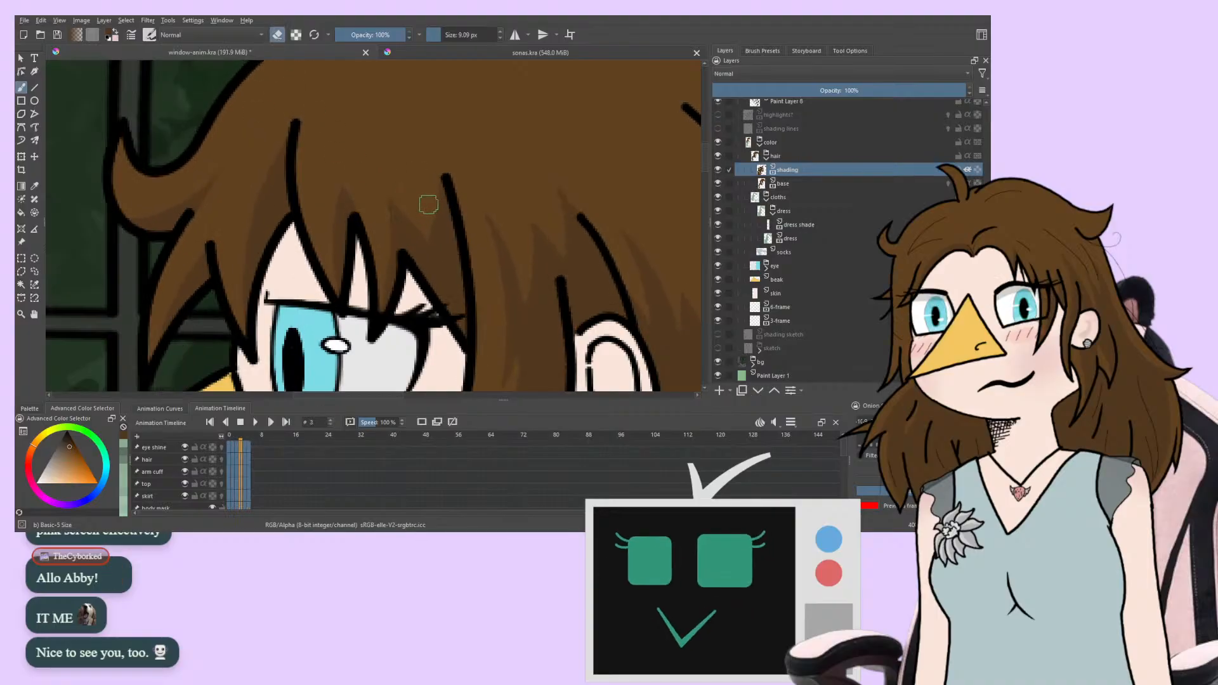
{"action": "key", "text": "period"}
{"action": "key", "text": "period"}
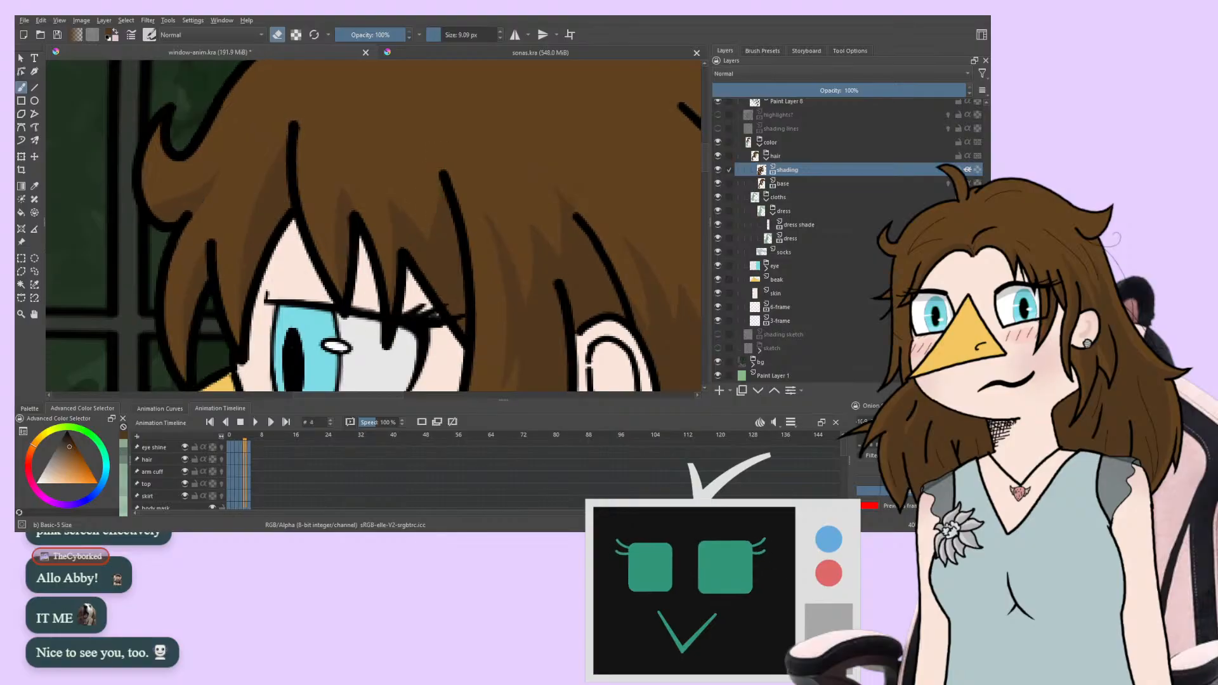
Compare the fringe shading between frames 3 and 4, and switch the brush from erasing back to painting
{"action": "key", "text": "comma"}
{"action": "key", "text": "period"}
{"action": "key", "text": "comma"}
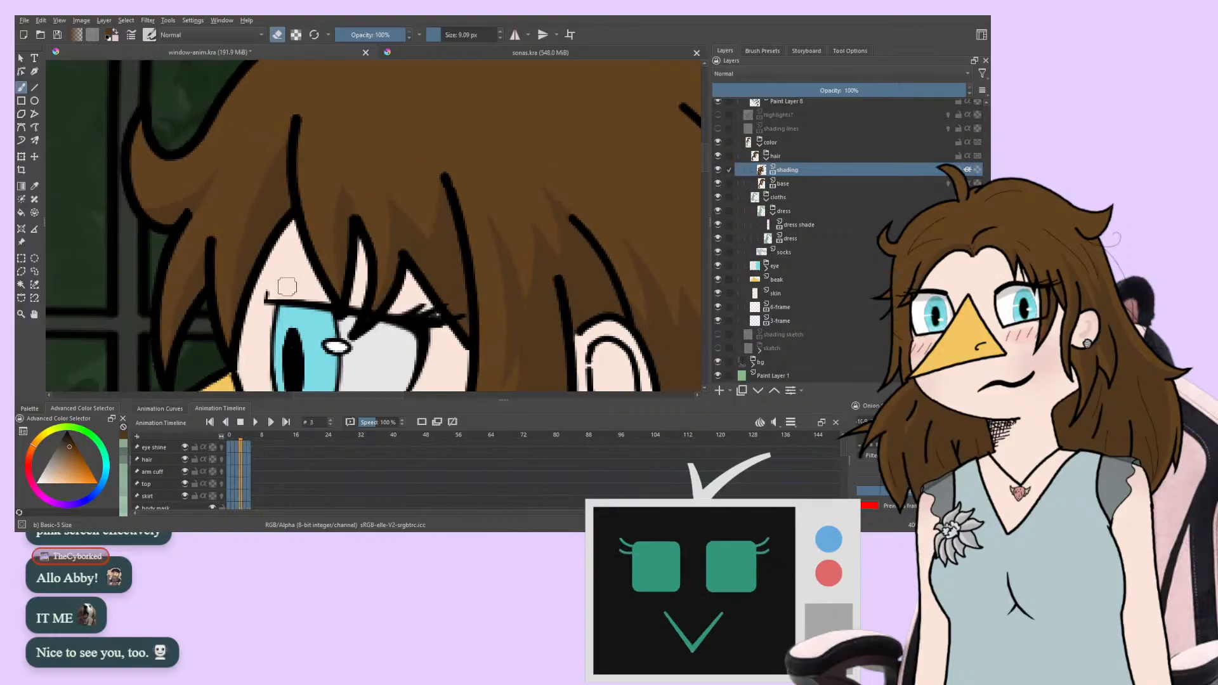
{"action": "key", "text": "period"}
{"action": "key", "text": "comma"}
{"action": "left_click", "coordinate": [277, 34]}
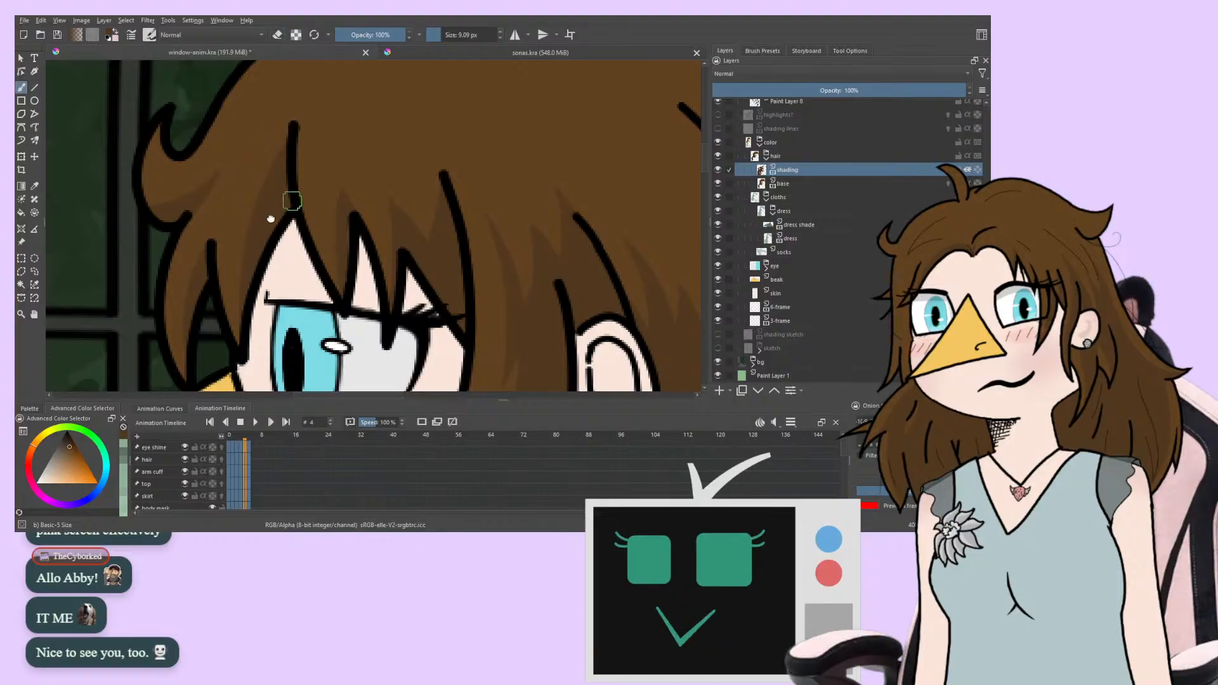
{"action": "left_click_drag", "start_coordinate": [272, 218], "coordinate": [216, 227]}
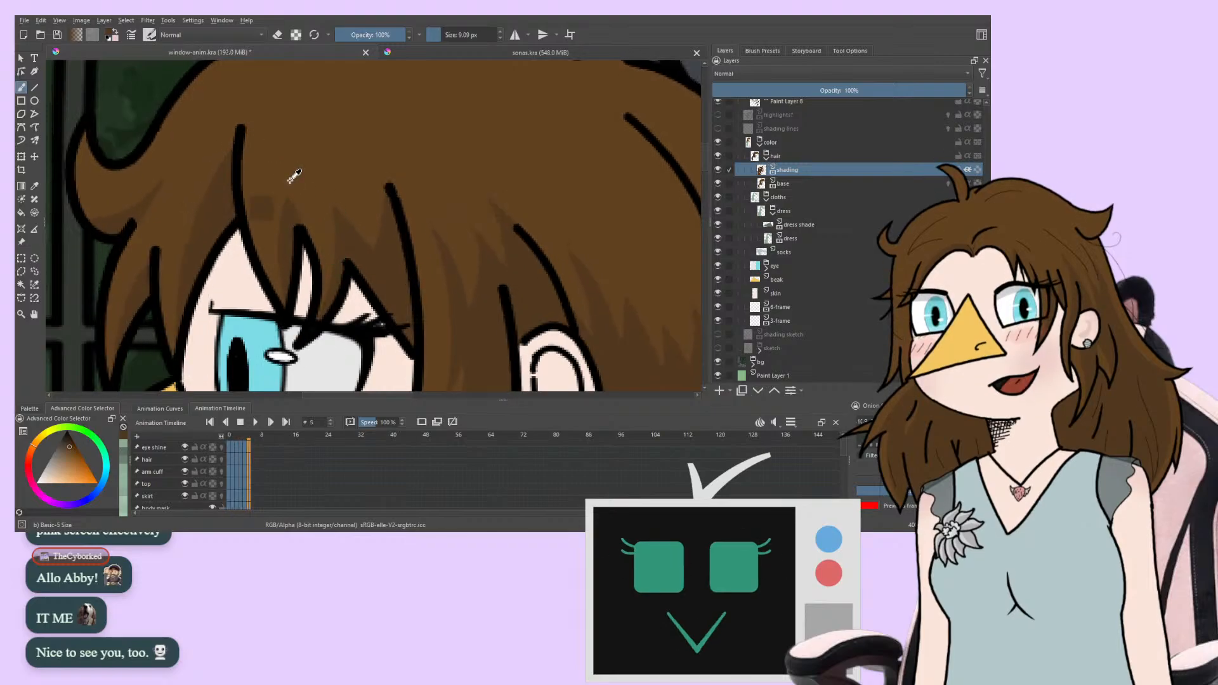
Choose the Basic-1 brush preset and set its size to 1.84 px
{"action": "left_click", "coordinate": [761, 50]}
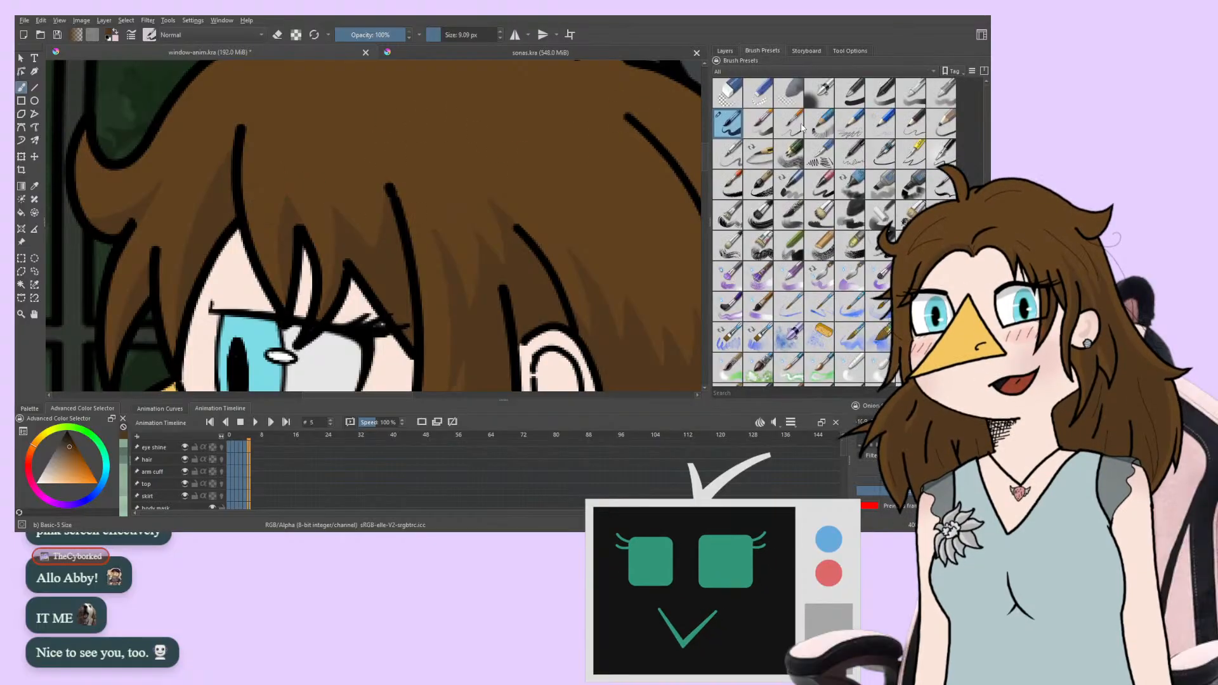
{"action": "left_click", "coordinate": [432, 35]}
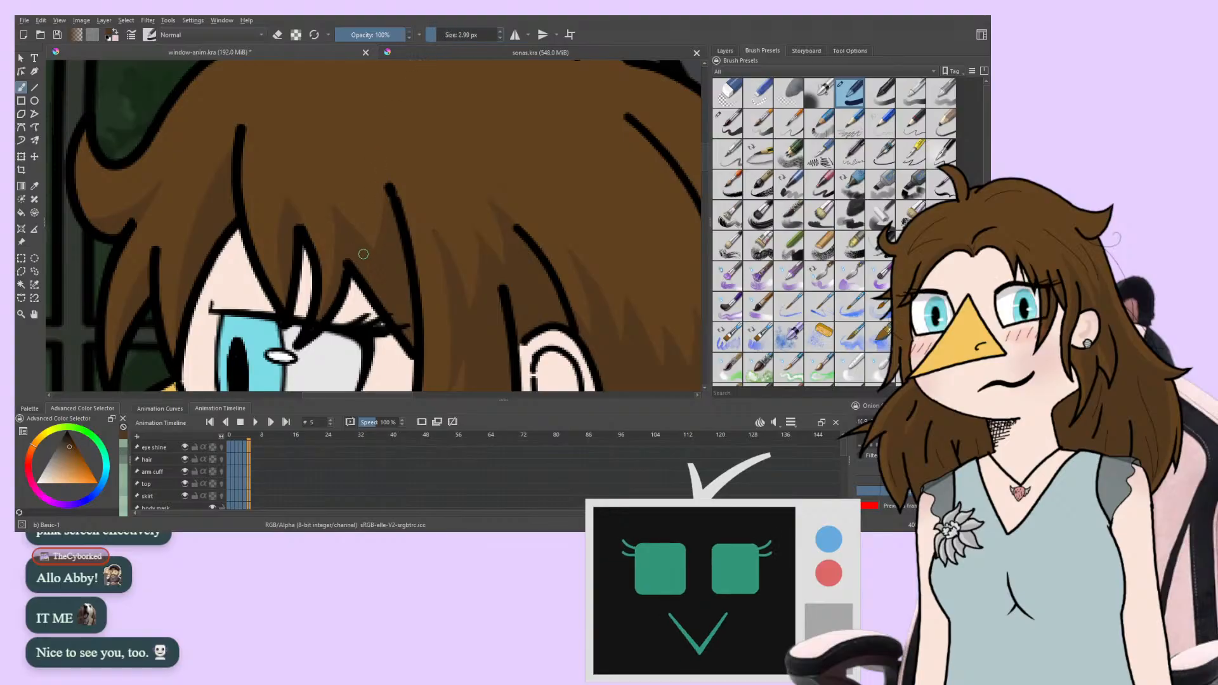
{"action": "left_click", "coordinate": [435, 36]}
{"action": "left_click", "coordinate": [435, 35]}
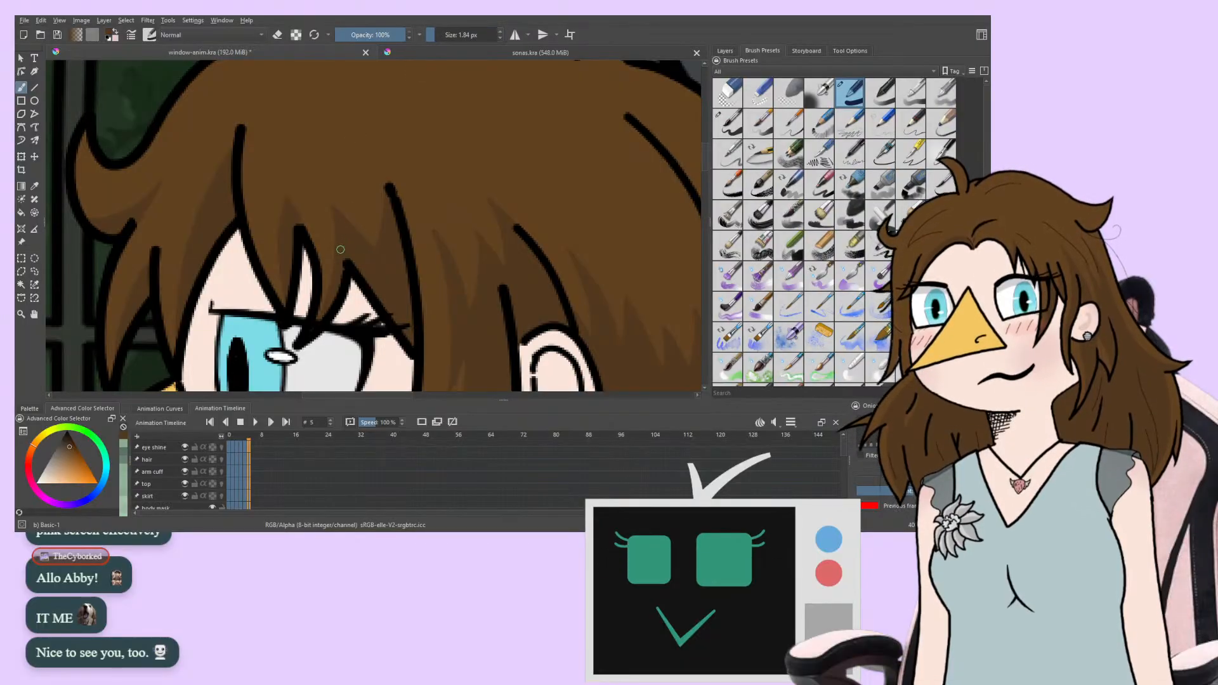
Examine the shading between the fringe strands above the eye, going back and forth through the animation frames
{"action": "key", "text": "Left"}
{"action": "key", "text": "Left"}
{"action": "key", "text": "Left"}
{"action": "key", "text": "Left"}
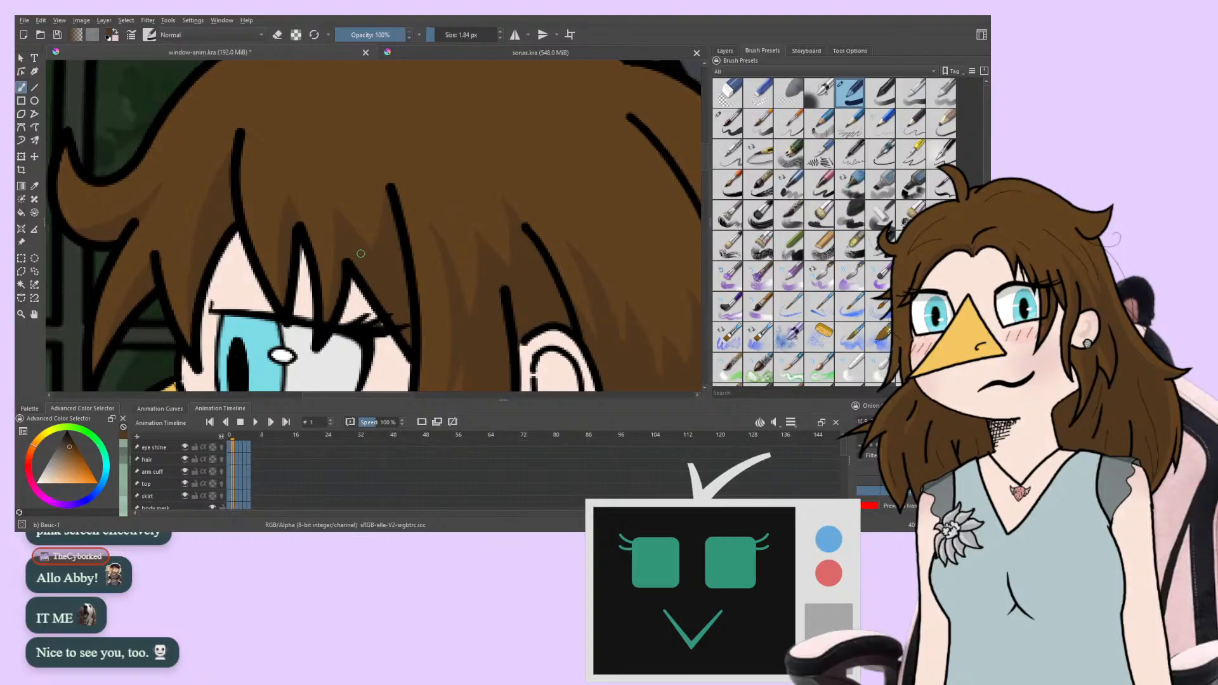
{"action": "key", "text": "Right"}
{"action": "key", "text": "Right"}
{"action": "key", "text": "Right"}
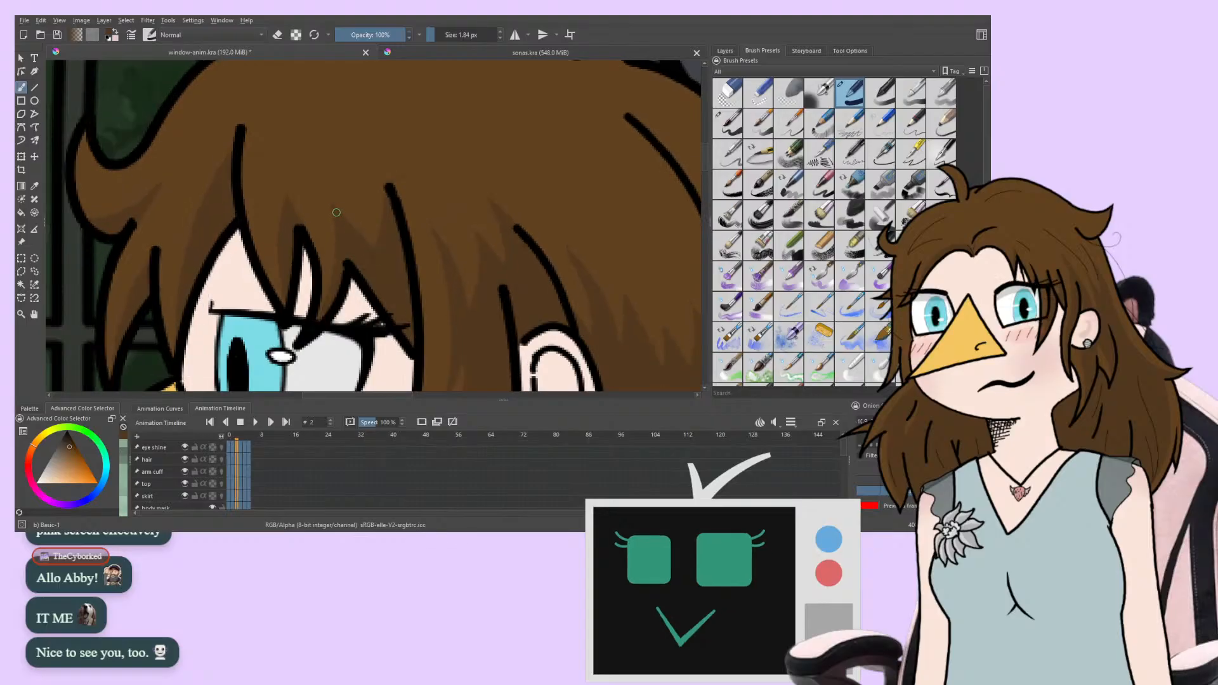
{"action": "key", "text": "Left"}
{"action": "key", "text": "Left"}
{"action": "key", "text": "Left"}
{"action": "key", "text": "Left"}
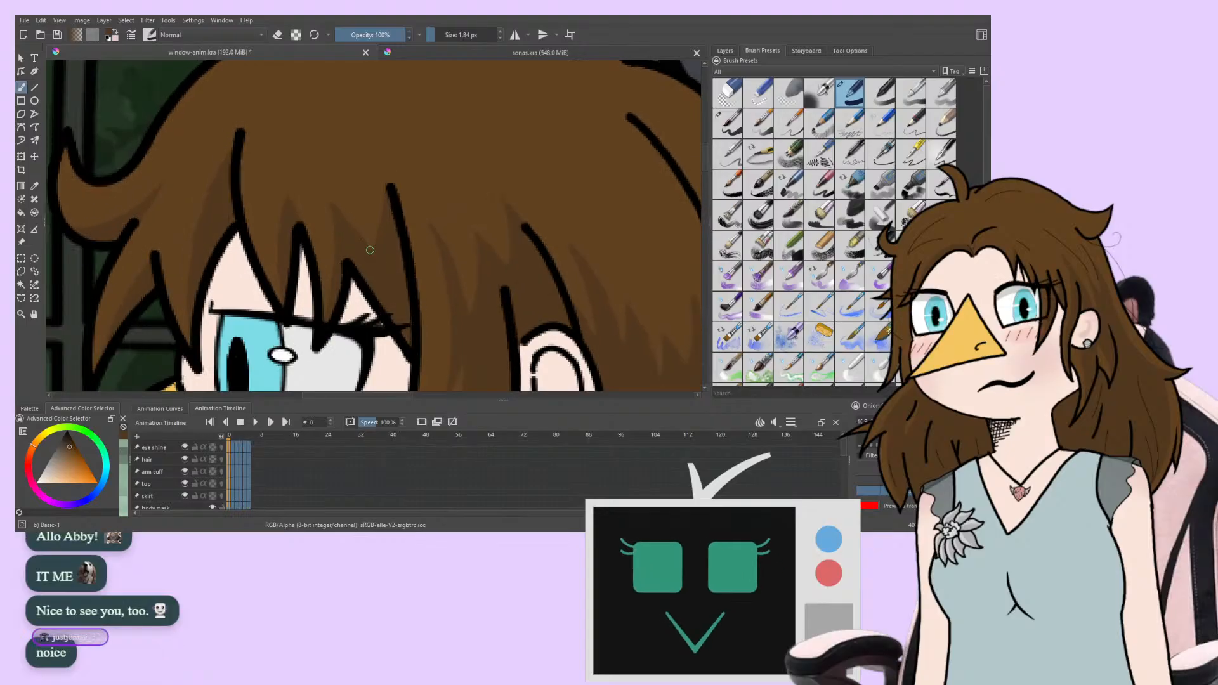
{"action": "key", "text": "Right"}
{"action": "key", "text": "Right"}
{"action": "key", "text": "Right"}
{"action": "key", "text": "Right"}
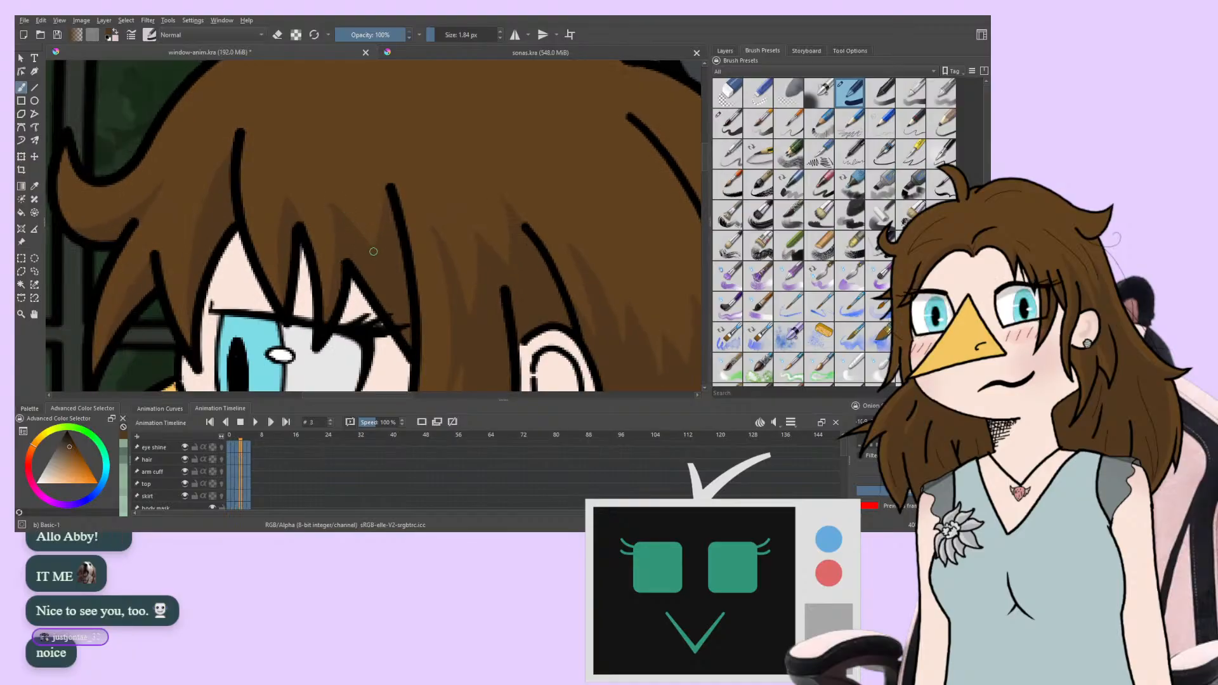
{"action": "key", "text": "Left"}
{"action": "key", "text": "Left"}
{"action": "key", "text": "Left"}
{"action": "key", "text": "Right"}
{"action": "key", "text": "Right"}
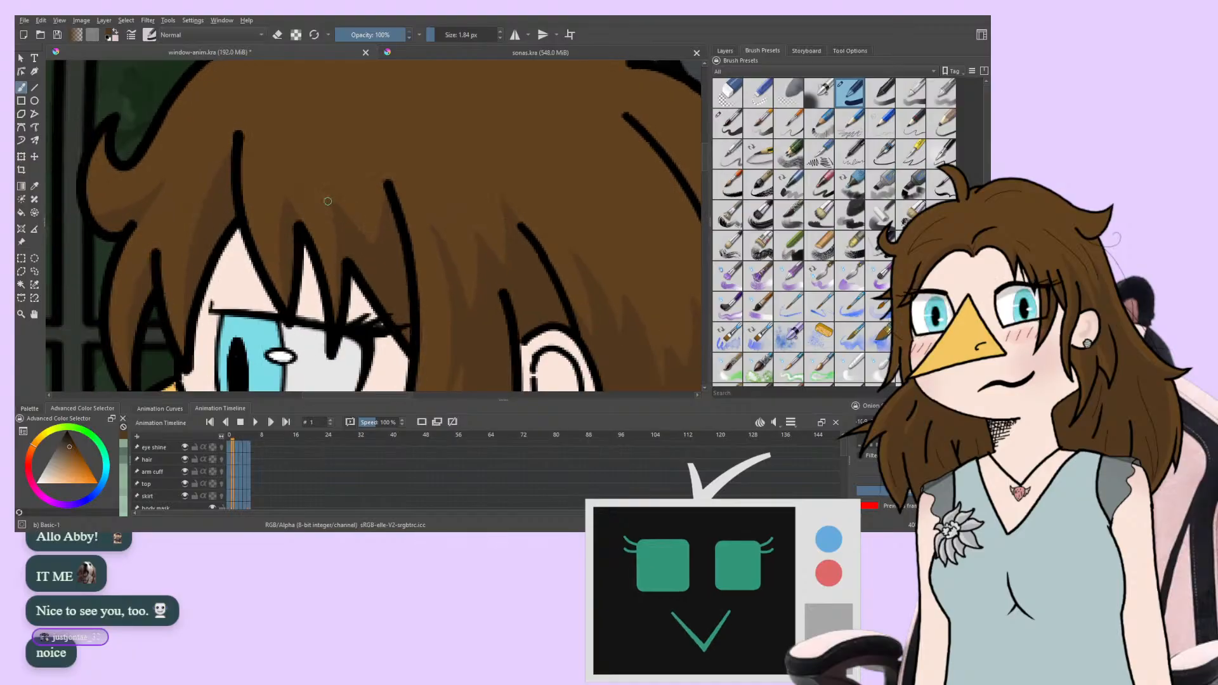
{"action": "key", "text": "Left"}
{"action": "key", "text": "Right"}
{"action": "key", "text": "Left"}
{"action": "key", "text": "Right"}
{"action": "key", "text": "Left"}
{"action": "key", "text": "Right"}
{"action": "key", "text": "Left"}
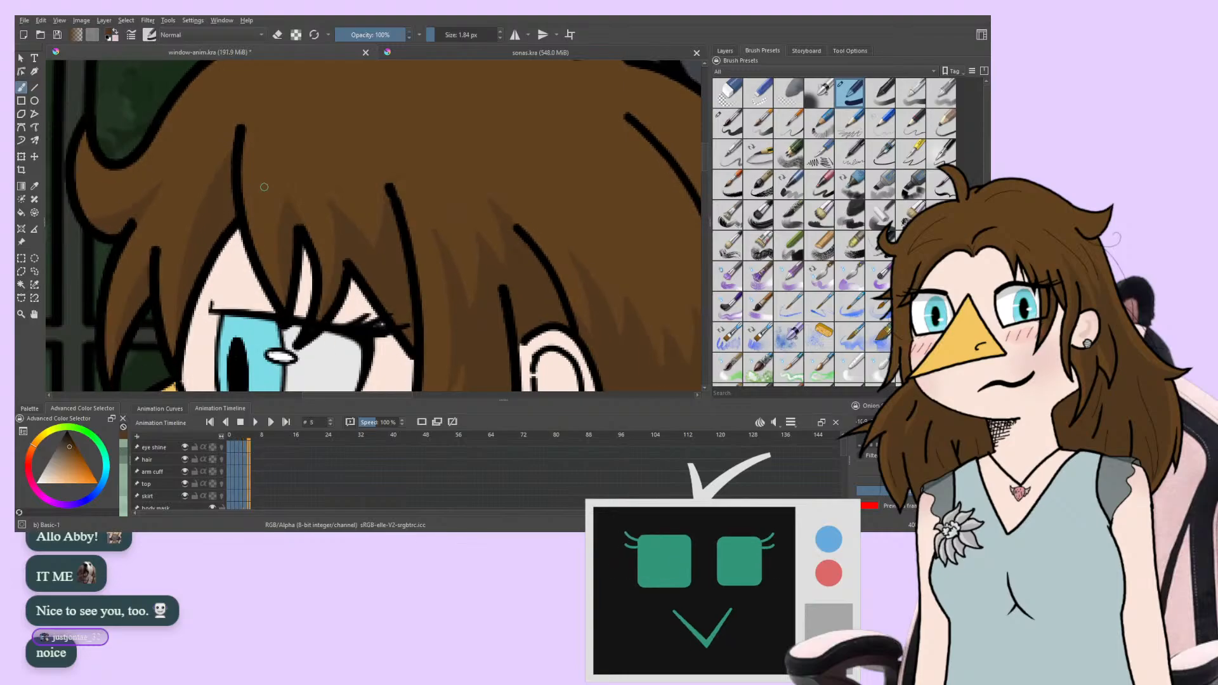
Switch the small brush to erasing and clean up the fringe shading above the eye, comparing neighbouring frames
{"action": "key", "text": "e"}
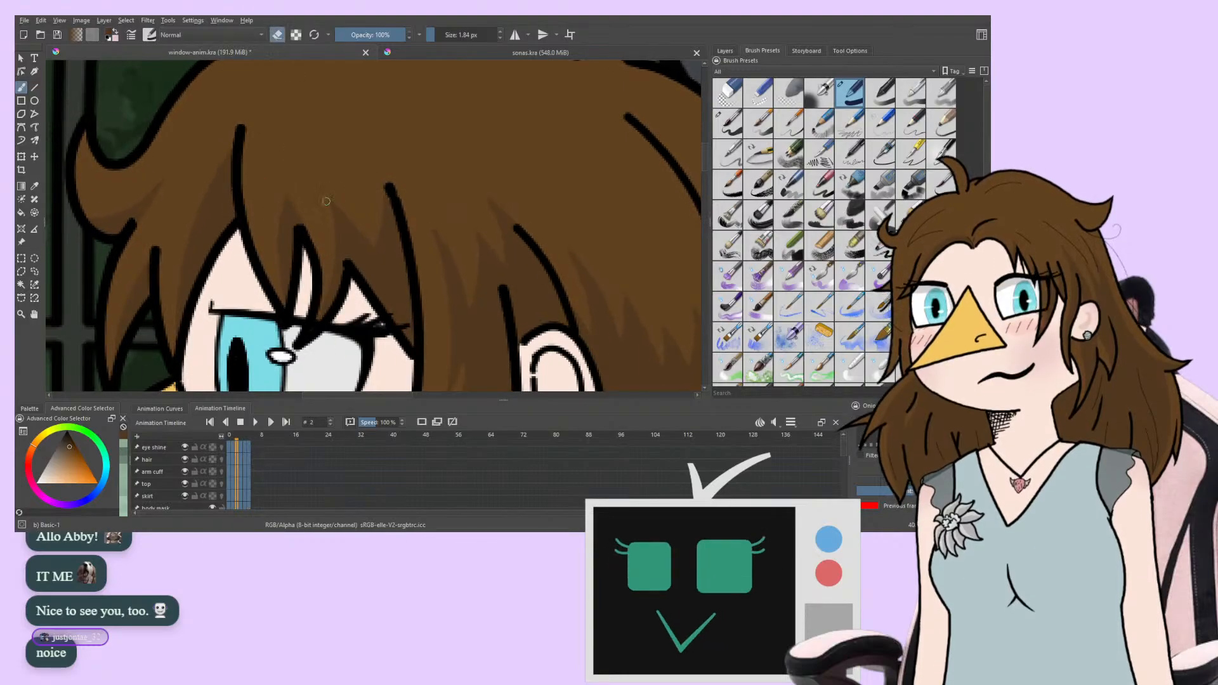
{"action": "key", "text": "Right"}
{"action": "key", "text": "Right"}
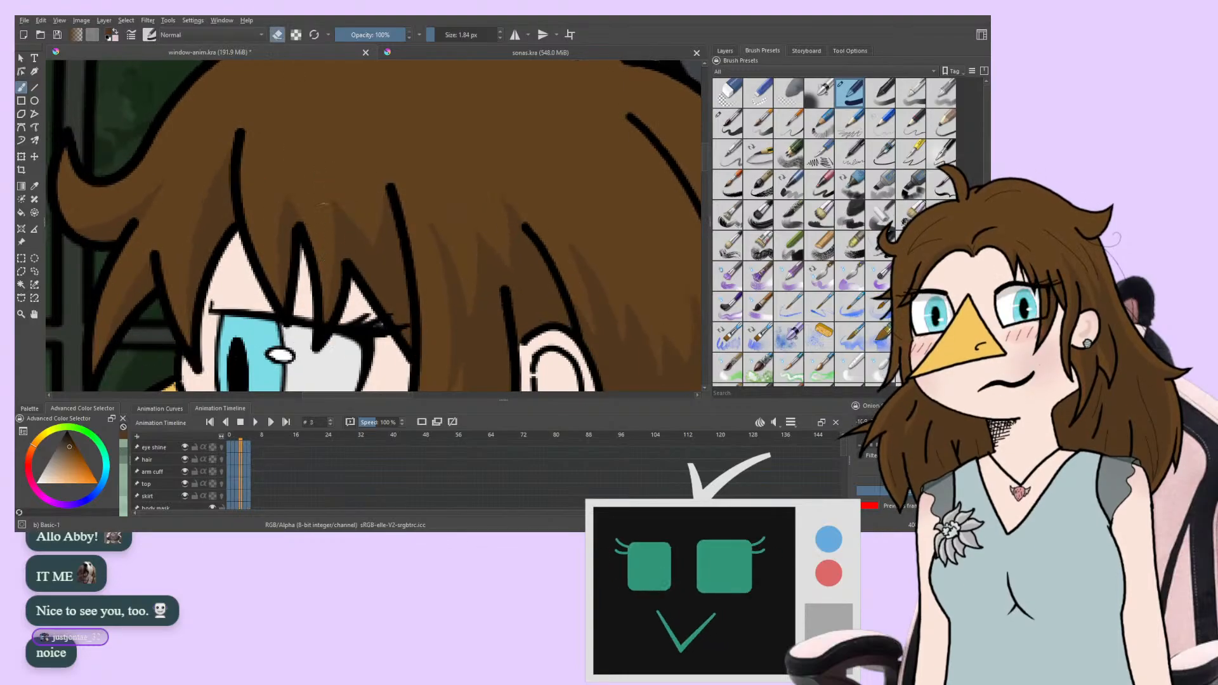
{"action": "key", "text": "Left"}
{"action": "key", "text": "Right"}
{"action": "key", "text": "Left"}
{"action": "key", "text": "Left"}
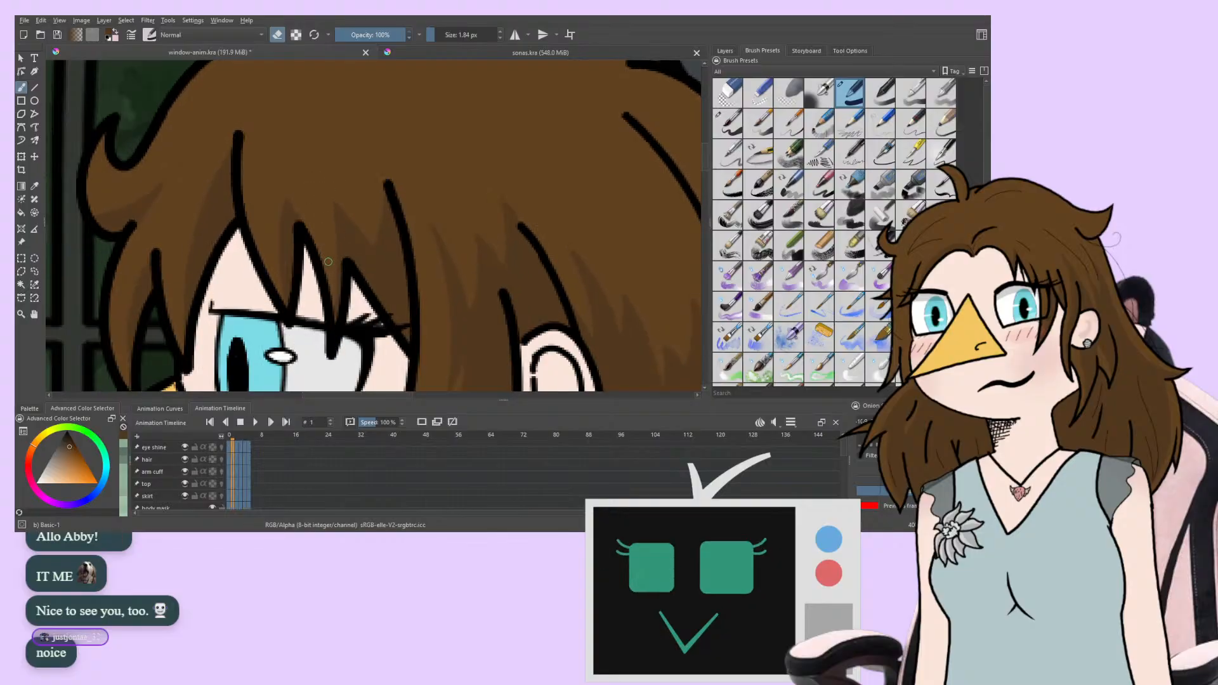
Flip through animation frames 0 to 5 to compare the fringe shading above the eye
{"action": "key", "text": "Right"}
{"action": "key", "text": "Right"}
{"action": "key", "text": "Right"}
{"action": "key", "text": "Right"}
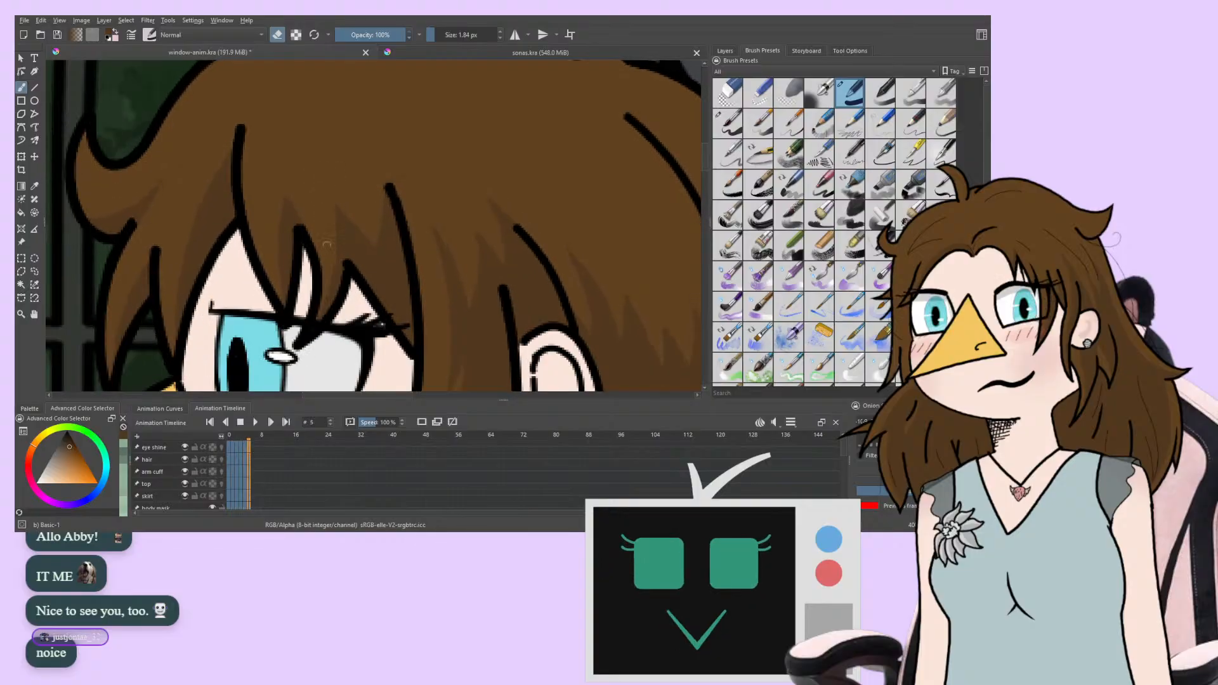
{"action": "key", "text": "Left"}
{"action": "key", "text": "Left"}
{"action": "key", "text": "Left"}
{"action": "key", "text": "Left"}
{"action": "key", "text": "Left"}
{"action": "key", "text": "Left"}
{"action": "key", "text": "Right"}
{"action": "key", "text": "Right"}
{"action": "key", "text": "Right"}
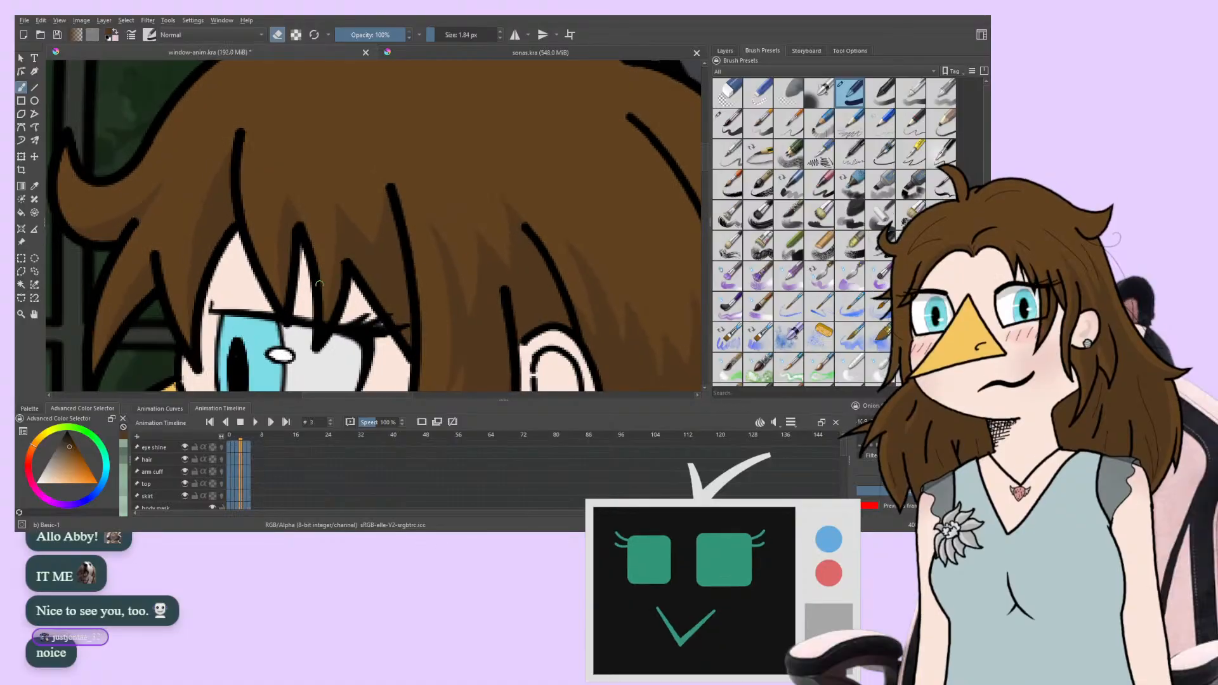
{"action": "key", "text": "Right"}
{"action": "key", "text": "Right"}
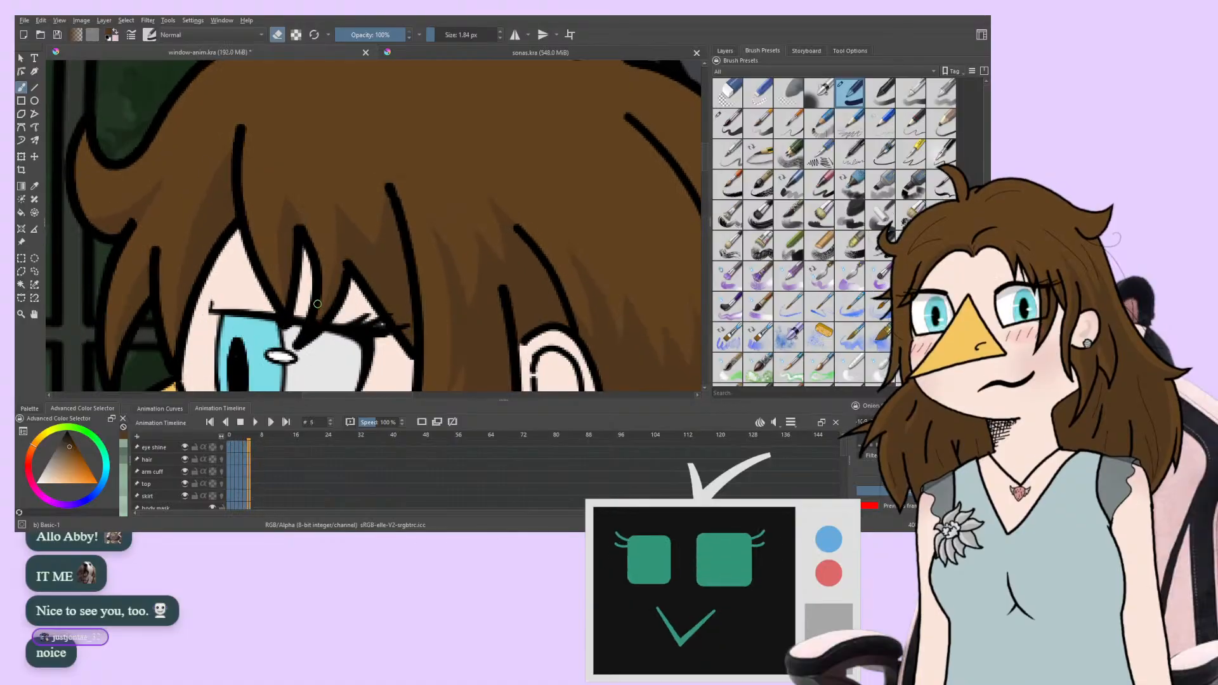
{"action": "key", "text": "Right"}
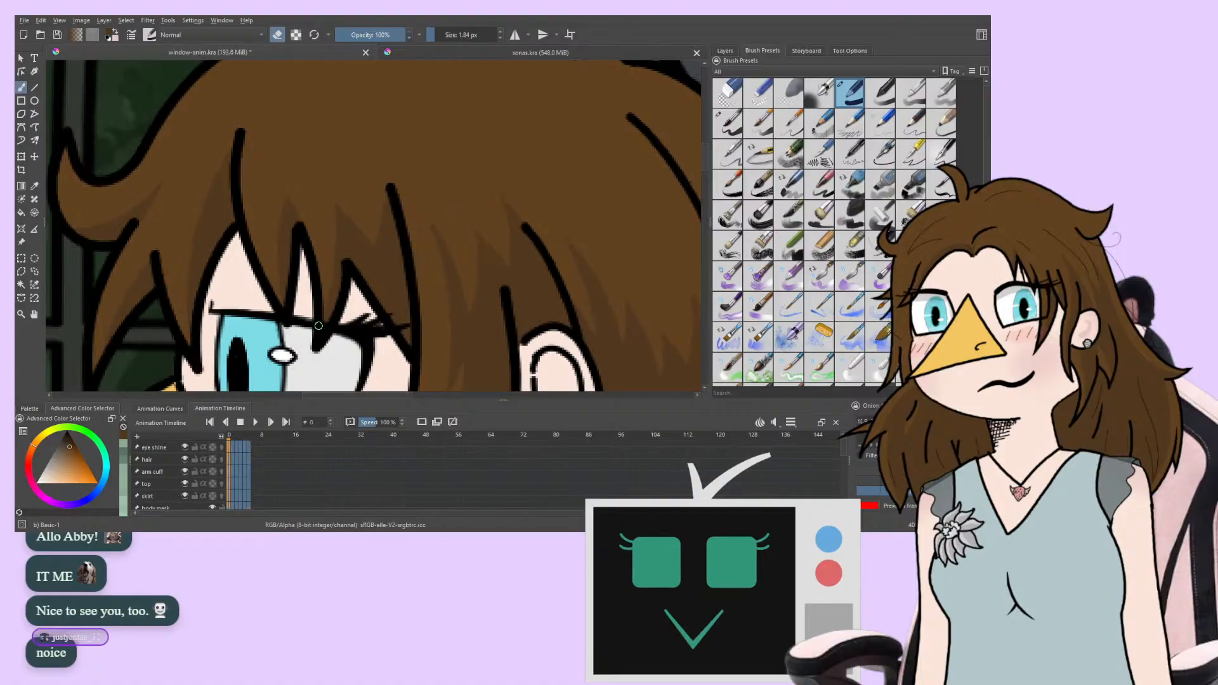
{"action": "key", "text": "Right"}
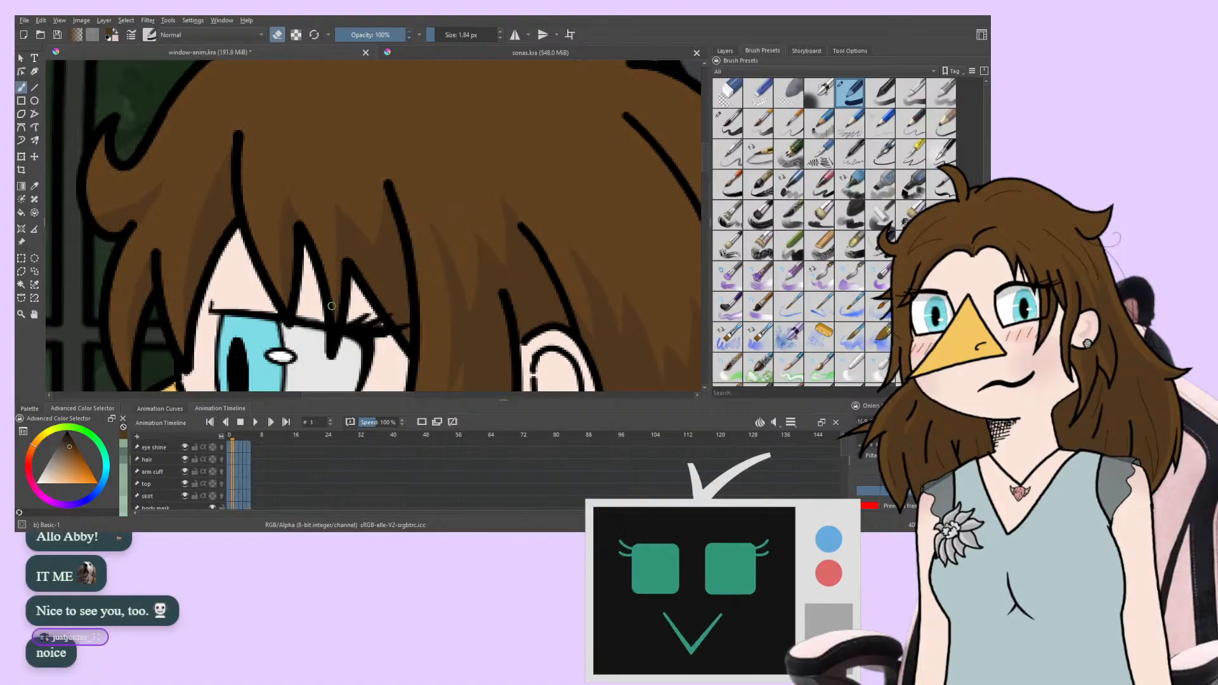
Step through the frames again to check the fringe strands and the shading at their roots
{"action": "key", "text": "Right"}
{"action": "key", "text": "Right"}
{"action": "key", "text": "Right"}
{"action": "key", "text": "Right"}
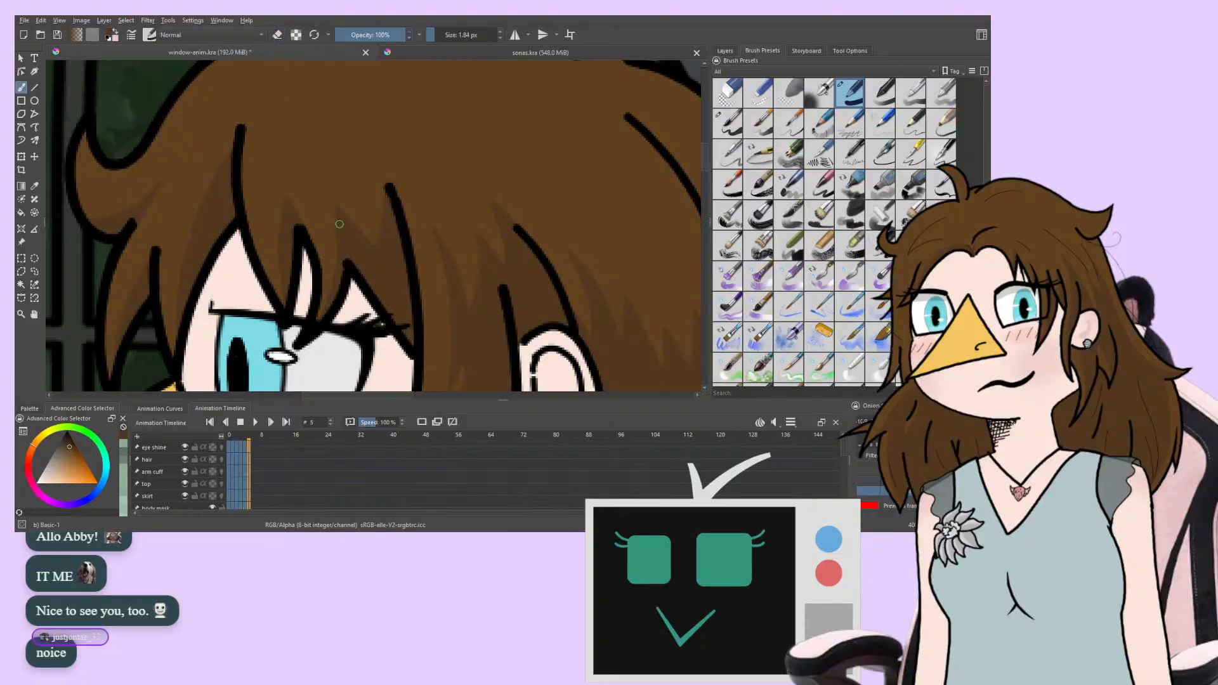
{"action": "key", "text": "Right"}
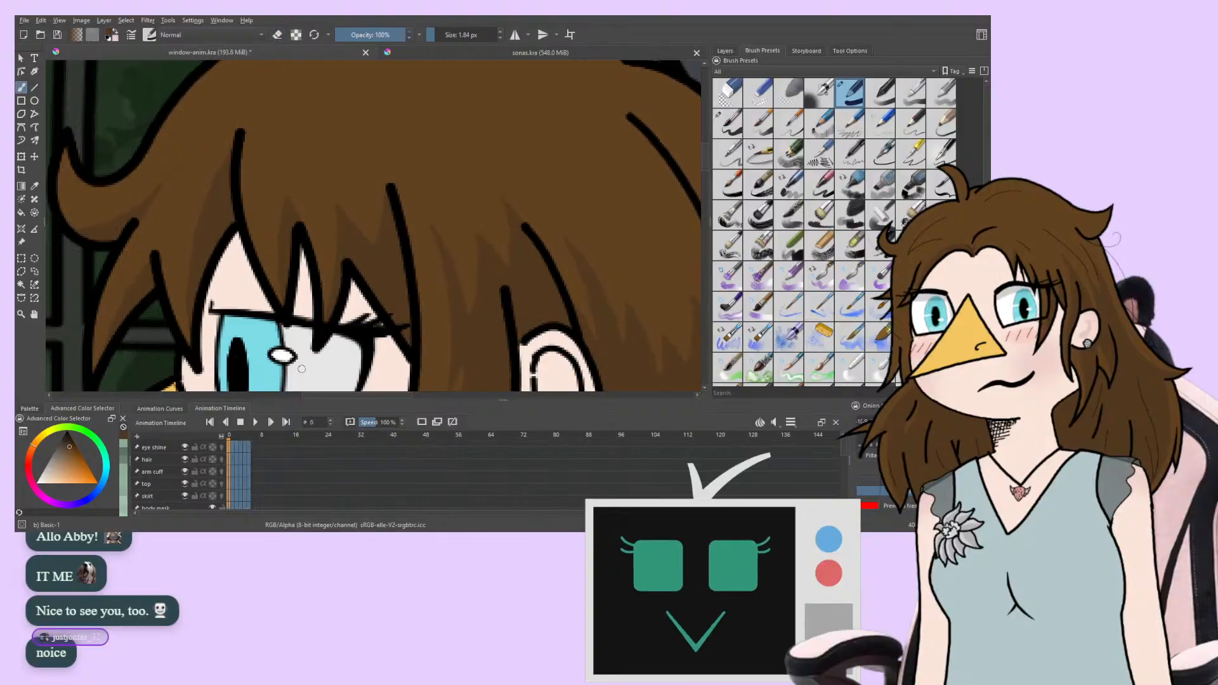
{"action": "key", "text": "Right"}
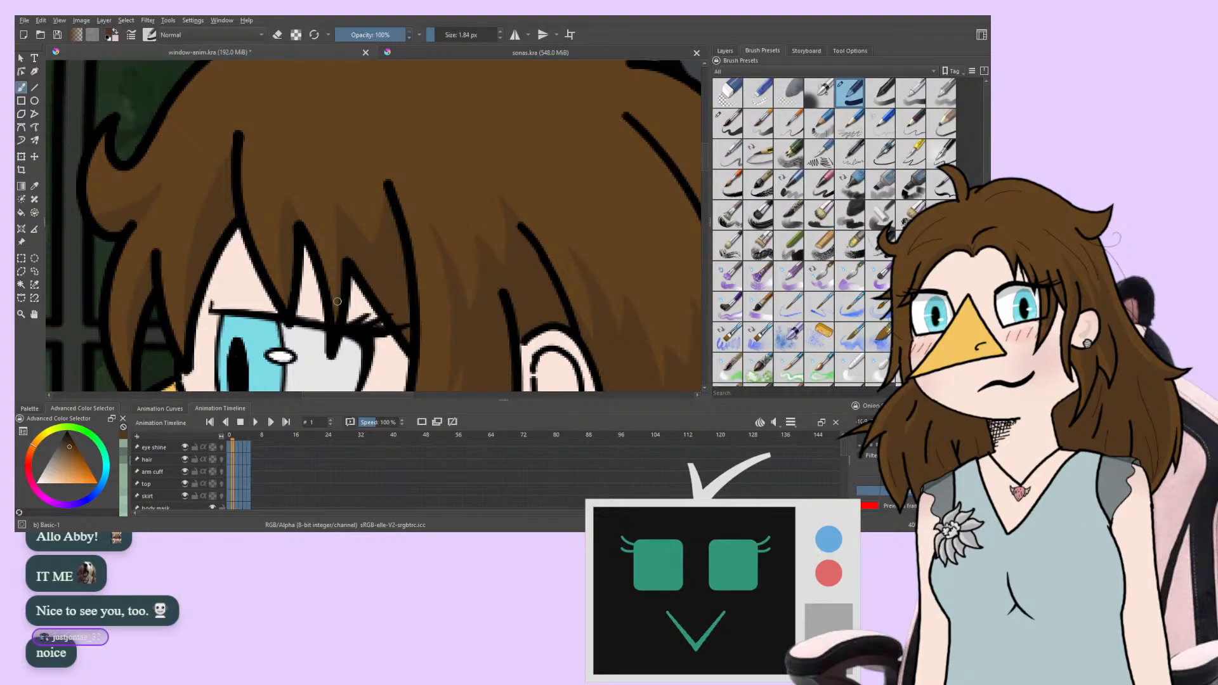
{"action": "key", "text": "Right"}
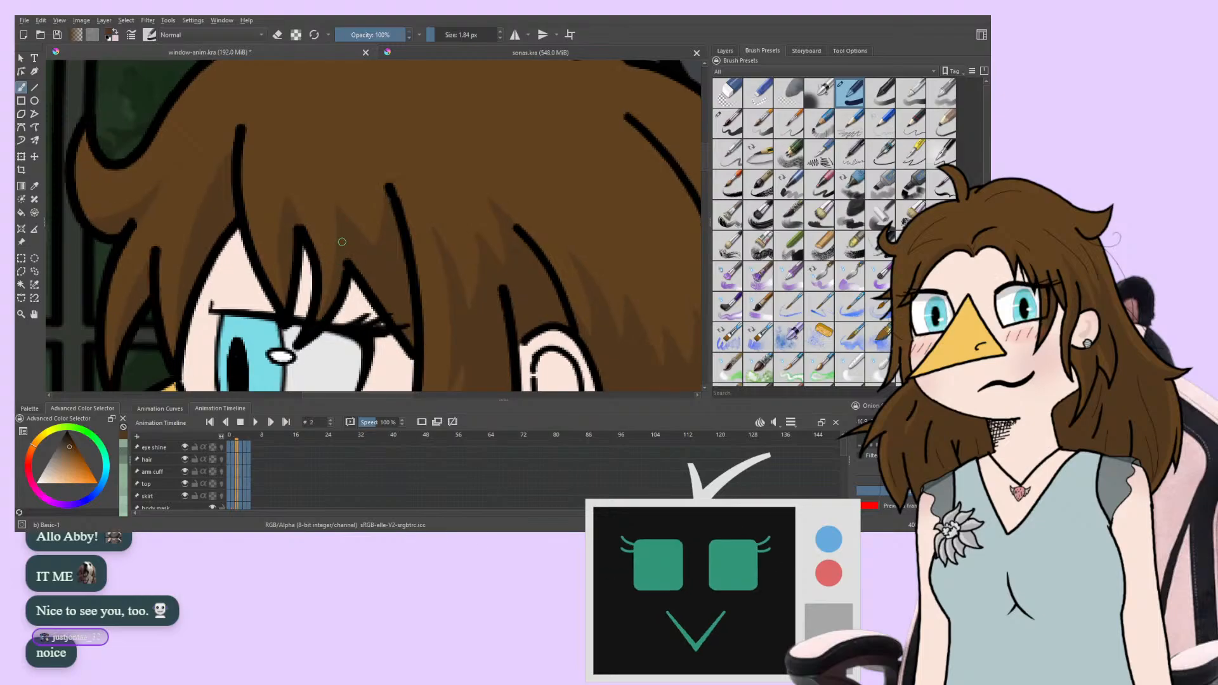
{"action": "key", "text": "Right"}
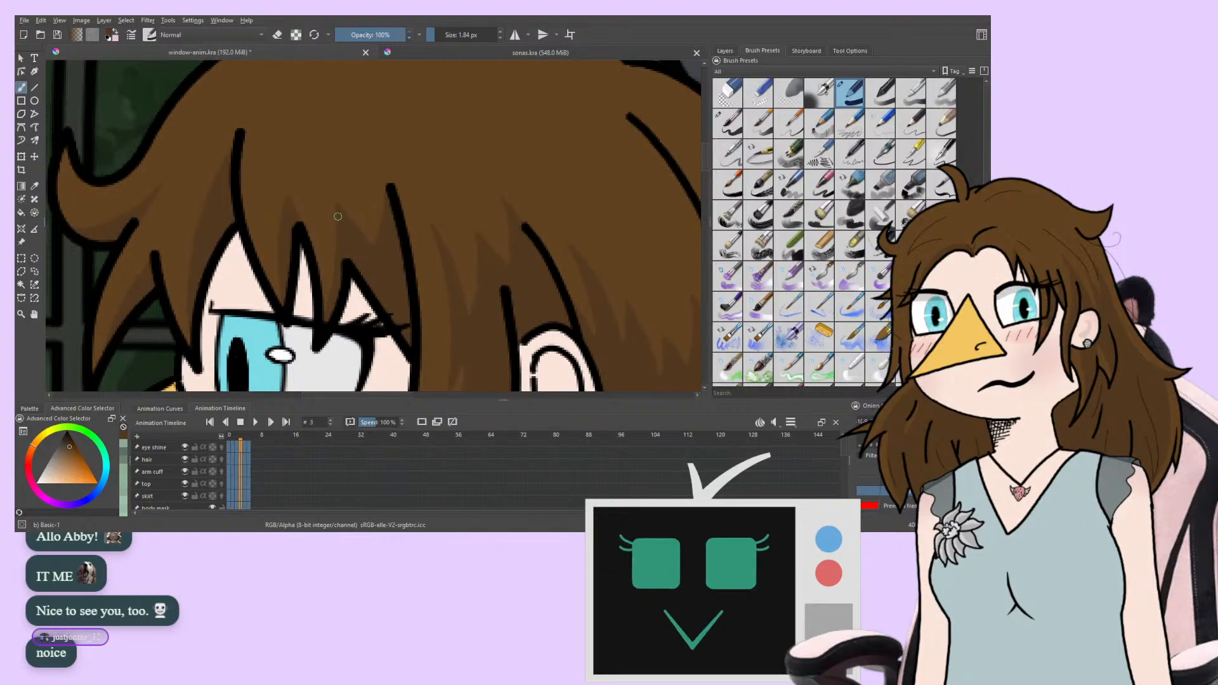
{"action": "key", "text": "Left"}
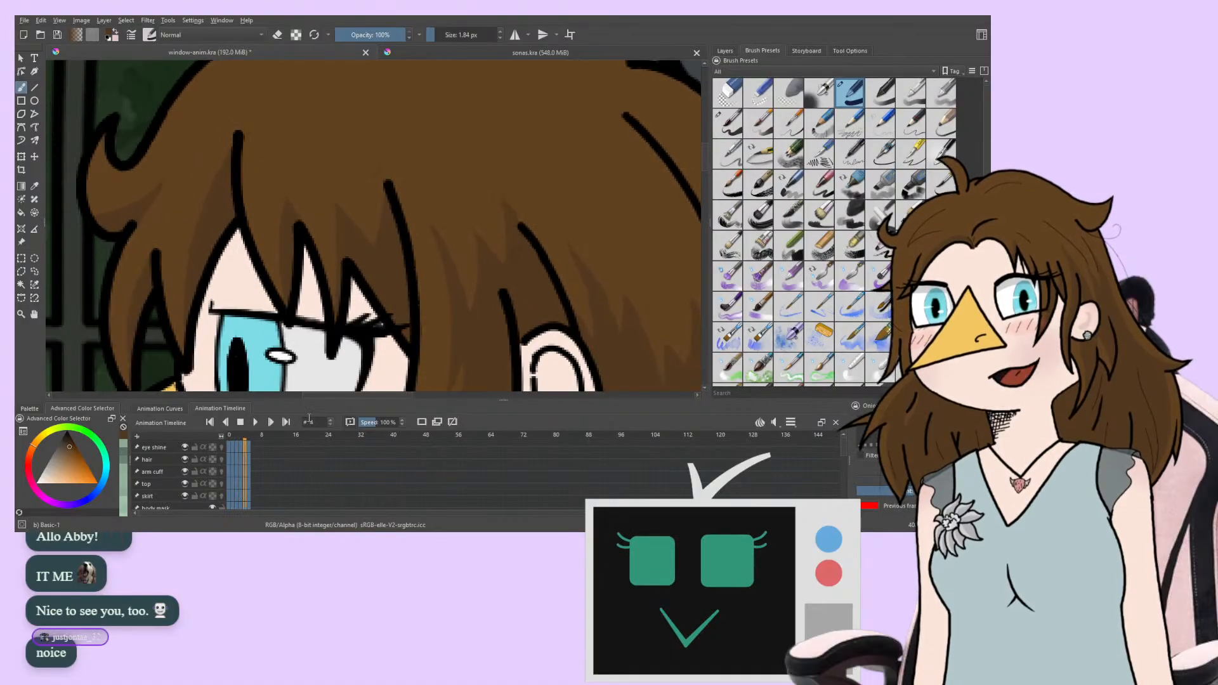
{"action": "key", "text": "Left"}
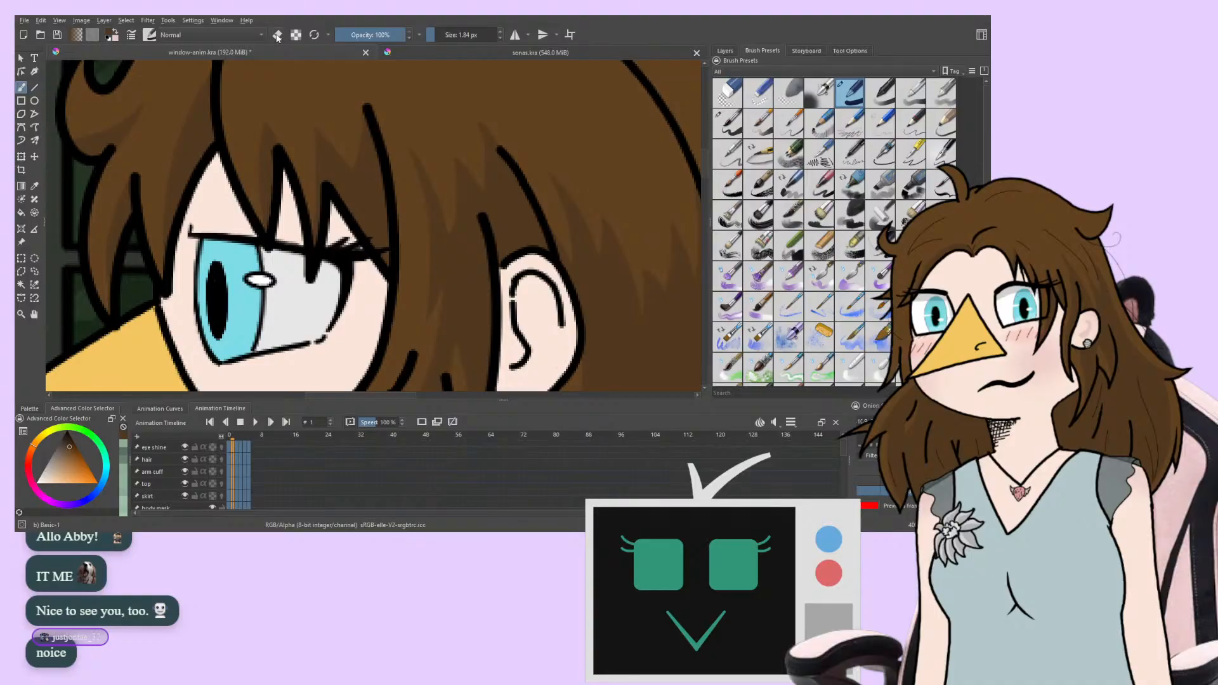
Set the brush to eraser mode and compare the shading of the hair between the eye and ear across the frames
{"action": "left_click", "coordinate": [277, 35]}
{"action": "key", "text": "Right"}
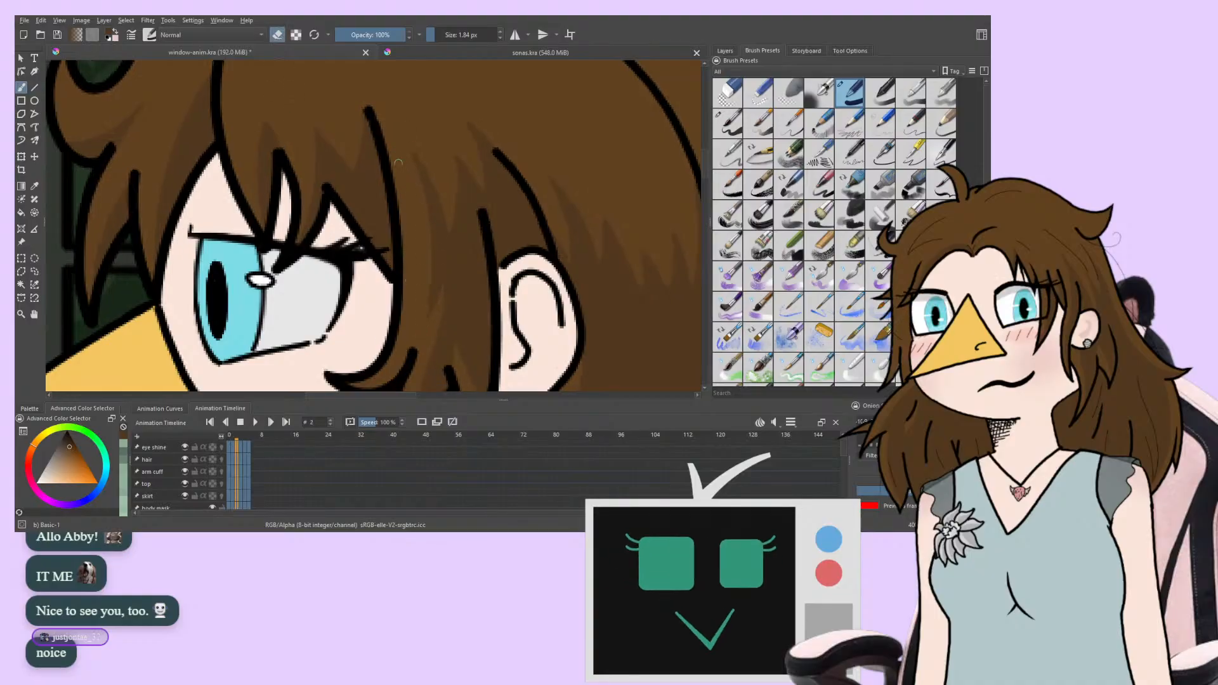
{"action": "key", "text": "Right"}
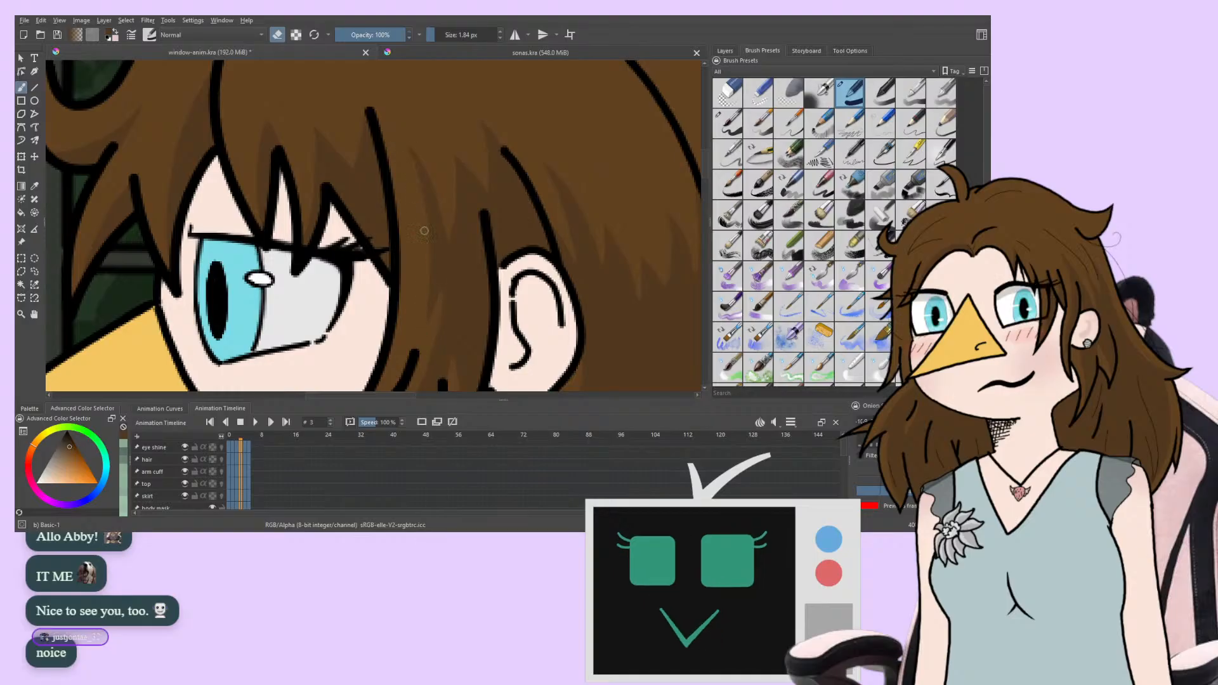
{"action": "key", "text": "Right"}
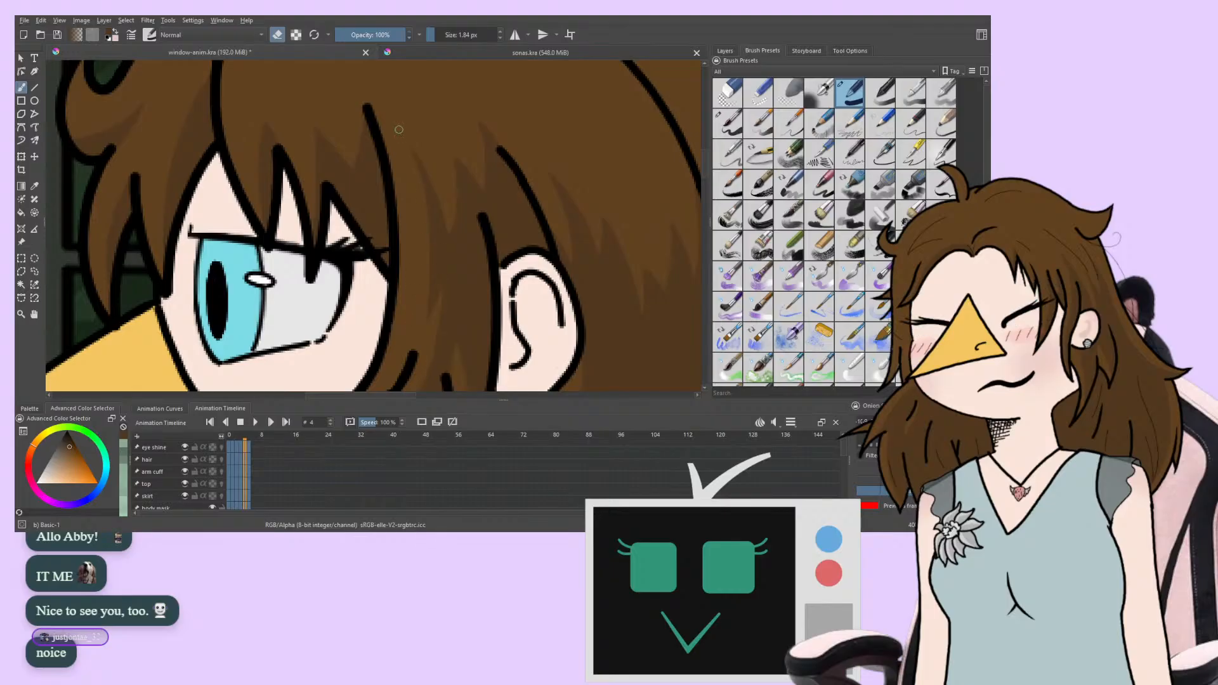
{"action": "key", "text": "Left"}
{"action": "key", "text": "Left"}
{"action": "key", "text": "Left"}
{"action": "key", "text": "Right"}
{"action": "key", "text": "Right"}
{"action": "key", "text": "Right"}
{"action": "key", "text": "Right"}
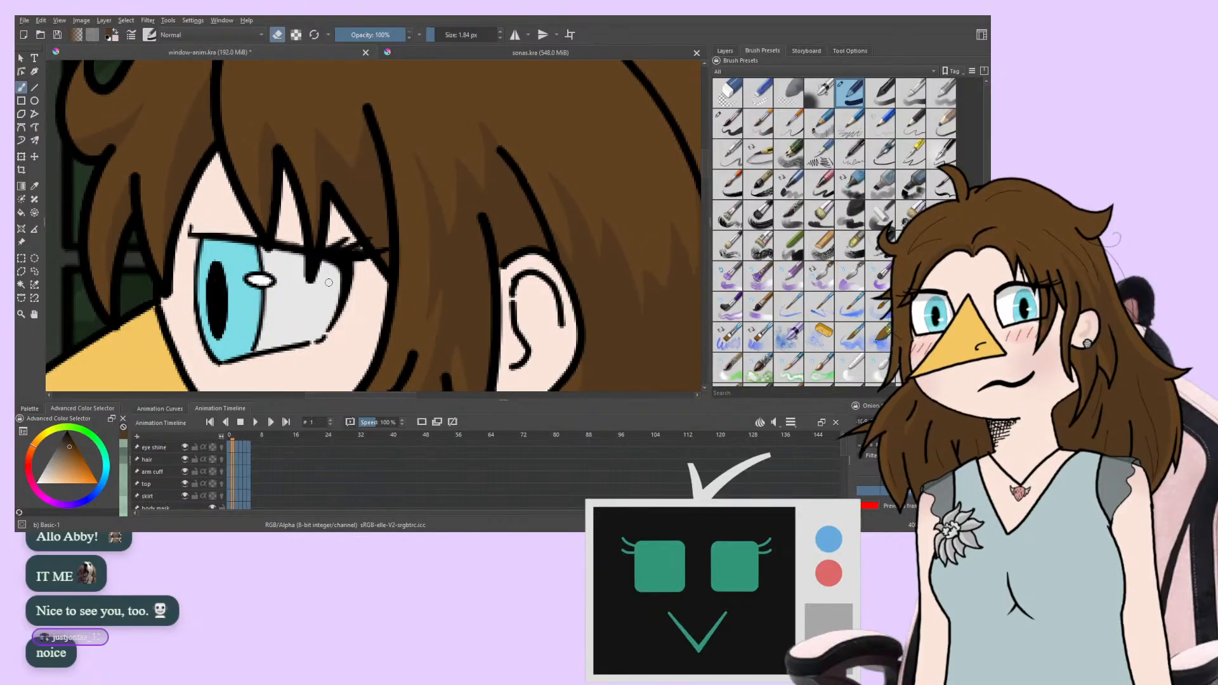
{"action": "key", "text": "Left"}
{"action": "key", "text": "Left"}
{"action": "key", "text": "Left"}
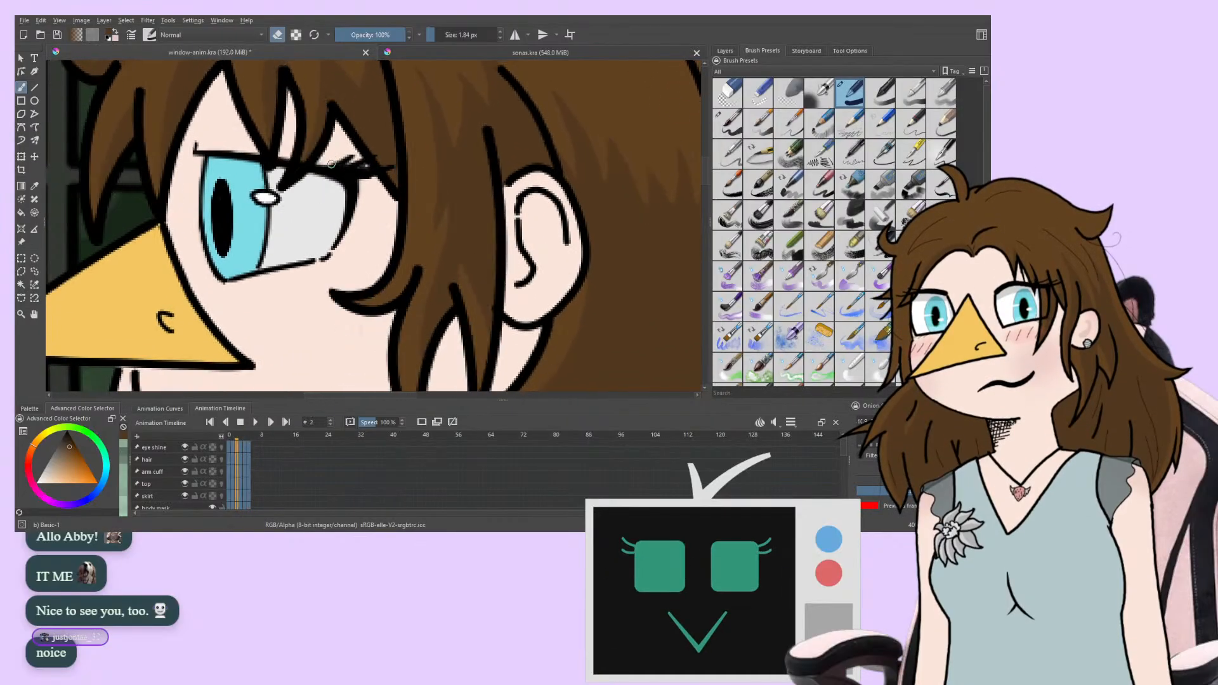
Step through the frames to examine the side locks between the cheek and ear
{"action": "left_click_drag", "start_coordinate": [331, 164], "coordinate": [290, 124]}
{"action": "key", "text": "Right"}
{"action": "key", "text": "Right"}
{"action": "key", "text": "Right"}
{"action": "key", "text": "Right"}
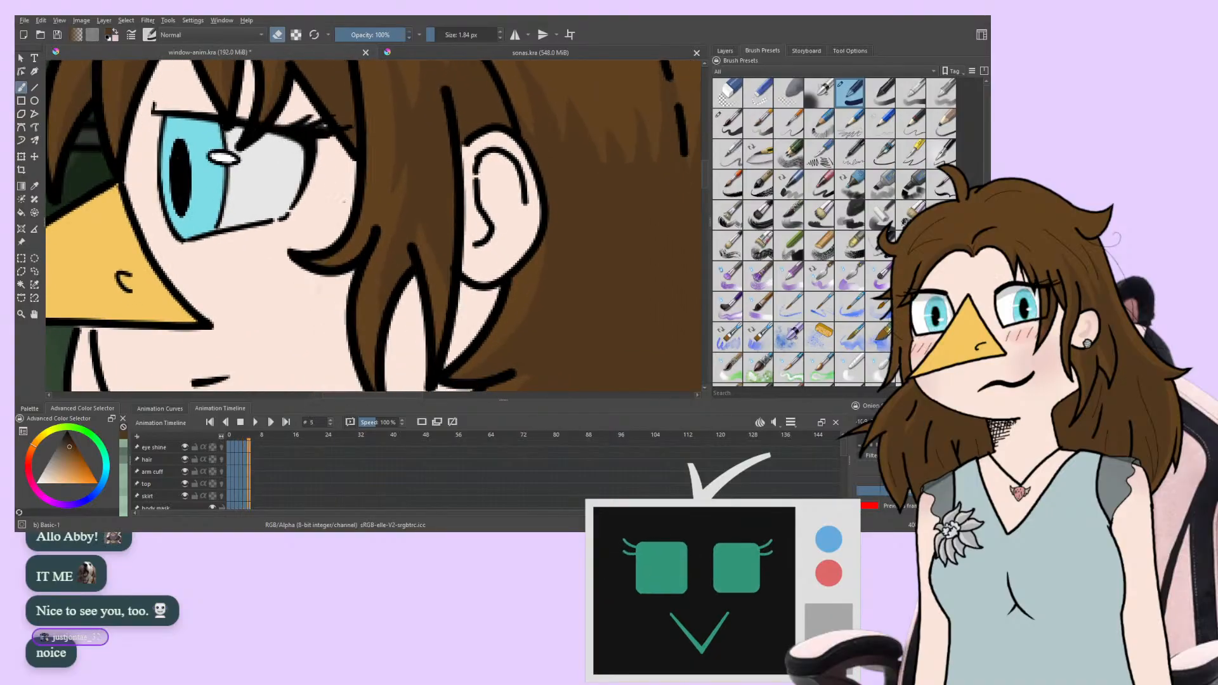
{"action": "key", "text": "Right"}
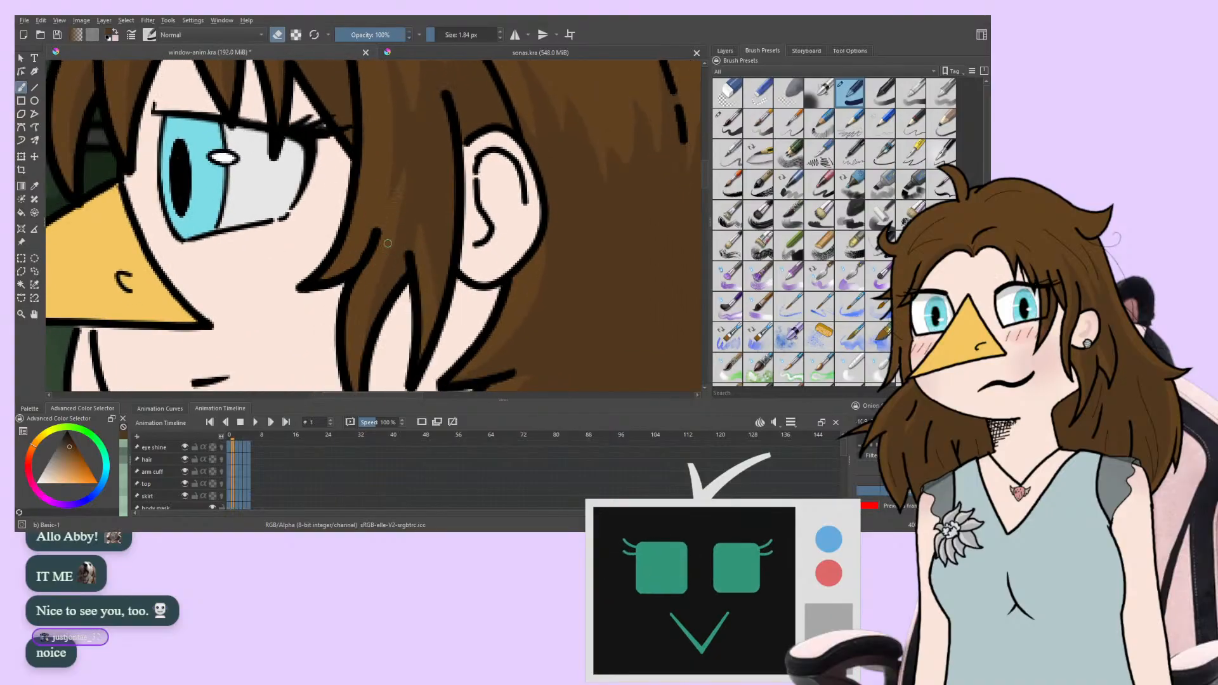
{"action": "key", "text": "Right"}
{"action": "key", "text": "Right"}
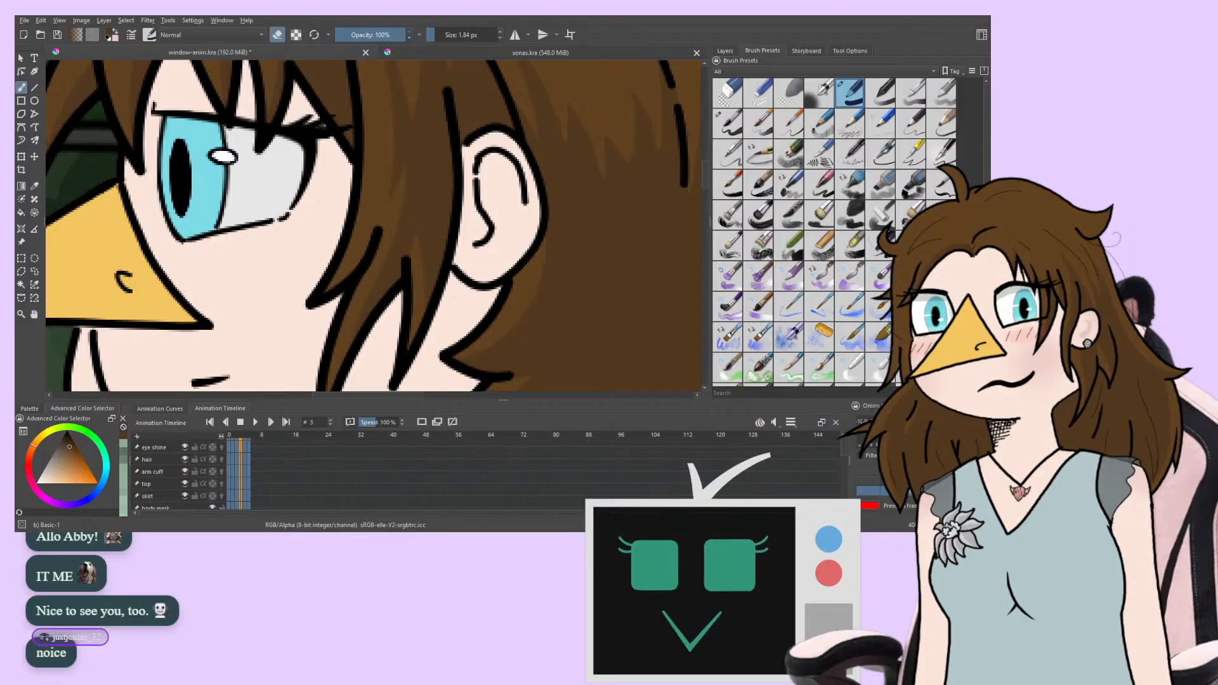
{"action": "key", "text": "period"}
{"action": "key", "text": "period"}
{"action": "key", "text": "comma"}
{"action": "key", "text": "comma"}
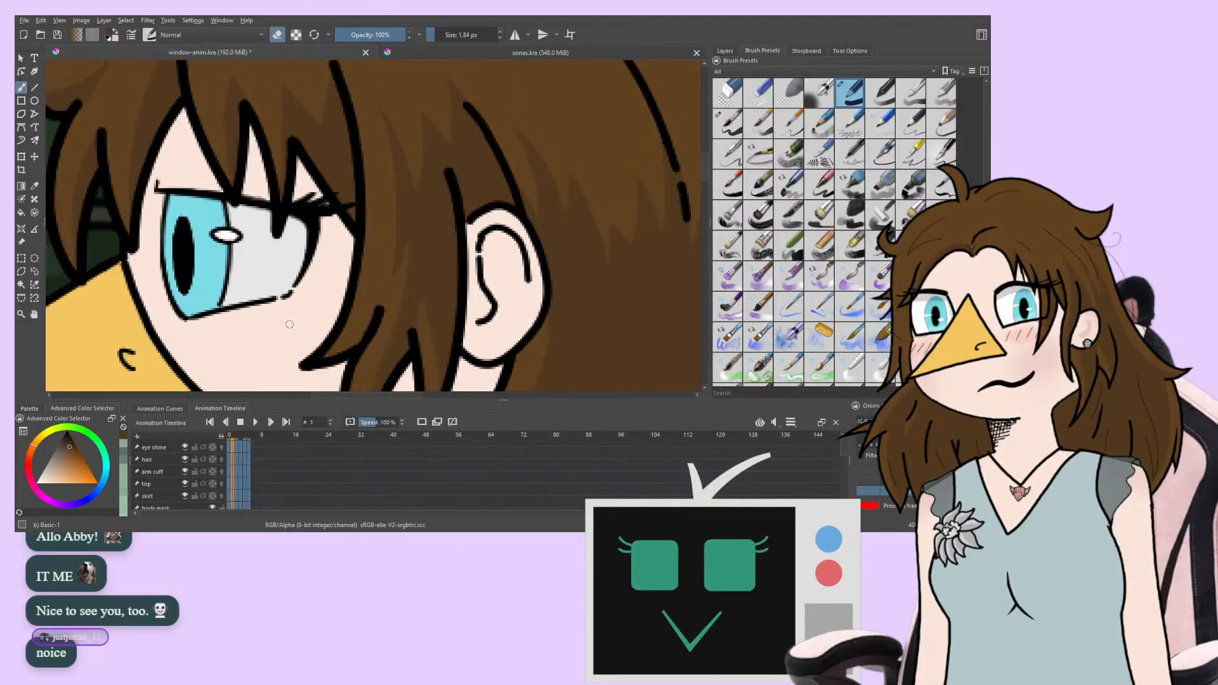
{"action": "key", "text": "comma"}
{"action": "key", "text": "comma"}
{"action": "key", "text": "comma"}
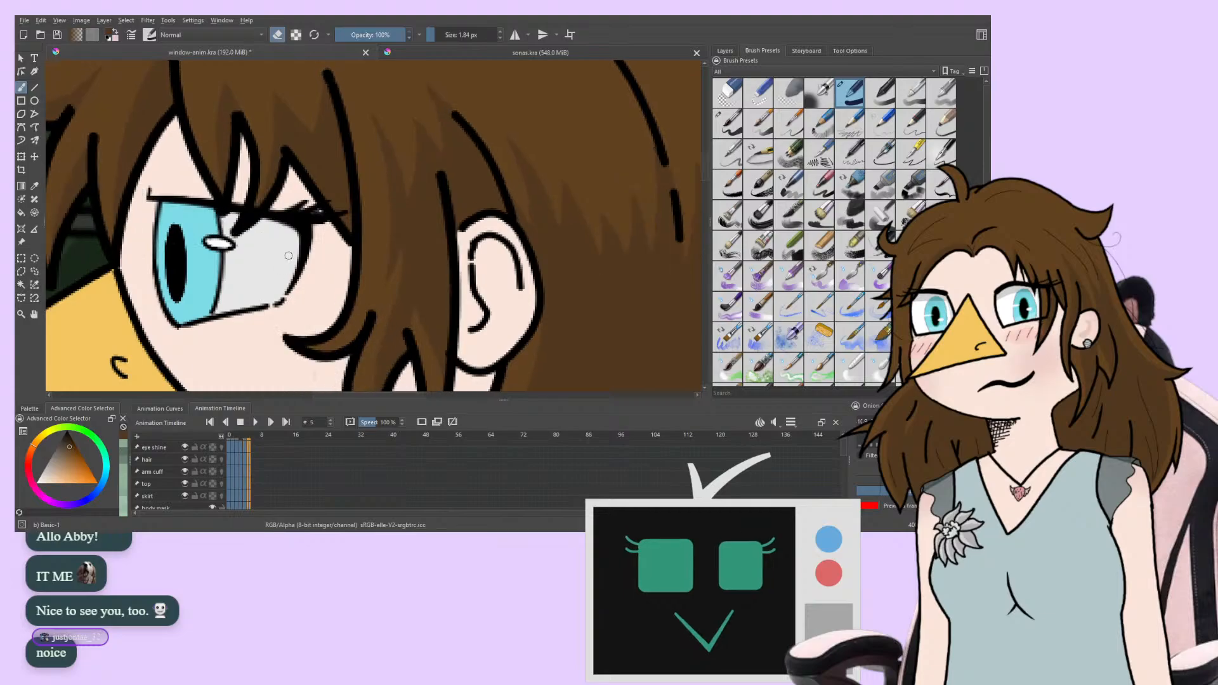
Switch the brush from erasing back to painting and go through the frames' hair shading in front of the ear
{"action": "left_click", "coordinate": [277, 38]}
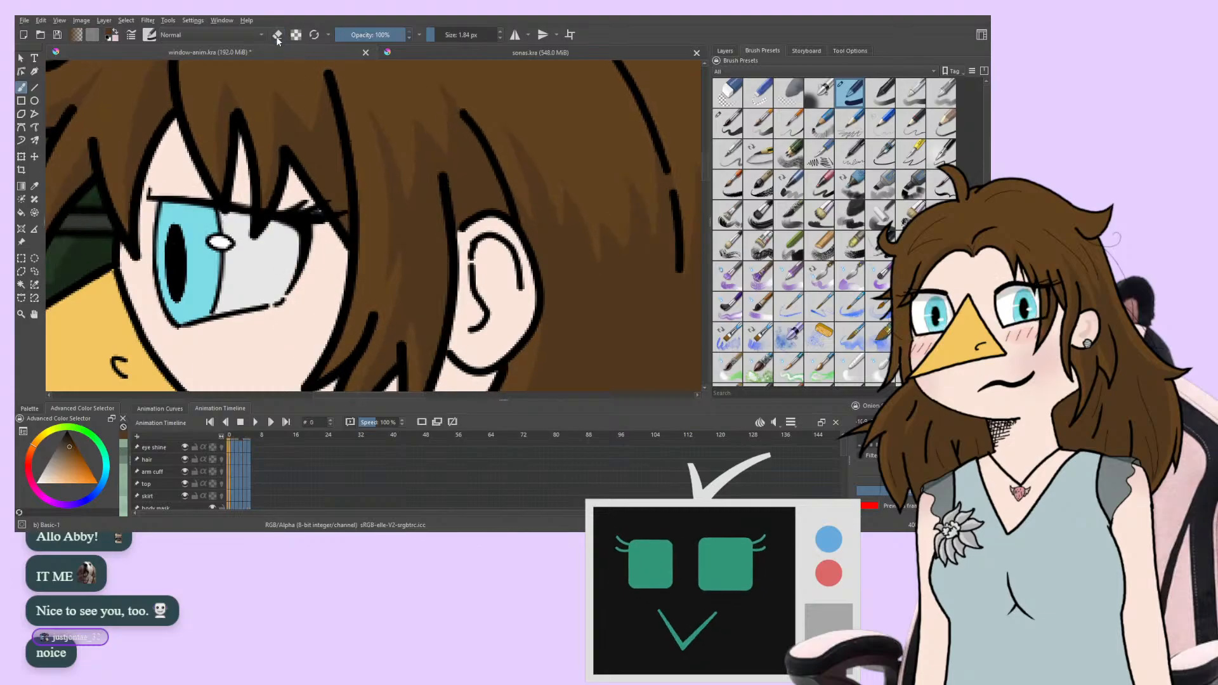
{"action": "key", "text": "period"}
{"action": "key", "text": "period"}
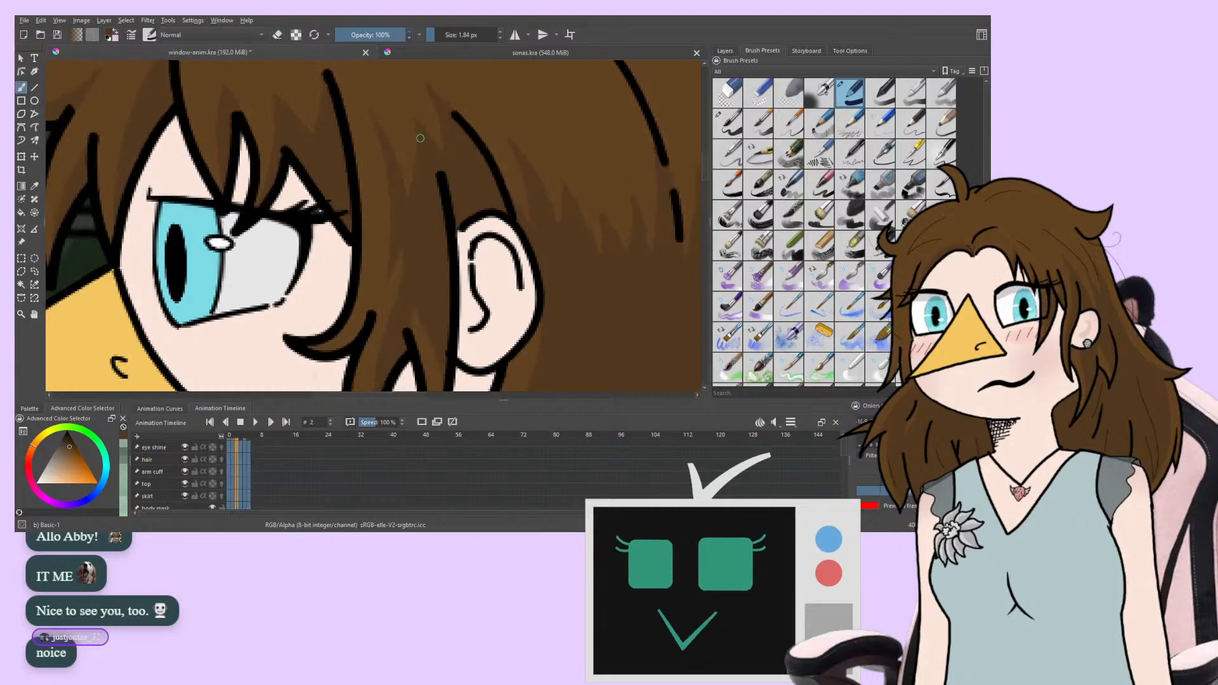
{"action": "key", "text": "period"}
{"action": "key", "text": "period"}
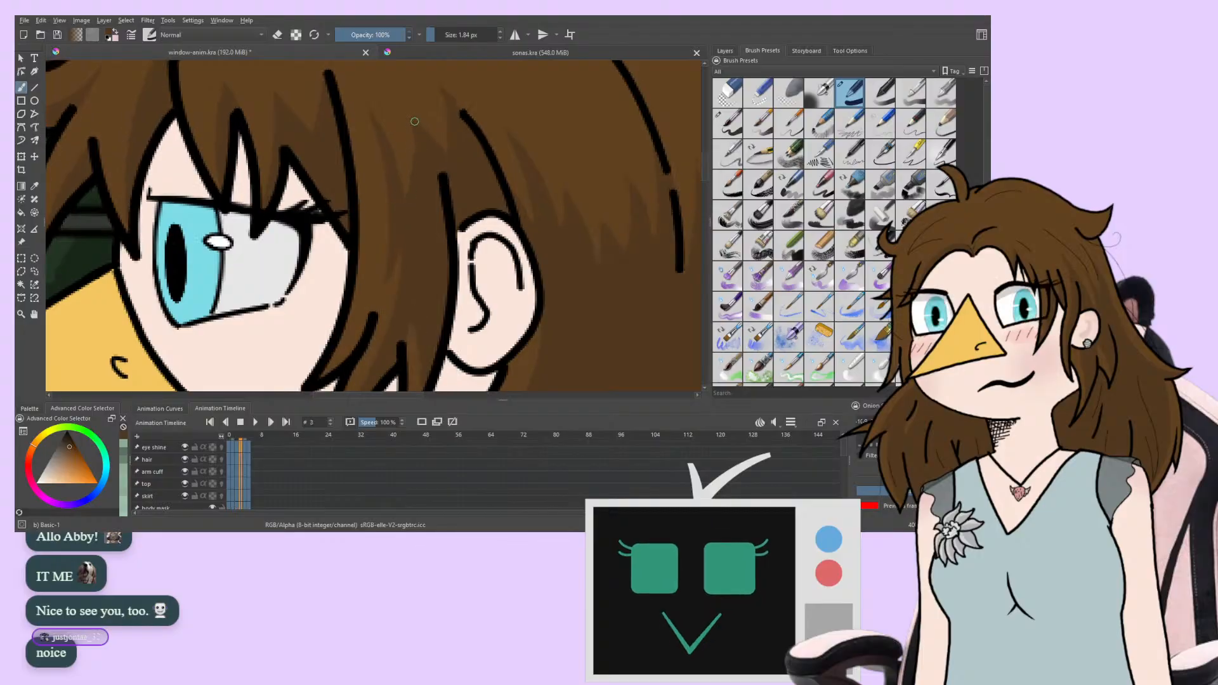
{"action": "key", "text": "period"}
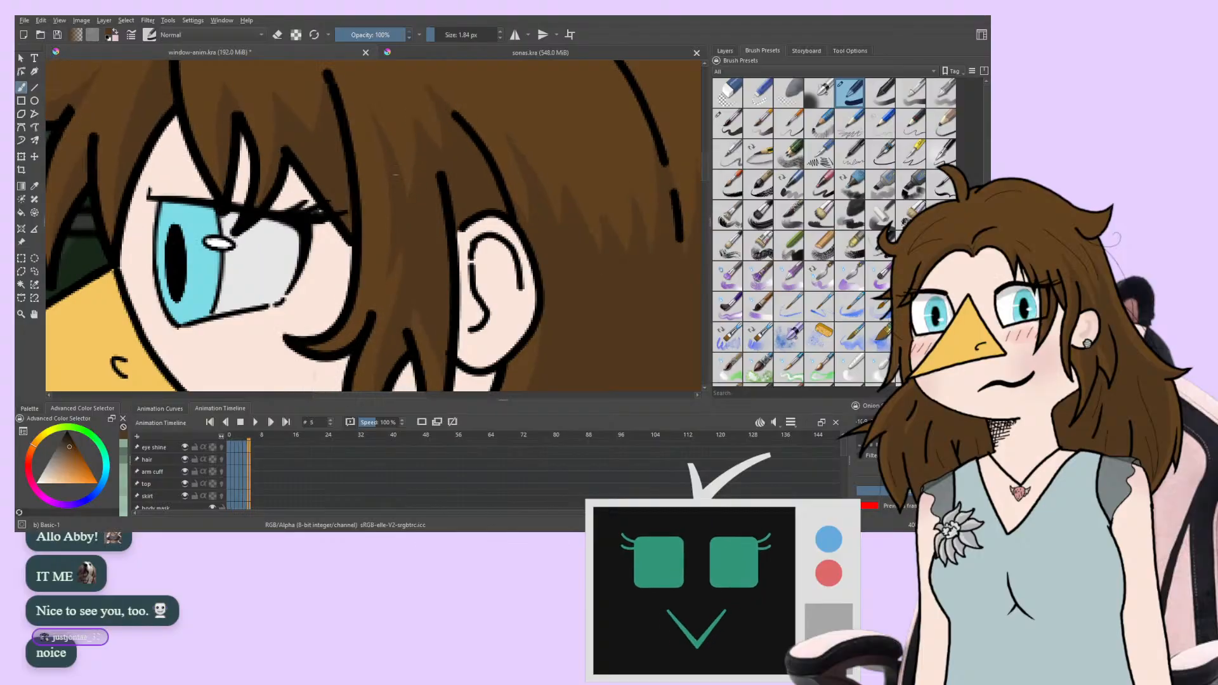
Turn eraser mode back on and go frame by frame through the shading of the side hair above the ear
{"action": "left_click", "coordinate": [277, 35]}
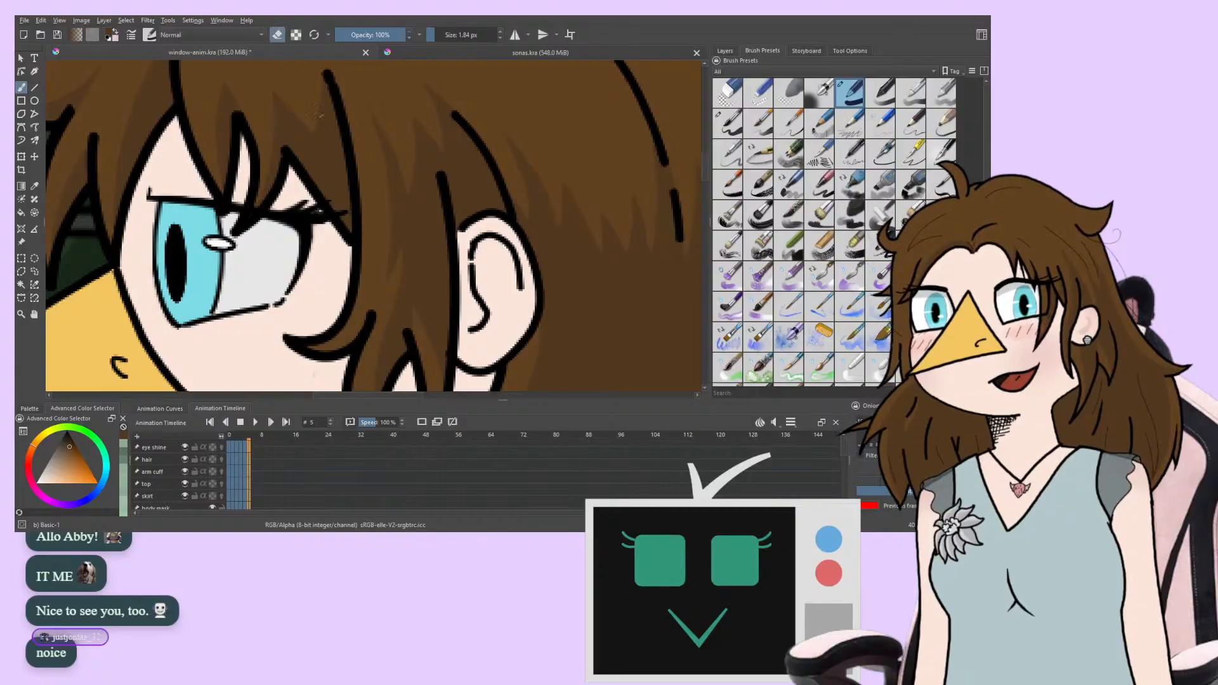
{"action": "key", "text": "Right"}
{"action": "key", "text": "period"}
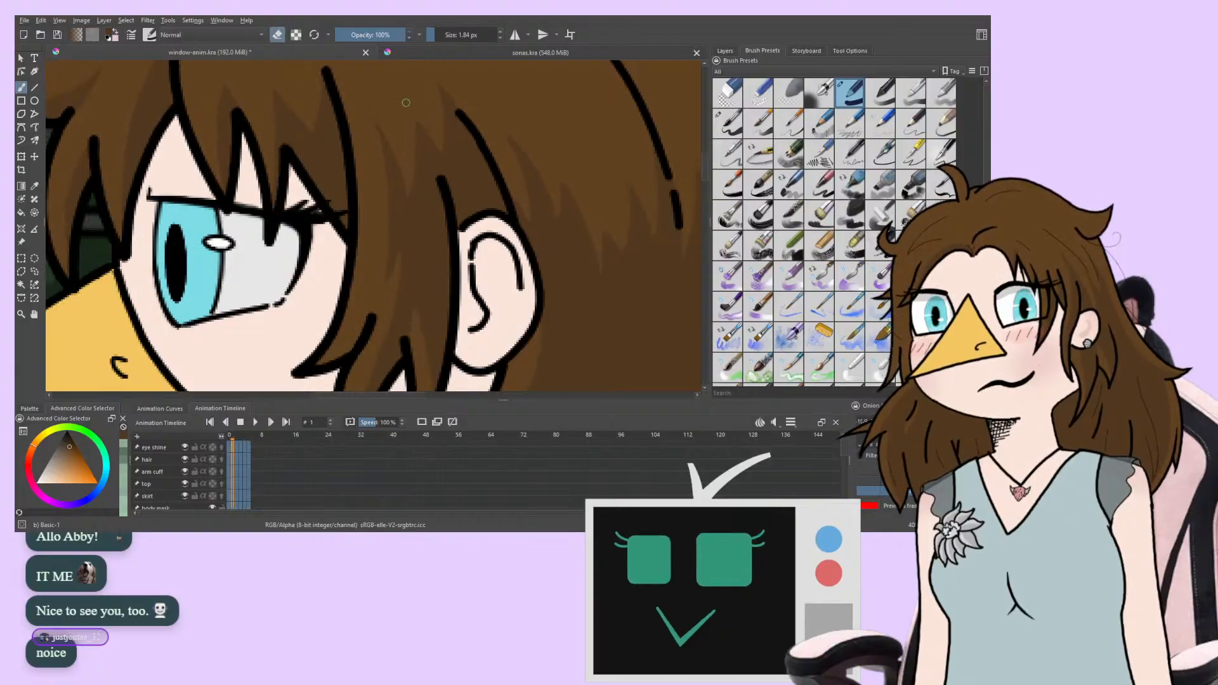
{"action": "key", "text": "period"}
{"action": "key", "text": "Right"}
{"action": "key", "text": "Right"}
{"action": "key", "text": "Right"}
{"action": "key", "text": "Right"}
{"action": "key", "text": "Right"}
{"action": "key", "text": "Right"}
{"action": "key", "text": "Right"}
{"action": "key", "text": "Right"}
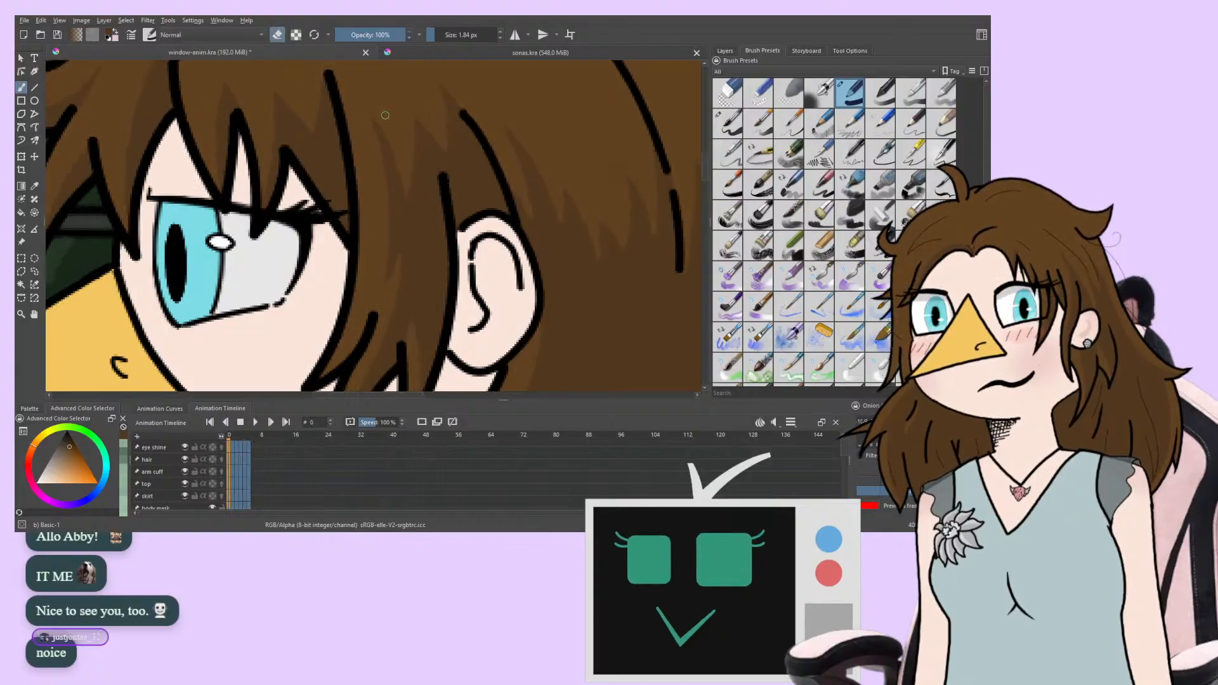
{"action": "key", "text": "Right"}
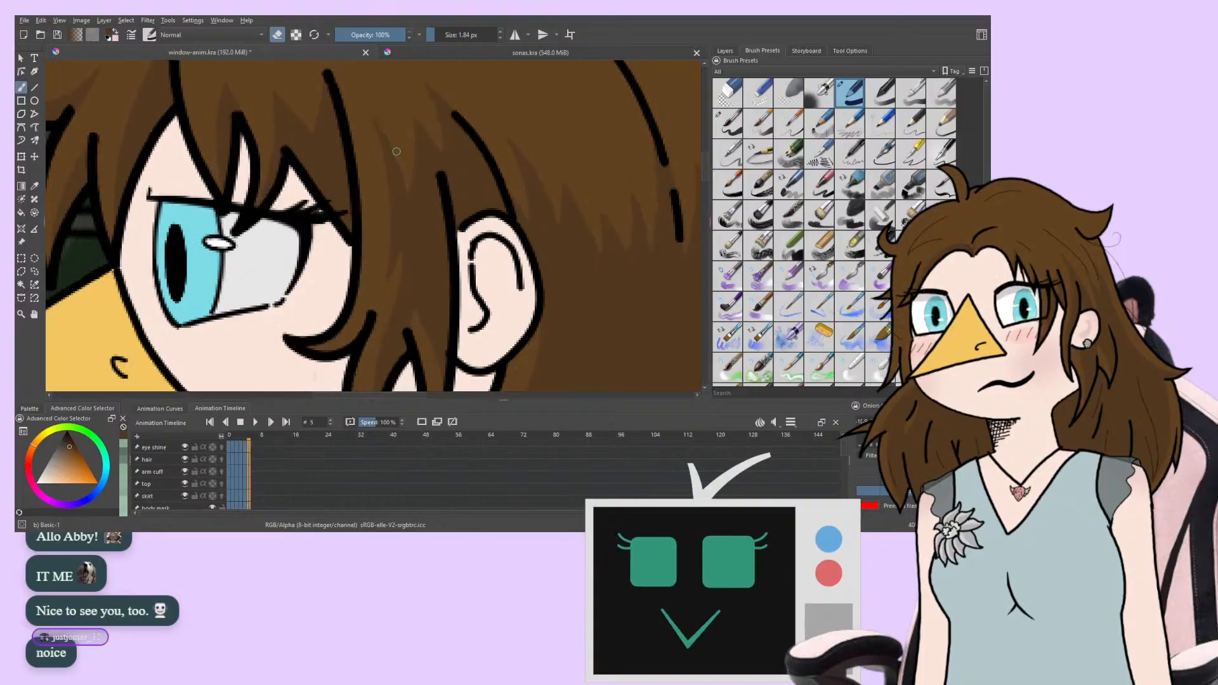
{"action": "key", "text": "Right"}
{"action": "key", "text": "Right"}
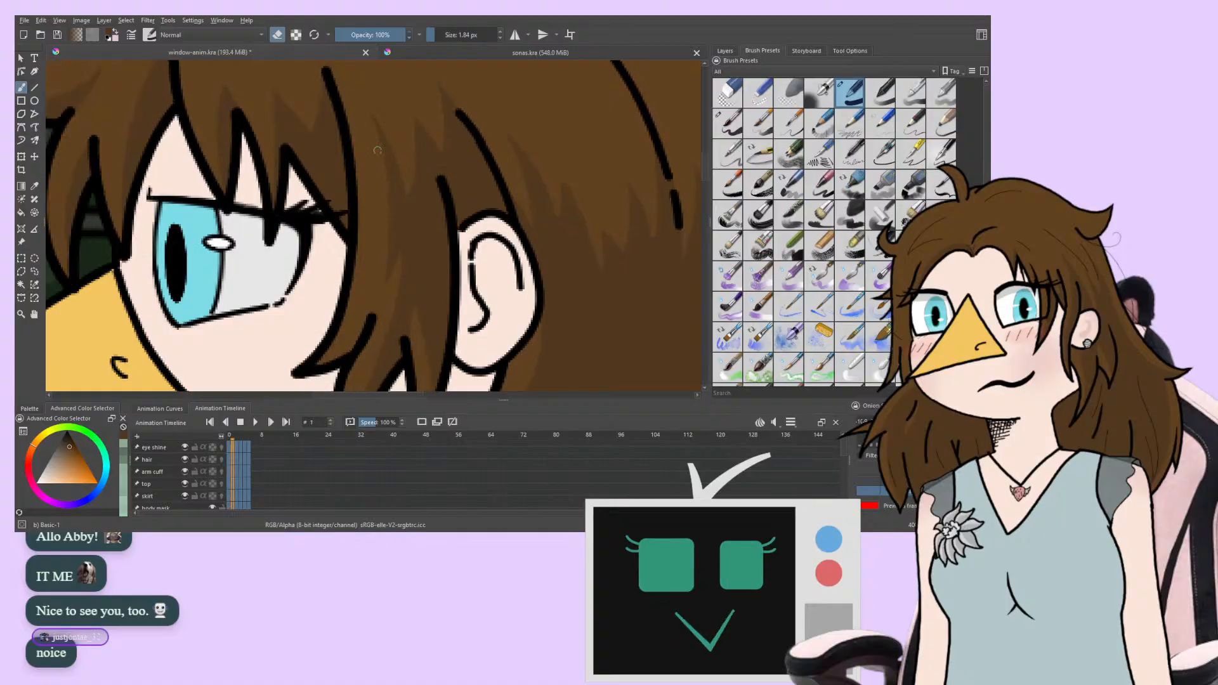
{"action": "key", "text": "Right"}
{"action": "key", "text": "Right"}
{"action": "key", "text": "Right"}
{"action": "key", "text": "Right"}
{"action": "key", "text": "Right"}
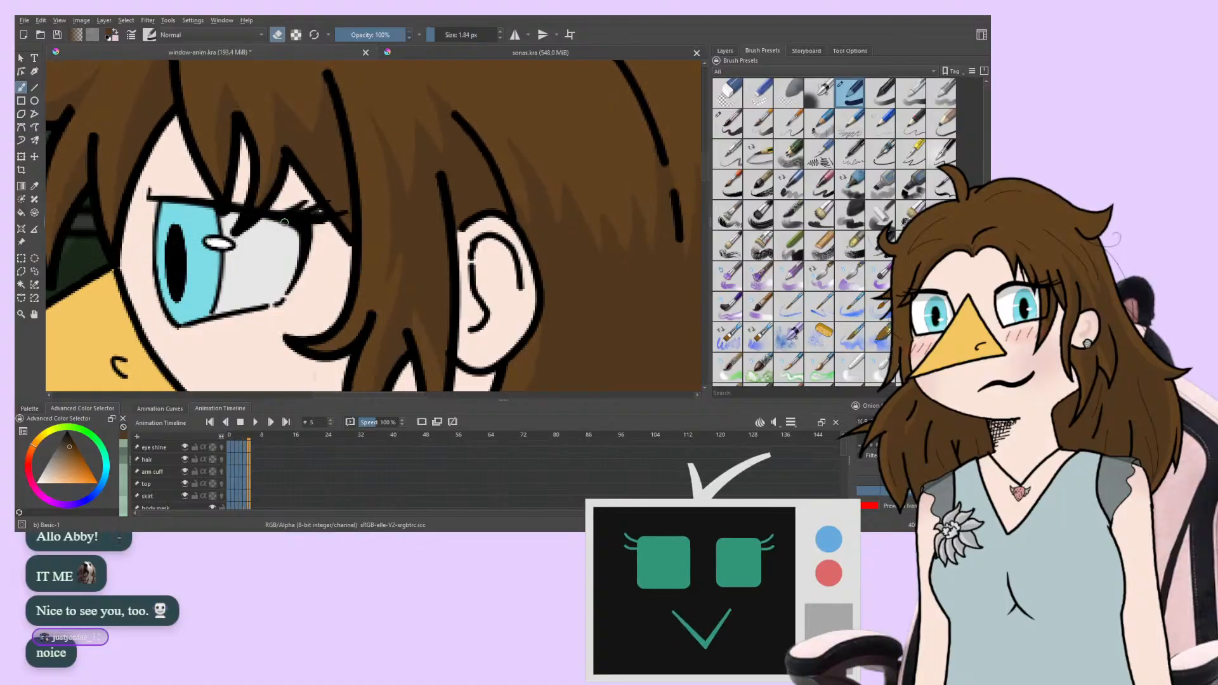
{"action": "key", "text": "Right"}
{"action": "key", "text": "Right"}
{"action": "key", "text": "Right"}
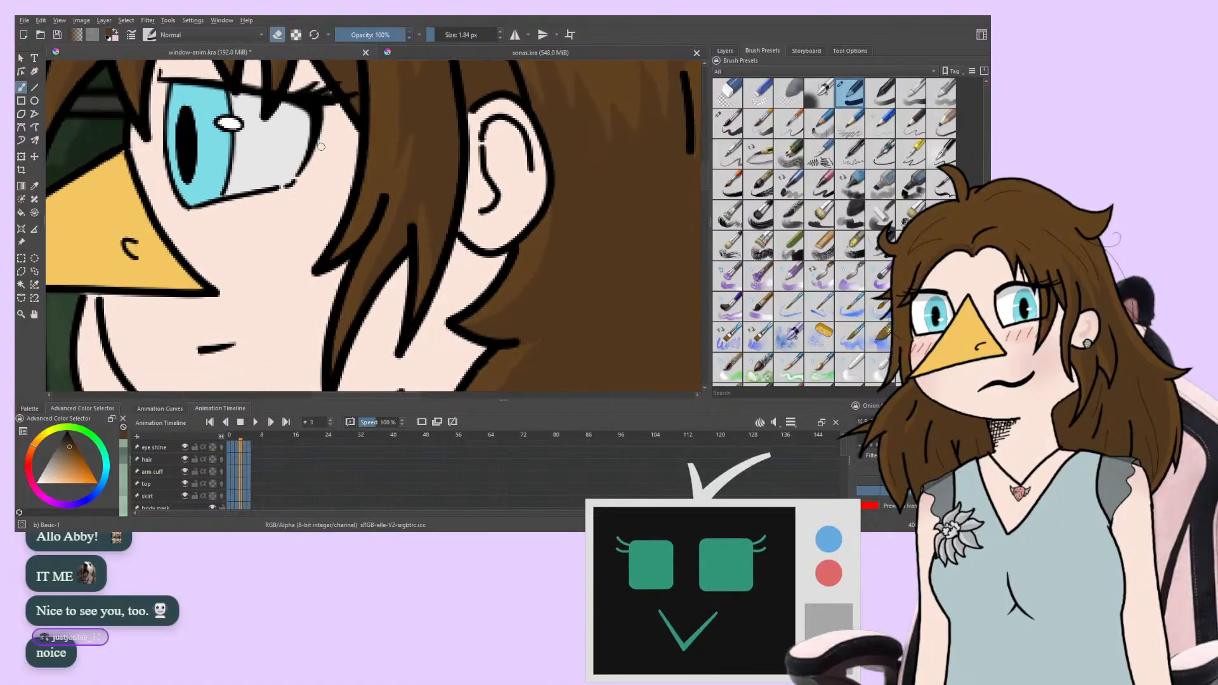
Flip through the frames to examine the lower hair tips beside the cheek and neck
{"action": "key", "text": "Right"}
{"action": "key", "text": "Right"}
{"action": "key", "text": "Right"}
{"action": "key", "text": "Right"}
{"action": "key", "text": "Right"}
{"action": "key", "text": "Right"}
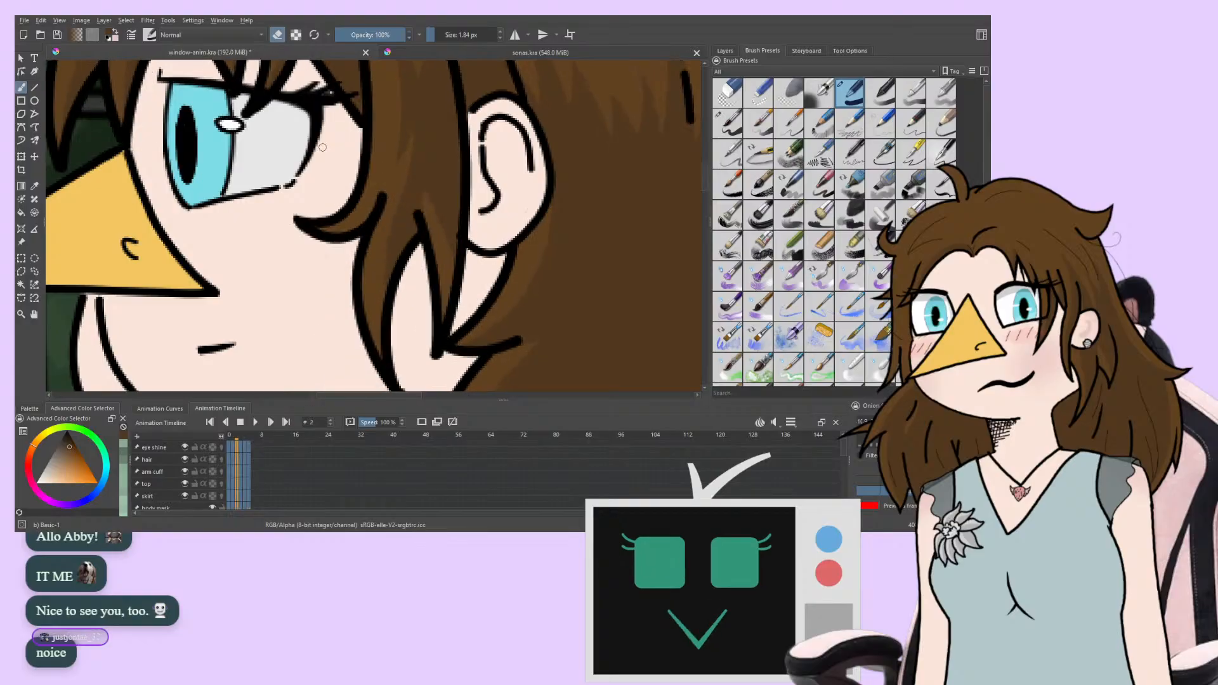
{"action": "key", "text": "Right"}
{"action": "key", "text": "Right"}
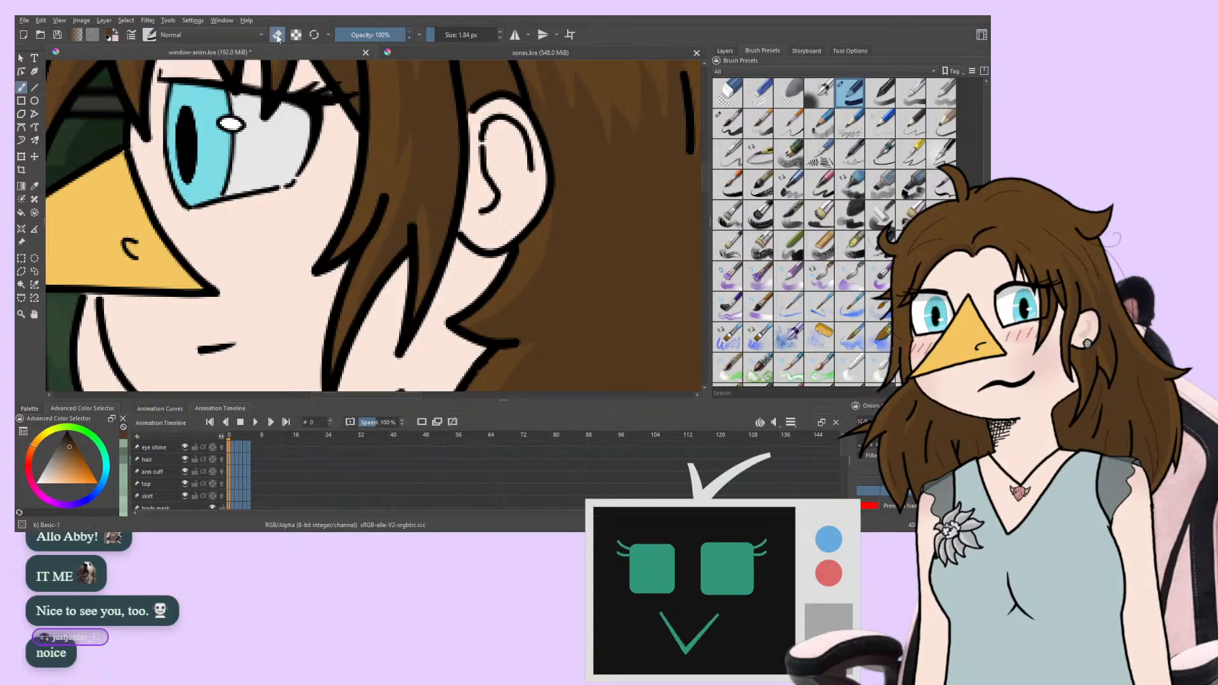
Step through frames 0 to 5 to examine the shading of the hair lock in front of the ear
{"action": "key", "text": "Right"}
{"action": "key", "text": "Right"}
{"action": "key", "text": "Right"}
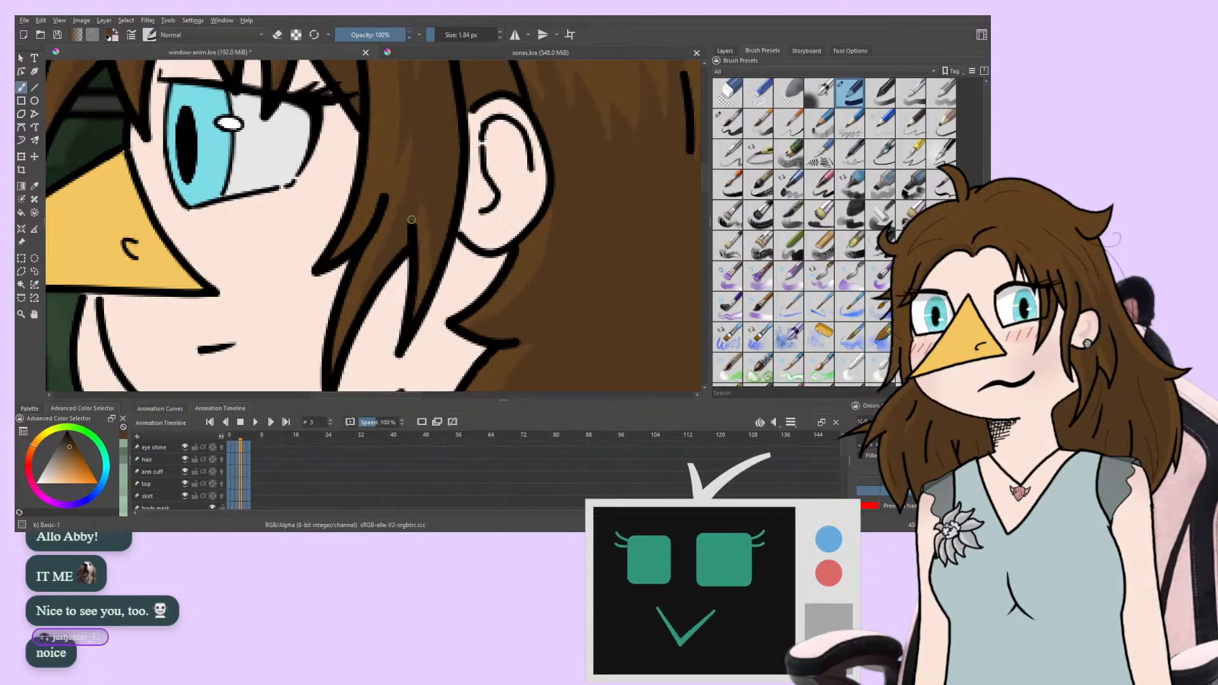
{"action": "key", "text": "Right"}
{"action": "key", "text": "Right"}
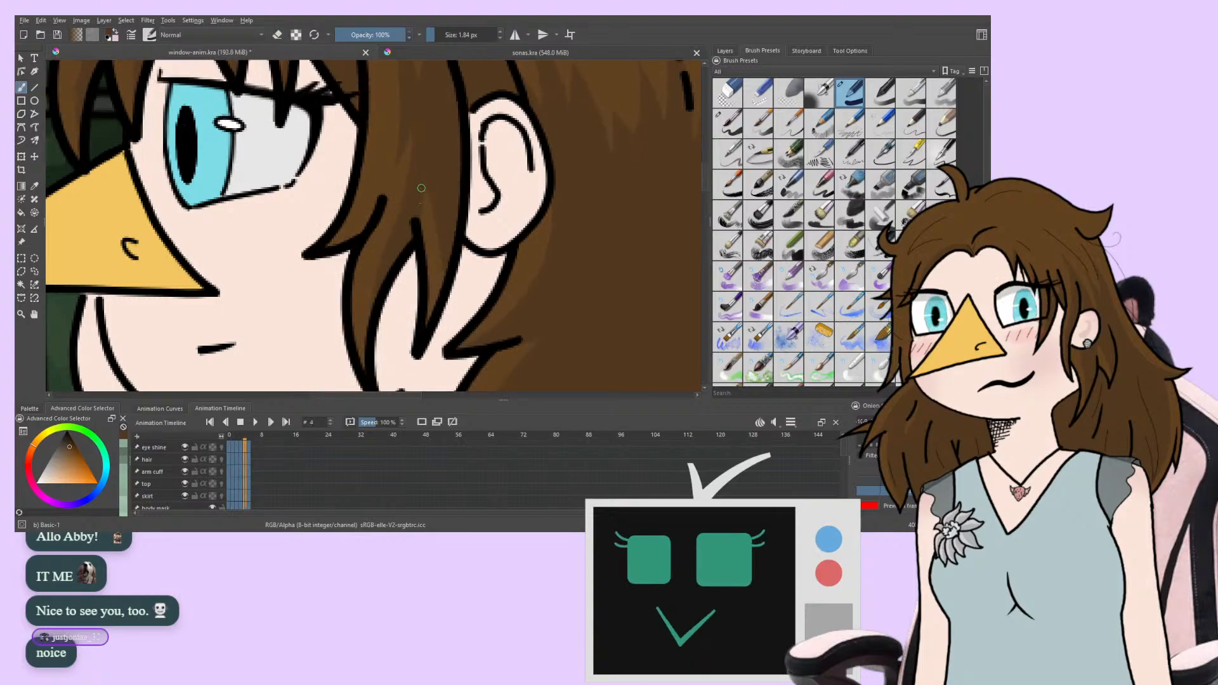
{"action": "key", "text": "Right"}
{"action": "key", "text": "Right"}
{"action": "key", "text": "Right"}
{"action": "key", "text": "Right"}
{"action": "key", "text": "Right"}
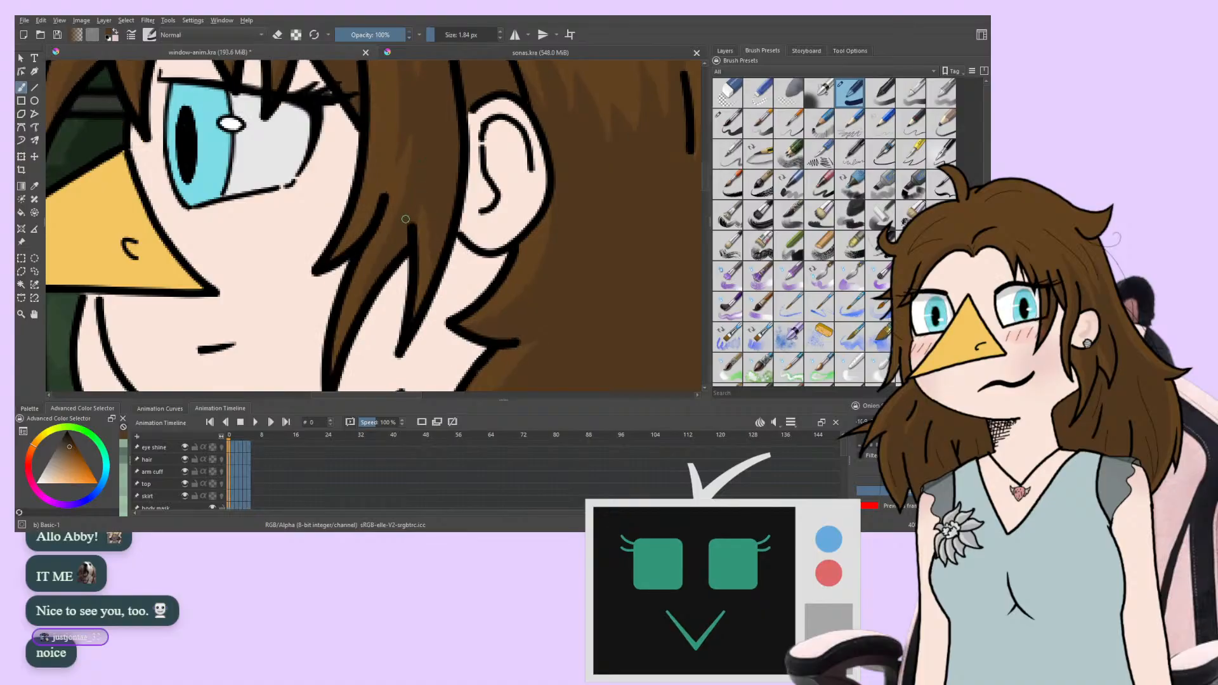
{"action": "key", "text": "Right"}
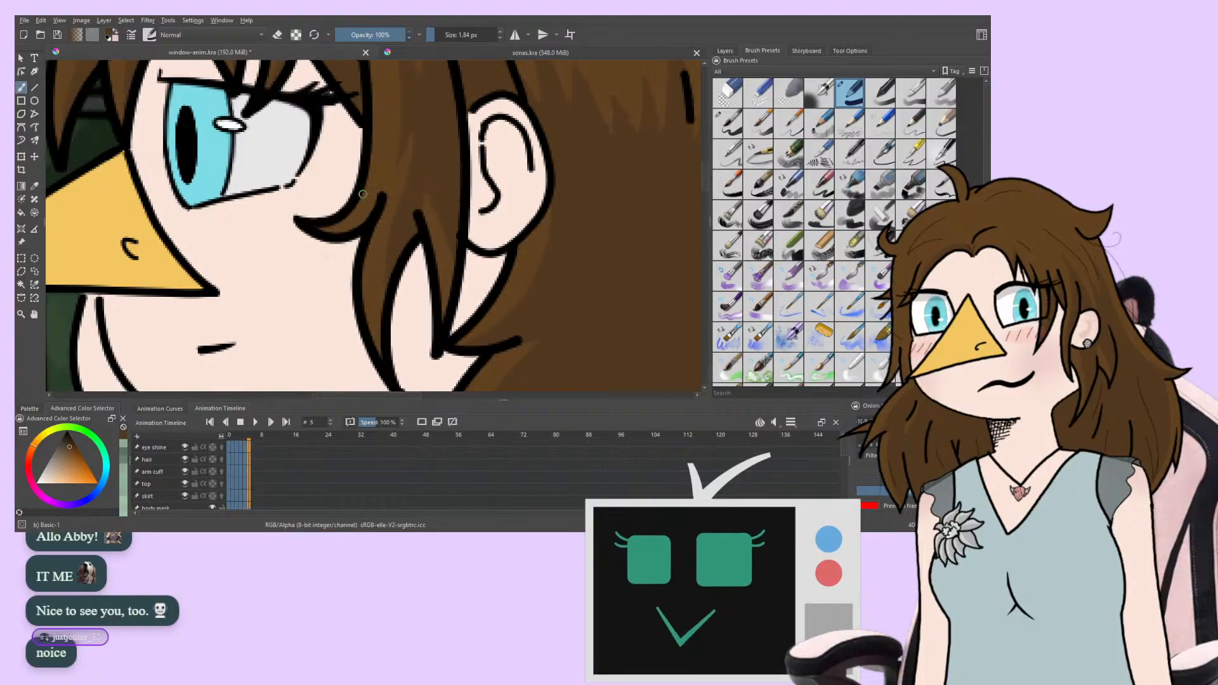
Flip back and forth between the frames to compare how the shading of the side lock beside the ear shifts
{"action": "key", "text": "Left"}
{"action": "key", "text": "Left"}
{"action": "key", "text": "Left"}
{"action": "key", "text": "Left"}
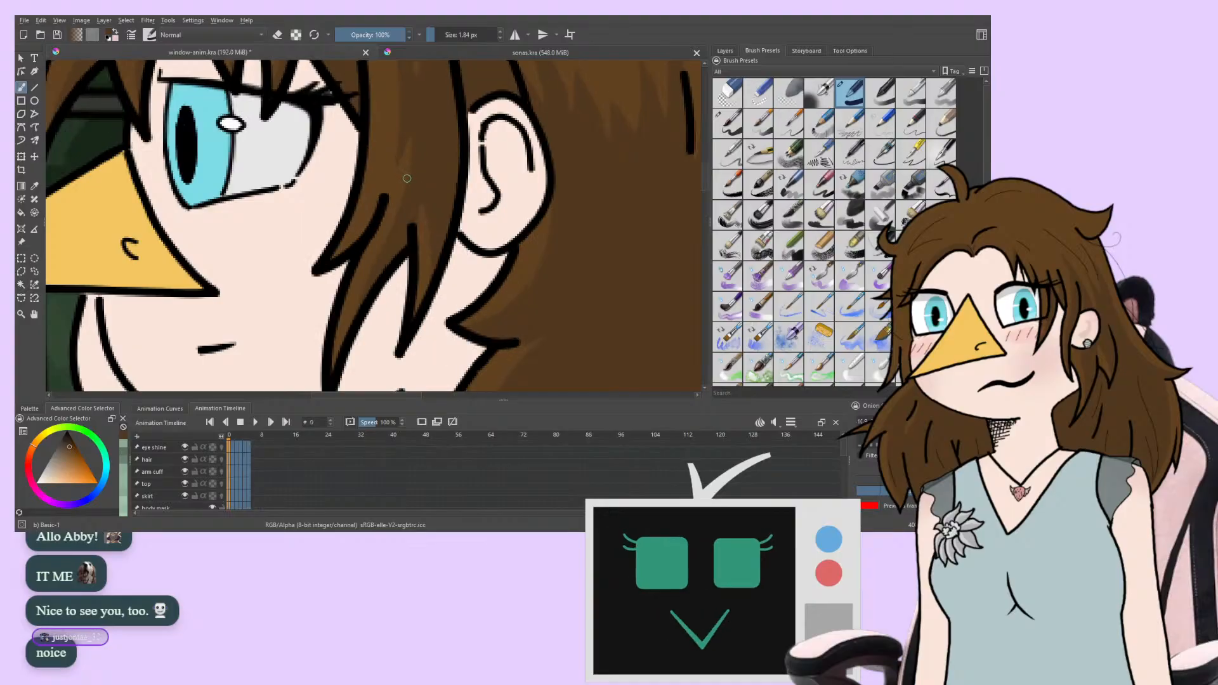
{"action": "key", "text": "Right"}
{"action": "key", "text": "Right"}
{"action": "key", "text": "Right"}
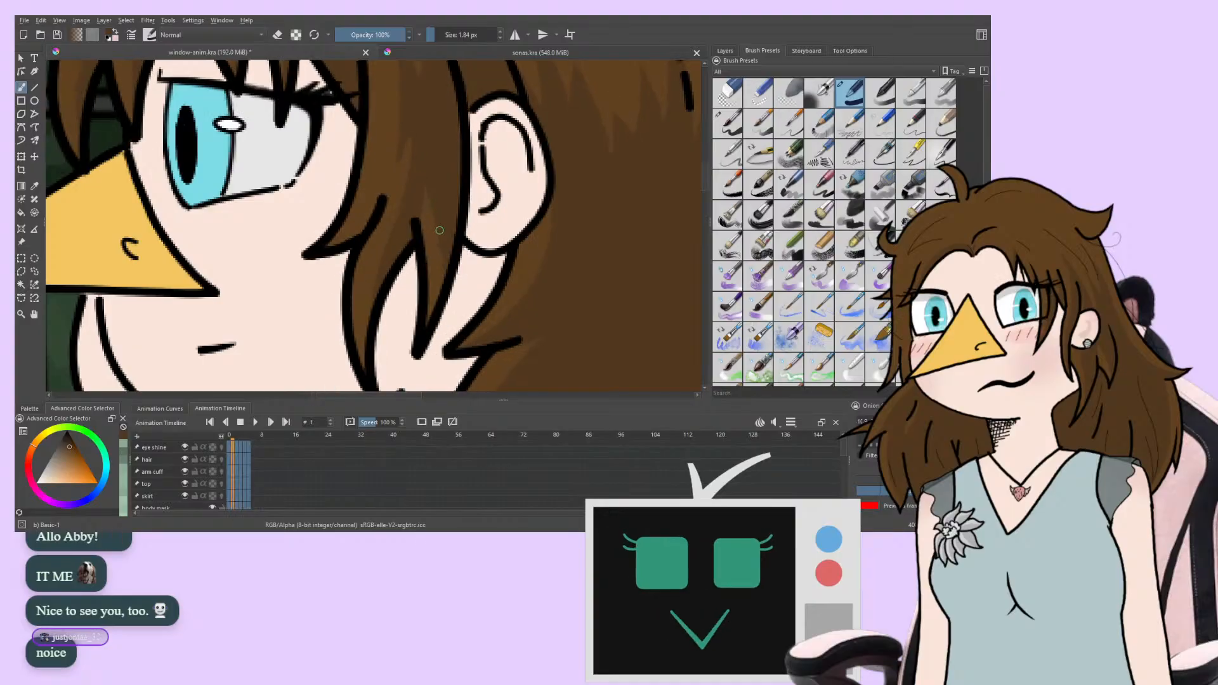
{"action": "key", "text": "Left"}
{"action": "key", "text": "Left"}
{"action": "key", "text": "Left"}
{"action": "key", "text": "Left"}
{"action": "key", "text": "Left"}
{"action": "key", "text": "Left"}
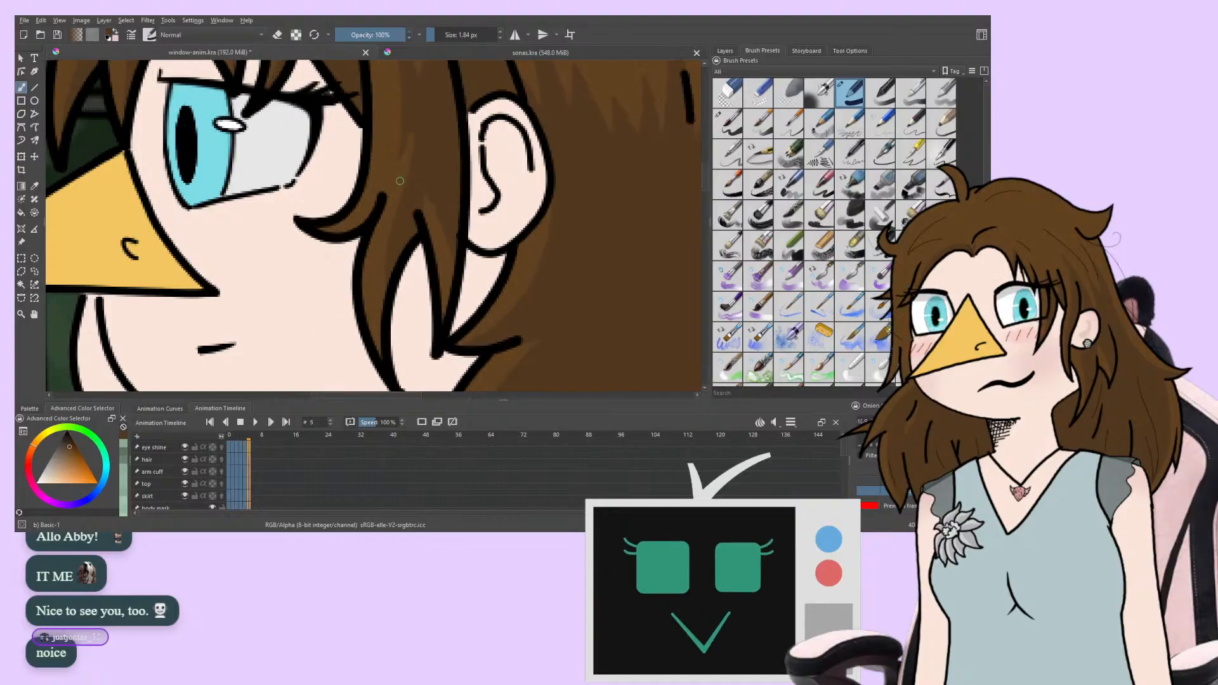
{"action": "key", "text": "Right"}
{"action": "key", "text": "Left"}
{"action": "key", "text": "Left"}
{"action": "key", "text": "Left"}
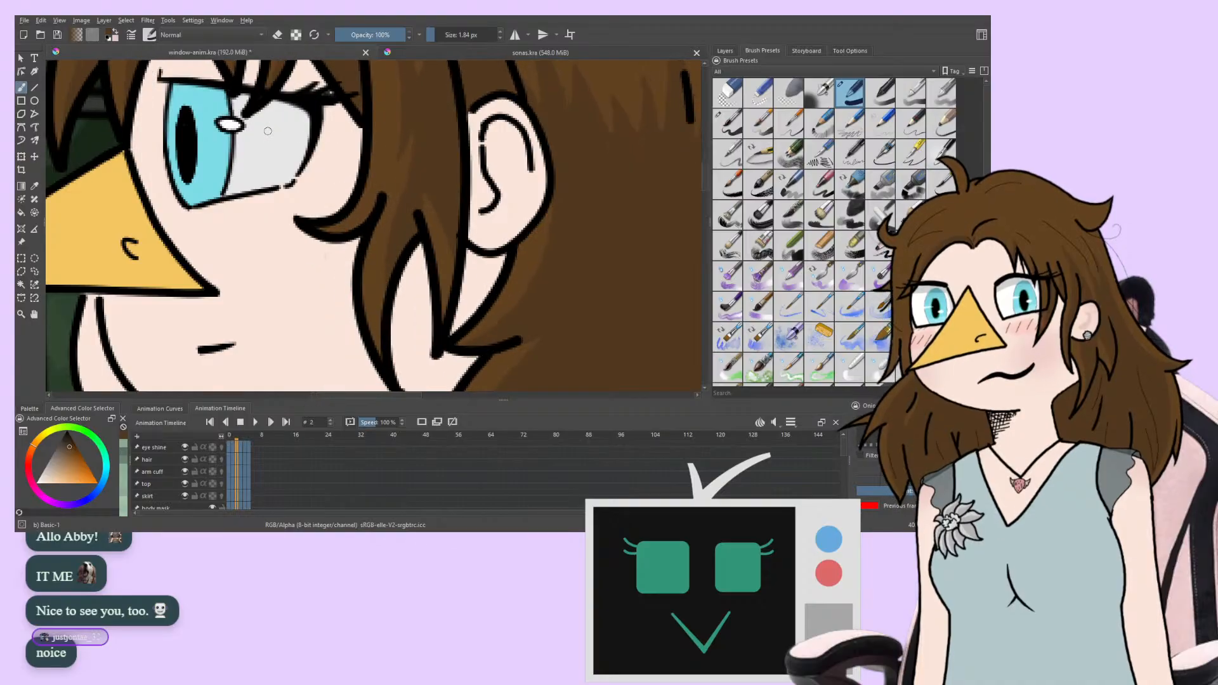
Examine the upper hair above the eye and ear, comparing its shading between neighbouring frames
{"action": "left_click_drag", "start_coordinate": [292, 155], "coordinate": [238, 318]}
{"action": "key", "text": "Left"}
{"action": "key", "text": "Right"}
{"action": "key", "text": "Left"}
{"action": "key", "text": "Right"}
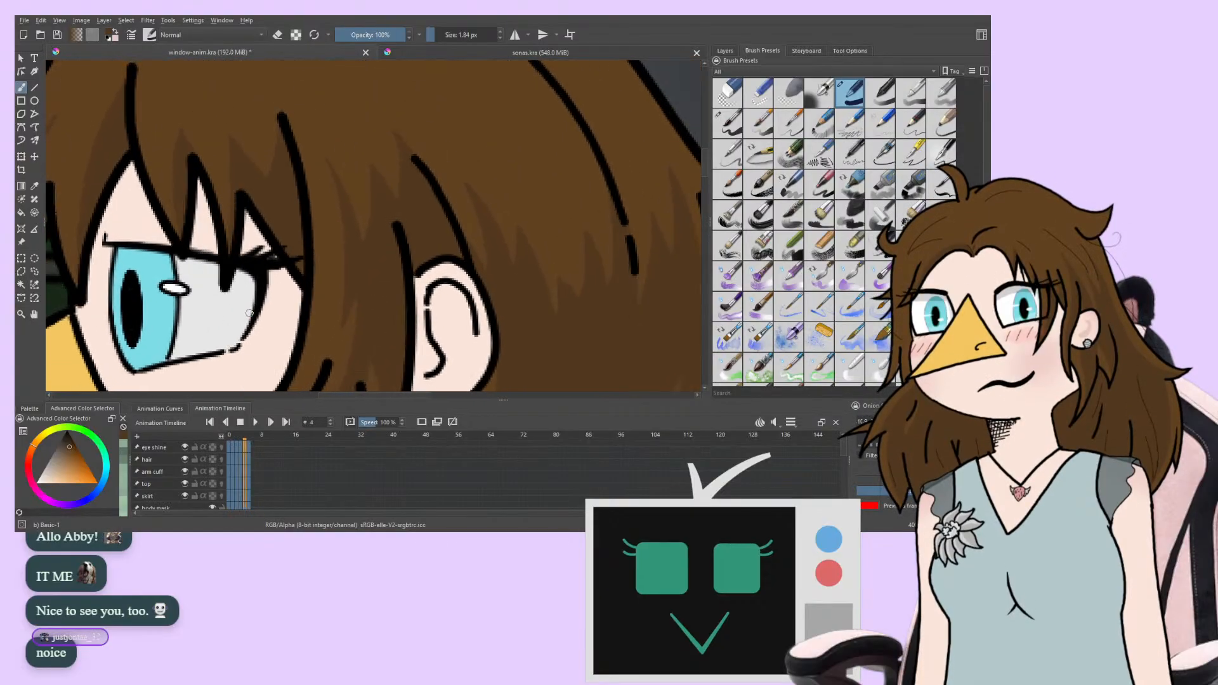
{"action": "left_click_drag", "start_coordinate": [326, 258], "coordinate": [284, 313]}
{"action": "key", "text": "Right"}
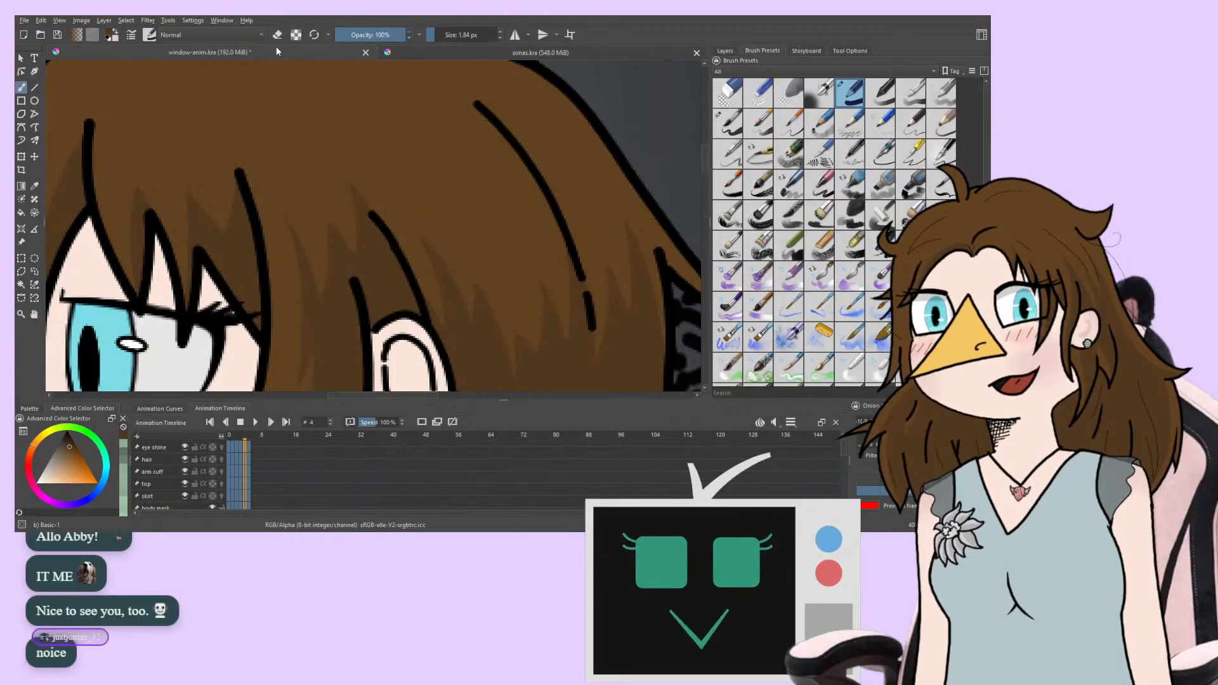
Turn on eraser mode and go frame by frame through the hair shading between the fringe and the ear
{"action": "key", "text": "e"}
{"action": "key", "text": "Right"}
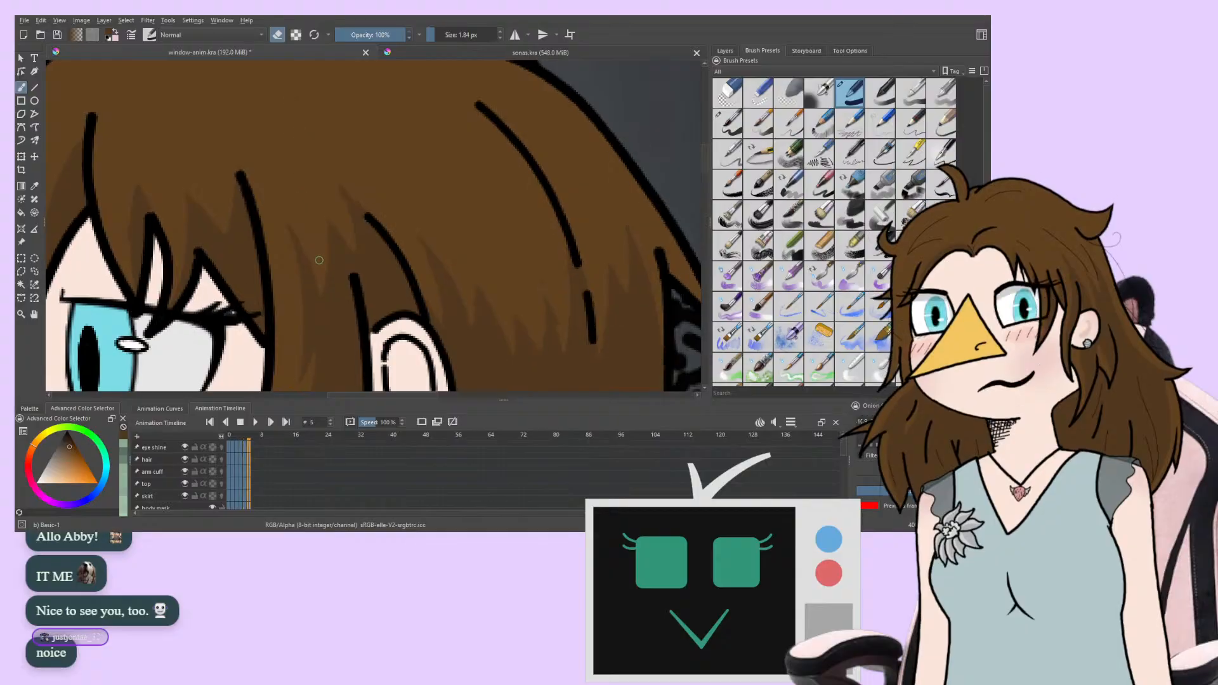
{"action": "key", "text": "Right"}
{"action": "key", "text": "Right"}
{"action": "key", "text": "Right"}
{"action": "key", "text": "Right"}
{"action": "key", "text": "Right"}
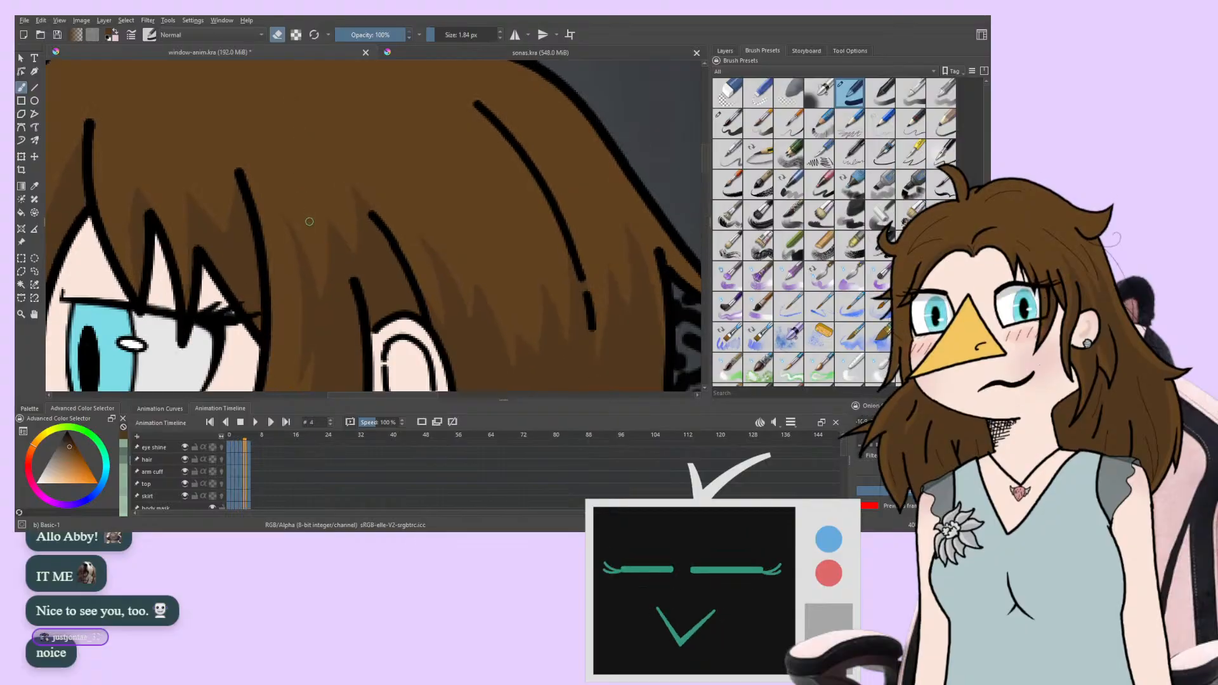
{"action": "key", "text": "Right"}
{"action": "key", "text": "Right"}
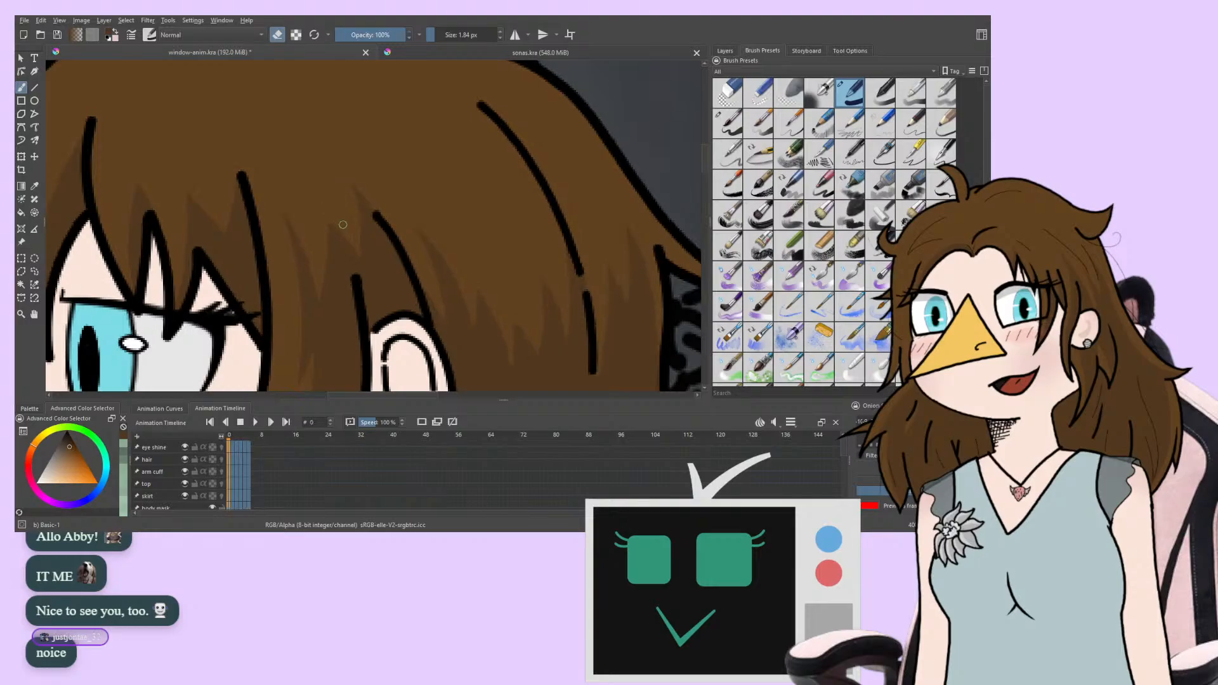
{"action": "key", "text": "Right"}
{"action": "key", "text": "Right"}
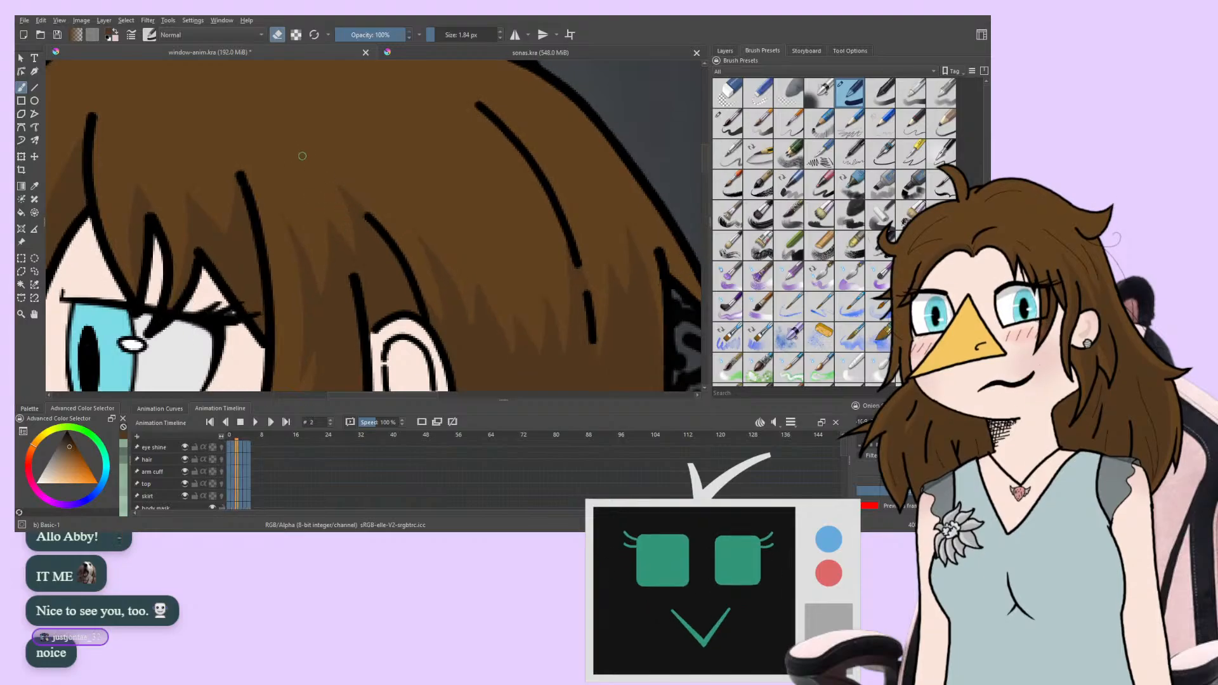
{"action": "key", "text": "Right"}
{"action": "key", "text": "Right"}
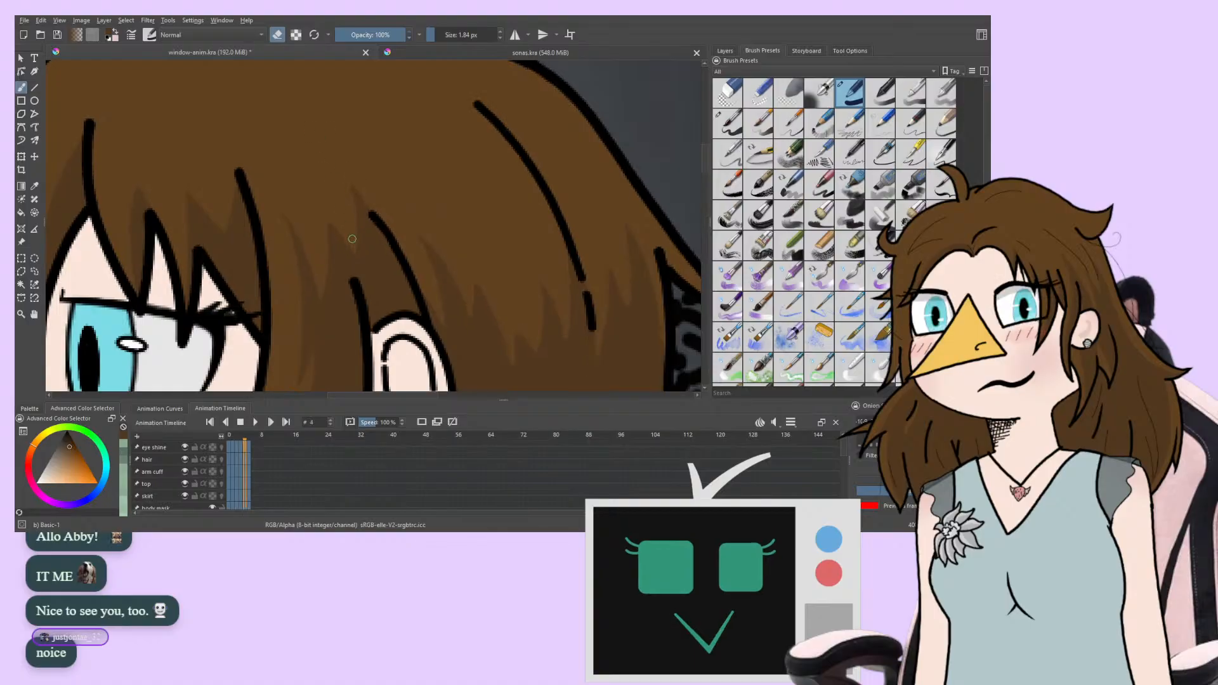
{"action": "key", "text": "Right"}
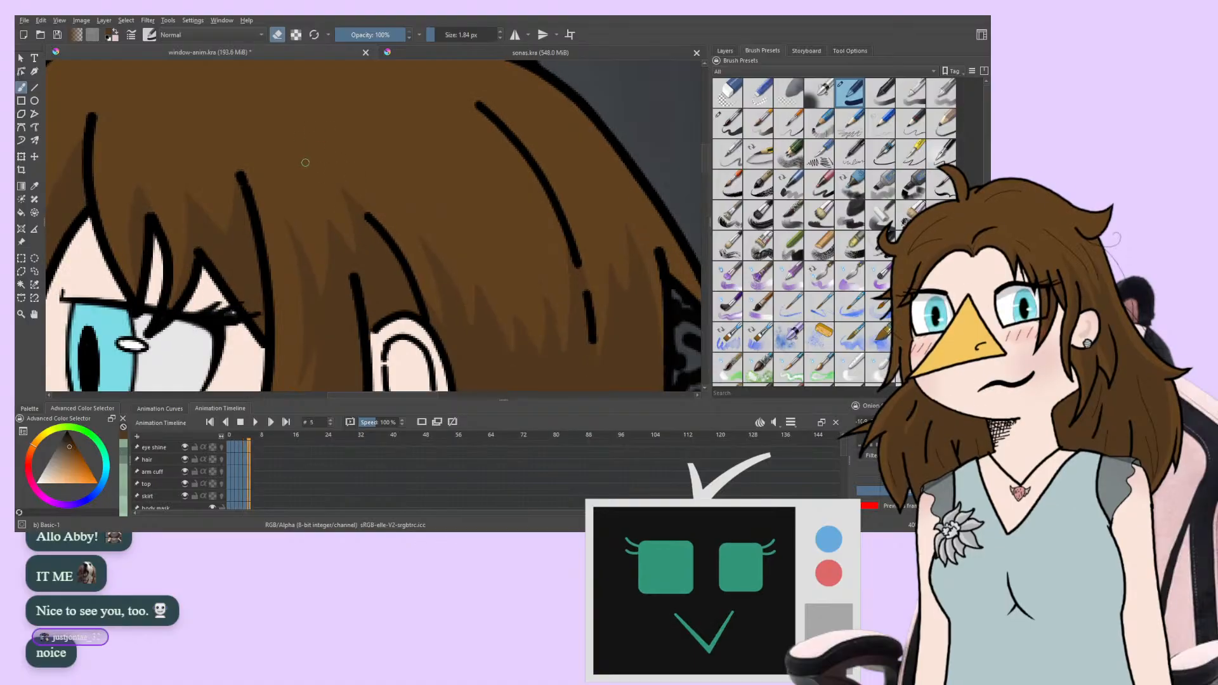
Cycle through the frames again to compare the shading tips above the ear
{"action": "key", "text": "Right"}
{"action": "key", "text": "Right"}
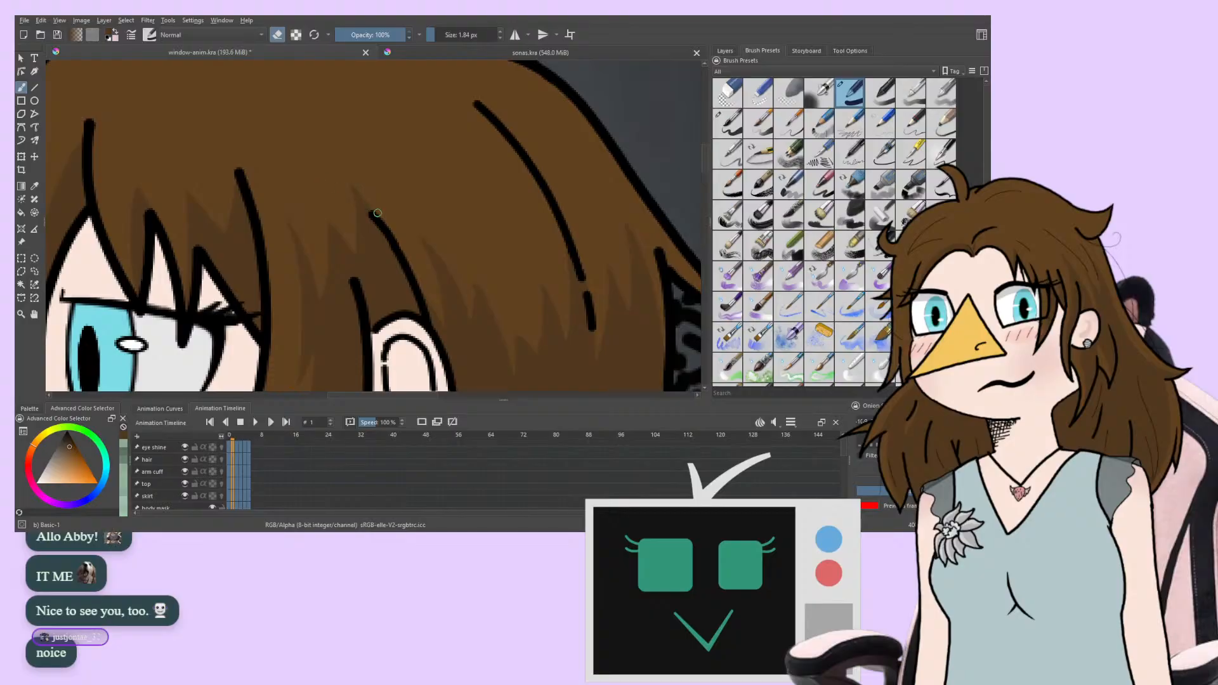
{"action": "key", "text": "Right"}
{"action": "key", "text": "Right"}
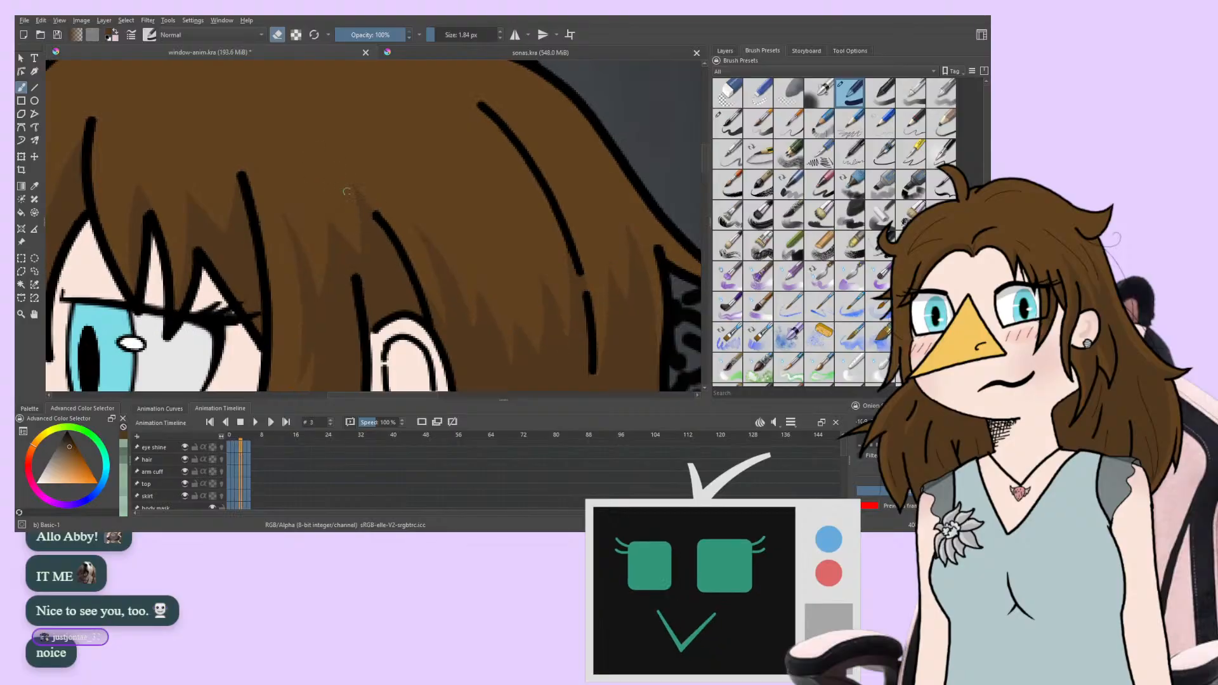
{"action": "key", "text": "Right"}
{"action": "key", "text": "Right"}
{"action": "key", "text": "Right"}
{"action": "key", "text": "Right"}
{"action": "key", "text": "Right"}
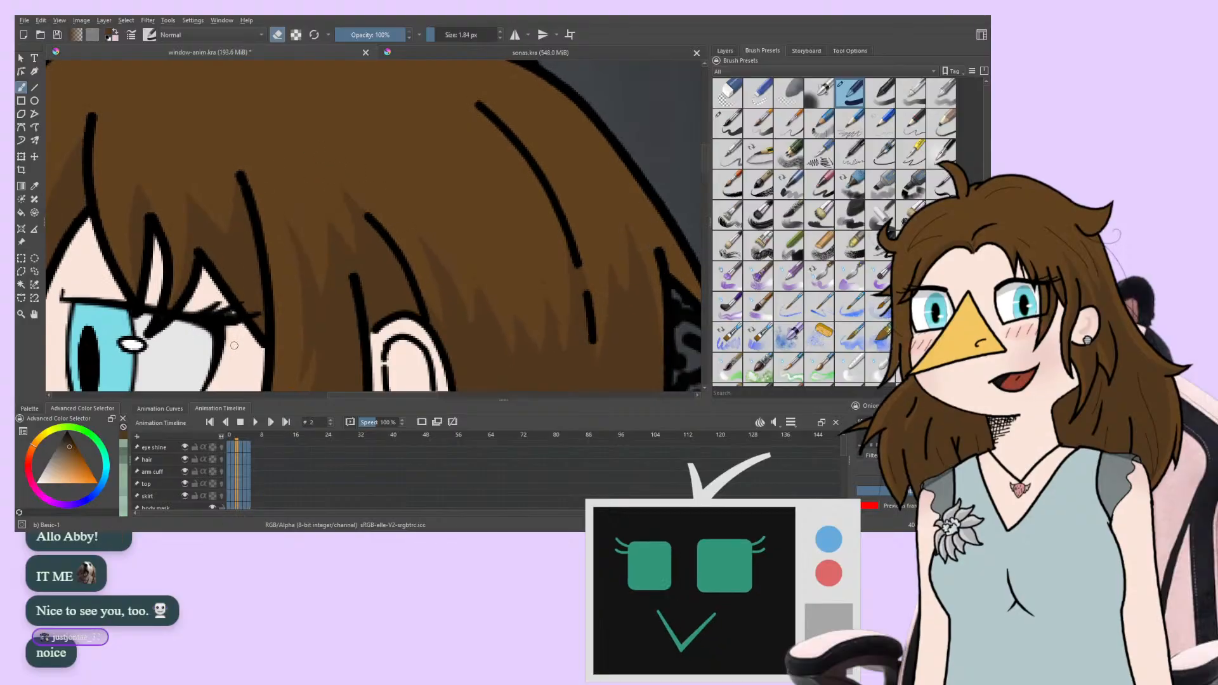
{"action": "key", "text": "Right"}
{"action": "key", "text": "Right"}
{"action": "key", "text": "Right"}
{"action": "key", "text": "Right"}
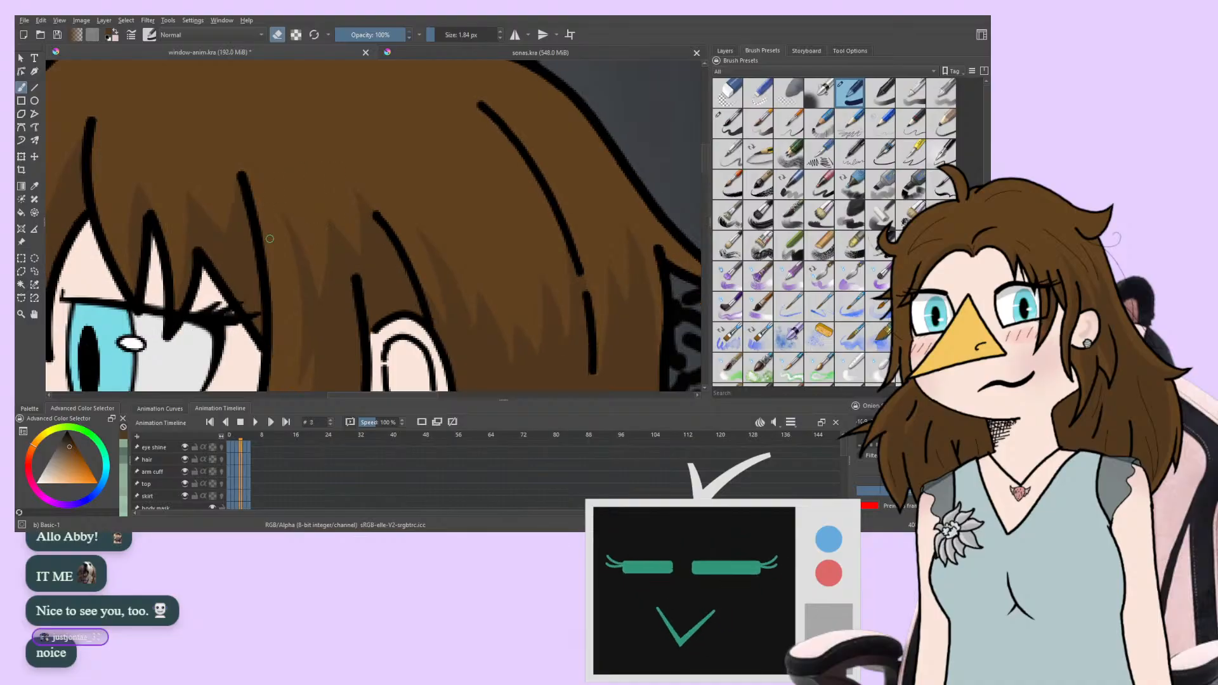
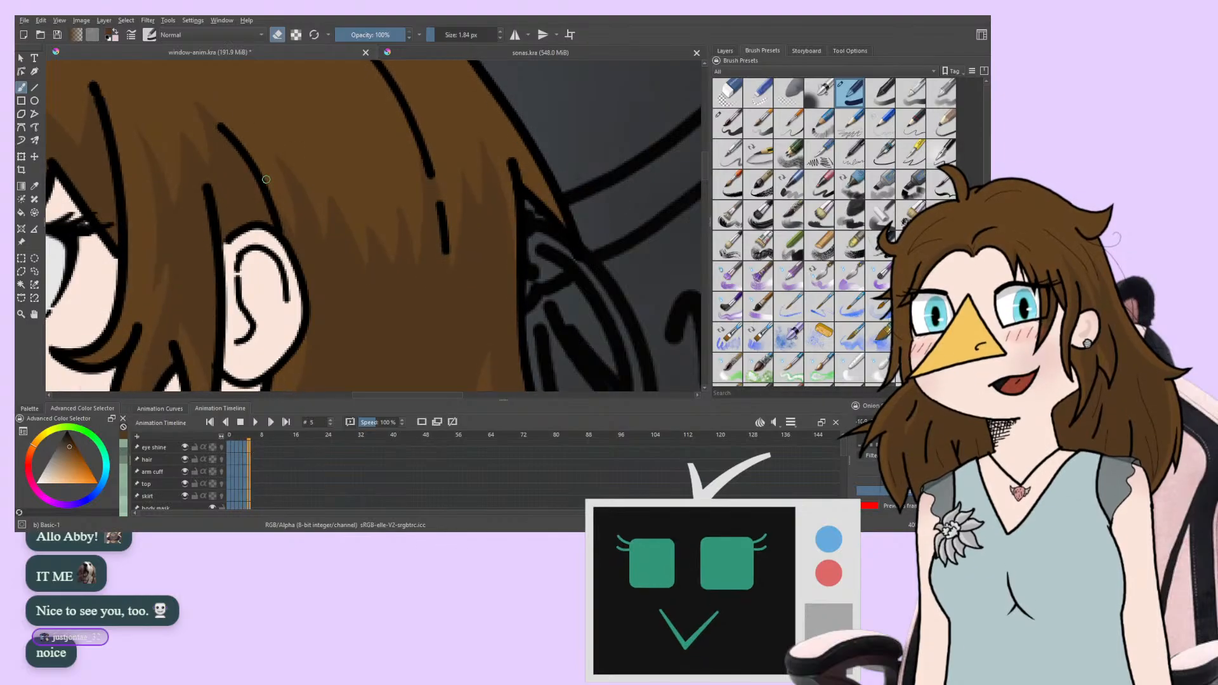
Switch to the Basic-5 Size brush preset and set it to erase for the hair shading behind the ear
{"action": "key", "text": "e"}
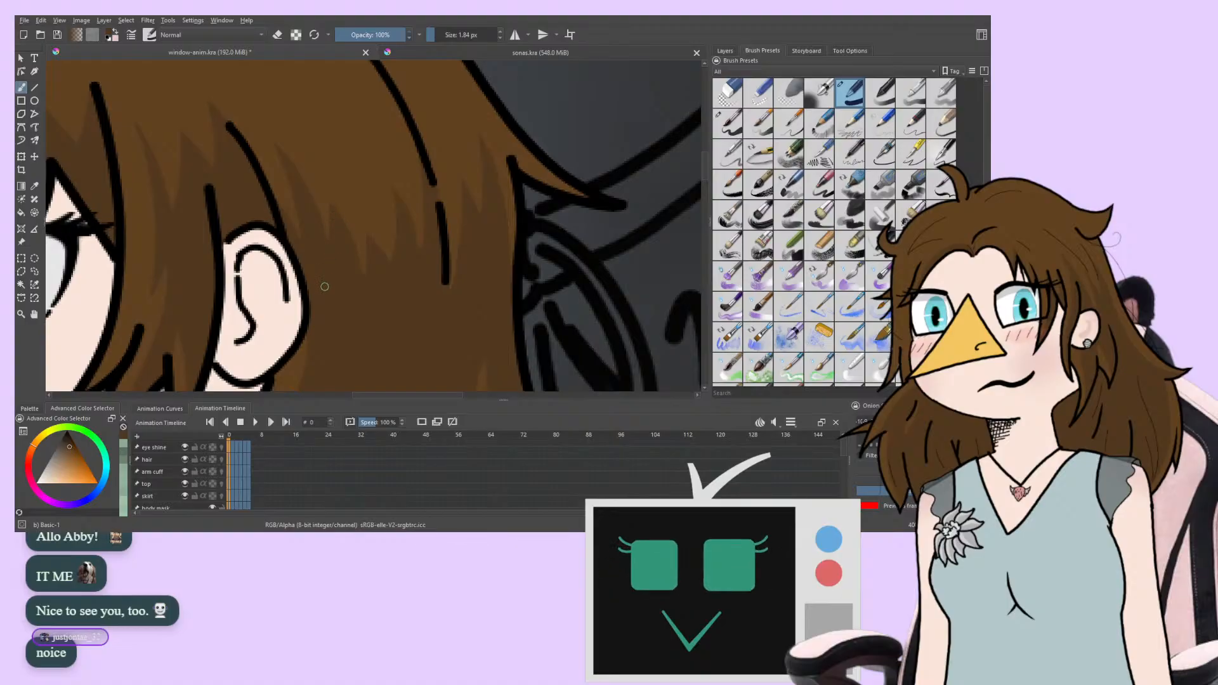
{"action": "left_click", "coordinate": [275, 36]}
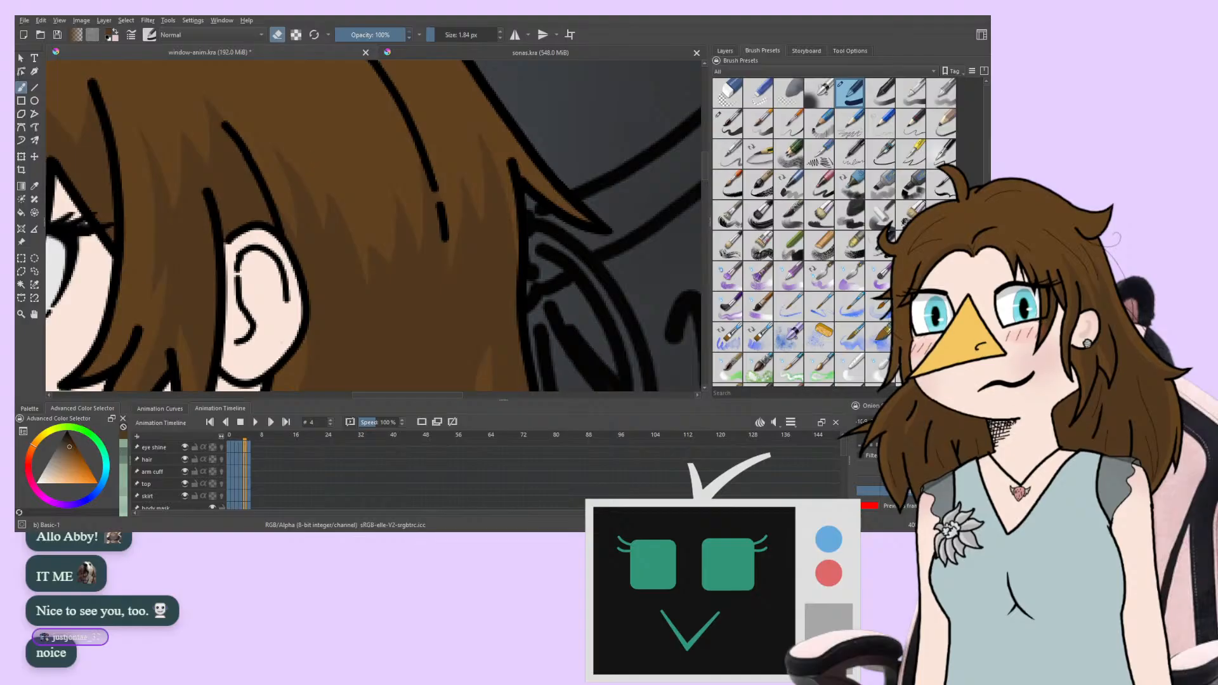
{"action": "left_click", "coordinate": [729, 121]}
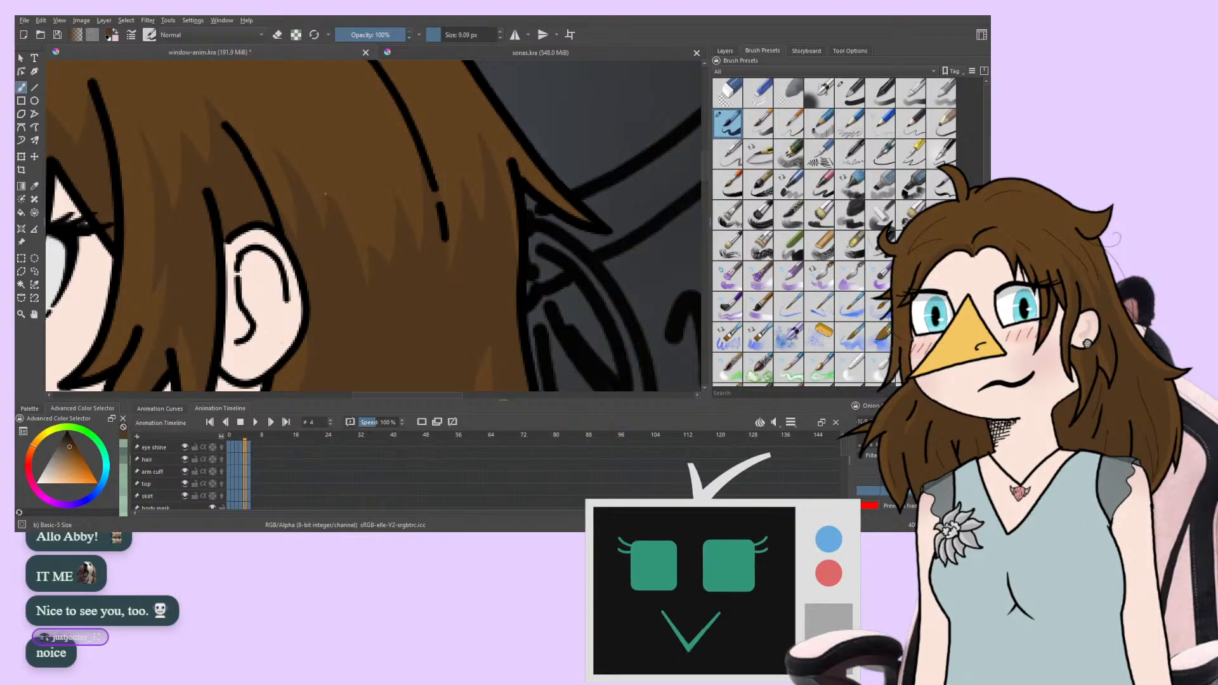
{"action": "key", "text": "e"}
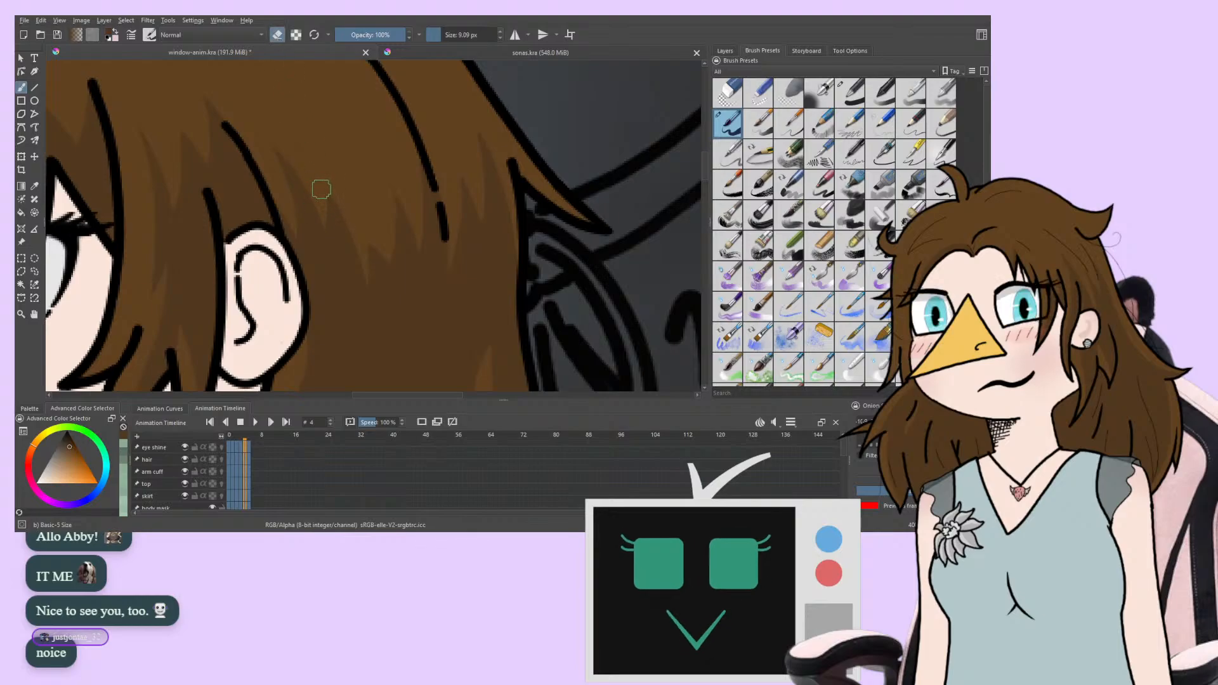
Go frame by frame through the hair behind the ear to examine the upper edge of its dark shading
{"action": "key", "text": "period"}
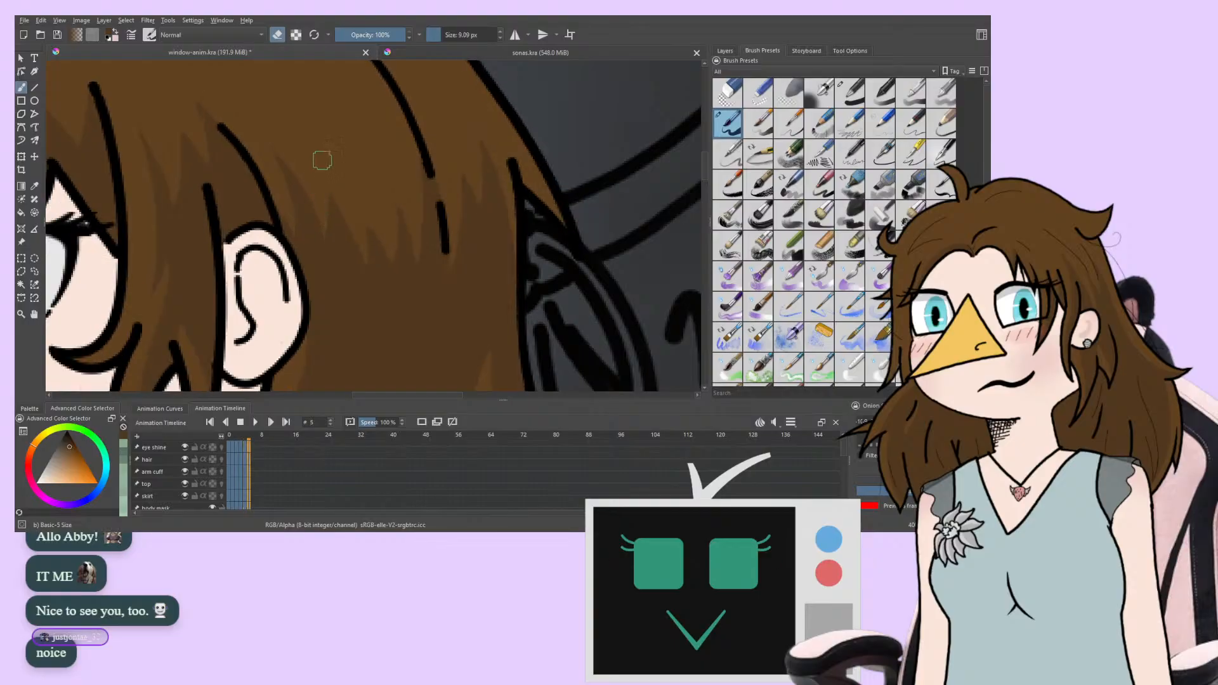
{"action": "key", "text": "period"}
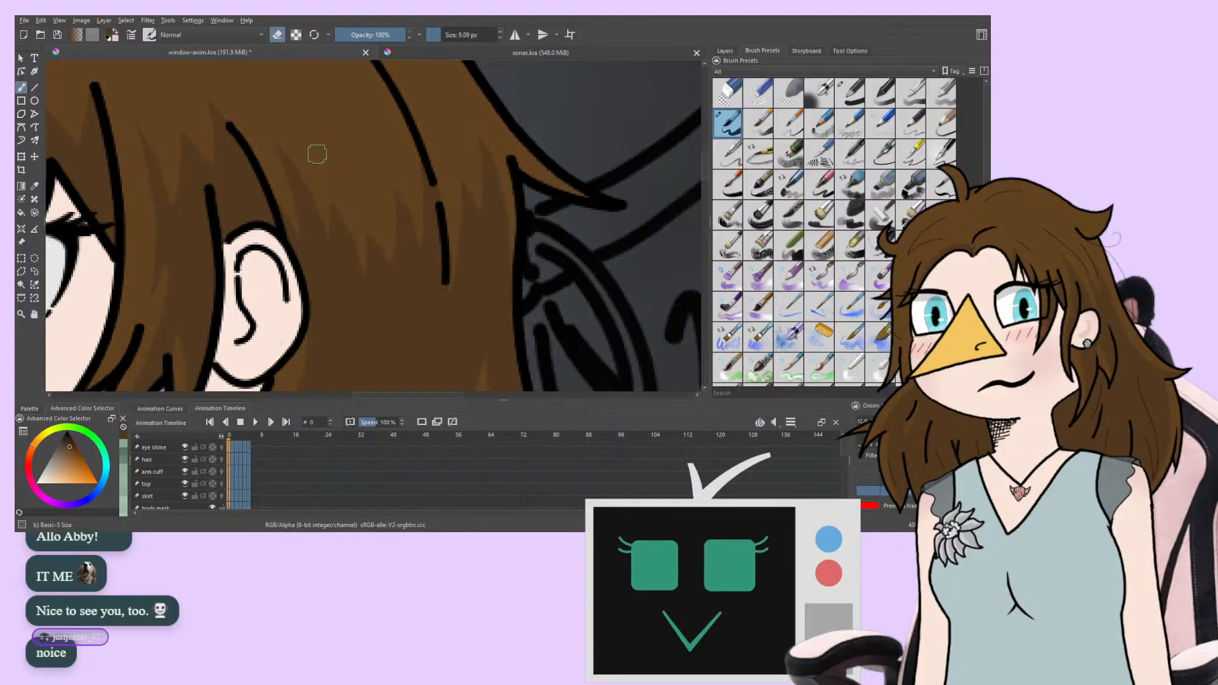
{"action": "key", "text": "period"}
{"action": "key", "text": "period"}
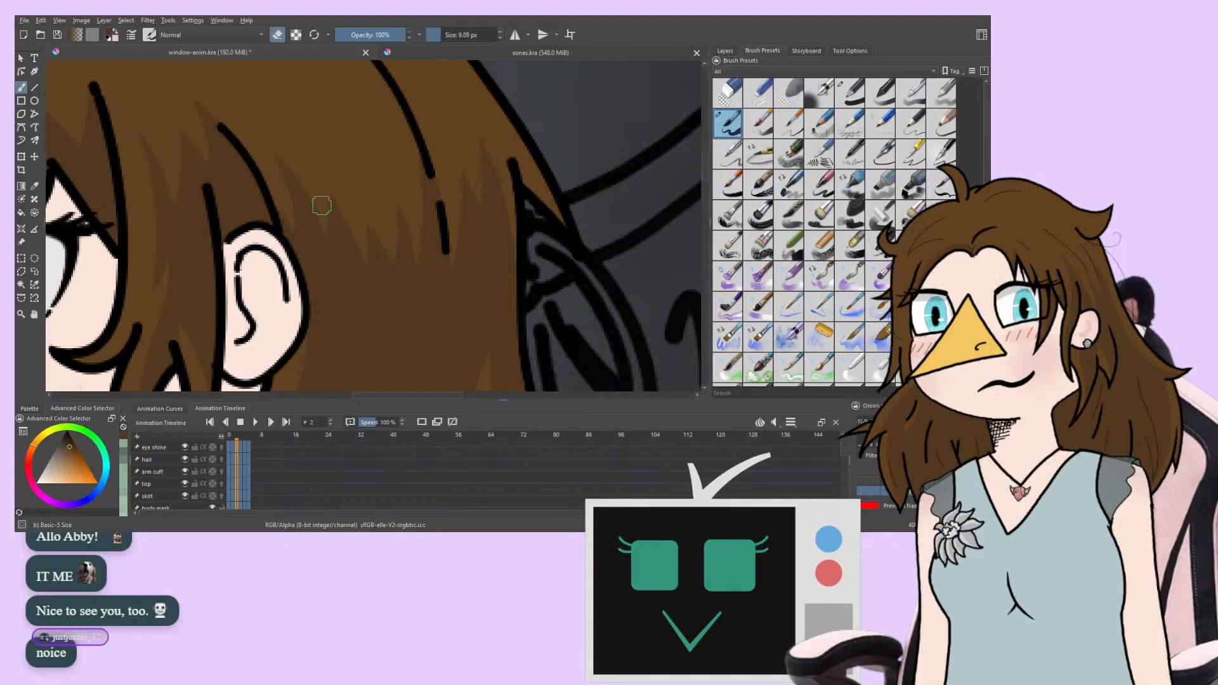
{"action": "key", "text": "period"}
{"action": "key", "text": "period"}
{"action": "key", "text": "period"}
{"action": "key", "text": "period"}
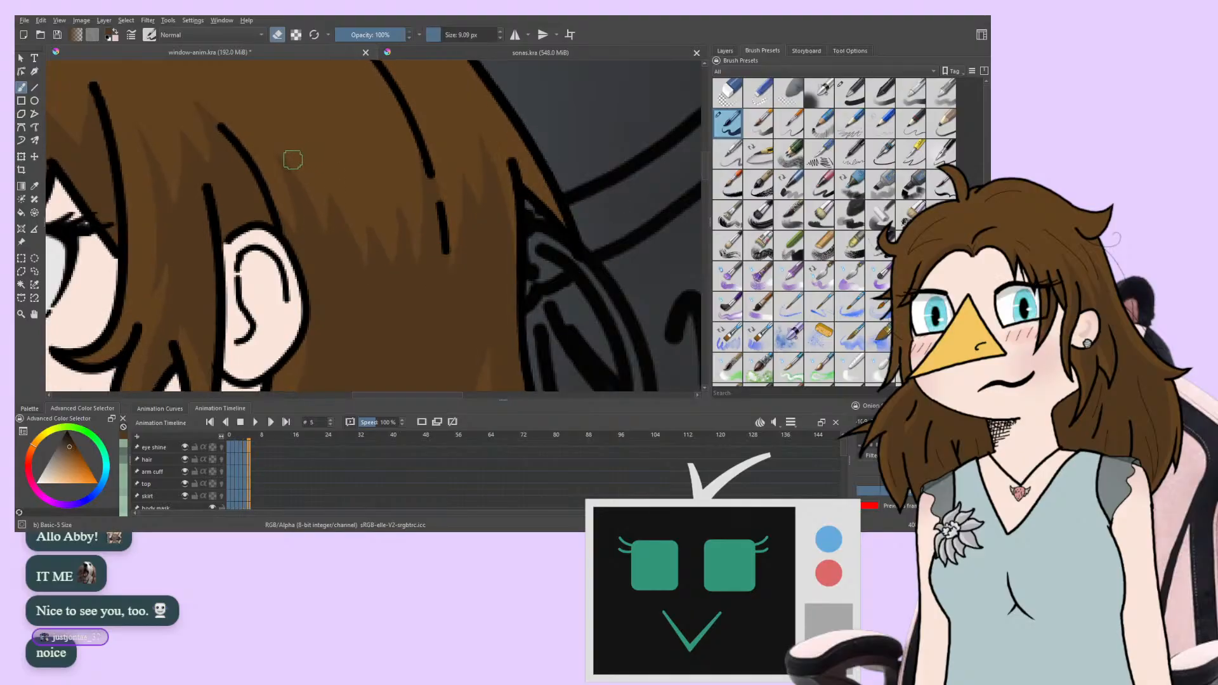
{"action": "key", "text": "period"}
{"action": "key", "text": "period"}
{"action": "key", "text": "comma"}
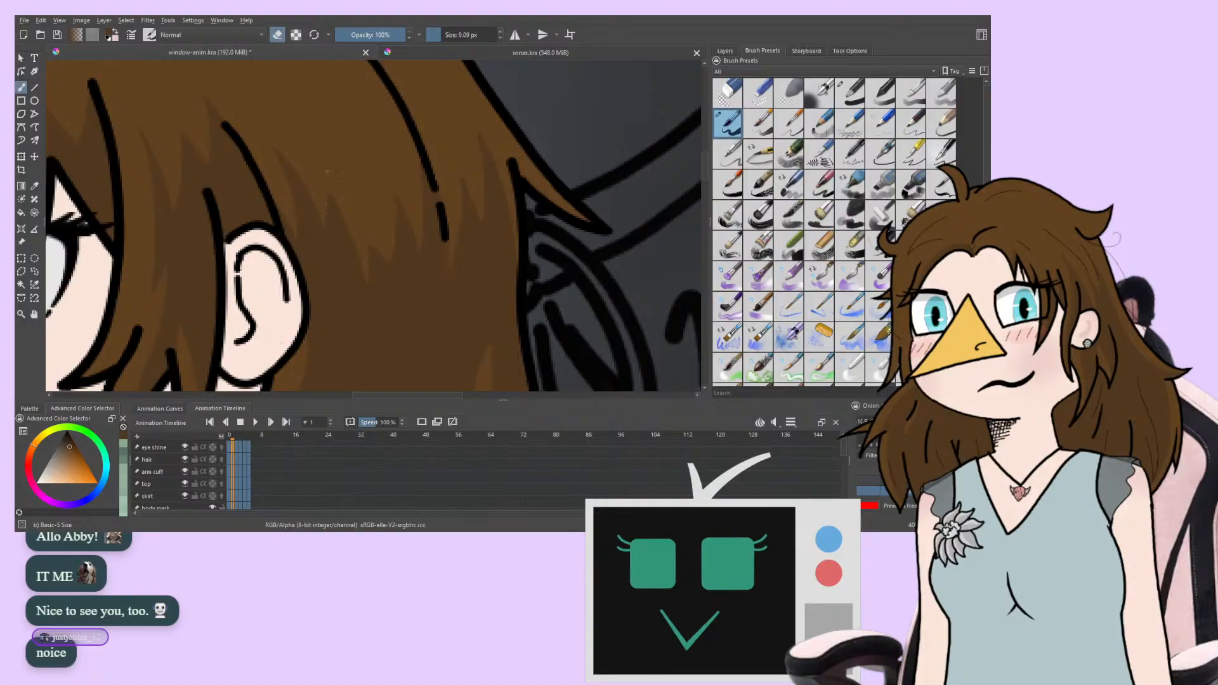
Cycle through all the frames once more to check the shading tips behind the ear for consistency
{"action": "key", "text": "period"}
{"action": "key", "text": "period"}
{"action": "key", "text": "period"}
{"action": "key", "text": "period"}
{"action": "key", "text": "period"}
{"action": "key", "text": "period"}
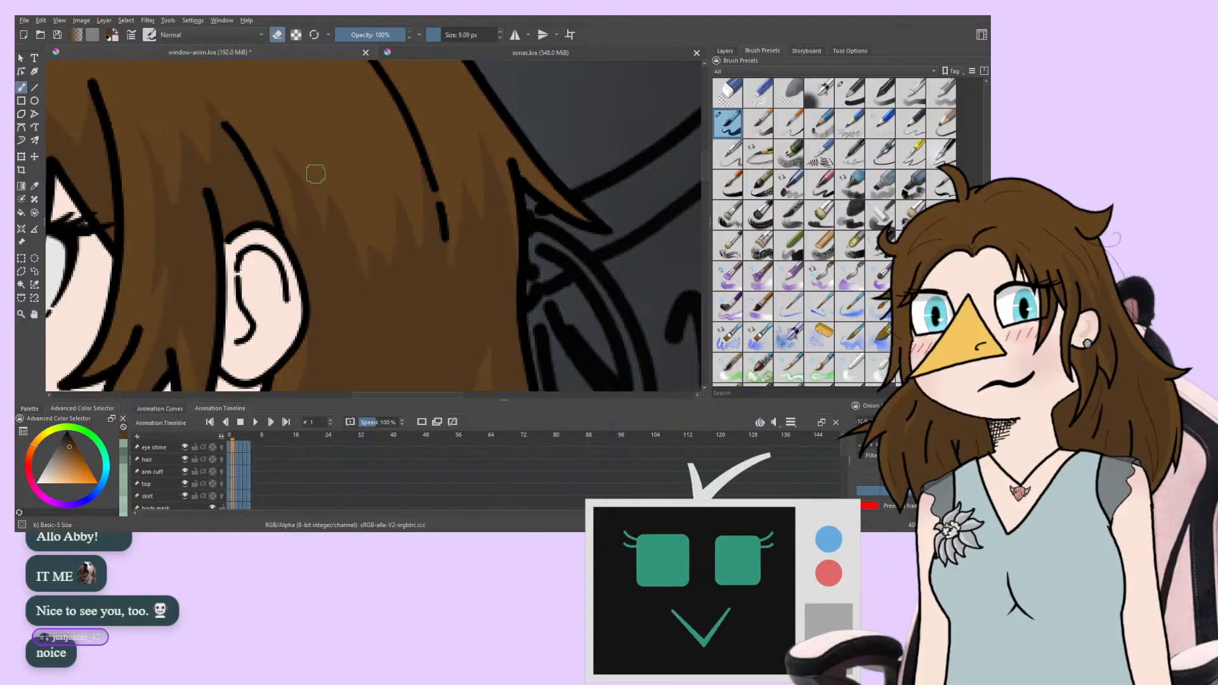
{"action": "key", "text": "period"}
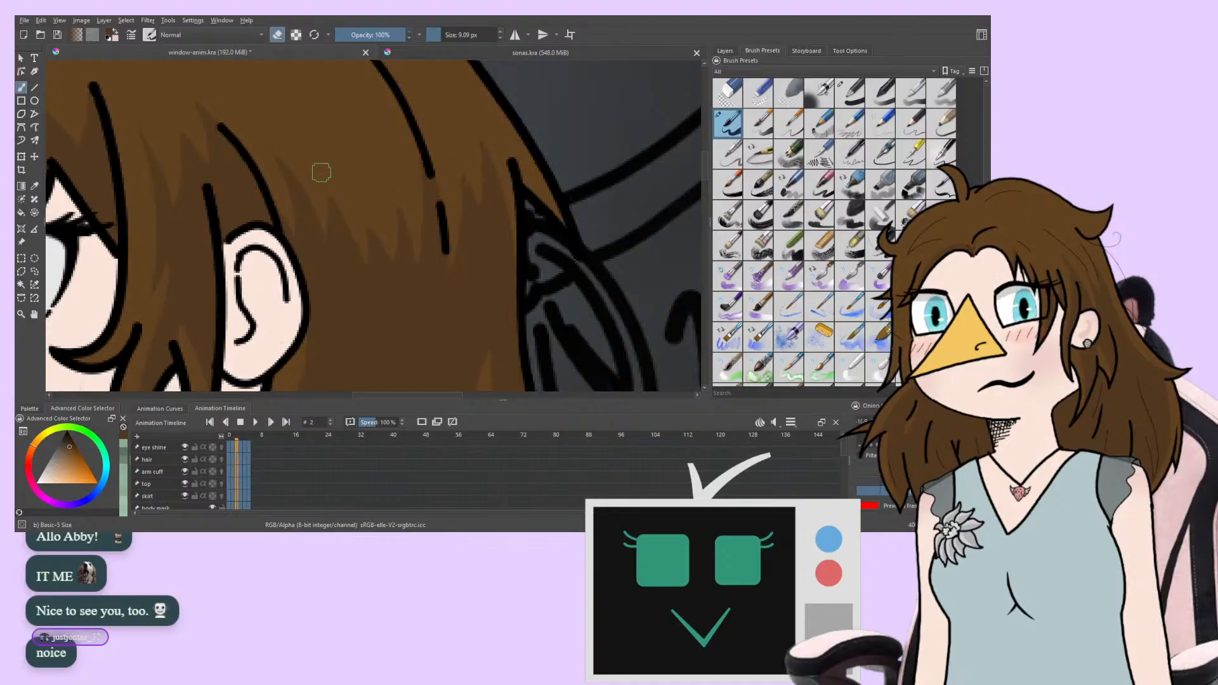
{"action": "key", "text": "period"}
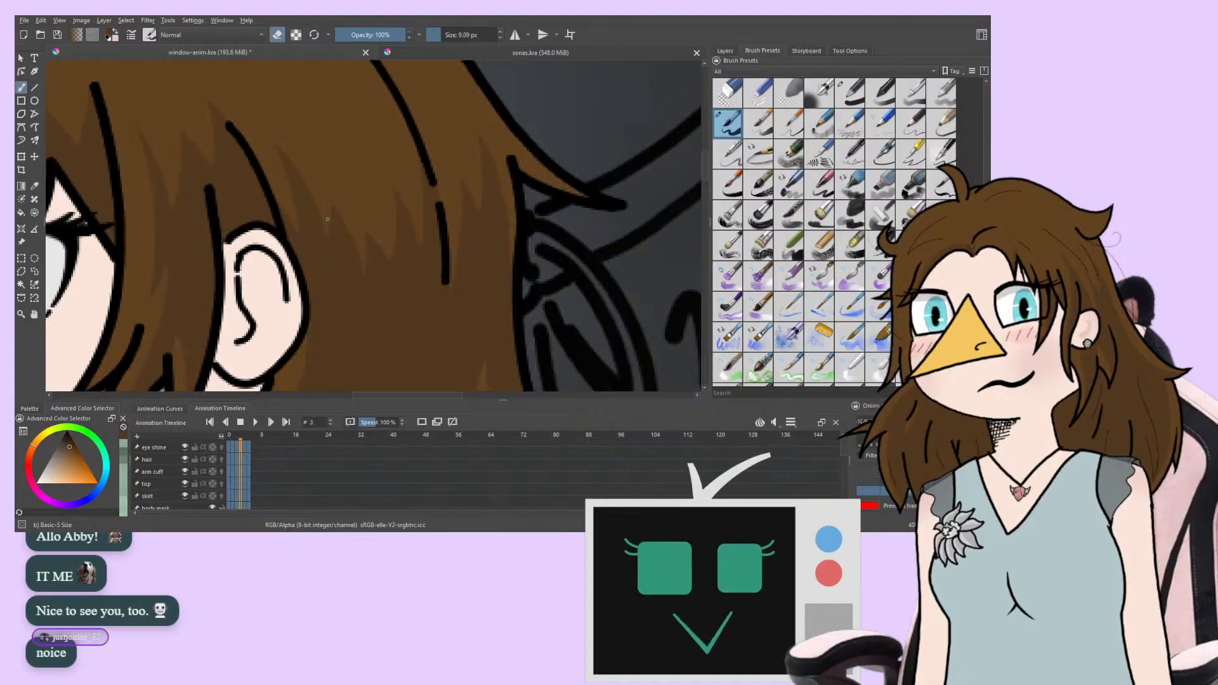
Return to frame 0 and step forward to frame 3 to compare the hair shading around the ear
{"action": "key", "text": "comma"}
{"action": "key", "text": "comma"}
{"action": "key", "text": "comma"}
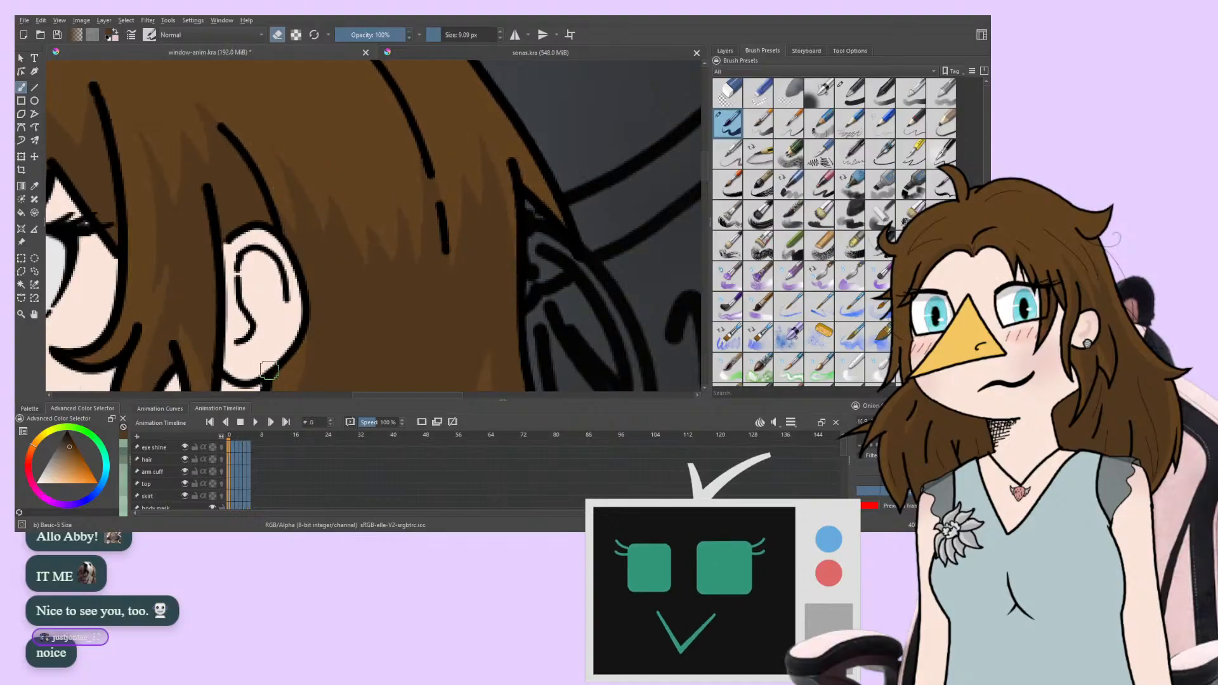
{"action": "key", "text": "period"}
{"action": "key", "text": "period"}
{"action": "key", "text": "period"}
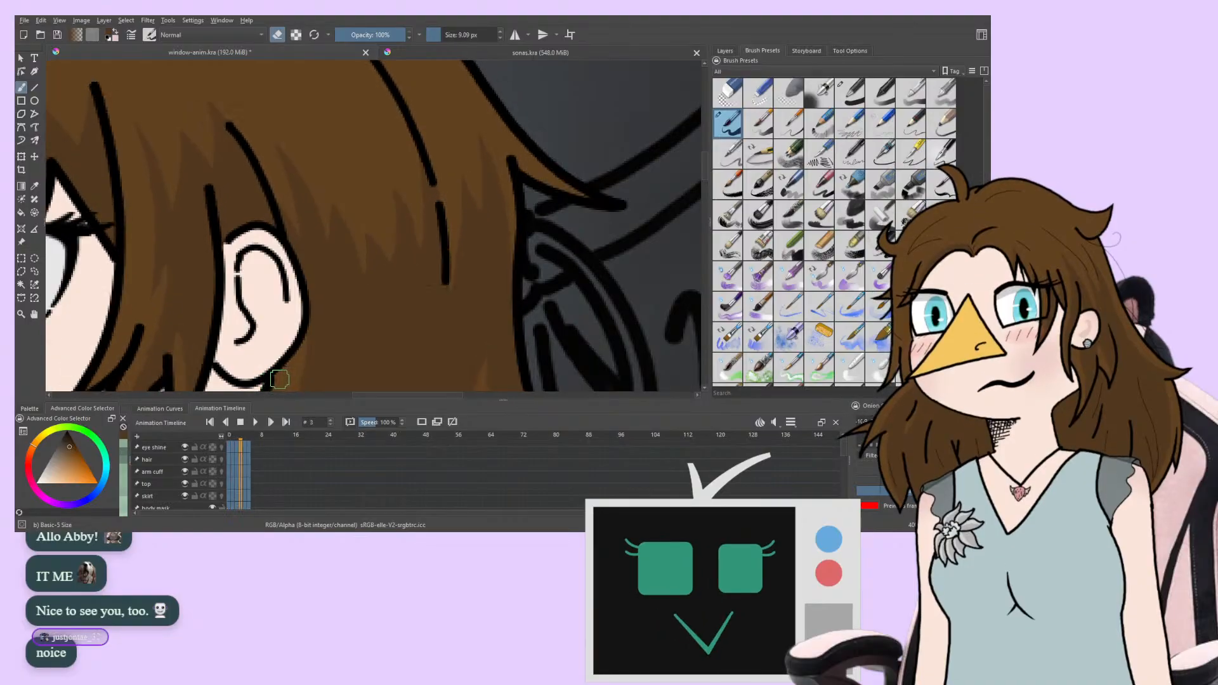
Switch to the Basic-1 brush preset at 0.83 px and set it to erase for the hair shading behind the ear
{"action": "key", "text": "period"}
{"action": "key", "text": "period"}
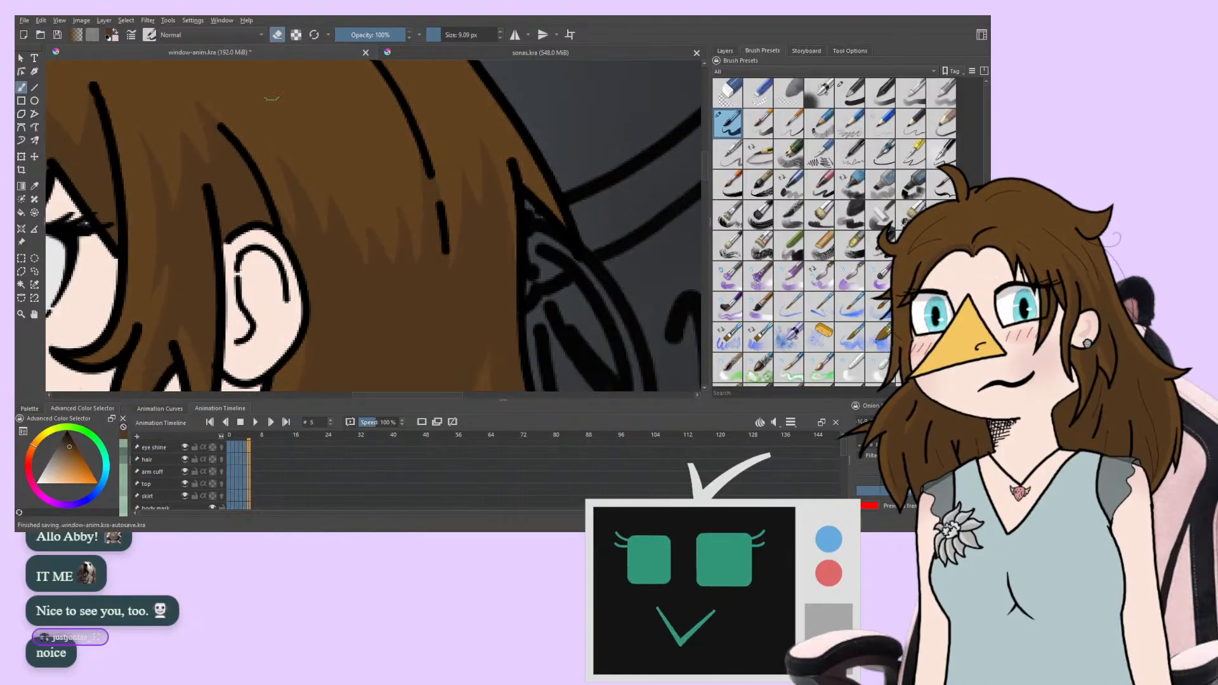
{"action": "left_click", "coordinate": [278, 36]}
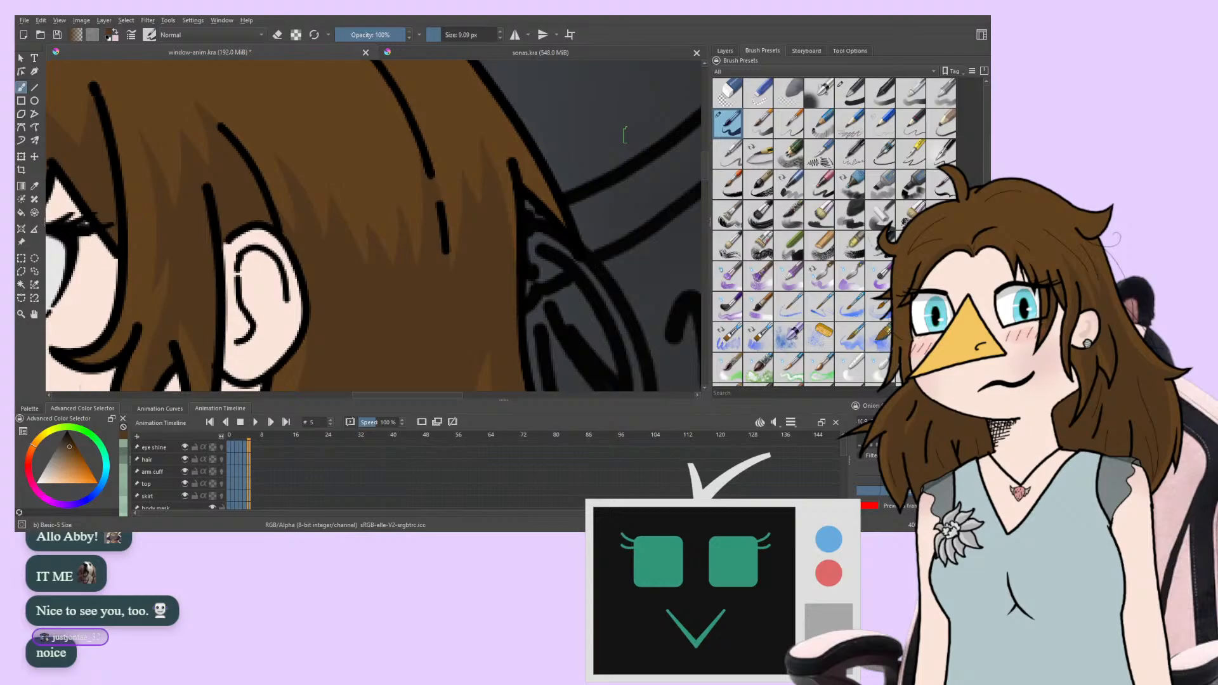
{"action": "left_click", "coordinate": [856, 95]}
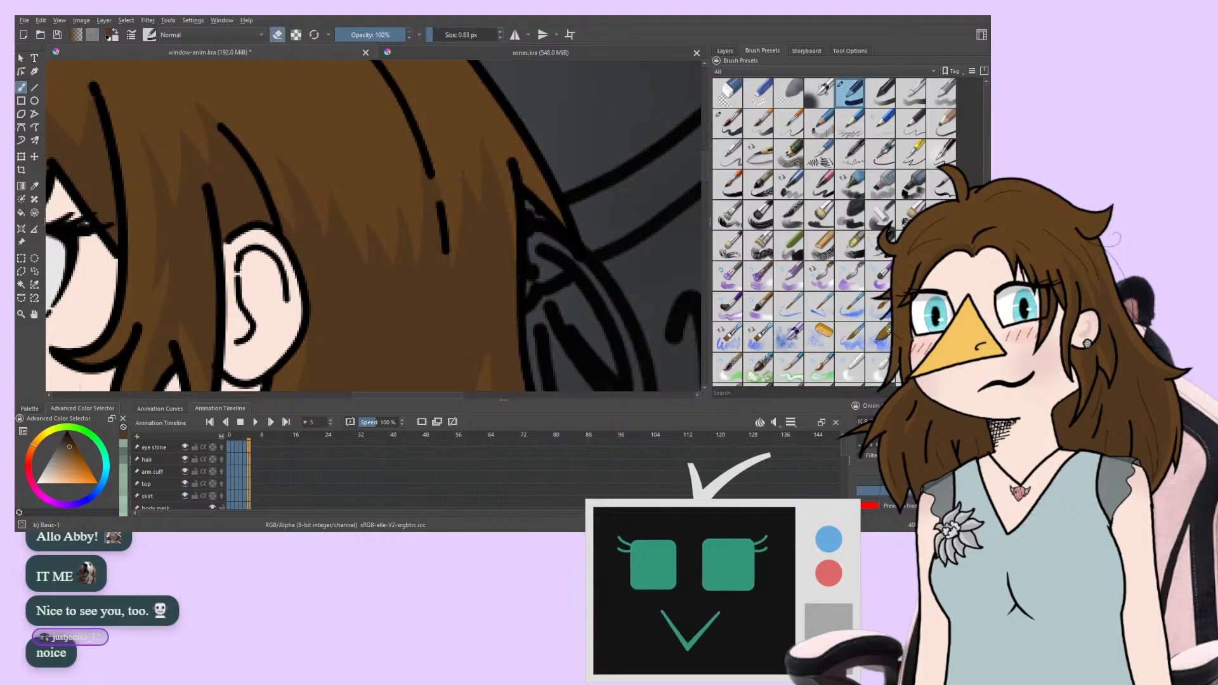
{"action": "key", "text": "Right"}
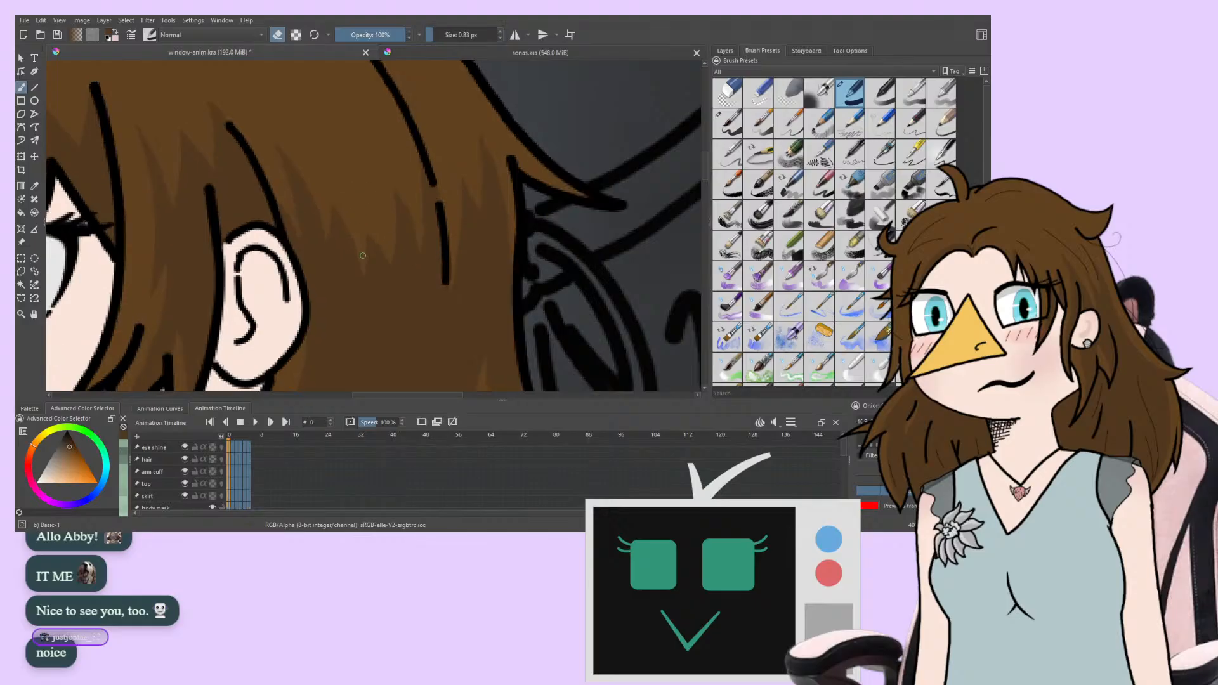
Cycle repeatedly through frames 0 to 5 to compare the shading tips behind the ear
{"action": "key", "text": "period"}
{"action": "key", "text": "period"}
{"action": "key", "text": "period"}
{"action": "key", "text": "period"}
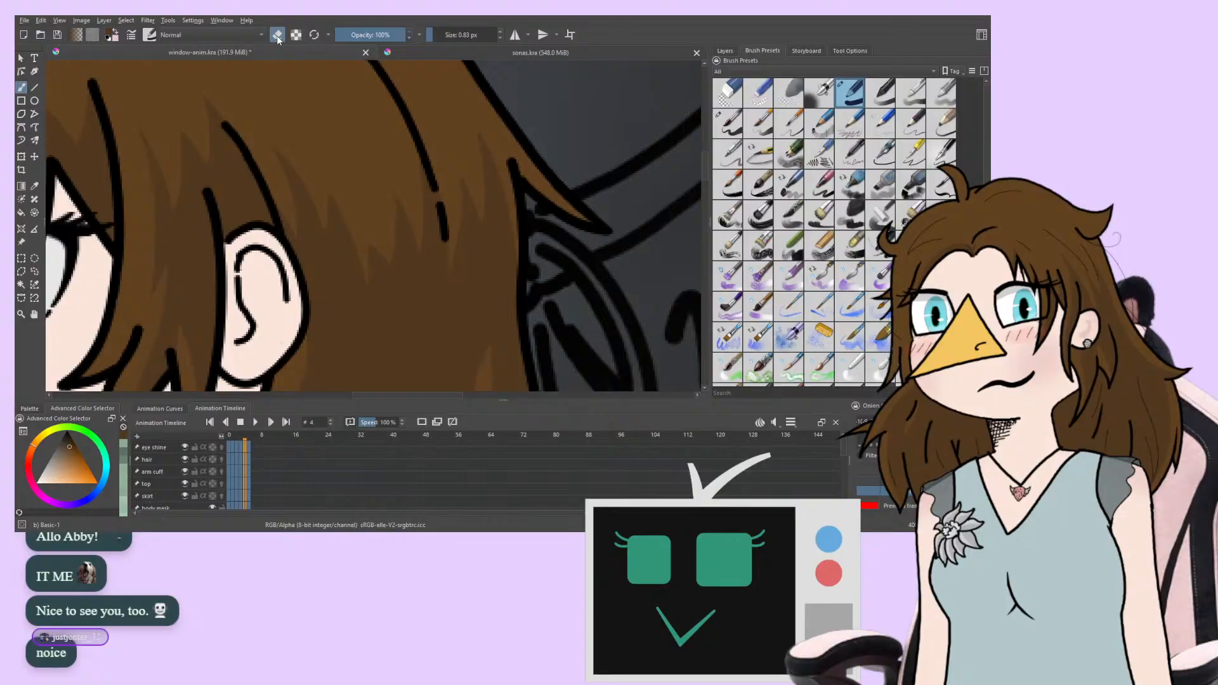
{"action": "key", "text": "period"}
{"action": "key", "text": "period"}
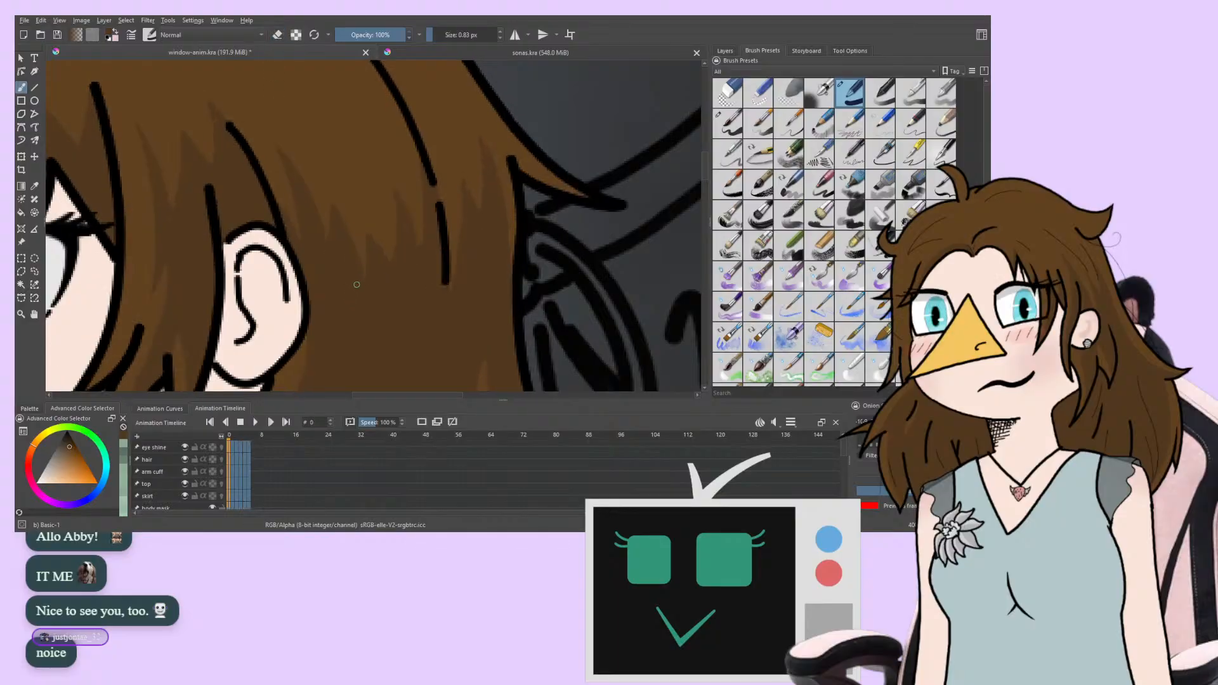
{"action": "key", "text": "period"}
{"action": "key", "text": "period"}
{"action": "key", "text": "period"}
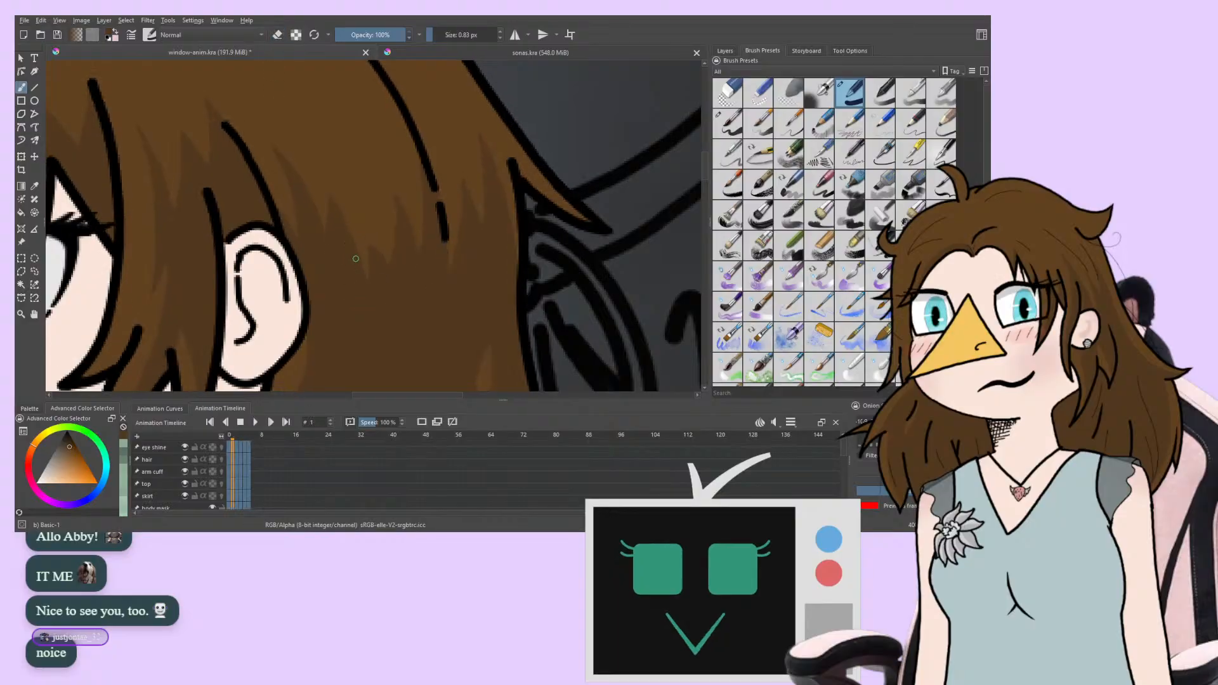
{"action": "key", "text": "period"}
{"action": "key", "text": "period"}
{"action": "key", "text": "period"}
{"action": "key", "text": "period"}
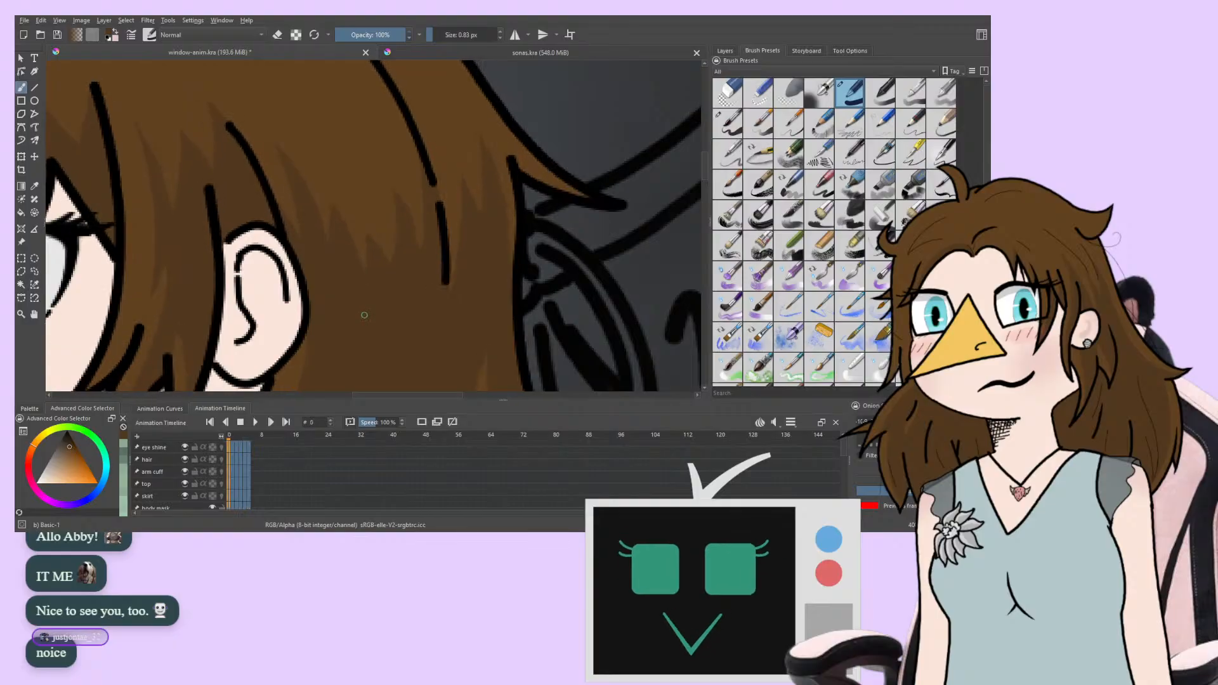
Step through the frames again to frame 2, examining the shading edge between the ear and the back of the hair
{"action": "key", "text": "period"}
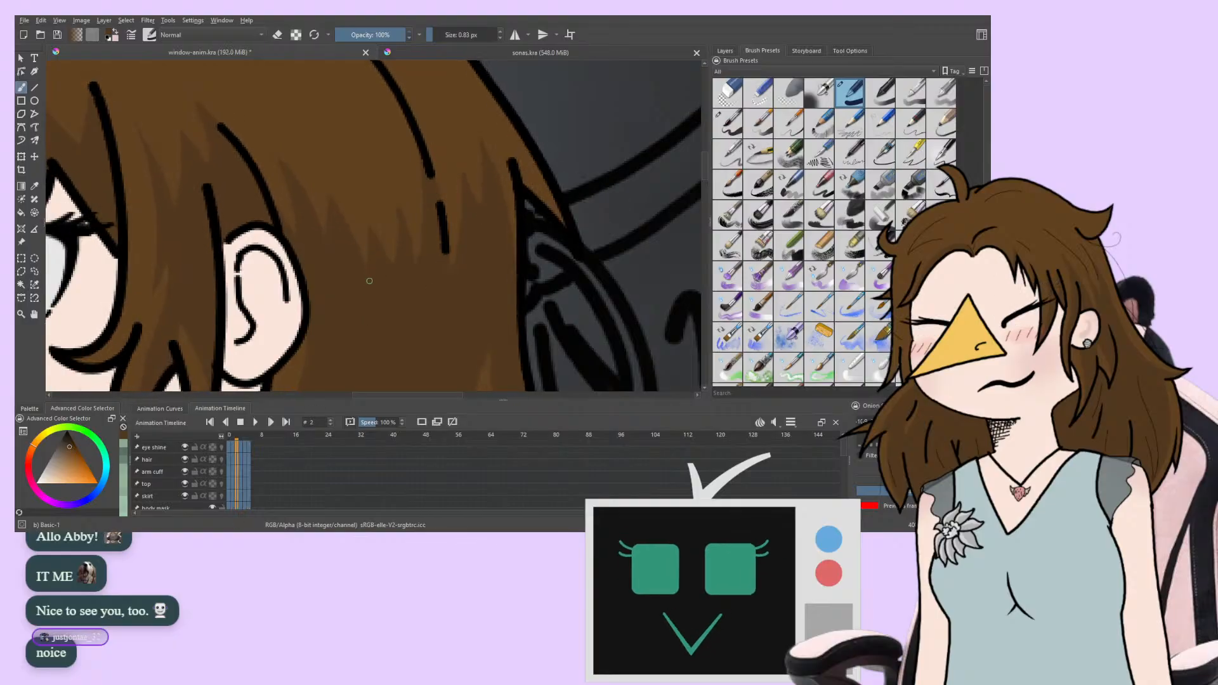
{"action": "key", "text": "period"}
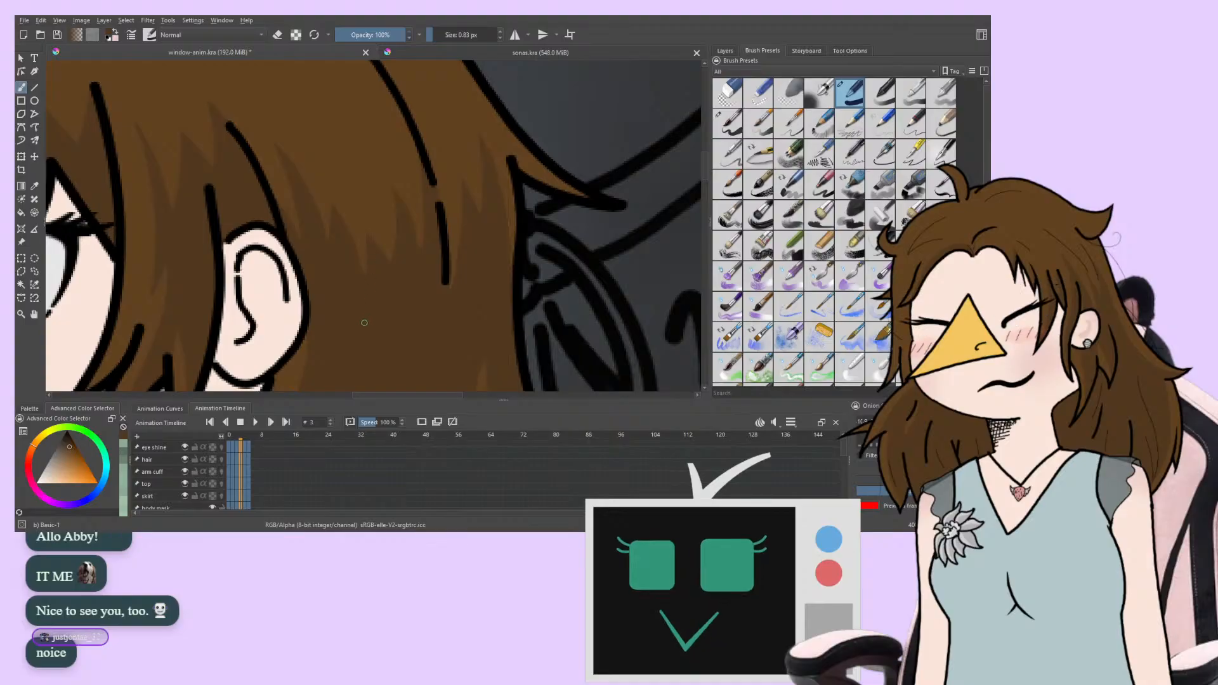
{"action": "key", "text": "period"}
{"action": "key", "text": "period"}
{"action": "key", "text": "period"}
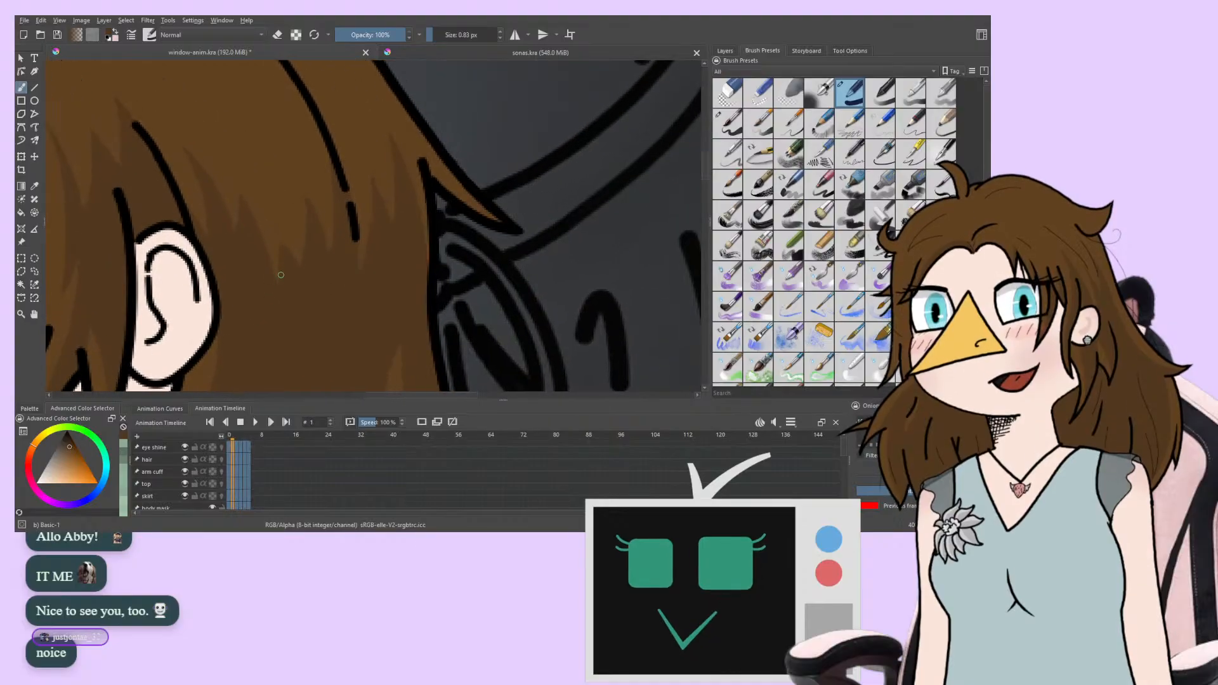
{"action": "key", "text": "period"}
{"action": "key", "text": "period"}
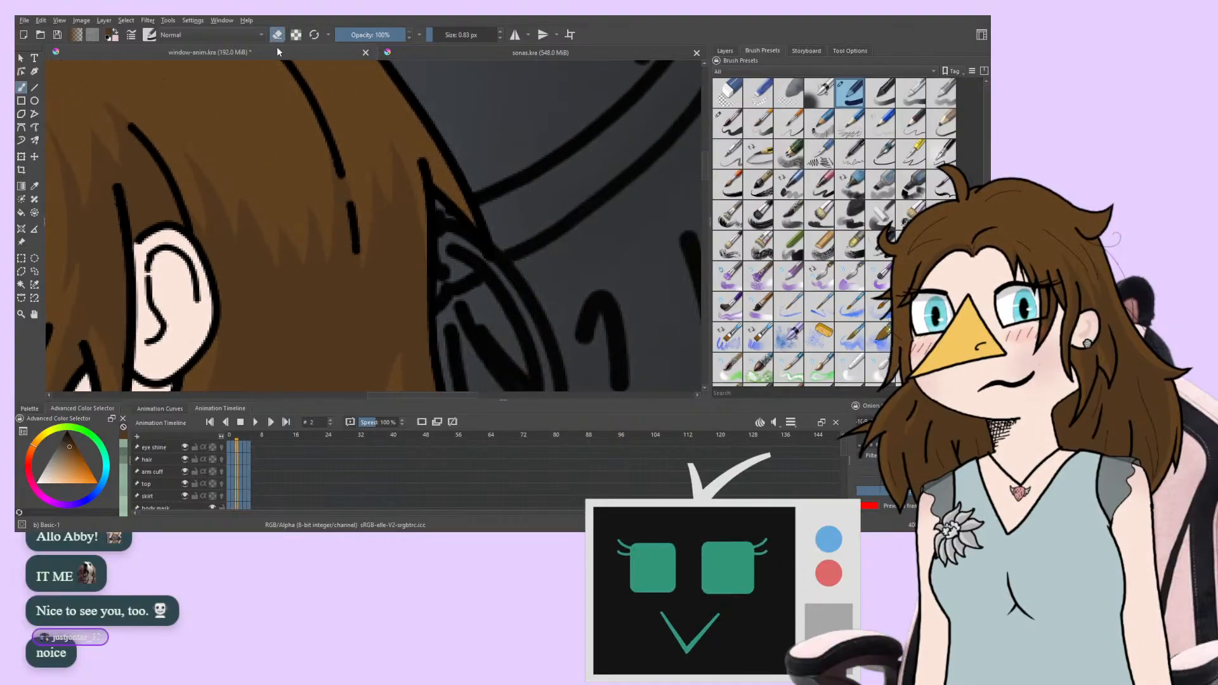
Set the Basic-1 brush to erase and go around the frames back to frame 2, comparing the shading tips
{"action": "key", "text": "e"}
{"action": "key", "text": "period"}
{"action": "key", "text": "period"}
{"action": "key", "text": "period"}
{"action": "key", "text": "period"}
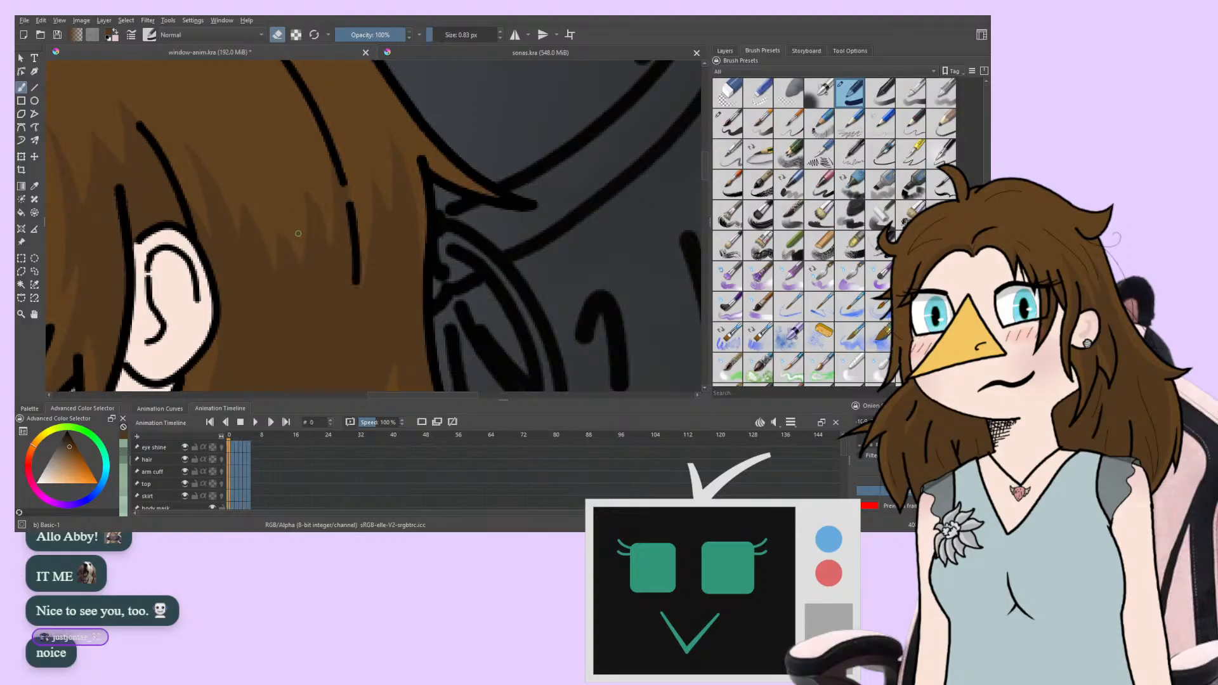
{"action": "key", "text": "period"}
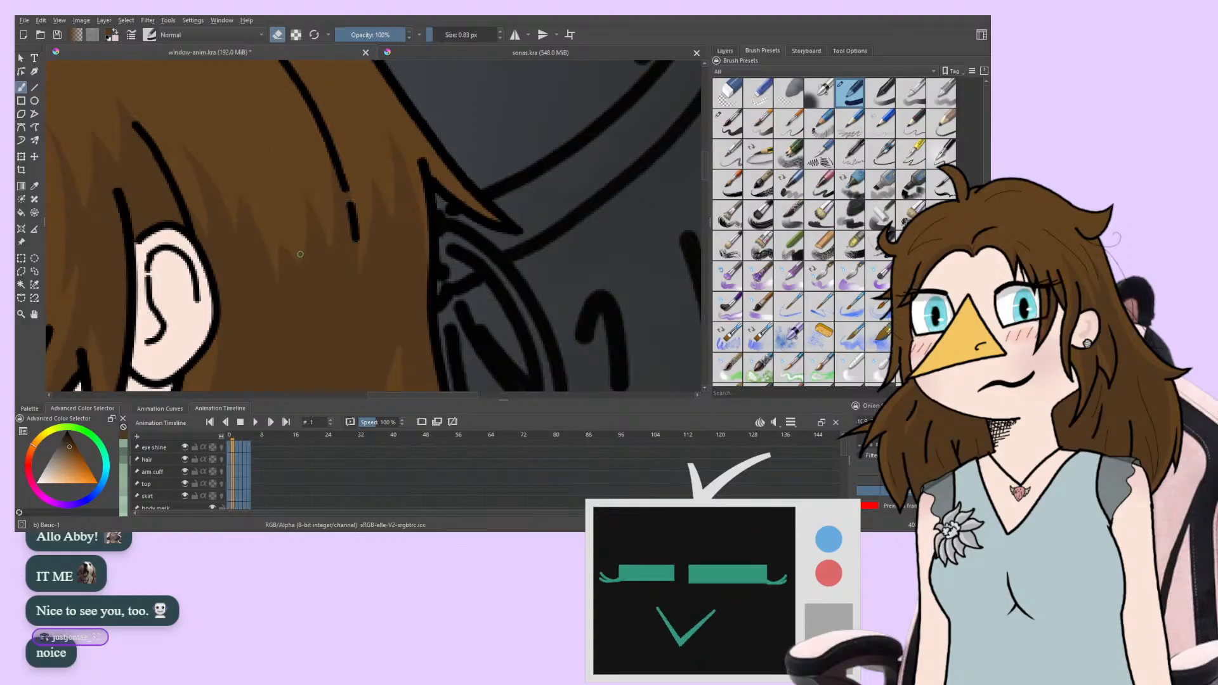
{"action": "key", "text": "period"}
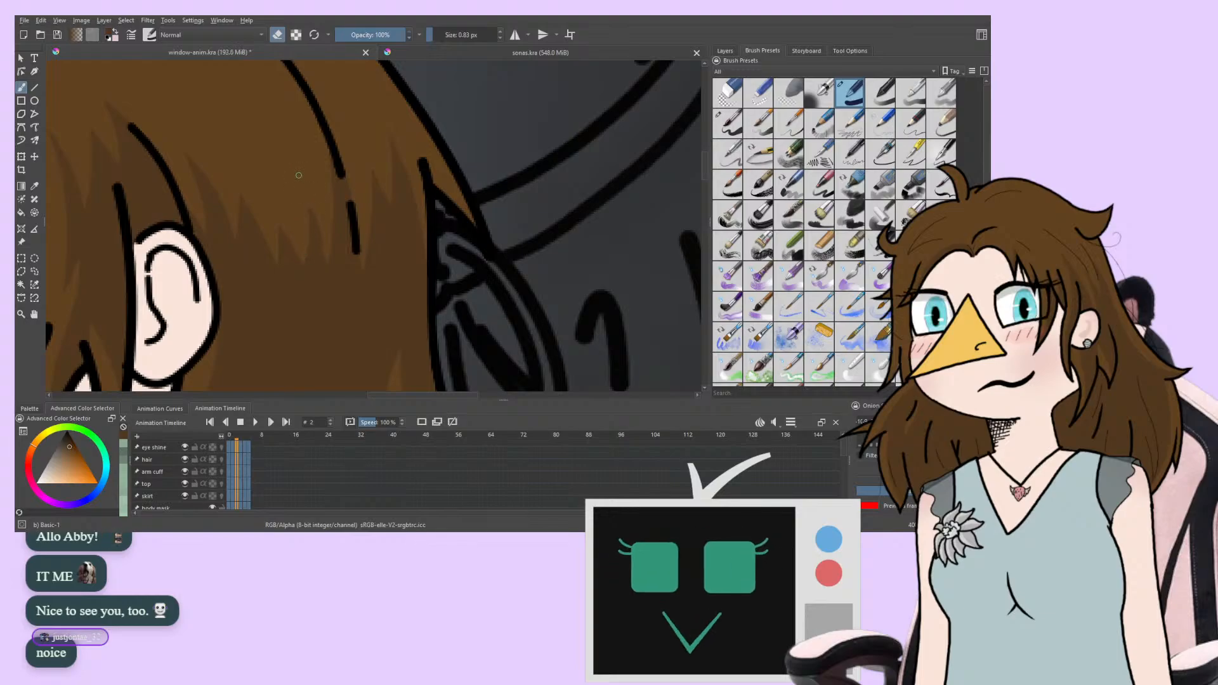
Switch to the Eraser Small preset at 2.99 px and check the hair shading on the frames following frame 2
{"action": "left_click", "coordinate": [277, 35]}
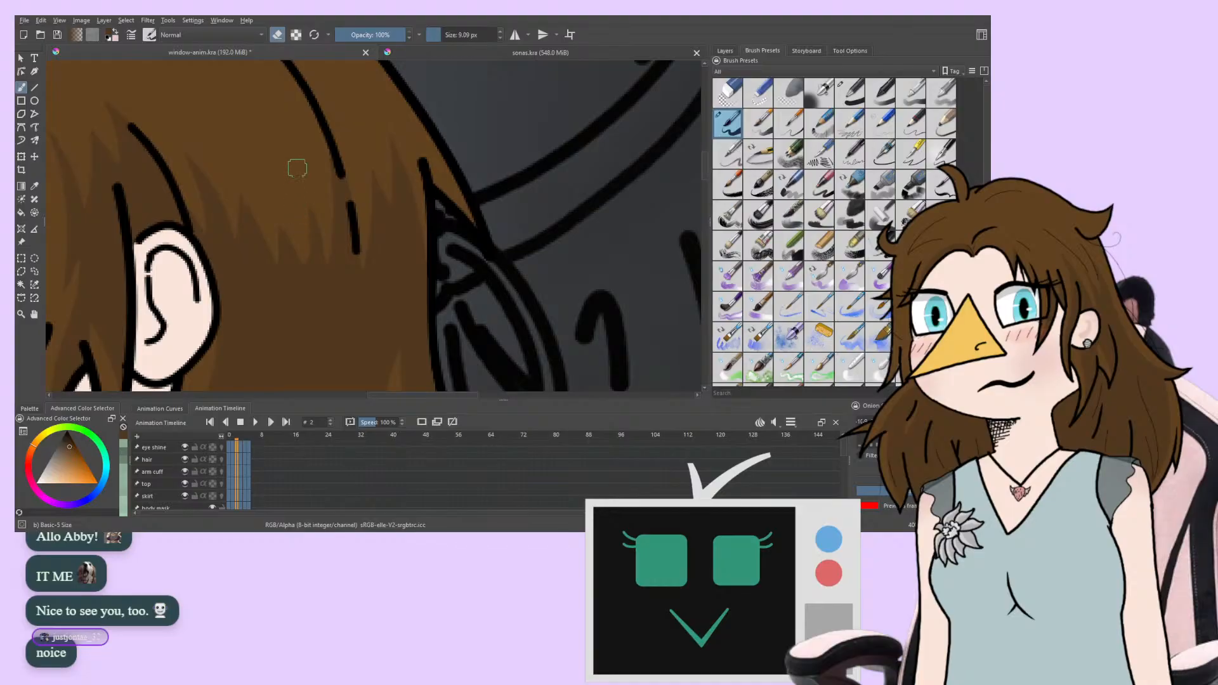
{"action": "left_click", "coordinate": [760, 95]}
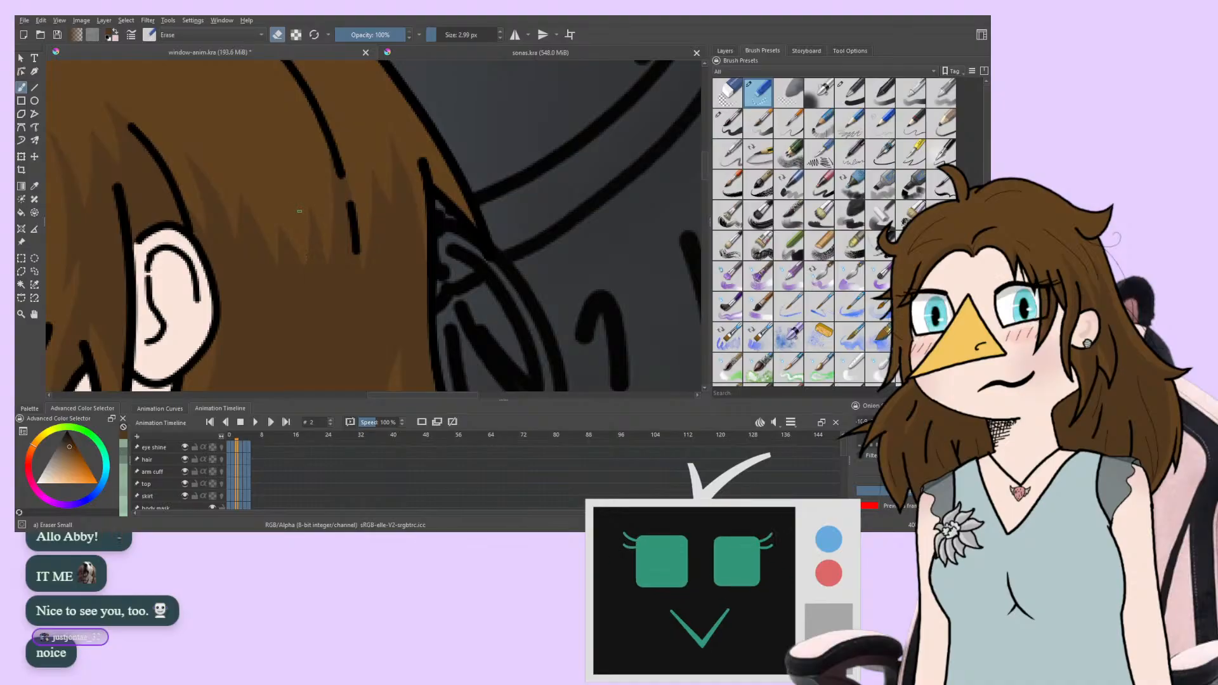
{"action": "key", "text": "Right"}
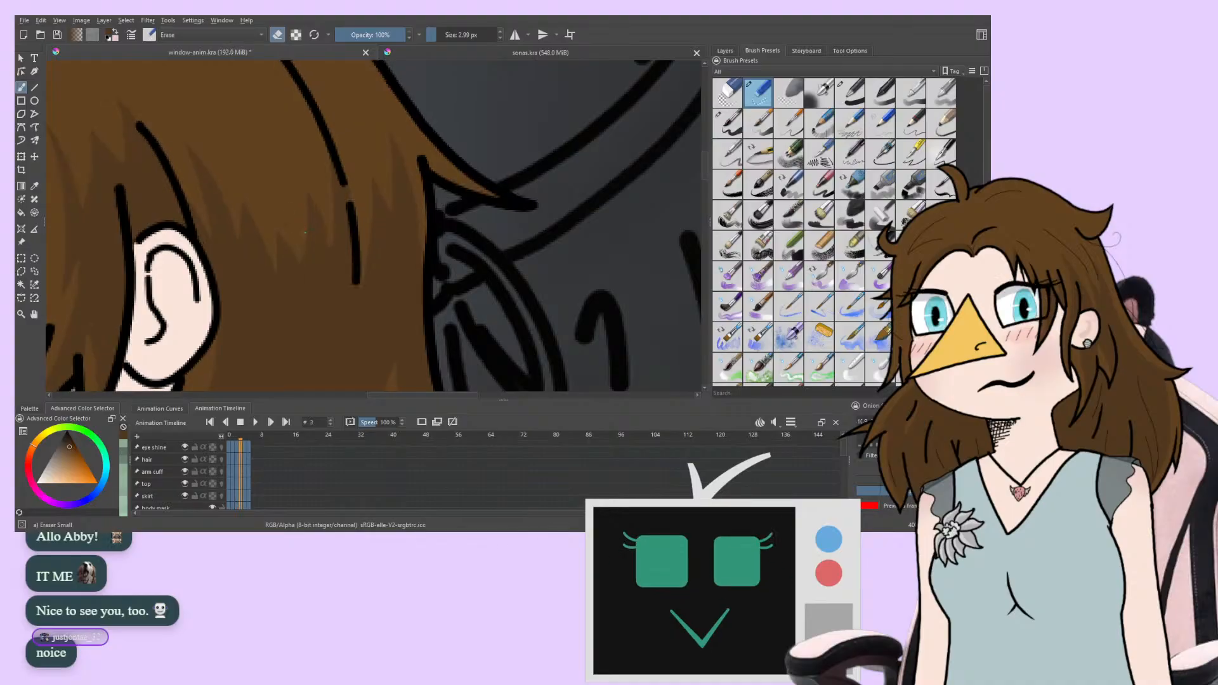
{"action": "key", "text": "Right"}
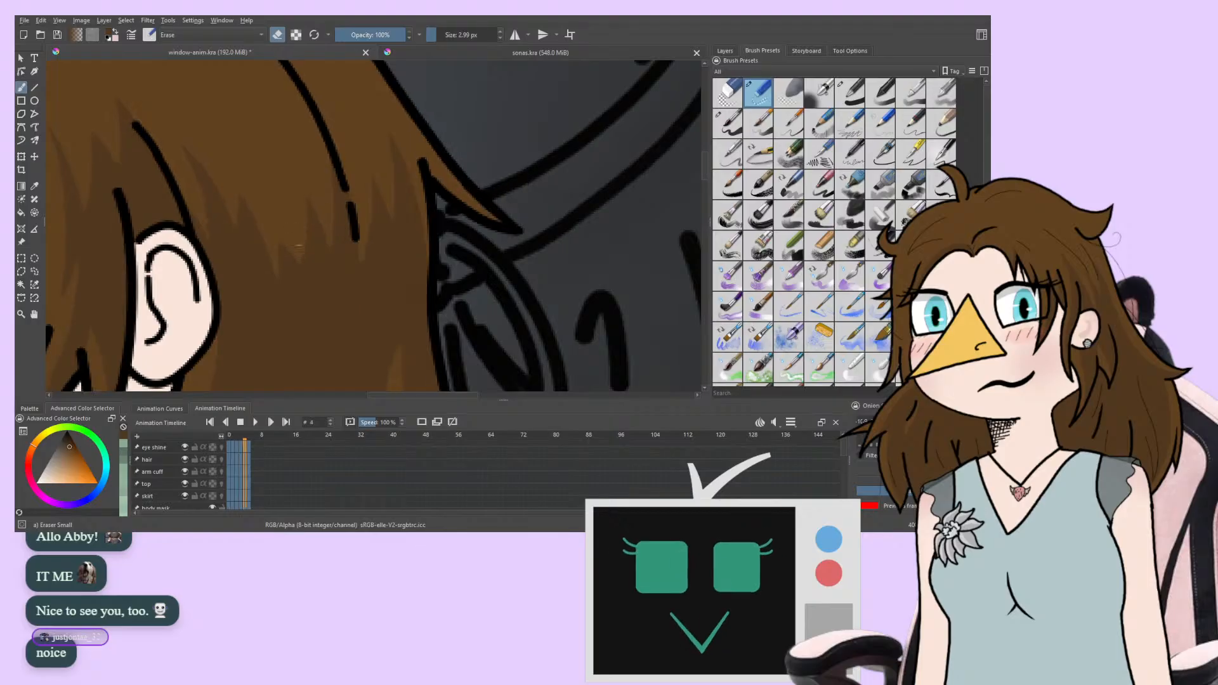
{"action": "key", "text": "Left"}
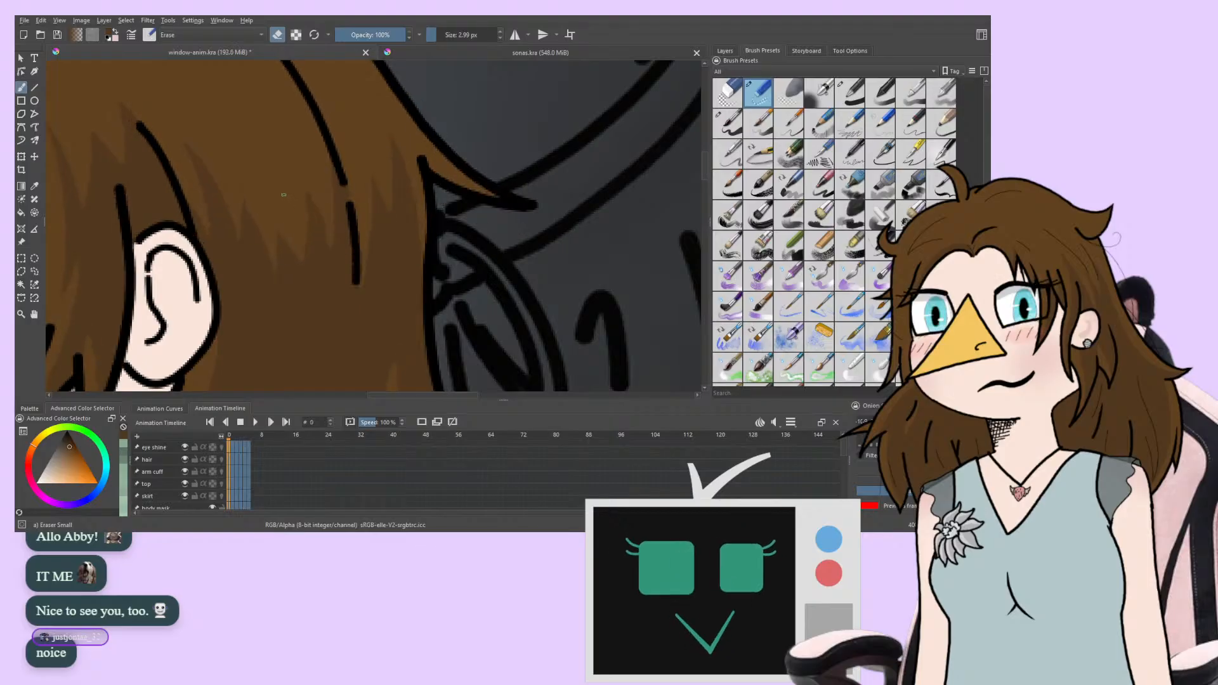
Flip back and forth between neighbouring frames to examine how the shading tips behind the ear move
{"action": "key", "text": "Right"}
{"action": "key", "text": "Left"}
{"action": "key", "text": "Left"}
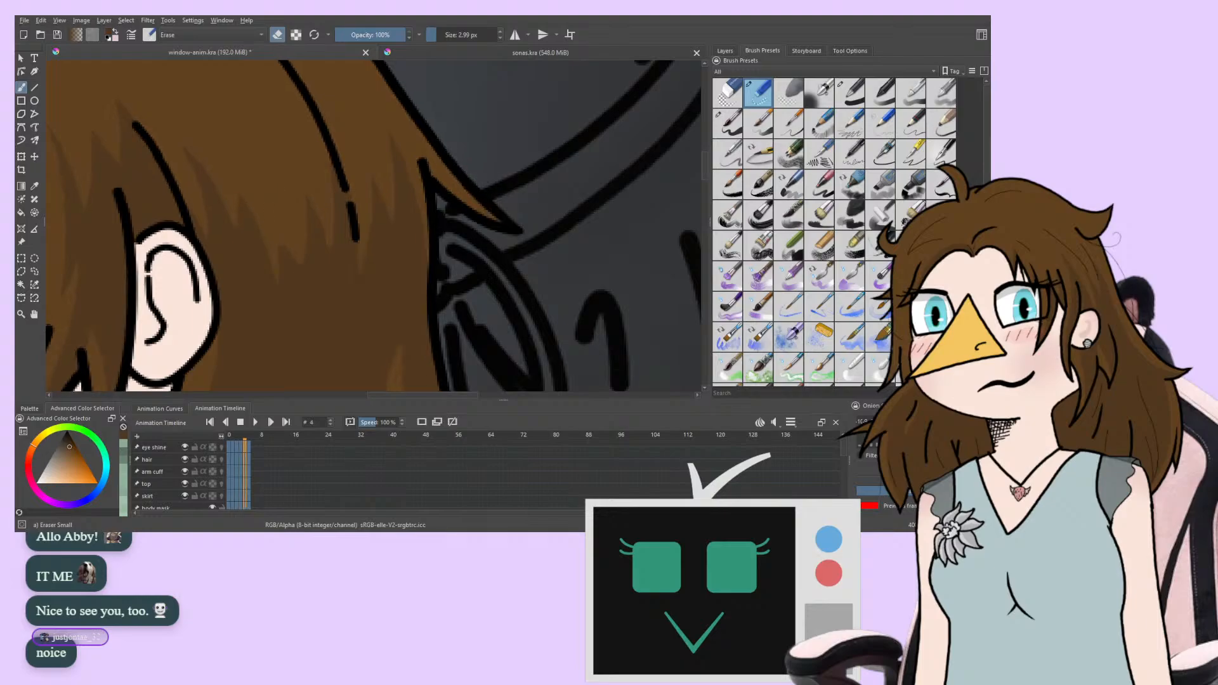
{"action": "key", "text": "Right"}
{"action": "key", "text": "Left"}
{"action": "key", "text": "Right"}
{"action": "key", "text": "Right"}
{"action": "key", "text": "Right"}
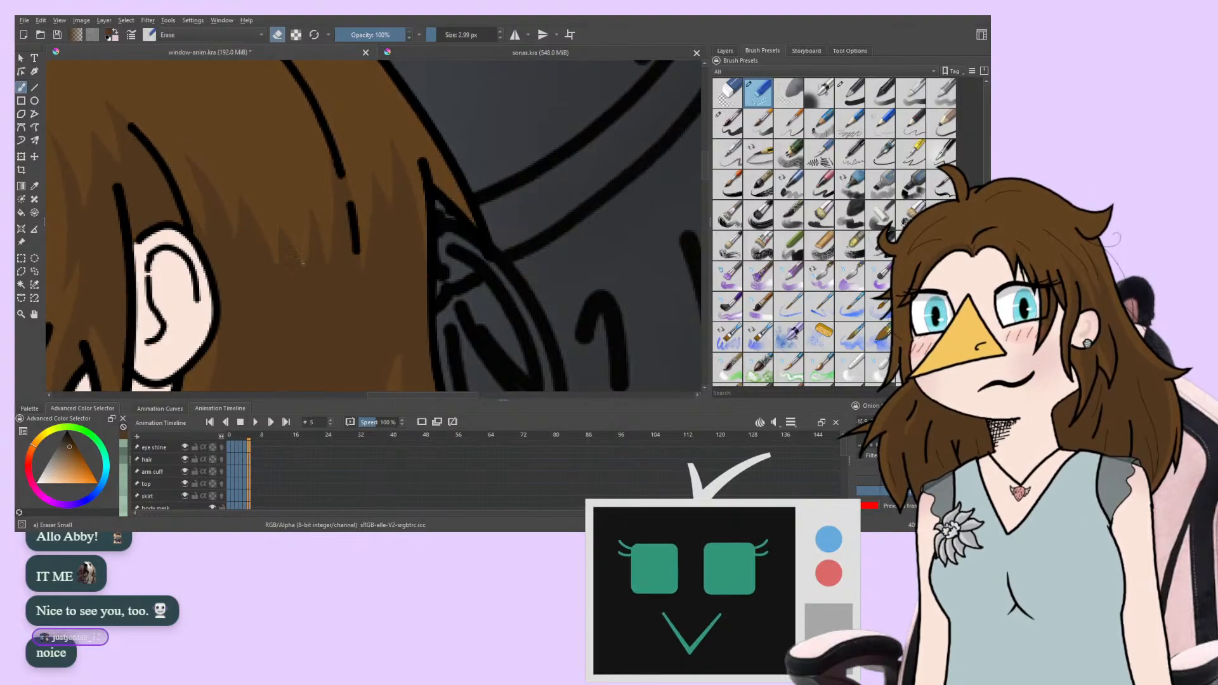
{"action": "key", "text": "Left"}
{"action": "key", "text": "Left"}
{"action": "key", "text": "Left"}
{"action": "key", "text": "Left"}
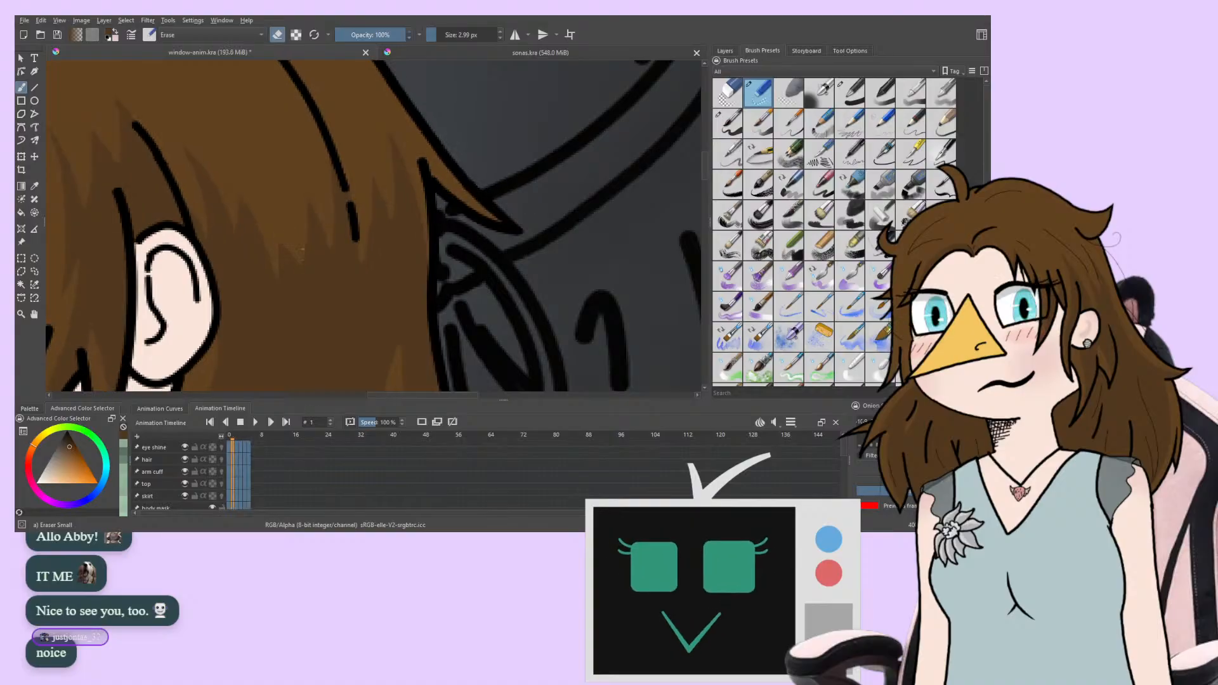
Go to frame 3 and return to the Basic-1 preset at 0.83 px in normal painting mode
{"action": "key", "text": "Right"}
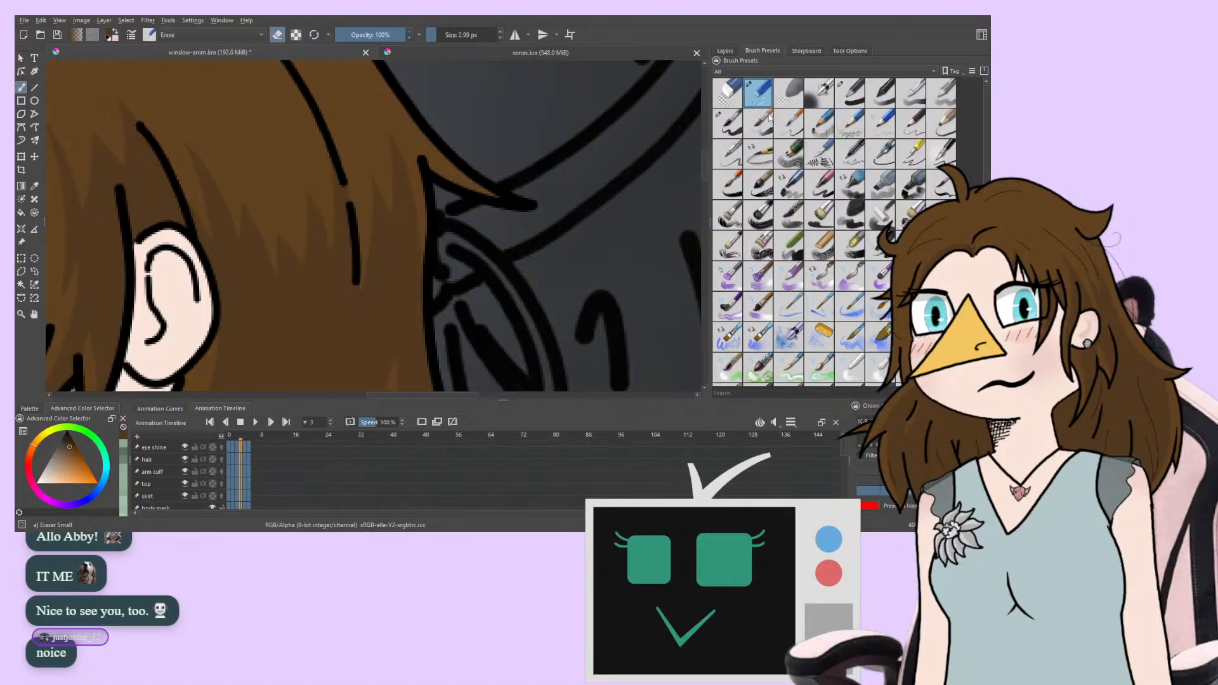
{"action": "left_click", "coordinate": [850, 92]}
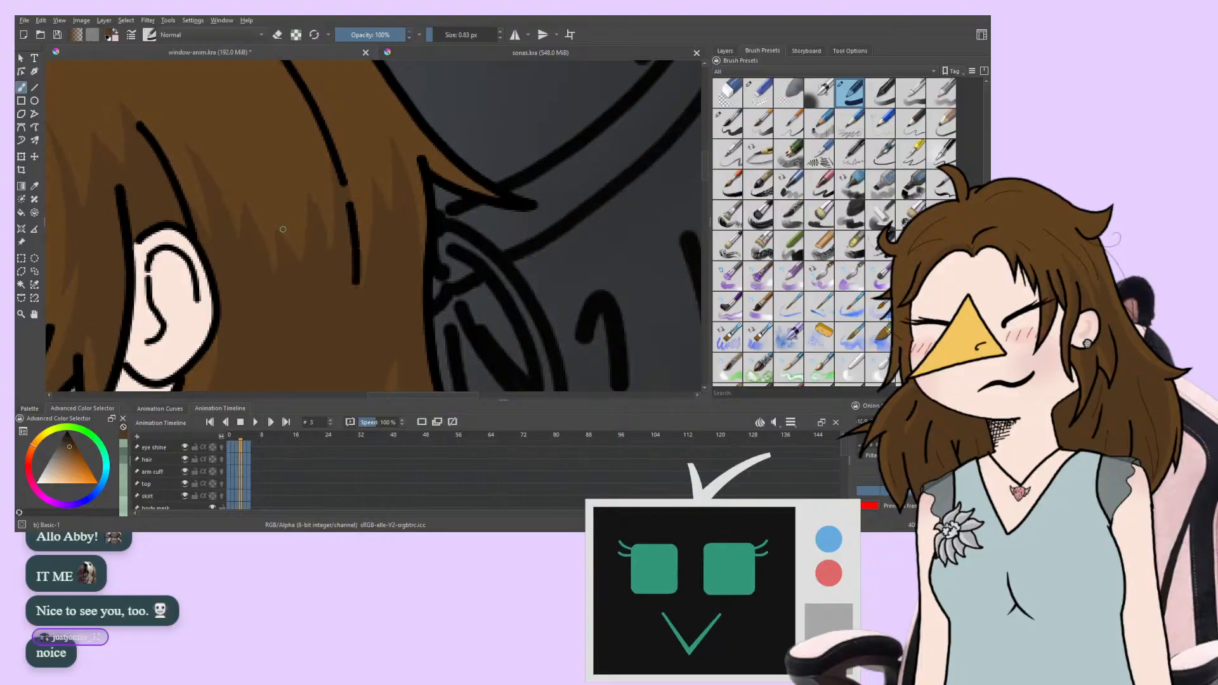
{"action": "left_click", "coordinate": [751, 98]}
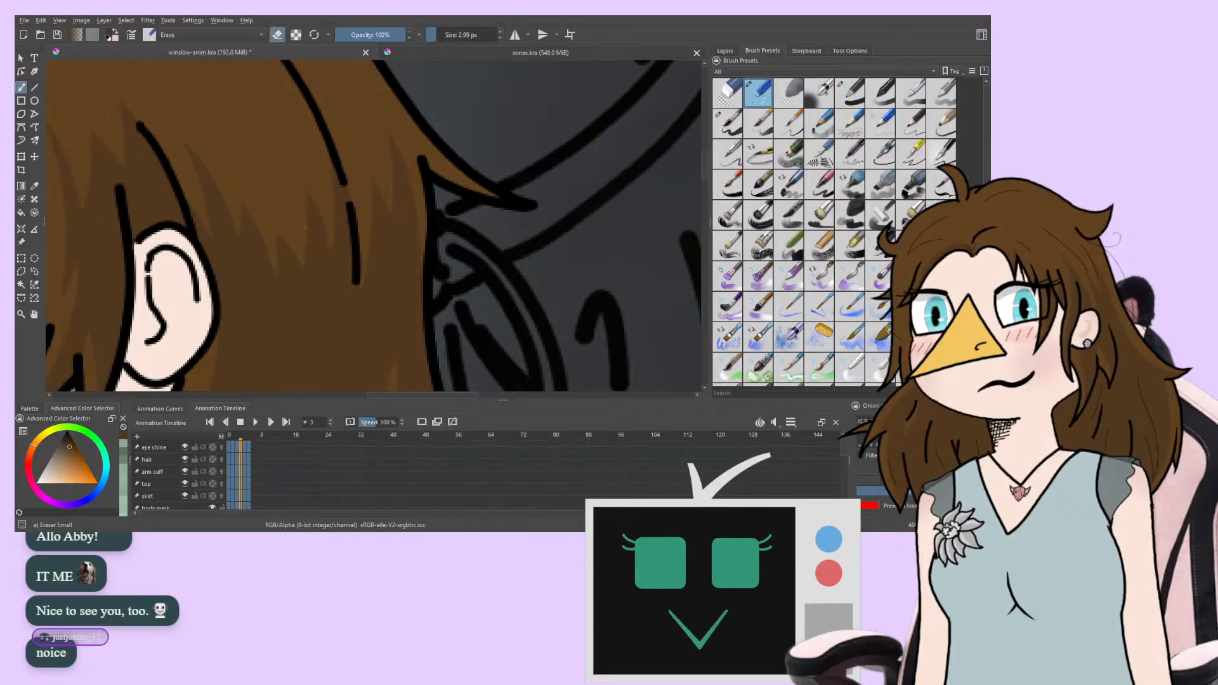
{"action": "left_click", "coordinate": [278, 34]}
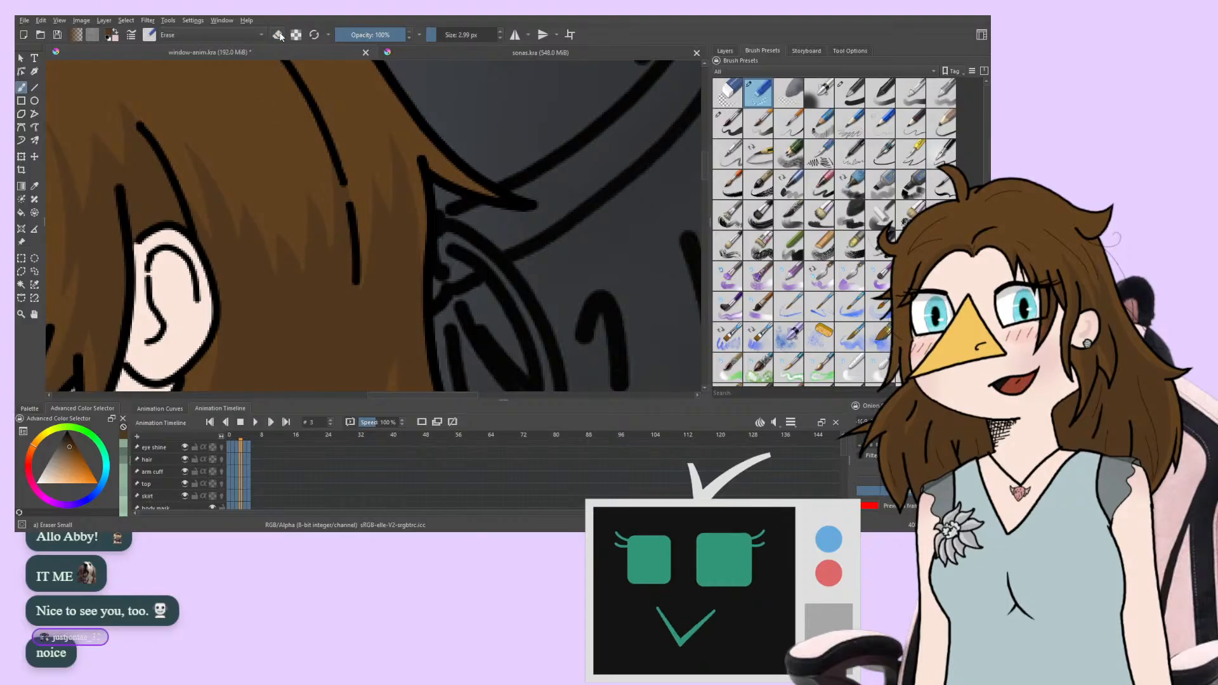
{"action": "key", "text": "/"}
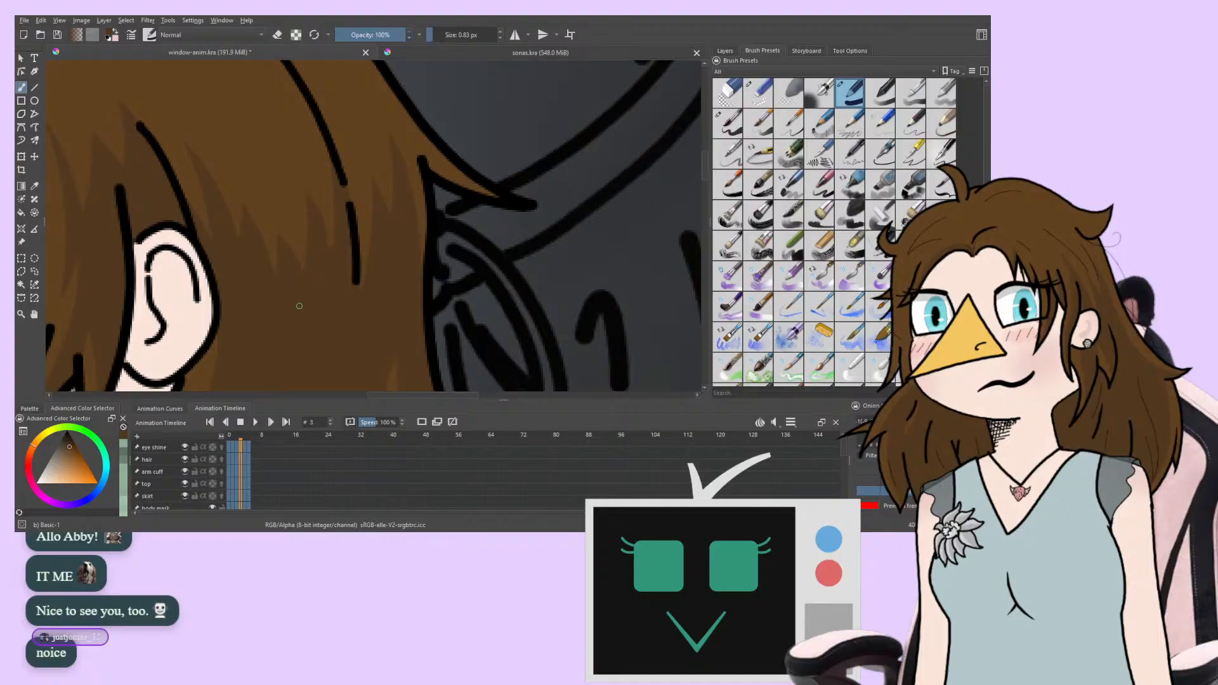
Flip between frame 3 and its neighbours, then back to frame 0, to compare the hair shading behind the ear
{"action": "key", "text": "Left"}
{"action": "key", "text": "Right"}
{"action": "key", "text": "Left"}
{"action": "key", "text": "Right"}
{"action": "key", "text": "Right"}
{"action": "key", "text": "Right"}
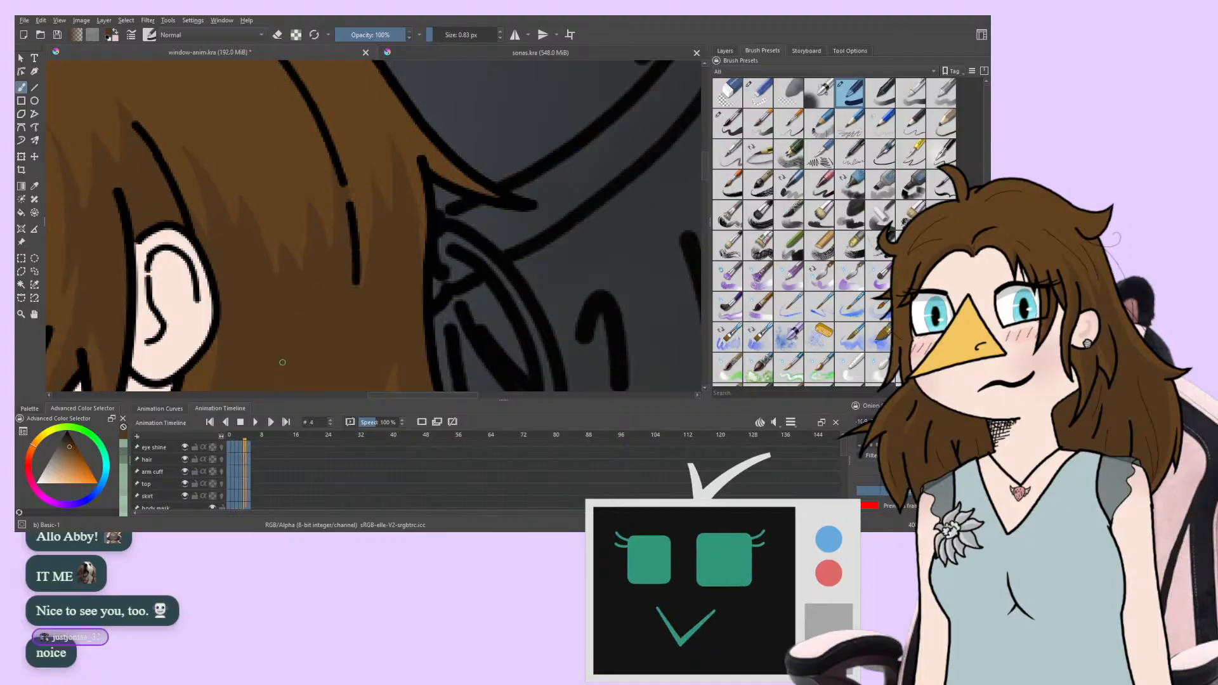
{"action": "key", "text": "Left"}
{"action": "key", "text": "Left"}
{"action": "key", "text": "Left"}
{"action": "key", "text": "Left"}
{"action": "key", "text": "Left"}
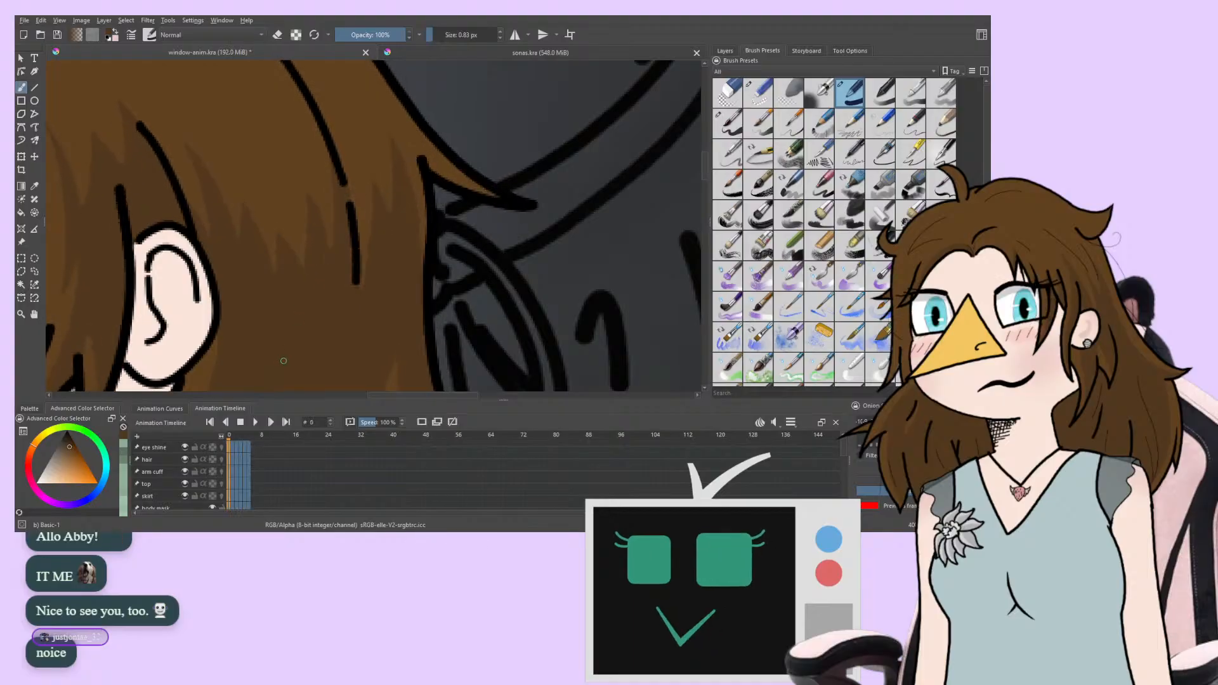
On frame 2, set the Basic-1 brush to erase and carve a small notch into the shading tips behind the ear
{"action": "key", "text": "Right"}
{"action": "key", "text": "Right"}
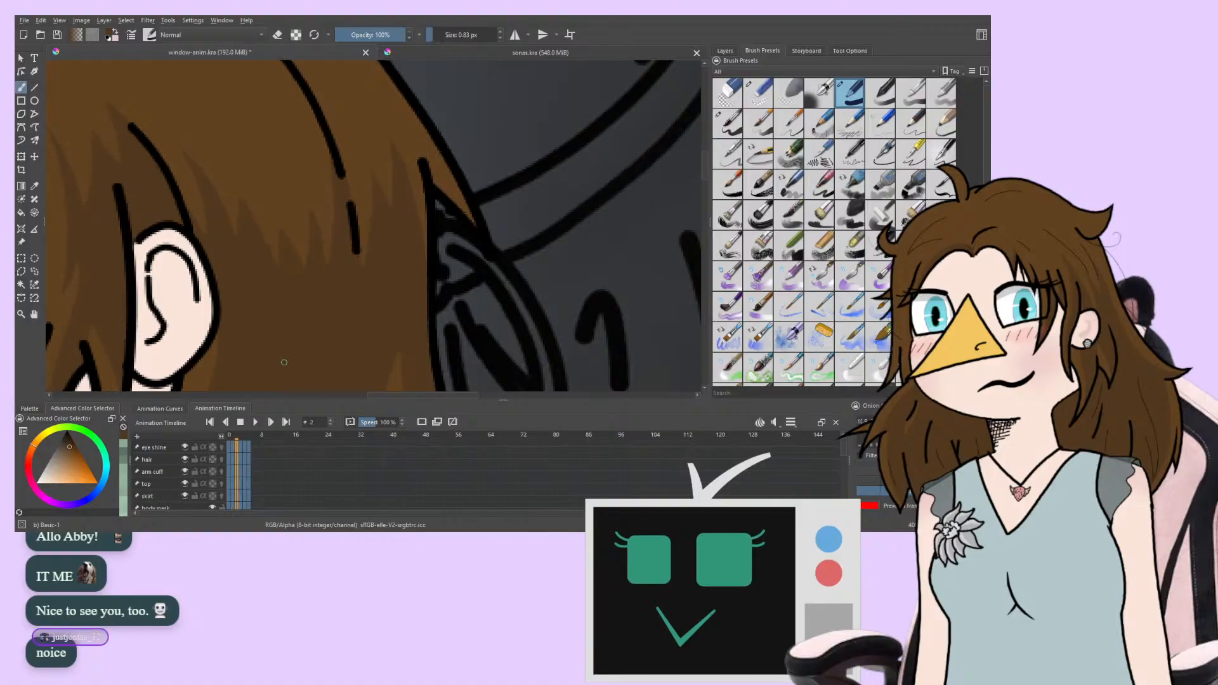
{"action": "key", "text": "Left"}
{"action": "key", "text": "Right"}
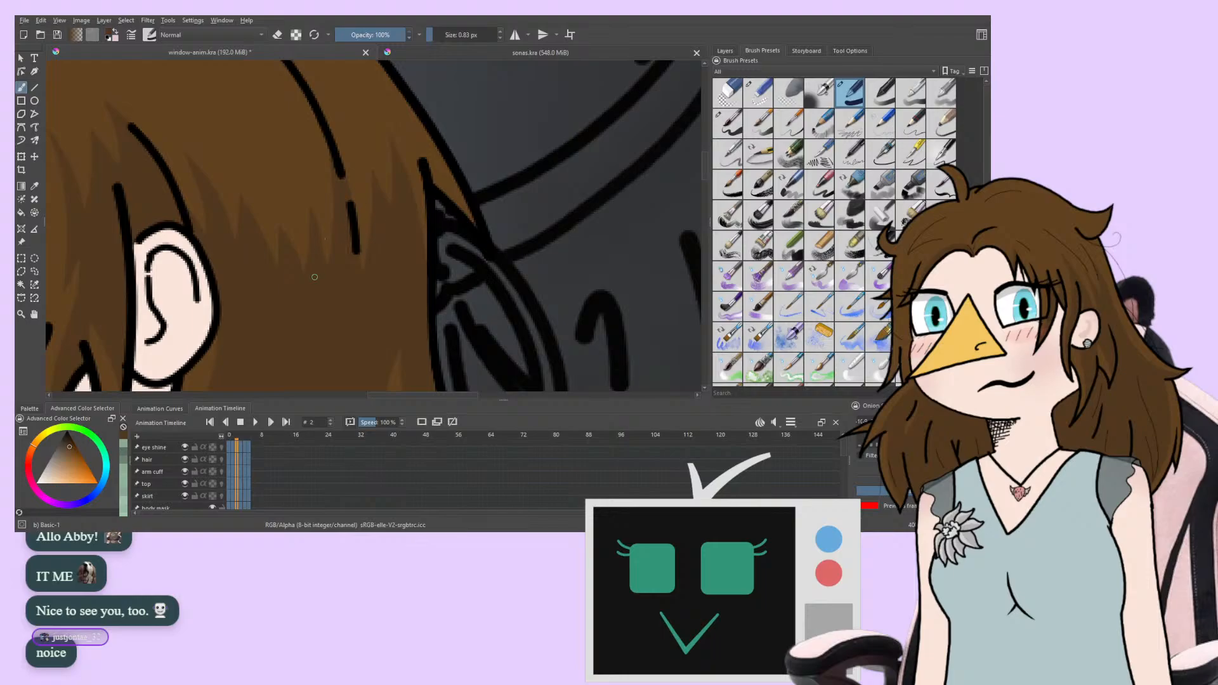
{"action": "key", "text": "e"}
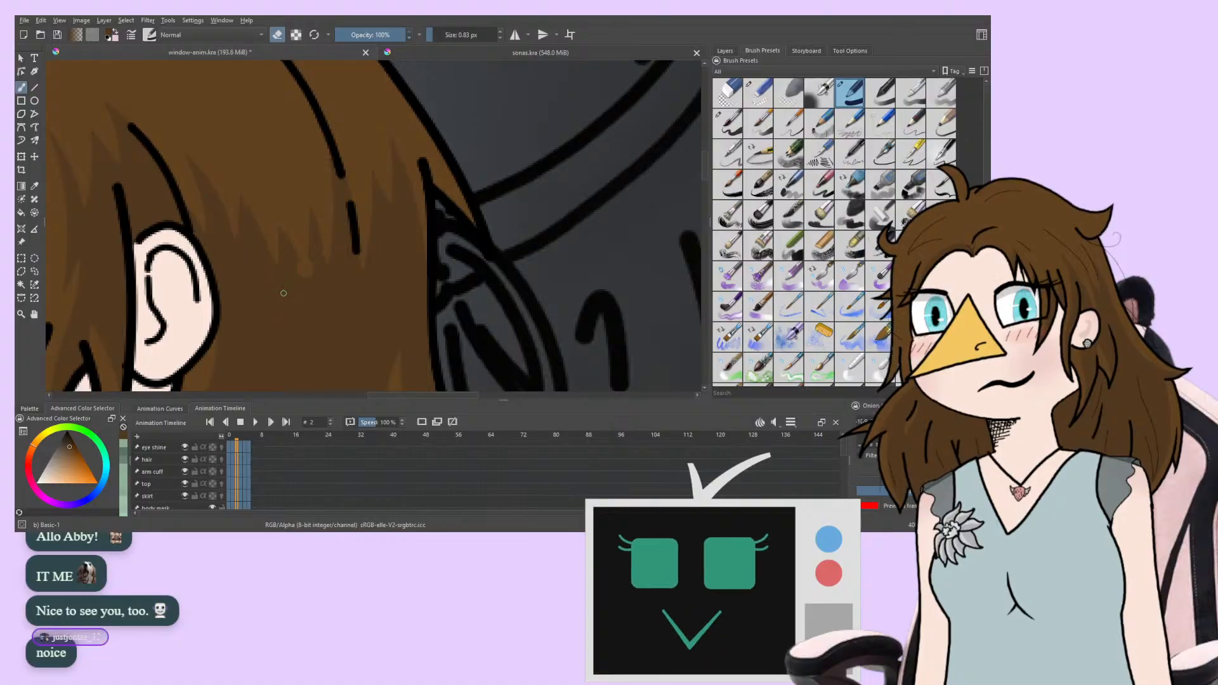
Step onward from frame 2 through frame 5 to frame 0 to compare the reshaped shading notch with the other frames
{"action": "key", "text": "period"}
{"action": "key", "text": "period"}
{"action": "key", "text": "period"}
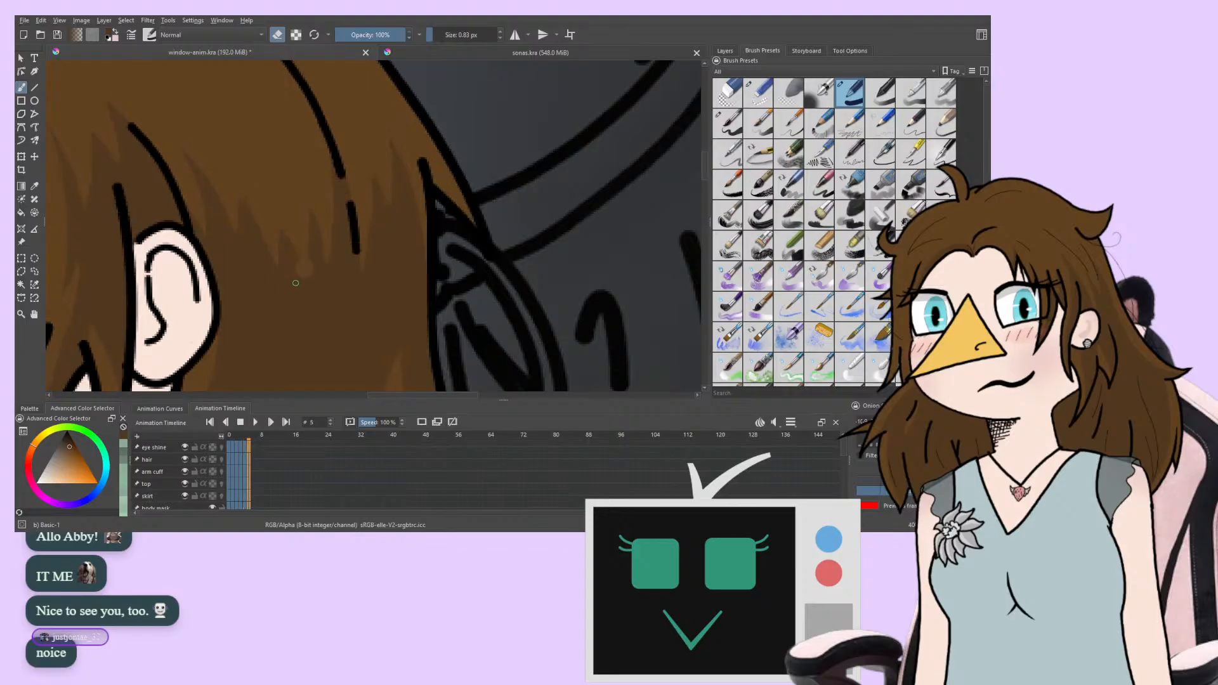
{"action": "key", "text": "period"}
{"action": "key", "text": "period"}
{"action": "key", "text": "comma"}
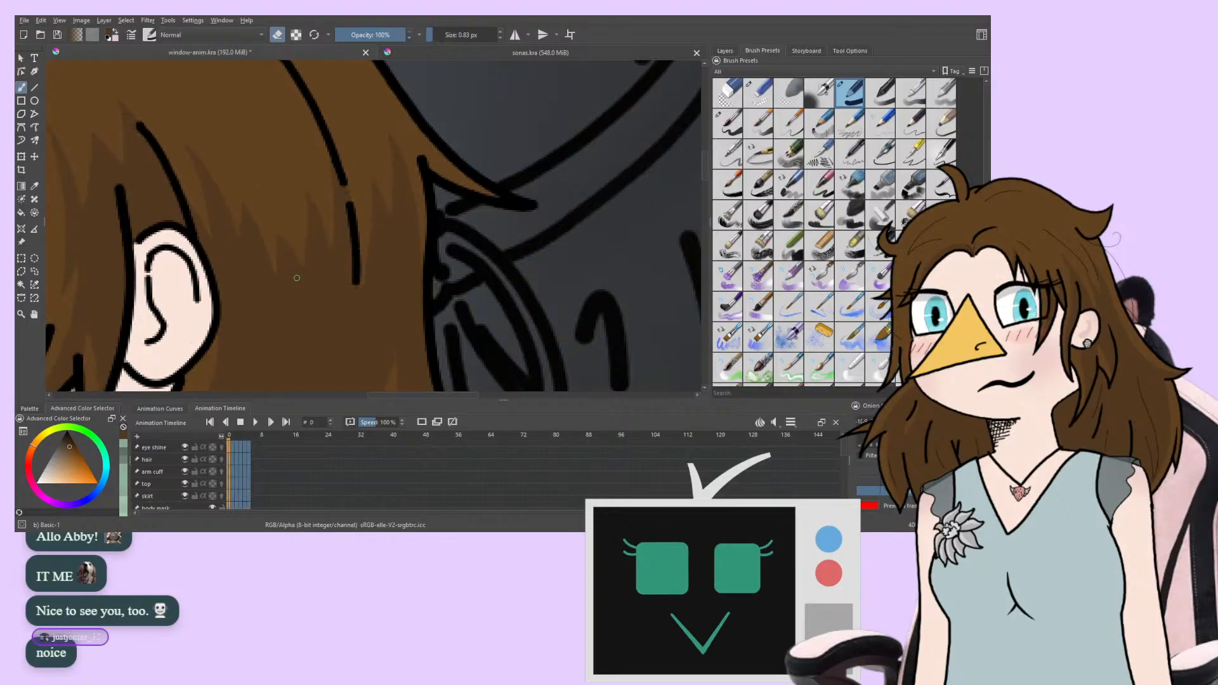
Cycle repeatedly through frames 0 to 5, ending on frame 5, to compare the shading tips behind the ear
{"action": "key", "text": "period"}
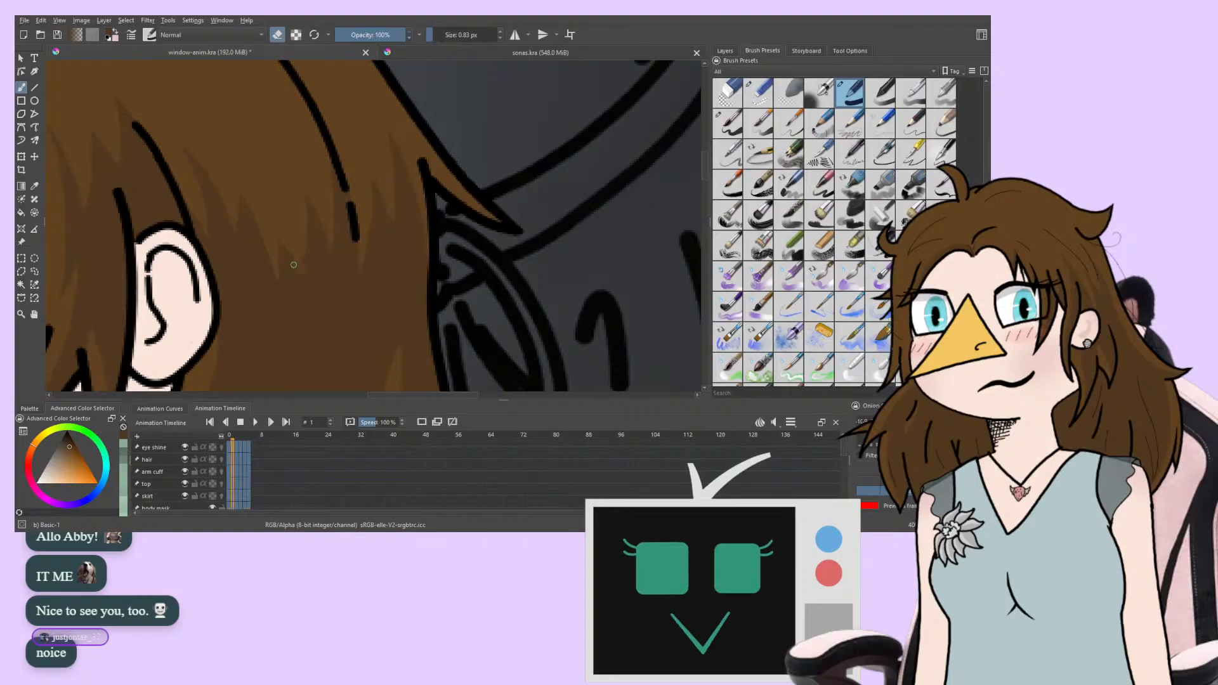
{"action": "key", "text": "period"}
{"action": "key", "text": "period"}
{"action": "key", "text": "period"}
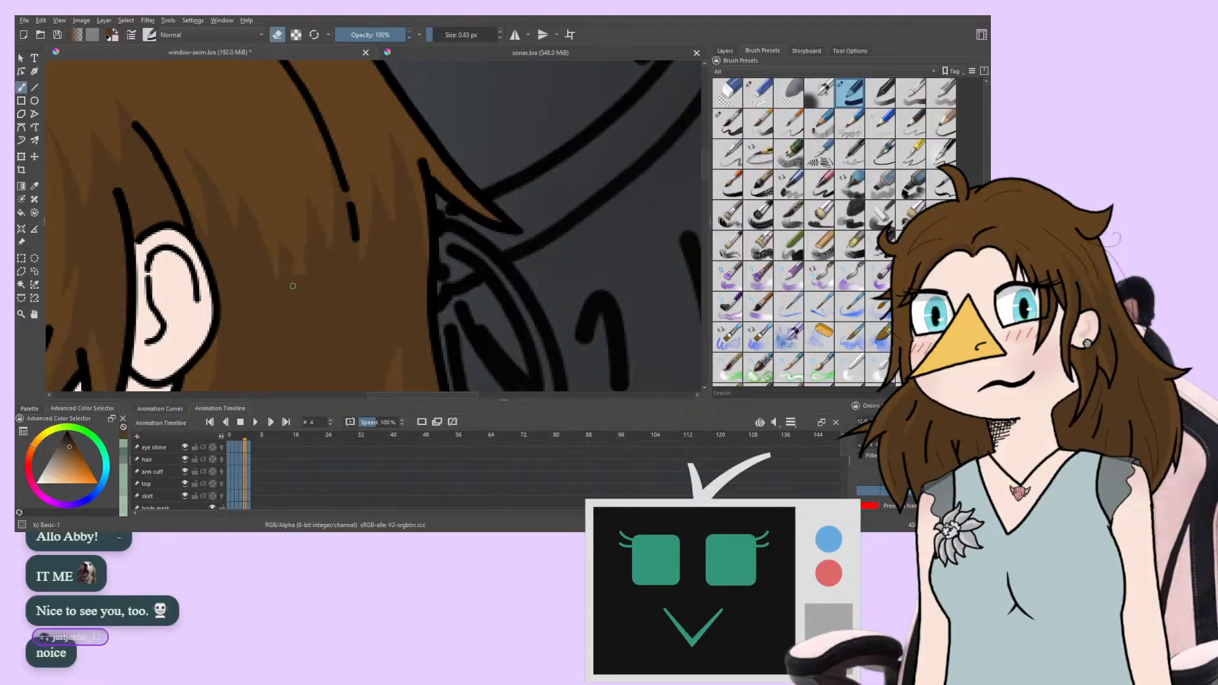
{"action": "key", "text": "period"}
{"action": "key", "text": "period"}
{"action": "key", "text": "Right"}
{"action": "key", "text": "Right"}
{"action": "key", "text": "Right"}
{"action": "key", "text": "Right"}
{"action": "key", "text": "Right"}
{"action": "key", "text": "Right"}
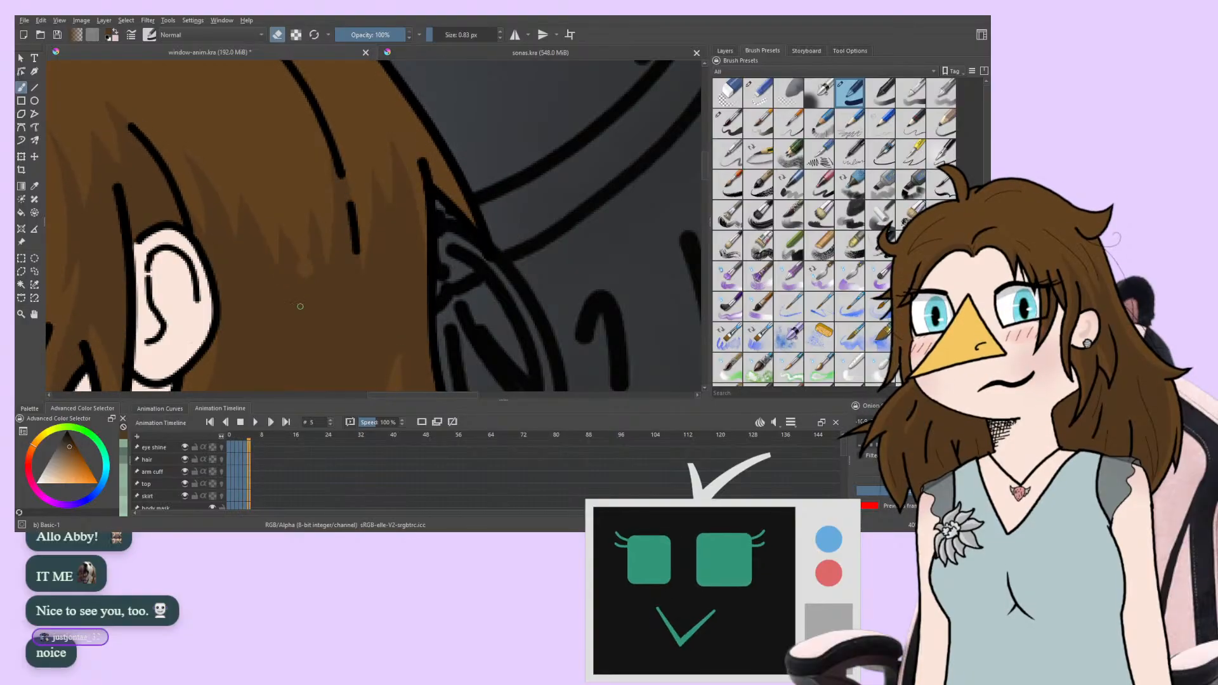
{"action": "key", "text": "period"}
{"action": "key", "text": "period"}
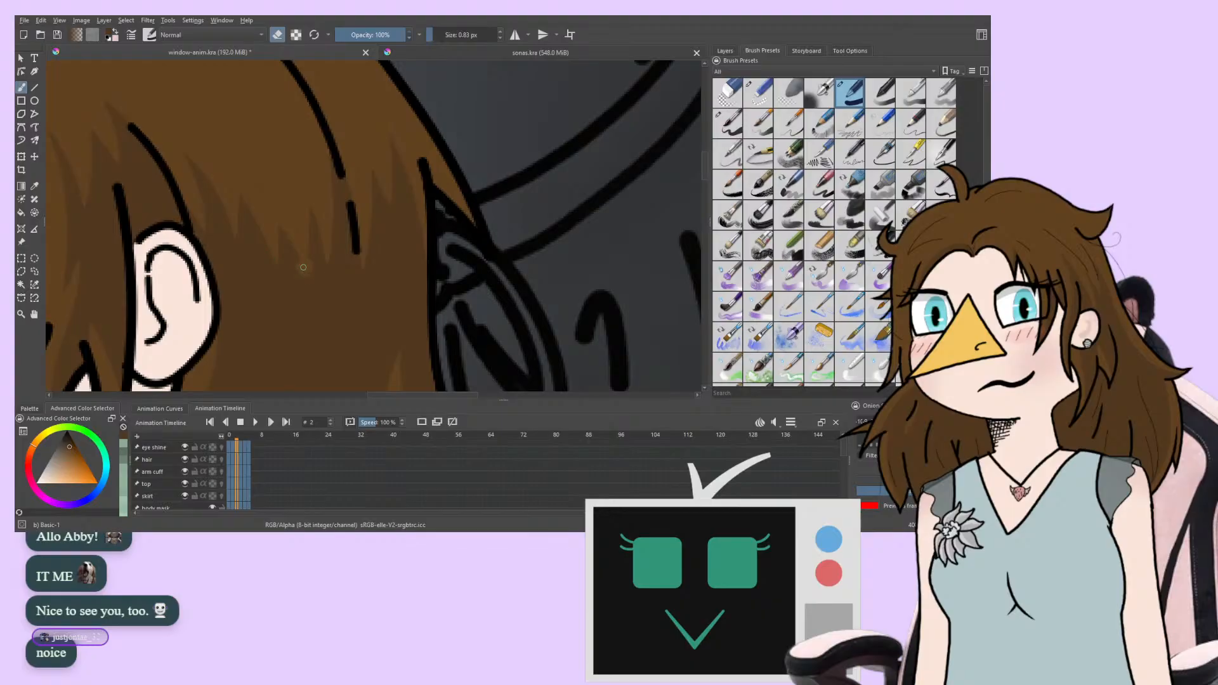
{"action": "key", "text": "period"}
{"action": "key", "text": "period"}
{"action": "key", "text": "period"}
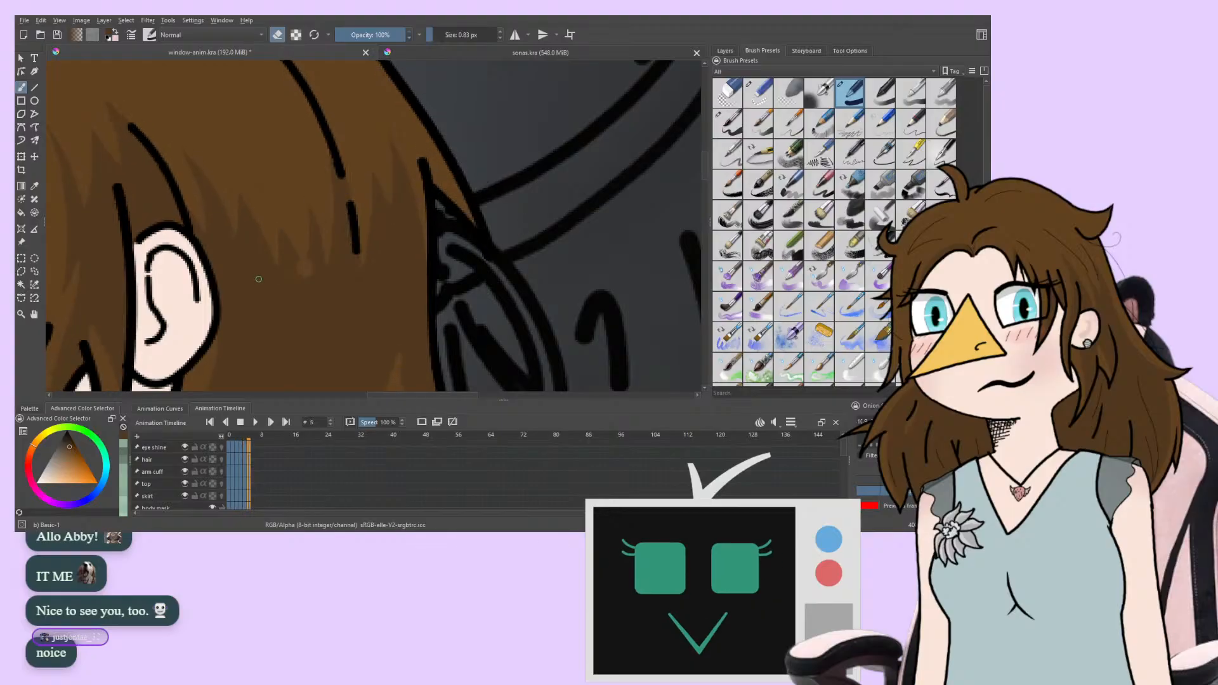
Show the shading lines layer and return the Basic-1 brush to normal painting mode
{"action": "left_click", "coordinate": [723, 51]}
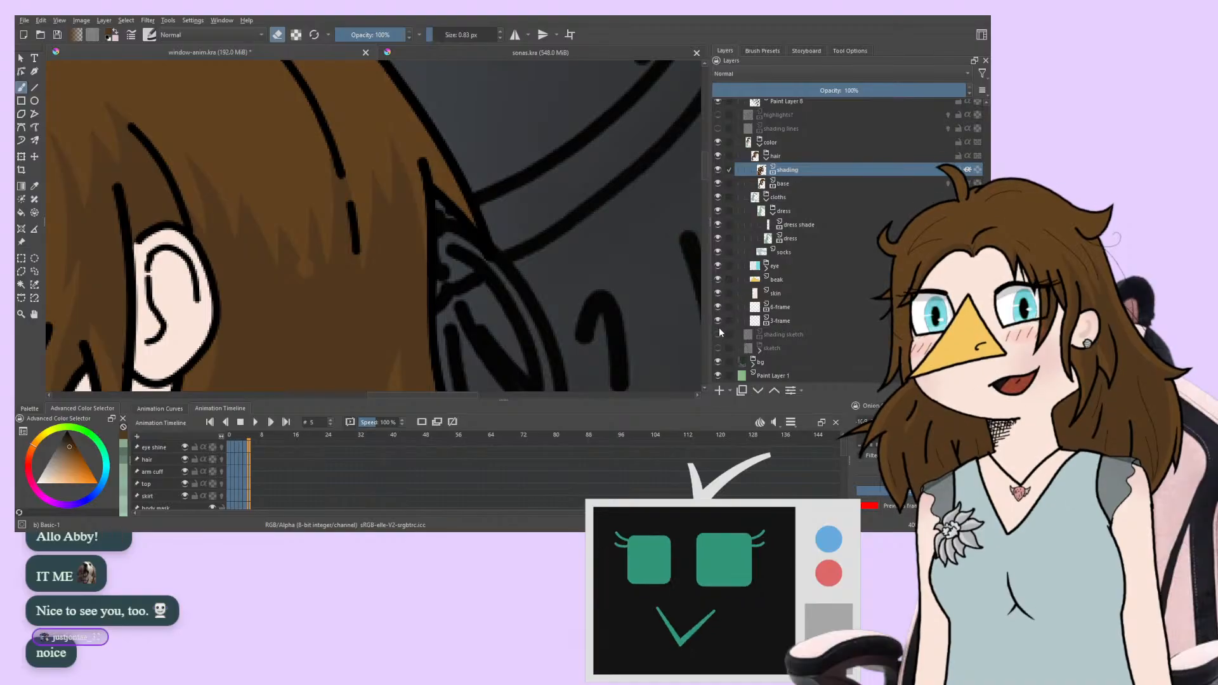
{"action": "left_click", "coordinate": [718, 129]}
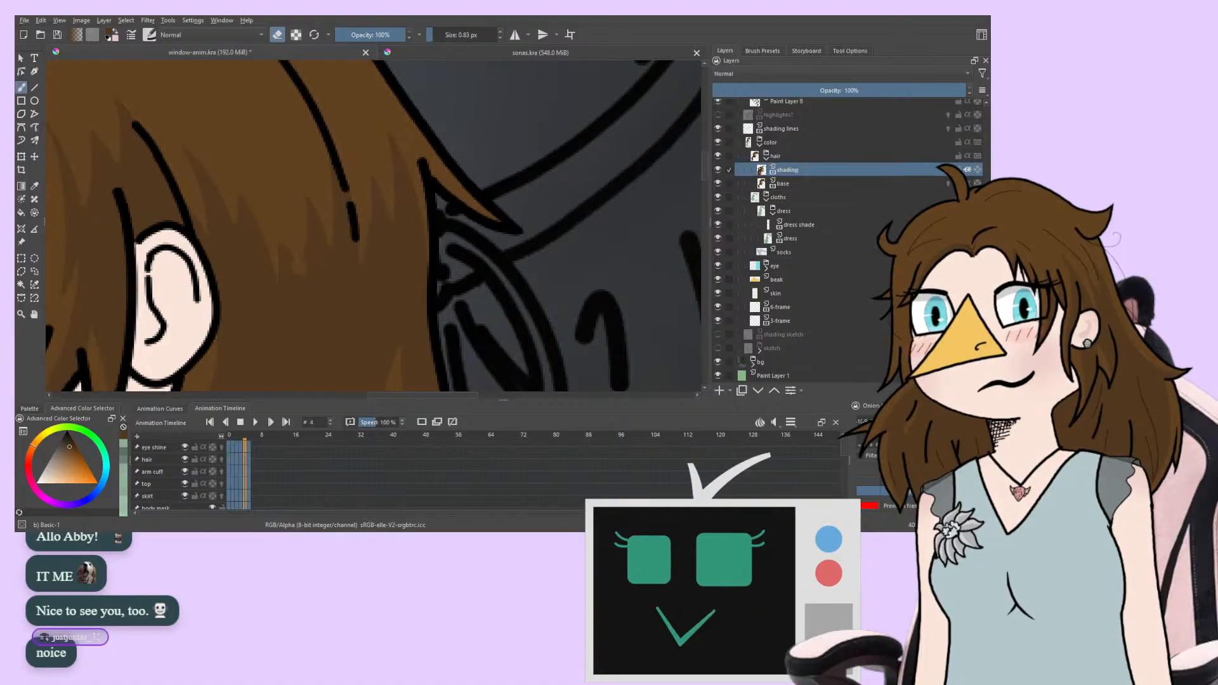
{"action": "key", "text": "e"}
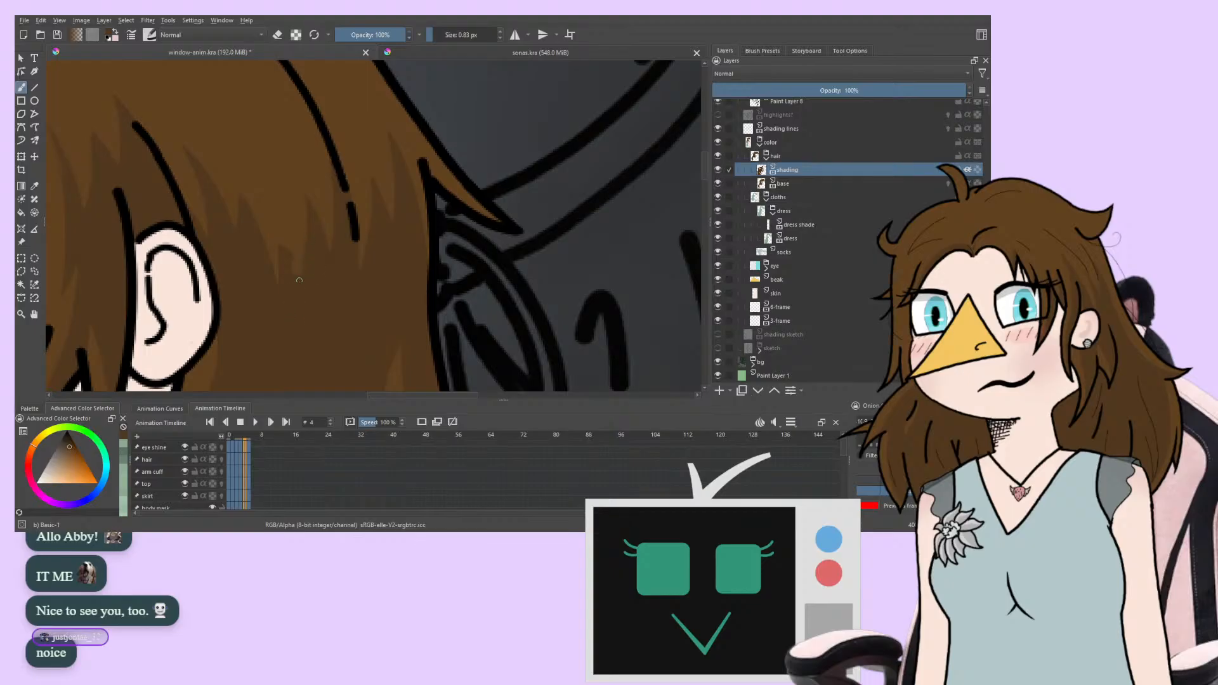
Step through the animation frames with the shading lines shown to check the hair shading behind the ear against them
{"action": "key", "text": "Right"}
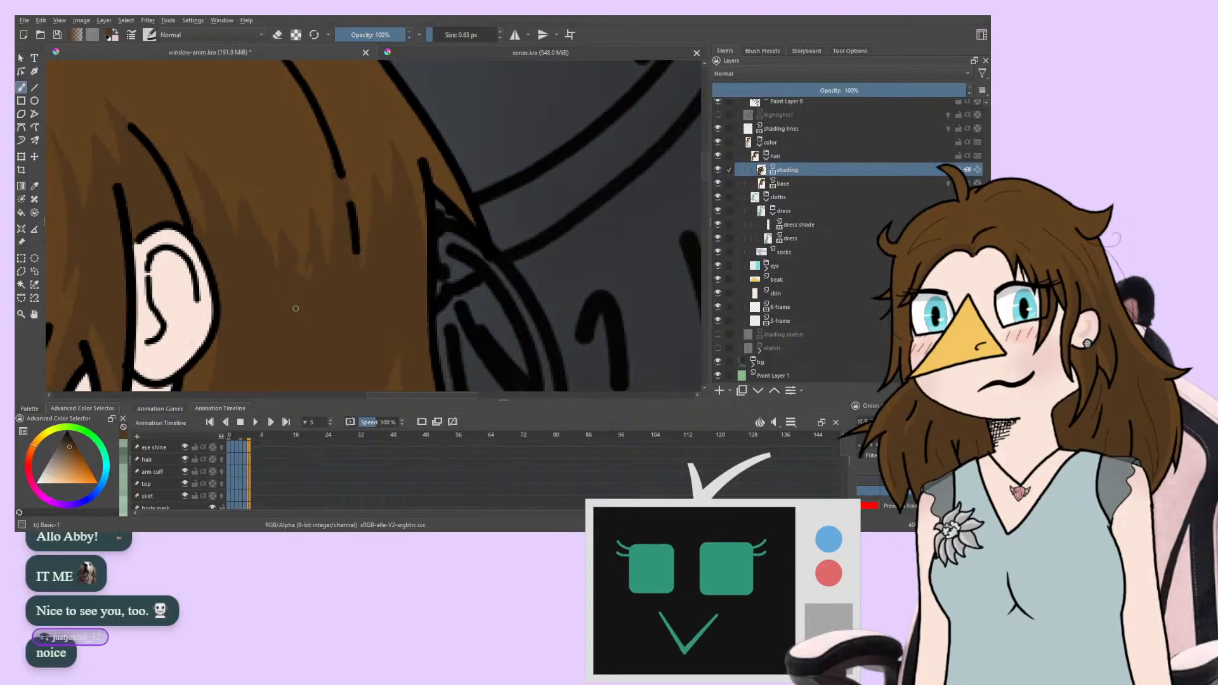
{"action": "key", "text": "Right"}
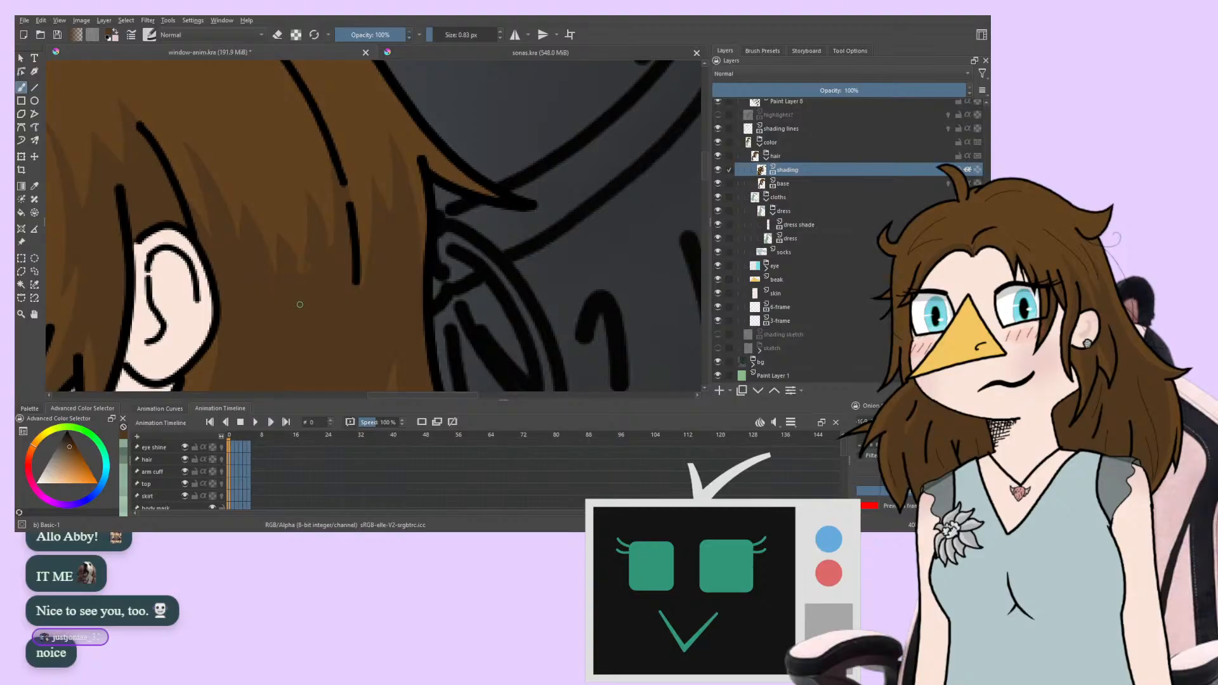
{"action": "key", "text": "Right"}
{"action": "key", "text": "Right"}
{"action": "key", "text": "Right"}
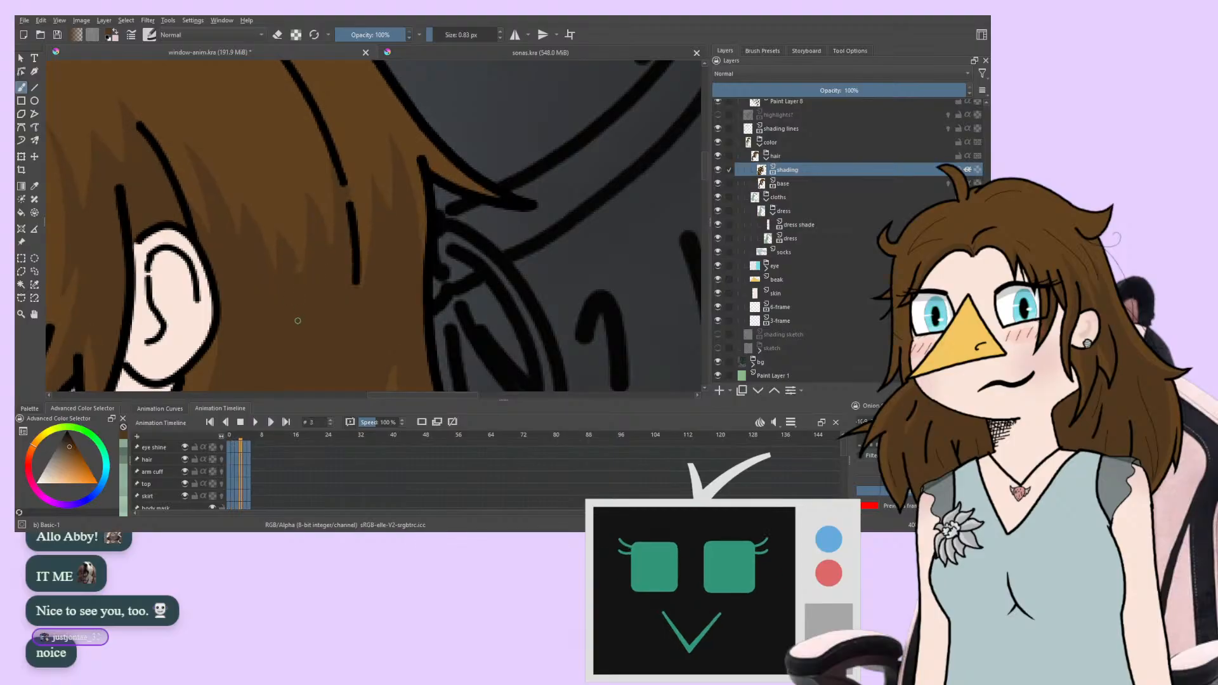
{"action": "key", "text": "Right"}
{"action": "key", "text": "Right"}
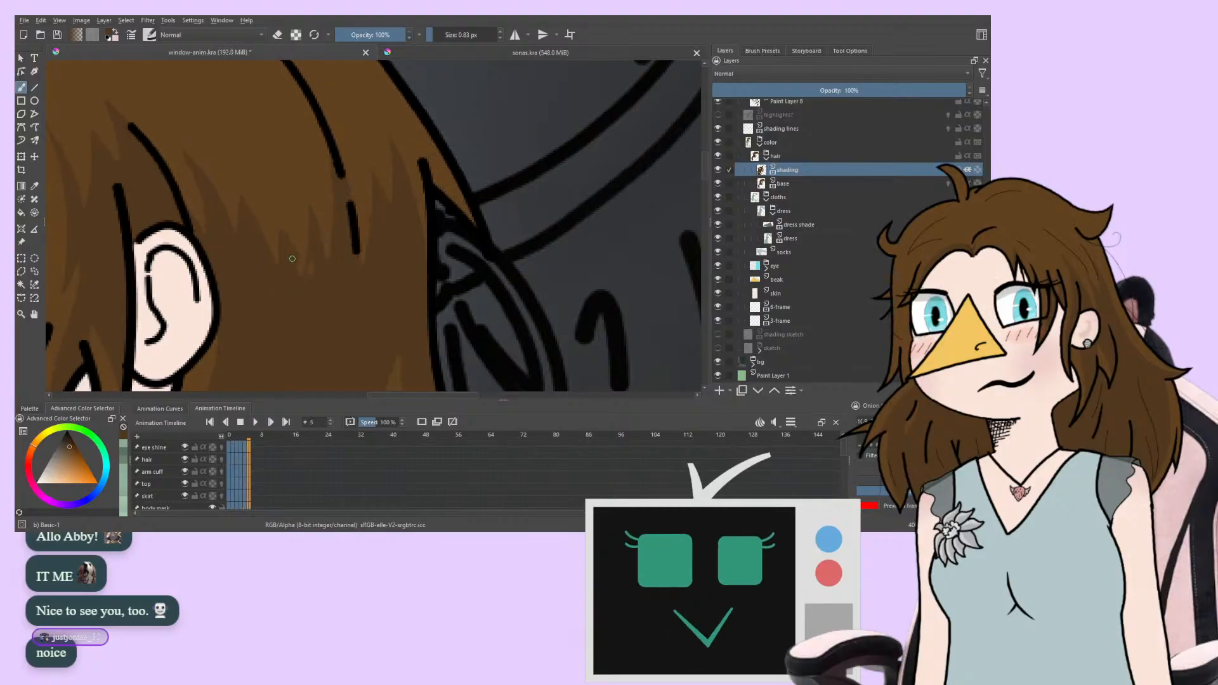
{"action": "key", "text": "Right"}
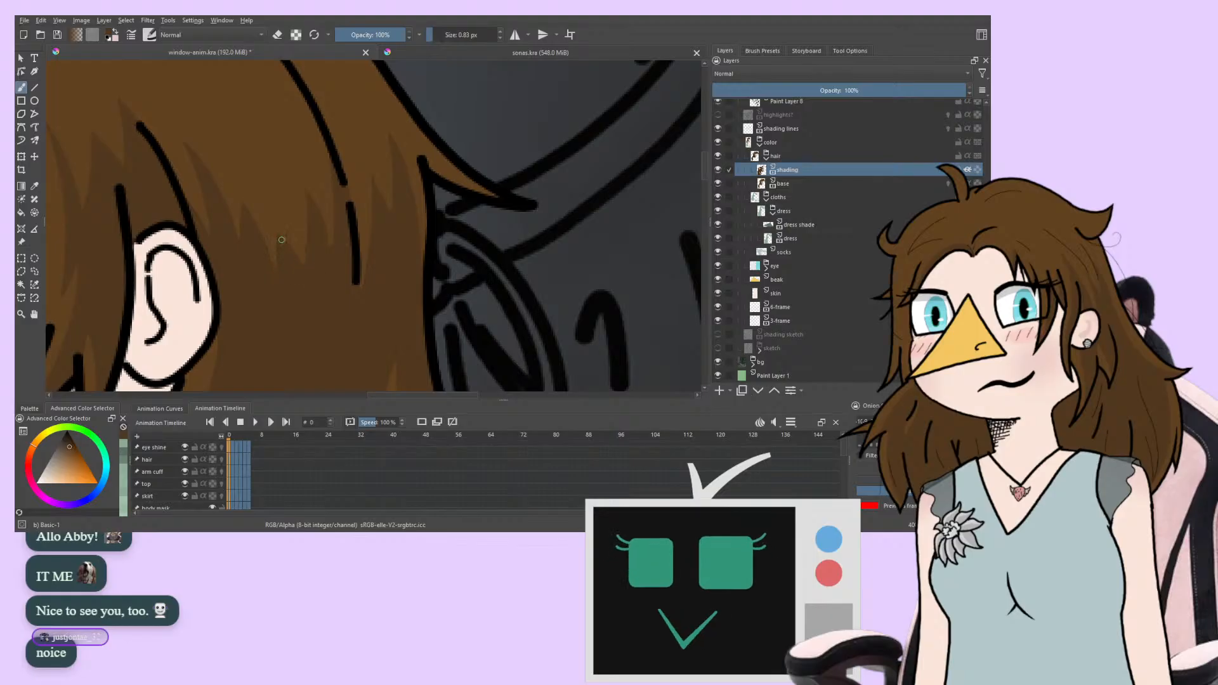
{"action": "key", "text": "Right"}
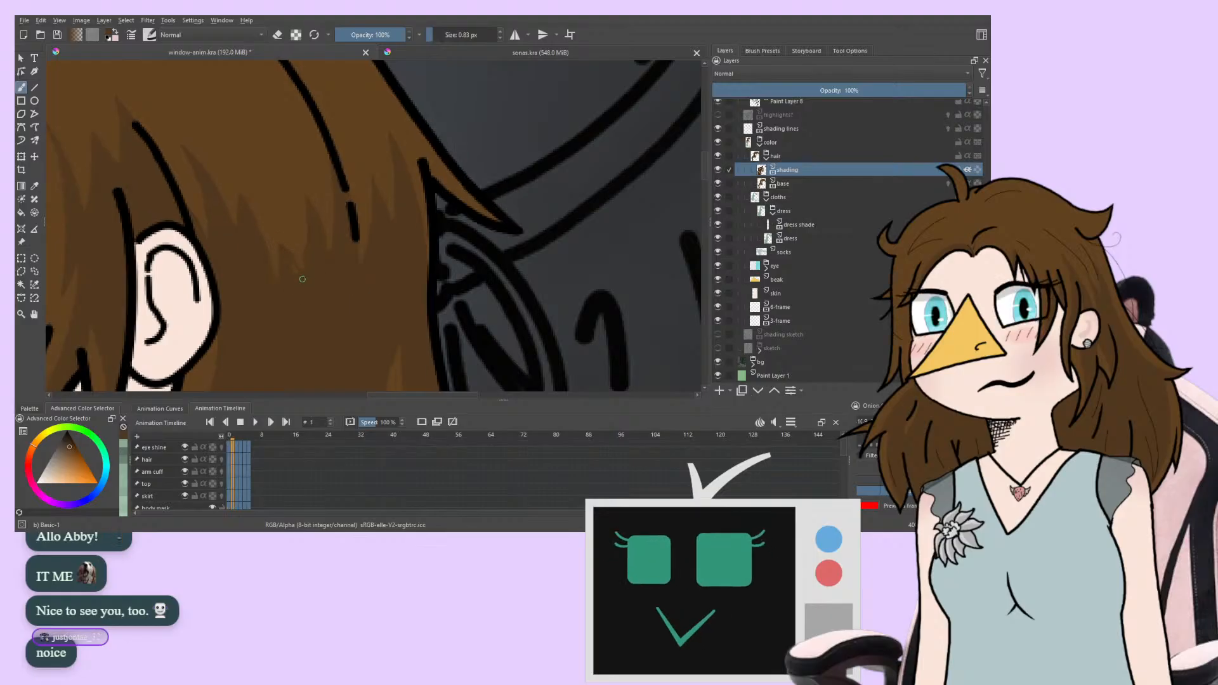
{"action": "key", "text": "Right"}
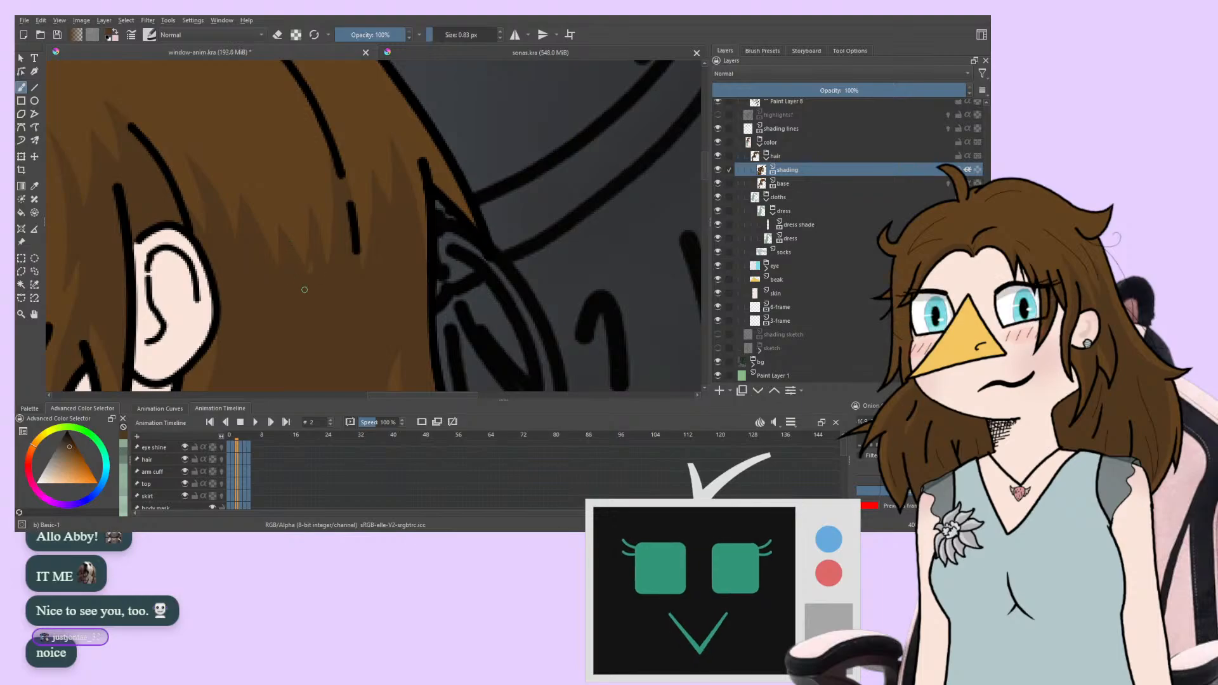
{"action": "key", "text": "space"}
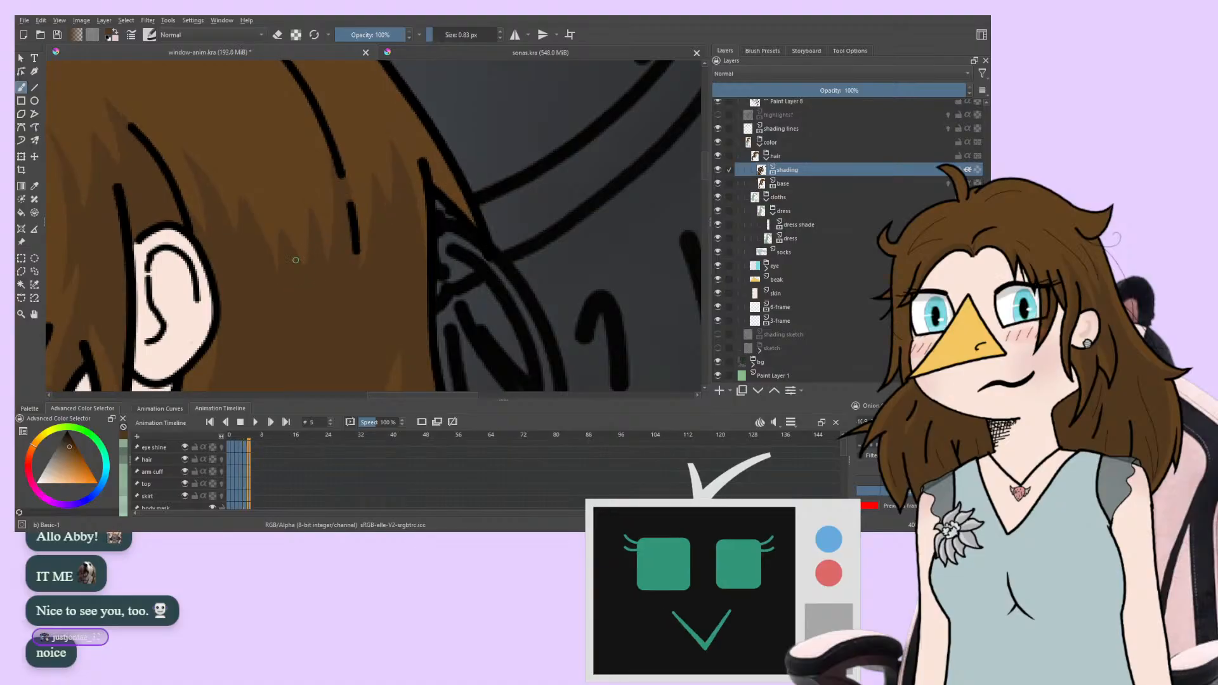
Hide the shading lines layer and clean up the shading tips behind the ear across the frames, alternating between painting and erasing
{"action": "left_click", "coordinate": [718, 128]}
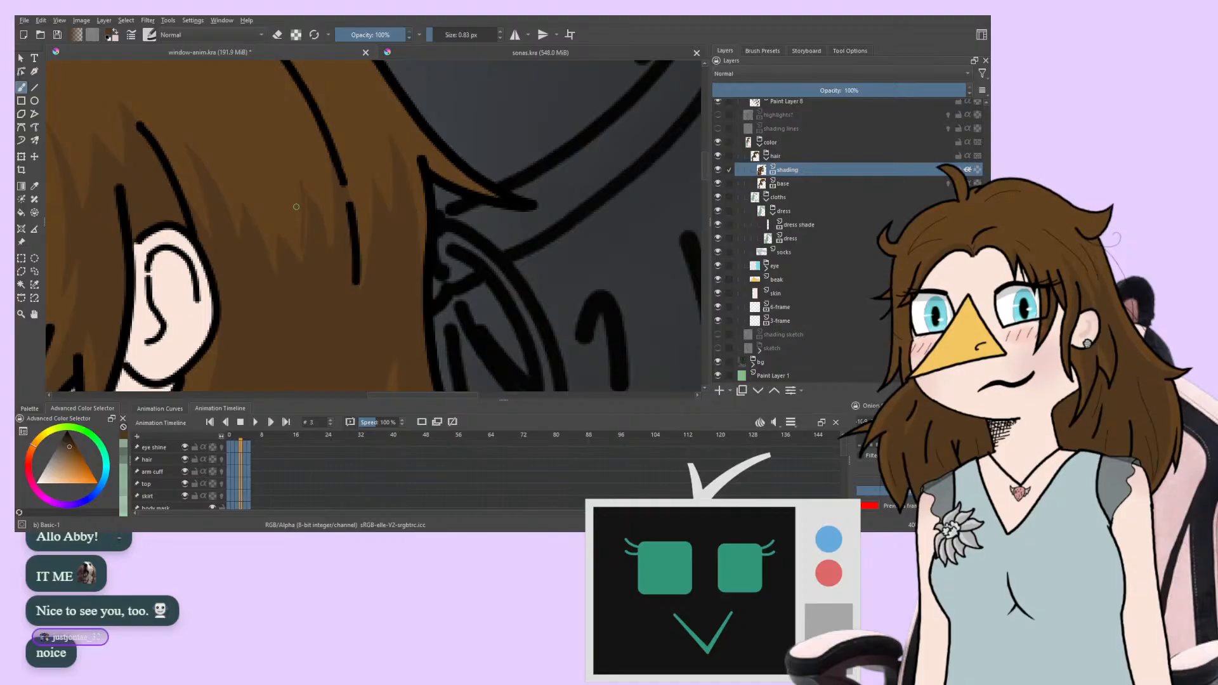
{"action": "key", "text": "e"}
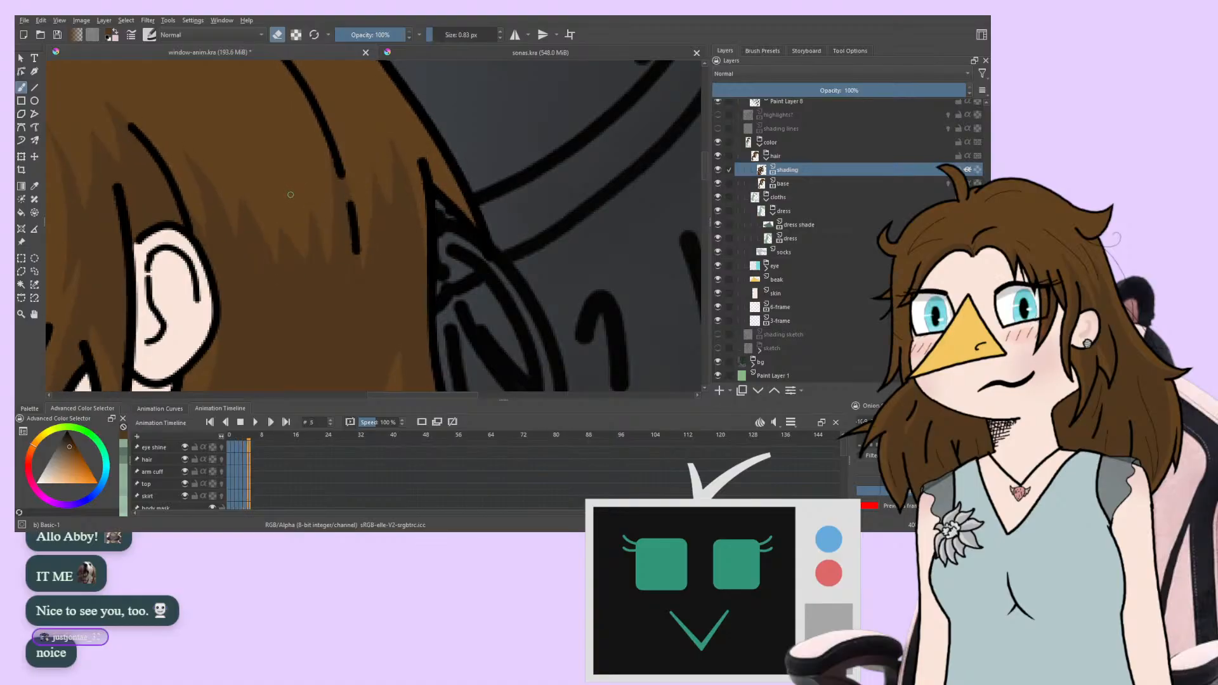
{"action": "key", "text": "e"}
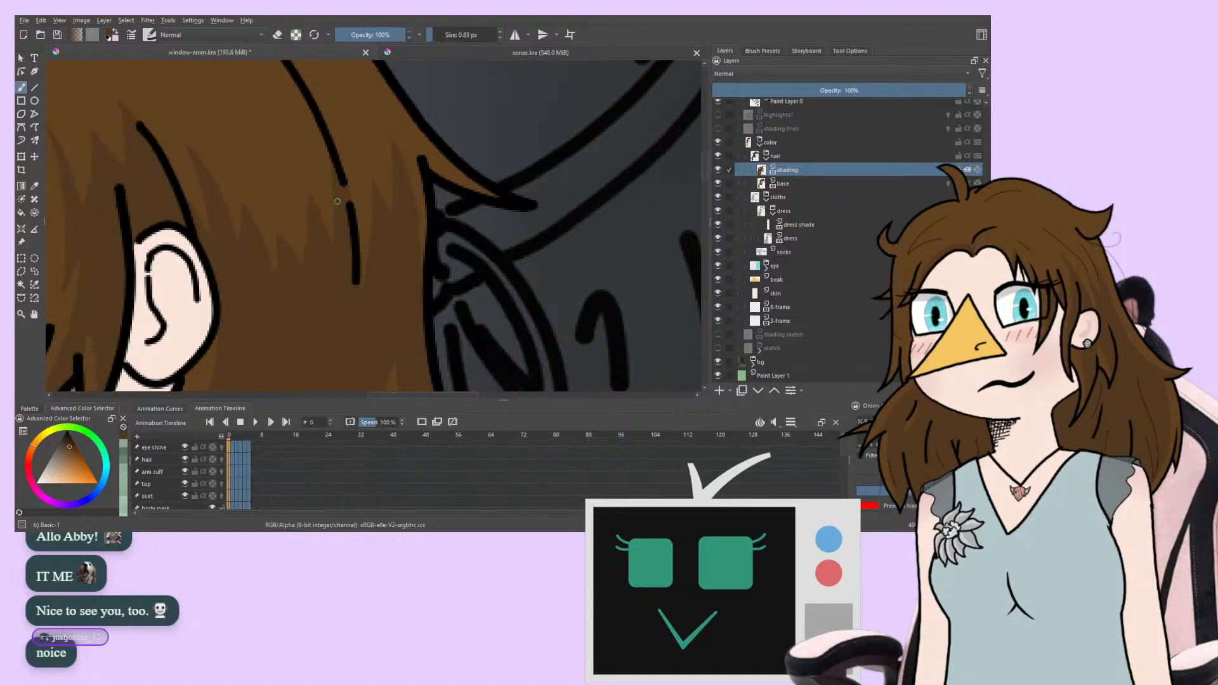
{"action": "key", "text": "e"}
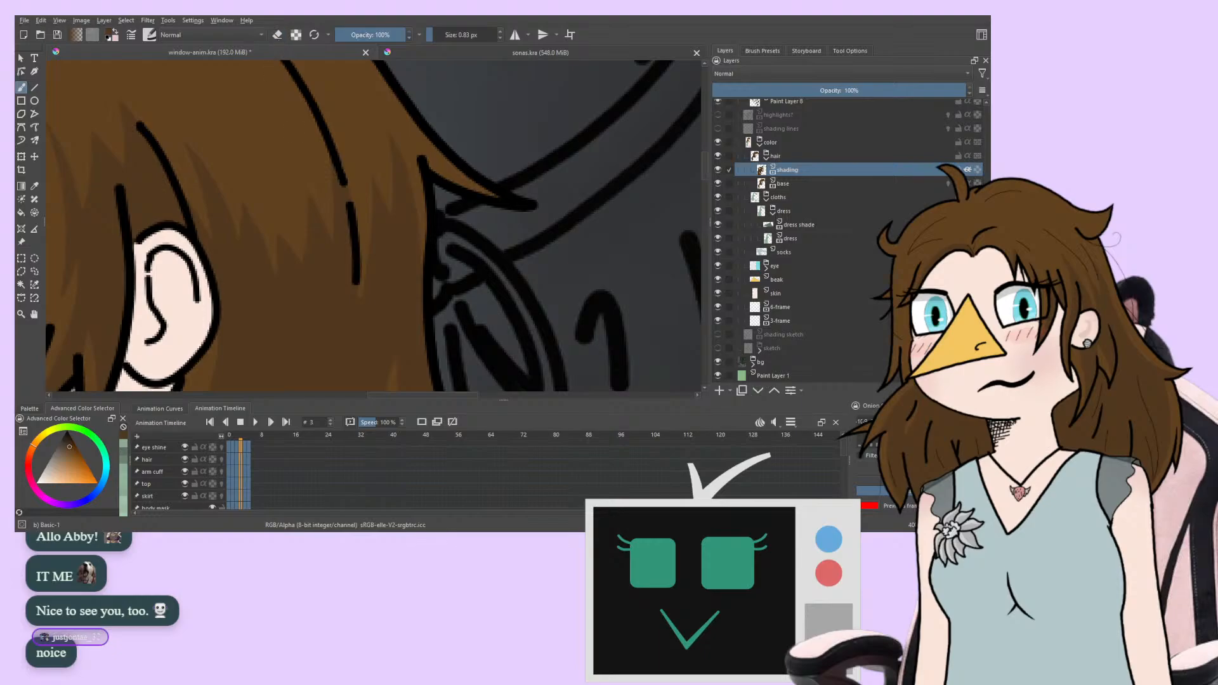
Flip through the frames to compare the cleaned-up shading tips around the short strand line behind the ear
{"action": "key", "text": "period"}
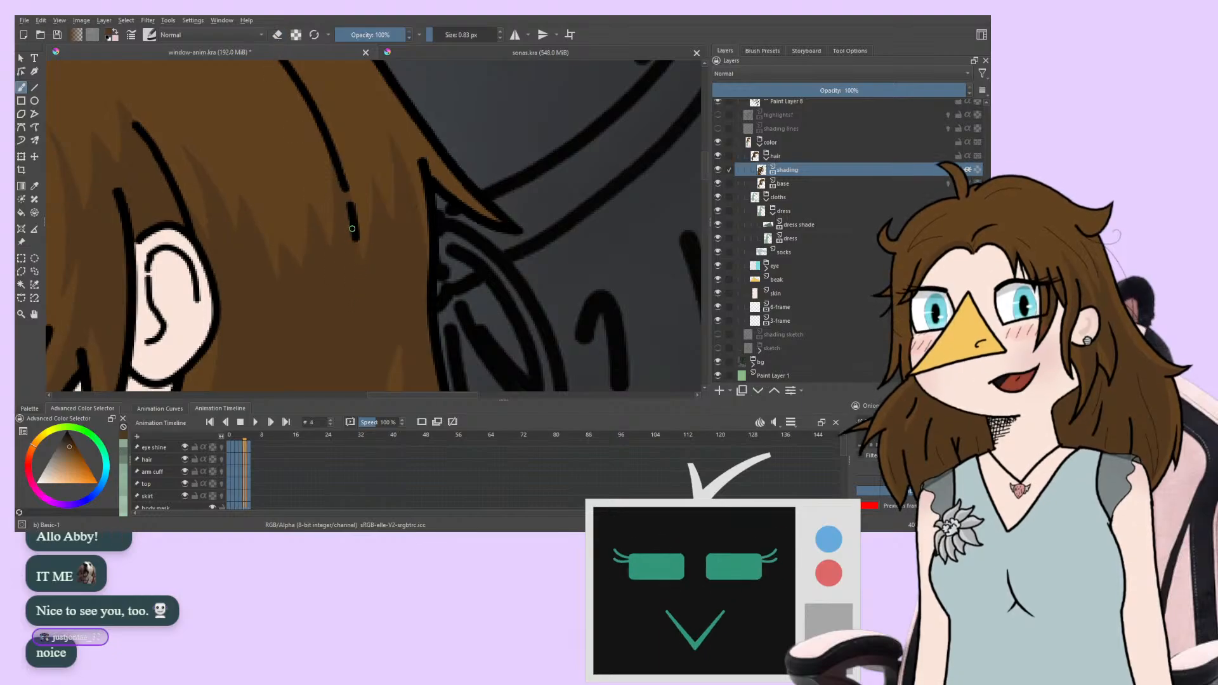
{"action": "key", "text": "period"}
{"action": "key", "text": "period"}
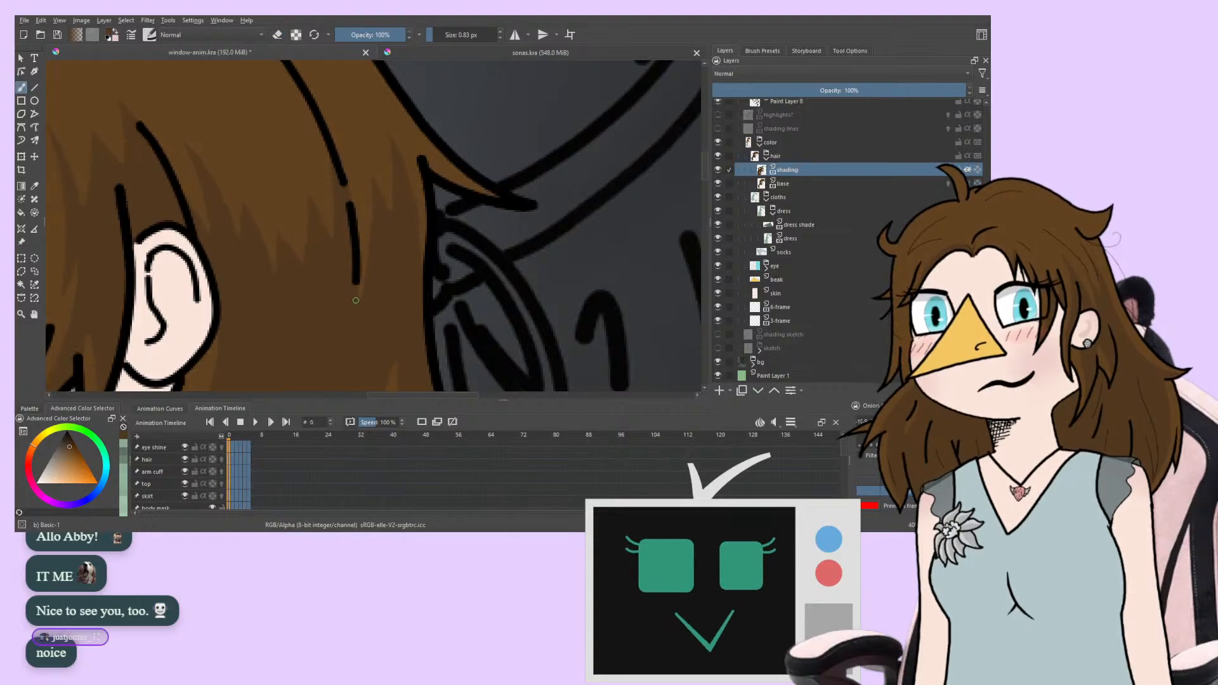
{"action": "key", "text": "period"}
{"action": "key", "text": "period"}
{"action": "key", "text": "period"}
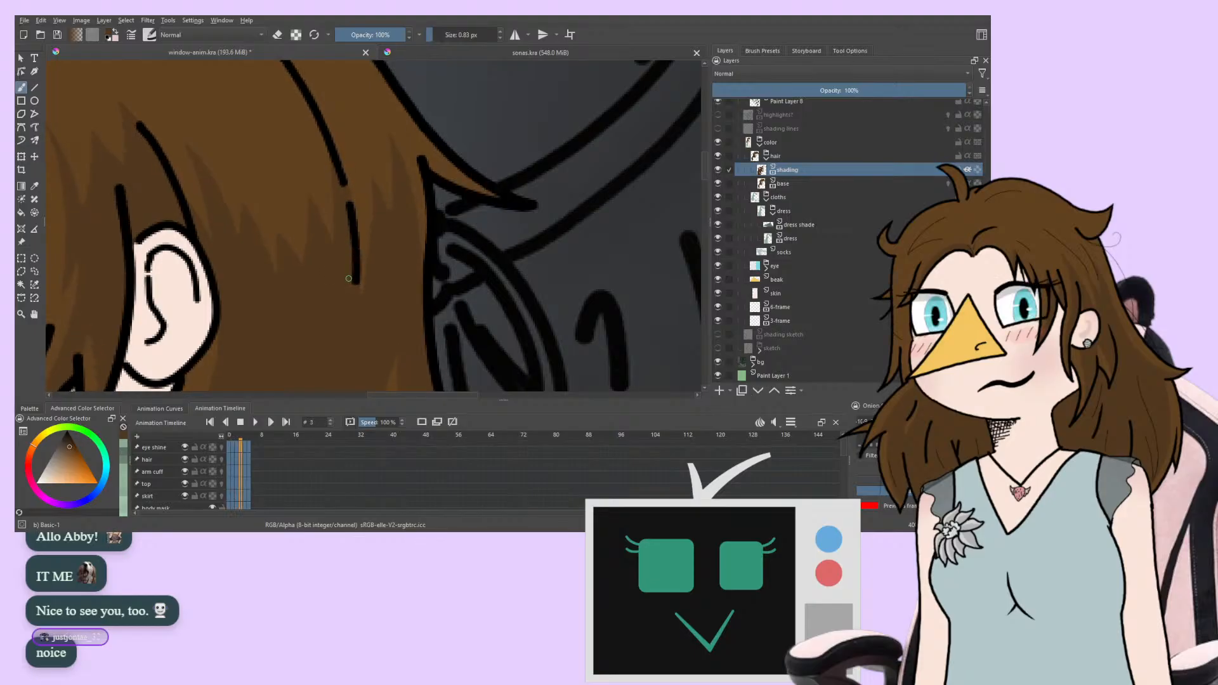
{"action": "key", "text": "period"}
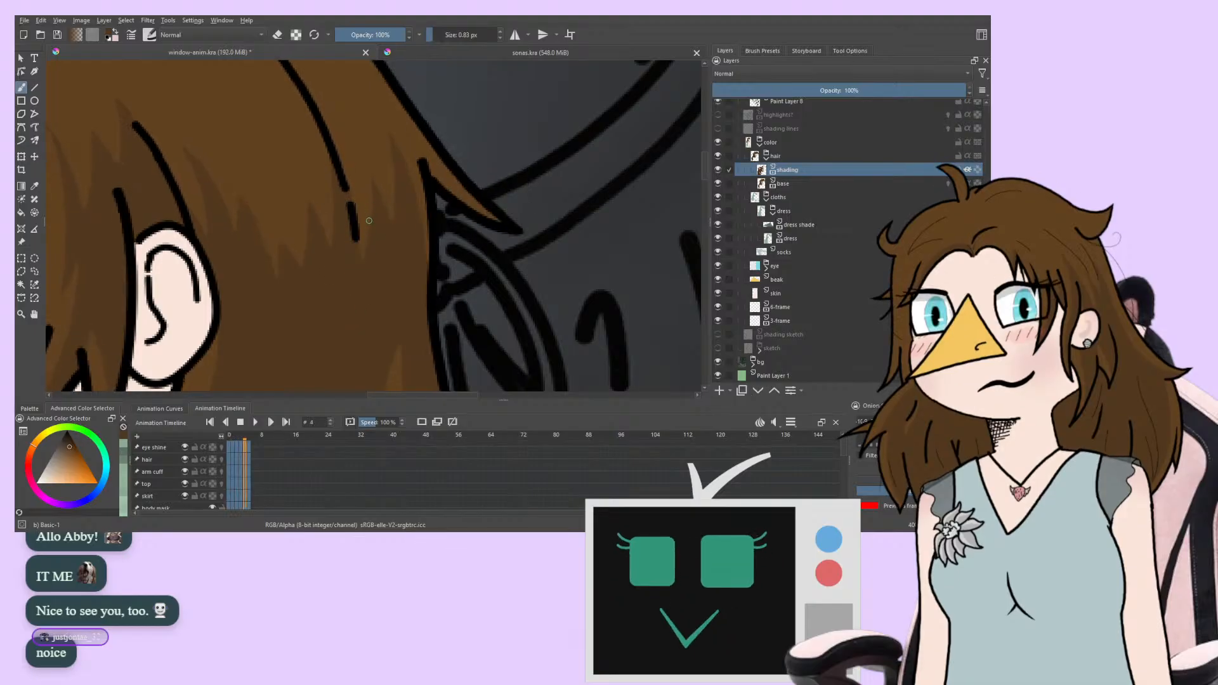
{"action": "key", "text": "period"}
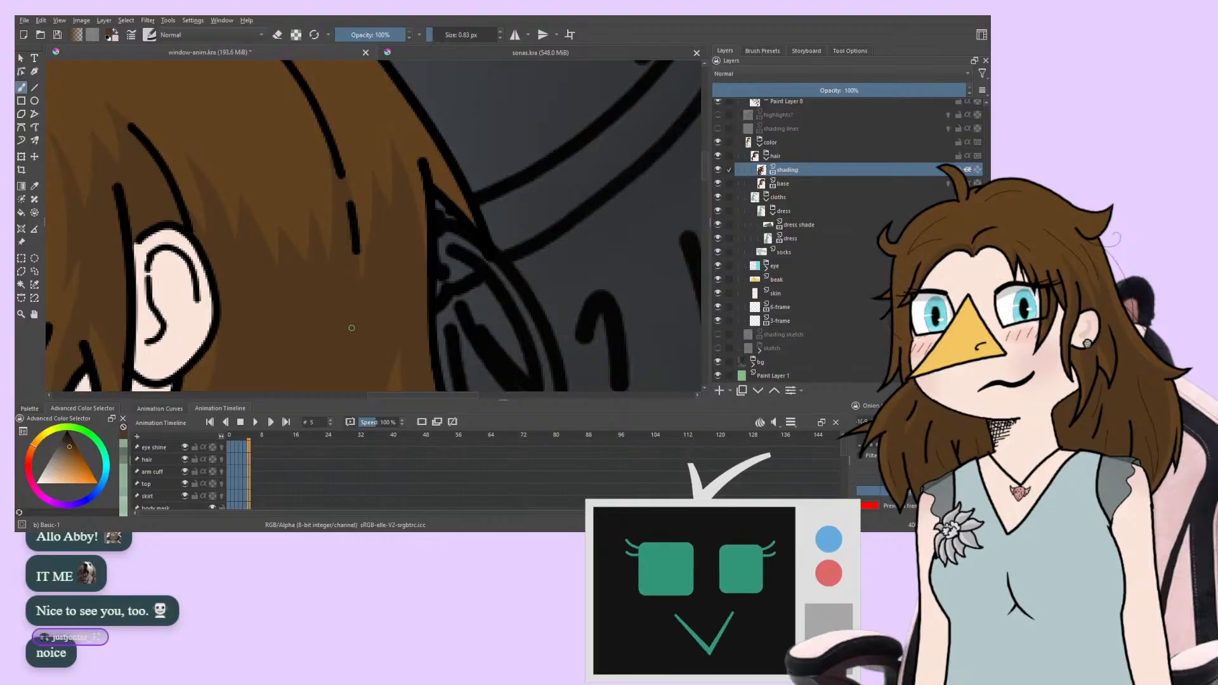
{"action": "key", "text": "comma"}
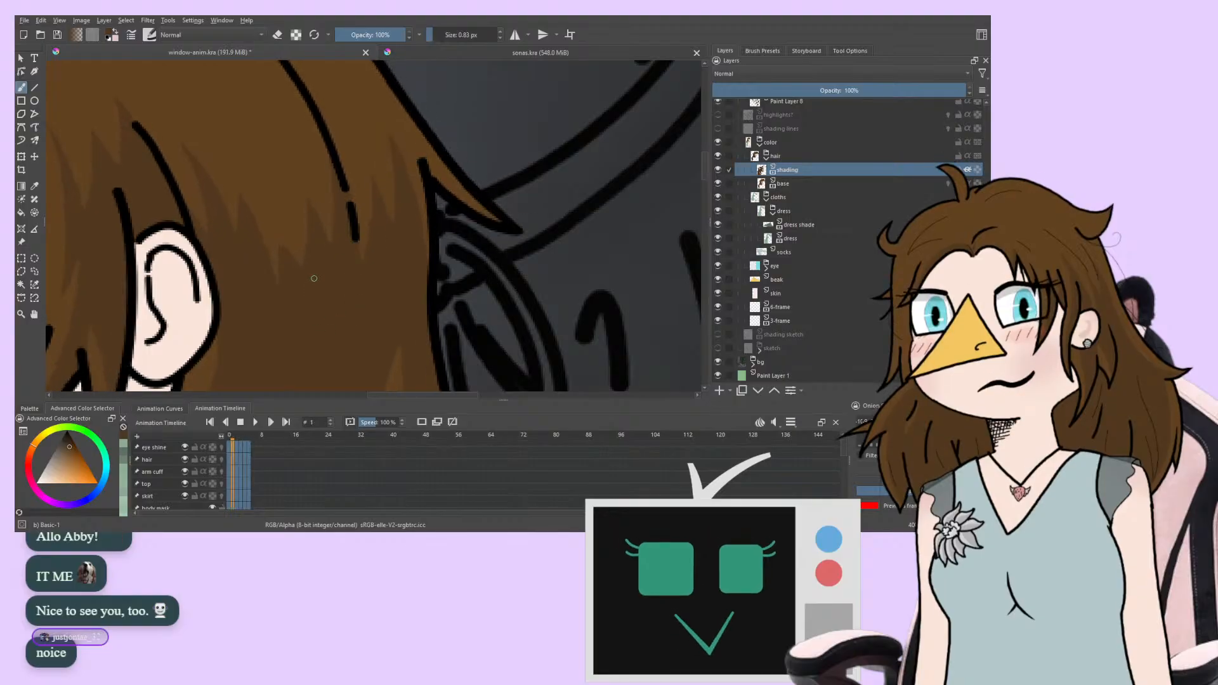
With the brush set to erase, flip back and forth between frames to compare the shading on both sides of the strand line
{"action": "key", "text": "period"}
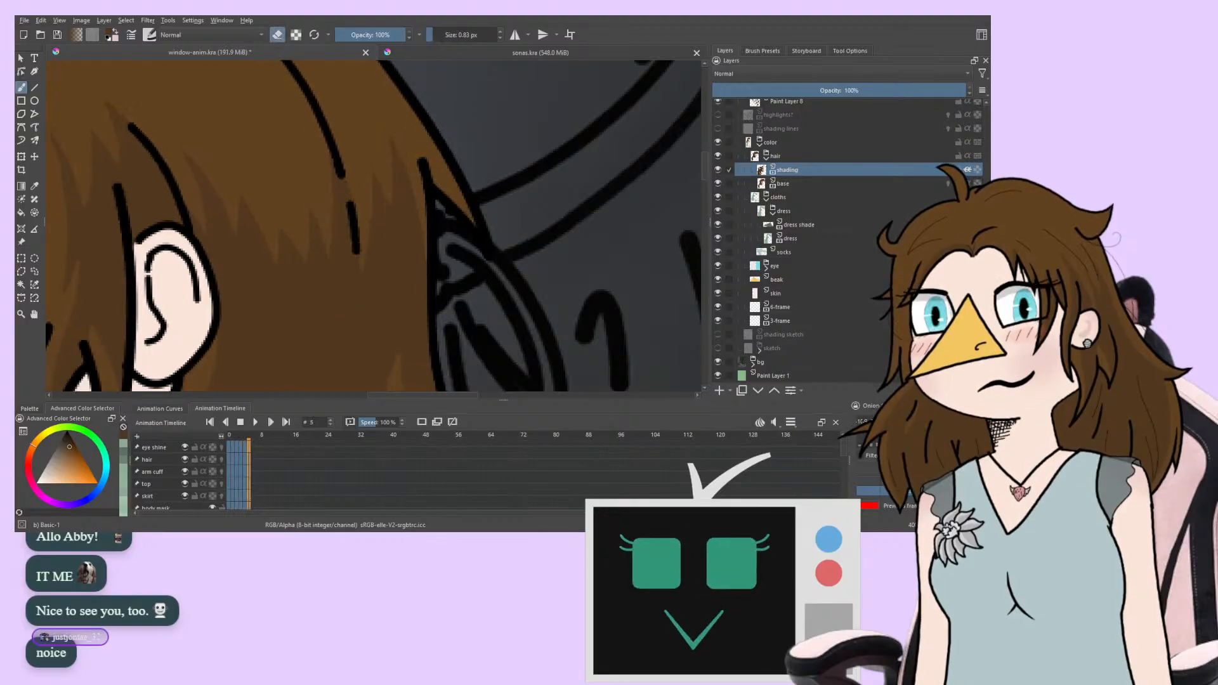
{"action": "key", "text": "period"}
{"action": "key", "text": "period"}
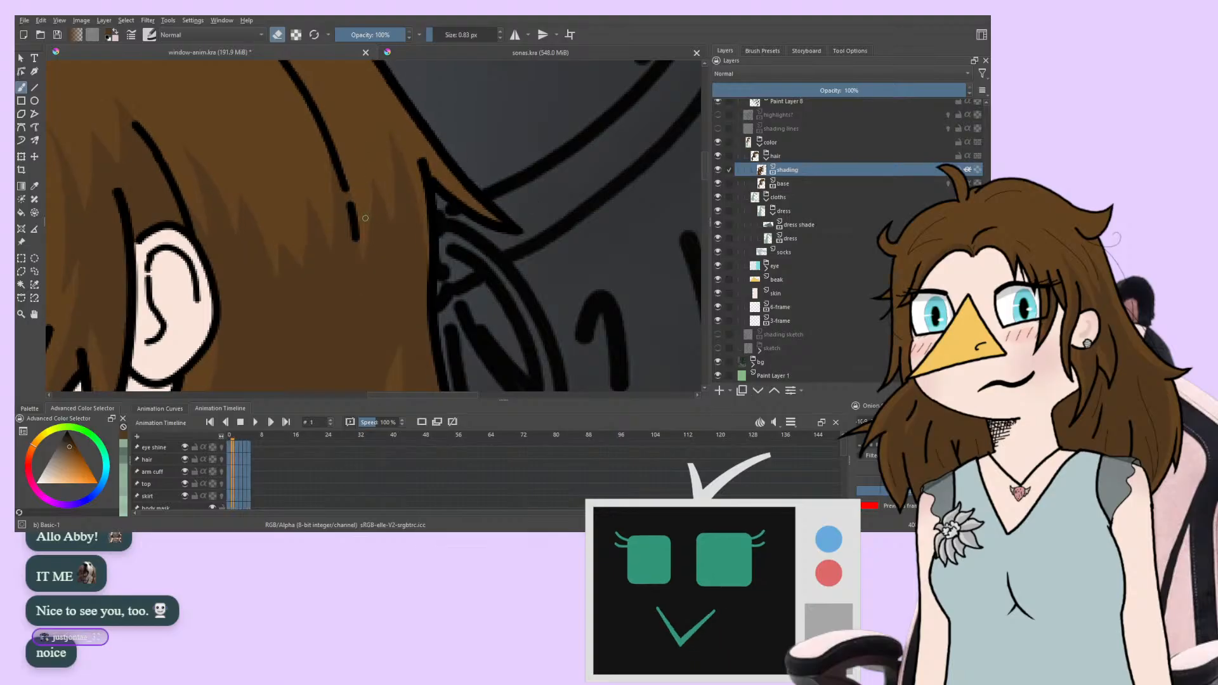
{"action": "key", "text": "period"}
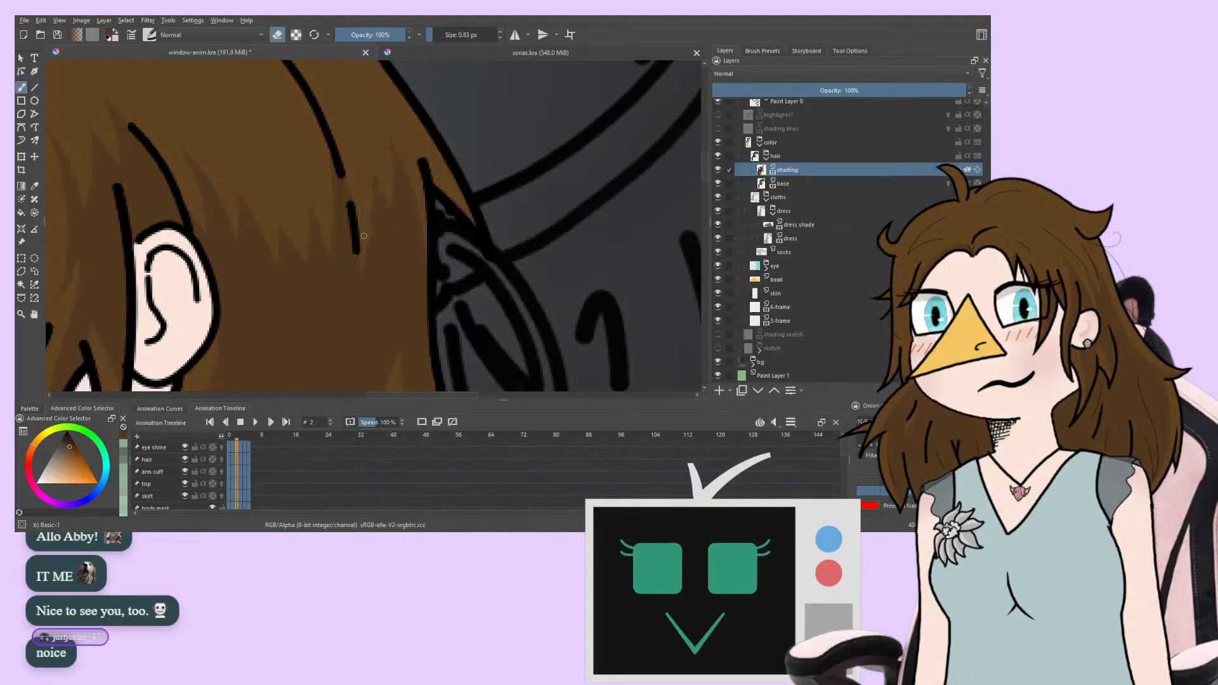
{"action": "key", "text": "period"}
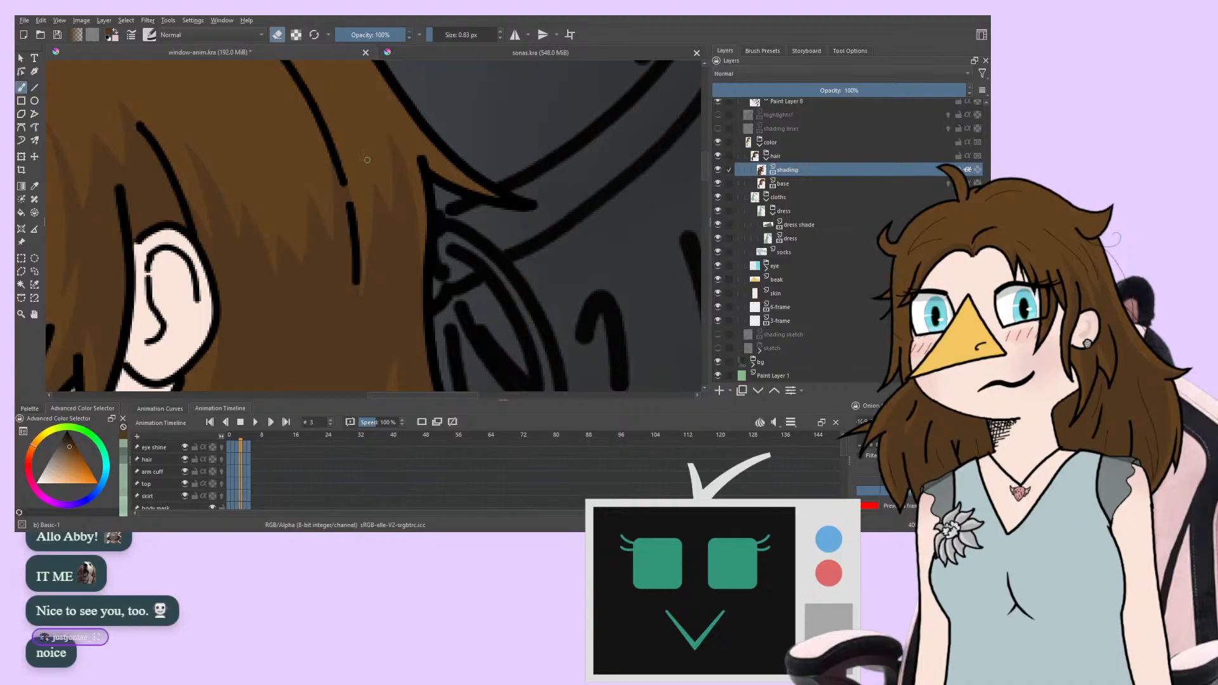
{"action": "key", "text": "period"}
{"action": "key", "text": "period"}
{"action": "key", "text": "comma"}
{"action": "key", "text": "comma"}
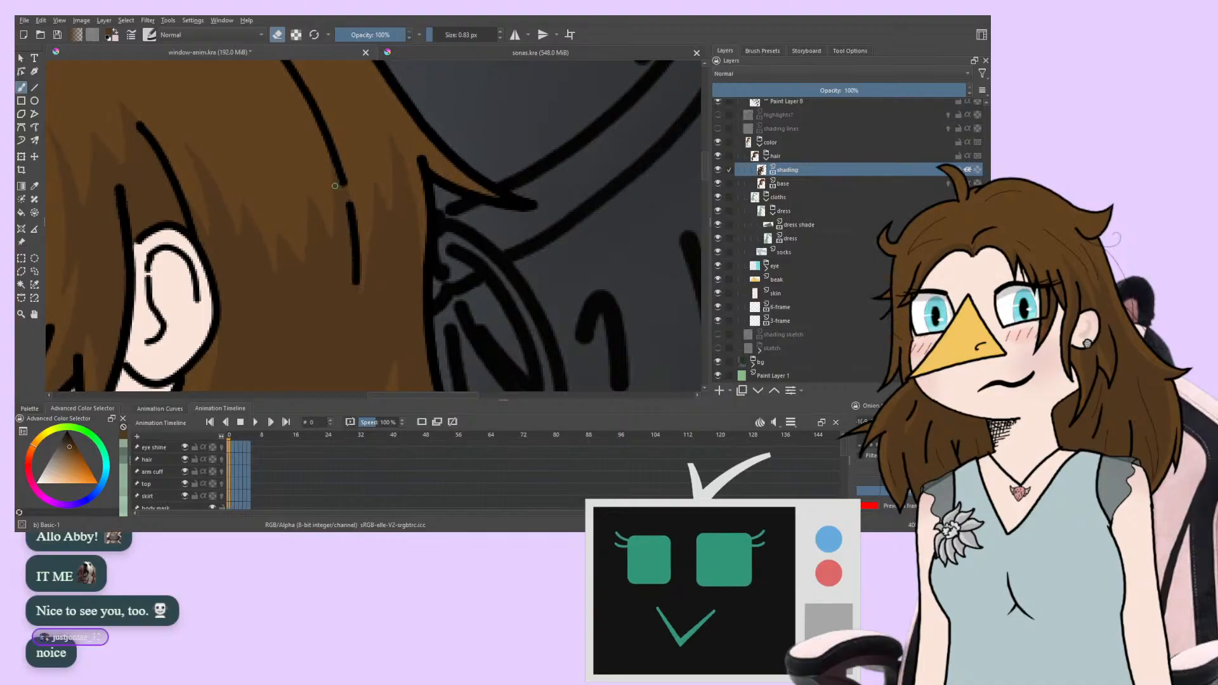
{"action": "key", "text": "period"}
{"action": "key", "text": "period"}
{"action": "key", "text": "comma"}
{"action": "key", "text": "period"}
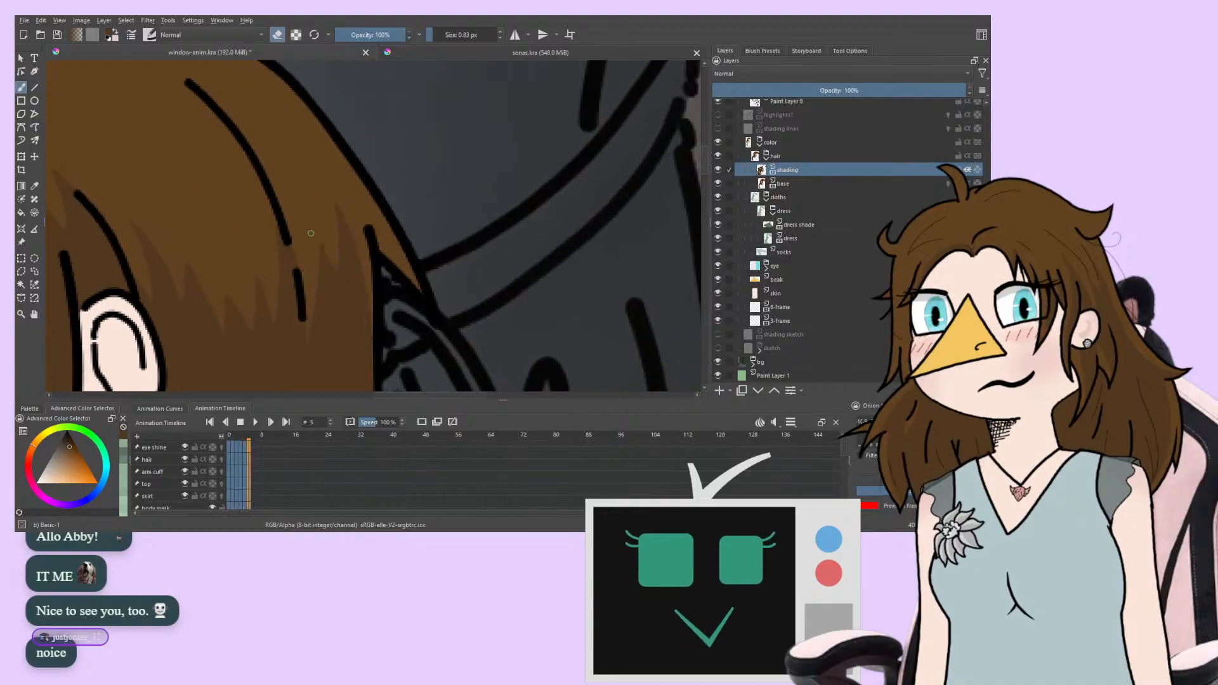
Cycle from frame 5 around to frame 0 to examine the shading between the strand line and the outer hair edge
{"action": "key", "text": "period"}
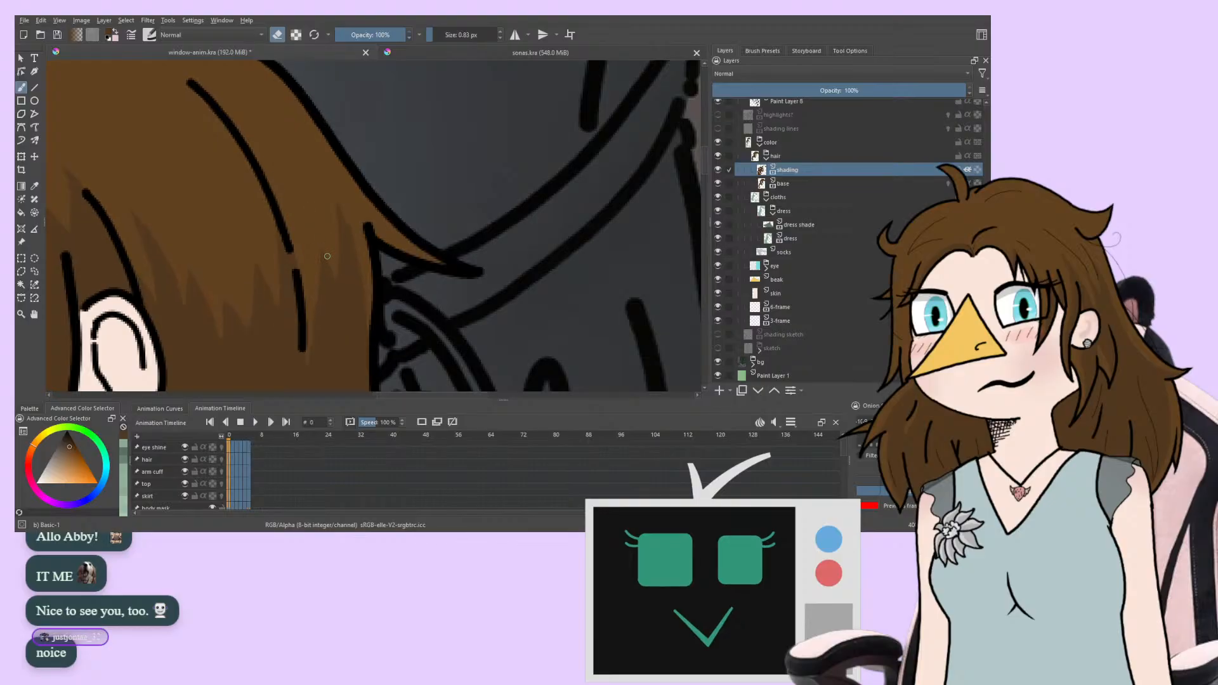
{"action": "key", "text": "period"}
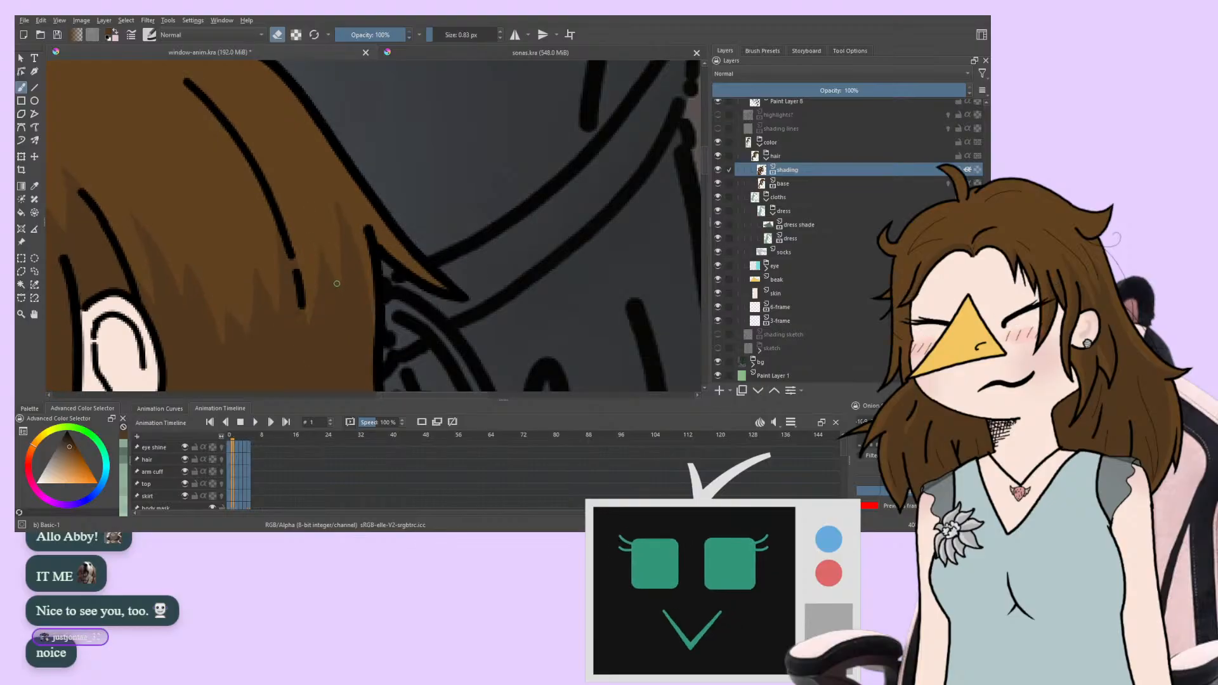
{"action": "key", "text": "period"}
{"action": "key", "text": "period"}
{"action": "key", "text": "period"}
{"action": "key", "text": "period"}
{"action": "key", "text": "period"}
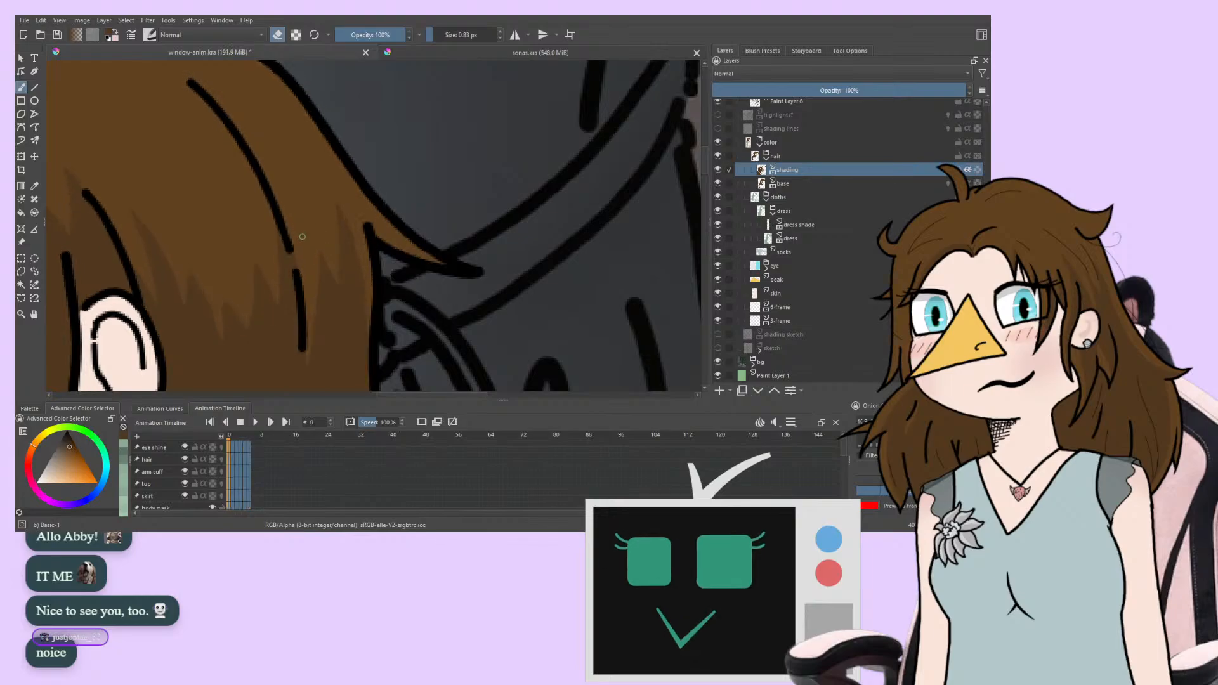
Cycle repeatedly through the frames to compare the hair shading tips on both sides of the short strand line behind the ear
{"action": "key", "text": "period"}
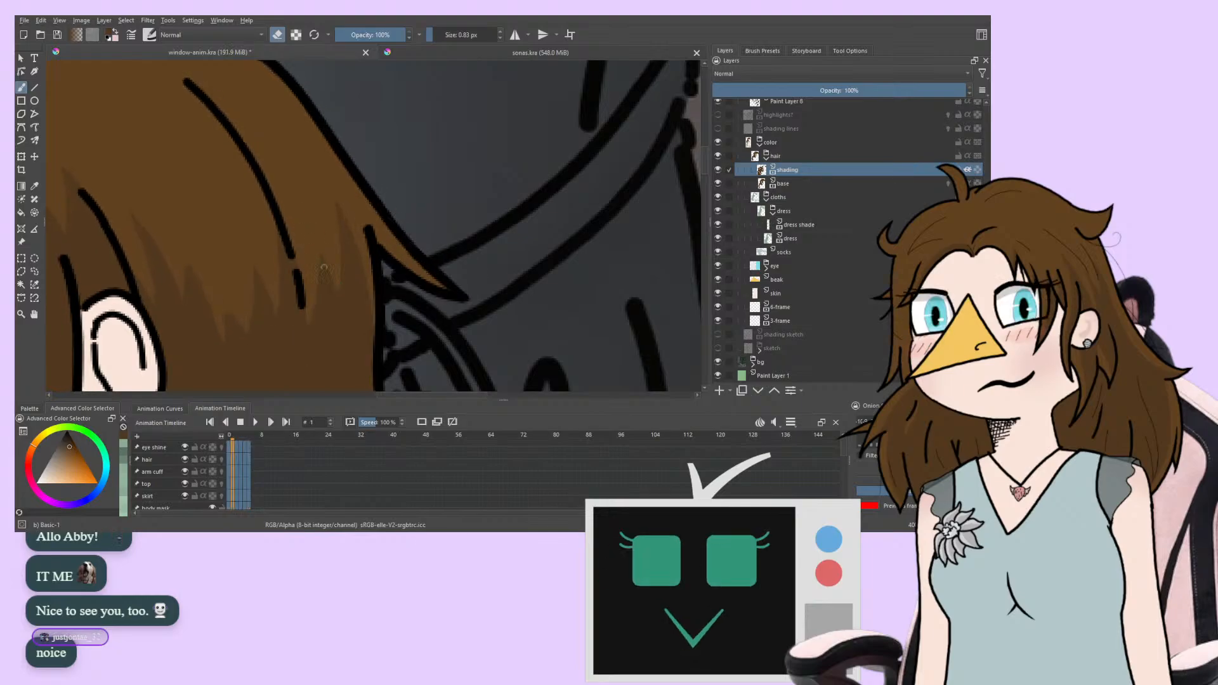
{"action": "key", "text": "period"}
{"action": "key", "text": "period"}
{"action": "key", "text": "period"}
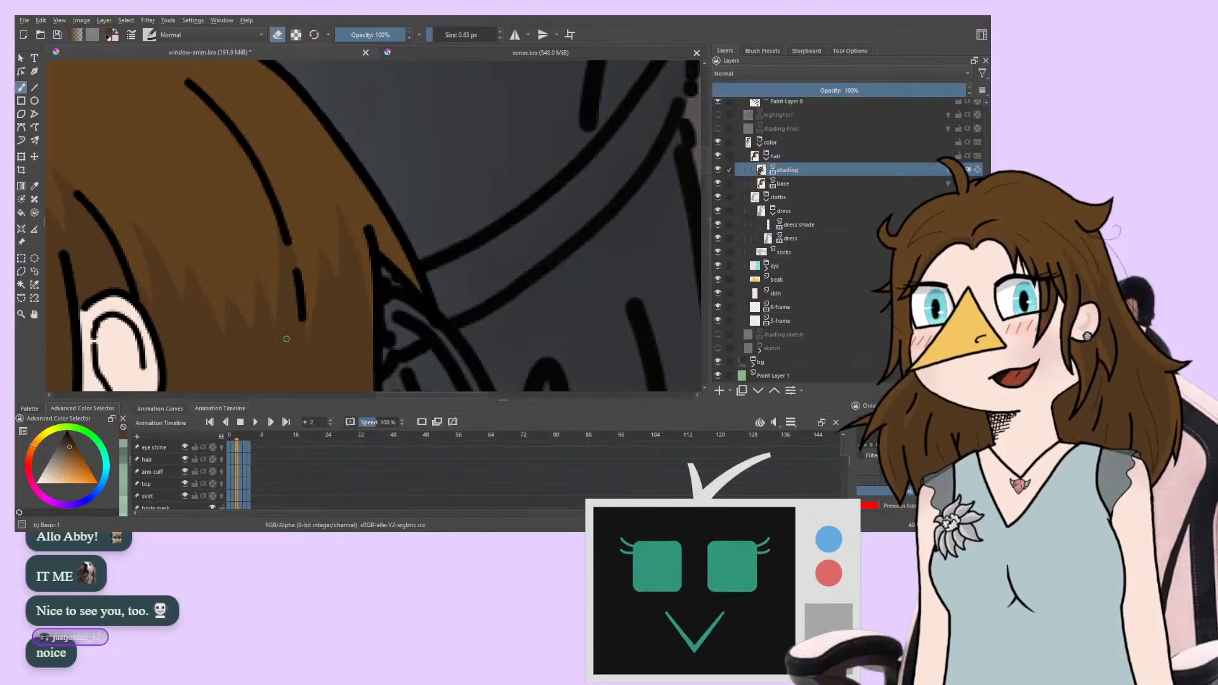
{"action": "key", "text": "period"}
{"action": "key", "text": "period"}
{"action": "key", "text": "period"}
{"action": "key", "text": "period"}
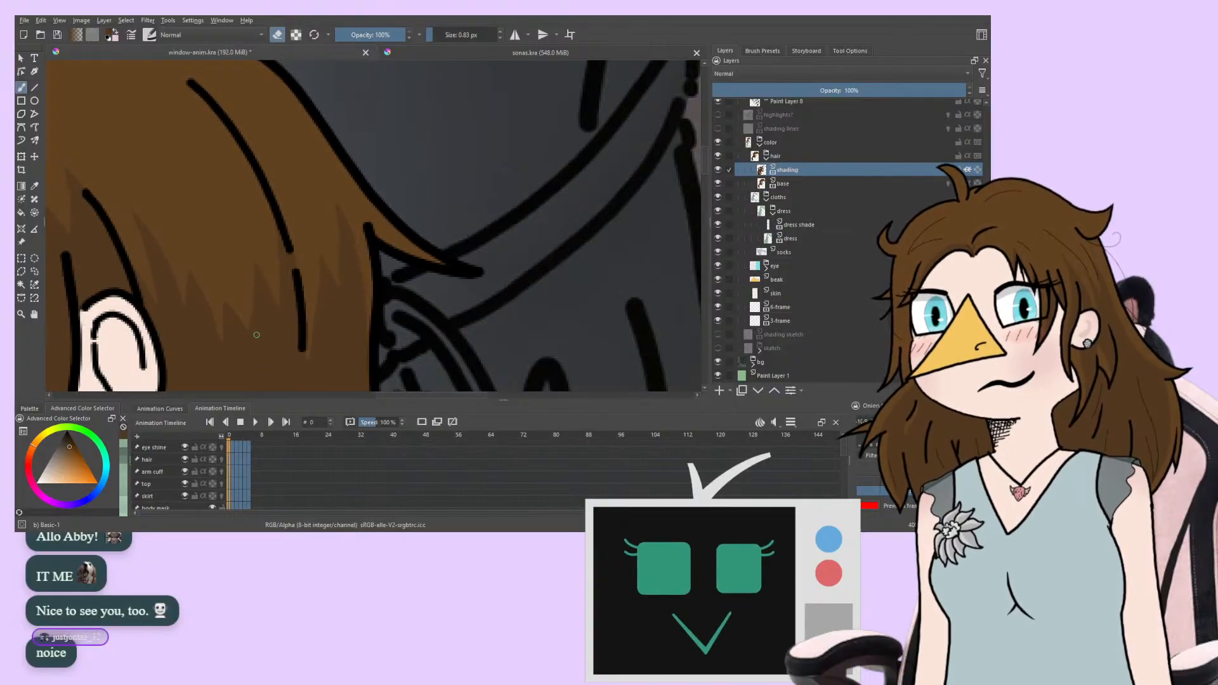
{"action": "key", "text": "period"}
{"action": "key", "text": "period"}
{"action": "key", "text": "period"}
{"action": "key", "text": "period"}
{"action": "key", "text": "period"}
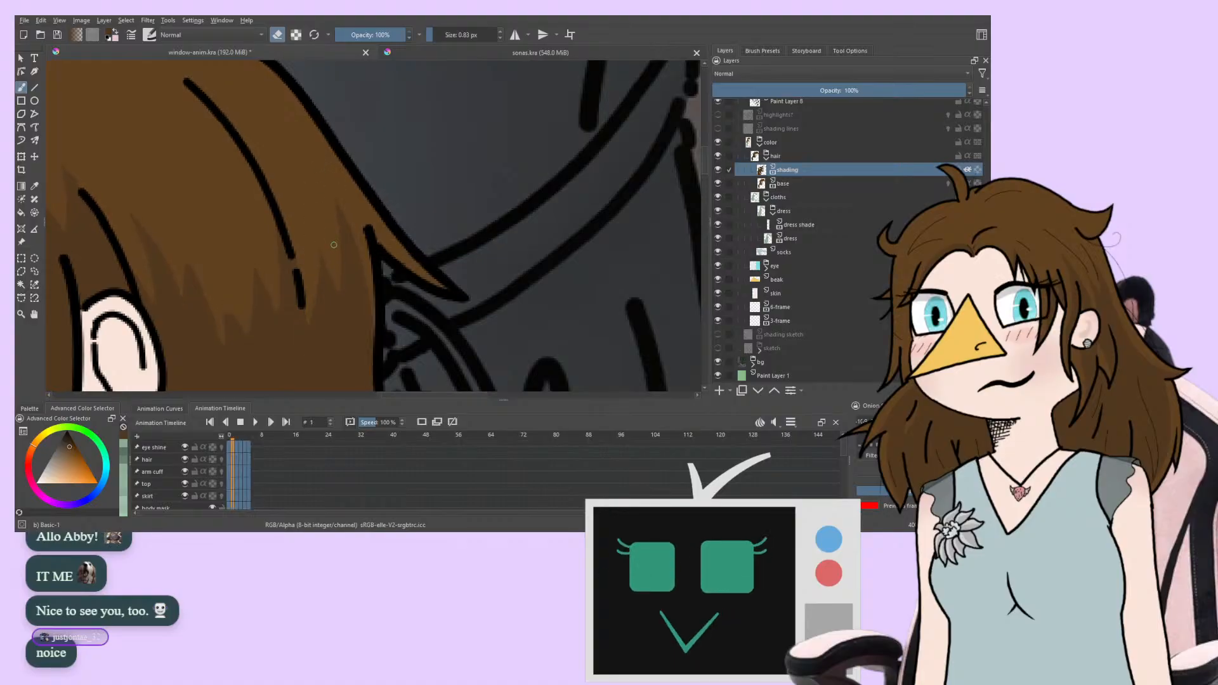
{"action": "key", "text": "period"}
{"action": "key", "text": "period"}
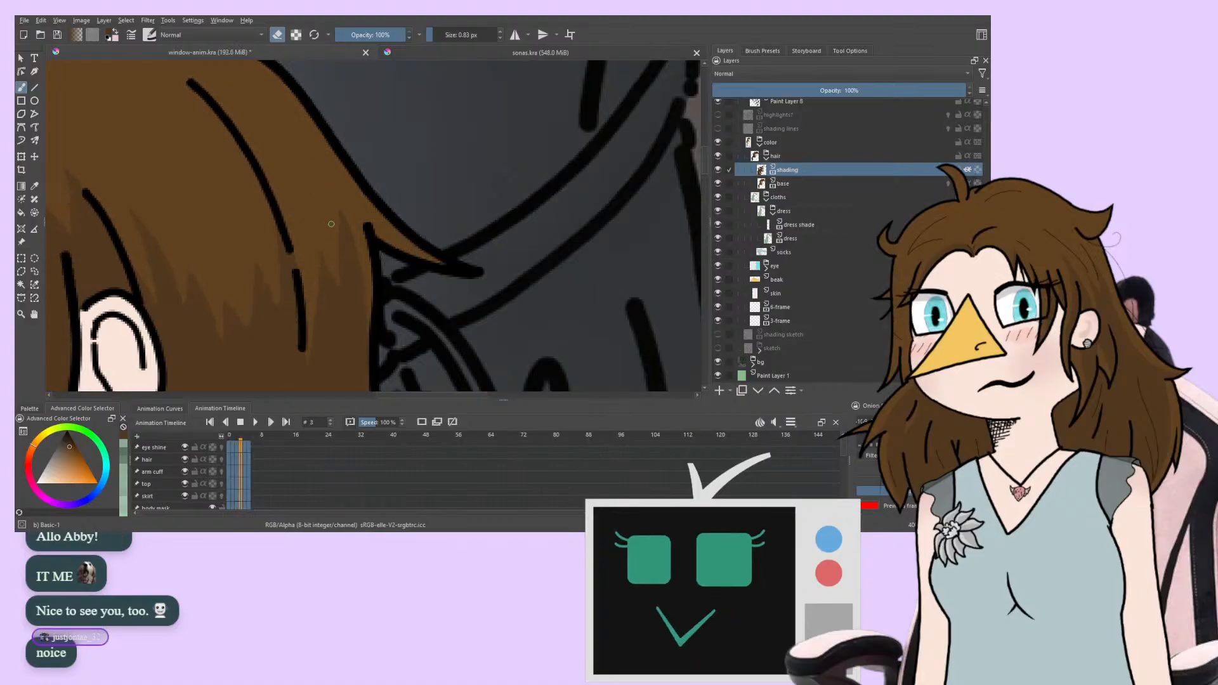
{"action": "key", "text": "period"}
{"action": "key", "text": "period"}
{"action": "key", "text": "period"}
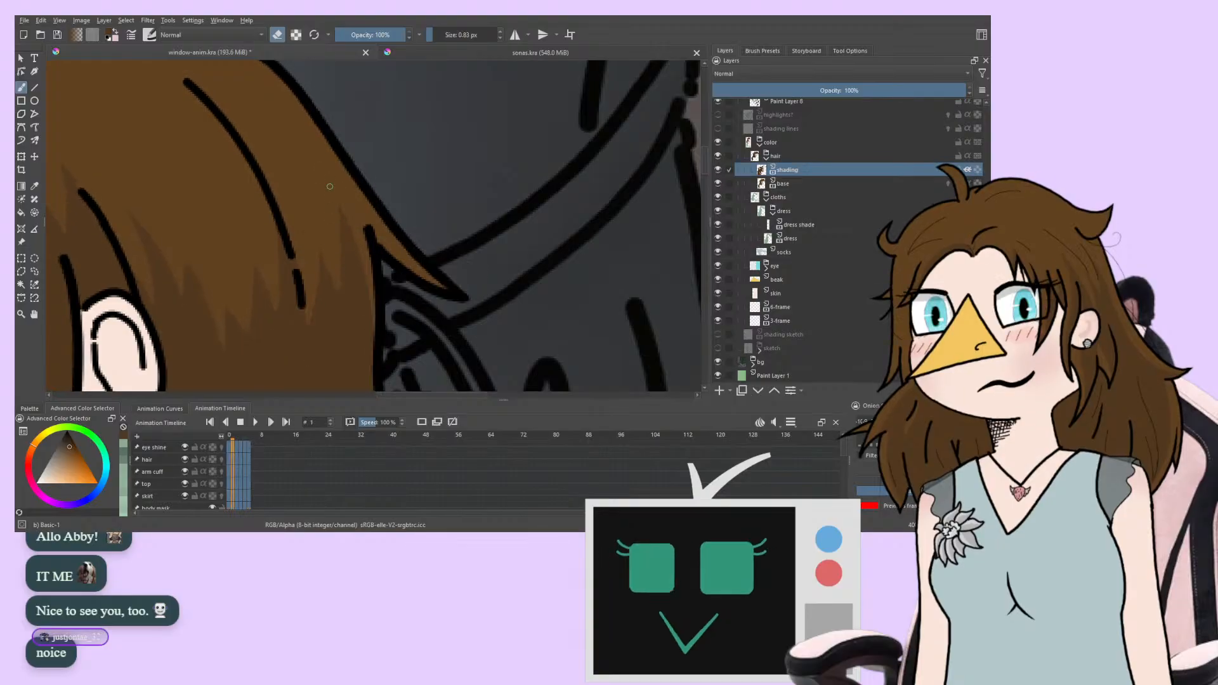
{"action": "key", "text": "period"}
{"action": "key", "text": "period"}
{"action": "key", "text": "period"}
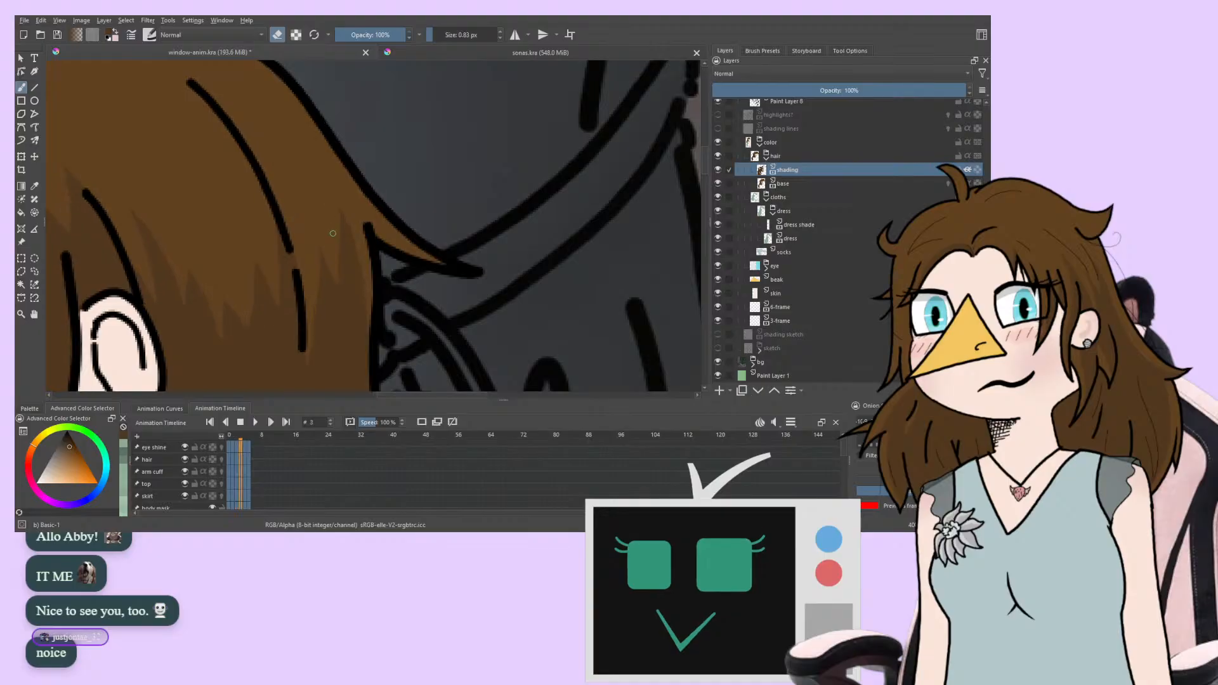
{"action": "key", "text": "period"}
{"action": "key", "text": "period"}
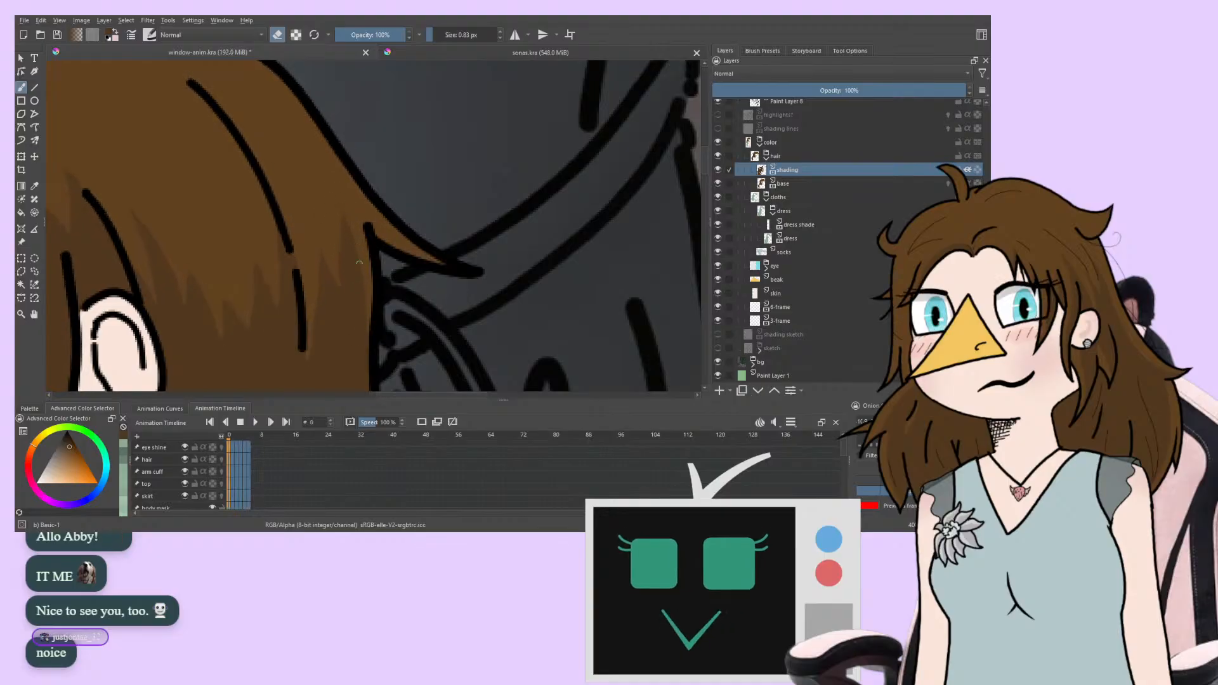
{"action": "key", "text": "period"}
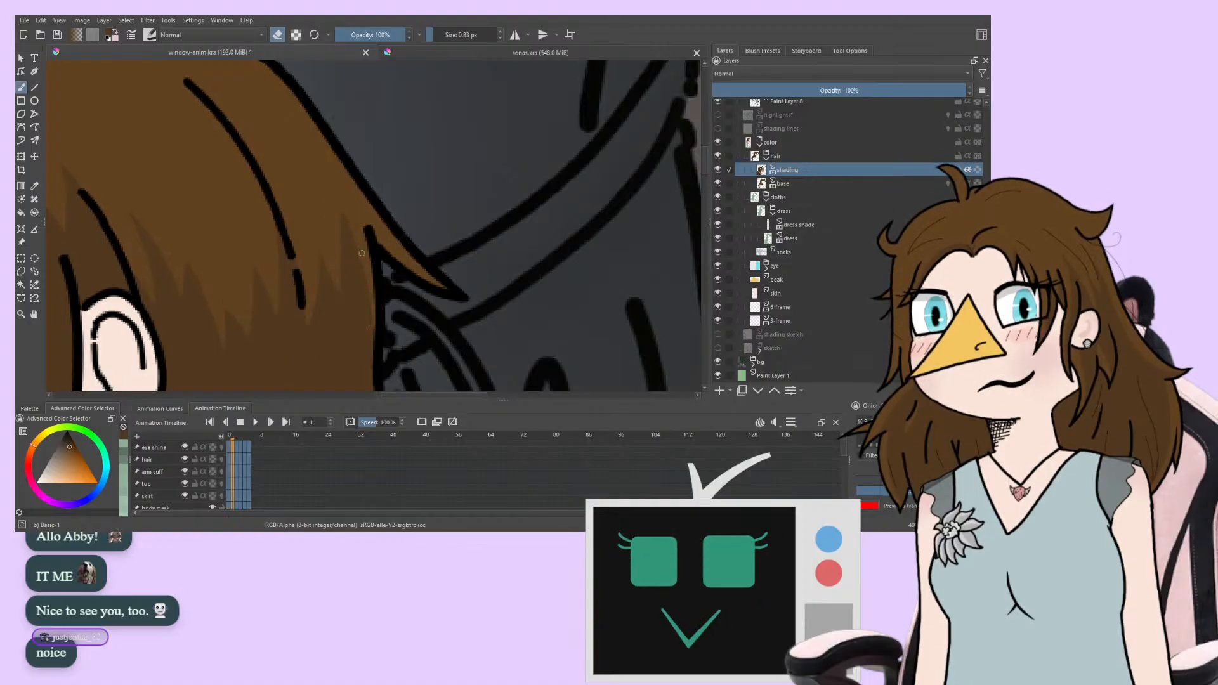
{"action": "key", "text": "period"}
{"action": "key", "text": "period"}
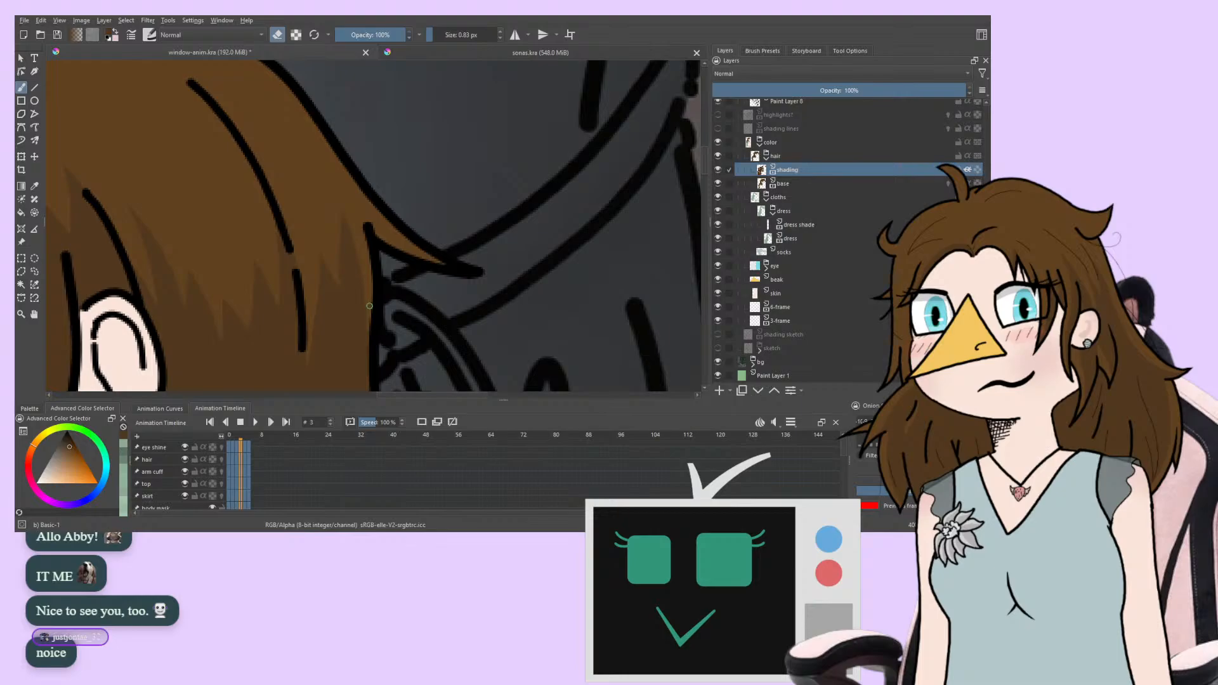
Turn off the brush's erase mode and play the animation to check the hair shading on the larger figure
{"action": "key", "text": "space"}
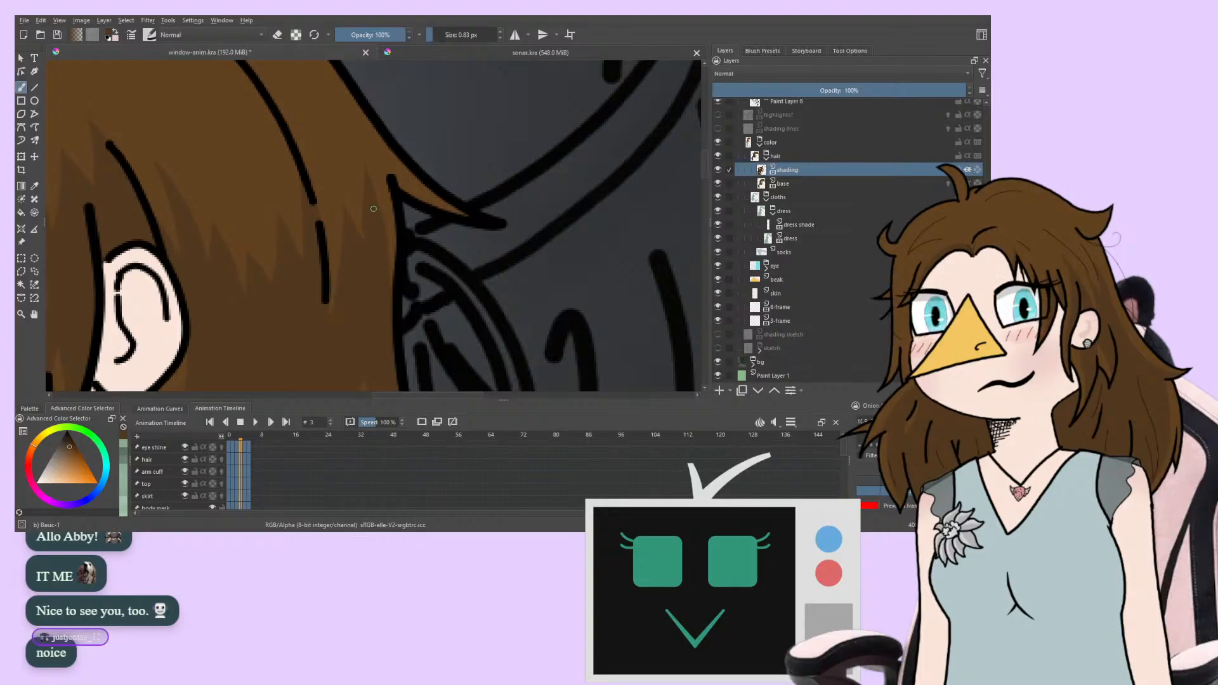
{"action": "key", "text": "e"}
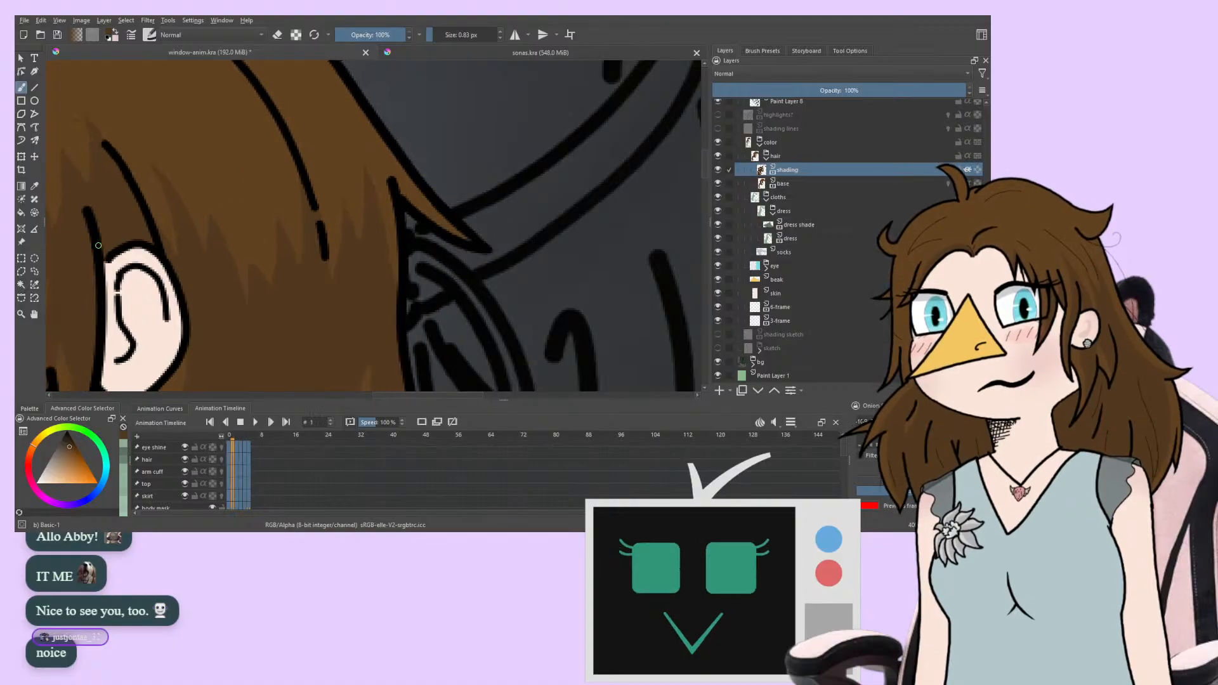
{"action": "key", "text": "minus"}
{"action": "key", "text": "minus"}
{"action": "key", "text": "minus"}
{"action": "key", "text": "minus"}
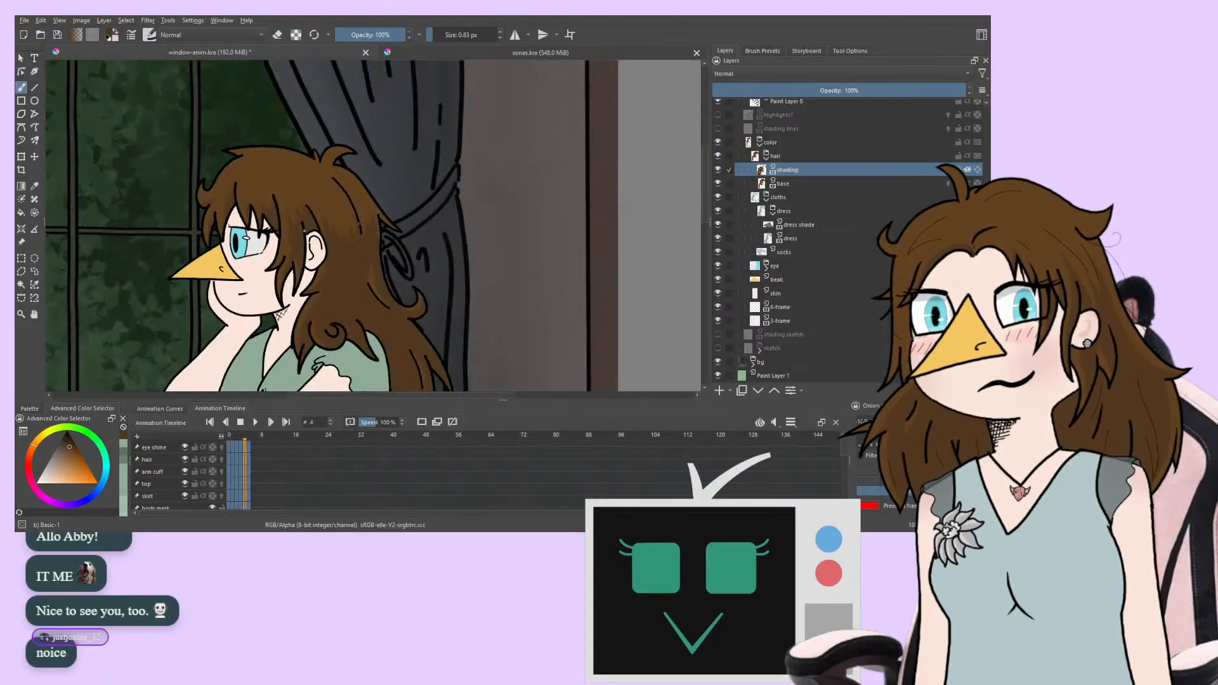
{"action": "left_click_drag", "start_coordinate": [171, 321], "coordinate": [183, 248]}
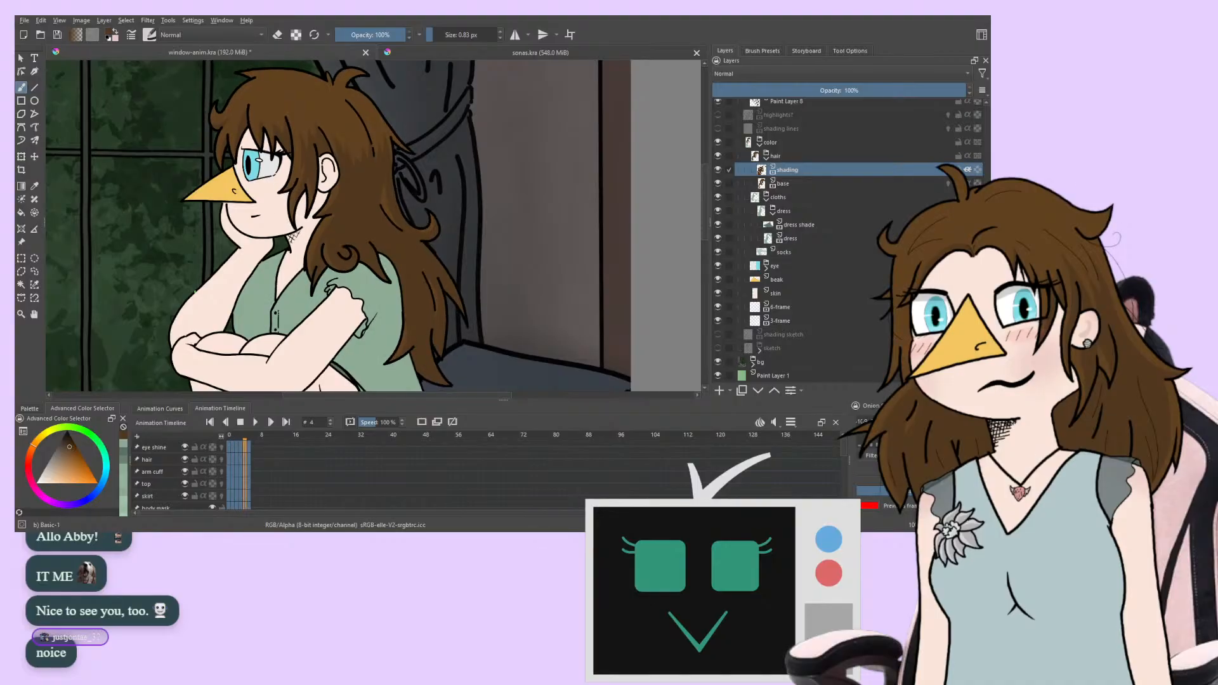
{"action": "left_click", "coordinate": [255, 422]}
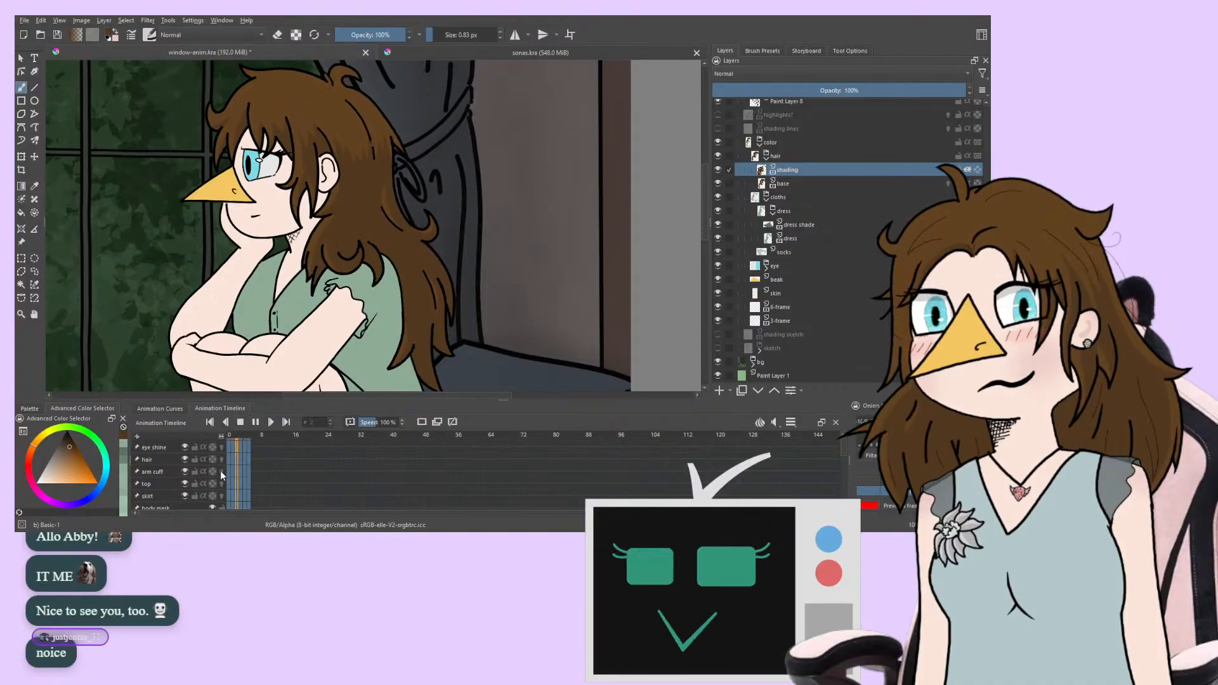
Mirror the canvas view, examine the playing animation from the full figure to the face, and stop the playback
{"action": "key", "text": "m"}
{"action": "left_click_drag", "start_coordinate": [256, 260], "coordinate": [231, 278]}
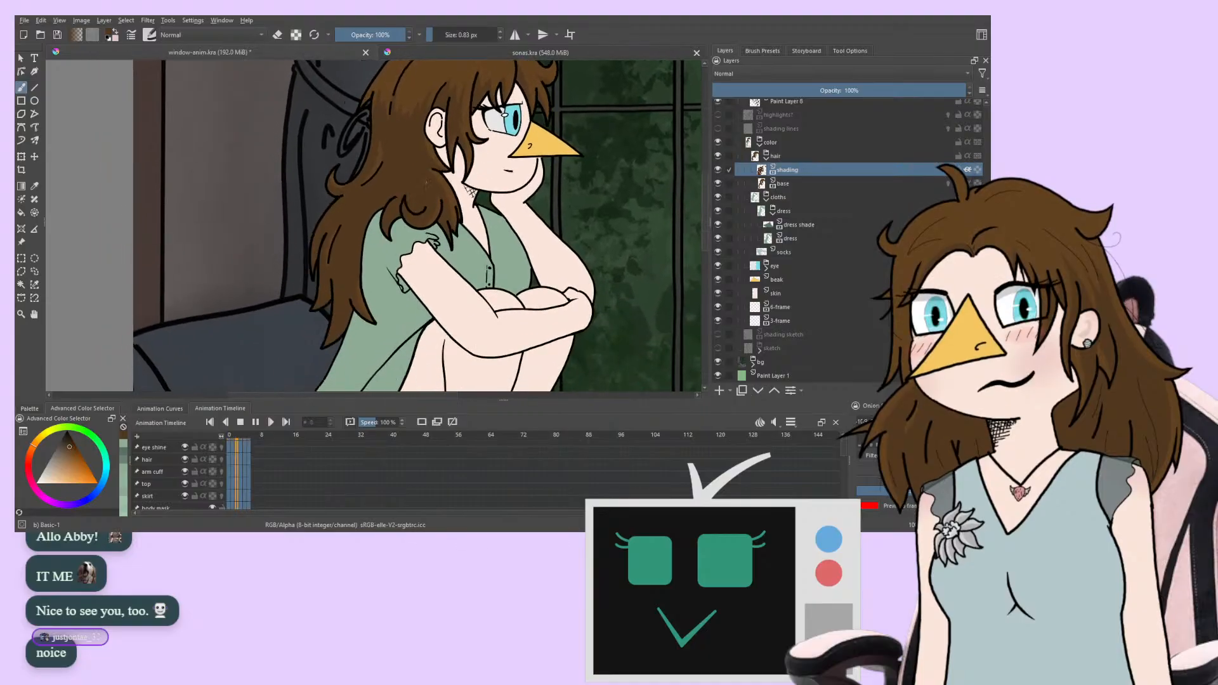
{"action": "scroll", "coordinate": [425, 188], "scroll_direction": "down", "scroll_amount": 6}
{"action": "scroll", "coordinate": [594, 212], "scroll_direction": "up", "scroll_amount": 5}
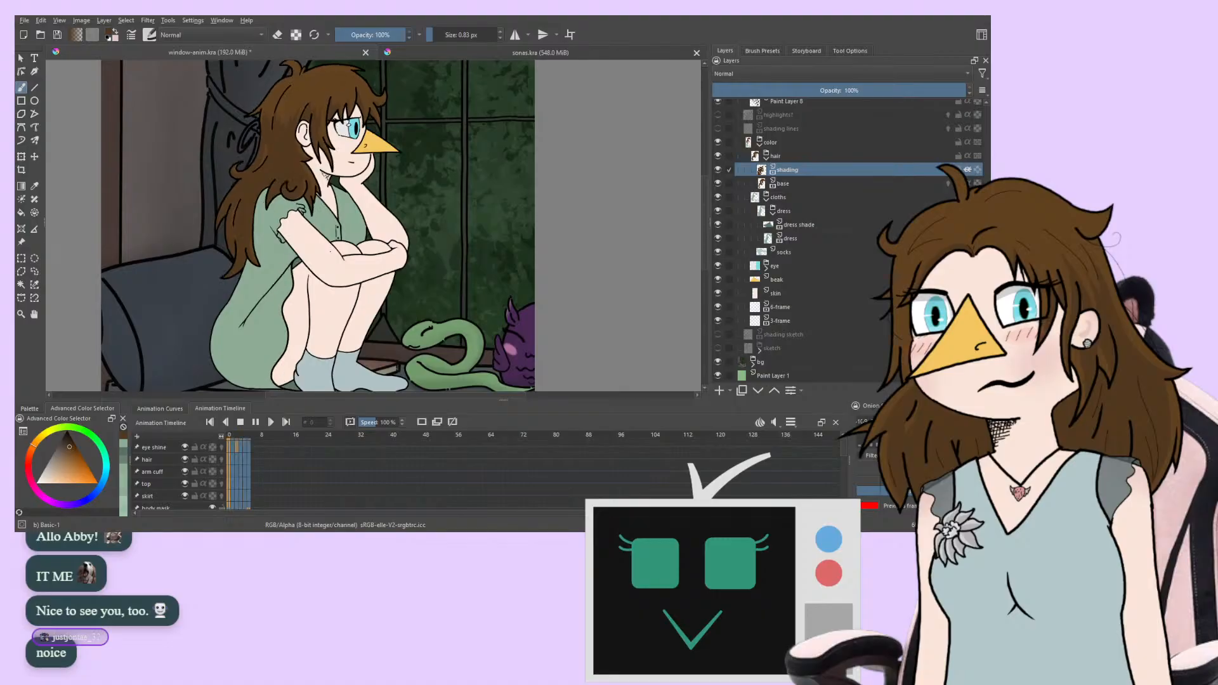
{"action": "left_click_drag", "start_coordinate": [339, 246], "coordinate": [412, 283]}
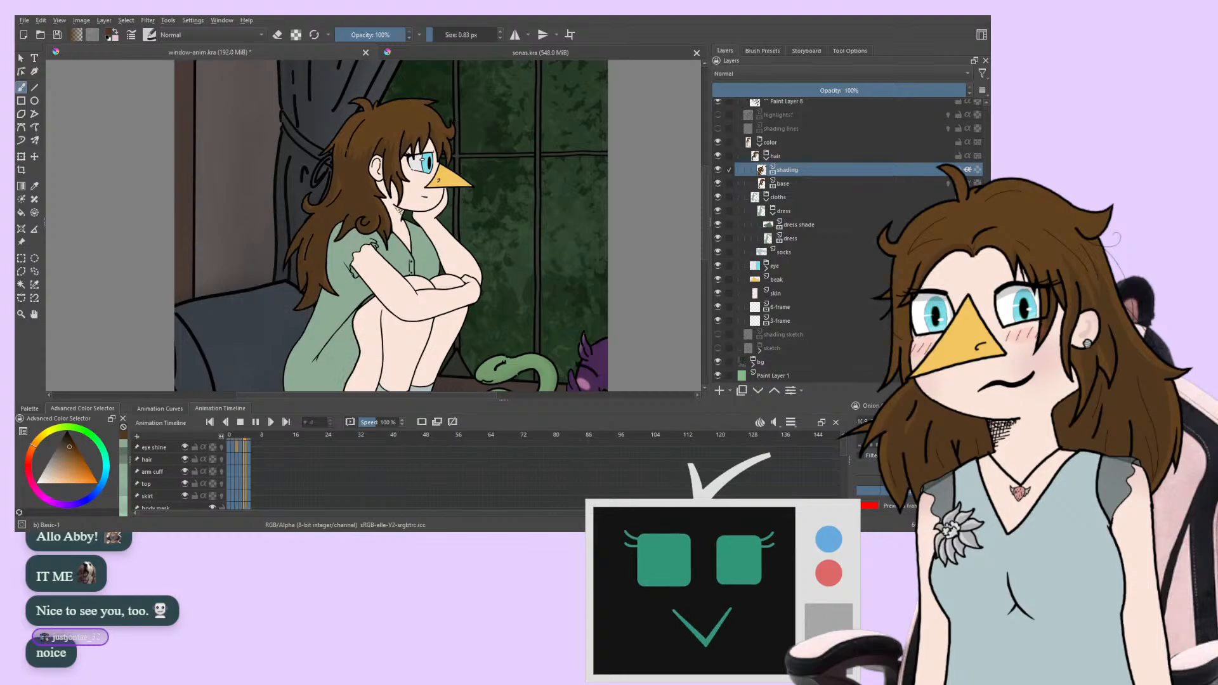
{"action": "scroll", "coordinate": [416, 251], "scroll_direction": "up", "scroll_amount": 1}
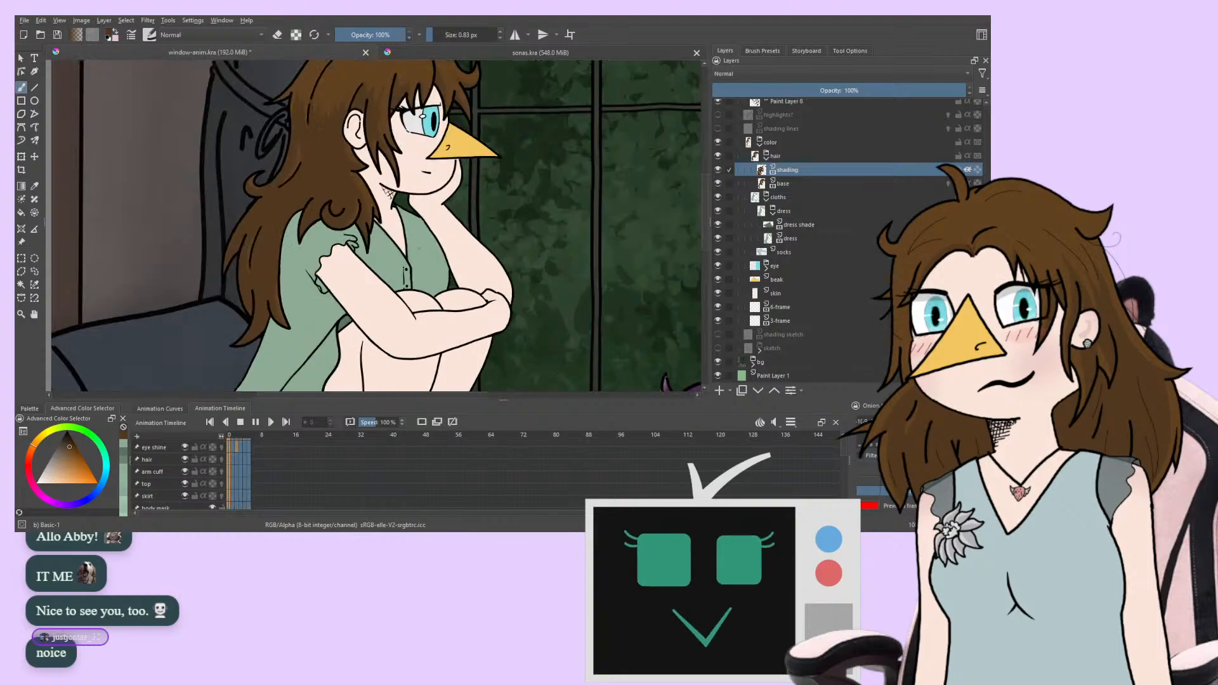
{"action": "scroll", "coordinate": [416, 253], "scroll_direction": "down", "scroll_amount": 2}
{"action": "scroll", "coordinate": [416, 254], "scroll_direction": "up", "scroll_amount": 1}
{"action": "scroll", "coordinate": [416, 254], "scroll_direction": "down", "scroll_amount": 1}
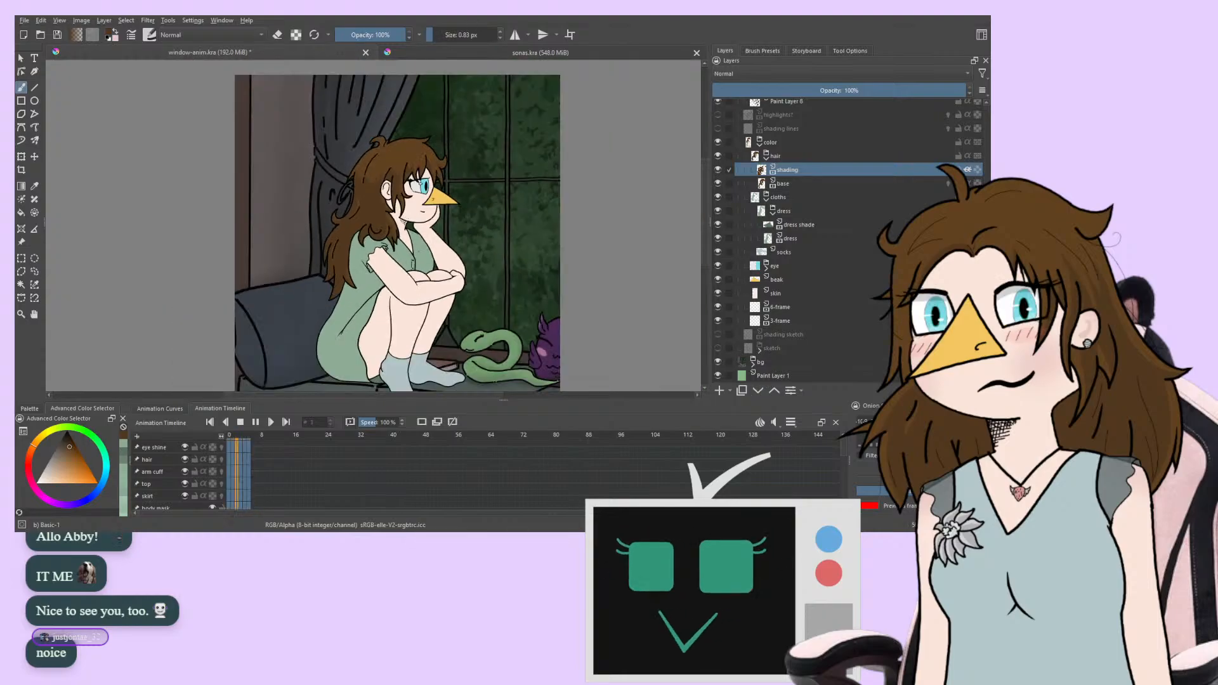
{"action": "left_click_drag", "start_coordinate": [414, 264], "coordinate": [408, 234]}
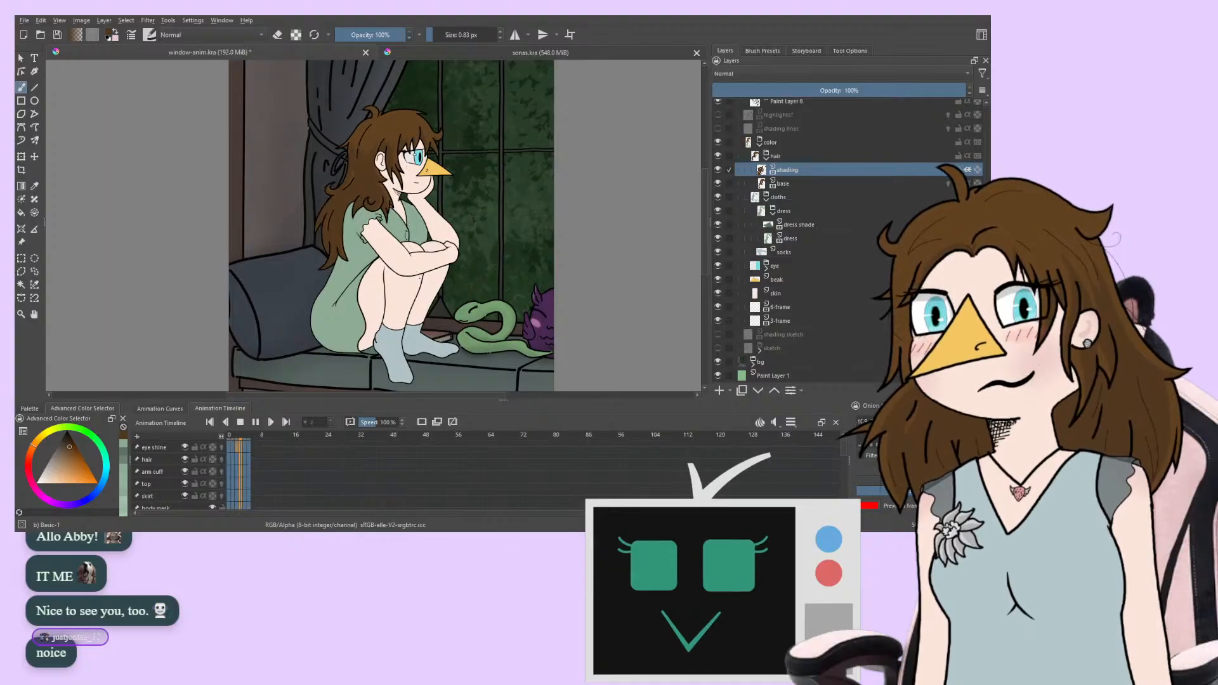
{"action": "scroll", "coordinate": [448, 168], "scroll_direction": "up", "scroll_amount": 3}
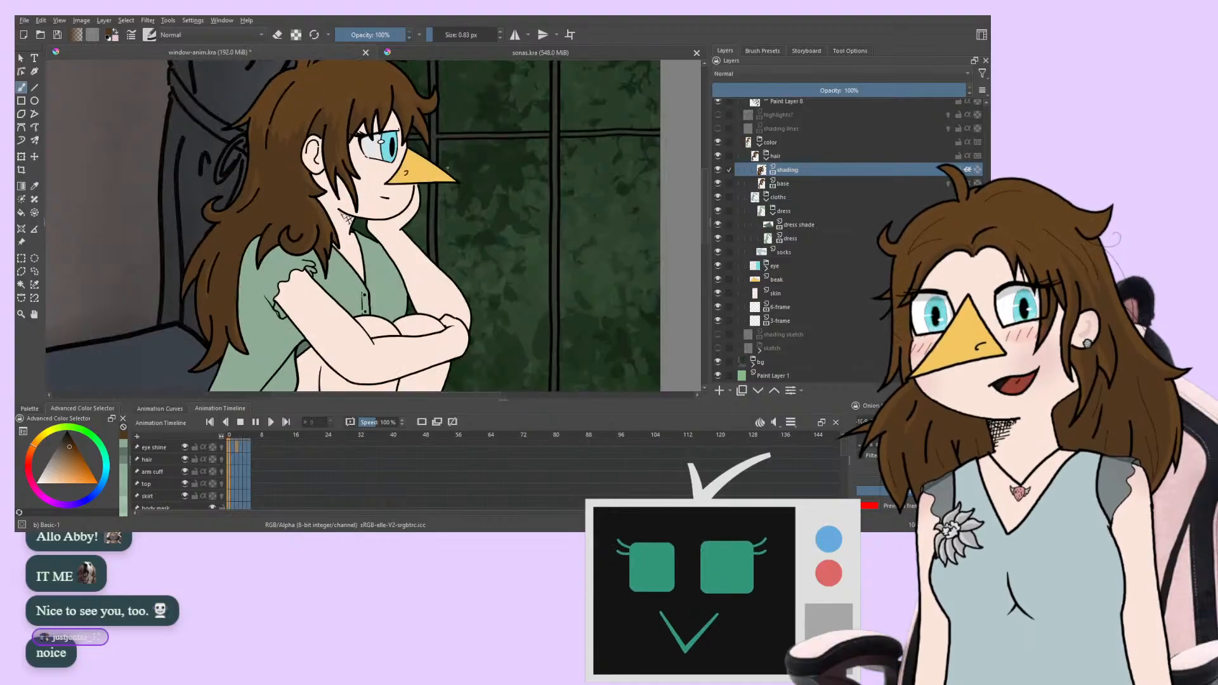
{"action": "scroll", "coordinate": [448, 168], "scroll_direction": "up", "scroll_amount": 4}
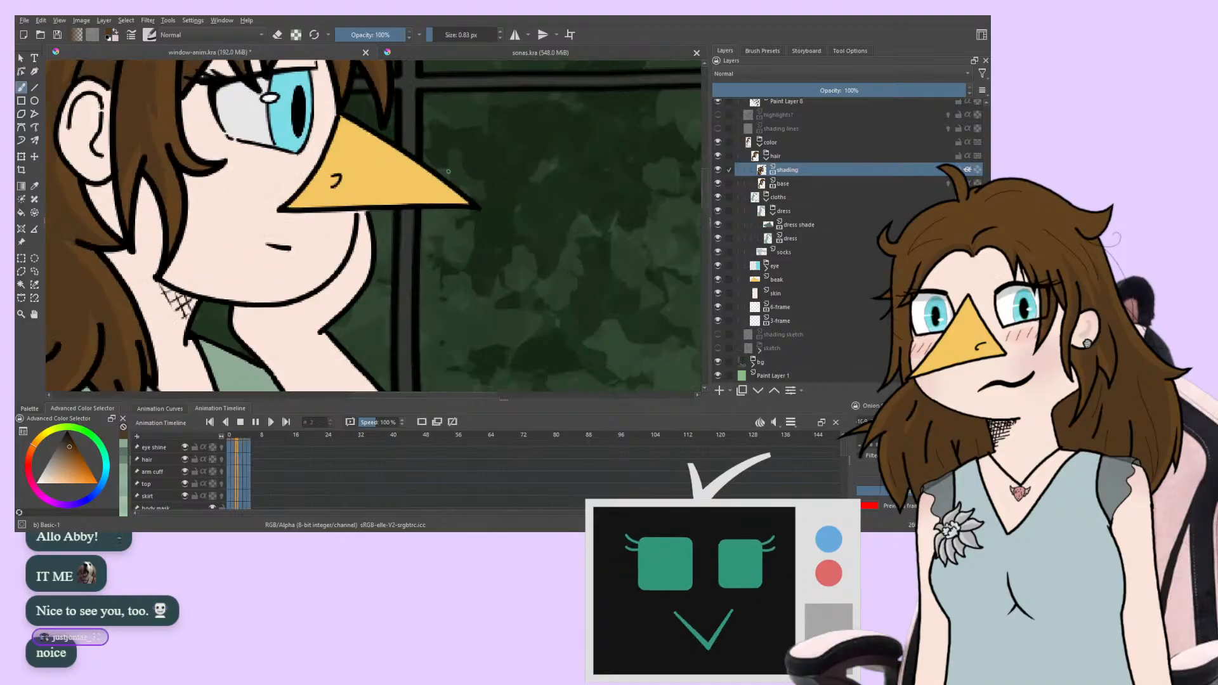
{"action": "scroll", "coordinate": [371, 205], "scroll_direction": "down", "scroll_amount": 2}
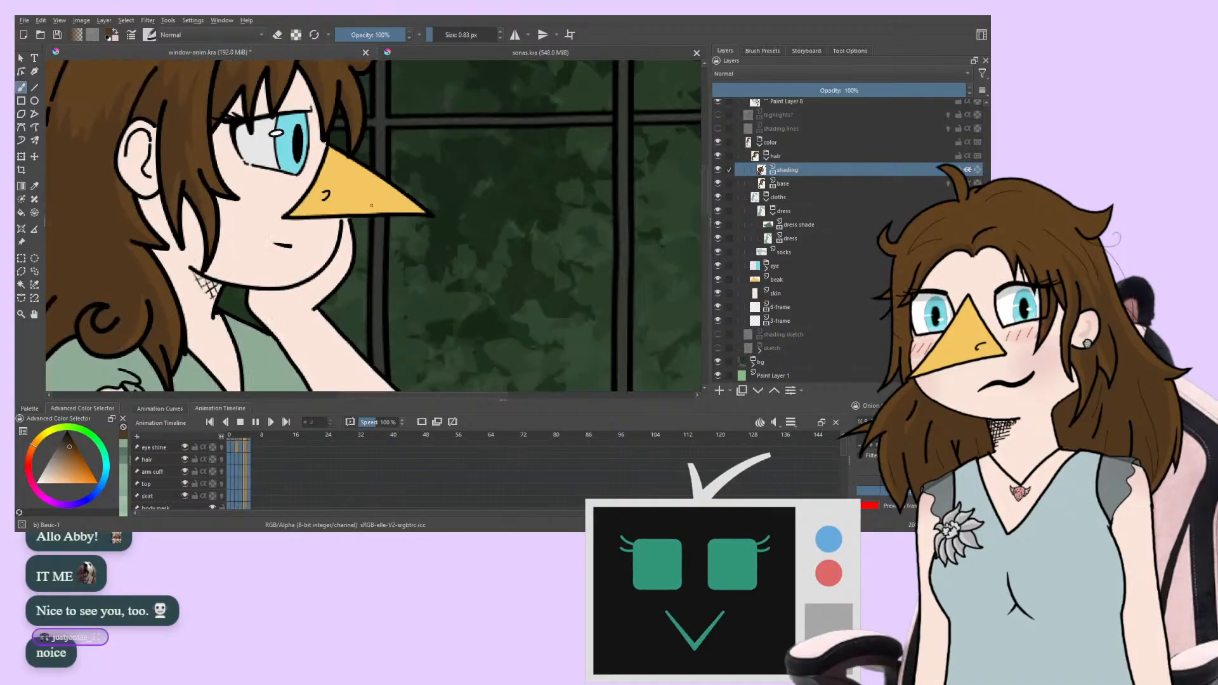
{"action": "left_click_drag", "start_coordinate": [372, 205], "coordinate": [481, 284]}
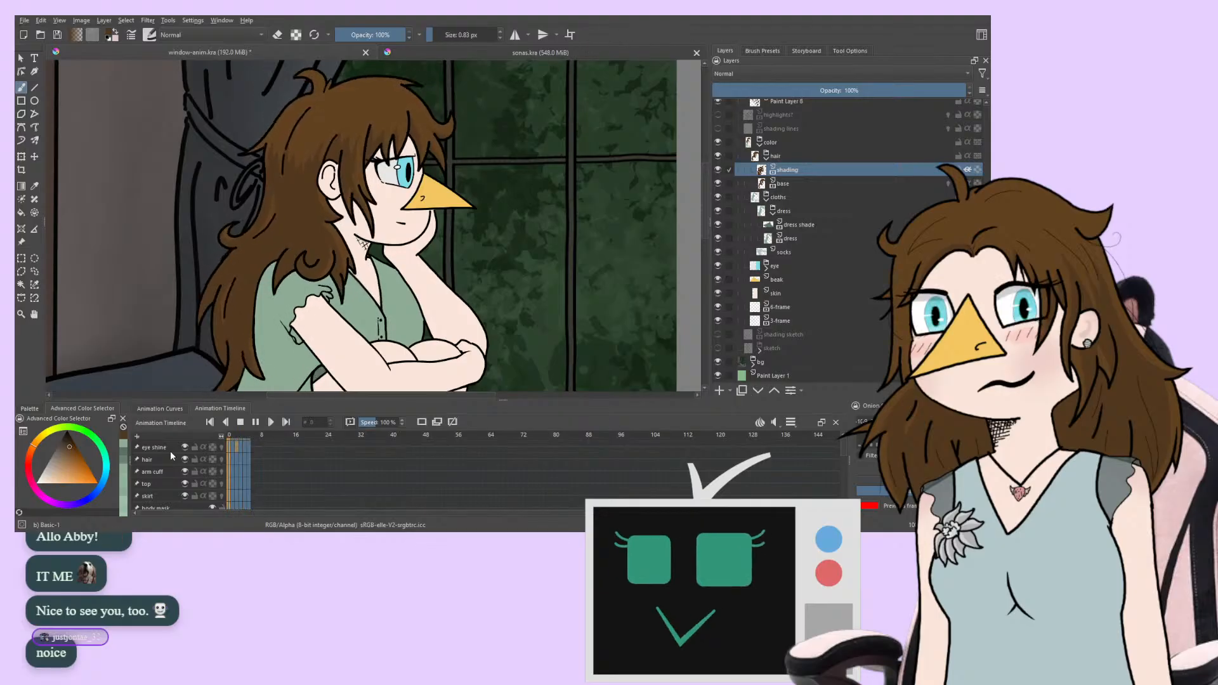
{"action": "left_click", "coordinate": [245, 421]}
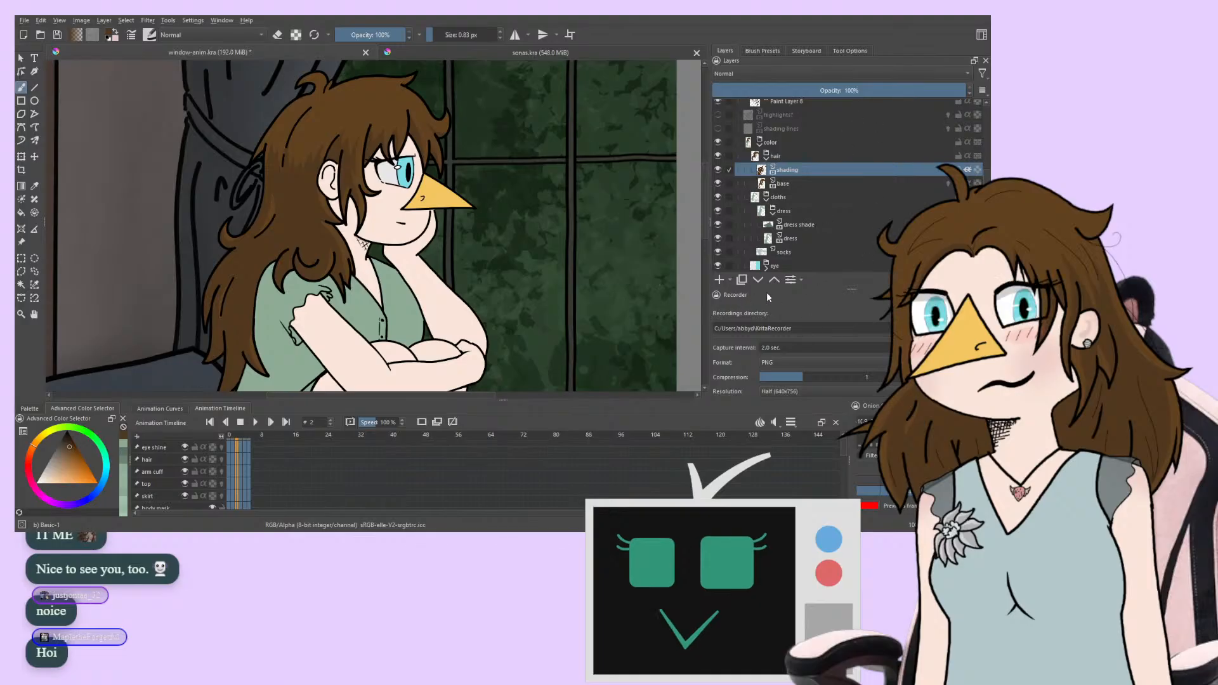
Dock the Recorder as the last tab in the Layers group and start recording the canvas
{"action": "left_click_drag", "start_coordinate": [767, 295], "coordinate": [897, 118]}
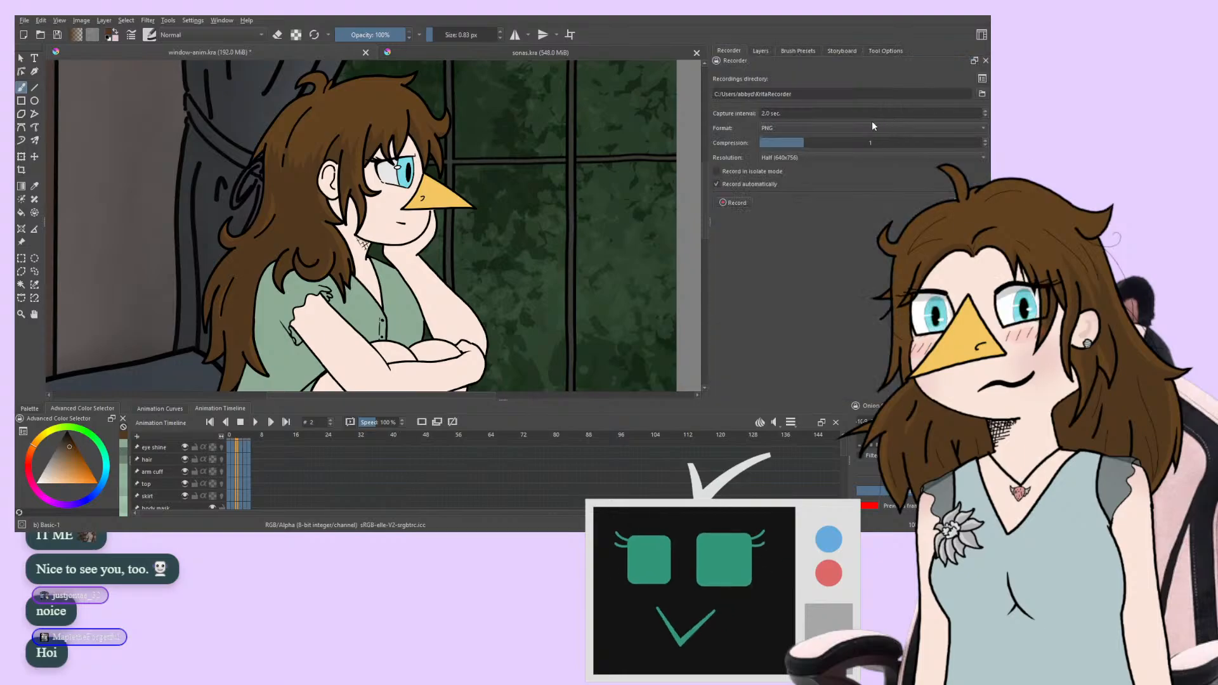
{"action": "left_click", "coordinate": [736, 203]}
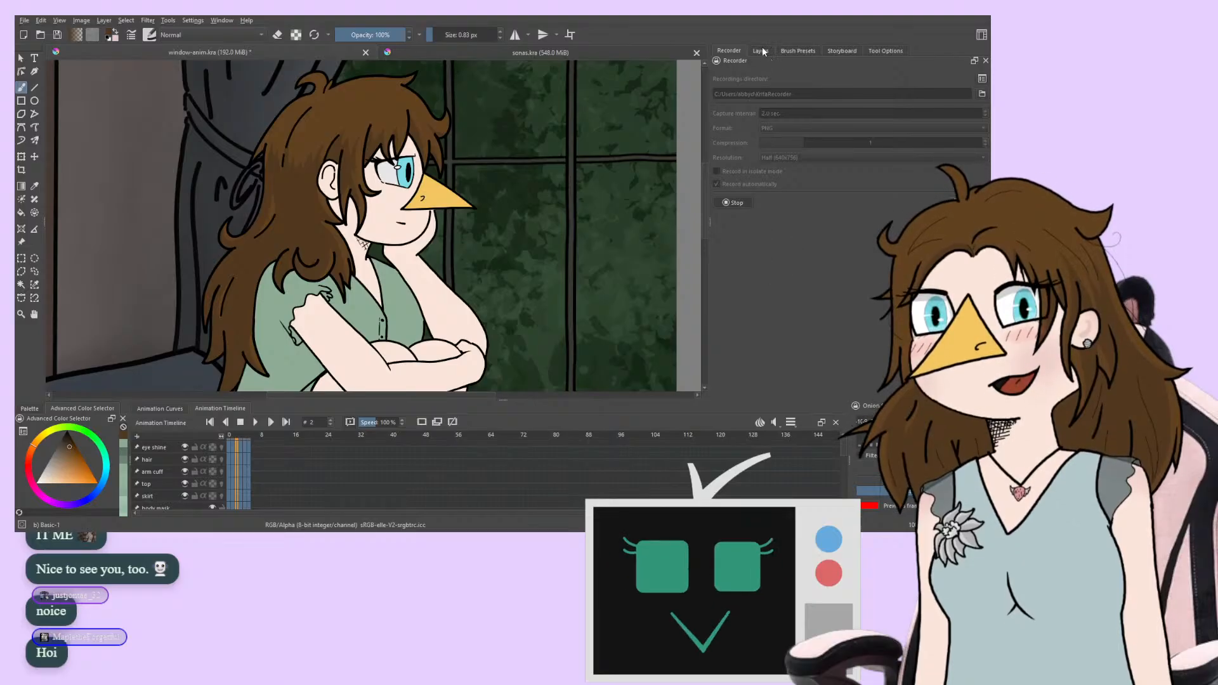
{"action": "left_click_drag", "start_coordinate": [727, 51], "coordinate": [873, 51]}
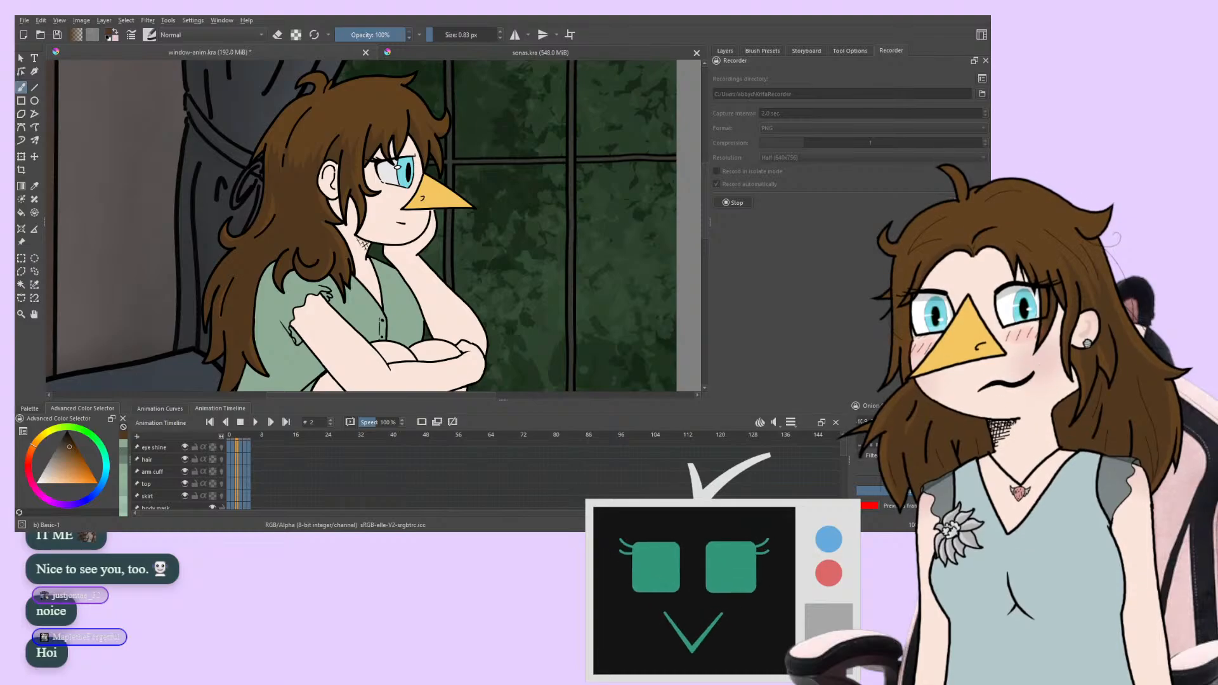
Save the window animation file and play the animation again with the layer list shown
{"action": "key", "text": "ctrl+s"}
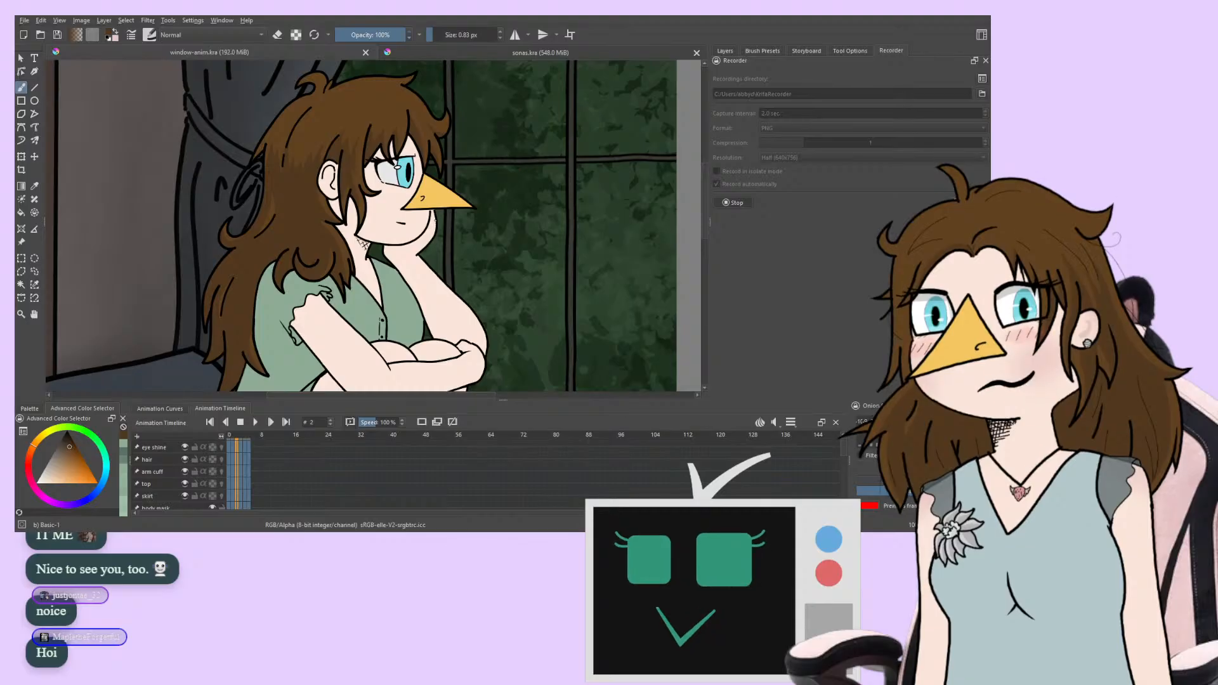
{"action": "left_click", "coordinate": [254, 423]}
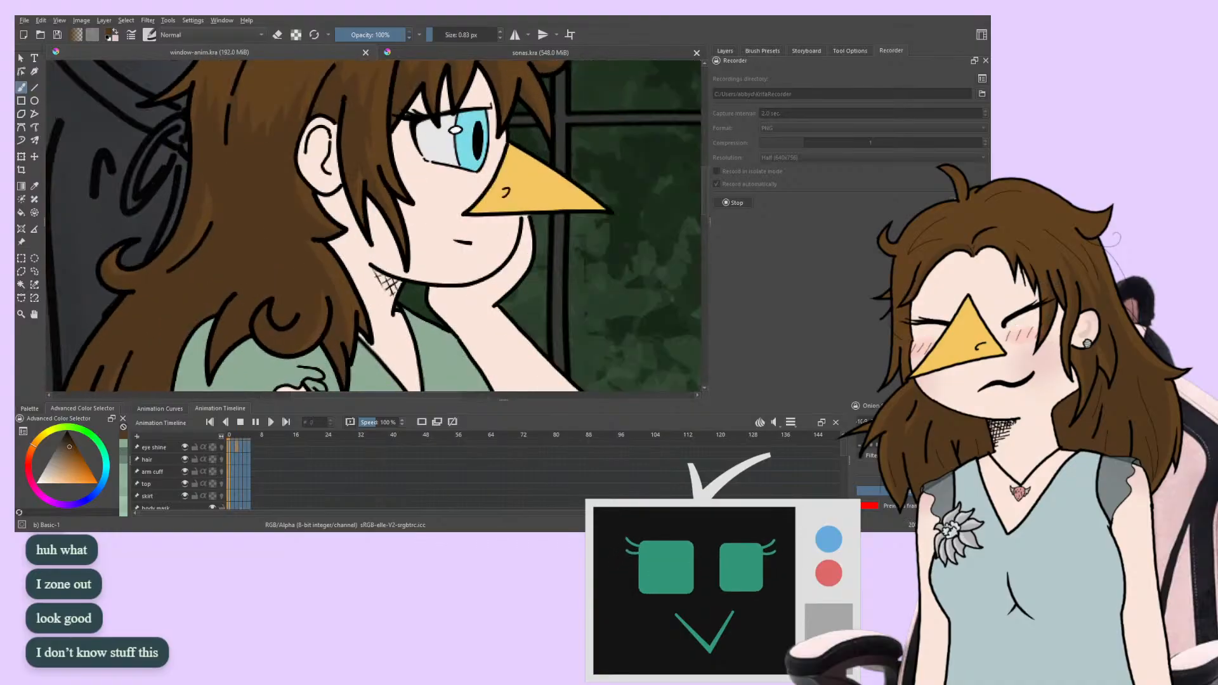
{"action": "left_click", "coordinate": [724, 51]}
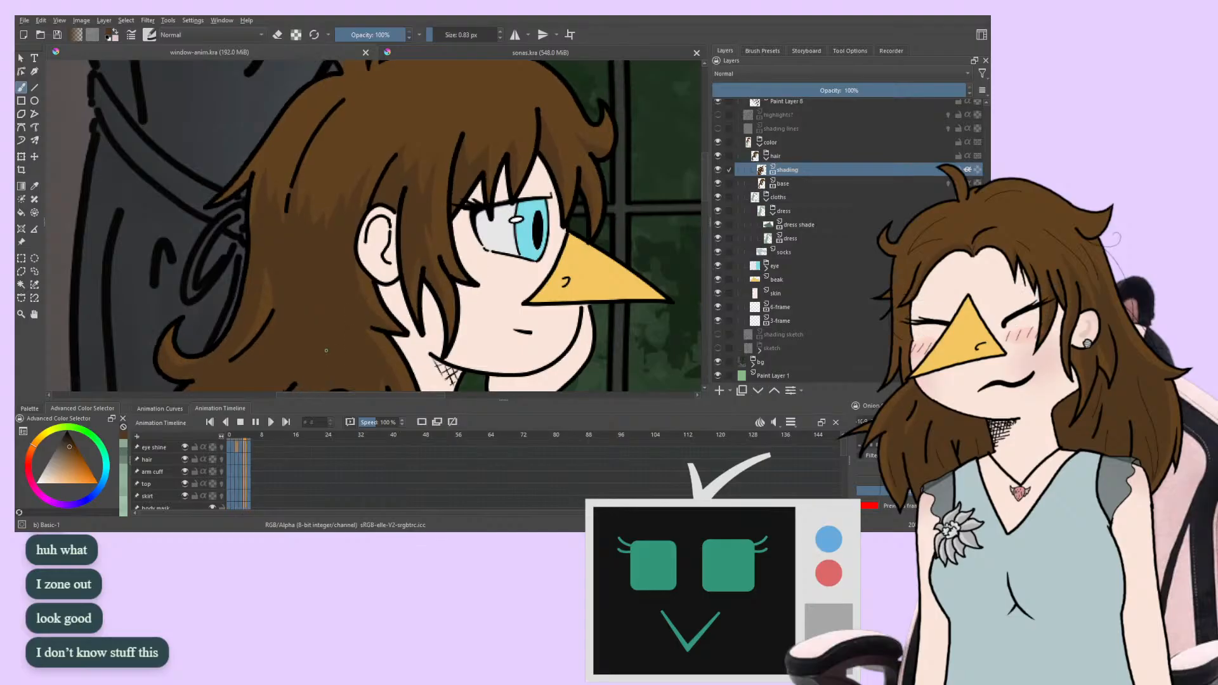
Switch to the sonas.kra document and examine the shading around the character's eye, ear and hair as a reference
{"action": "left_click", "coordinate": [433, 55]}
{"action": "left_click_drag", "start_coordinate": [379, 118], "coordinate": [219, 63]}
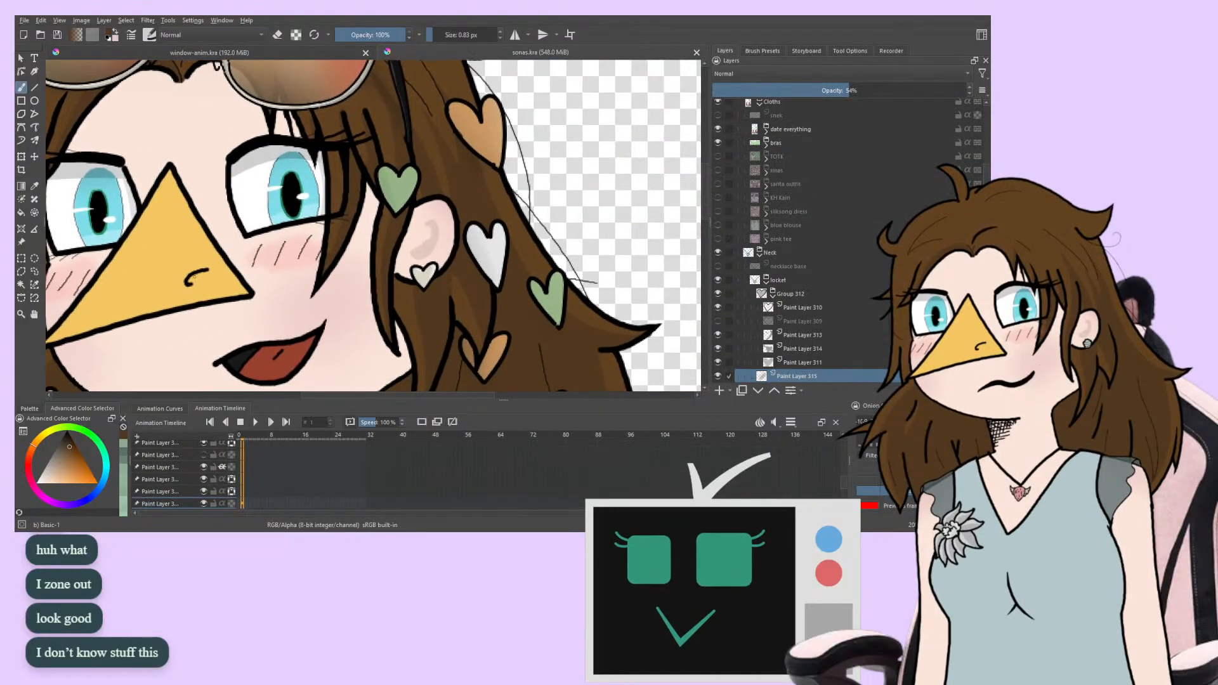
{"action": "key", "text": "plus"}
{"action": "left_click_drag", "start_coordinate": [259, 291], "coordinate": [286, 306]}
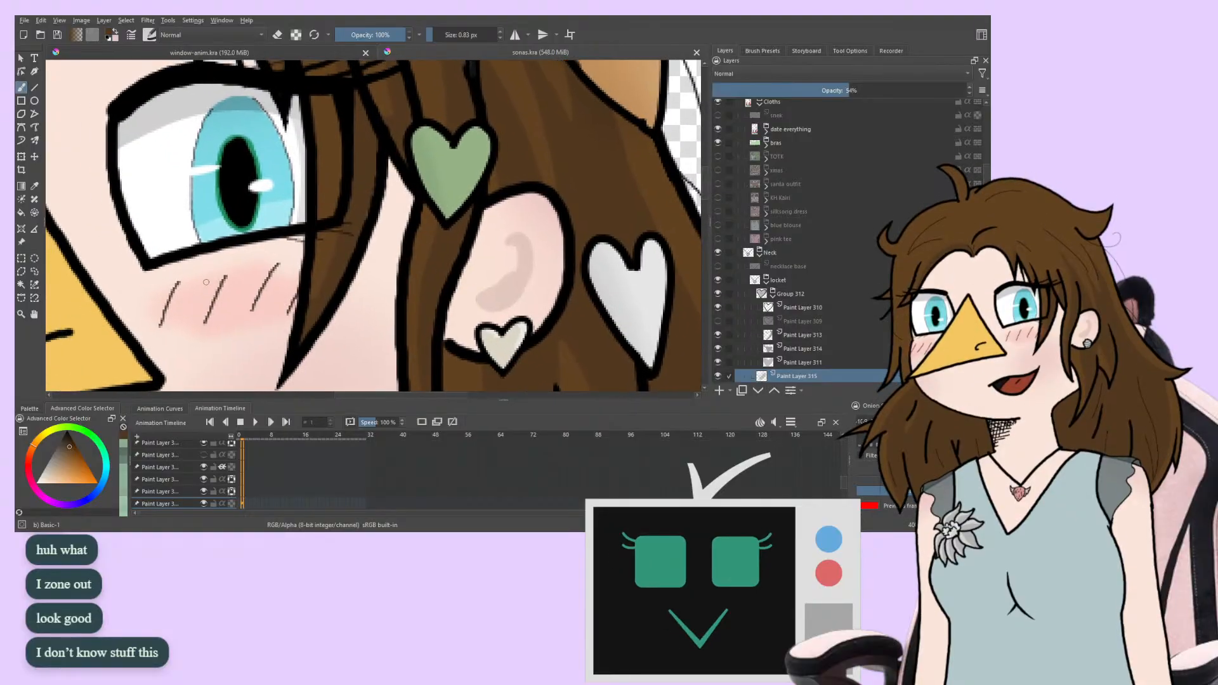
{"action": "key", "text": "minus"}
{"action": "key", "text": "minus"}
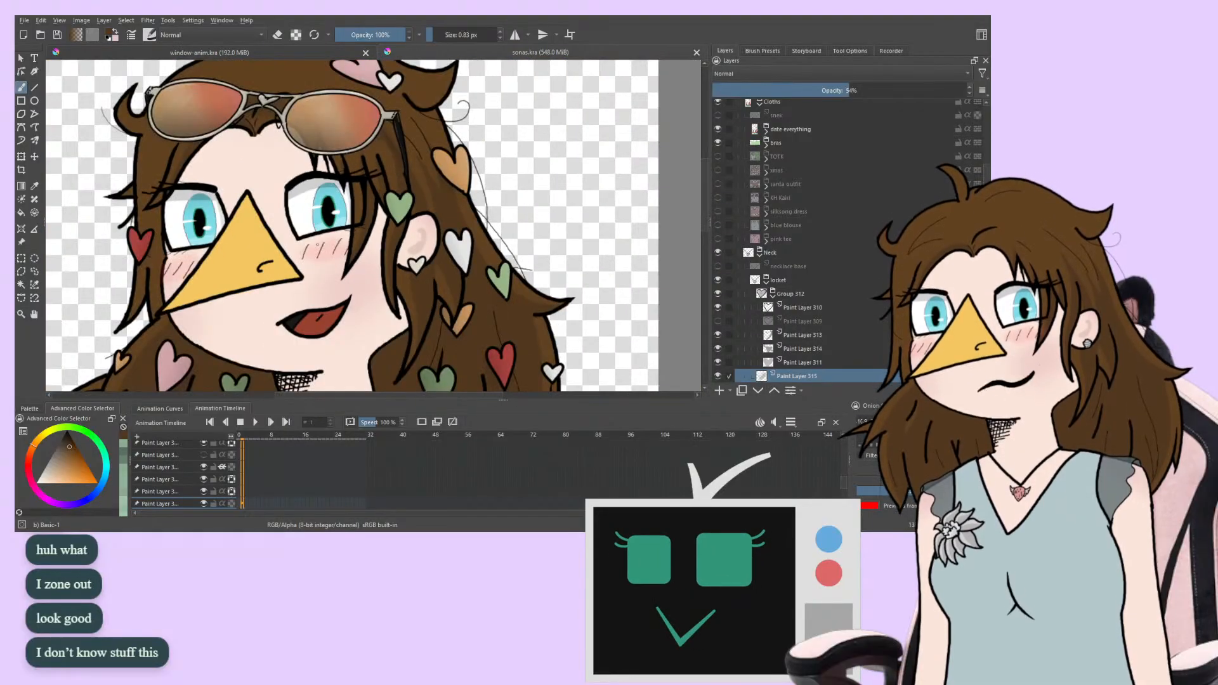
Examine the face shading in sonas.kra up close, switch to window-anim.kra, and look over the seated figure from hair to socks
{"action": "key", "text": "plus"}
{"action": "key", "text": "plus"}
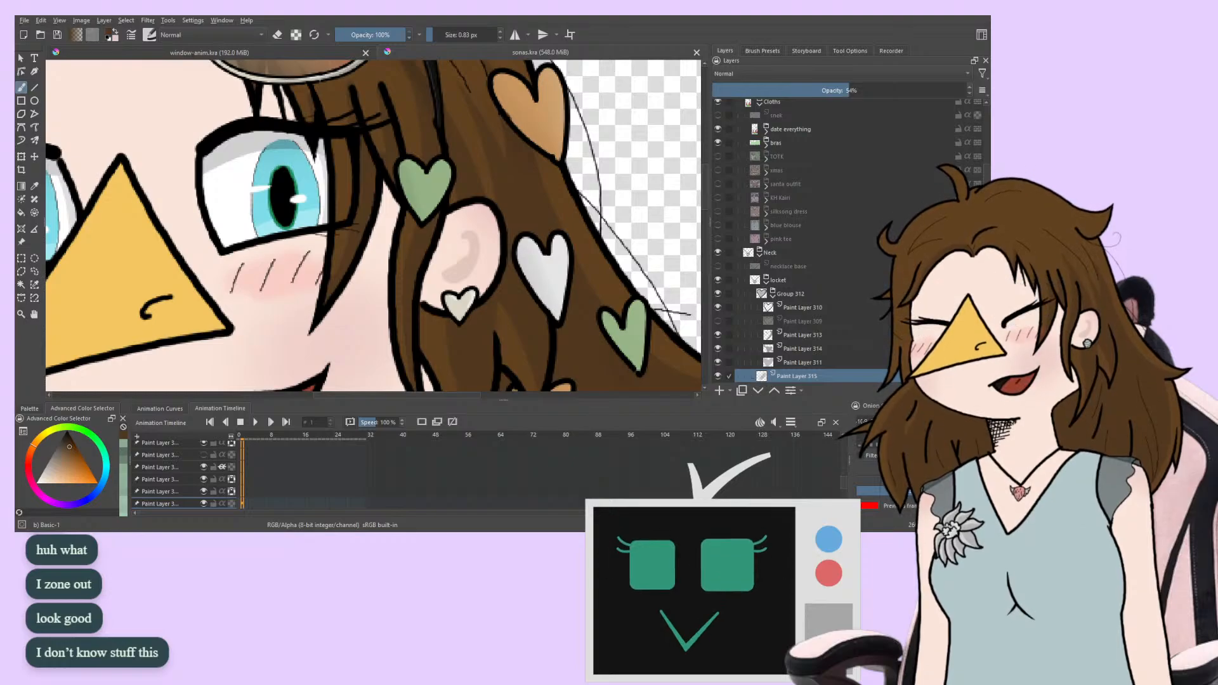
{"action": "left_click", "coordinate": [319, 54]}
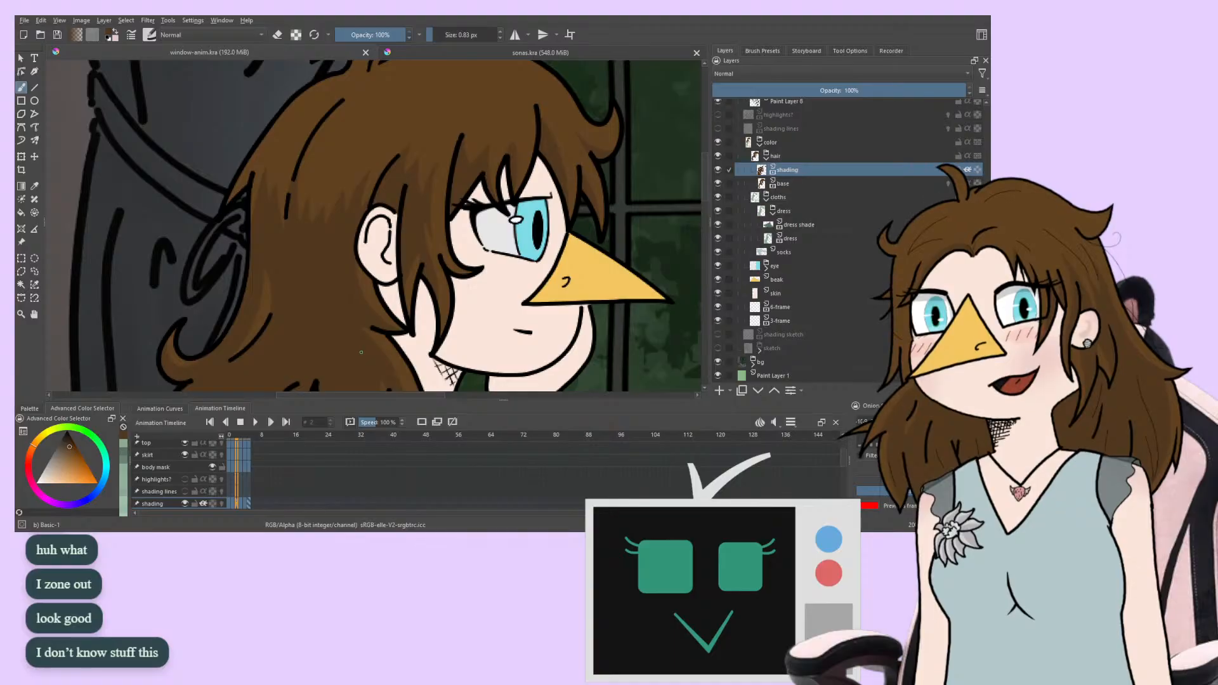
{"action": "left_click_drag", "start_coordinate": [318, 286], "coordinate": [304, 197]}
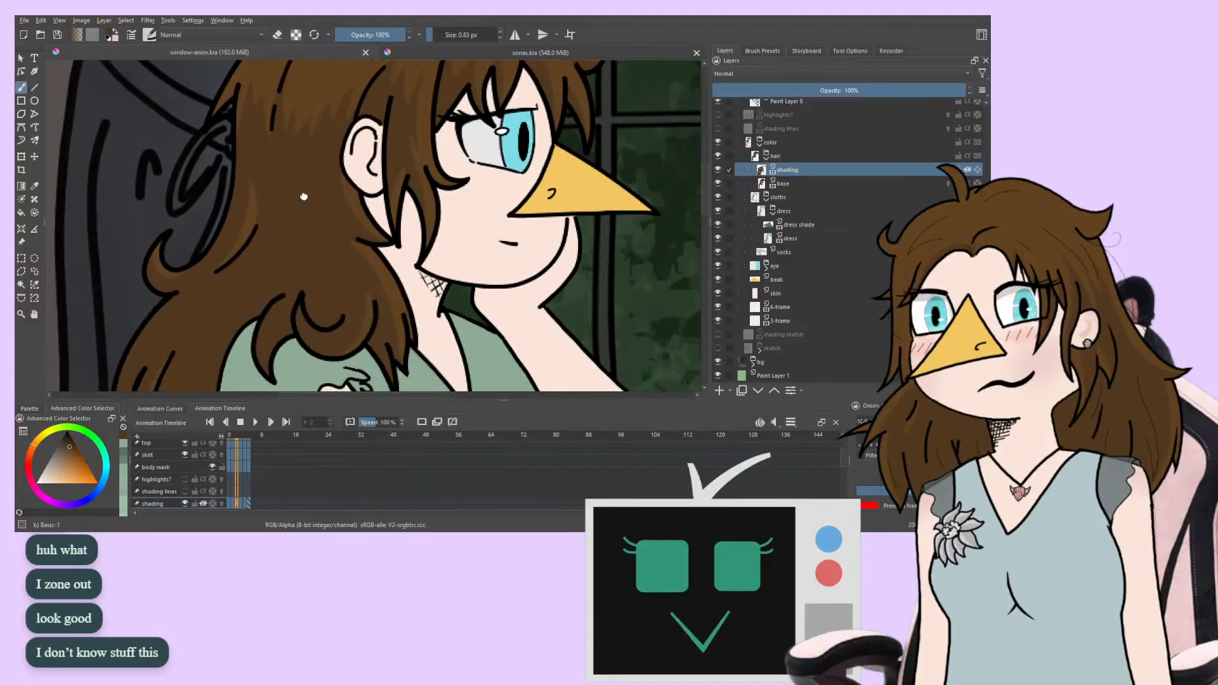
{"action": "scroll", "coordinate": [304, 197], "scroll_direction": "down", "scroll_amount": 5}
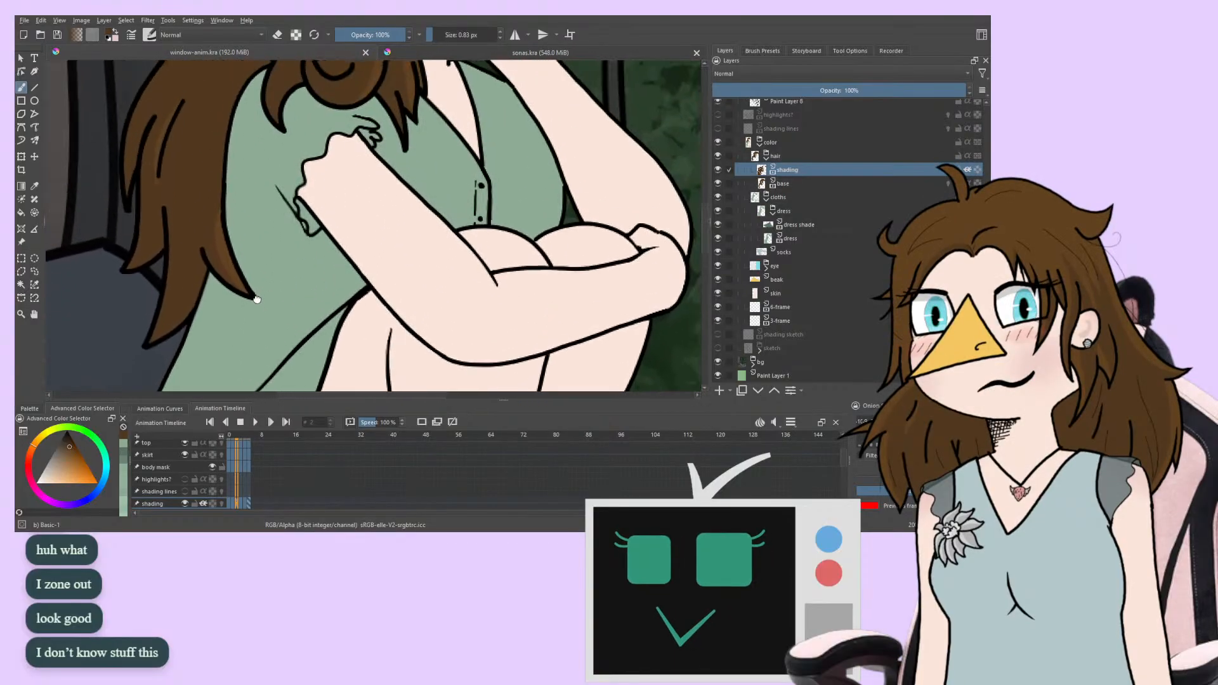
{"action": "scroll", "coordinate": [257, 298], "scroll_direction": "down", "scroll_amount": 5}
{"action": "key", "text": "minus"}
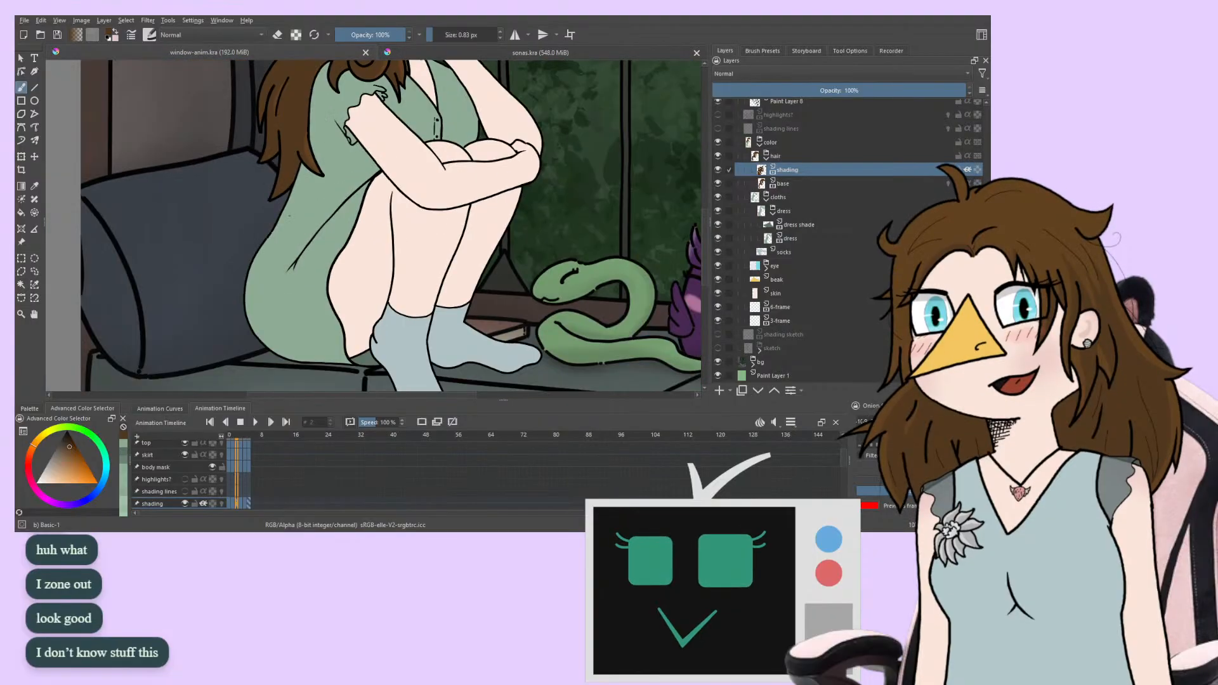
{"action": "left_click_drag", "start_coordinate": [227, 252], "coordinate": [287, 249]}
{"action": "left_click", "coordinate": [255, 422]}
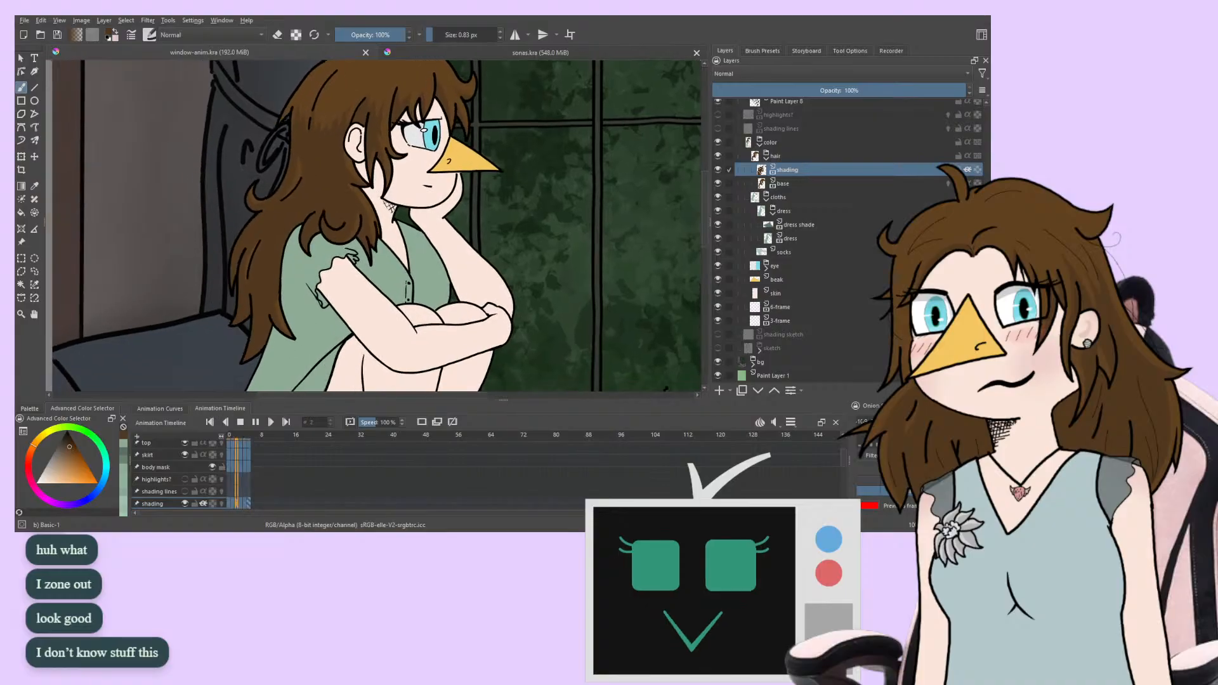
Sample the skin tone beside the ear in the sonas.kra drawing and return to window-anim.kra
{"action": "left_click", "coordinate": [414, 52]}
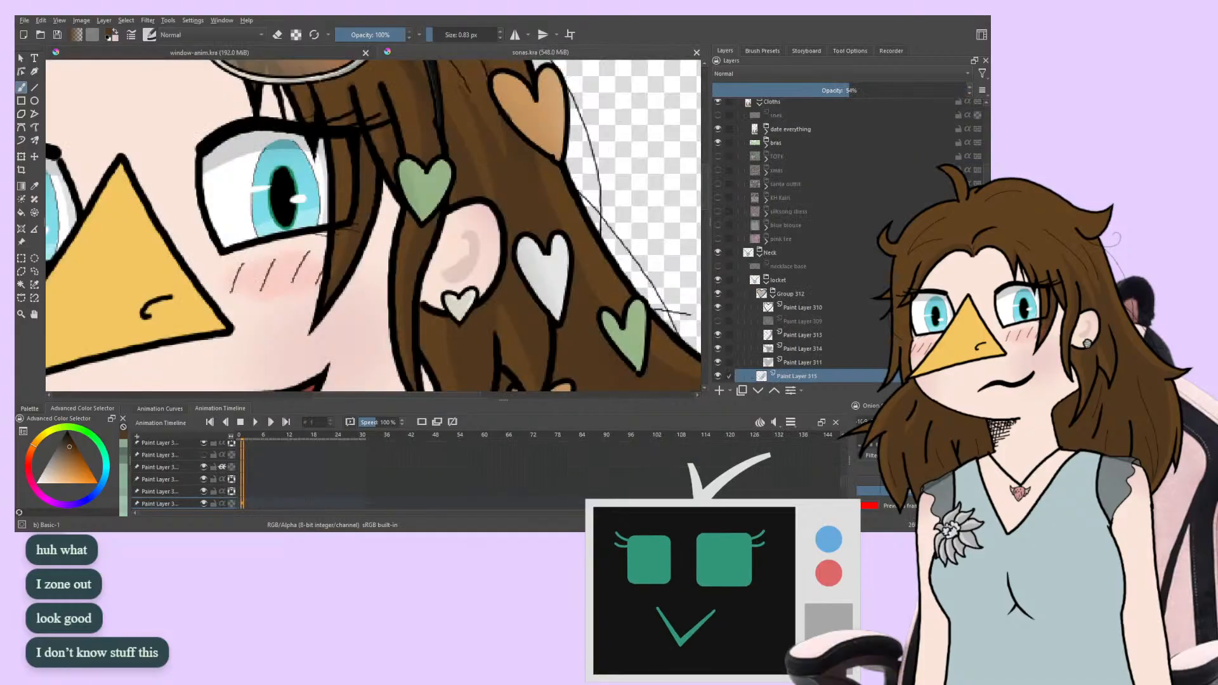
{"action": "left_click", "coordinate": [459, 269], "text": "ctrl"}
{"action": "left_click", "coordinate": [315, 56]}
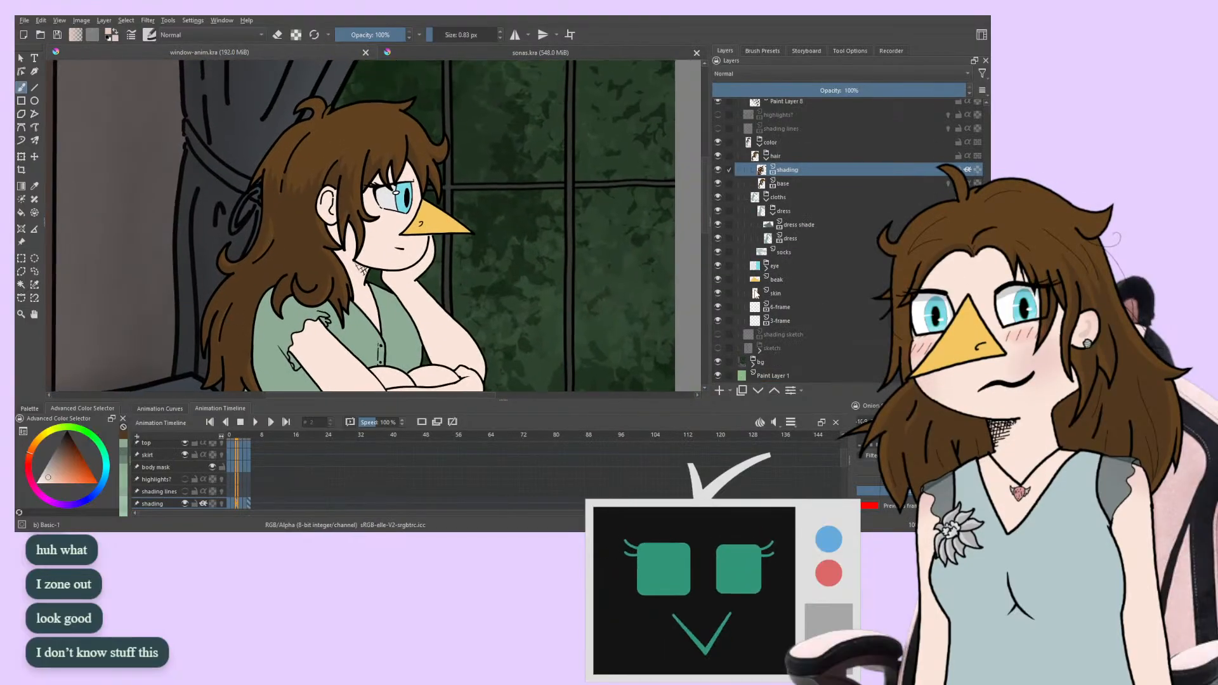
Add a paint layer directly above the skin layer and name it "body shading"
{"action": "scroll", "coordinate": [799, 225], "scroll_direction": "up", "scroll_amount": 5}
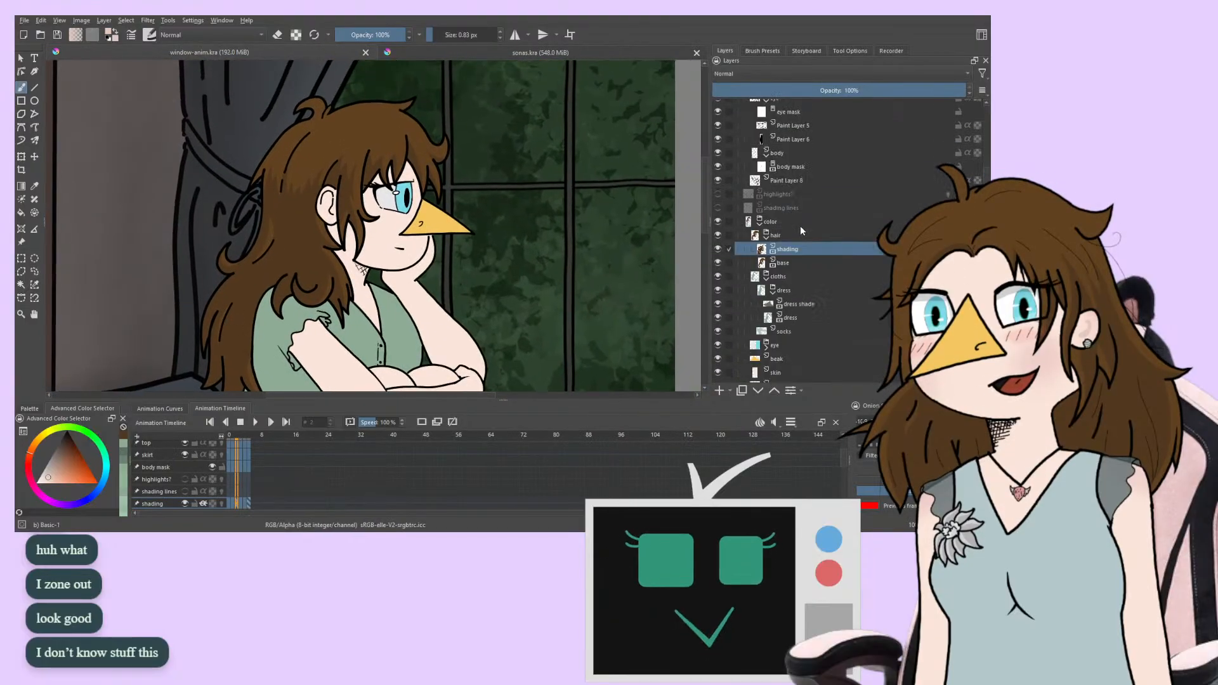
{"action": "scroll", "coordinate": [801, 228], "scroll_direction": "down", "scroll_amount": 5}
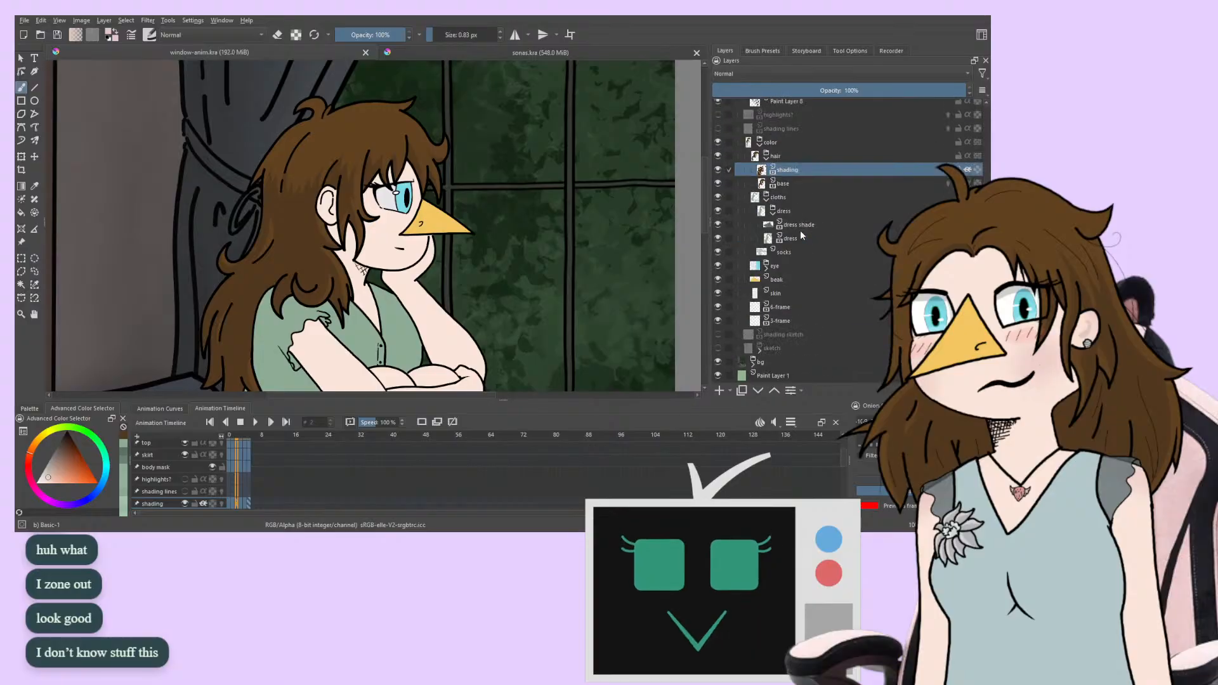
{"action": "left_click", "coordinate": [777, 295]}
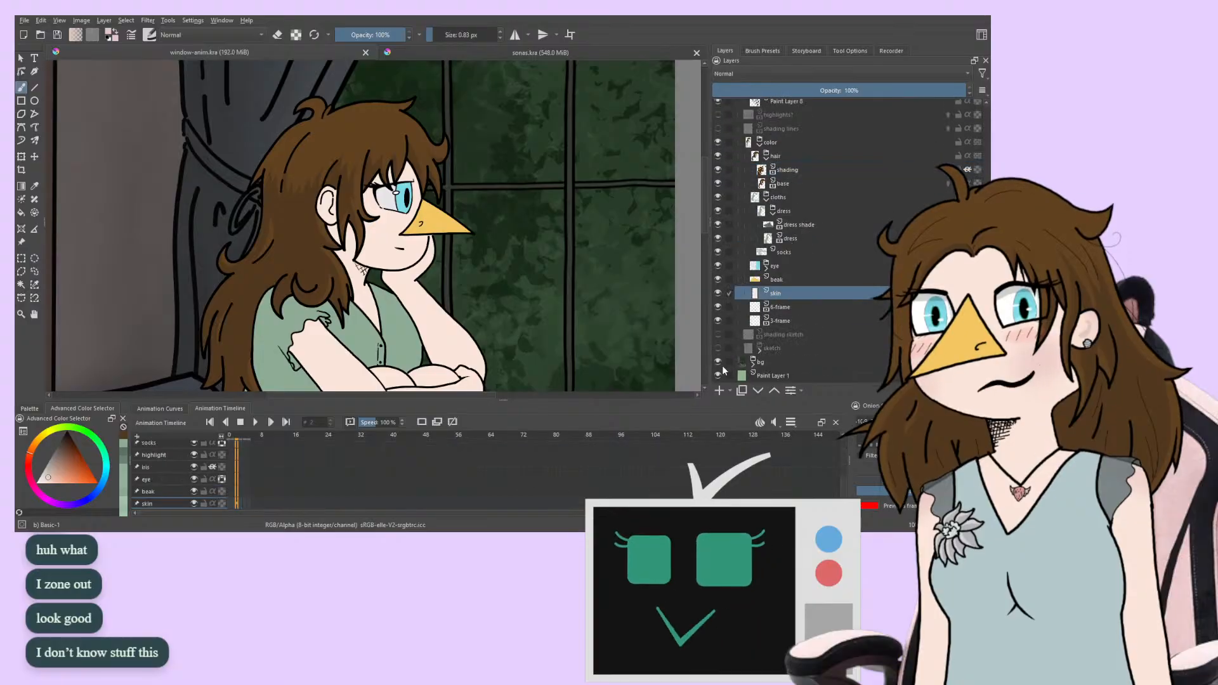
{"action": "left_click", "coordinate": [720, 391]}
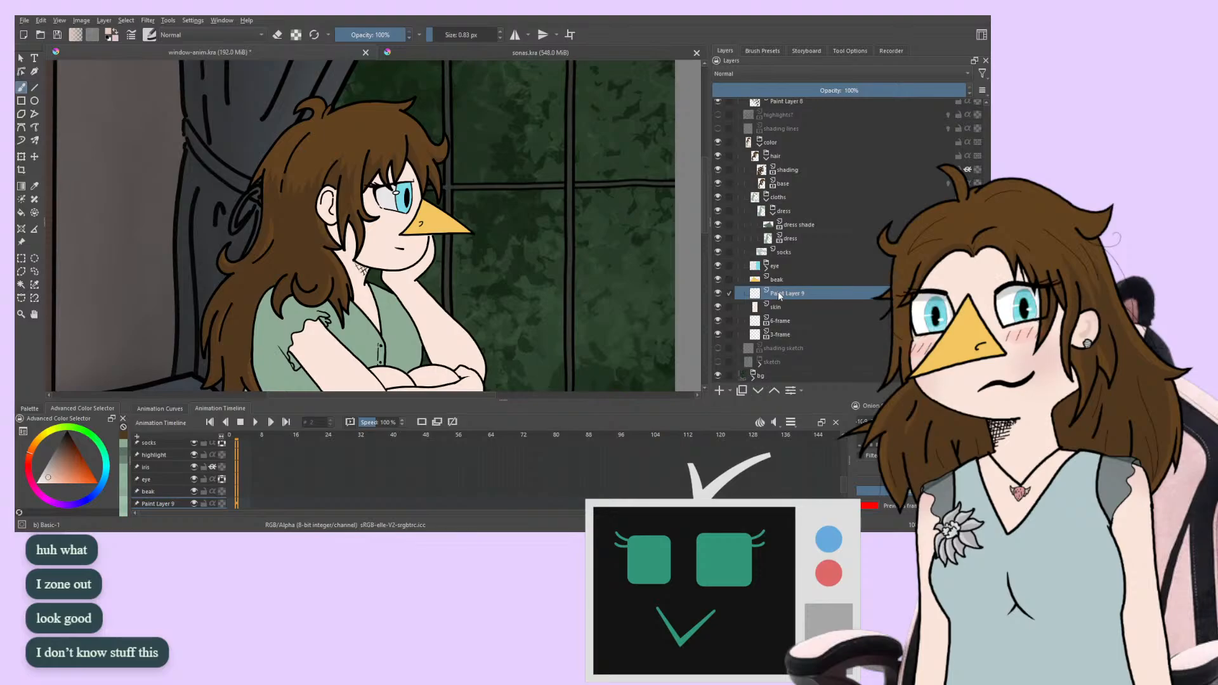
{"action": "double_click", "coordinate": [781, 295]}
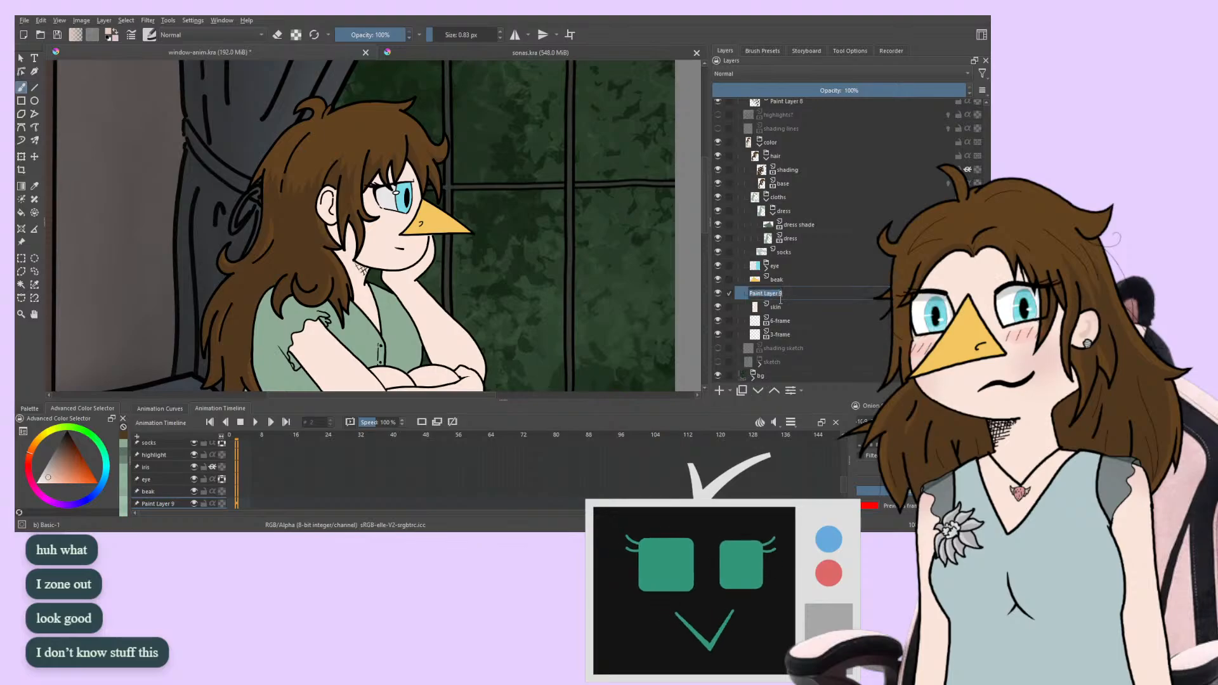
{"action": "type", "text": "body shading"}
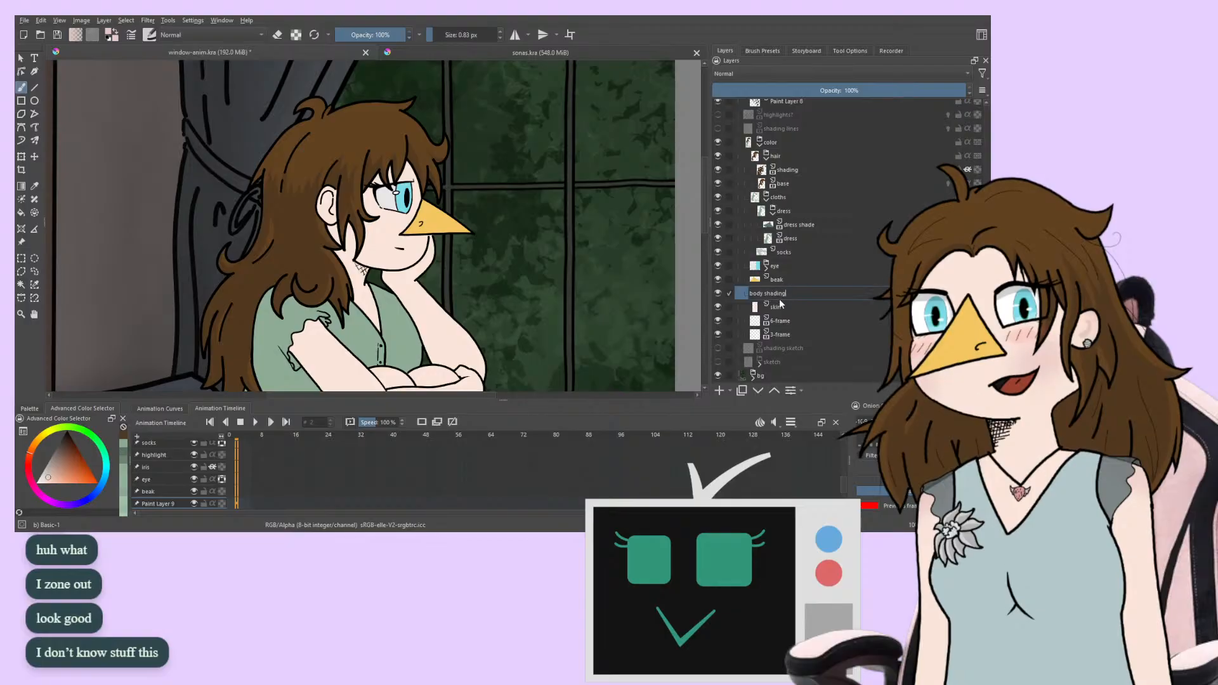
{"action": "key", "text": "Return"}
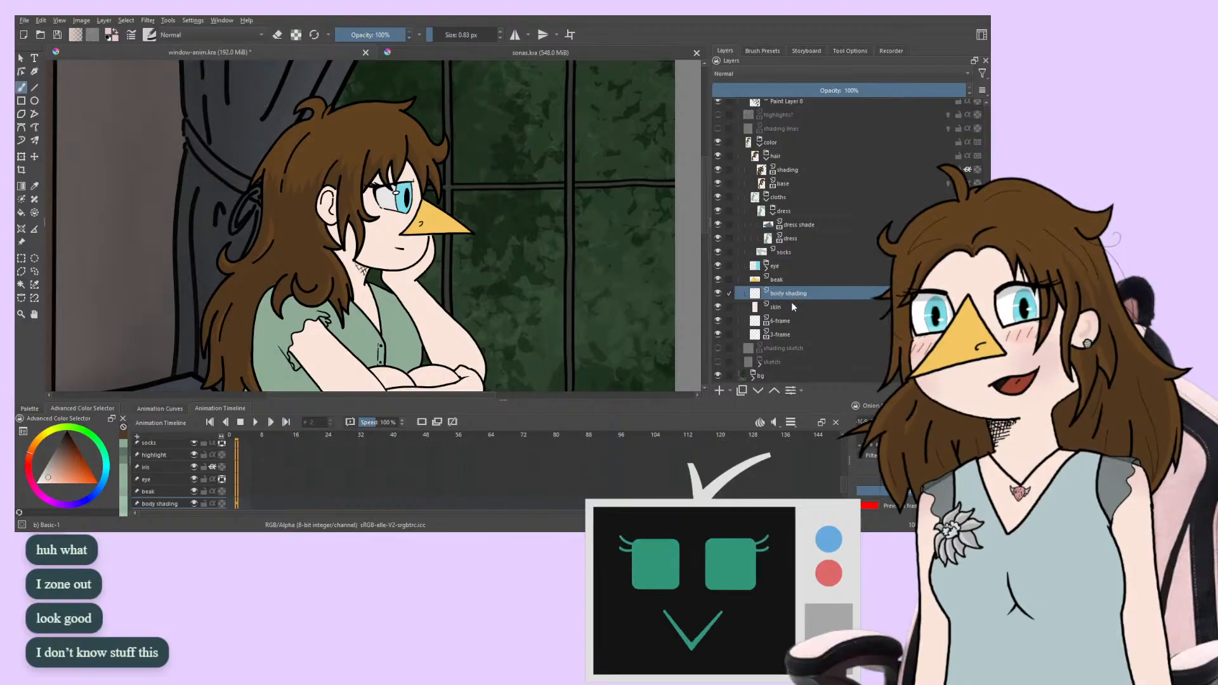
Group the body shading and skin layers together and name the group "skin"
{"action": "left_click", "coordinate": [792, 306]}
{"action": "left_click", "coordinate": [791, 292], "text": "ctrl"}
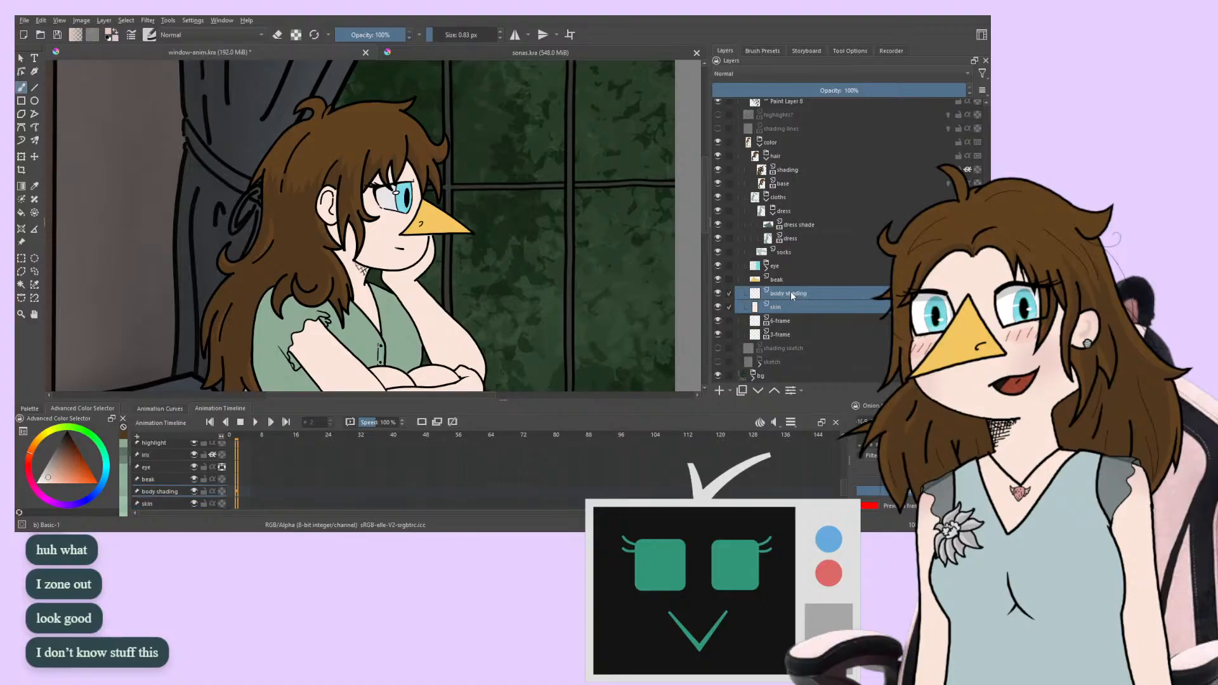
{"action": "key", "text": "ctrl+g"}
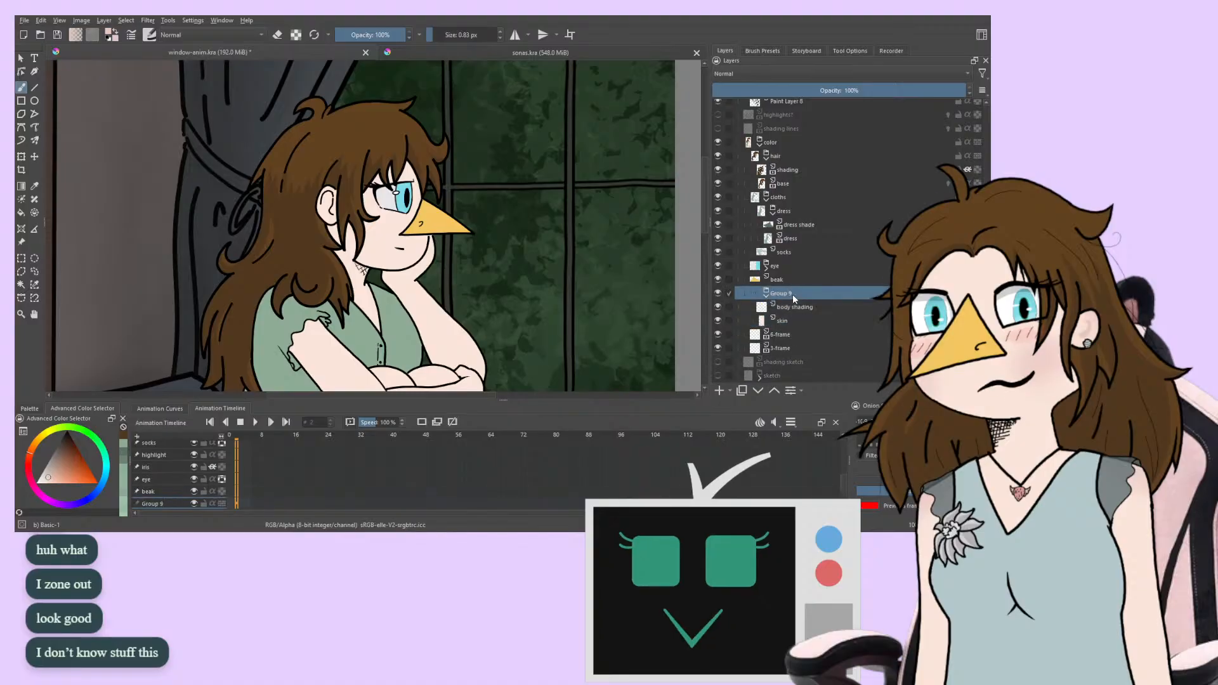
{"action": "type", "text": "group"}
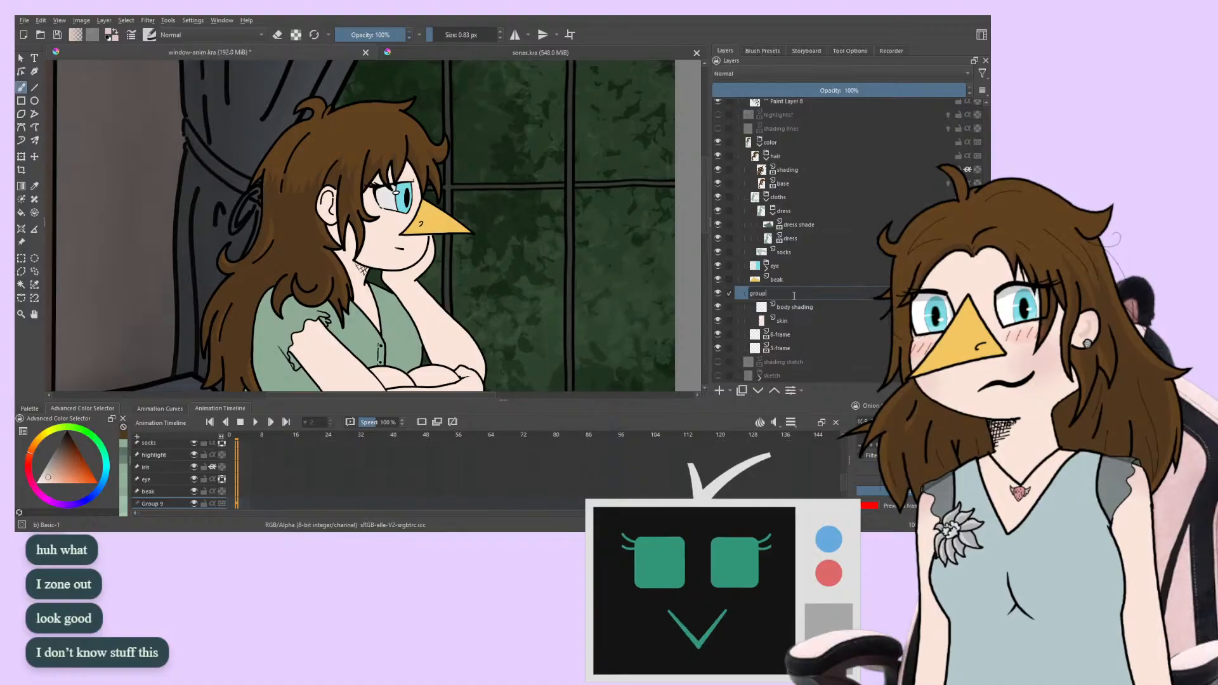
{"action": "key", "text": "Return"}
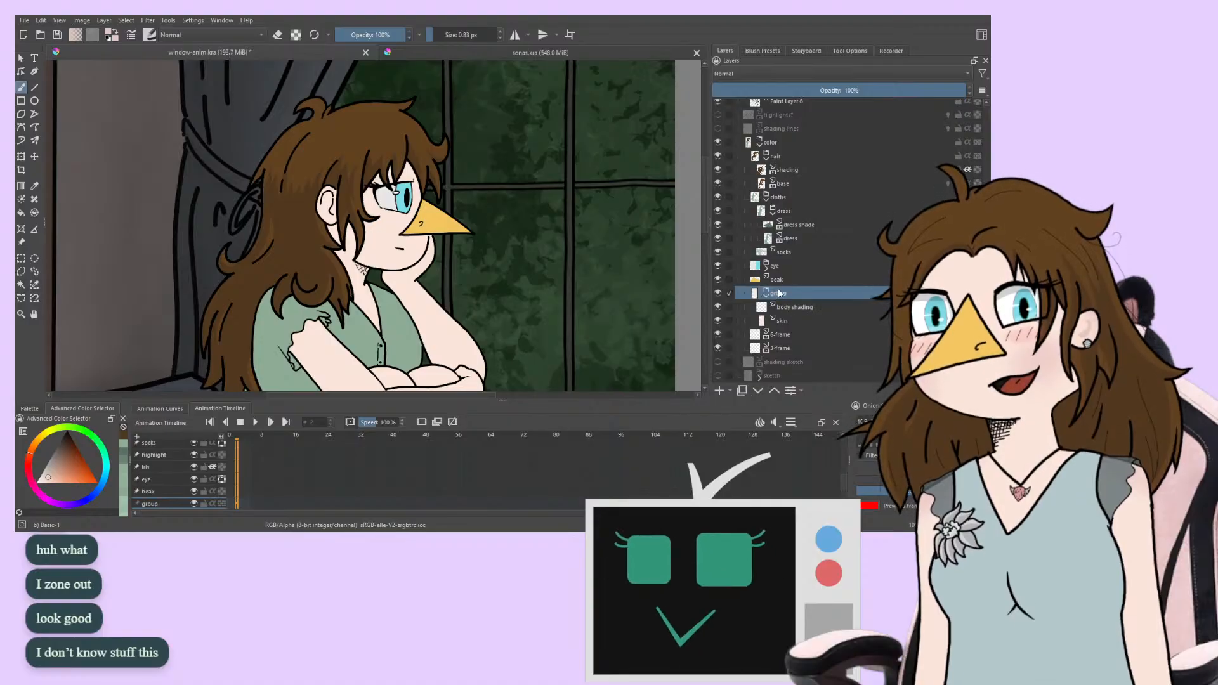
{"action": "double_click", "coordinate": [781, 293]}
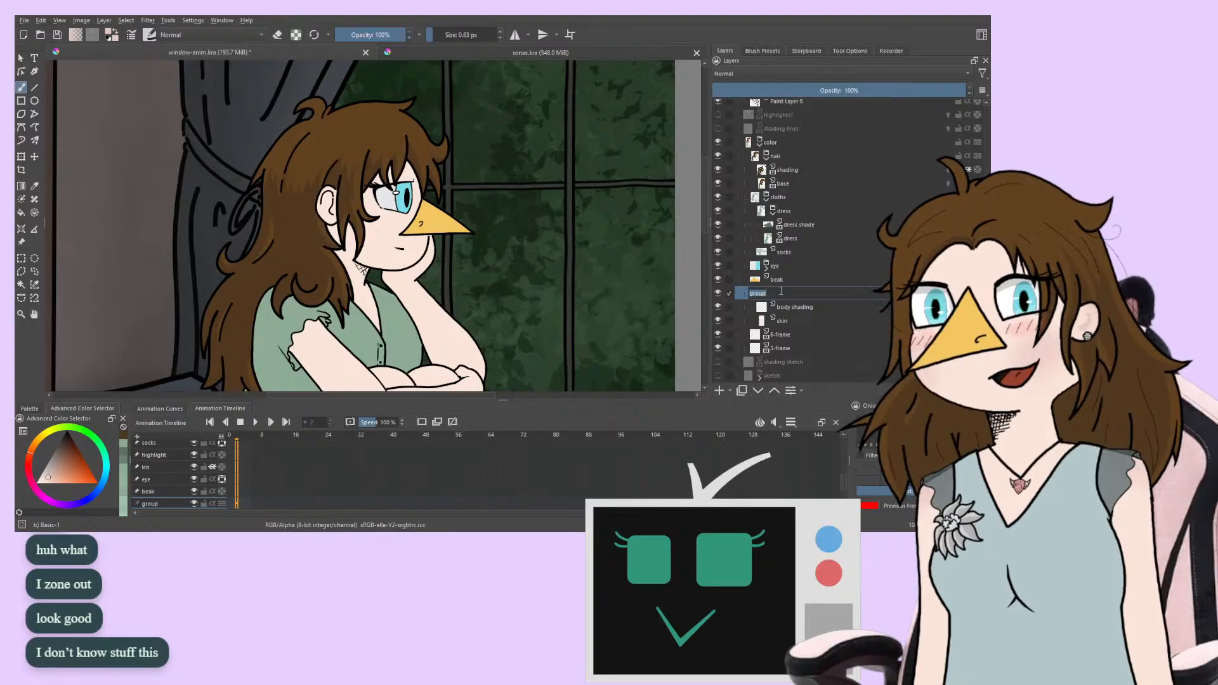
{"action": "type", "text": "skin"}
{"action": "key", "text": "Return"}
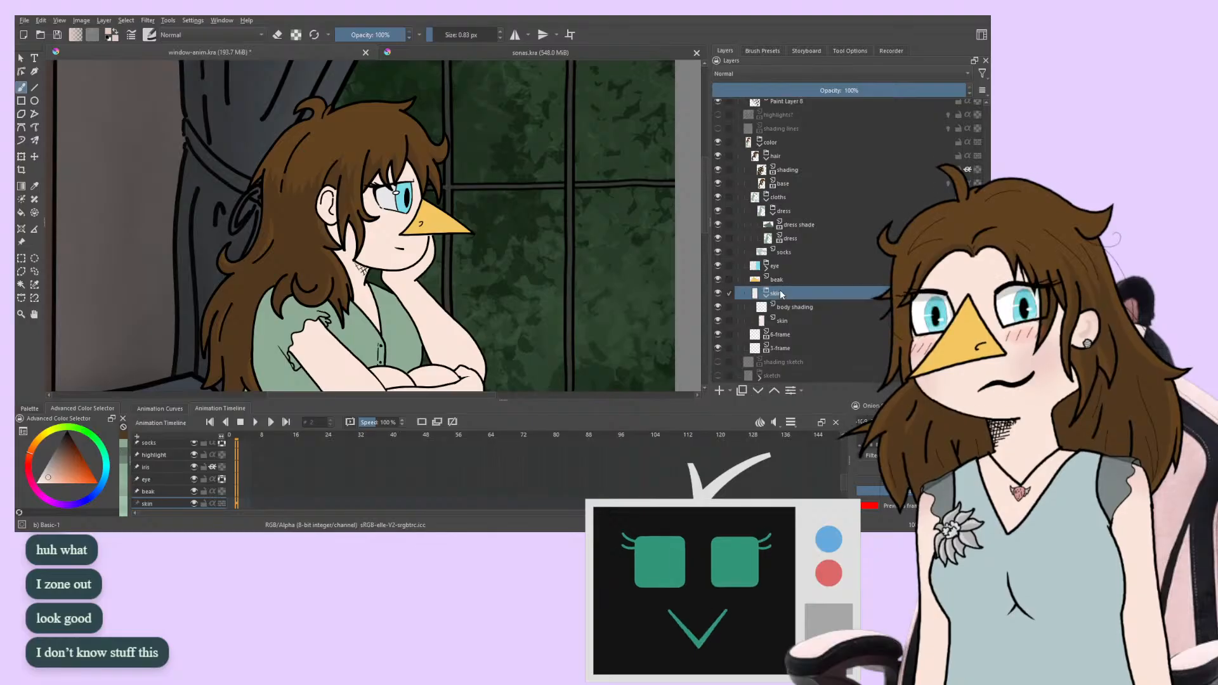
Rename the body shading layer inside the skin group to "skin shading"
{"action": "double_click", "coordinate": [798, 306]}
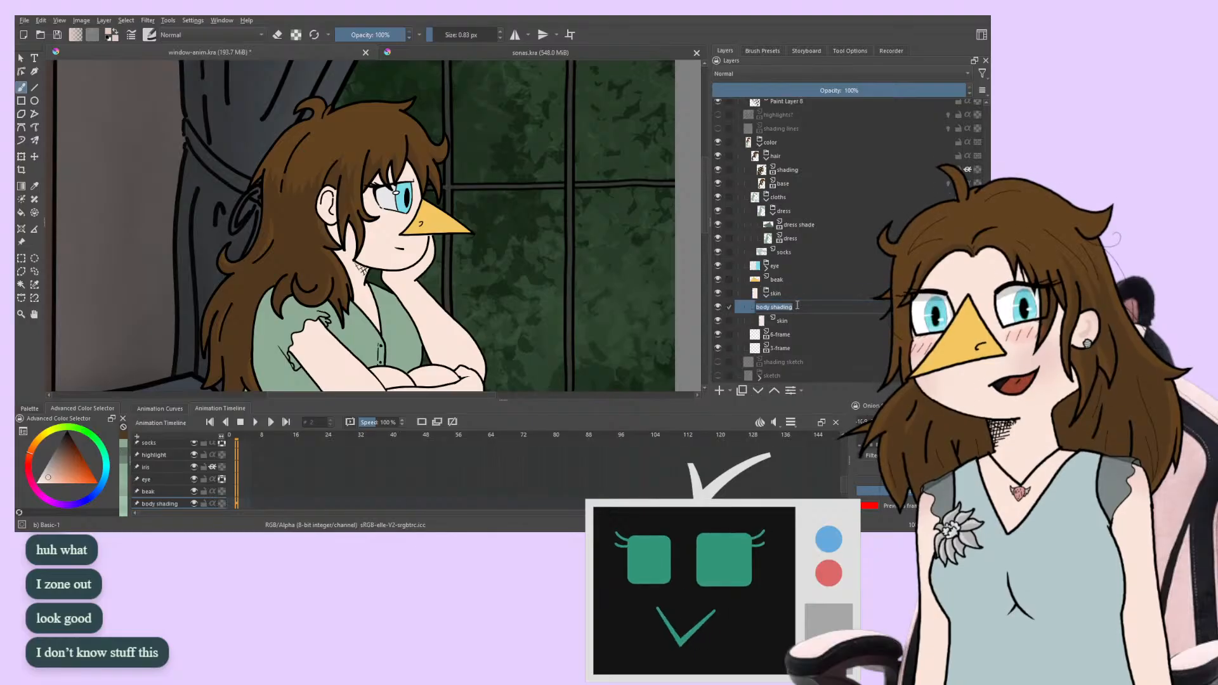
{"action": "type", "text": "skin"}
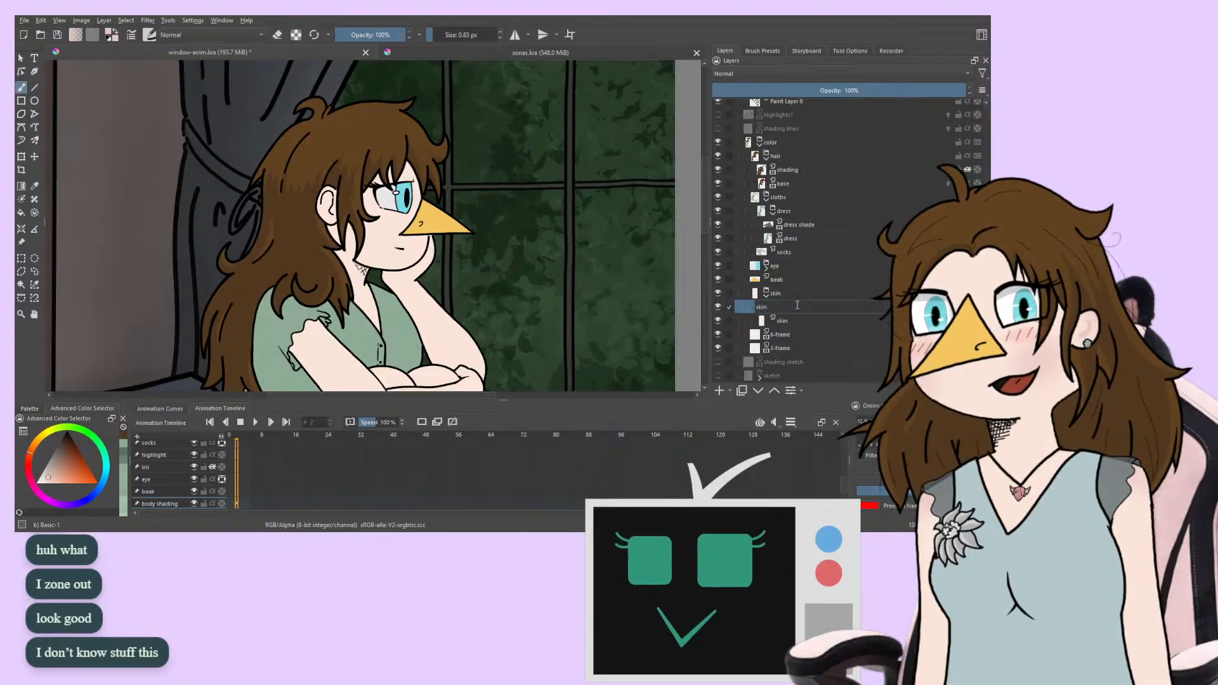
{"action": "type", "text": " sha"}
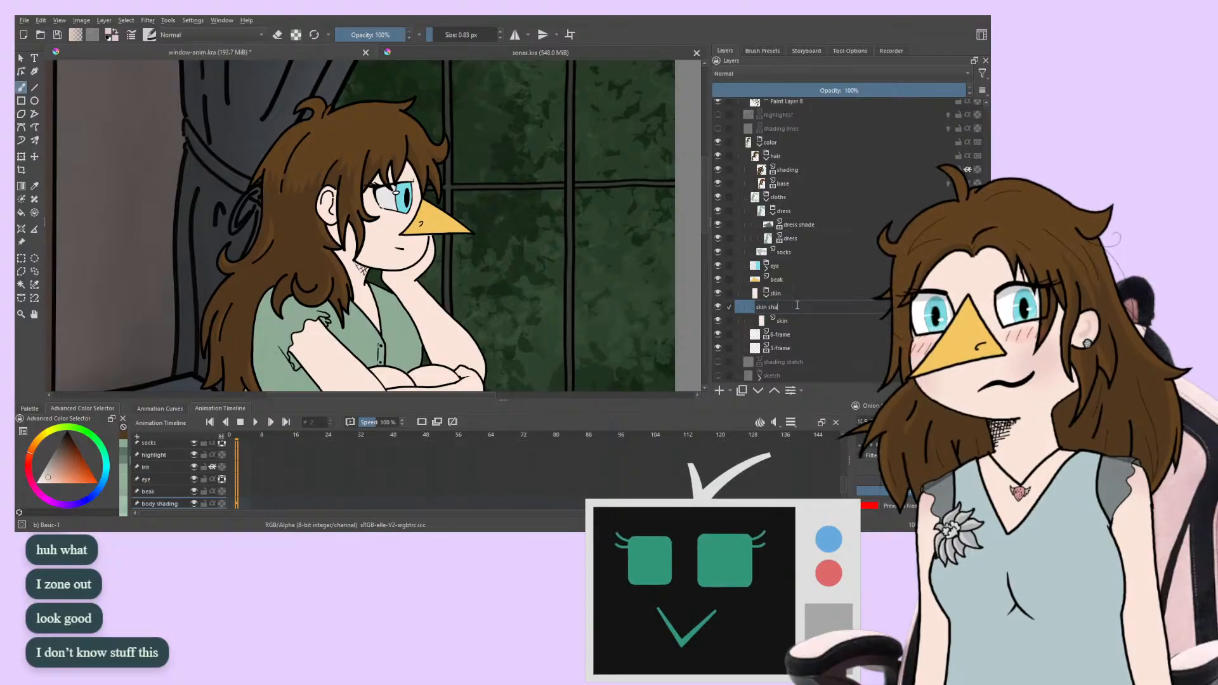
{"action": "type", "text": "ding"}
{"action": "key", "text": "Return"}
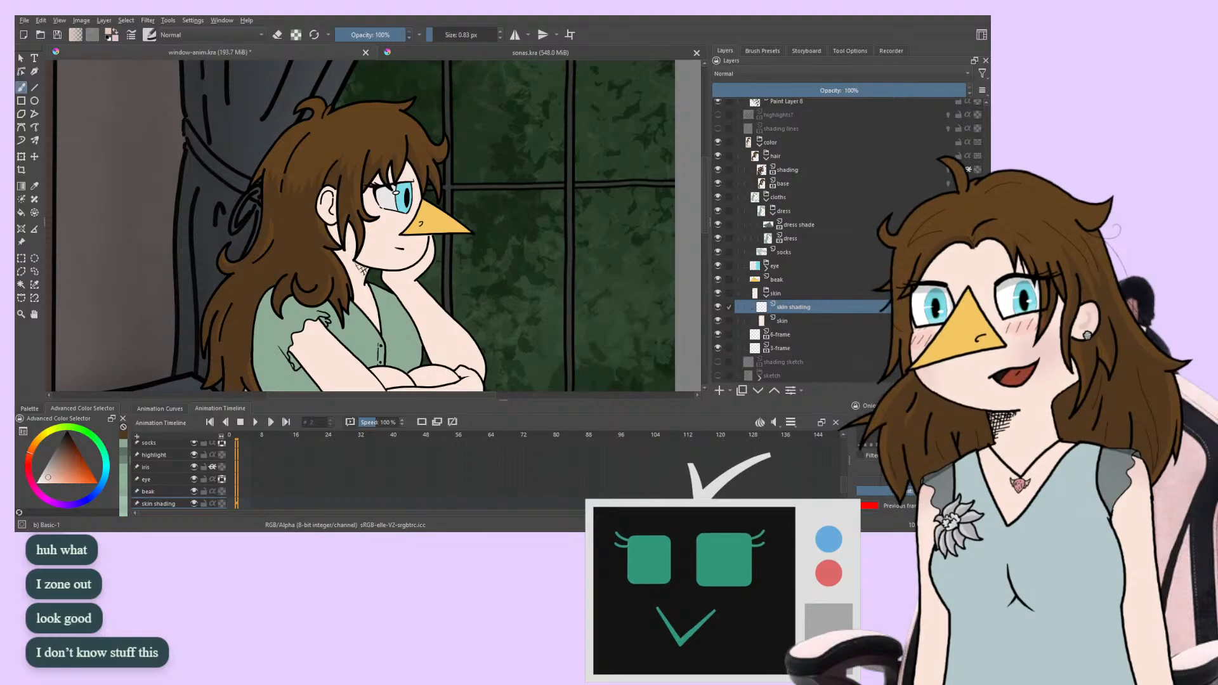
Step back and forth through the animation frames to examine the skin areas around the neck, collar and arms up close
{"action": "mouse_move", "coordinate": [344, 249]}
{"action": "left_mouse_down"}
{"action": "mouse_move", "coordinate": [356, 168]}
{"action": "mouse_move", "coordinate": [338, 230]}
{"action": "left_mouse_up"}
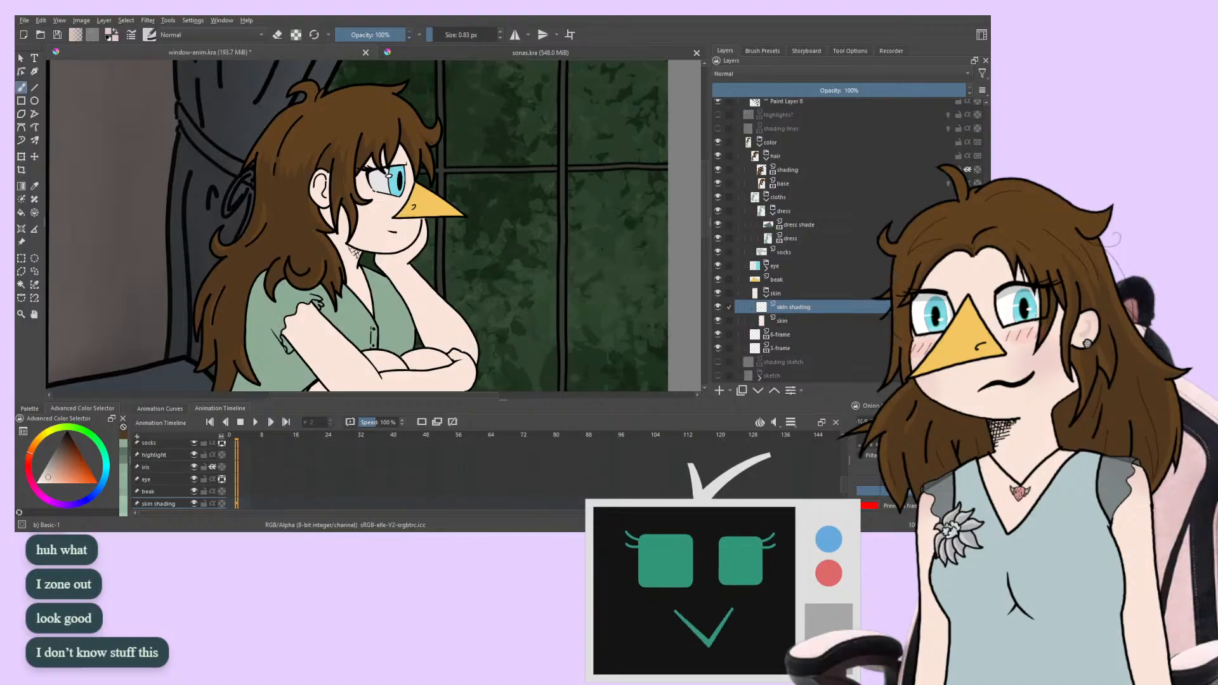
{"action": "left_click_drag", "start_coordinate": [175, 268], "coordinate": [237, 245]}
{"action": "scroll", "coordinate": [237, 243], "scroll_direction": "up", "scroll_amount": 4}
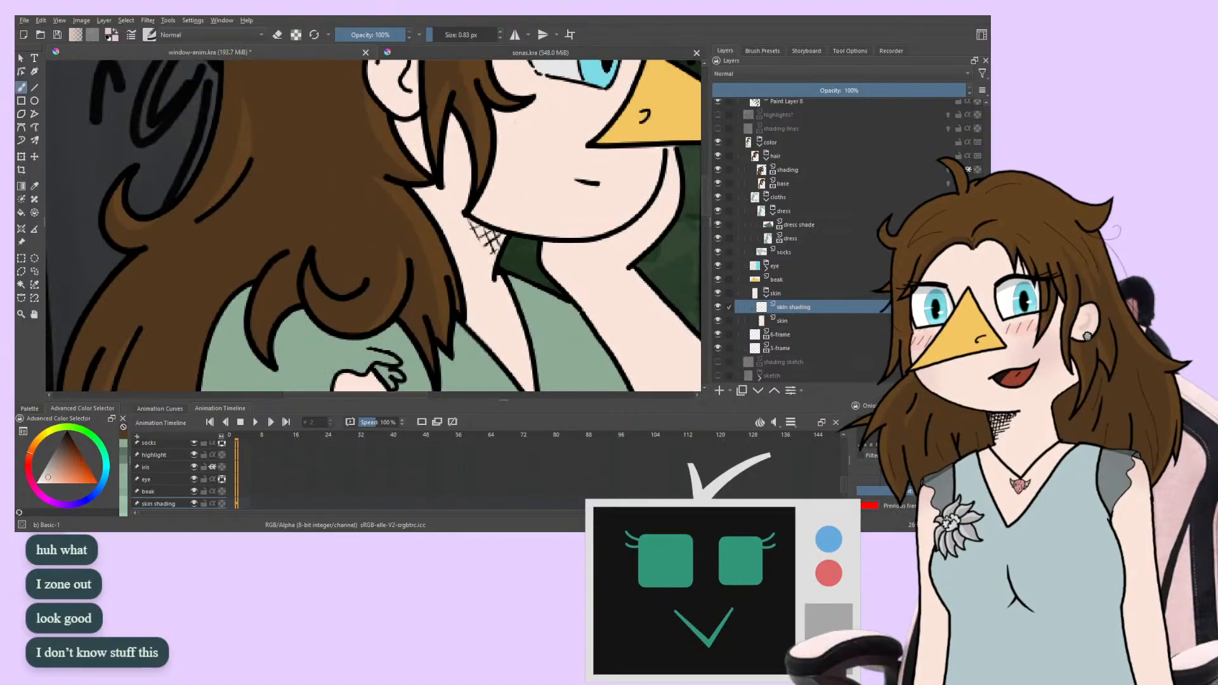
{"action": "scroll", "coordinate": [143, 250], "scroll_direction": "up", "scroll_amount": 3}
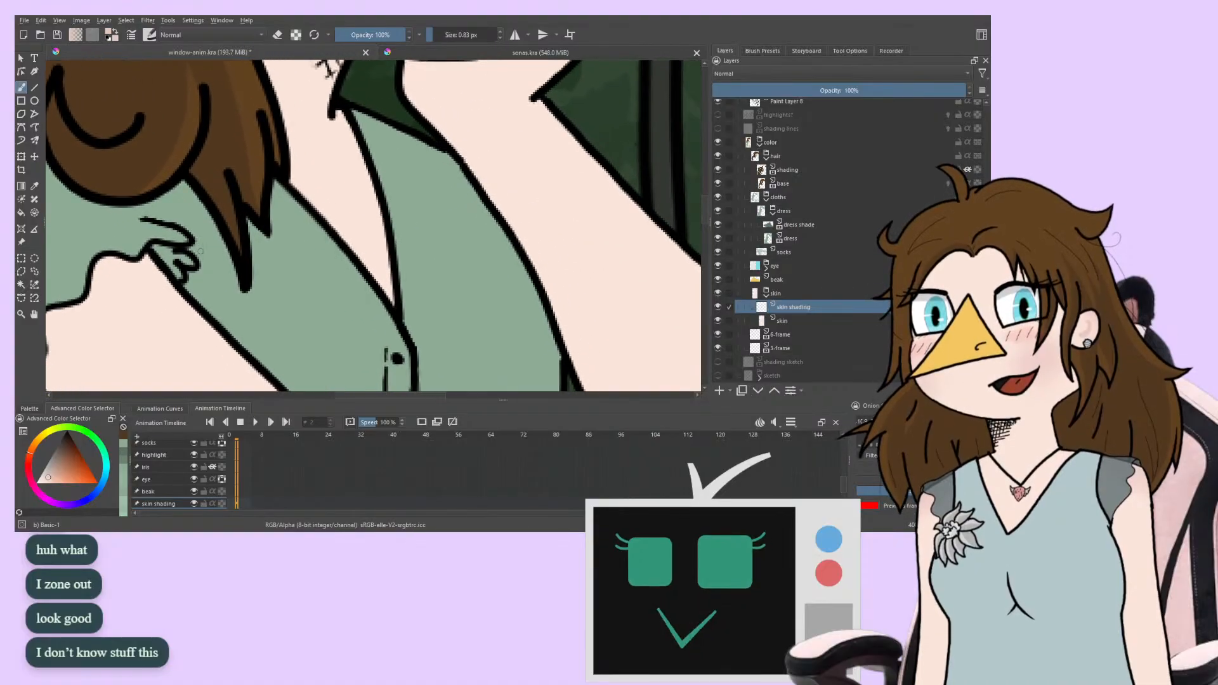
{"action": "key", "text": "Right"}
{"action": "key", "text": "Right"}
{"action": "key", "text": "Right"}
{"action": "key", "text": "Right"}
{"action": "key", "text": "Right"}
{"action": "key", "text": "Right"}
{"action": "key", "text": "Right"}
{"action": "key", "text": "Left"}
{"action": "key", "text": "Right"}
{"action": "key", "text": "Left"}
{"action": "key", "text": "Right"}
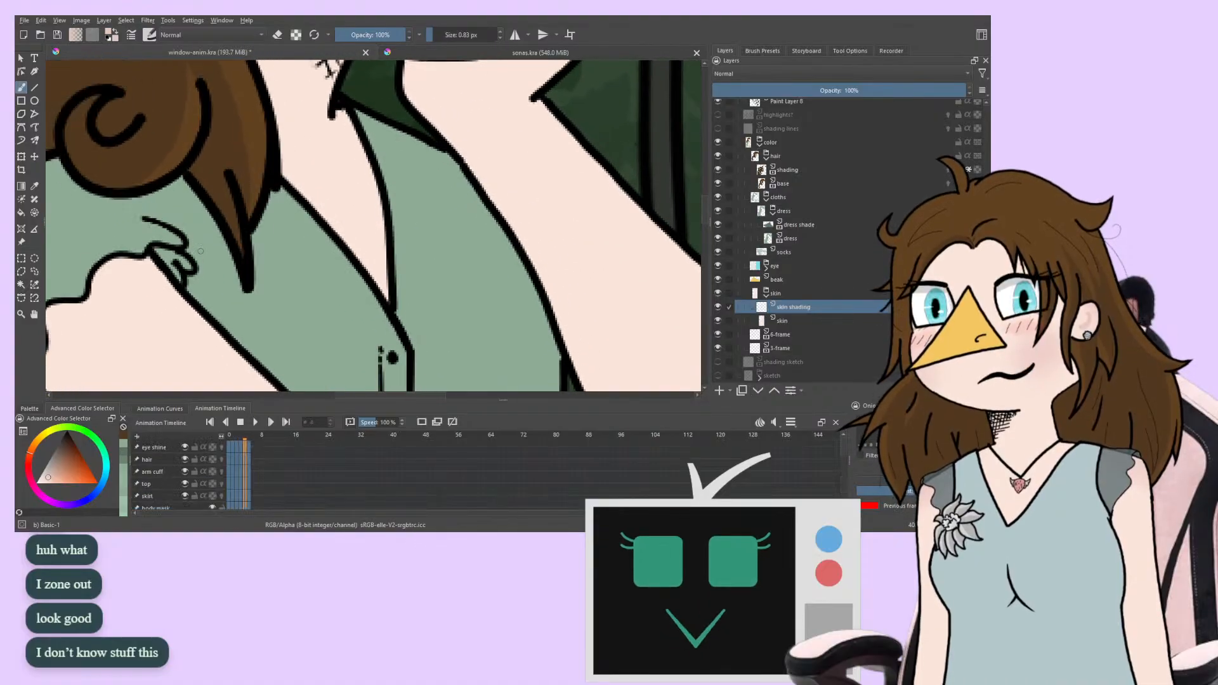
{"action": "key", "text": "Right"}
{"action": "key", "text": "Right"}
{"action": "key", "text": "Right"}
{"action": "key", "text": "Right"}
{"action": "key", "text": "Right"}
{"action": "key", "text": "Right"}
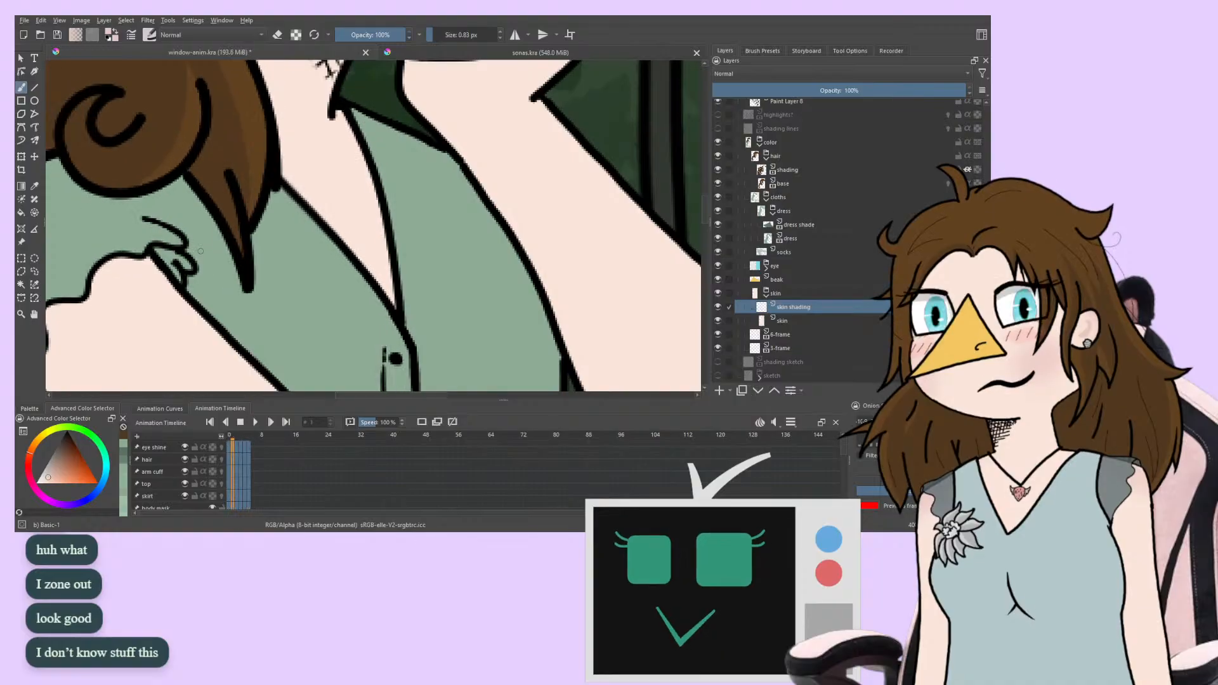
{"action": "key", "text": "Left"}
{"action": "key", "text": "Left"}
{"action": "key", "text": "Left"}
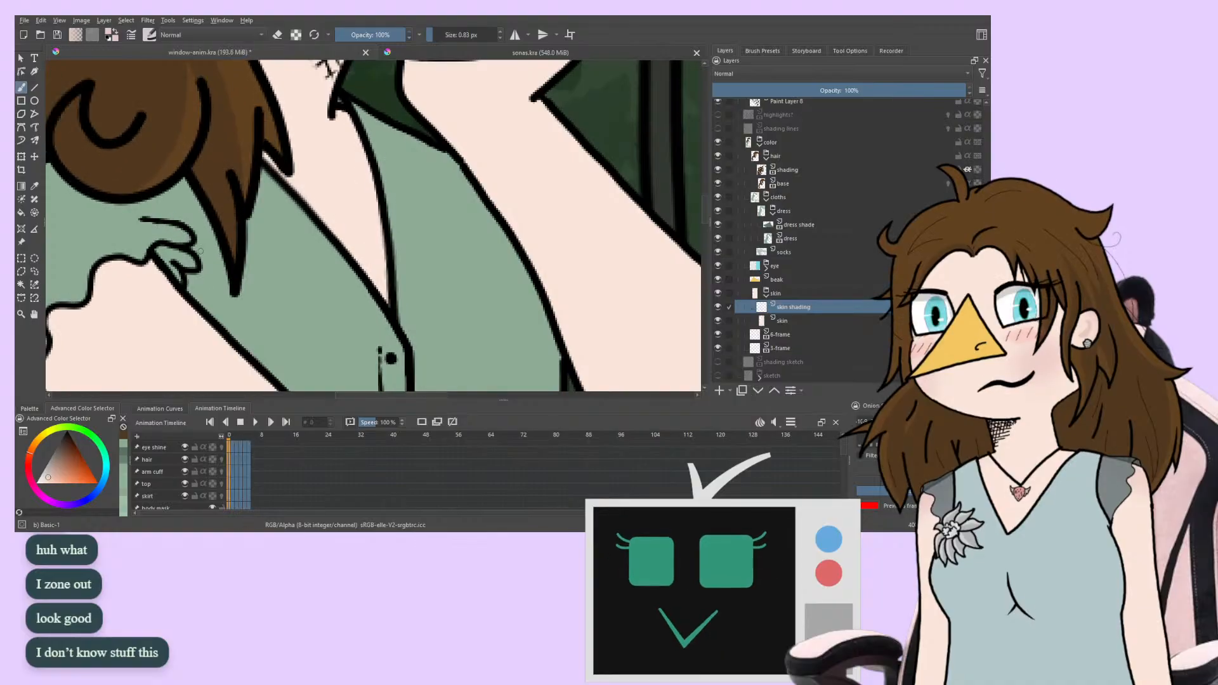
{"action": "key", "text": "Right"}
{"action": "key", "text": "Left"}
{"action": "key", "text": "Right"}
{"action": "key", "text": "Right"}
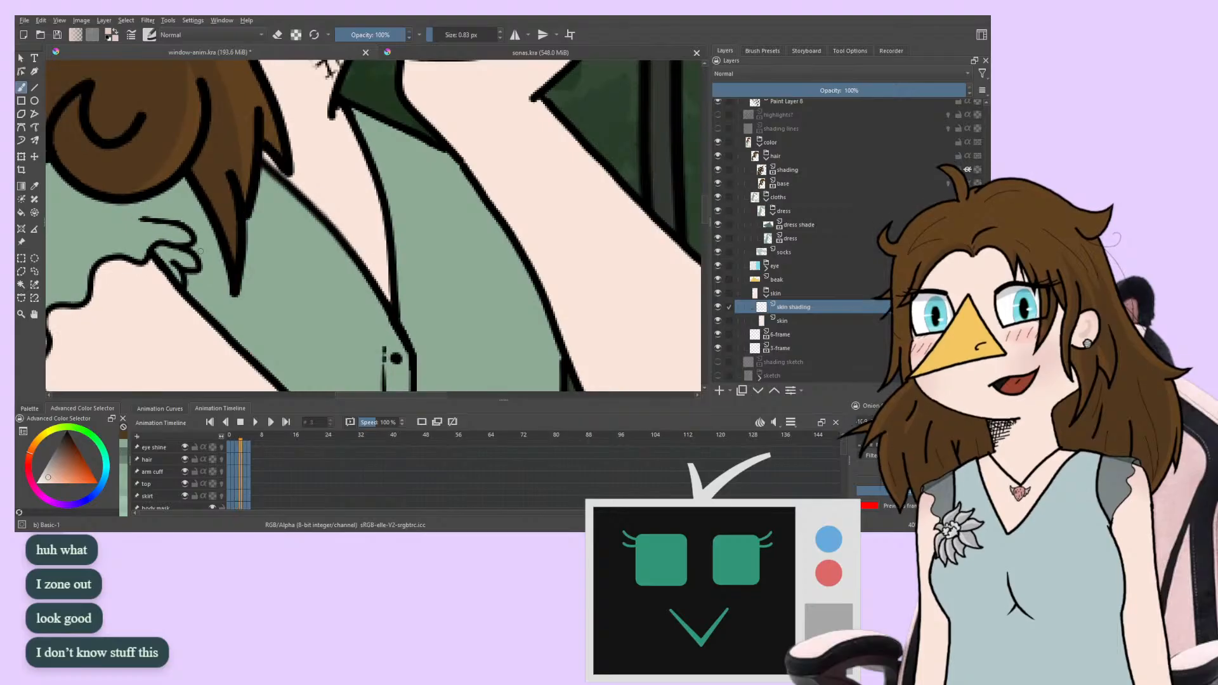
Choose a near-black colour and set the brush size to 1.27 px
{"action": "left_click_drag", "start_coordinate": [347, 267], "coordinate": [313, 294]}
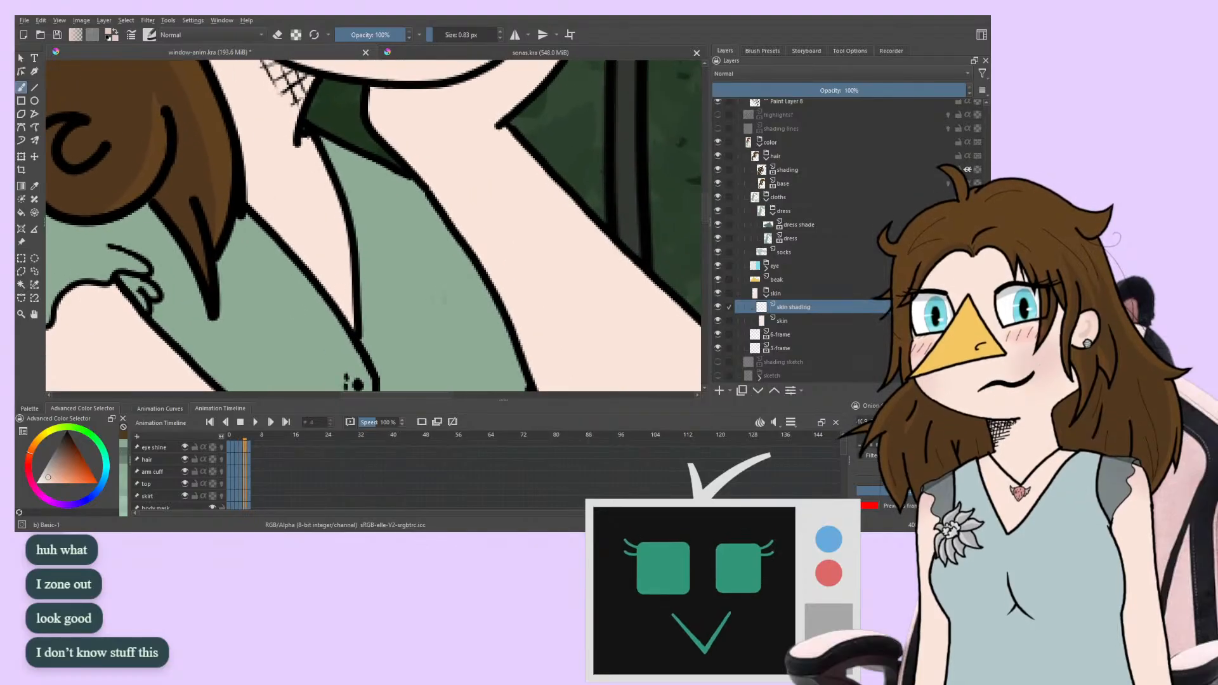
{"action": "left_click", "coordinate": [73, 443]}
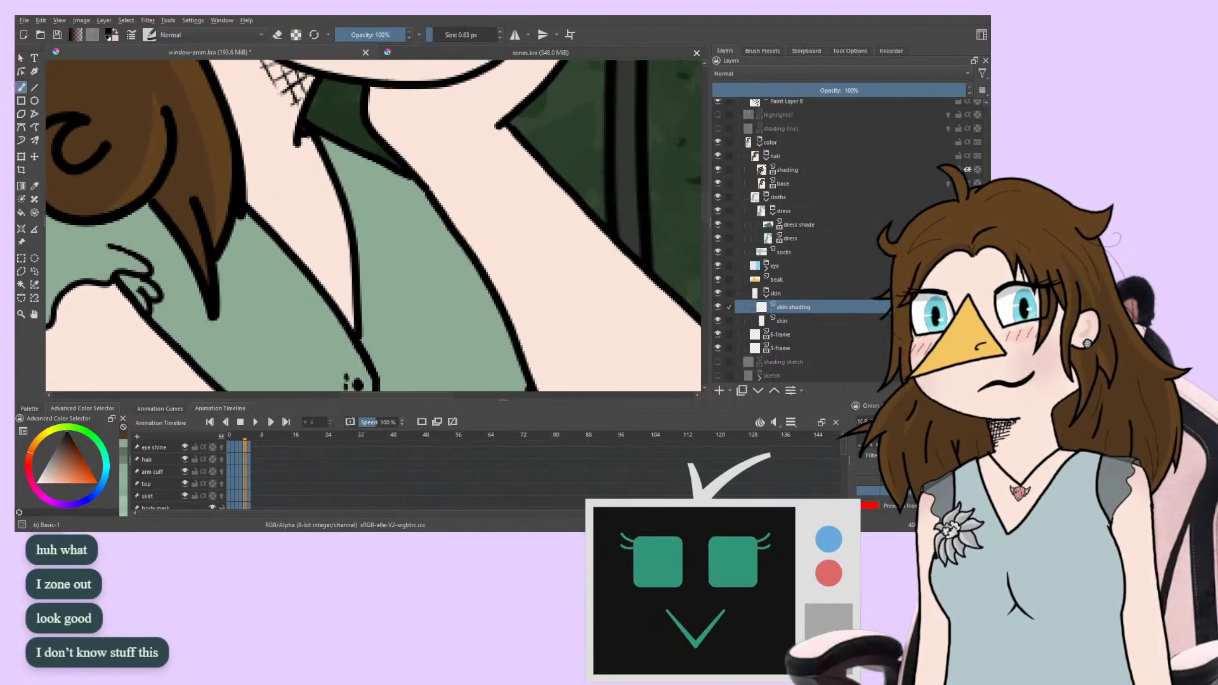
{"action": "left_click", "coordinate": [758, 51]}
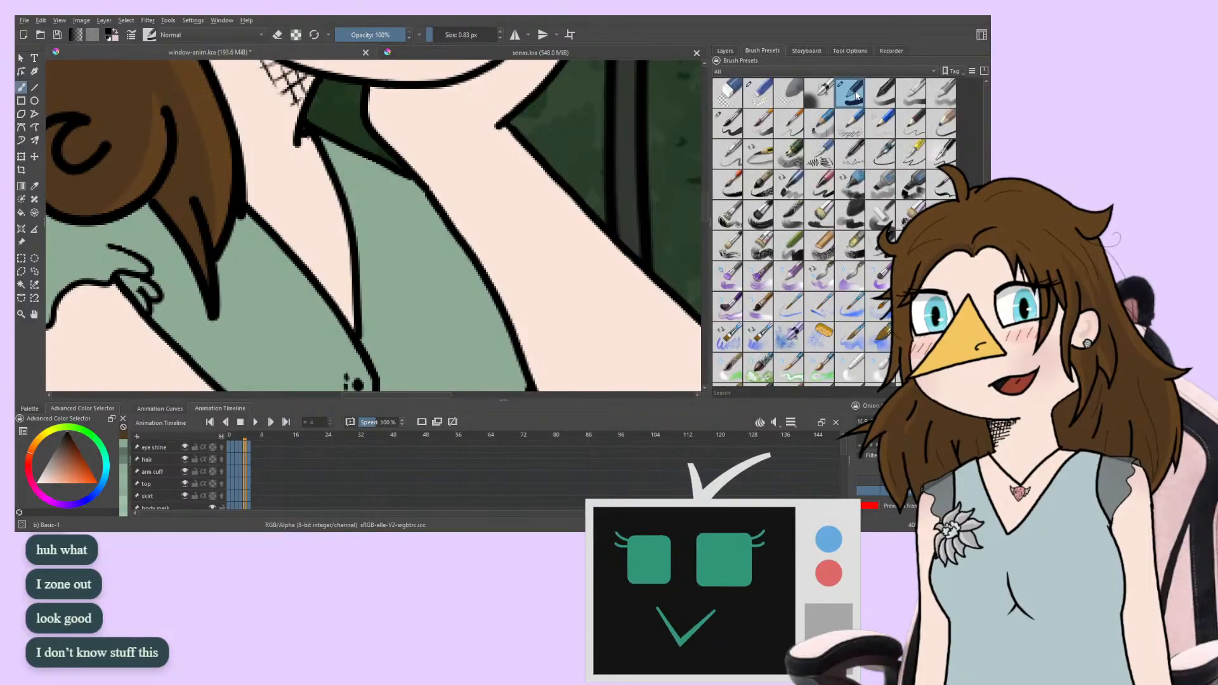
{"action": "left_click", "coordinate": [435, 35]}
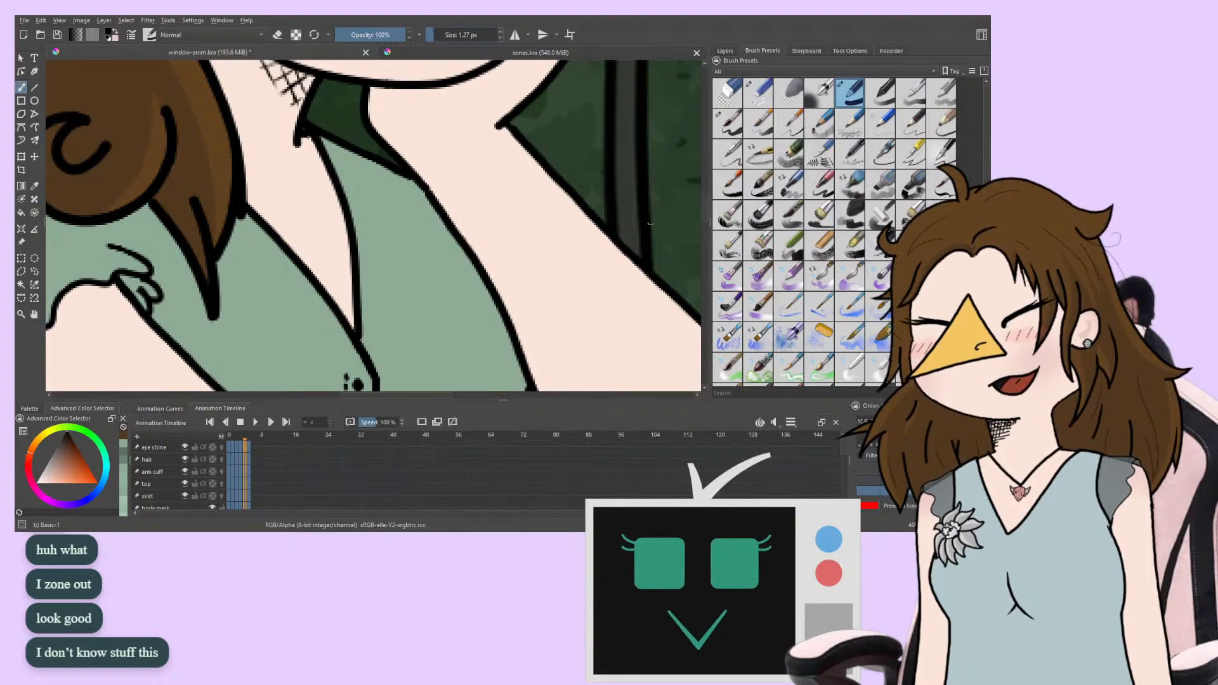
Select the body mask layer in the body line group and move through the frames to check the neck and face outlines
{"action": "left_click", "coordinate": [724, 51]}
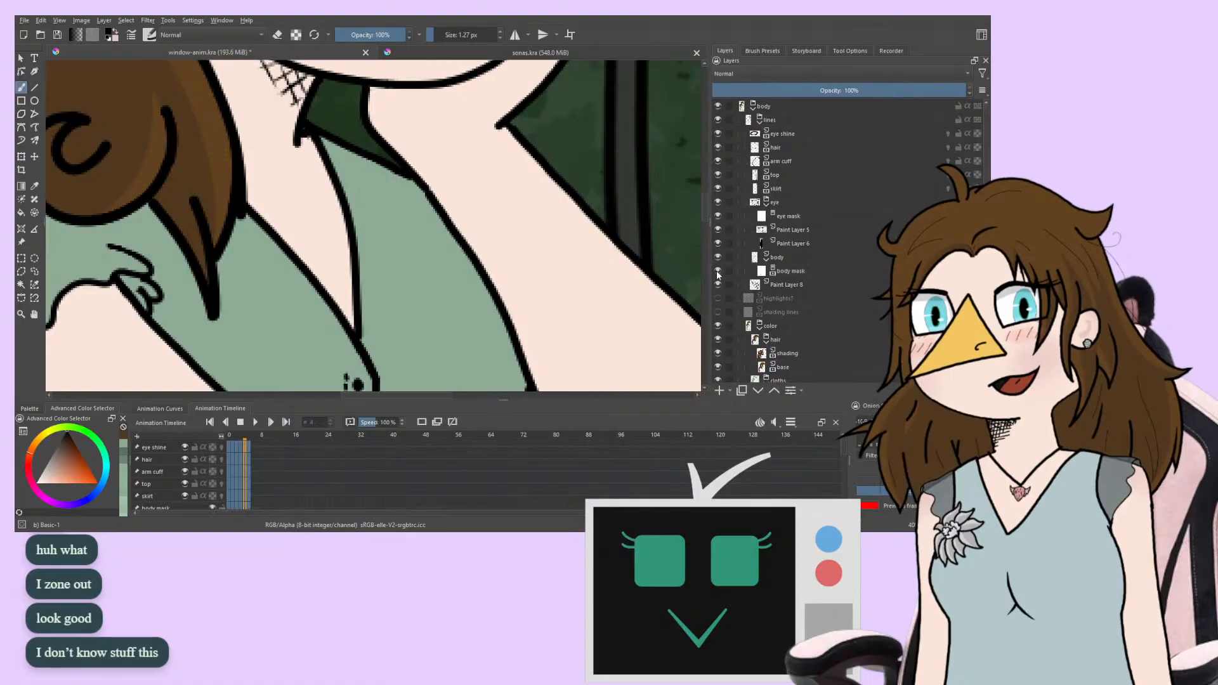
{"action": "left_click", "coordinate": [791, 271]}
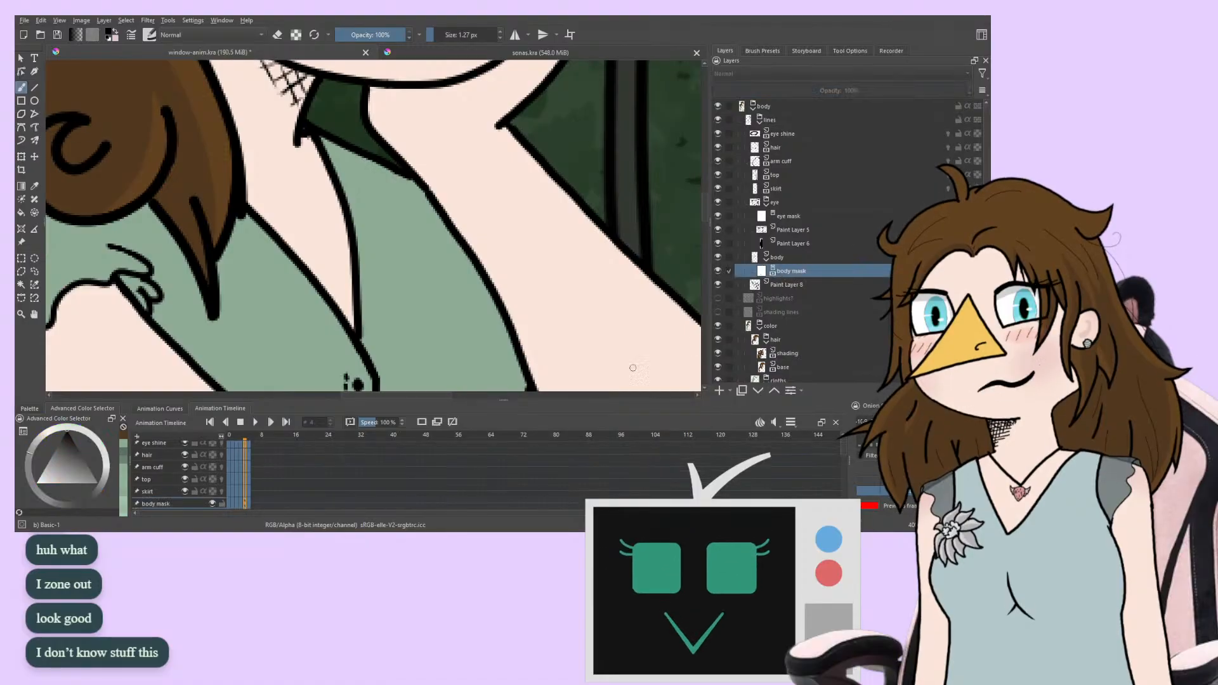
{"action": "scroll", "coordinate": [303, 201], "scroll_direction": "up", "scroll_amount": 3}
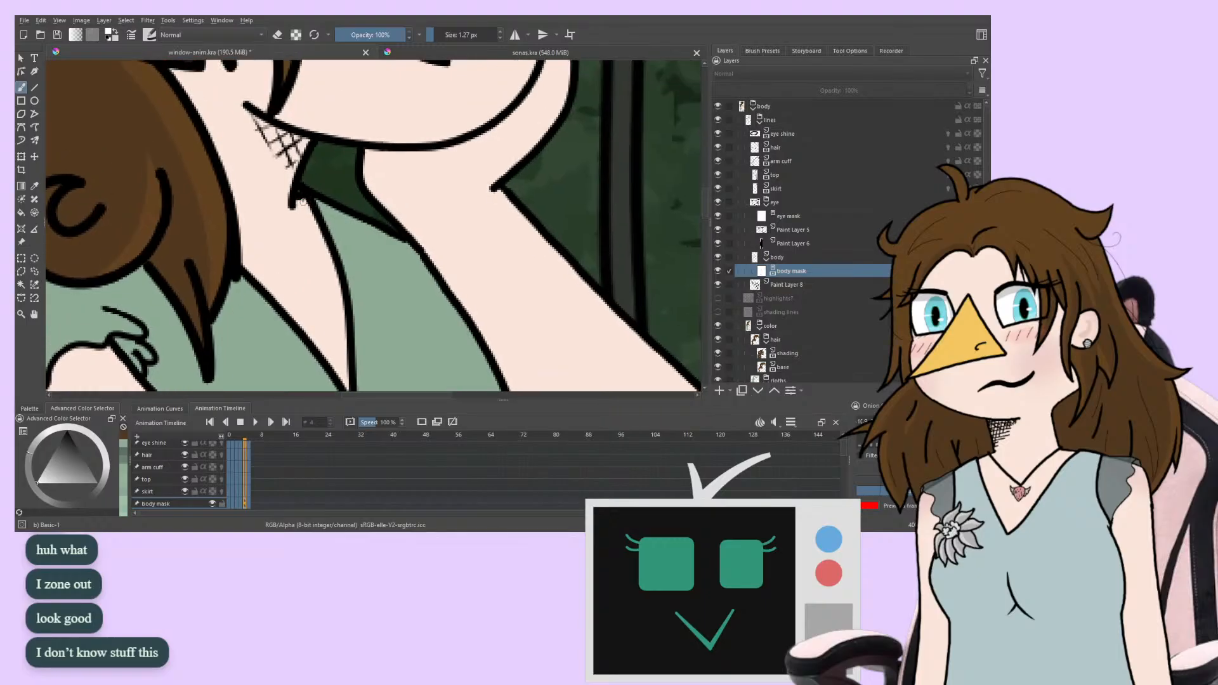
{"action": "key", "text": "period"}
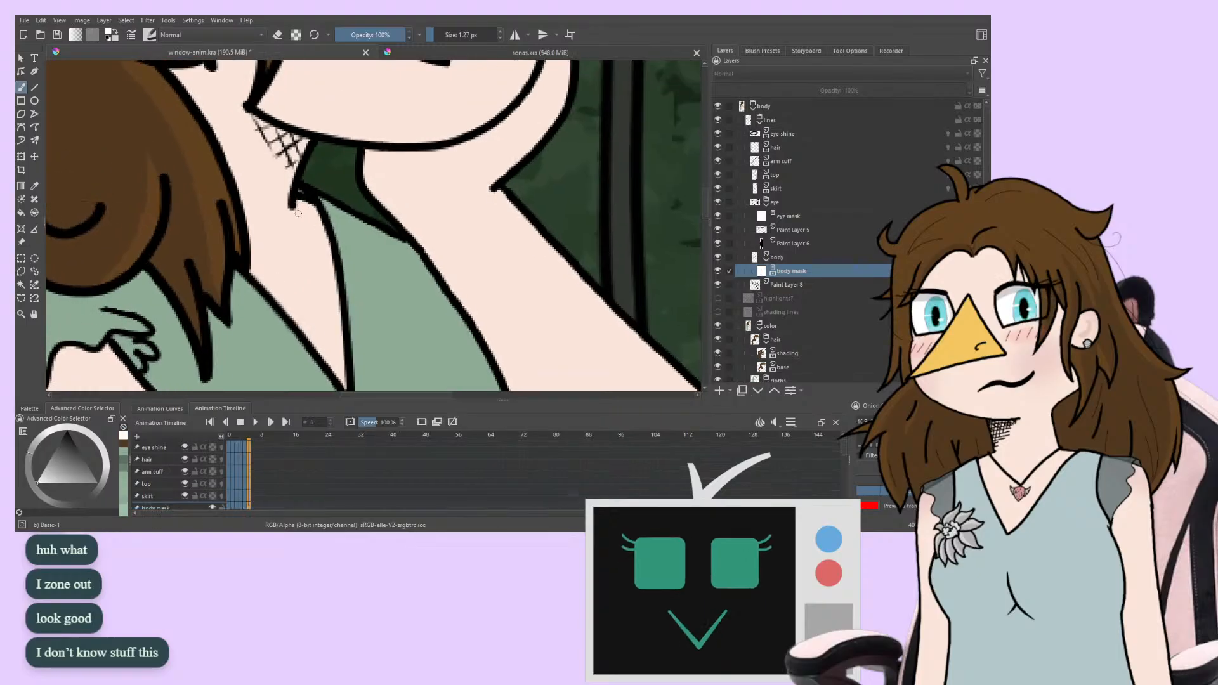
{"action": "key", "text": "space"}
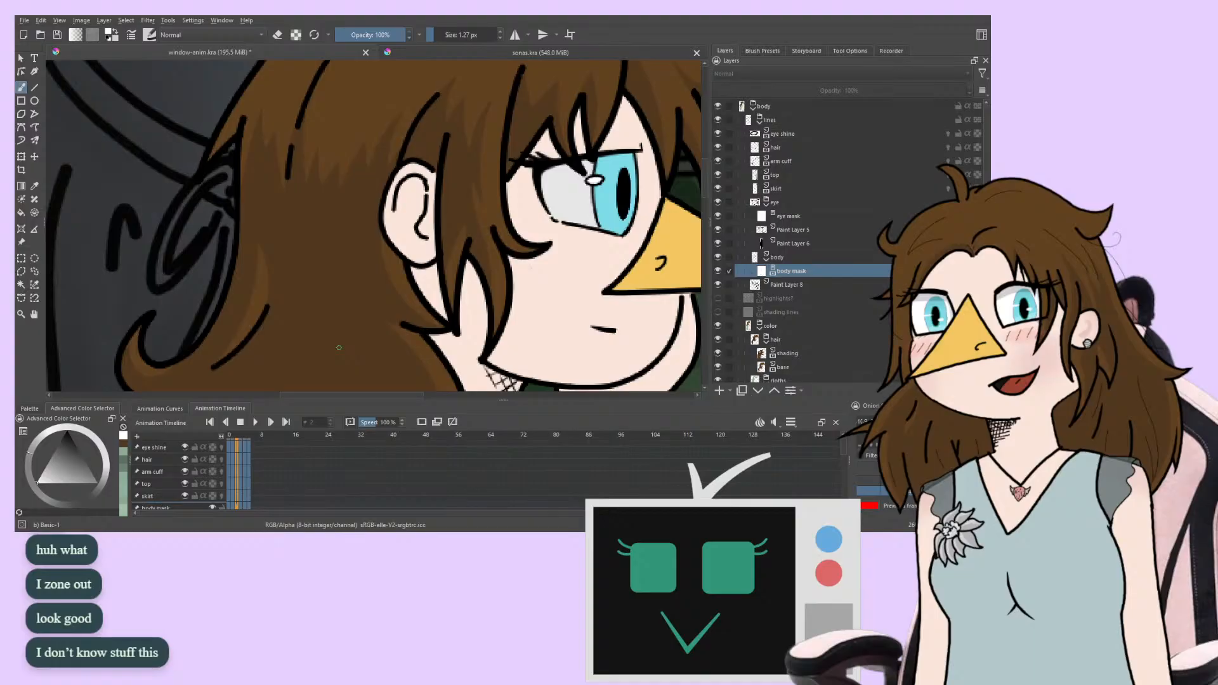
{"action": "left_click_drag", "start_coordinate": [338, 348], "coordinate": [250, 345]}
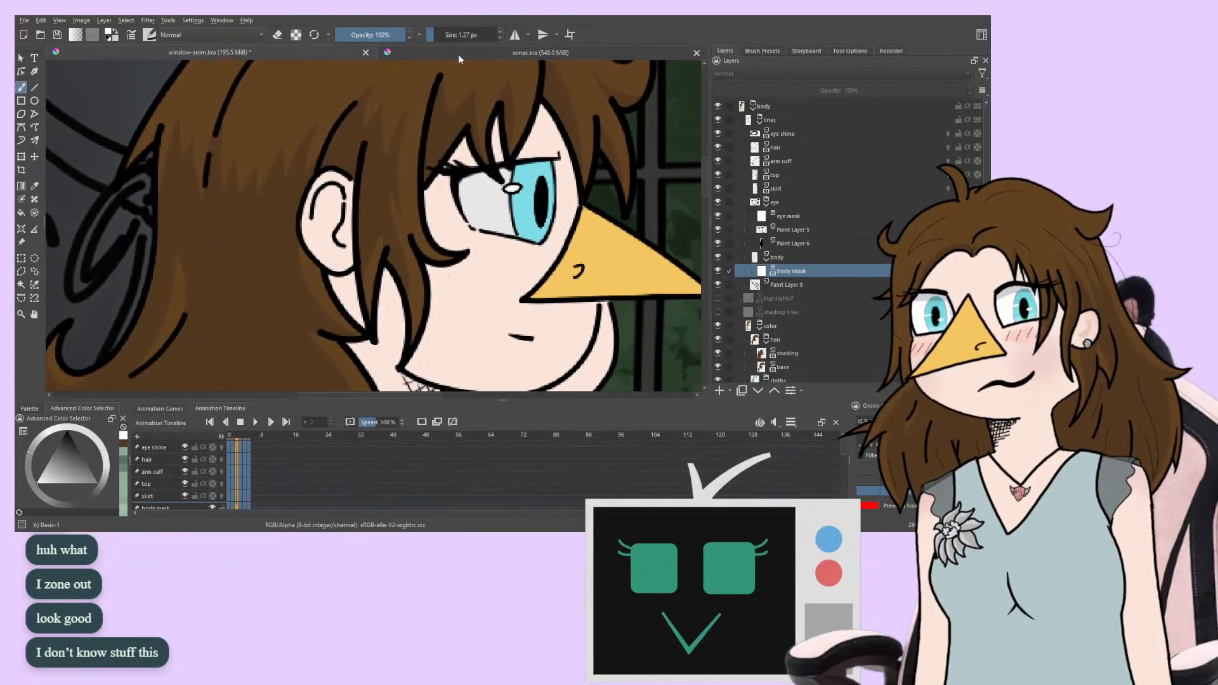
Switch to the sonas.kra drawing and examine the cheek and ear shading, checking the flushed layer among the face layers
{"action": "left_click", "coordinate": [458, 55]}
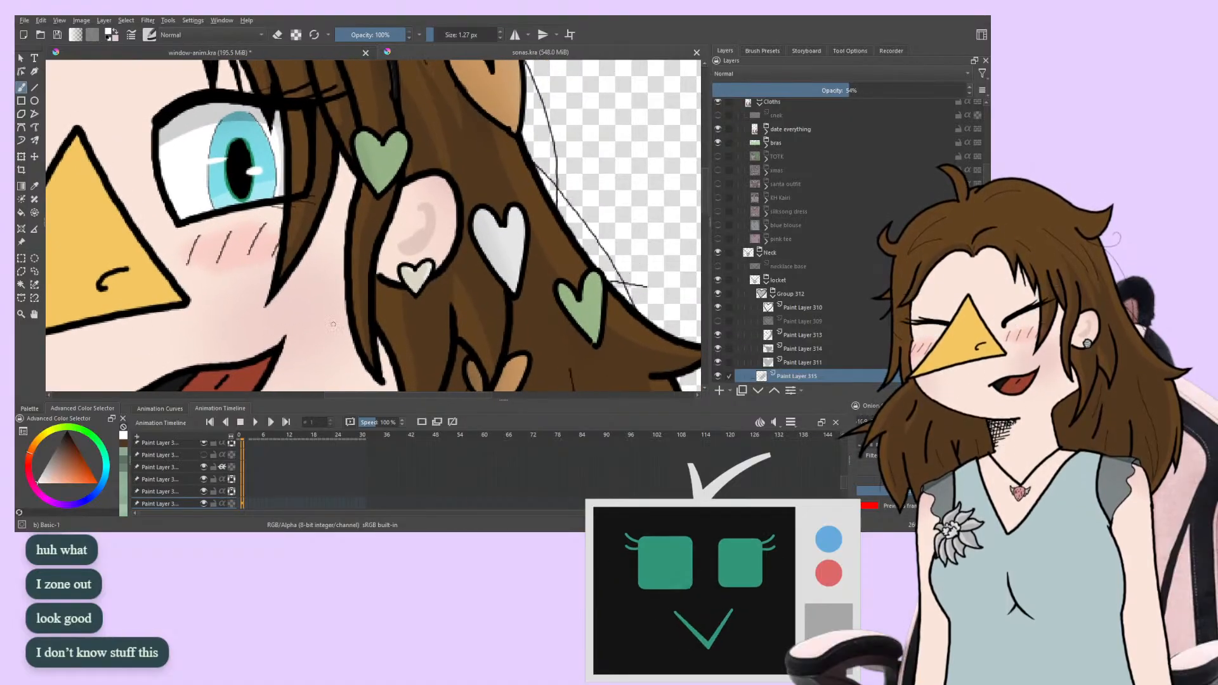
{"action": "left_click_drag", "start_coordinate": [333, 325], "coordinate": [204, 343]}
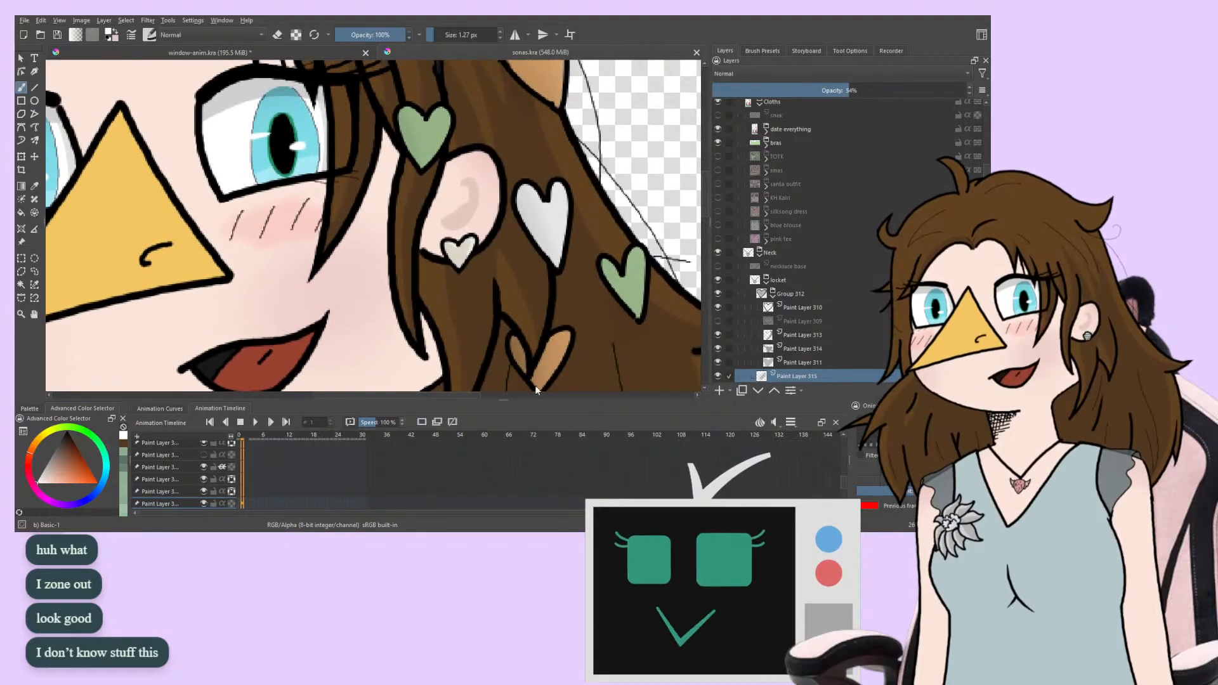
{"action": "scroll", "coordinate": [785, 270], "scroll_direction": "down", "scroll_amount": 10}
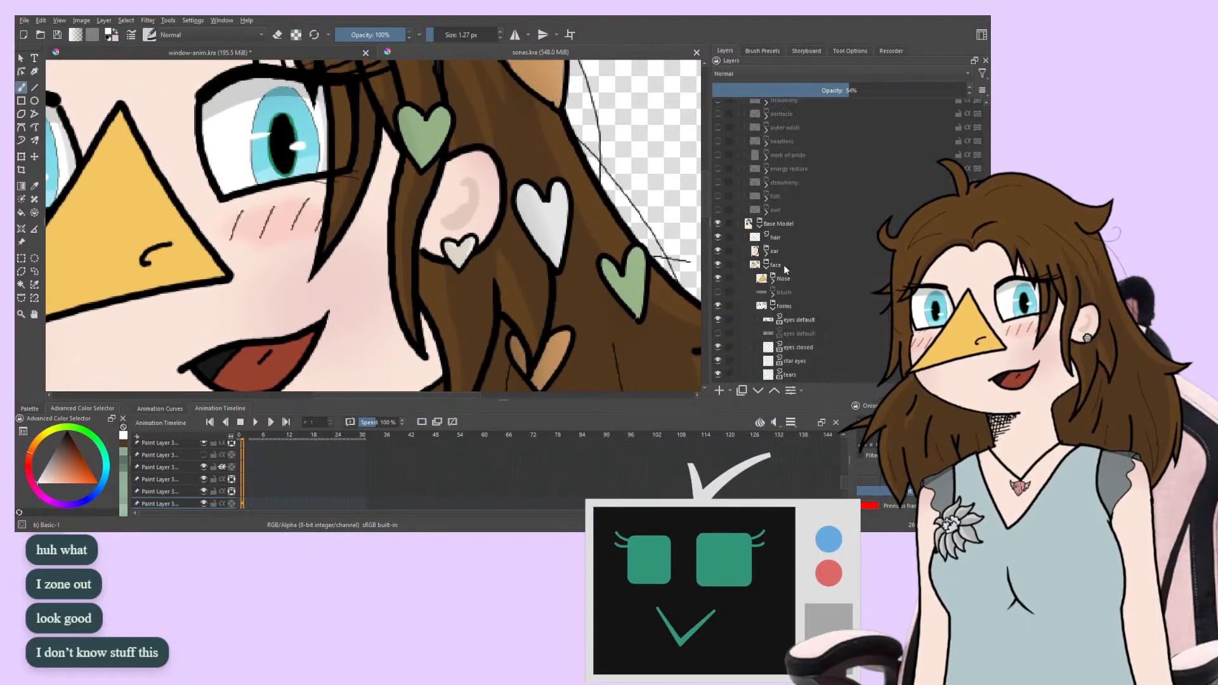
{"action": "scroll", "coordinate": [755, 322], "scroll_direction": "down", "scroll_amount": 8}
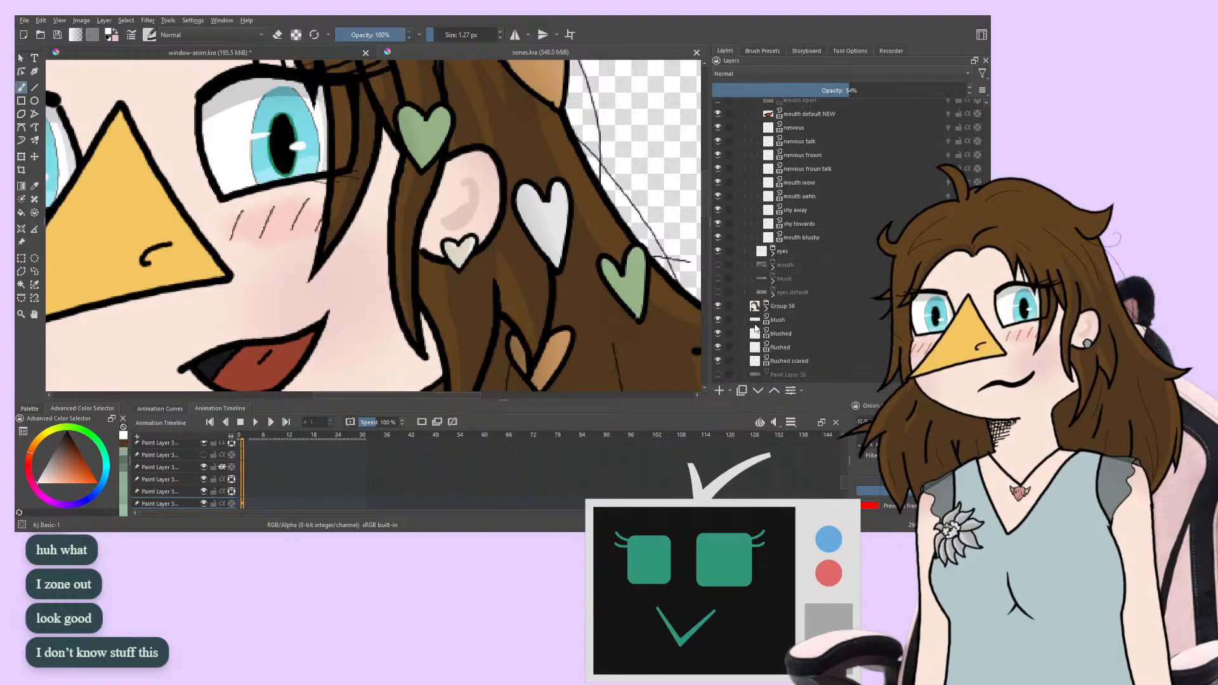
{"action": "left_click", "coordinate": [717, 347]}
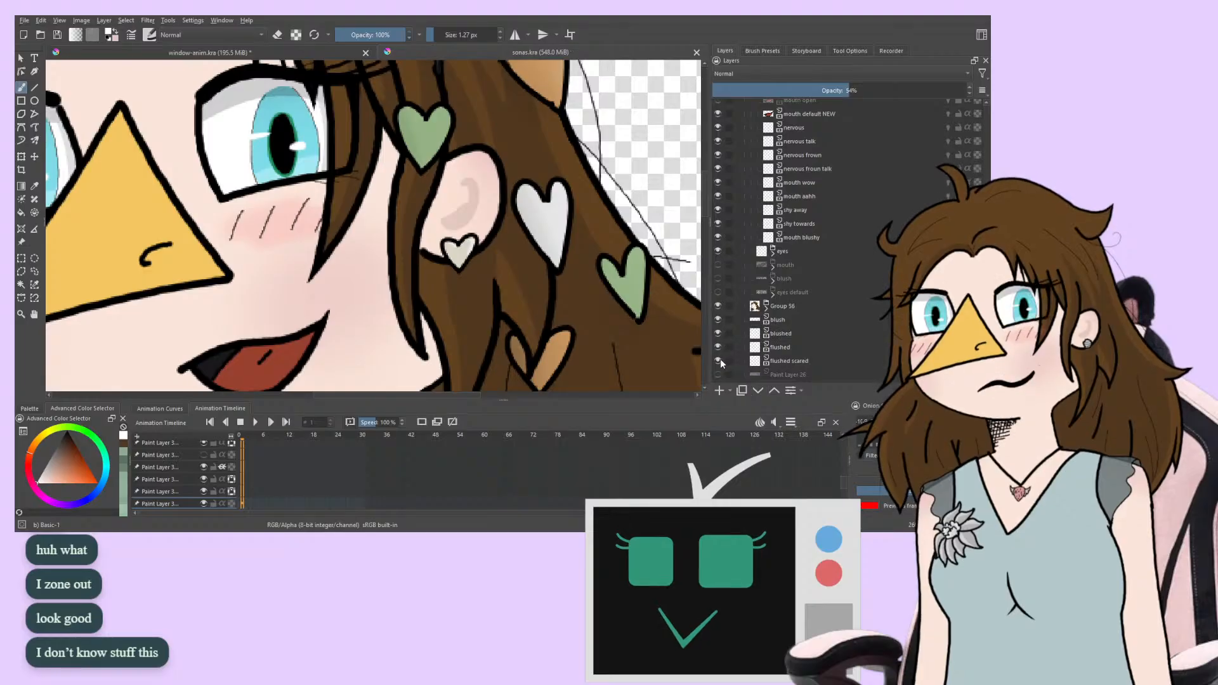
Toggle the visibility of the upper paint layers inside the base color group to check what they add to the skin
{"action": "scroll", "coordinate": [738, 334], "scroll_direction": "down", "scroll_amount": 6}
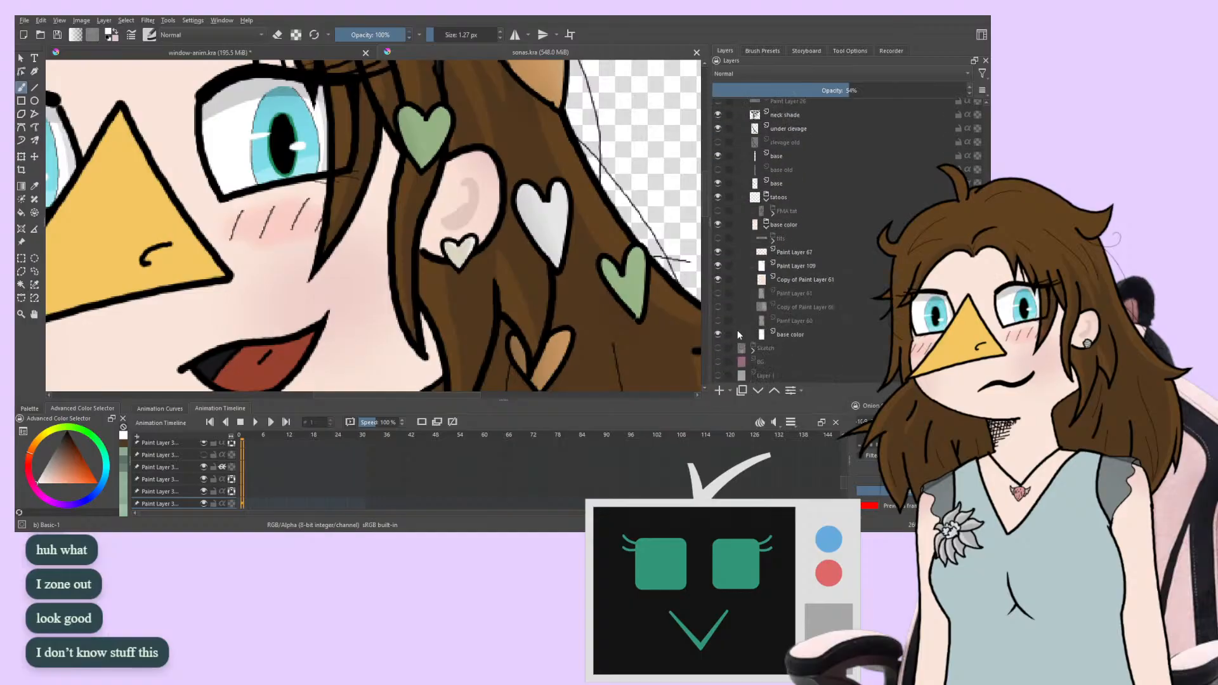
{"action": "scroll", "coordinate": [738, 334], "scroll_direction": "up", "scroll_amount": 1}
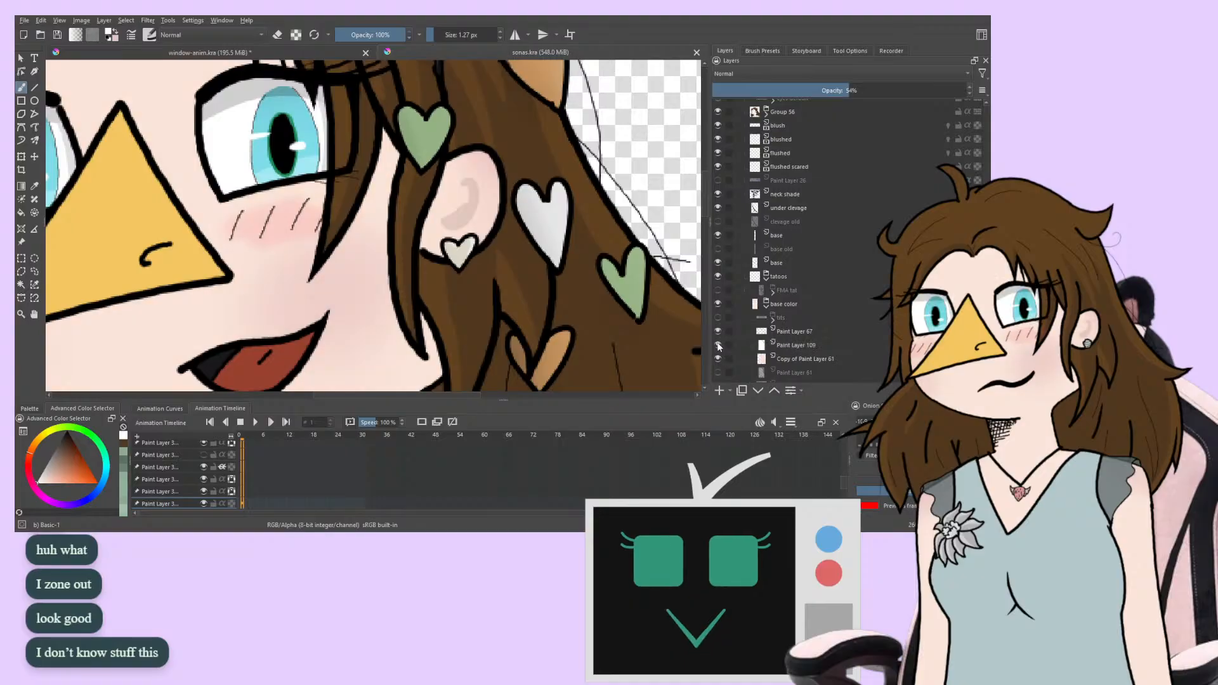
{"action": "left_click", "coordinate": [718, 345]}
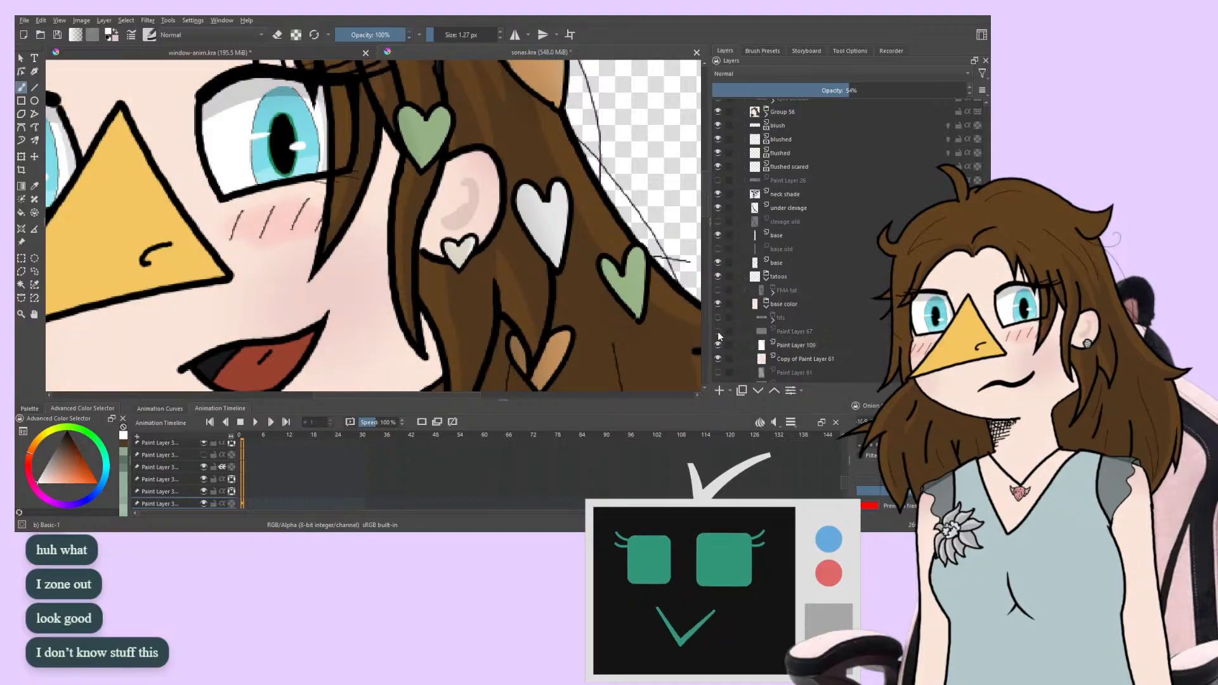
{"action": "left_click", "coordinate": [718, 331]}
Toggle the blush and blushed layers to check whether they hold the cheek shading
{"action": "scroll", "coordinate": [726, 291], "scroll_direction": "up", "scroll_amount": 3}
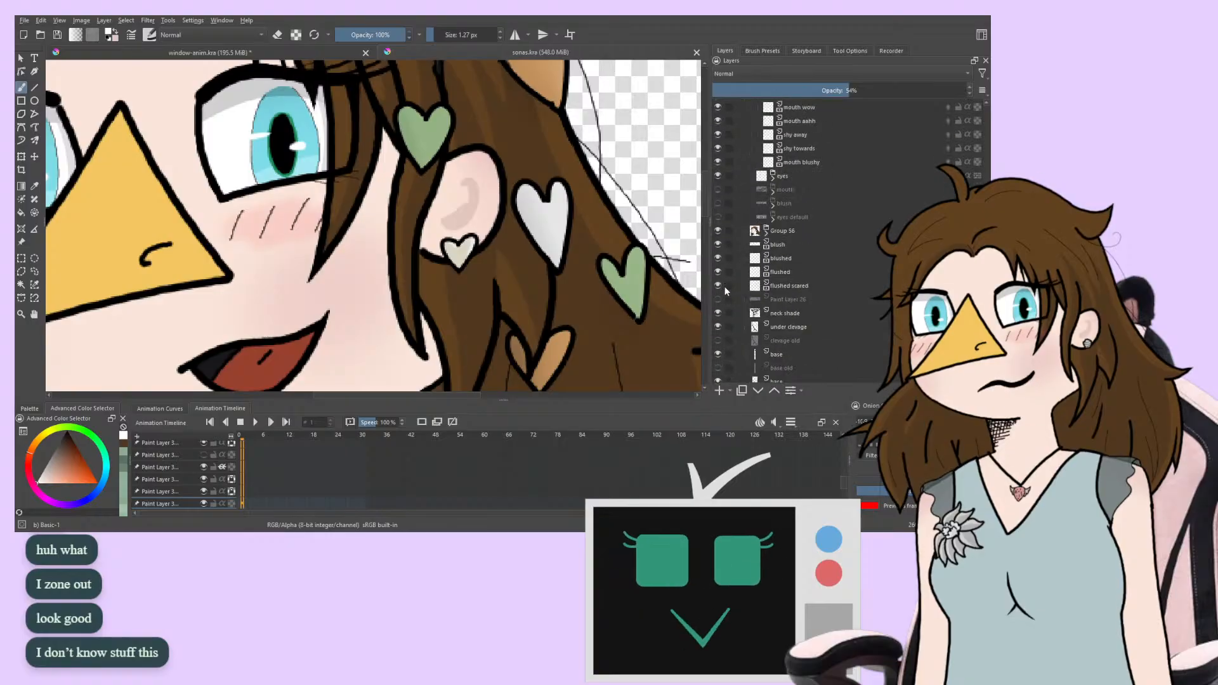
{"action": "left_click", "coordinate": [718, 244]}
{"action": "left_click", "coordinate": [718, 244]}
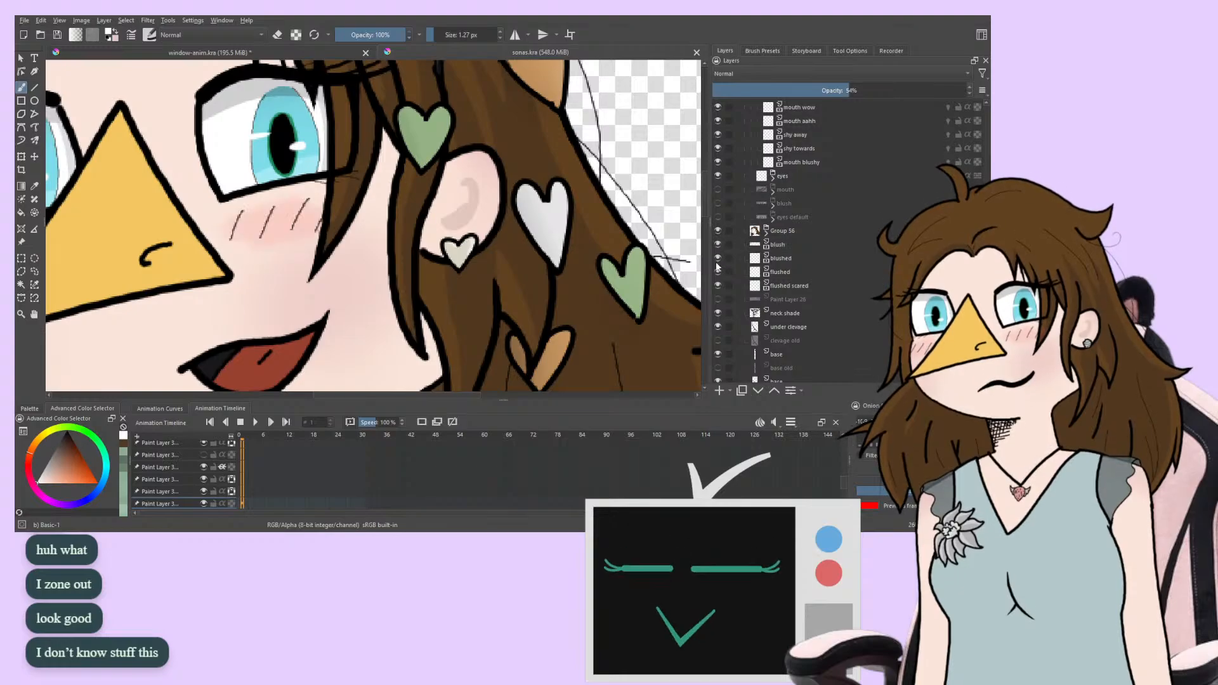
{"action": "left_click", "coordinate": [717, 258]}
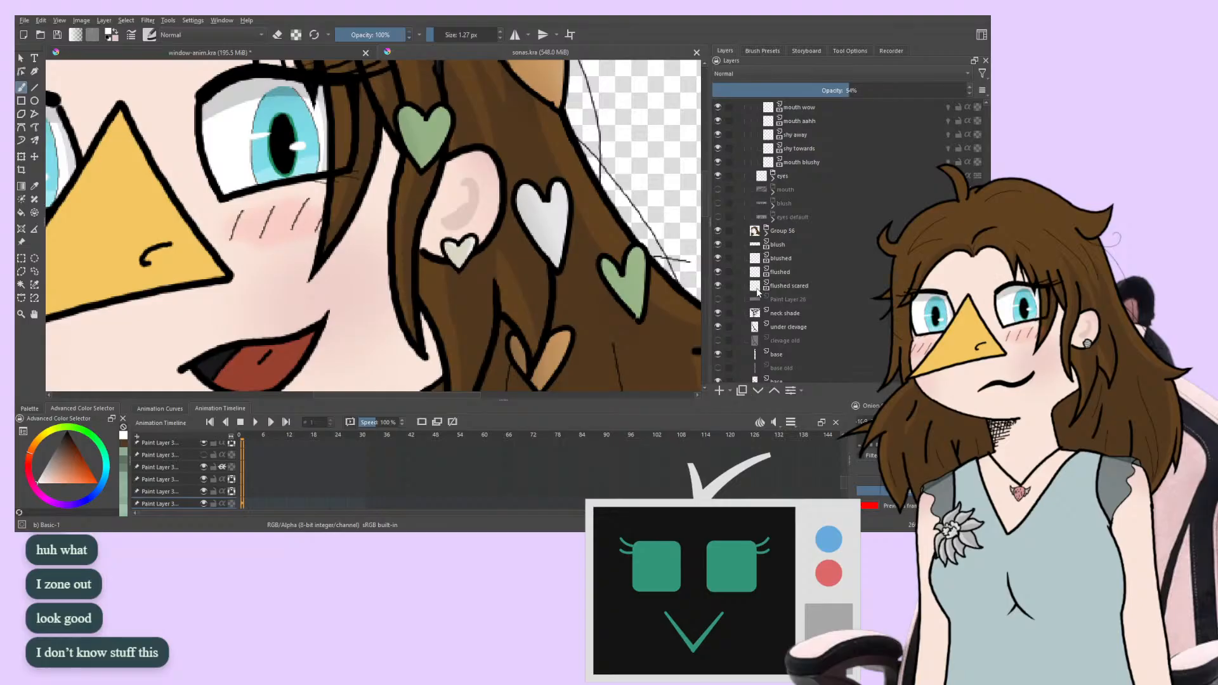
Search the Base Model layers for the face shading, temporarily showing the hidden paint layer directly above neck shade
{"action": "scroll", "coordinate": [755, 228], "scroll_direction": "up", "scroll_amount": 6}
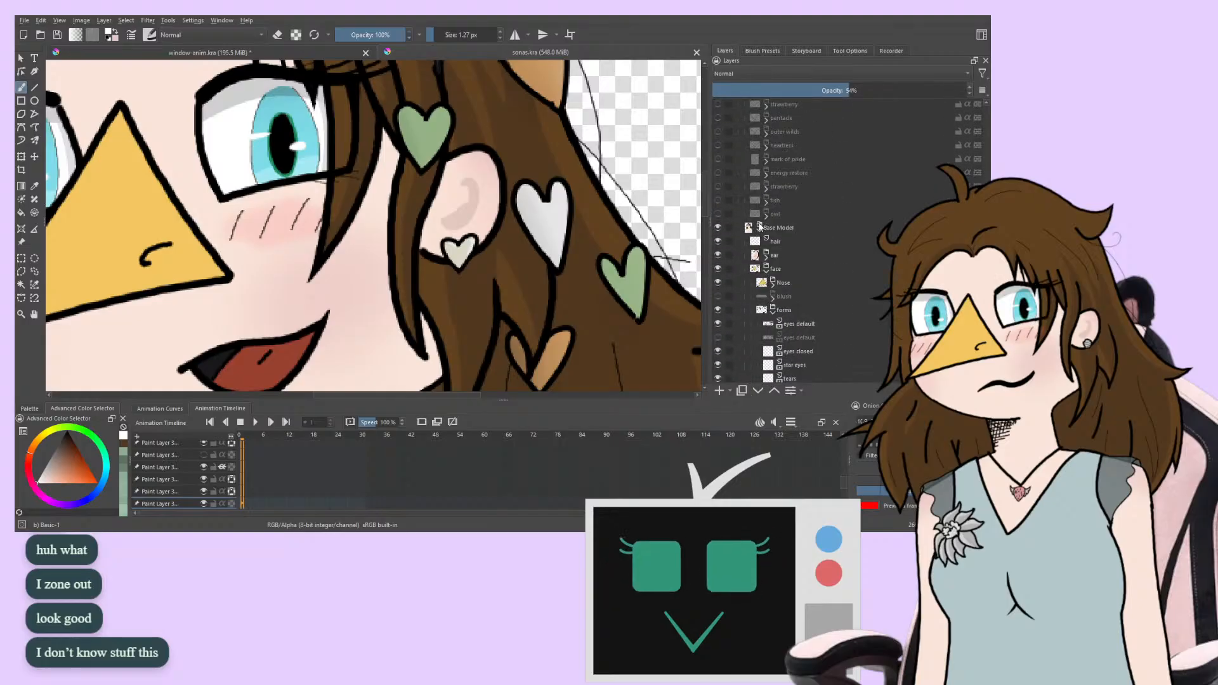
{"action": "scroll", "coordinate": [760, 230], "scroll_direction": "down", "scroll_amount": 10}
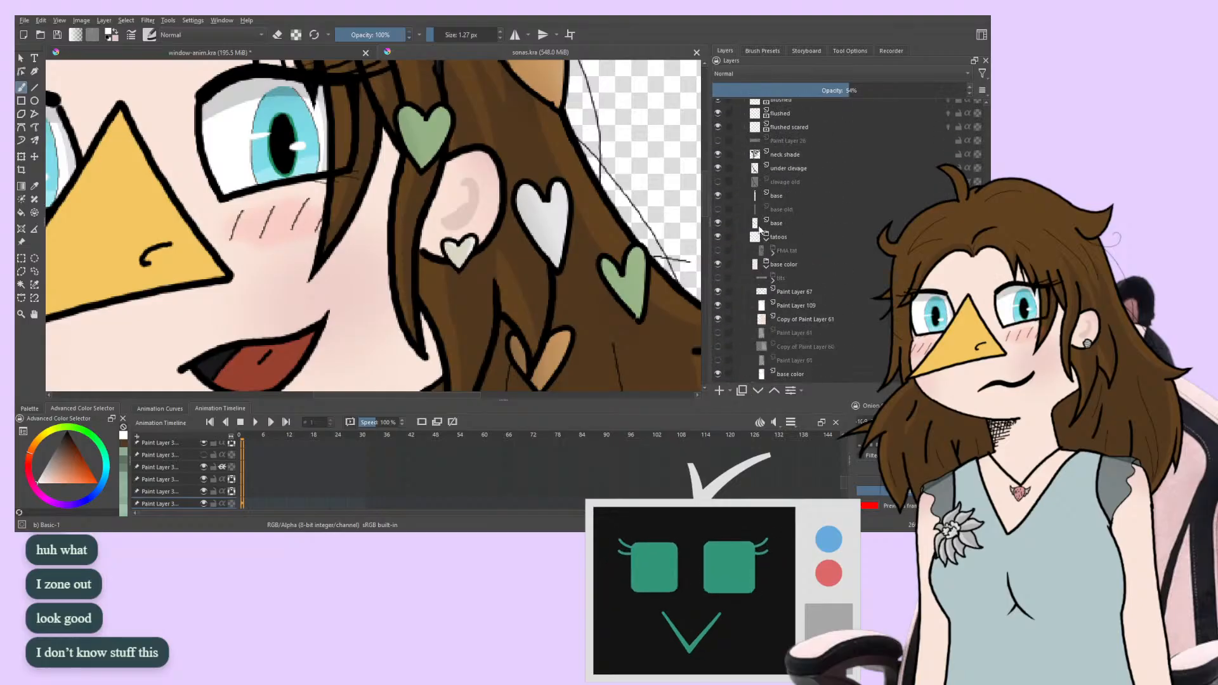
{"action": "scroll", "coordinate": [760, 269], "scroll_direction": "up", "scroll_amount": 3}
{"action": "scroll", "coordinate": [759, 279], "scroll_direction": "up", "scroll_amount": 1}
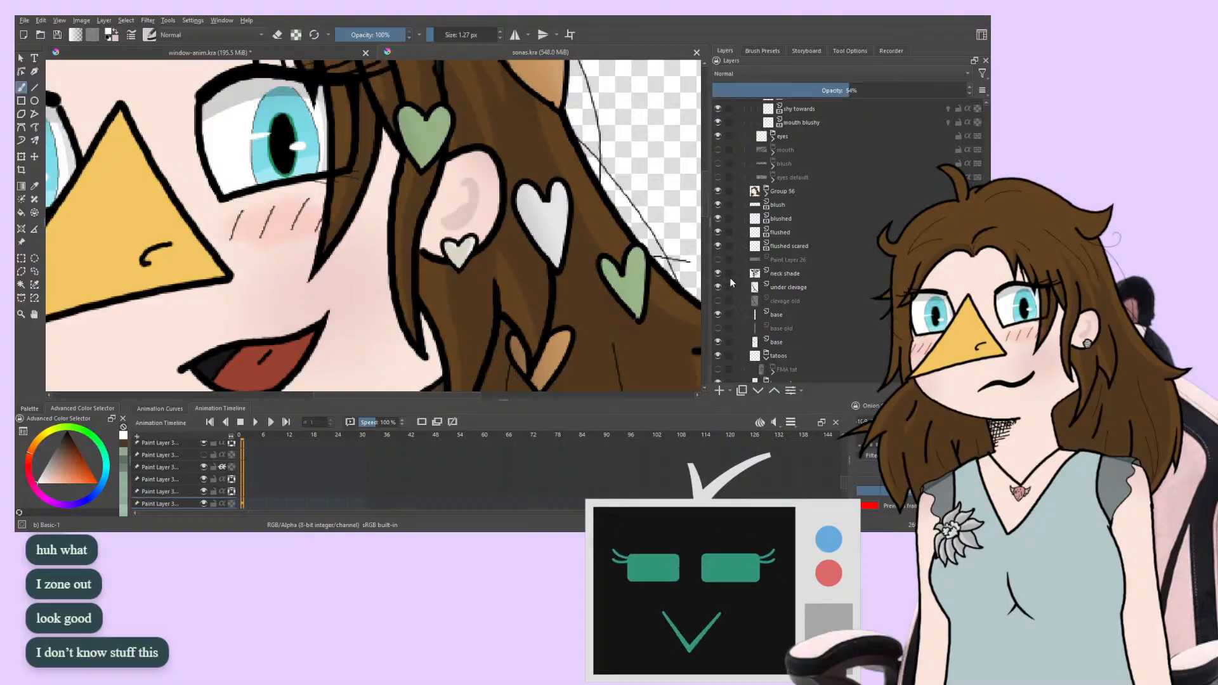
{"action": "scroll", "coordinate": [732, 282], "scroll_direction": "up", "scroll_amount": 1}
{"action": "left_click", "coordinate": [720, 300]}
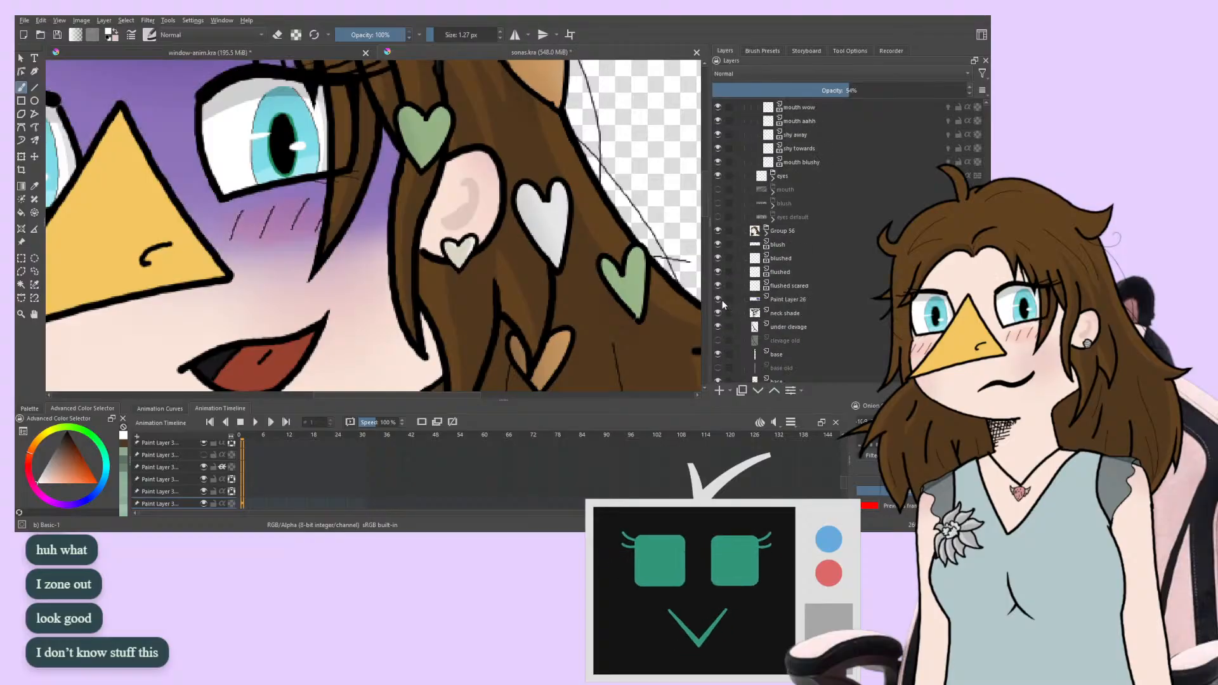
{"action": "left_click", "coordinate": [722, 299]}
{"action": "left_click", "coordinate": [721, 300]}
{"action": "left_click", "coordinate": [722, 299]}
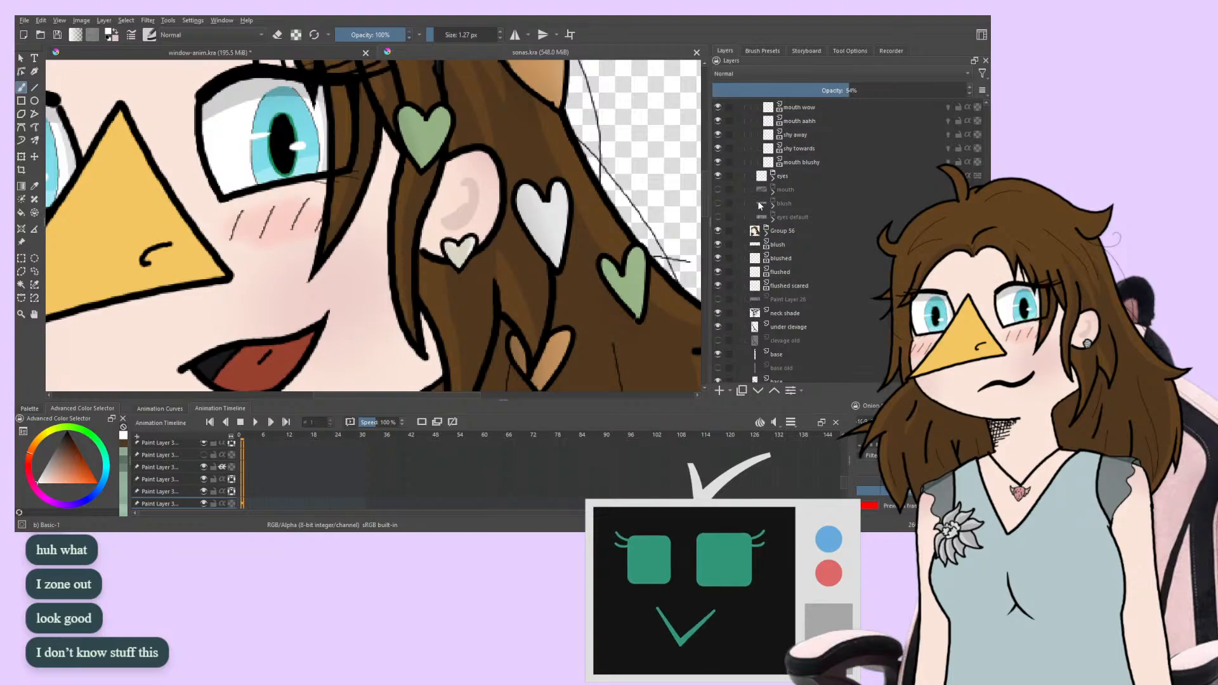
Examine the reference character's skin shading from the face down to the neck, chest and sleeve
{"action": "scroll", "coordinate": [762, 200], "scroll_direction": "up", "scroll_amount": 3}
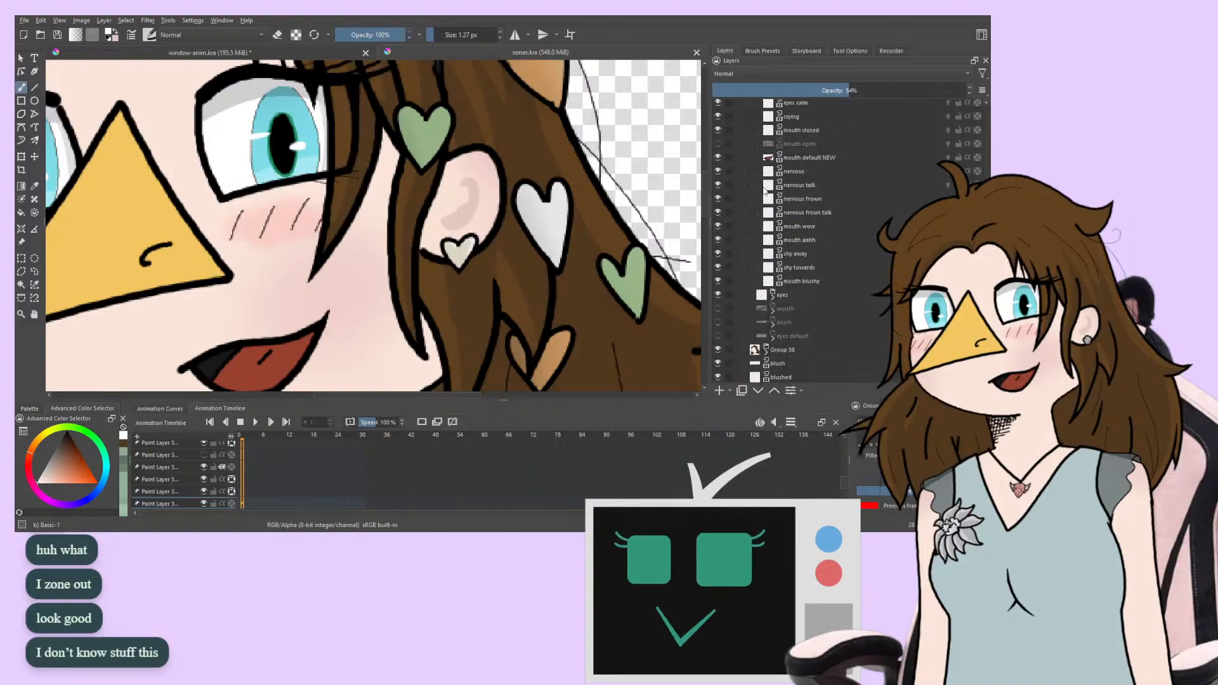
{"action": "scroll", "coordinate": [765, 190], "scroll_direction": "up", "scroll_amount": 10}
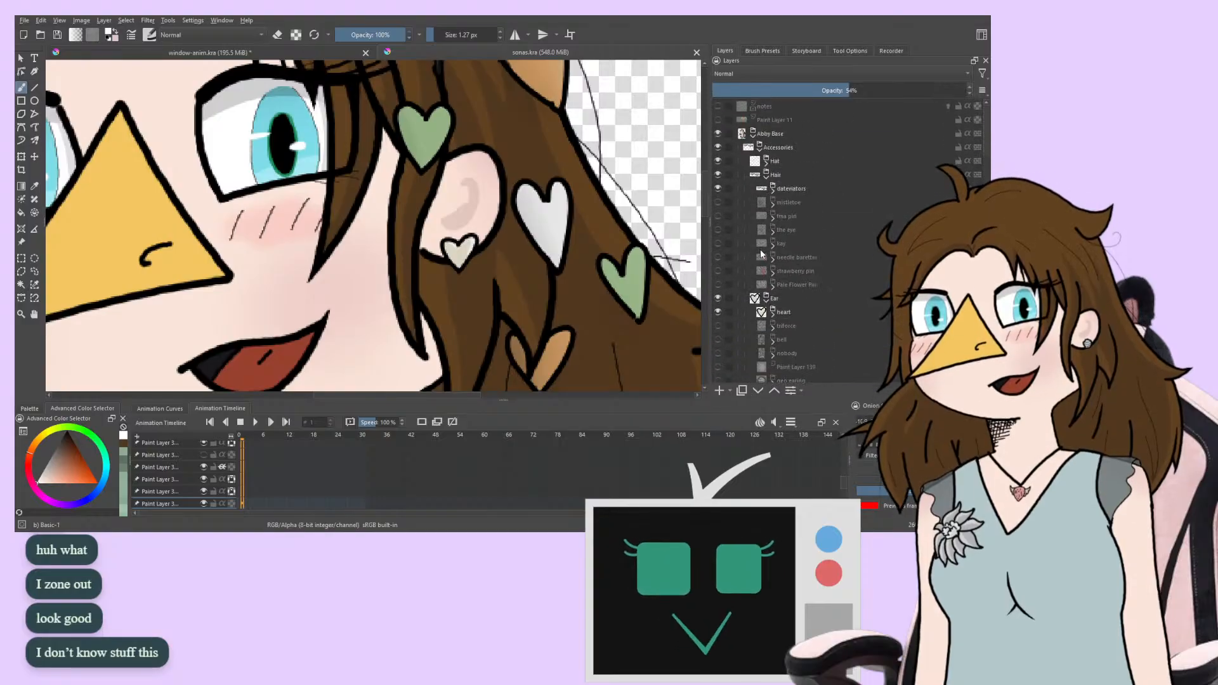
{"action": "scroll", "coordinate": [232, 257], "scroll_direction": "down", "scroll_amount": 5}
{"action": "left_click_drag", "start_coordinate": [215, 290], "coordinate": [350, 173]}
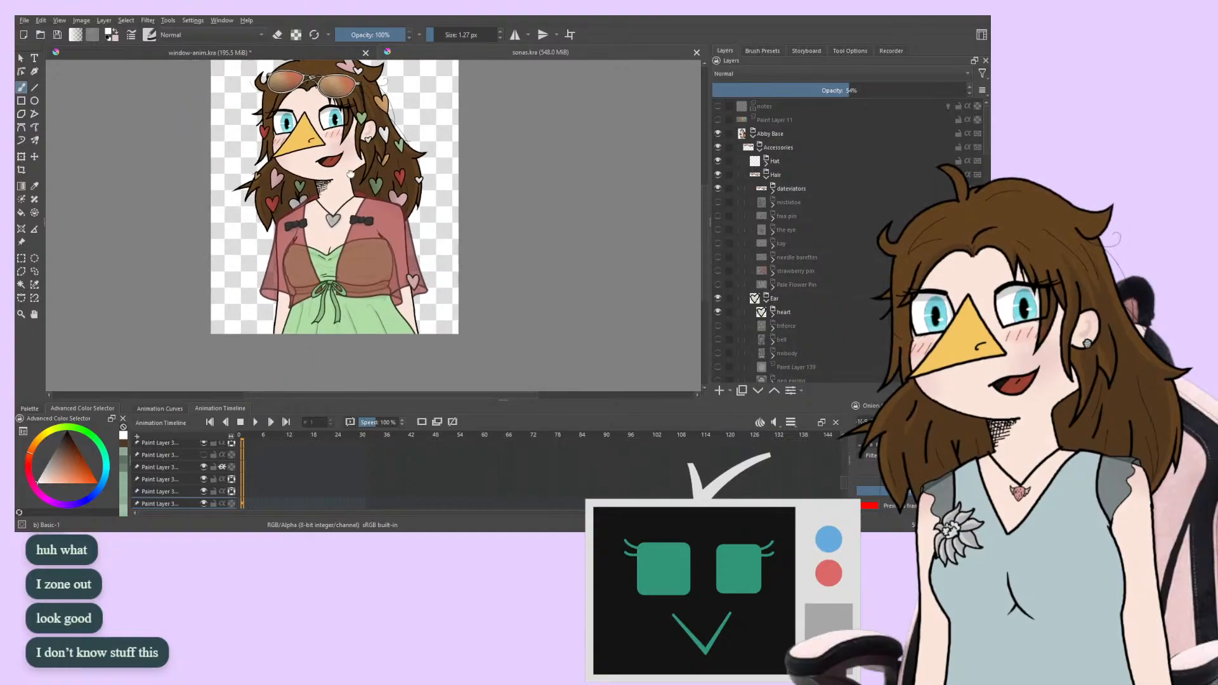
{"action": "scroll", "coordinate": [350, 173], "scroll_direction": "up", "scroll_amount": 4}
{"action": "scroll", "coordinate": [434, 327], "scroll_direction": "up", "scroll_amount": 2}
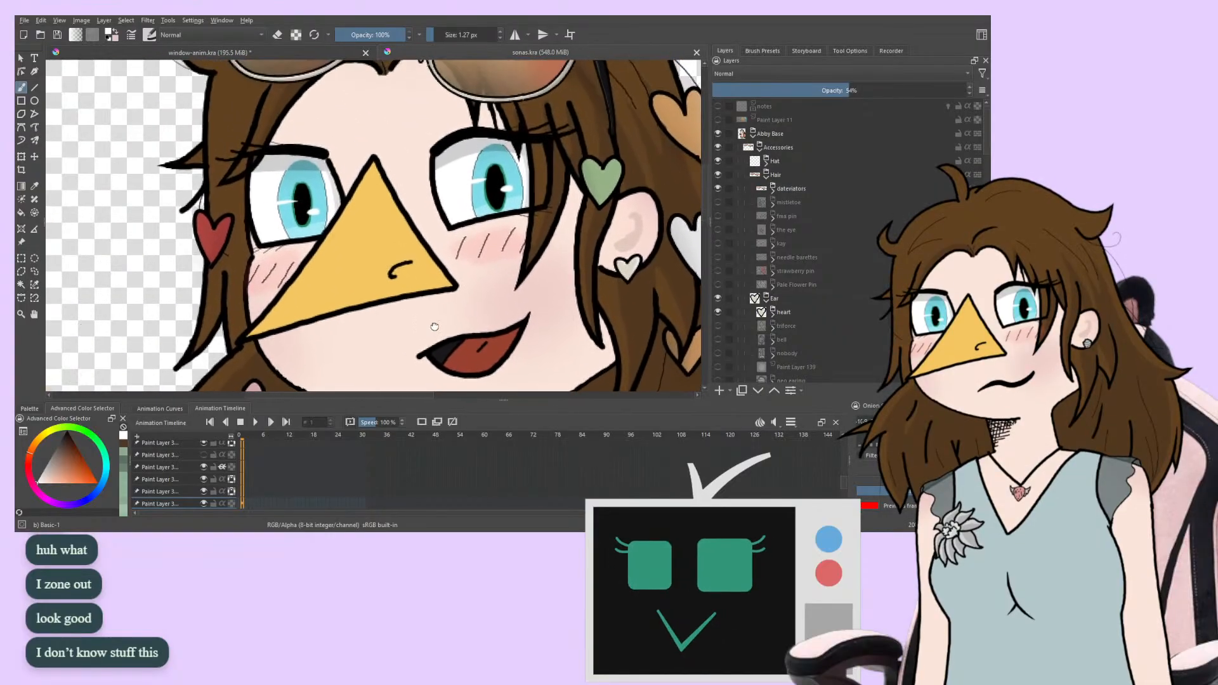
{"action": "scroll", "coordinate": [393, 267], "scroll_direction": "down", "scroll_amount": 1}
{"action": "mouse_move", "coordinate": [393, 268]}
{"action": "left_mouse_down"}
{"action": "mouse_move", "coordinate": [306, 252]}
{"action": "mouse_move", "coordinate": [211, 198]}
{"action": "left_mouse_up"}
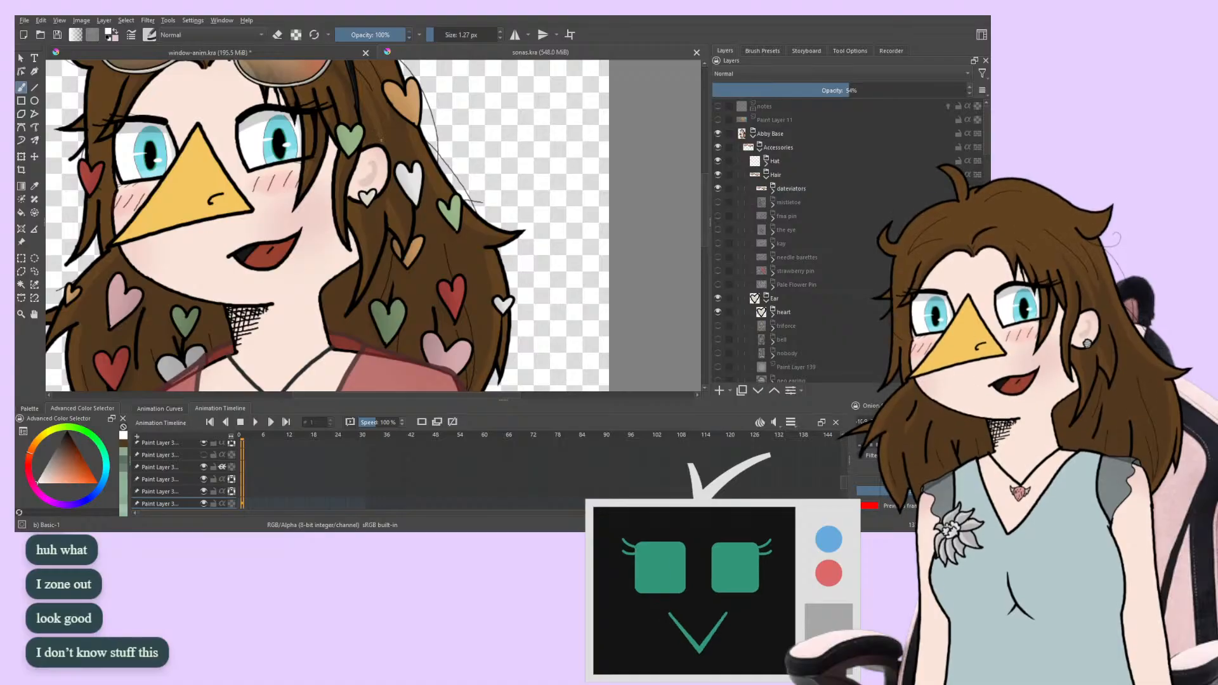
{"action": "left_click_drag", "start_coordinate": [298, 333], "coordinate": [366, 153]}
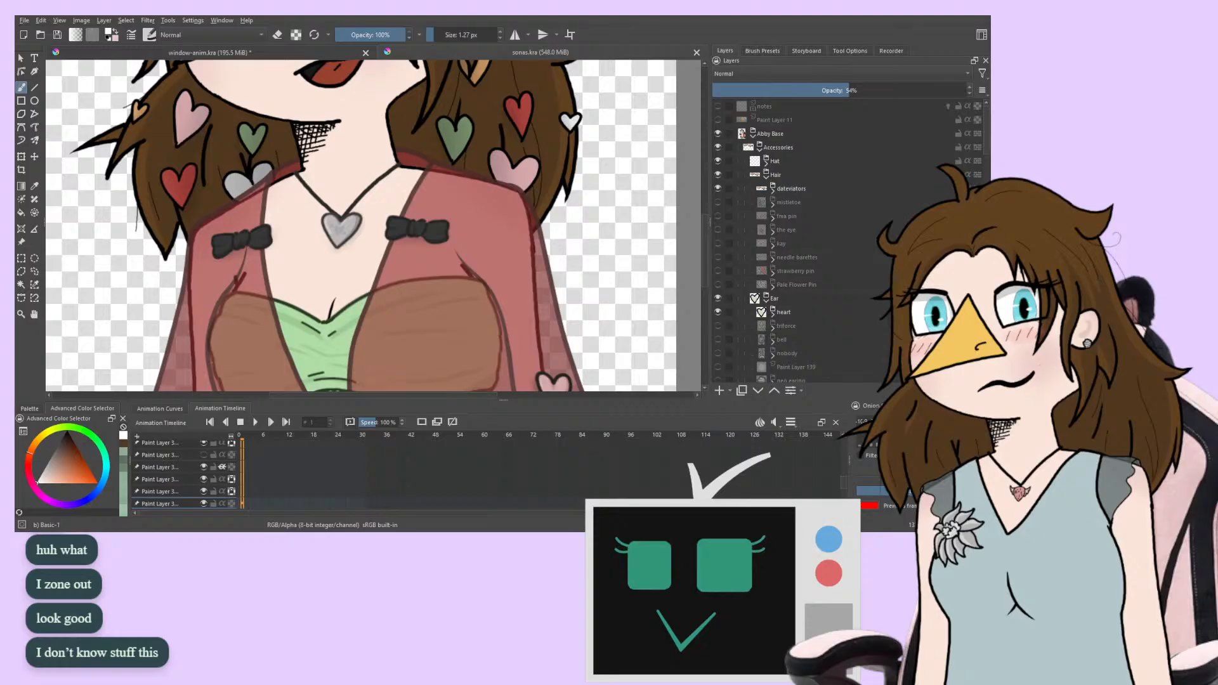
{"action": "mouse_move", "coordinate": [406, 254]}
{"action": "left_mouse_down"}
{"action": "mouse_move", "coordinate": [273, 174]}
{"action": "mouse_move", "coordinate": [238, 222]}
{"action": "left_mouse_up"}
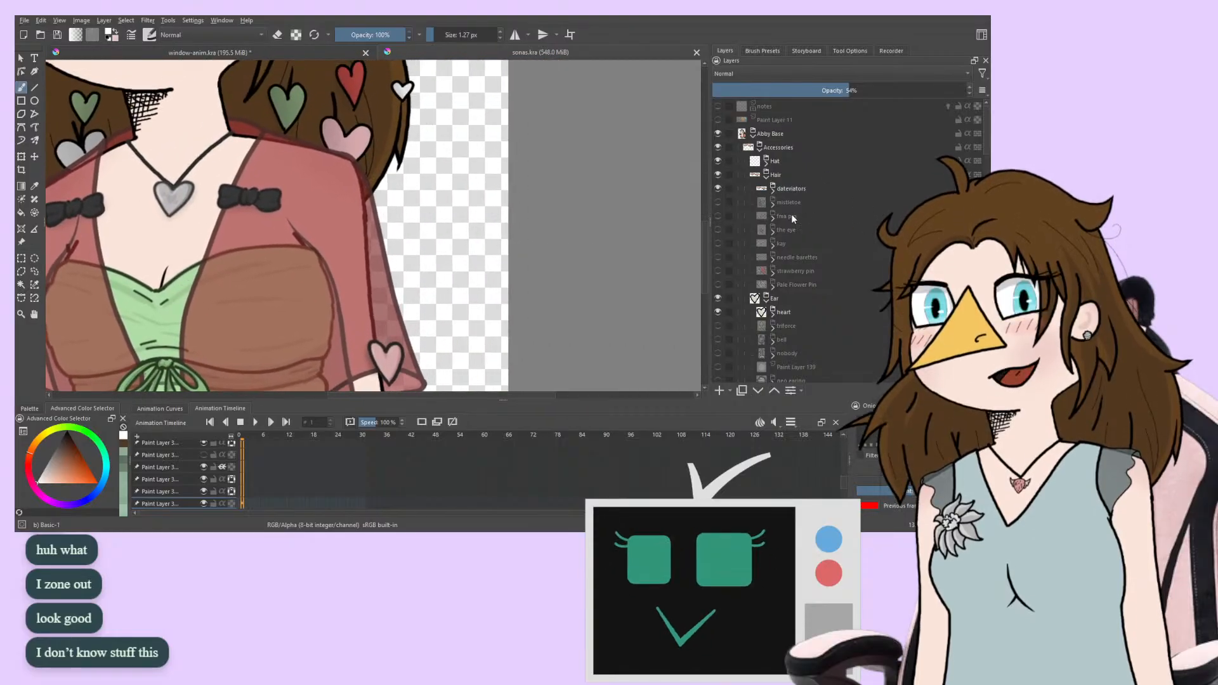
Hide the "date everything" outfit group to expose the reference character's bare shoulders and study their shading
{"action": "scroll", "coordinate": [790, 216], "scroll_direction": "down", "scroll_amount": 6}
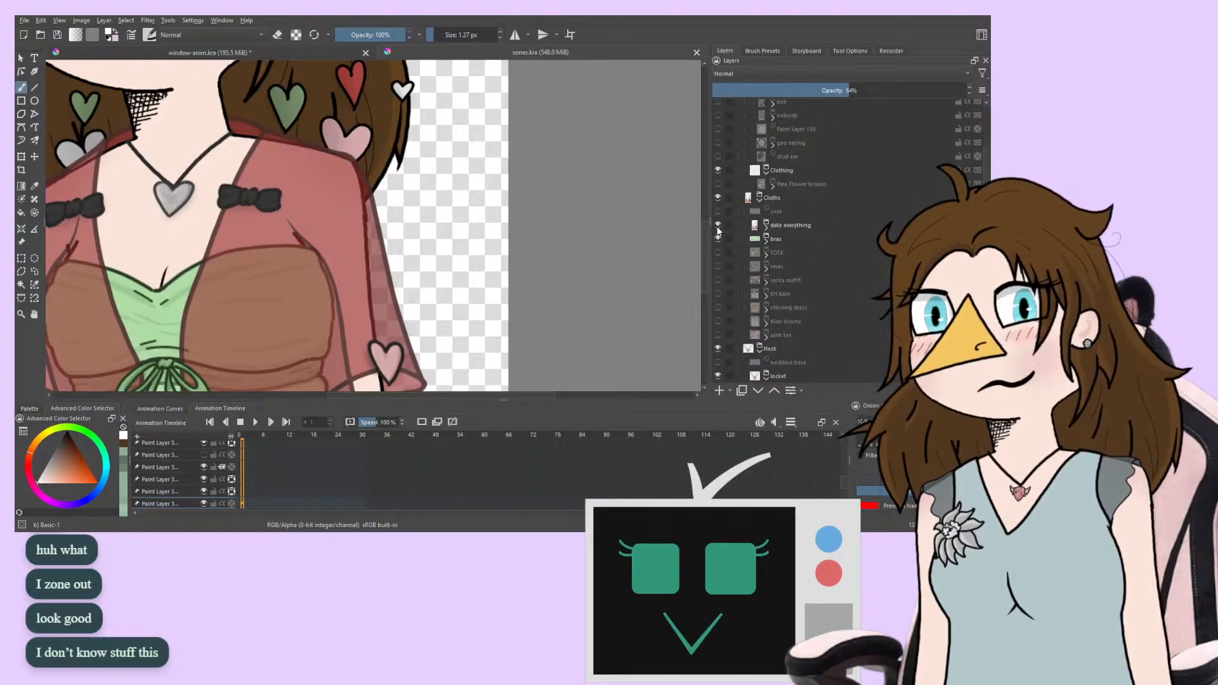
{"action": "left_click", "coordinate": [717, 226]}
{"action": "left_click_drag", "start_coordinate": [346, 239], "coordinate": [364, 275]}
{"action": "scroll", "coordinate": [289, 302], "scroll_direction": "up", "scroll_amount": 2}
{"action": "scroll", "coordinate": [288, 292], "scroll_direction": "down", "scroll_amount": 2}
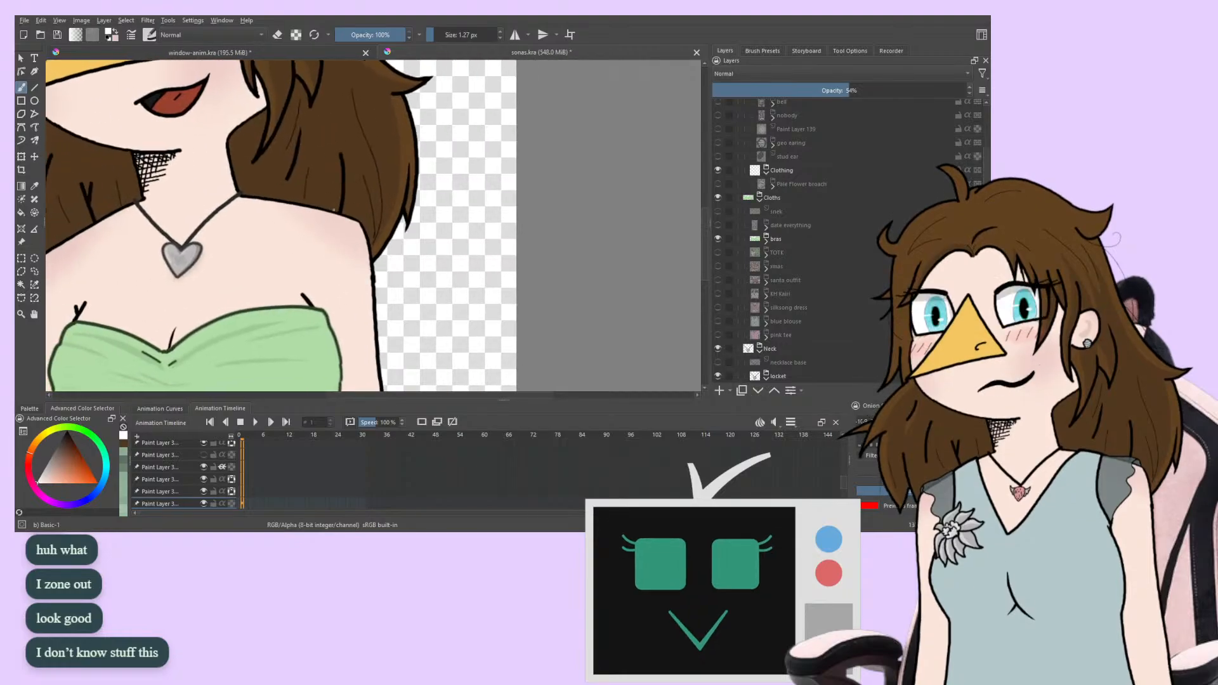
Compare the reference character's bare shoulders with her face and neck, and make the "date everything" outfit group visible again
{"action": "left_click_drag", "start_coordinate": [444, 280], "coordinate": [674, 308]}
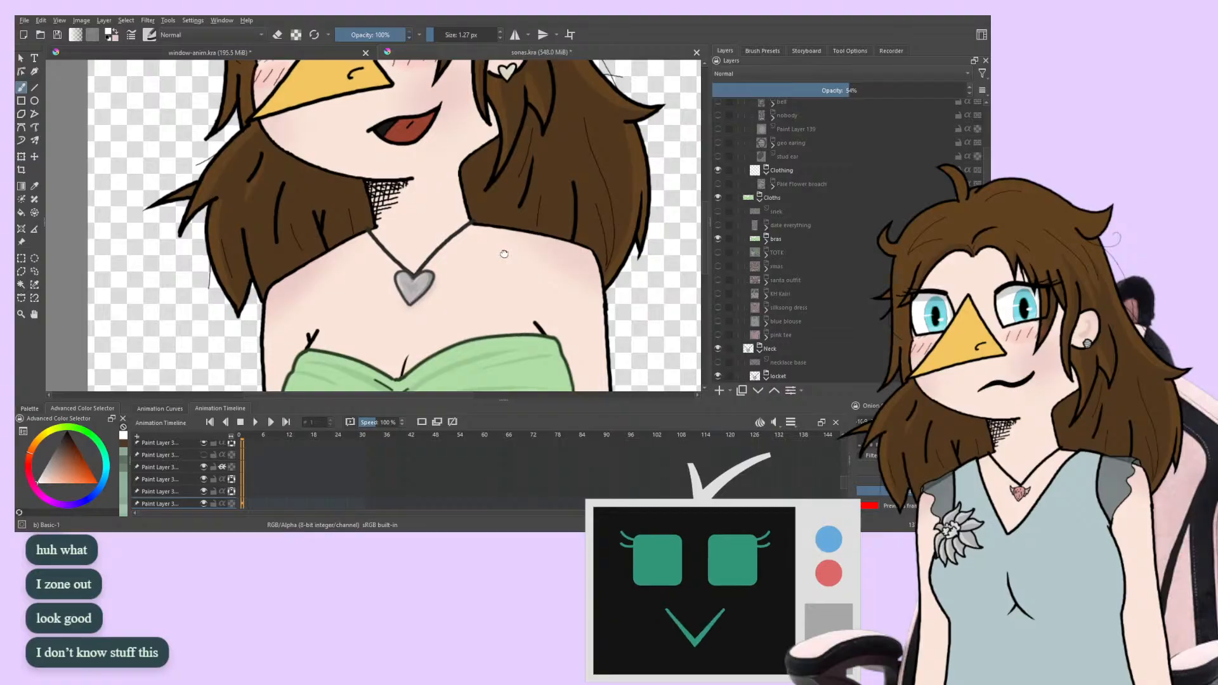
{"action": "left_click_drag", "start_coordinate": [506, 256], "coordinate": [475, 386]}
{"action": "left_click_drag", "start_coordinate": [444, 253], "coordinate": [480, 387]}
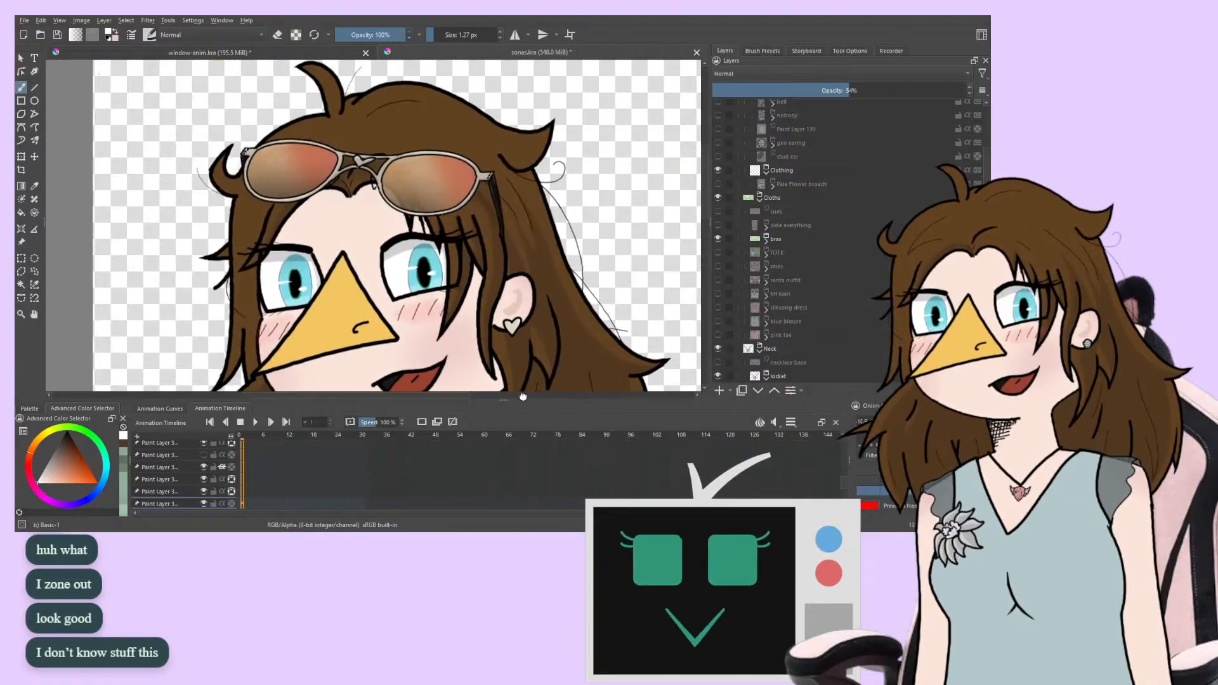
{"action": "left_click_drag", "start_coordinate": [622, 336], "coordinate": [448, 147]}
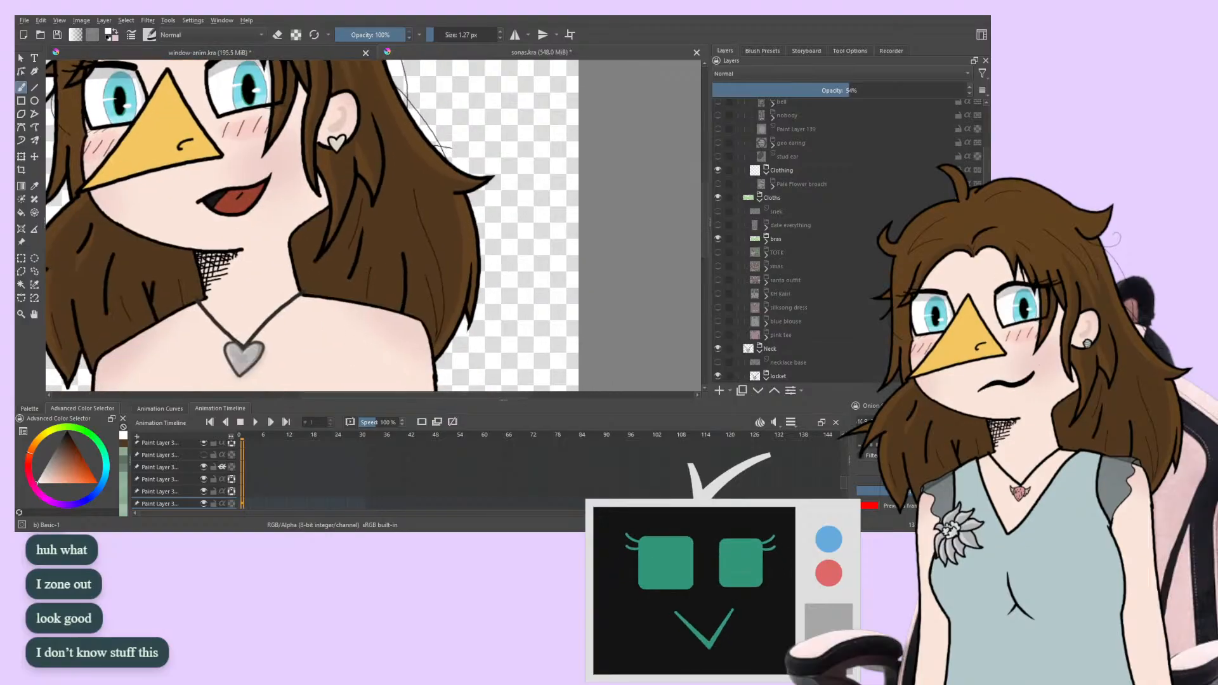
{"action": "left_click", "coordinate": [719, 225]}
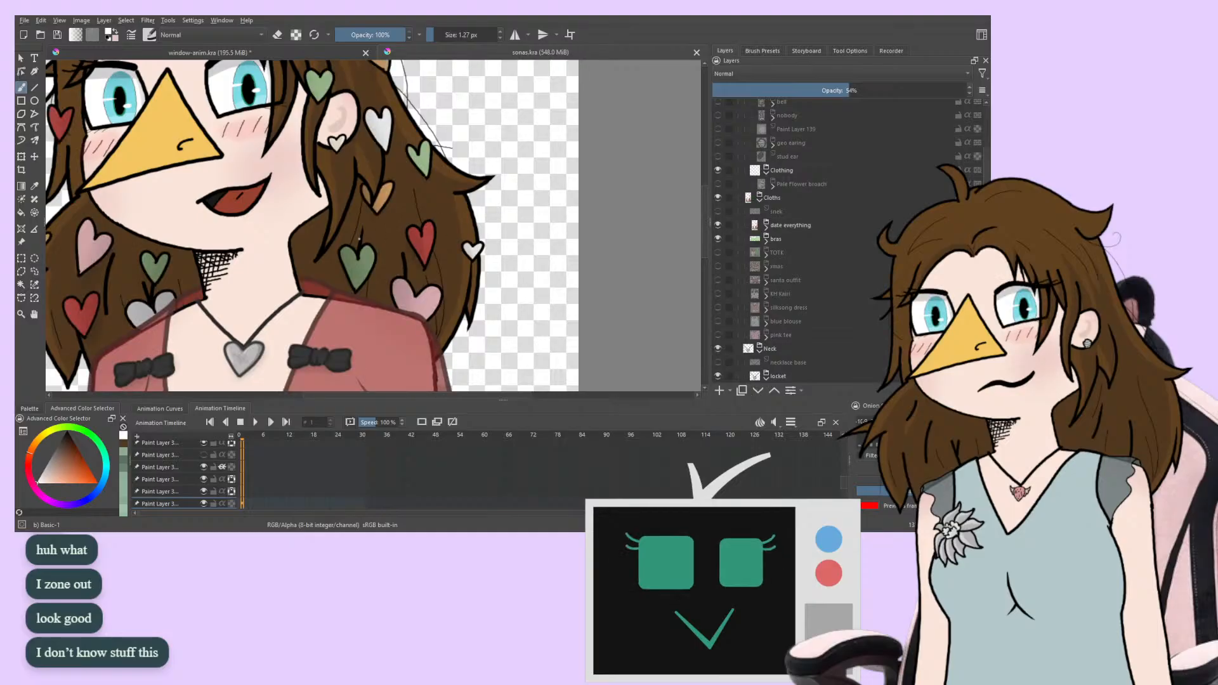
Examine the dressed reference character's skin shading on the face, ear, neck and chest, briefly toggling the "date everything" outfit group
{"action": "scroll", "coordinate": [359, 239], "scroll_direction": "down", "scroll_amount": 5}
{"action": "scroll", "coordinate": [359, 247], "scroll_direction": "up", "scroll_amount": 5}
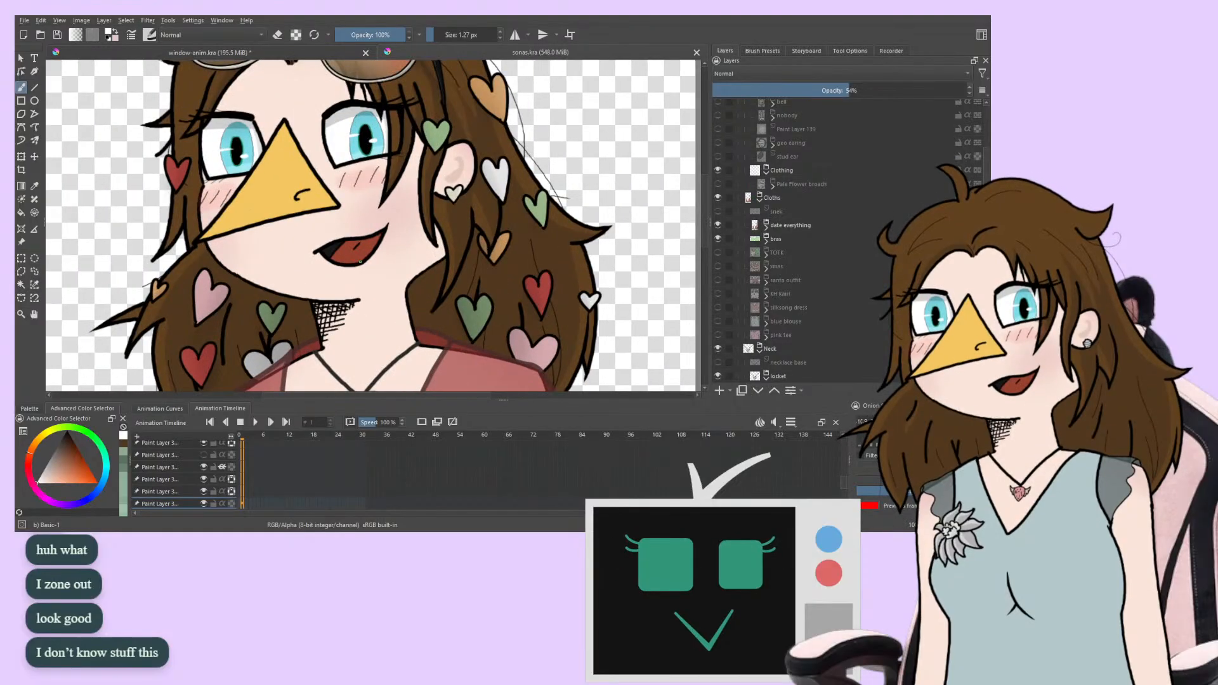
{"action": "scroll", "coordinate": [360, 261], "scroll_direction": "down", "scroll_amount": 2}
{"action": "left_click_drag", "start_coordinate": [360, 261], "coordinate": [345, 117]}
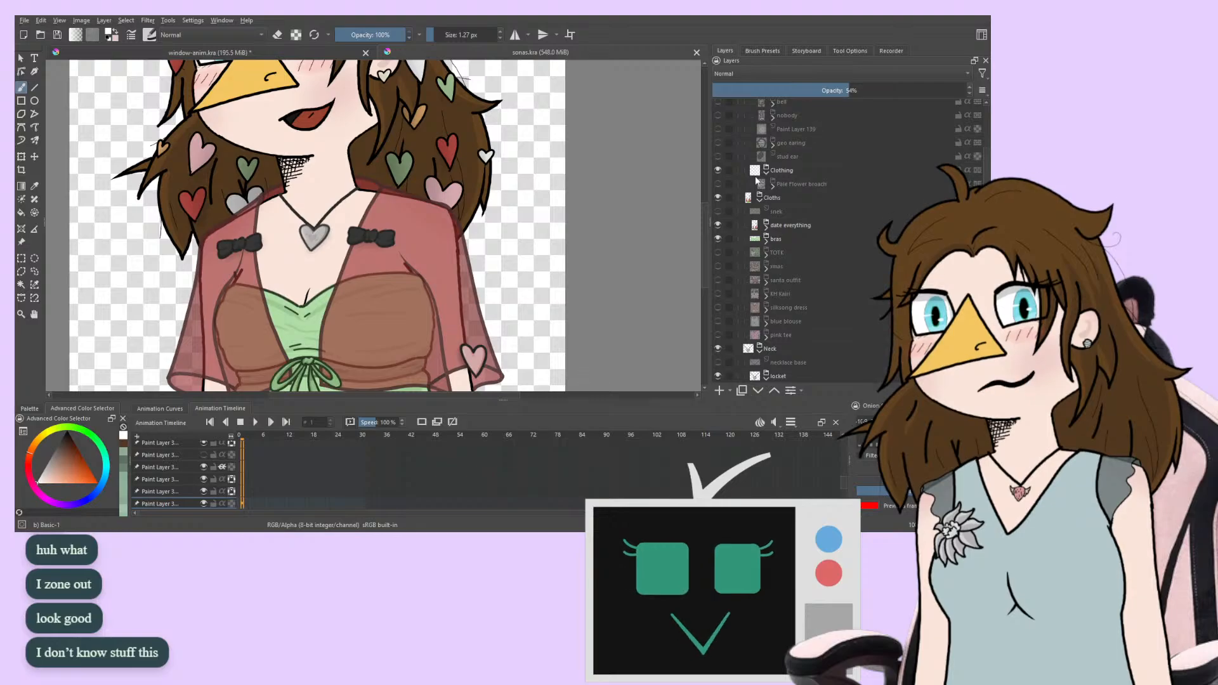
{"action": "left_click", "coordinate": [718, 225]}
{"action": "left_click", "coordinate": [718, 225]}
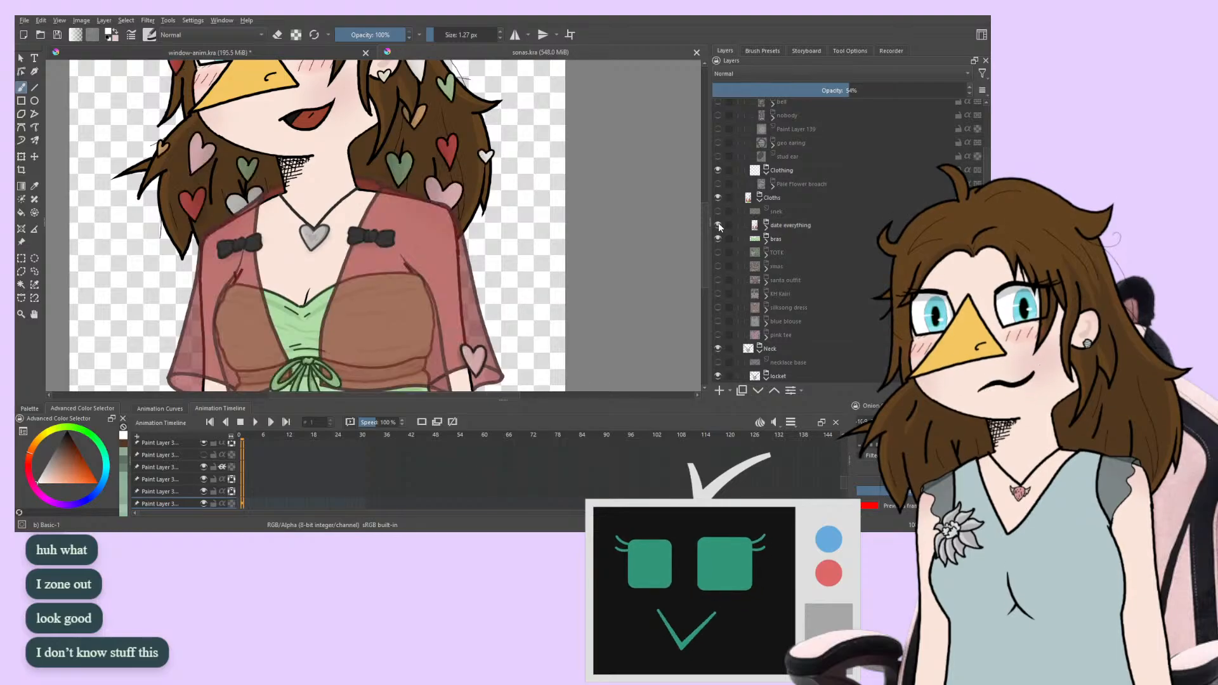
{"action": "left_click_drag", "start_coordinate": [527, 209], "coordinate": [506, 333]}
{"action": "scroll", "coordinate": [507, 332], "scroll_direction": "up", "scroll_amount": 5}
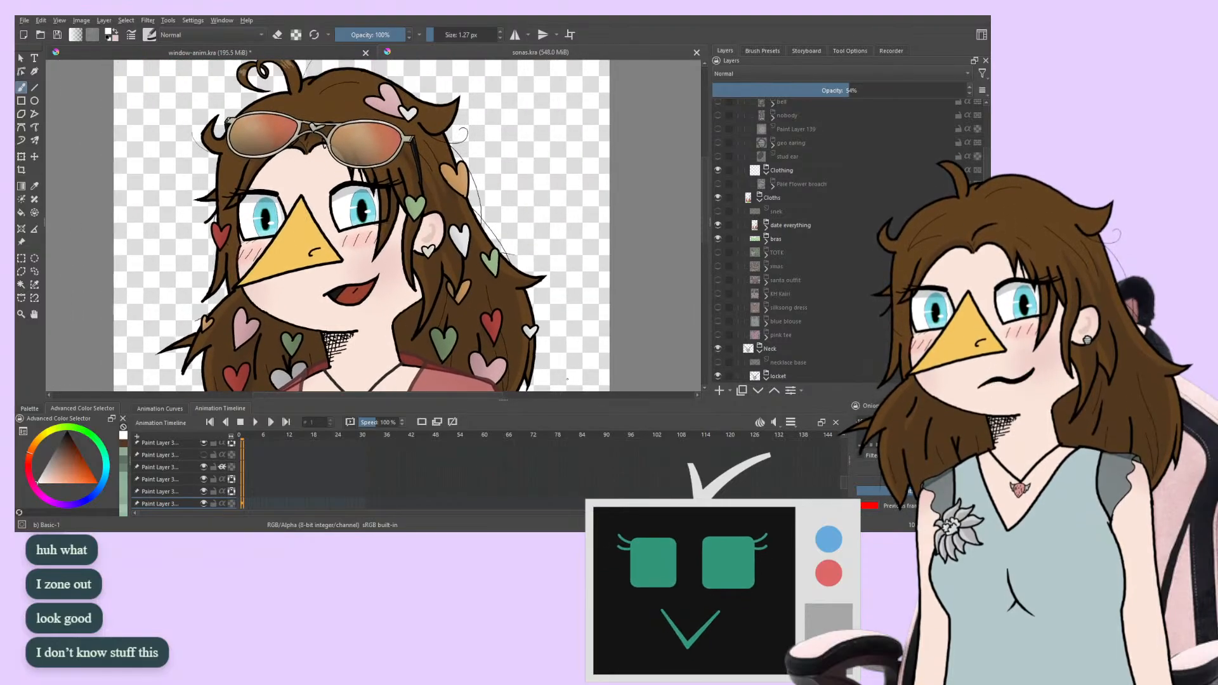
{"action": "scroll", "coordinate": [620, 318], "scroll_direction": "up", "scroll_amount": 2}
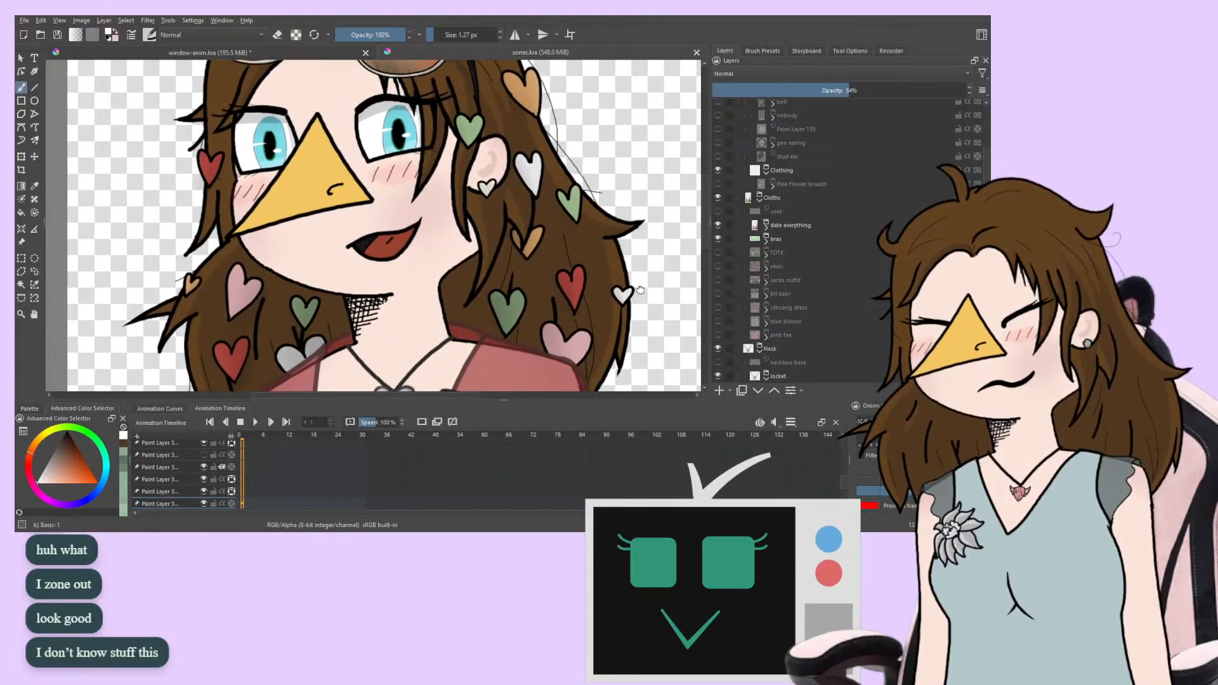
{"action": "scroll", "coordinate": [787, 184], "scroll_direction": "up", "scroll_amount": 6}
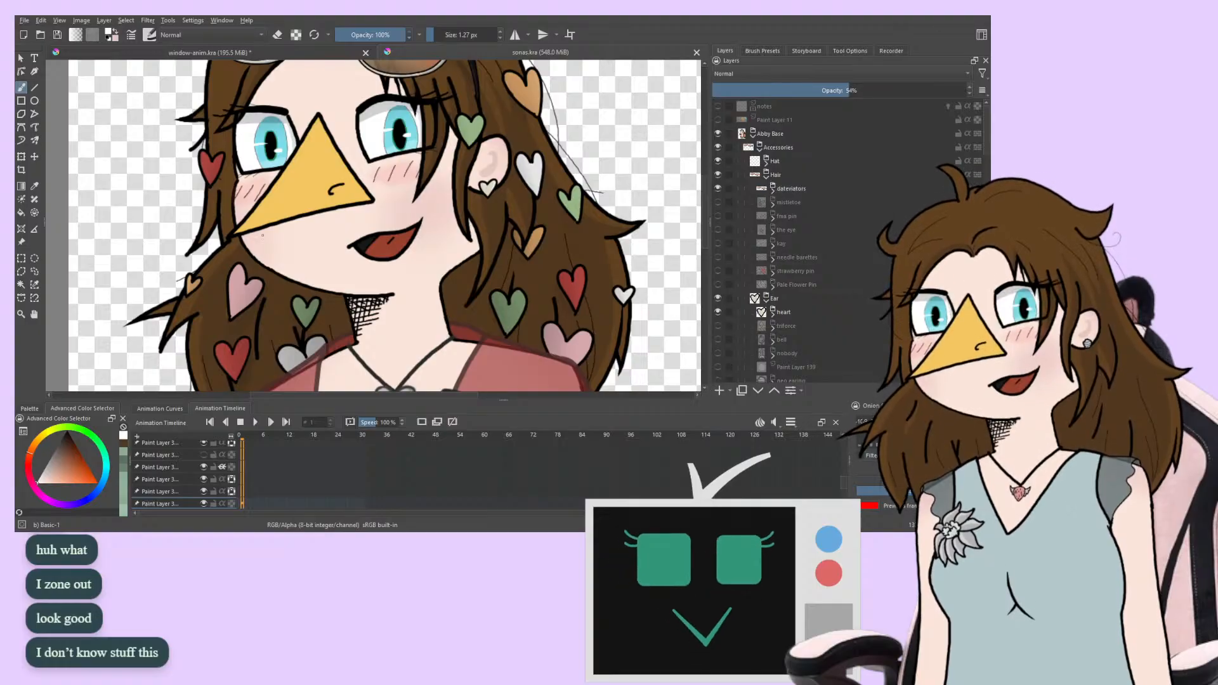
Return to window-anim.kra and examine the seated character's skin on the face, neck, arms and knees for shading areas
{"action": "left_click", "coordinate": [315, 54]}
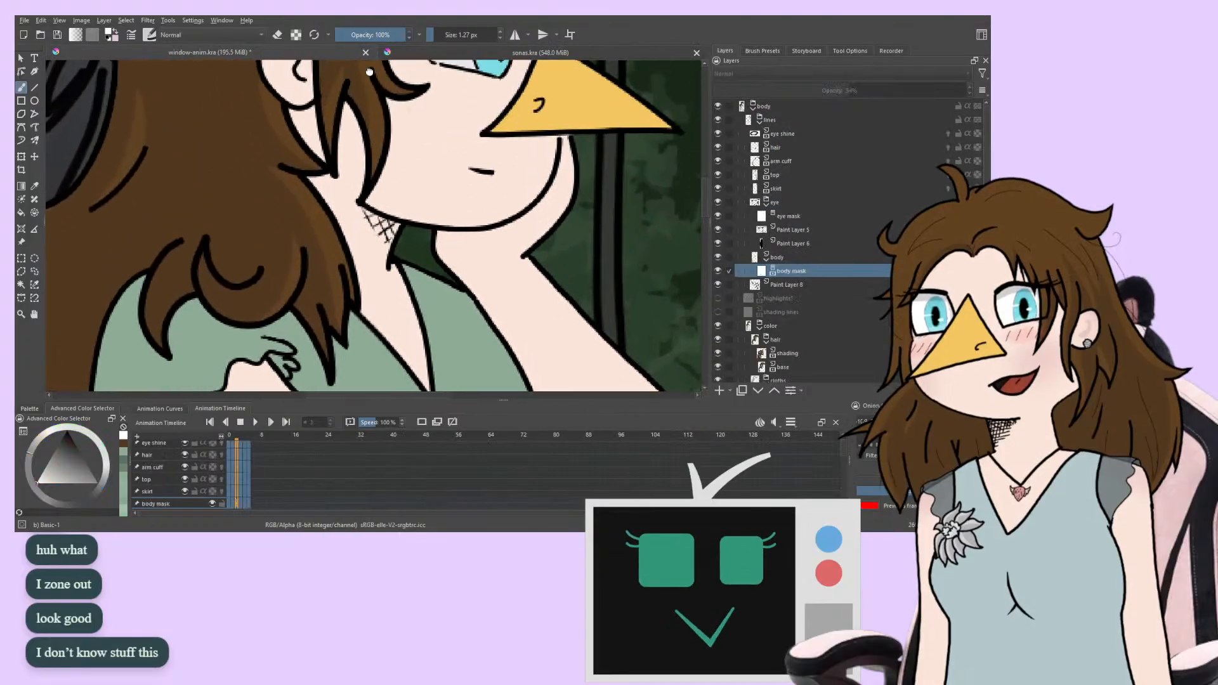
{"action": "left_click_drag", "start_coordinate": [319, 265], "coordinate": [302, 82]}
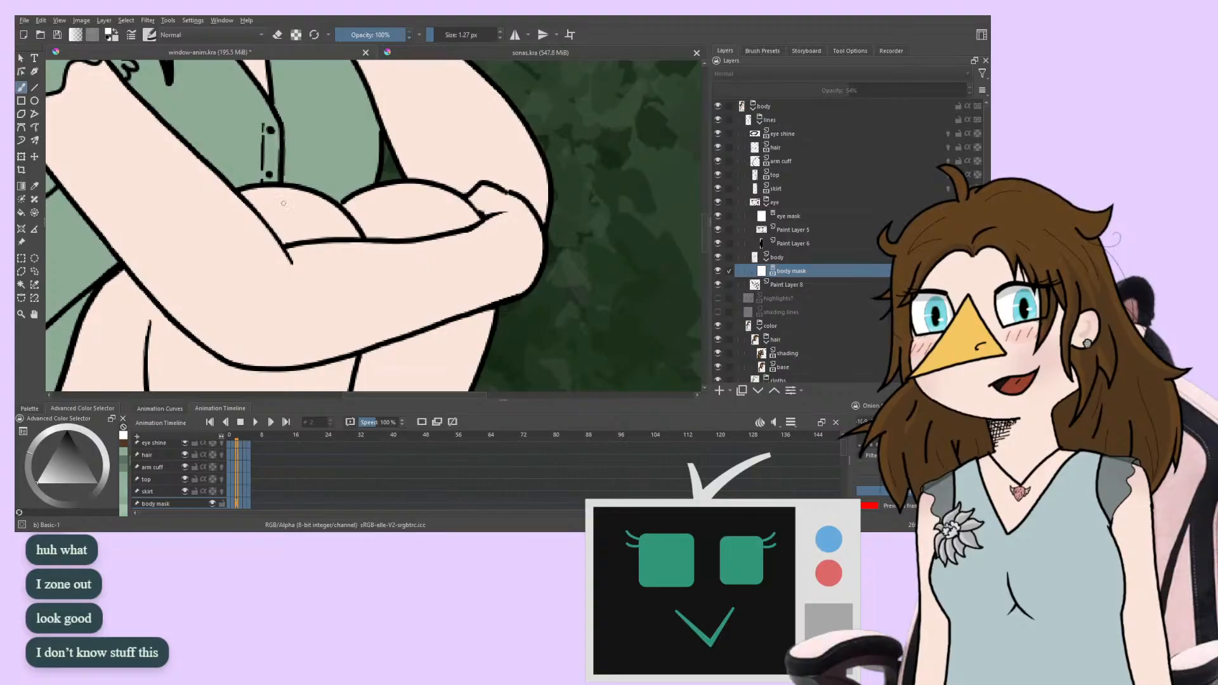
{"action": "left_click_drag", "start_coordinate": [282, 273], "coordinate": [395, 466]}
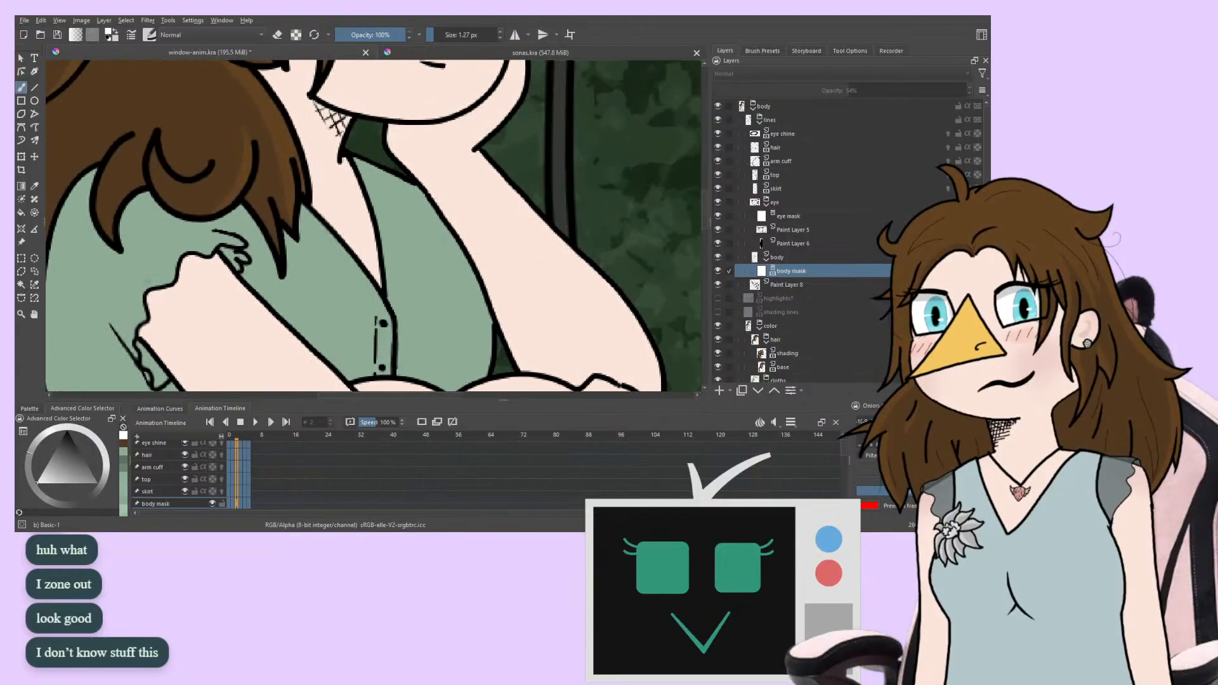
{"action": "left_click_drag", "start_coordinate": [356, 355], "coordinate": [374, 162]}
{"action": "mouse_move", "coordinate": [186, 351]}
{"action": "left_mouse_down"}
{"action": "mouse_move", "coordinate": [160, 139]}
{"action": "mouse_move", "coordinate": [155, 165]}
{"action": "mouse_move", "coordinate": [233, 289]}
{"action": "left_mouse_up"}
{"action": "mouse_move", "coordinate": [393, 143]}
{"action": "left_mouse_down"}
{"action": "mouse_move", "coordinate": [387, 385]}
{"action": "mouse_move", "coordinate": [341, 479]}
{"action": "left_mouse_up"}
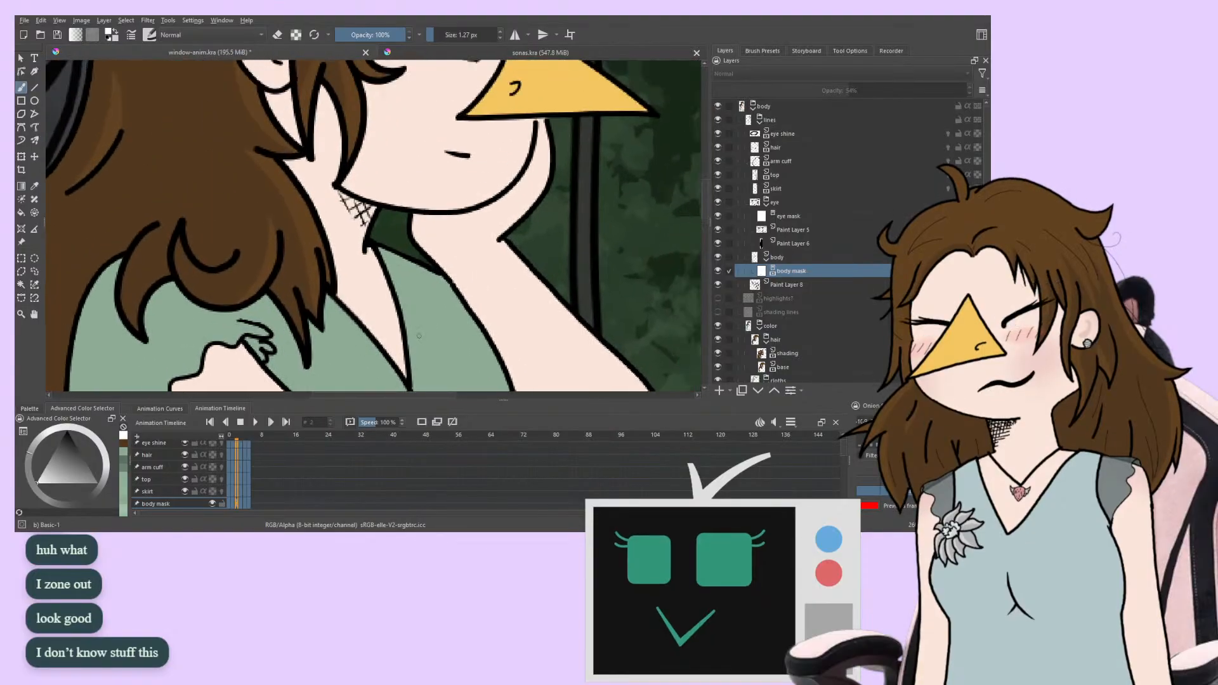
{"action": "mouse_move", "coordinate": [407, 336]}
{"action": "left_mouse_down"}
{"action": "mouse_move", "coordinate": [423, 483]}
{"action": "mouse_move", "coordinate": [437, 510]}
{"action": "left_mouse_up"}
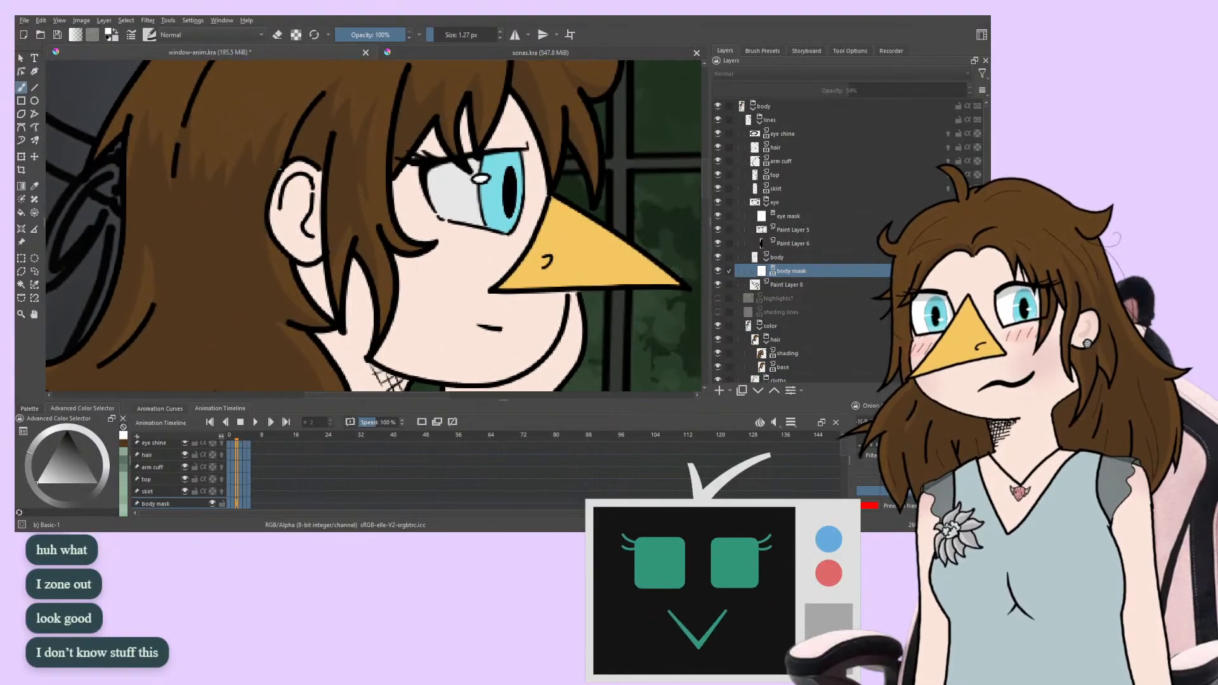
{"action": "left_click_drag", "start_coordinate": [341, 169], "coordinate": [398, 289]}
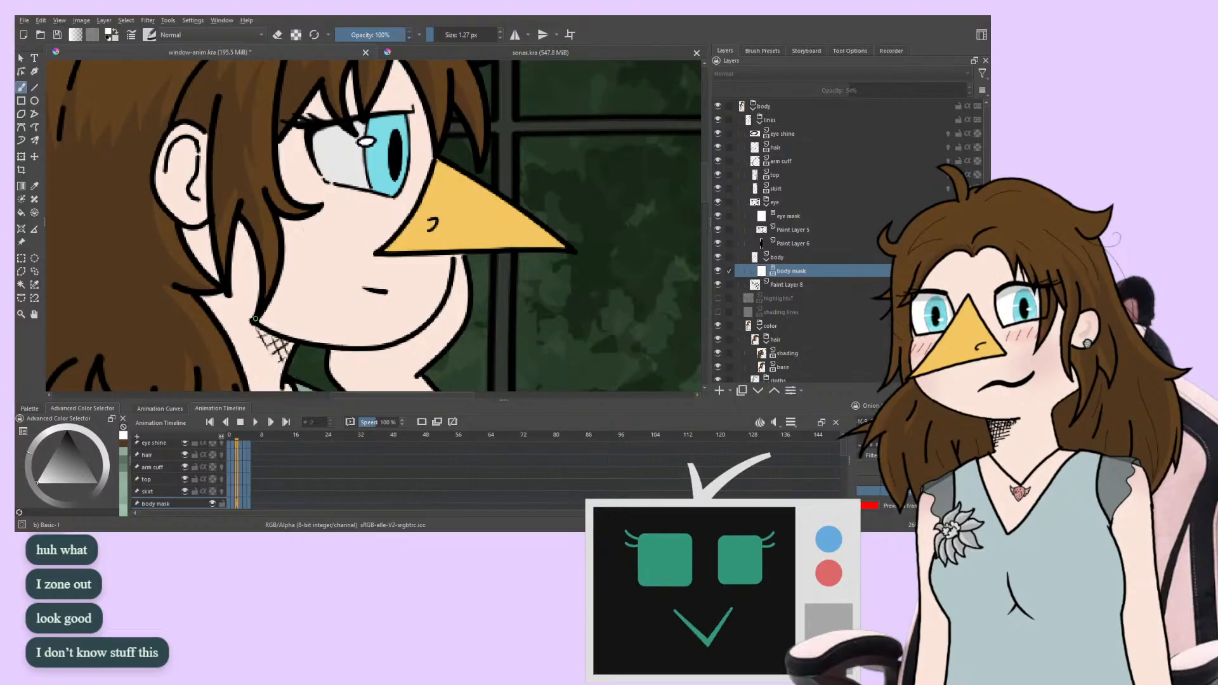
Review the seated character's jaw and neck, the full pose, and the area around the ear to plan the skin shading
{"action": "mouse_move", "coordinate": [254, 319]}
{"action": "left_mouse_down"}
{"action": "mouse_move", "coordinate": [266, 82]}
{"action": "mouse_move", "coordinate": [343, 259]}
{"action": "mouse_move", "coordinate": [222, 329]}
{"action": "left_mouse_up"}
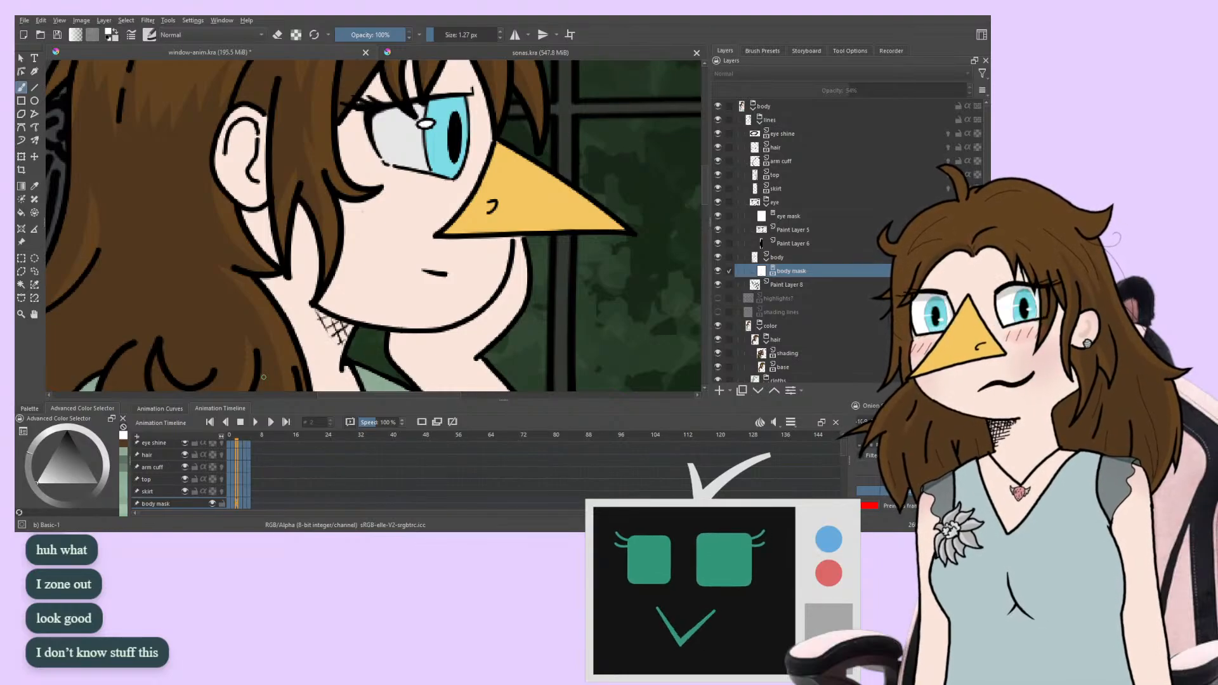
{"action": "mouse_move", "coordinate": [275, 272]}
{"action": "left_mouse_down"}
{"action": "mouse_move", "coordinate": [340, 161]}
{"action": "mouse_move", "coordinate": [264, 90]}
{"action": "mouse_move", "coordinate": [216, 79]}
{"action": "mouse_move", "coordinate": [240, 161]}
{"action": "mouse_move", "coordinate": [200, 133]}
{"action": "left_mouse_up"}
{"action": "scroll", "coordinate": [267, 198], "scroll_direction": "down", "scroll_amount": 2}
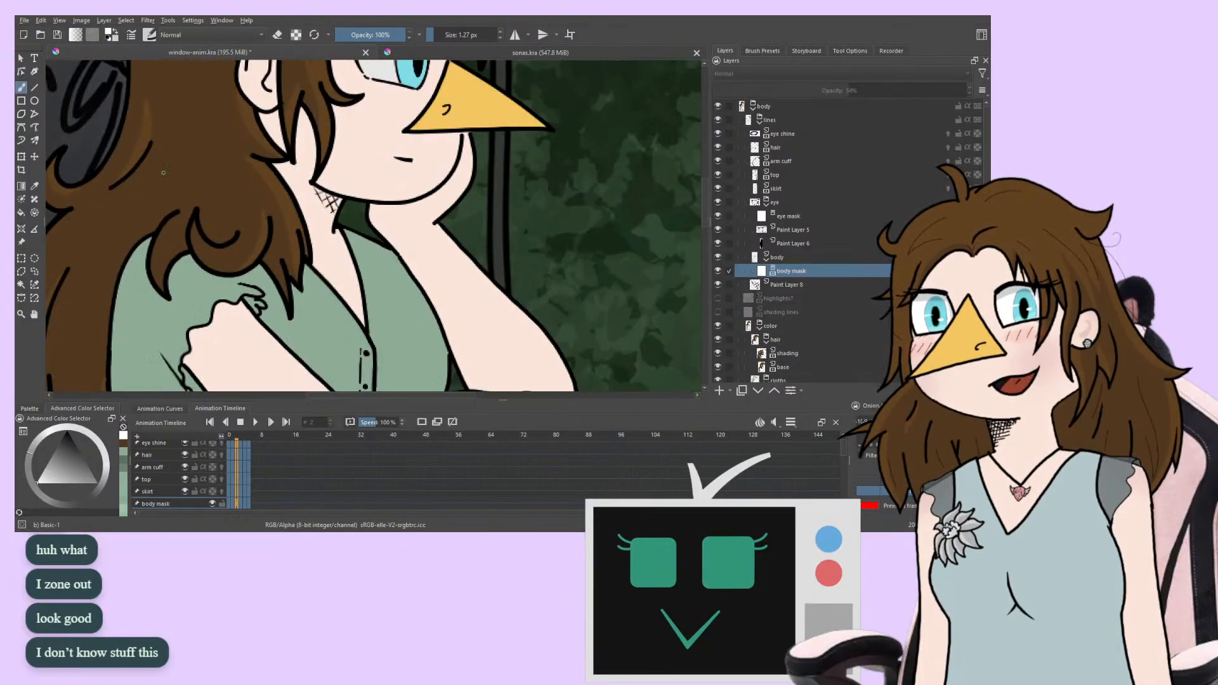
{"action": "scroll", "coordinate": [267, 198], "scroll_direction": "down", "scroll_amount": 1}
{"action": "scroll", "coordinate": [268, 199], "scroll_direction": "down", "scroll_amount": 3}
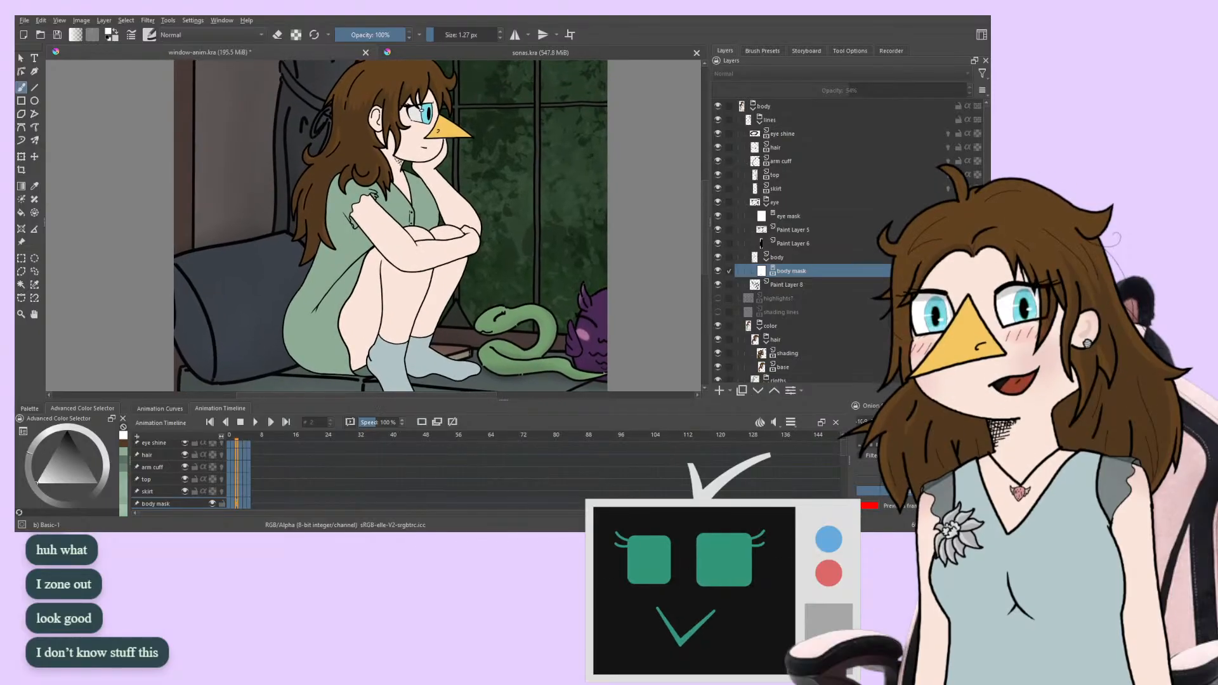
{"action": "mouse_move", "coordinate": [322, 276]}
{"action": "left_mouse_down"}
{"action": "mouse_move", "coordinate": [308, 320]}
{"action": "mouse_move", "coordinate": [317, 290]}
{"action": "left_mouse_up"}
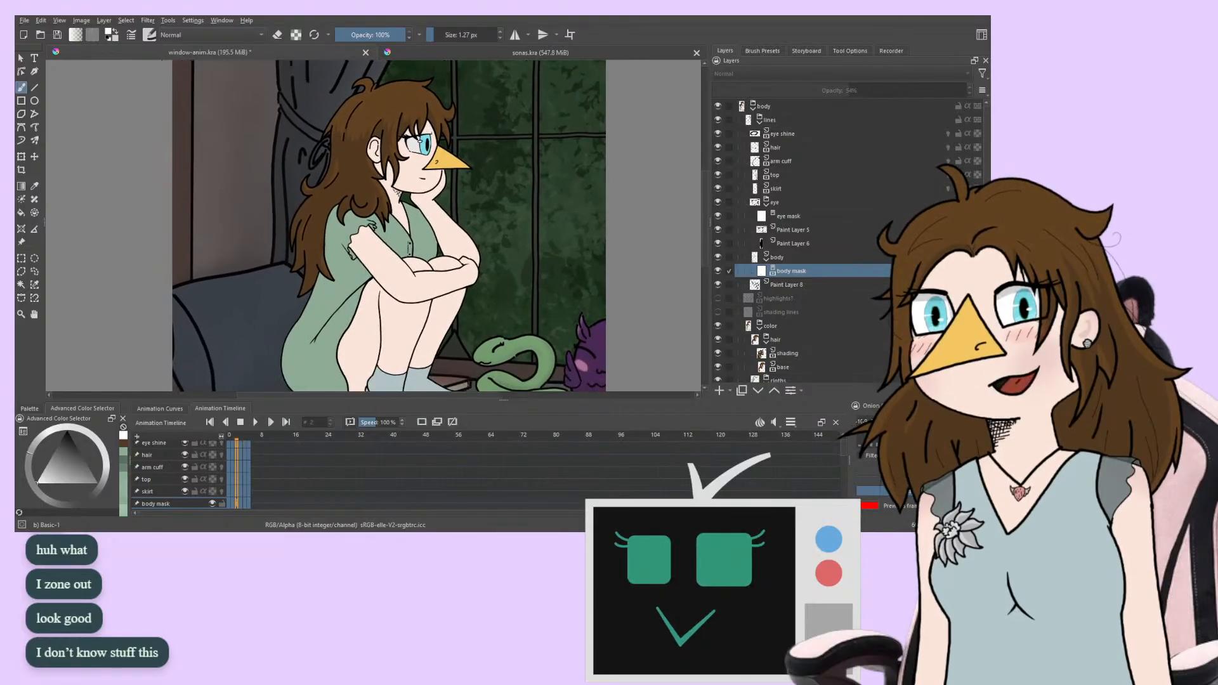
{"action": "scroll", "coordinate": [373, 223], "scroll_direction": "up", "scroll_amount": 5}
{"action": "left_click_drag", "start_coordinate": [327, 191], "coordinate": [412, 459]}
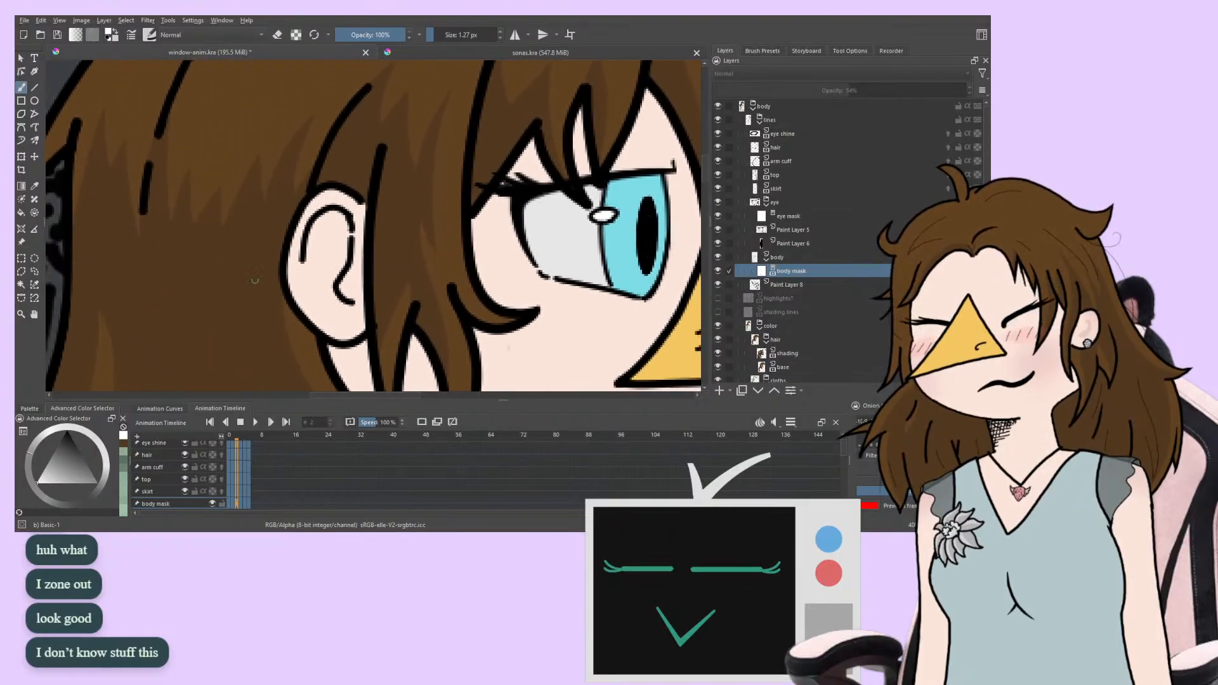
Sample the inner-ear shading colour from the sonas.kra reference character and return to window-anim.kra
{"action": "left_click", "coordinate": [406, 52]}
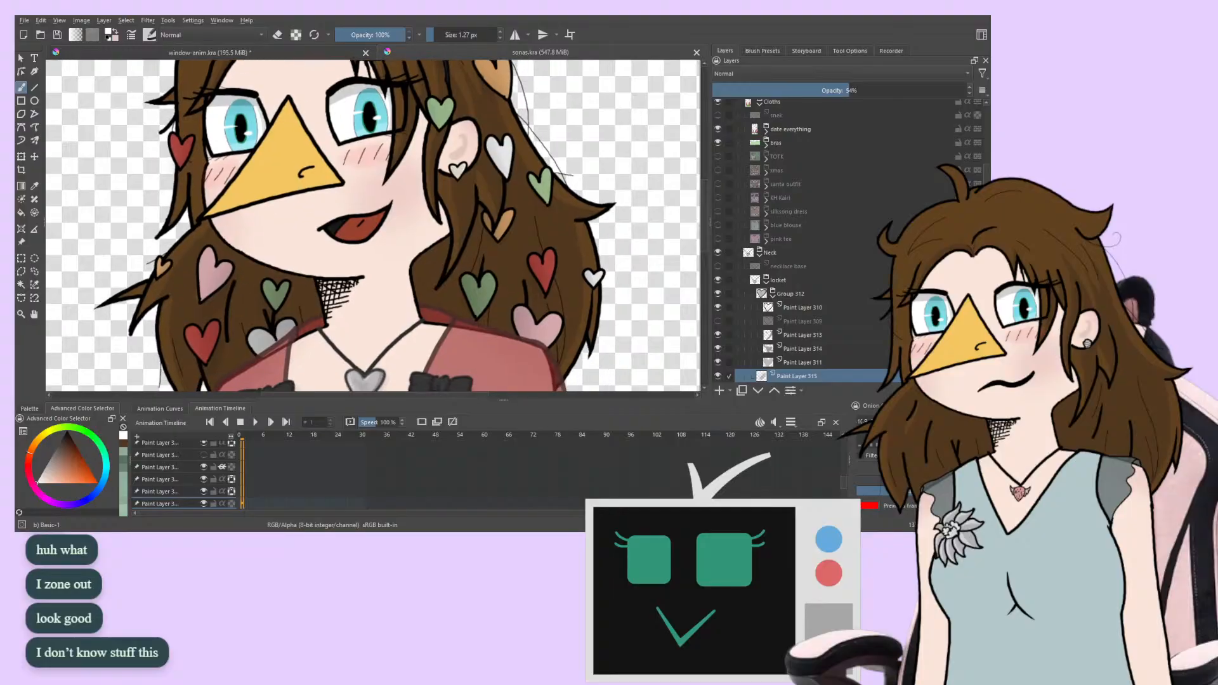
{"action": "left_click", "coordinate": [463, 149], "text": "ctrl"}
{"action": "key", "text": "ctrl+Tab"}
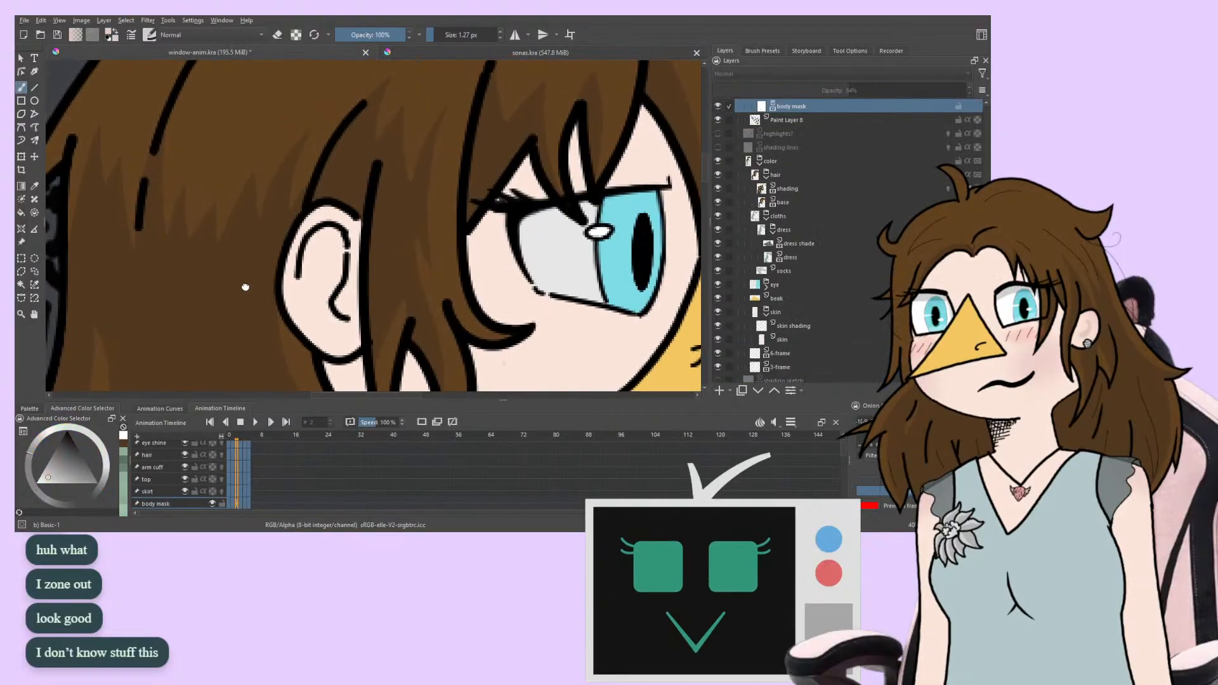
Shade the inside of the seated character's ear with the sampled colour on the skin shading layer, mirroring the view while painting
{"action": "left_click", "coordinate": [789, 324]}
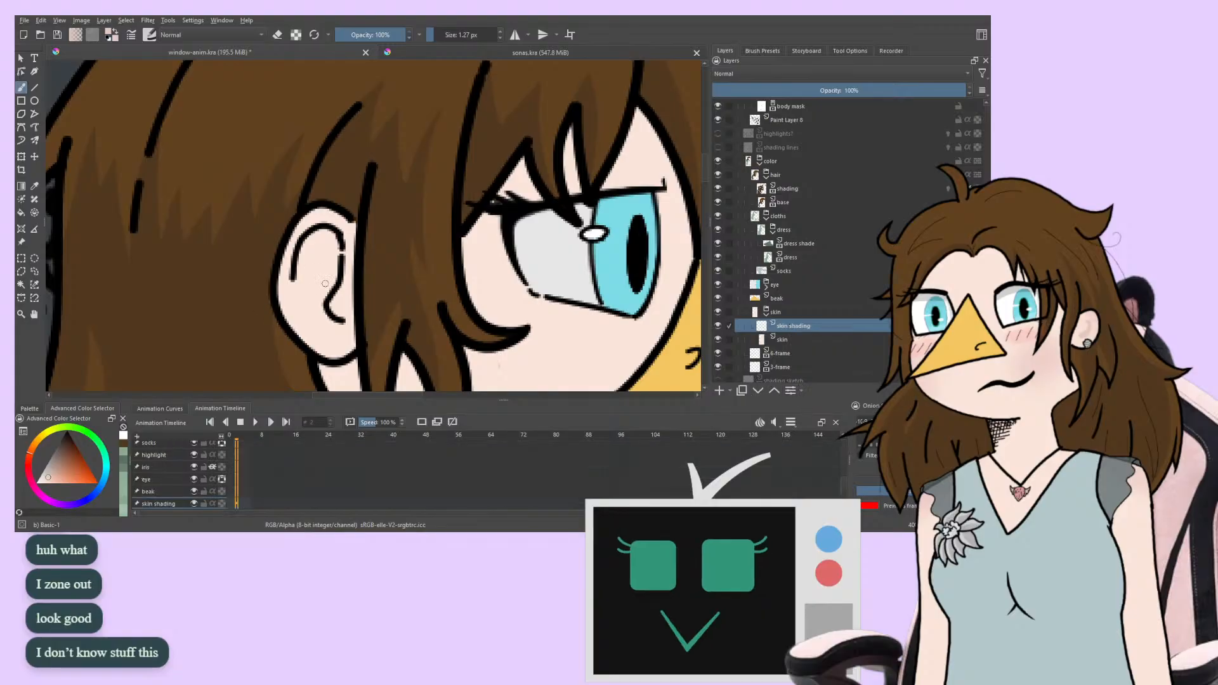
{"action": "key", "text": "minus"}
{"action": "key", "text": "minus"}
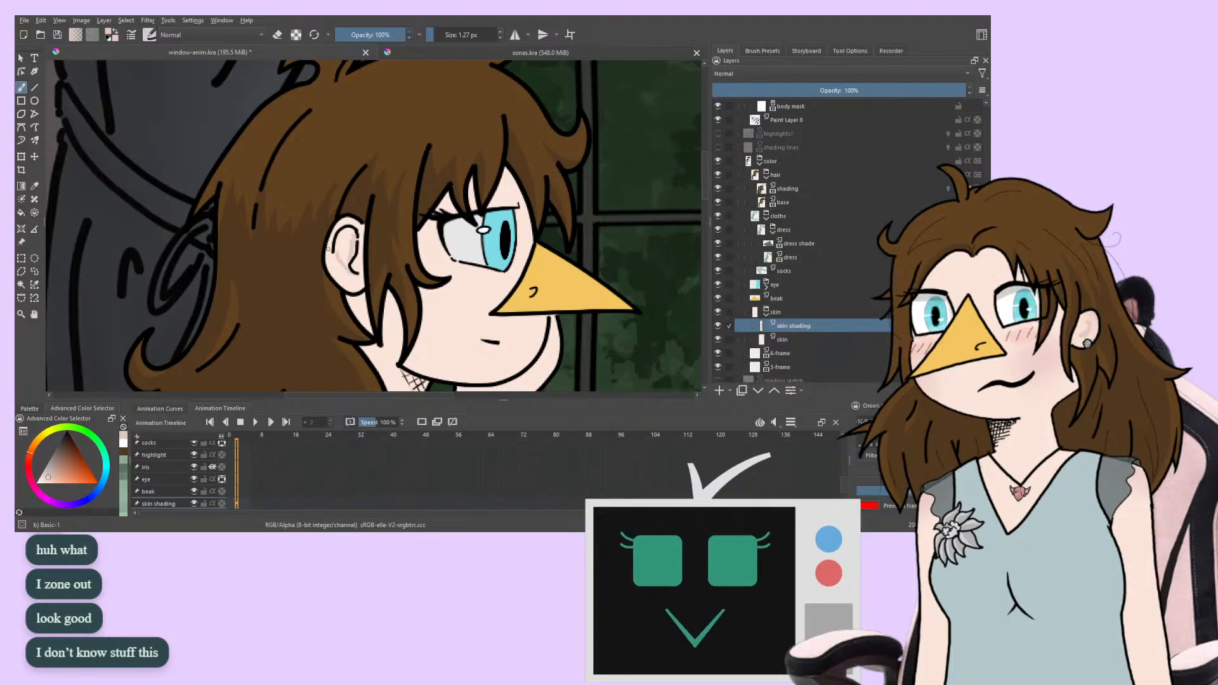
{"action": "key", "text": "m"}
{"action": "key", "text": "plus"}
{"action": "key", "text": "plus"}
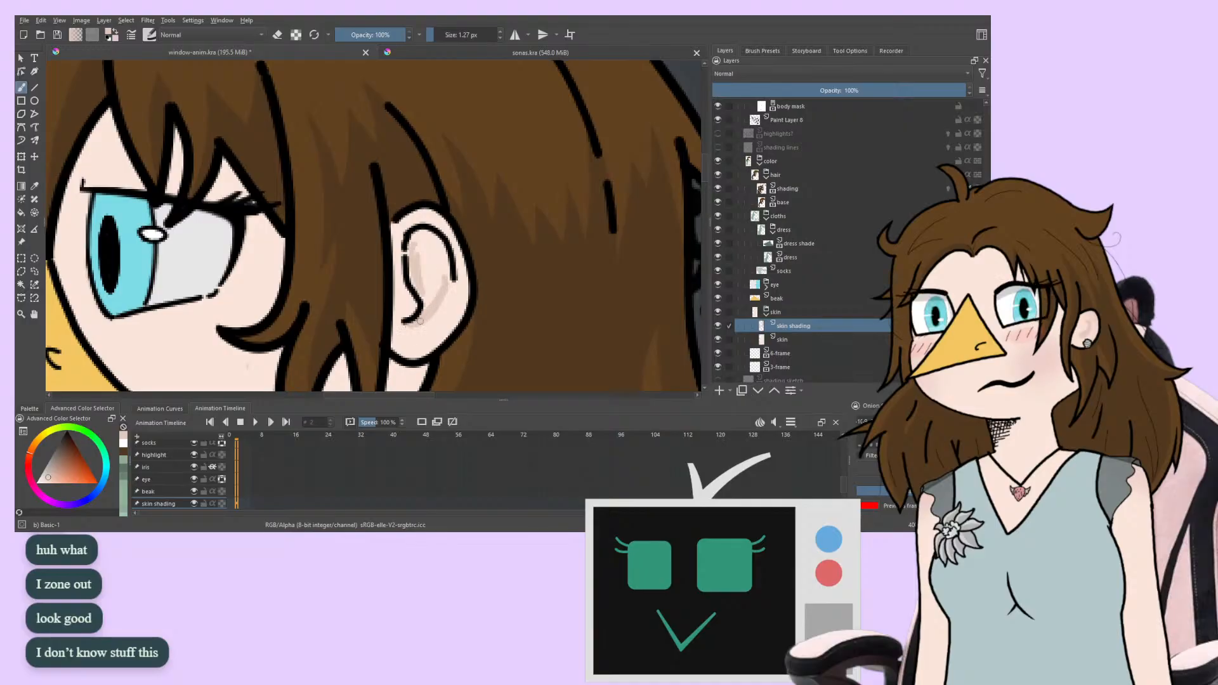
{"action": "left_click_drag", "start_coordinate": [434, 300], "coordinate": [433, 259]}
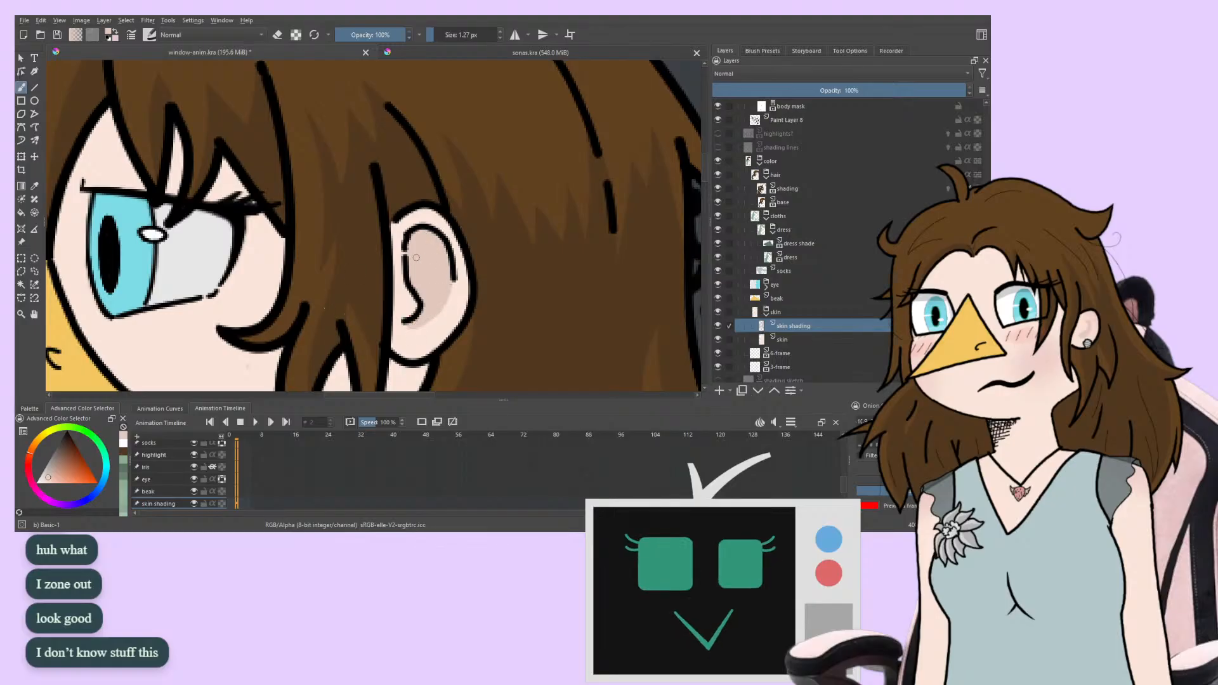
Try to shade the neck below the jaw with a diagonal band running from behind the jaw through the crosshatching
{"action": "mouse_move", "coordinate": [359, 239]}
{"action": "left_mouse_down"}
{"action": "mouse_move", "coordinate": [368, 212]}
{"action": "mouse_move", "coordinate": [411, 231]}
{"action": "mouse_move", "coordinate": [484, 113]}
{"action": "mouse_move", "coordinate": [481, 144]}
{"action": "left_mouse_up"}
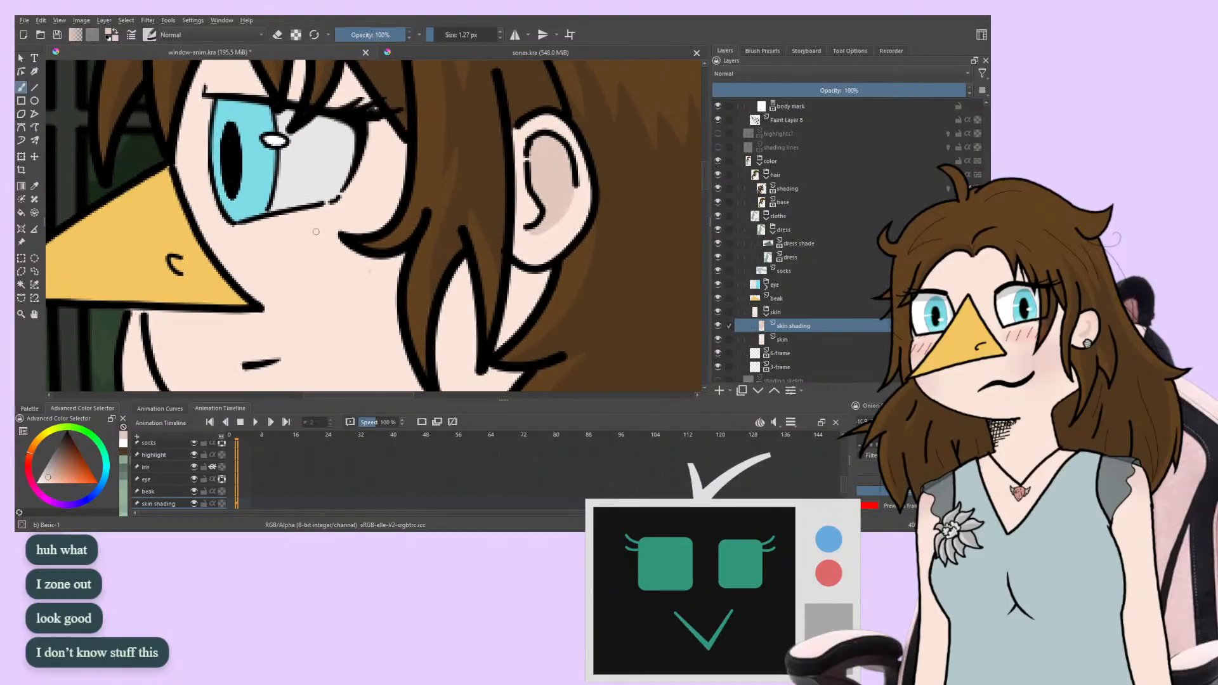
{"action": "key", "text": "m"}
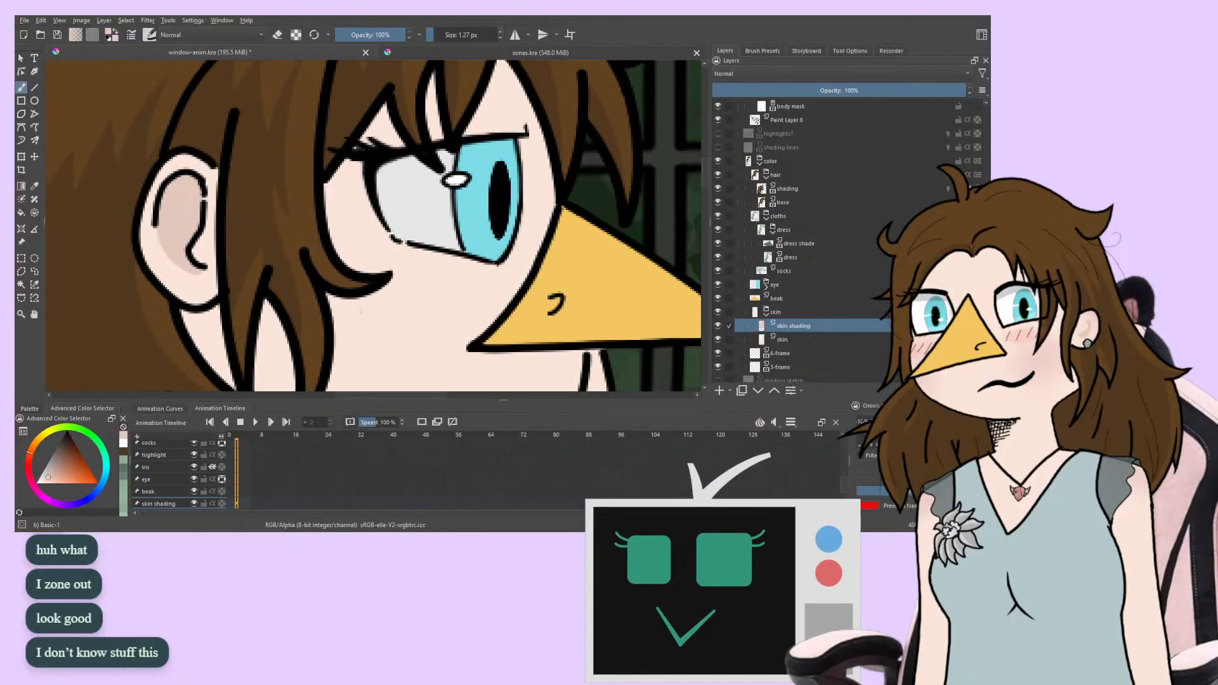
{"action": "mouse_move", "coordinate": [388, 268]}
{"action": "left_mouse_down"}
{"action": "mouse_move", "coordinate": [280, 300]}
{"action": "mouse_move", "coordinate": [314, 304]}
{"action": "mouse_move", "coordinate": [367, 266]}
{"action": "mouse_move", "coordinate": [390, 126]}
{"action": "mouse_move", "coordinate": [386, 135]}
{"action": "left_mouse_up"}
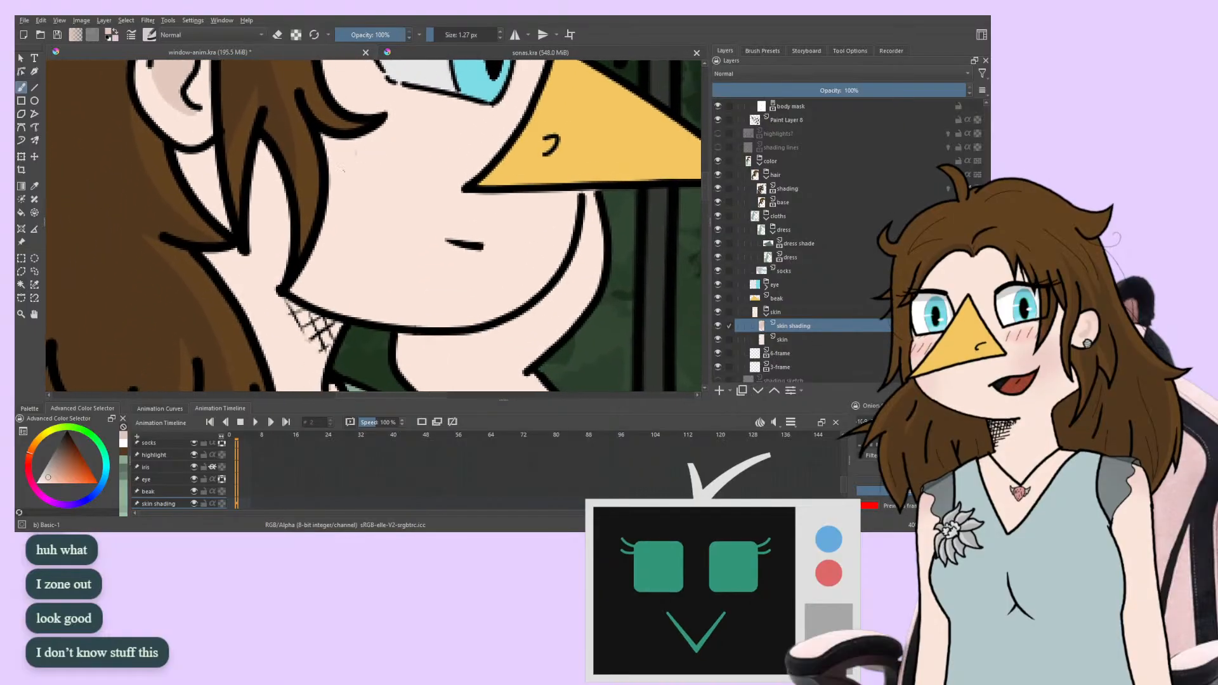
{"action": "mouse_move", "coordinate": [274, 342]}
{"action": "left_mouse_down"}
{"action": "mouse_move", "coordinate": [293, 62]}
{"action": "mouse_move", "coordinate": [246, 296]}
{"action": "mouse_move", "coordinate": [251, 364]}
{"action": "mouse_move", "coordinate": [373, 180]}
{"action": "mouse_move", "coordinate": [373, 126]}
{"action": "mouse_move", "coordinate": [296, 220]}
{"action": "left_mouse_up"}
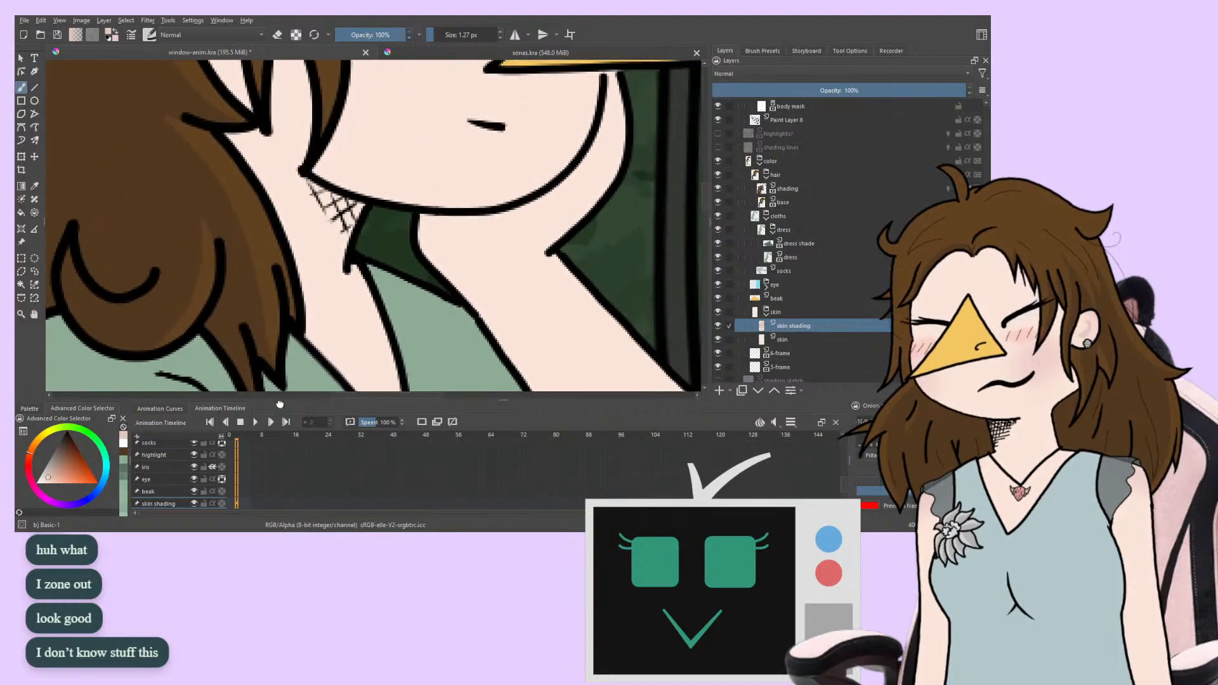
{"action": "left_click_drag", "start_coordinate": [280, 404], "coordinate": [269, 408]}
{"action": "mouse_move", "coordinate": [348, 210]}
{"action": "left_mouse_down"}
{"action": "mouse_move", "coordinate": [335, 219]}
{"action": "mouse_move", "coordinate": [290, 183]}
{"action": "mouse_move", "coordinate": [324, 265]}
{"action": "left_mouse_up"}
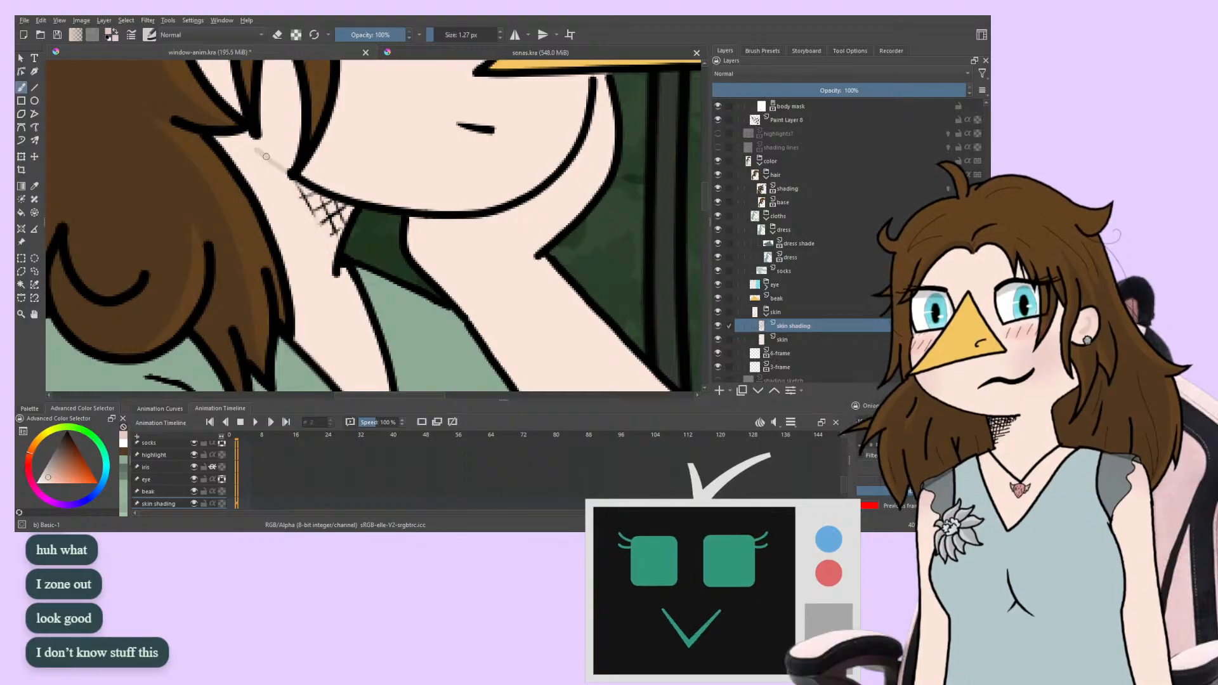
{"action": "left_click_drag", "start_coordinate": [280, 171], "coordinate": [260, 159]}
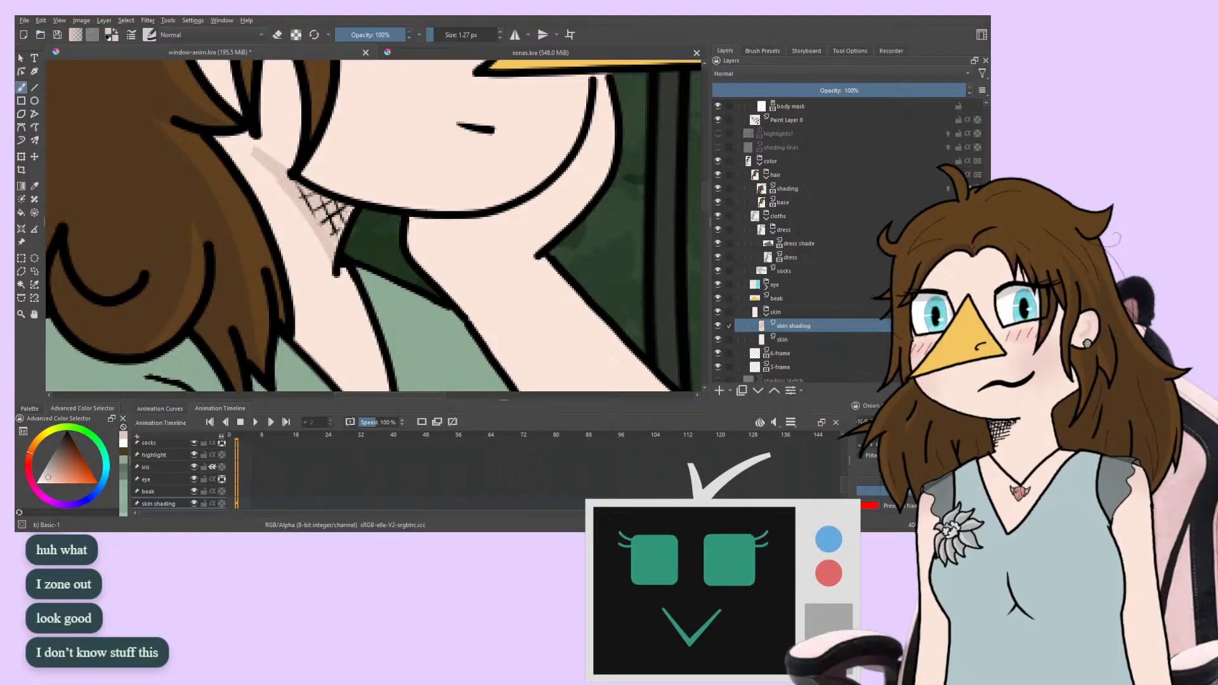
Check the neck shading against the whole character and undo it
{"action": "key", "text": "minus"}
{"action": "key", "text": "minus"}
{"action": "key", "text": "minus"}
{"action": "key", "text": "minus"}
{"action": "key", "text": "minus"}
{"action": "key", "text": "plus"}
{"action": "key", "text": "plus"}
{"action": "key", "text": "plus"}
{"action": "key", "text": "plus"}
{"action": "key", "text": "plus"}
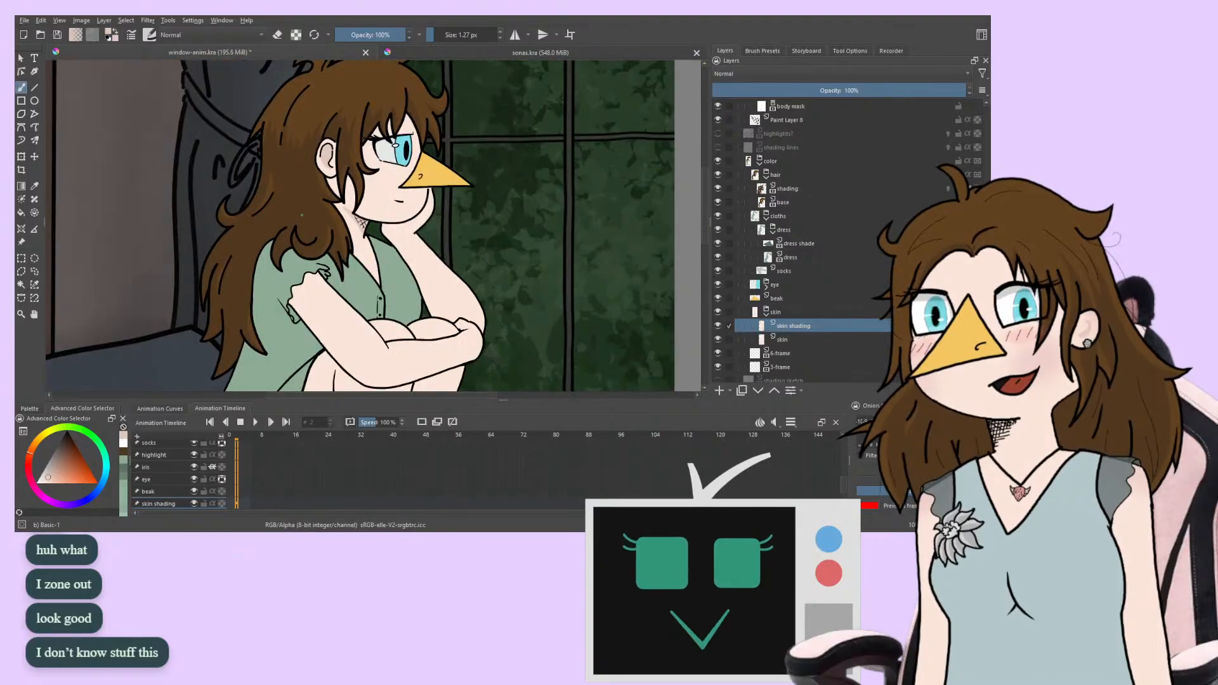
{"action": "key", "text": "ctrl+z"}
{"action": "scroll", "coordinate": [88, 182], "scroll_direction": "up", "scroll_amount": 3}
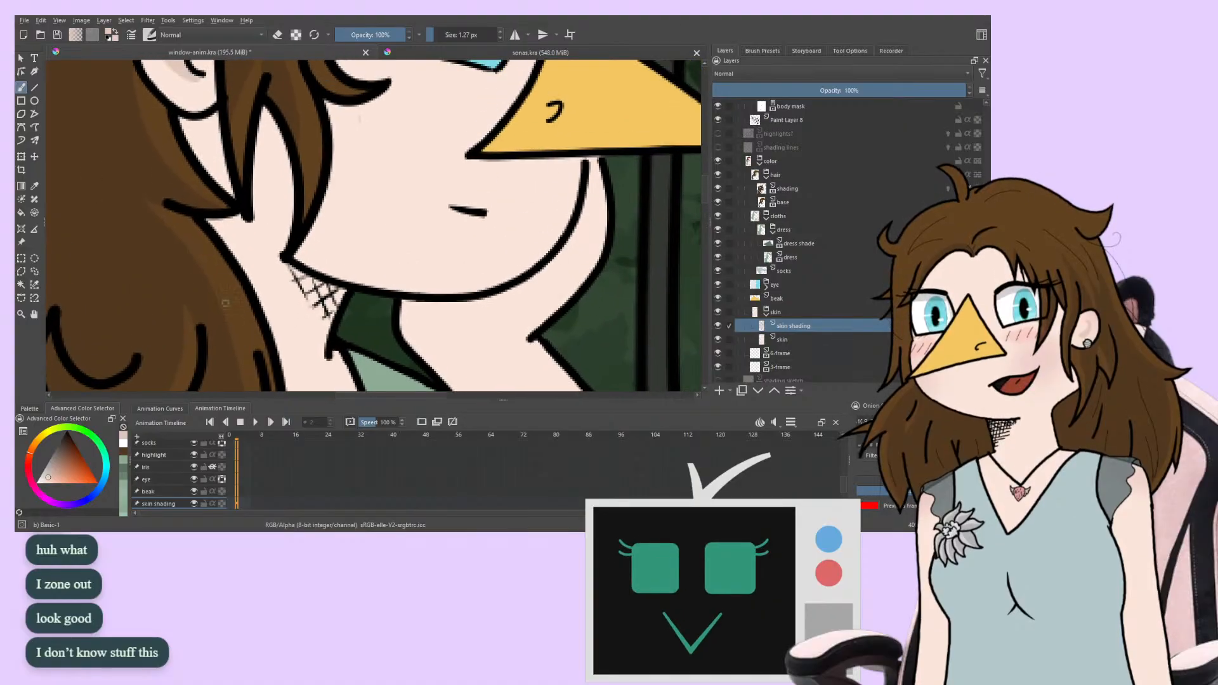
Check the character's neck and face, and try to save window-anim.kra
{"action": "scroll", "coordinate": [263, 293], "scroll_direction": "down", "scroll_amount": 5}
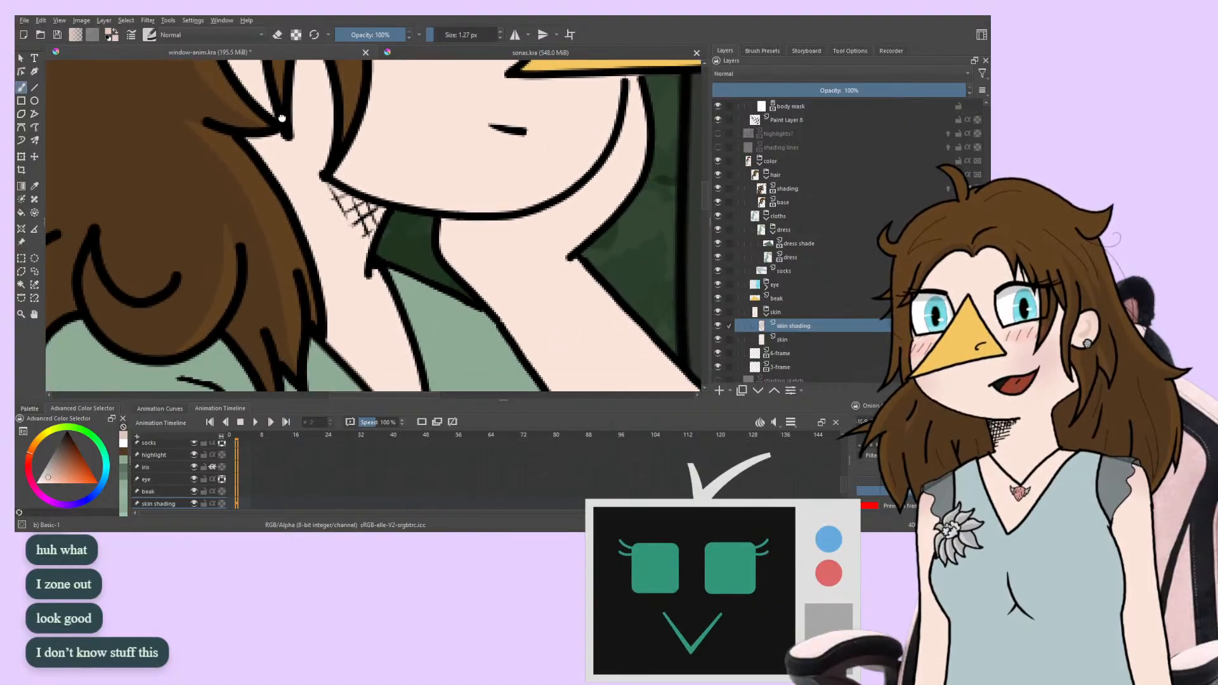
{"action": "mouse_move", "coordinate": [273, 282]}
{"action": "left_mouse_down"}
{"action": "mouse_move", "coordinate": [268, 128]}
{"action": "mouse_move", "coordinate": [234, 378]}
{"action": "left_mouse_up"}
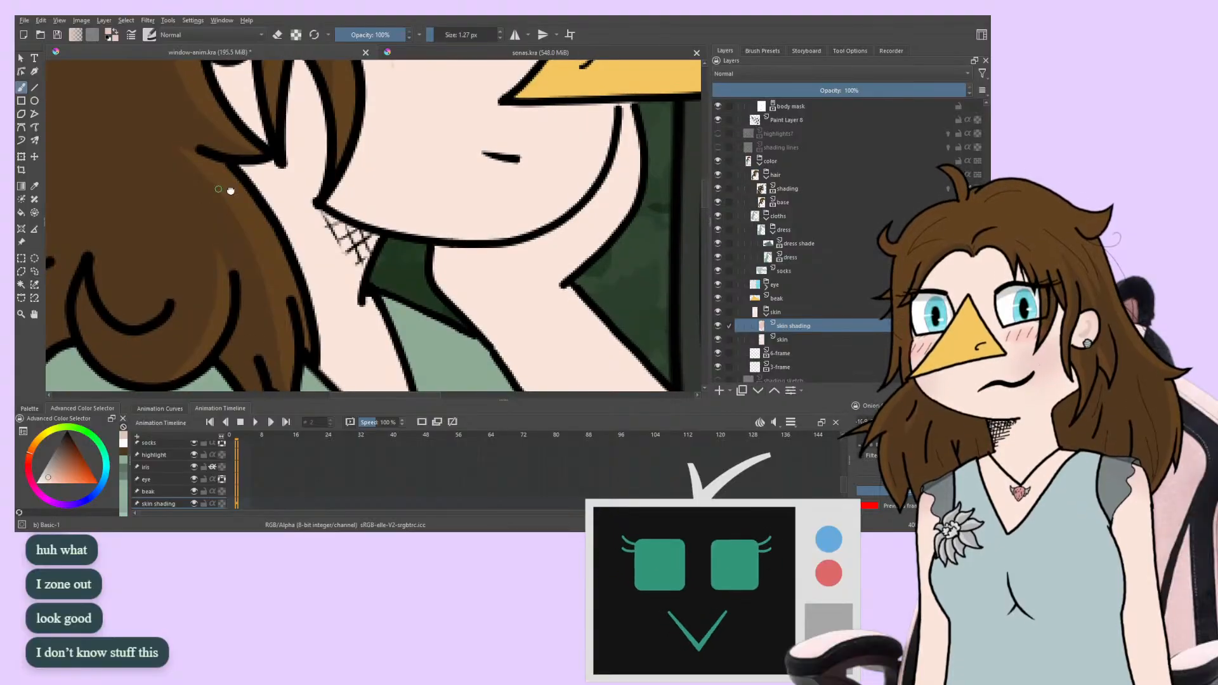
{"action": "left_click_drag", "start_coordinate": [222, 185], "coordinate": [109, 359]}
{"action": "mouse_move", "coordinate": [215, 265]}
{"action": "left_mouse_down"}
{"action": "mouse_move", "coordinate": [263, 389]}
{"action": "mouse_move", "coordinate": [293, 356]}
{"action": "left_mouse_up"}
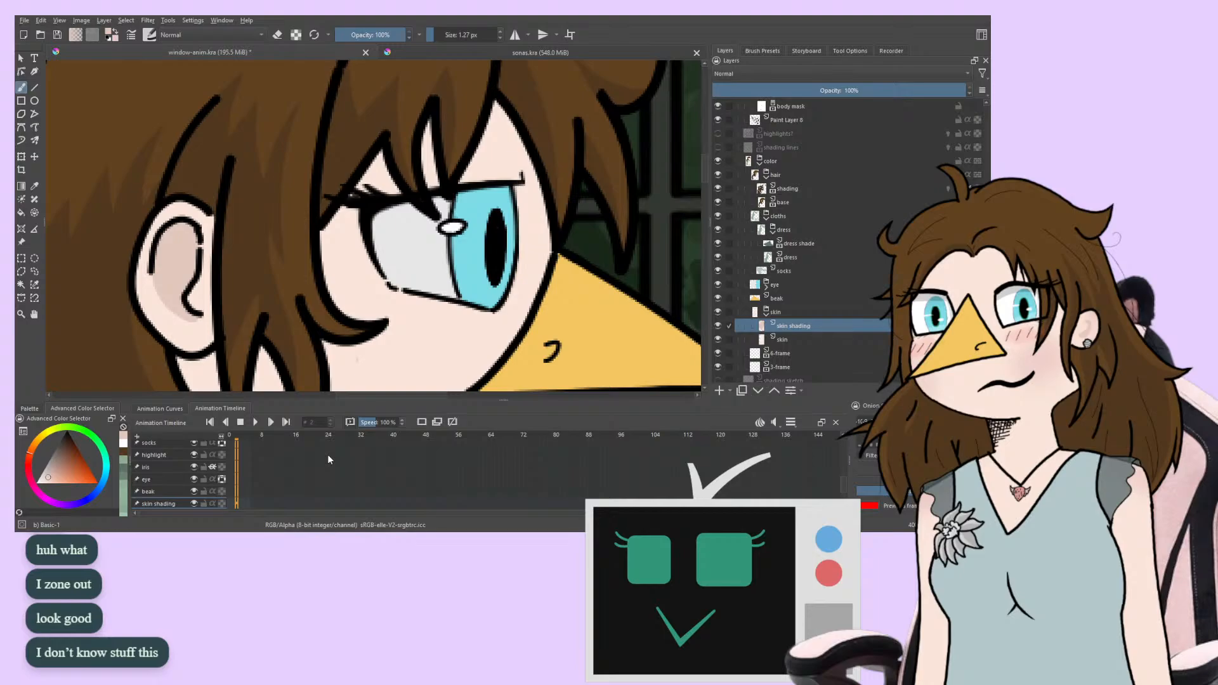
{"action": "key", "text": "ctrl+s"}
{"action": "key", "text": "ctrl+s"}
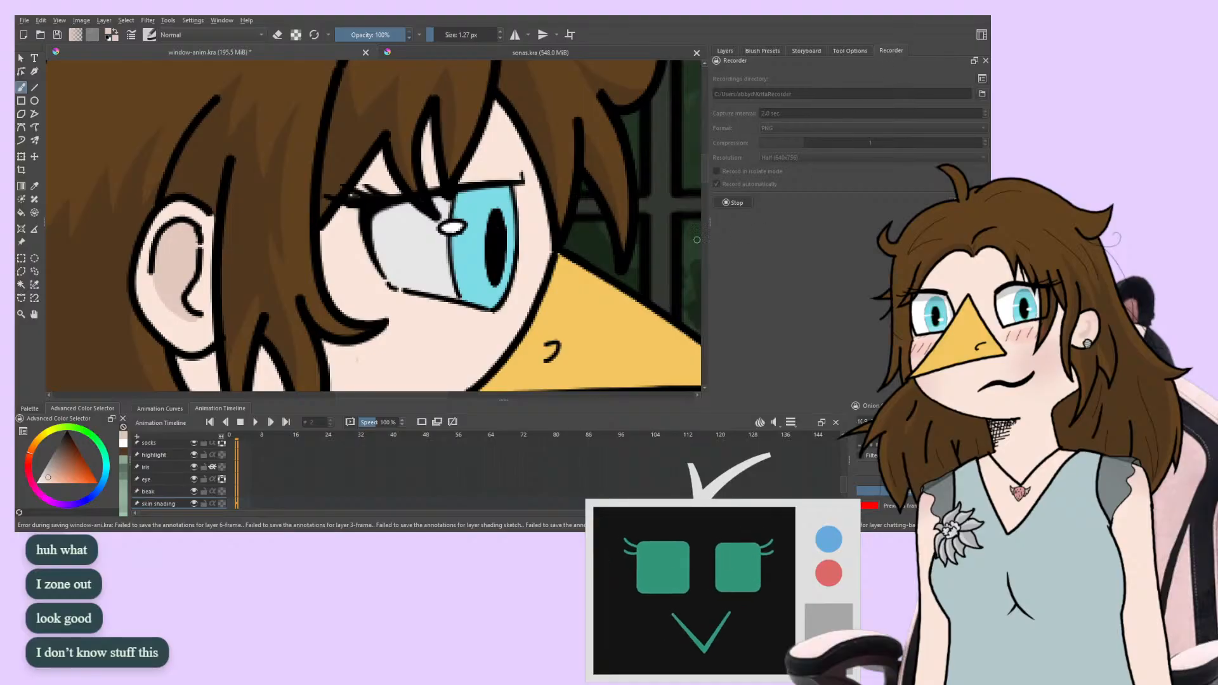
Stop the Recorder's capture of window-anim.kra, check sonas.kra, and try saving window-anim.kra again
{"action": "left_click", "coordinate": [734, 202]}
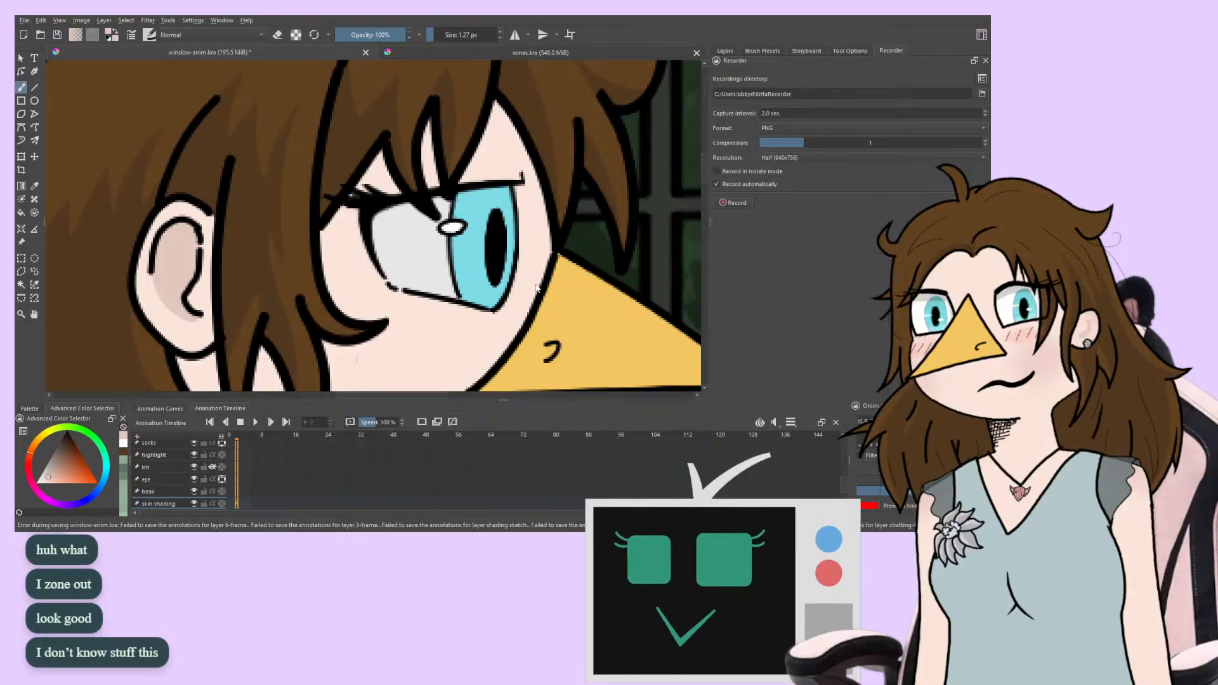
{"action": "left_click", "coordinate": [460, 52]}
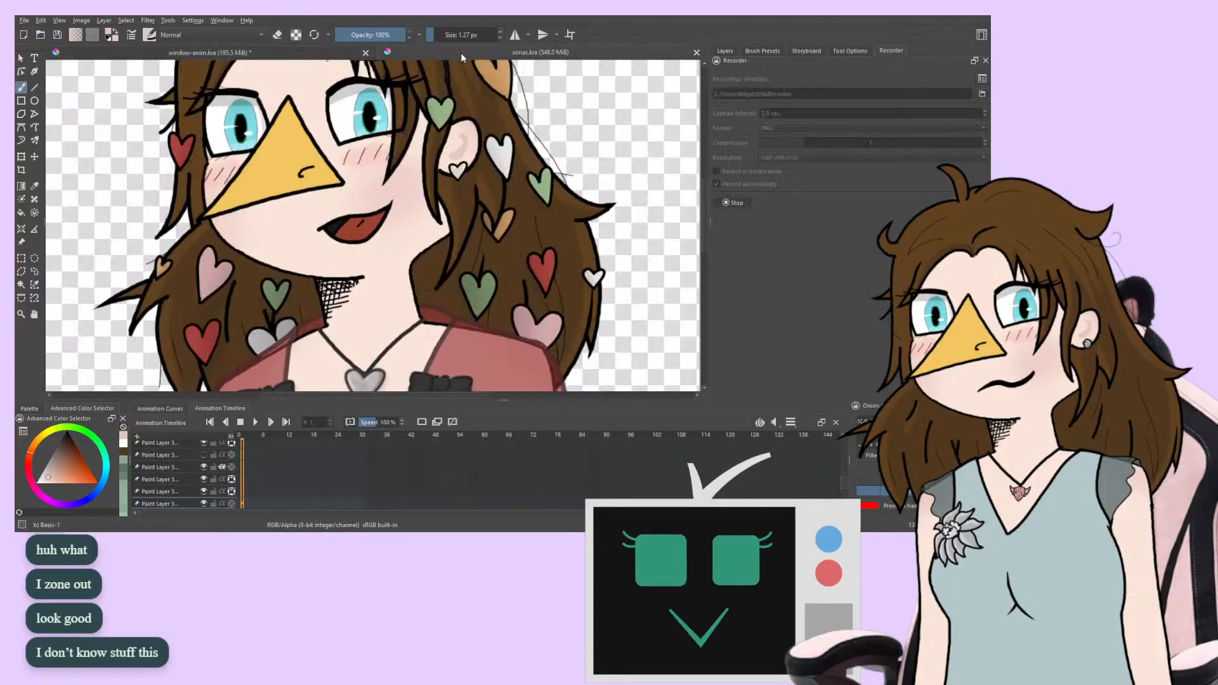
{"action": "left_click", "coordinate": [340, 55]}
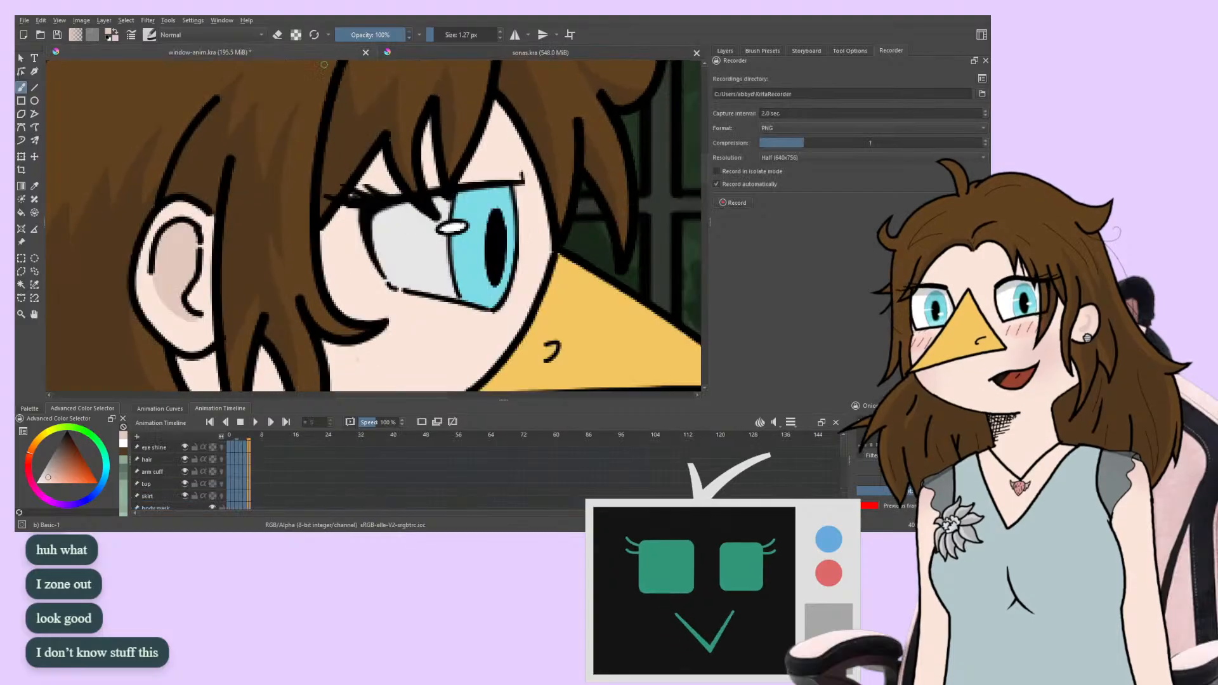
{"action": "key", "text": "ctrl+s"}
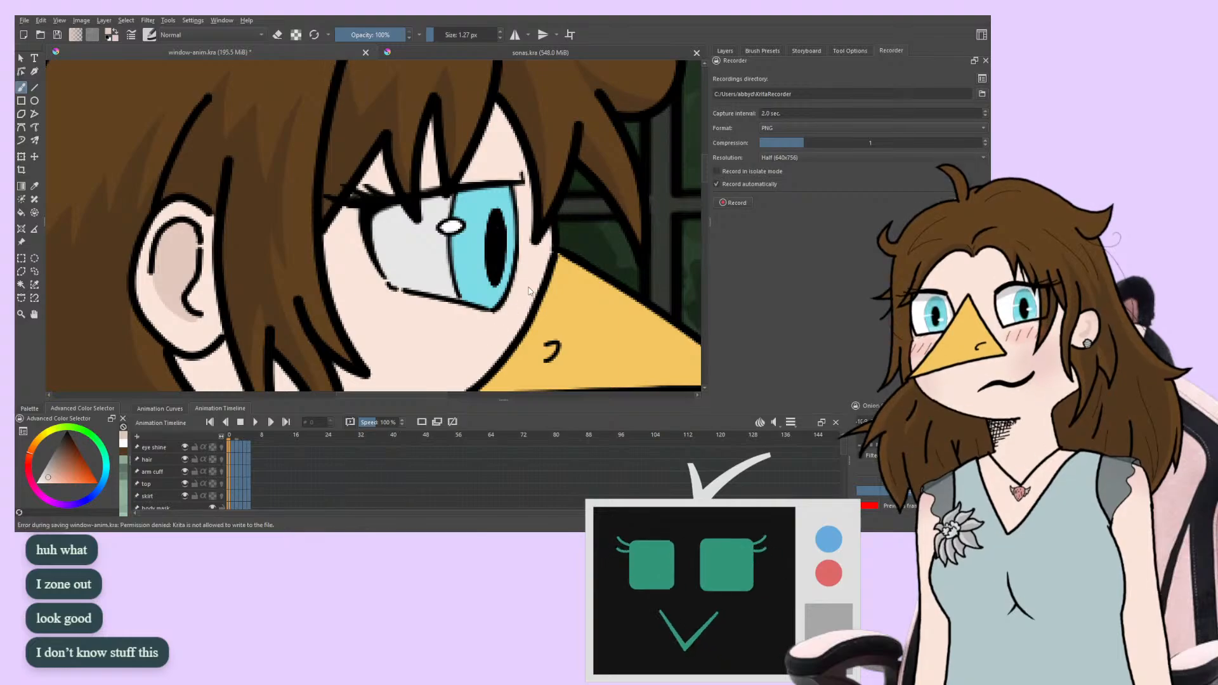
Play and stop the window character animation to check it, and return to frame 0
{"action": "left_click", "coordinate": [255, 422]}
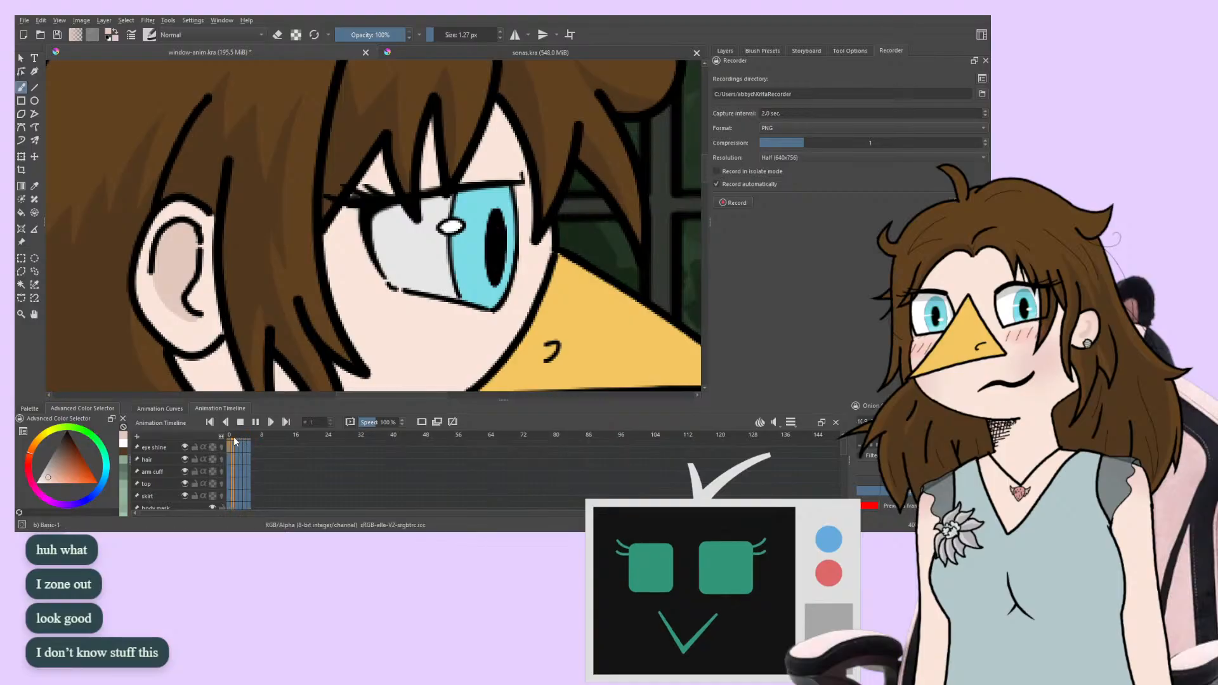
{"action": "left_click", "coordinate": [240, 422]}
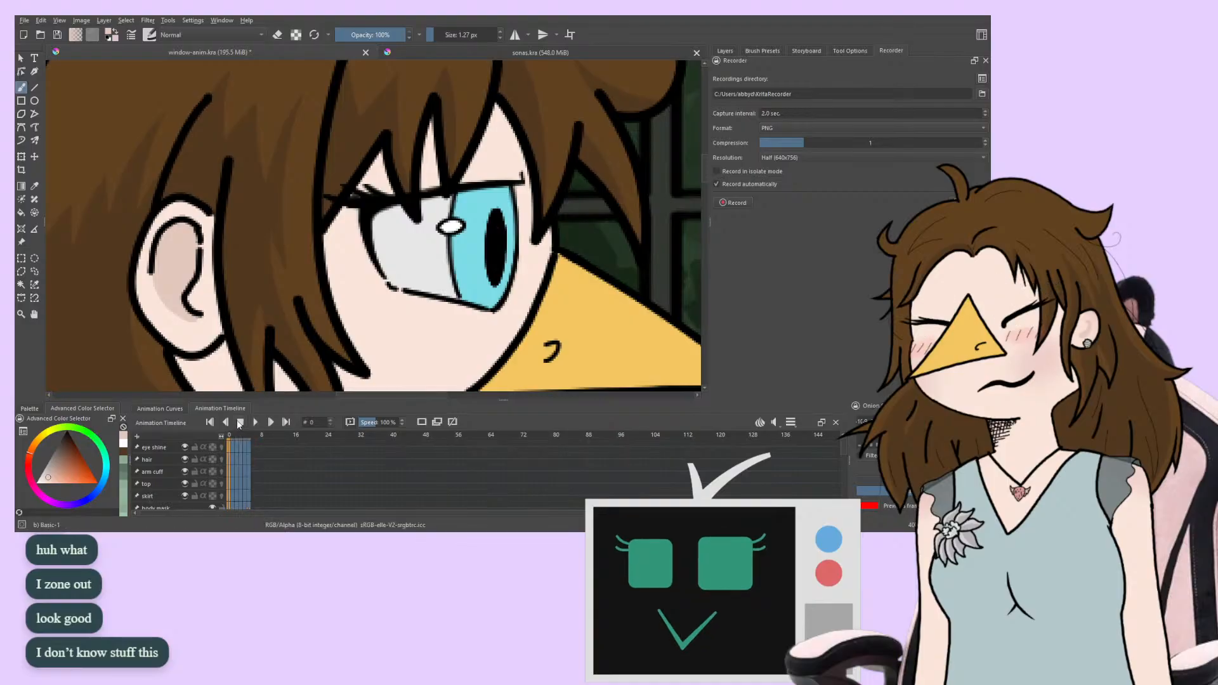
{"action": "scroll", "coordinate": [126, 366], "scroll_direction": "down", "scroll_amount": 5}
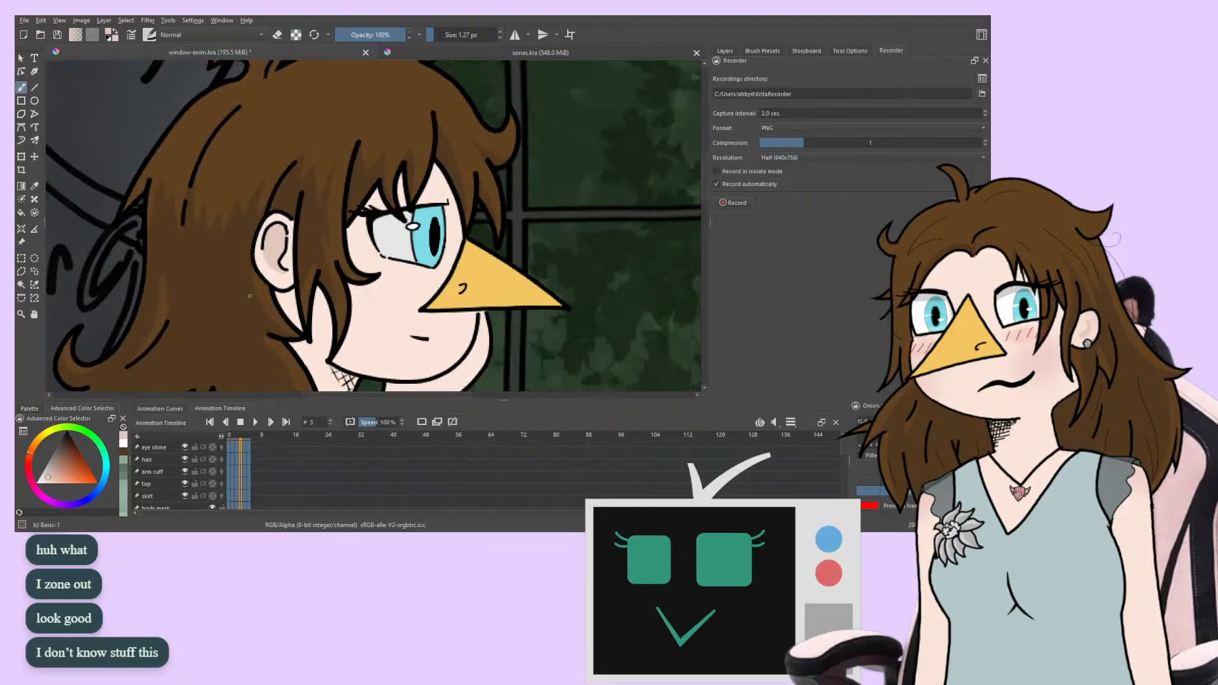
{"action": "left_click", "coordinate": [255, 423]}
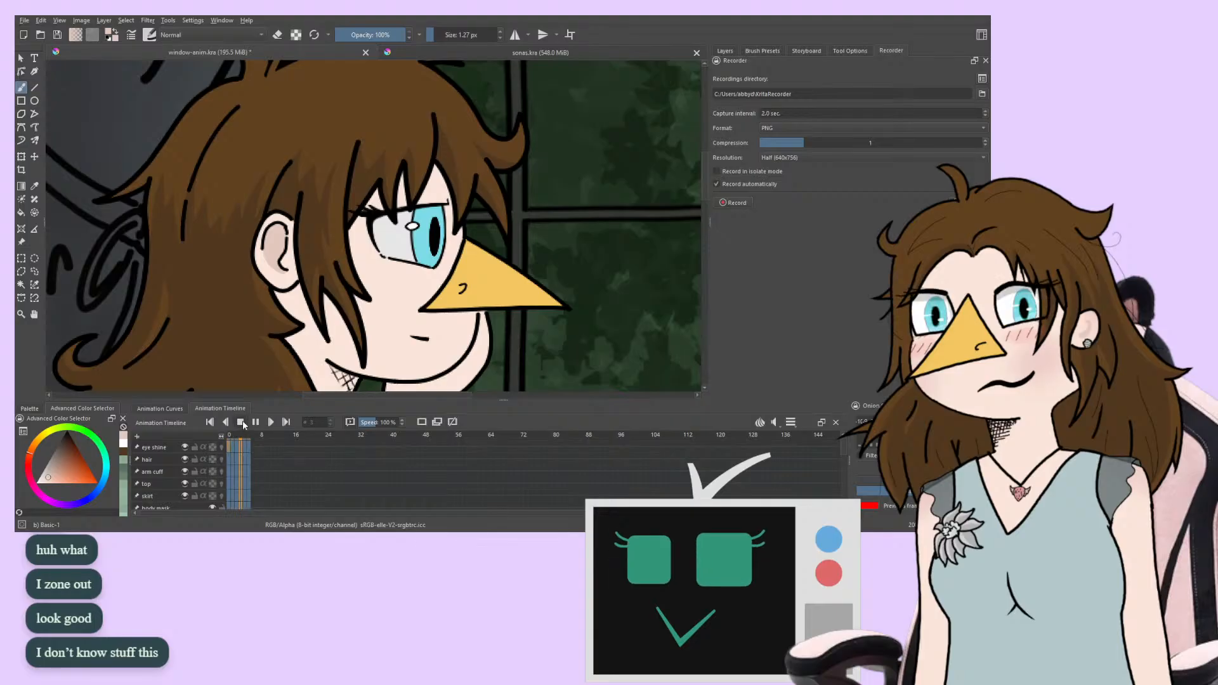
{"action": "left_click", "coordinate": [230, 436]}
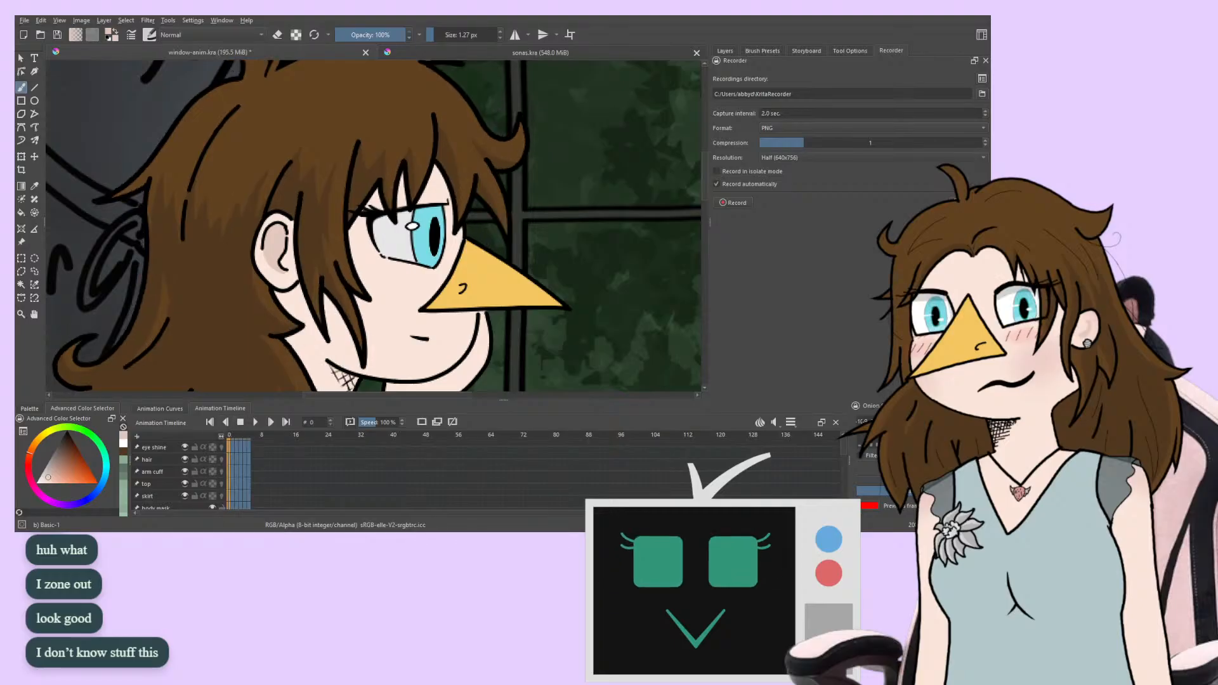
Look at sonas.kra briefly, return to window-anim.kra, bring the layer list back, and attempt to save
{"action": "left_click", "coordinate": [431, 52]}
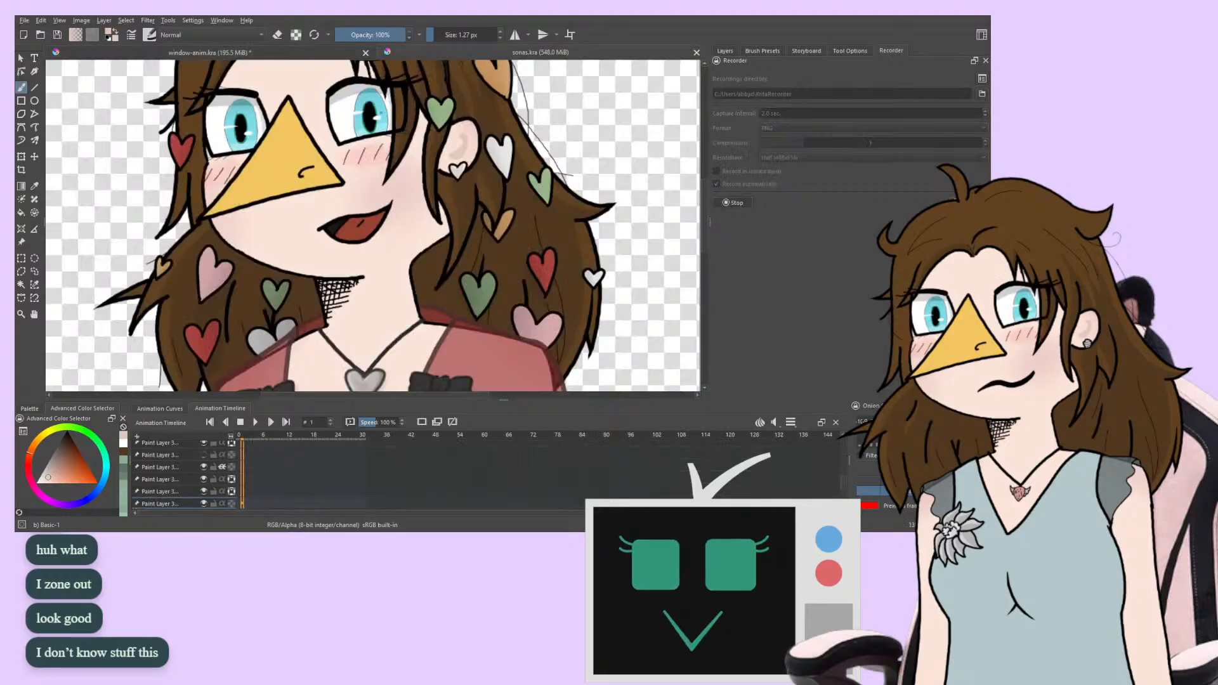
{"action": "left_click", "coordinate": [260, 52]}
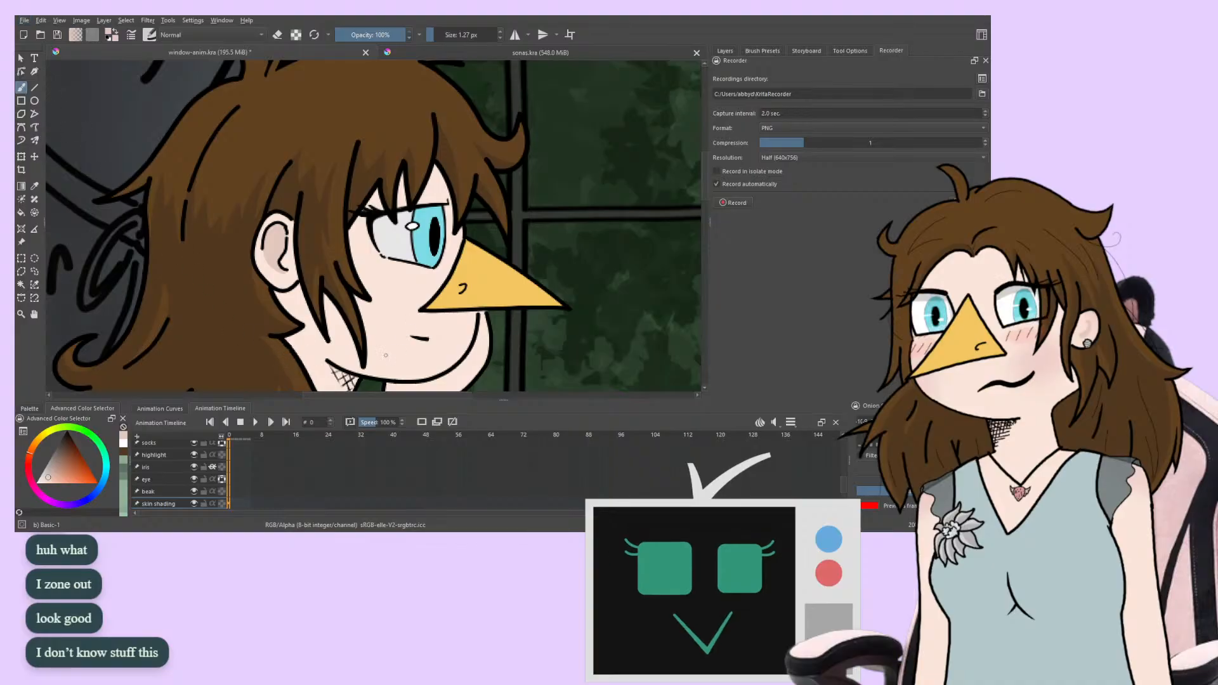
{"action": "key", "text": "ctrl+s"}
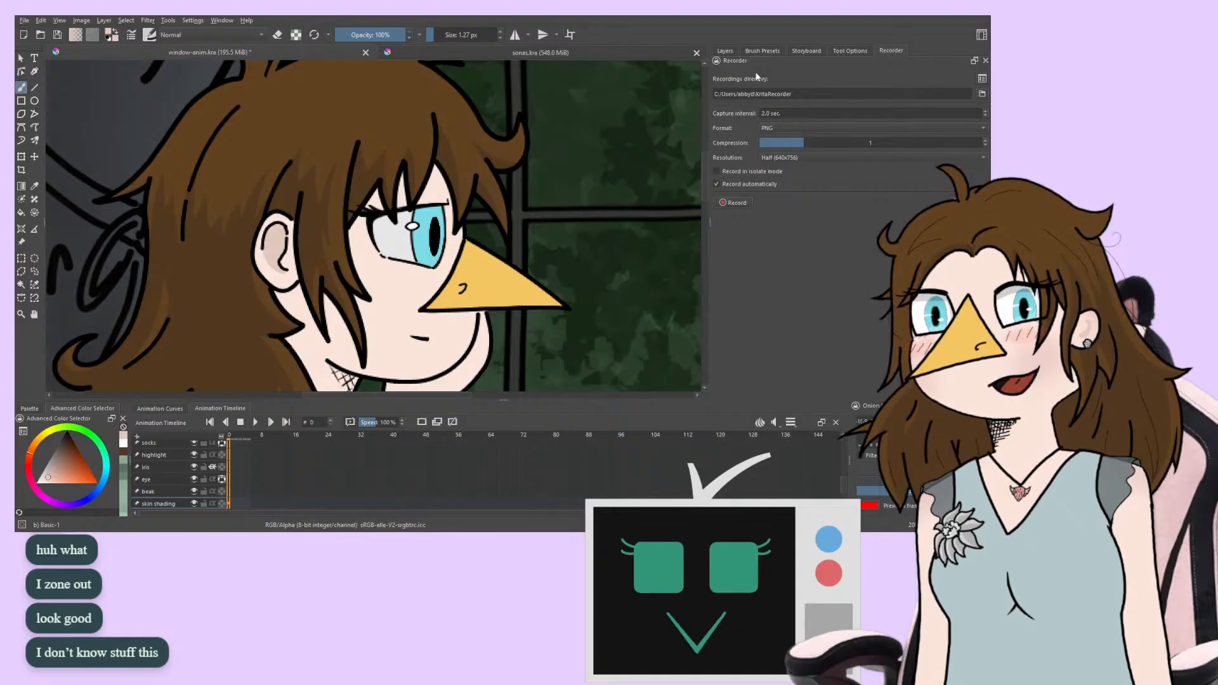
{"action": "left_click", "coordinate": [724, 51]}
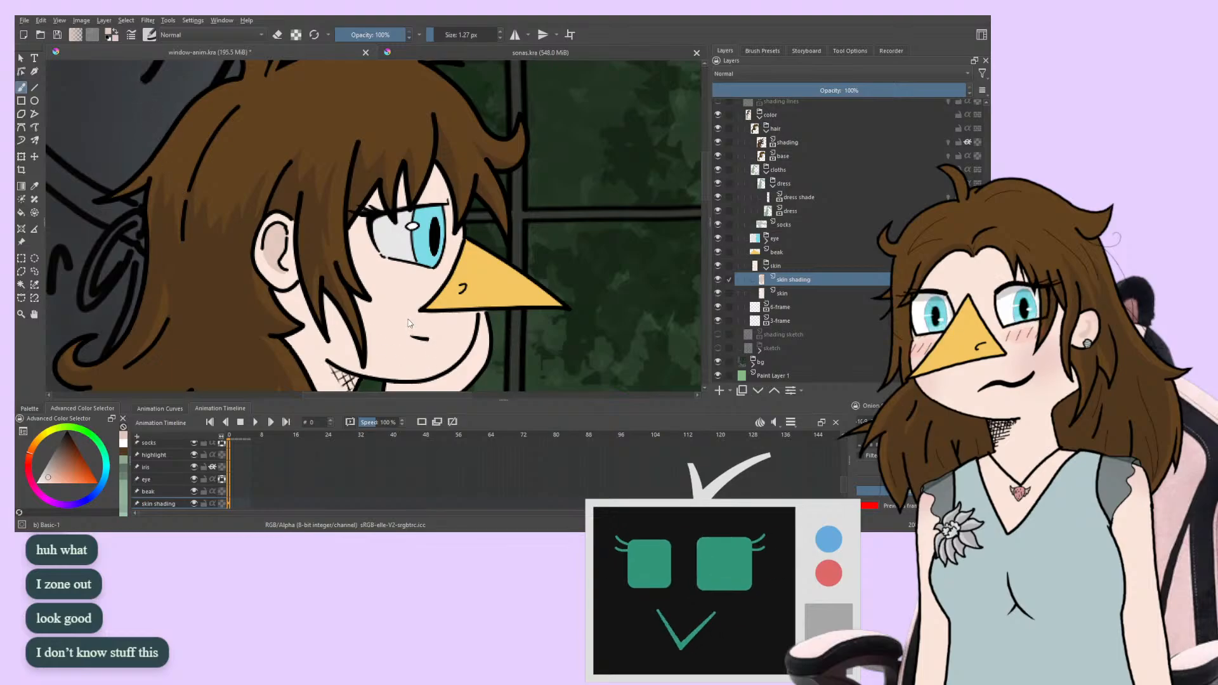
{"action": "key", "text": "ctrl+s"}
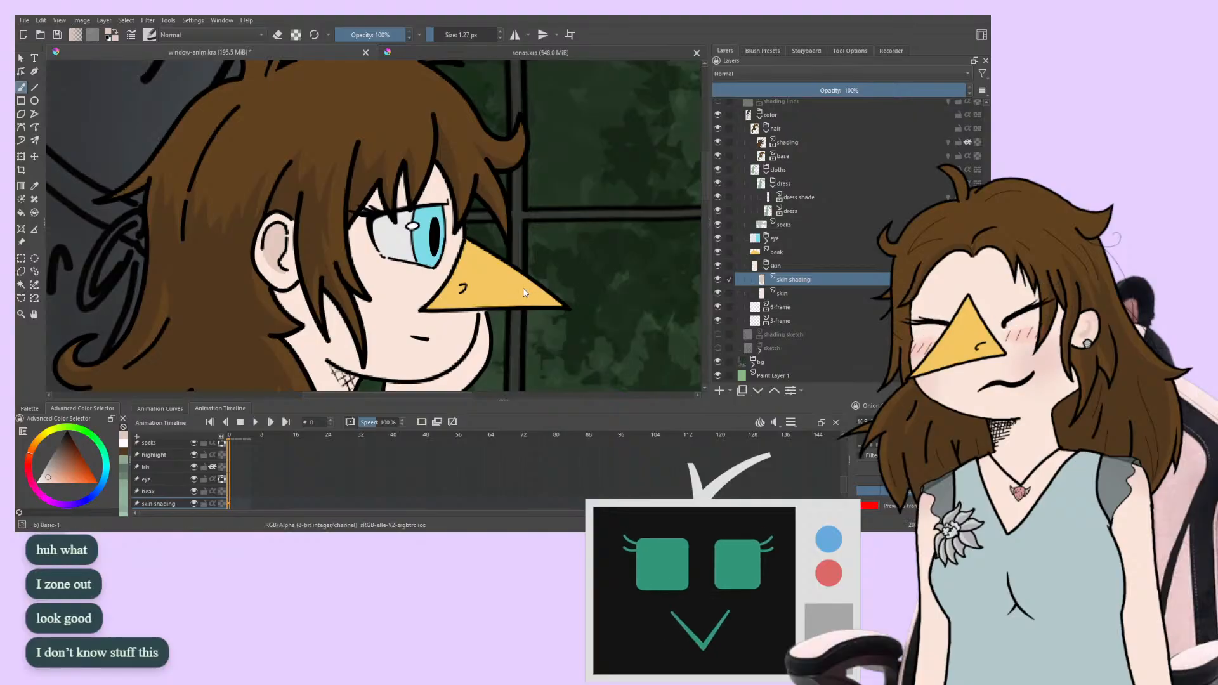
Retry saving window-anim.kra several times from frame 0 with the skin shading layer selected
{"action": "left_click", "coordinate": [24, 20]}
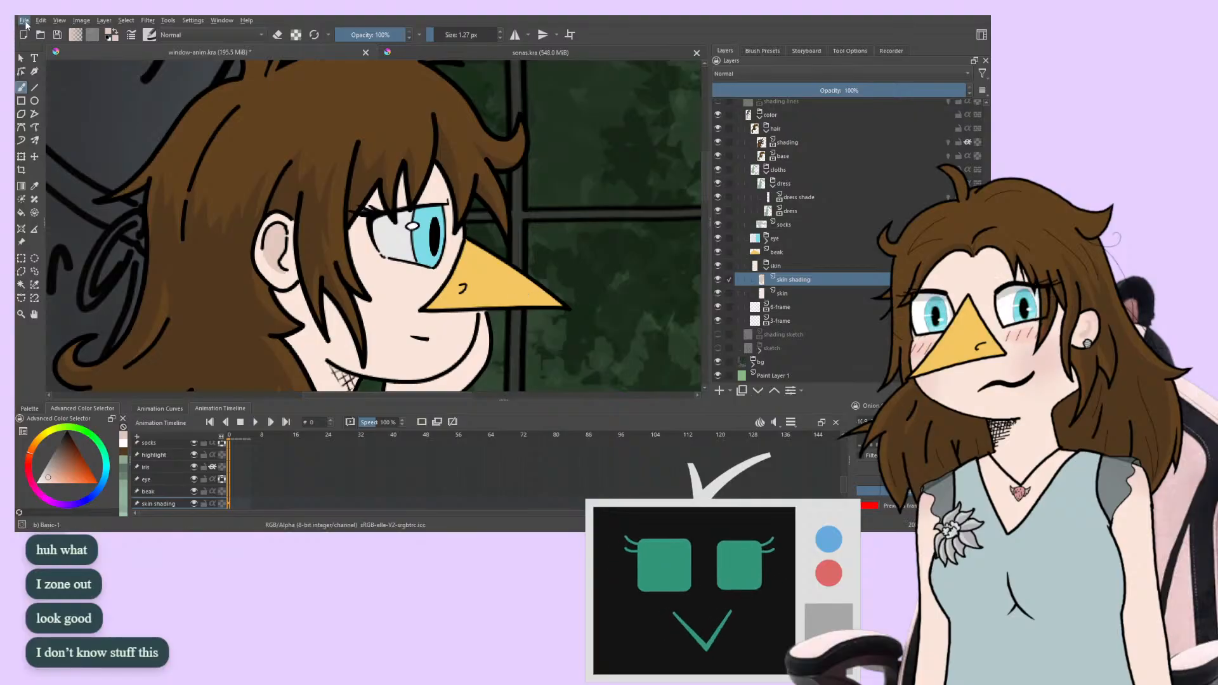
{"action": "left_click", "coordinate": [35, 78]}
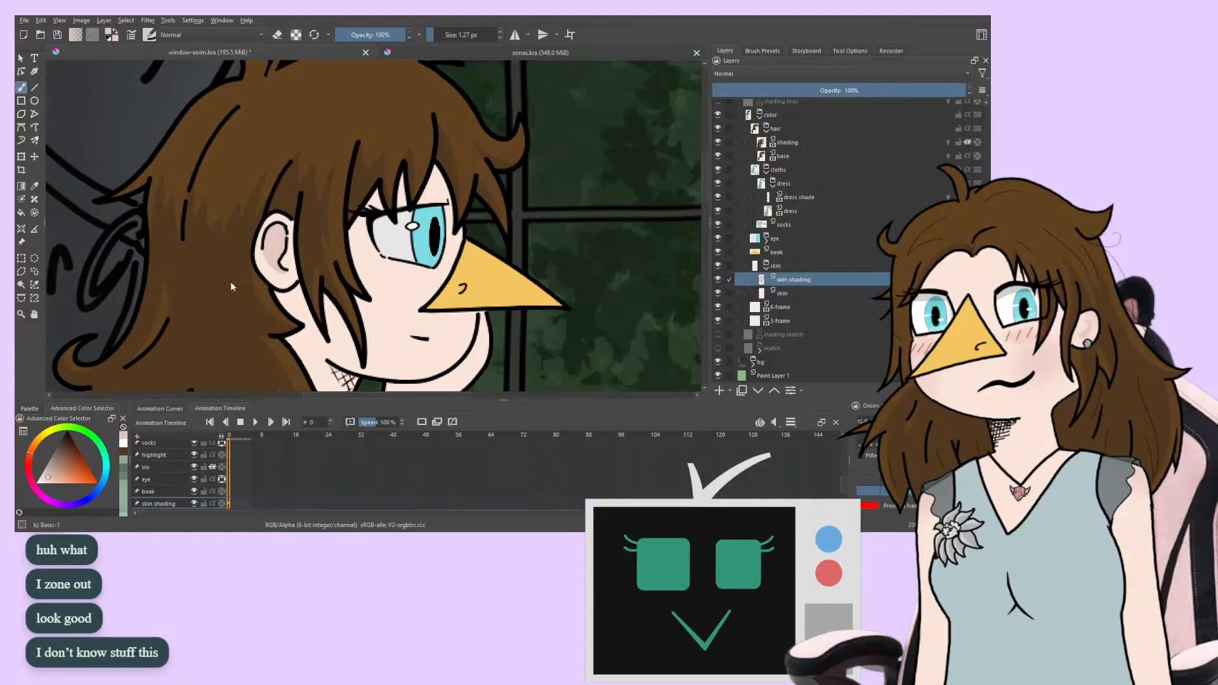
{"action": "key", "text": "ctrl+s"}
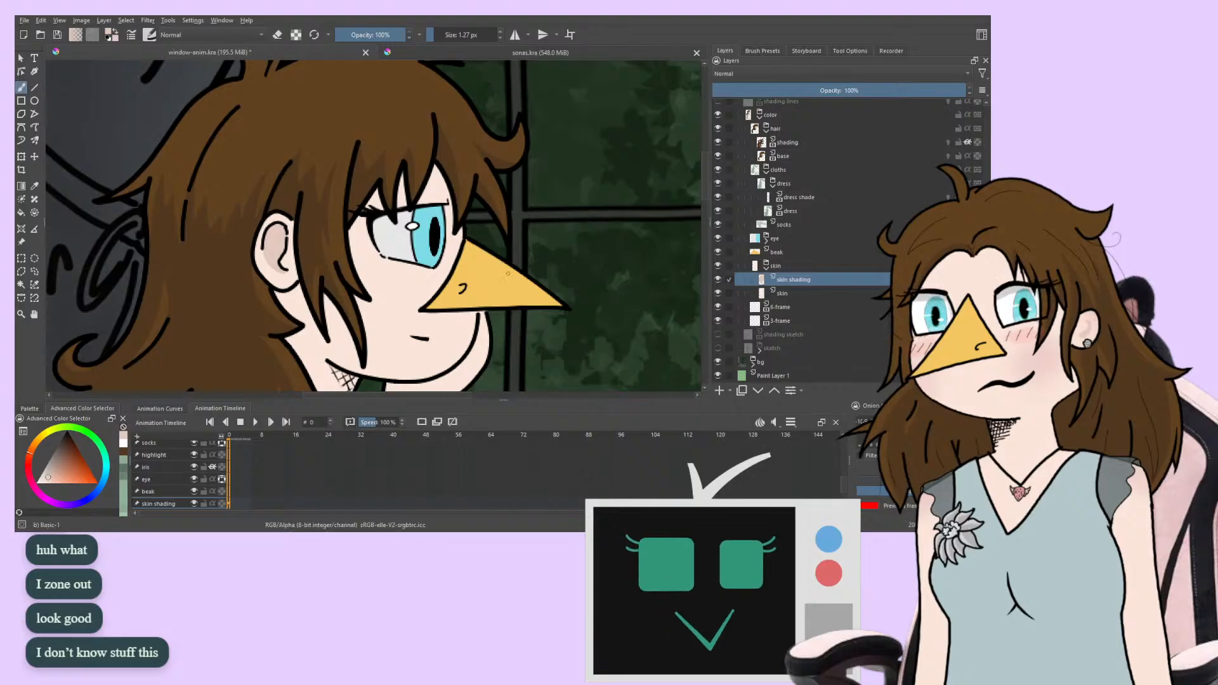
{"action": "left_click_drag", "start_coordinate": [263, 245], "coordinate": [237, 230]}
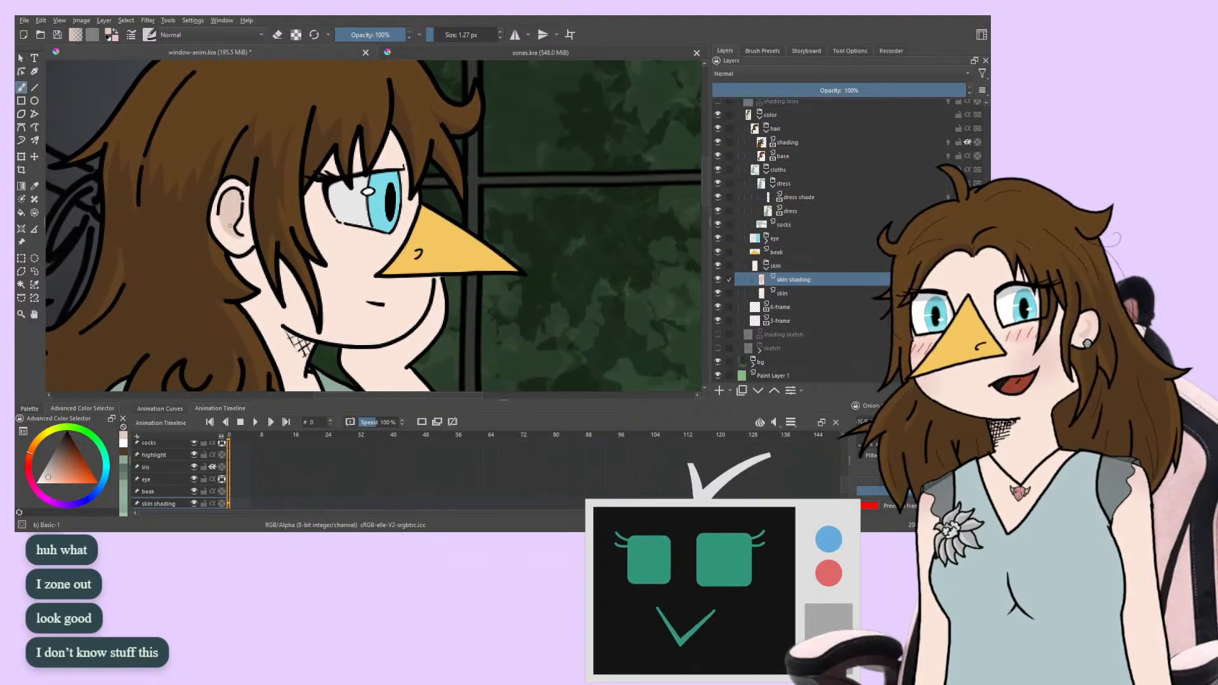
{"action": "key", "text": "ctrl+s"}
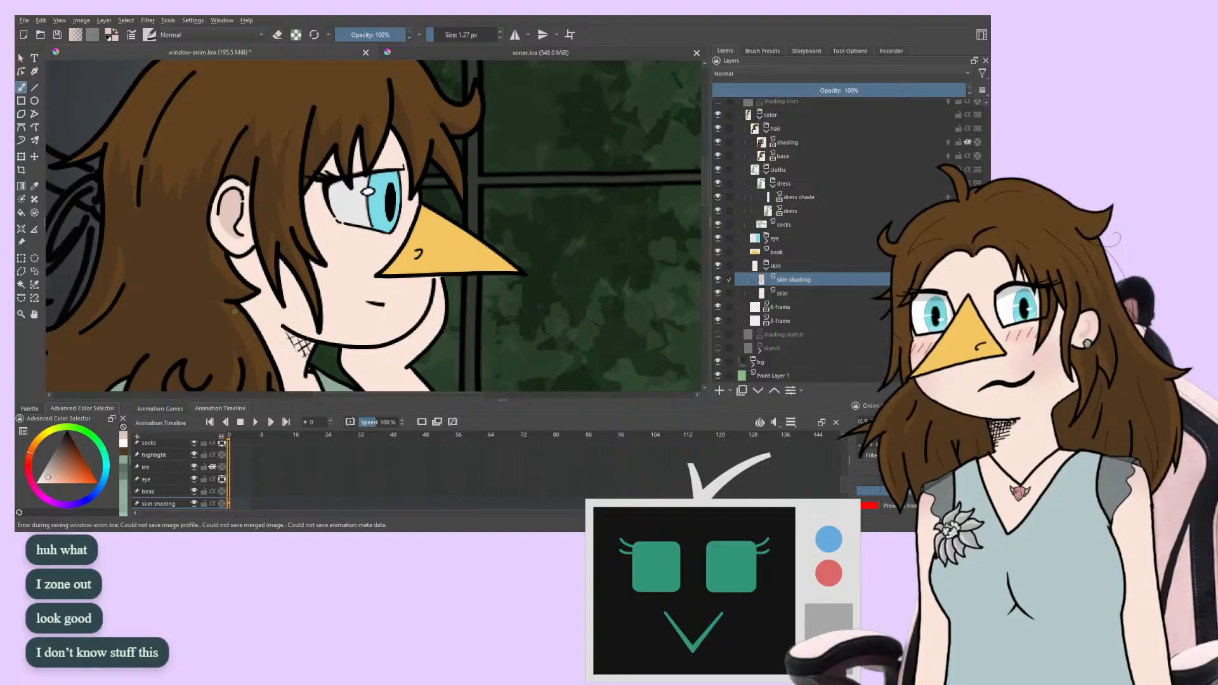
Try saving window-anim.kra with the skin shading layer hidden, and again with the layer shown
{"action": "left_click_drag", "start_coordinate": [234, 317], "coordinate": [225, 314]}
{"action": "left_click", "coordinate": [718, 279]}
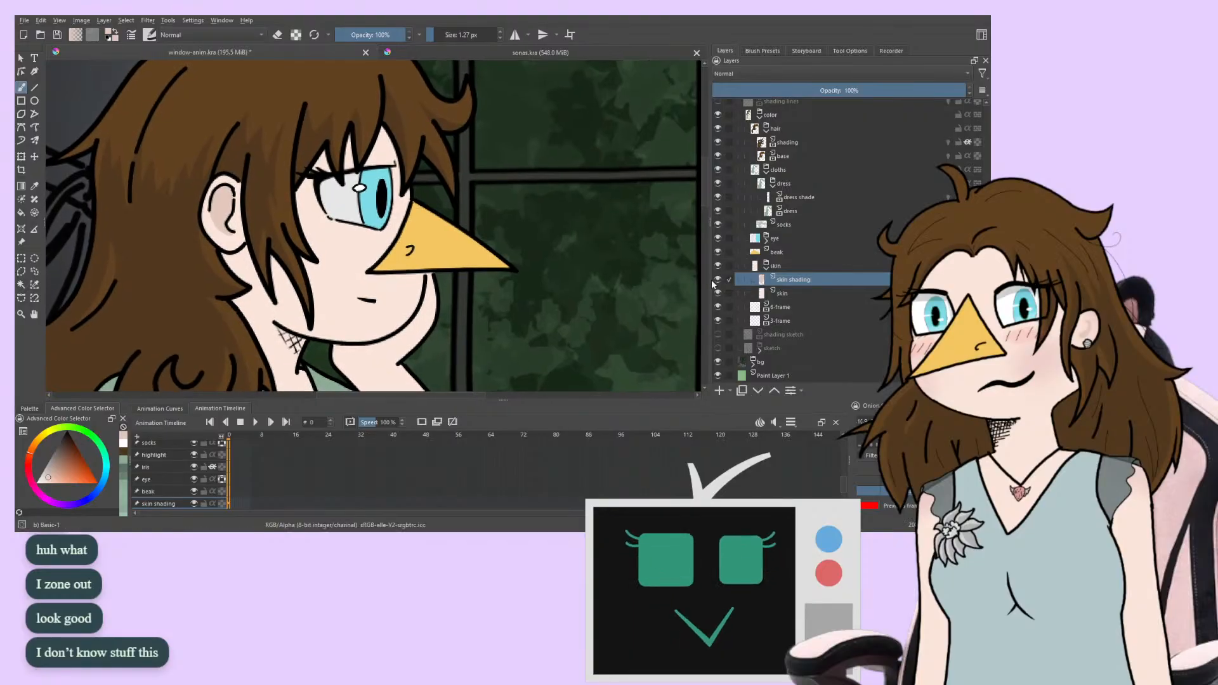
{"action": "key", "text": "ctrl+s"}
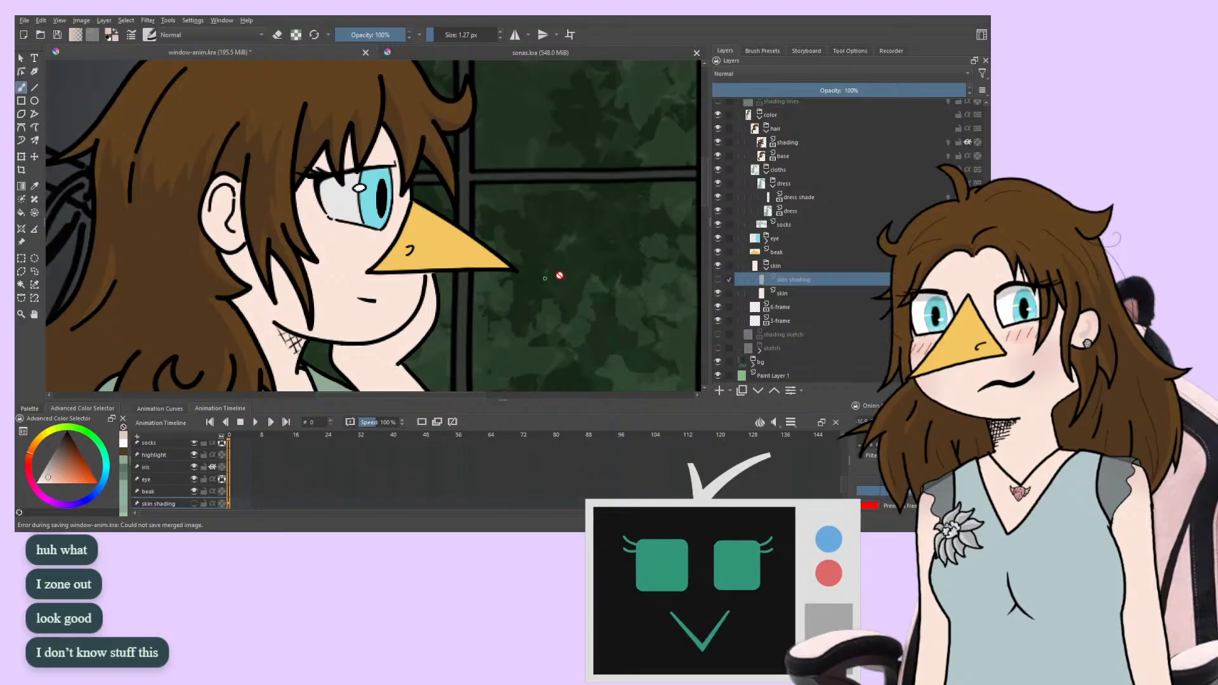
{"action": "left_click", "coordinate": [718, 279]}
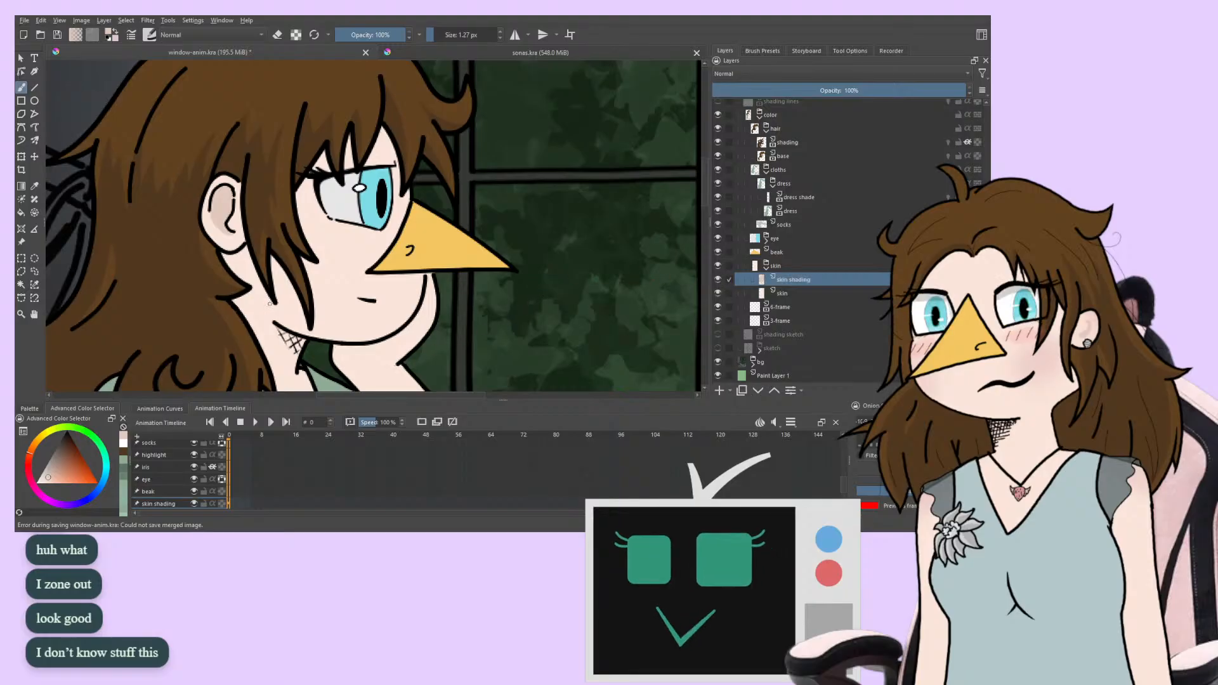
{"action": "key", "text": "ctrl+s"}
{"action": "left_click_drag", "start_coordinate": [241, 245], "coordinate": [256, 203]}
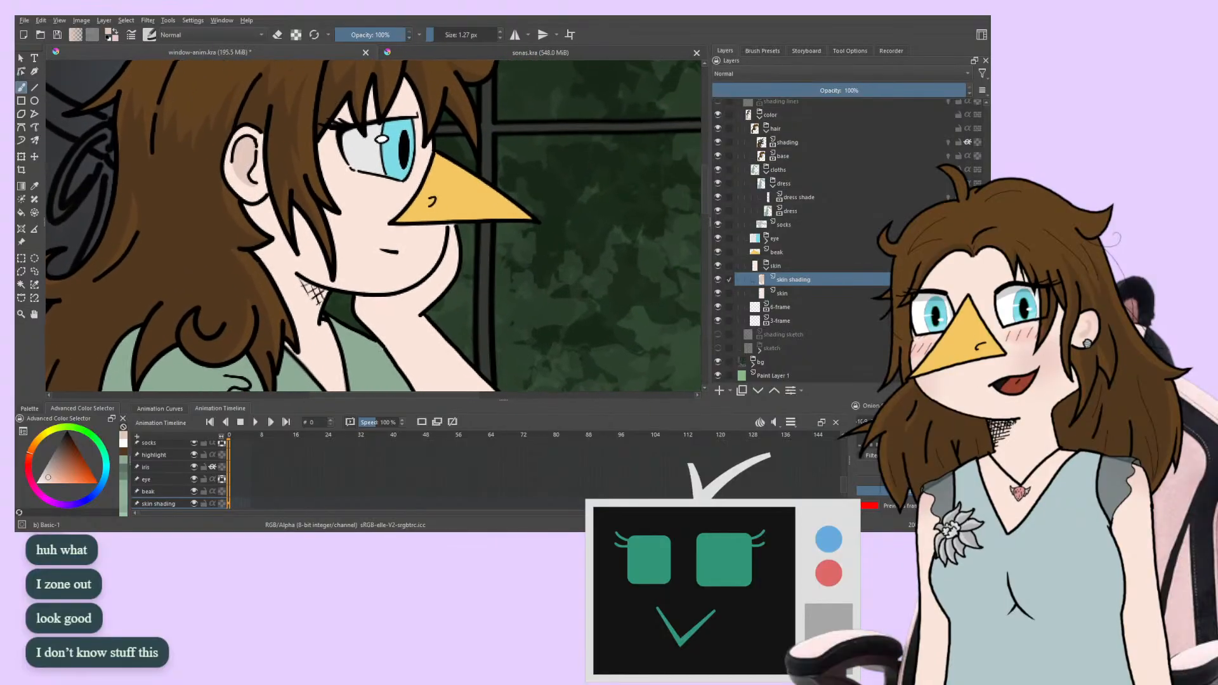
{"action": "key", "text": "ctrl+s"}
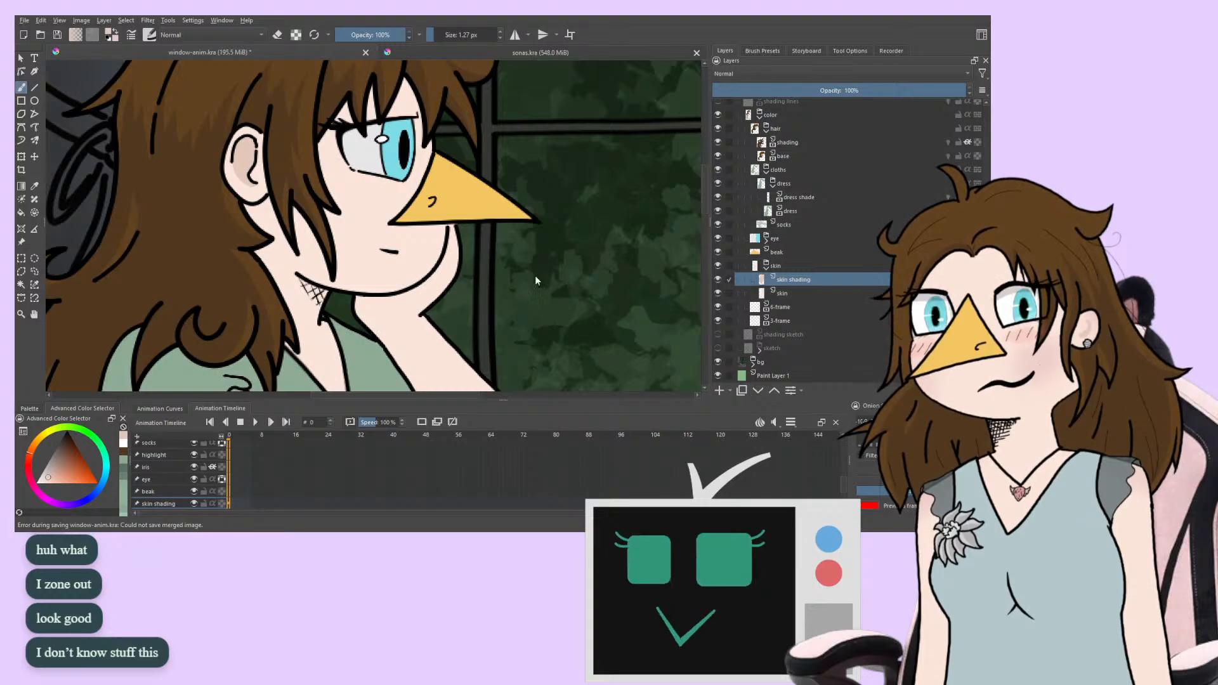
Hide the skin shading layer for another save attempt and make it visible again
{"action": "left_click", "coordinate": [719, 280]}
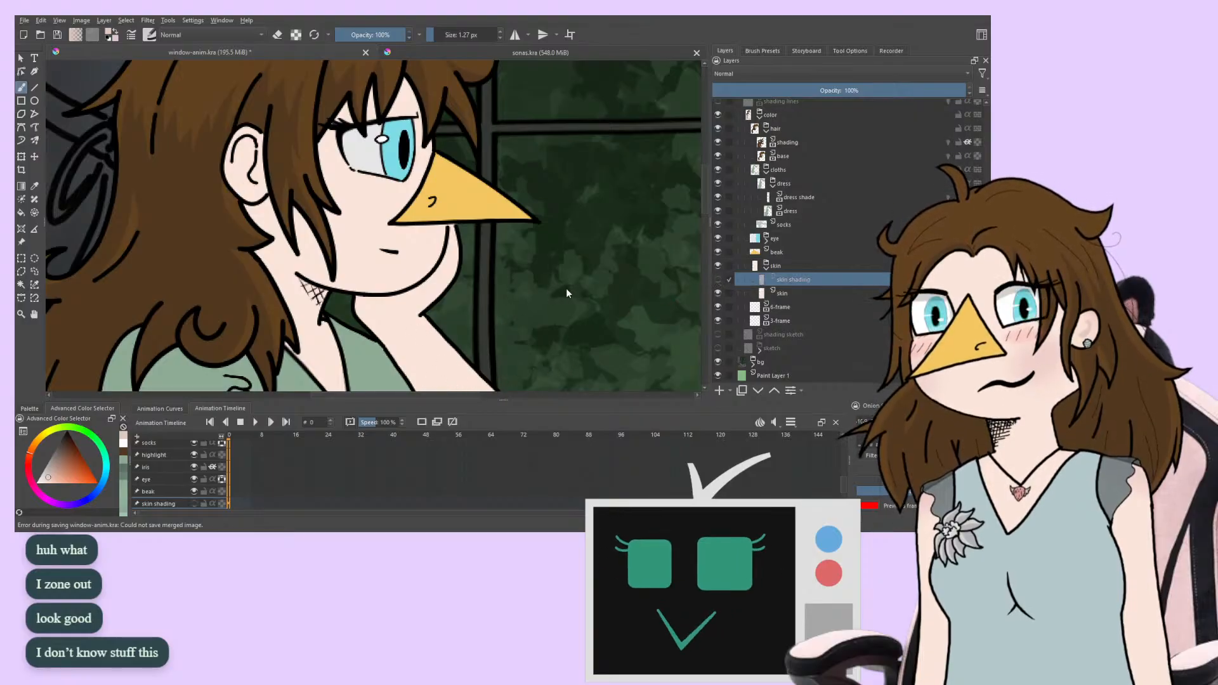
{"action": "left_click", "coordinate": [718, 280]}
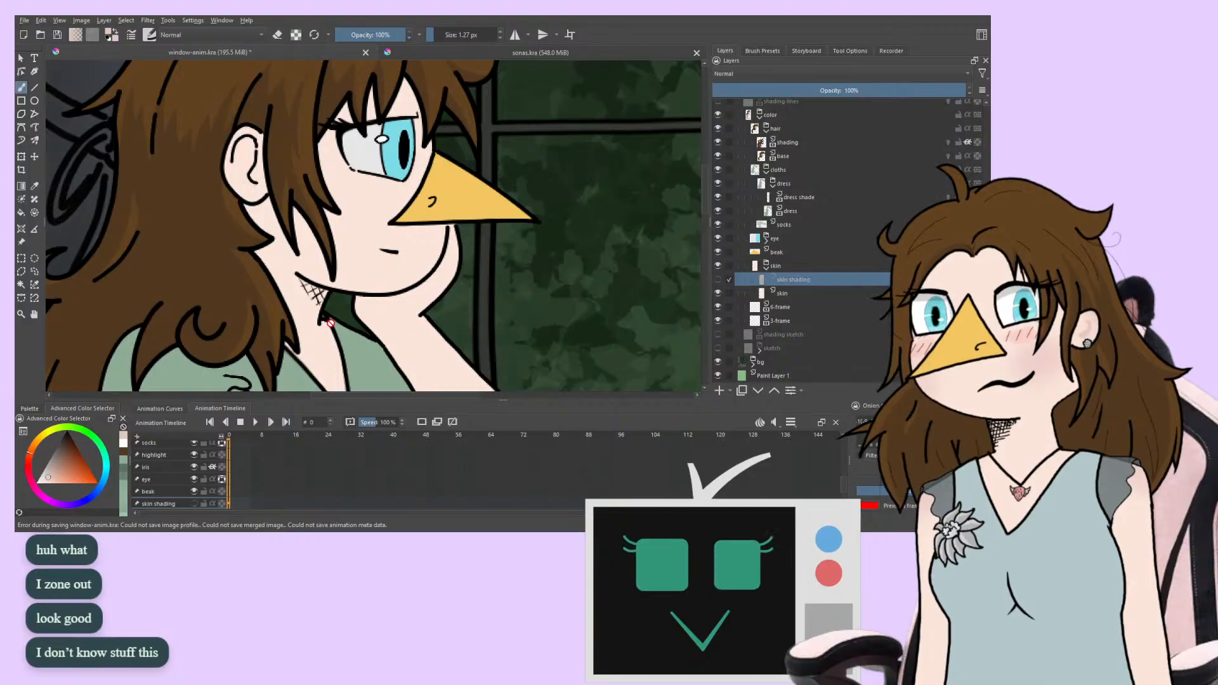
{"action": "left_click", "coordinate": [717, 279]}
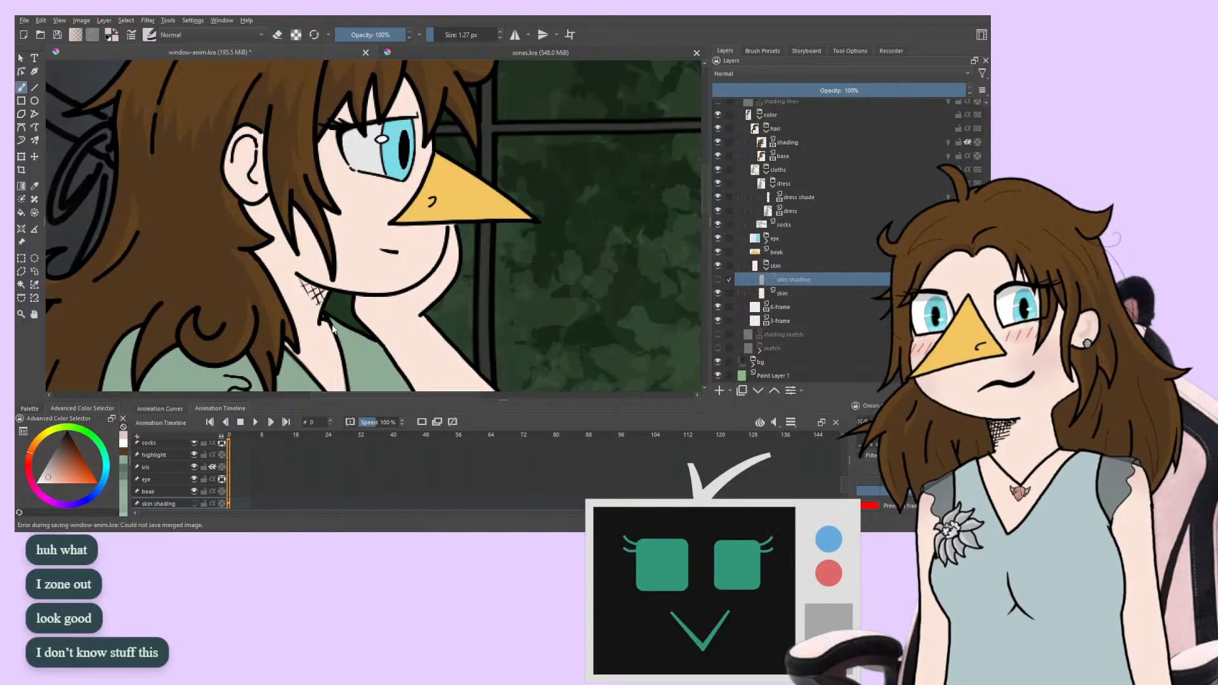
{"action": "left_click", "coordinate": [718, 280]}
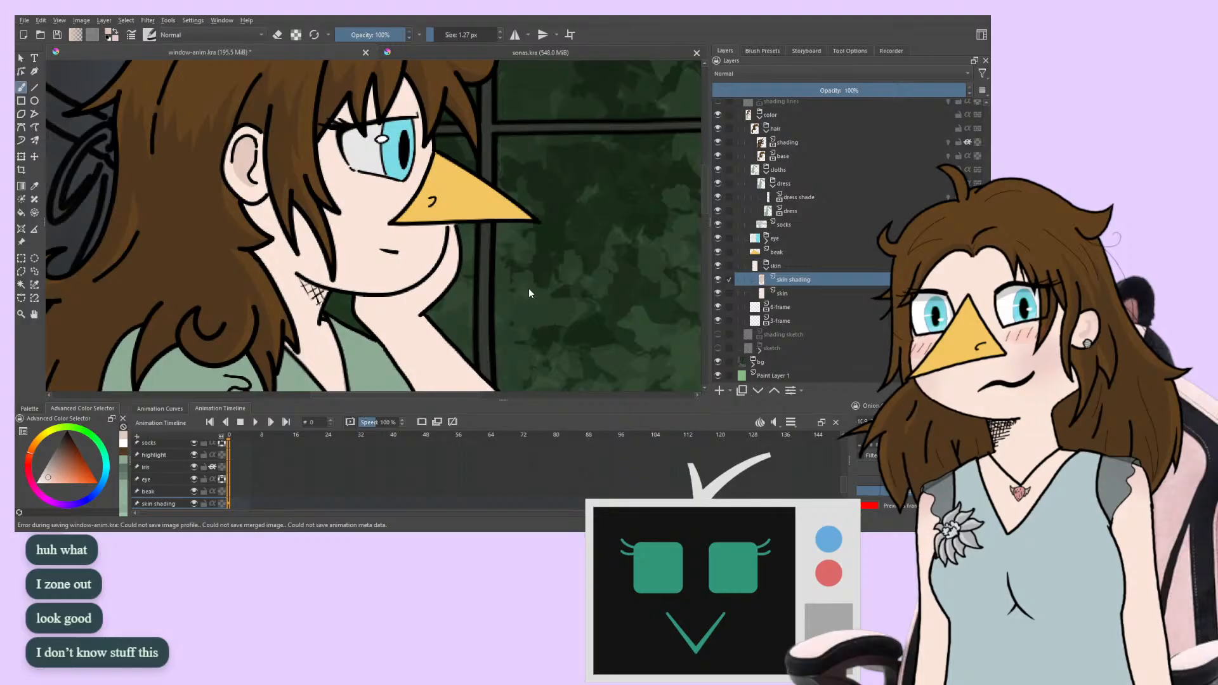
Step through frames 1 to 3 to check the ear shading across the animation
{"action": "key", "text": "Right"}
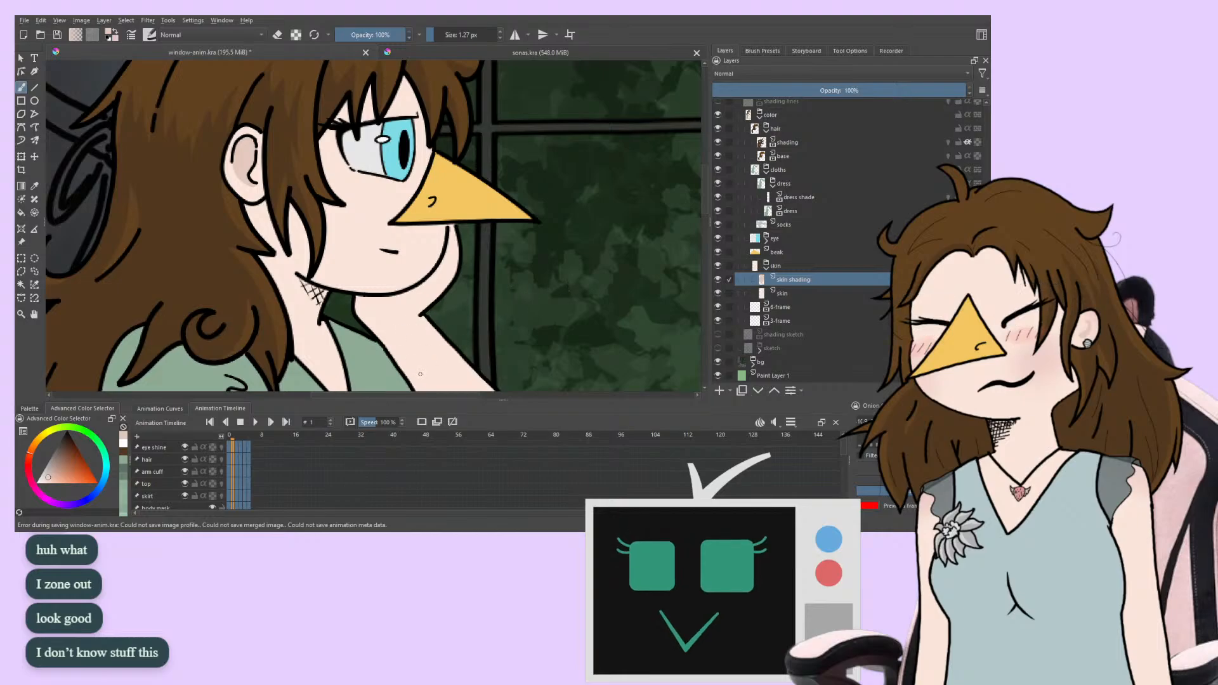
{"action": "key", "text": "Right"}
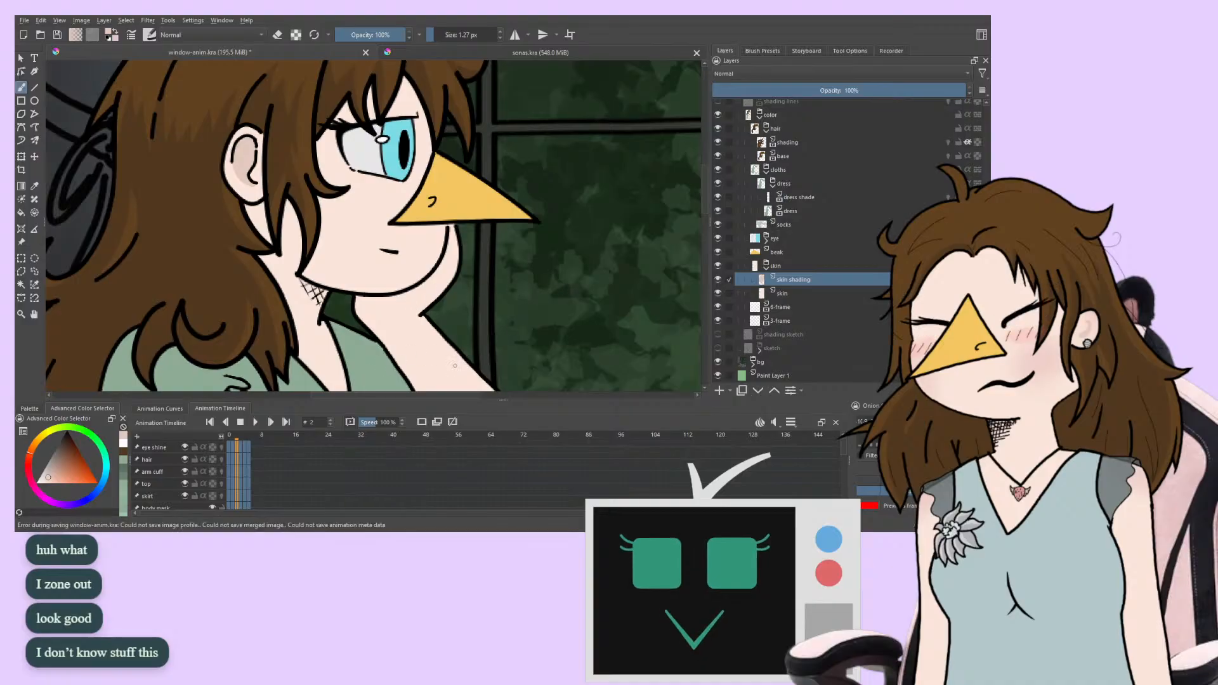
{"action": "key", "text": "Right"}
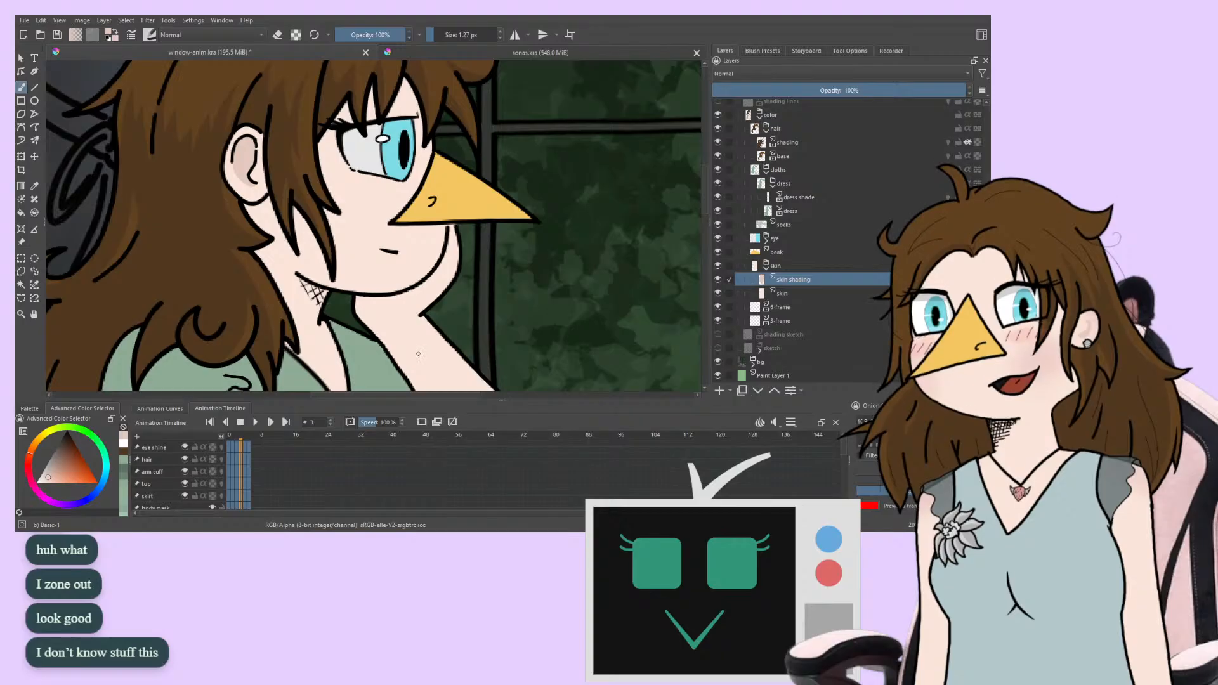
Retry saving window-anim.kra from frame 3 with the skin shading layer selected
{"action": "key", "text": "ctrl+s"}
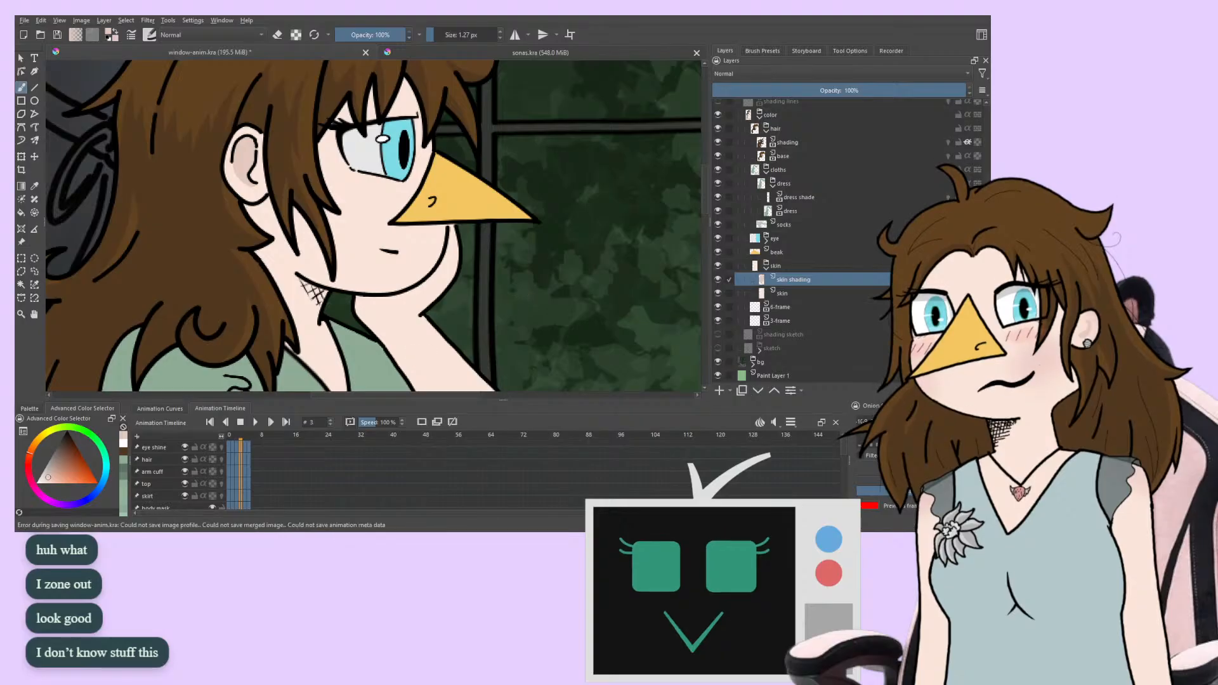
{"action": "mouse_move", "coordinate": [205, 192]}
{"action": "left_mouse_down"}
{"action": "mouse_move", "coordinate": [234, 308]}
{"action": "mouse_move", "coordinate": [253, 294]}
{"action": "left_mouse_up"}
{"action": "key", "text": "ctrl+s"}
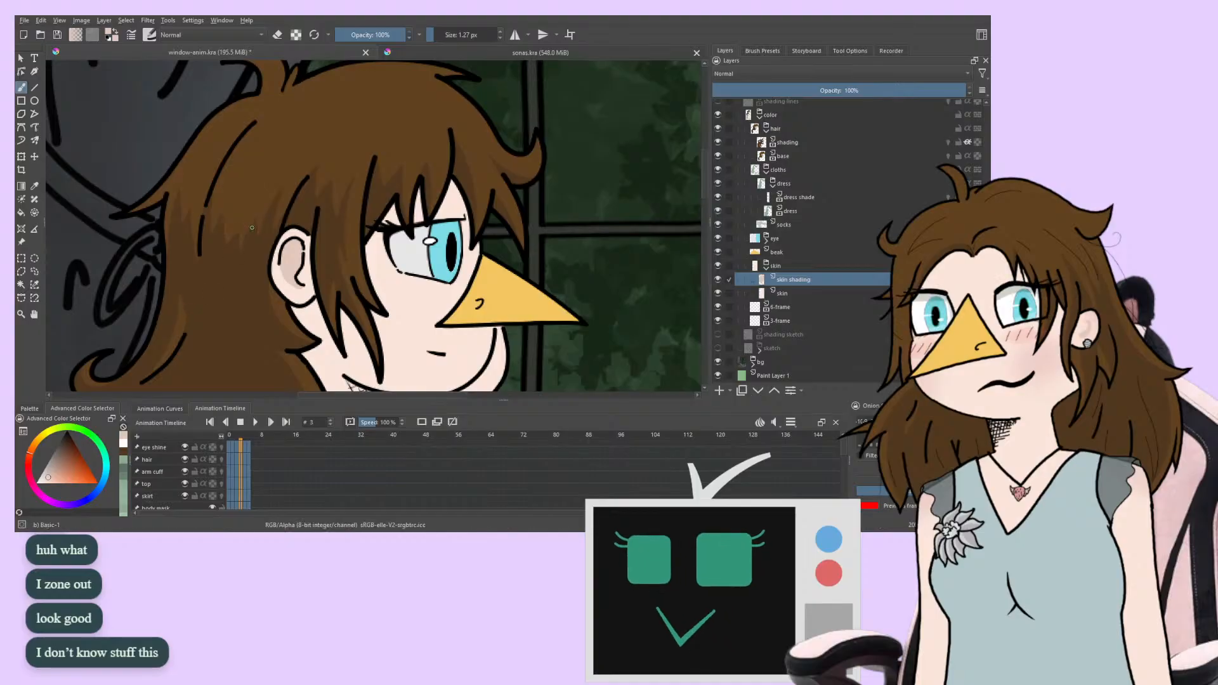
{"action": "left_click_drag", "start_coordinate": [252, 229], "coordinate": [307, 194]}
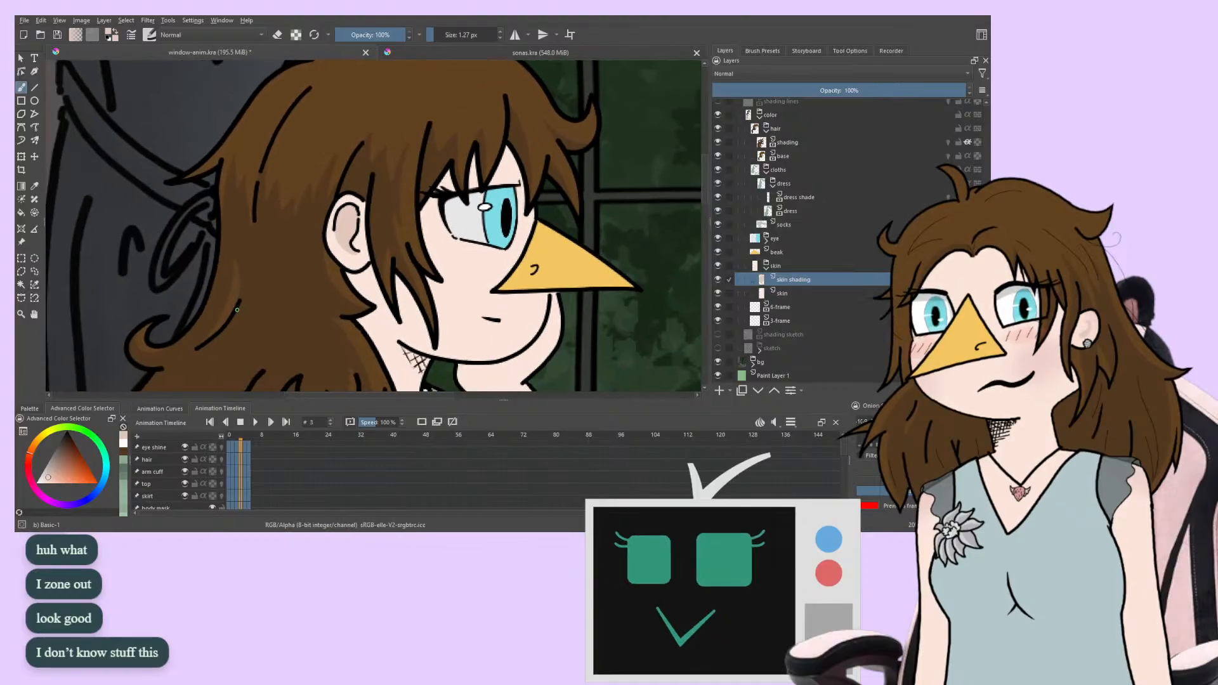
Select the eye shine layer in the timeline and retry saving window-anim.kra from frame 4
{"action": "key", "text": "period"}
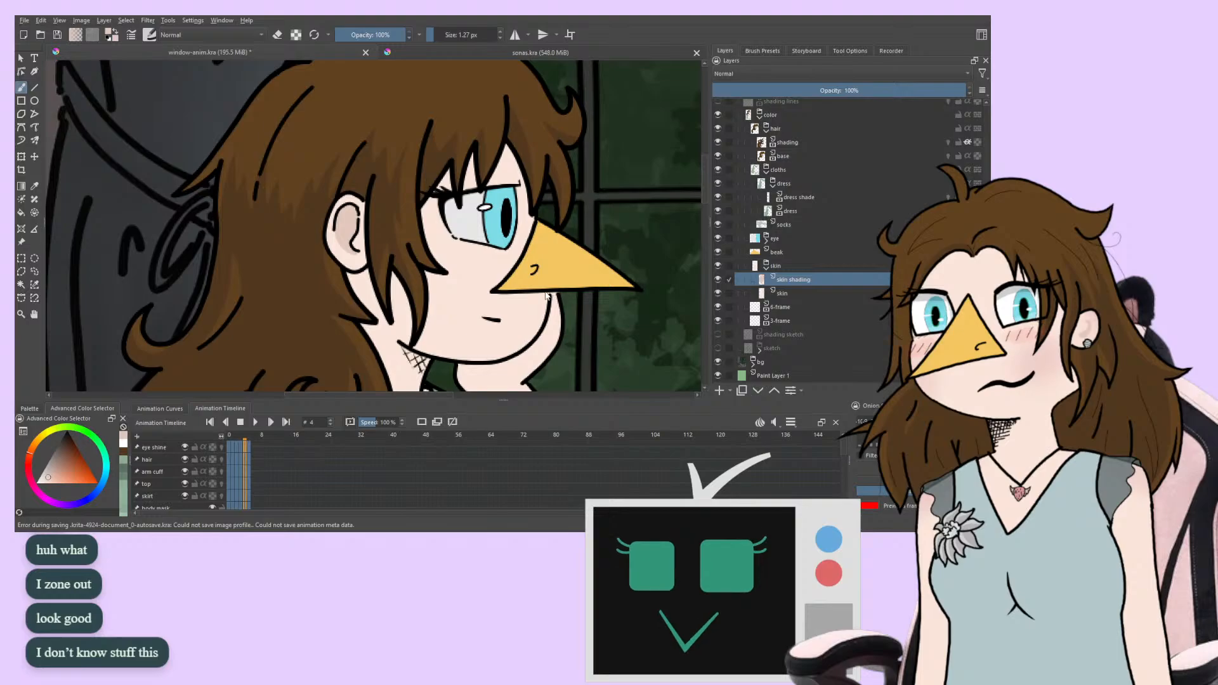
{"action": "left_click", "coordinate": [241, 473]}
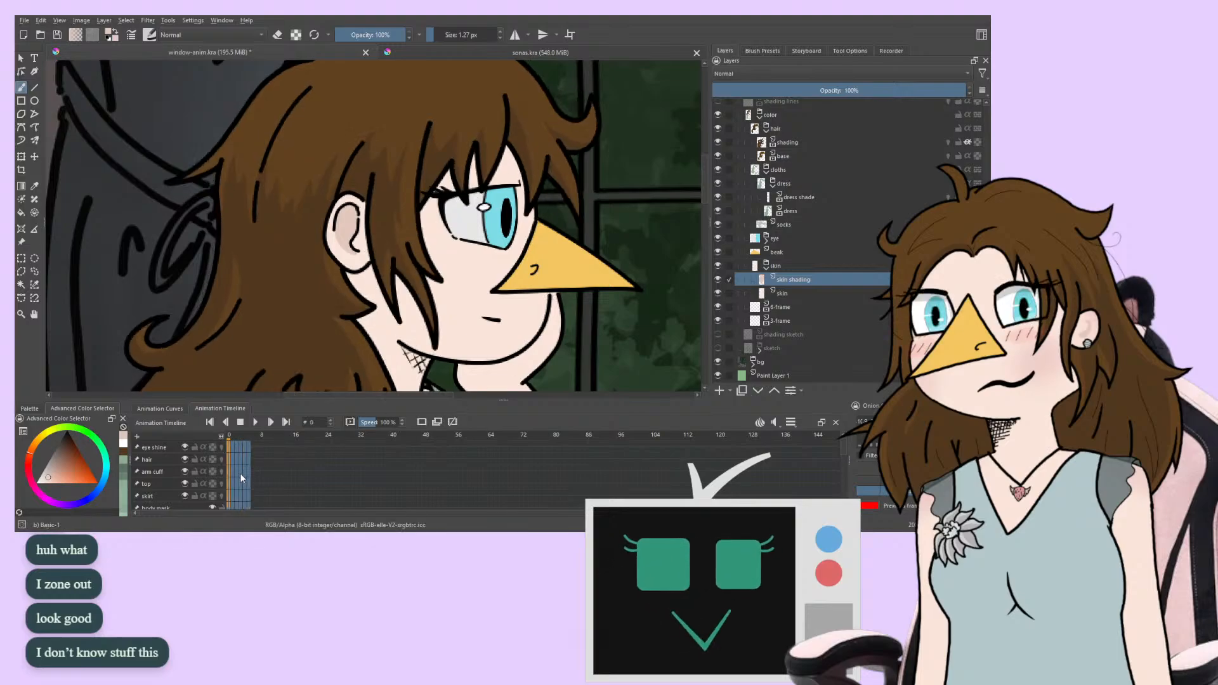
{"action": "left_click", "coordinate": [252, 446]}
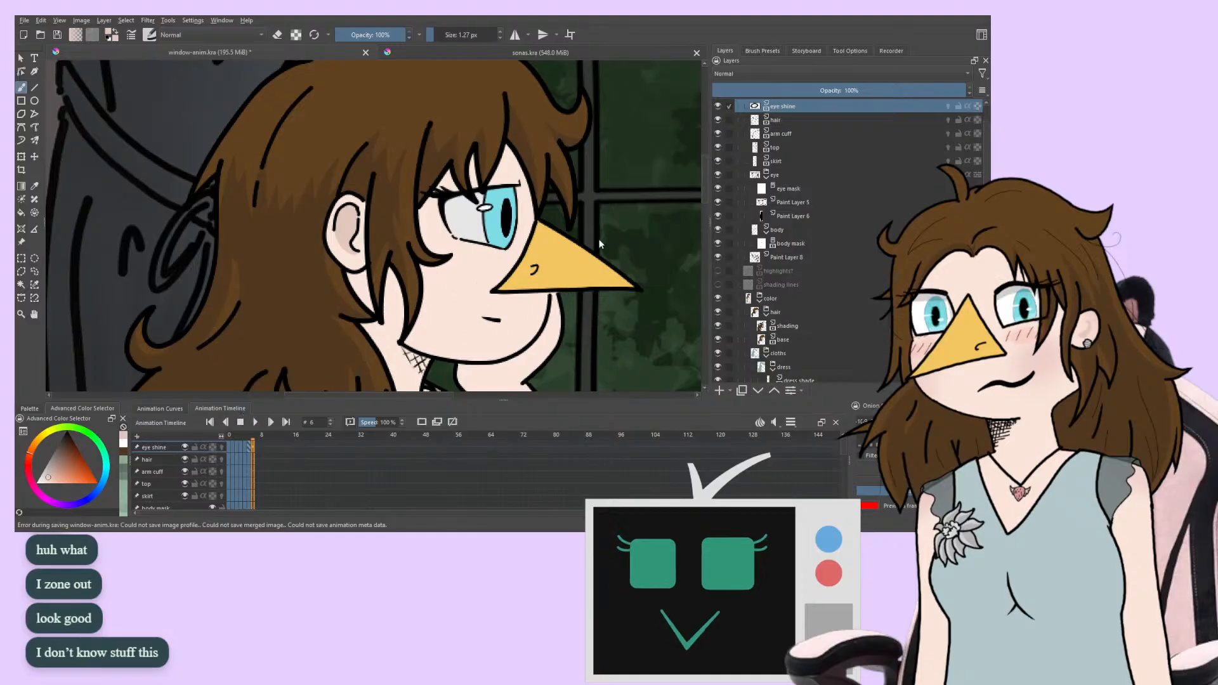
{"action": "left_click", "coordinate": [244, 457]}
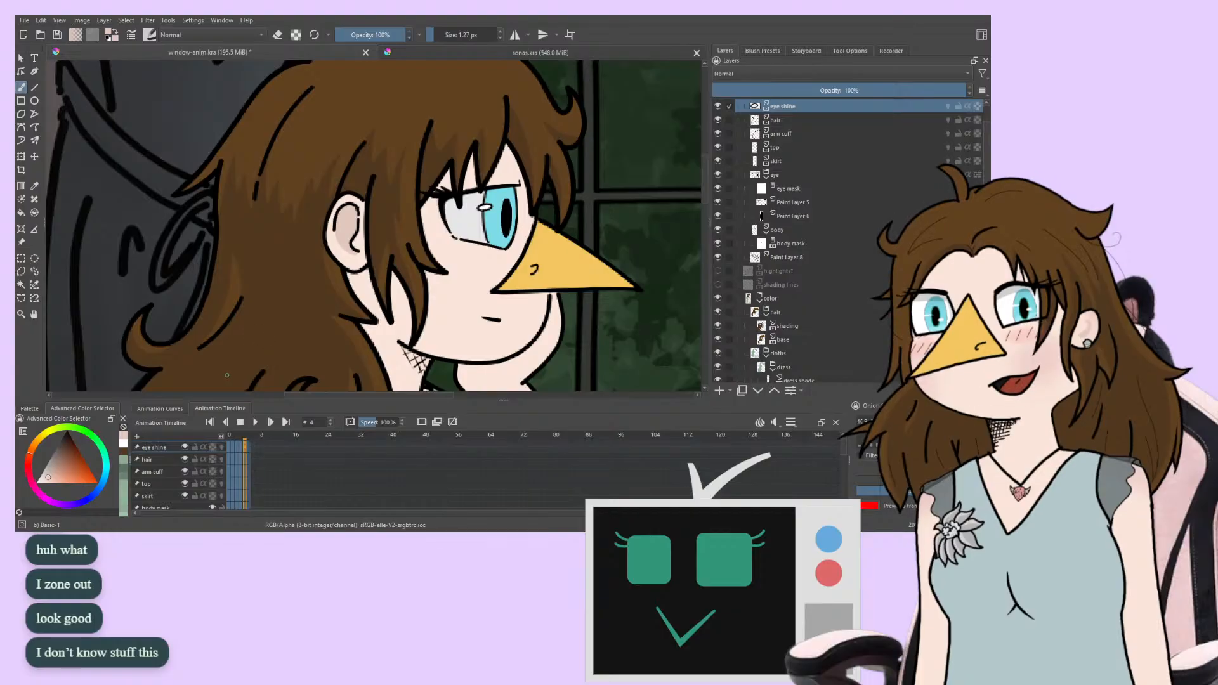
{"action": "key", "text": "ctrl+s"}
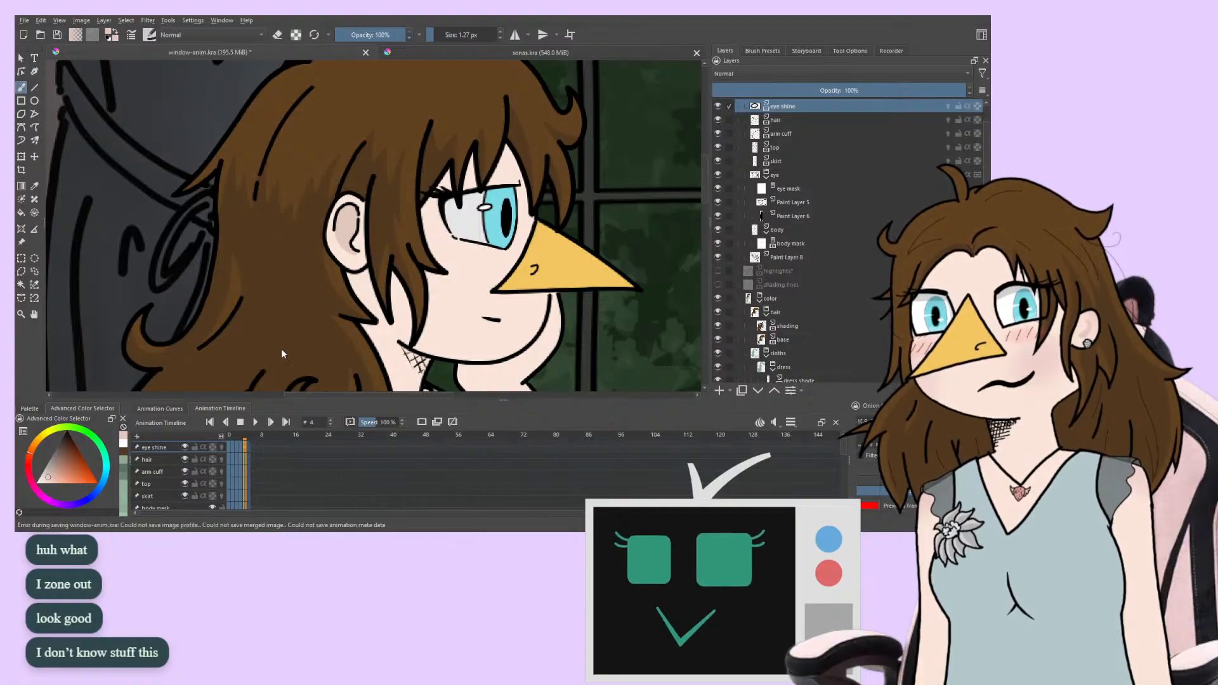
Switch to frame 5 on the eye shine layer and try saving window-anim.kra twice from there
{"action": "left_click", "coordinate": [249, 447]}
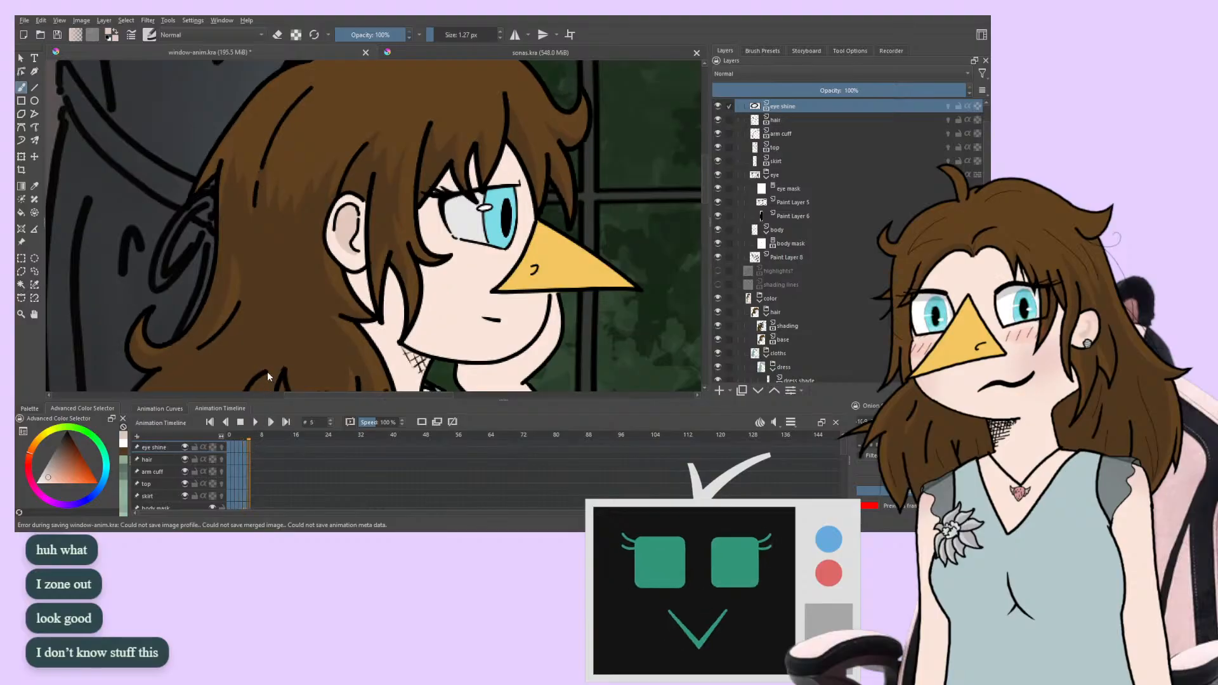
{"action": "key", "text": "ctrl+s"}
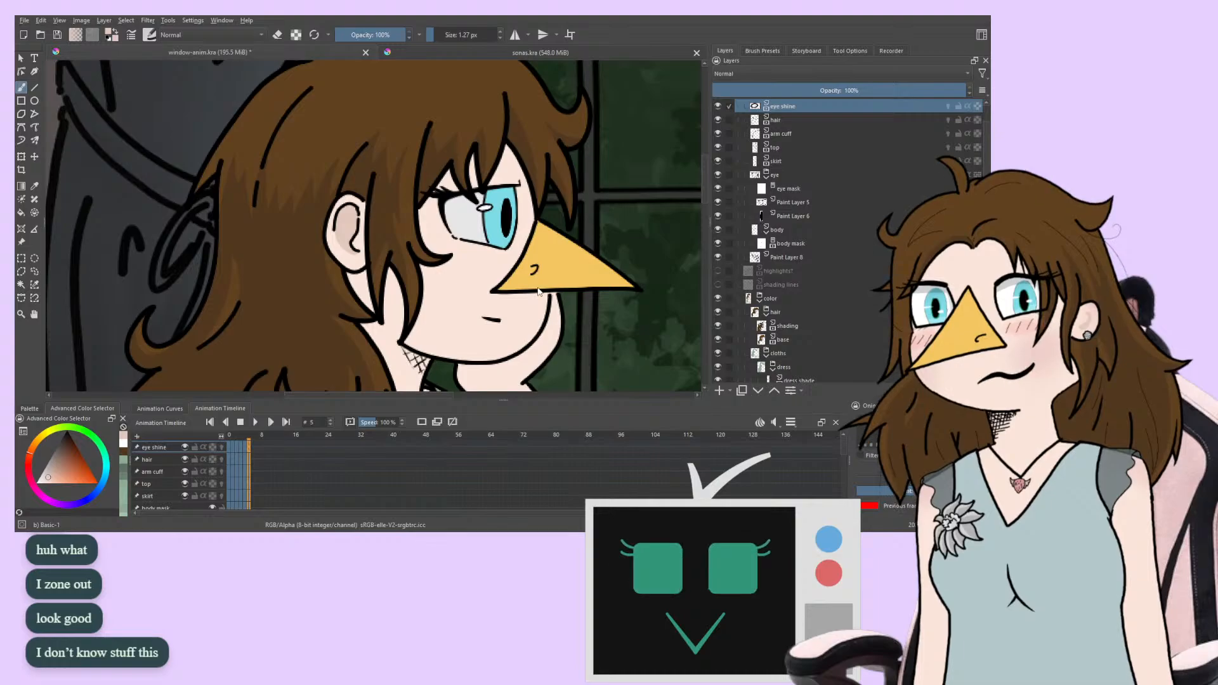
{"action": "key", "text": "ctrl+s"}
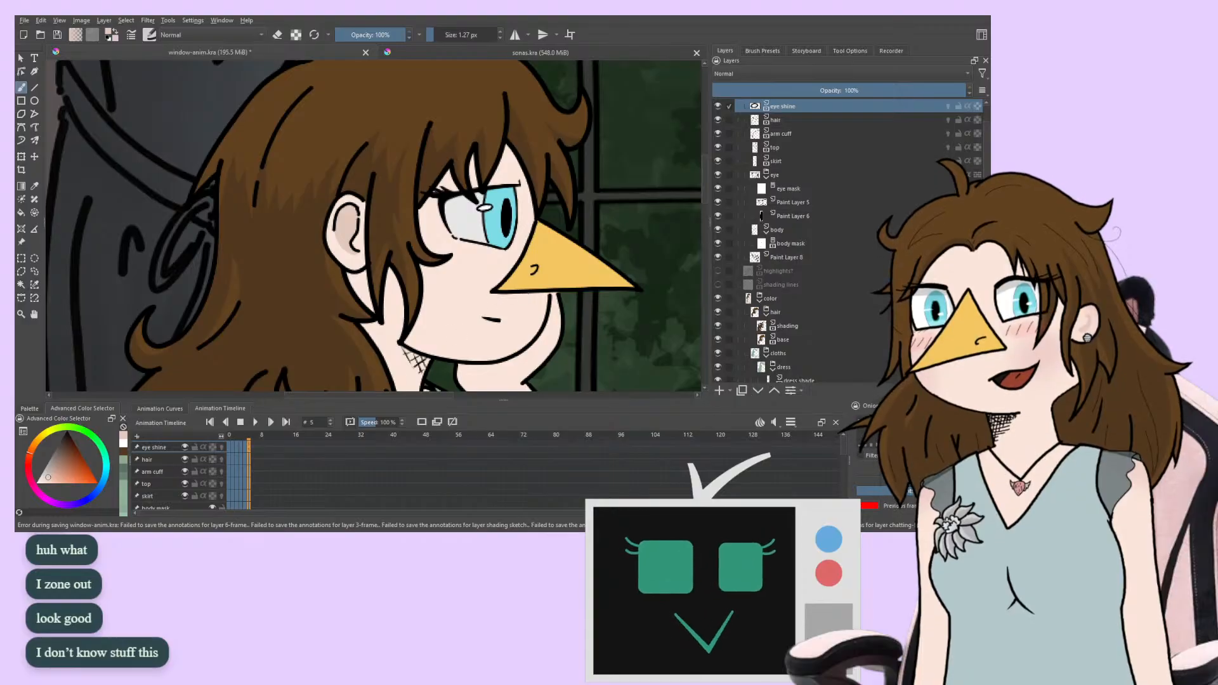
Close the sonas.kra reference document and retry saving window-anim.kra
{"action": "left_click", "coordinate": [697, 53]}
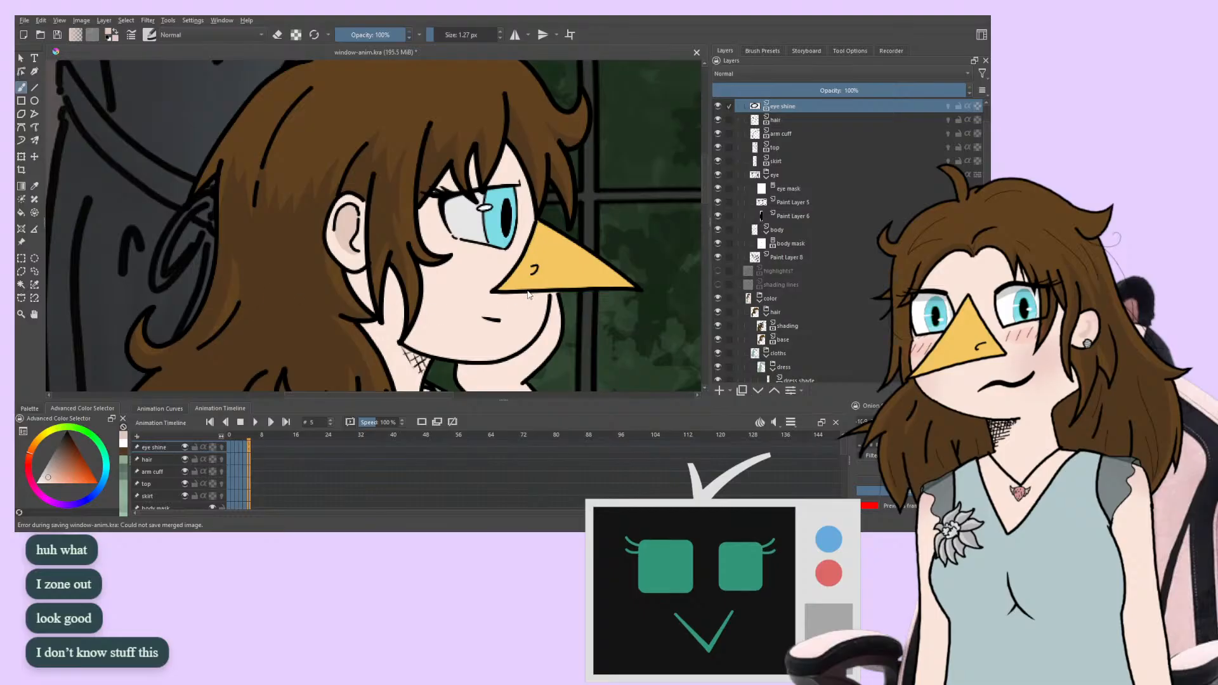
{"action": "left_click_drag", "start_coordinate": [241, 250], "coordinate": [347, 261]}
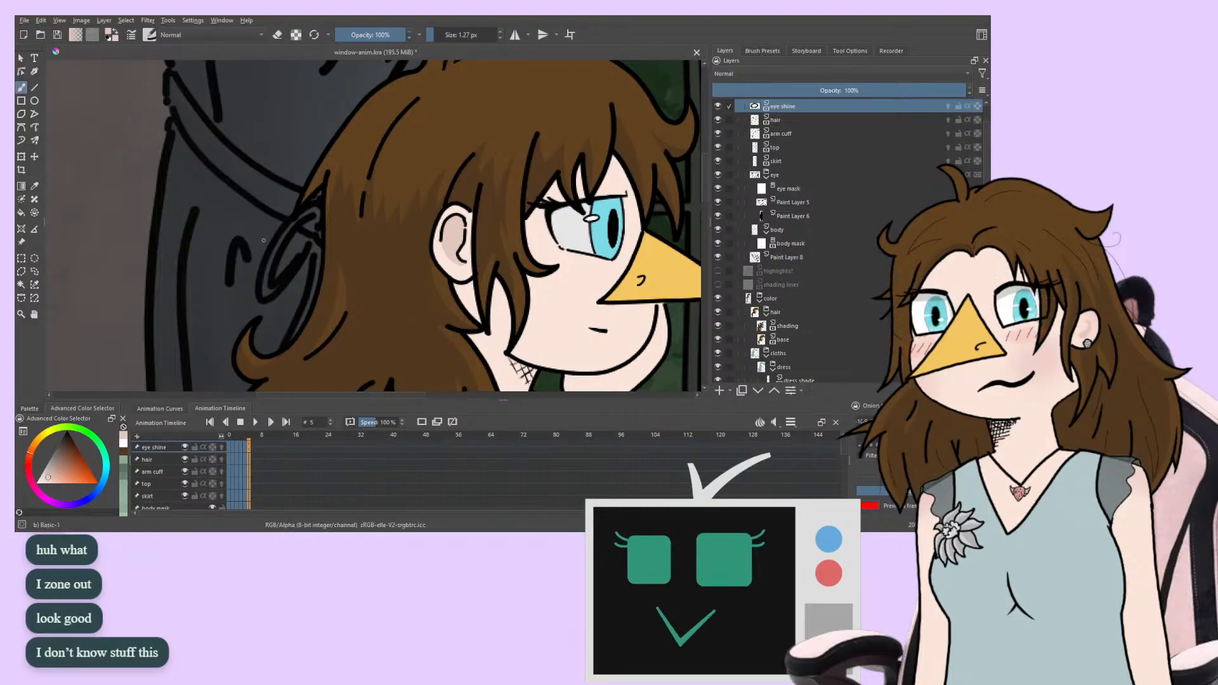
{"action": "key", "text": "ctrl+s"}
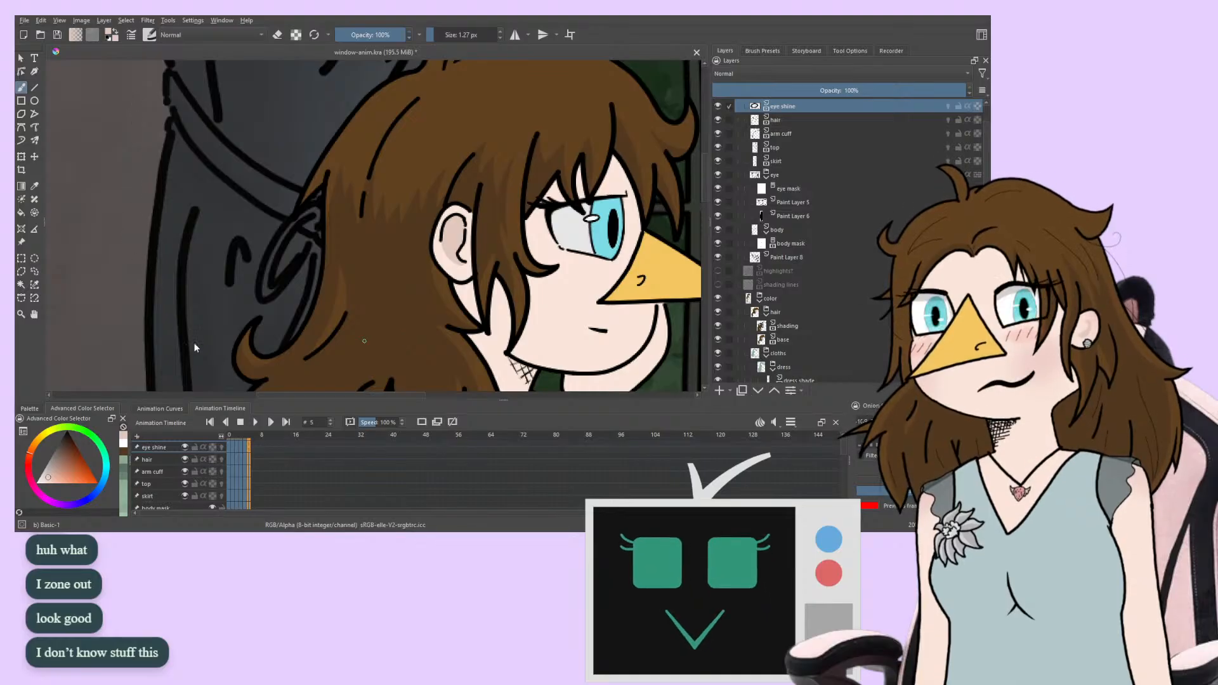
{"action": "key", "text": "ctrl+s"}
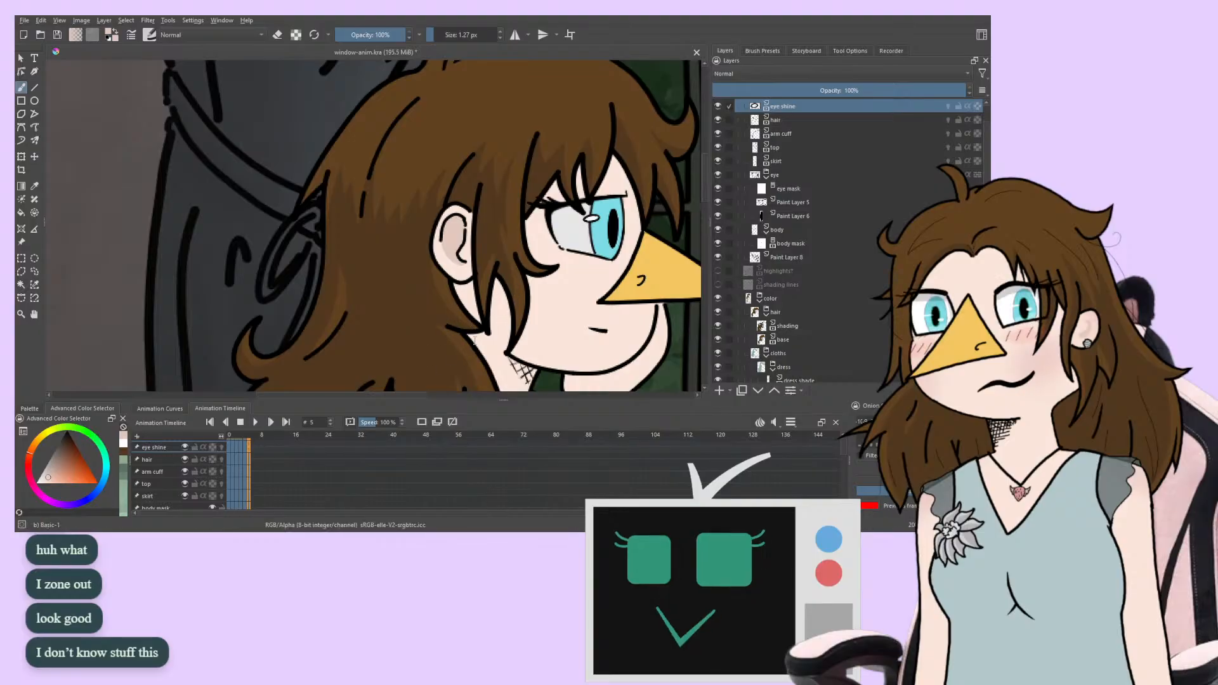
Try saving window-anim.kra once more and check the storyboard contents before returning to the layer list
{"action": "right_click", "coordinate": [283, 224]}
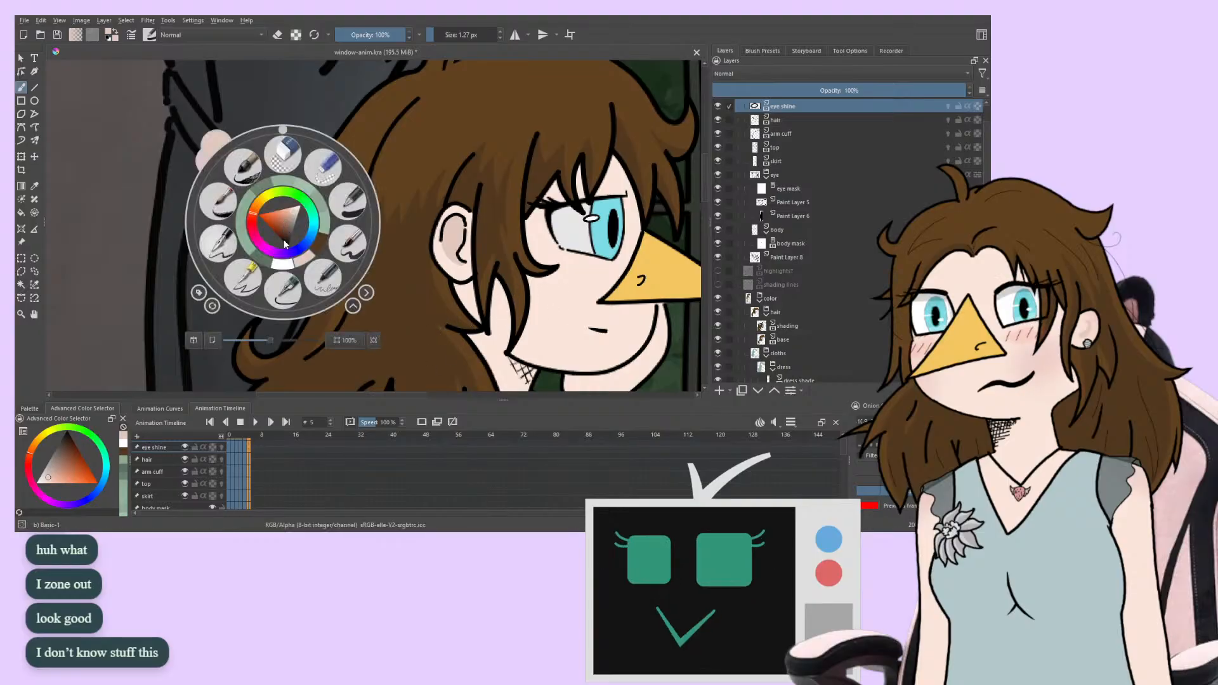
{"action": "right_click", "coordinate": [291, 242]}
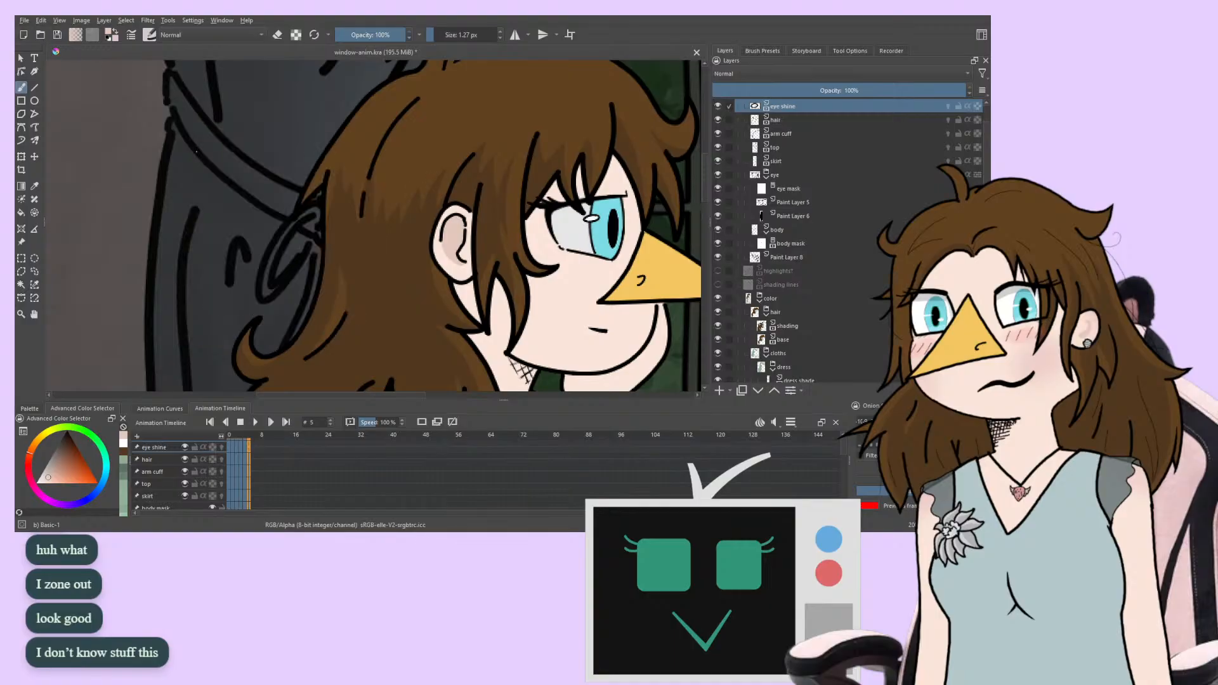
{"action": "key", "text": "ctrl+s"}
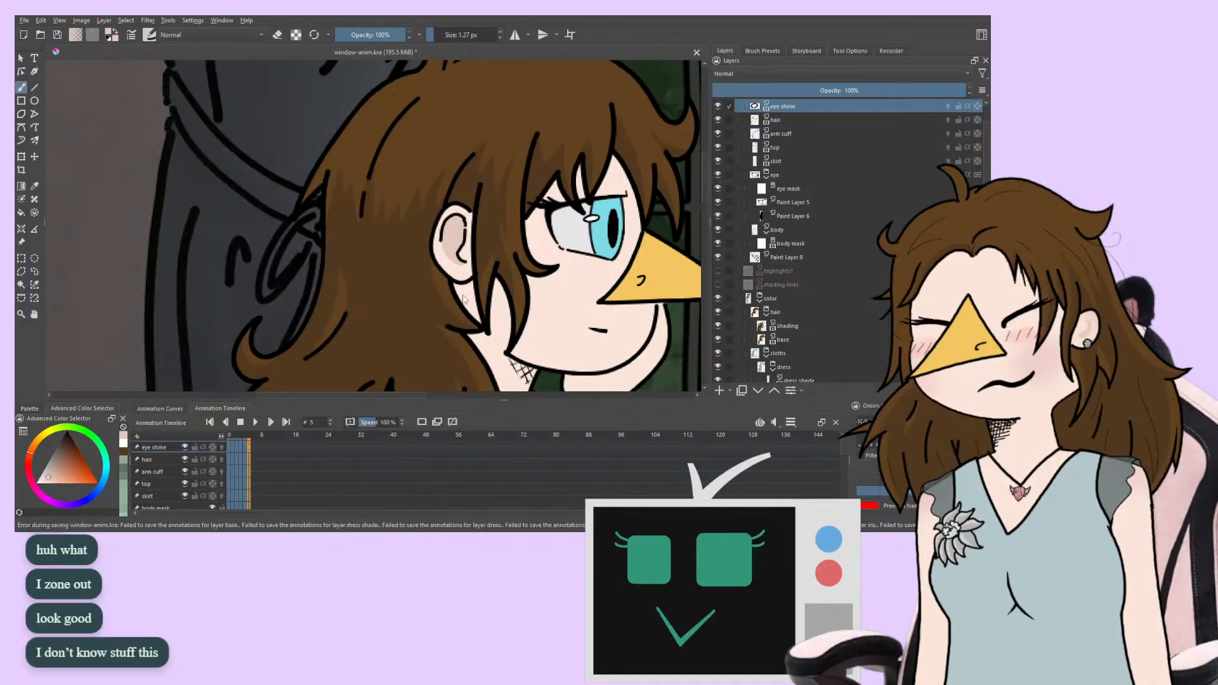
{"action": "left_click", "coordinate": [805, 52]}
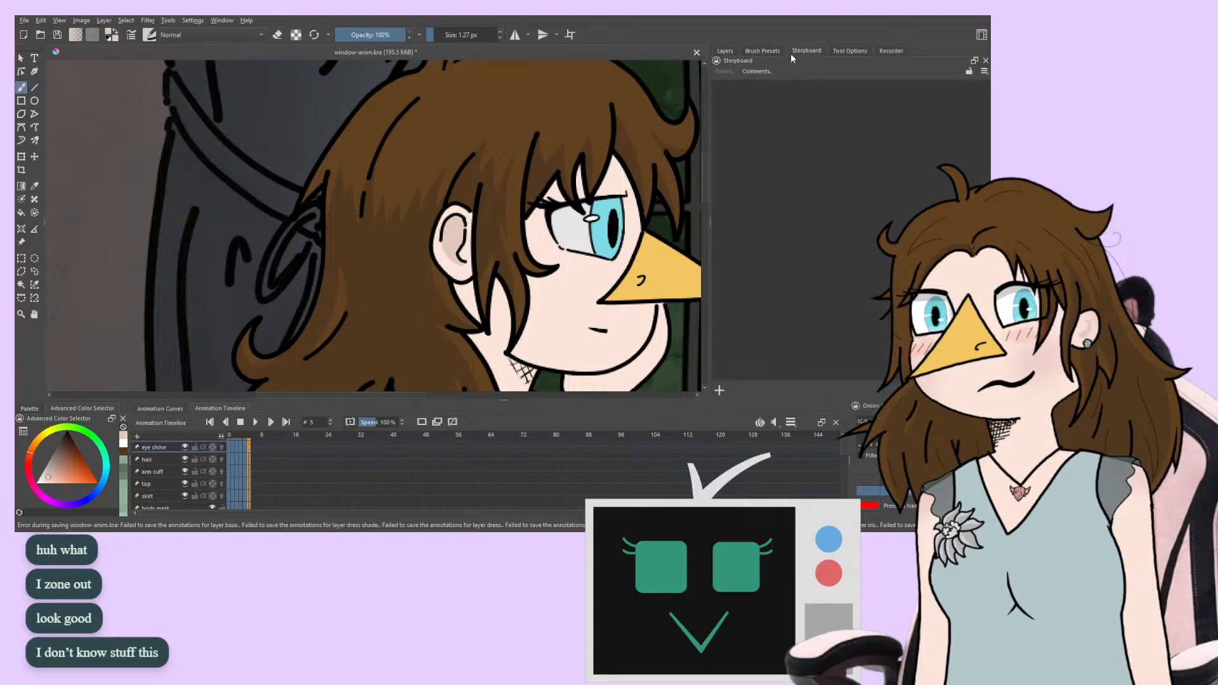
{"action": "left_click", "coordinate": [724, 50]}
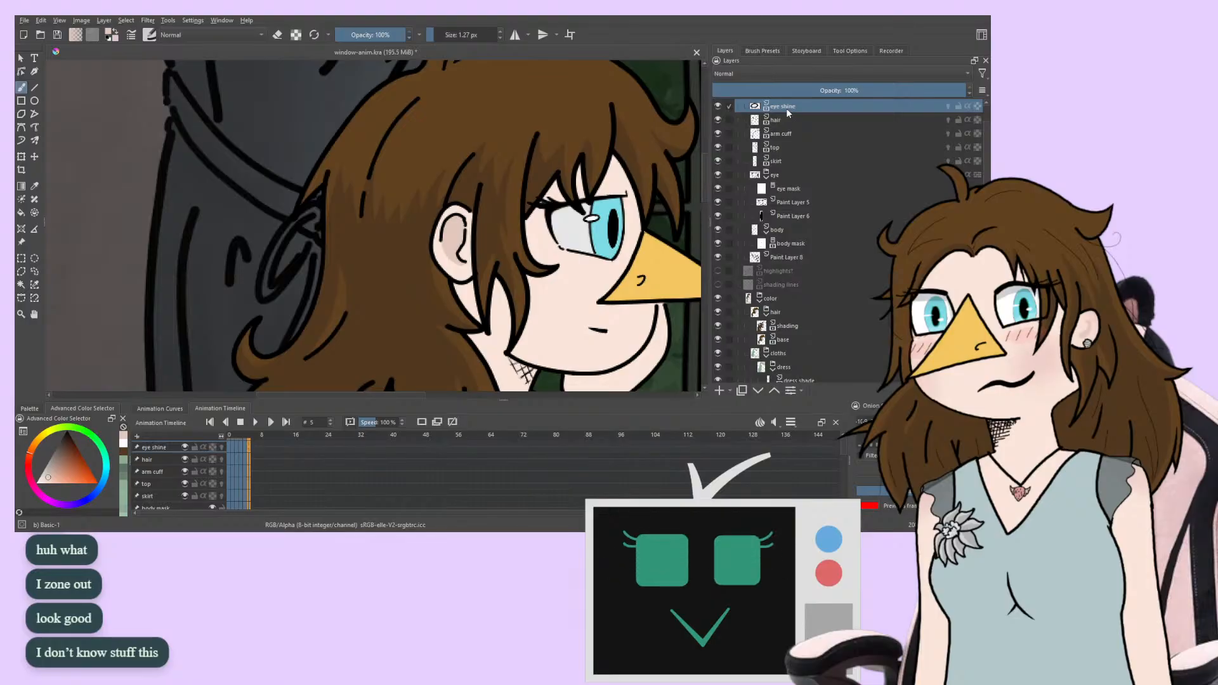
Try saving window-anim.kra with a short test stroke over the hair on the eye shine layer, and undo the stroke
{"action": "left_click_drag", "start_coordinate": [371, 184], "coordinate": [346, 190]}
{"action": "key", "text": "ctrl+s"}
{"action": "key", "text": "ctrl+z"}
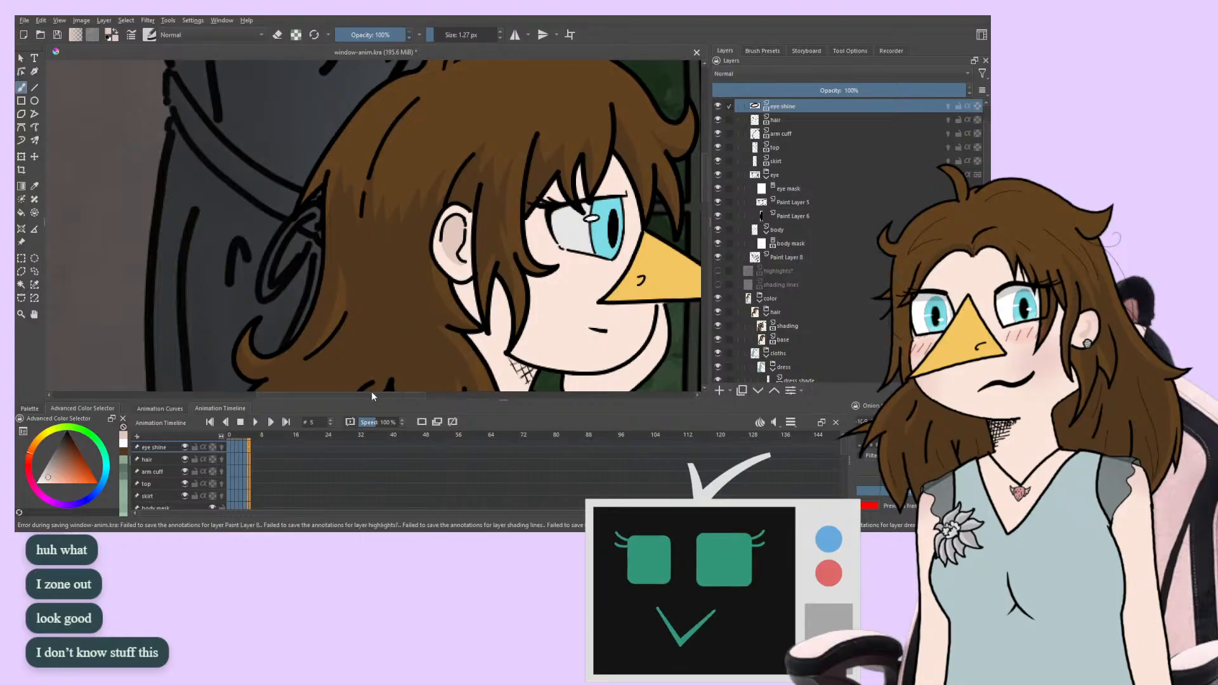
Save window-anim.kra again from frame 5 without the test stroke
{"action": "mouse_move", "coordinate": [286, 228]}
{"action": "left_mouse_down"}
{"action": "mouse_move", "coordinate": [264, 191]}
{"action": "mouse_move", "coordinate": [217, 215]}
{"action": "left_mouse_up"}
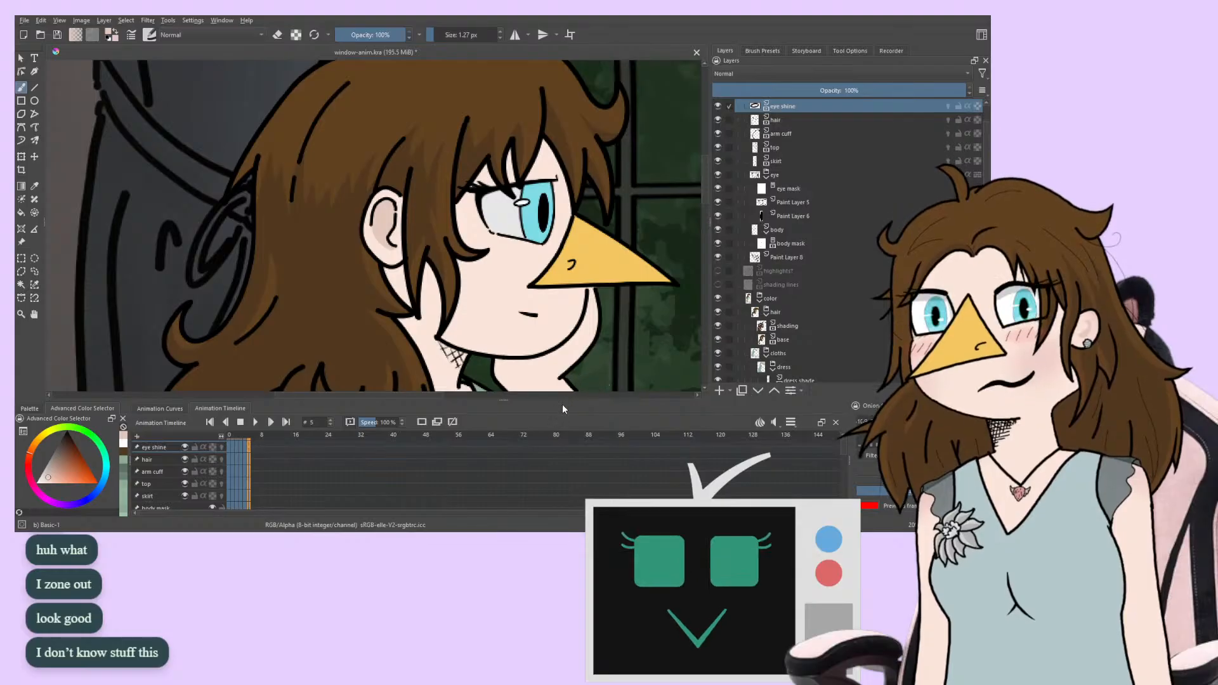
{"action": "left_click", "coordinate": [23, 21]}
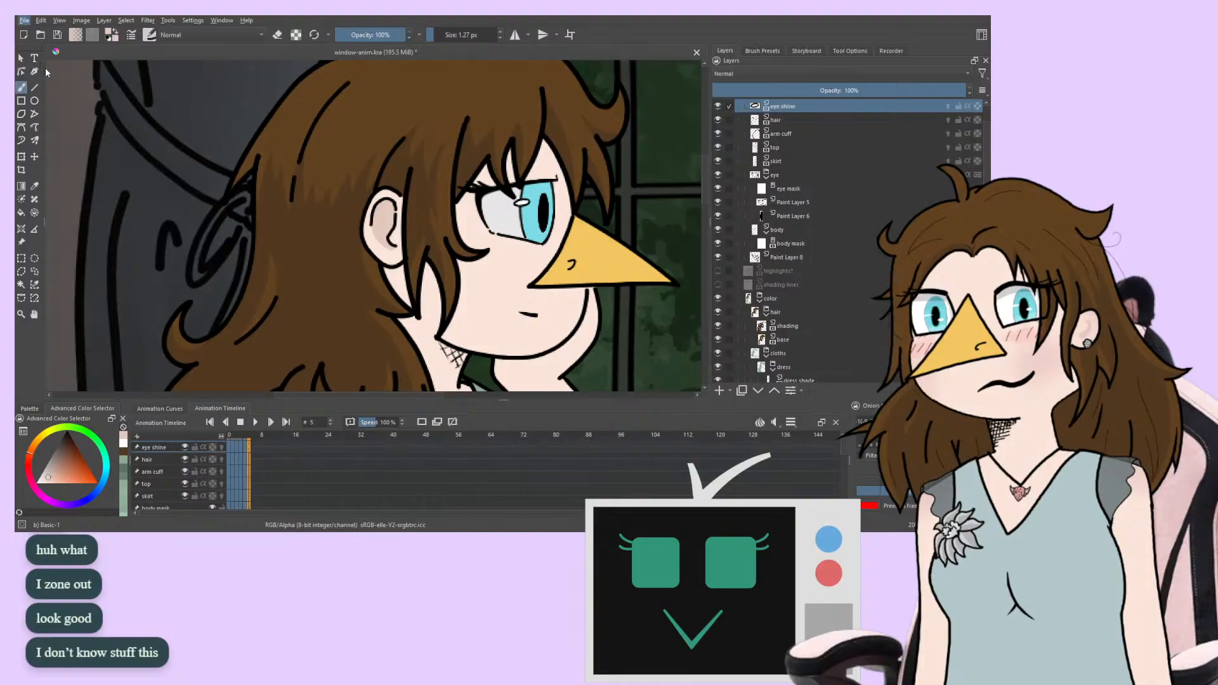
{"action": "key", "text": "ctrl+s"}
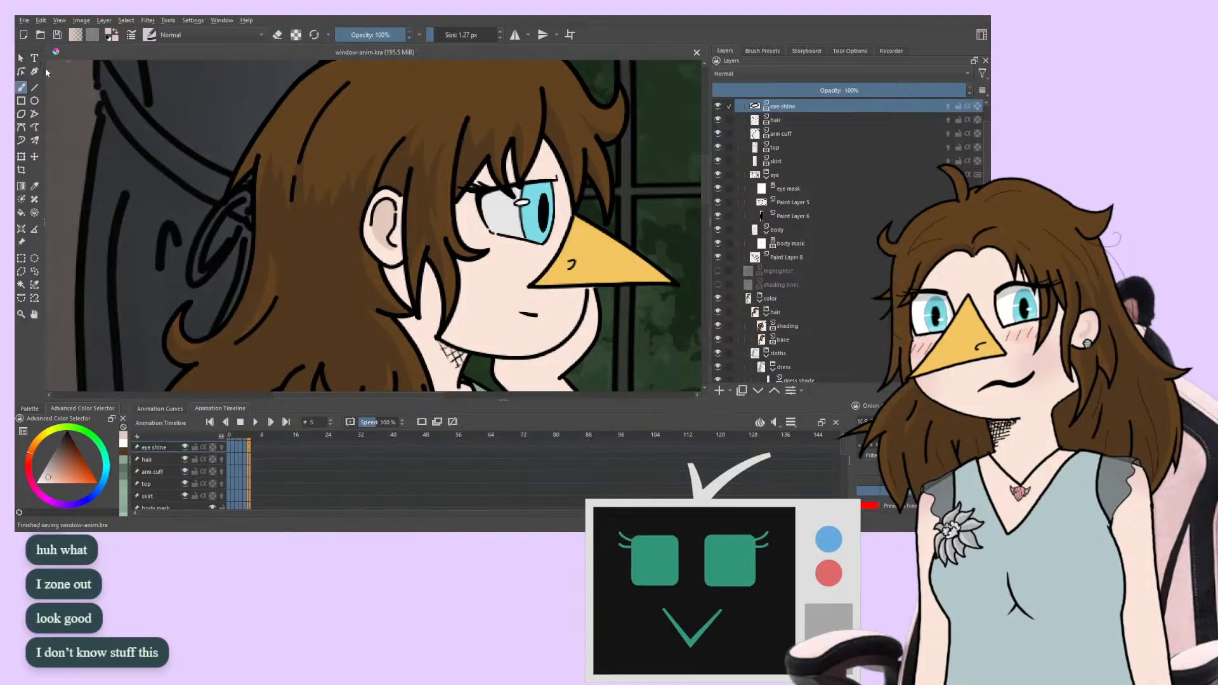
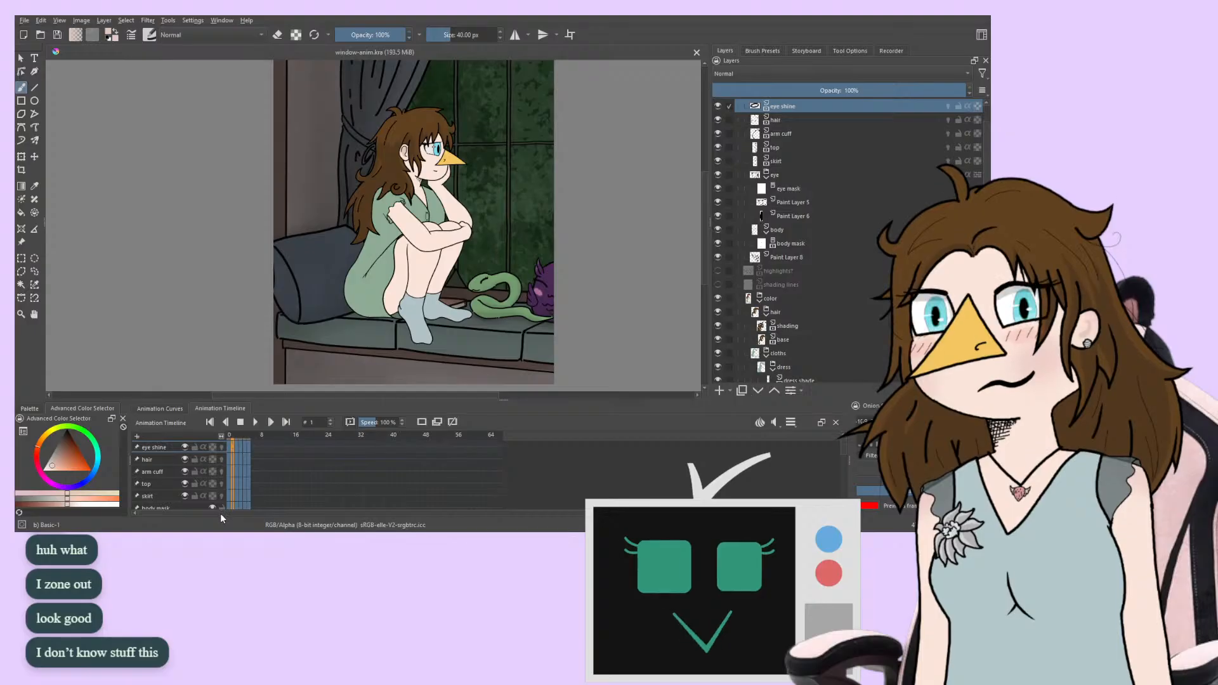
Return the animation to frame 0 and make the timeline area slightly taller
{"action": "mouse_move", "coordinate": [233, 439]}
{"action": "left_mouse_down"}
{"action": "mouse_move", "coordinate": [238, 461]}
{"action": "mouse_move", "coordinate": [243, 440]}
{"action": "left_mouse_up"}
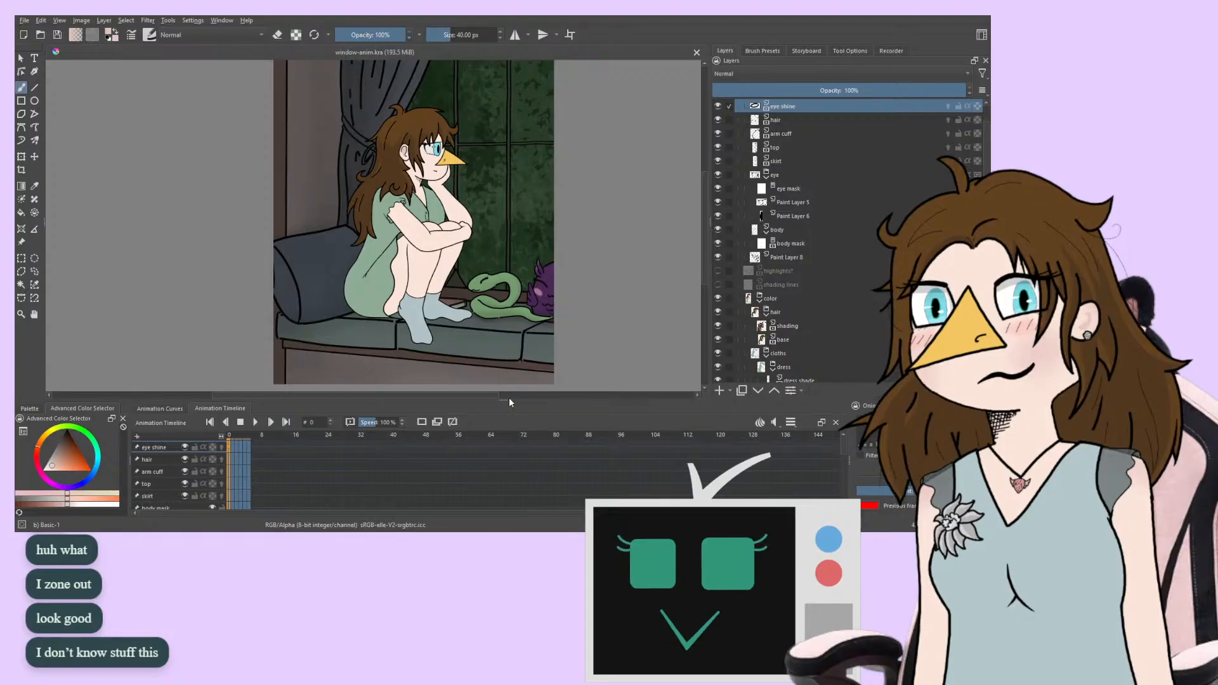
{"action": "mouse_move", "coordinate": [505, 400]}
{"action": "left_mouse_down"}
{"action": "mouse_move", "coordinate": [509, 386]}
{"action": "mouse_move", "coordinate": [515, 406]}
{"action": "mouse_move", "coordinate": [514, 395]}
{"action": "left_mouse_up"}
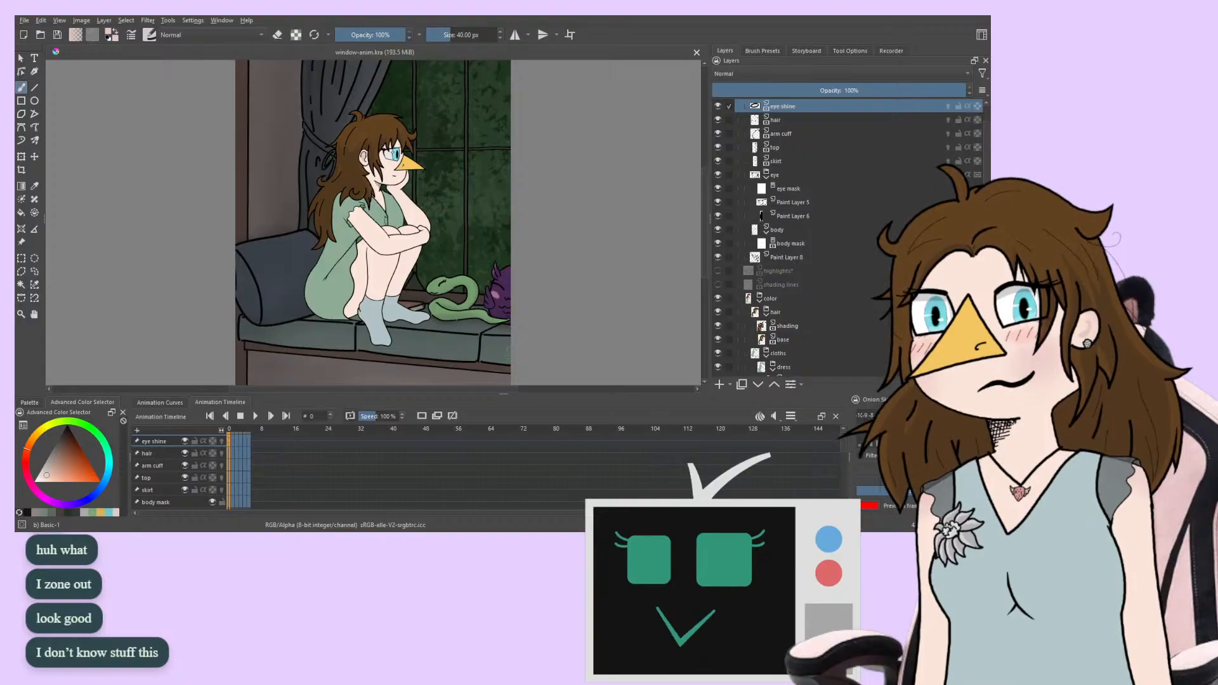
{"action": "mouse_move", "coordinate": [314, 203]}
{"action": "left_mouse_down"}
{"action": "mouse_move", "coordinate": [301, 308]}
{"action": "mouse_move", "coordinate": [332, 203]}
{"action": "left_mouse_up"}
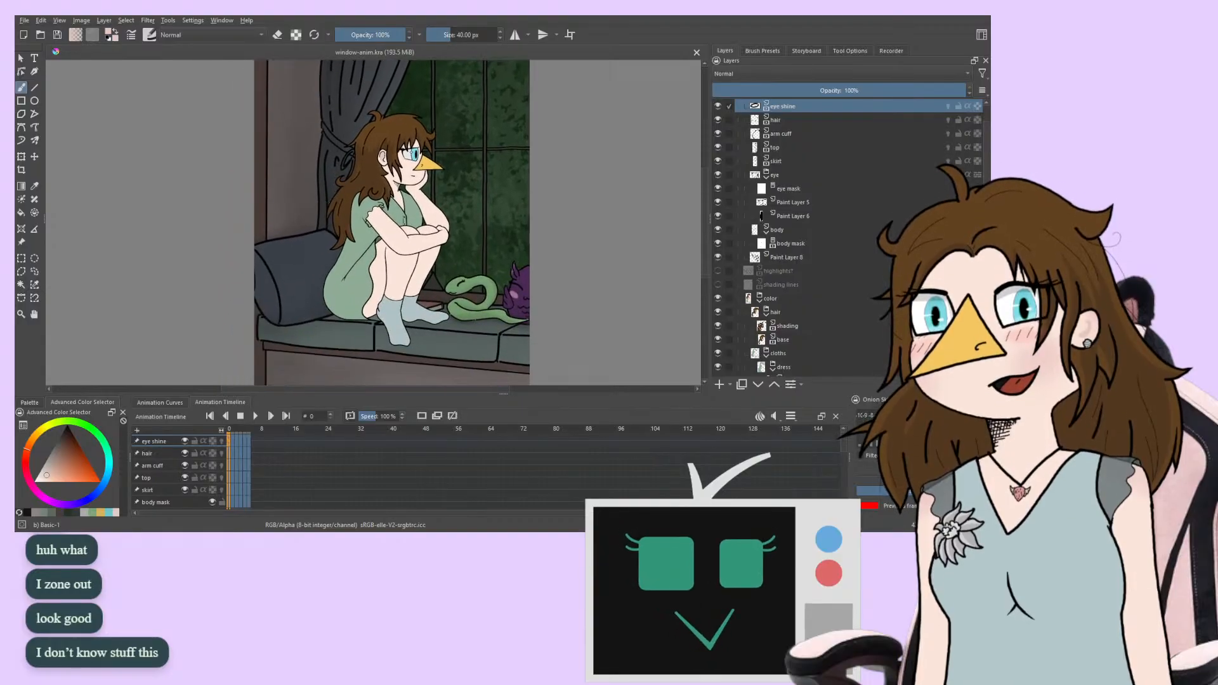
Play the animation with the character's head in close-up to review the motion and shading
{"action": "key", "text": "ctrl+plus"}
{"action": "key", "text": "ctrl+plus"}
{"action": "key", "text": "ctrl+plus"}
{"action": "key", "text": "ctrl+plus"}
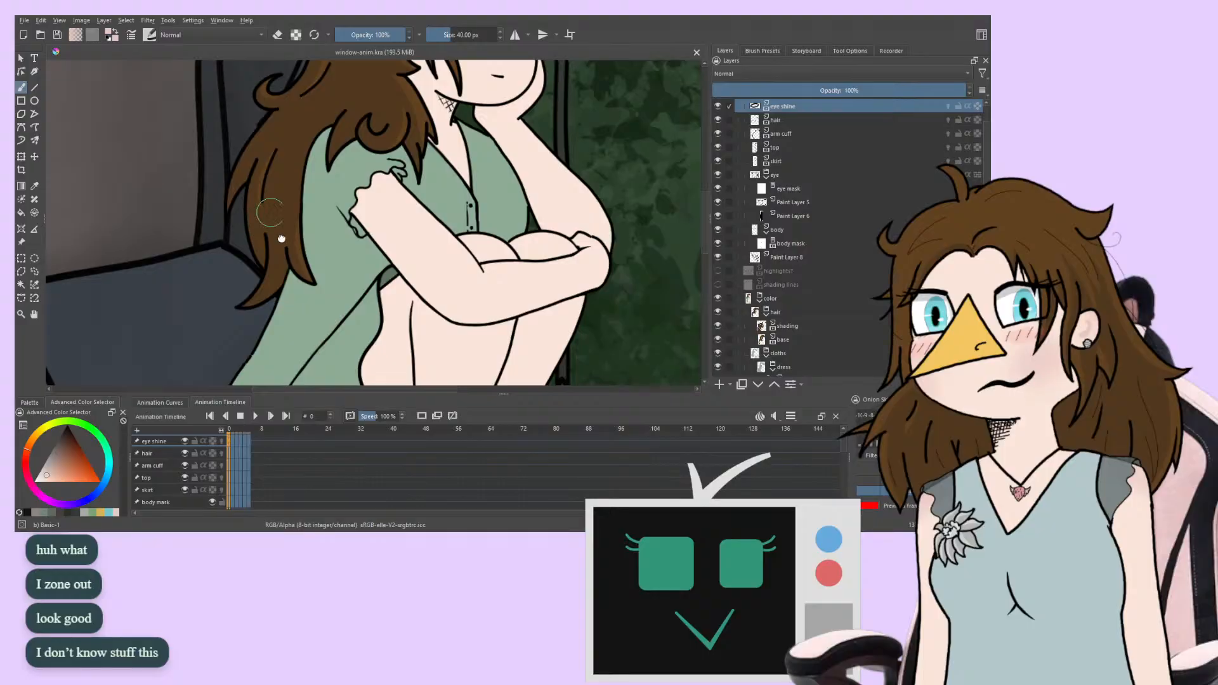
{"action": "left_click_drag", "start_coordinate": [281, 239], "coordinate": [159, 301]}
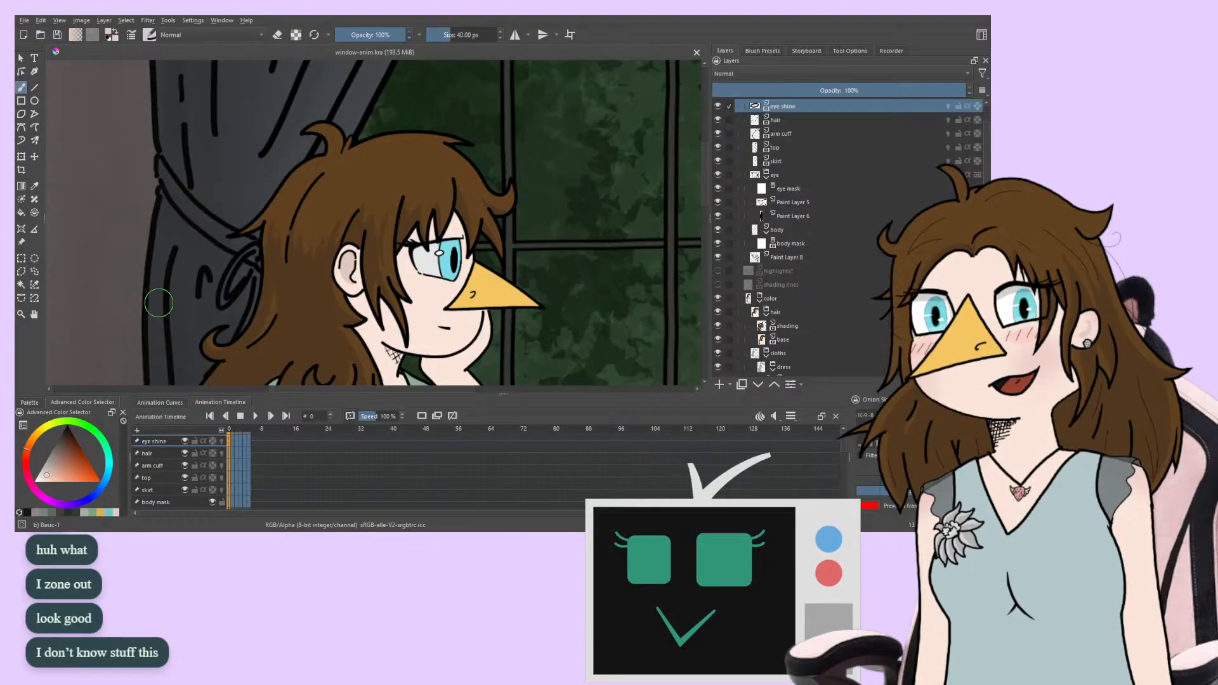
{"action": "left_click", "coordinate": [254, 416]}
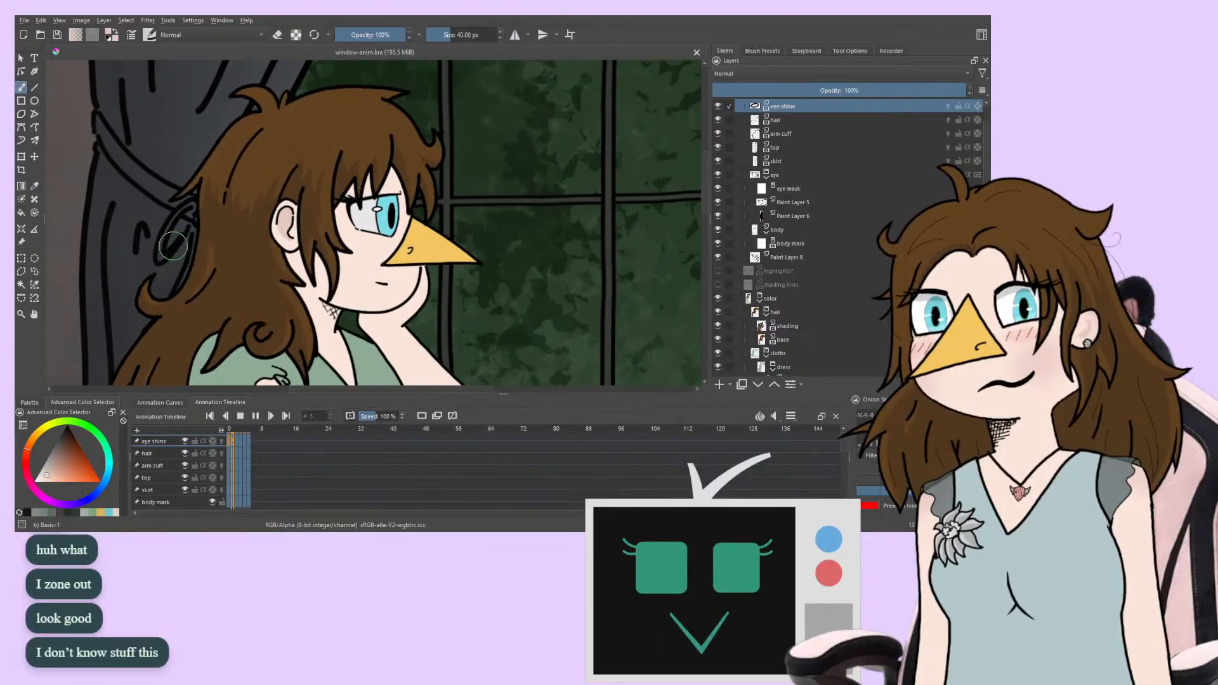
Select the basic brush preset for line work and set its size to 2 px
{"action": "scroll", "coordinate": [314, 346], "scroll_direction": "up", "scroll_amount": 3}
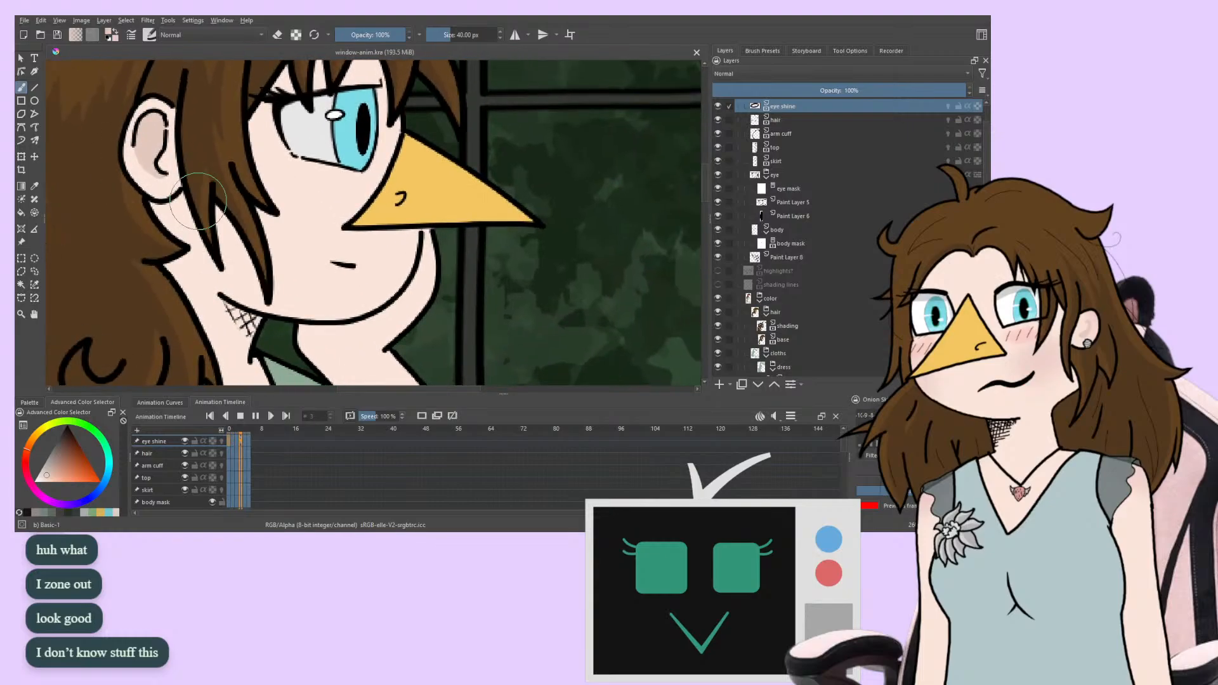
{"action": "left_click", "coordinate": [762, 51]}
{"action": "left_click", "coordinate": [854, 99]}
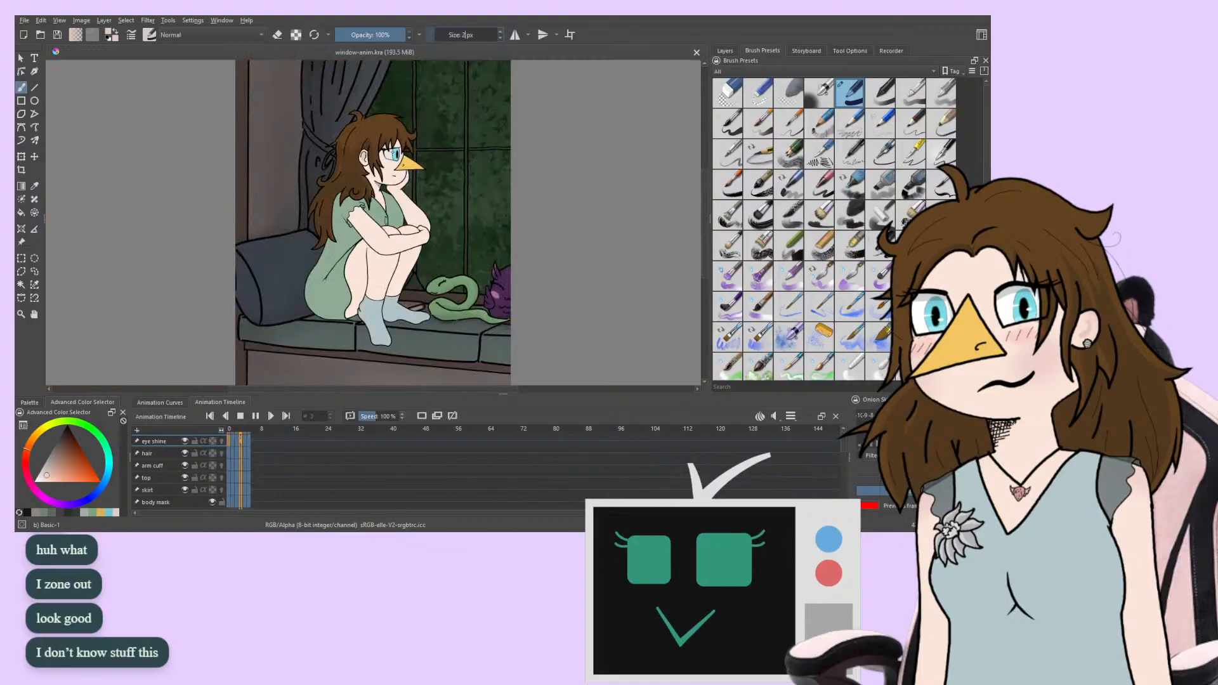
{"action": "key", "text": "ctrl+plus"}
{"action": "key", "text": "ctrl+plus"}
{"action": "key", "text": "ctrl+plus"}
{"action": "key", "text": "ctrl+plus"}
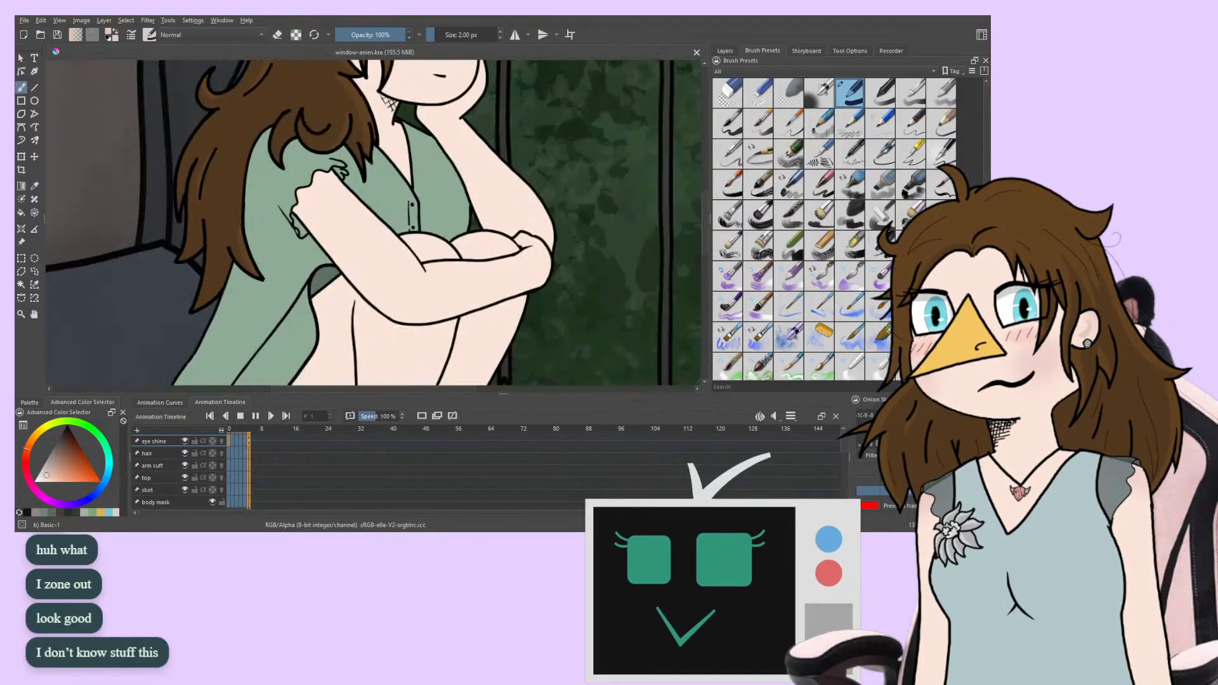
{"action": "left_click_drag", "start_coordinate": [386, 159], "coordinate": [349, 329]}
Make the body layer in the lines group the active layer, undoing any accidental layer move
{"action": "left_click", "coordinate": [724, 51]}
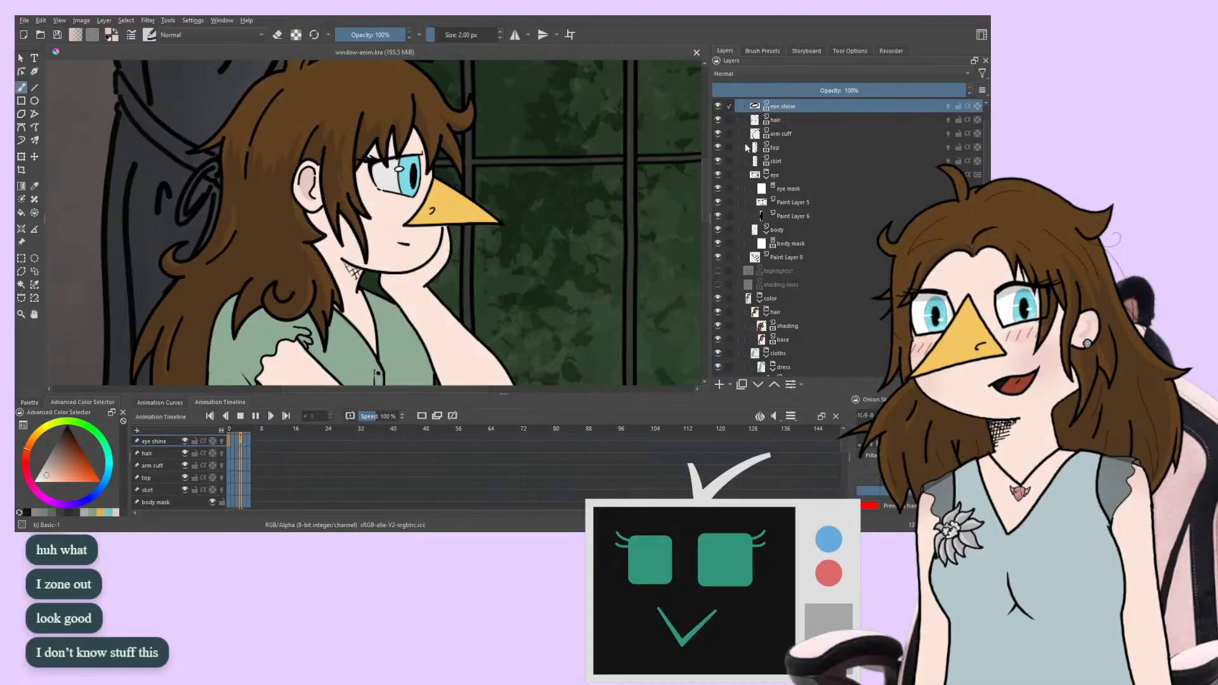
{"action": "left_click_drag", "start_coordinate": [749, 148], "coordinate": [740, 233]}
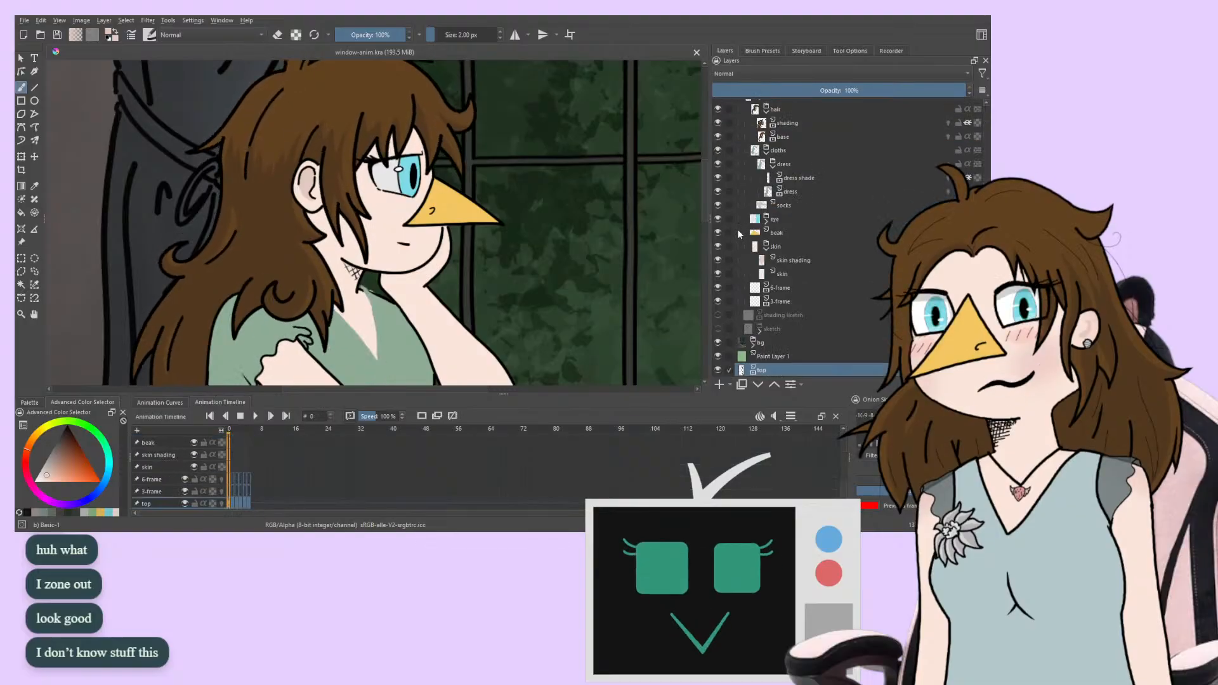
{"action": "key", "text": "ctrl+z"}
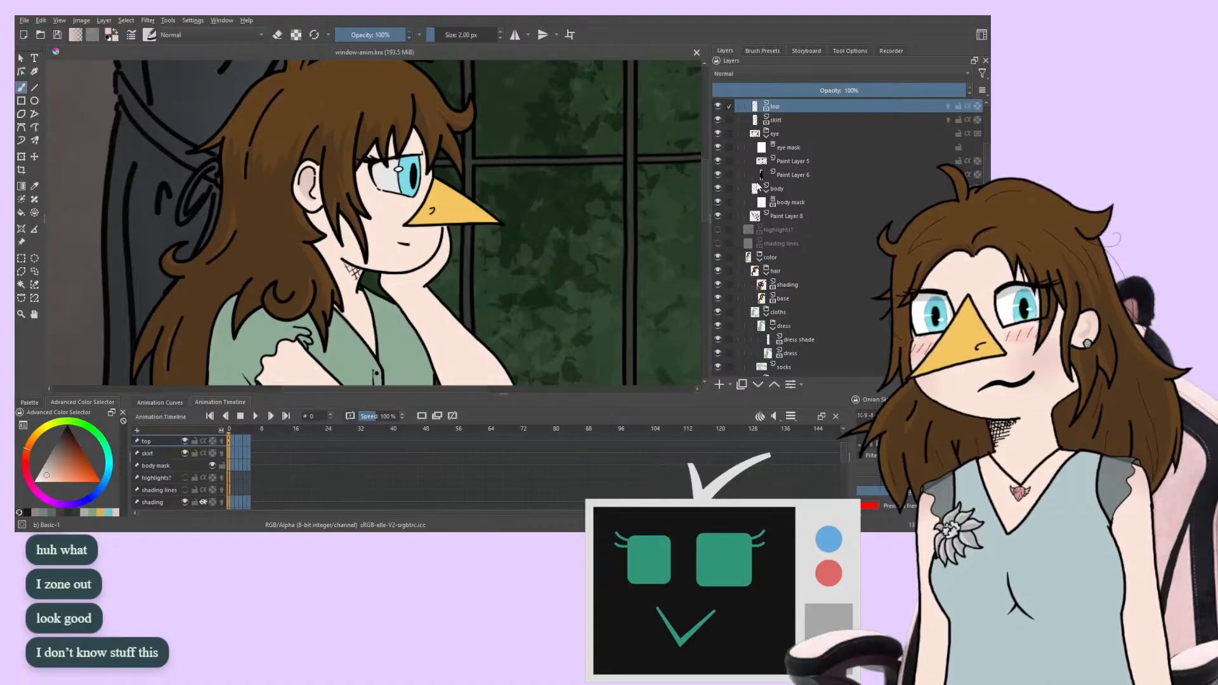
{"action": "scroll", "coordinate": [759, 184], "scroll_direction": "up", "scroll_amount": 2}
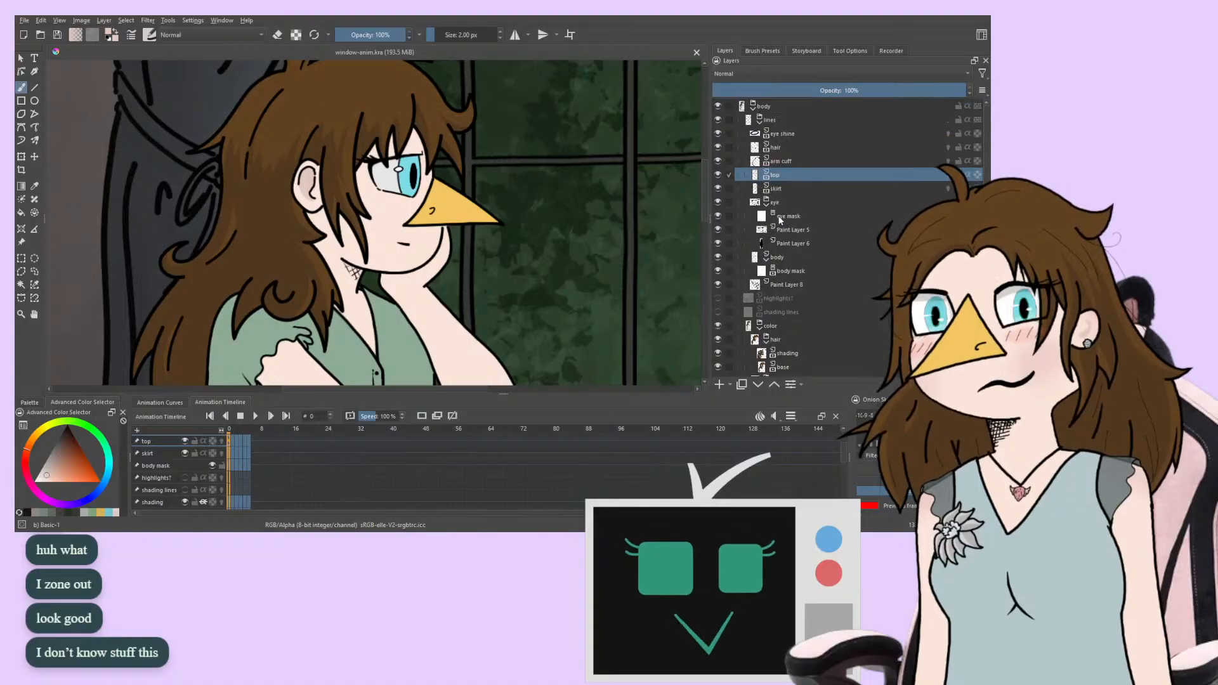
{"action": "left_click", "coordinate": [781, 261]}
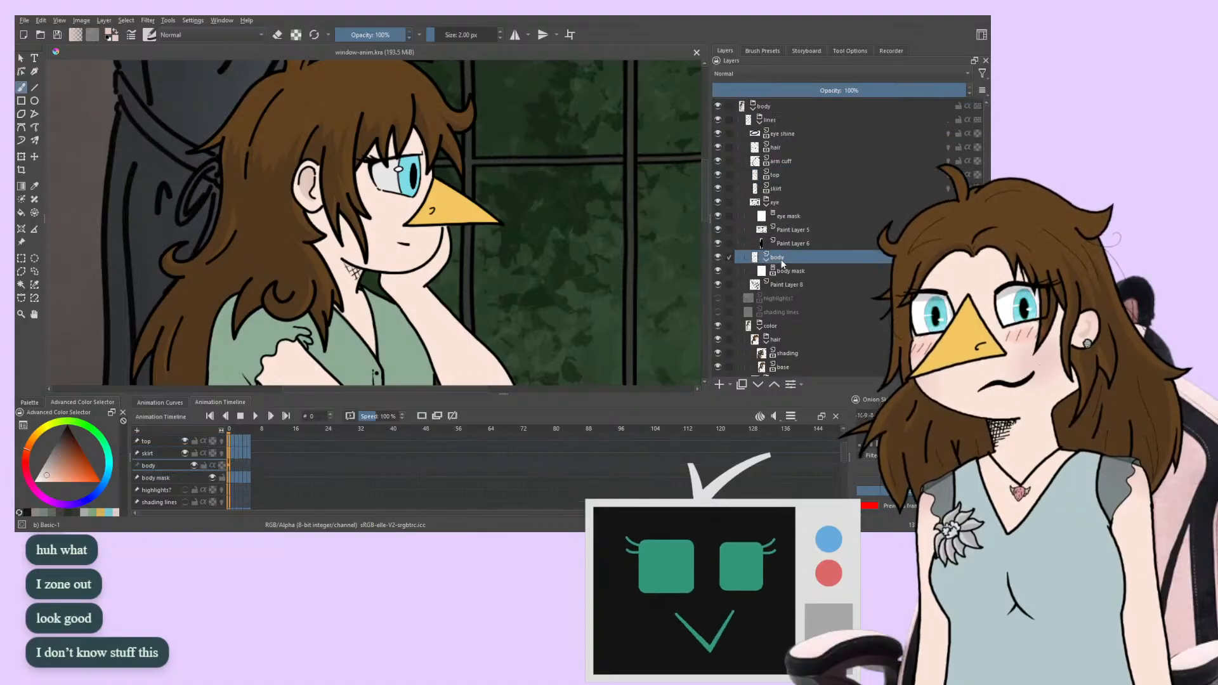
Touch up the face line just under the beak and the neck hatching with small black strokes, and save the file
{"action": "scroll", "coordinate": [411, 208], "scroll_direction": "up", "scroll_amount": 5}
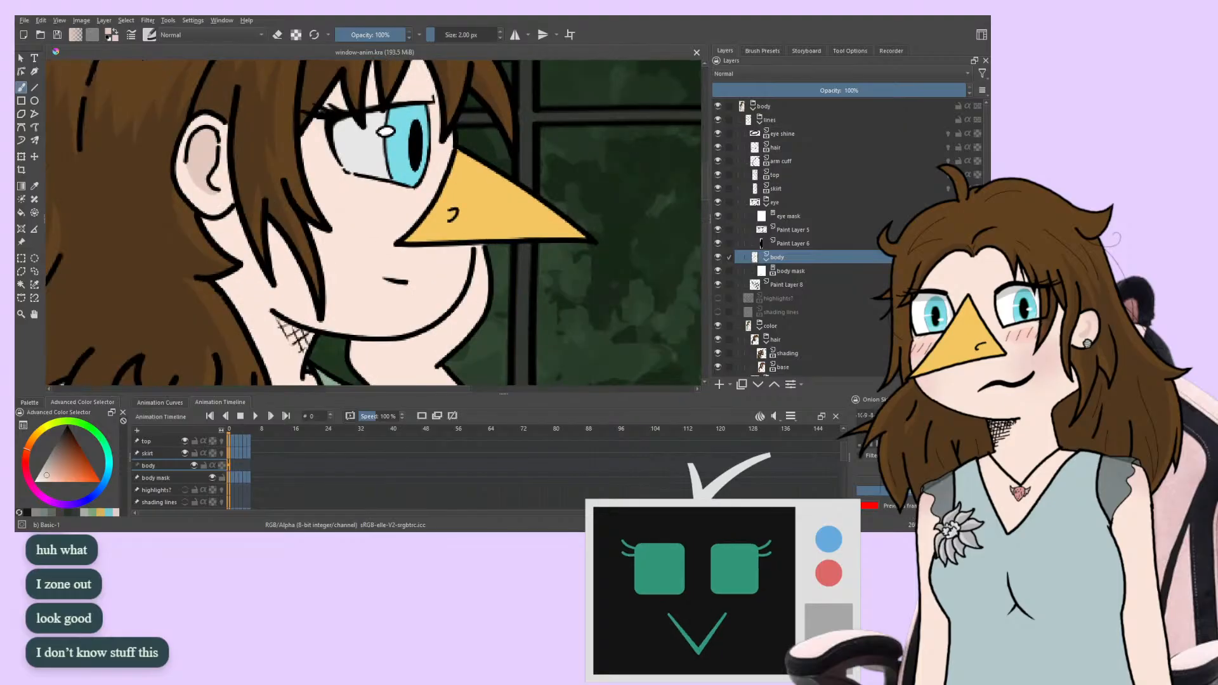
{"action": "left_click_drag", "start_coordinate": [411, 209], "coordinate": [303, 174]}
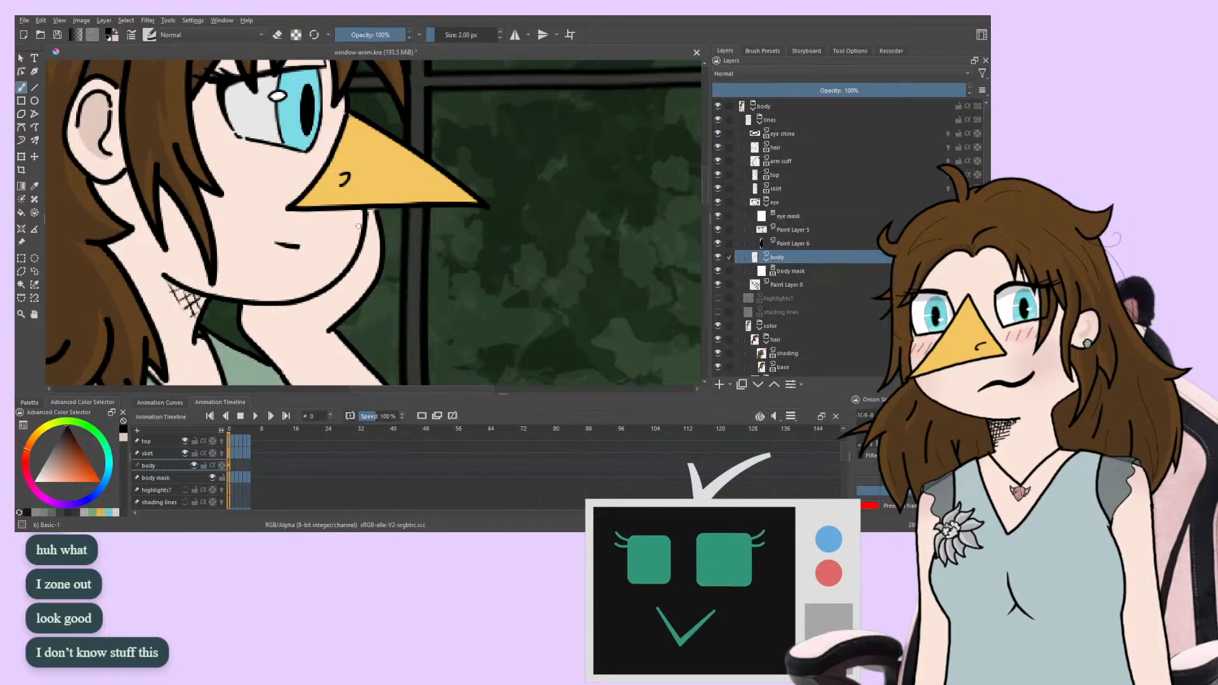
{"action": "left_click_drag", "start_coordinate": [365, 215], "coordinate": [367, 209]}
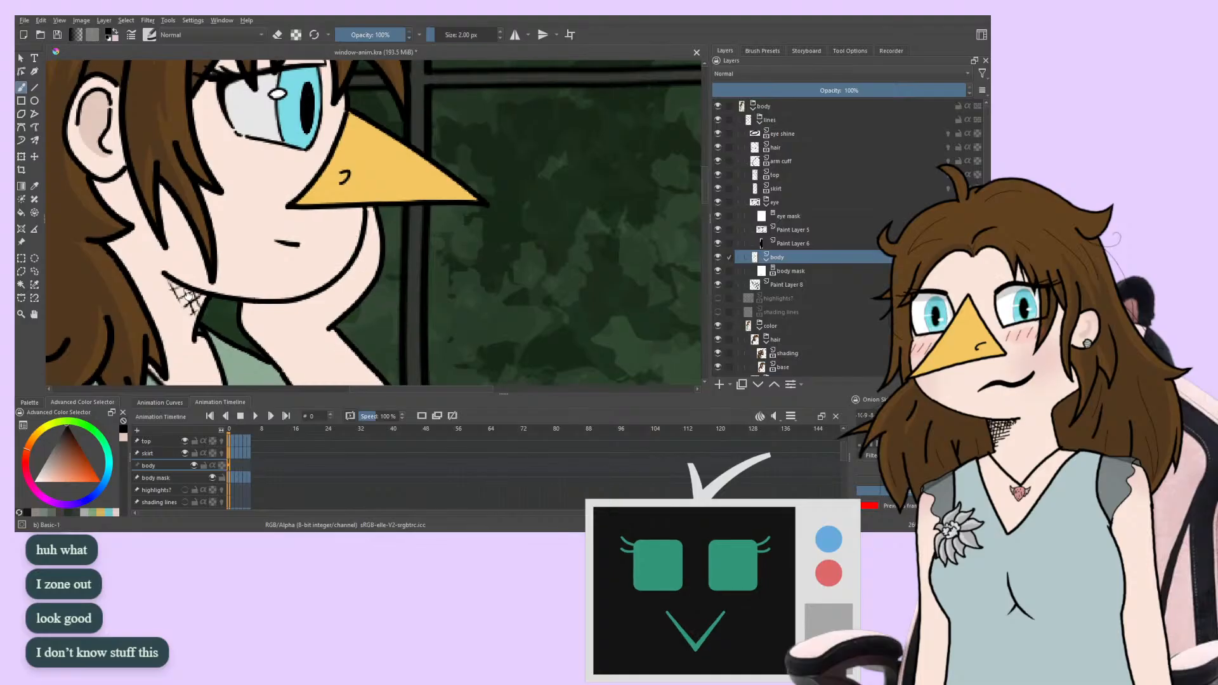
{"action": "mouse_move", "coordinate": [190, 296]}
{"action": "left_mouse_down"}
{"action": "mouse_move", "coordinate": [185, 259]}
{"action": "mouse_move", "coordinate": [173, 295]}
{"action": "mouse_move", "coordinate": [204, 311]}
{"action": "left_mouse_up"}
{"action": "key", "text": "ctrl+s"}
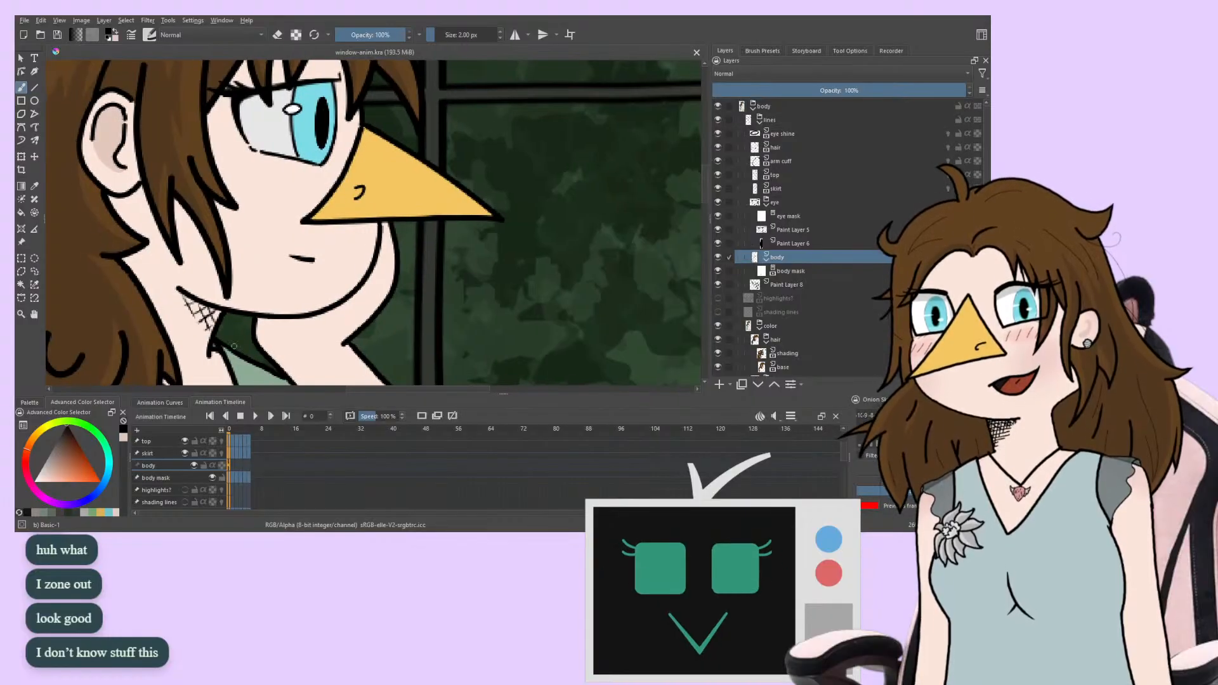
Open sonas.kra alongside the window animation as a character reference
{"action": "left_click_drag", "start_coordinate": [259, 283], "coordinate": [316, 388]}
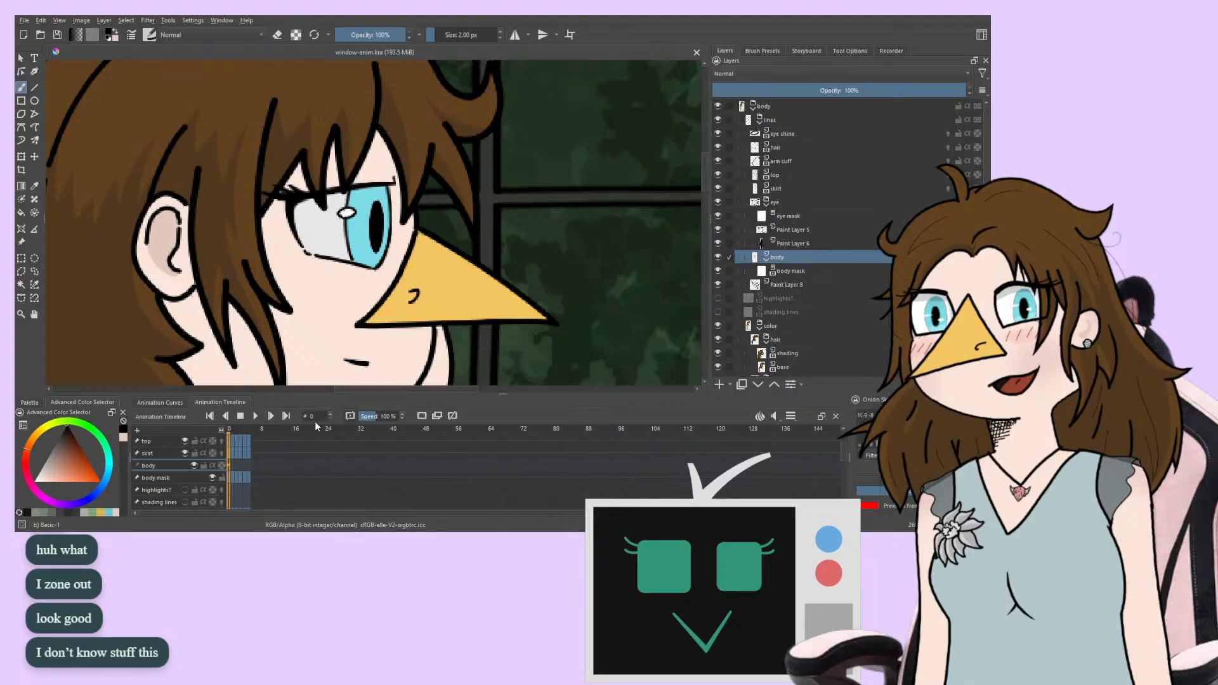
{"action": "left_click", "coordinate": [24, 20]}
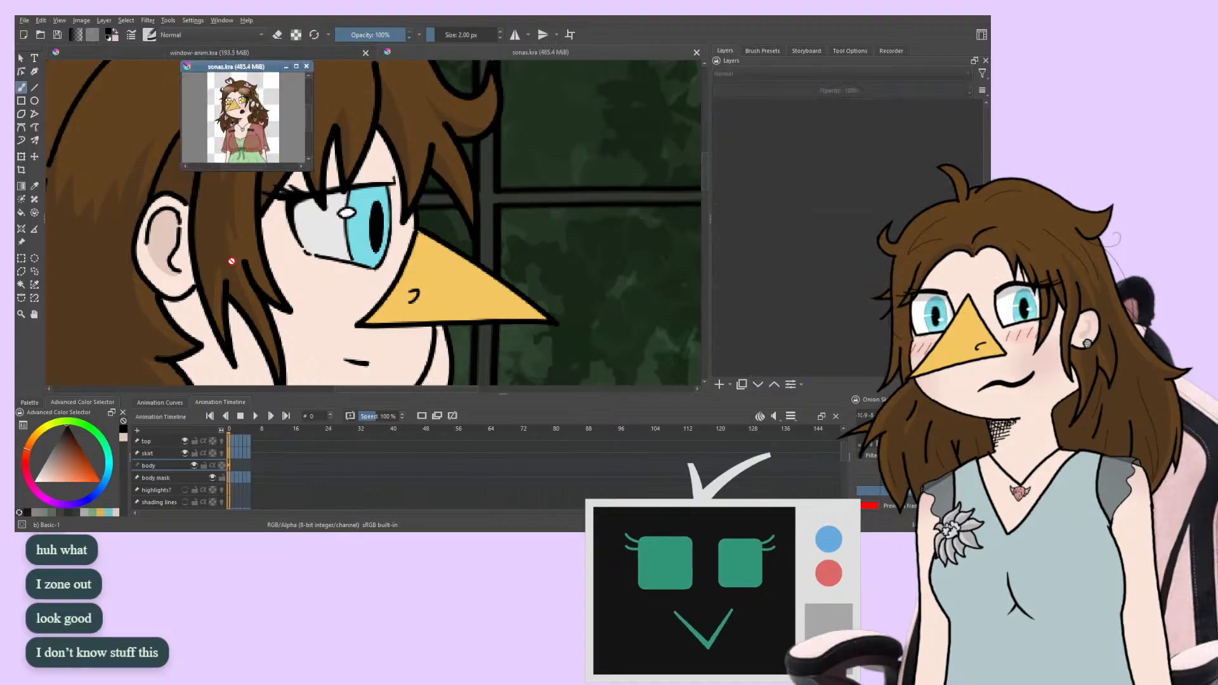
{"action": "left_click_drag", "start_coordinate": [237, 239], "coordinate": [251, 292]}
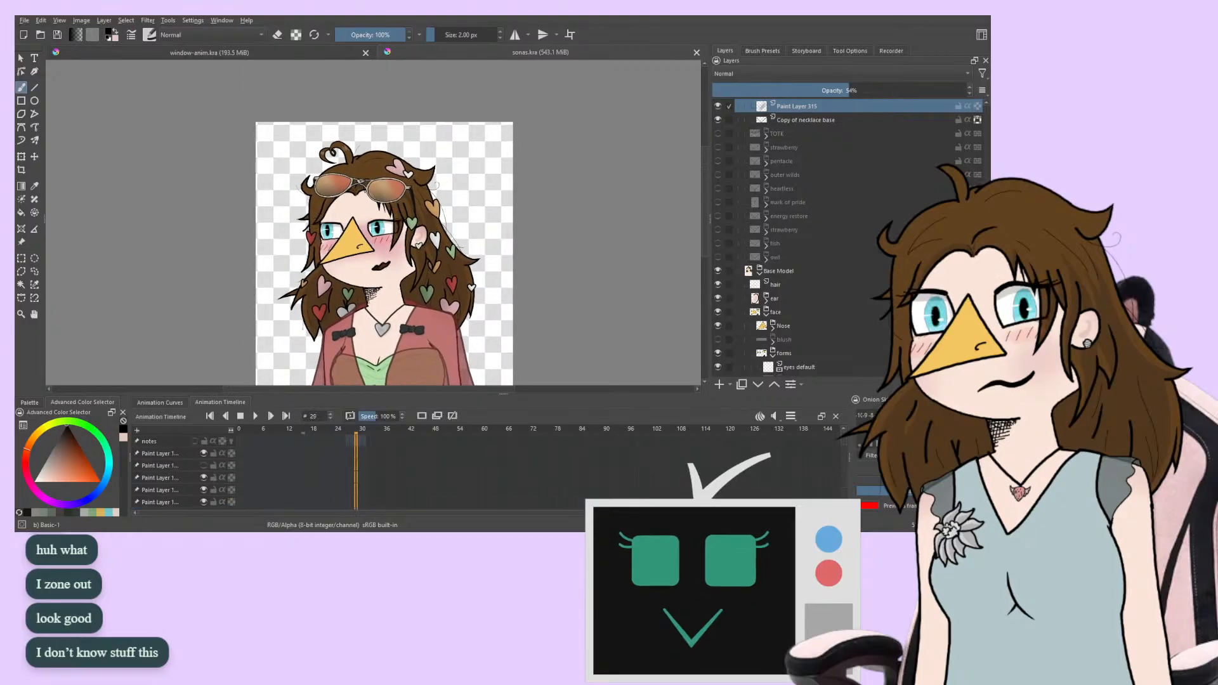
Examine the reference character's eyes up close on frame 0
{"action": "scroll", "coordinate": [374, 254], "scroll_direction": "up", "scroll_amount": 1}
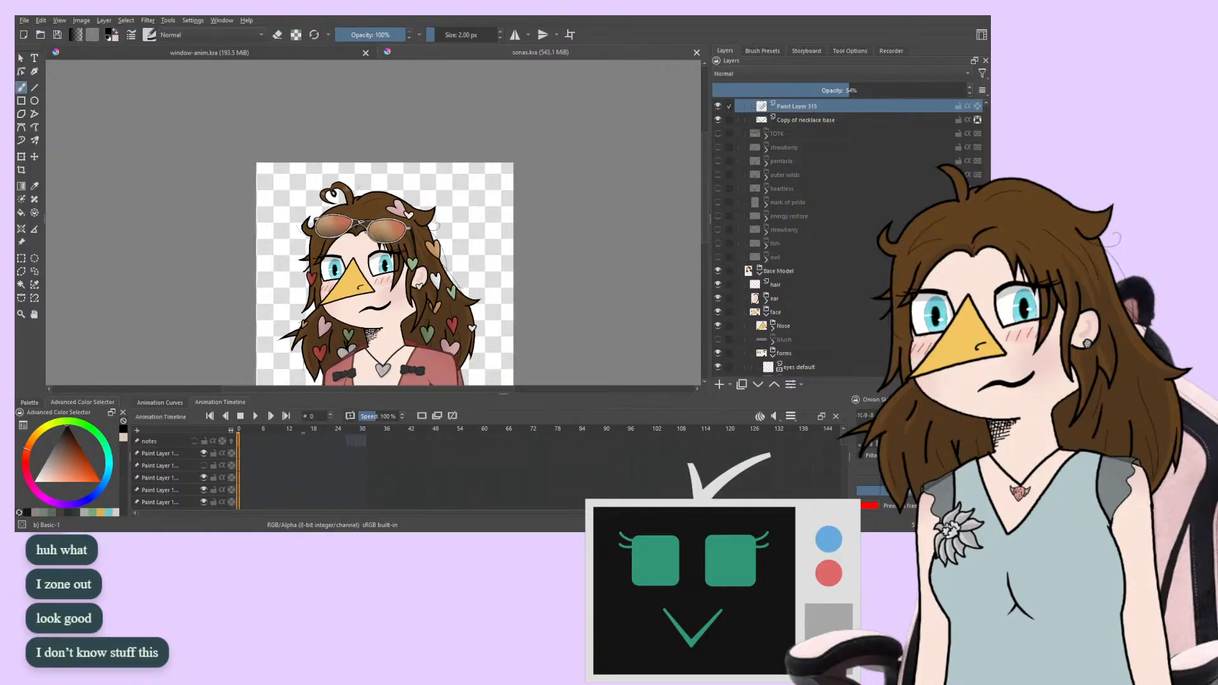
{"action": "key", "text": "plus"}
{"action": "key", "text": "plus"}
{"action": "key", "text": "plus"}
{"action": "key", "text": "plus"}
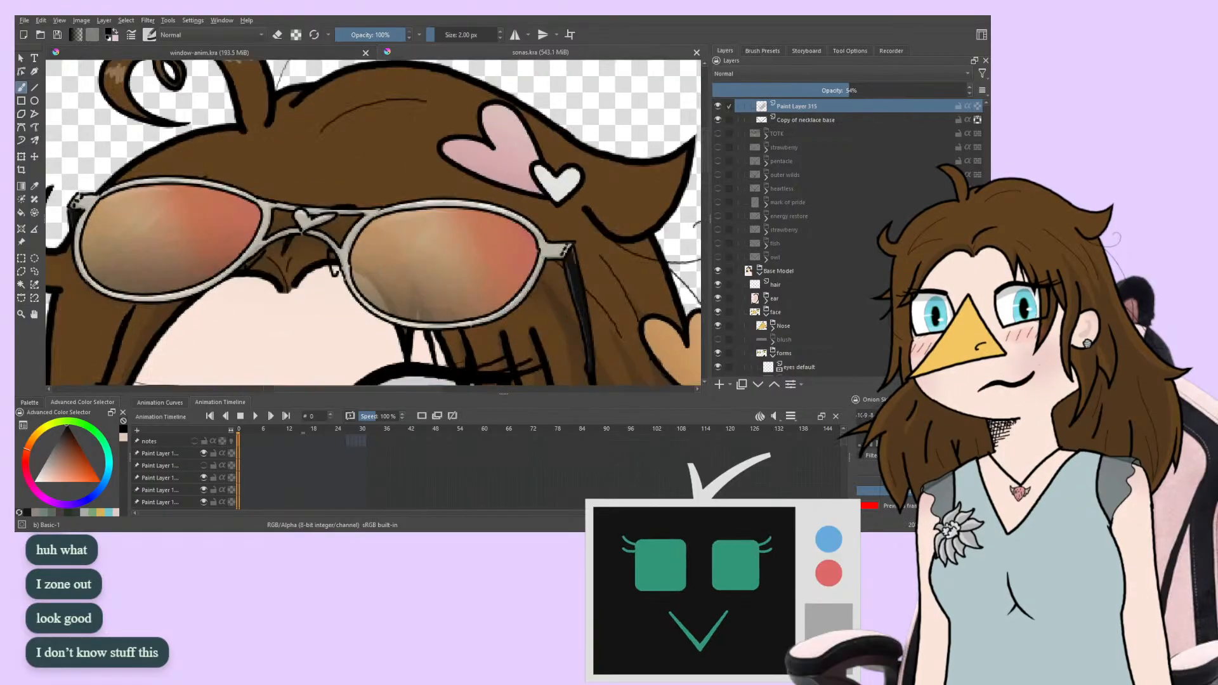
{"action": "left_click_drag", "start_coordinate": [76, 242], "coordinate": [130, 5]}
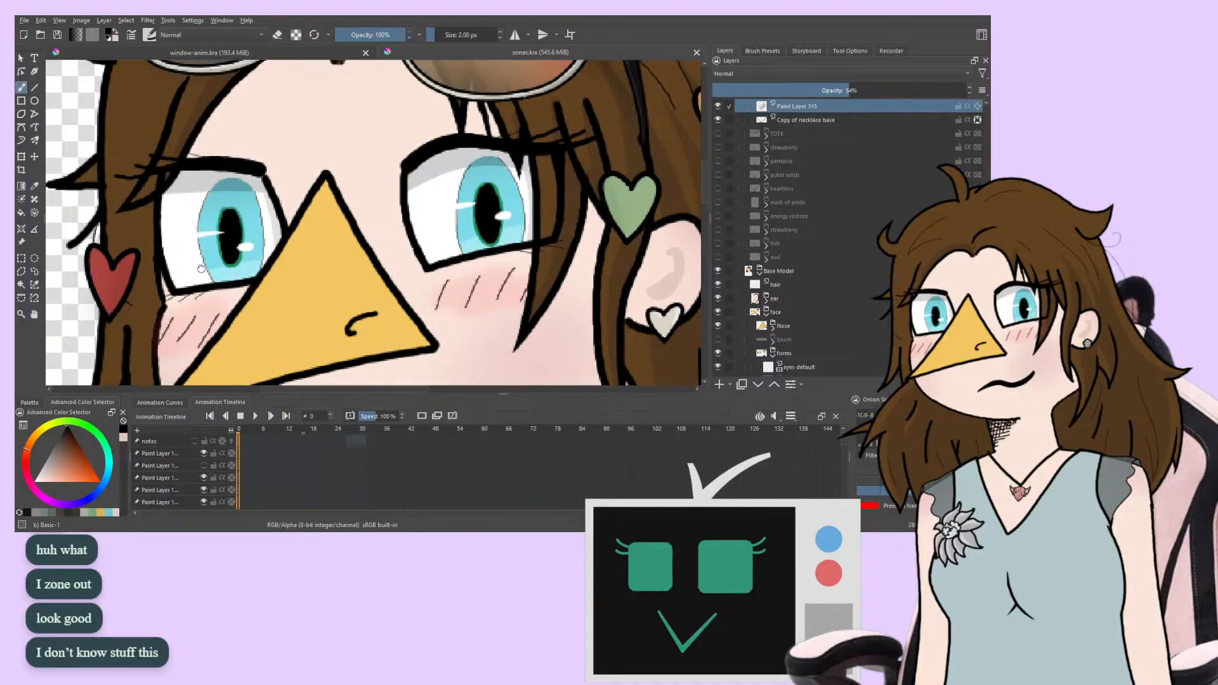
{"action": "left_click_drag", "start_coordinate": [197, 262], "coordinate": [241, 305]}
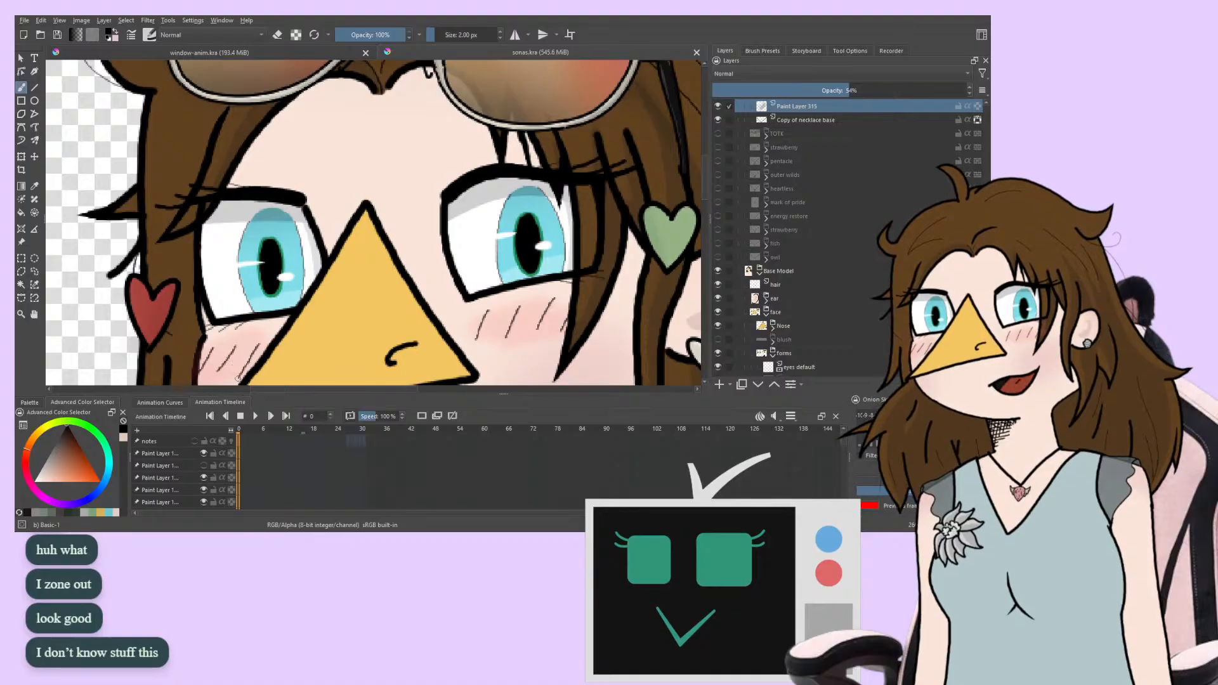
Step through the reference file's frames up to frame 17 to compare how the eyes are drawn in each expression
{"action": "key", "text": "Right"}
{"action": "key", "text": "period"}
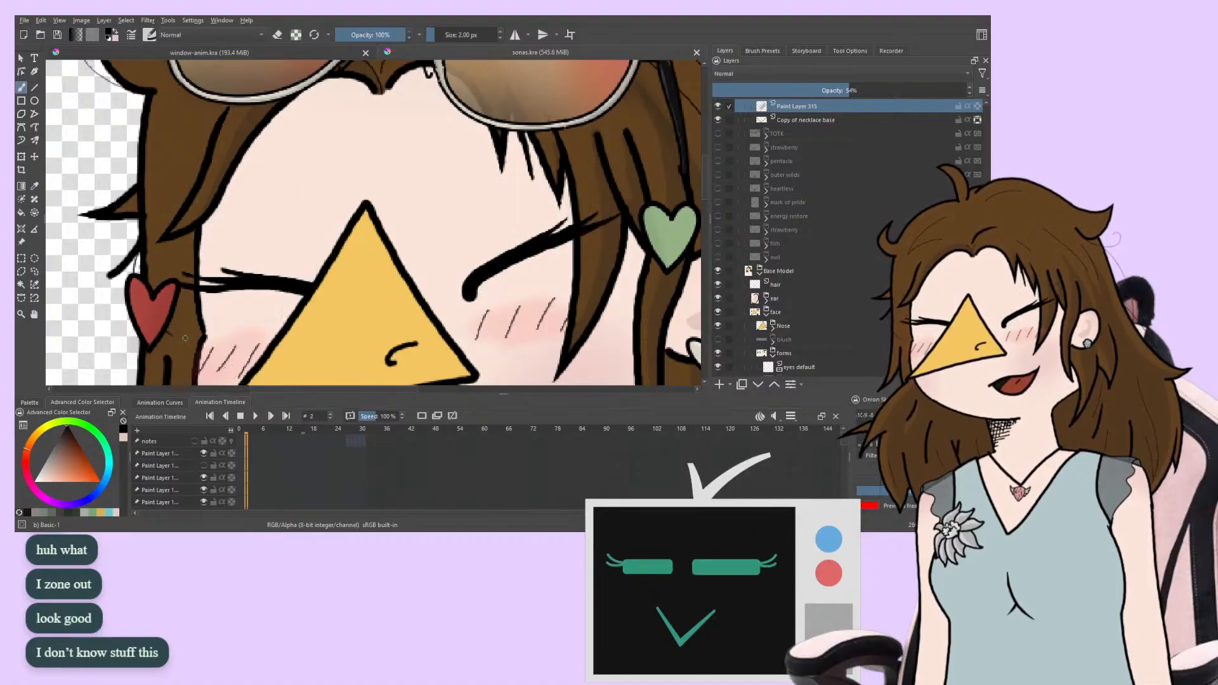
{"action": "key", "text": "period"}
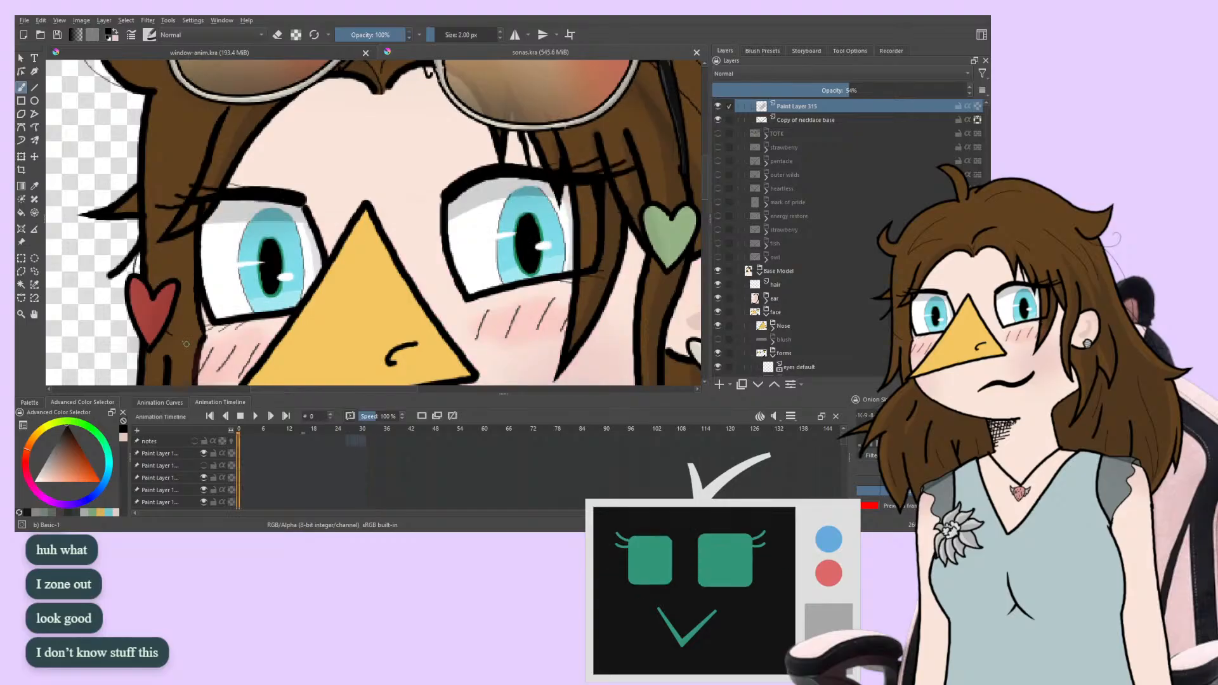
{"action": "key", "text": "Right"}
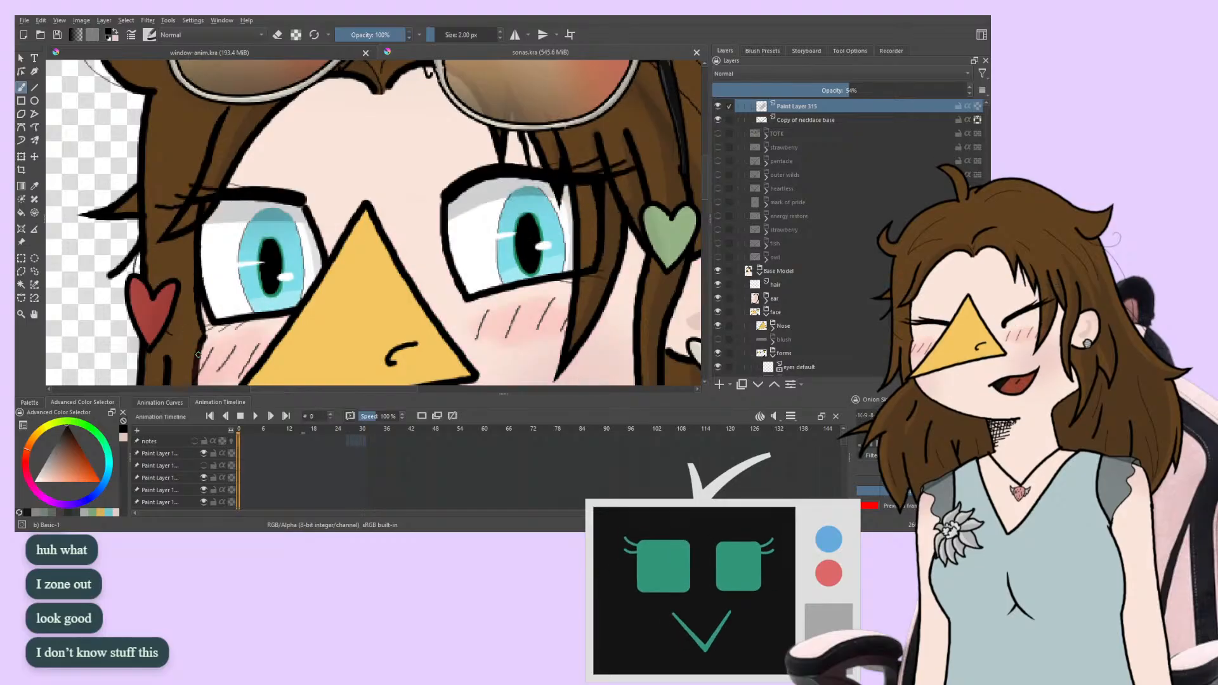
{"action": "key", "text": "period"}
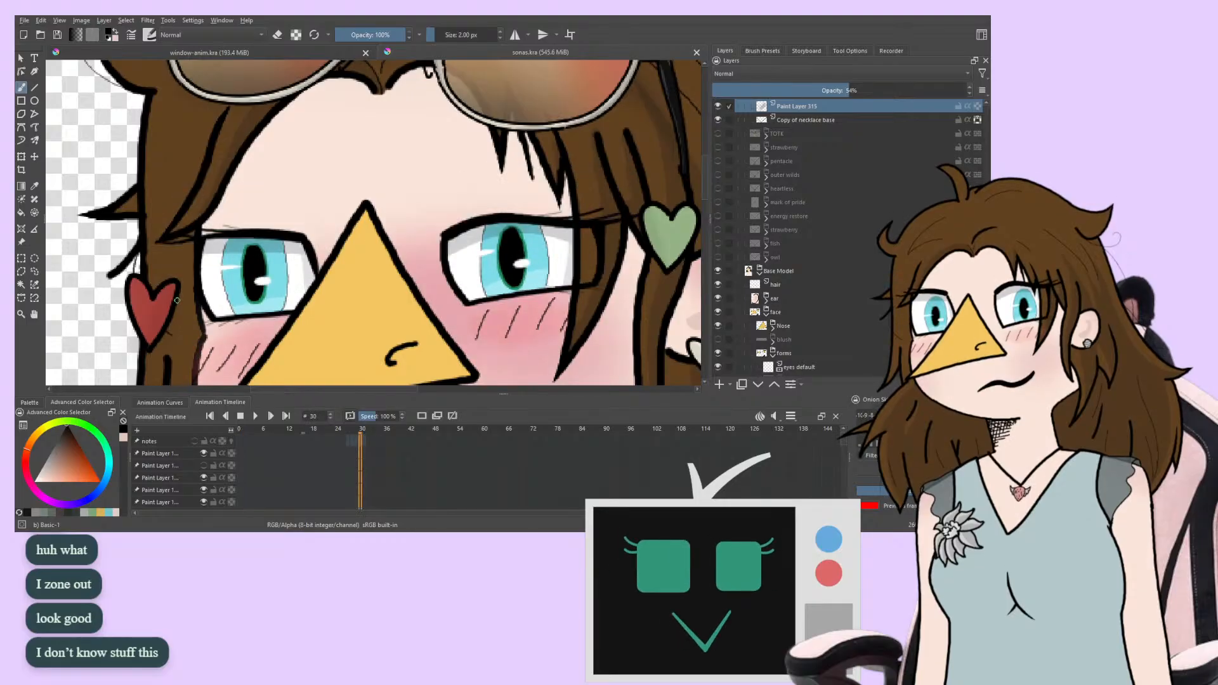
{"action": "key", "text": "Right"}
{"action": "key", "text": "Right"}
{"action": "key", "text": "Right"}
{"action": "key", "text": "Right"}
{"action": "key", "text": "Right"}
{"action": "key", "text": "Right"}
{"action": "key", "text": "Right"}
{"action": "key", "text": "Right"}
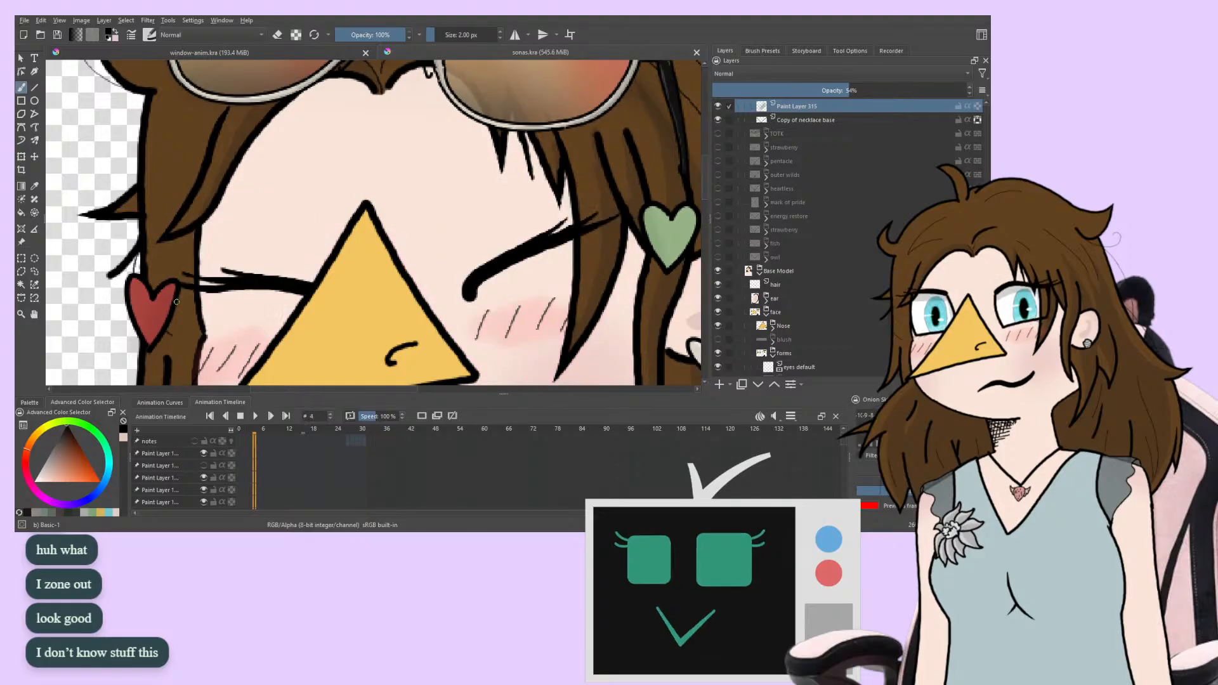
{"action": "key", "text": "Right"}
{"action": "key", "text": "Right"}
{"action": "key", "text": "Right"}
{"action": "key", "text": "Right"}
{"action": "key", "text": "Right"}
{"action": "key", "text": "Right"}
{"action": "key", "text": "Right"}
{"action": "key", "text": "Right"}
{"action": "key", "text": "Right"}
{"action": "key", "text": "Right"}
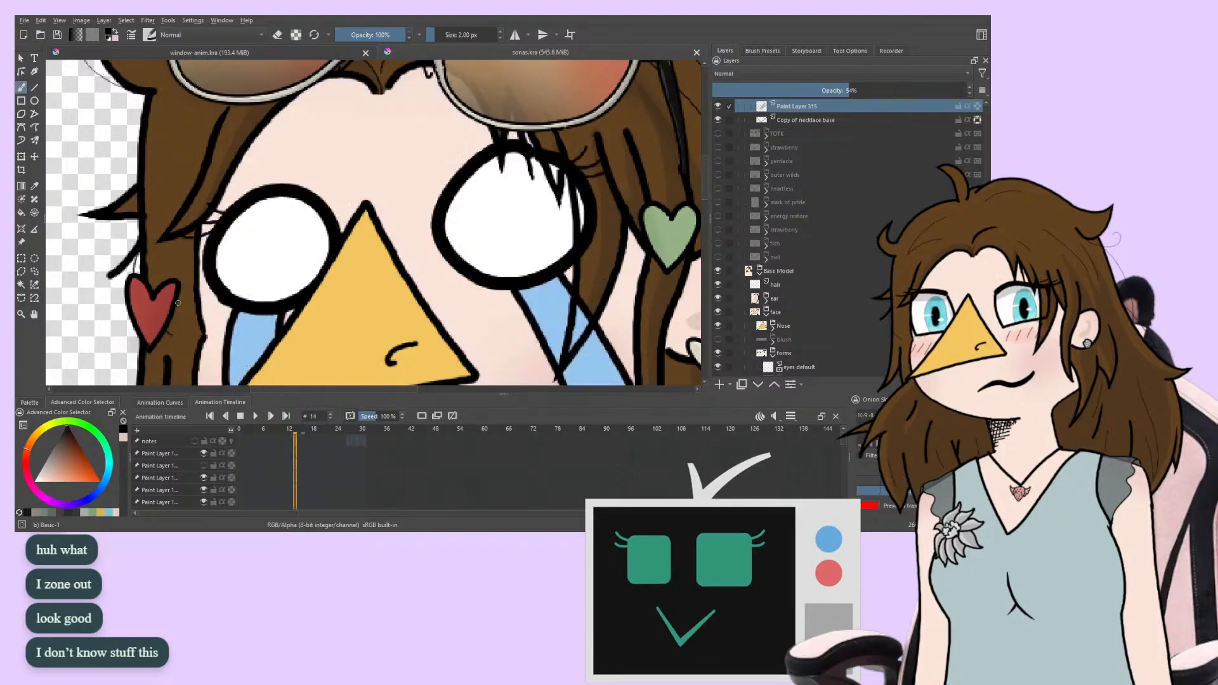
{"action": "key", "text": "Right"}
{"action": "key", "text": "Right"}
{"action": "key", "text": "Right"}
{"action": "key", "text": "Left"}
{"action": "key", "text": "Left"}
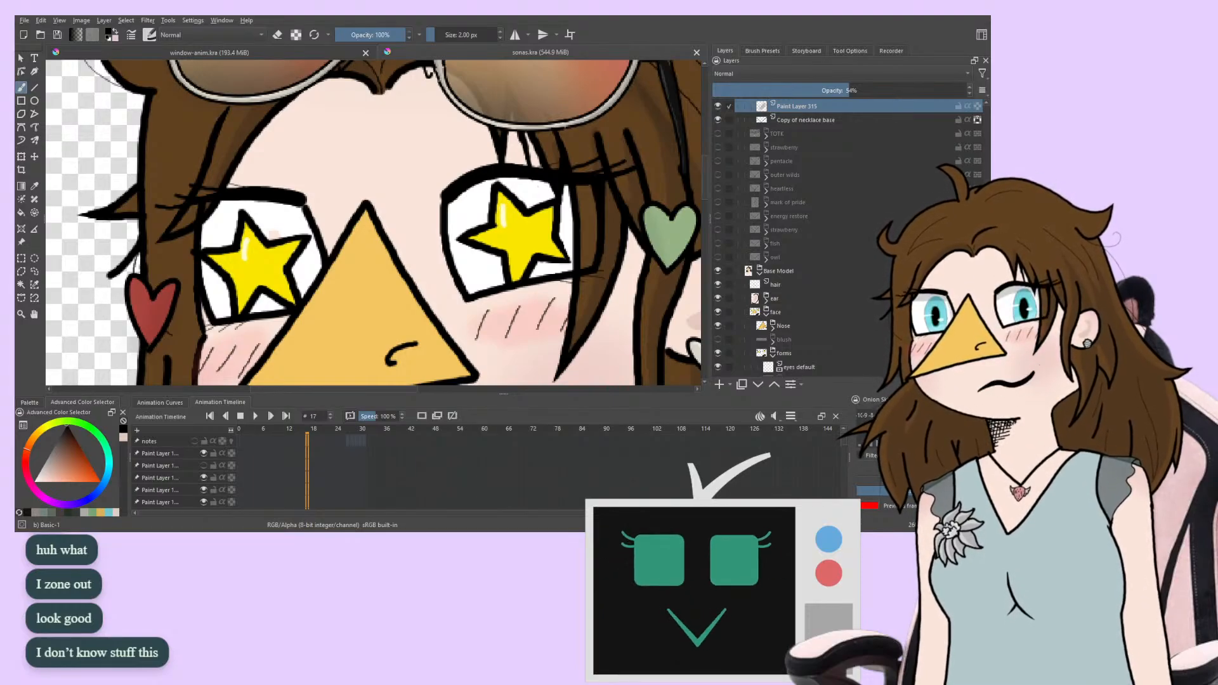
Inspect the star-shaped eyes on frame 17 up close and in the context of the whole face
{"action": "left_click_drag", "start_coordinate": [199, 253], "coordinate": [288, 206]}
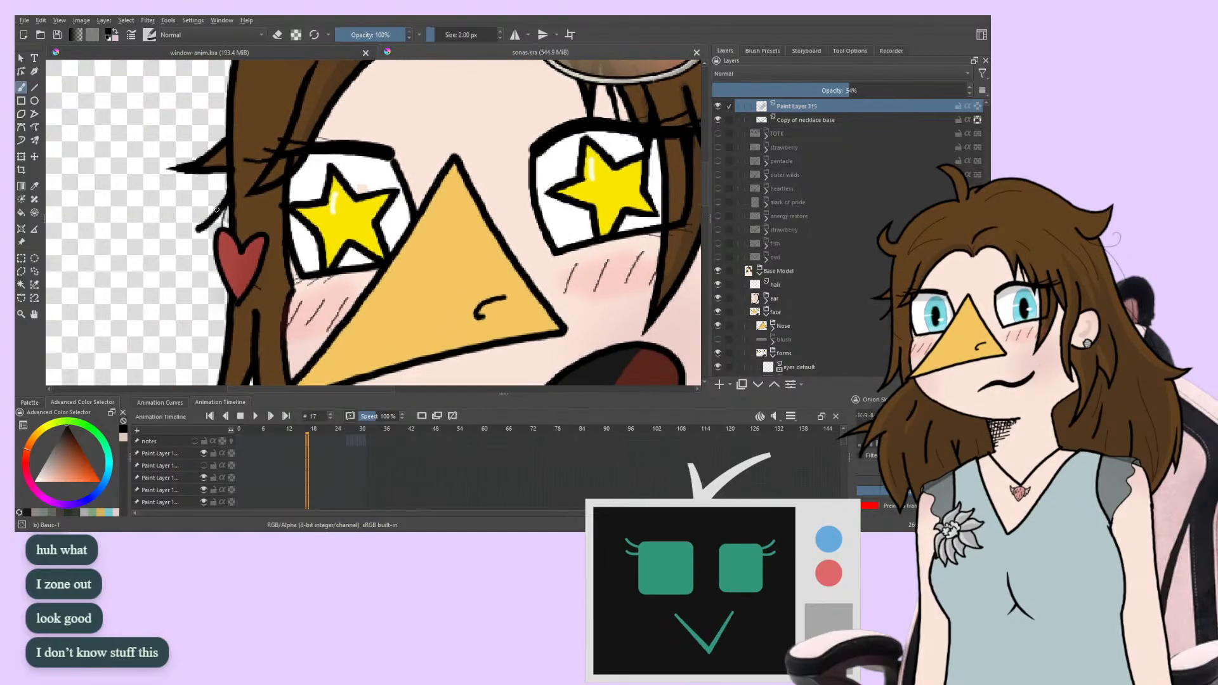
{"action": "key", "text": "ctrl+plus"}
{"action": "key", "text": "ctrl+plus"}
{"action": "key", "text": "ctrl+plus"}
{"action": "left_click_drag", "start_coordinate": [269, 234], "coordinate": [281, 363]}
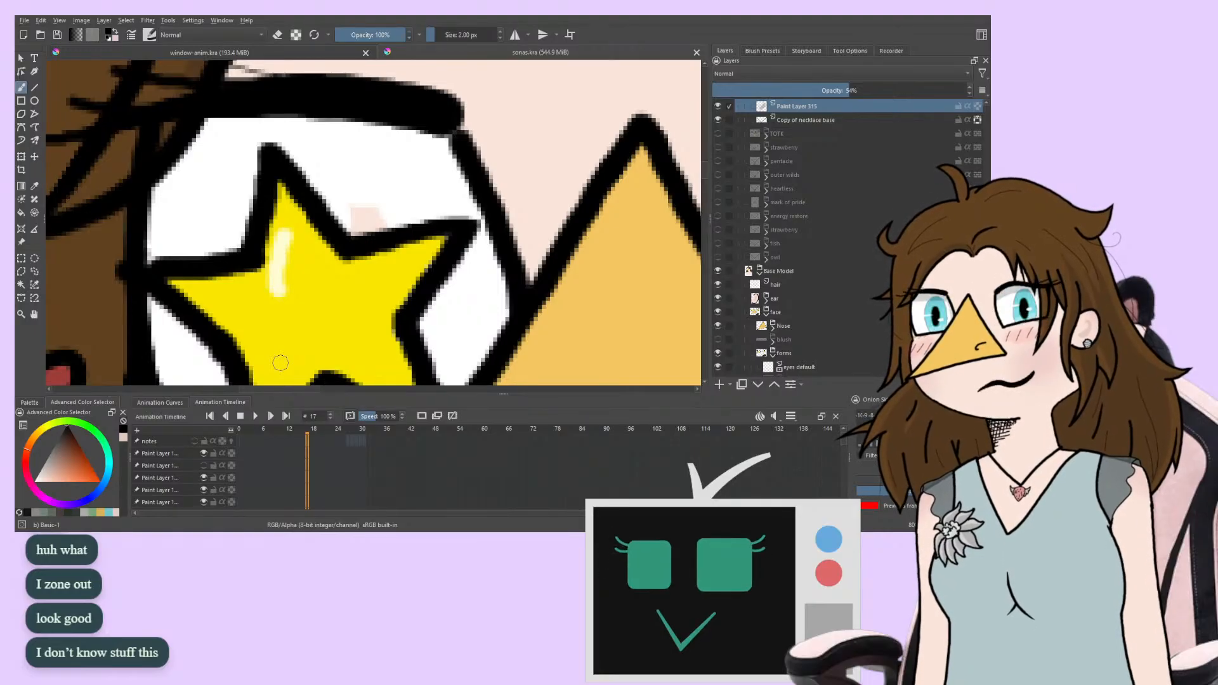
{"action": "scroll", "coordinate": [281, 363], "scroll_direction": "down", "scroll_amount": 6}
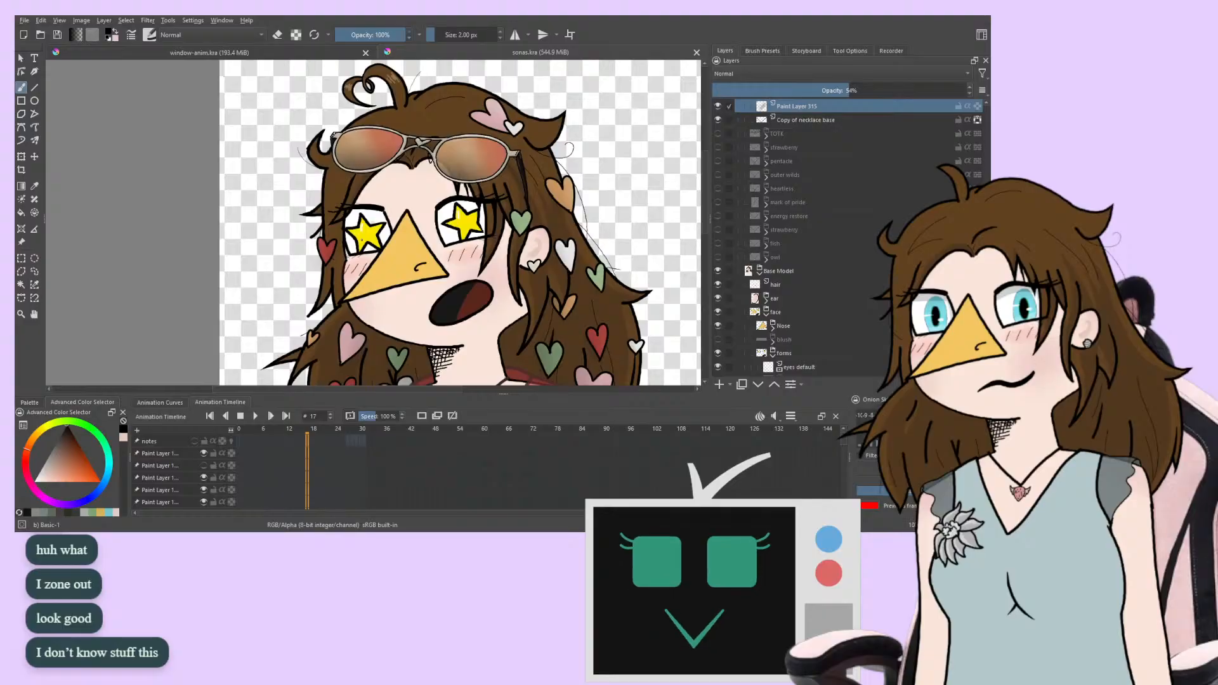
{"action": "scroll", "coordinate": [359, 246], "scroll_direction": "up", "scroll_amount": 2}
{"action": "left_click_drag", "start_coordinate": [289, 302], "coordinate": [171, 306]}
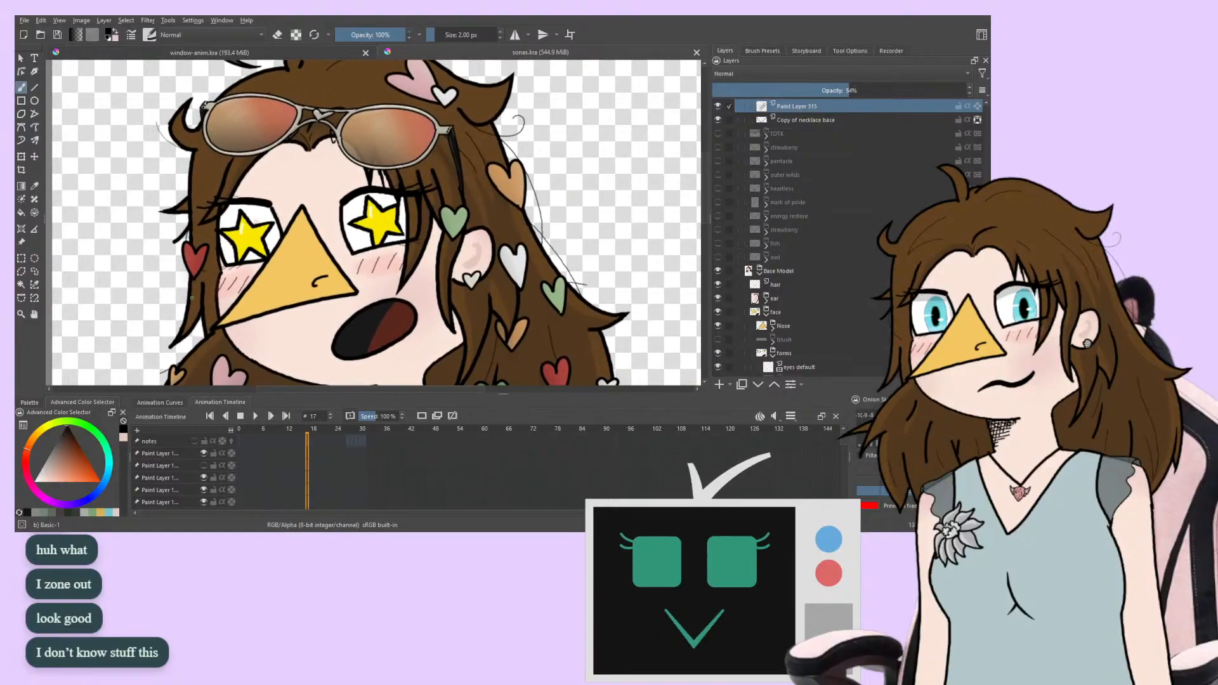
Step back through the expression frames towards frame 0 to review the other eye and mouth variants
{"action": "key", "text": "Left"}
{"action": "key", "text": "Left"}
{"action": "key", "text": "Left"}
{"action": "key", "text": "Left"}
{"action": "key", "text": "Left"}
{"action": "key", "text": "Left"}
{"action": "key", "text": "Left"}
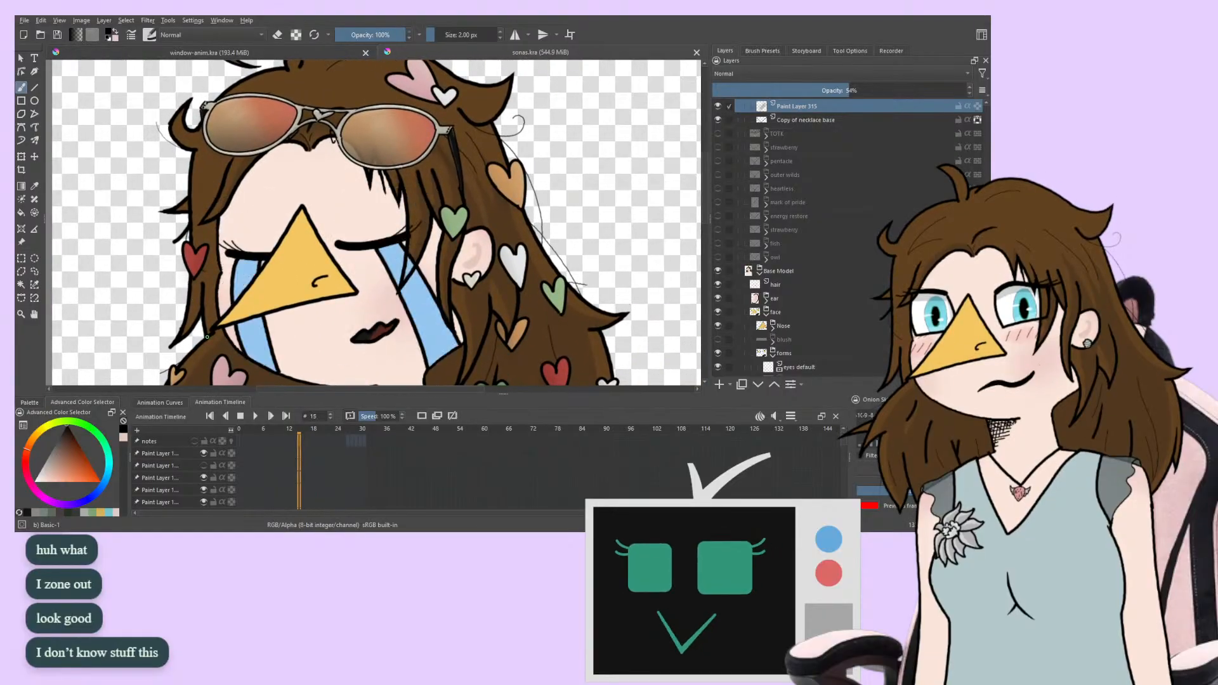
{"action": "key", "text": "Left"}
{"action": "key", "text": "Left"}
{"action": "key", "text": "Left"}
{"action": "key", "text": "Left"}
{"action": "key", "text": "Left"}
{"action": "key", "text": "Left"}
{"action": "key", "text": "Left"}
{"action": "key", "text": "Left"}
{"action": "key", "text": "Left"}
{"action": "key", "text": "Left"}
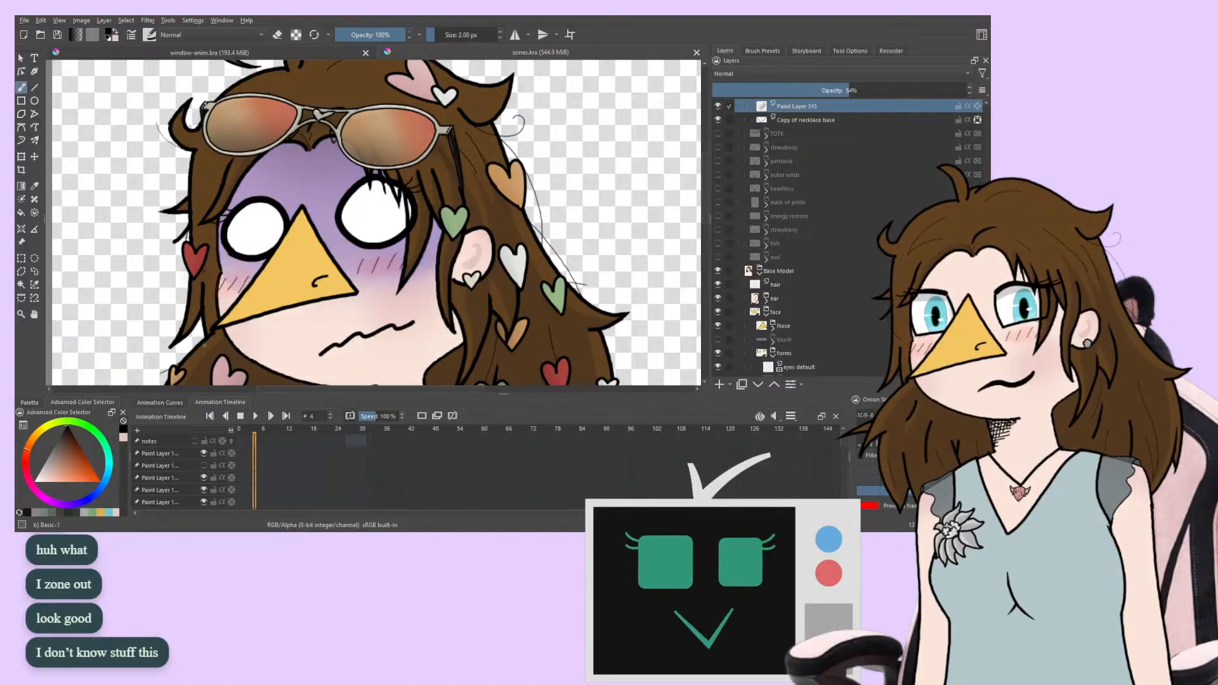
Sample the green from the outline around the pupil of the reference eye on frame 0
{"action": "scroll", "coordinate": [197, 331], "scroll_direction": "up", "scroll_amount": 6}
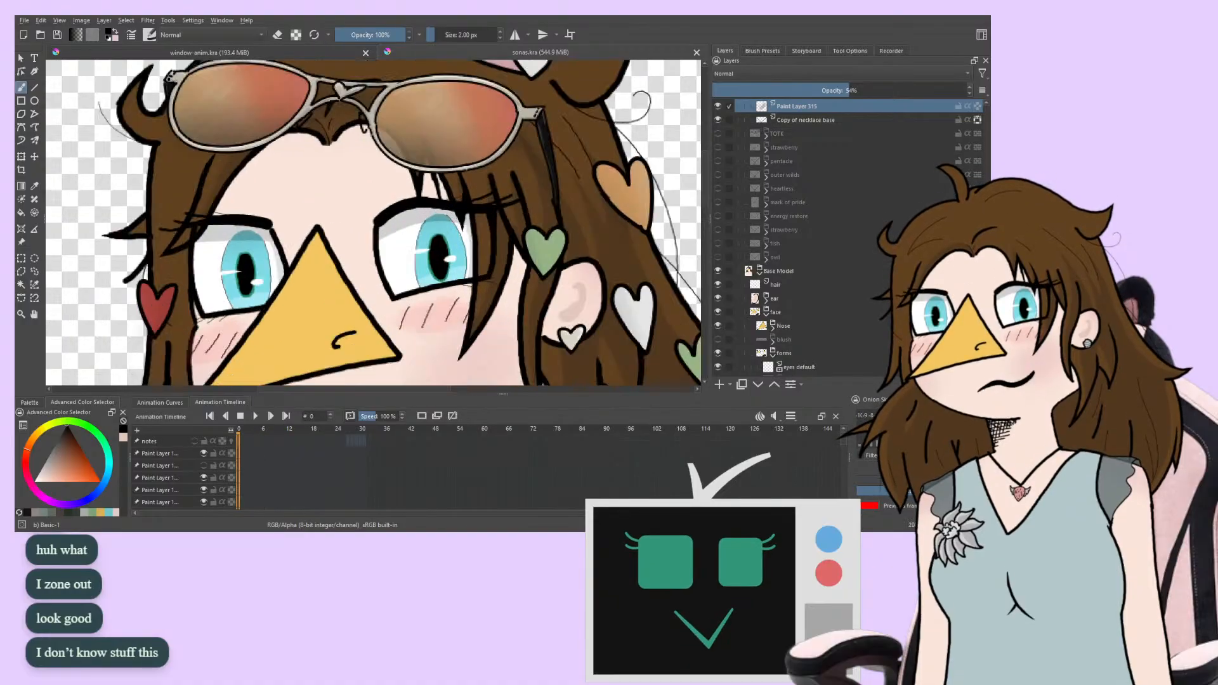
{"action": "left_click_drag", "start_coordinate": [296, 135], "coordinate": [280, 164]}
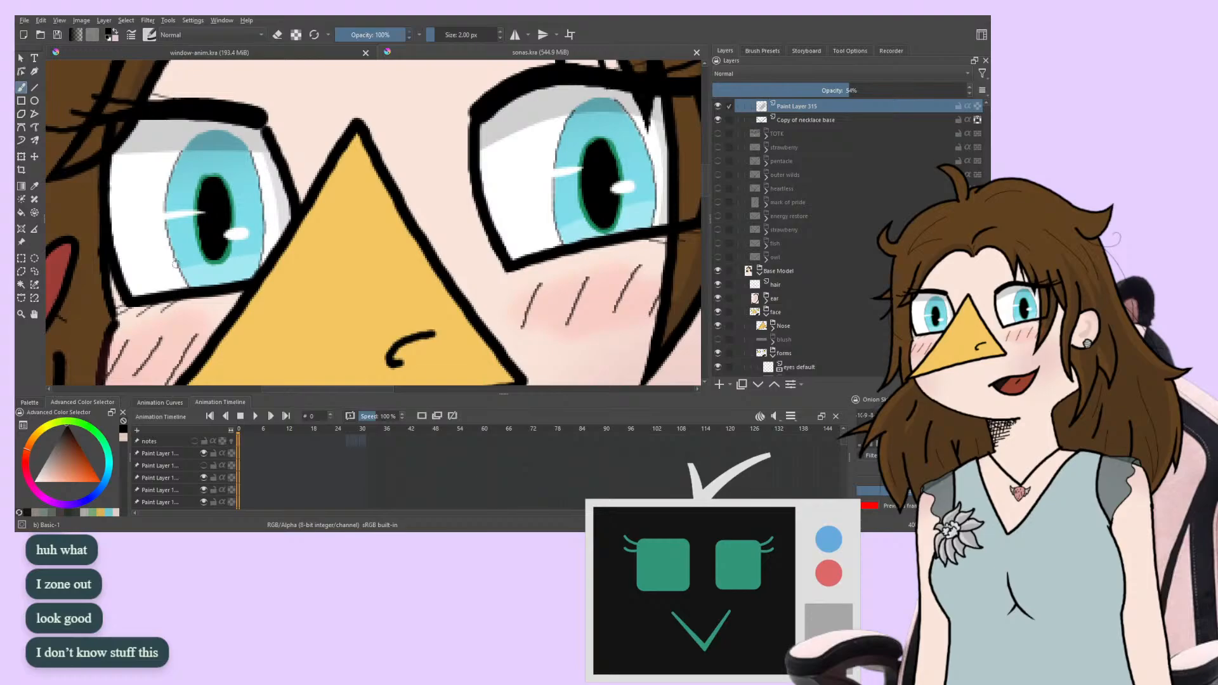
{"action": "left_click", "coordinate": [200, 185], "text": "ctrl"}
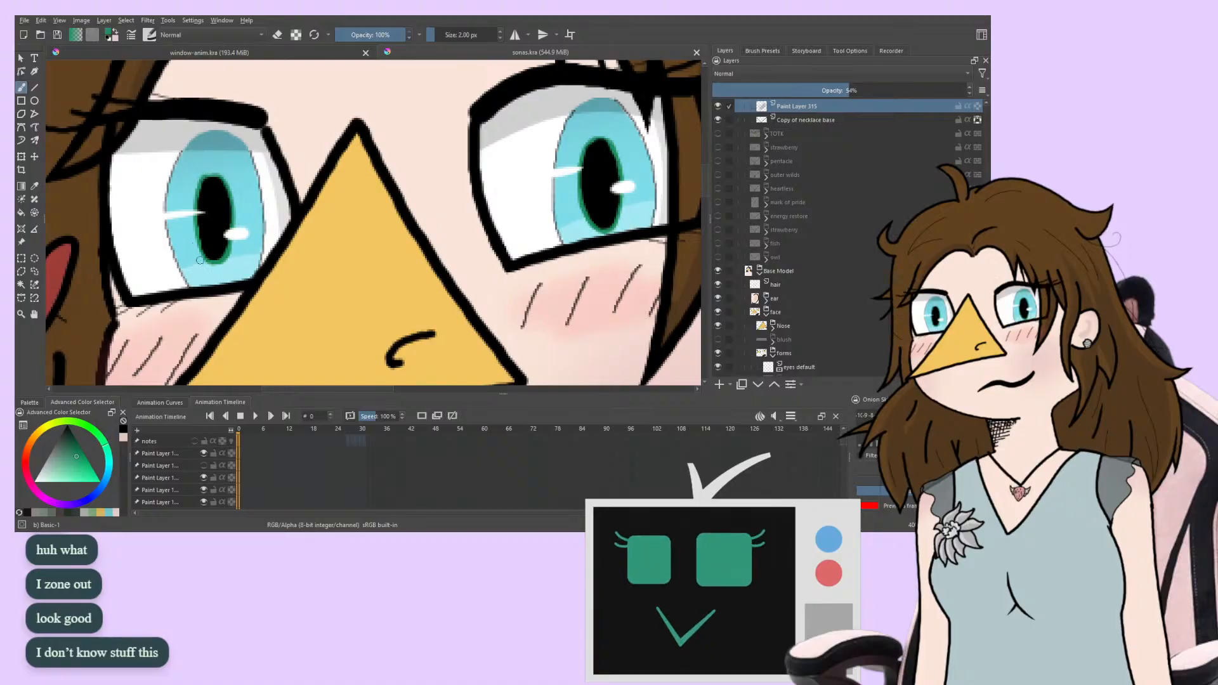
Resample the green along the edge of the left eye's pupil in sonas.kra to check its shade
{"action": "left_click", "coordinate": [204, 238], "text": "ctrl"}
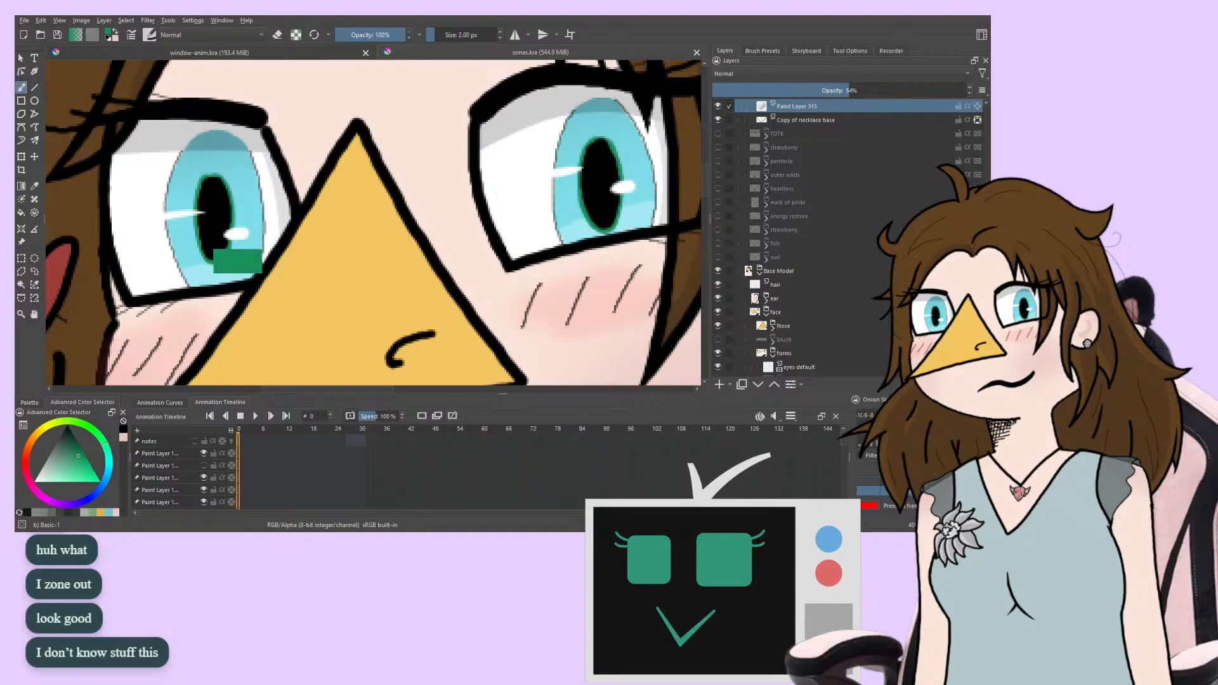
{"action": "left_click_drag", "start_coordinate": [205, 238], "coordinate": [201, 222]}
{"action": "left_click", "coordinate": [201, 192], "text": "ctrl"}
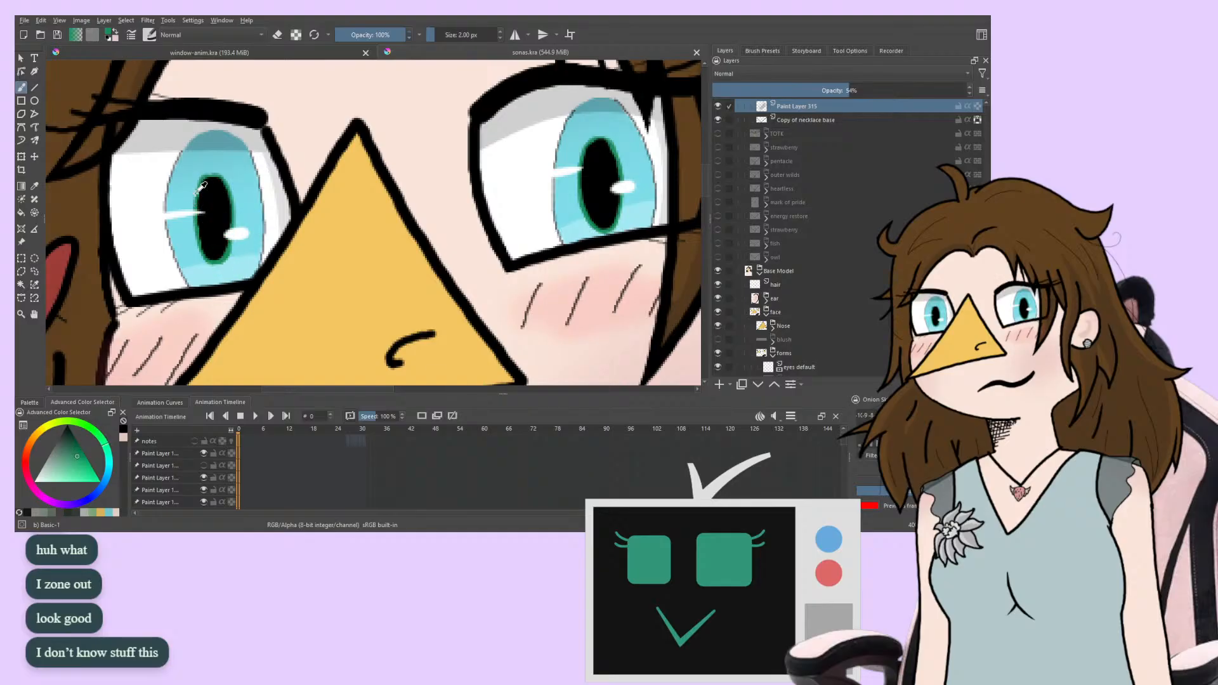
{"action": "left_click", "coordinate": [196, 197], "text": "ctrl"}
{"action": "left_click_drag", "start_coordinate": [197, 196], "coordinate": [196, 227]}
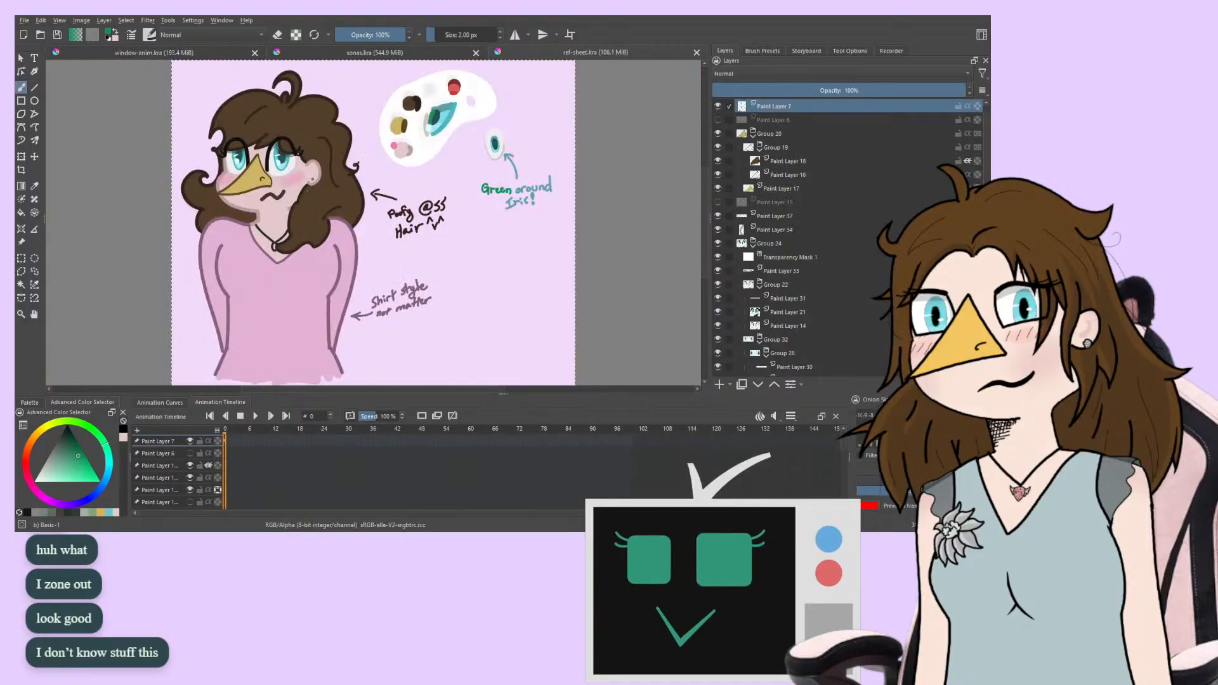
Examine the shading and green detail of the character's eyes in ref-sheet.kra up close
{"action": "scroll", "coordinate": [273, 248], "scroll_direction": "up", "scroll_amount": 5}
{"action": "left_click_drag", "start_coordinate": [209, 279], "coordinate": [446, 509]}
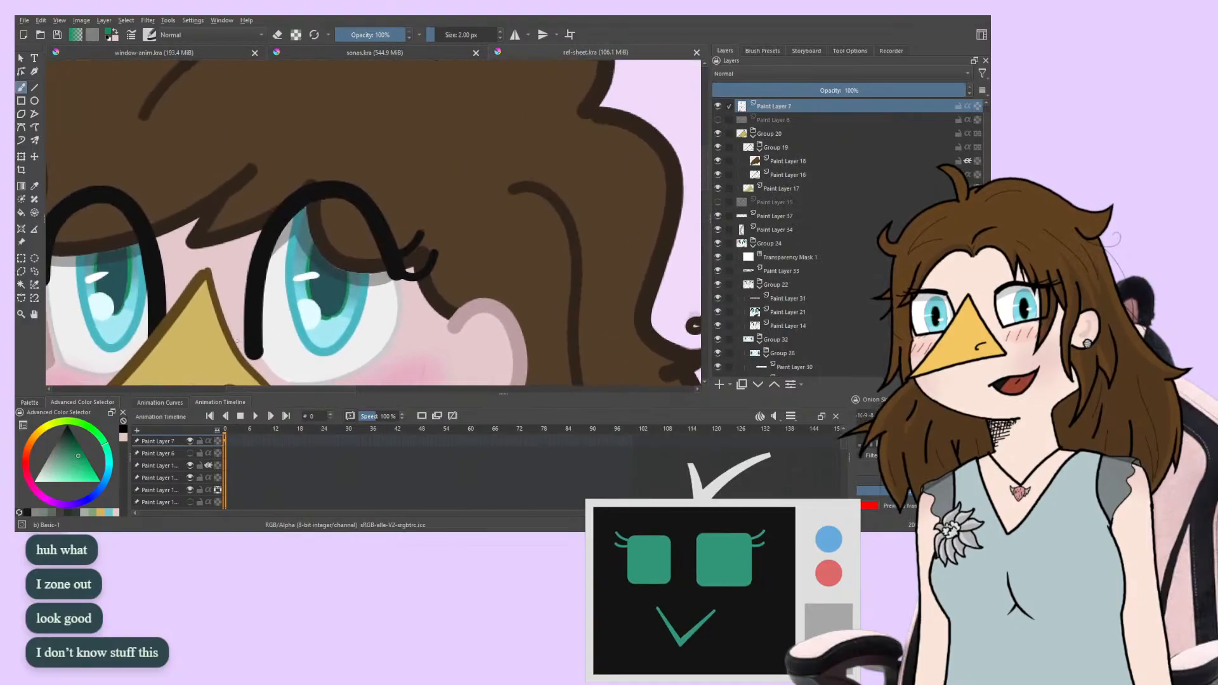
{"action": "left_click_drag", "start_coordinate": [240, 286], "coordinate": [340, 255]}
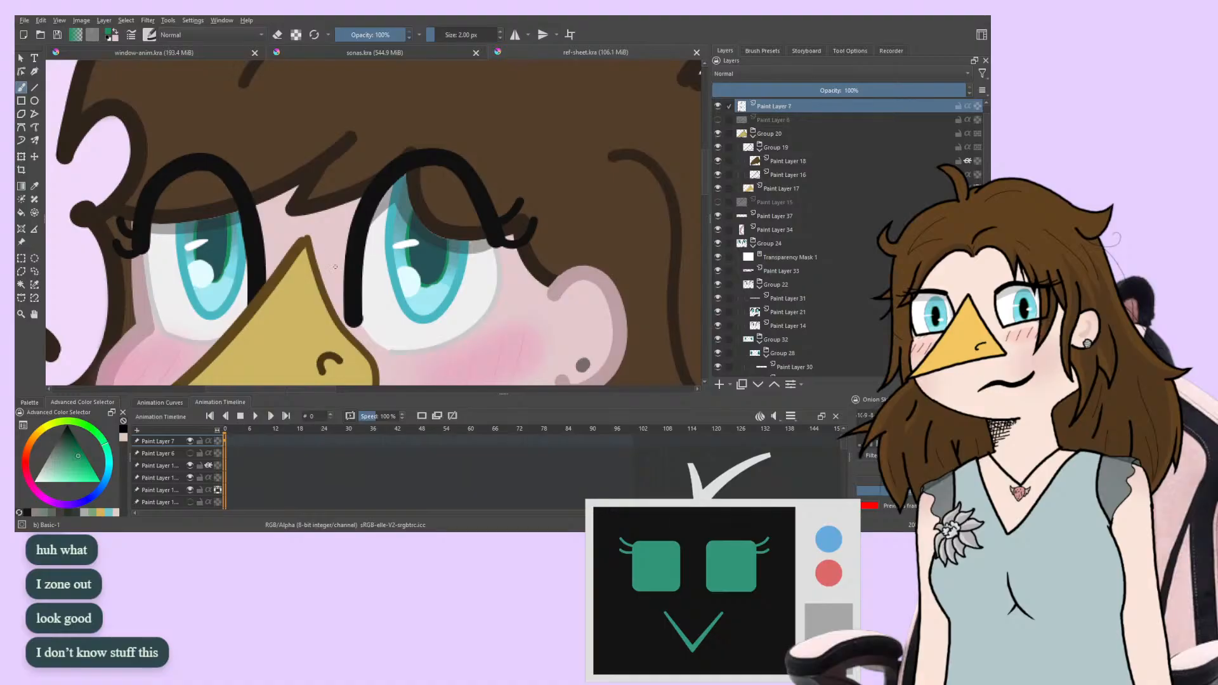
{"action": "left_click_drag", "start_coordinate": [462, 266], "coordinate": [17, 342]}
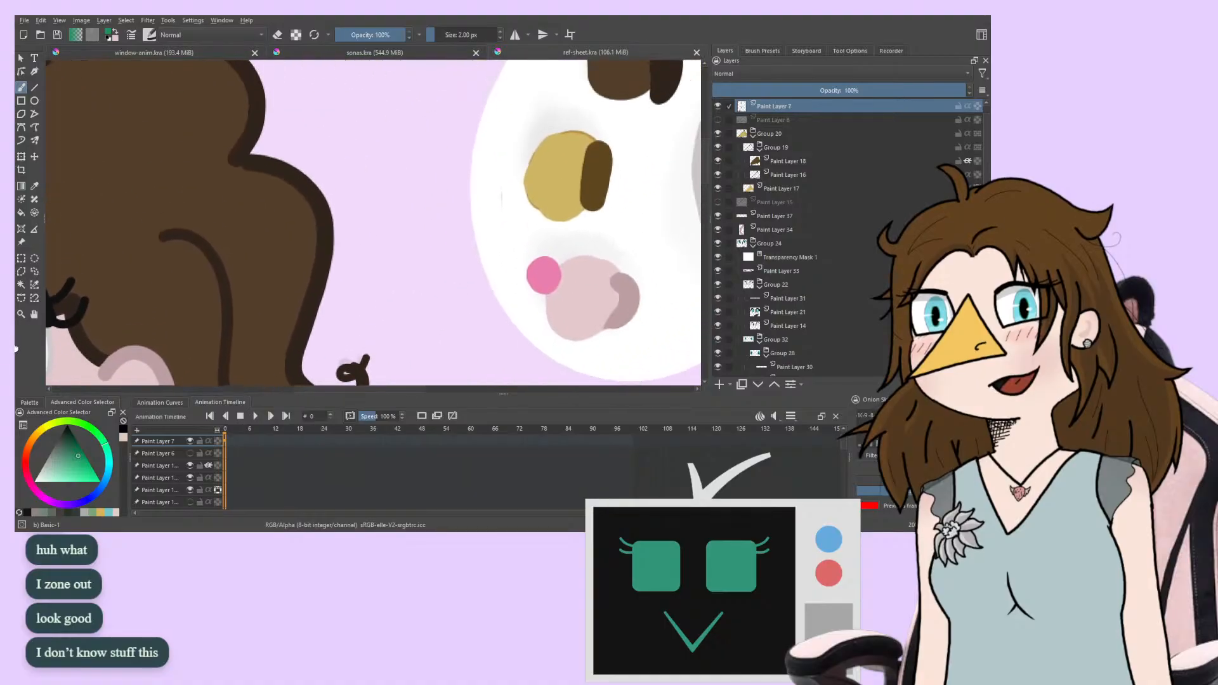
Inspect the colour palette swatches for the eyes, beak, hair and skin on the reference sheet
{"action": "scroll", "coordinate": [523, 193], "scroll_direction": "down", "scroll_amount": 2}
{"action": "left_click_drag", "start_coordinate": [317, 224], "coordinate": [244, 244]}
{"action": "left_click_drag", "start_coordinate": [476, 203], "coordinate": [191, 257]}
{"action": "scroll", "coordinate": [191, 257], "scroll_direction": "up", "scroll_amount": 3}
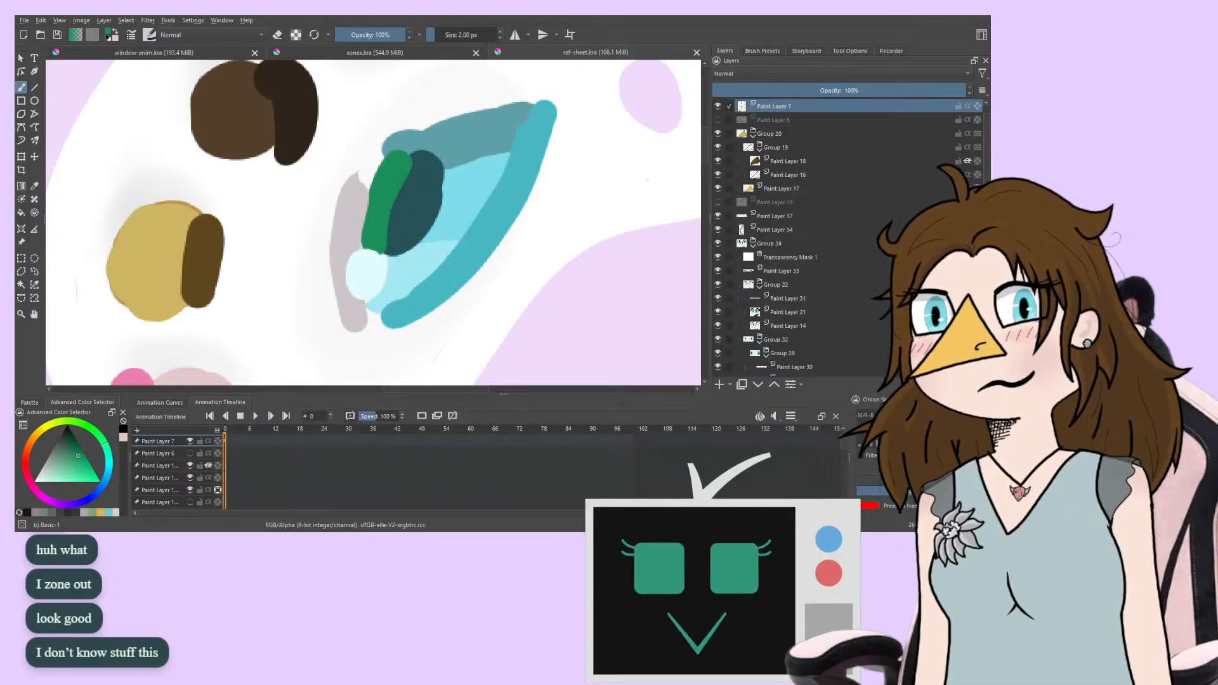
{"action": "left_click_drag", "start_coordinate": [238, 208], "coordinate": [286, 121]}
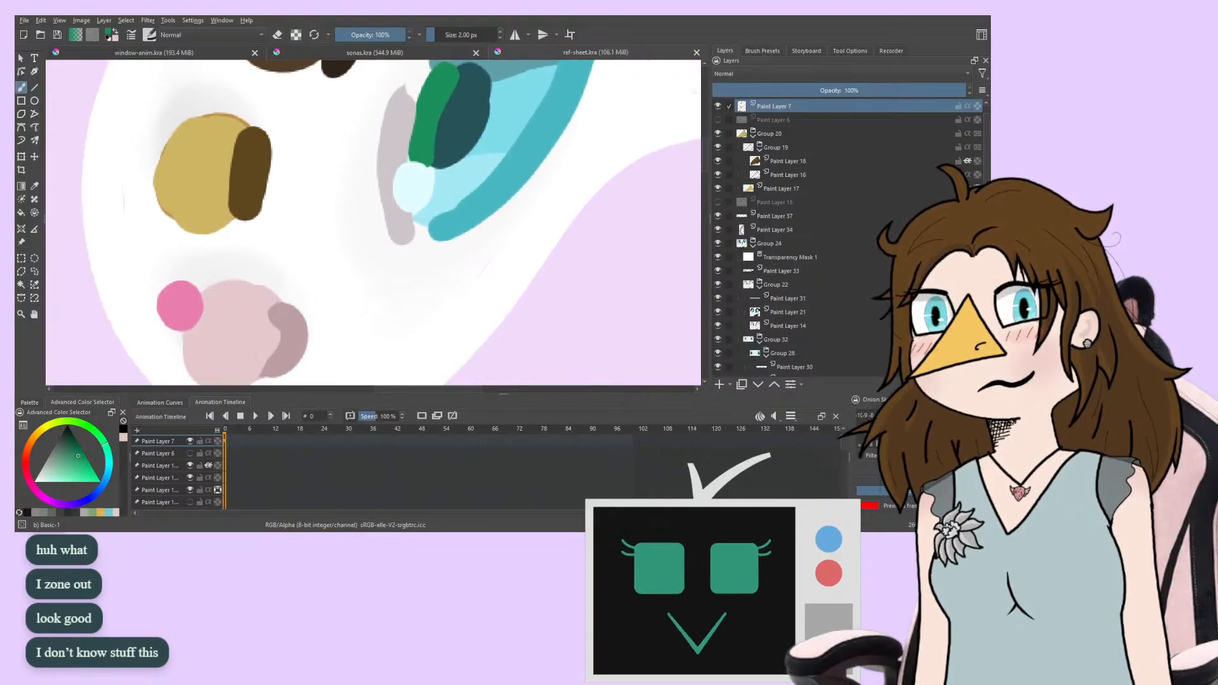
{"action": "key", "text": "1"}
{"action": "left_click_drag", "start_coordinate": [209, 245], "coordinate": [228, 307]}
{"action": "key", "text": "ctrl+plus"}
{"action": "key", "text": "ctrl+plus"}
{"action": "key", "text": "ctrl+plus"}
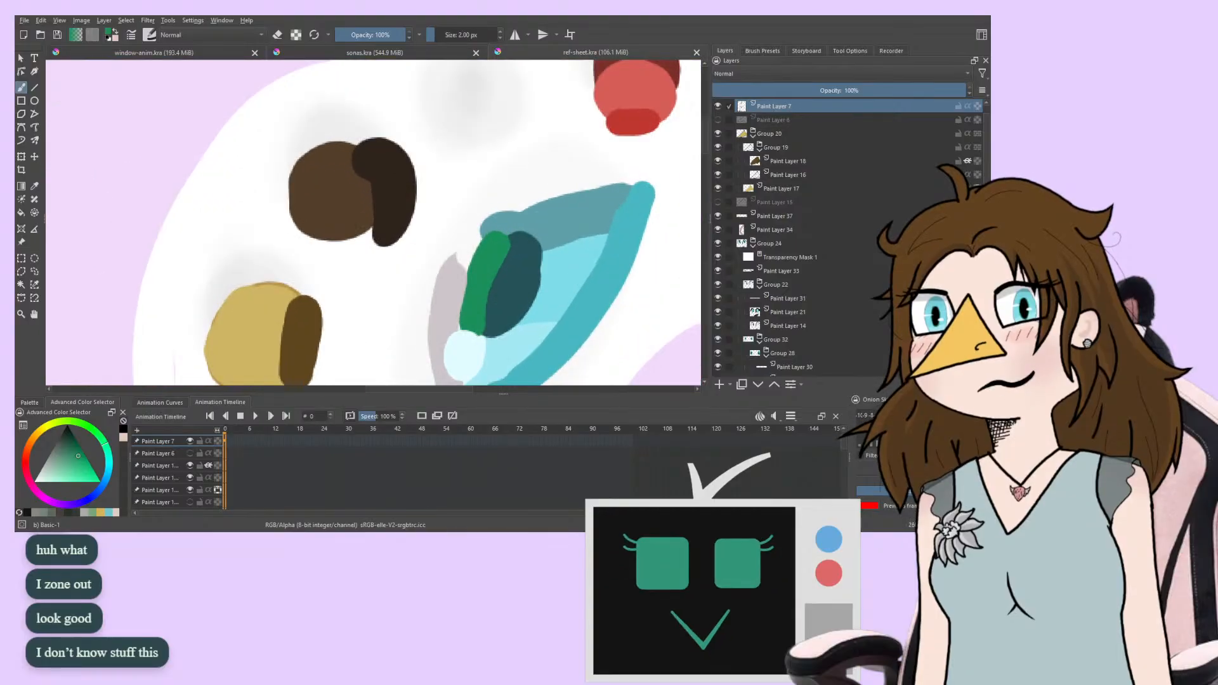
{"action": "key", "text": "ctrl+minus"}
{"action": "key", "text": "ctrl+minus"}
{"action": "key", "text": "ctrl+minus"}
{"action": "key", "text": "ctrl+minus"}
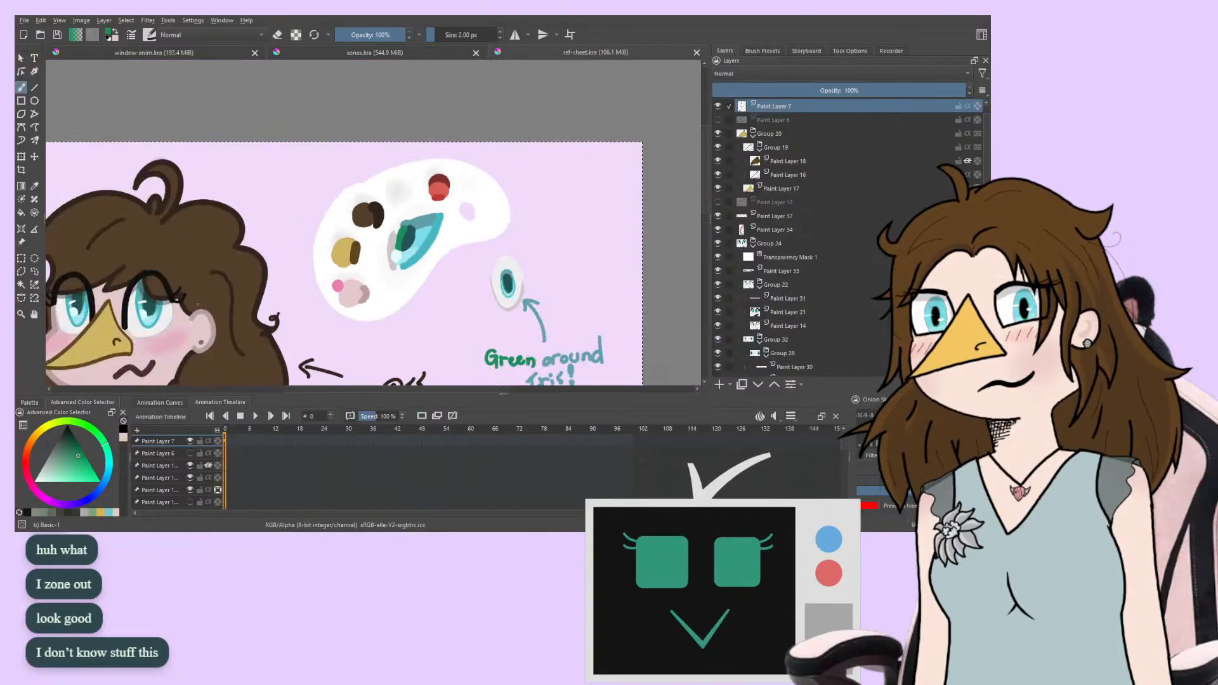
{"action": "mouse_move", "coordinate": [186, 297]}
{"action": "left_mouse_down"}
{"action": "mouse_move", "coordinate": [257, 194]}
{"action": "mouse_move", "coordinate": [287, 190]}
{"action": "mouse_move", "coordinate": [350, 229]}
{"action": "left_mouse_up"}
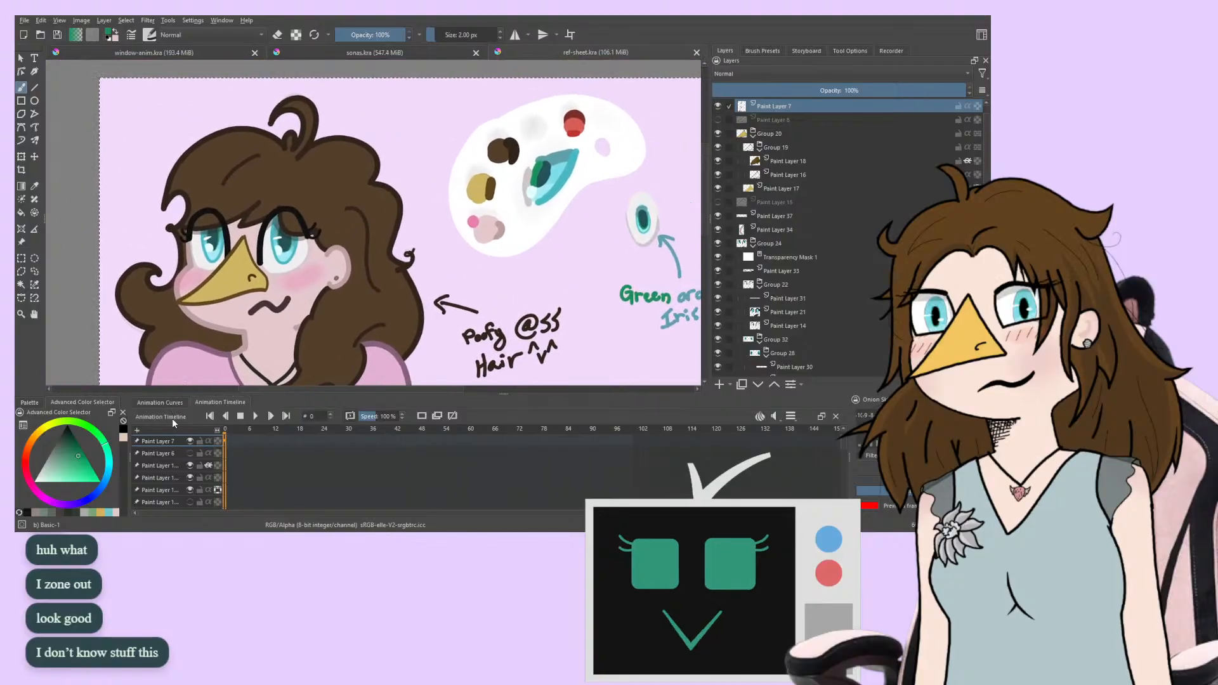
Compare the beak yellows in sonas.kra and ref-sheet.kra by sampling both
{"action": "left_click", "coordinate": [282, 57]}
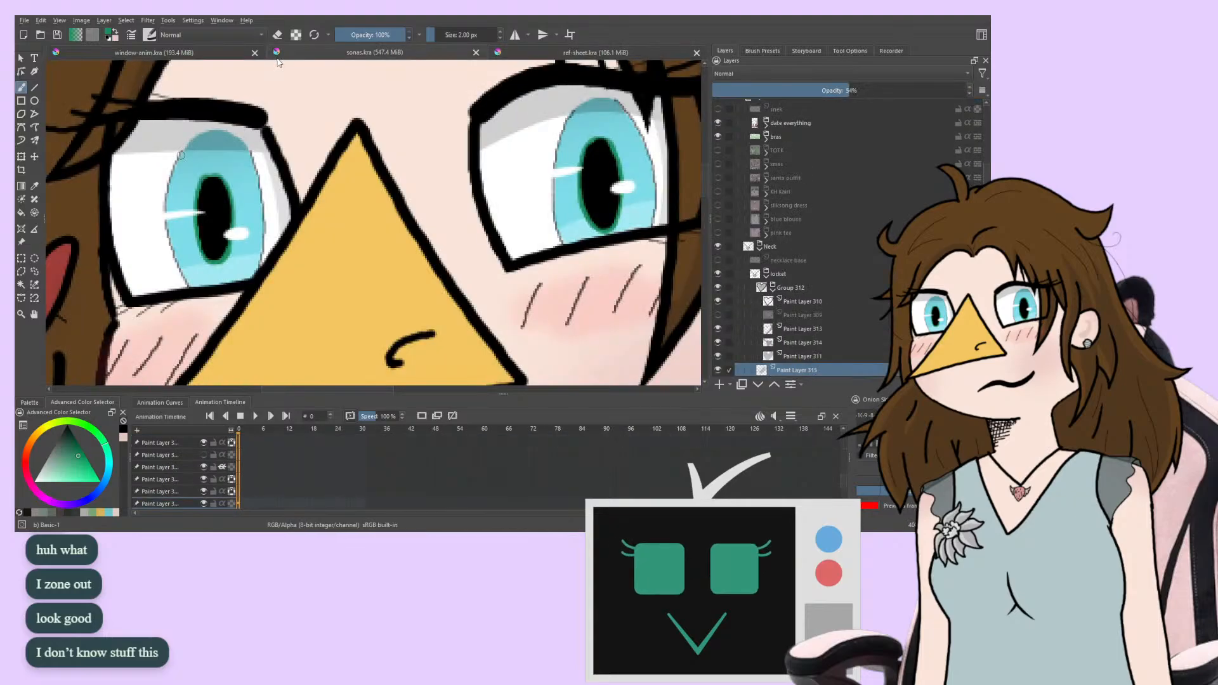
{"action": "left_click", "coordinate": [511, 55]}
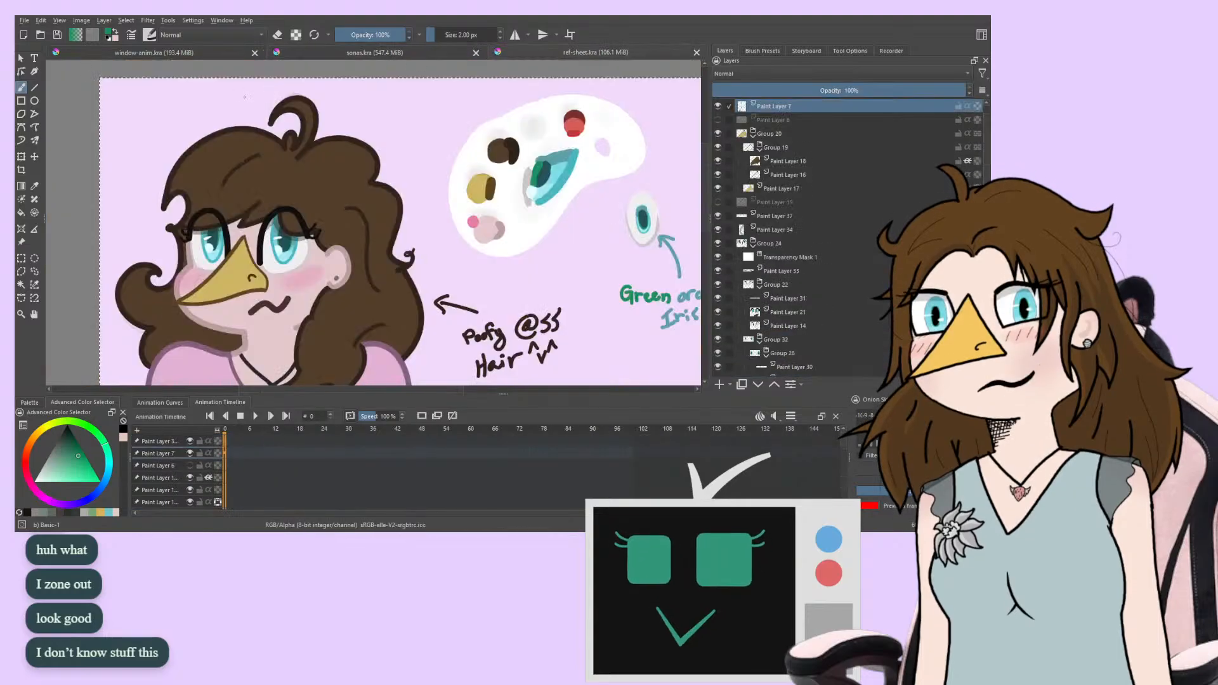
{"action": "left_click", "coordinate": [416, 57]}
{"action": "left_click", "coordinate": [306, 290], "text": "ctrl"}
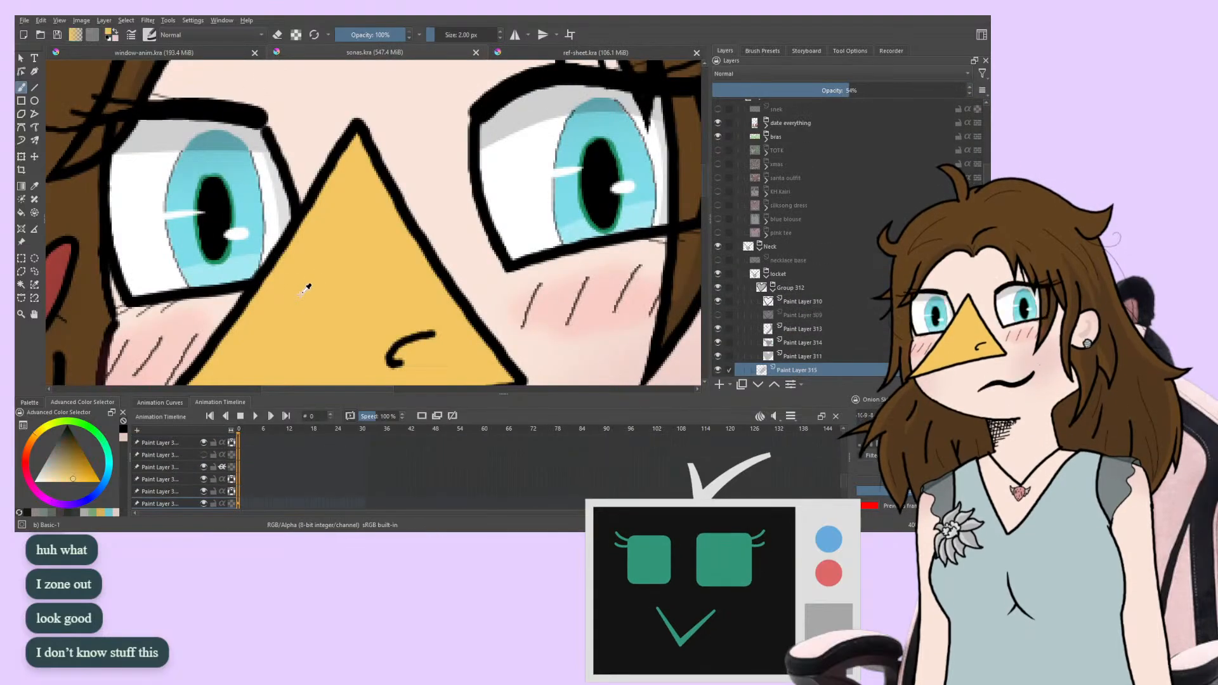
{"action": "left_click", "coordinate": [517, 59]}
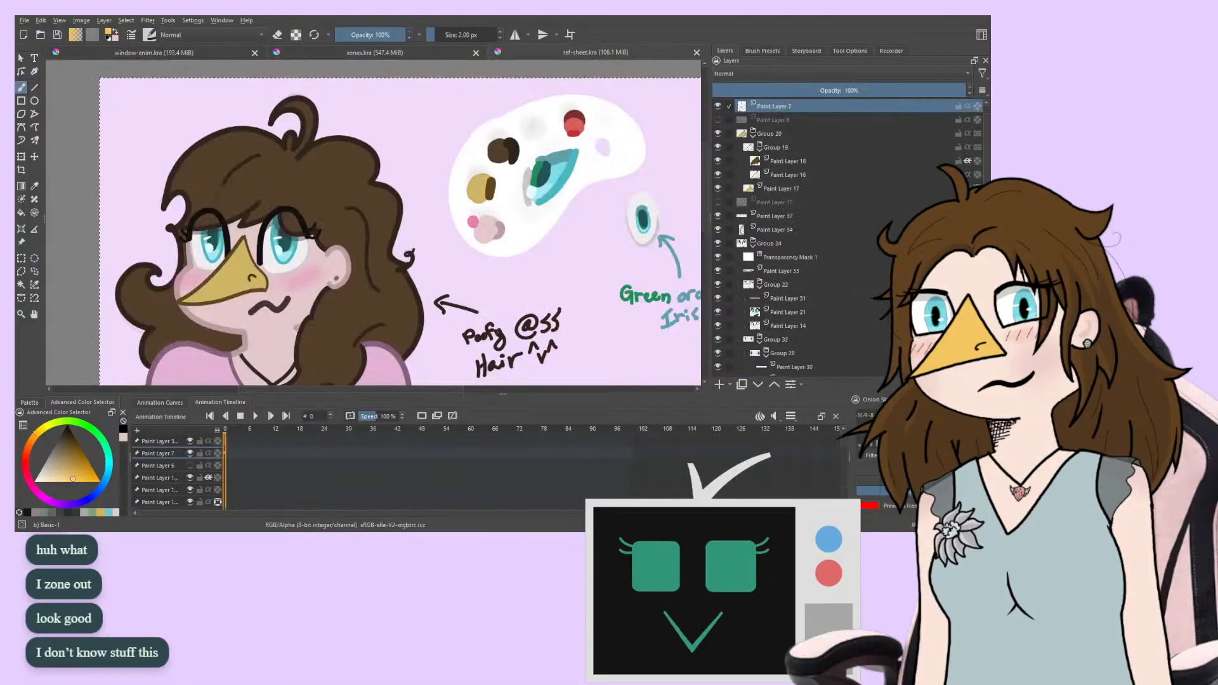
{"action": "left_click", "coordinate": [229, 276], "text": "ctrl"}
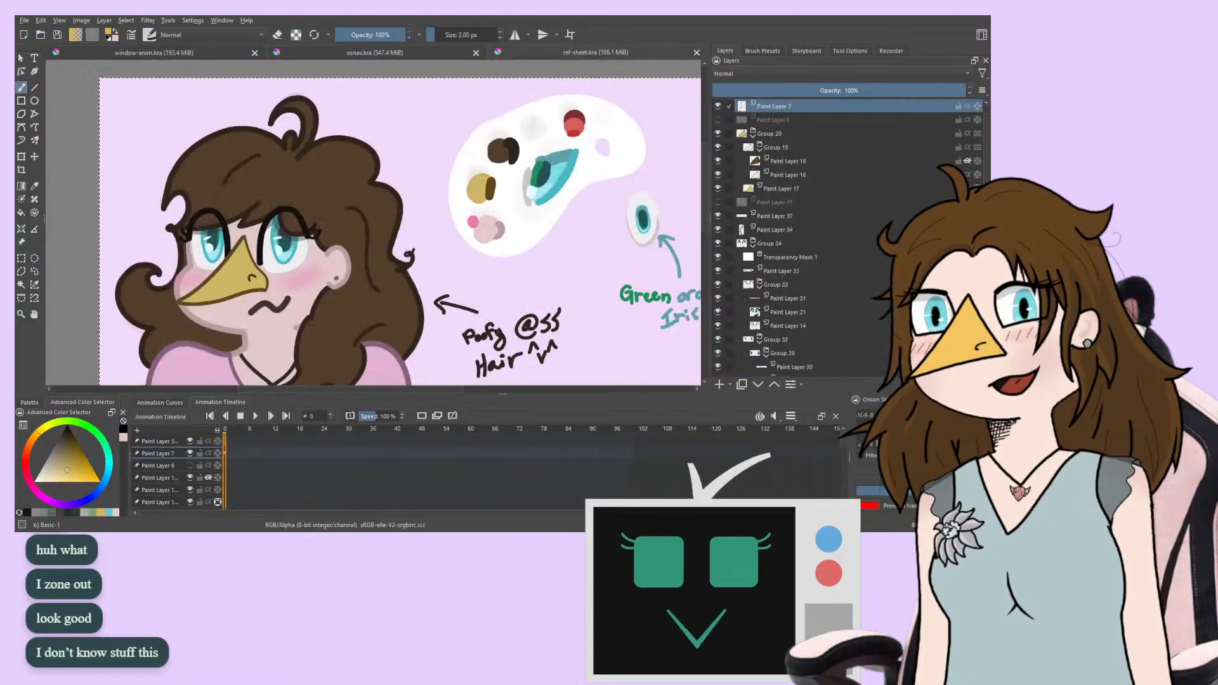
Compare the hair browns in ref-sheet.kra and window-anim.kra by sampling both
{"action": "left_click", "coordinate": [309, 192], "text": "ctrl"}
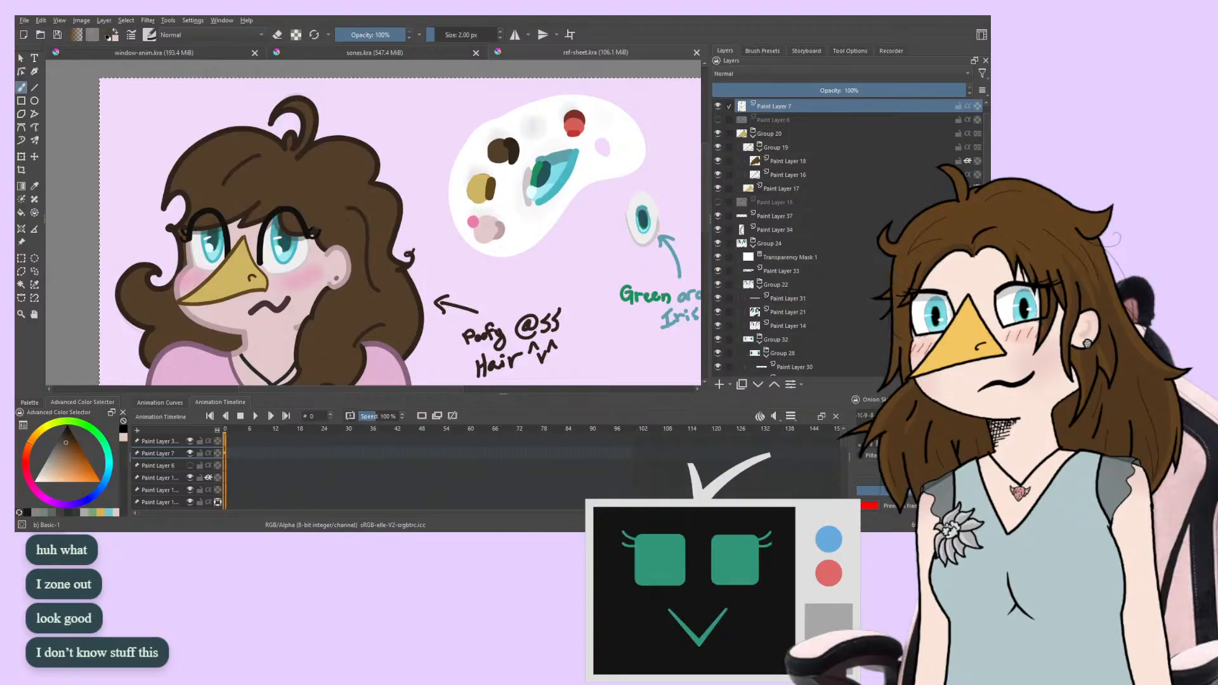
{"action": "left_click", "coordinate": [186, 57]}
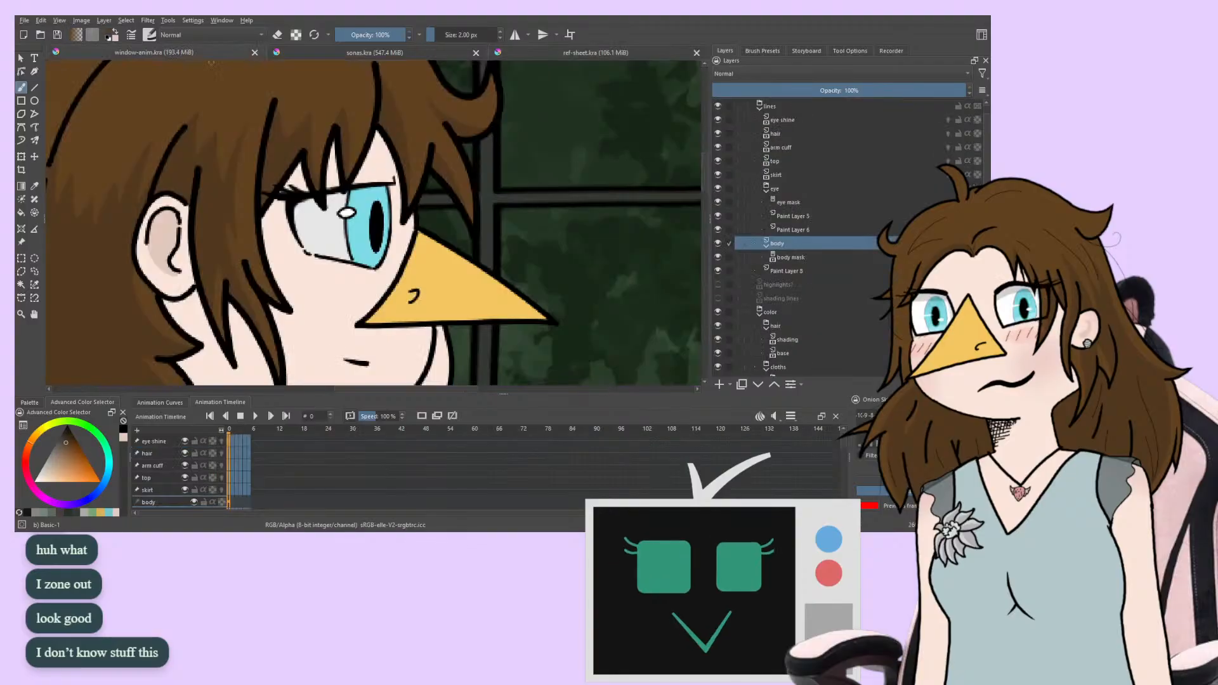
{"action": "left_click", "coordinate": [214, 206], "text": "ctrl"}
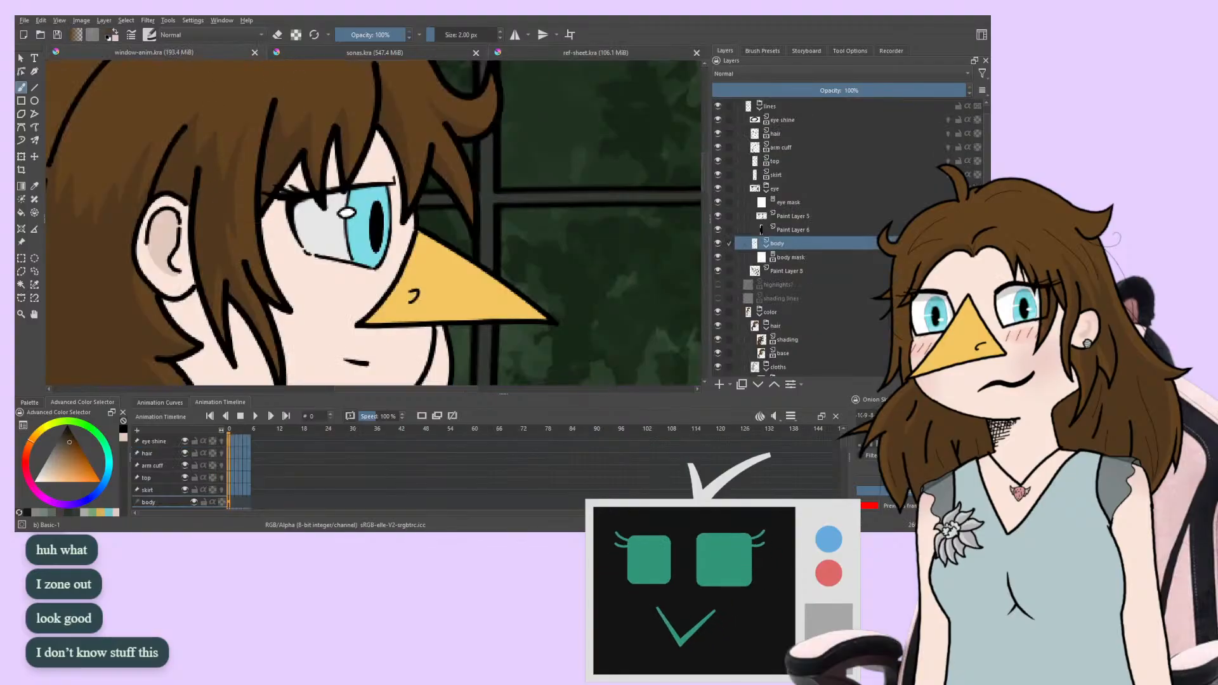
Sample the beak yellow from the palette swatch in ref-sheet.kra
{"action": "left_click", "coordinate": [519, 54]}
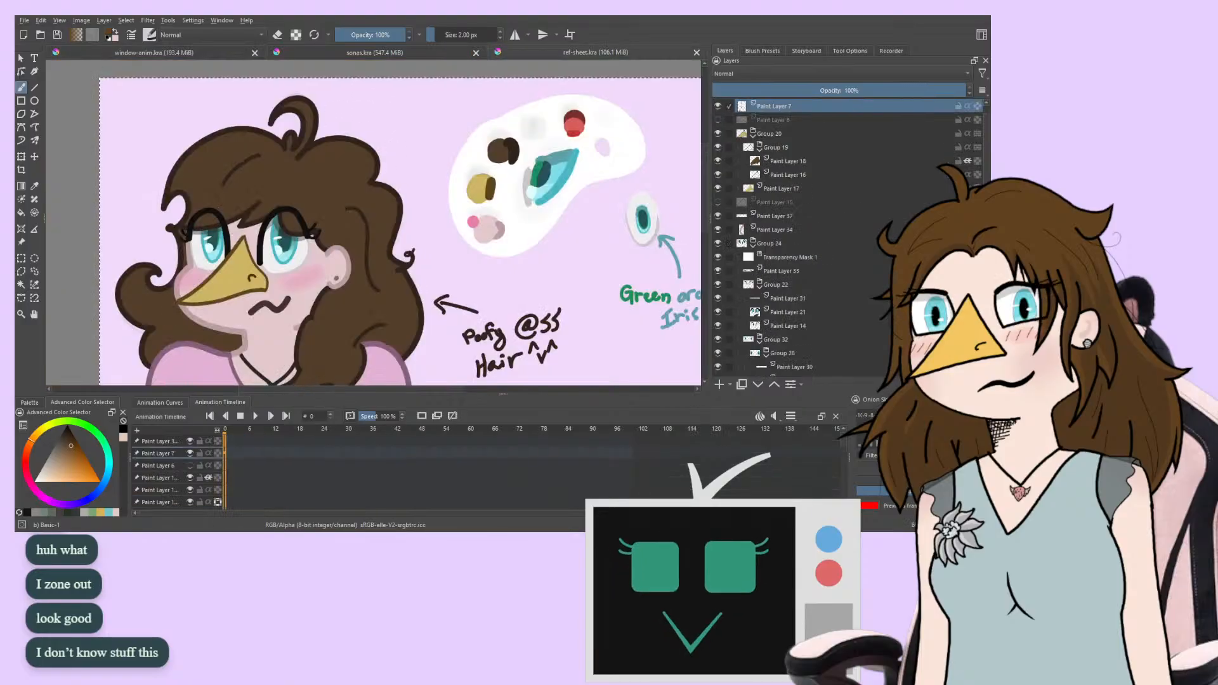
{"action": "left_click_drag", "start_coordinate": [228, 266], "coordinate": [218, 323]}
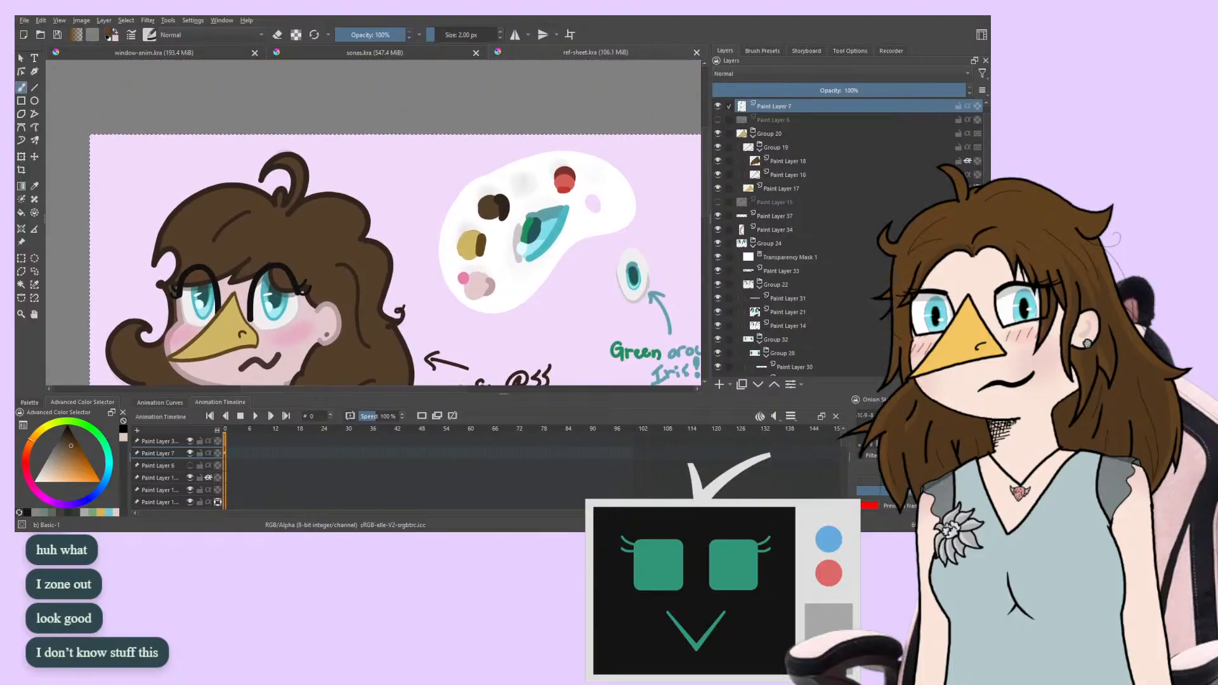
{"action": "left_click", "coordinate": [467, 245], "text": "ctrl"}
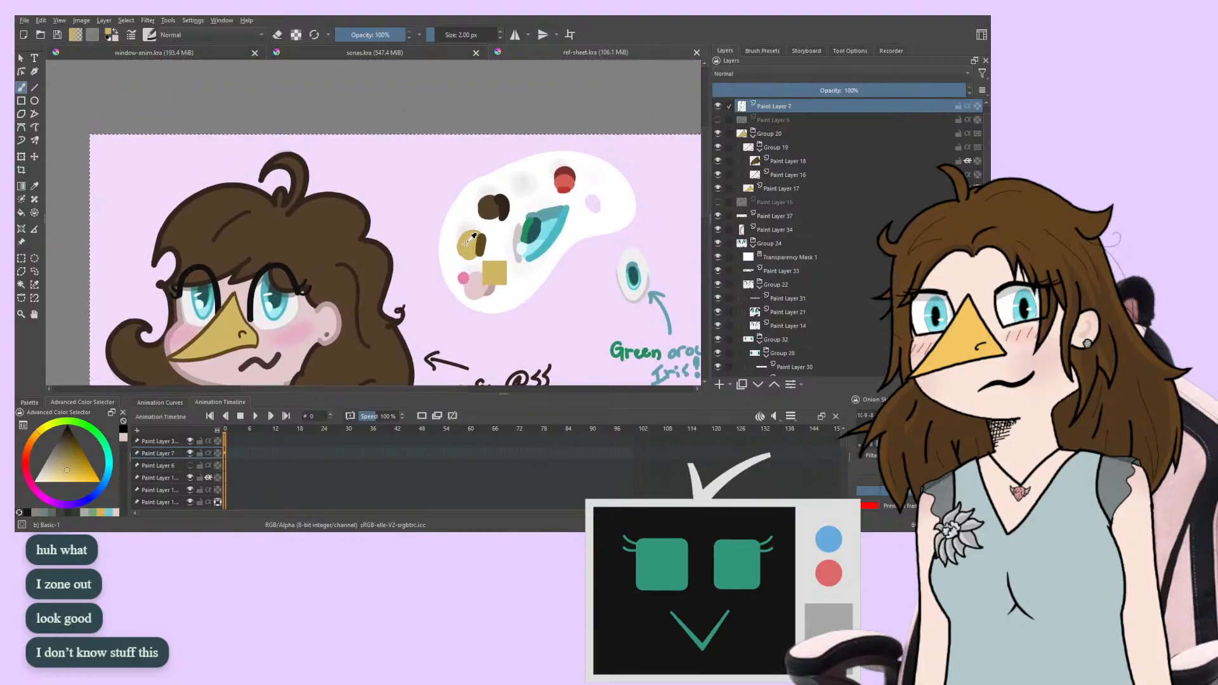
Paint over the beak in window-anim.kra with the sampled yellow on the beak layer, using the Basic-5 Size brush at 40 px
{"action": "left_click", "coordinate": [219, 55]}
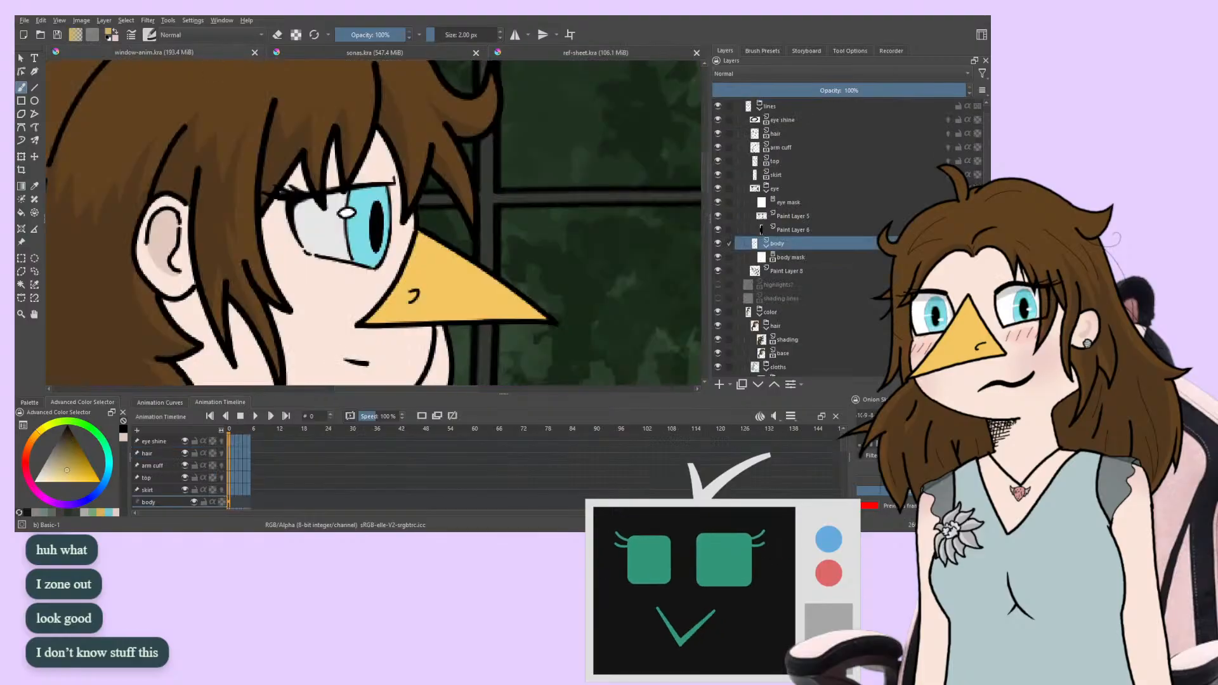
{"action": "left_click_drag", "start_coordinate": [593, 381], "coordinate": [530, 347]}
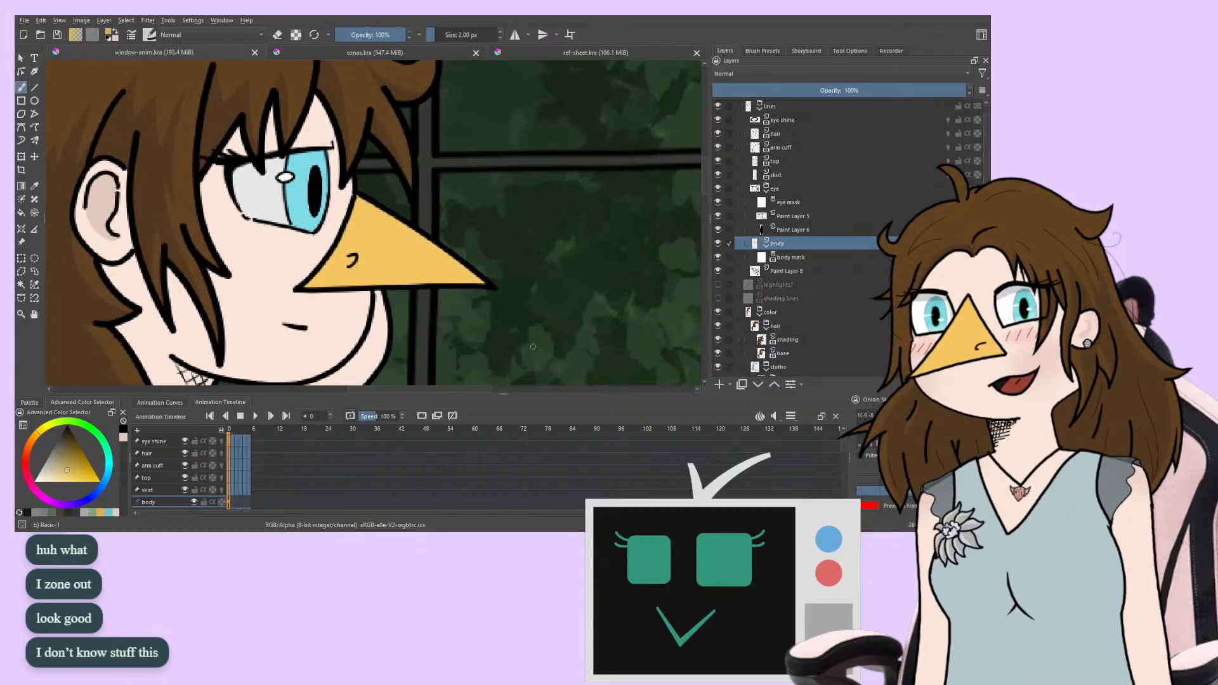
{"action": "scroll", "coordinate": [816, 337], "scroll_direction": "down", "scroll_amount": 4}
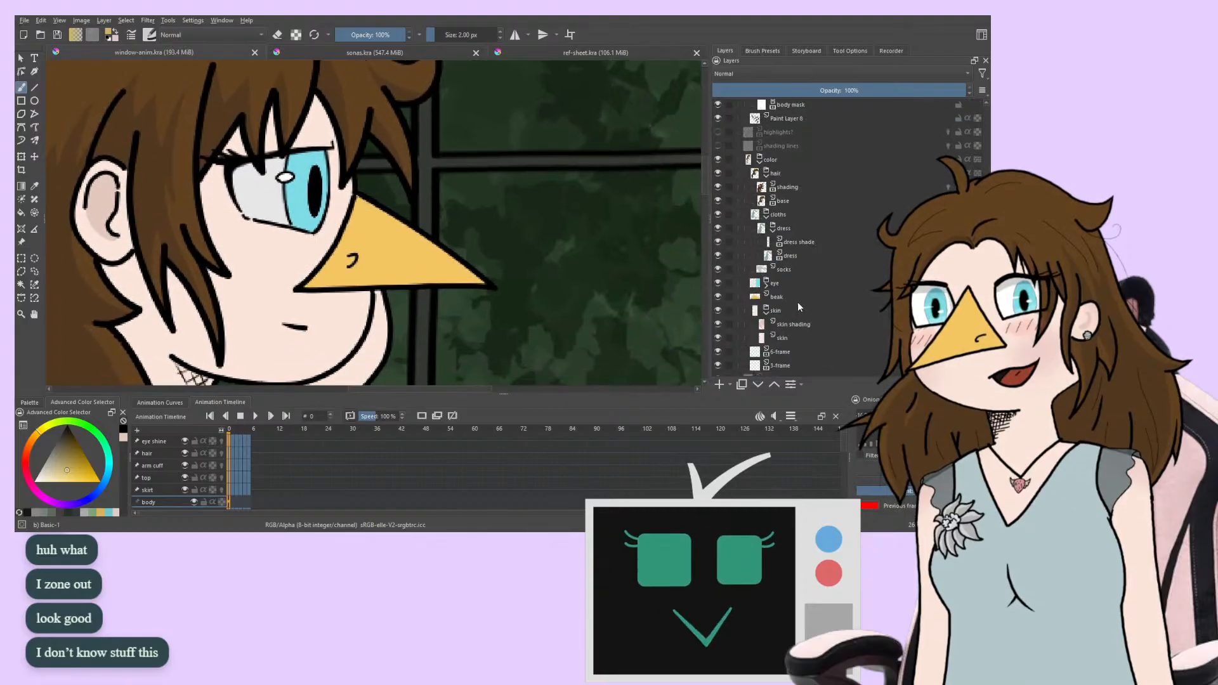
{"action": "left_click", "coordinate": [798, 299]}
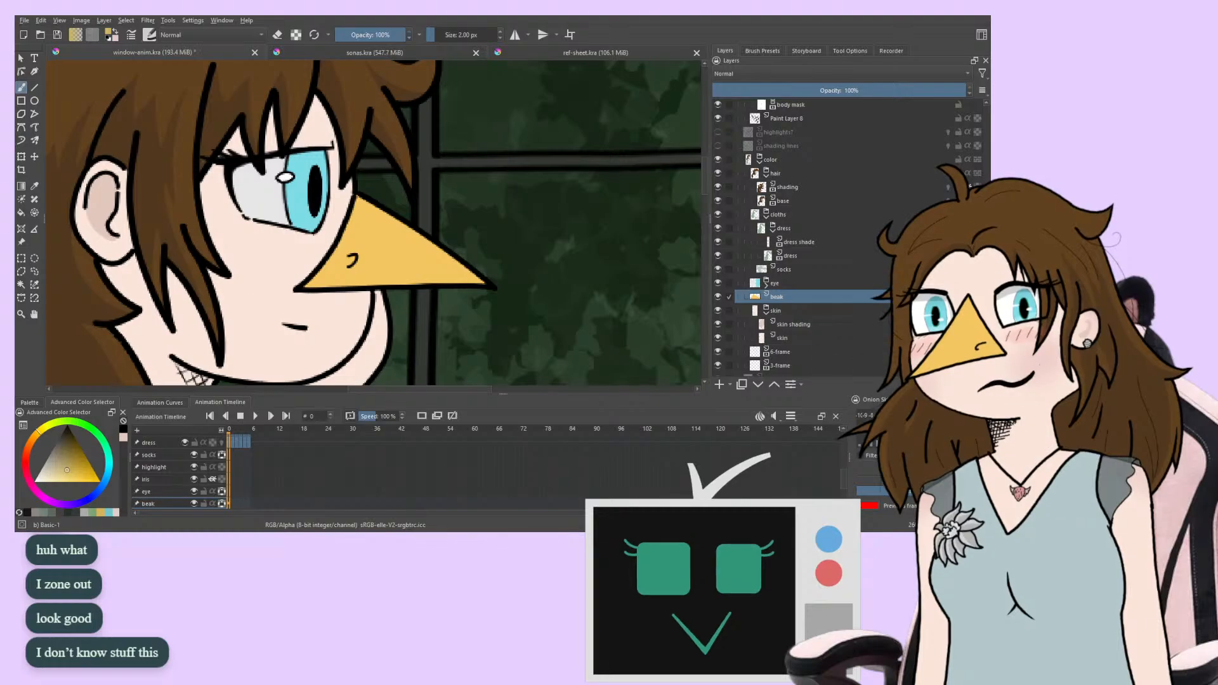
{"action": "left_click", "coordinate": [762, 51]}
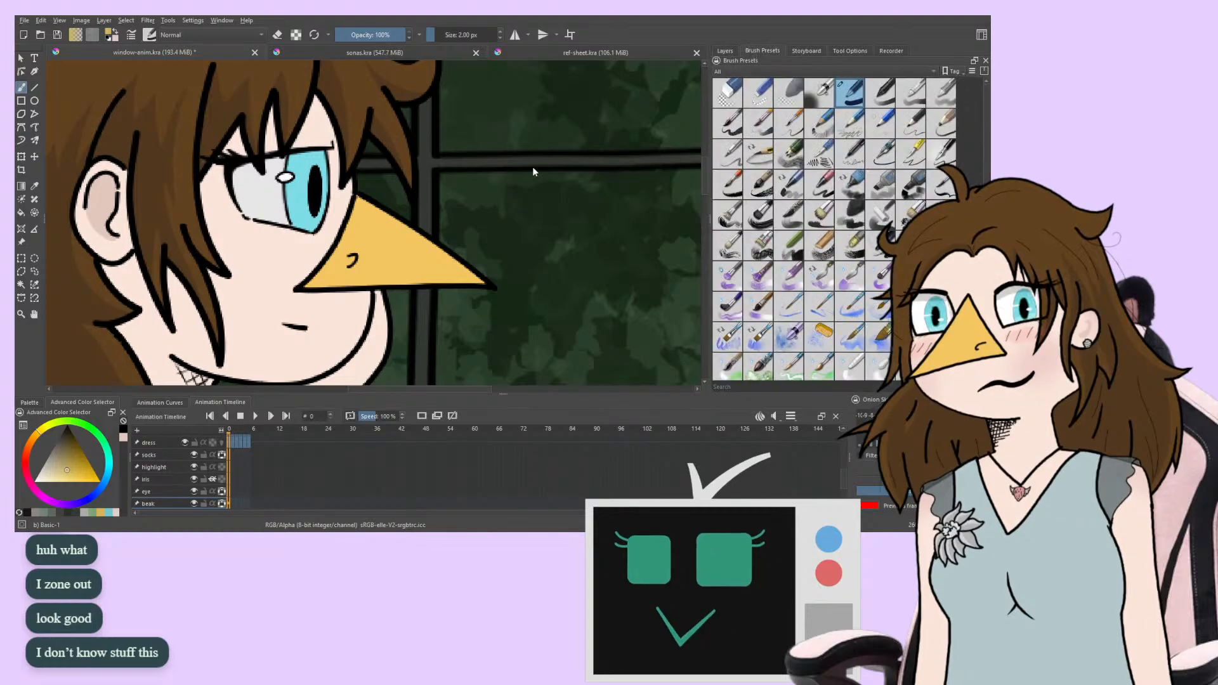
{"action": "left_click", "coordinate": [726, 123]}
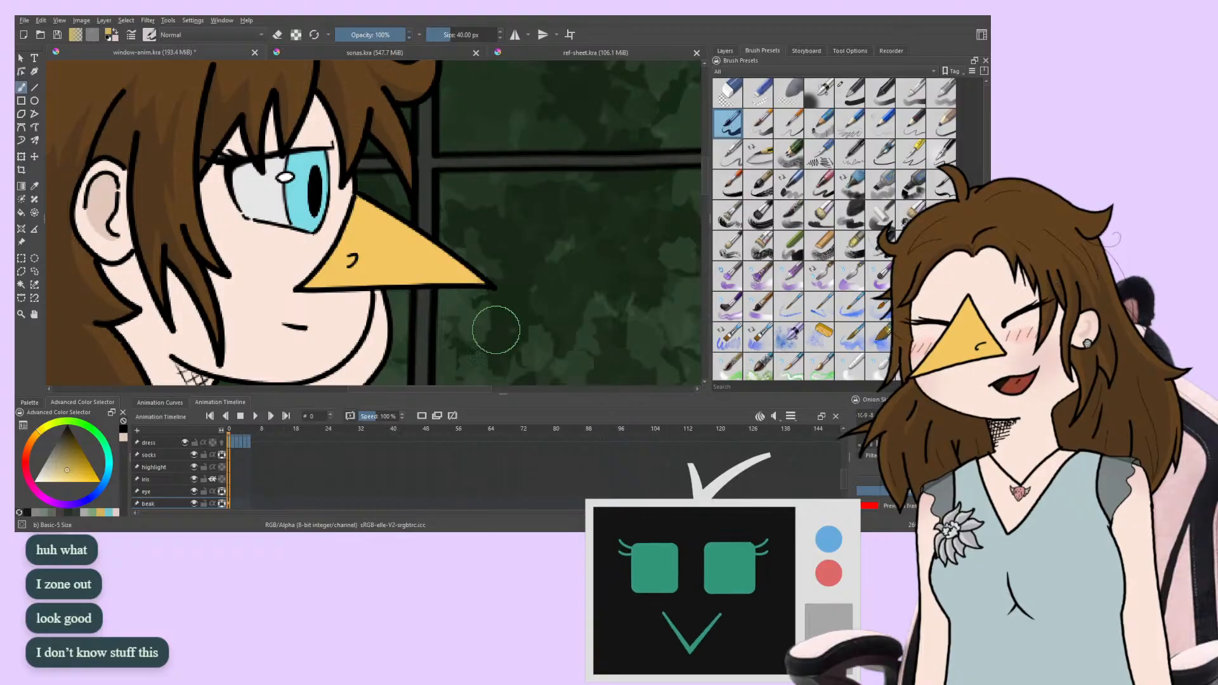
{"action": "mouse_move", "coordinate": [495, 304]}
{"action": "left_mouse_down"}
{"action": "mouse_move", "coordinate": [345, 163]}
{"action": "mouse_move", "coordinate": [291, 296]}
{"action": "left_mouse_up"}
Check the recoloured beak against the whole scene and up close
{"action": "scroll", "coordinate": [73, 243], "scroll_direction": "down", "scroll_amount": 6}
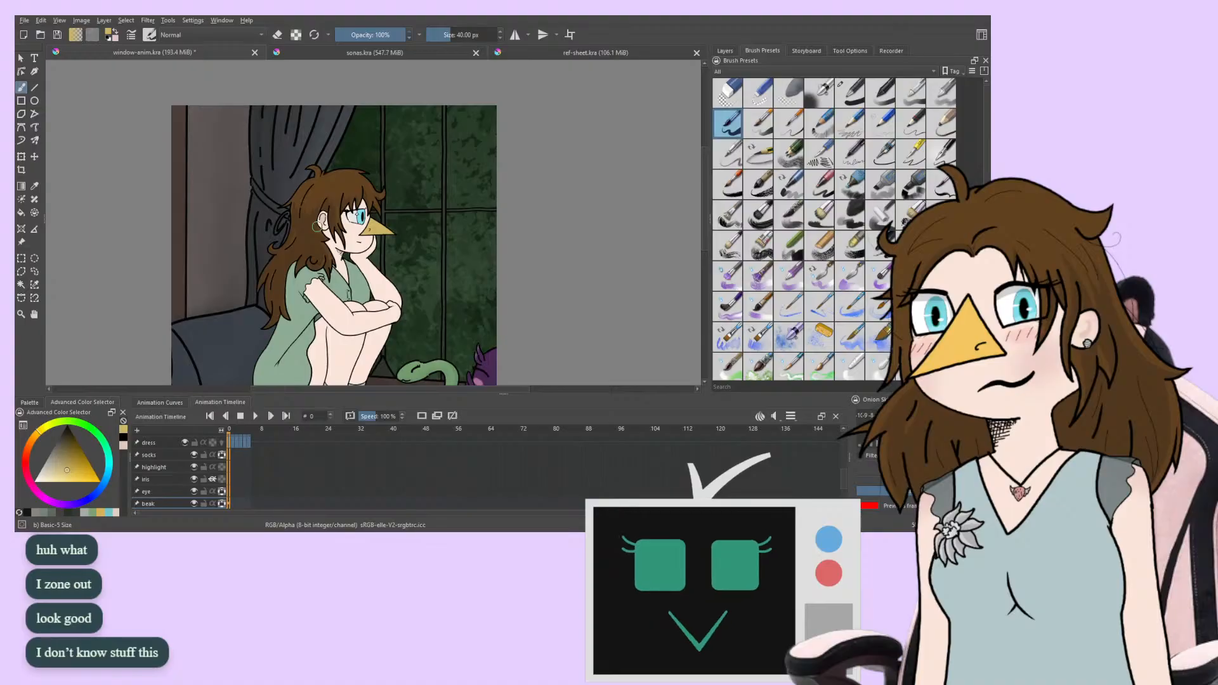
{"action": "key", "text": "ctrl+plus"}
{"action": "key", "text": "ctrl+plus"}
{"action": "key", "text": "ctrl+minus"}
{"action": "key", "text": "ctrl+plus"}
{"action": "key", "text": "ctrl+plus"}
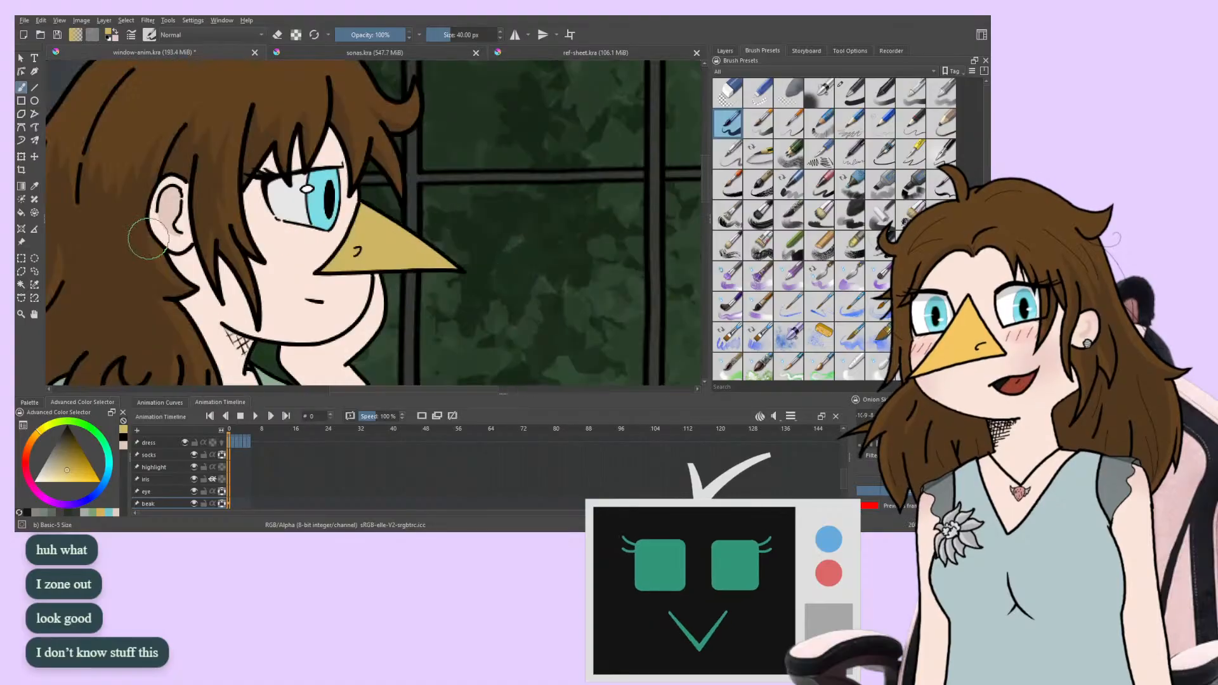
{"action": "key", "text": "ctrl+minus"}
{"action": "key", "text": "ctrl+minus"}
{"action": "key", "text": "ctrl+minus"}
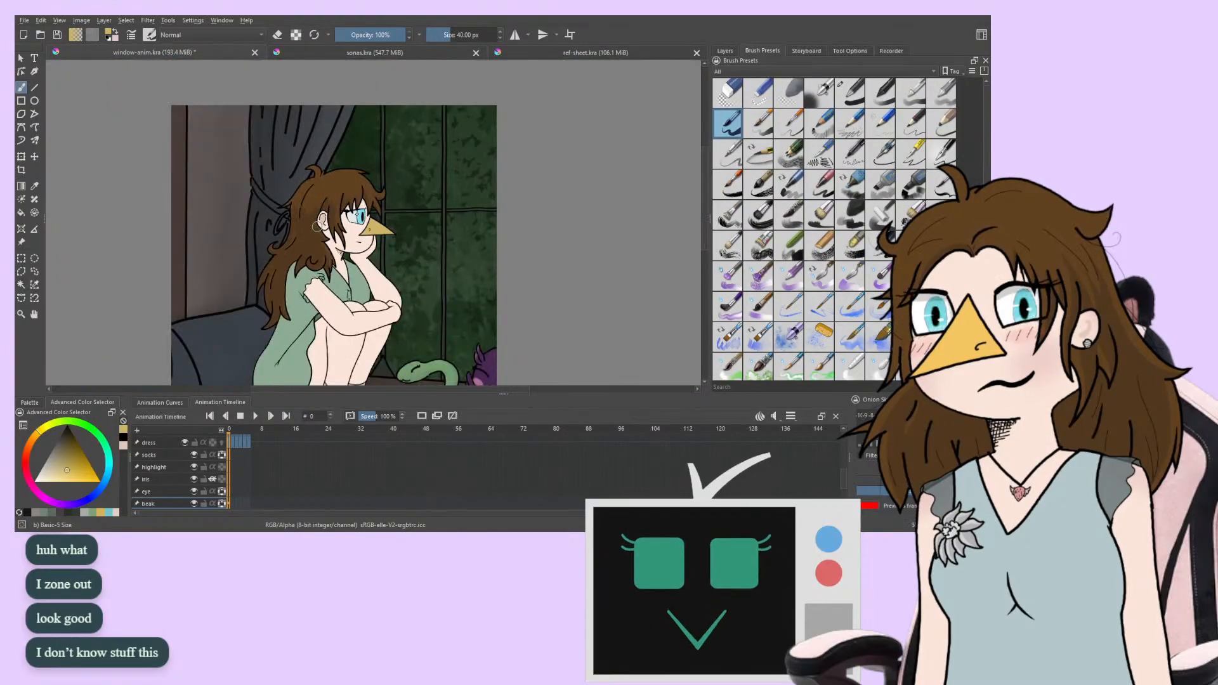
{"action": "key", "text": "ctrl+minus"}
{"action": "key", "text": "ctrl+plus"}
{"action": "key", "text": "ctrl+plus"}
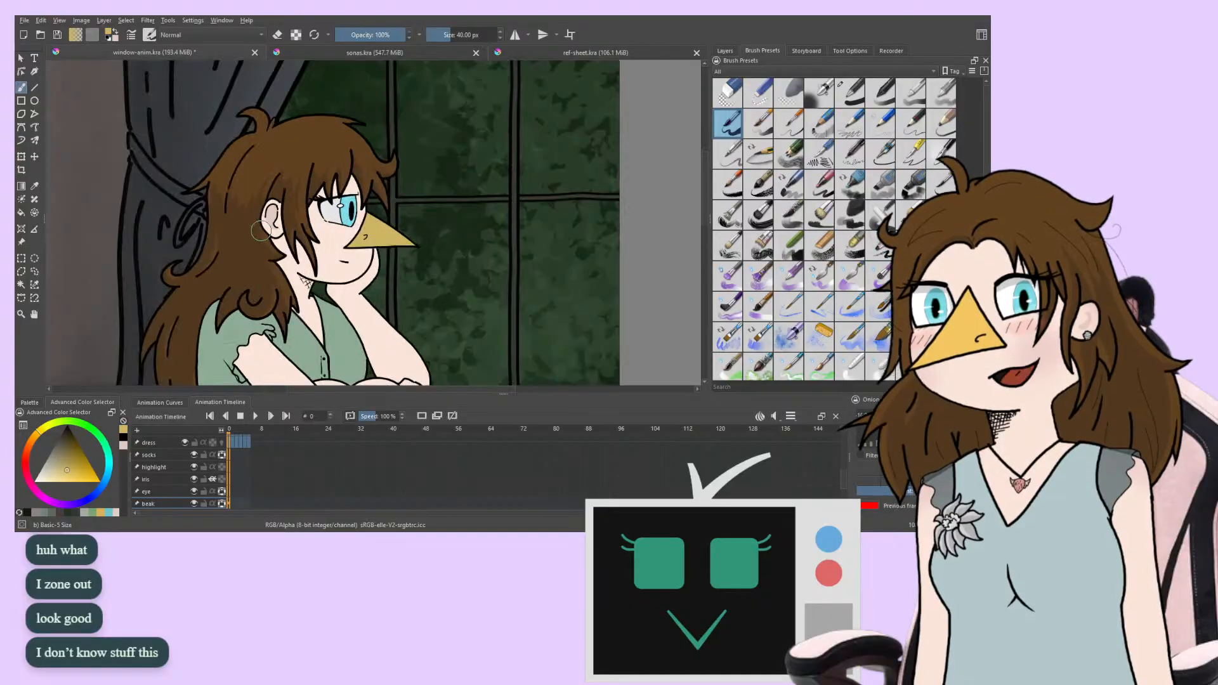
{"action": "key", "text": "ctrl+plus"}
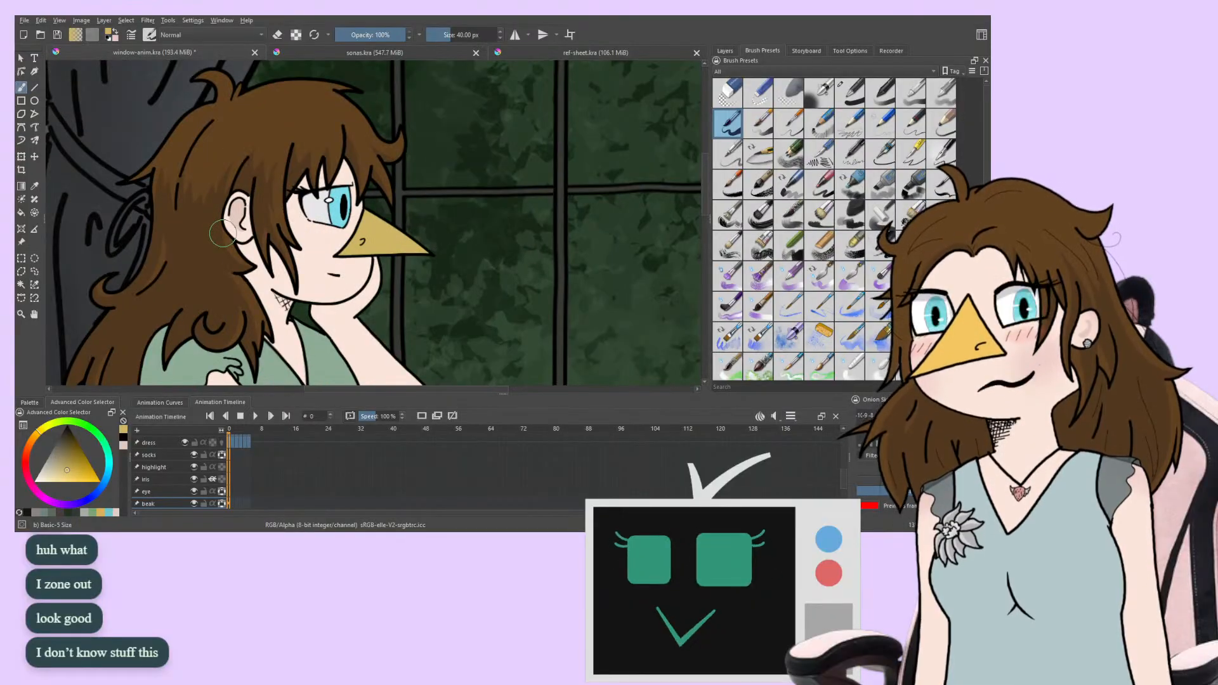
Switch to ref-sheet.kra and sample the brown of the character's hair
{"action": "left_click", "coordinate": [724, 51]}
{"action": "left_click", "coordinate": [762, 51]}
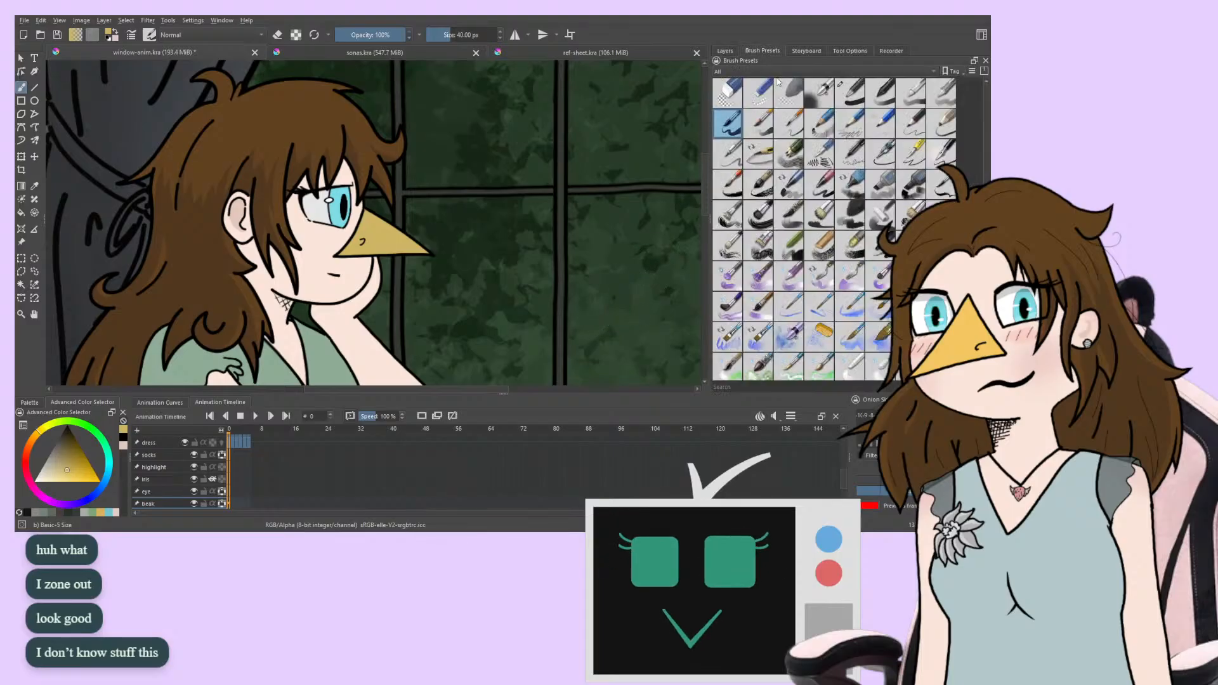
{"action": "left_click", "coordinate": [537, 53]}
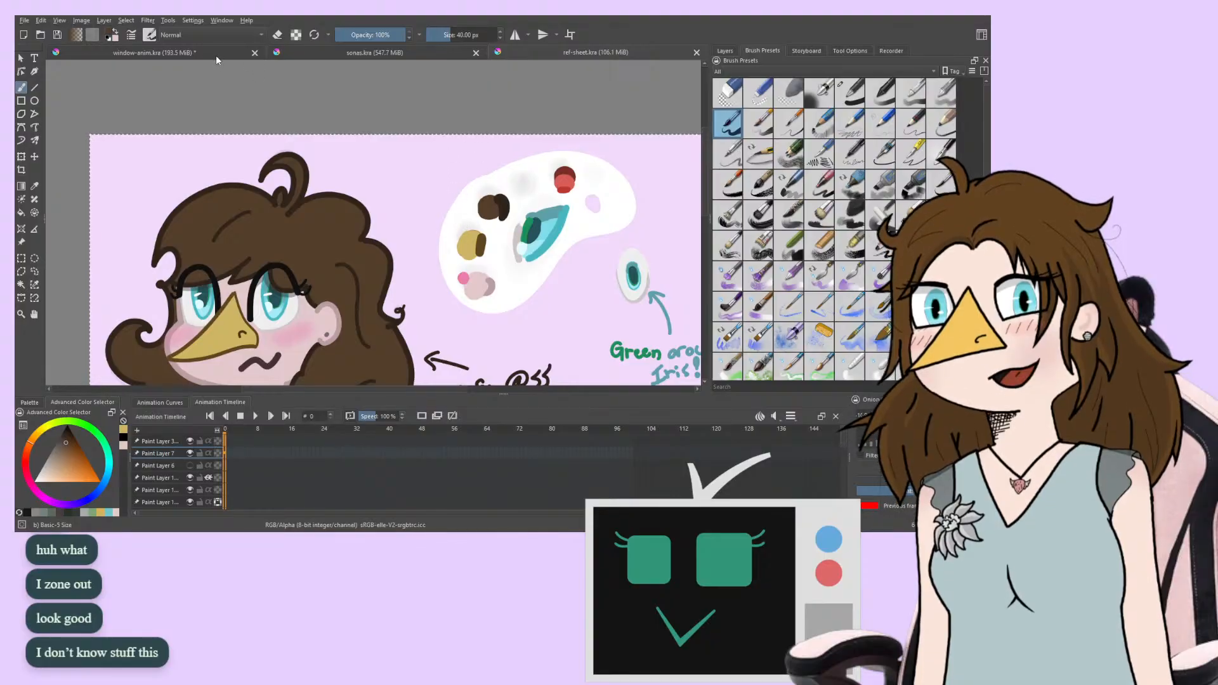
Paint over the hair's darker areas on the hair shading layer in window-anim.kra with the brown sampled from ref-sheet.kra
{"action": "left_click", "coordinate": [265, 53]}
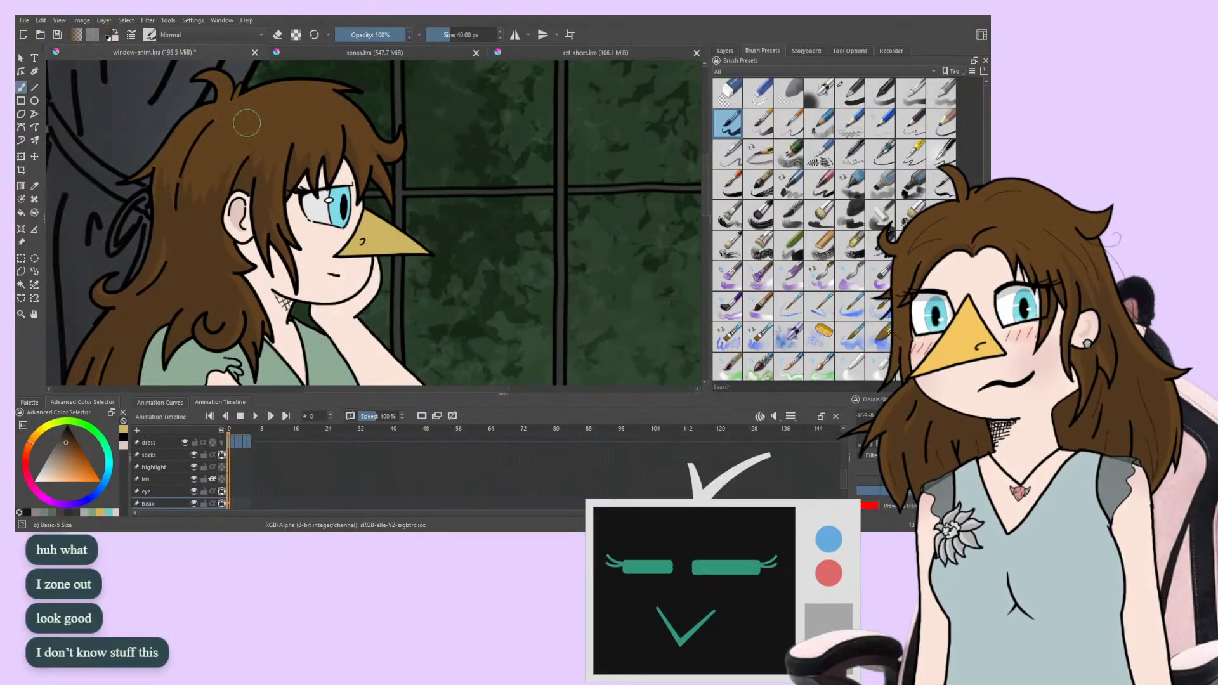
{"action": "left_click", "coordinate": [724, 52]}
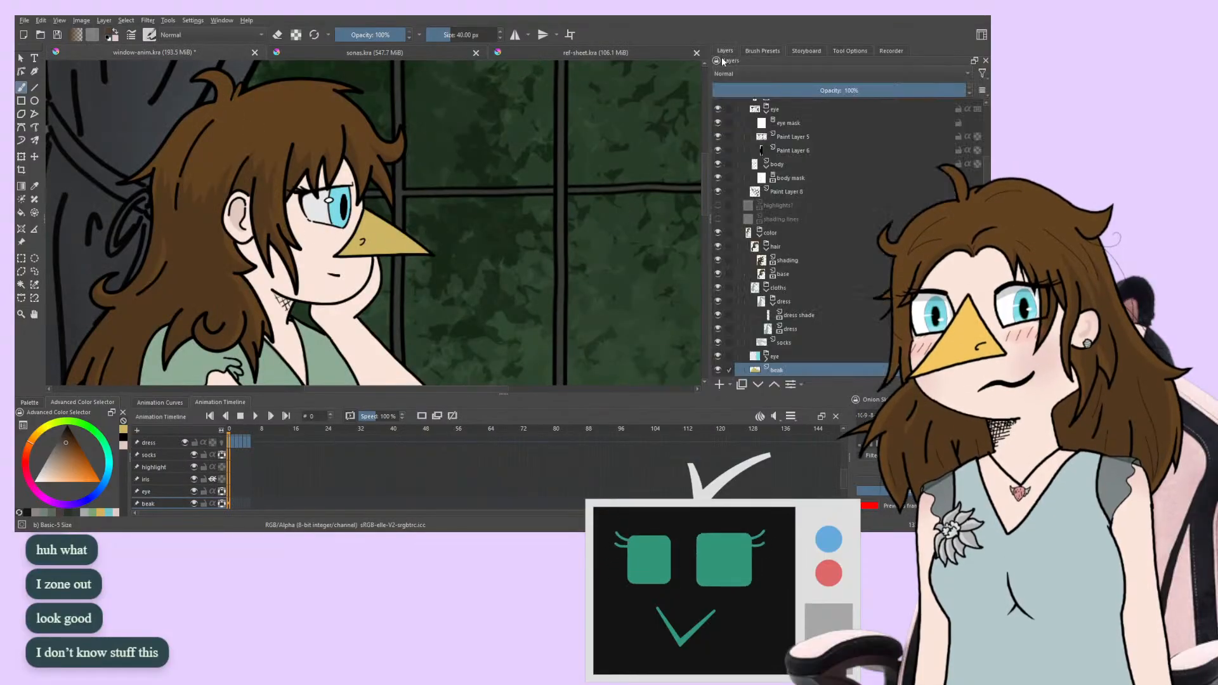
{"action": "left_click", "coordinate": [782, 260]}
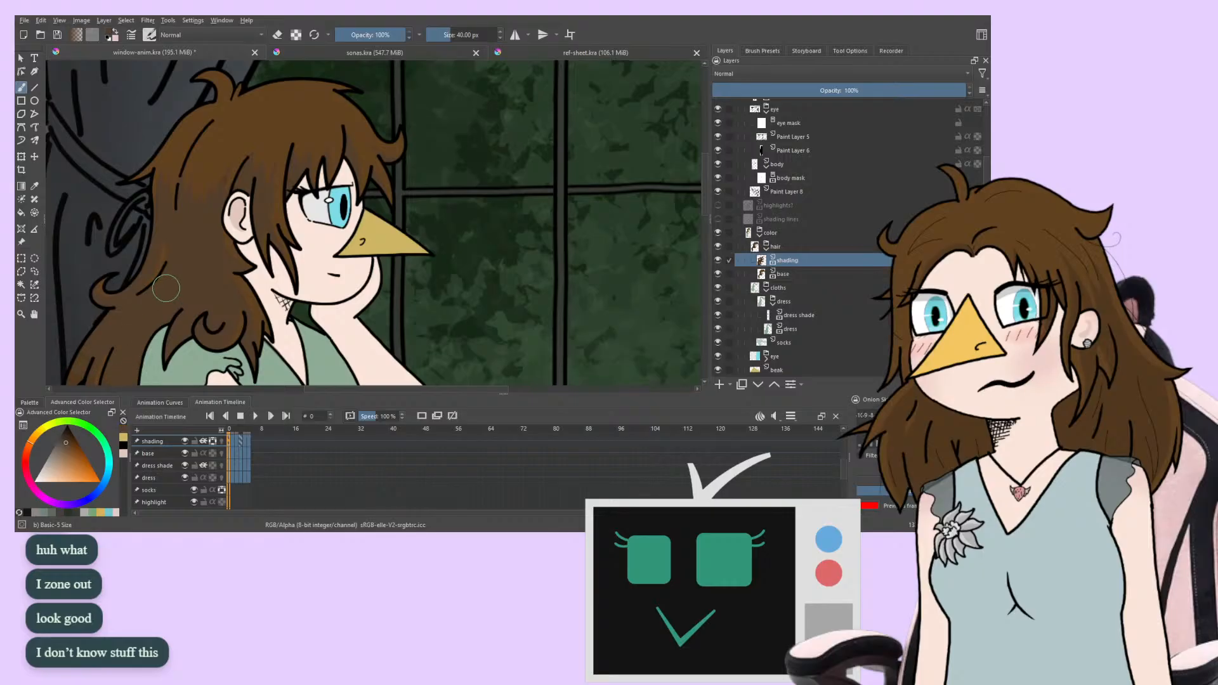
{"action": "left_click_drag", "start_coordinate": [165, 289], "coordinate": [203, 152]}
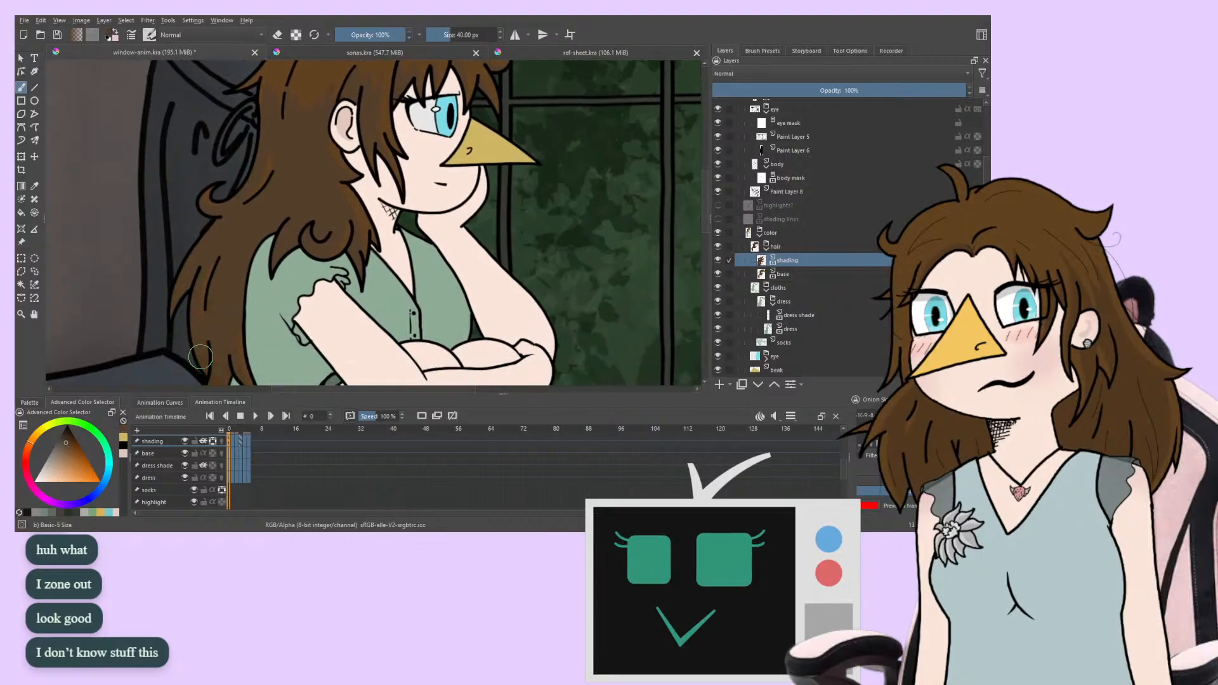
{"action": "left_click_drag", "start_coordinate": [201, 357], "coordinate": [286, 284]}
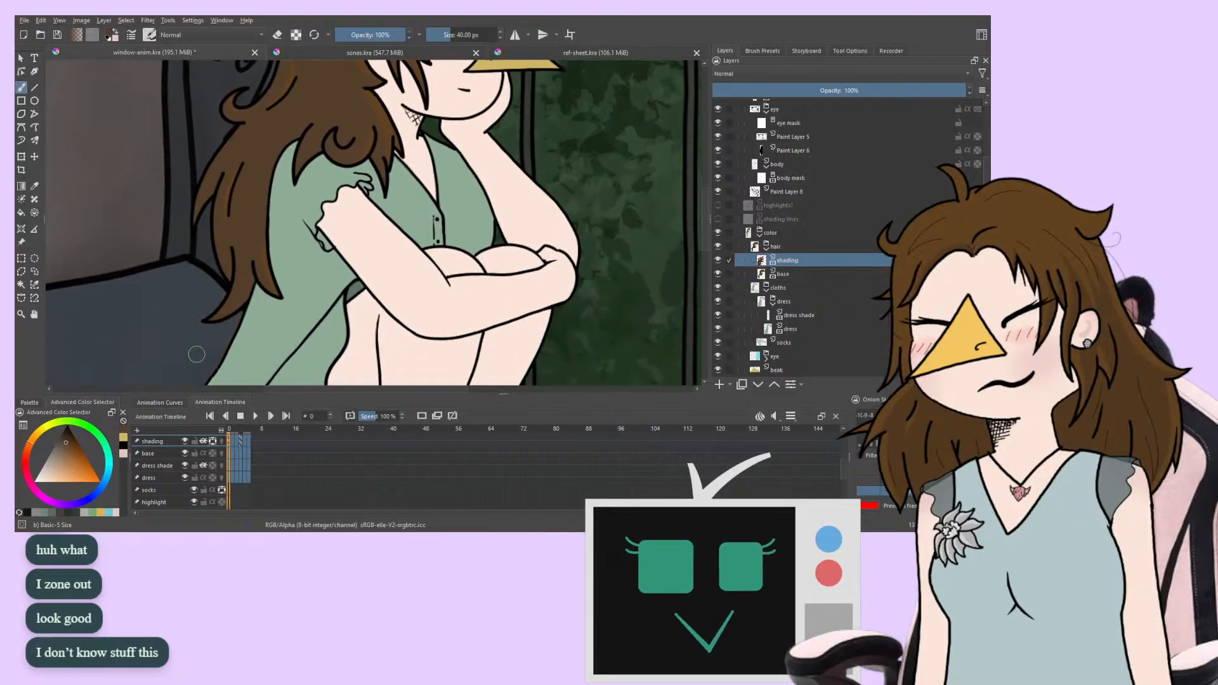
{"action": "scroll", "coordinate": [245, 317], "scroll_direction": "up", "scroll_amount": 5}
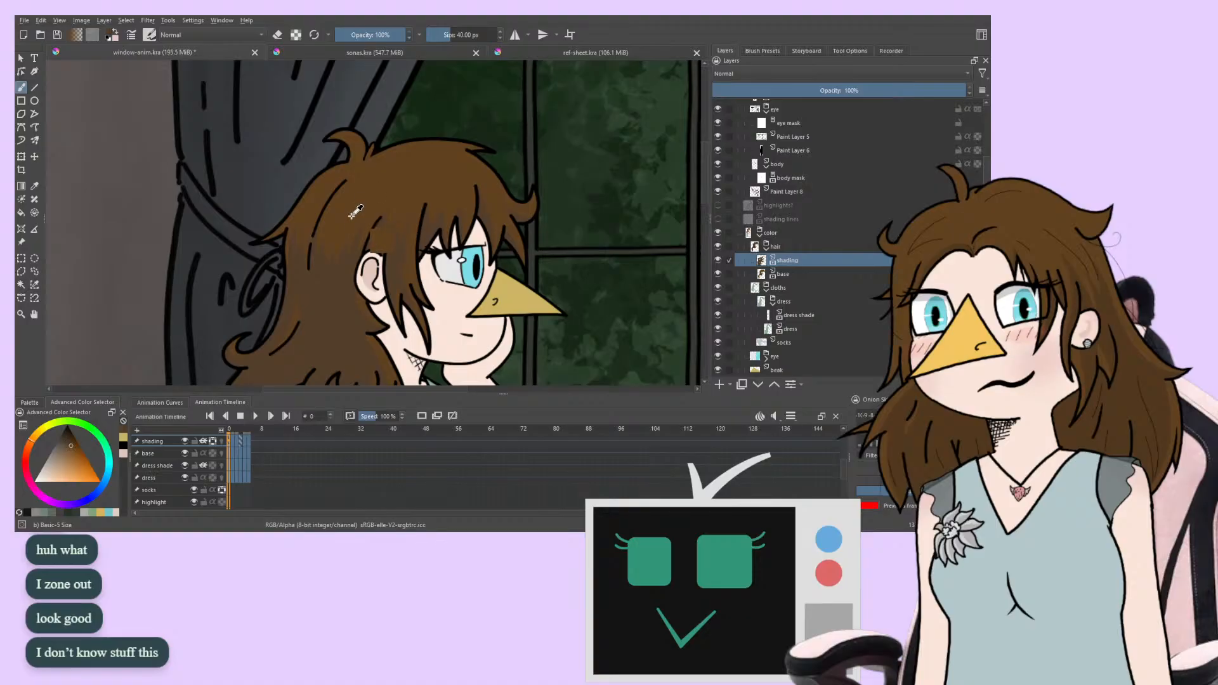
Sample the hair's lighter brown, make it slightly brighter, and try a stroke of it on the hair's base layer
{"action": "left_click", "coordinate": [319, 285], "text": "ctrl"}
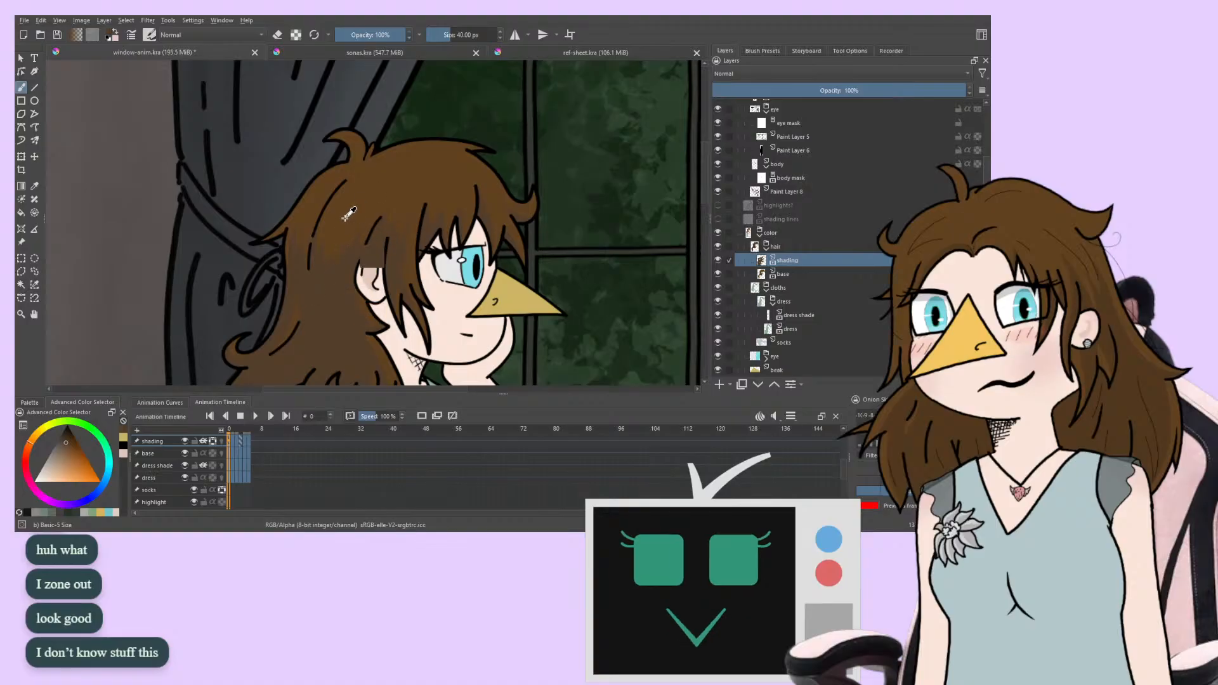
{"action": "left_click", "coordinate": [324, 281], "text": "ctrl"}
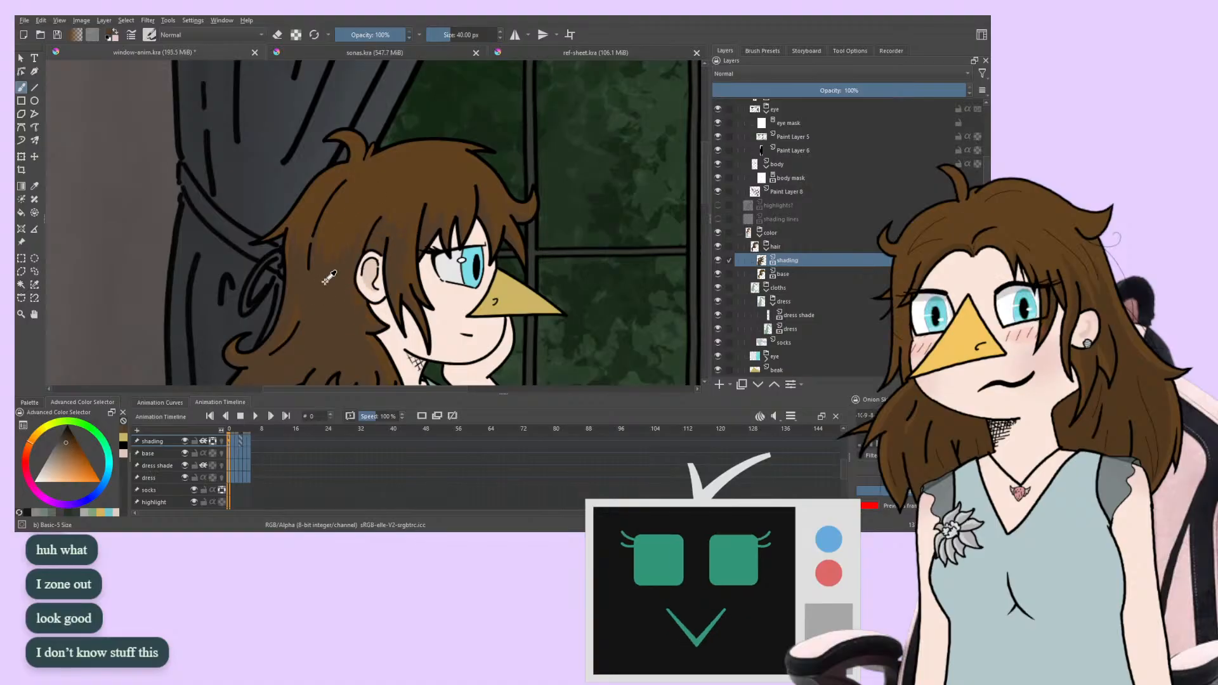
{"action": "left_click", "coordinate": [70, 448]}
{"action": "left_click", "coordinate": [73, 450]}
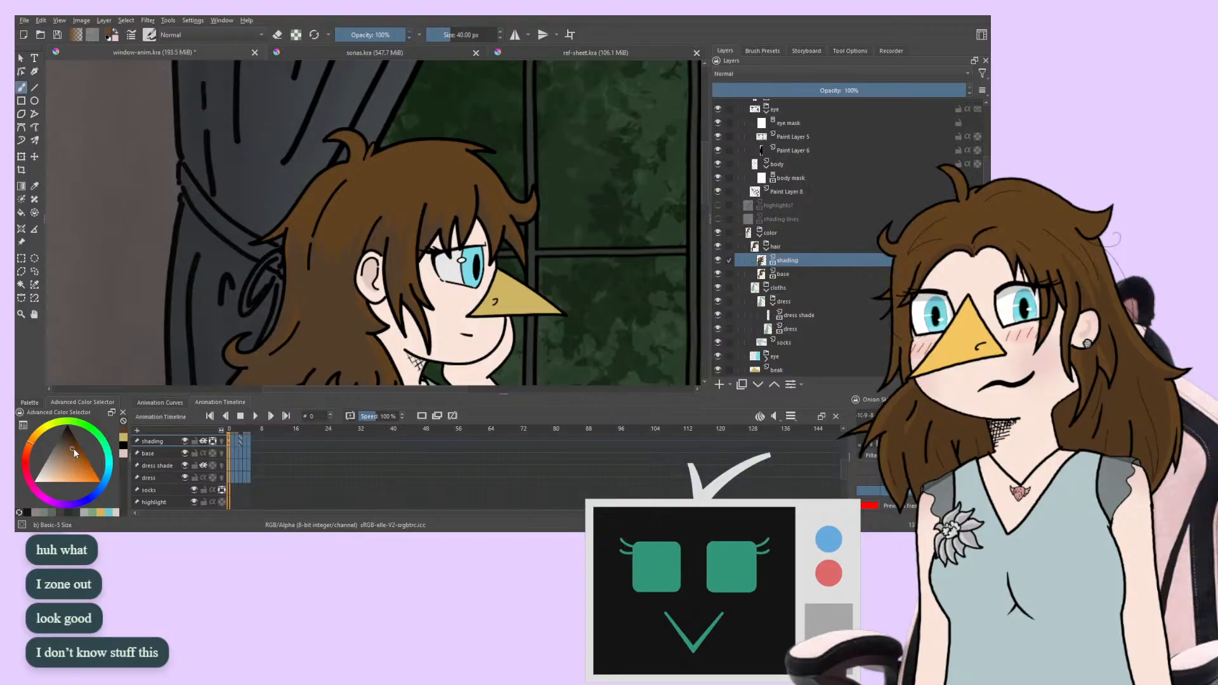
{"action": "left_click", "coordinate": [782, 274]}
{"action": "mouse_move", "coordinate": [548, 255]}
{"action": "left_mouse_down"}
{"action": "mouse_move", "coordinate": [456, 116]}
{"action": "mouse_move", "coordinate": [498, 219]}
{"action": "left_mouse_up"}
{"action": "key", "text": "ctrl+z"}
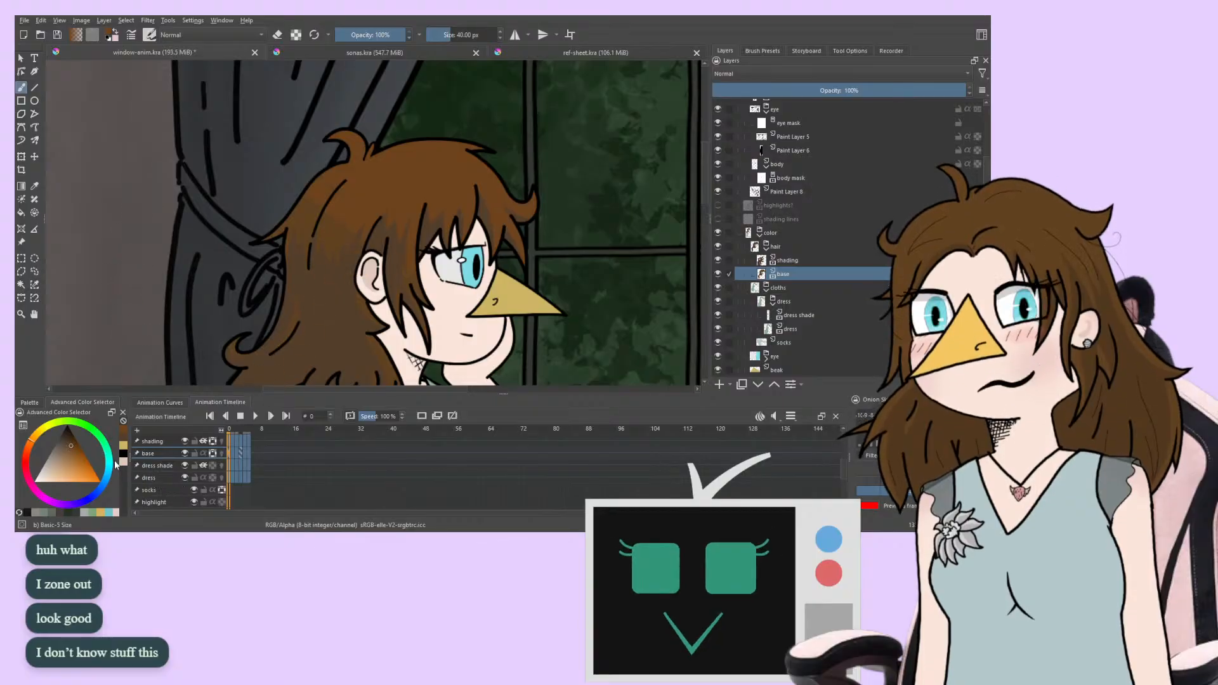
Resample brown from the hair and recolour the hair on its base layer, from the crown down to the lowest strands
{"action": "left_click", "coordinate": [323, 320], "text": "ctrl"}
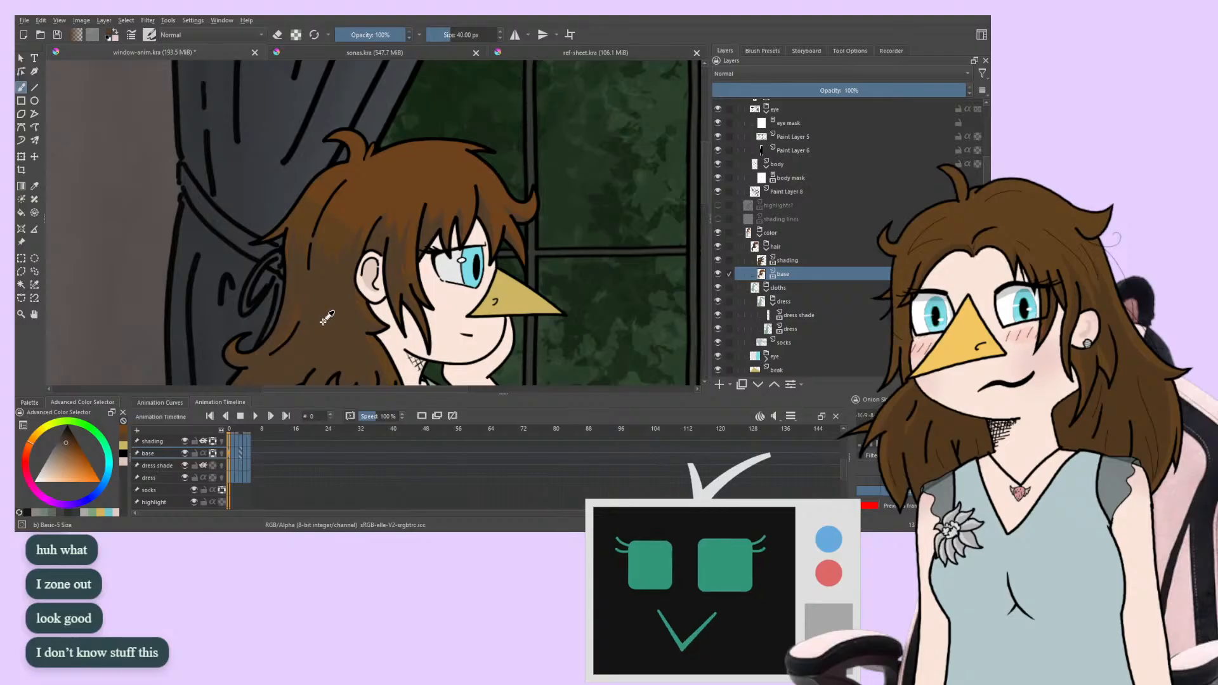
{"action": "left_click", "coordinate": [334, 283], "text": "ctrl"}
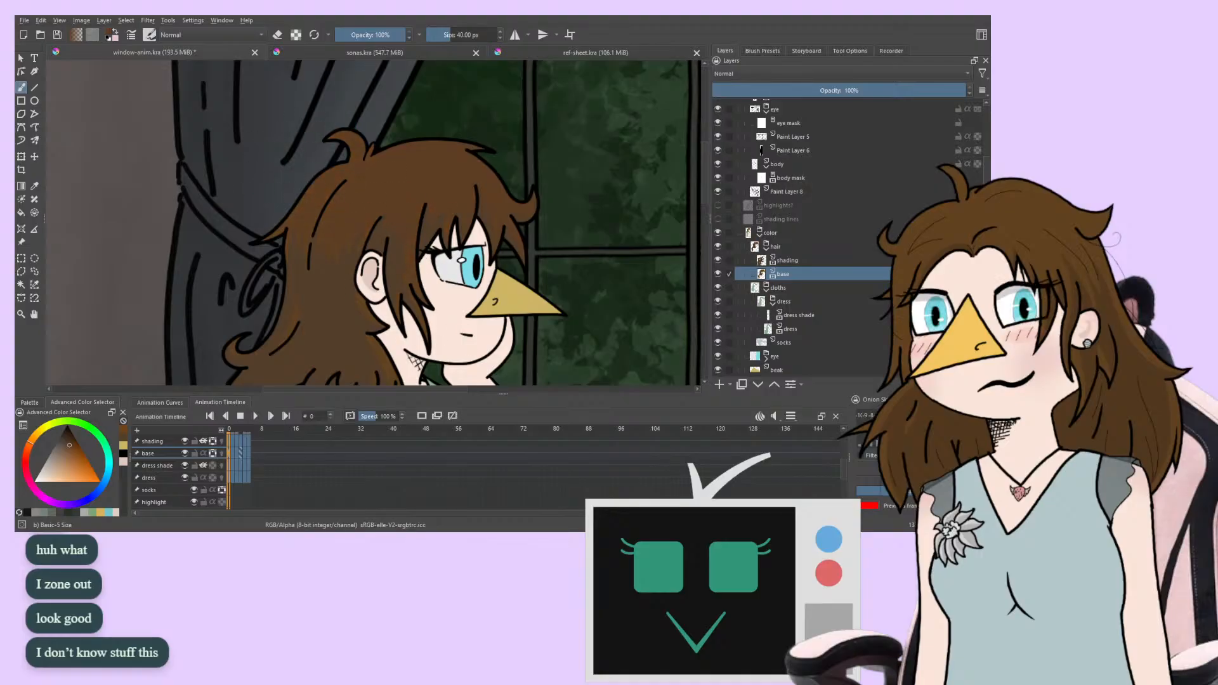
{"action": "scroll", "coordinate": [269, 203], "scroll_direction": "down", "scroll_amount": 3}
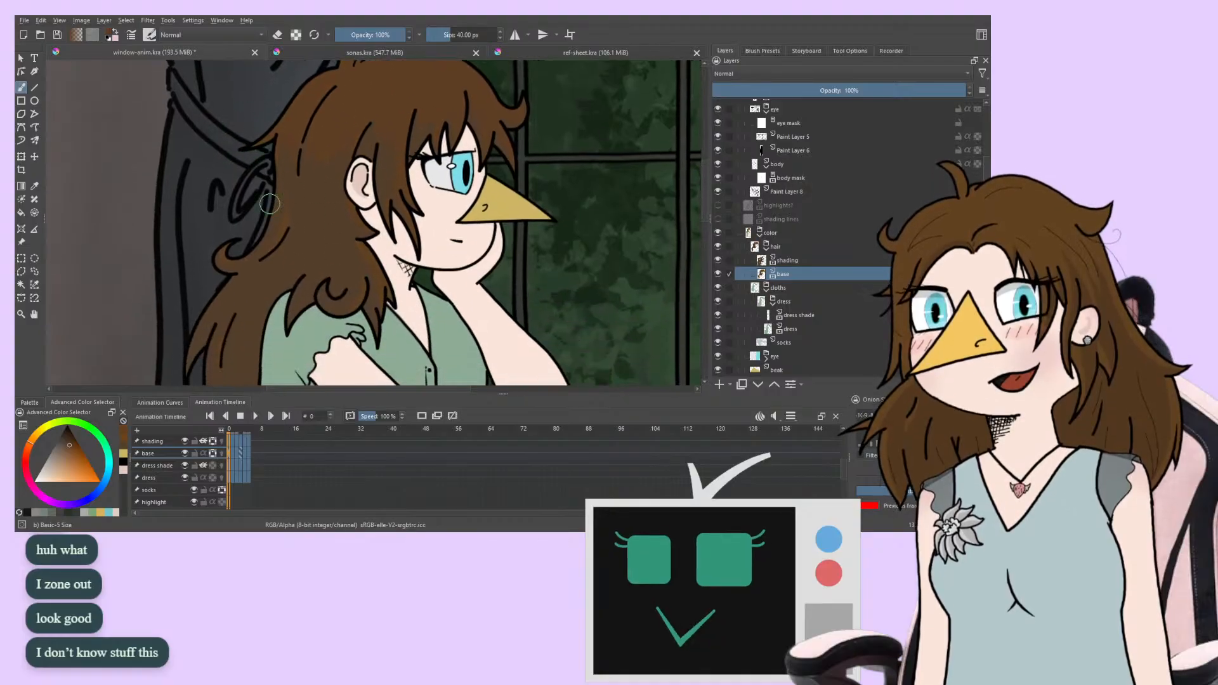
{"action": "left_click_drag", "start_coordinate": [270, 204], "coordinate": [270, 263]}
{"action": "left_click_drag", "start_coordinate": [166, 273], "coordinate": [200, 173]}
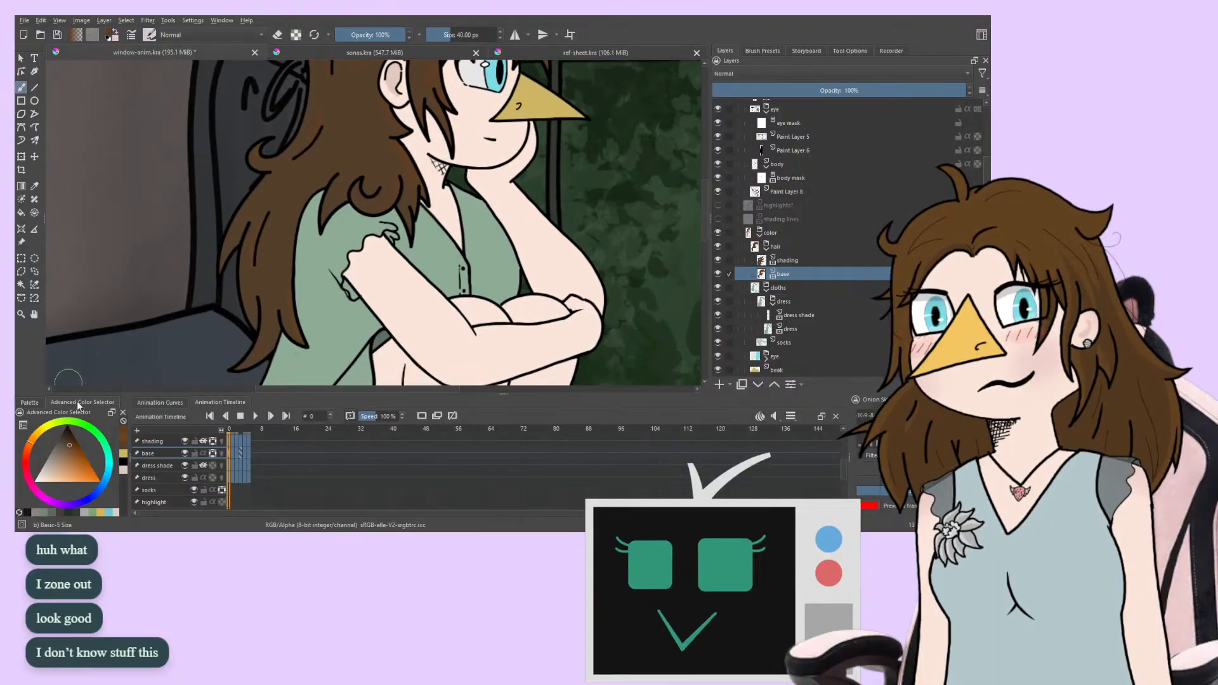
{"action": "key", "text": "ctrl+z"}
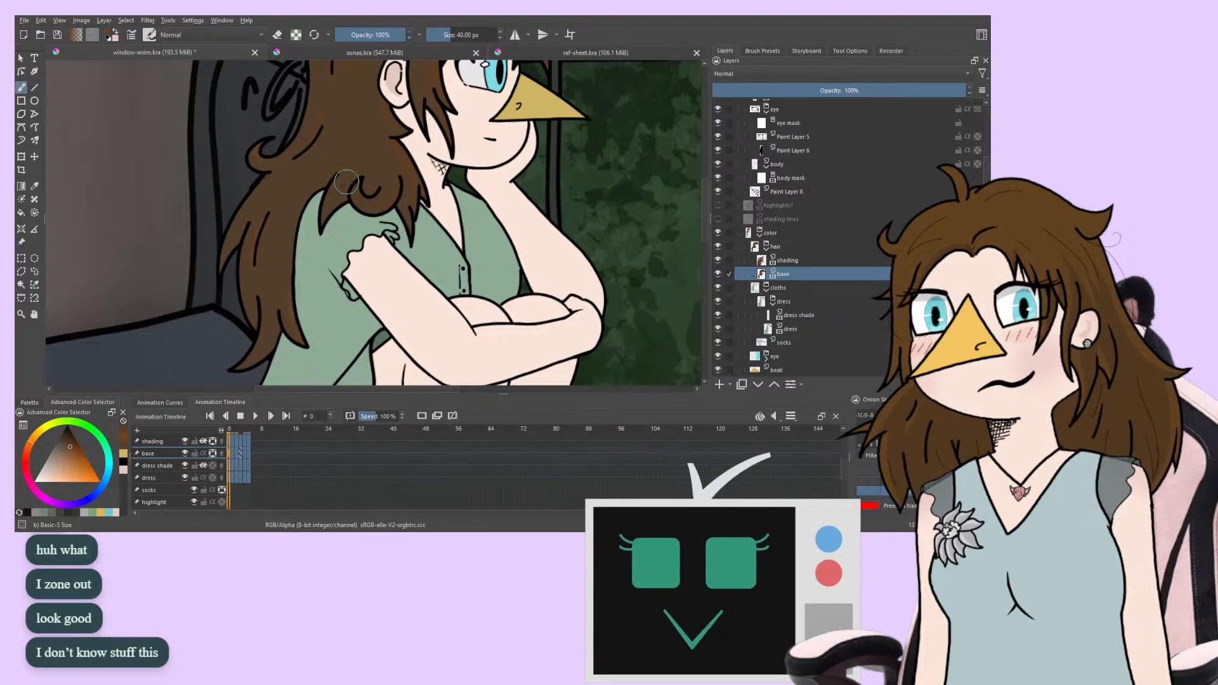
{"action": "left_click_drag", "start_coordinate": [313, 198], "coordinate": [259, 290]}
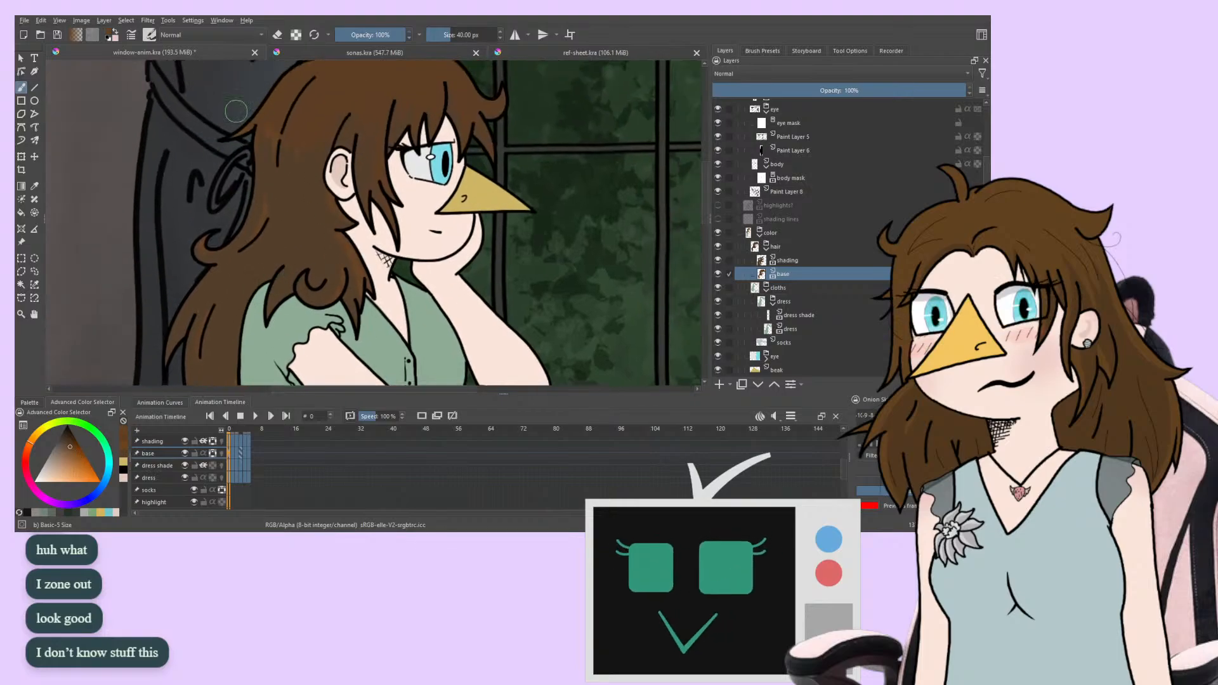
{"action": "left_click_drag", "start_coordinate": [325, 117], "coordinate": [242, 282]}
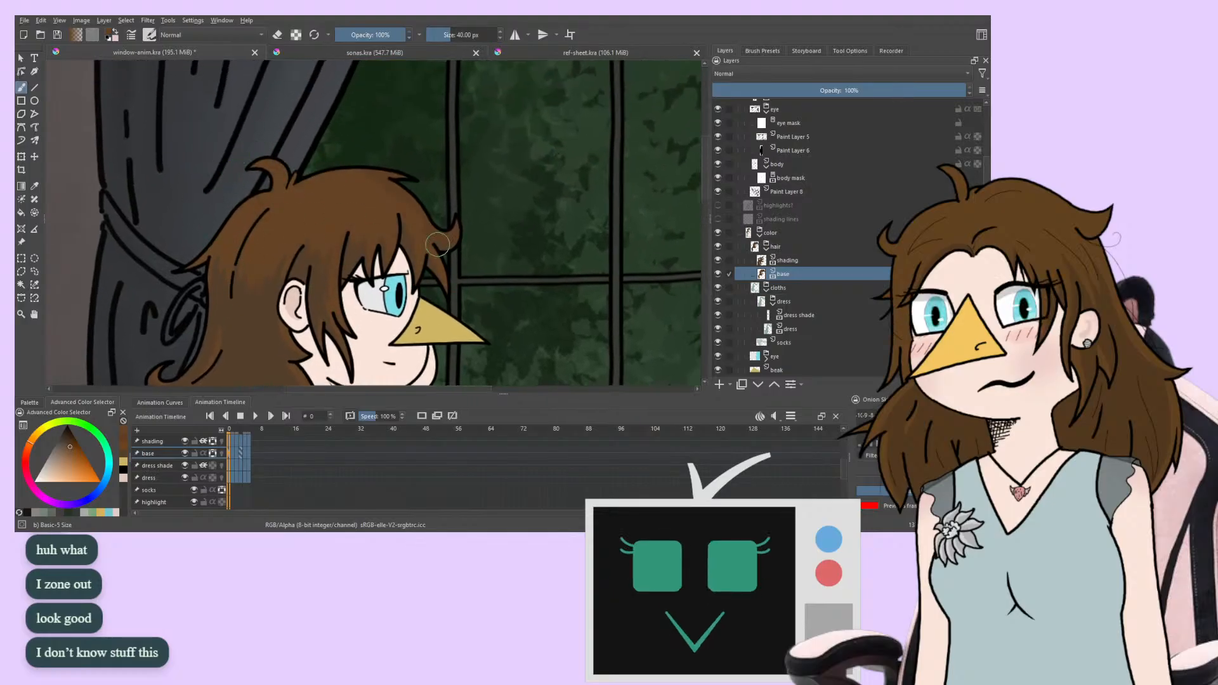
{"action": "mouse_move", "coordinate": [167, 186]}
{"action": "left_mouse_down"}
{"action": "mouse_move", "coordinate": [205, 27]}
{"action": "mouse_move", "coordinate": [183, 64]}
{"action": "left_mouse_up"}
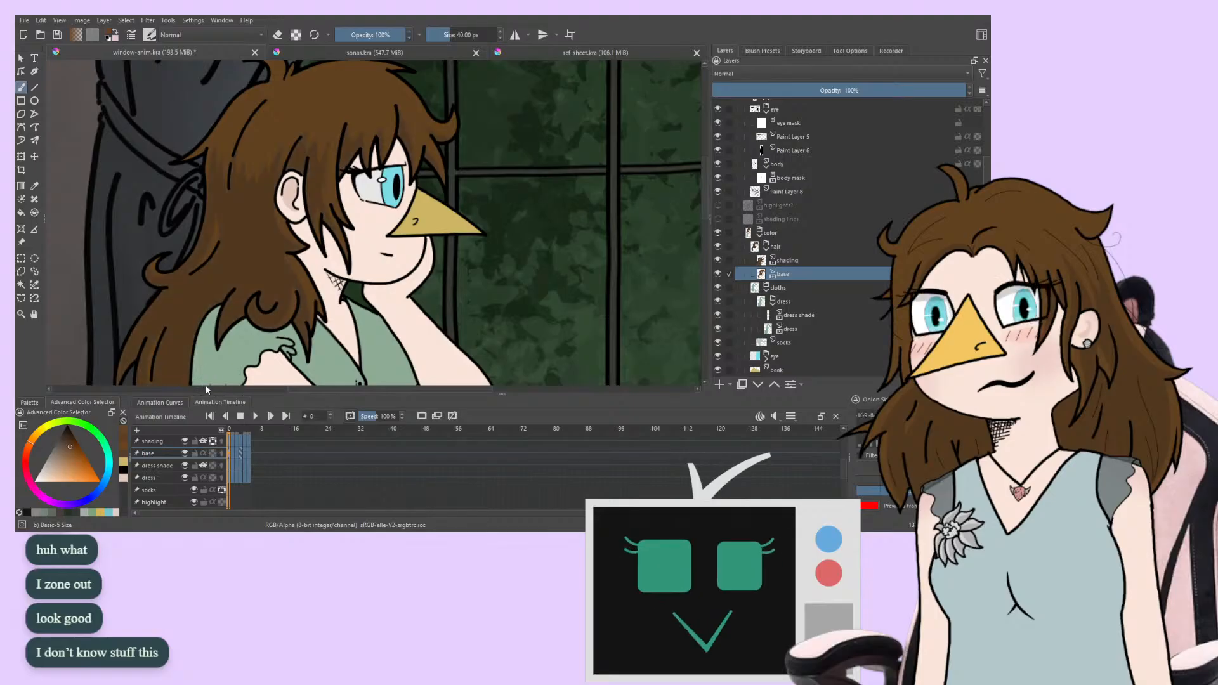
Resample the brown from the hair just above the shoulder and save window-anim.kra
{"action": "scroll", "coordinate": [203, 285], "scroll_direction": "right", "scroll_amount": 3}
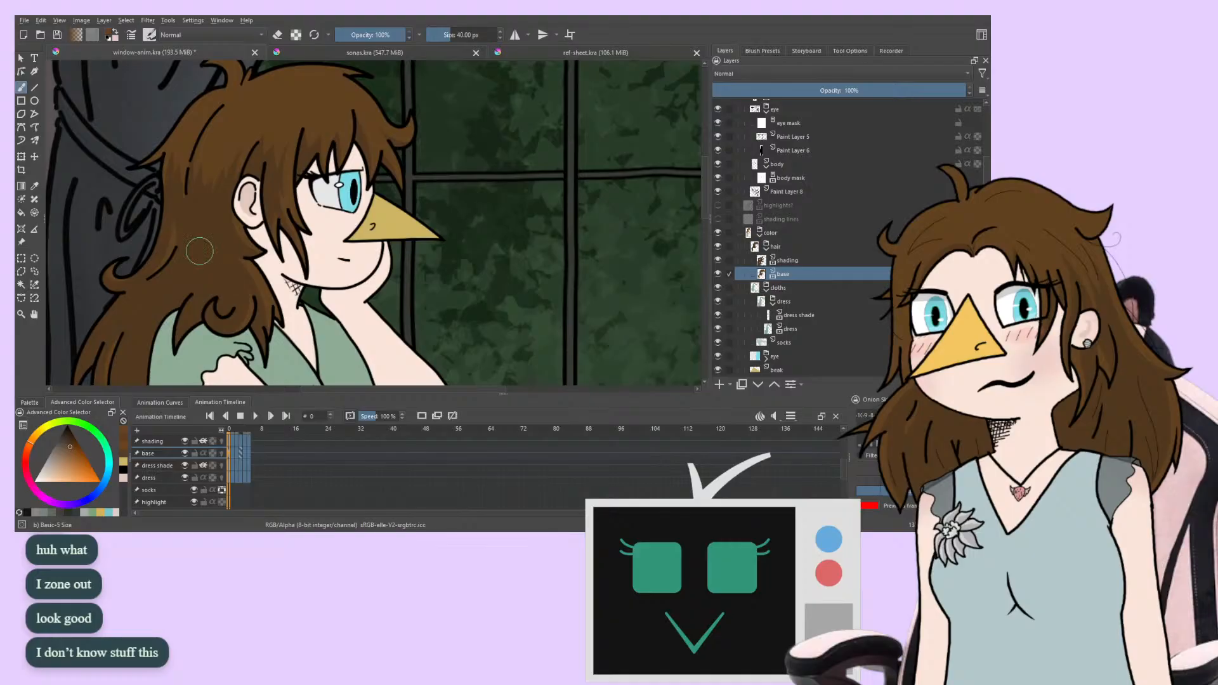
{"action": "left_click", "coordinate": [185, 325], "text": "ctrl"}
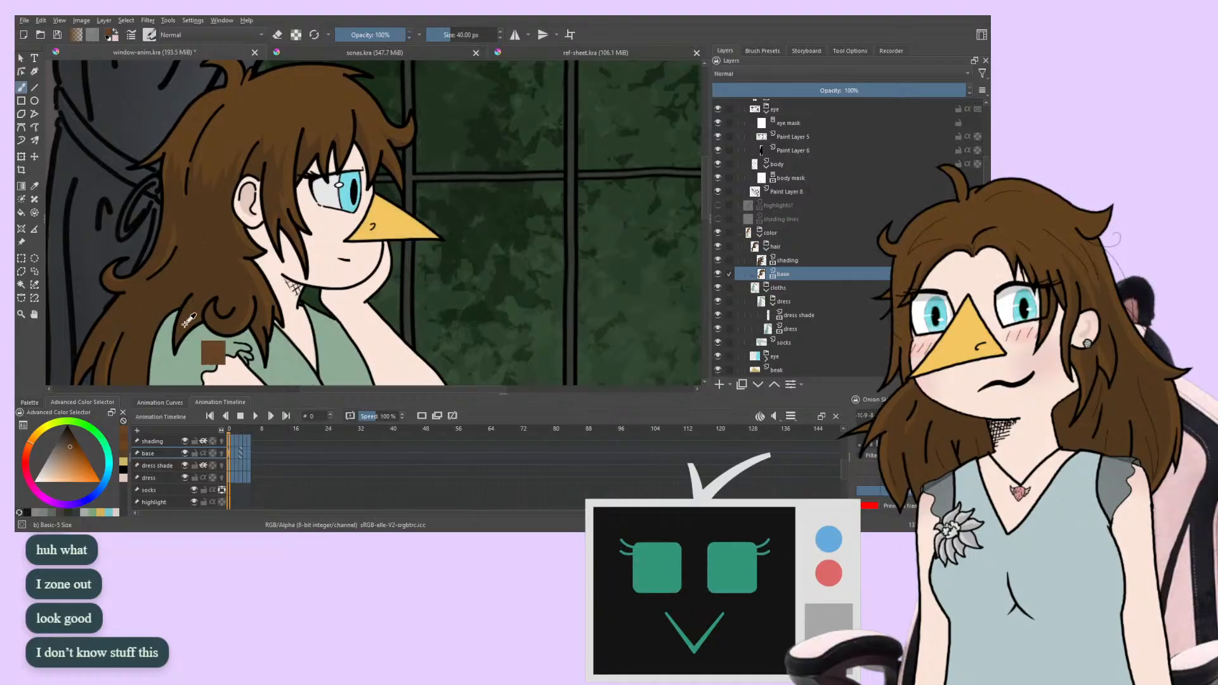
{"action": "key", "text": "ctrl+s"}
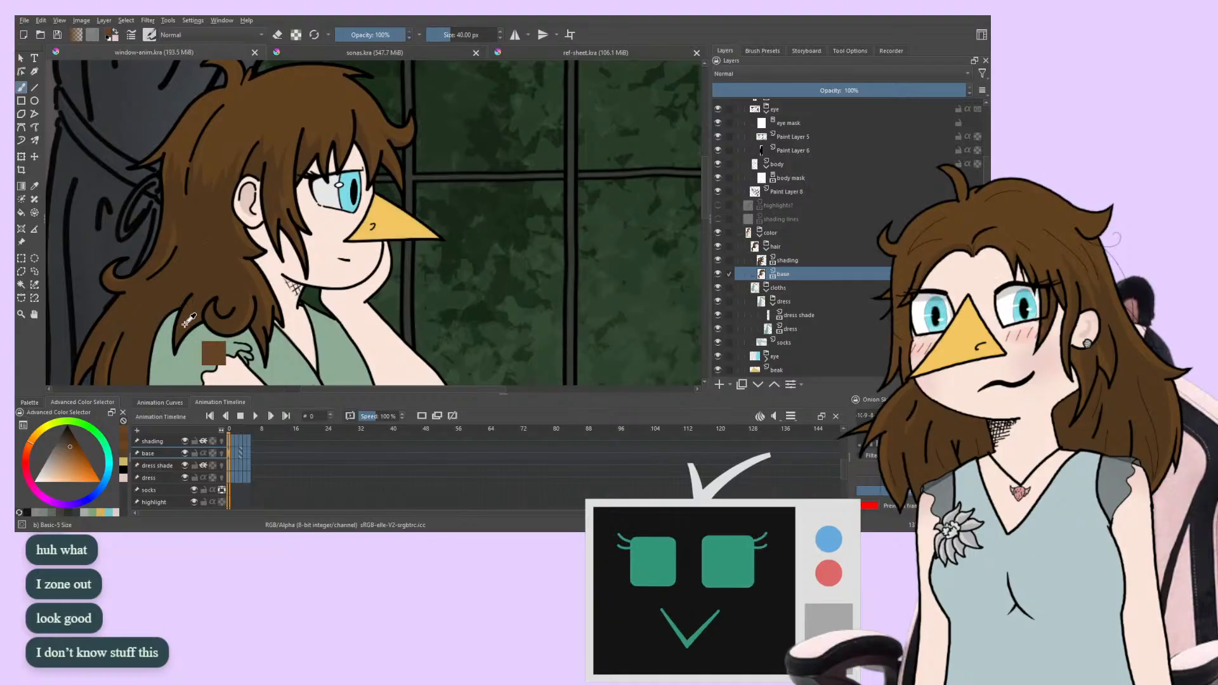
{"action": "left_click", "coordinate": [188, 322], "text": "ctrl"}
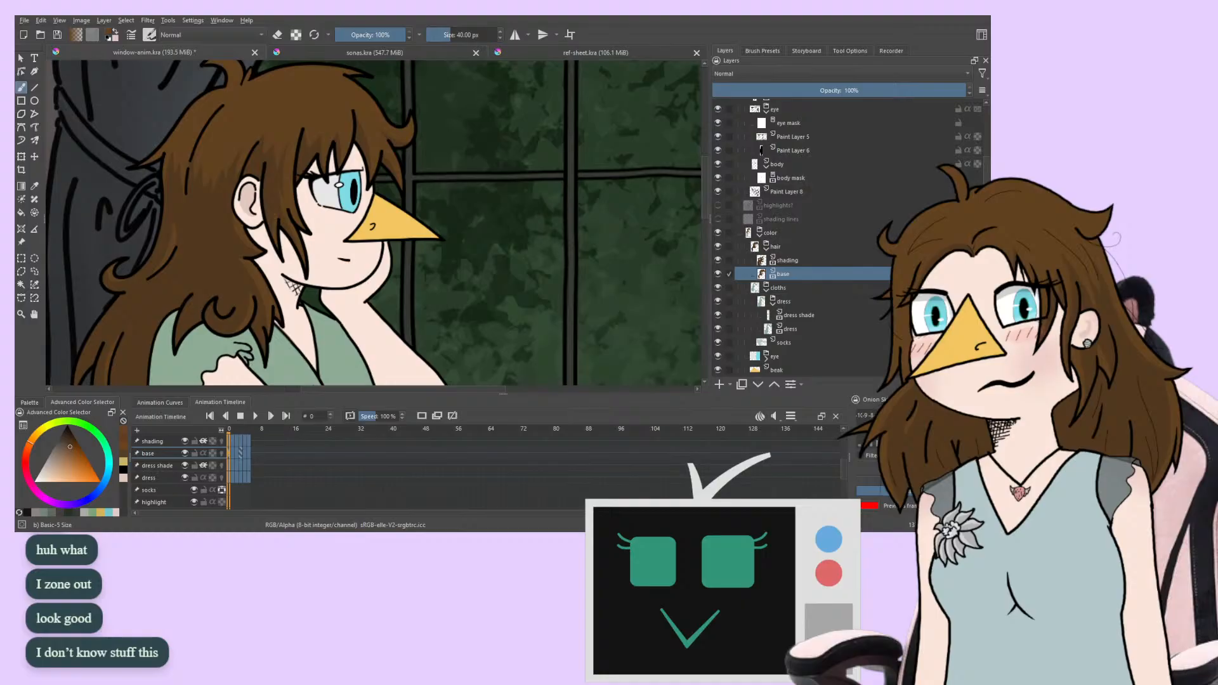
{"action": "key", "text": "ctrl+s"}
{"action": "left_click", "coordinate": [185, 324], "text": "ctrl"}
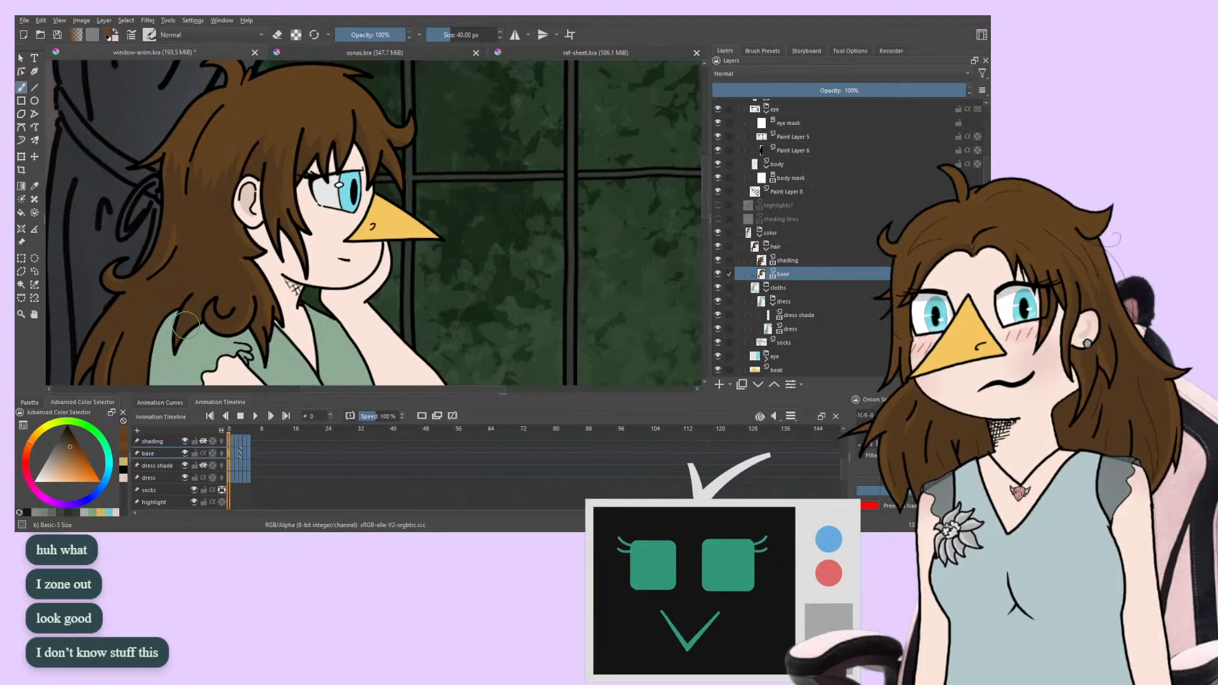
Compare the beak's yellows by undoing the last change, and sample the brighter yellow from the beak
{"action": "scroll", "coordinate": [184, 324], "scroll_direction": "down", "scroll_amount": 5}
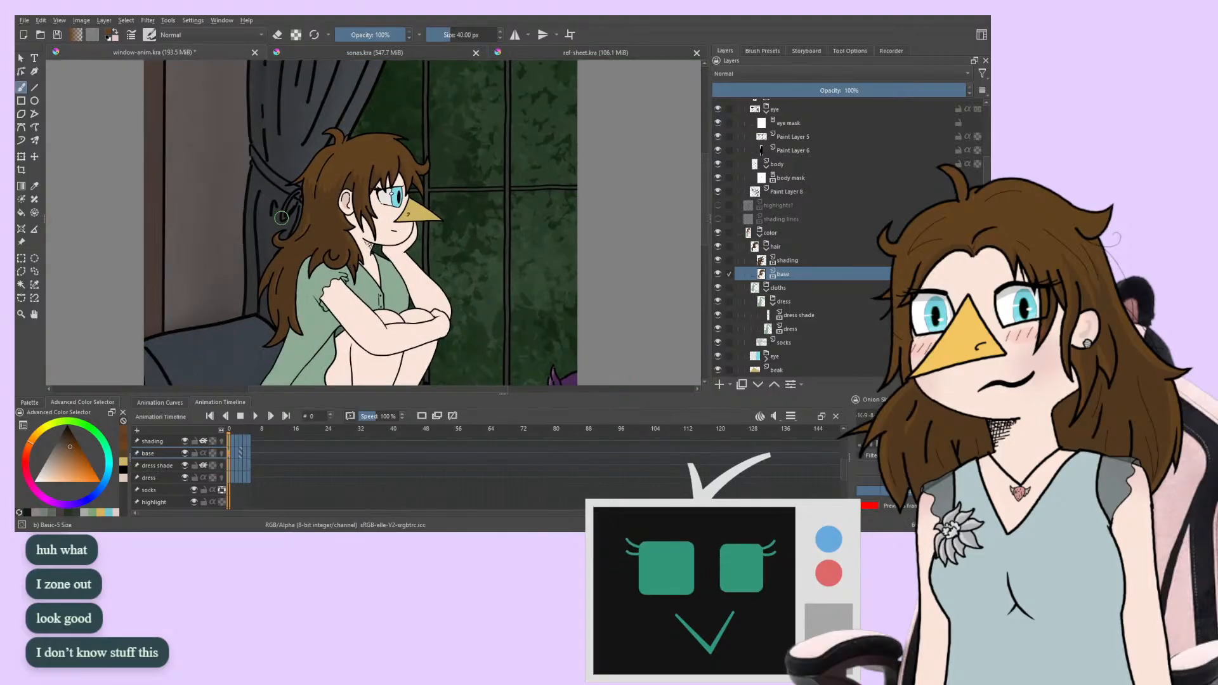
{"action": "scroll", "coordinate": [281, 218], "scroll_direction": "up", "scroll_amount": 4}
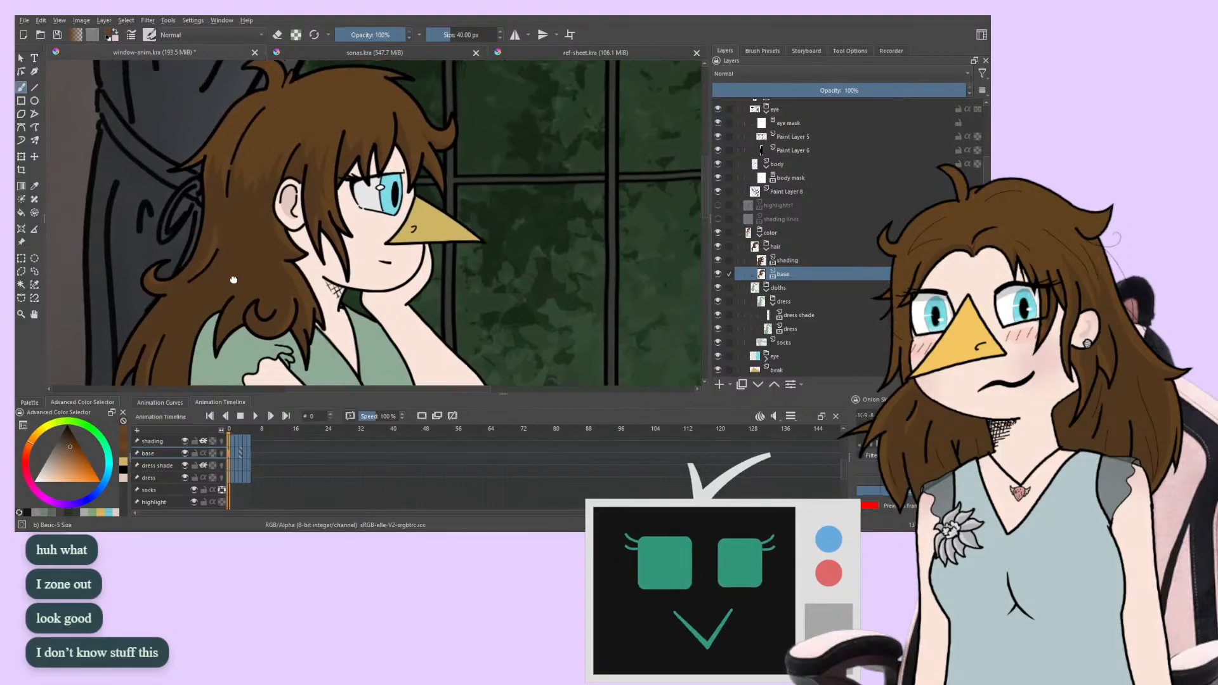
{"action": "scroll", "coordinate": [367, 221], "scroll_direction": "up", "scroll_amount": 1}
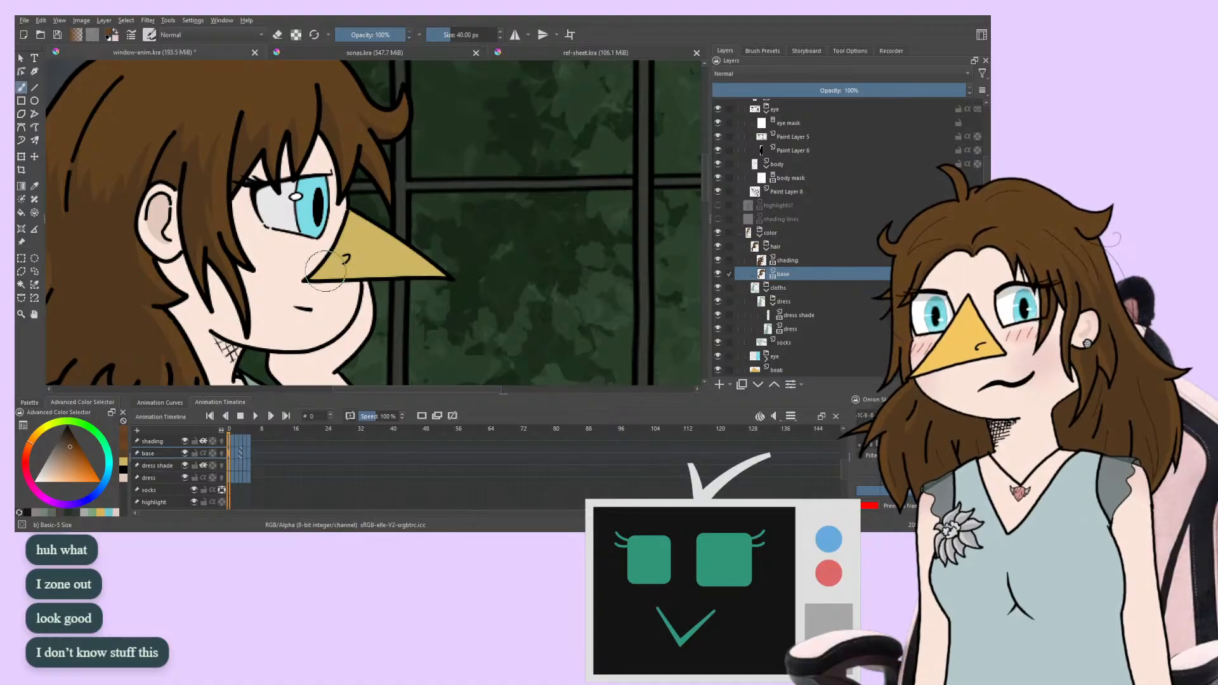
{"action": "key", "text": "ctrl+z"}
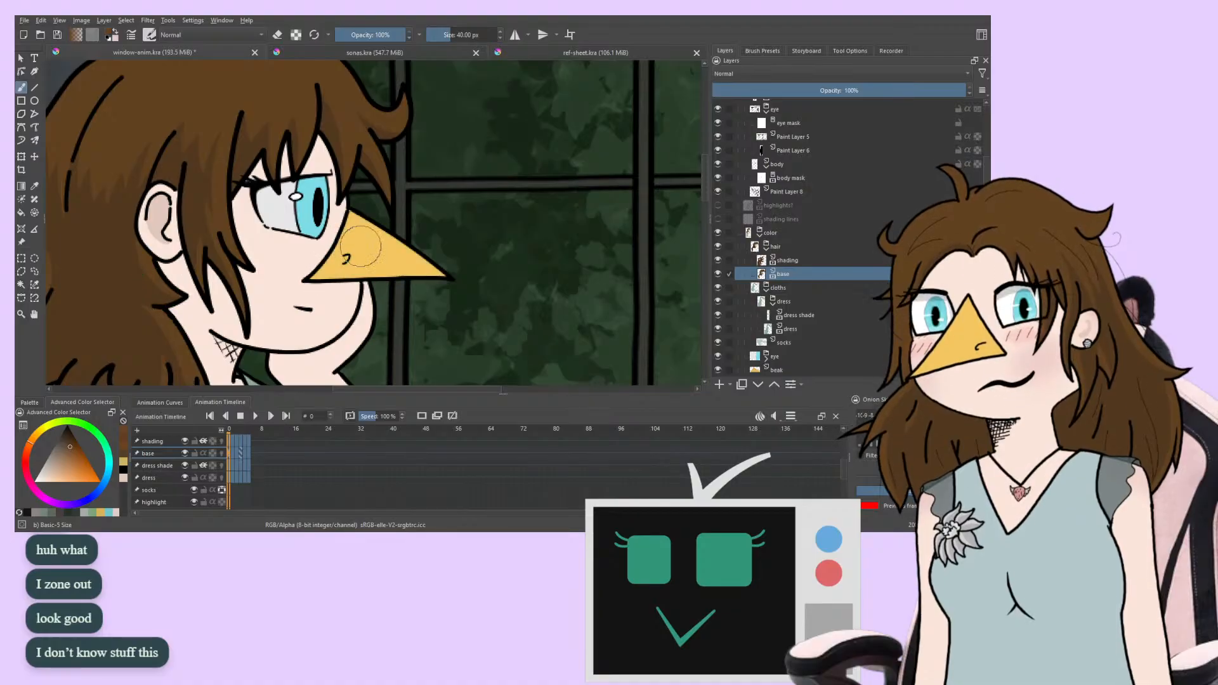
{"action": "left_click", "coordinate": [360, 243], "text": "ctrl"}
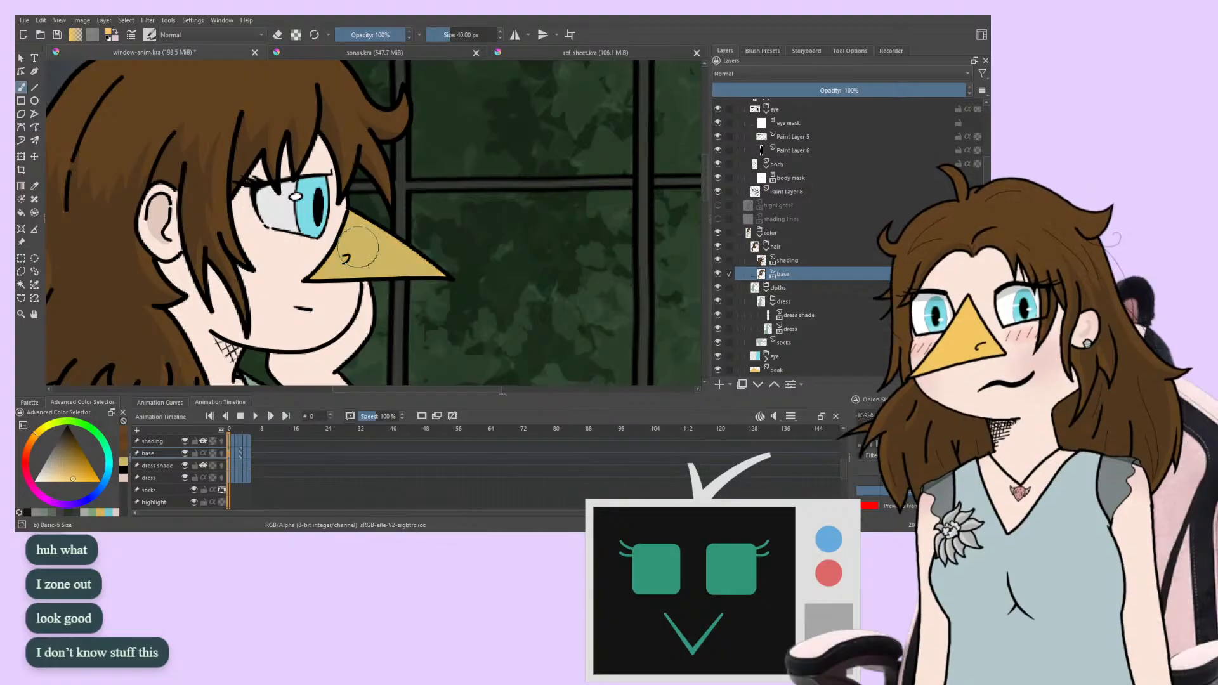
{"action": "left_click_drag", "start_coordinate": [389, 272], "coordinate": [413, 272]}
{"action": "key", "text": "ctrl+z"}
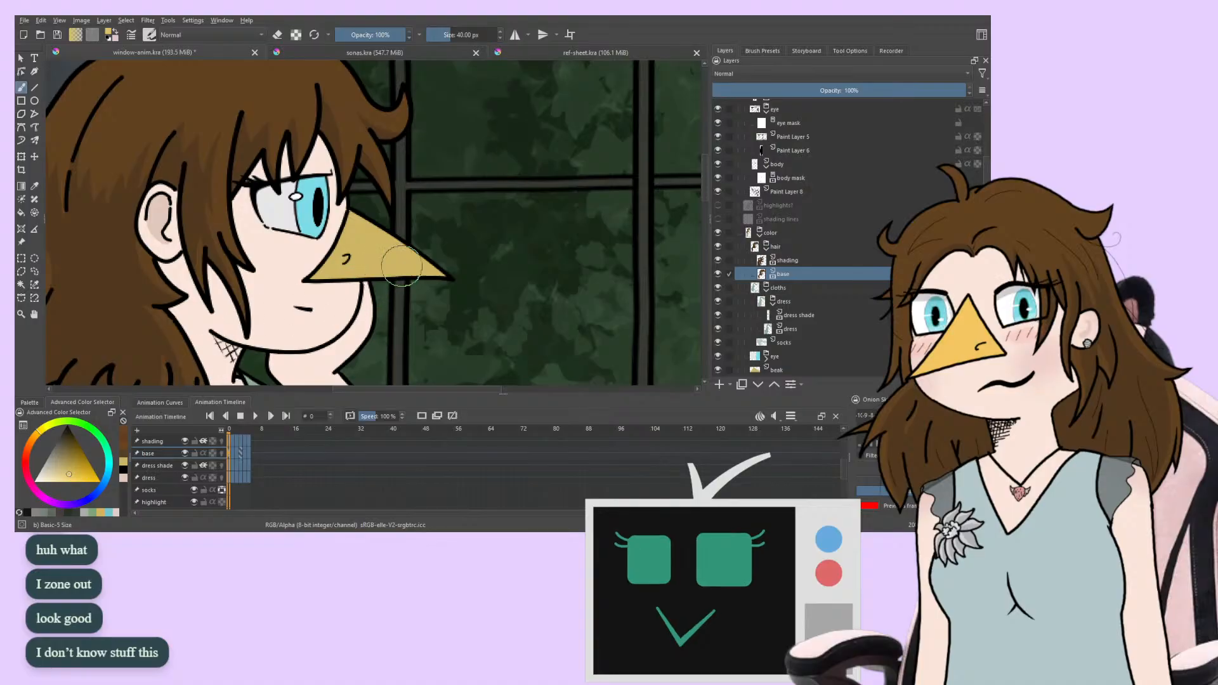
{"action": "mouse_move", "coordinate": [409, 269]}
{"action": "left_mouse_down"}
{"action": "mouse_move", "coordinate": [420, 295]}
{"action": "mouse_move", "coordinate": [374, 299]}
{"action": "left_mouse_up"}
{"action": "key", "text": "ctrl+z"}
Recolour the beak on the beak layer with a yellow between the dull and the bright version, and save window-anim.kra
{"action": "left_click", "coordinate": [784, 370]}
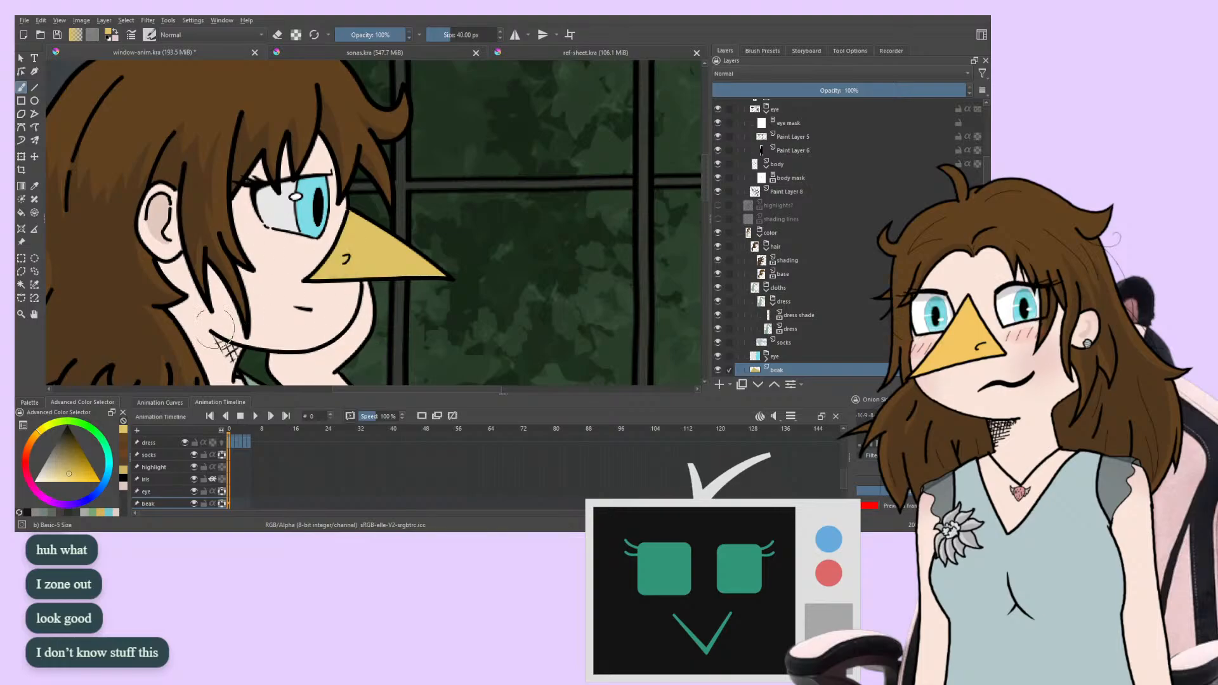
{"action": "scroll", "coordinate": [275, 207], "scroll_direction": "down", "scroll_amount": 5}
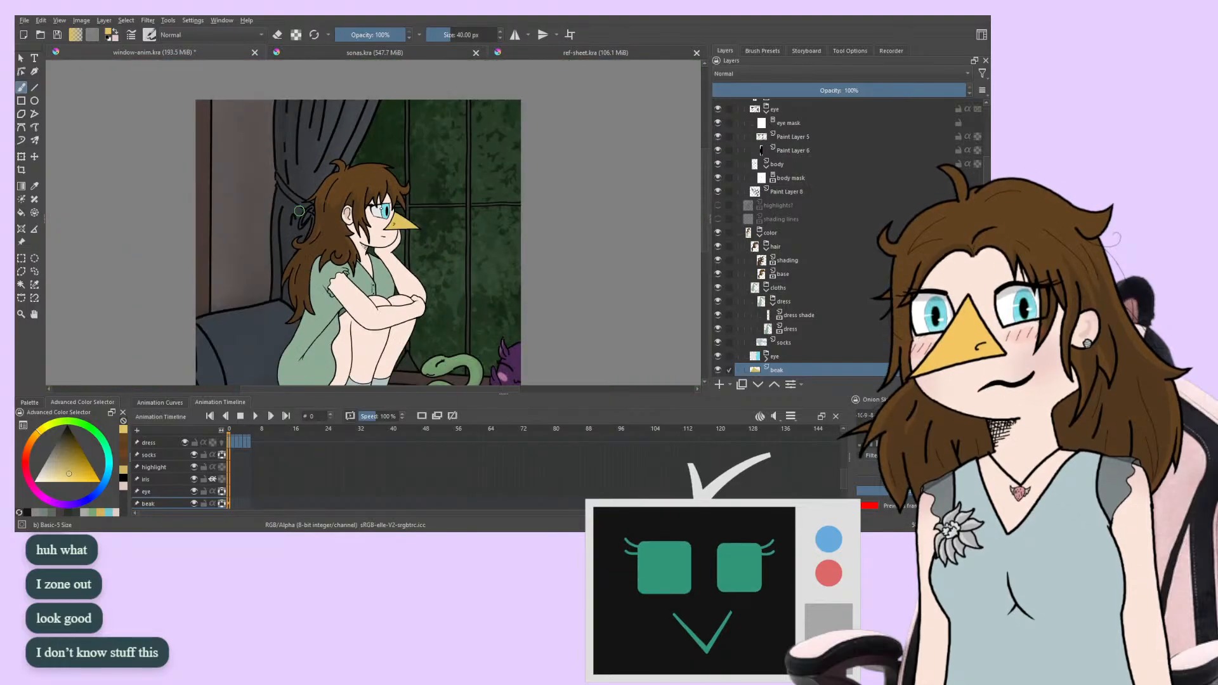
{"action": "scroll", "coordinate": [176, 191], "scroll_direction": "up", "scroll_amount": 2}
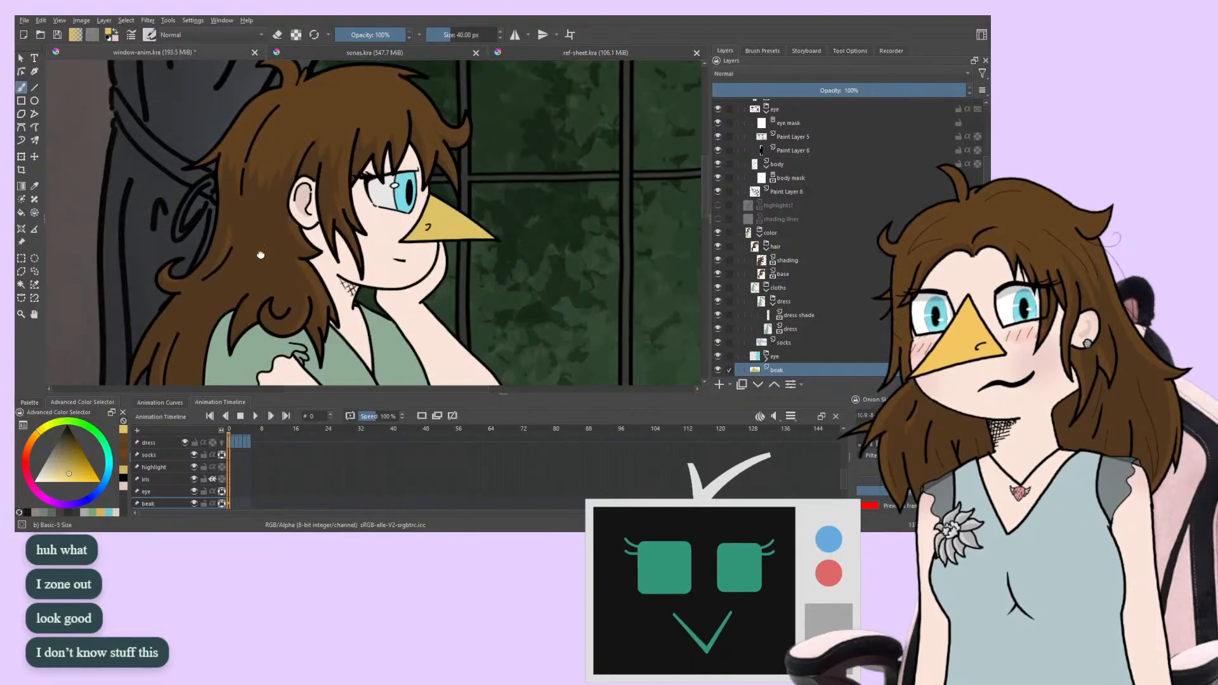
{"action": "mouse_move", "coordinate": [260, 254]}
{"action": "left_mouse_down"}
{"action": "mouse_move", "coordinate": [181, 267]}
{"action": "mouse_move", "coordinate": [186, 277]}
{"action": "mouse_move", "coordinate": [276, 204]}
{"action": "mouse_move", "coordinate": [278, 260]}
{"action": "left_mouse_up"}
{"action": "key", "text": "ctrl+s"}
{"action": "scroll", "coordinate": [199, 228], "scroll_direction": "up", "scroll_amount": 3}
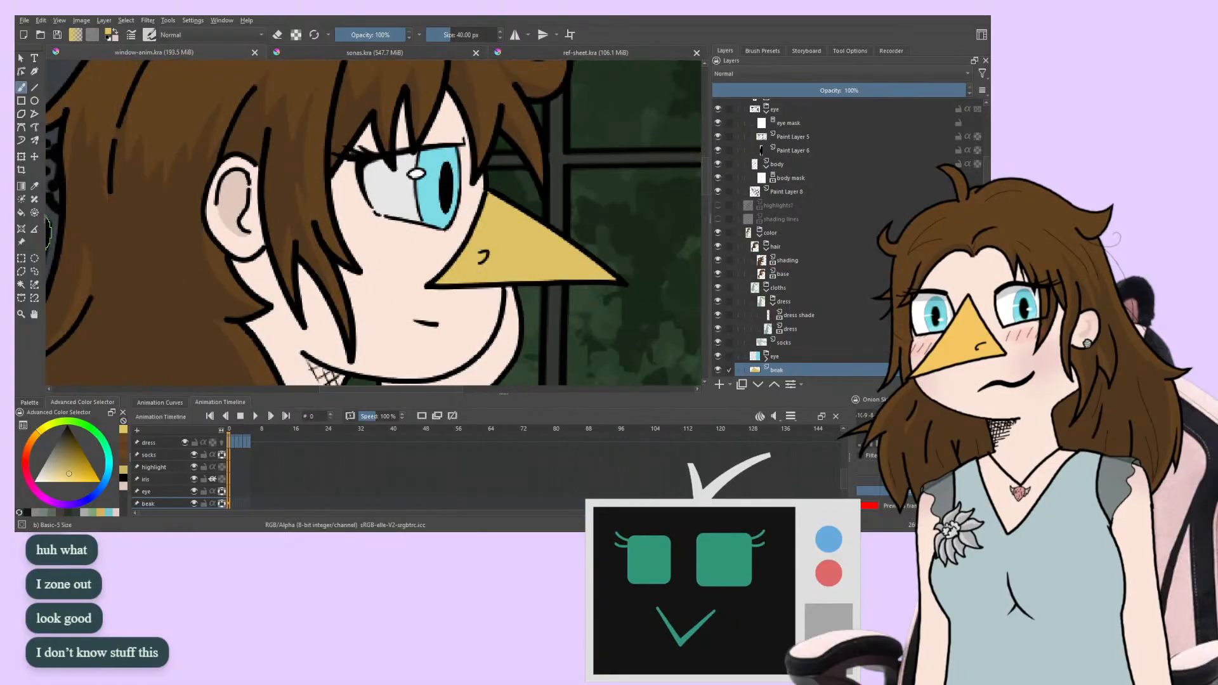
{"action": "scroll", "coordinate": [248, 242], "scroll_direction": "up", "scroll_amount": 3}
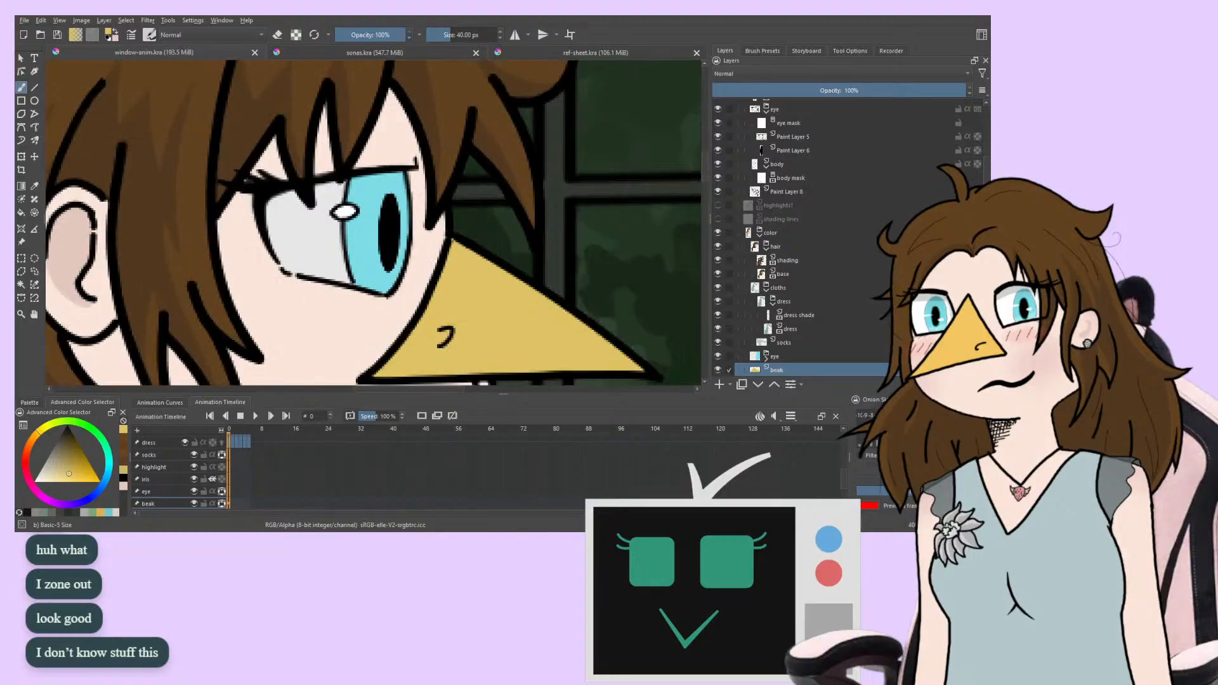
{"action": "key", "text": "space"}
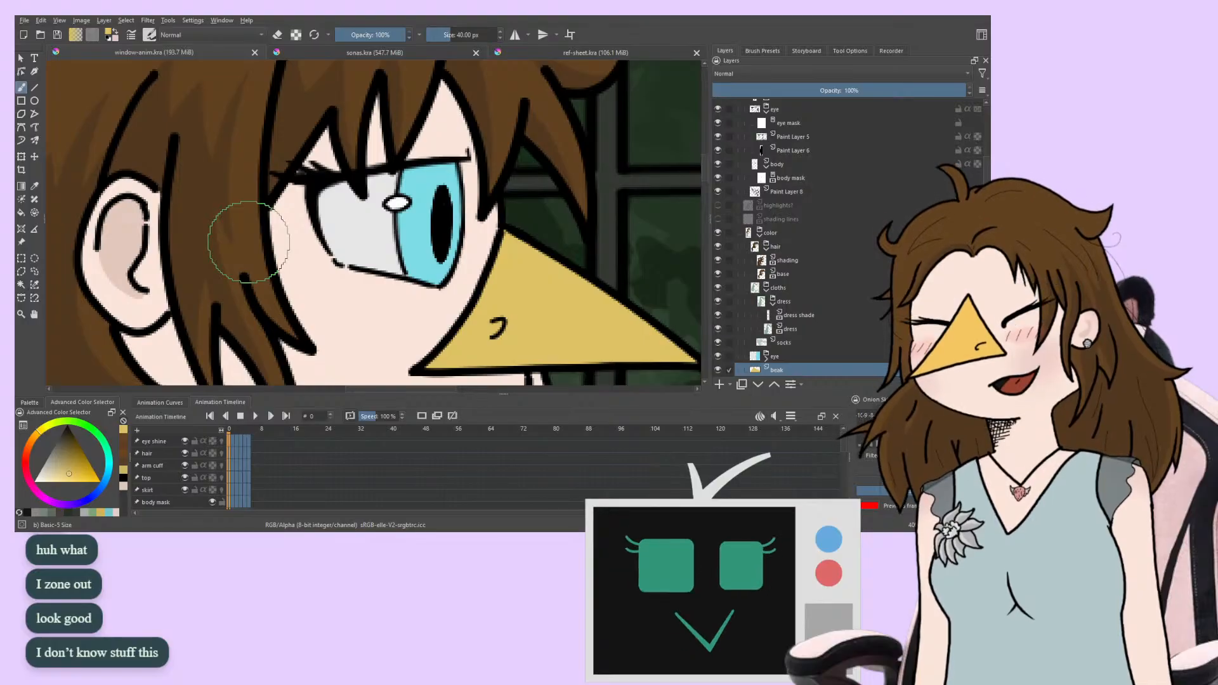
Compare the eye on ref-sheet.kra and sonas.kra, sample the green around the pupil in sonas.kra, and return to window-anim.kra
{"action": "left_click", "coordinate": [518, 55]}
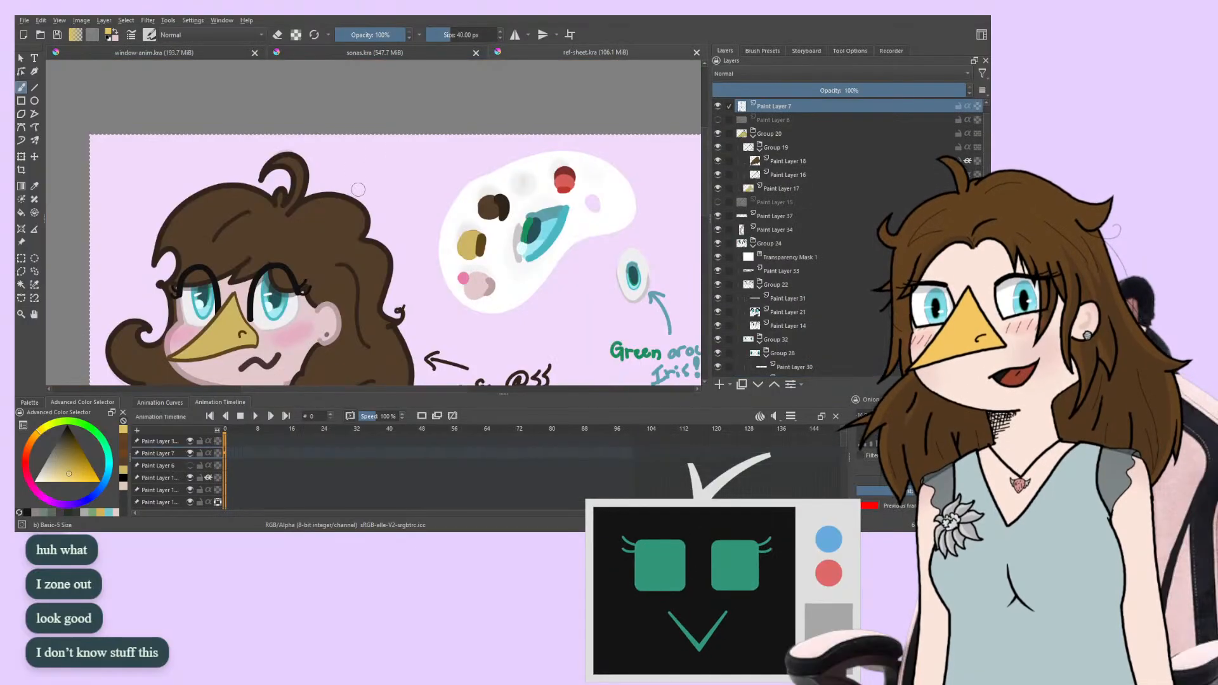
{"action": "left_click", "coordinate": [310, 56]}
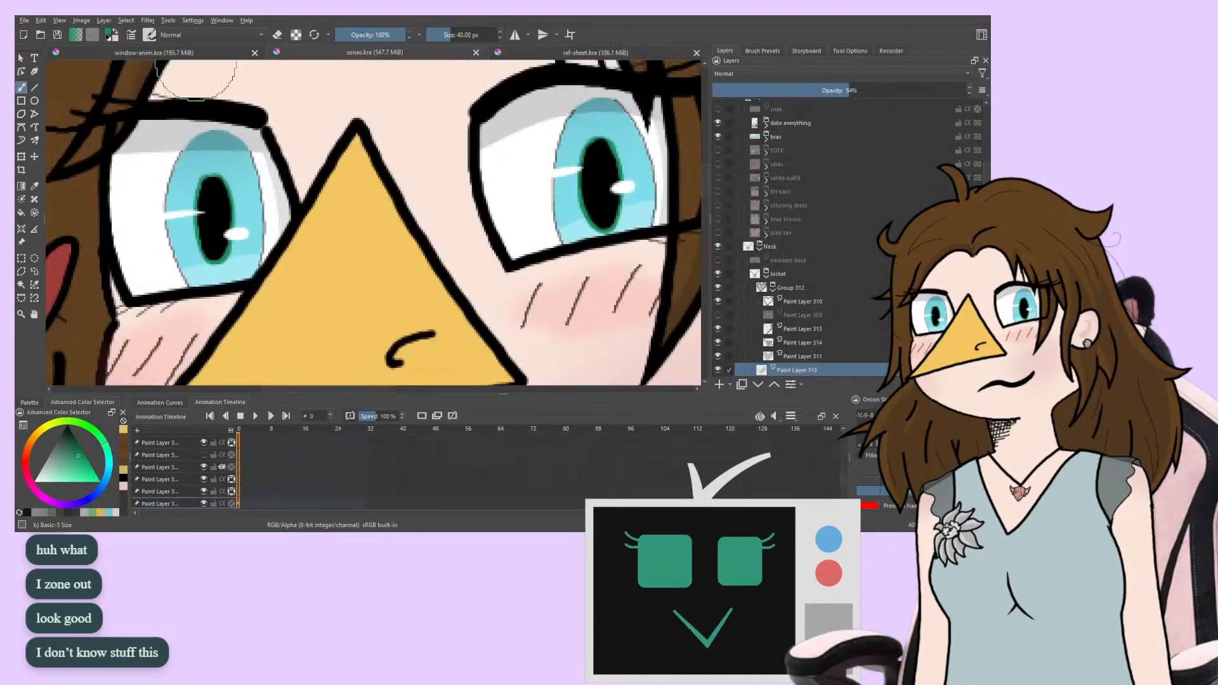
{"action": "left_click", "coordinate": [153, 53]}
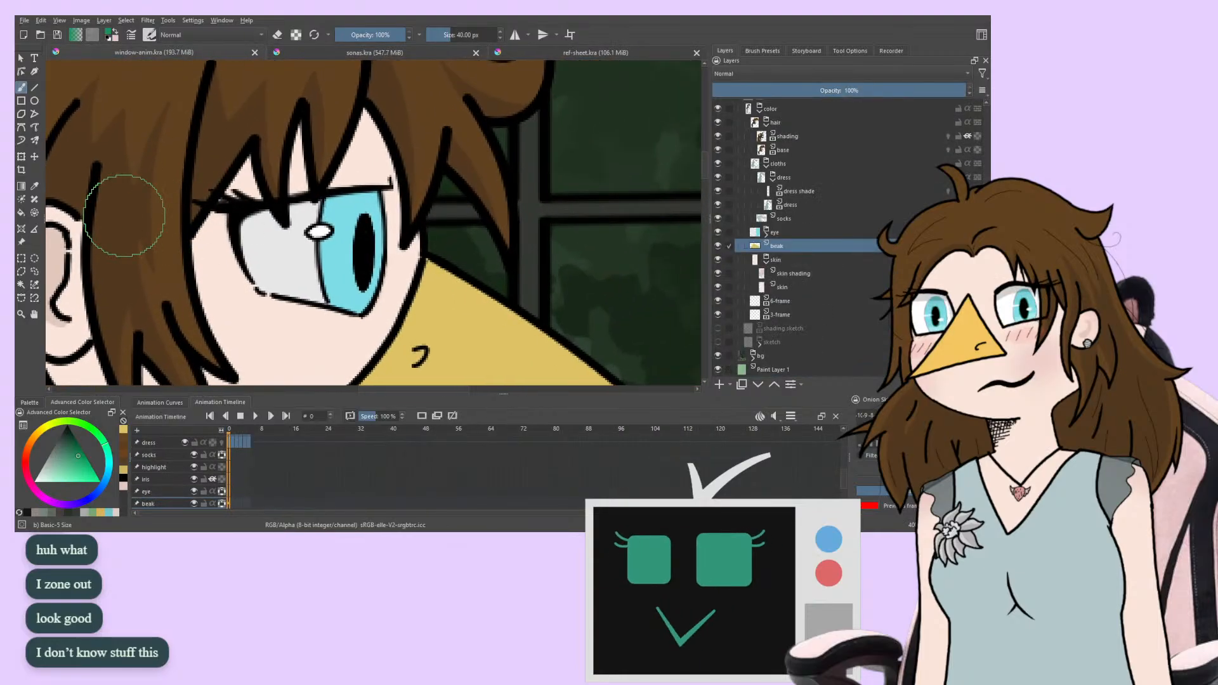
Find the eye group inside the color group and expand it to show its highlight, iris and eye layers
{"action": "key", "text": "ctrl+plus"}
{"action": "key", "text": "ctrl+plus"}
{"action": "left_click_drag", "start_coordinate": [231, 296], "coordinate": [237, 220]}
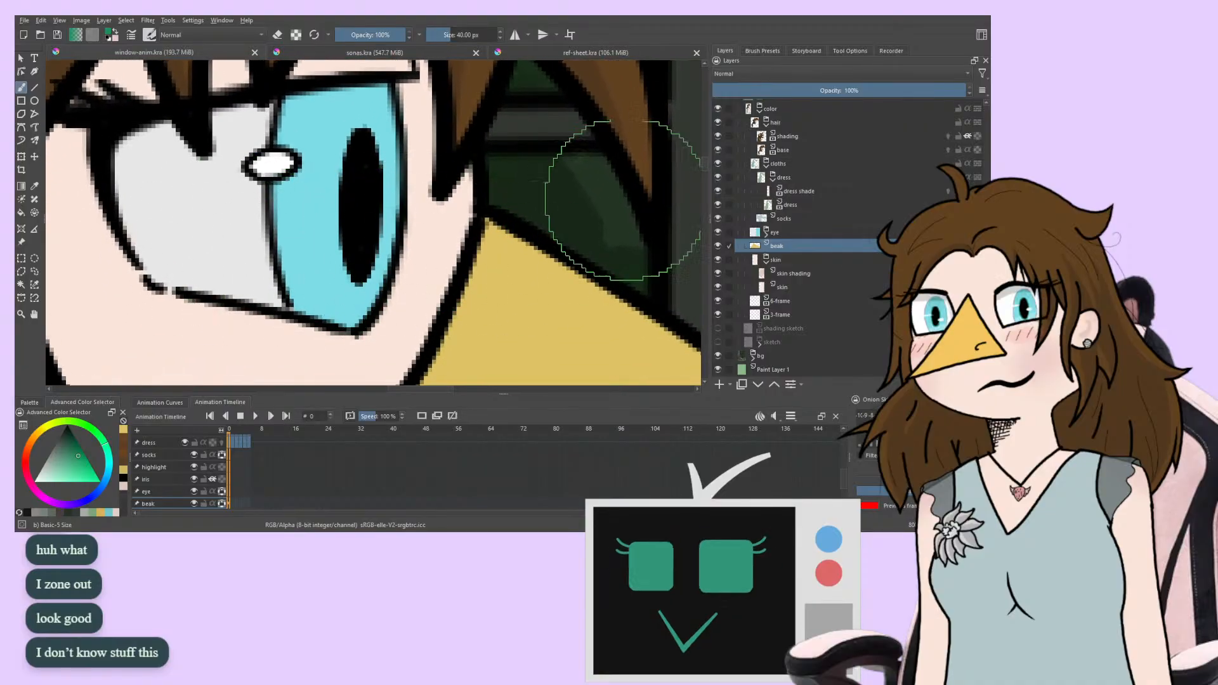
{"action": "scroll", "coordinate": [733, 178], "scroll_direction": "up", "scroll_amount": 3}
{"action": "scroll", "coordinate": [800, 231], "scroll_direction": "up", "scroll_amount": 3}
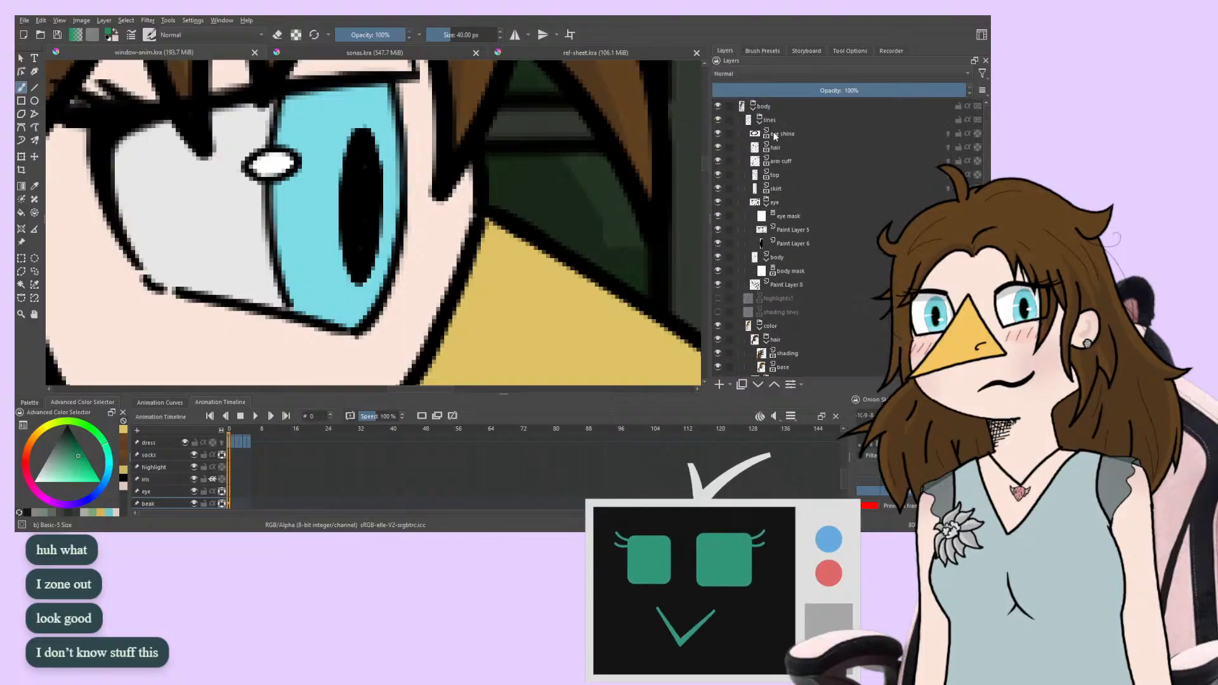
{"action": "scroll", "coordinate": [784, 191], "scroll_direction": "down", "scroll_amount": 5}
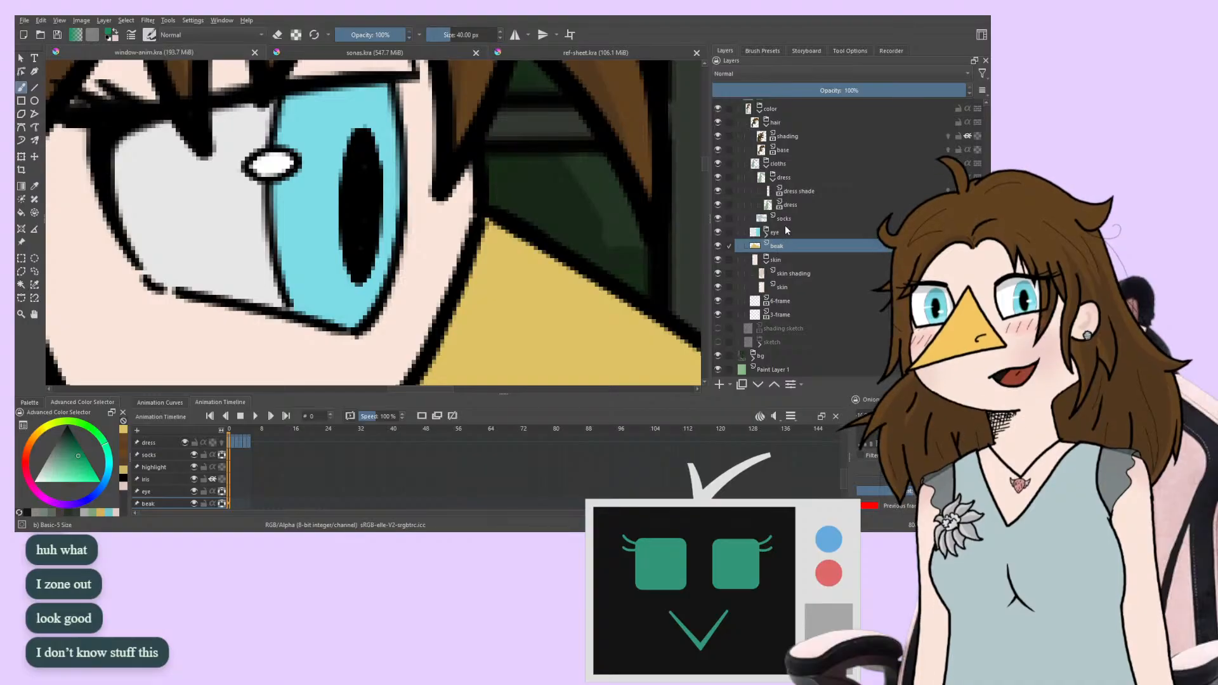
{"action": "left_click", "coordinate": [768, 233]}
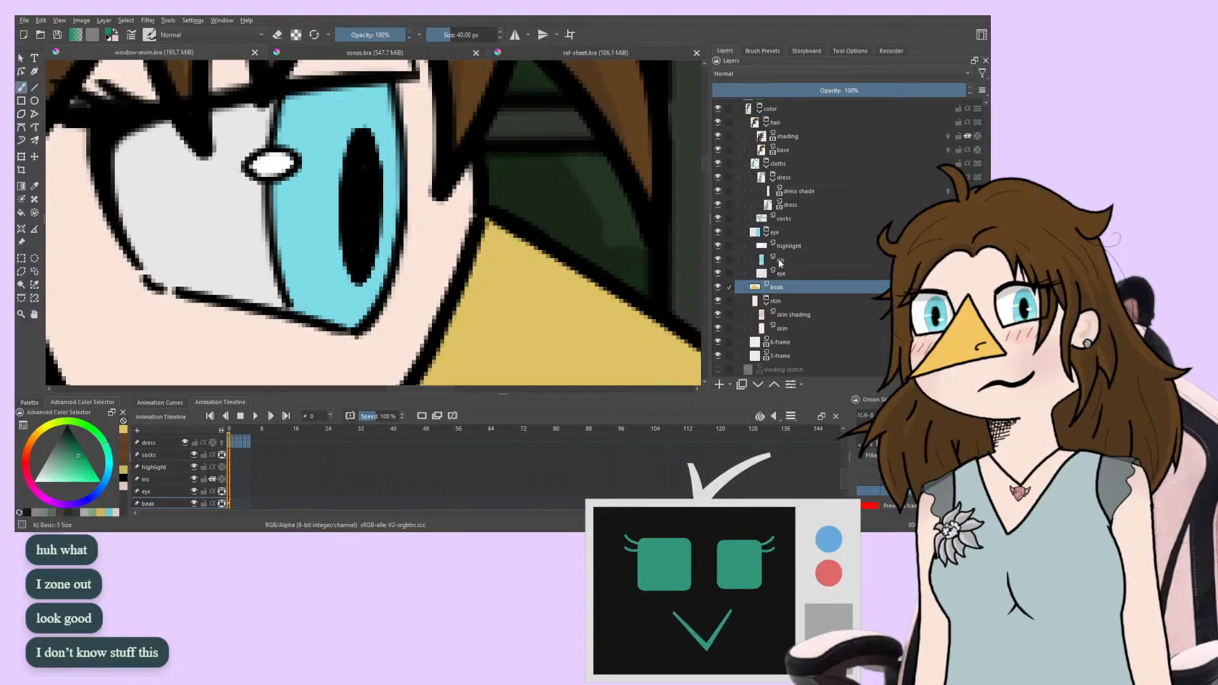
Draw an oval freehand selection around the pupil, slightly larger than it, inside the blue iris
{"action": "left_click_drag", "start_coordinate": [304, 239], "coordinate": [286, 288]}
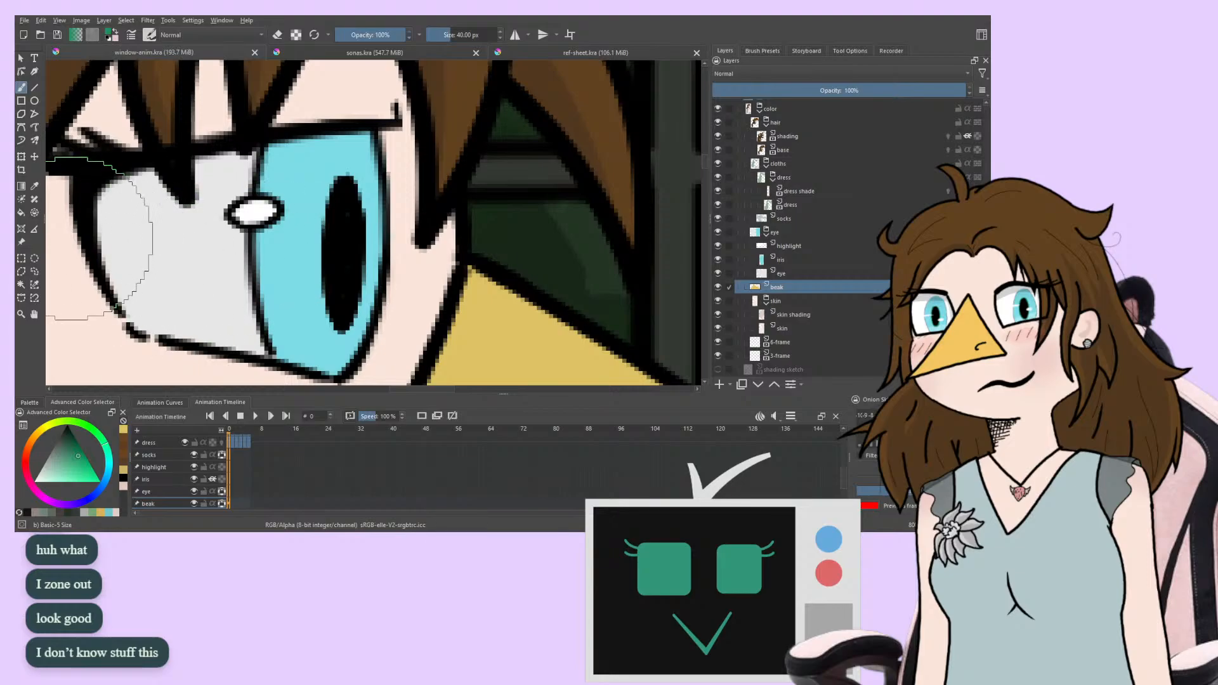
{"action": "left_click", "coordinate": [35, 272]}
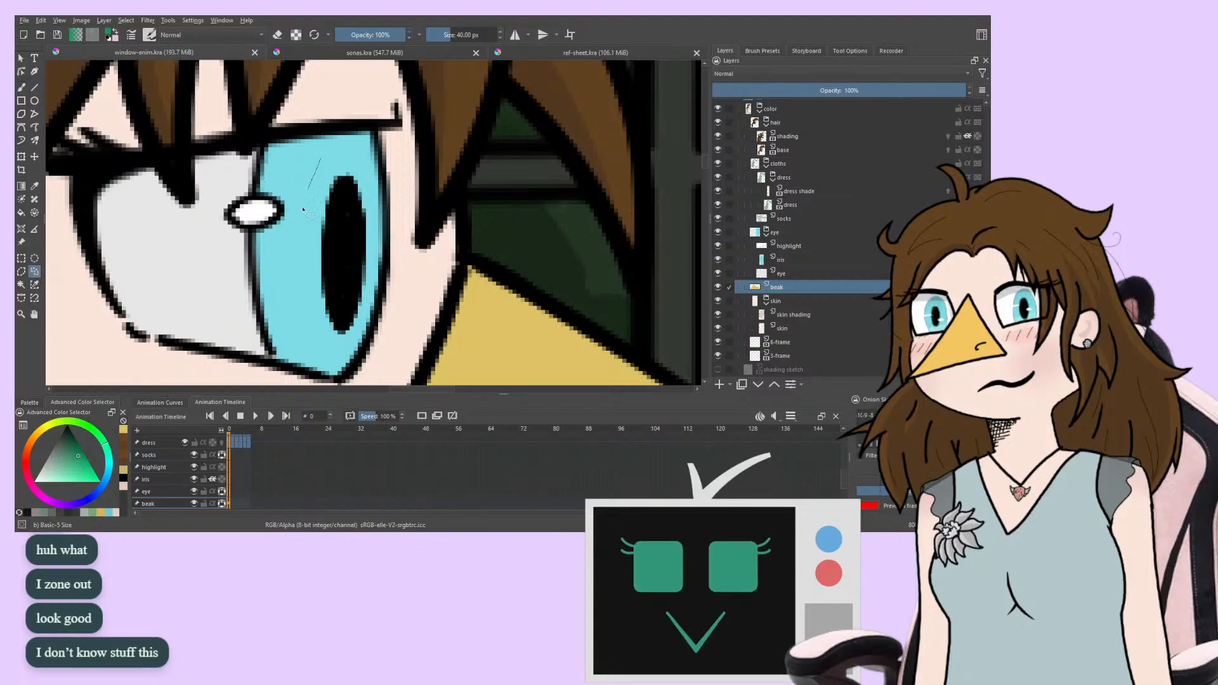
{"action": "mouse_move", "coordinate": [303, 210]}
{"action": "left_mouse_down"}
{"action": "mouse_move", "coordinate": [299, 292]}
{"action": "mouse_move", "coordinate": [317, 338]}
{"action": "mouse_move", "coordinate": [340, 353]}
{"action": "mouse_move", "coordinate": [374, 282]}
{"action": "left_mouse_up"}
{"action": "left_click_drag", "start_coordinate": [373, 215], "coordinate": [319, 160]}
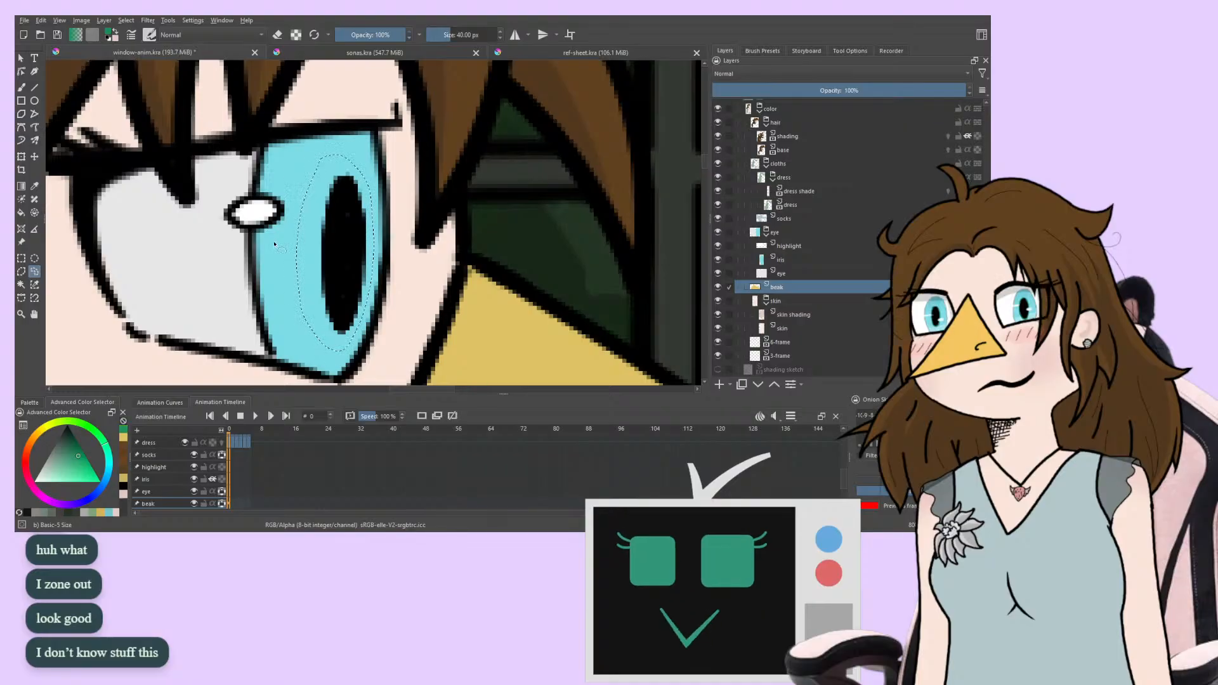
Move the pupil's Paint Layer 6 from the line art into the eye colour group, directly above iris, and clear the selection
{"action": "scroll", "coordinate": [841, 206], "scroll_direction": "up", "scroll_amount": 5}
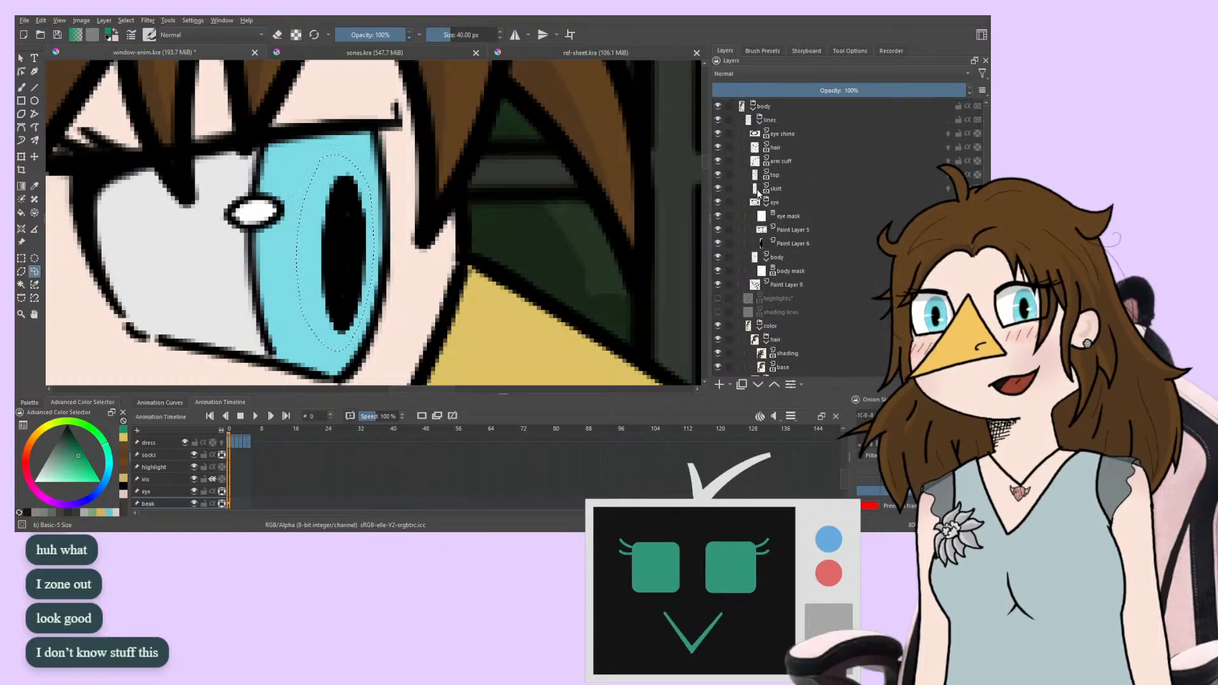
{"action": "left_click", "coordinate": [785, 244]}
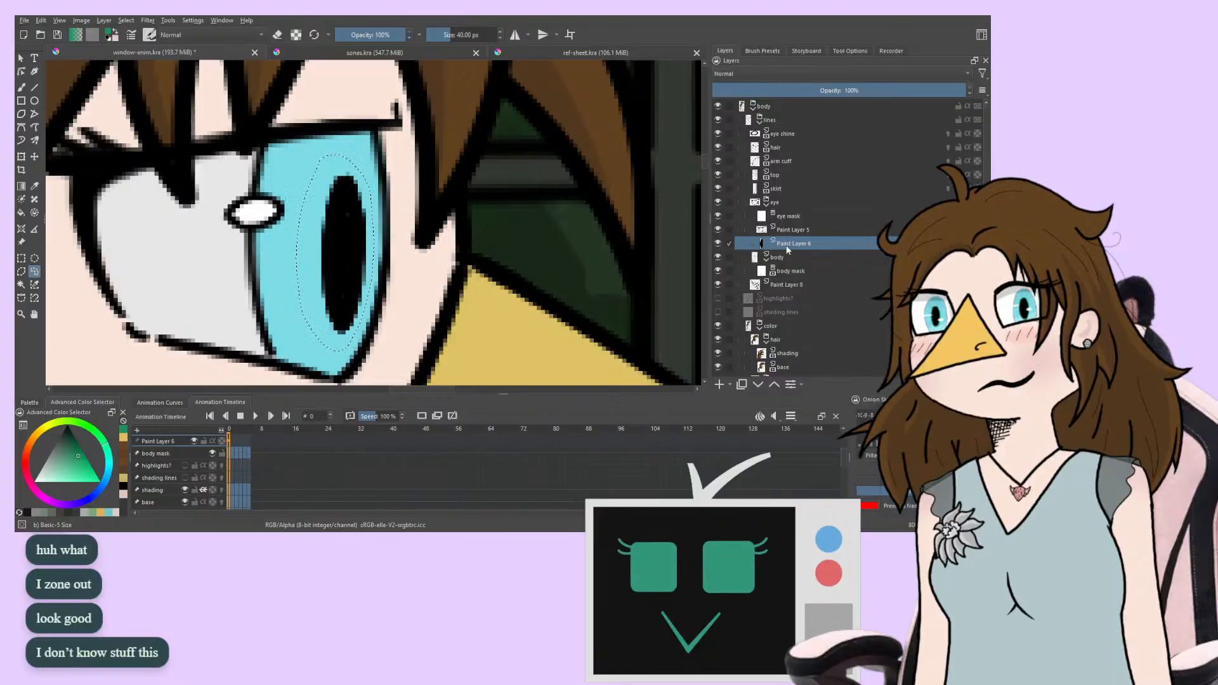
{"action": "left_click", "coordinate": [757, 384]}
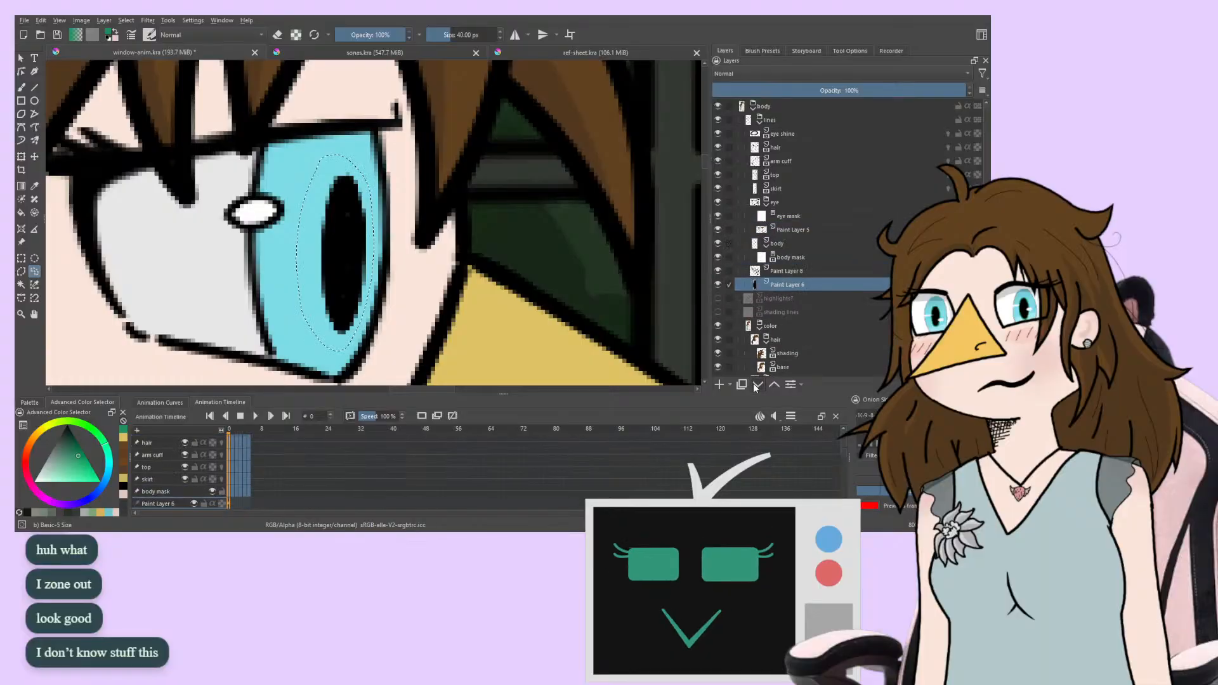
{"action": "left_click", "coordinate": [757, 385]}
{"action": "left_click", "coordinate": [758, 385]}
{"action": "left_click", "coordinate": [758, 385]}
{"action": "left_click", "coordinate": [758, 385]}
{"action": "left_click", "coordinate": [757, 384]}
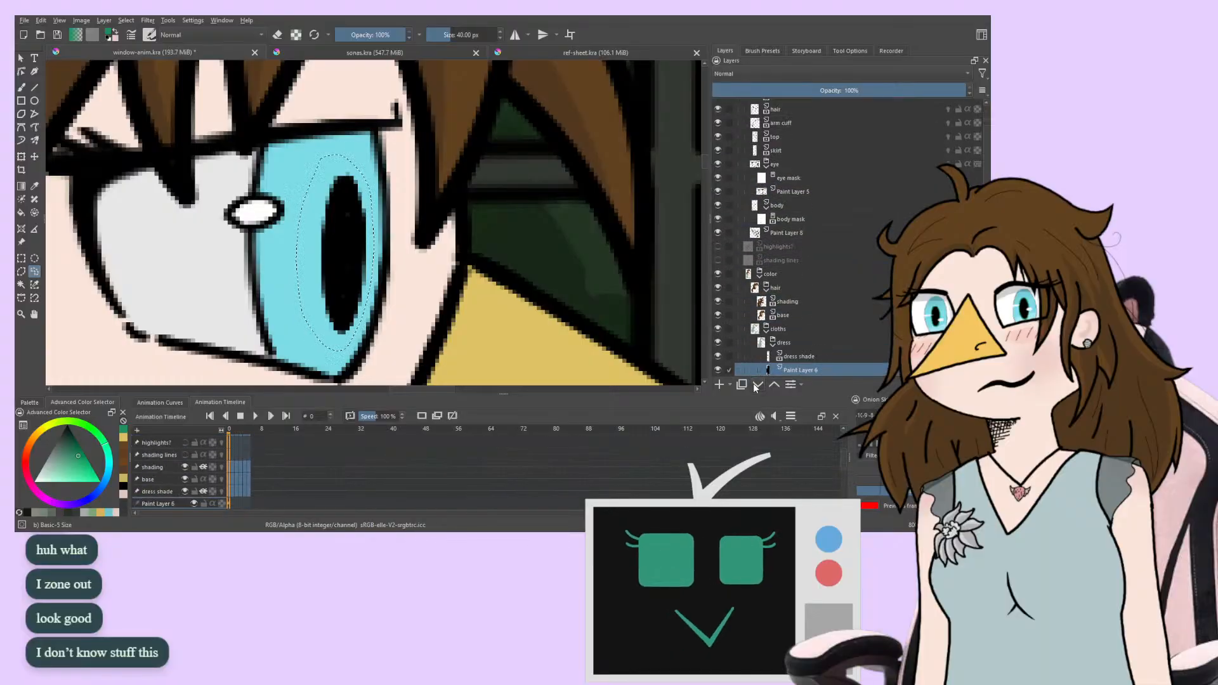
{"action": "left_click", "coordinate": [758, 384]}
{"action": "left_click", "coordinate": [754, 384]}
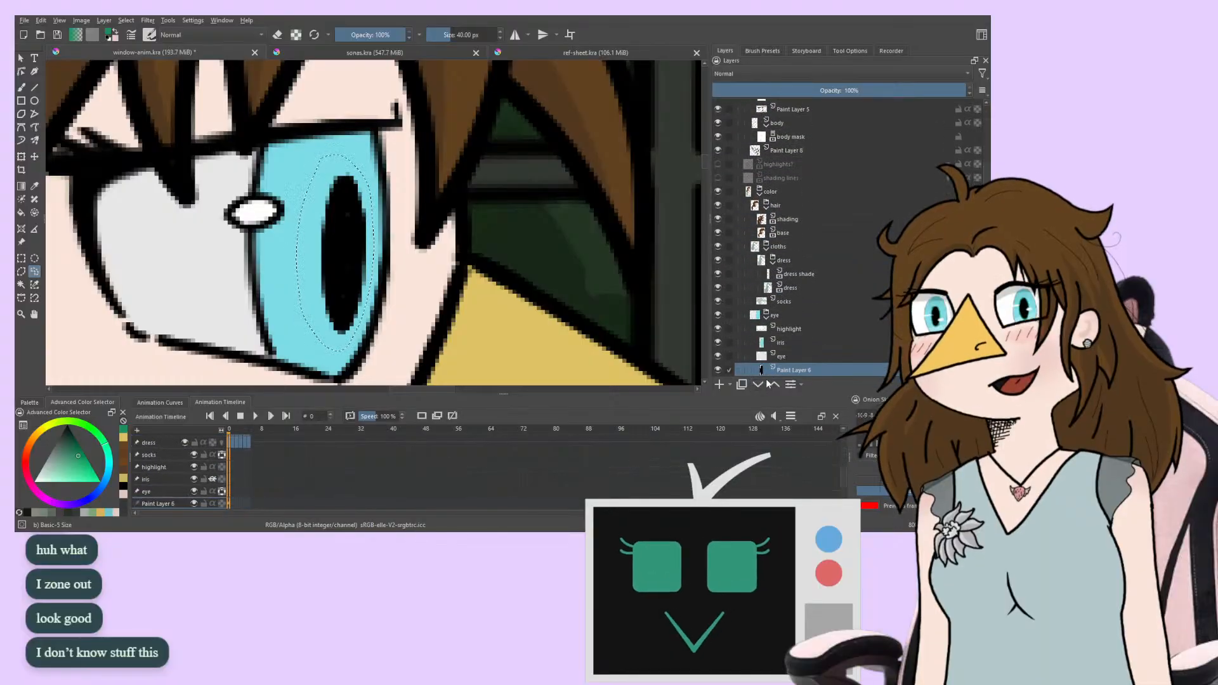
{"action": "left_click", "coordinate": [768, 383]}
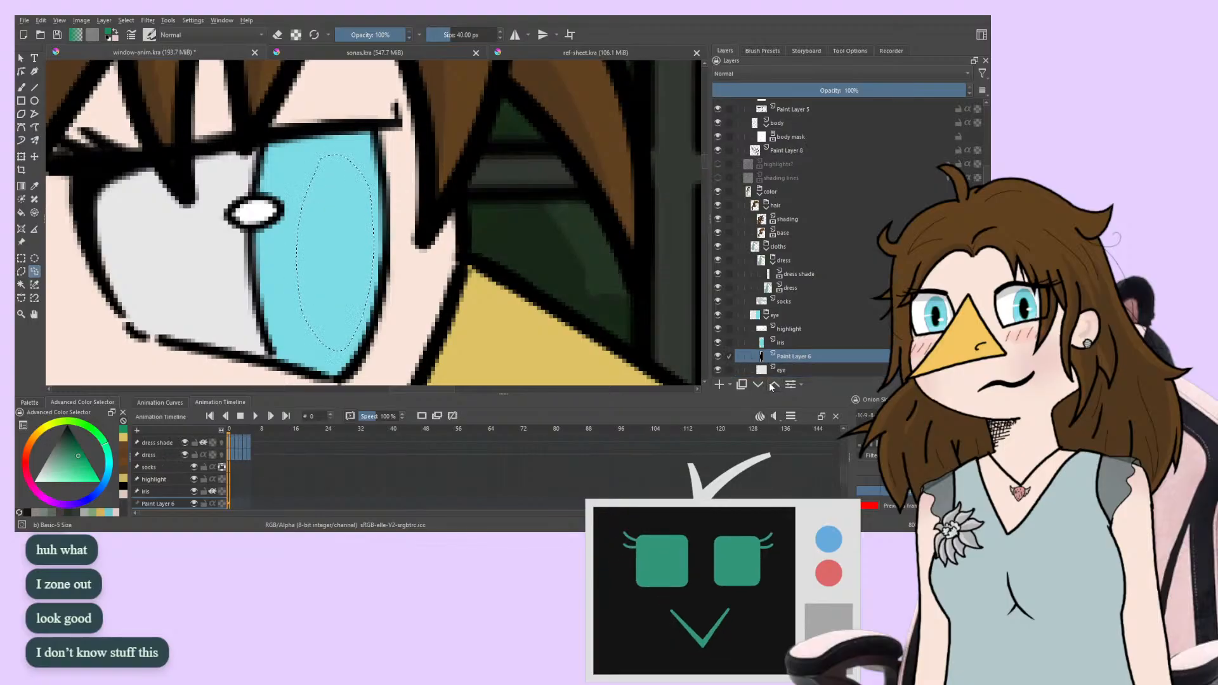
{"action": "left_click", "coordinate": [777, 385]}
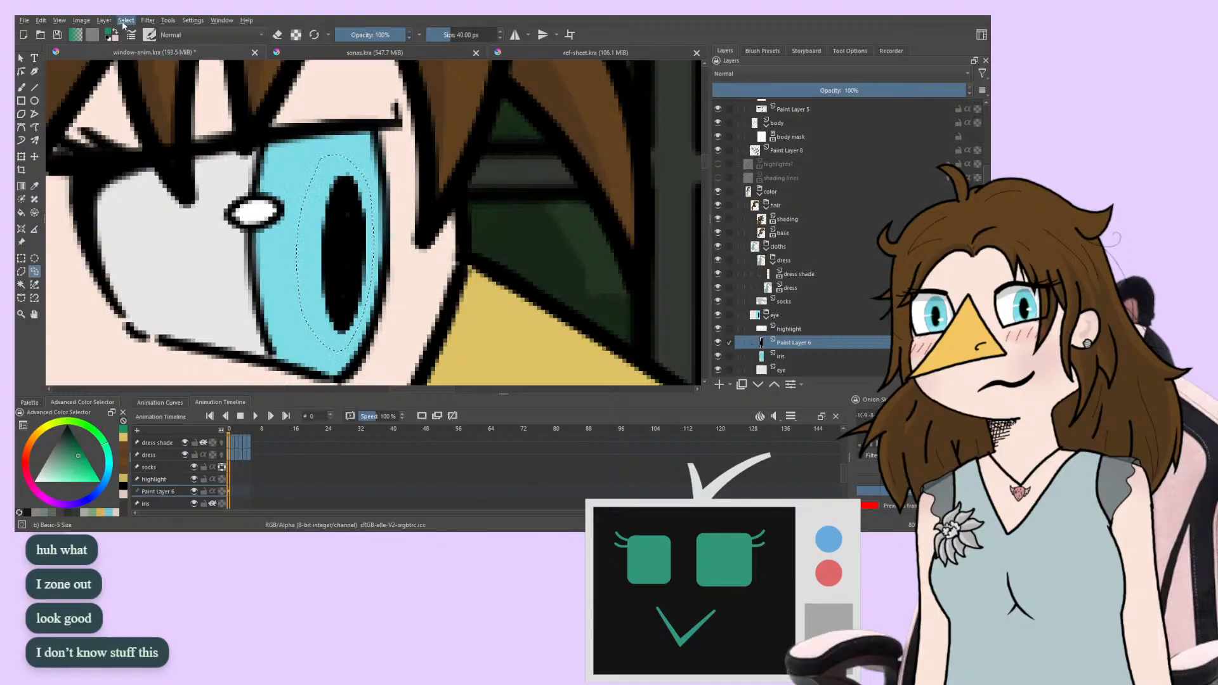
{"action": "left_click_drag", "start_coordinate": [172, 157], "coordinate": [170, 115]}
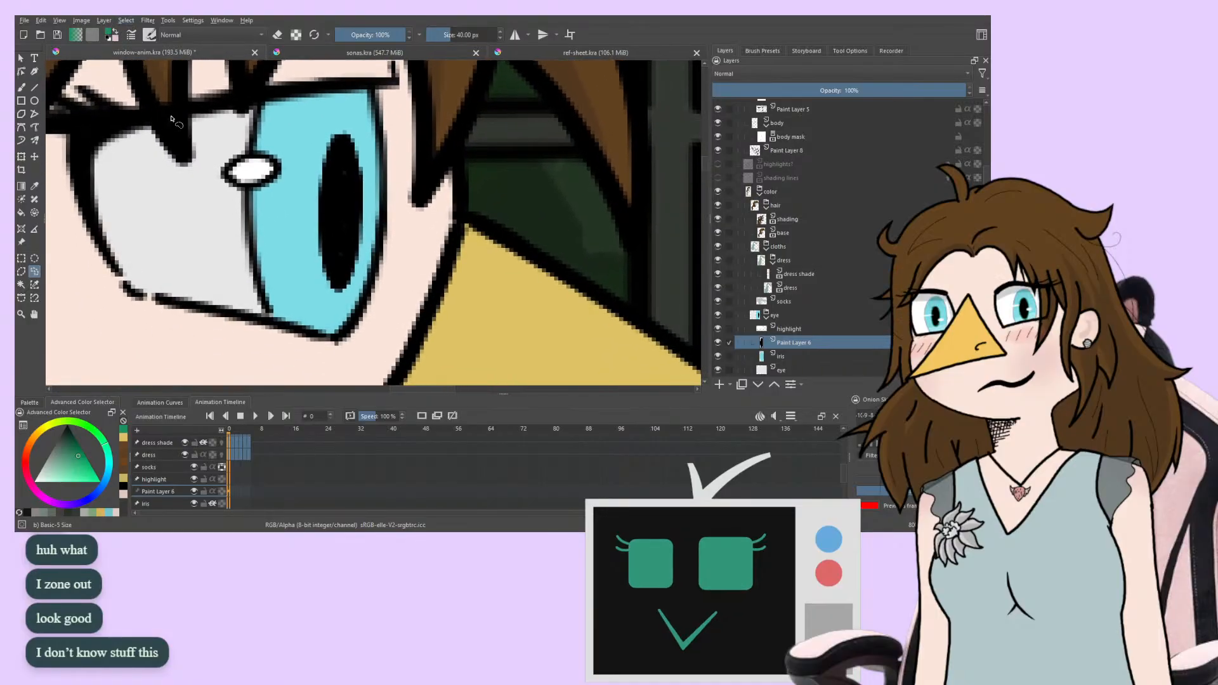
Try painting over the pupil in the iris blue with a 14.64 px brush, and undo the stroke
{"action": "left_click", "coordinate": [22, 86]}
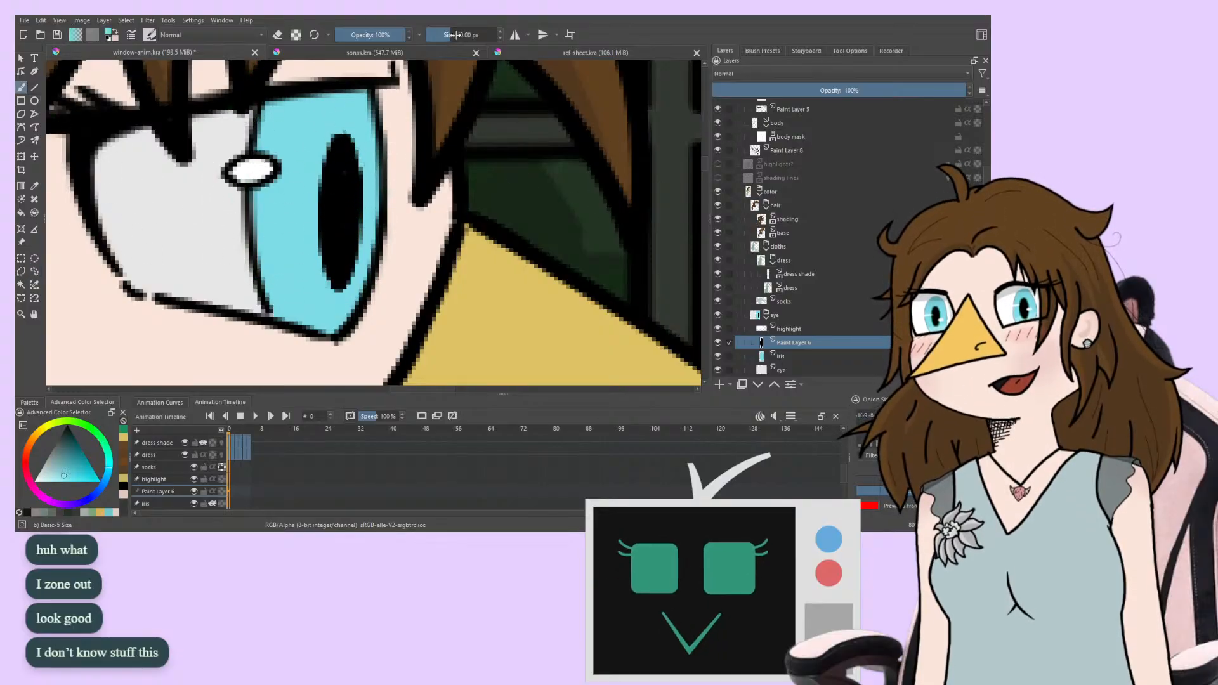
{"action": "left_click_drag", "start_coordinate": [455, 35], "coordinate": [443, 35]}
{"action": "left_click_drag", "start_coordinate": [306, 204], "coordinate": [297, 223]}
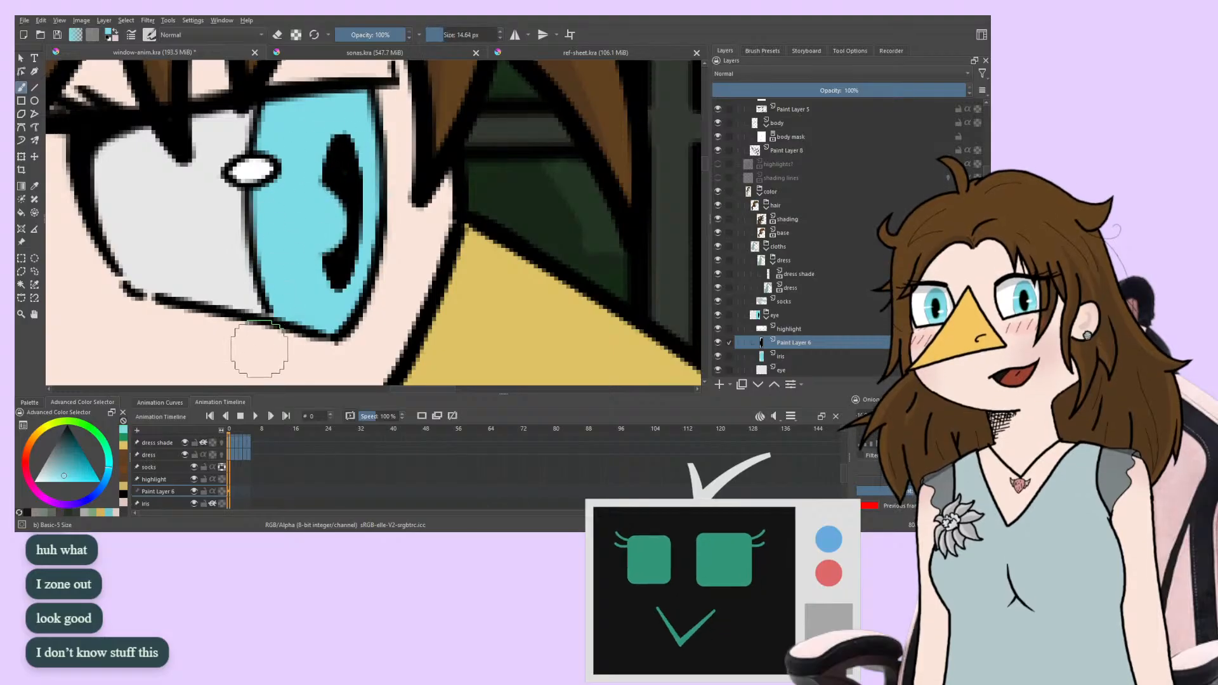
{"action": "key", "text": "ctrl+z"}
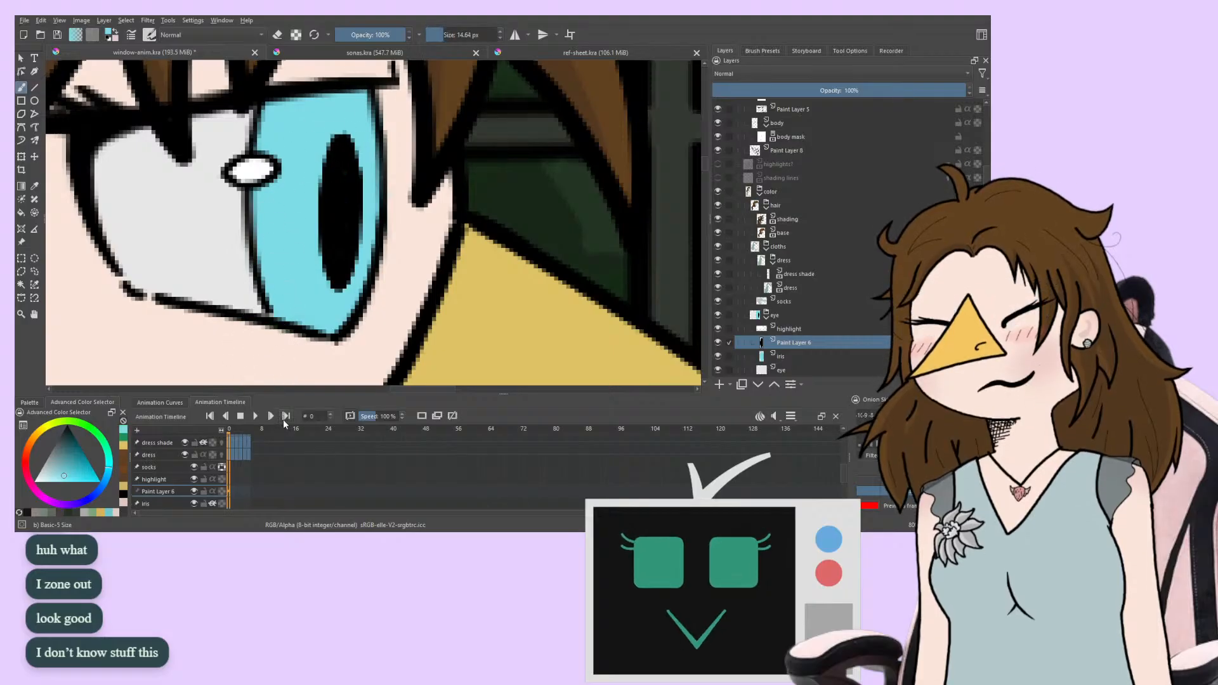
Sample the dark teal from the eye swatch on ref-sheet.kra's palette and return to window-anim.kra
{"action": "left_click_drag", "start_coordinate": [275, 271], "coordinate": [270, 303]}
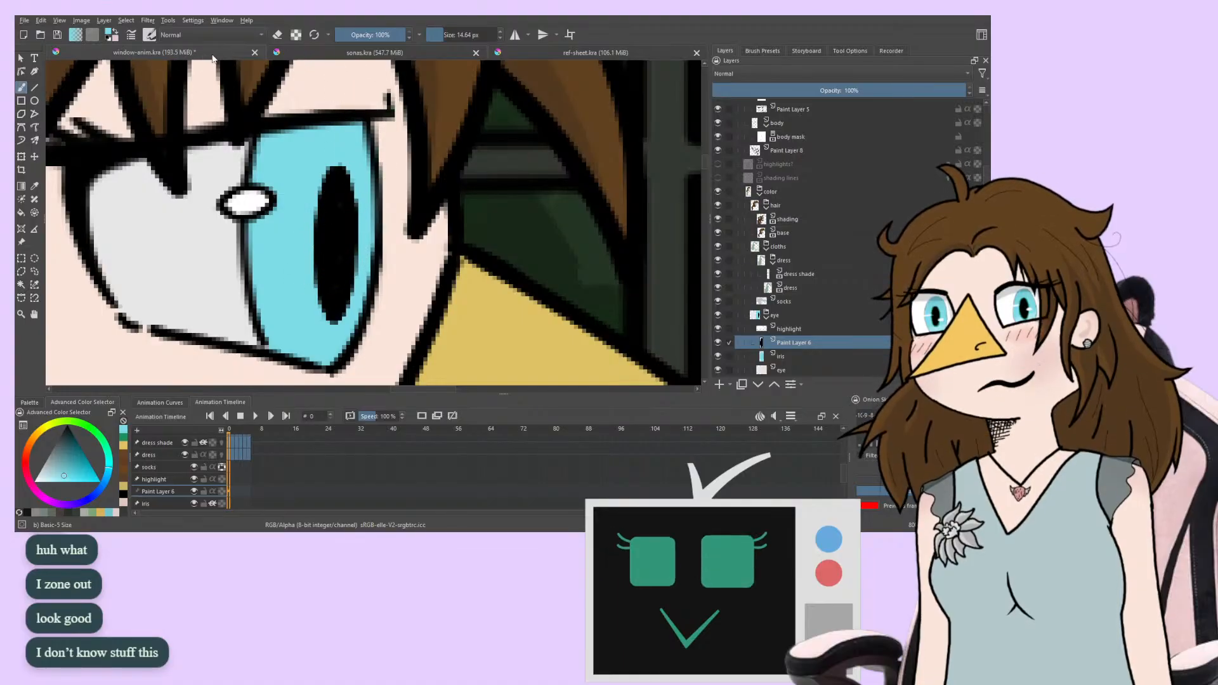
{"action": "left_click", "coordinate": [532, 53]}
{"action": "left_click", "coordinate": [532, 231], "text": "ctrl"}
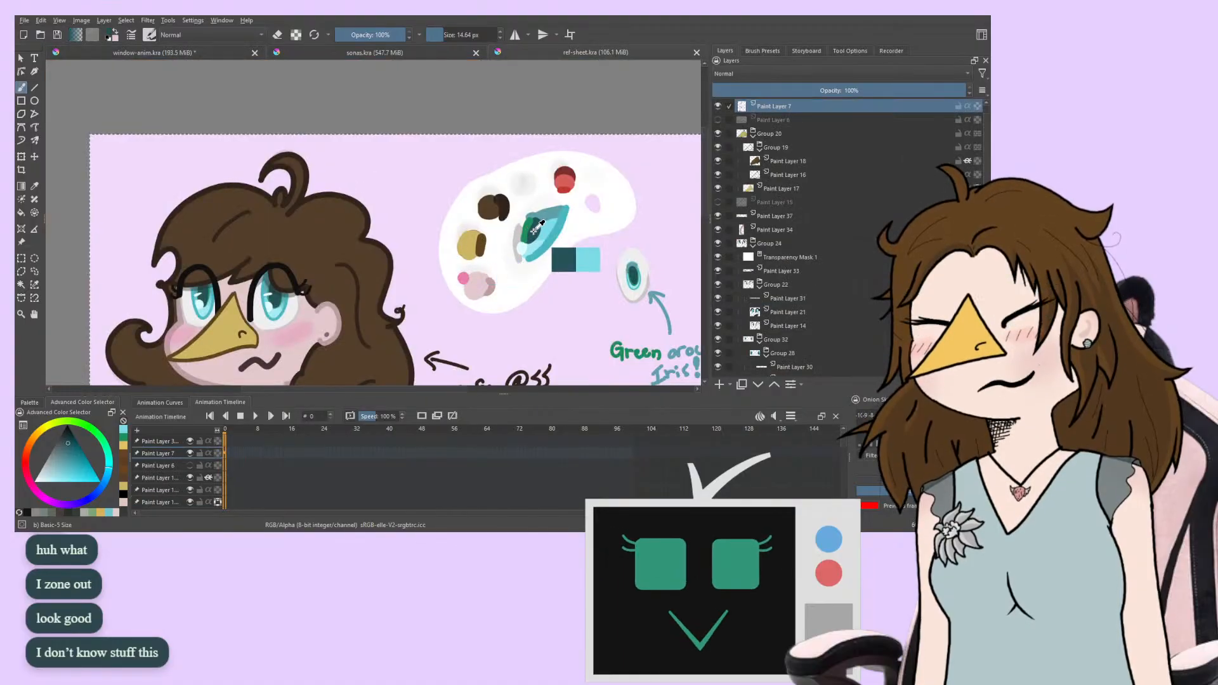
{"action": "left_click", "coordinate": [152, 52]}
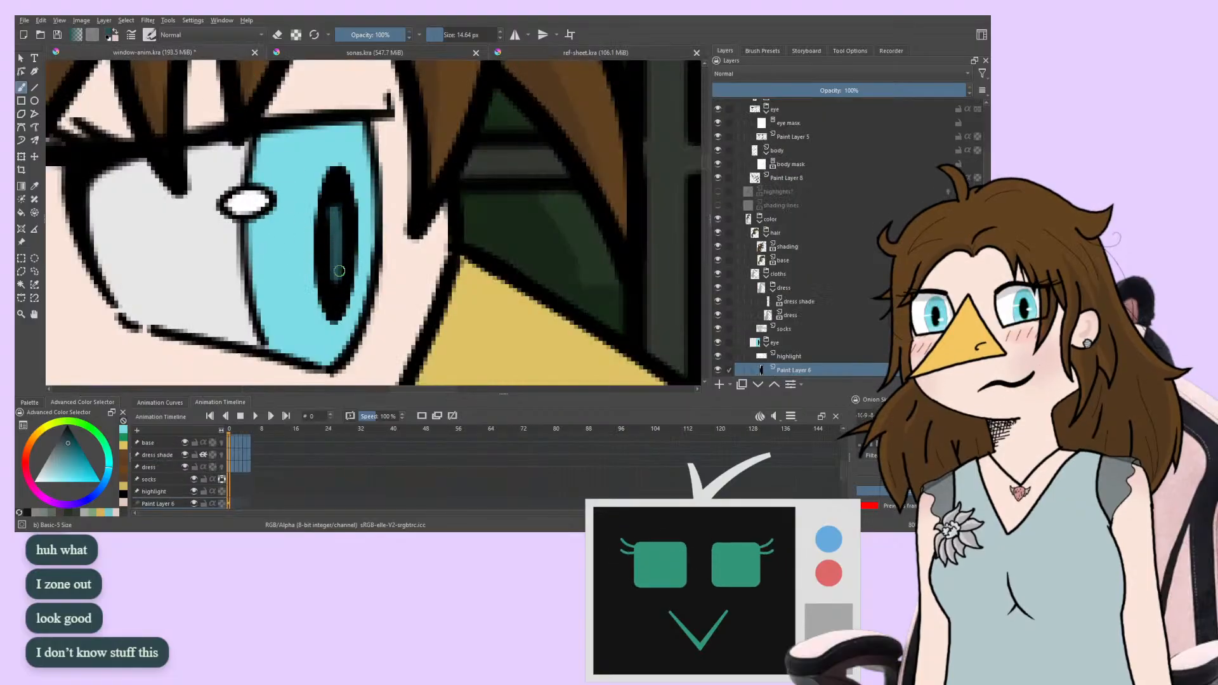
Try dark teal strokes inside the black pupil on Paint Layer 6, and undo each attempt
{"action": "left_click_drag", "start_coordinate": [339, 271], "coordinate": [340, 209]}
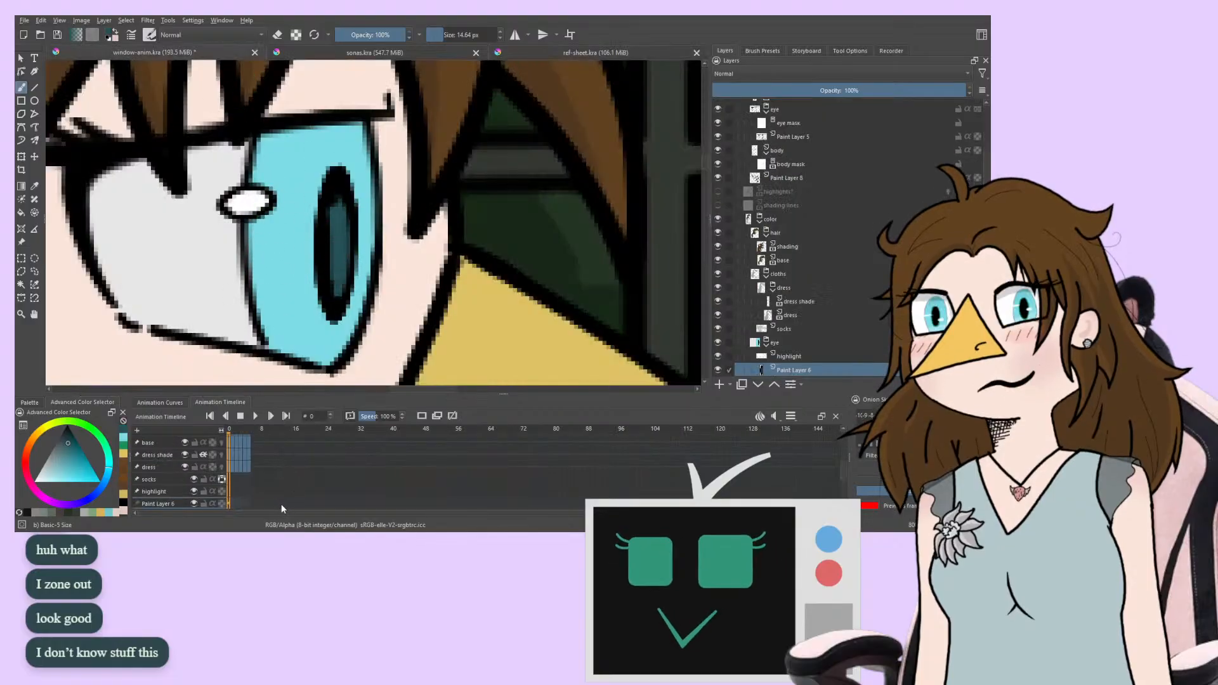
{"action": "key", "text": "ctrl+z"}
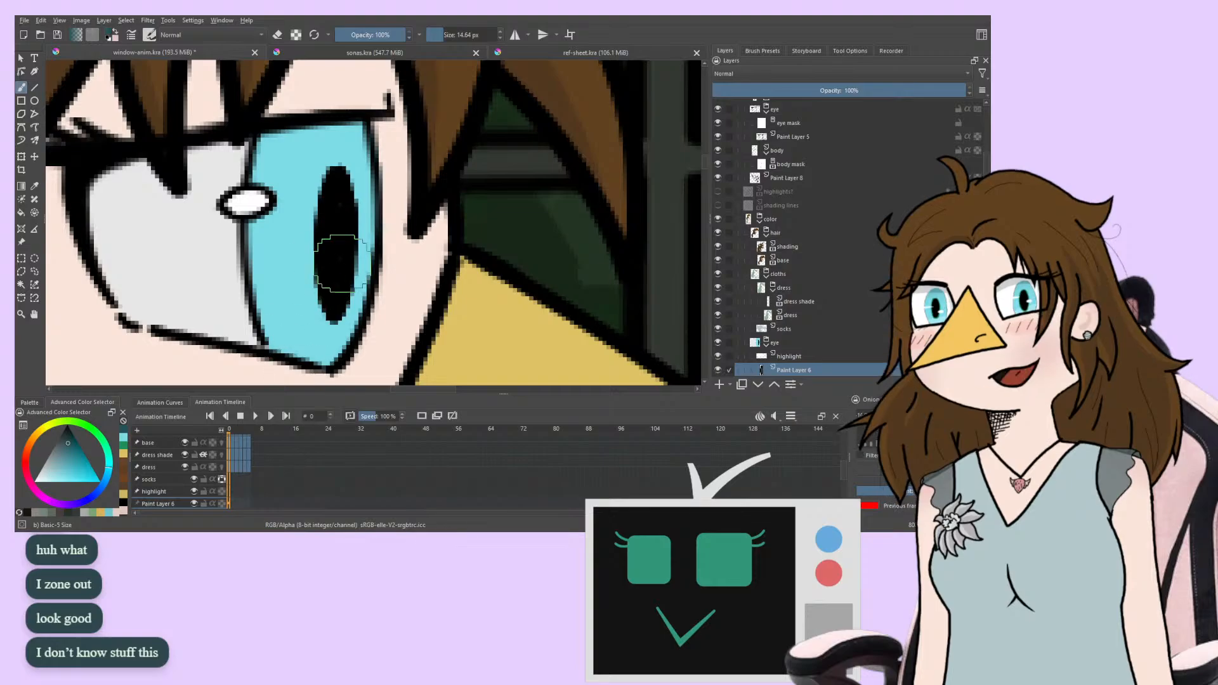
{"action": "mouse_move", "coordinate": [339, 264]}
{"action": "left_mouse_down"}
{"action": "mouse_move", "coordinate": [340, 286]}
{"action": "mouse_move", "coordinate": [327, 174]}
{"action": "left_mouse_up"}
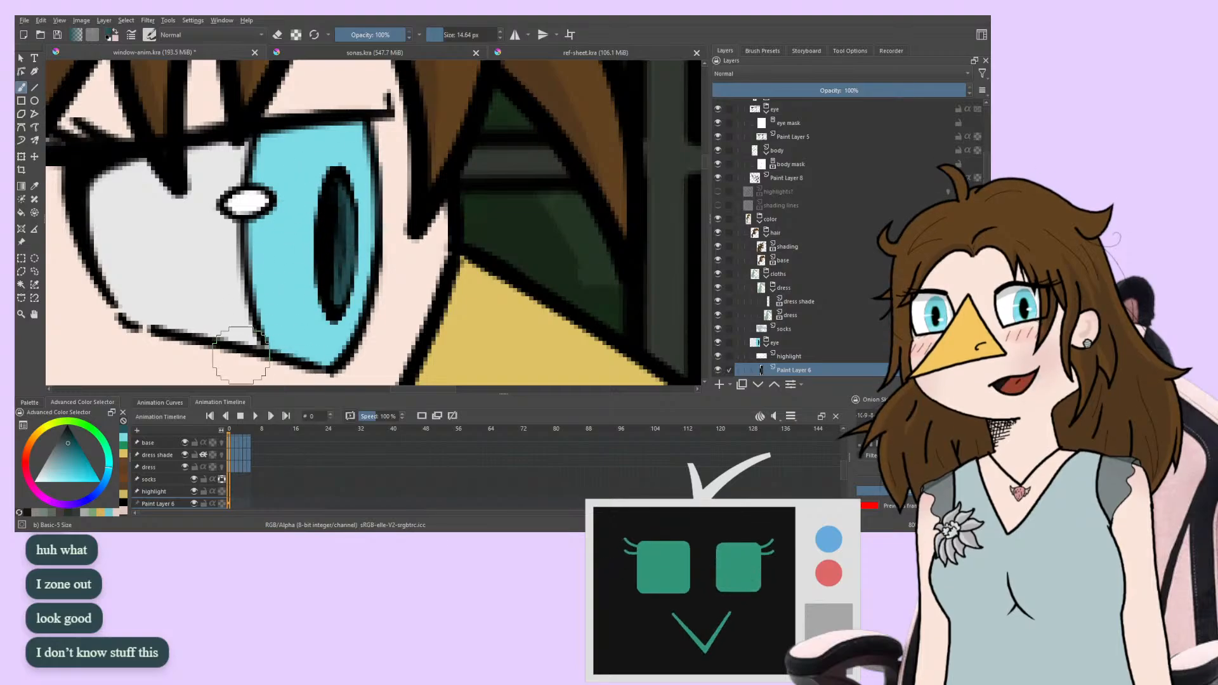
{"action": "key", "text": "ctrl+z"}
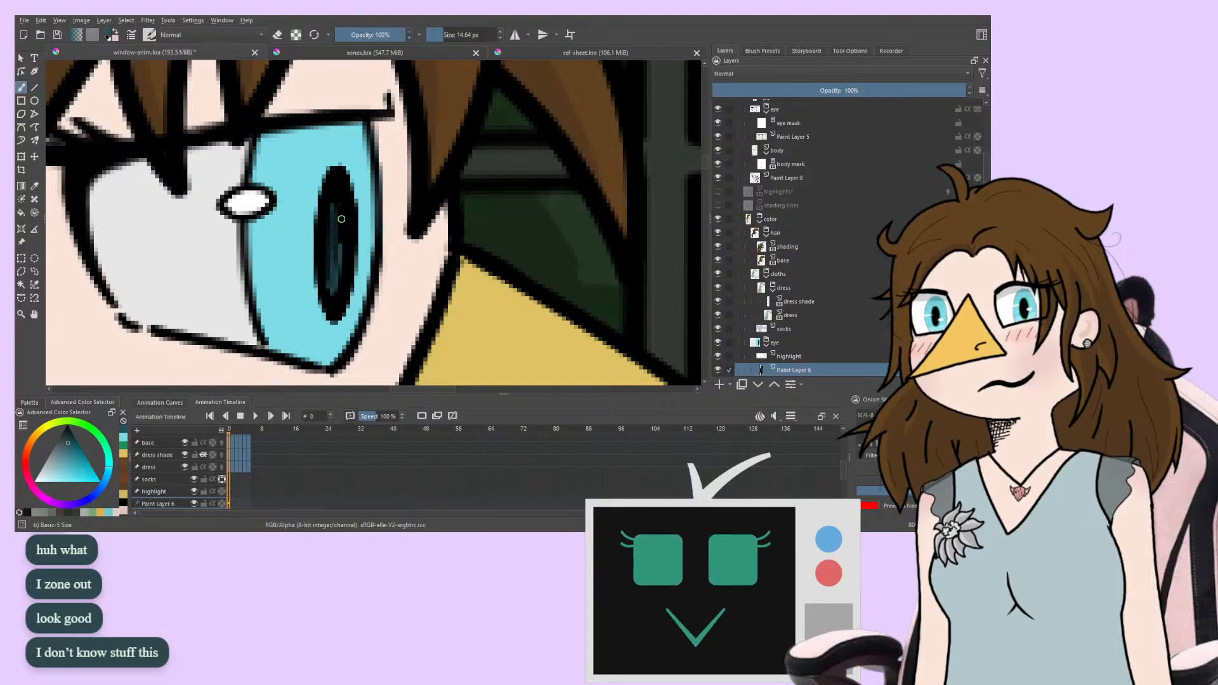
{"action": "key", "text": "ctrl+z"}
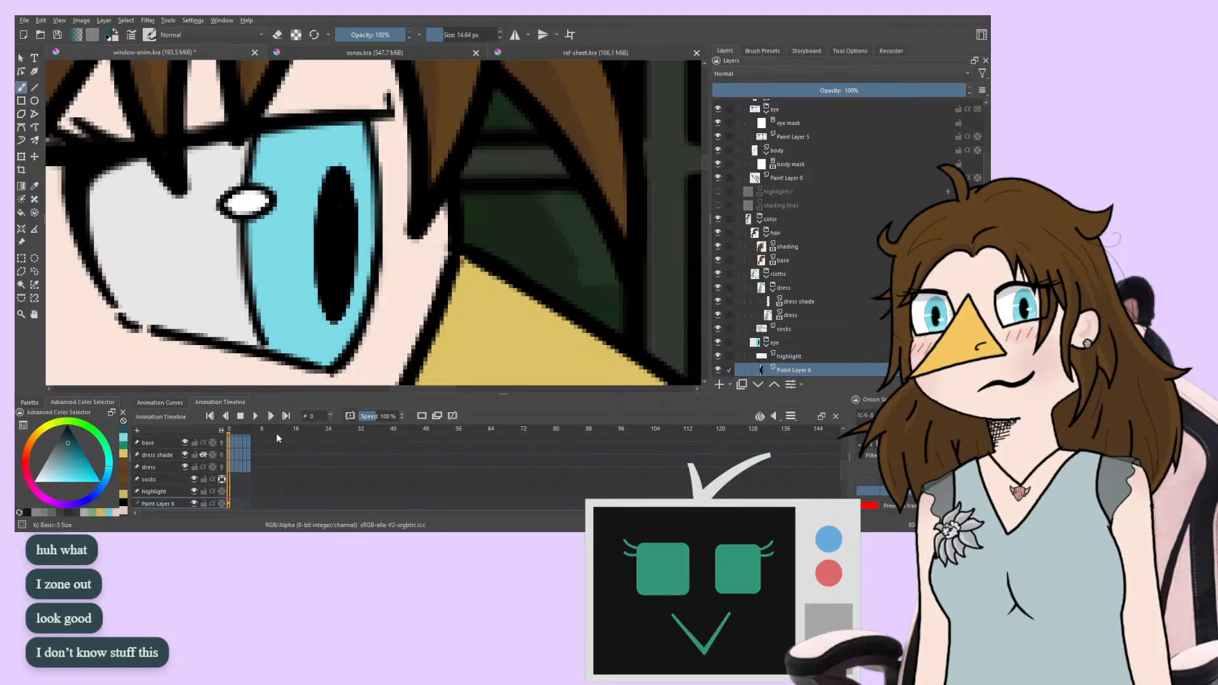
Add a new paint layer to the eye group and place it directly below the pupil's Paint Layer 6
{"action": "mouse_move", "coordinate": [271, 244]}
{"action": "left_mouse_down"}
{"action": "mouse_move", "coordinate": [275, 222]}
{"action": "mouse_move", "coordinate": [262, 260]}
{"action": "mouse_move", "coordinate": [318, 236]}
{"action": "left_mouse_up"}
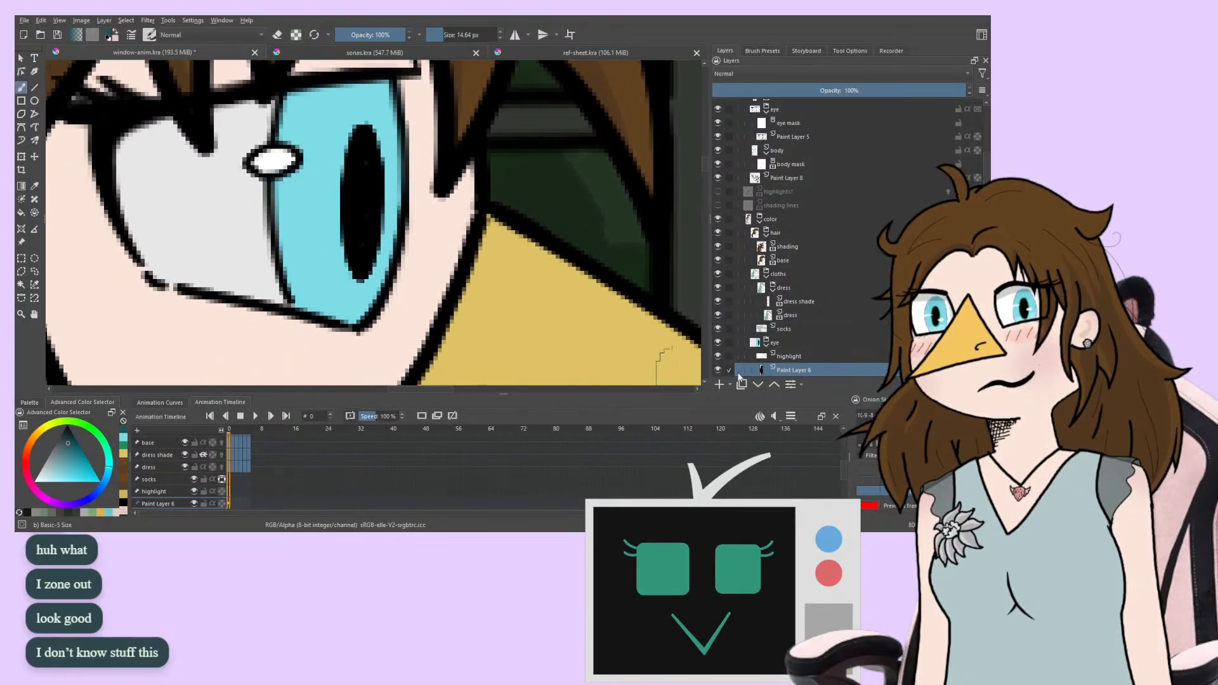
{"action": "left_click", "coordinate": [787, 360]}
{"action": "left_click_drag", "start_coordinate": [666, 354], "coordinate": [621, 284]}
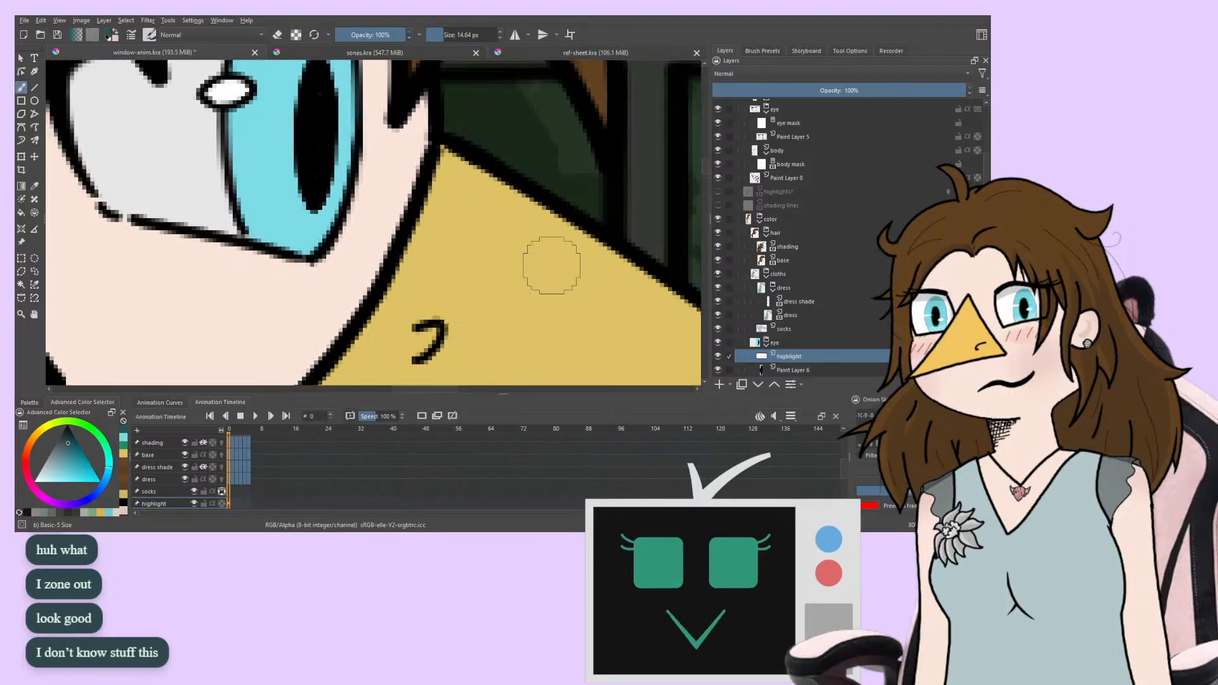
{"action": "left_click", "coordinate": [774, 374]}
{"action": "left_click", "coordinate": [719, 385]}
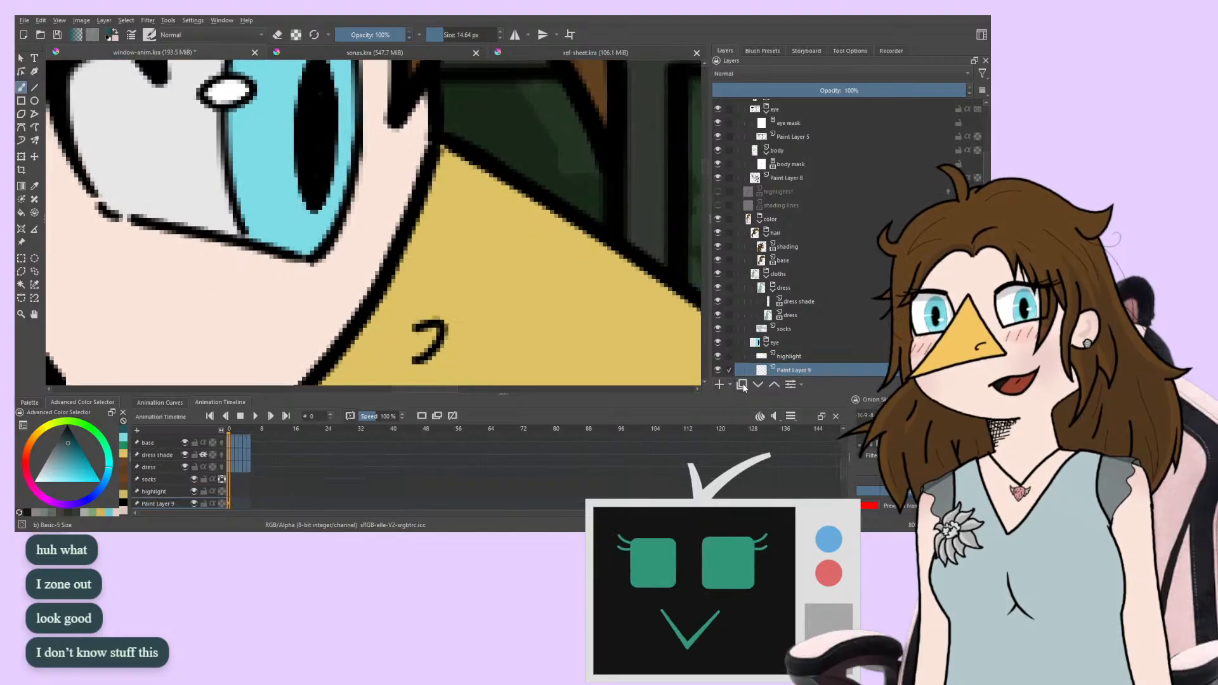
{"action": "mouse_move", "coordinate": [771, 329]}
{"action": "left_mouse_down"}
{"action": "mouse_move", "coordinate": [762, 209]}
{"action": "mouse_move", "coordinate": [756, 349]}
{"action": "left_mouse_up"}
{"action": "key", "text": "ctrl+z"}
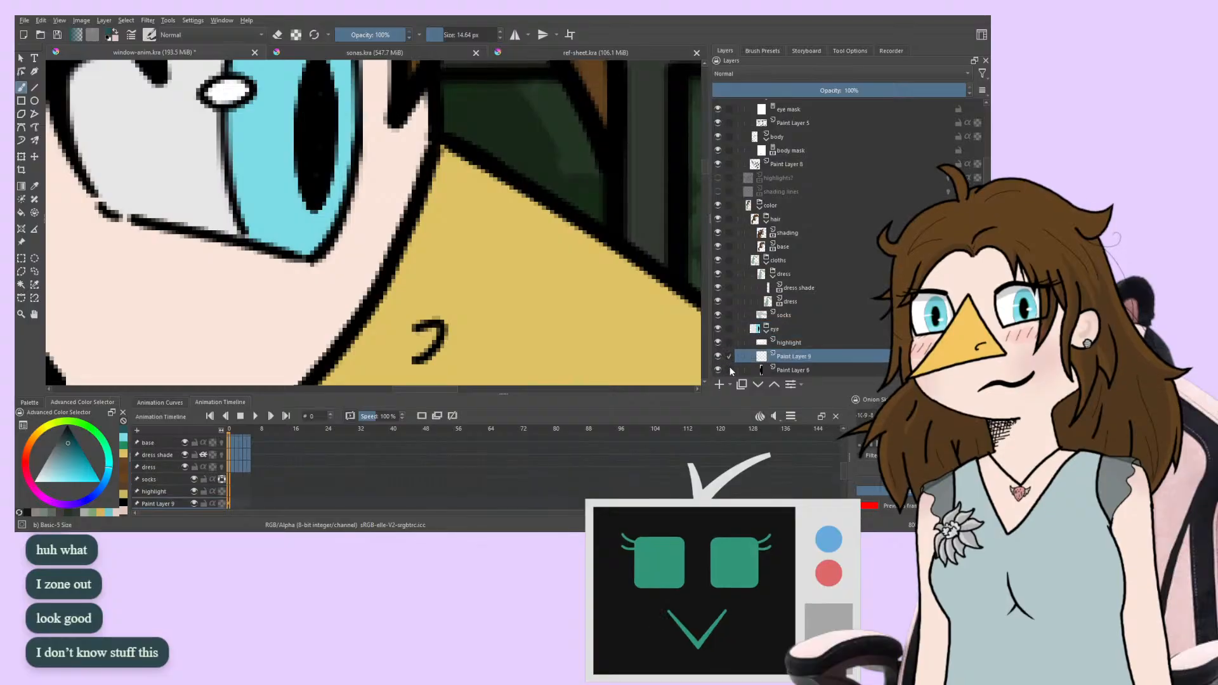
{"action": "left_click", "coordinate": [758, 385]}
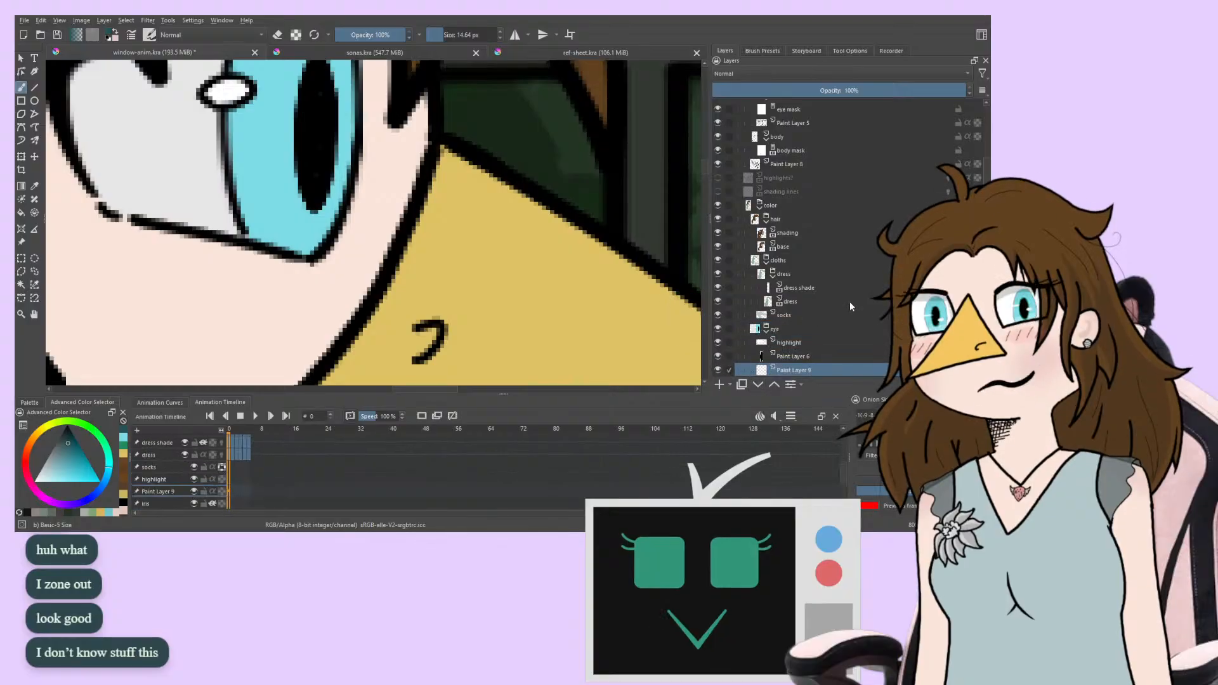
Try a dark teal stroke around the black pupil on Paint Layer 9, and undo it
{"action": "left_click", "coordinate": [827, 277]}
{"action": "mouse_move", "coordinate": [825, 329]}
{"action": "left_mouse_down"}
{"action": "mouse_move", "coordinate": [831, 257]}
{"action": "mouse_move", "coordinate": [827, 330]}
{"action": "left_mouse_up"}
{"action": "left_click_drag", "start_coordinate": [550, 294], "coordinate": [487, 241]}
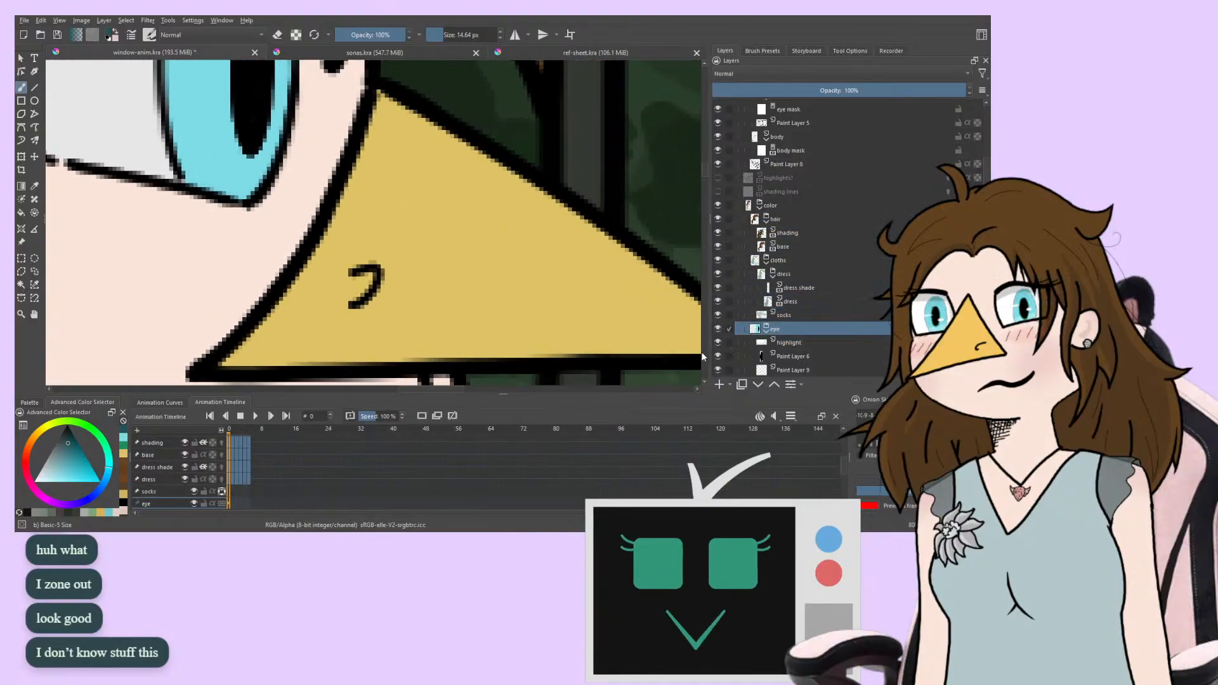
{"action": "scroll", "coordinate": [830, 277], "scroll_direction": "down", "scroll_amount": 4}
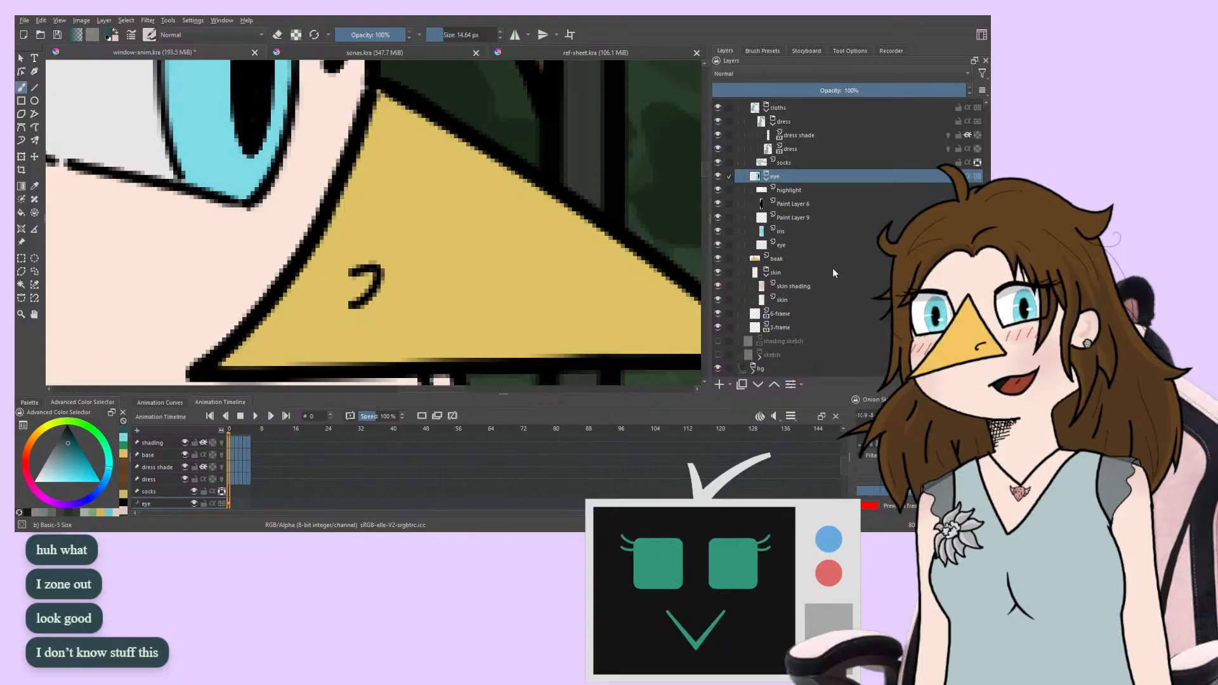
{"action": "left_click", "coordinate": [800, 218]}
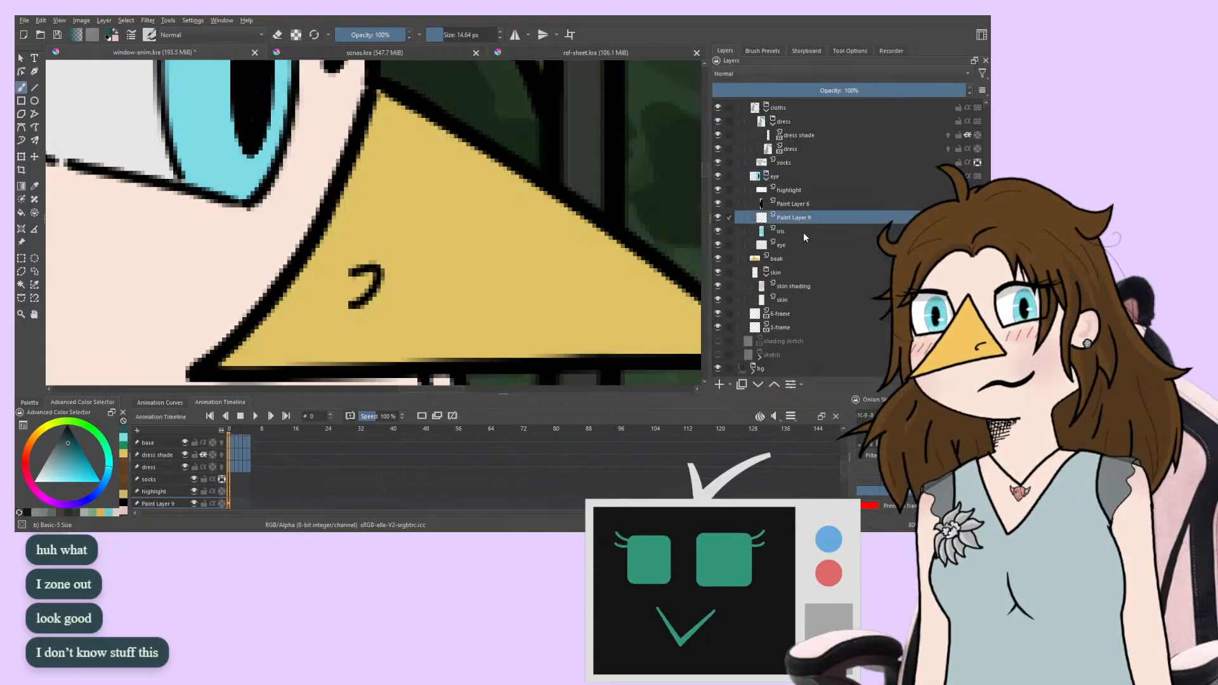
{"action": "left_click_drag", "start_coordinate": [283, 254], "coordinate": [405, 394]}
{"action": "left_click_drag", "start_coordinate": [327, 285], "coordinate": [356, 283]}
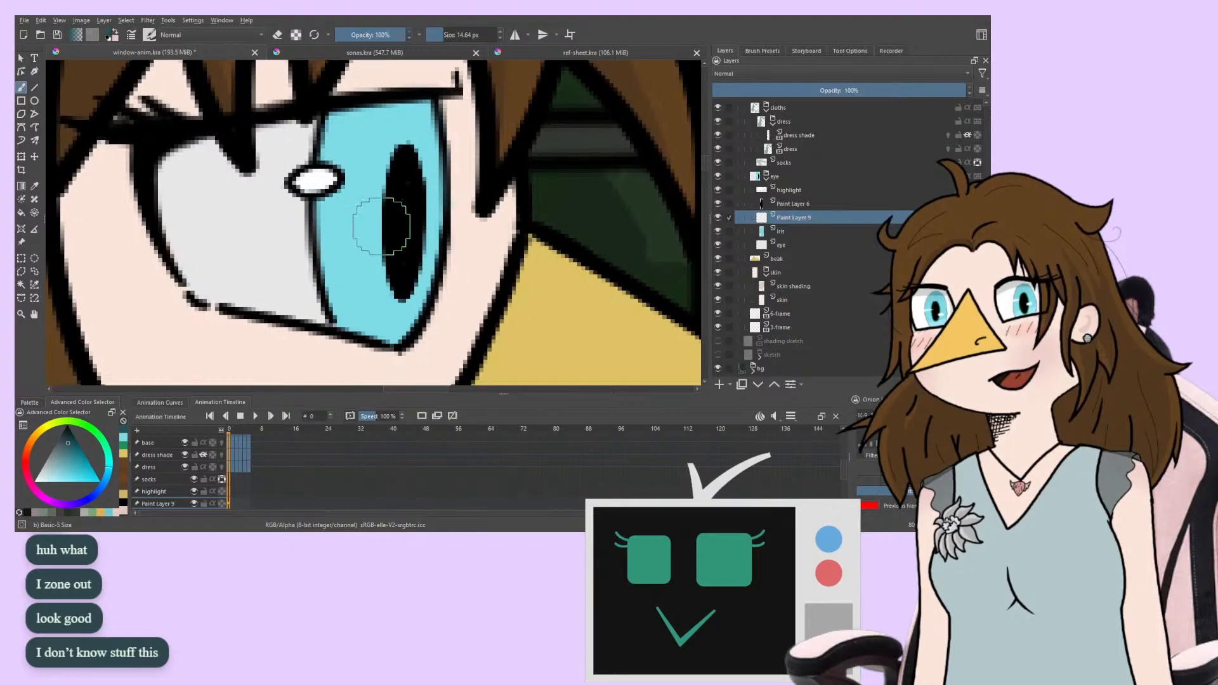
{"action": "left_click_drag", "start_coordinate": [388, 155], "coordinate": [385, 299]}
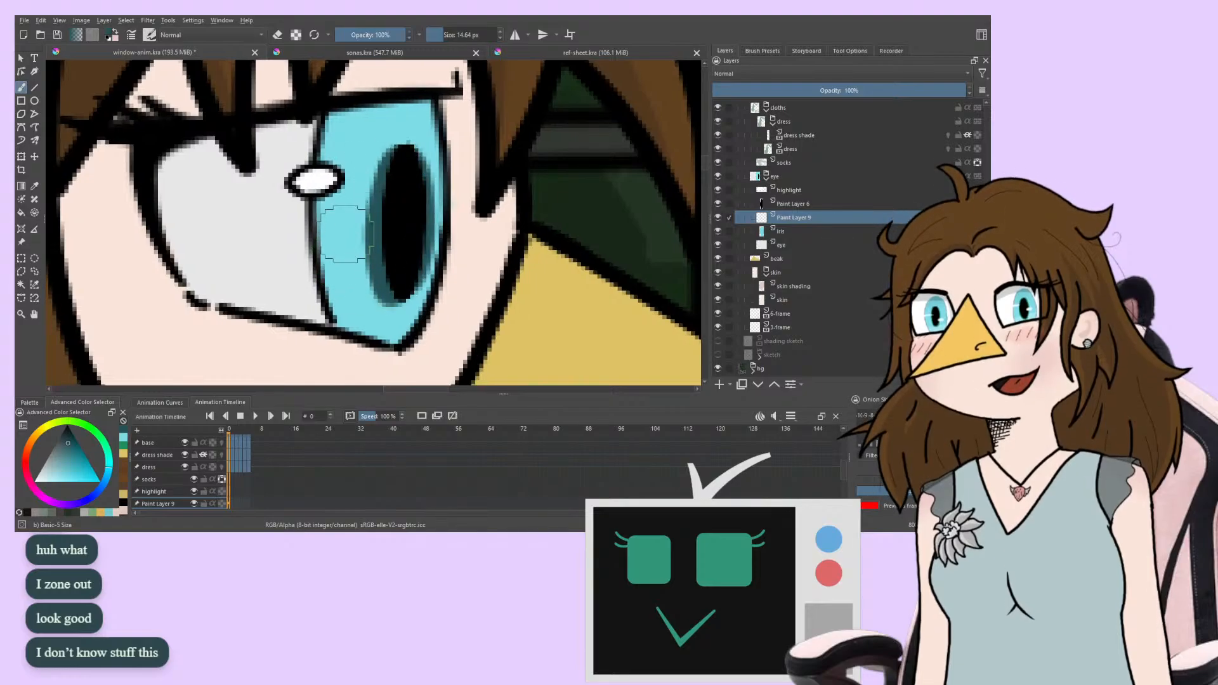
{"action": "key", "text": "ctrl+z"}
Sample the green from the eye swatch on ref-sheet.kra's palette and return to window-anim.kra
{"action": "left_click", "coordinate": [515, 53]}
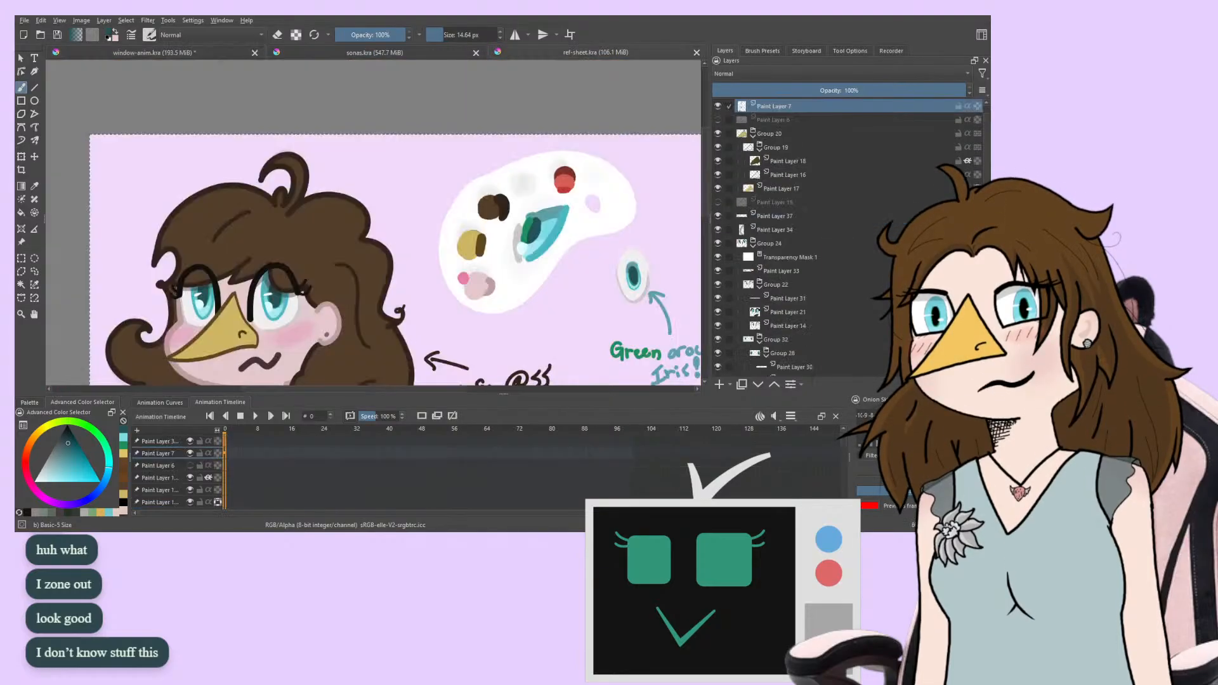
{"action": "left_click", "coordinate": [527, 231], "text": "ctrl"}
{"action": "left_click", "coordinate": [234, 55]}
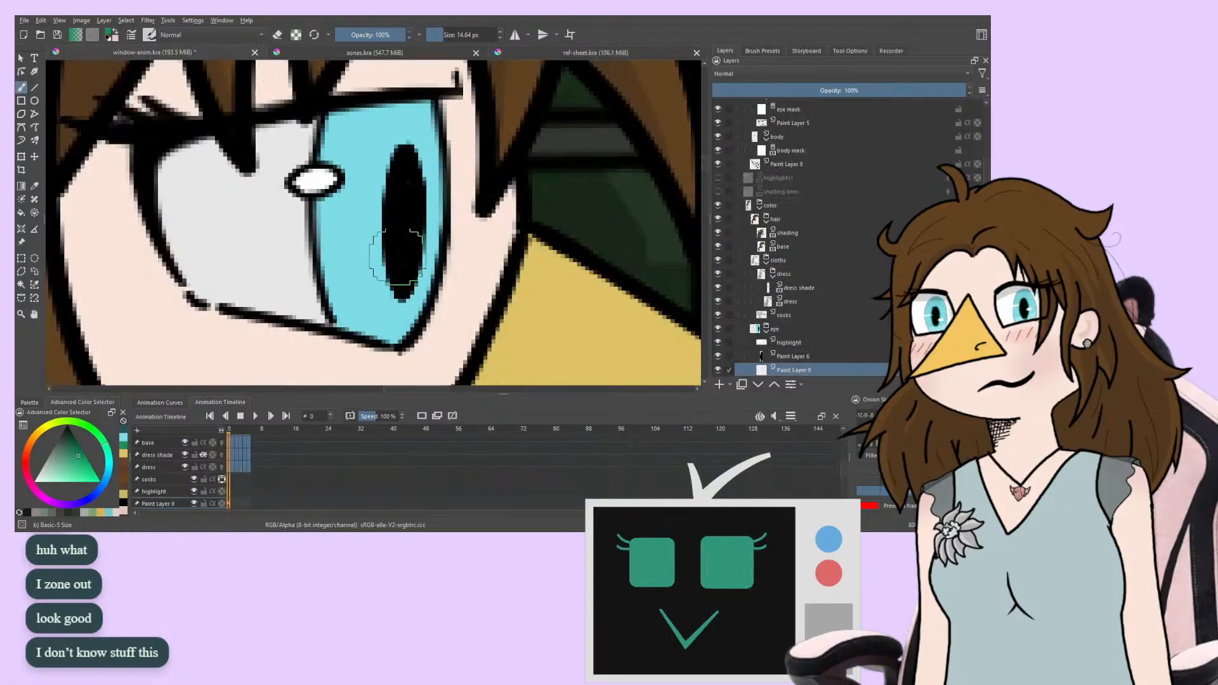
Try painting a wide green ring around the pupil on Paint Layer 9, and undo the strokes
{"action": "mouse_move", "coordinate": [402, 249]}
{"action": "left_mouse_down"}
{"action": "mouse_move", "coordinate": [392, 212]}
{"action": "mouse_move", "coordinate": [412, 263]}
{"action": "mouse_move", "coordinate": [400, 168]}
{"action": "mouse_move", "coordinate": [403, 292]}
{"action": "mouse_move", "coordinate": [406, 169]}
{"action": "mouse_move", "coordinate": [377, 293]}
{"action": "left_mouse_up"}
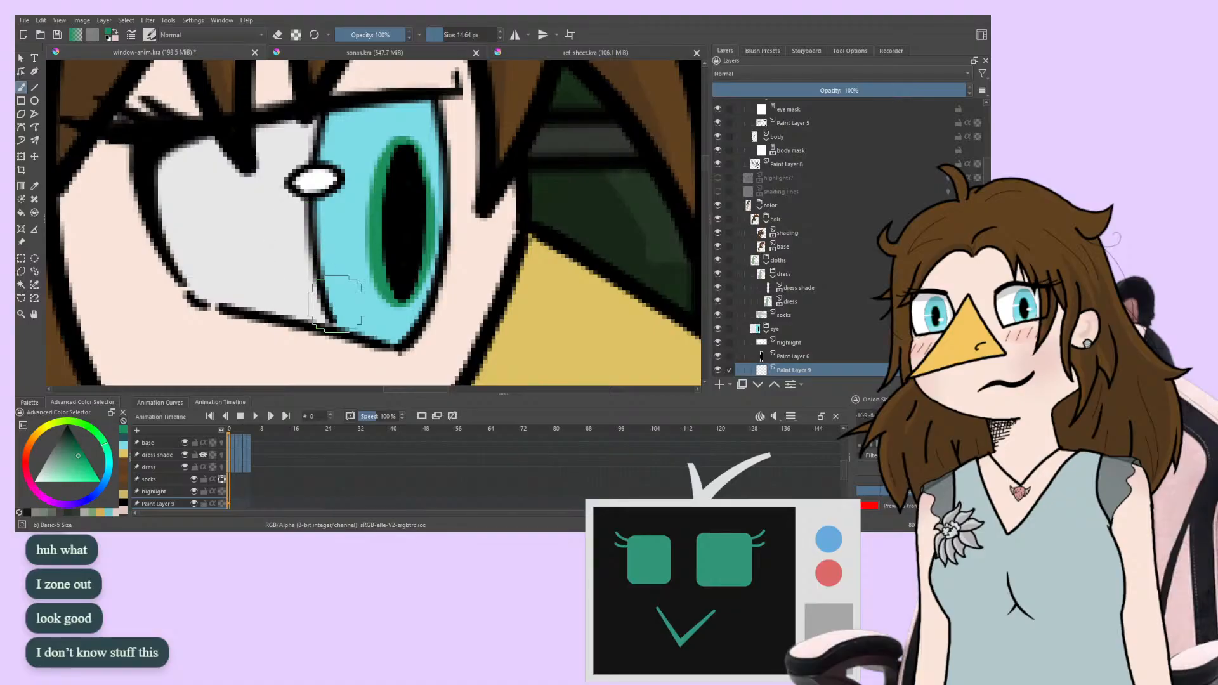
{"action": "key", "text": "ctrl+z"}
{"action": "key", "text": "ctrl+z"}
{"action": "key", "text": "ctrl+z"}
{"action": "key", "text": "ctrl+z"}
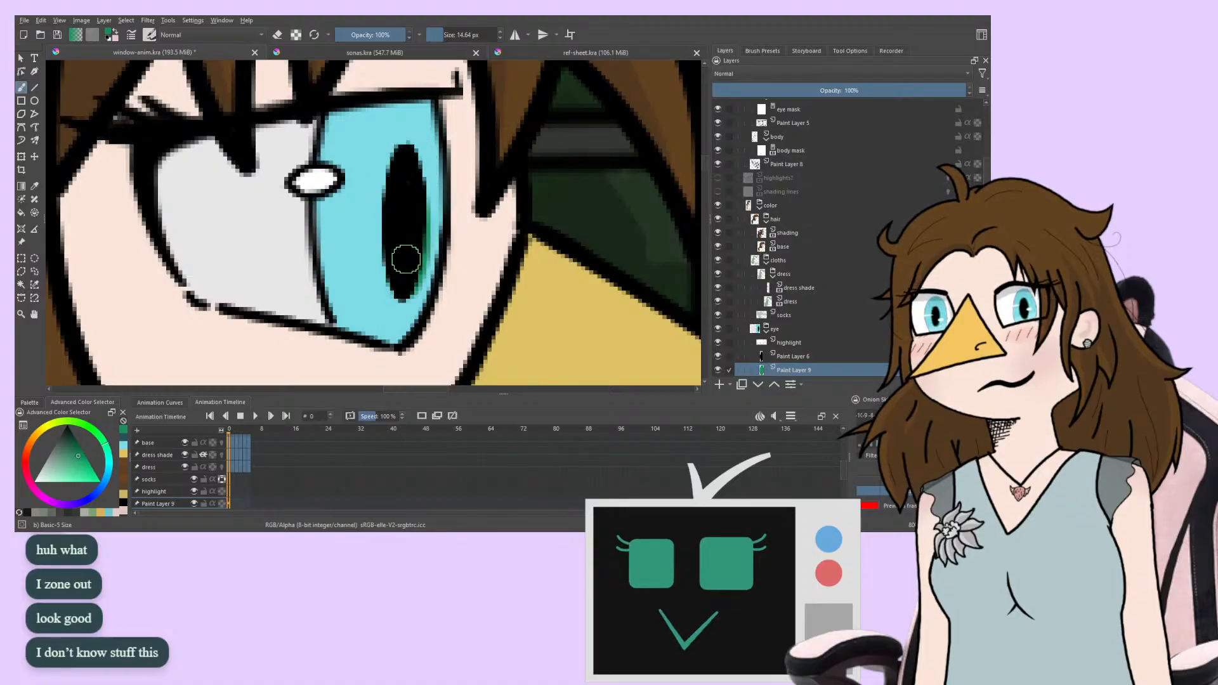
Paint a narrow green ring around the black pupil on Paint Layer 9 with the 14.64 px brush
{"action": "mouse_move", "coordinate": [405, 260]}
{"action": "left_mouse_down"}
{"action": "mouse_move", "coordinate": [394, 285]}
{"action": "mouse_move", "coordinate": [413, 242]}
{"action": "mouse_move", "coordinate": [406, 259]}
{"action": "mouse_move", "coordinate": [407, 155]}
{"action": "mouse_move", "coordinate": [418, 214]}
{"action": "mouse_move", "coordinate": [407, 163]}
{"action": "mouse_move", "coordinate": [407, 267]}
{"action": "mouse_move", "coordinate": [403, 158]}
{"action": "mouse_move", "coordinate": [384, 234]}
{"action": "left_mouse_up"}
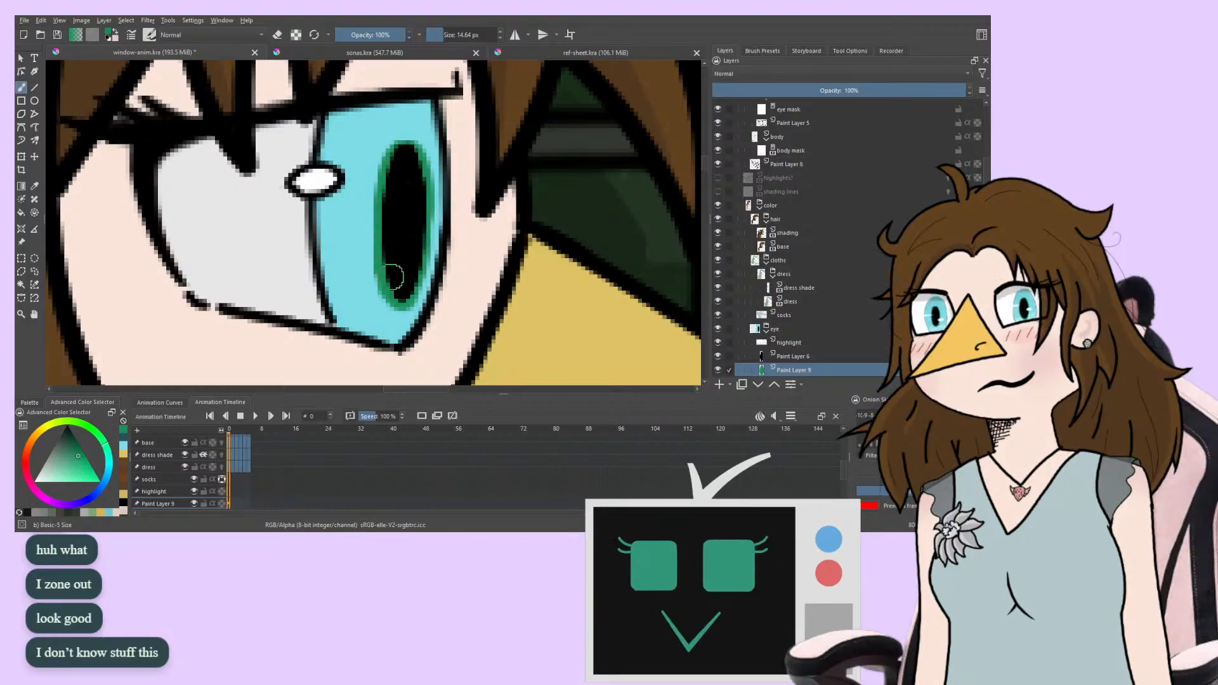
{"action": "left_click_drag", "start_coordinate": [286, 187], "coordinate": [255, 208]}
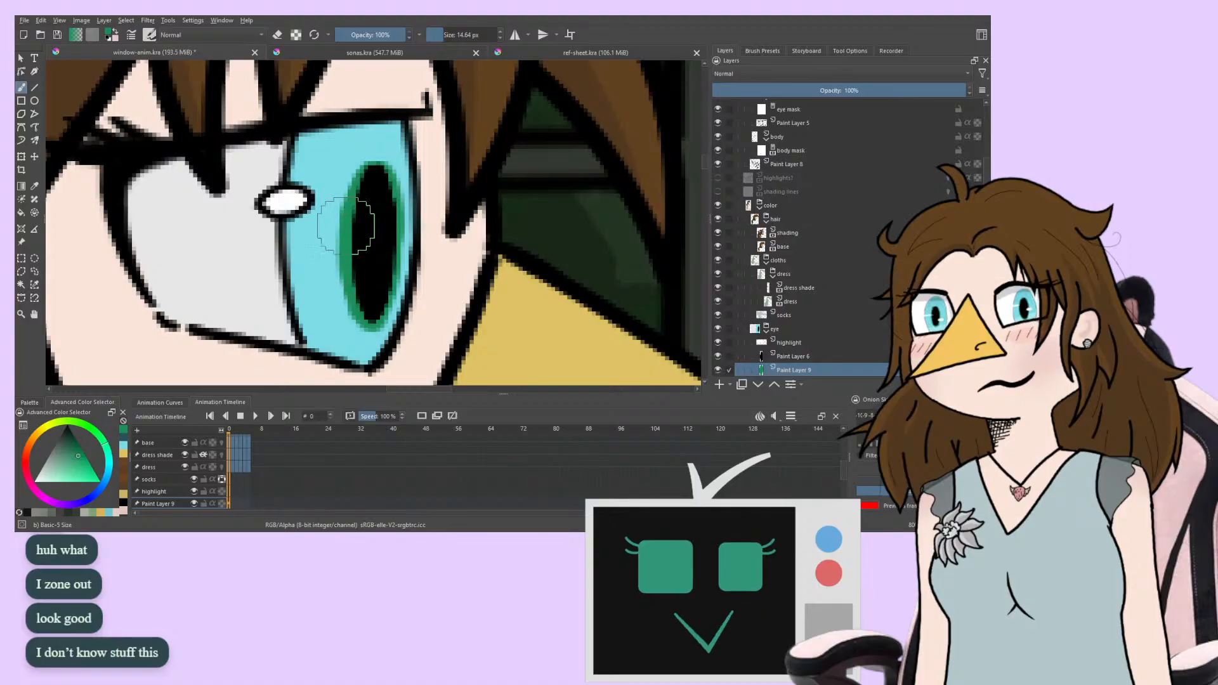
{"action": "mouse_move", "coordinate": [343, 219]}
{"action": "left_mouse_down"}
{"action": "mouse_move", "coordinate": [365, 246]}
{"action": "mouse_move", "coordinate": [369, 308]}
{"action": "left_mouse_up"}
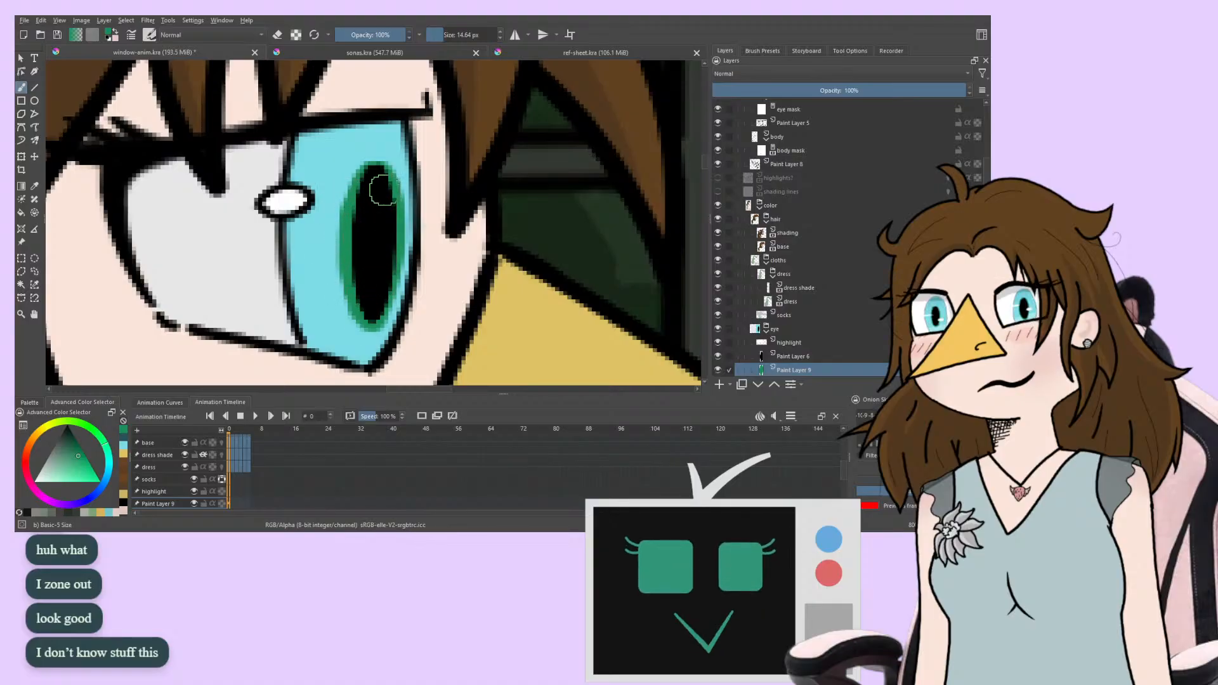
{"action": "mouse_move", "coordinate": [384, 162]}
{"action": "left_mouse_down"}
{"action": "mouse_move", "coordinate": [357, 166]}
{"action": "mouse_move", "coordinate": [356, 300]}
{"action": "left_mouse_up"}
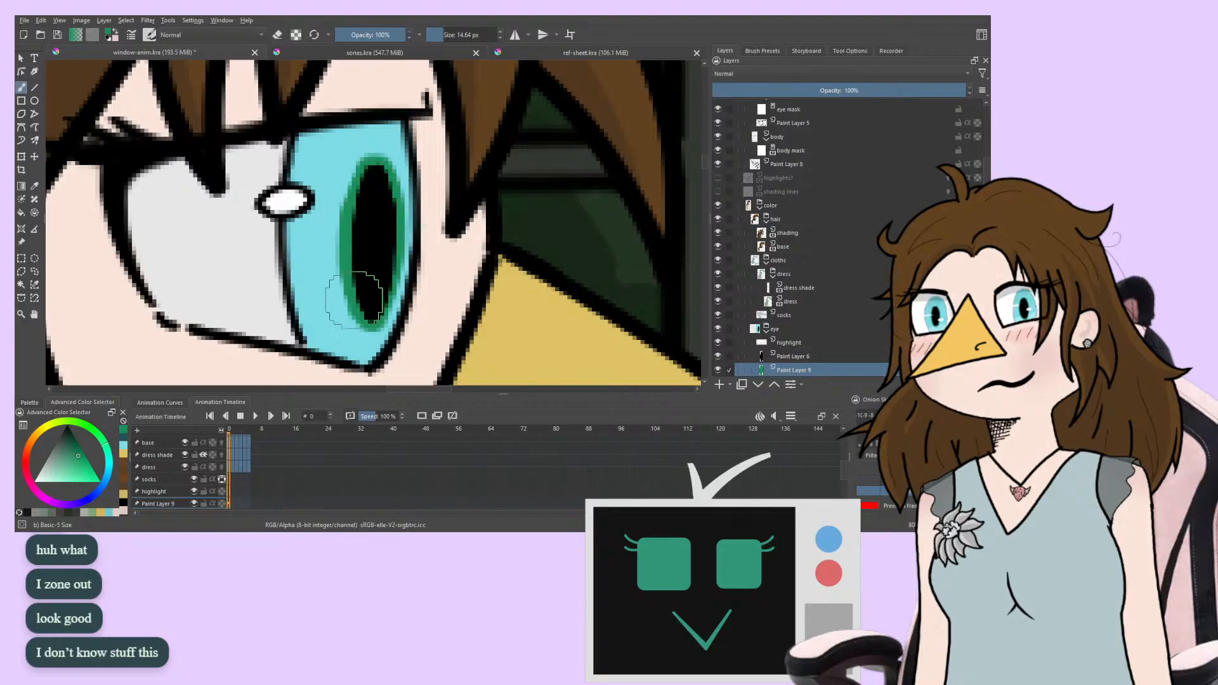
Examine the green-ringed eye within the whole picture and close up
{"action": "scroll", "coordinate": [356, 298], "scroll_direction": "down", "scroll_amount": 10}
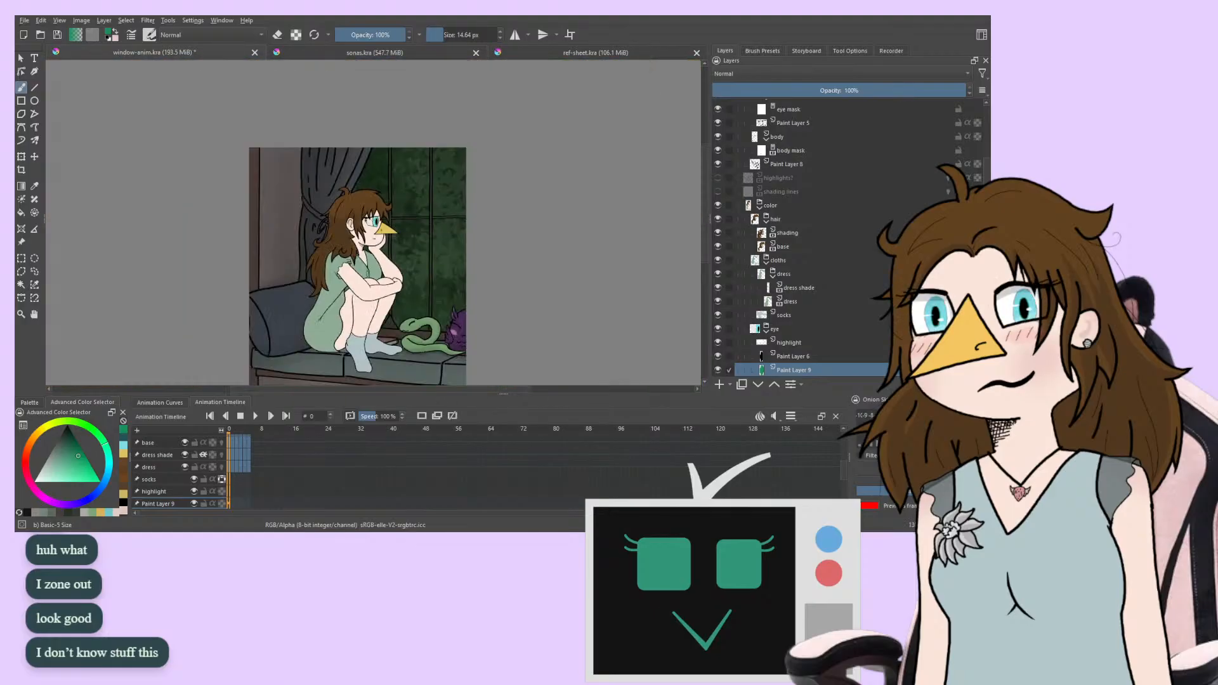
{"action": "key", "text": "ctrl+plus"}
{"action": "key", "text": "ctrl+plus"}
{"action": "left_click_drag", "start_coordinate": [192, 251], "coordinate": [169, 271]}
{"action": "key", "text": "ctrl+plus"}
{"action": "key", "text": "ctrl+plus"}
{"action": "key", "text": "ctrl+plus"}
{"action": "key", "text": "ctrl+plus"}
{"action": "key", "text": "ctrl+plus"}
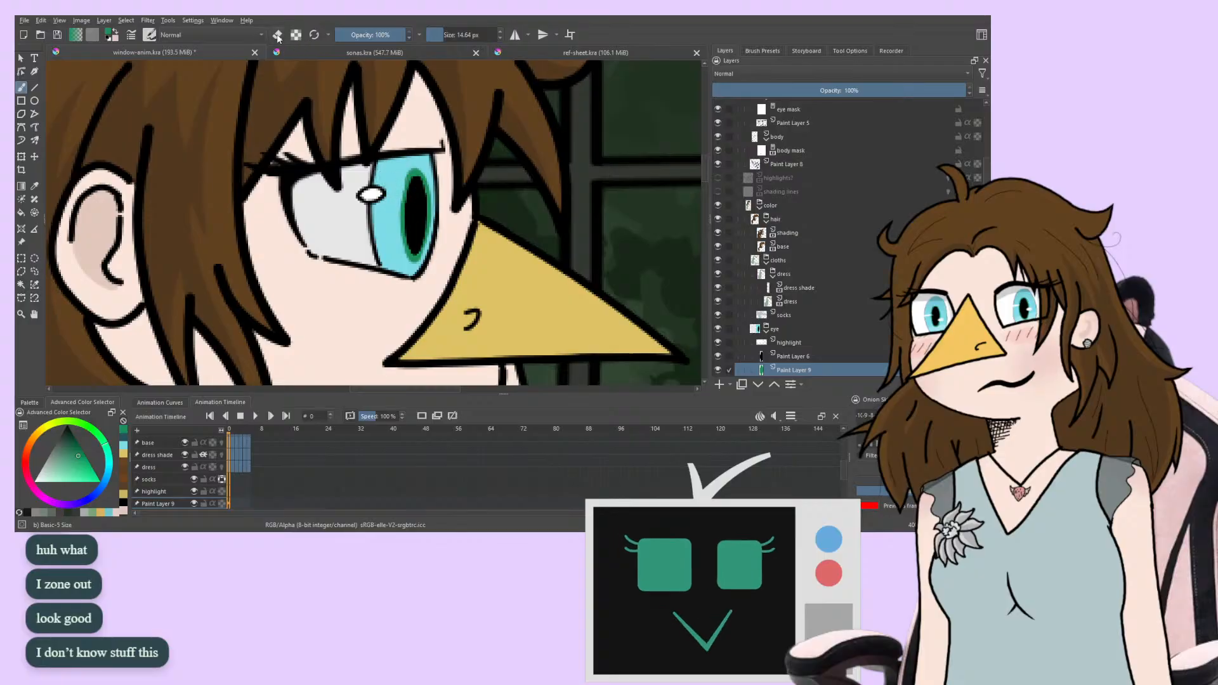
Thin the green ring around the pupil with the eraser at 14.64 px, and turn erasing off
{"action": "key", "text": "e"}
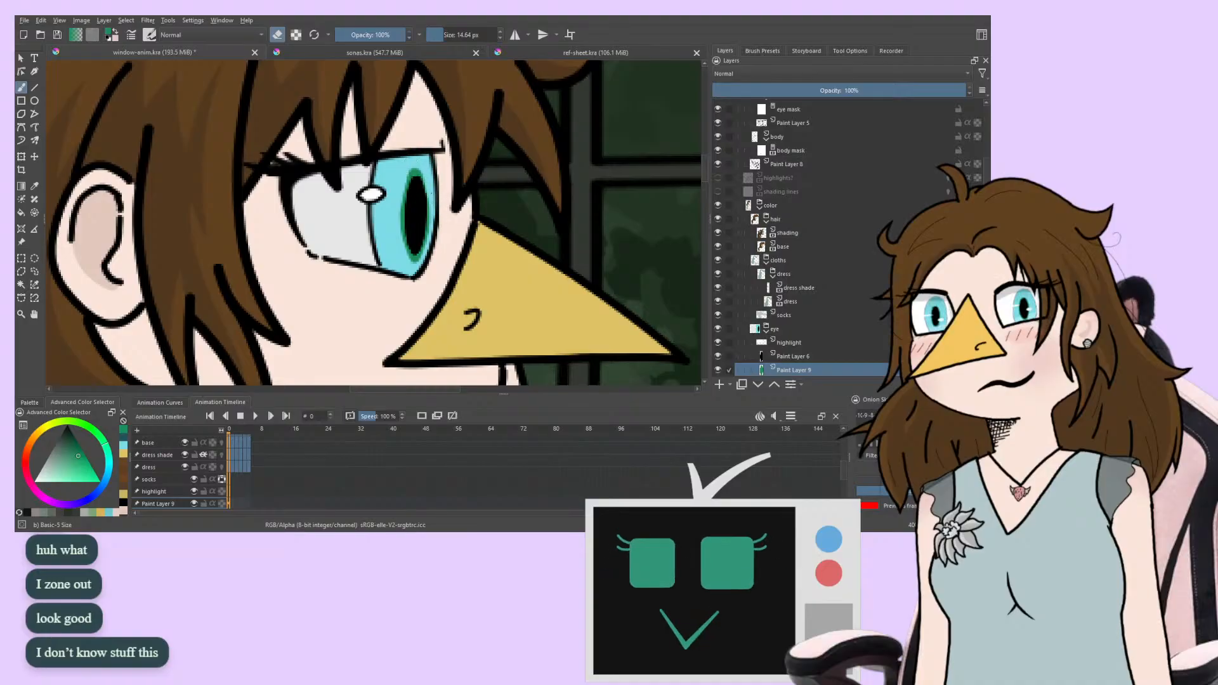
{"action": "key", "text": "plus"}
{"action": "key", "text": "plus"}
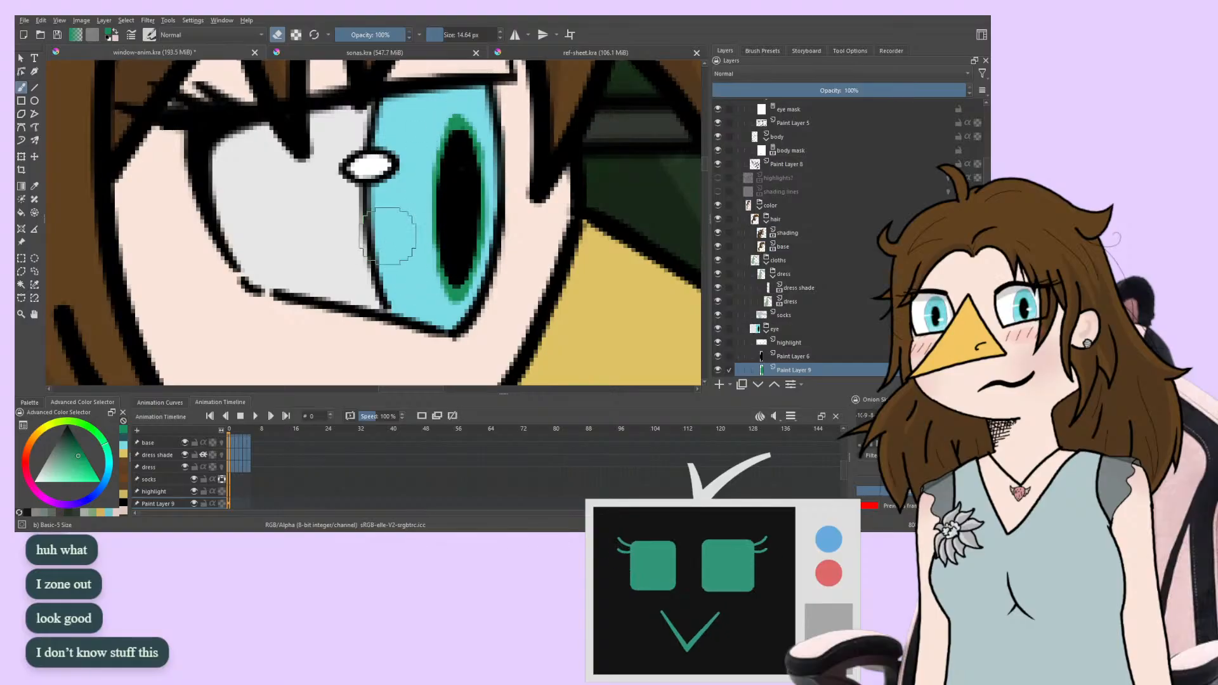
{"action": "key", "text": "2"}
{"action": "scroll", "coordinate": [359, 215], "scroll_direction": "up", "scroll_amount": 5}
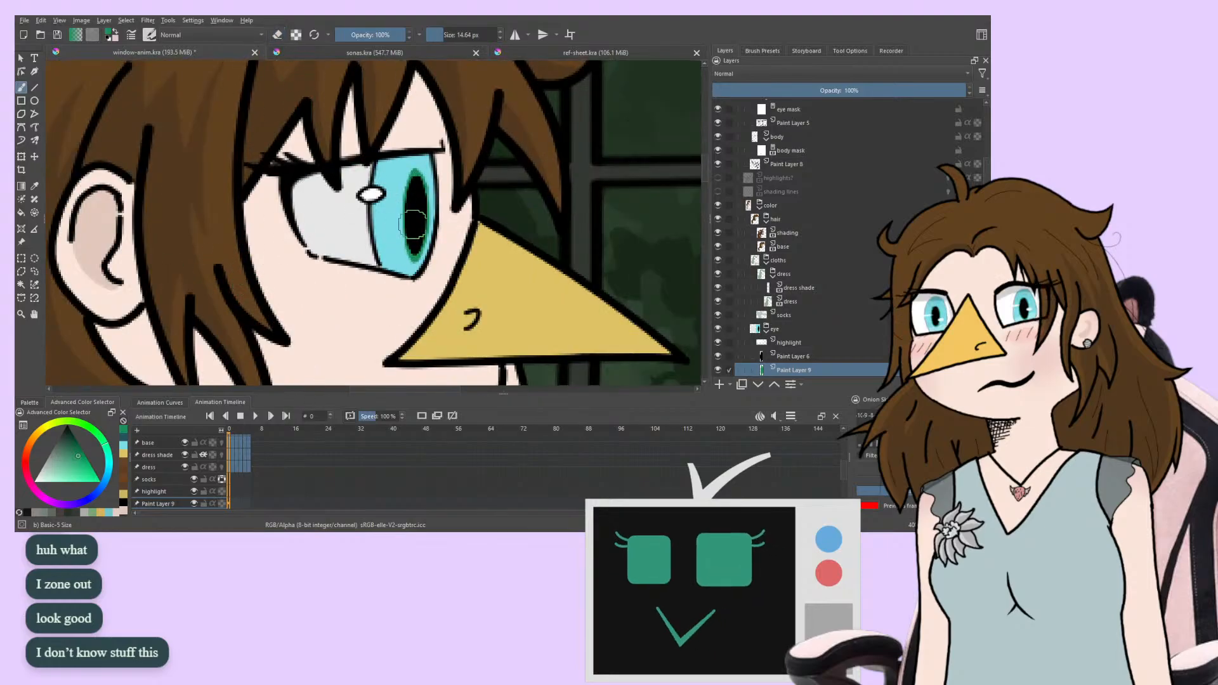
Check the eye in the mirrored view and adjust the green ring's position on Paint Layer 9 with the Move tool
{"action": "key", "text": "m"}
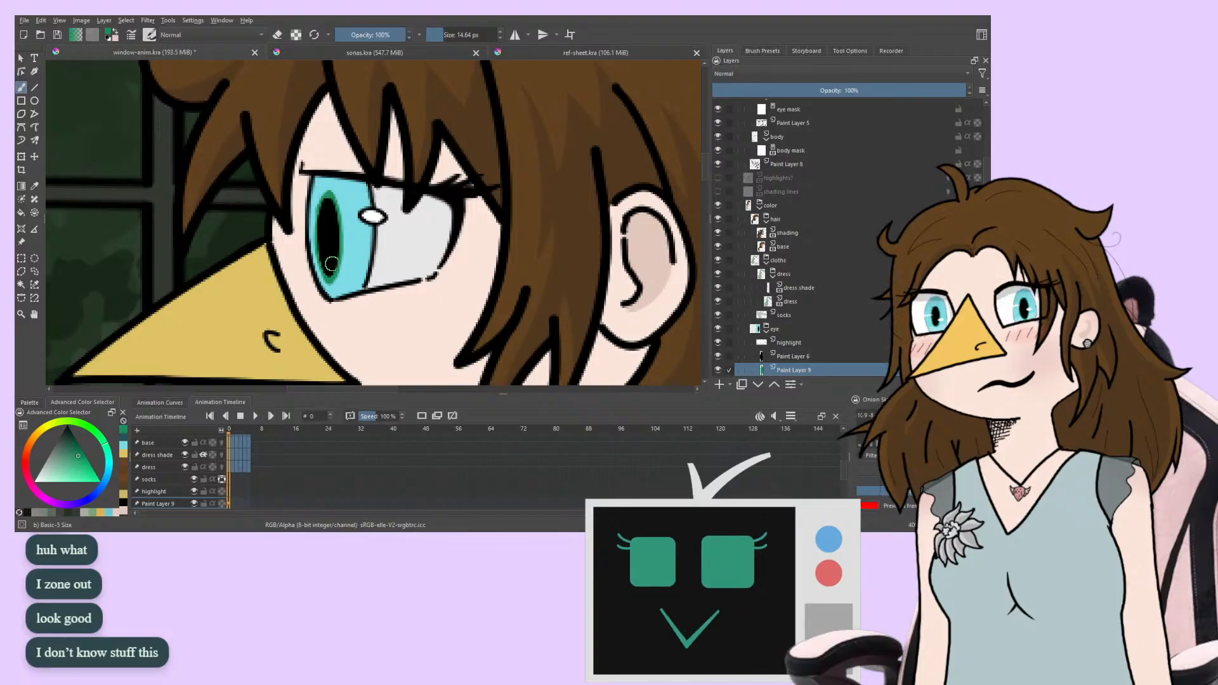
{"action": "scroll", "coordinate": [250, 264], "scroll_direction": "down", "scroll_amount": 3}
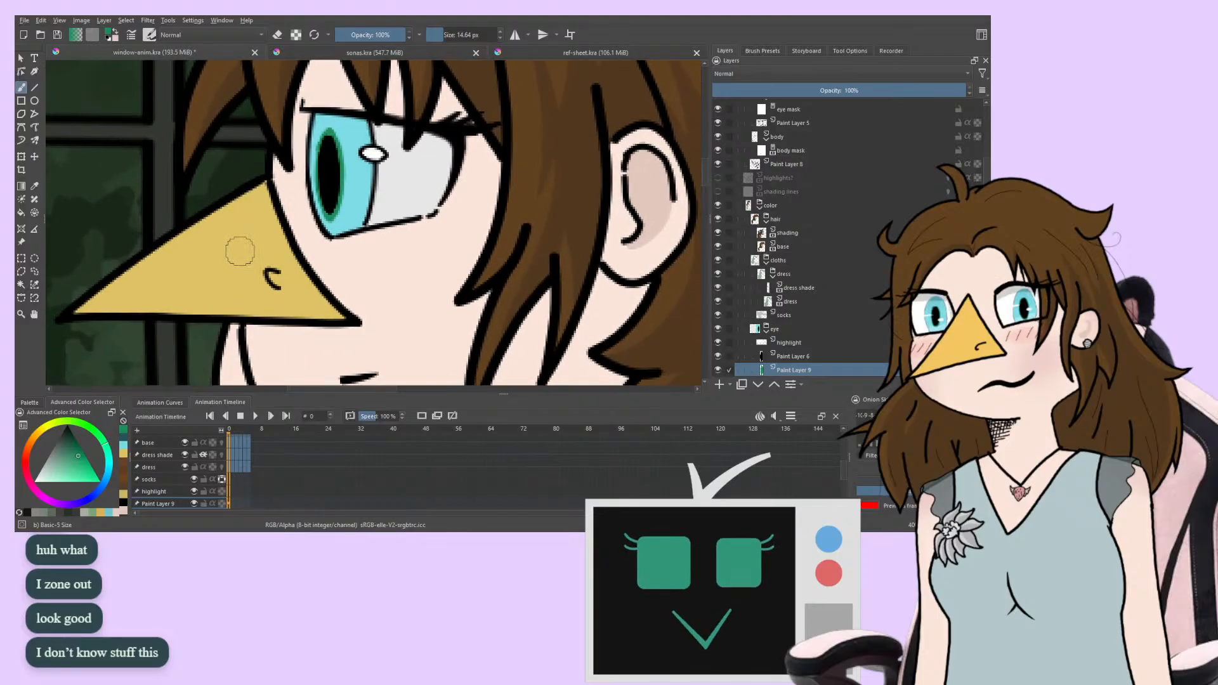
{"action": "left_click", "coordinate": [33, 158]}
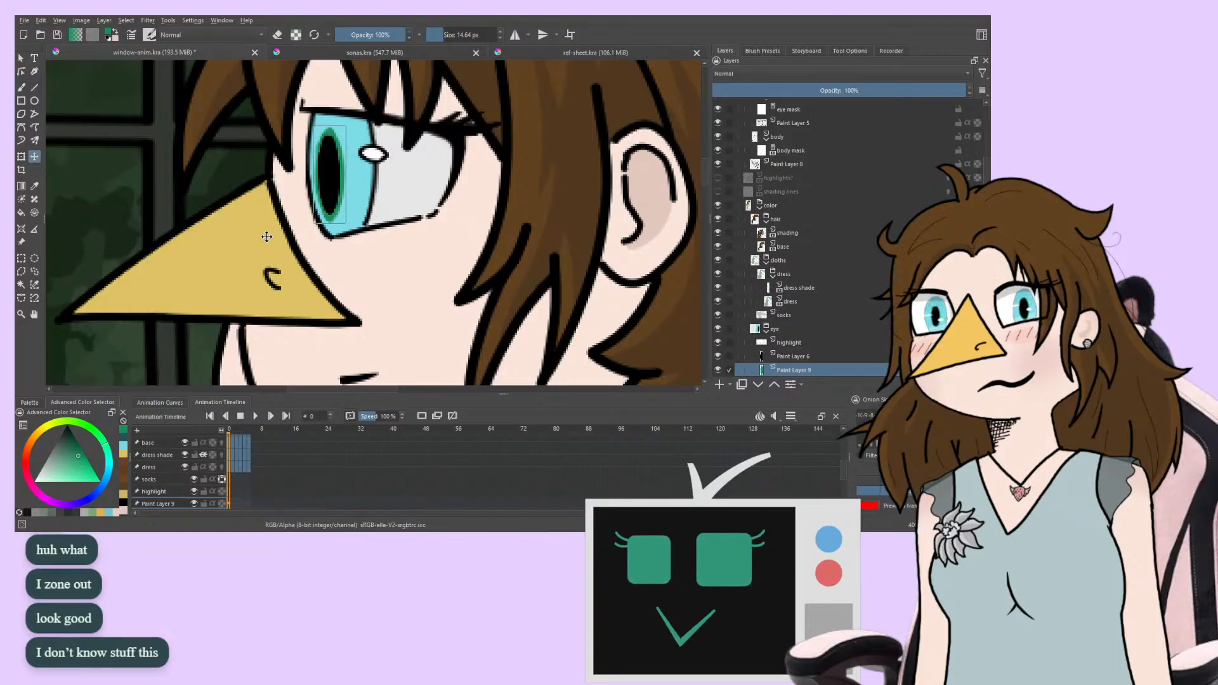
{"action": "mouse_move", "coordinate": [266, 236]}
{"action": "left_mouse_down"}
{"action": "mouse_move", "coordinate": [244, 229]}
{"action": "mouse_move", "coordinate": [239, 282]}
{"action": "mouse_move", "coordinate": [239, 264]}
{"action": "mouse_move", "coordinate": [200, 265]}
{"action": "left_mouse_up"}
{"action": "key", "text": "m"}
{"action": "left_click", "coordinate": [23, 88]}
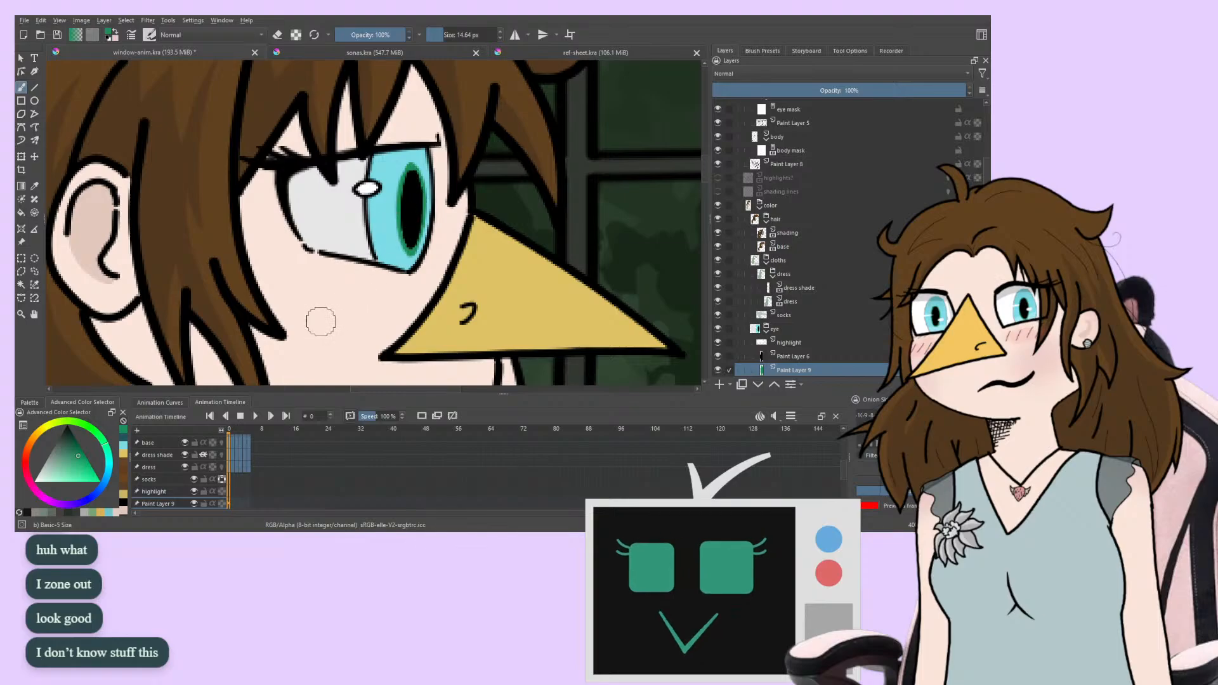
Refine the edge of the green ring on Paint Layer 9 with the eraser, reducing its size to about 8 px
{"action": "key", "text": "ctrl+minus"}
{"action": "key", "text": "ctrl+minus"}
{"action": "key", "text": "ctrl+minus"}
{"action": "key", "text": "ctrl+minus"}
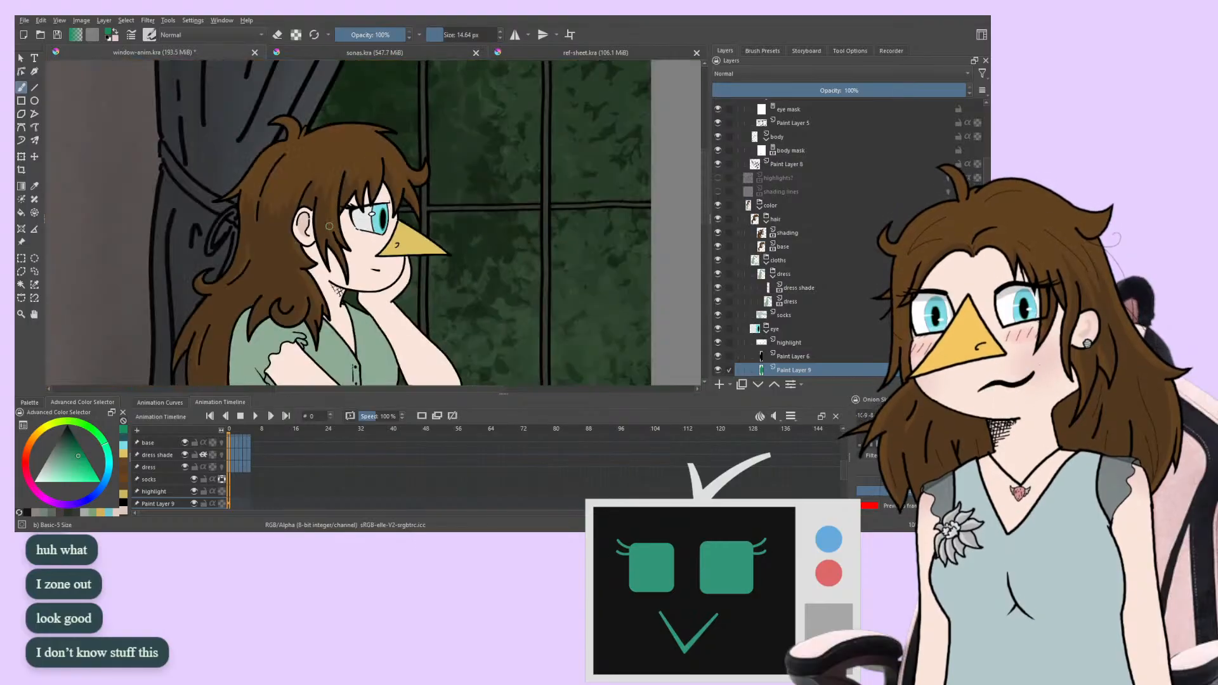
{"action": "left_click_drag", "start_coordinate": [191, 271], "coordinate": [248, 251]}
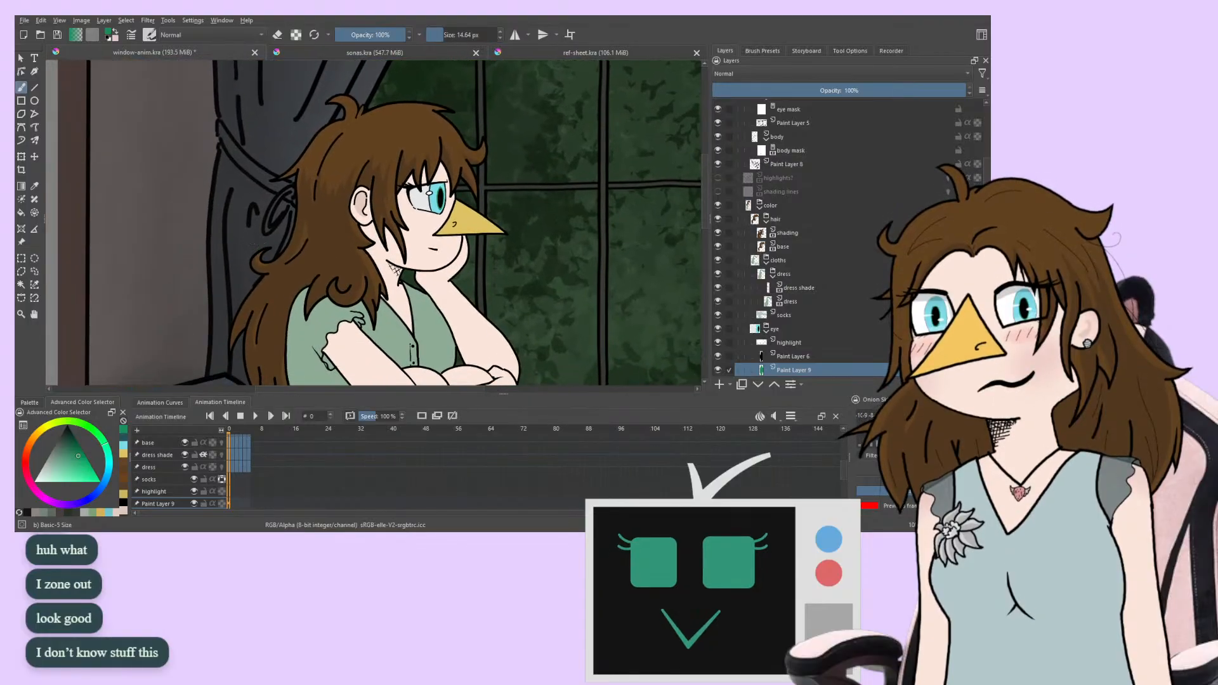
{"action": "key", "text": "ctrl+plus"}
{"action": "key", "text": "ctrl+plus"}
{"action": "key", "text": "ctrl+plus"}
{"action": "key", "text": "ctrl+plus"}
{"action": "mouse_move", "coordinate": [354, 196]}
{"action": "left_mouse_down"}
{"action": "mouse_move", "coordinate": [156, 251]}
{"action": "mouse_move", "coordinate": [229, 252]}
{"action": "left_mouse_up"}
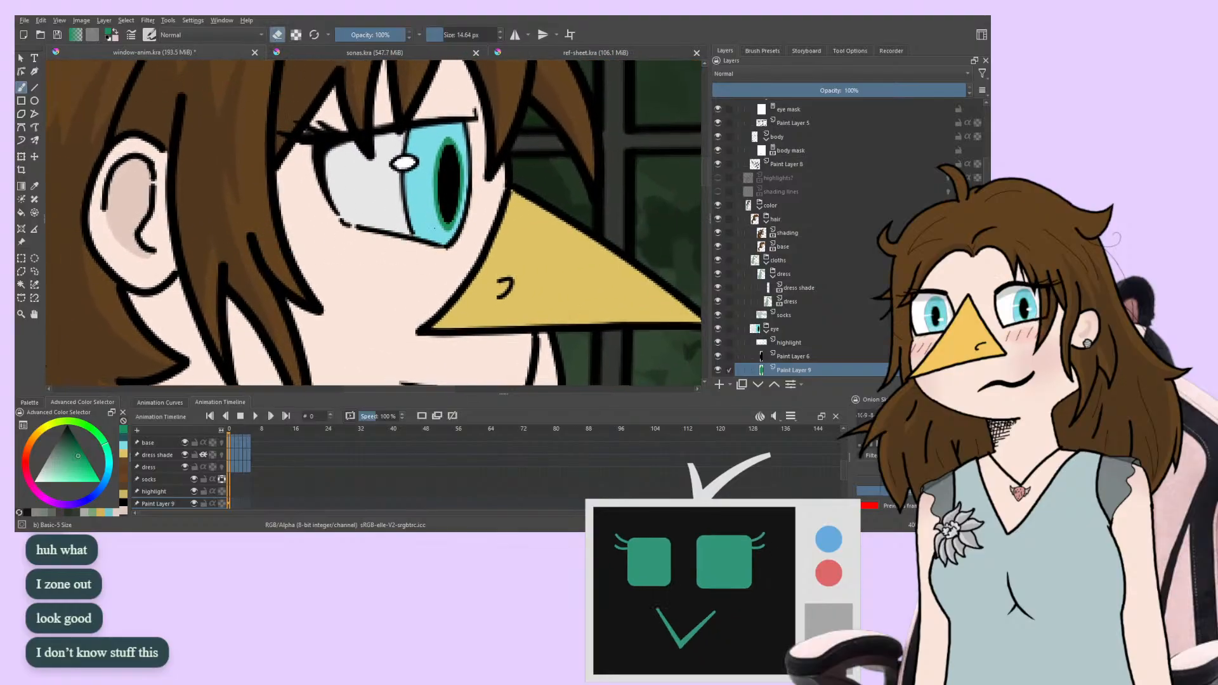
{"action": "left_click_drag", "start_coordinate": [326, 207], "coordinate": [285, 220]}
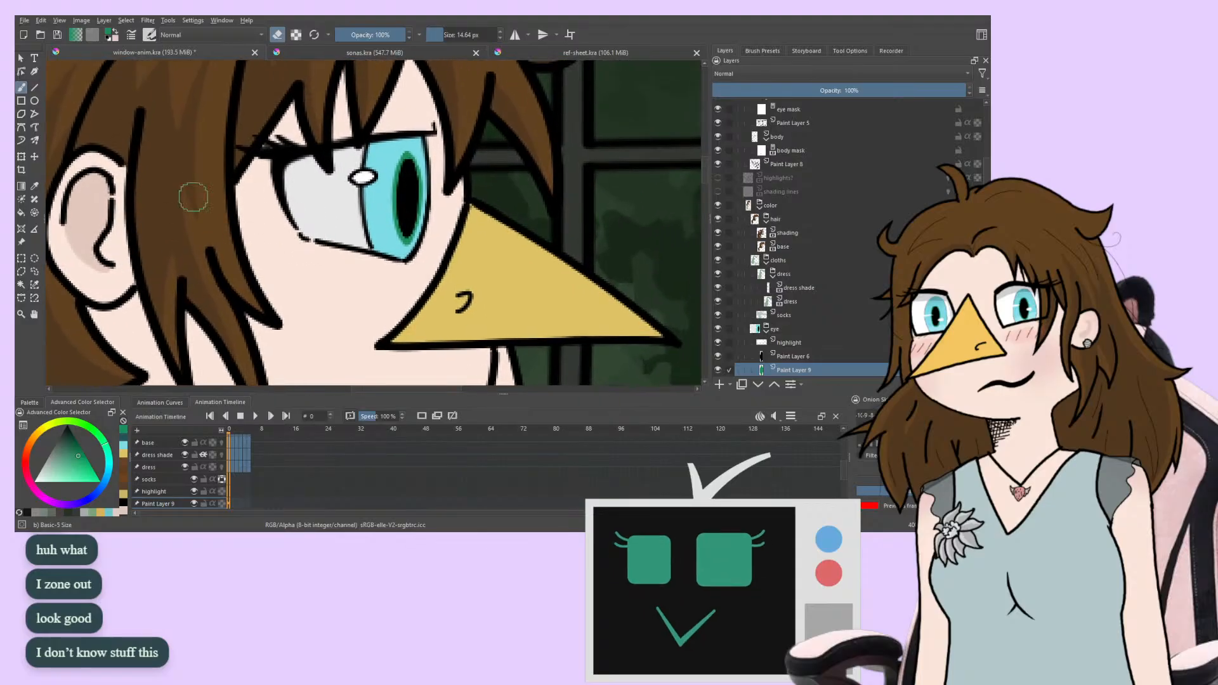
{"action": "key", "text": "ctrl+plus"}
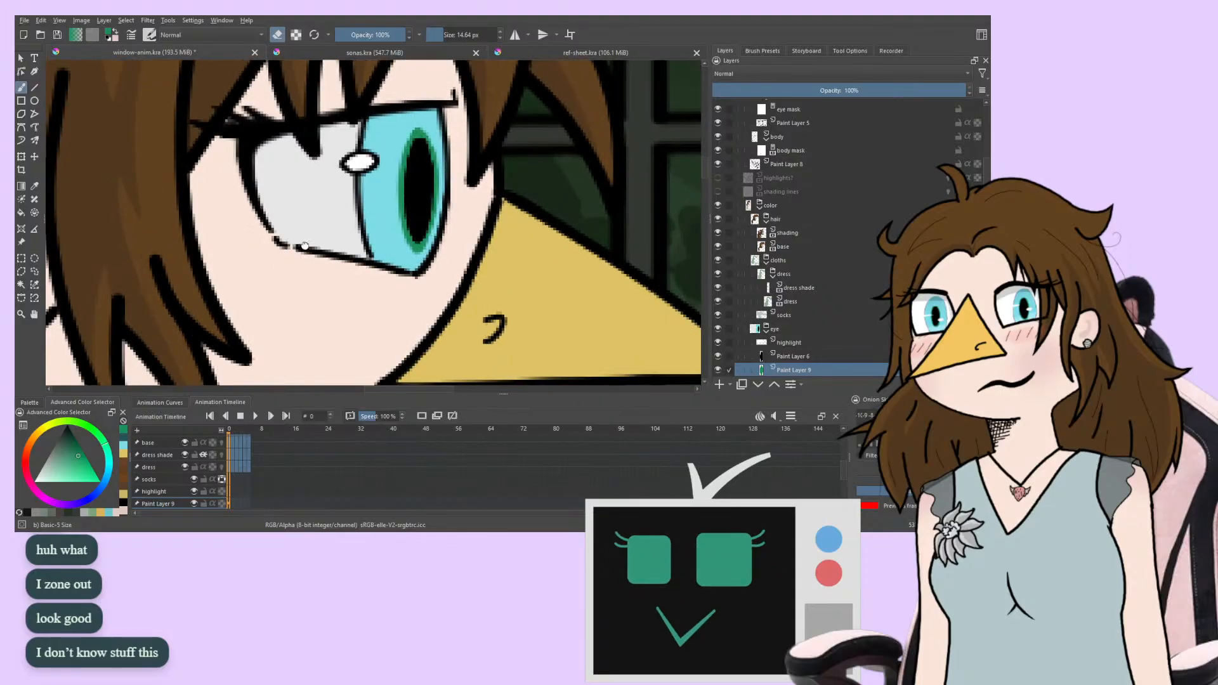
{"action": "key", "text": "ctrl+plus"}
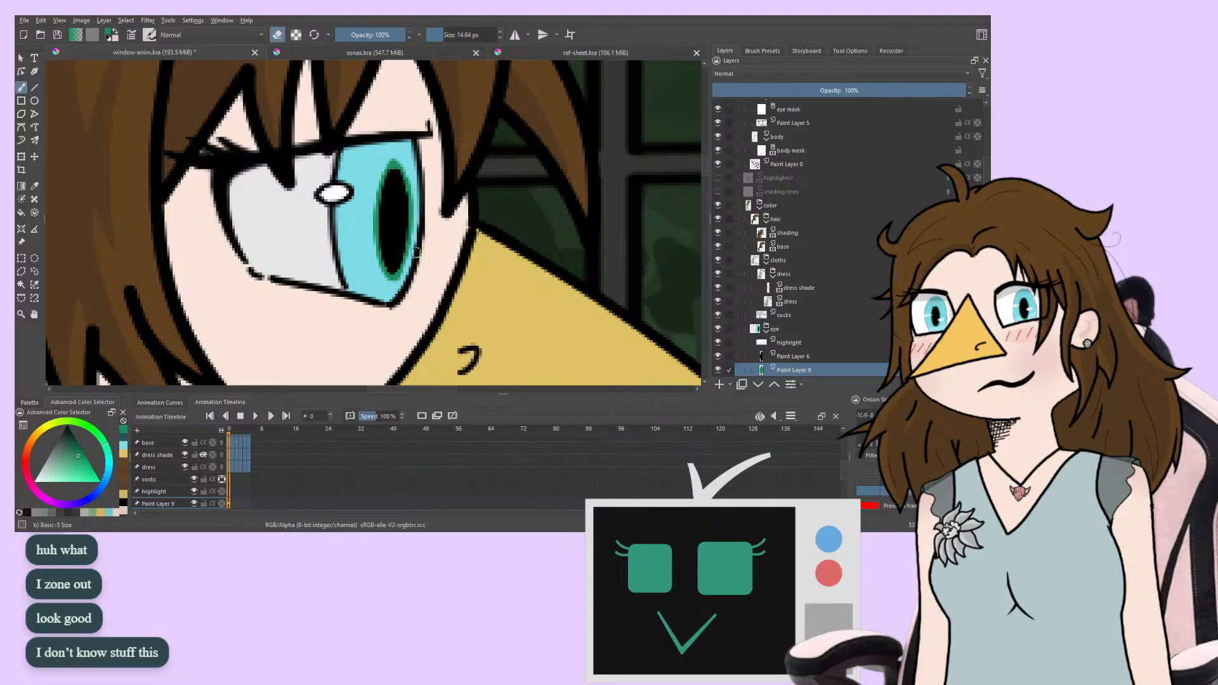
{"action": "key", "text": "bracketleft"}
{"action": "key", "text": "bracketleft"}
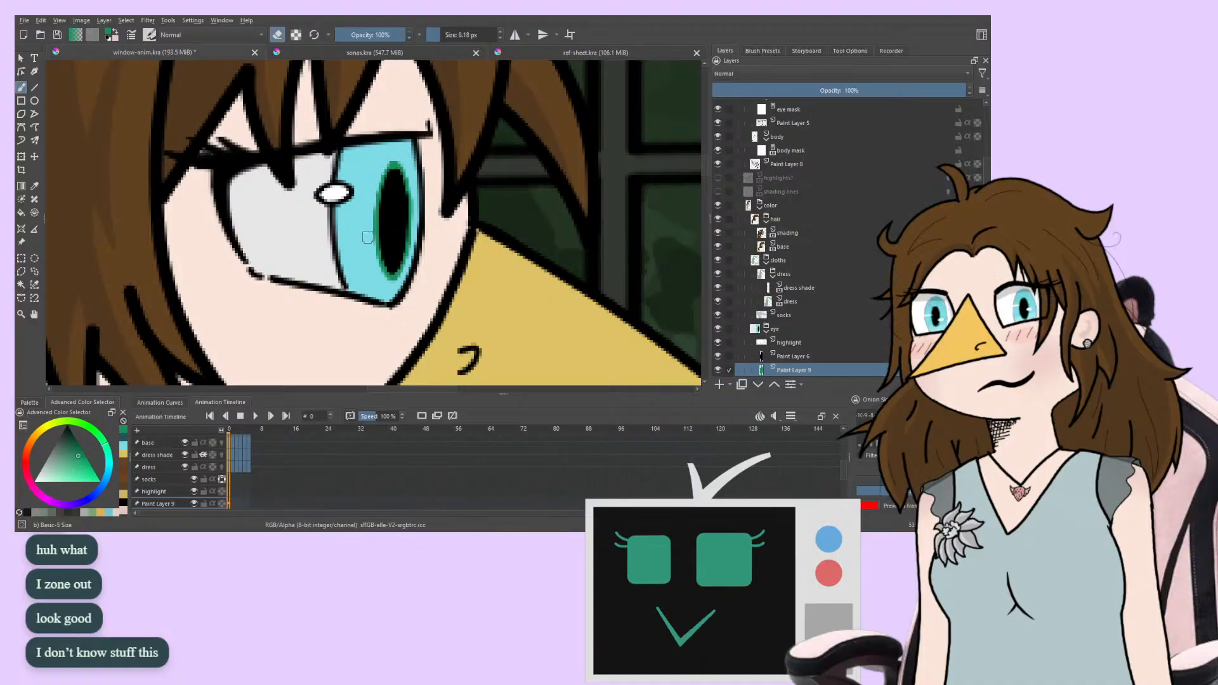
Examine the eye, dress and arms within the whole picture
{"action": "key", "text": "2"}
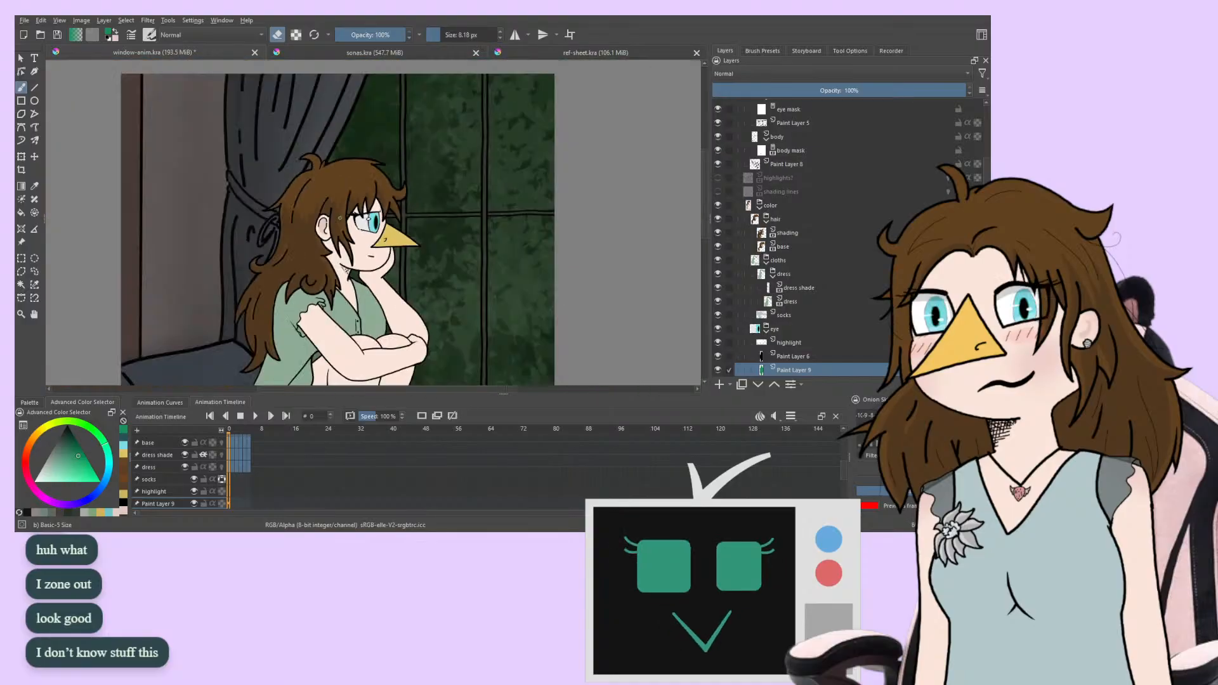
{"action": "scroll", "coordinate": [232, 279], "scroll_direction": "down", "scroll_amount": 3}
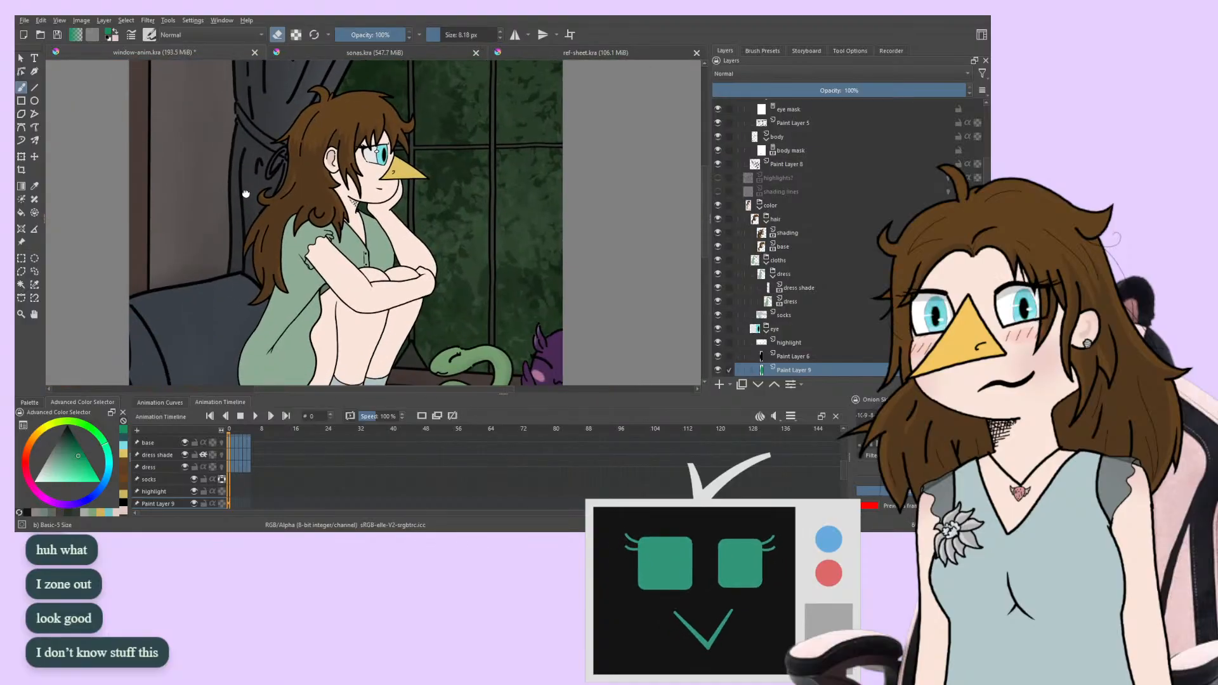
{"action": "scroll", "coordinate": [161, 167], "scroll_direction": "up", "scroll_amount": 5, "text": "ctrl"}
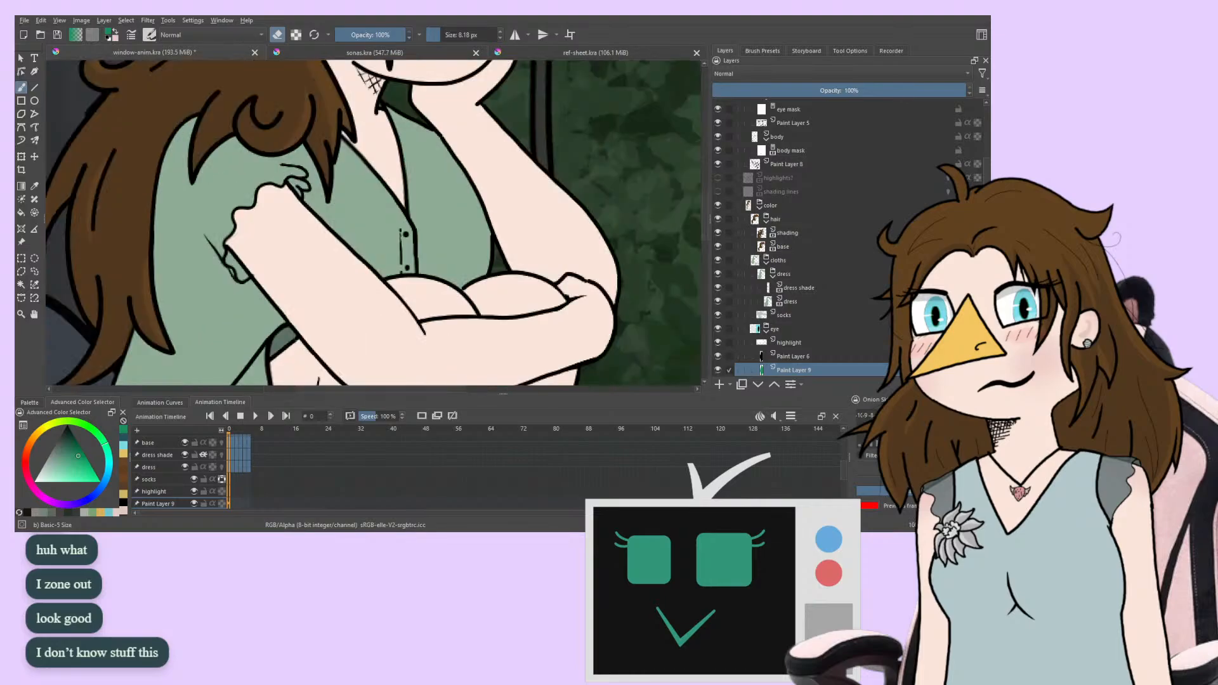
{"action": "scroll", "coordinate": [157, 263], "scroll_direction": "down", "scroll_amount": 5, "text": "ctrl"}
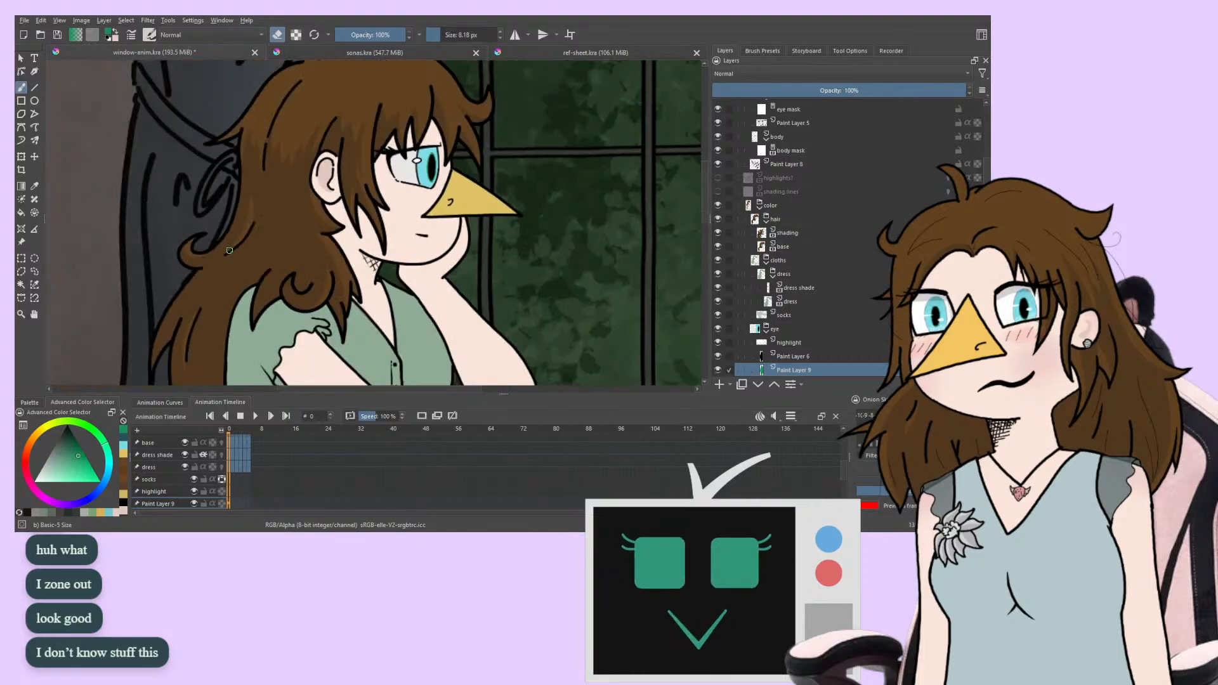
{"action": "scroll", "coordinate": [375, 229], "scroll_direction": "down", "scroll_amount": 2}
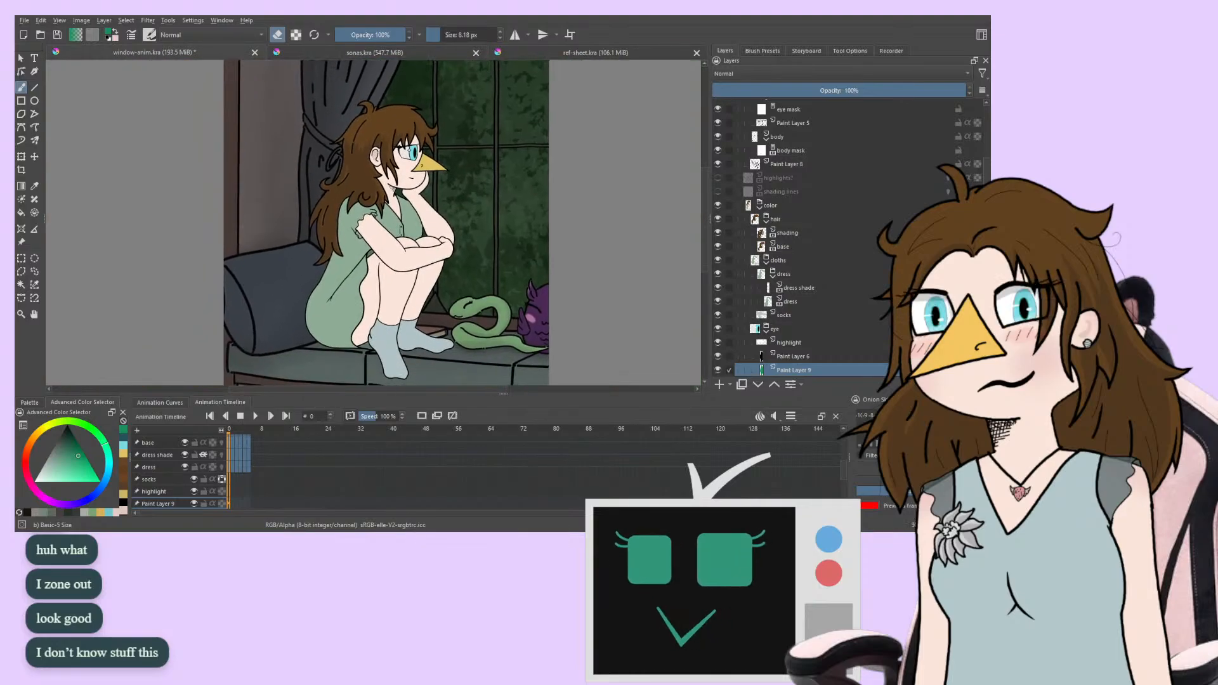
{"action": "scroll", "coordinate": [390, 222], "scroll_direction": "up", "scroll_amount": 1, "text": "ctrl"}
{"action": "scroll", "coordinate": [231, 265], "scroll_direction": "up", "scroll_amount": 1}
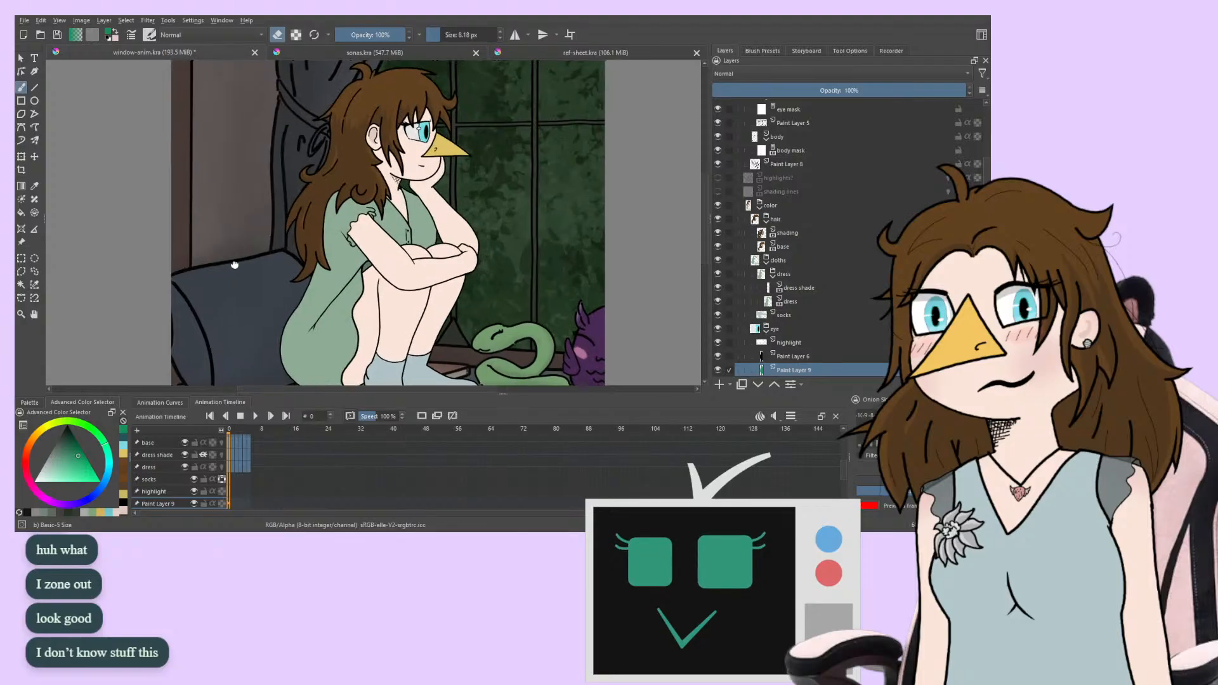
Sample the dark pupil colour from the palette in ref-sheet.kra and apply it to the pupil layer in window-anim.kra
{"action": "scroll", "coordinate": [188, 244], "scroll_direction": "up", "scroll_amount": 3, "text": "ctrl"}
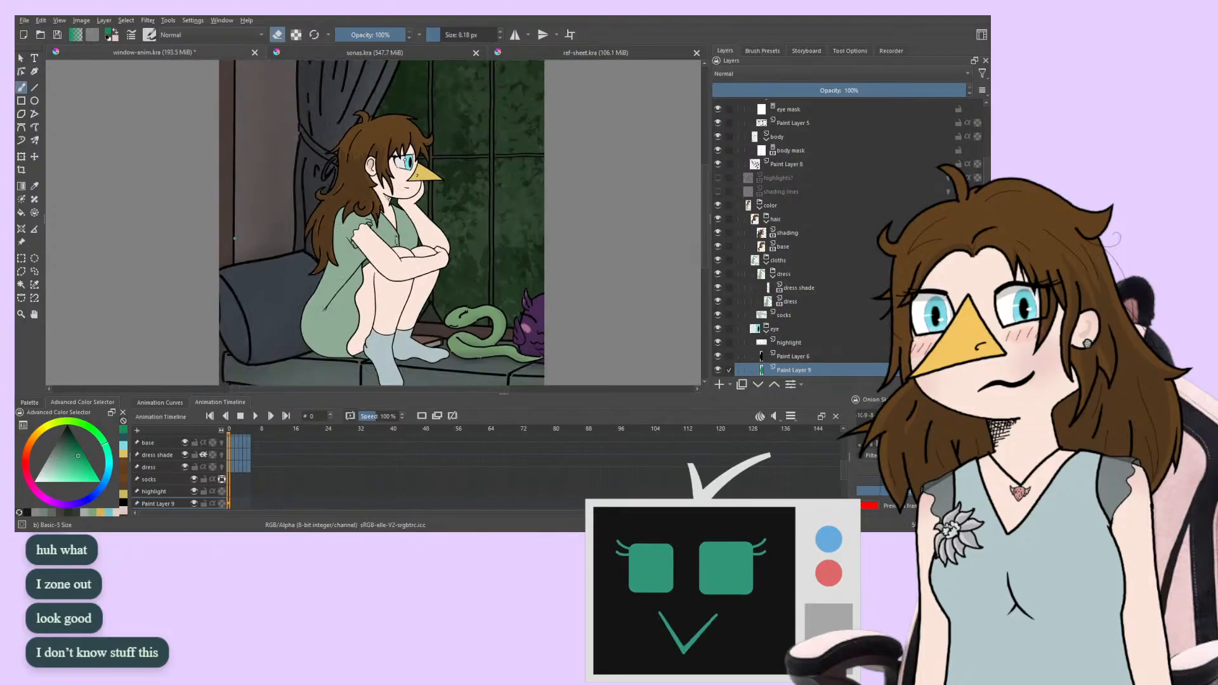
{"action": "left_click_drag", "start_coordinate": [321, 158], "coordinate": [247, 405]}
{"action": "key", "text": "plus"}
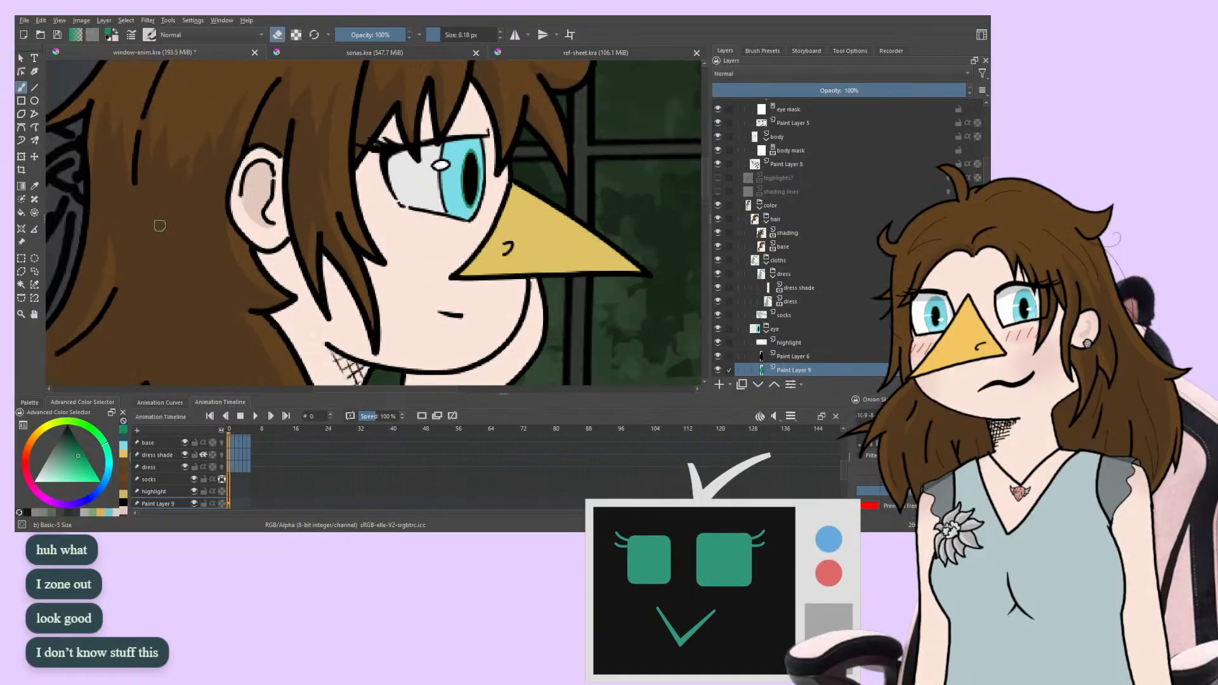
{"action": "left_click", "coordinate": [596, 52]}
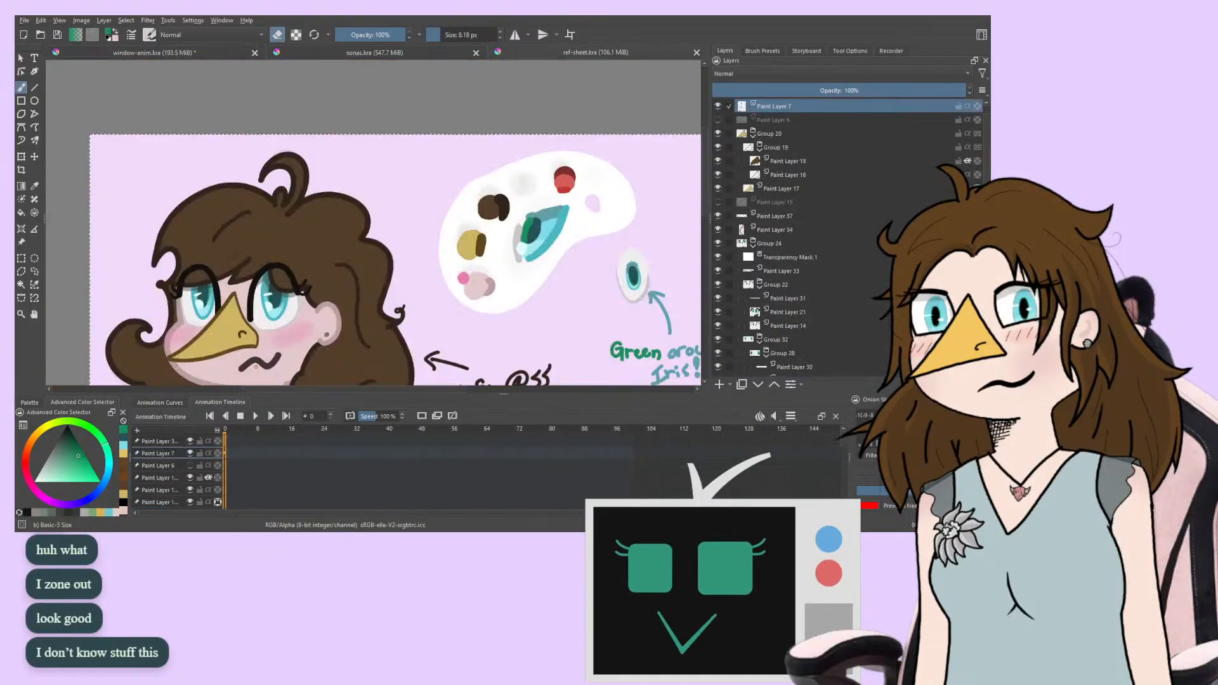
{"action": "left_click", "coordinate": [536, 227], "text": "ctrl"}
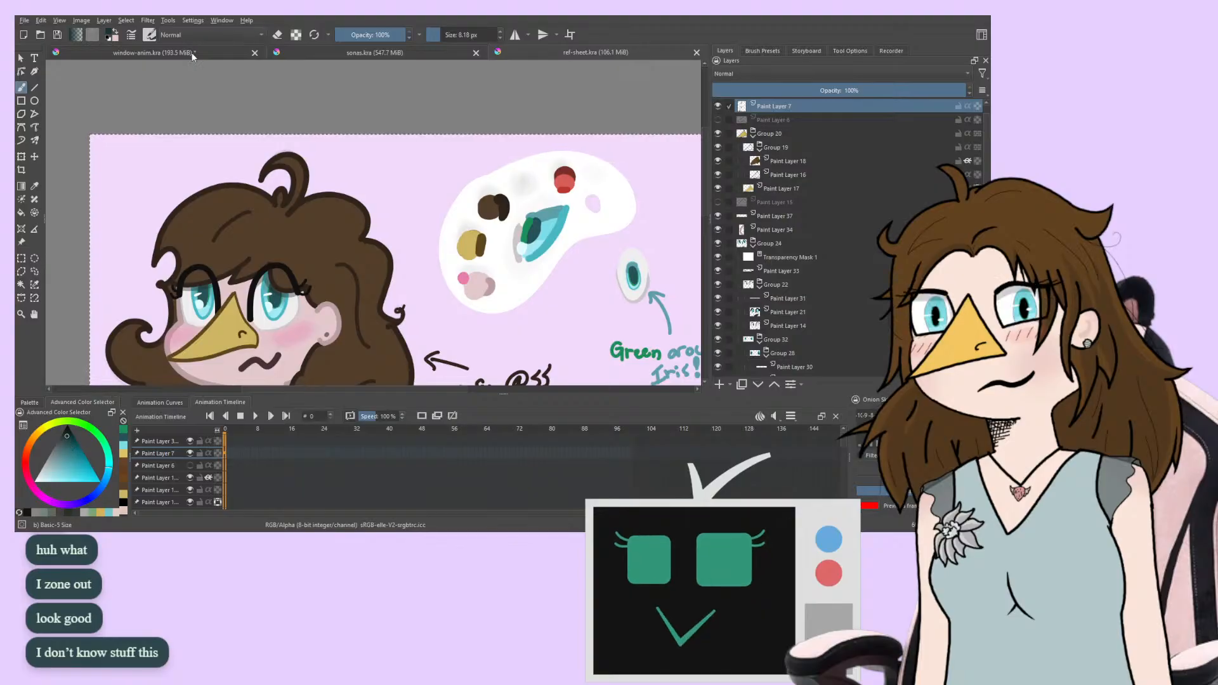
{"action": "key", "text": "ctrl+Tab"}
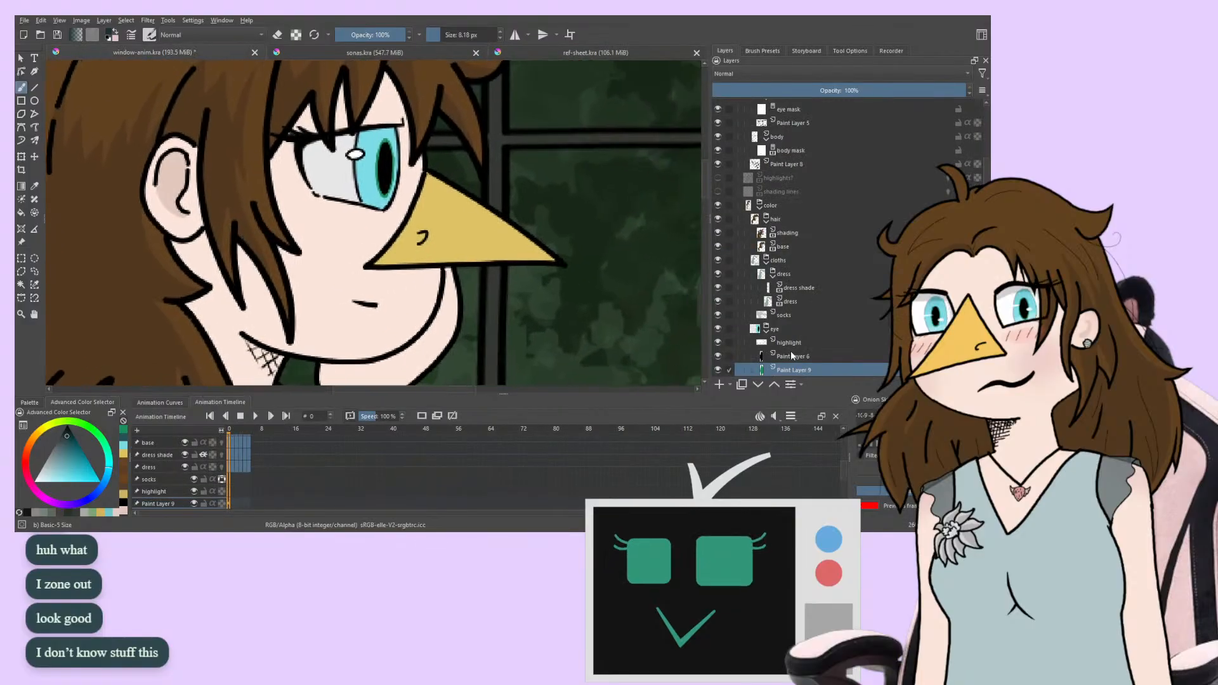
{"action": "left_click", "coordinate": [786, 360]}
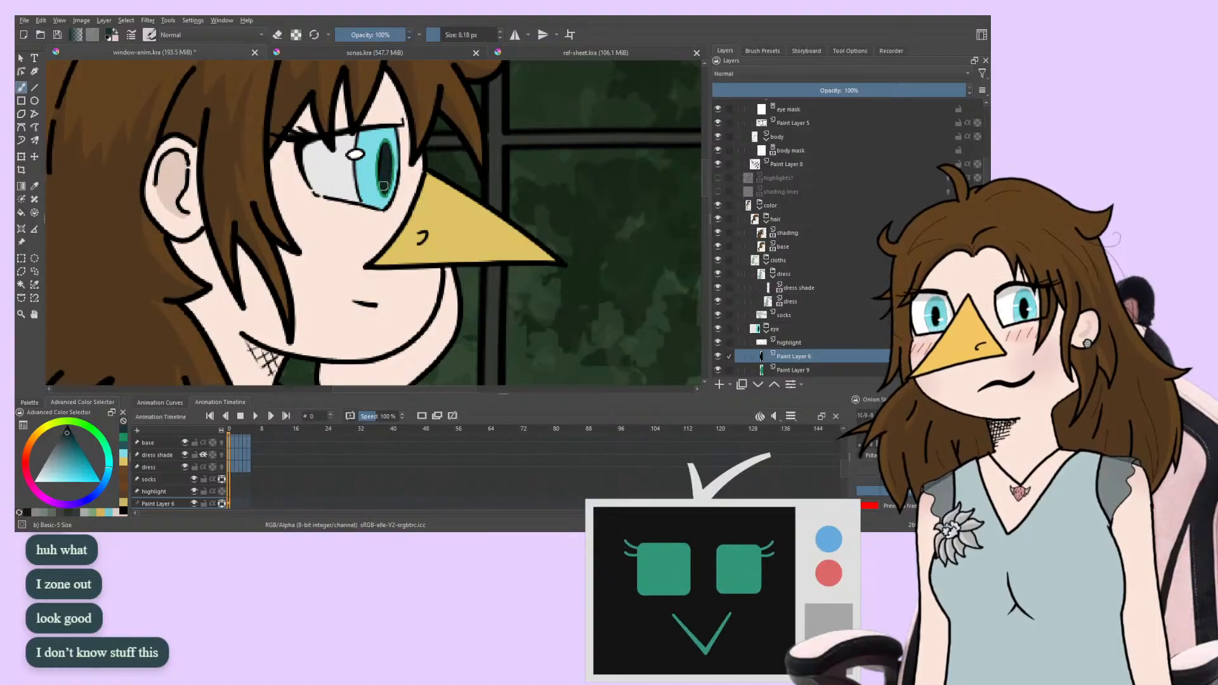
{"action": "left_click", "coordinate": [388, 149]}
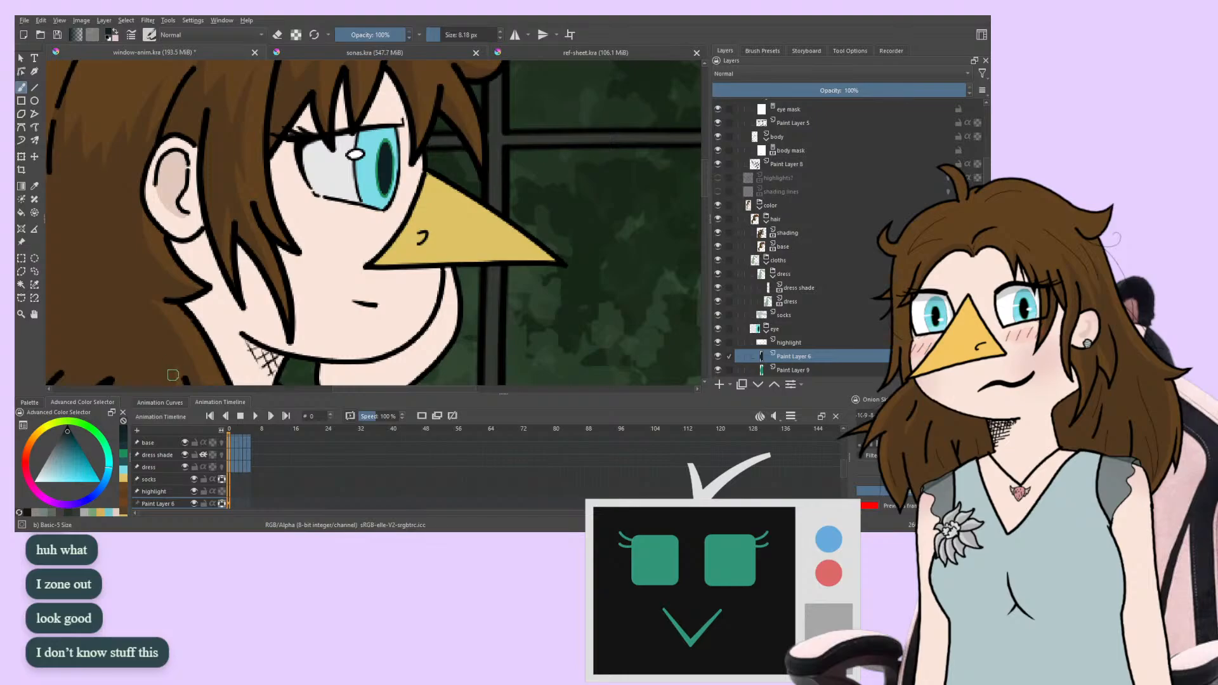
Check the recoloured pupil against the whole figure and add a new paint layer above the pupil layer
{"action": "scroll", "coordinate": [107, 309], "scroll_direction": "down", "scroll_amount": 6}
{"action": "scroll", "coordinate": [272, 254], "scroll_direction": "up", "scroll_amount": 4}
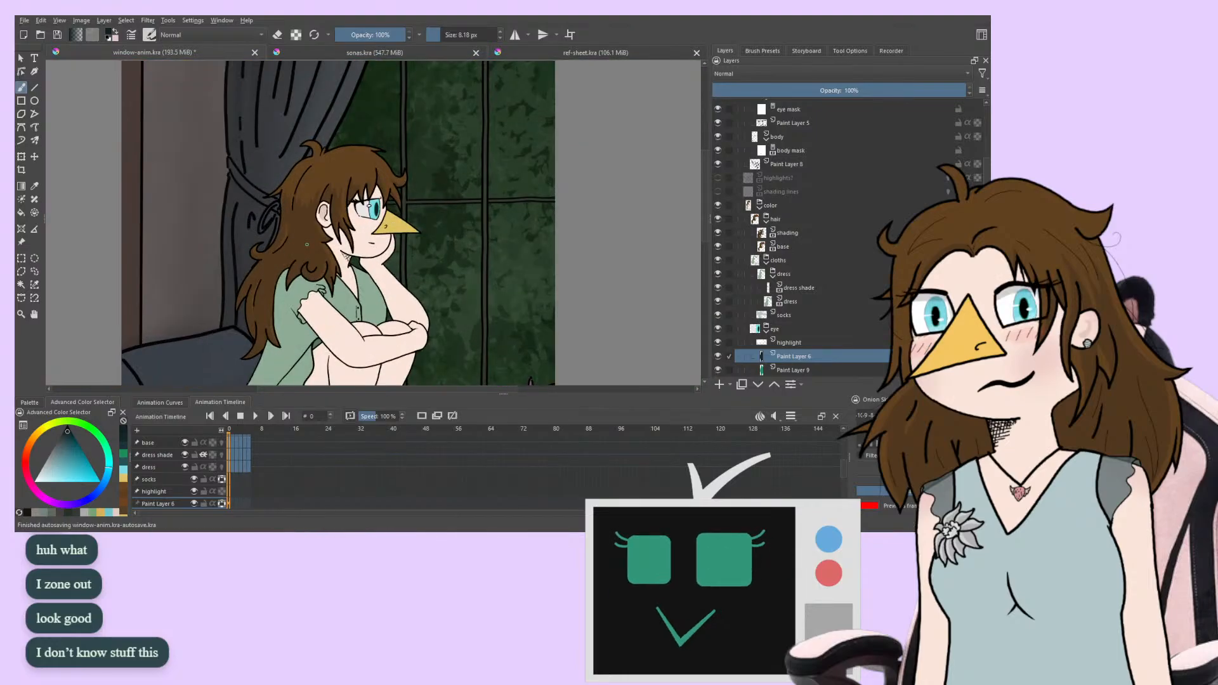
{"action": "scroll", "coordinate": [273, 254], "scroll_direction": "up", "scroll_amount": 2}
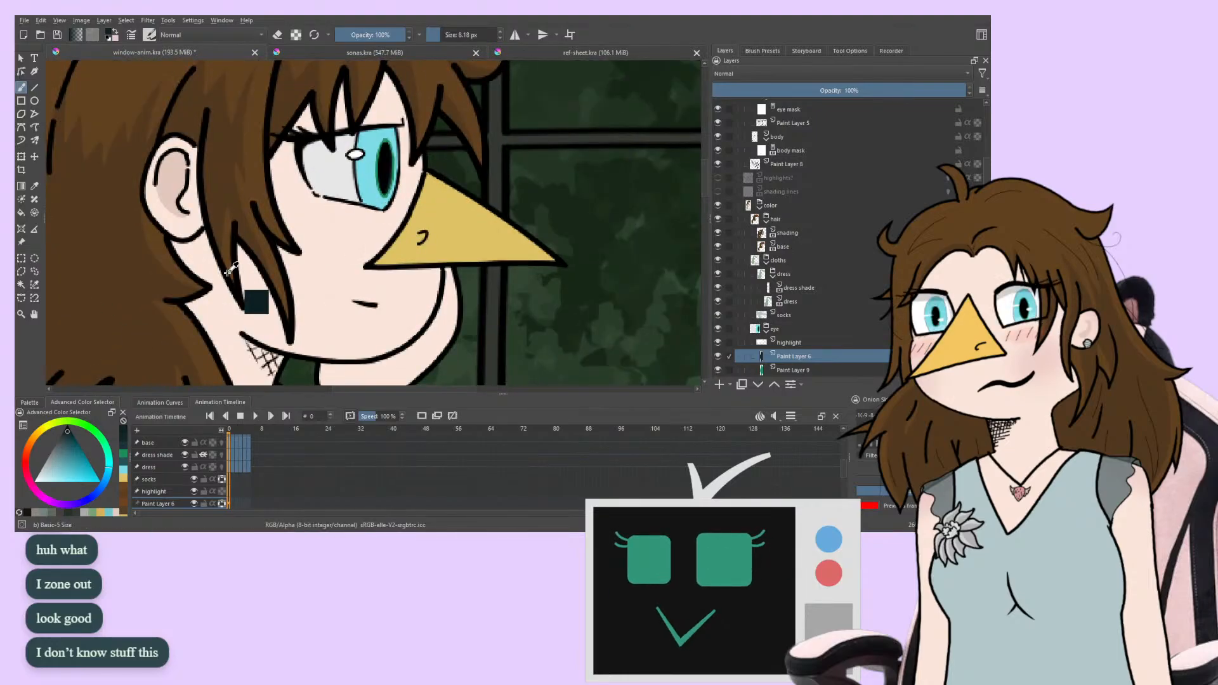
{"action": "left_click_drag", "start_coordinate": [220, 155], "coordinate": [244, 157]}
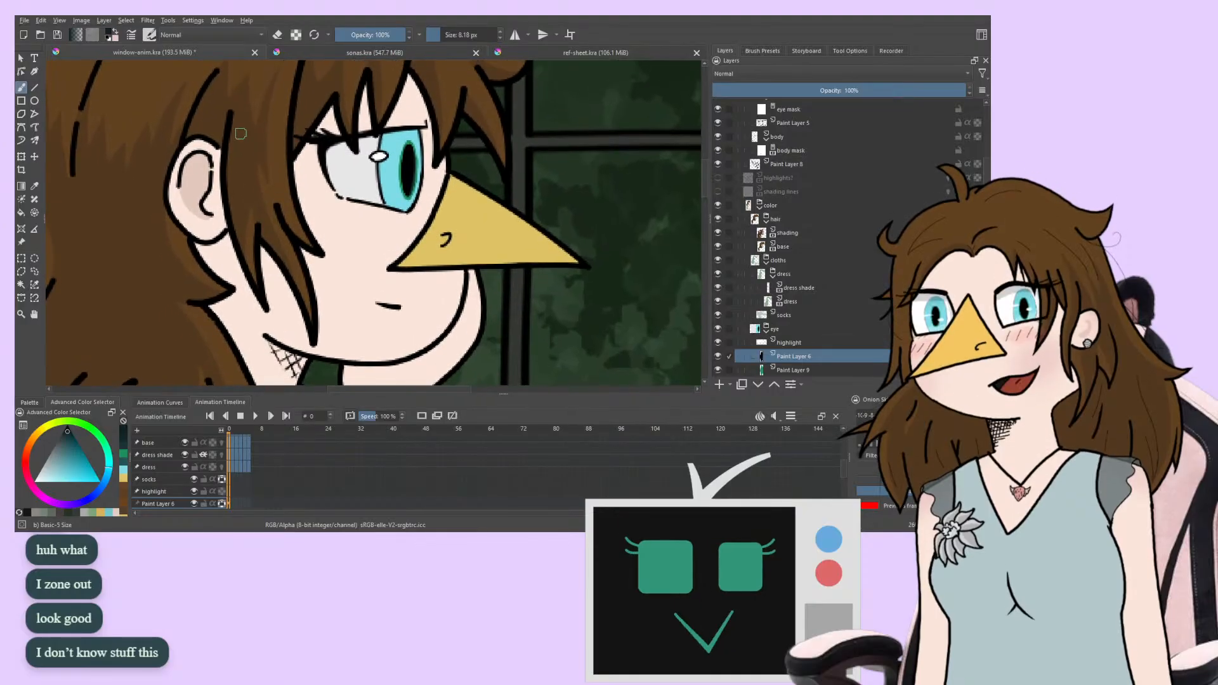
{"action": "mouse_move", "coordinate": [312, 268]}
{"action": "left_mouse_down"}
{"action": "mouse_move", "coordinate": [304, 316]}
{"action": "mouse_move", "coordinate": [254, 248]}
{"action": "mouse_move", "coordinate": [274, 280]}
{"action": "left_mouse_up"}
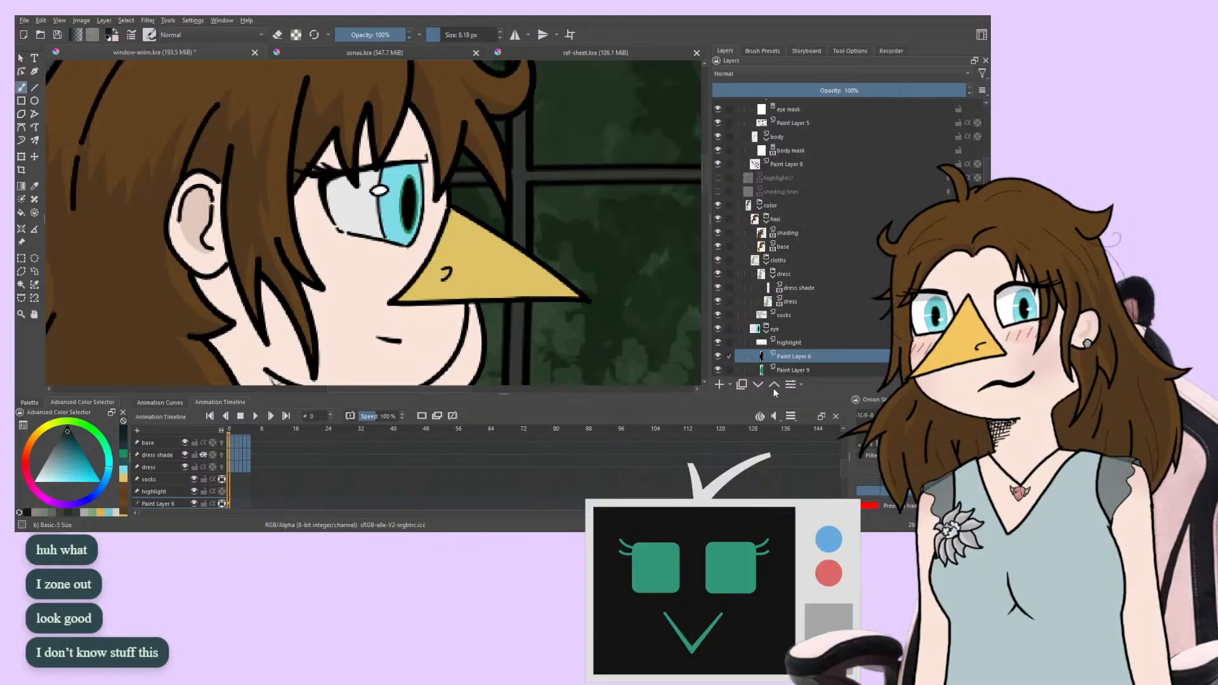
{"action": "left_click", "coordinate": [719, 385]}
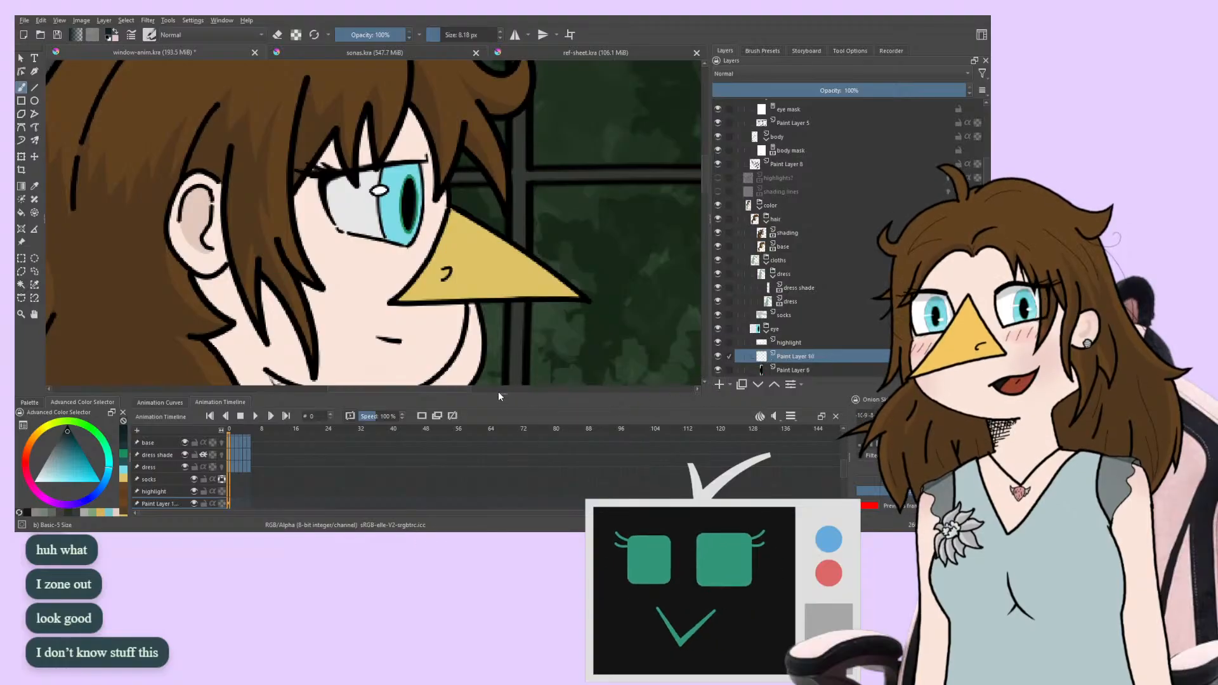
Sample the light blue eye colour from the palette in ref-sheet.kra and enlarge the brush to 68.97 px
{"action": "left_click", "coordinate": [528, 55]}
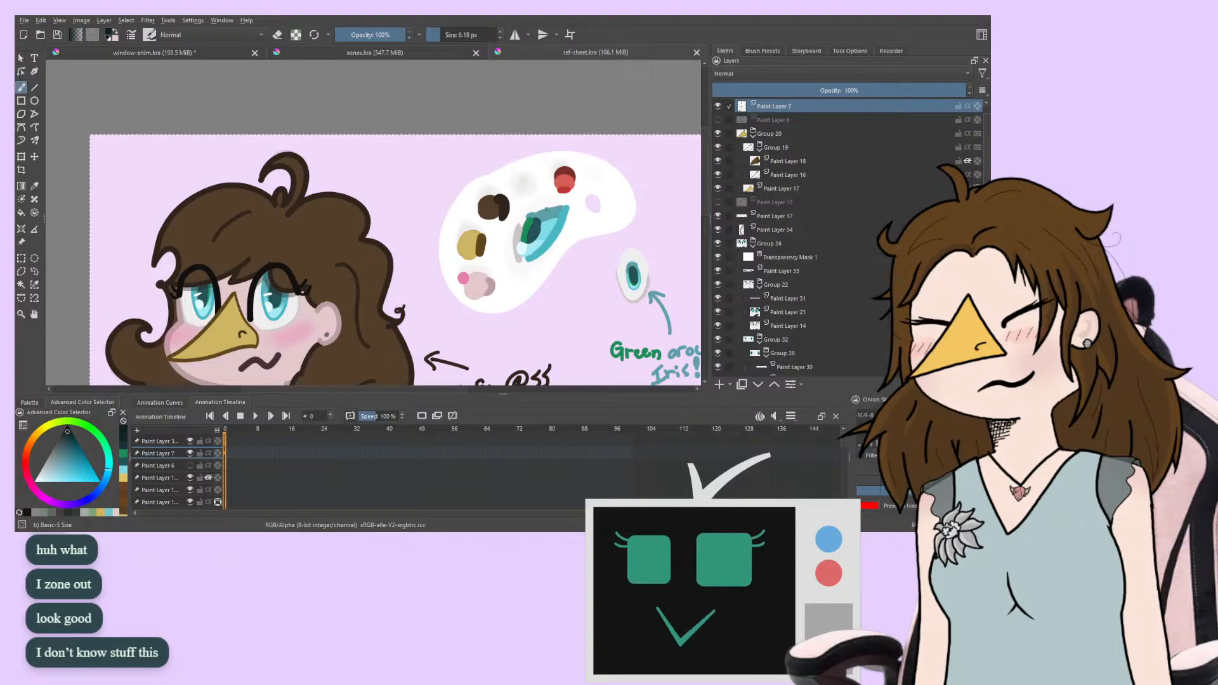
{"action": "left_click", "coordinate": [535, 246], "text": "ctrl"}
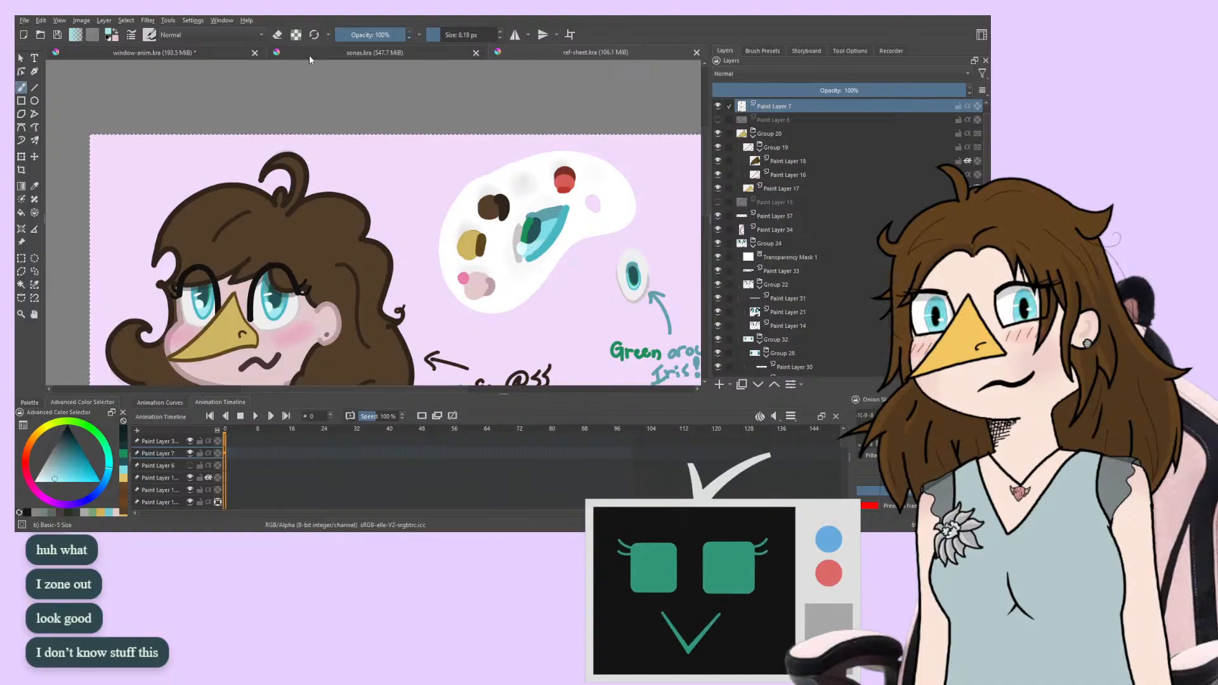
{"action": "left_click", "coordinate": [200, 55]}
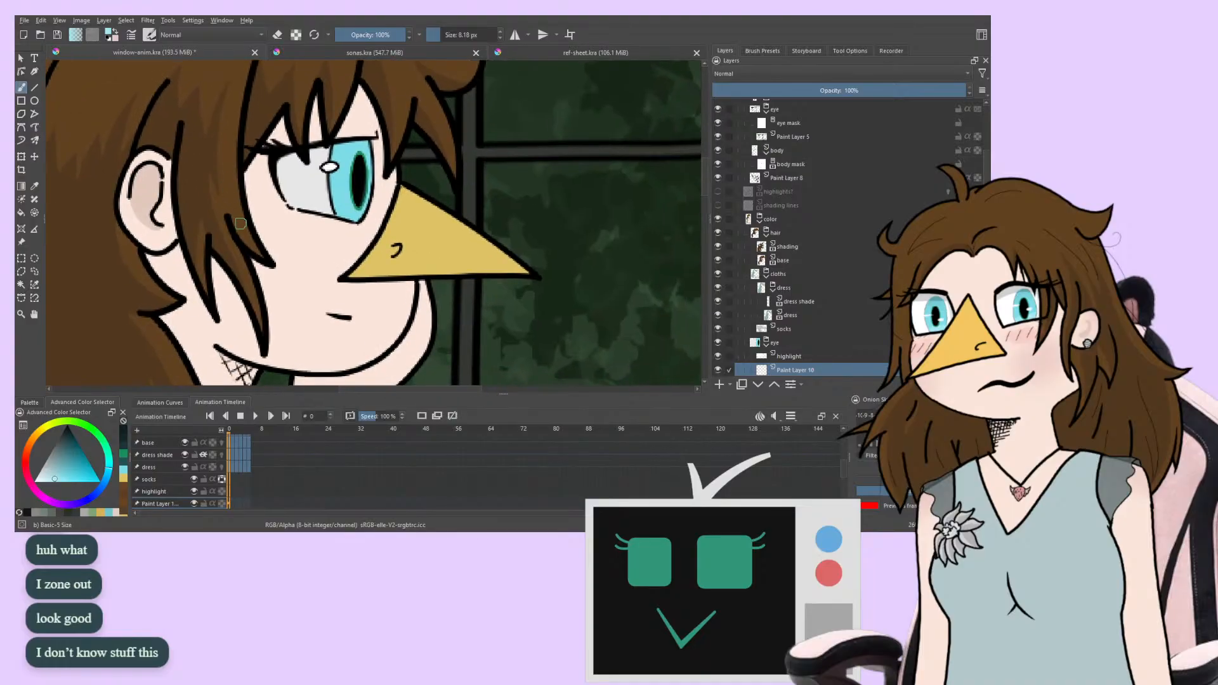
{"action": "left_click", "coordinate": [528, 56]}
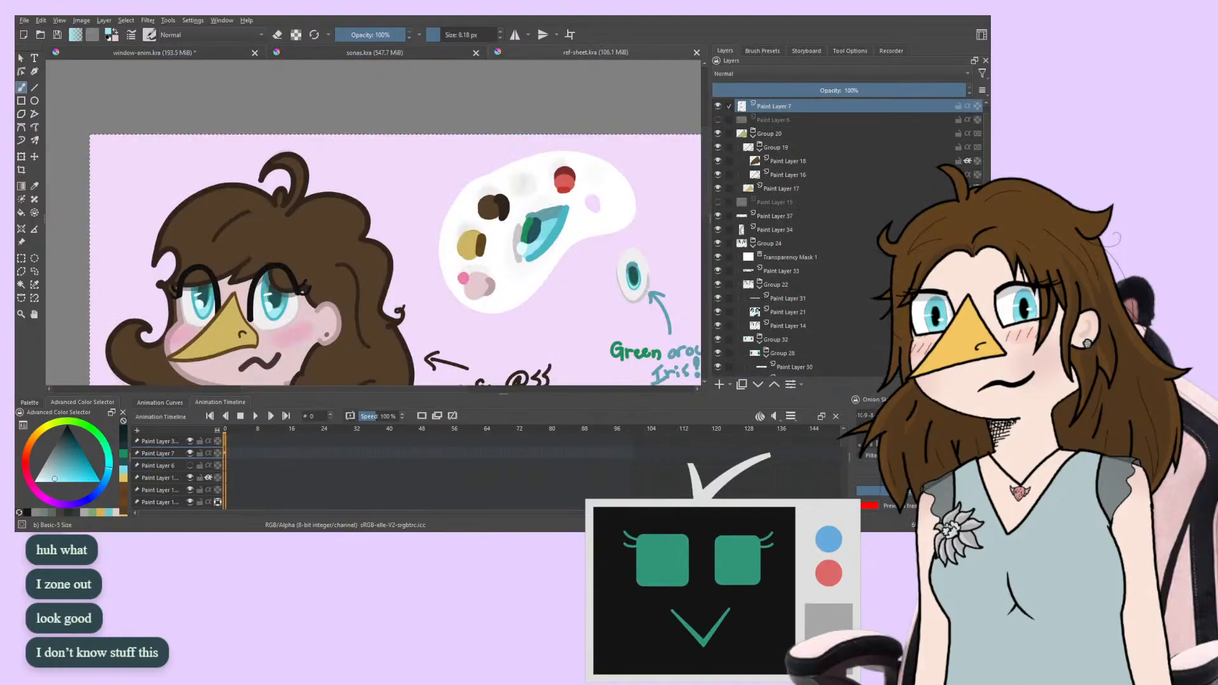
{"action": "left_click", "coordinate": [219, 49]}
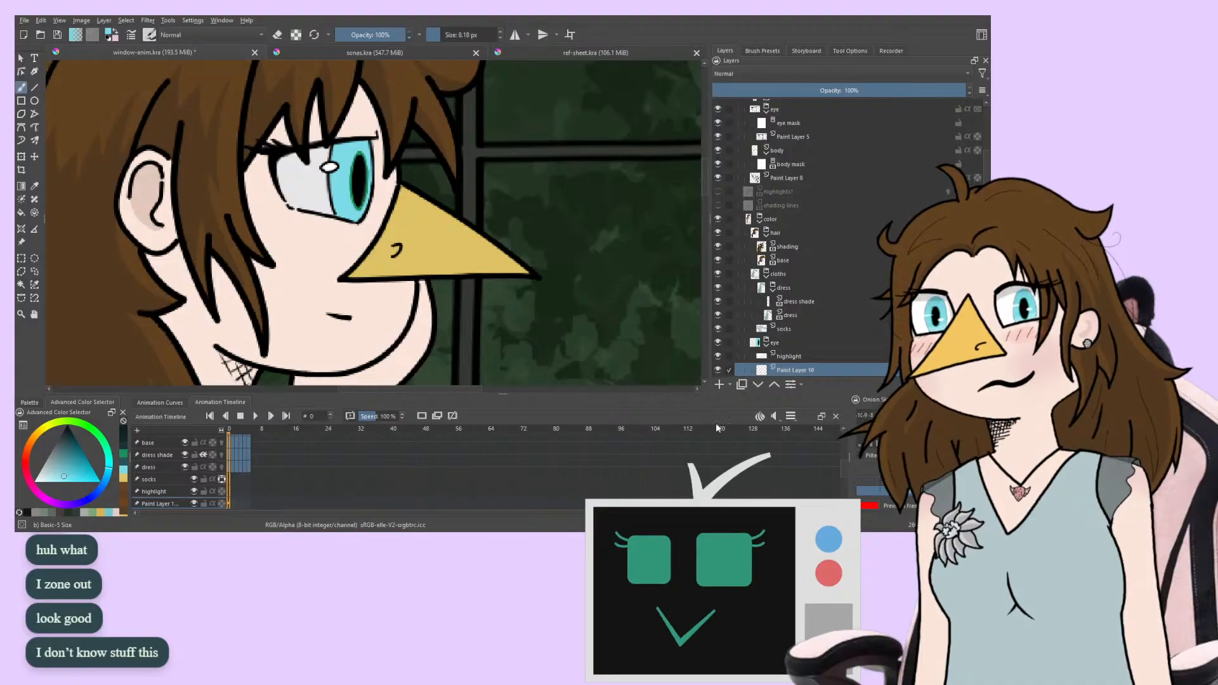
{"action": "scroll", "coordinate": [809, 175], "scroll_direction": "down", "scroll_amount": 2}
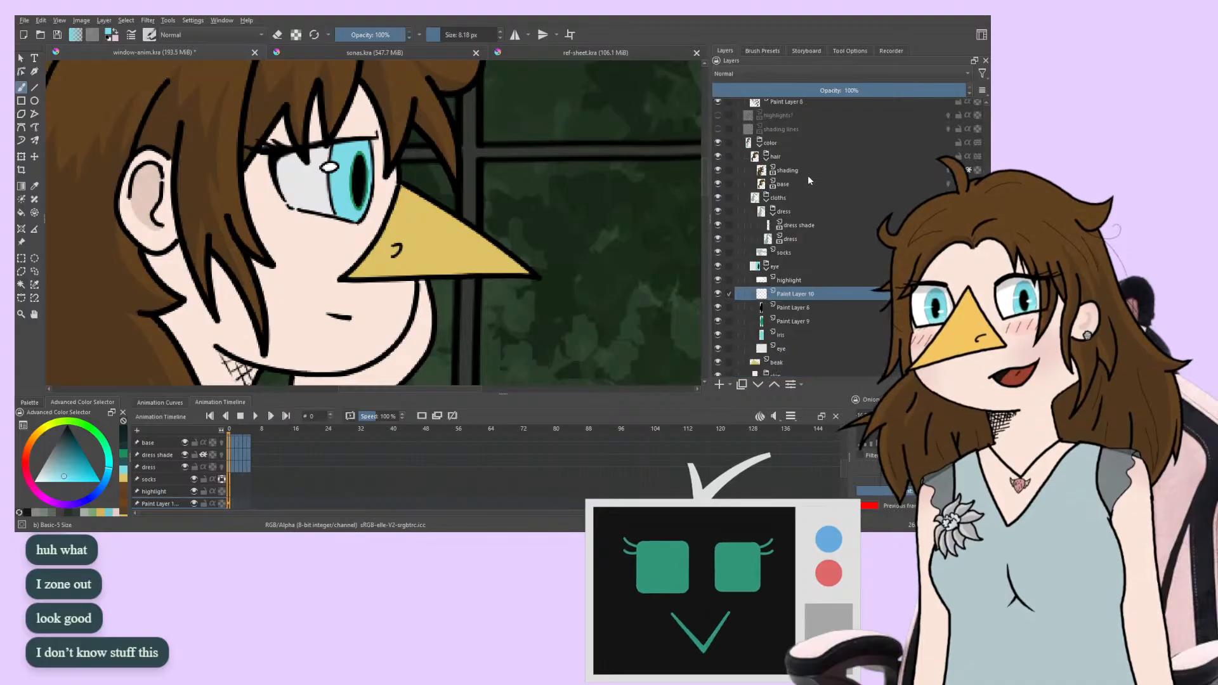
{"action": "left_click", "coordinate": [798, 335]}
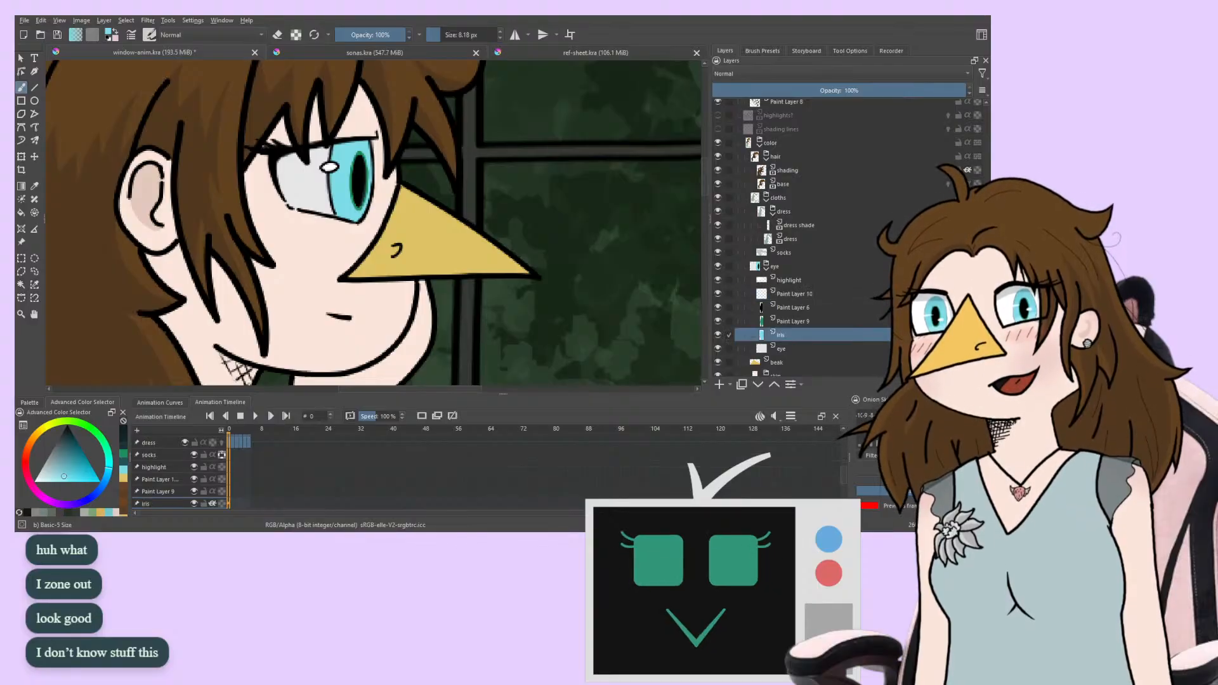
{"action": "left_click", "coordinate": [762, 51]}
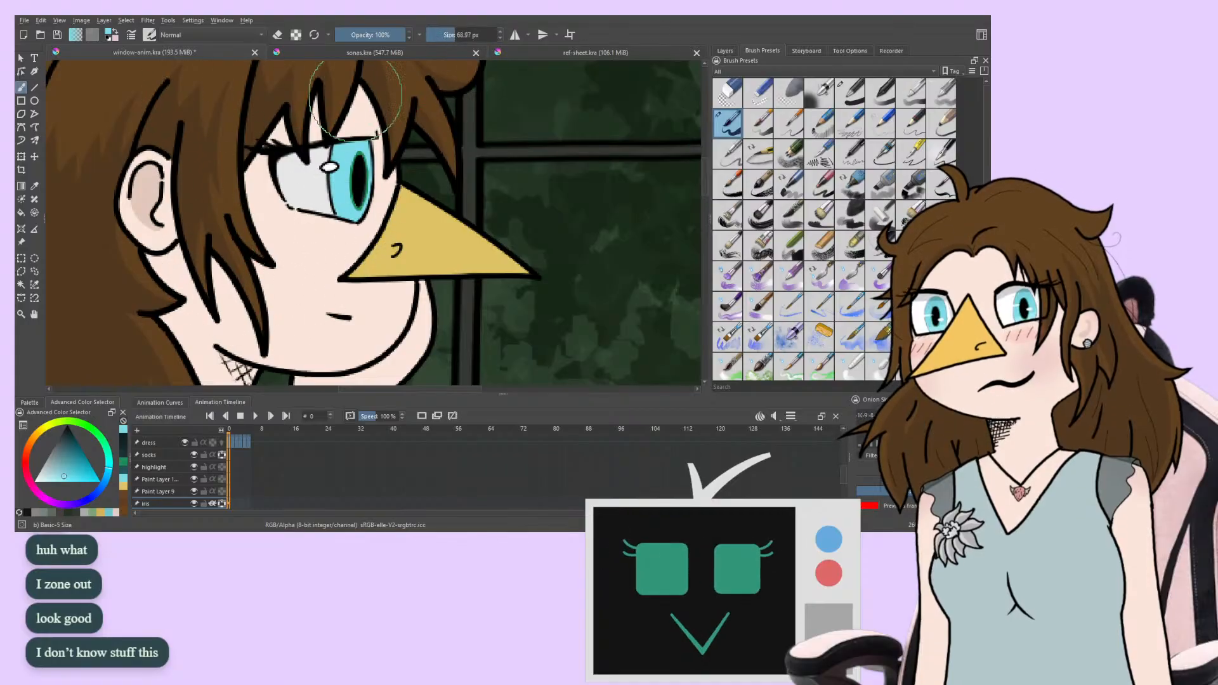
{"action": "left_click", "coordinate": [526, 54]}
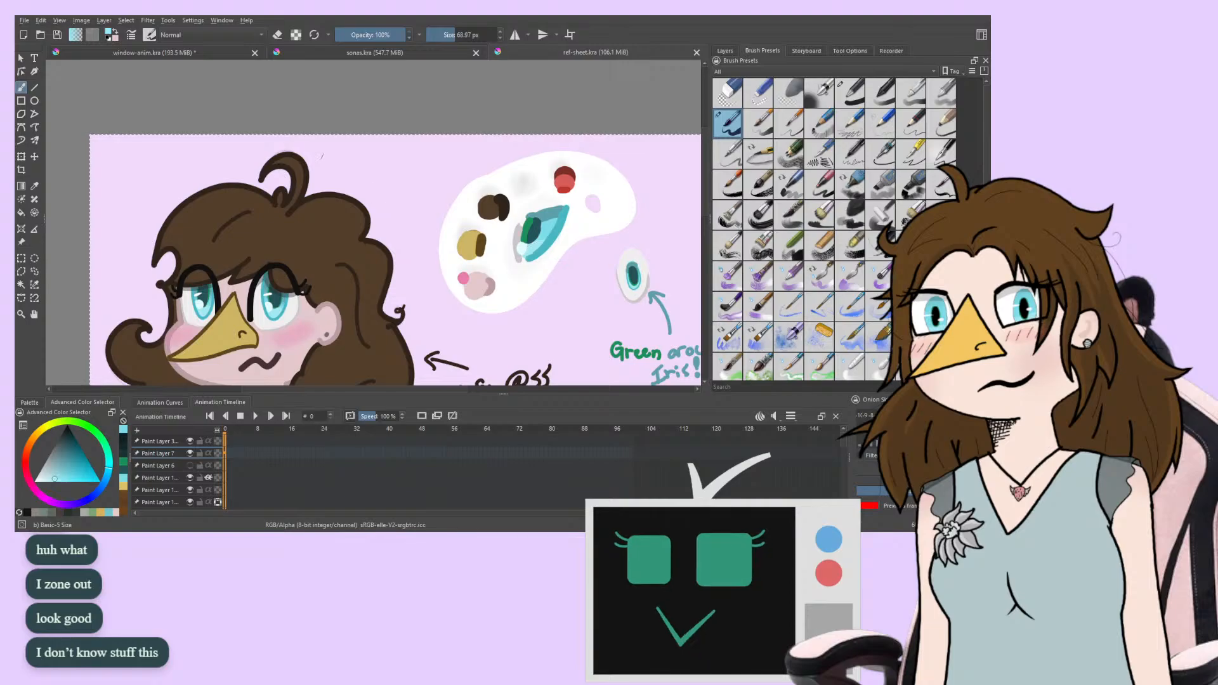
{"action": "key", "text": "ctrl+Tab"}
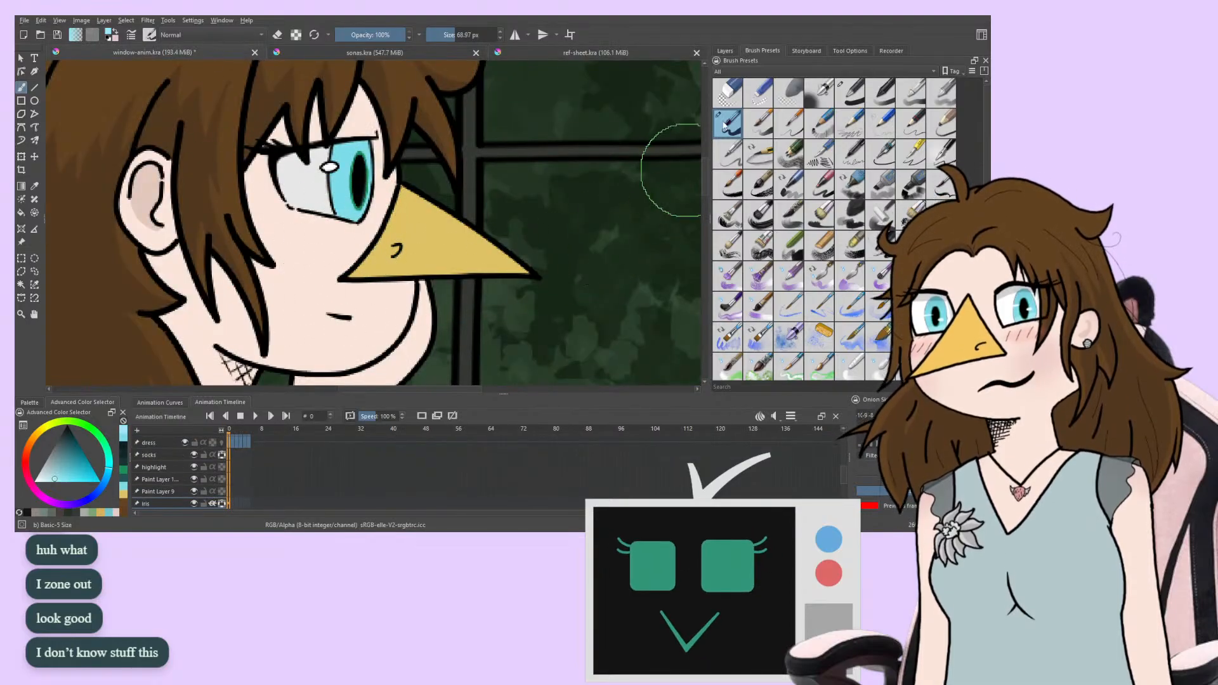
Add a new paint layer directly above the iris layer in window-anim.kra
{"action": "left_click", "coordinate": [725, 51]}
{"action": "left_click", "coordinate": [719, 384]}
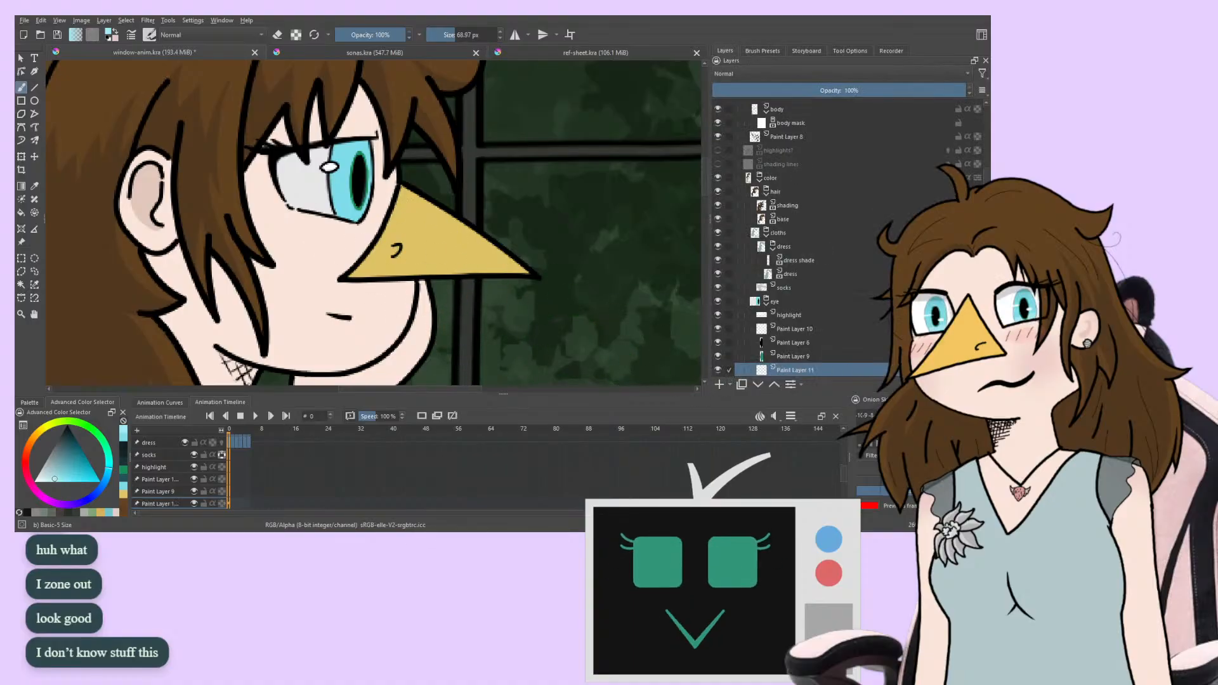
{"action": "scroll", "coordinate": [801, 319], "scroll_direction": "down", "scroll_amount": 4}
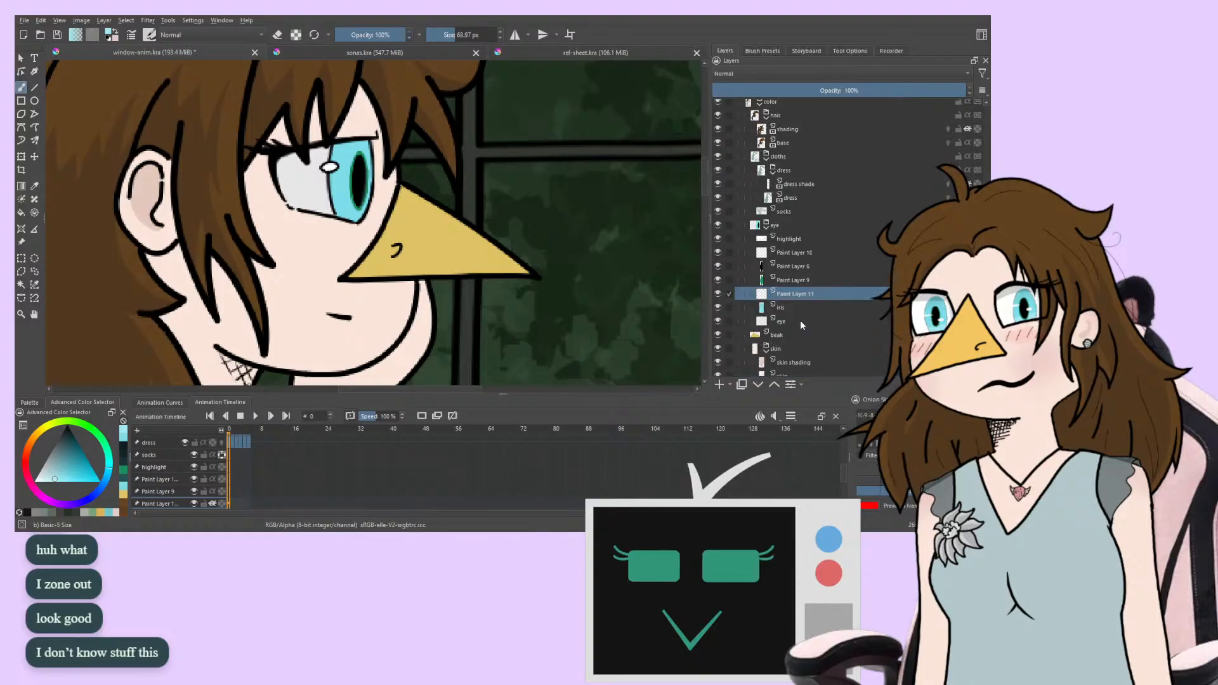
Group the layers from the iris up to Paint Layer 10 and name the group iris
{"action": "left_click", "coordinate": [786, 269]}
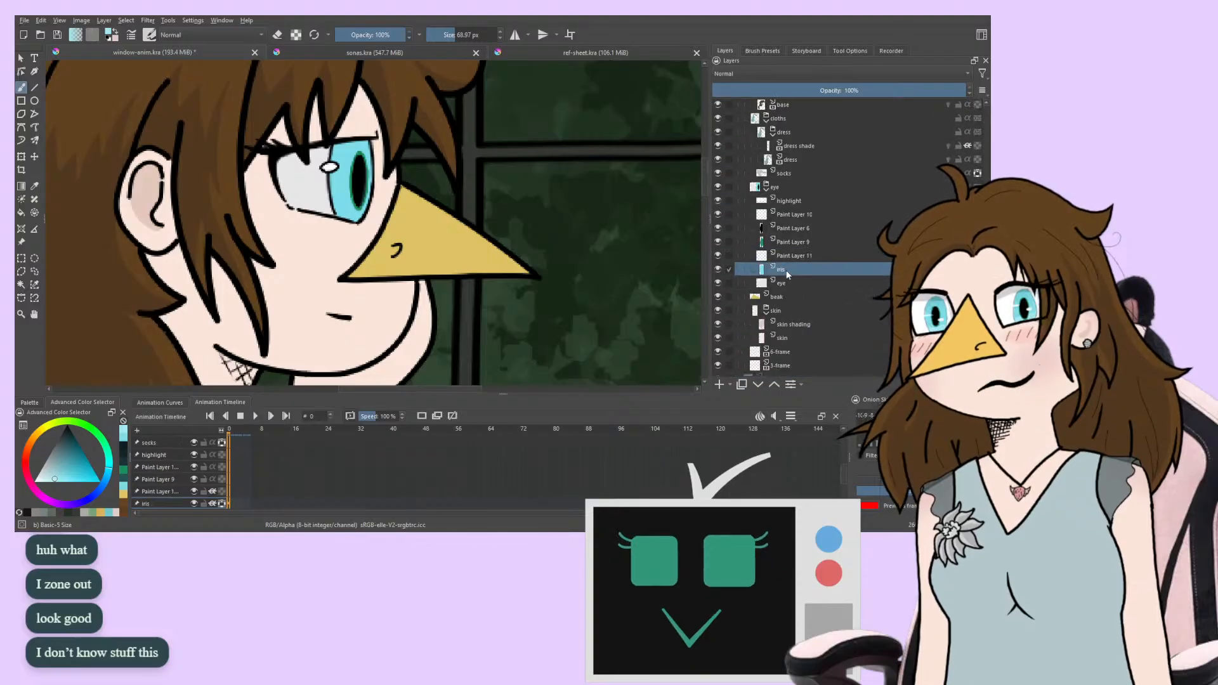
{"action": "left_click", "coordinate": [787, 215], "text": "shift"}
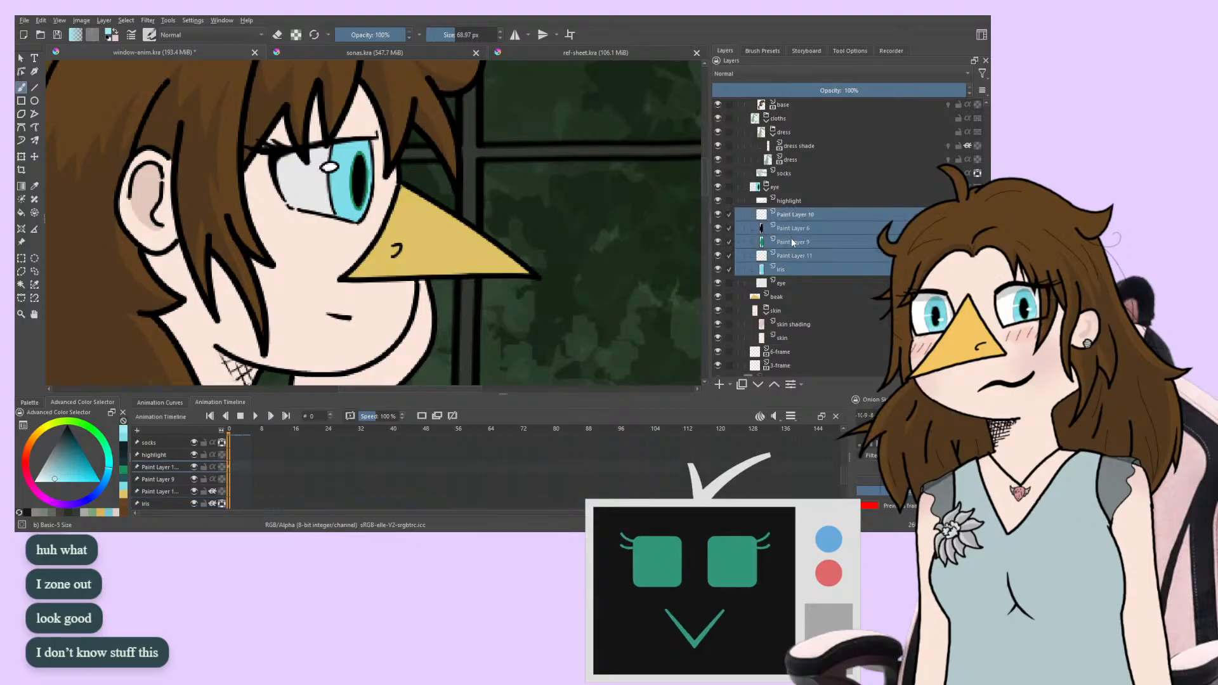
{"action": "key", "text": "ctrl+g"}
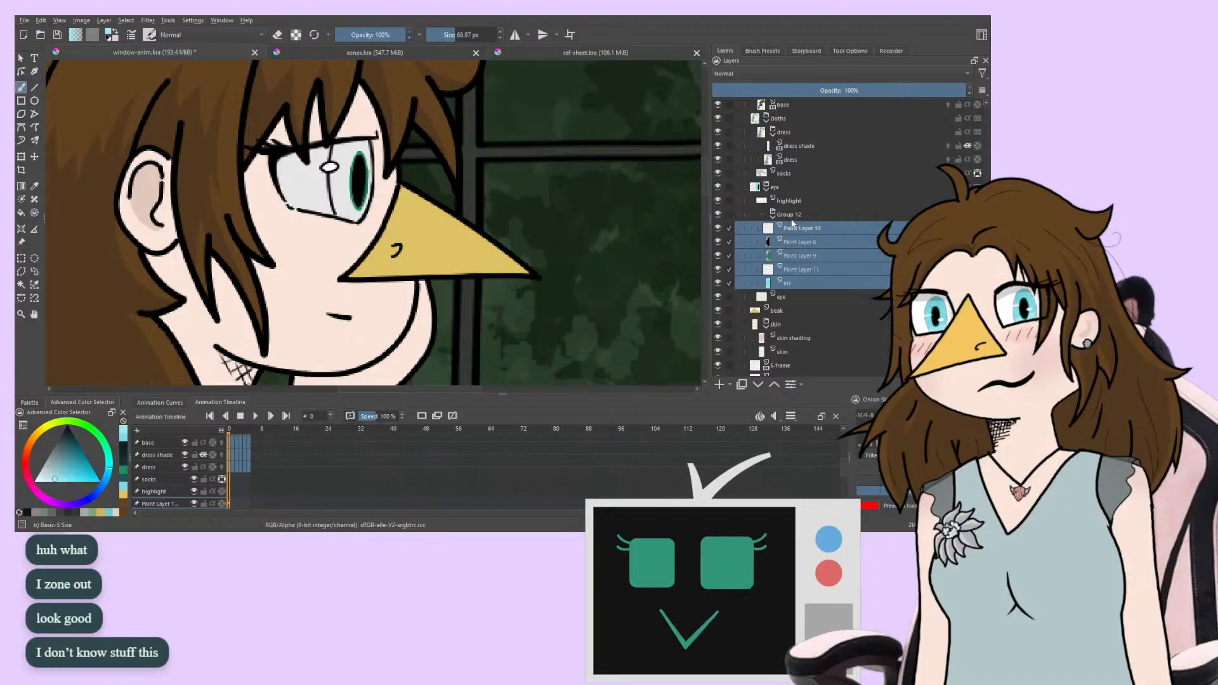
{"action": "double_click", "coordinate": [792, 215]}
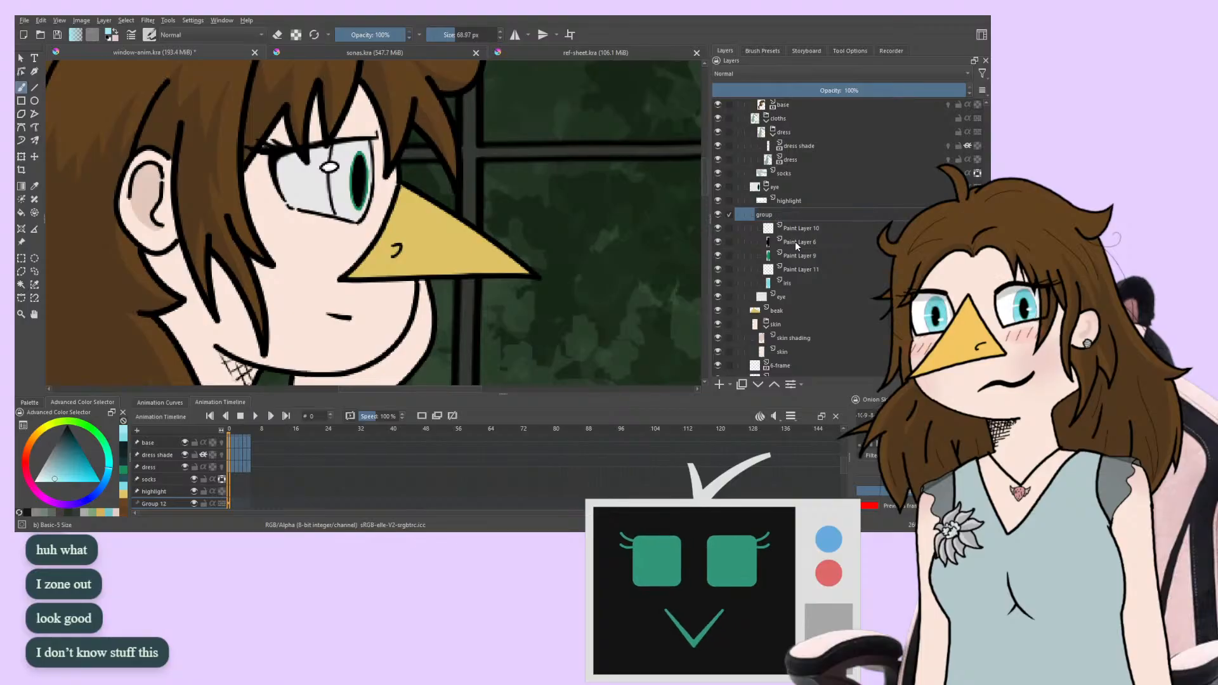
{"action": "key", "text": "BackSpace"}
{"action": "key", "text": "BackSpace"}
{"action": "key", "text": "BackSpace"}
{"action": "key", "text": "BackSpace"}
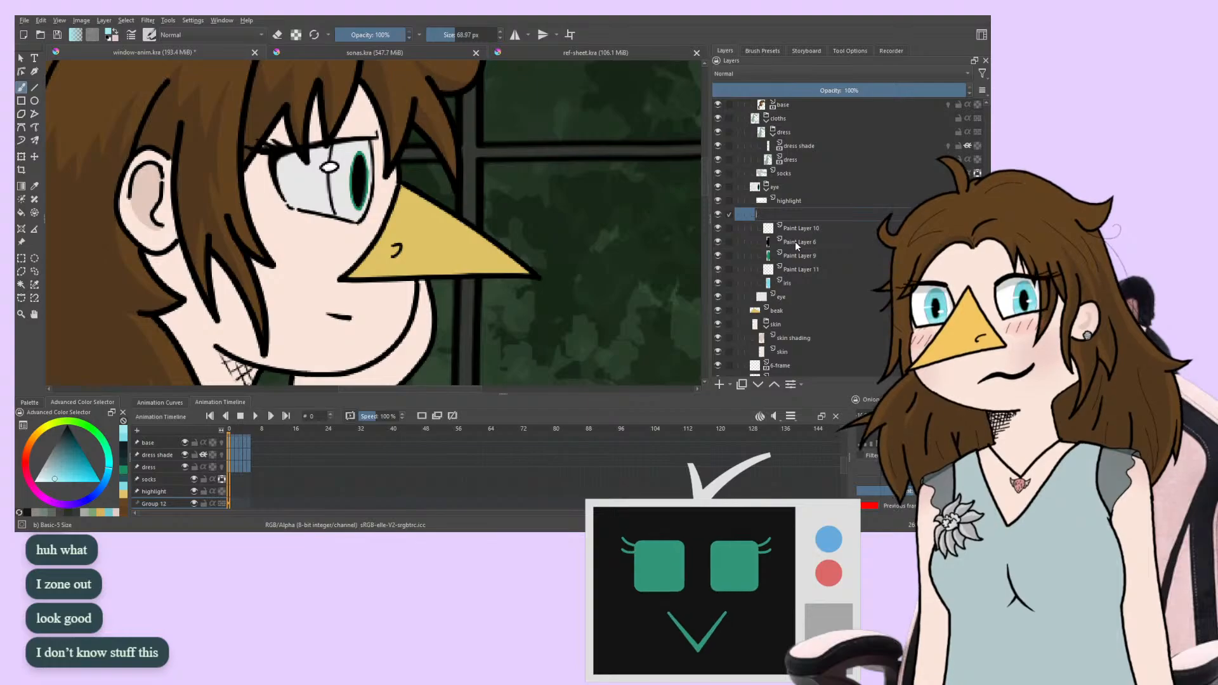
{"action": "type", "text": "iris"}
{"action": "key", "text": "Return"}
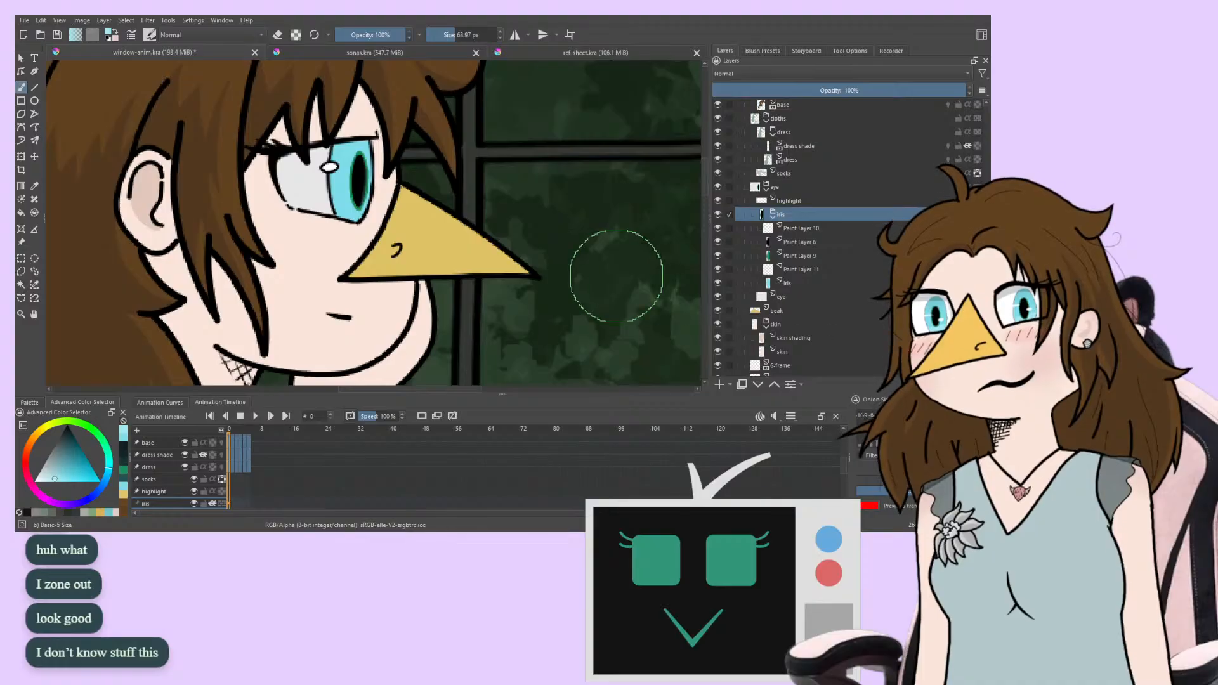
Paint light blue over the lower part of the iris on Paint Layer 11 and compare it with the eyes in sonas.kra
{"action": "scroll", "coordinate": [454, 246], "scroll_direction": "up", "scroll_amount": 3}
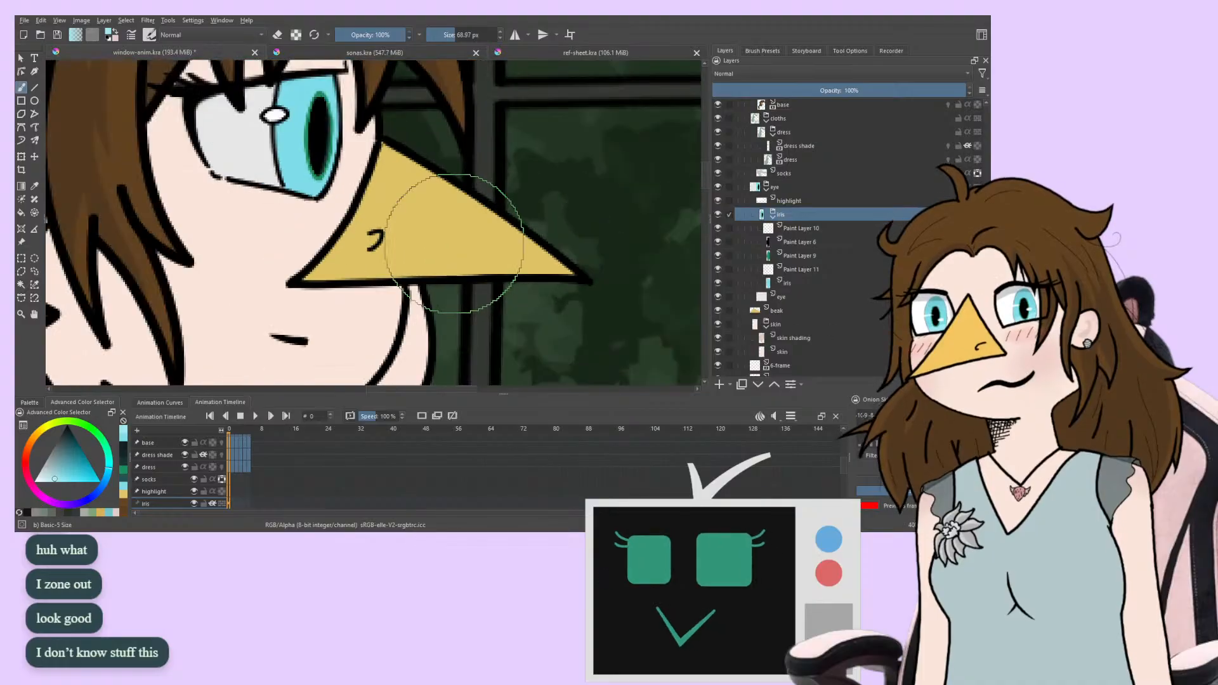
{"action": "mouse_move", "coordinate": [454, 246]}
{"action": "left_mouse_down"}
{"action": "mouse_move", "coordinate": [435, 349]}
{"action": "mouse_move", "coordinate": [484, 321]}
{"action": "left_mouse_up"}
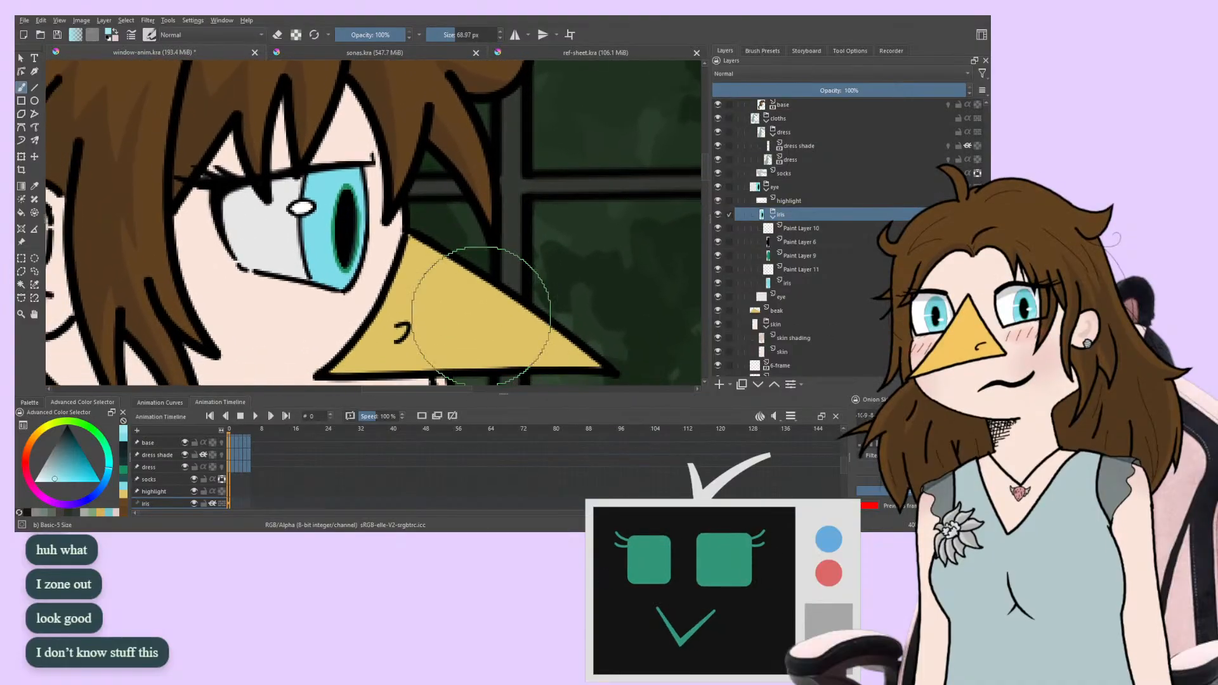
{"action": "left_click", "coordinate": [800, 269]}
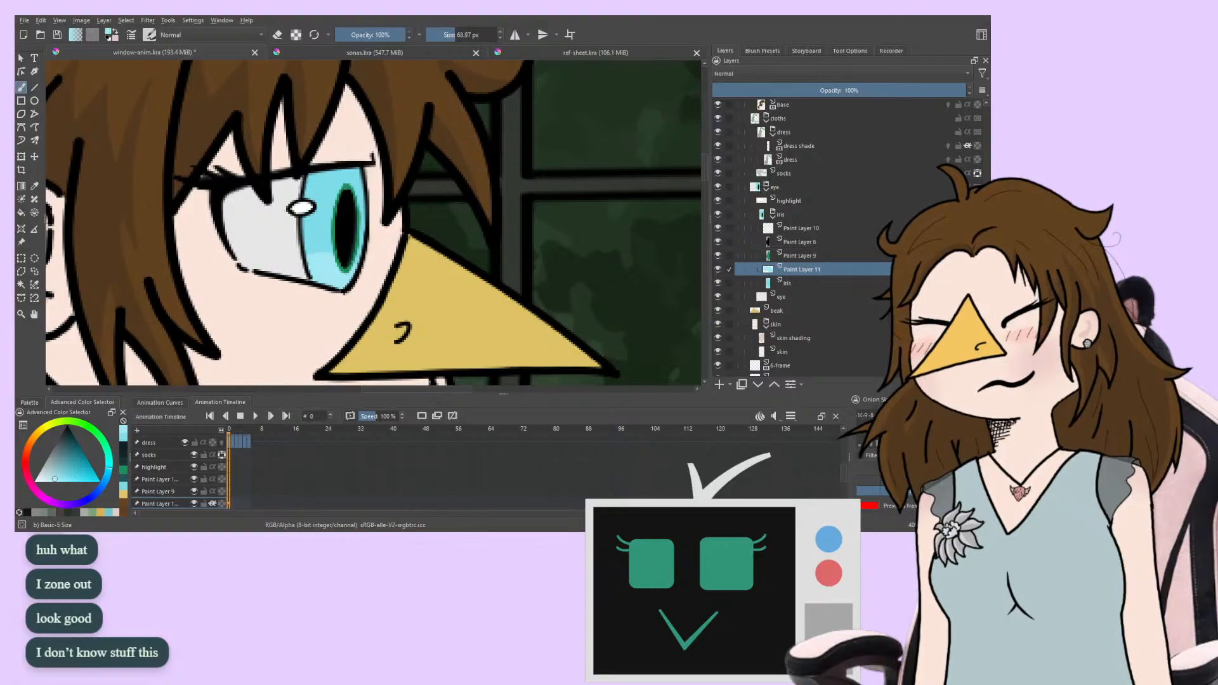
{"action": "scroll", "coordinate": [206, 296], "scroll_direction": "up", "scroll_amount": 3}
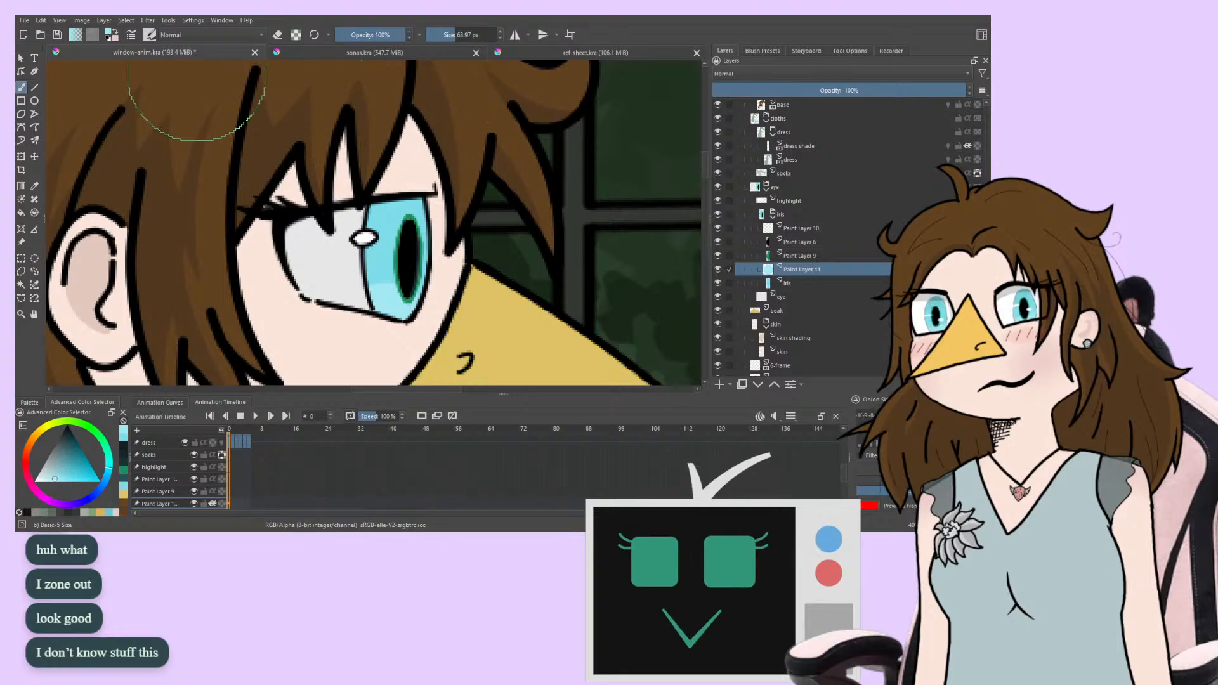
{"action": "left_click", "coordinate": [307, 55]}
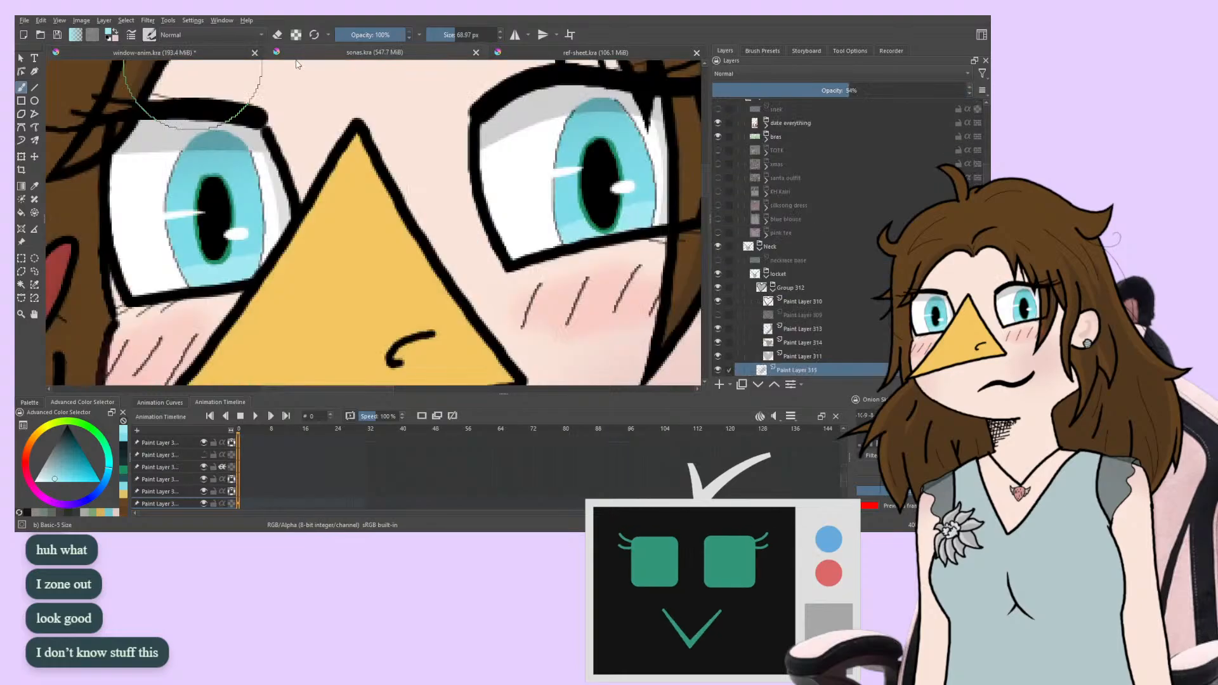
Sample the darker teal eye colour from the palette in ref-sheet.kra and return to window-anim.kra
{"action": "left_click", "coordinate": [531, 56]}
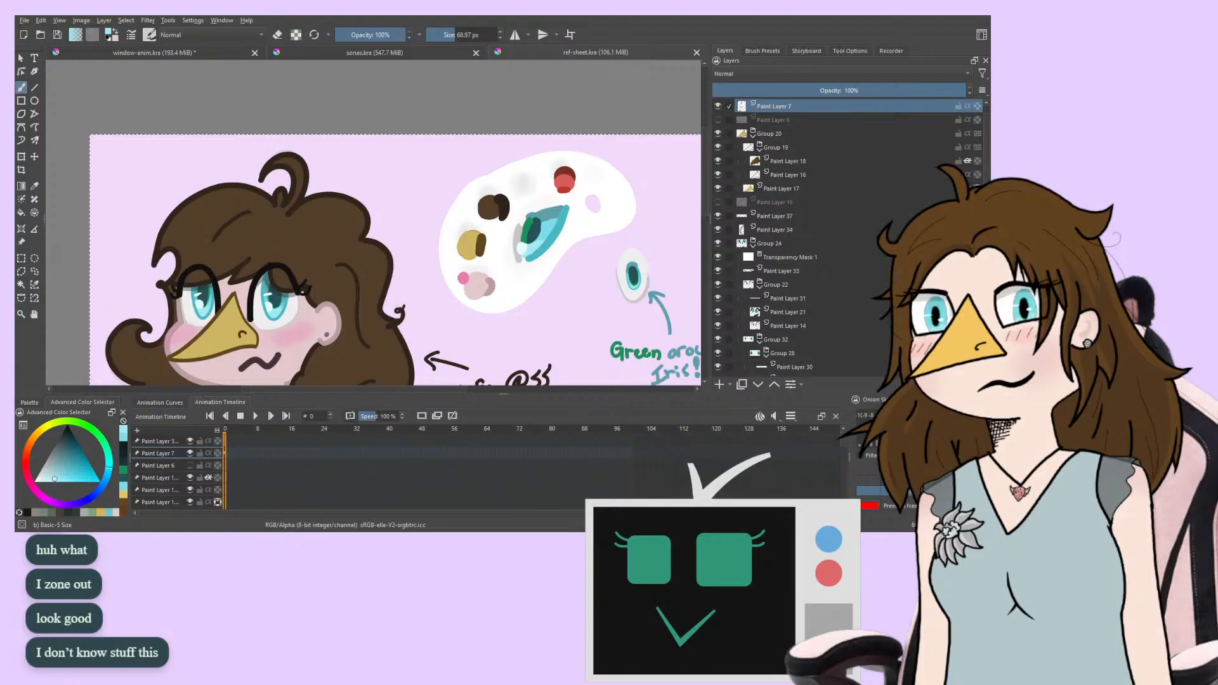
{"action": "left_click", "coordinate": [551, 213], "text": "ctrl"}
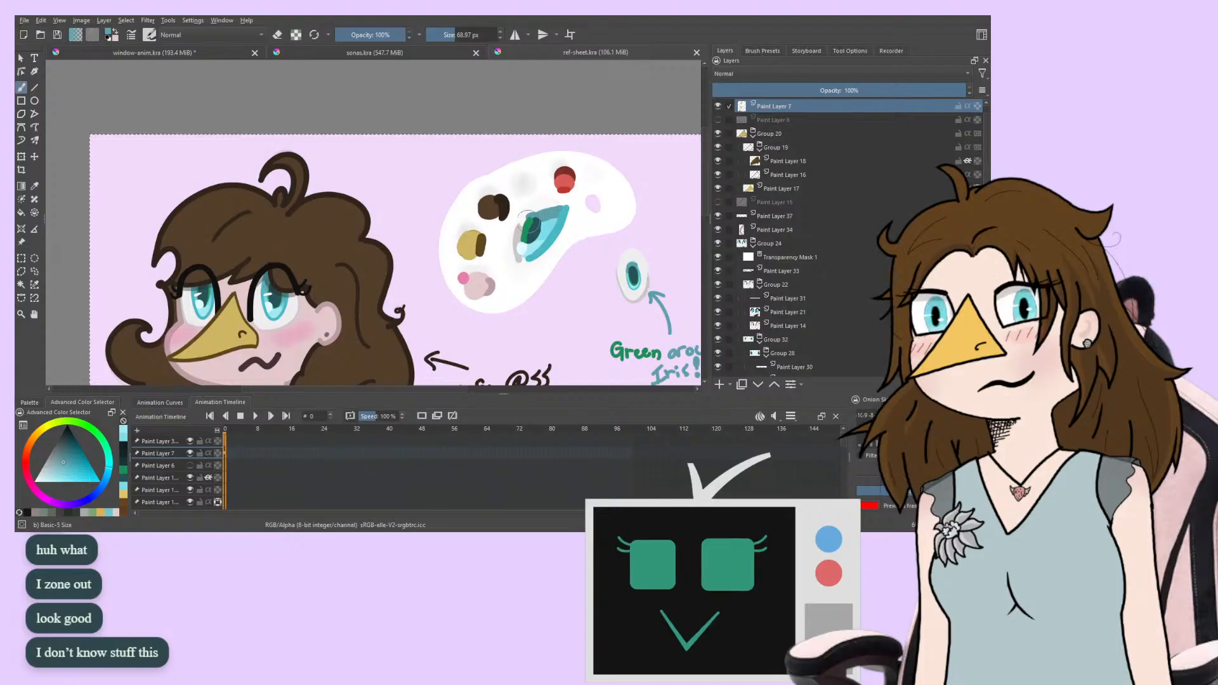
{"action": "left_click", "coordinate": [215, 53]}
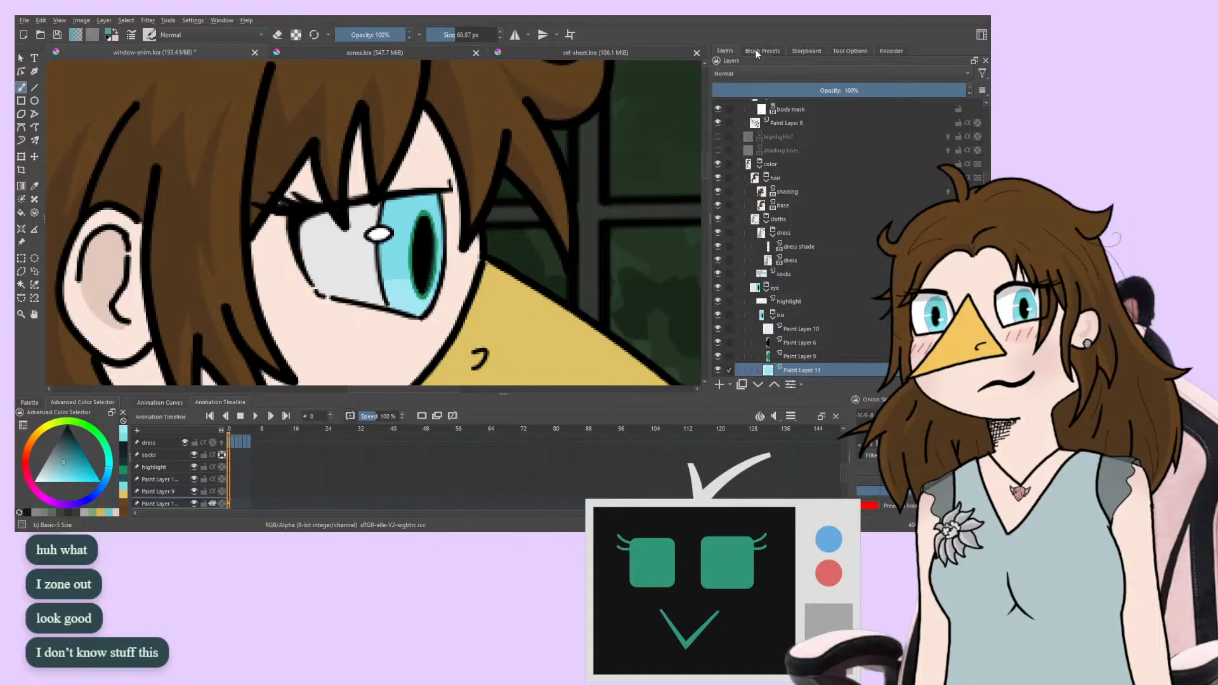
Shade the upper part of the iris on Paint Layer 11 with the Airbrush Soft brush at 55.44 px
{"action": "left_click", "coordinate": [756, 55]}
{"action": "left_click", "coordinate": [819, 93]}
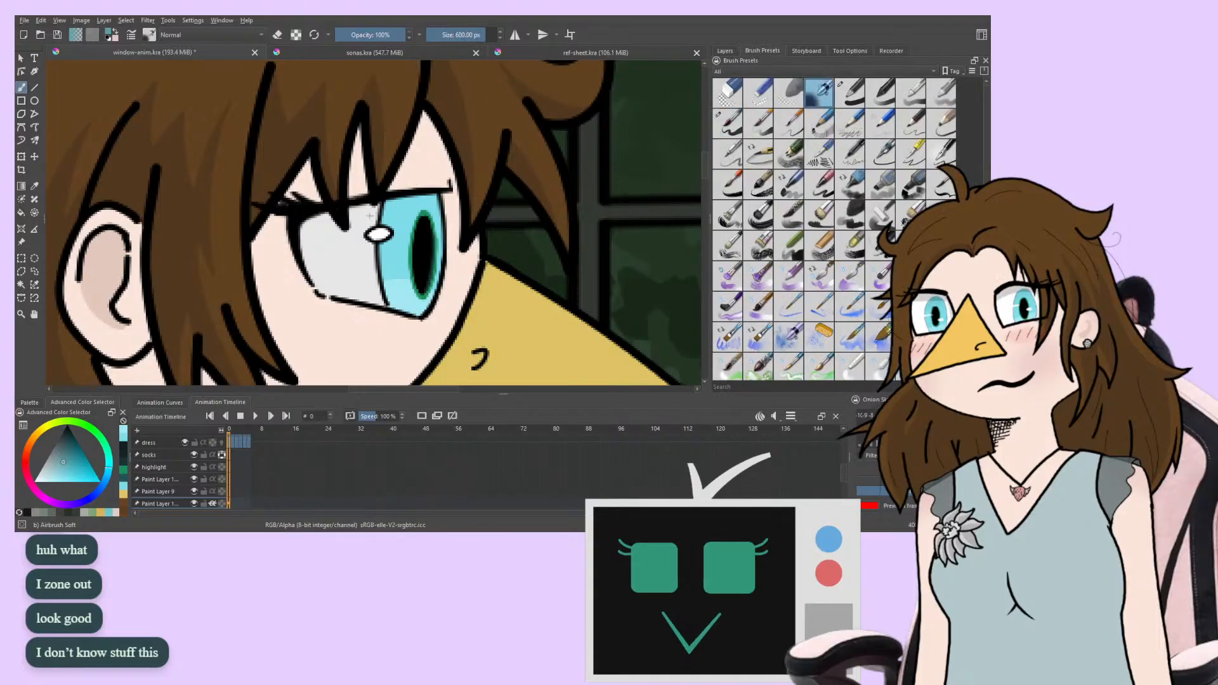
{"action": "left_click", "coordinate": [447, 36]}
{"action": "left_click", "coordinate": [453, 37]}
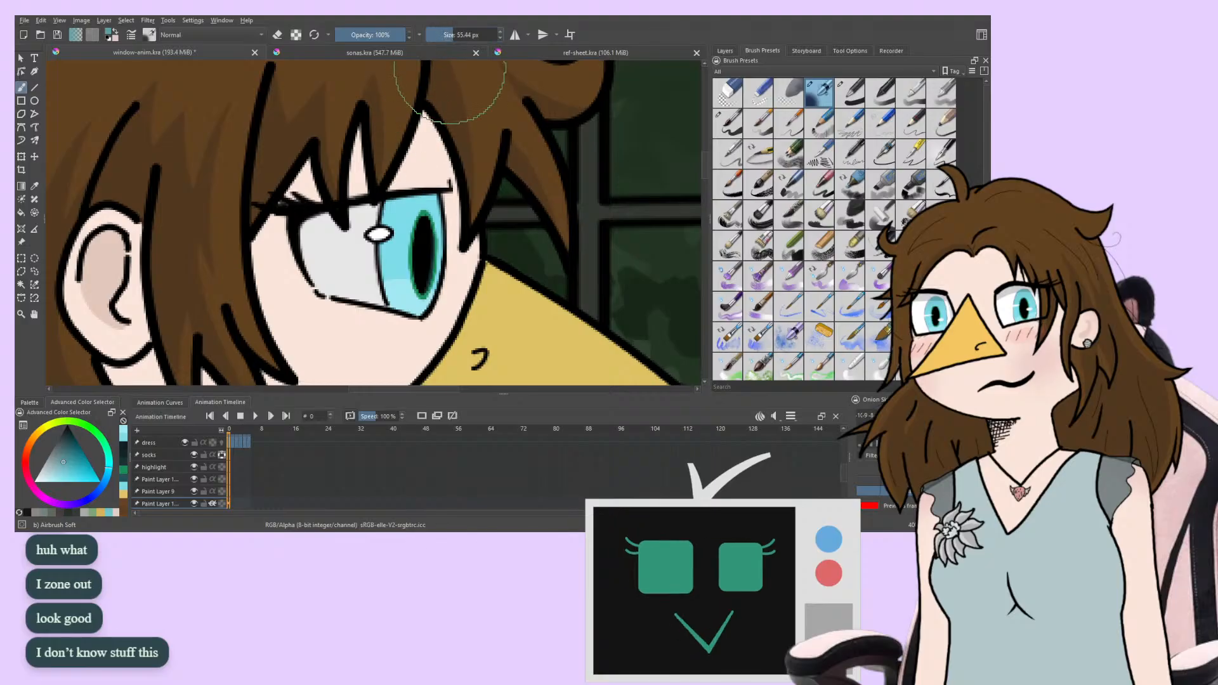
{"action": "mouse_move", "coordinate": [467, 186]}
{"action": "left_mouse_down"}
{"action": "mouse_move", "coordinate": [383, 214]}
{"action": "mouse_move", "coordinate": [343, 207]}
{"action": "mouse_move", "coordinate": [451, 177]}
{"action": "mouse_move", "coordinate": [335, 196]}
{"action": "left_mouse_up"}
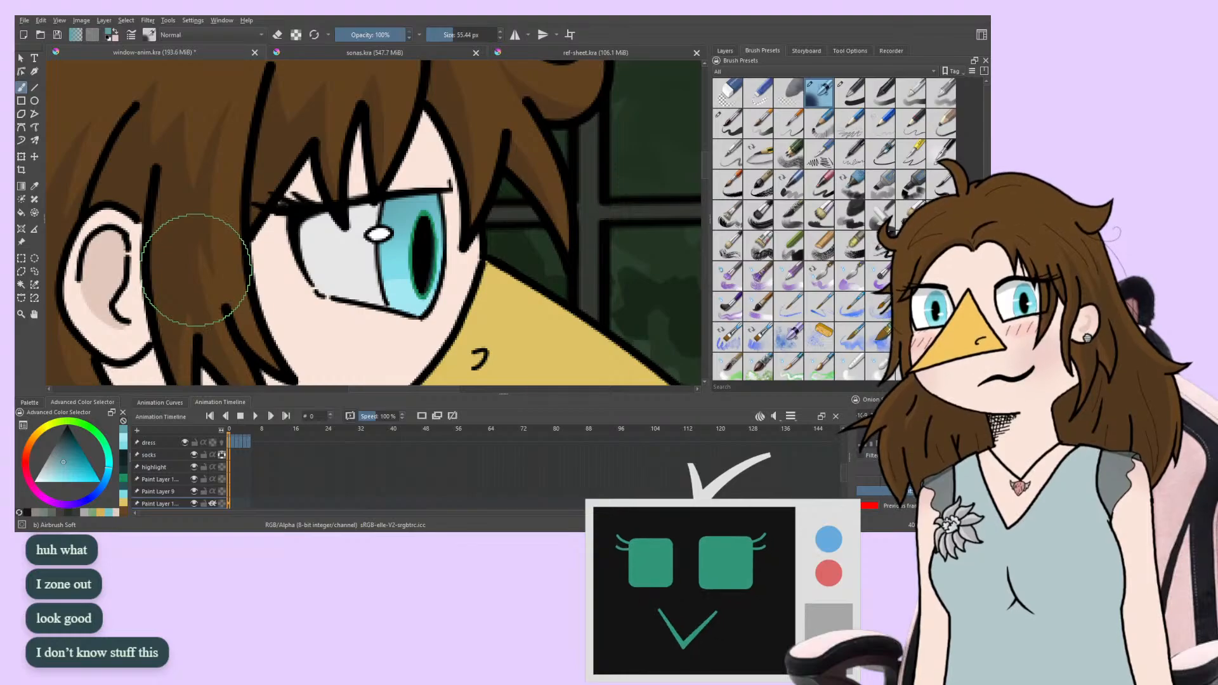
{"action": "scroll", "coordinate": [210, 242], "scroll_direction": "down", "scroll_amount": 2}
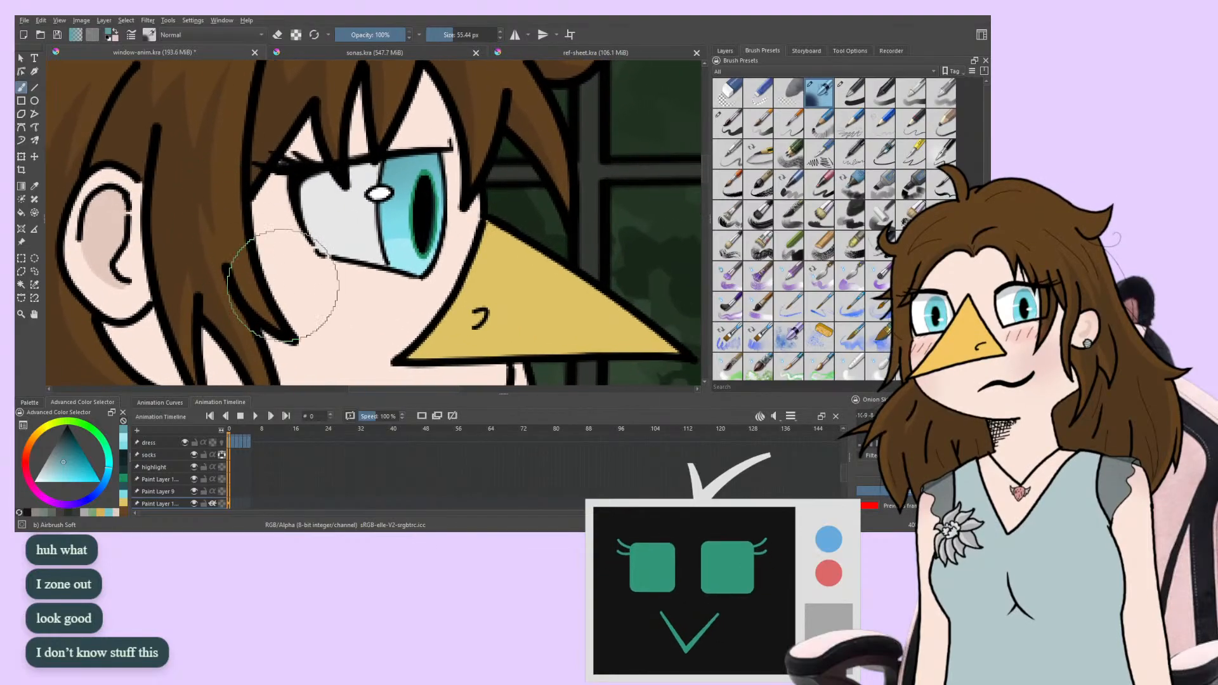
{"action": "scroll", "coordinate": [292, 279], "scroll_direction": "right", "scroll_amount": 1}
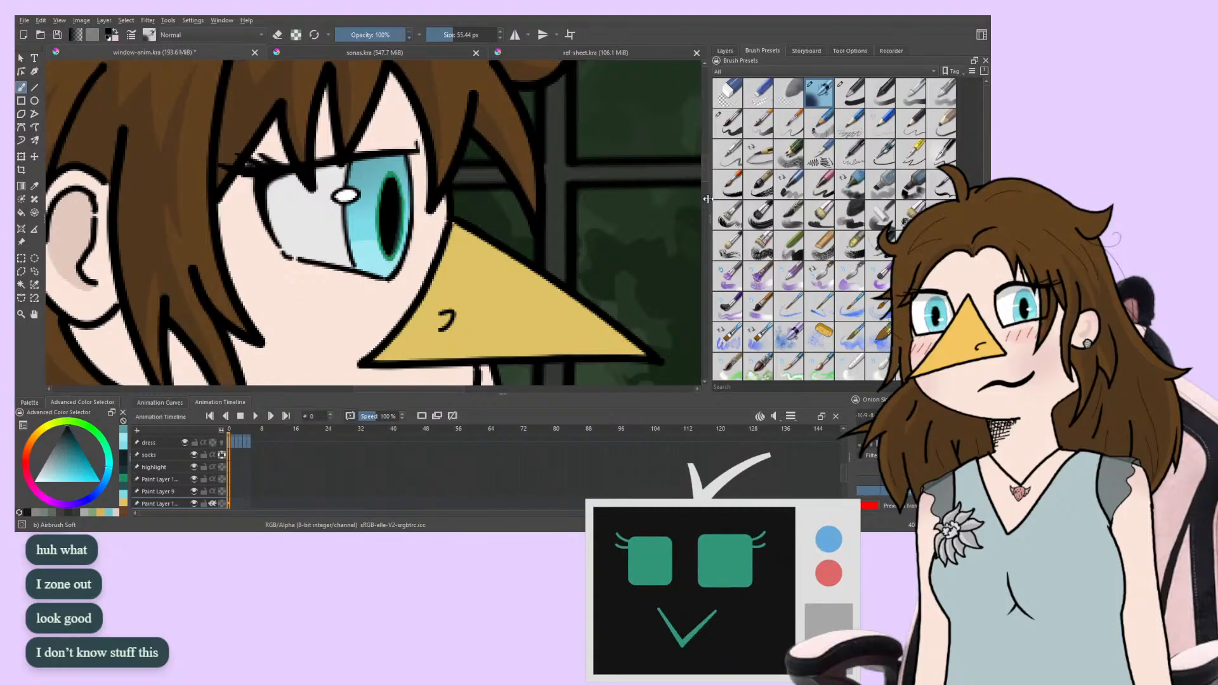
Add a new paint layer in the eye group, directly above the iris group and below the highlight
{"action": "left_click", "coordinate": [725, 51]}
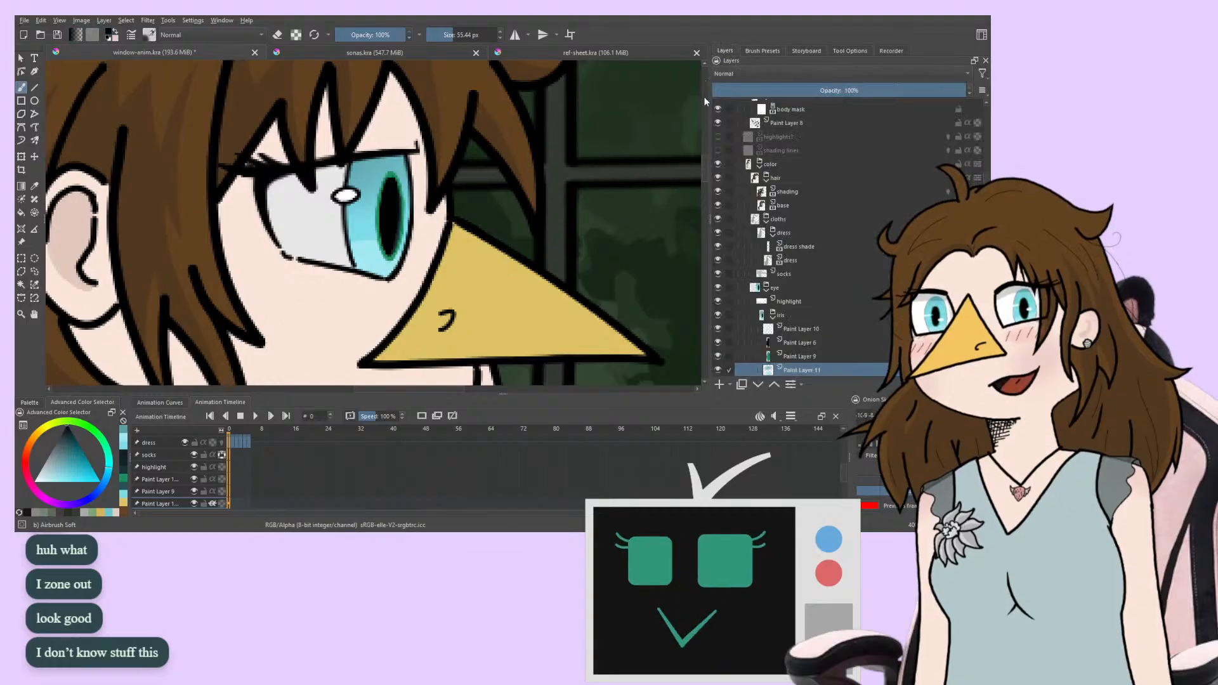
{"action": "scroll", "coordinate": [788, 325], "scroll_direction": "down", "scroll_amount": 2}
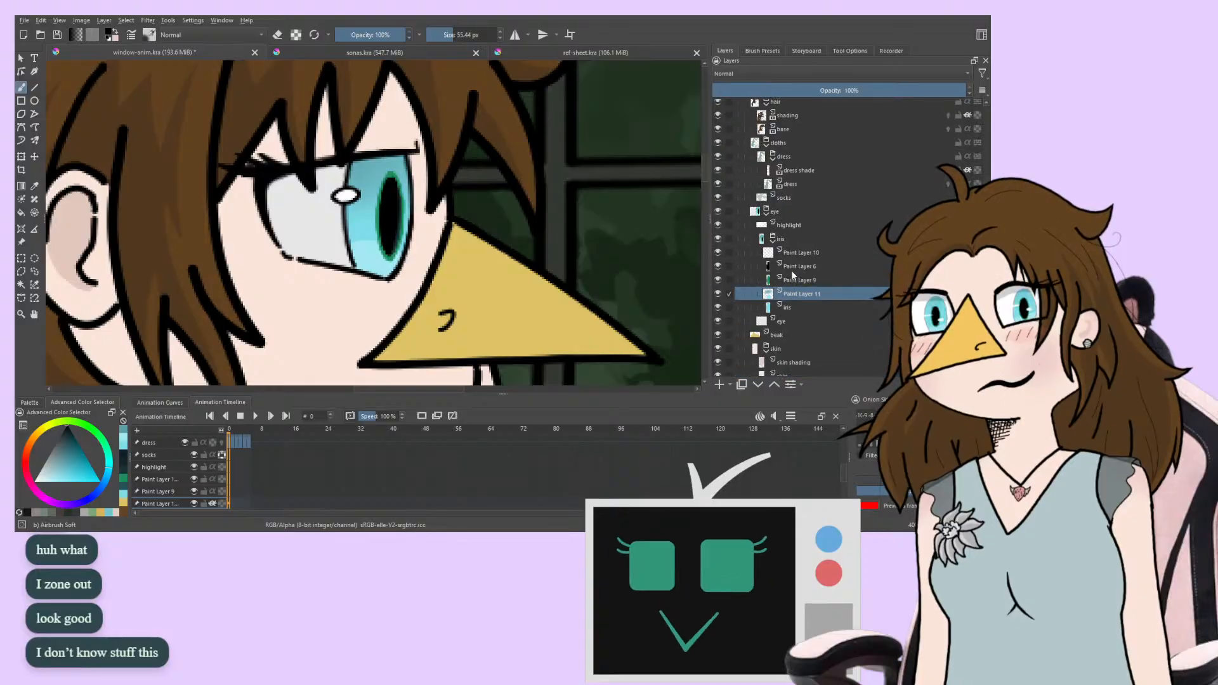
{"action": "left_click", "coordinate": [790, 236]}
{"action": "left_click", "coordinate": [720, 383]}
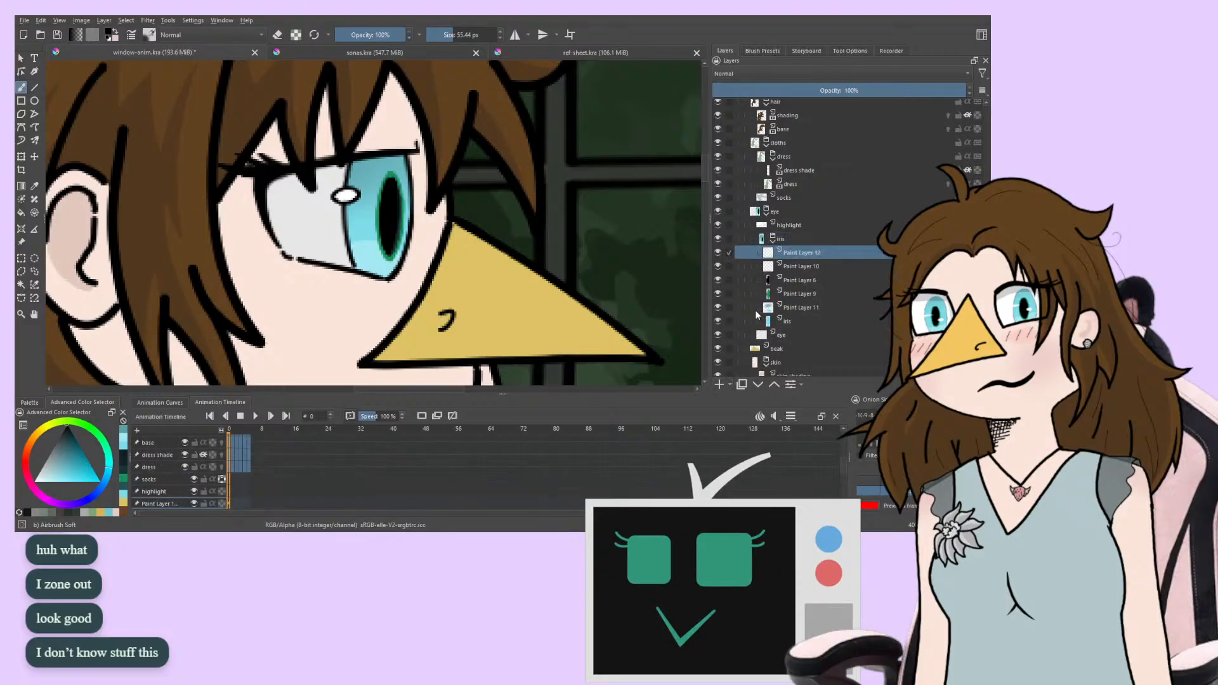
{"action": "left_click", "coordinate": [774, 383]}
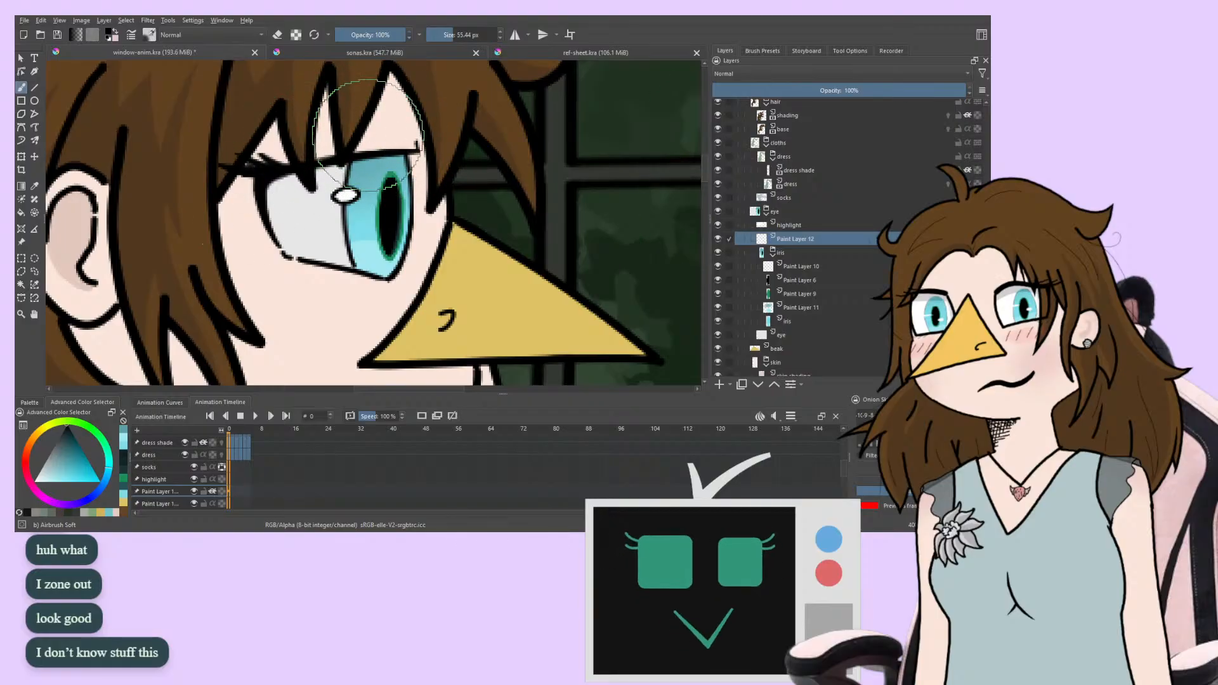
Switch to the Basic-1 brush and enlarge it to 36.25 px for shading the eye
{"action": "left_click", "coordinate": [761, 51]}
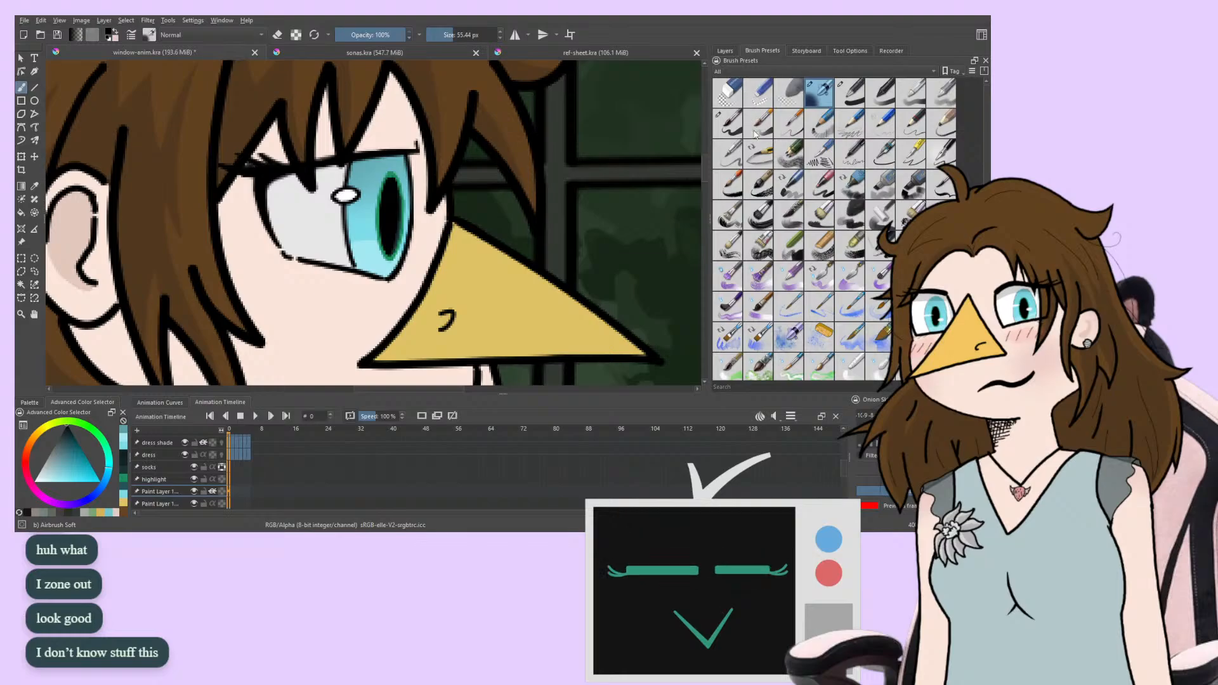
{"action": "left_click", "coordinate": [850, 94]}
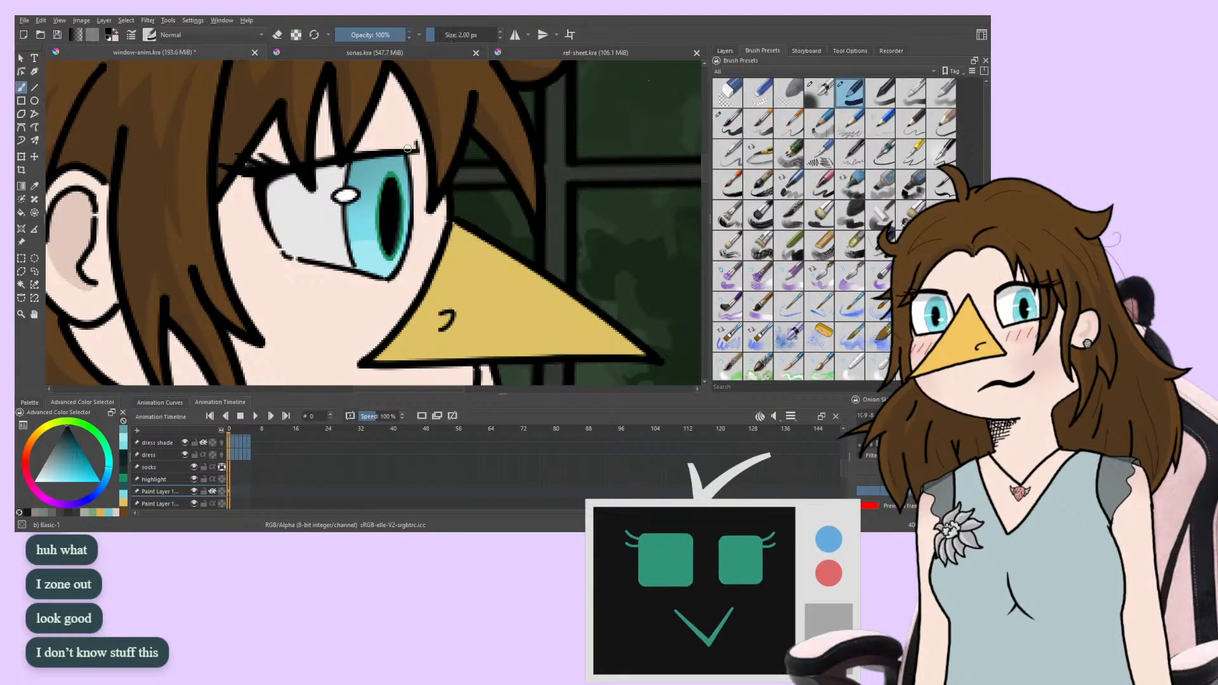
{"action": "mouse_move", "coordinate": [408, 148]}
{"action": "left_mouse_down", "text": "shift"}
{"action": "mouse_move", "coordinate": [393, 131]}
{"action": "mouse_move", "coordinate": [470, 145]}
{"action": "mouse_move", "coordinate": [249, 180]}
{"action": "left_mouse_up", "text": "shift"}
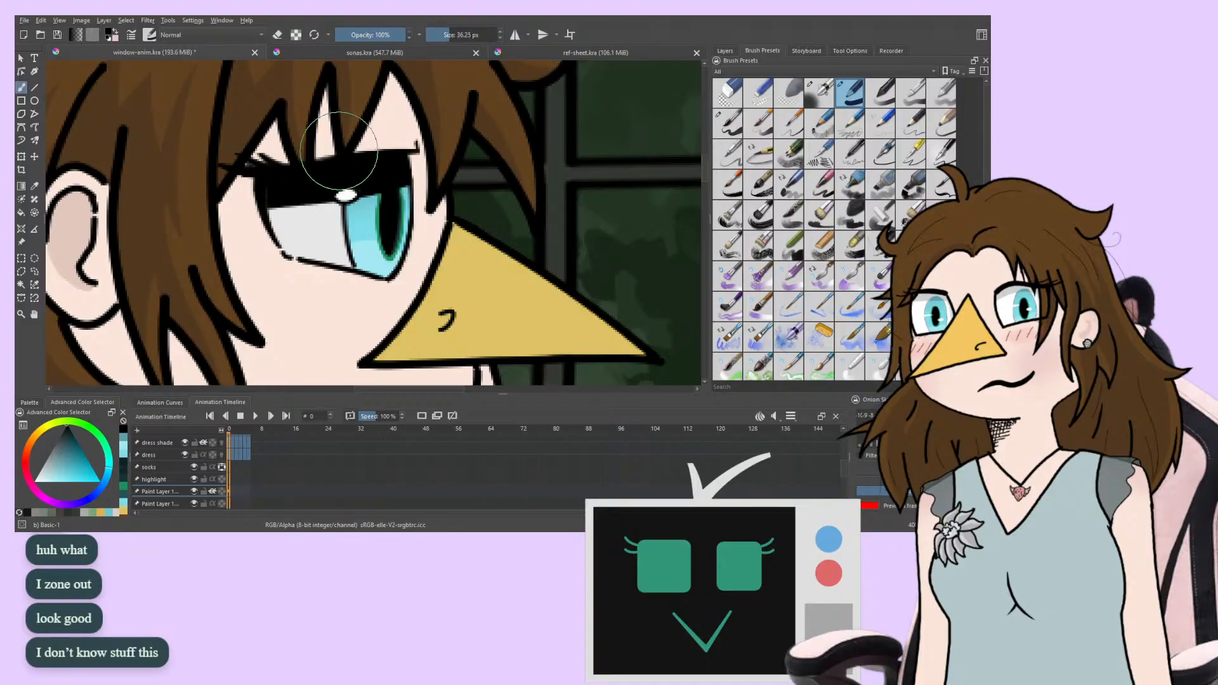
Undo the thick black stroke and try a thinner shadow band along the upper eyelid on Paint Layer 12
{"action": "key", "text": "ctrl+z"}
{"action": "mouse_move", "coordinate": [438, 137]}
{"action": "left_mouse_down"}
{"action": "mouse_move", "coordinate": [224, 177]}
{"action": "mouse_move", "coordinate": [440, 138]}
{"action": "mouse_move", "coordinate": [245, 154]}
{"action": "left_mouse_up"}
{"action": "key", "text": "ctrl+z"}
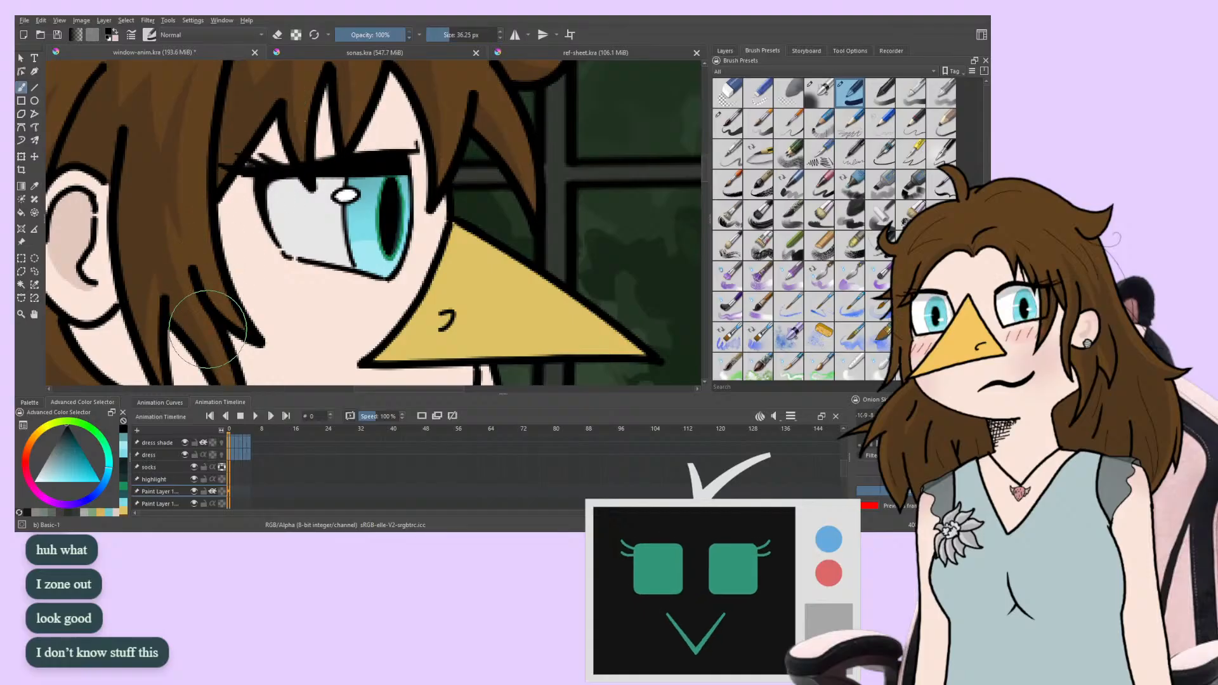
{"action": "left_click_drag", "start_coordinate": [193, 252], "coordinate": [197, 216]}
{"action": "key", "text": "minus"}
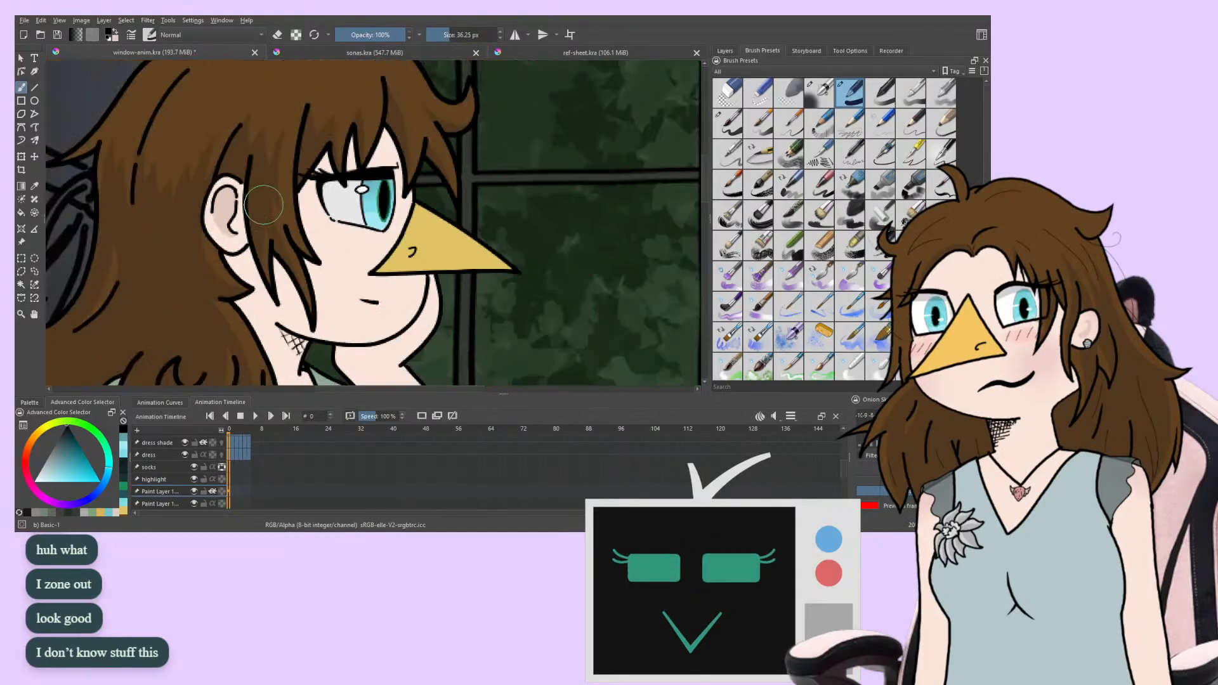
{"action": "key", "text": "minus"}
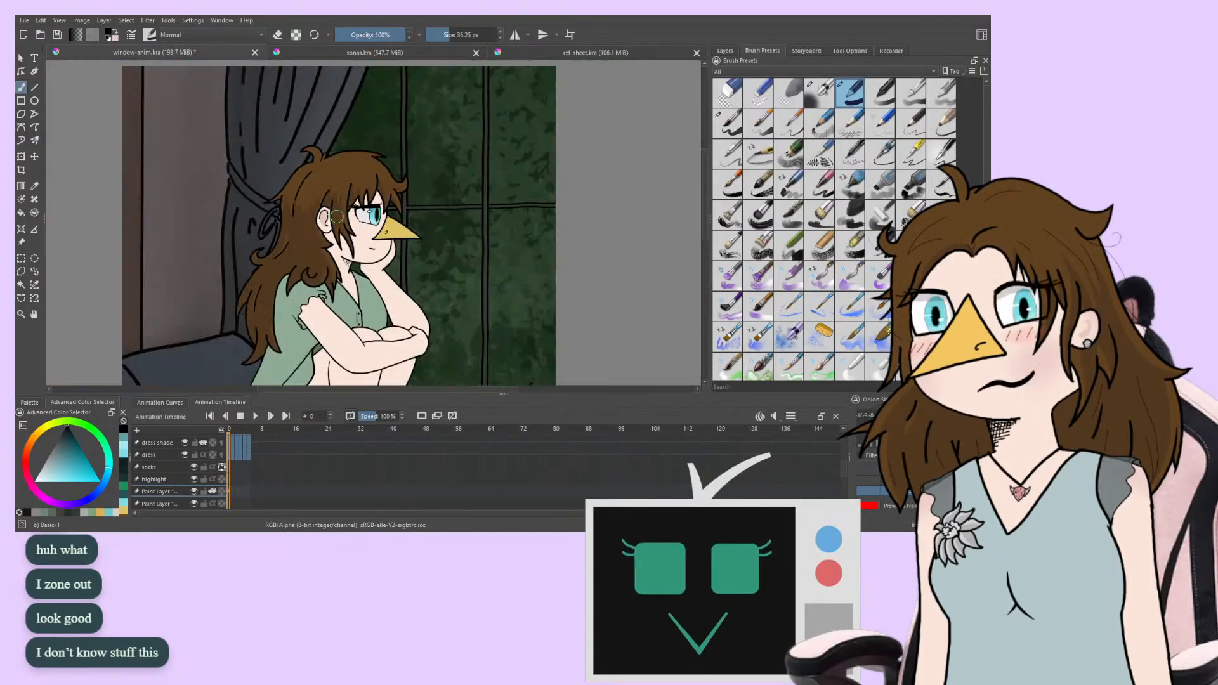
{"action": "key", "text": "1"}
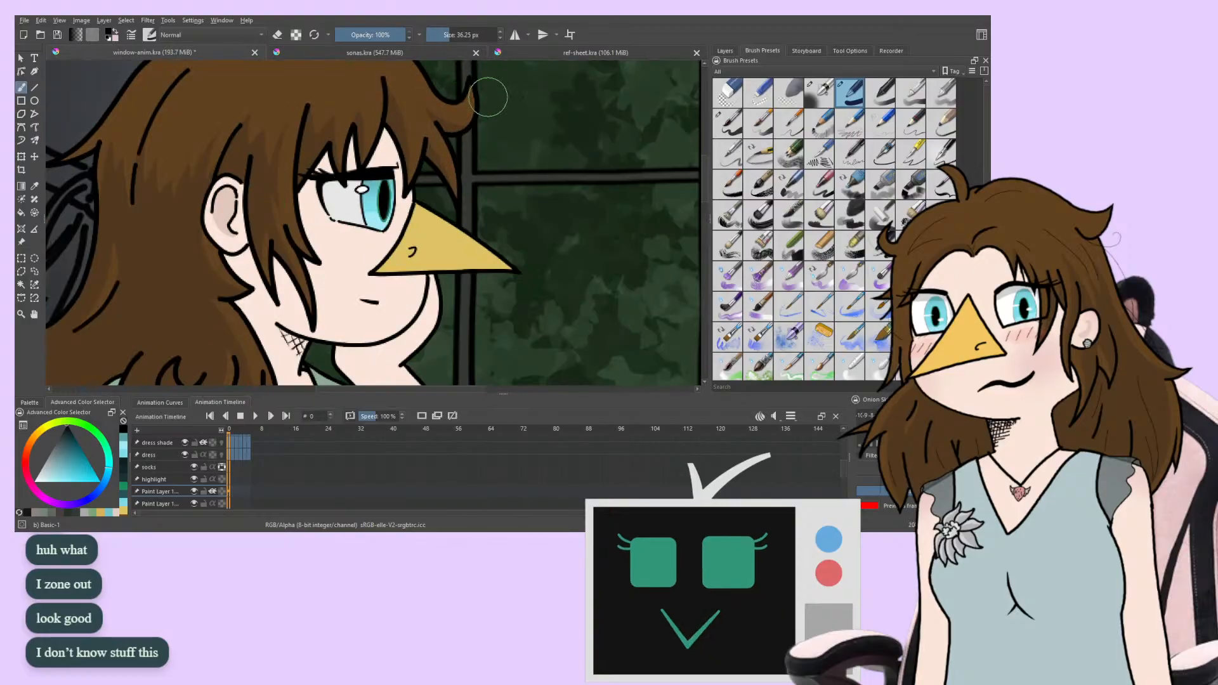
Try Paint Layer 12 at 17% opacity and undo the black eyelid band
{"action": "left_click", "coordinate": [724, 51]}
{"action": "left_click", "coordinate": [809, 90]}
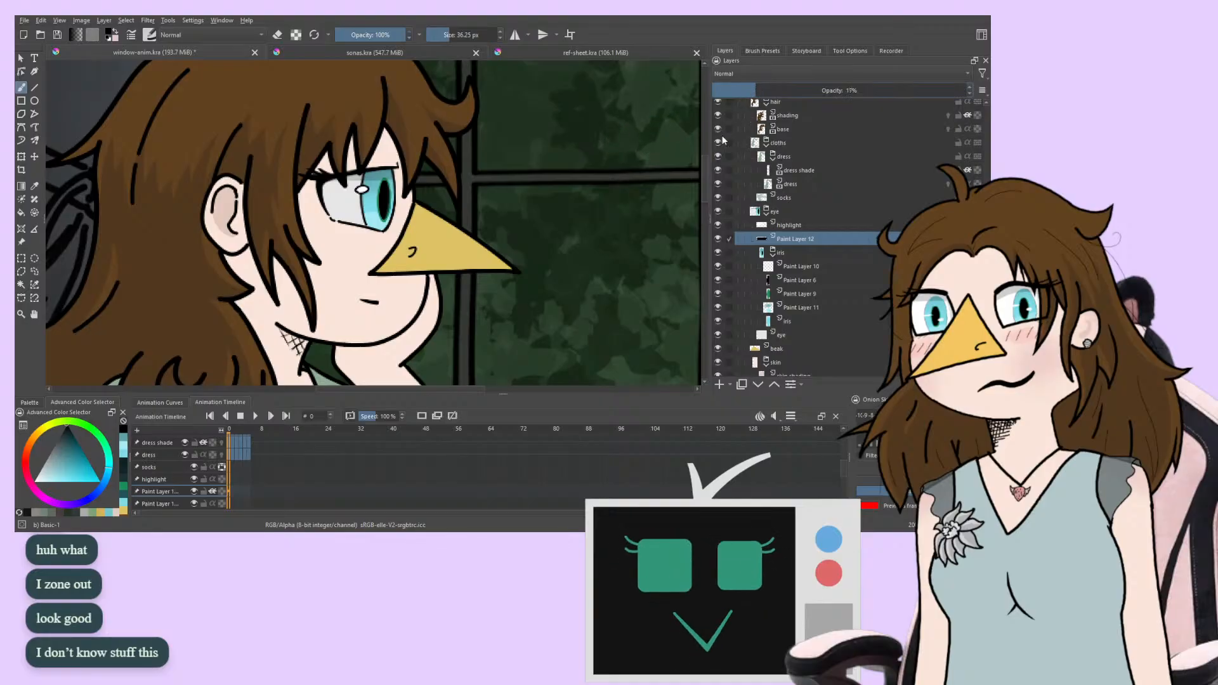
{"action": "mouse_move", "coordinate": [231, 246]}
{"action": "left_mouse_down"}
{"action": "mouse_move", "coordinate": [236, 213]}
{"action": "mouse_move", "coordinate": [266, 264]}
{"action": "mouse_move", "coordinate": [148, 253]}
{"action": "left_mouse_up"}
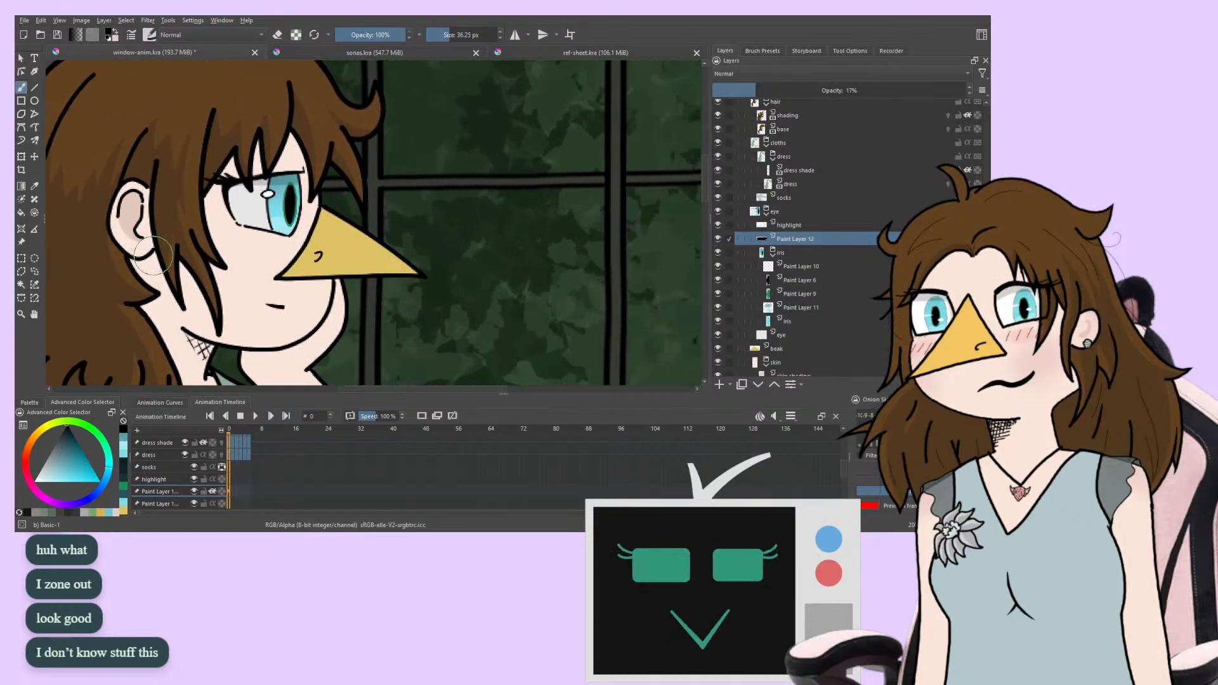
{"action": "key", "text": "ctrl+z"}
{"action": "left_click_drag", "start_coordinate": [167, 256], "coordinate": [349, 259]}
Set Paint Layer 12 to 30% opacity and paint a black shadow along the upper eyelid and outer edge of the eye
{"action": "left_click", "coordinate": [791, 90]}
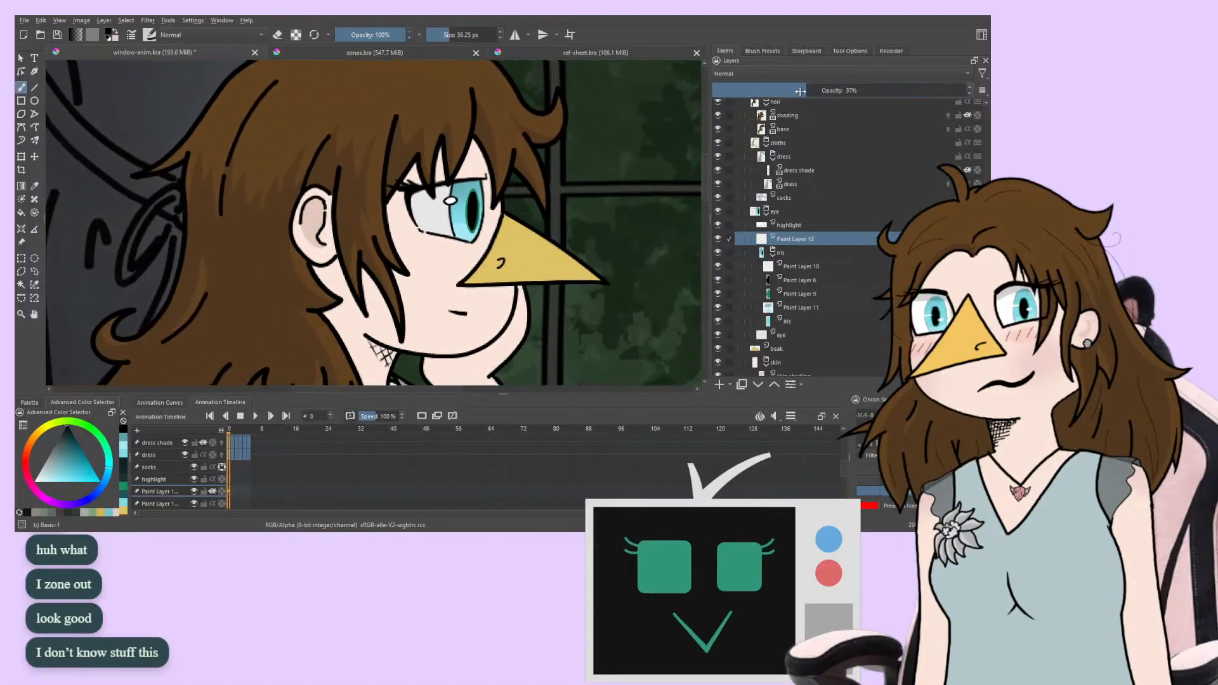
{"action": "left_click_drag", "start_coordinate": [791, 90], "coordinate": [789, 90]}
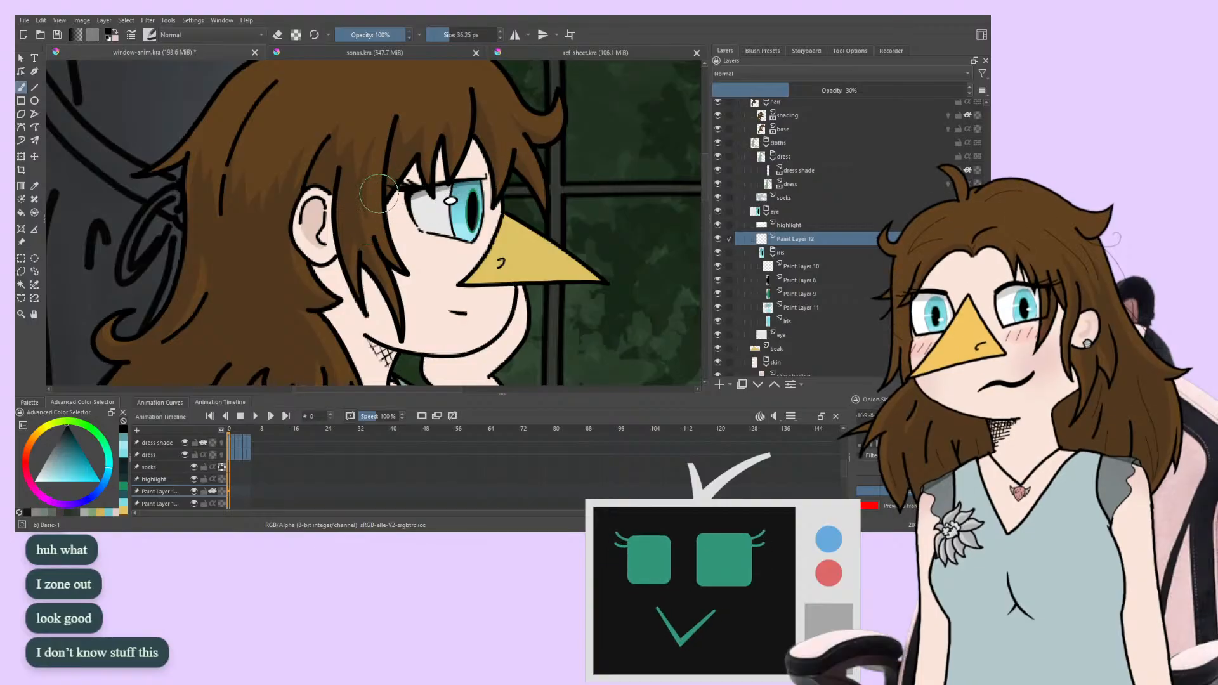
{"action": "left_click_drag", "start_coordinate": [373, 185], "coordinate": [347, 145]}
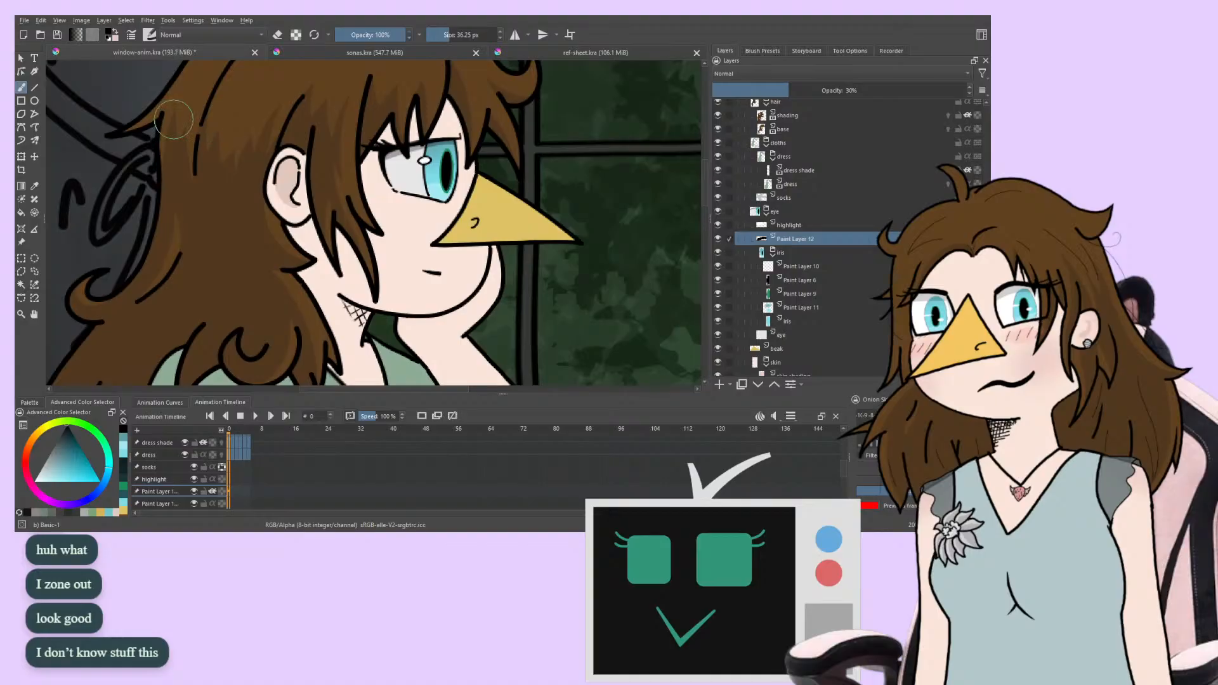
{"action": "key", "text": "ctrl+plus"}
{"action": "key", "text": "ctrl+plus"}
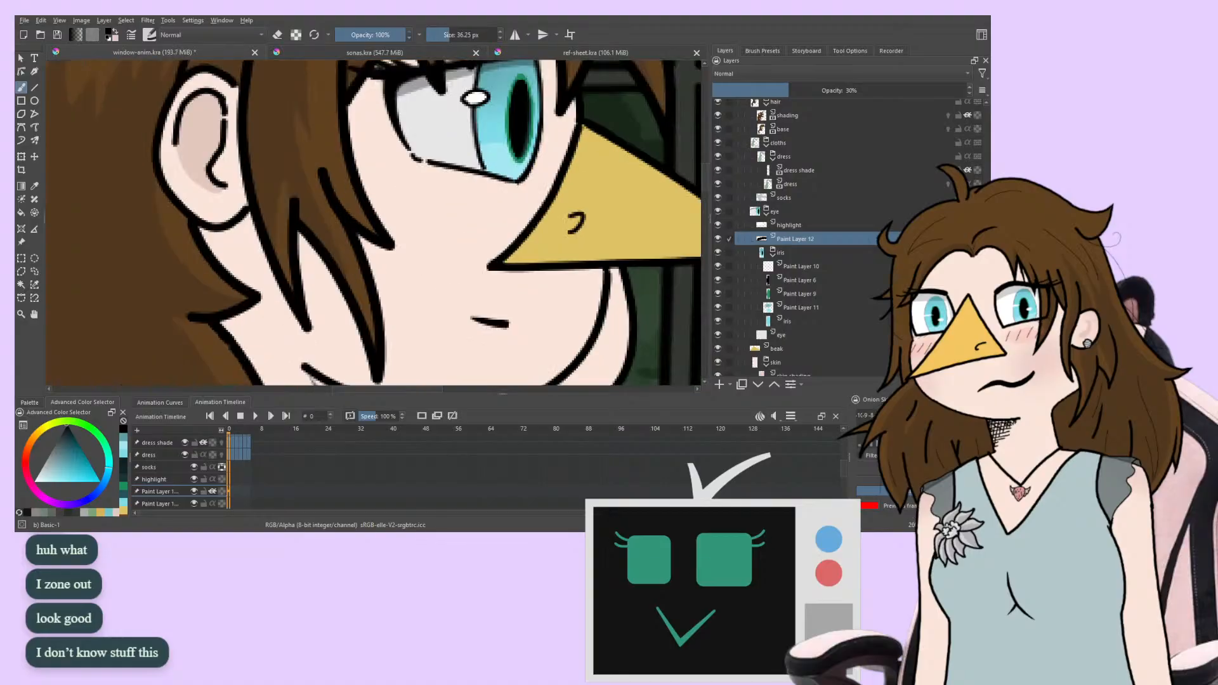
{"action": "left_click_drag", "start_coordinate": [267, 162], "coordinate": [193, 272]}
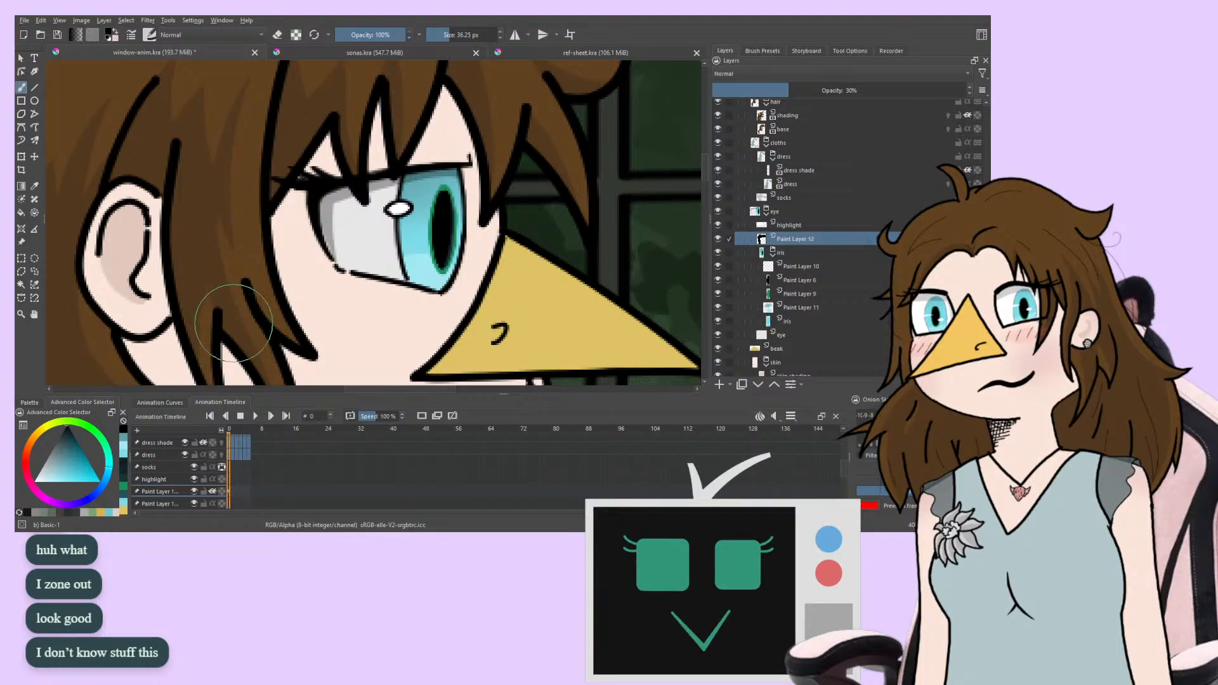
Switch to the Basic-5 Size brush at 23.84 px in eraser mode with Paint Layer 12 active
{"action": "left_click", "coordinate": [781, 334]}
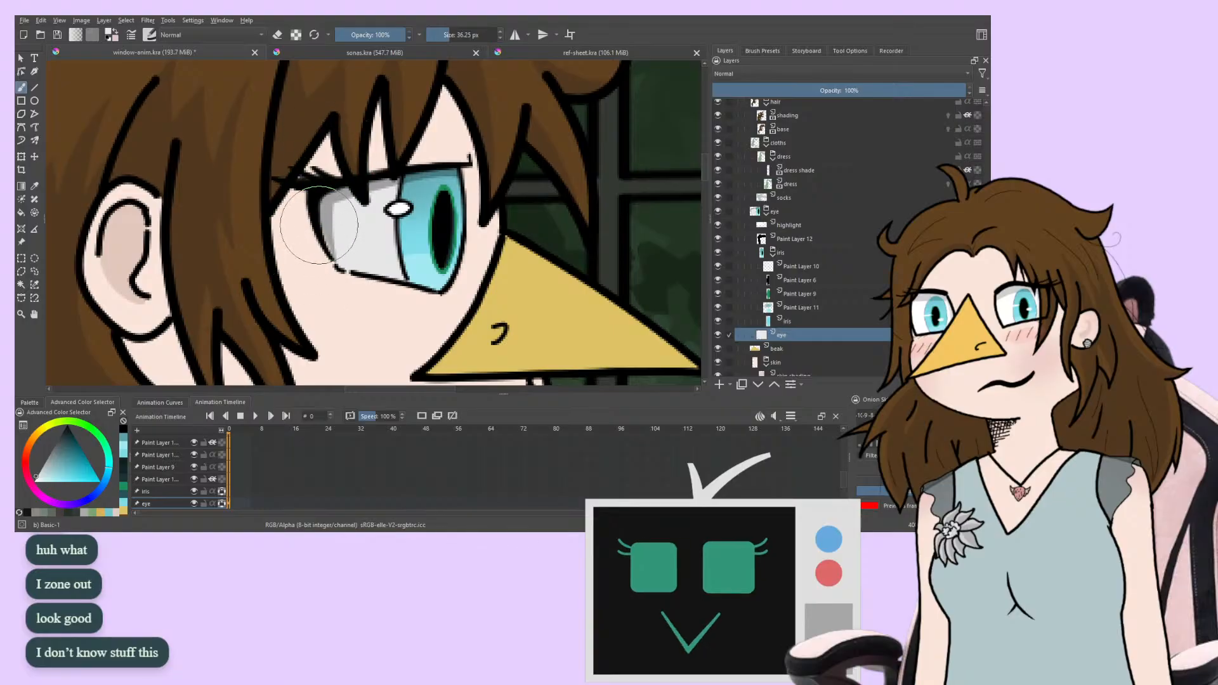
{"action": "left_click", "coordinate": [754, 51]}
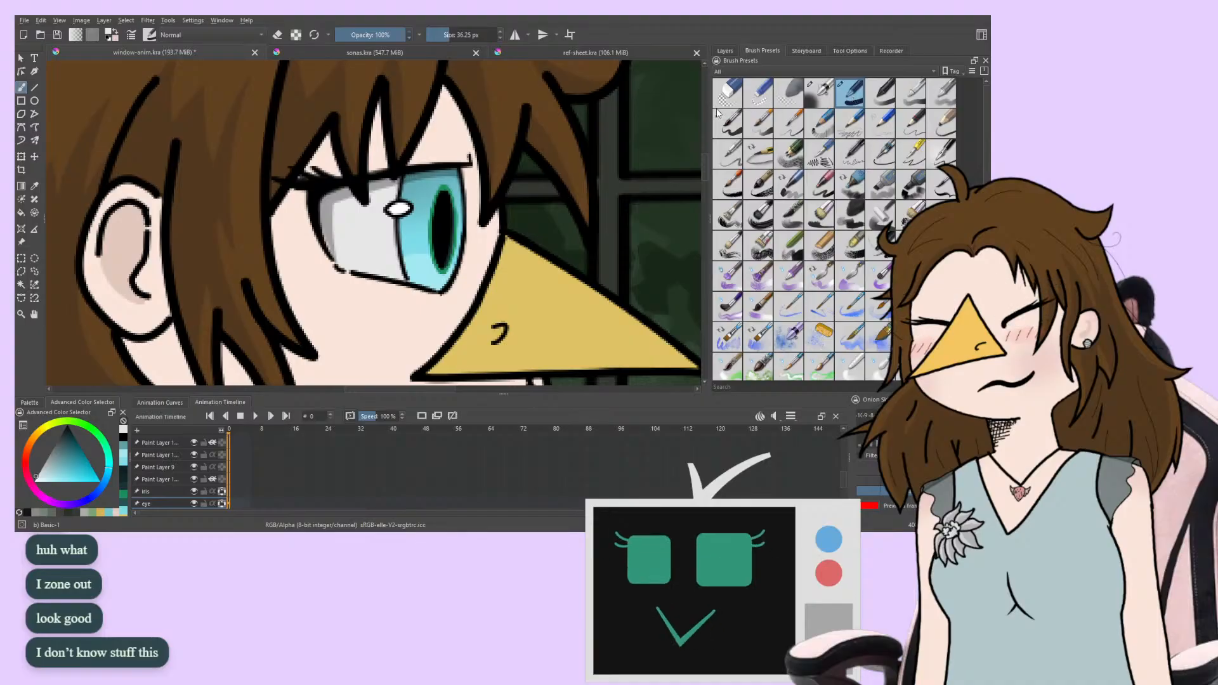
{"action": "left_click", "coordinate": [725, 122]}
{"action": "left_click", "coordinate": [725, 51]}
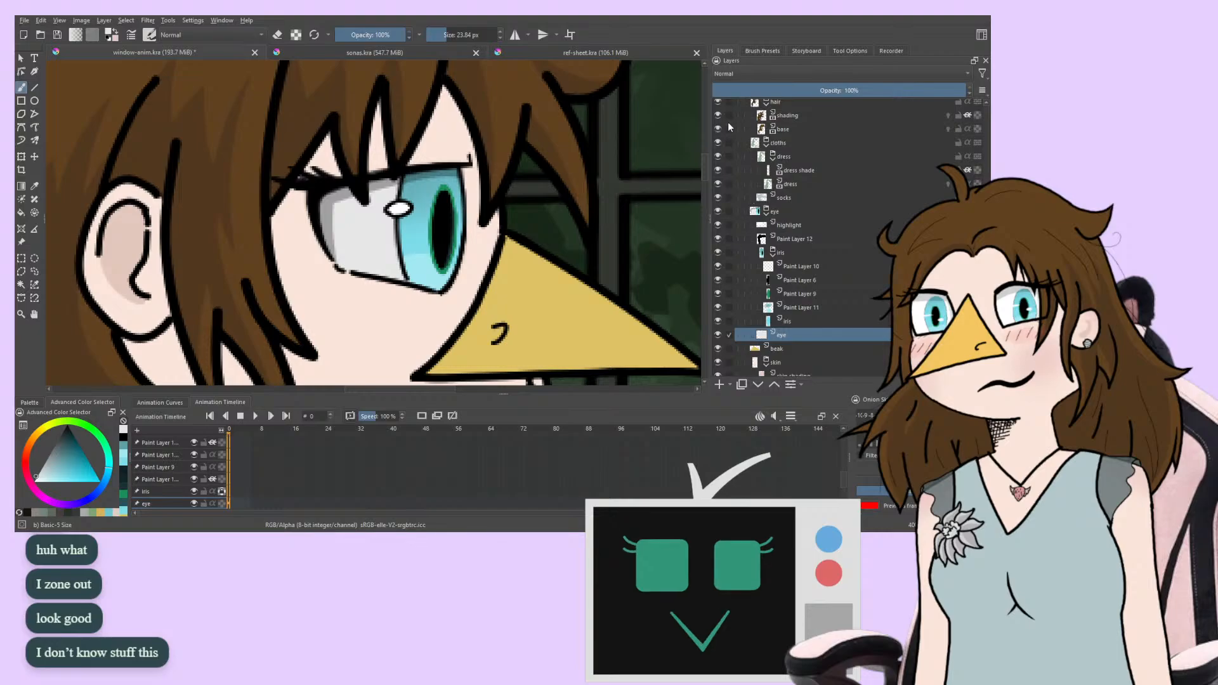
{"action": "left_click", "coordinate": [785, 238]}
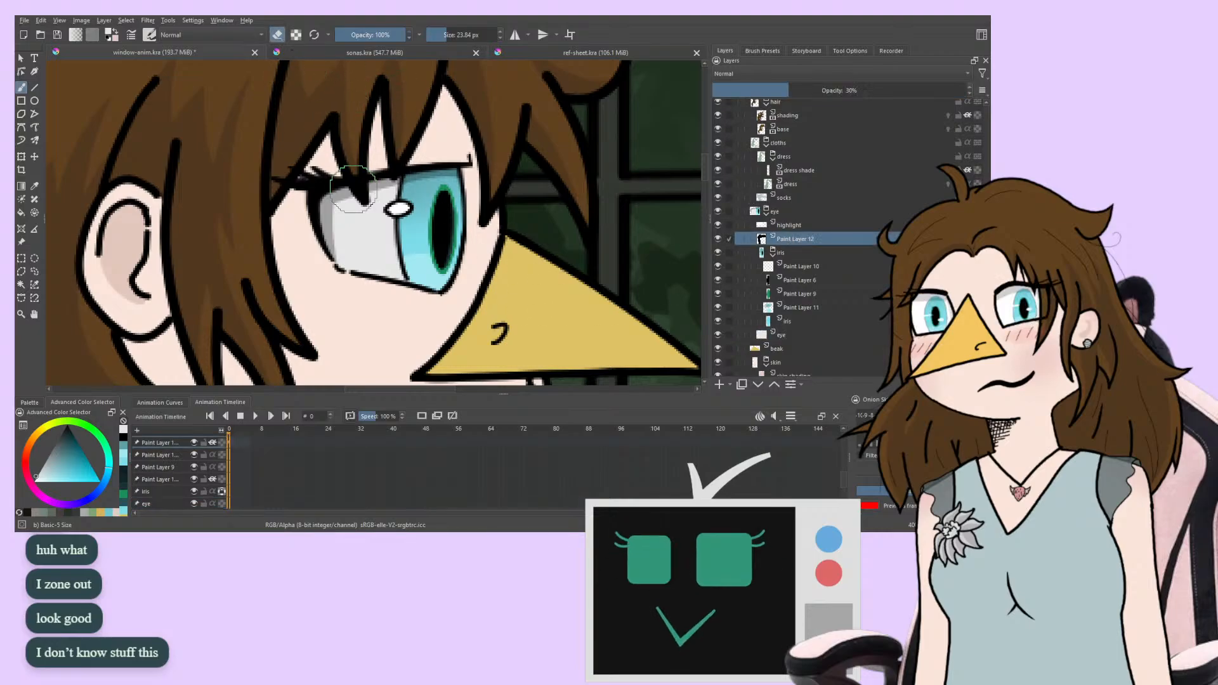
Examine the shape of the eye's shadow in mirrored and normal view, both close up and zoomed out
{"action": "key", "text": "m"}
{"action": "left_click_drag", "start_coordinate": [352, 179], "coordinate": [261, 227]}
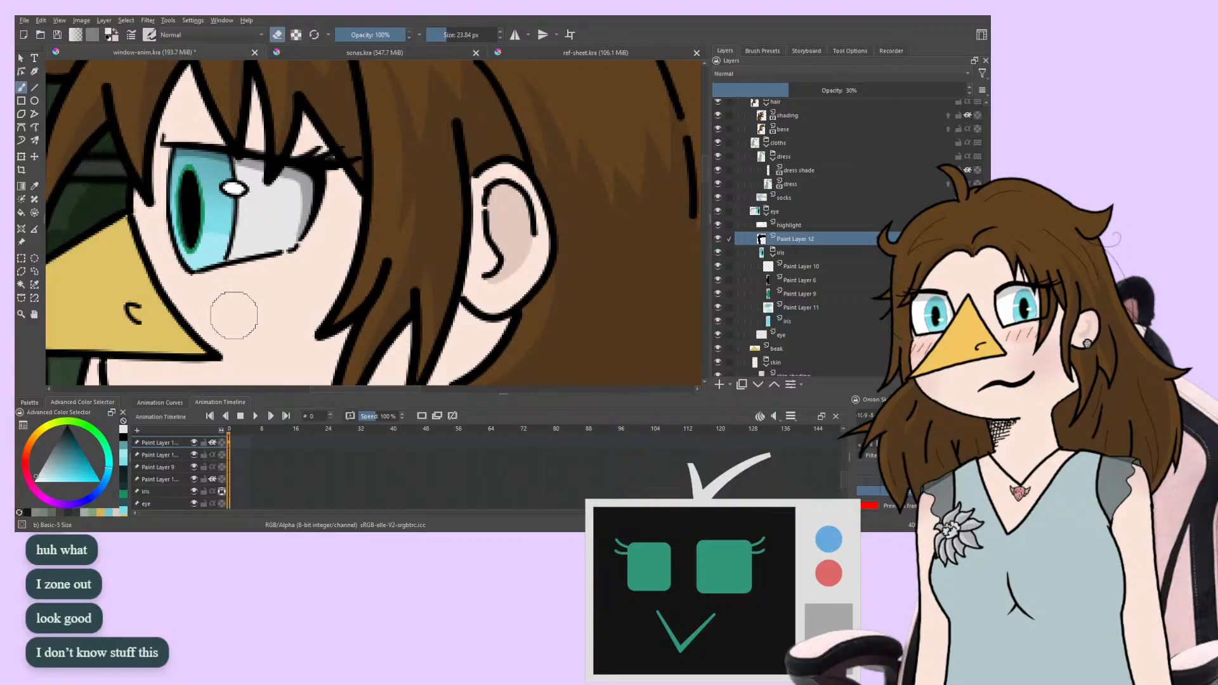
{"action": "mouse_move", "coordinate": [219, 340]}
{"action": "left_mouse_down"}
{"action": "mouse_move", "coordinate": [238, 321]}
{"action": "mouse_move", "coordinate": [164, 329]}
{"action": "left_mouse_up"}
{"action": "key", "text": "m"}
{"action": "key", "text": "minus"}
{"action": "key", "text": "minus"}
{"action": "key", "text": "minus"}
{"action": "key", "text": "minus"}
{"action": "key", "text": "minus"}
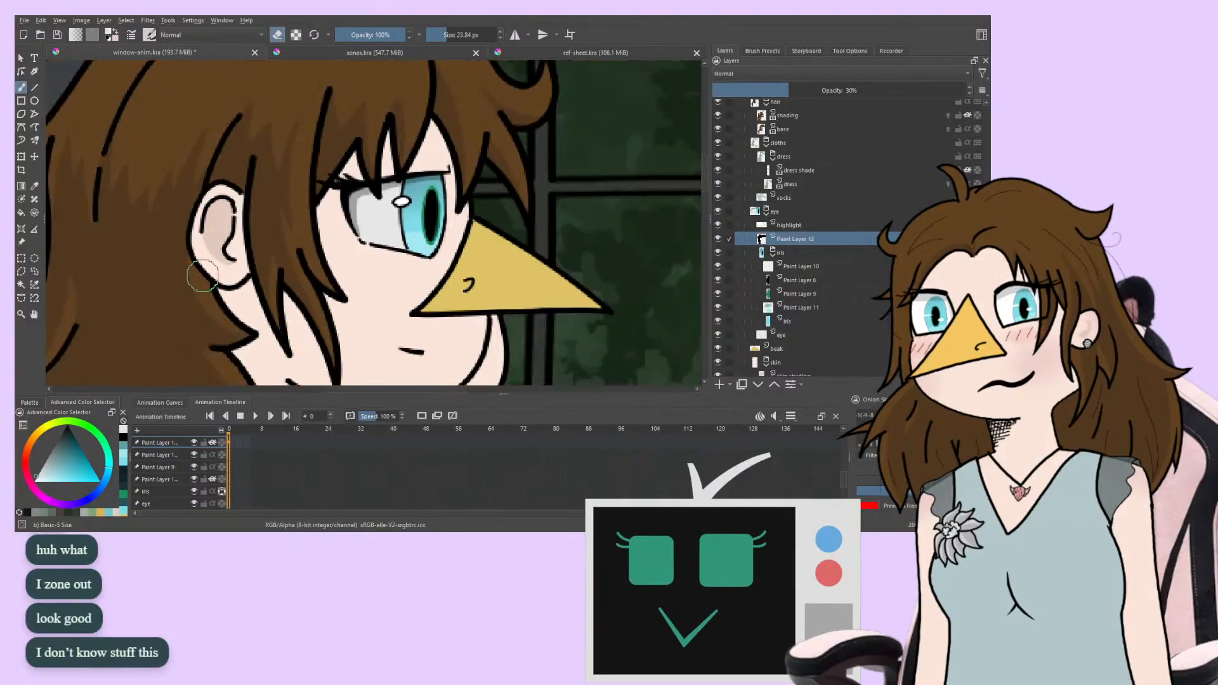
{"action": "key", "text": "plus"}
{"action": "key", "text": "plus"}
{"action": "key", "text": "plus"}
{"action": "key", "text": "plus"}
{"action": "key", "text": "plus"}
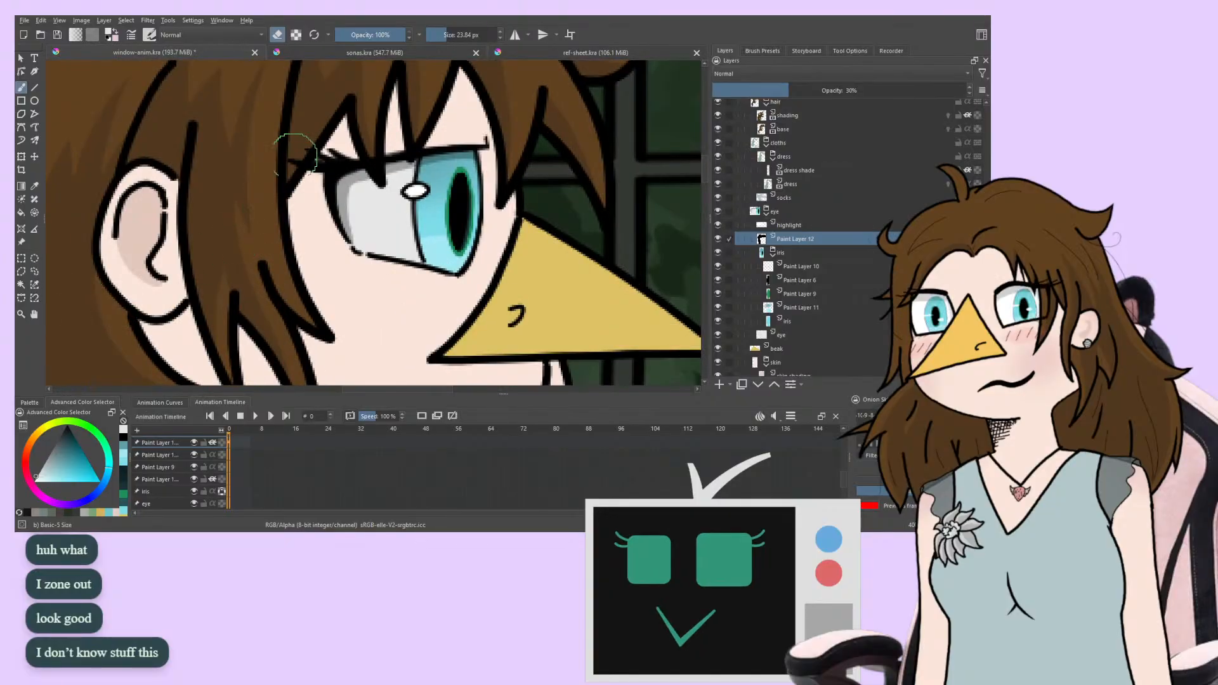
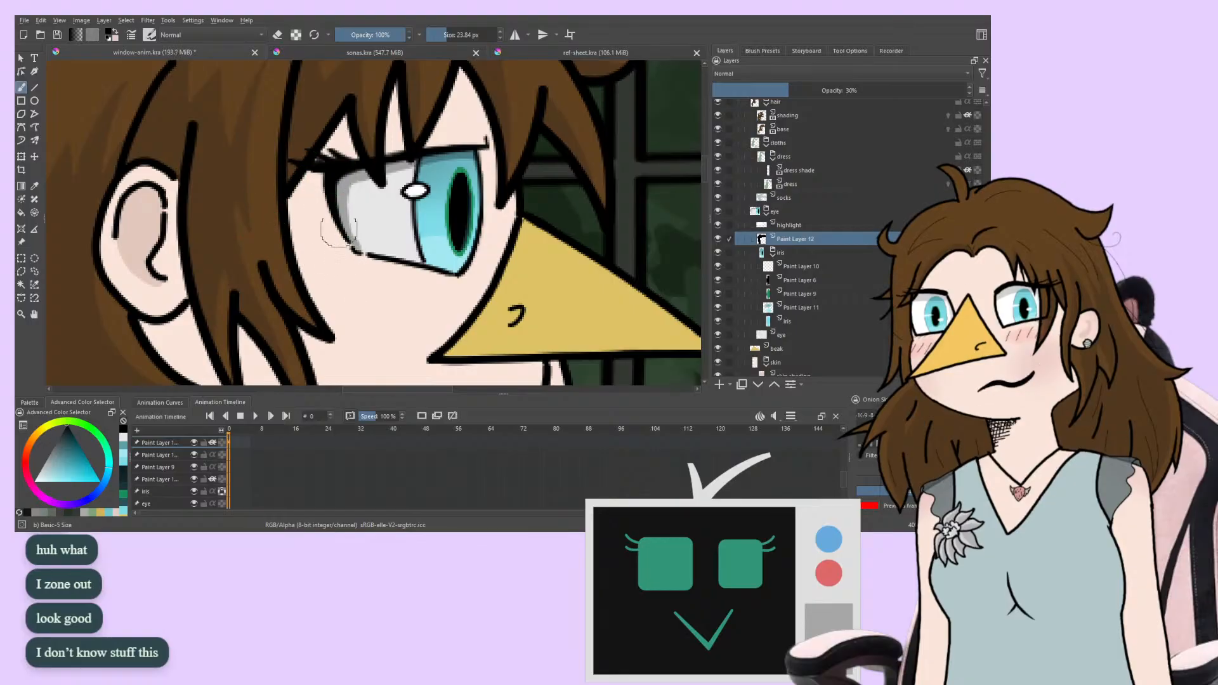
{"action": "key", "text": "m"}
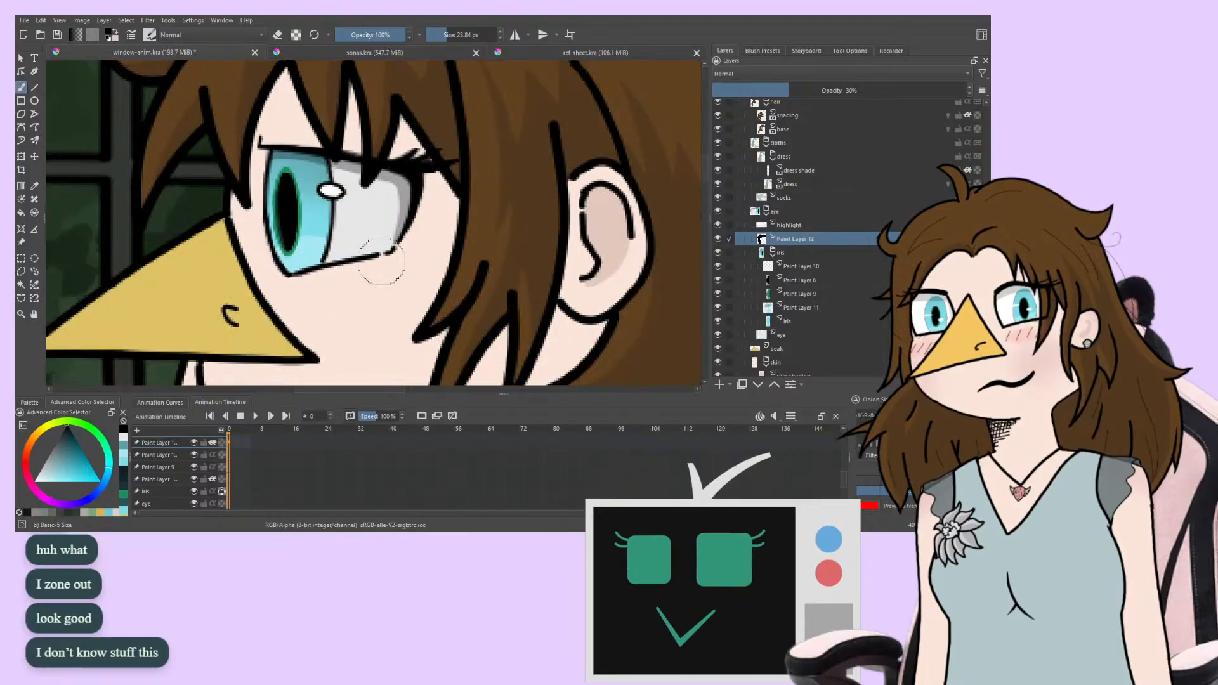
Undo the last two touch-ups to the eye's shadow on Paint Layer 12
{"action": "key", "text": "ctrl+z"}
{"action": "left_click_drag", "start_coordinate": [291, 218], "coordinate": [249, 219]}
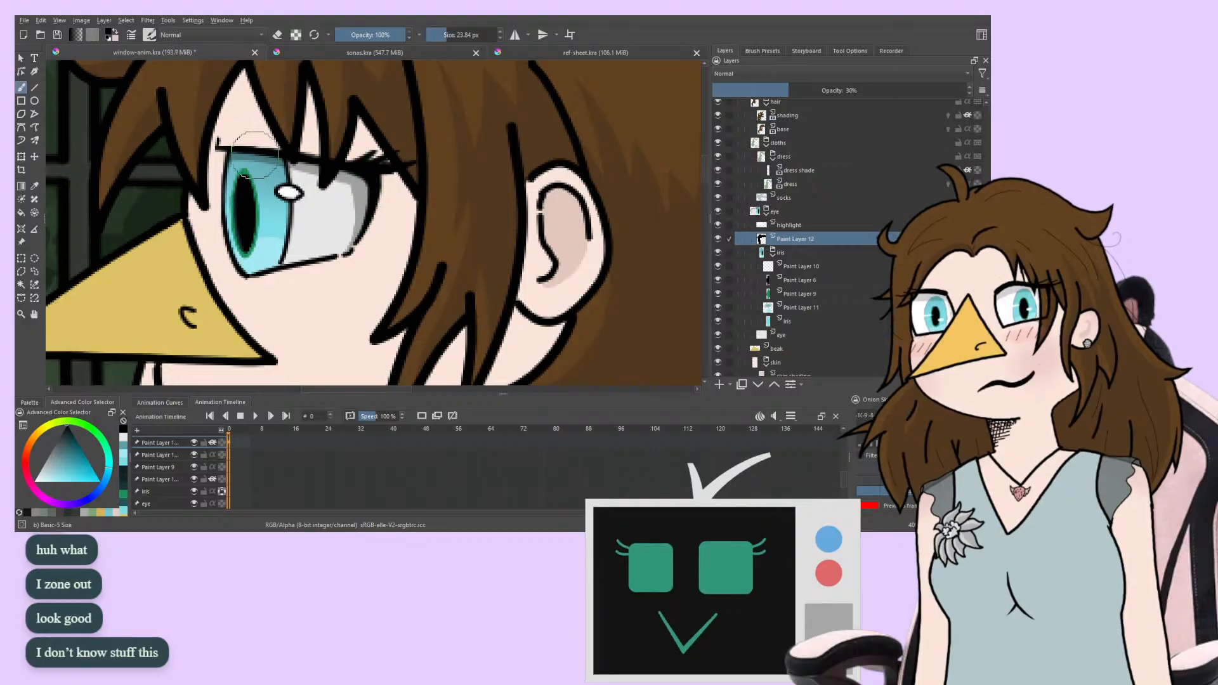
{"action": "left_click_drag", "start_coordinate": [257, 371], "coordinate": [304, 353]}
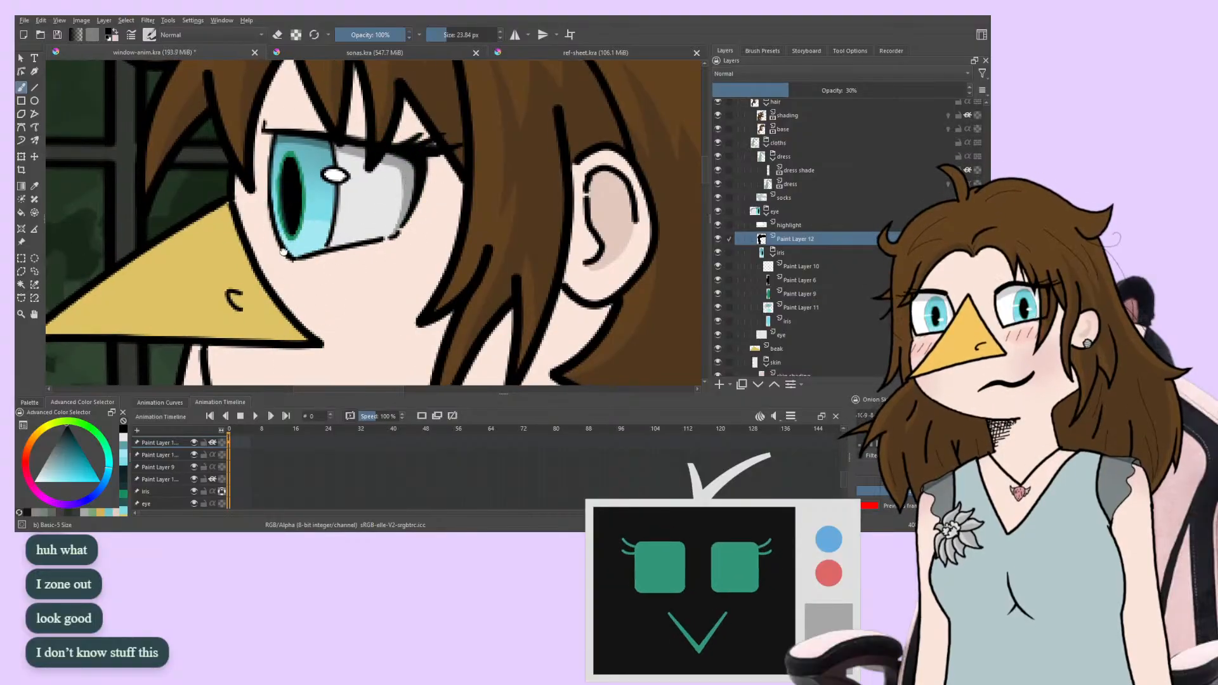
{"action": "left_click_drag", "start_coordinate": [283, 251], "coordinate": [196, 203]}
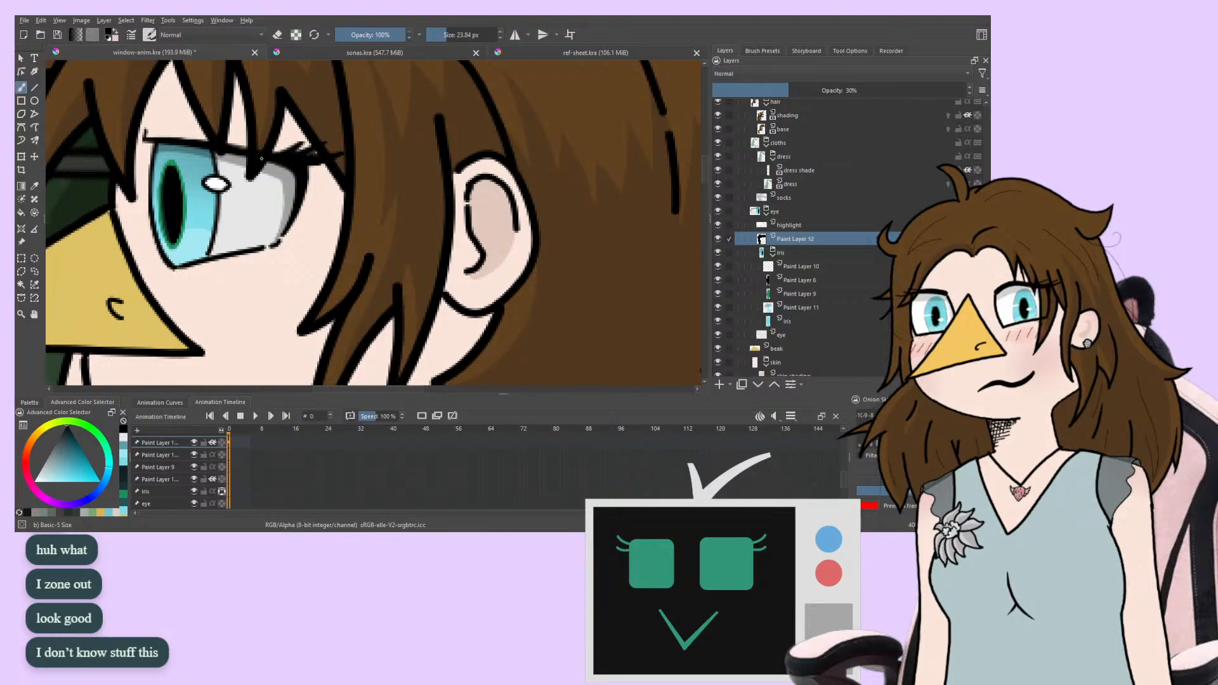
{"action": "key", "text": "ctrl+z"}
{"action": "left_click_drag", "start_coordinate": [209, 203], "coordinate": [404, 229]}
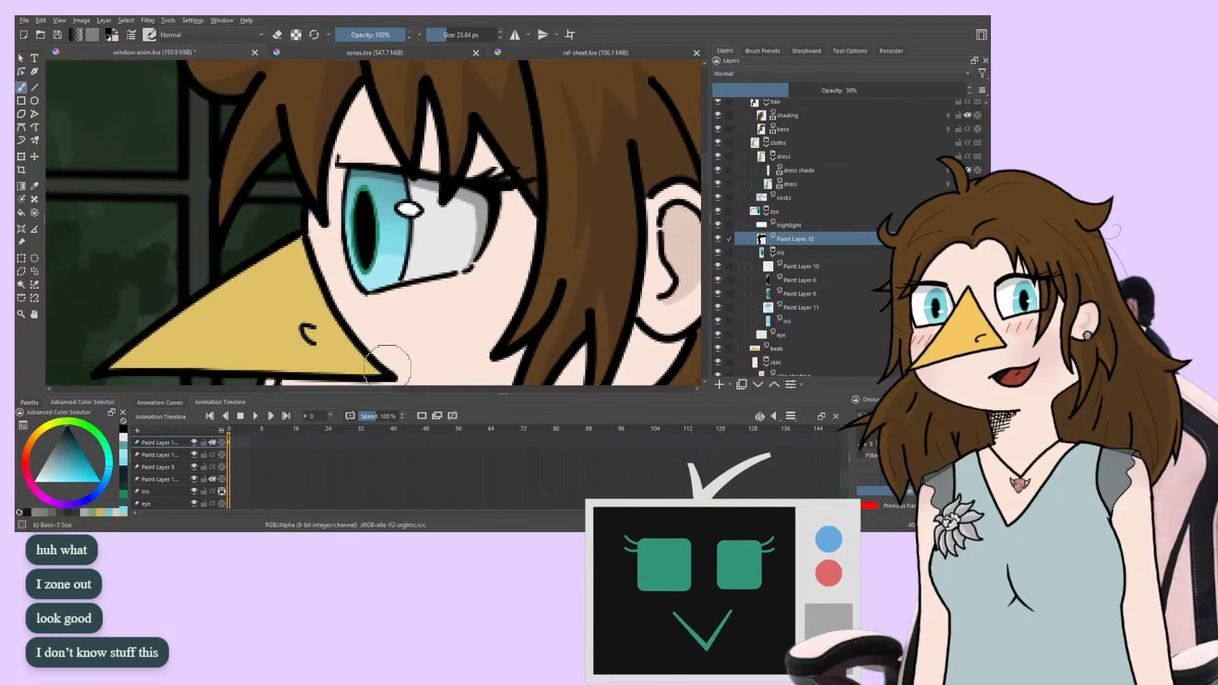
{"action": "mouse_move", "coordinate": [297, 248]}
{"action": "left_mouse_down"}
{"action": "mouse_move", "coordinate": [286, 171]}
{"action": "mouse_move", "coordinate": [235, 257]}
{"action": "left_mouse_up"}
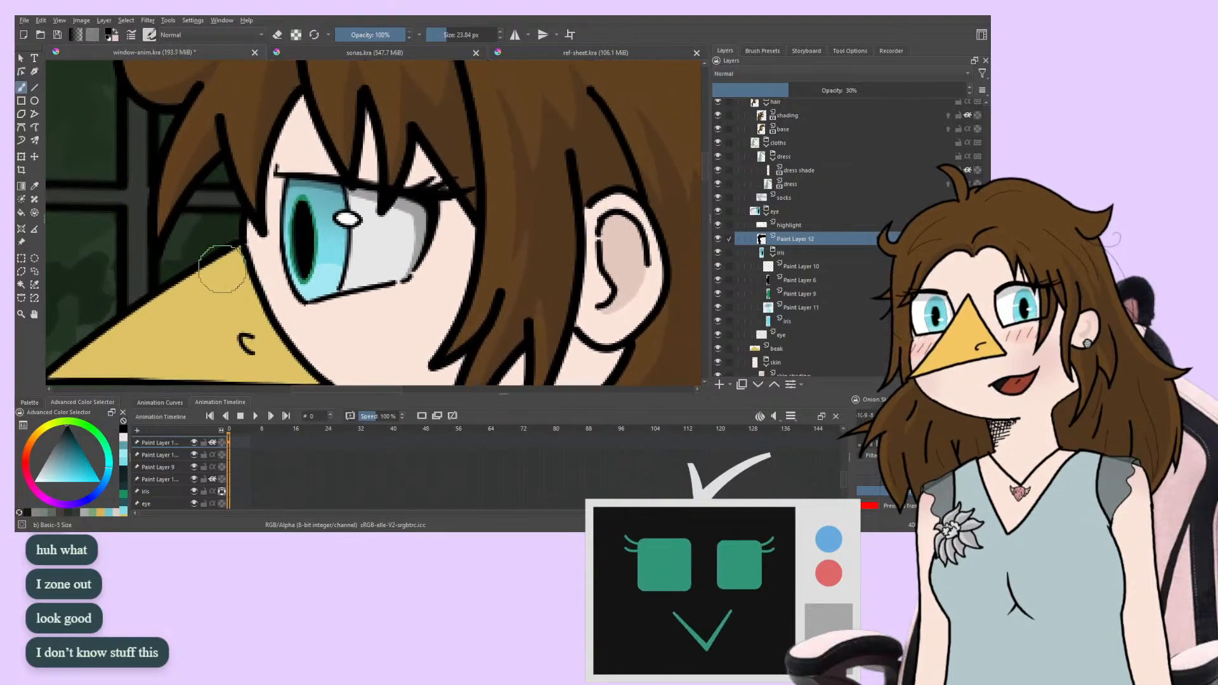
Mirror the canvas view and examine the shadowed eye in relation to the whole face at several magnifications
{"action": "key", "text": "m"}
{"action": "scroll", "coordinate": [227, 276], "scroll_direction": "down", "scroll_amount": 2}
{"action": "scroll", "coordinate": [117, 269], "scroll_direction": "up", "scroll_amount": 1}
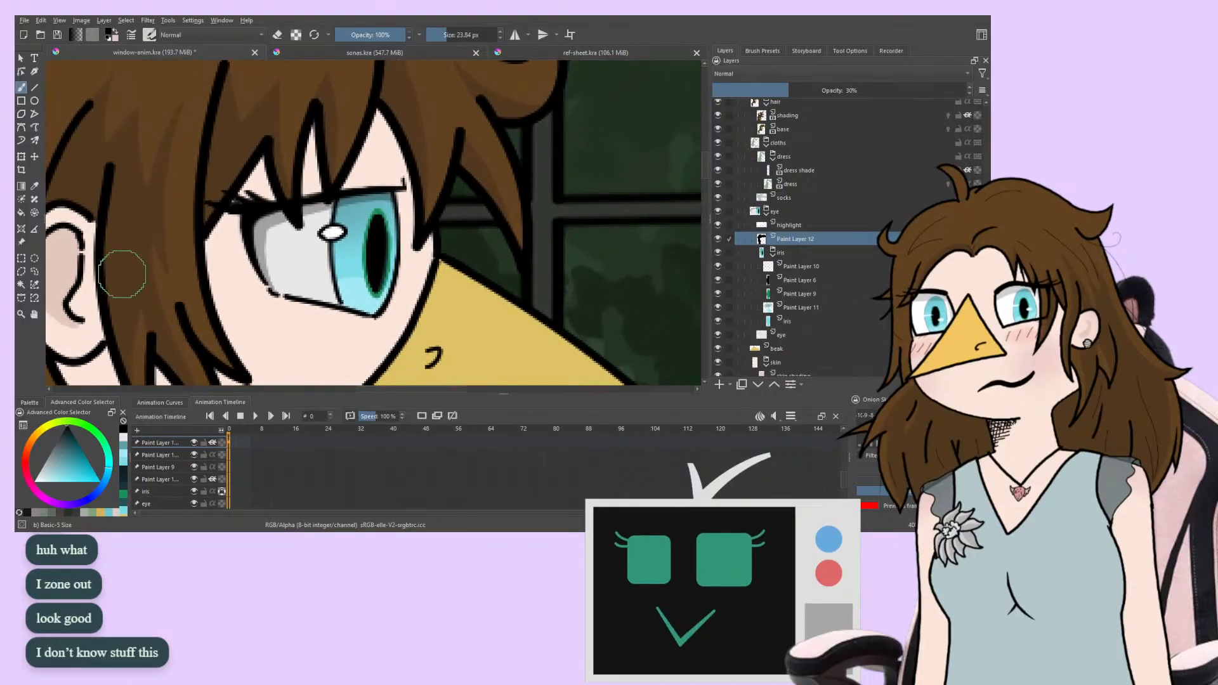
{"action": "scroll", "coordinate": [247, 247], "scroll_direction": "down", "scroll_amount": 2}
{"action": "key", "text": "ctrl+minus"}
{"action": "key", "text": "ctrl+minus"}
{"action": "key", "text": "ctrl+minus"}
{"action": "key", "text": "ctrl+plus"}
{"action": "key", "text": "ctrl+plus"}
{"action": "key", "text": "ctrl+plus"}
{"action": "key", "text": "ctrl+plus"}
{"action": "key", "text": "ctrl+plus"}
{"action": "key", "text": "ctrl+plus"}
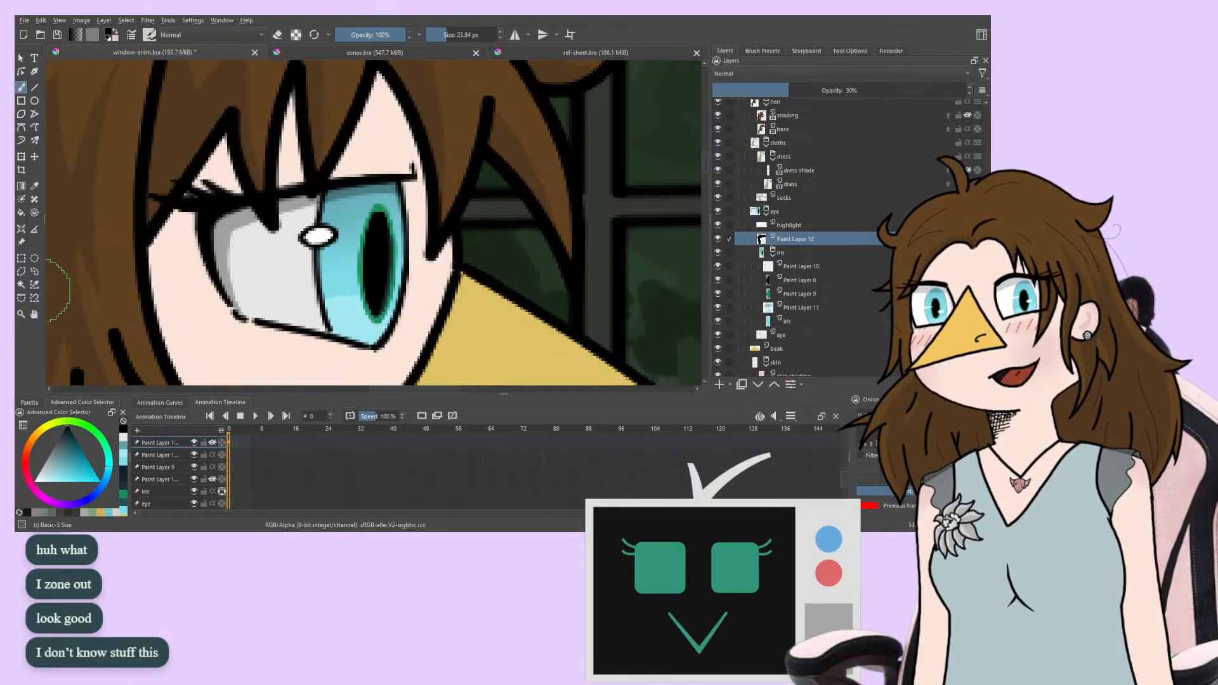
{"action": "key", "text": "ctrl+minus"}
{"action": "key", "text": "ctrl+minus"}
{"action": "key", "text": "ctrl+minus"}
{"action": "key", "text": "ctrl+minus"}
{"action": "key", "text": "ctrl+minus"}
{"action": "key", "text": "ctrl+plus"}
{"action": "key", "text": "ctrl+plus"}
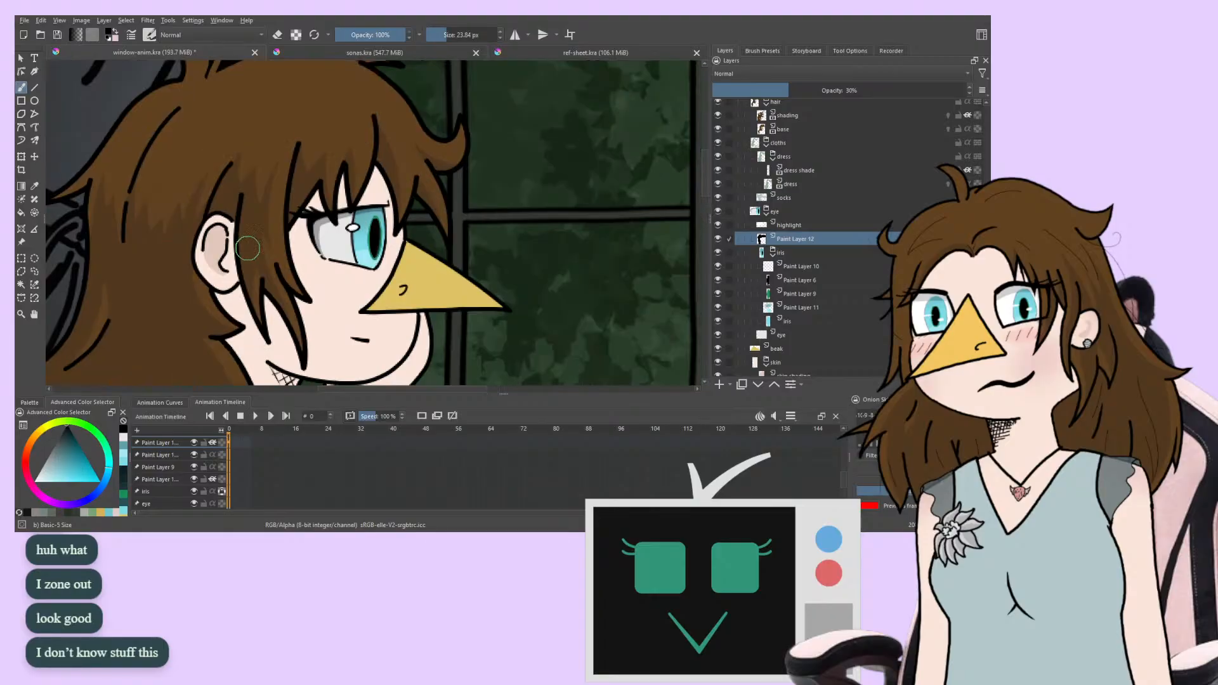
Set the eye shadow's Paint Layer 12 to 25% opacity and check it against the whole picture
{"action": "left_click_drag", "start_coordinate": [781, 90], "coordinate": [777, 93]}
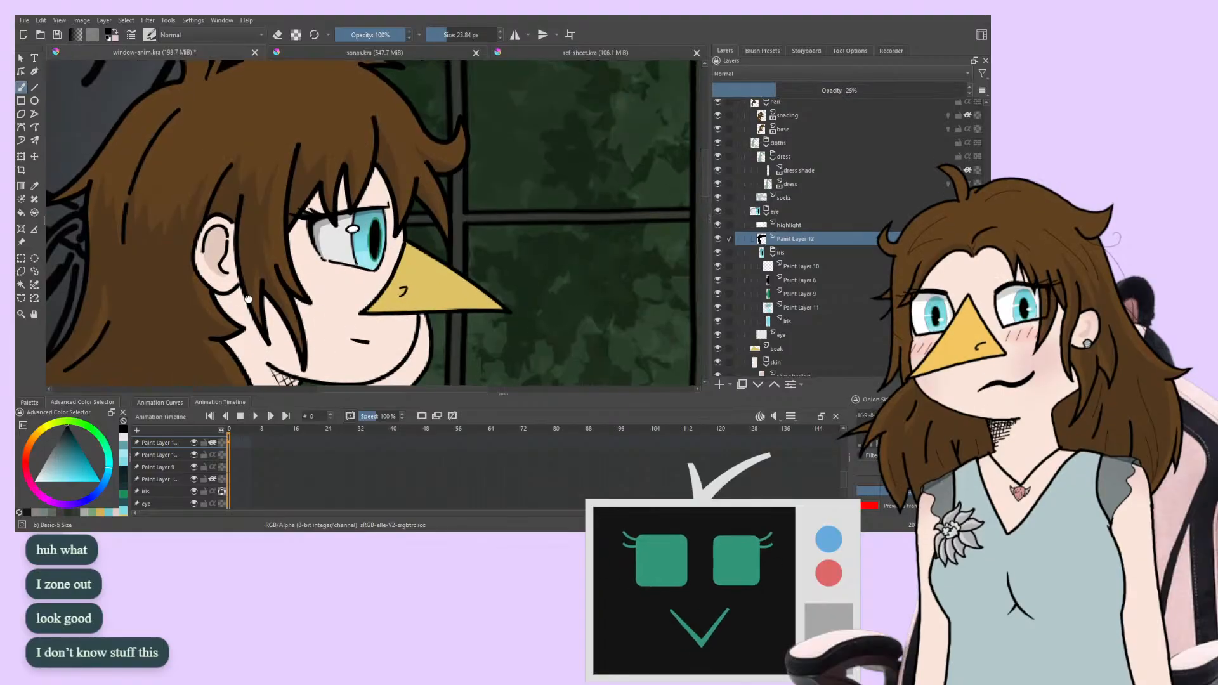
{"action": "left_click_drag", "start_coordinate": [250, 291], "coordinate": [246, 300]}
{"action": "key", "text": "ctrl+minus"}
{"action": "key", "text": "ctrl+minus"}
{"action": "key", "text": "ctrl+minus"}
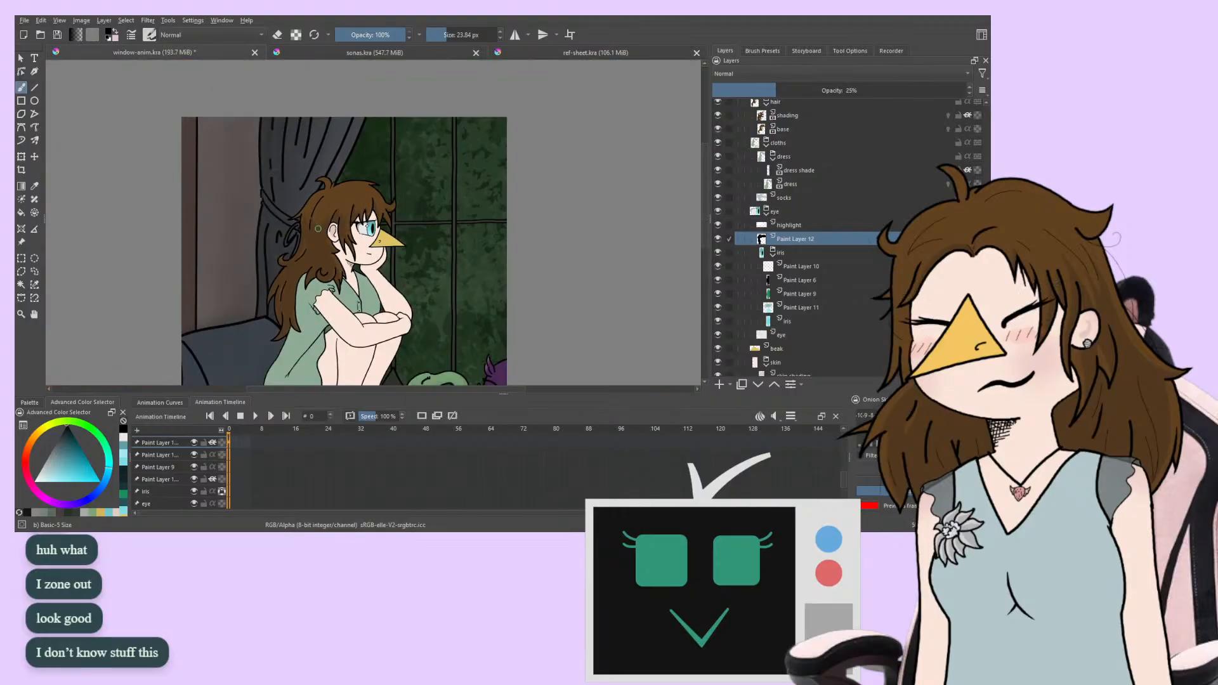
{"action": "key", "text": "ctrl+plus"}
{"action": "left_click_drag", "start_coordinate": [216, 192], "coordinate": [195, 251]}
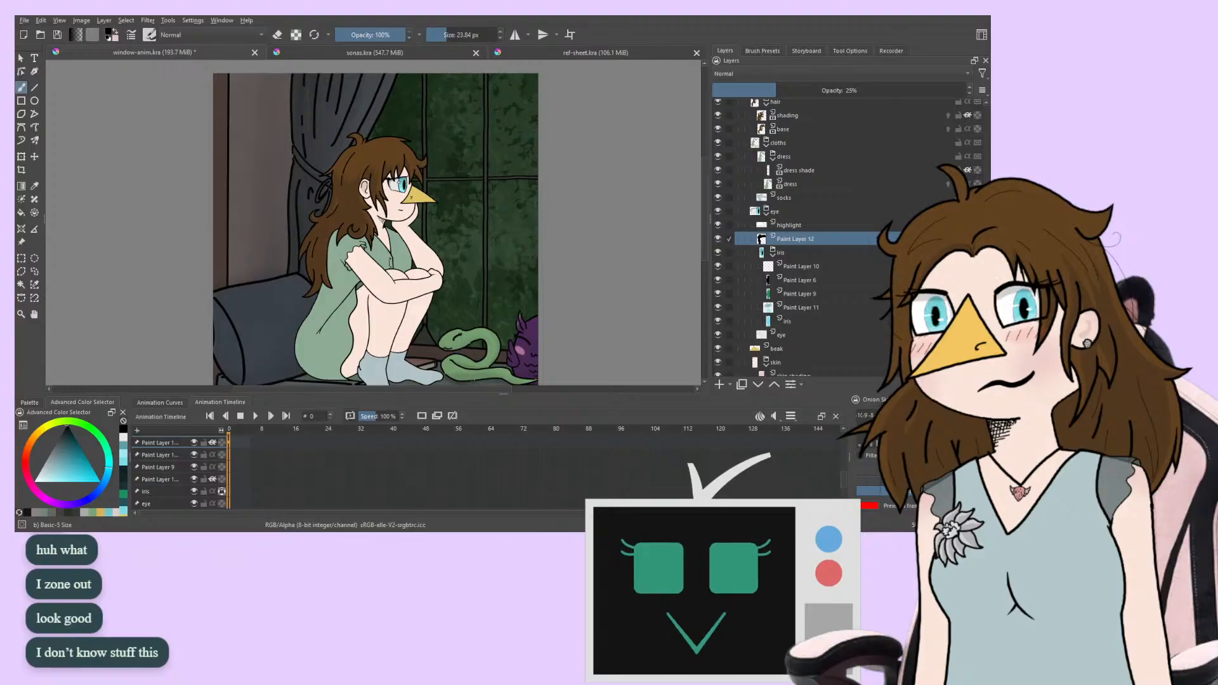
{"action": "mouse_move", "coordinate": [288, 226]}
{"action": "left_mouse_down"}
{"action": "mouse_move", "coordinate": [301, 306]}
{"action": "mouse_move", "coordinate": [264, 288]}
{"action": "mouse_move", "coordinate": [180, 296]}
{"action": "left_mouse_up"}
Play the animation with the character's head in close view, and stop the playback
{"action": "key", "text": "plus"}
{"action": "key", "text": "plus"}
{"action": "key", "text": "plus"}
{"action": "key", "text": "plus"}
{"action": "mouse_move", "coordinate": [286, 300]}
{"action": "left_mouse_down"}
{"action": "mouse_move", "coordinate": [280, 288]}
{"action": "mouse_move", "coordinate": [353, 260]}
{"action": "mouse_move", "coordinate": [337, 254]}
{"action": "left_mouse_up"}
{"action": "left_click", "coordinate": [255, 415]}
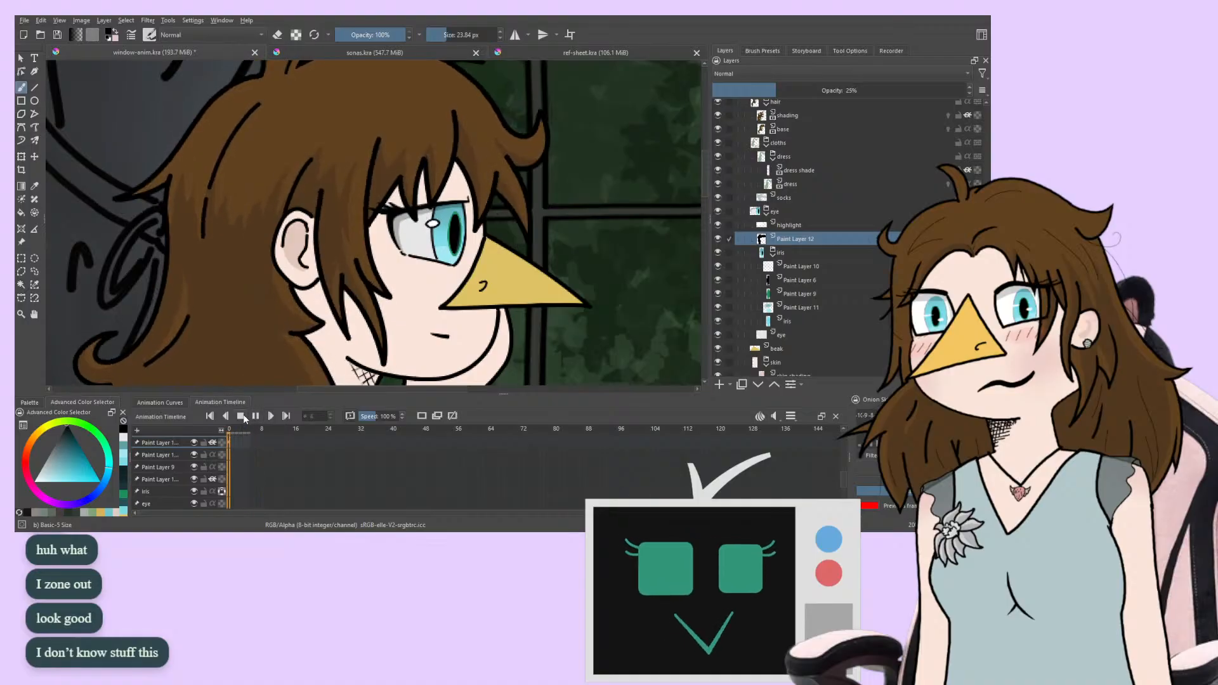
{"action": "left_click", "coordinate": [241, 415]}
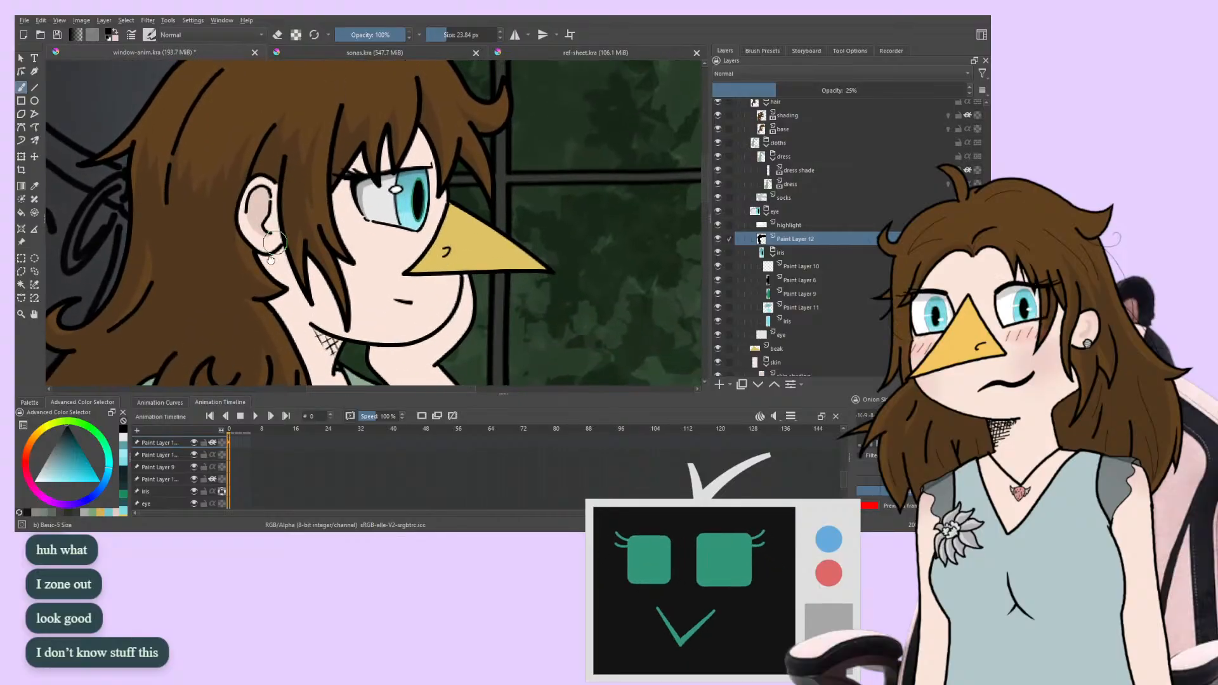
Sample the muted teal from the shaded iris and add a new paint layer directly above Paint Layer 11 in the iris group
{"action": "scroll", "coordinate": [274, 242], "scroll_direction": "up", "scroll_amount": 5}
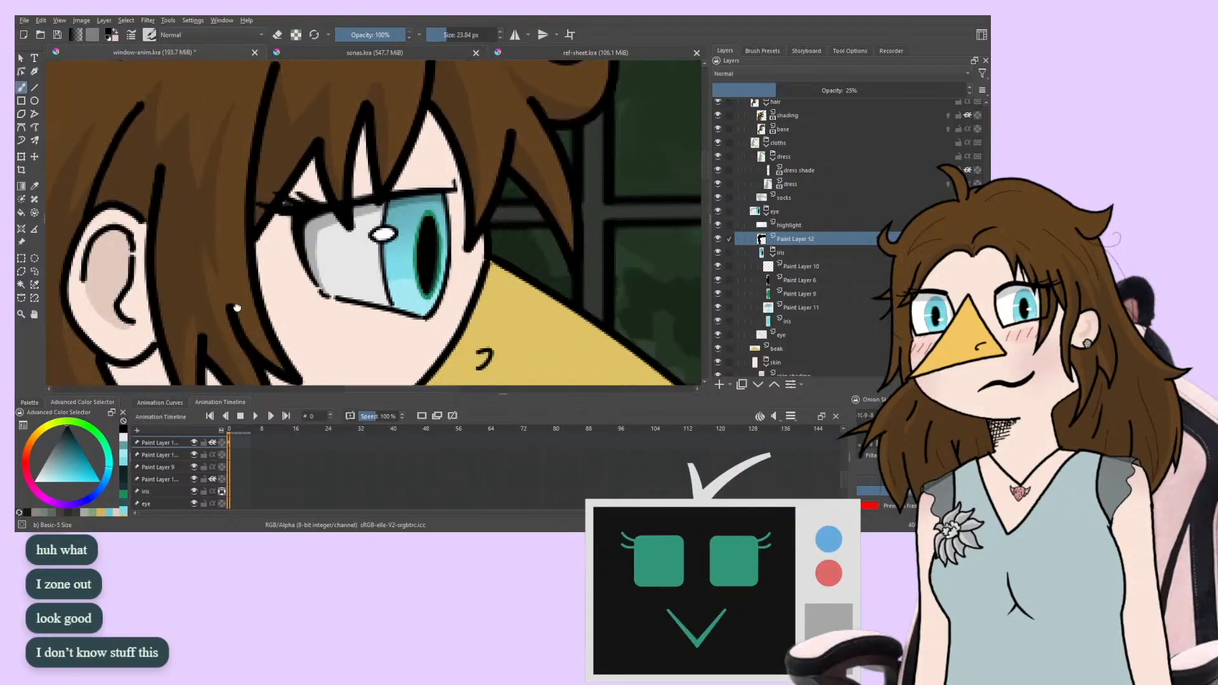
{"action": "left_click_drag", "start_coordinate": [237, 308], "coordinate": [222, 317]}
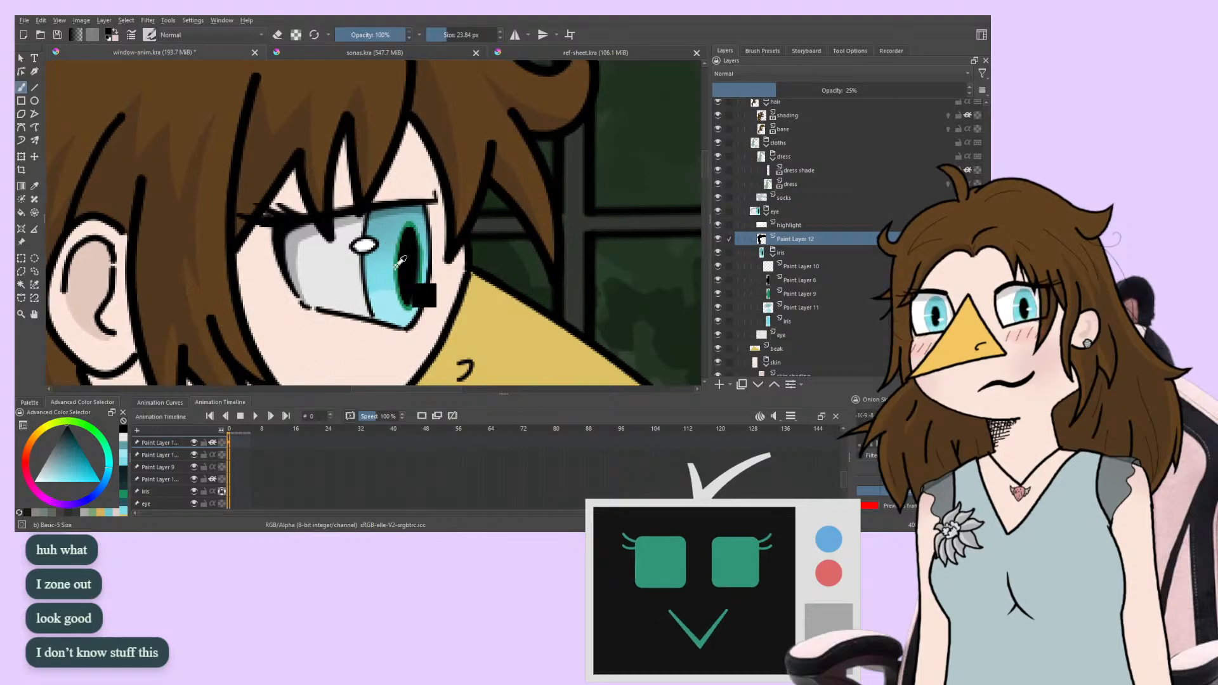
{"action": "scroll", "coordinate": [374, 292], "scroll_direction": "up", "scroll_amount": 3}
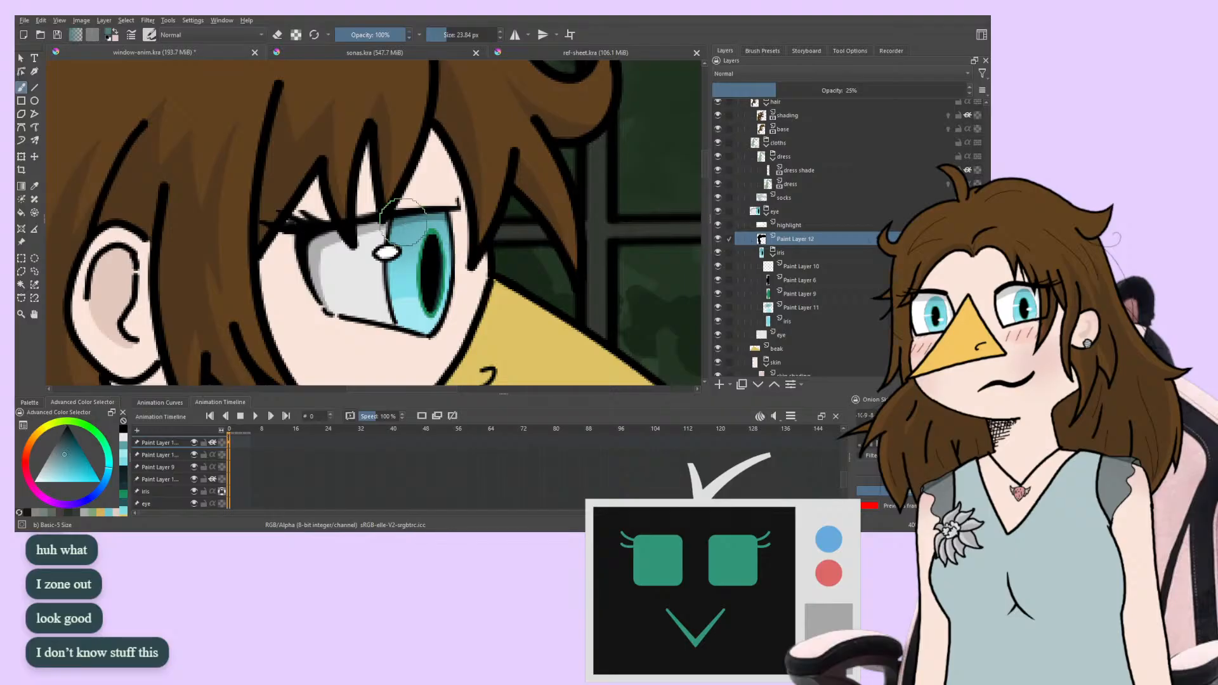
{"action": "scroll", "coordinate": [402, 238], "scroll_direction": "down", "scroll_amount": 3}
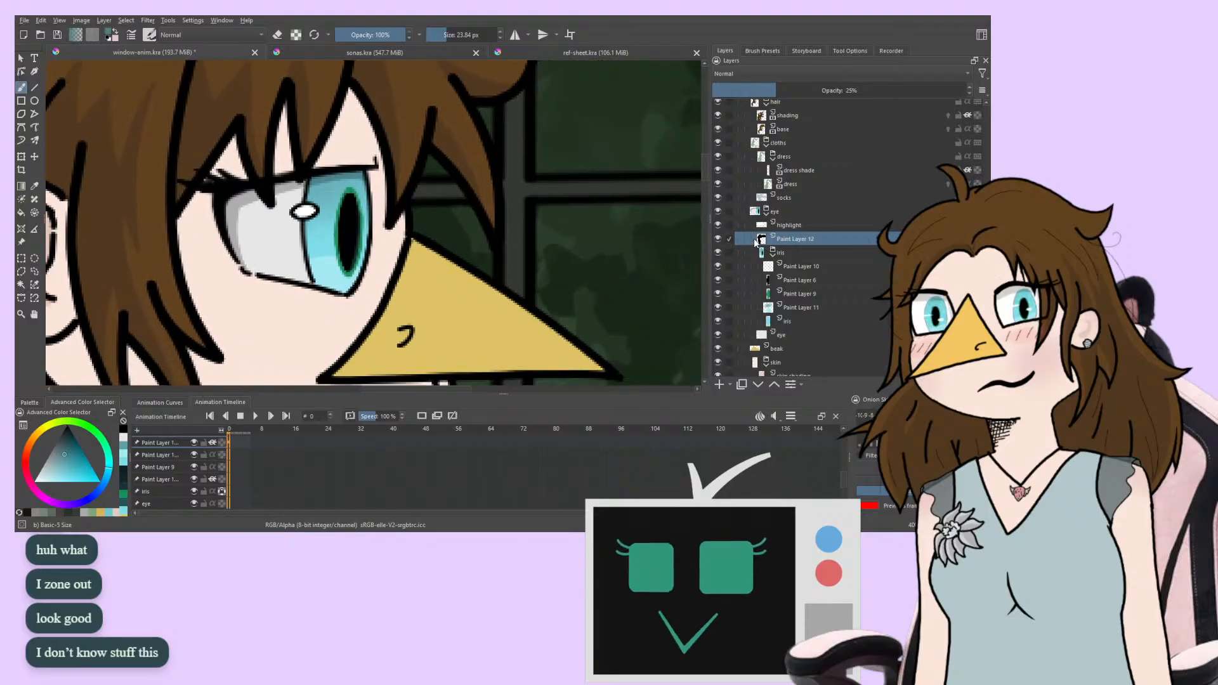
{"action": "left_click", "coordinate": [773, 254]}
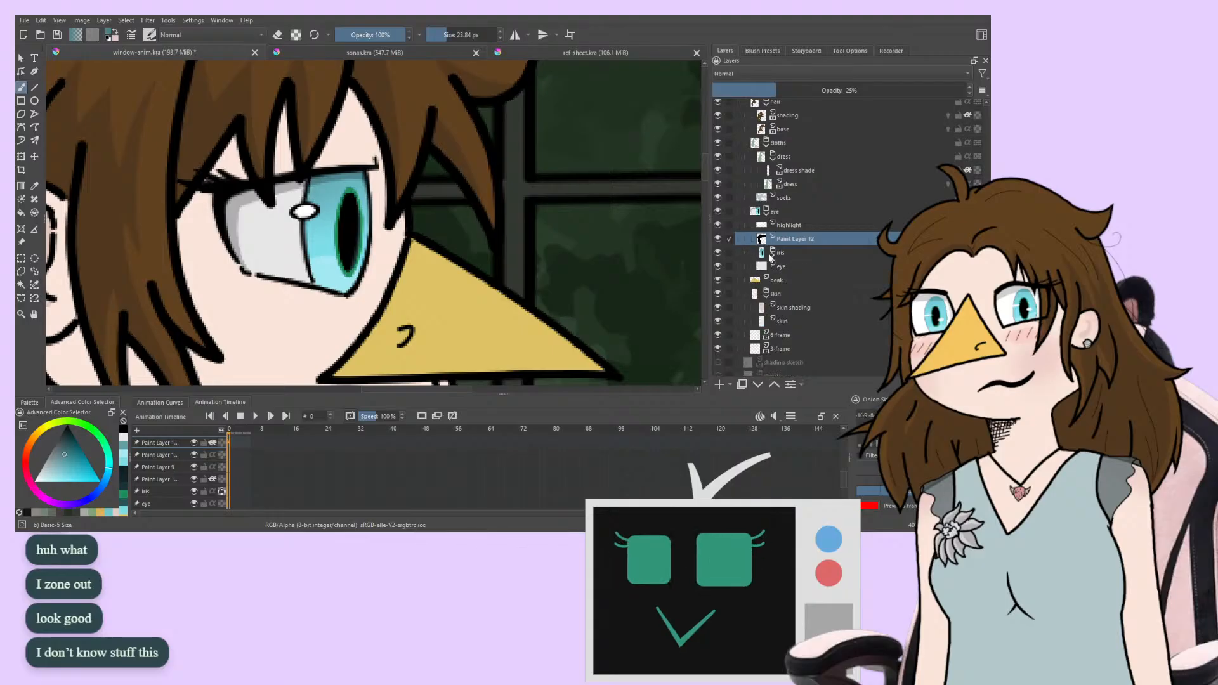
{"action": "left_click", "coordinate": [771, 255]}
{"action": "left_click", "coordinate": [791, 268]}
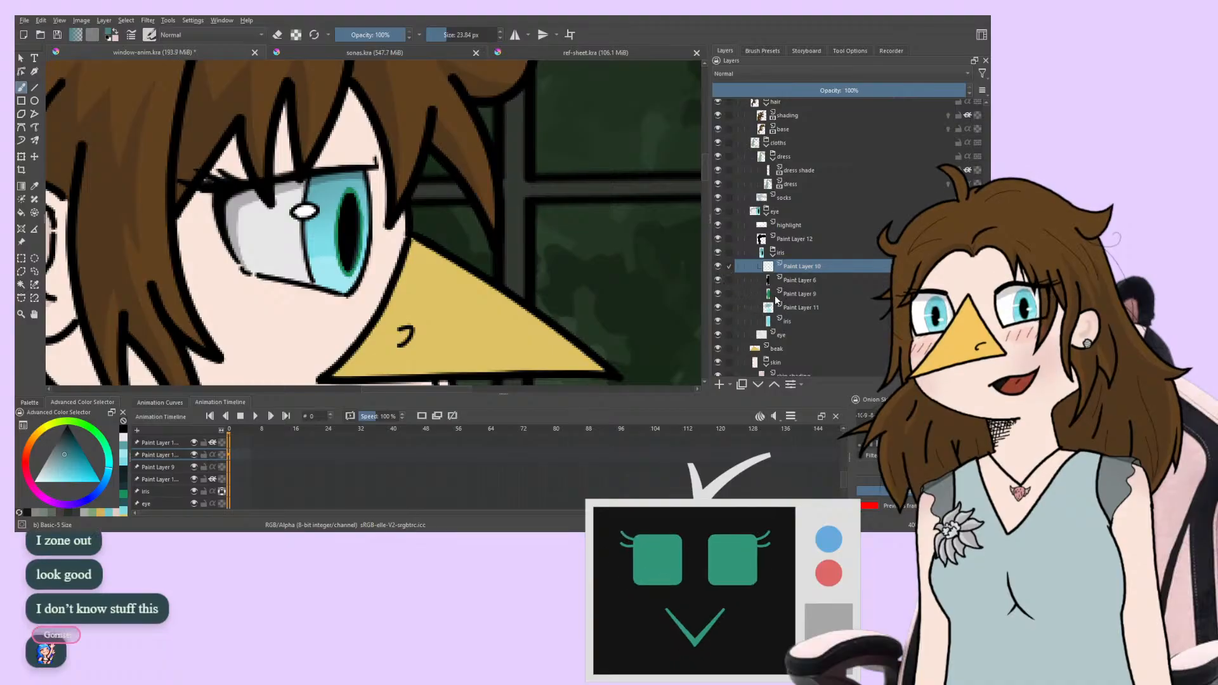
{"action": "left_click", "coordinate": [779, 307]}
{"action": "left_click", "coordinate": [719, 385]}
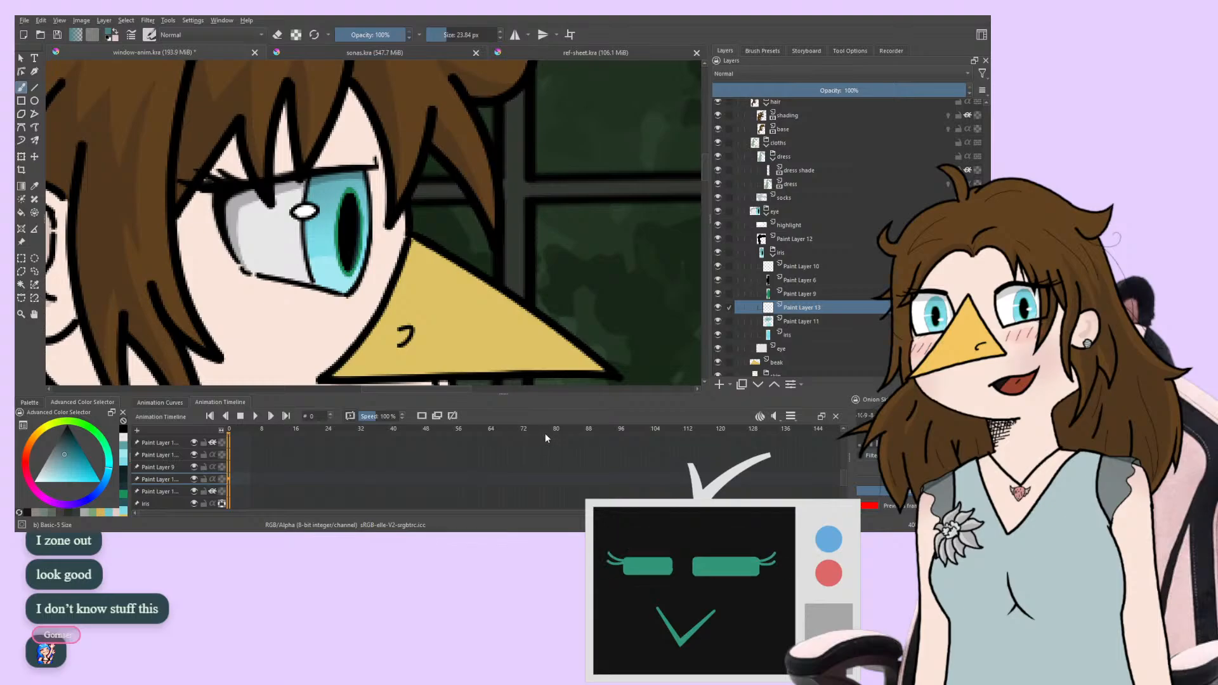
Rotate the canvas view so the eye lies on its side and paint muted teal across the iris on Paint Layer 13
{"action": "right_click", "coordinate": [303, 248]}
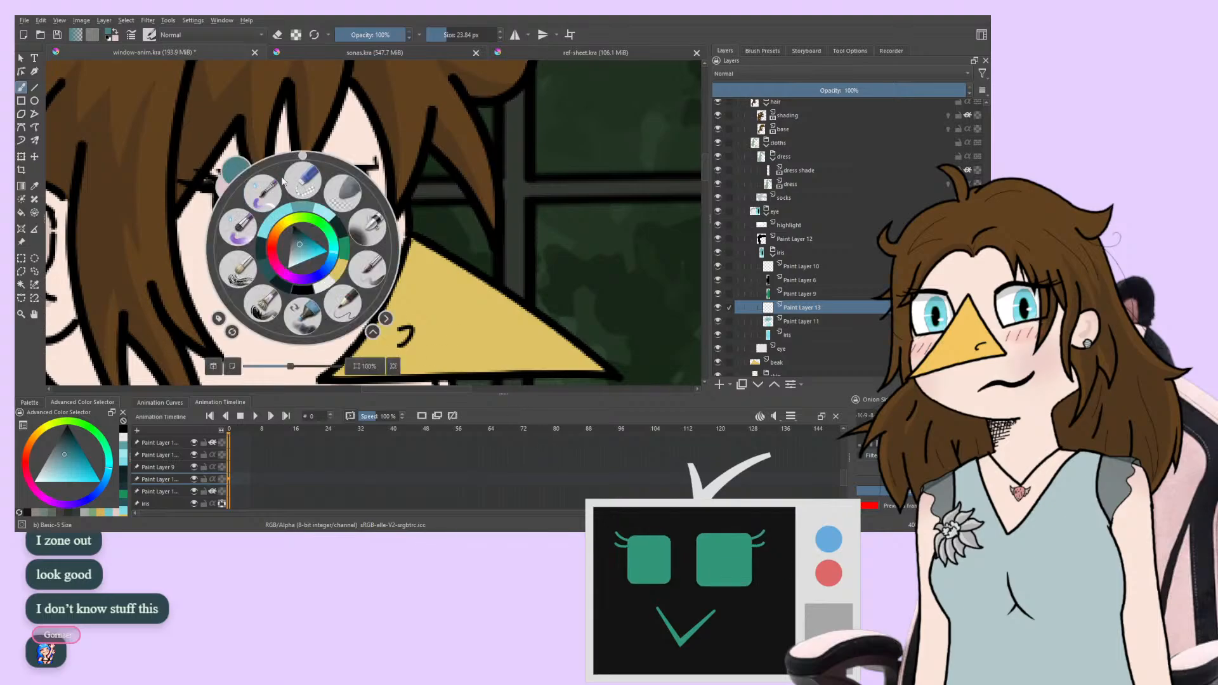
{"action": "left_click_drag", "start_coordinate": [296, 160], "coordinate": [210, 246]}
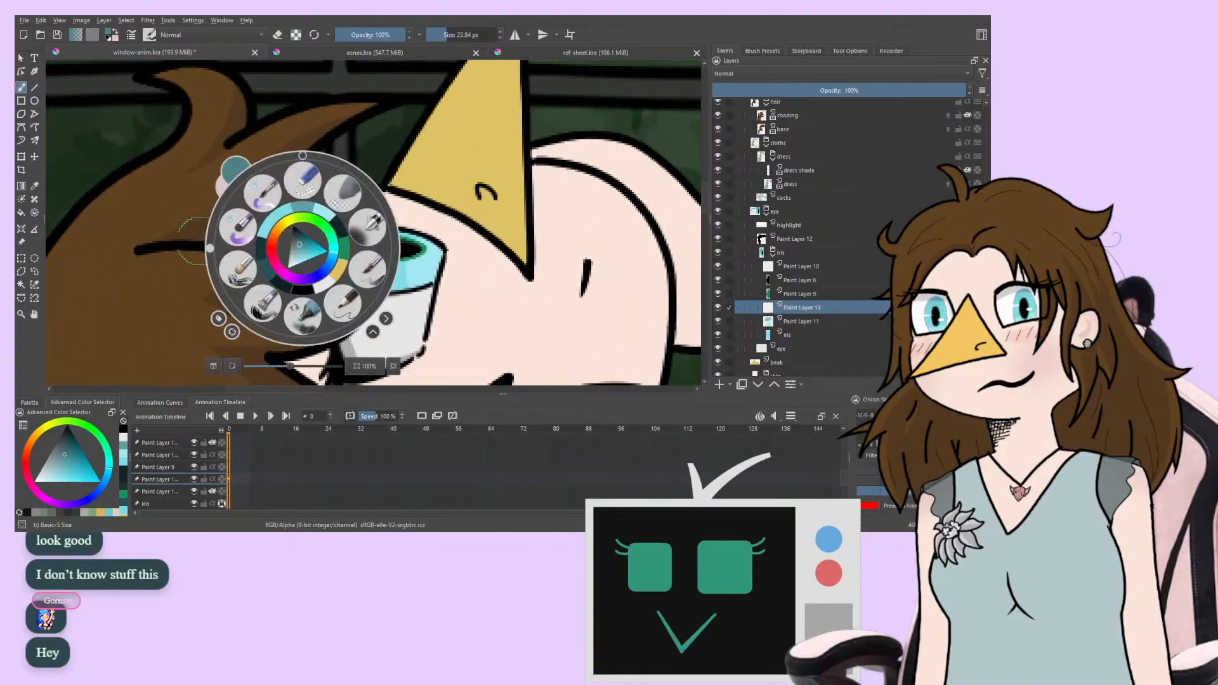
{"action": "left_click", "coordinate": [156, 200]}
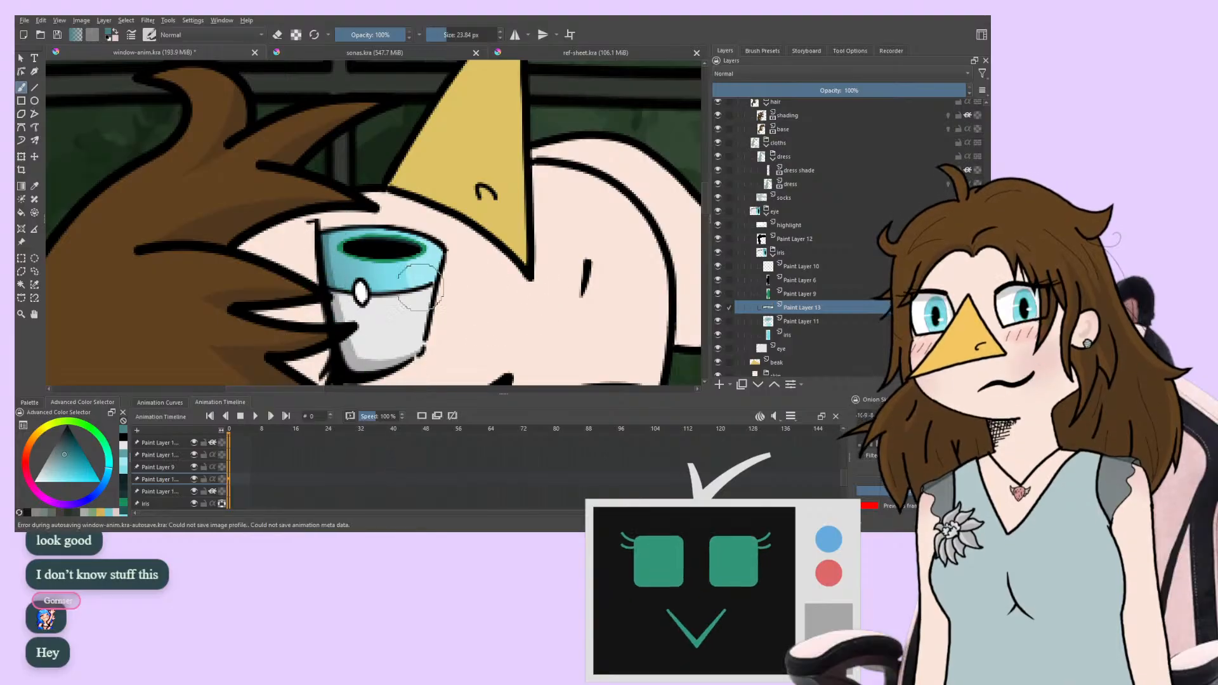
{"action": "key", "text": "ctrl+s"}
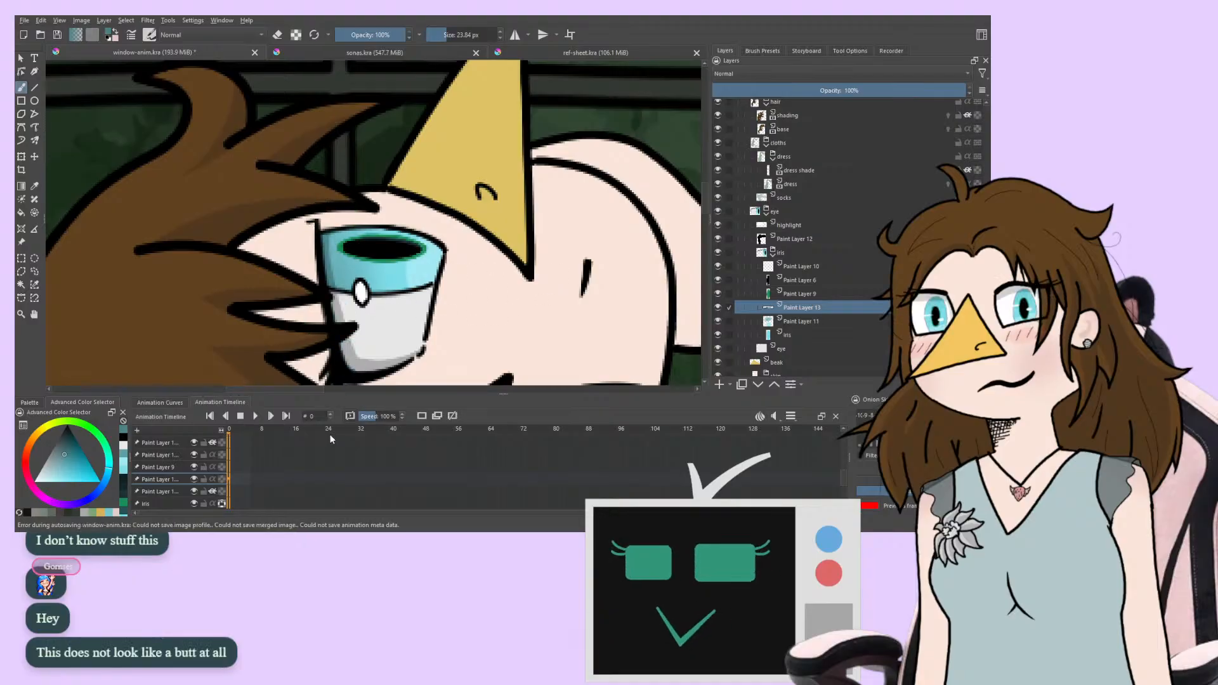
{"action": "left_click_drag", "start_coordinate": [289, 253], "coordinate": [276, 270]}
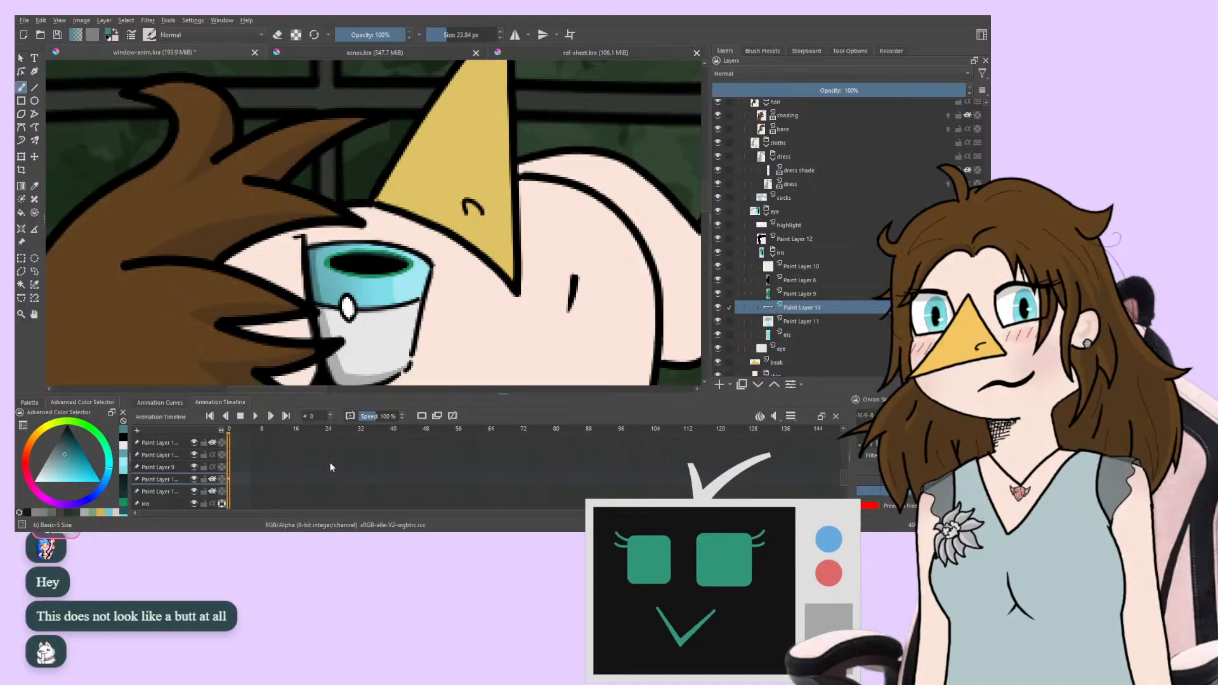
{"action": "left_click_drag", "start_coordinate": [374, 241], "coordinate": [361, 280]}
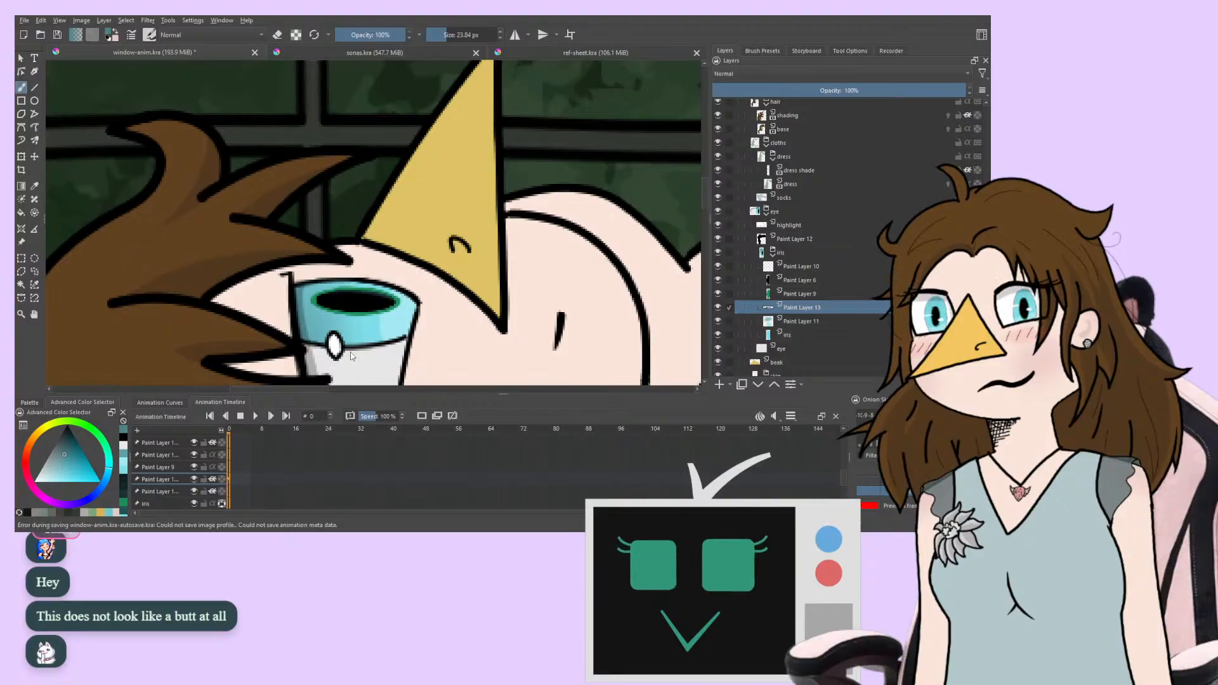
{"action": "scroll", "coordinate": [238, 199], "scroll_direction": "down", "scroll_amount": 3}
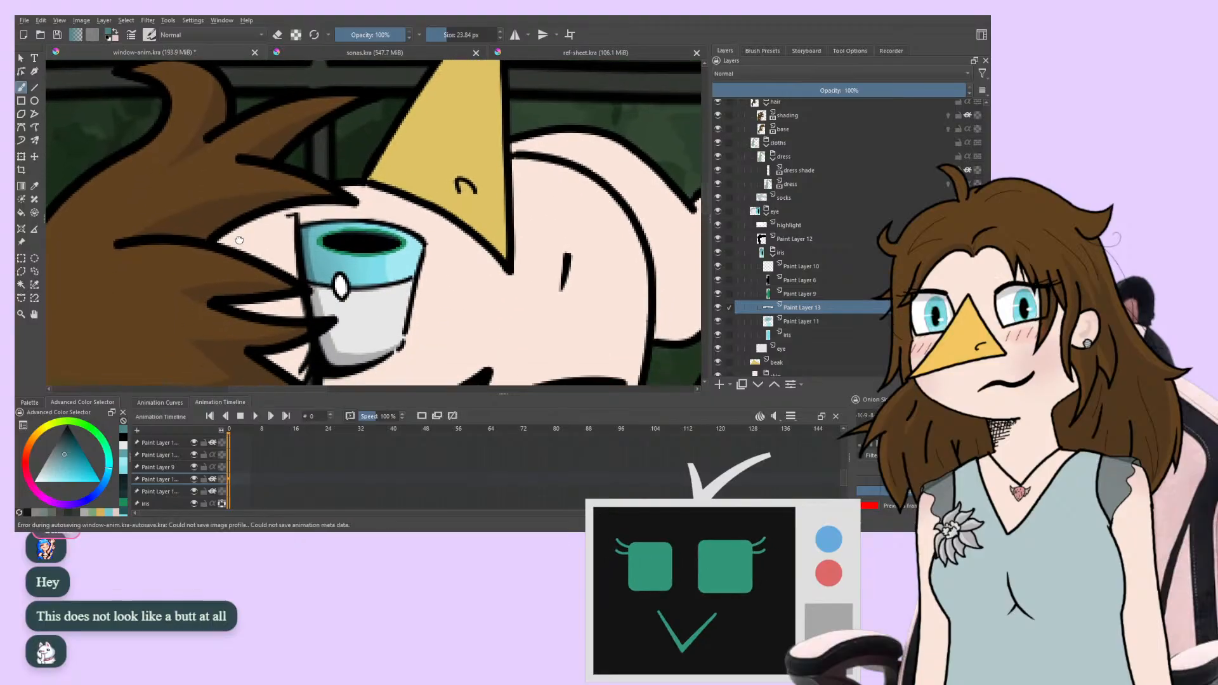
{"action": "scroll", "coordinate": [238, 200], "scroll_direction": "up", "scroll_amount": 2}
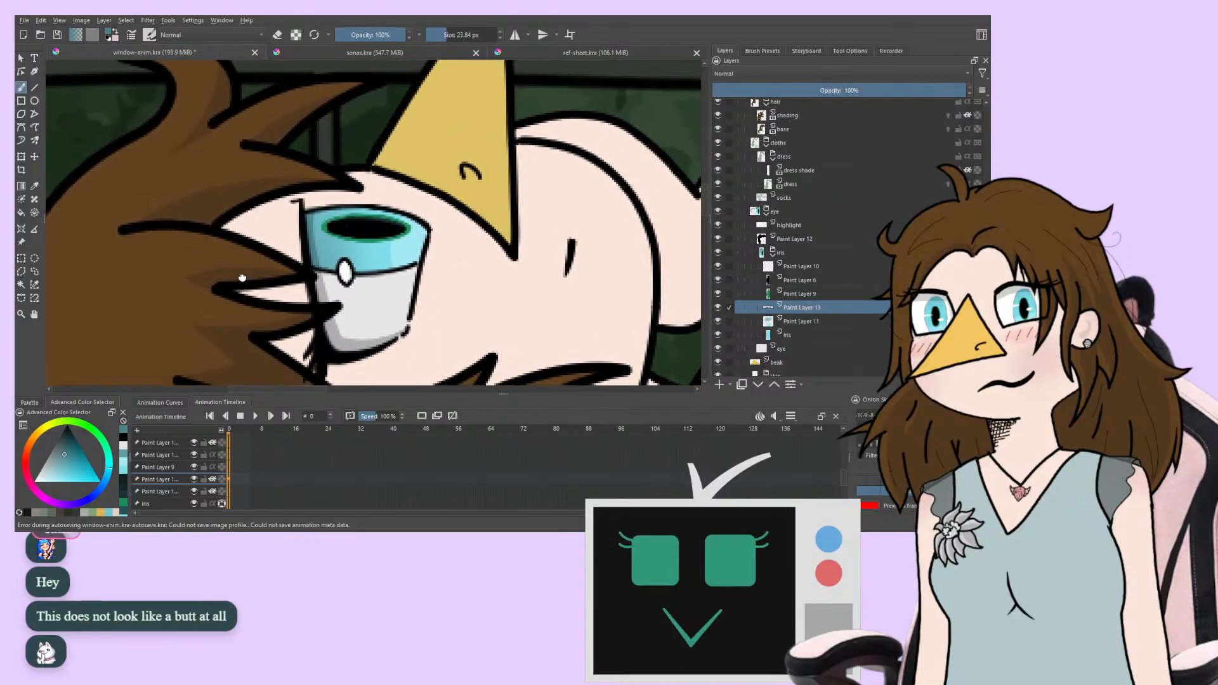
Step through the animation frames with the lower curve of the green dress and the couch in close view
{"action": "key", "text": "1"}
{"action": "mouse_move", "coordinate": [368, 365]}
{"action": "left_mouse_down"}
{"action": "mouse_move", "coordinate": [88, 180]}
{"action": "mouse_move", "coordinate": [42, 134]}
{"action": "left_mouse_up"}
{"action": "key", "text": "plus"}
{"action": "key", "text": "plus"}
{"action": "key", "text": "plus"}
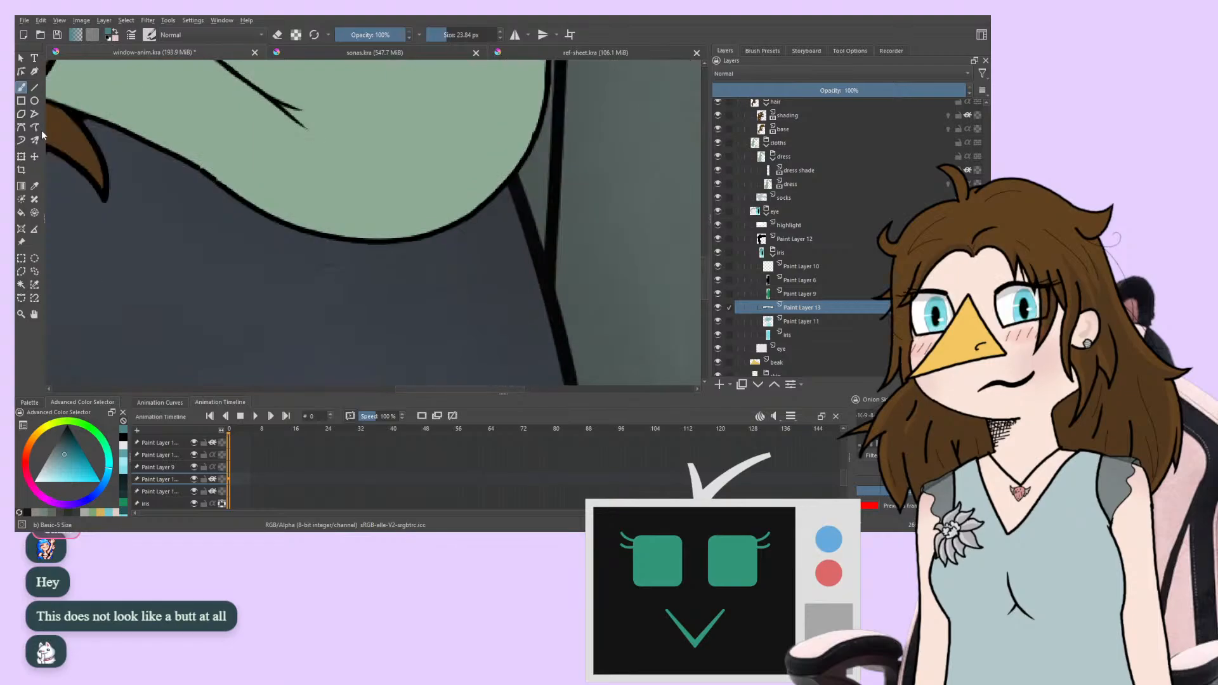
{"action": "mouse_move", "coordinate": [223, 350]}
{"action": "left_mouse_down"}
{"action": "mouse_move", "coordinate": [264, 239]}
{"action": "mouse_move", "coordinate": [222, 326]}
{"action": "mouse_move", "coordinate": [231, 258]}
{"action": "mouse_move", "coordinate": [254, 331]}
{"action": "left_mouse_up"}
{"action": "key", "text": "Right"}
{"action": "key", "text": "Right"}
{"action": "key", "text": "Right"}
{"action": "key", "text": "Right"}
{"action": "key", "text": "Right"}
{"action": "key", "text": "Right"}
{"action": "key", "text": "Right"}
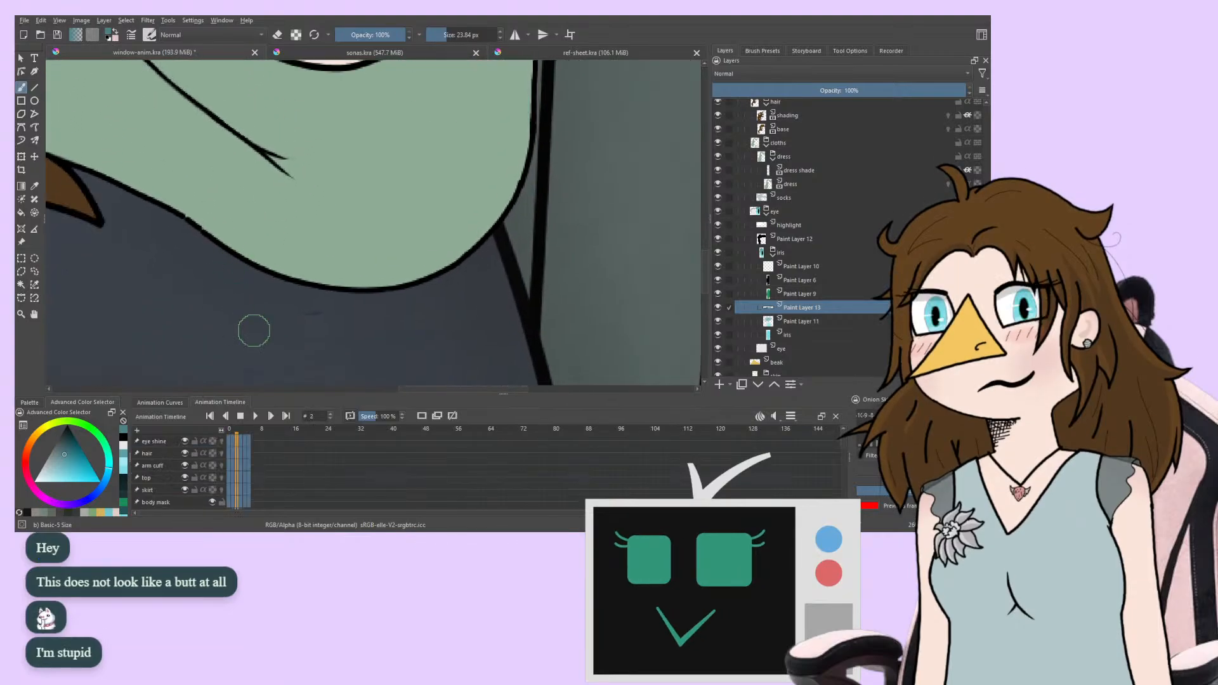
{"action": "key", "text": "Left"}
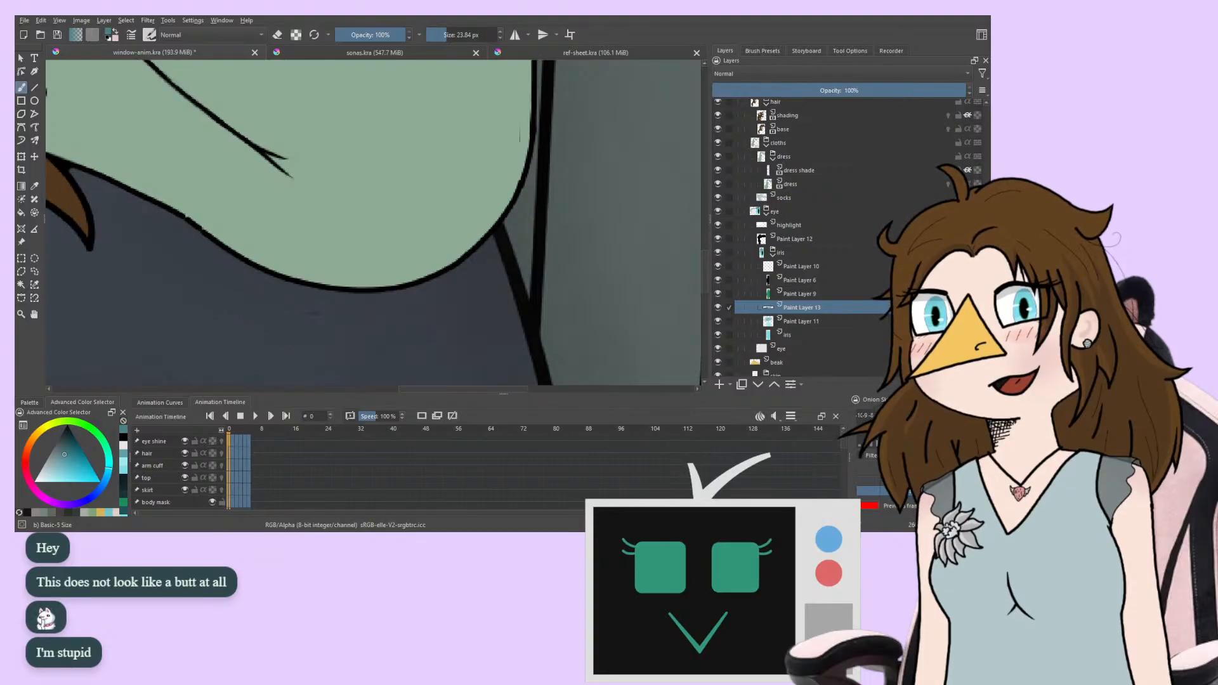
Examine the faint stray mark on the dark blue cushion below the green dress and look through the layer list for its source
{"action": "scroll", "coordinate": [335, 316], "scroll_direction": "up", "scroll_amount": 3}
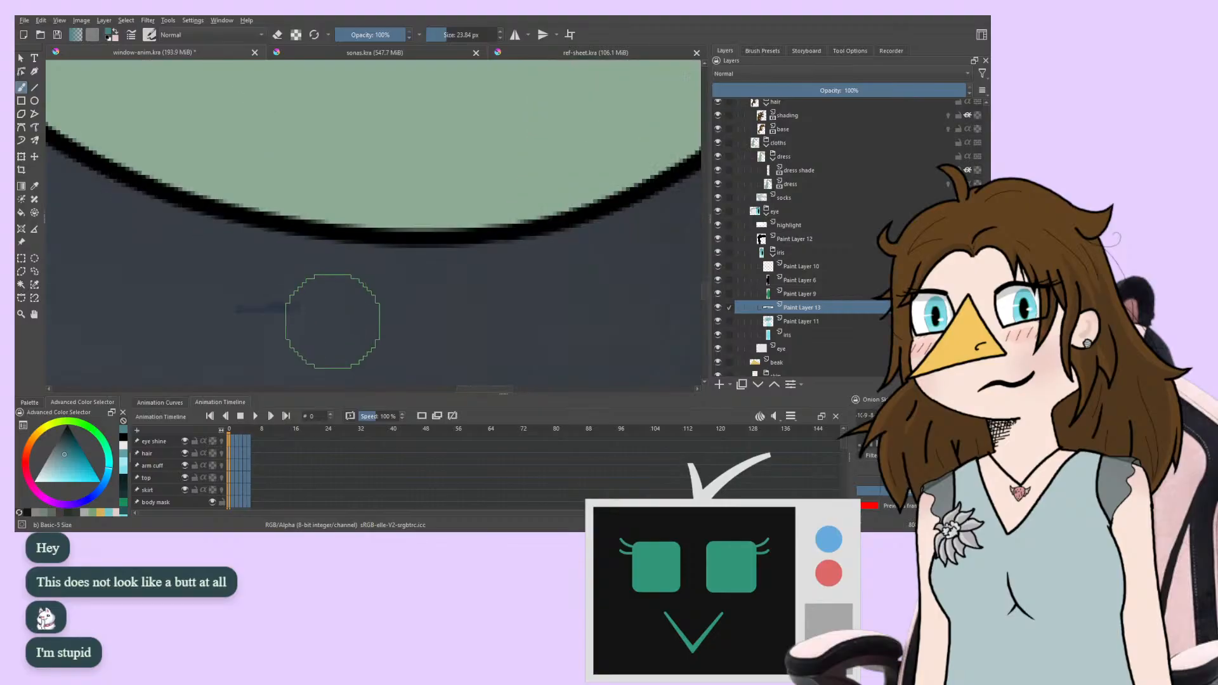
{"action": "scroll", "coordinate": [254, 323], "scroll_direction": "down", "scroll_amount": 2}
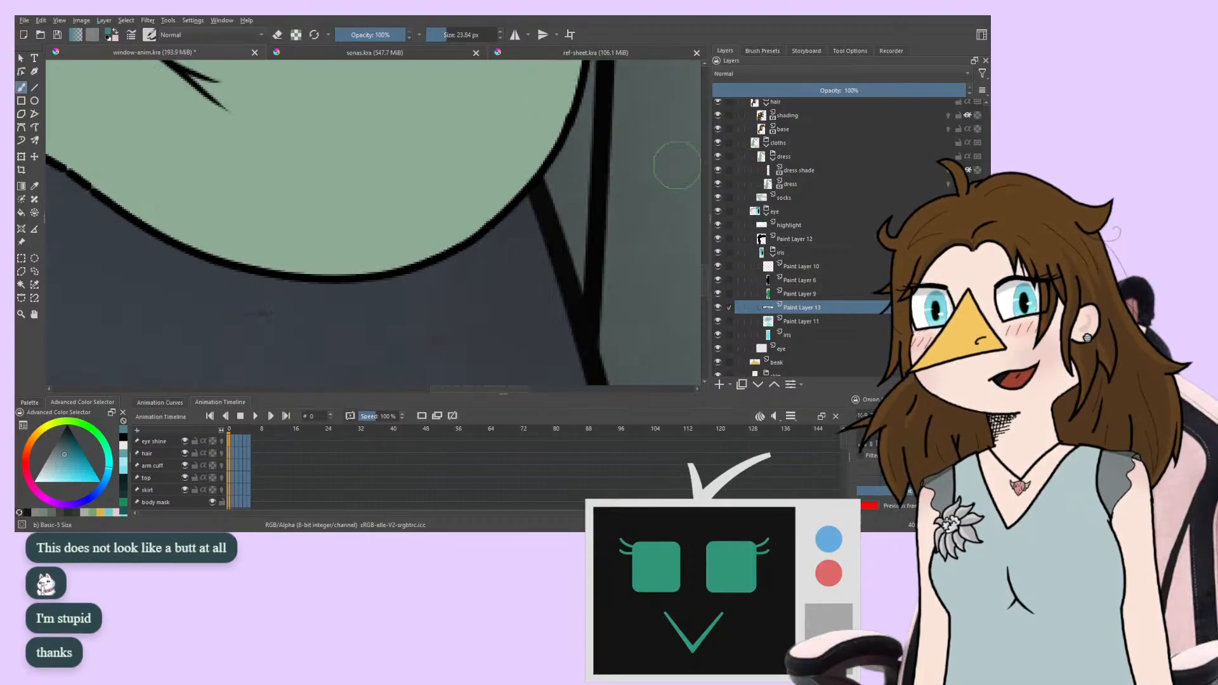
{"action": "scroll", "coordinate": [845, 228], "scroll_direction": "up", "scroll_amount": 2}
{"action": "scroll", "coordinate": [844, 226], "scroll_direction": "up", "scroll_amount": 4}
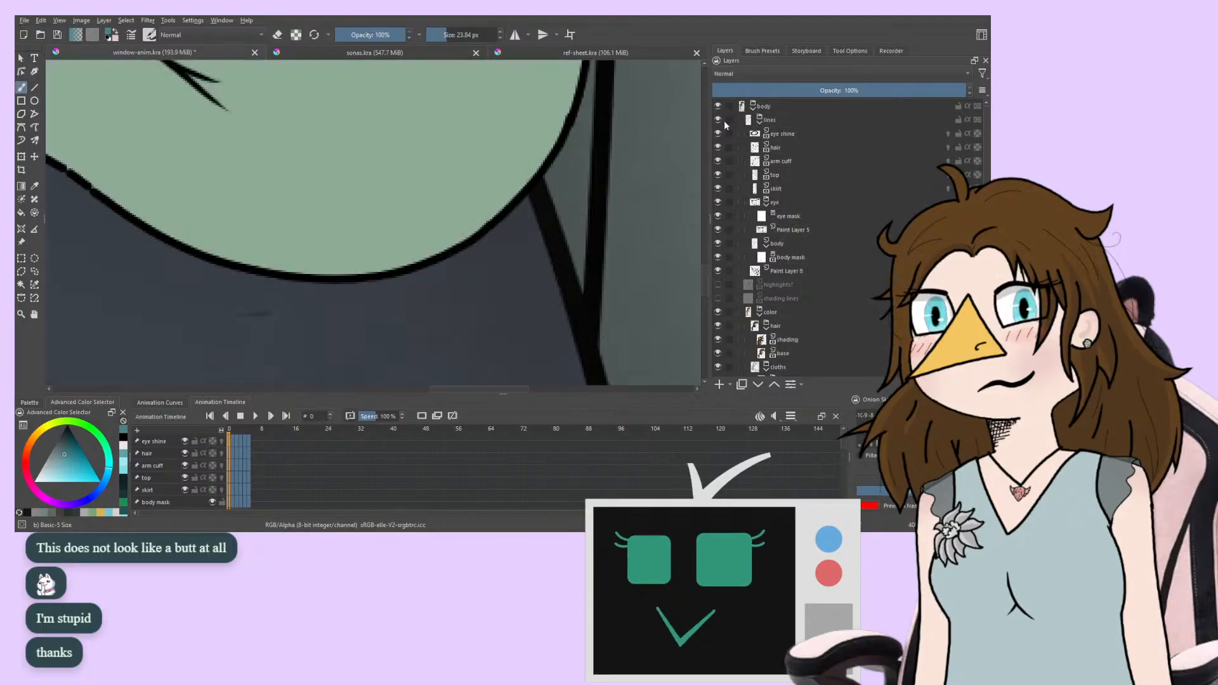
{"action": "scroll", "coordinate": [835, 308], "scroll_direction": "down", "scroll_amount": 10}
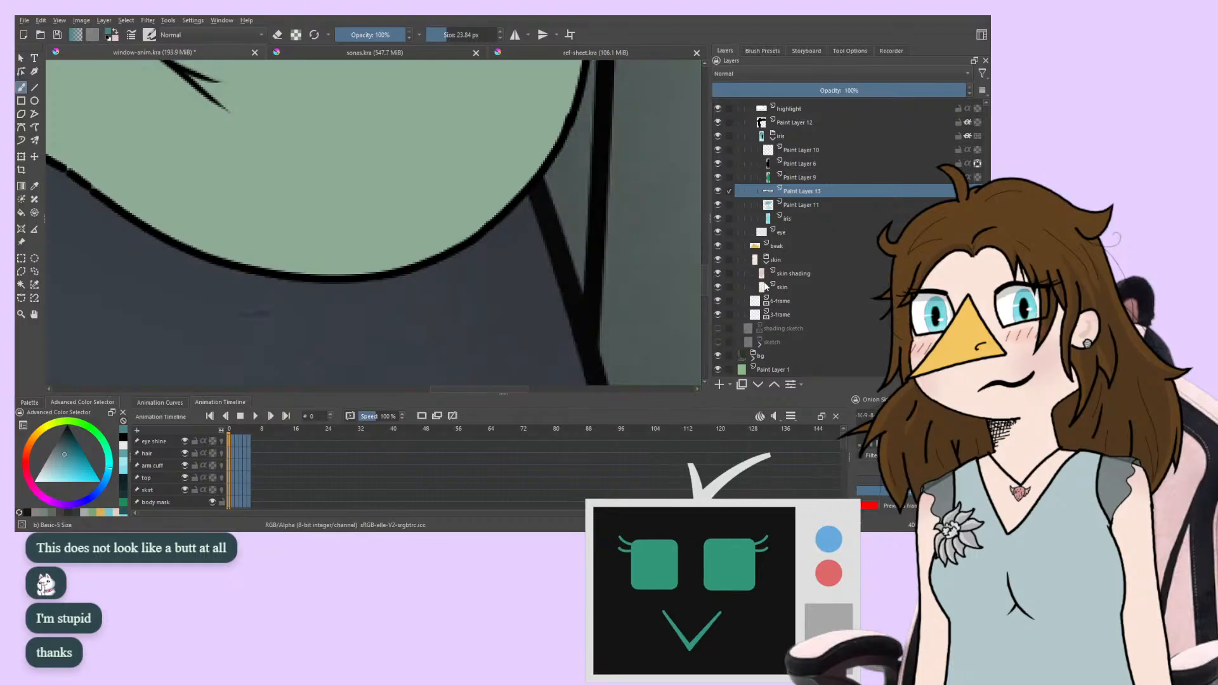
{"action": "scroll", "coordinate": [431, 257], "scroll_direction": "down", "scroll_amount": 5}
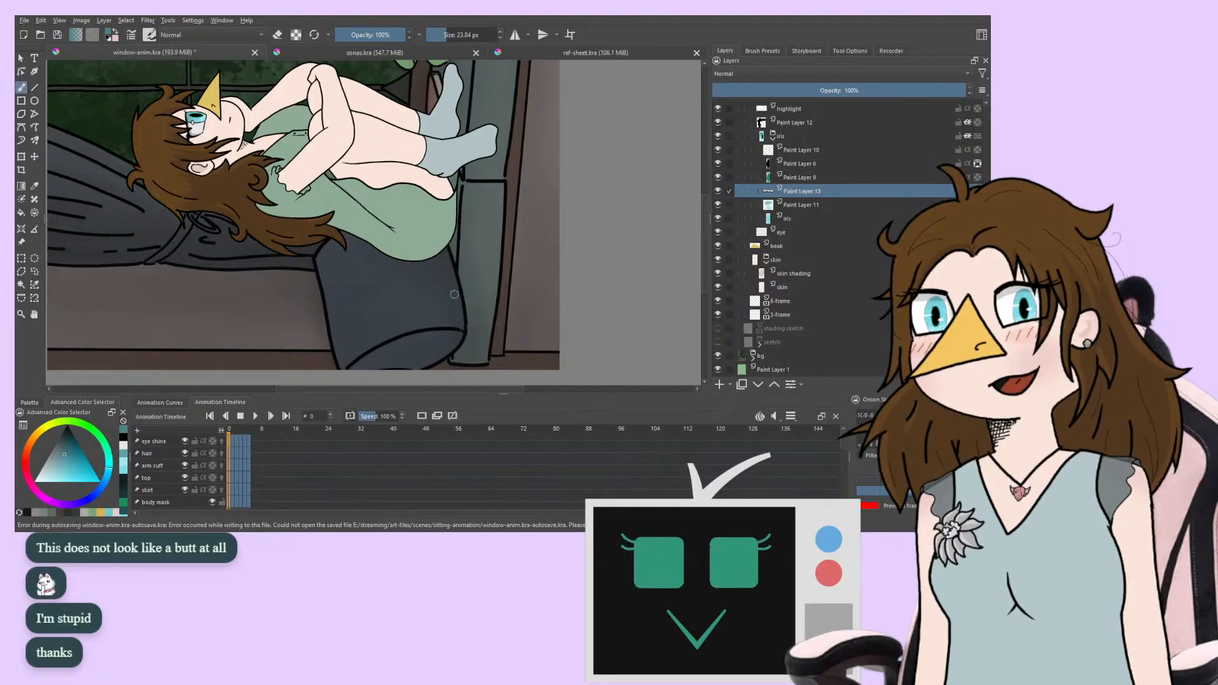
{"action": "scroll", "coordinate": [446, 290], "scroll_direction": "up", "scroll_amount": 6}
{"action": "scroll", "coordinate": [381, 264], "scroll_direction": "down", "scroll_amount": 3}
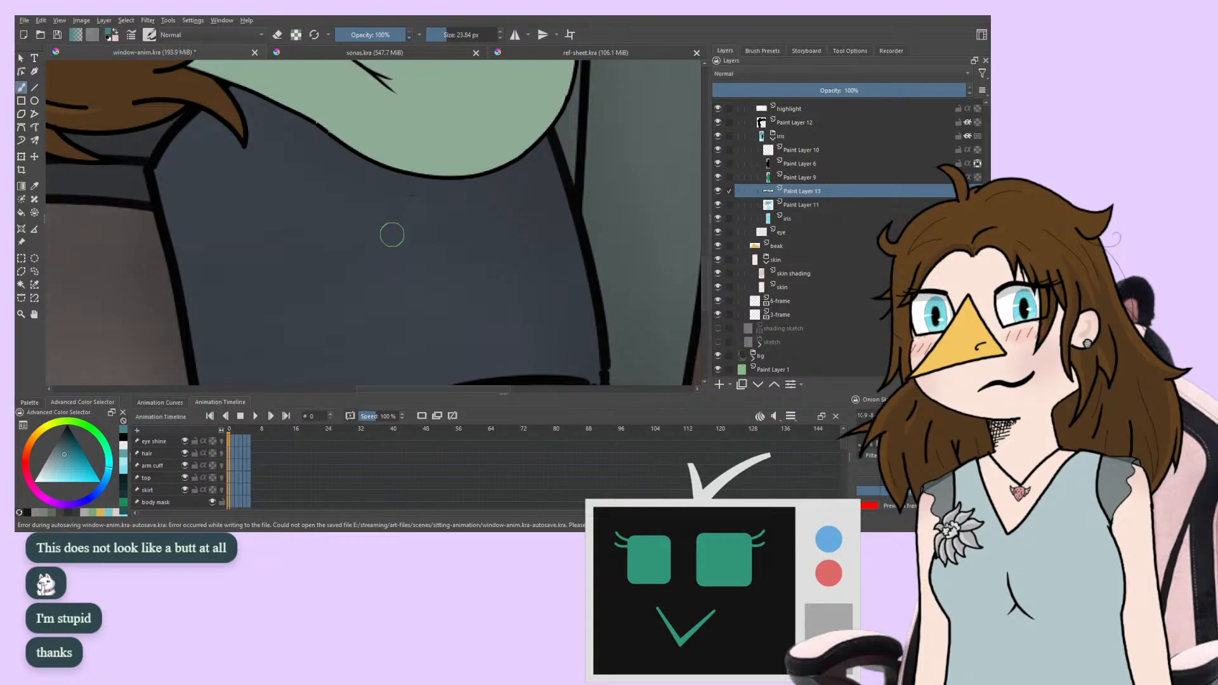
{"action": "left_click_drag", "start_coordinate": [370, 229], "coordinate": [348, 301]}
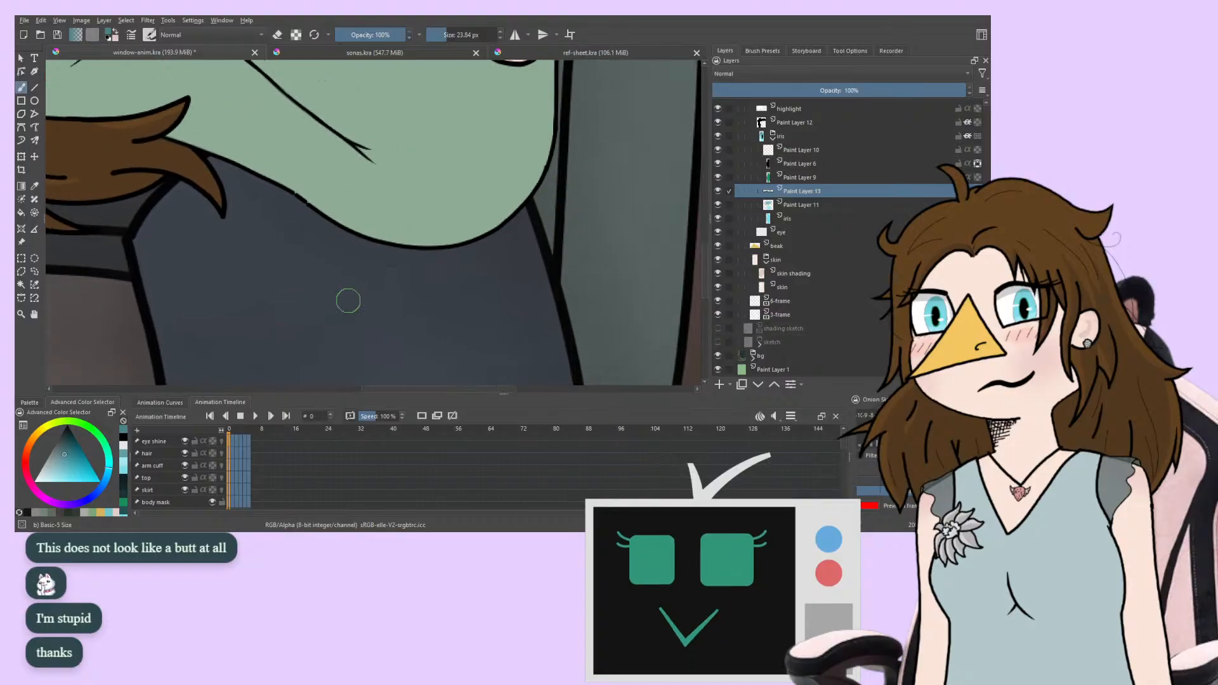
{"action": "scroll", "coordinate": [348, 301], "scroll_direction": "up", "scroll_amount": 4}
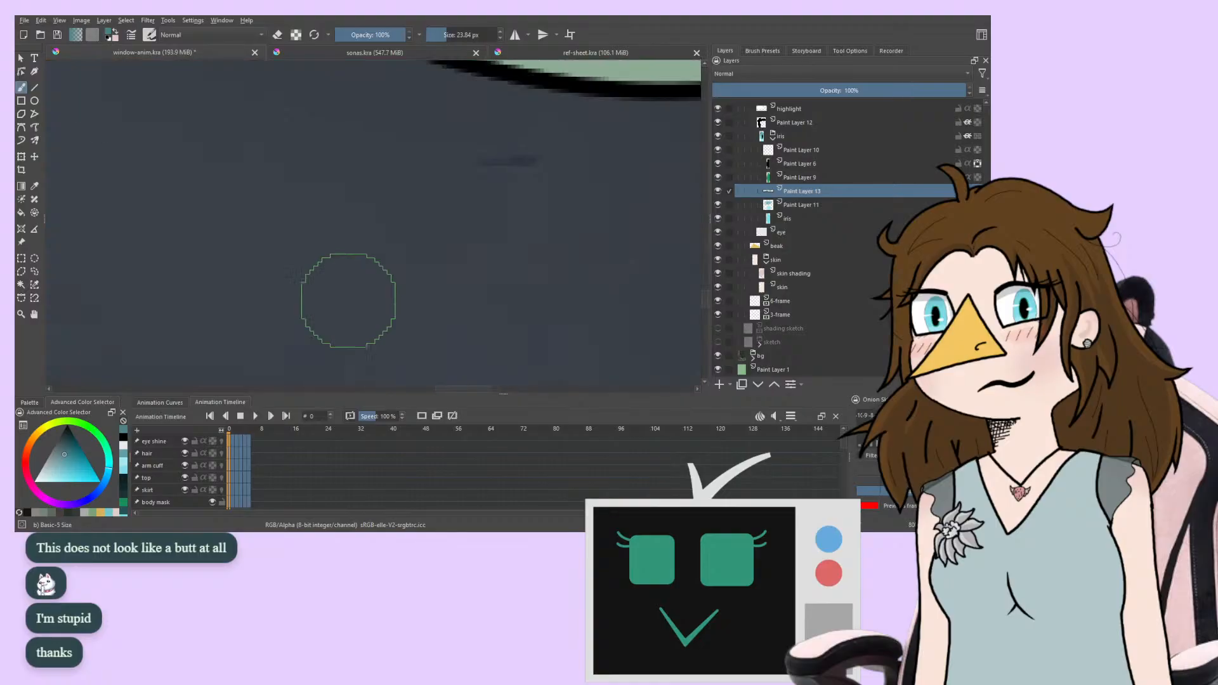
{"action": "scroll", "coordinate": [349, 300], "scroll_direction": "down", "scroll_amount": 4}
{"action": "scroll", "coordinate": [348, 301], "scroll_direction": "up", "scroll_amount": 3}
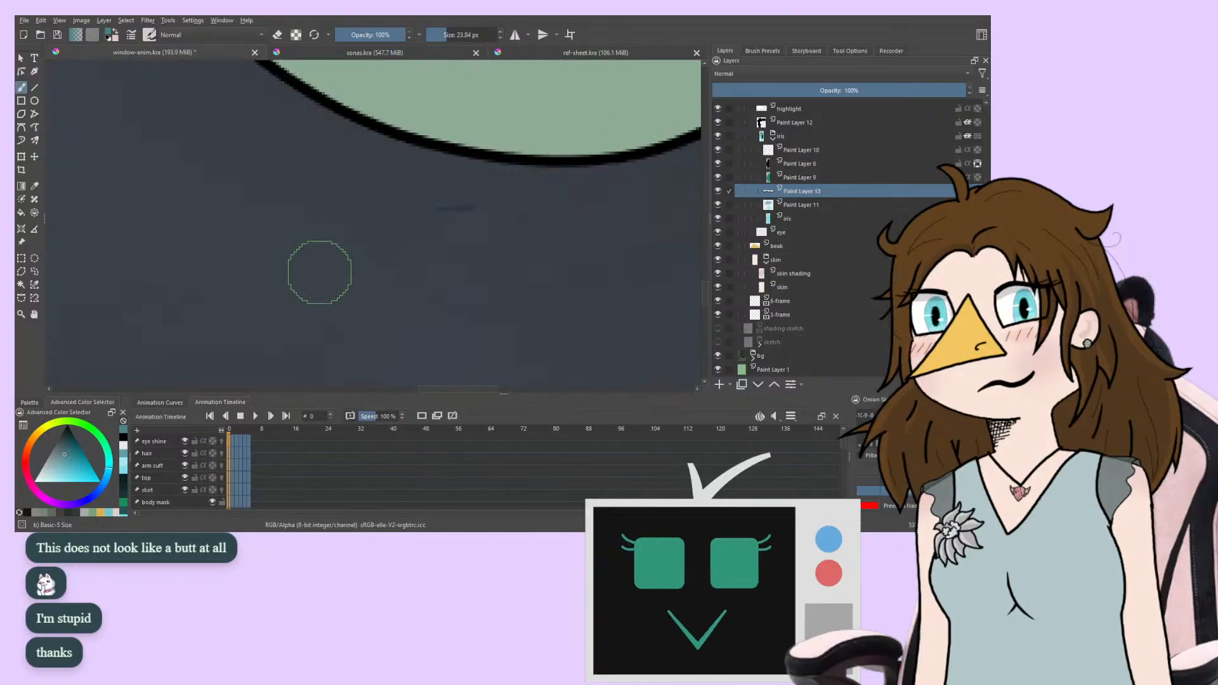
{"action": "left_click_drag", "start_coordinate": [239, 223], "coordinate": [261, 277]}
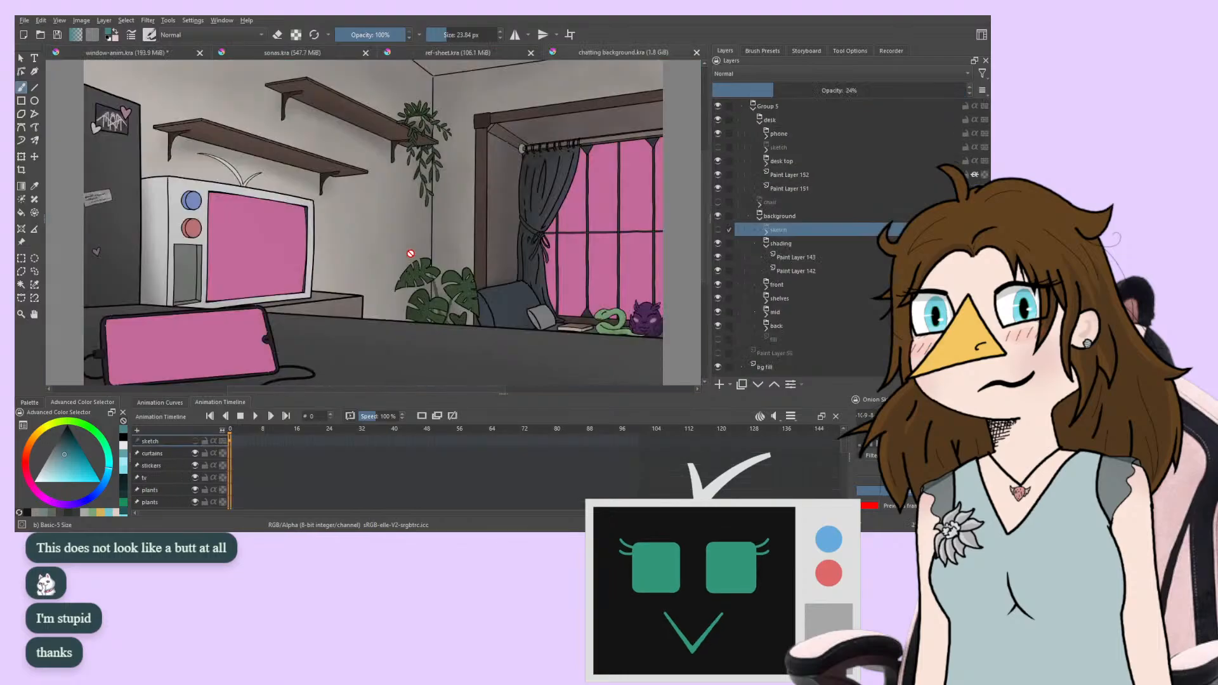
In chatting background.kra, inspect the blue pillow's dark mark up close and toggle the background and back groups' visibility to trace it
{"action": "scroll", "coordinate": [411, 262], "scroll_direction": "up", "scroll_amount": 10}
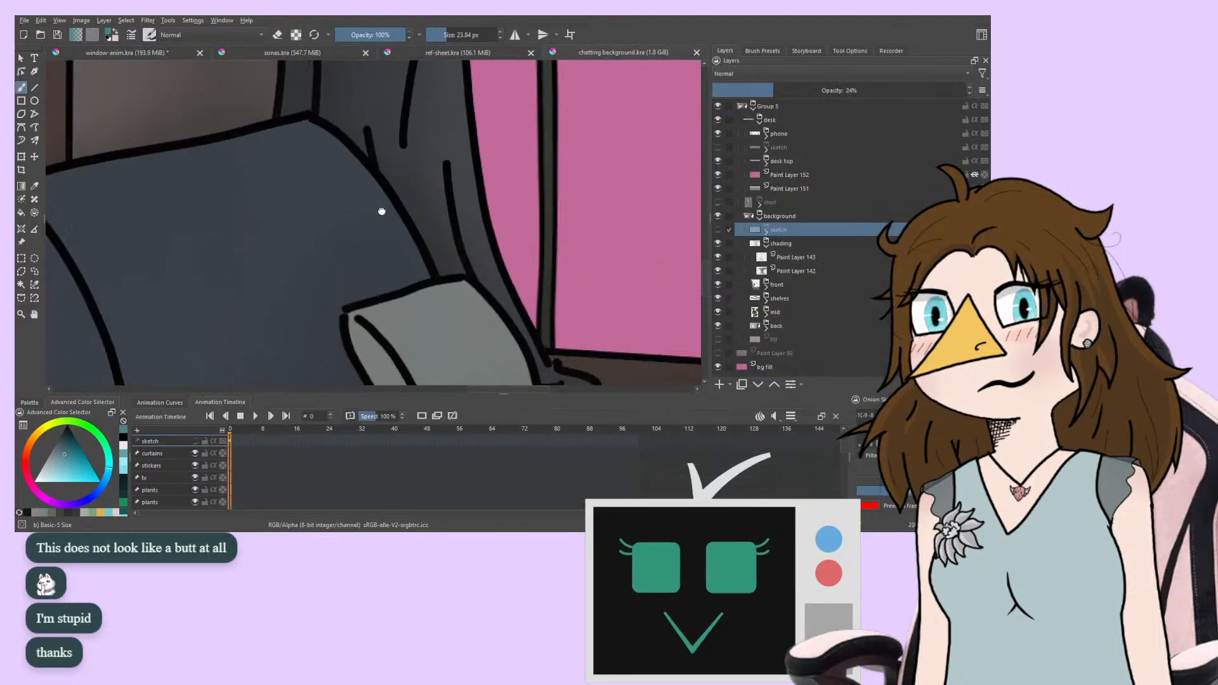
{"action": "scroll", "coordinate": [476, 204], "scroll_direction": "up", "scroll_amount": 8}
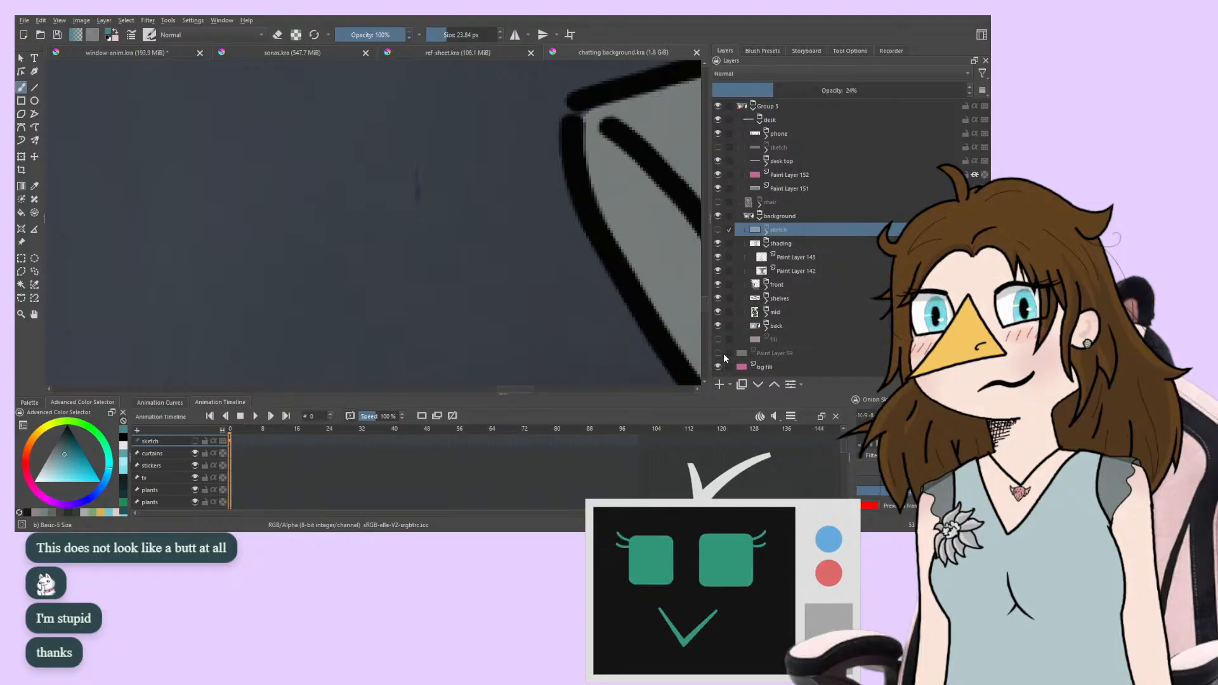
{"action": "left_click", "coordinate": [718, 216]}
{"action": "key", "text": "ctrl+z"}
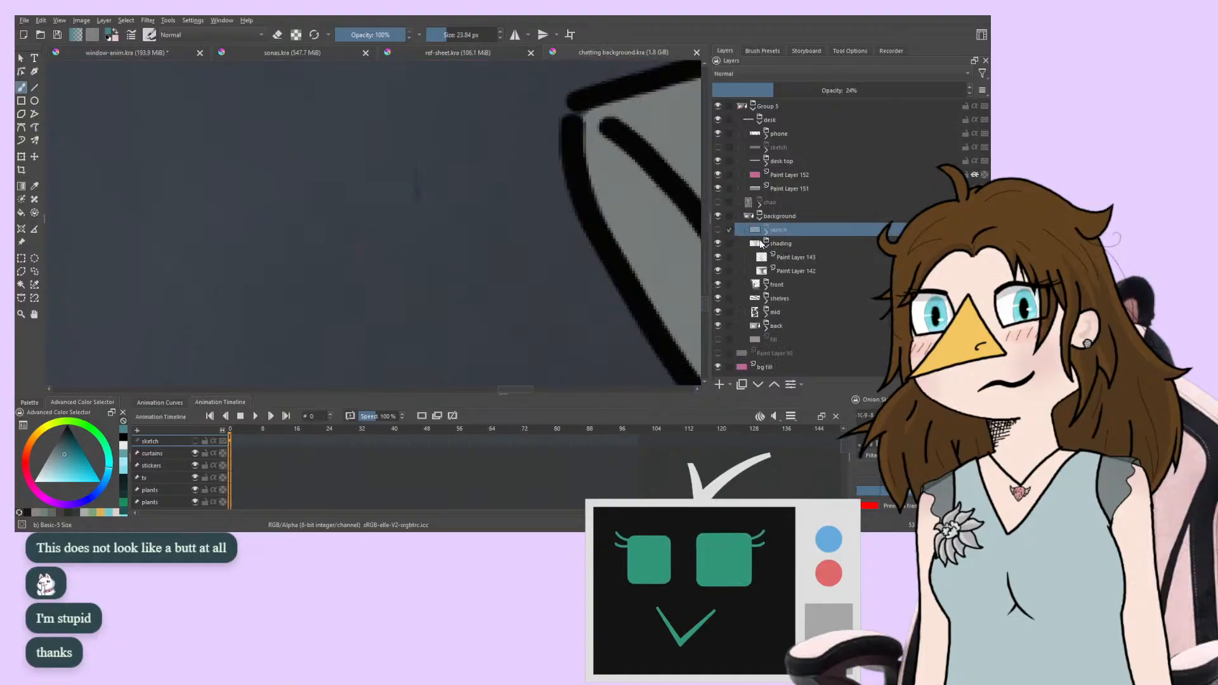
{"action": "left_click", "coordinate": [717, 324]}
{"action": "left_click", "coordinate": [719, 324]}
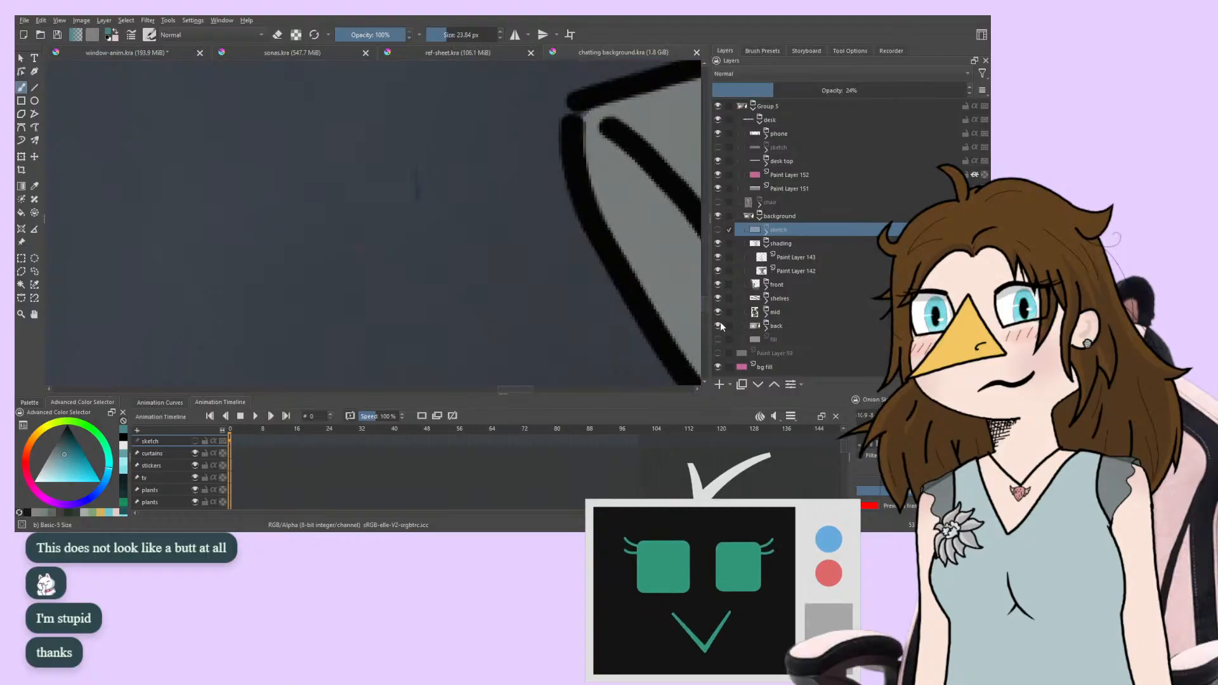
Expand the back group, toggle its window subgroup's visibility to trace the mark, and expand that subgroup
{"action": "left_click", "coordinate": [755, 327]}
{"action": "scroll", "coordinate": [764, 311], "scroll_direction": "down", "scroll_amount": 3}
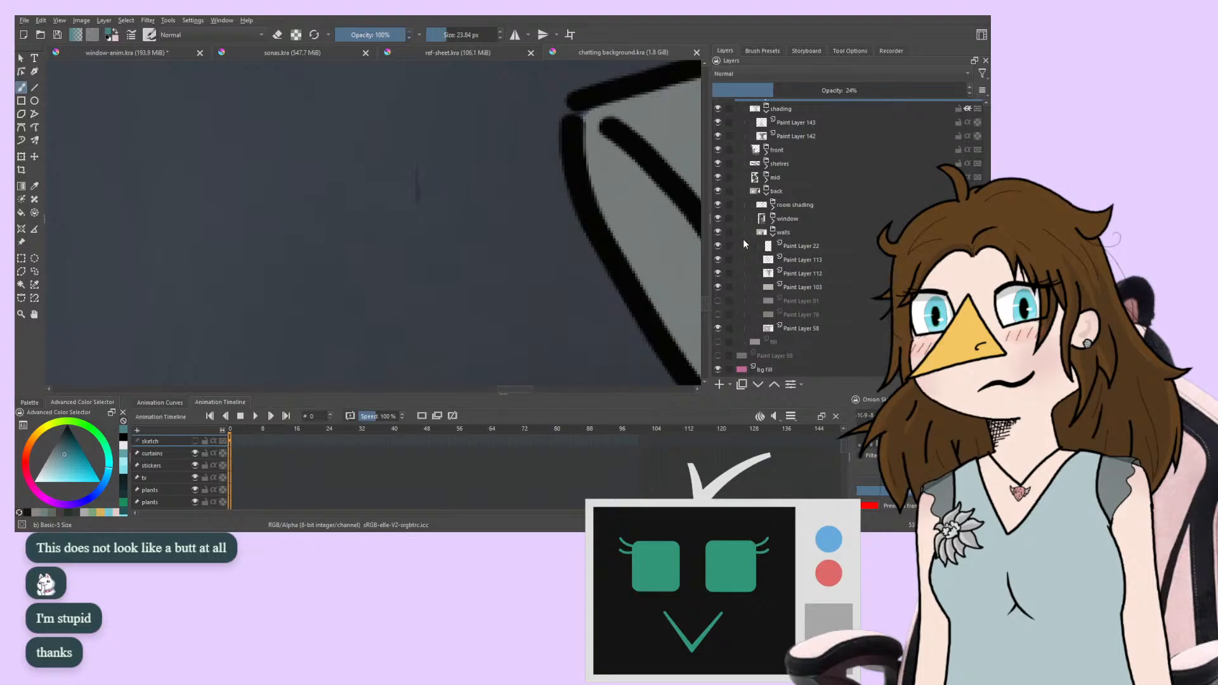
{"action": "left_click", "coordinate": [718, 218]}
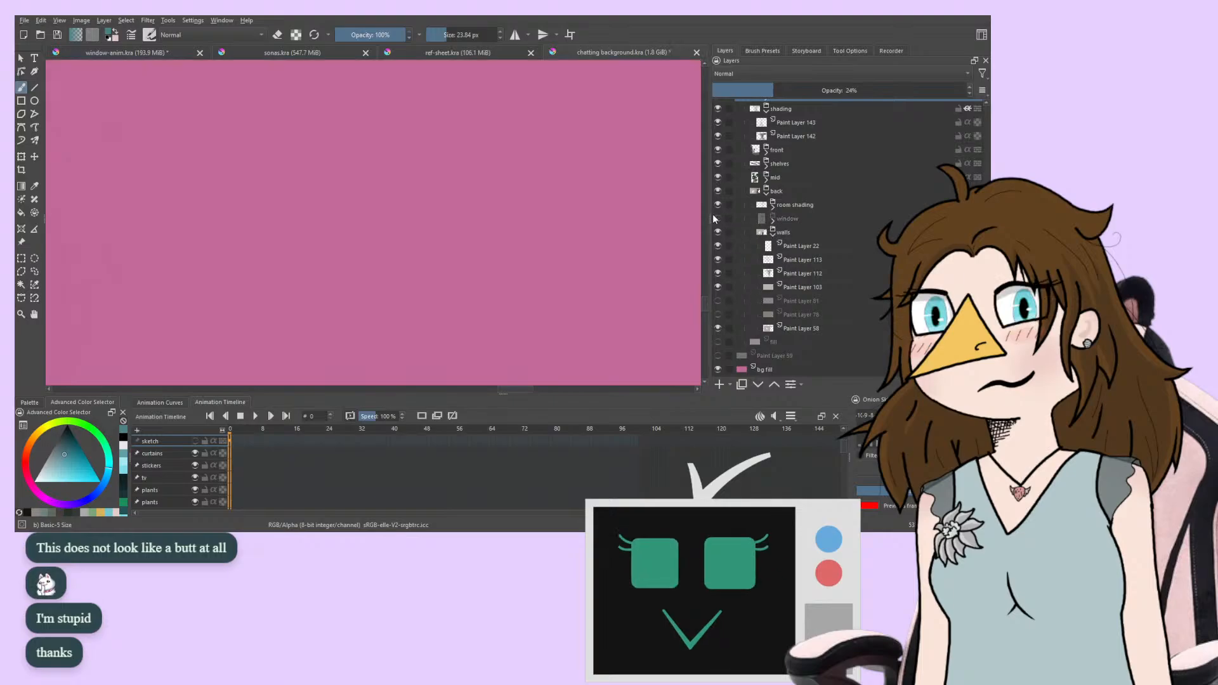
{"action": "left_click", "coordinate": [718, 219]}
{"action": "left_click", "coordinate": [774, 219]}
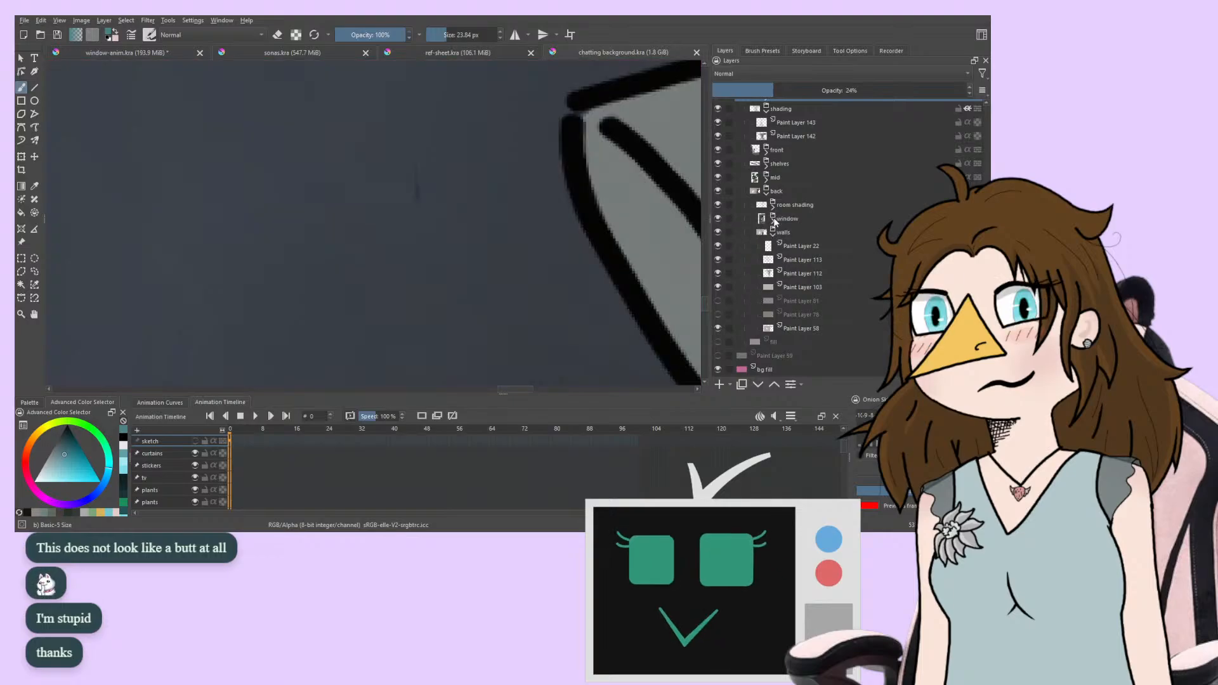
Expand the pillows group within the window items, check Paint Layer 69 by toggling its visibility, and select that layer
{"action": "scroll", "coordinate": [771, 235], "scroll_direction": "down", "scroll_amount": 2}
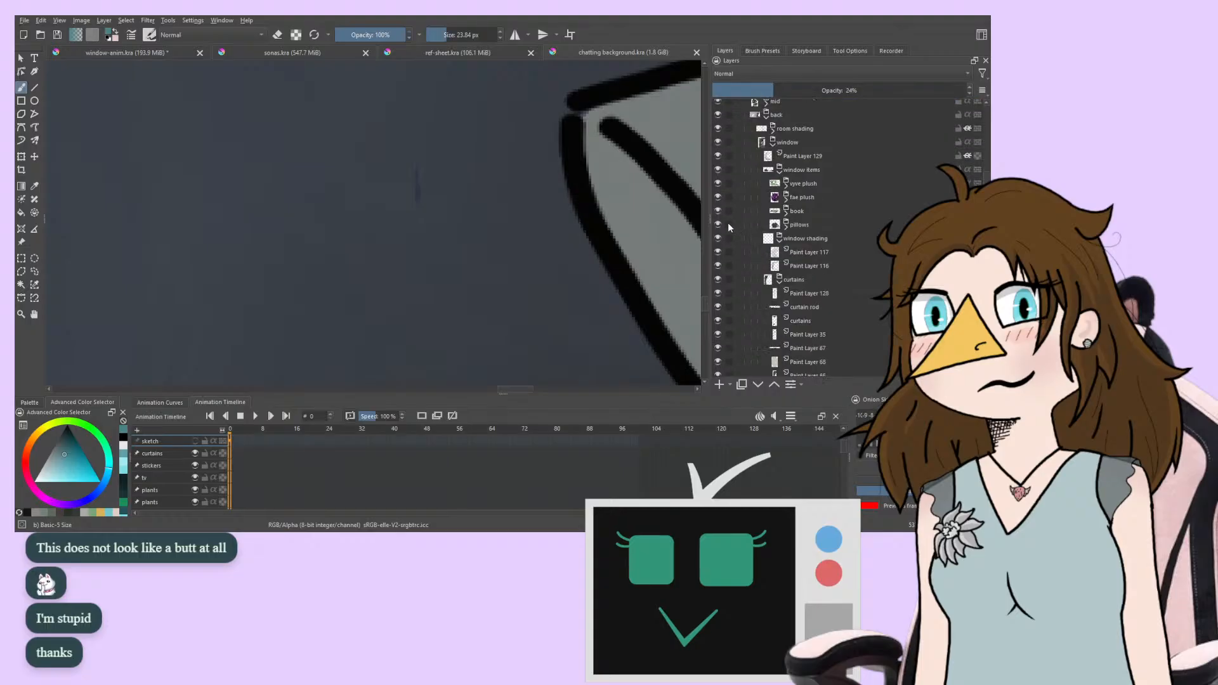
{"action": "left_click", "coordinate": [721, 223]}
{"action": "left_click", "coordinate": [721, 223]}
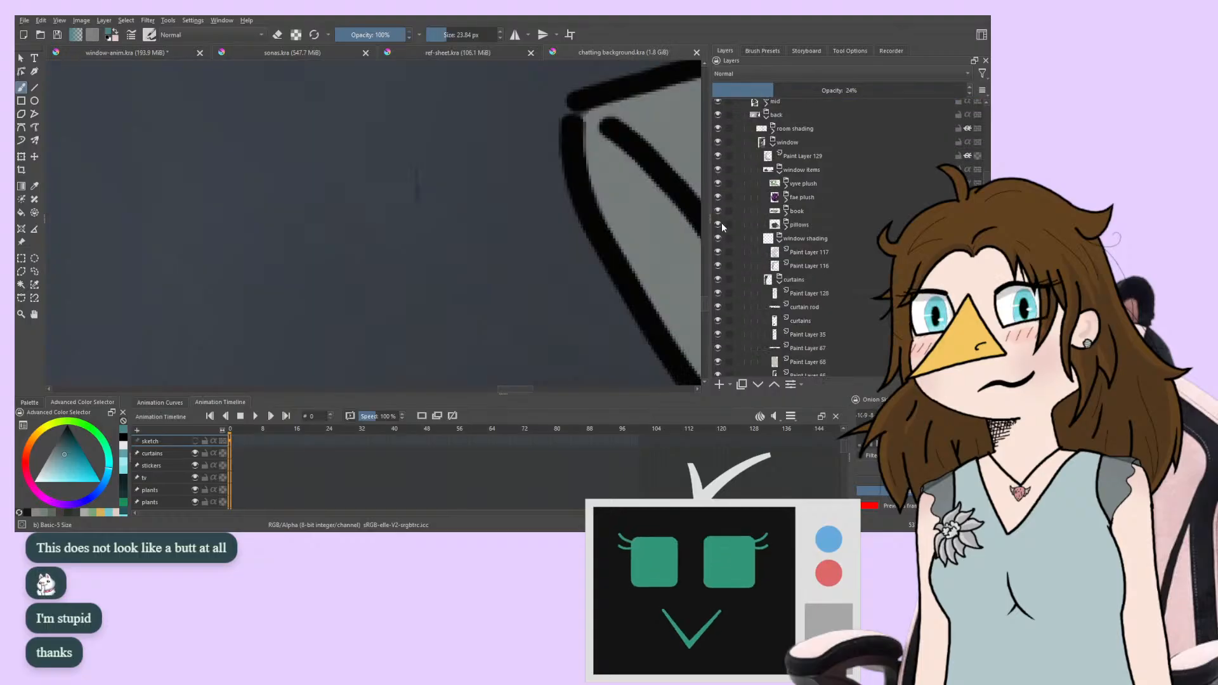
{"action": "left_click", "coordinate": [787, 225]}
{"action": "scroll", "coordinate": [761, 241], "scroll_direction": "down", "scroll_amount": 1}
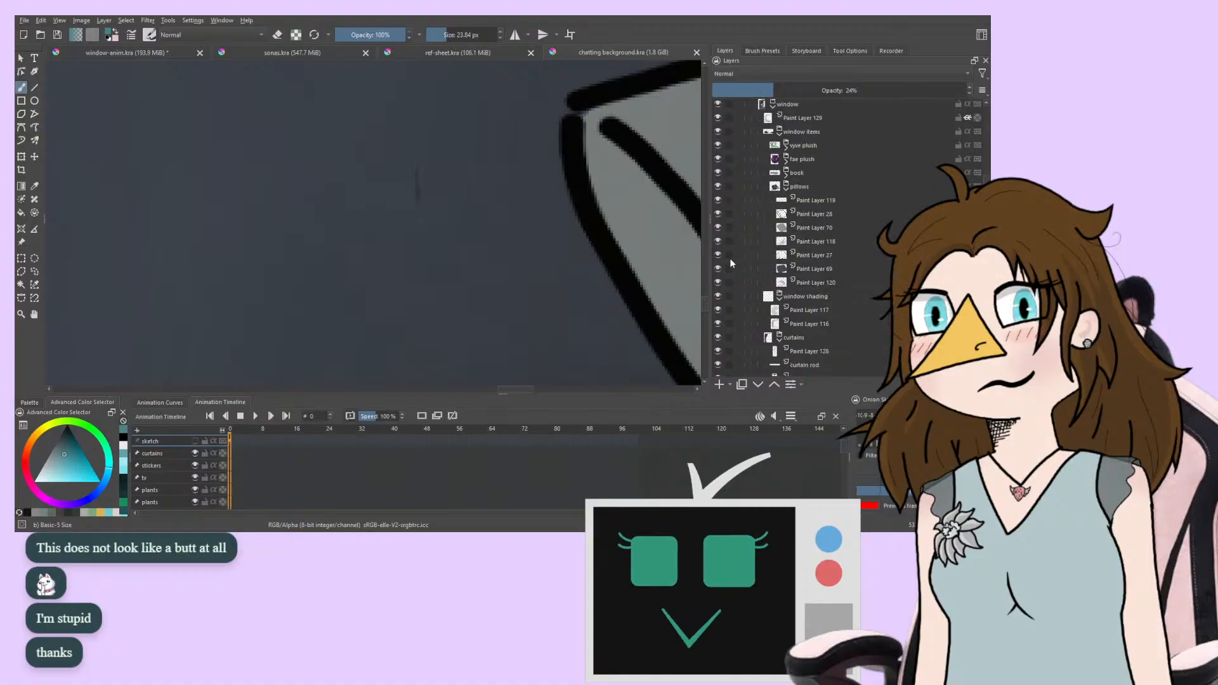
{"action": "left_click", "coordinate": [718, 269]}
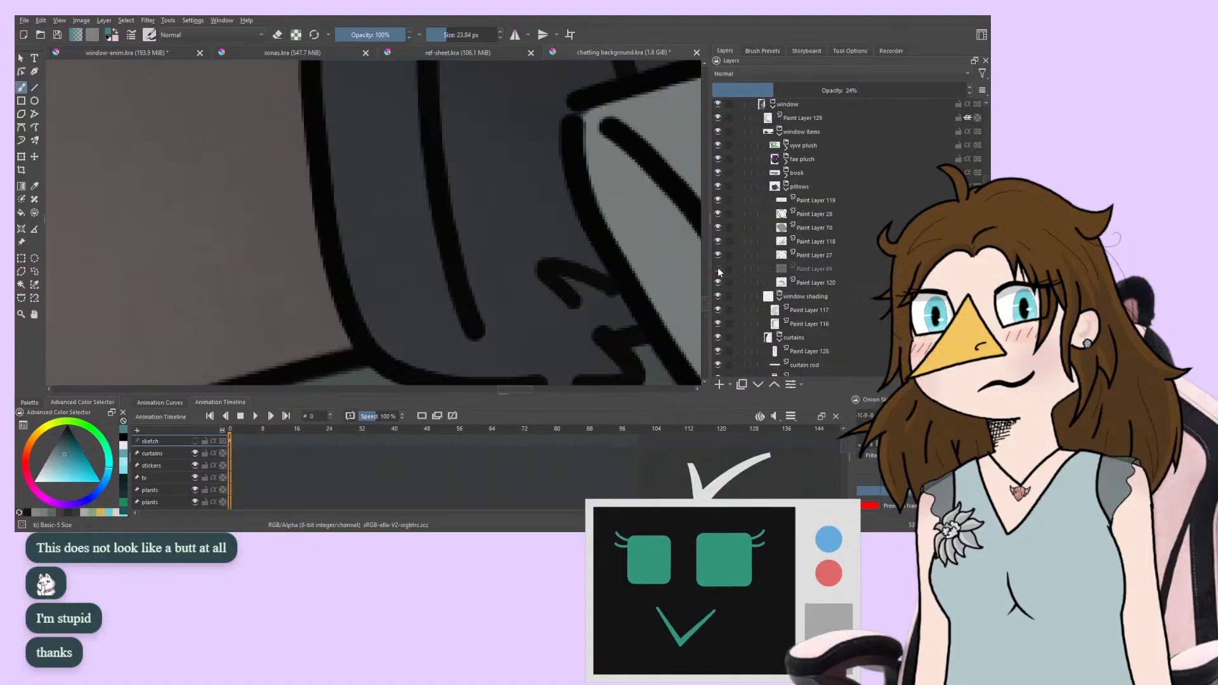
{"action": "left_click", "coordinate": [719, 269]}
{"action": "left_click", "coordinate": [781, 269]}
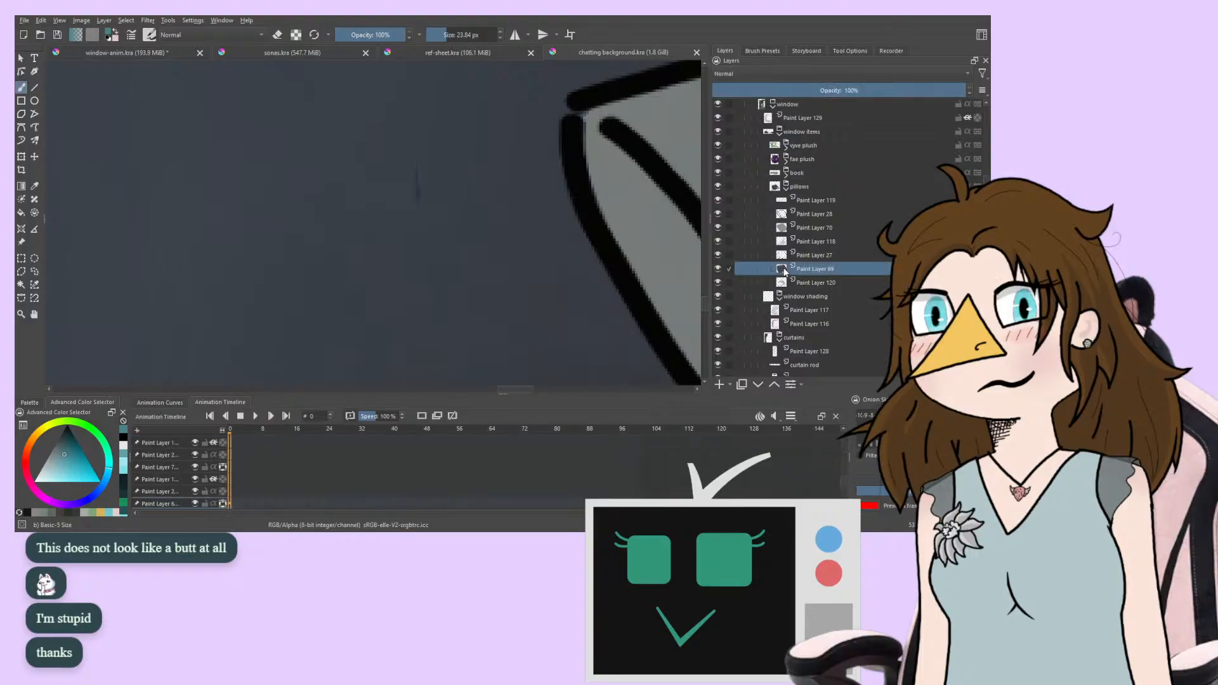
Recheck Paint Layer 69's visibility, and hide Paint Layer 129 in the window group and Paint Layer 118 in the pillows group
{"action": "left_click", "coordinate": [719, 269]}
{"action": "left_click", "coordinate": [719, 269]}
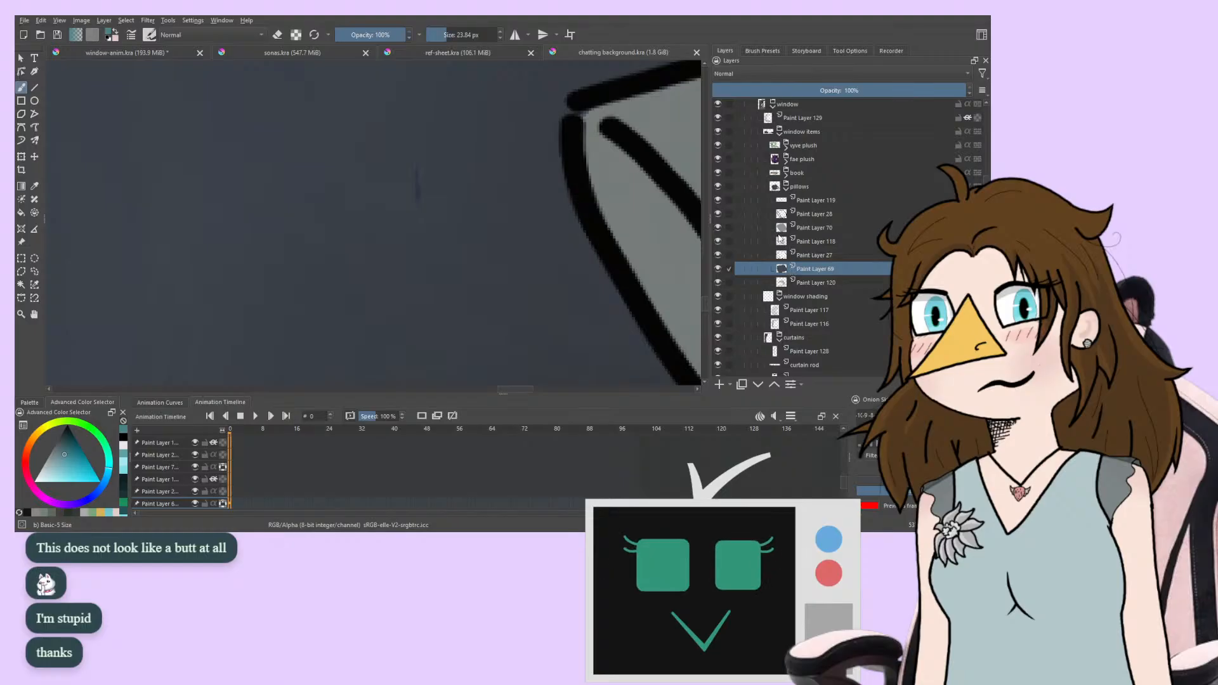
{"action": "scroll", "coordinate": [750, 185], "scroll_direction": "up", "scroll_amount": 1}
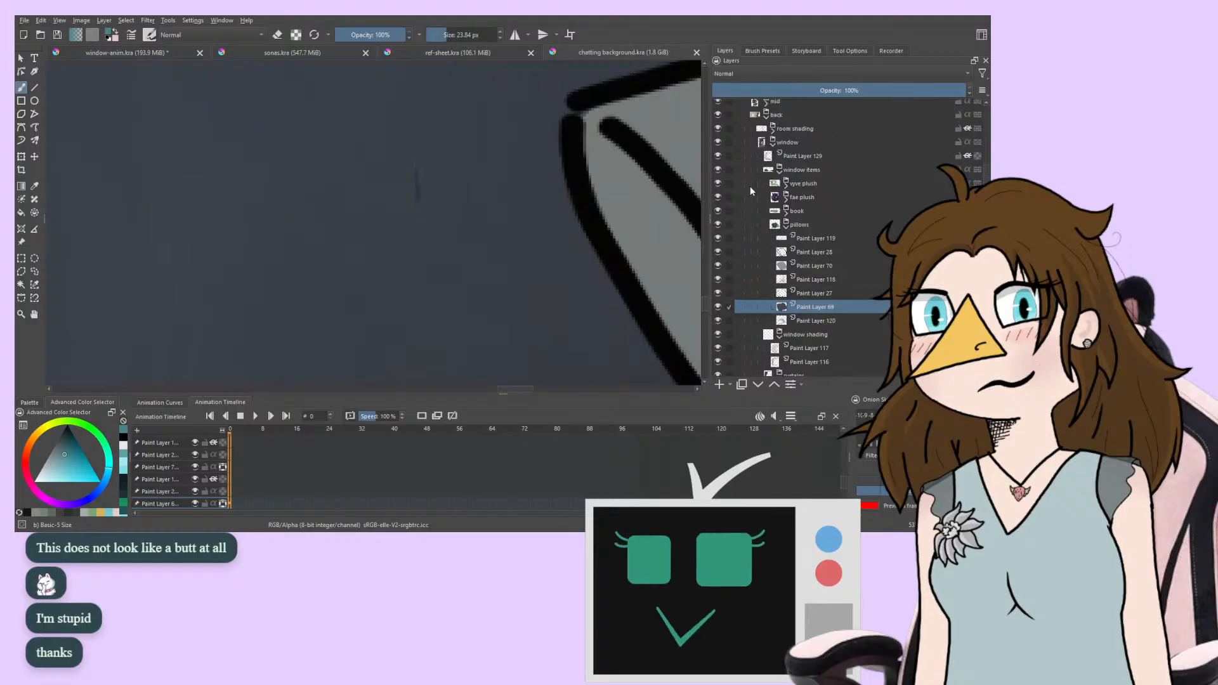
{"action": "left_click", "coordinate": [718, 156]}
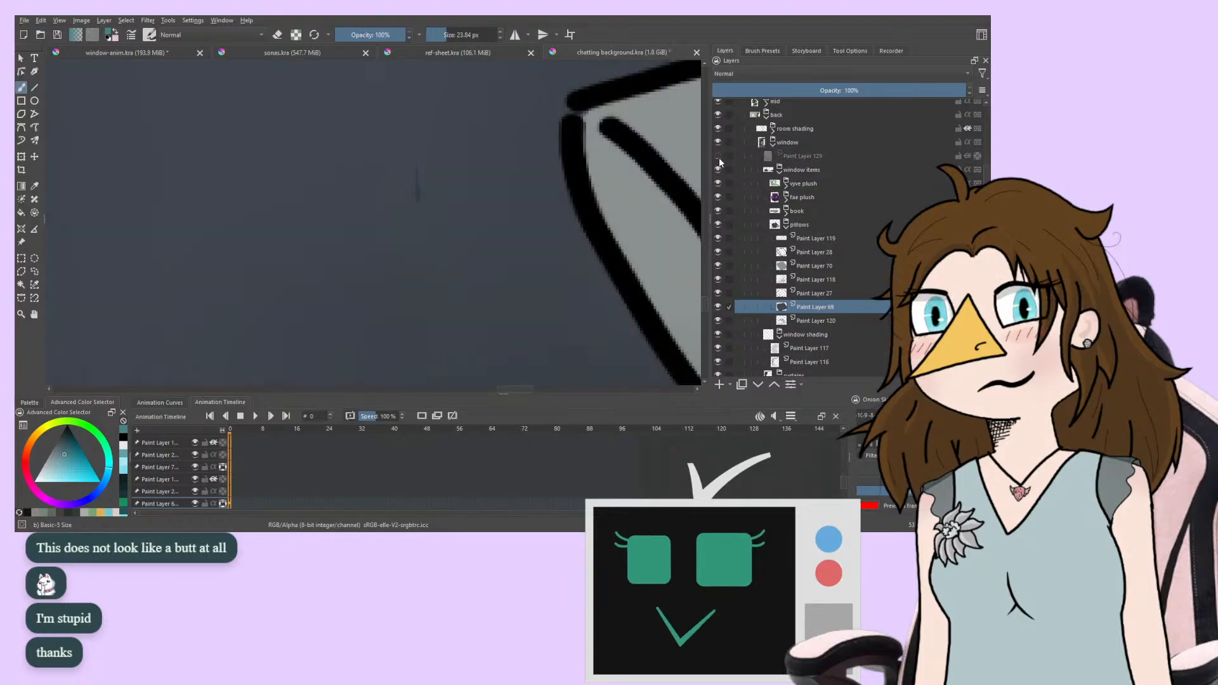
{"action": "left_click", "coordinate": [718, 156]}
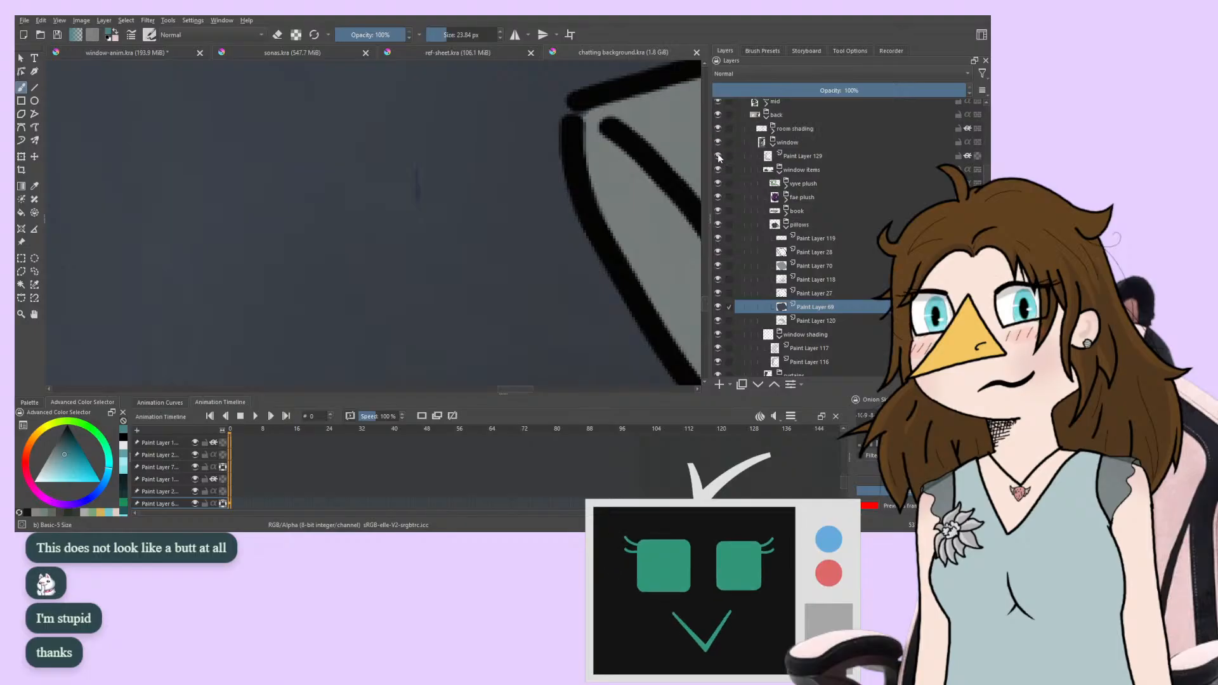
{"action": "left_click", "coordinate": [718, 156]}
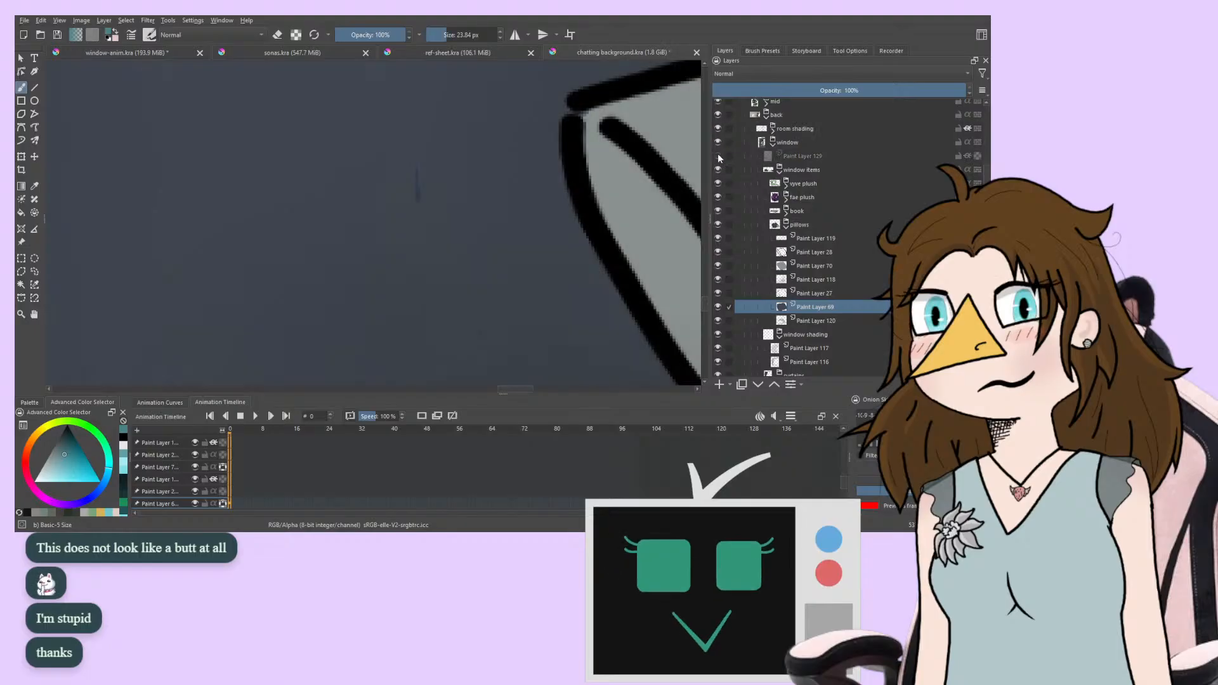
{"action": "left_click", "coordinate": [717, 280]}
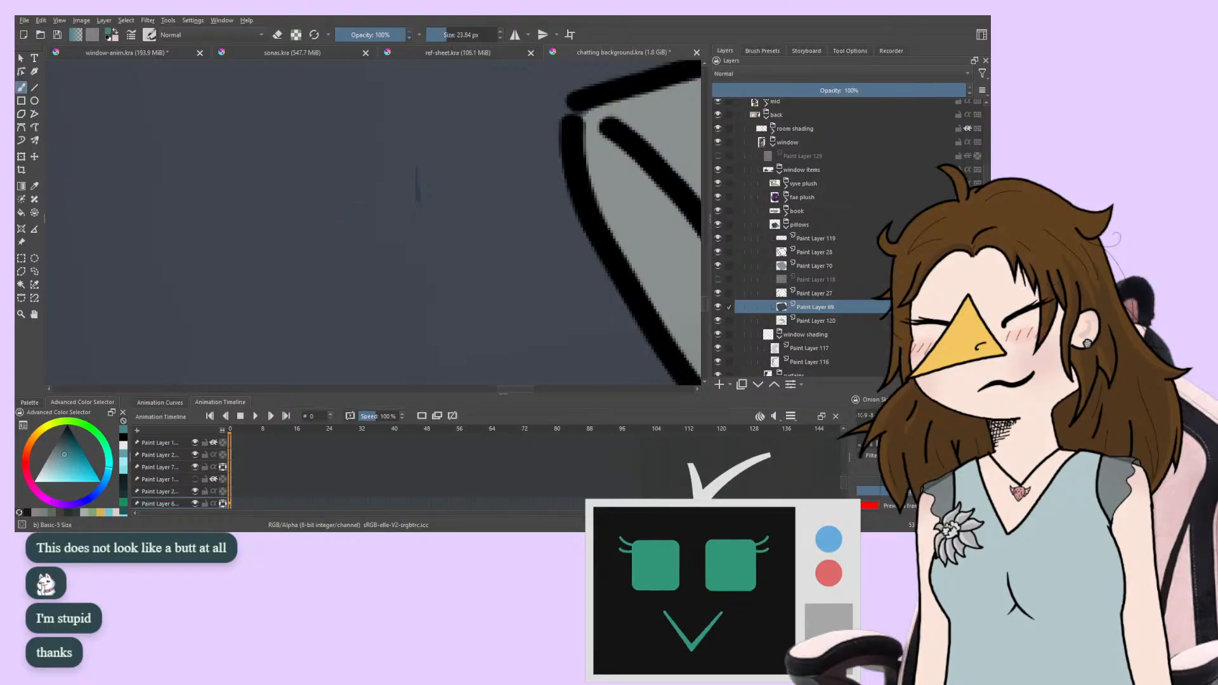
Try to paint over the dark mark on the blue pillow with the pillow's sampled blue-grey on Paint Layer 69
{"action": "left_click", "coordinate": [383, 283], "text": "ctrl"}
{"action": "left_click_drag", "start_coordinate": [414, 181], "coordinate": [414, 206]}
{"action": "mouse_move", "coordinate": [304, 288]}
{"action": "left_mouse_down"}
{"action": "mouse_move", "coordinate": [280, 335]}
{"action": "mouse_move", "coordinate": [266, 331]}
{"action": "left_mouse_up"}
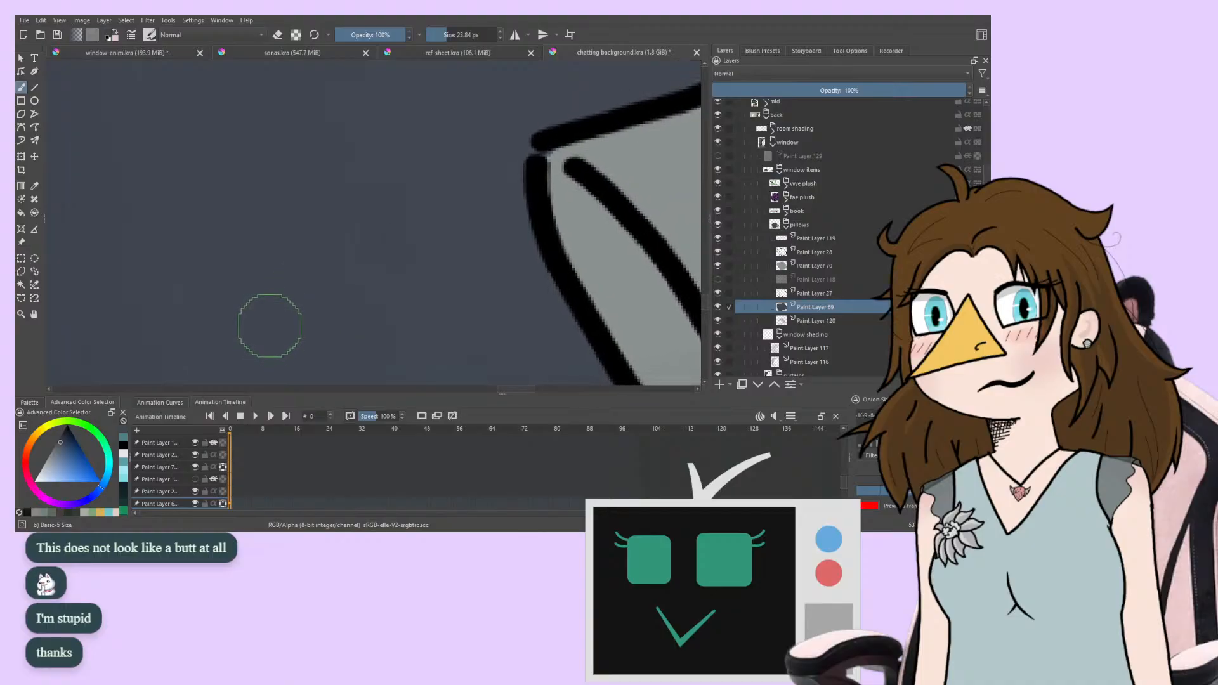
{"action": "key", "text": "ctrl+z"}
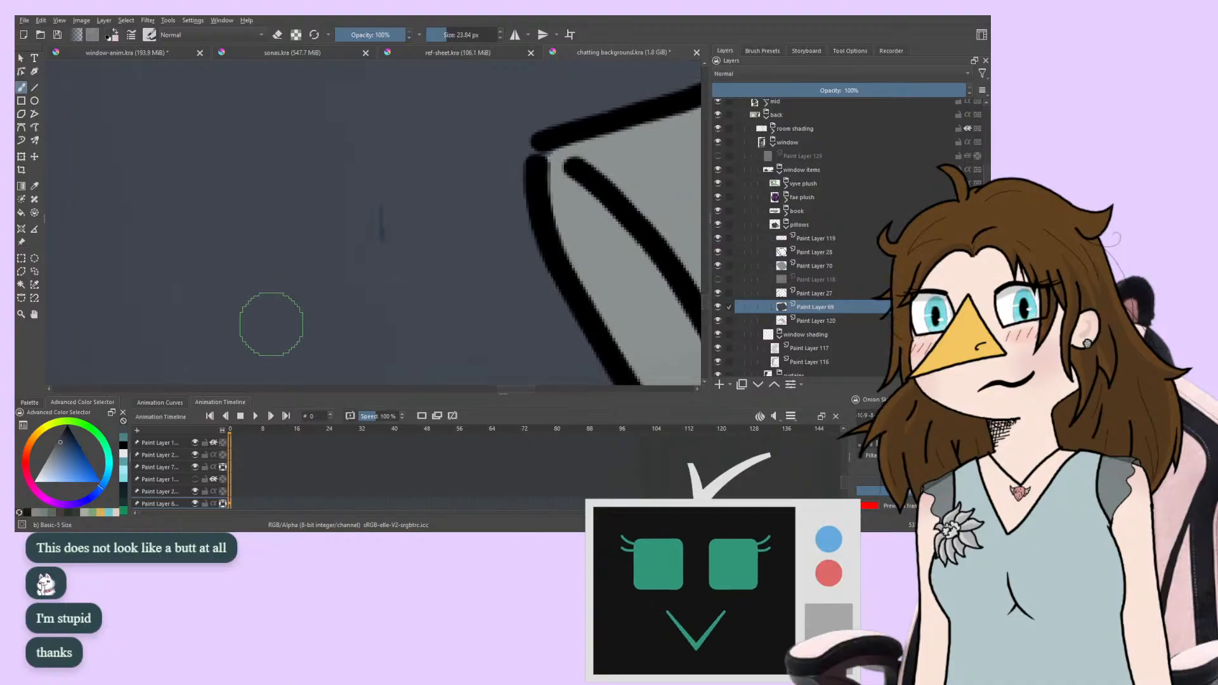
Check Paint Layer 70 by toggling its visibility, and hide Paint Layer 119 in the pillows group
{"action": "left_click", "coordinate": [717, 265]}
{"action": "left_click", "coordinate": [718, 265]}
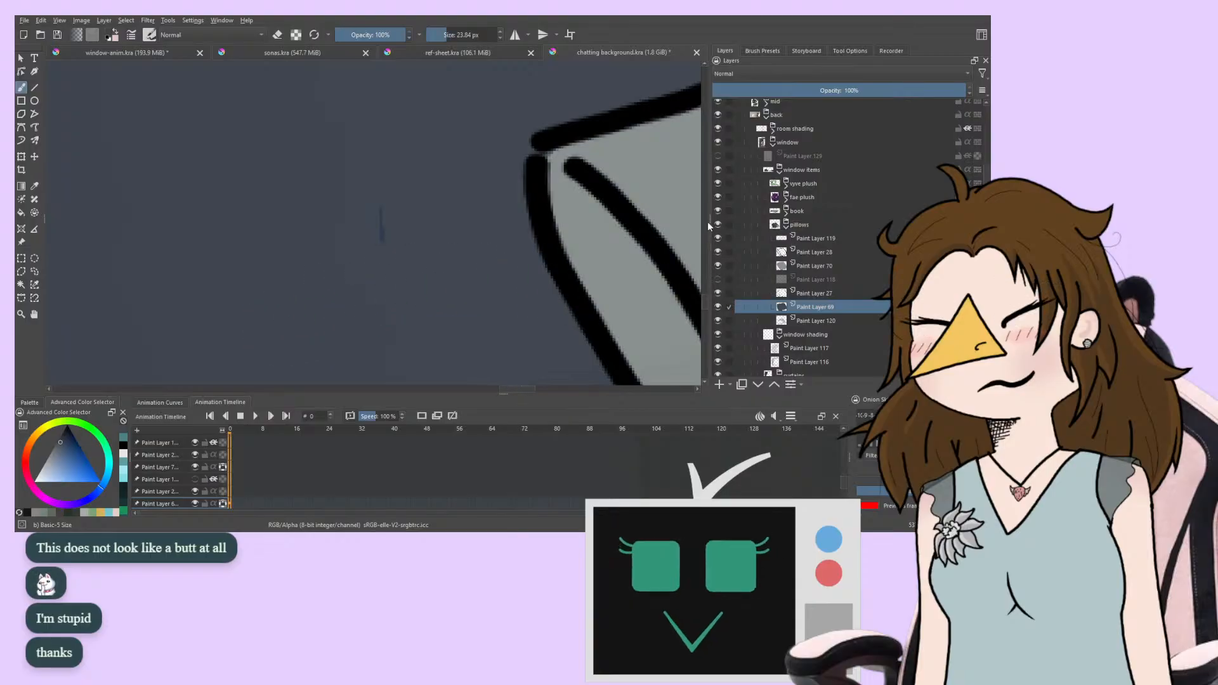
{"action": "left_click", "coordinate": [718, 238]}
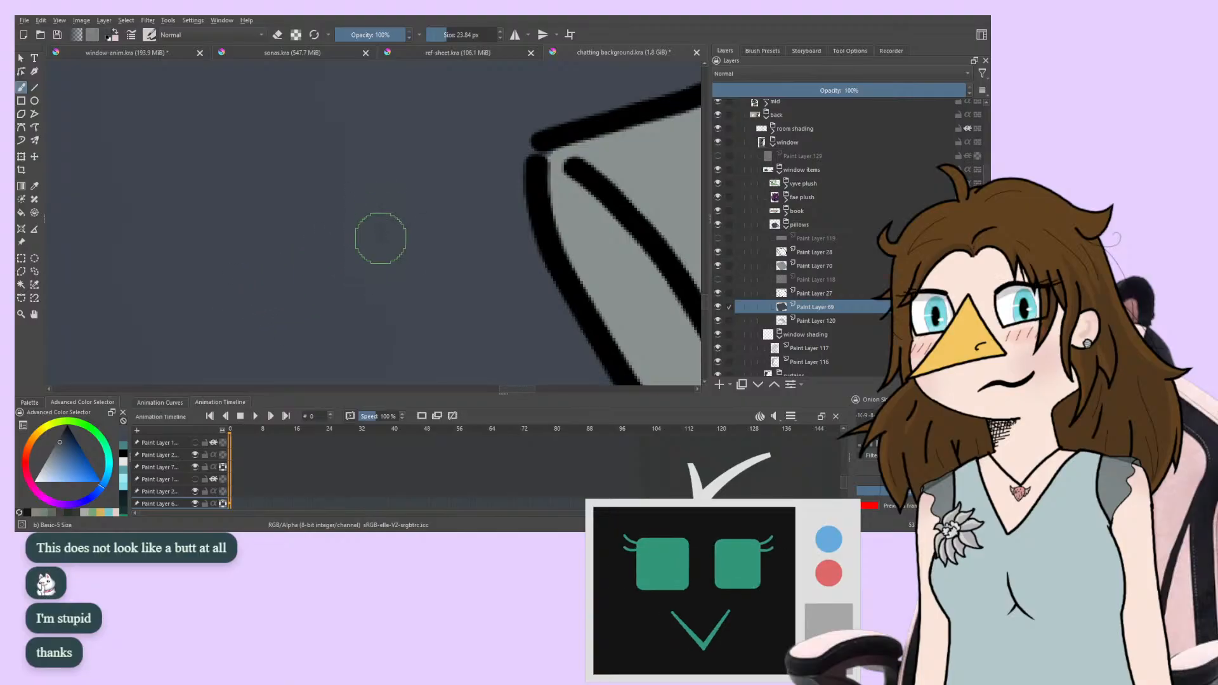
Toggle Paint Layer 69 and Paint Layer 120 off and on to check which one carries the pillow's stray mark
{"action": "left_click", "coordinate": [717, 307]}
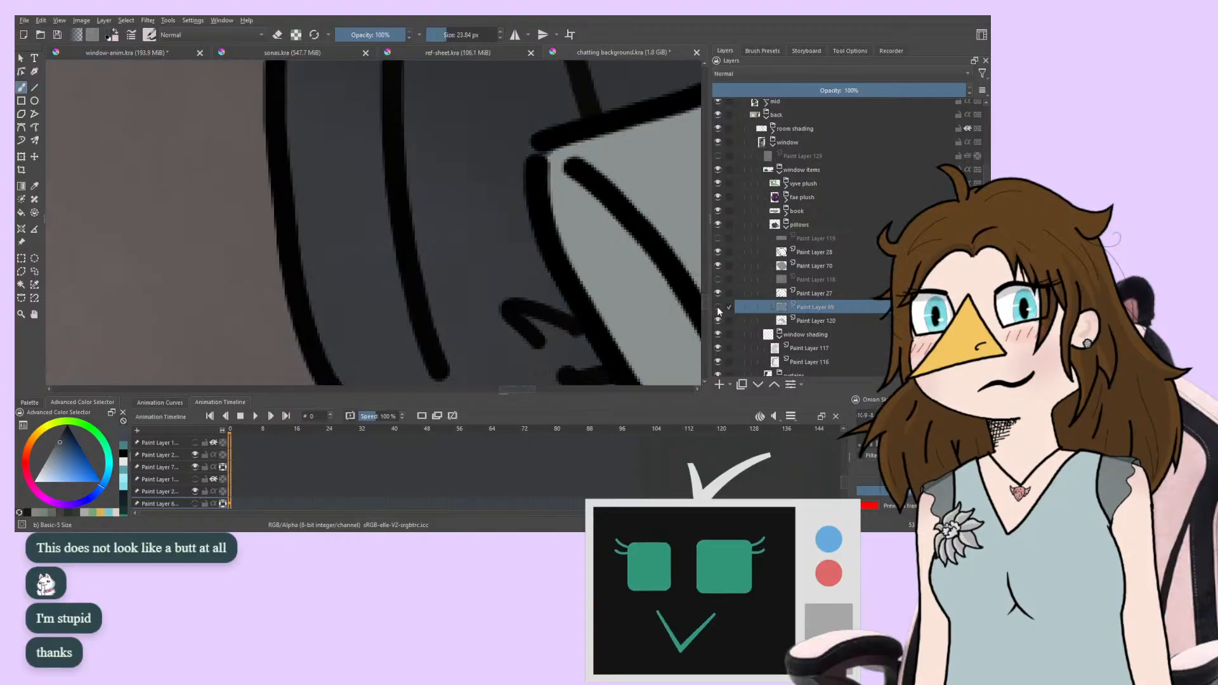
{"action": "left_click", "coordinate": [718, 307]}
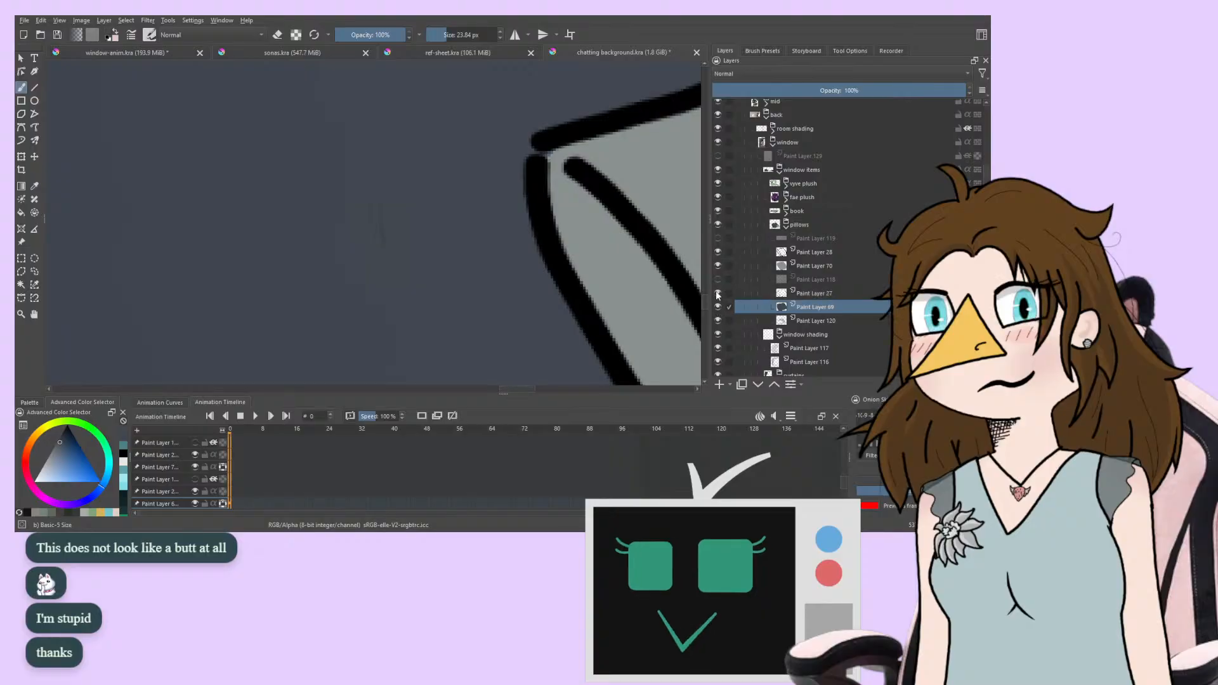
{"action": "left_click", "coordinate": [718, 322]}
{"action": "left_click", "coordinate": [718, 322]}
{"action": "left_click", "coordinate": [717, 322]}
{"action": "left_click", "coordinate": [717, 322]}
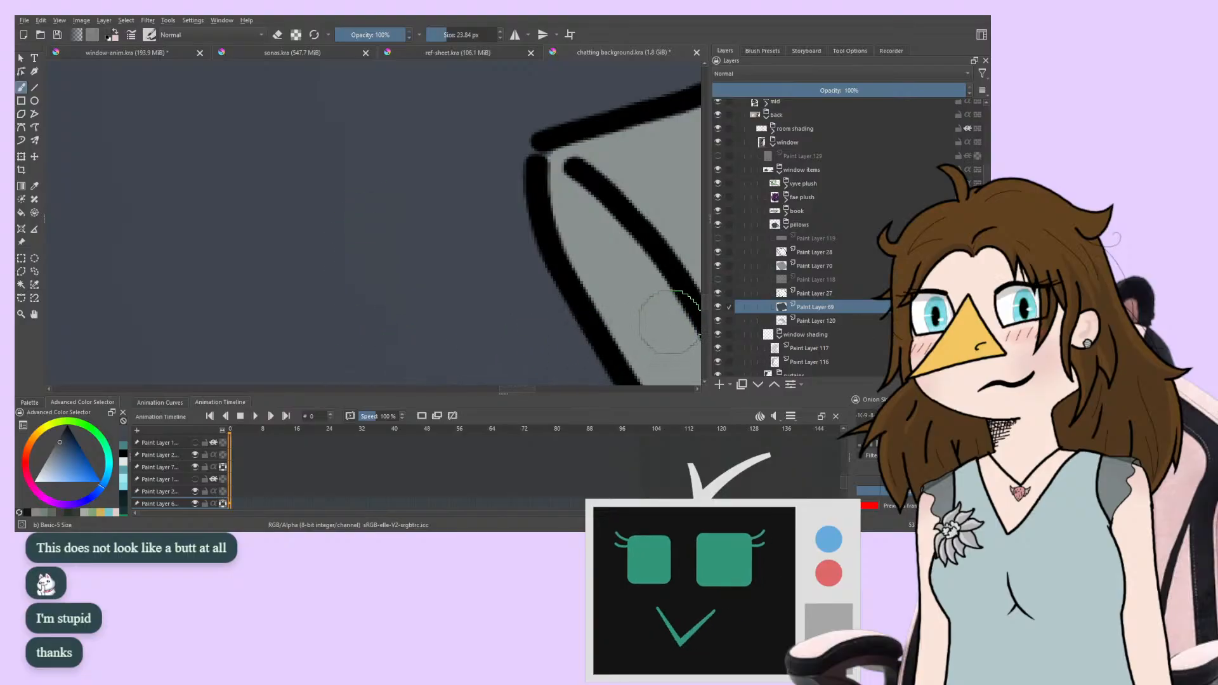
Show Paint Layers 118 and 119 in the pillows group and Paint Layer 129 in the window group, and save chatting background.kra
{"action": "left_click", "coordinate": [717, 279]}
{"action": "left_click", "coordinate": [718, 238]}
{"action": "left_click", "coordinate": [718, 156]}
{"action": "mouse_move", "coordinate": [215, 219]}
{"action": "left_mouse_down"}
{"action": "mouse_move", "coordinate": [231, 147]}
{"action": "mouse_move", "coordinate": [191, 207]}
{"action": "left_mouse_up"}
{"action": "scroll", "coordinate": [280, 210], "scroll_direction": "down", "scroll_amount": 5}
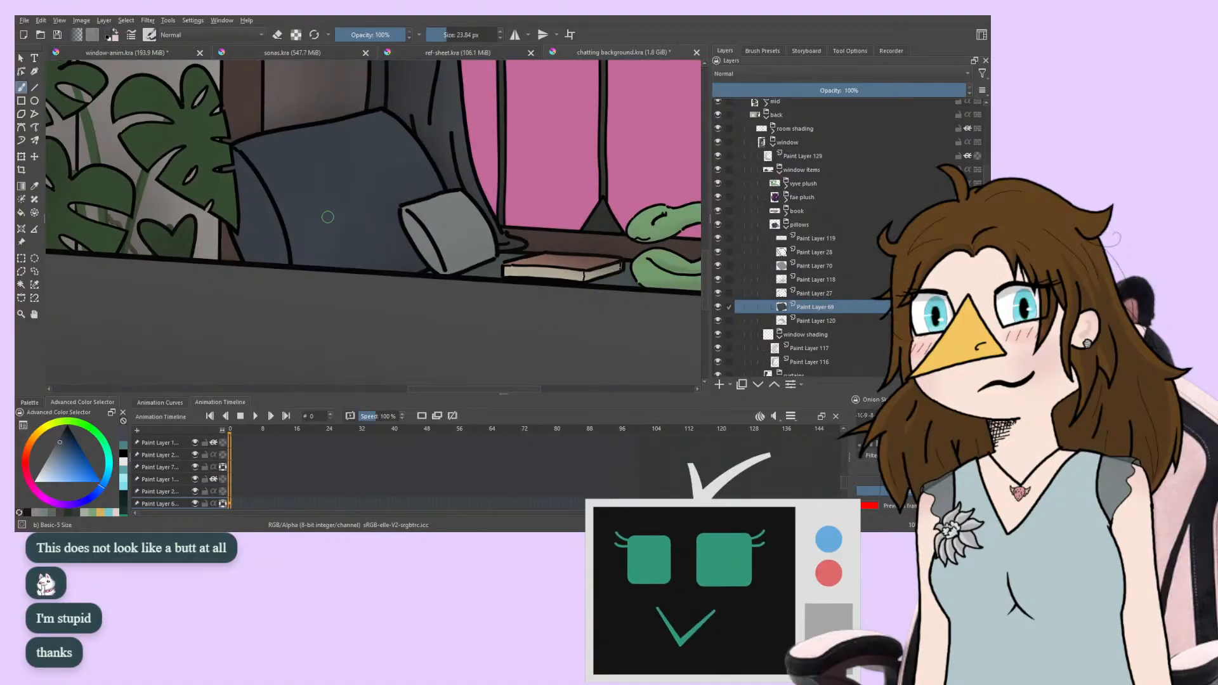
{"action": "scroll", "coordinate": [327, 217], "scroll_direction": "down", "scroll_amount": 4}
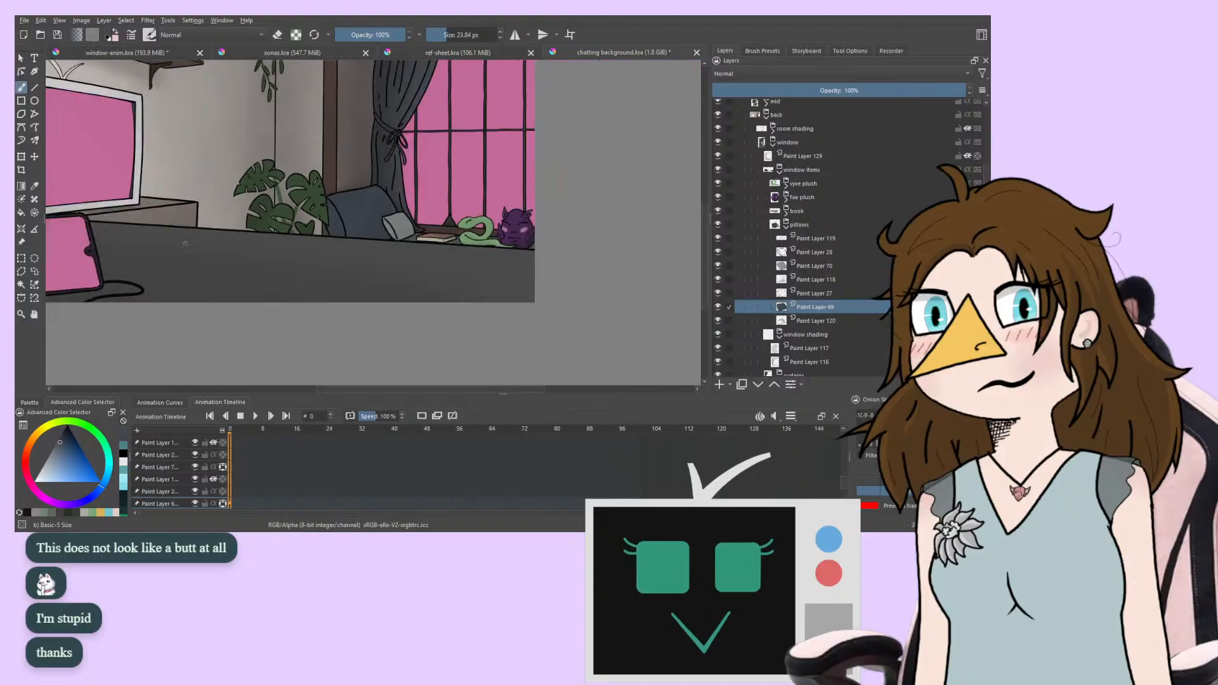
{"action": "mouse_move", "coordinate": [239, 215]}
{"action": "left_mouse_down"}
{"action": "mouse_move", "coordinate": [377, 196]}
{"action": "mouse_move", "coordinate": [372, 265]}
{"action": "mouse_move", "coordinate": [348, 279]}
{"action": "left_mouse_up"}
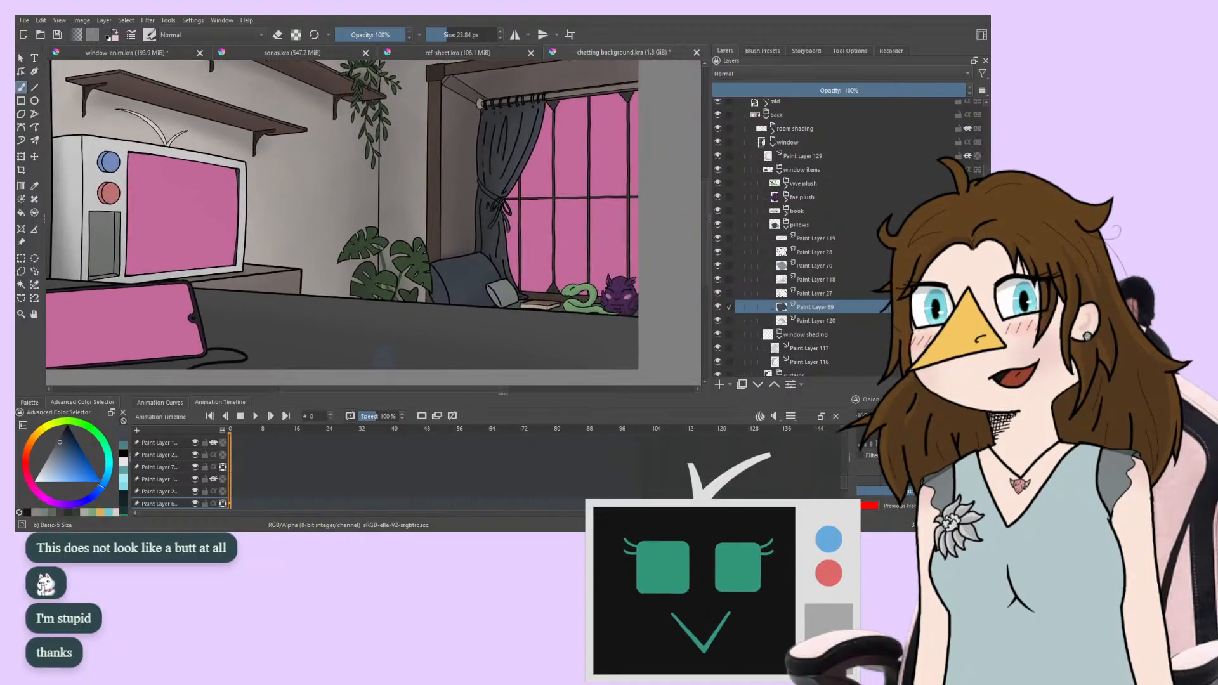
{"action": "key", "text": "ctrl+s"}
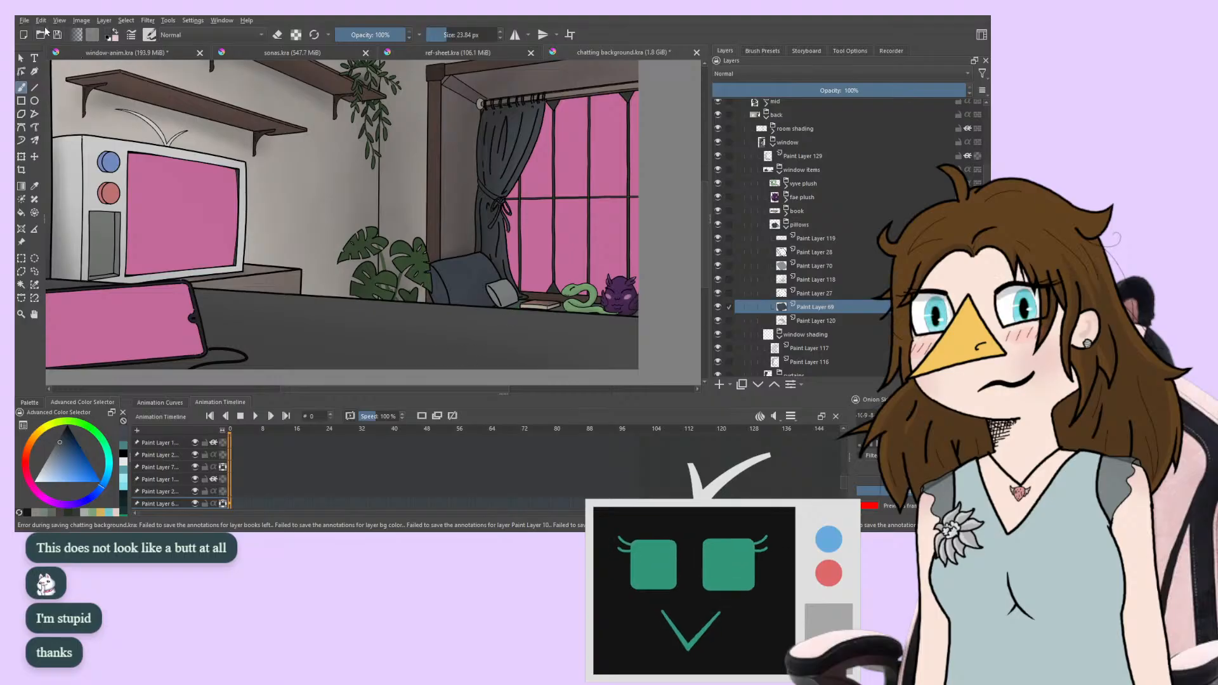
Open a second copy of chatting background.kra, inspect the blue pillow in it, and close that copy
{"action": "left_click", "coordinate": [25, 21]}
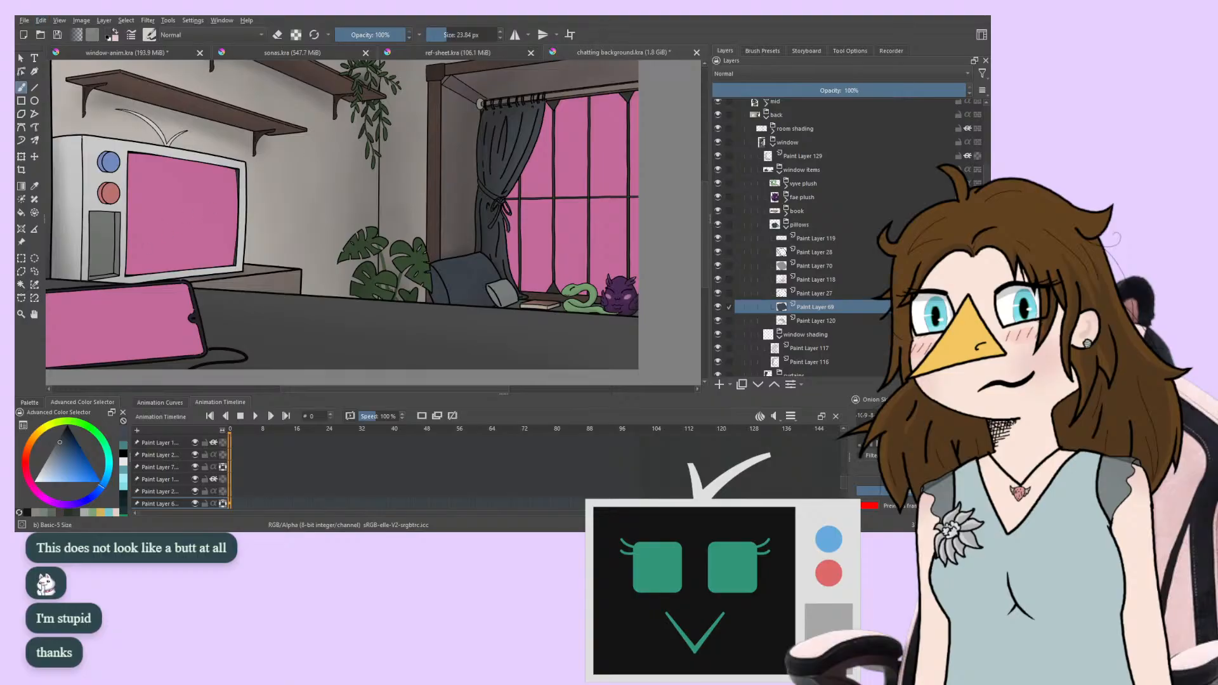
{"action": "key", "text": "ctrl+s"}
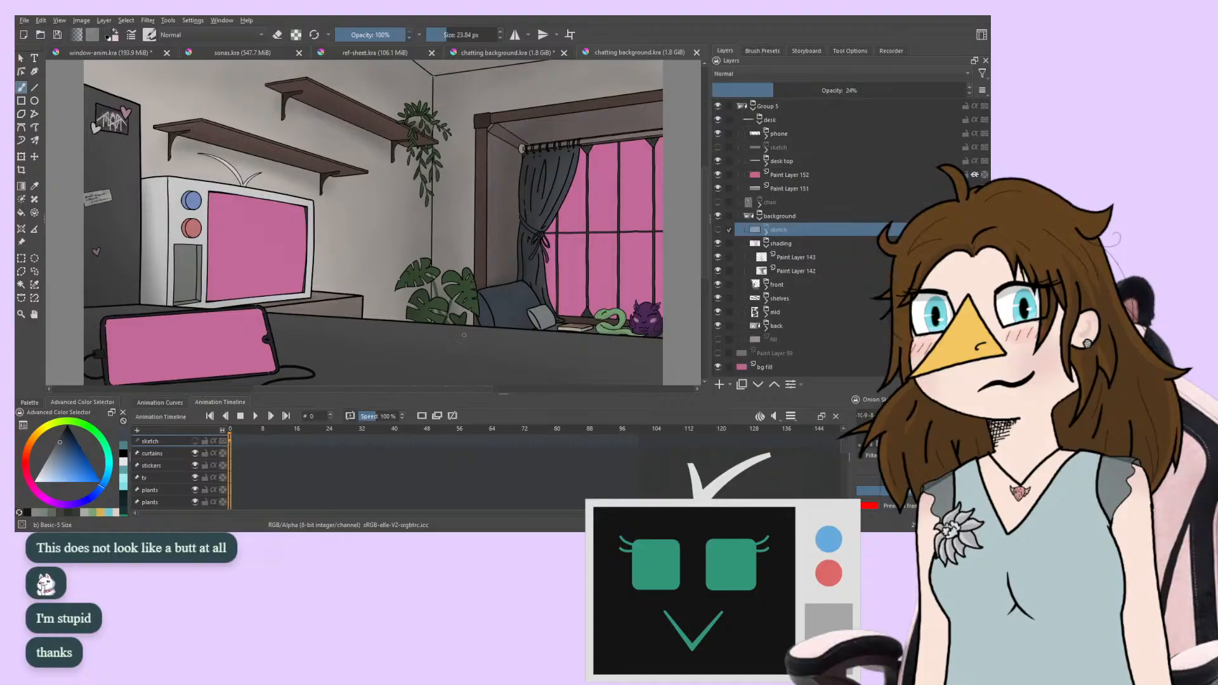
{"action": "scroll", "coordinate": [517, 313], "scroll_direction": "up", "scroll_amount": 10}
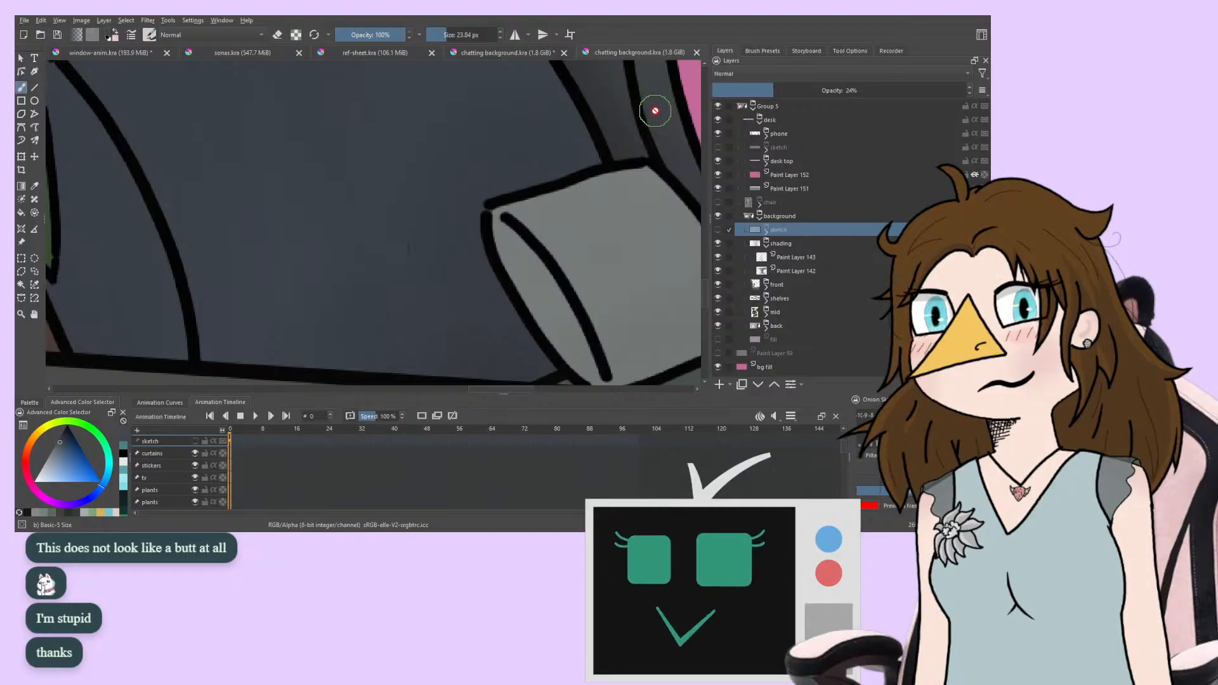
{"action": "left_click", "coordinate": [696, 53]}
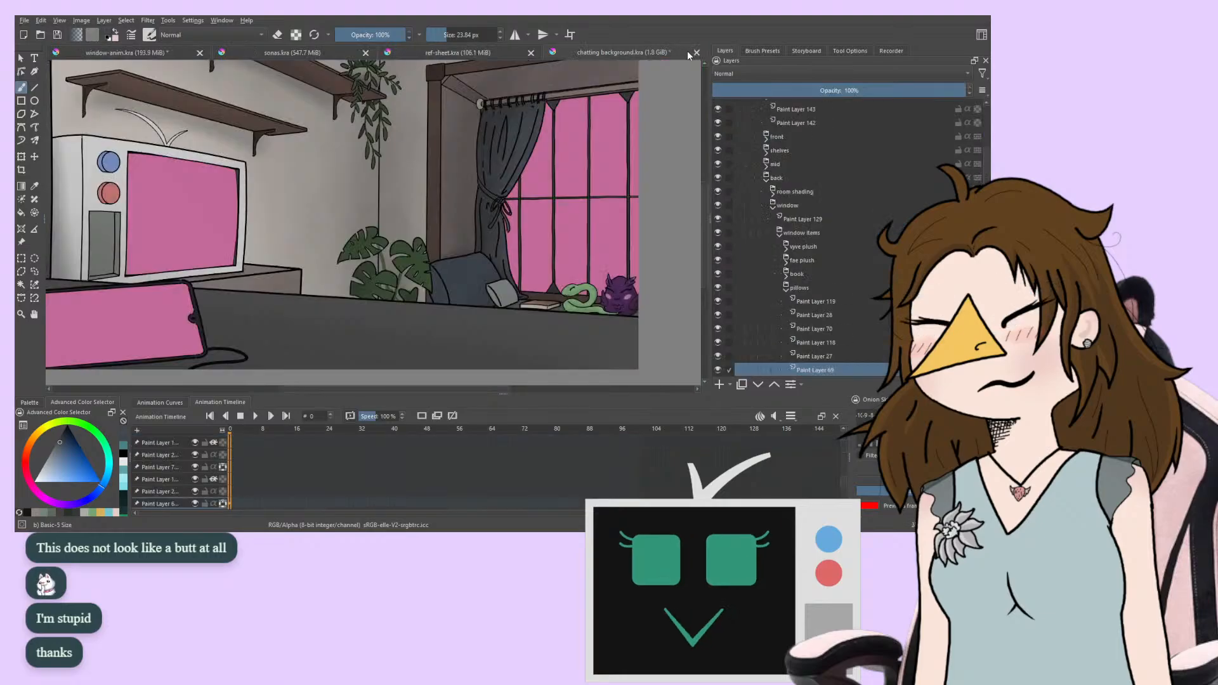
Inspect the blue pillow in the edited chatting background.kra, check the recorder settings, and save the file again
{"action": "scroll", "coordinate": [507, 210], "scroll_direction": "up", "scroll_amount": 5, "text": "ctrl"}
{"action": "scroll", "coordinate": [474, 101], "scroll_direction": "down", "scroll_amount": 5}
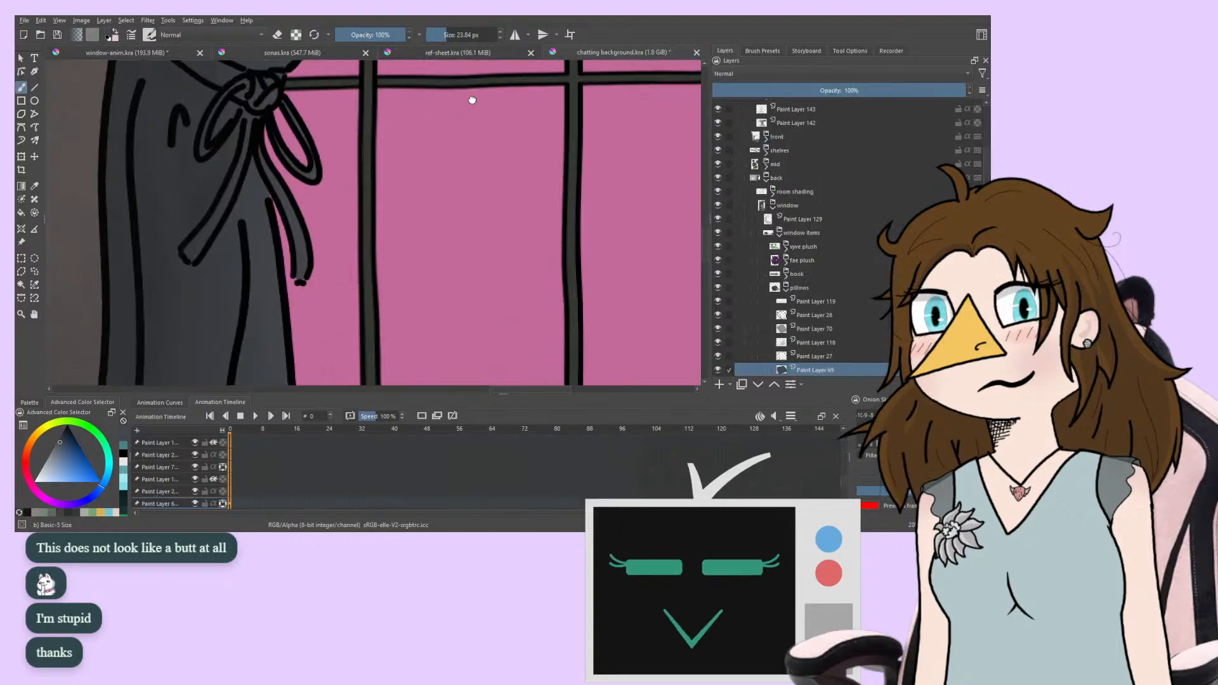
{"action": "scroll", "coordinate": [512, 196], "scroll_direction": "down", "scroll_amount": 3}
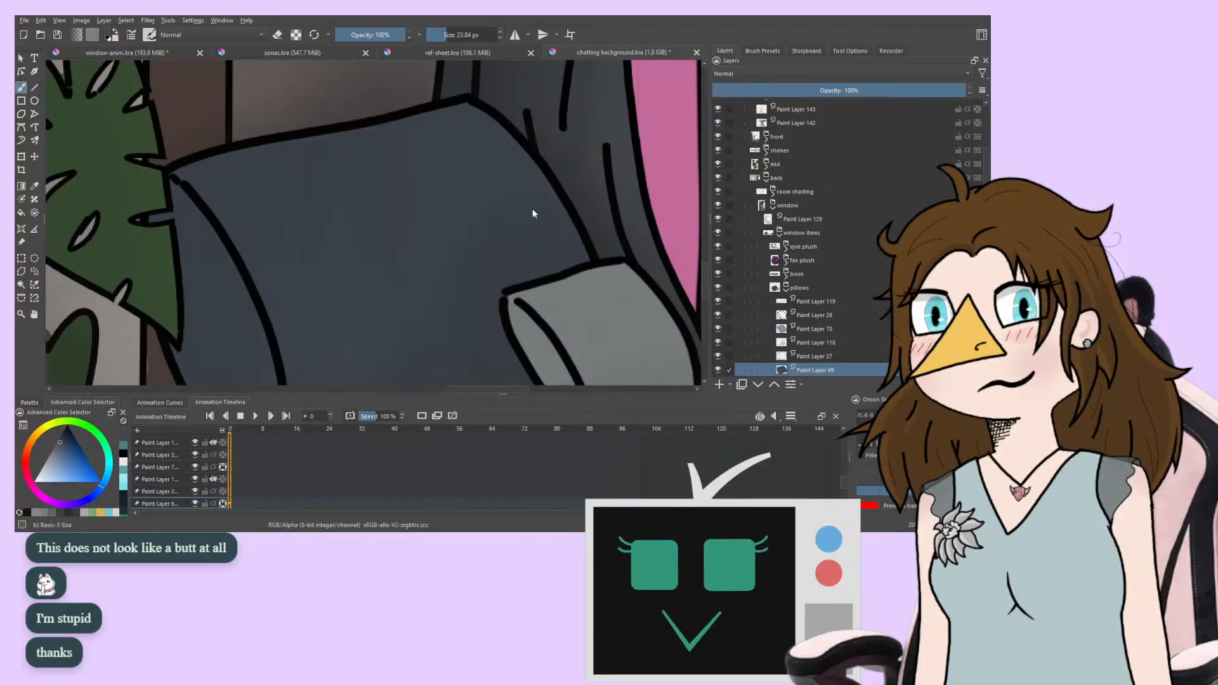
{"action": "mouse_move", "coordinate": [419, 351]}
{"action": "left_mouse_down"}
{"action": "mouse_move", "coordinate": [284, 256]}
{"action": "mouse_move", "coordinate": [254, 302]}
{"action": "left_mouse_up"}
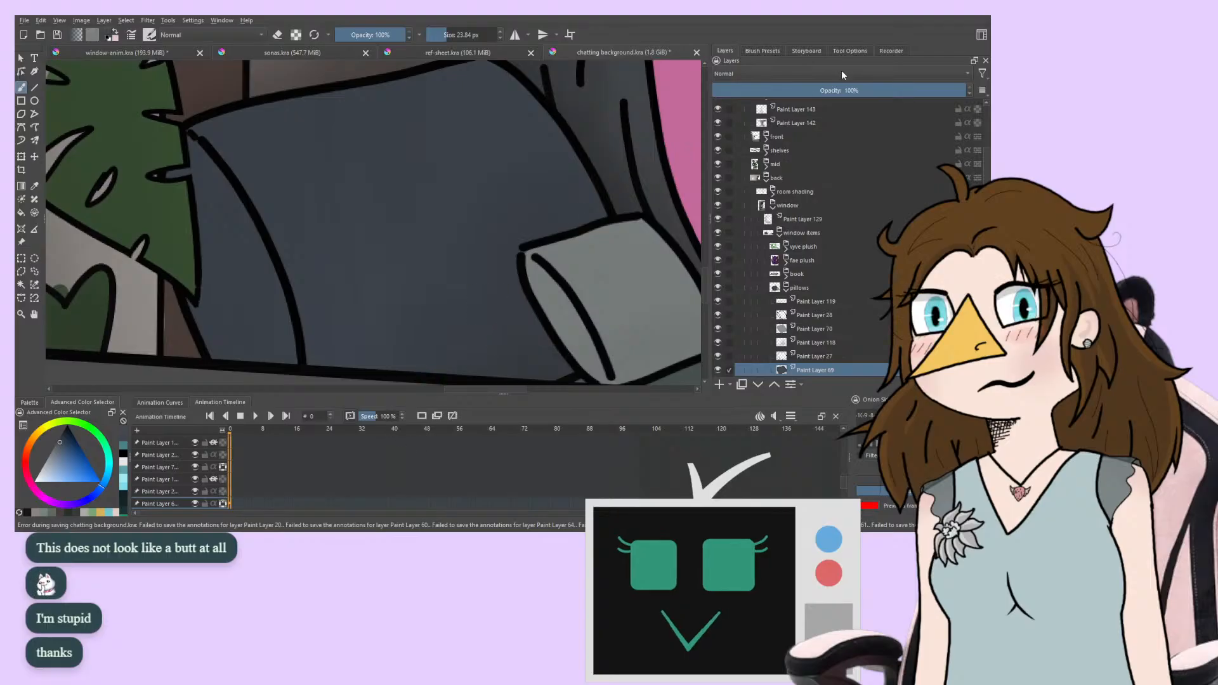
{"action": "left_click", "coordinate": [888, 51]}
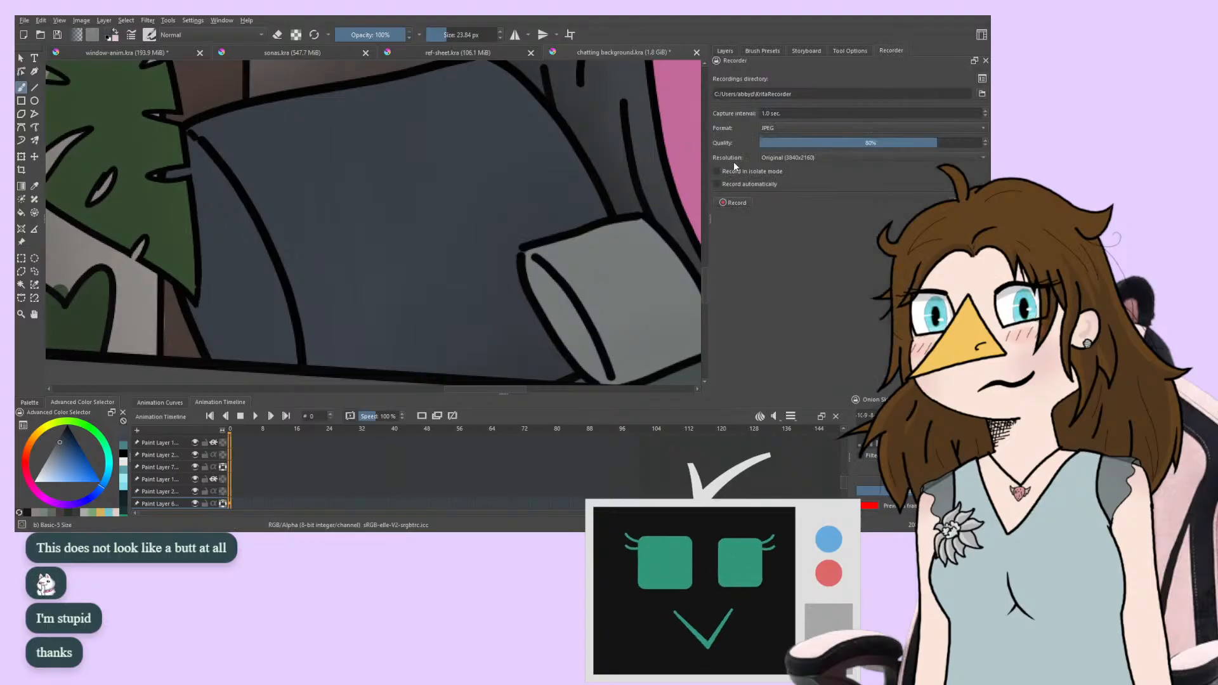
{"action": "left_click", "coordinate": [725, 51]}
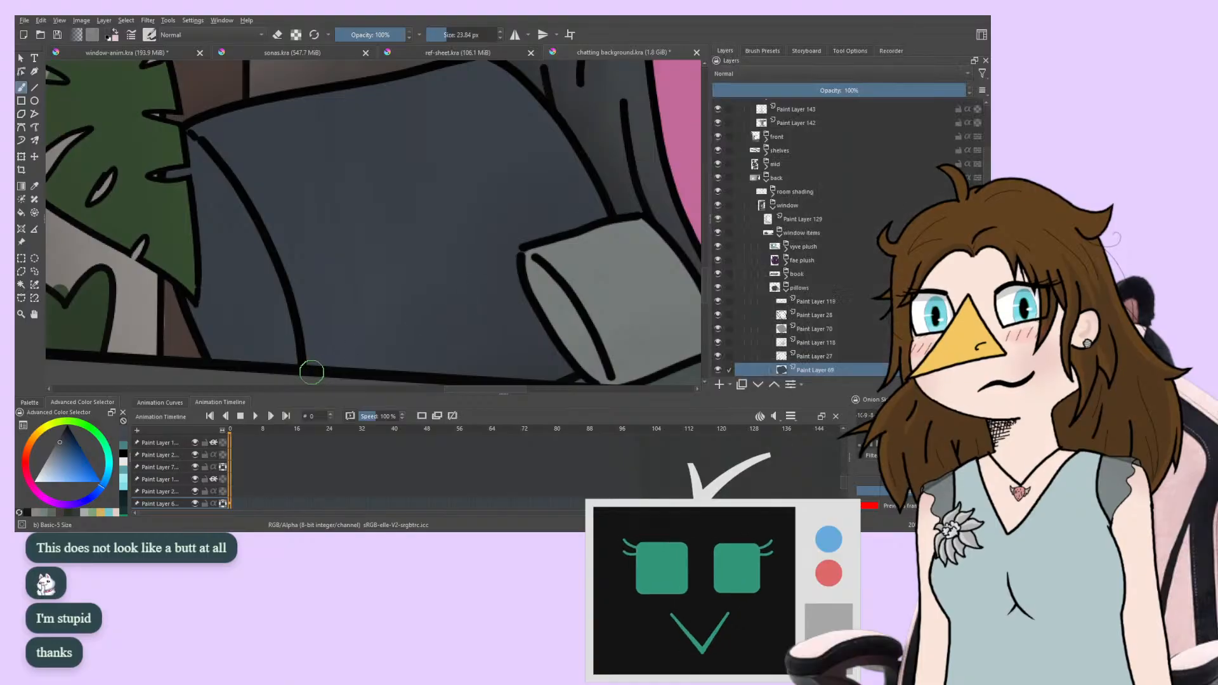
{"action": "key", "text": "ctrl+s"}
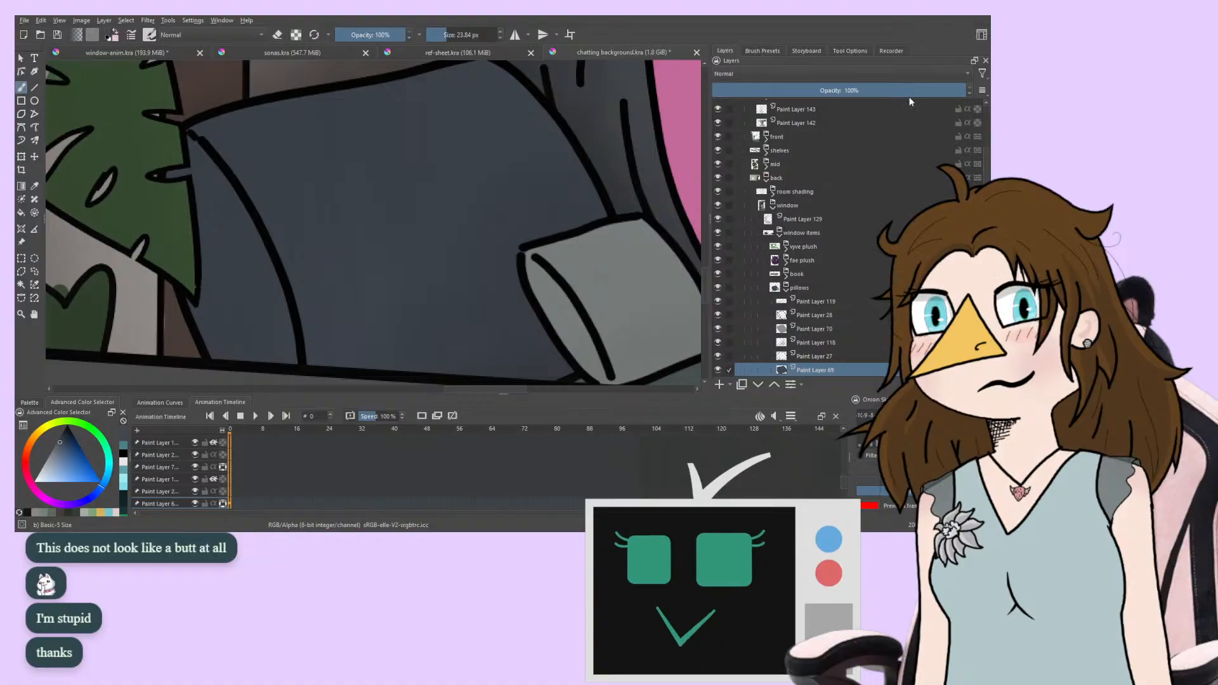
Switch to the workspace layout without the animation timeline, and close chatting background.kra
{"action": "left_click", "coordinate": [873, 138]}
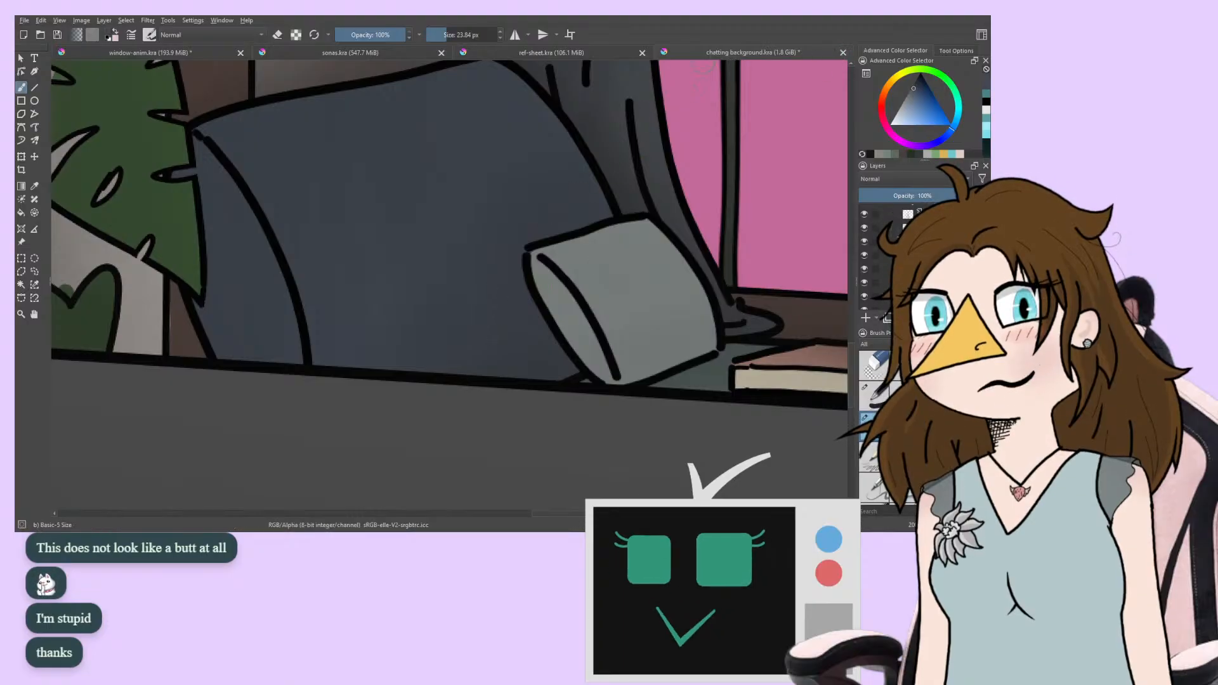
{"action": "key", "text": "ctrl+w"}
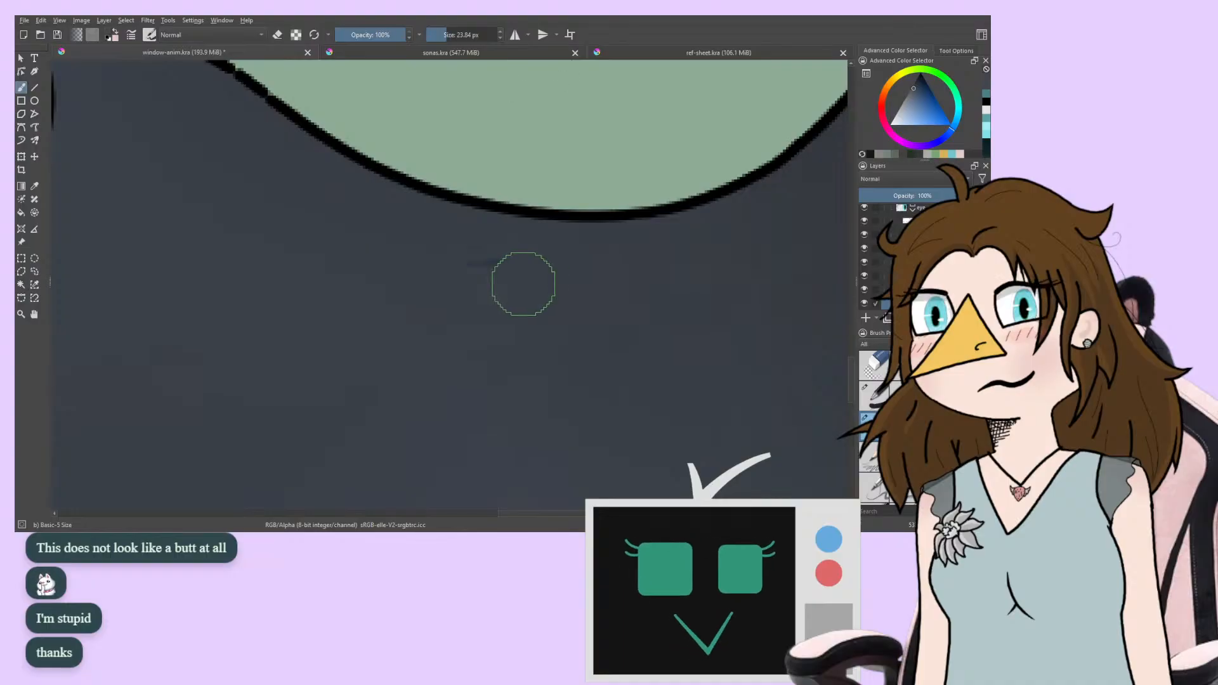
{"action": "scroll", "coordinate": [514, 298], "scroll_direction": "down", "scroll_amount": 8}
Reopen chatting background.kra, examine the mark on the blue pillow with the sketch layer shown, and close the file
{"action": "scroll", "coordinate": [501, 323], "scroll_direction": "up", "scroll_amount": 5}
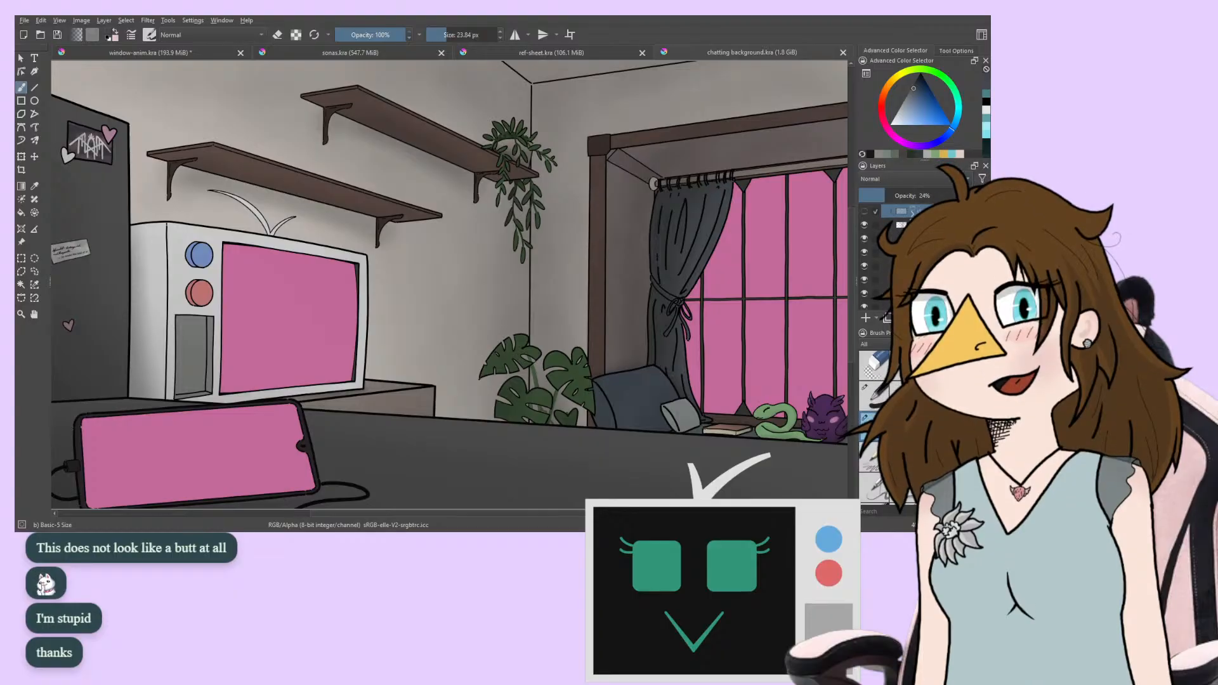
{"action": "scroll", "coordinate": [620, 383], "scroll_direction": "up", "scroll_amount": 5}
{"action": "left_click_drag", "start_coordinate": [620, 383], "coordinate": [283, 144]}
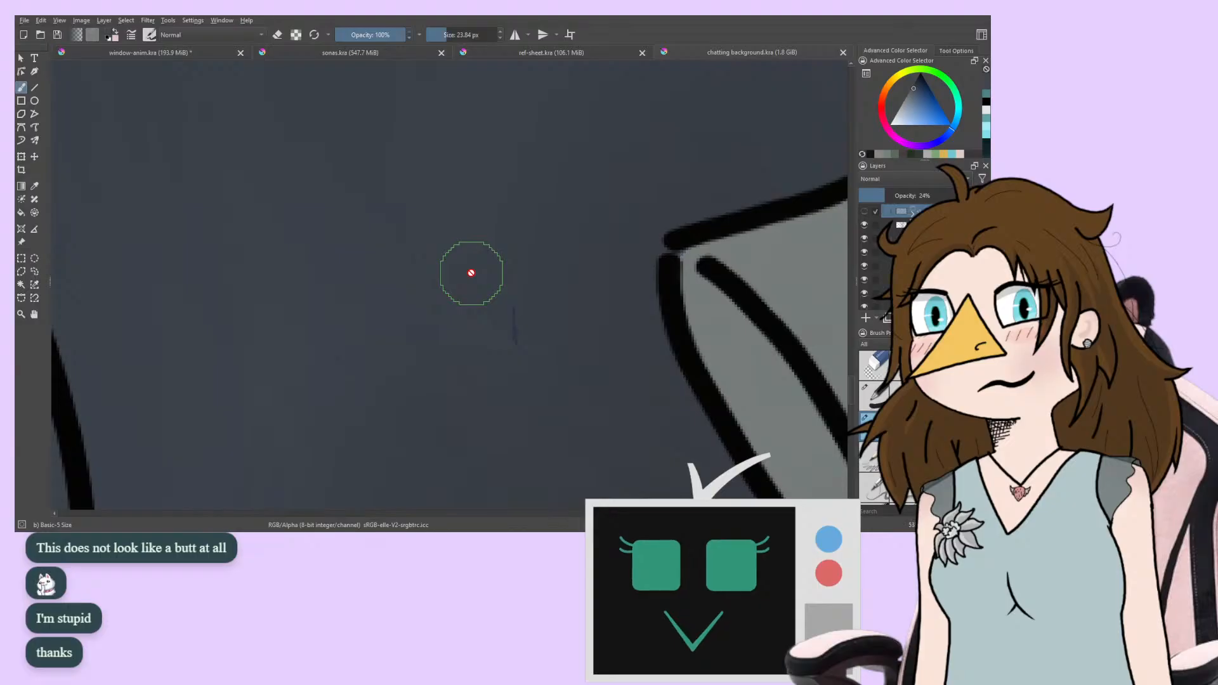
{"action": "scroll", "coordinate": [470, 273], "scroll_direction": "down", "scroll_amount": 1}
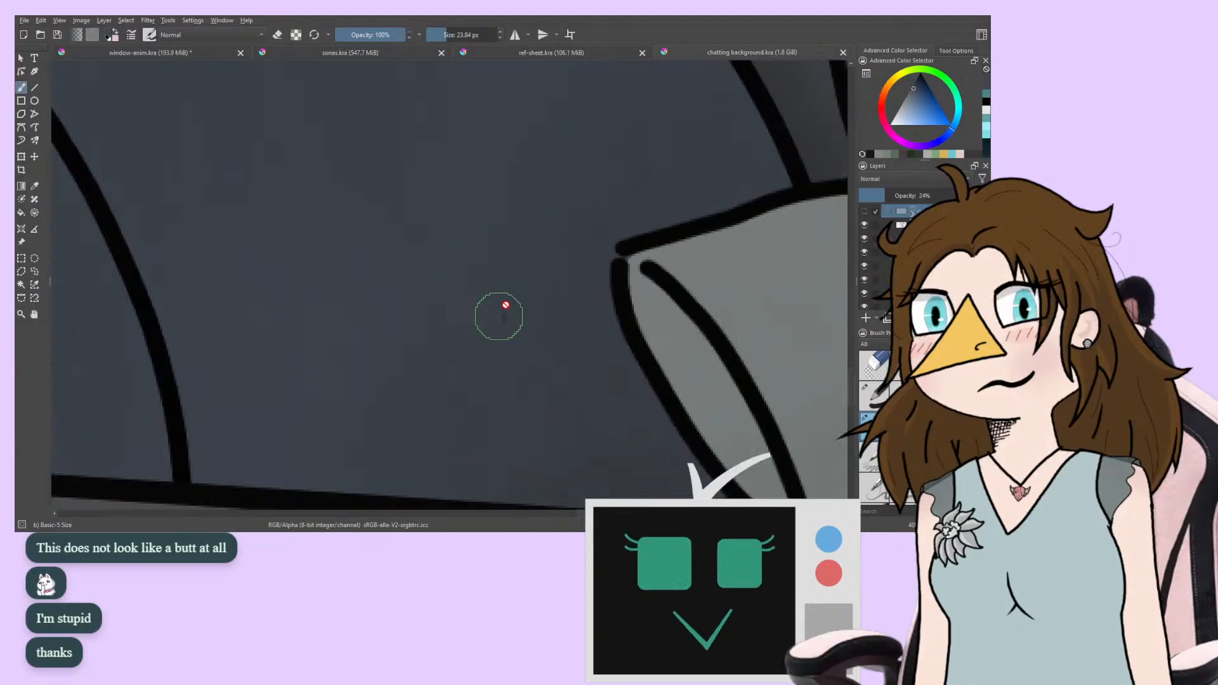
{"action": "left_click", "coordinate": [864, 212]}
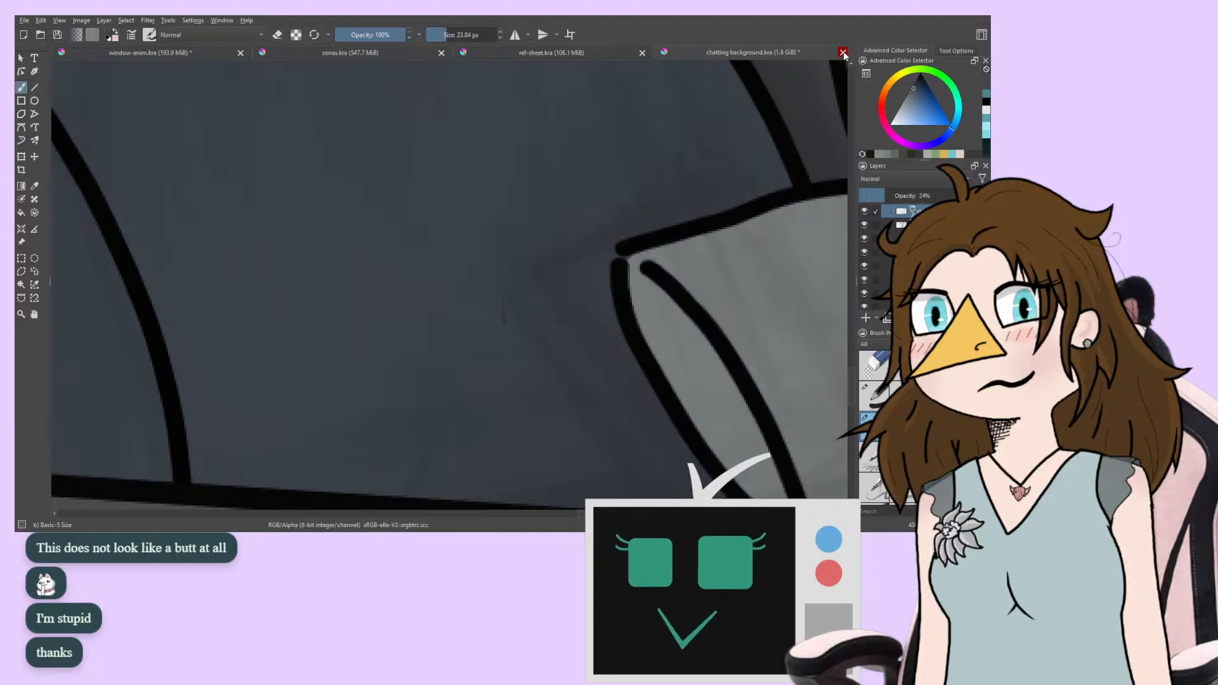
{"action": "key", "text": "ctrl+w"}
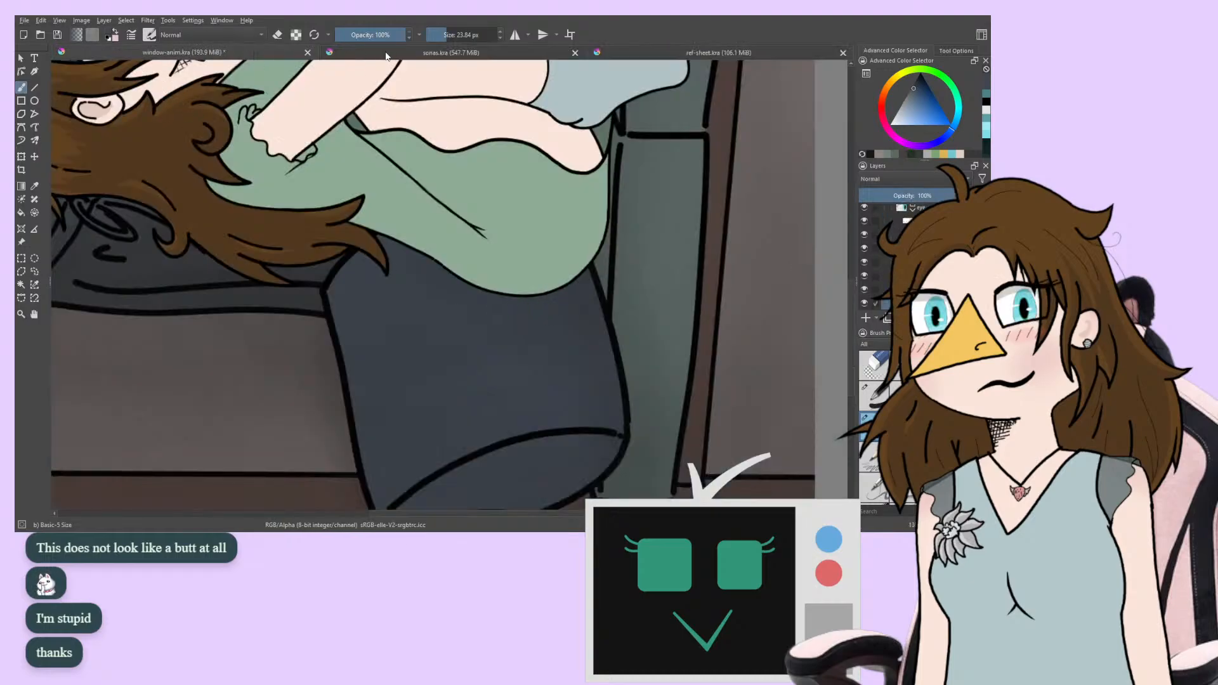
Check the character's face in window-anim.kra against the face in sonas.kra, and save window-anim.kra
{"action": "left_click_drag", "start_coordinate": [294, 176], "coordinate": [672, 423]}
{"action": "scroll", "coordinate": [649, 411], "scroll_direction": "up", "scroll_amount": 3}
{"action": "left_click_drag", "start_coordinate": [318, 146], "coordinate": [650, 367]}
{"action": "scroll", "coordinate": [585, 337], "scroll_direction": "down", "scroll_amount": 1}
{"action": "left_click_drag", "start_coordinate": [585, 336], "coordinate": [551, 330]}
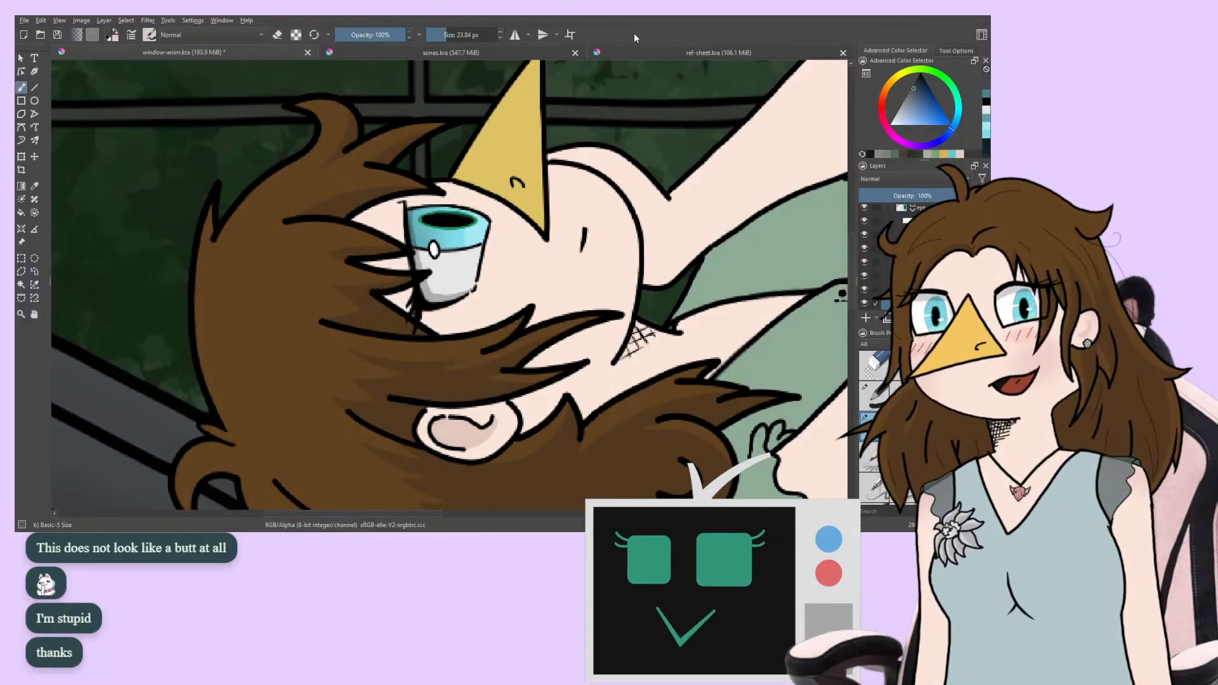
{"action": "left_click", "coordinate": [363, 55]}
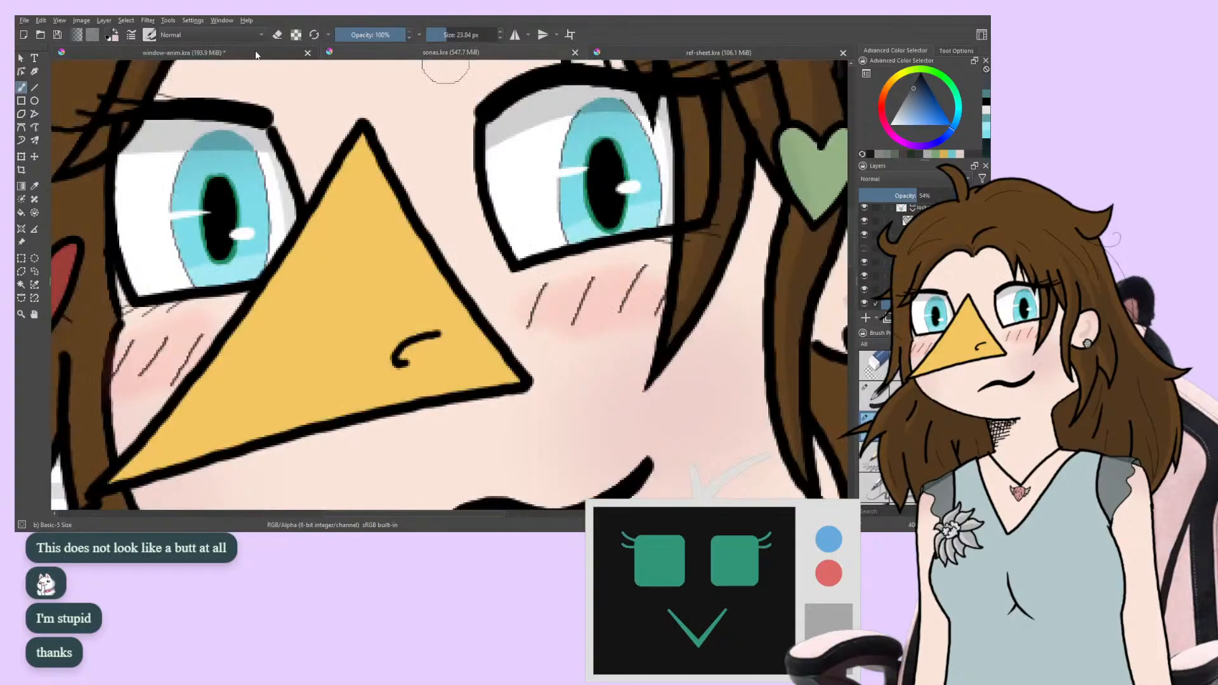
{"action": "left_click", "coordinate": [184, 52]}
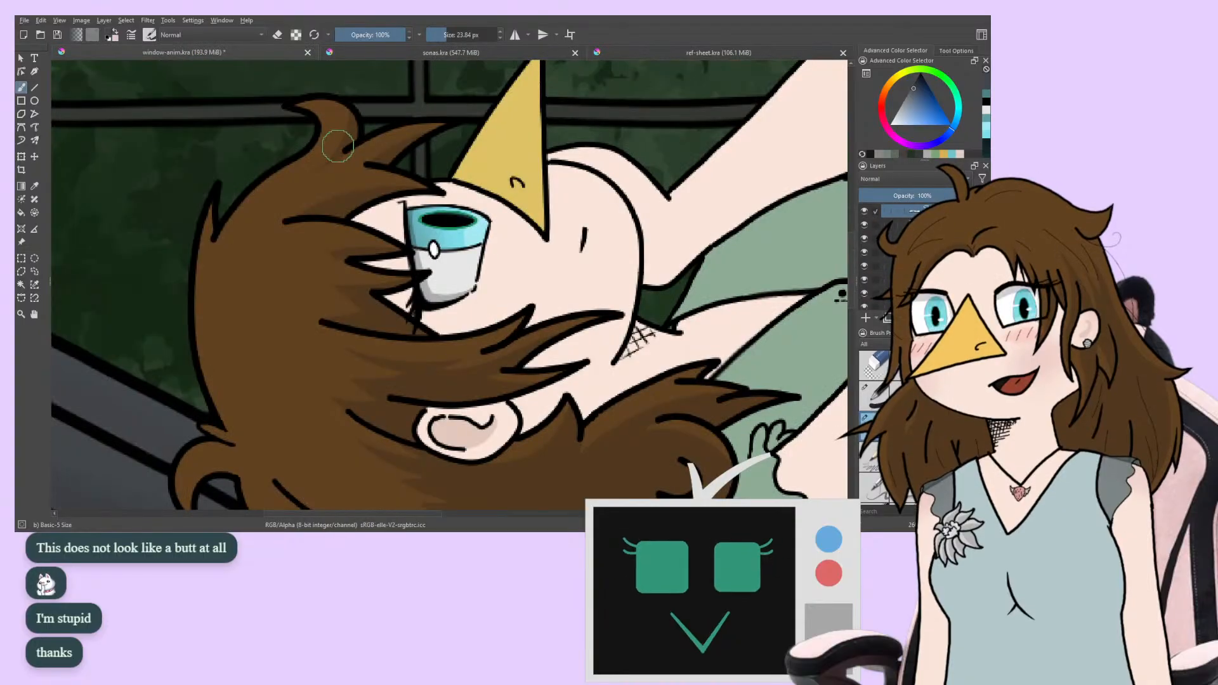
{"action": "key", "text": "ctrl+s"}
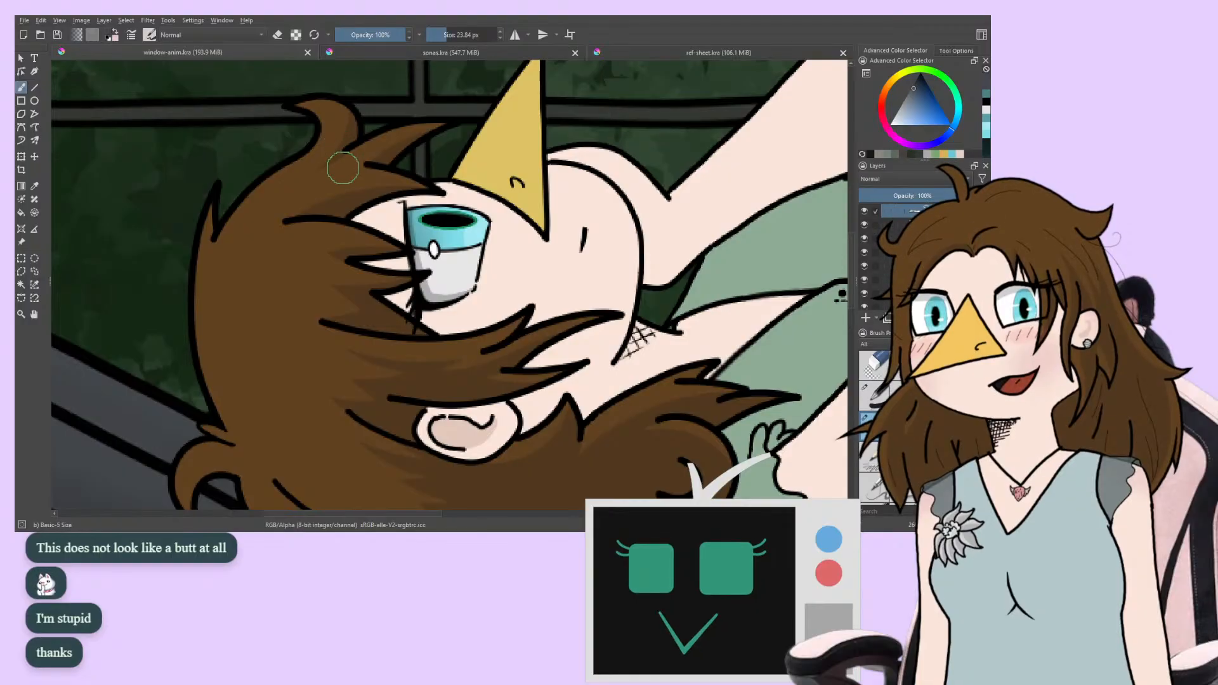
Reset the canvas rotation to upright and examine the whole window seat scene, including the character and the blue pillow
{"action": "right_click", "coordinate": [244, 272]}
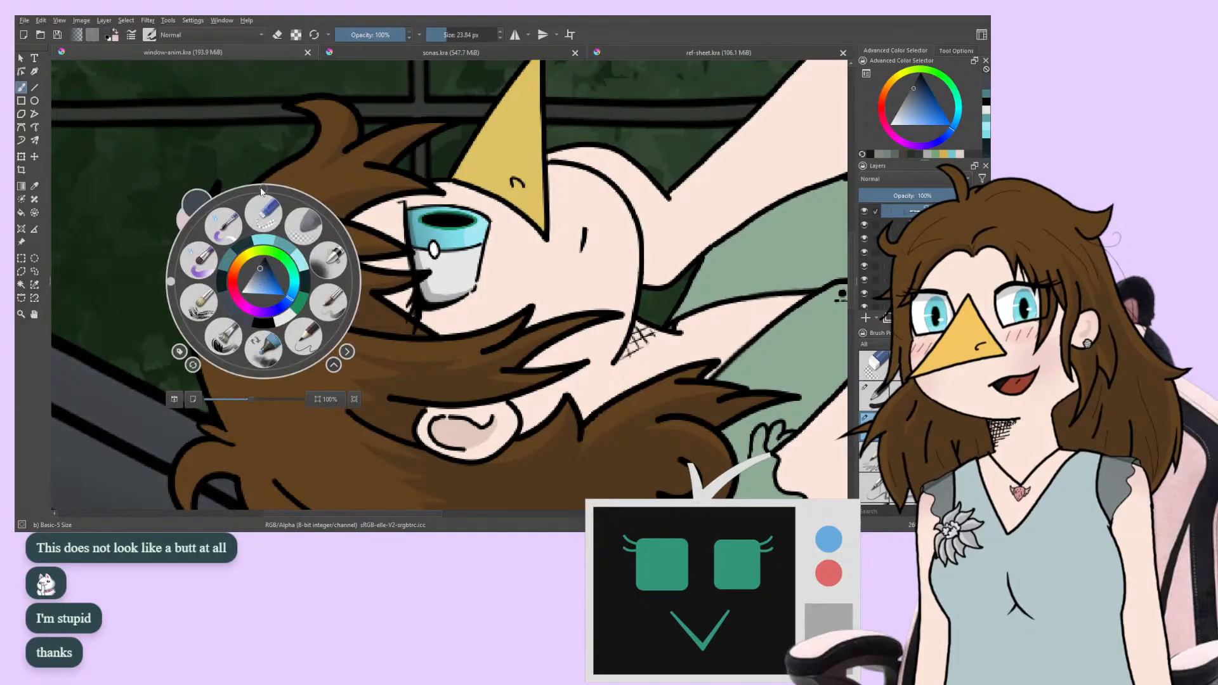
{"action": "left_click", "coordinate": [264, 192]}
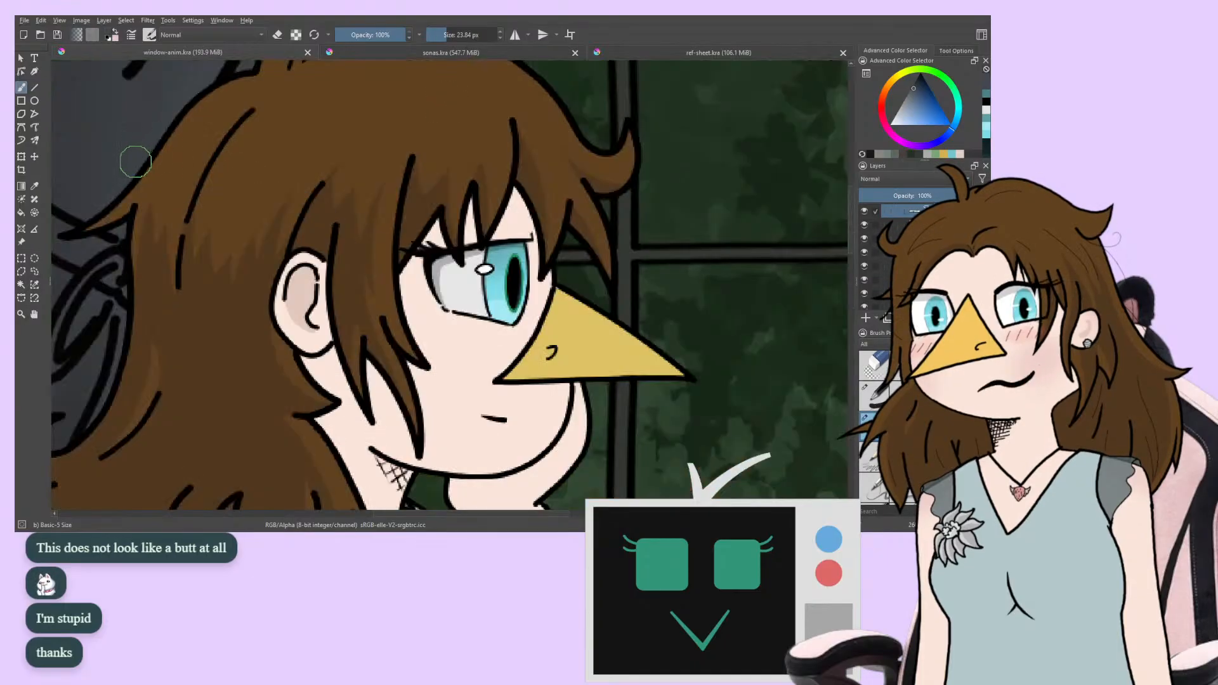
{"action": "key", "text": "minus"}
{"action": "key", "text": "minus"}
{"action": "key", "text": "minus"}
{"action": "key", "text": "minus"}
{"action": "left_click_drag", "start_coordinate": [214, 341], "coordinate": [203, 283]}
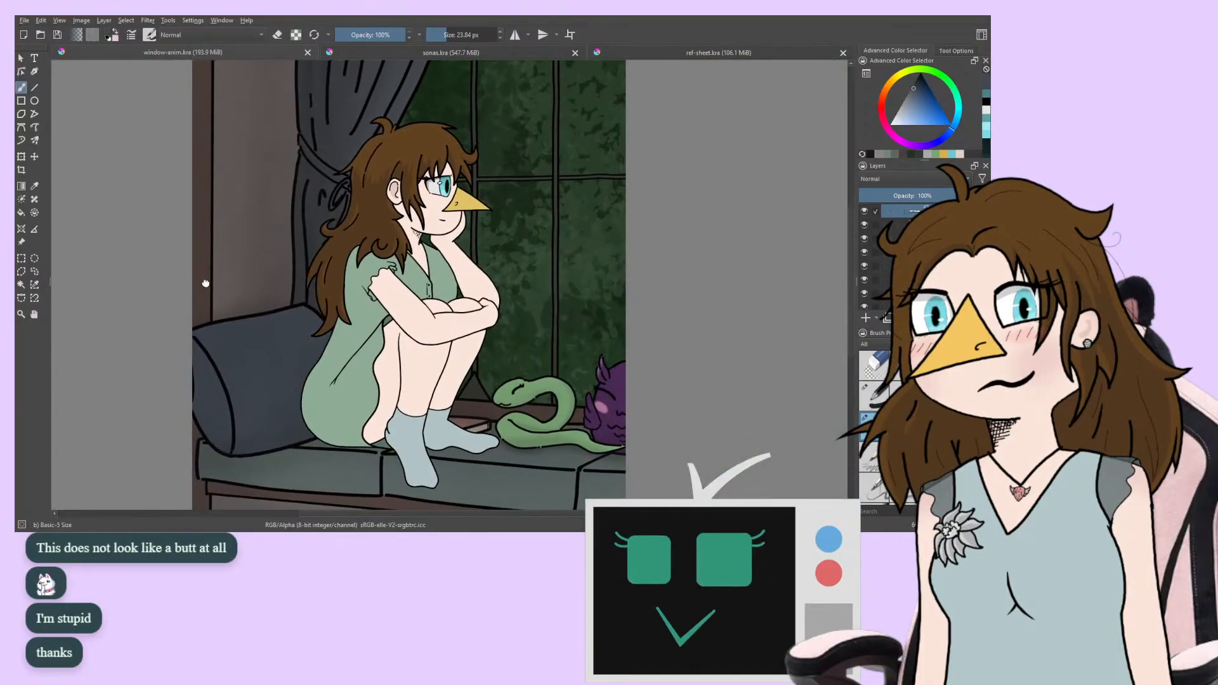
{"action": "key", "text": "plus"}
{"action": "key", "text": "plus"}
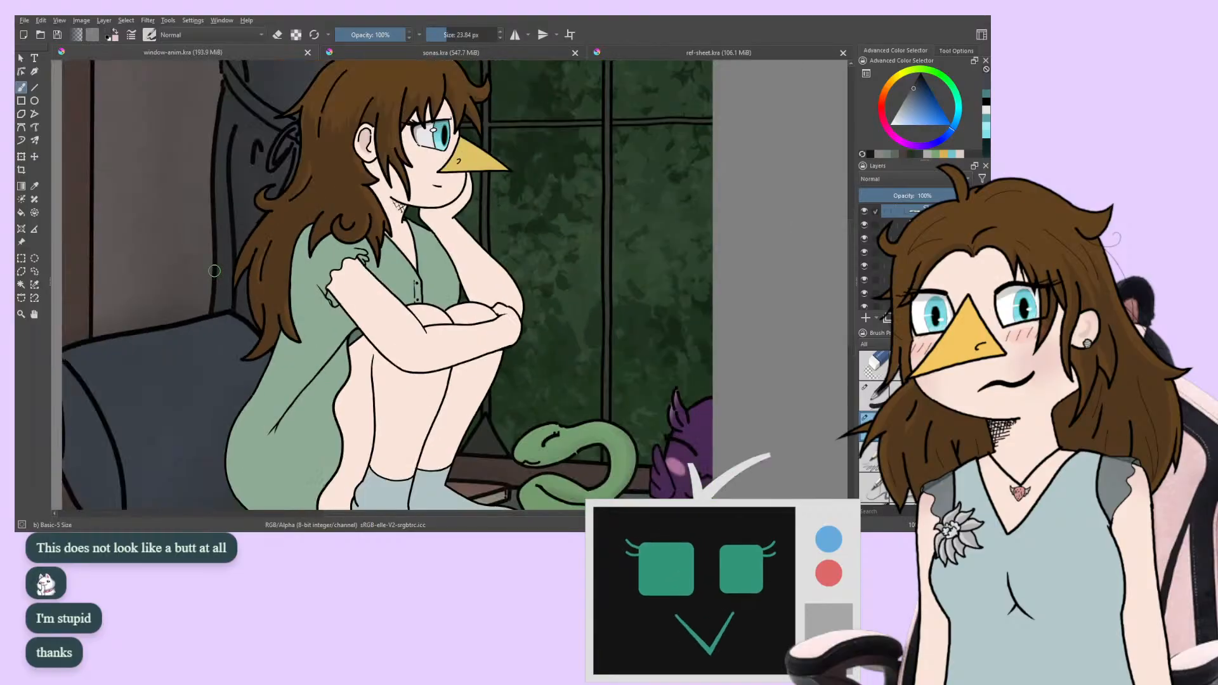
{"action": "left_click_drag", "start_coordinate": [215, 271], "coordinate": [216, 285]}
{"action": "key", "text": "minus"}
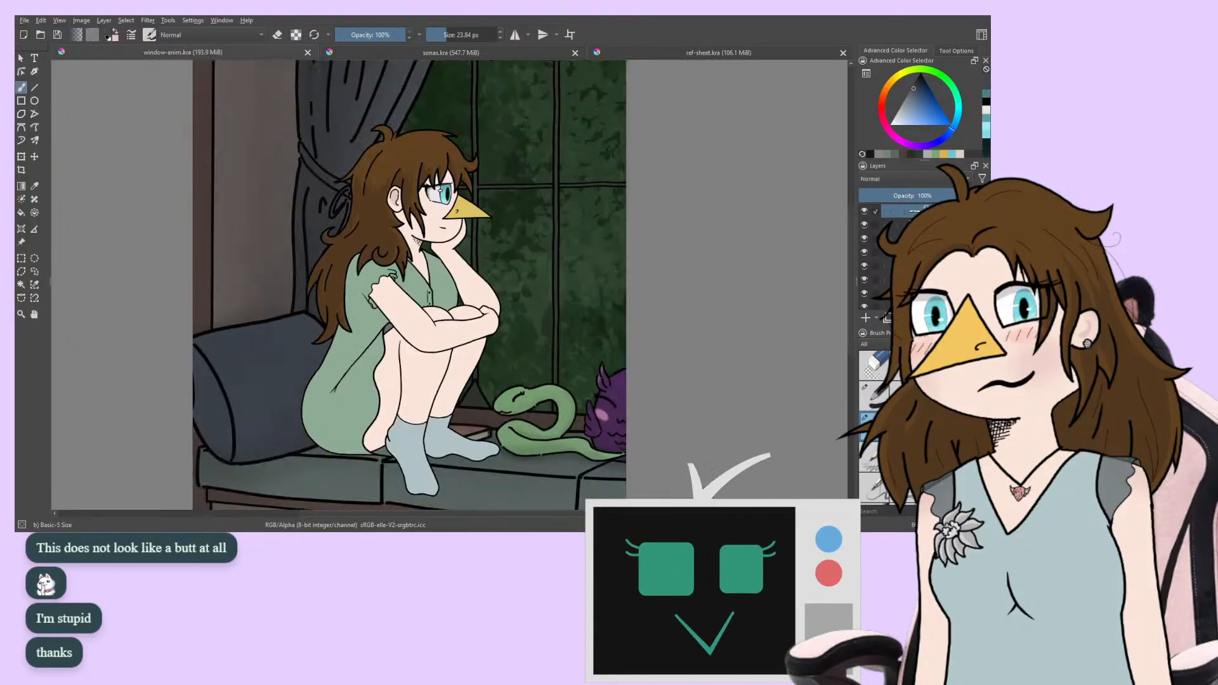
{"action": "left_click_drag", "start_coordinate": [202, 333], "coordinate": [267, 337]}
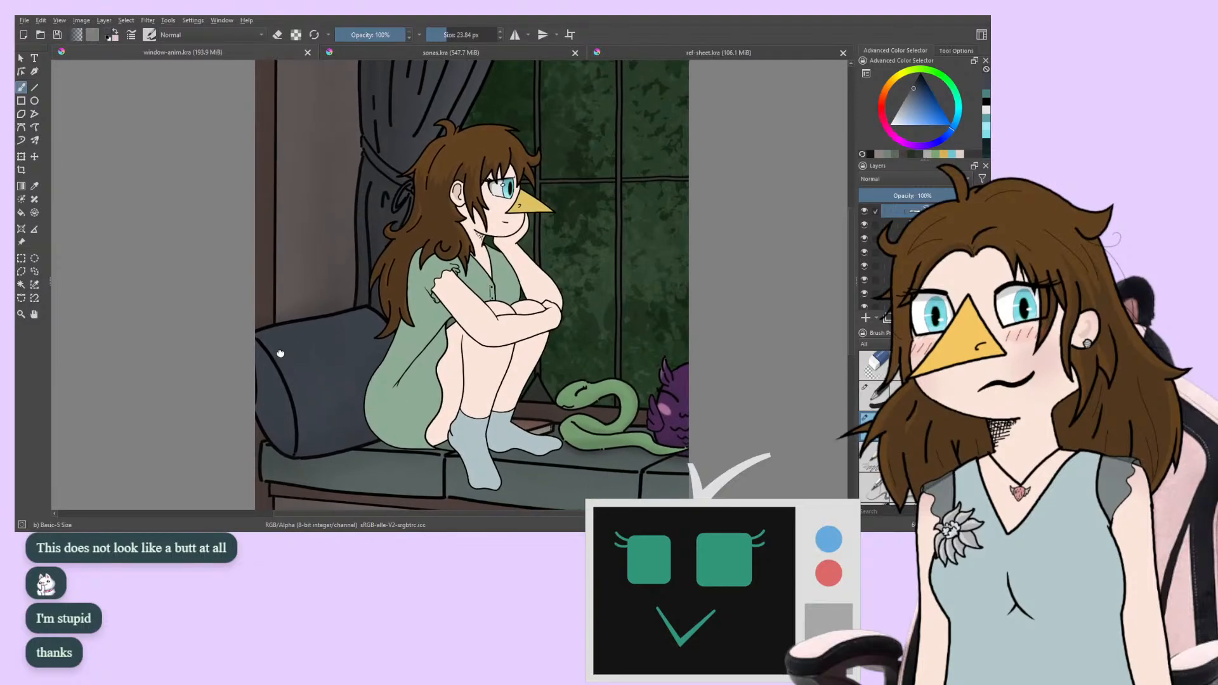
{"action": "right_click", "coordinate": [259, 329]}
{"action": "left_click_drag", "start_coordinate": [230, 443], "coordinate": [236, 443]}
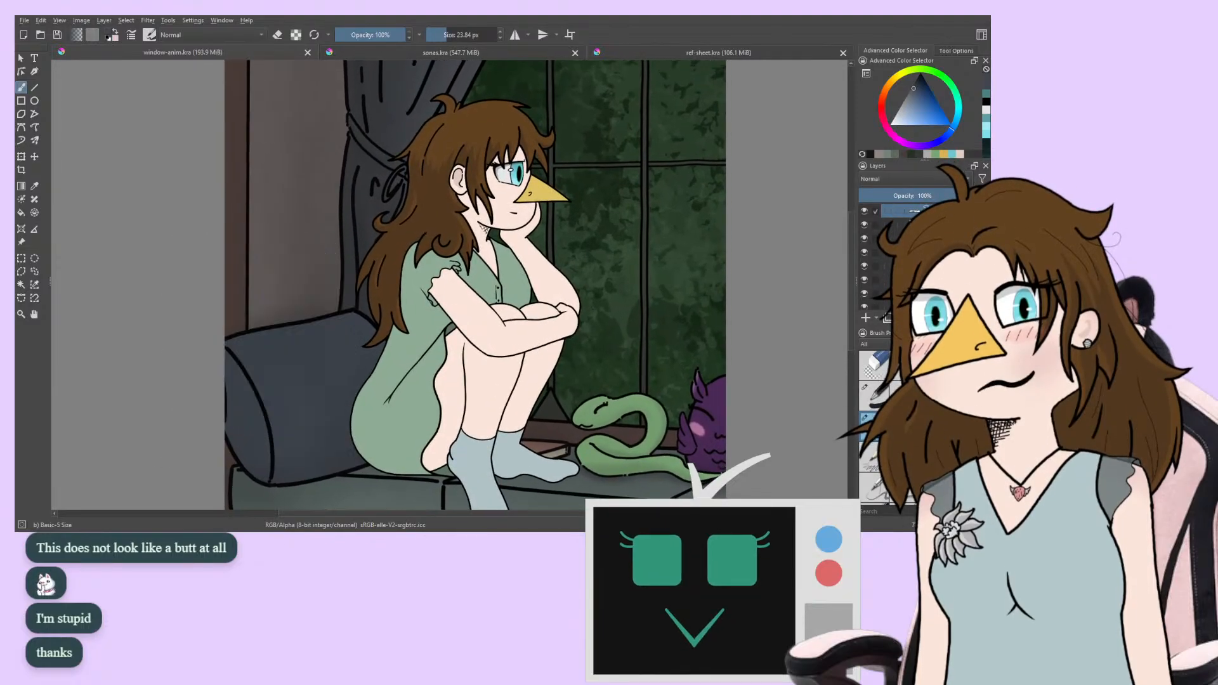
{"action": "left_click_drag", "start_coordinate": [208, 271], "coordinate": [189, 269]}
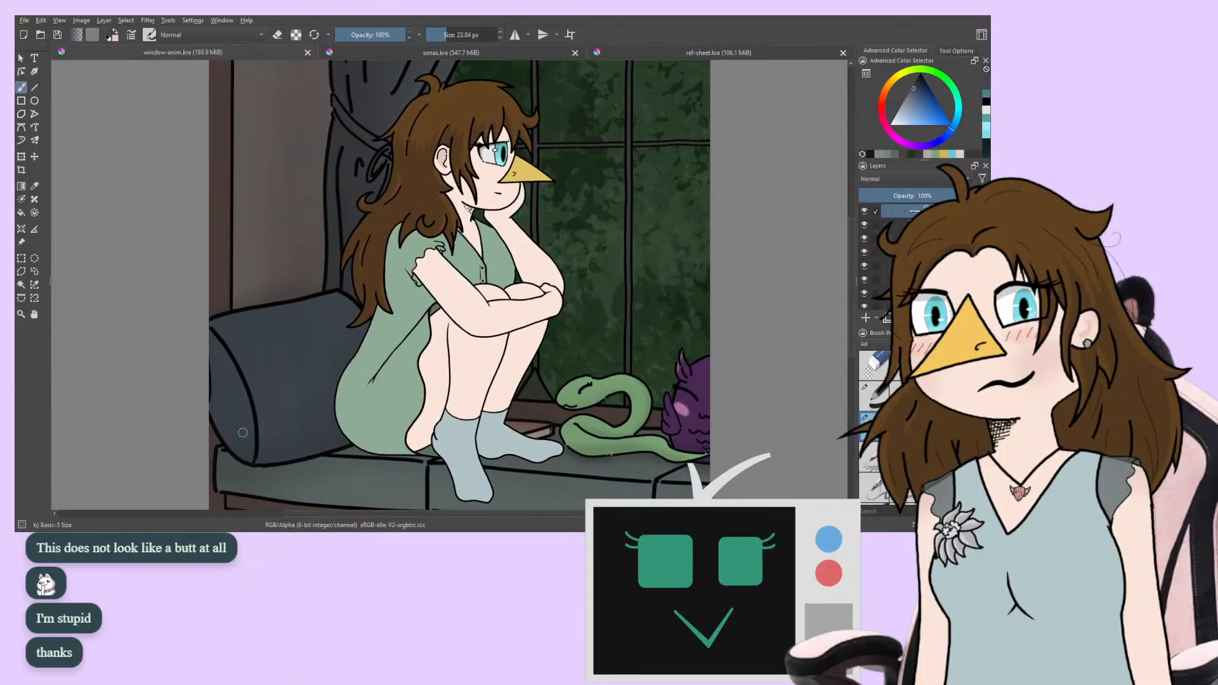